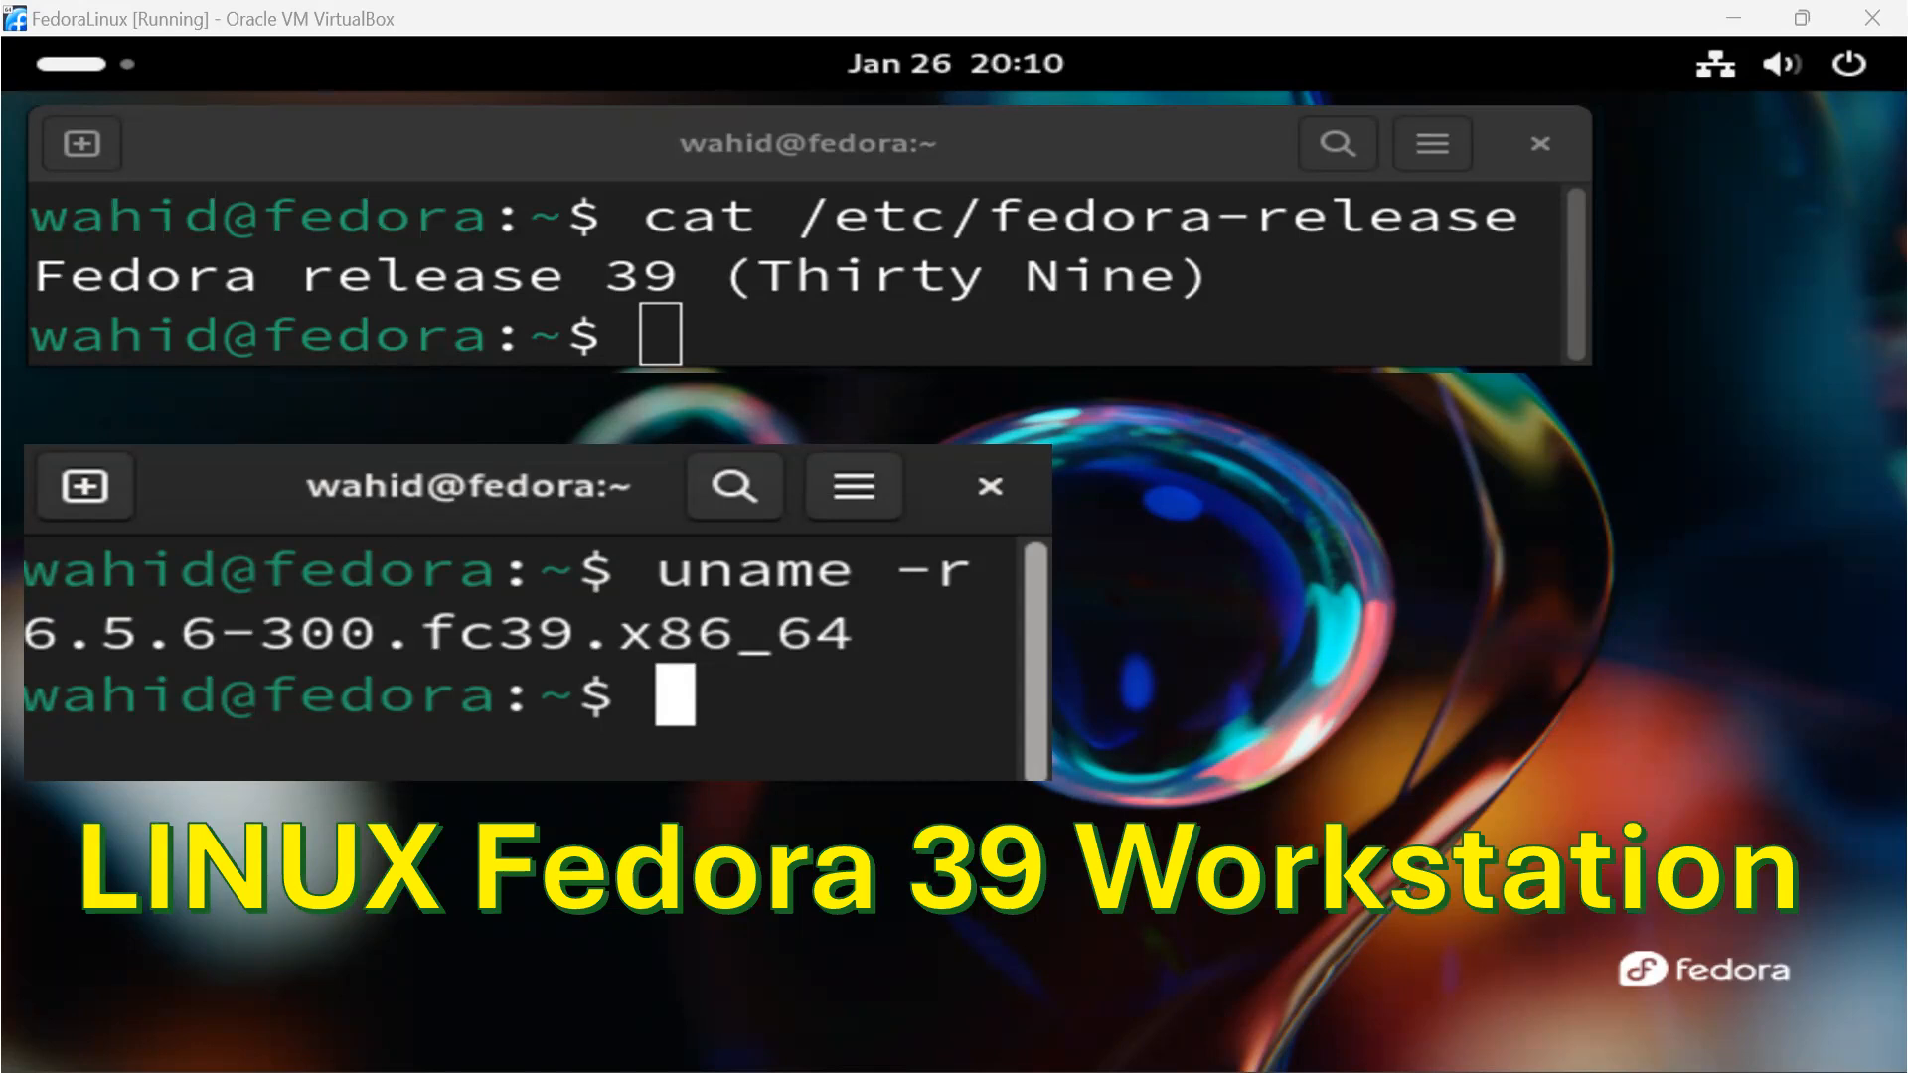
End the Fedora 39 slide show and minimize the presentation window
{"action": "key", "text": "Right"}
{"action": "key", "text": "Right"}
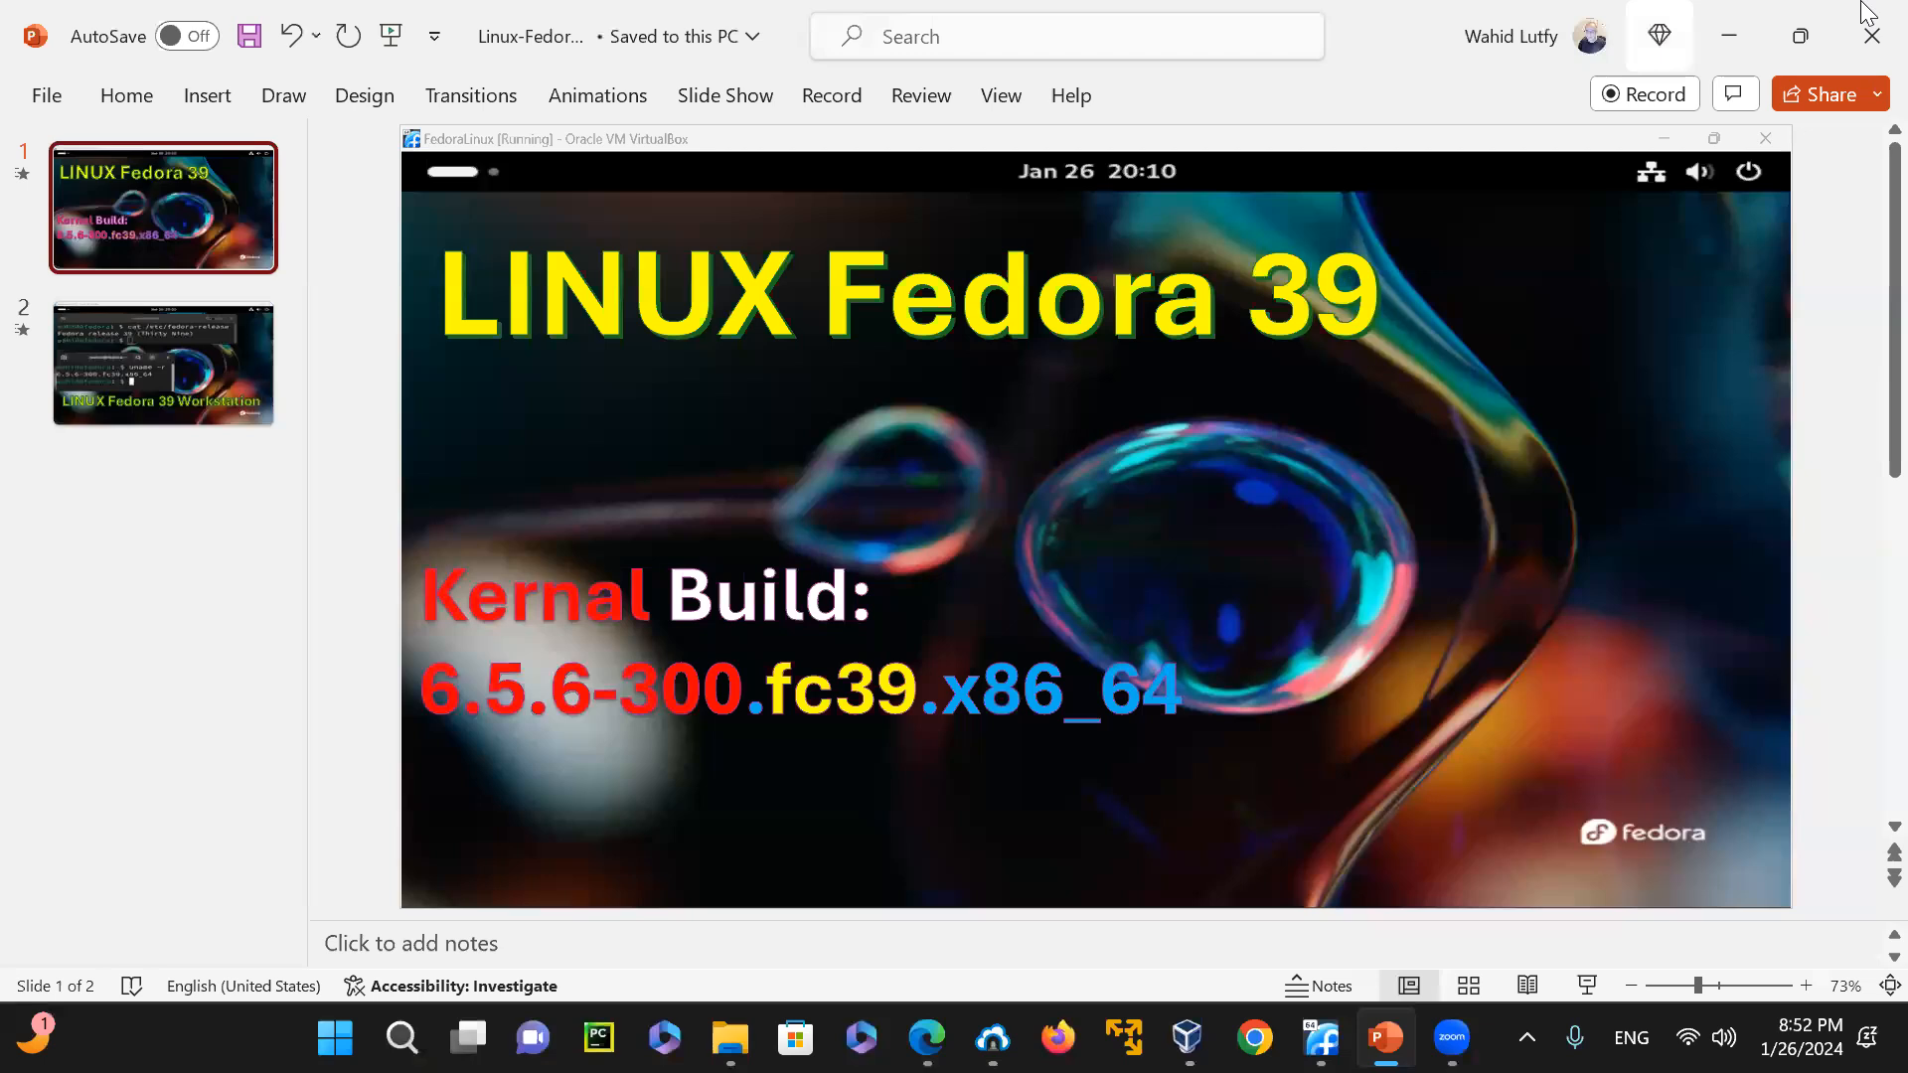
{"action": "left_click", "coordinate": [1728, 35]}
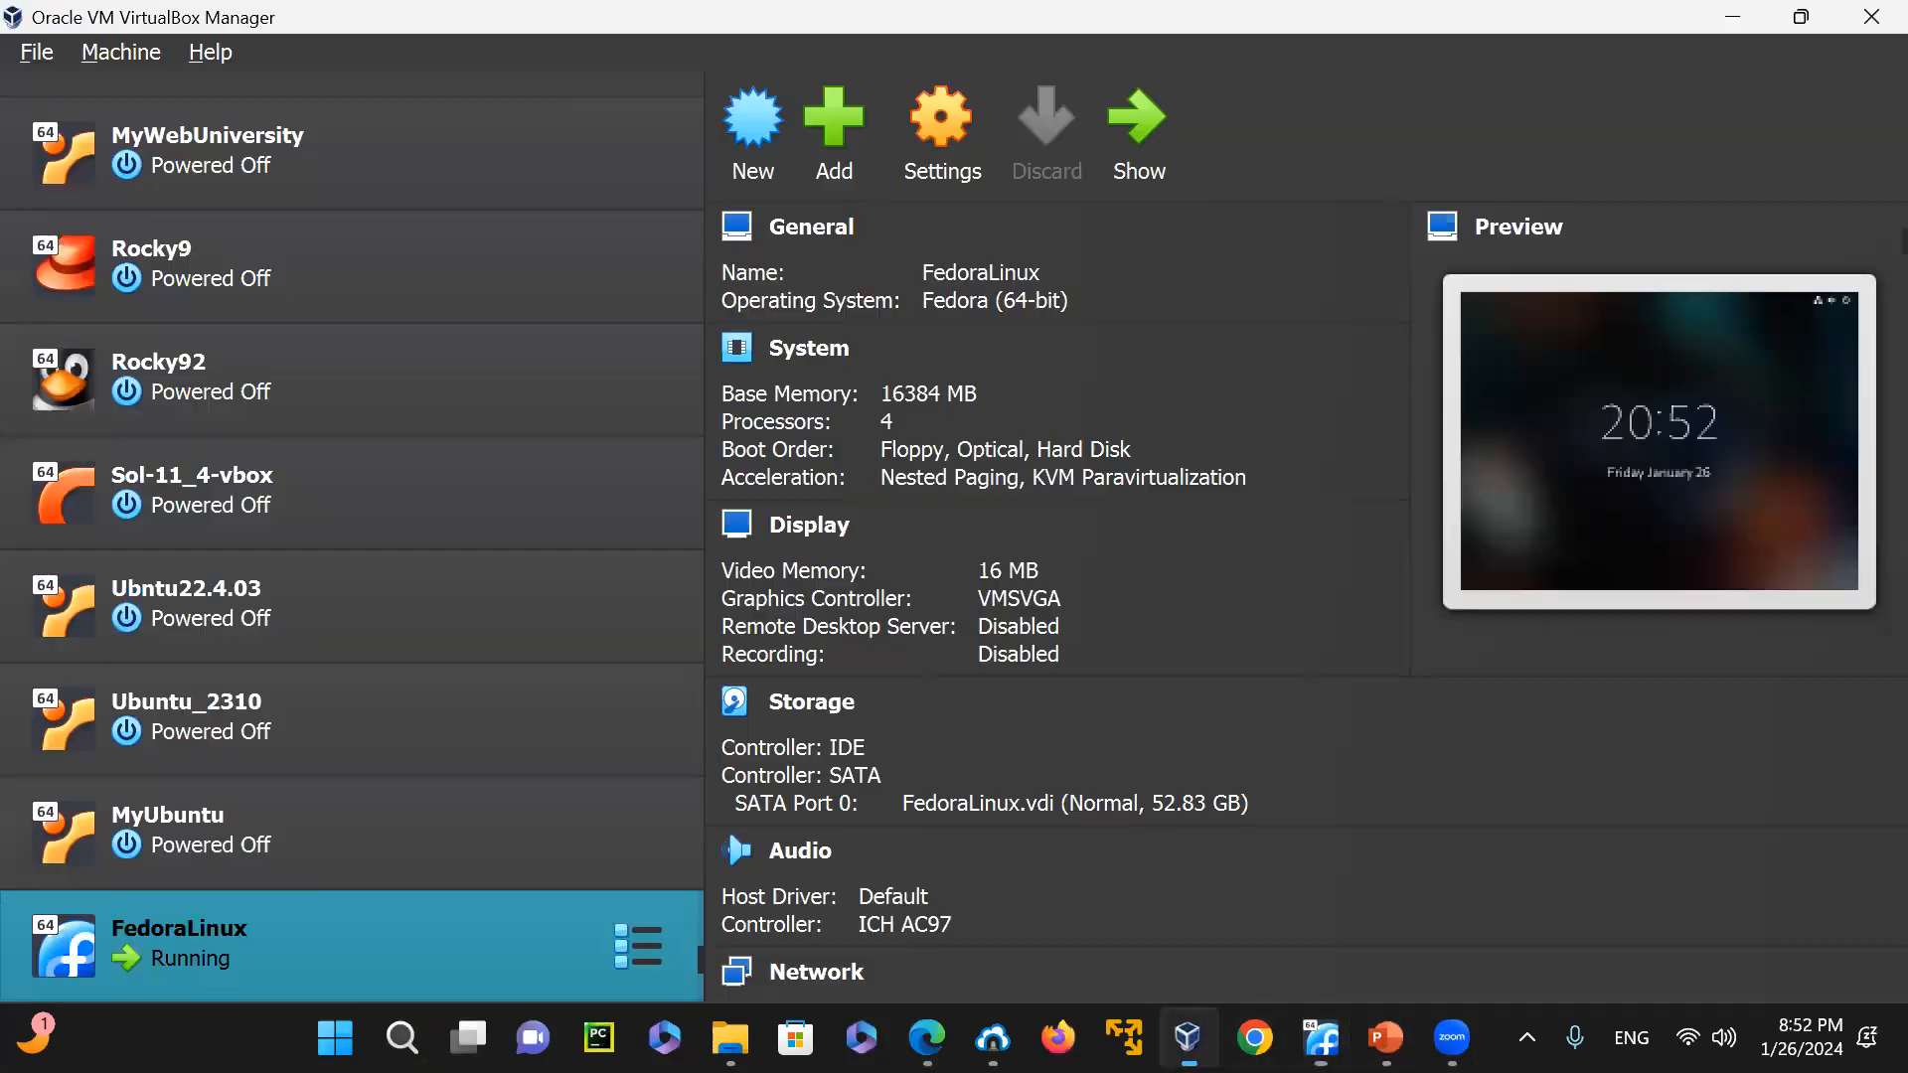
Switch to Oracle VM VirtualBox Manager and look through the list of virtual machines from Algorithm down to FedoraLinux
{"action": "left_click", "coordinate": [1188, 1038]}
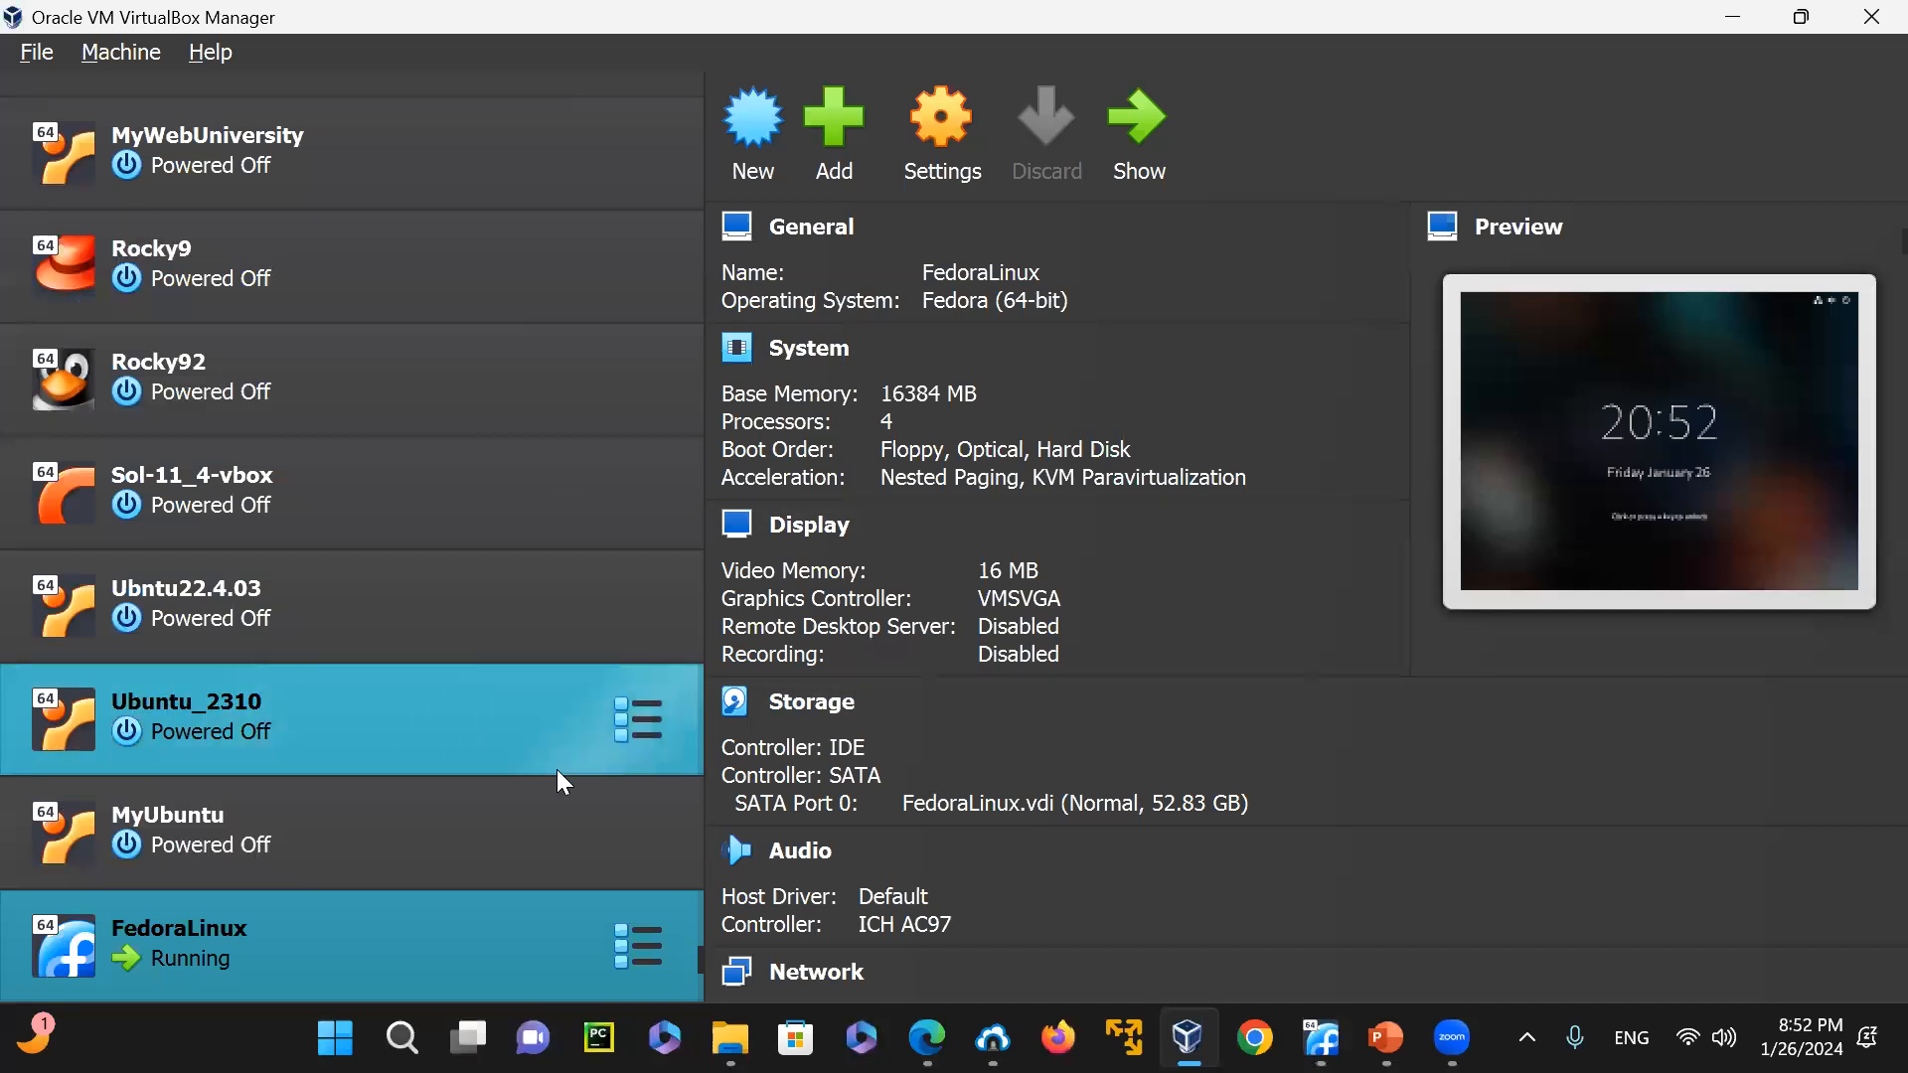
{"action": "scroll", "coordinate": [599, 737], "scroll_direction": "up", "scroll_amount": 5}
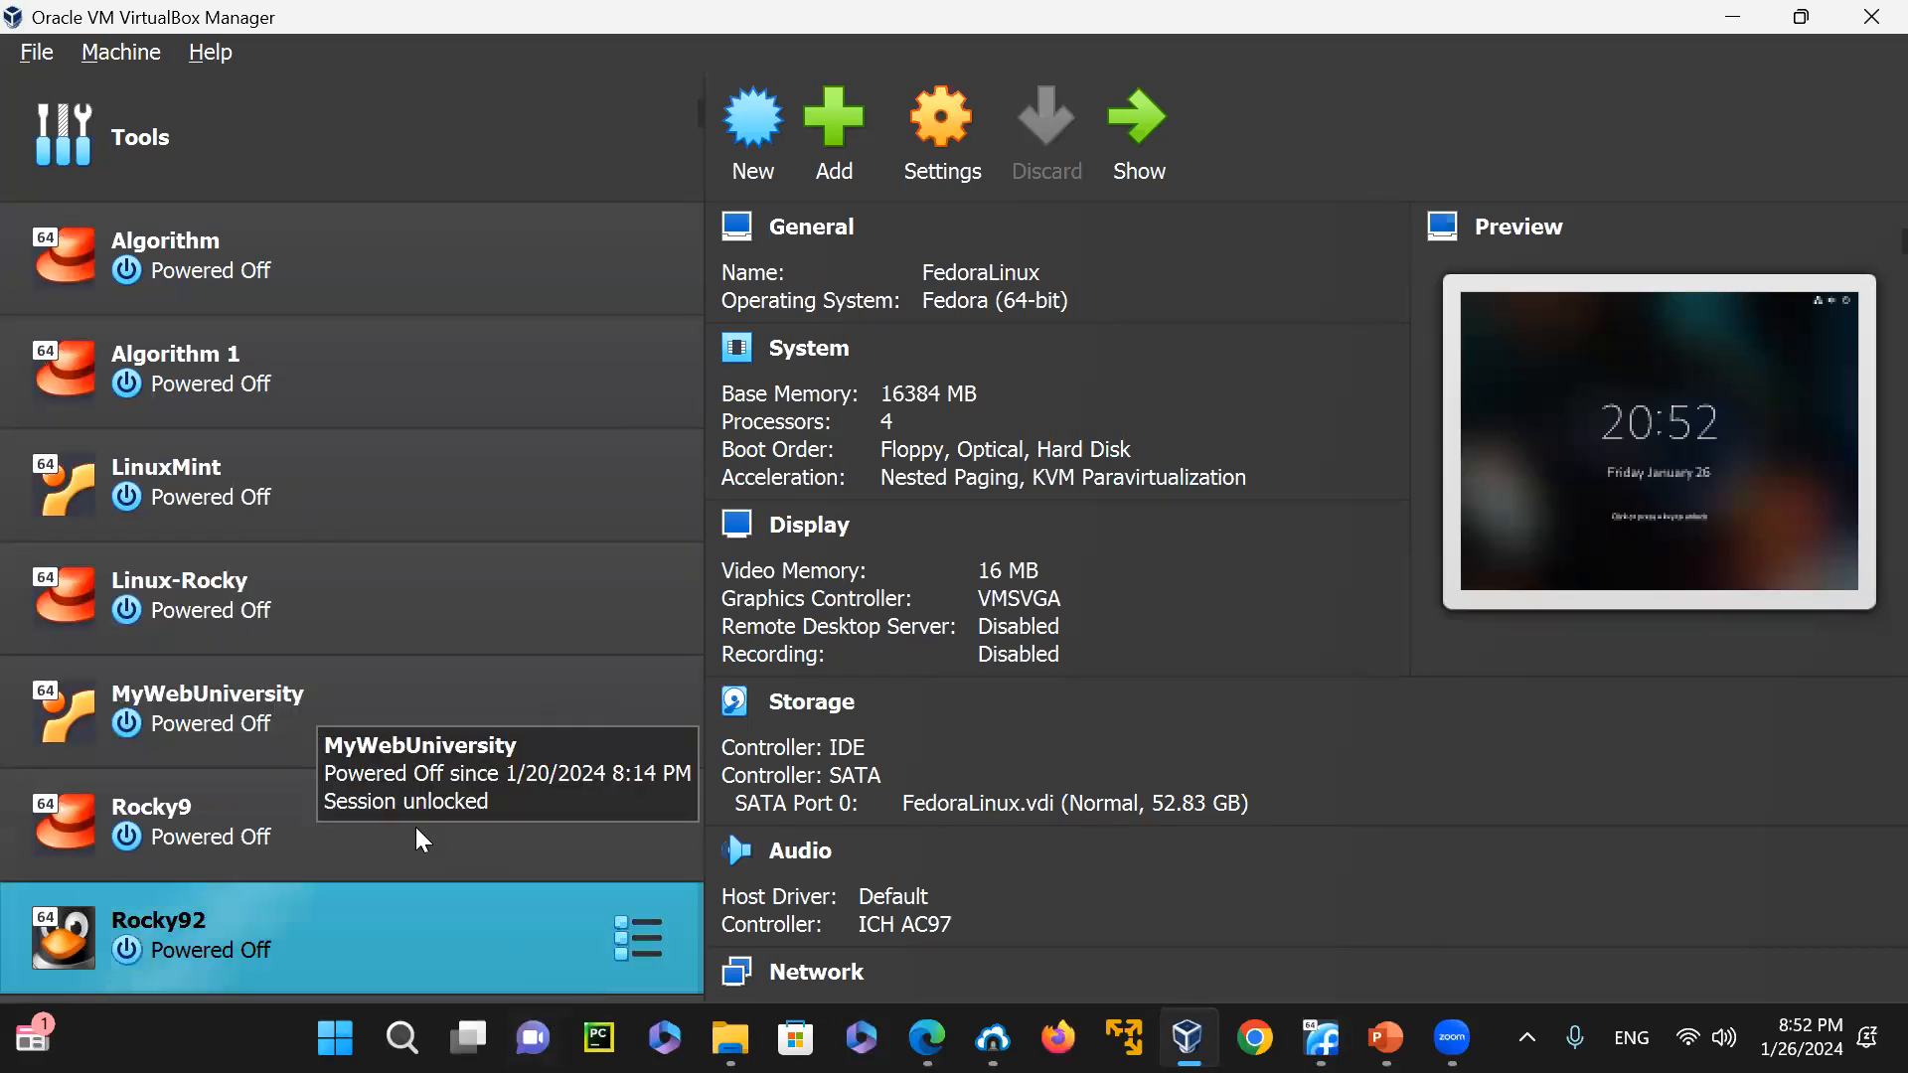
{"action": "scroll", "coordinate": [268, 801], "scroll_direction": "down", "scroll_amount": 2}
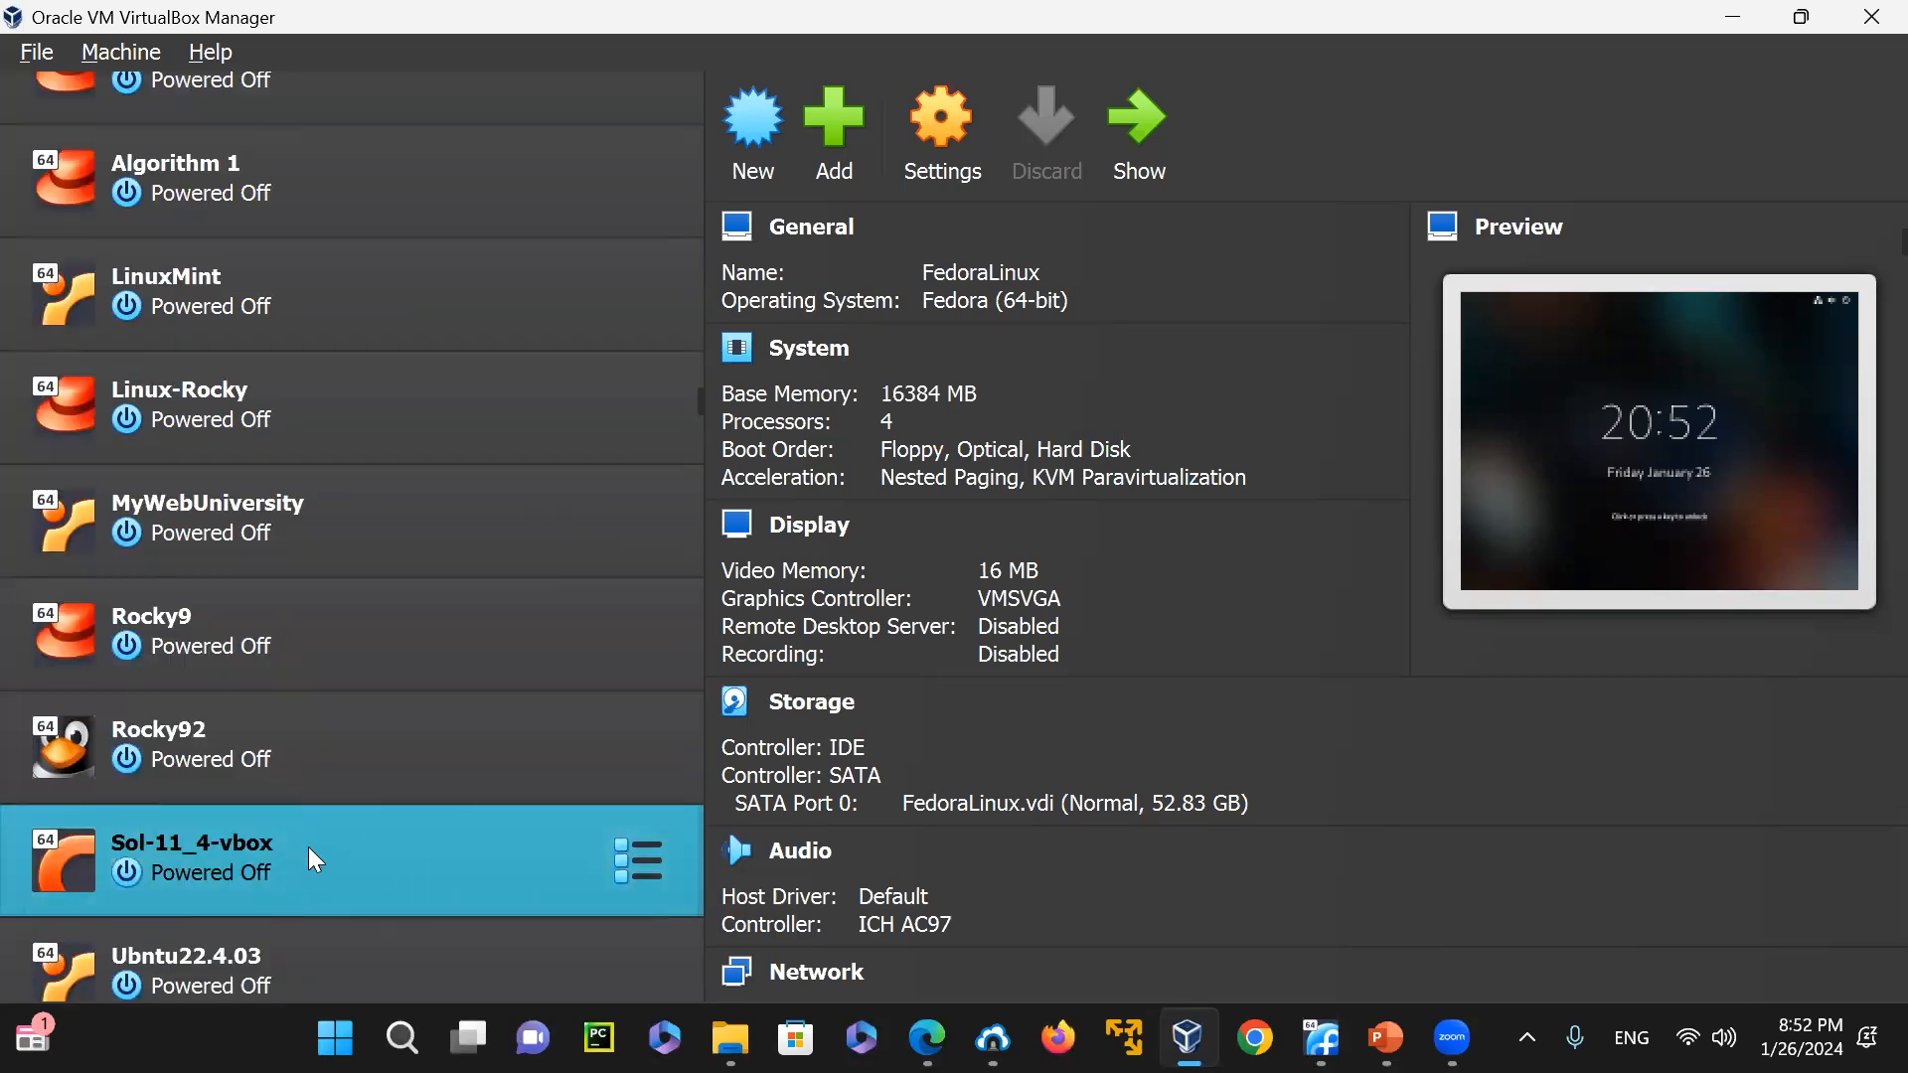
{"action": "scroll", "coordinate": [387, 839], "scroll_direction": "down", "scroll_amount": 1}
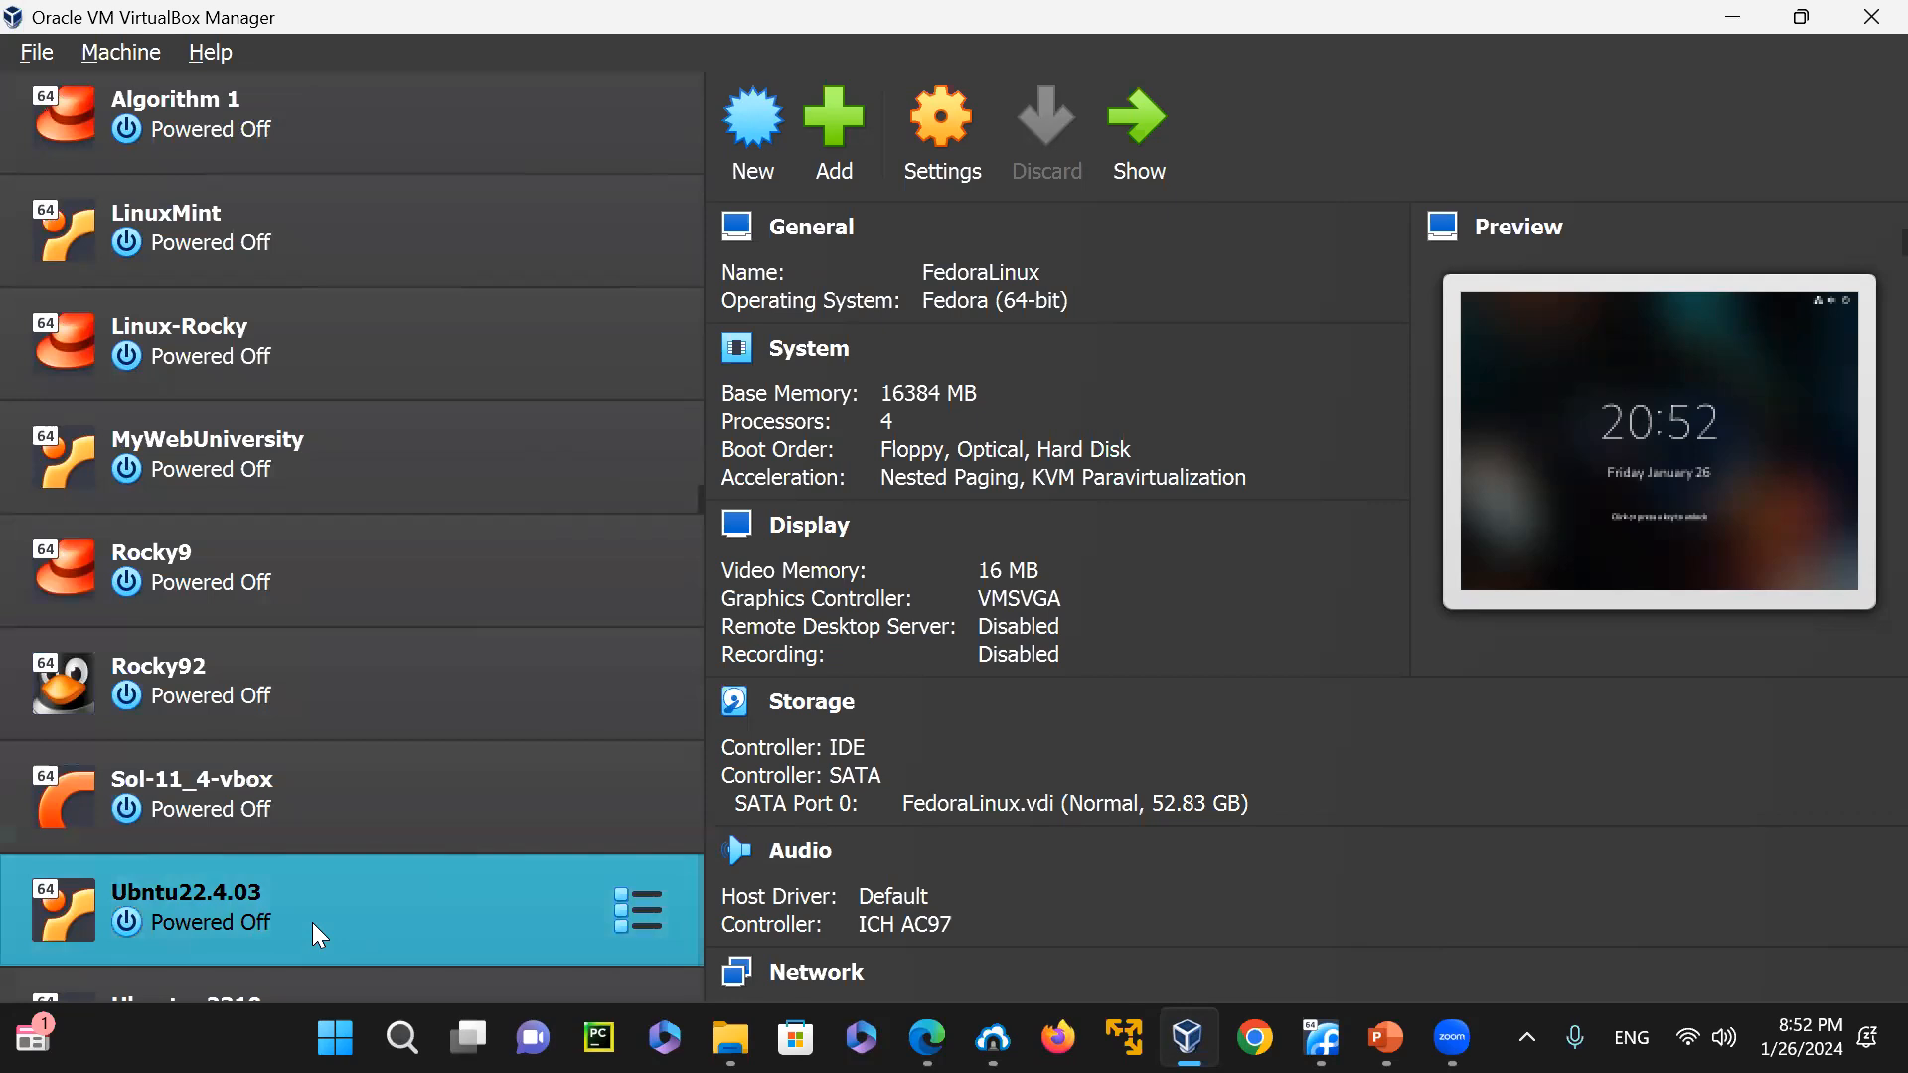
{"action": "scroll", "coordinate": [312, 922], "scroll_direction": "down", "scroll_amount": 2}
{"action": "scroll", "coordinate": [298, 886], "scroll_direction": "down", "scroll_amount": 2}
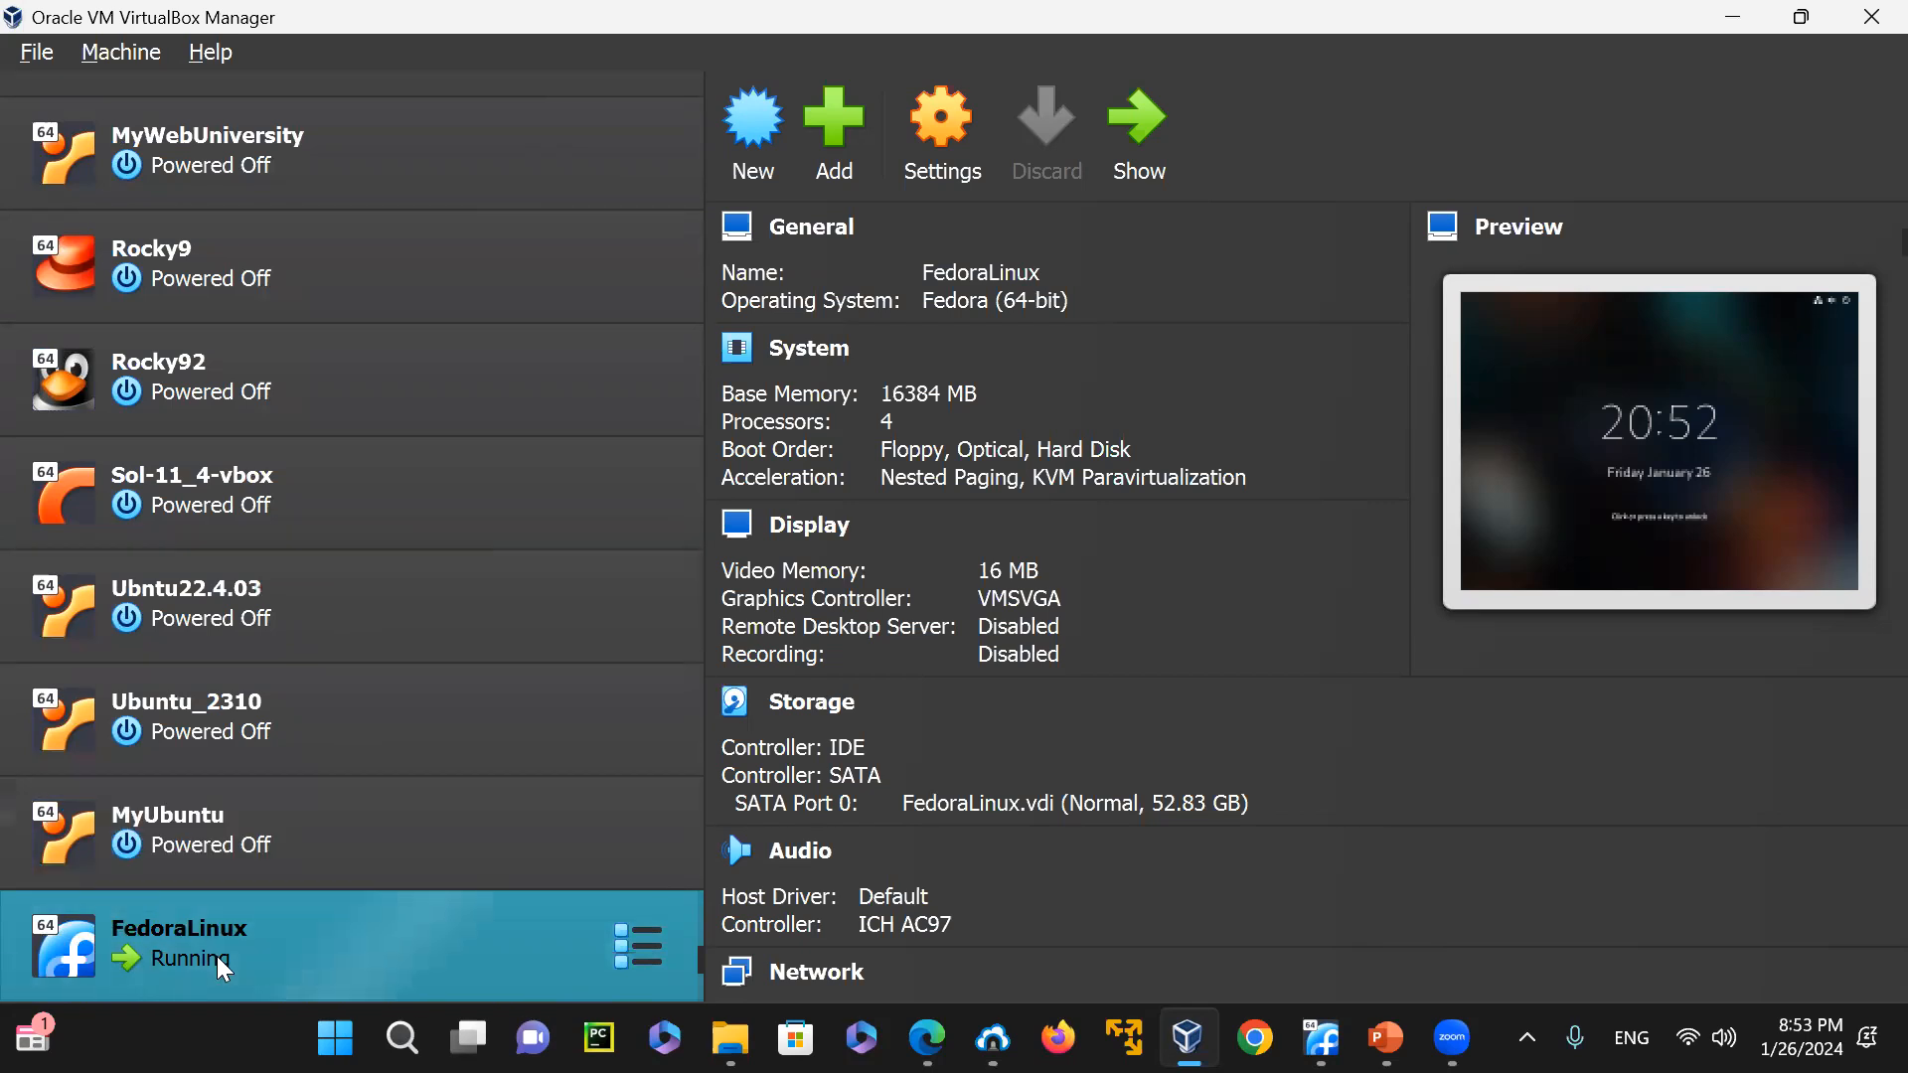
{"action": "mouse_move", "coordinate": [252, 936]}
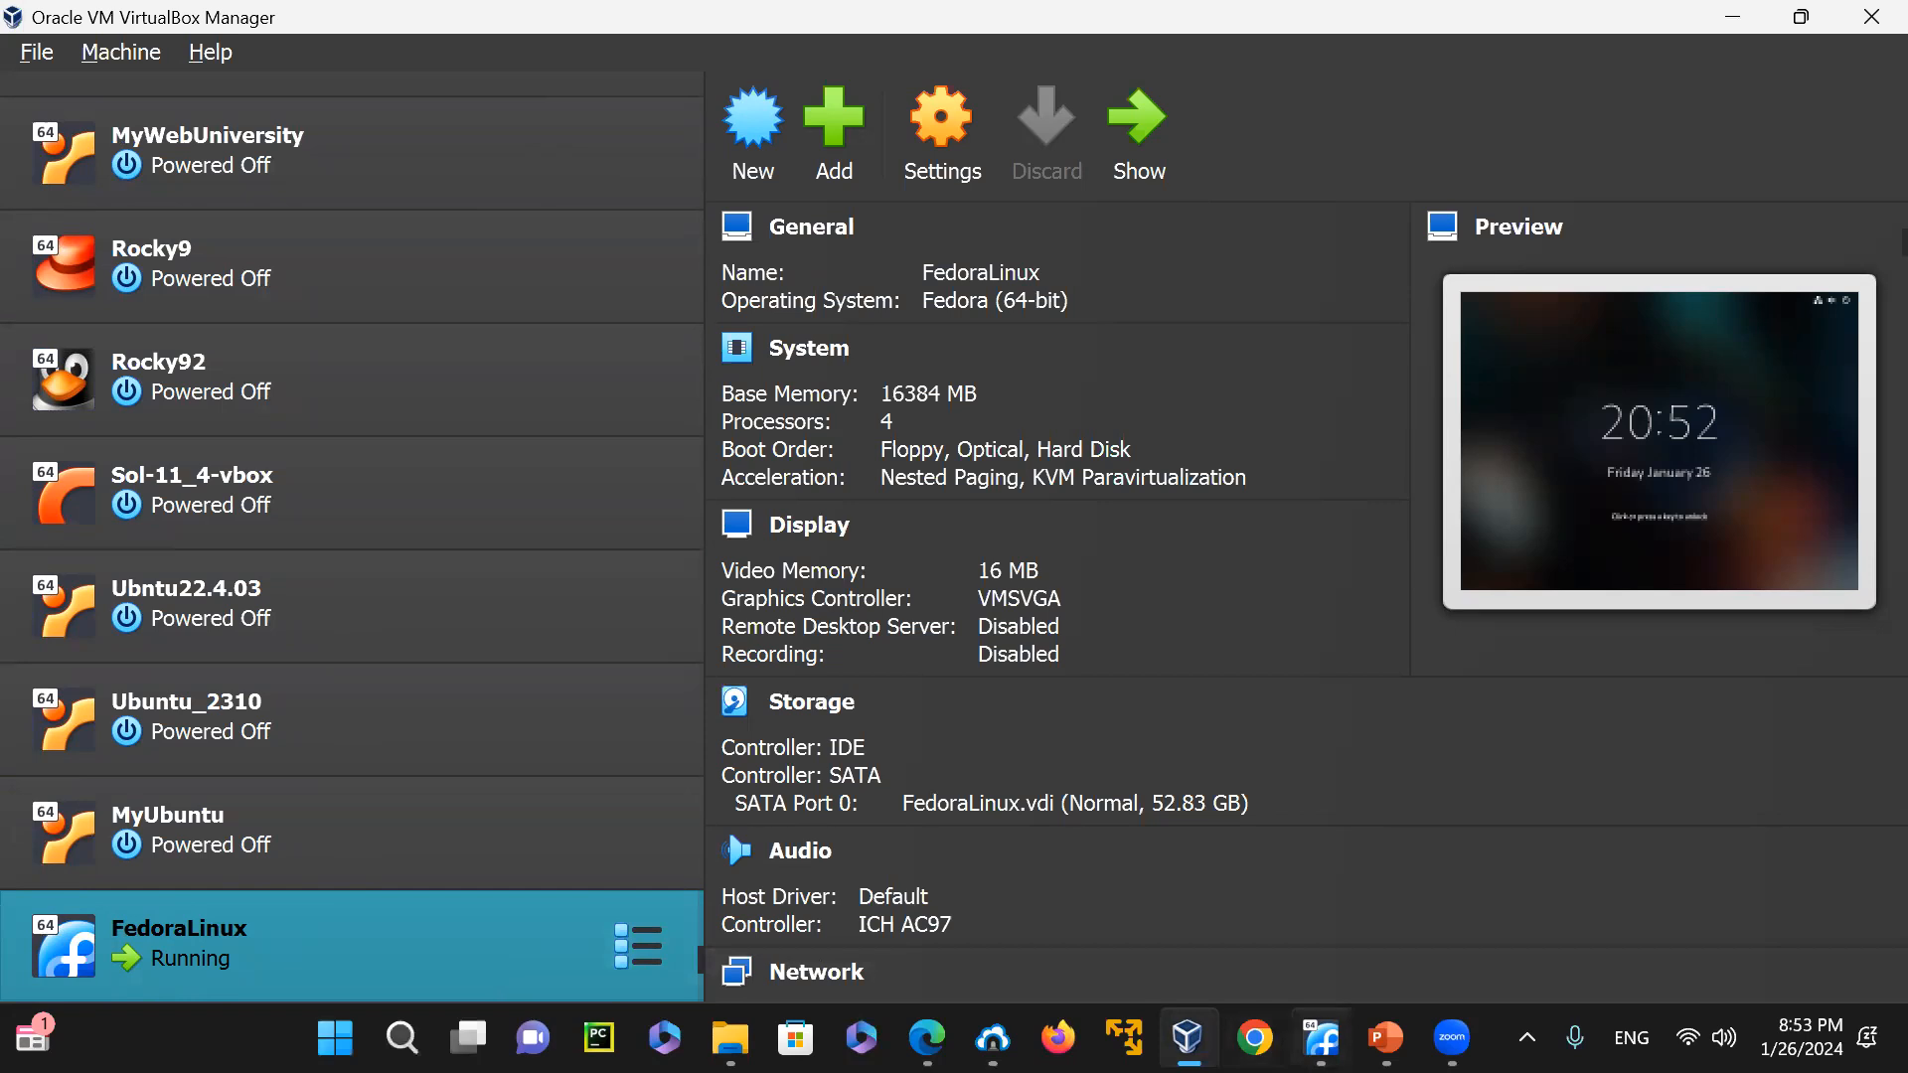
{"action": "mouse_move", "coordinate": [1320, 1038]}
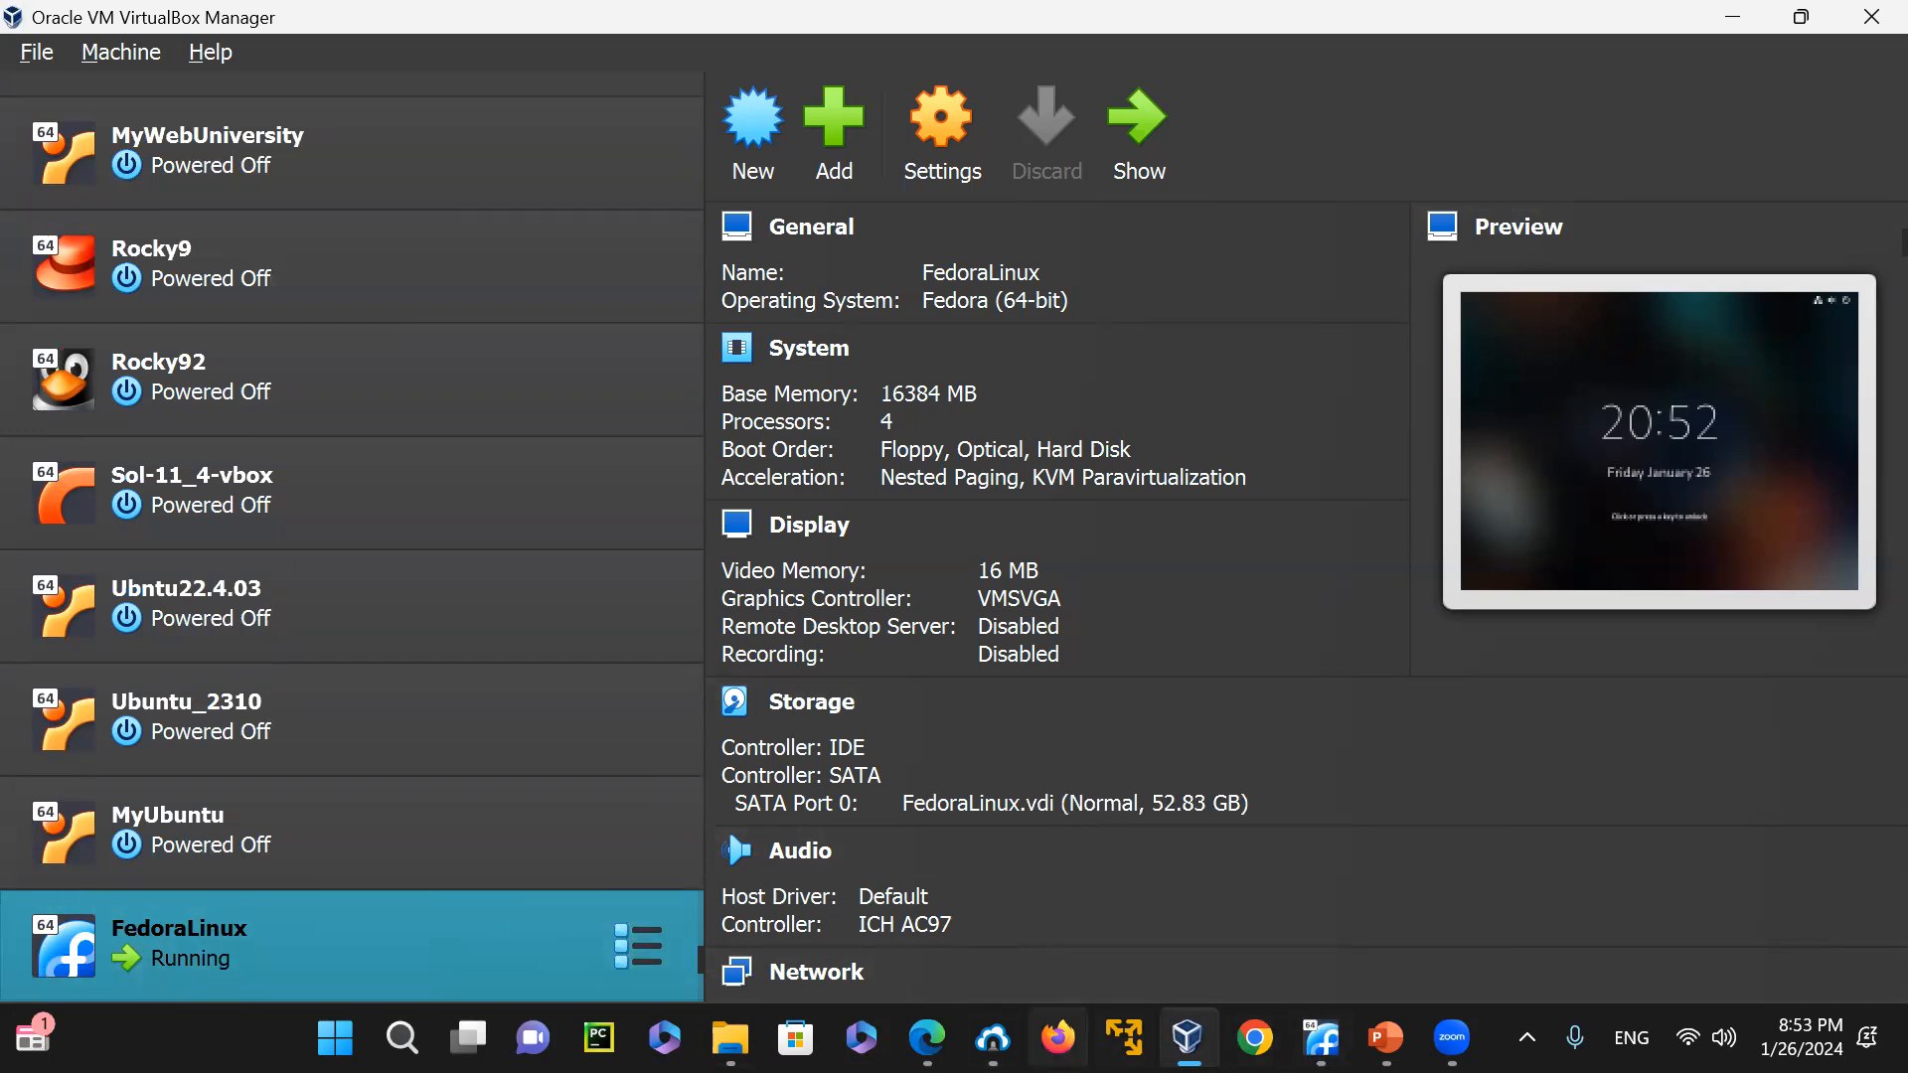
Switch to Microsoft Edge and look over the created playlists on the MyWebUniversity YouTube channel
{"action": "left_click", "coordinate": [926, 1037]}
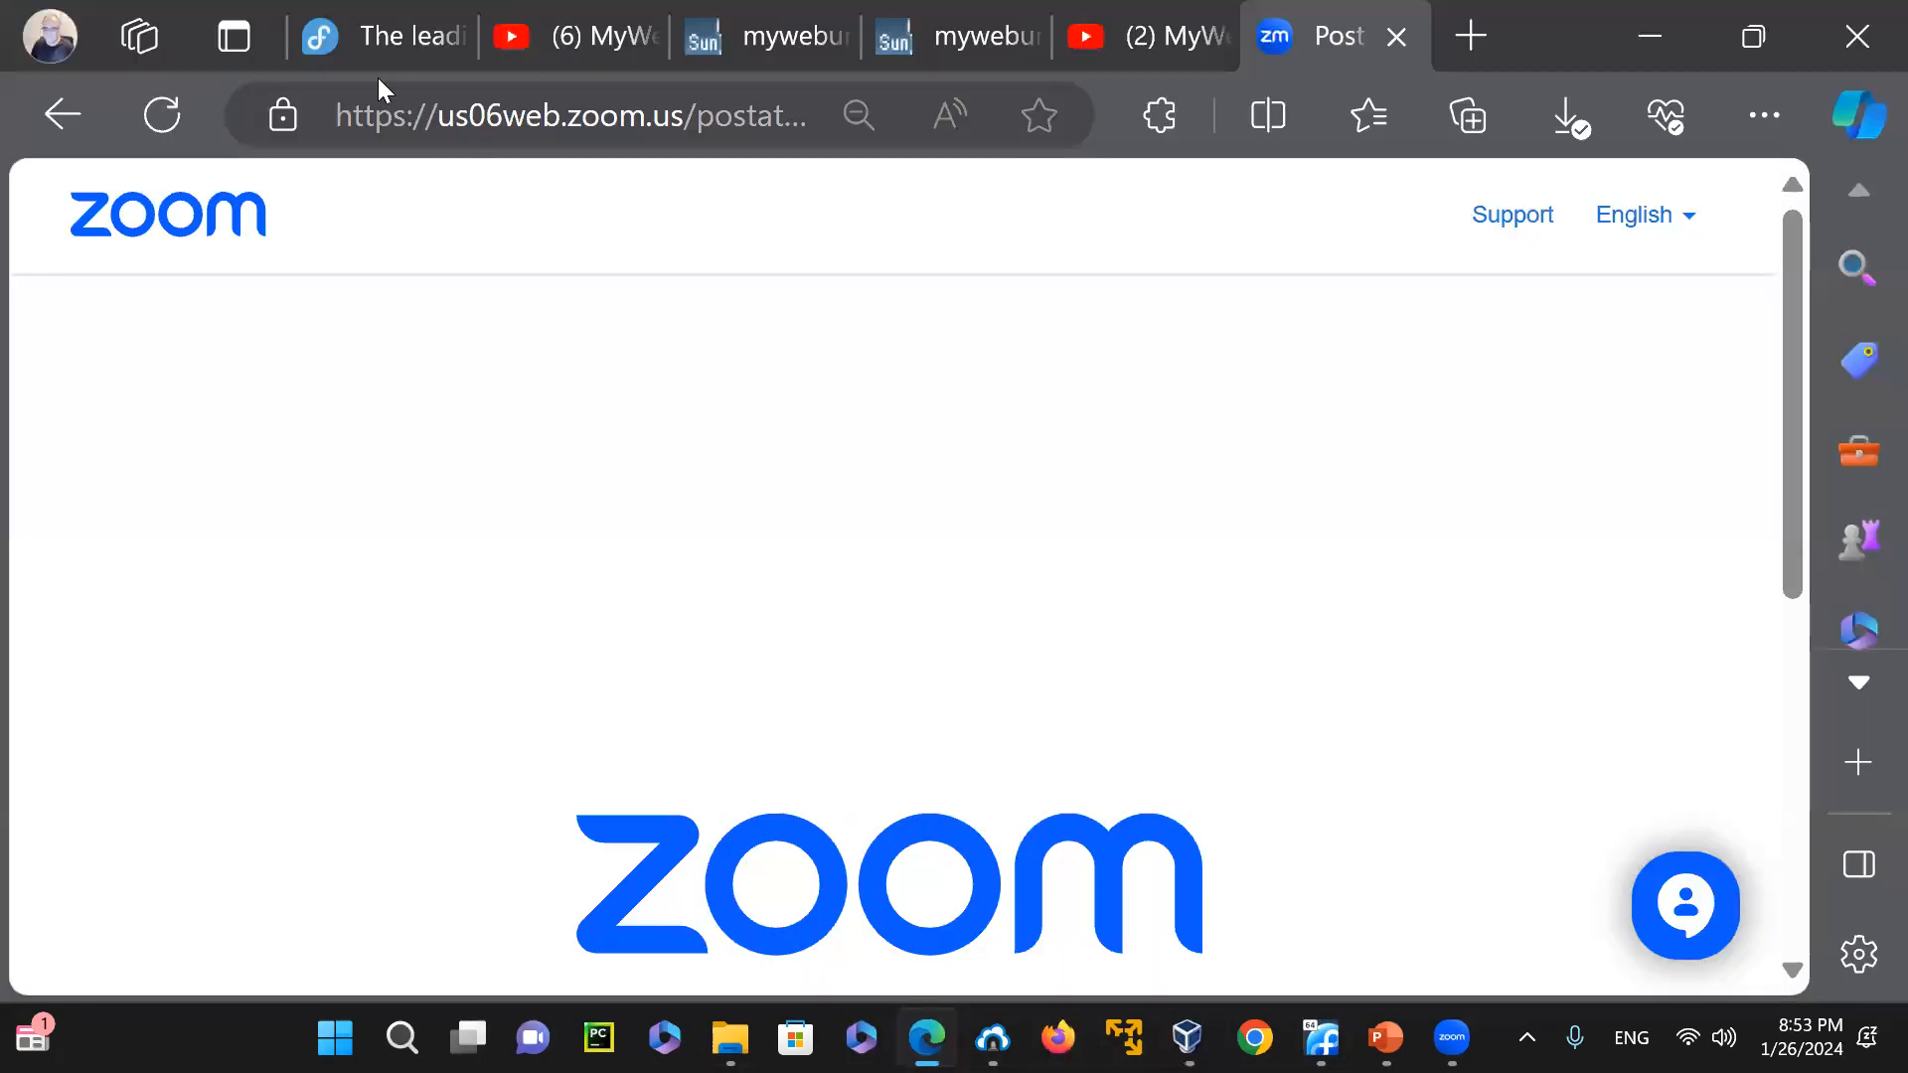
{"action": "left_click", "coordinate": [369, 50]}
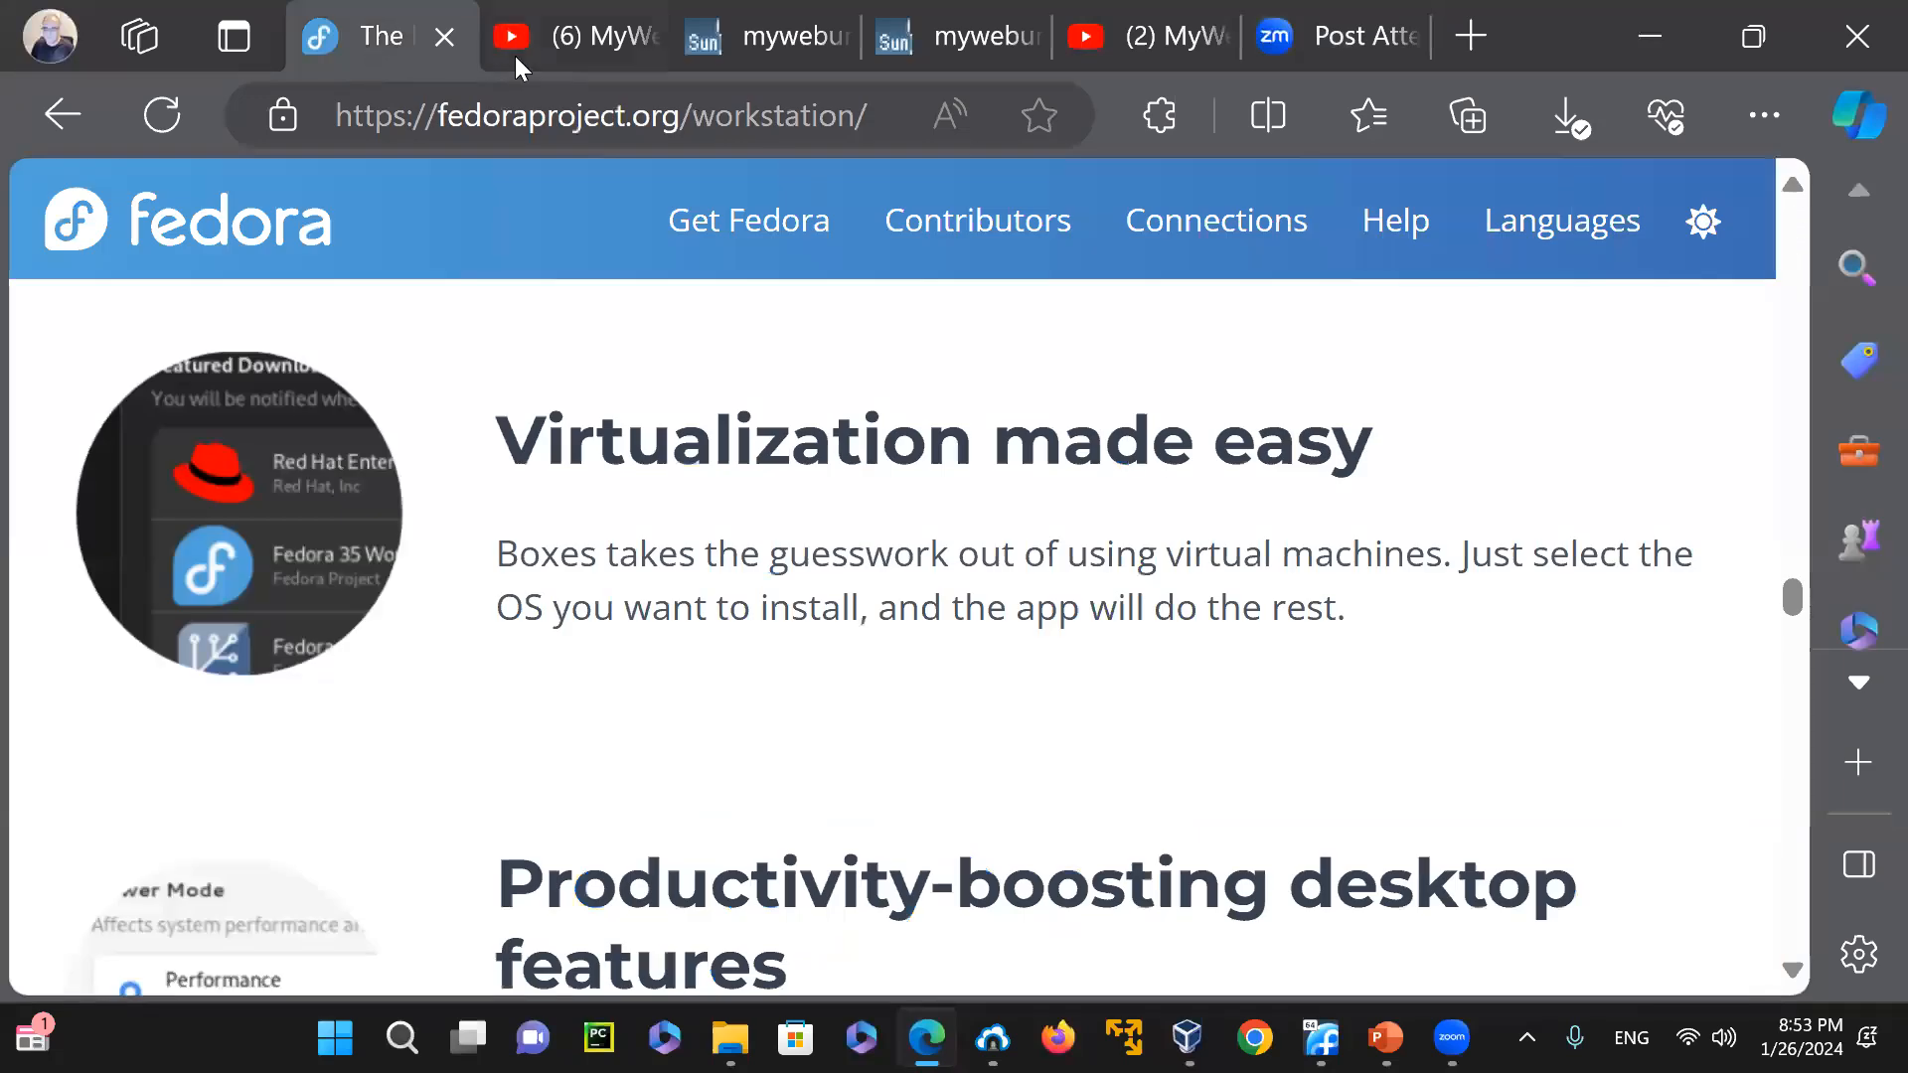
{"action": "left_click", "coordinate": [540, 44]}
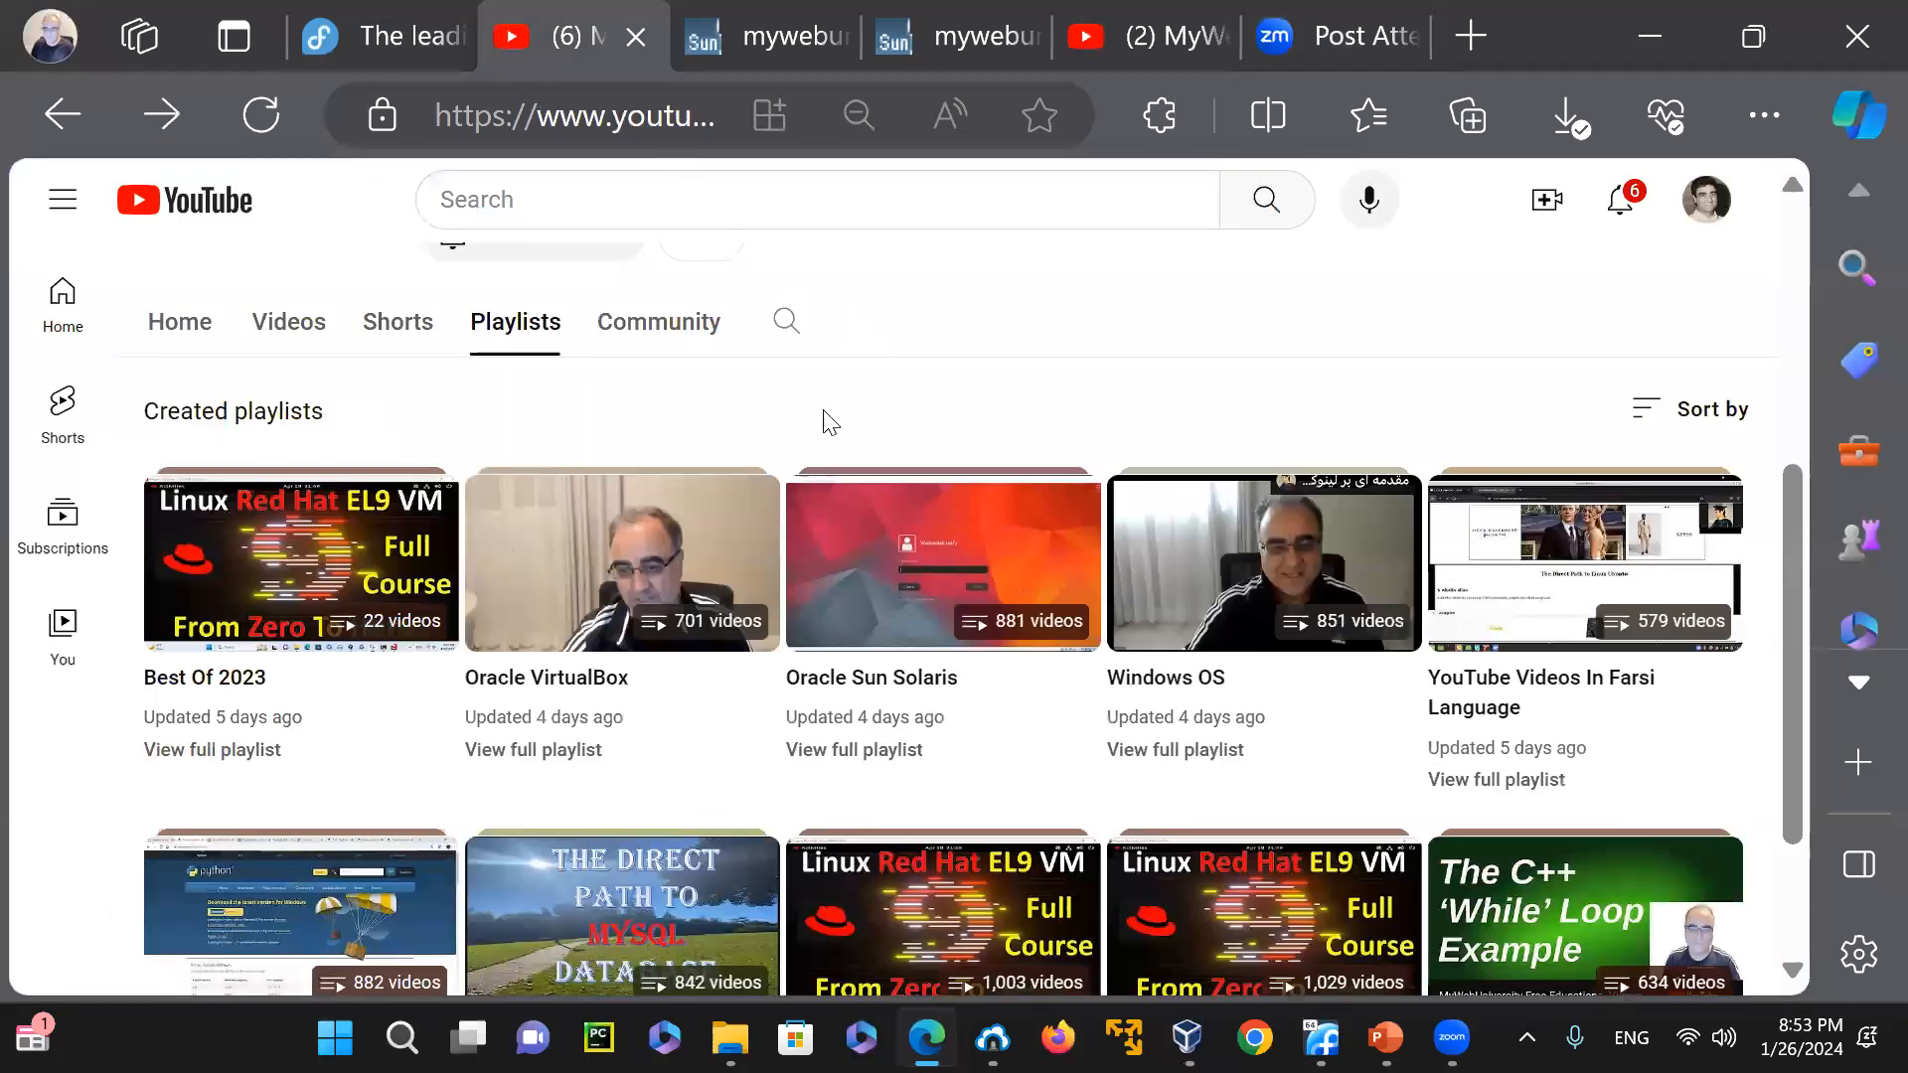
{"action": "left_click_drag", "start_coordinate": [1794, 586], "coordinate": [1778, 274]}
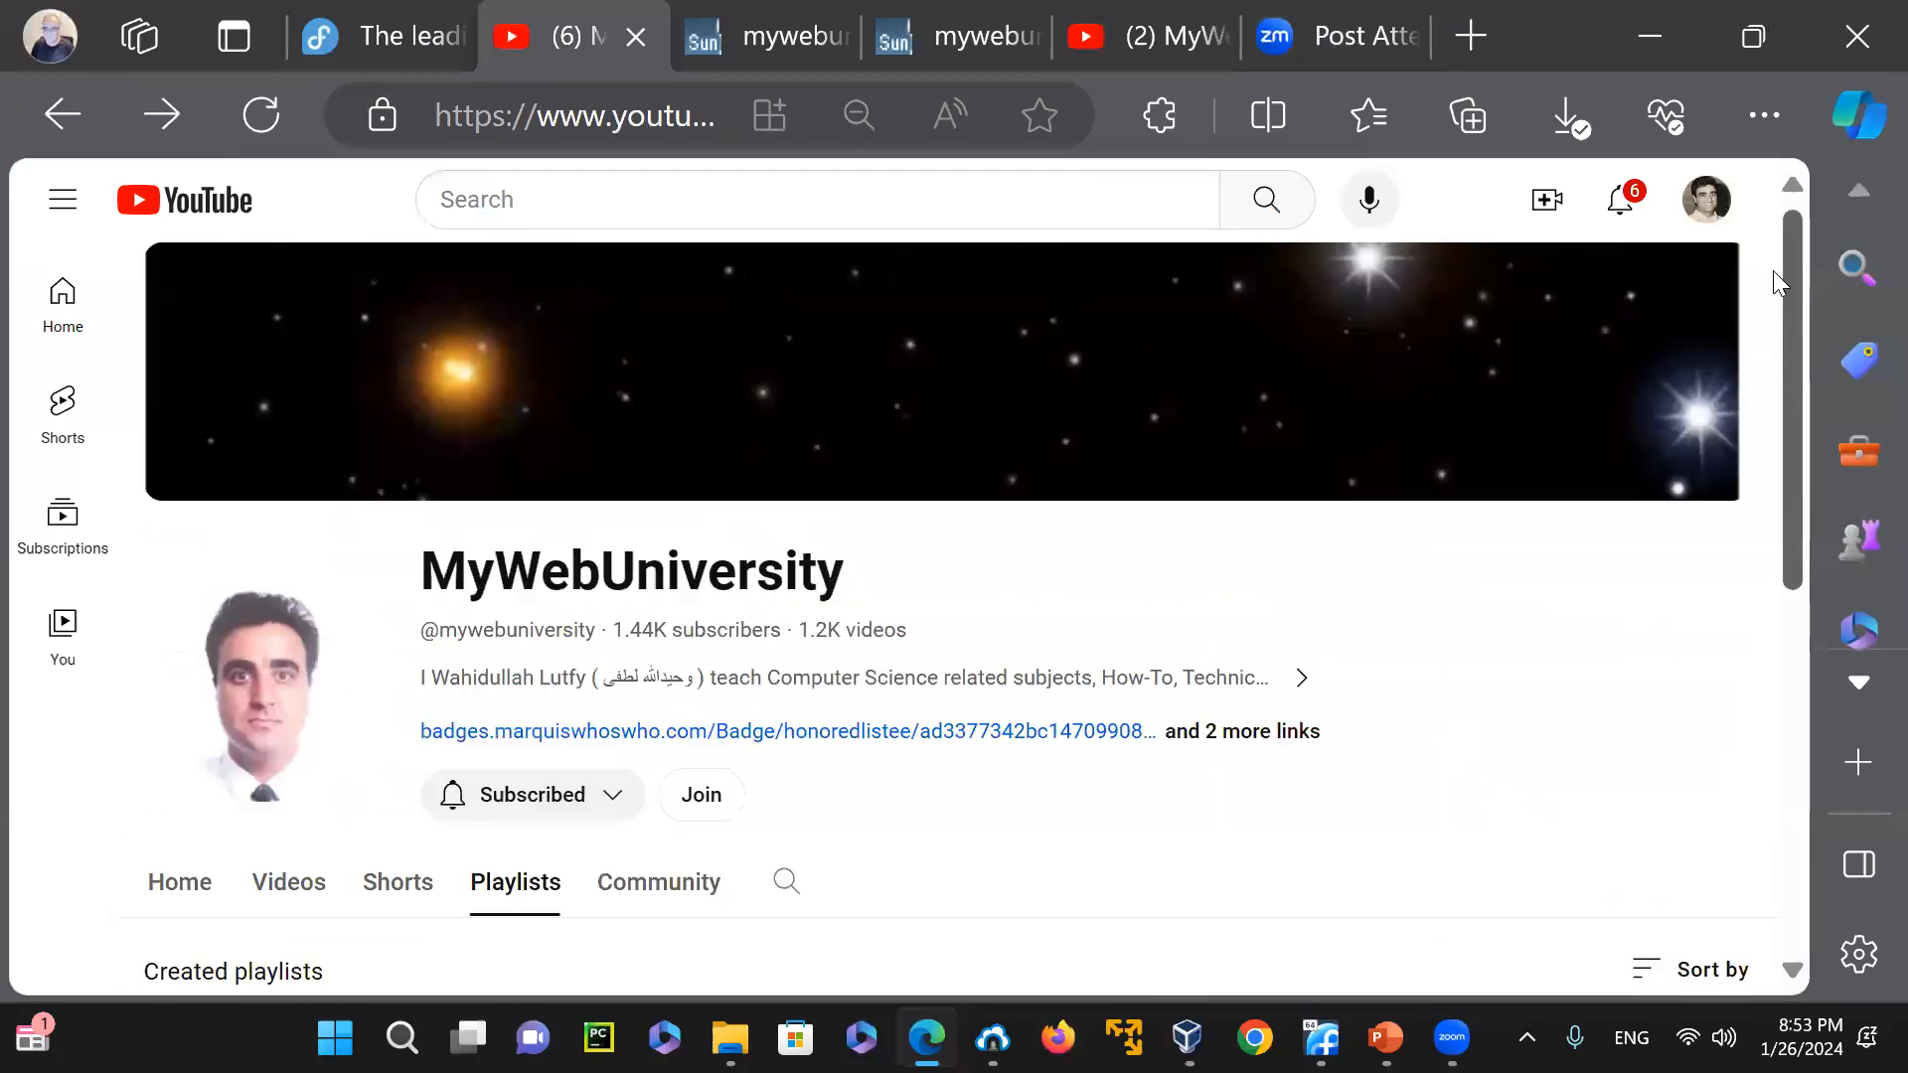
{"action": "left_click_drag", "start_coordinate": [1780, 345], "coordinate": [1804, 630]}
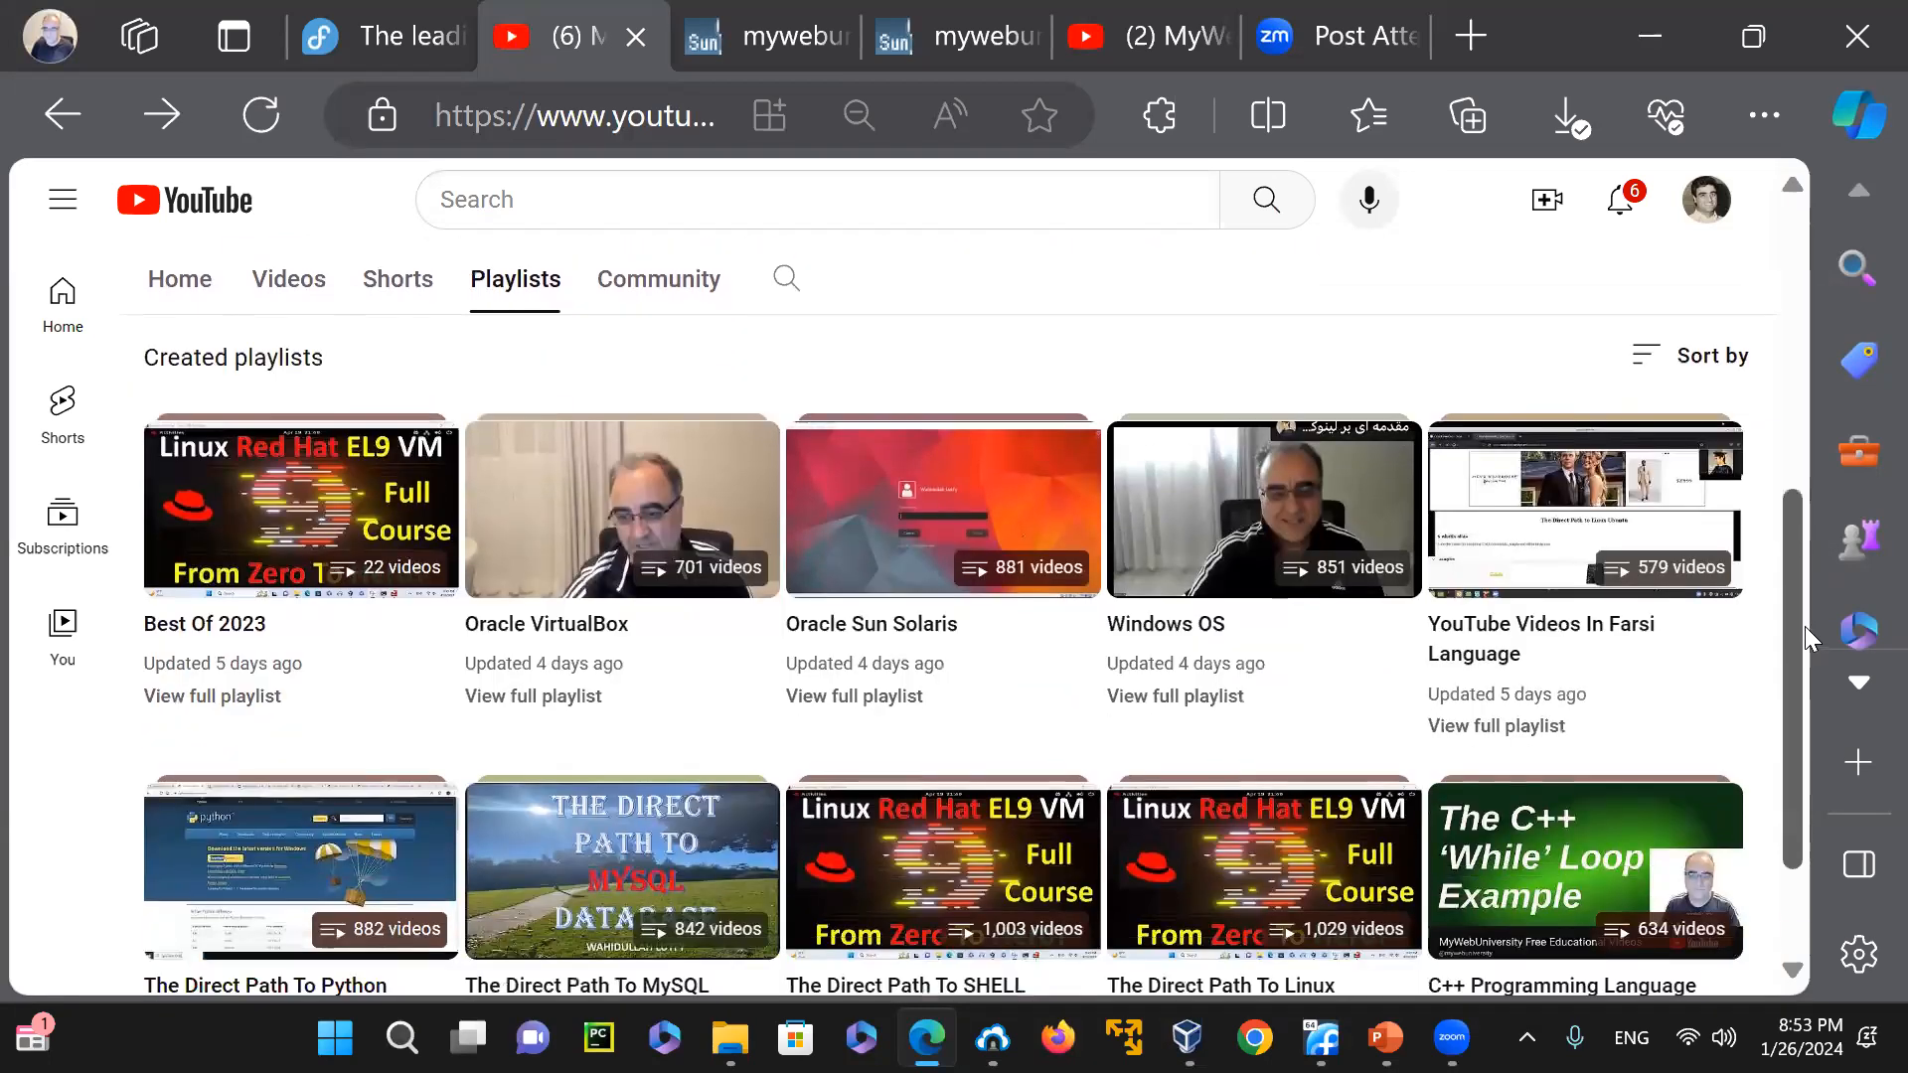
Open the MyWebUniversity channel's home page and examine its videos and its Multiple playlists section
{"action": "left_click", "coordinate": [164, 279]}
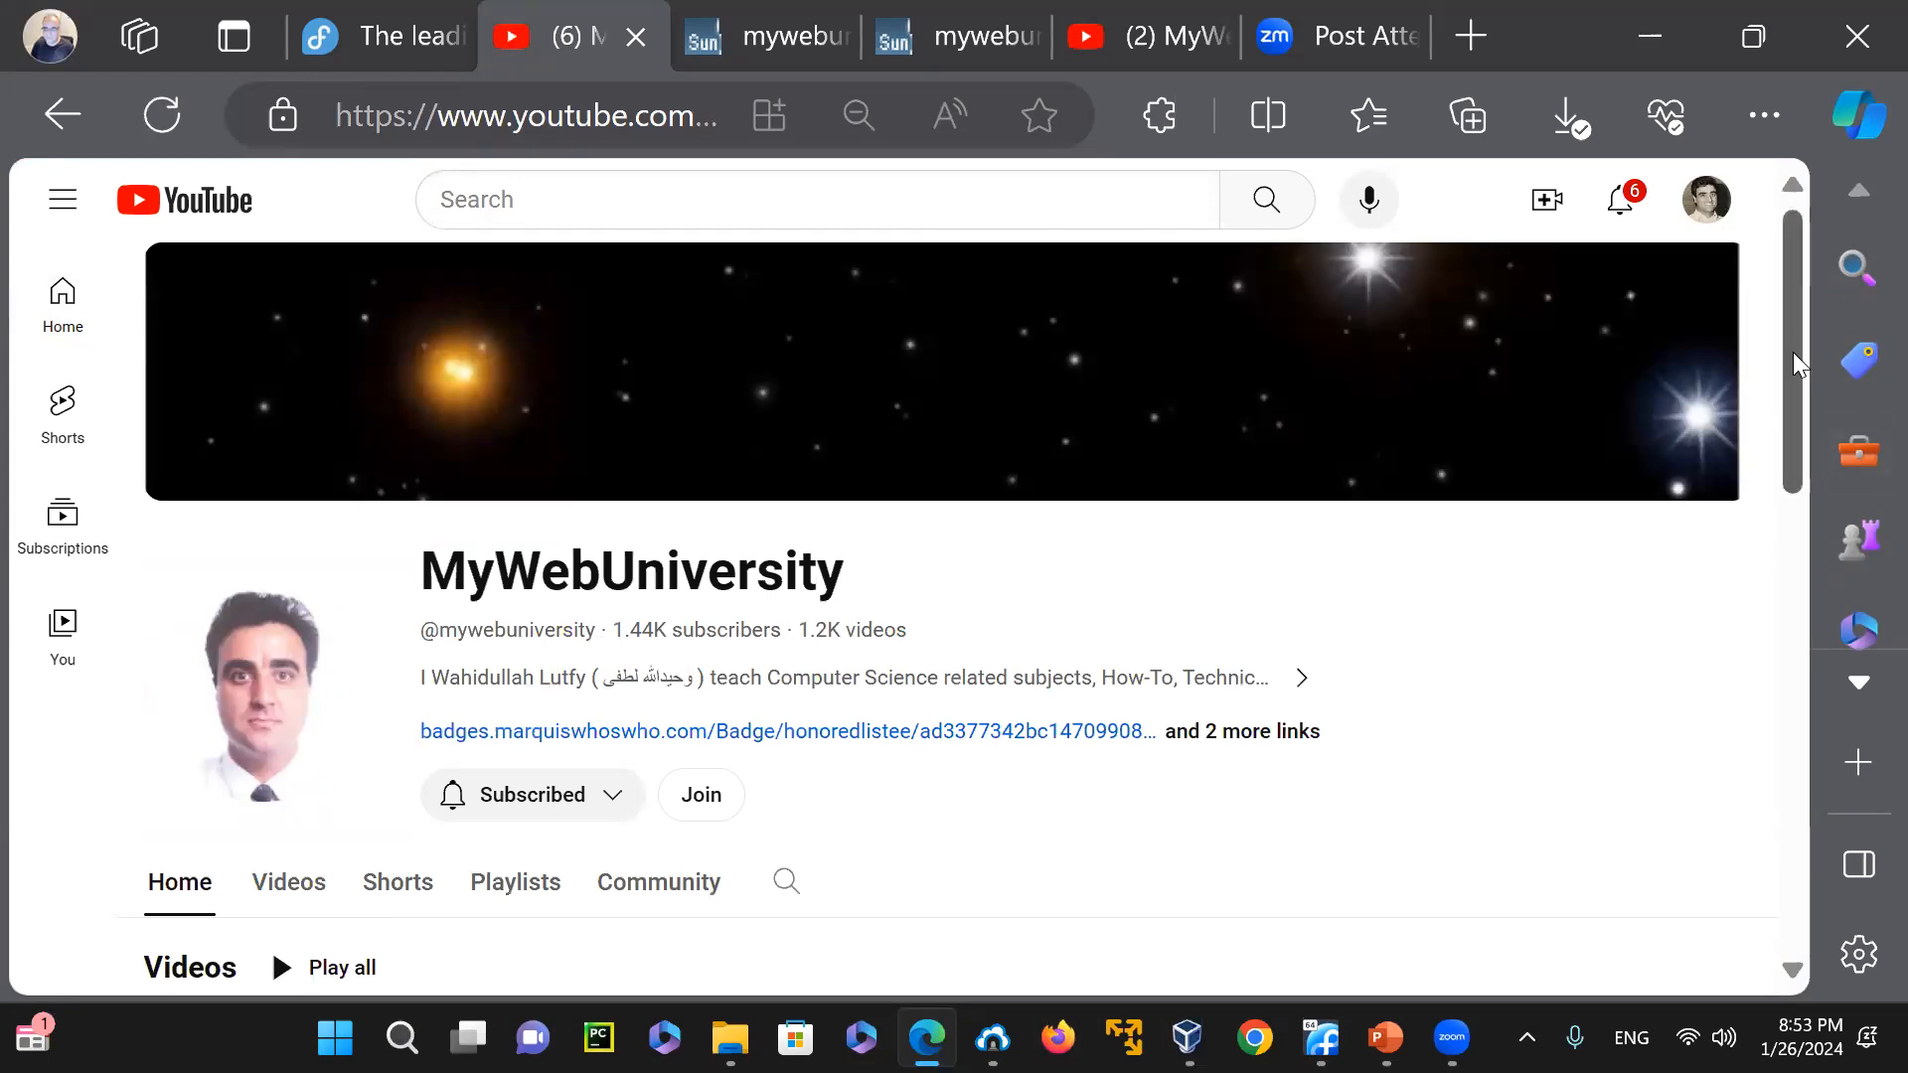
{"action": "left_click_drag", "start_coordinate": [1792, 352], "coordinate": [1798, 544]}
{"action": "scroll", "coordinate": [1796, 553], "scroll_direction": "down", "scroll_amount": 2}
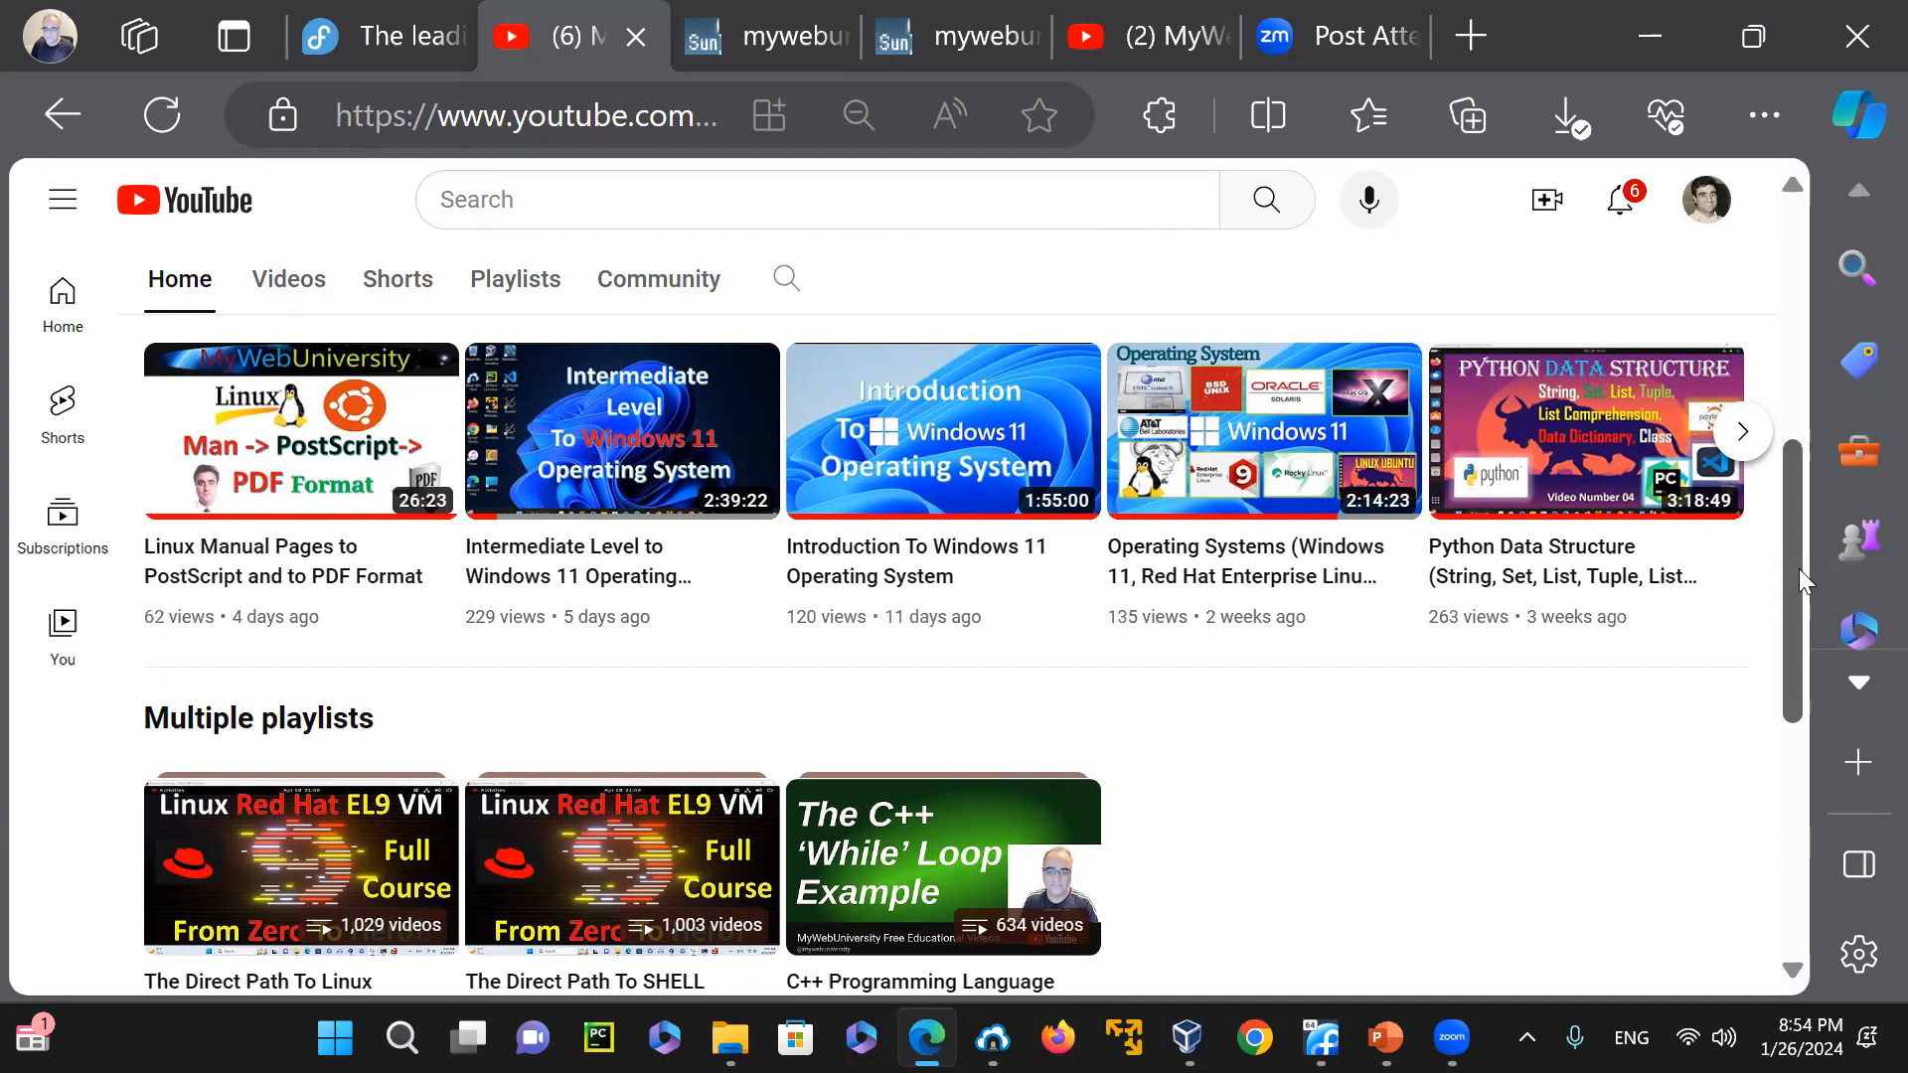
{"action": "mouse_move", "coordinate": [1799, 568]}
{"action": "left_mouse_down"}
{"action": "mouse_move", "coordinate": [1799, 586]}
{"action": "mouse_move", "coordinate": [1798, 461]}
{"action": "mouse_move", "coordinate": [1810, 580]}
{"action": "left_mouse_up"}
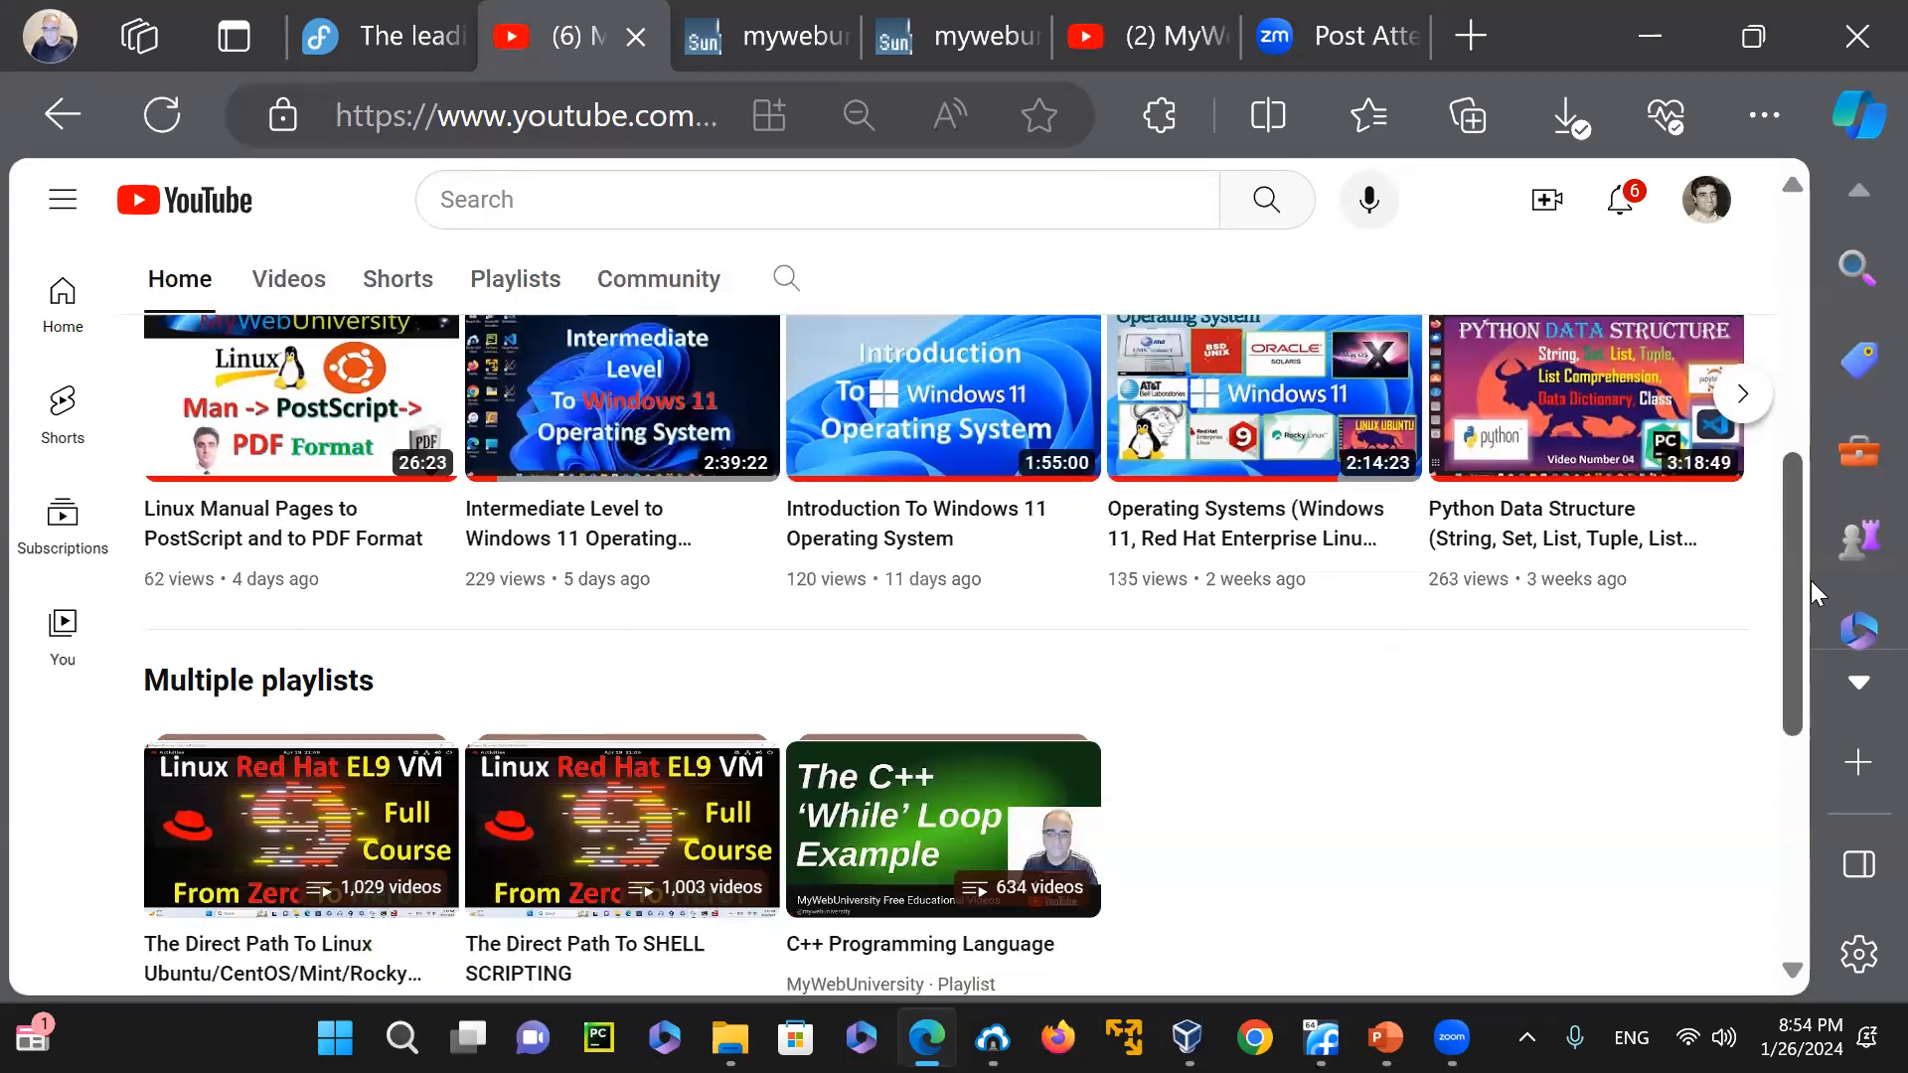
{"action": "left_click_drag", "start_coordinate": [1810, 580], "coordinate": [1798, 662]}
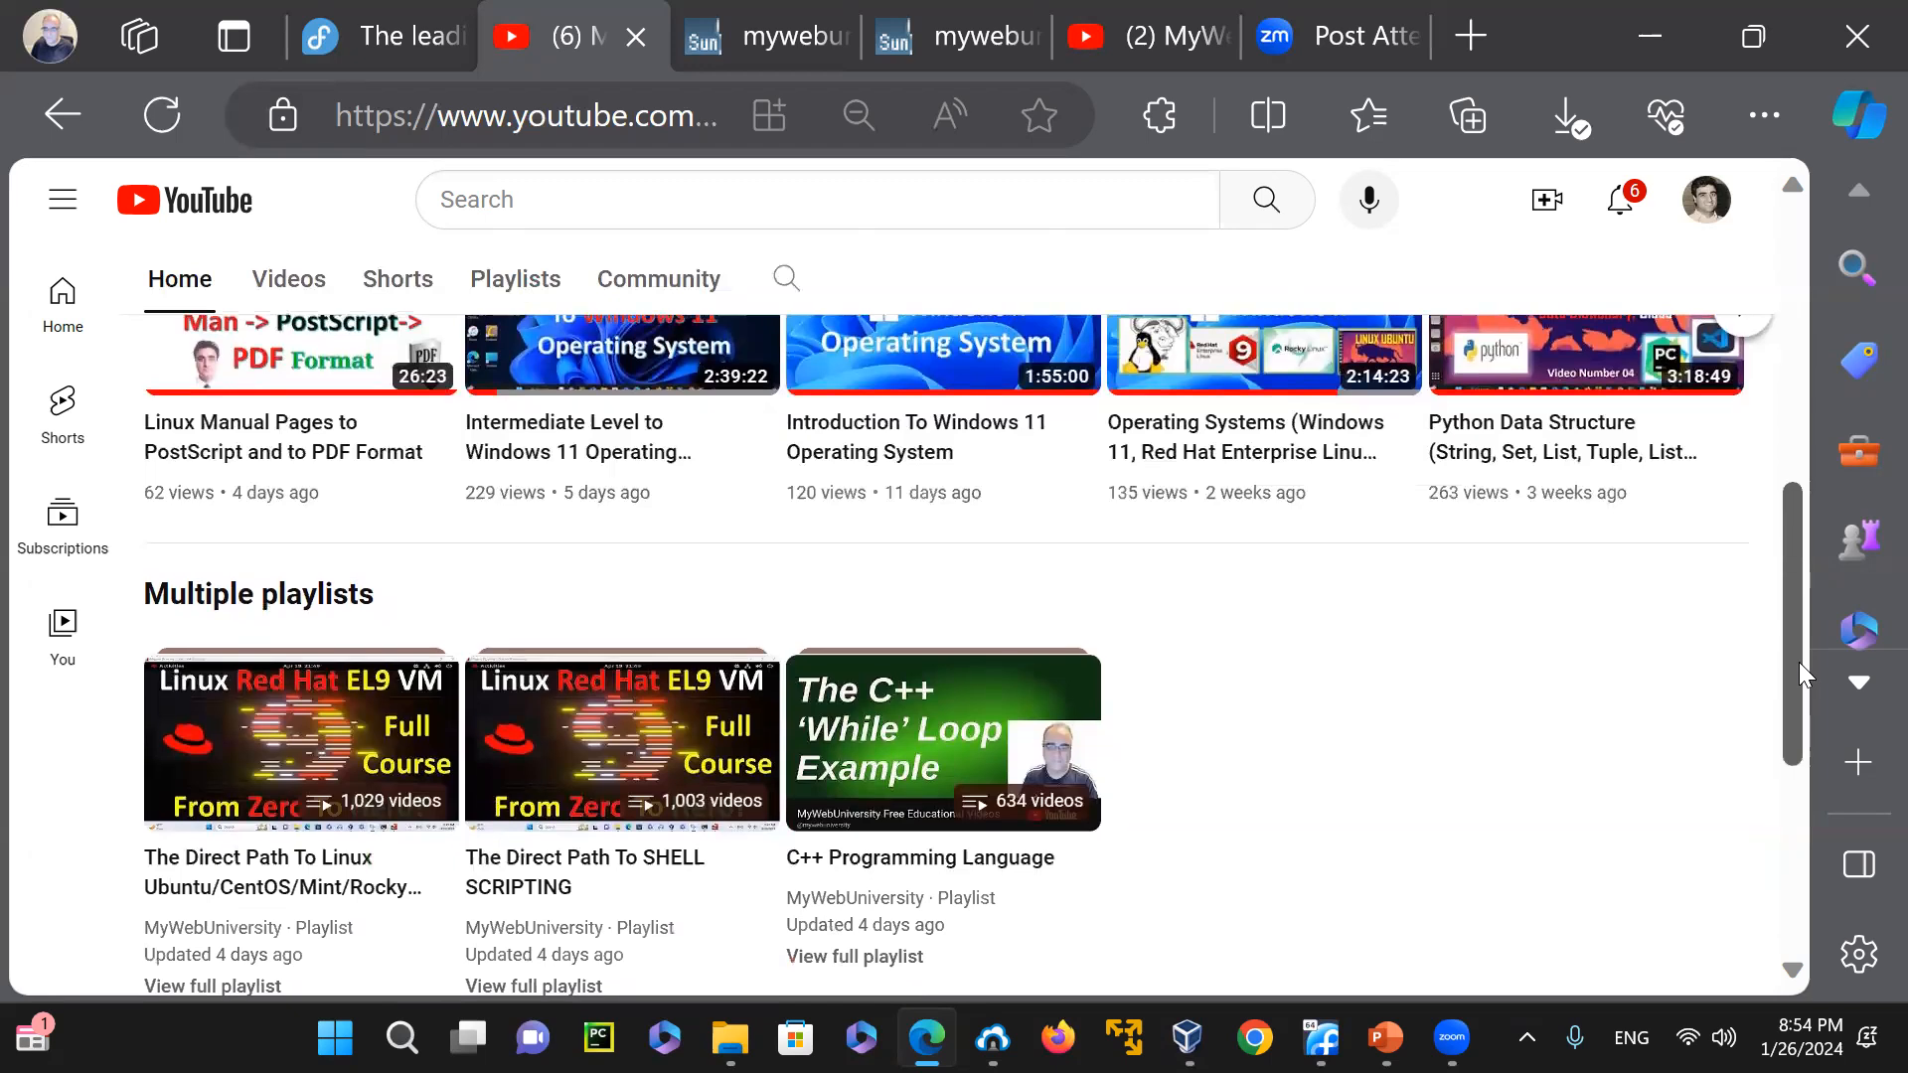
{"action": "scroll", "coordinate": [1798, 662], "scroll_direction": "up", "scroll_amount": 1}
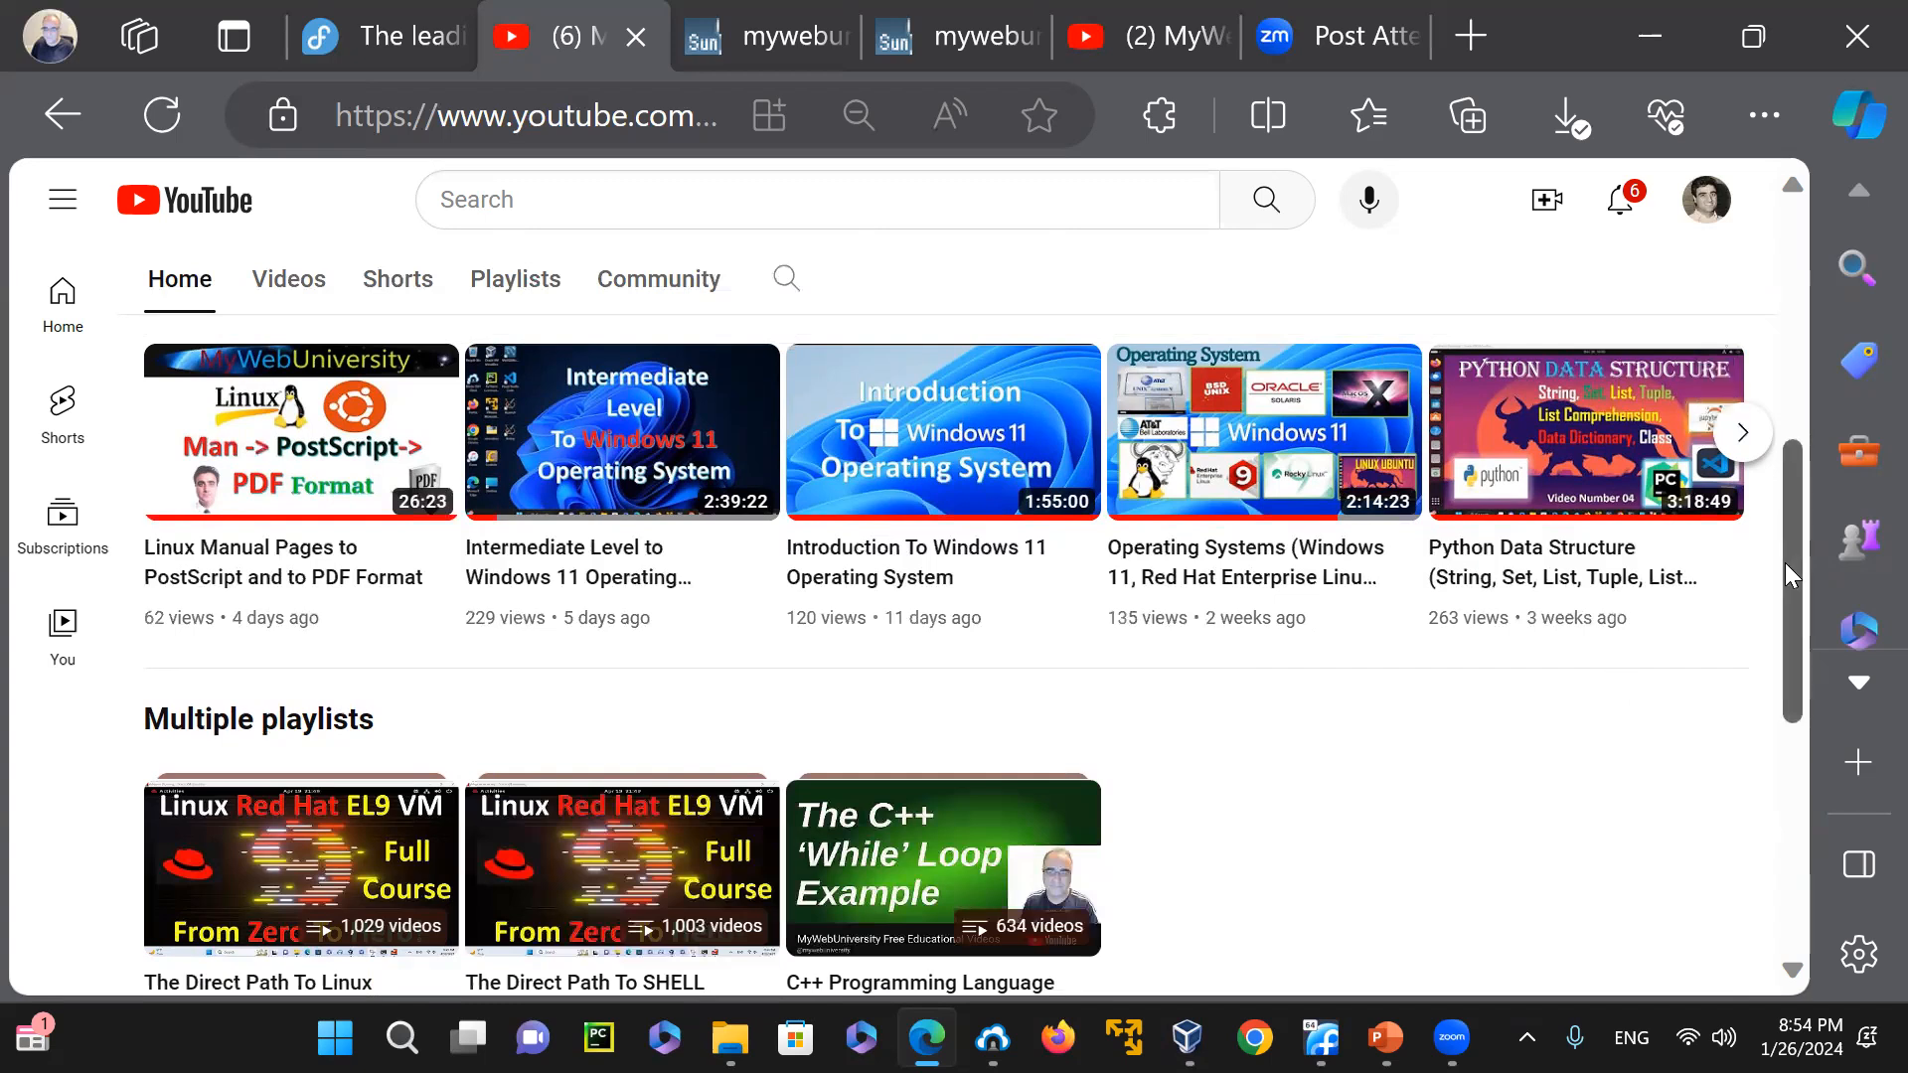
{"action": "left_click_drag", "start_coordinate": [1794, 602], "coordinate": [1797, 710]}
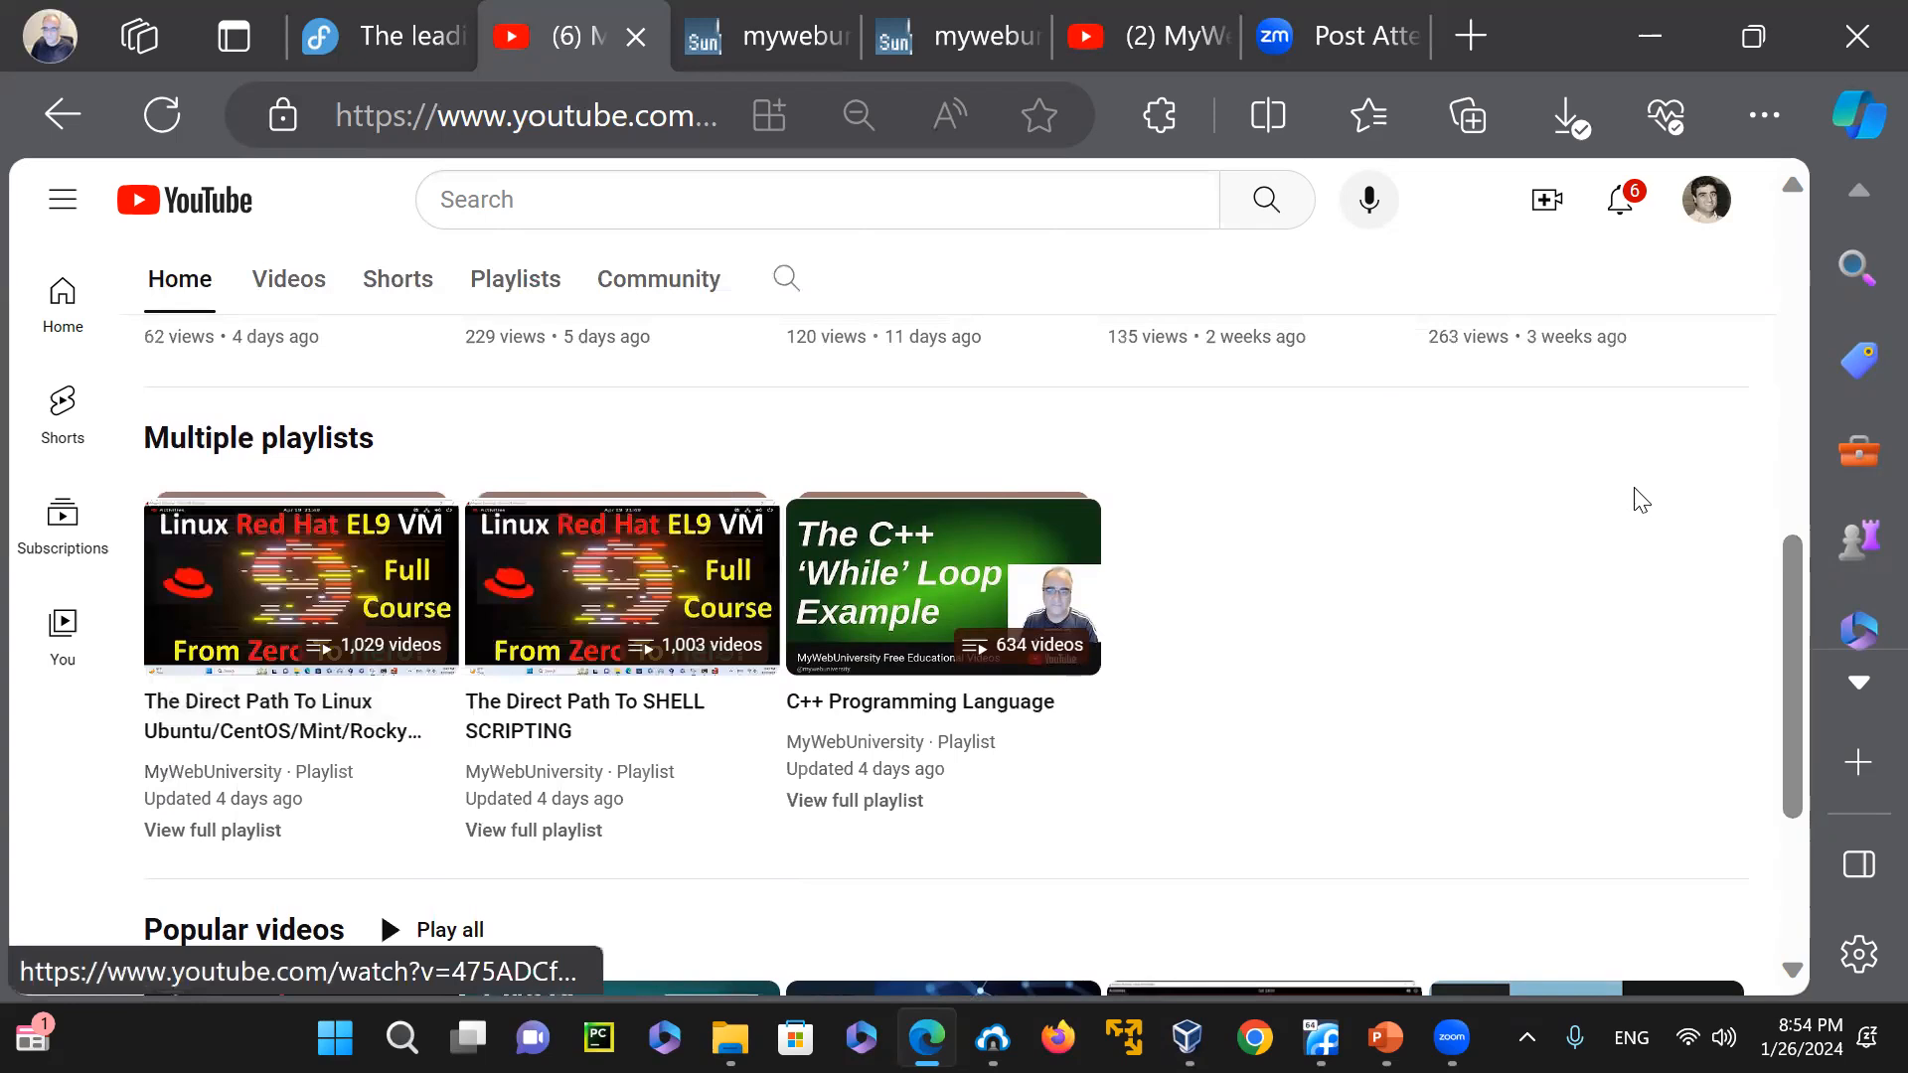
{"action": "left_click_drag", "start_coordinate": [1793, 611], "coordinate": [1806, 520]}
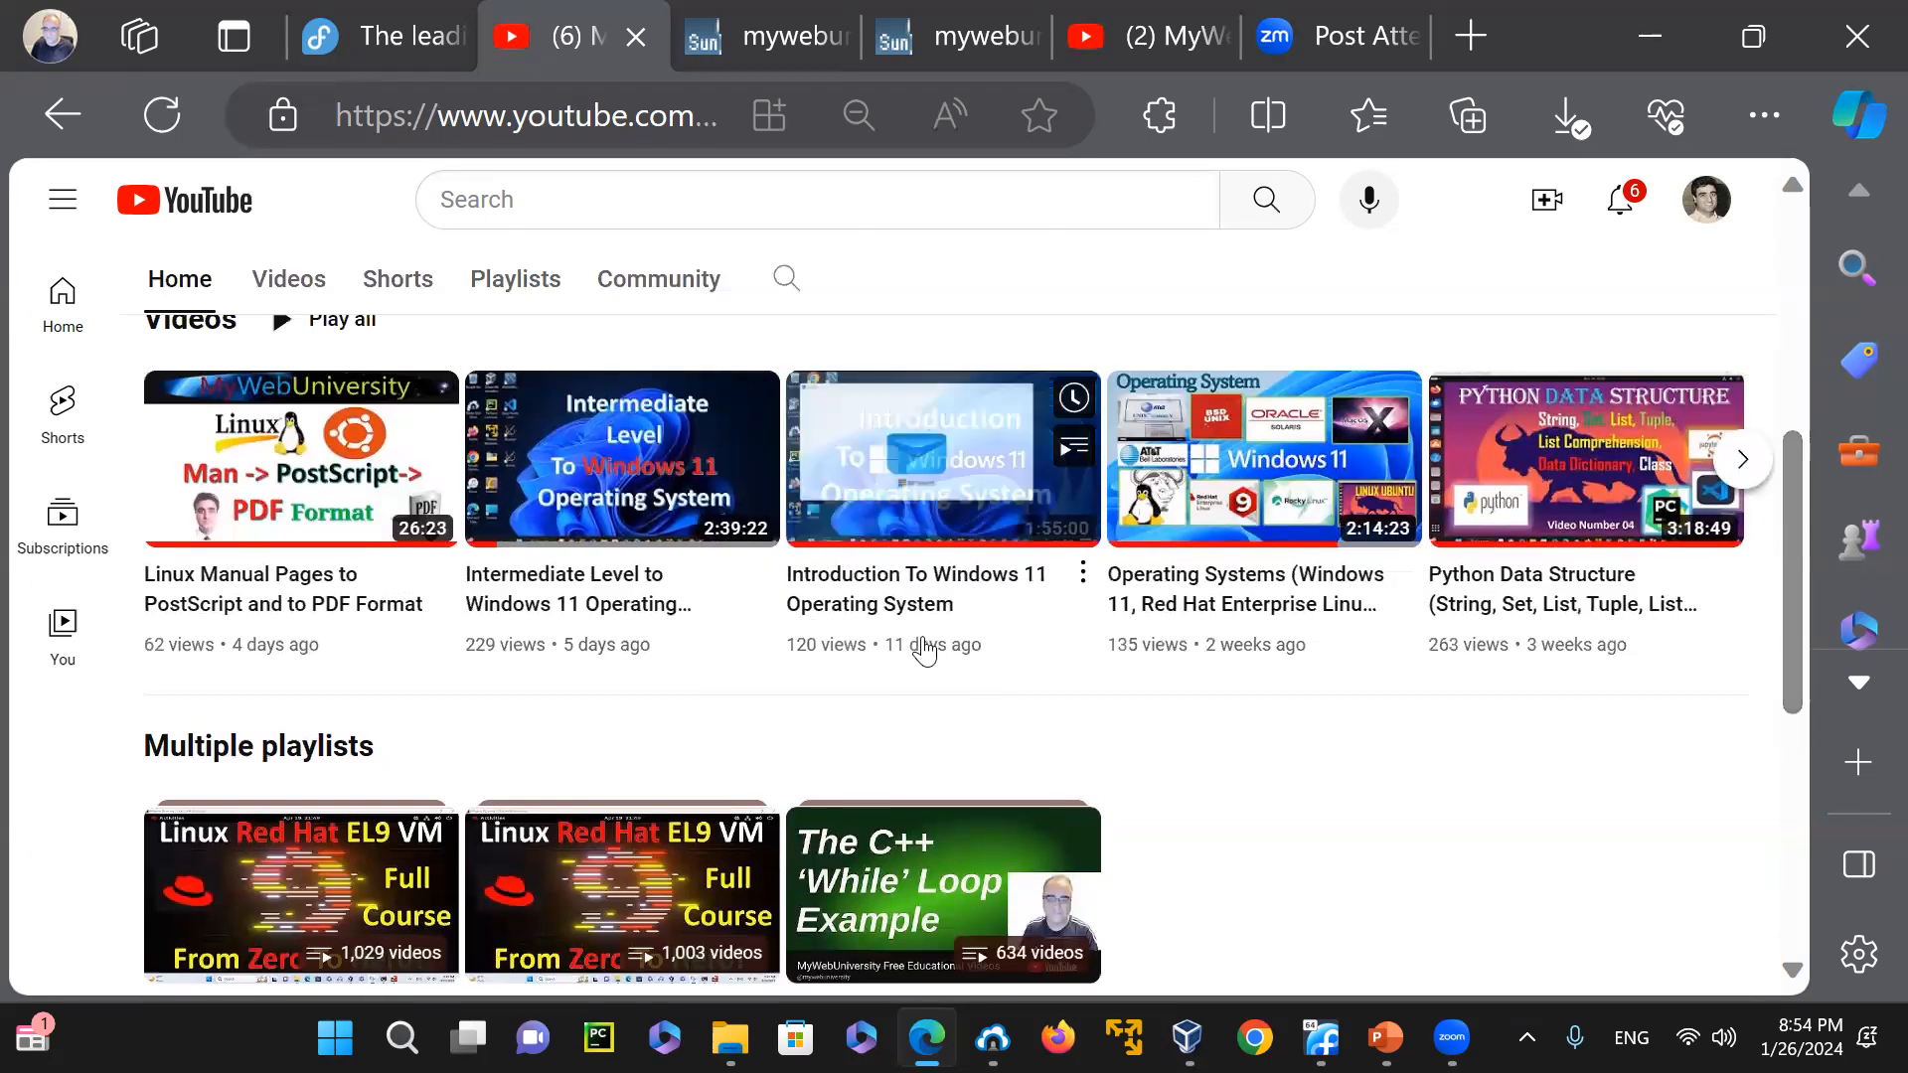
{"action": "left_click_drag", "start_coordinate": [1792, 547], "coordinate": [1802, 602]}
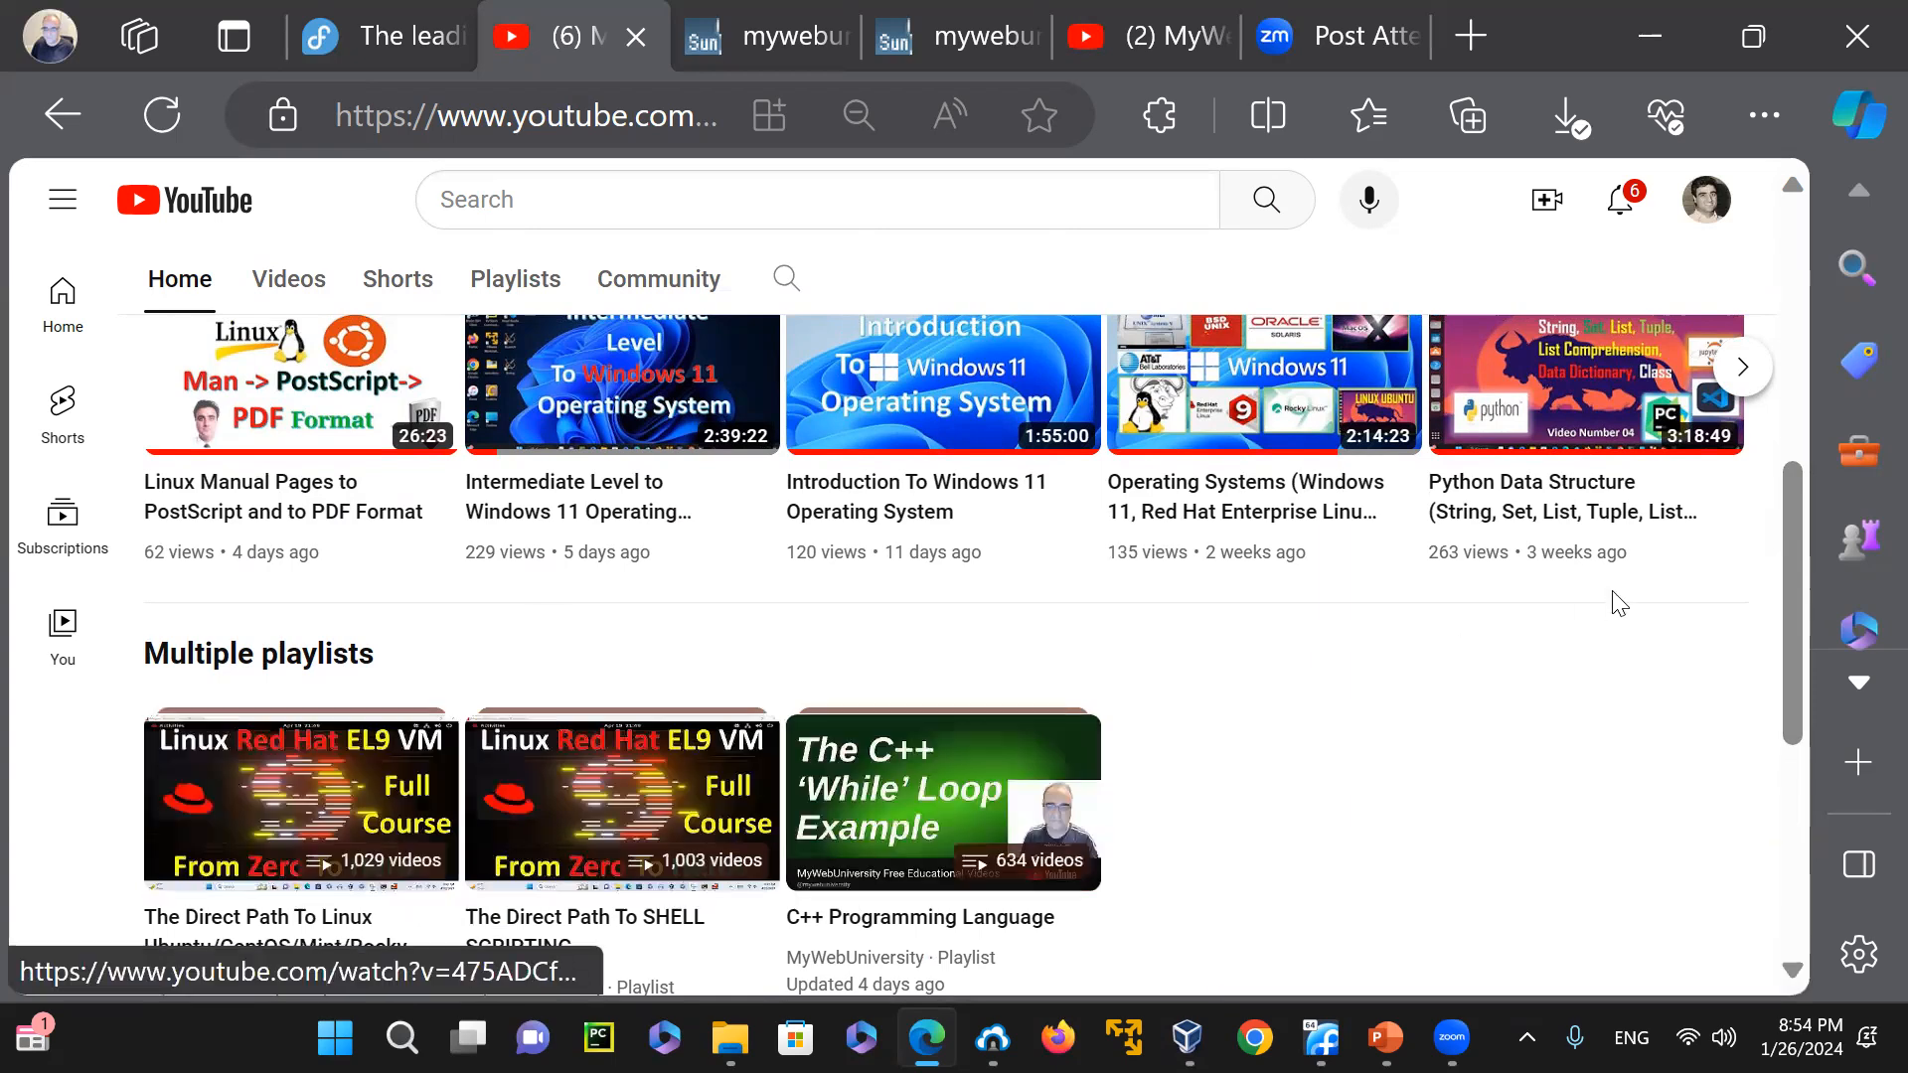
{"action": "mouse_move", "coordinate": [1796, 593]}
{"action": "left_mouse_down"}
{"action": "mouse_move", "coordinate": [1794, 520]}
{"action": "mouse_move", "coordinate": [1808, 586]}
{"action": "left_mouse_up"}
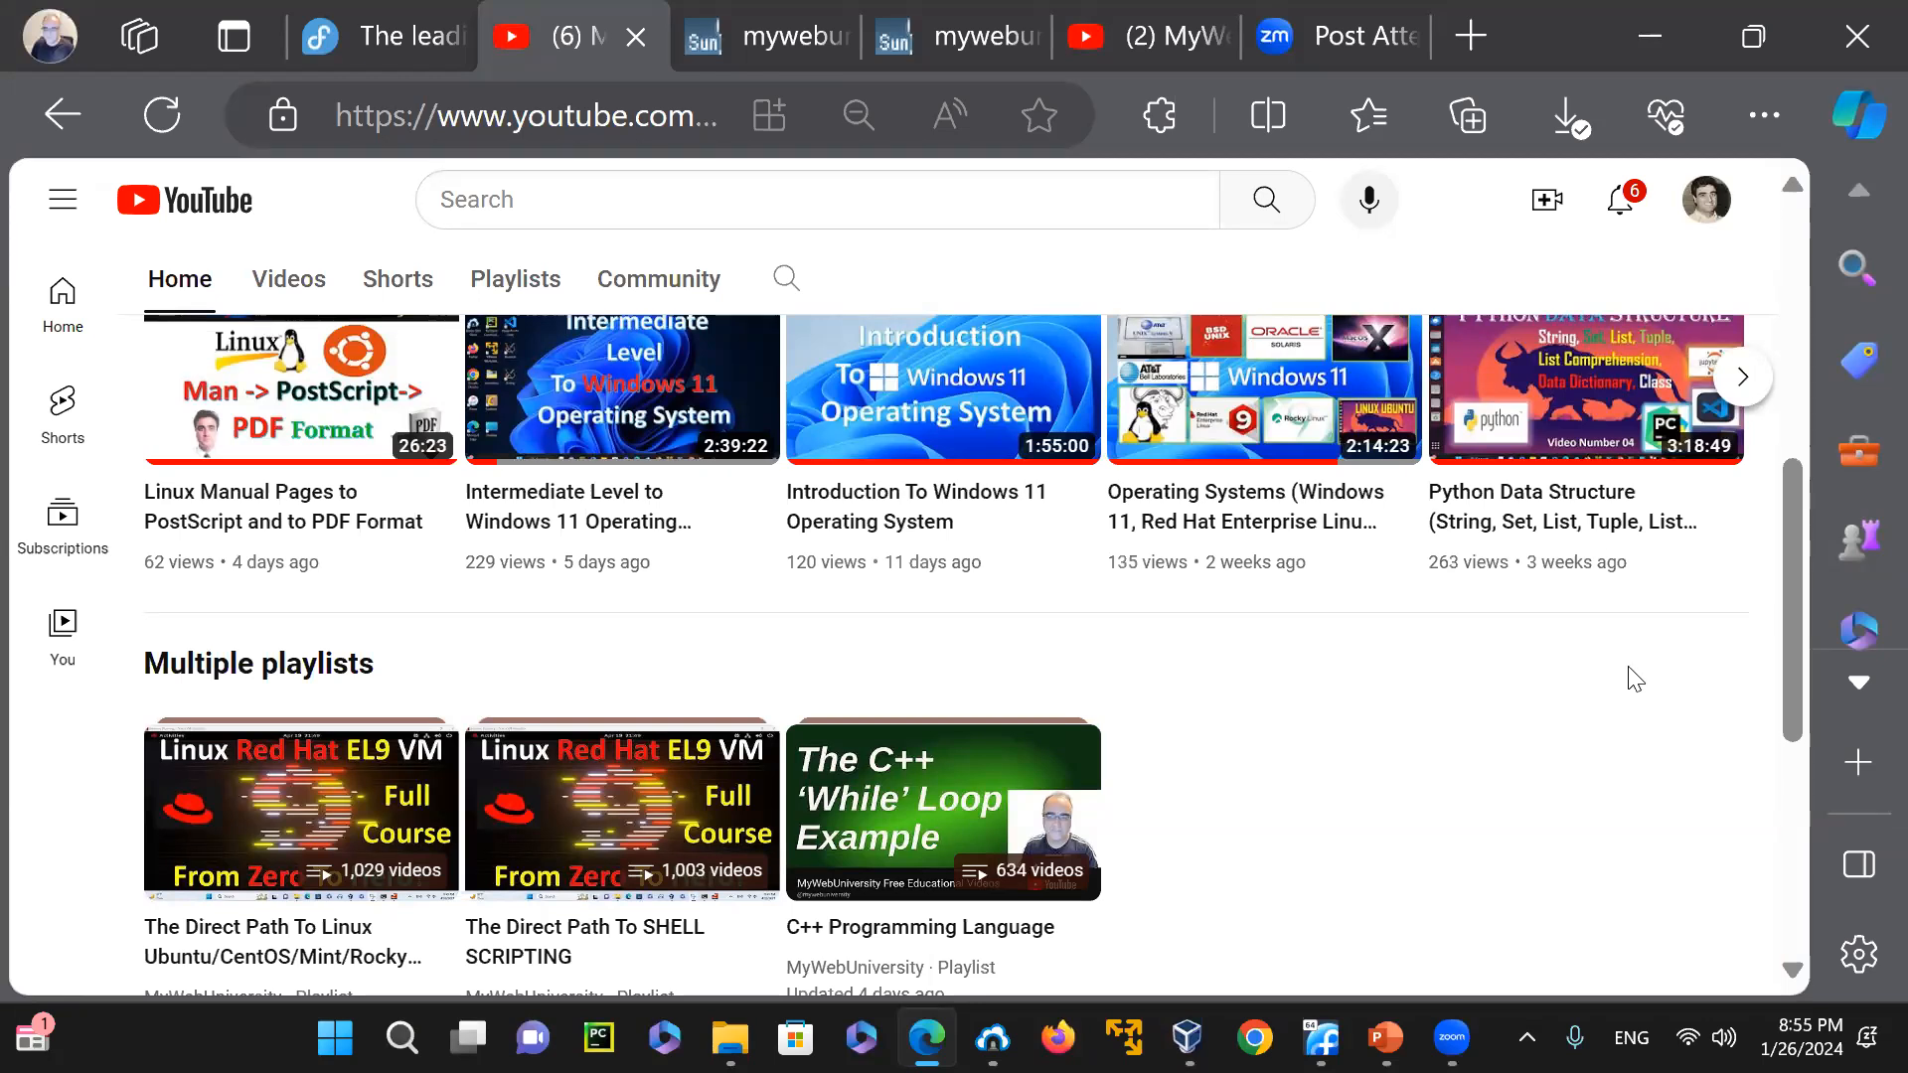
Review the channel's header details together with the first row of videos on its home page
{"action": "left_click_drag", "start_coordinate": [1798, 566], "coordinate": [1824, 405]}
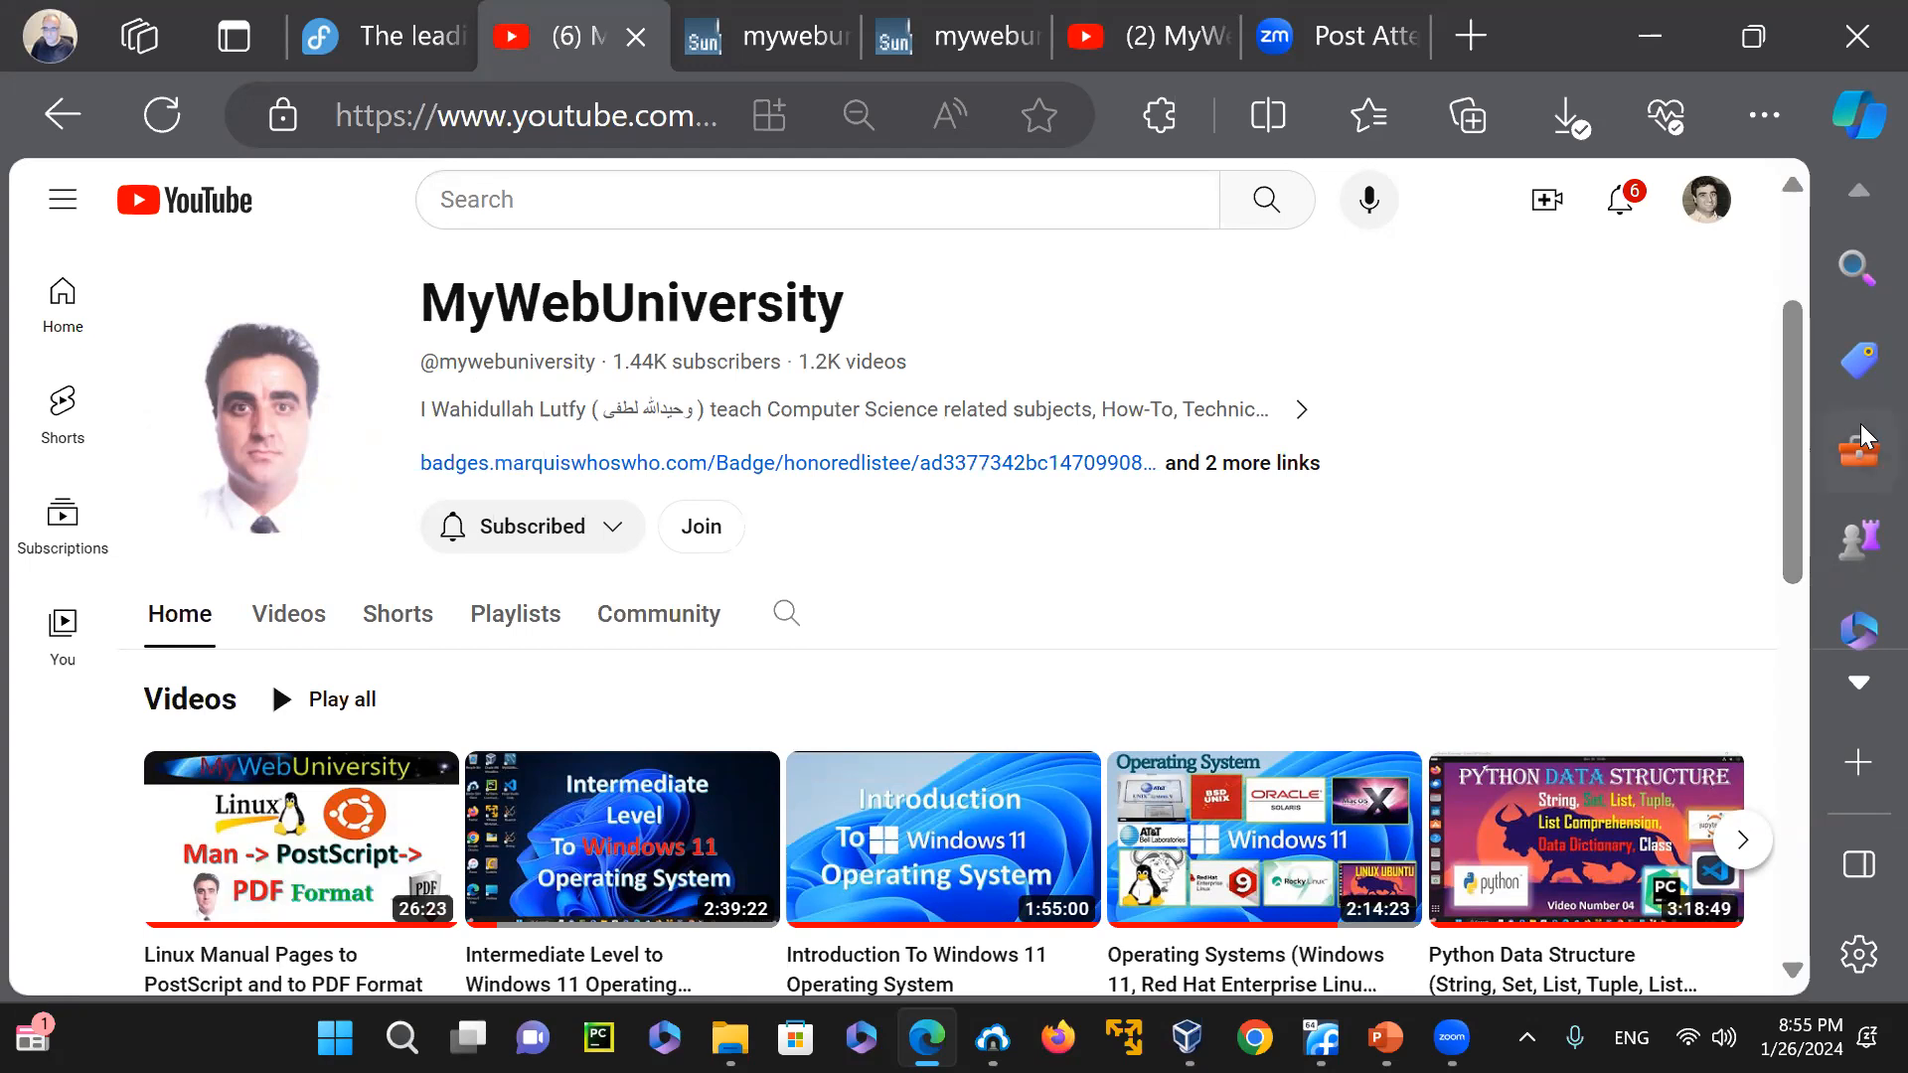
{"action": "left_click_drag", "start_coordinate": [1790, 390], "coordinate": [1800, 399]}
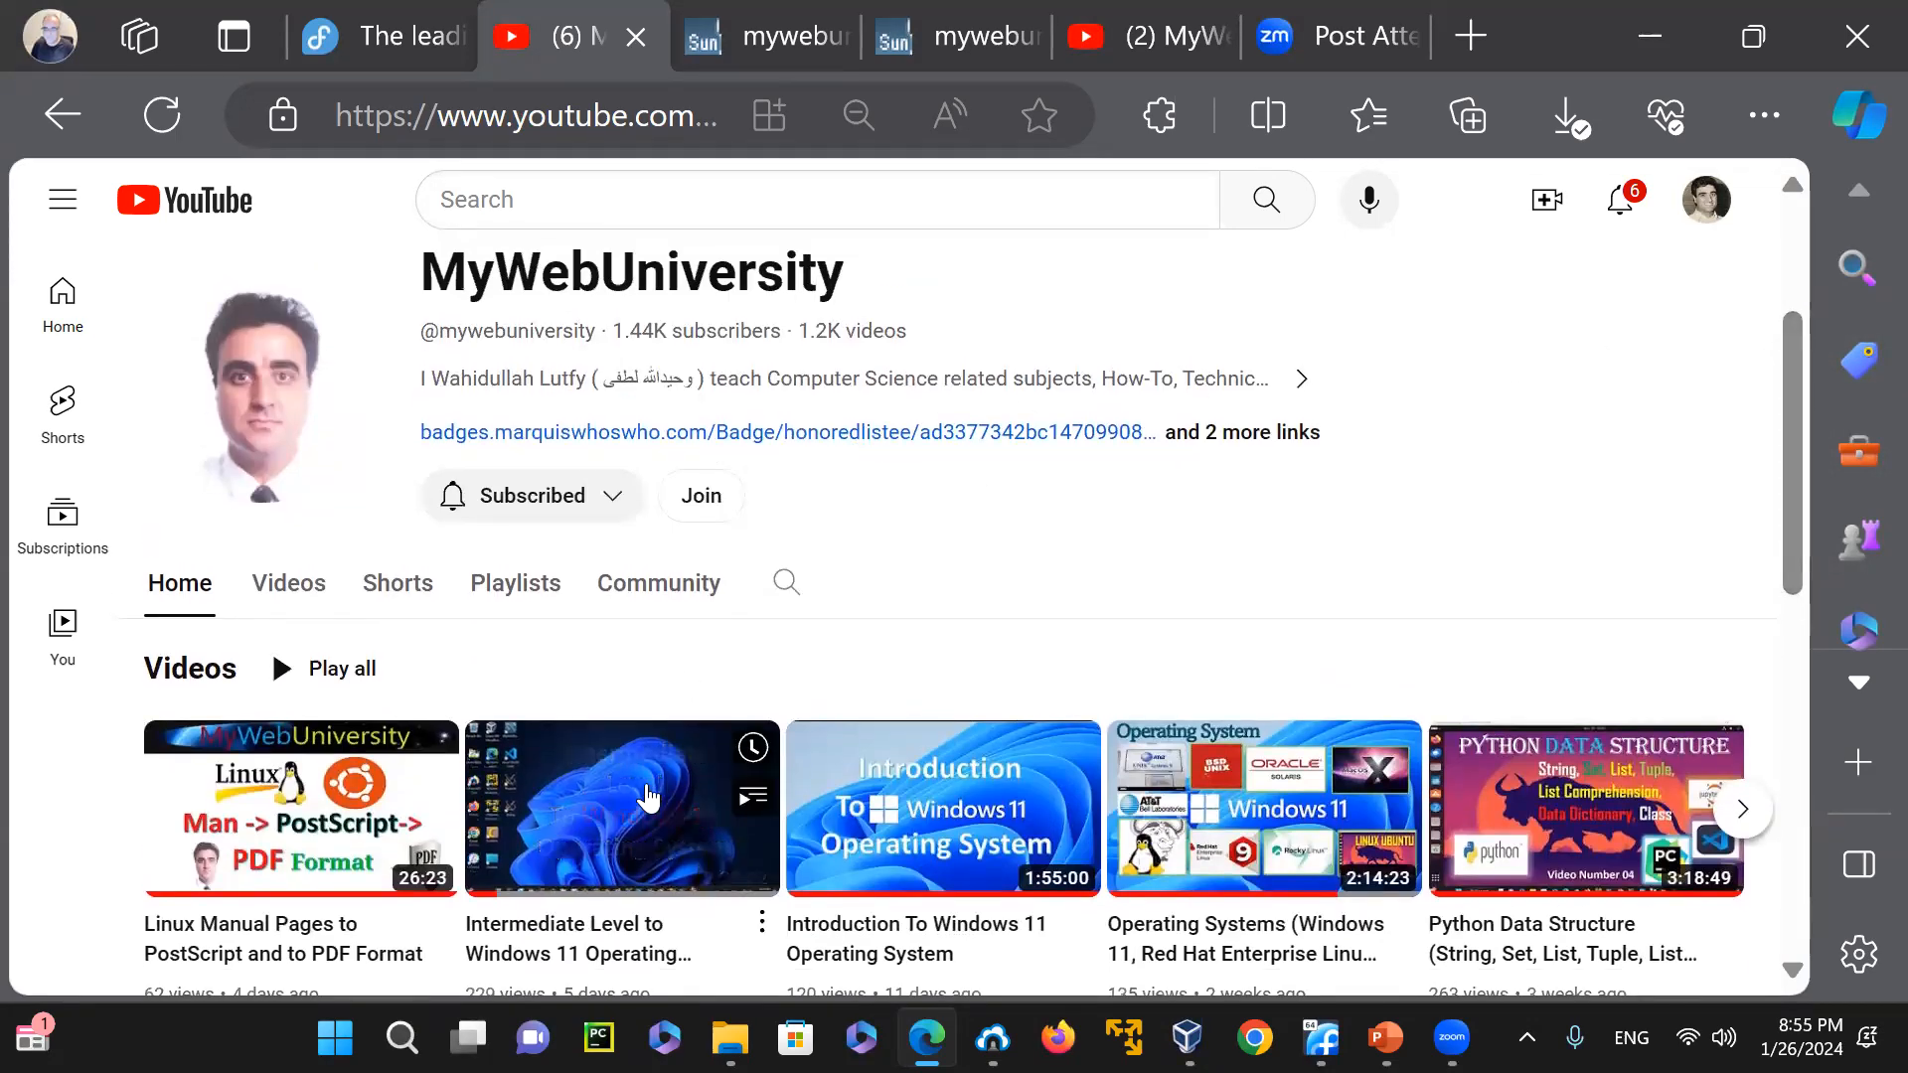
{"action": "mouse_move", "coordinate": [924, 810]}
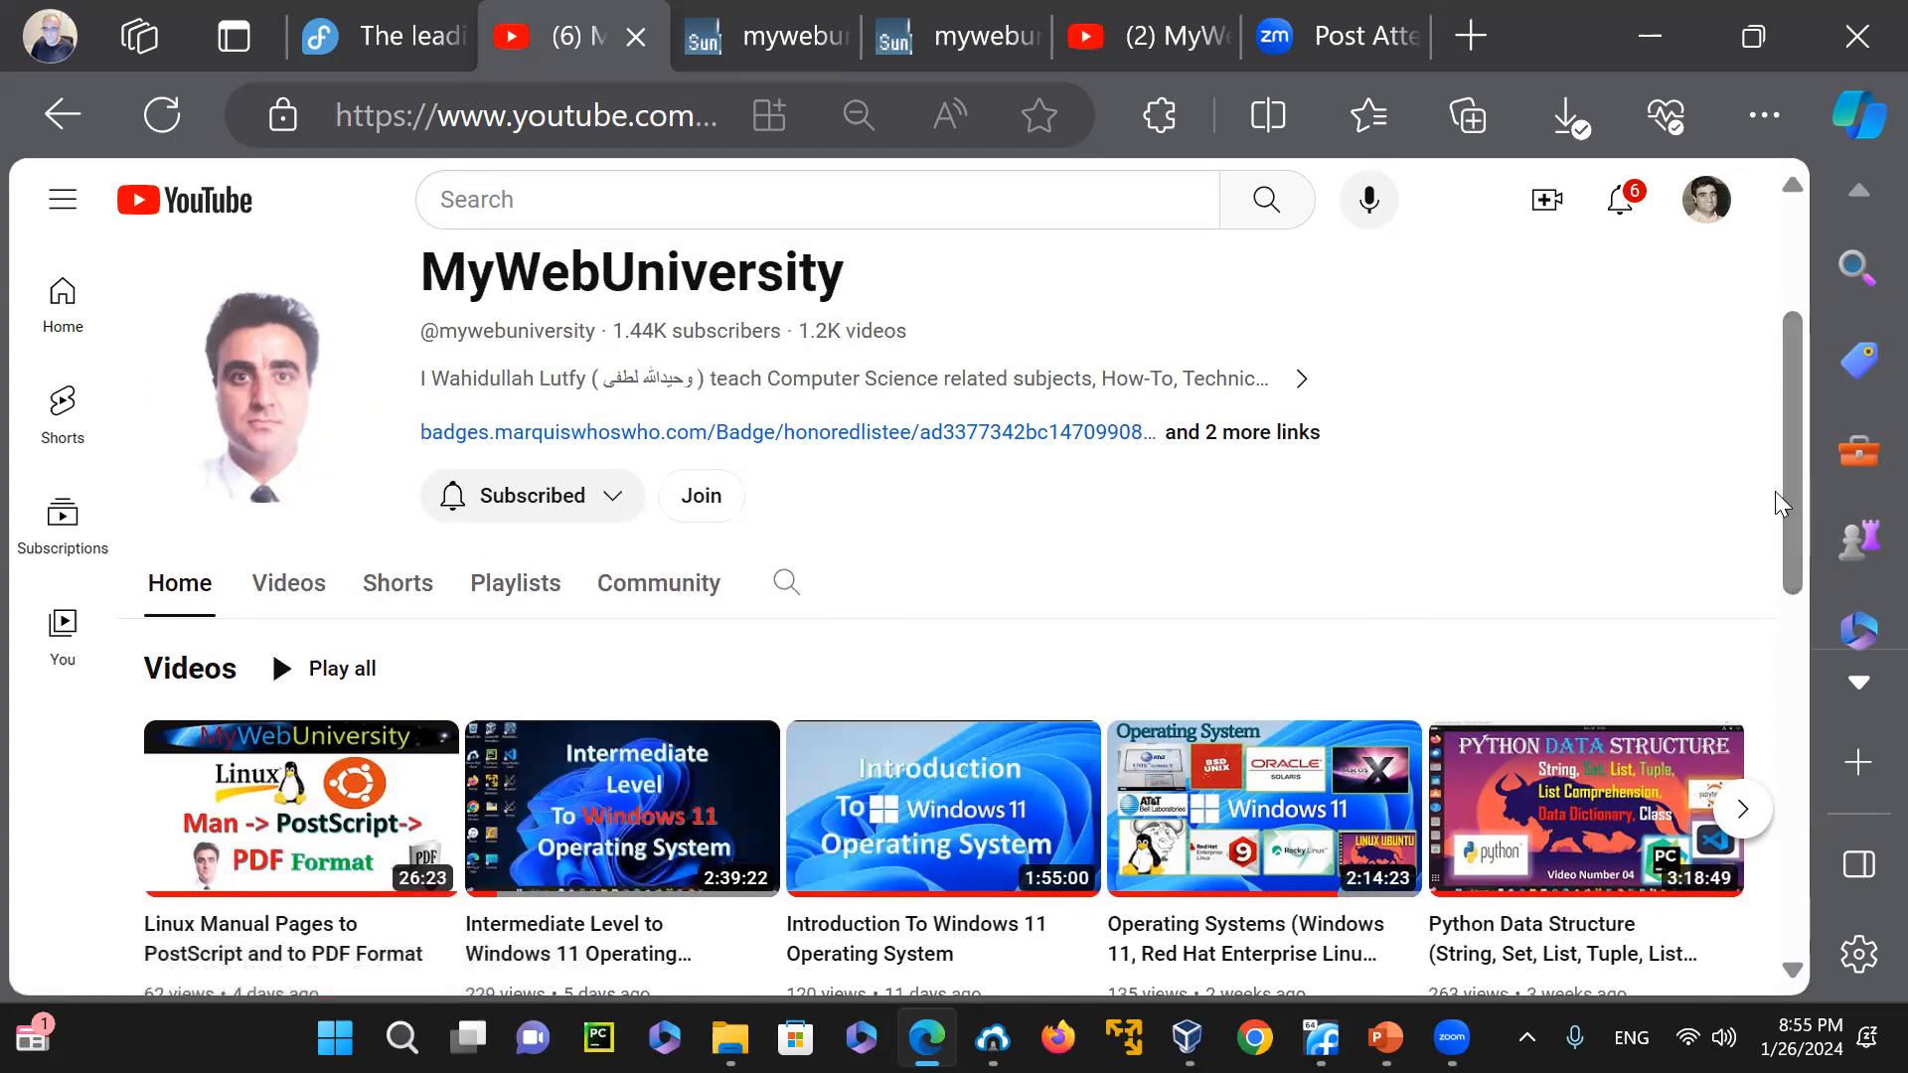
{"action": "left_click_drag", "start_coordinate": [1793, 531], "coordinate": [1749, 553]}
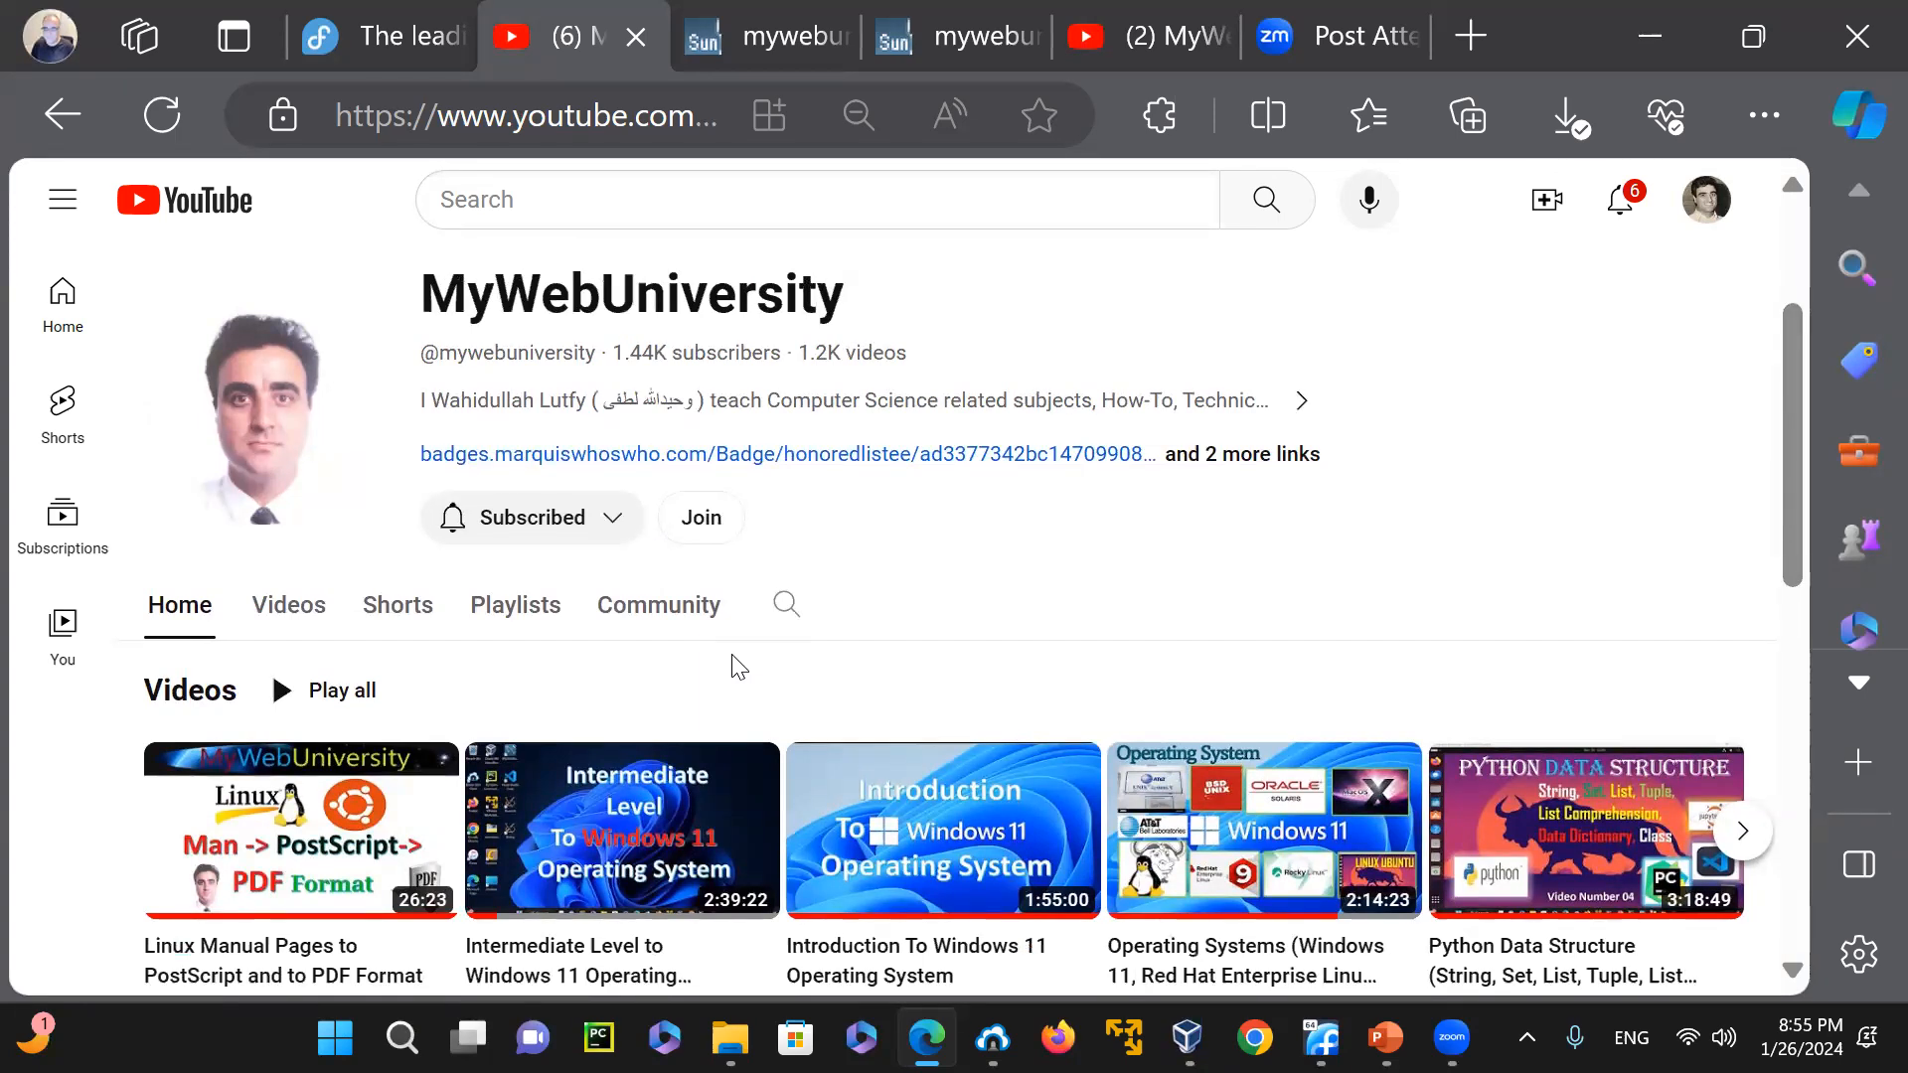
{"action": "left_click_drag", "start_coordinate": [1794, 502], "coordinate": [1802, 521]}
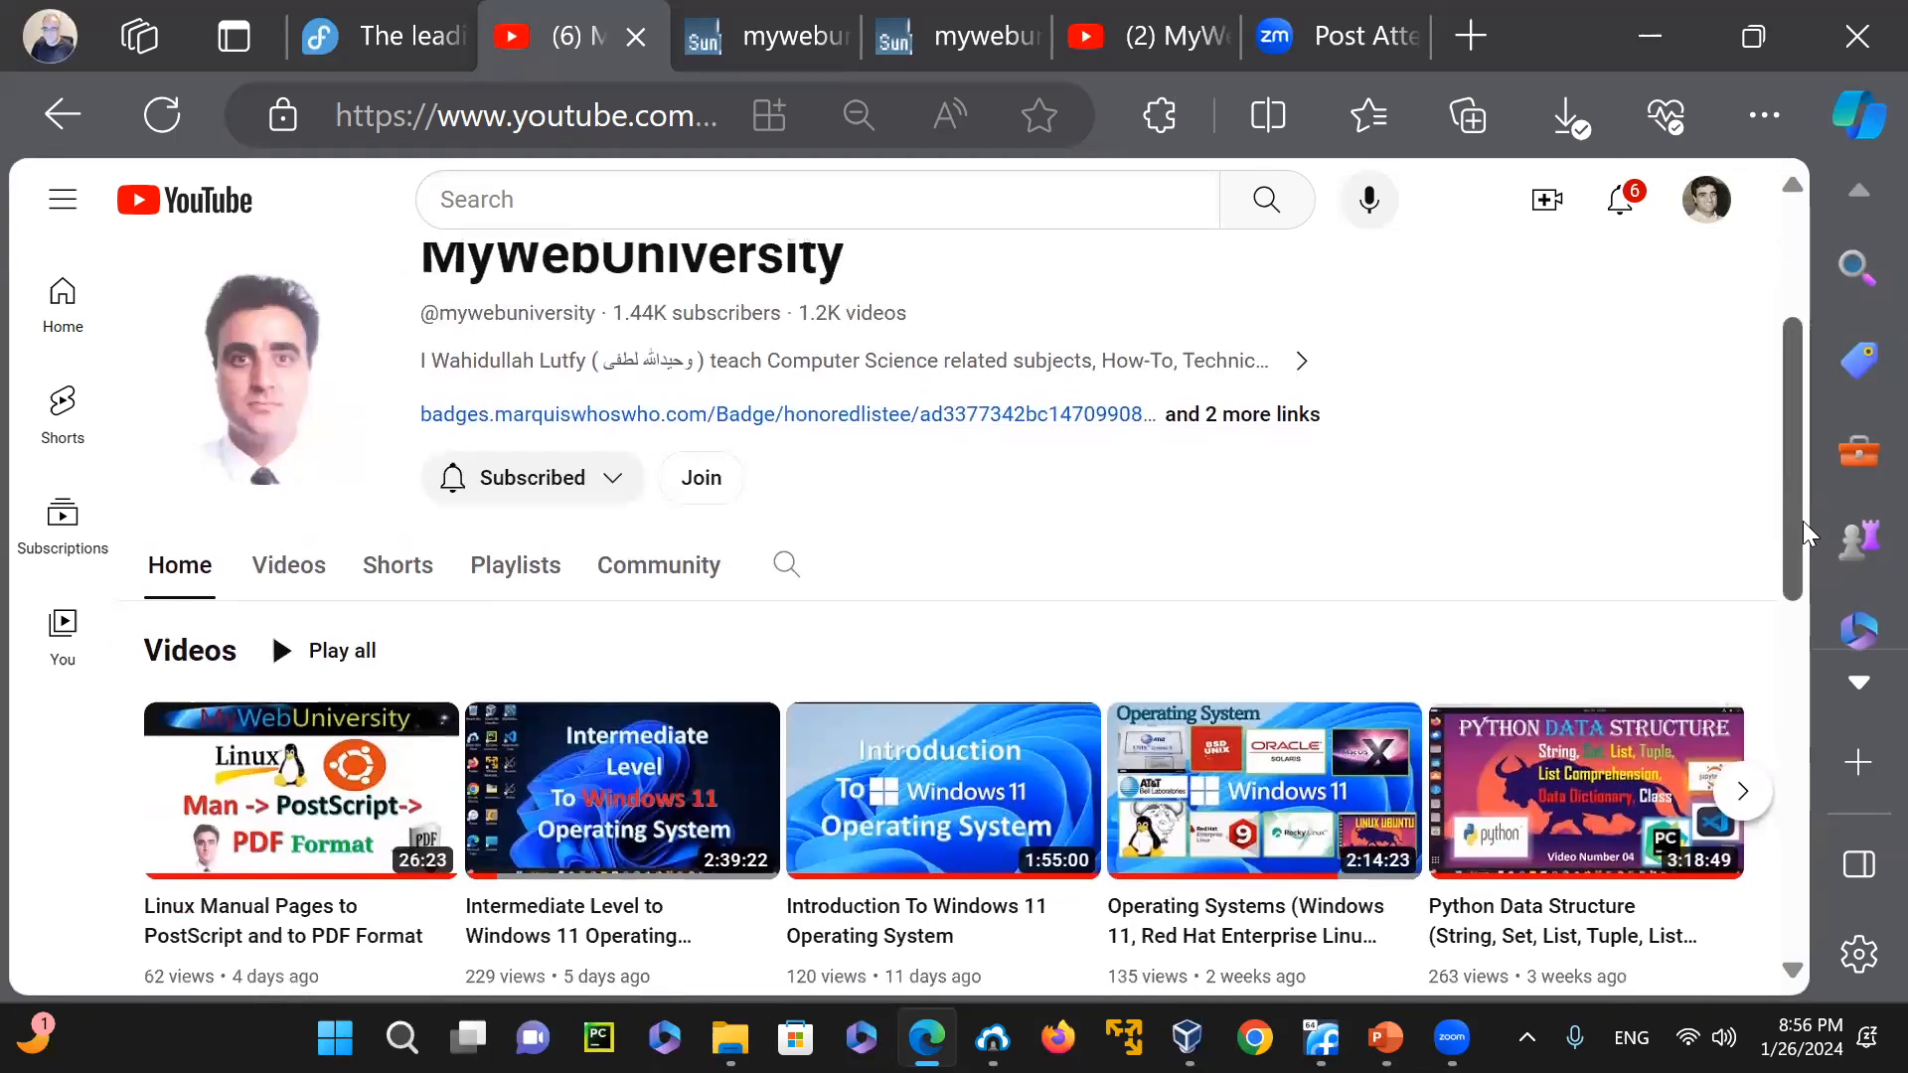
{"action": "left_click_drag", "start_coordinate": [1802, 521], "coordinate": [1802, 514]}
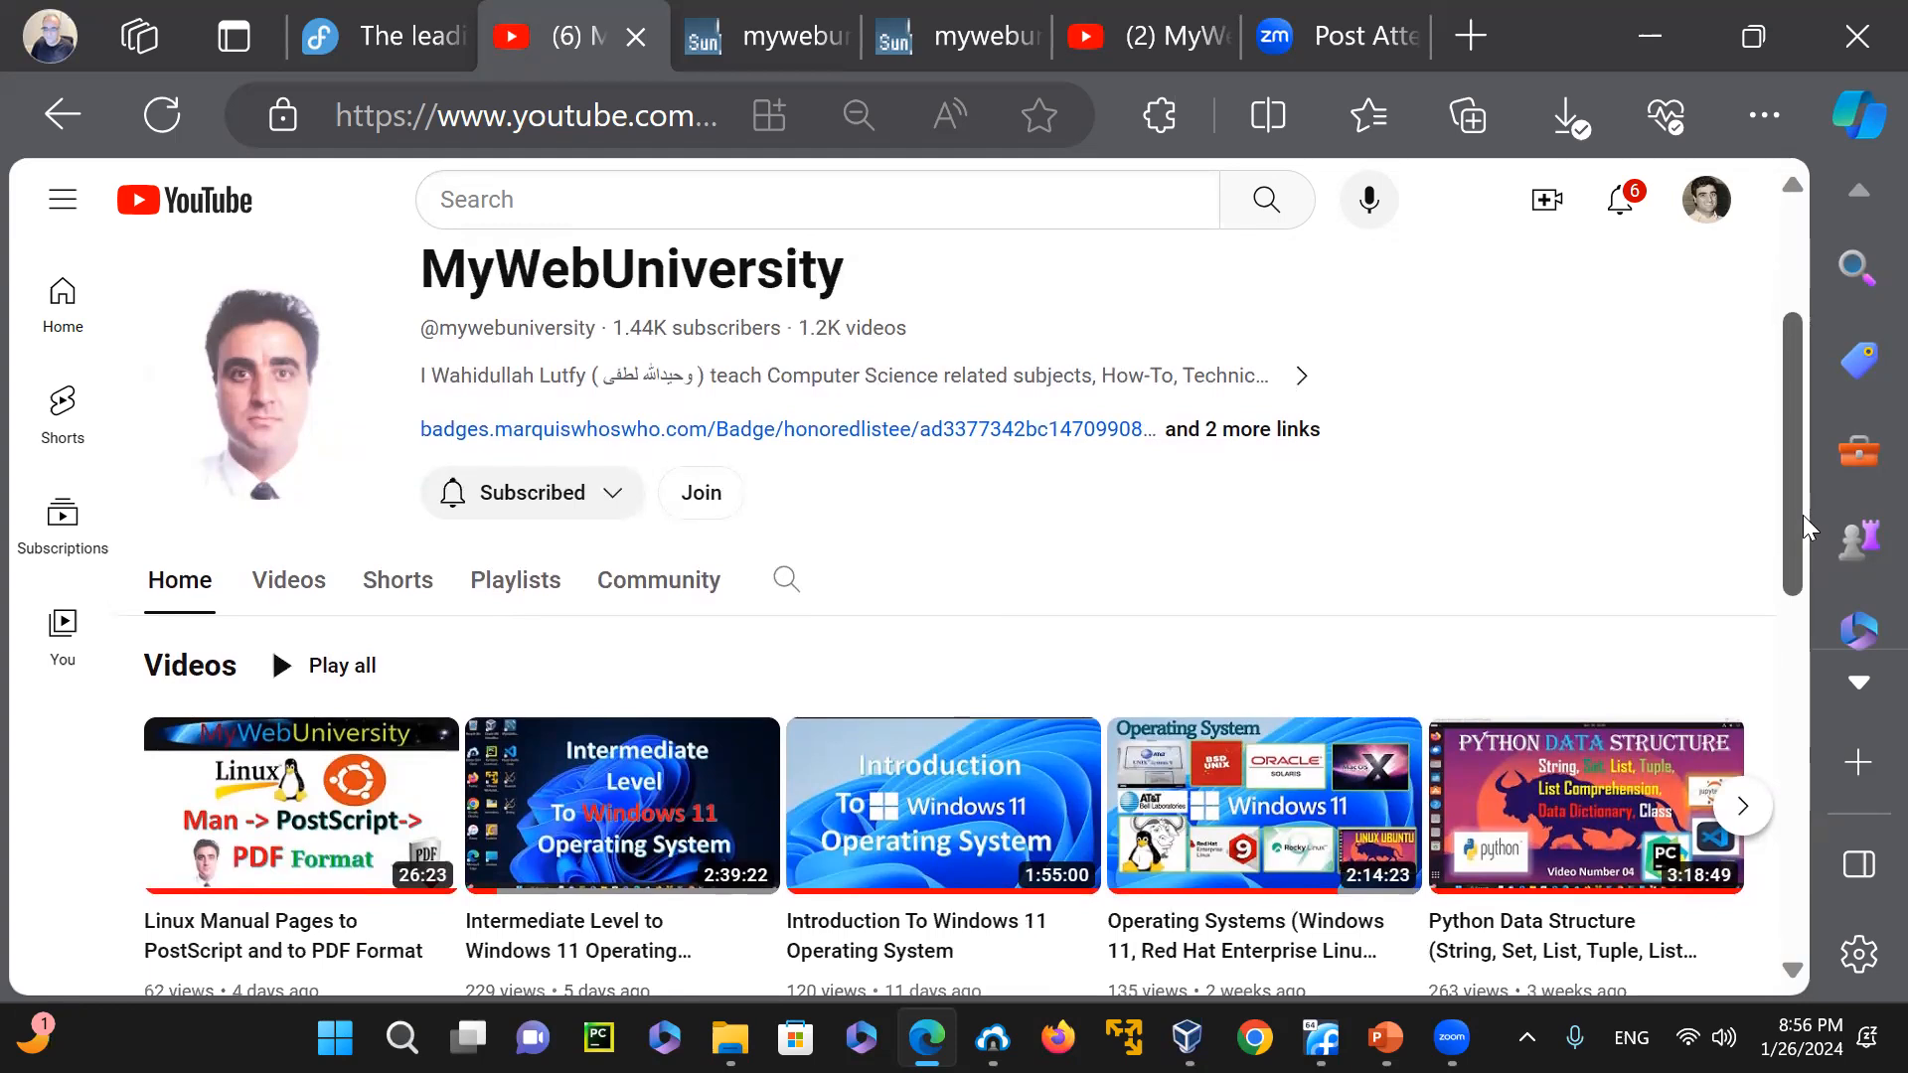
{"action": "mouse_move", "coordinate": [1802, 515]}
{"action": "left_mouse_down"}
{"action": "mouse_move", "coordinate": [1810, 352]}
{"action": "mouse_move", "coordinate": [1810, 539]}
{"action": "left_mouse_up"}
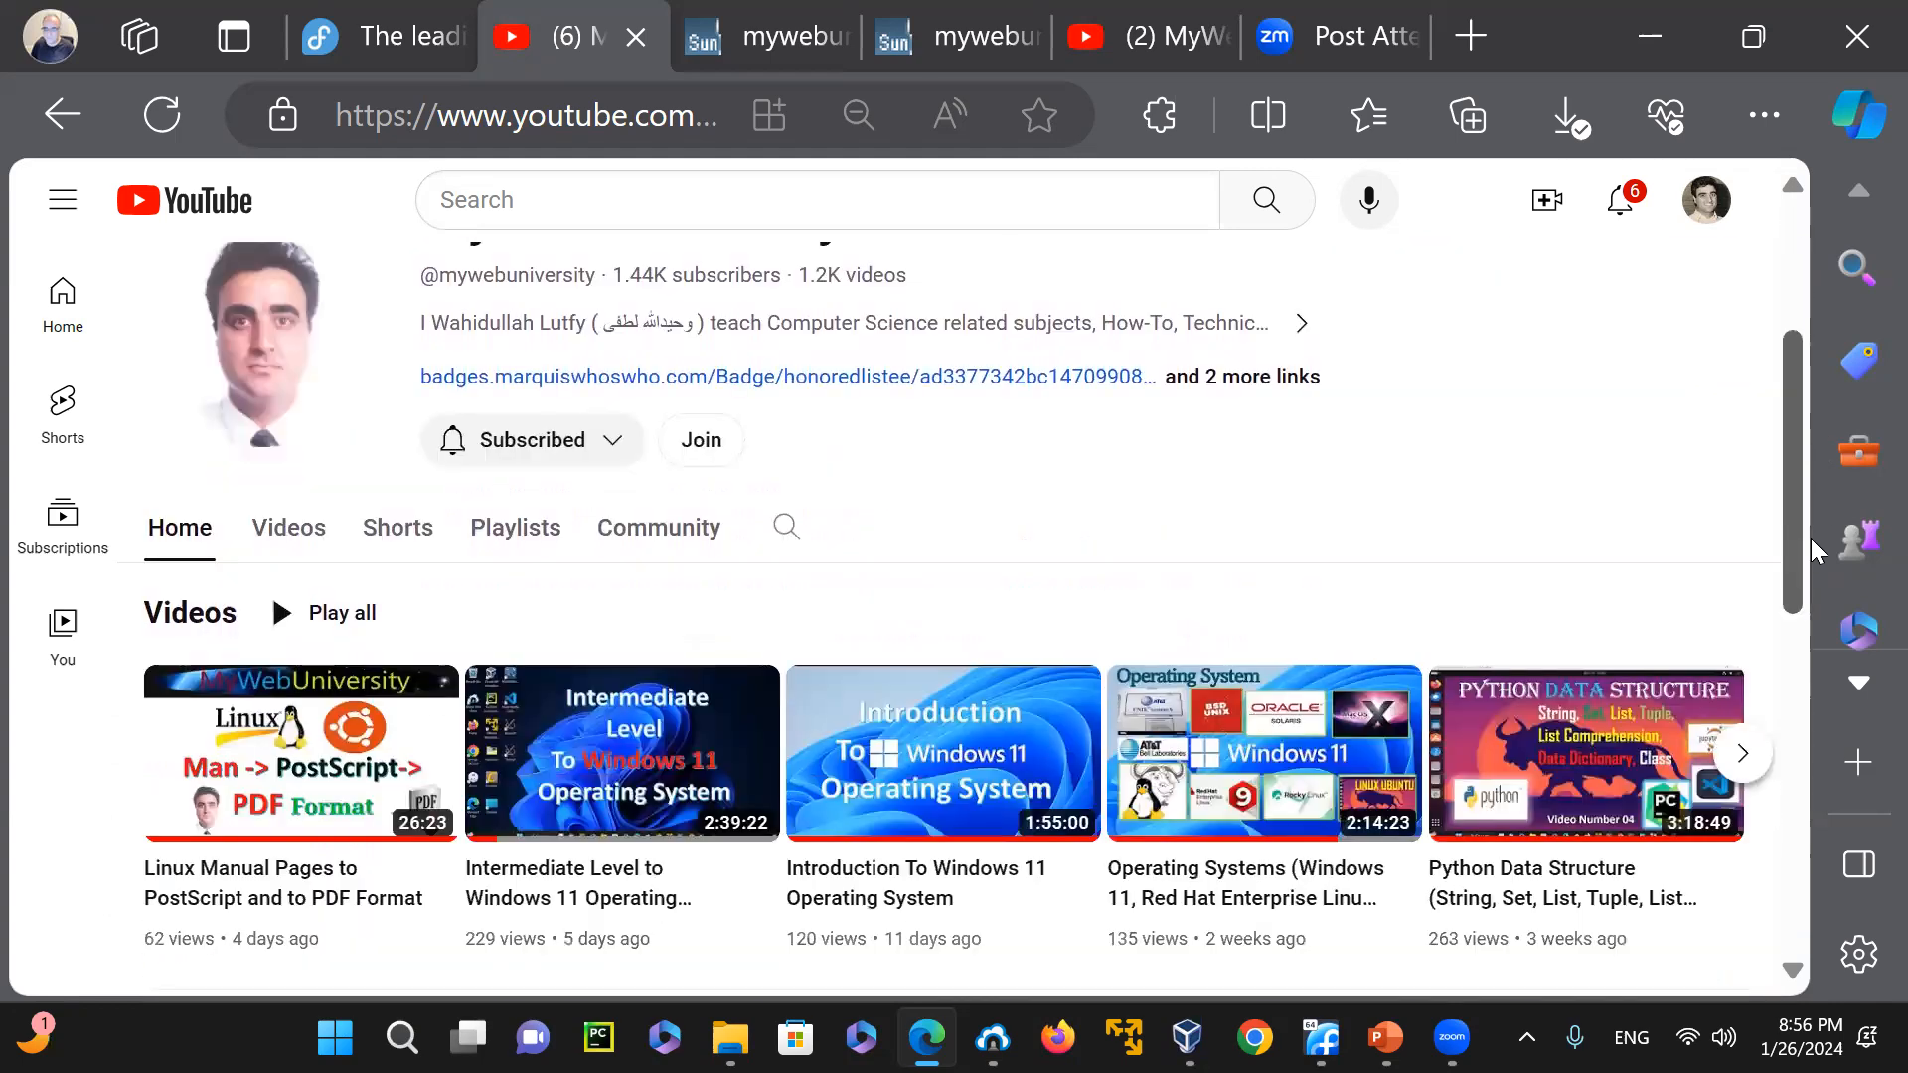
Return to the Fedora Workstation page and skim its feature sections from the beginning
{"action": "left_click", "coordinate": [404, 39]}
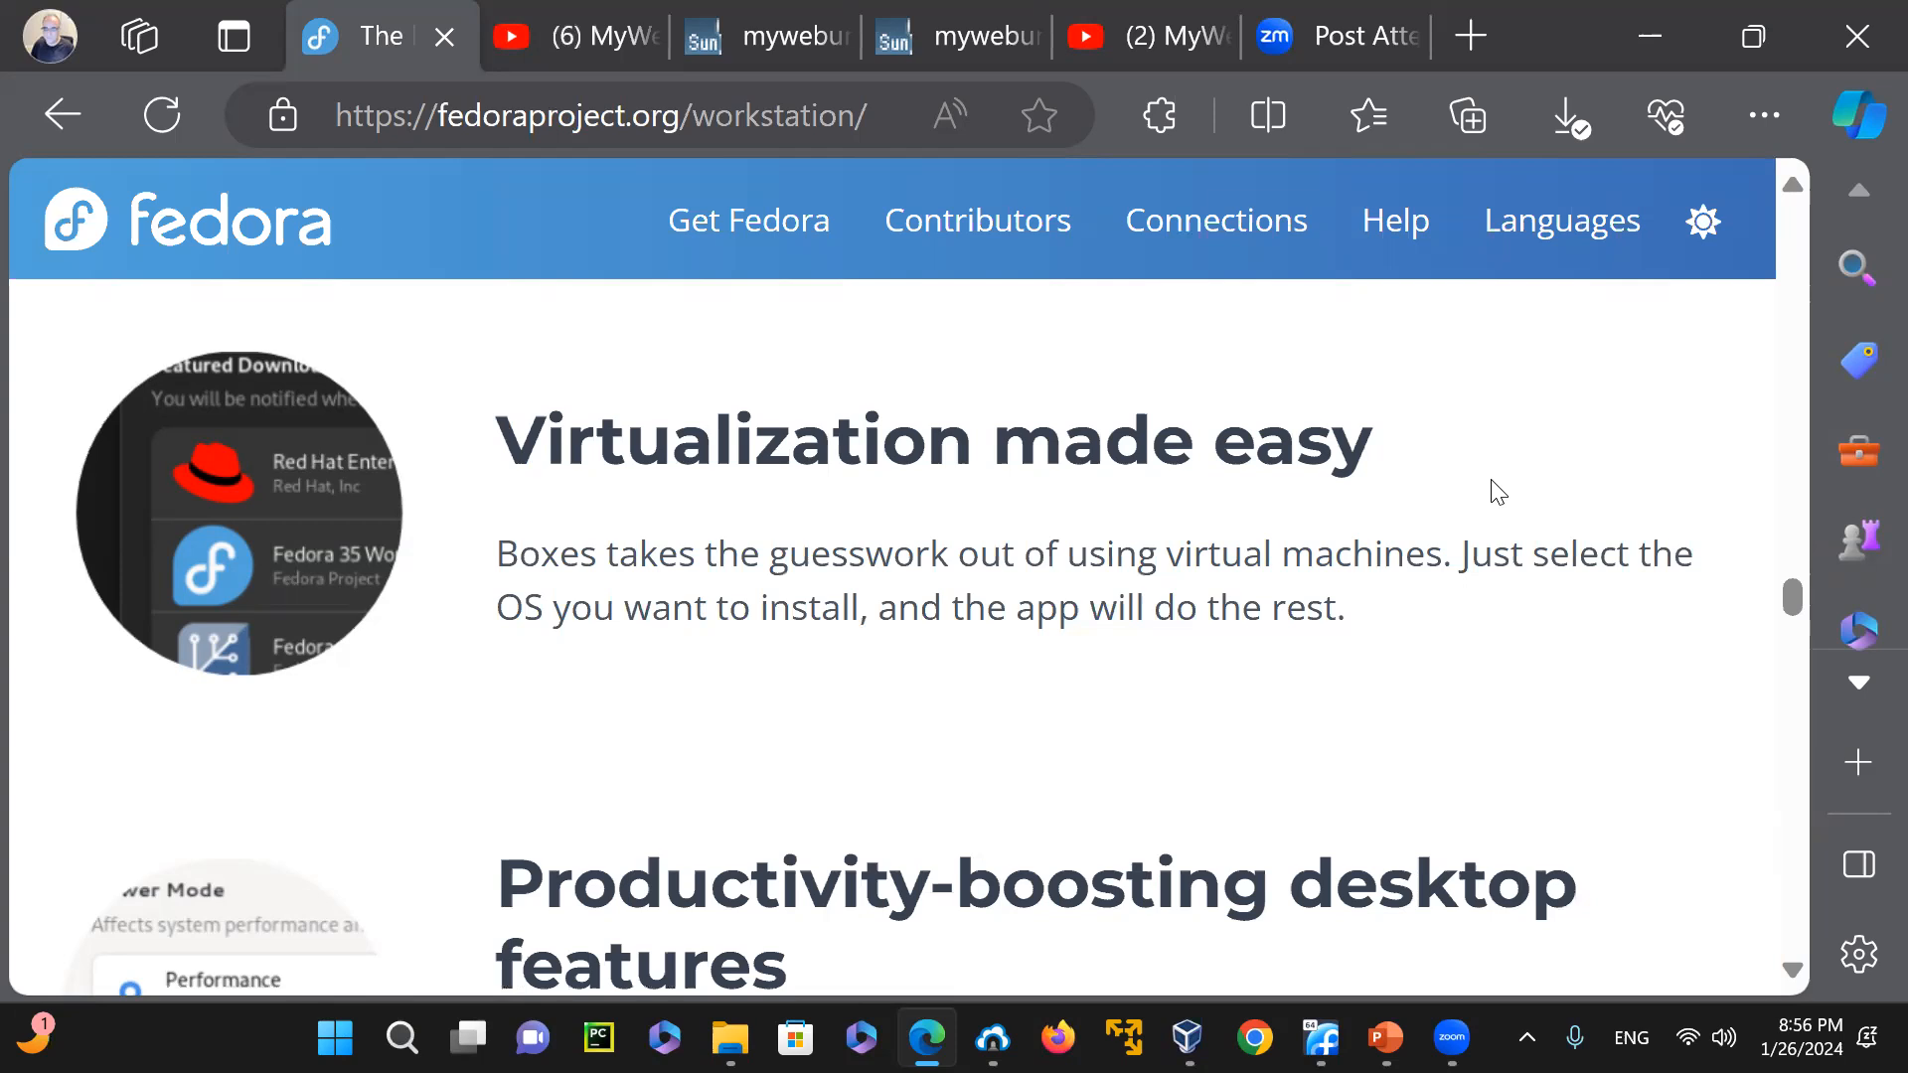
{"action": "left_click_drag", "start_coordinate": [1791, 597], "coordinate": [1802, 211]}
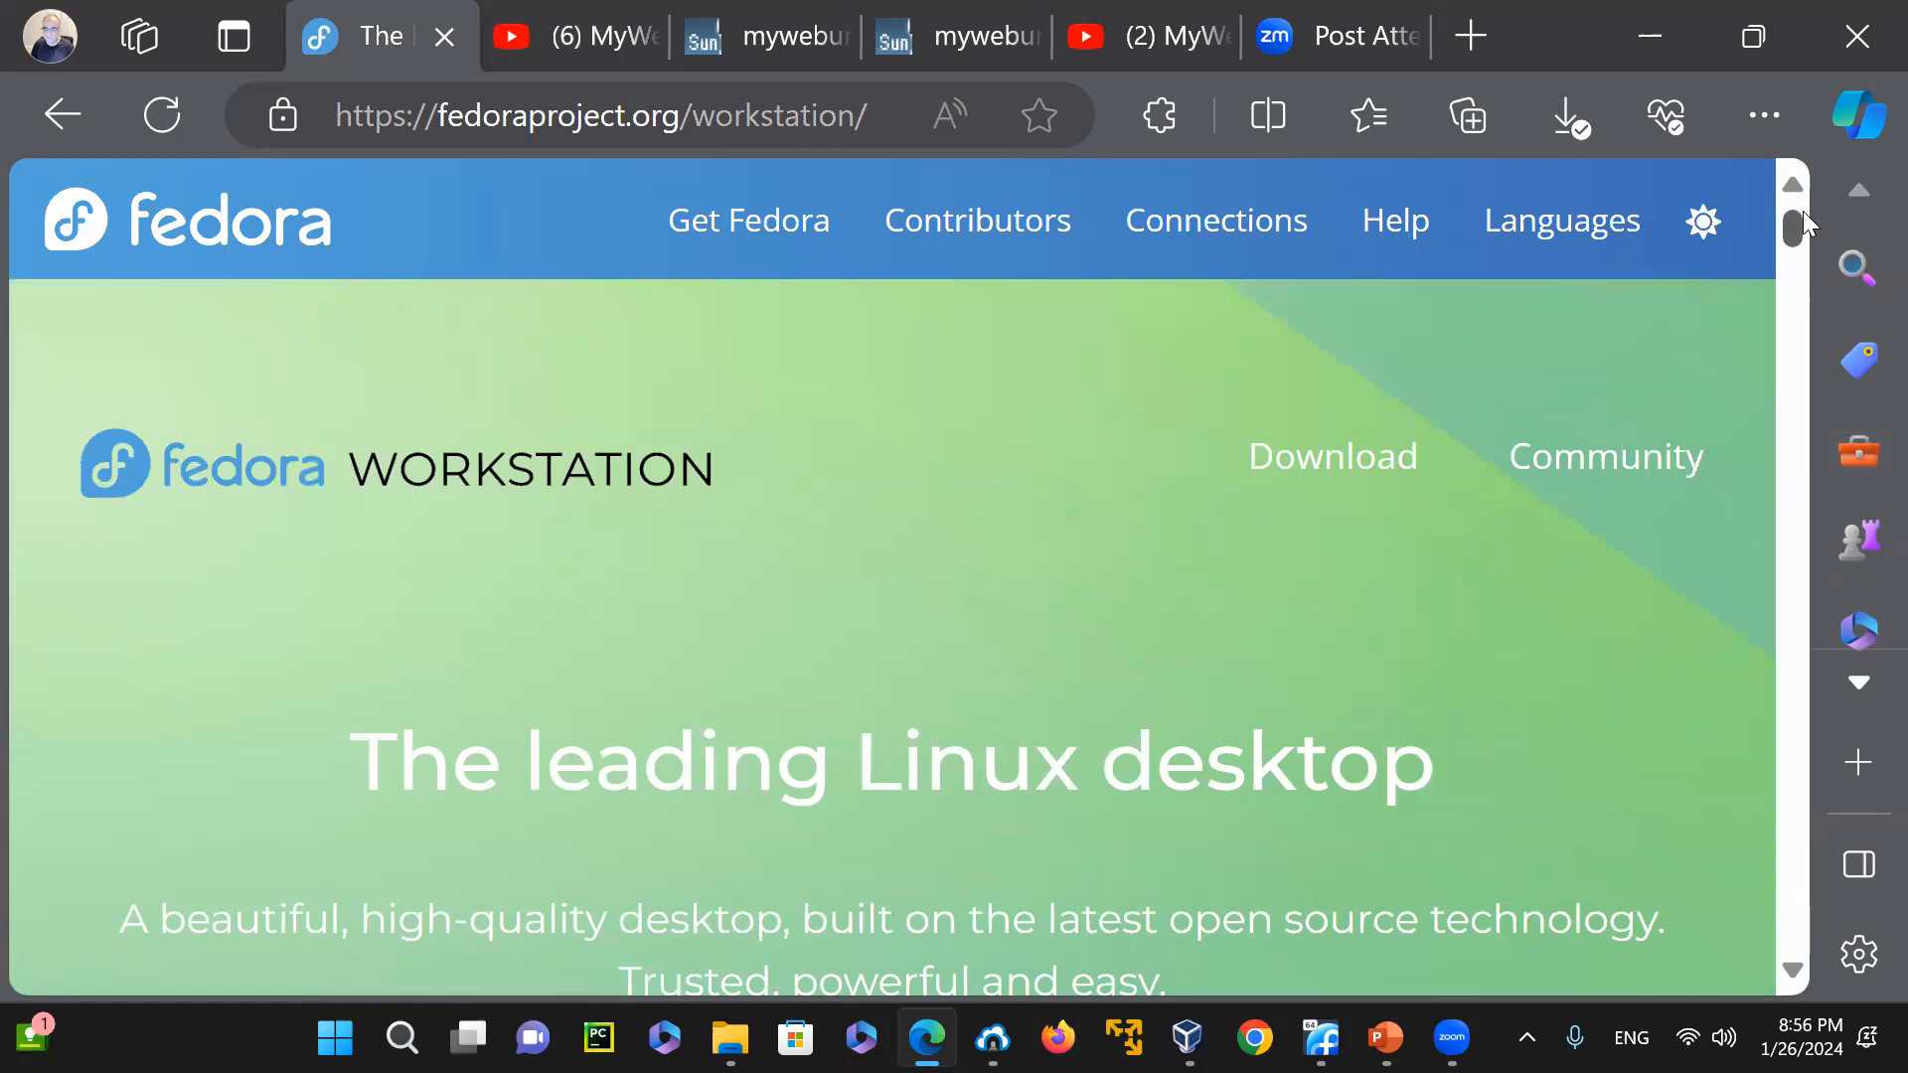
{"action": "left_click_drag", "start_coordinate": [1796, 233], "coordinate": [1803, 666]}
{"action": "left_click_drag", "start_coordinate": [1797, 585], "coordinate": [1802, 213]}
Open the Fedora Workstation 39 download page and find the Live ISO for Intel and AMD x86_64 systems
{"action": "left_click", "coordinate": [1340, 462]}
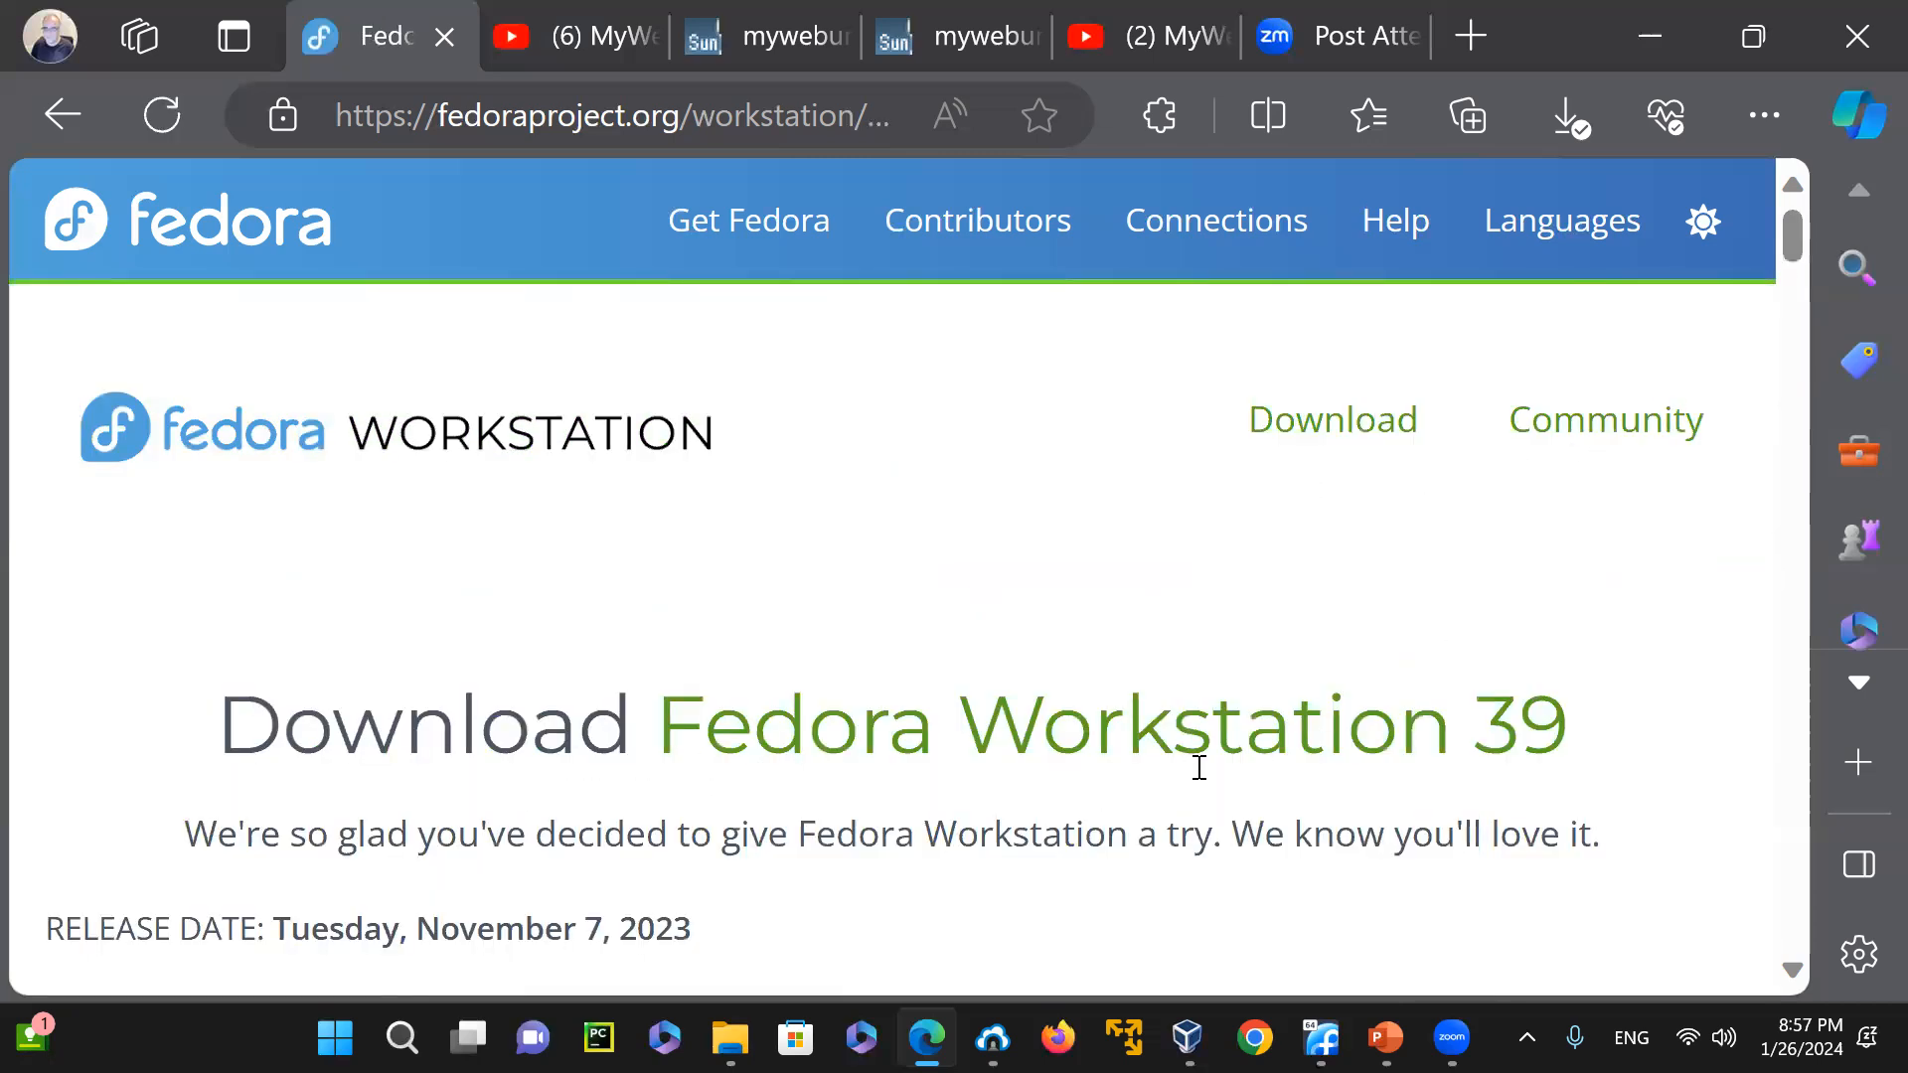
{"action": "left_click_drag", "start_coordinate": [1790, 246], "coordinate": [1785, 322]}
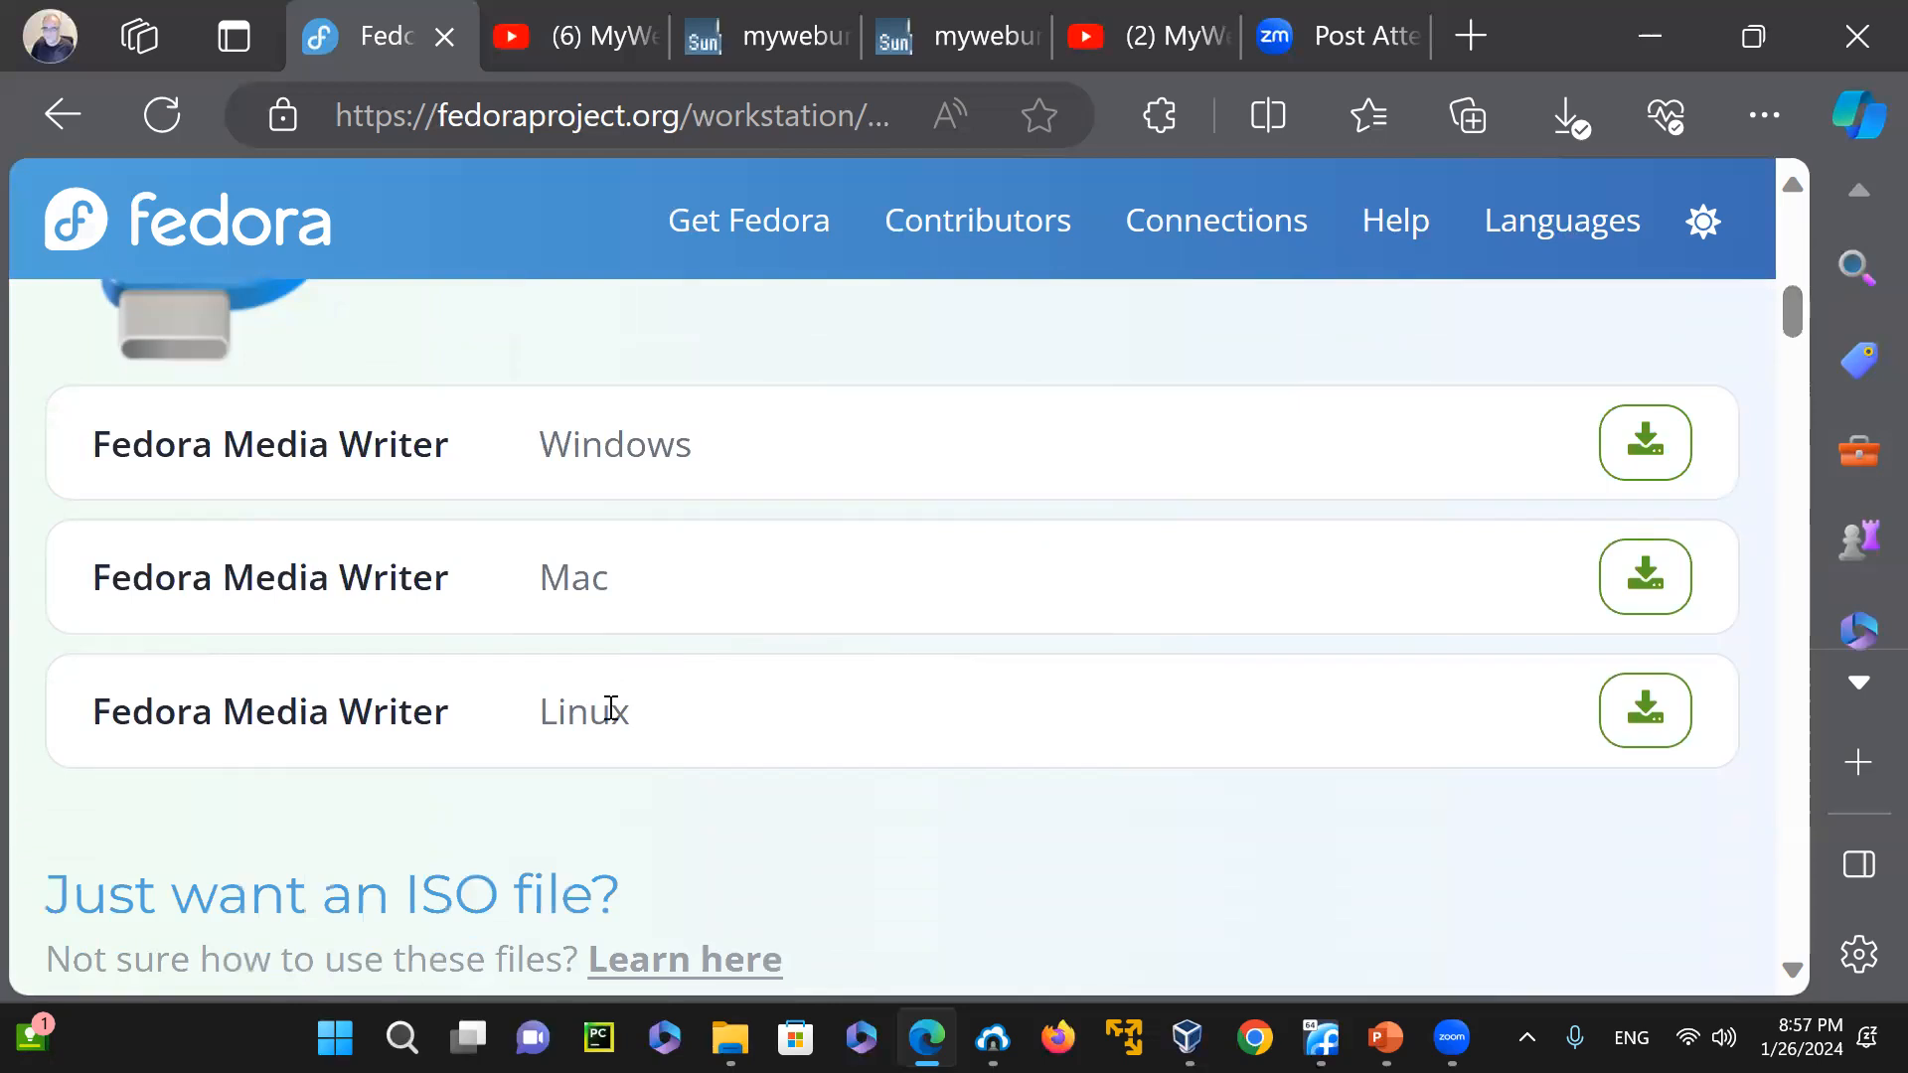
{"action": "left_click_drag", "start_coordinate": [1793, 310], "coordinate": [1796, 350]}
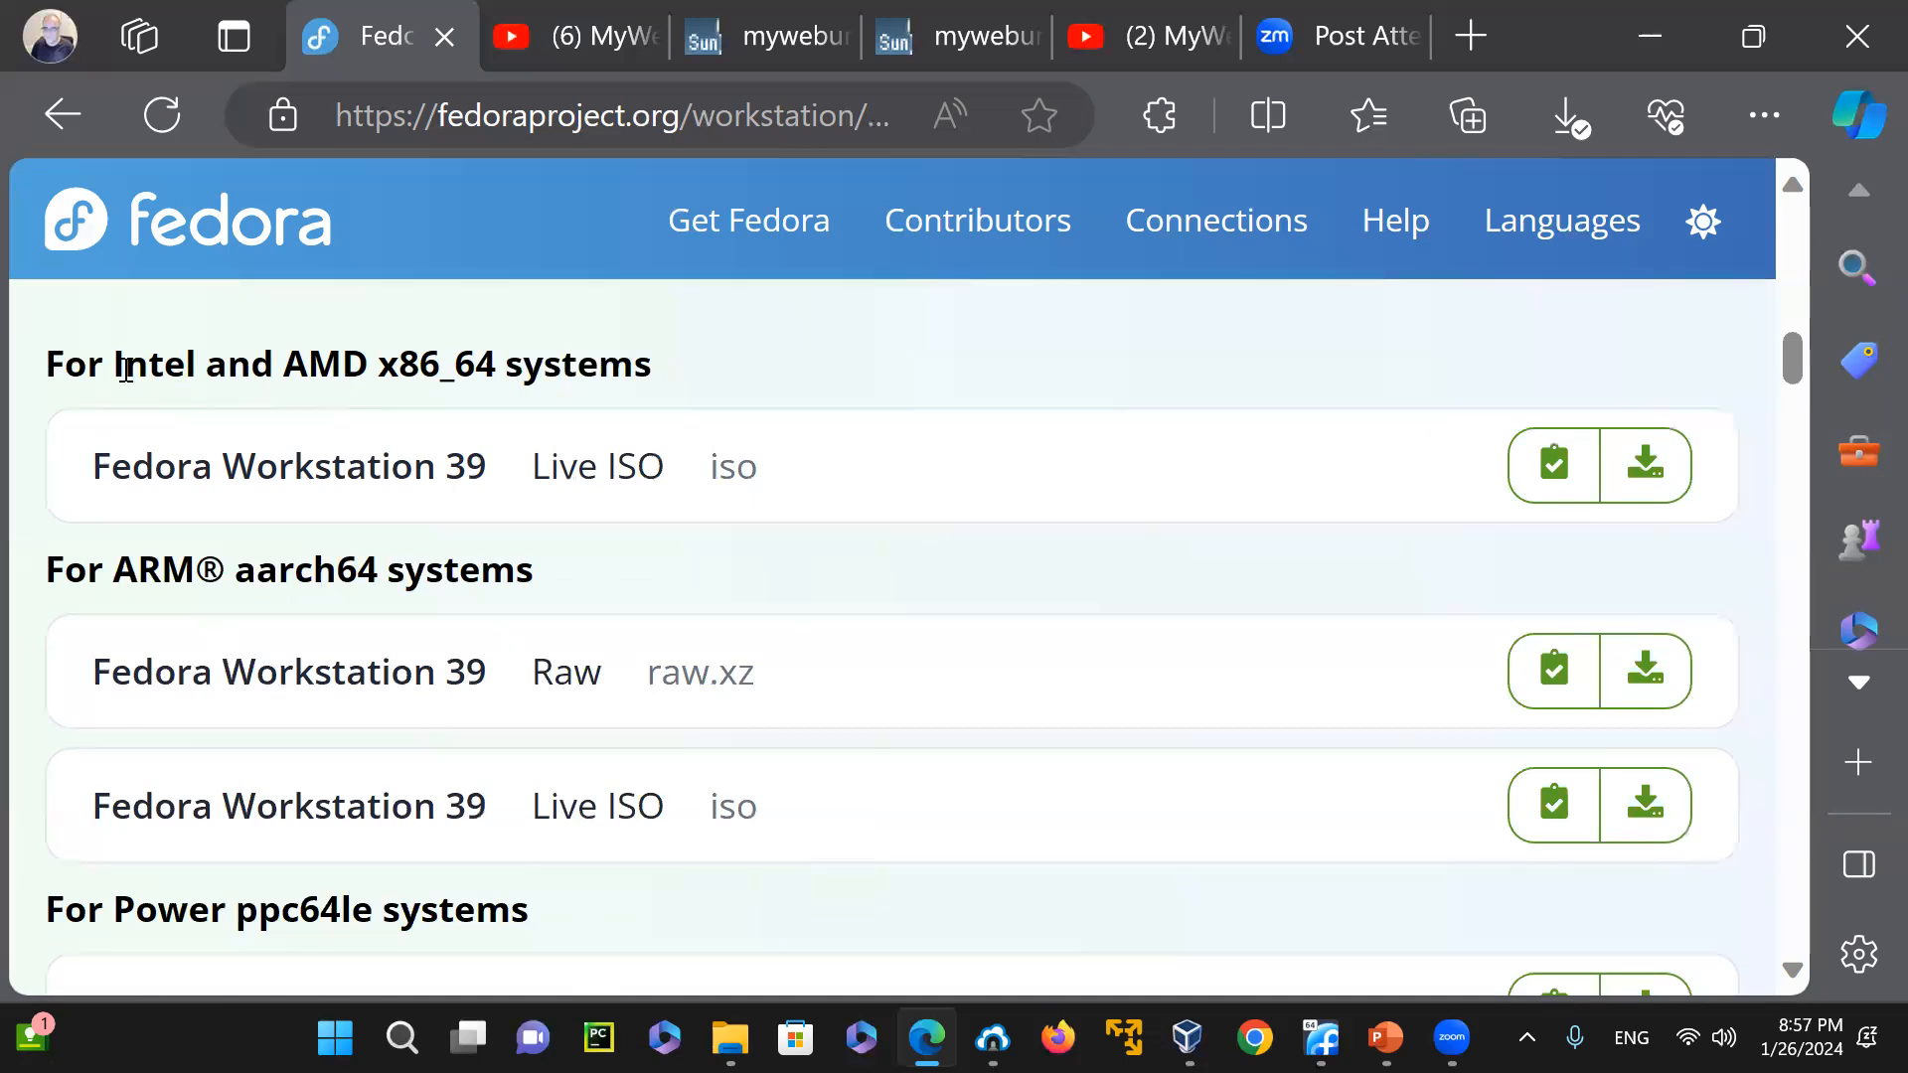
Highlight the Intel and x86_64 wording in the heading above the first Fedora Workstation 39 Live ISO
{"action": "left_click_drag", "start_coordinate": [127, 370], "coordinate": [201, 377]}
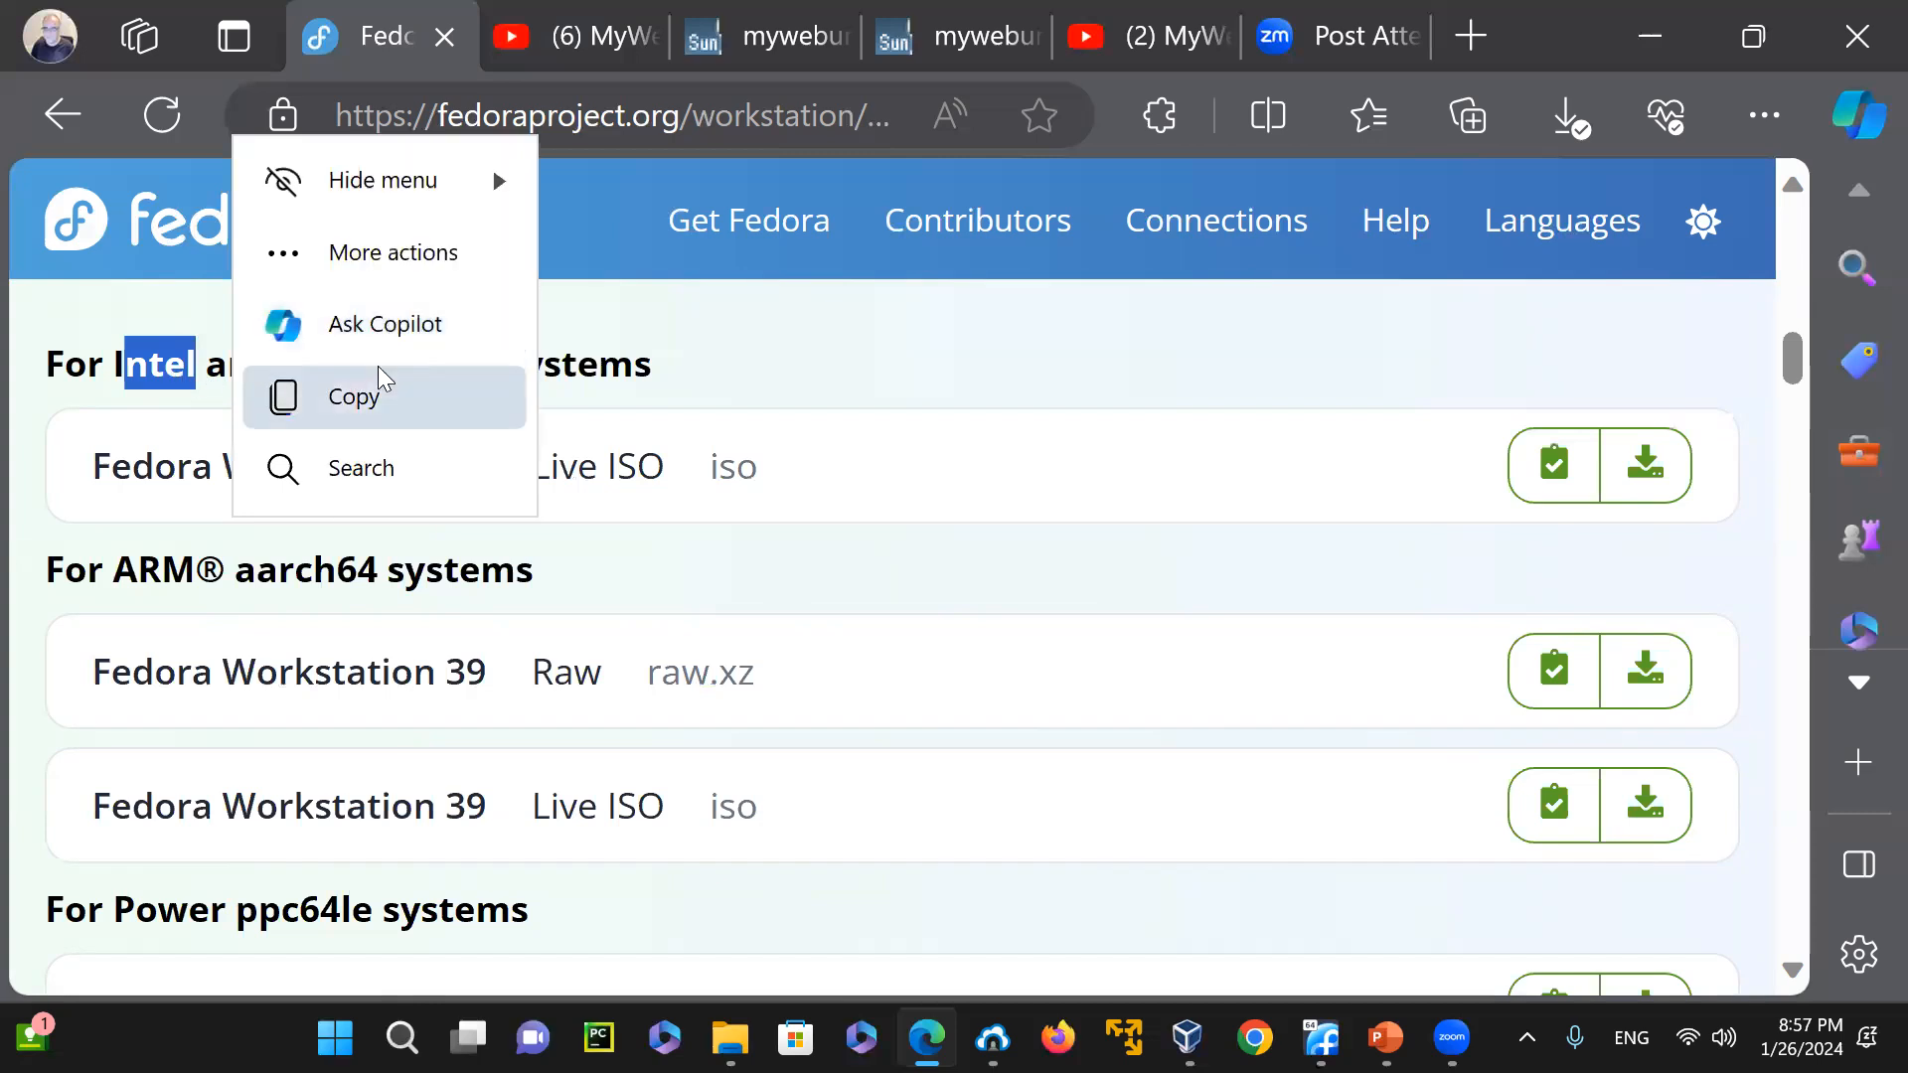
{"action": "left_click", "coordinate": [383, 380]}
{"action": "left_click", "coordinate": [993, 362]}
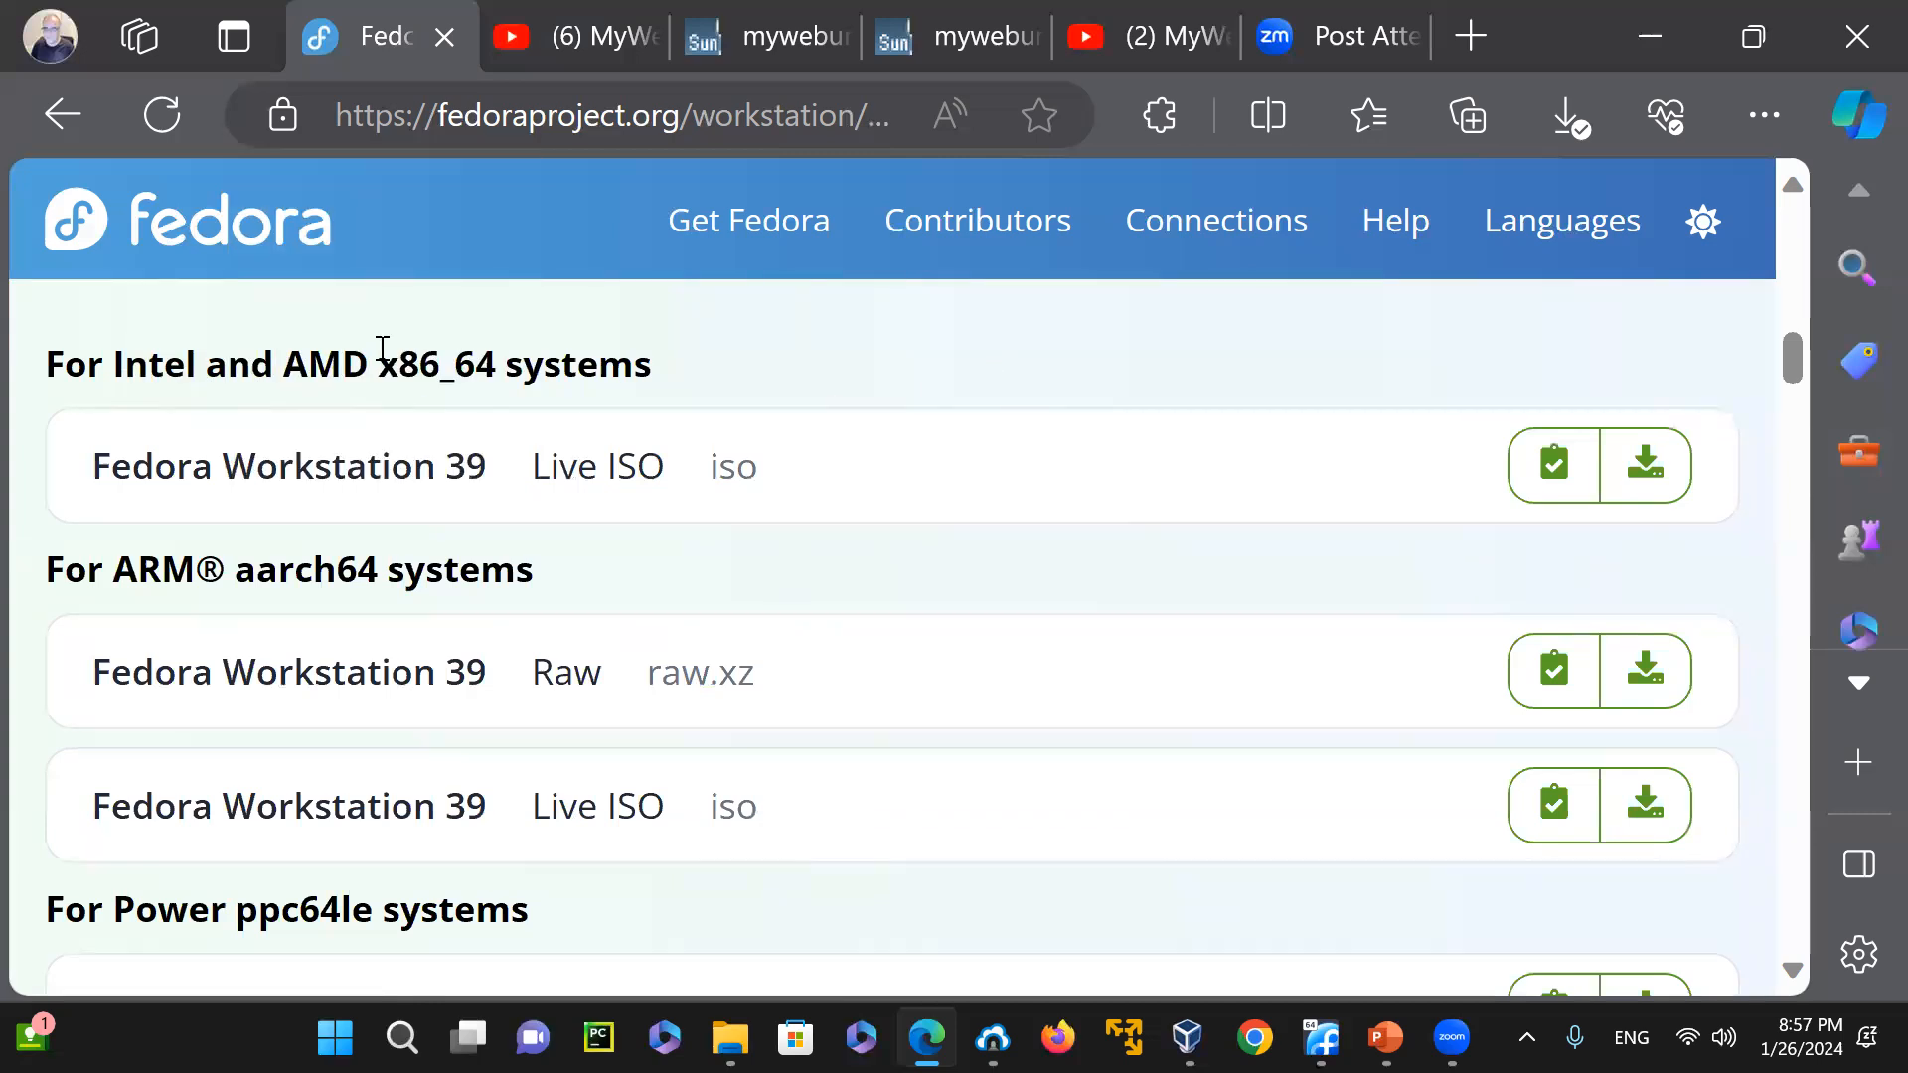
{"action": "left_click_drag", "start_coordinate": [380, 363], "coordinate": [523, 363]}
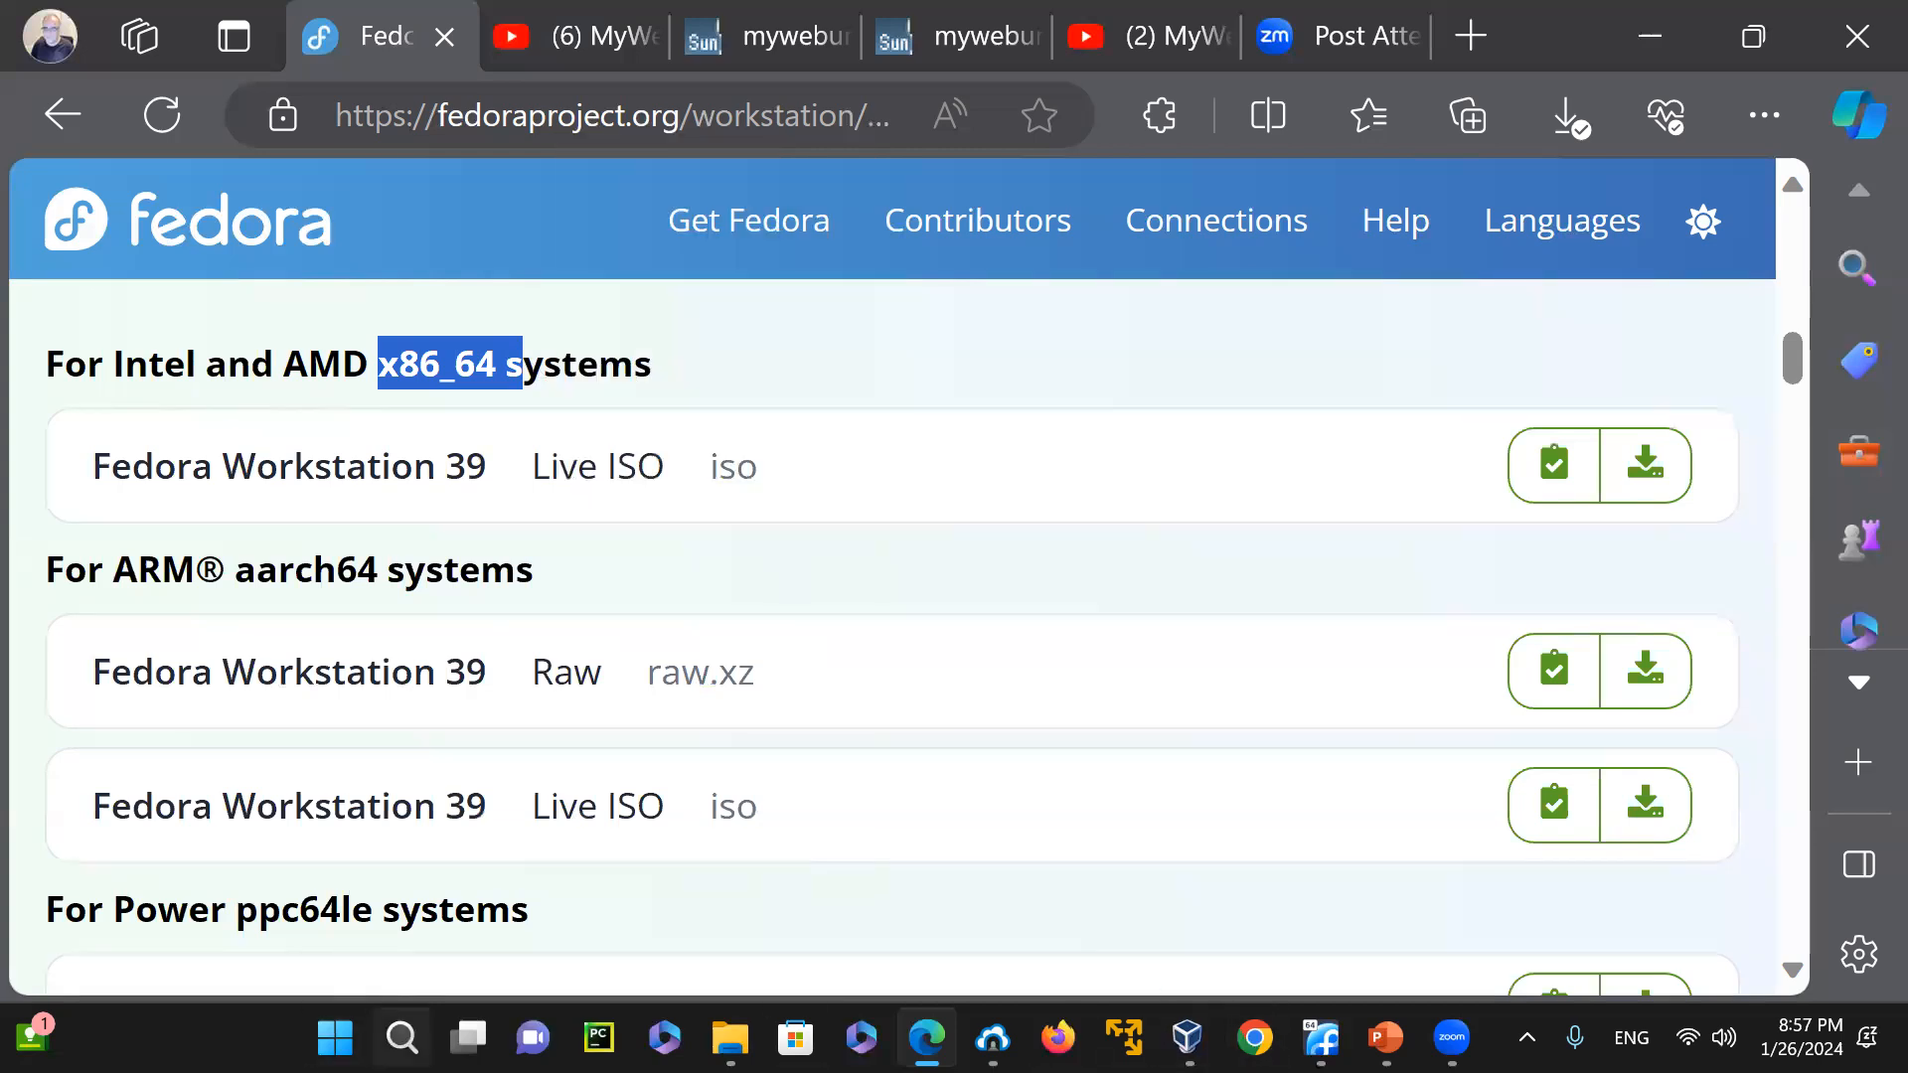
Check the host's system and processor model by running systeminfo | findstr /i "model" in a new Command Prompt, and close it
{"action": "key", "text": "super+s"}
{"action": "left_click", "coordinate": [939, 467]}
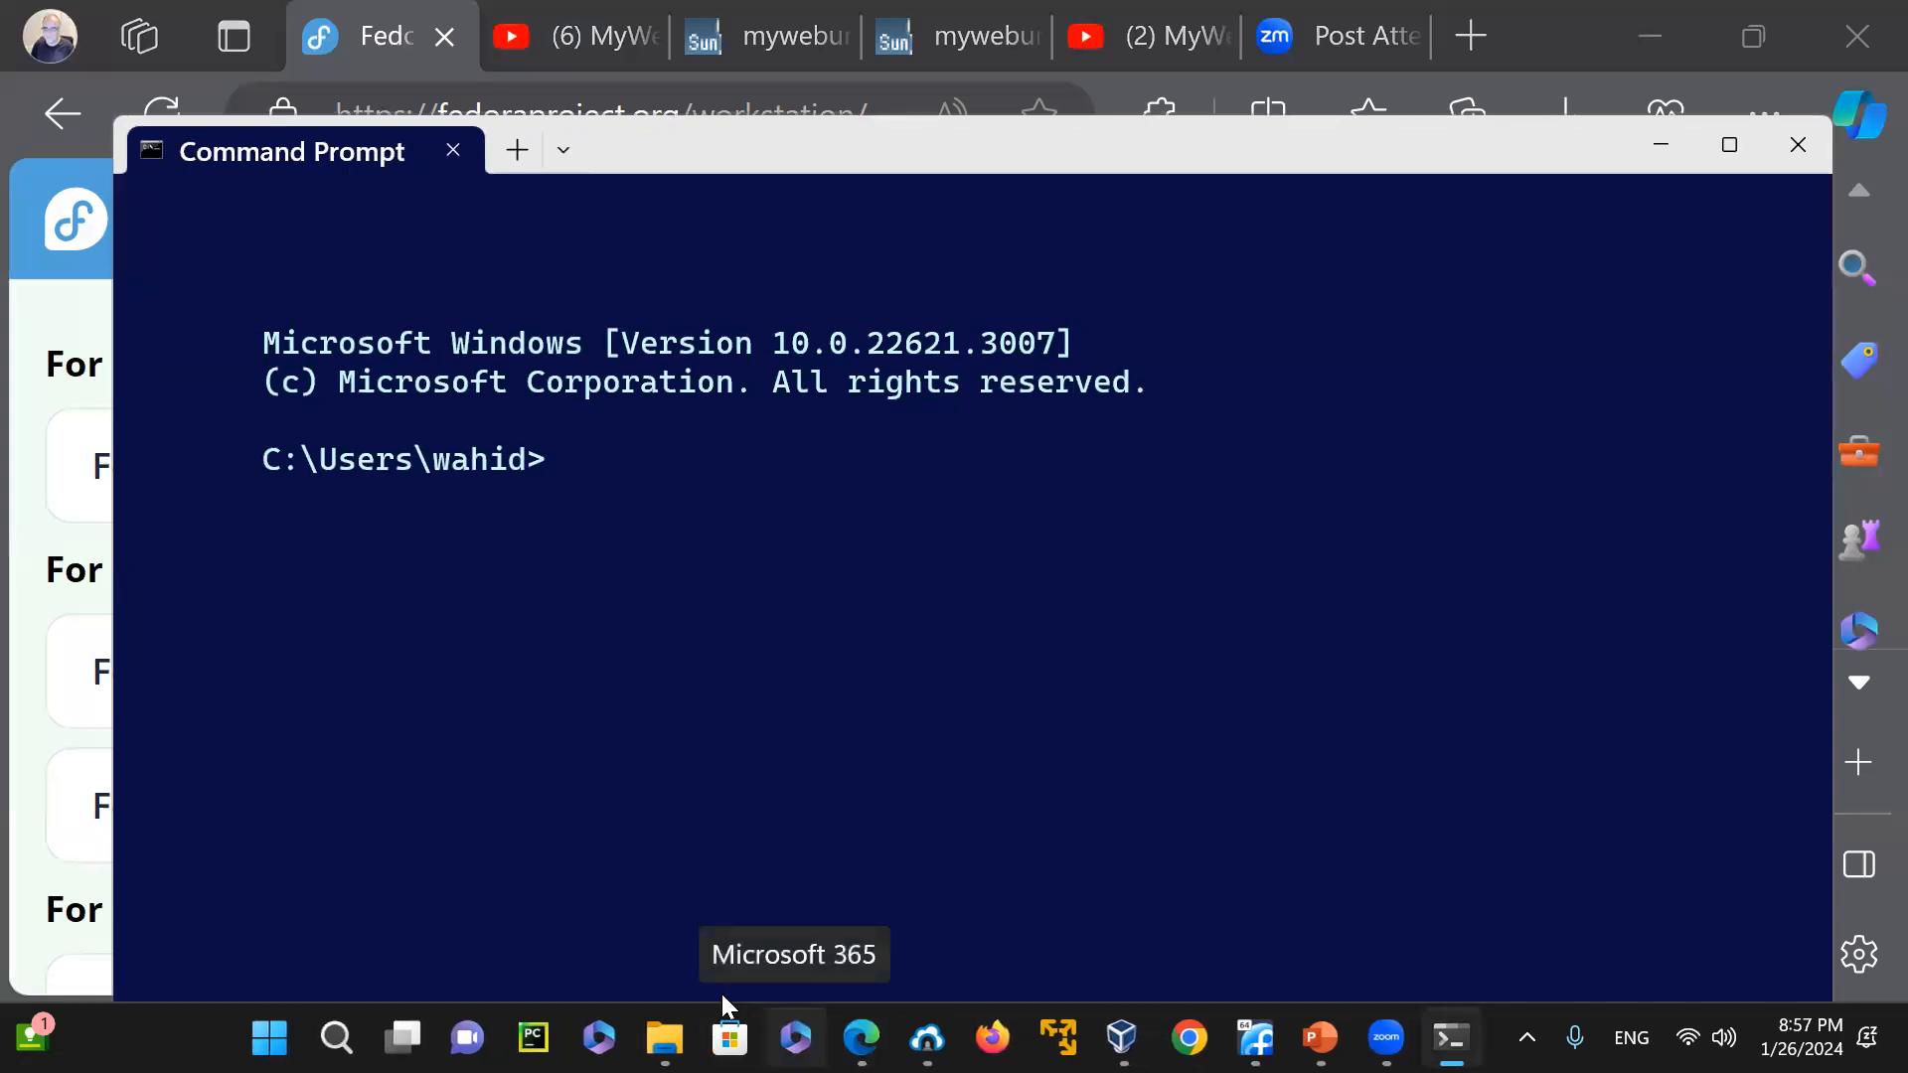
{"action": "type", "text": "systemi"}
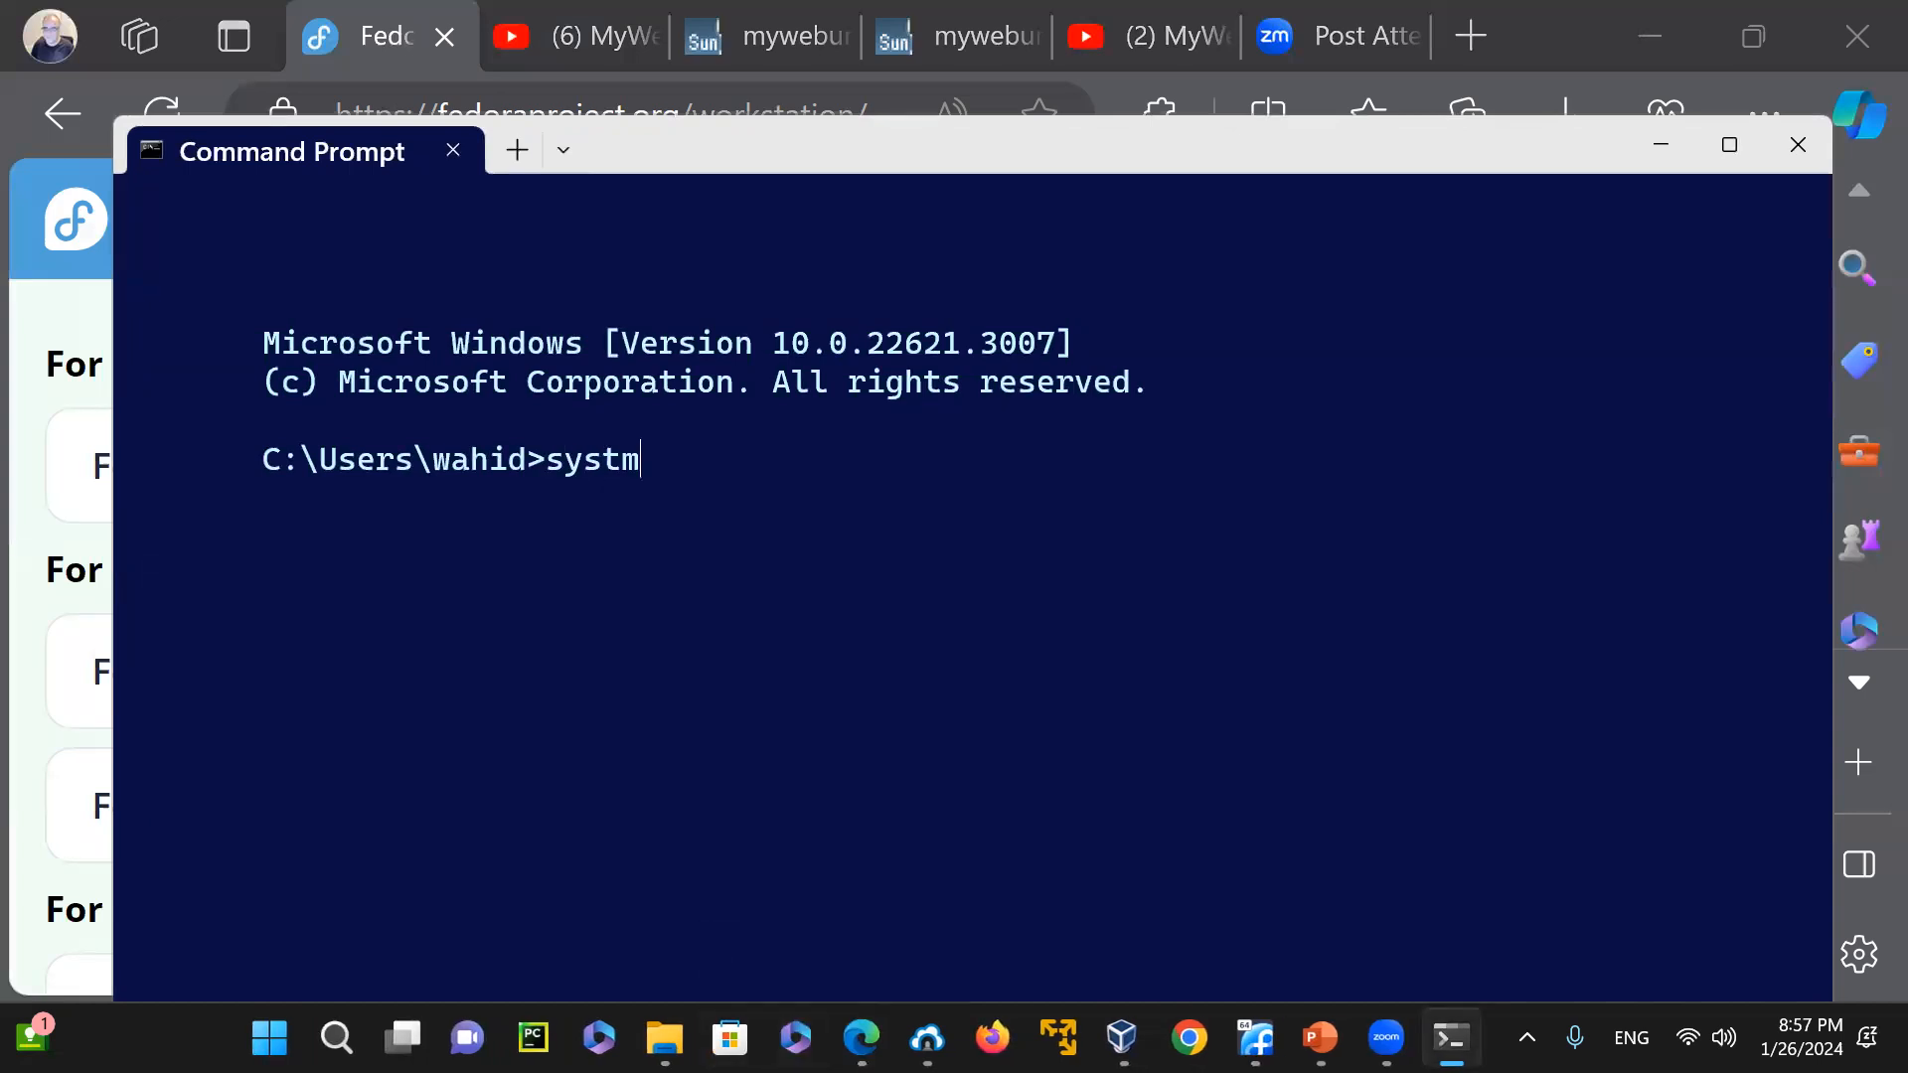
{"action": "type", "text": "nfo | findstr "}
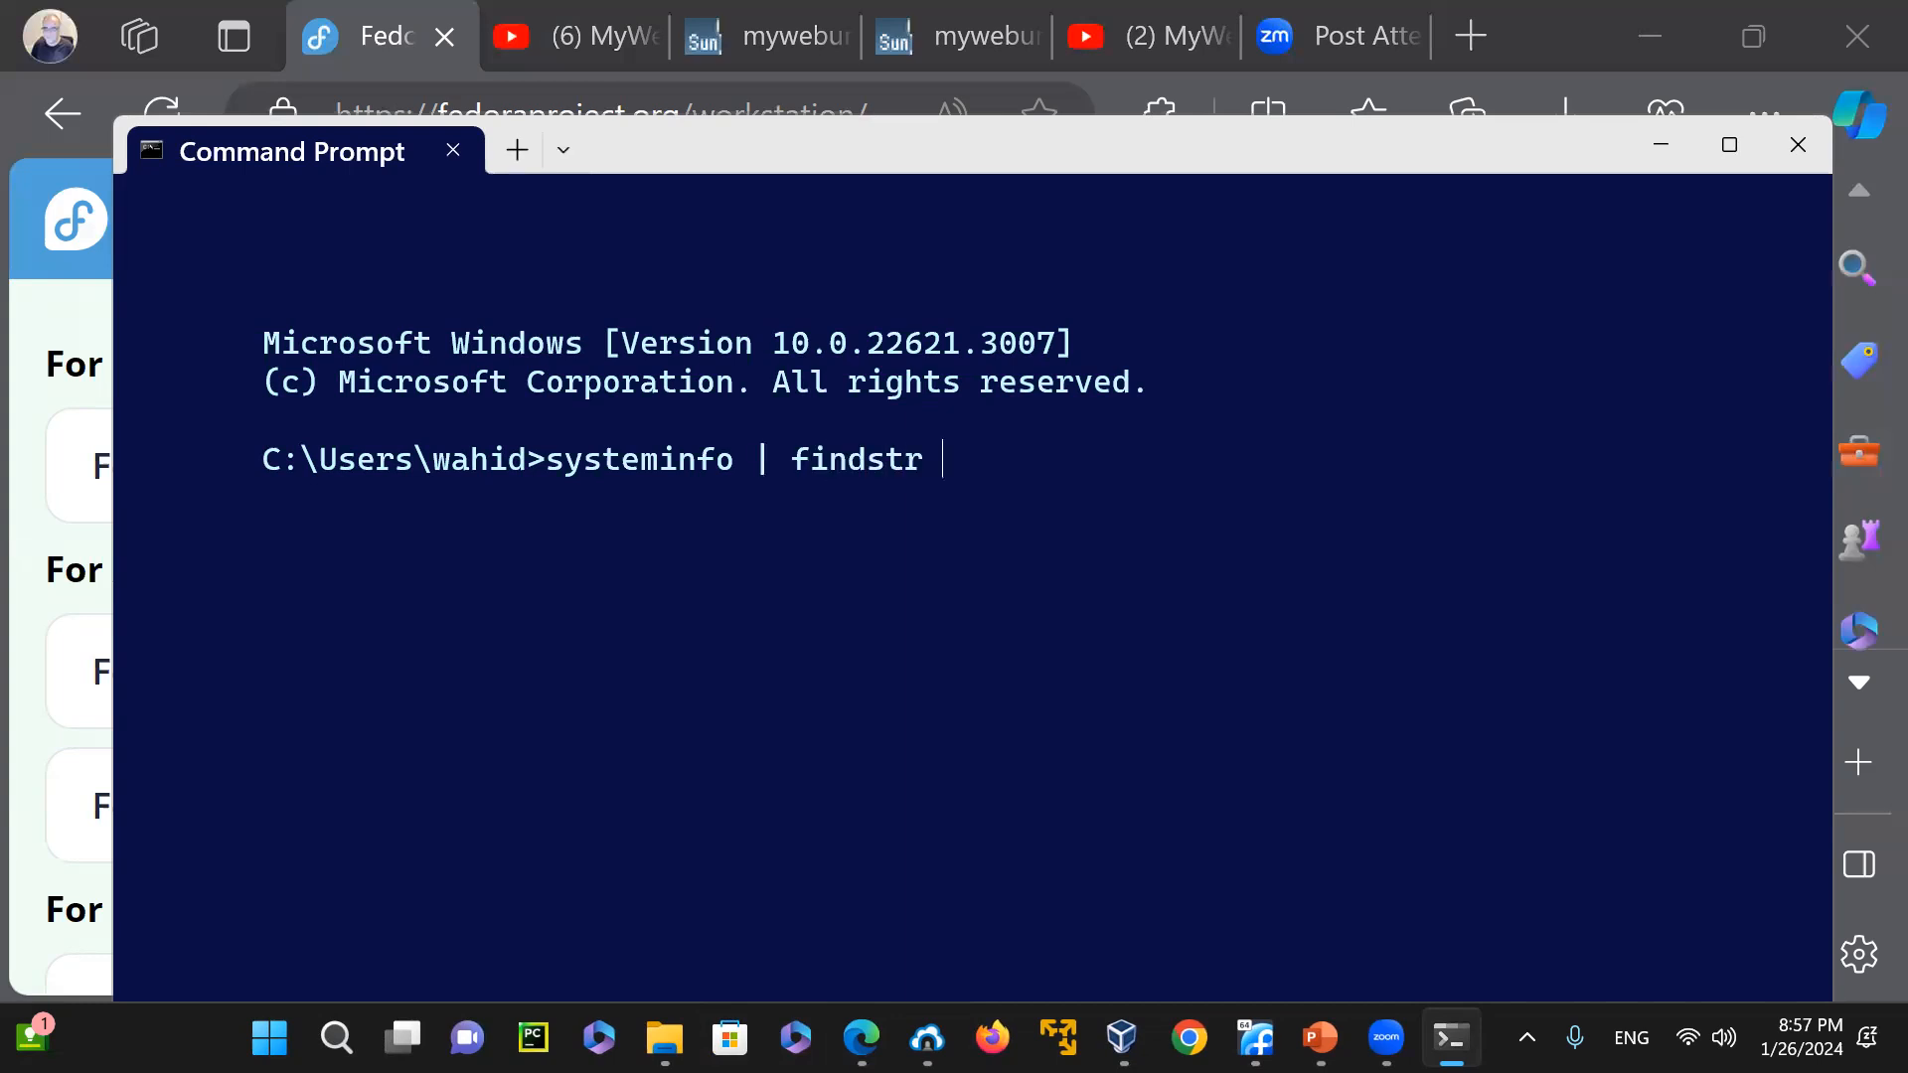
{"action": "type", "text": "/i \"model"}
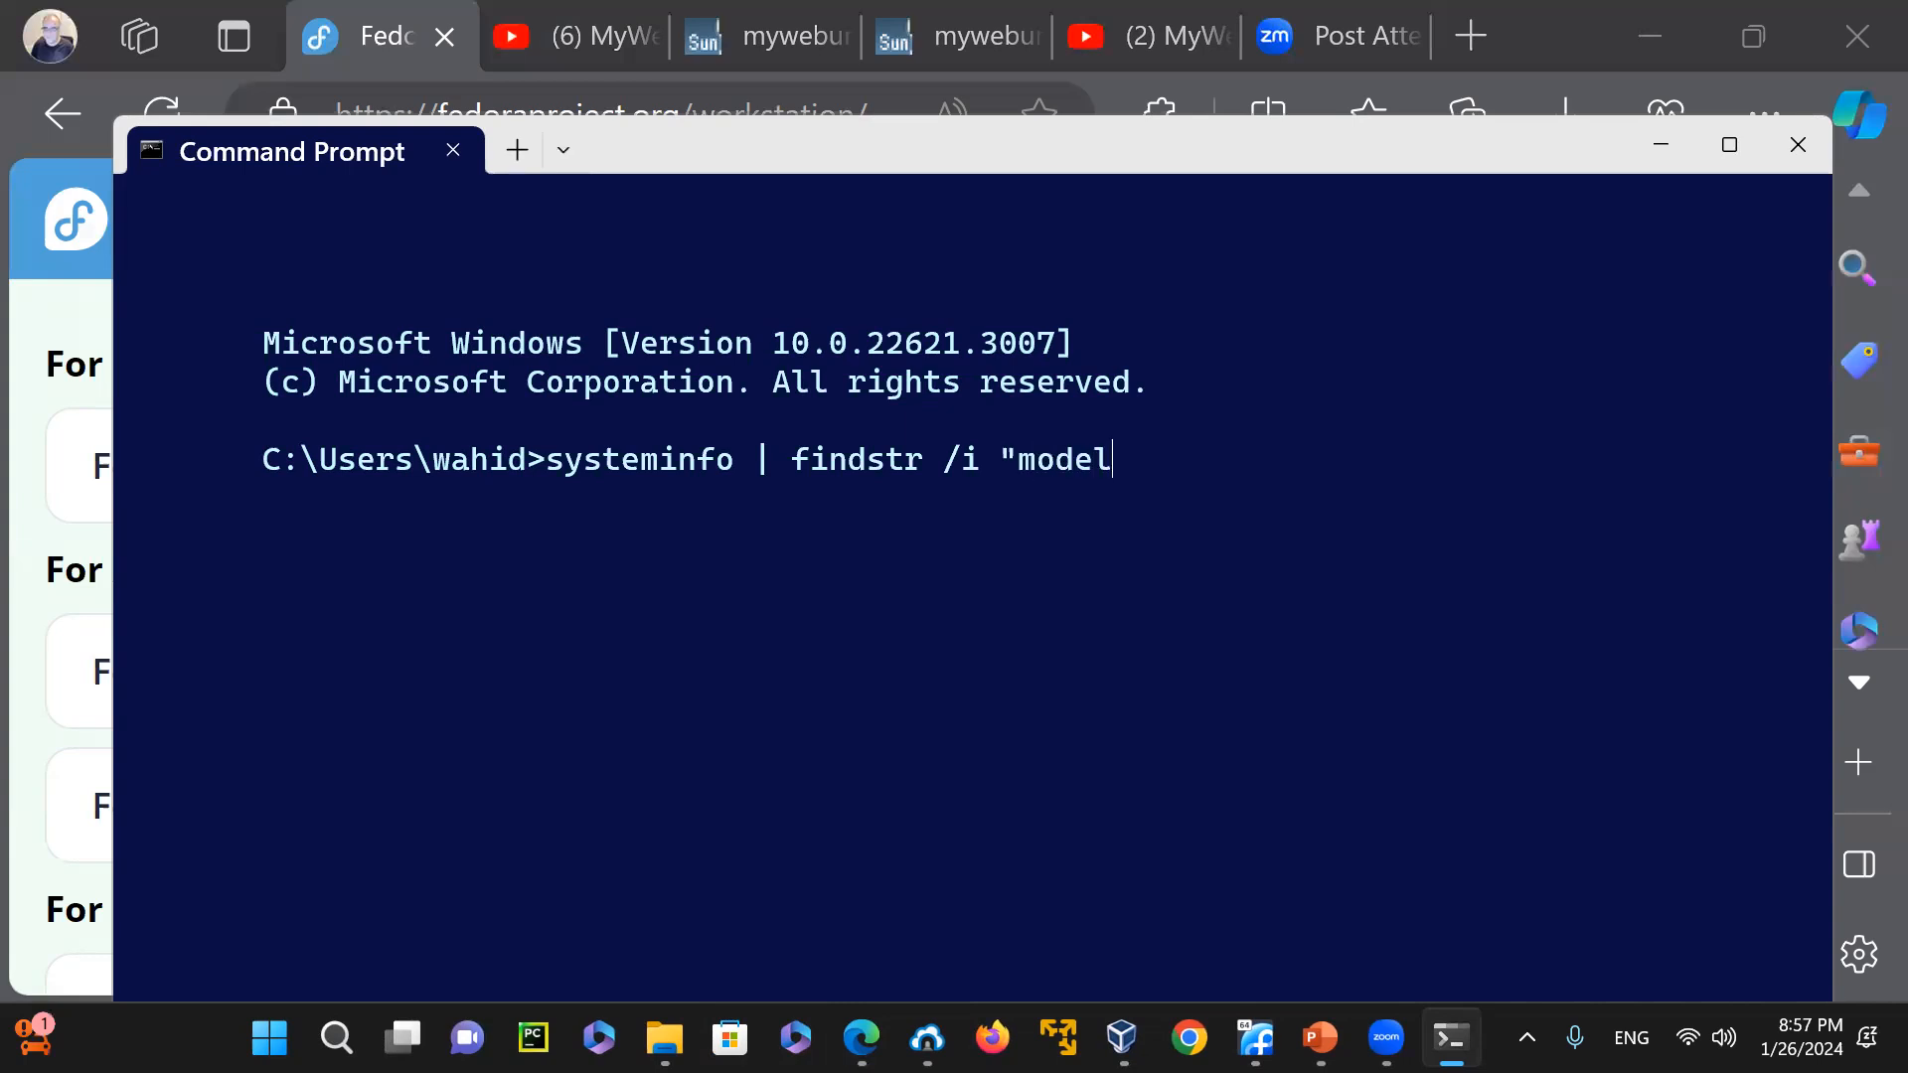
{"action": "type", "text": "\""}
{"action": "key", "text": "Return"}
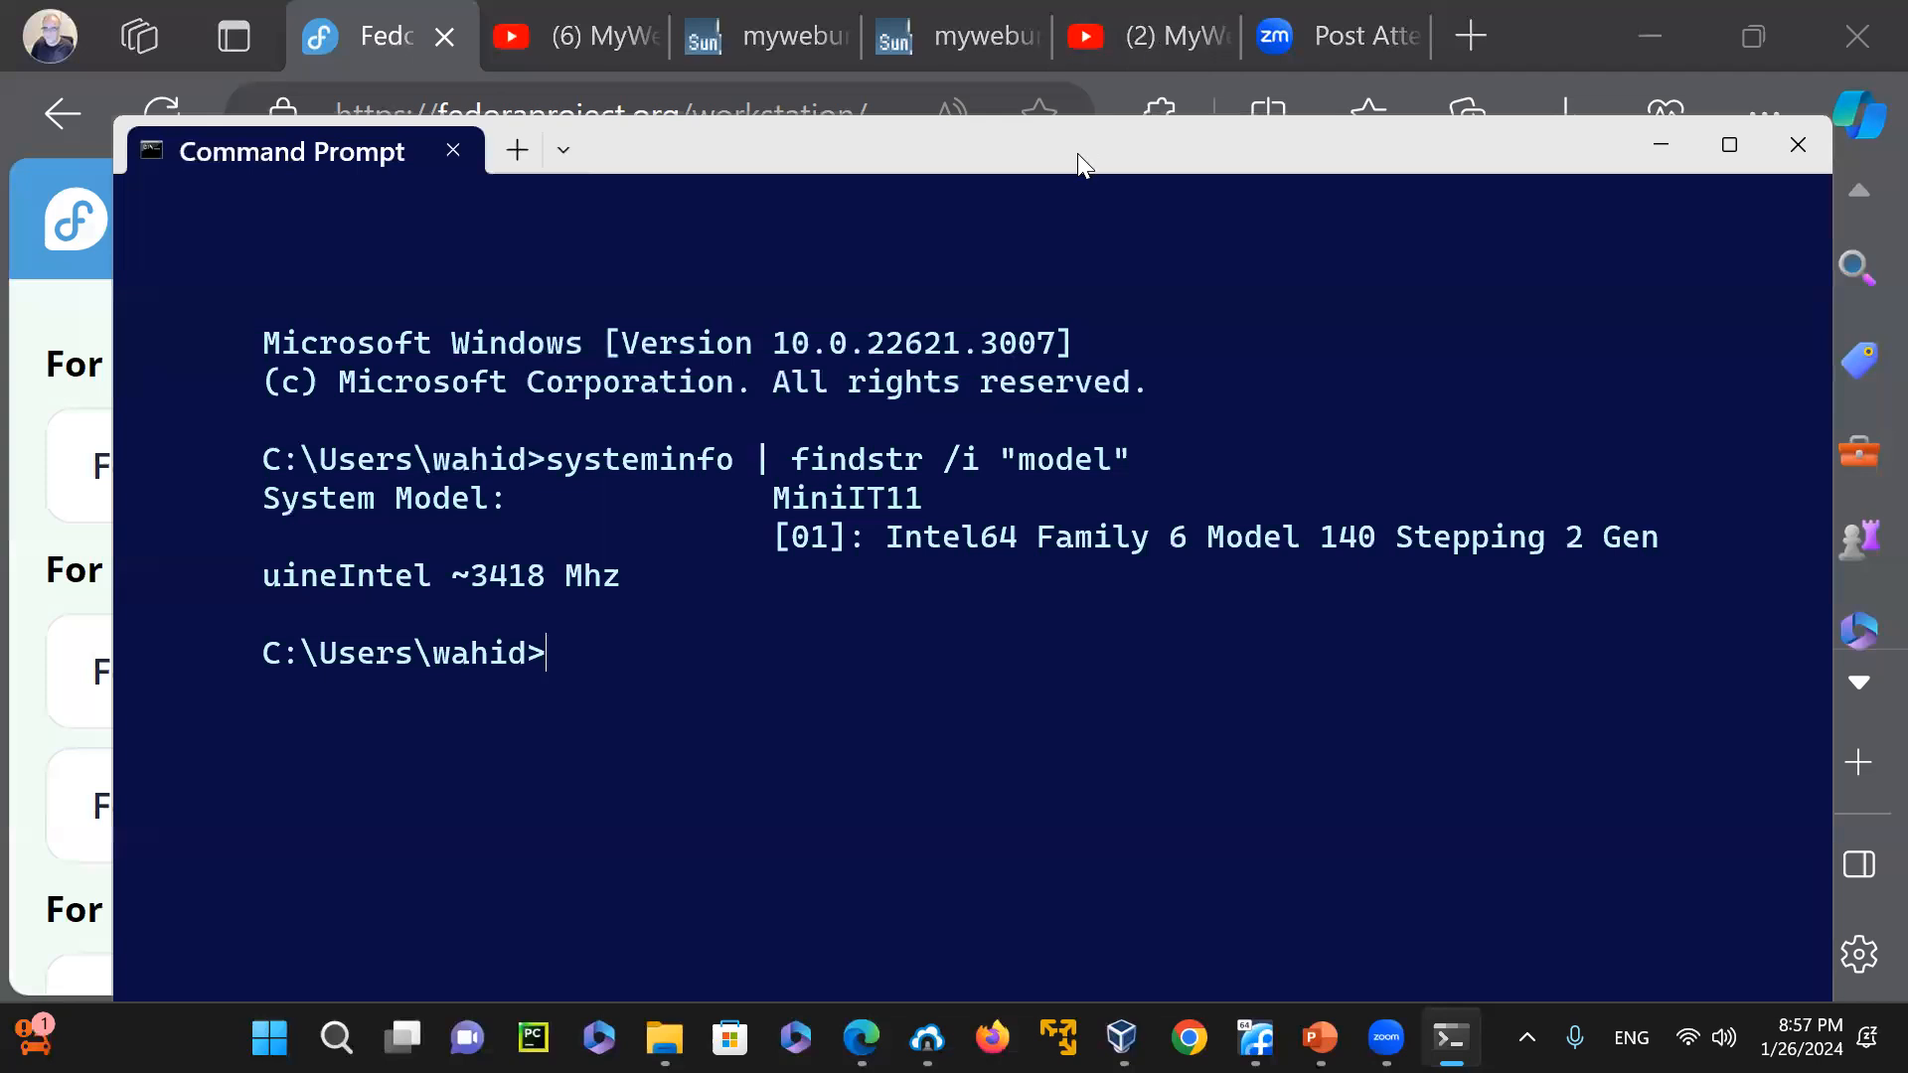
{"action": "left_click_drag", "start_coordinate": [1077, 153], "coordinate": [1045, 459]}
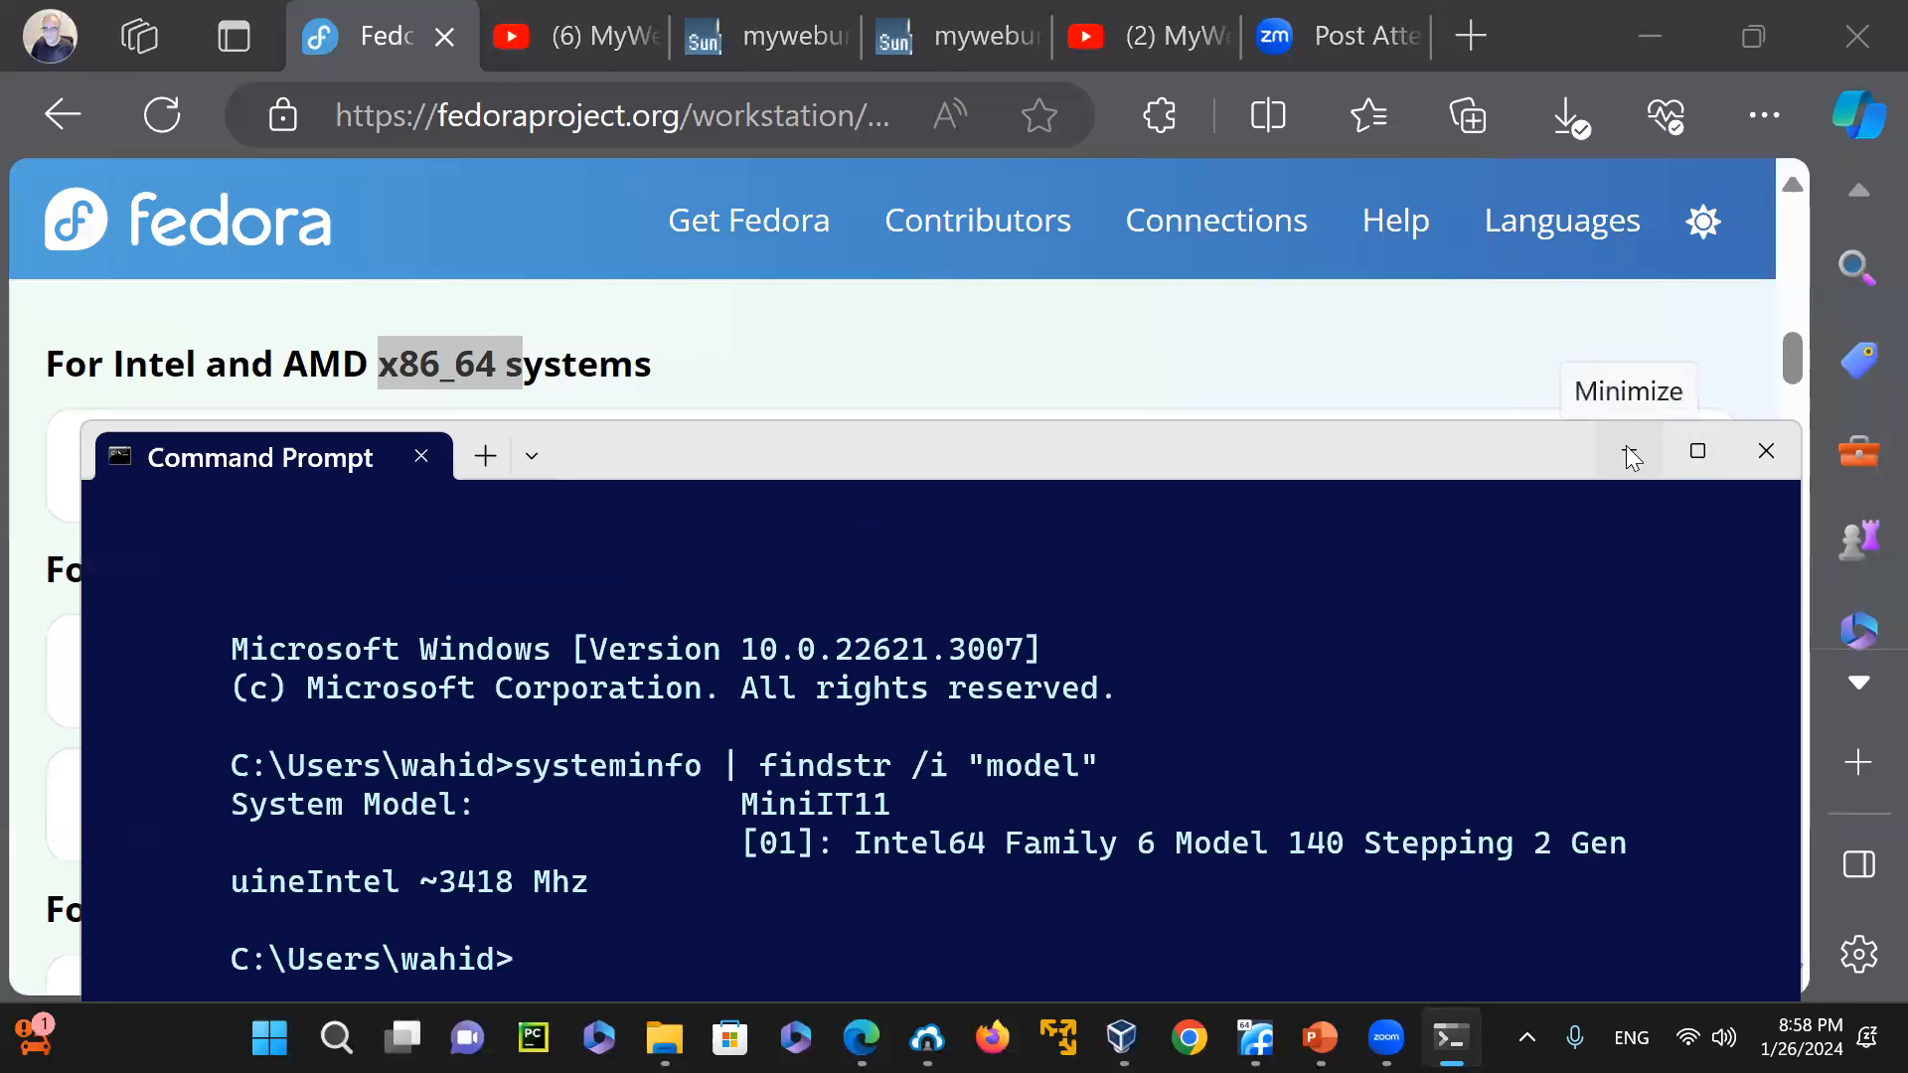
{"action": "left_click", "coordinate": [1769, 451]}
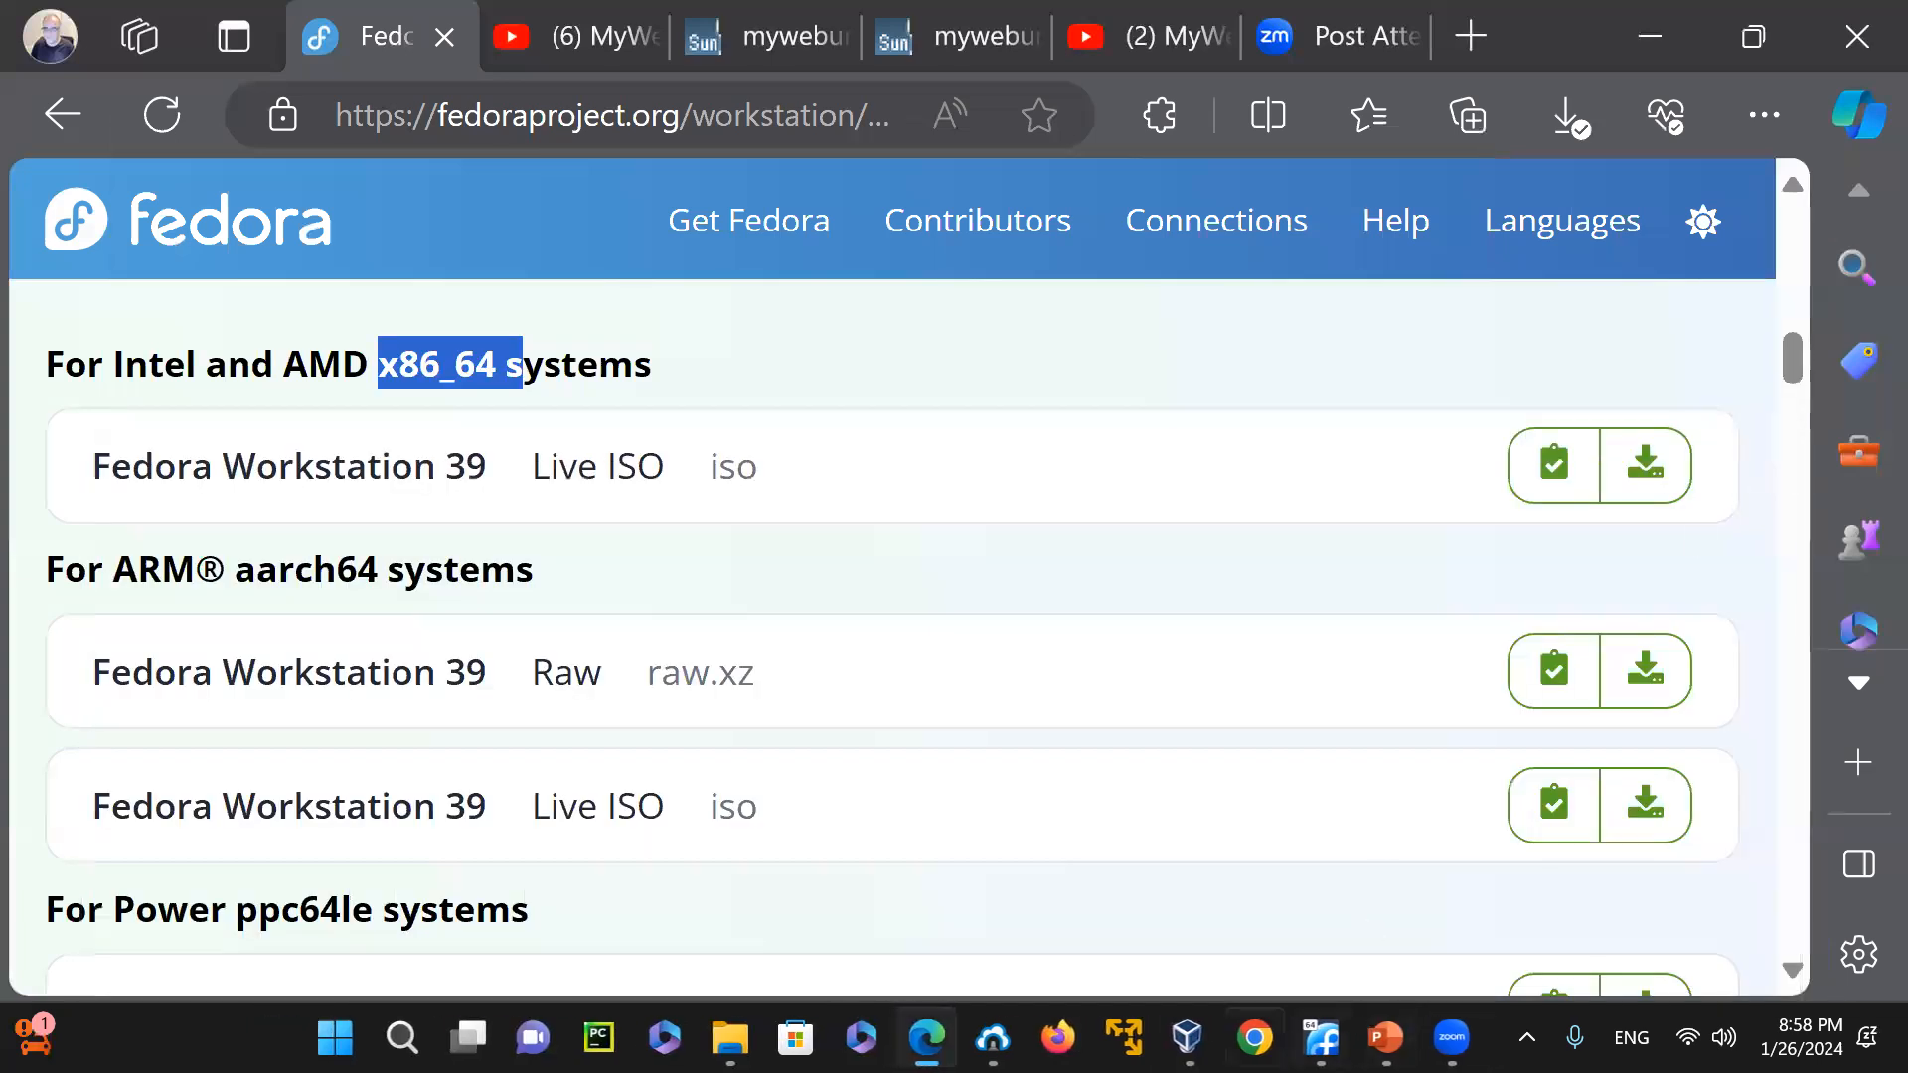
Switch to Oracle VM VirtualBox Manager, view the program's version information, and close it
{"action": "left_click", "coordinate": [1180, 1037]}
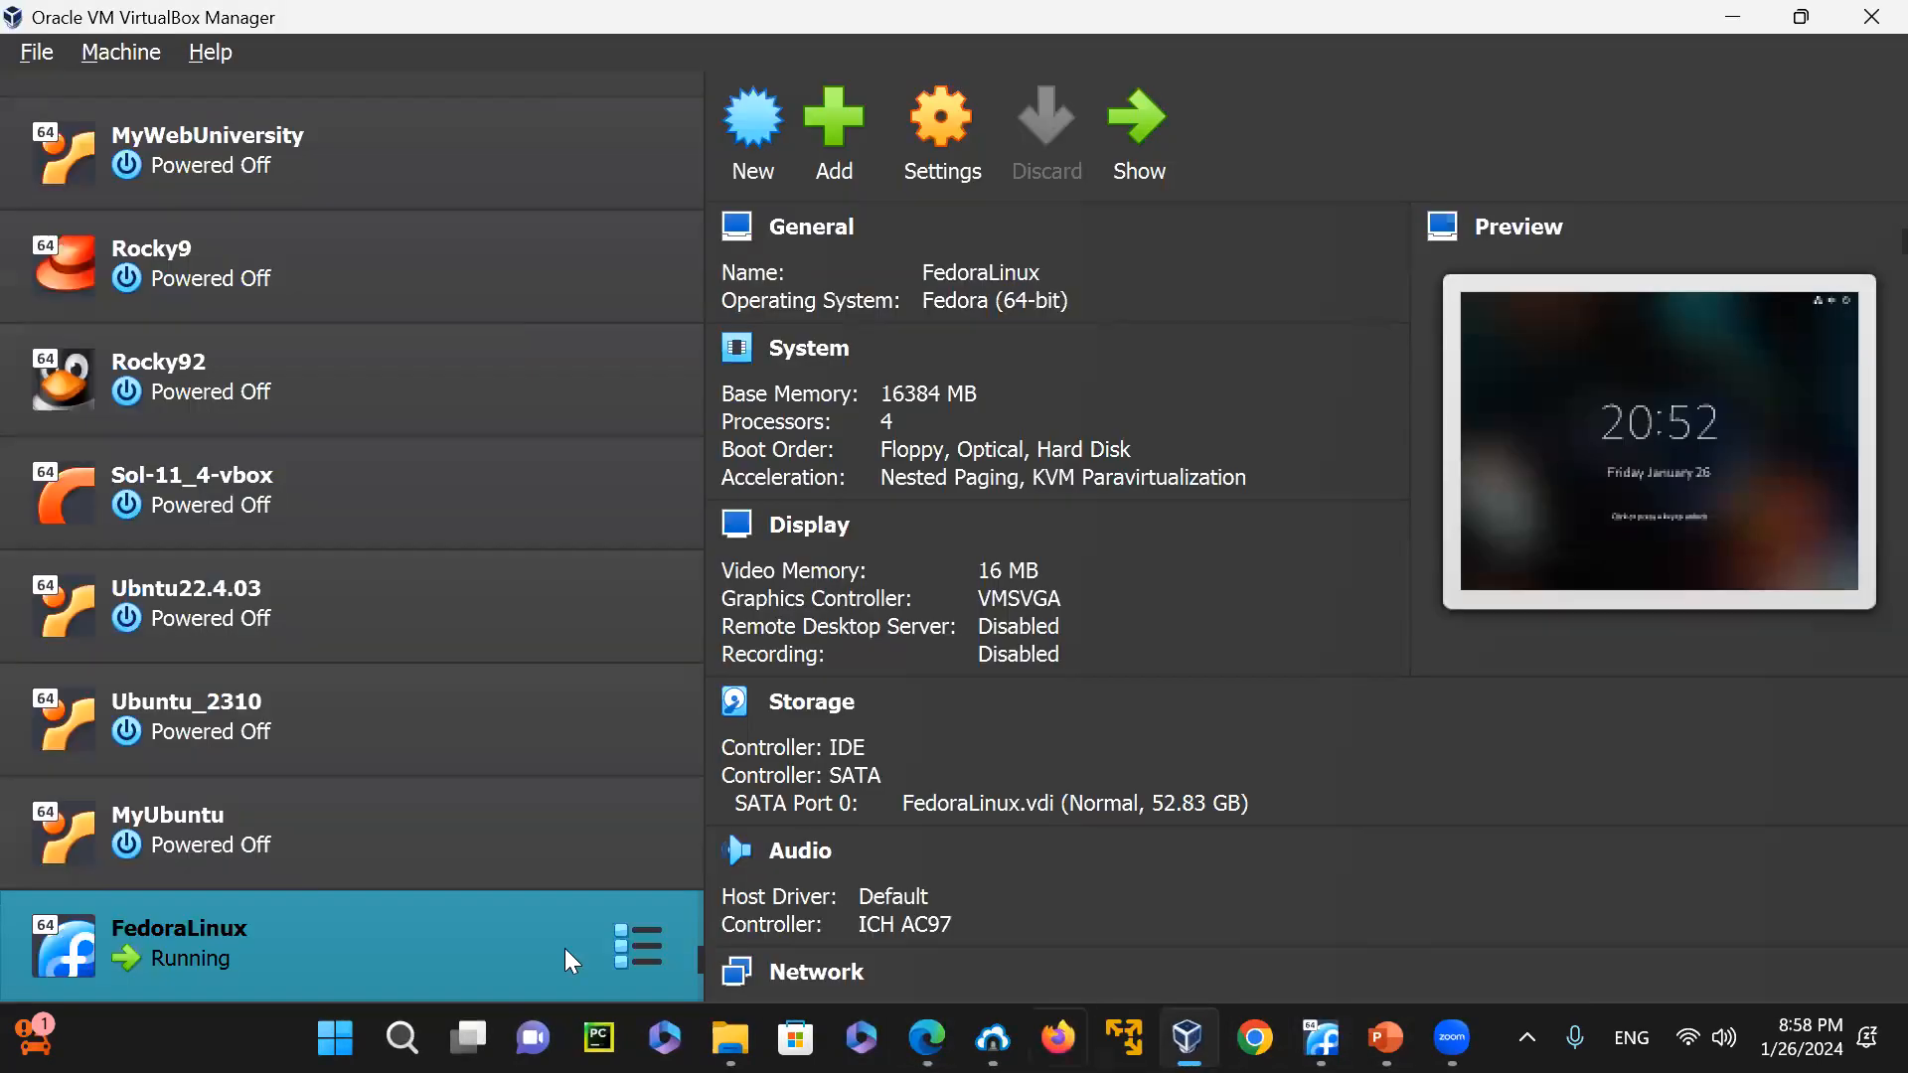
{"action": "left_click", "coordinate": [197, 56]}
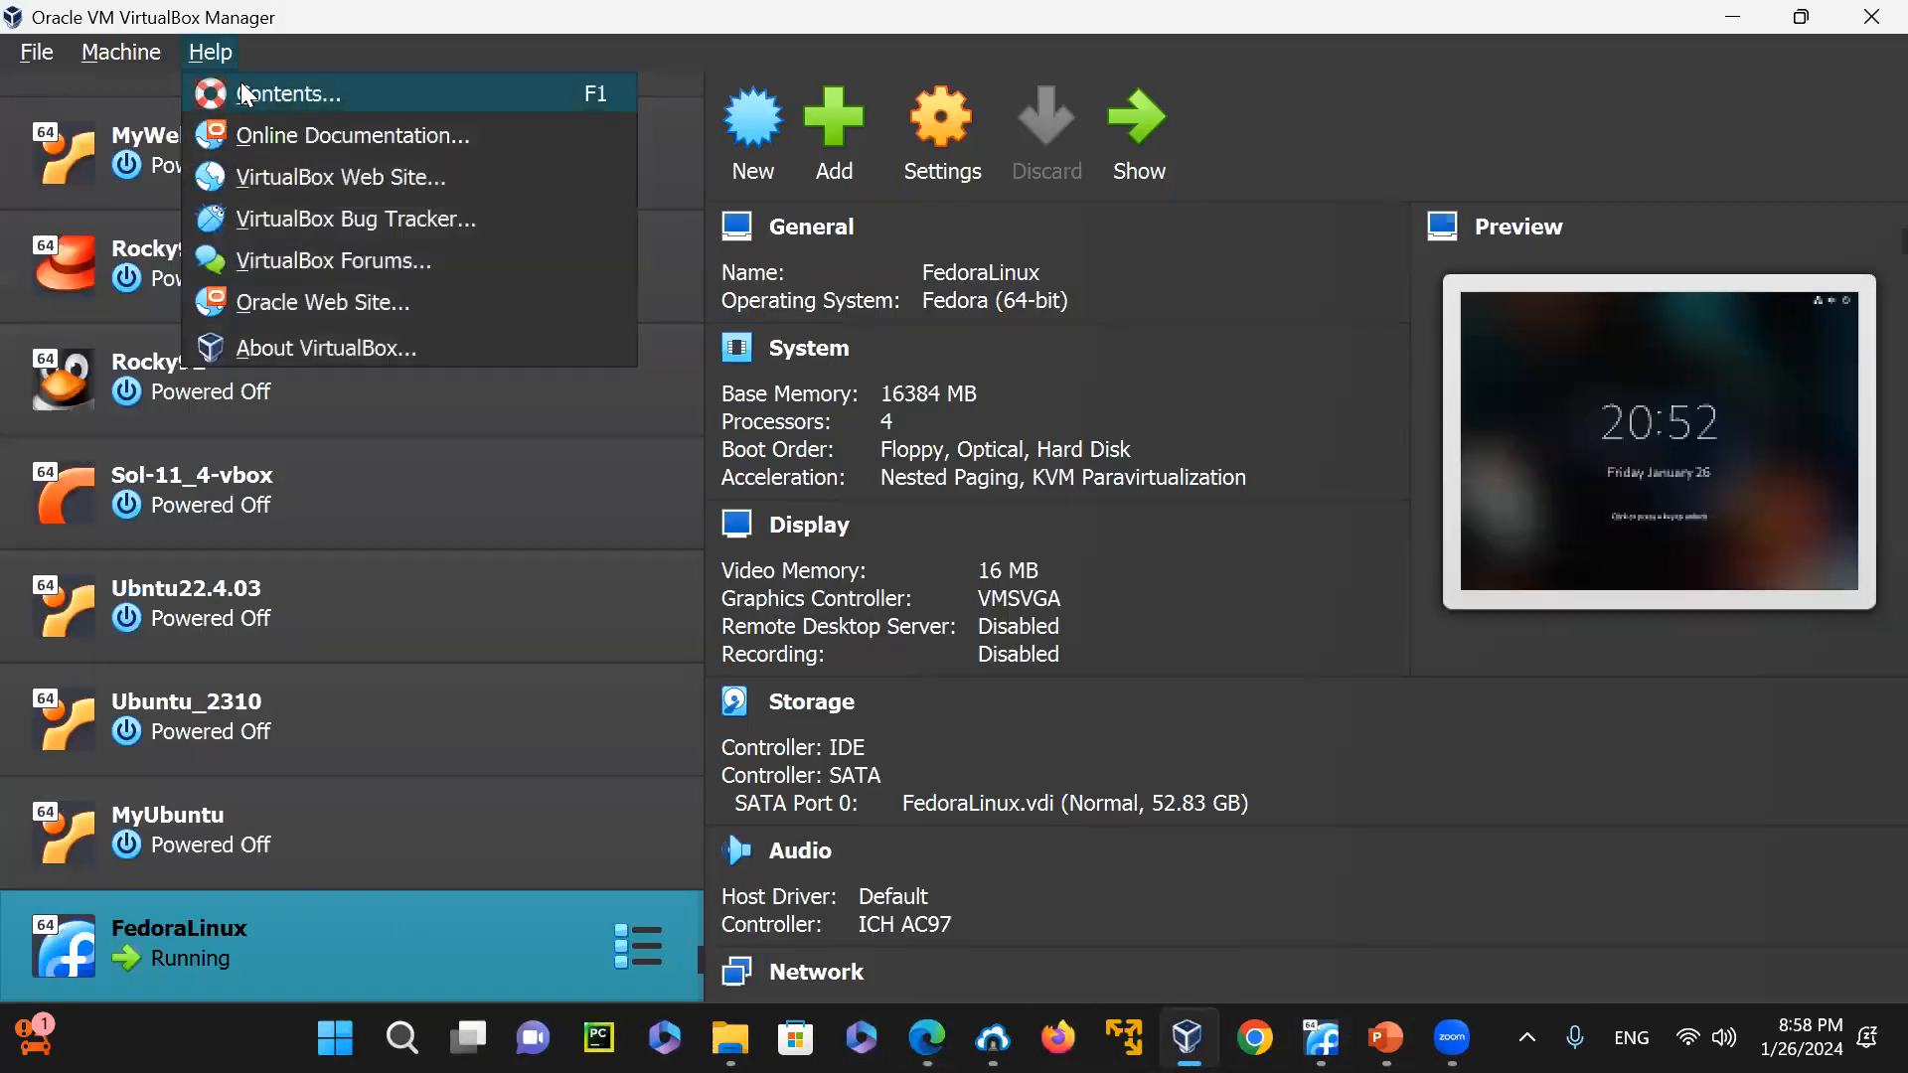
{"action": "left_click", "coordinate": [324, 356]}
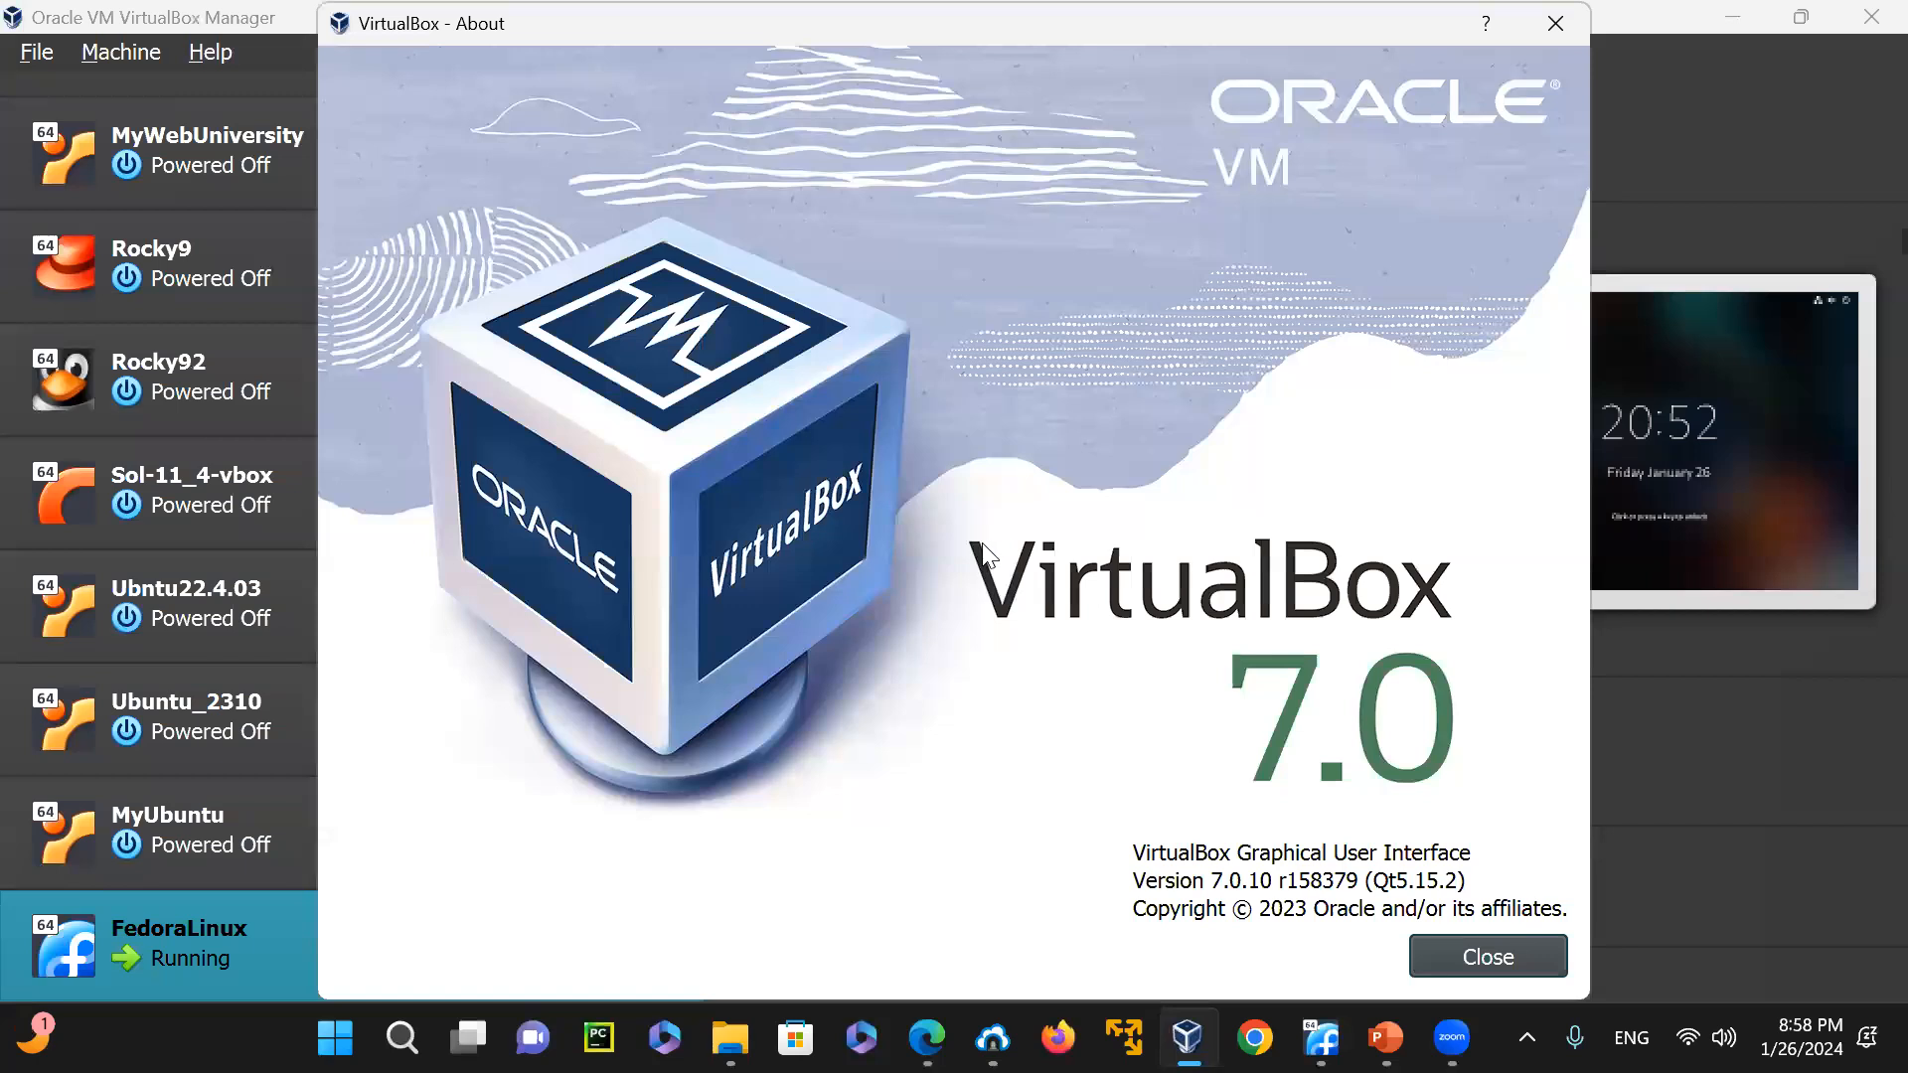
{"action": "left_click", "coordinate": [1488, 959]}
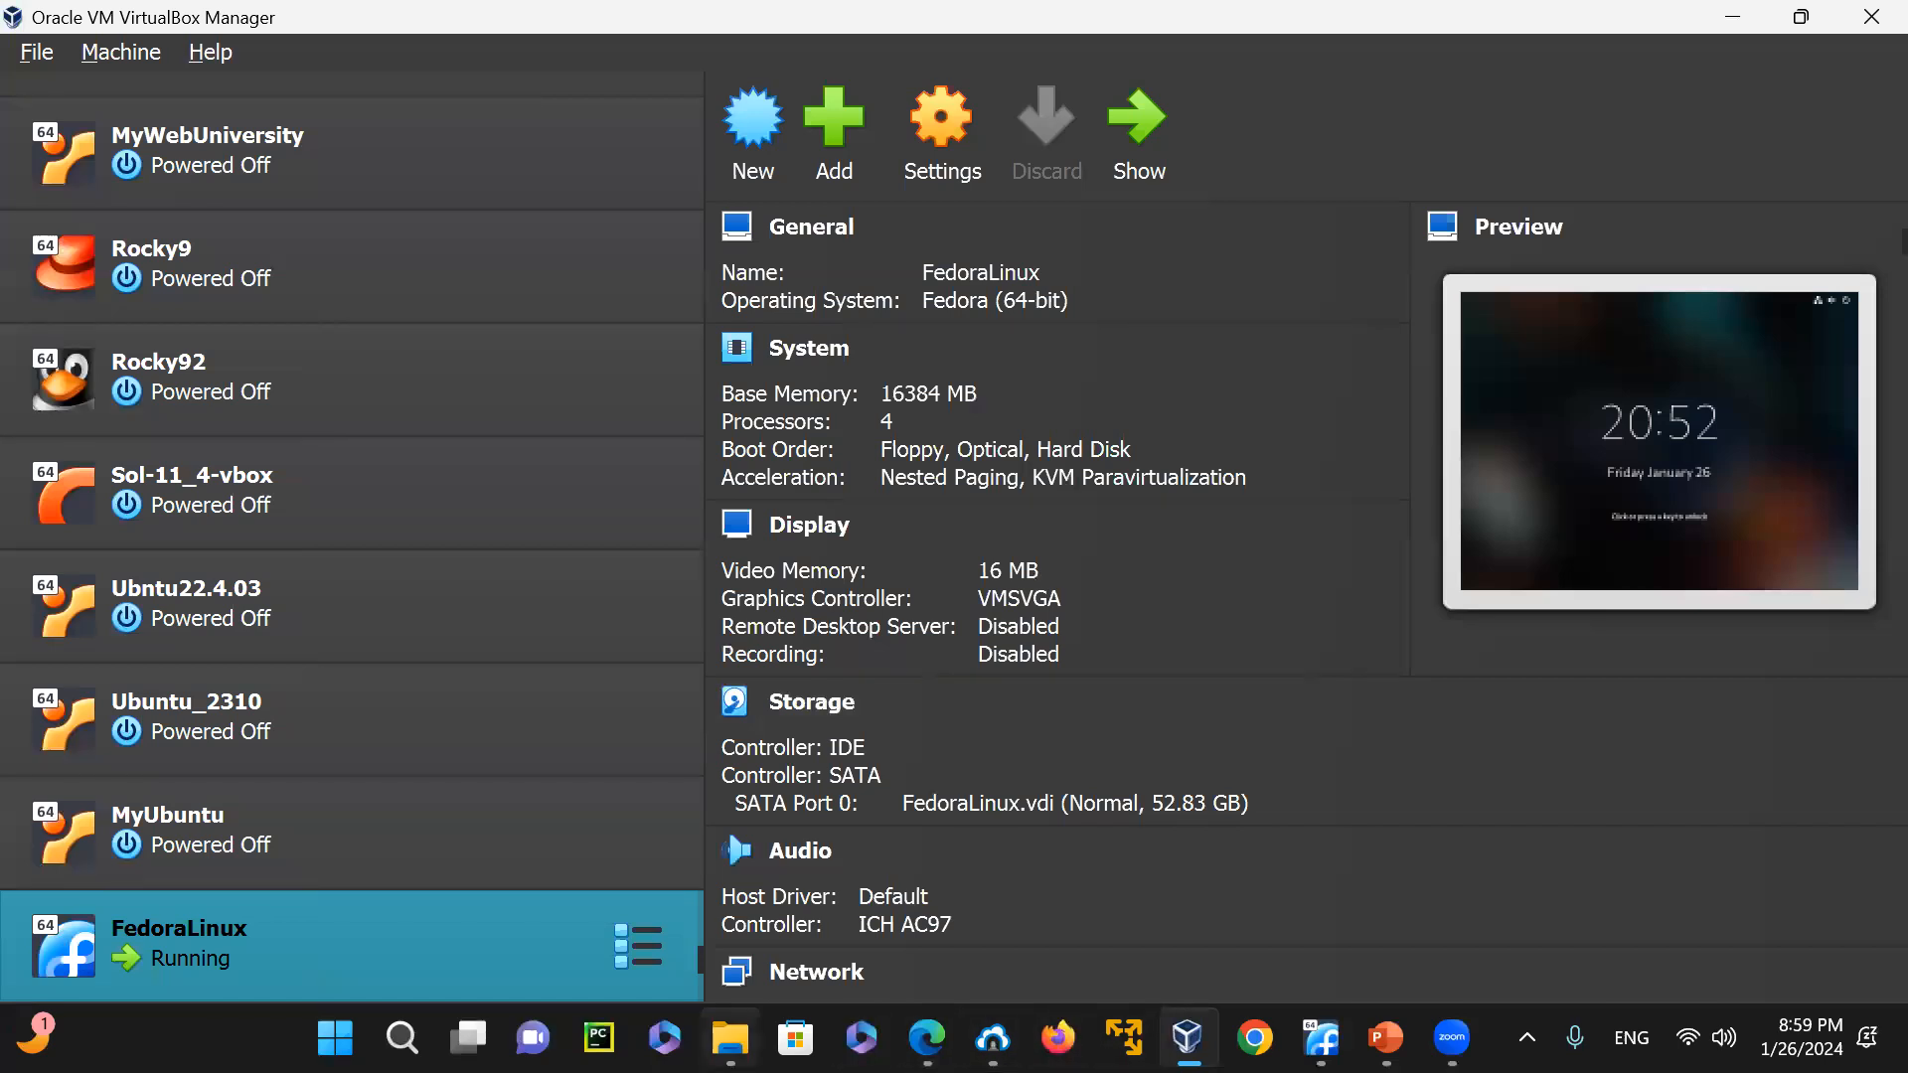
Open the Downloads folder in File Explorer, examine its total size in the folder properties, and close the properties
{"action": "left_click", "coordinate": [730, 1038]}
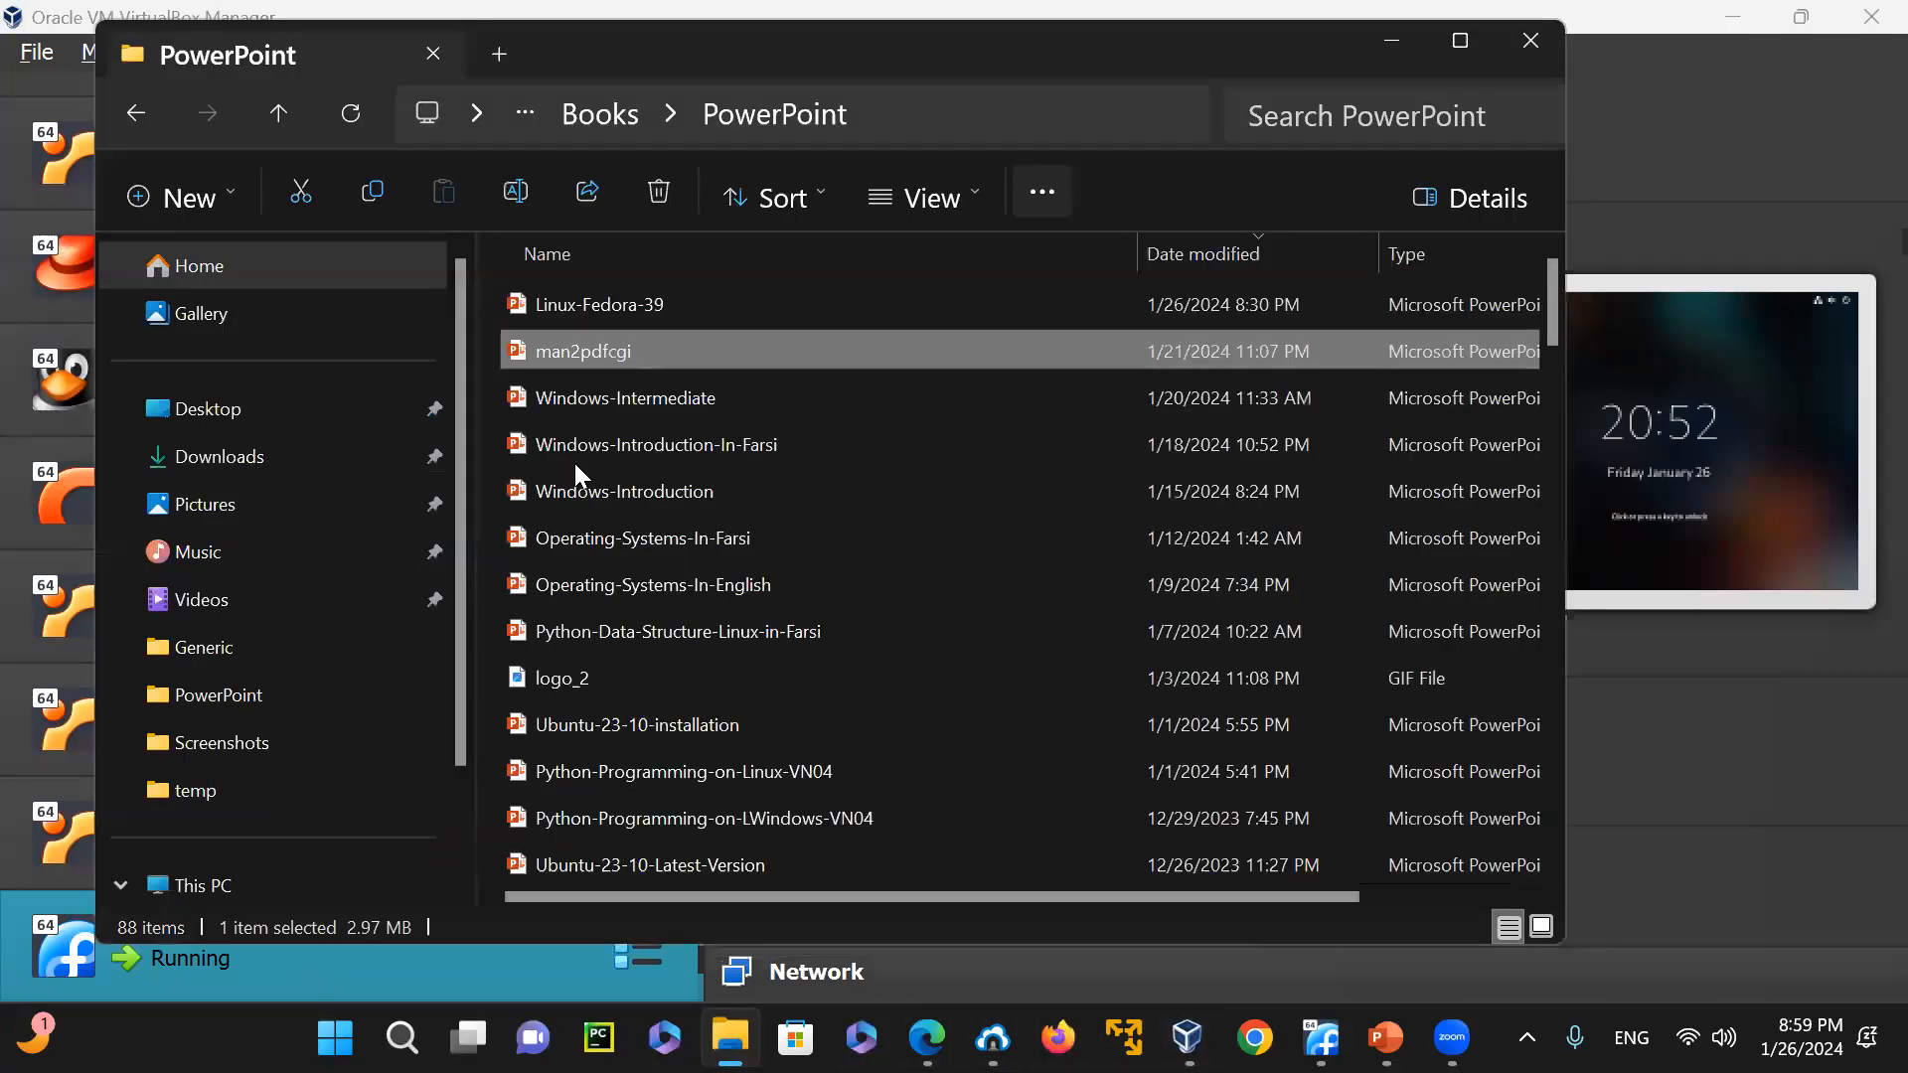
{"action": "left_click", "coordinate": [266, 480]}
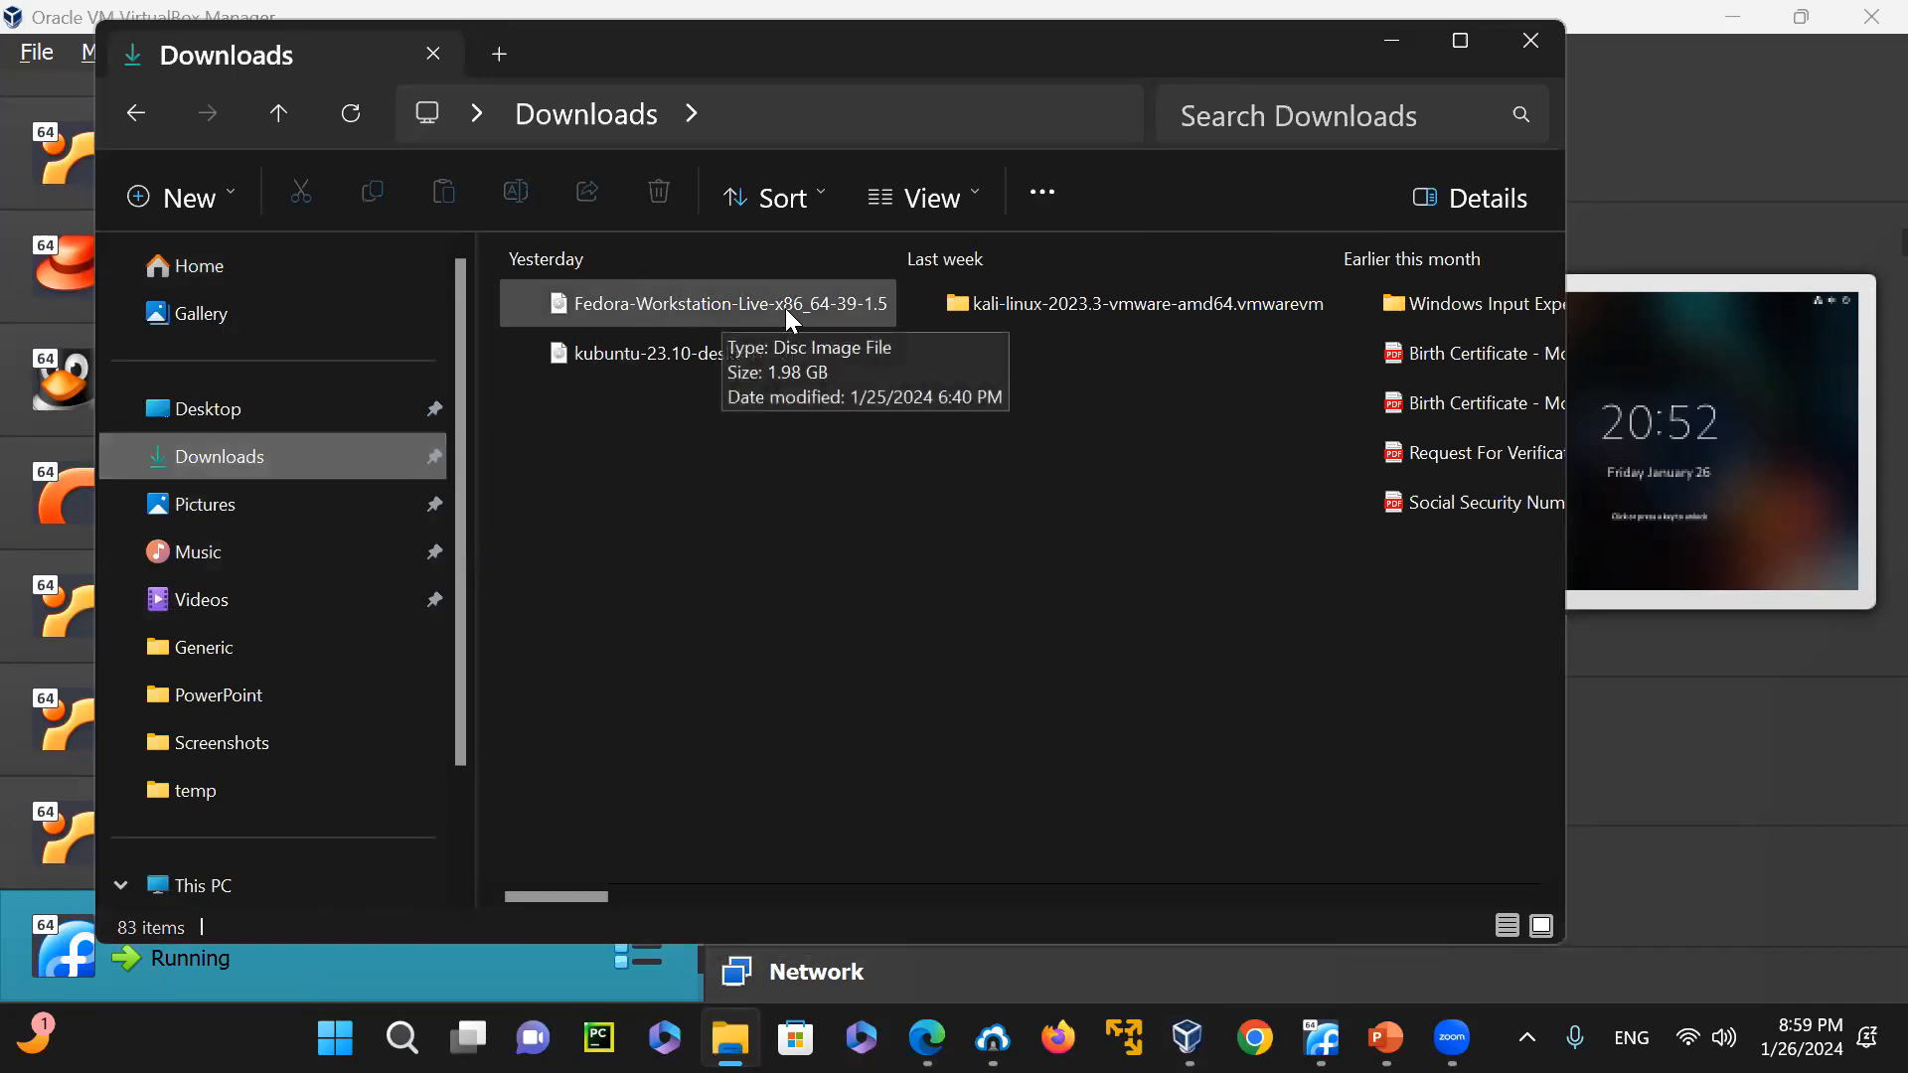
{"action": "right_click", "coordinate": [699, 321]}
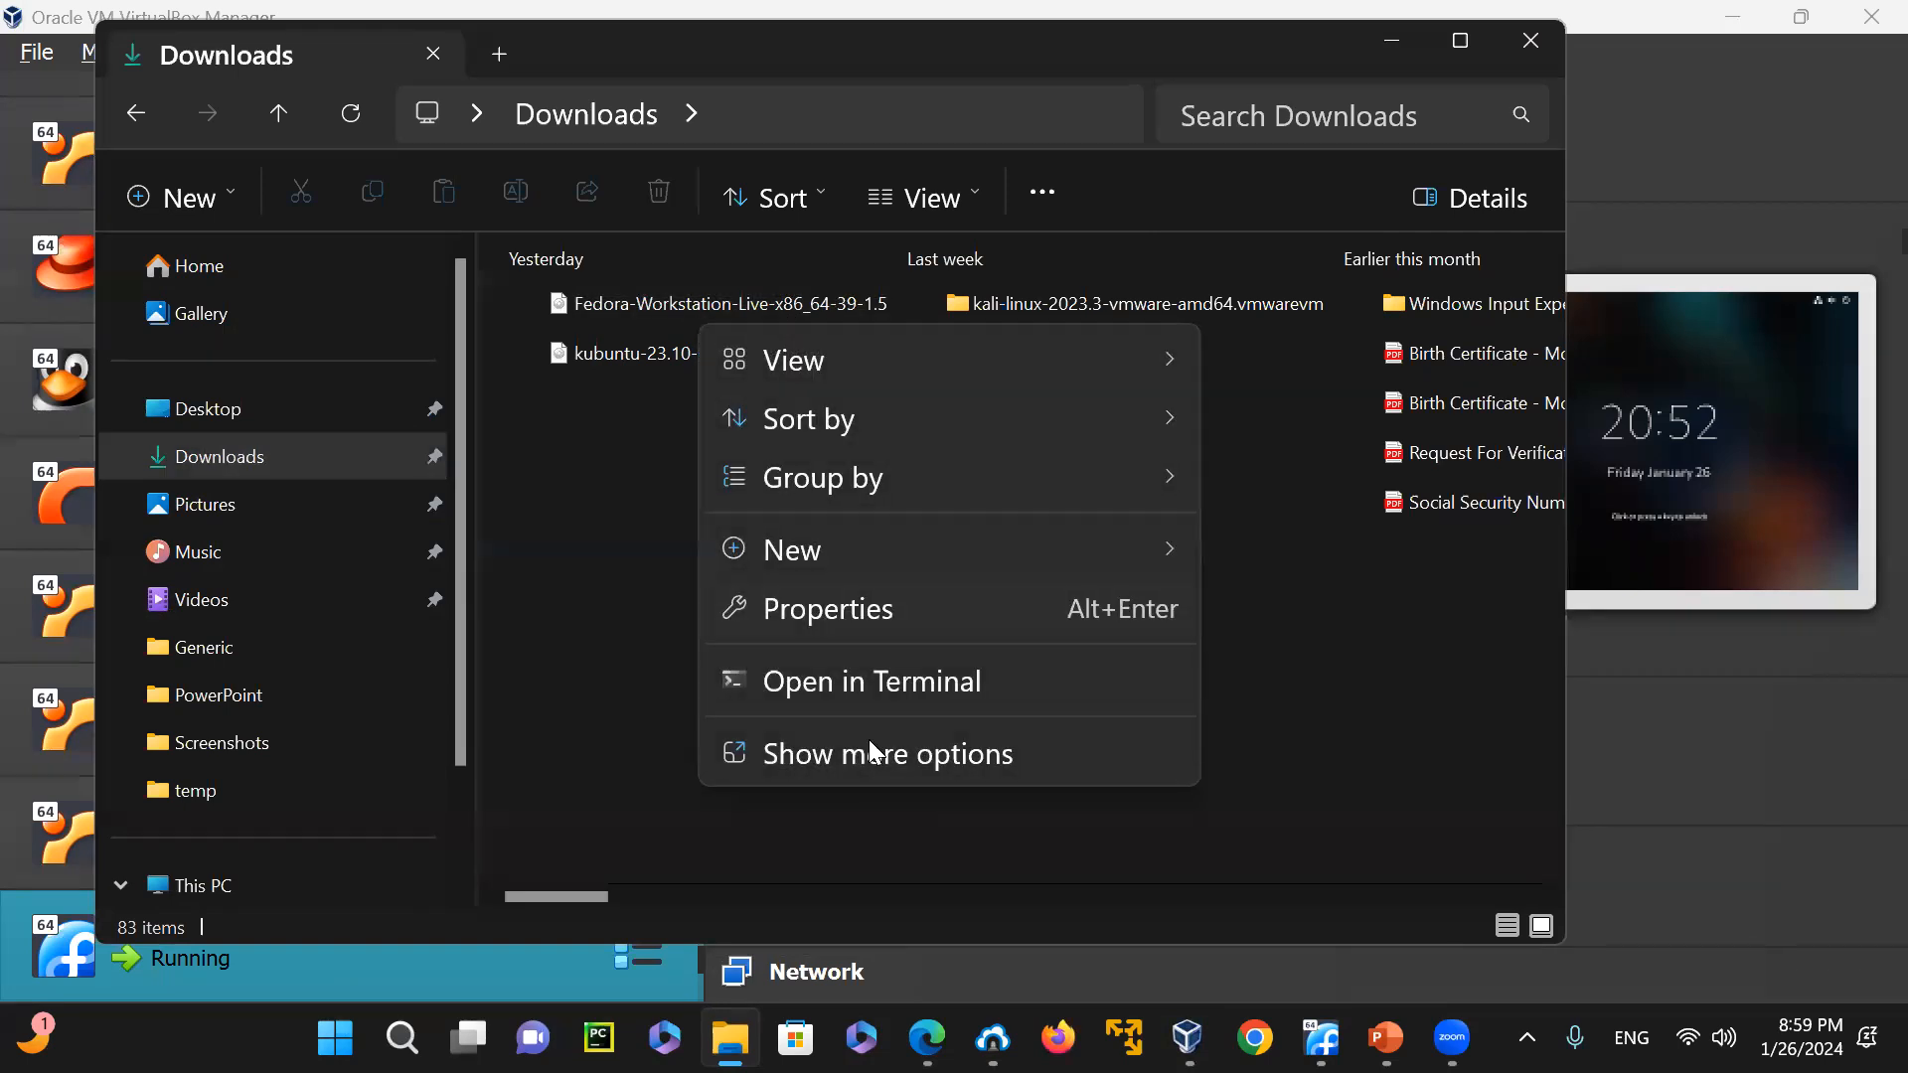
{"action": "left_click", "coordinate": [873, 608]}
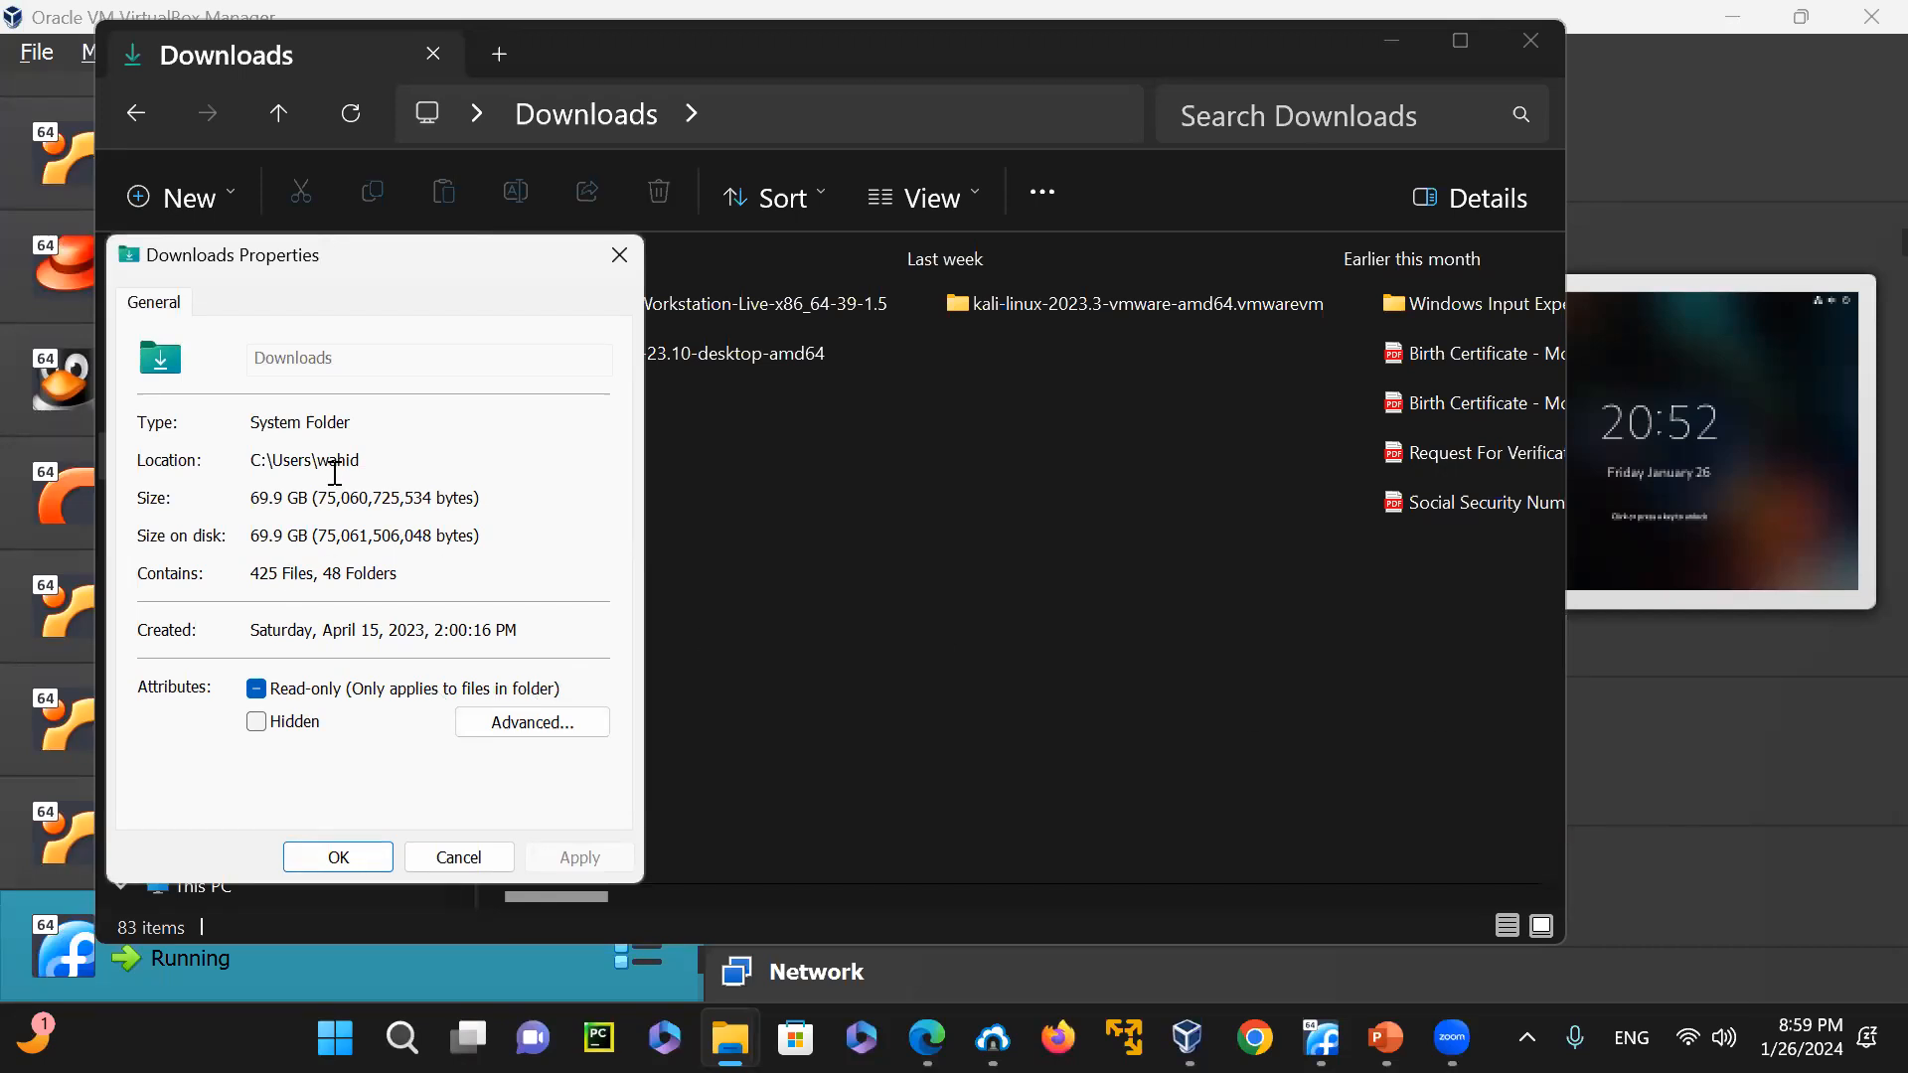
{"action": "left_click_drag", "start_coordinate": [250, 497], "coordinate": [458, 496]}
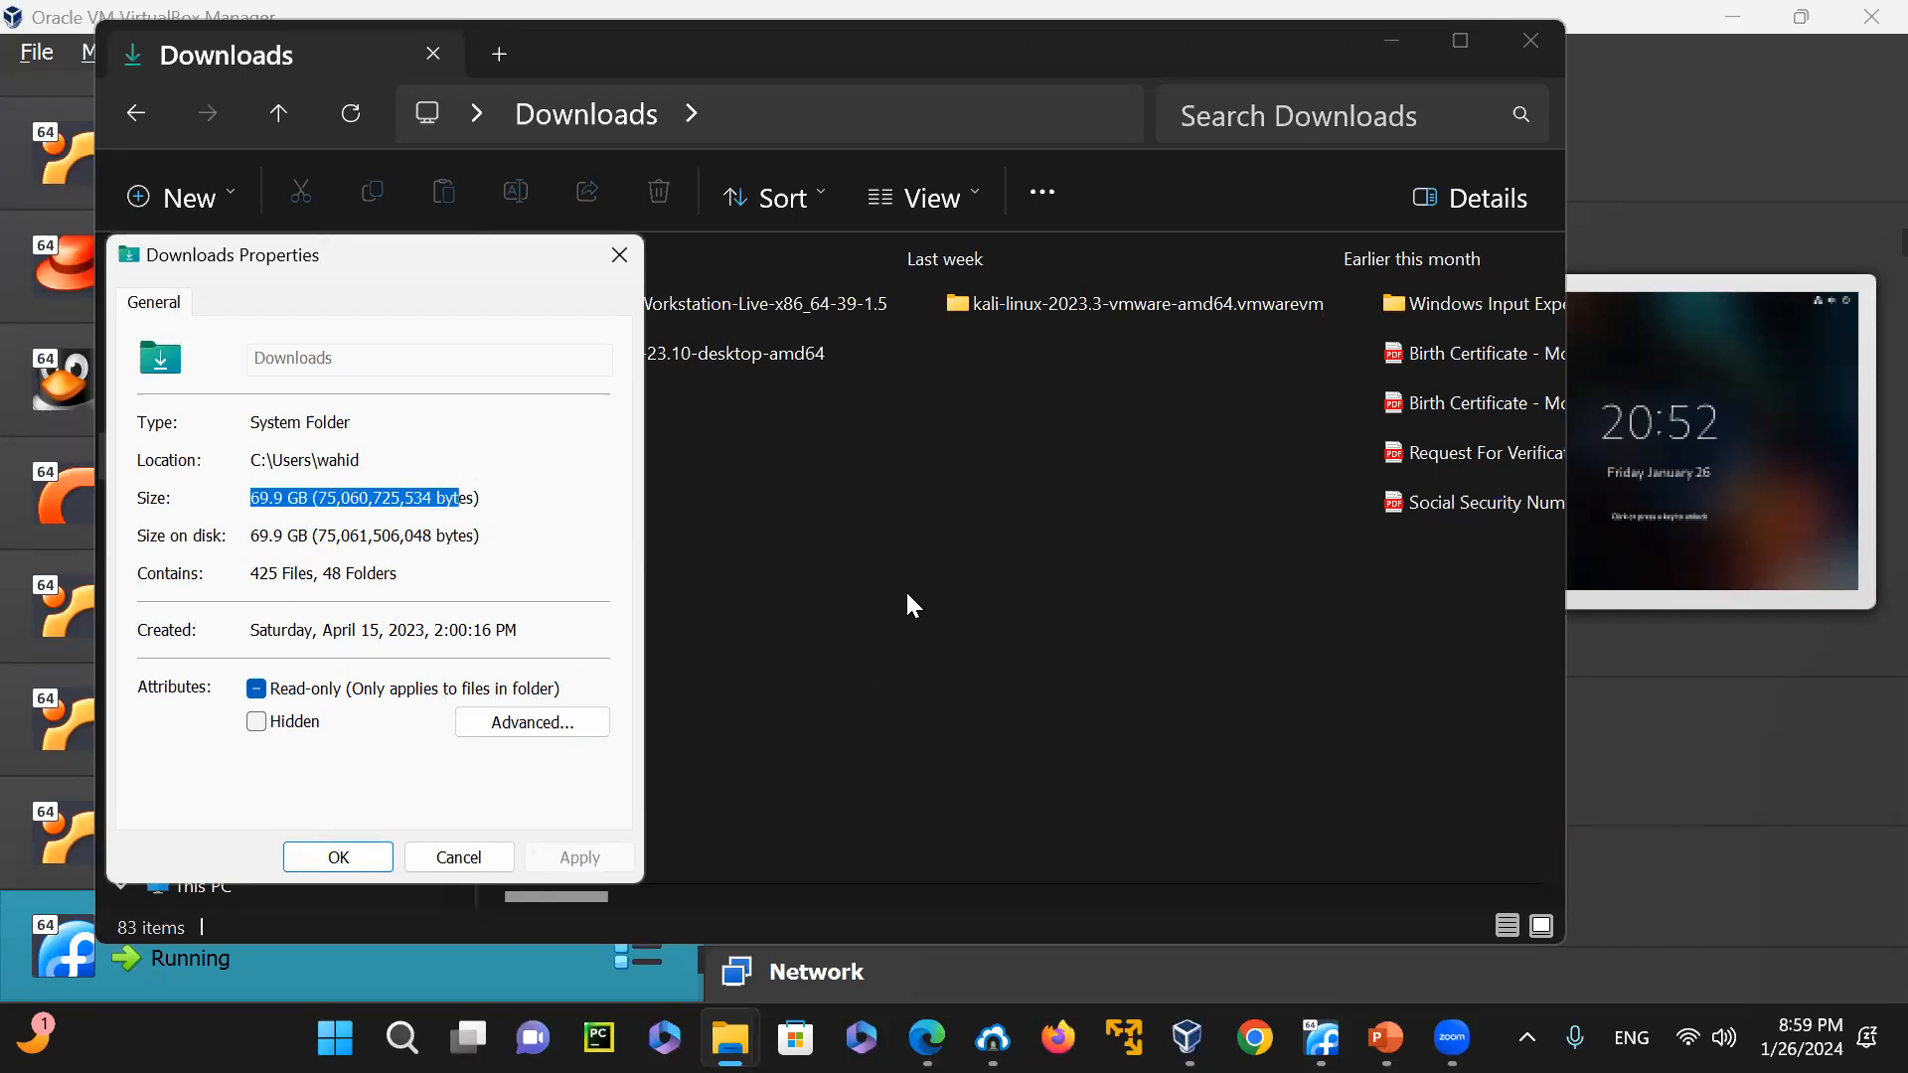
{"action": "left_click", "coordinate": [622, 251]}
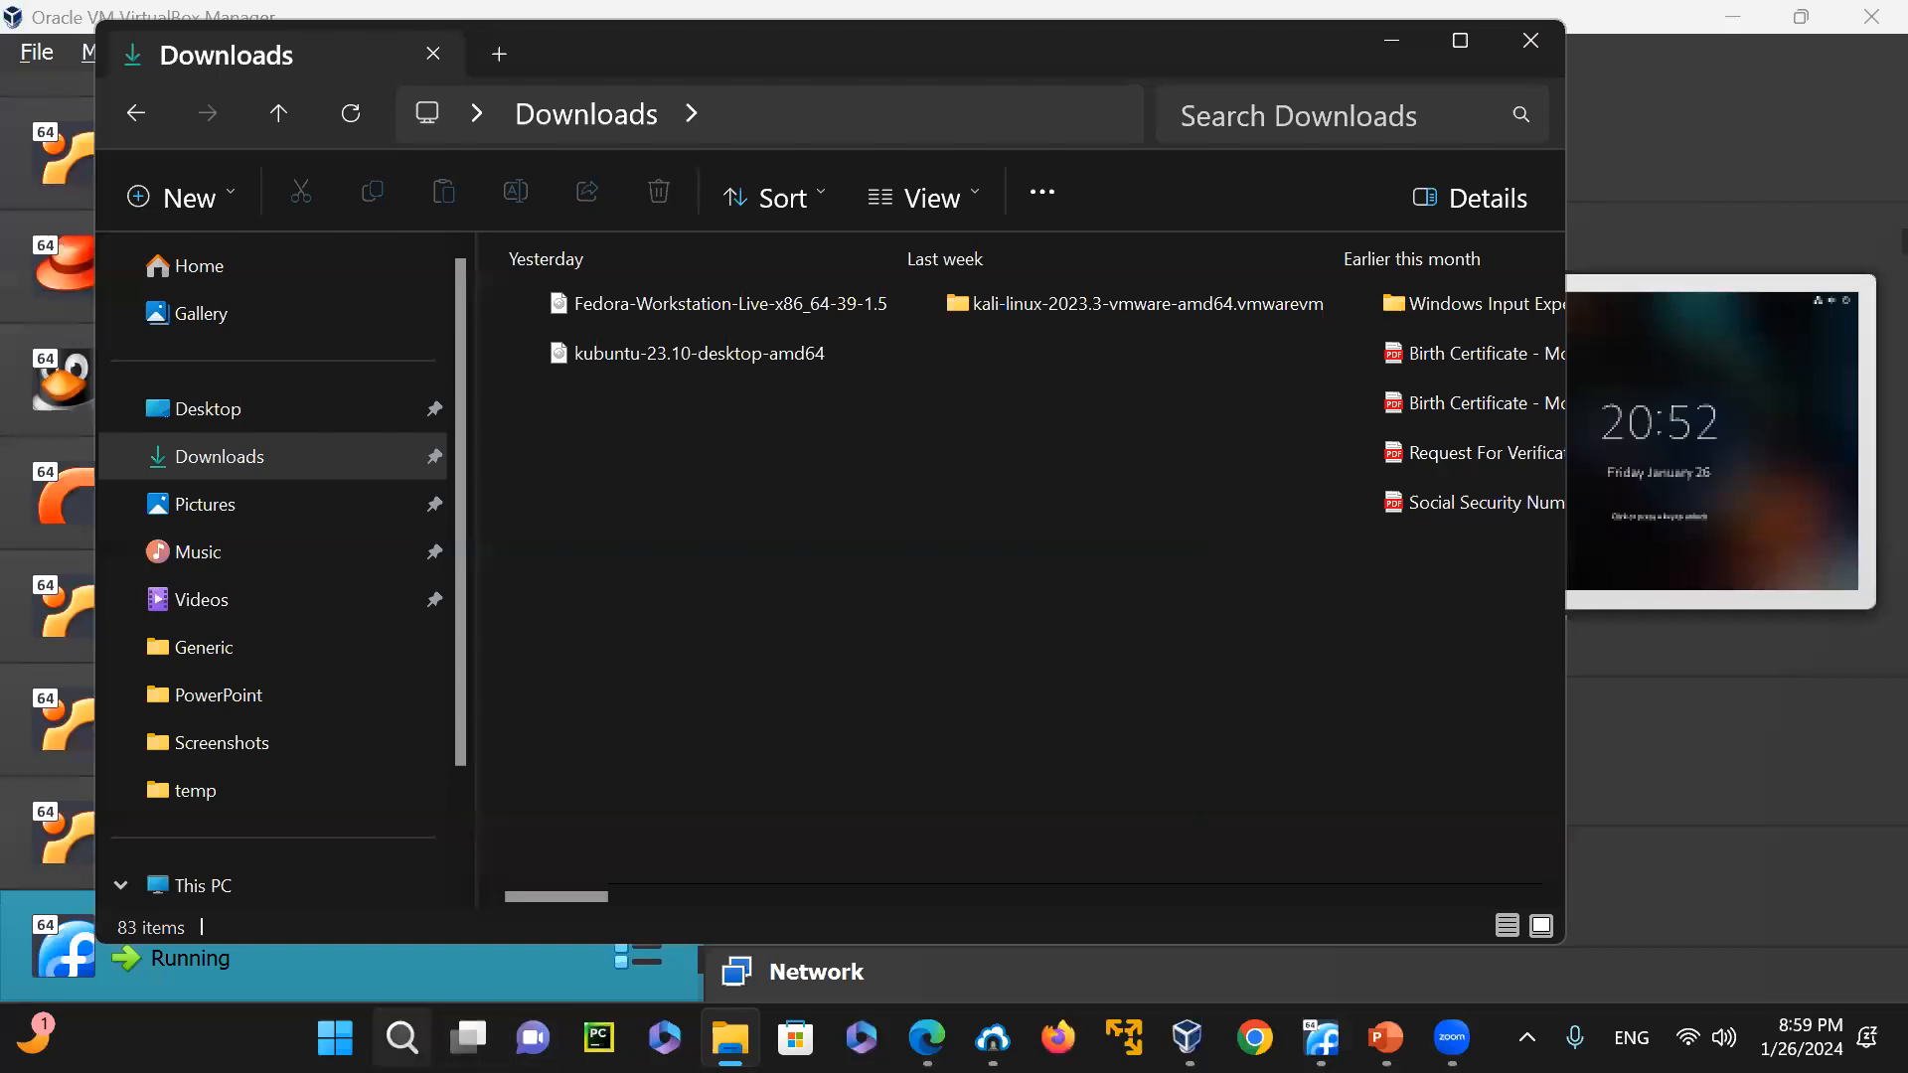
Open a new Command Prompt and change to the Downloads directory with cd Downloads
{"action": "left_click", "coordinate": [402, 1037]}
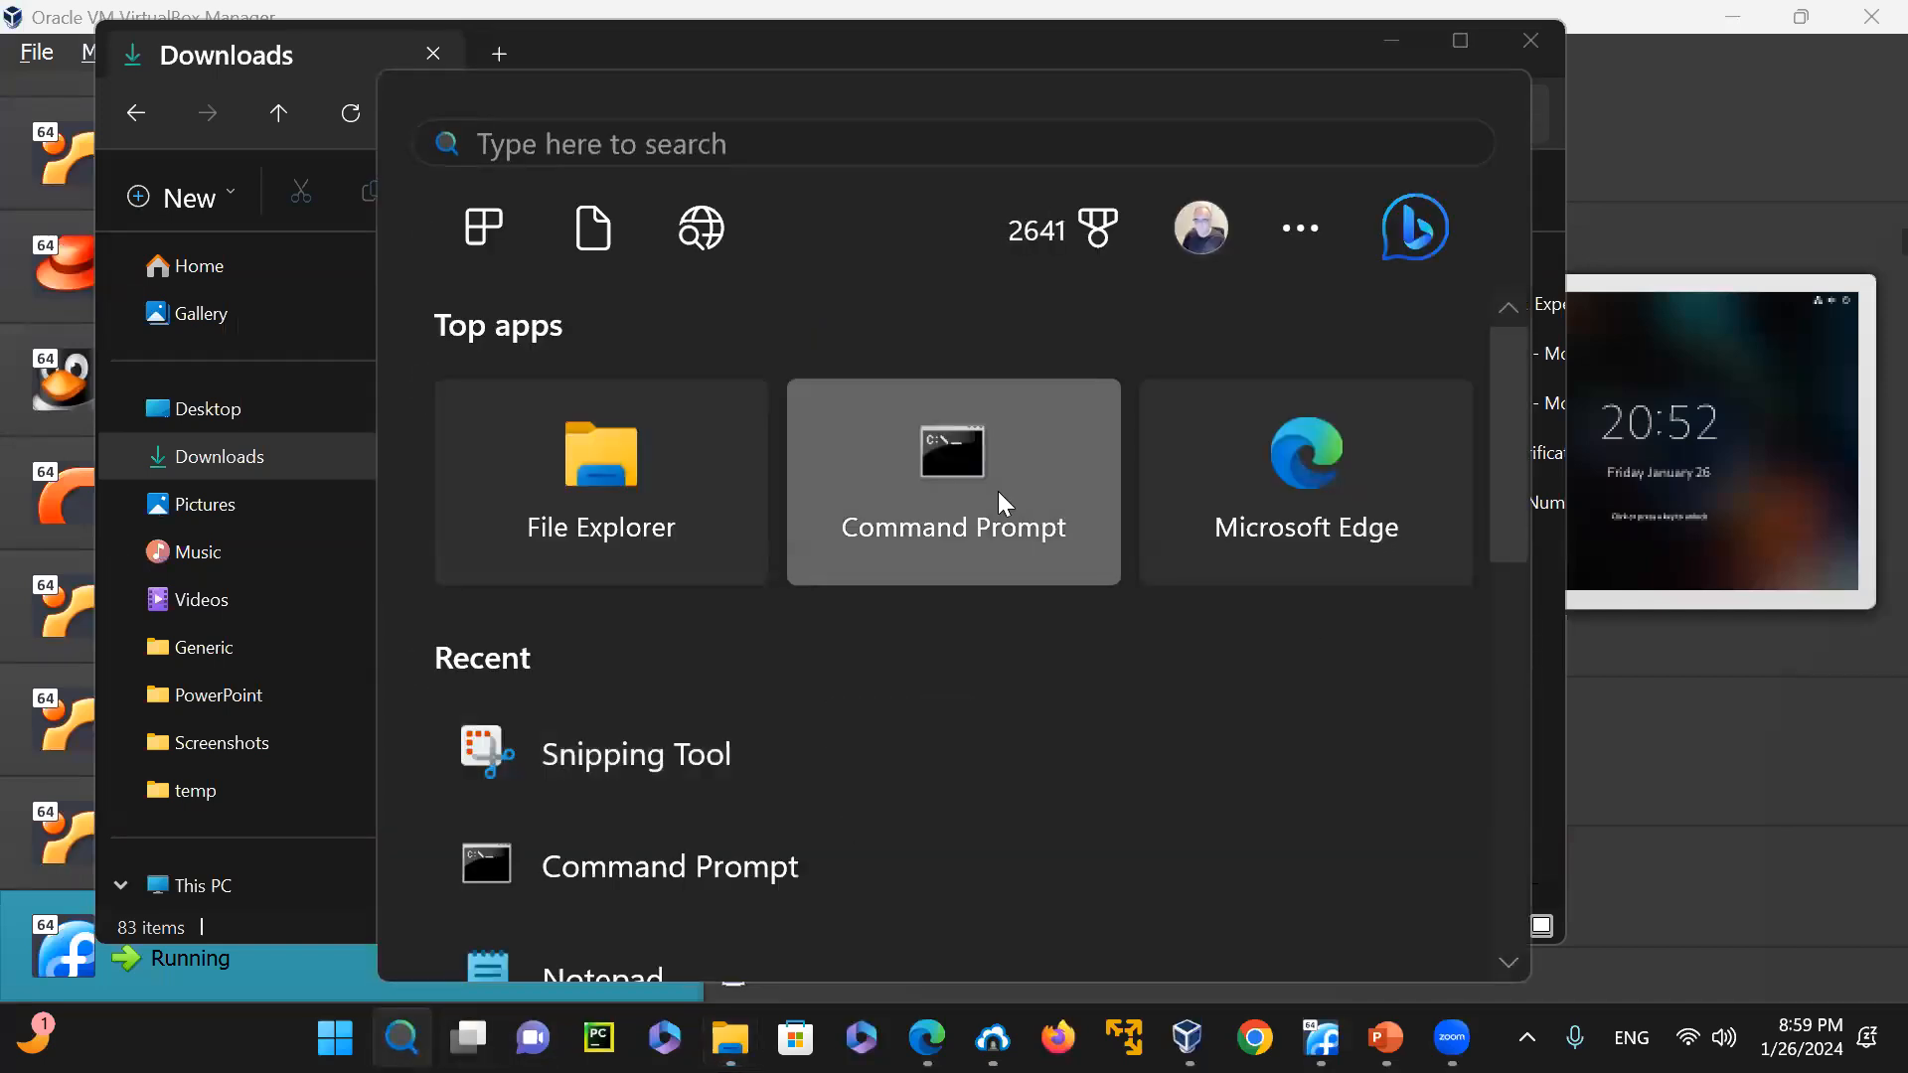
{"action": "left_click", "coordinate": [1000, 504]}
{"action": "type", "text": "cd d"}
{"action": "key", "text": "BackSpace"}
{"action": "type", "text": "Downloads"}
{"action": "key", "text": "Return"}
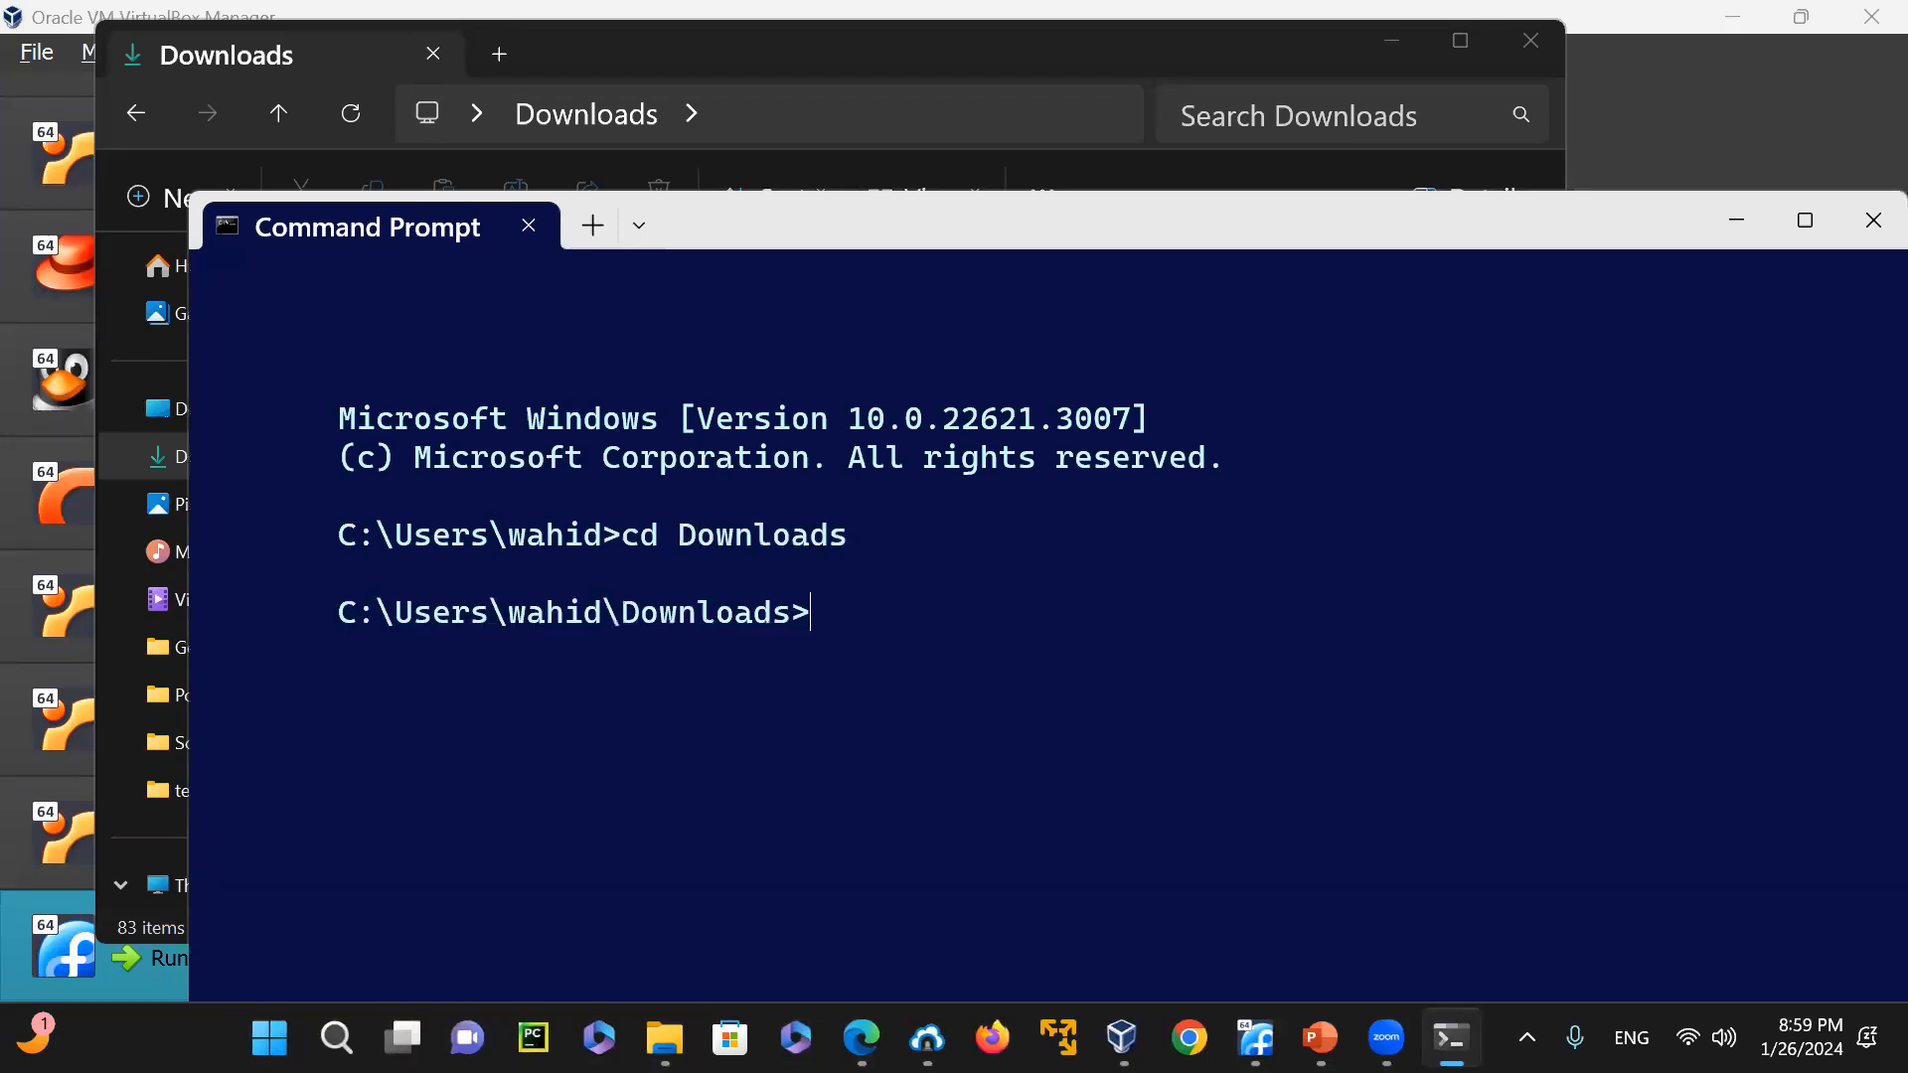
List the Fedora files with dir *fed*, highlight the ISO's size in bytes, and close Command Prompt
{"action": "type", "text": "dir *fed*"}
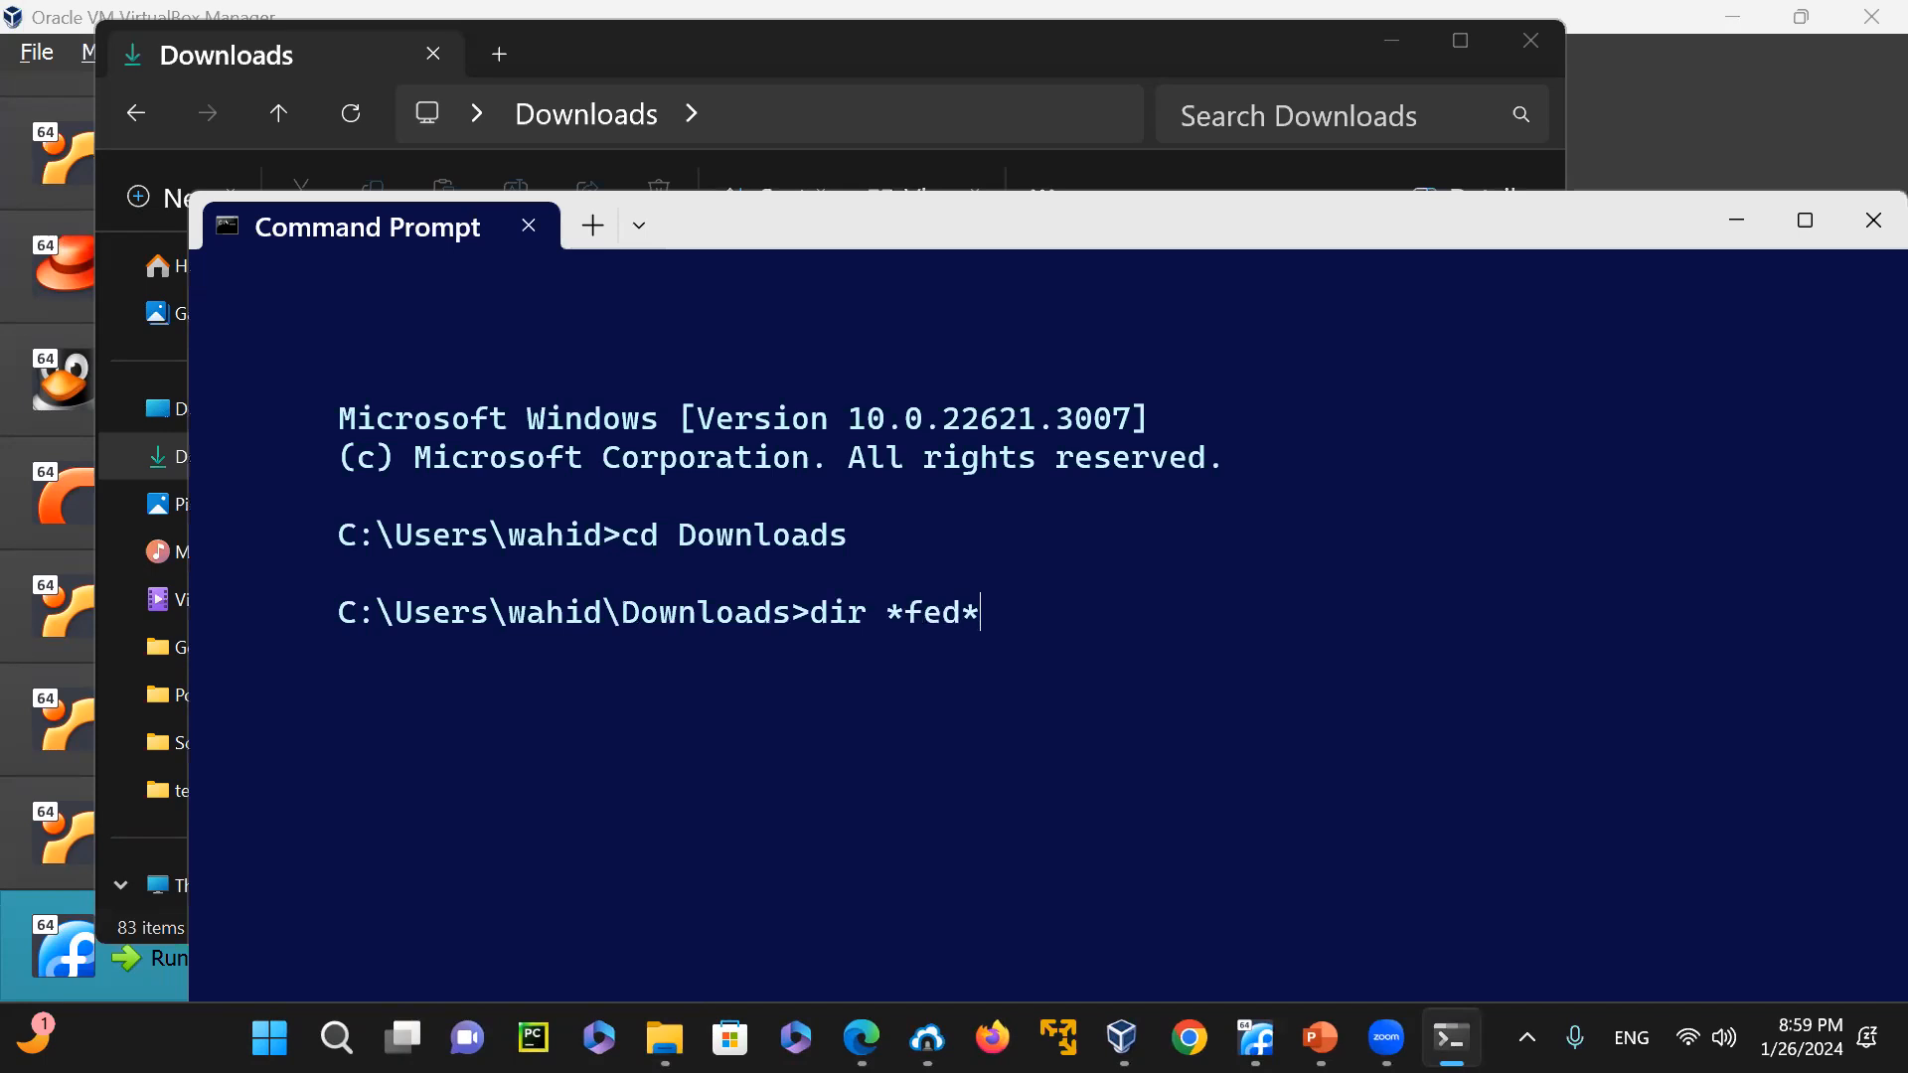
{"action": "key", "text": "Return"}
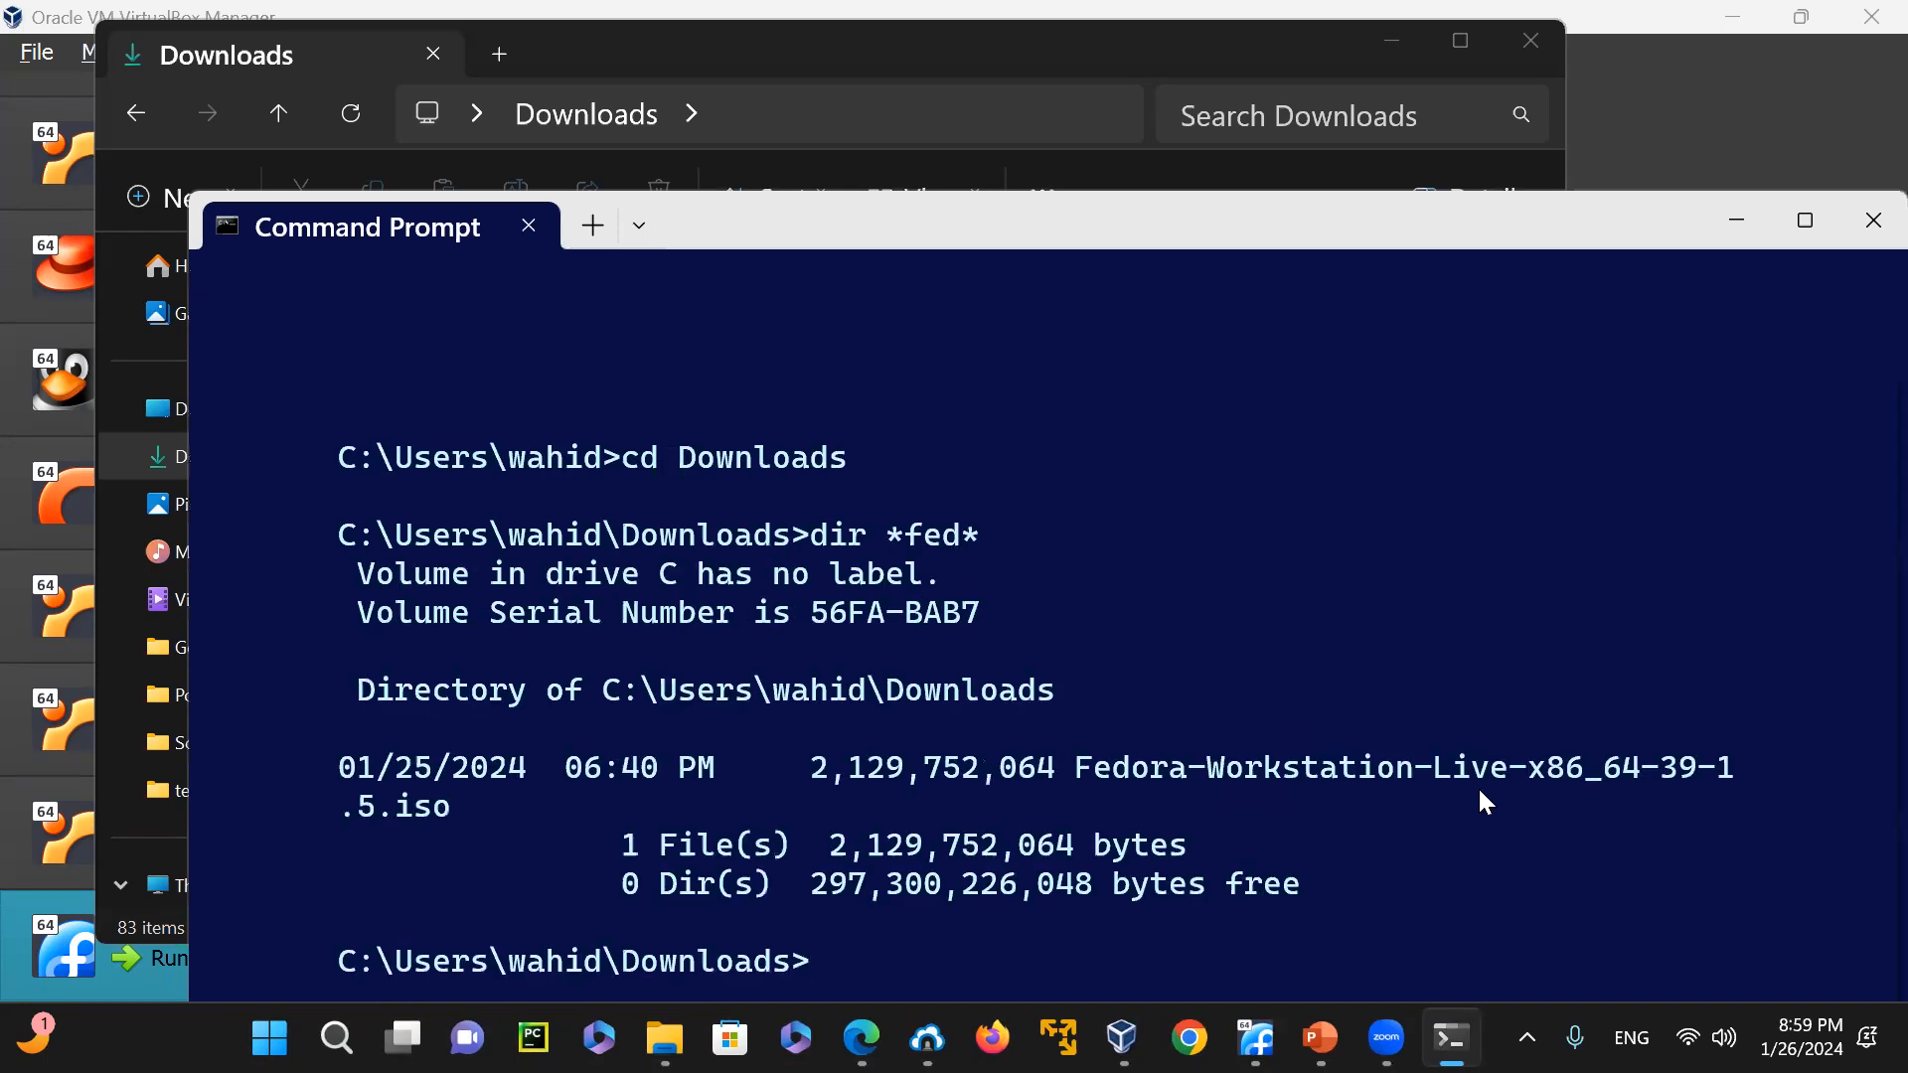
{"action": "left_click_drag", "start_coordinate": [810, 770], "coordinate": [996, 778]}
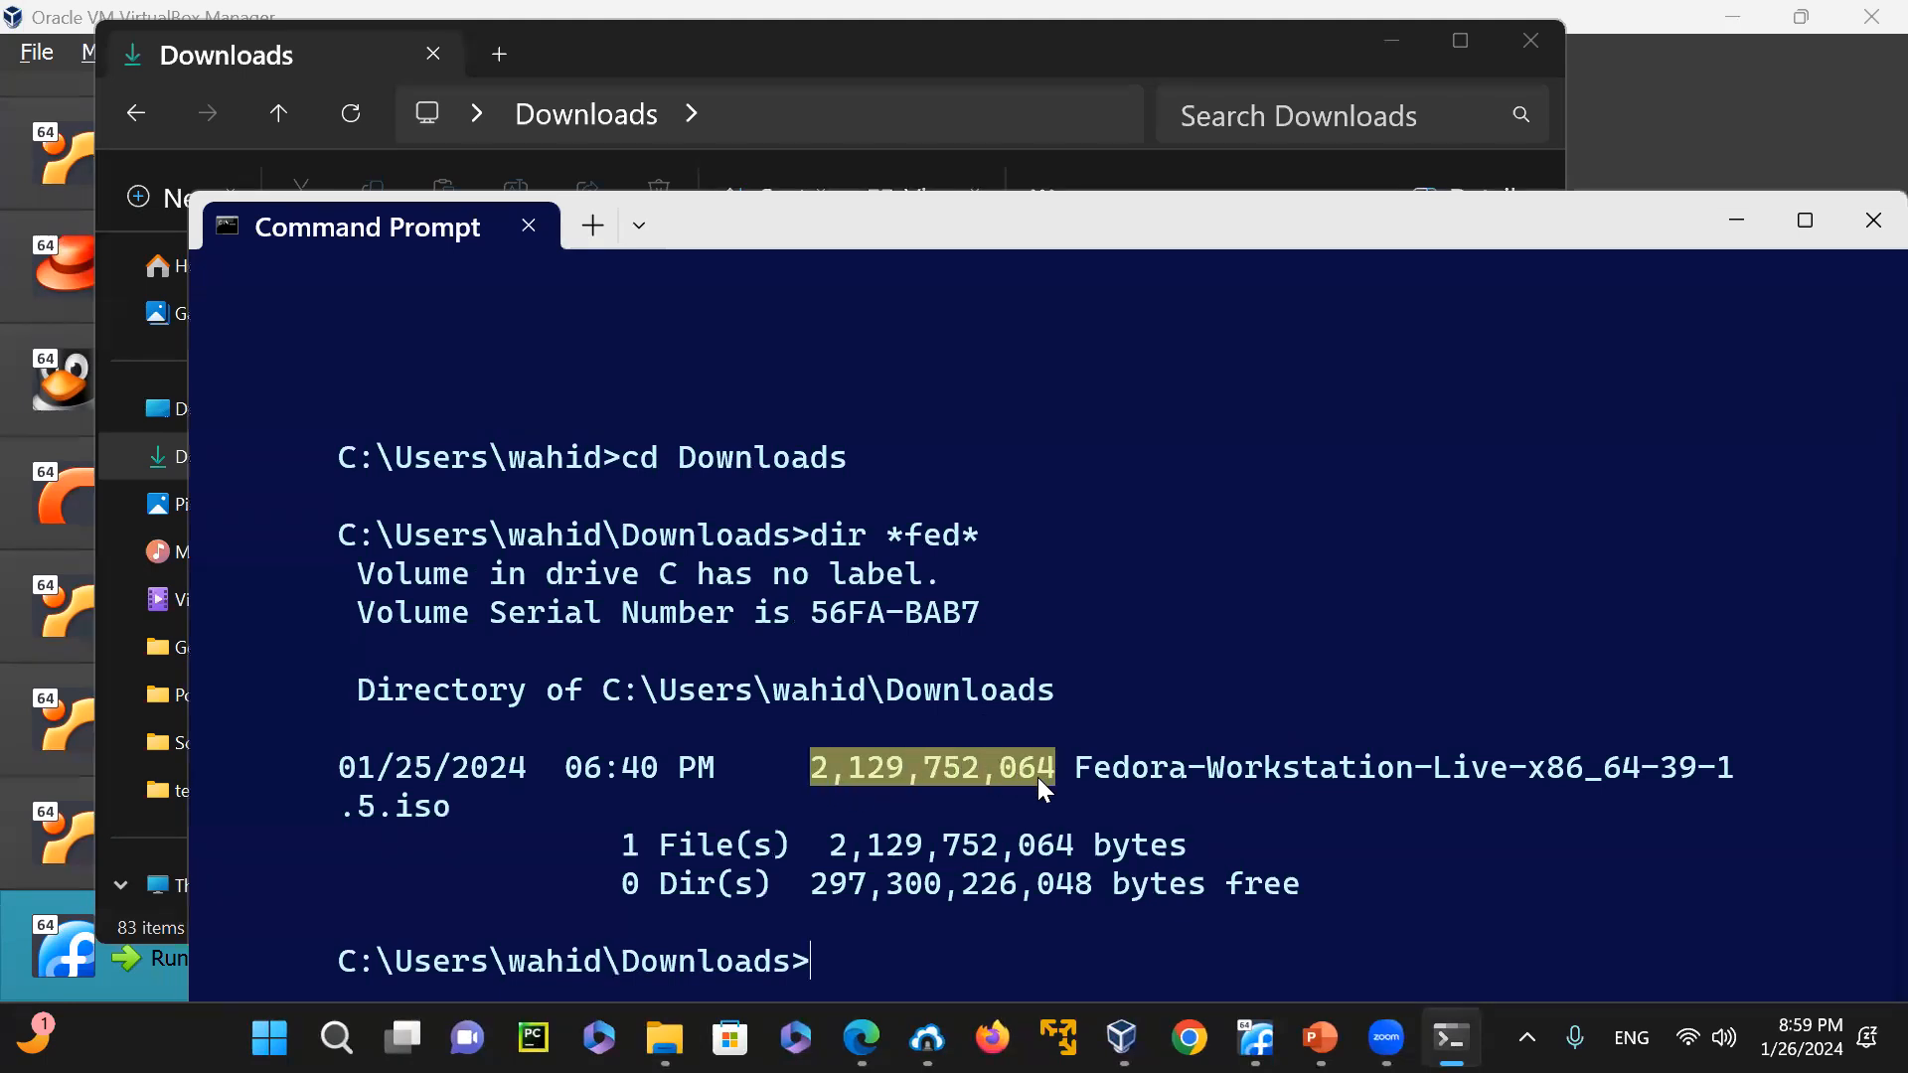
{"action": "left_click", "coordinate": [1635, 889]}
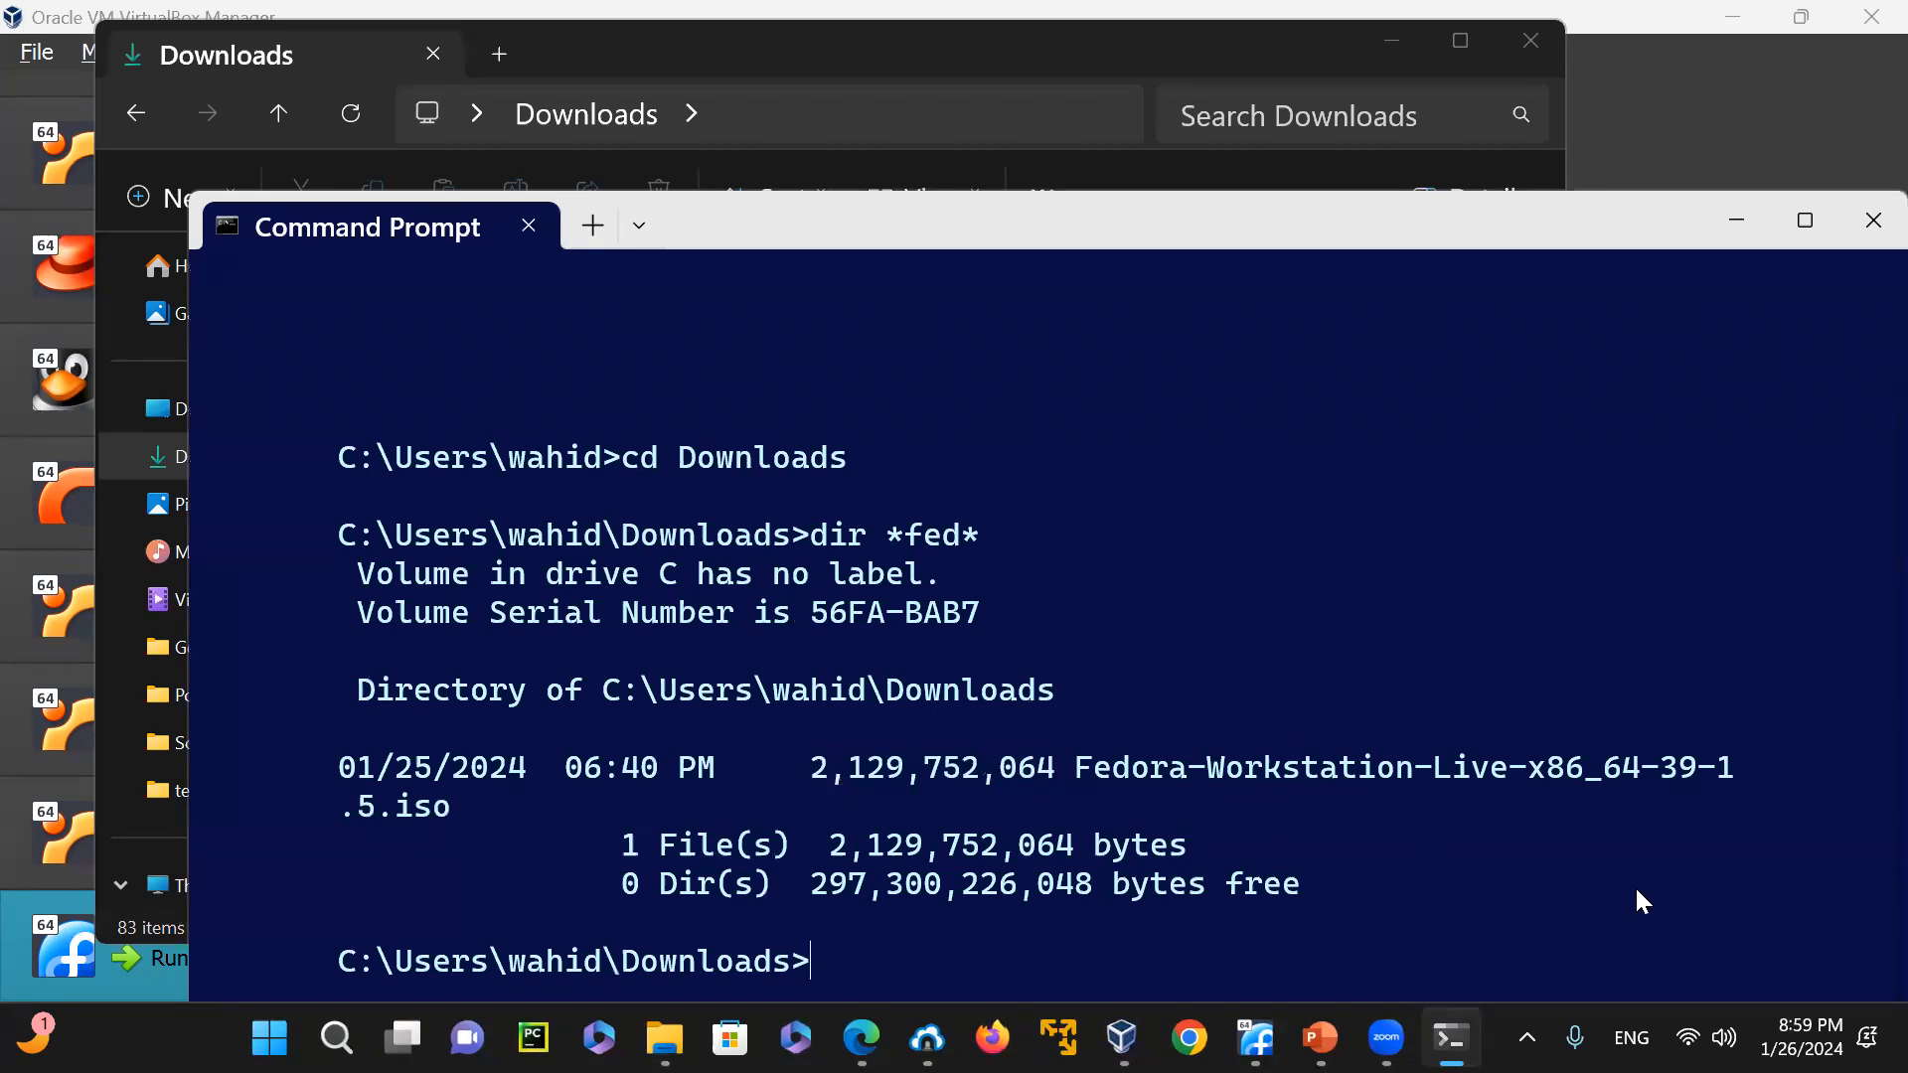
{"action": "left_click", "coordinate": [1844, 240]}
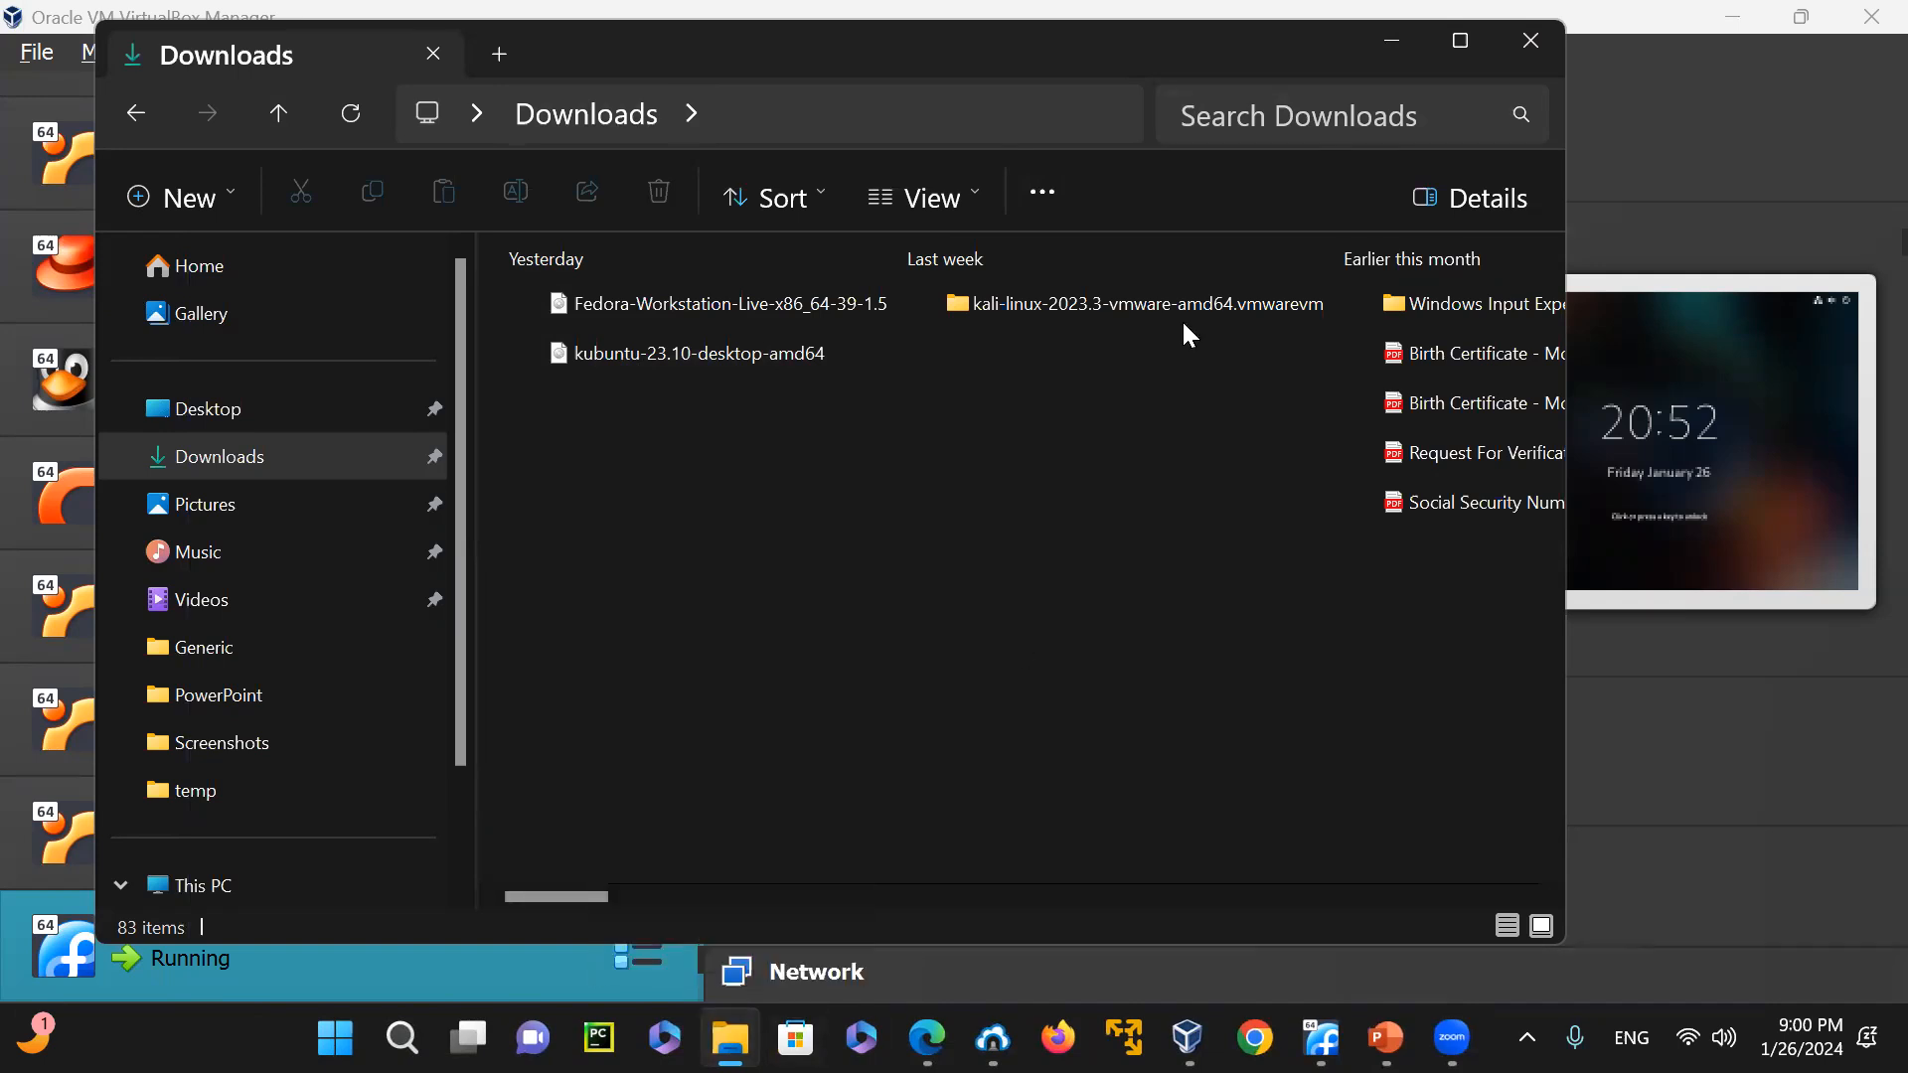
Close the Downloads window and minimize VirtualBox Manager and the browser to reach the running FedoraLinux virtual machine
{"action": "left_click", "coordinate": [1807, 3]}
{"action": "left_click", "coordinate": [1531, 41]}
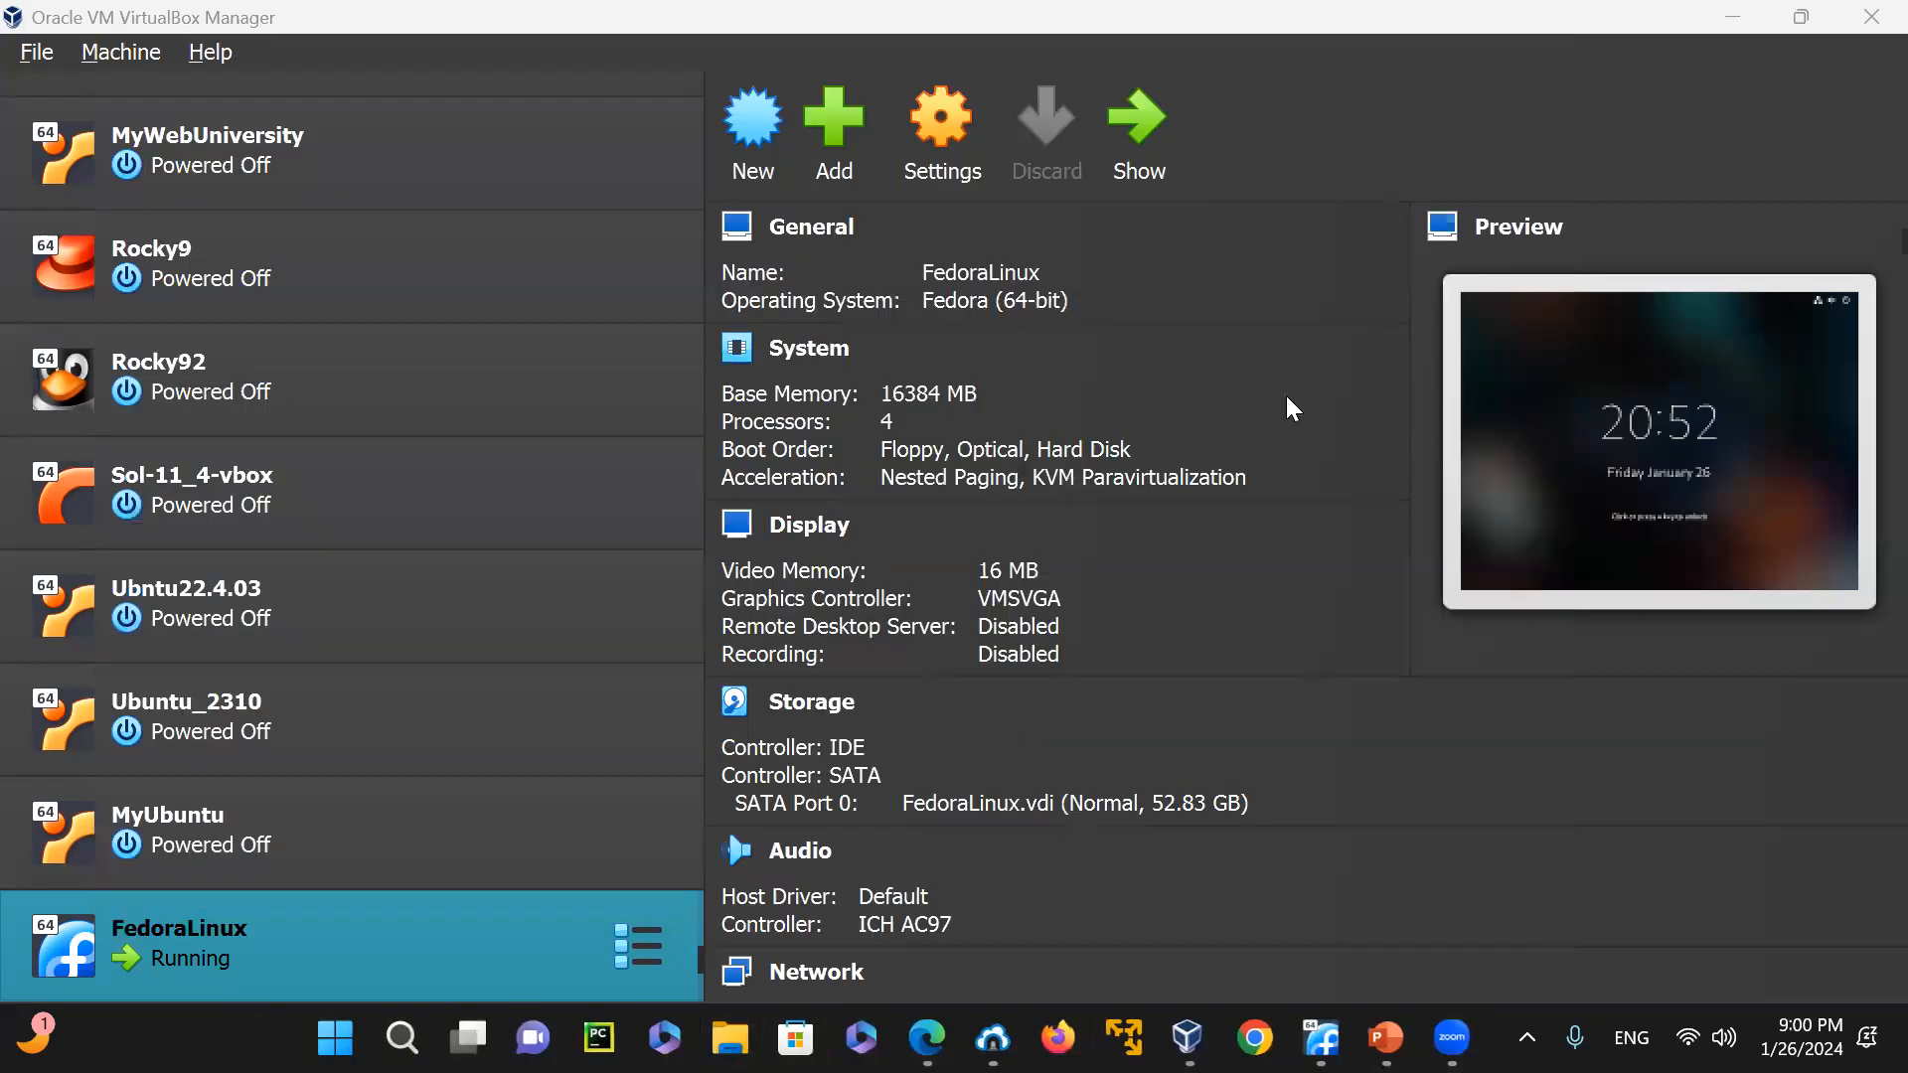
{"action": "left_click", "coordinate": [1732, 16]}
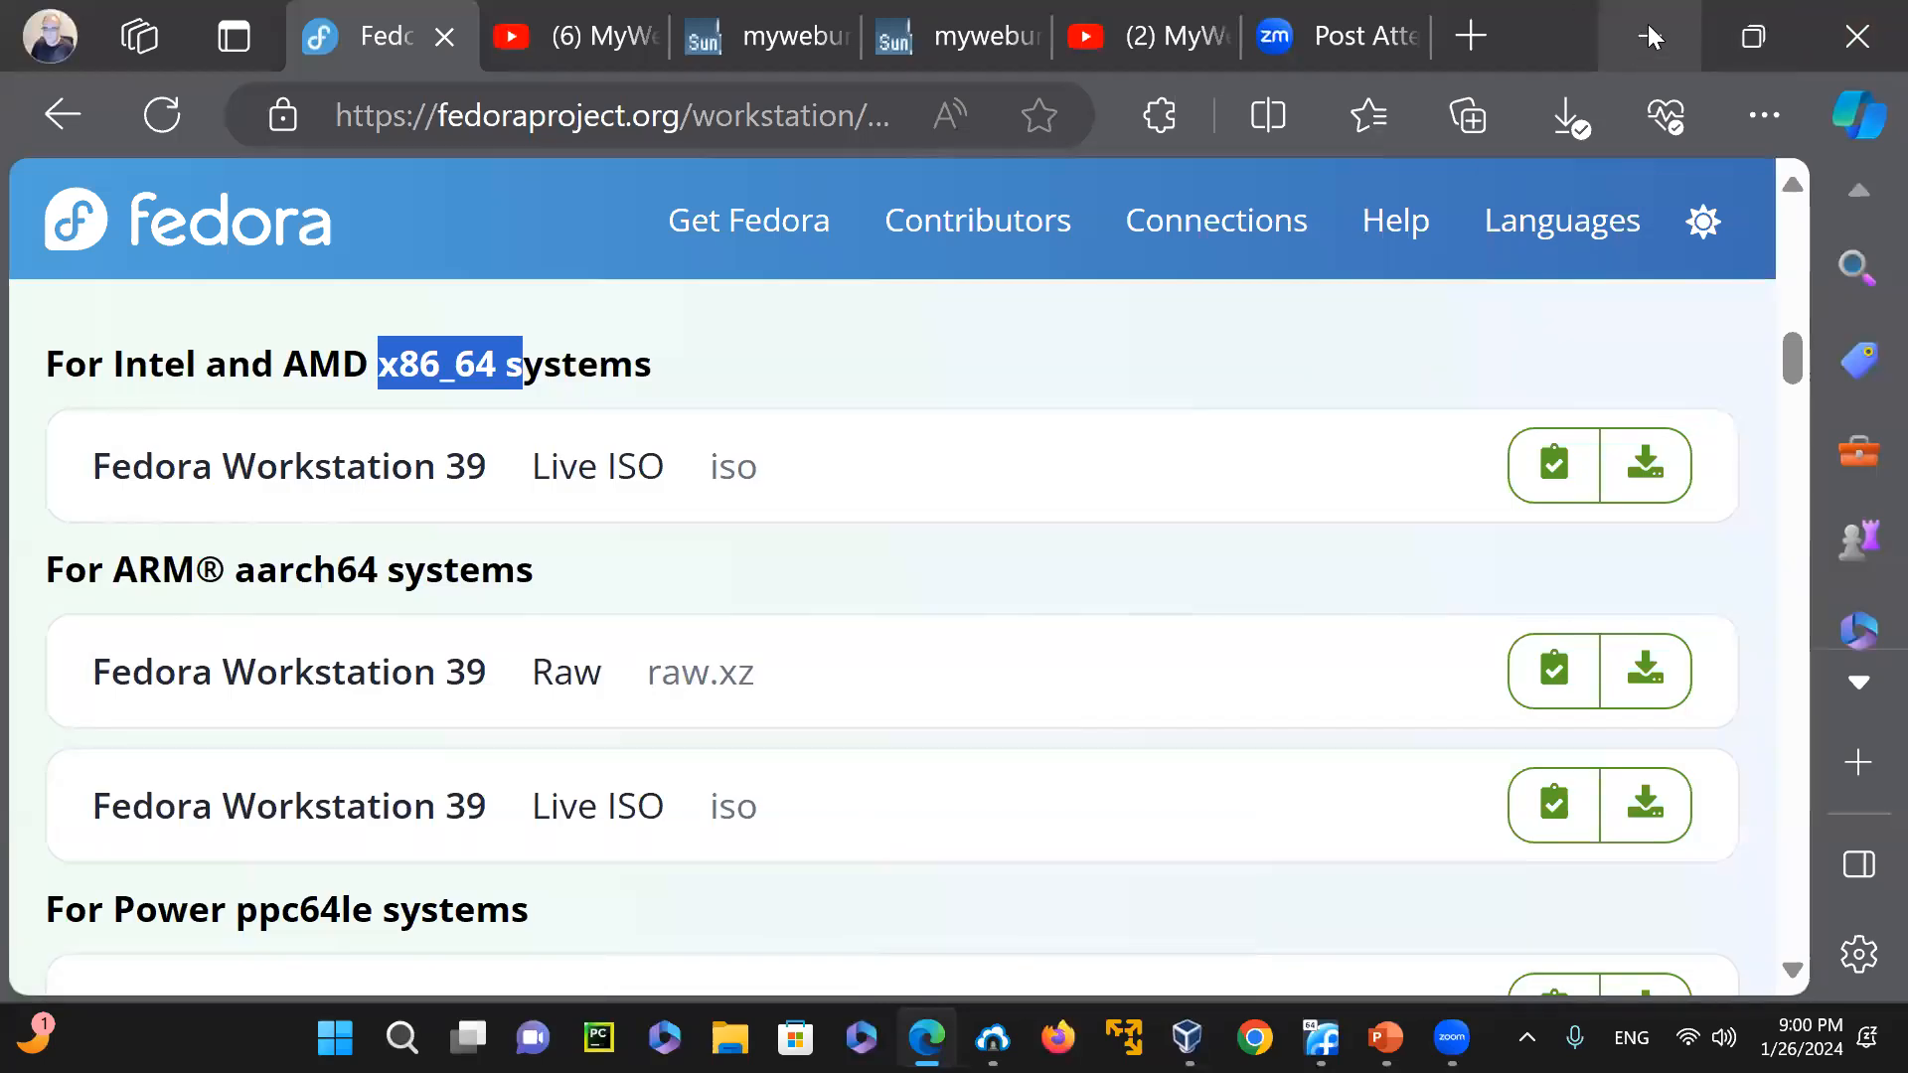
{"action": "left_click", "coordinate": [1641, 40]}
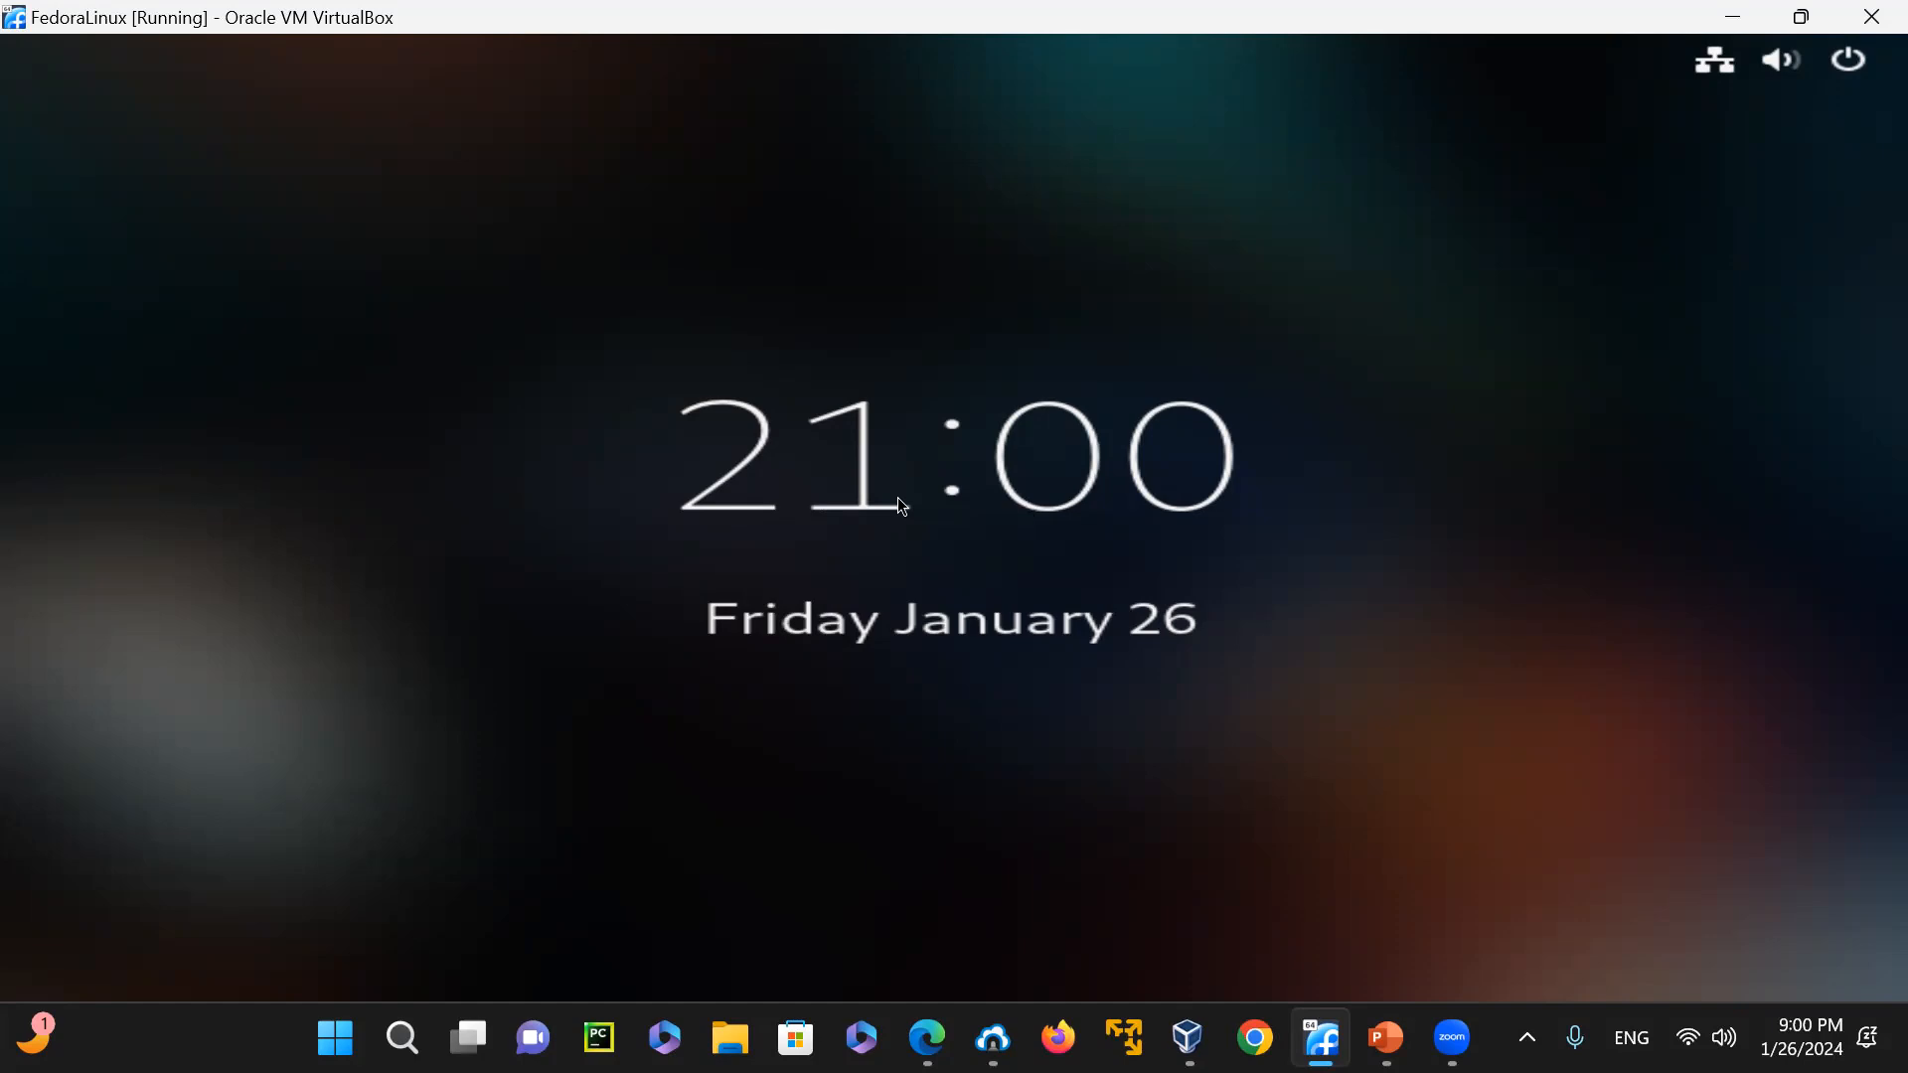
Revisit VirtualBox Manager, return to the FedoraLinux machine, and view the quick settings on its lock screen
{"action": "left_click", "coordinate": [1187, 1037]}
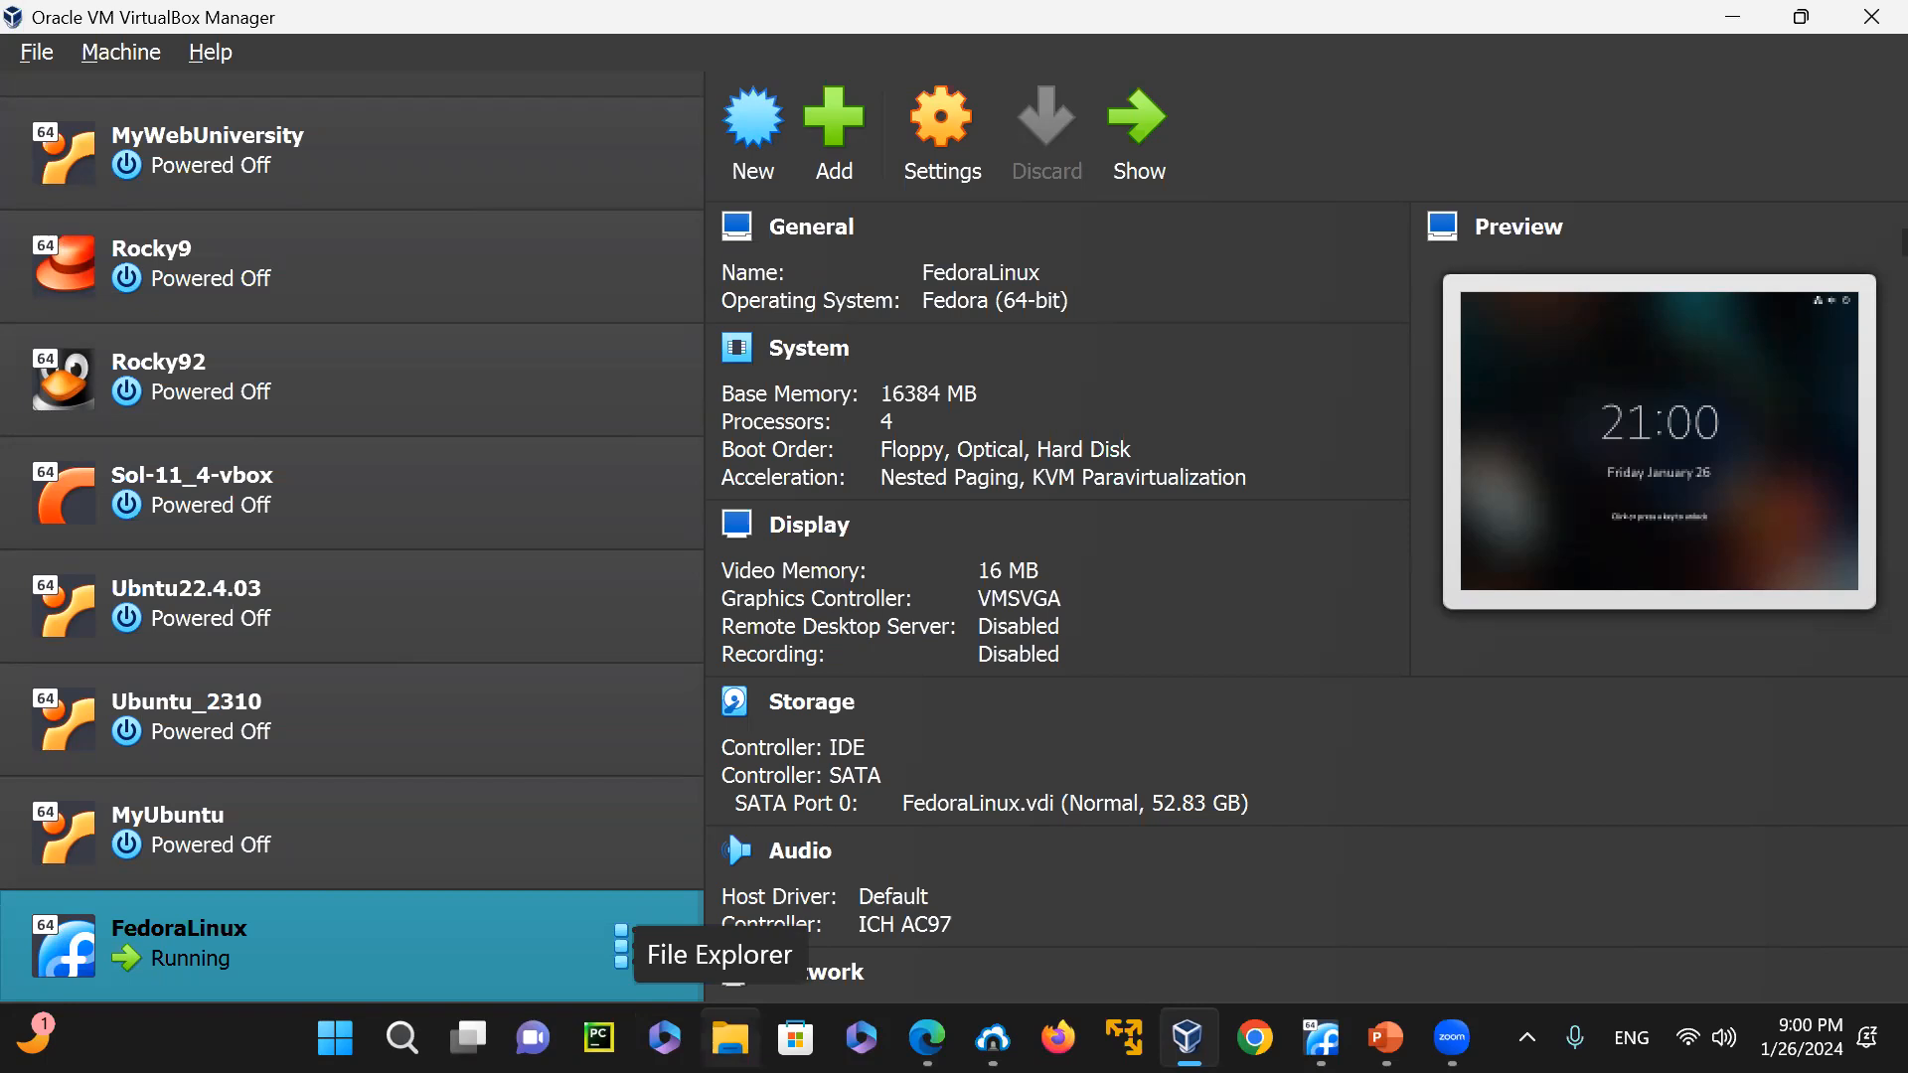
{"action": "left_click", "coordinate": [1170, 1028]}
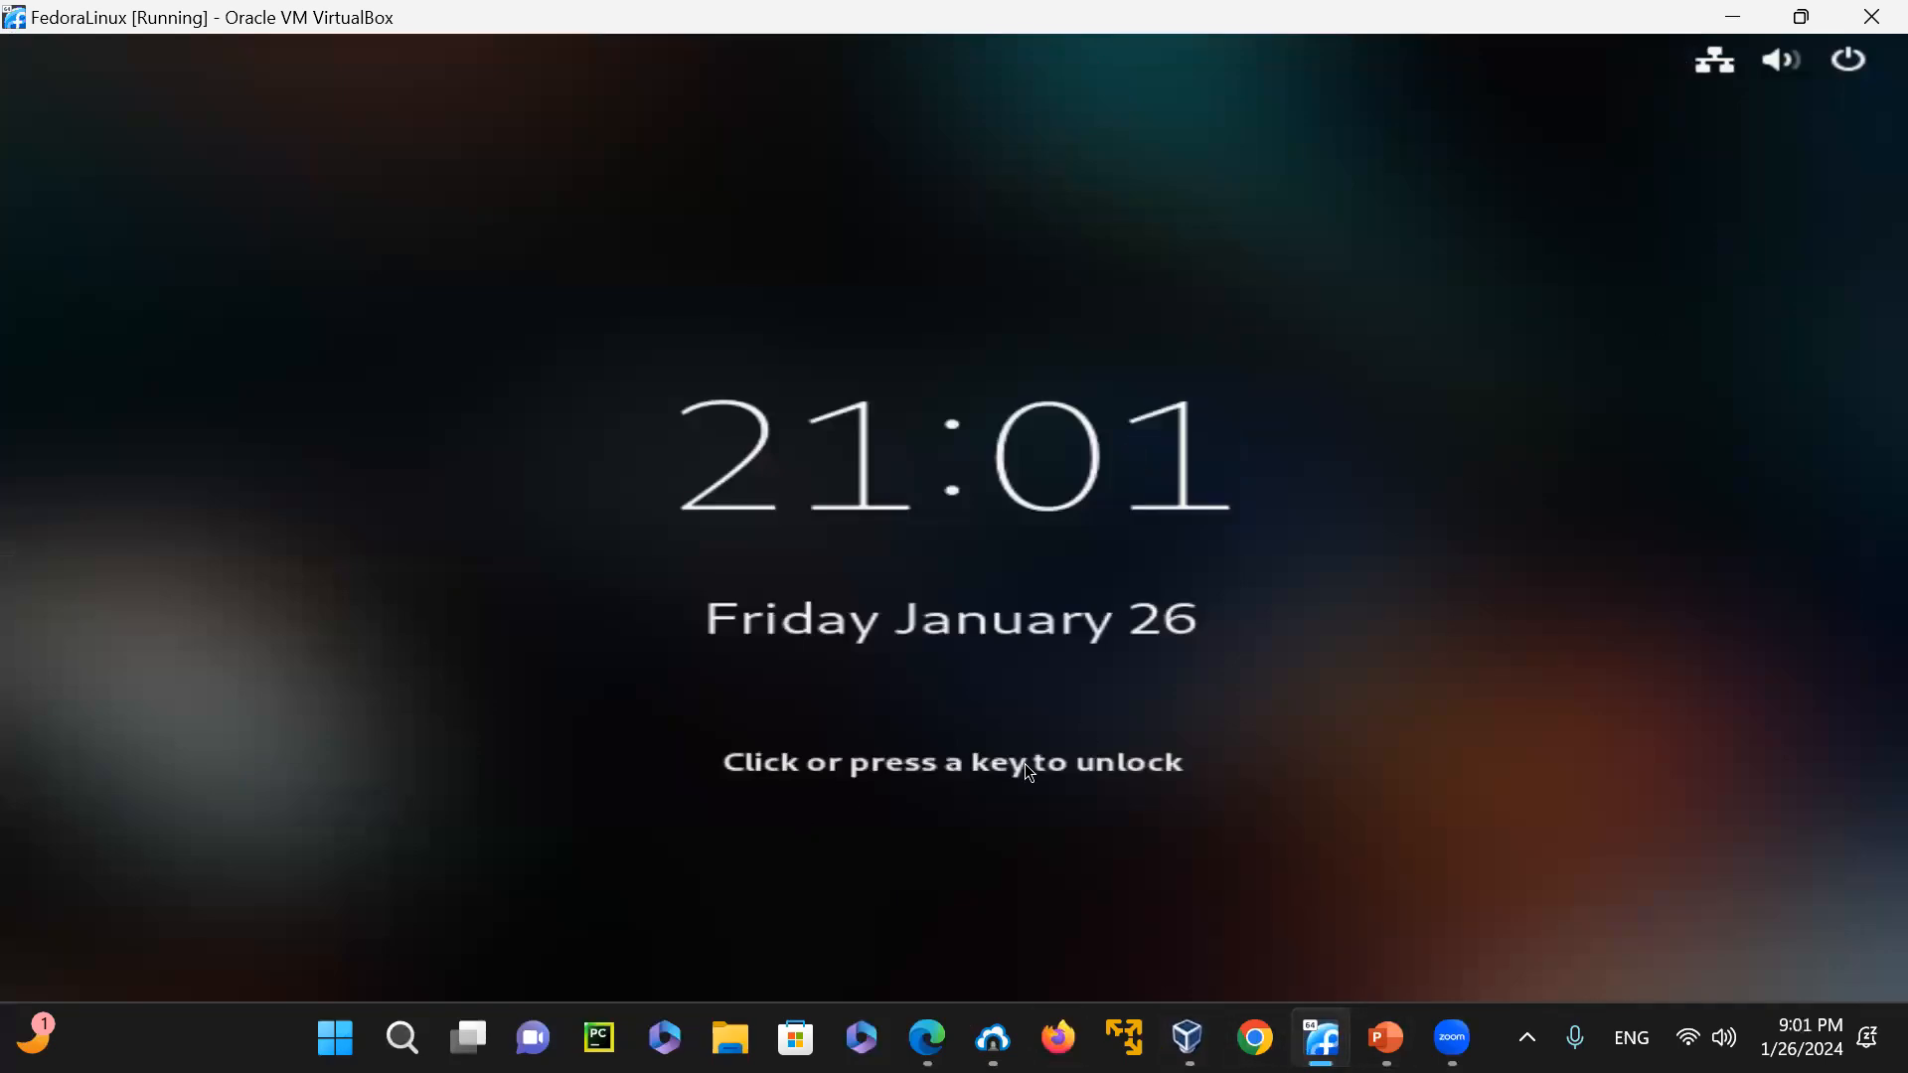
{"action": "left_click", "coordinate": [1832, 55]}
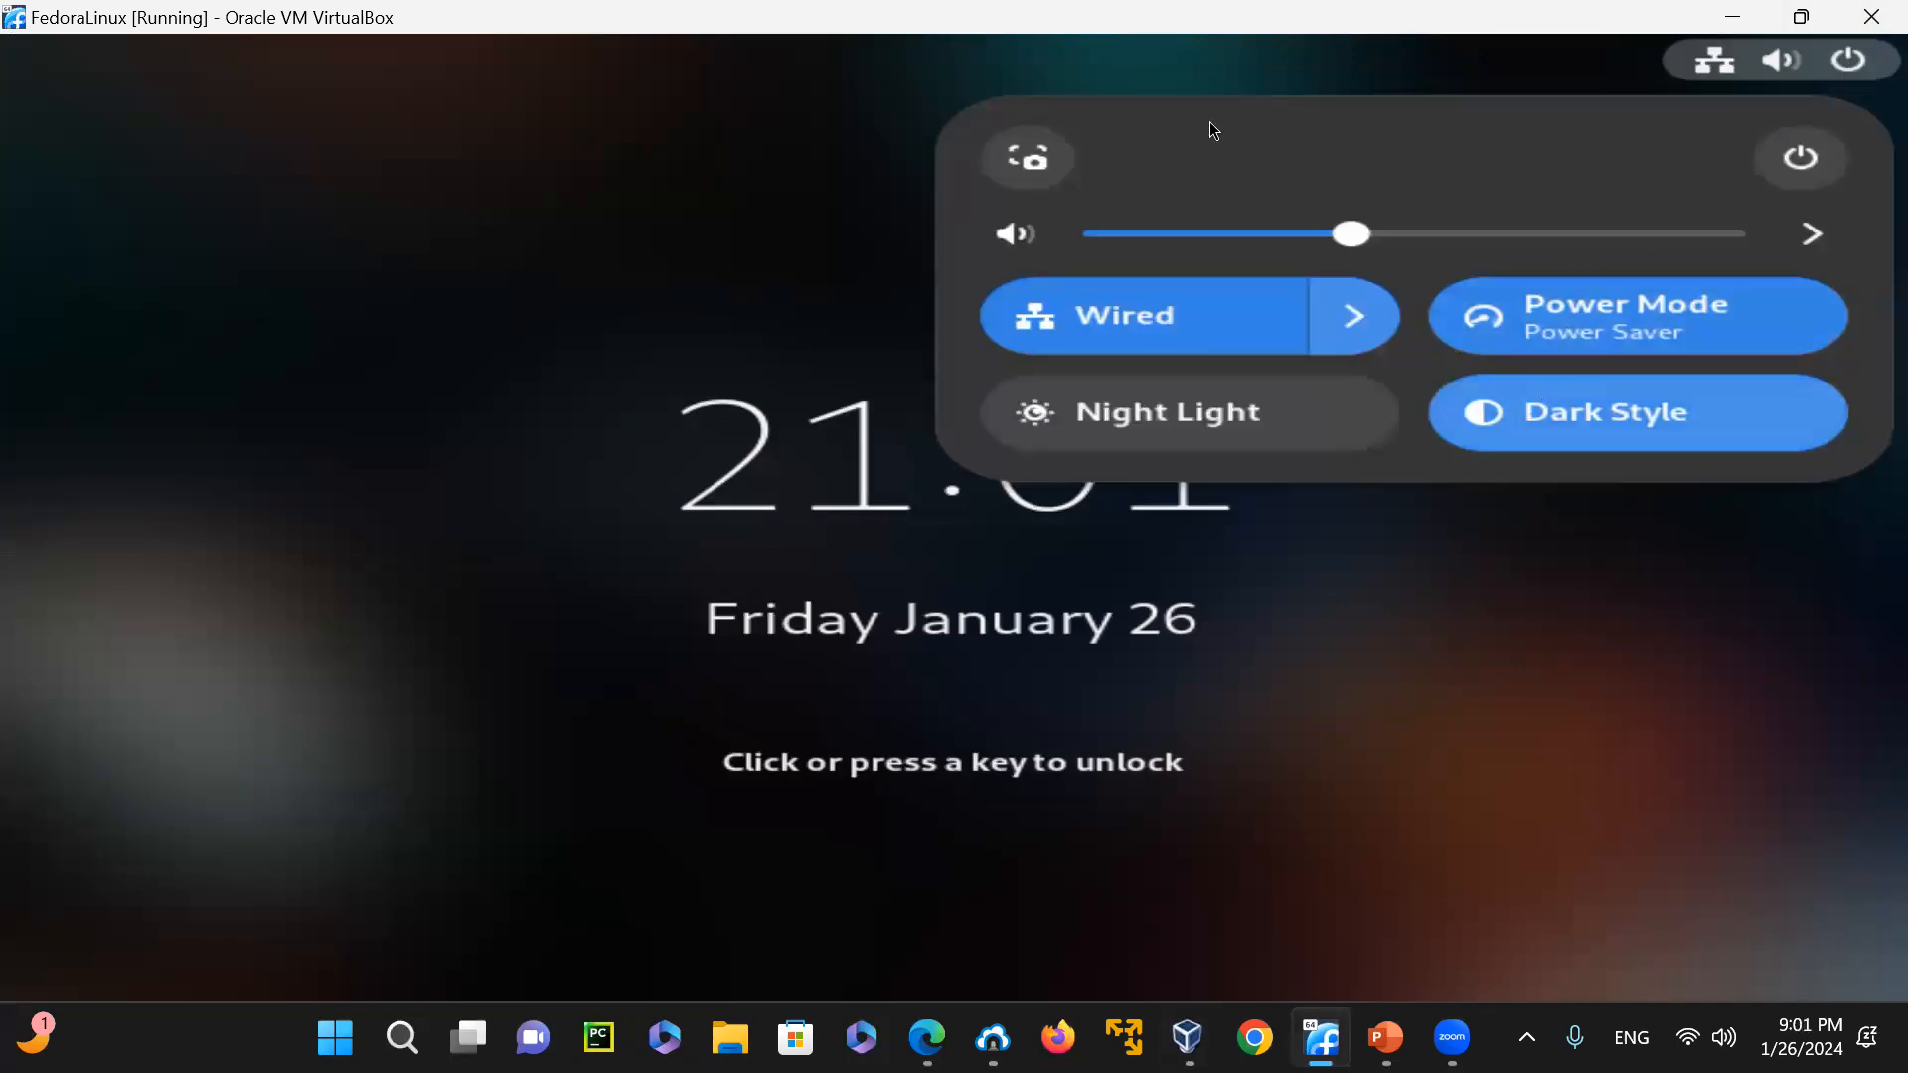
{"action": "left_click", "coordinate": [1841, 62]}
{"action": "left_click", "coordinate": [1839, 63]}
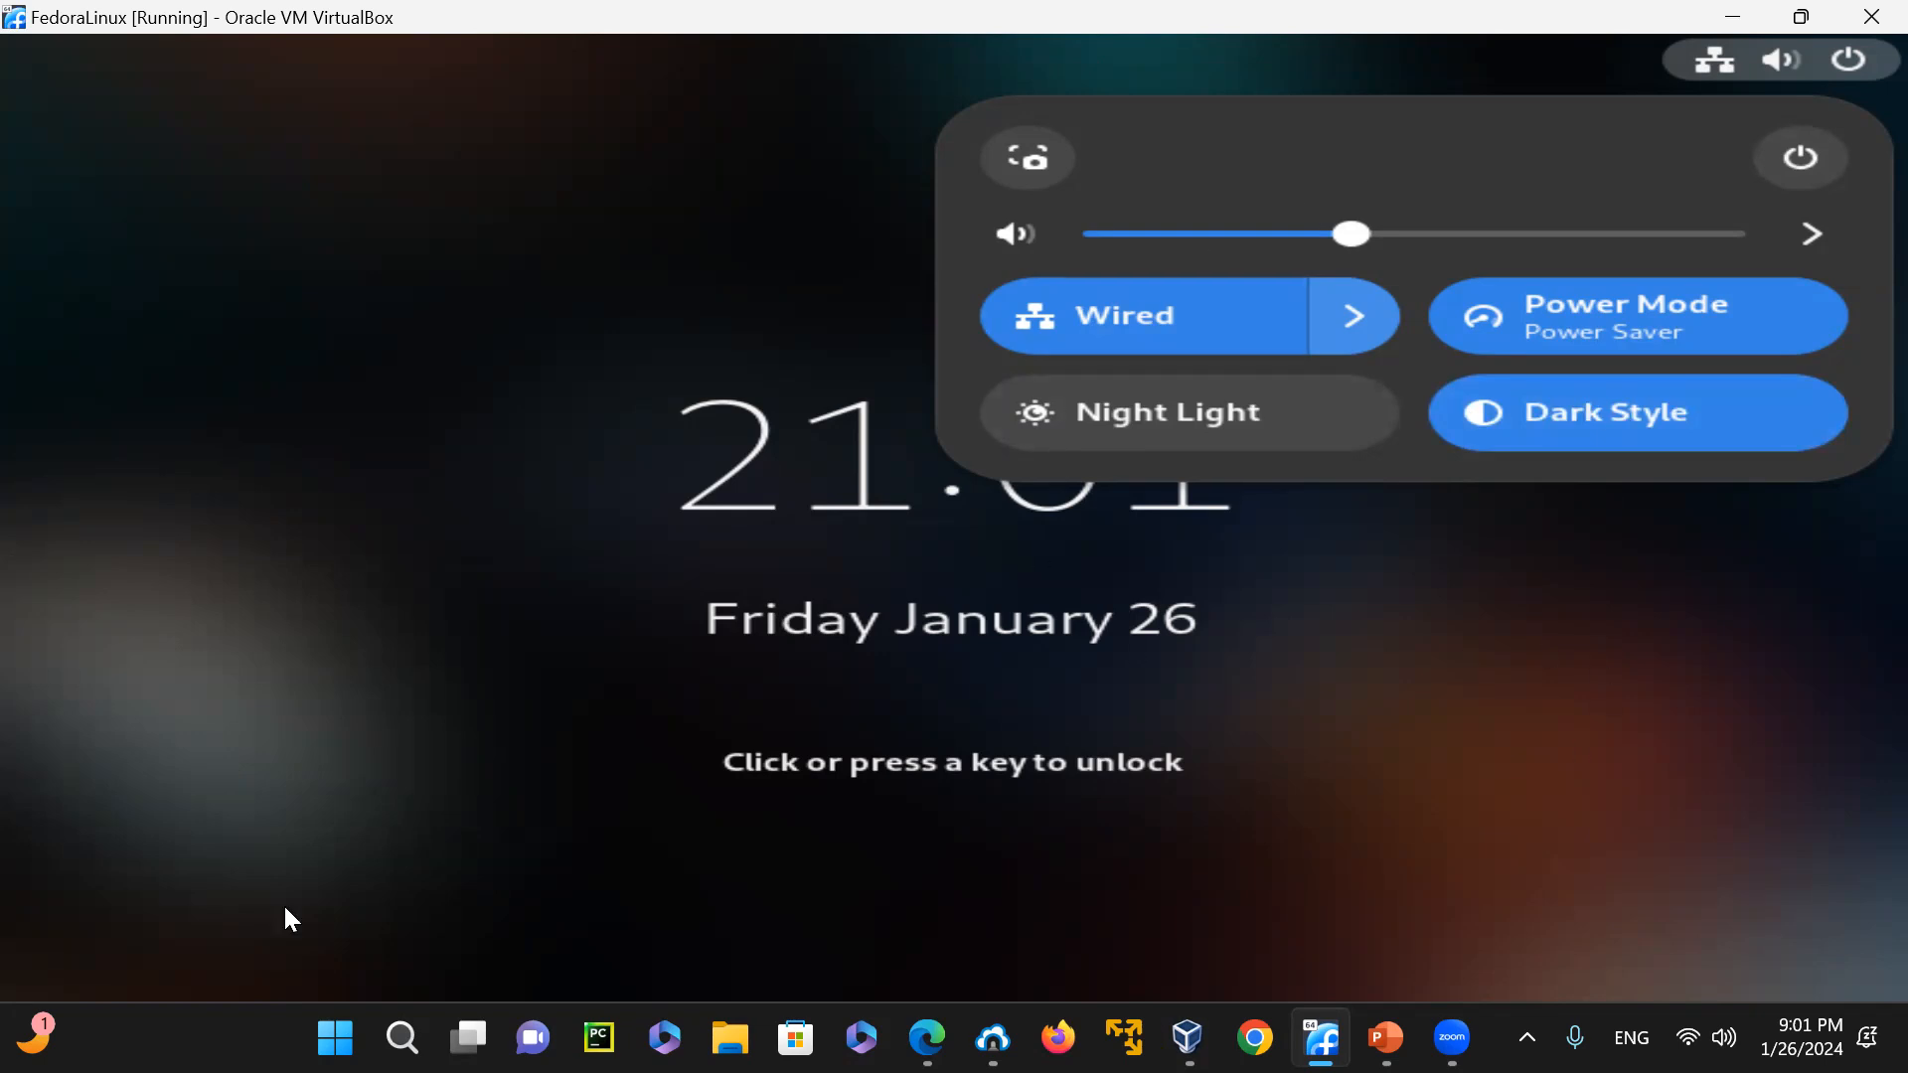
Open Task Manager on the host, examine its memory performance, and minimize it
{"action": "key", "text": "ctrl+shift+Escape"}
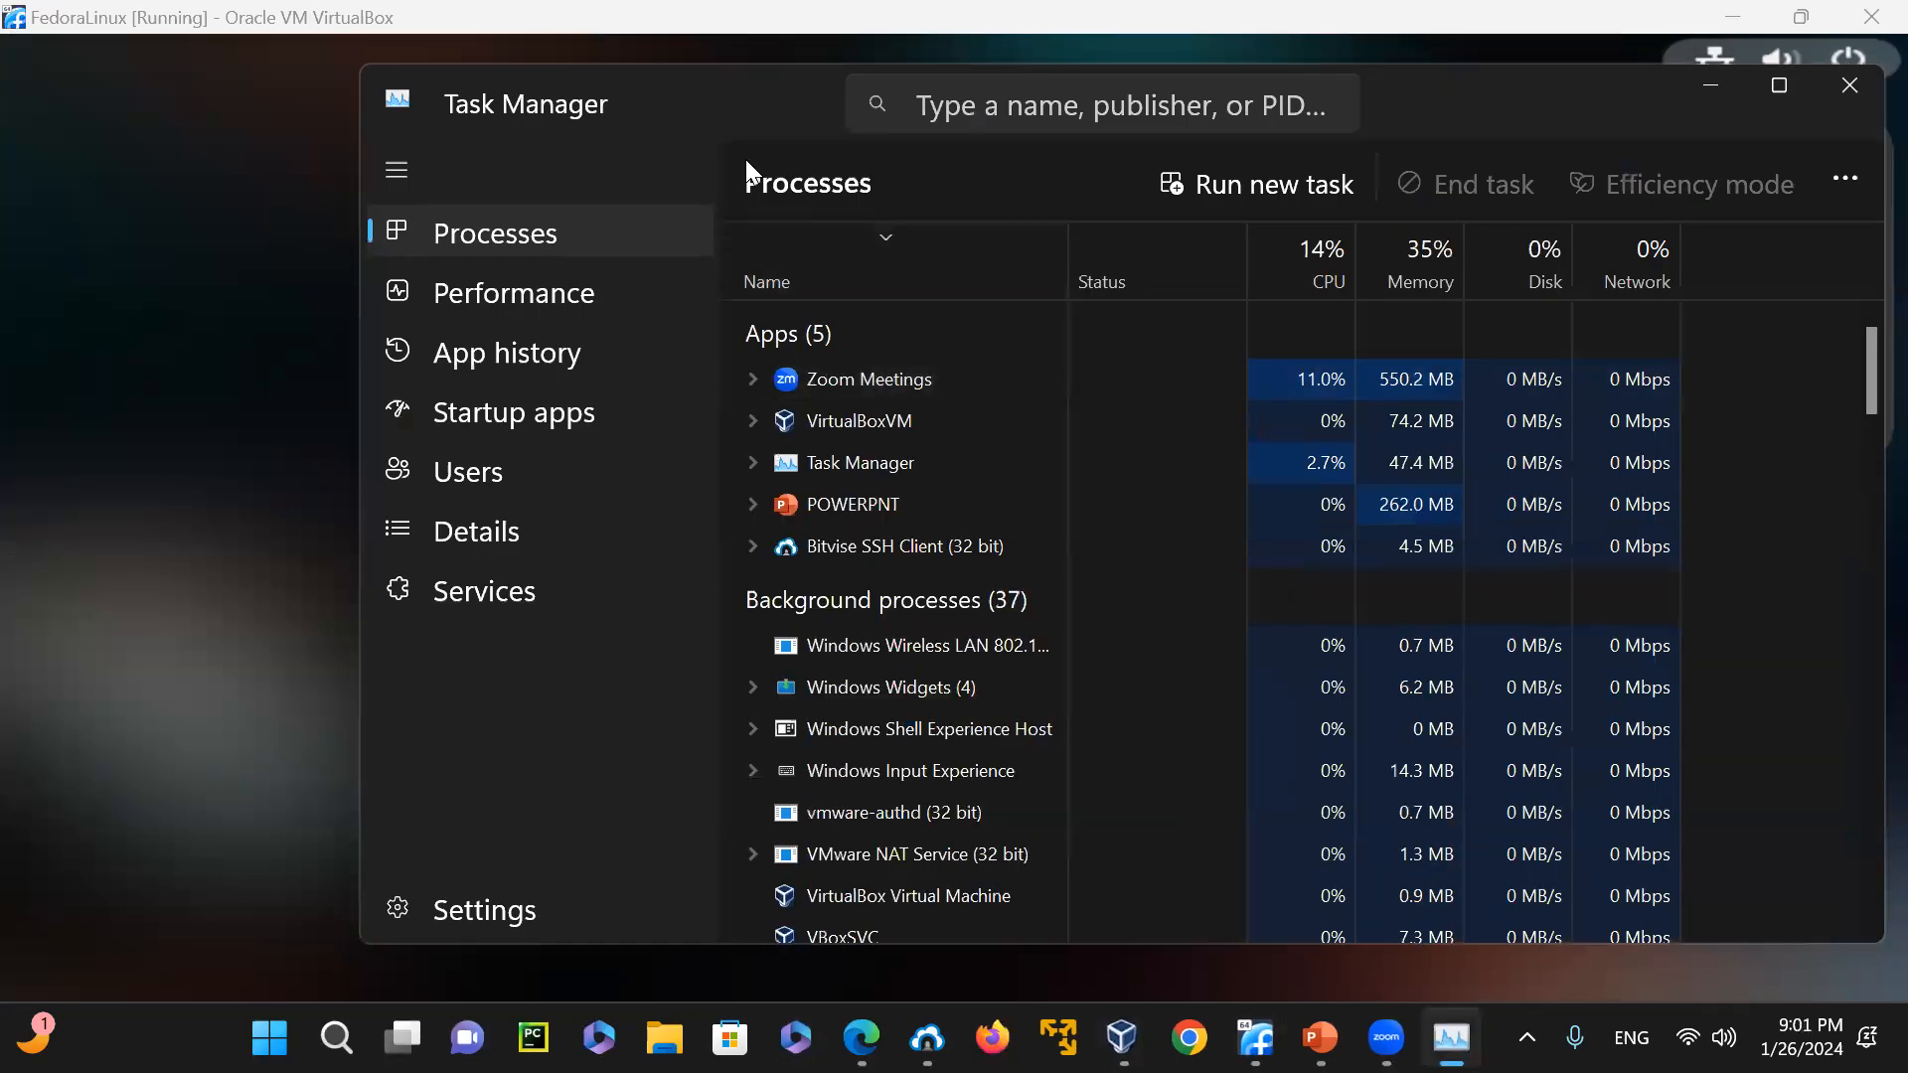
{"action": "left_click", "coordinate": [474, 295]}
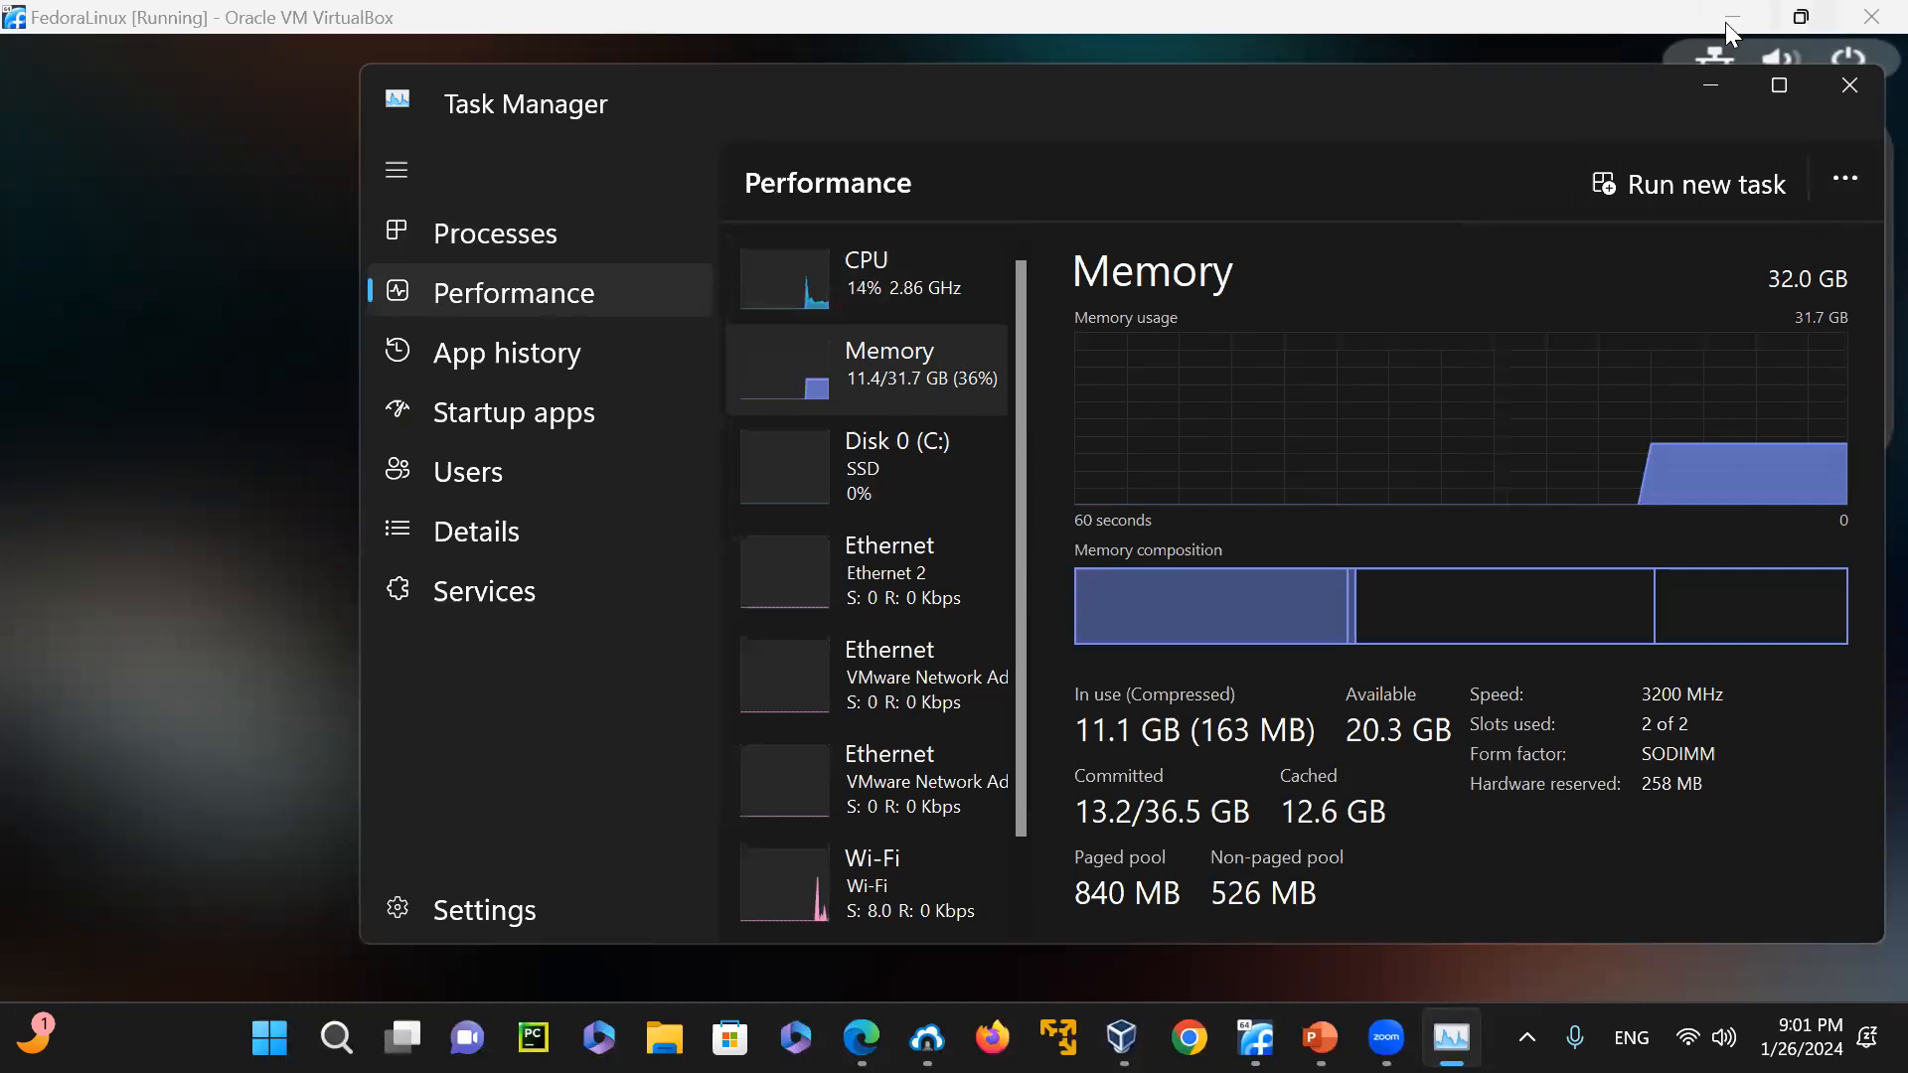
{"action": "left_click", "coordinate": [1711, 84]}
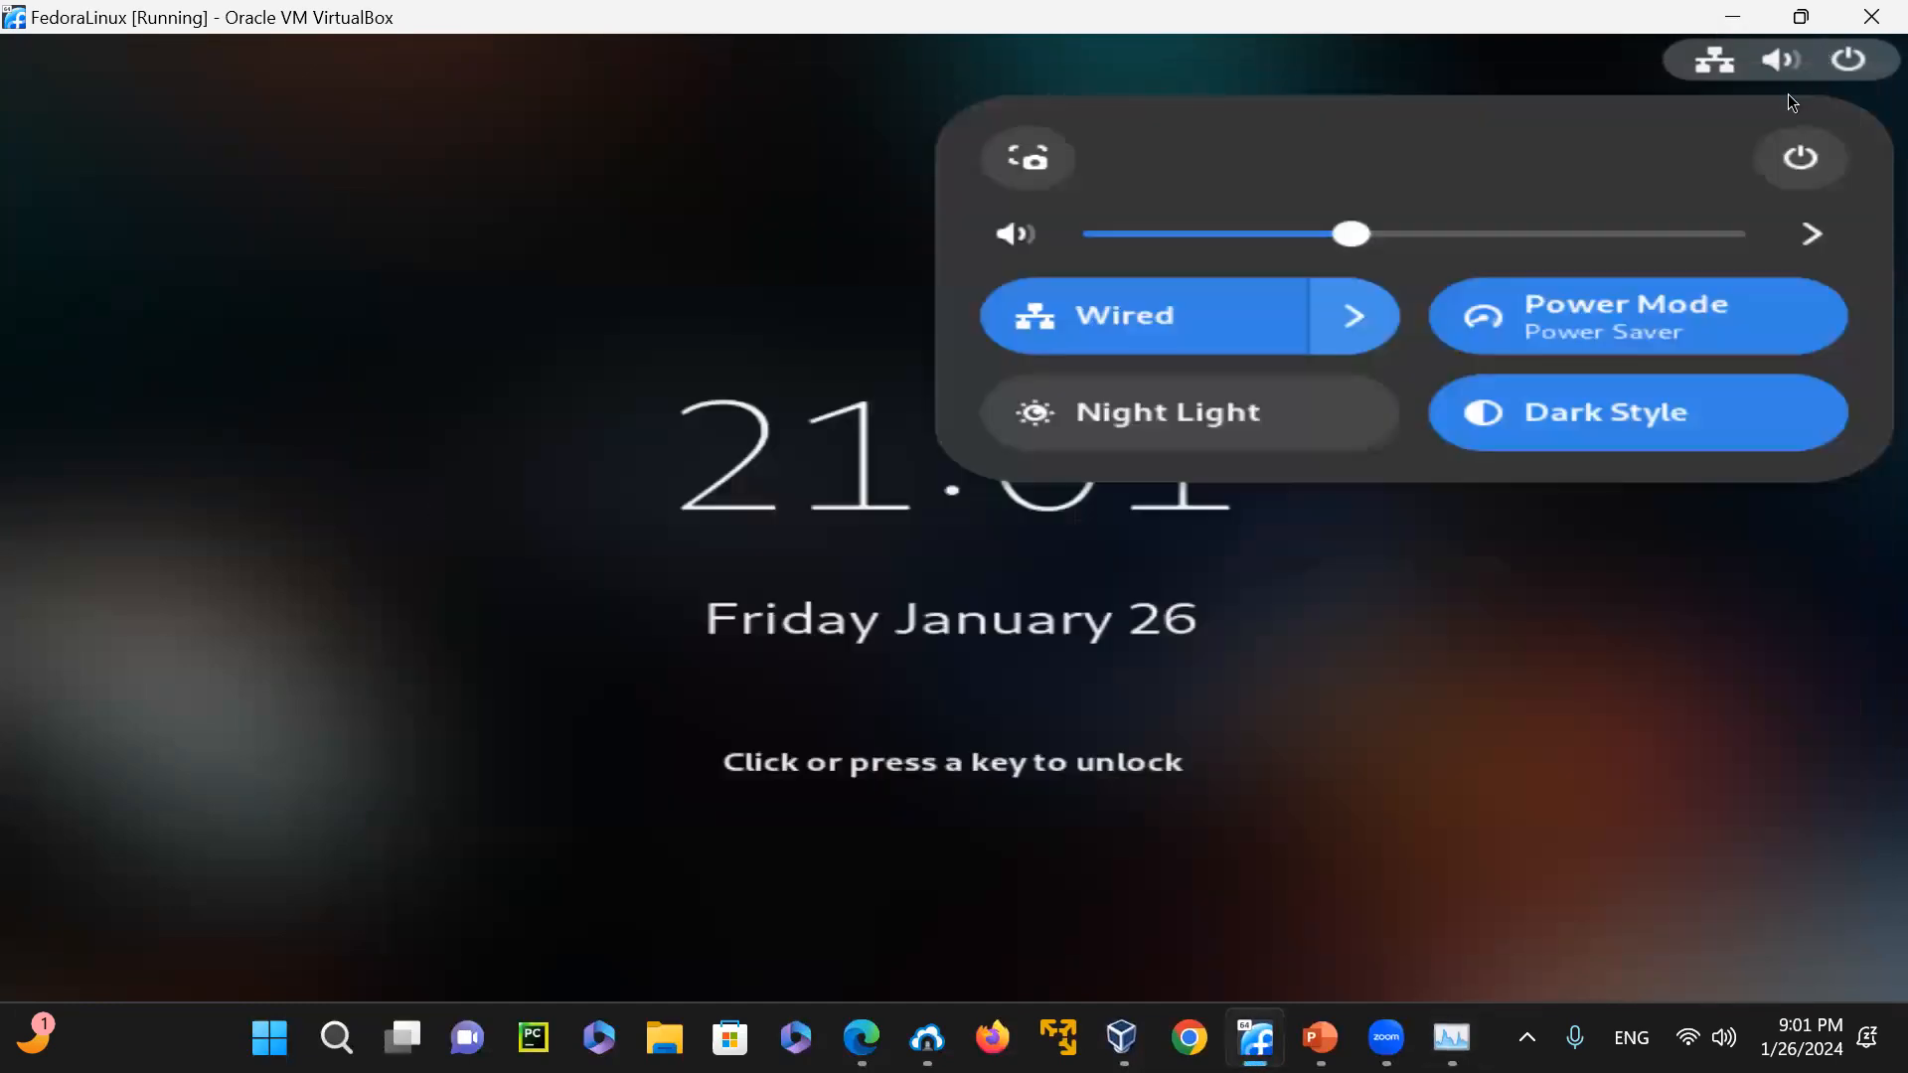
Close the lock screen's quick settings and try to unlock the Fedora session with the account password
{"action": "left_click", "coordinate": [1681, 745]}
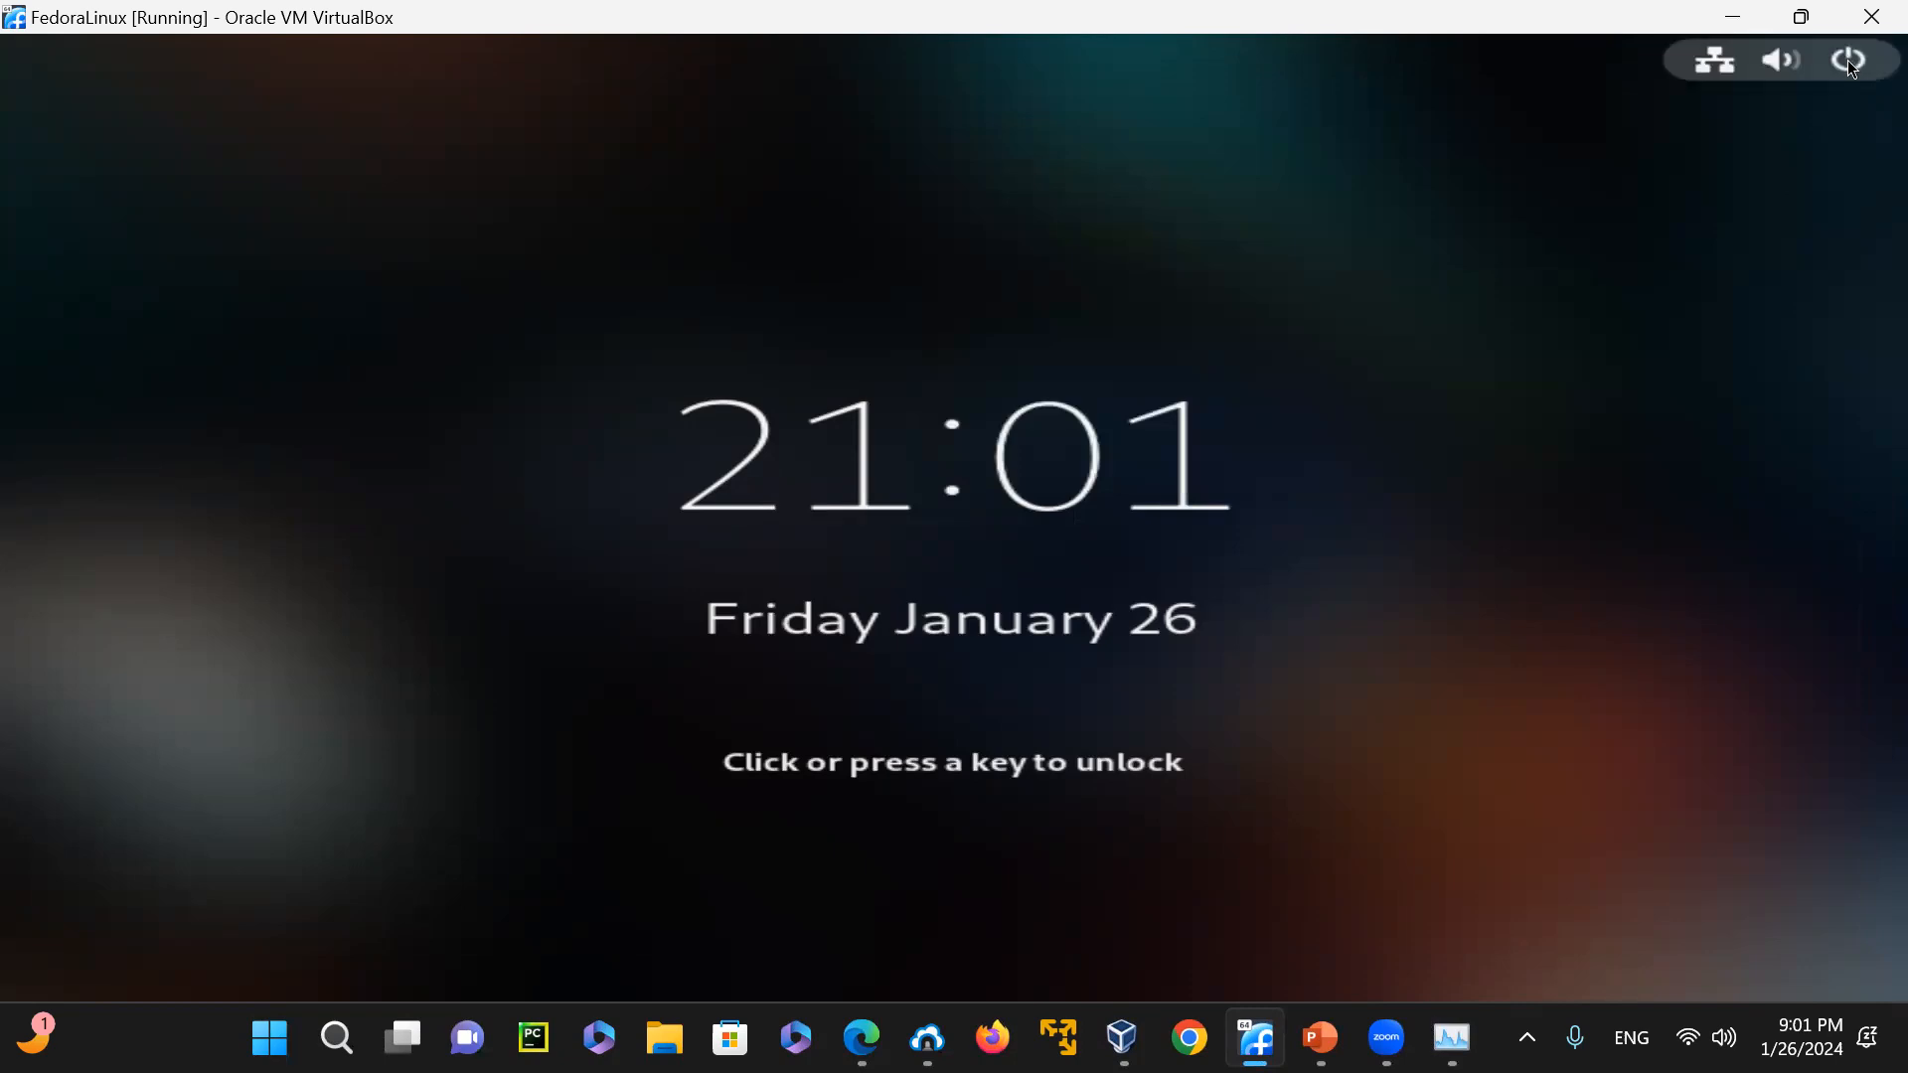
{"action": "left_click", "coordinate": [795, 523]}
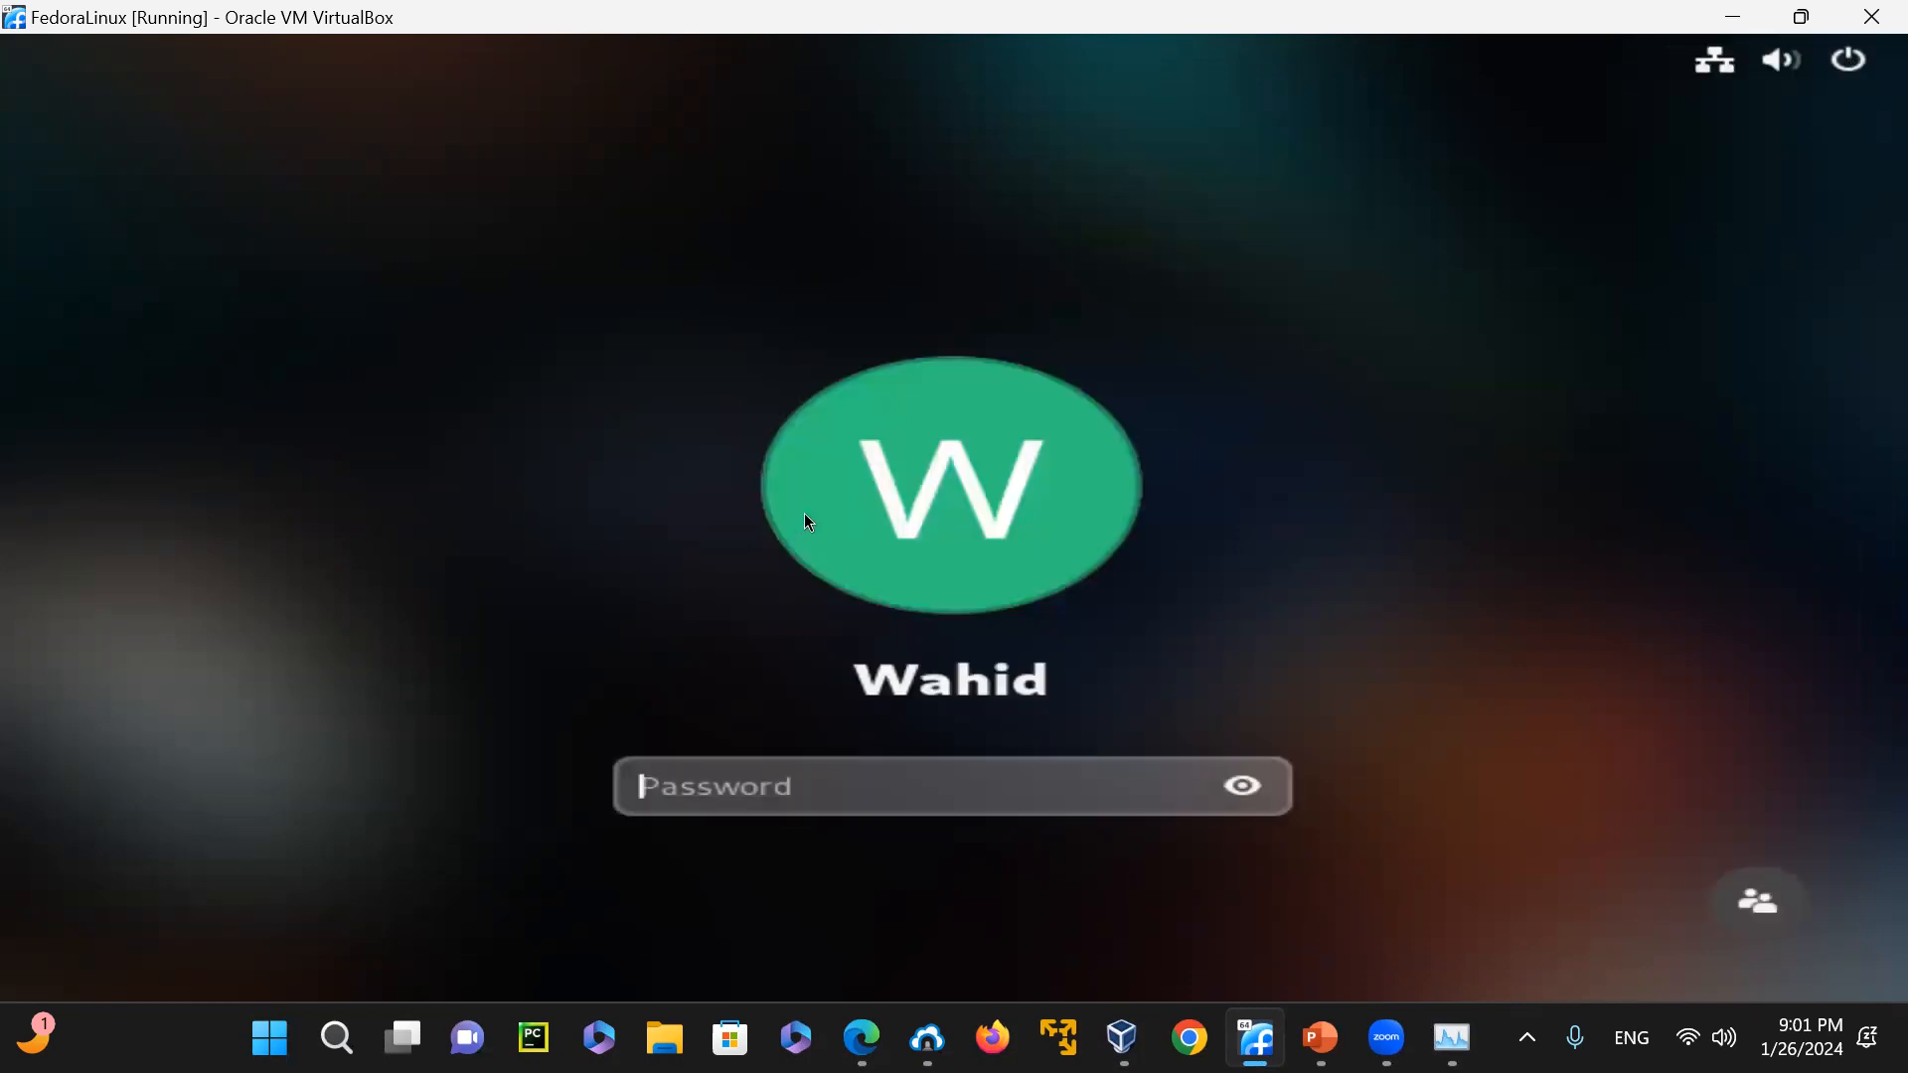
{"action": "type", "text": "w******"}
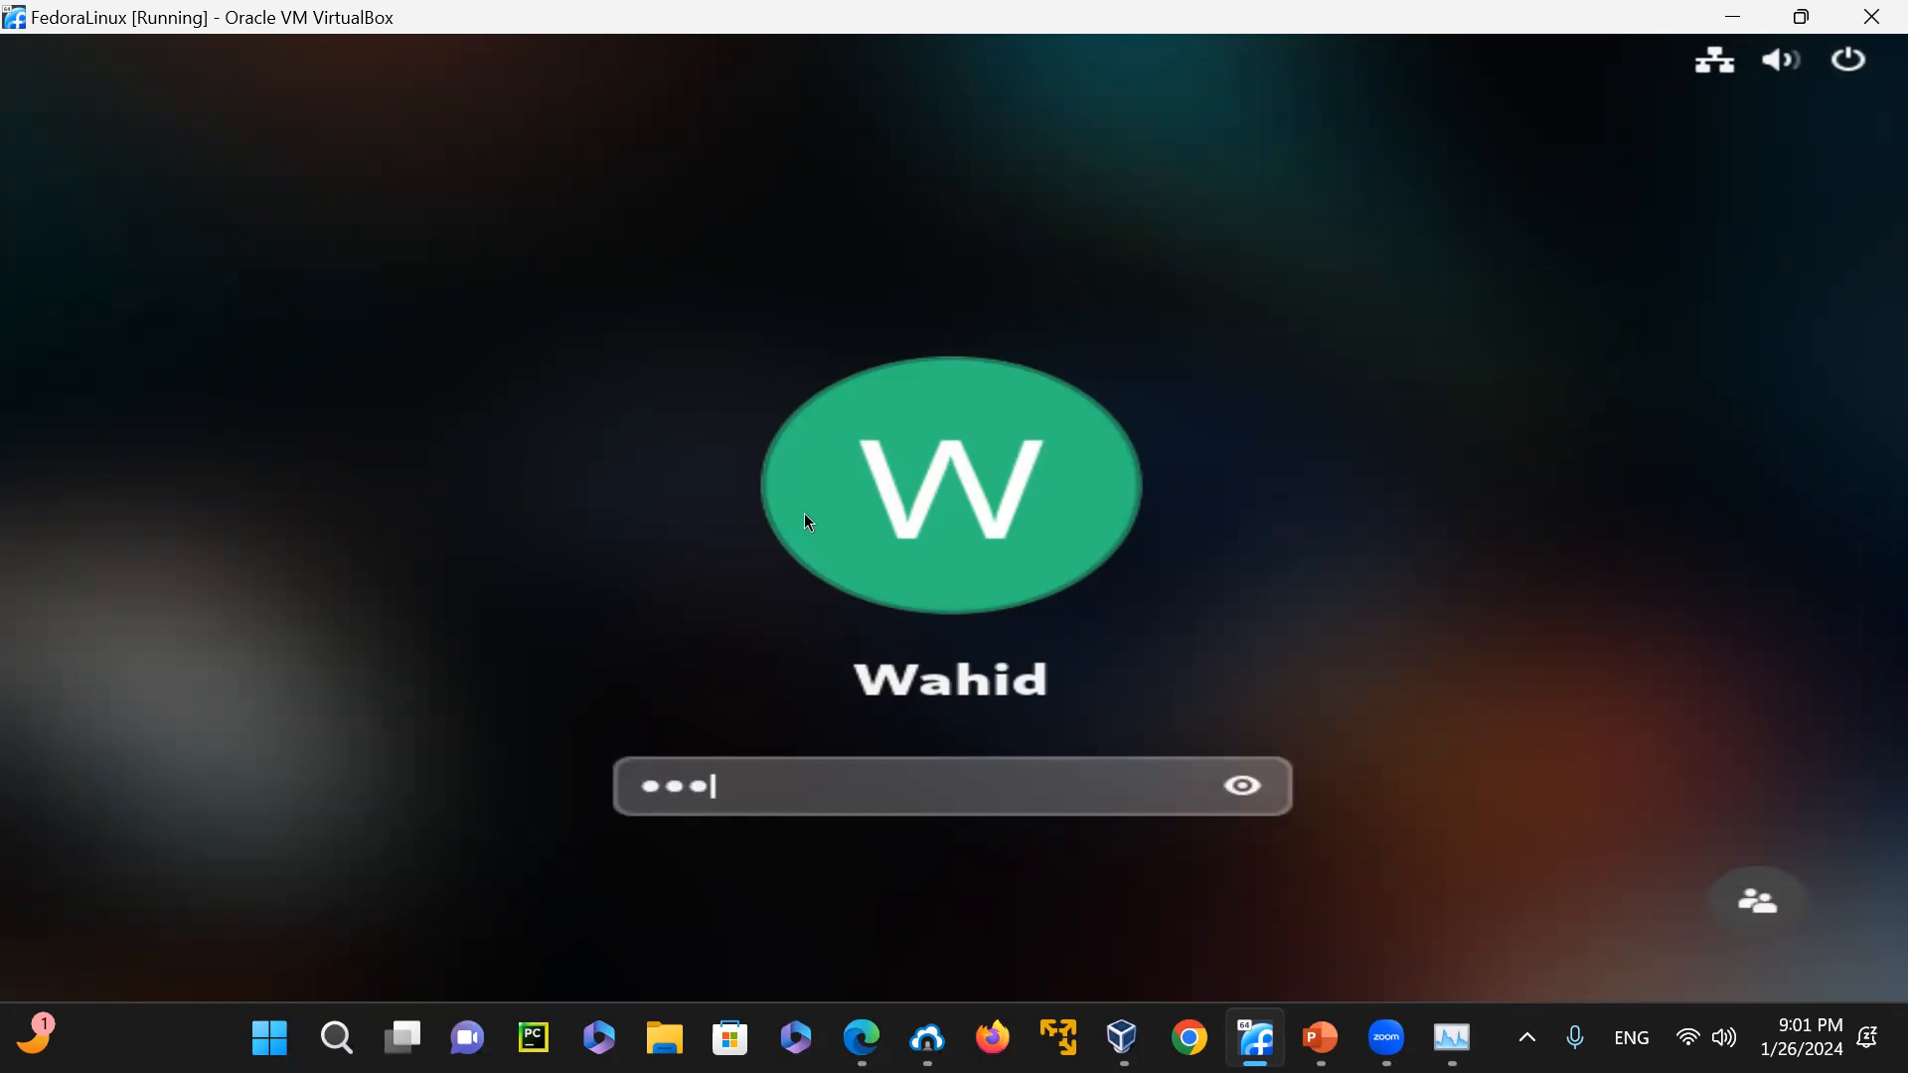
{"action": "type", "text": "****"}
{"action": "key", "text": "Return"}
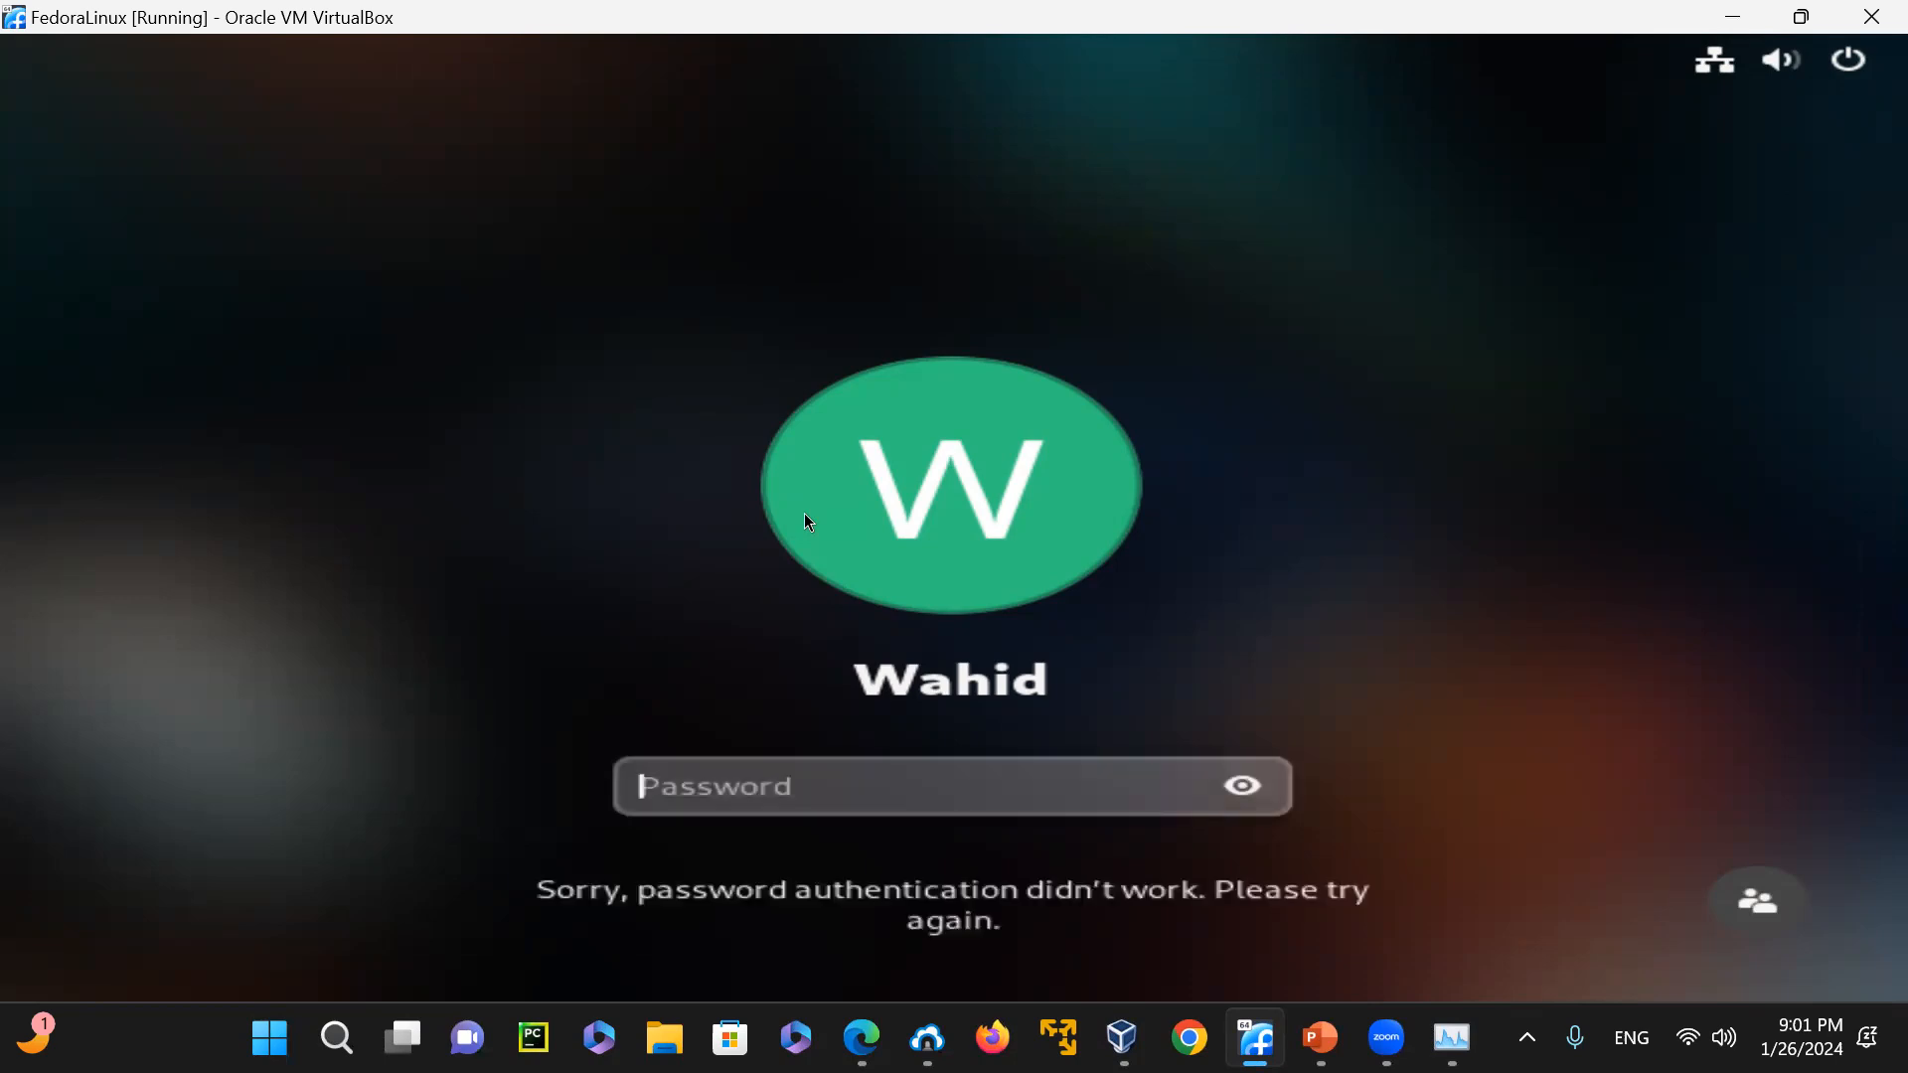
Enter the account password again to unlock the Fedora session
{"action": "type", "text": "*****"}
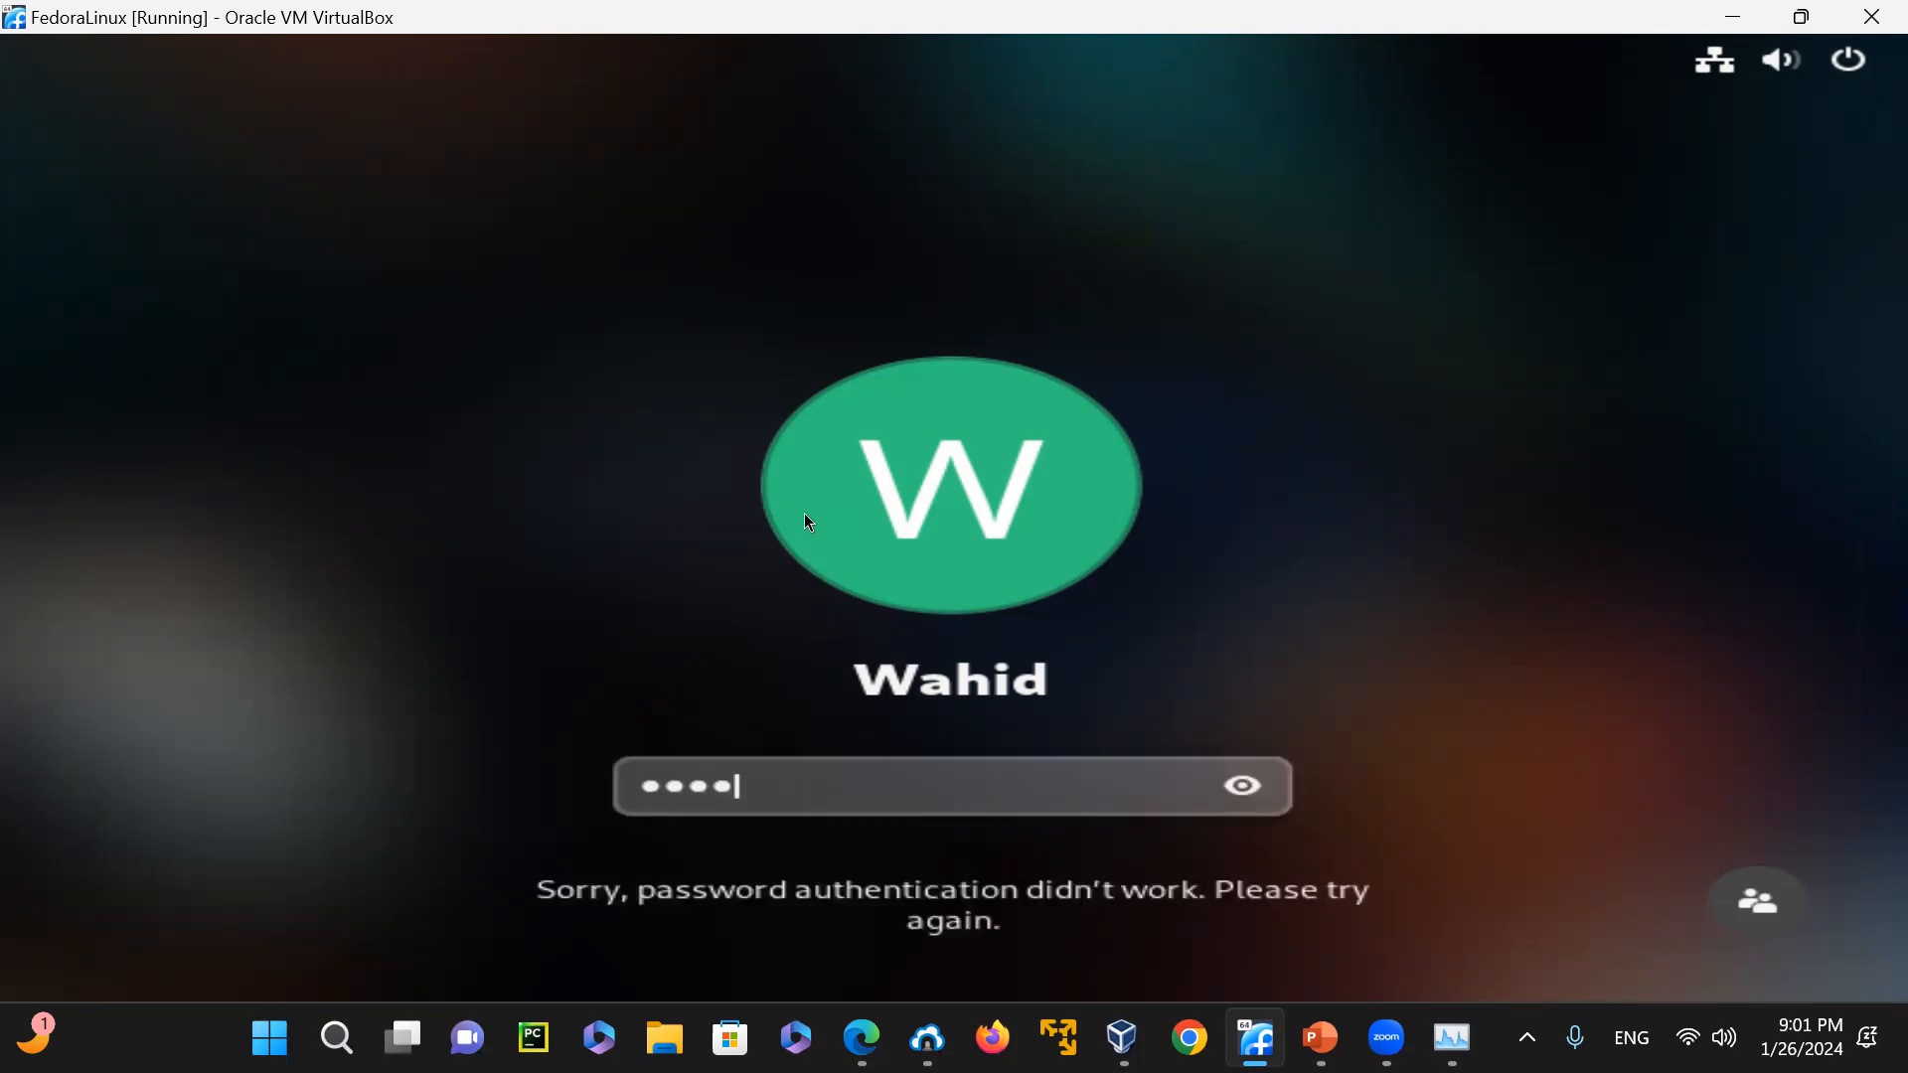
{"action": "type", "text": "****"}
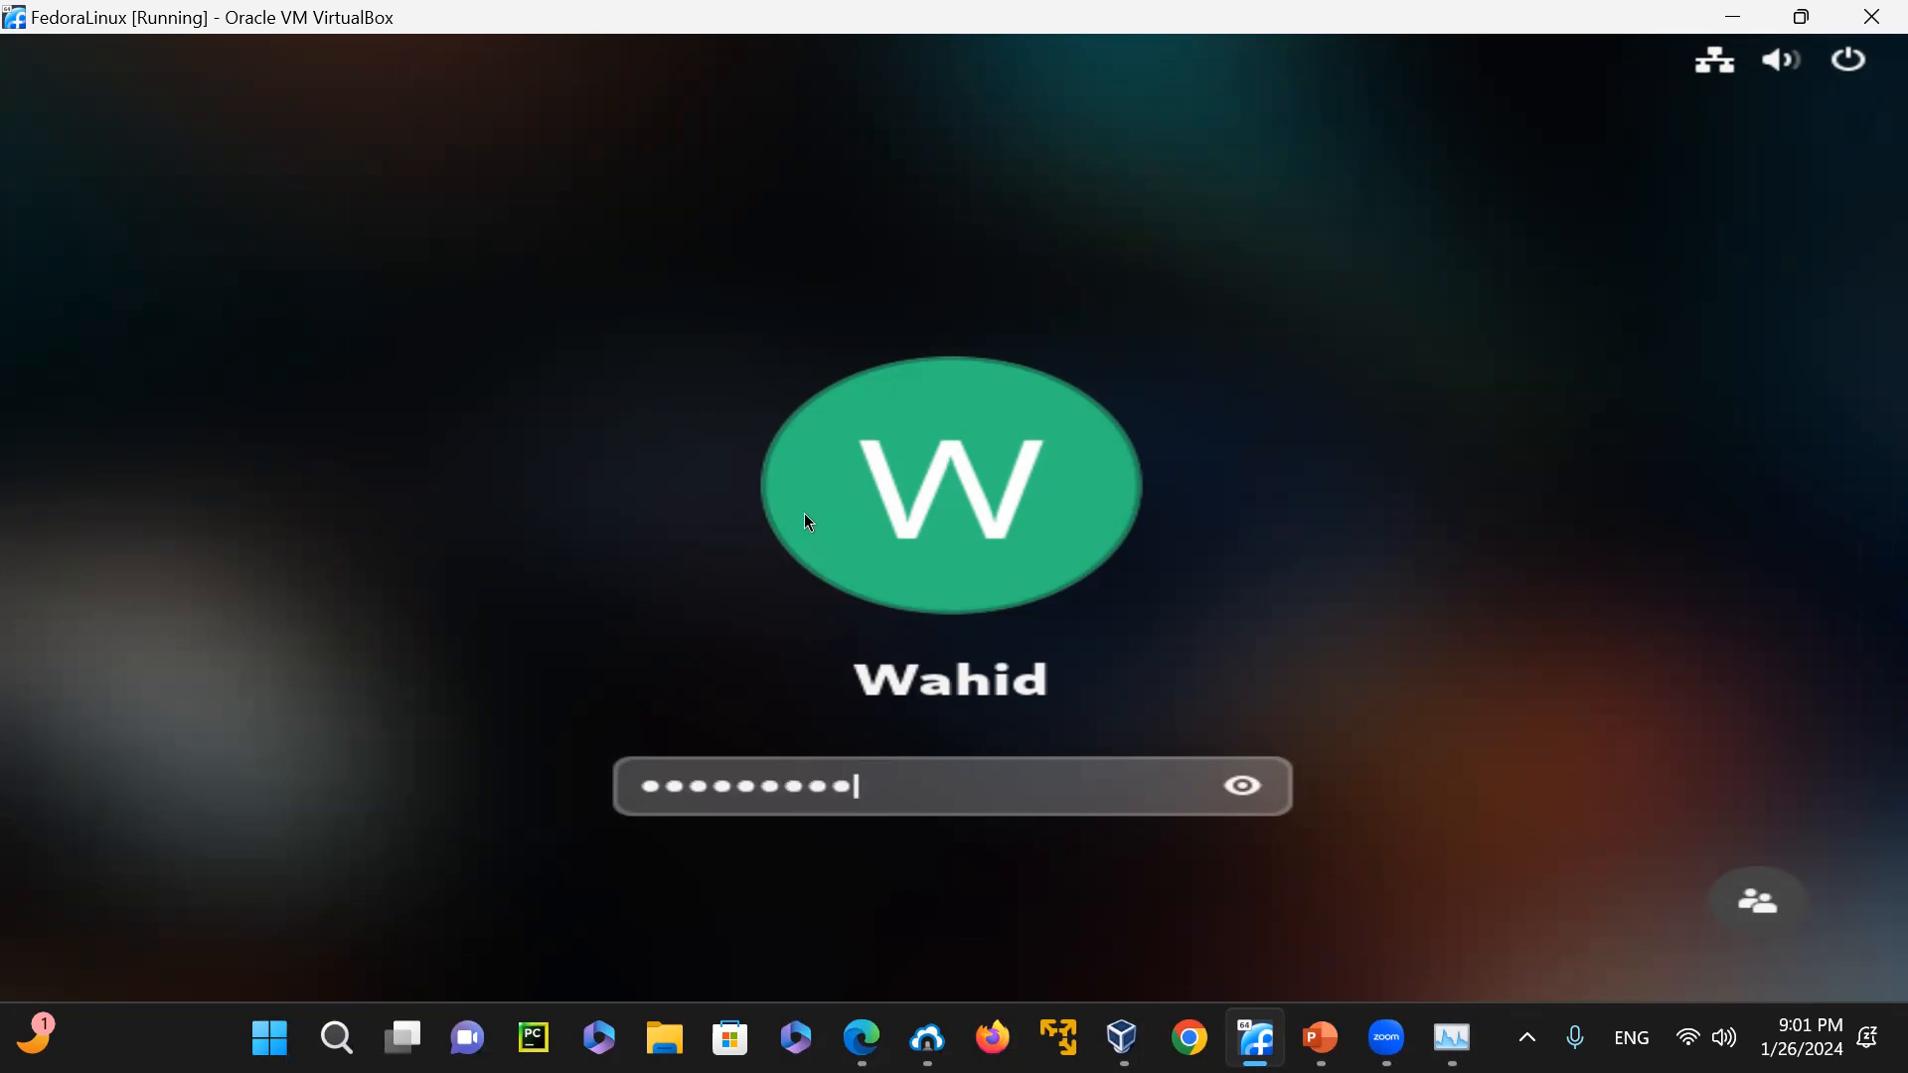
{"action": "type", "text": "**"}
{"action": "key", "text": "Return"}
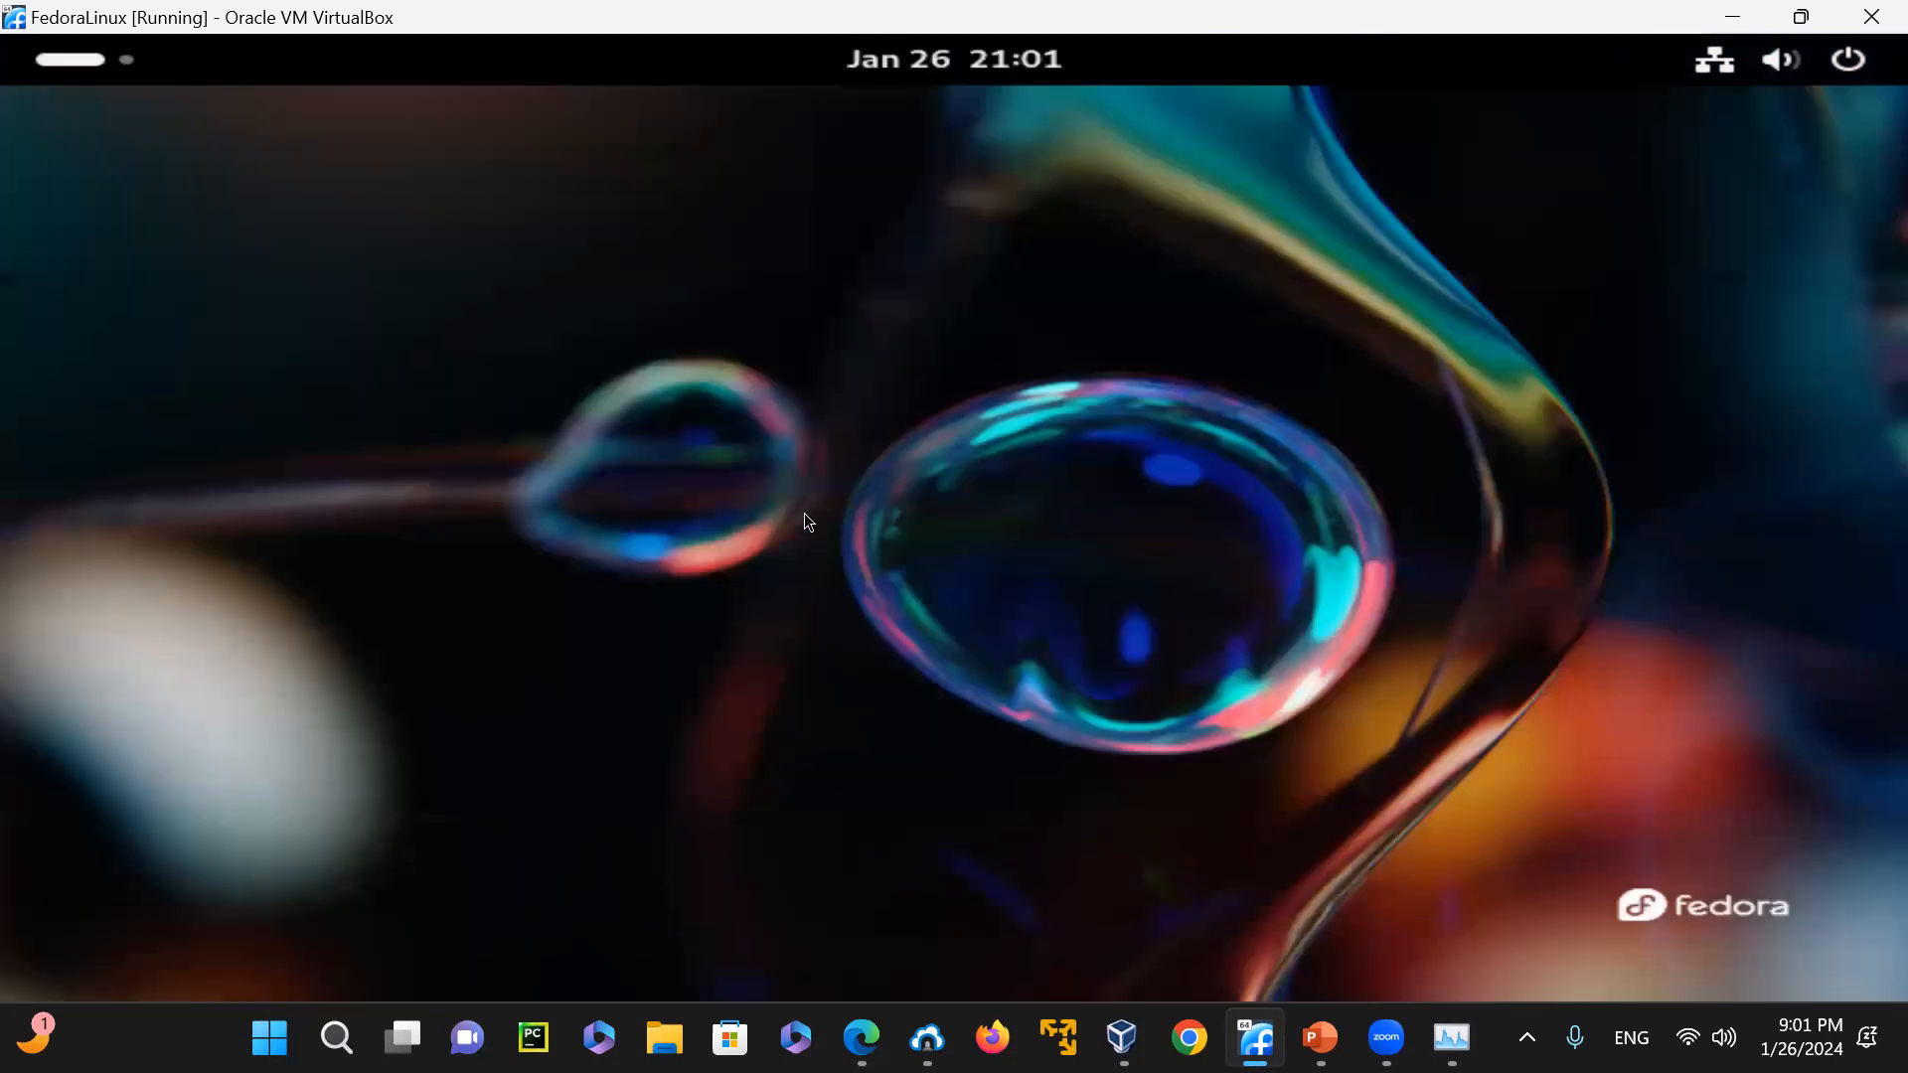
Launch Terminal from Fedora's application overview and maximize its window
{"action": "right_click", "coordinate": [460, 321]}
{"action": "left_click", "coordinate": [199, 213]}
{"action": "left_click", "coordinate": [86, 66]}
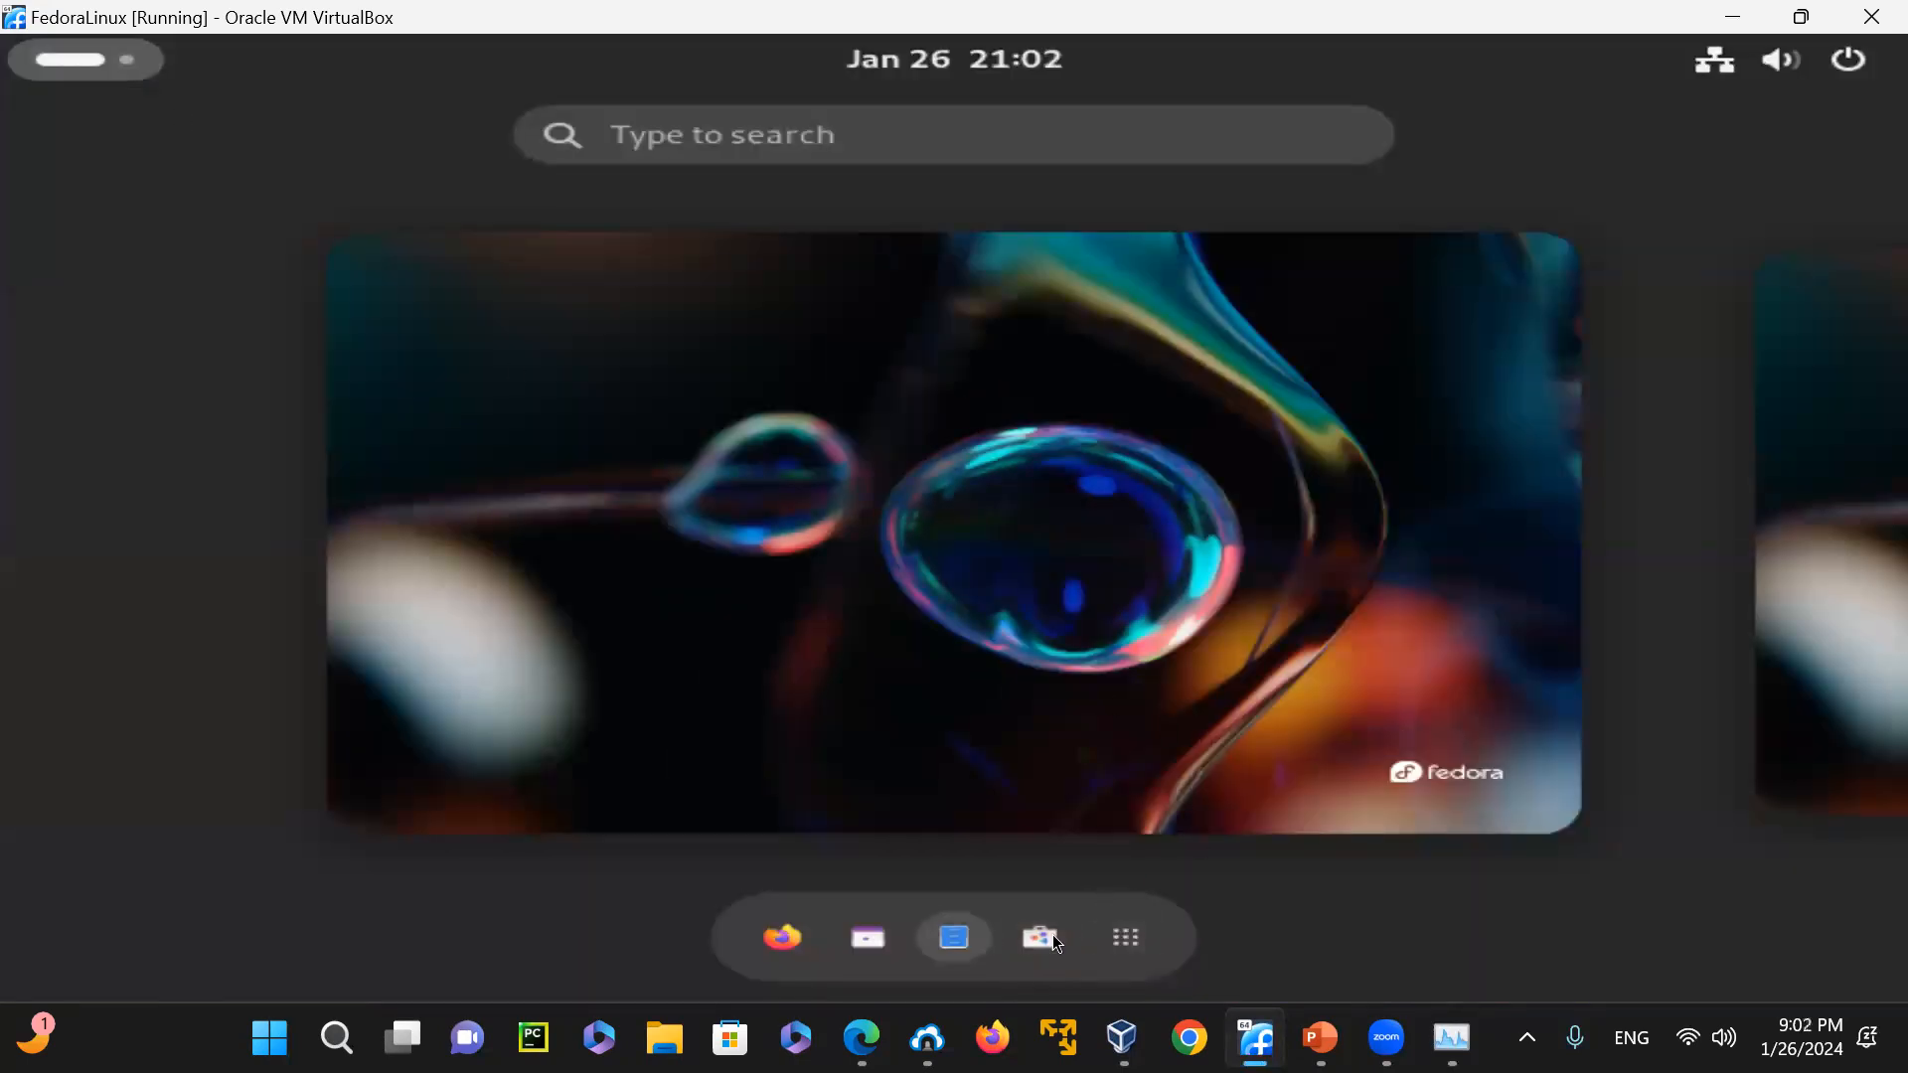
{"action": "left_click", "coordinate": [1130, 936]}
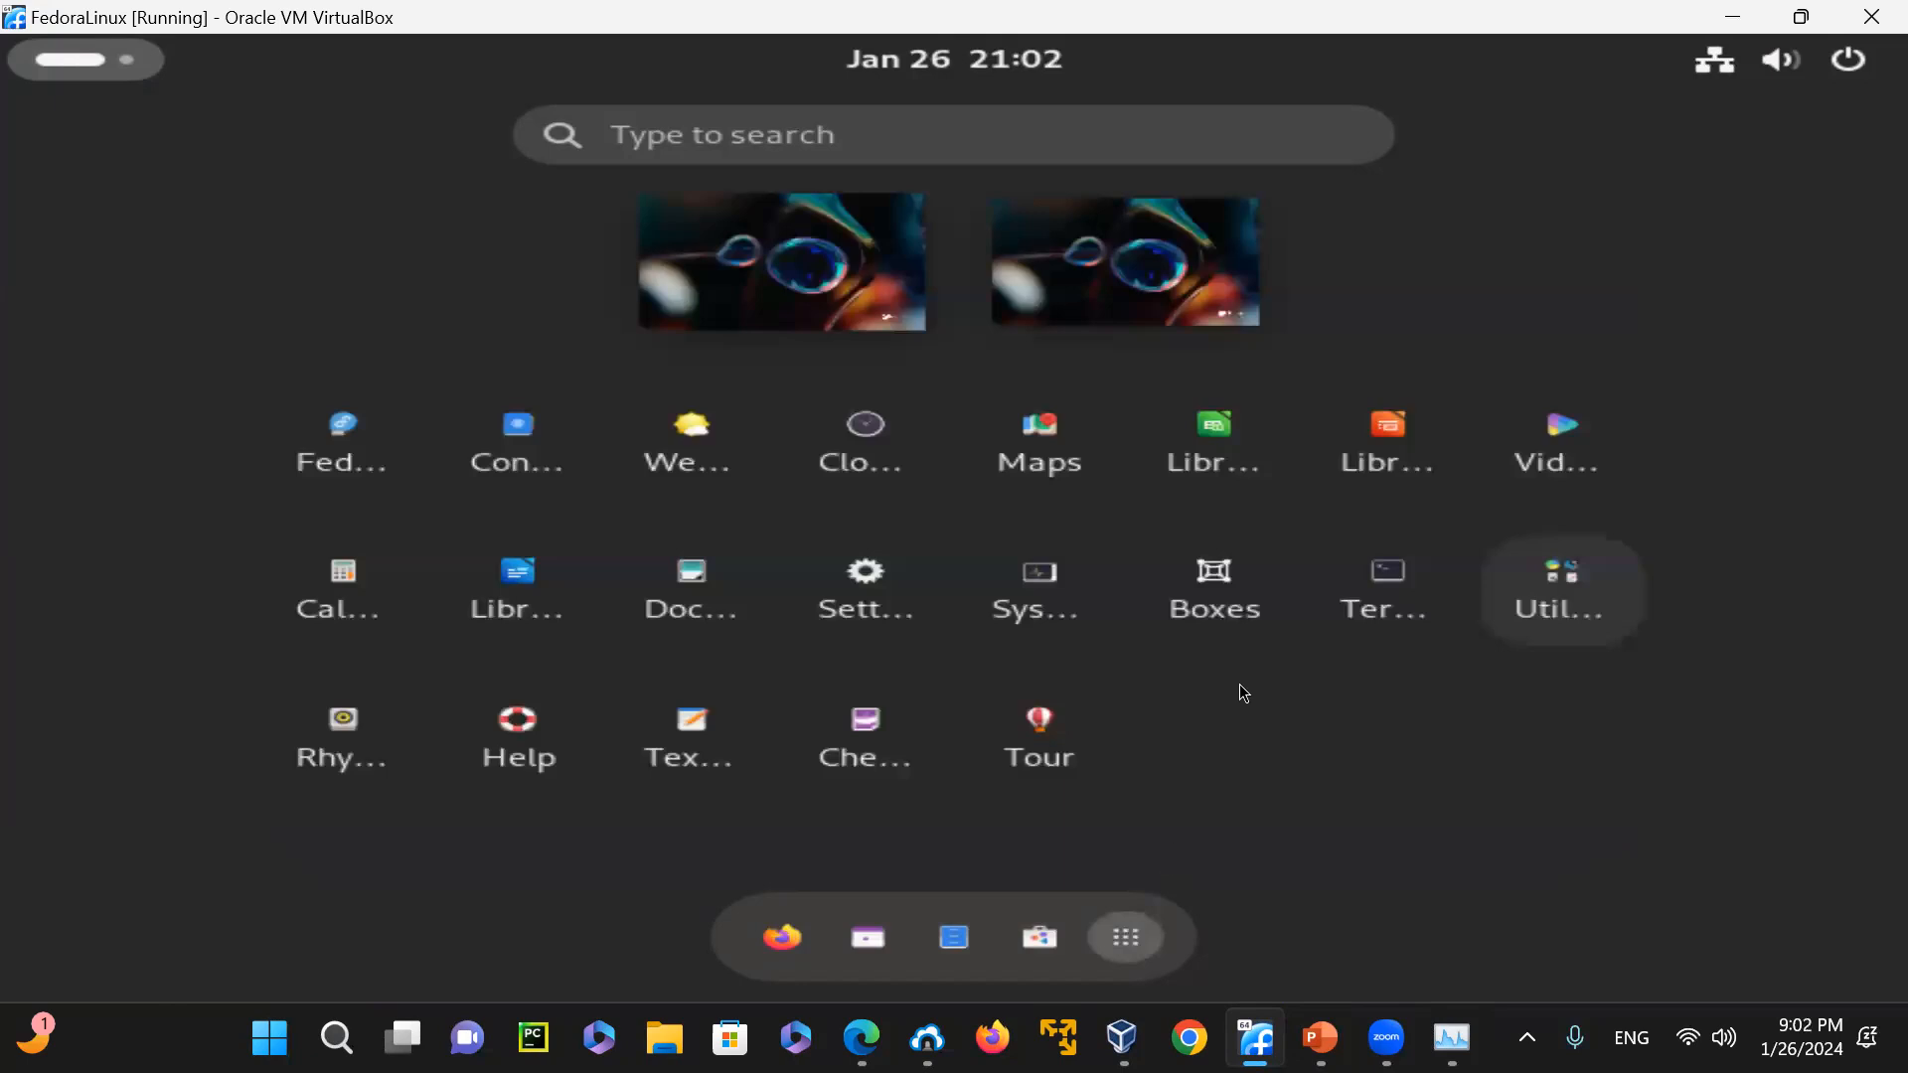
{"action": "left_click", "coordinate": [1395, 586]}
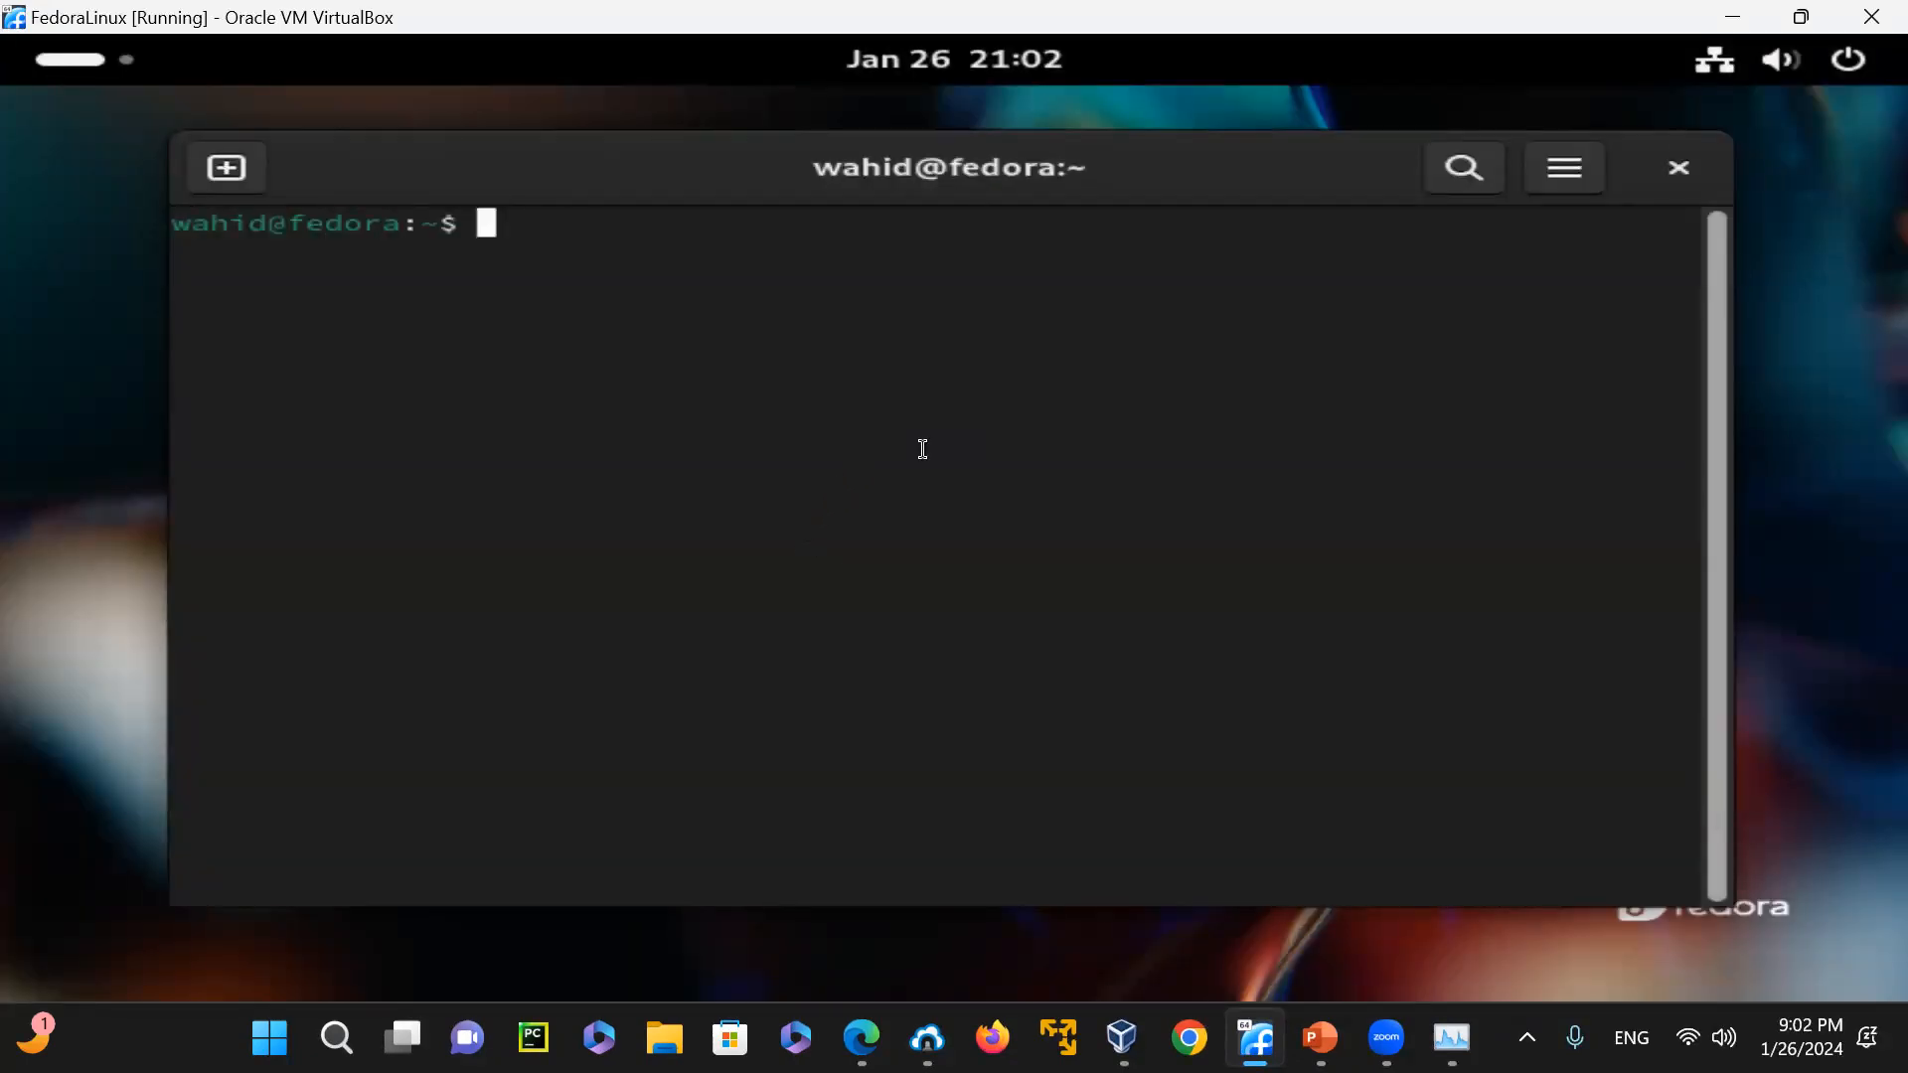
{"action": "key", "text": "super+Up"}
Display the Fedora release with cat /etc/fedora-release and shift the Terminal window slightly sideways
{"action": "type", "text": "cat /etc/"}
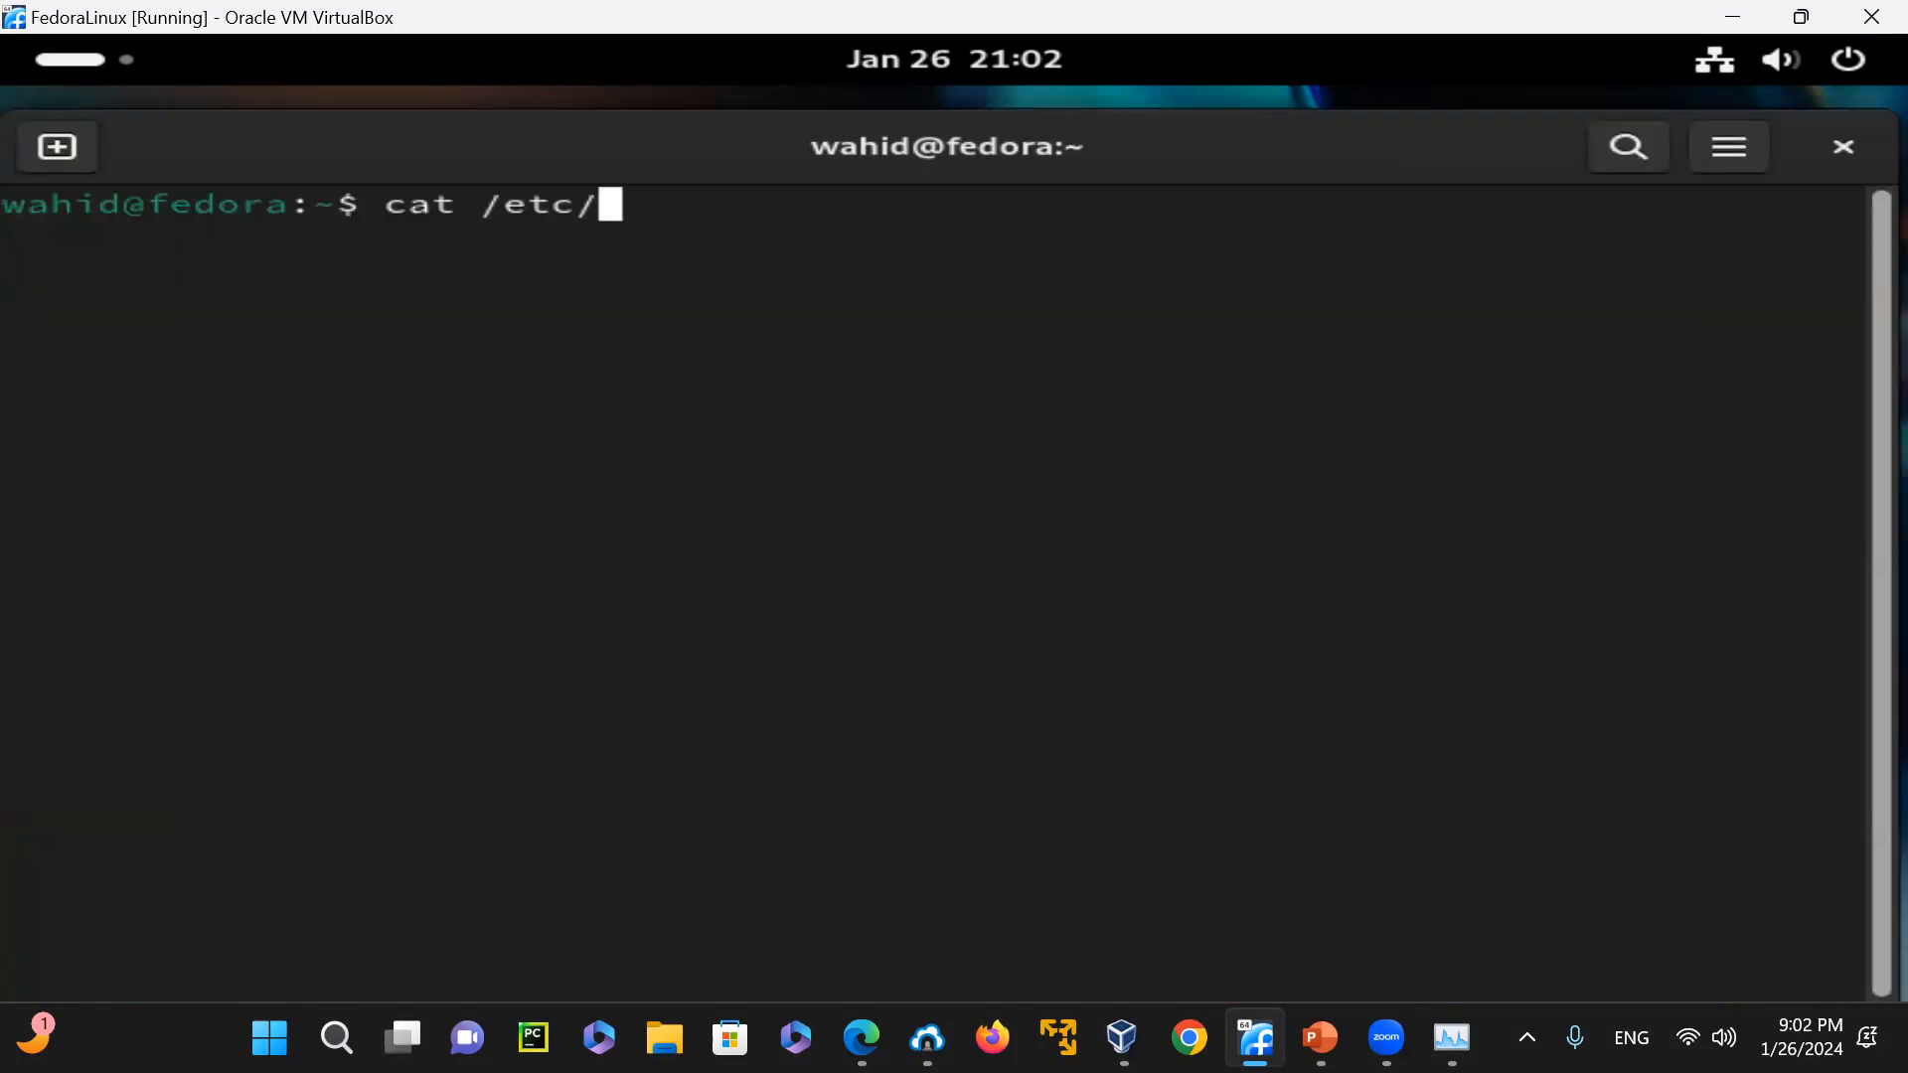
{"action": "type", "text": "fedora-release"}
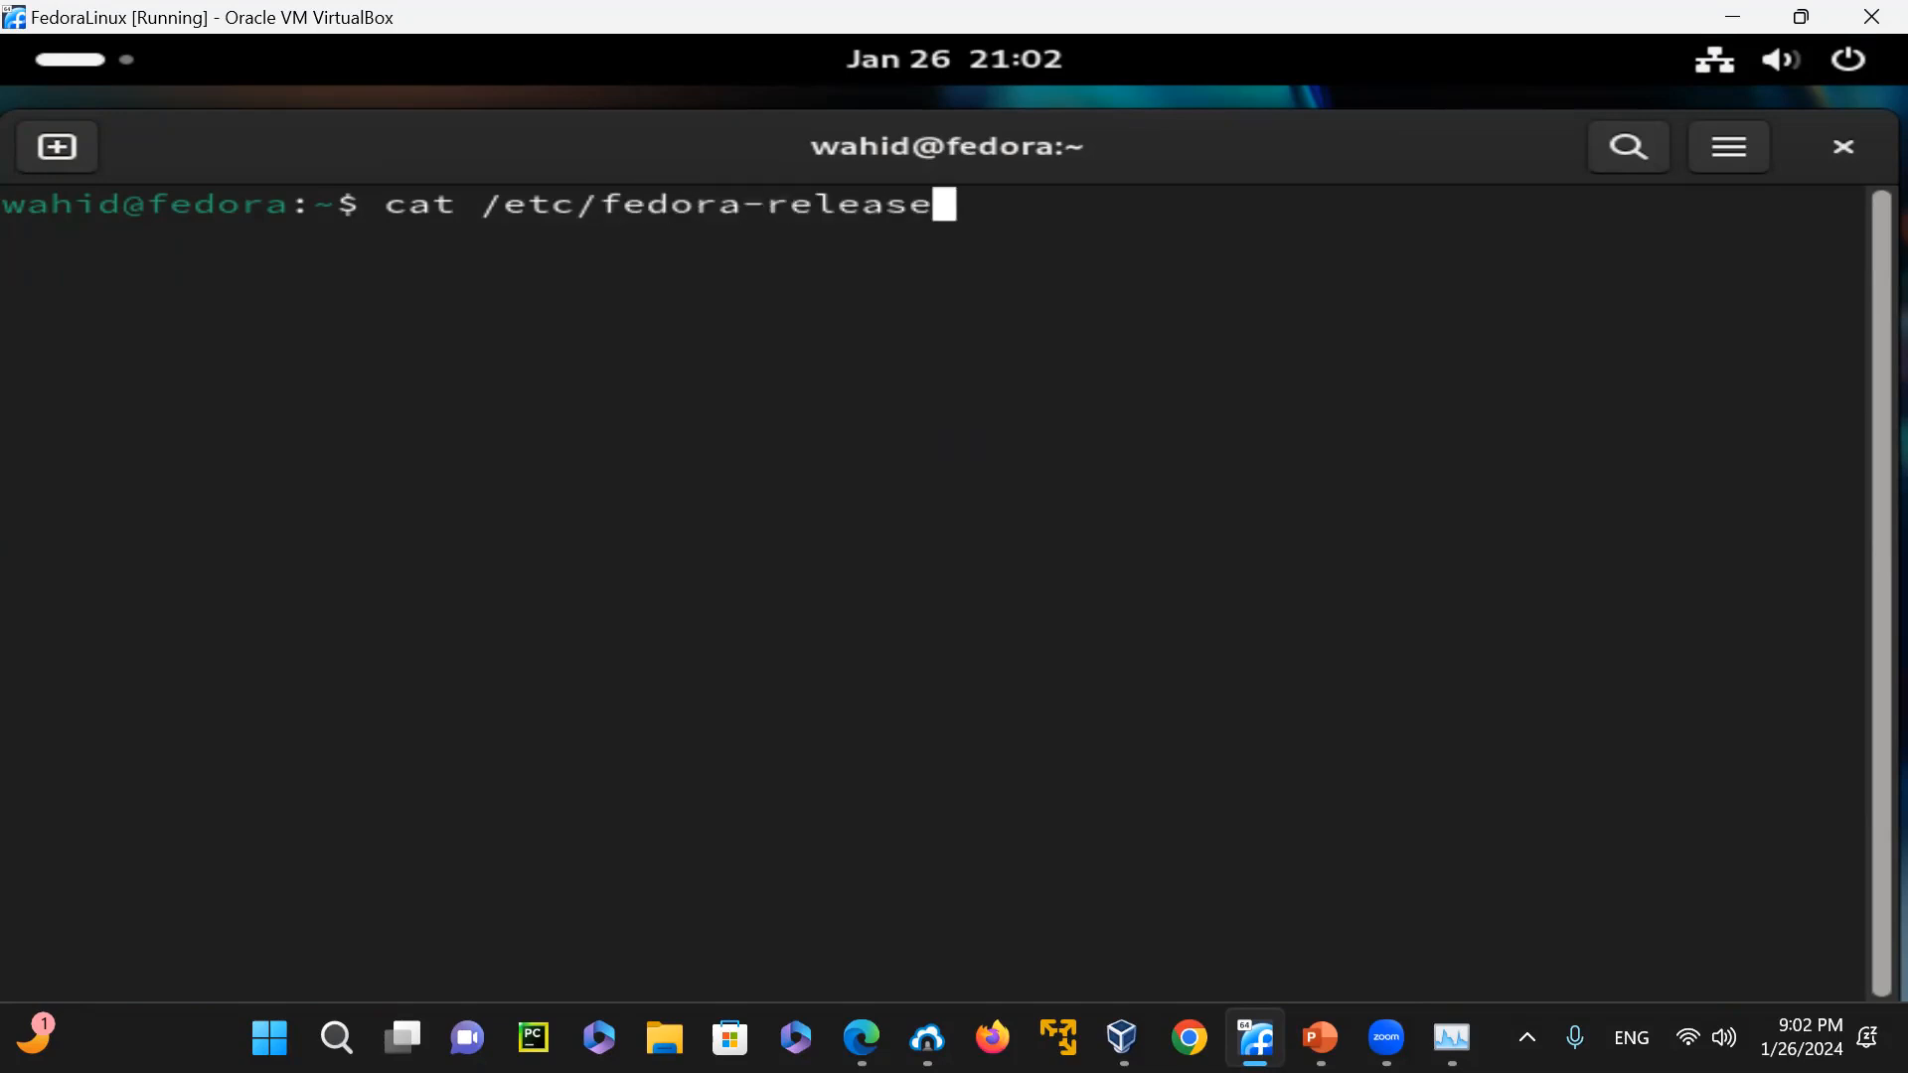
{"action": "key", "text": "Return"}
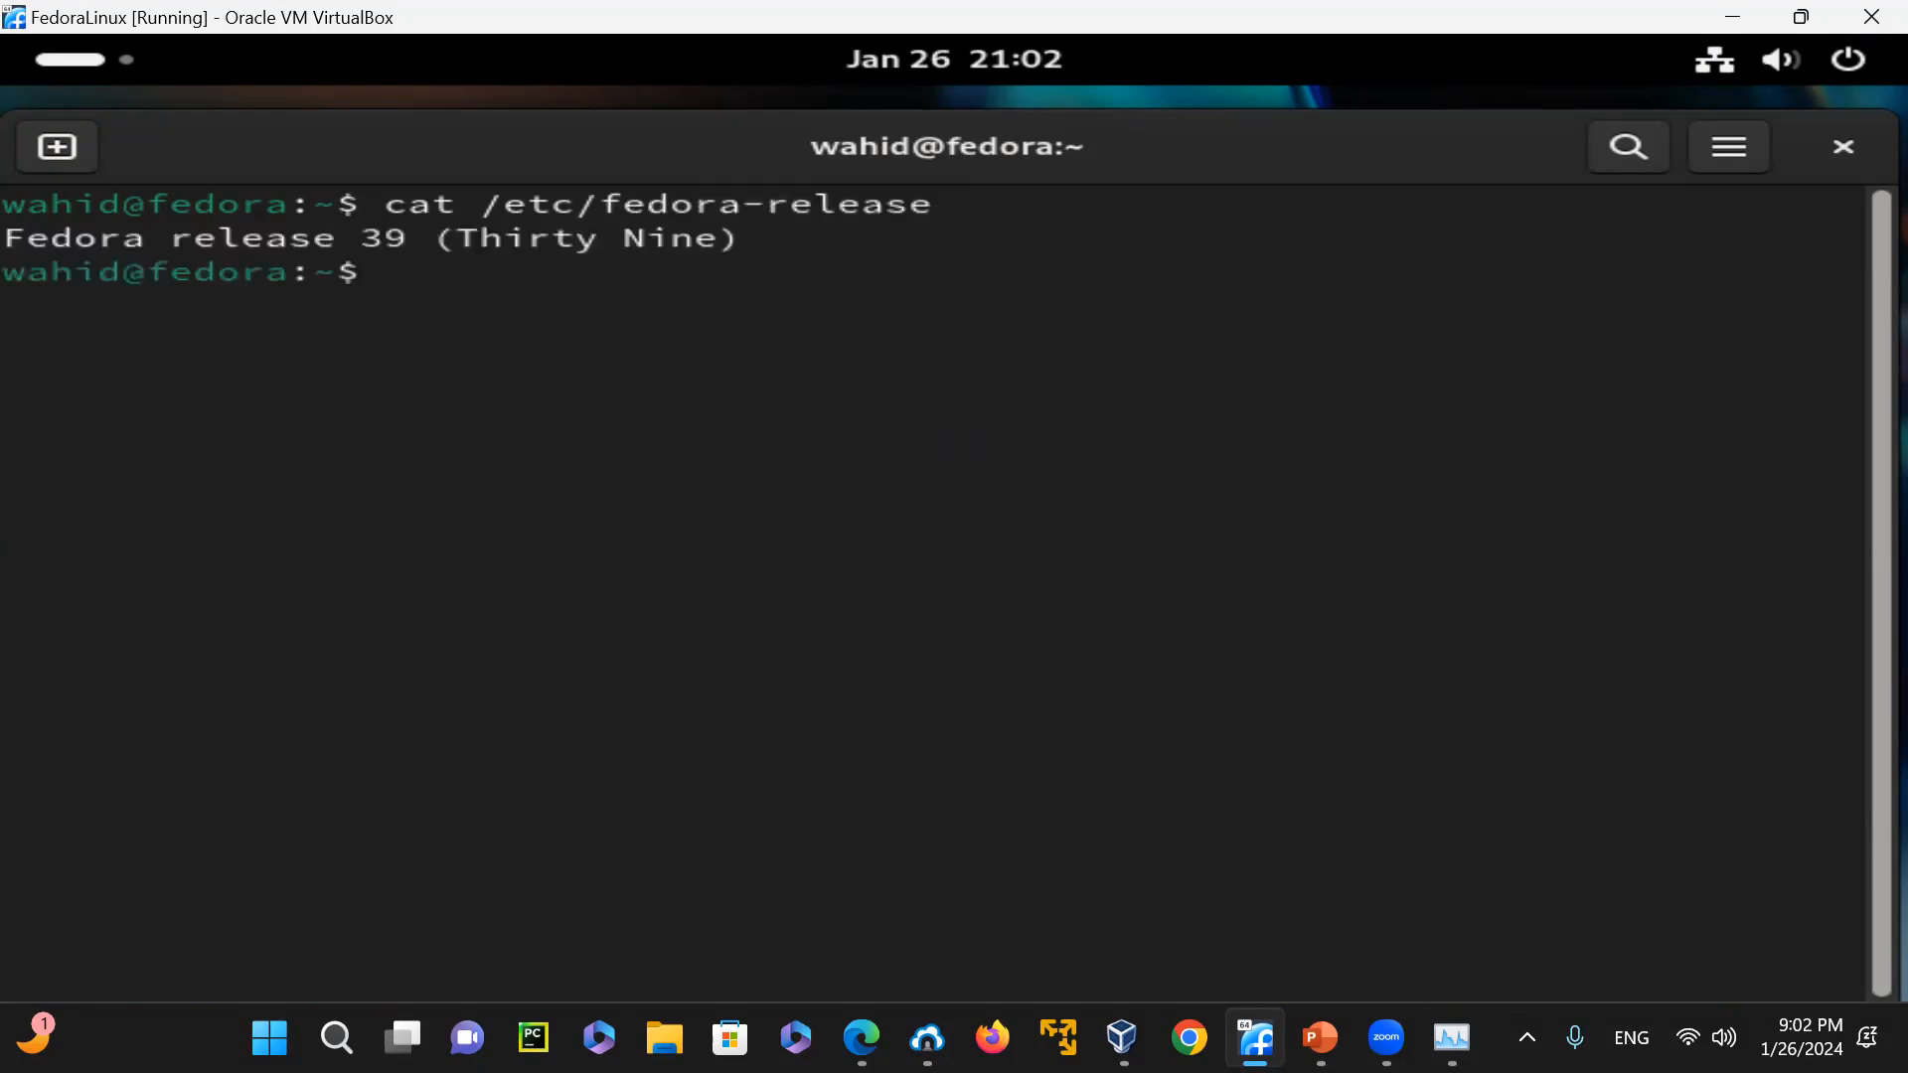
{"action": "left_click_drag", "start_coordinate": [308, 179], "coordinate": [379, 149]}
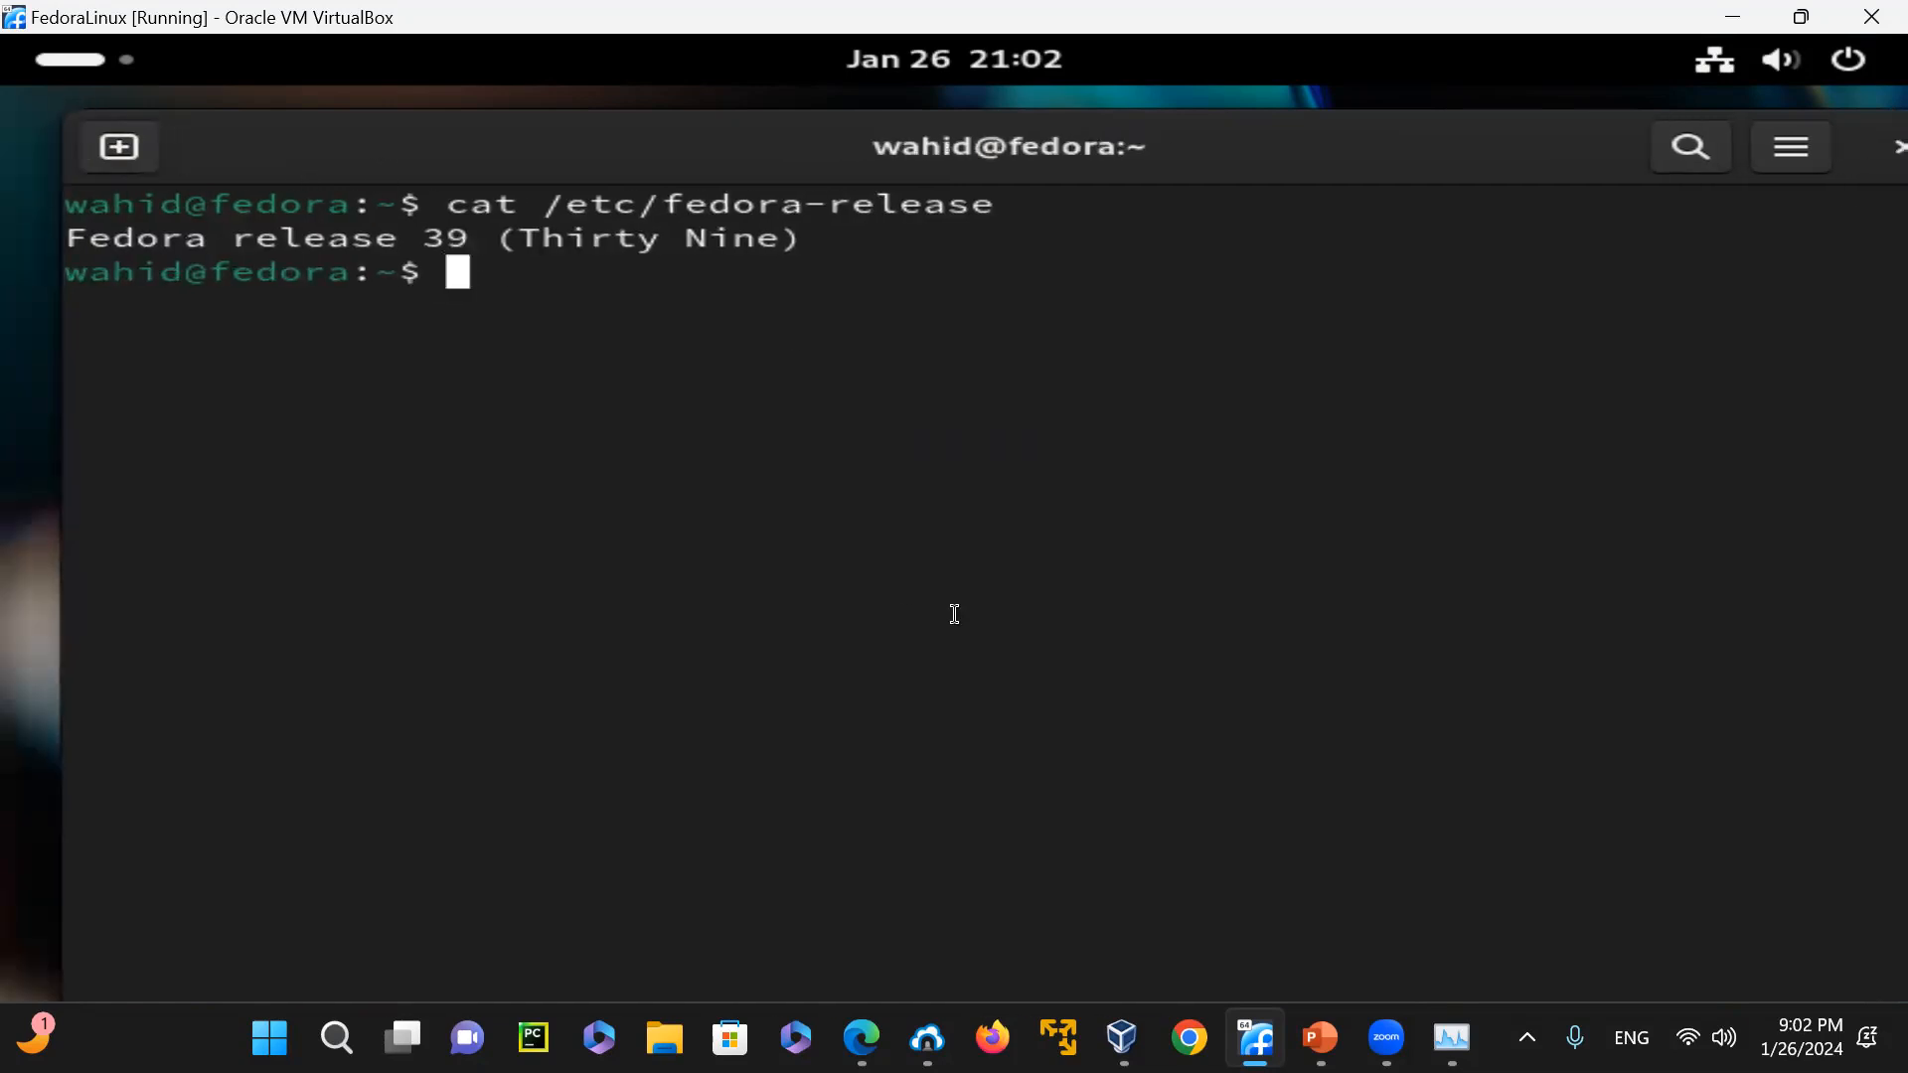
Print the full system information, kernel release and machine architecture with uname -a, uname -r and uname -m
{"action": "type", "text": "uname -a"}
{"action": "key", "text": "BackSpace"}
{"action": "type", "text": "a"}
{"action": "key", "text": "Return"}
{"action": "type", "text": "uname -r"}
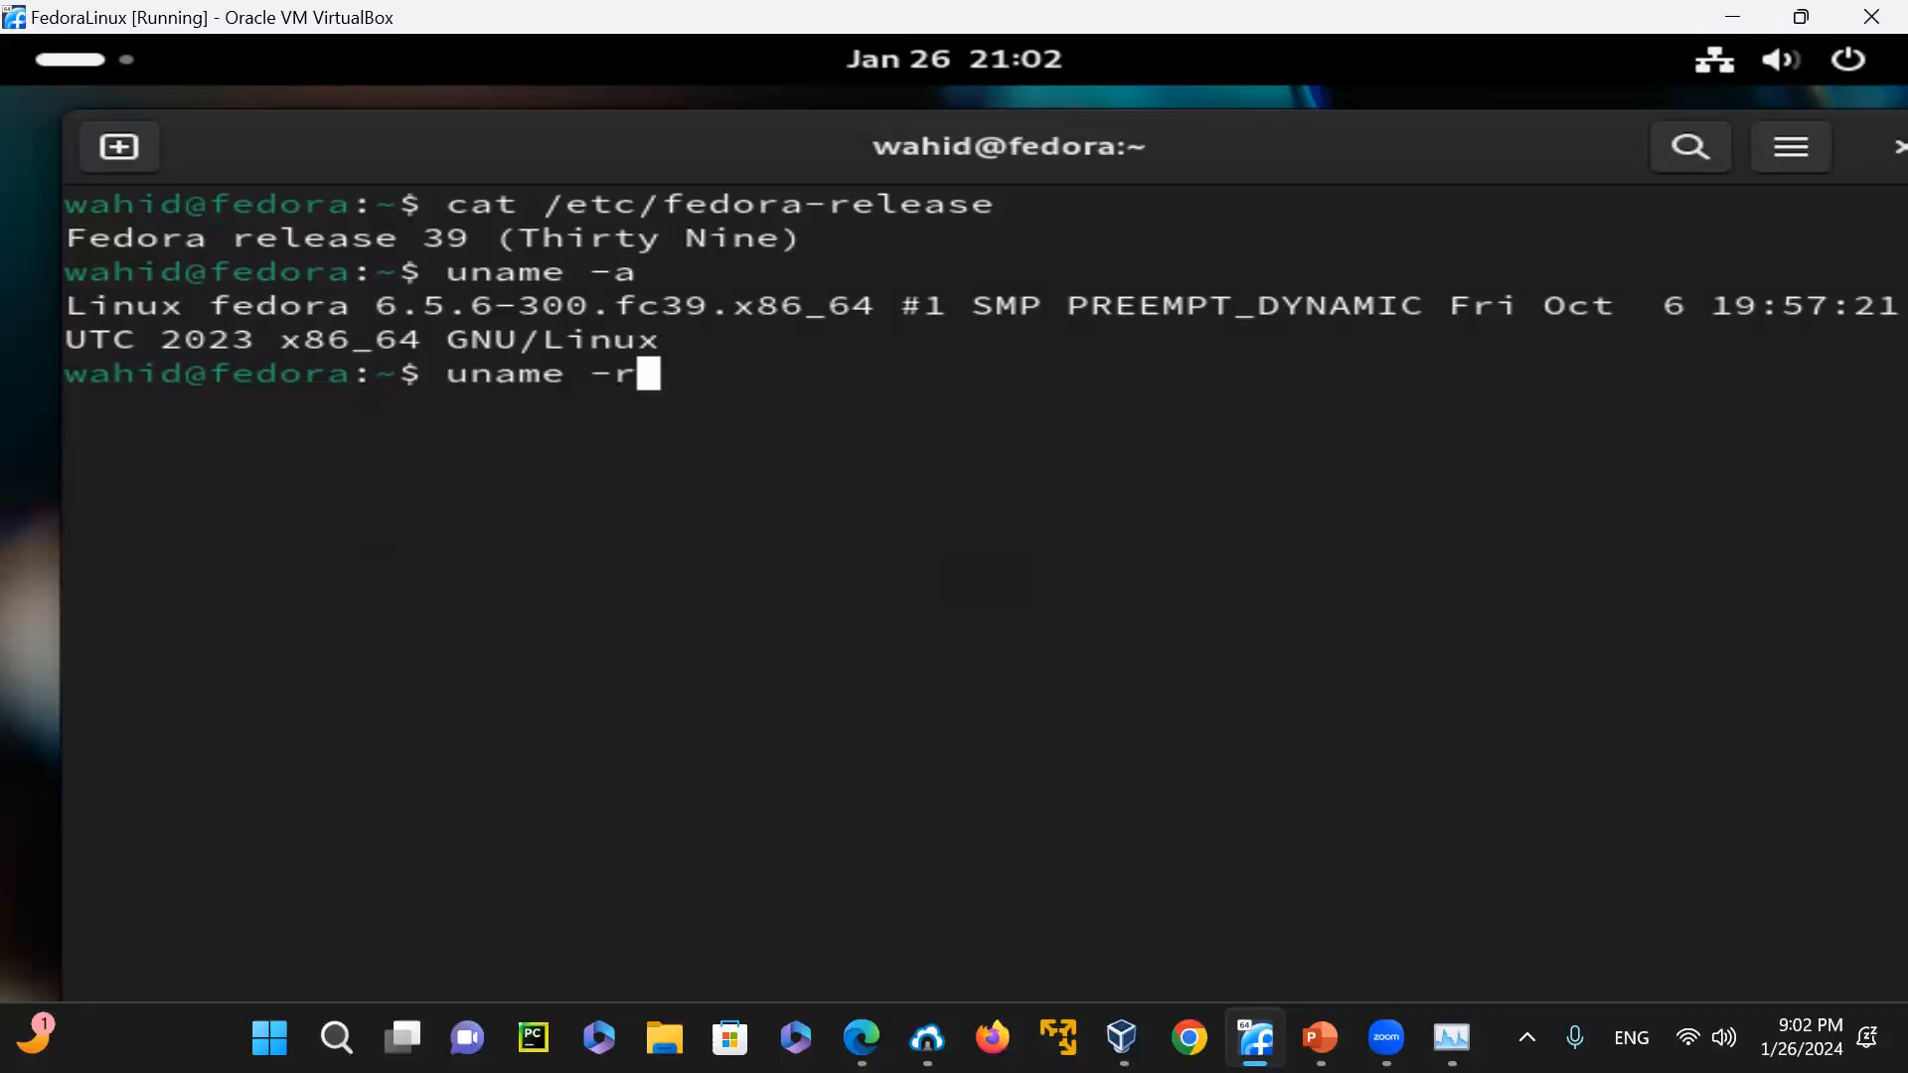
{"action": "key", "text": "Return"}
{"action": "type", "text": "uname -m"}
{"action": "key", "text": "Return"}
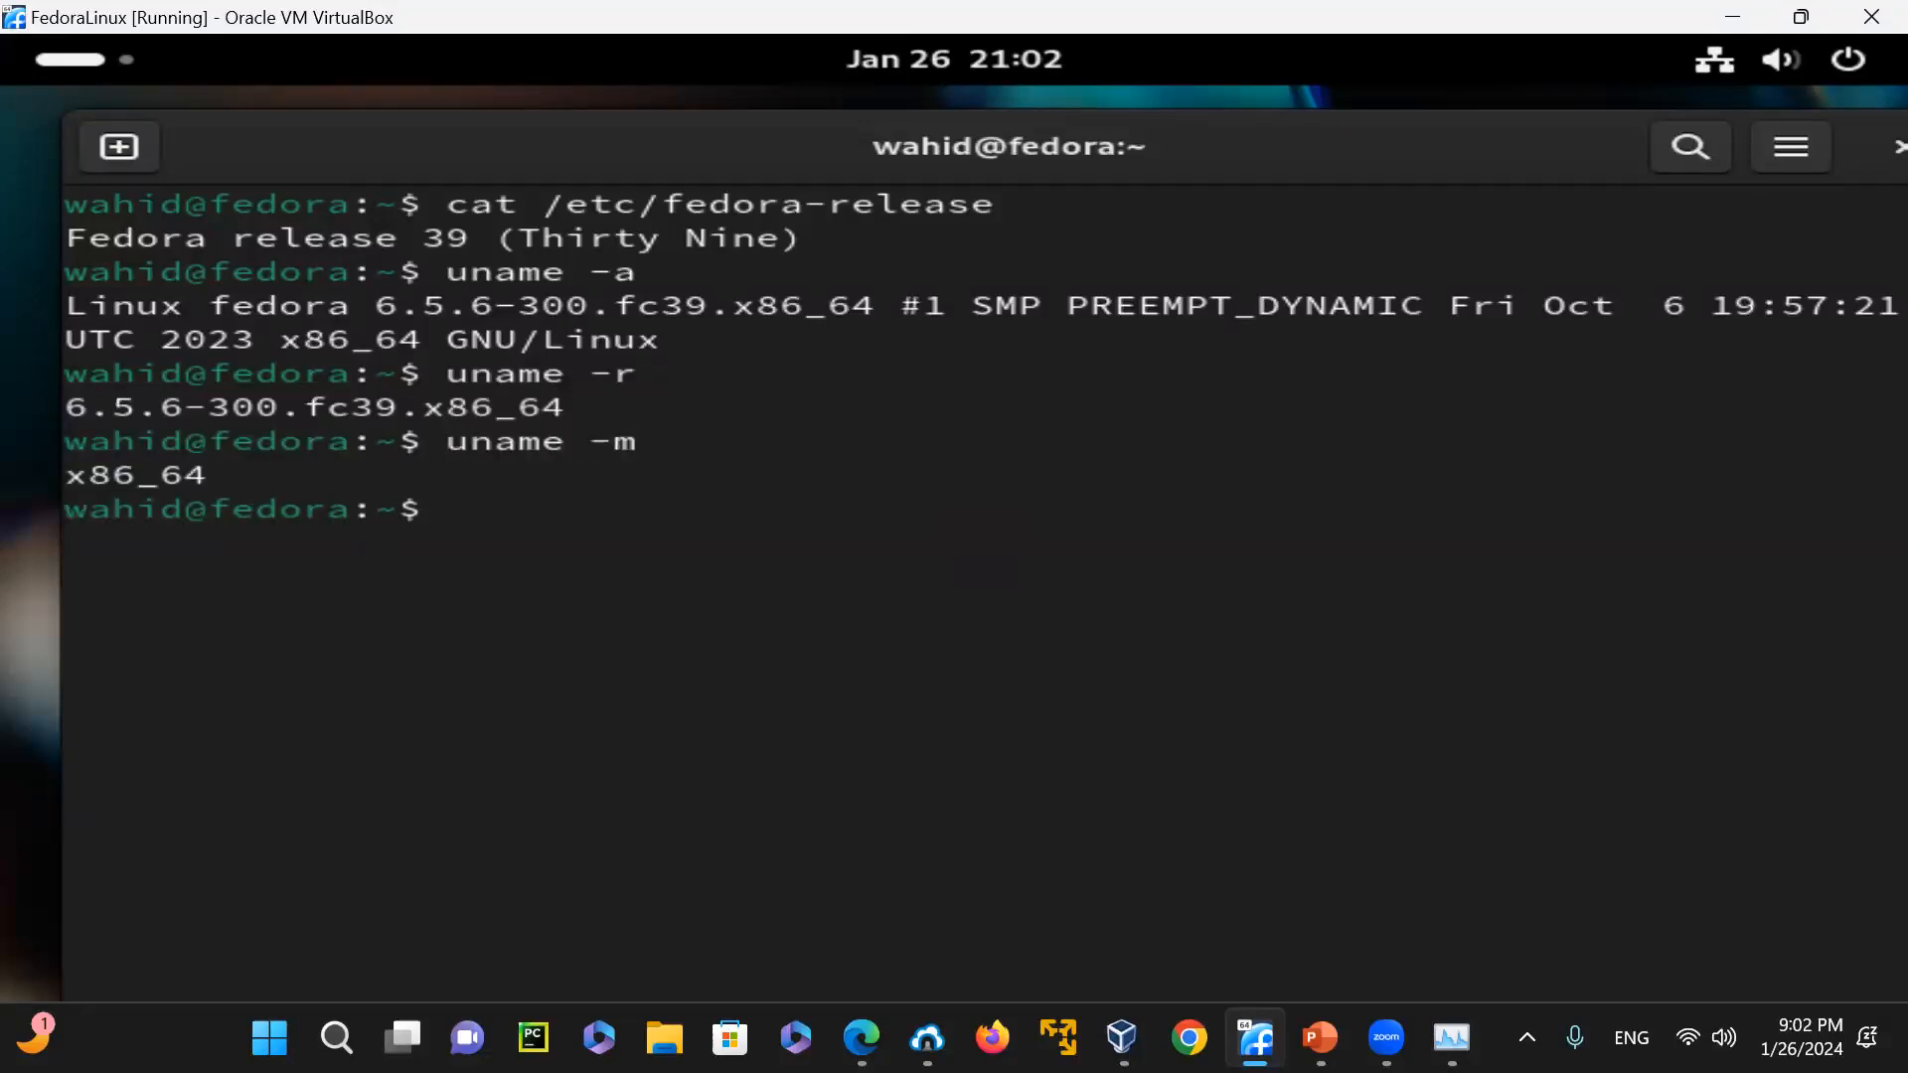
Query the processor type with uname -p and clear the Terminal output
{"action": "key", "text": "Up"}
{"action": "key", "text": "BackSpace"}
{"action": "type", "text": "p"}
{"action": "key", "text": "Return"}
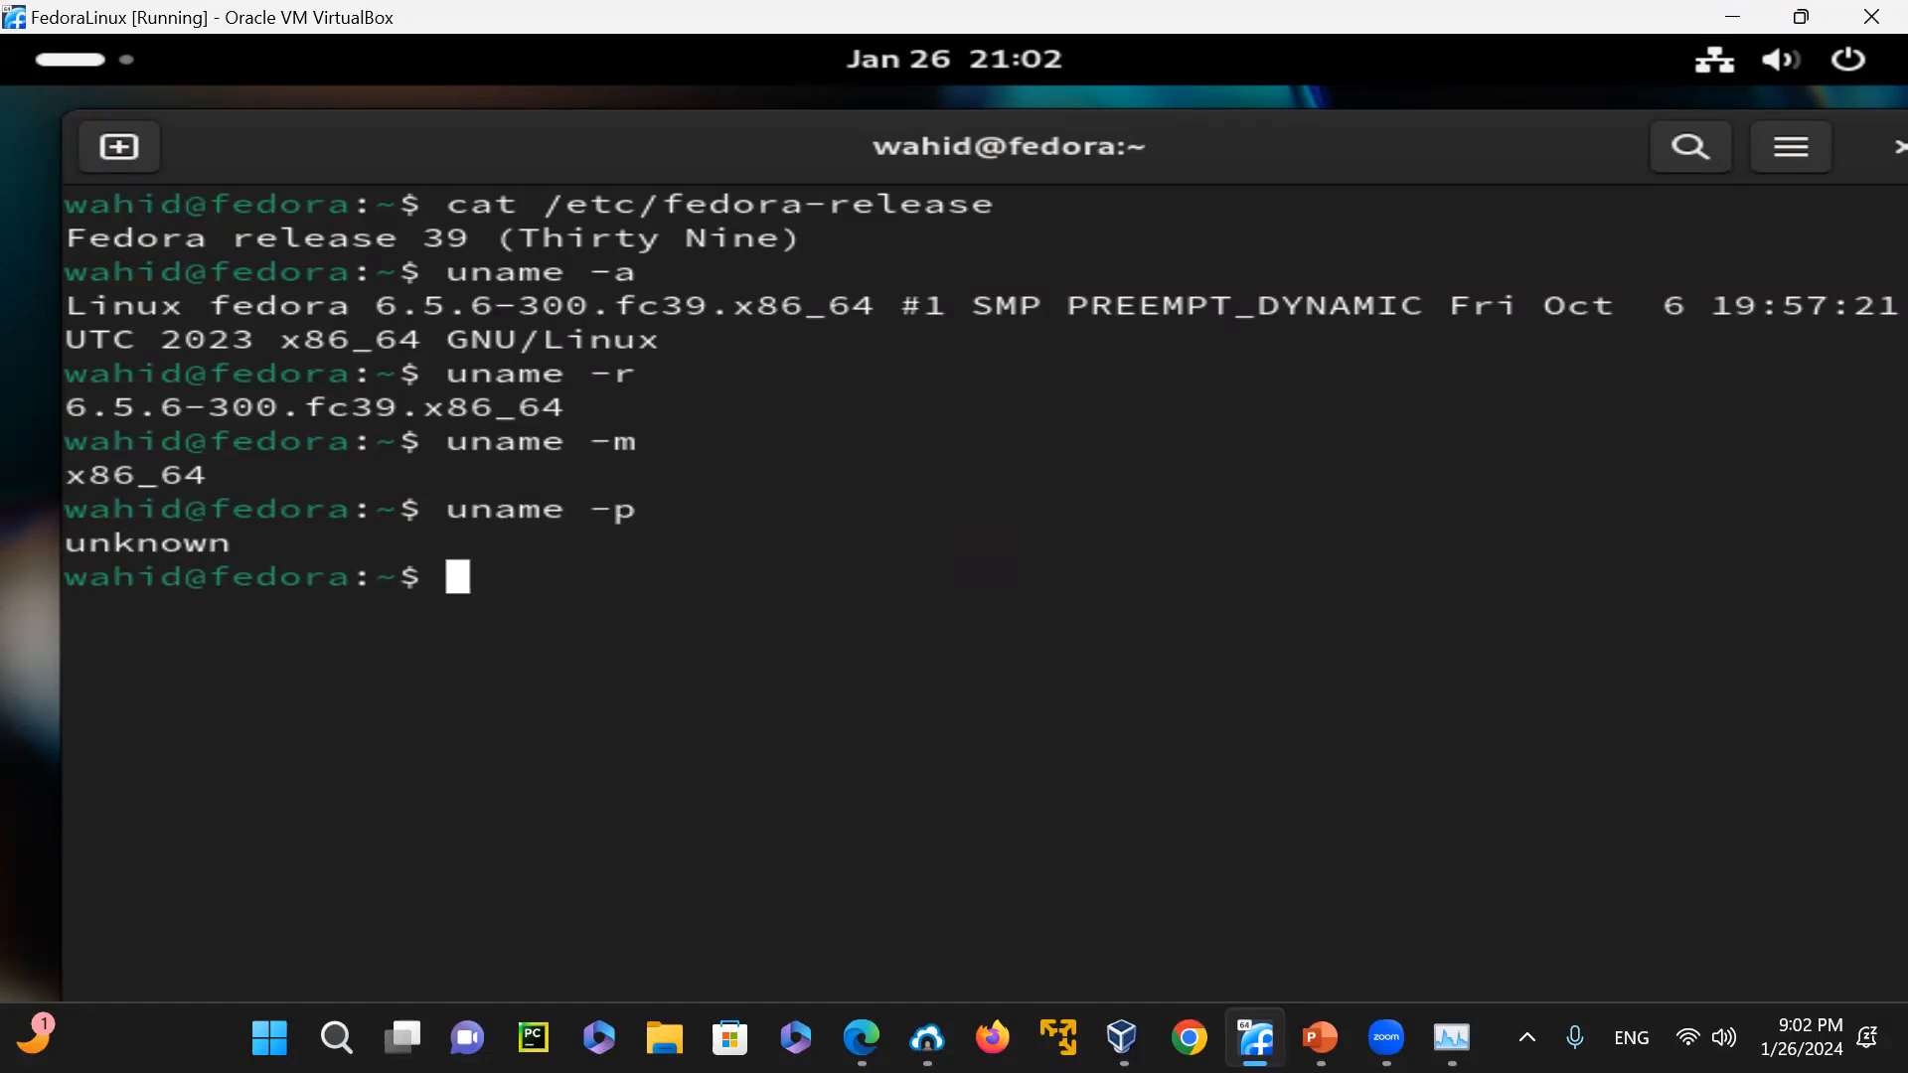
{"action": "type", "text": "clear"}
{"action": "key", "text": "Return"}
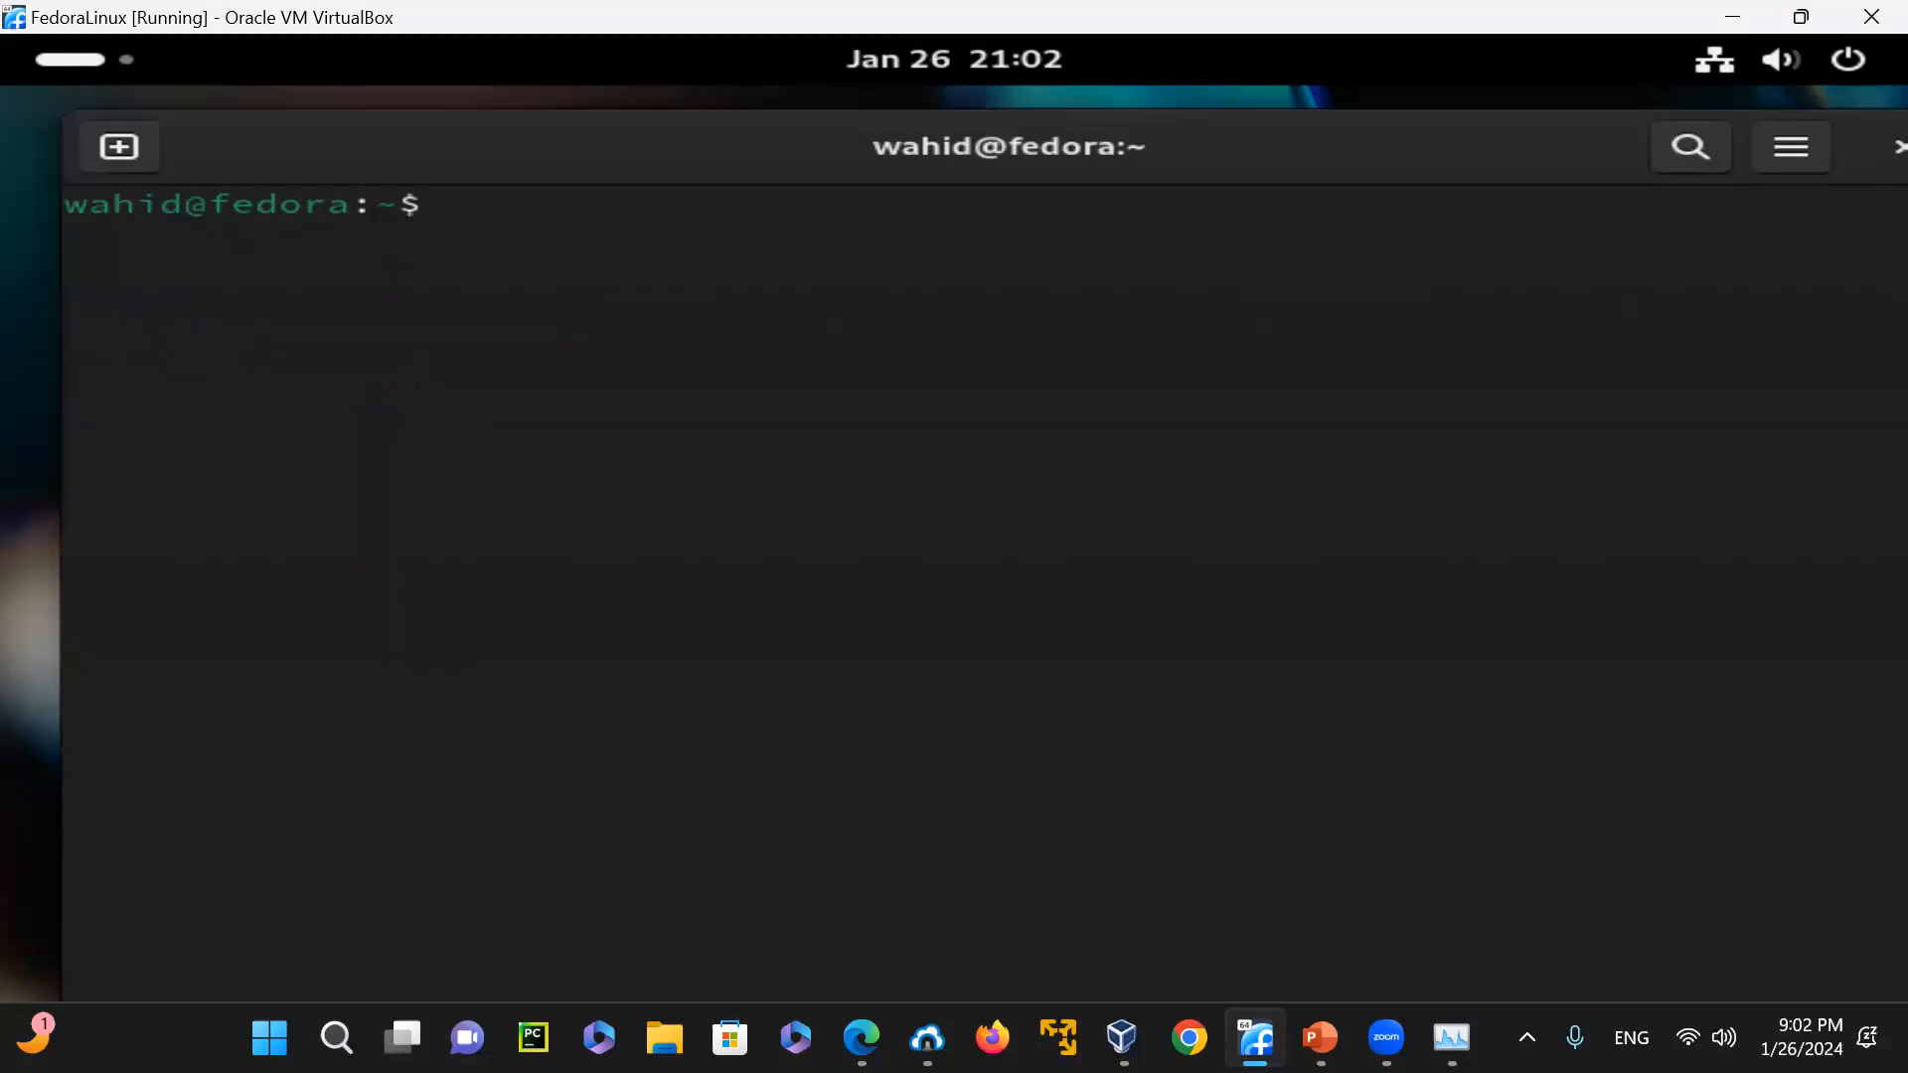
{"action": "type", "text": "shutdown -h now"}
{"action": "key", "text": "BackSpace"}
{"action": "key", "text": "BackSpace"}
{"action": "key", "text": "BackSpace"}
{"action": "key", "text": "BackSpace"}
{"action": "key", "text": "BackSpace"}
{"action": "key", "text": "BackSpace"}
{"action": "key", "text": "BackSpace"}
{"action": "key", "text": "BackSpace"}
{"action": "key", "text": "BackSpace"}
{"action": "key", "text": "BackSpace"}
{"action": "key", "text": "BackSpace"}
{"action": "key", "text": "BackSpace"}
{"action": "key", "text": "BackSpace"}
{"action": "key", "text": "BackSpace"}
{"action": "key", "text": "BackSpace"}
Exit Terminal and log out of the Fedora session, confirming the logout
{"action": "type", "text": "exit"}
{"action": "key", "text": "Return"}
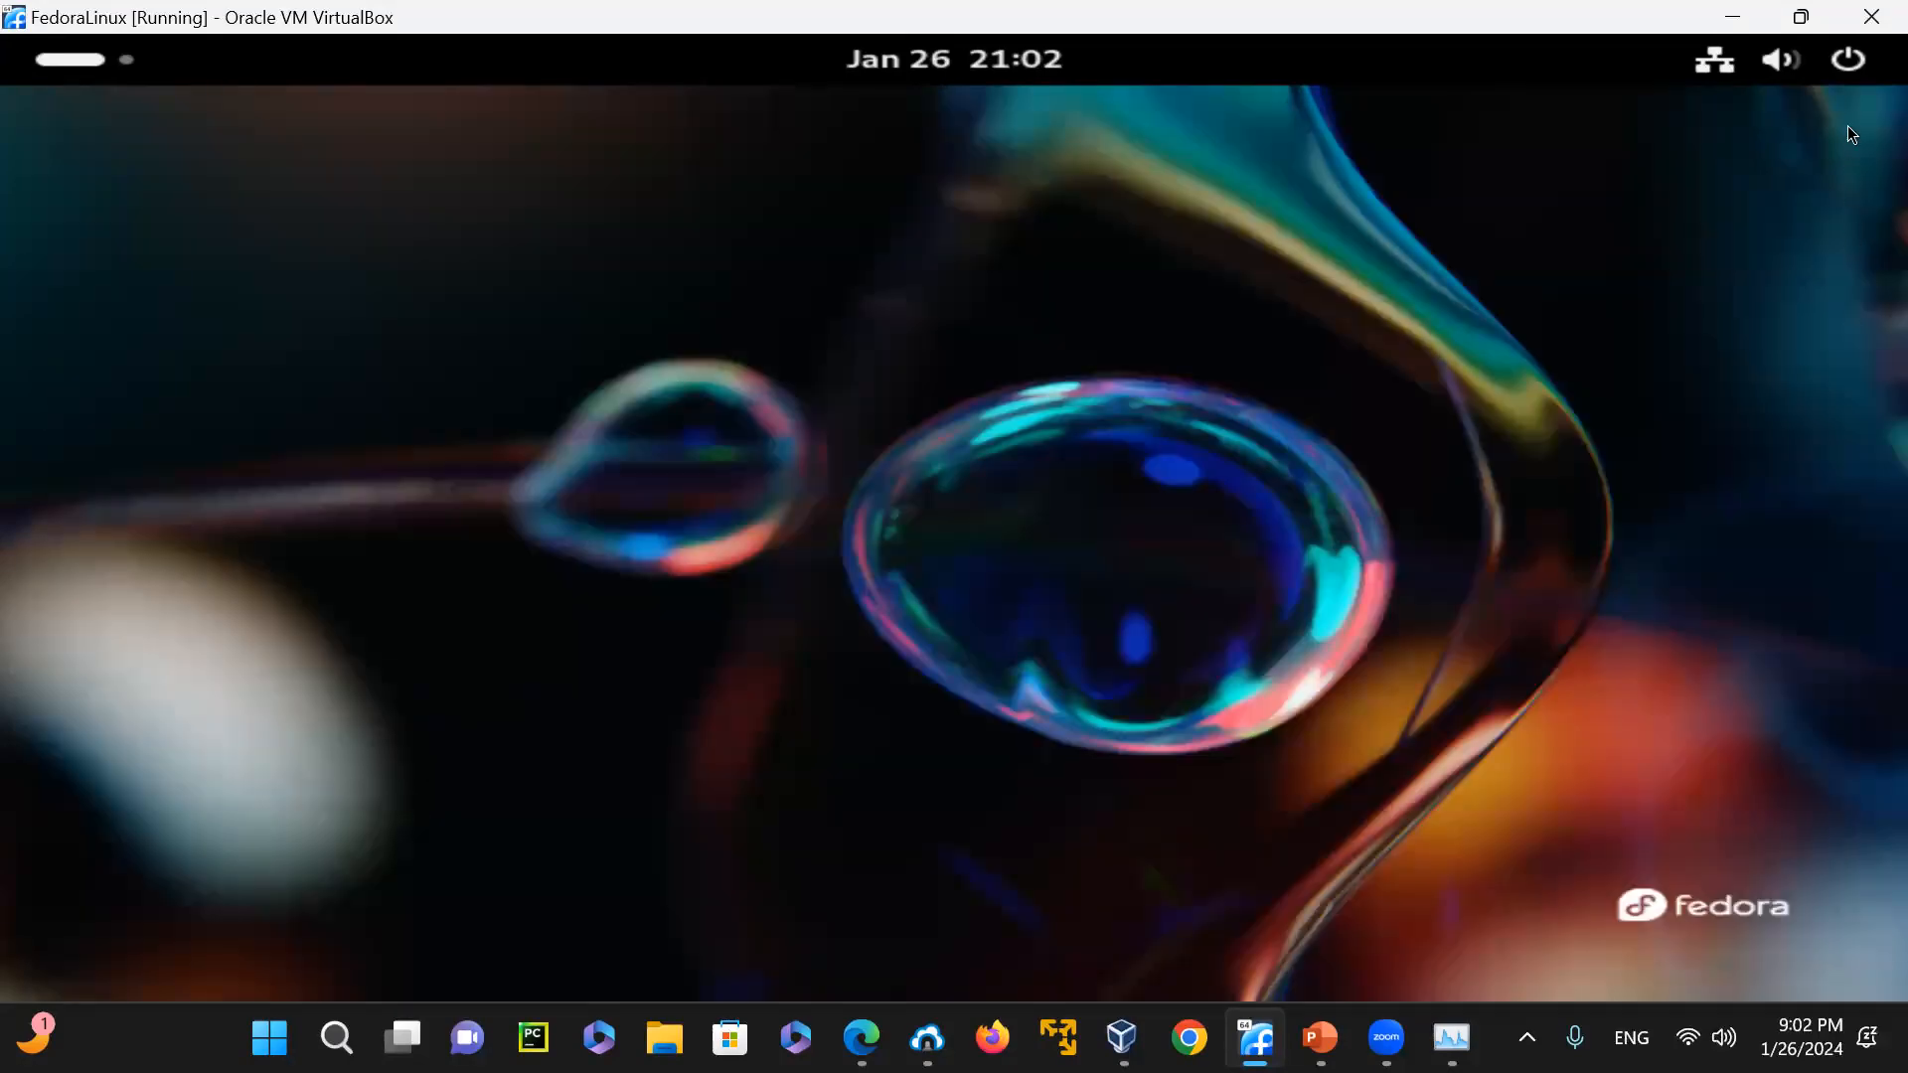
{"action": "left_click", "coordinate": [1845, 62]}
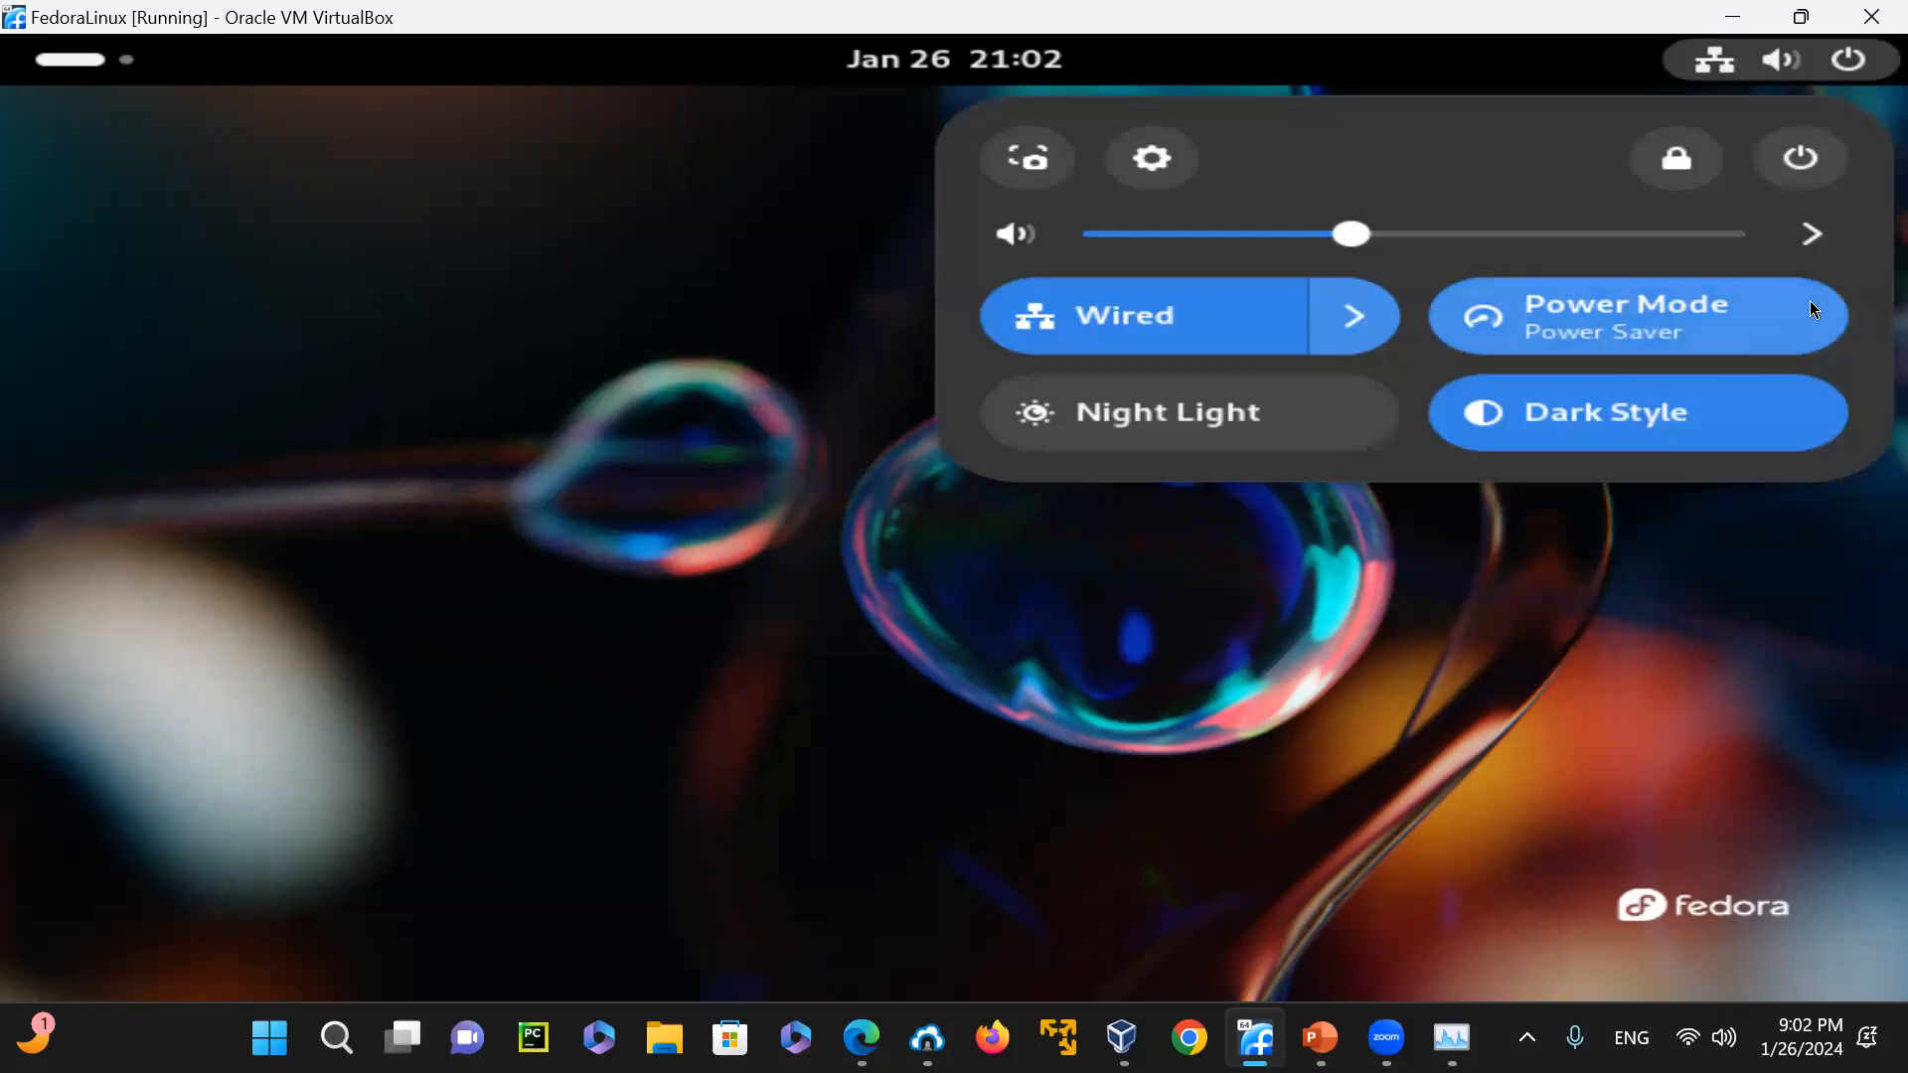
{"action": "left_click", "coordinate": [1819, 164]}
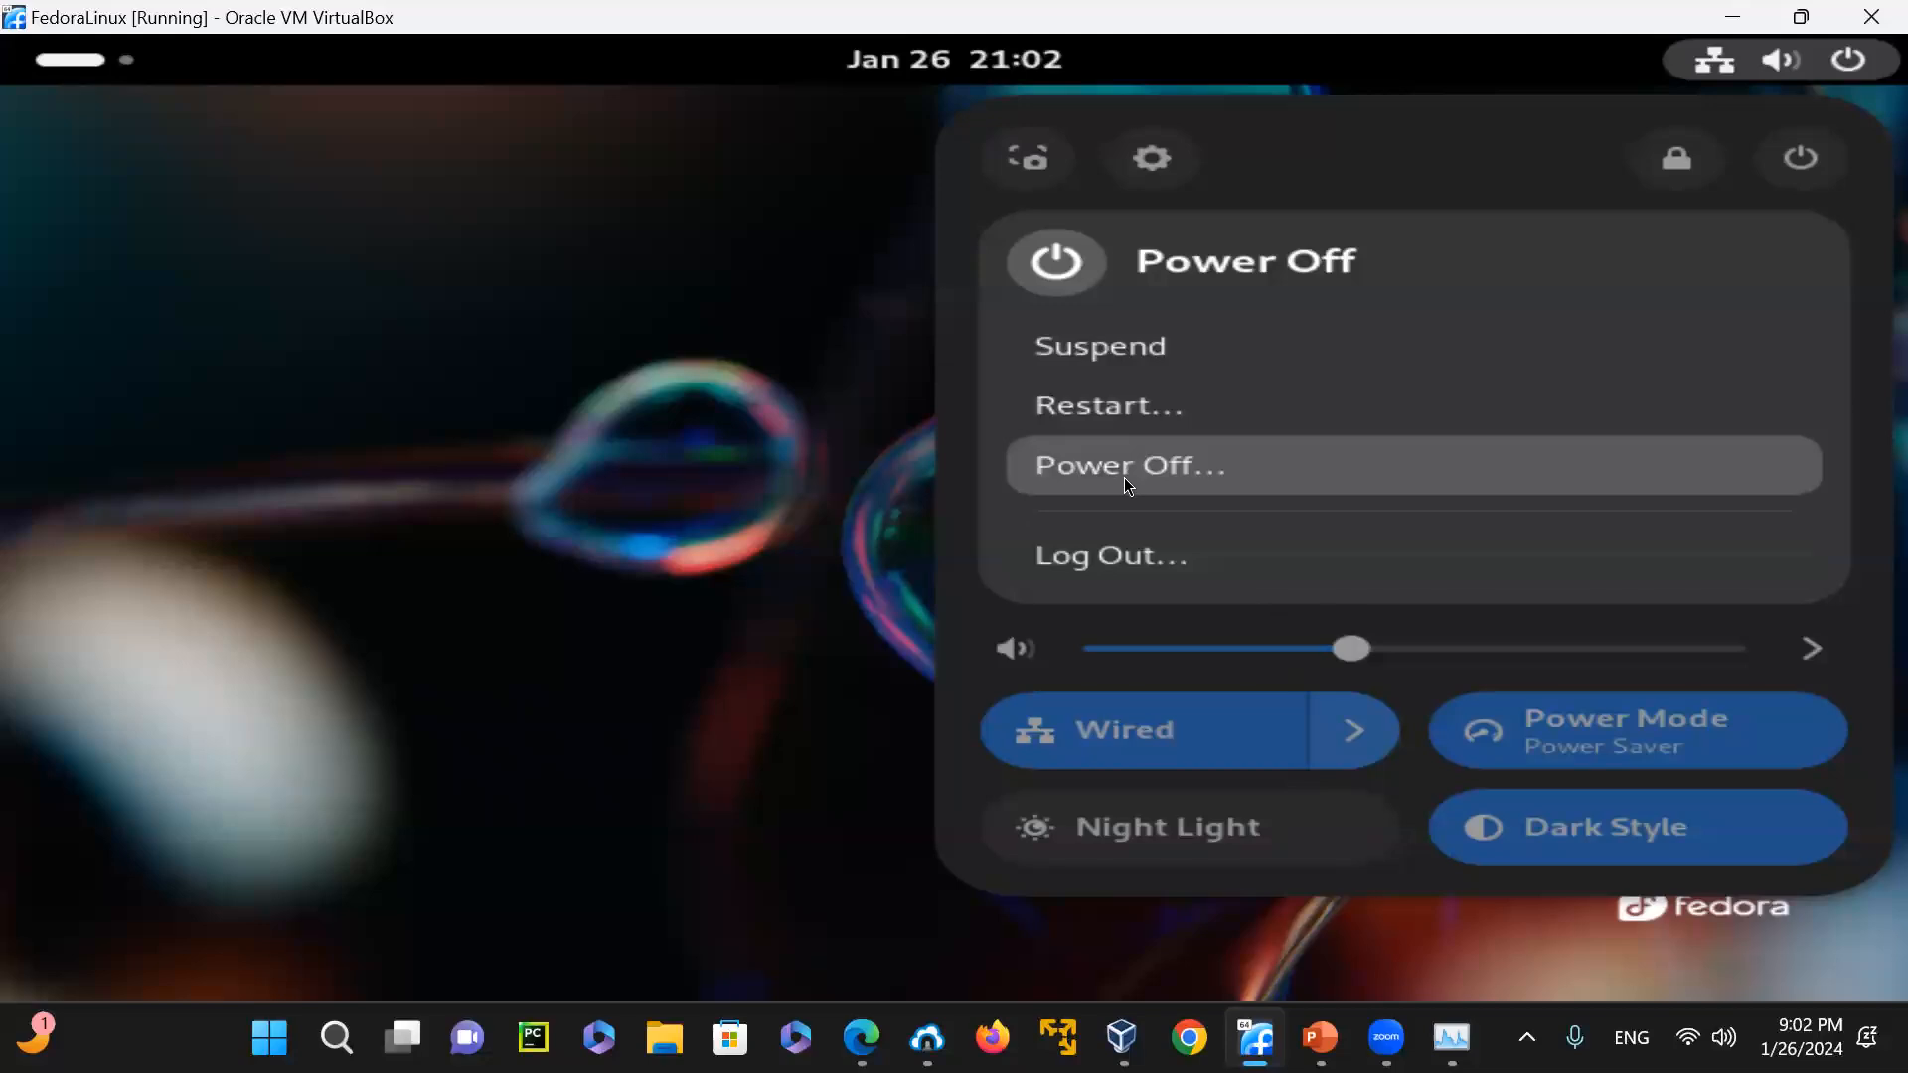
{"action": "left_click", "coordinate": [1135, 553]}
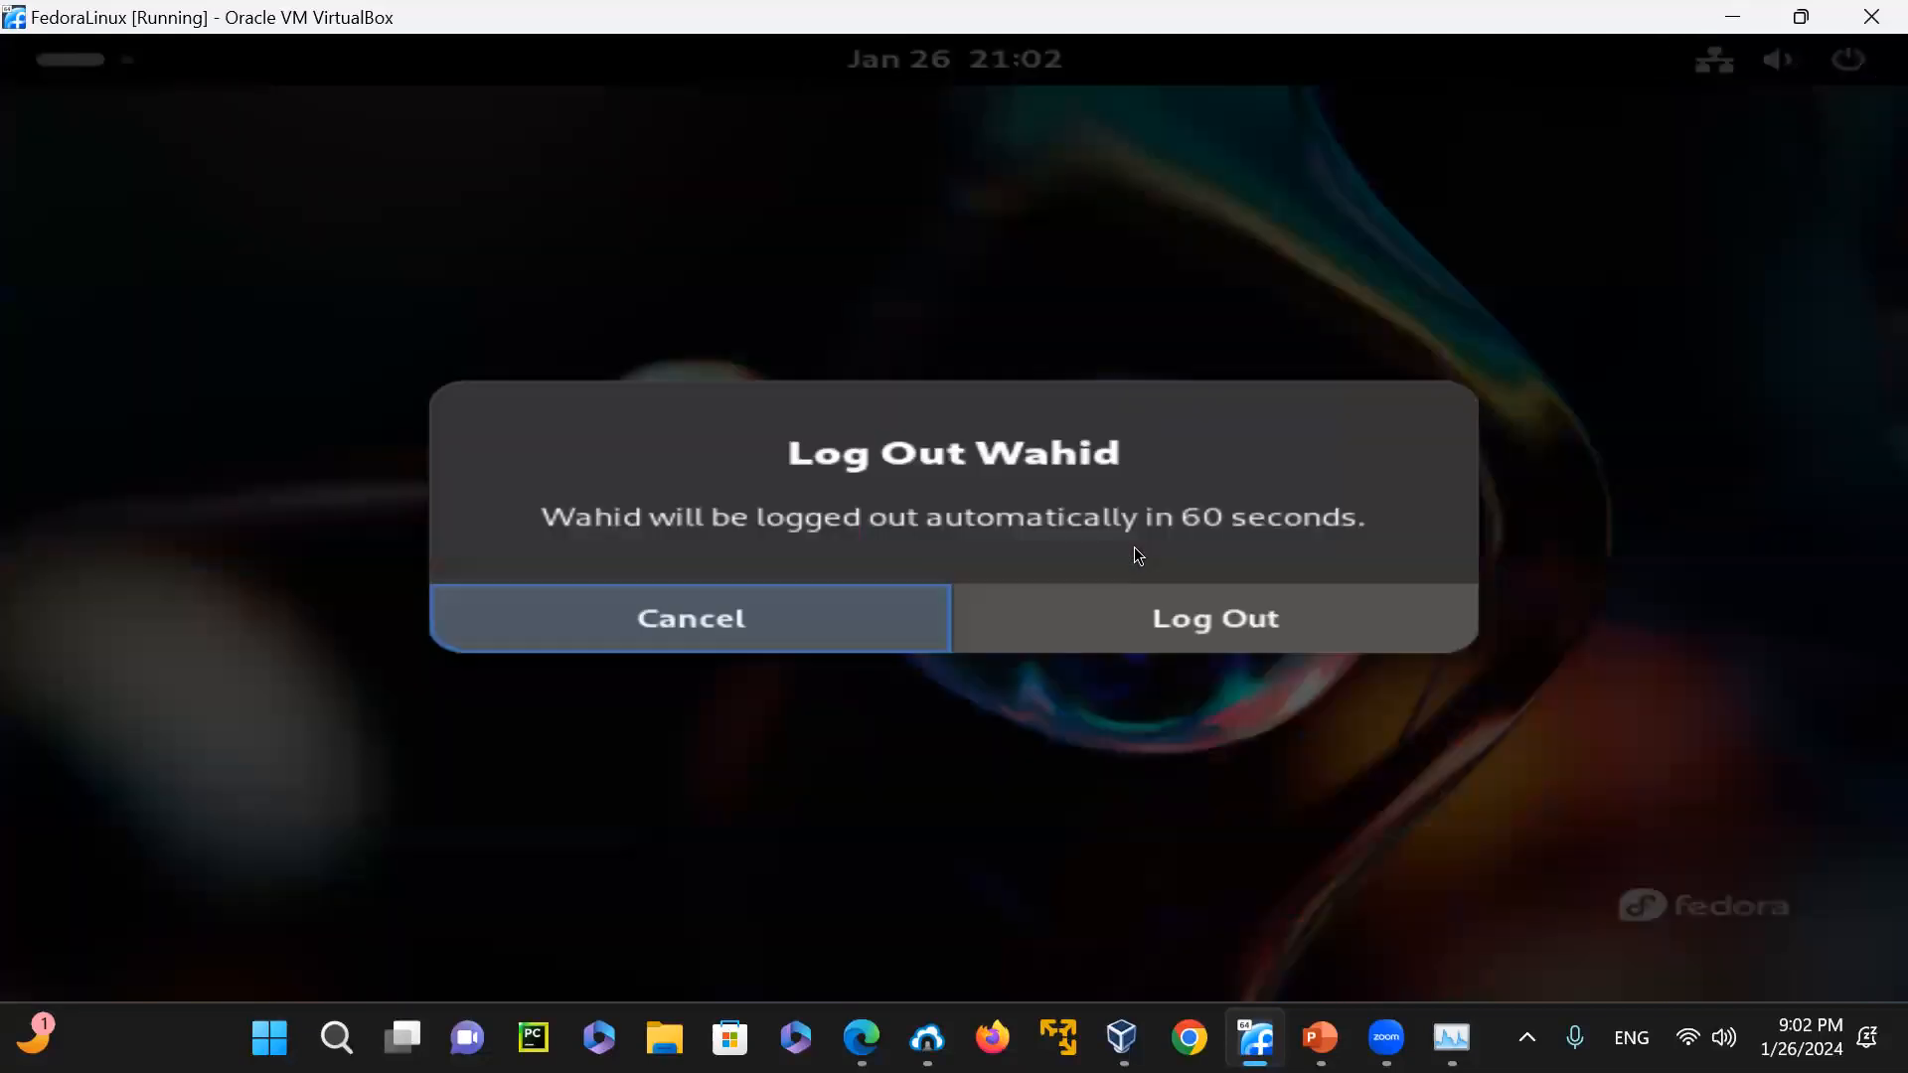
{"action": "left_click", "coordinate": [1254, 622]}
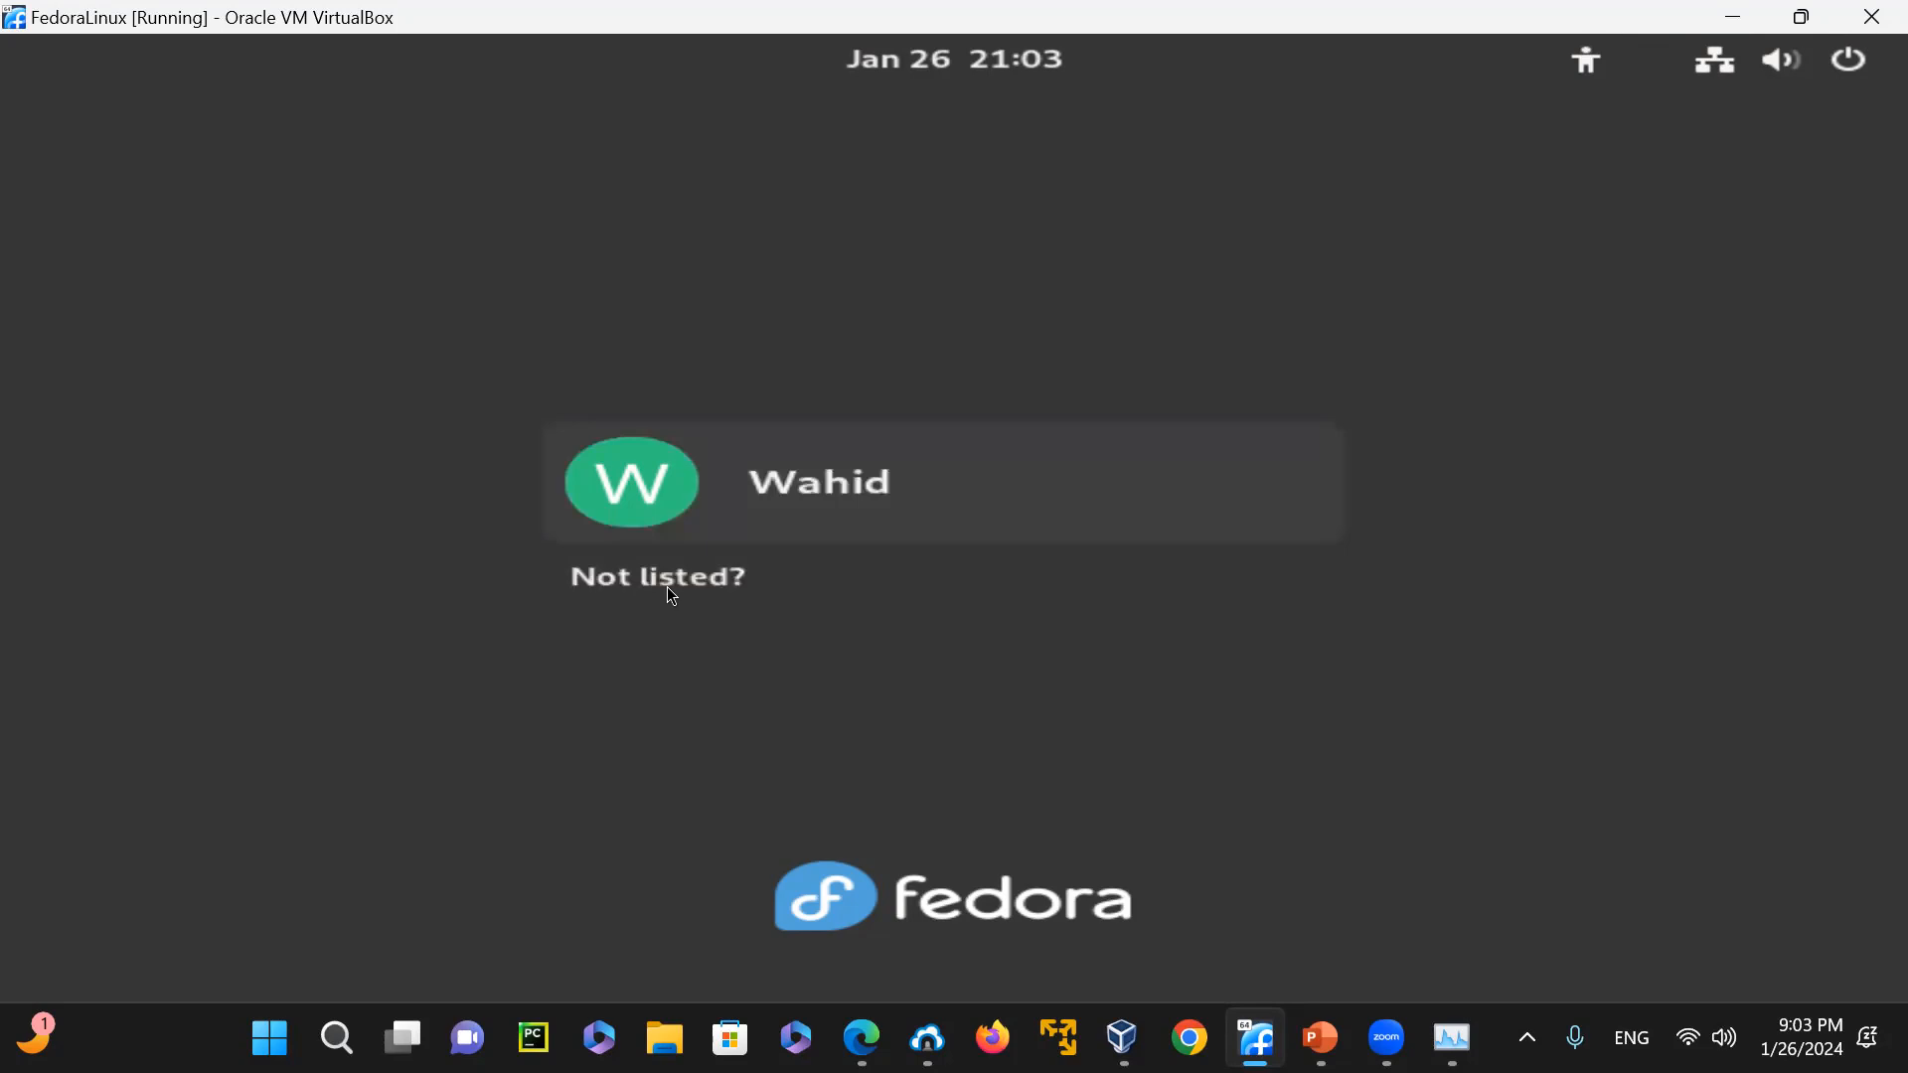
Power off the FedoraLinux virtual machine from its login screen and confirm
{"action": "left_click", "coordinate": [1850, 64]}
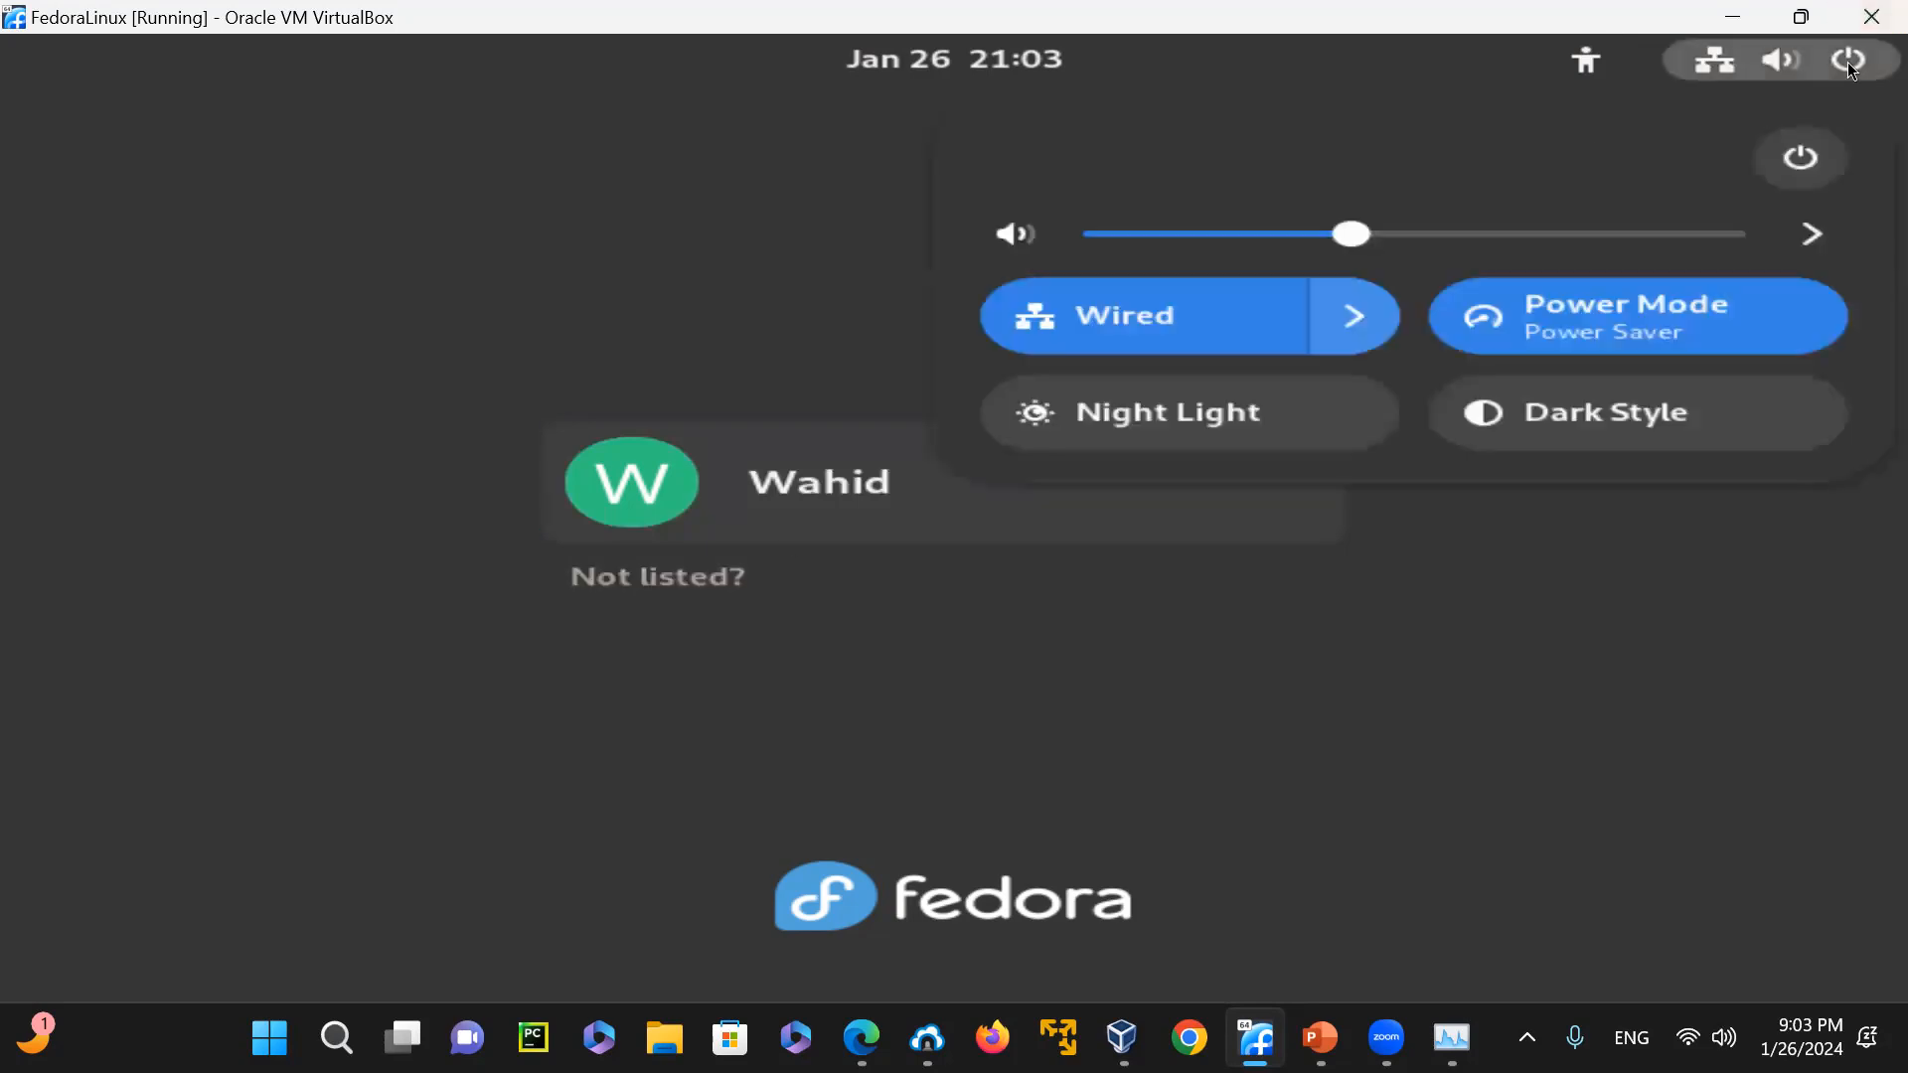
{"action": "left_click", "coordinate": [1826, 161]}
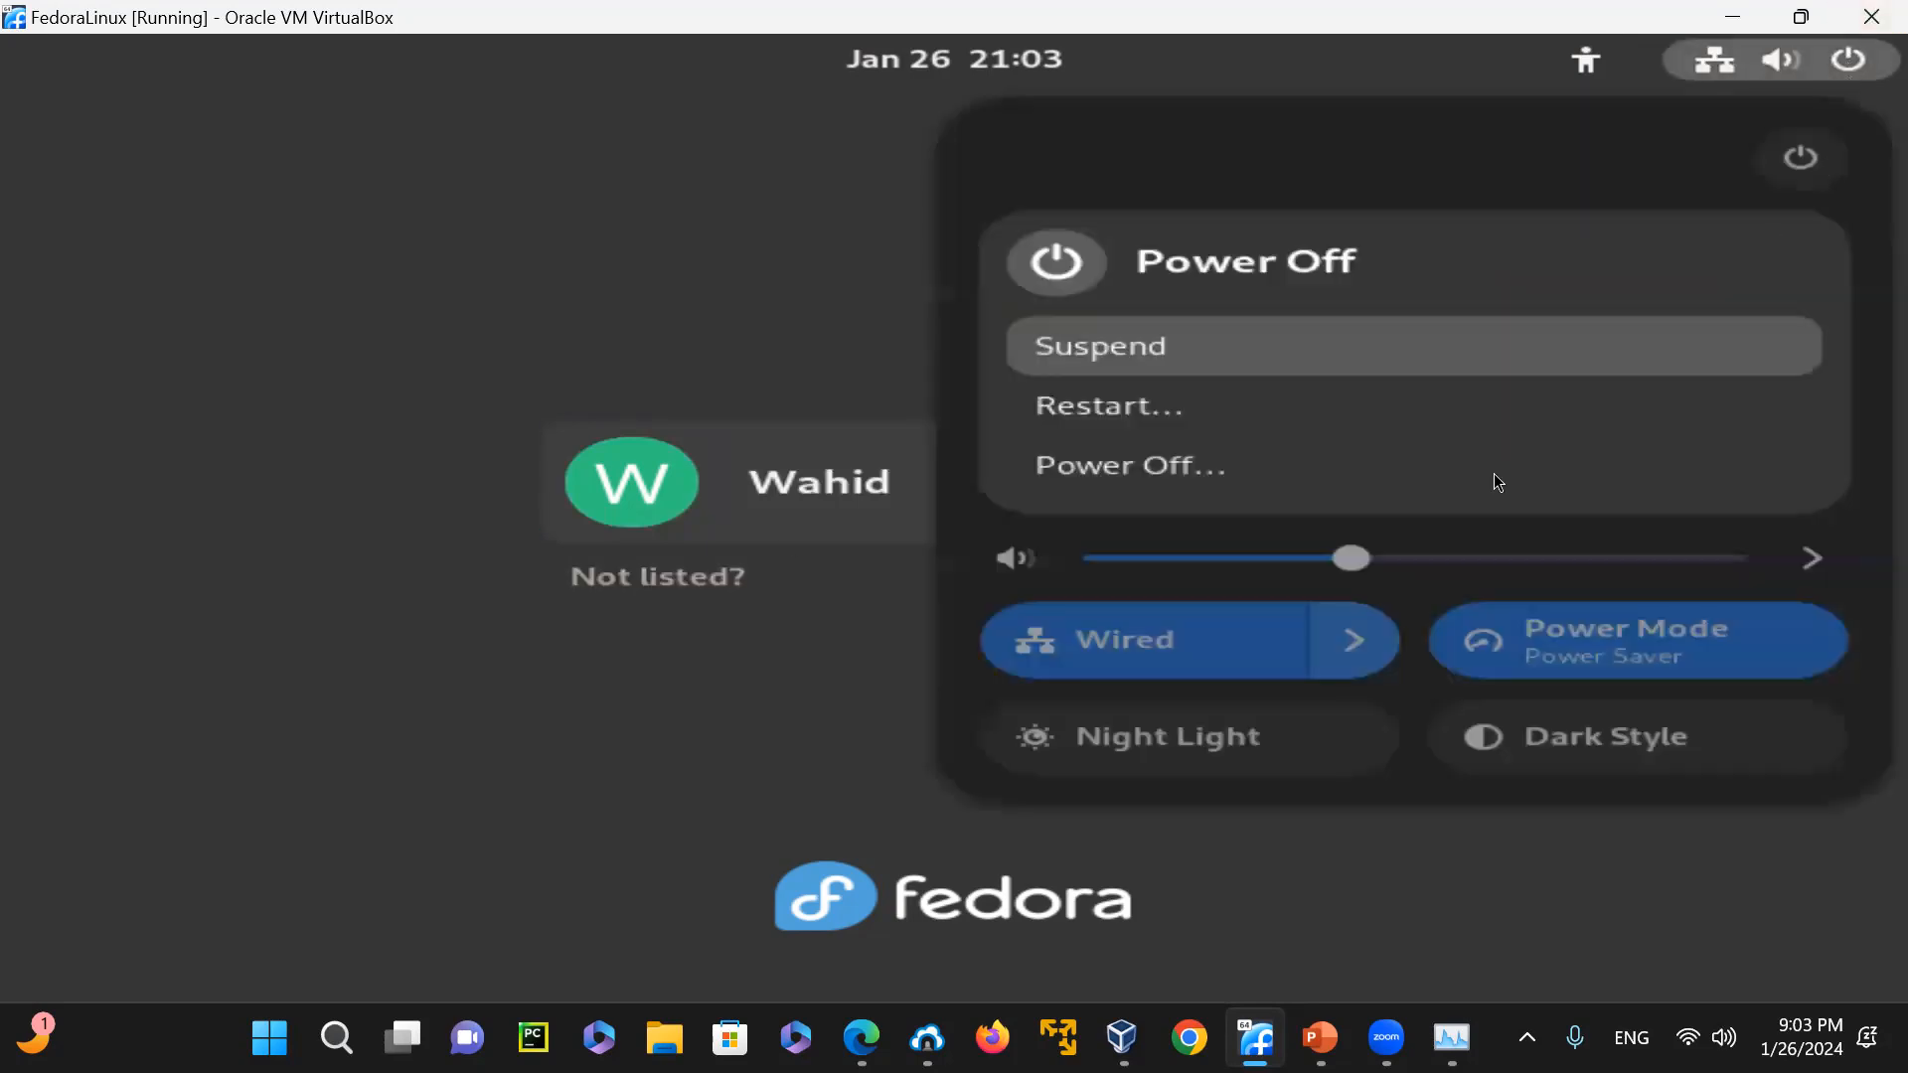
{"action": "left_click", "coordinate": [1158, 473]}
{"action": "left_click", "coordinate": [1261, 618]}
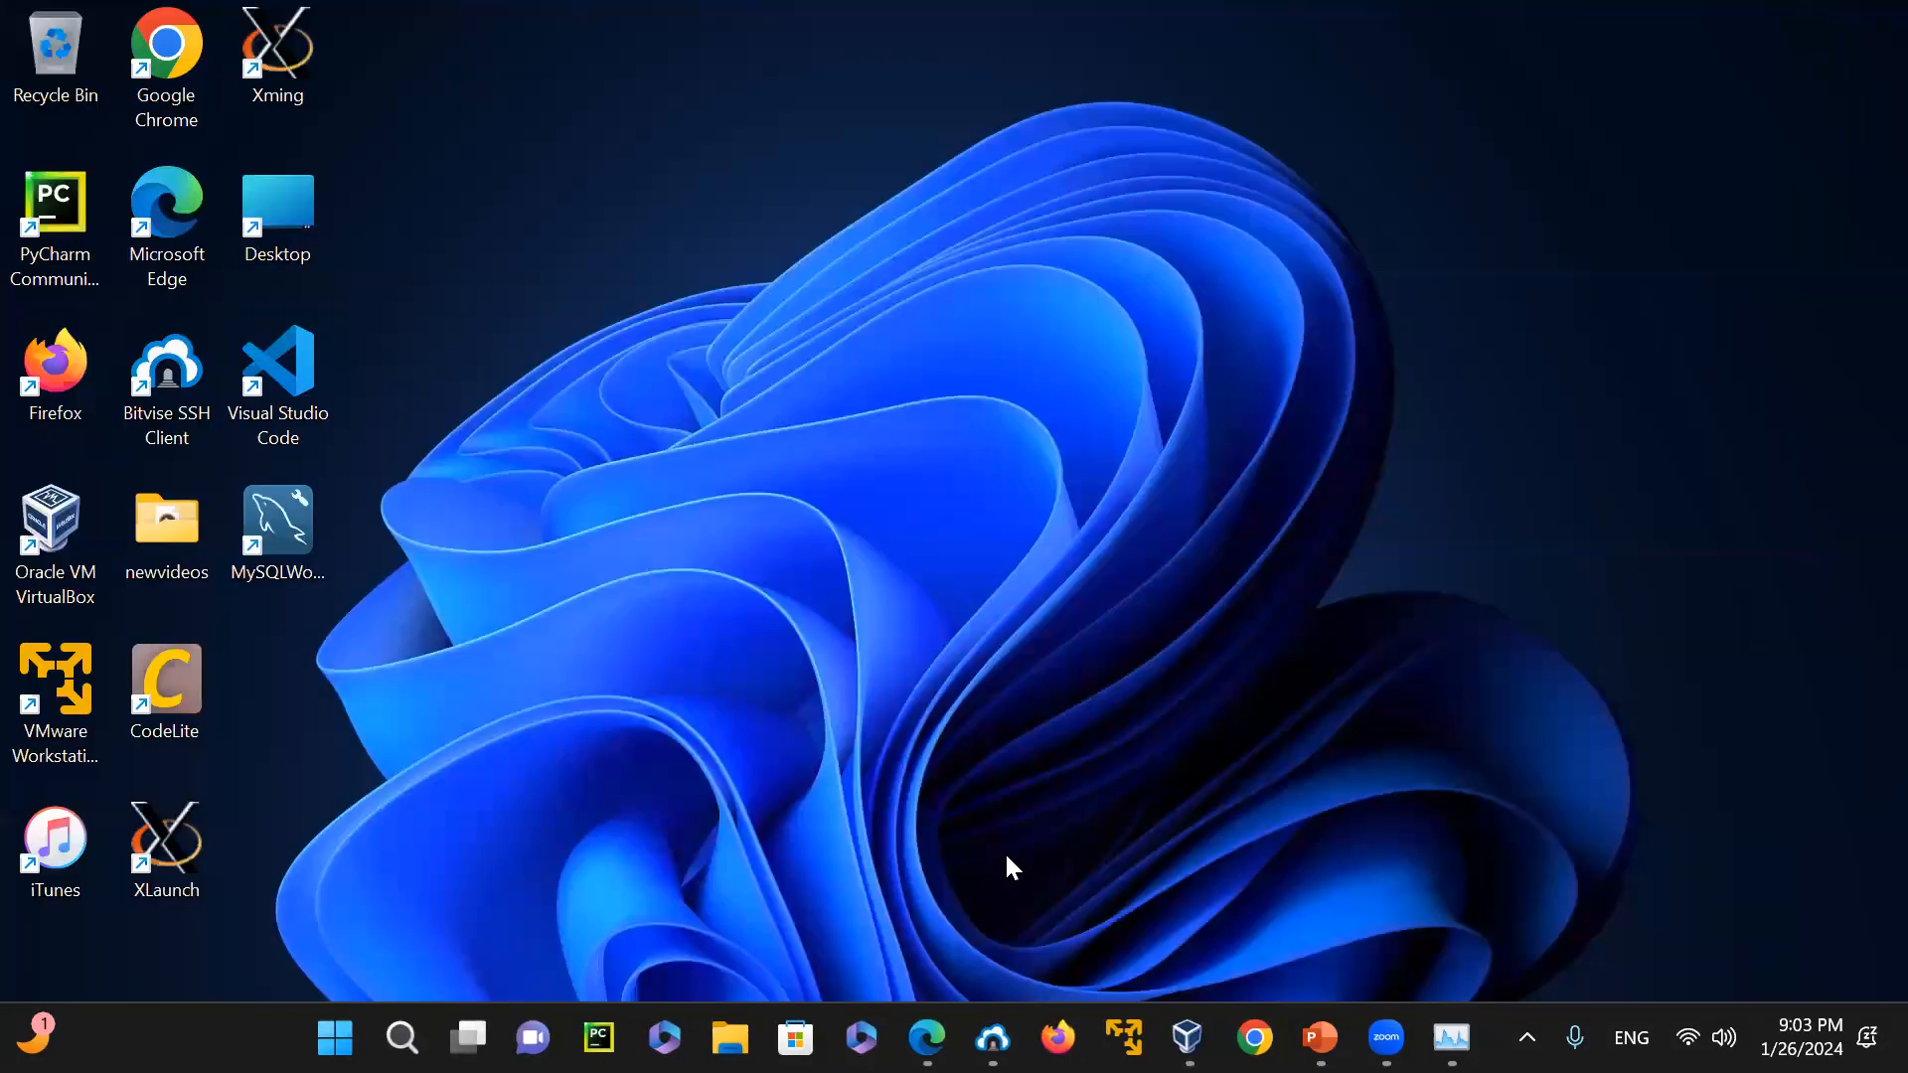
Recheck the host's memory in Task Manager and list its memory figures in a new Command Prompt with systeminfo | find /i "mem"
{"action": "mouse_move", "coordinate": [1319, 1037]}
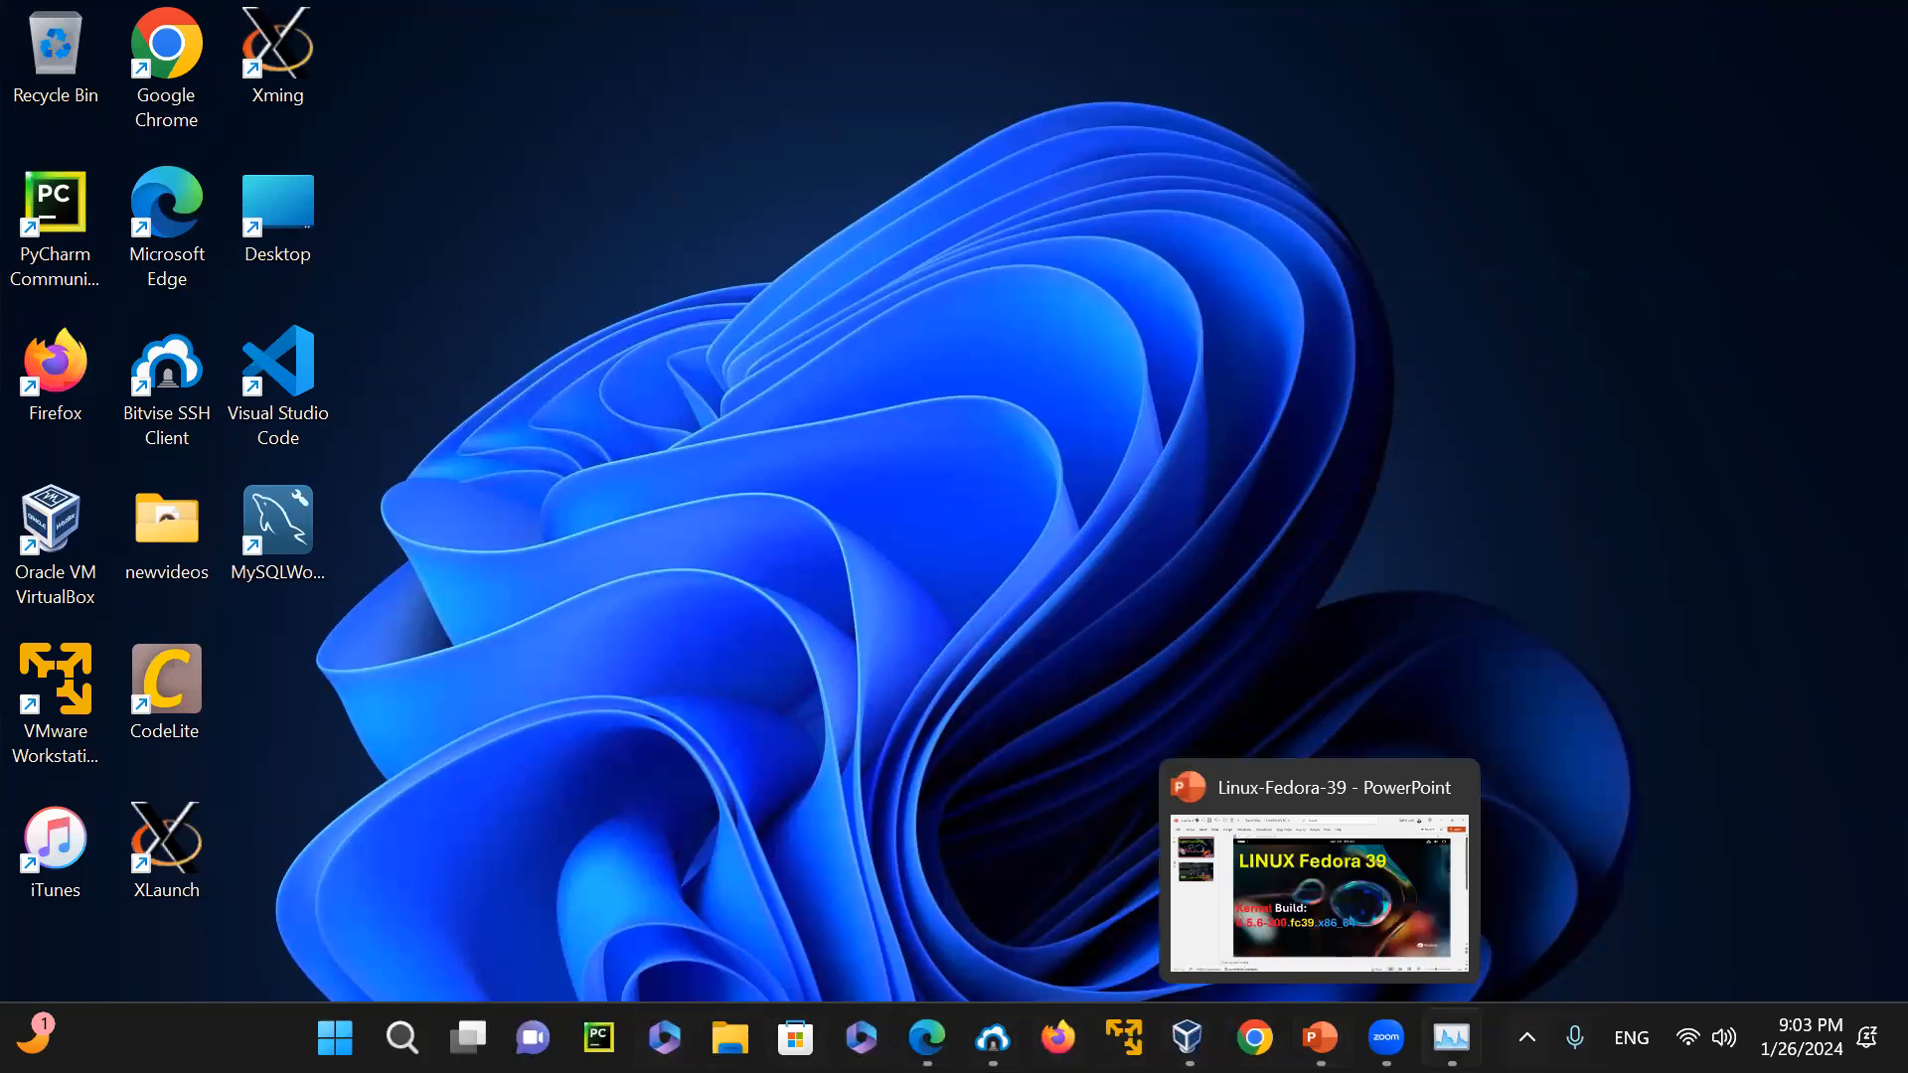
{"action": "left_click", "coordinate": [1451, 1037]}
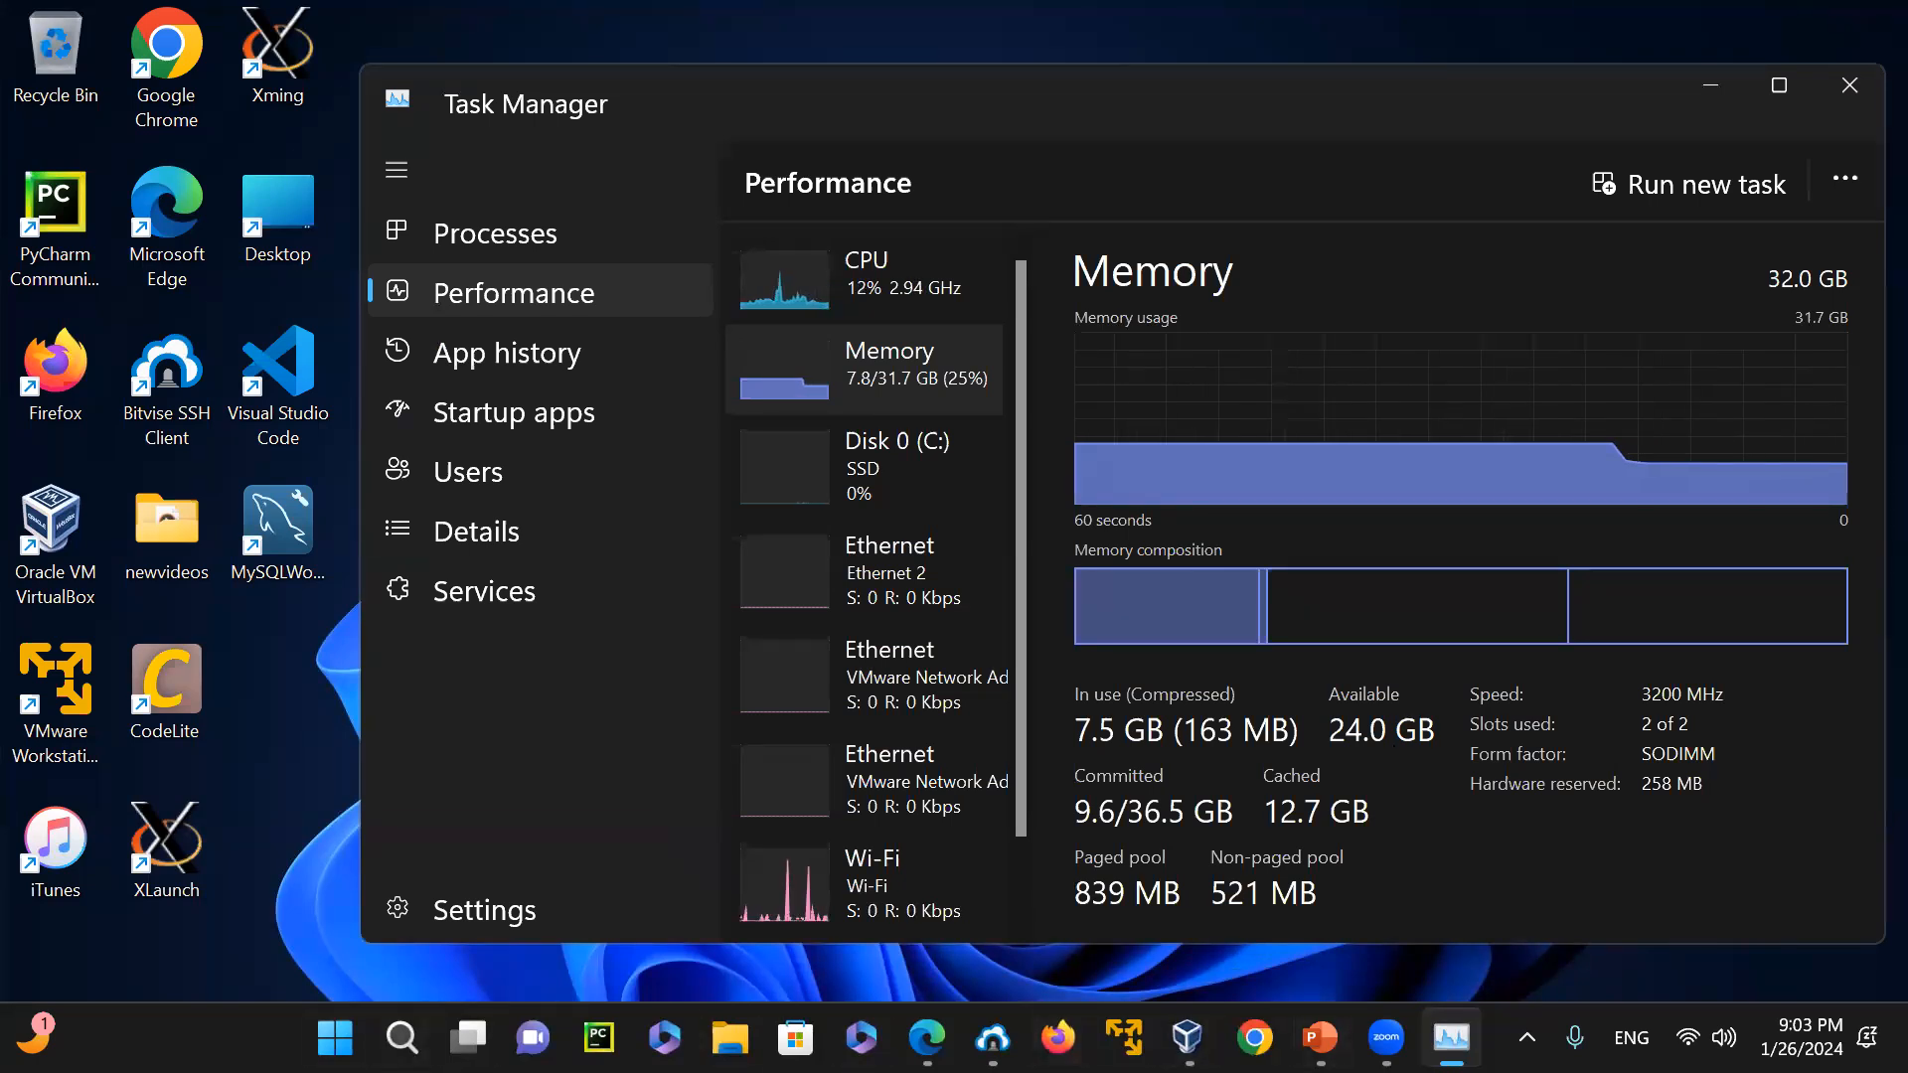
{"action": "left_click", "coordinate": [401, 1037]}
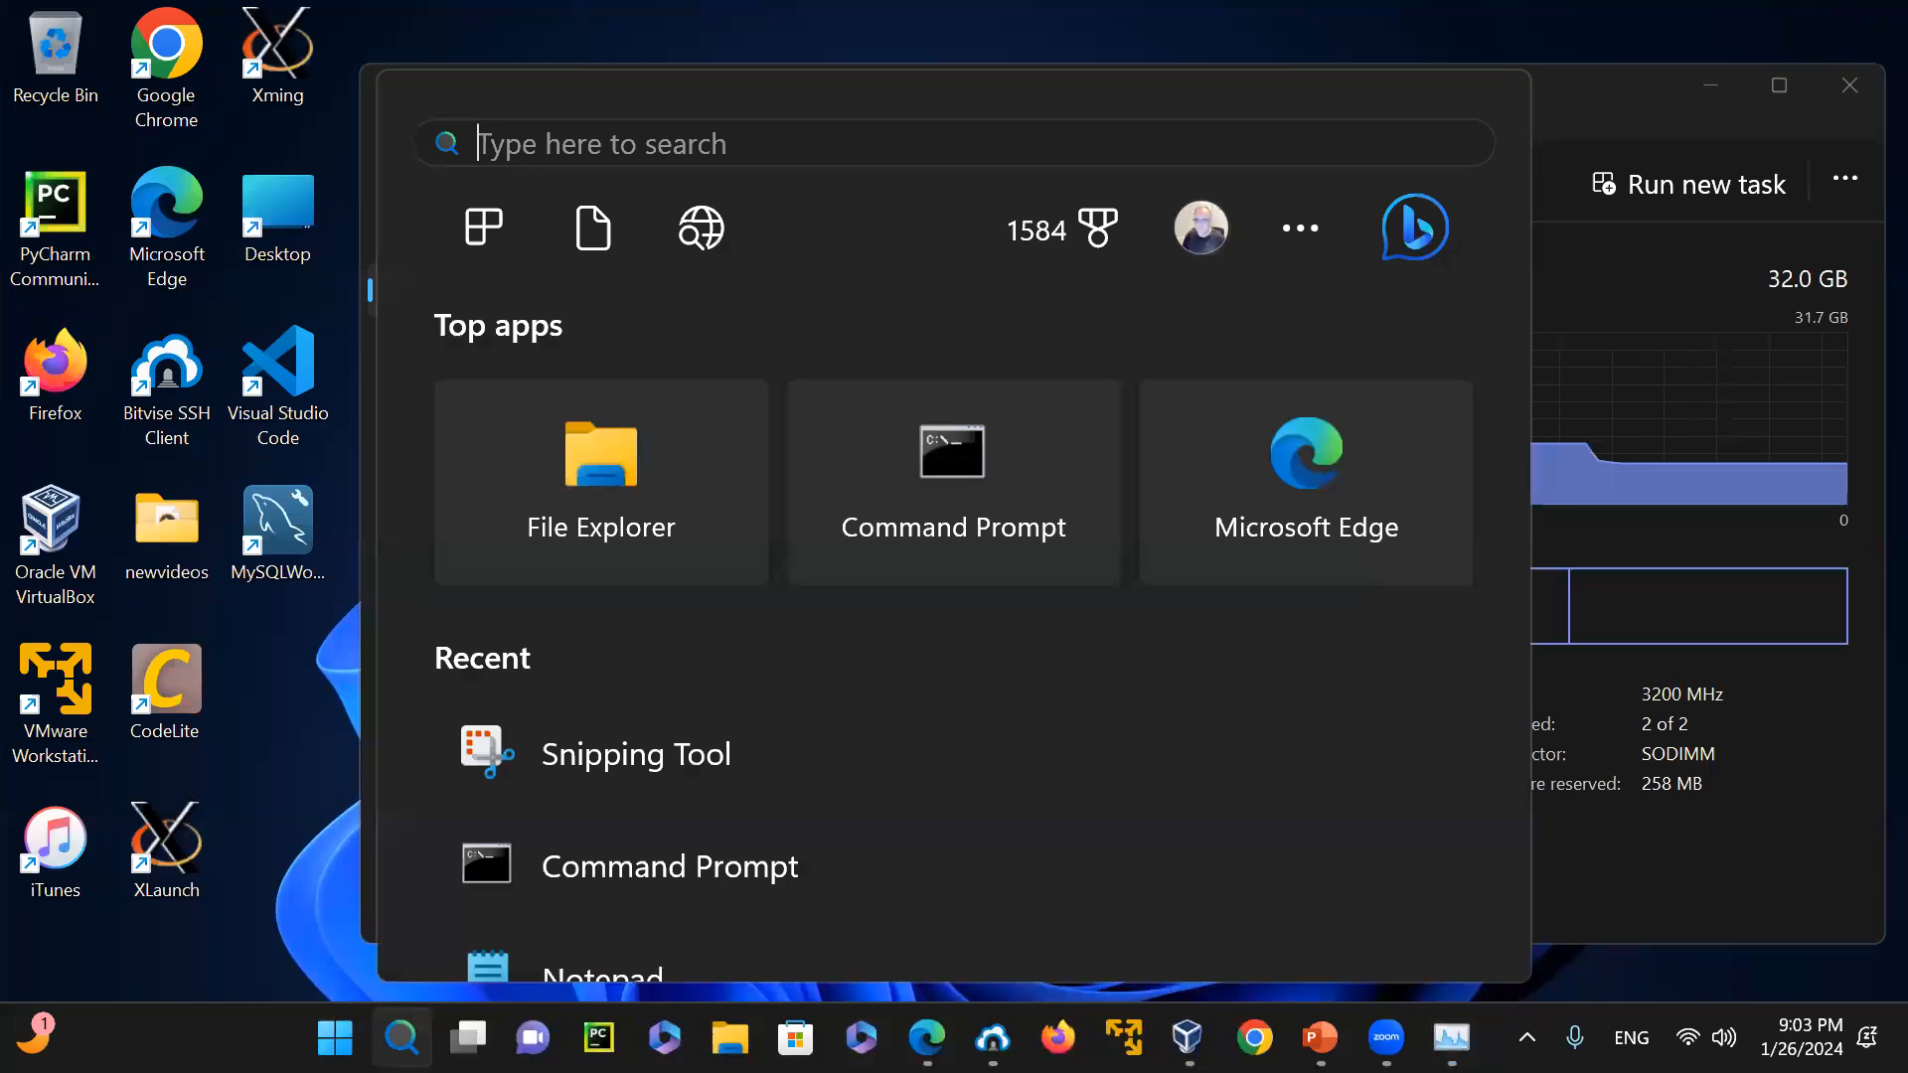
{"action": "left_click", "coordinate": [898, 505]}
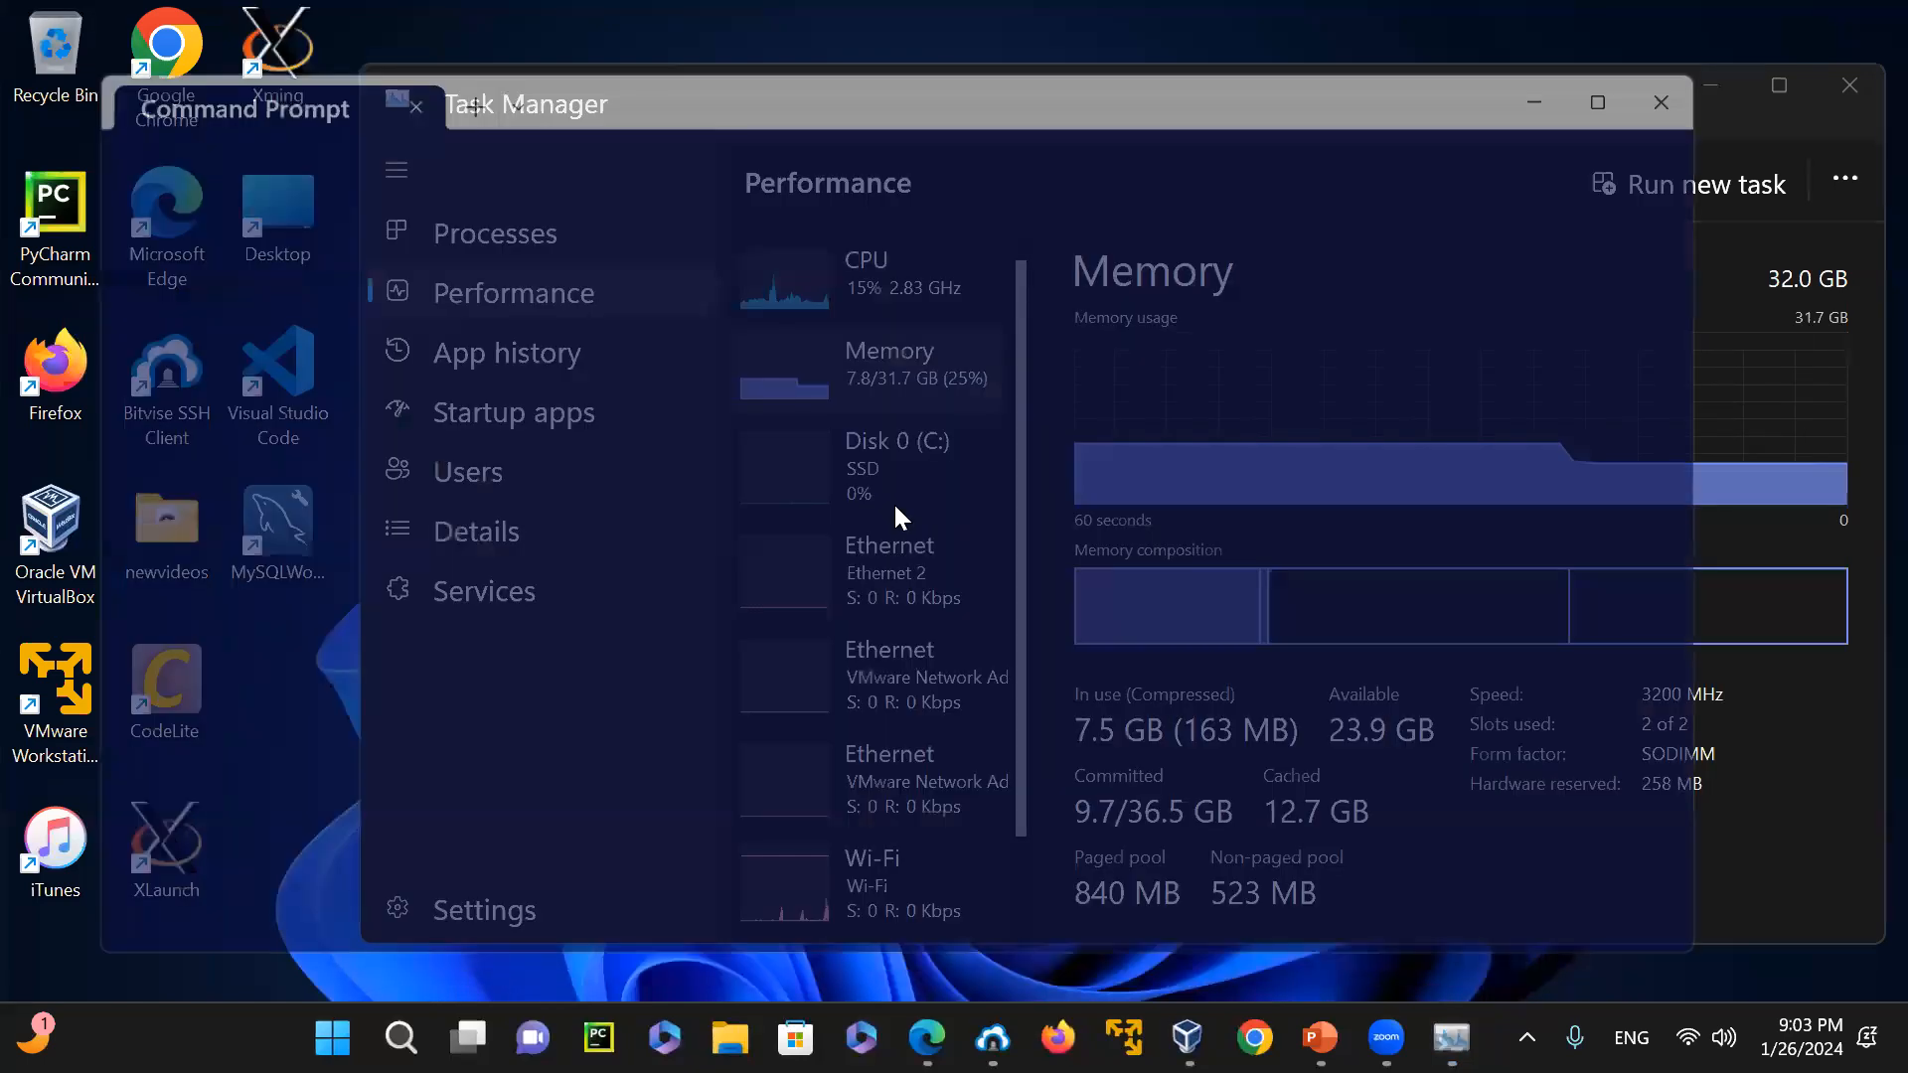
{"action": "type", "text": "systeminfo | find /"}
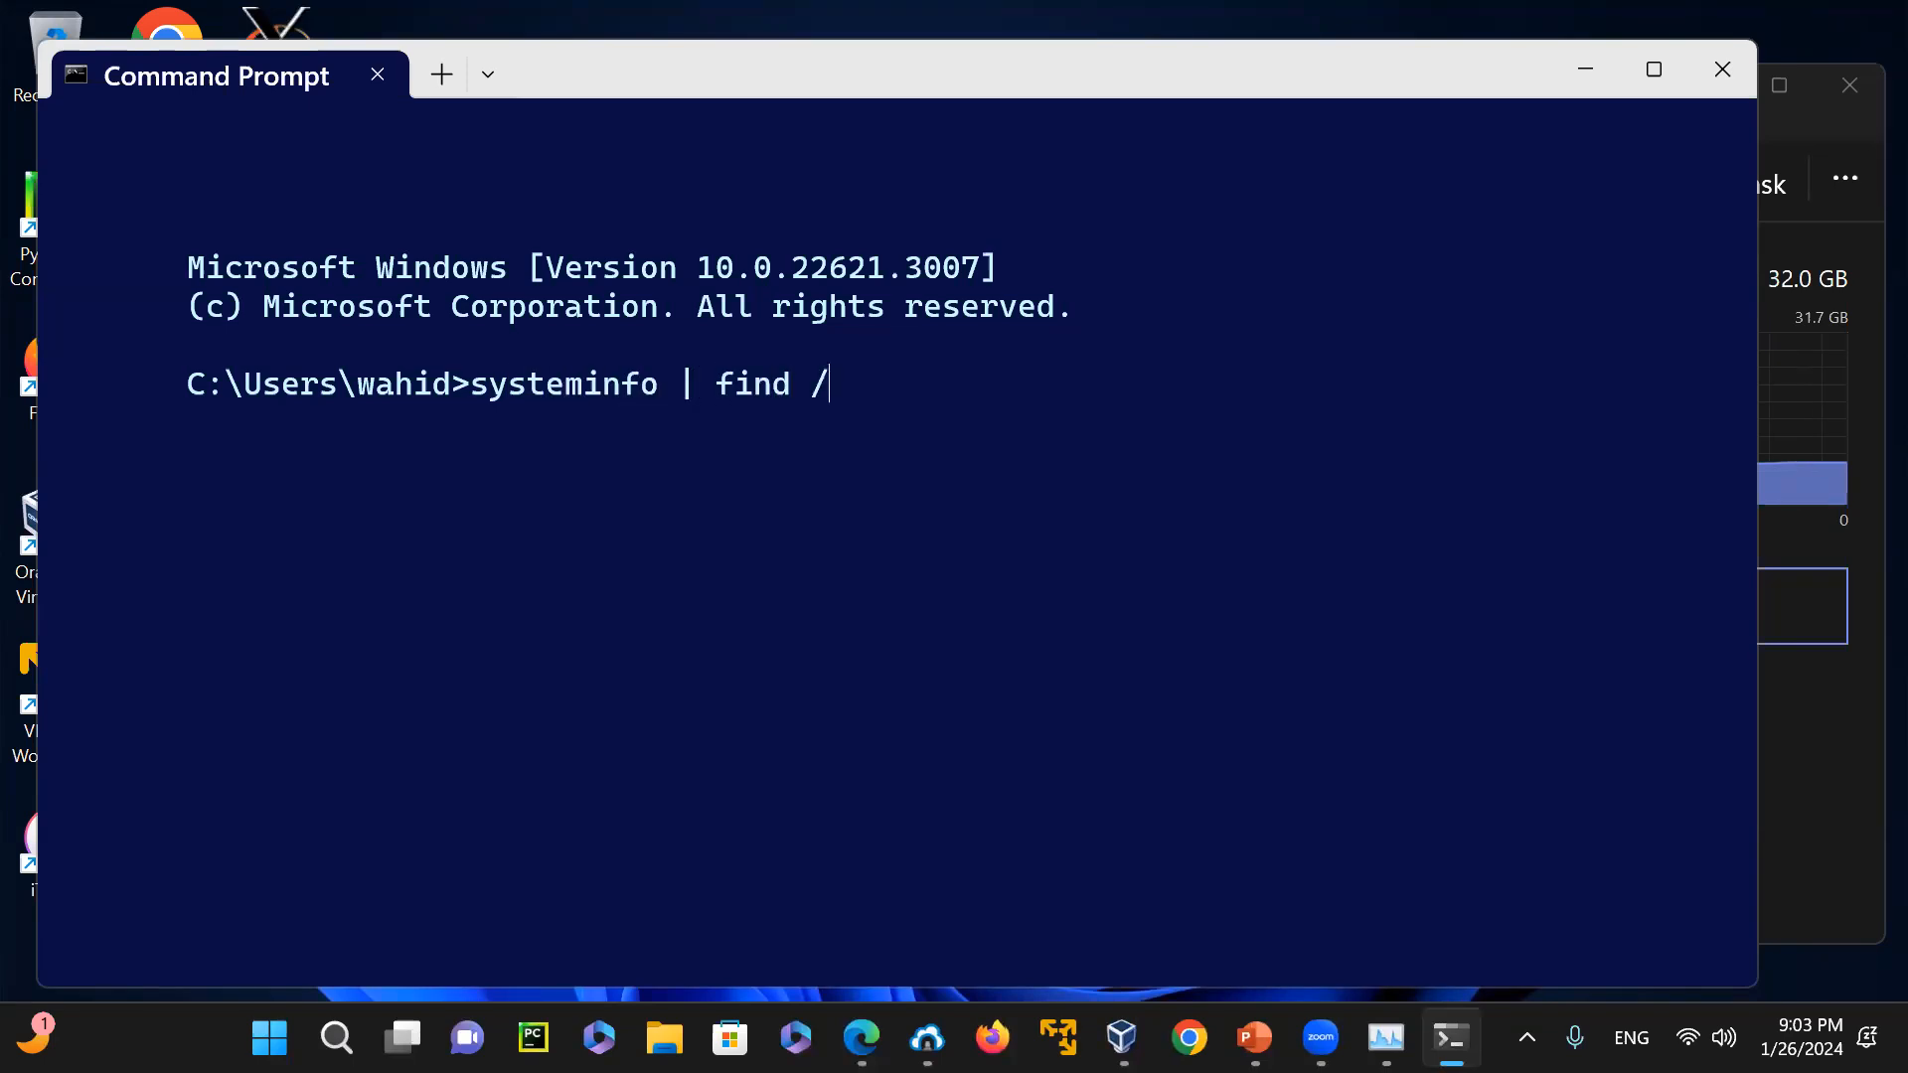
{"action": "type", "text": "i \"mem\""}
{"action": "key", "text": "Return"}
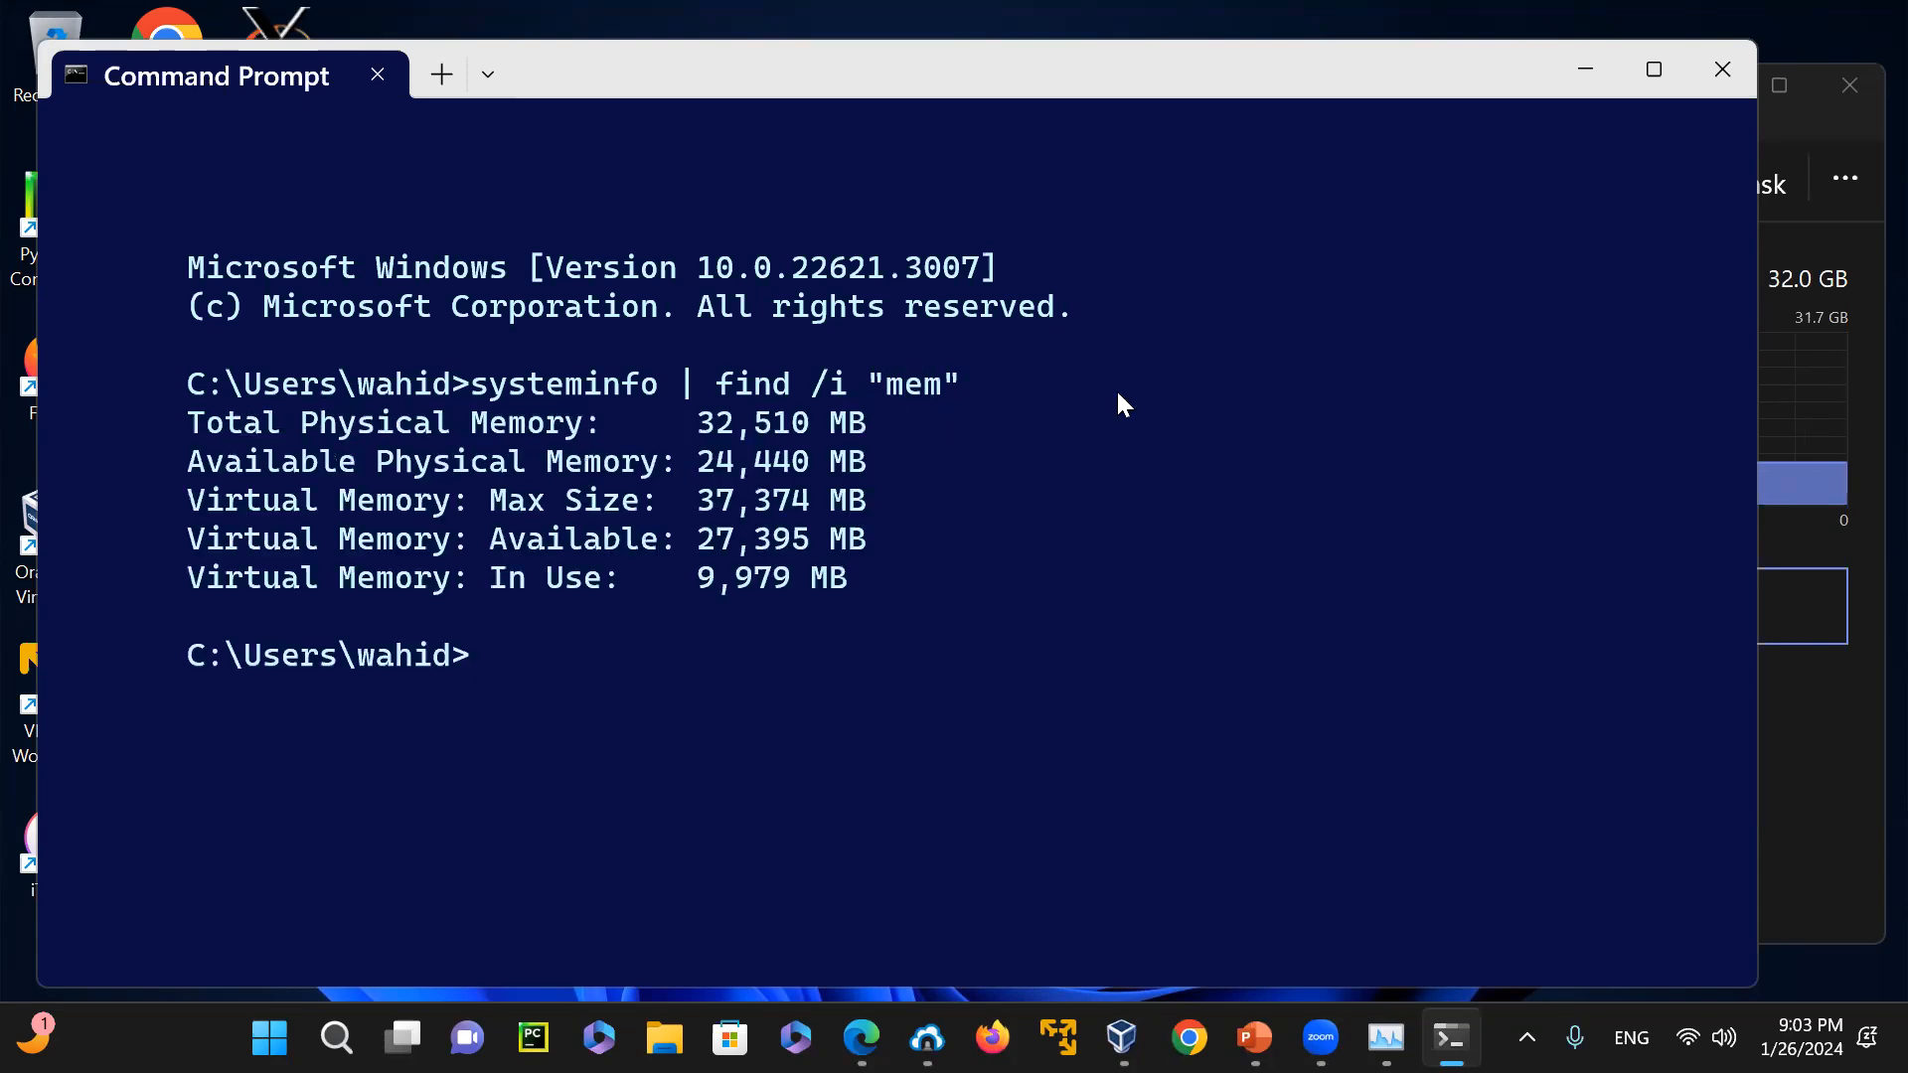
Review the total and available physical memory figures in the systeminfo output, and clear Command Prompt and Task Manager off the desktop
{"action": "left_click_drag", "start_coordinate": [691, 414], "coordinate": [896, 425]}
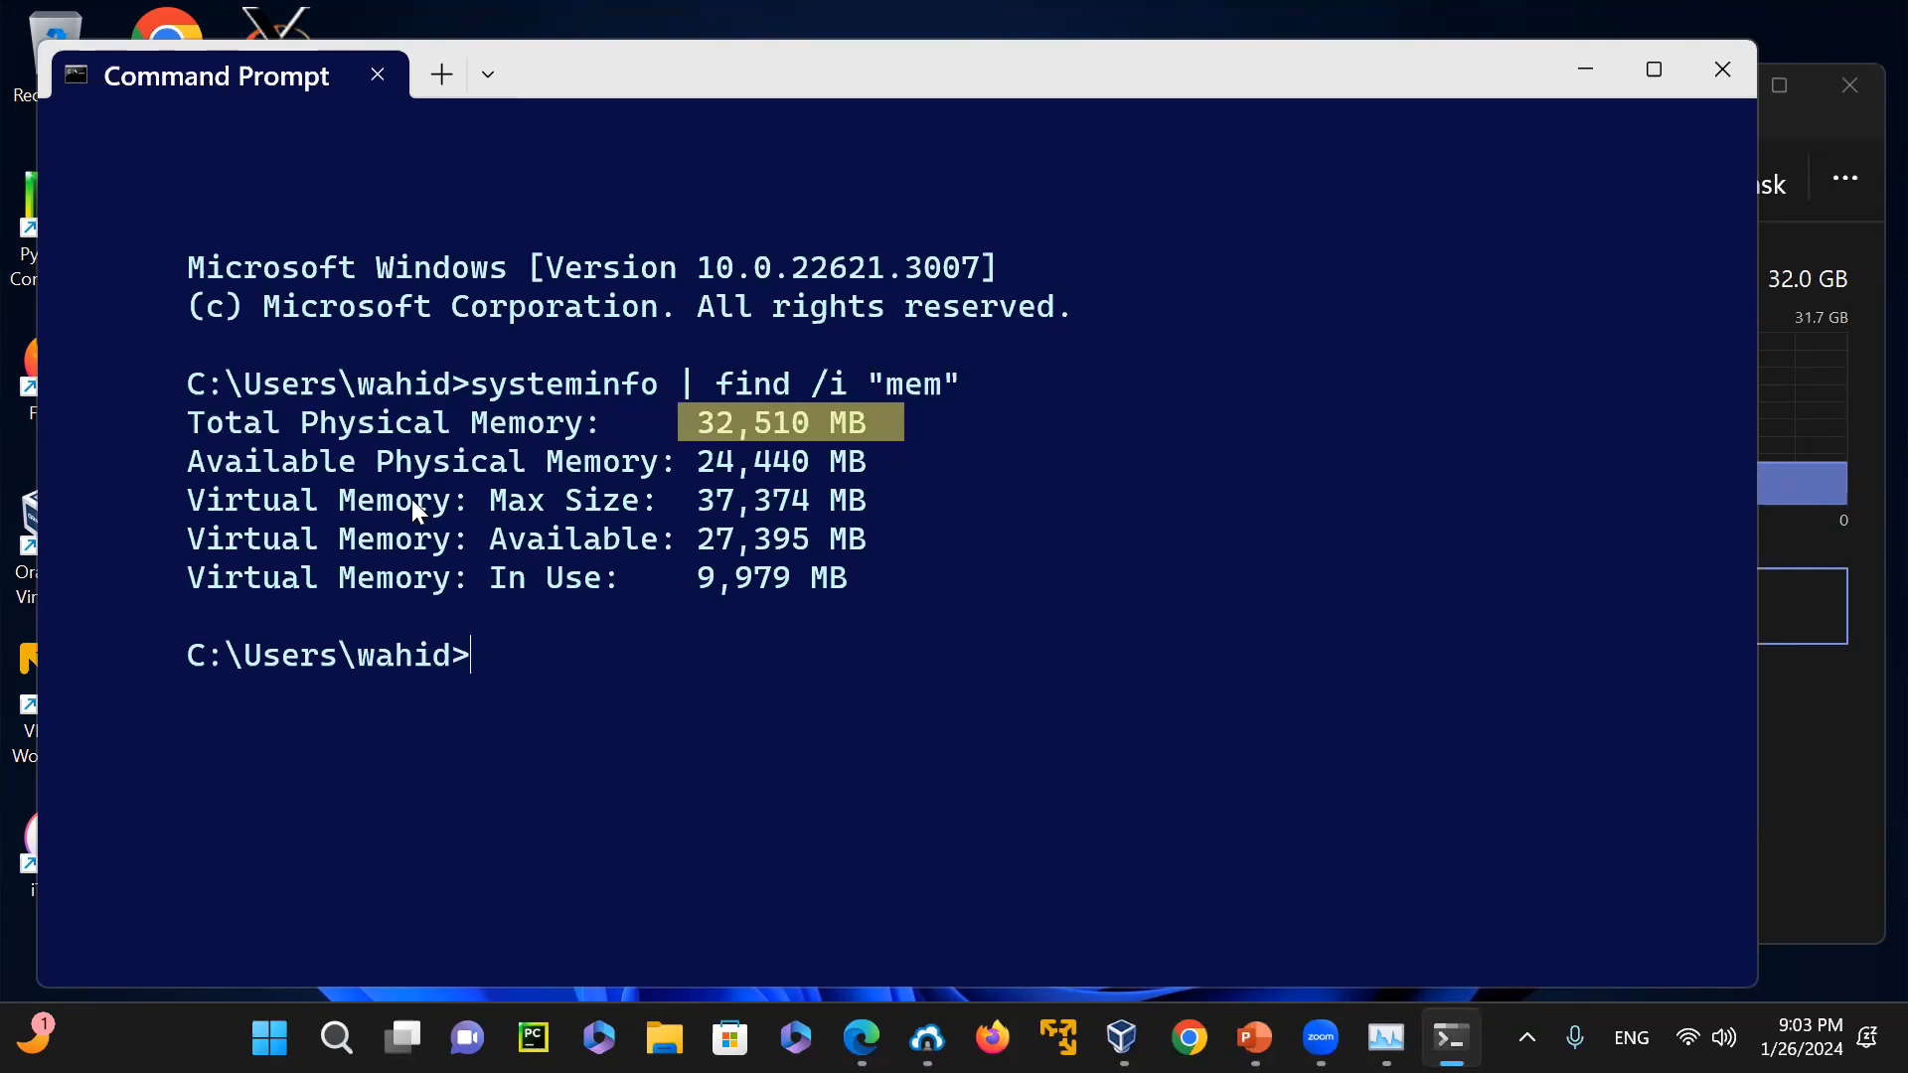
{"action": "left_click_drag", "start_coordinate": [696, 457], "coordinate": [818, 457]}
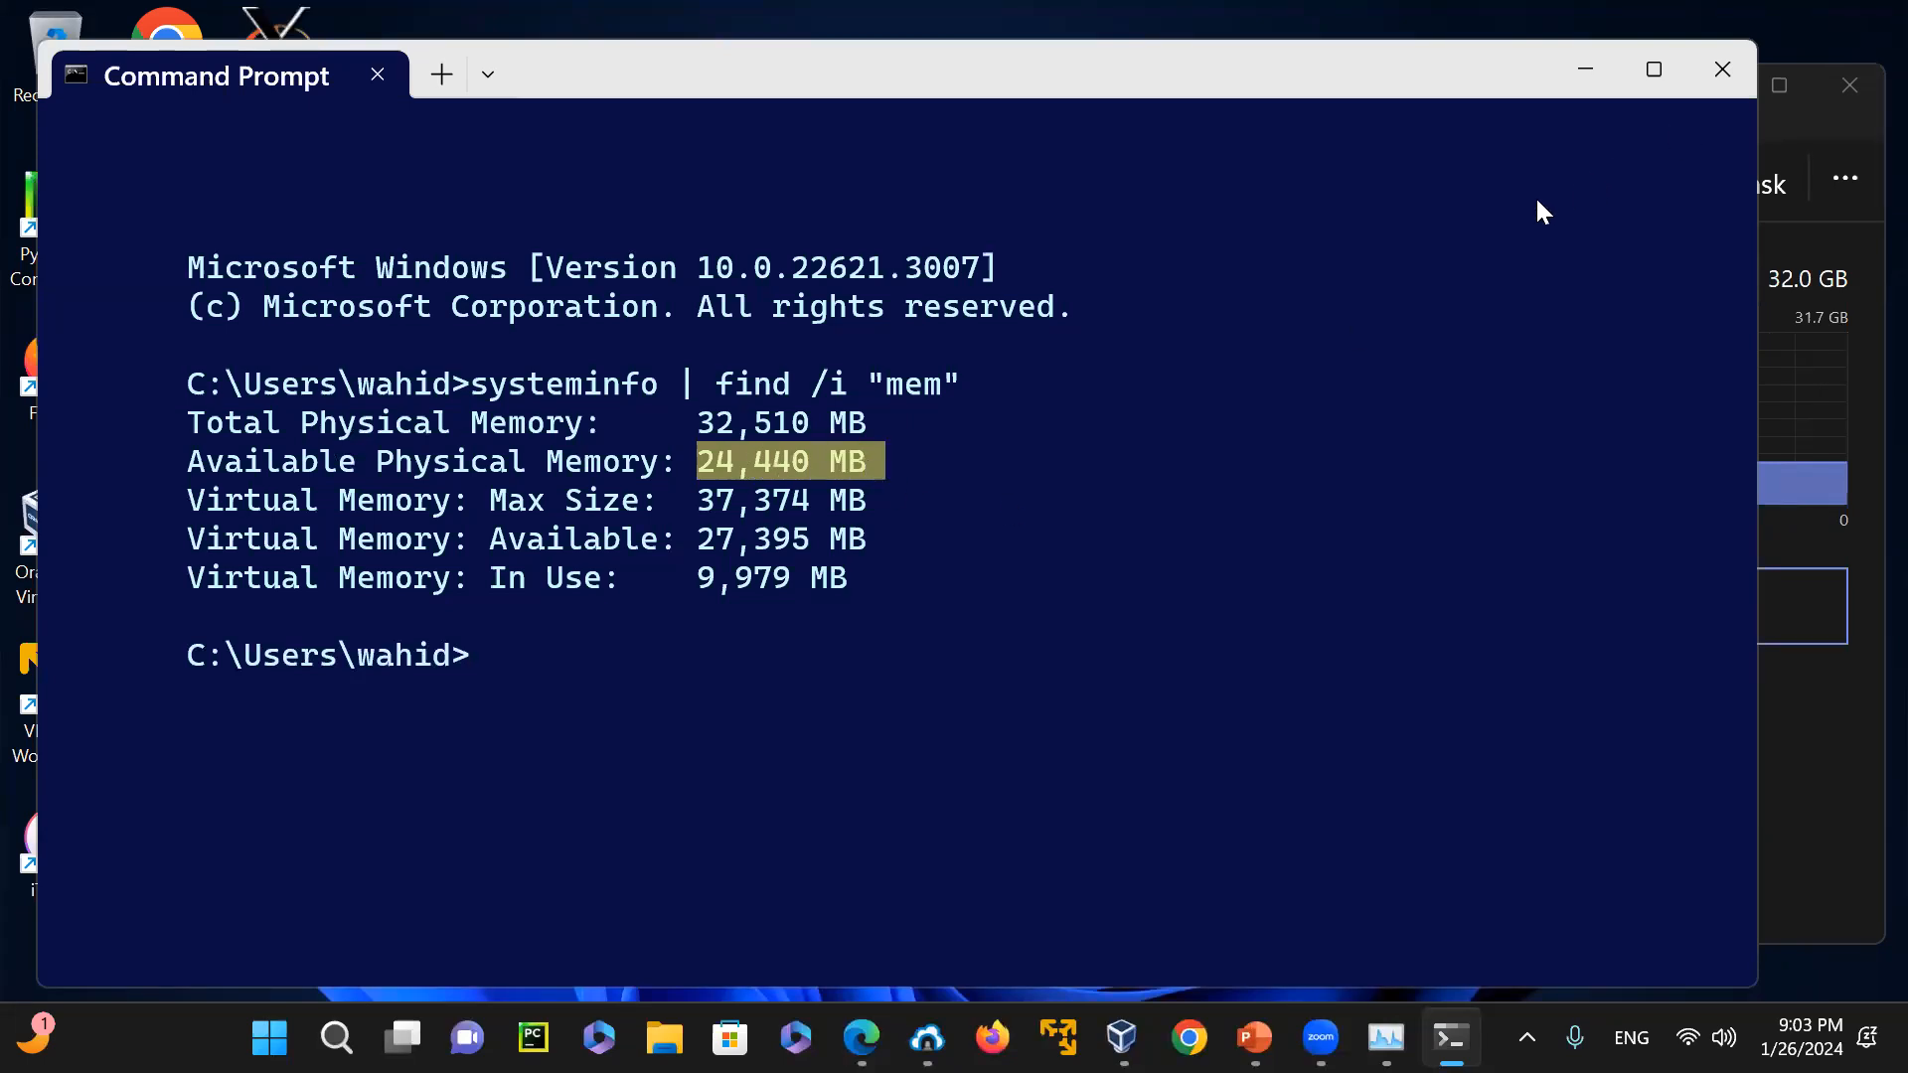
{"action": "left_click", "coordinate": [1701, 75]}
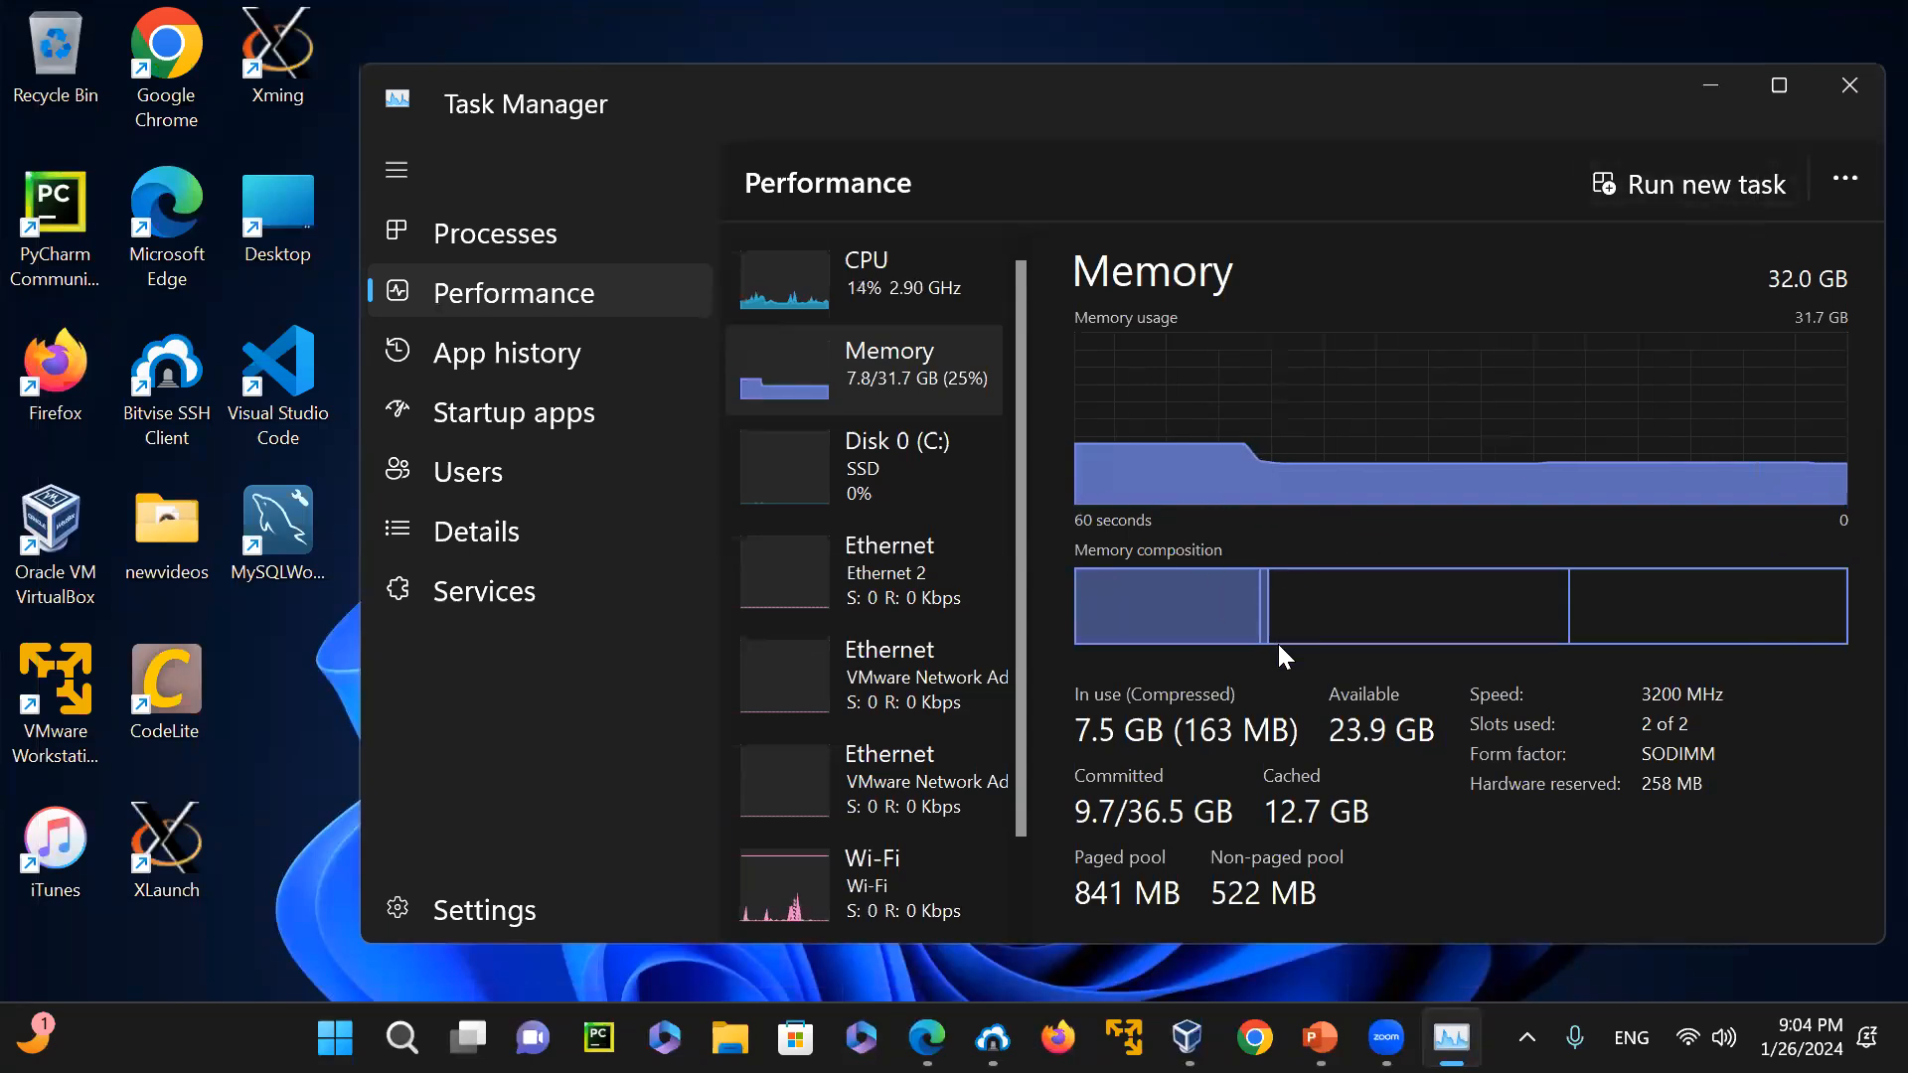
{"action": "left_click", "coordinate": [1711, 88]}
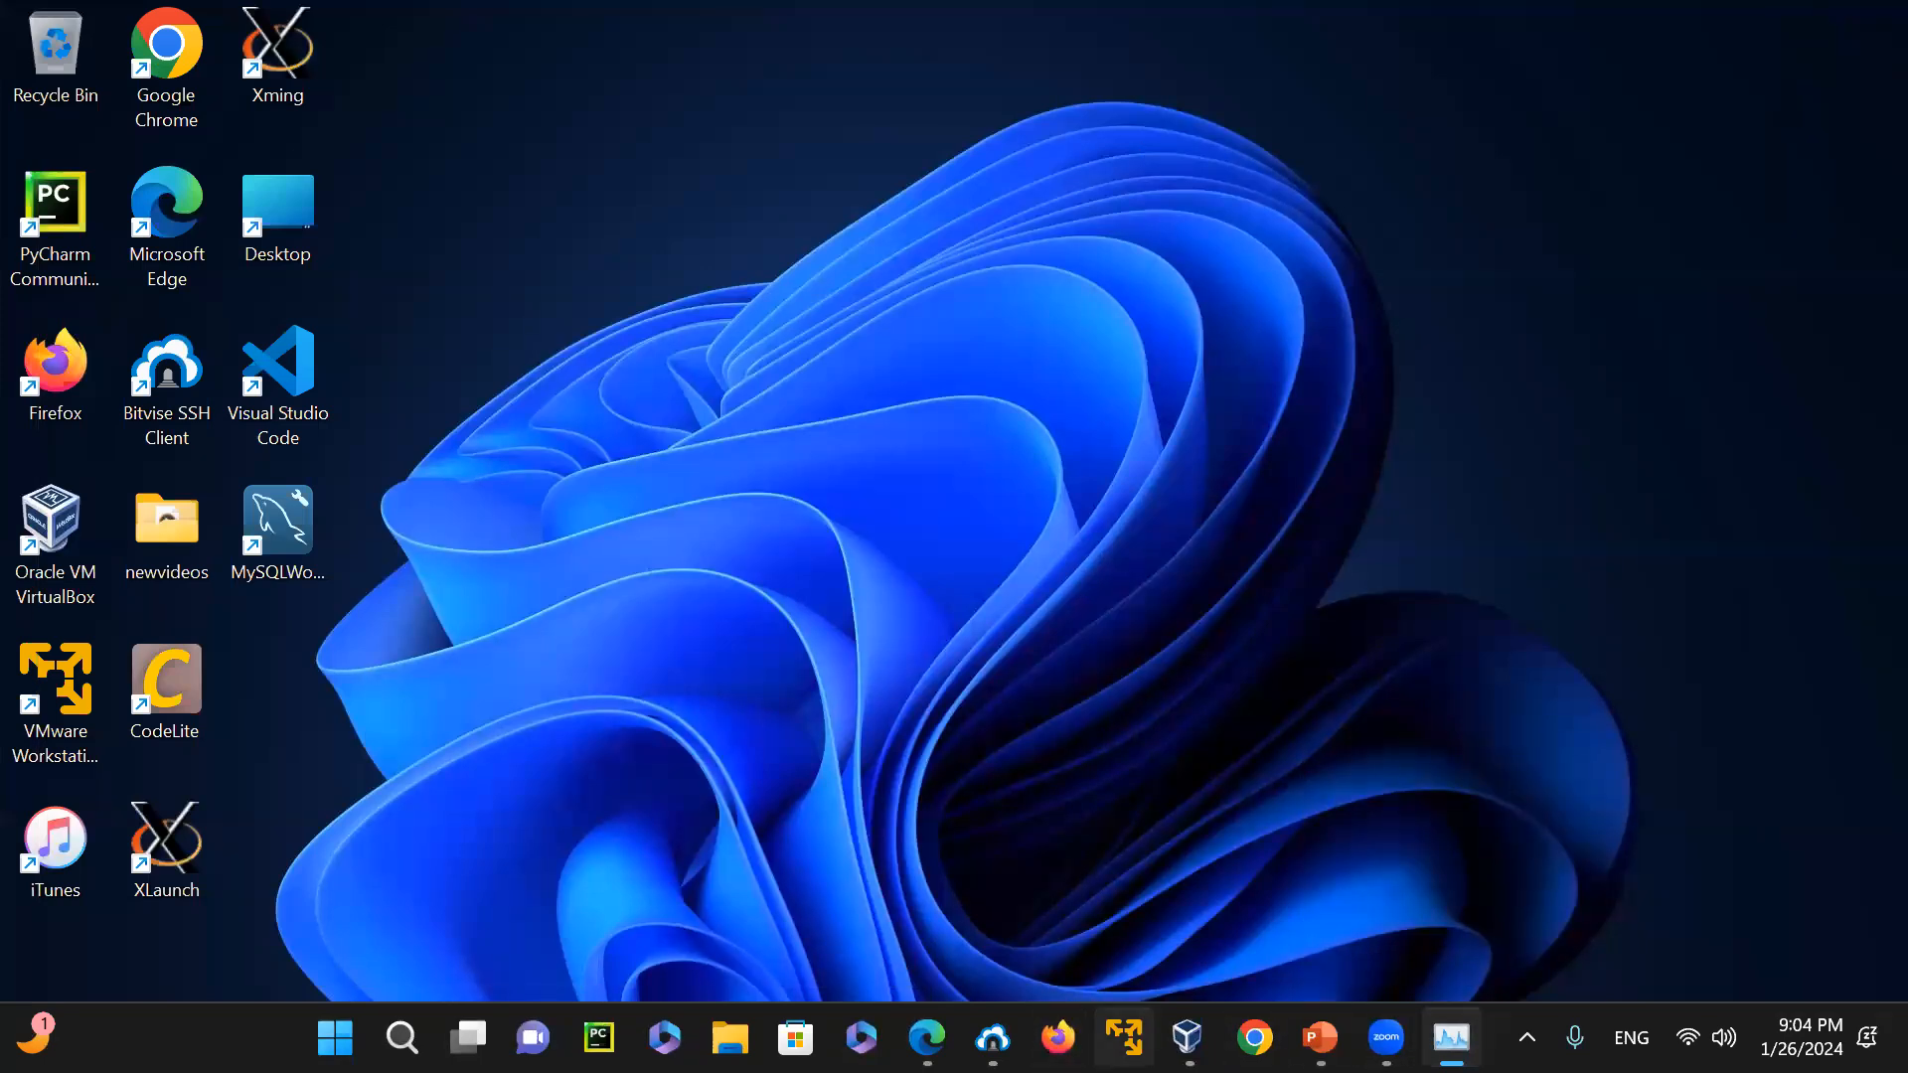
Switch to VirtualBox Manager and set the FedoraLinux machine's base memory to 8192 MB in its system settings
{"action": "left_click", "coordinate": [1184, 1037]}
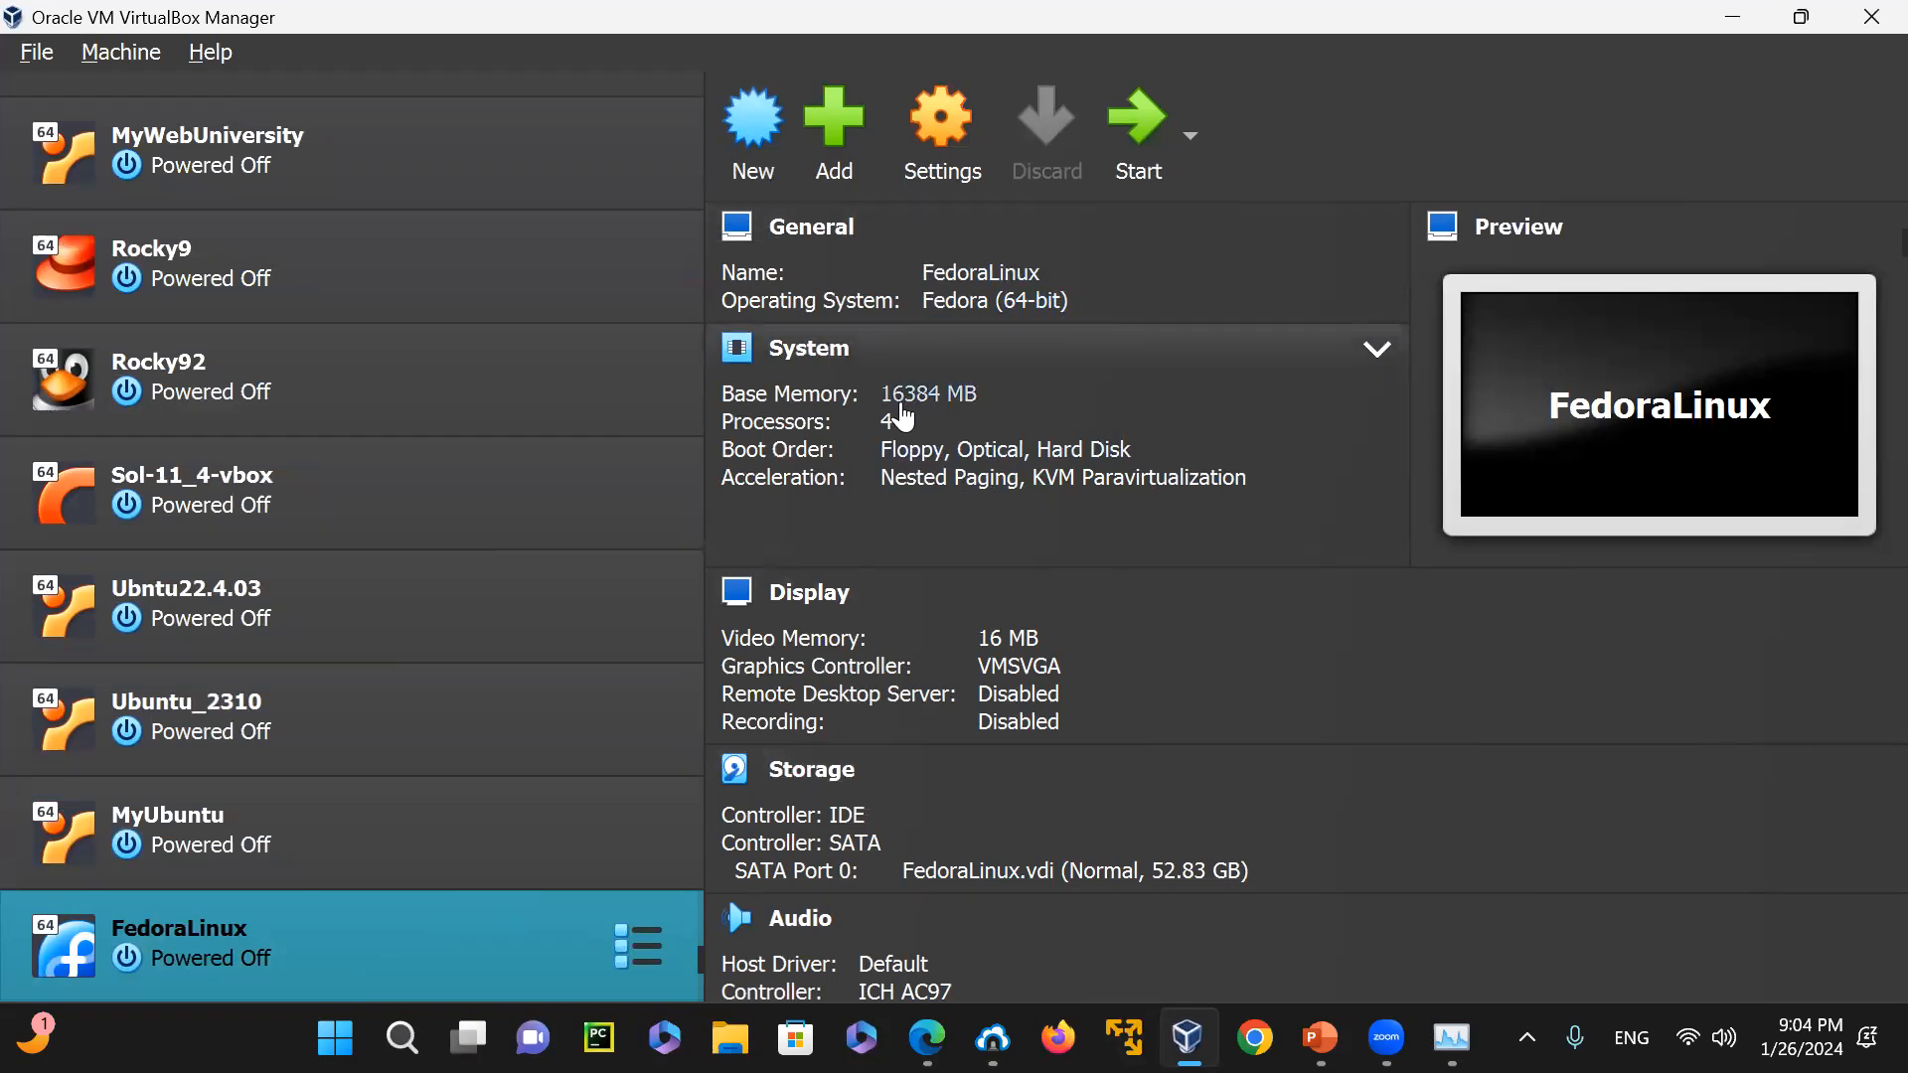
{"action": "left_click", "coordinate": [952, 127]}
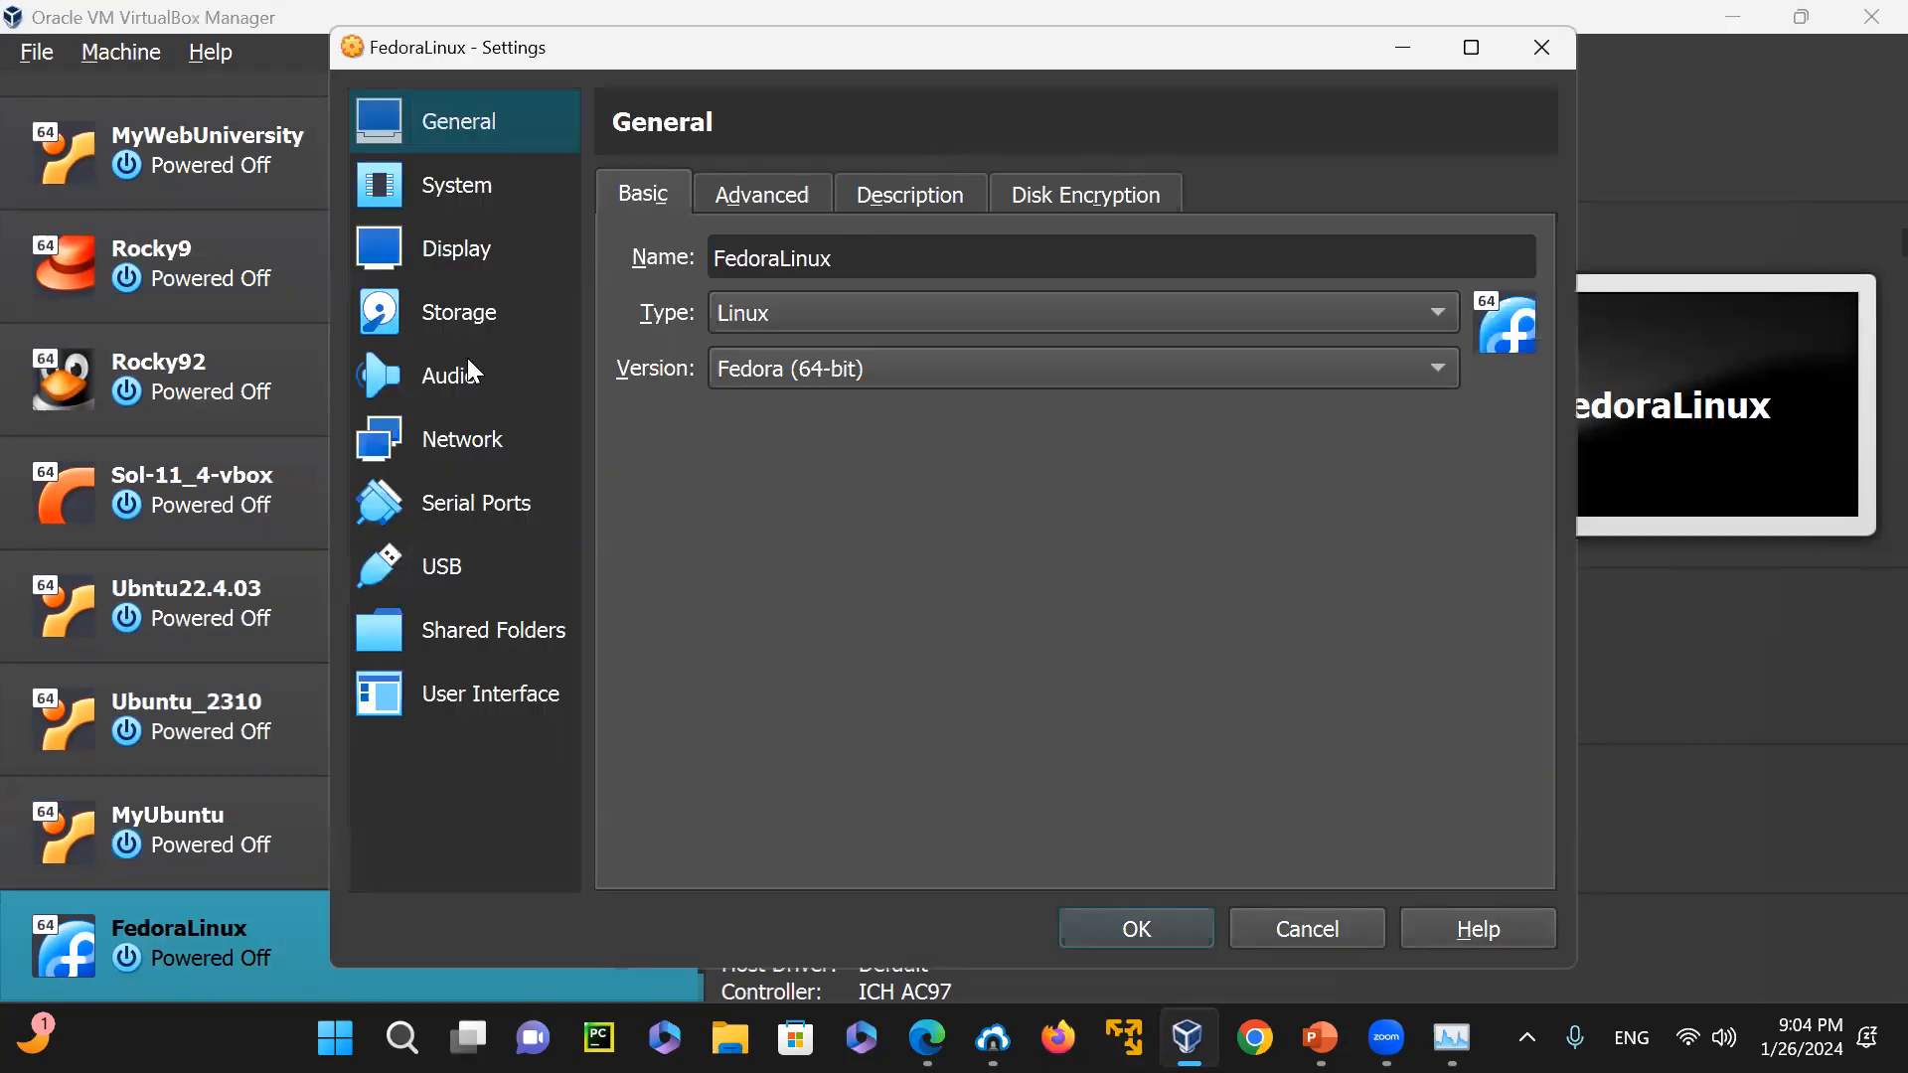
{"action": "left_click", "coordinate": [463, 189]}
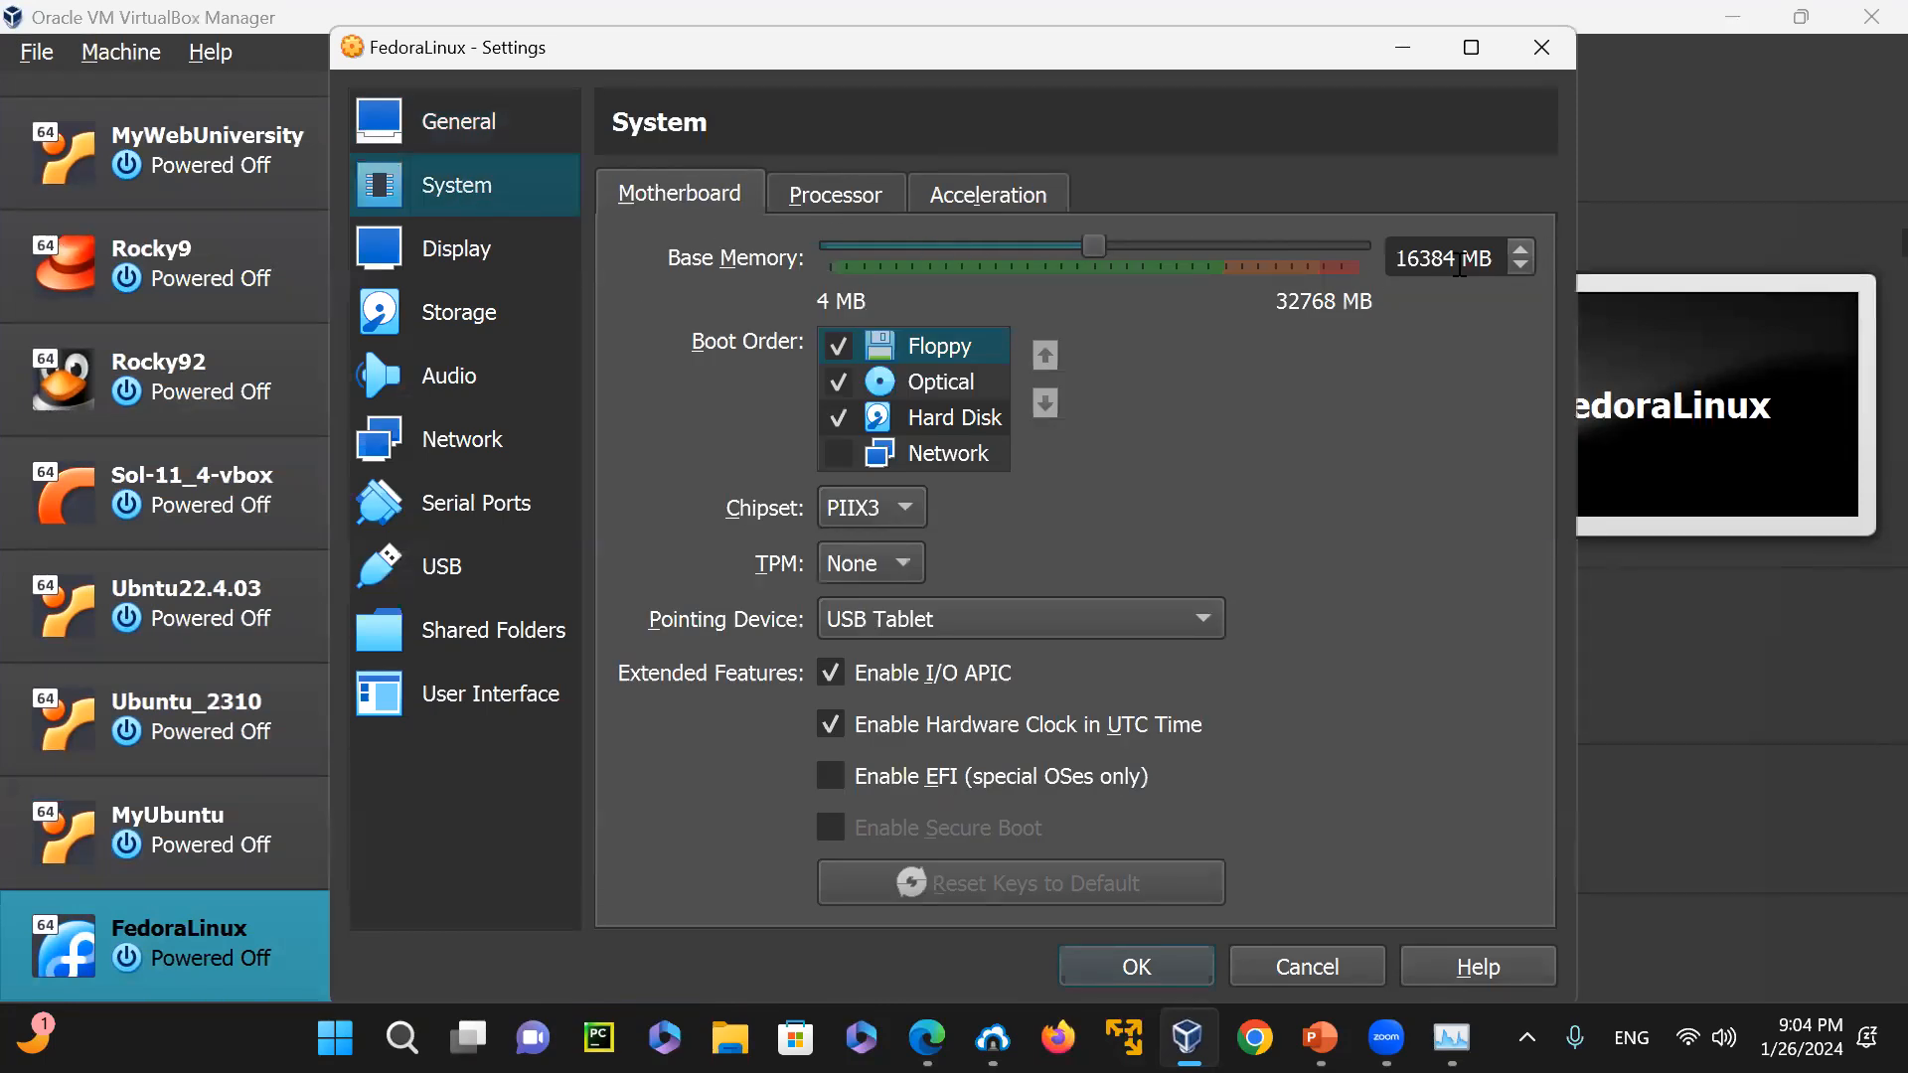
{"action": "left_click_drag", "start_coordinate": [1083, 249], "coordinate": [968, 267]}
{"action": "left_click_drag", "start_coordinate": [960, 257], "coordinate": [960, 257]}
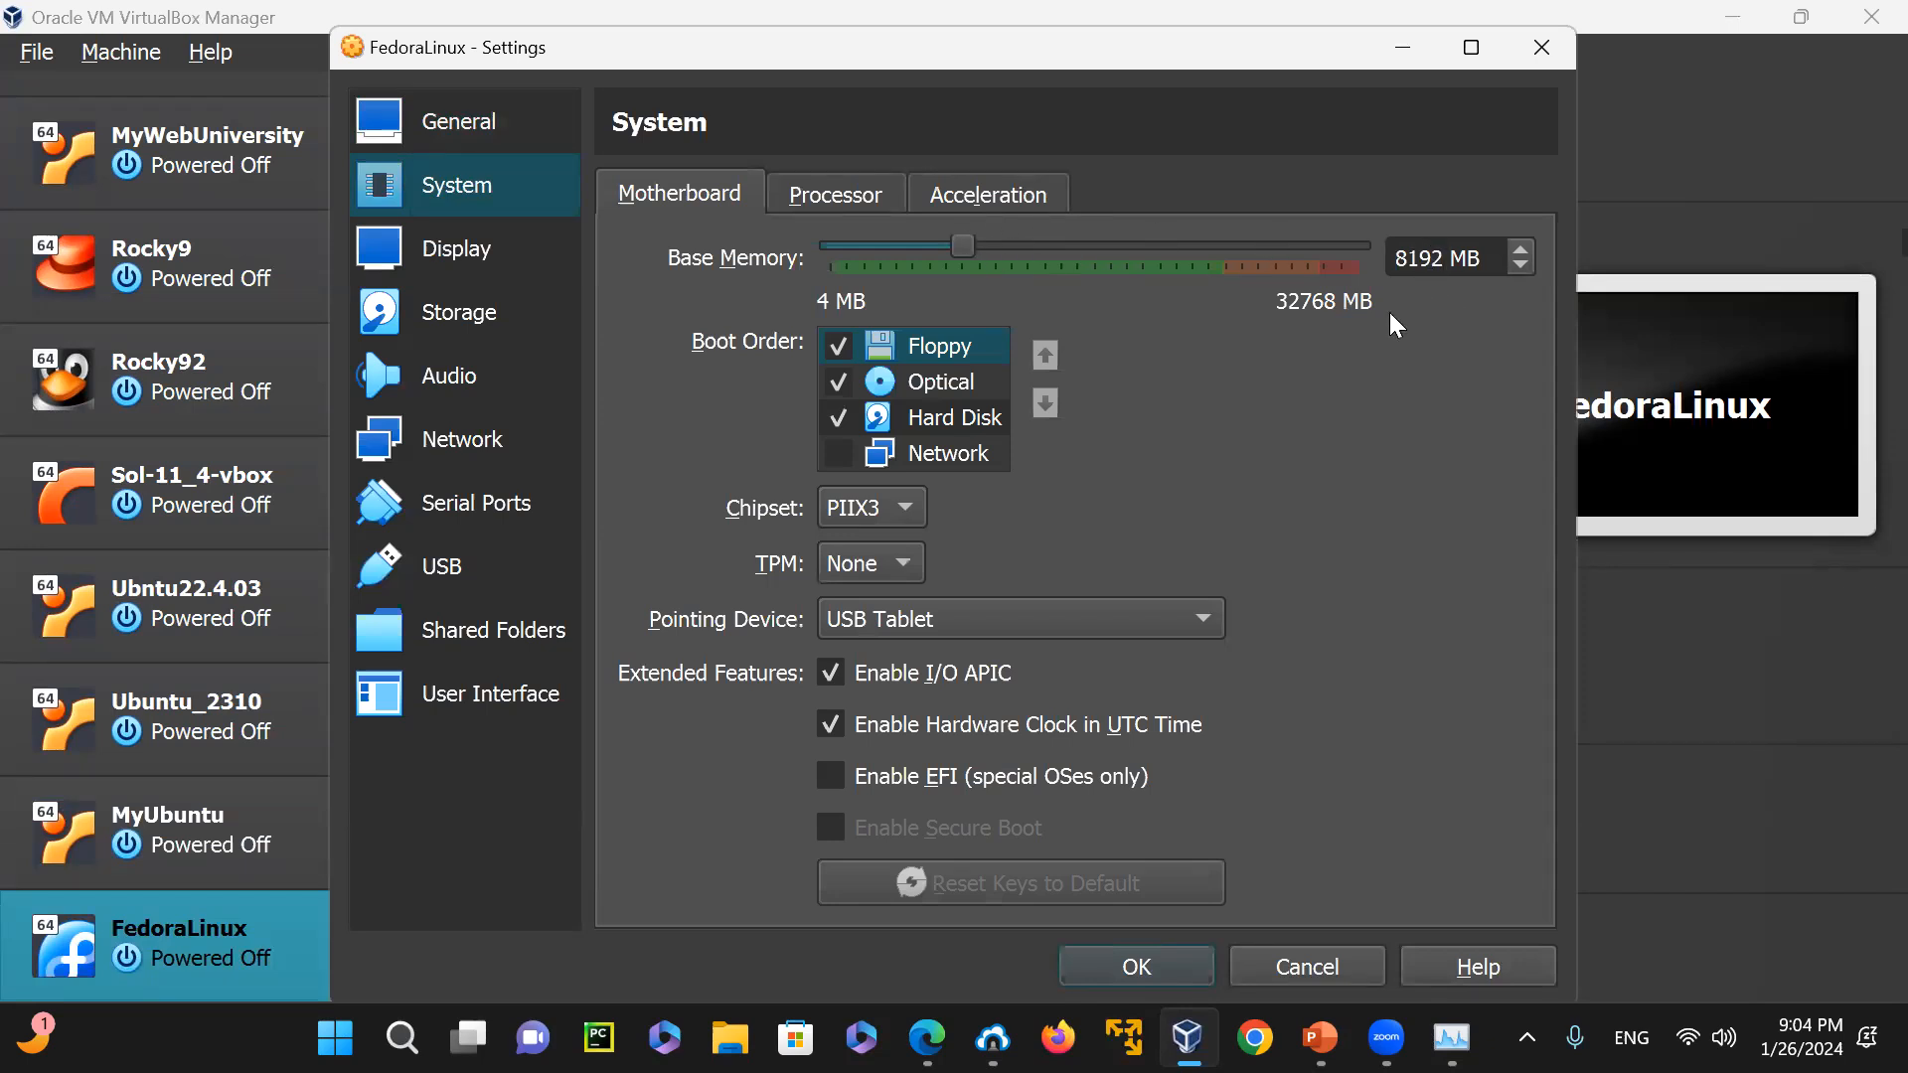
{"action": "left_click", "coordinate": [1176, 958]}
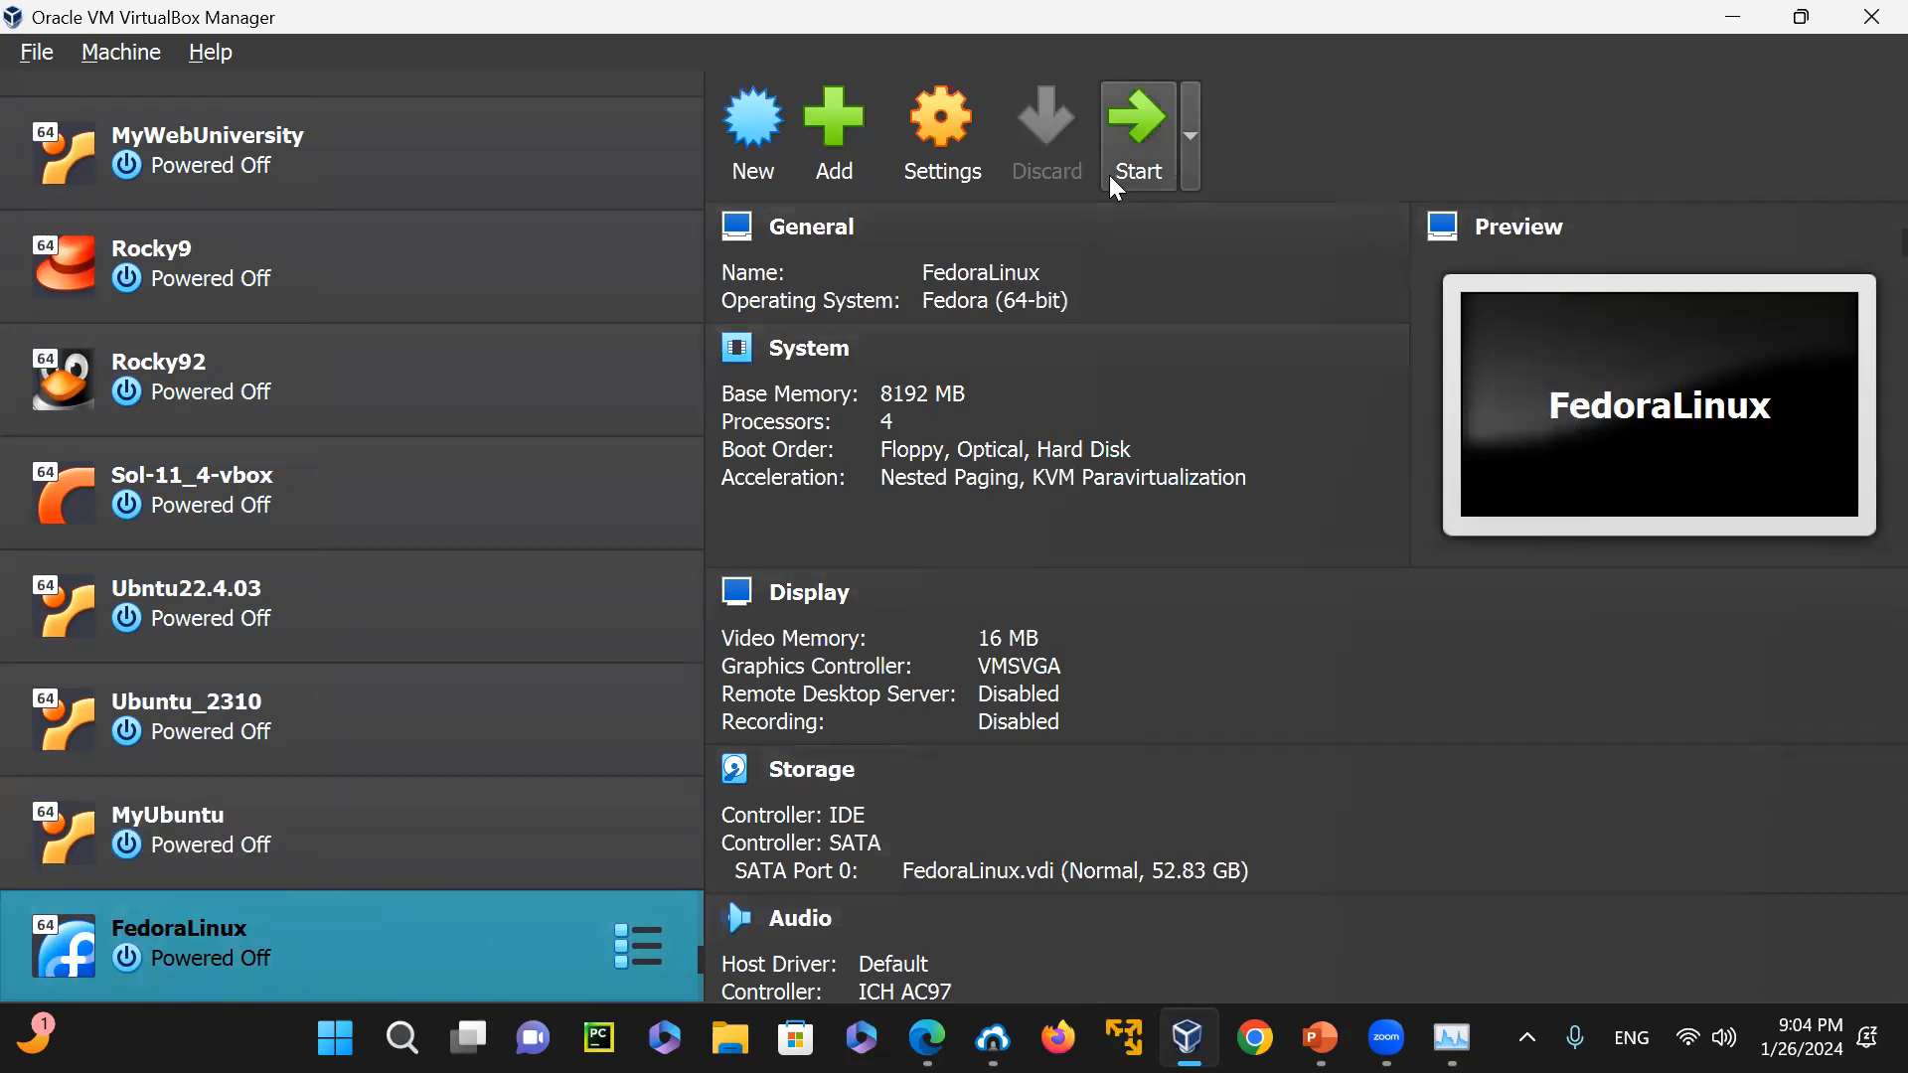
Start the FedoraLinux virtual machine and dismiss the keyboard capture notification
{"action": "left_click", "coordinate": [1141, 131]}
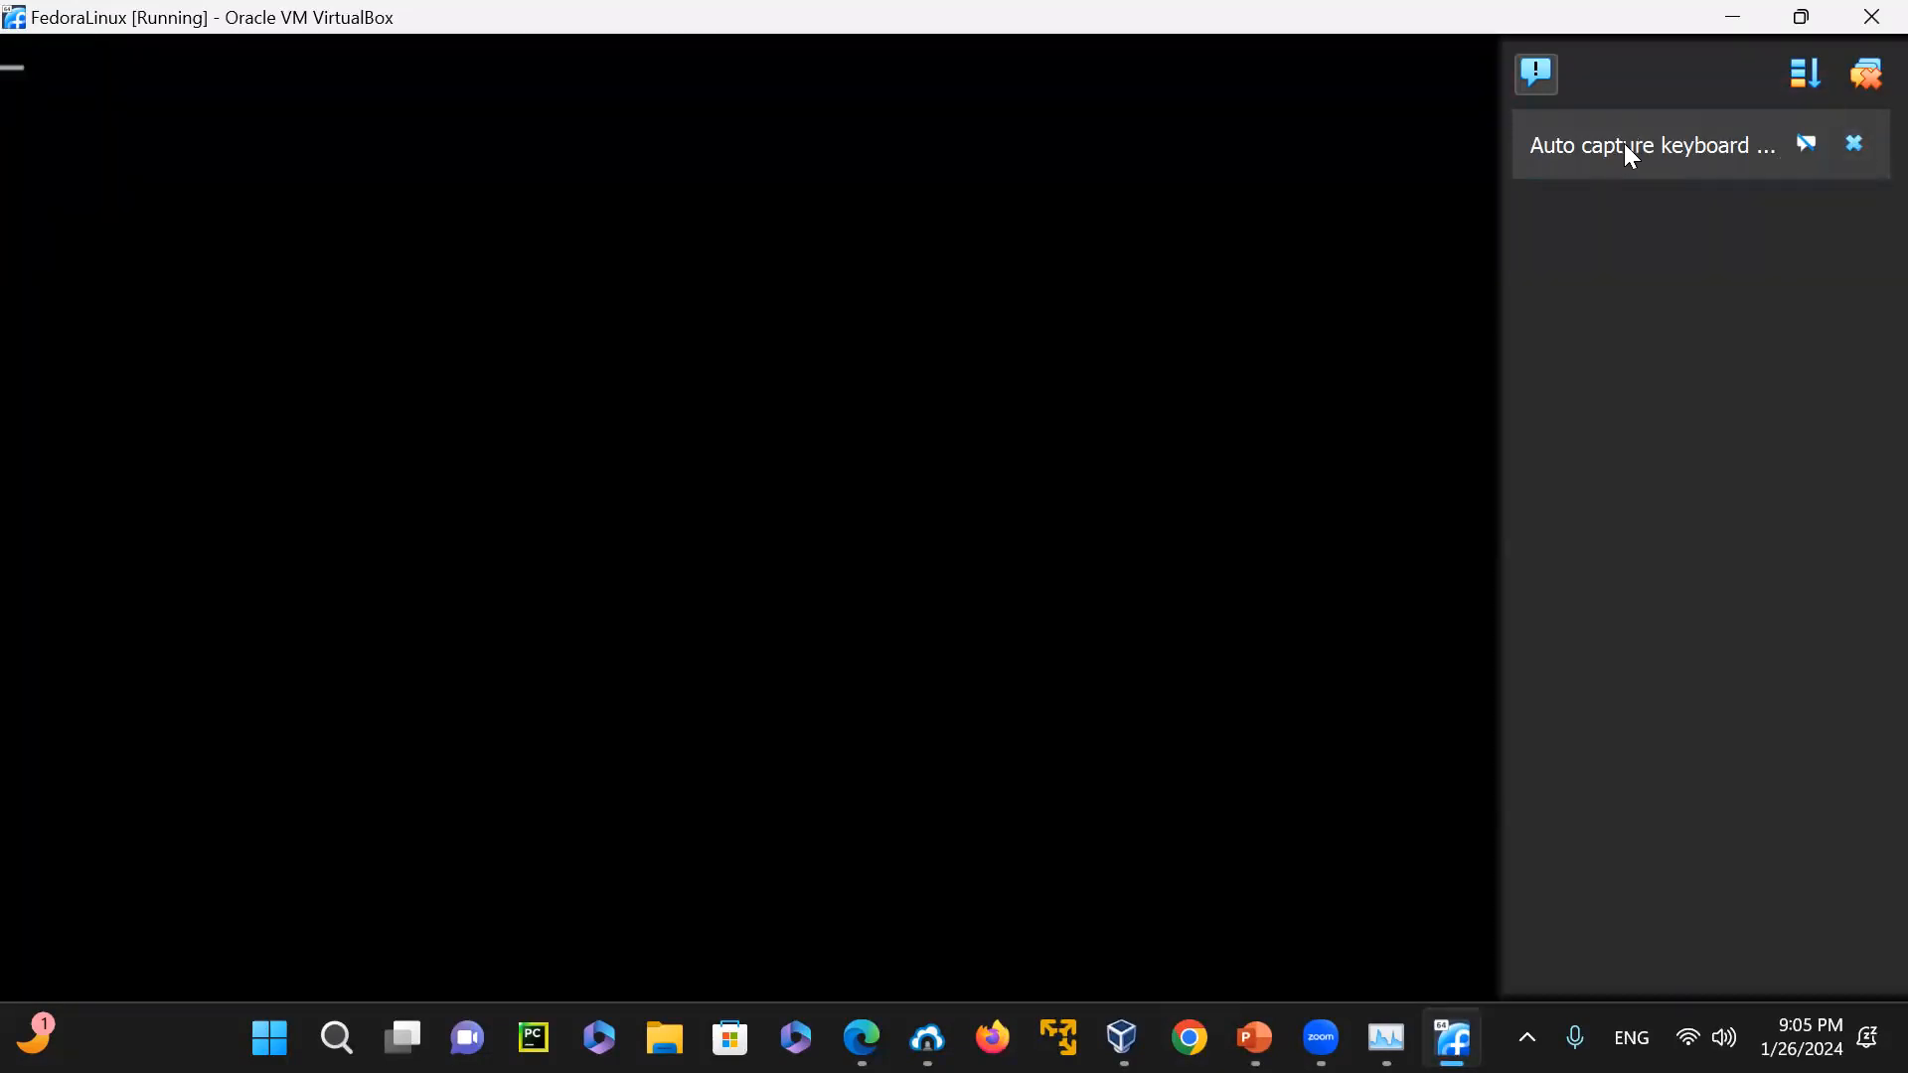
{"action": "left_click", "coordinate": [1854, 143]}
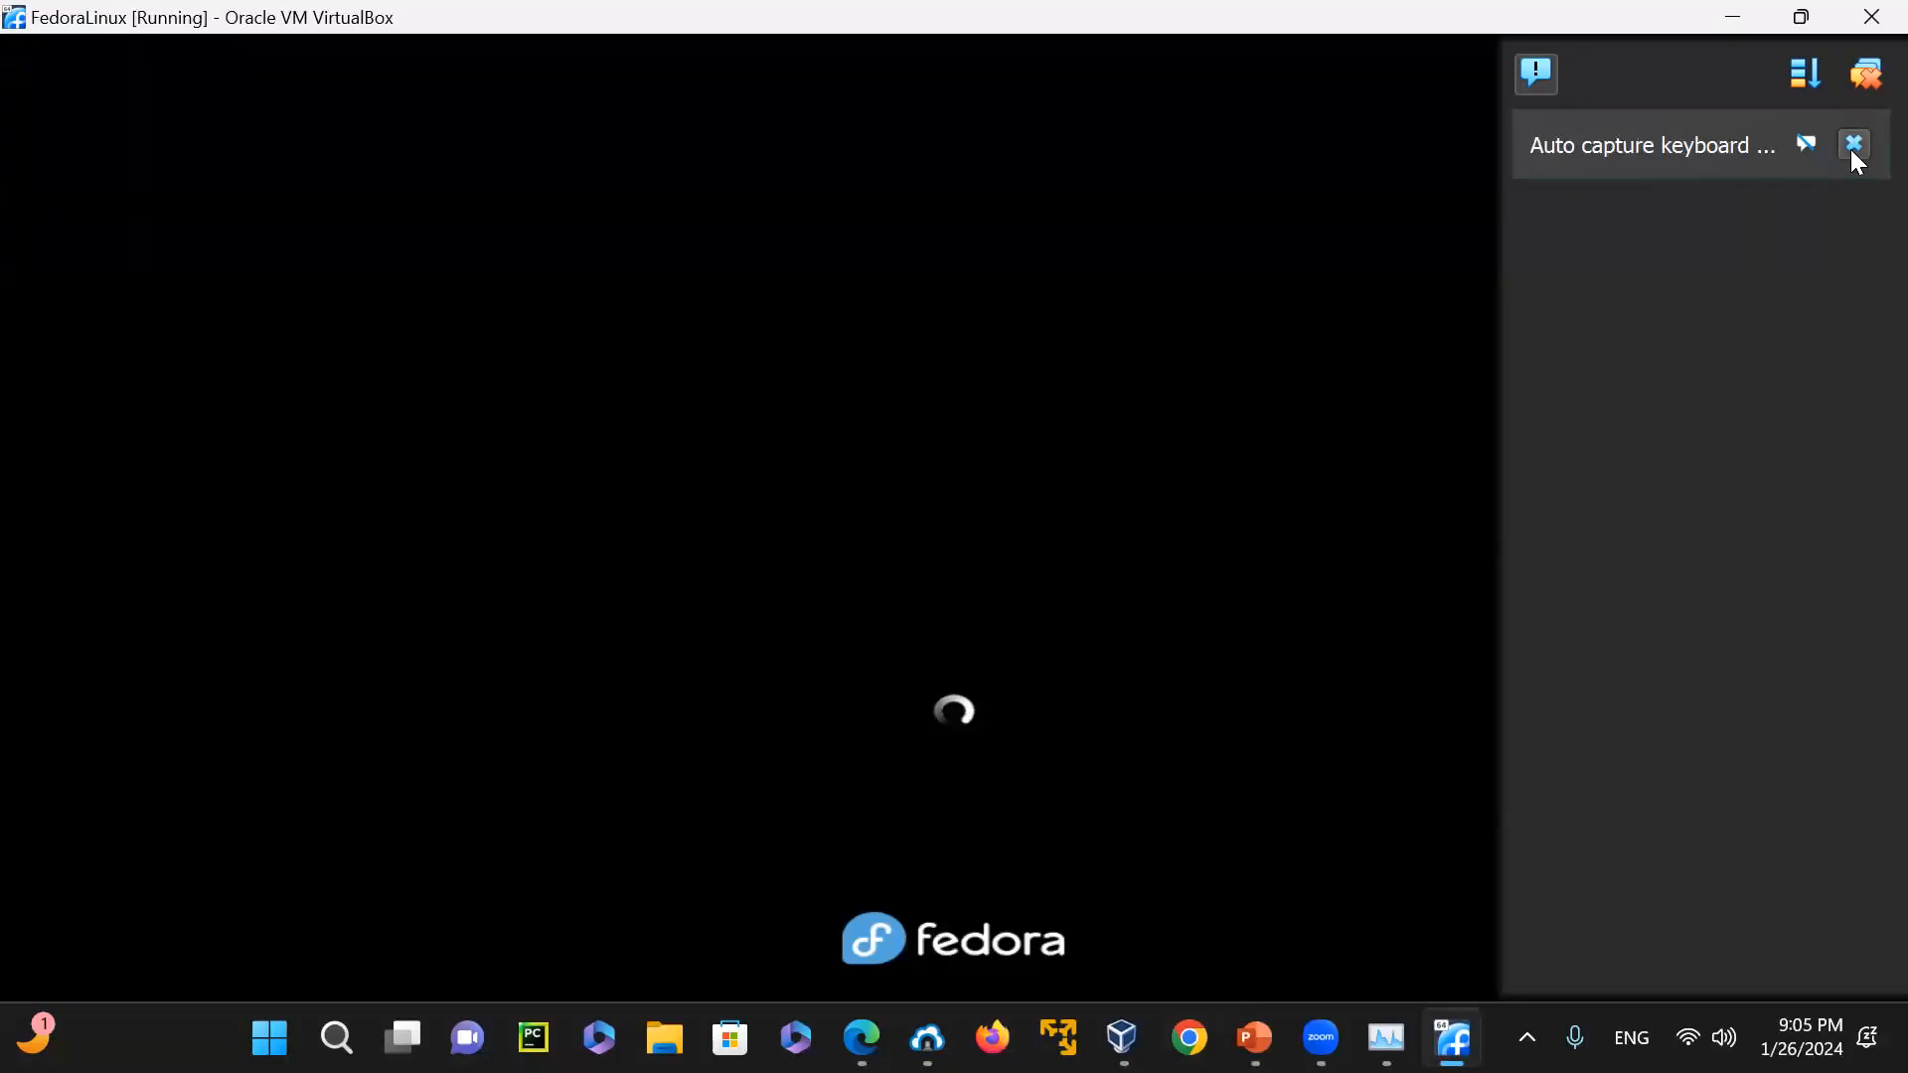
{"action": "left_click", "coordinate": [1852, 150]}
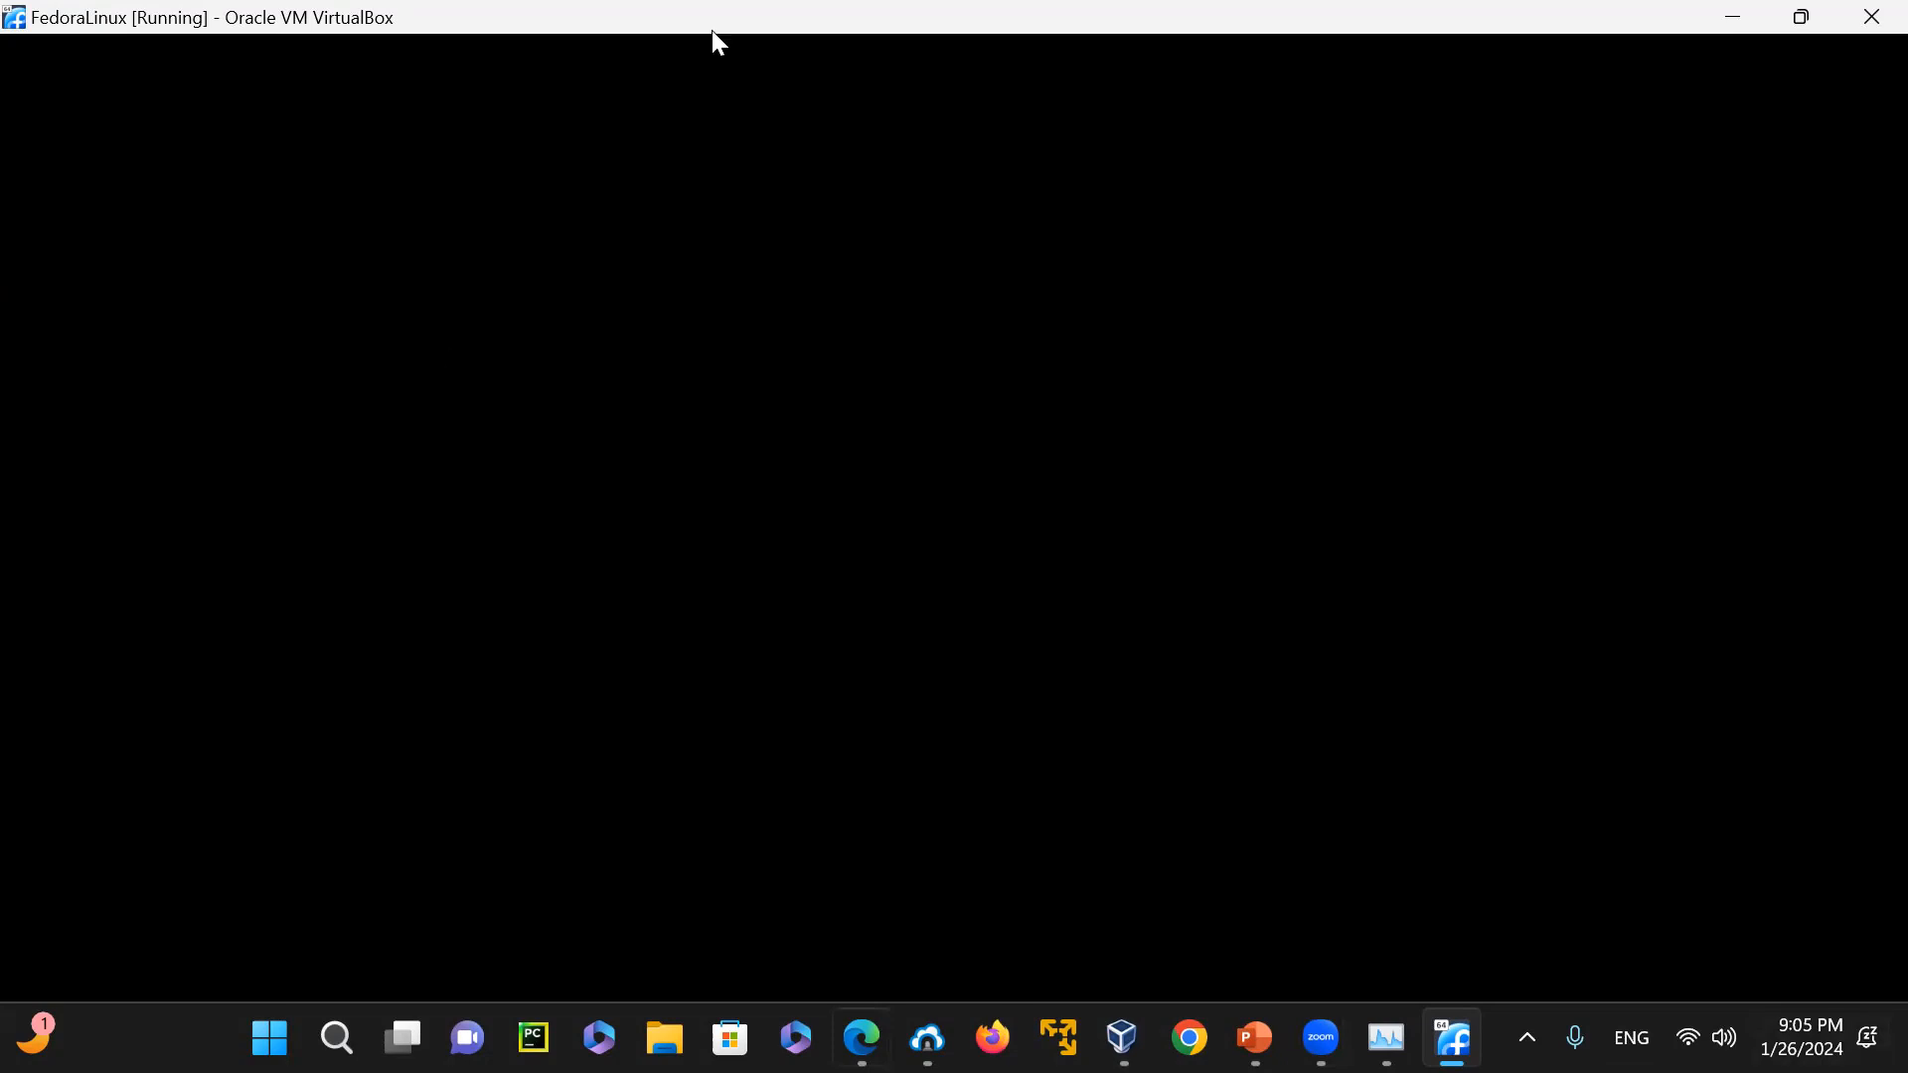
Return to VirtualBox Manager and begin a new virtual machine named Fedora39
{"action": "key", "text": "alt+Tab"}
{"action": "left_click", "coordinate": [761, 122]}
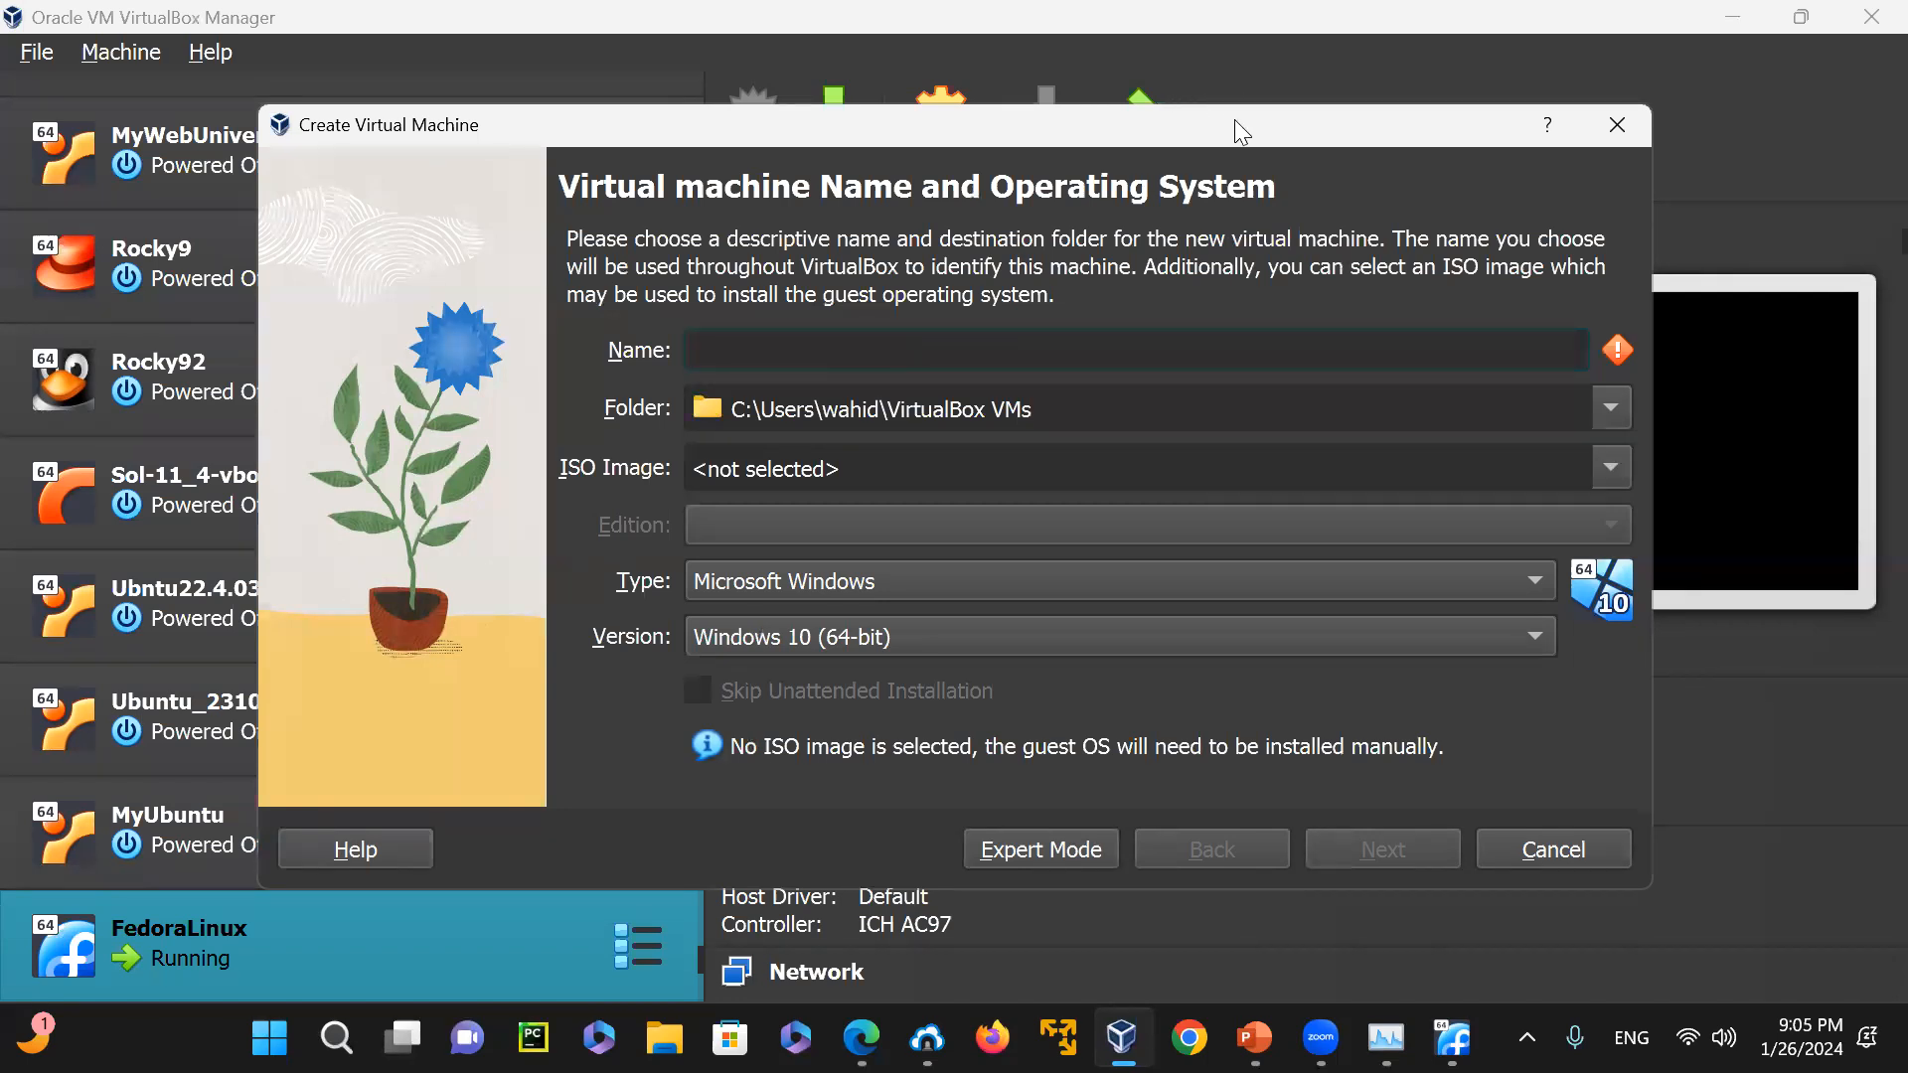
{"action": "left_click_drag", "start_coordinate": [1241, 130], "coordinate": [1243, 61]}
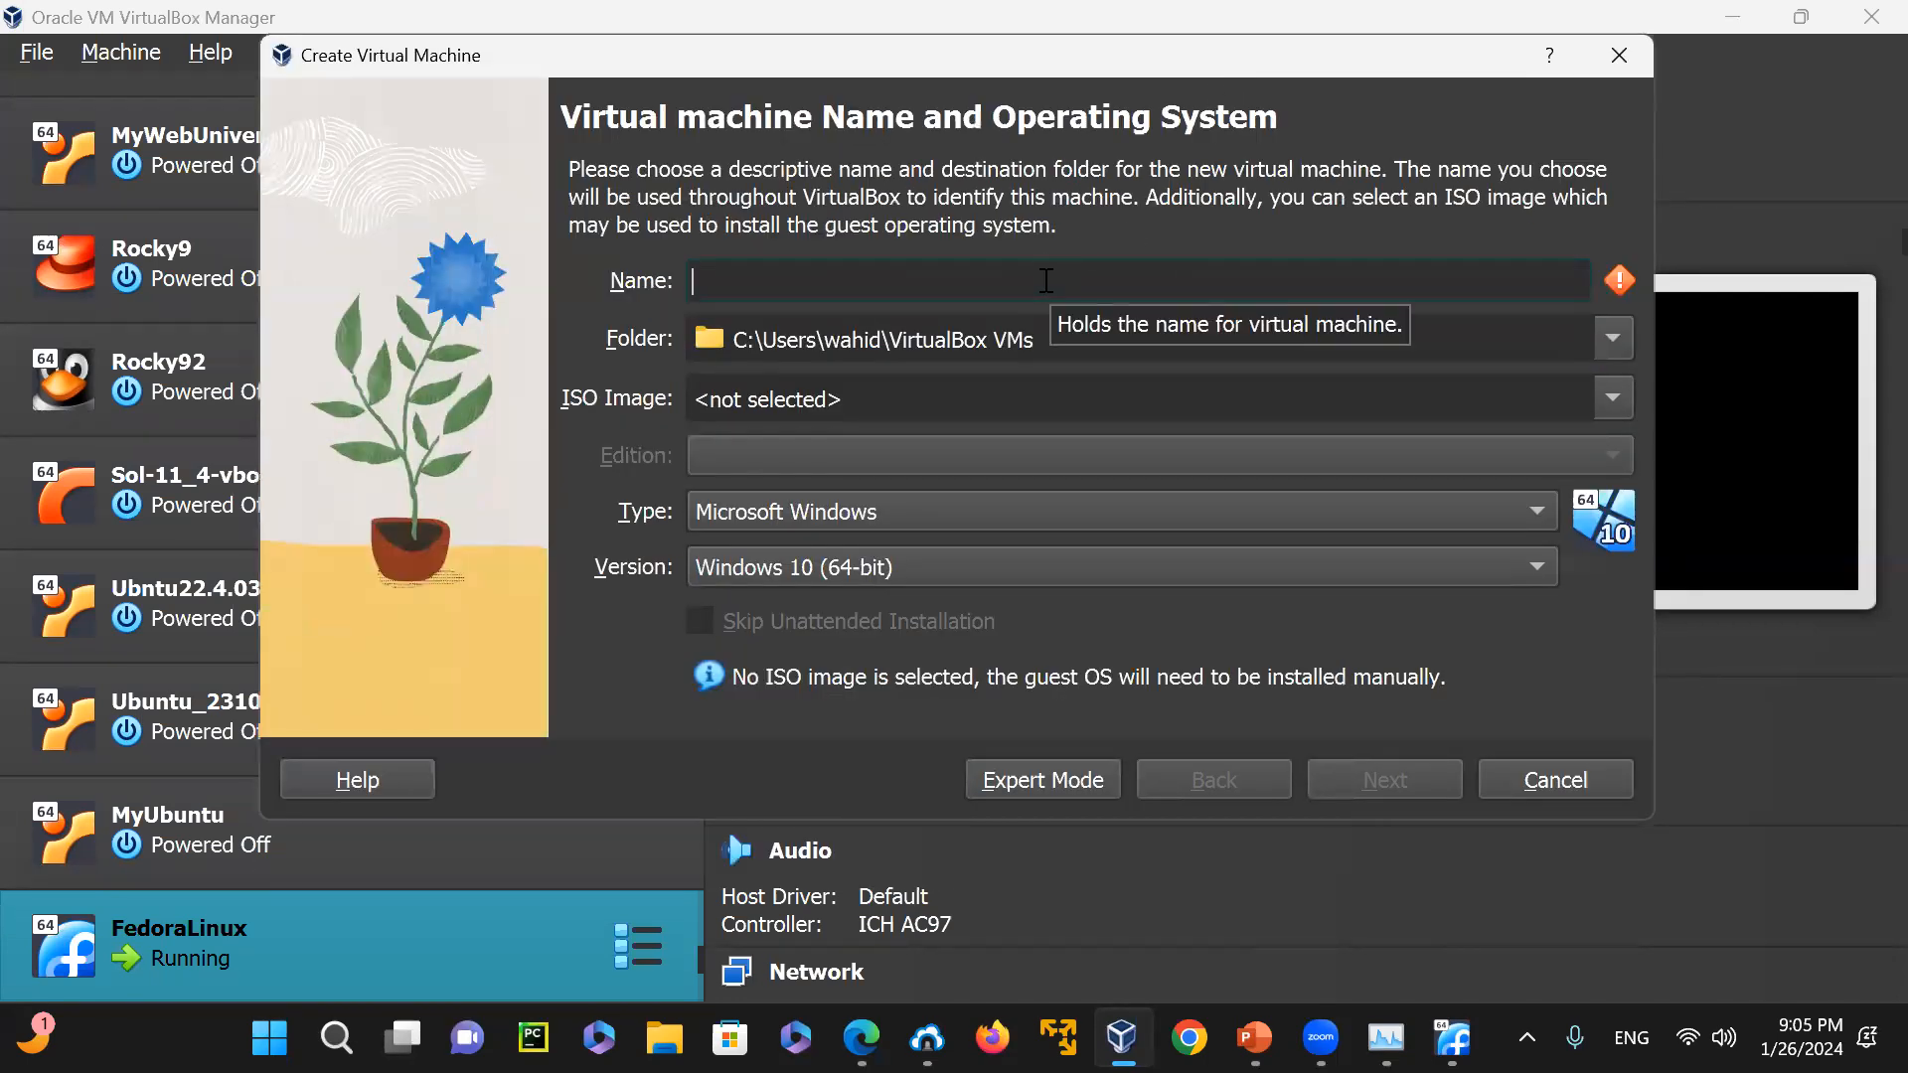
{"action": "left_click", "coordinate": [1047, 281]}
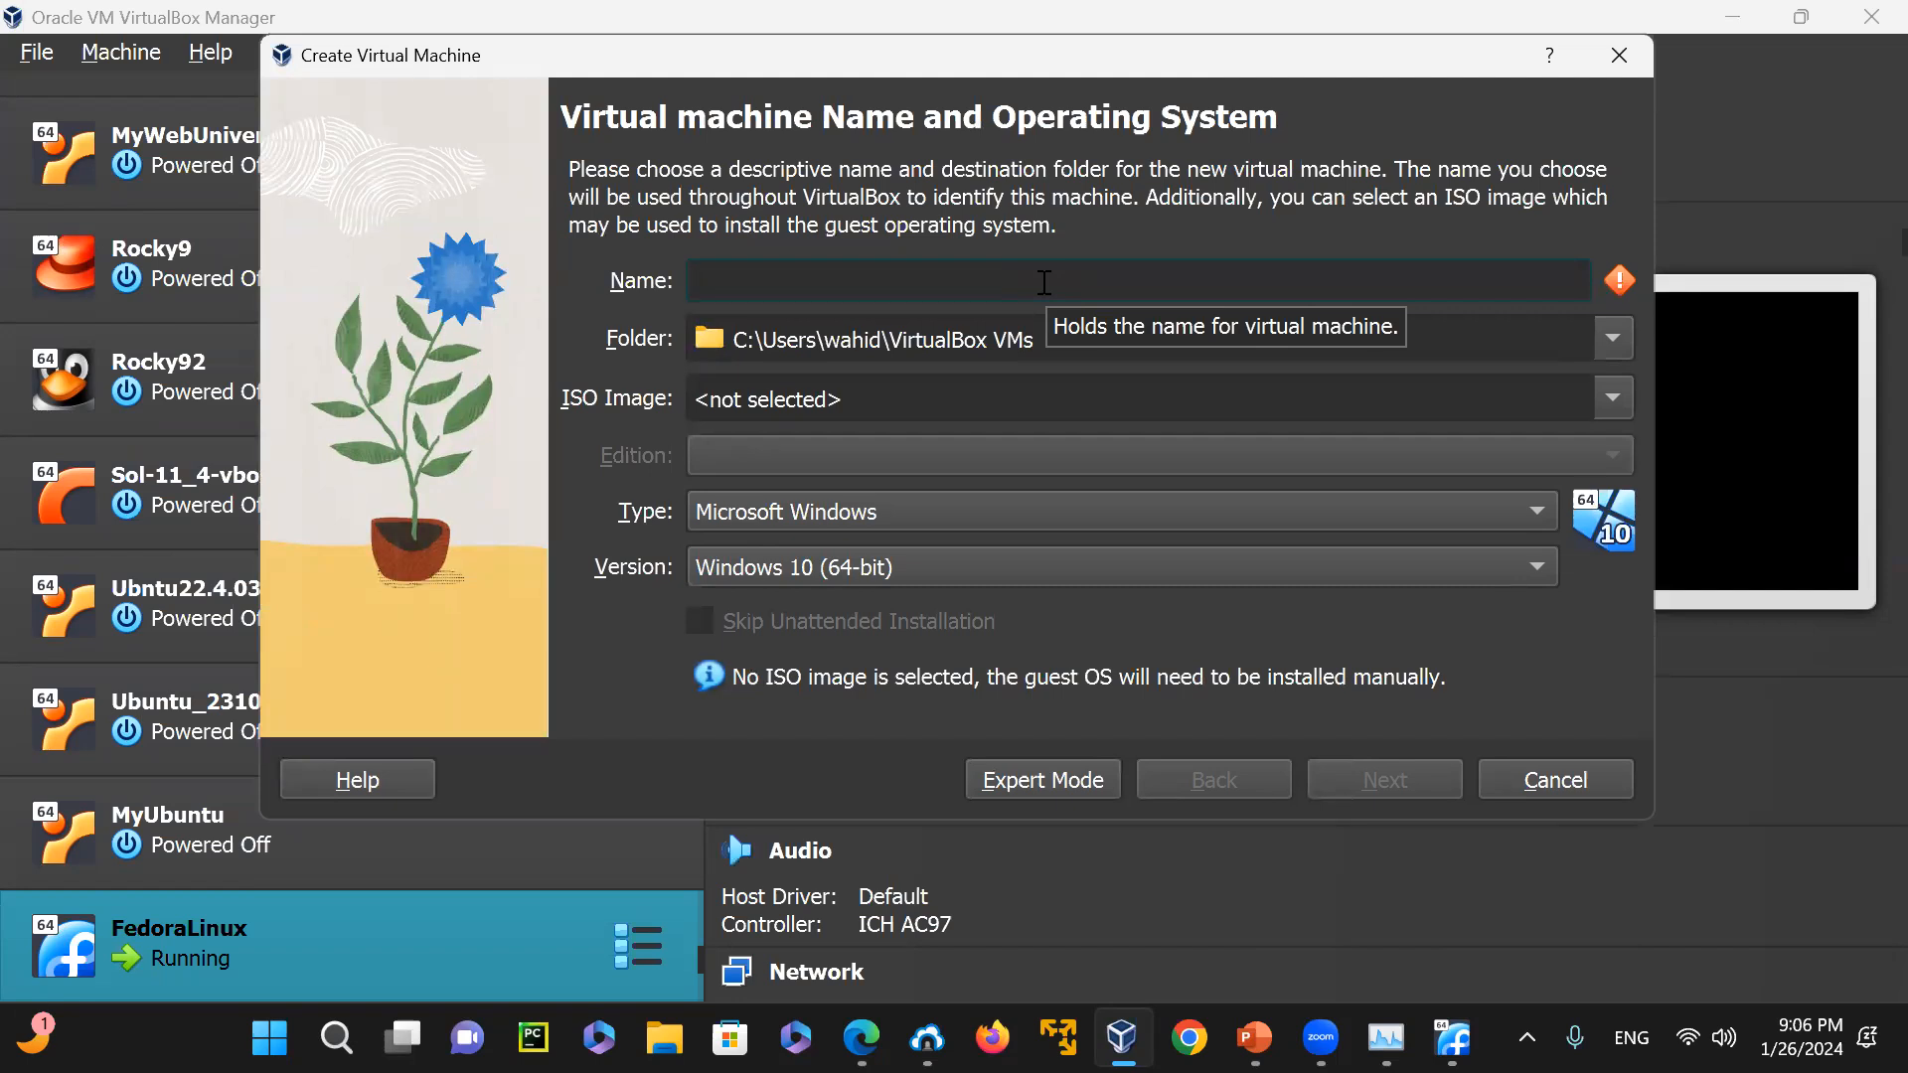
{"action": "type", "text": "Fe"}
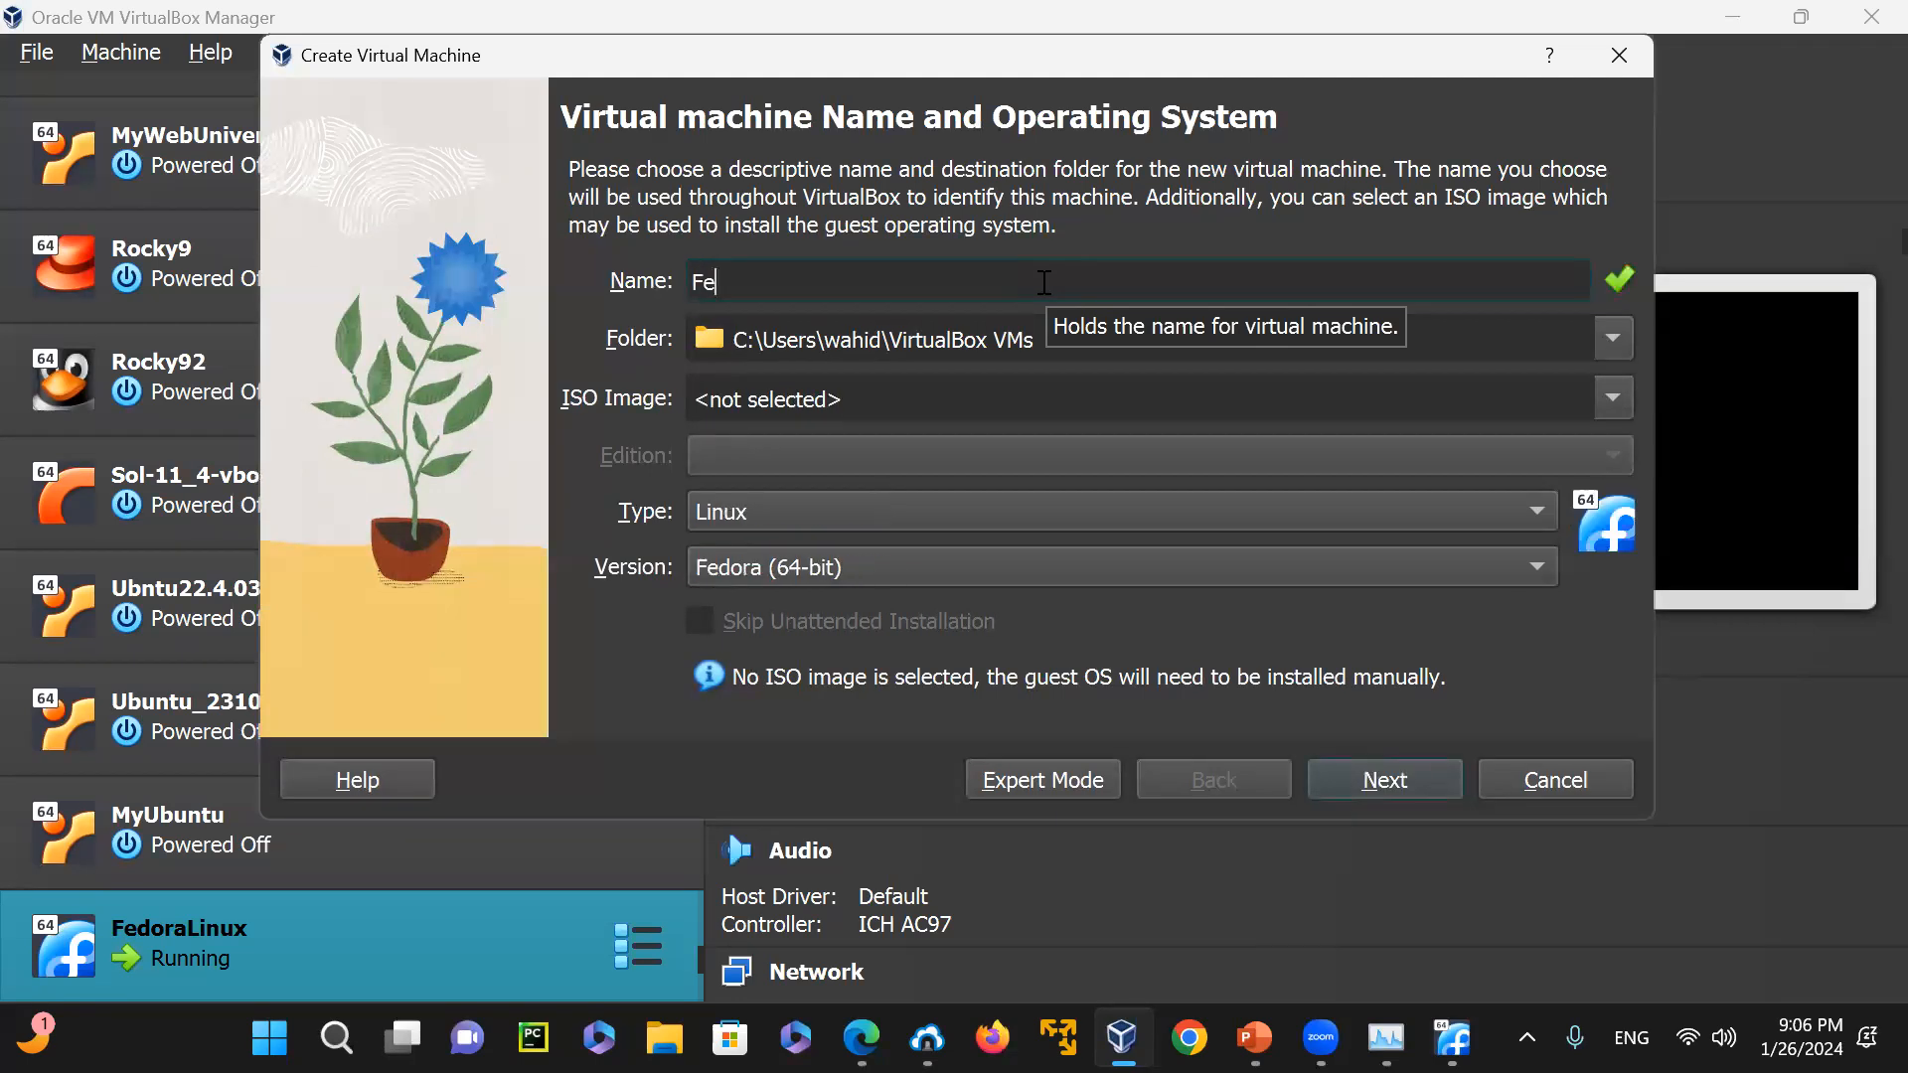
{"action": "type", "text": "dora39"}
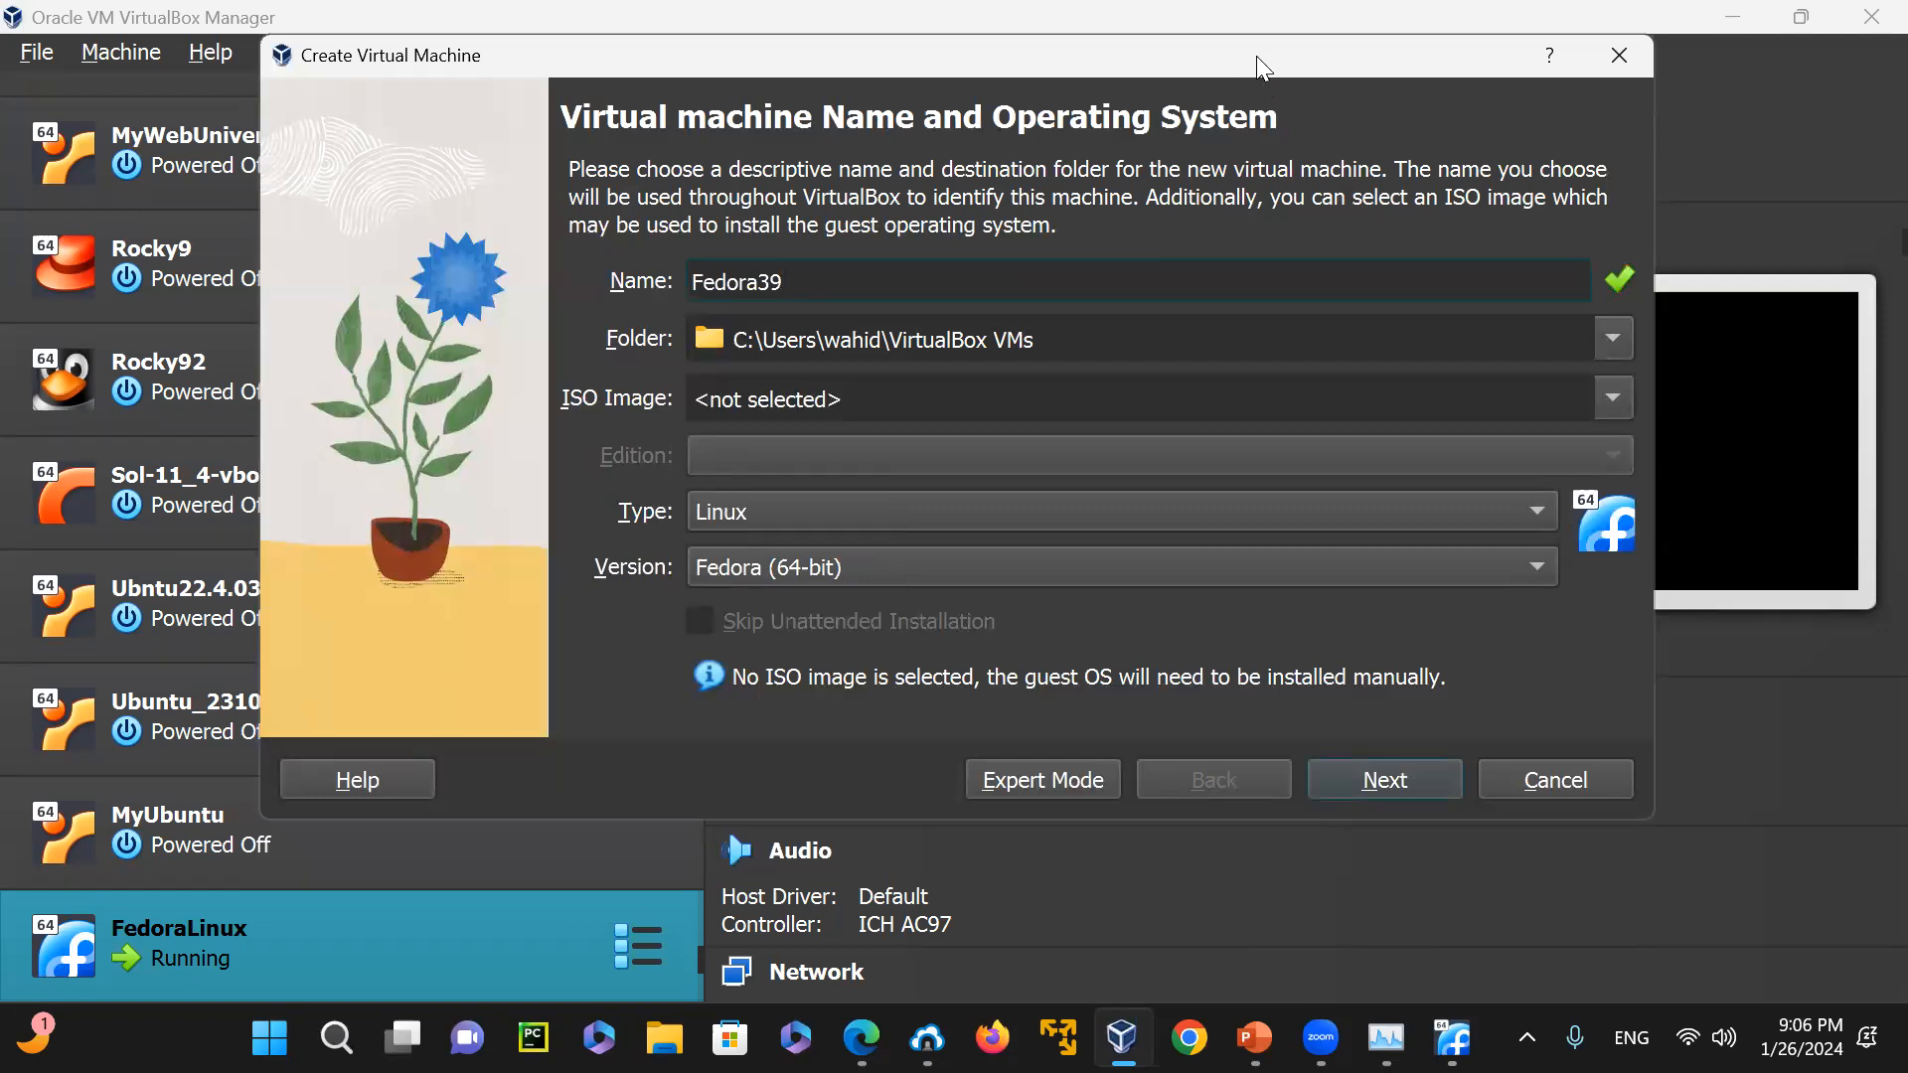
Choose Fedora-Workstation-Live-x86_64-39-1.5.iso as the new machine's ISO image and continue to the hardware settings
{"action": "left_click_drag", "start_coordinate": [1255, 55], "coordinate": [1327, 25]}
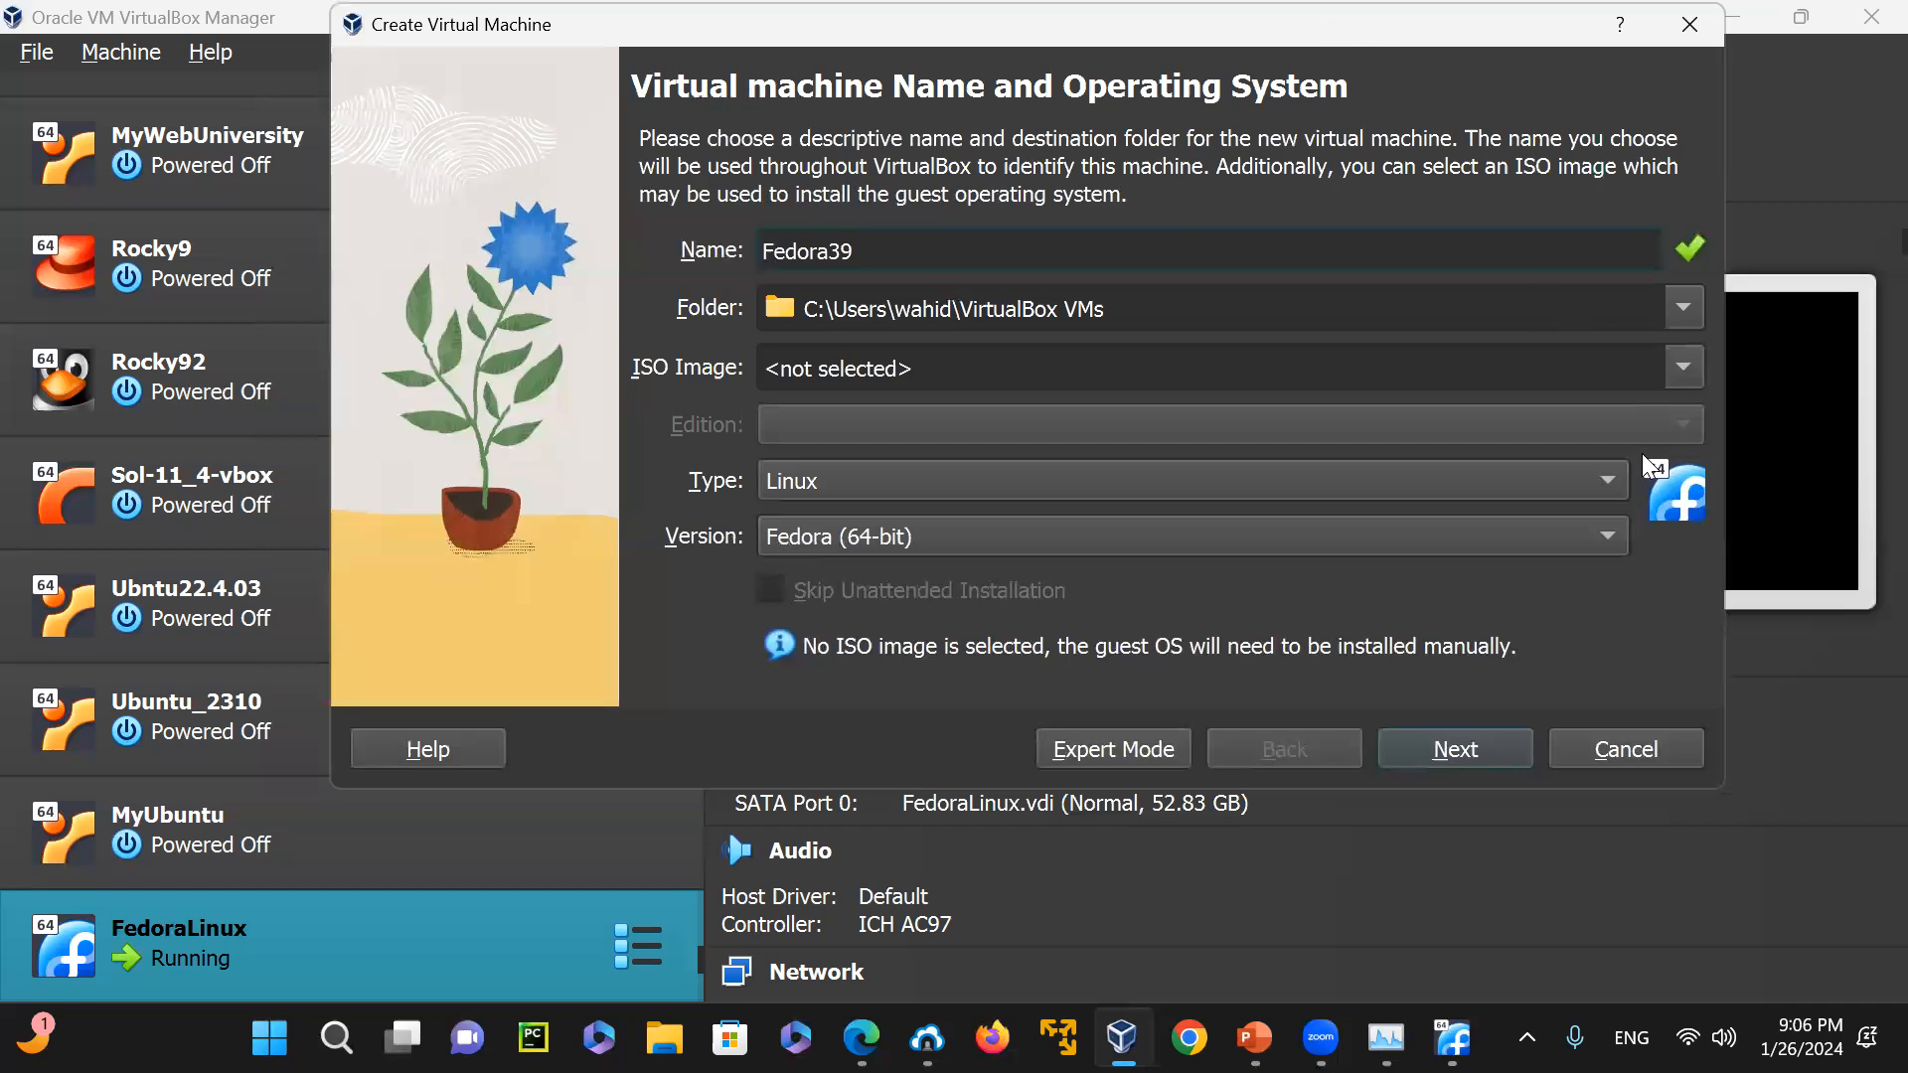
{"action": "left_click", "coordinate": [1685, 369]}
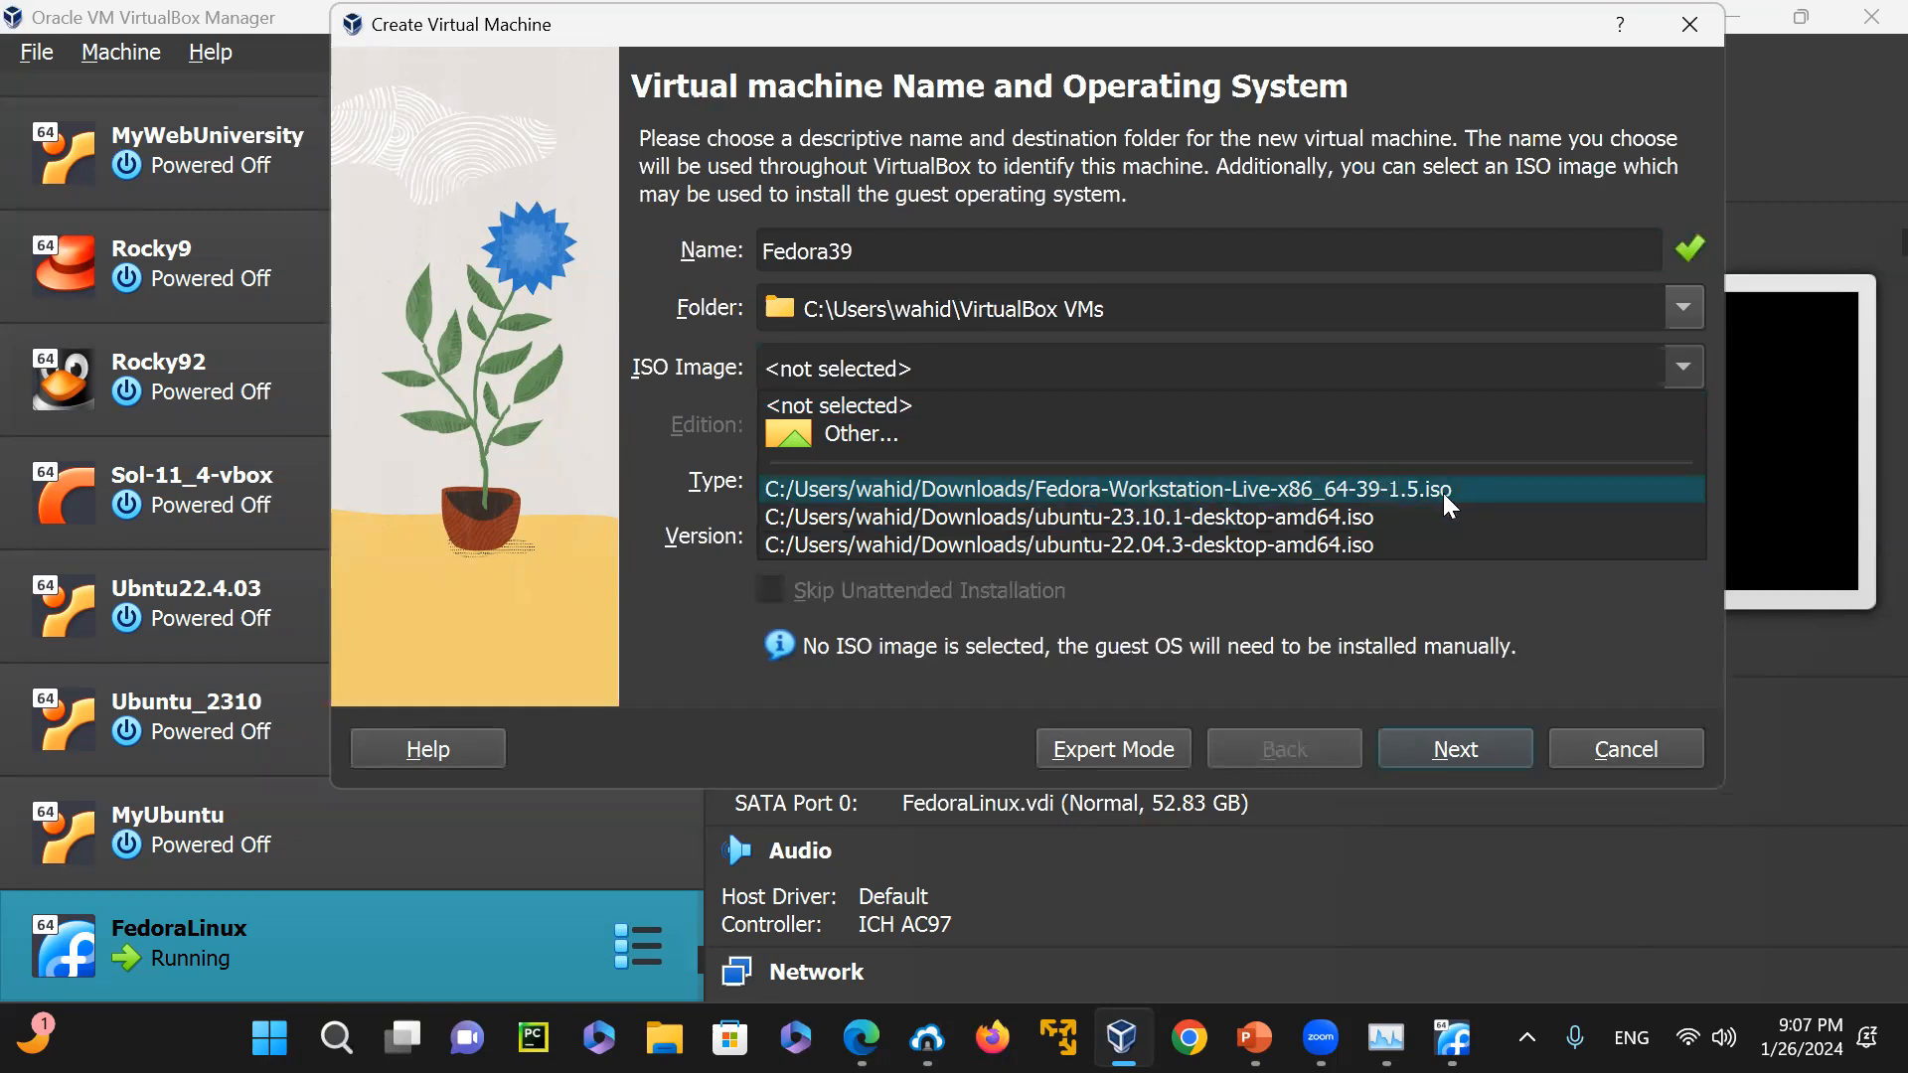
{"action": "left_click", "coordinate": [1093, 493]}
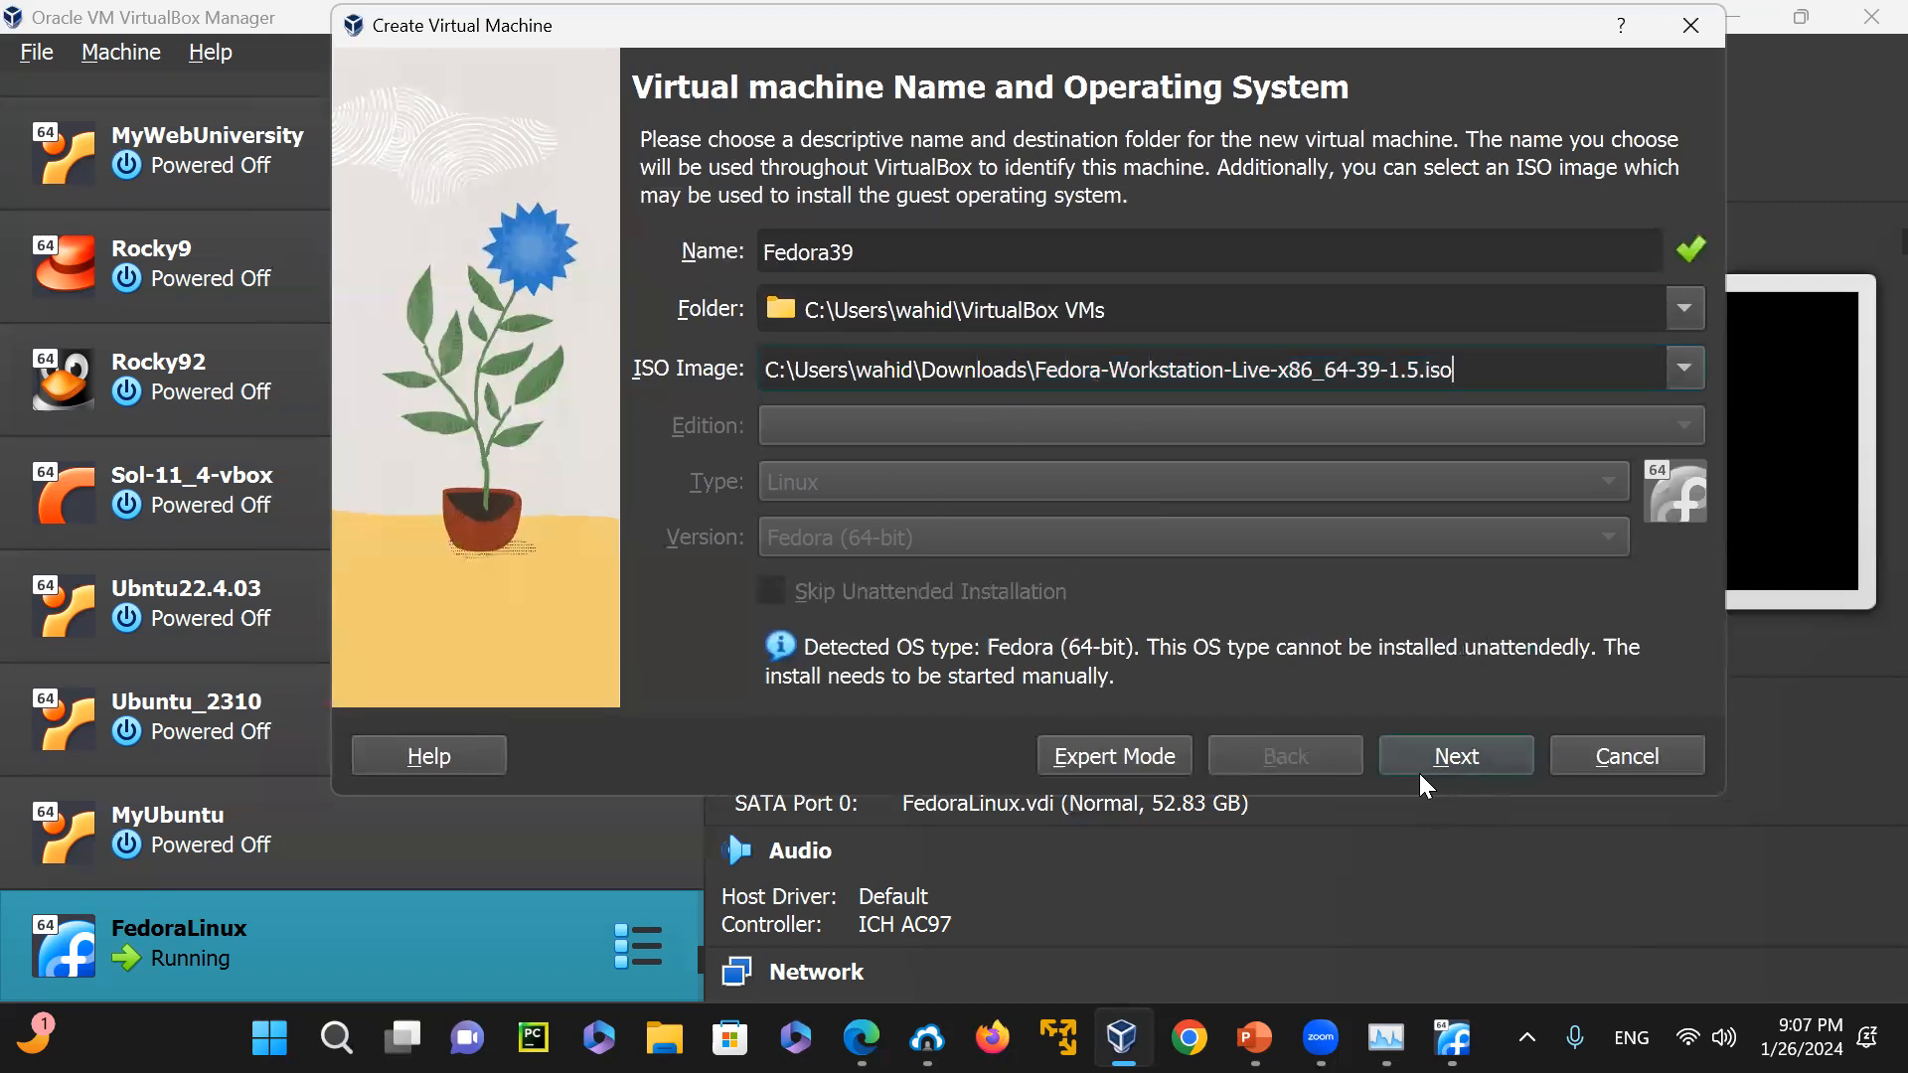
{"action": "left_click", "coordinate": [1452, 771]}
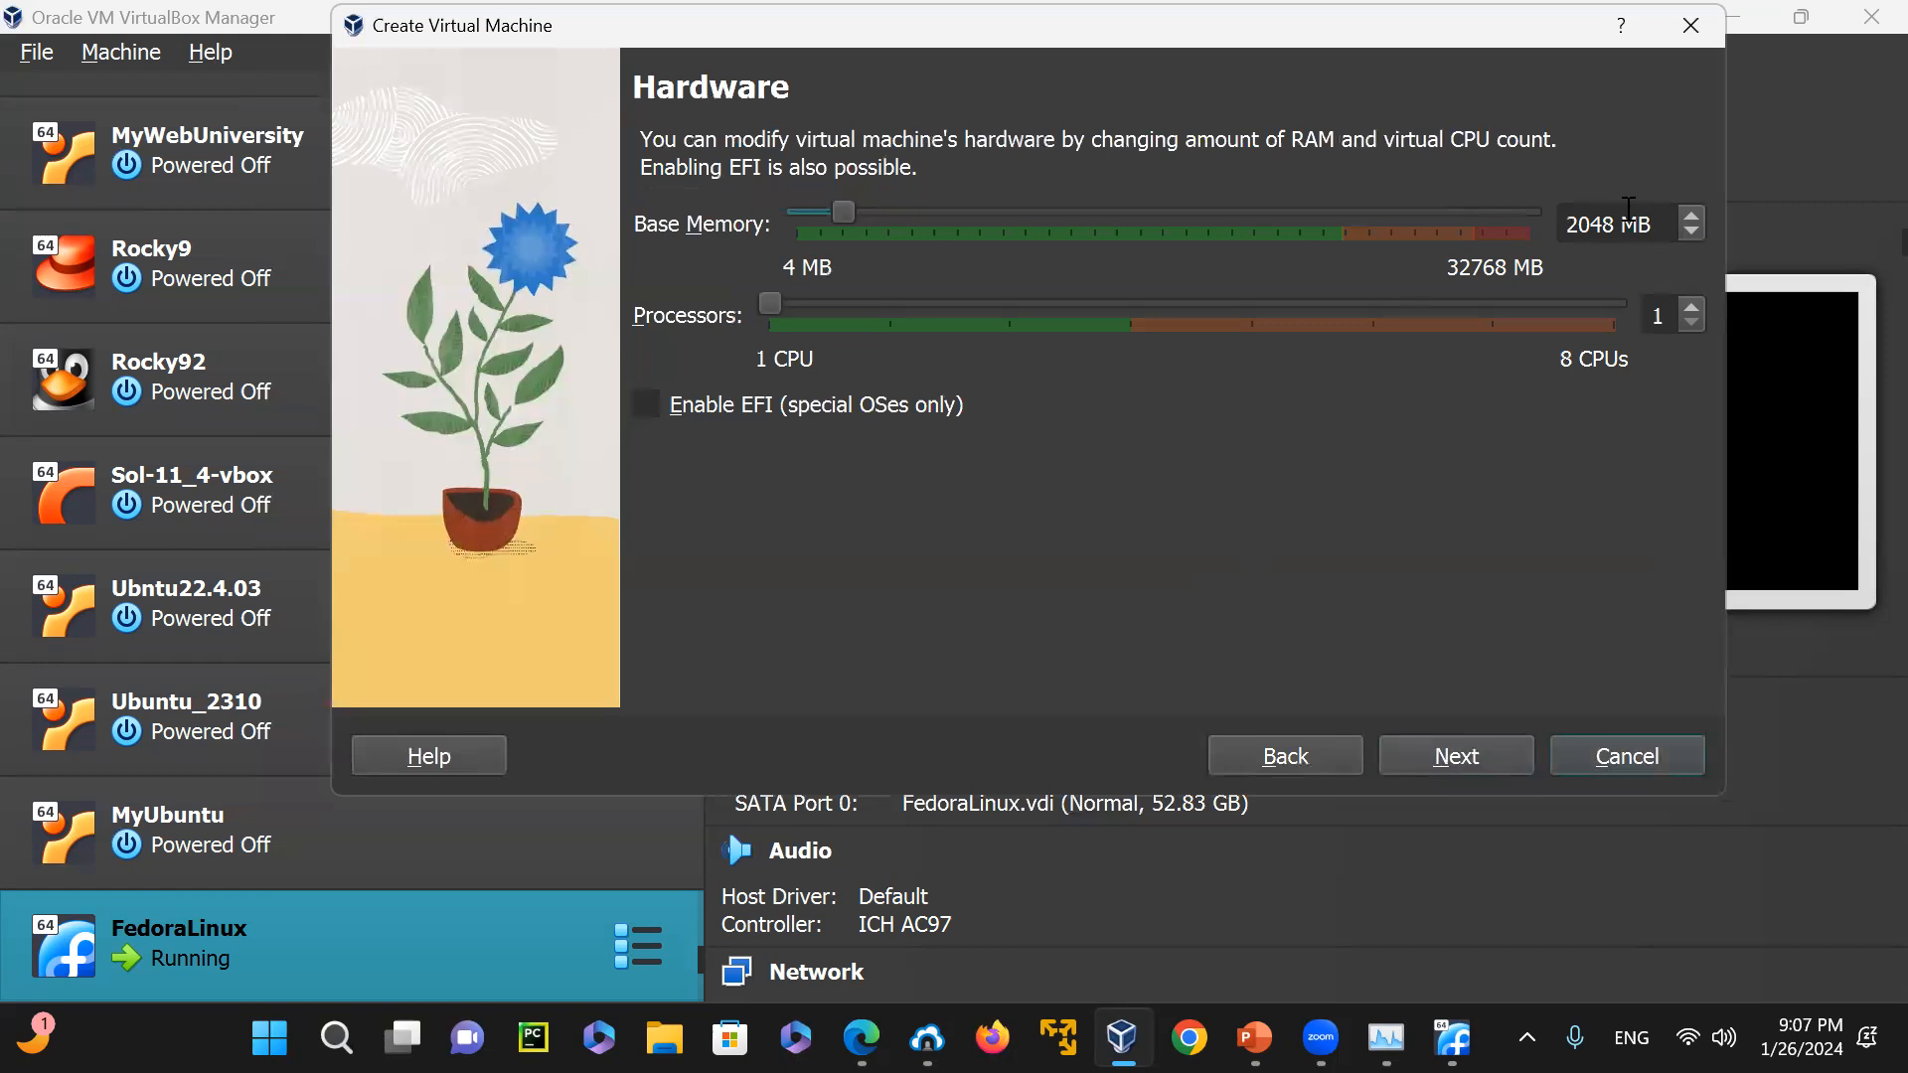
Give the new machine 16384 MB of base memory and 4 processors, and continue to the virtual hard disk settings
{"action": "left_click_drag", "start_coordinate": [843, 209], "coordinate": [1170, 227]}
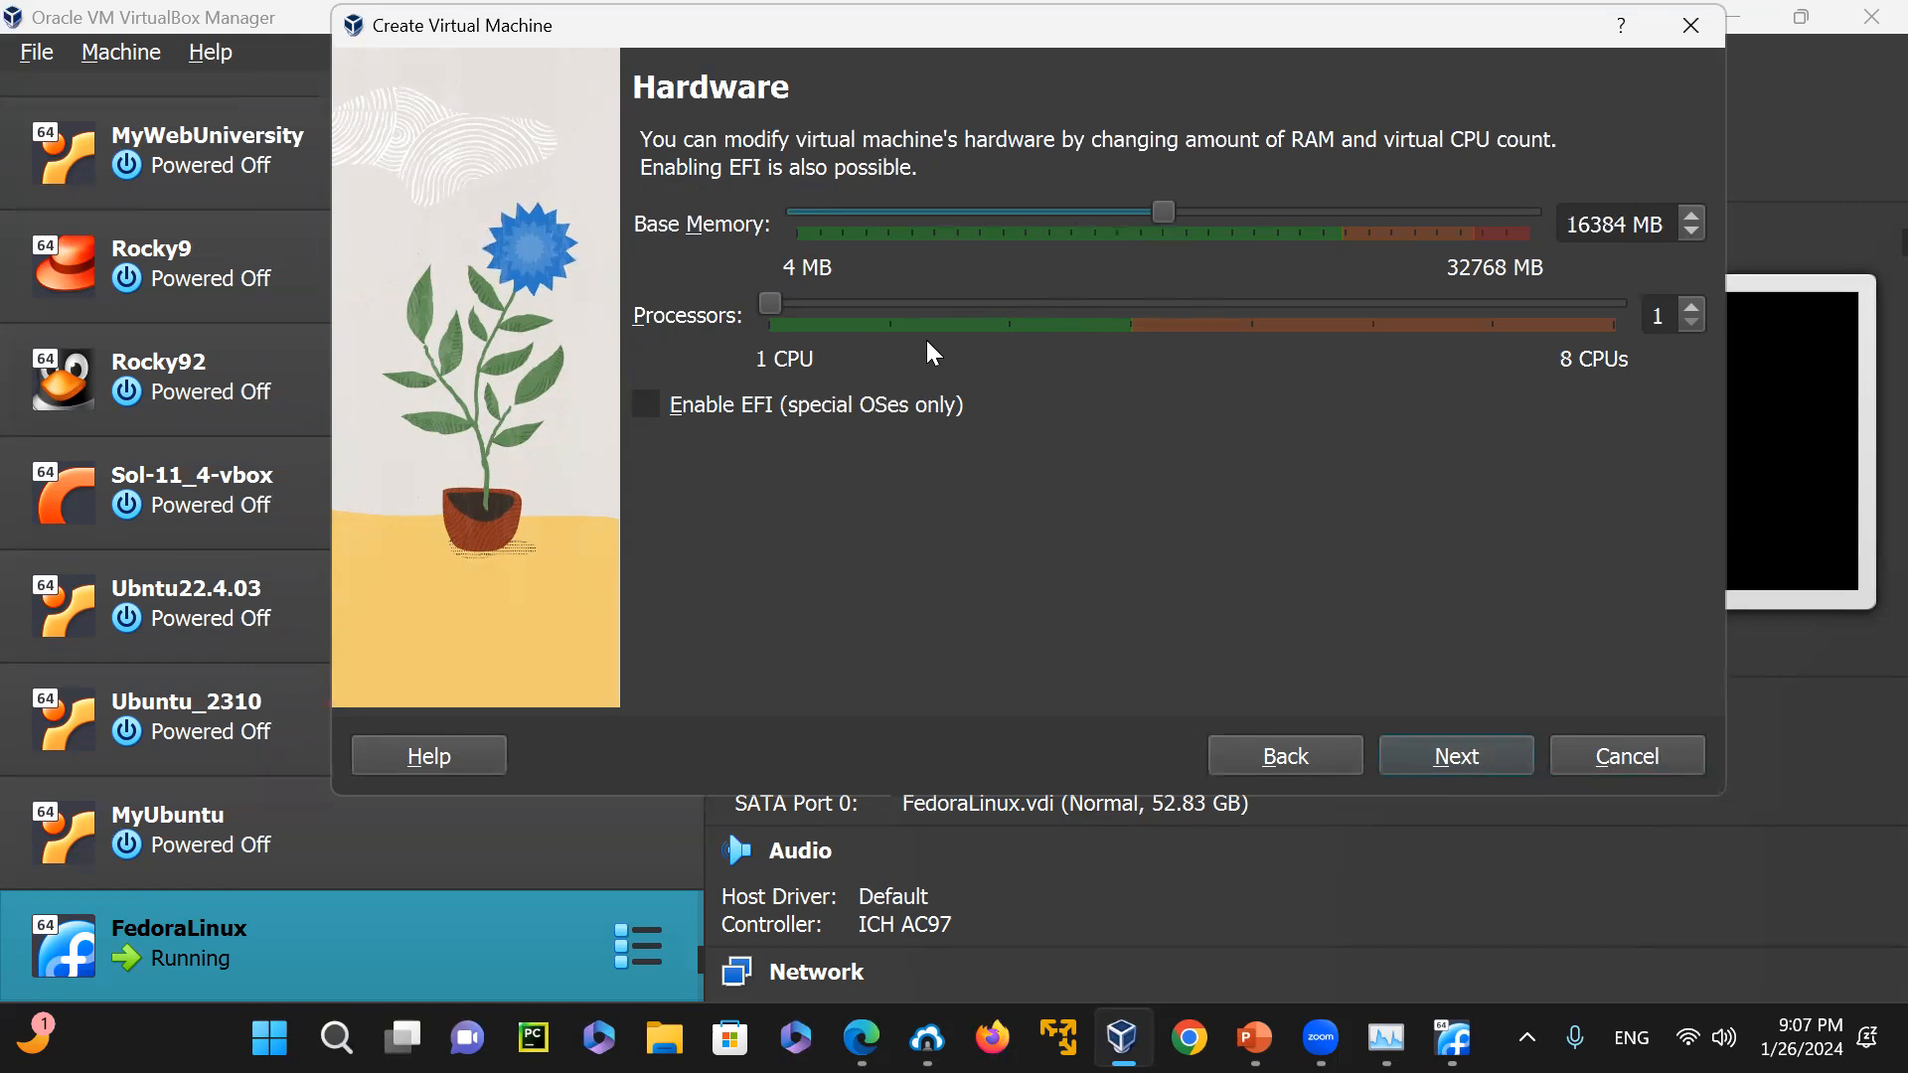
{"action": "left_click_drag", "start_coordinate": [775, 301], "coordinate": [1100, 298]}
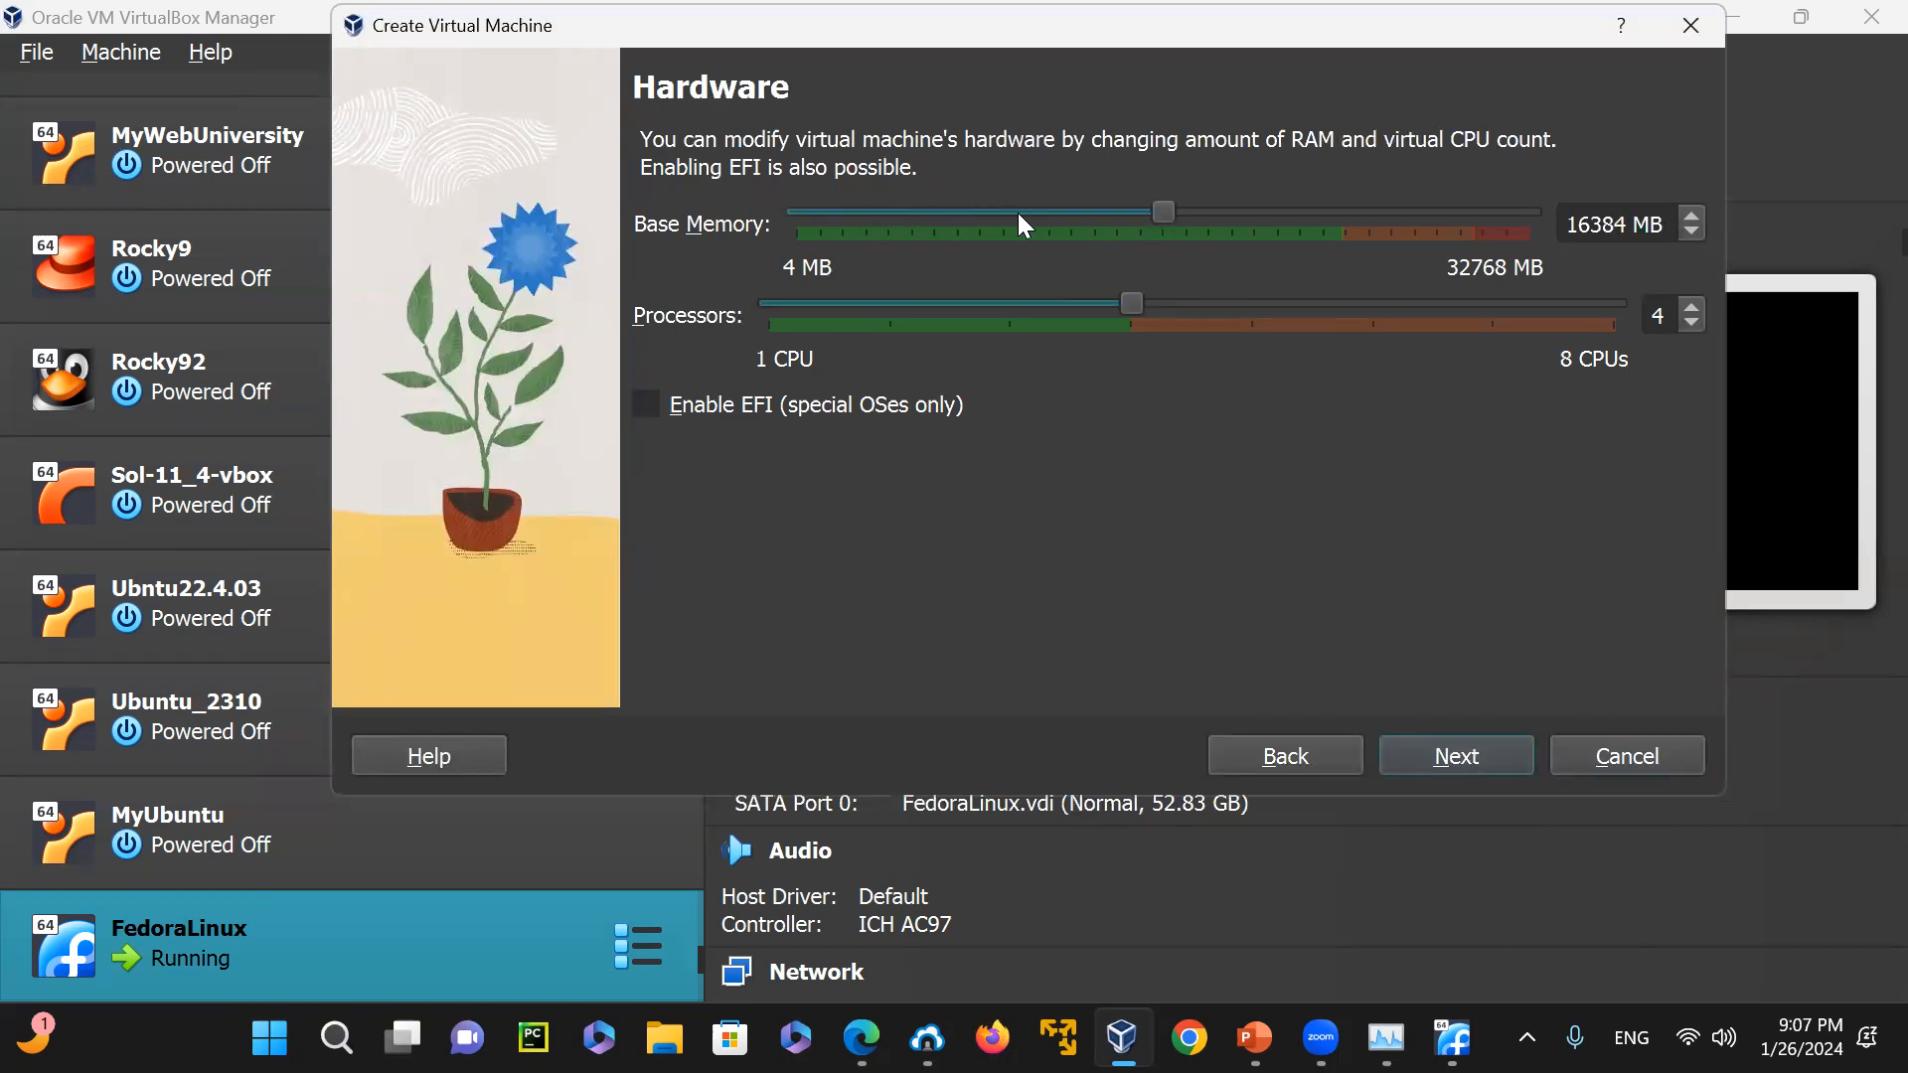
{"action": "left_click", "coordinate": [1456, 763]}
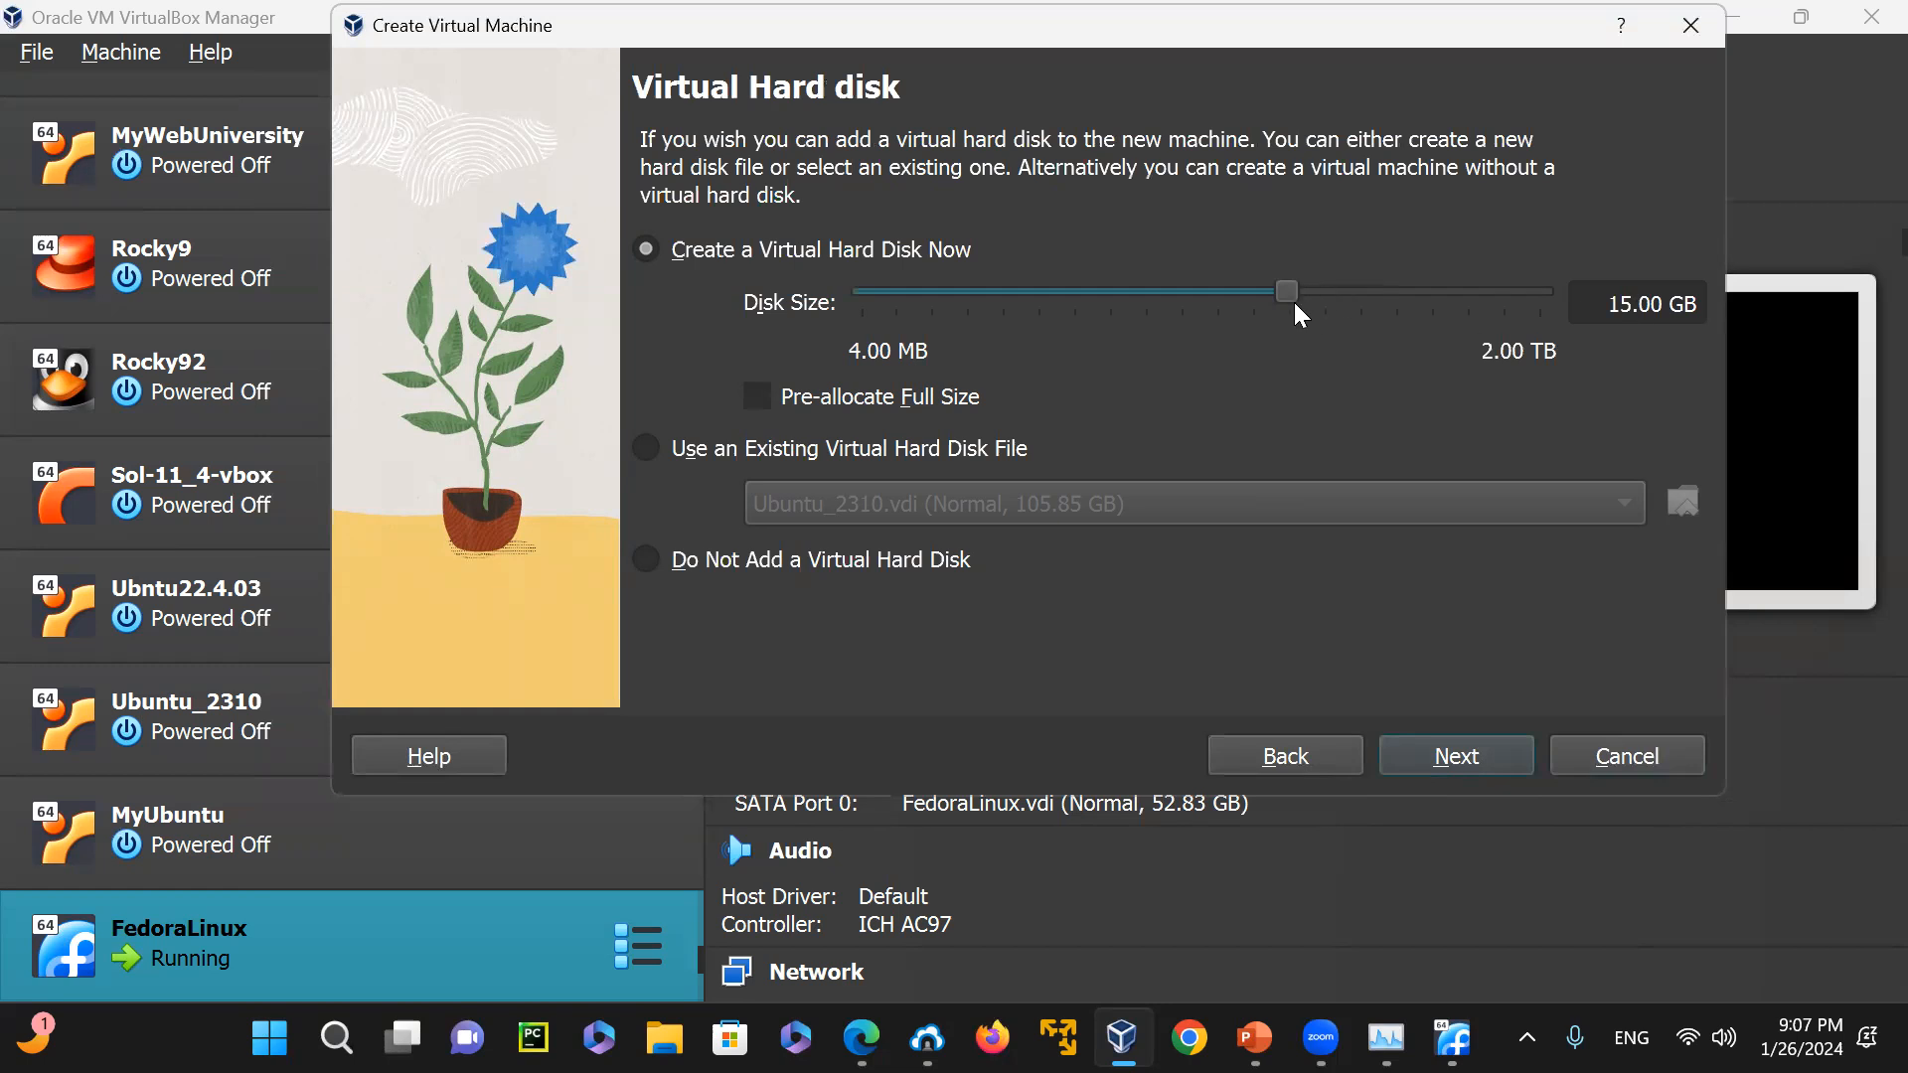
Set the new virtual hard disk's size to 105.85 GB and finish creating the Fedora39 machine
{"action": "left_click_drag", "start_coordinate": [1283, 302], "coordinate": [1389, 314]}
{"action": "left_click", "coordinate": [1411, 753]}
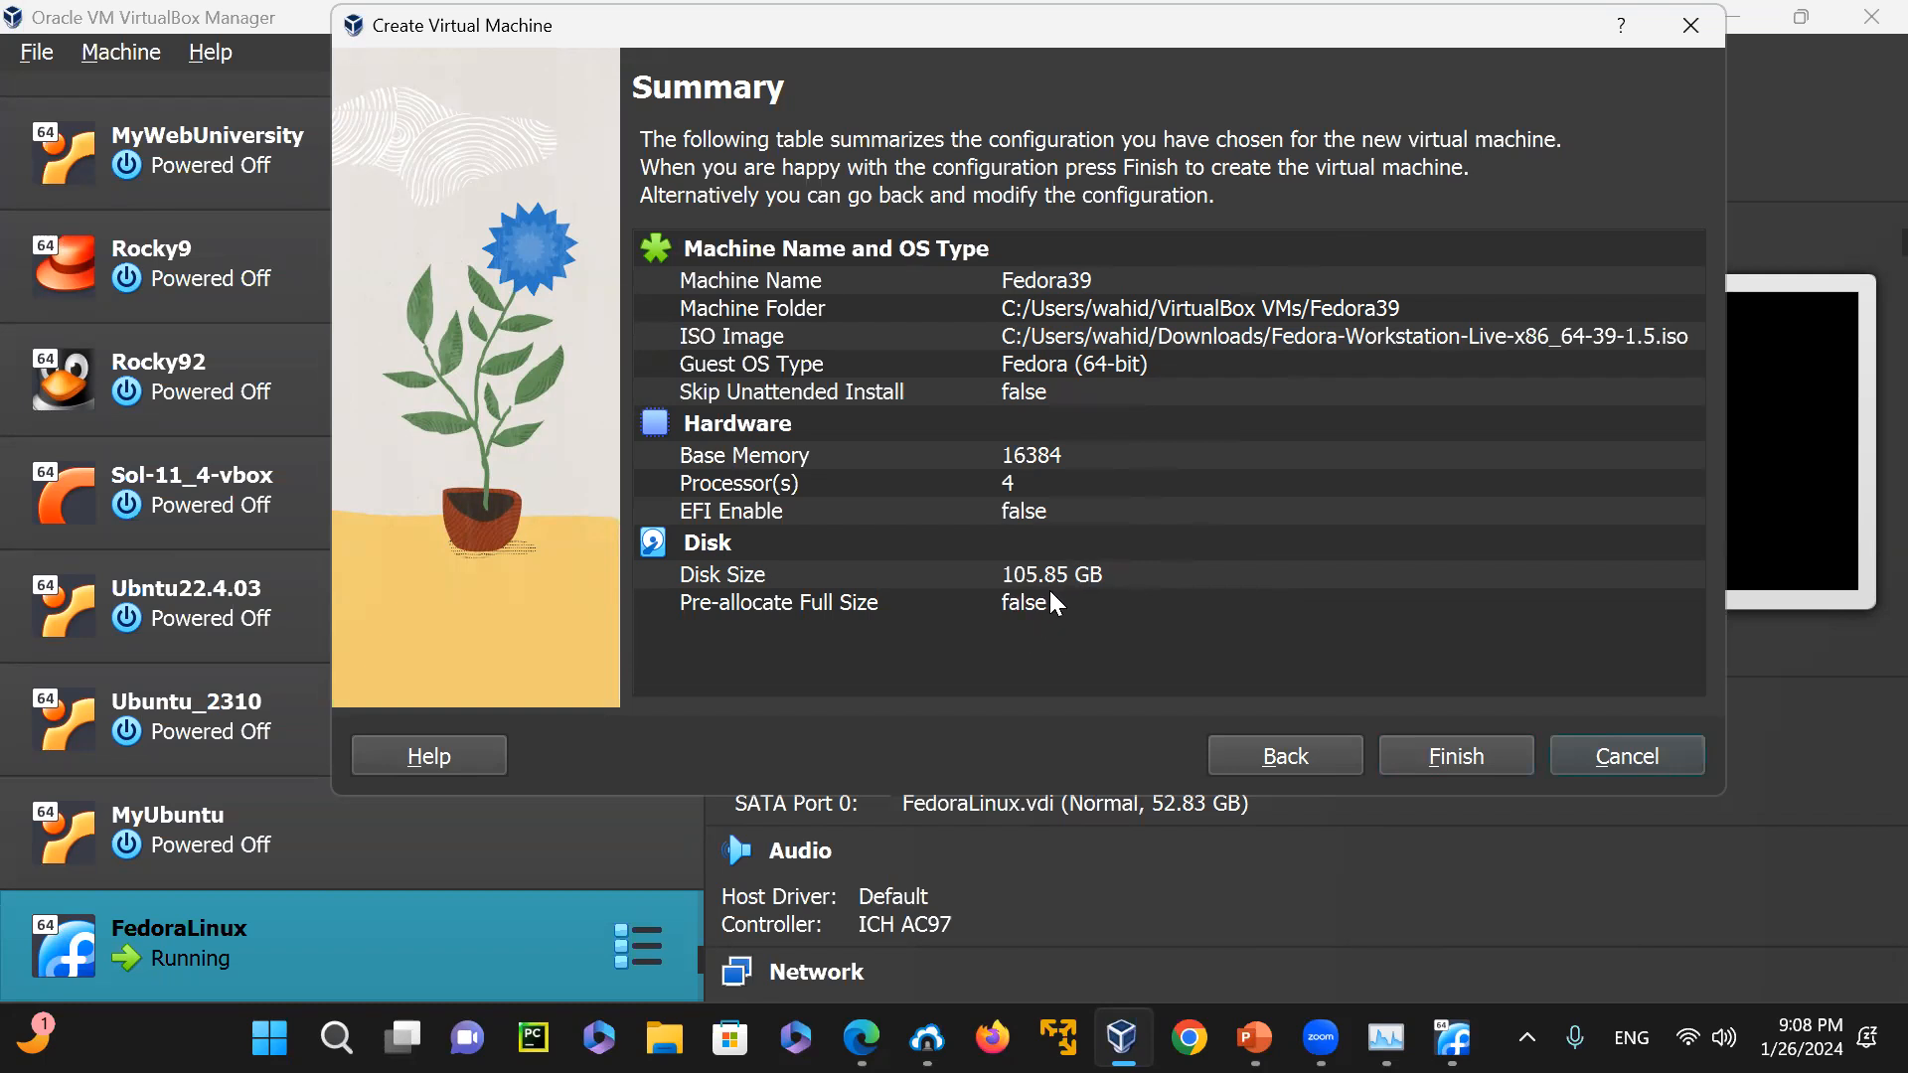
{"action": "left_click", "coordinate": [1443, 757]}
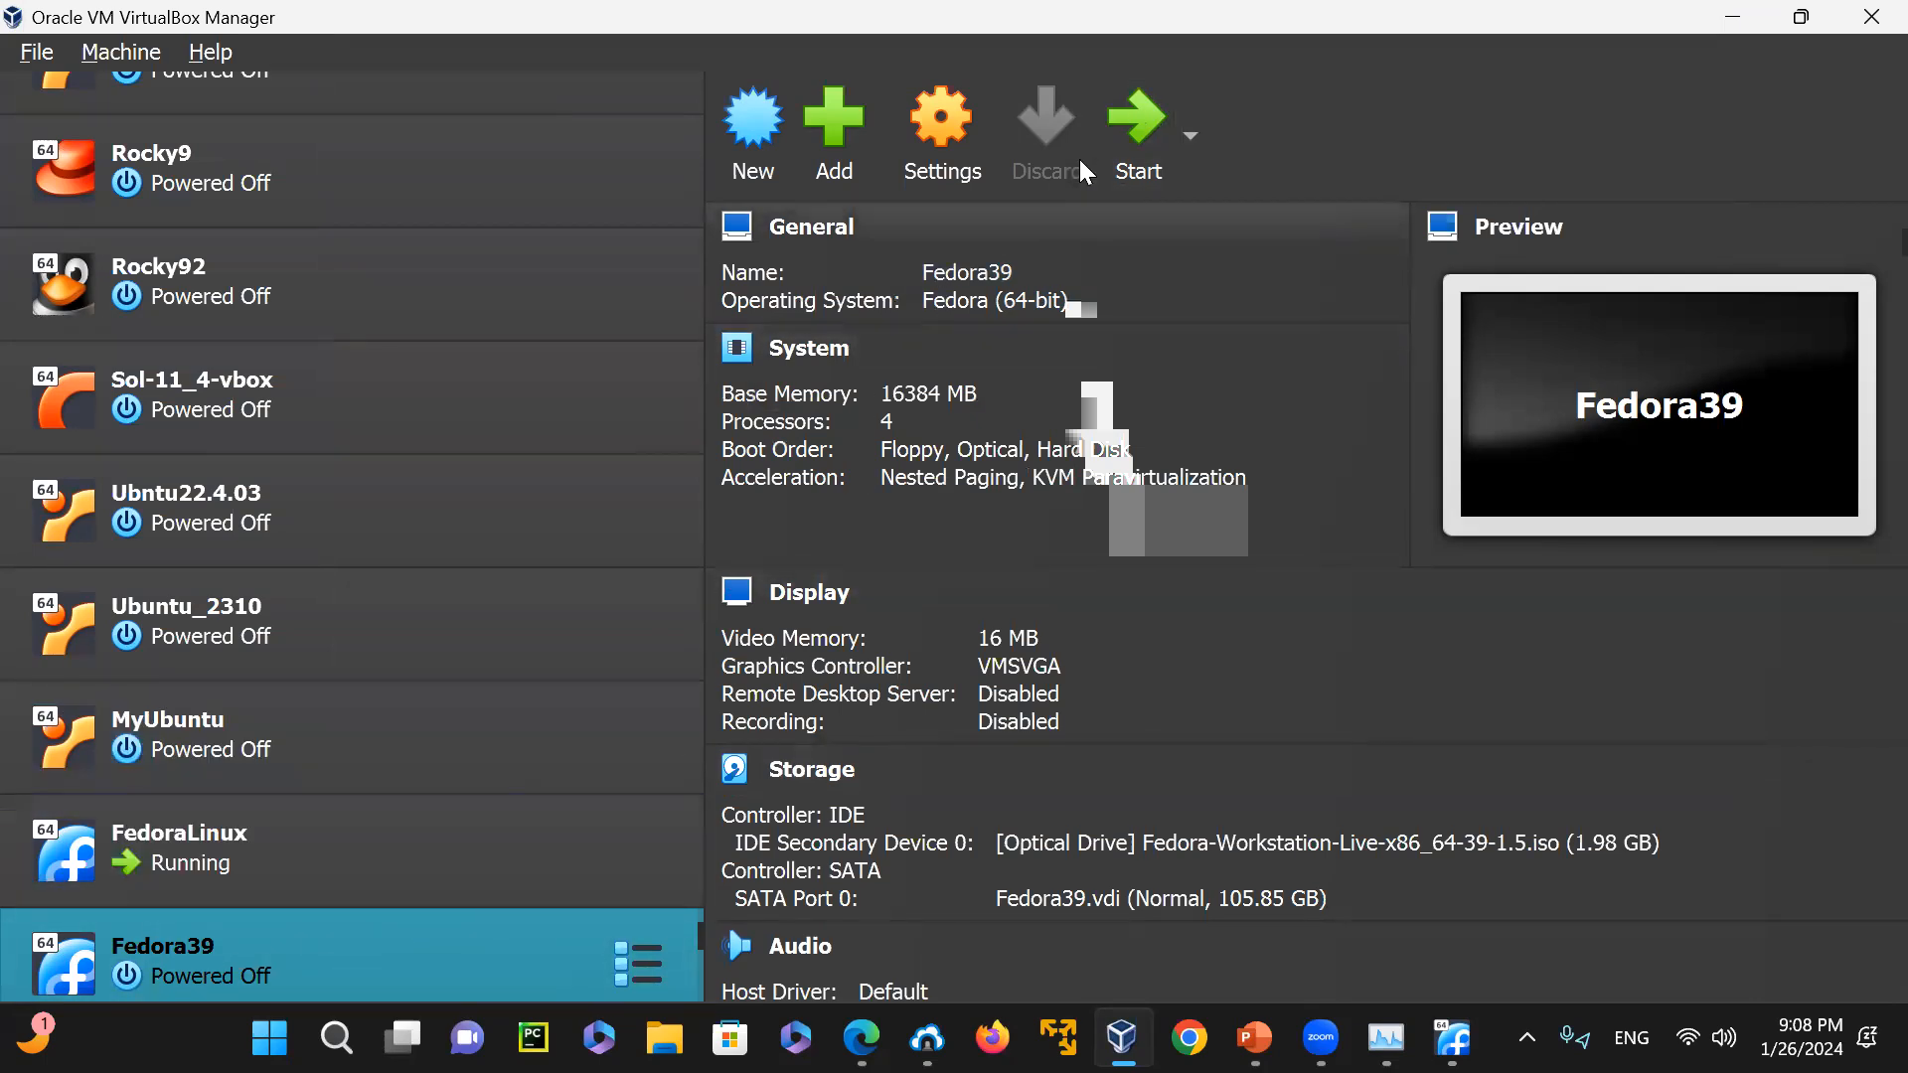
Start the Fedora39 machine, switch its display to Scaled Mode and dismiss the keyboard capture notification
{"action": "left_click", "coordinate": [1121, 121]}
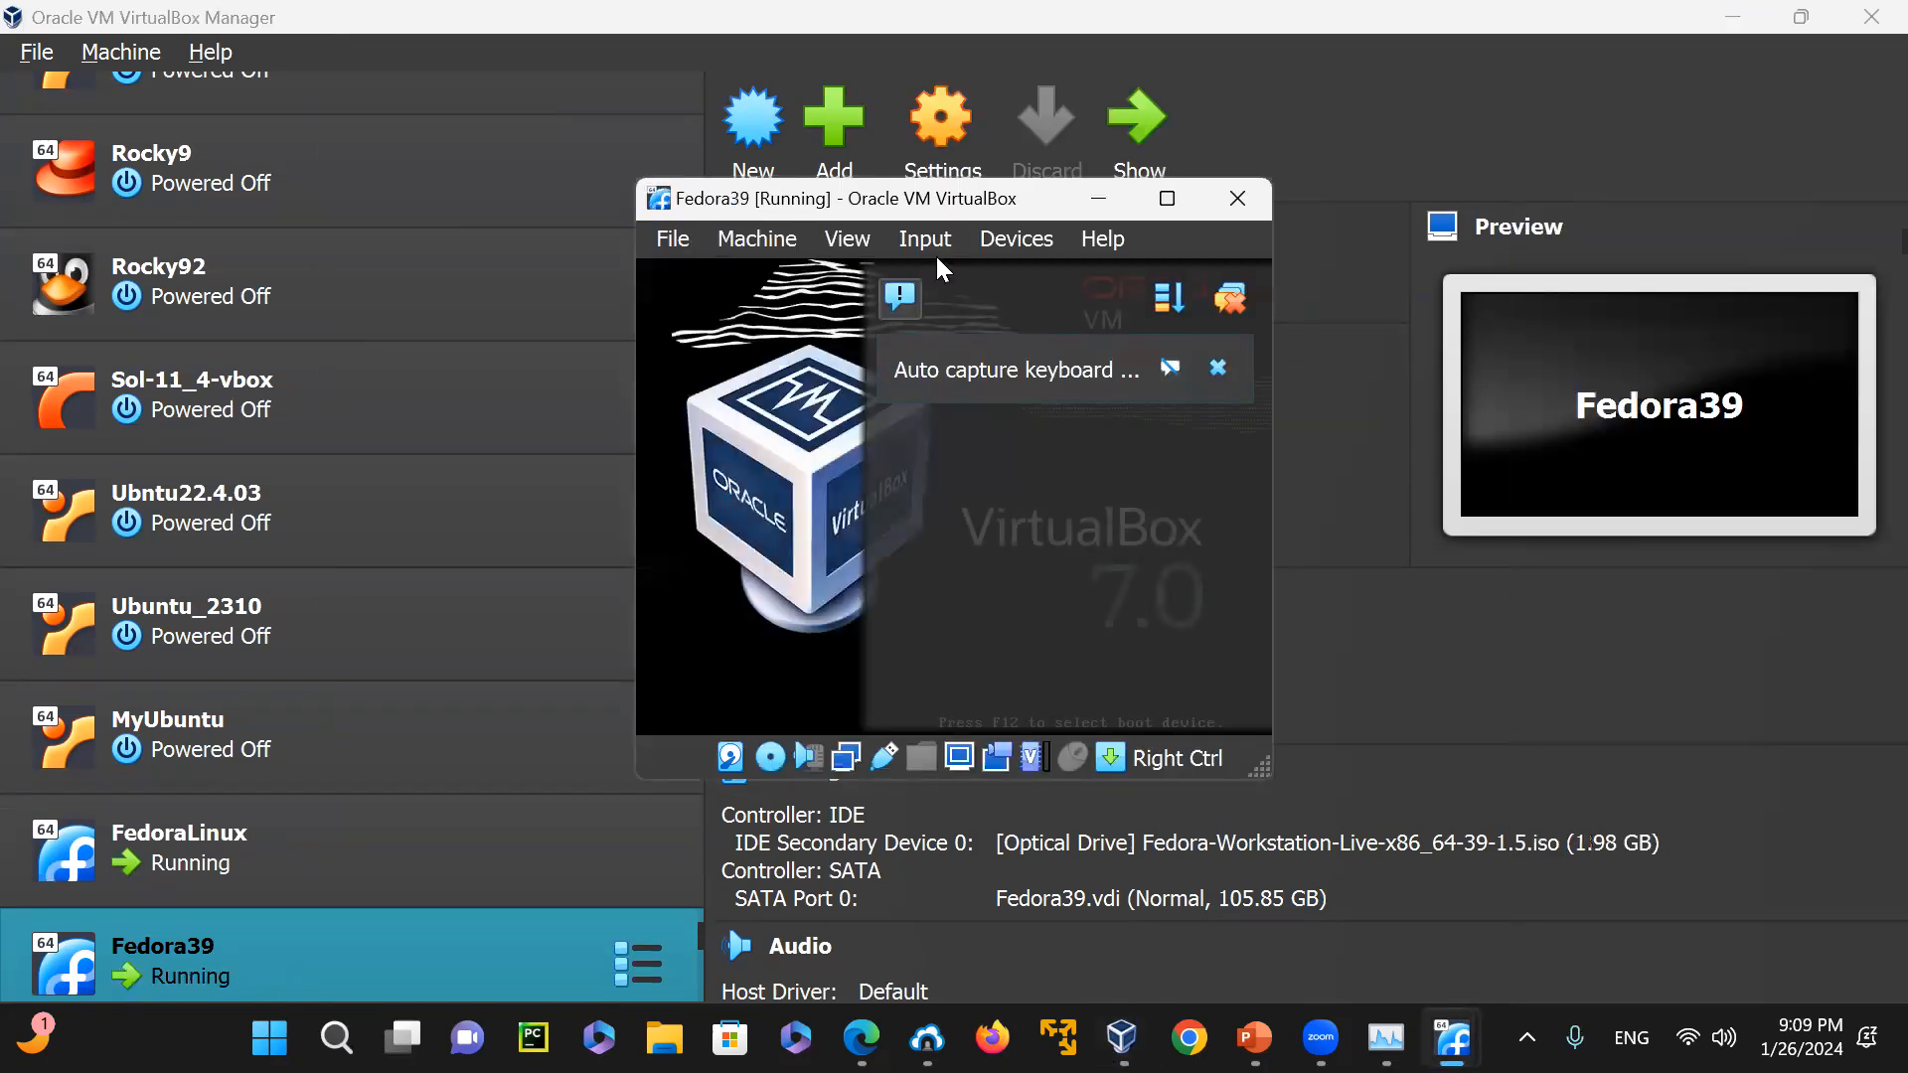
{"action": "left_click", "coordinate": [846, 239]}
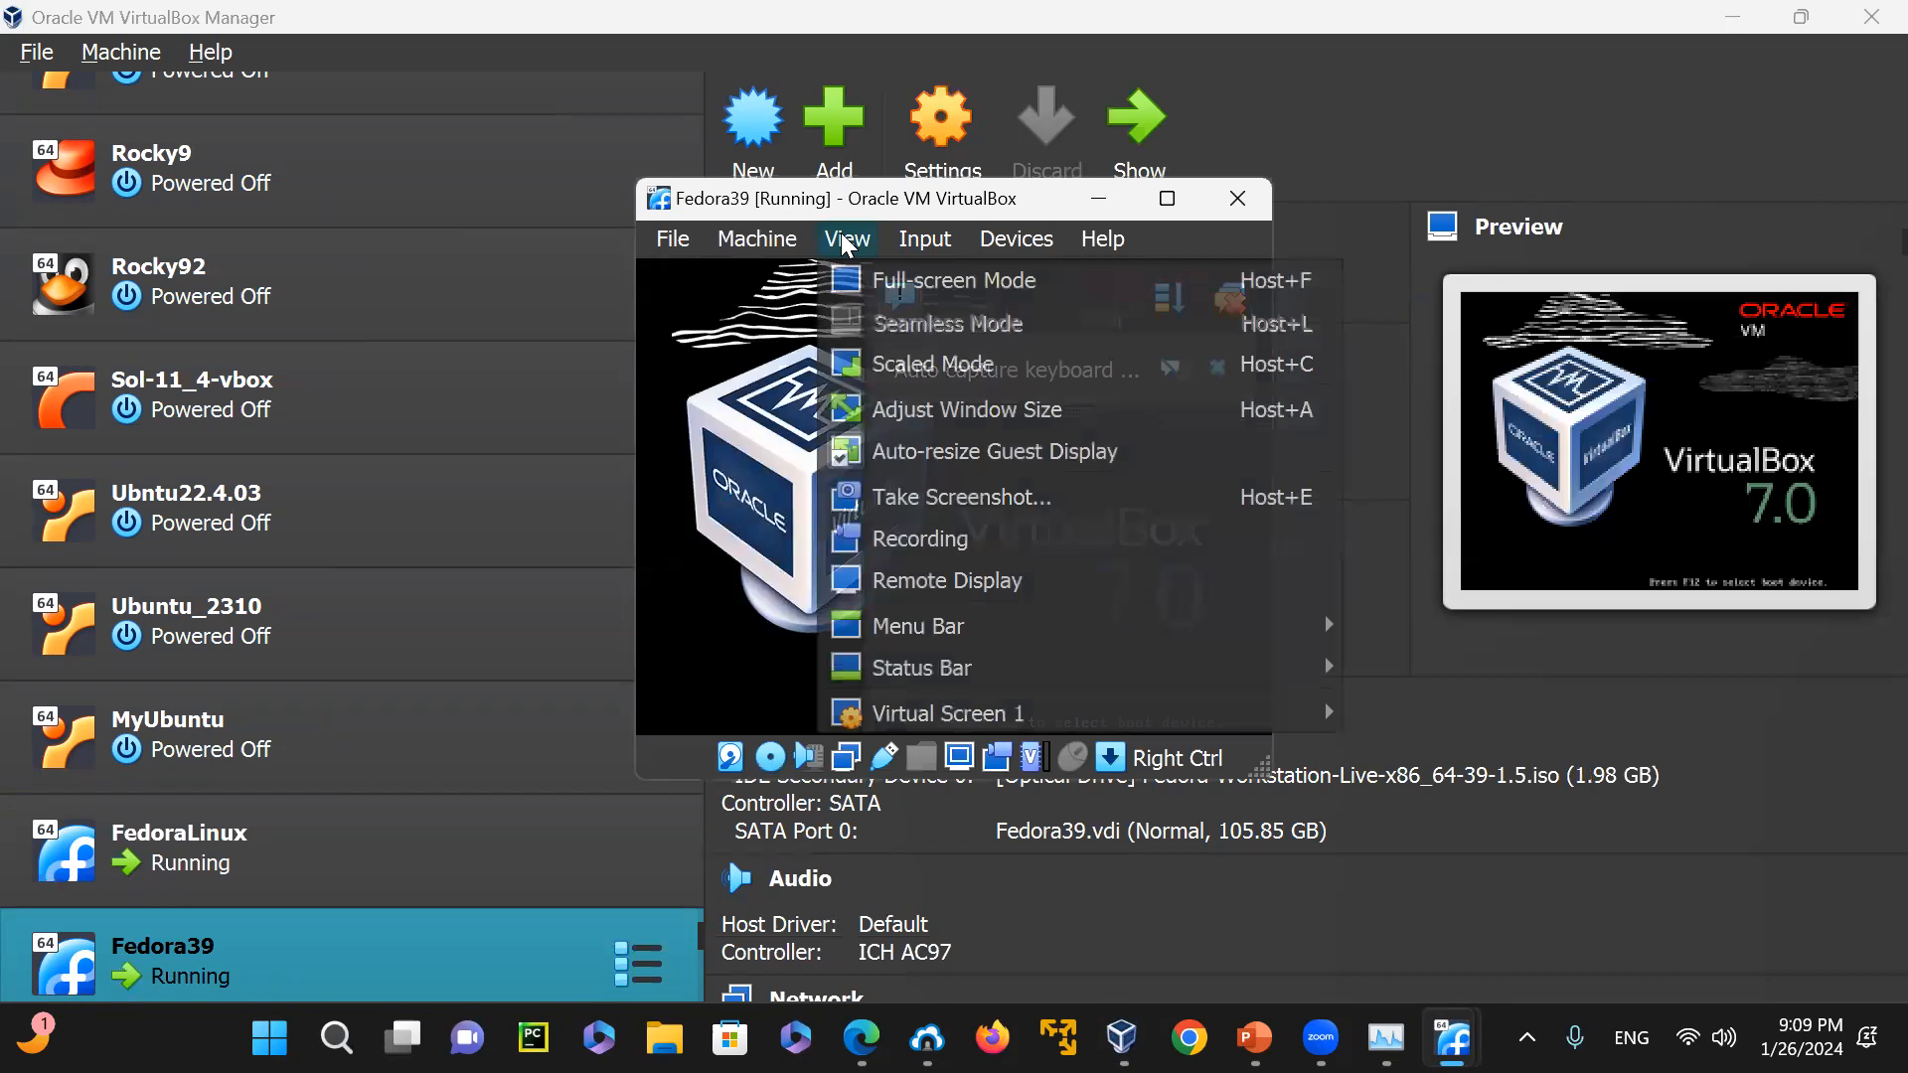
{"action": "left_click", "coordinate": [911, 363]}
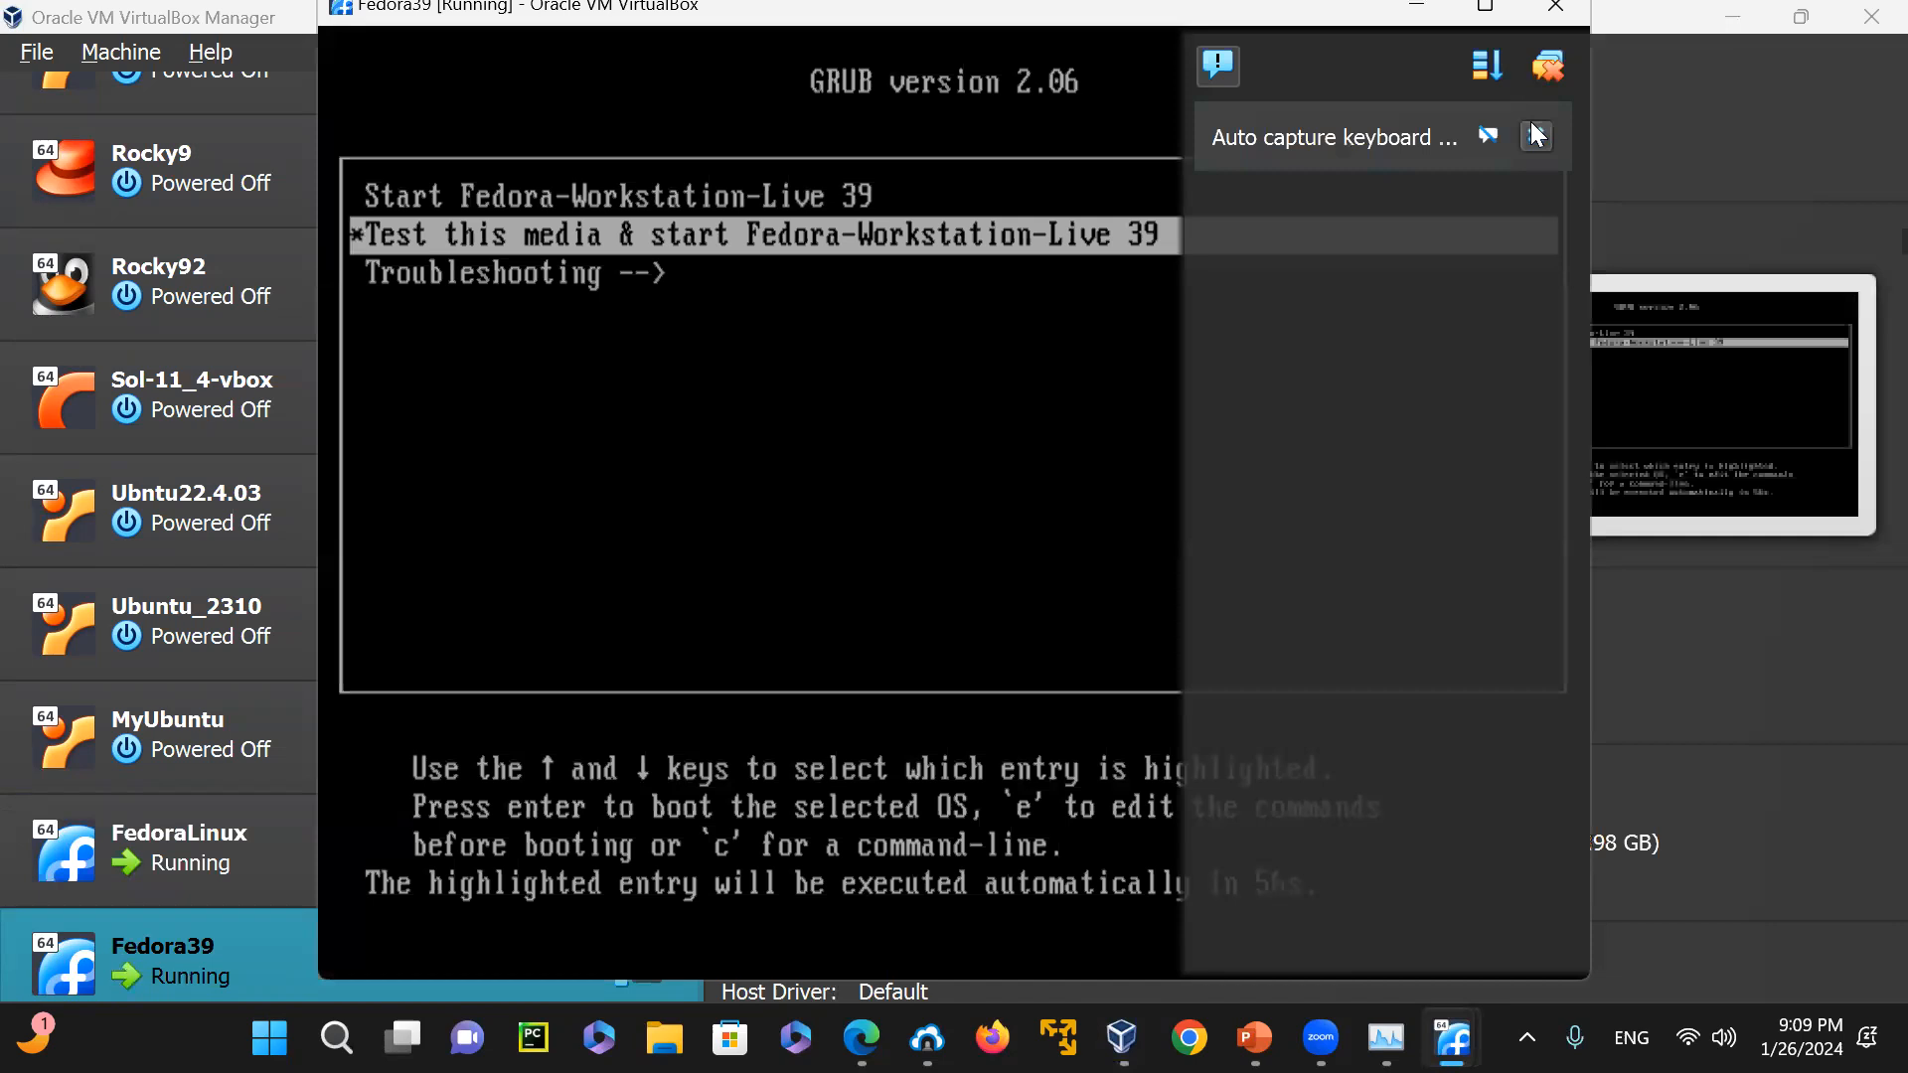
{"action": "left_click", "coordinate": [1536, 135]}
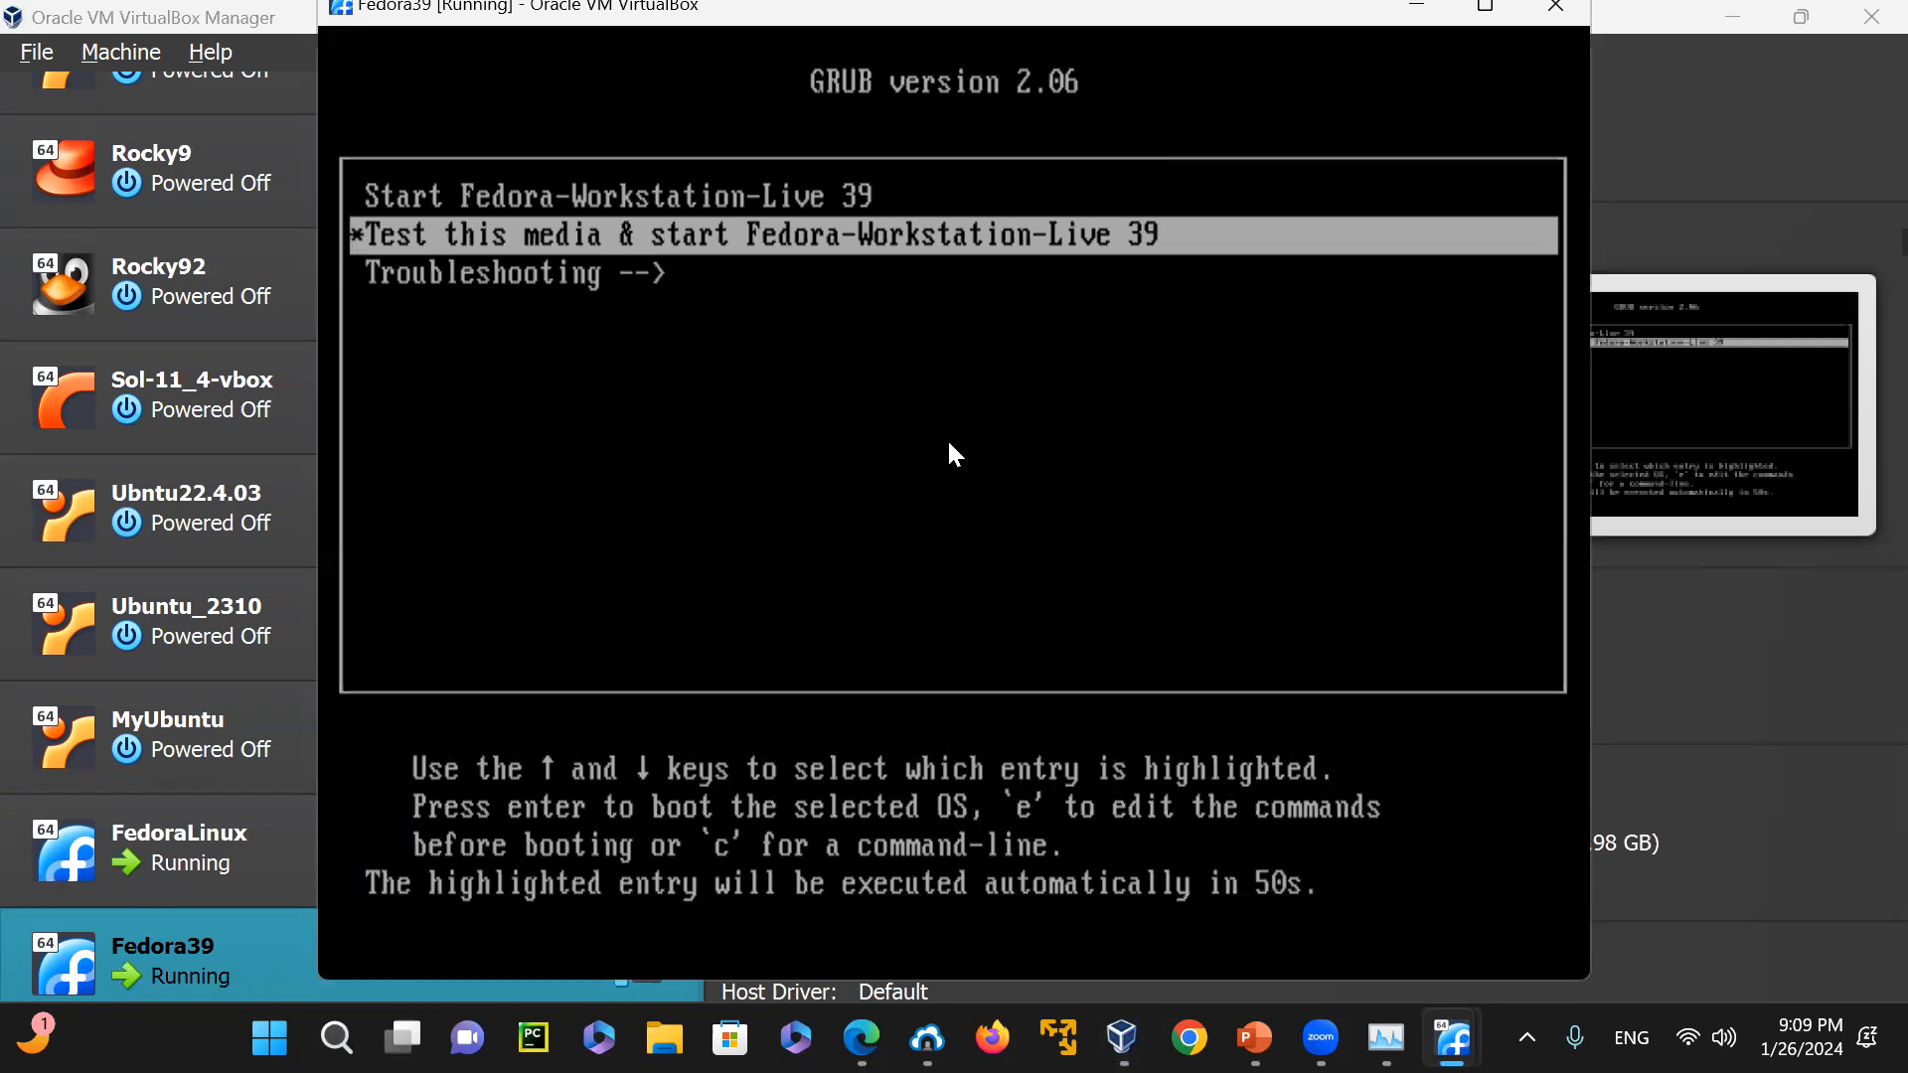
Boot the Start Fedora-Workstation-Live 39 entry from the GRUB menu and dismiss the mouse integration notification
{"action": "key", "text": "Up"}
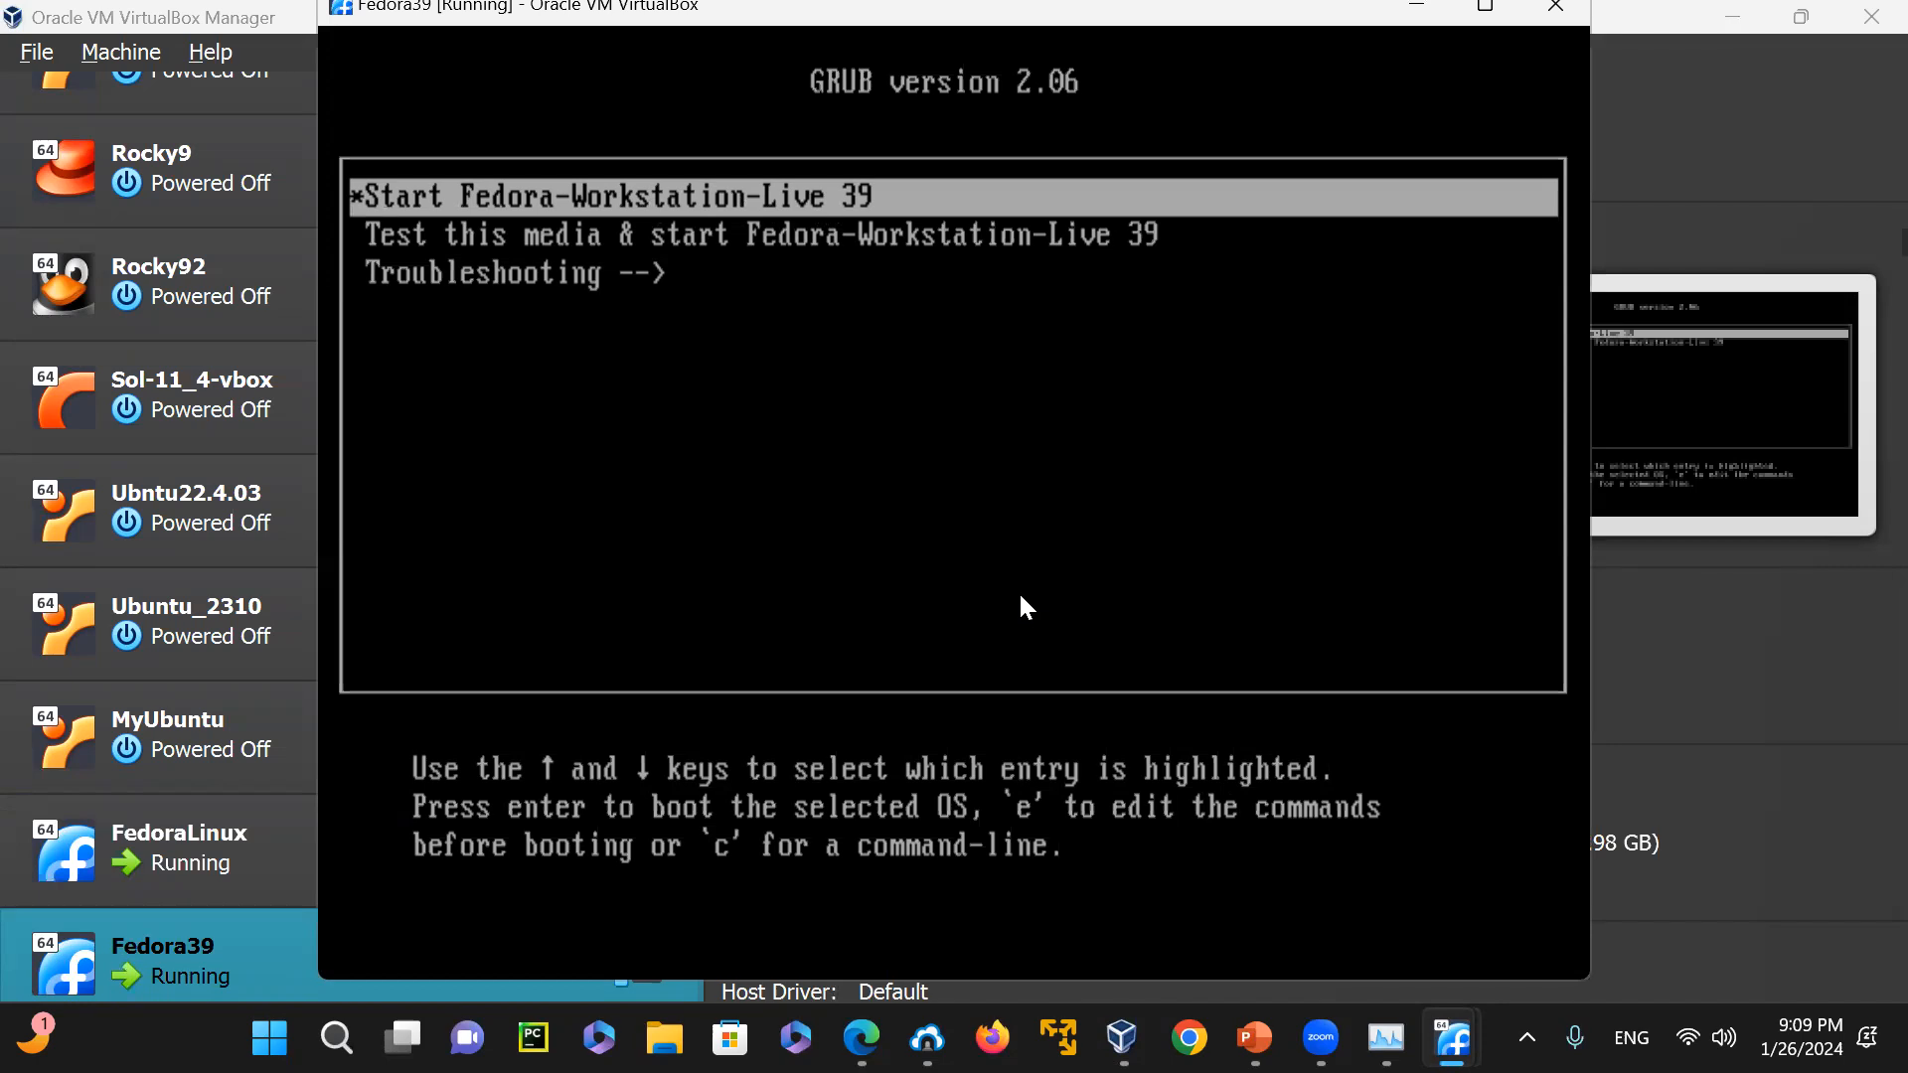
{"action": "key", "text": "Return"}
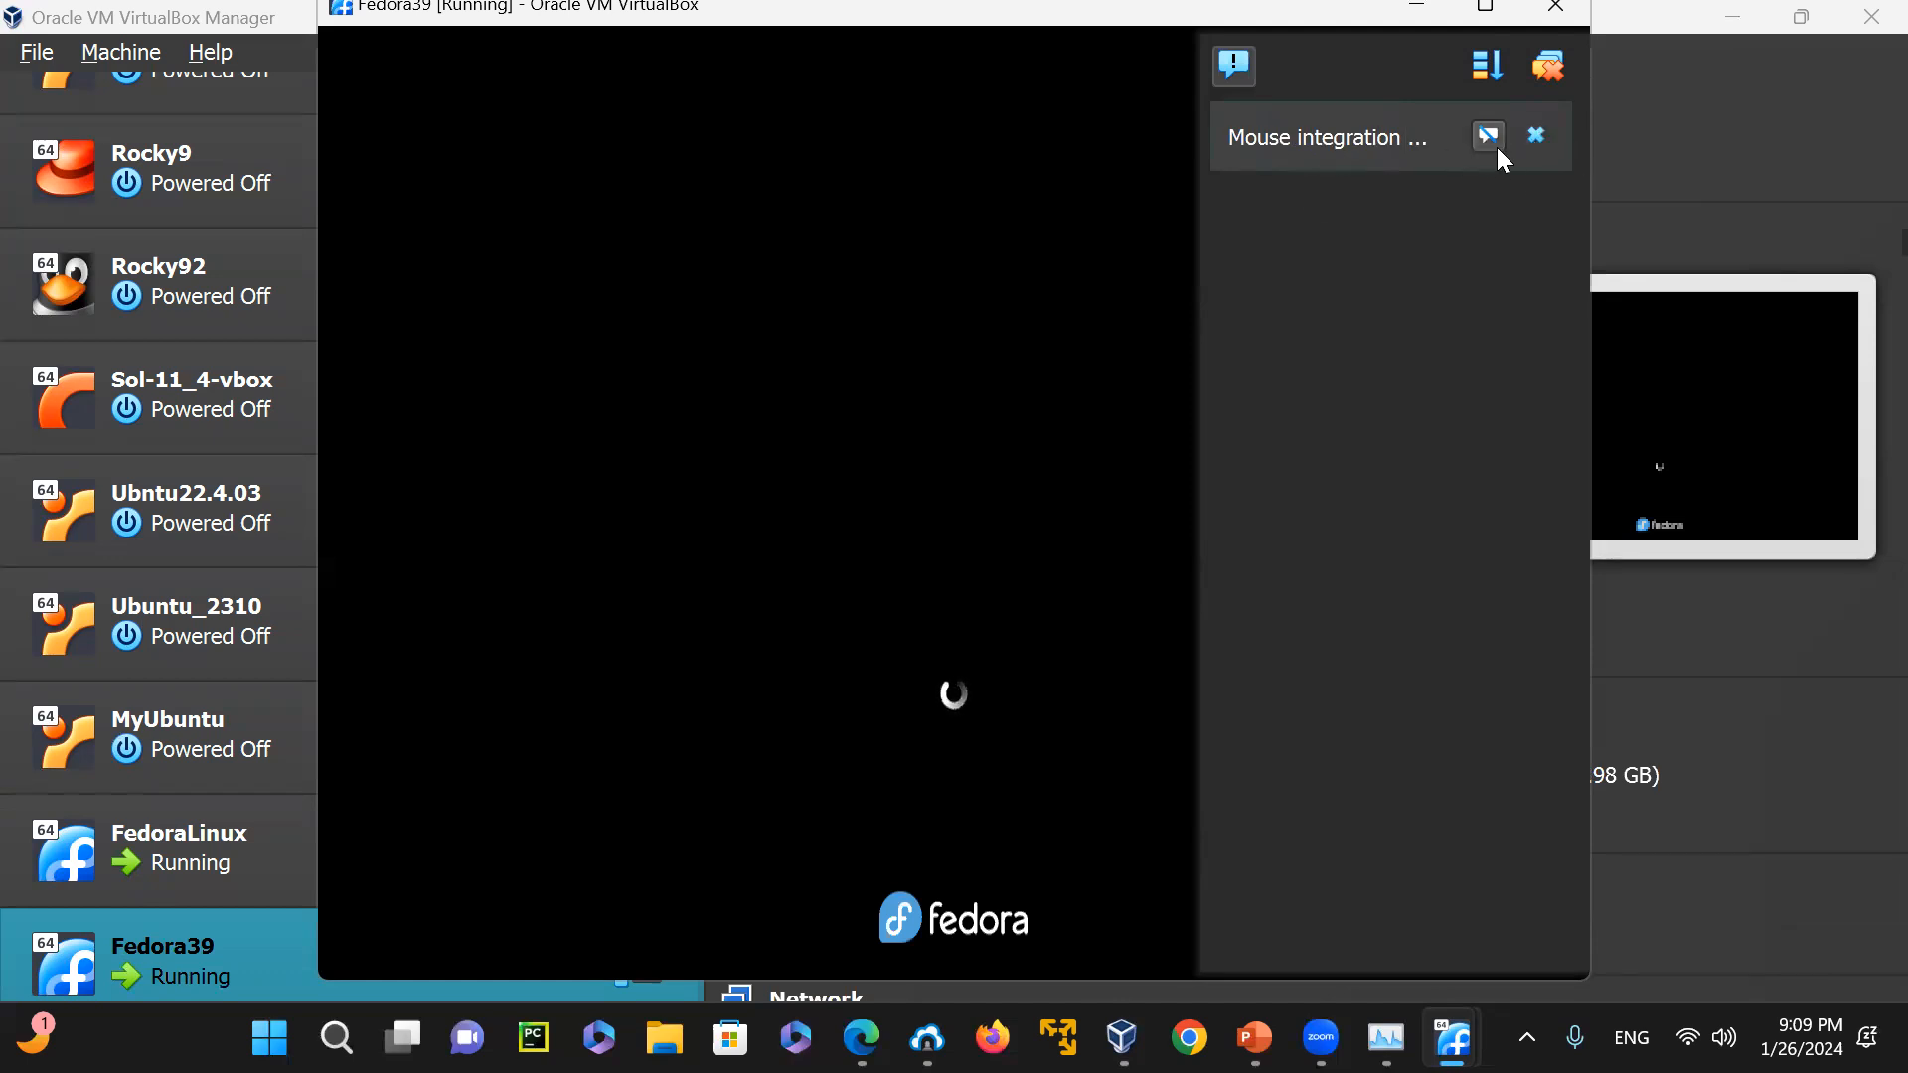
{"action": "left_click", "coordinate": [1535, 135]}
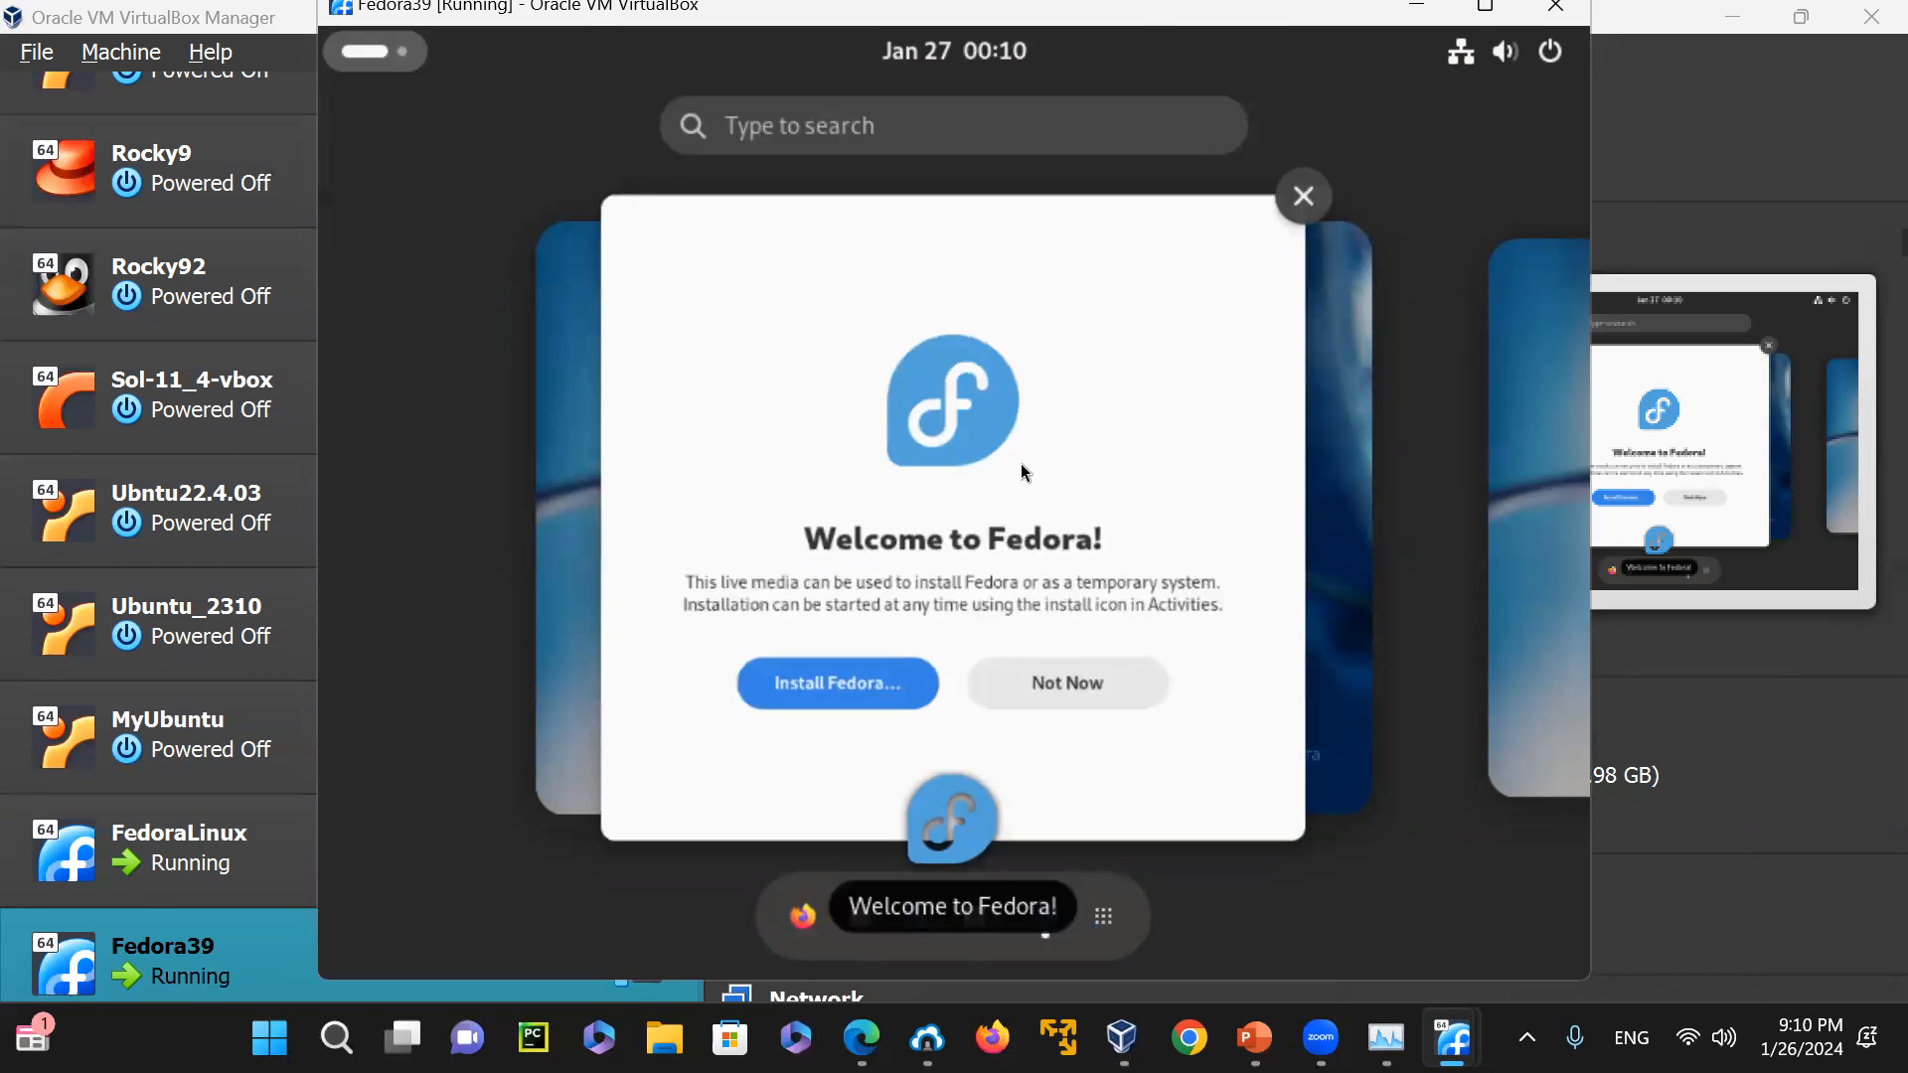
Launch the Fedora installation from the live session's welcome window
{"action": "left_click_drag", "start_coordinate": [1005, 220], "coordinate": [880, 244]}
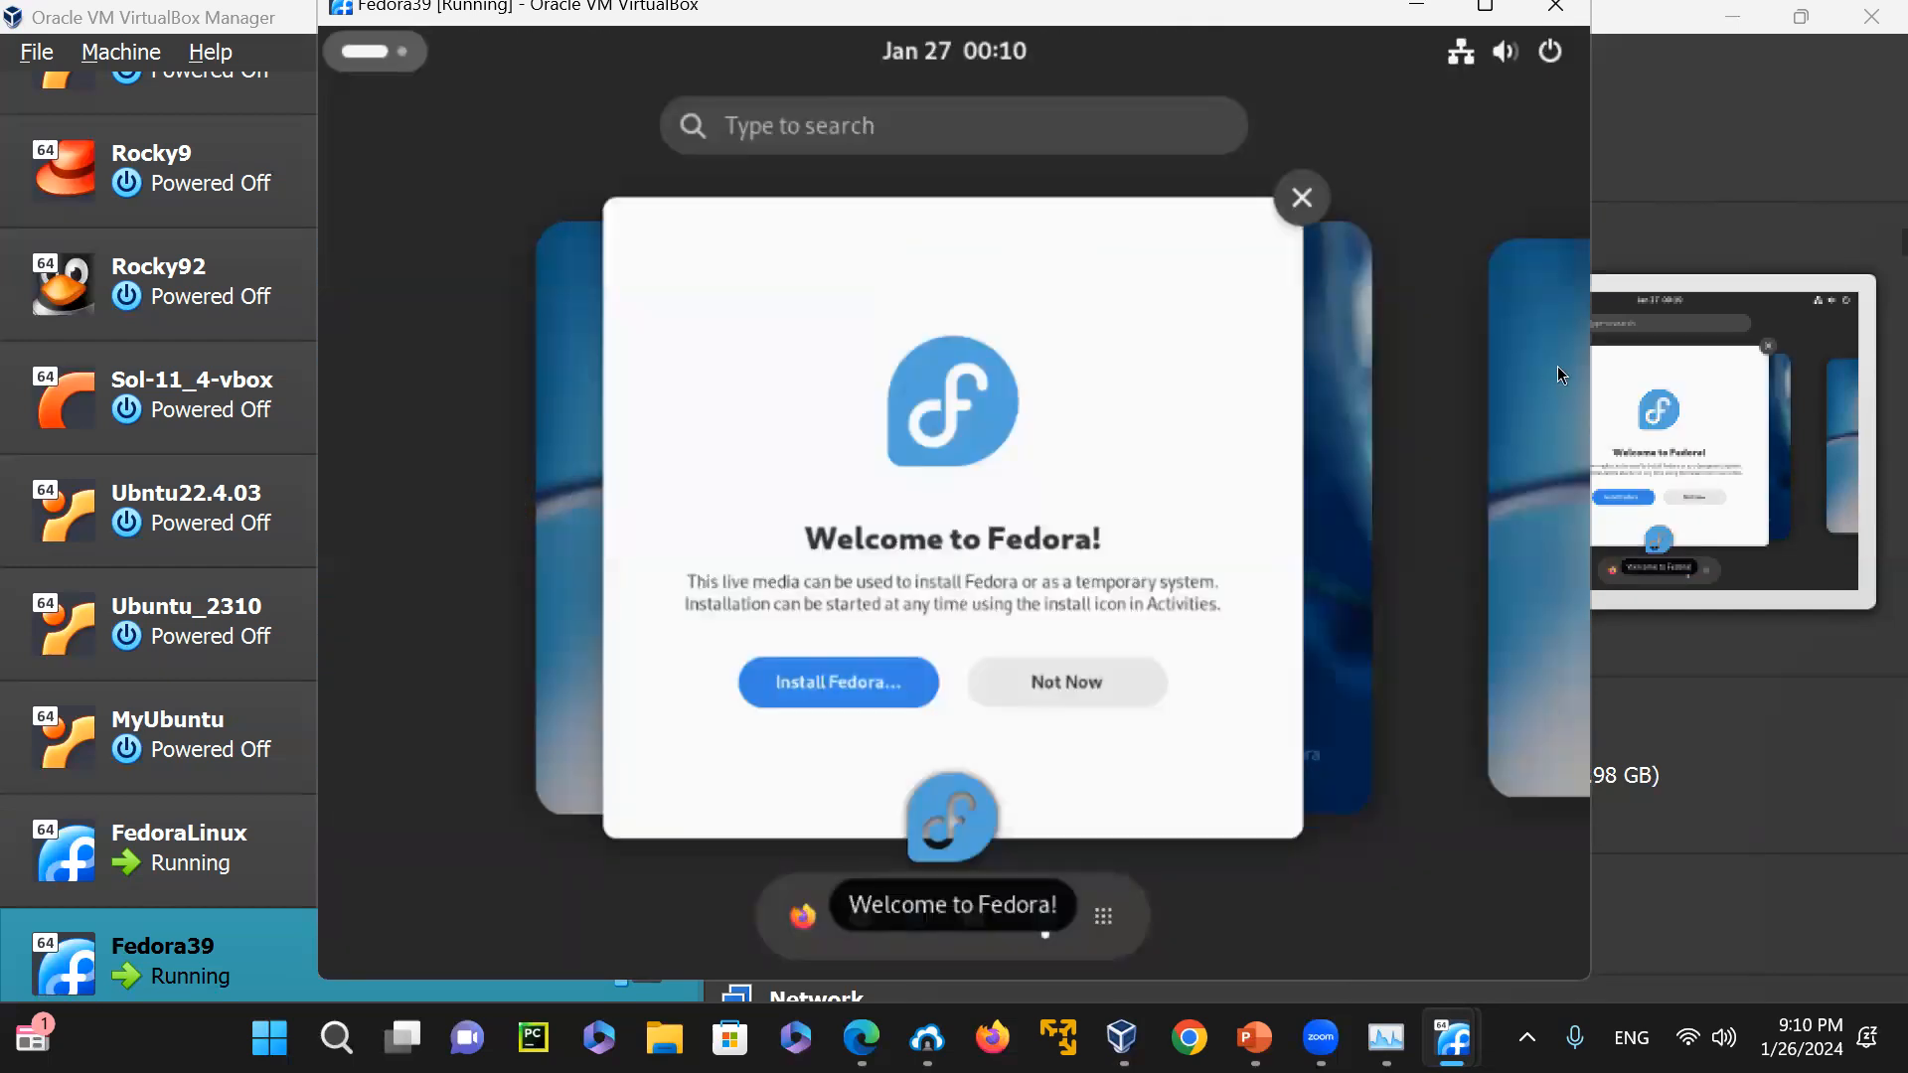
{"action": "left_click", "coordinate": [797, 684]}
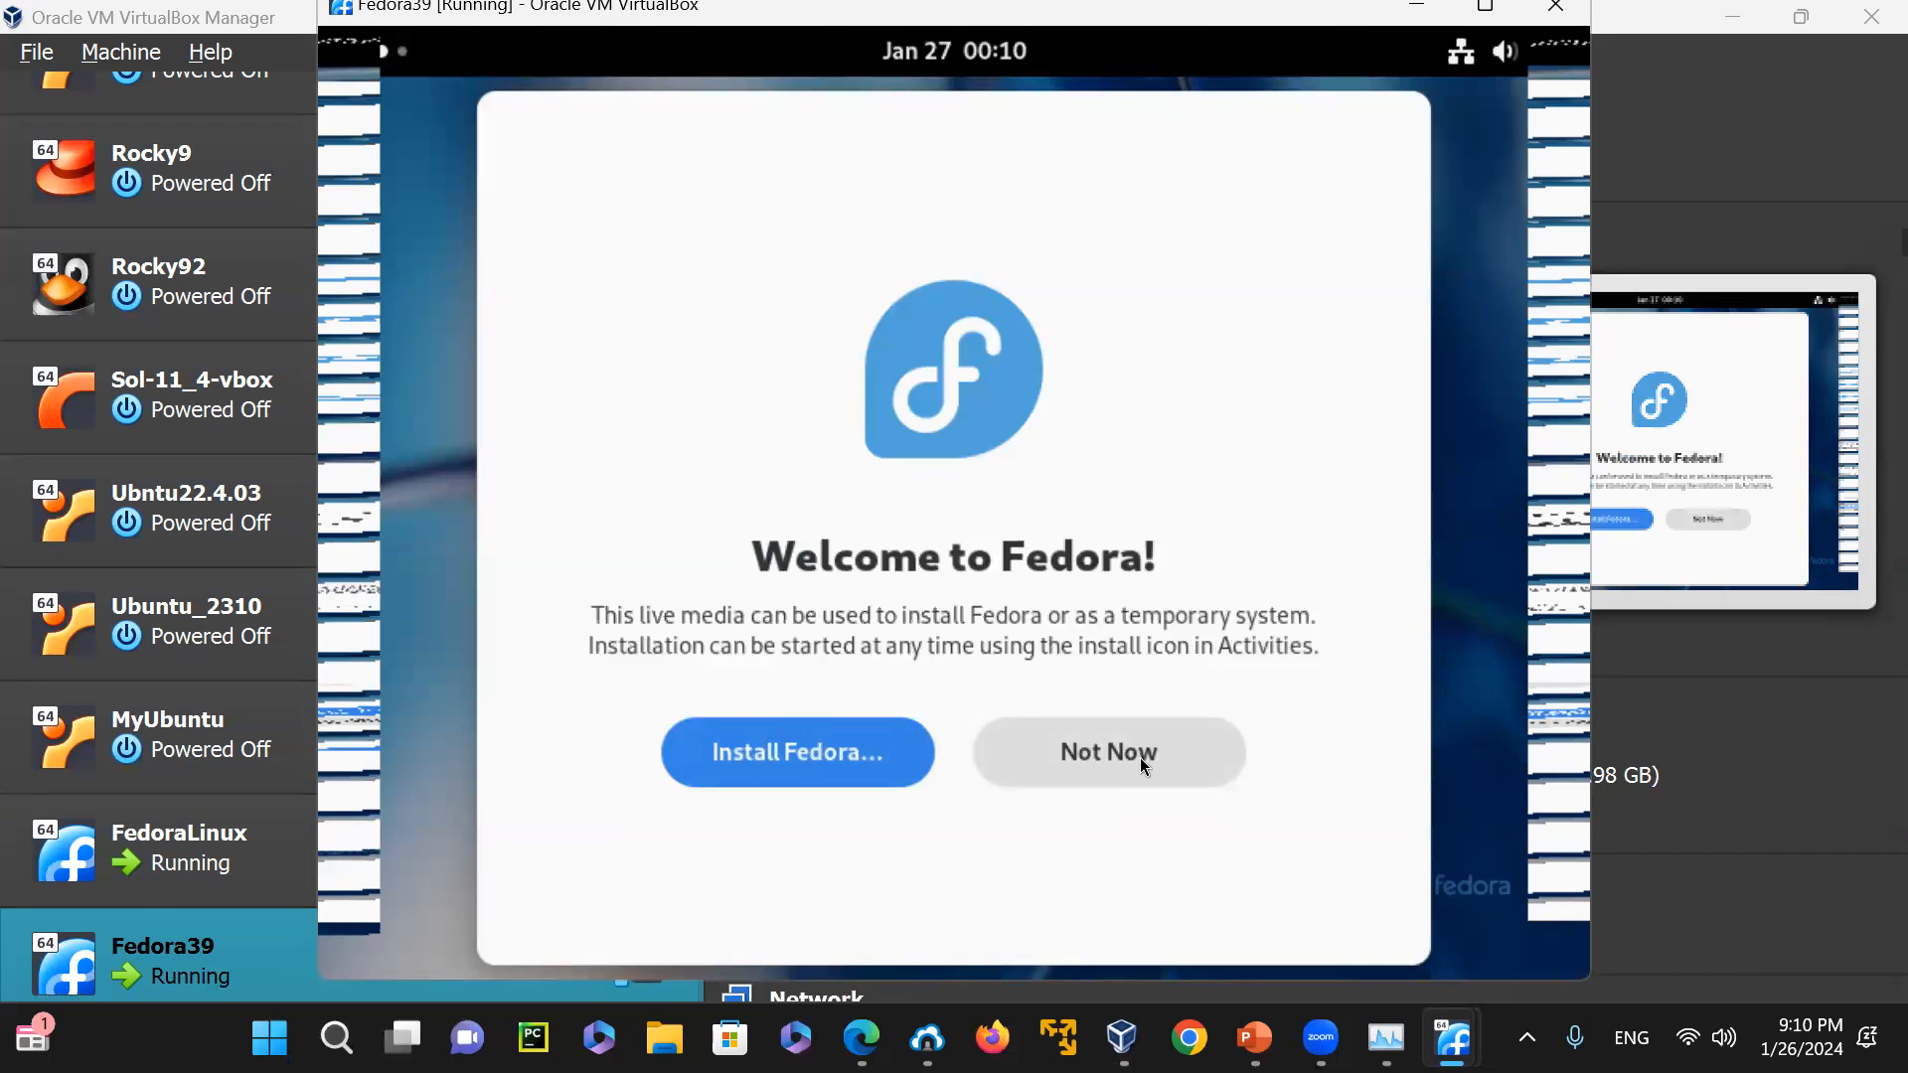
{"action": "left_click", "coordinate": [802, 746]}
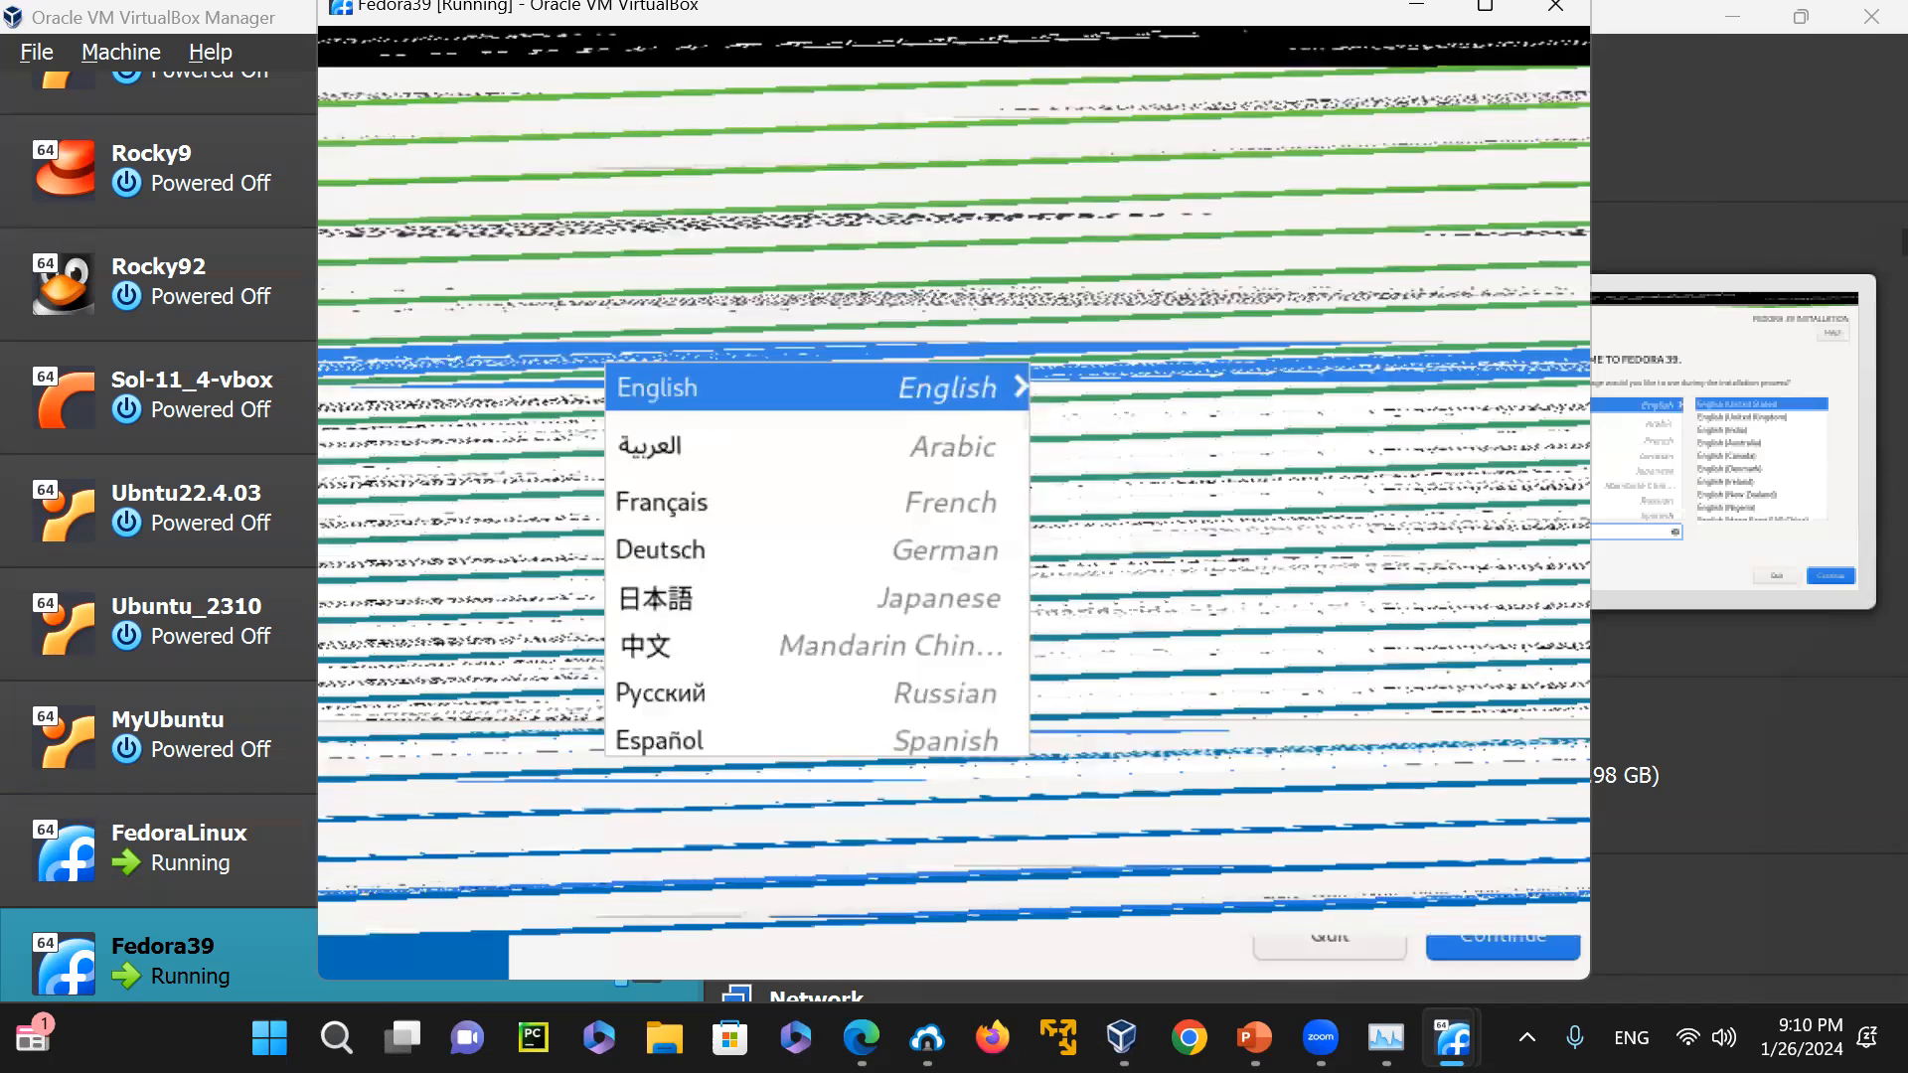
Minimize the VirtualBox Manager and FedoraLinux windows, then maximize the Fedora39 machine's window and minimize it to clear the desktop
{"action": "left_click", "coordinate": [1121, 1037]}
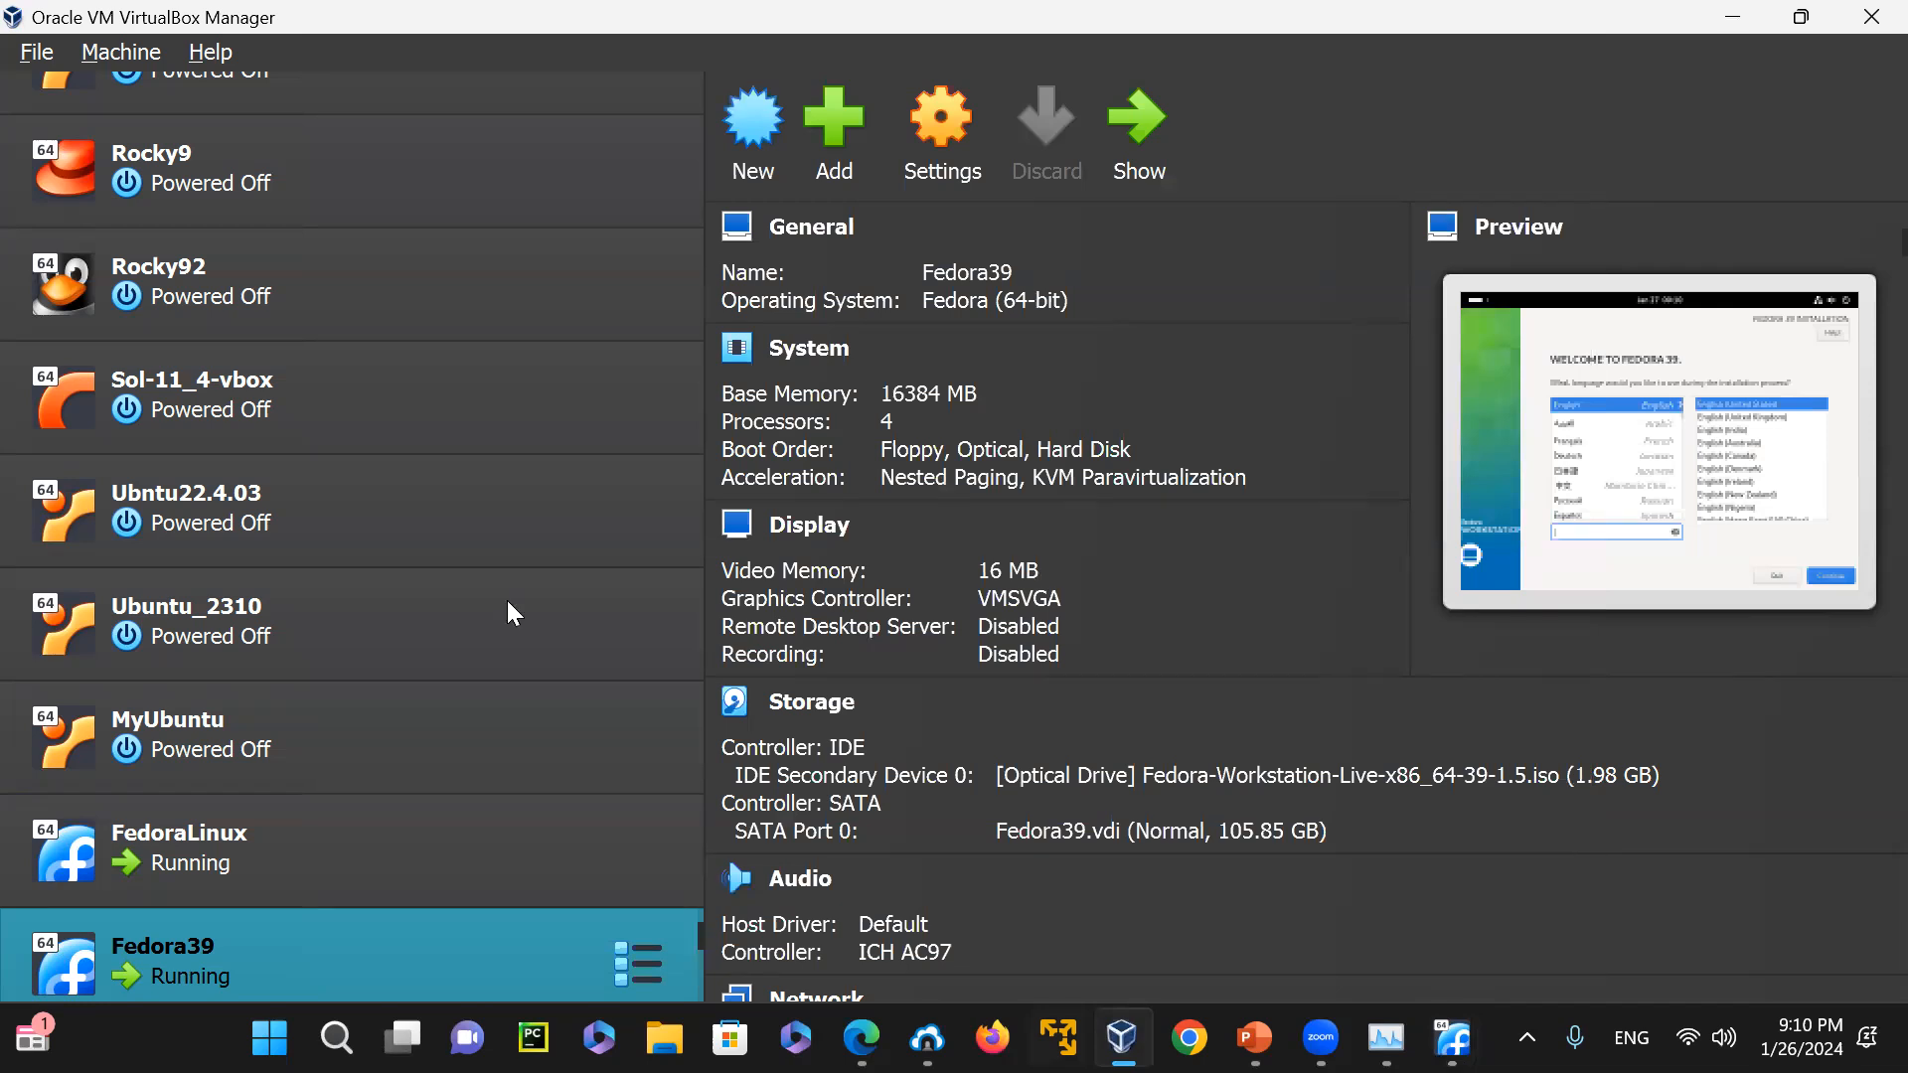
{"action": "left_click", "coordinate": [1732, 16]}
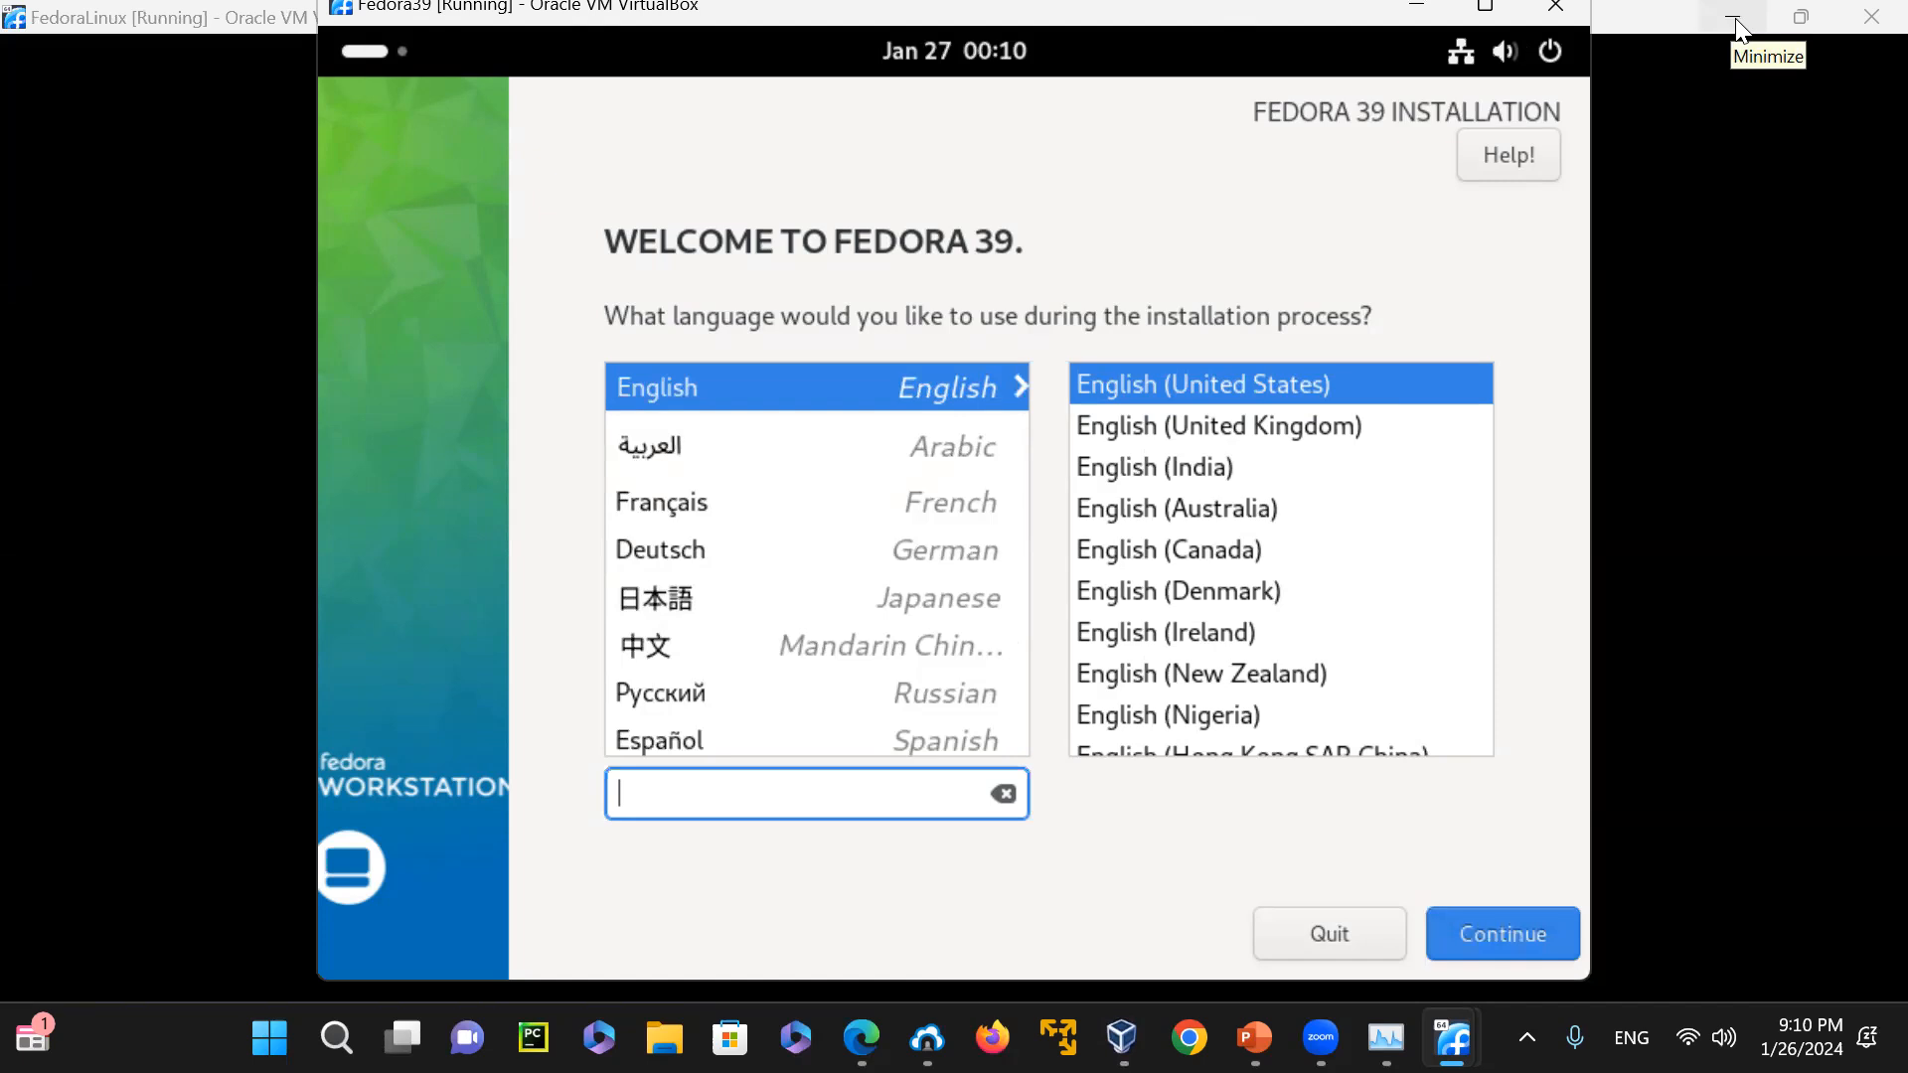
{"action": "left_click", "coordinate": [1732, 17]}
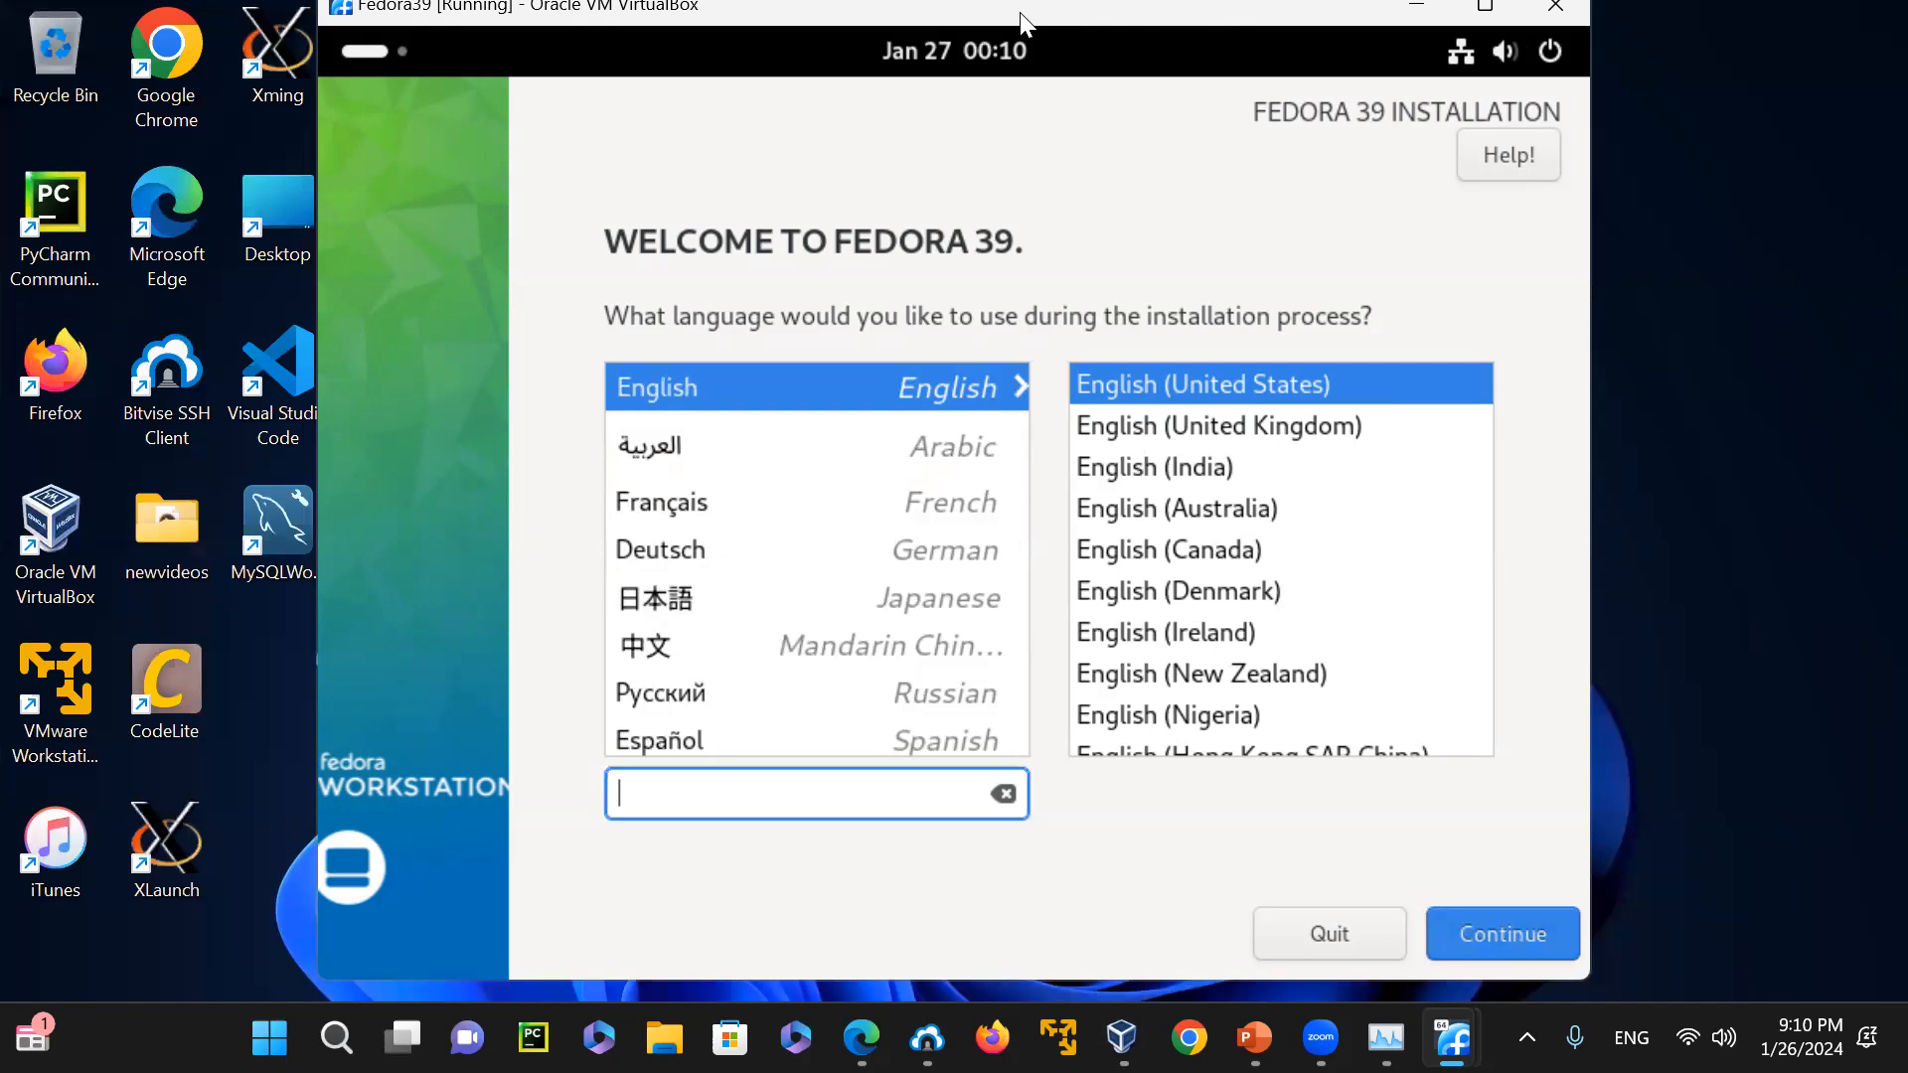
{"action": "left_click_drag", "start_coordinate": [1025, 22], "coordinate": [1024, 3]}
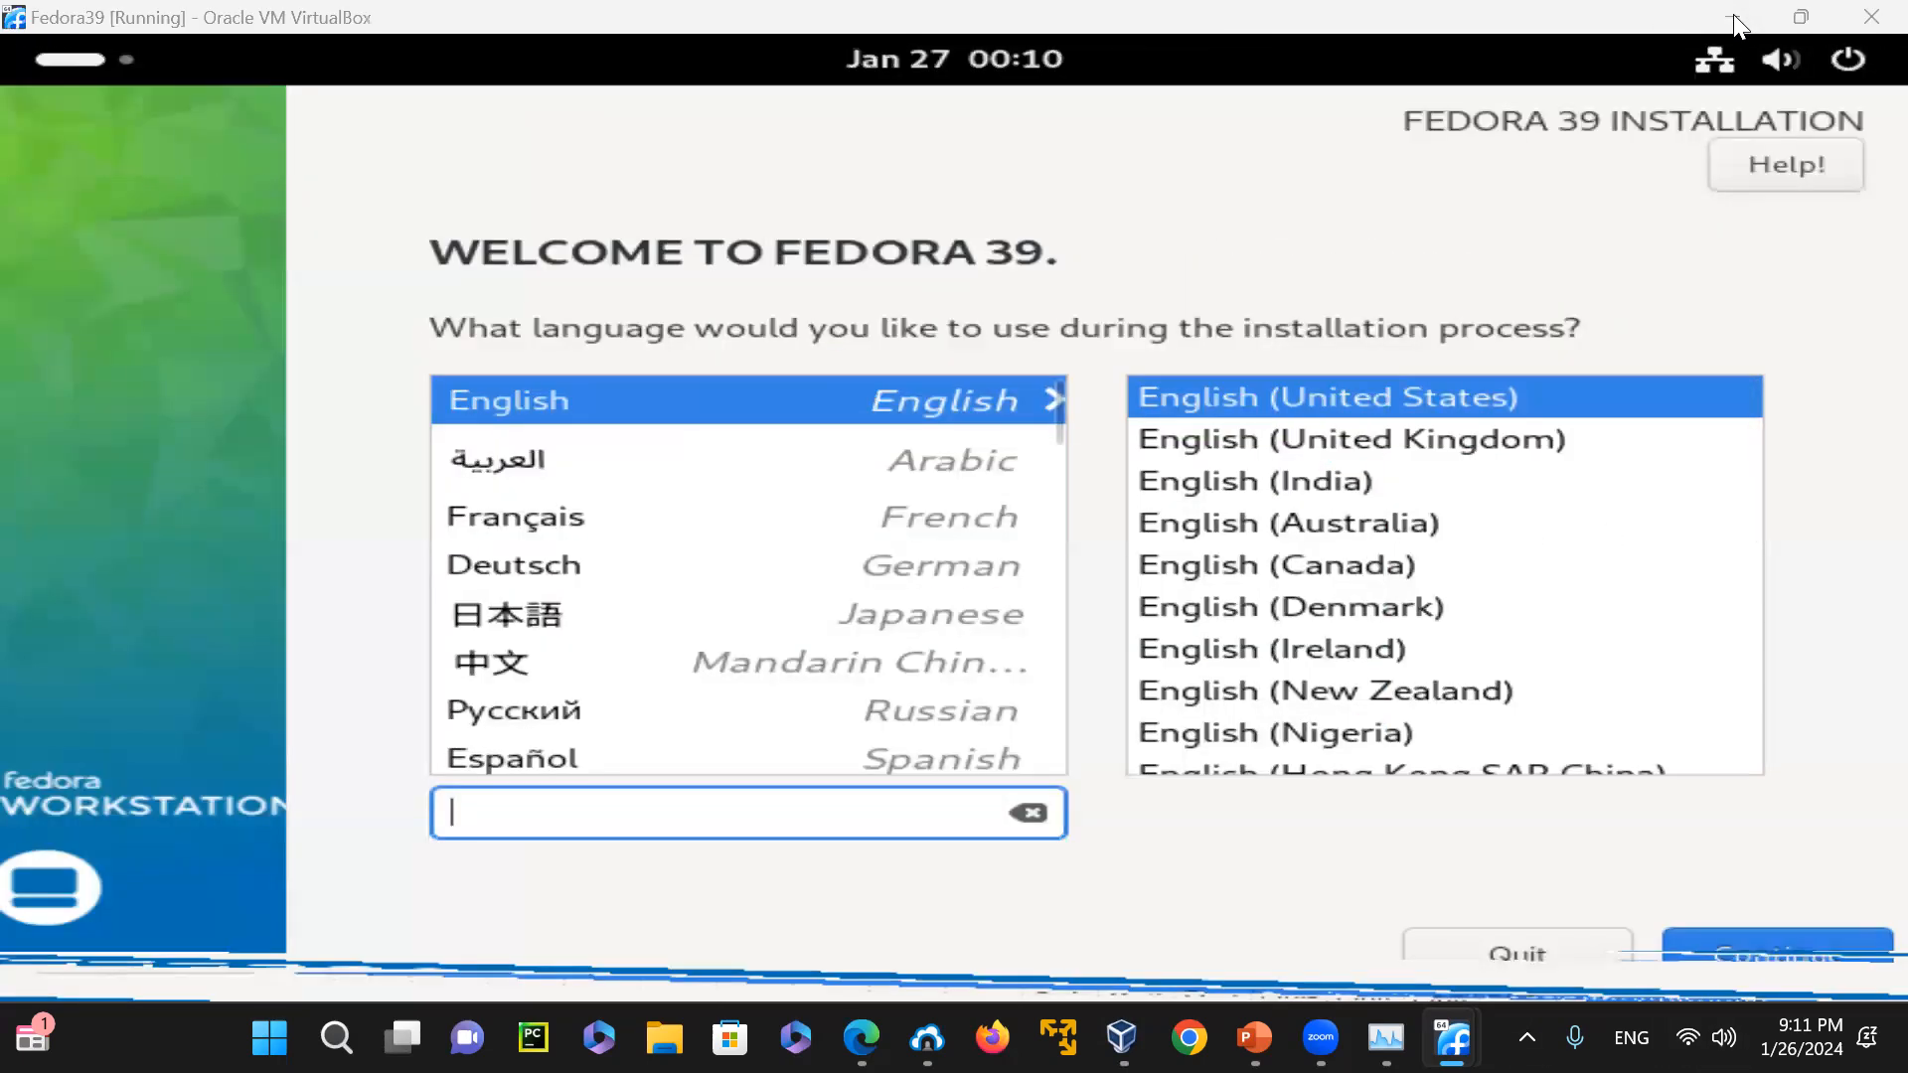
{"action": "left_click", "coordinate": [1736, 20]}
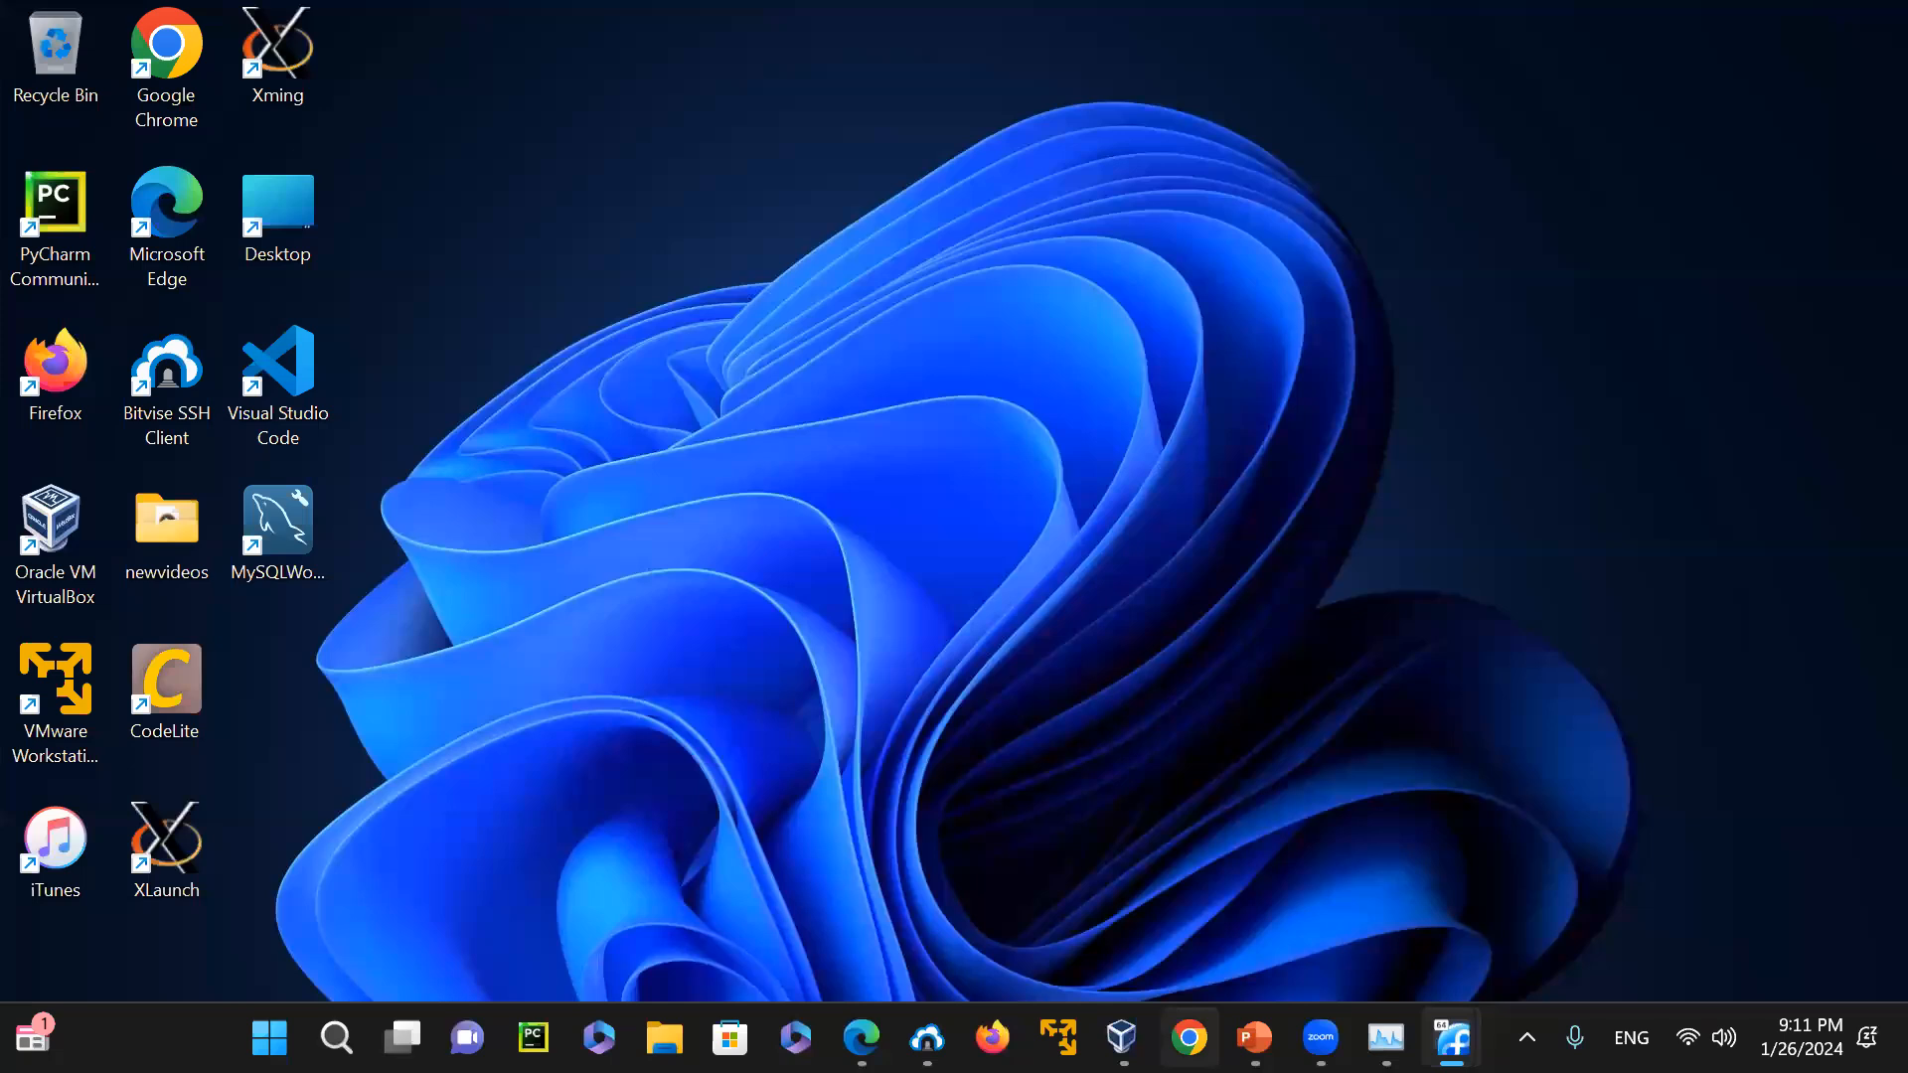
Bring up the running FedoraLinux machine from VirtualBox Manager and close it with the Power off the machine option
{"action": "left_click", "coordinate": [1121, 1037]}
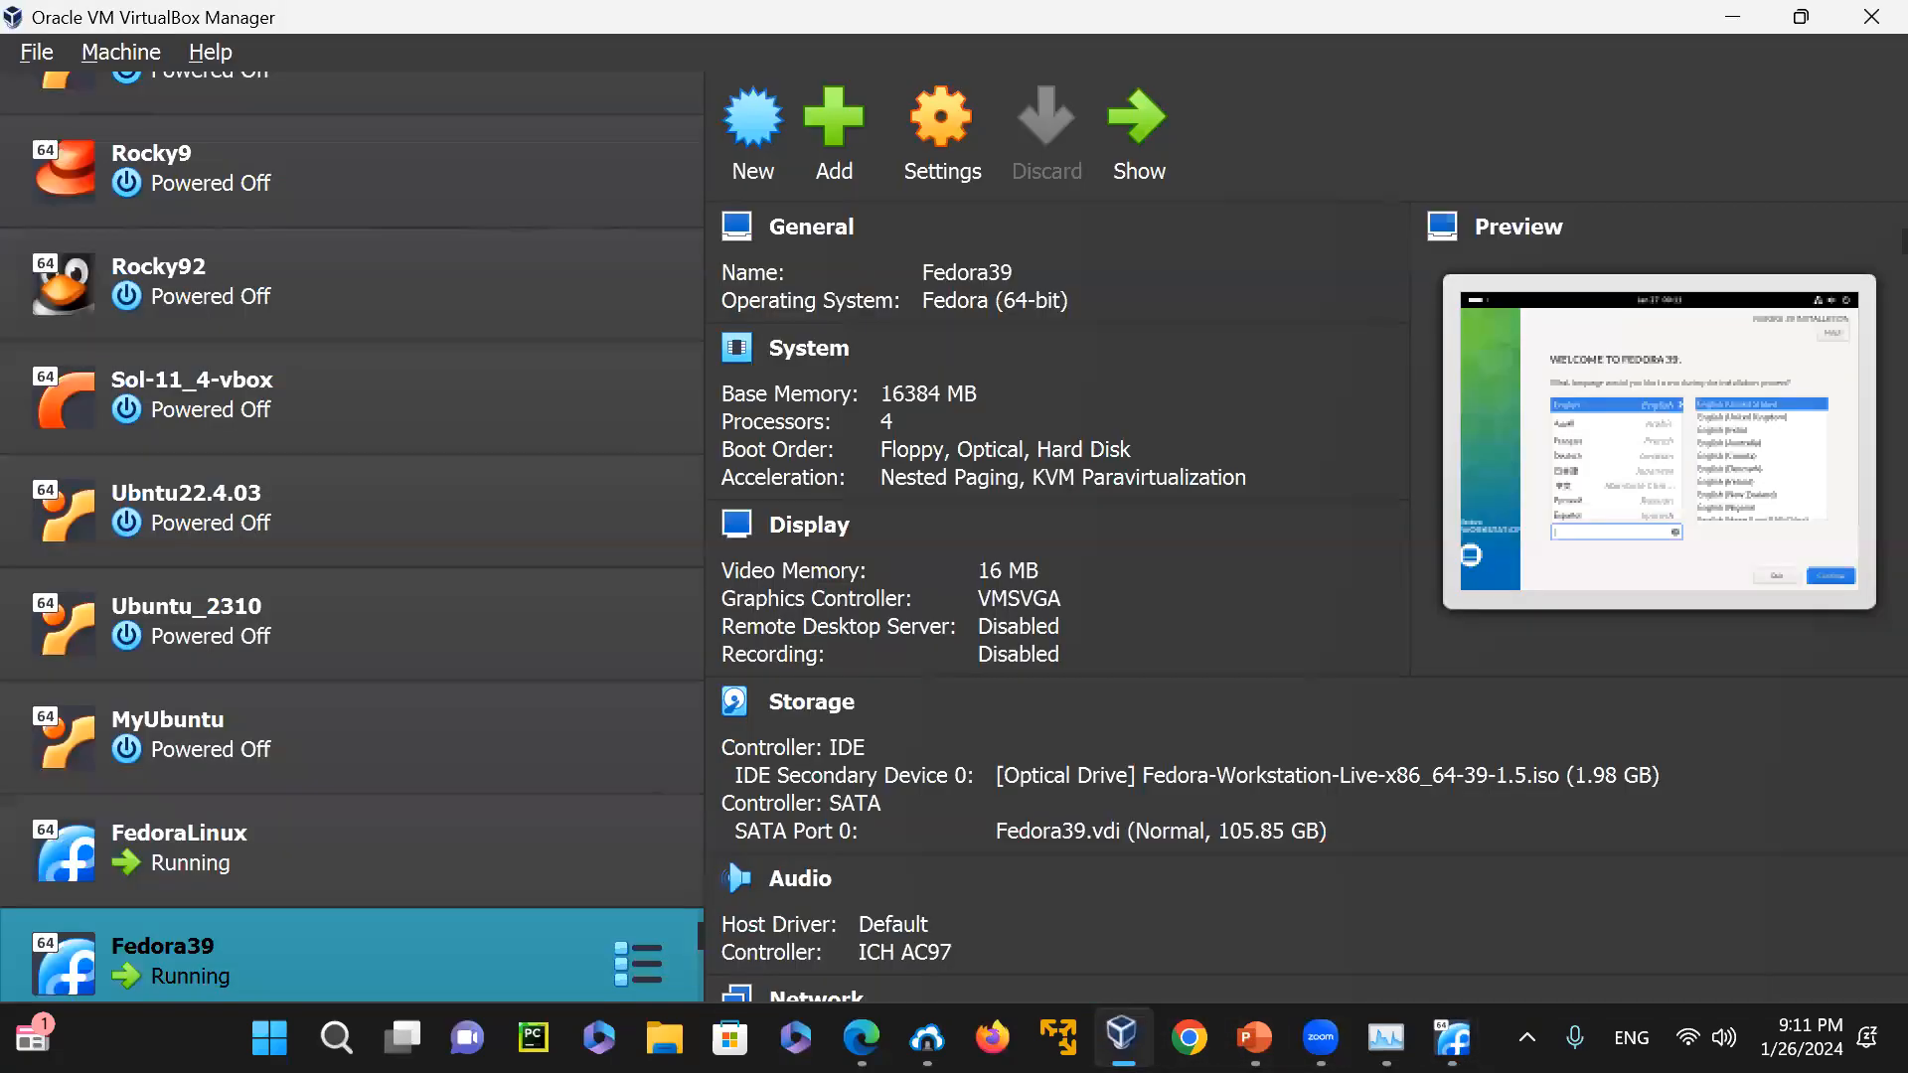
{"action": "left_click", "coordinate": [277, 866]}
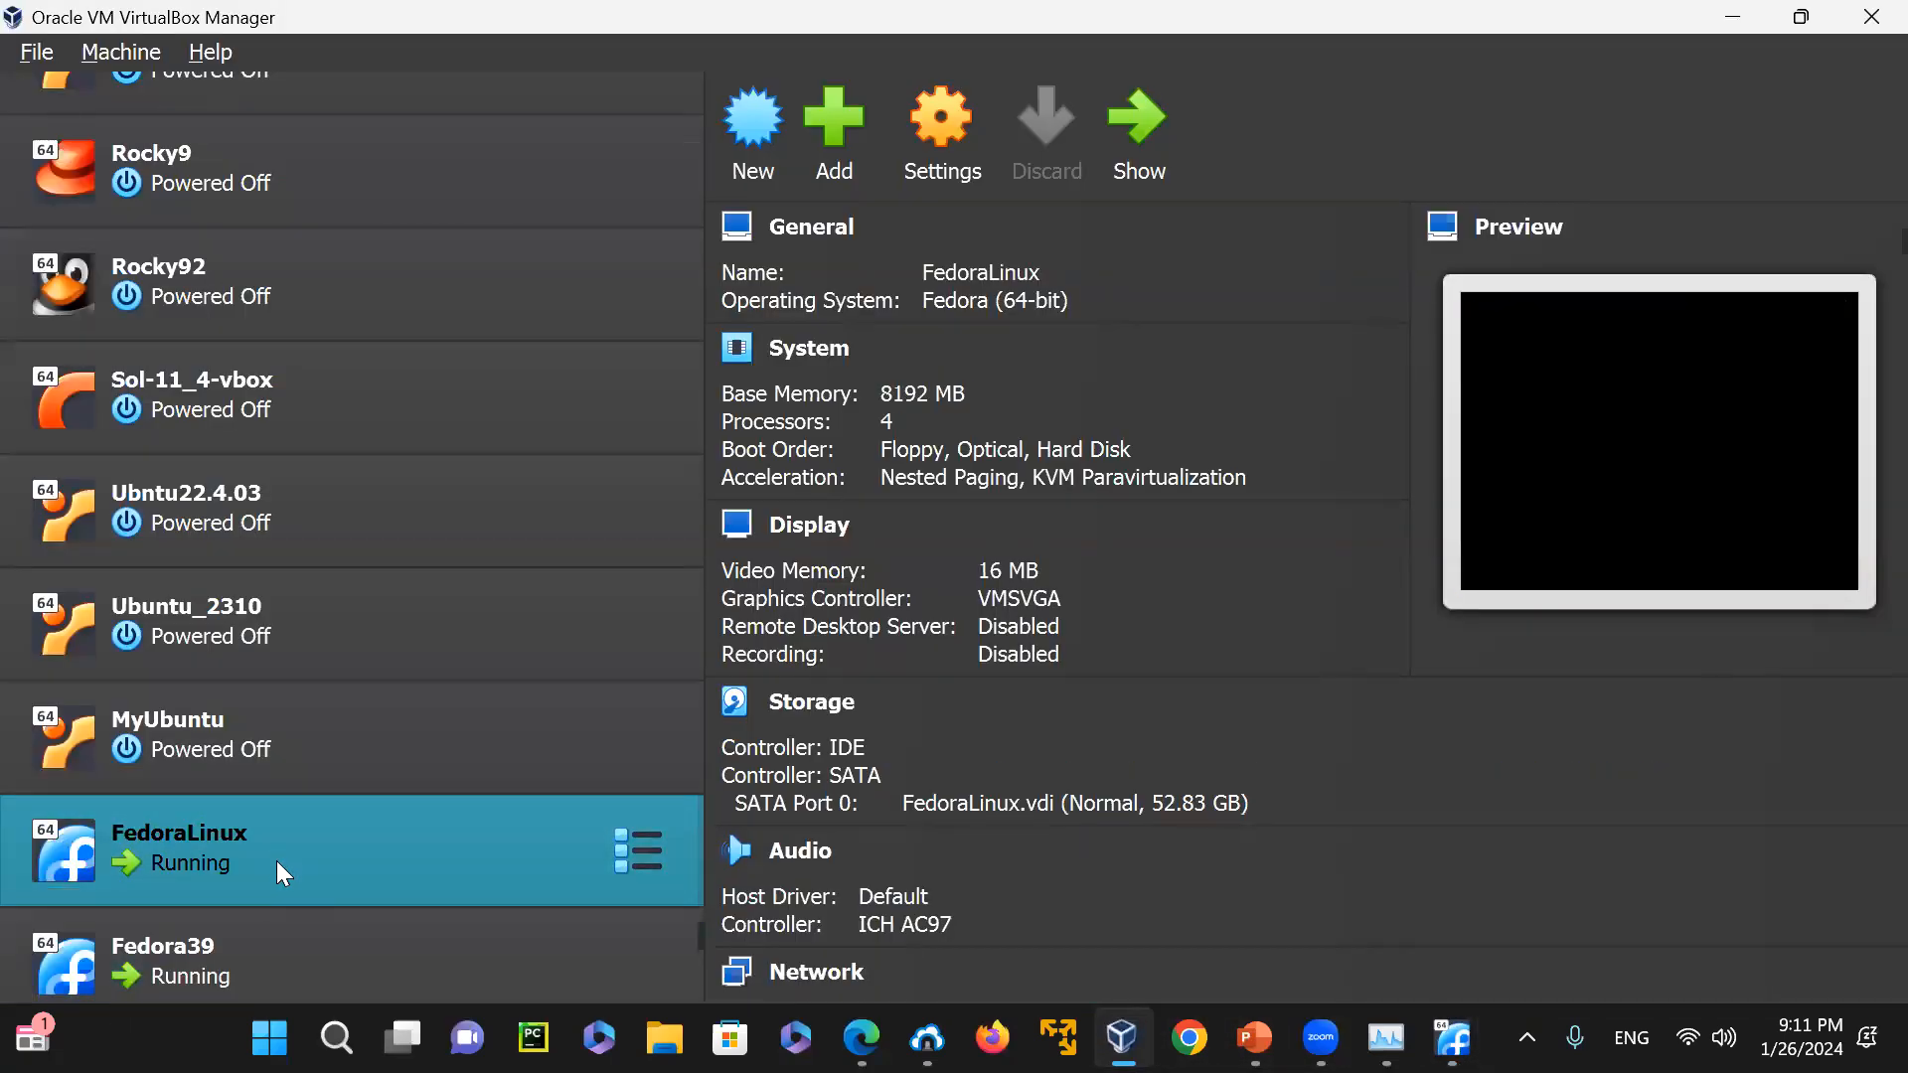
{"action": "left_click", "coordinate": [1147, 132]}
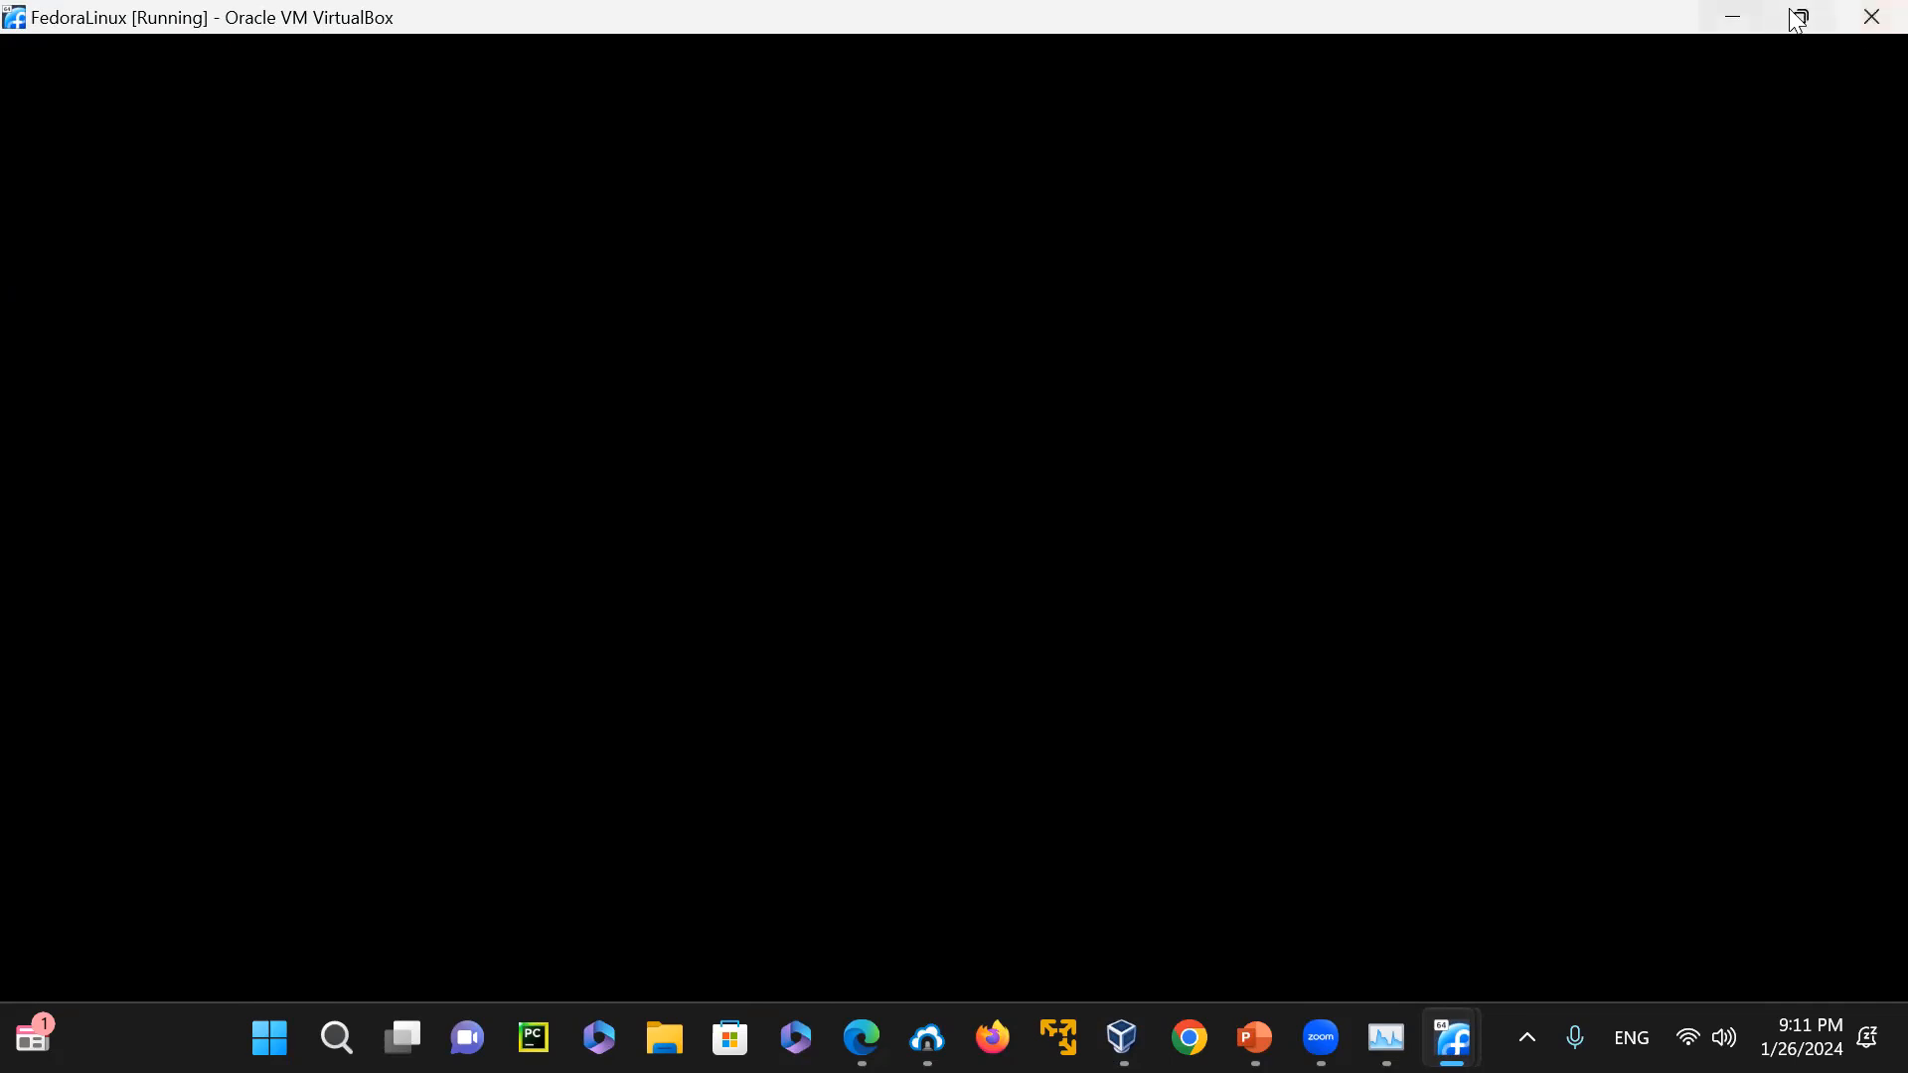
{"action": "mouse_move", "coordinate": [1803, 17]}
{"action": "left_click", "coordinate": [1868, 18]}
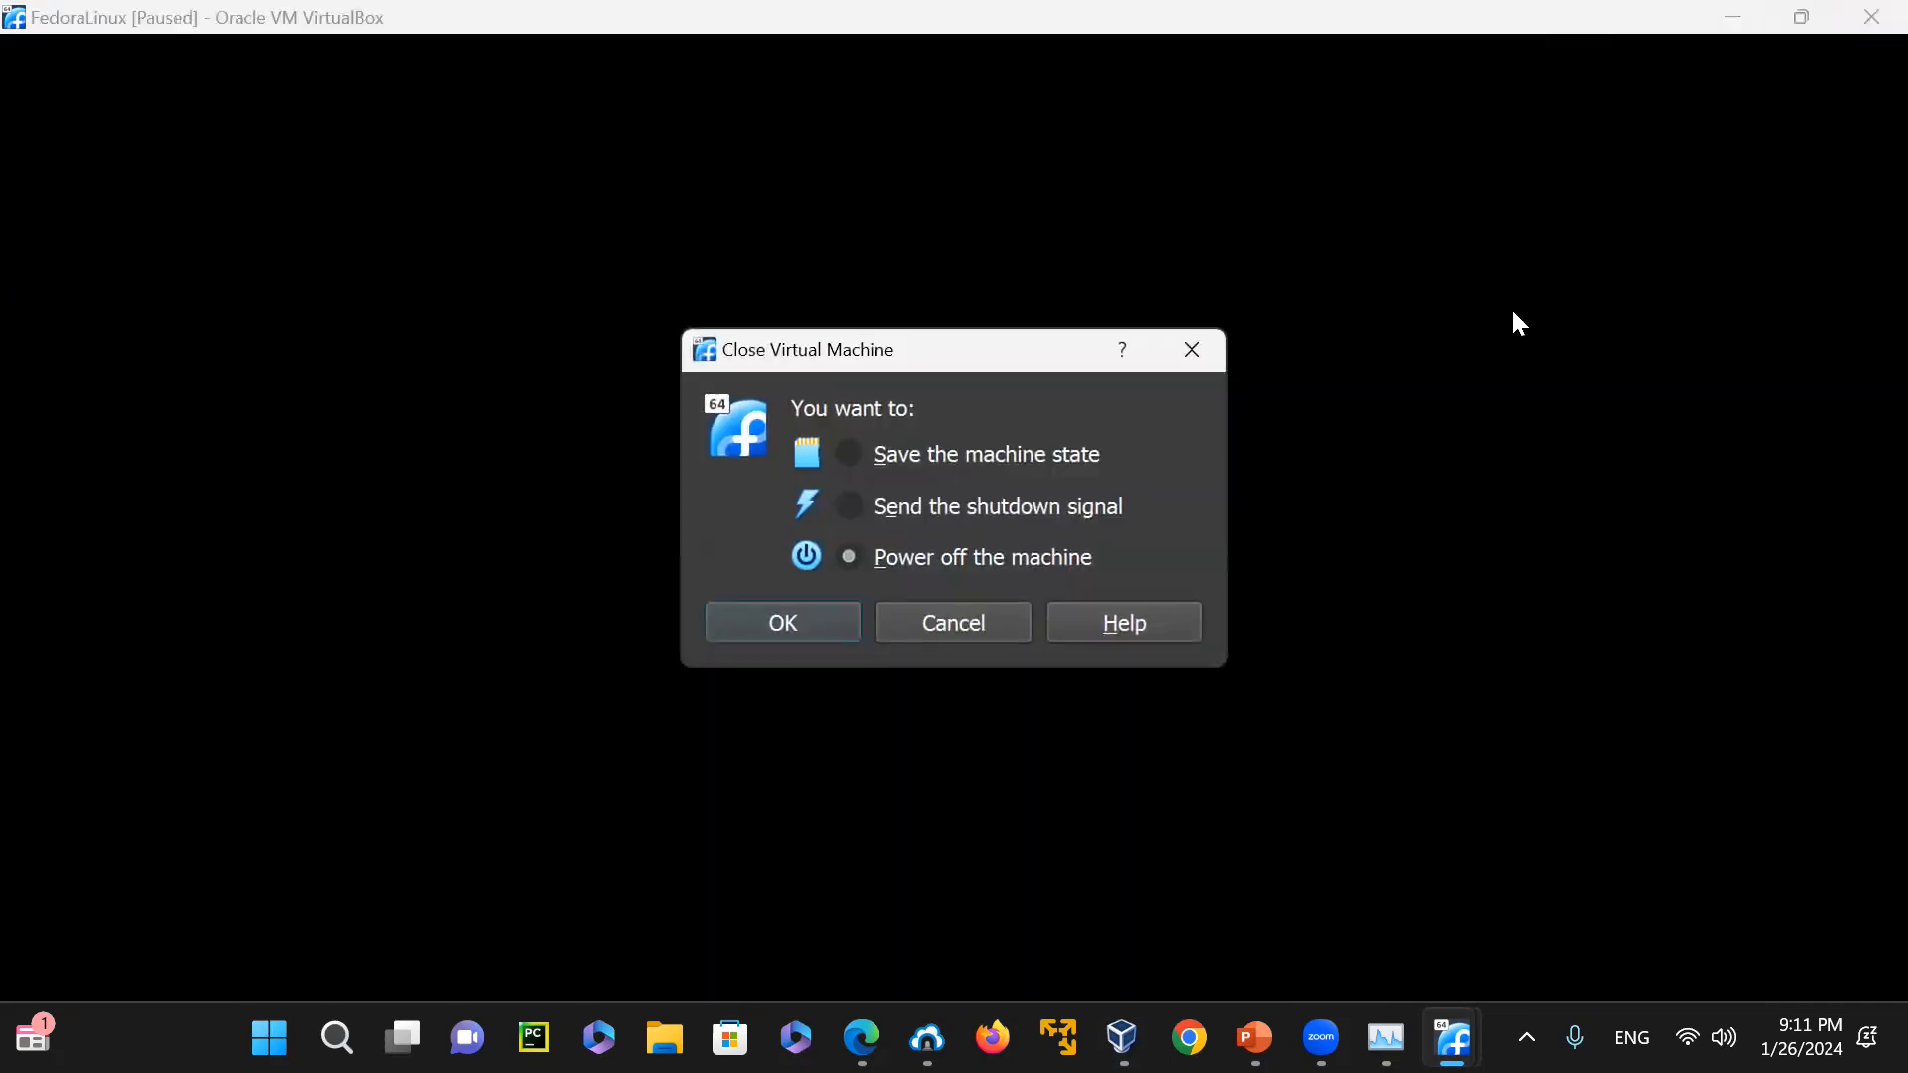
{"action": "left_click", "coordinate": [773, 623]}
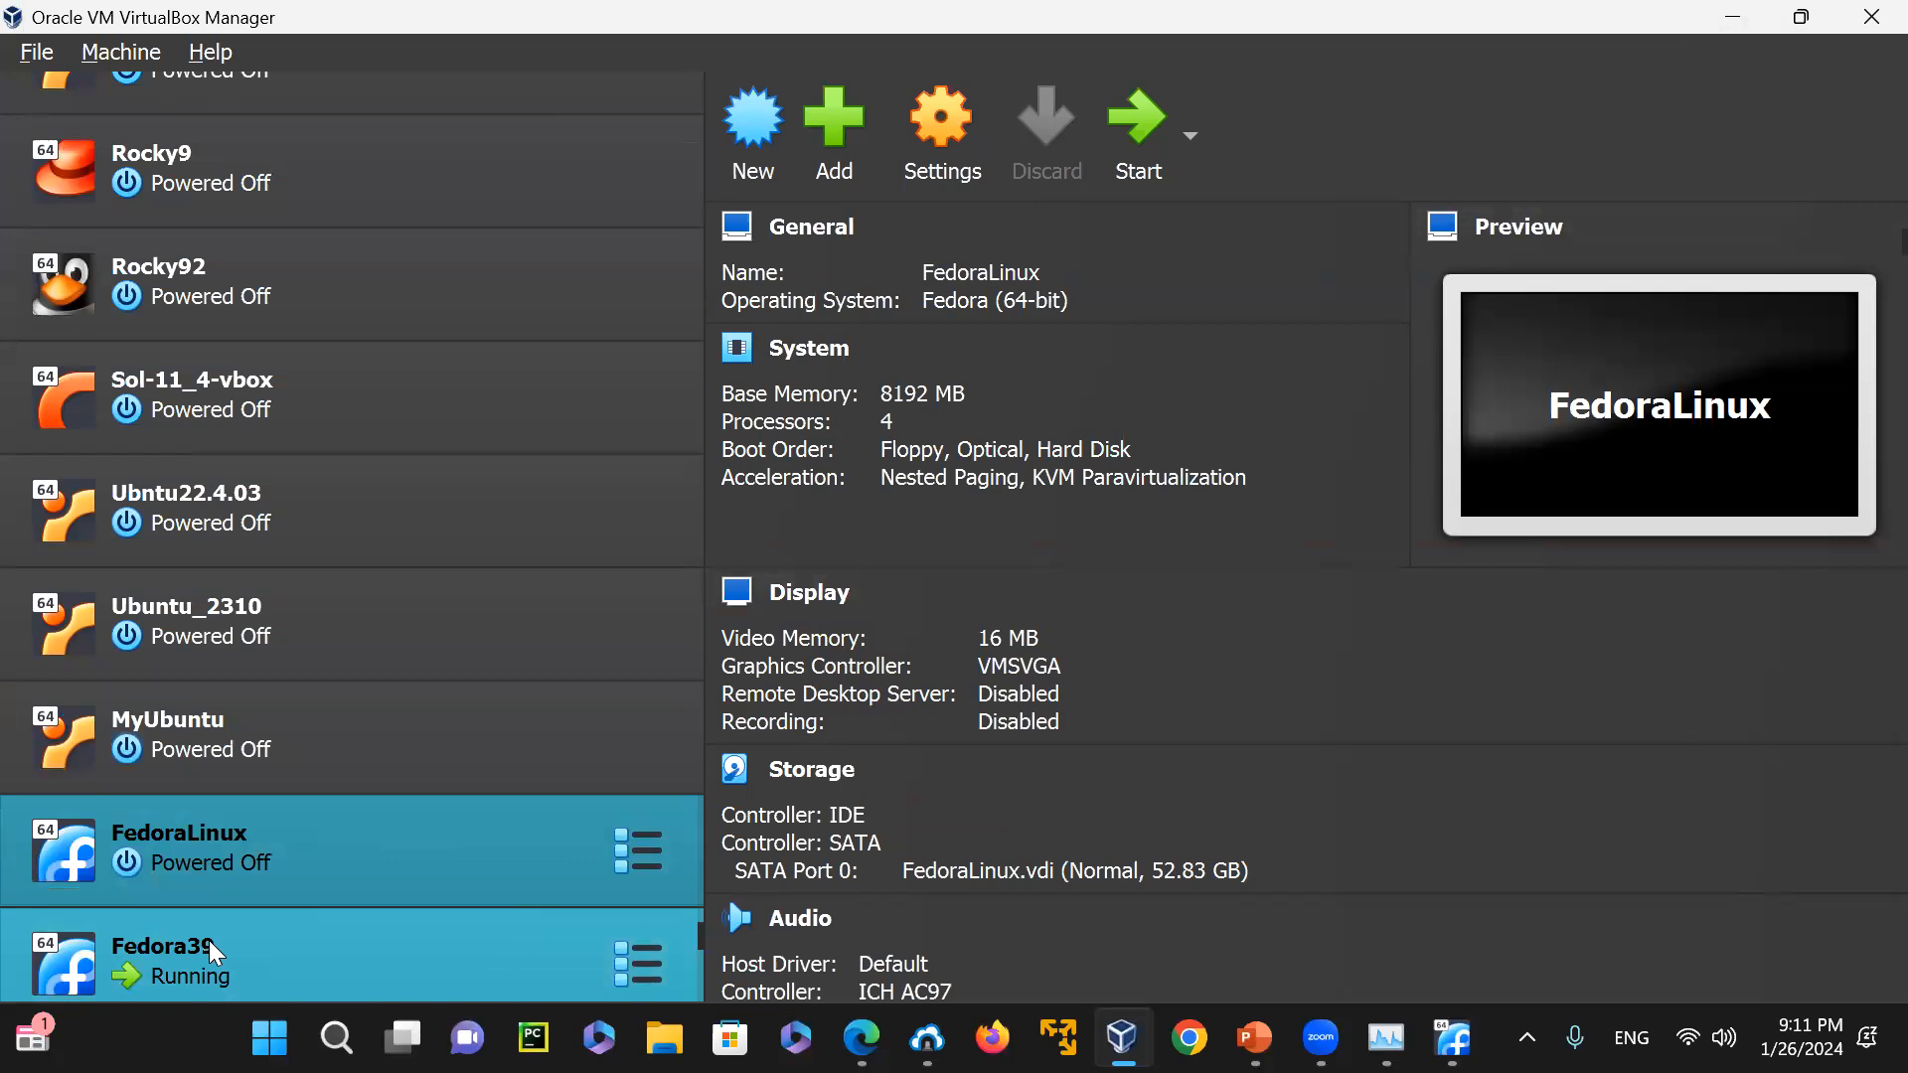
{"action": "left_click", "coordinate": [1726, 24]}
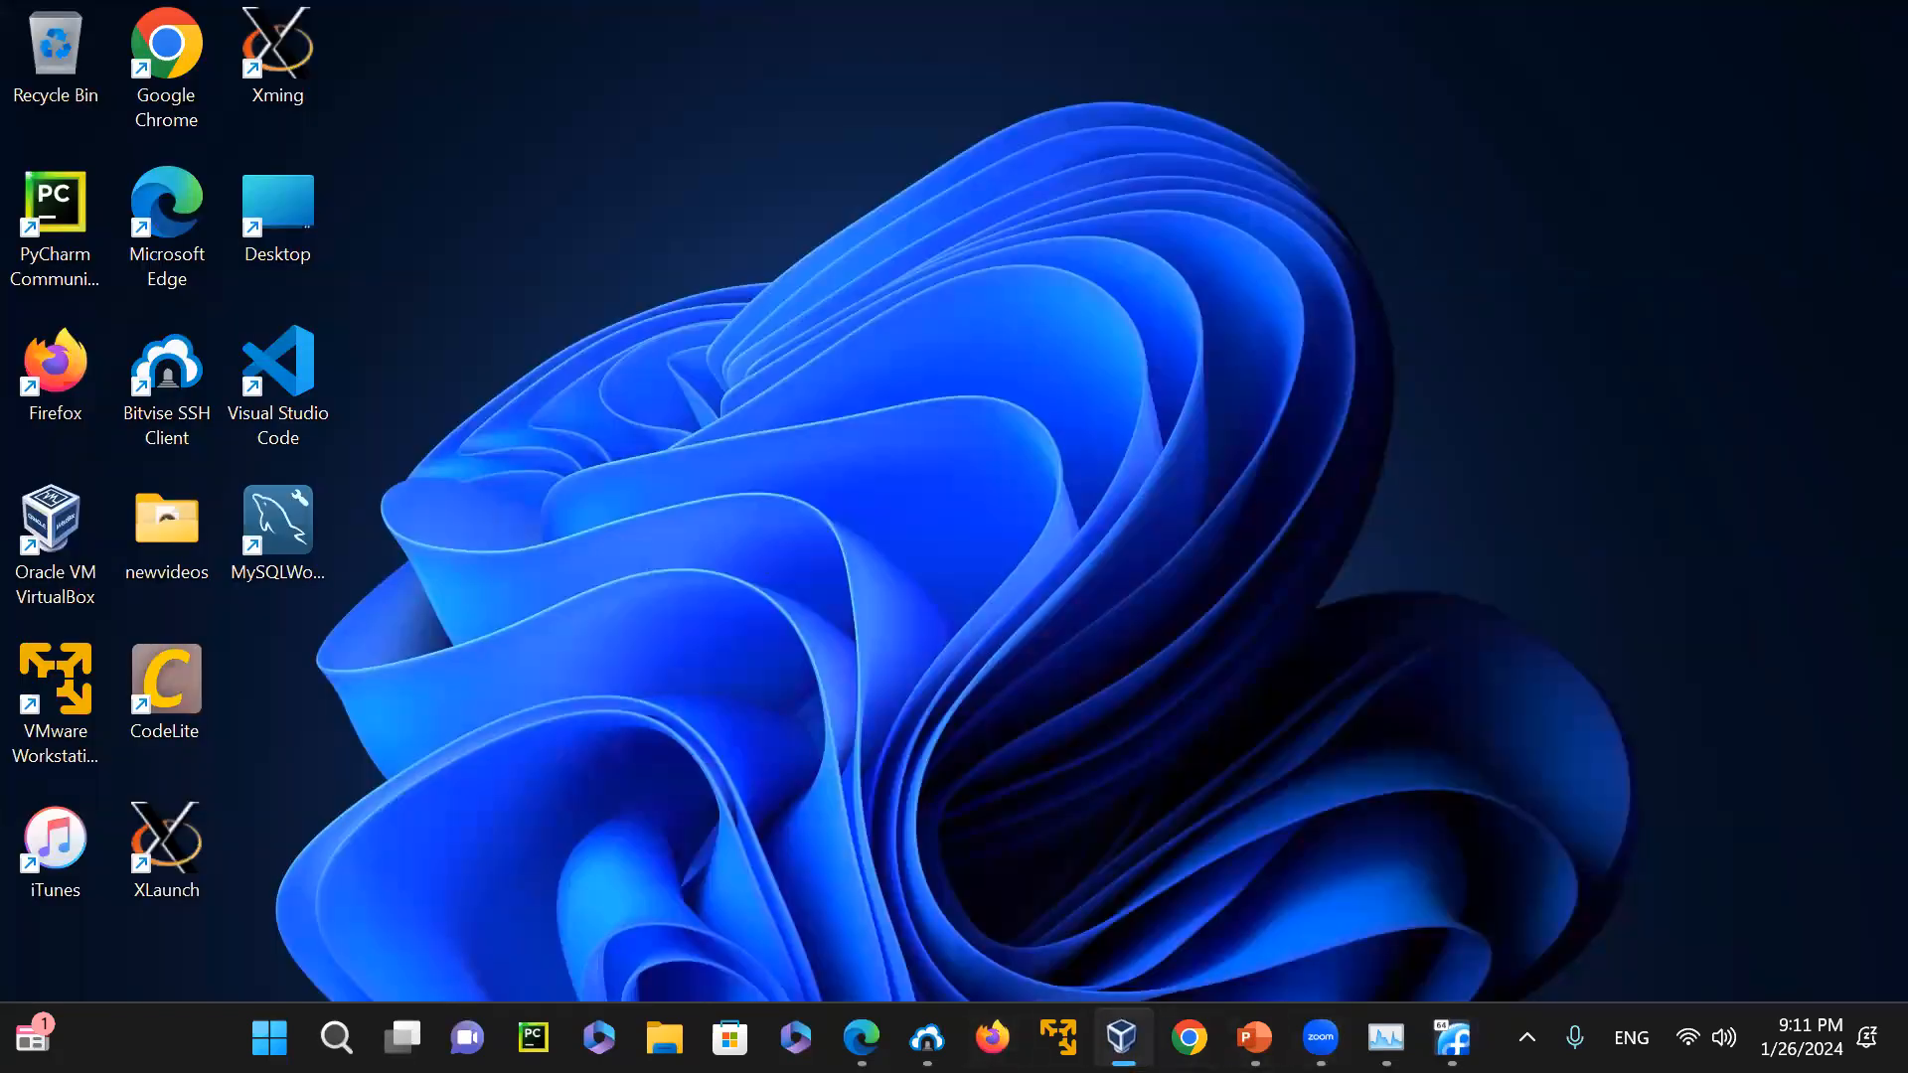
Show the running Fedora39 machine and continue its installation with English (United States) as the installer language
{"action": "left_click", "coordinate": [1122, 1037]}
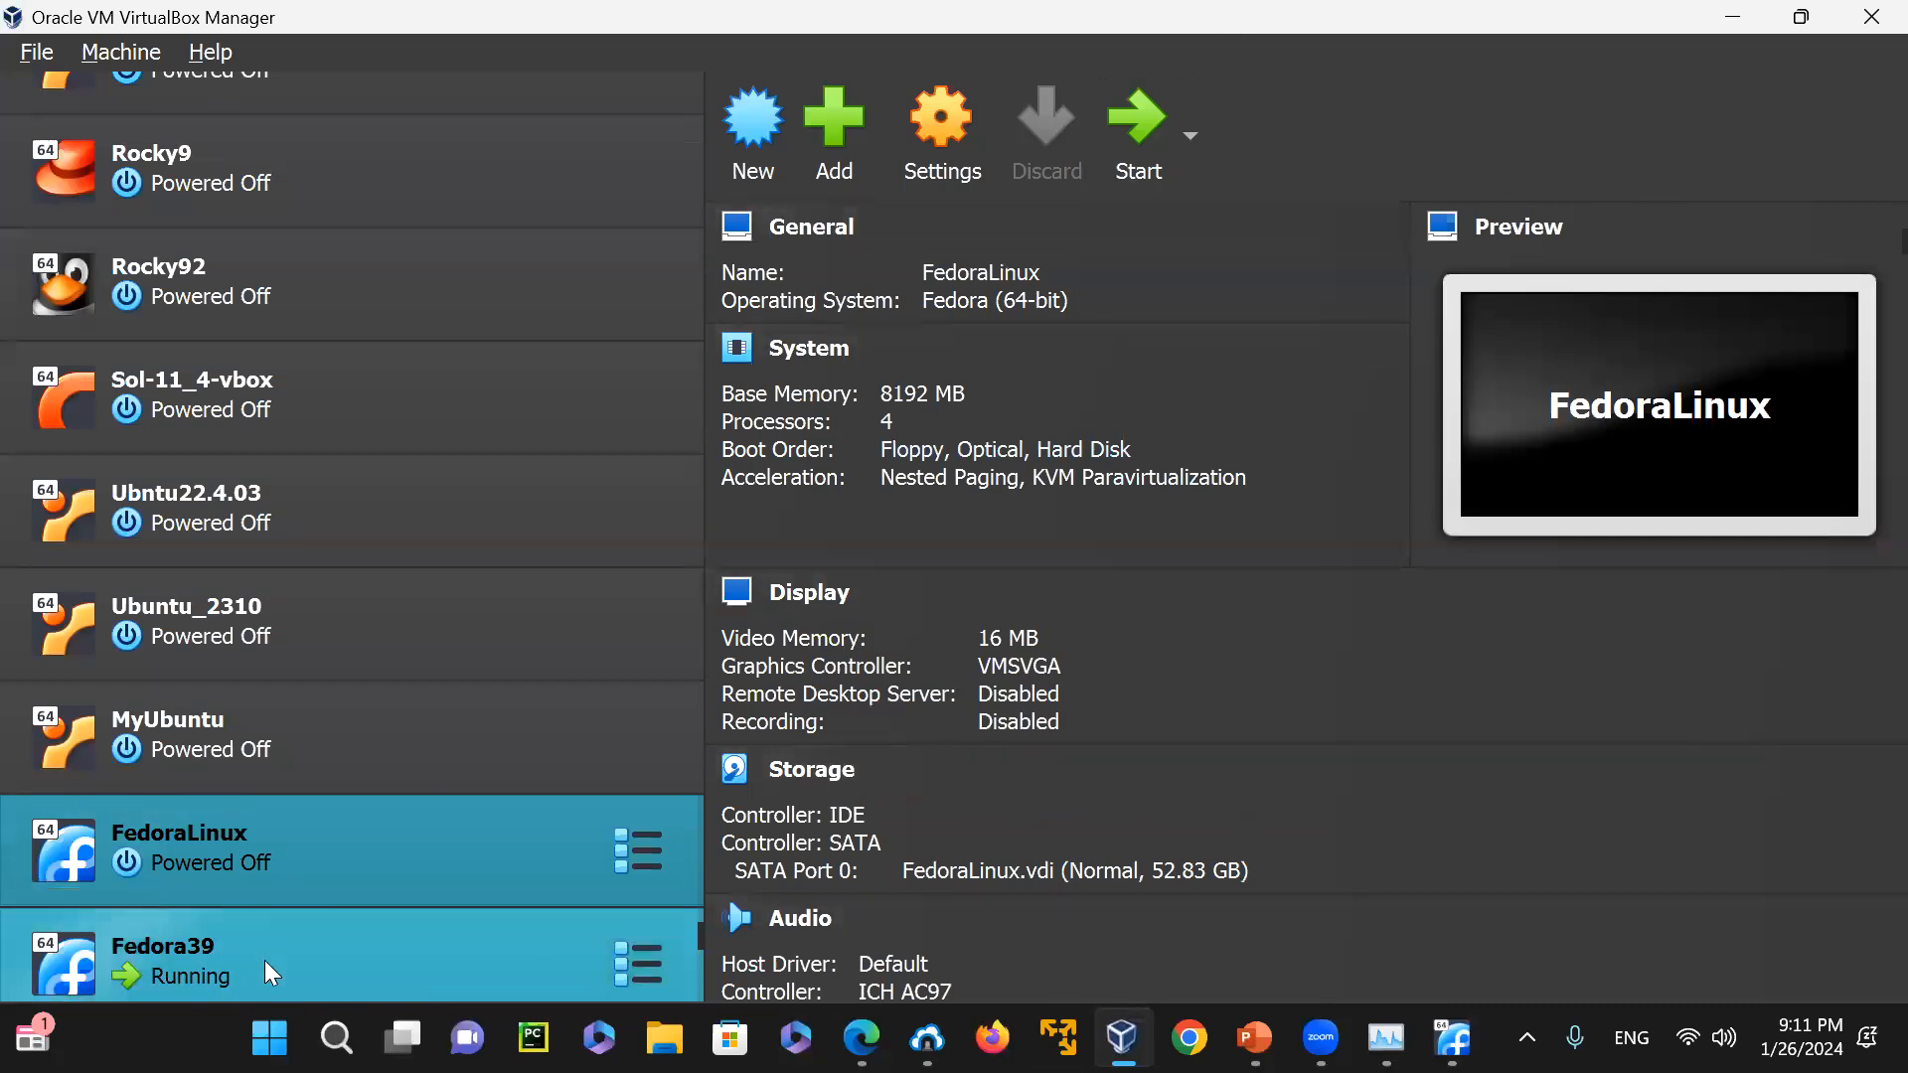
{"action": "left_click", "coordinate": [265, 960]}
{"action": "left_click", "coordinate": [1138, 129]}
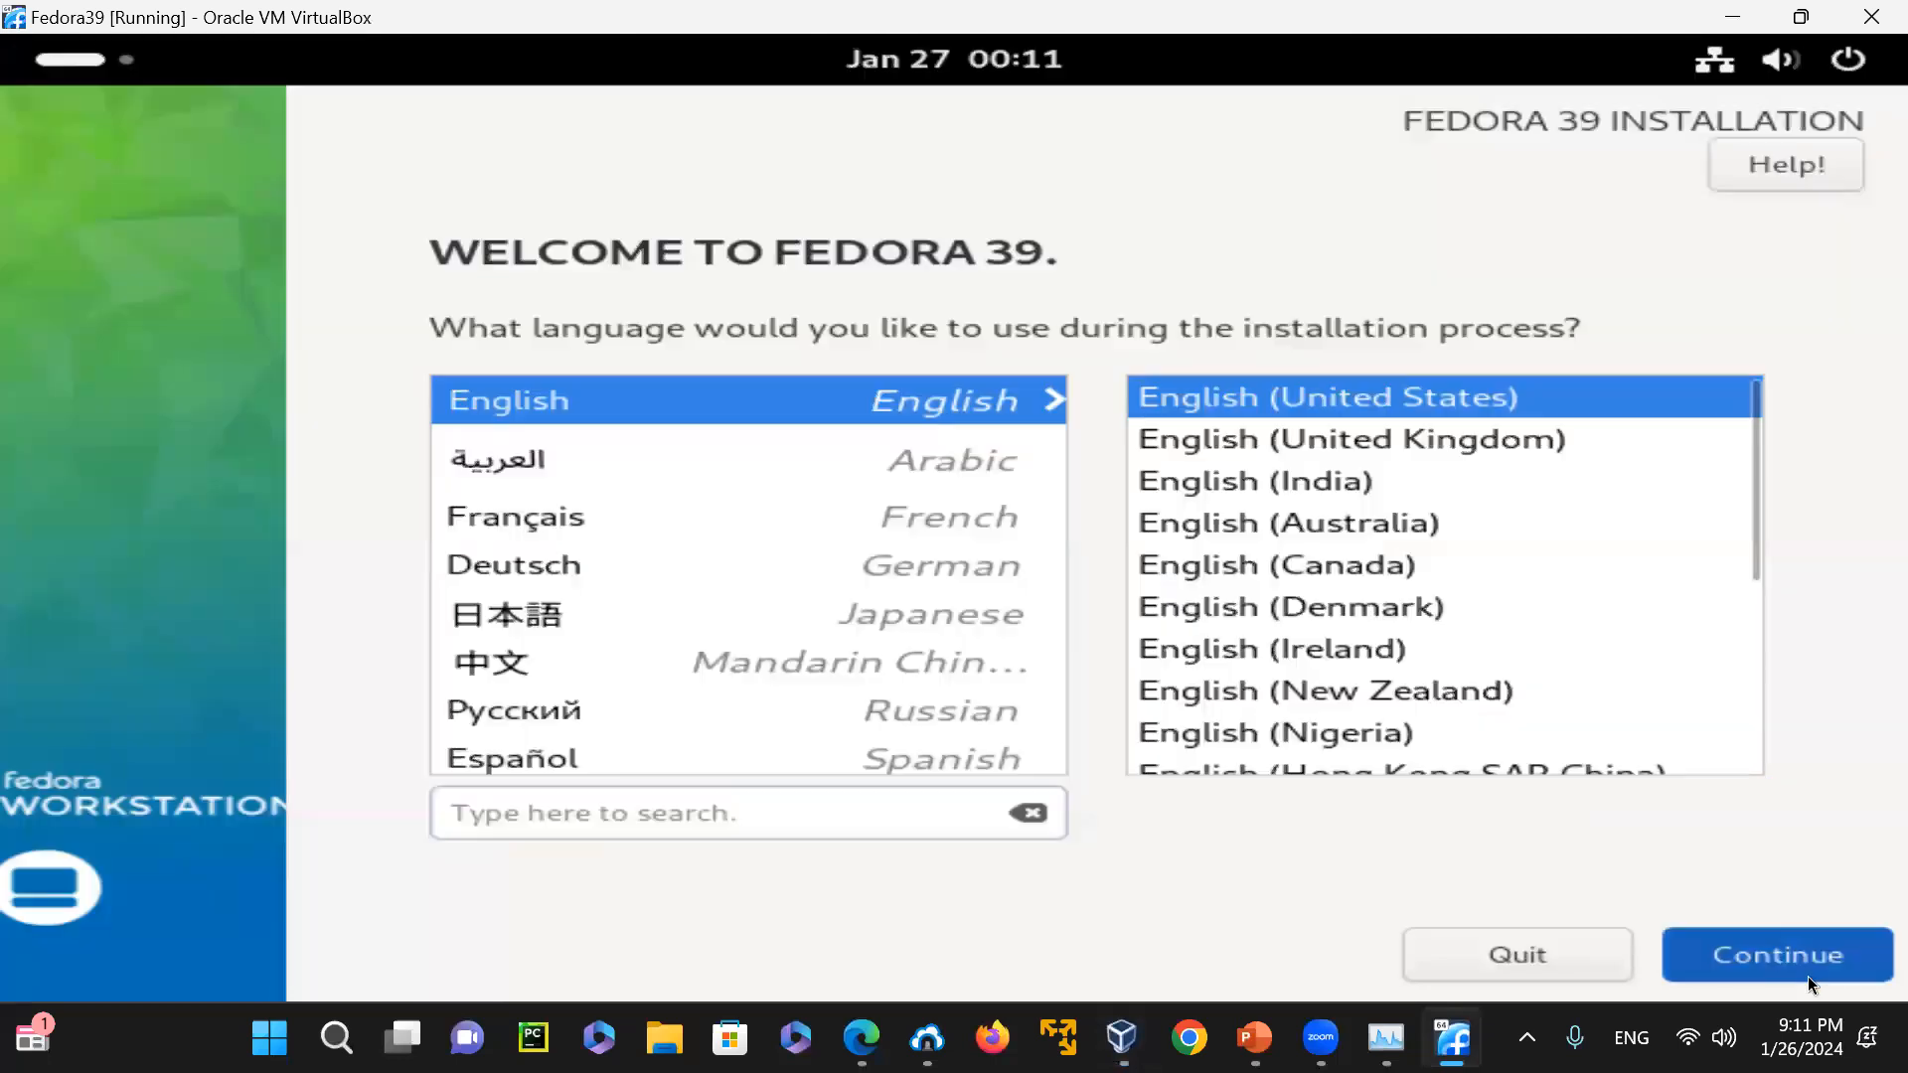
{"action": "left_click", "coordinate": [1792, 956]}
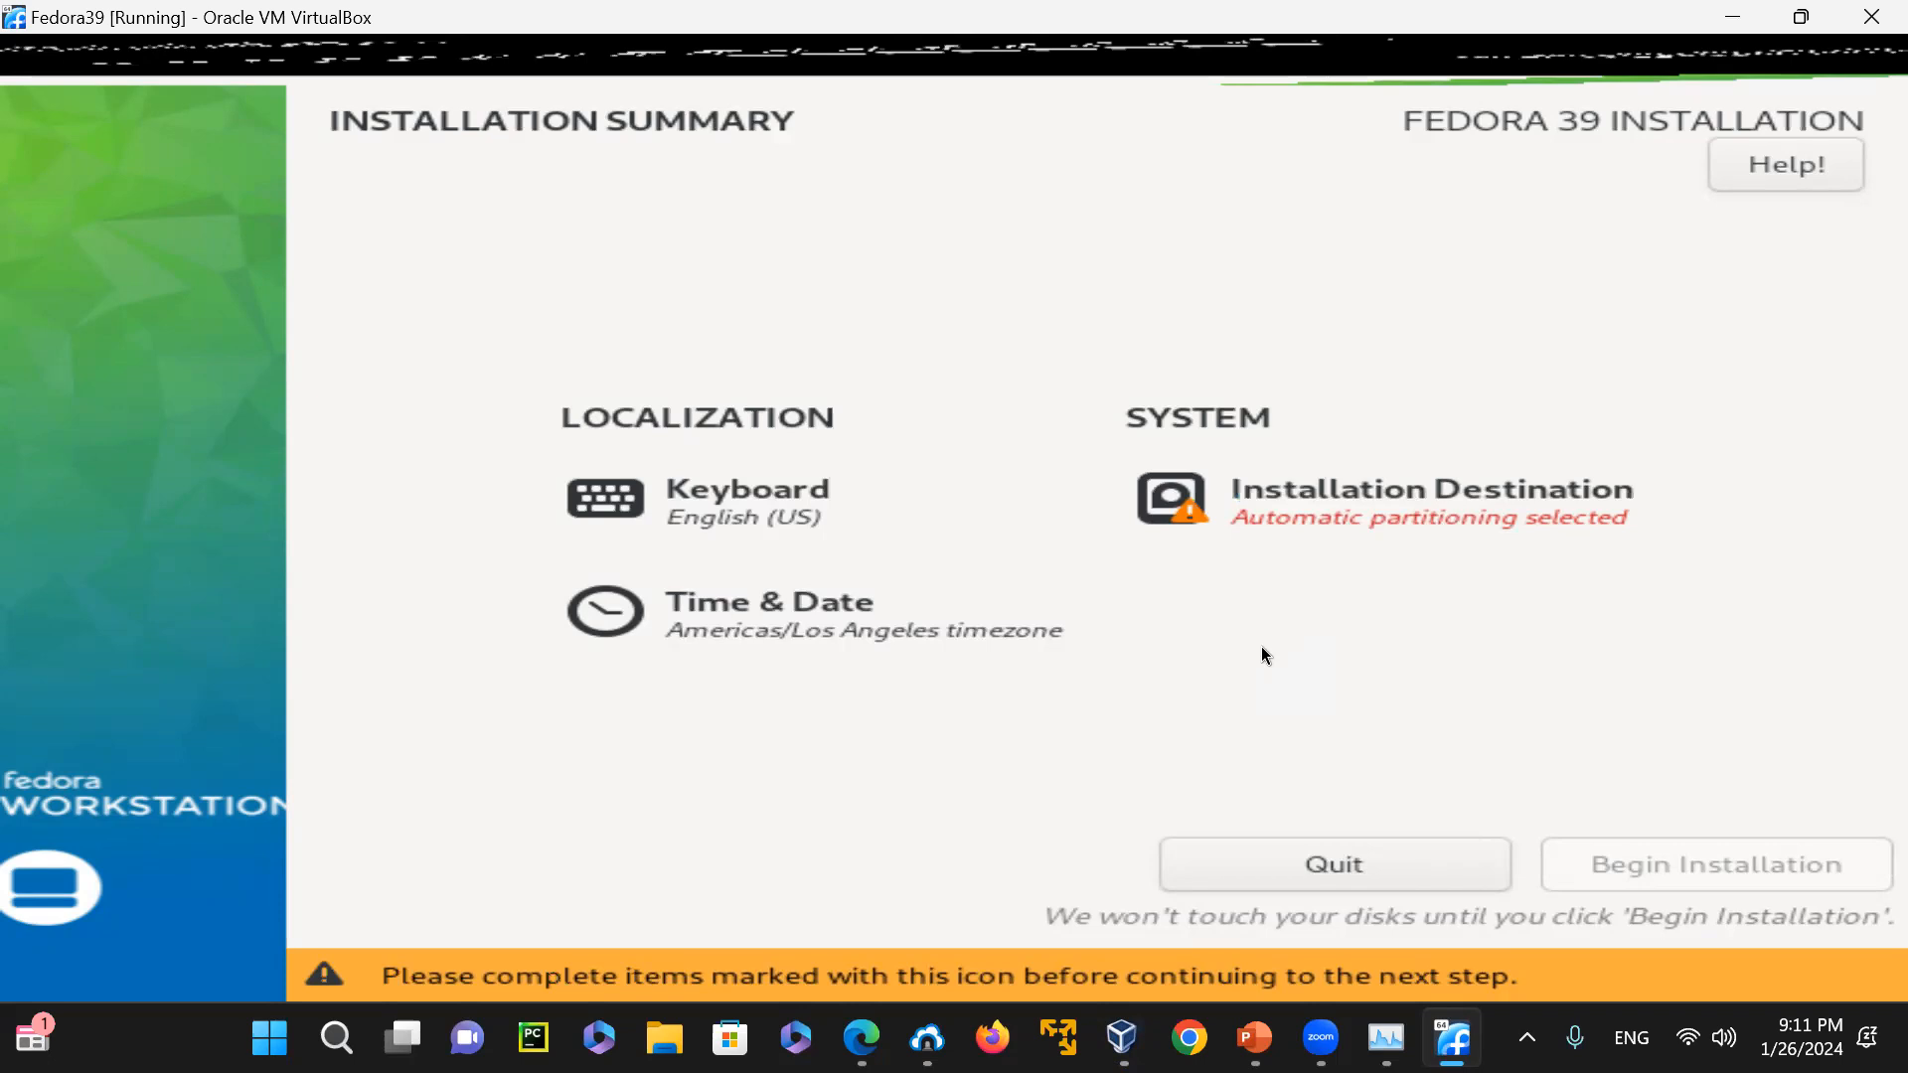
Accept the 105.85 GiB disk with automatic partitioning as the installation destination and begin the Fedora 39 installation
{"action": "left_click", "coordinate": [1373, 489]}
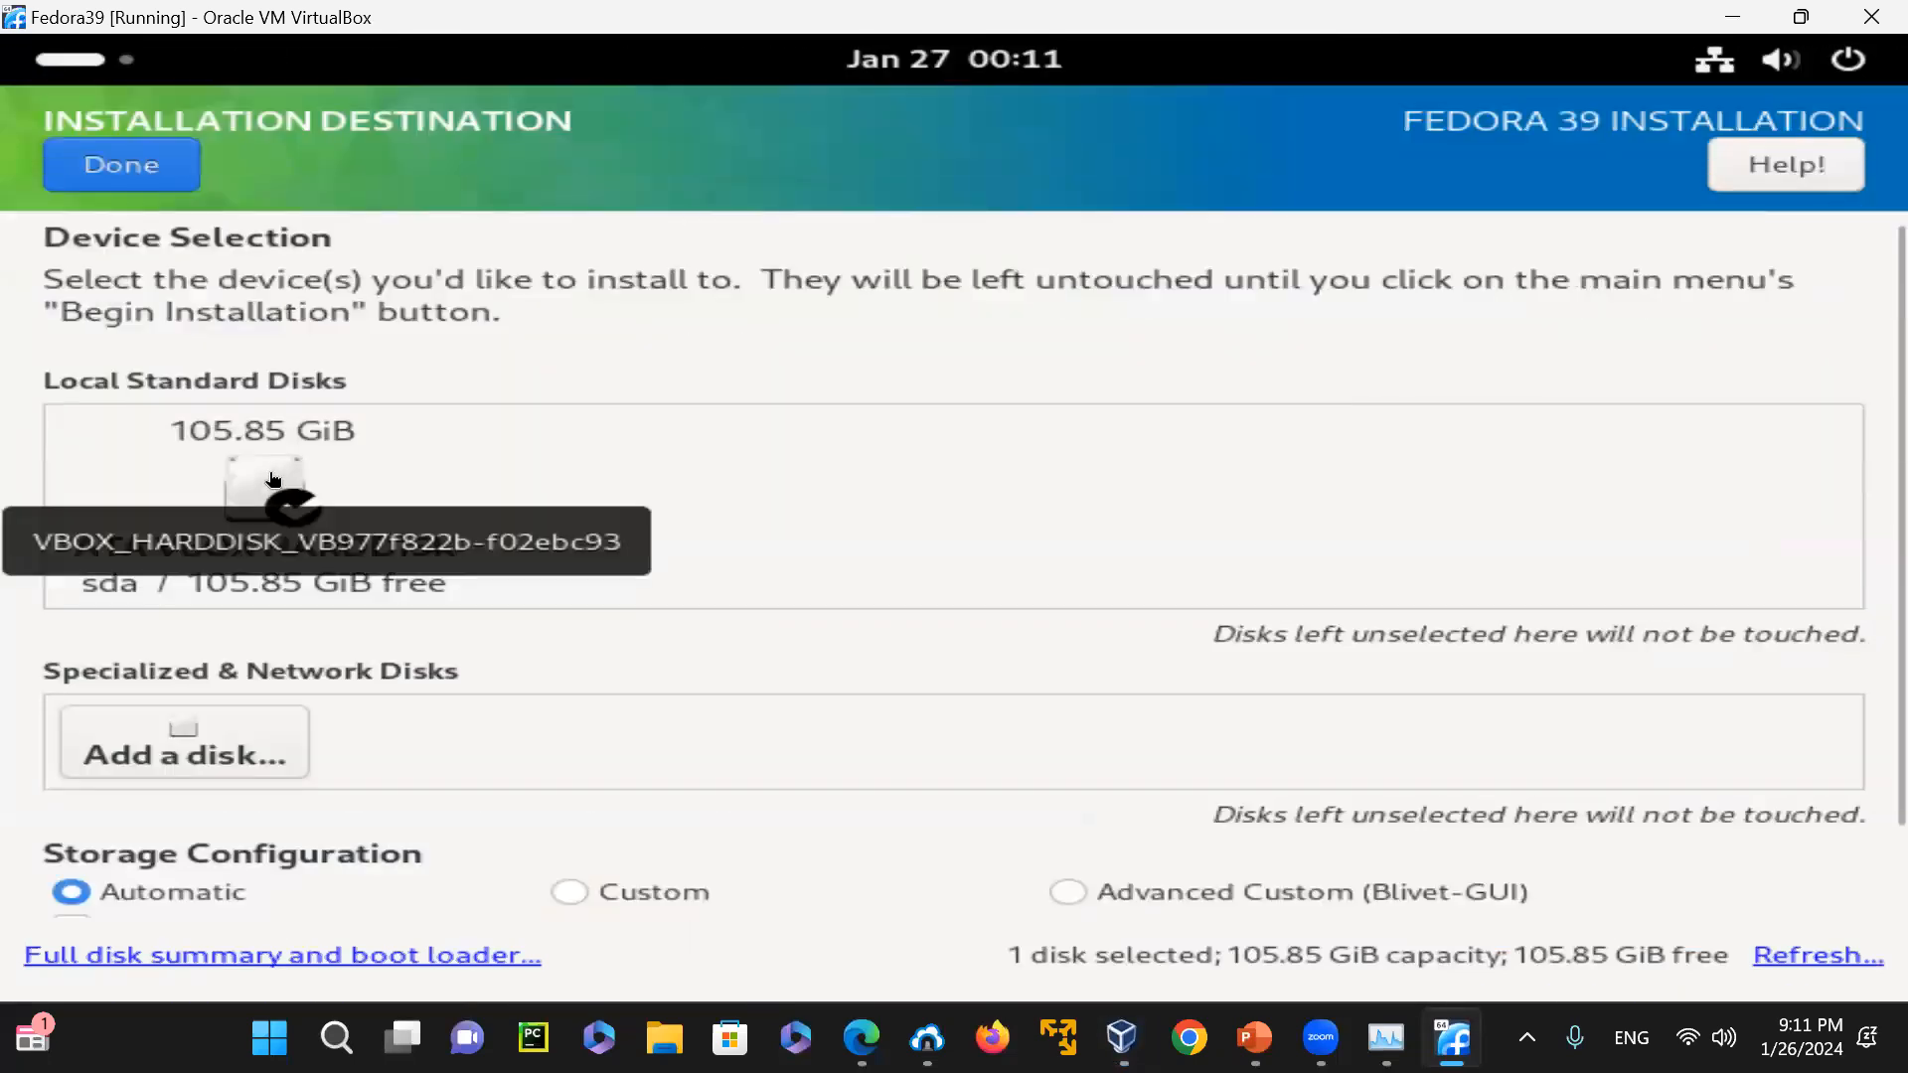
{"action": "left_click", "coordinate": [151, 179]}
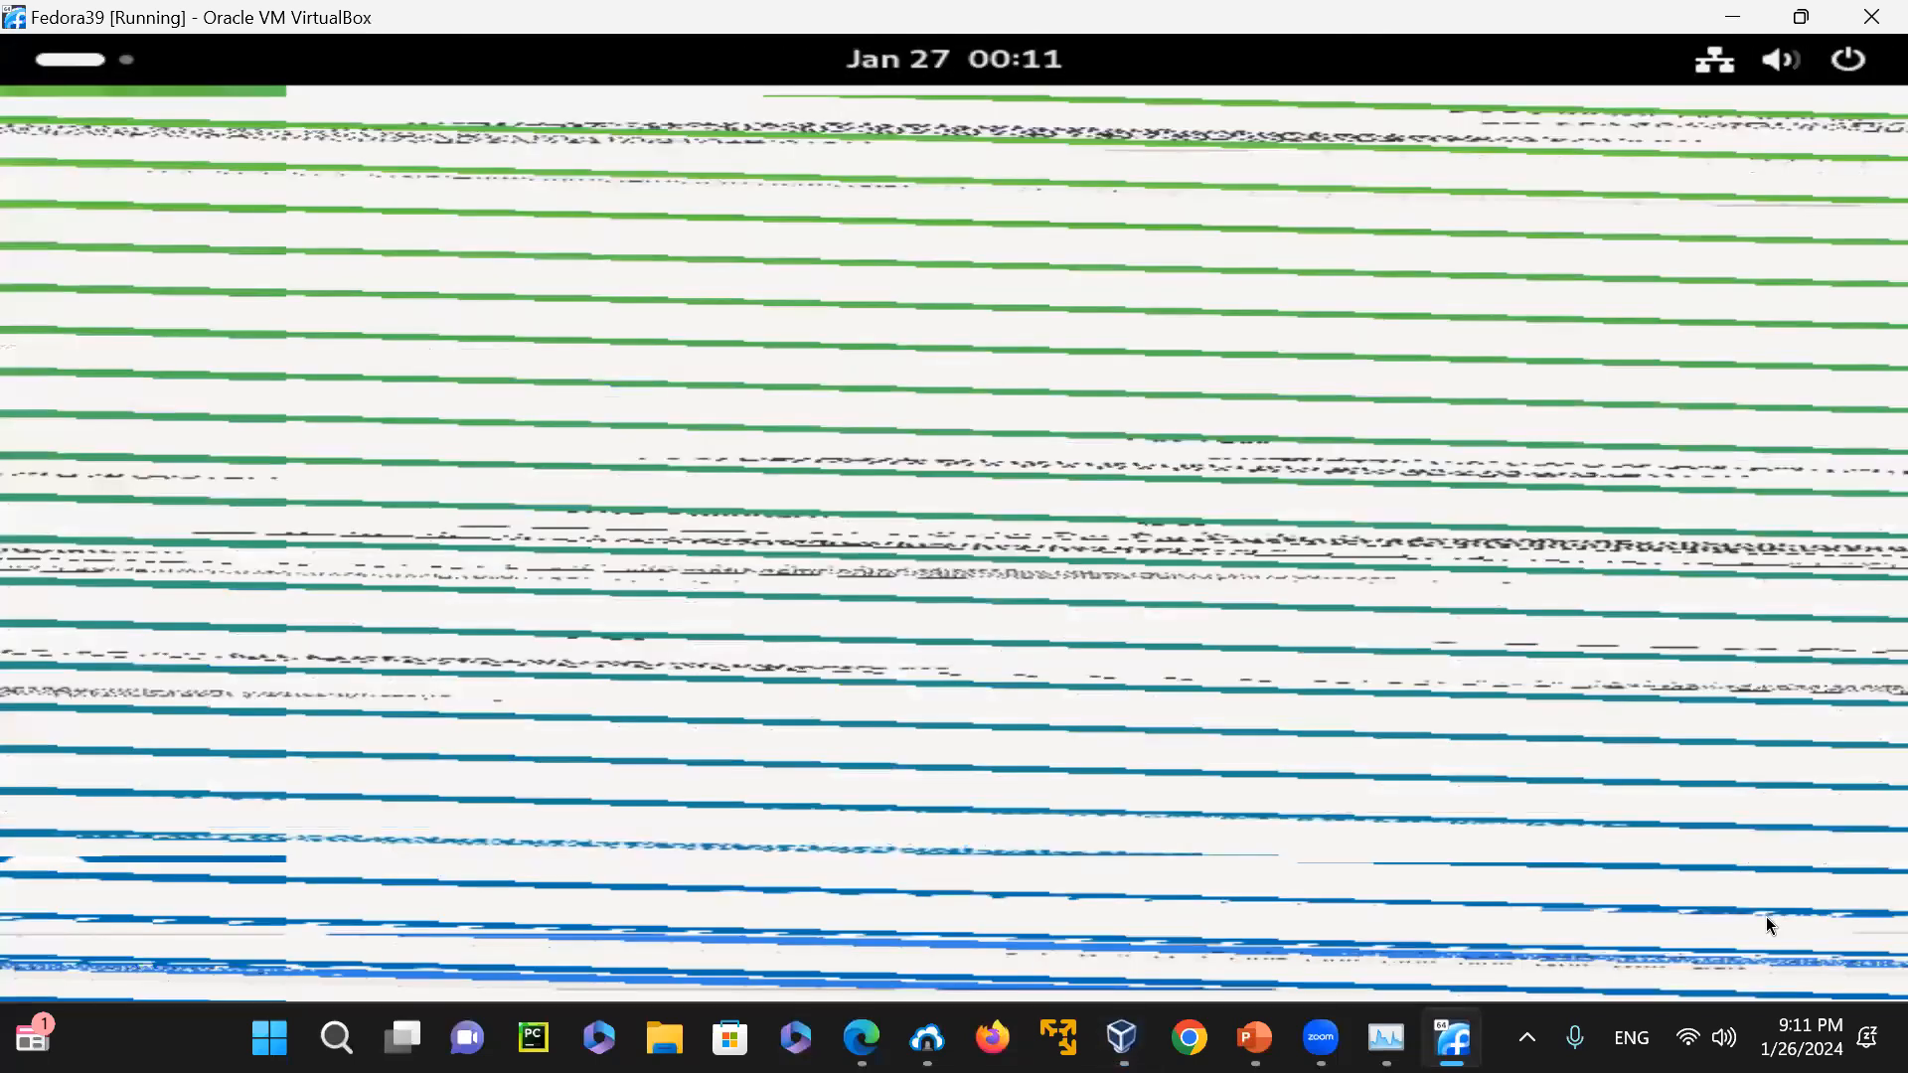
{"action": "left_click", "coordinate": [1779, 899]}
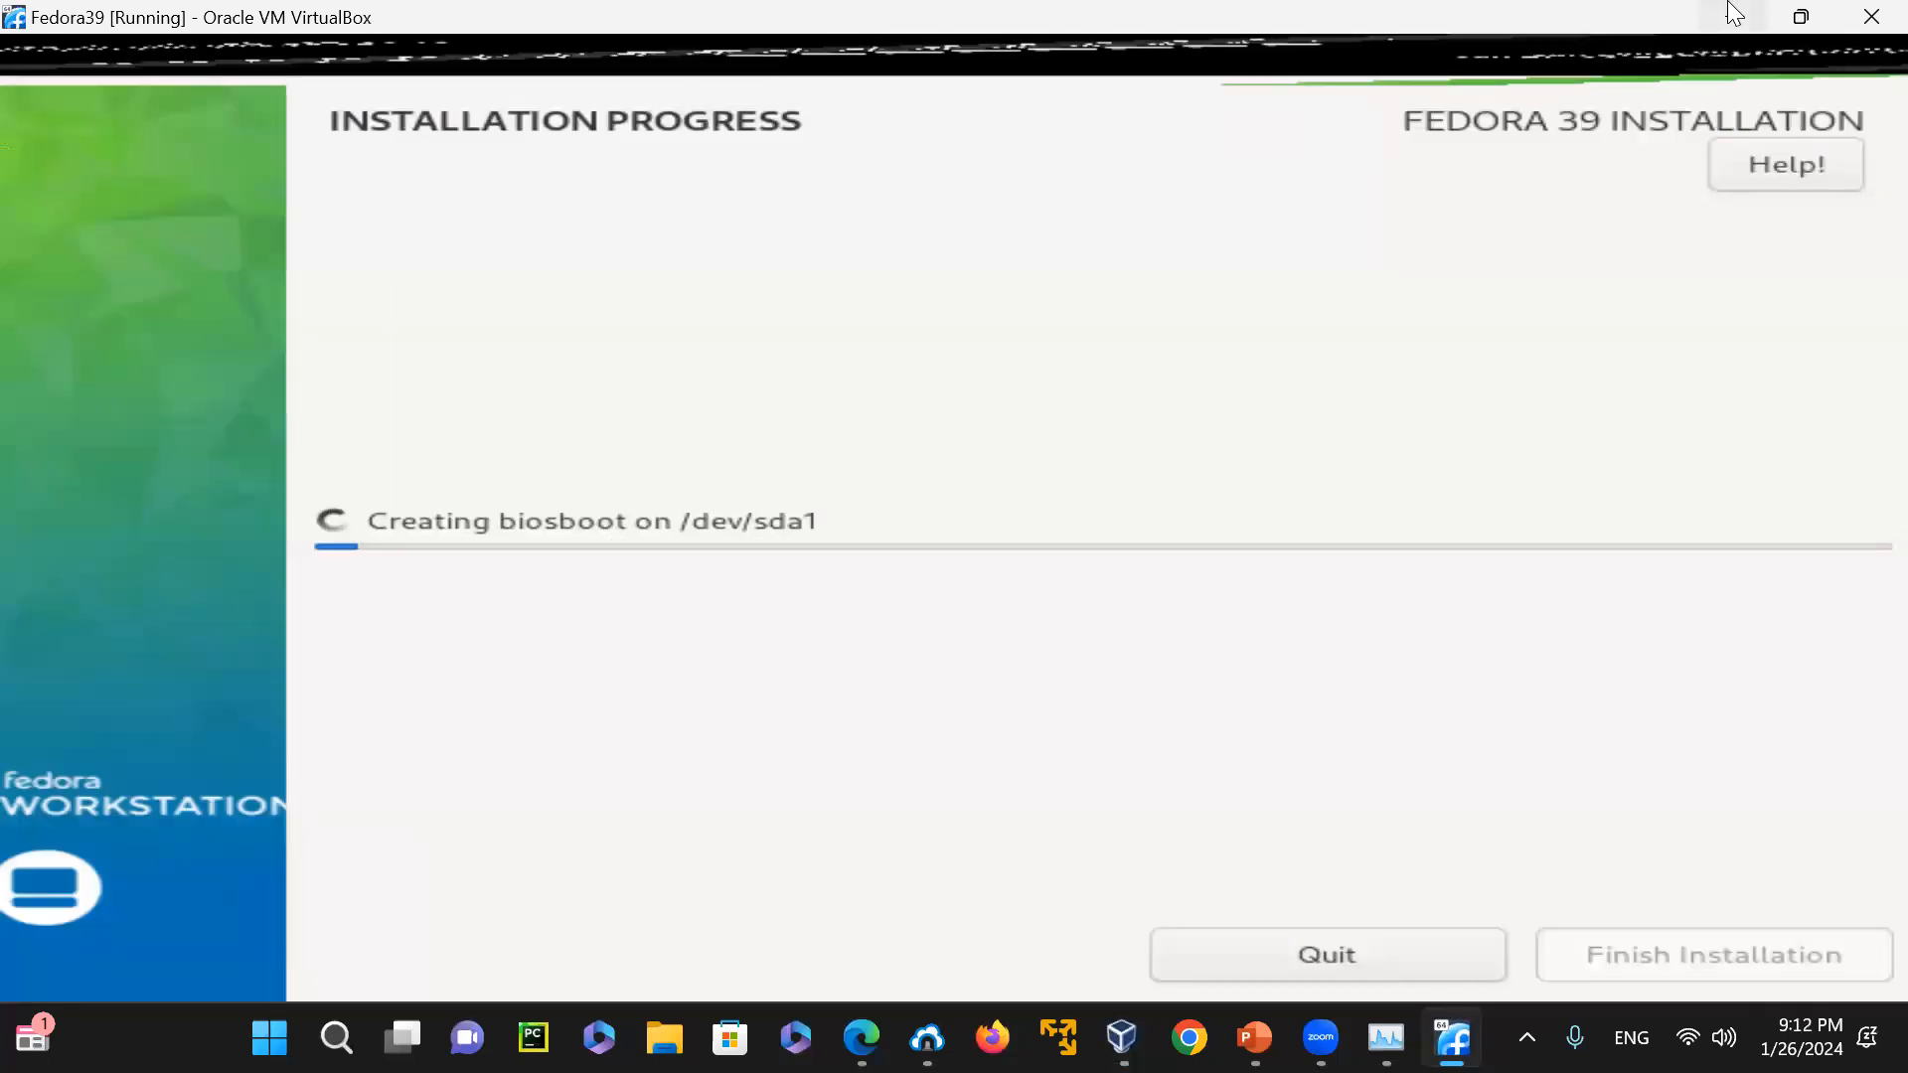
Minimize the installing Fedora39 machine, start the FedoraLinux machine and dismiss its keyboard capture and mouse integration notifications
{"action": "left_click", "coordinate": [1732, 16]}
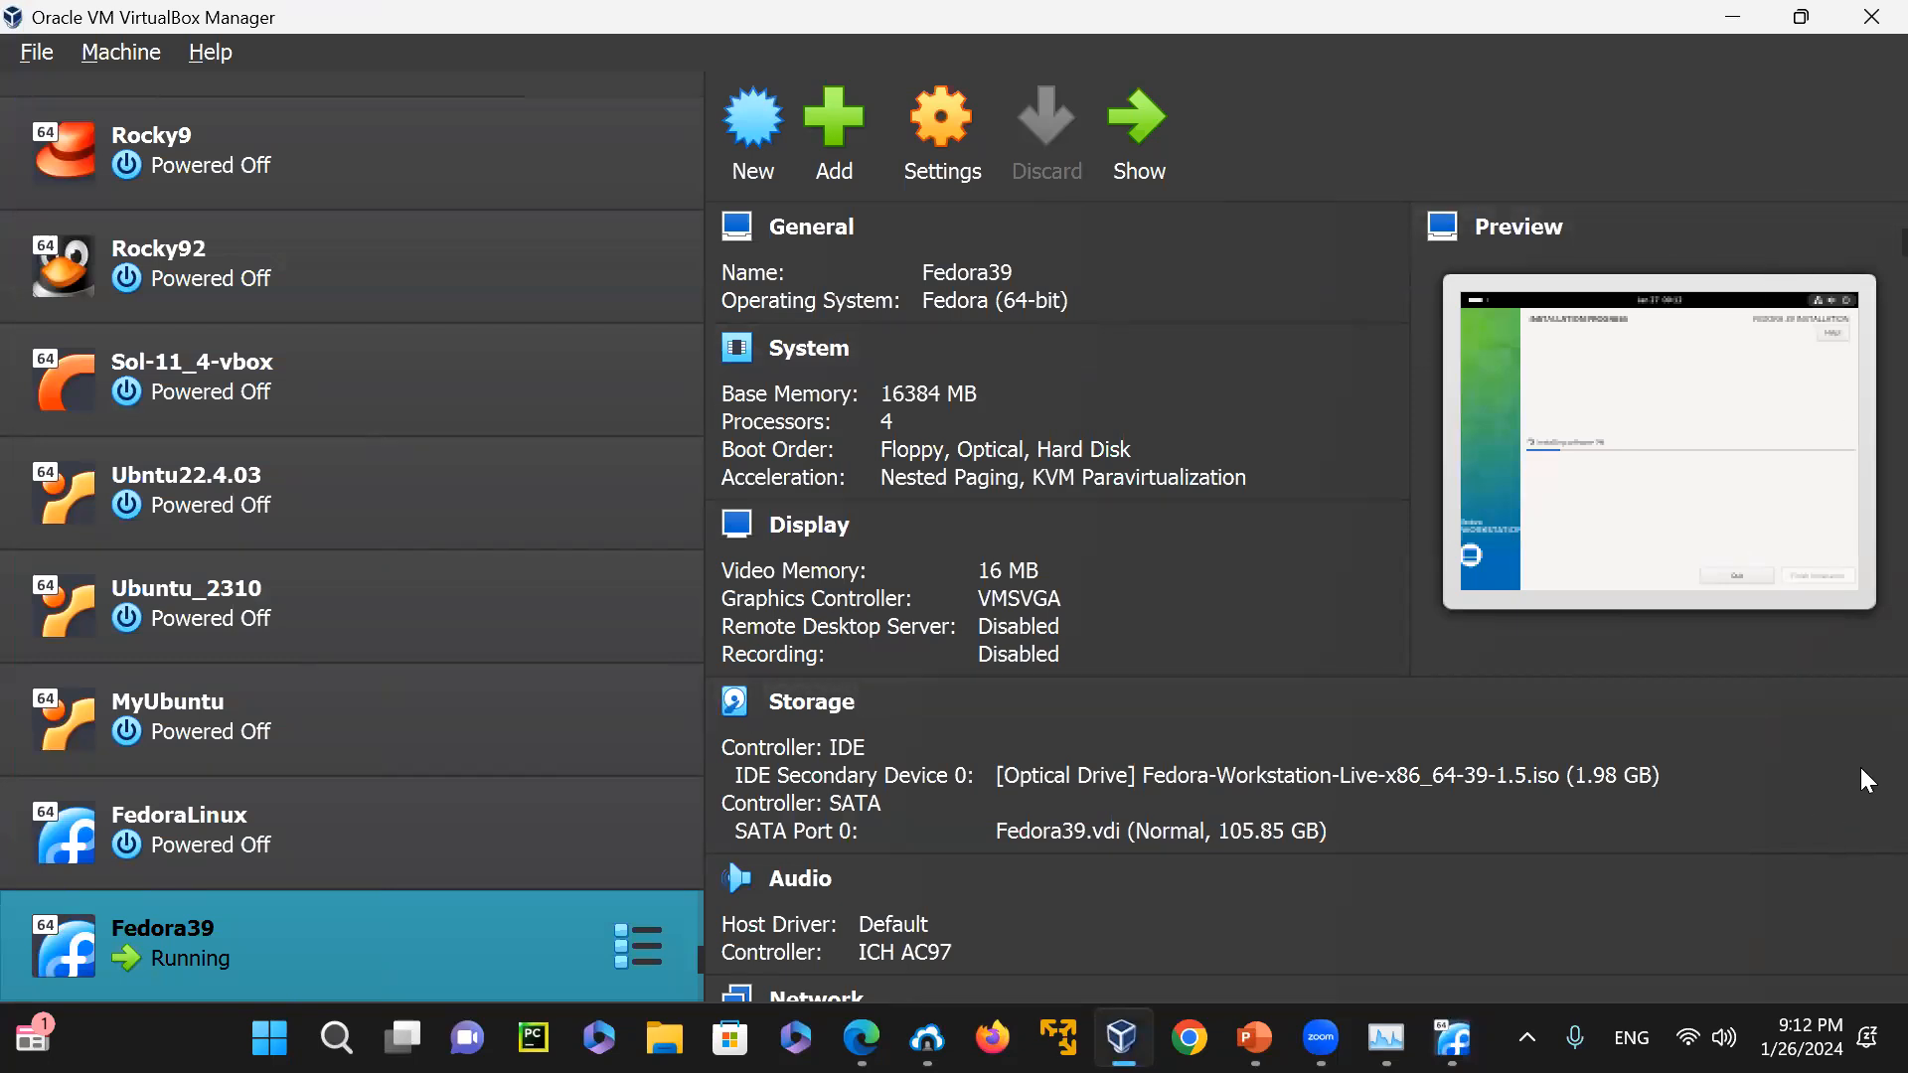
{"action": "left_click", "coordinate": [245, 822]}
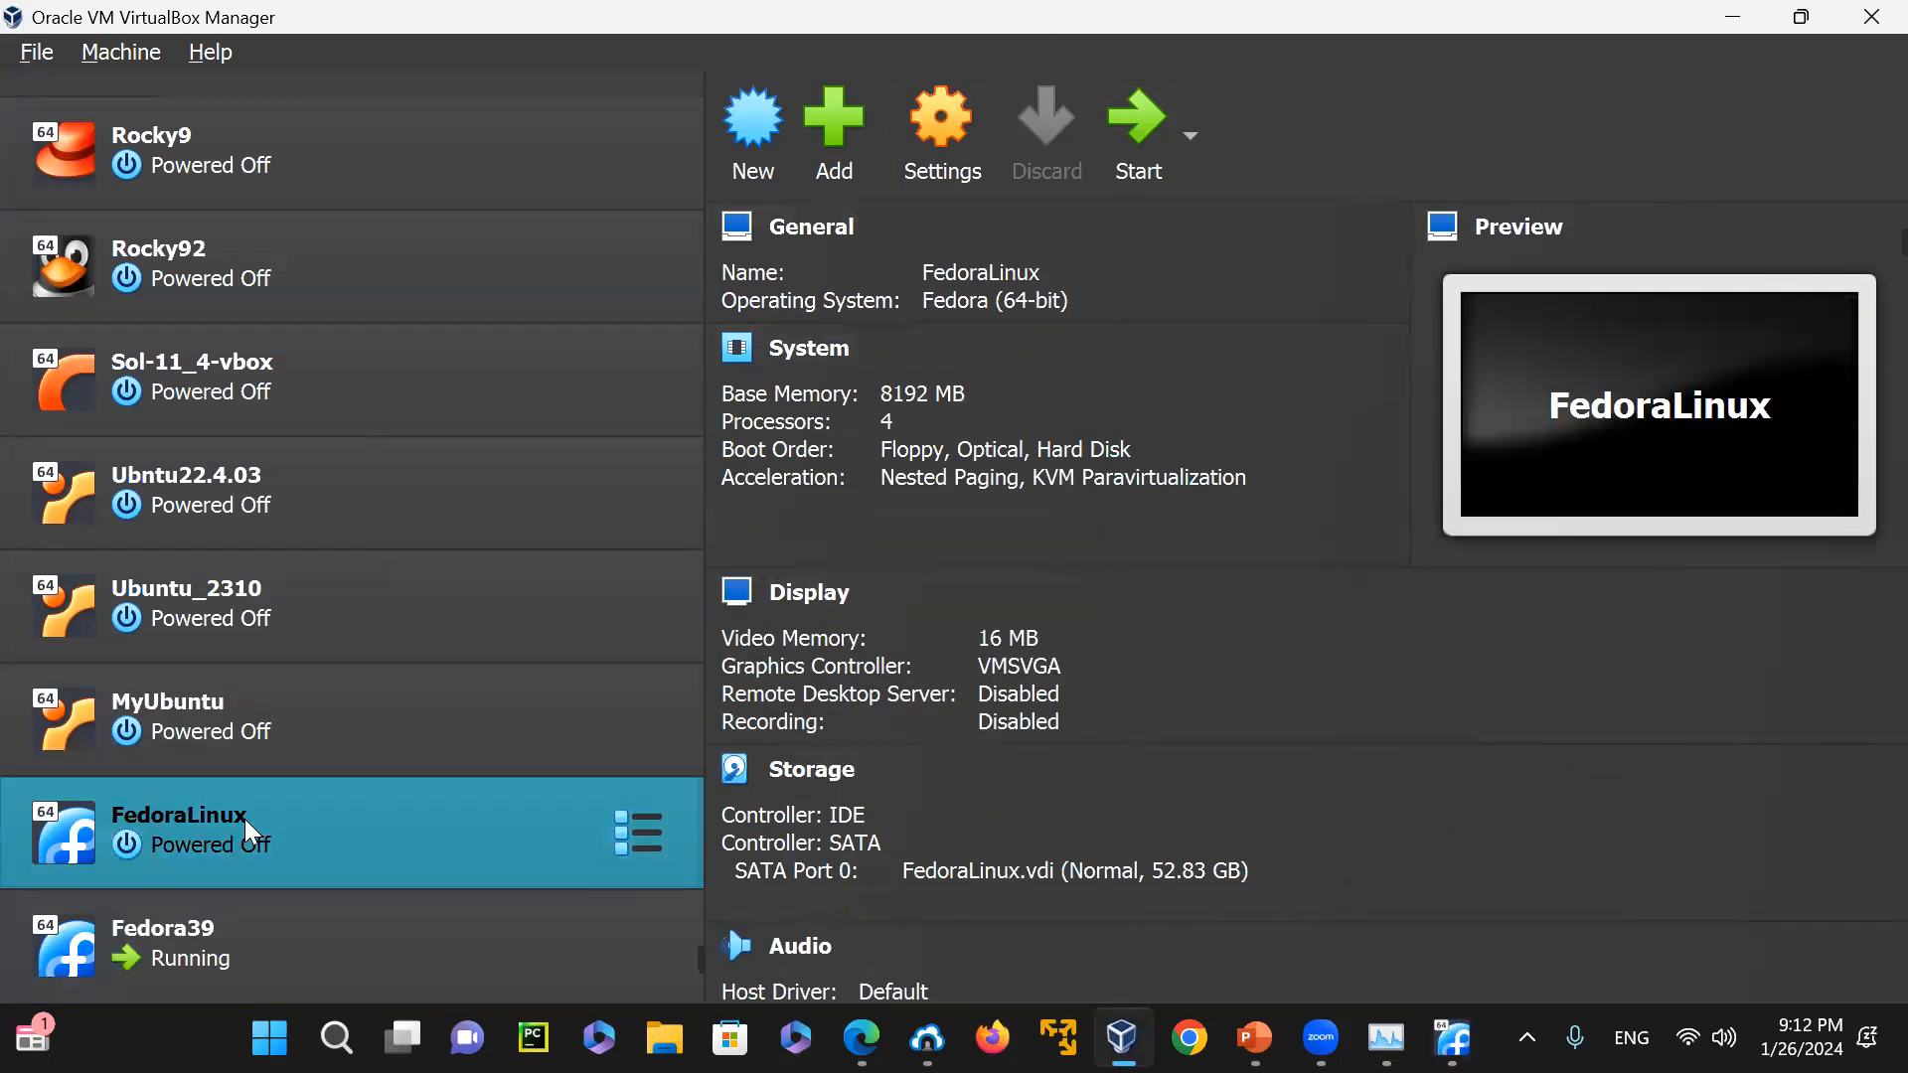
{"action": "left_click", "coordinate": [1150, 133]}
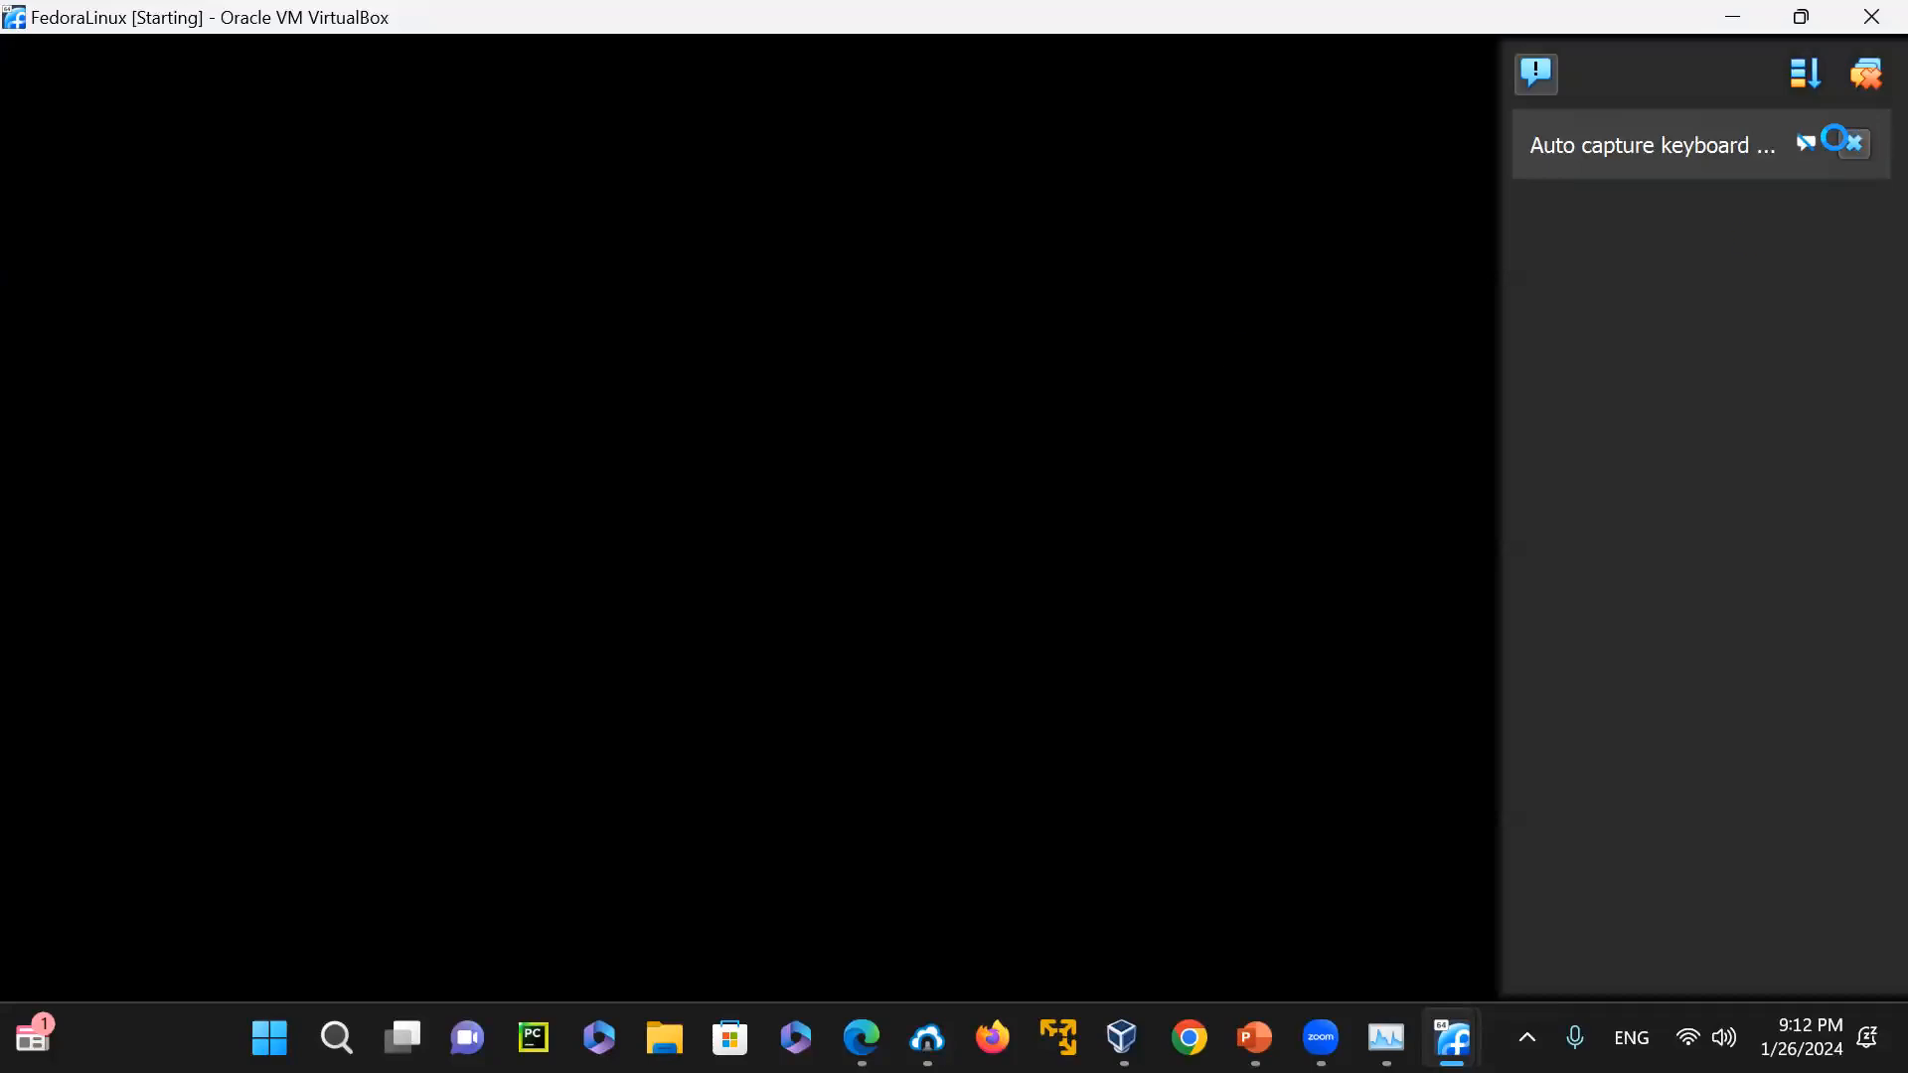
{"action": "left_click", "coordinate": [1850, 142]}
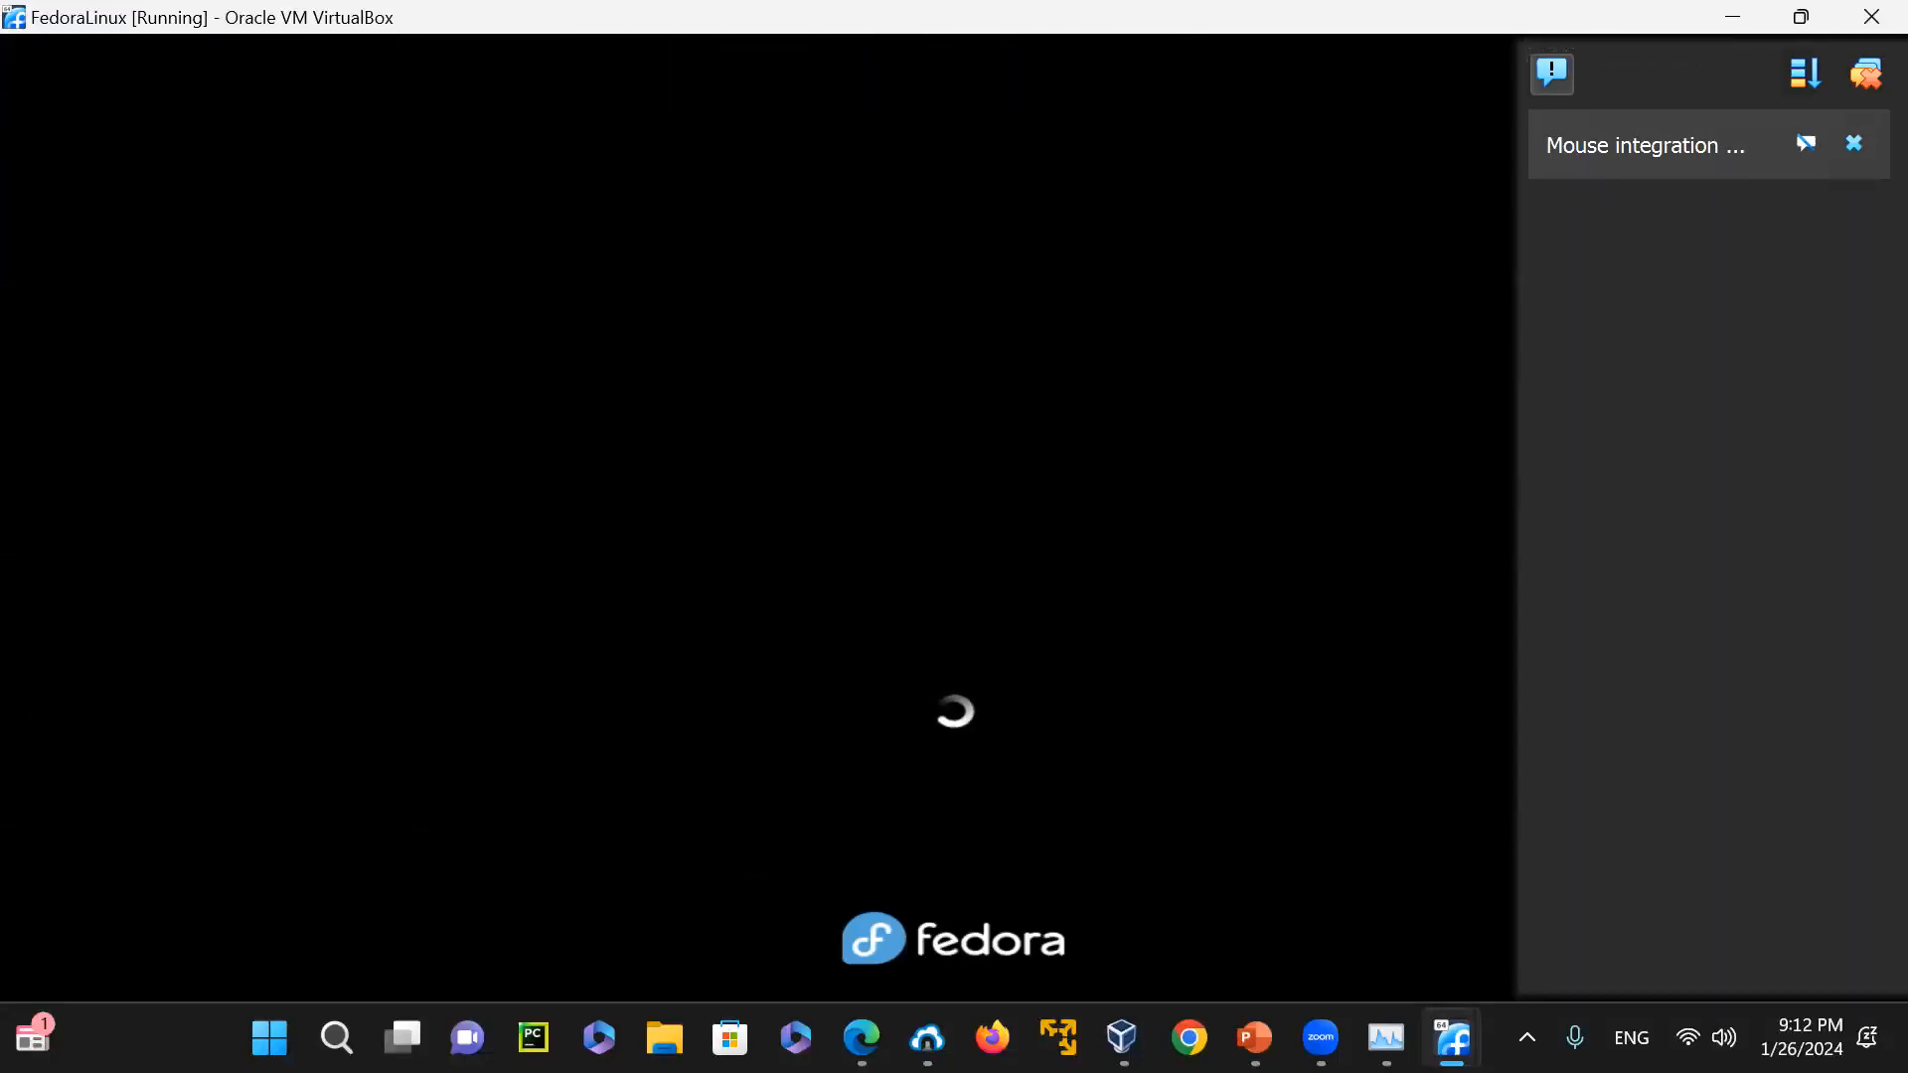
{"action": "left_click", "coordinate": [1855, 141]}
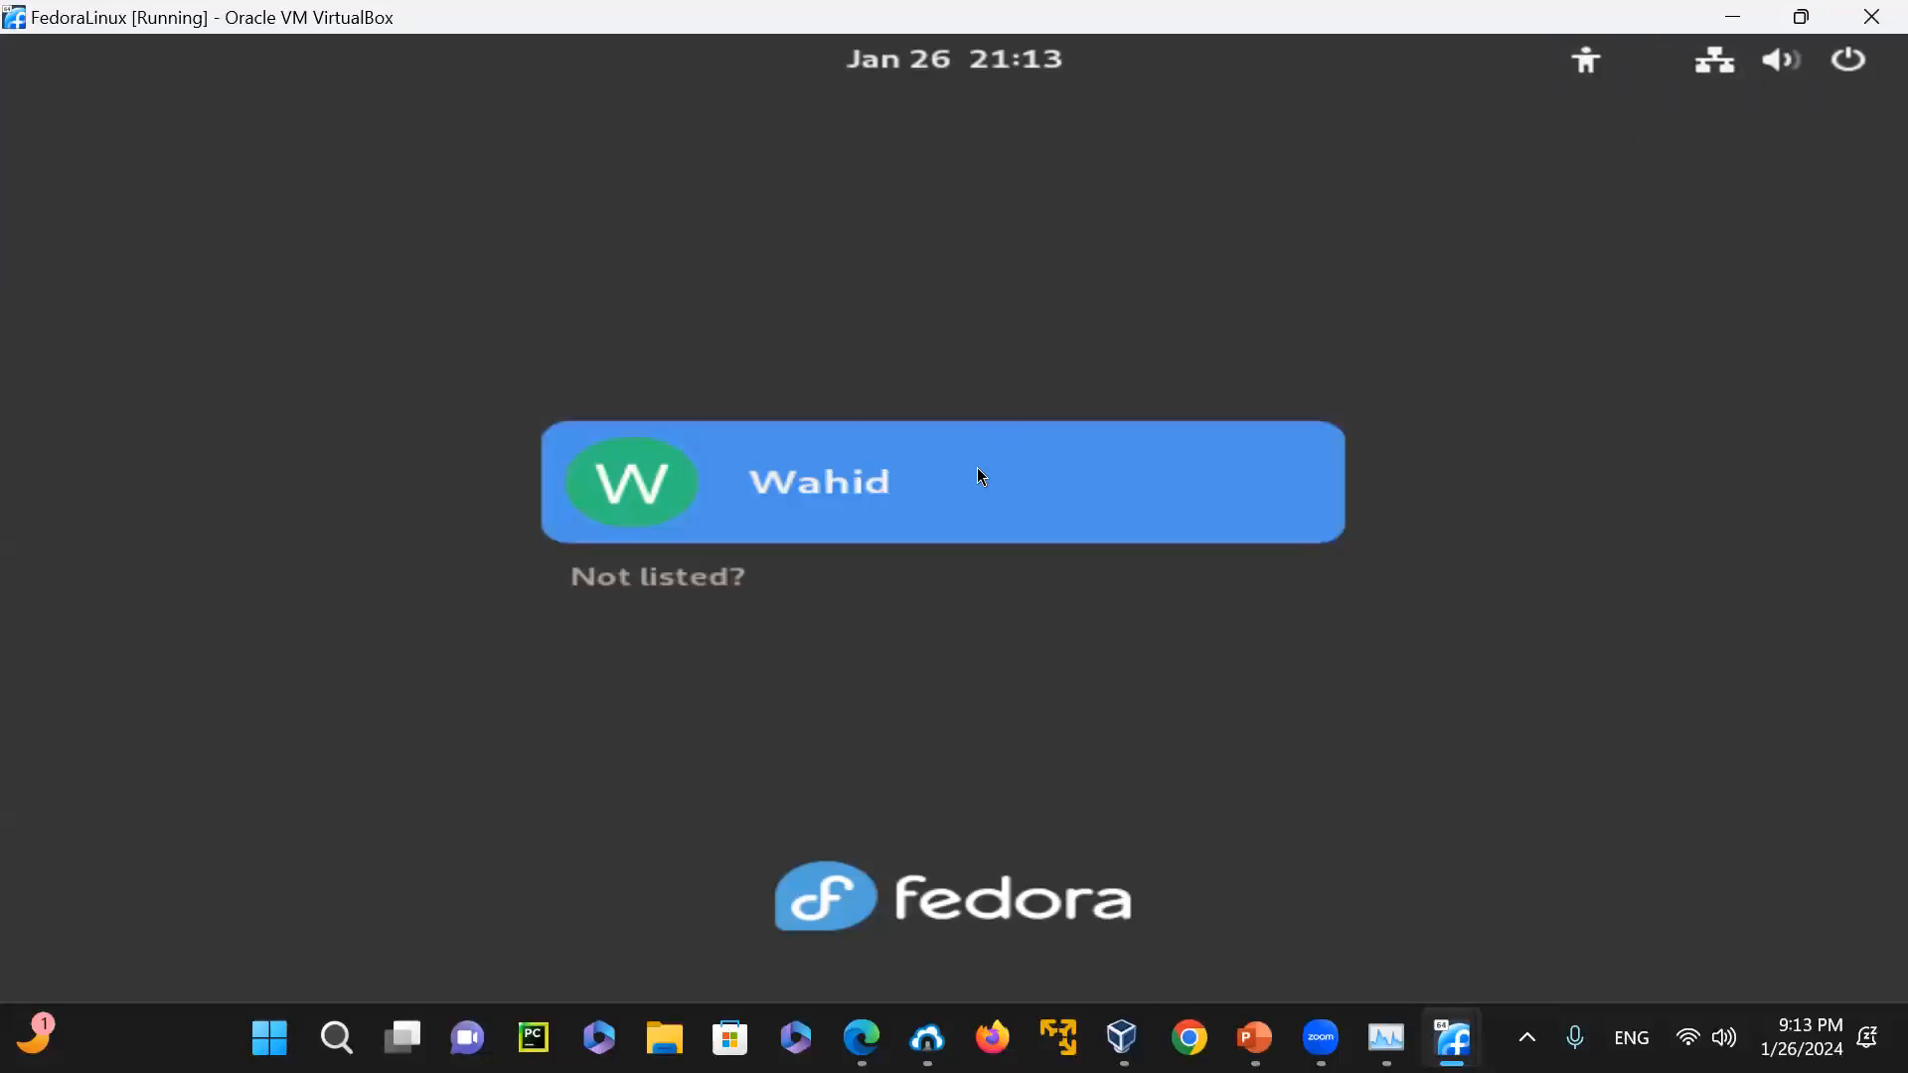
Log in to the listed Fedora user account with the GNOME session, entering the account password
{"action": "left_click", "coordinate": [859, 468]}
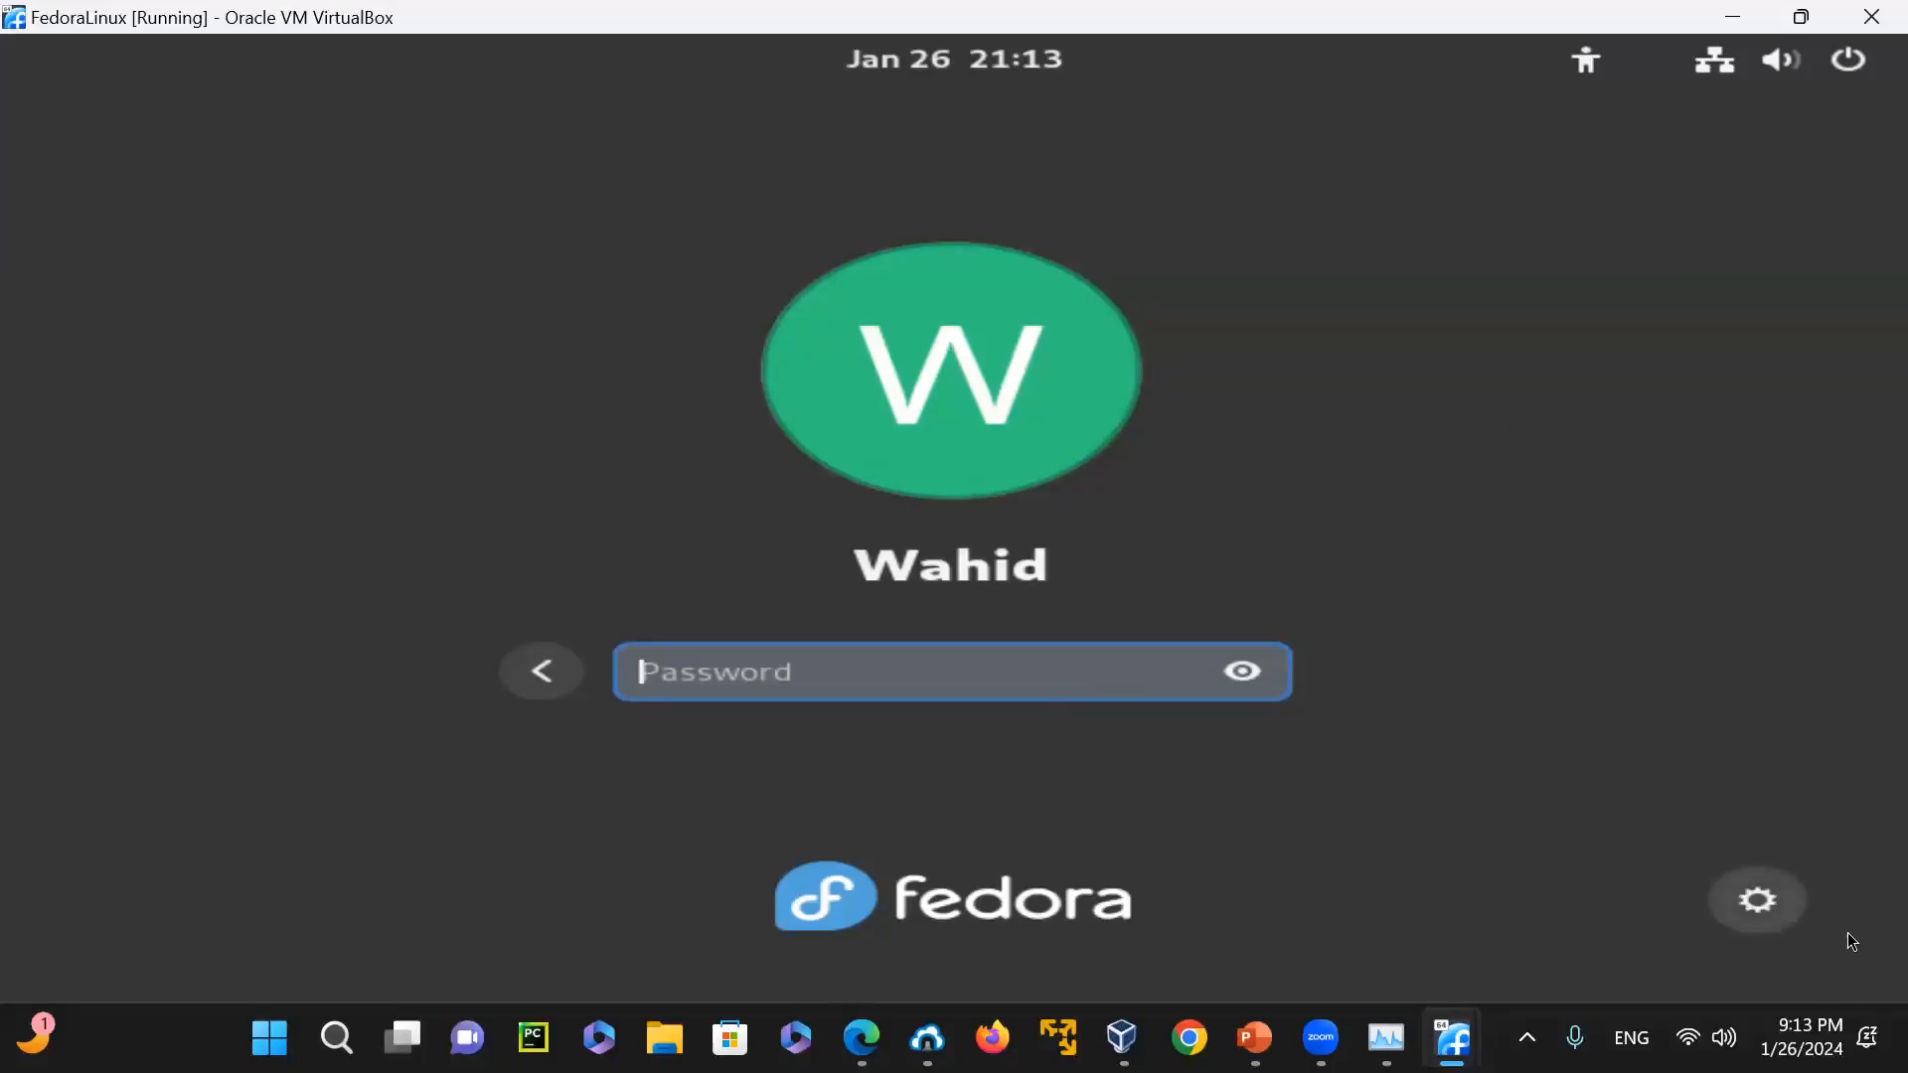
{"action": "left_click", "coordinate": [1784, 912]}
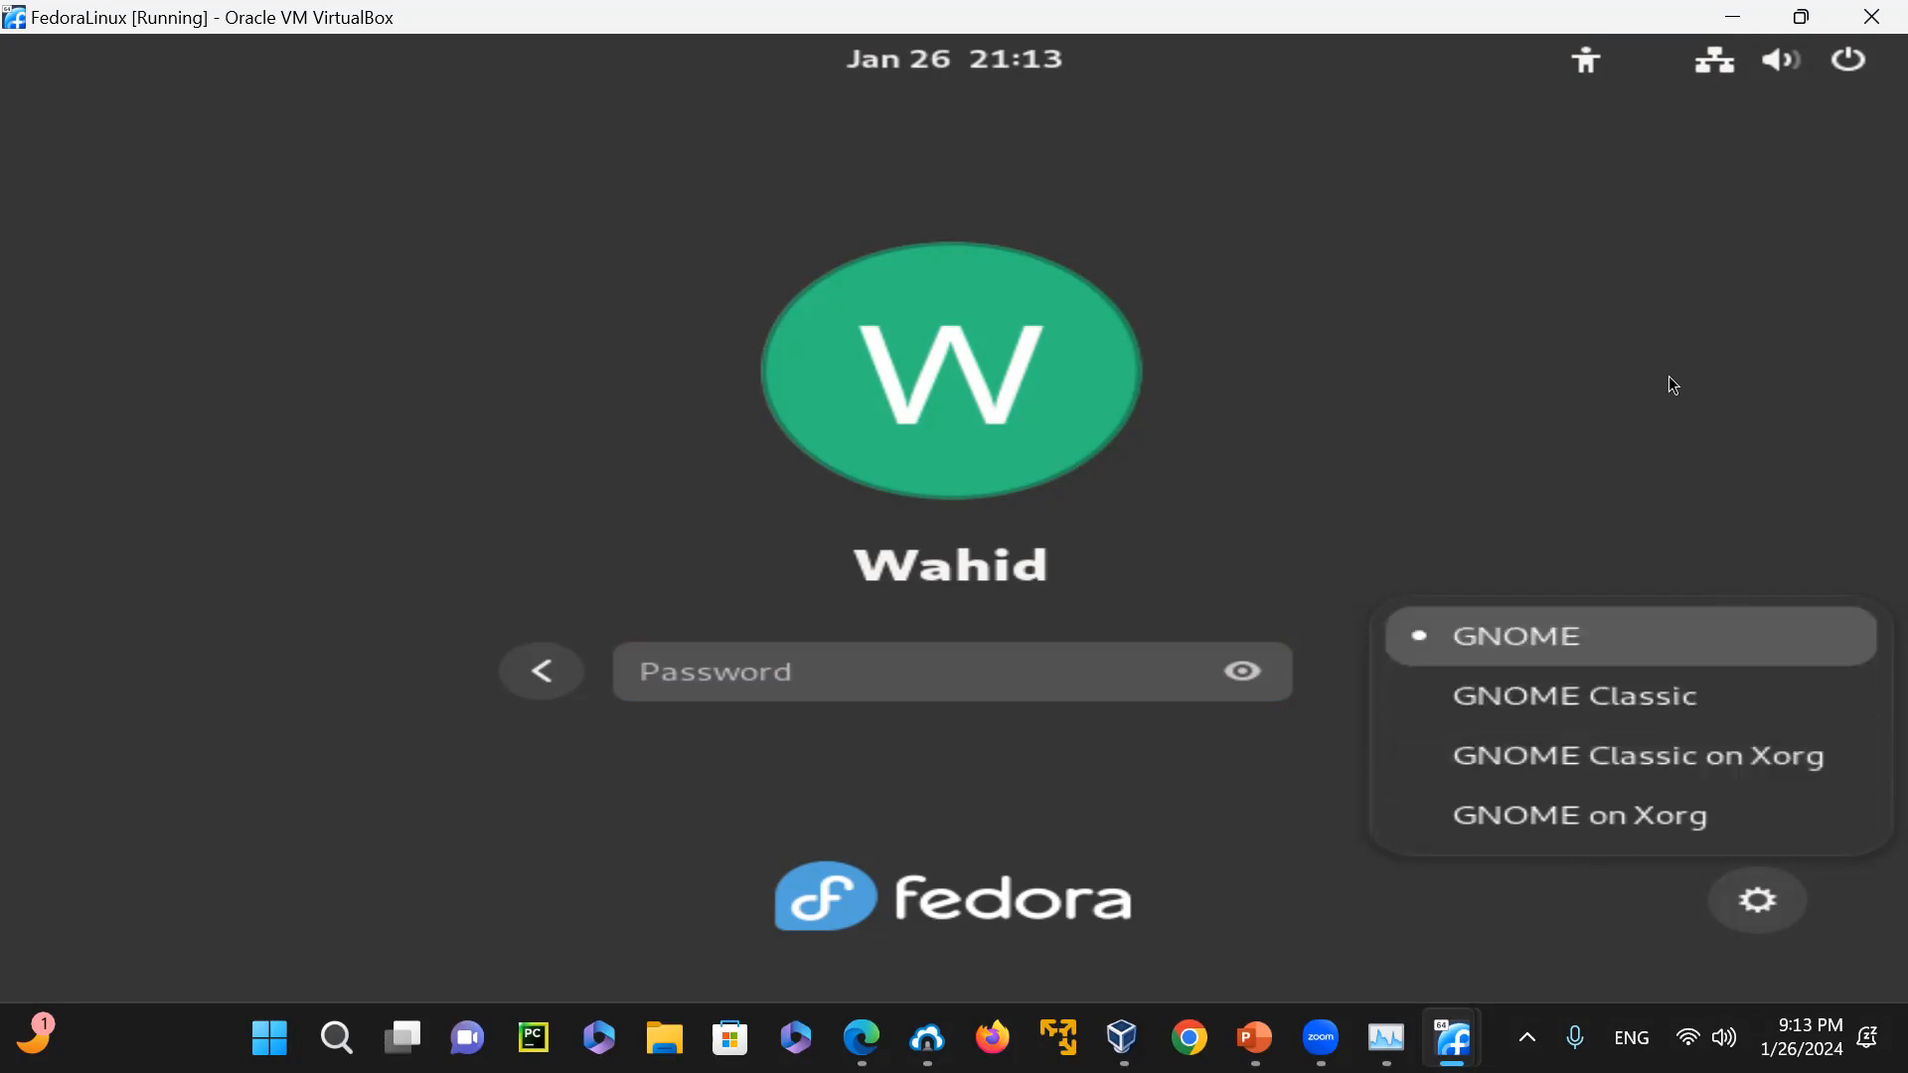
{"action": "left_click", "coordinate": [1548, 636]}
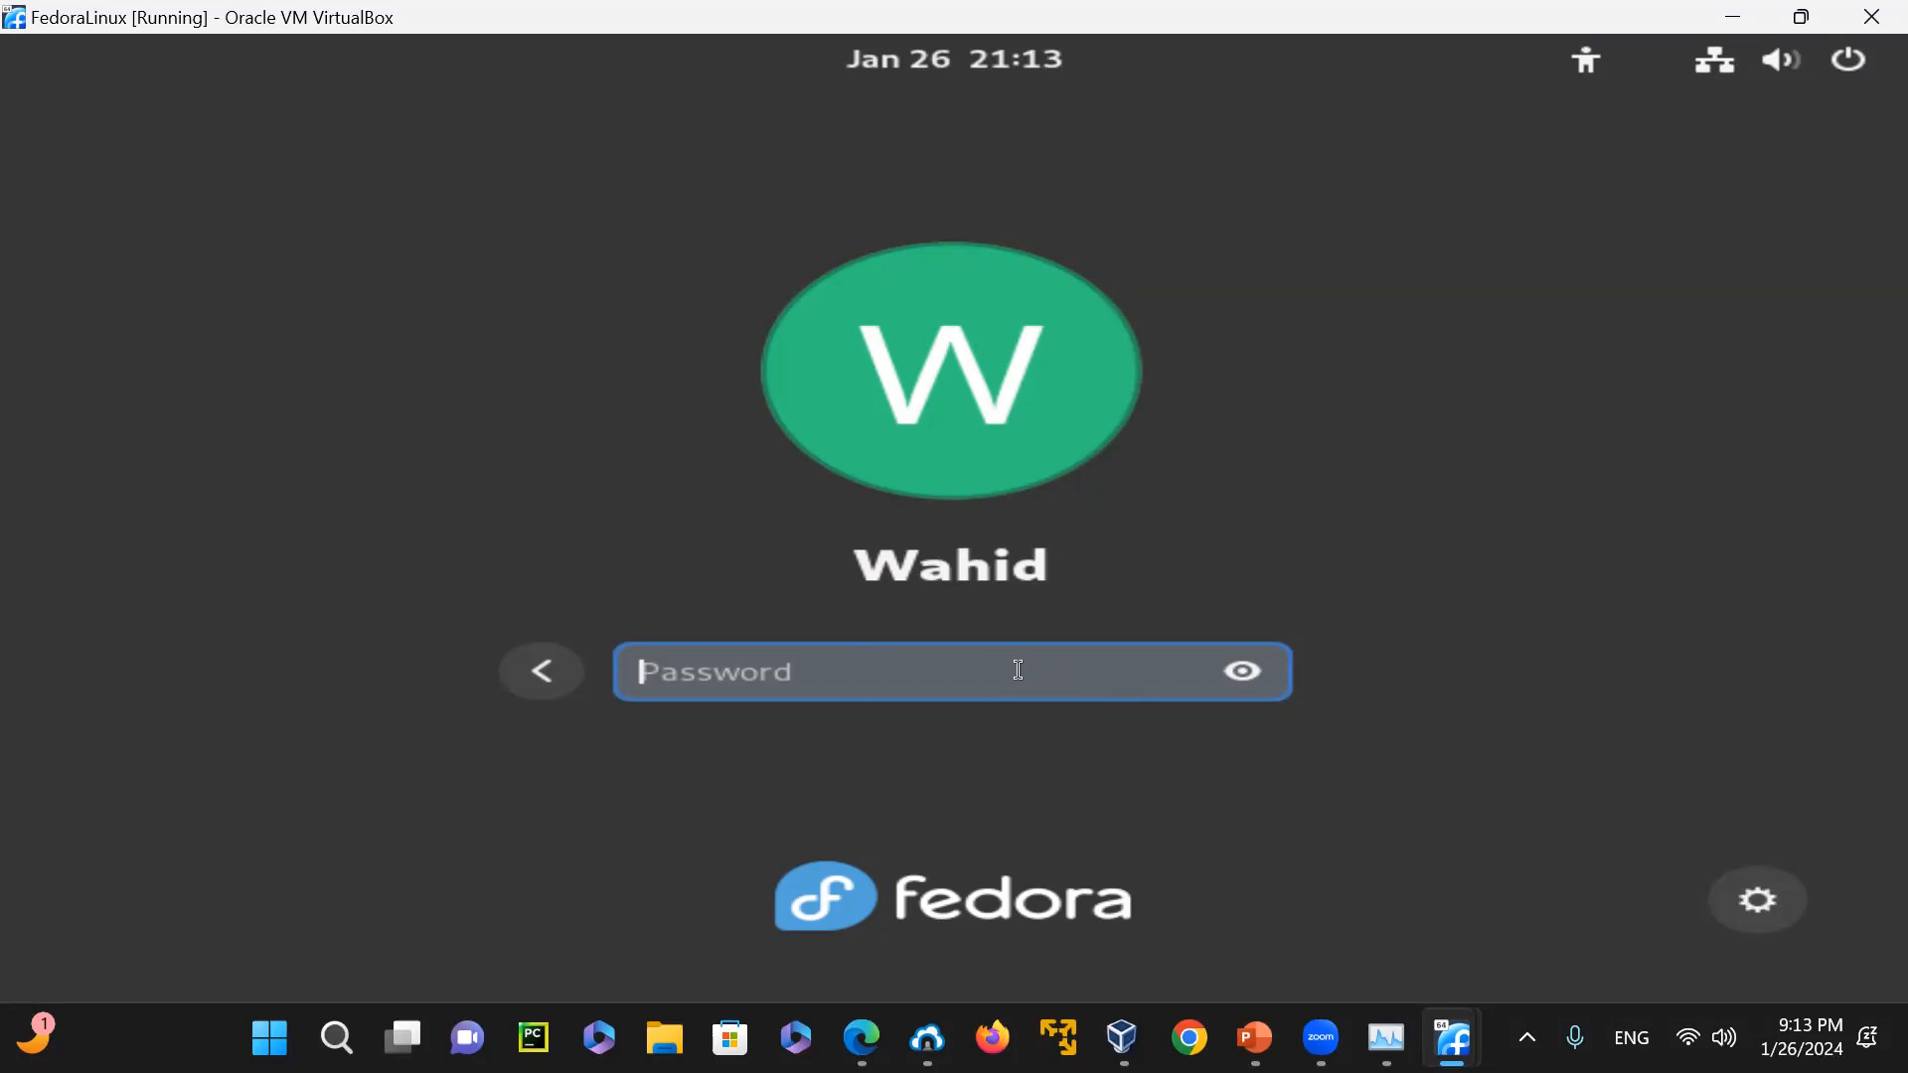
{"action": "type", "text": "••••"}
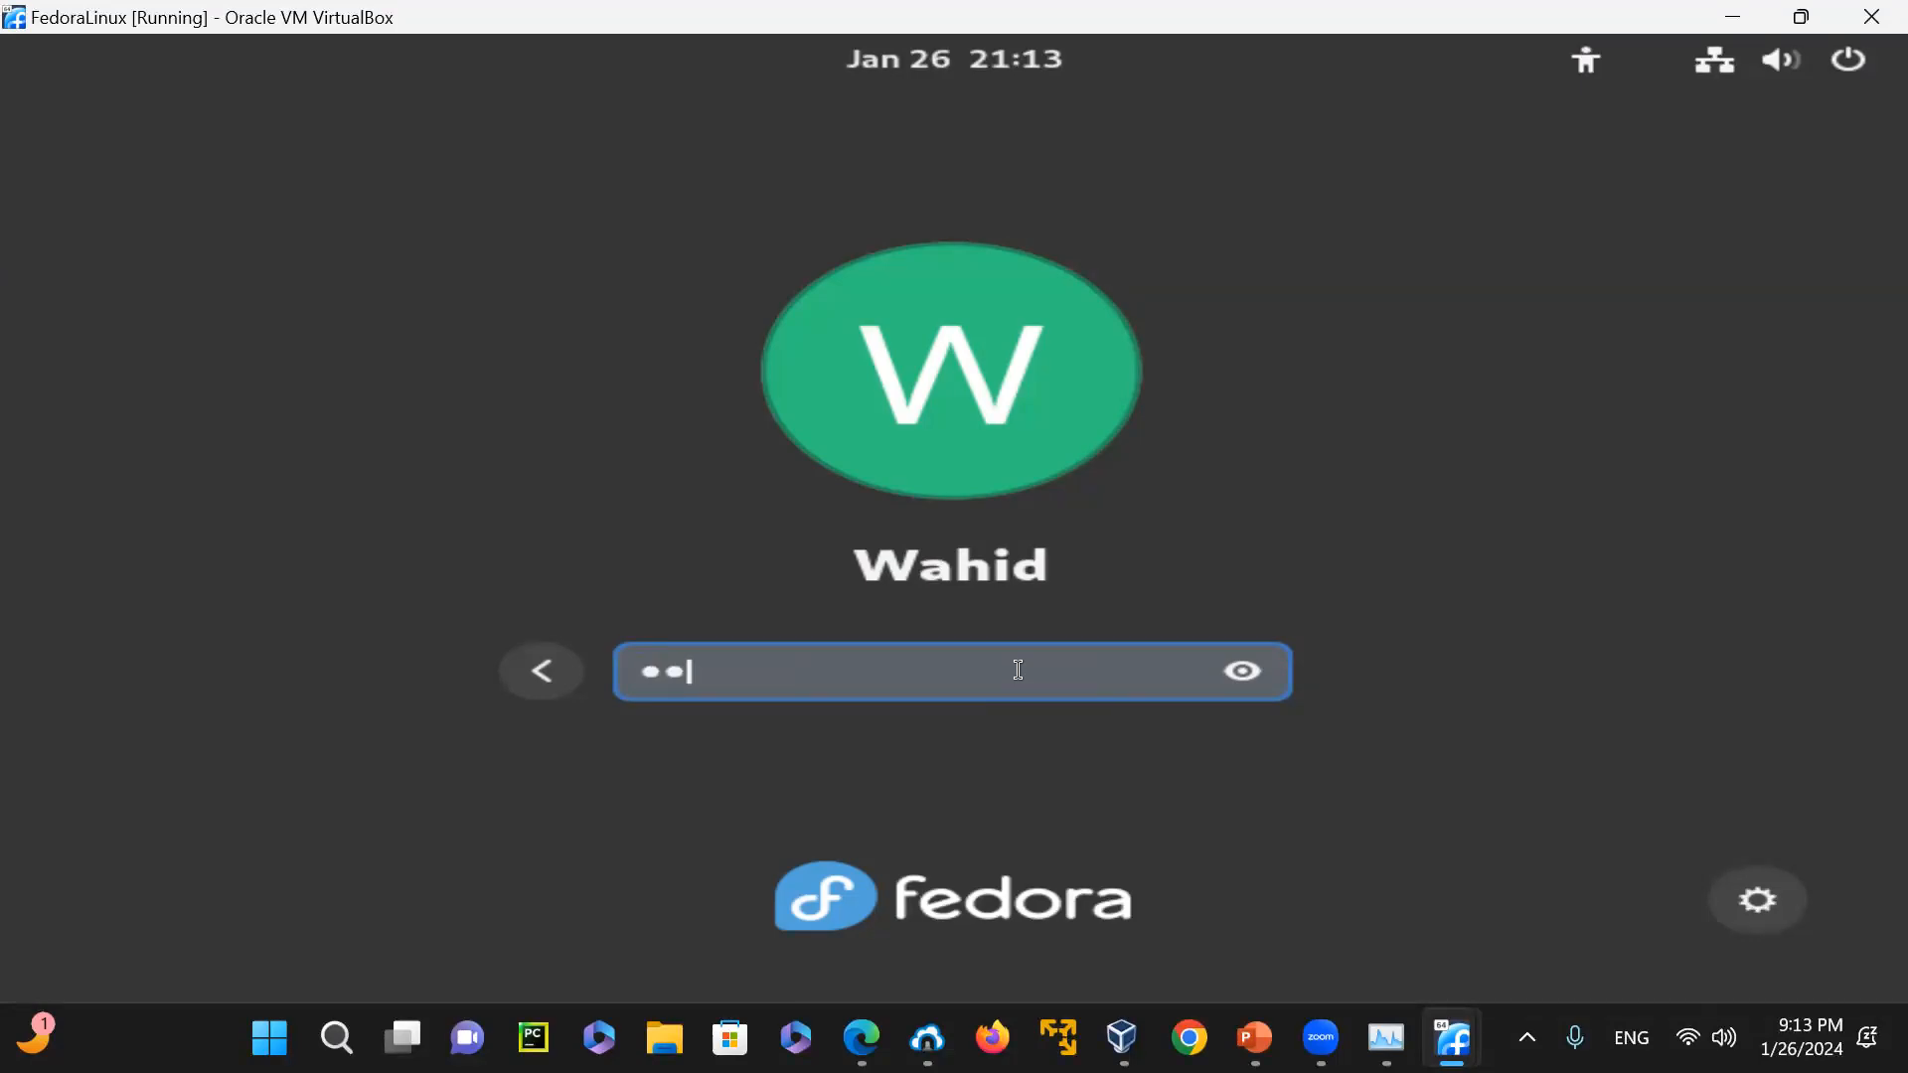
{"action": "type", "text": "•••••••"}
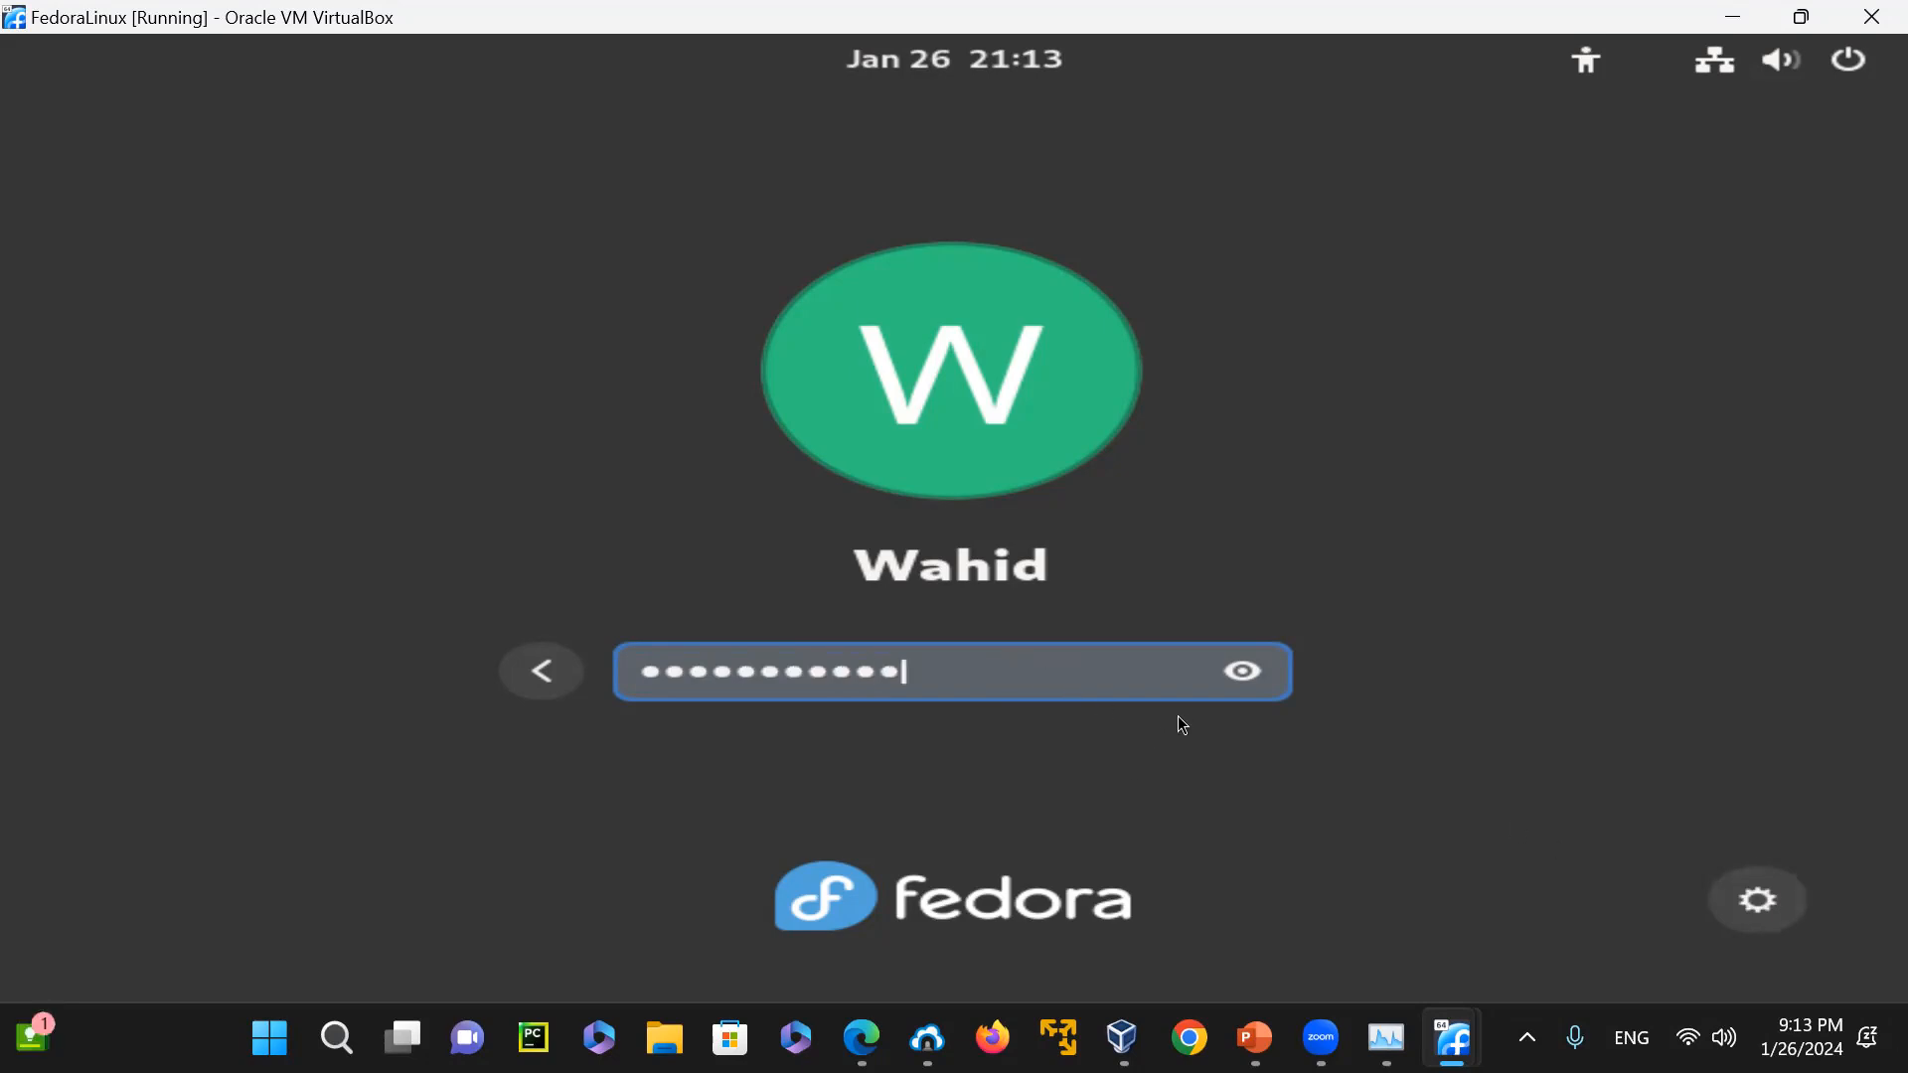
{"action": "key", "text": "Return"}
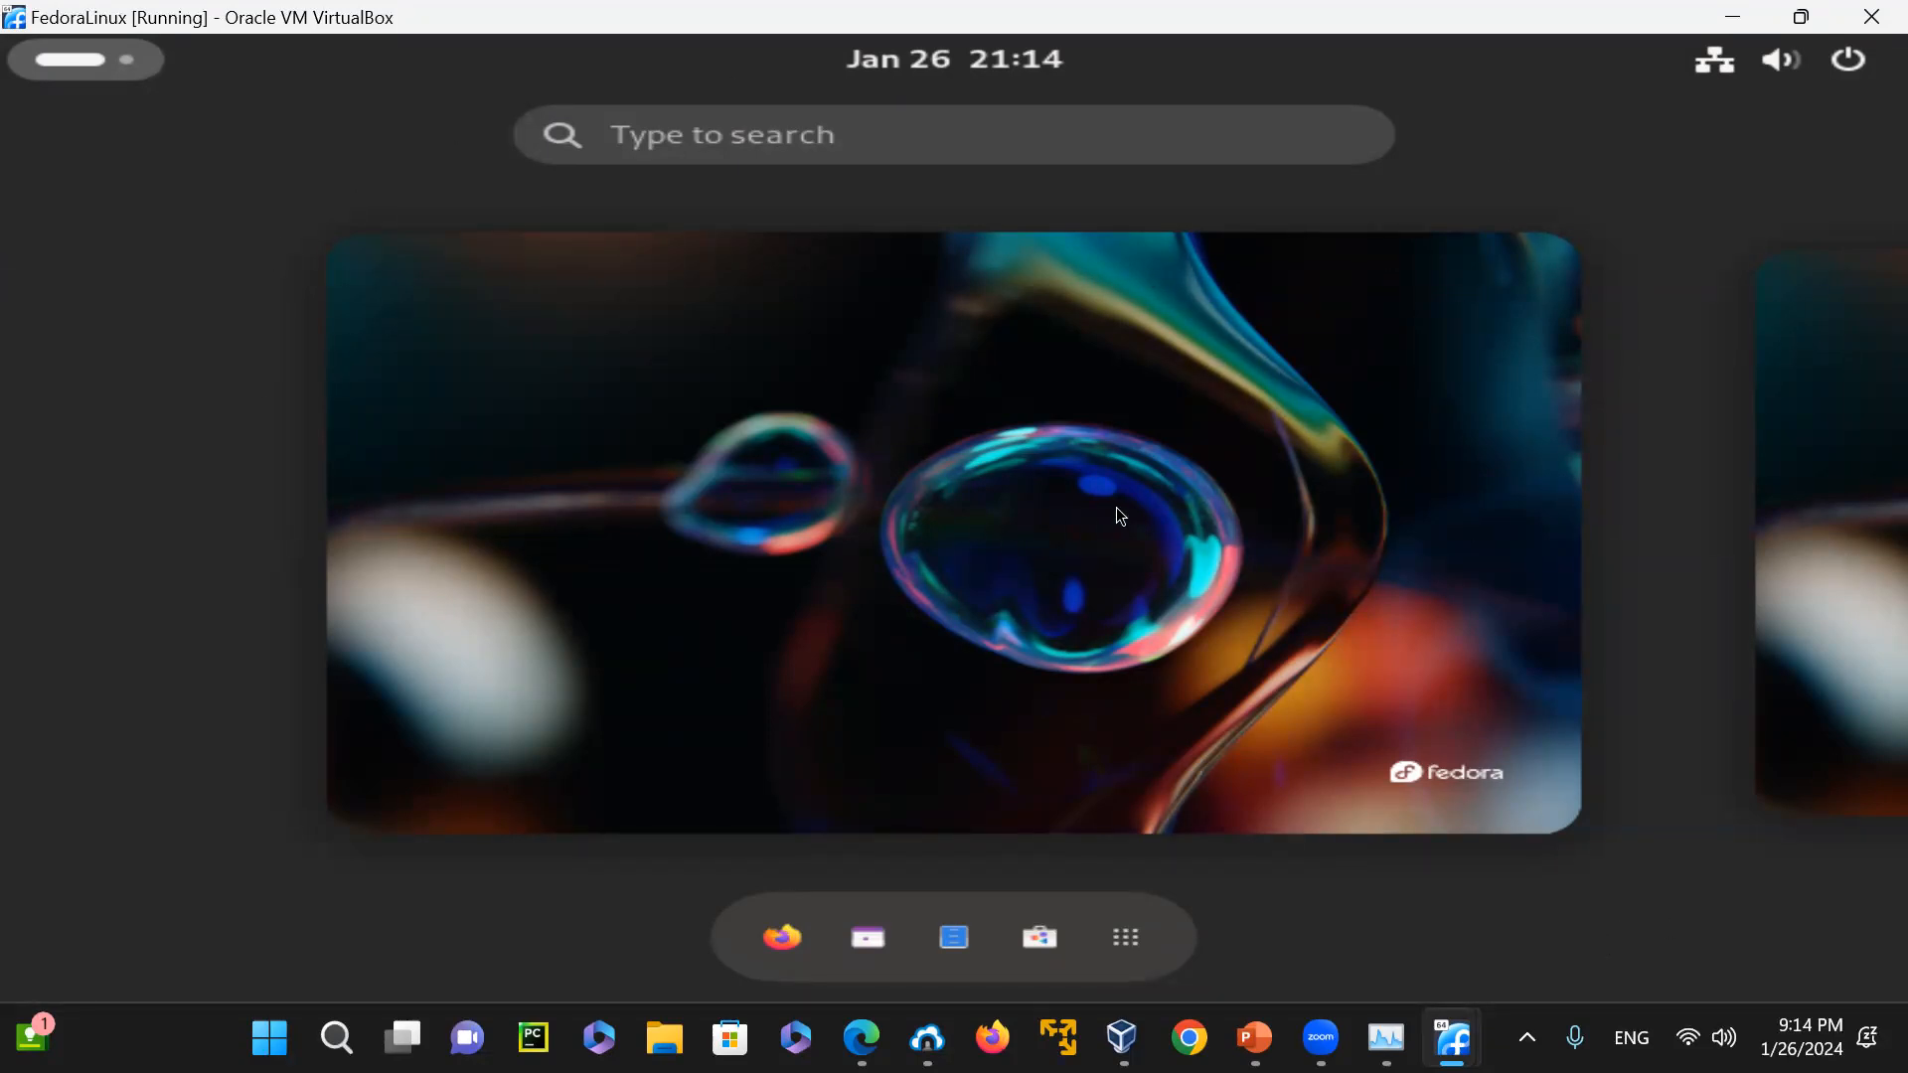
Demonstrate hiding and showing the Activities overview on the FedoraLinux desktop
{"action": "left_click", "coordinate": [69, 72]}
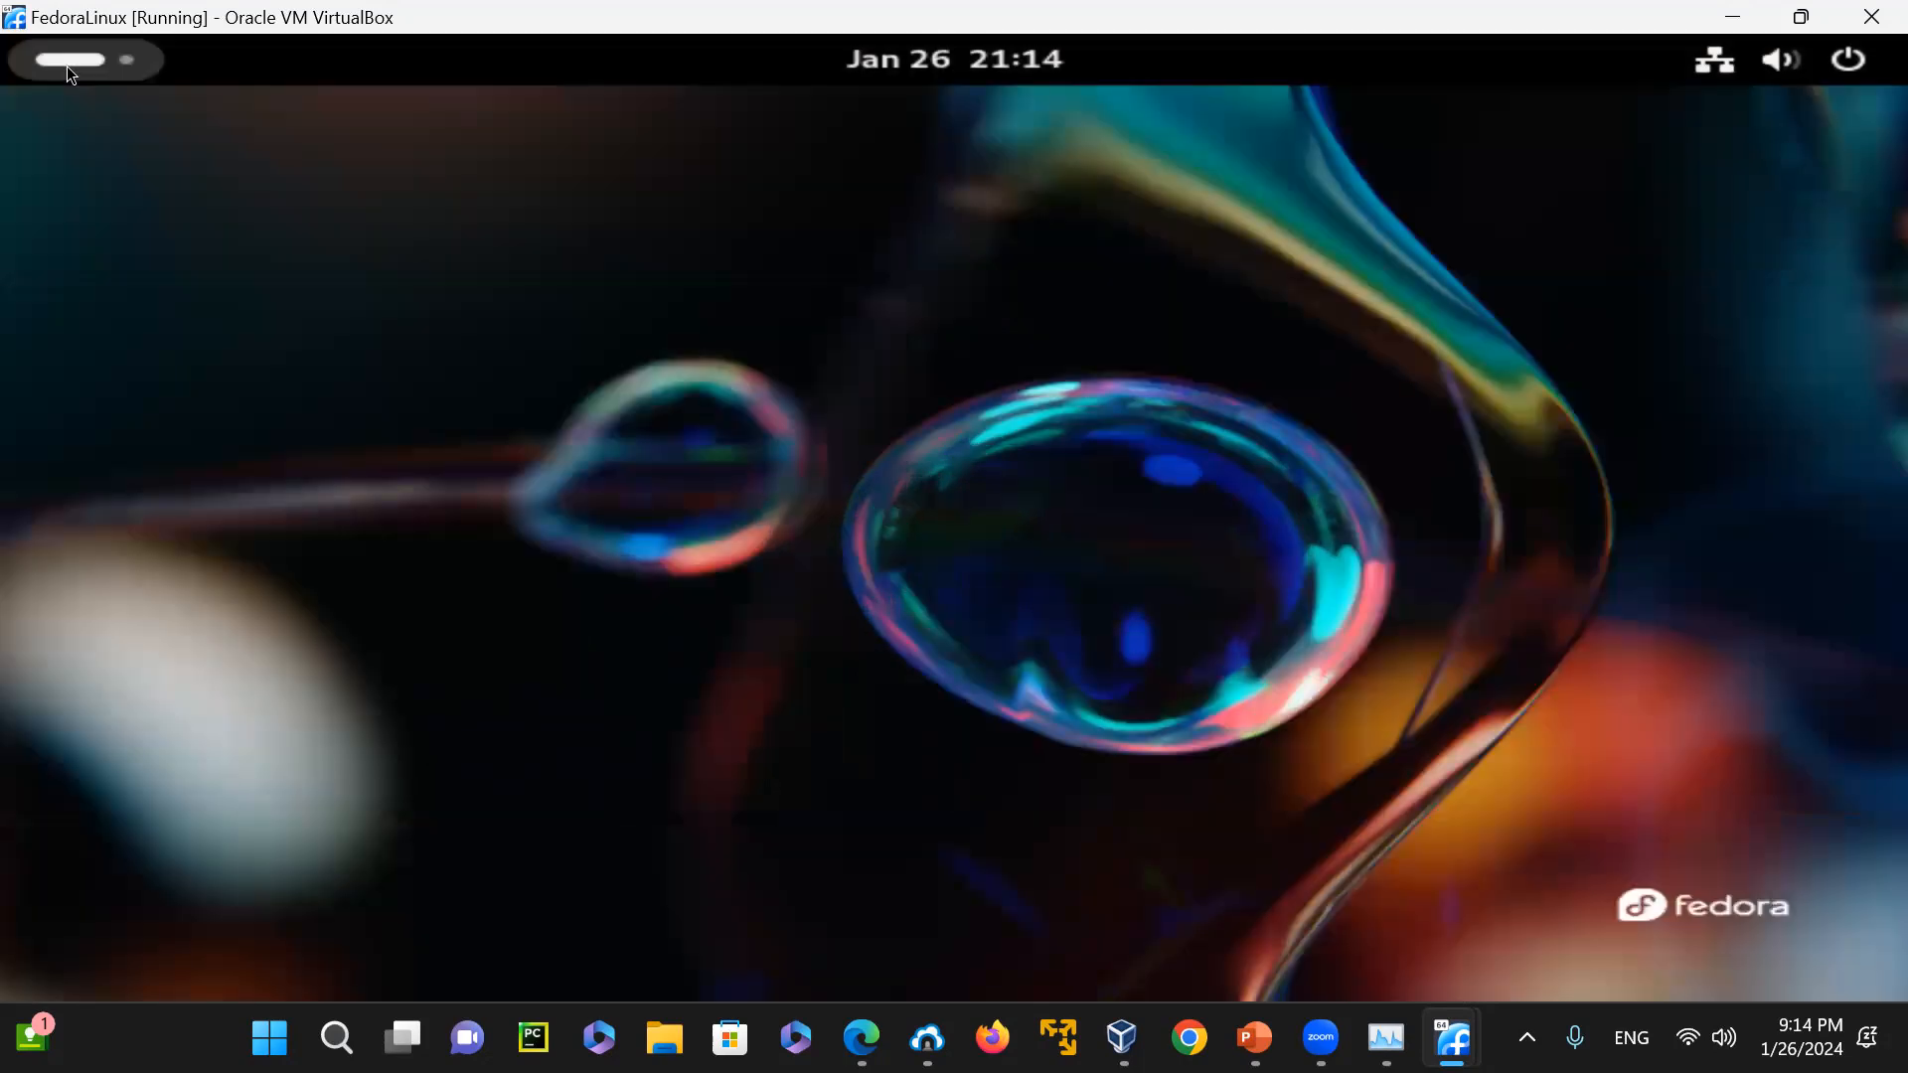
{"action": "left_click", "coordinate": [71, 61]}
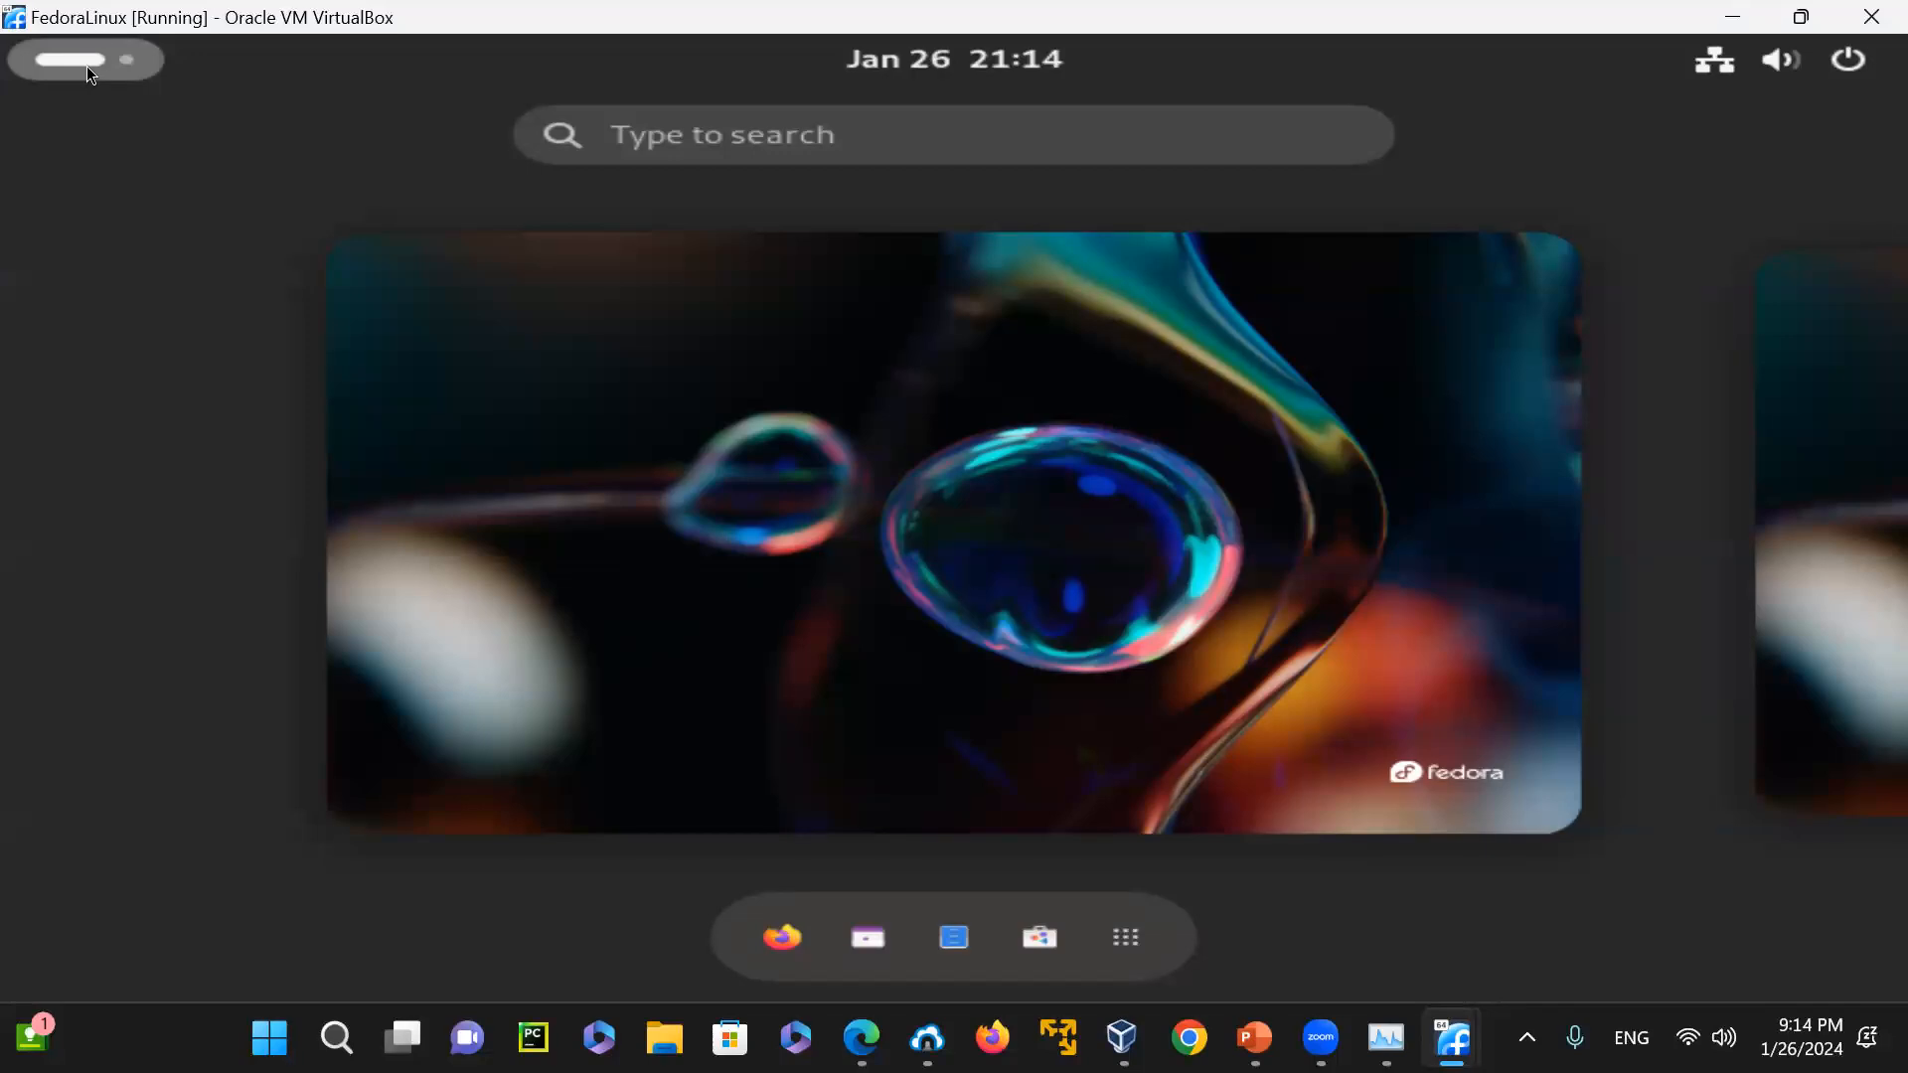
{"action": "left_click", "coordinate": [86, 66]}
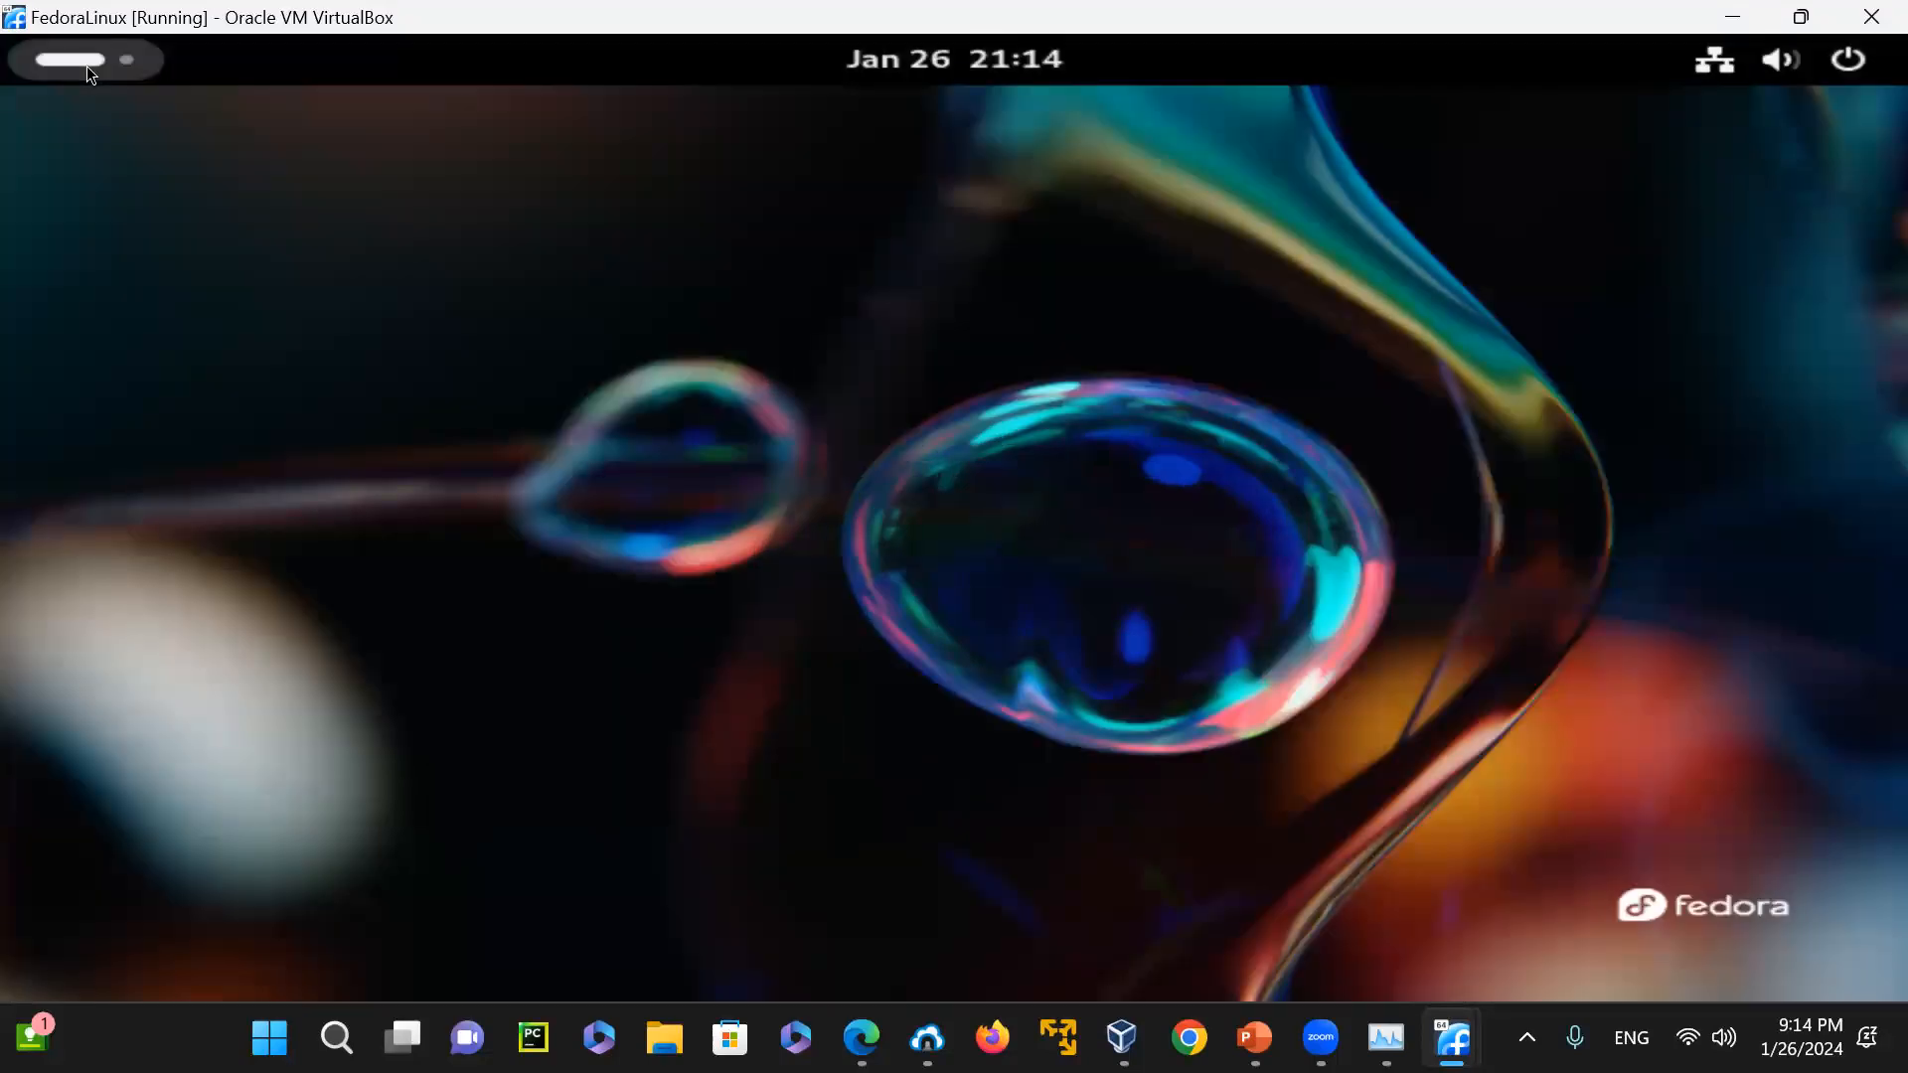
Launch the Calendar application from the Activities overview, view its Week and Month layouts, and close it
{"action": "left_click", "coordinate": [86, 65]}
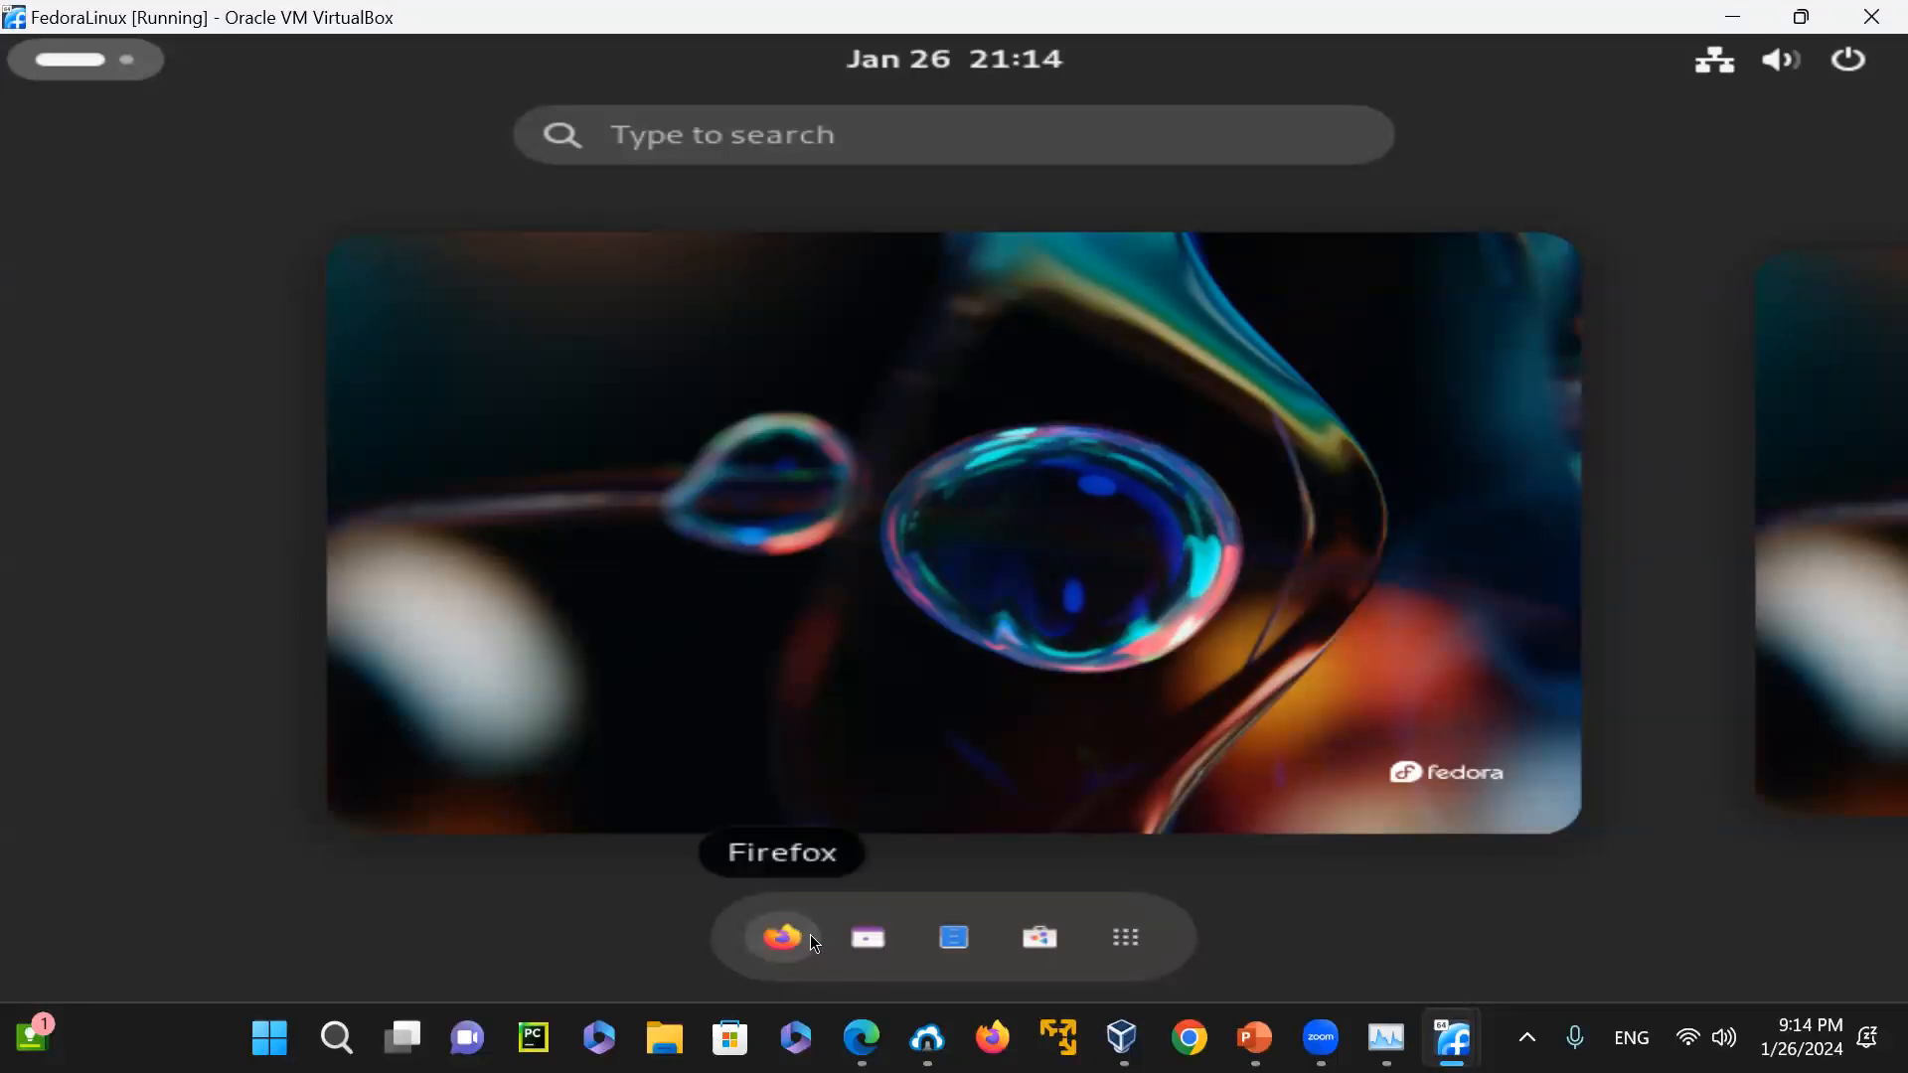
{"action": "left_click", "coordinate": [878, 938]}
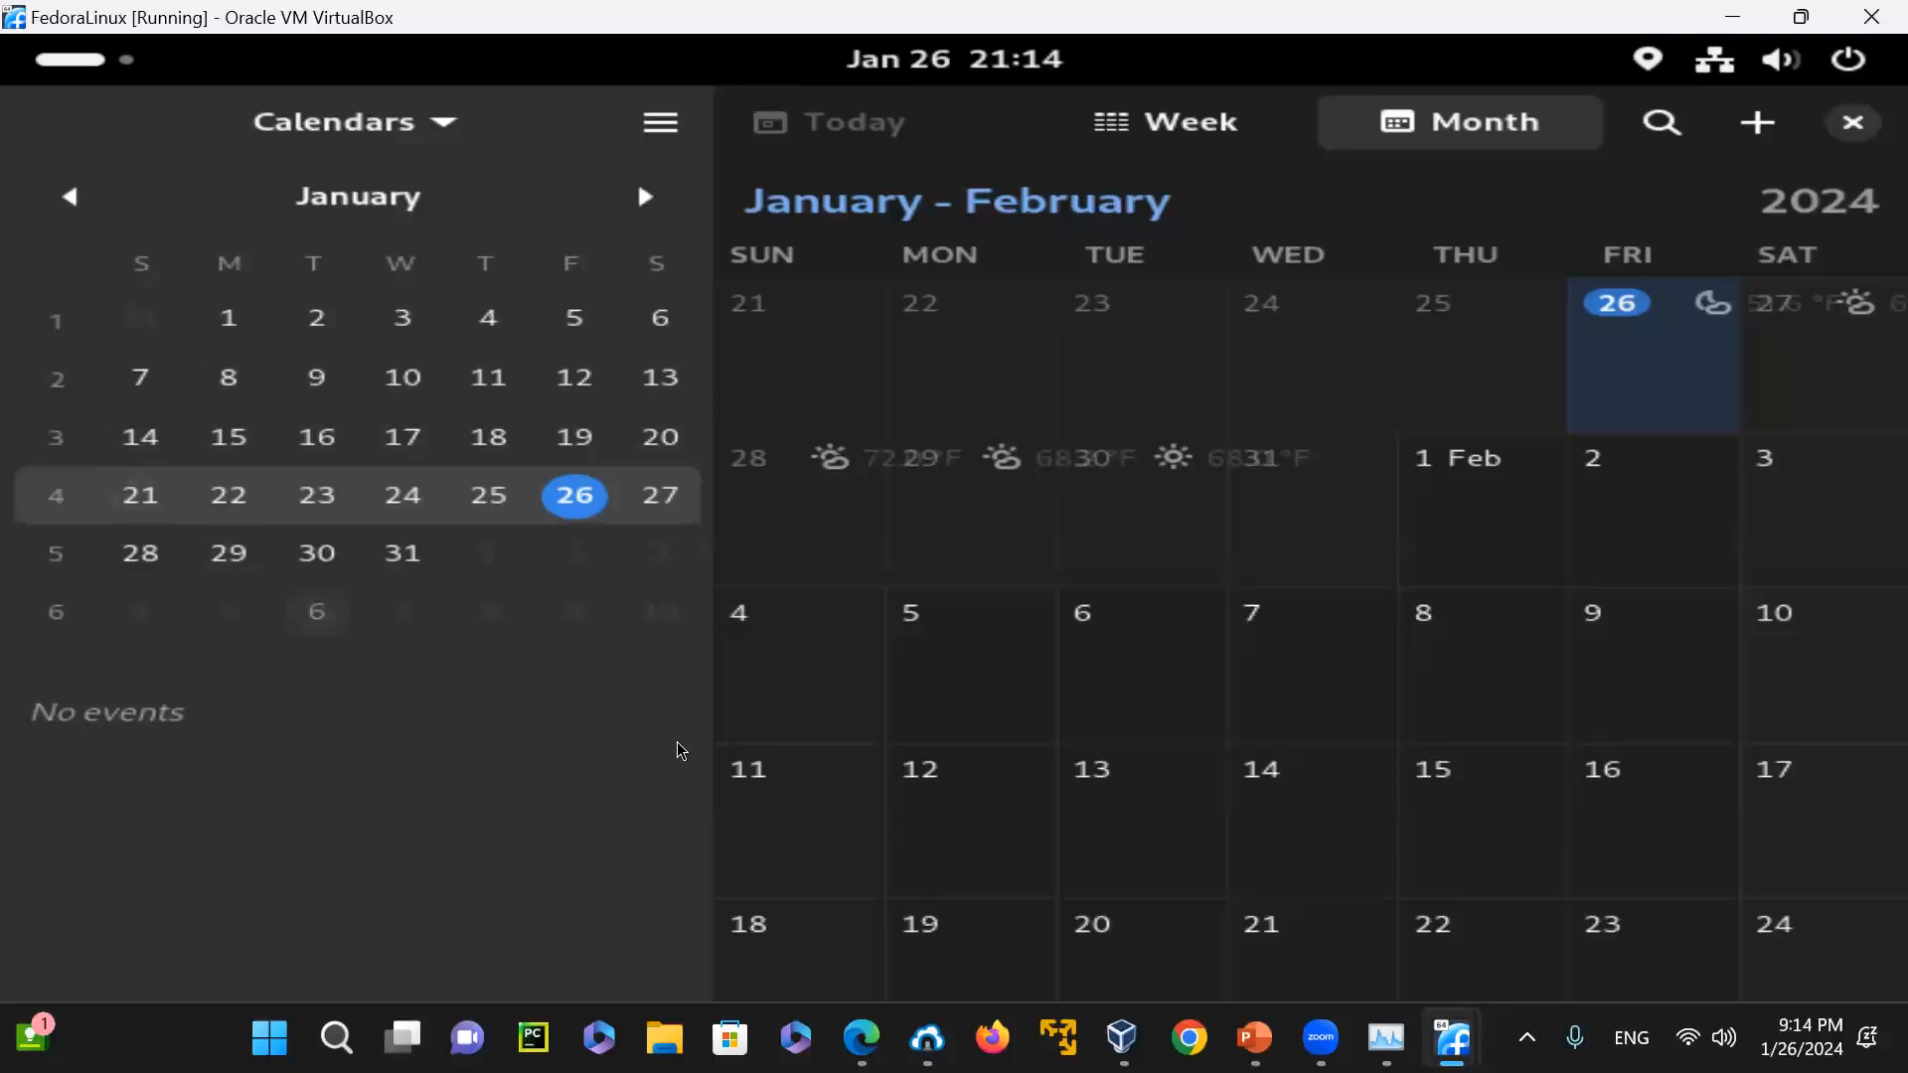
{"action": "left_click", "coordinate": [1169, 115]}
{"action": "left_click", "coordinate": [1465, 124]}
{"action": "left_click", "coordinate": [1852, 125]}
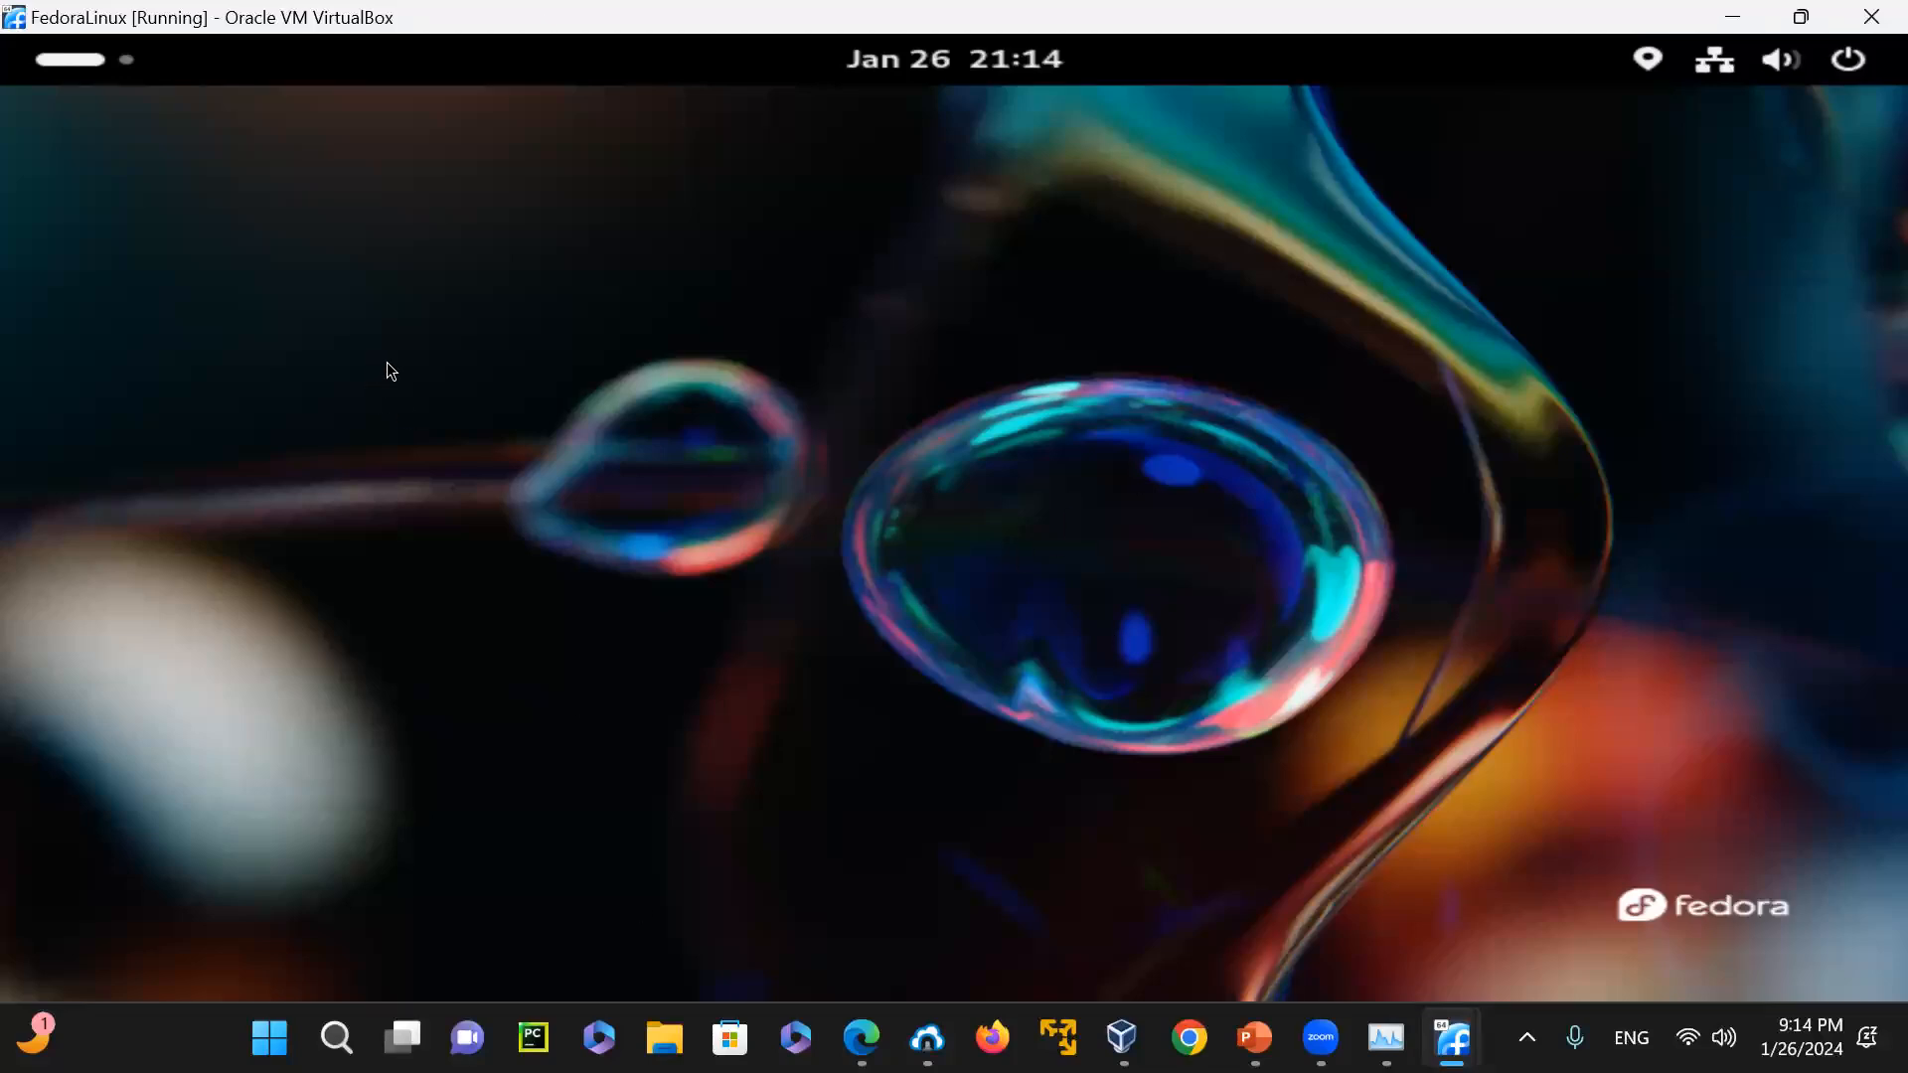
Launch the Files application from the Activities overview and browse the Downloads, Documents and Home folders
{"action": "left_click", "coordinate": [86, 58]}
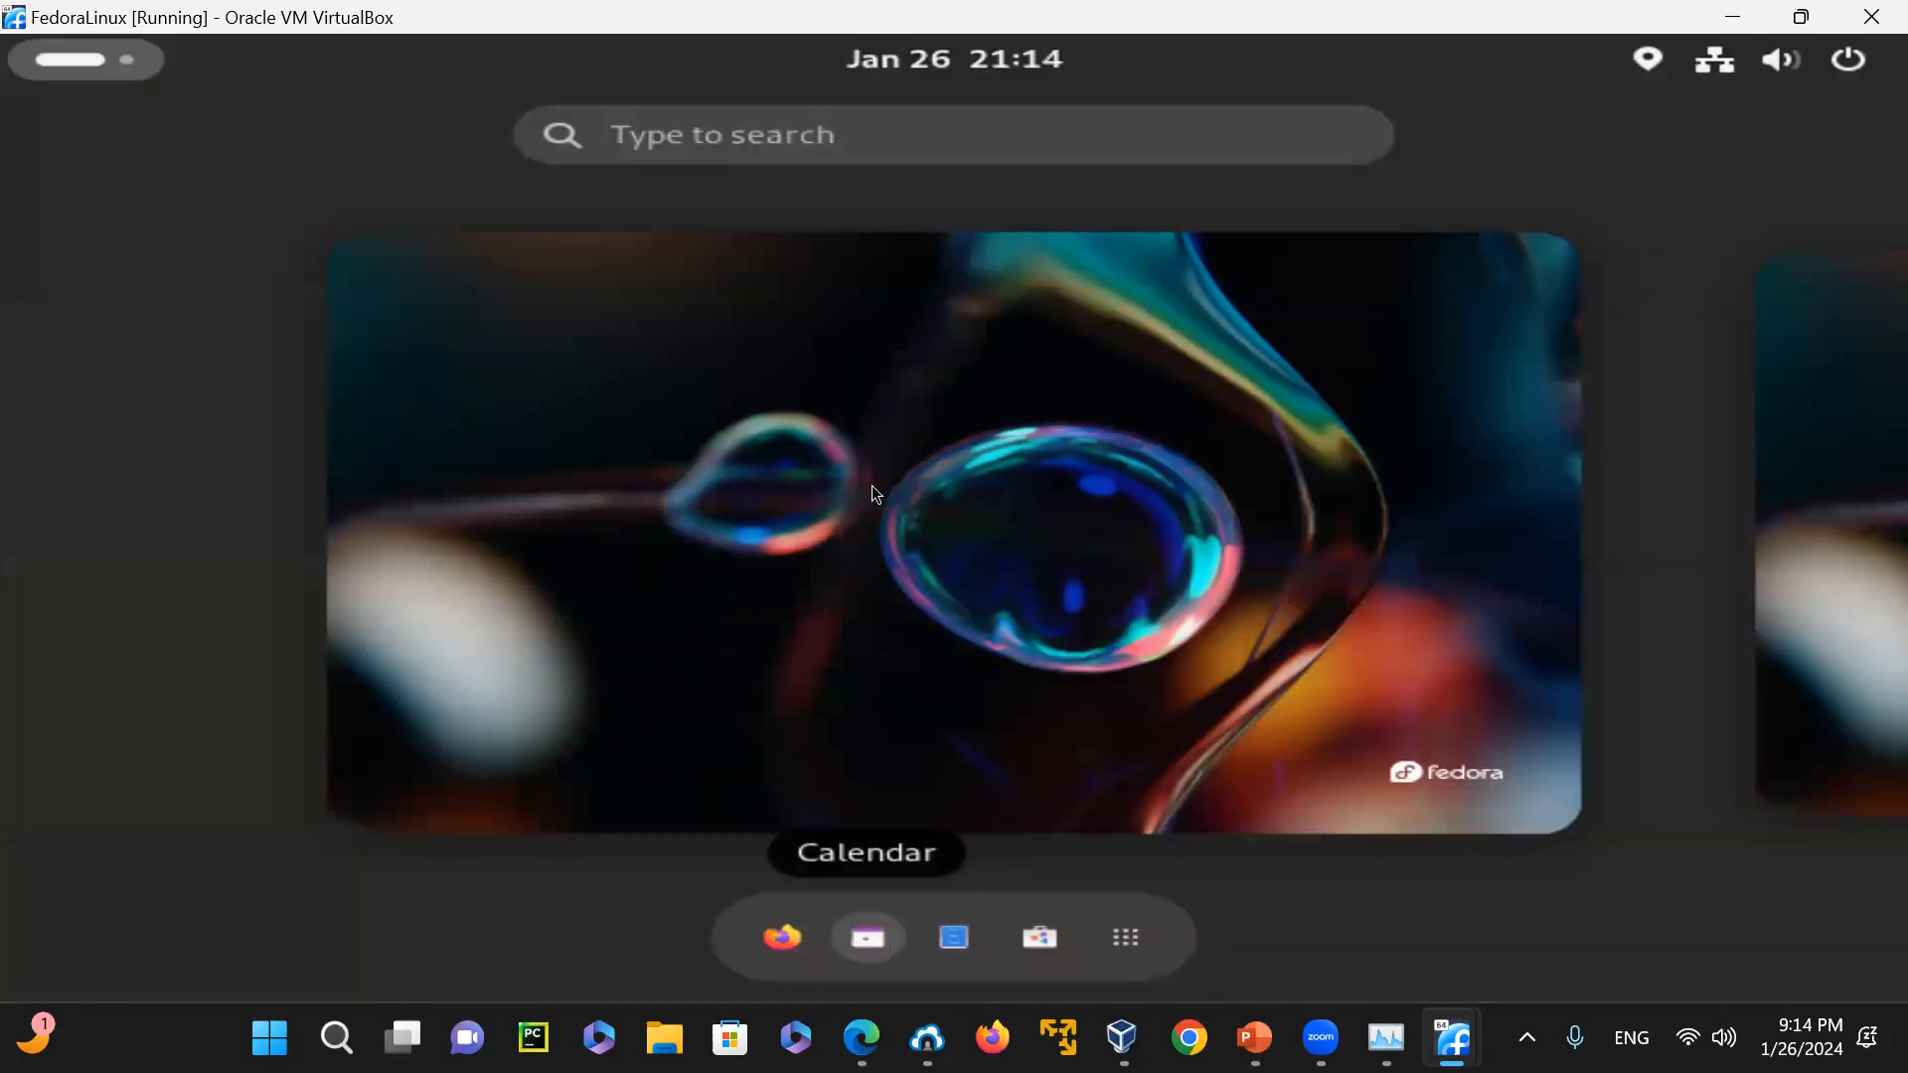
{"action": "left_click", "coordinate": [952, 932]}
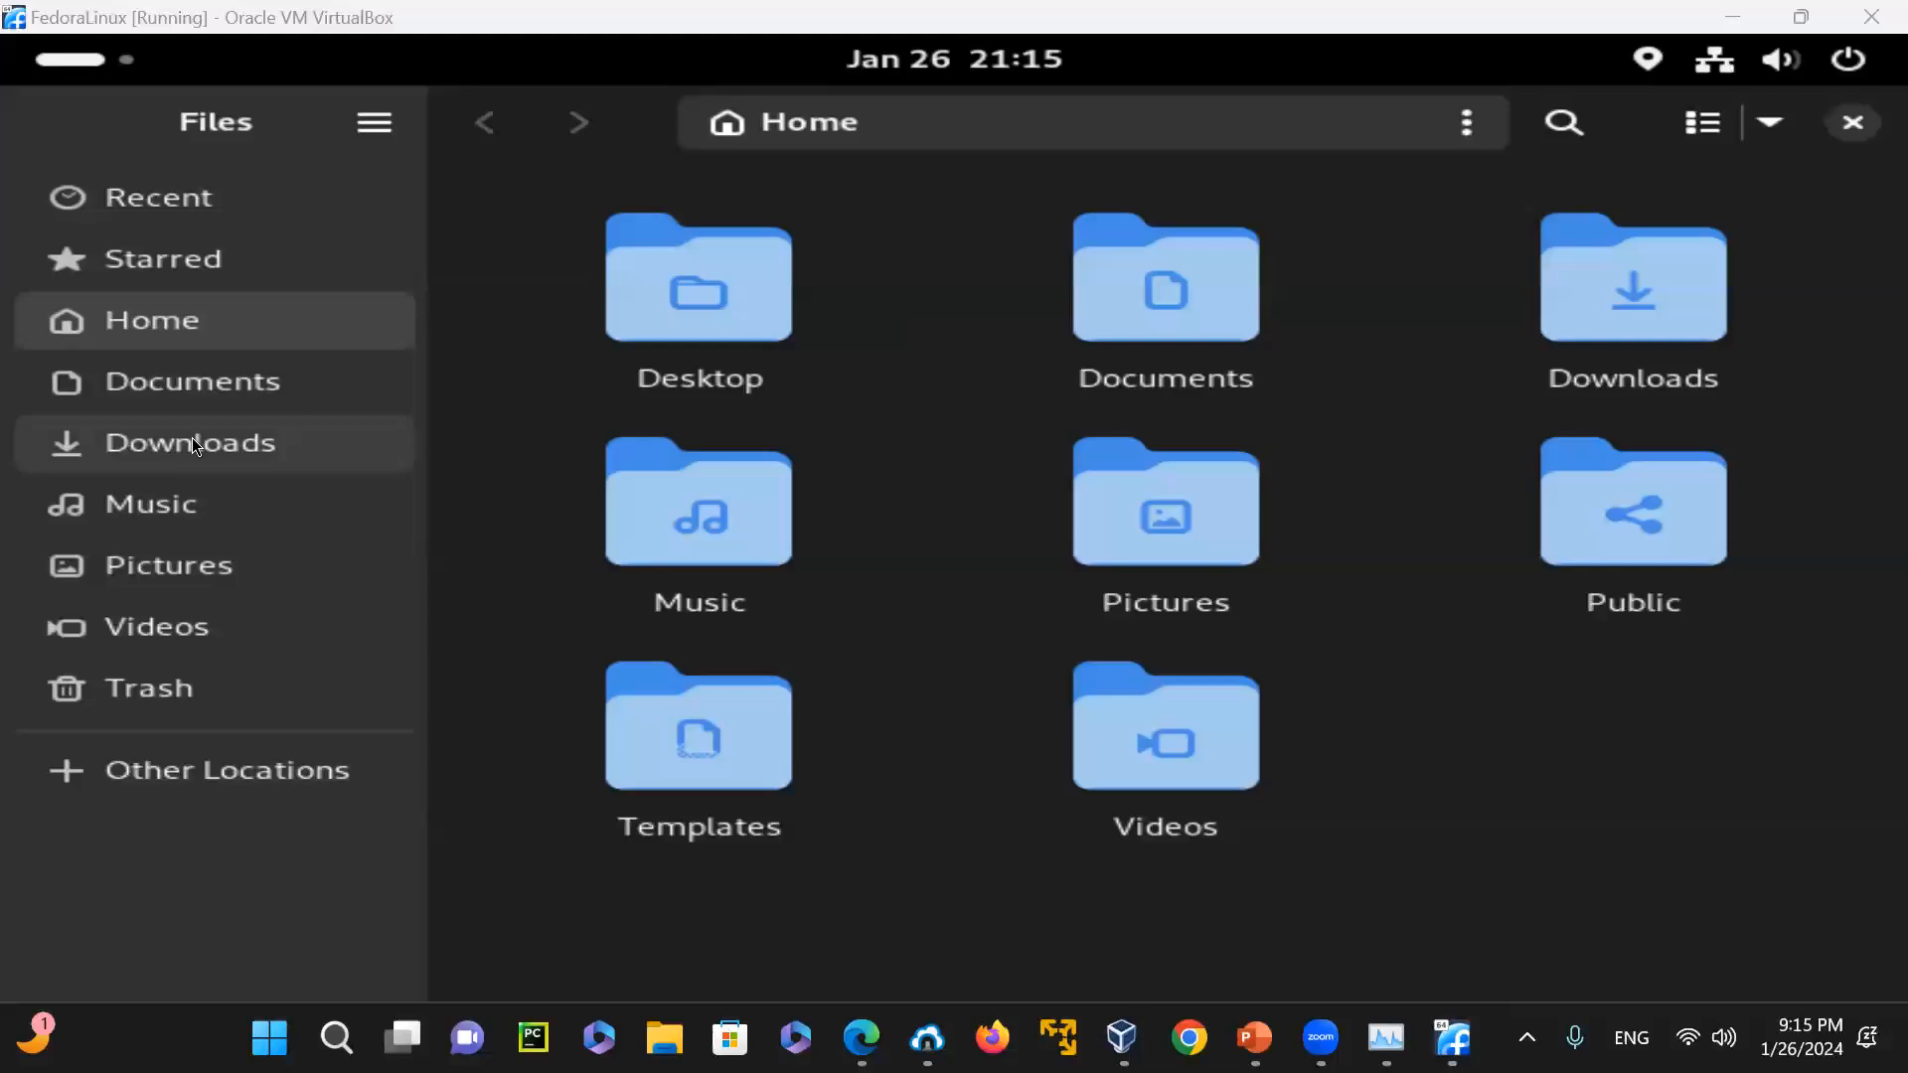
{"action": "left_click", "coordinate": [248, 442]}
{"action": "left_click", "coordinate": [177, 386]}
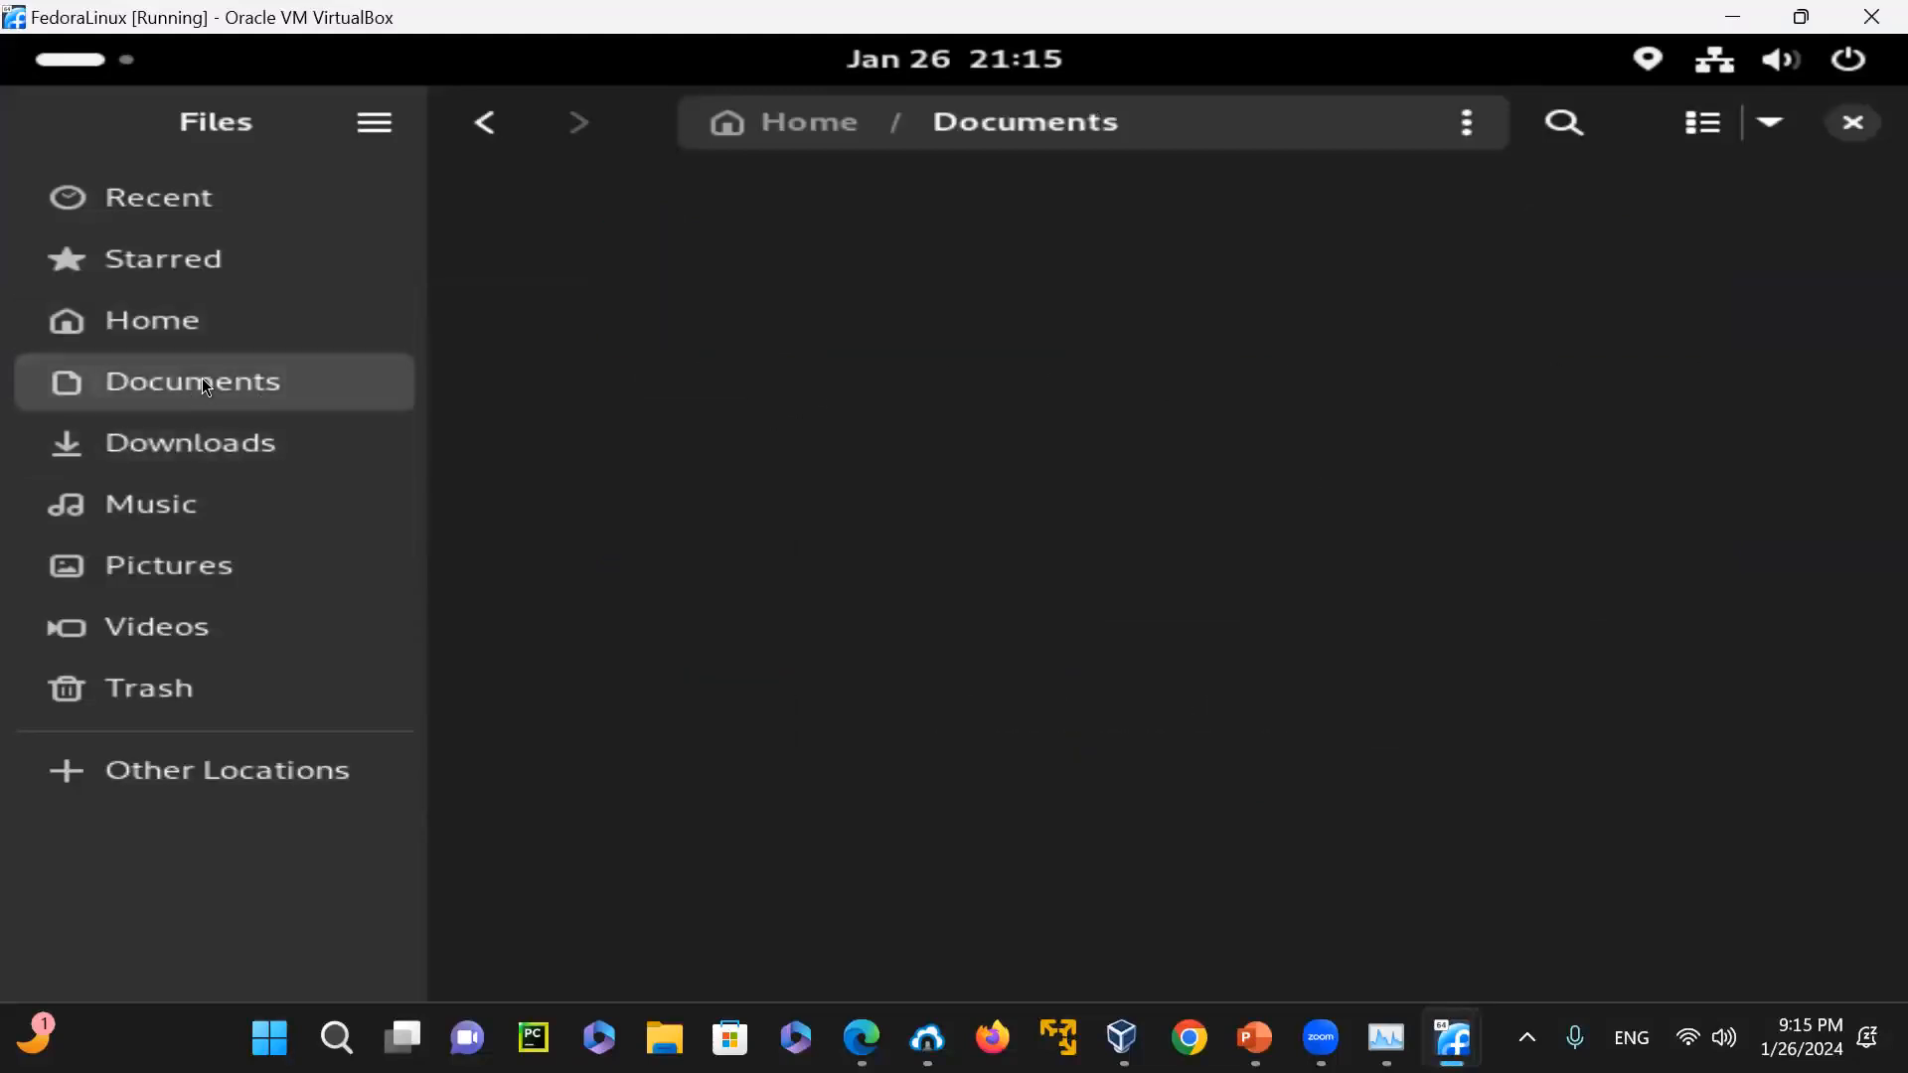
{"action": "left_click", "coordinate": [184, 338]}
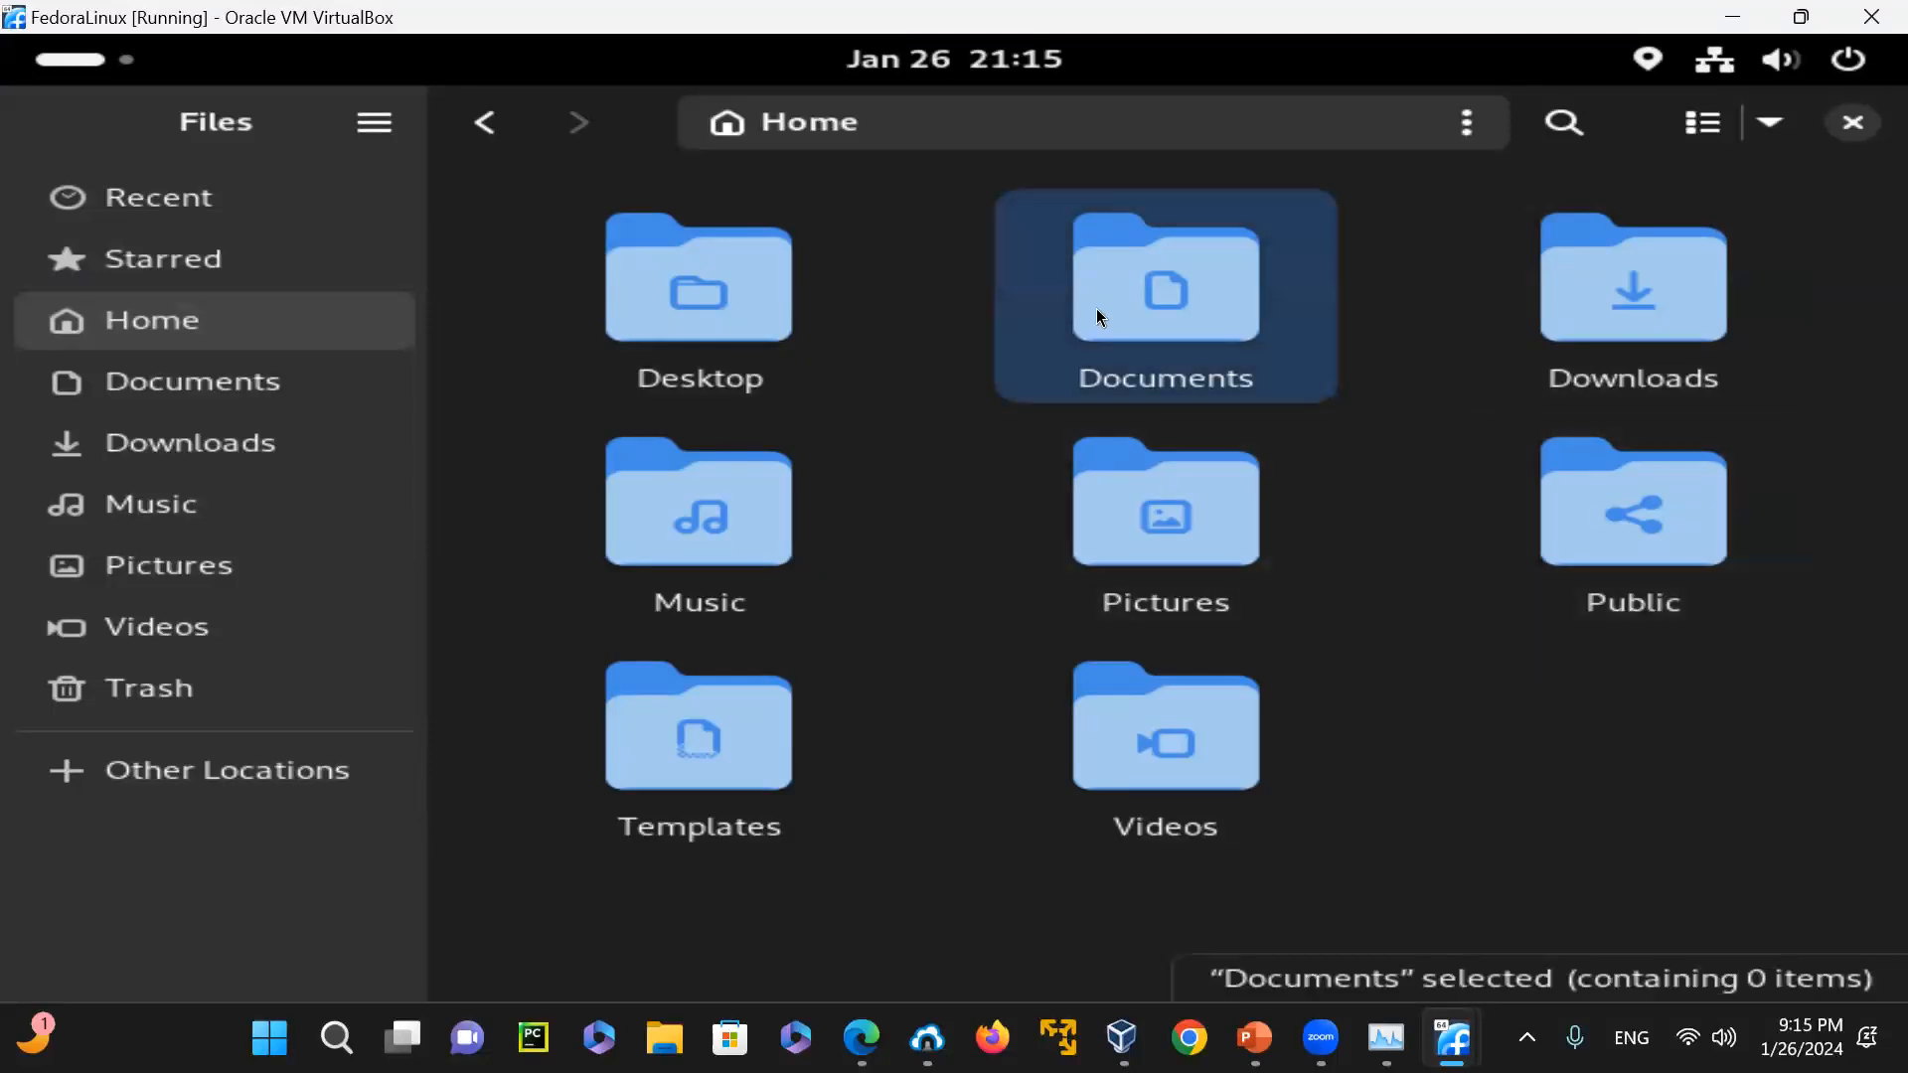
Create a new folder inside Documents, giving it a person's first name
{"action": "double_click", "coordinate": [1136, 298]}
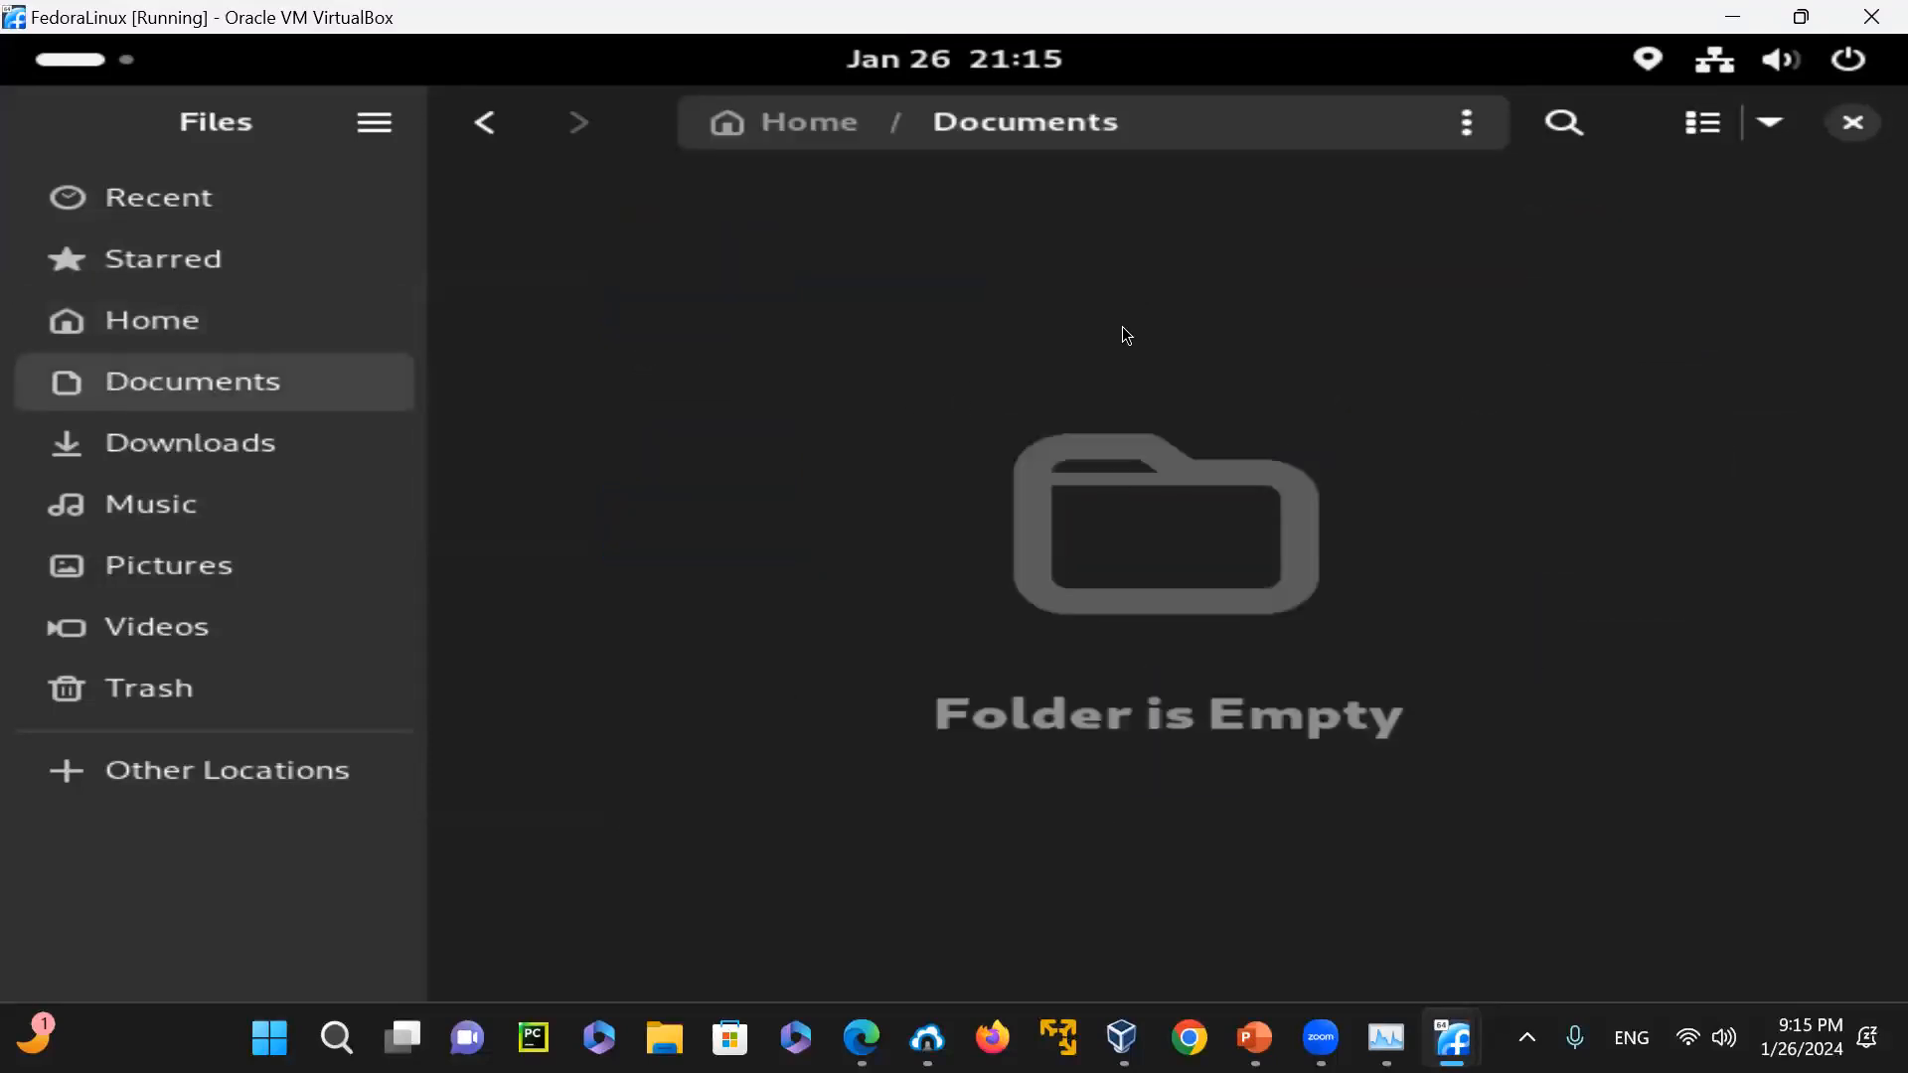
{"action": "right_click", "coordinate": [634, 264]}
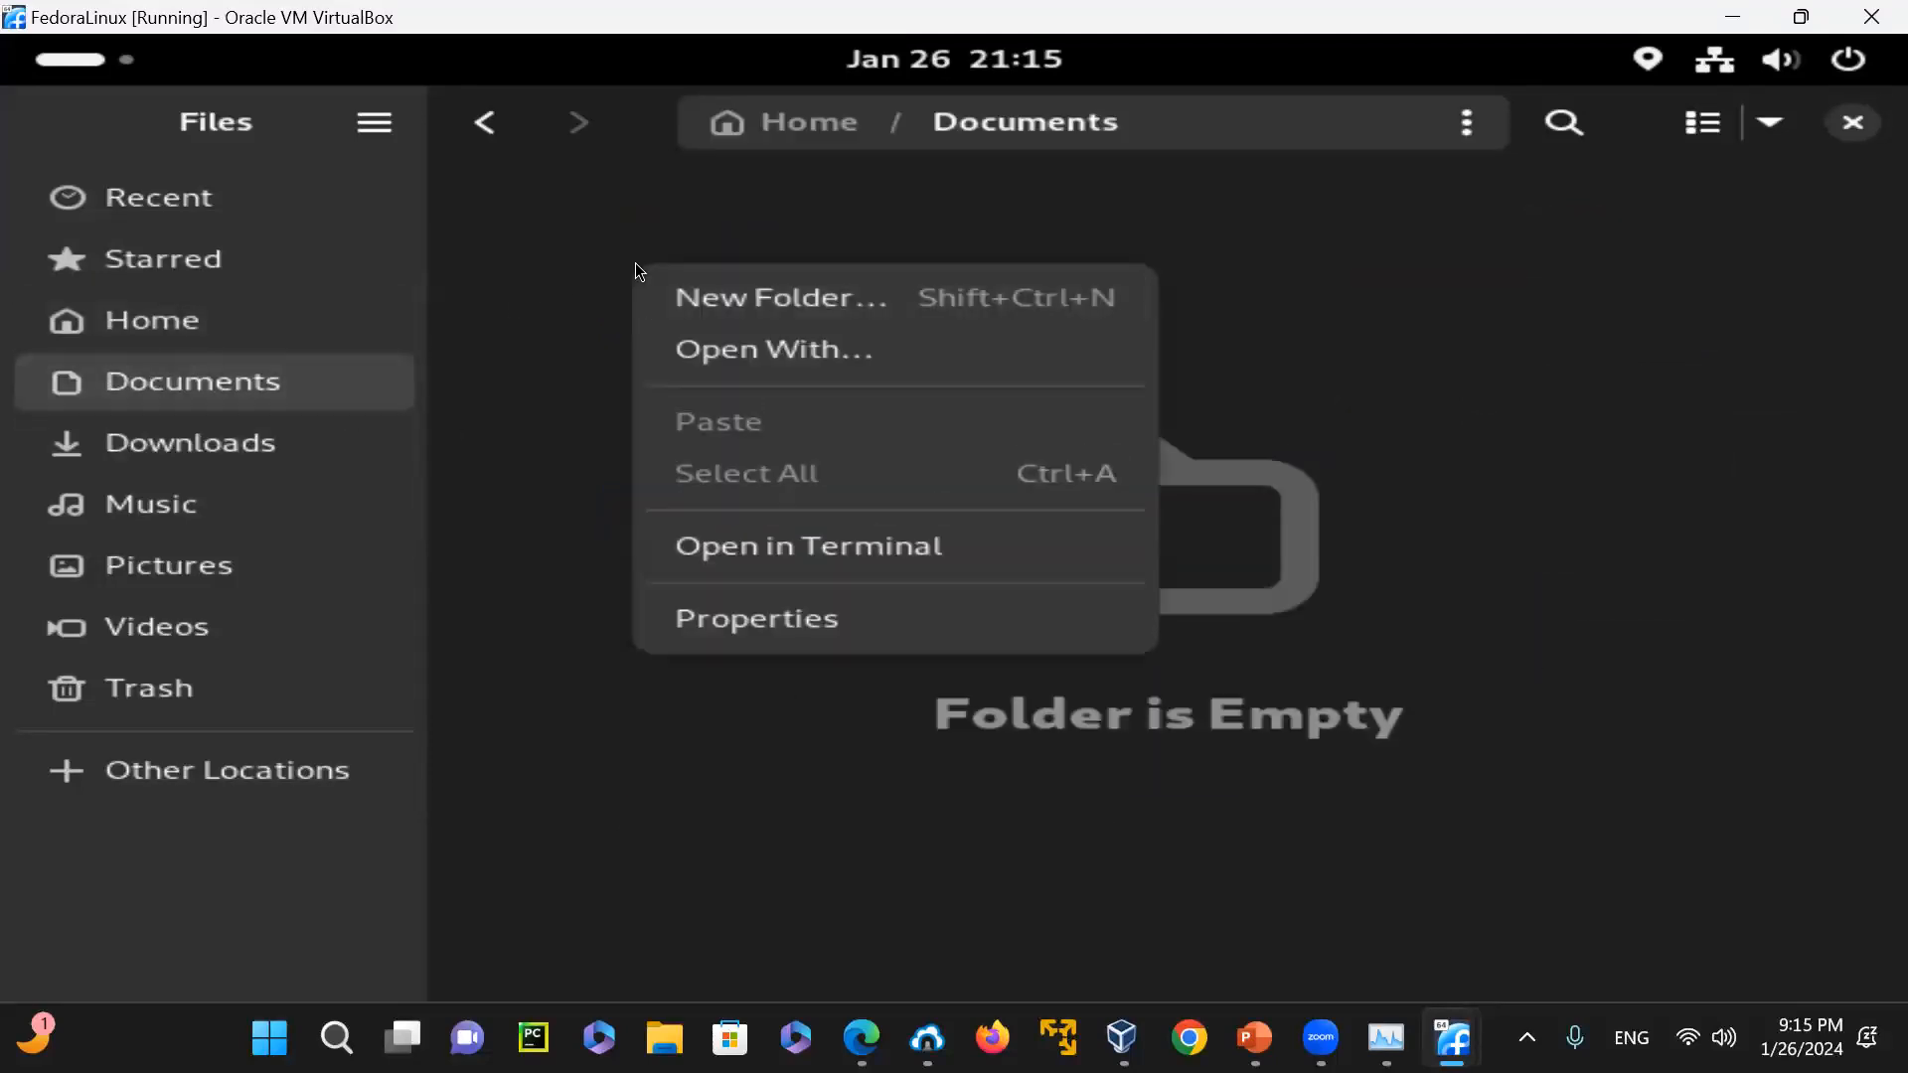
{"action": "left_click", "coordinate": [671, 320]}
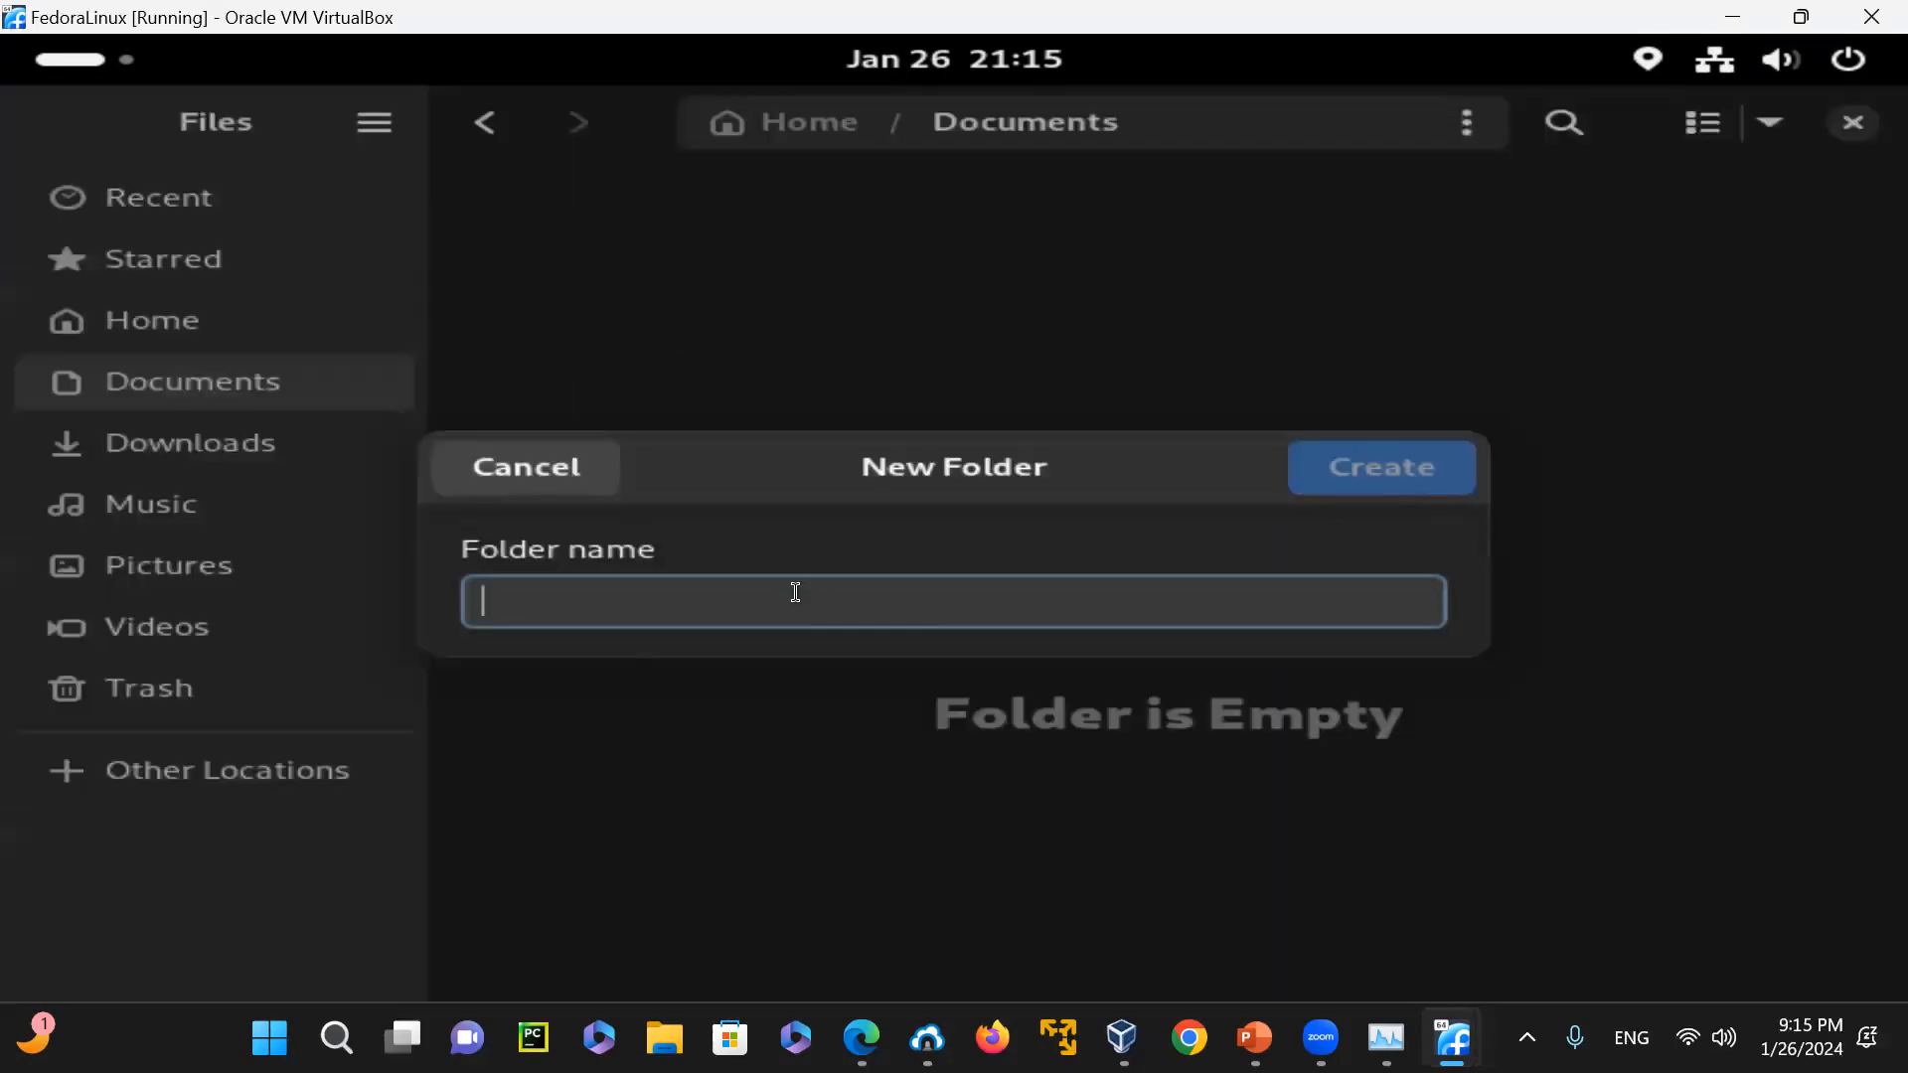
{"action": "type", "text": "wahid"}
{"action": "key", "text": "Return"}
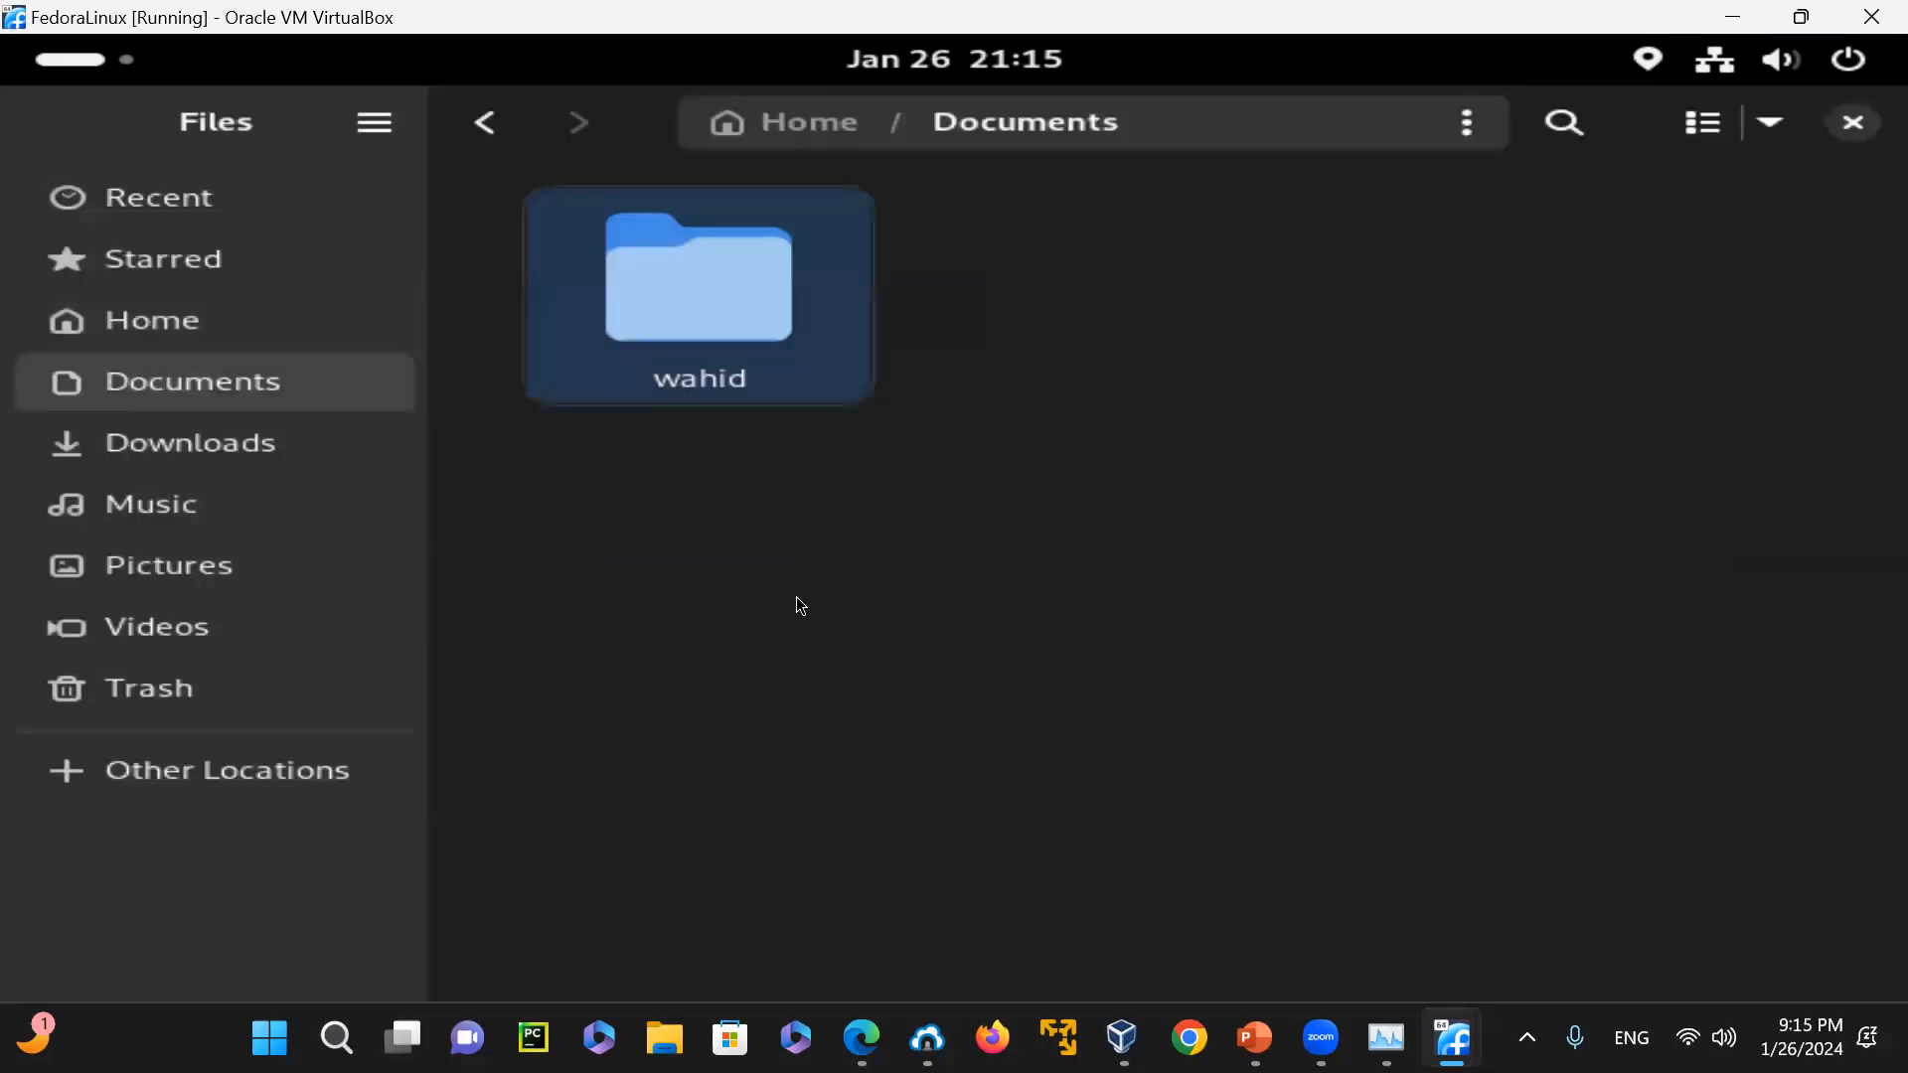
Move the new folder in Documents to the trash and close Files
{"action": "right_click", "coordinate": [719, 276]}
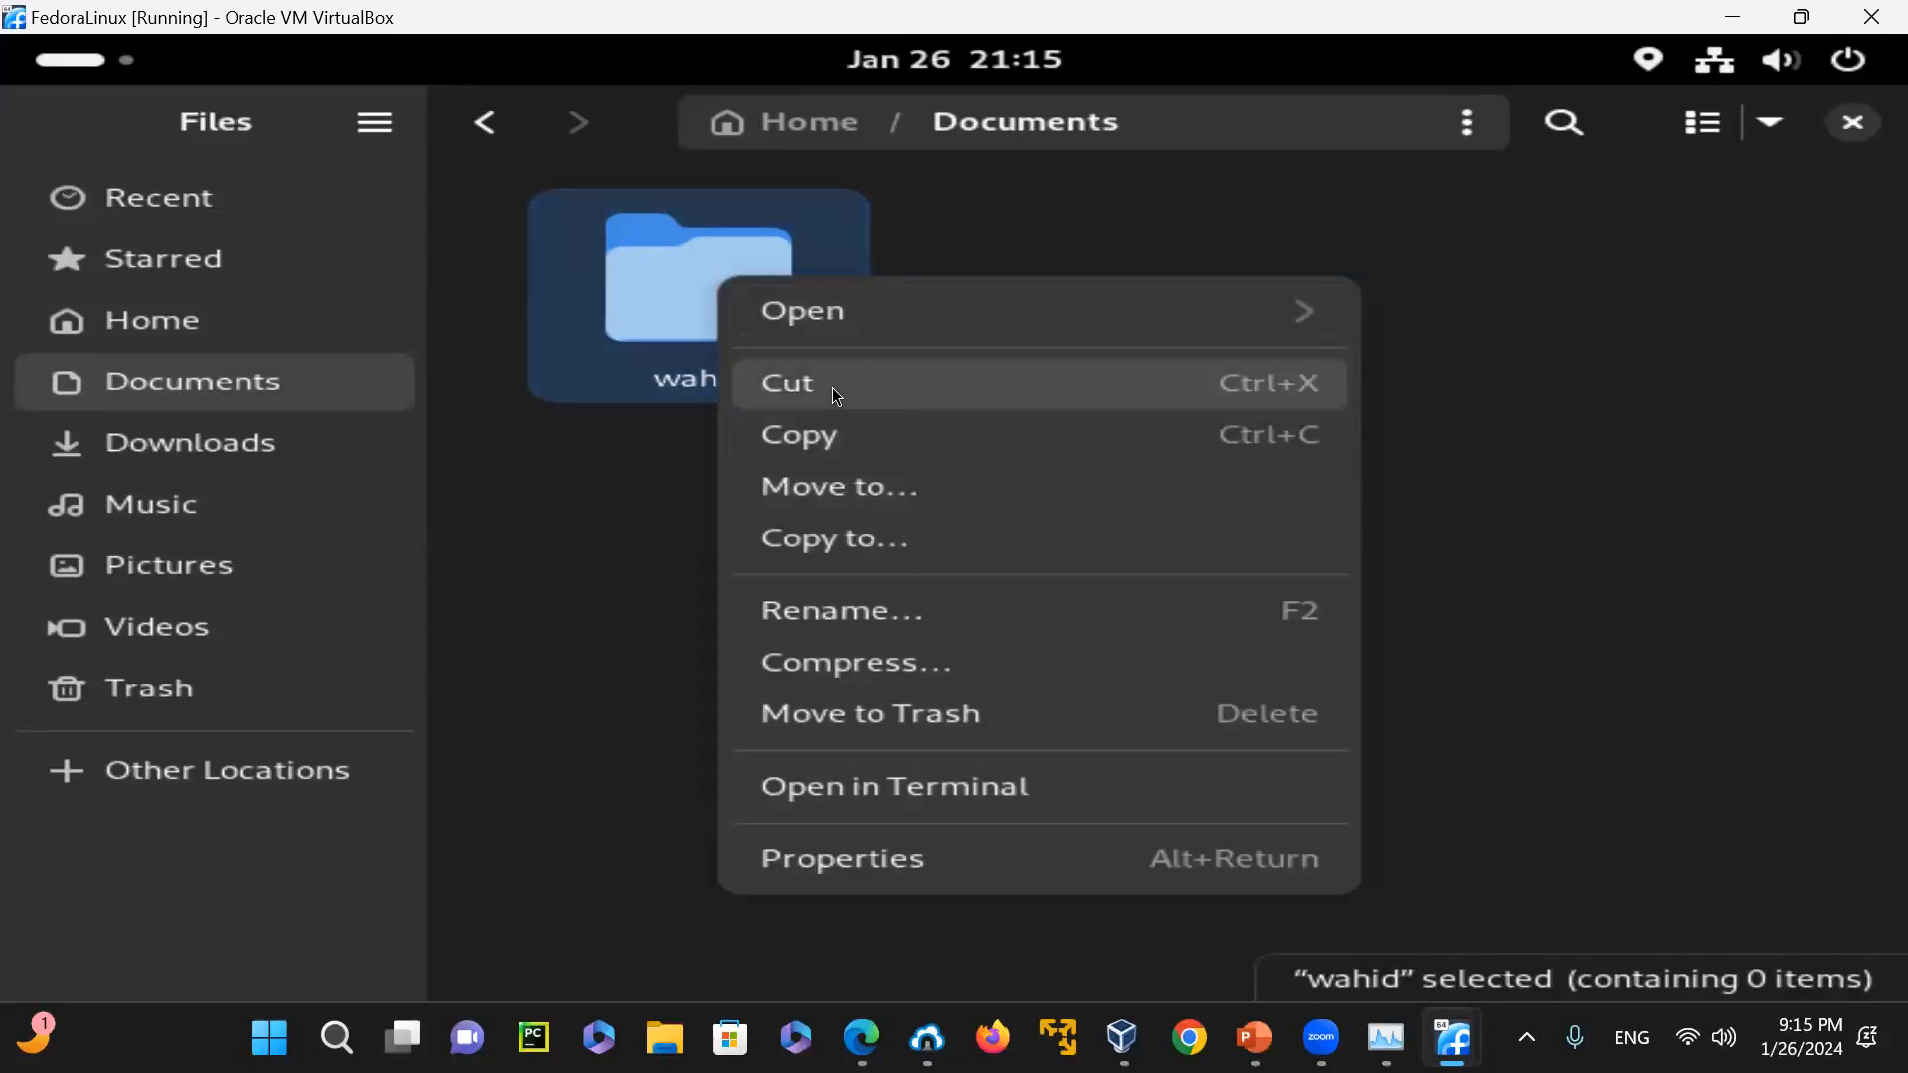
{"action": "left_click", "coordinate": [894, 710]}
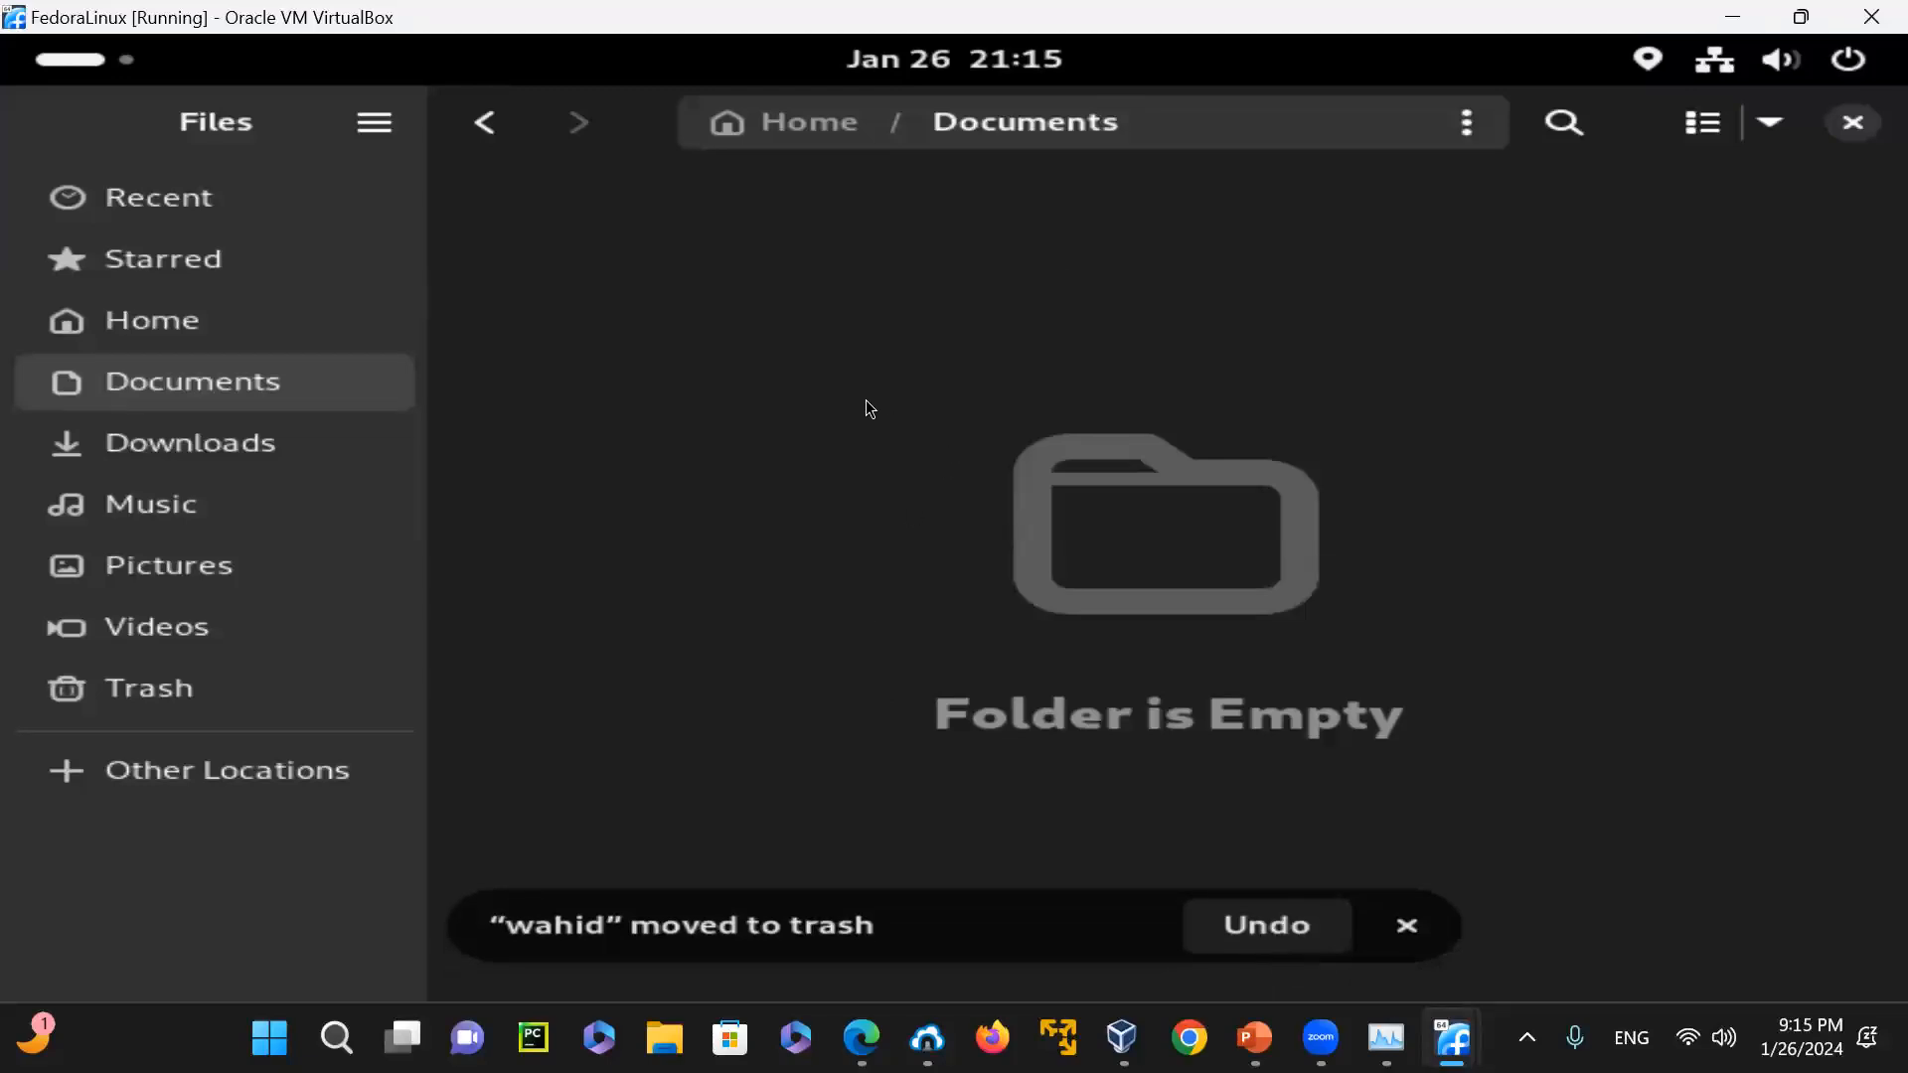
{"action": "left_click", "coordinate": [1852, 123]}
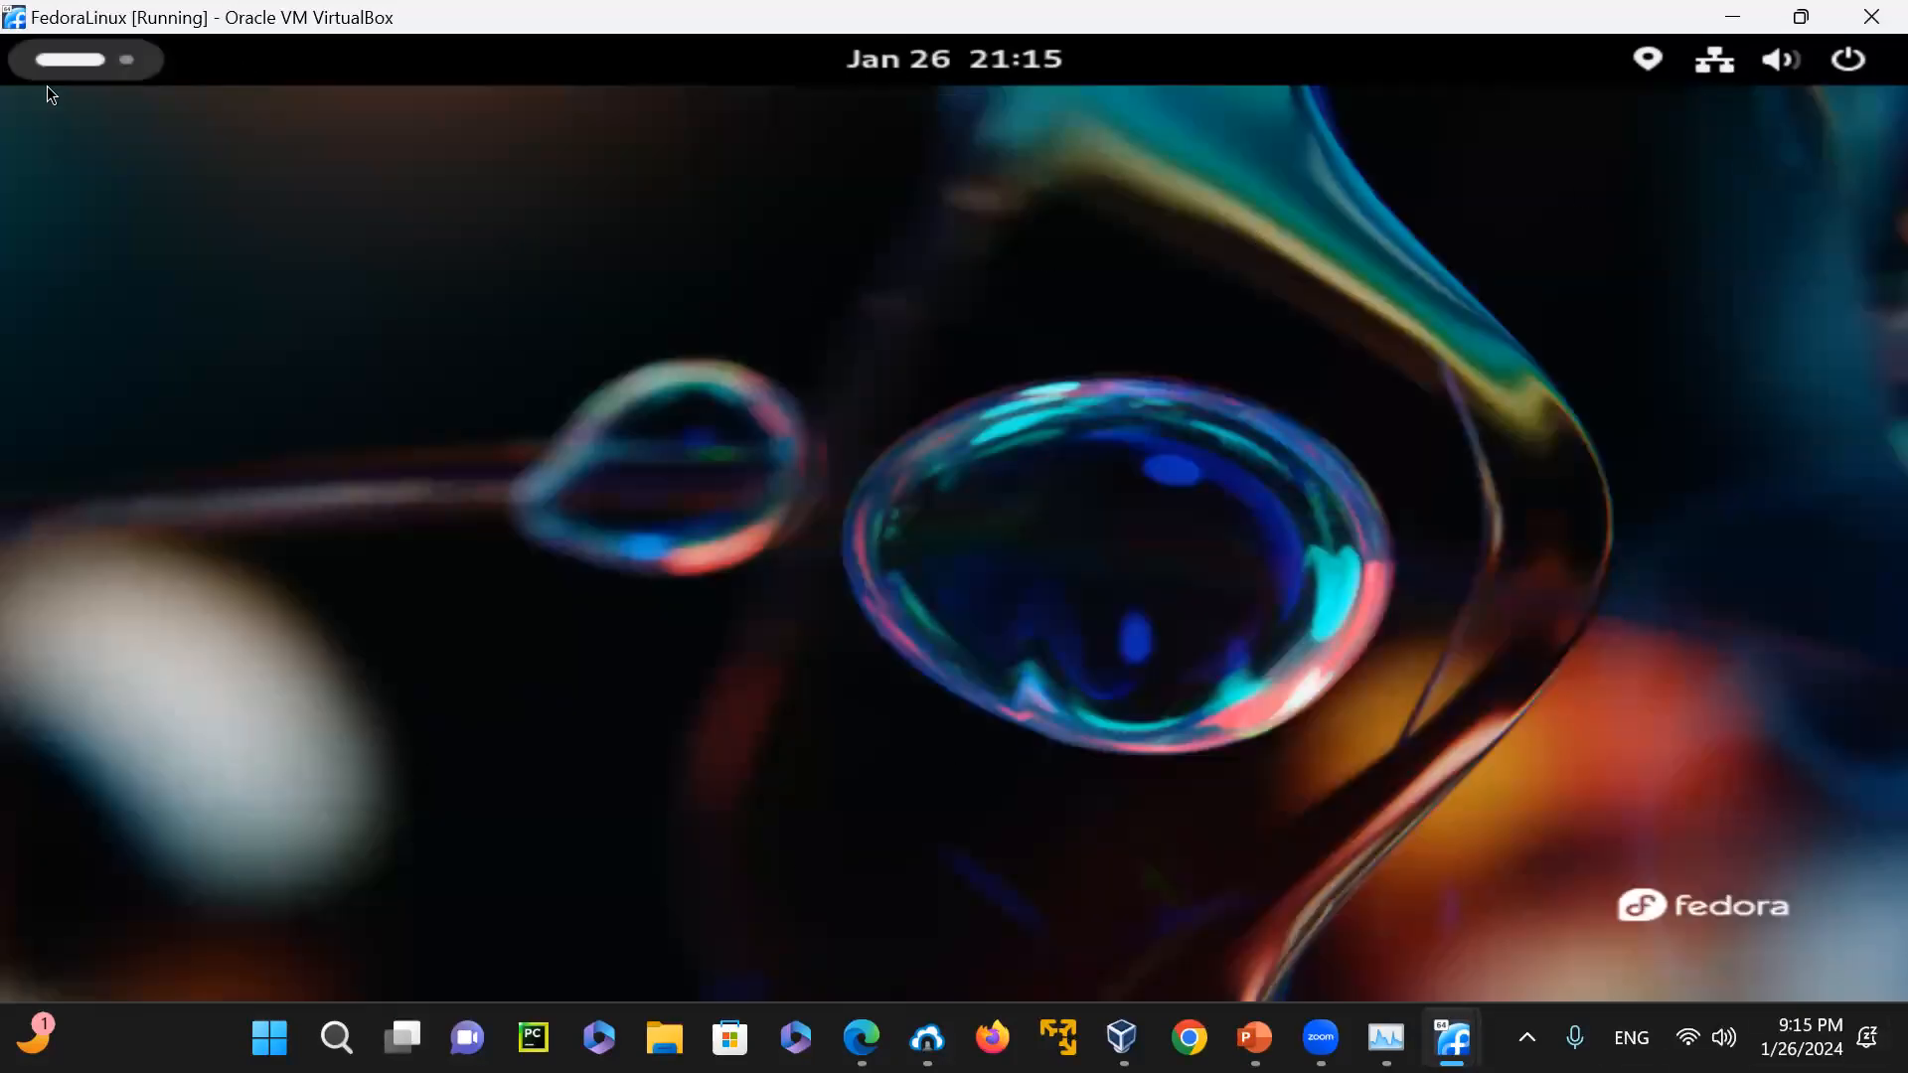
Launch the Software application from the Activities overview and look through its Explore page down to Other Categories and back to the main categories
{"action": "left_click", "coordinate": [39, 59]}
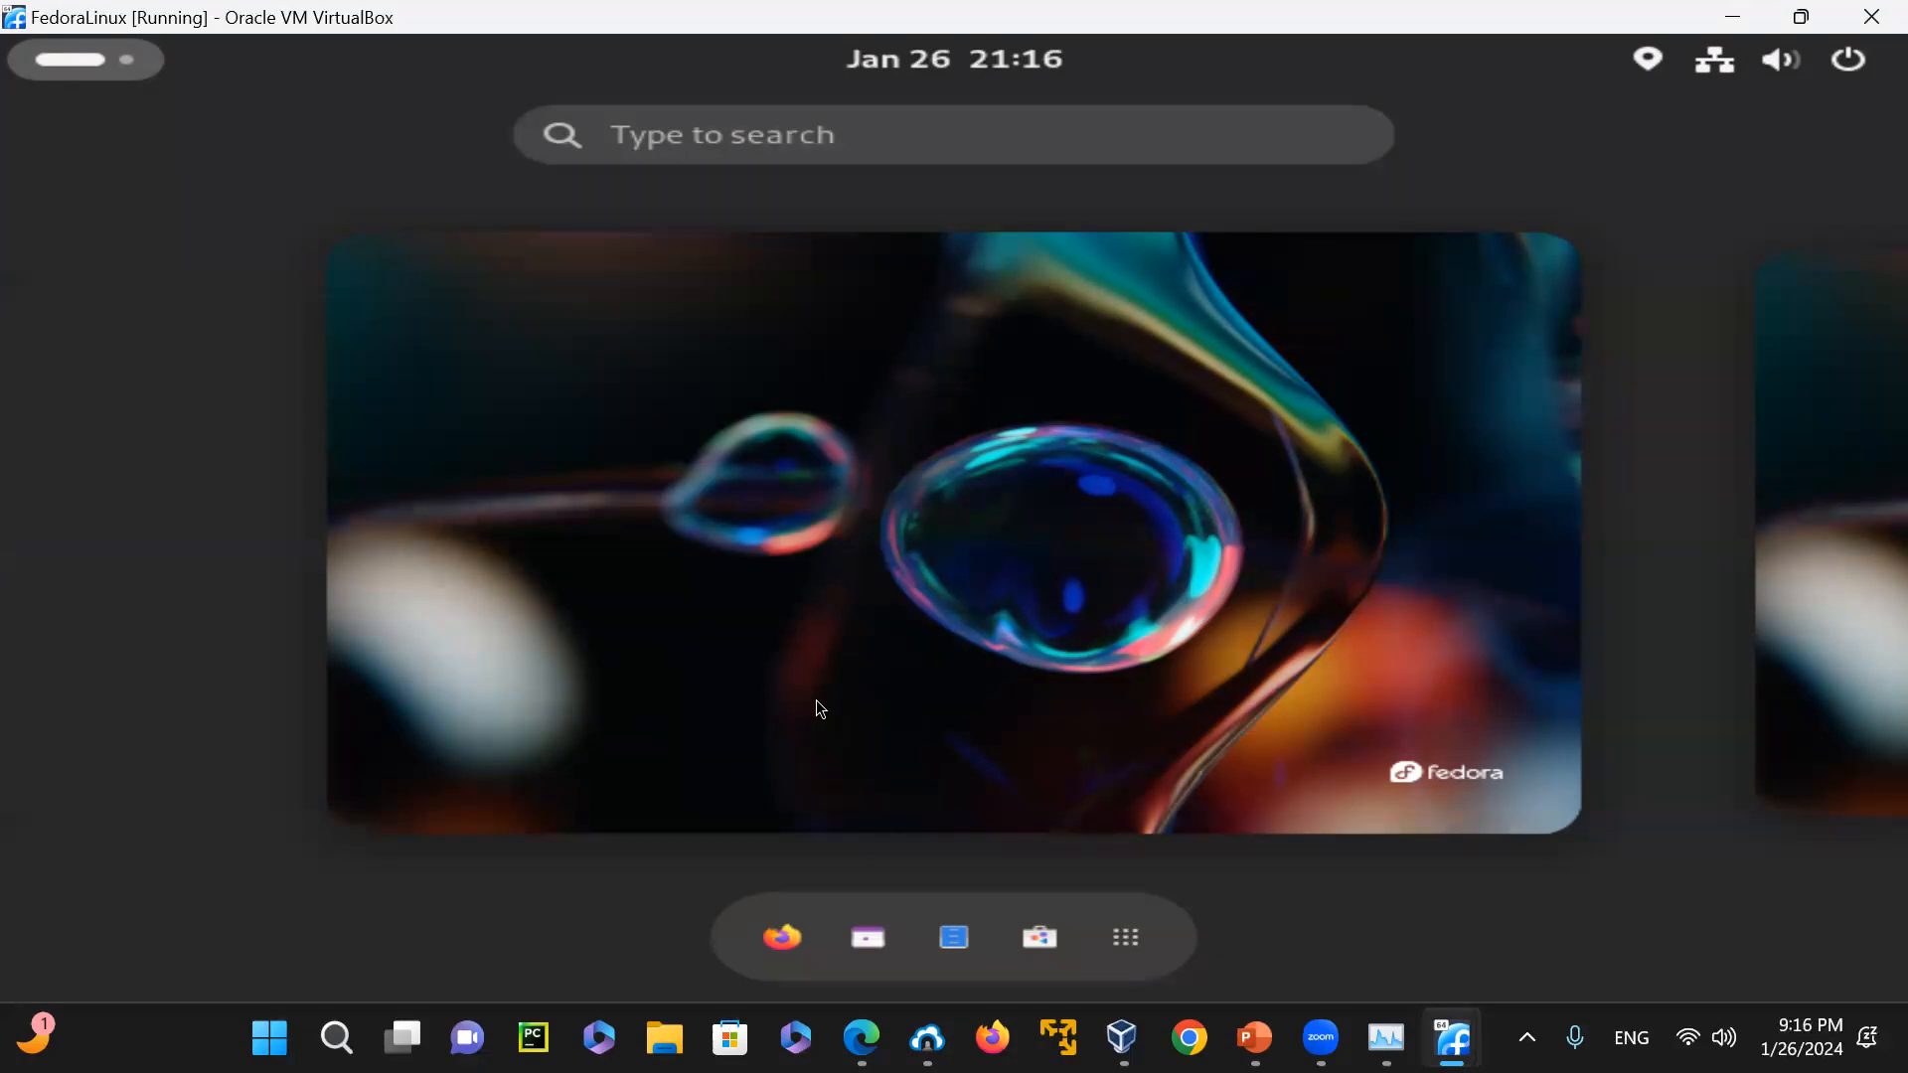
{"action": "left_click", "coordinate": [1041, 938]}
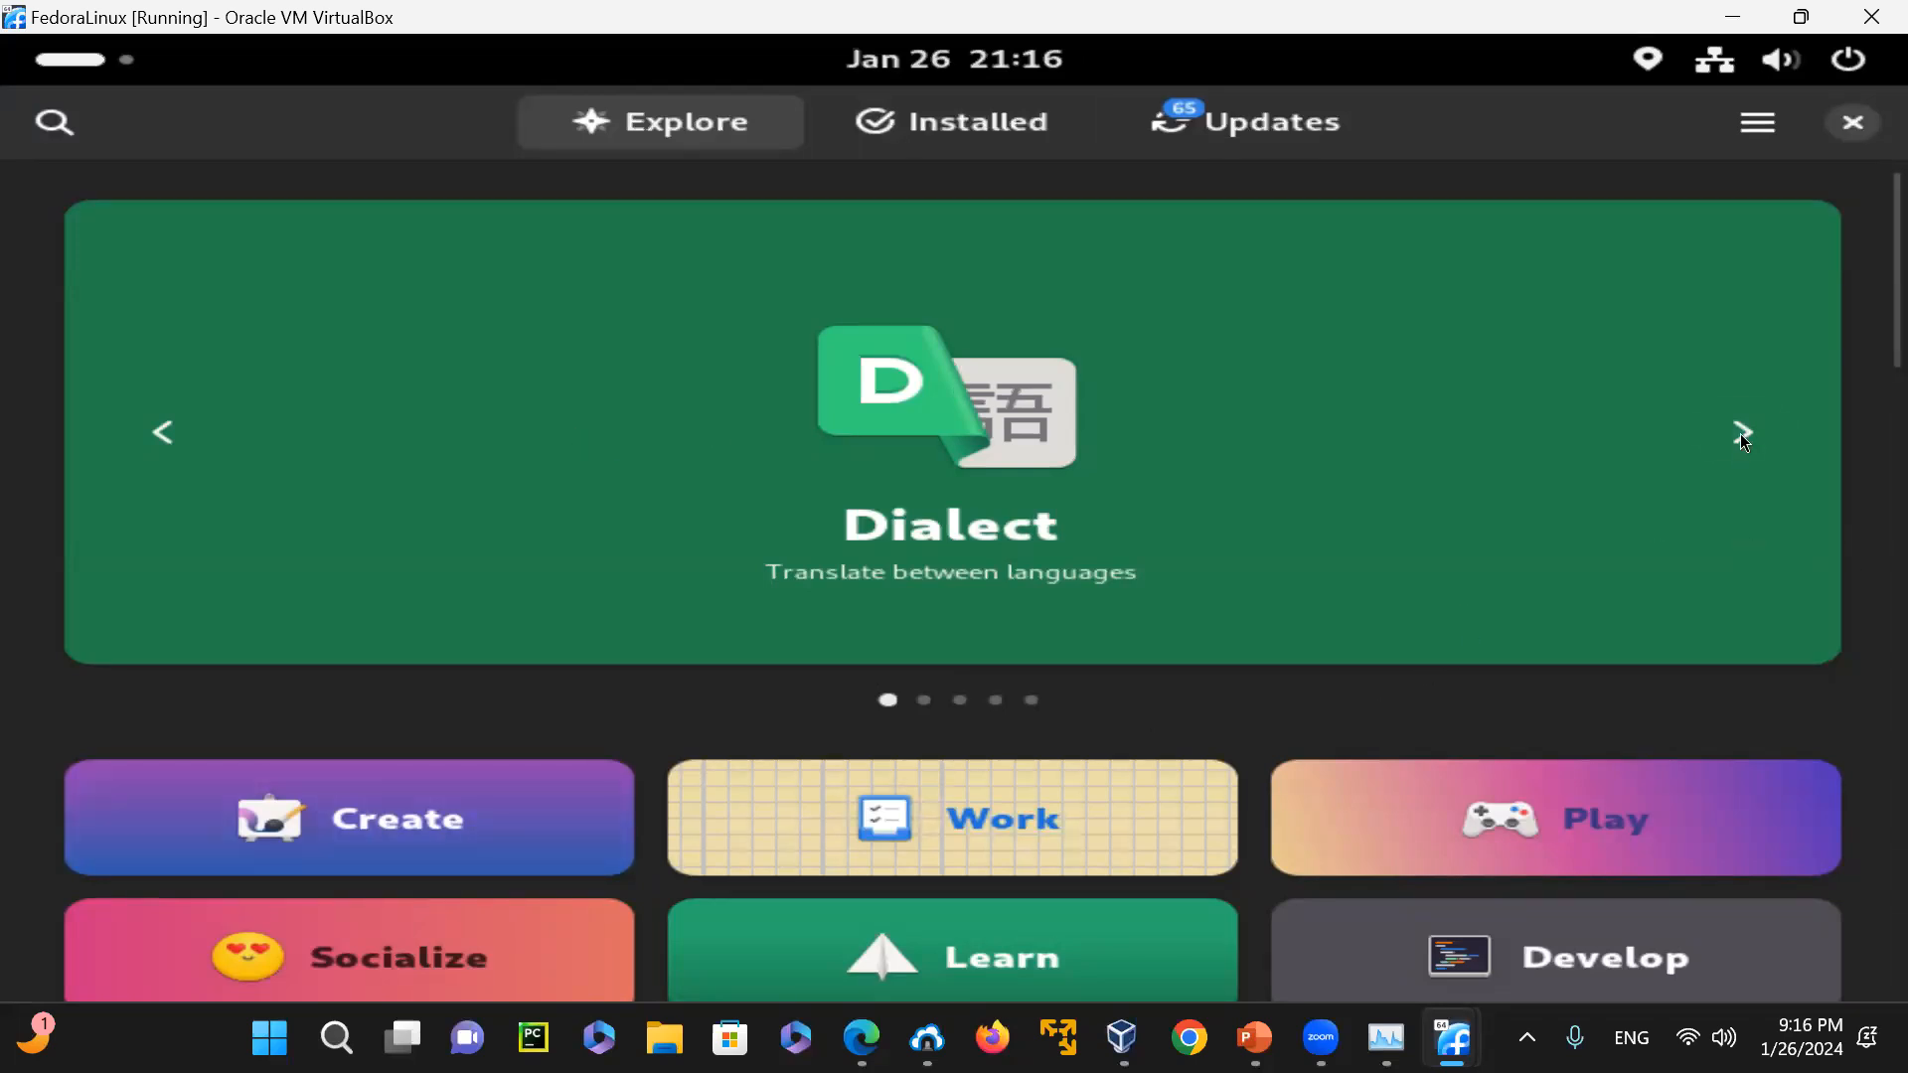
{"action": "scroll", "coordinate": [1734, 439], "scroll_direction": "down", "scroll_amount": 10}
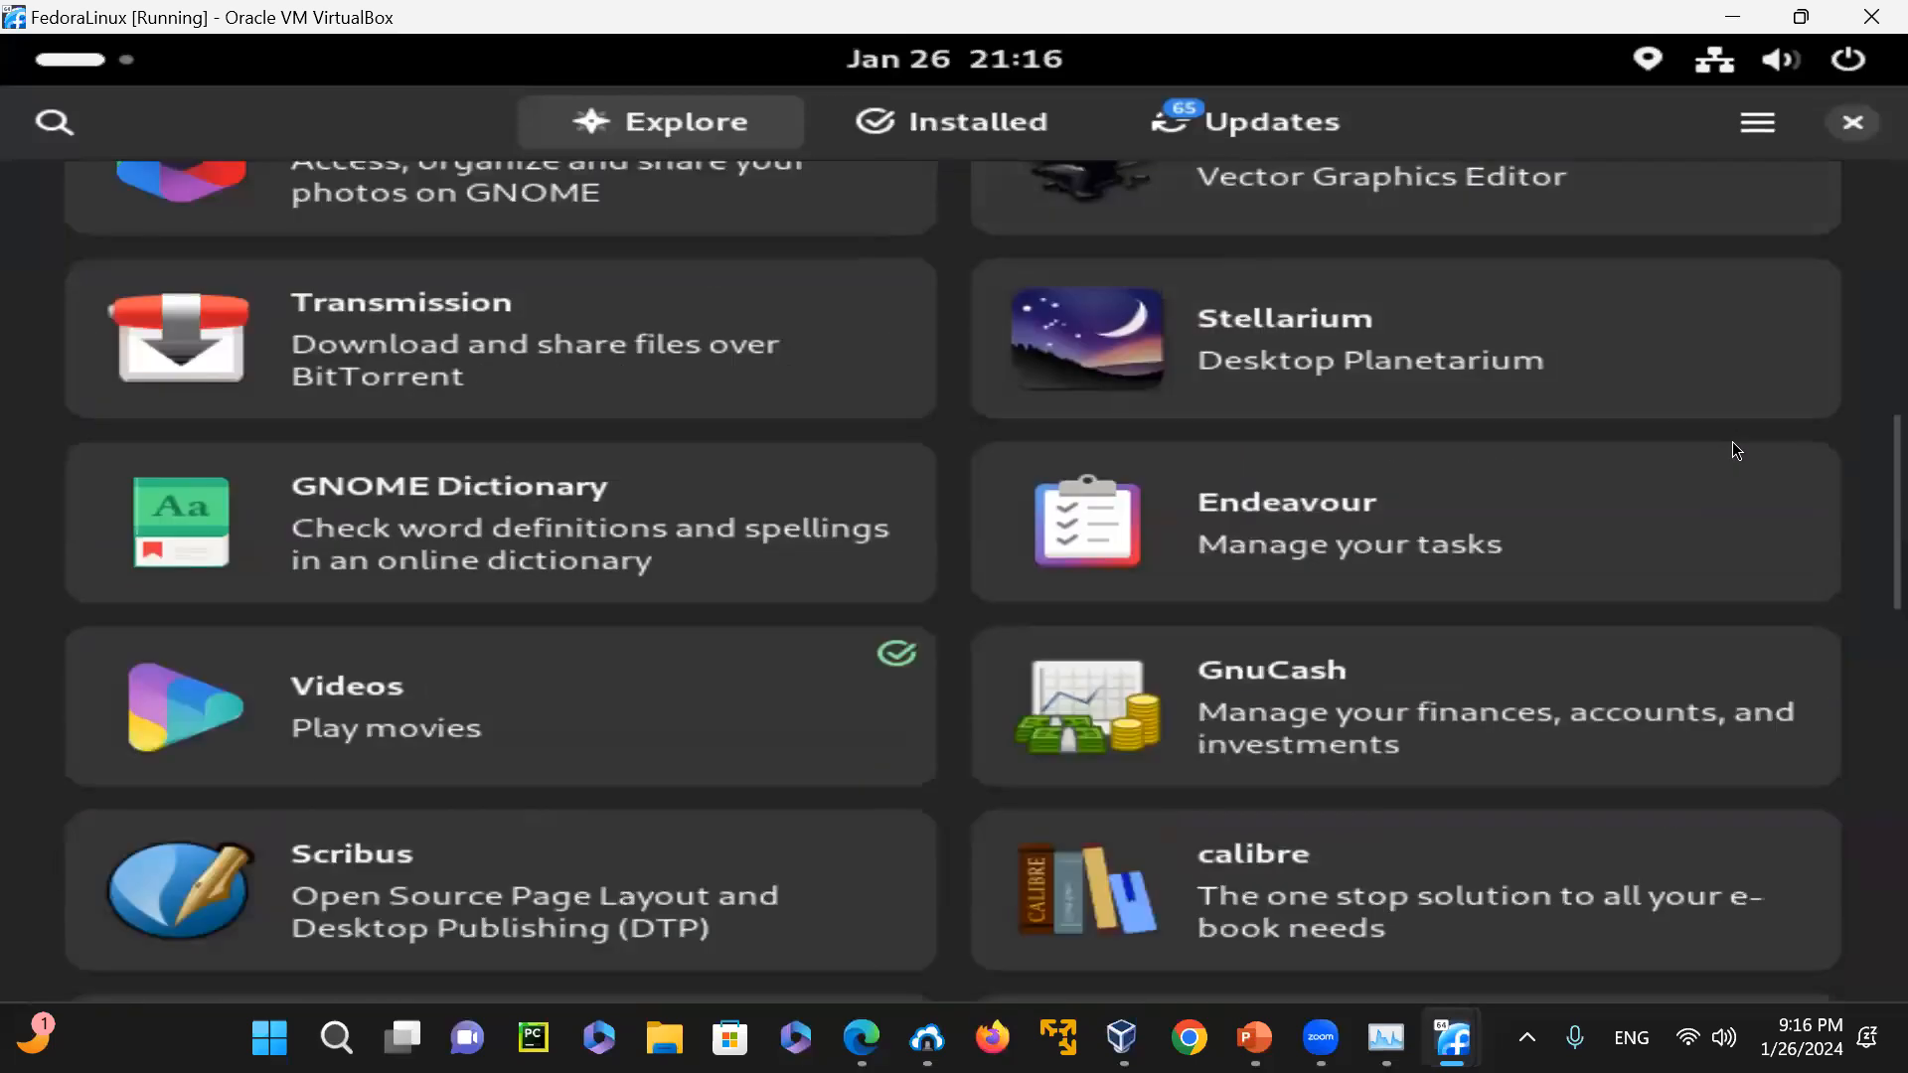
{"action": "scroll", "coordinate": [1732, 442], "scroll_direction": "down", "scroll_amount": 3}
{"action": "scroll", "coordinate": [1732, 442], "scroll_direction": "down", "scroll_amount": 5}
{"action": "scroll", "coordinate": [1732, 441], "scroll_direction": "down", "scroll_amount": 6}
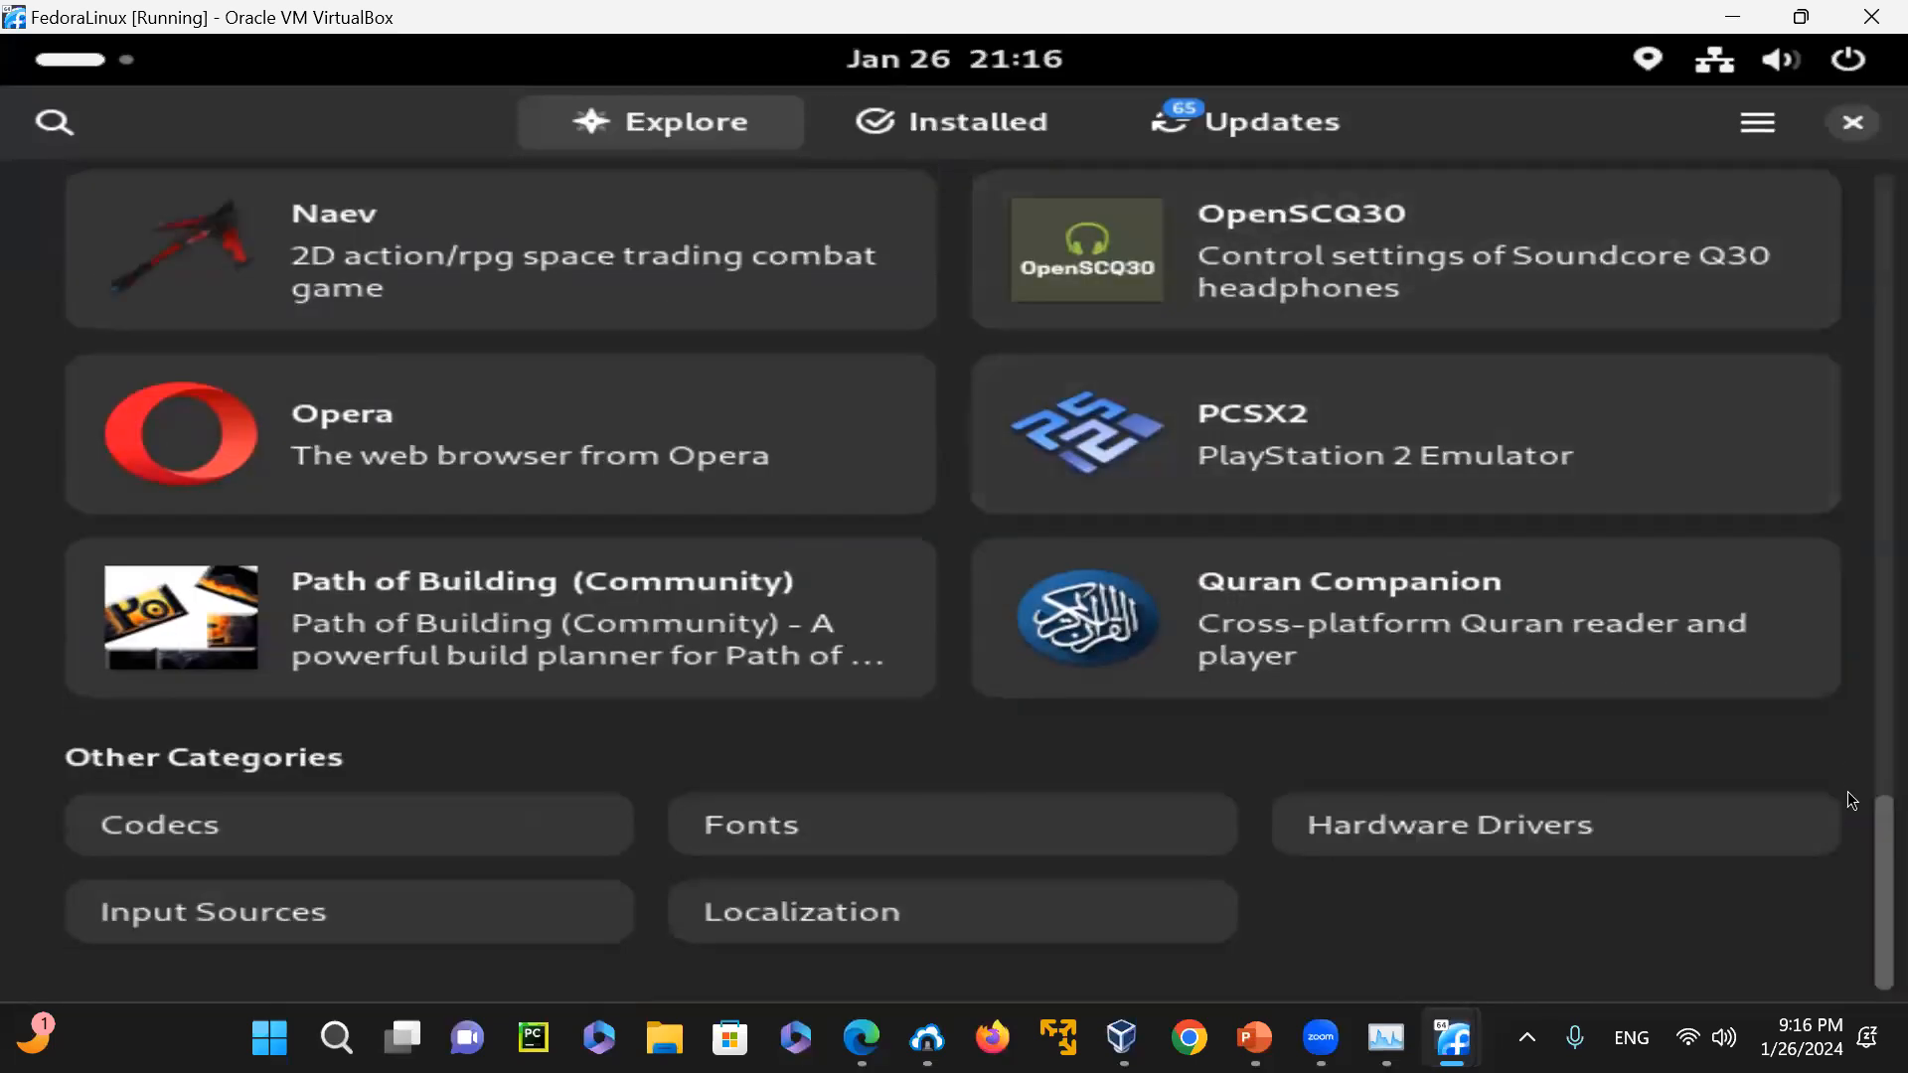
{"action": "left_click_drag", "start_coordinate": [1847, 878], "coordinate": [1847, 362]}
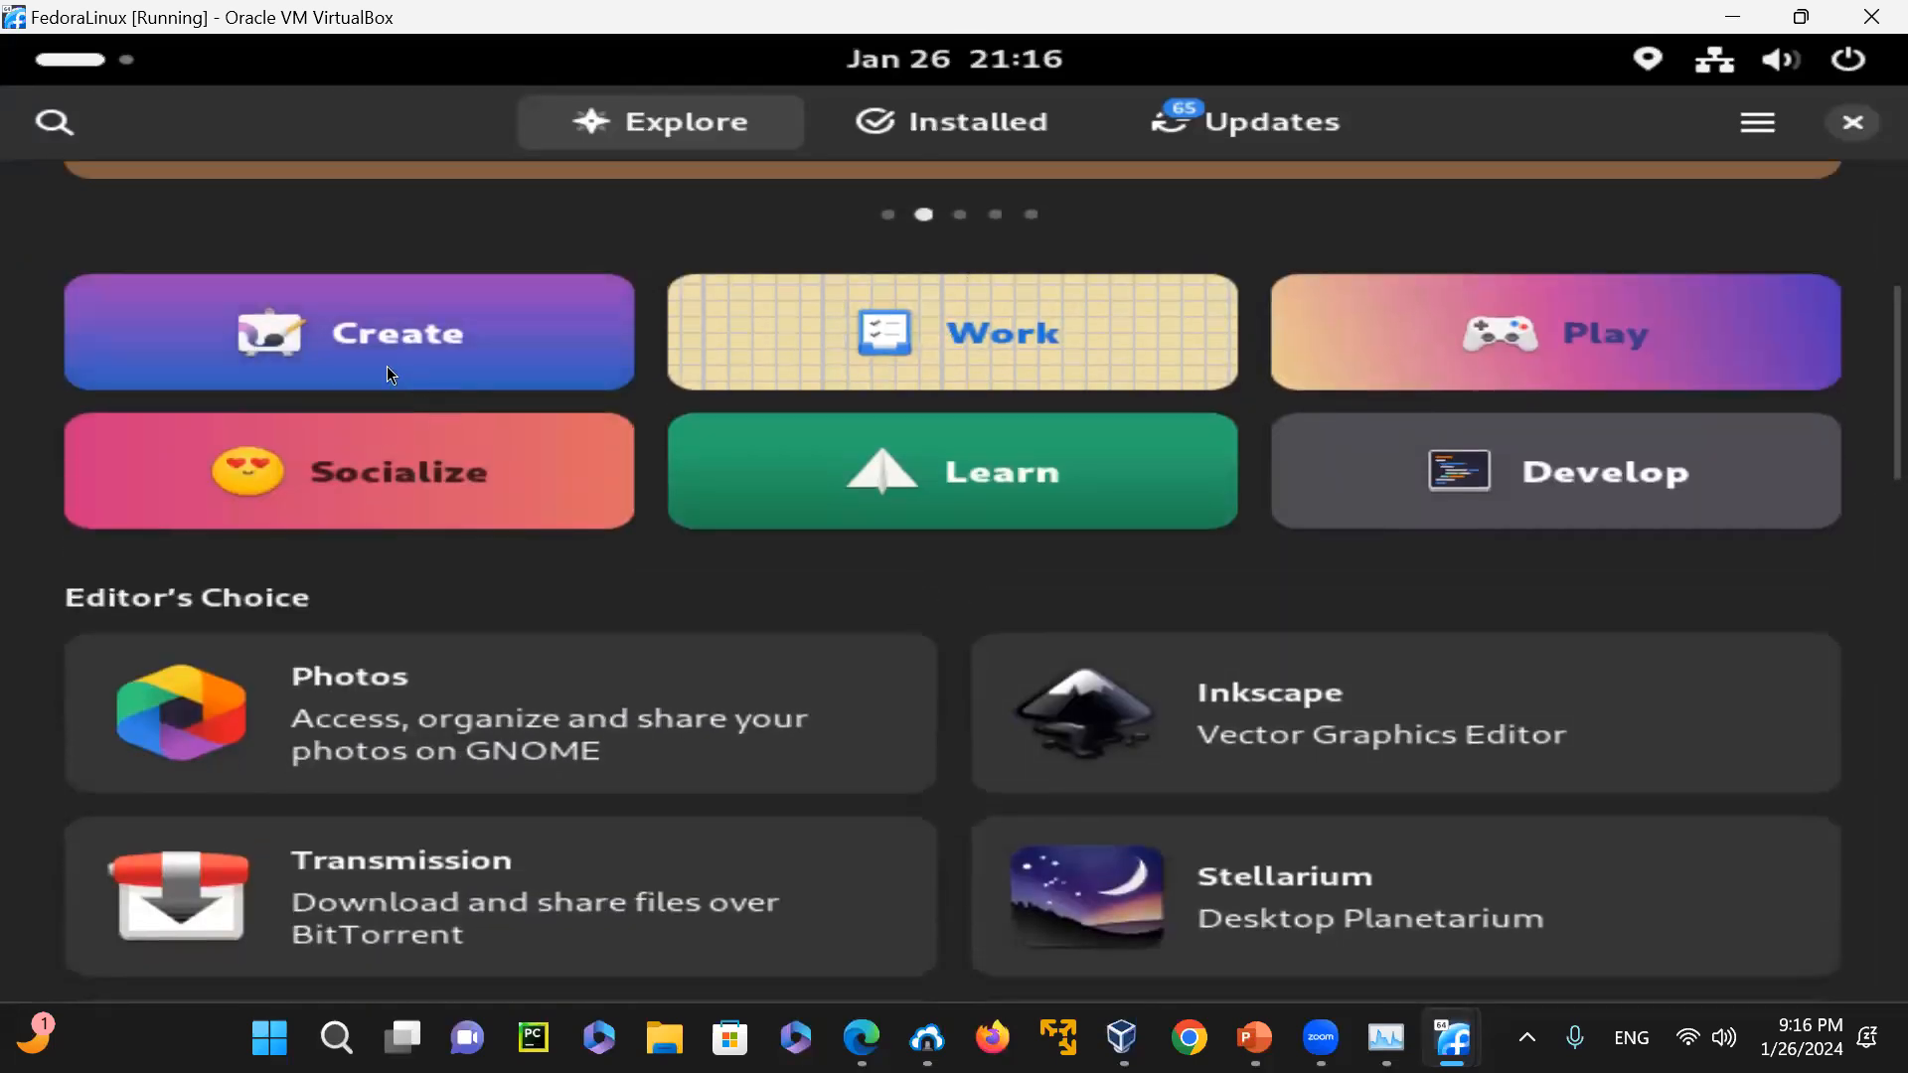
View the applications offered in the Create category and return to the Explore page
{"action": "left_click", "coordinate": [378, 335]}
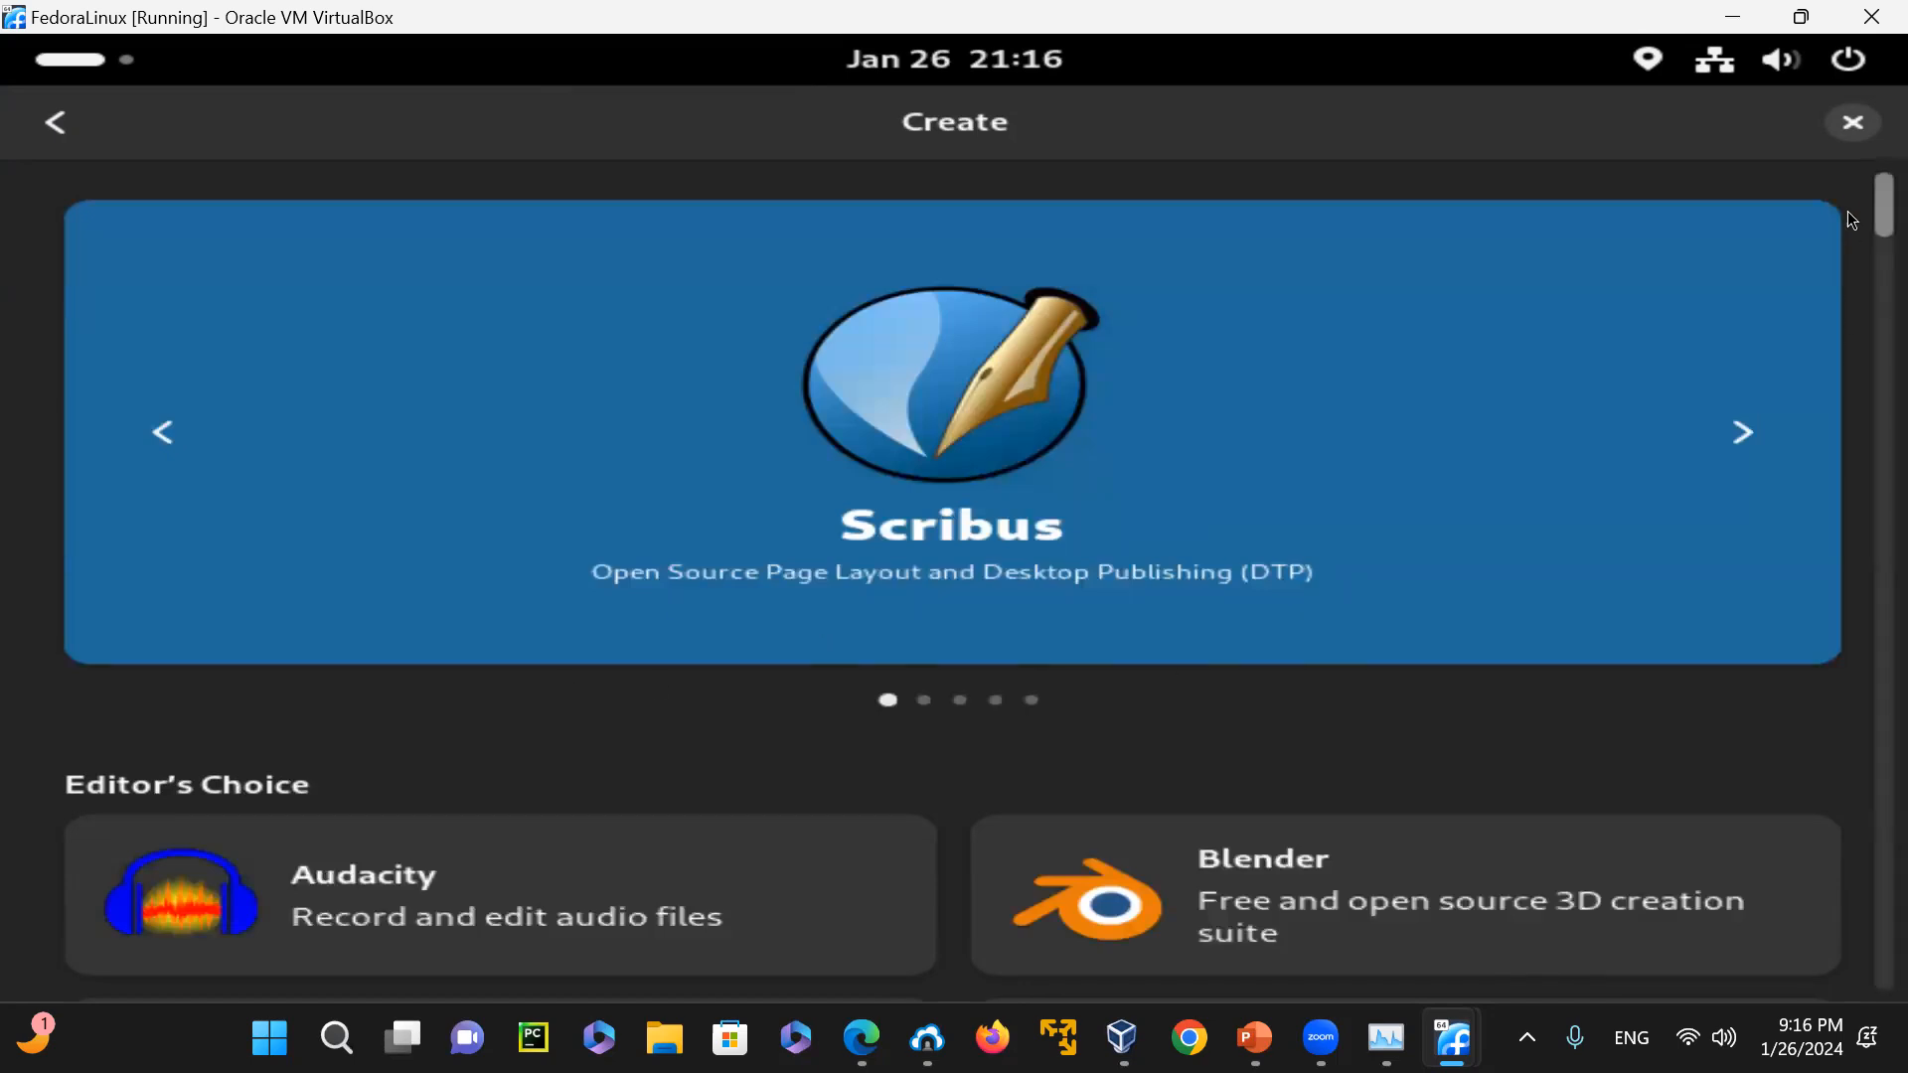
{"action": "scroll", "coordinate": [1852, 240], "scroll_direction": "down", "scroll_amount": 20}
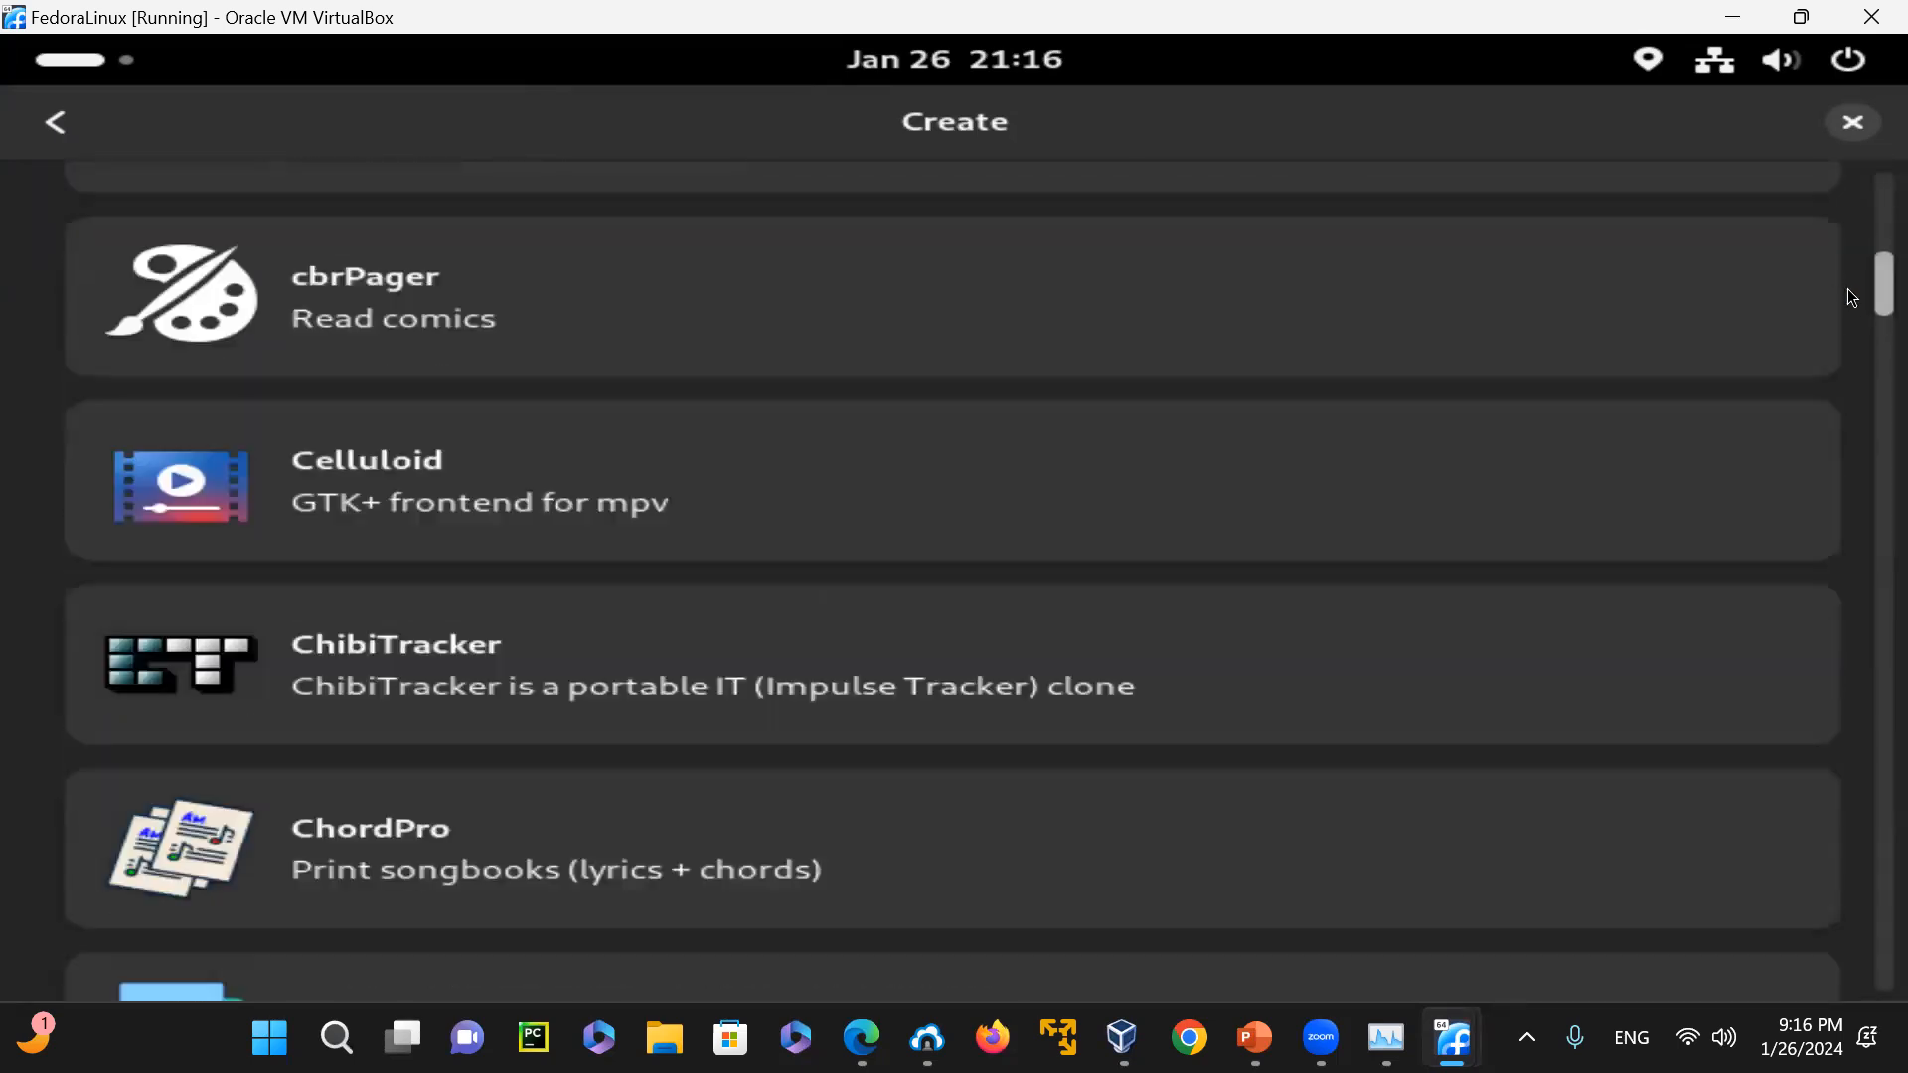
{"action": "scroll", "coordinate": [1846, 332], "scroll_direction": "down", "scroll_amount": 10}
{"action": "scroll", "coordinate": [1846, 278], "scroll_direction": "up", "scroll_amount": 20}
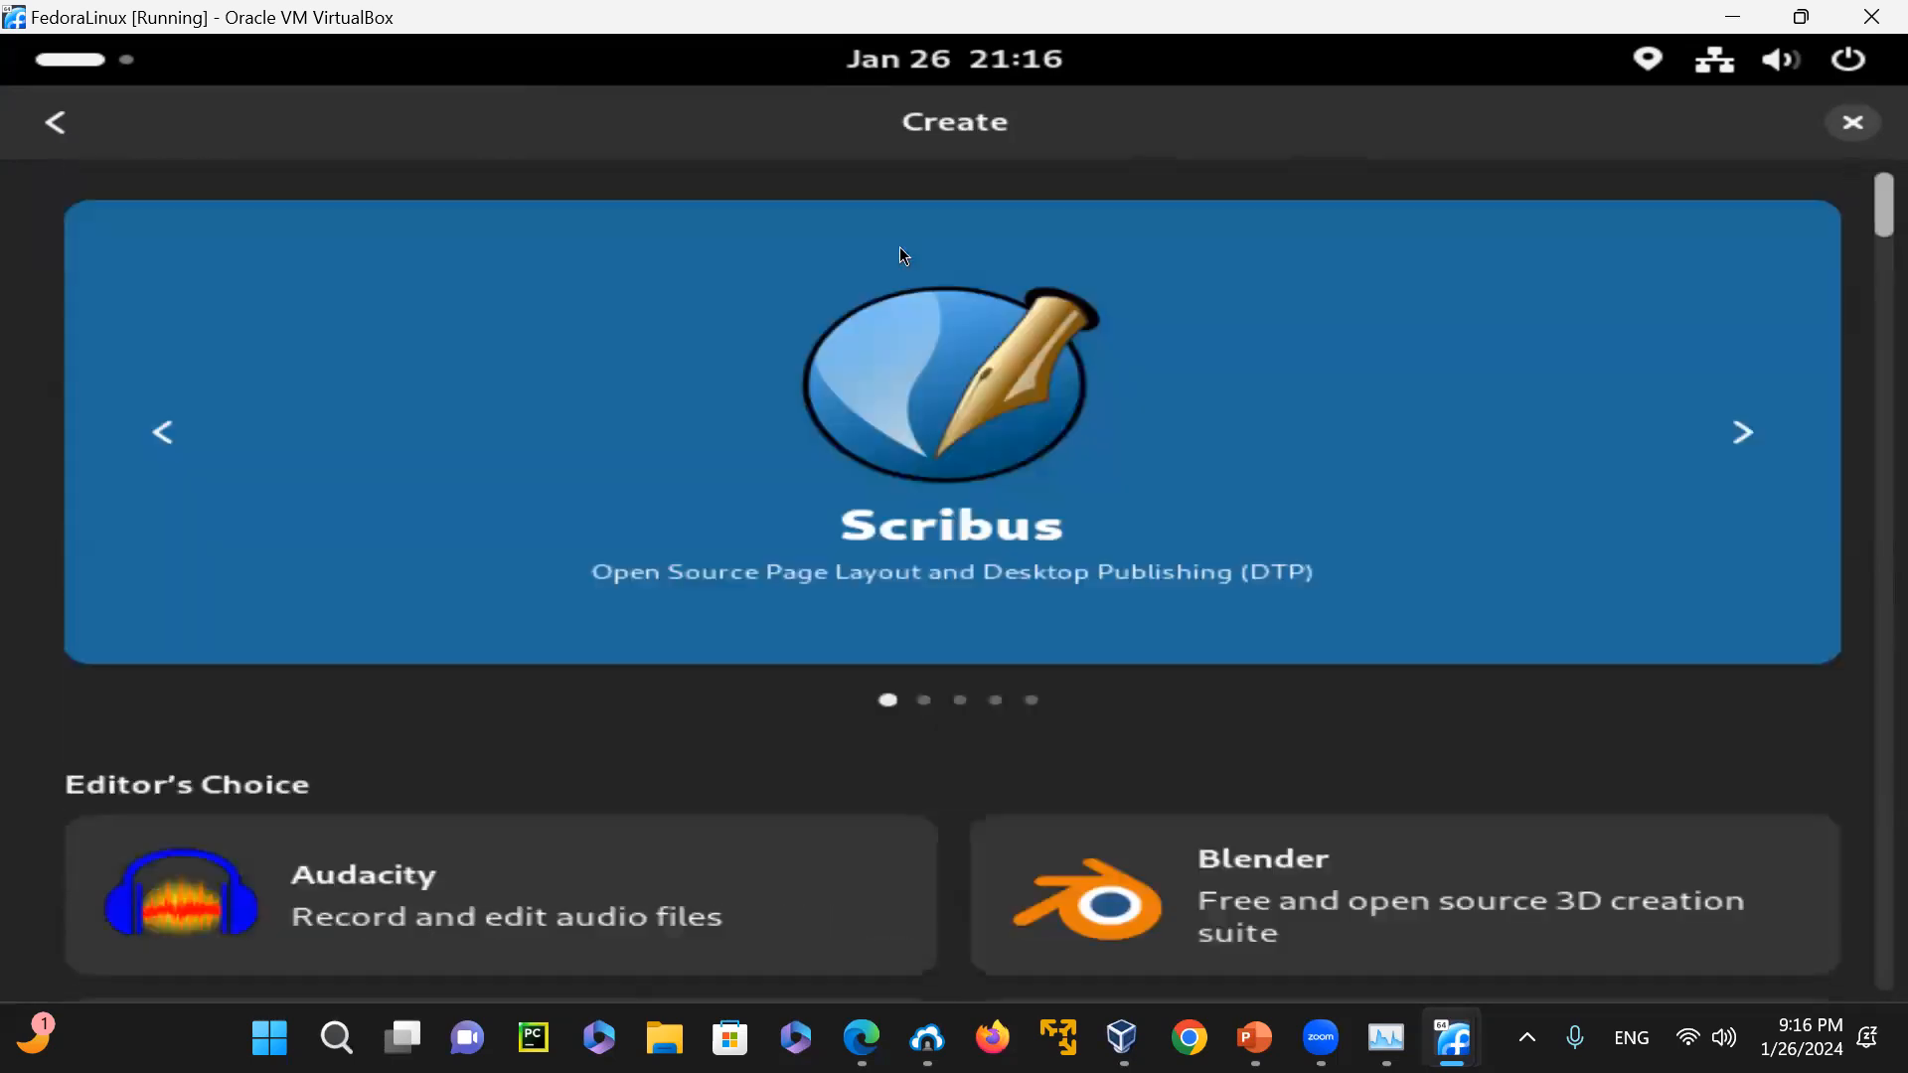
{"action": "left_click", "coordinate": [52, 126]}
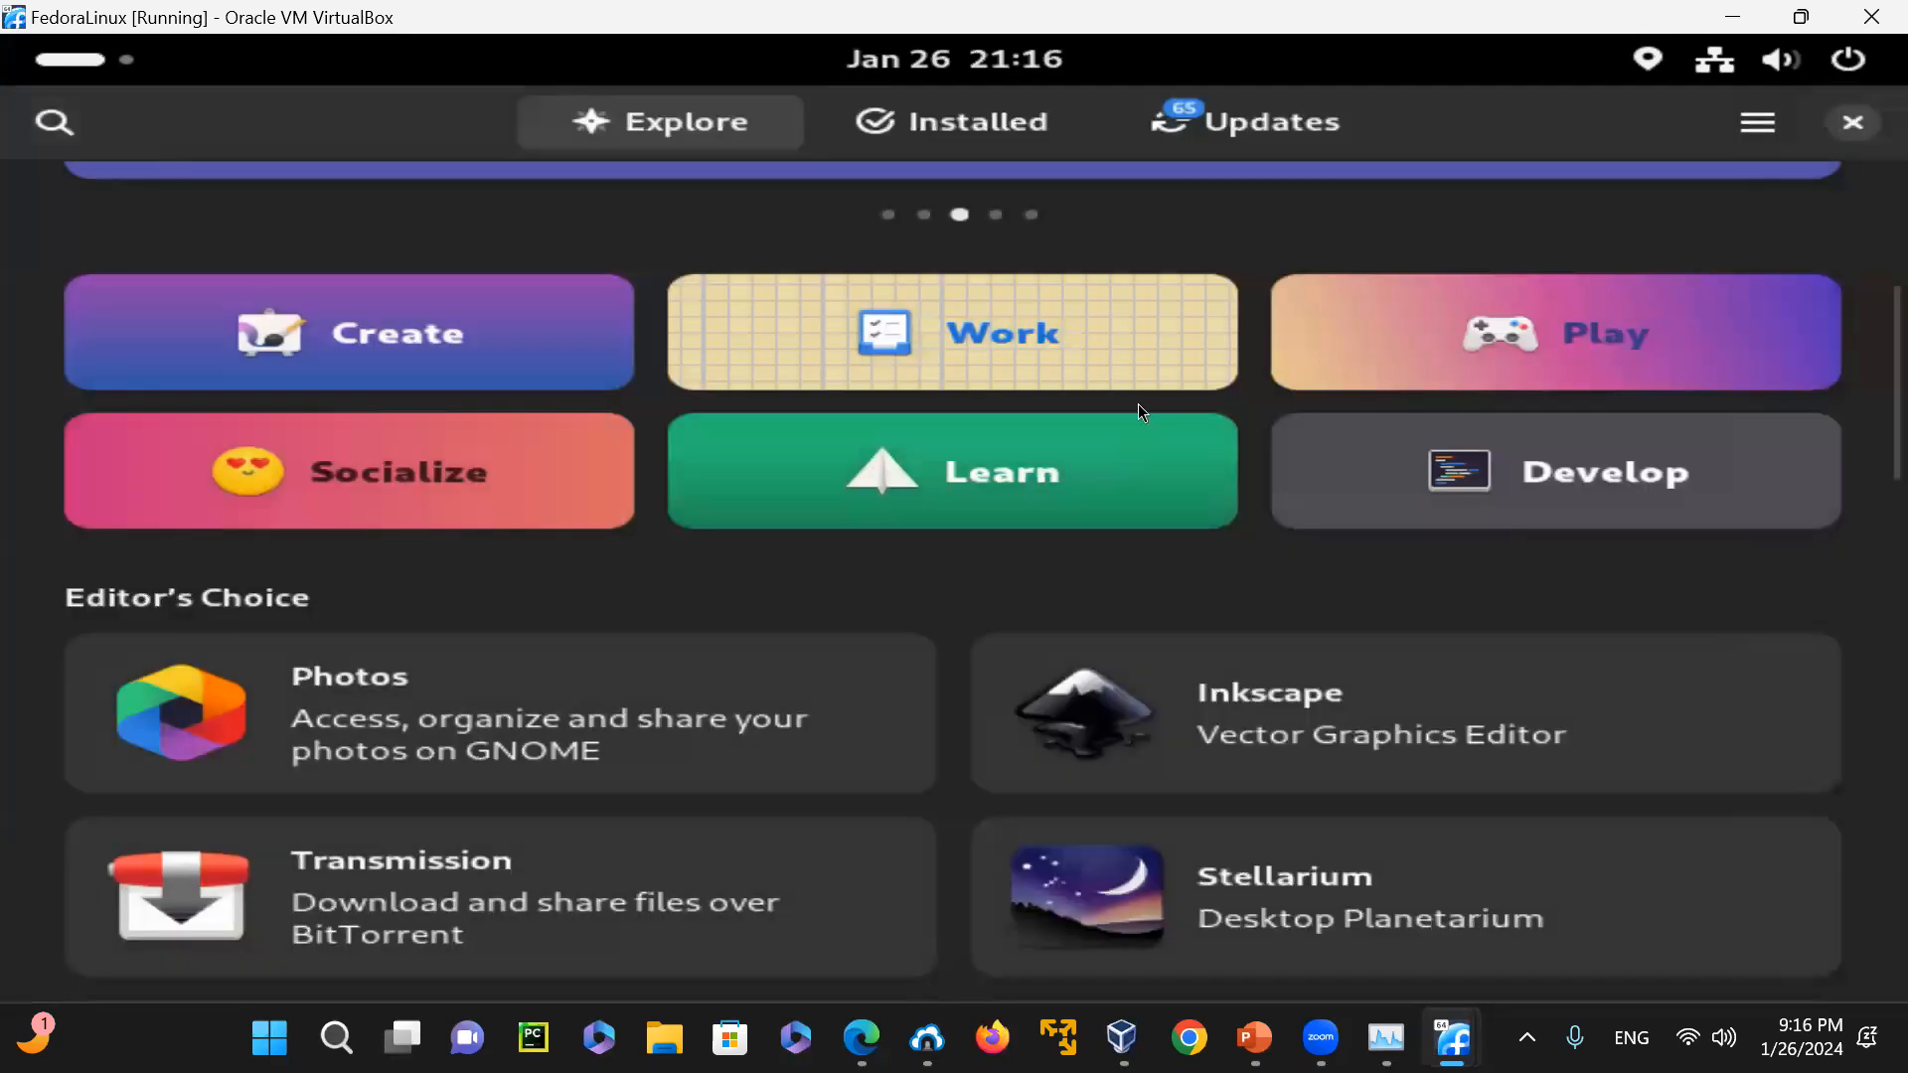
Look through the Work category's full application list down to its end and return to the Explore page
{"action": "left_click", "coordinate": [1081, 371]}
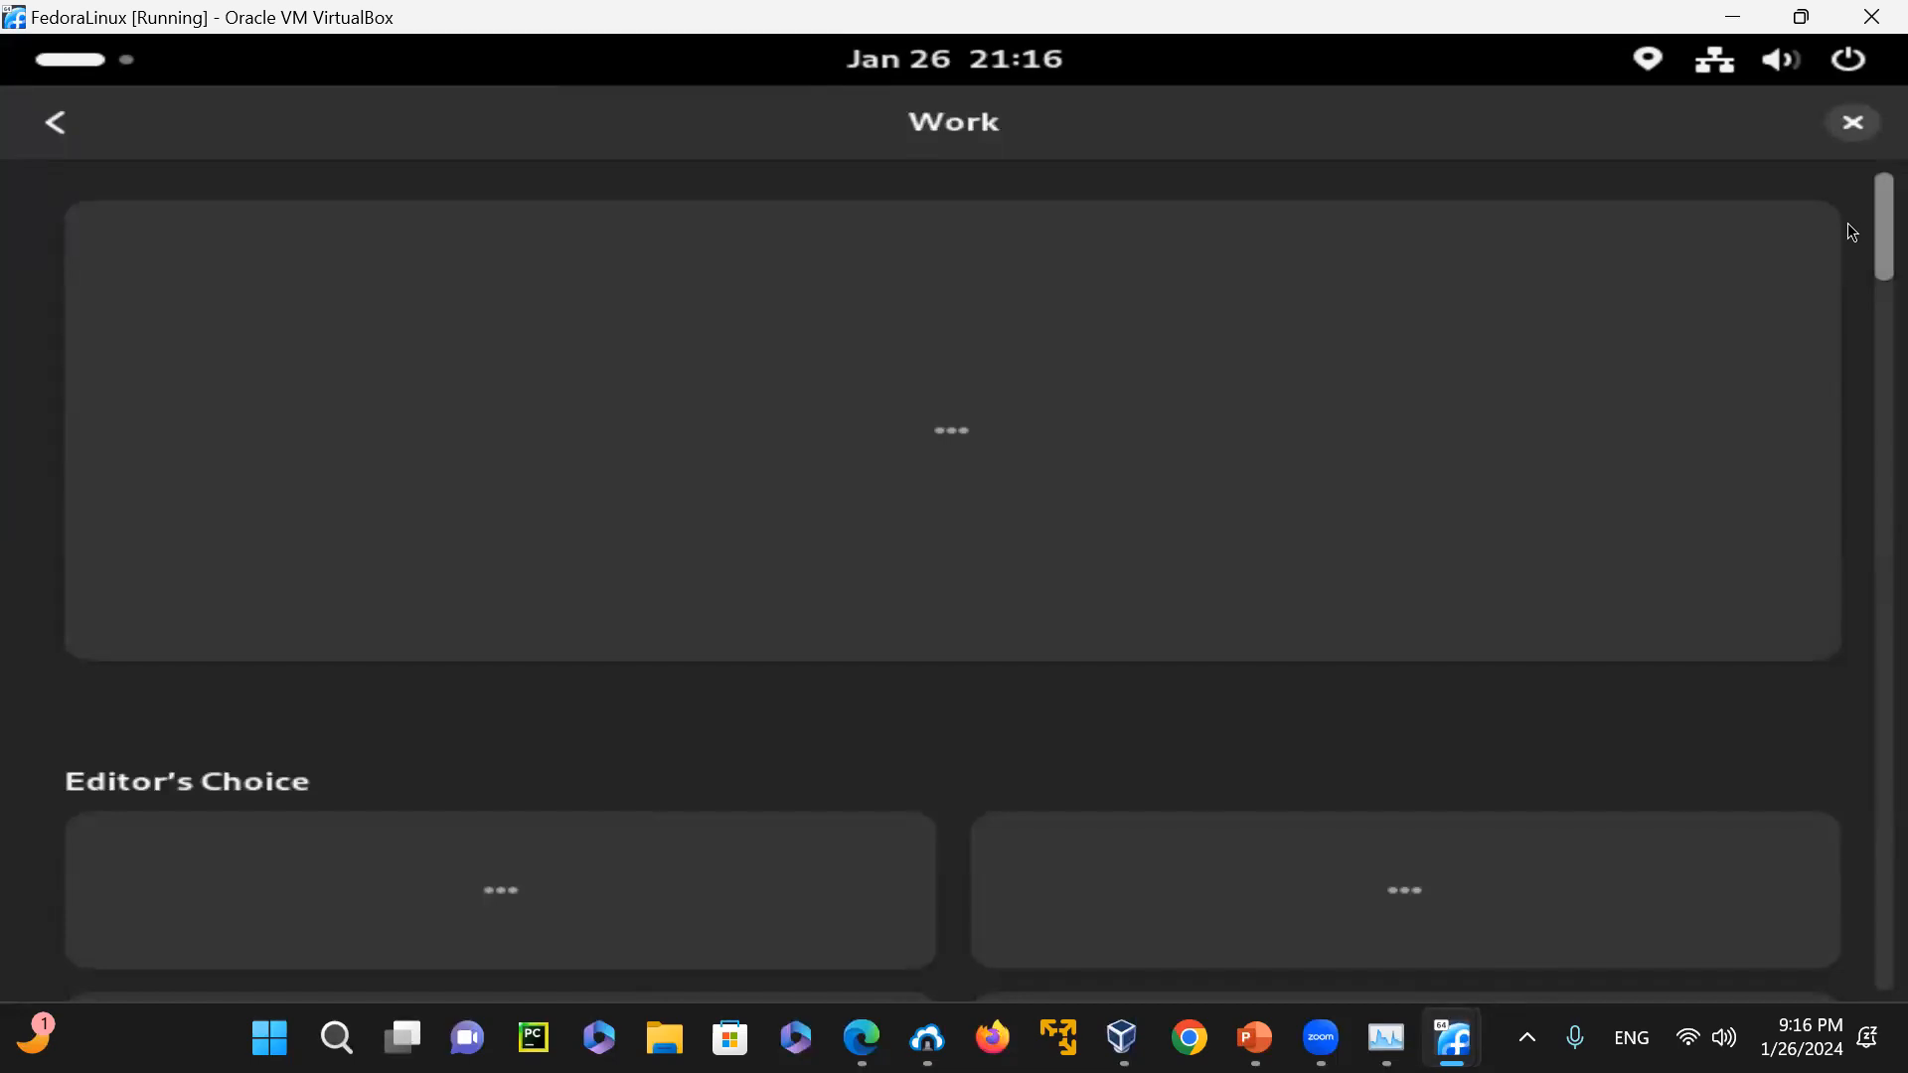
{"action": "scroll", "coordinate": [1853, 239], "scroll_direction": "down", "scroll_amount": 5}
{"action": "scroll", "coordinate": [1853, 262], "scroll_direction": "up", "scroll_amount": 2}
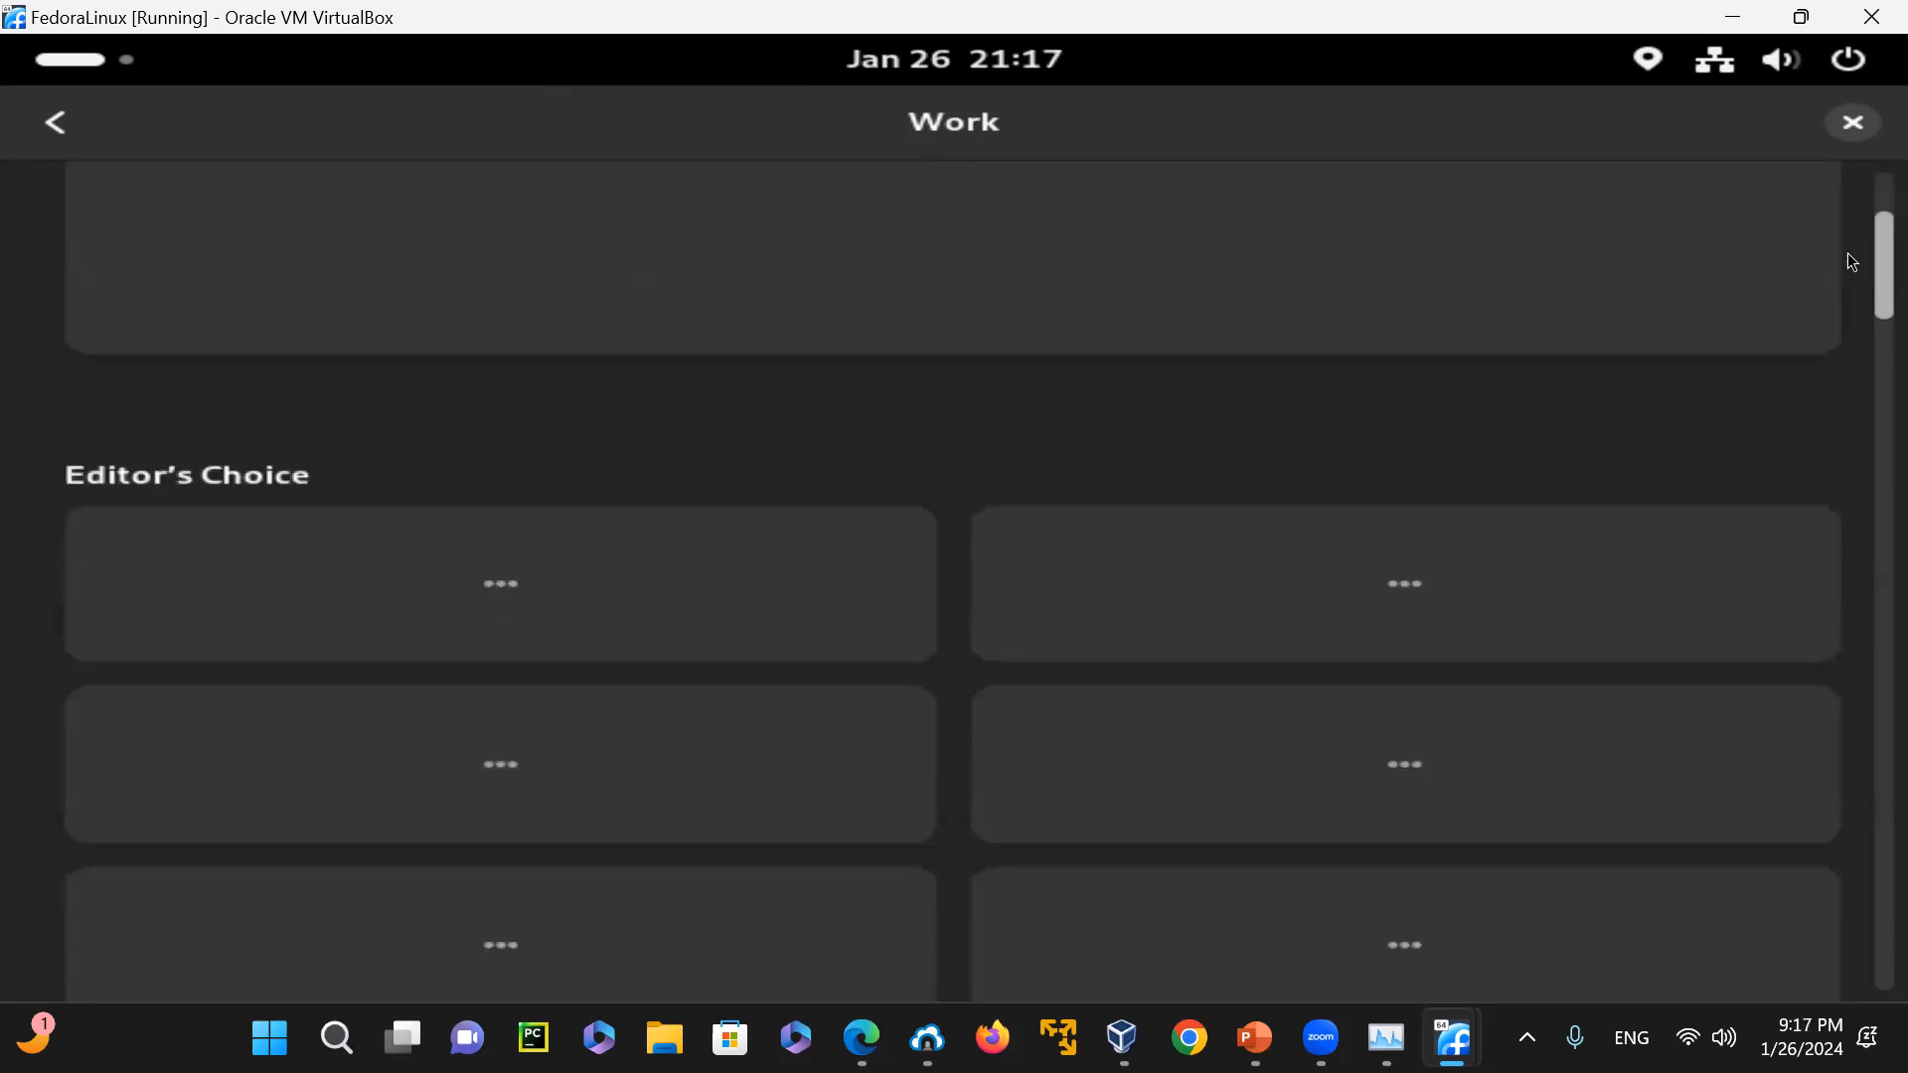
{"action": "scroll", "coordinate": [1850, 238], "scroll_direction": "up", "scroll_amount": 3}
{"action": "scroll", "coordinate": [1851, 288], "scroll_direction": "down", "scroll_amount": 4}
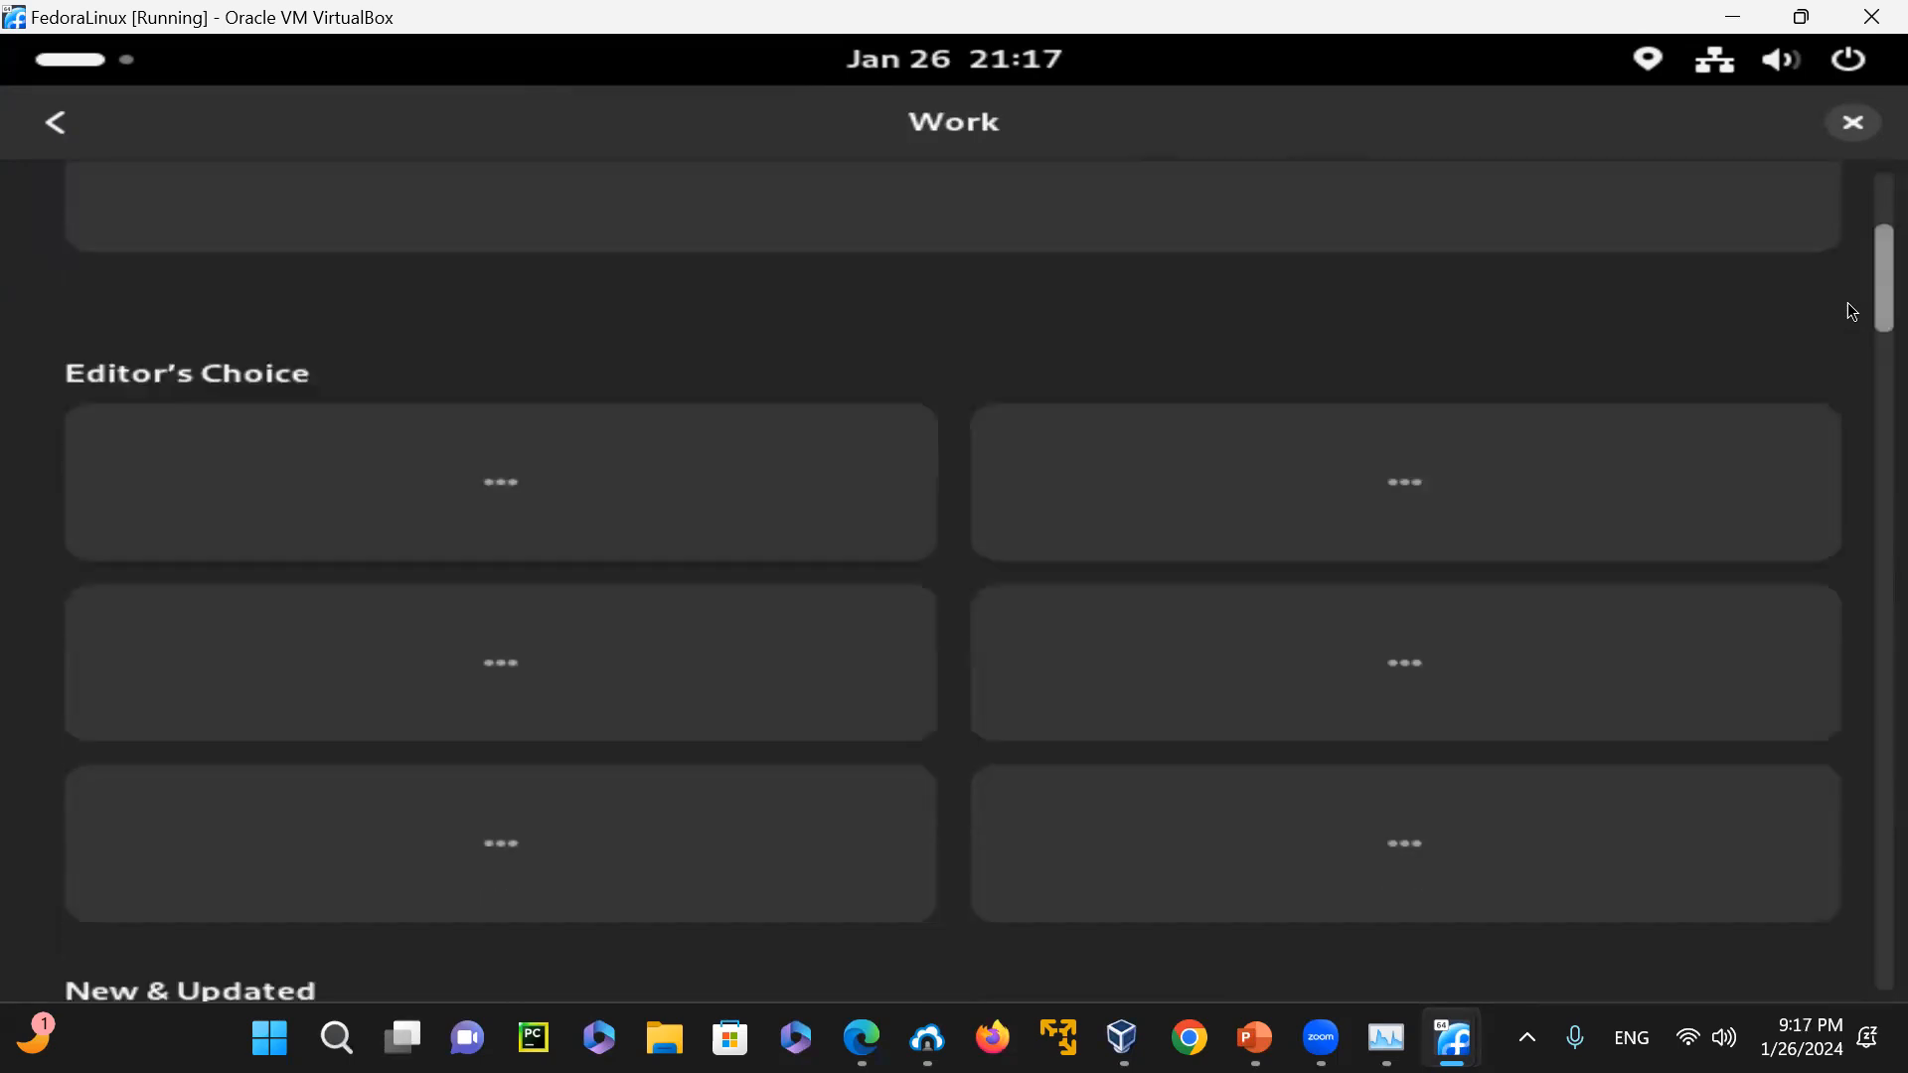
{"action": "scroll", "coordinate": [1852, 311], "scroll_direction": "down", "scroll_amount": 10}
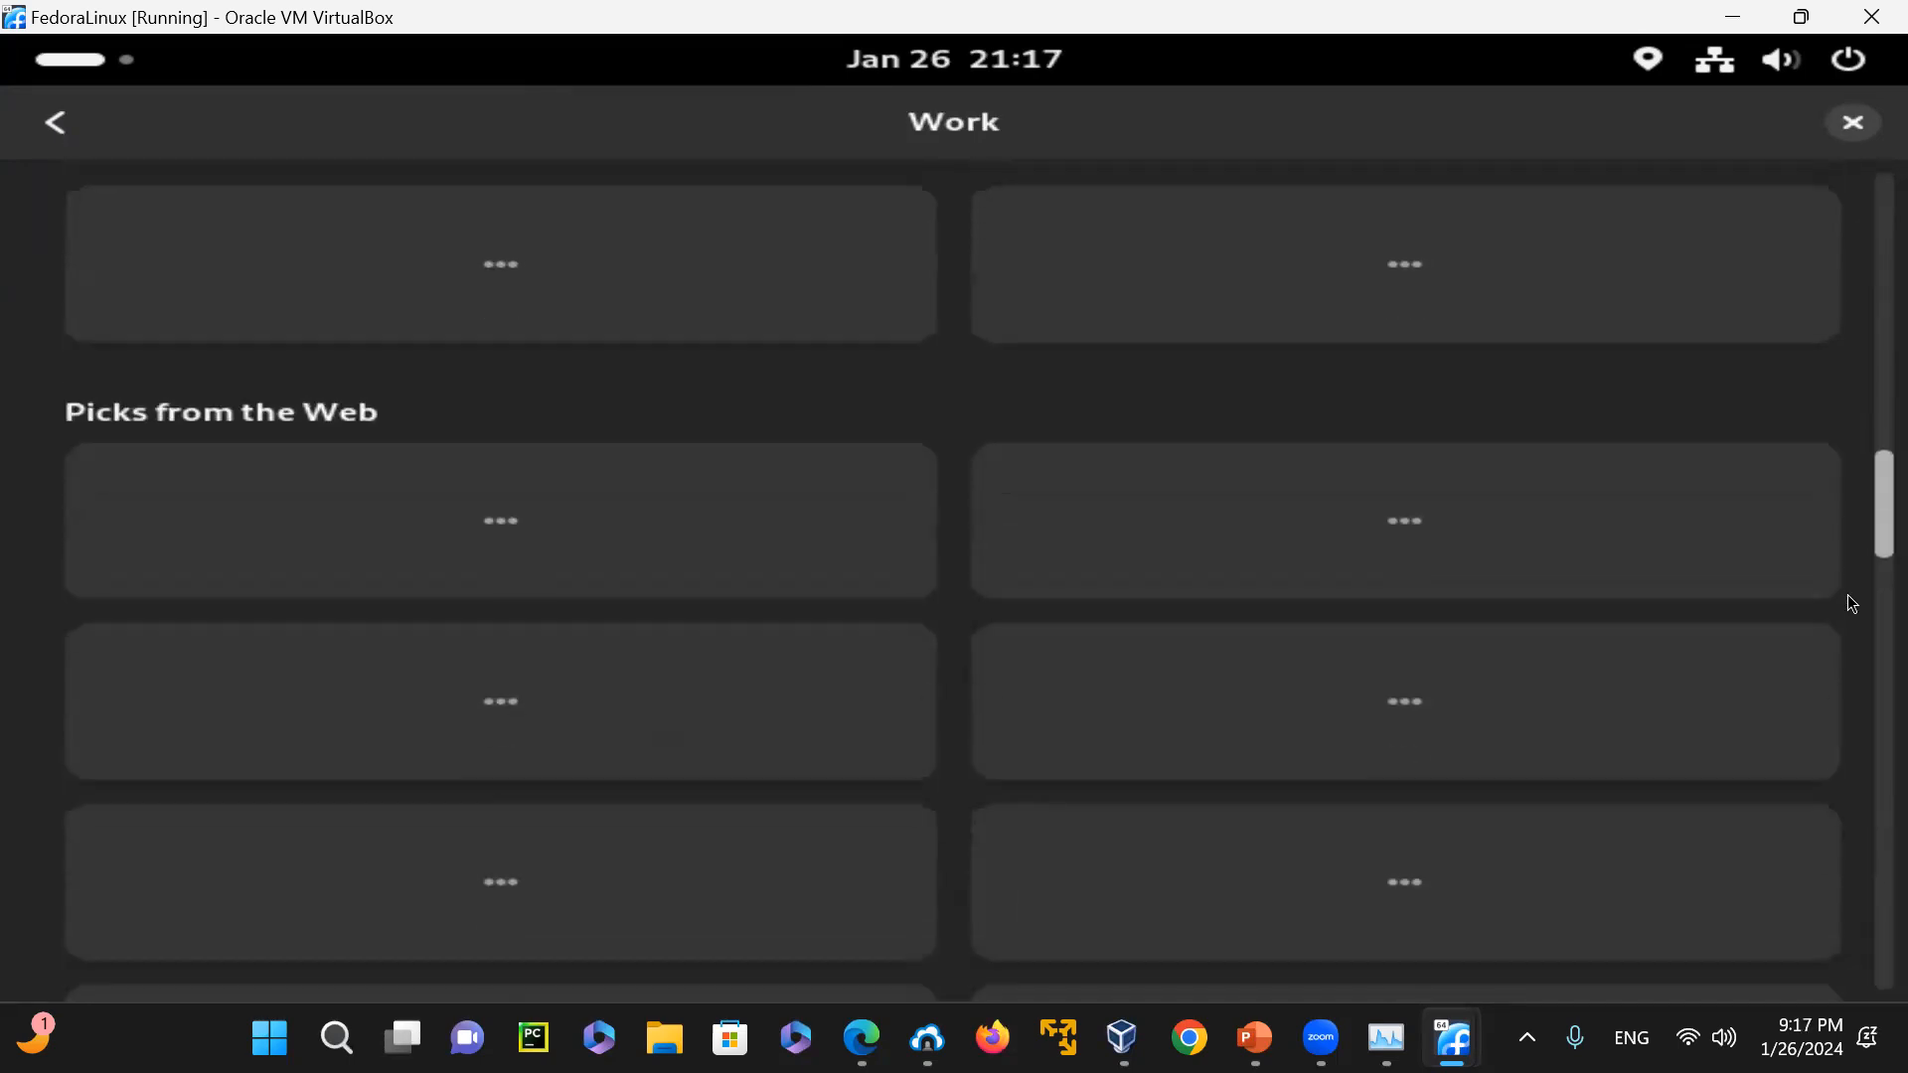
{"action": "left_click_drag", "start_coordinate": [1846, 594], "coordinate": [1846, 250]}
{"action": "scroll", "coordinate": [1851, 253], "scroll_direction": "up", "scroll_amount": 15}
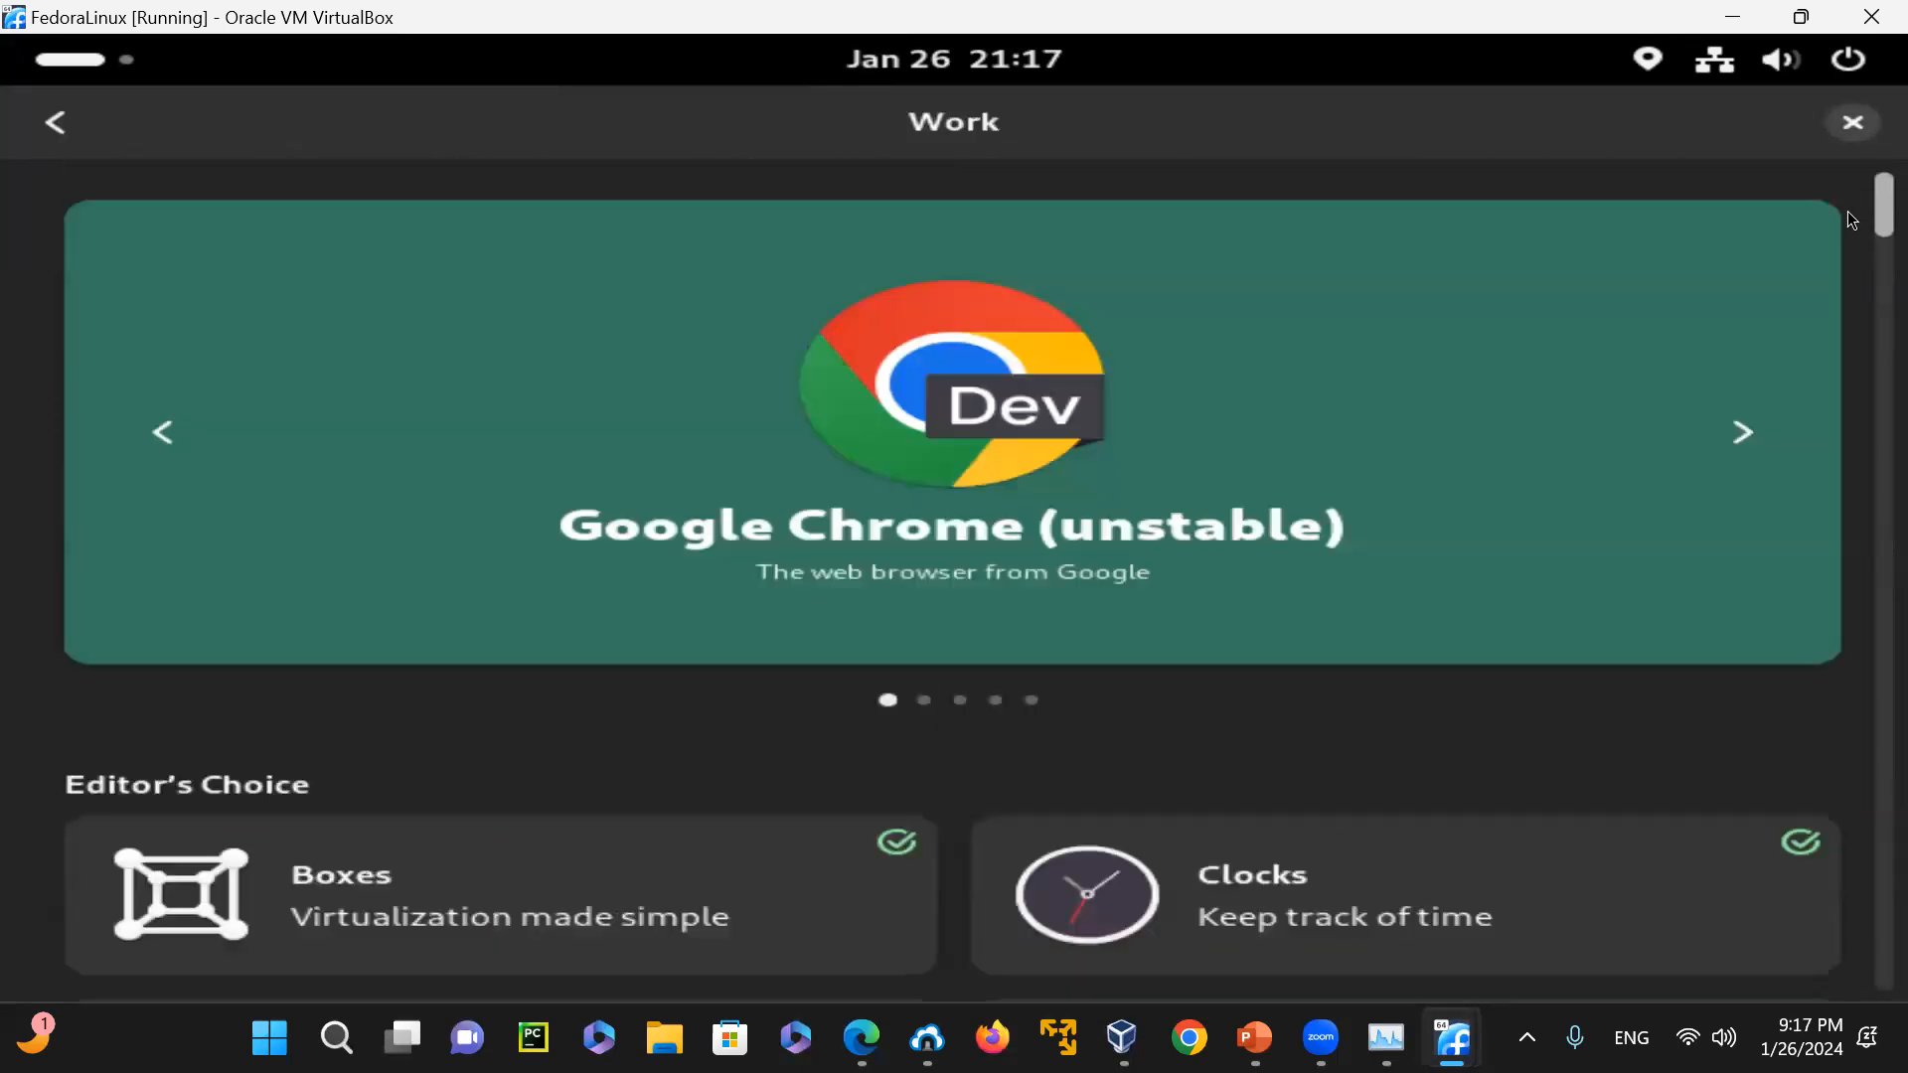
{"action": "left_click_drag", "start_coordinate": [1847, 236], "coordinate": [1847, 349]}
{"action": "scroll", "coordinate": [1848, 353], "scroll_direction": "down", "scroll_amount": 15}
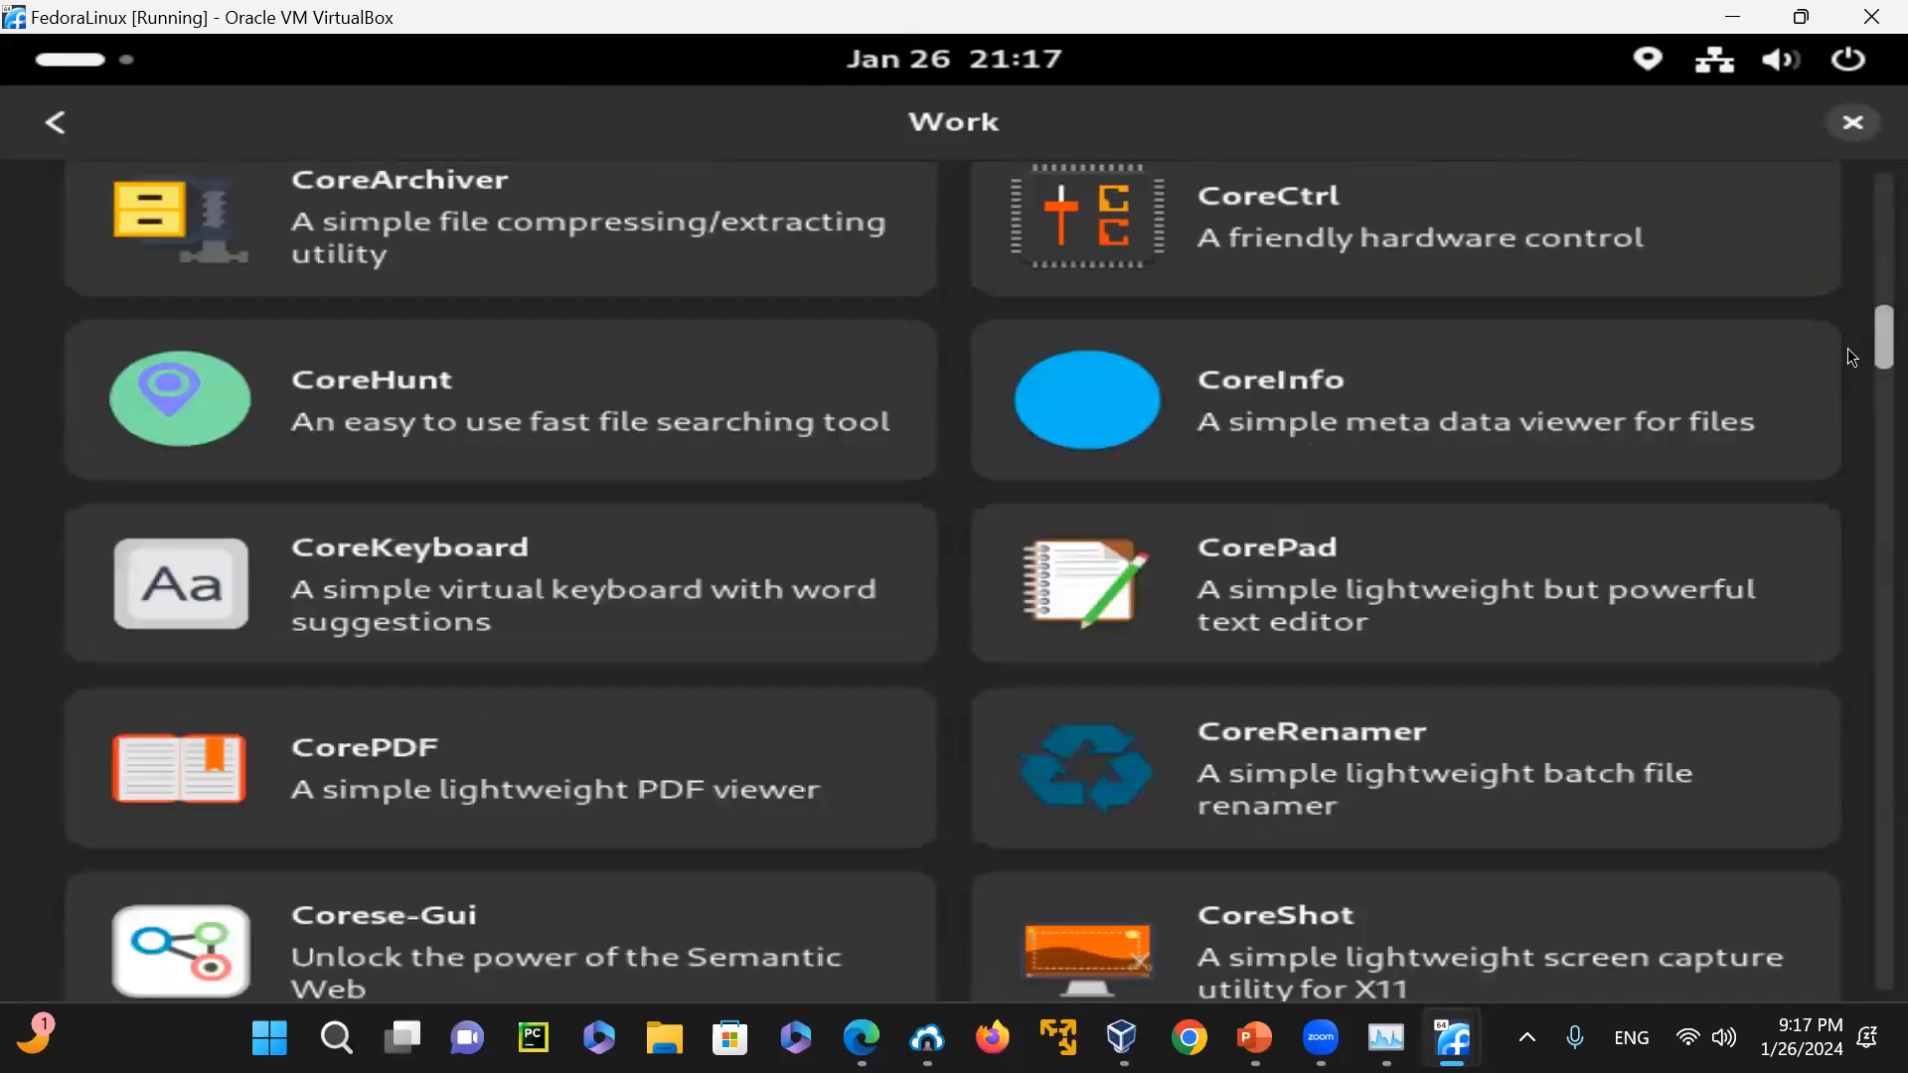
{"action": "scroll", "coordinate": [1851, 381], "scroll_direction": "down", "scroll_amount": 15}
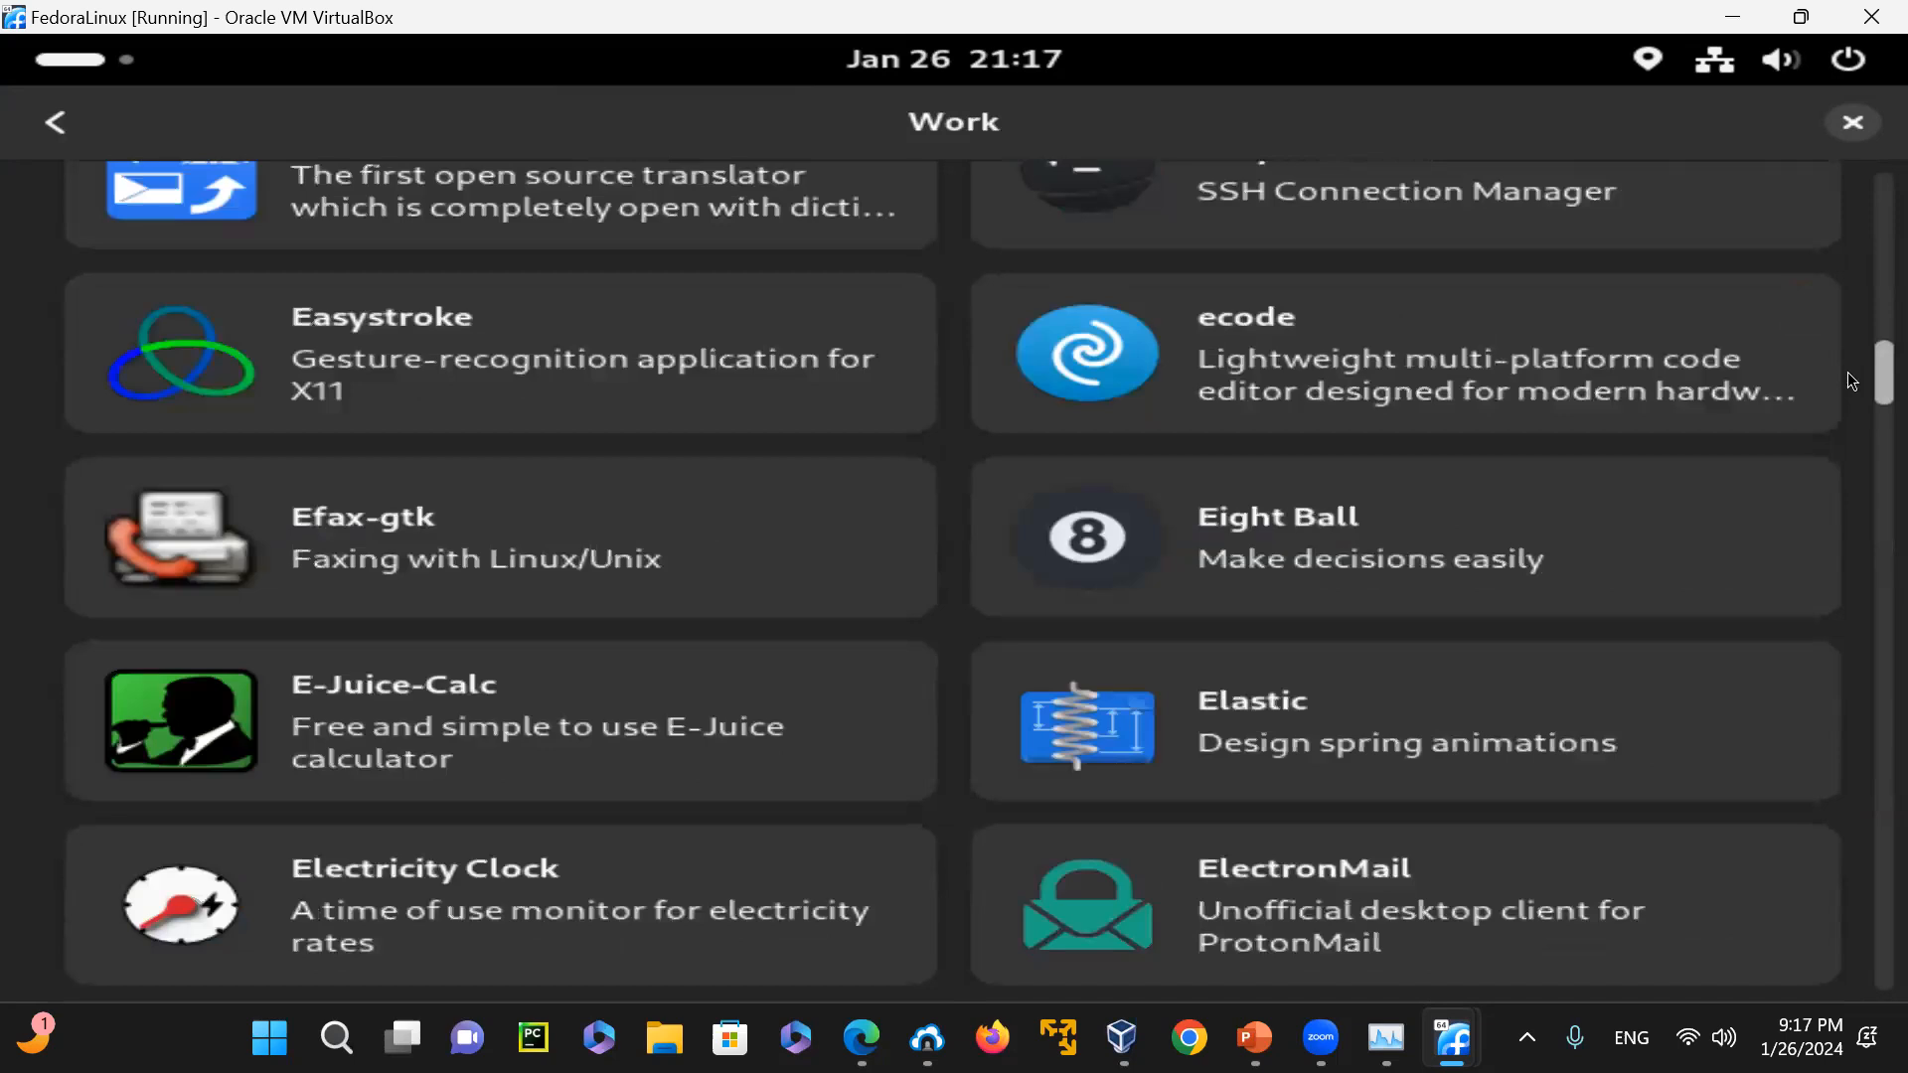
{"action": "scroll", "coordinate": [1848, 424], "scroll_direction": "down", "scroll_amount": 15}
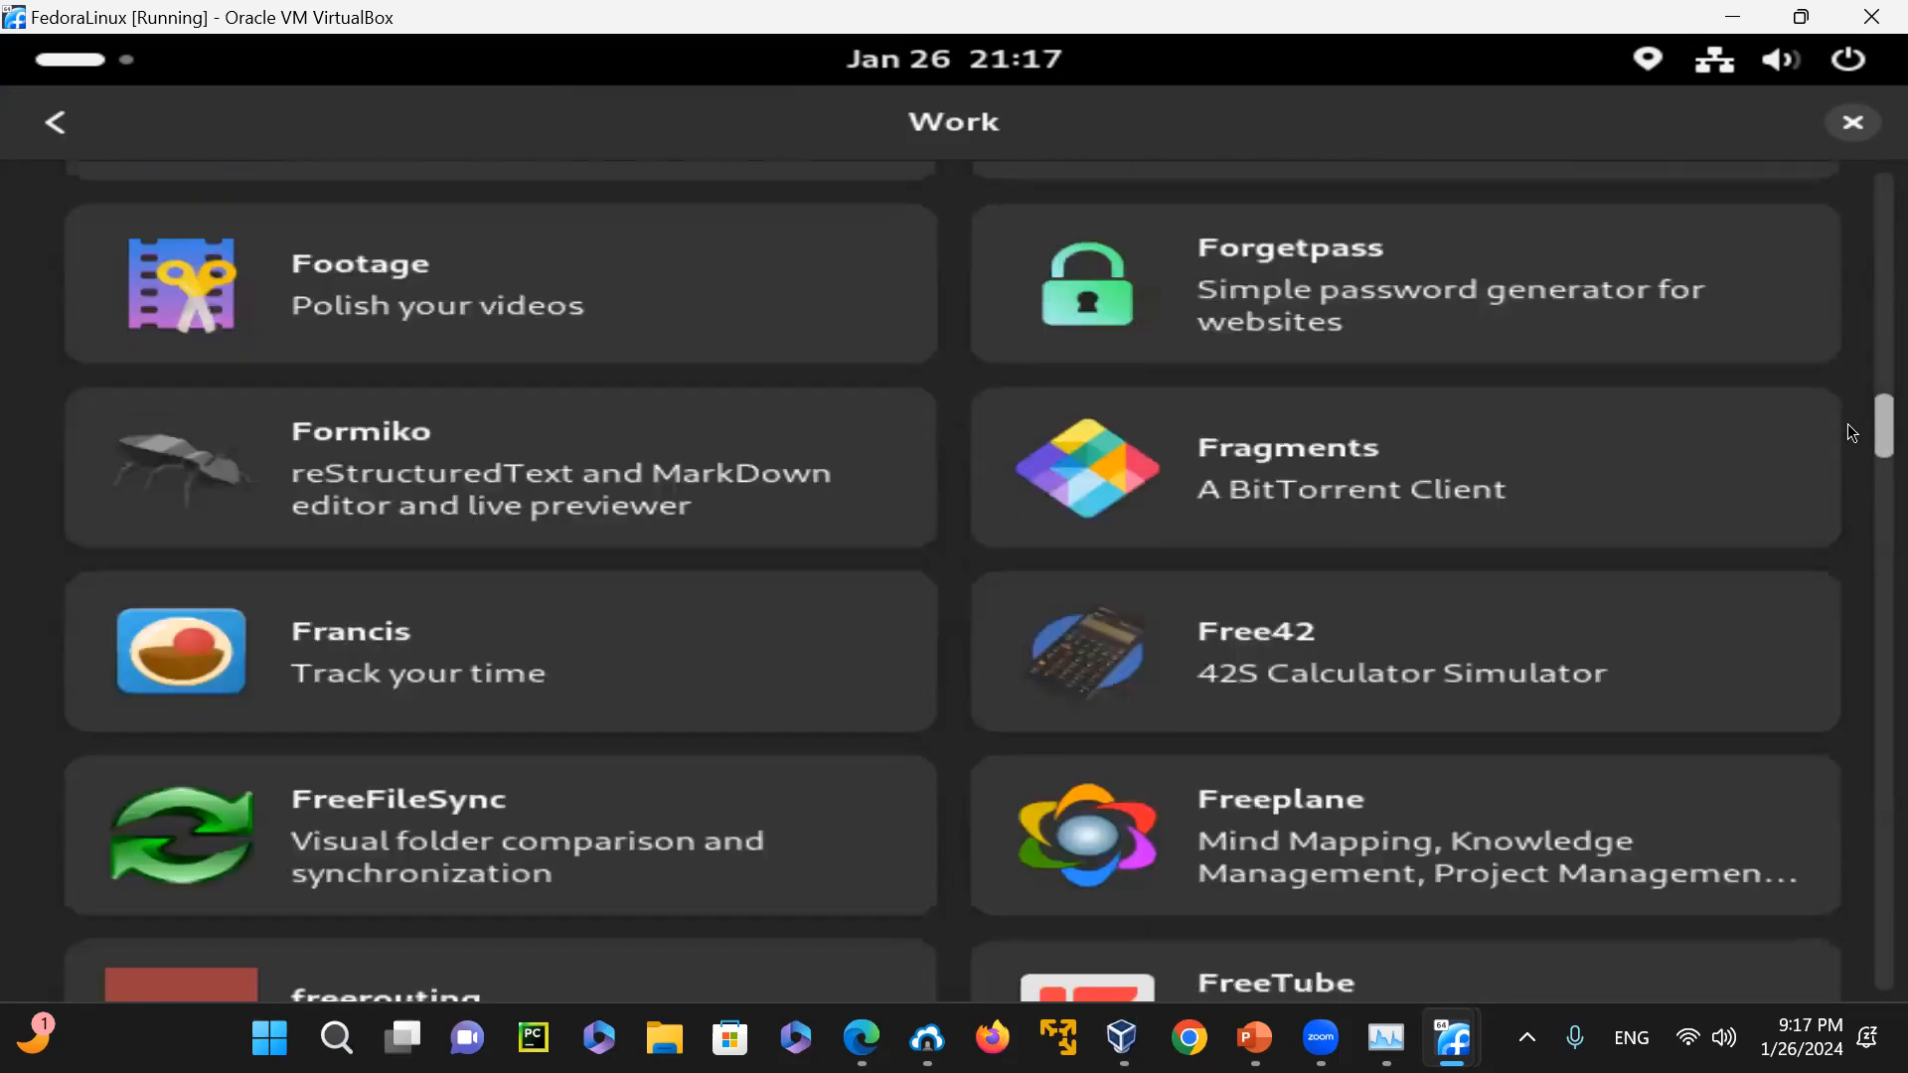
{"action": "scroll", "coordinate": [1851, 477], "scroll_direction": "down", "scroll_amount": 15}
{"action": "scroll", "coordinate": [1851, 569], "scroll_direction": "down", "scroll_amount": 15}
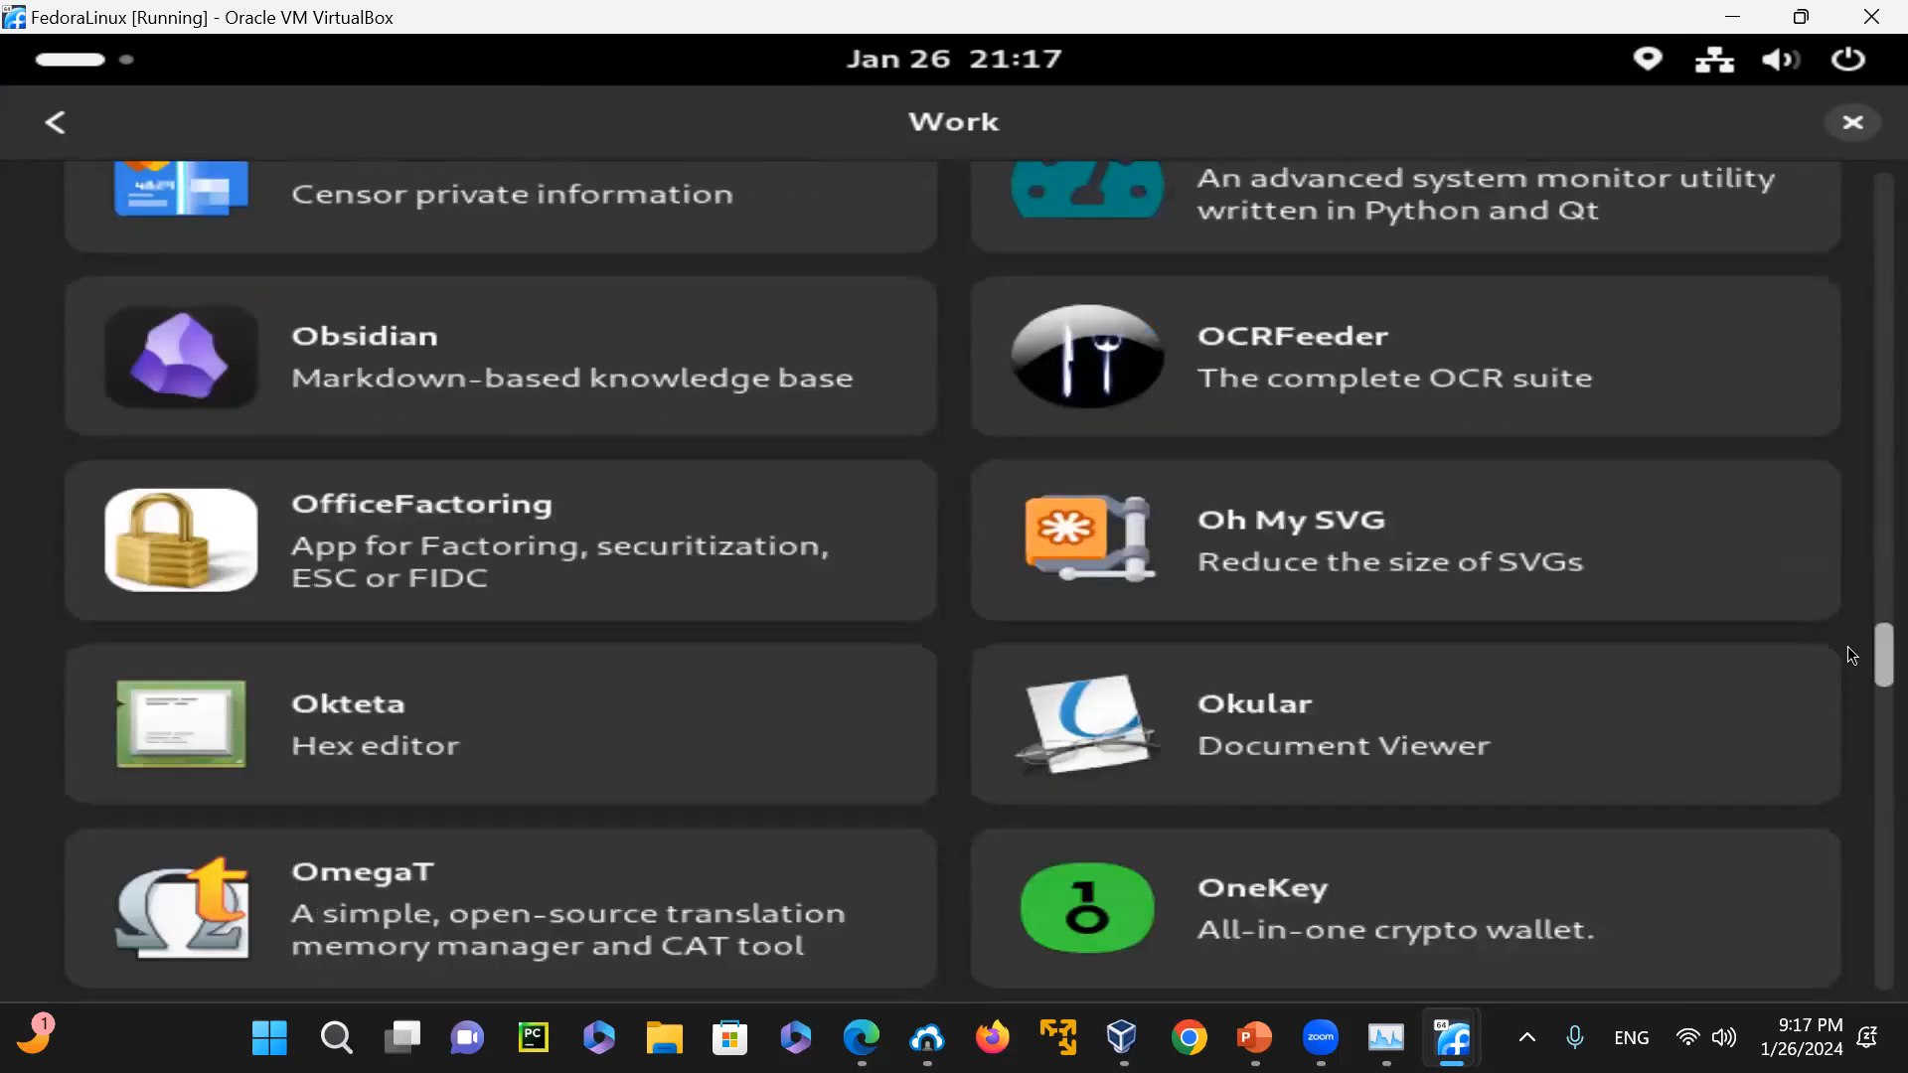
{"action": "scroll", "coordinate": [1846, 646], "scroll_direction": "down", "scroll_amount": 15}
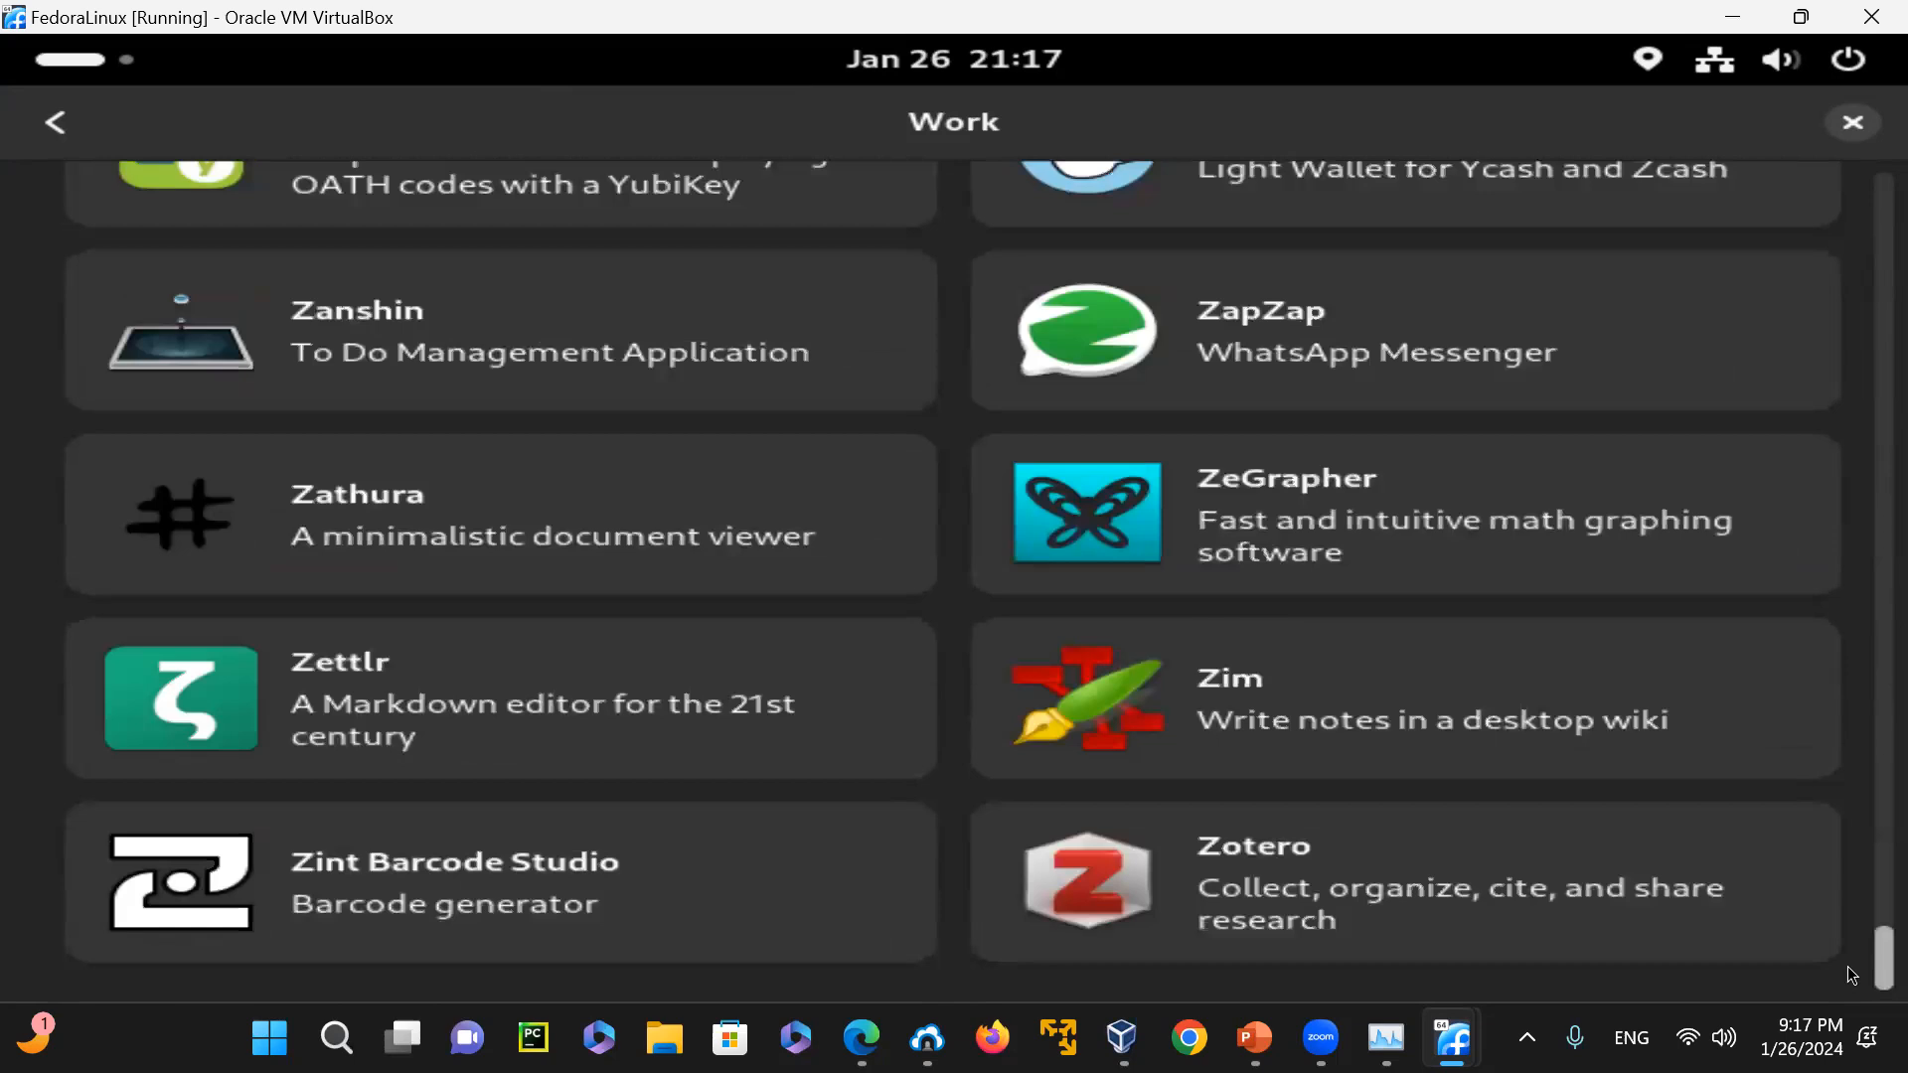
{"action": "left_click", "coordinate": [60, 120]}
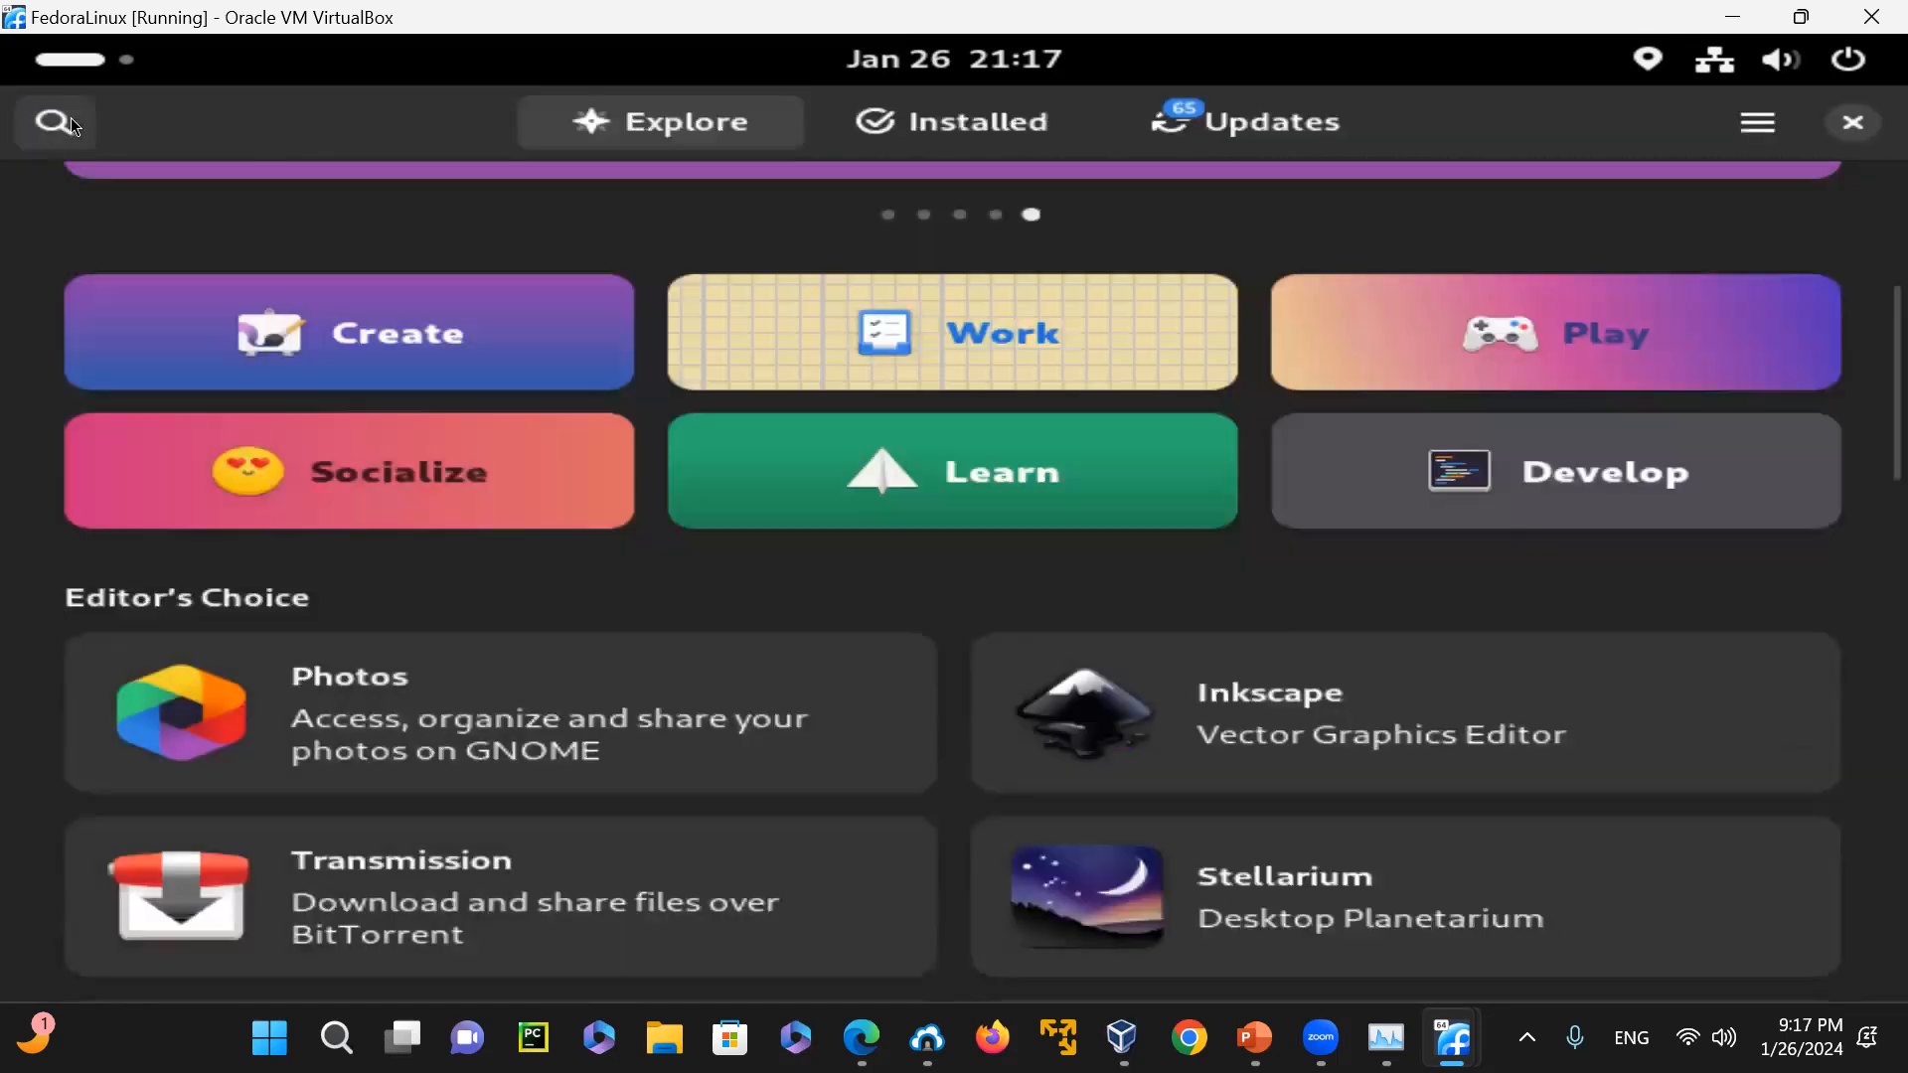
Look through the games listed in the Play category and return to the Explore page
{"action": "left_click", "coordinate": [1558, 344]}
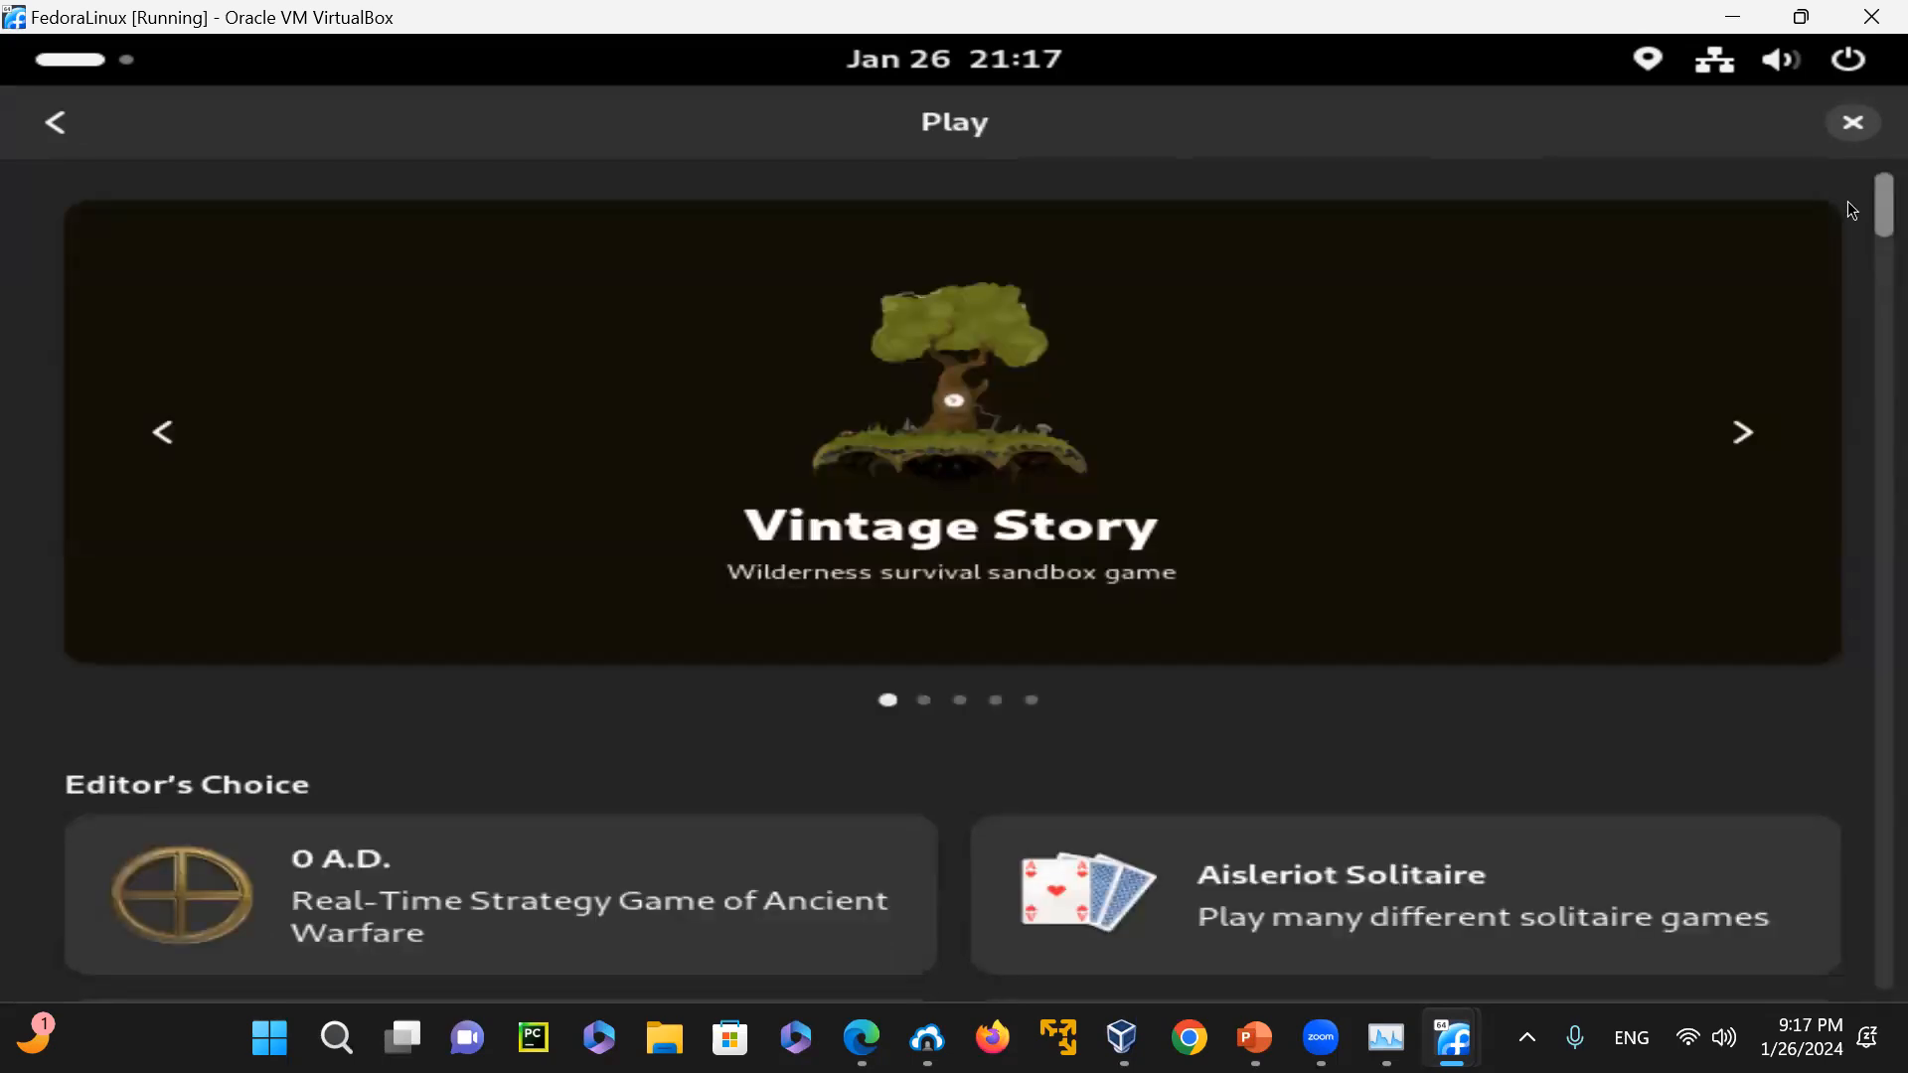
{"action": "scroll", "coordinate": [1850, 219], "scroll_direction": "down", "scroll_amount": 10}
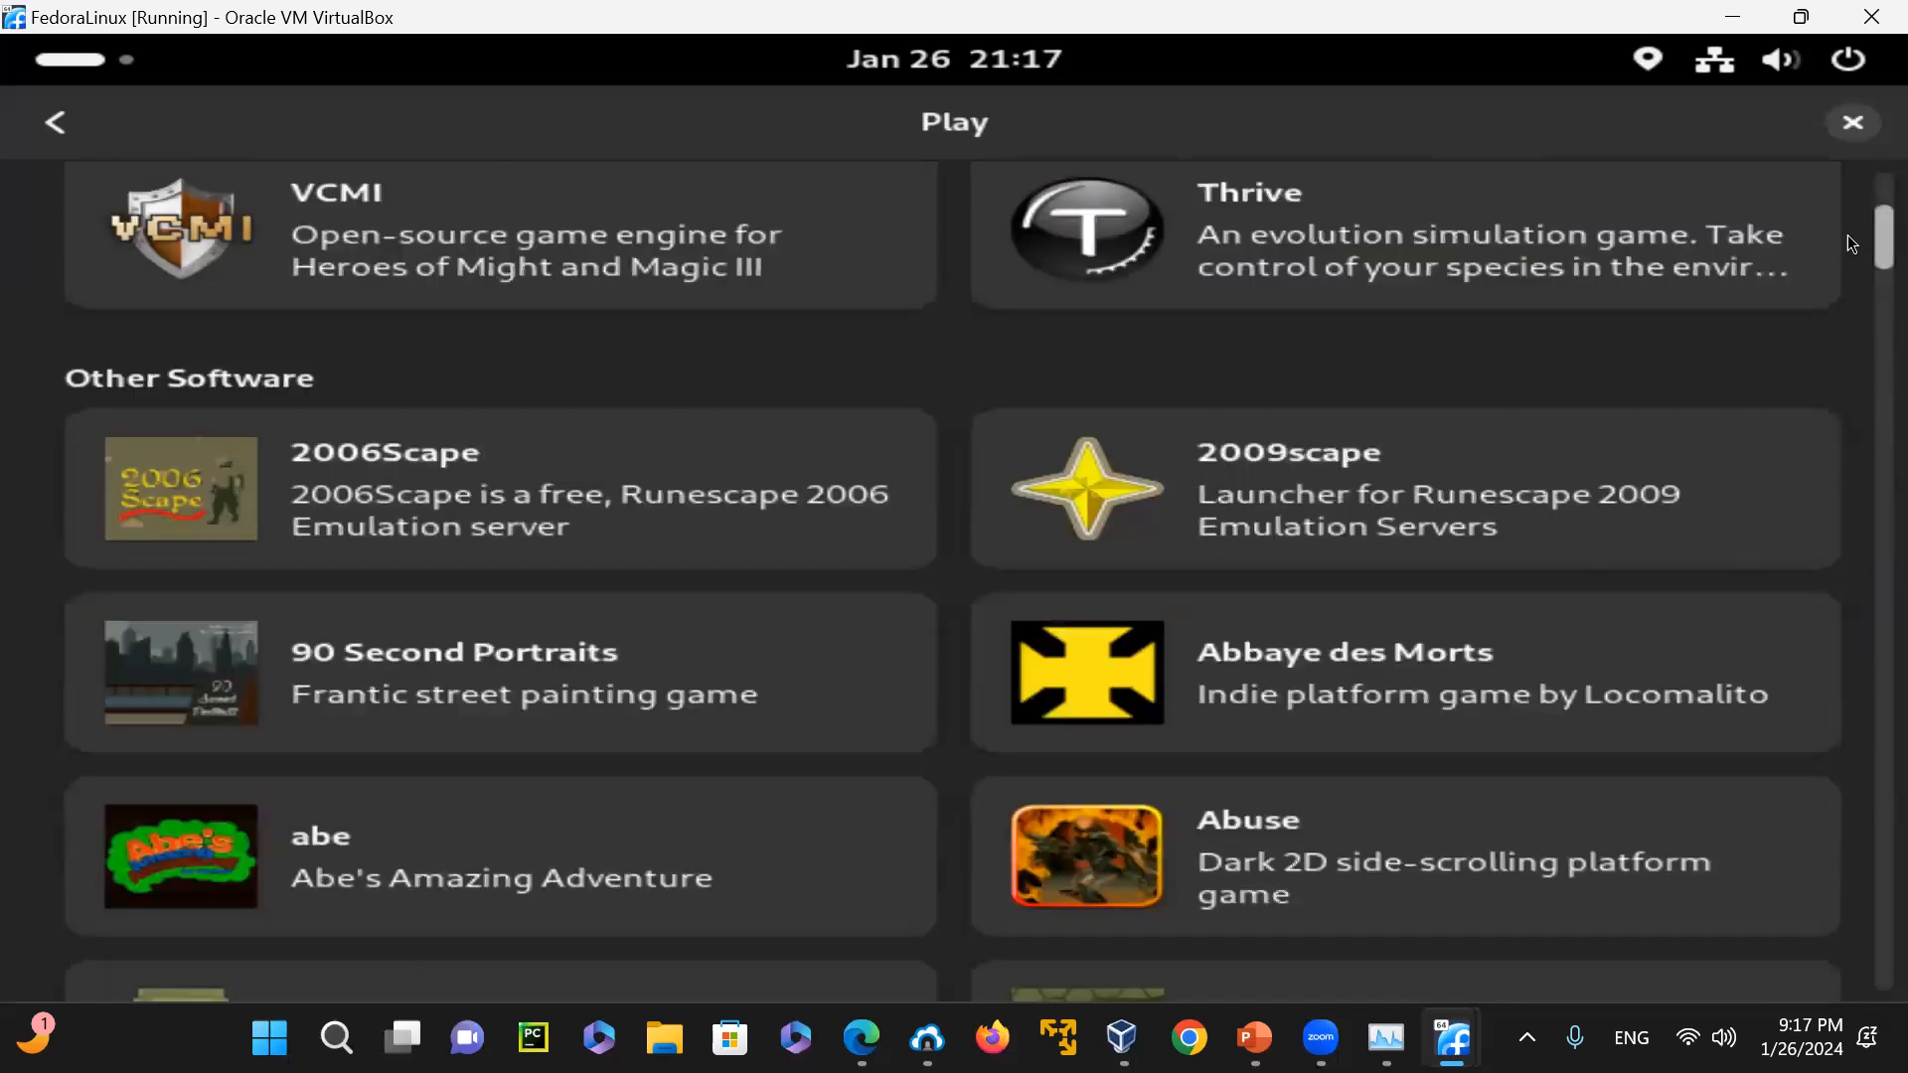
{"action": "scroll", "coordinate": [1848, 248], "scroll_direction": "down", "scroll_amount": 20}
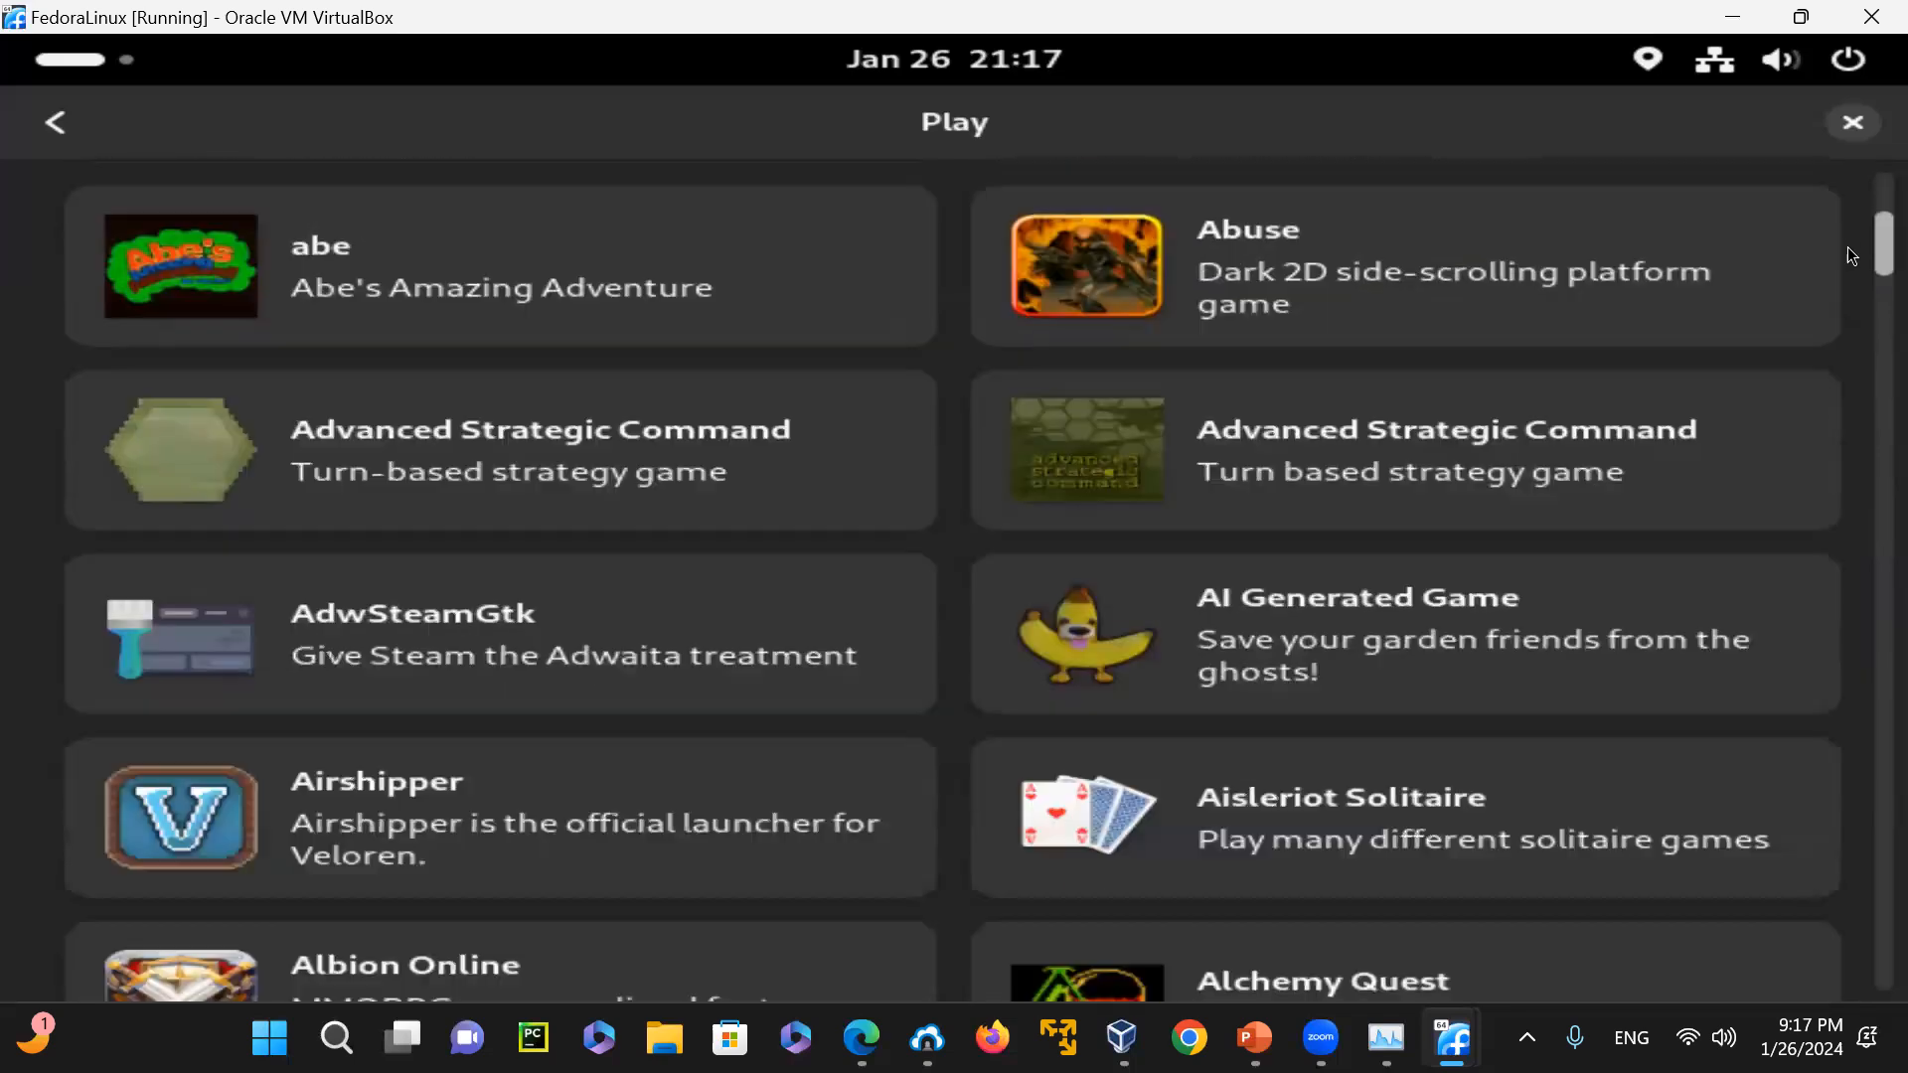
{"action": "scroll", "coordinate": [1851, 285], "scroll_direction": "down", "scroll_amount": 15}
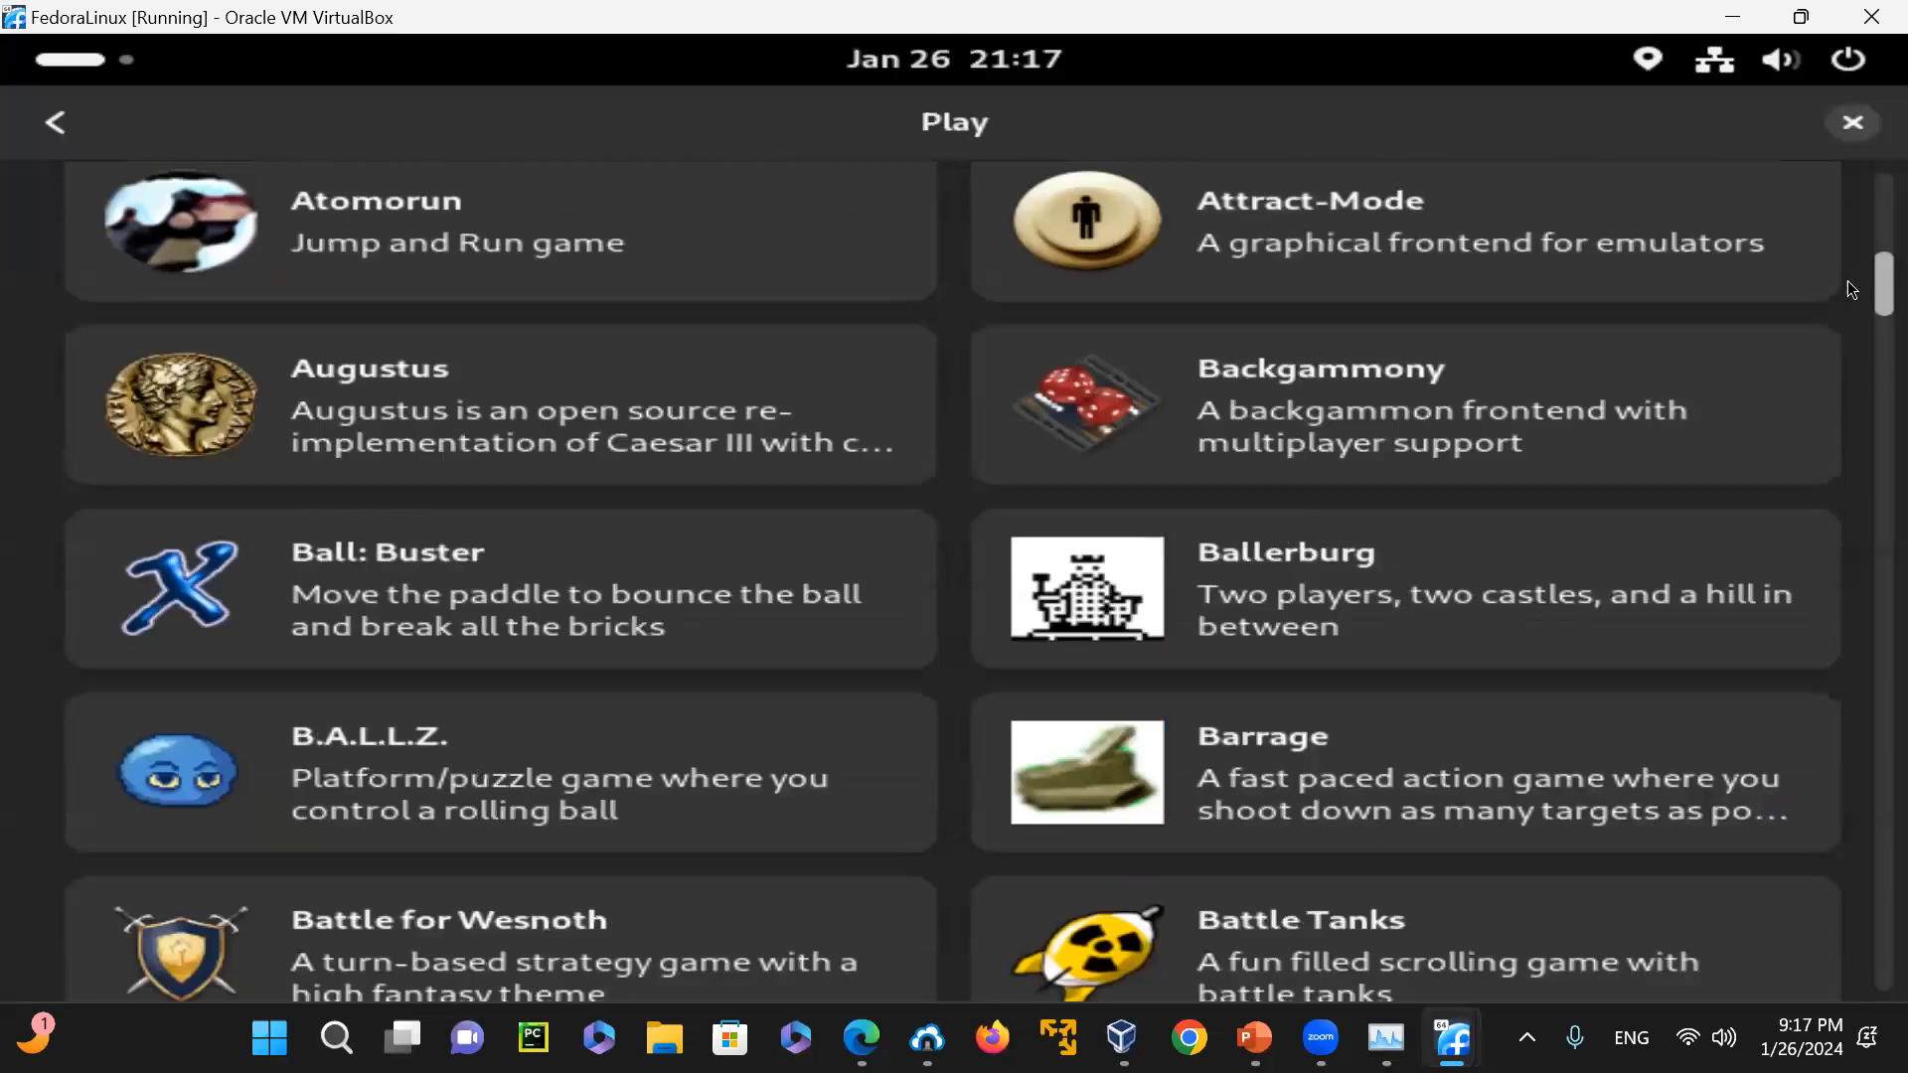
{"action": "scroll", "coordinate": [1851, 315], "scroll_direction": "down", "scroll_amount": 10}
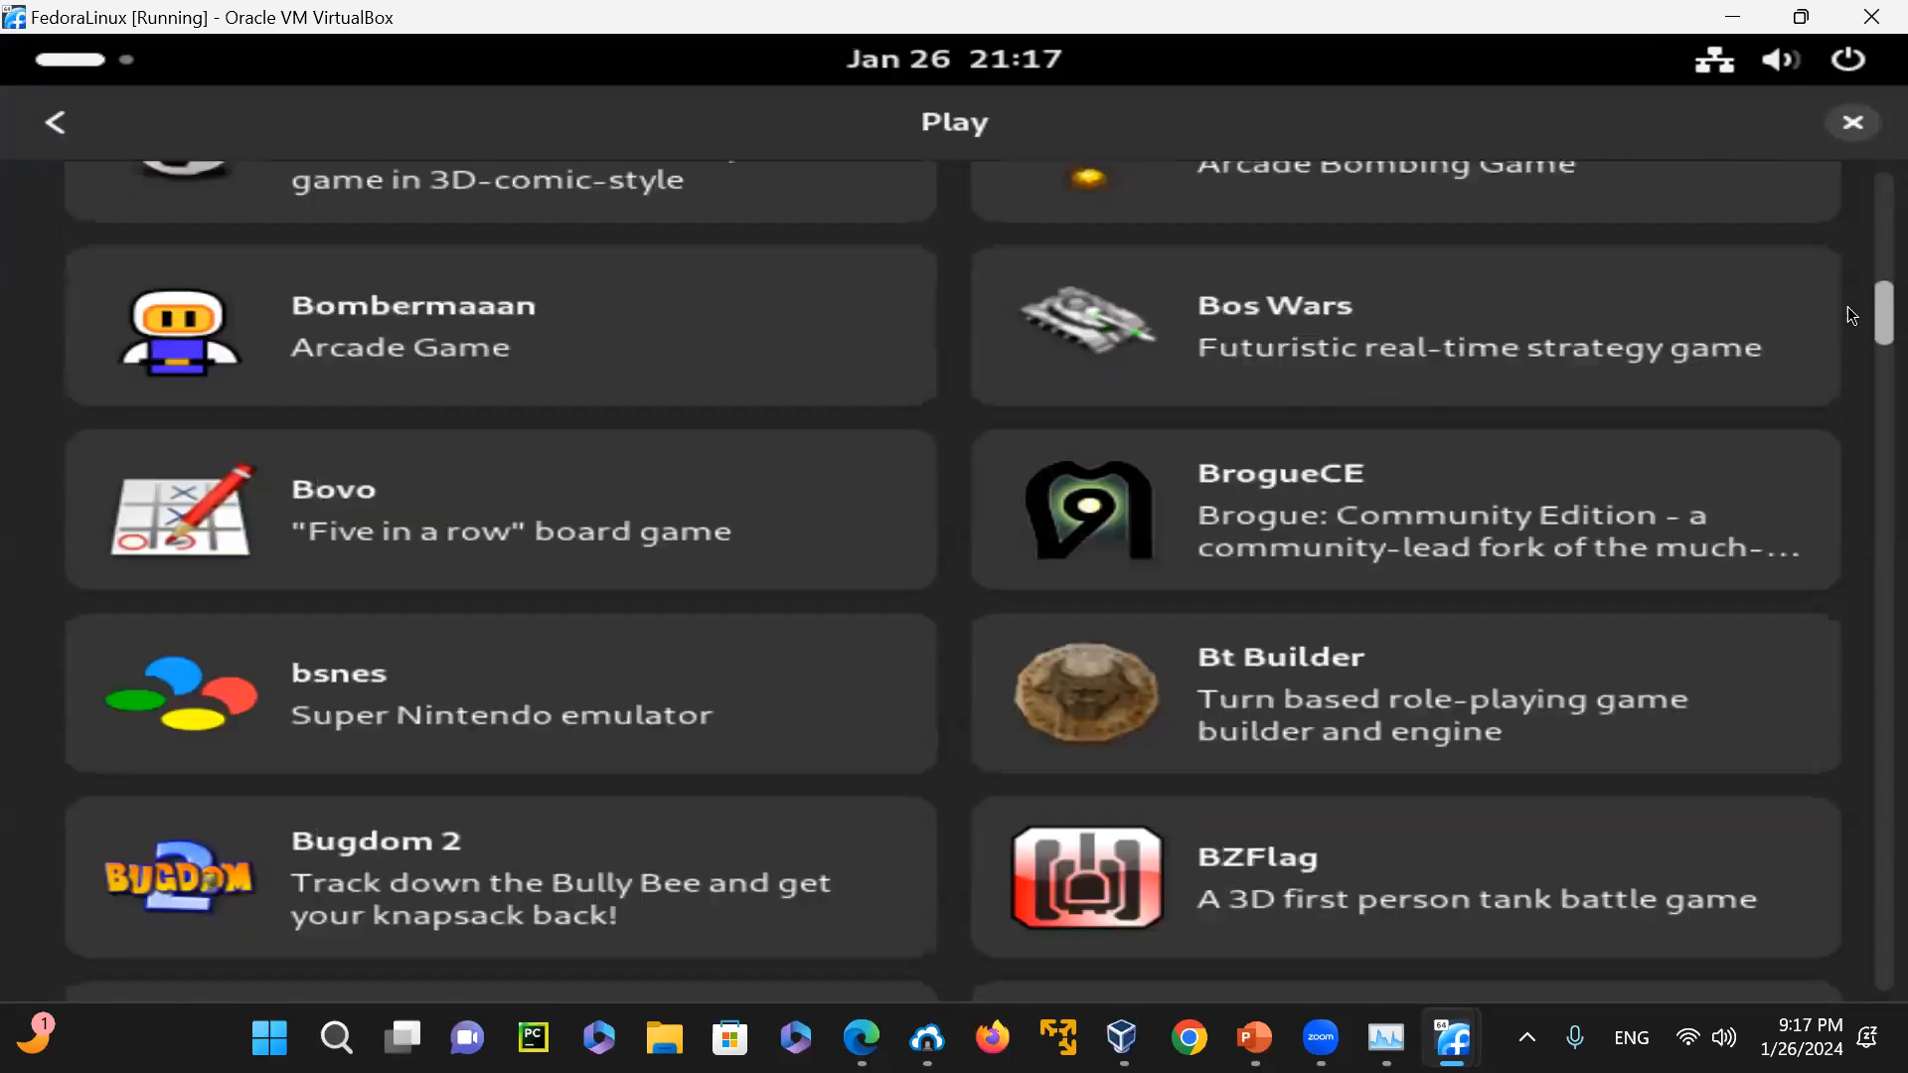
{"action": "scroll", "coordinate": [1851, 340], "scroll_direction": "down", "scroll_amount": 10}
{"action": "scroll", "coordinate": [1847, 342], "scroll_direction": "down", "scroll_amount": 15}
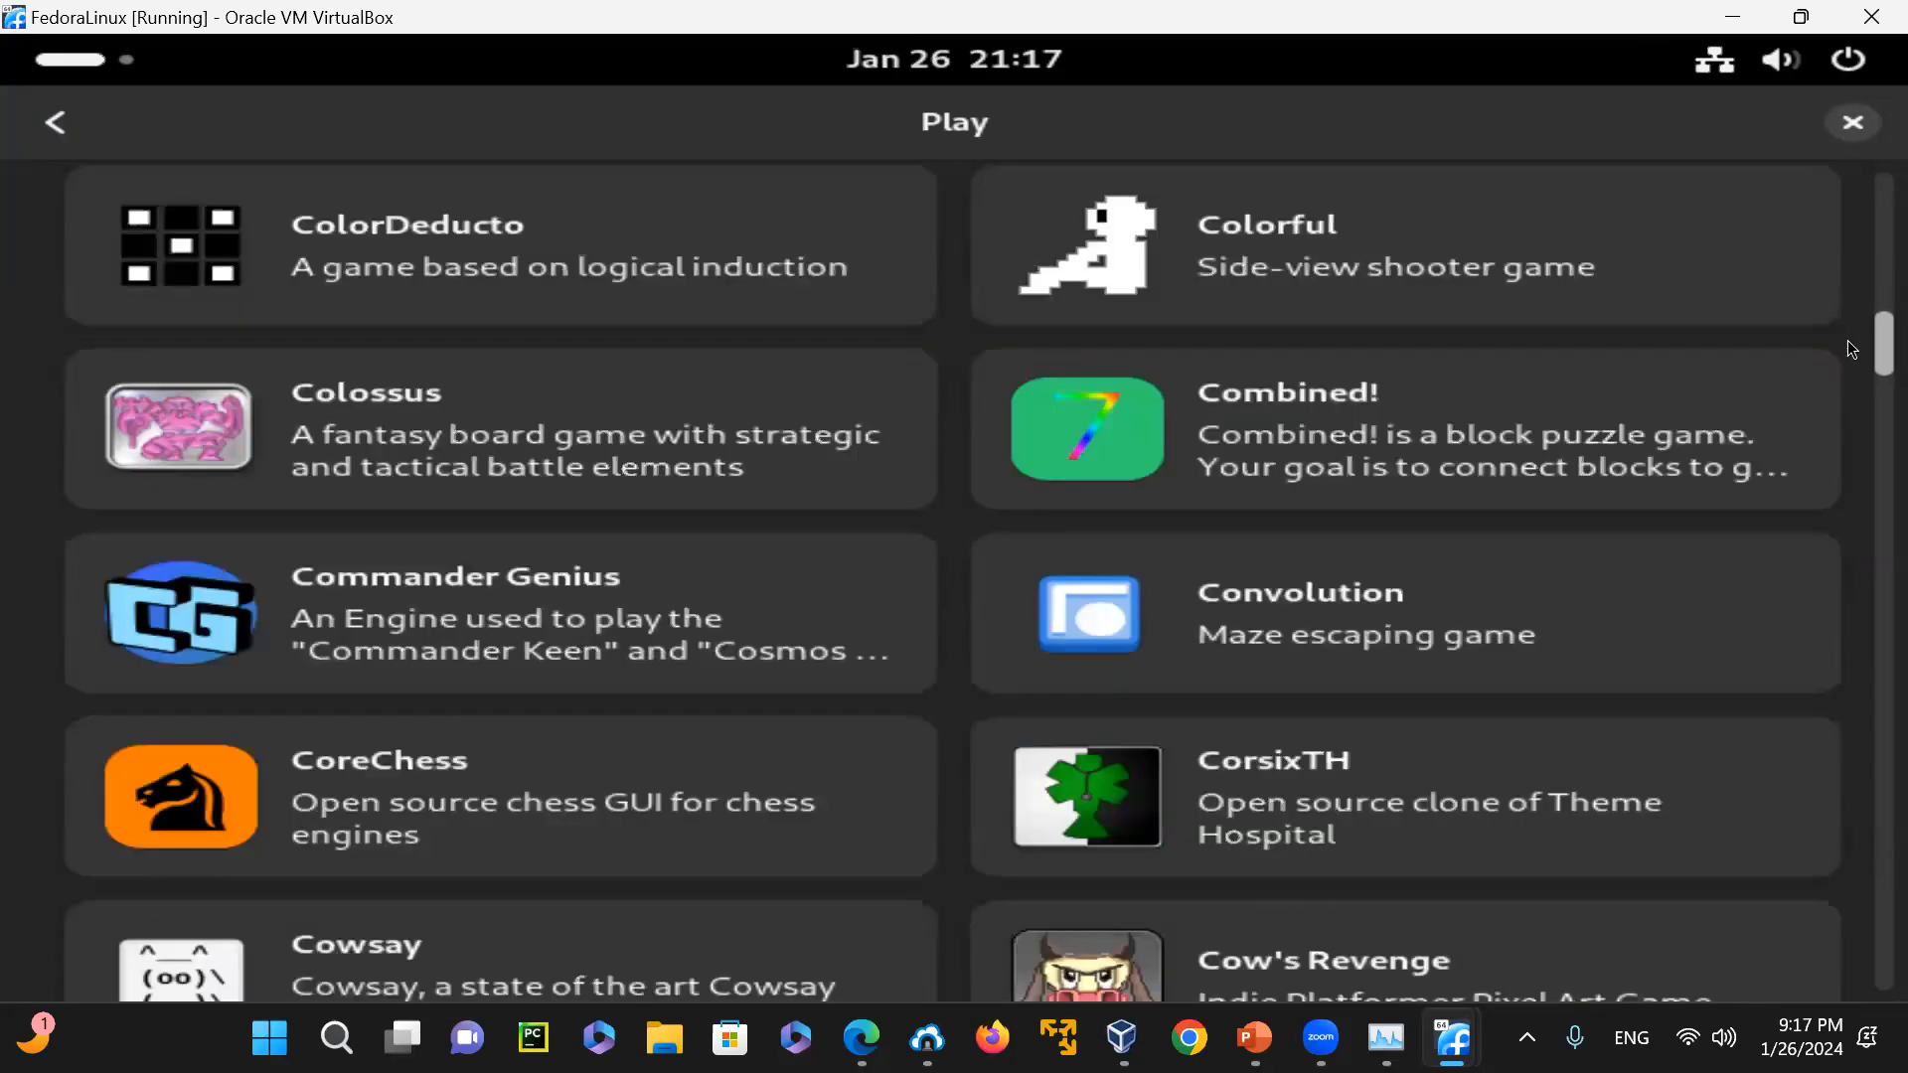
{"action": "scroll", "coordinate": [1851, 376], "scroll_direction": "down", "scroll_amount": 10}
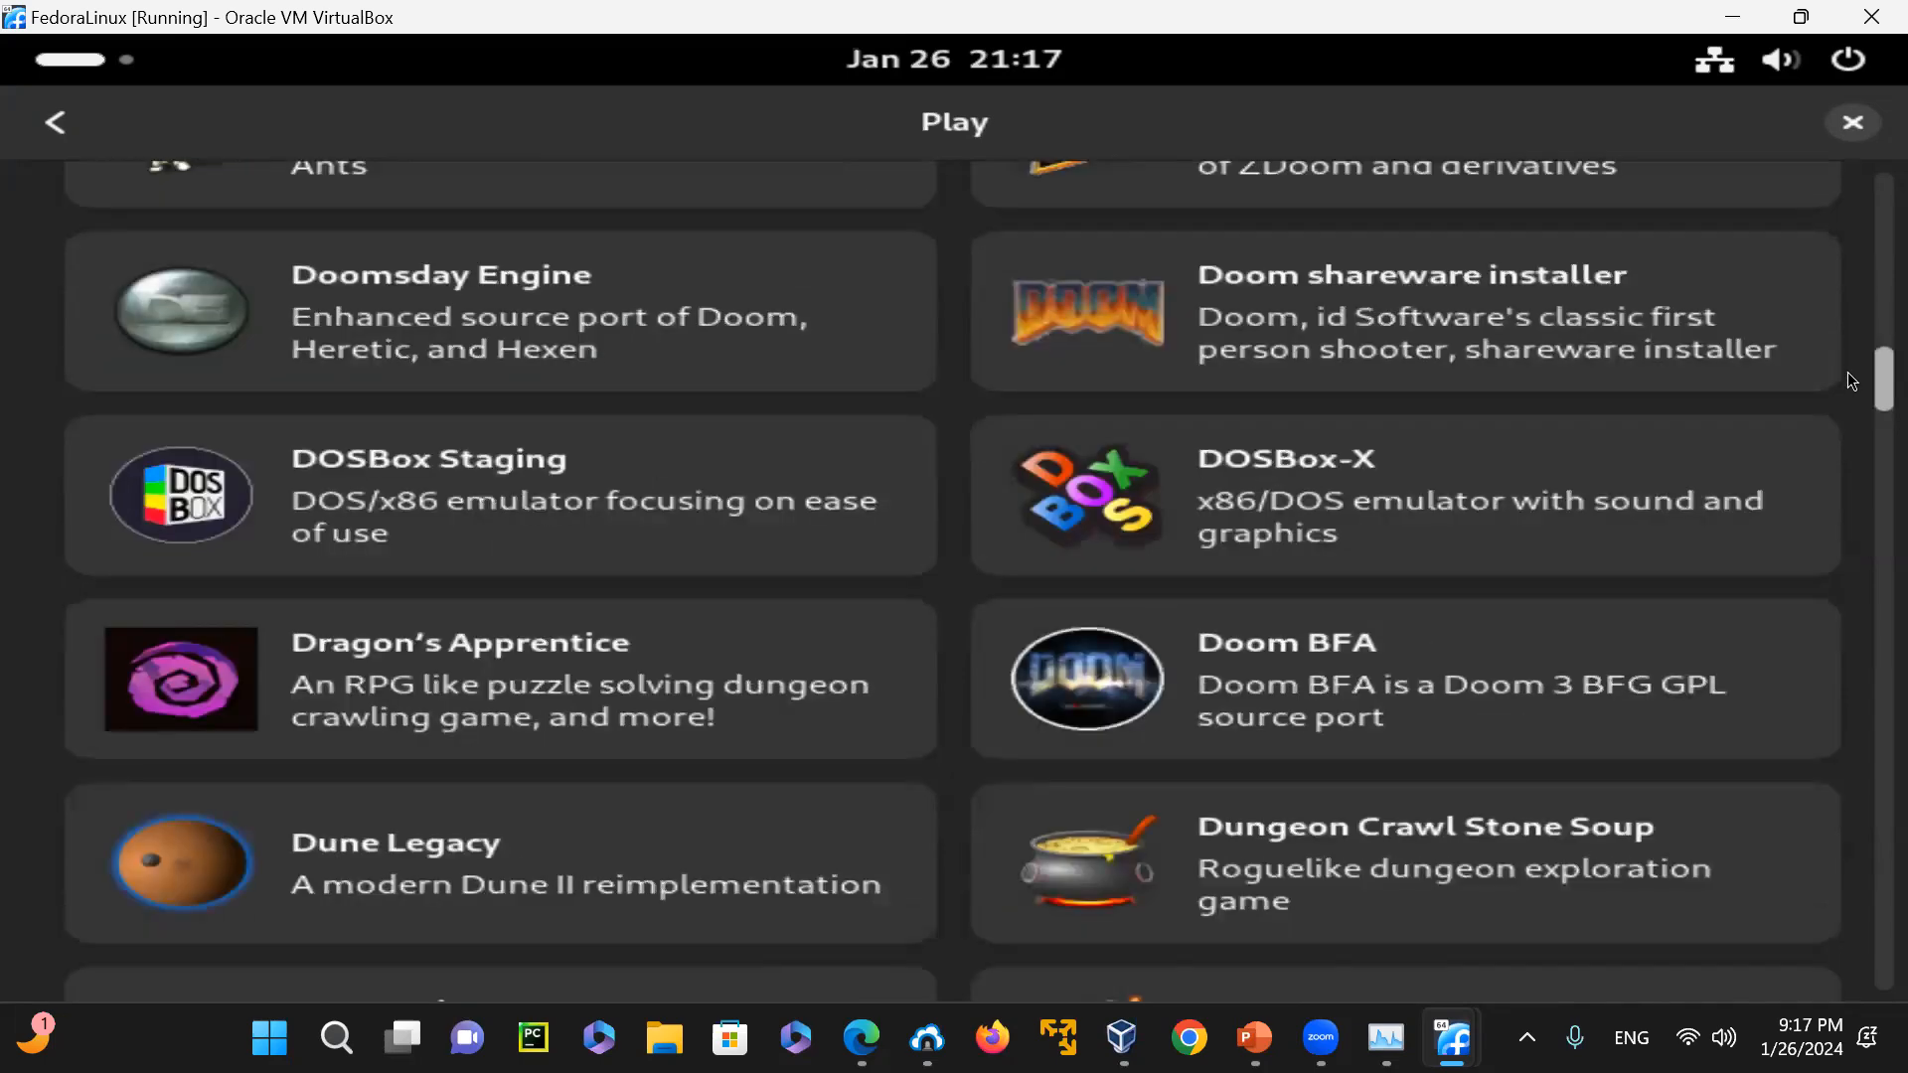
{"action": "scroll", "coordinate": [1851, 380], "scroll_direction": "up", "scroll_amount": 20}
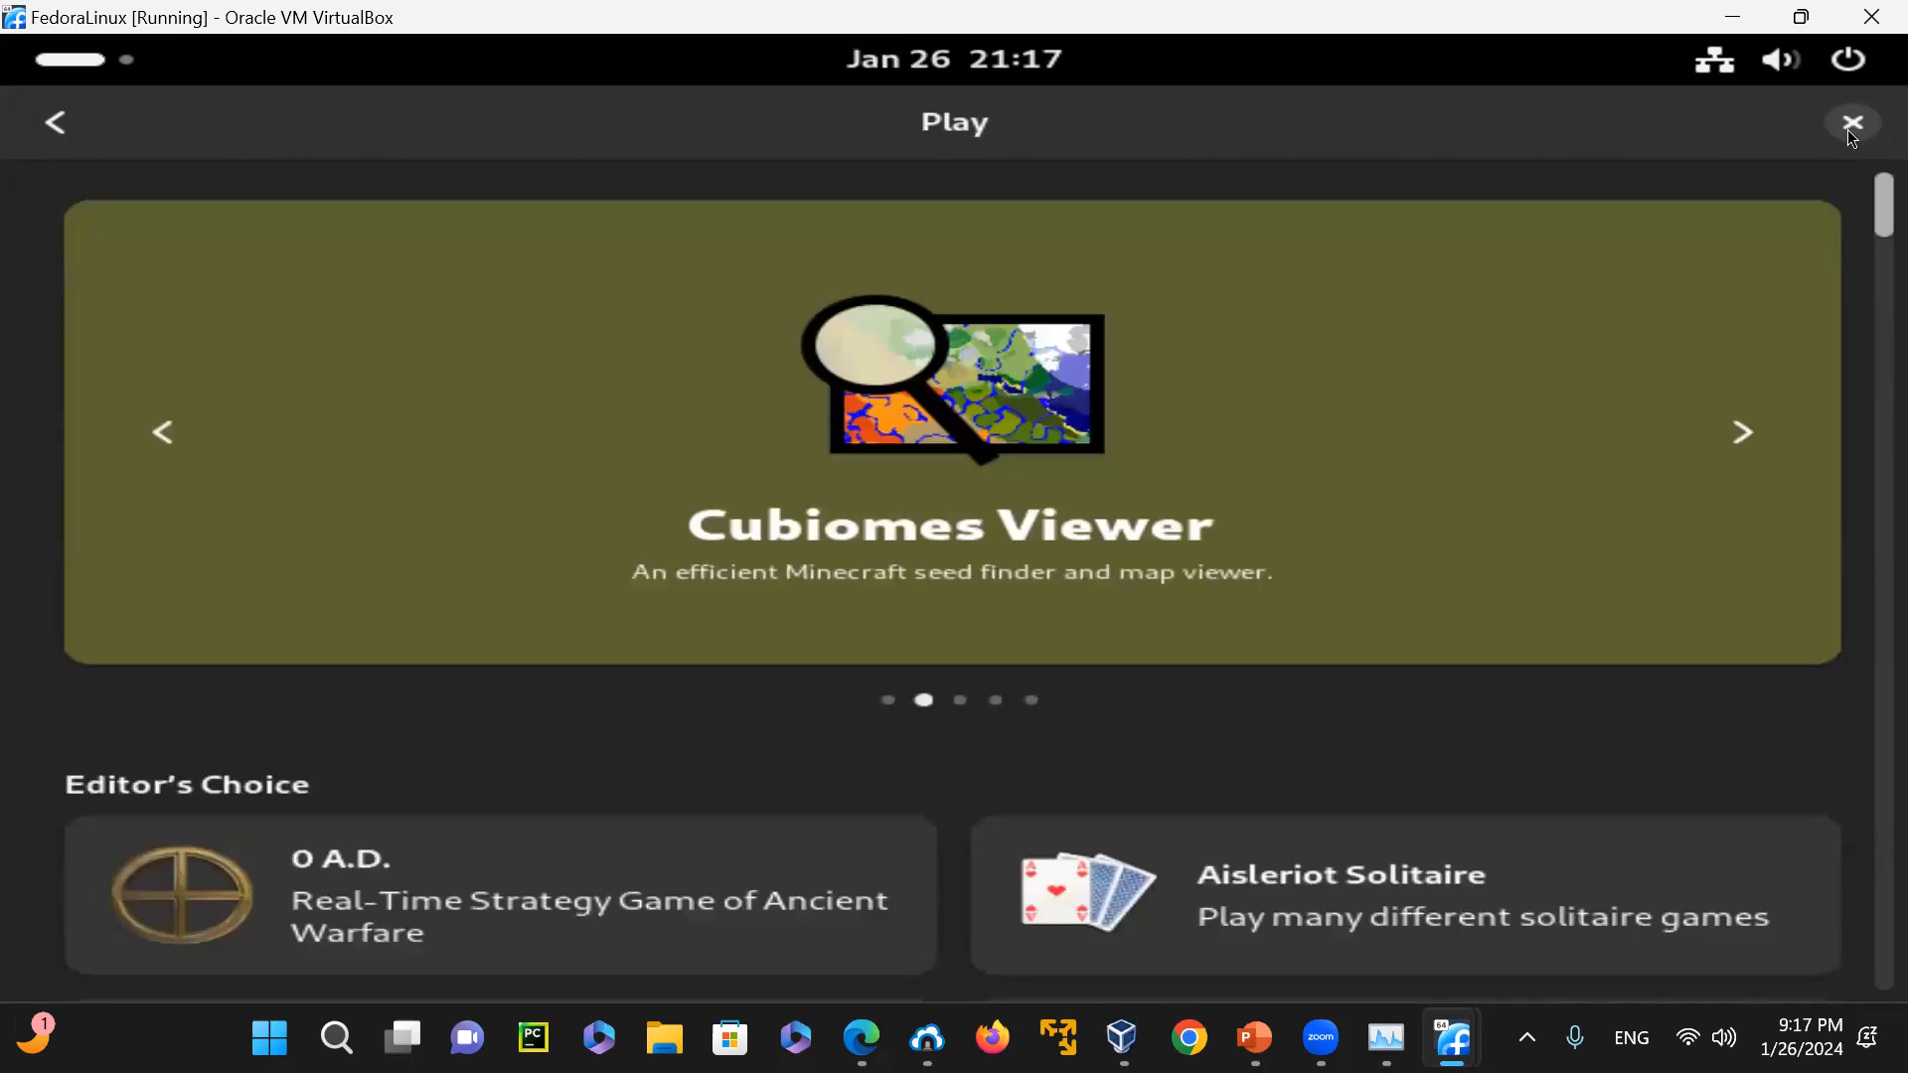
{"action": "left_click", "coordinate": [55, 122]}
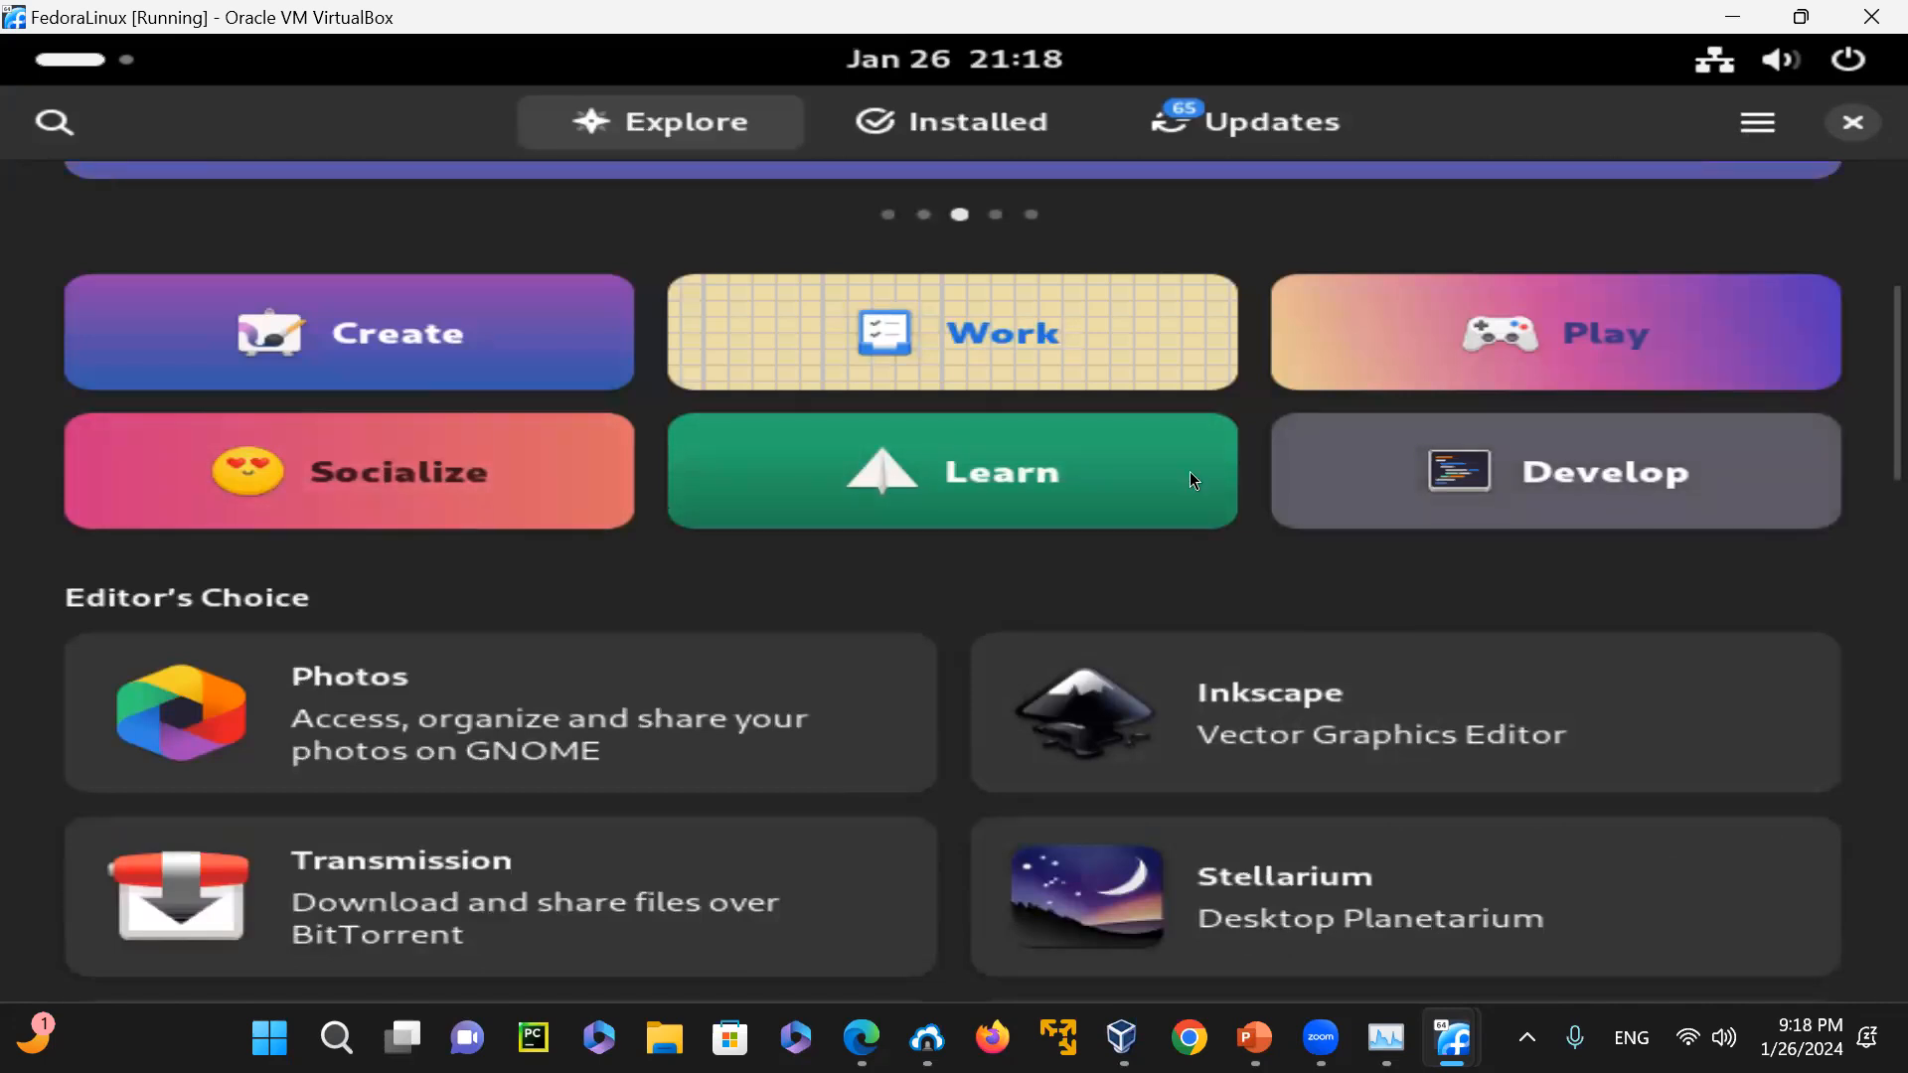
Look through the educational applications offered in the Learn category and return to the Explore page
{"action": "left_click", "coordinate": [997, 472]}
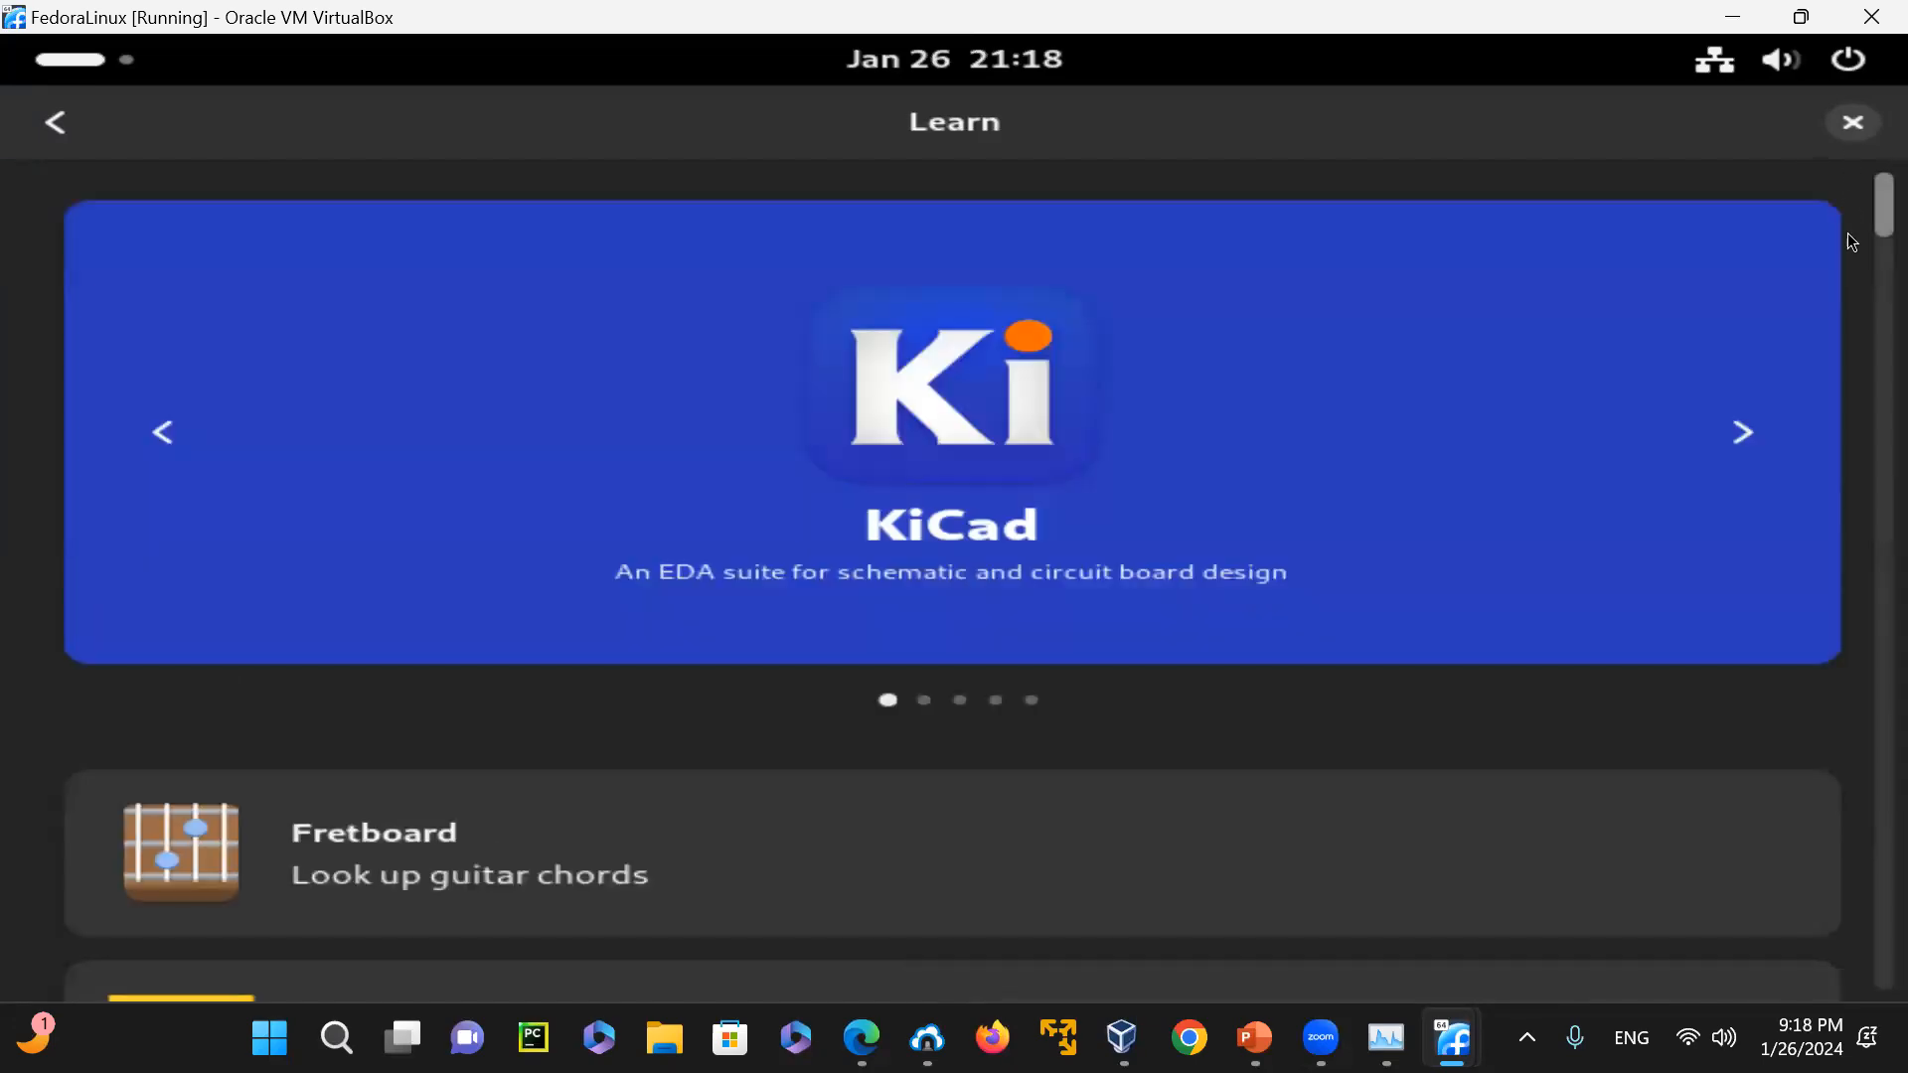
{"action": "scroll", "coordinate": [1852, 224], "scroll_direction": "down", "scroll_amount": 10}
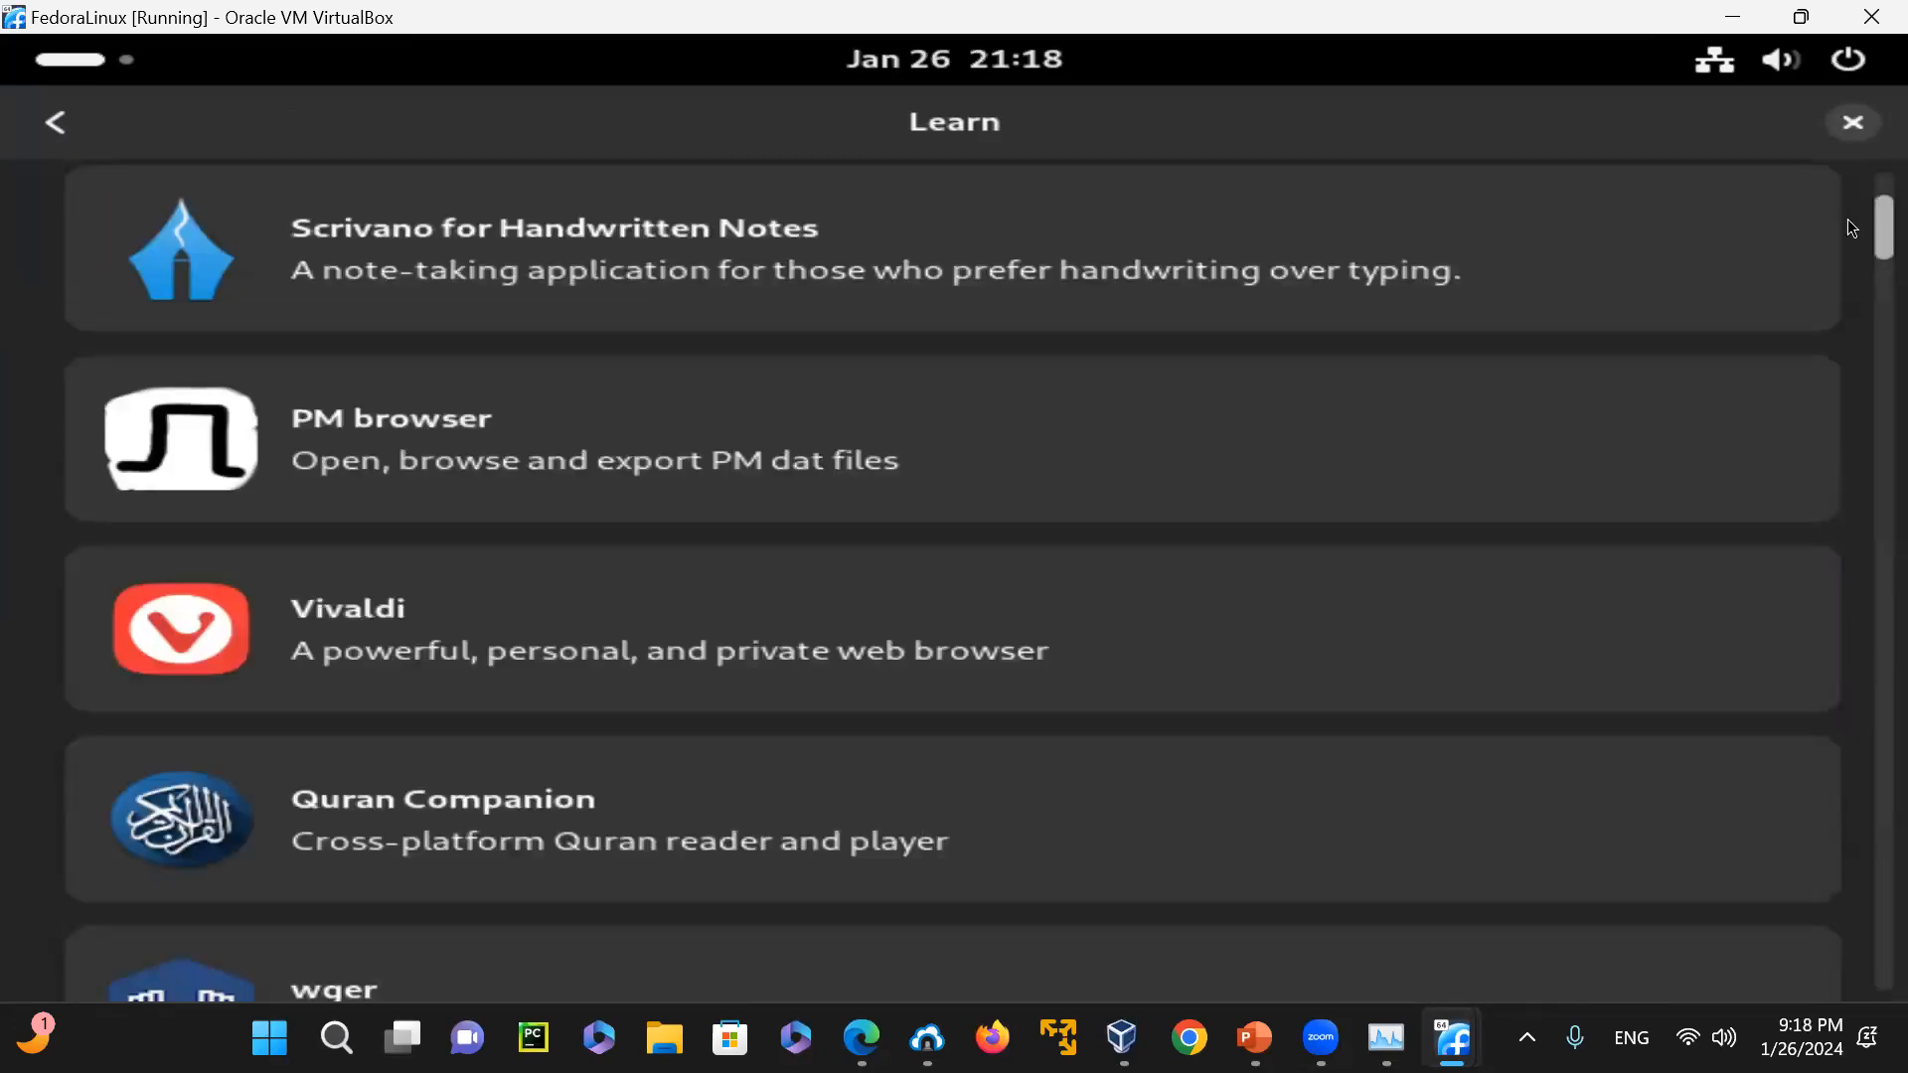
{"action": "scroll", "coordinate": [1852, 227], "scroll_direction": "down", "scroll_amount": 5}
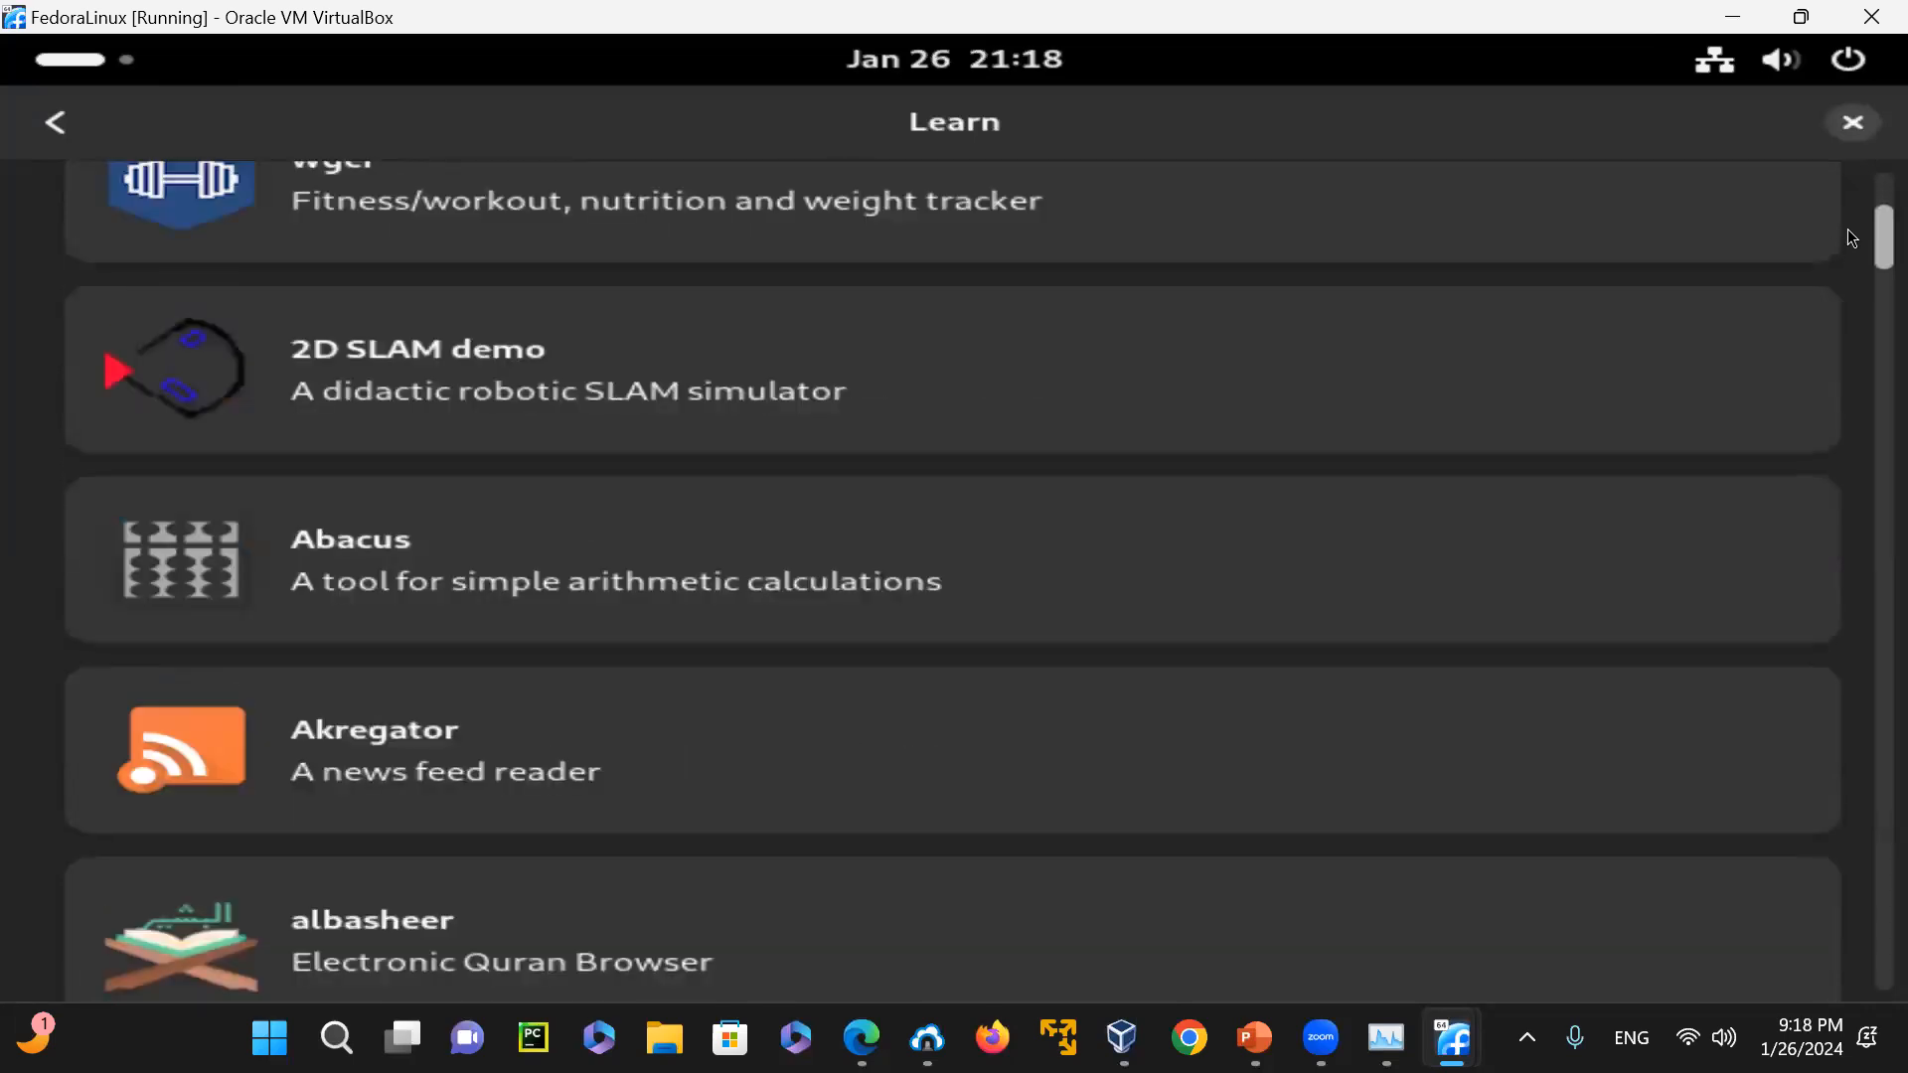
{"action": "scroll", "coordinate": [1852, 227], "scroll_direction": "up", "scroll_amount": 4}
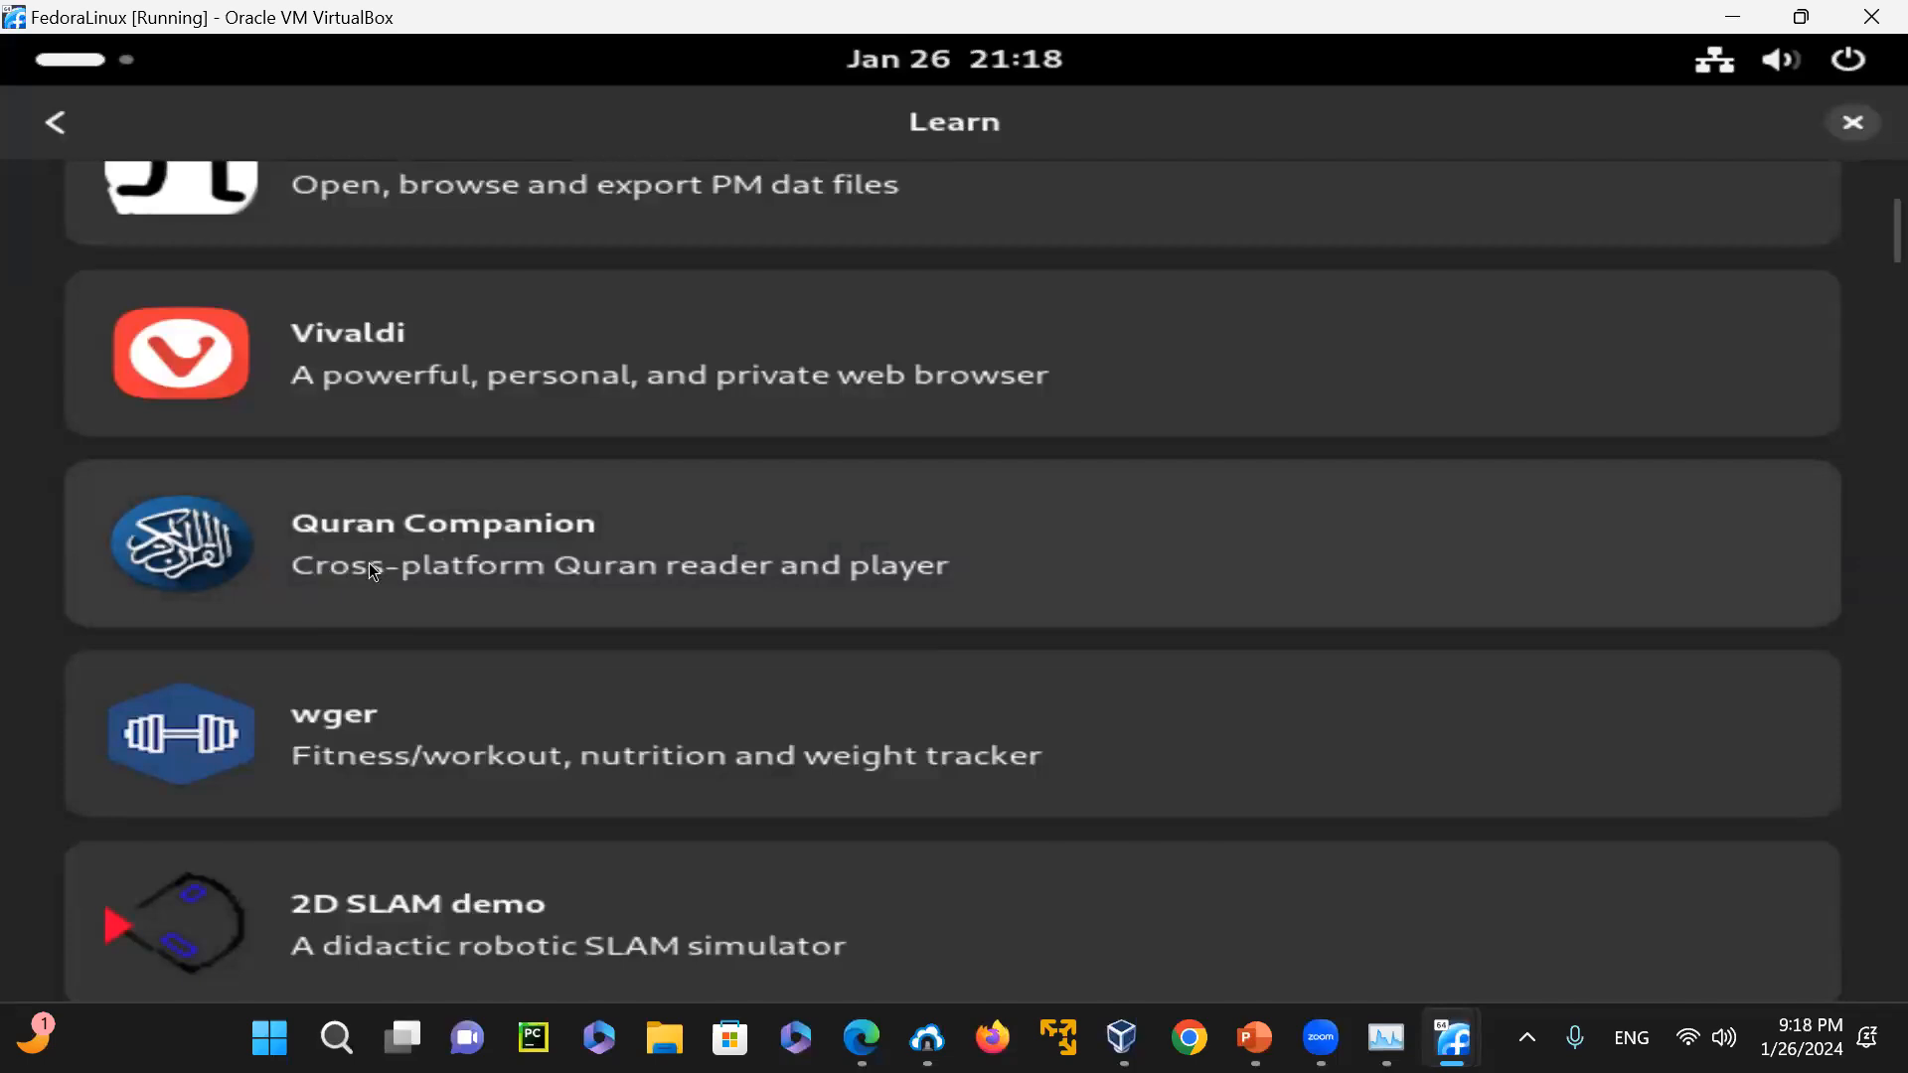
{"action": "left_click_drag", "start_coordinate": [1846, 238], "coordinate": [1851, 414]}
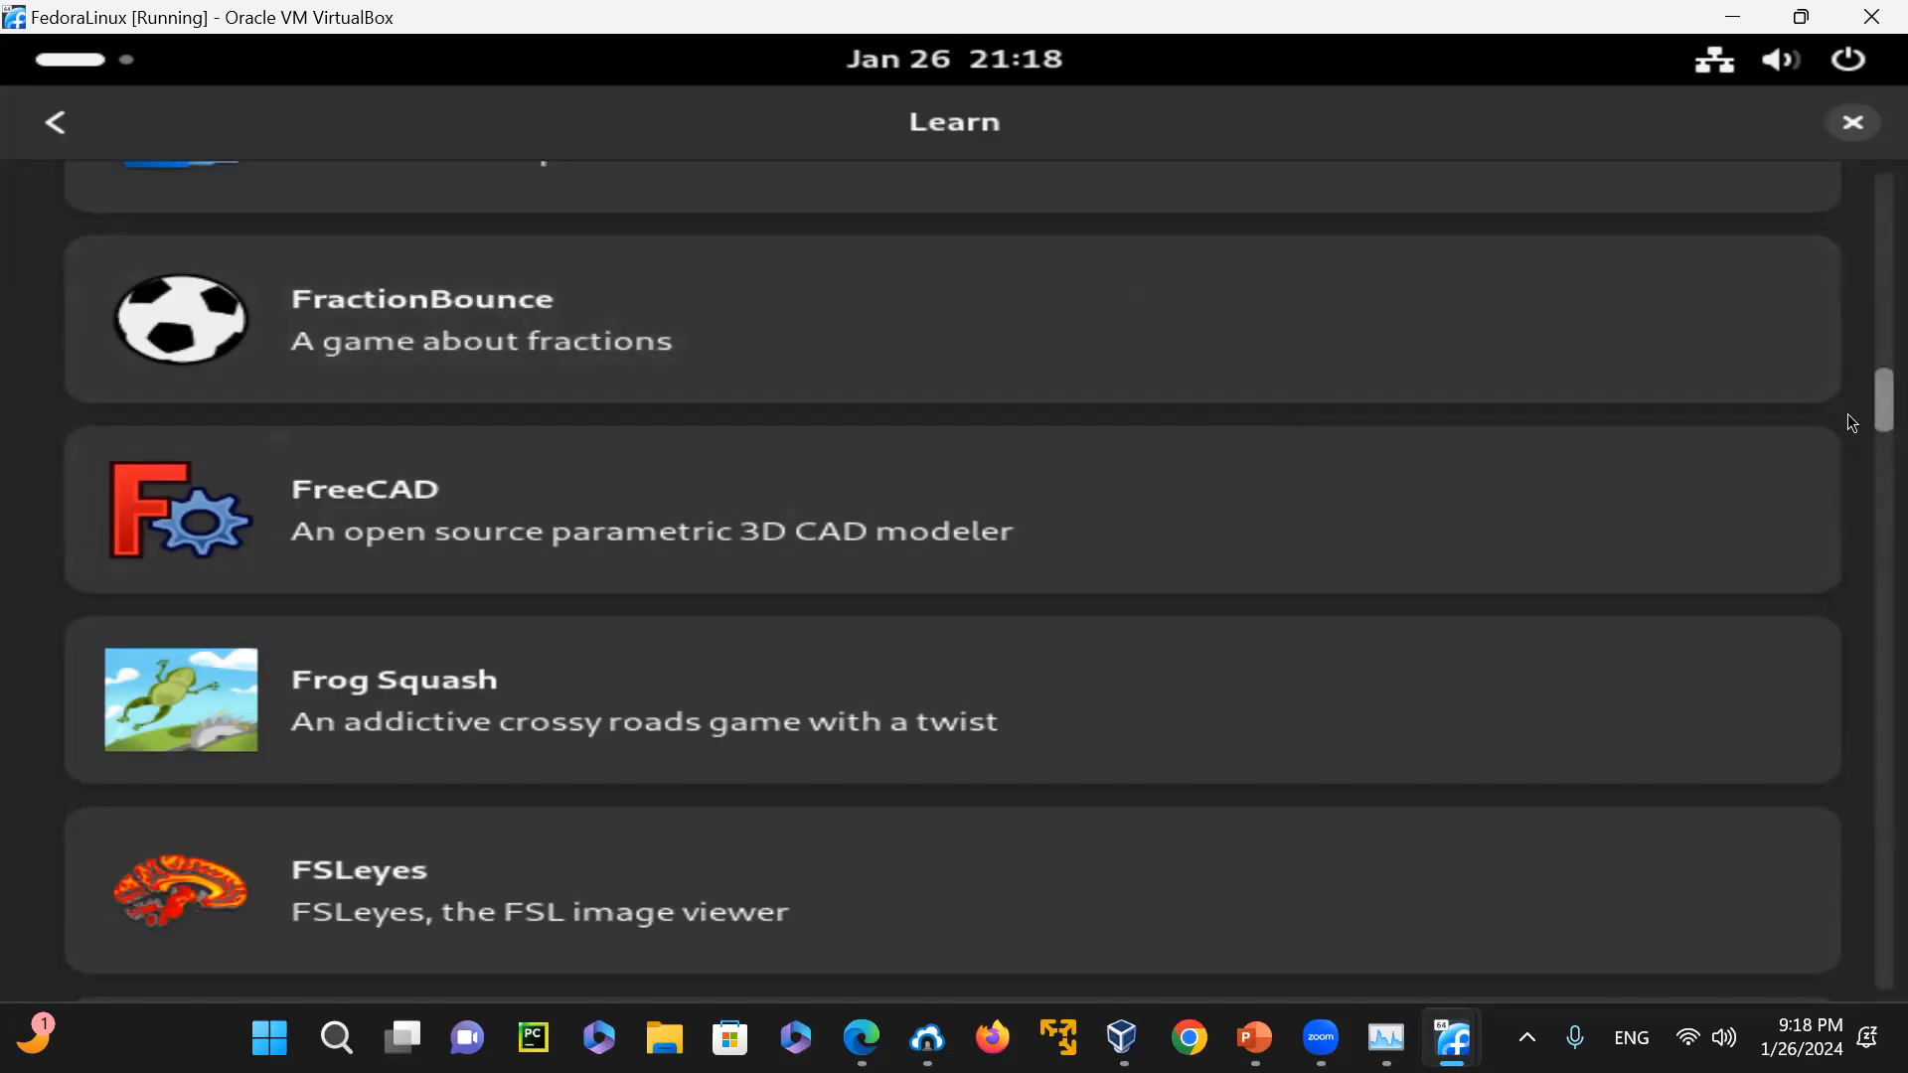
{"action": "scroll", "coordinate": [1852, 444], "scroll_direction": "down", "scroll_amount": 10}
{"action": "left_click_drag", "start_coordinate": [1852, 467], "coordinate": [1846, 100]}
{"action": "left_click", "coordinate": [57, 122]}
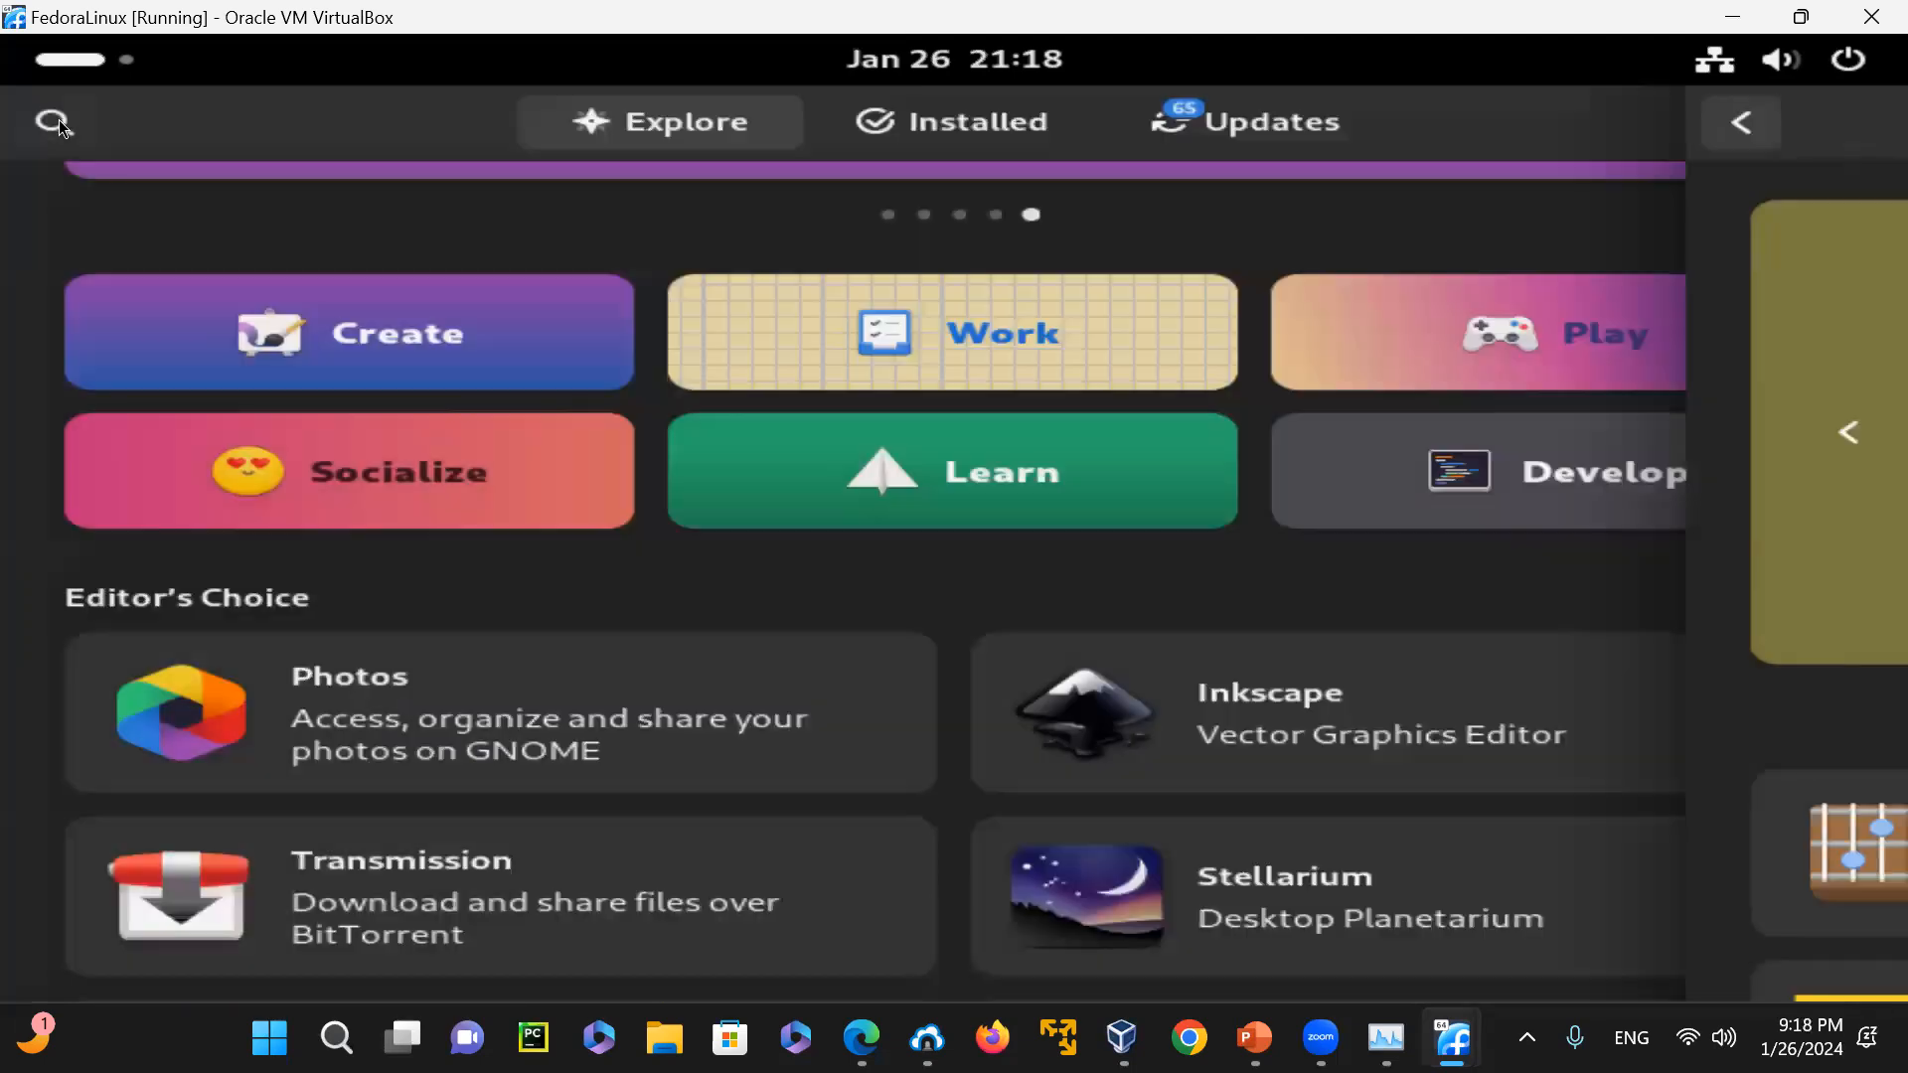
Examine the development tools offered in the Develop category, from Editor's Choice into Other Software, and return to the Explore page
{"action": "left_click", "coordinate": [1607, 469]}
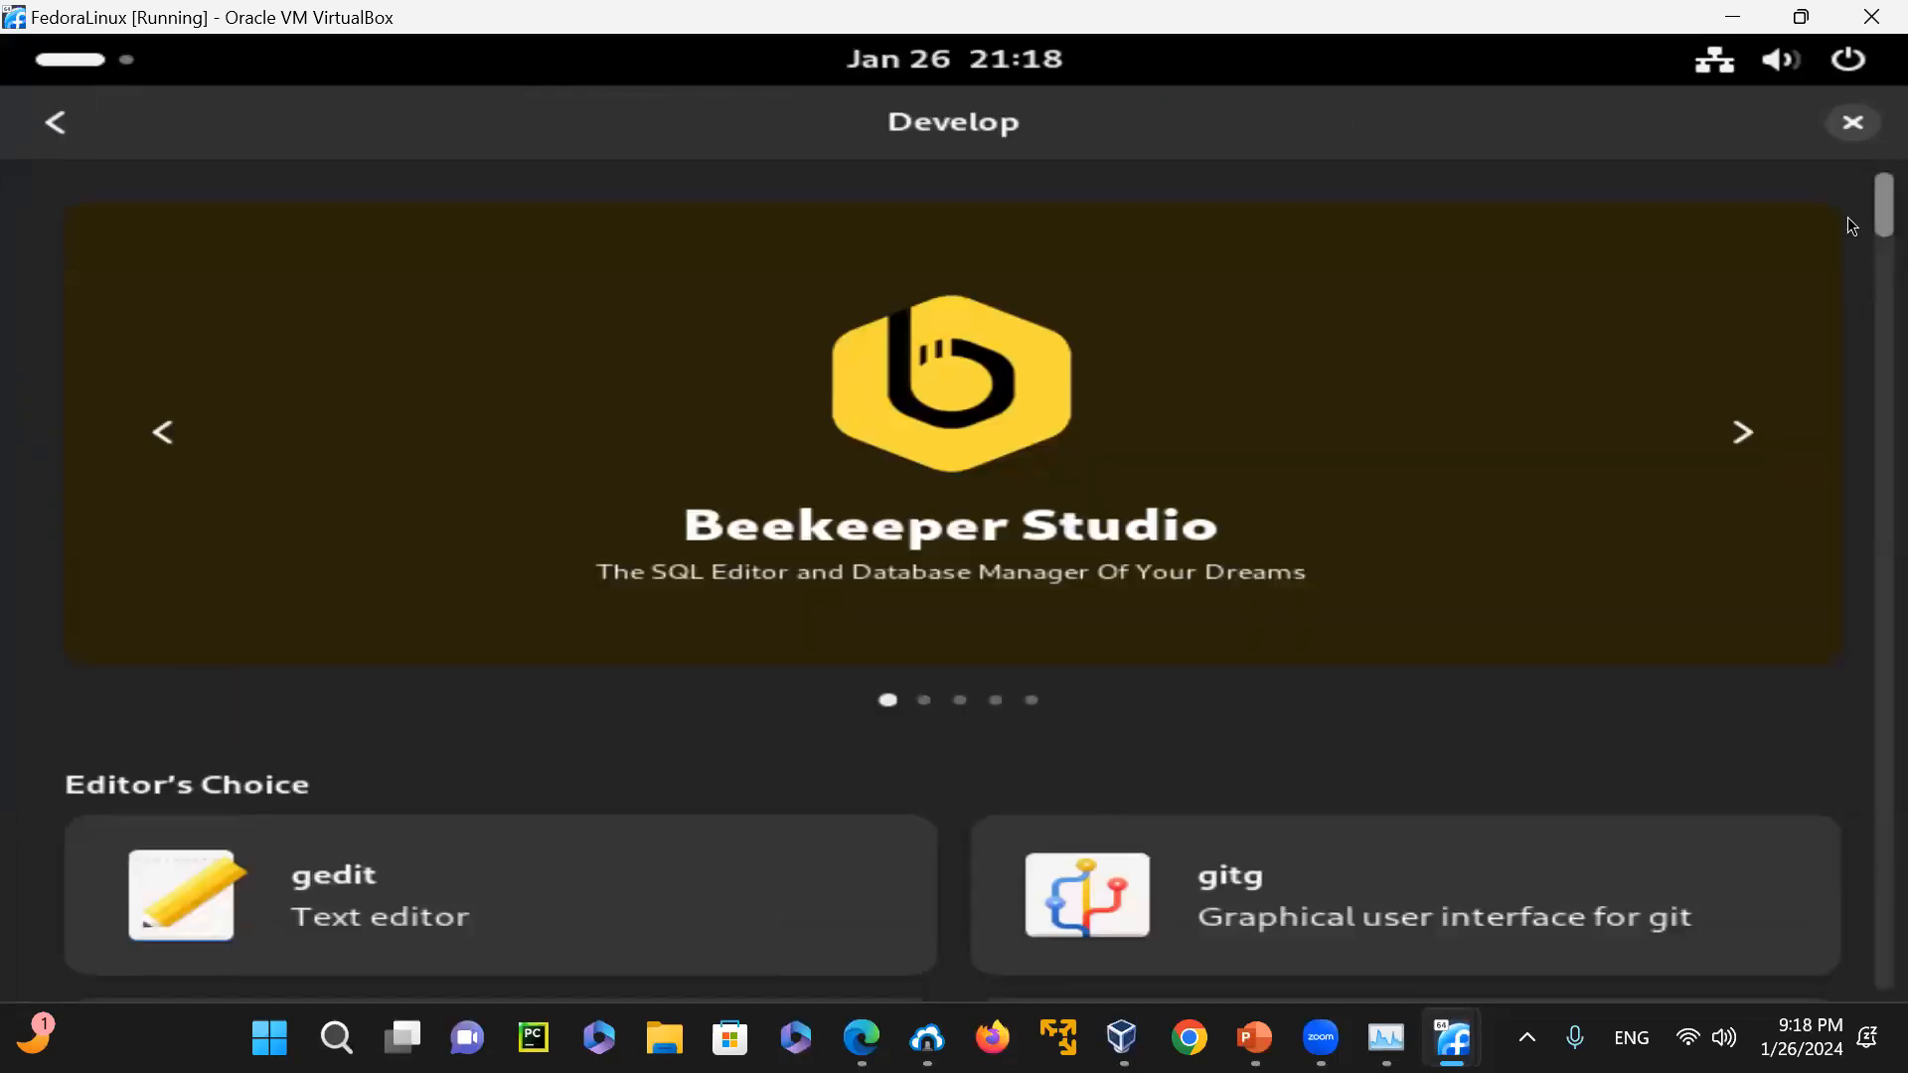
{"action": "scroll", "coordinate": [1850, 213], "scroll_direction": "down", "scroll_amount": 6}
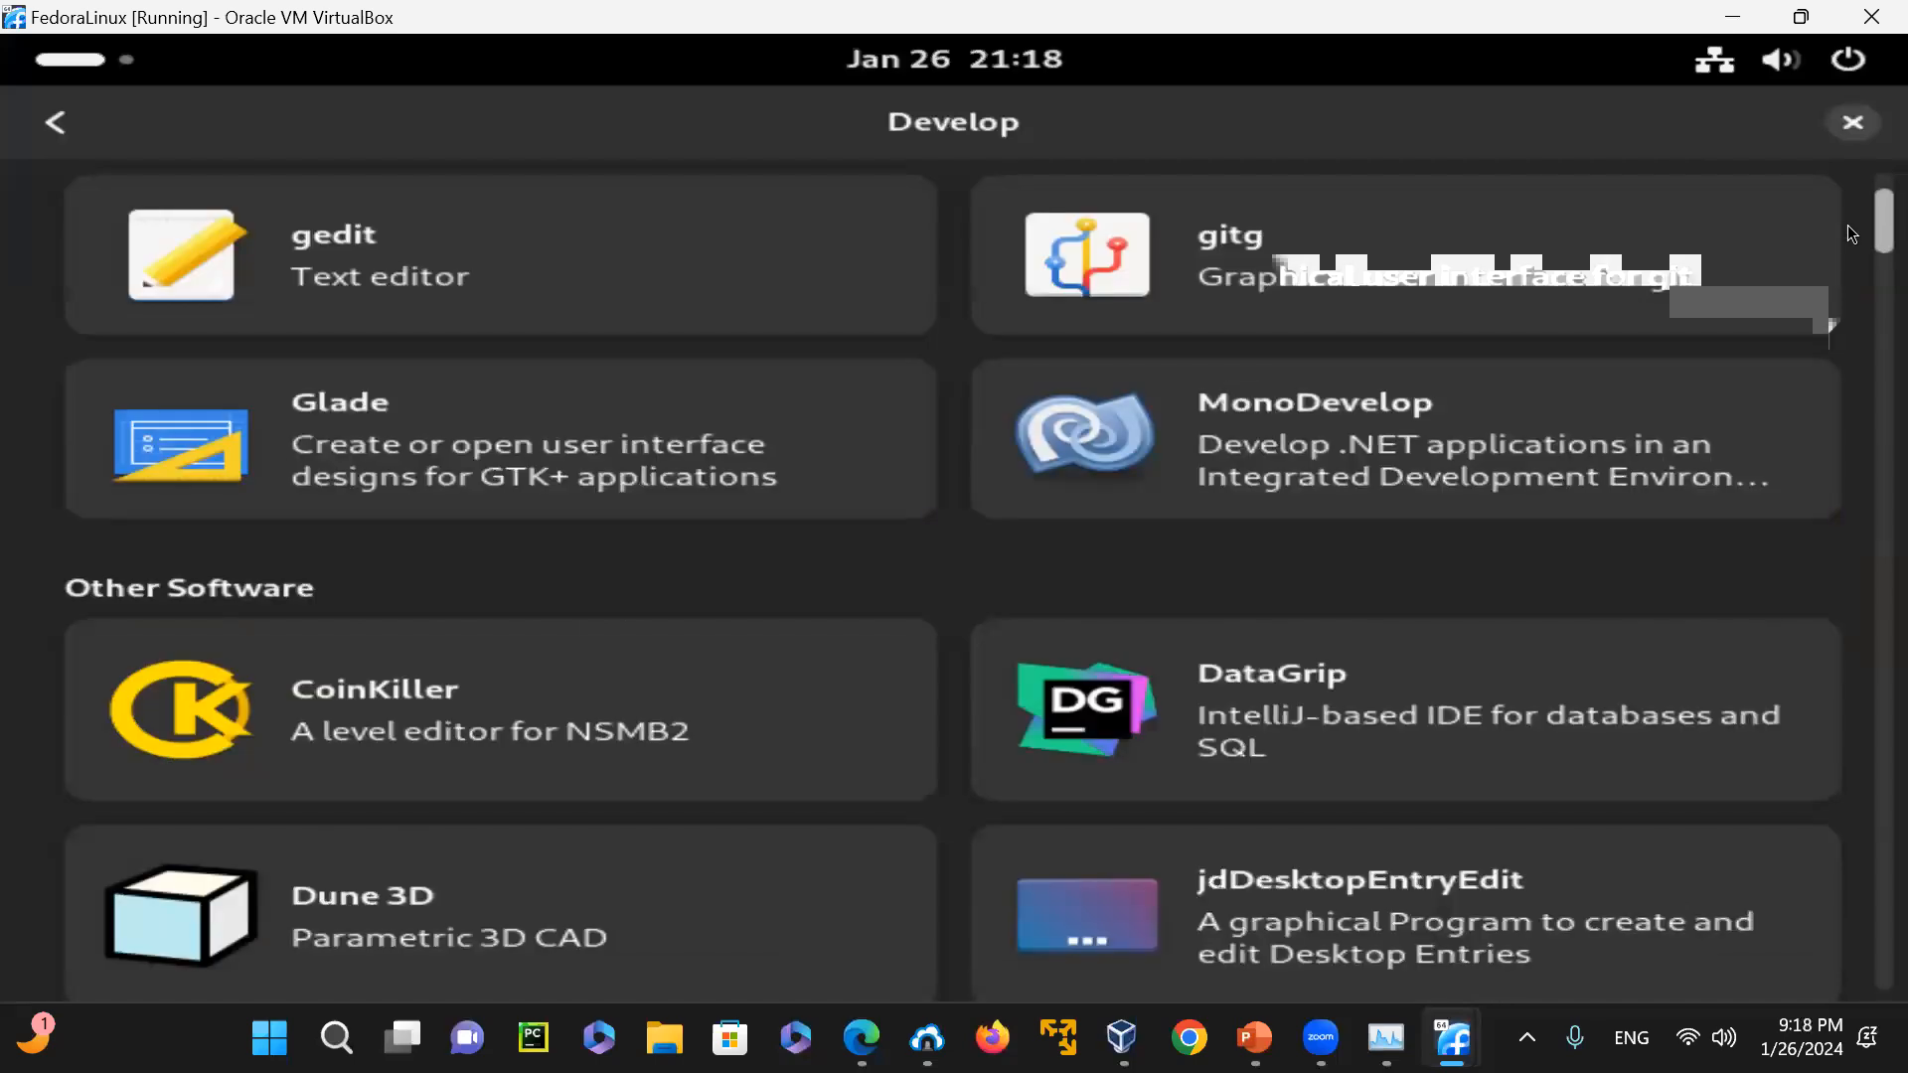
{"action": "scroll", "coordinate": [1852, 234], "scroll_direction": "down", "scroll_amount": 10}
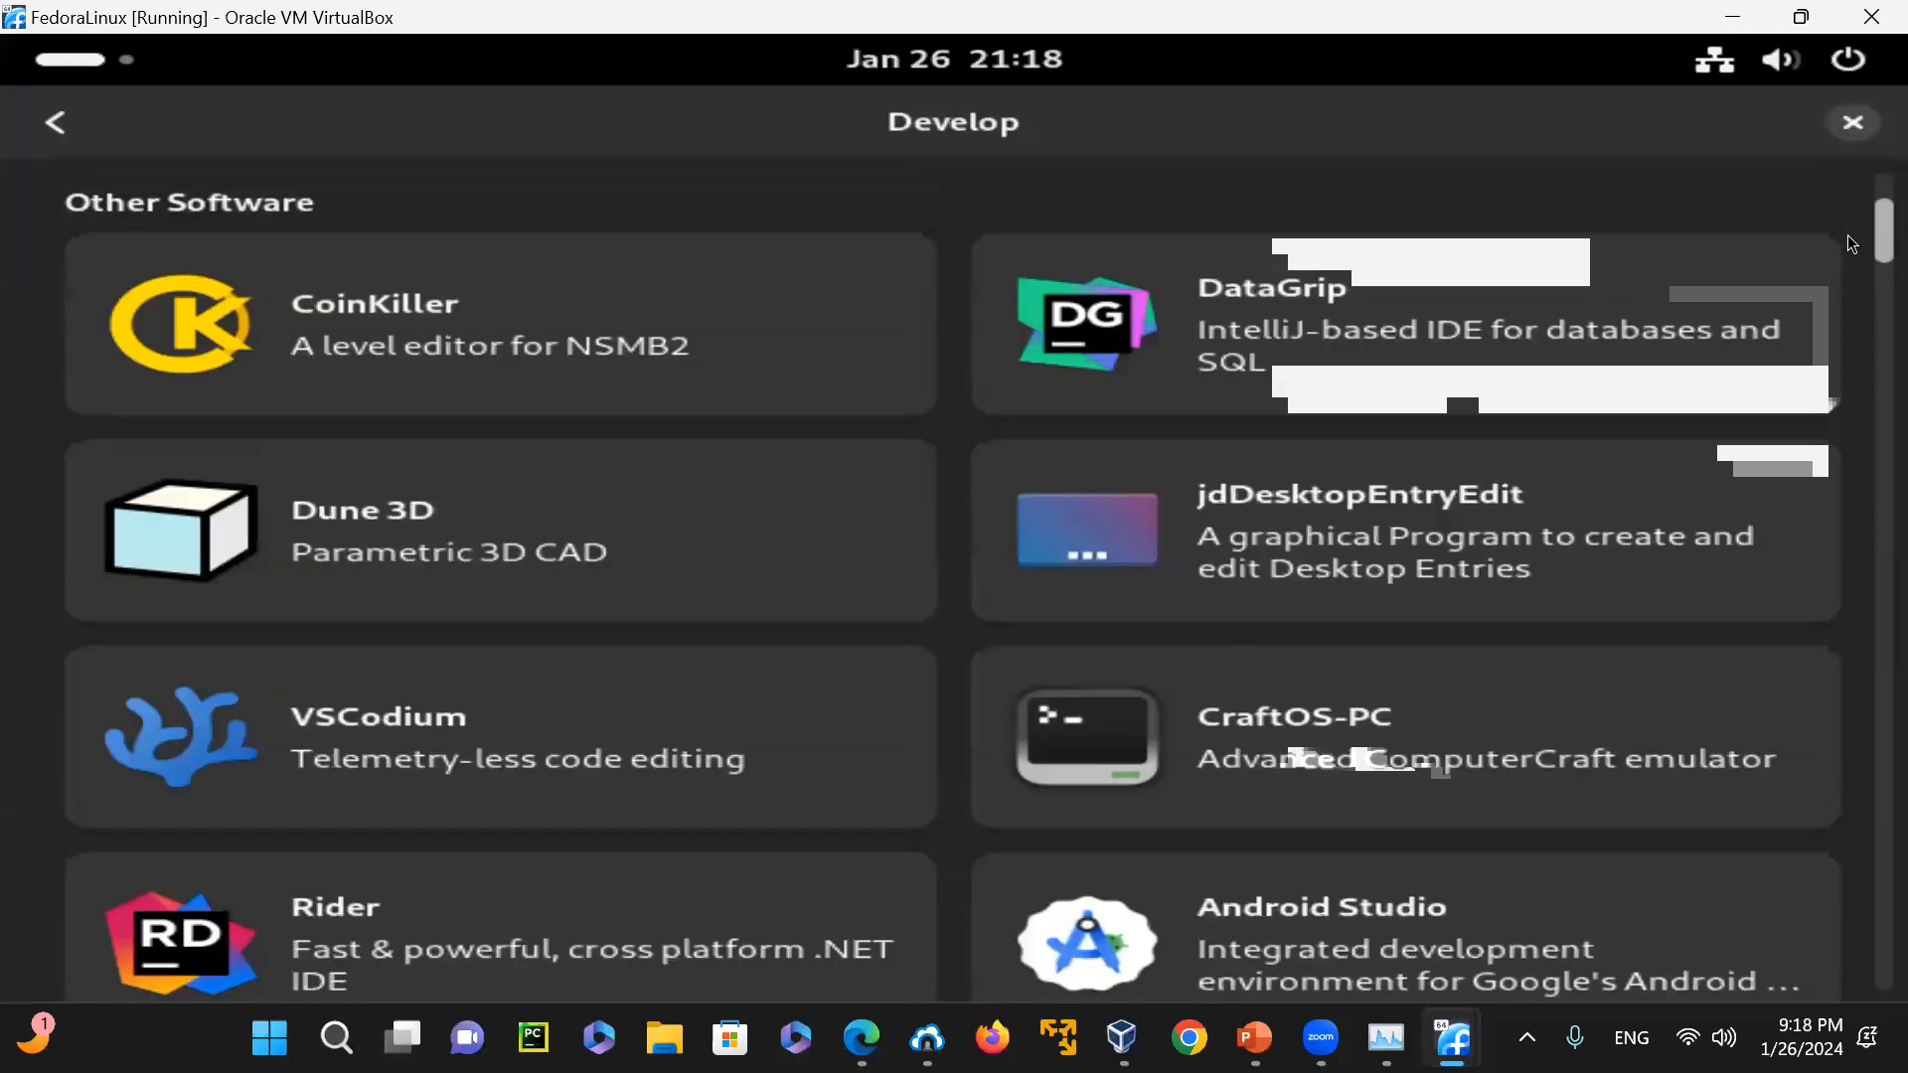
{"action": "scroll", "coordinate": [1850, 259], "scroll_direction": "down", "scroll_amount": 14}
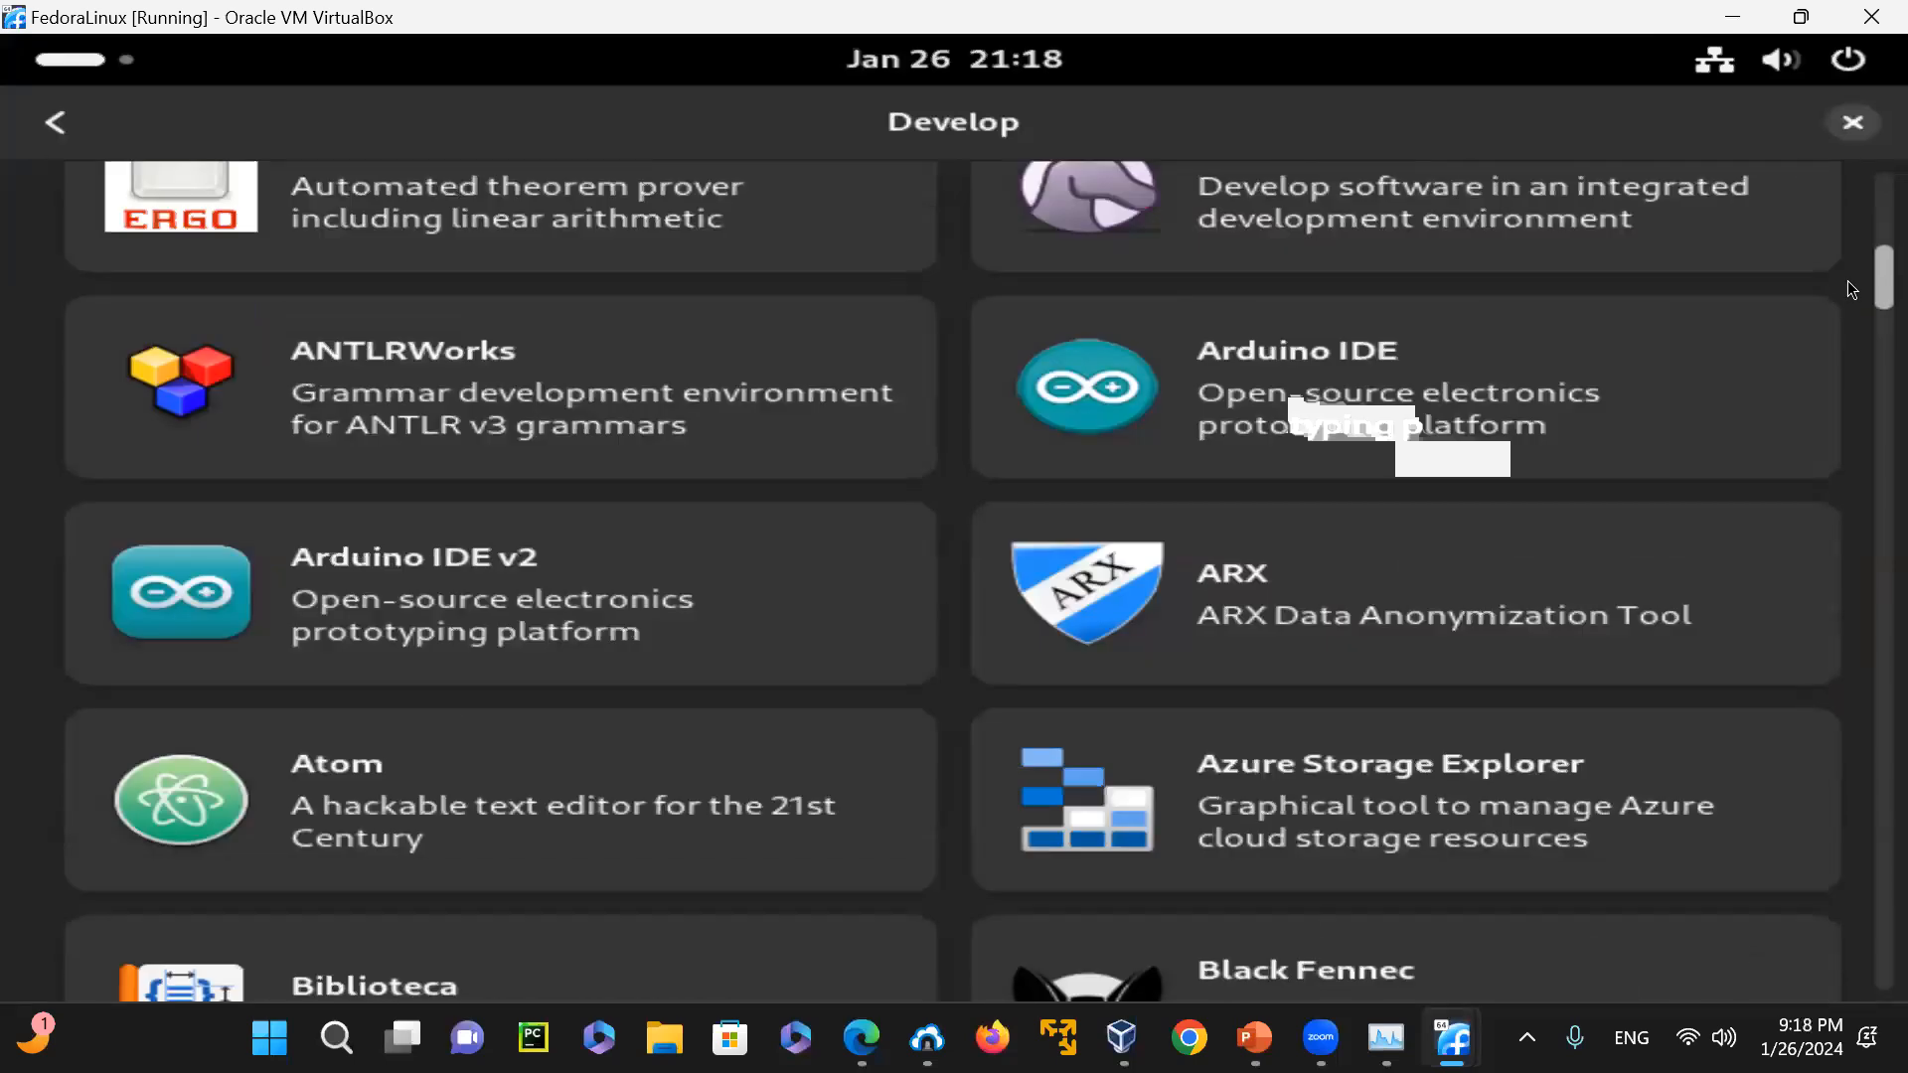
{"action": "scroll", "coordinate": [1852, 290], "scroll_direction": "down", "scroll_amount": 5}
{"action": "scroll", "coordinate": [1846, 294], "scroll_direction": "down", "scroll_amount": 5}
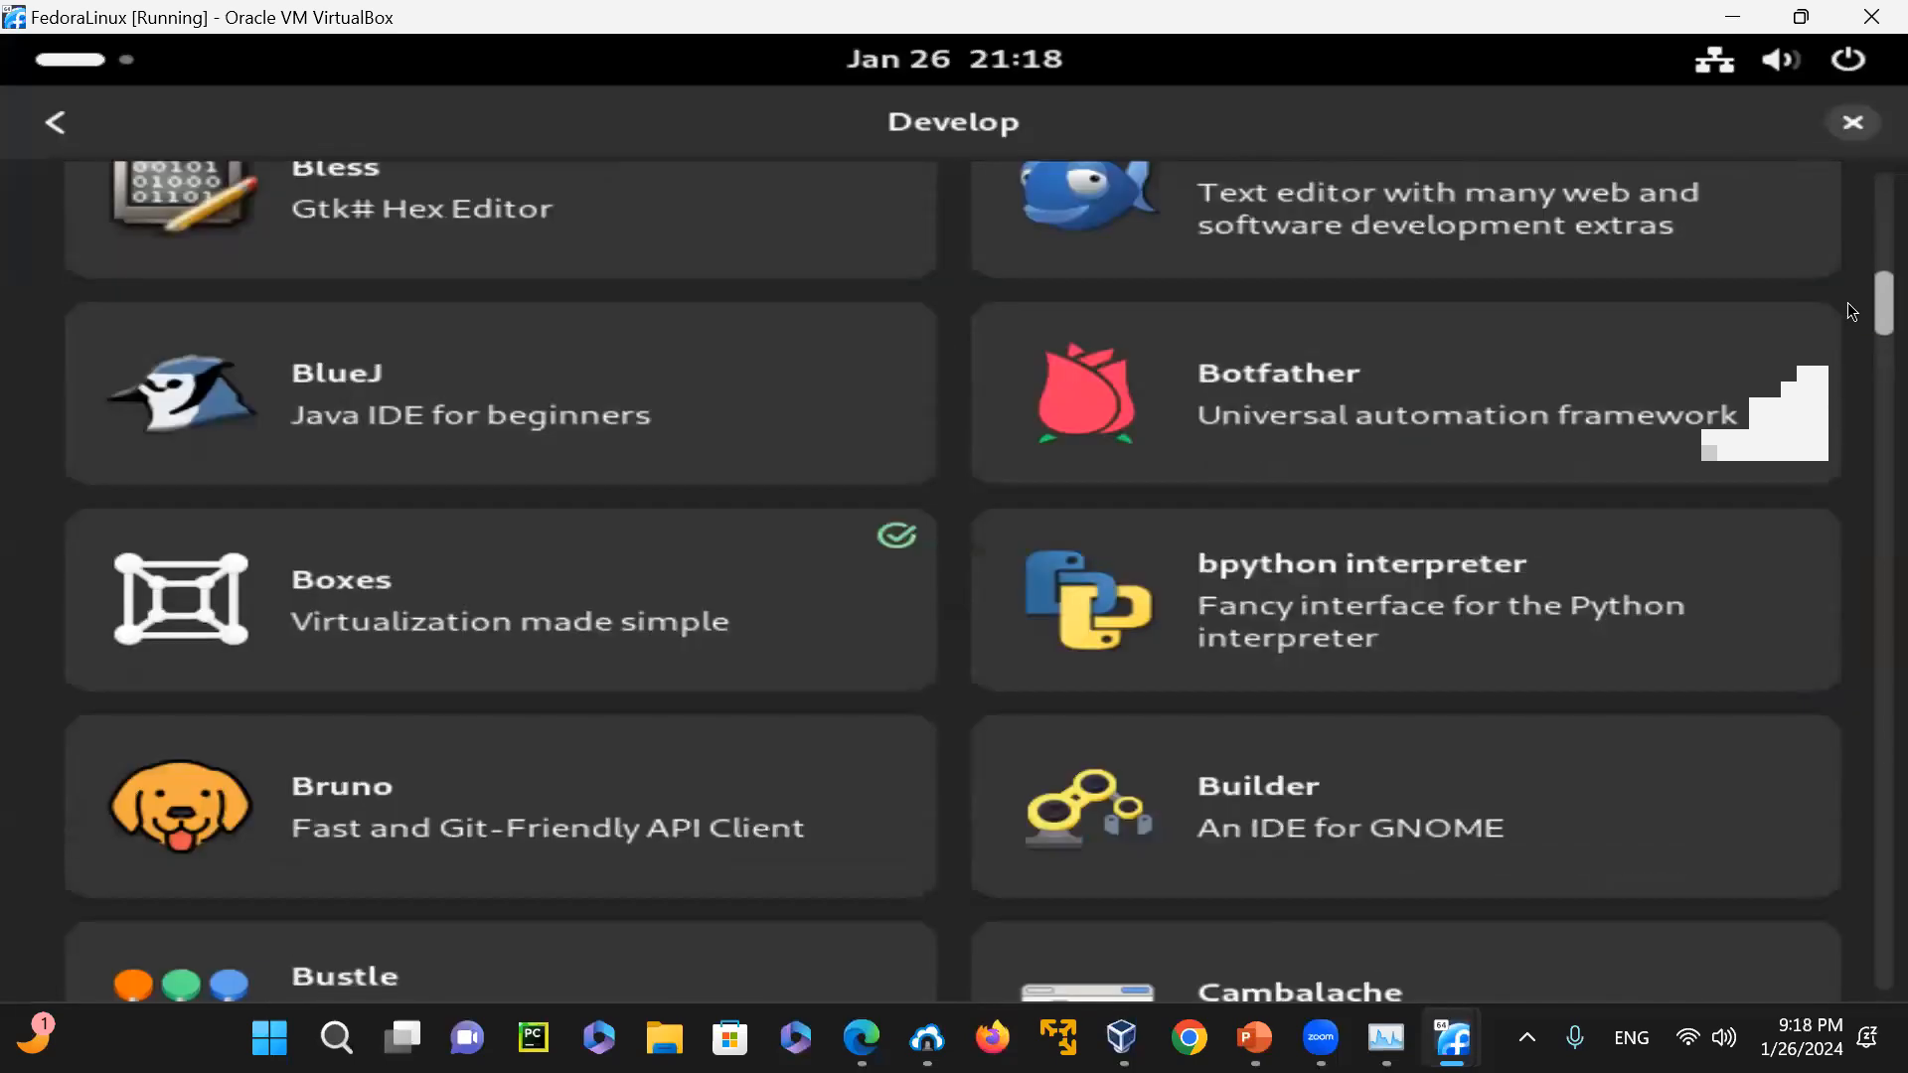
{"action": "scroll", "coordinate": [1847, 308], "scroll_direction": "down", "scroll_amount": 11}
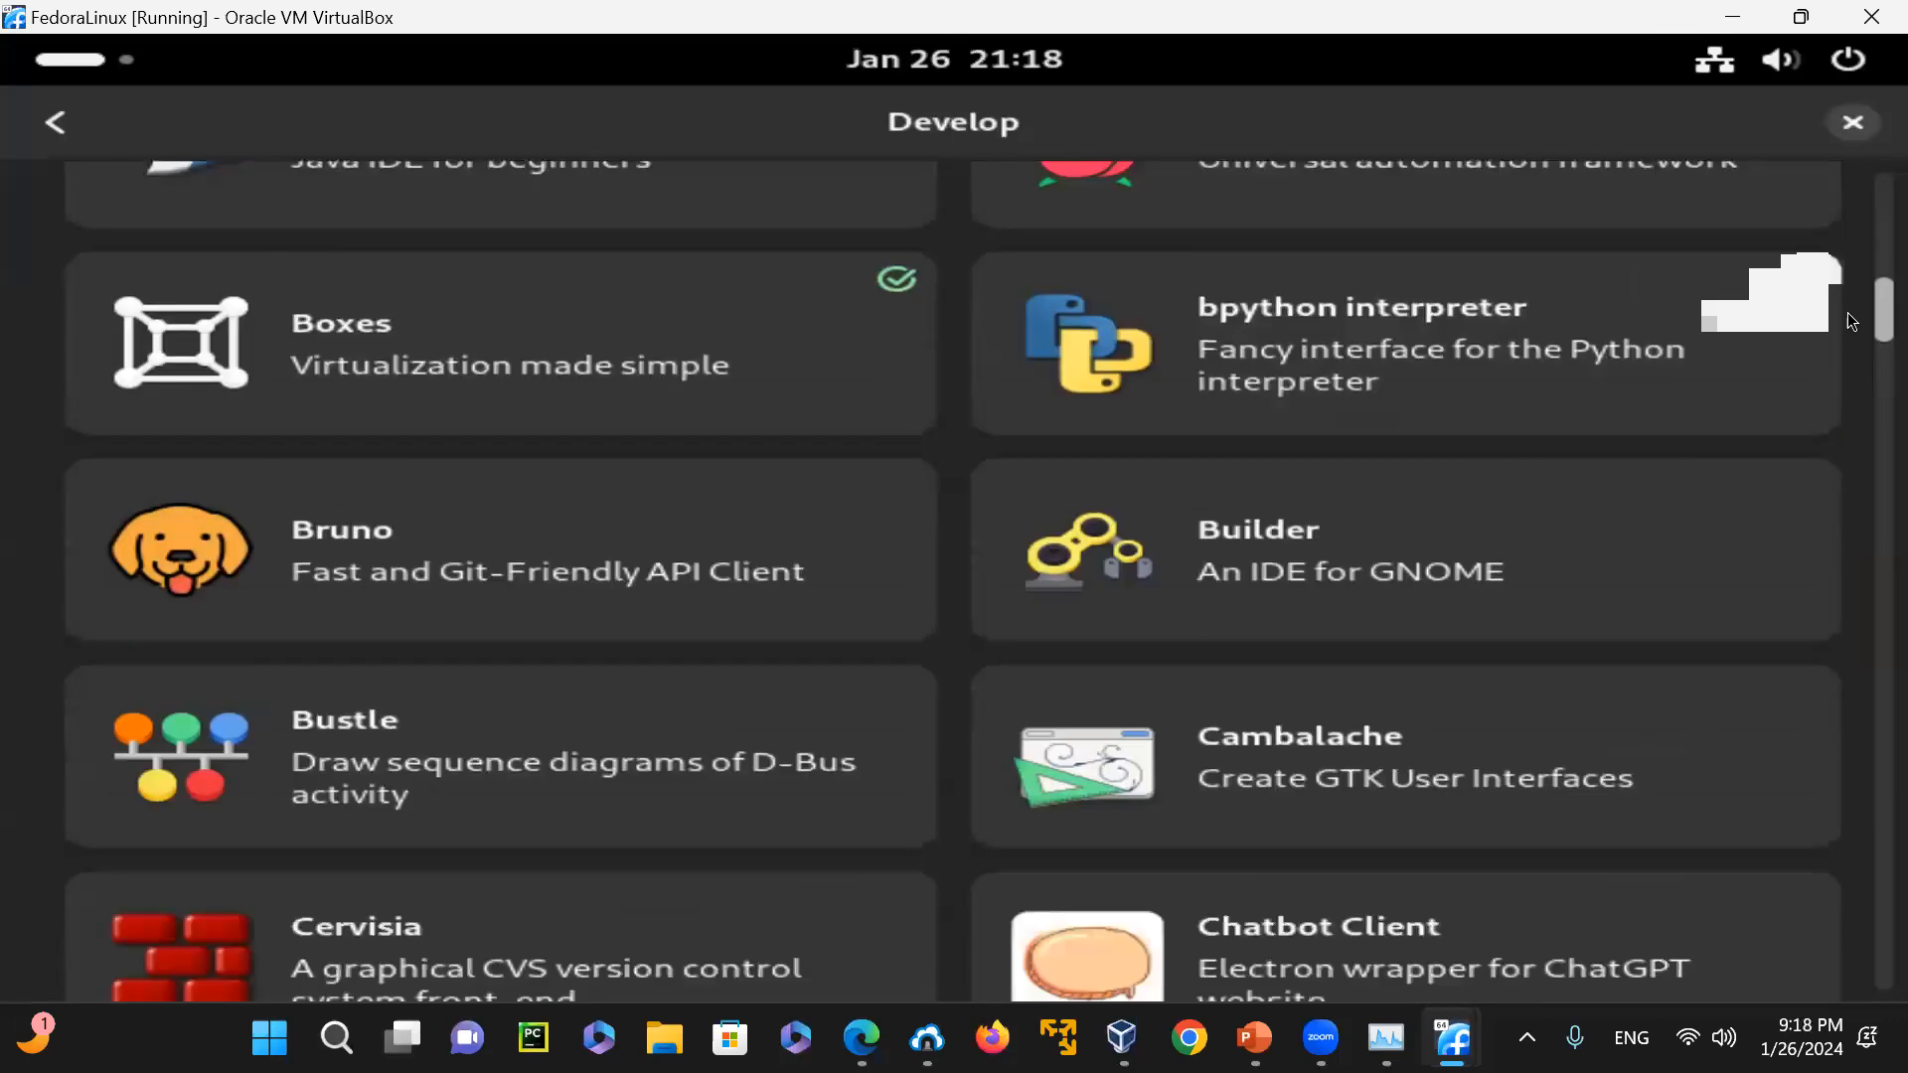
{"action": "scroll", "coordinate": [1850, 349], "scroll_direction": "down", "scroll_amount": 11}
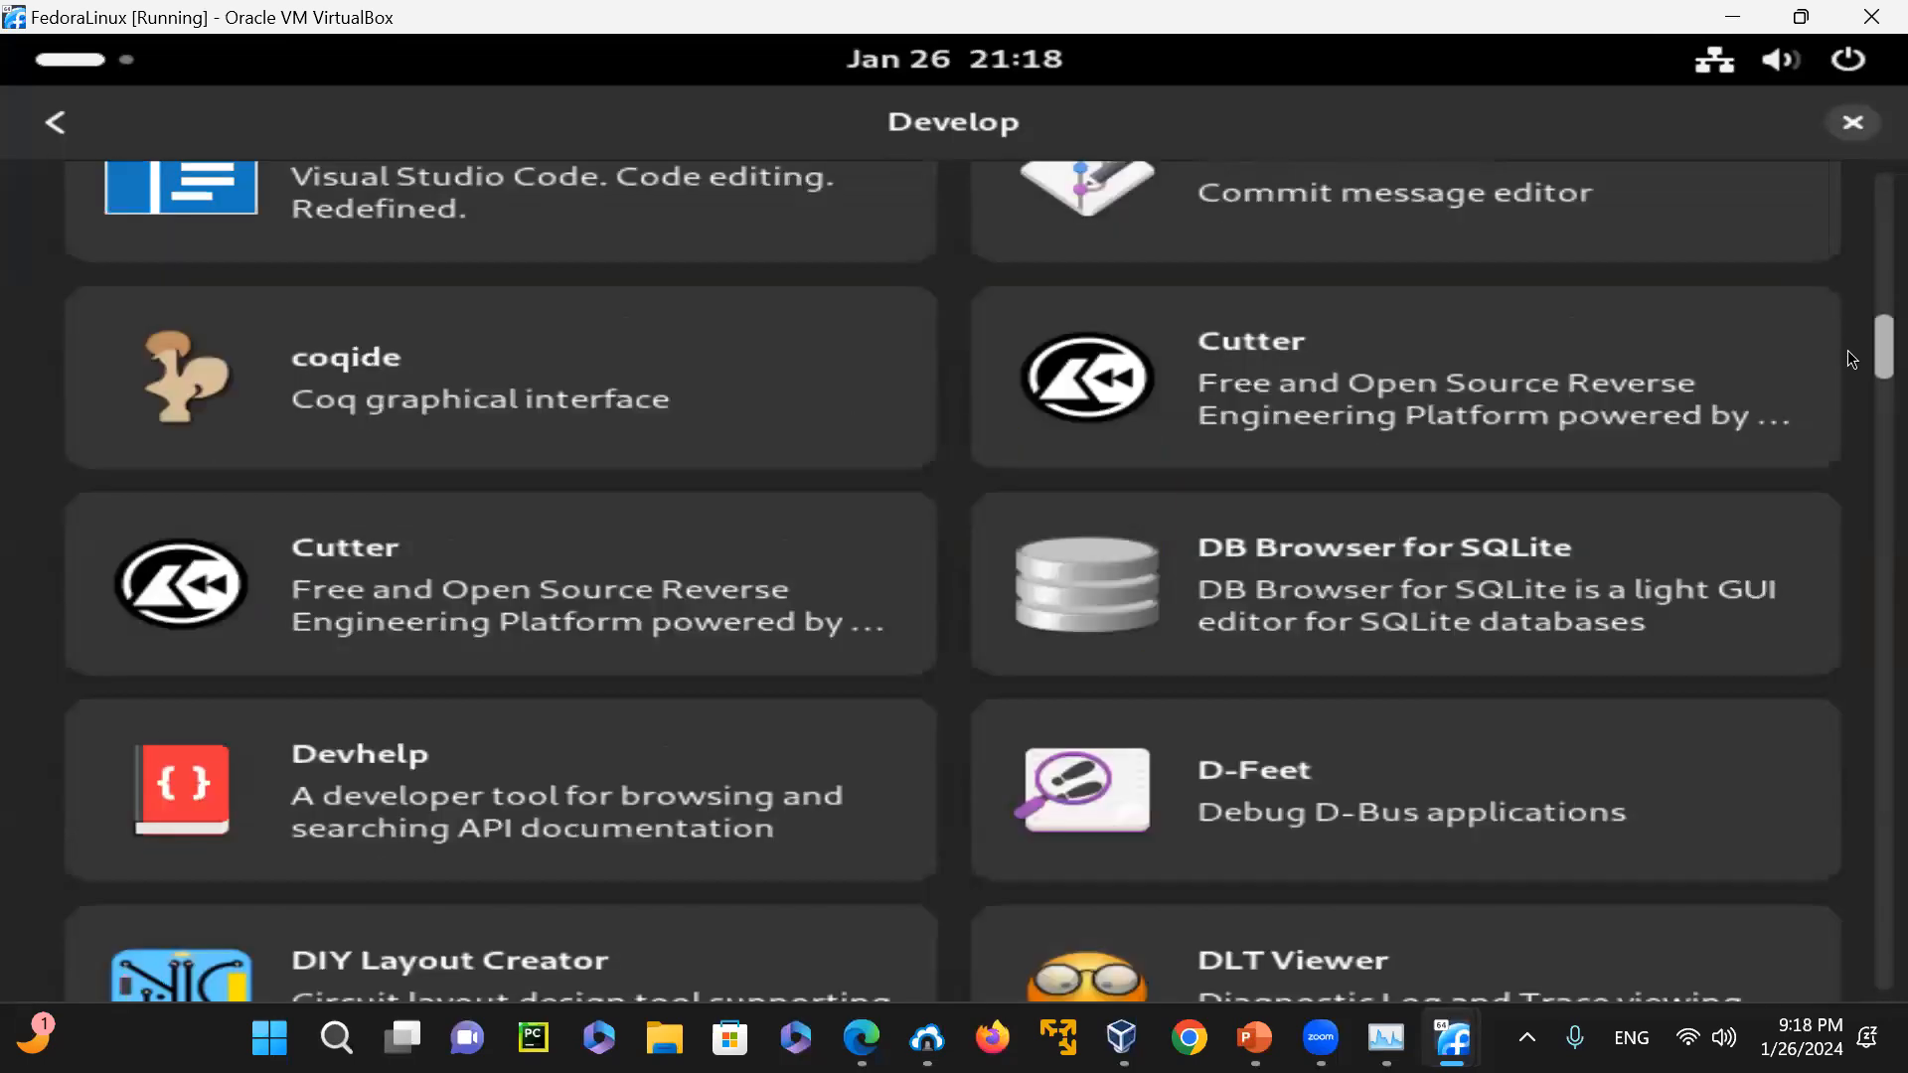
{"action": "scroll", "coordinate": [1850, 382], "scroll_direction": "down", "scroll_amount": 5}
{"action": "scroll", "coordinate": [1848, 401], "scroll_direction": "down", "scroll_amount": 20}
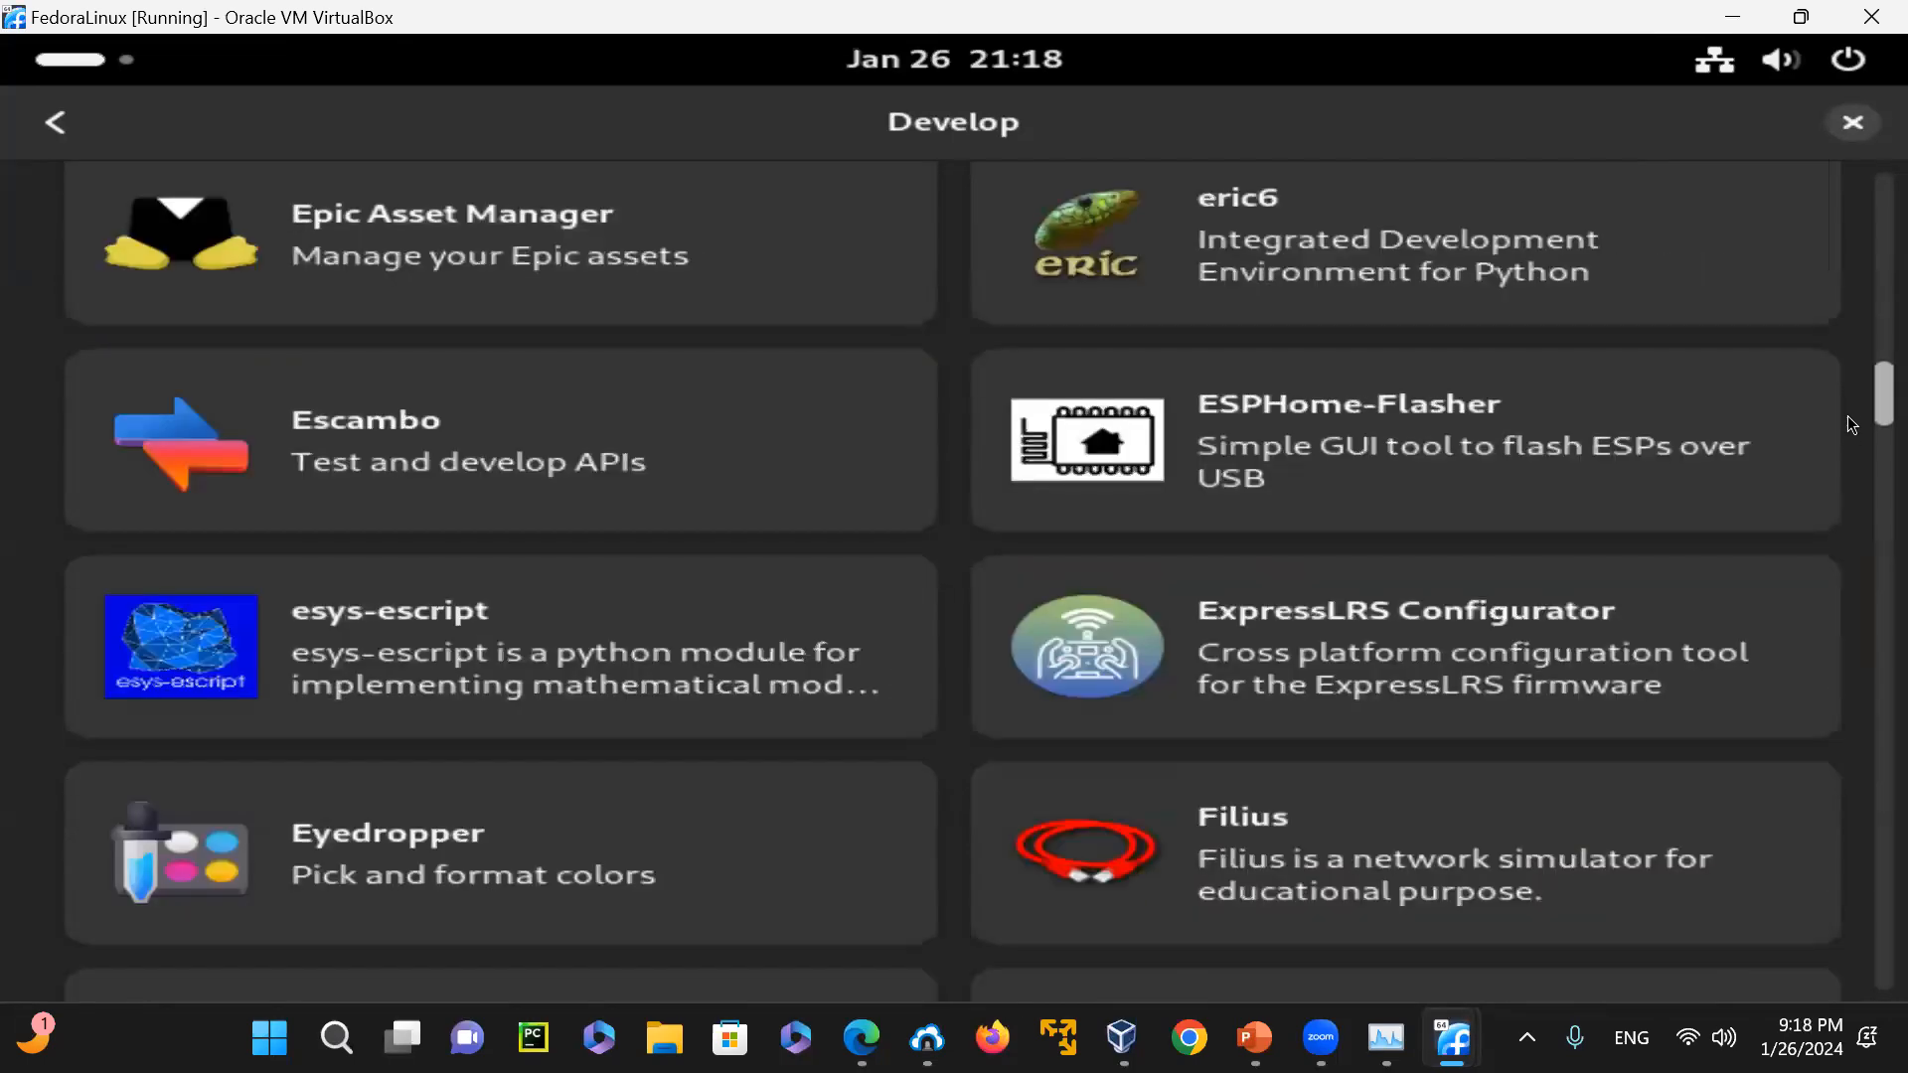
{"action": "scroll", "coordinate": [1852, 464], "scroll_direction": "down", "scroll_amount": 20}
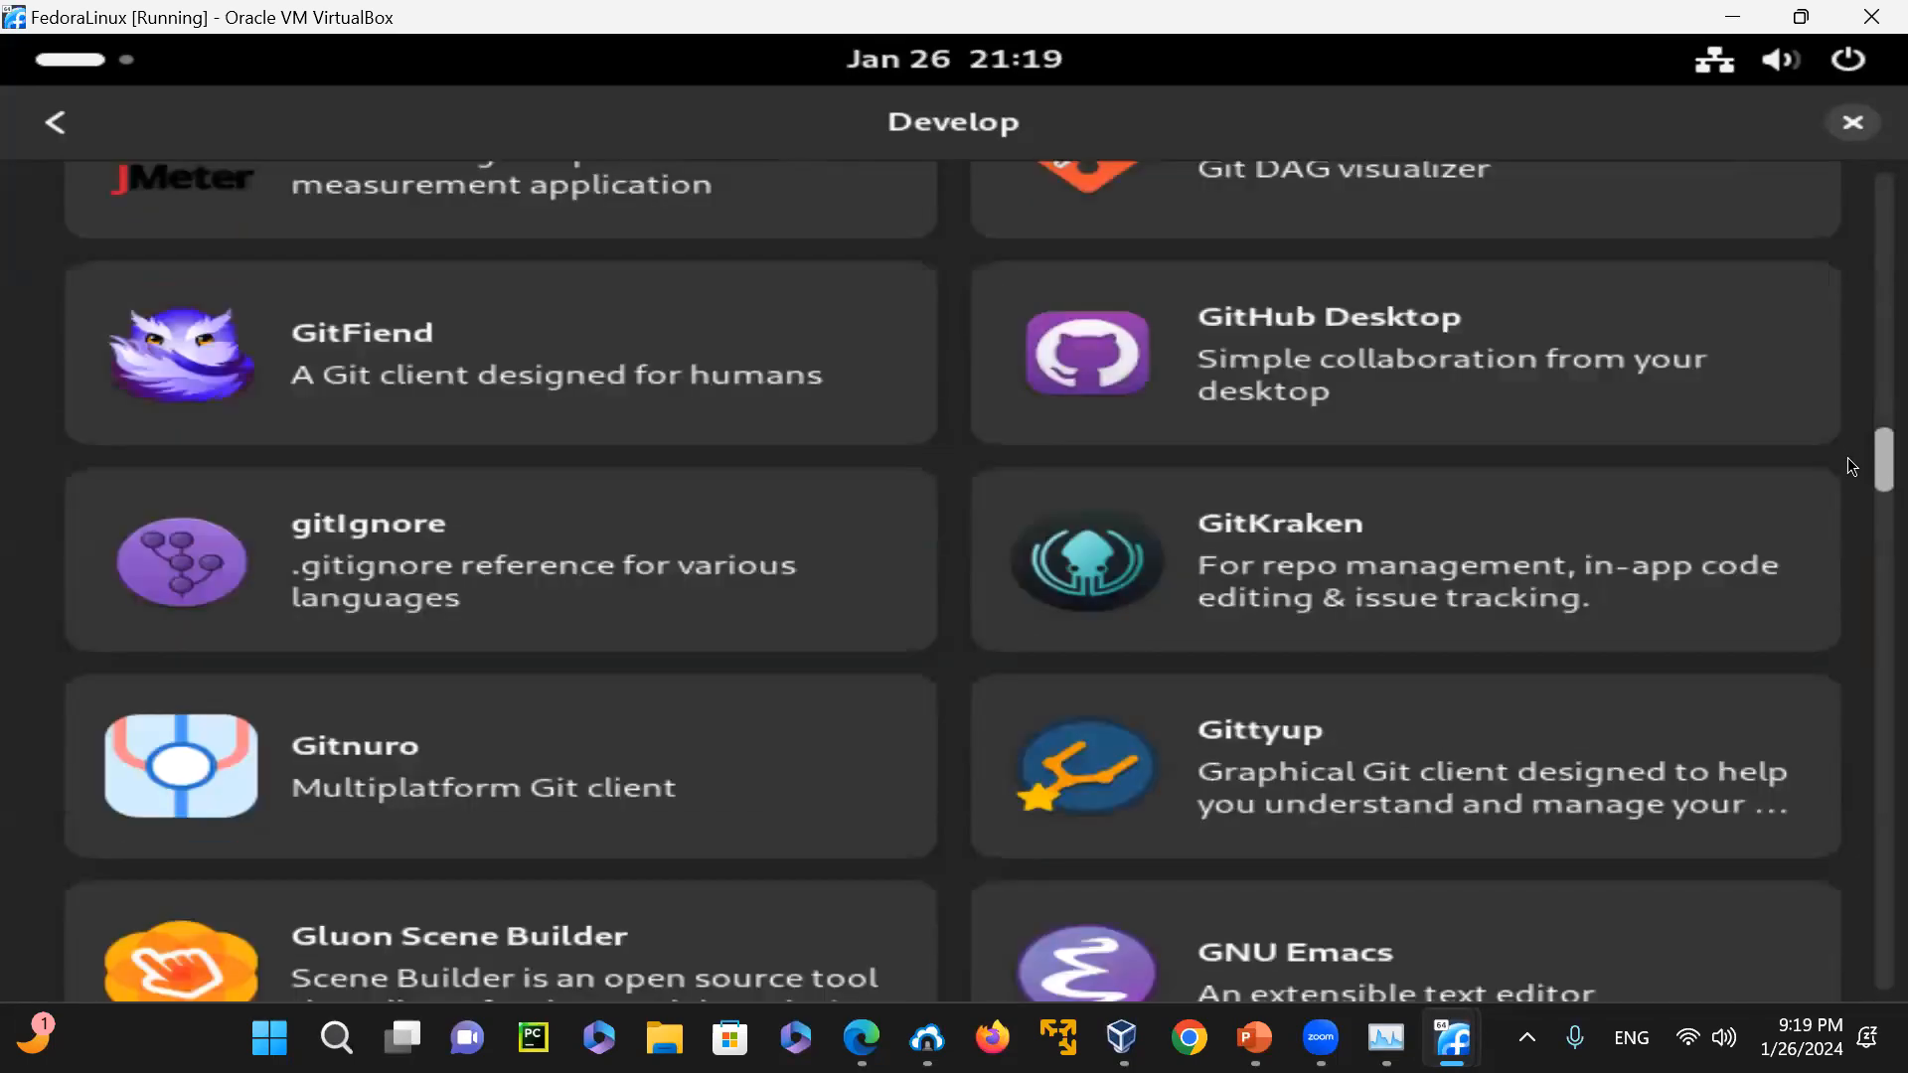
{"action": "scroll", "coordinate": [1846, 656], "scroll_direction": "down", "scroll_amount": 20}
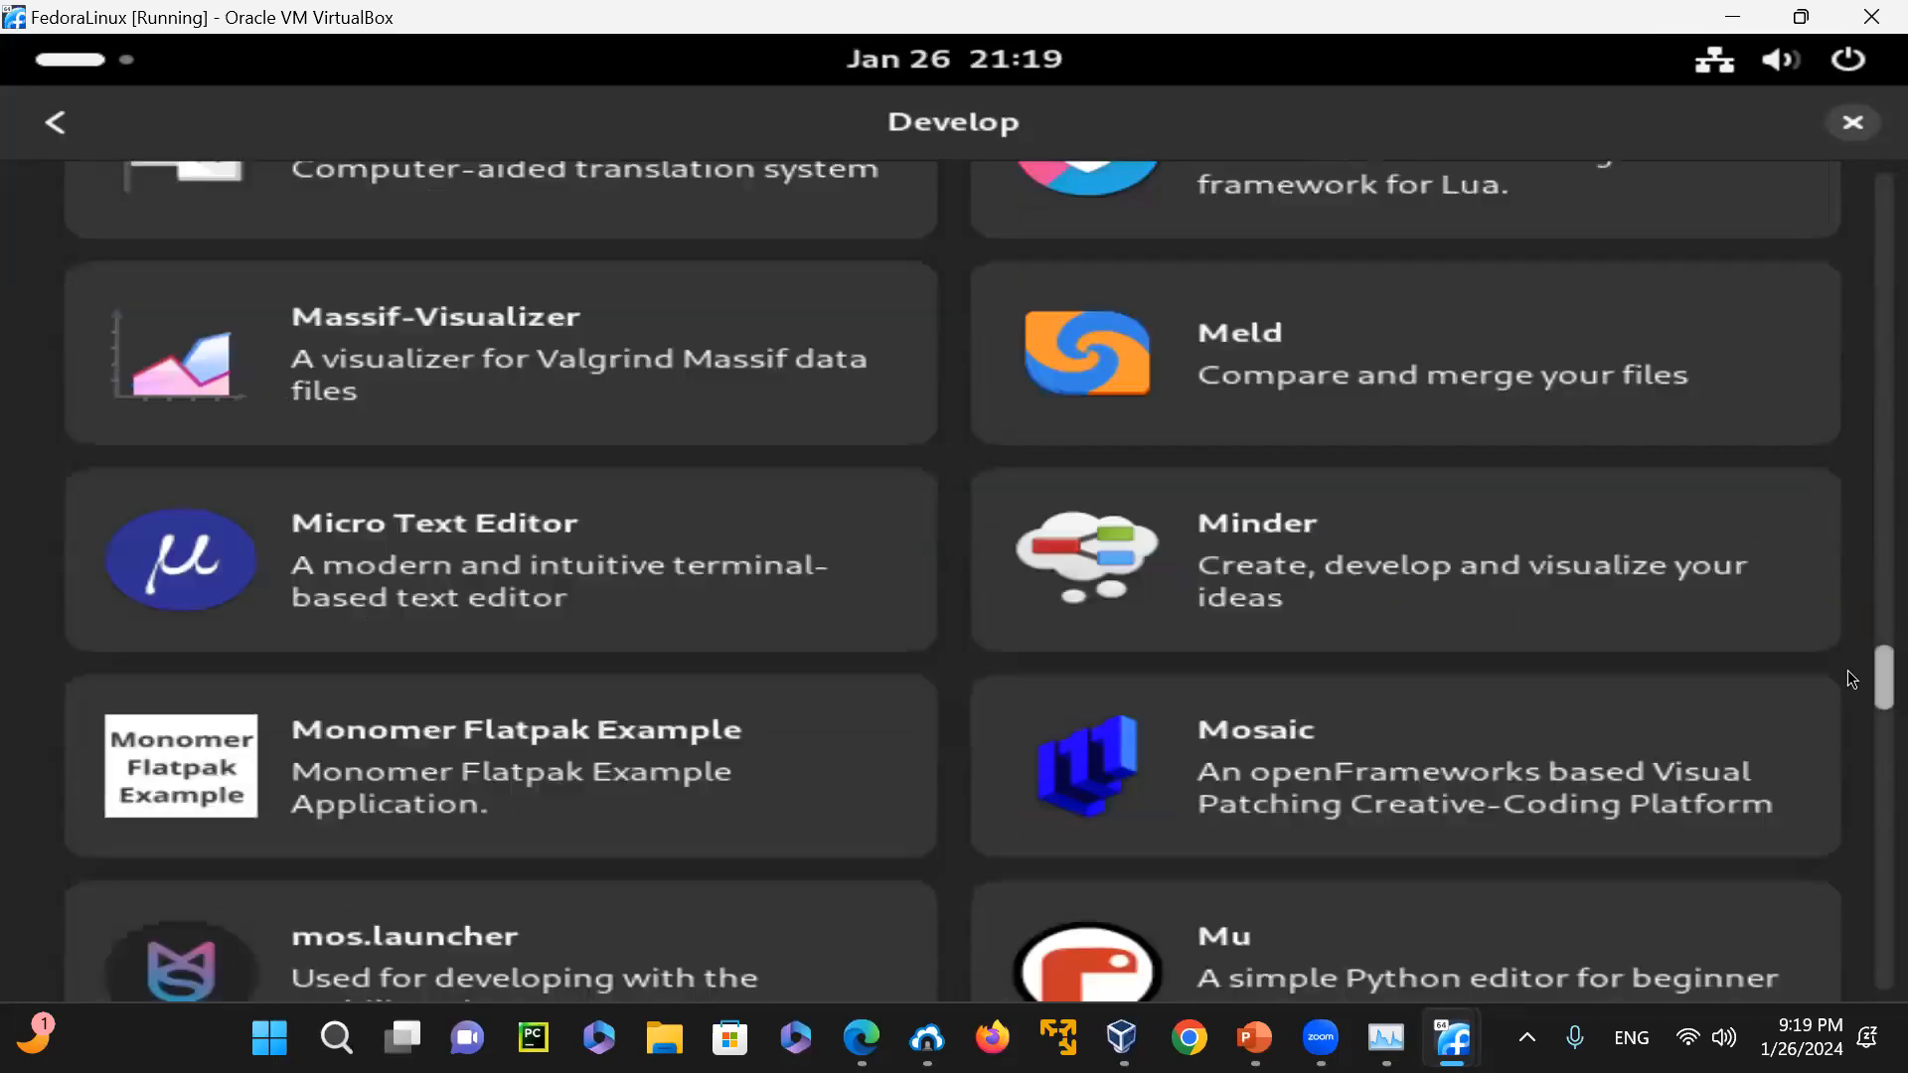
{"action": "left_click", "coordinate": [73, 121]}
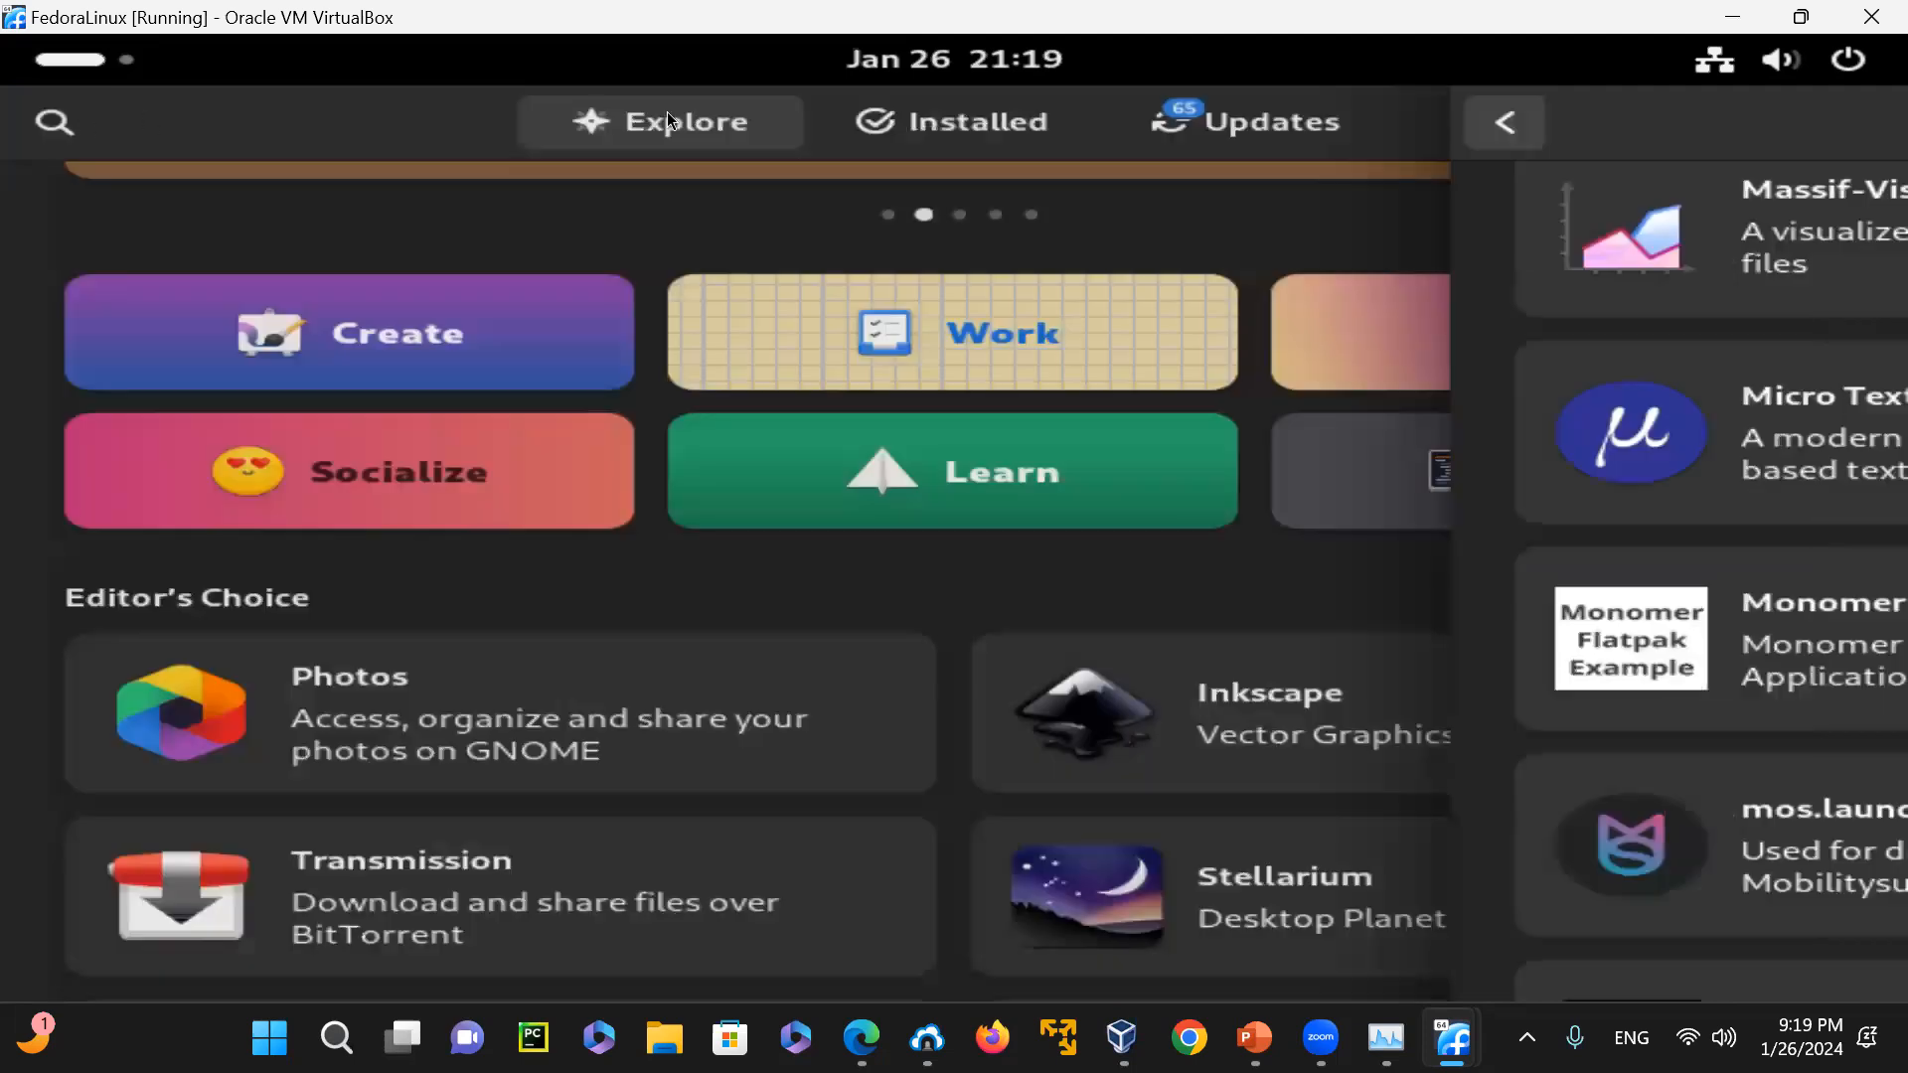
Look through the communication and web applications offered in the Socialize category
{"action": "scroll", "coordinate": [1580, 569], "scroll_direction": "down", "scroll_amount": 3}
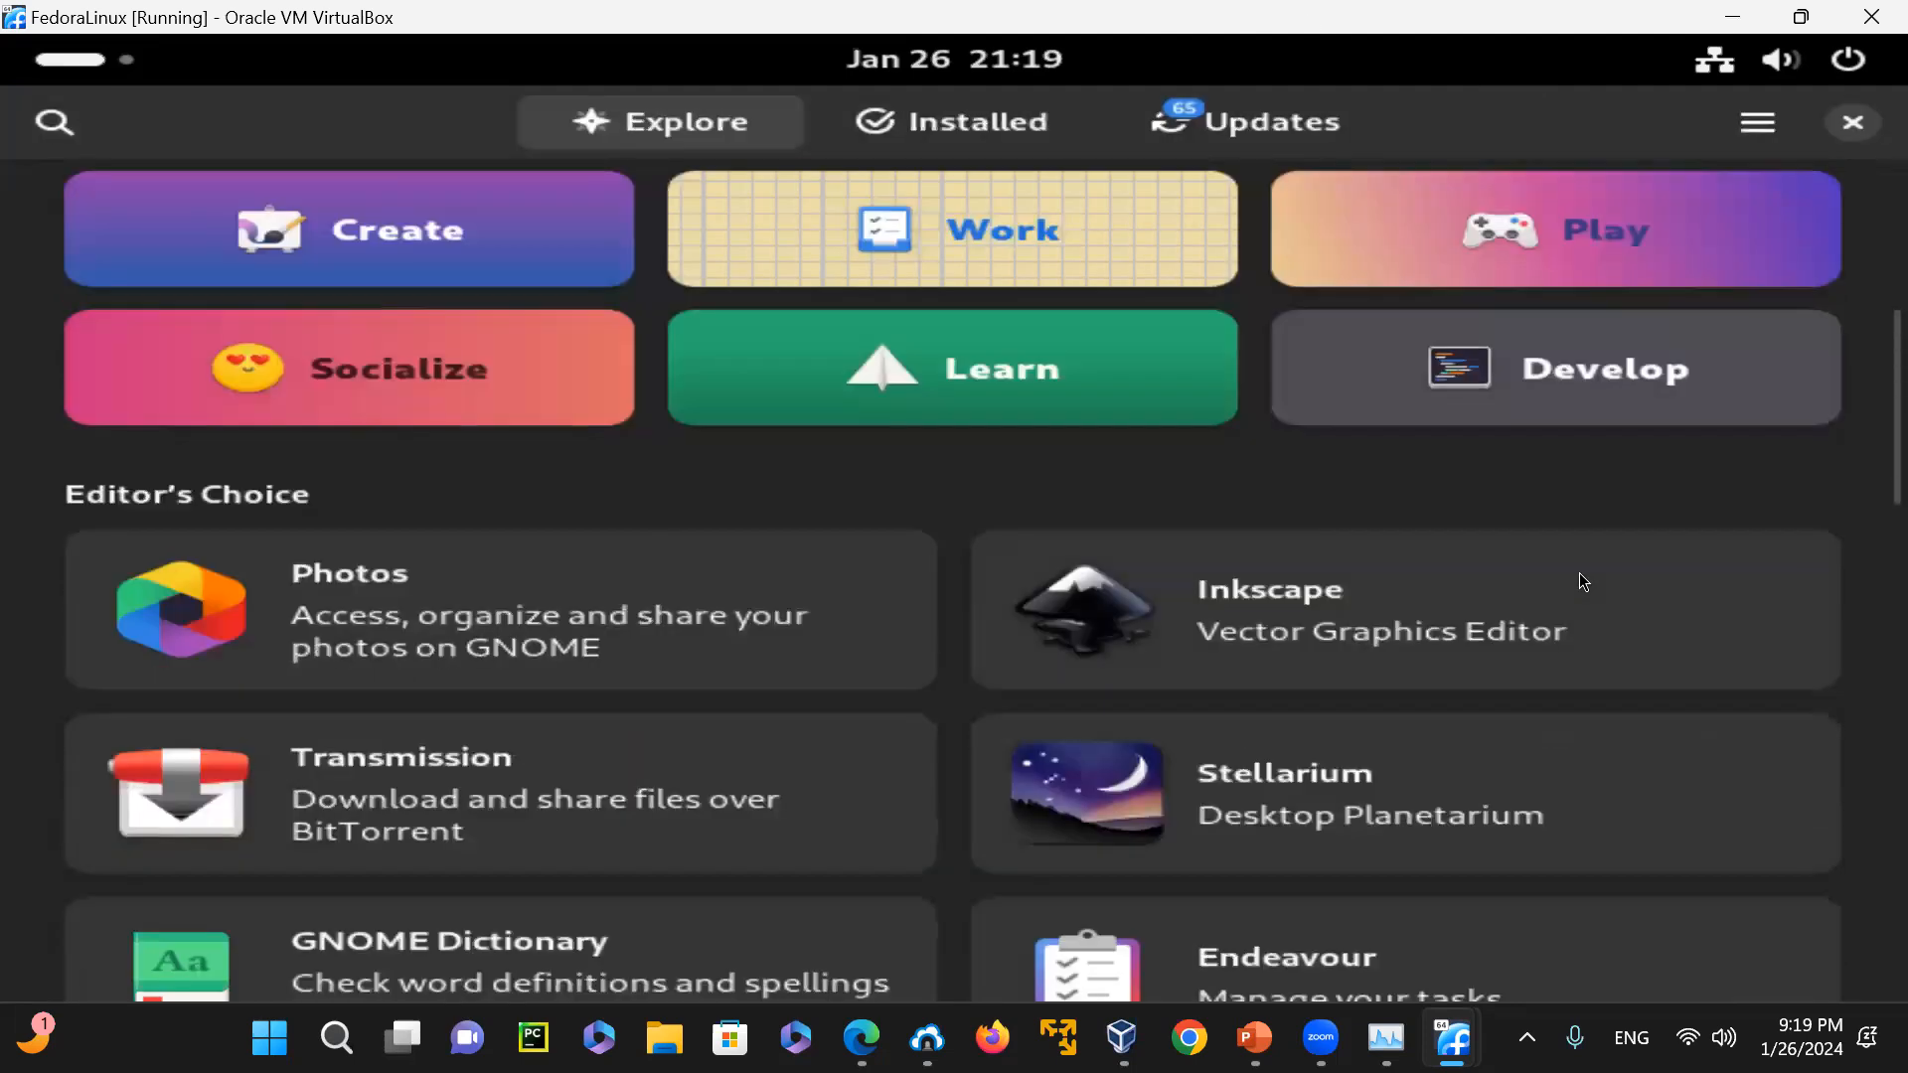
{"action": "scroll", "coordinate": [1580, 569], "scroll_direction": "up", "scroll_amount": 2}
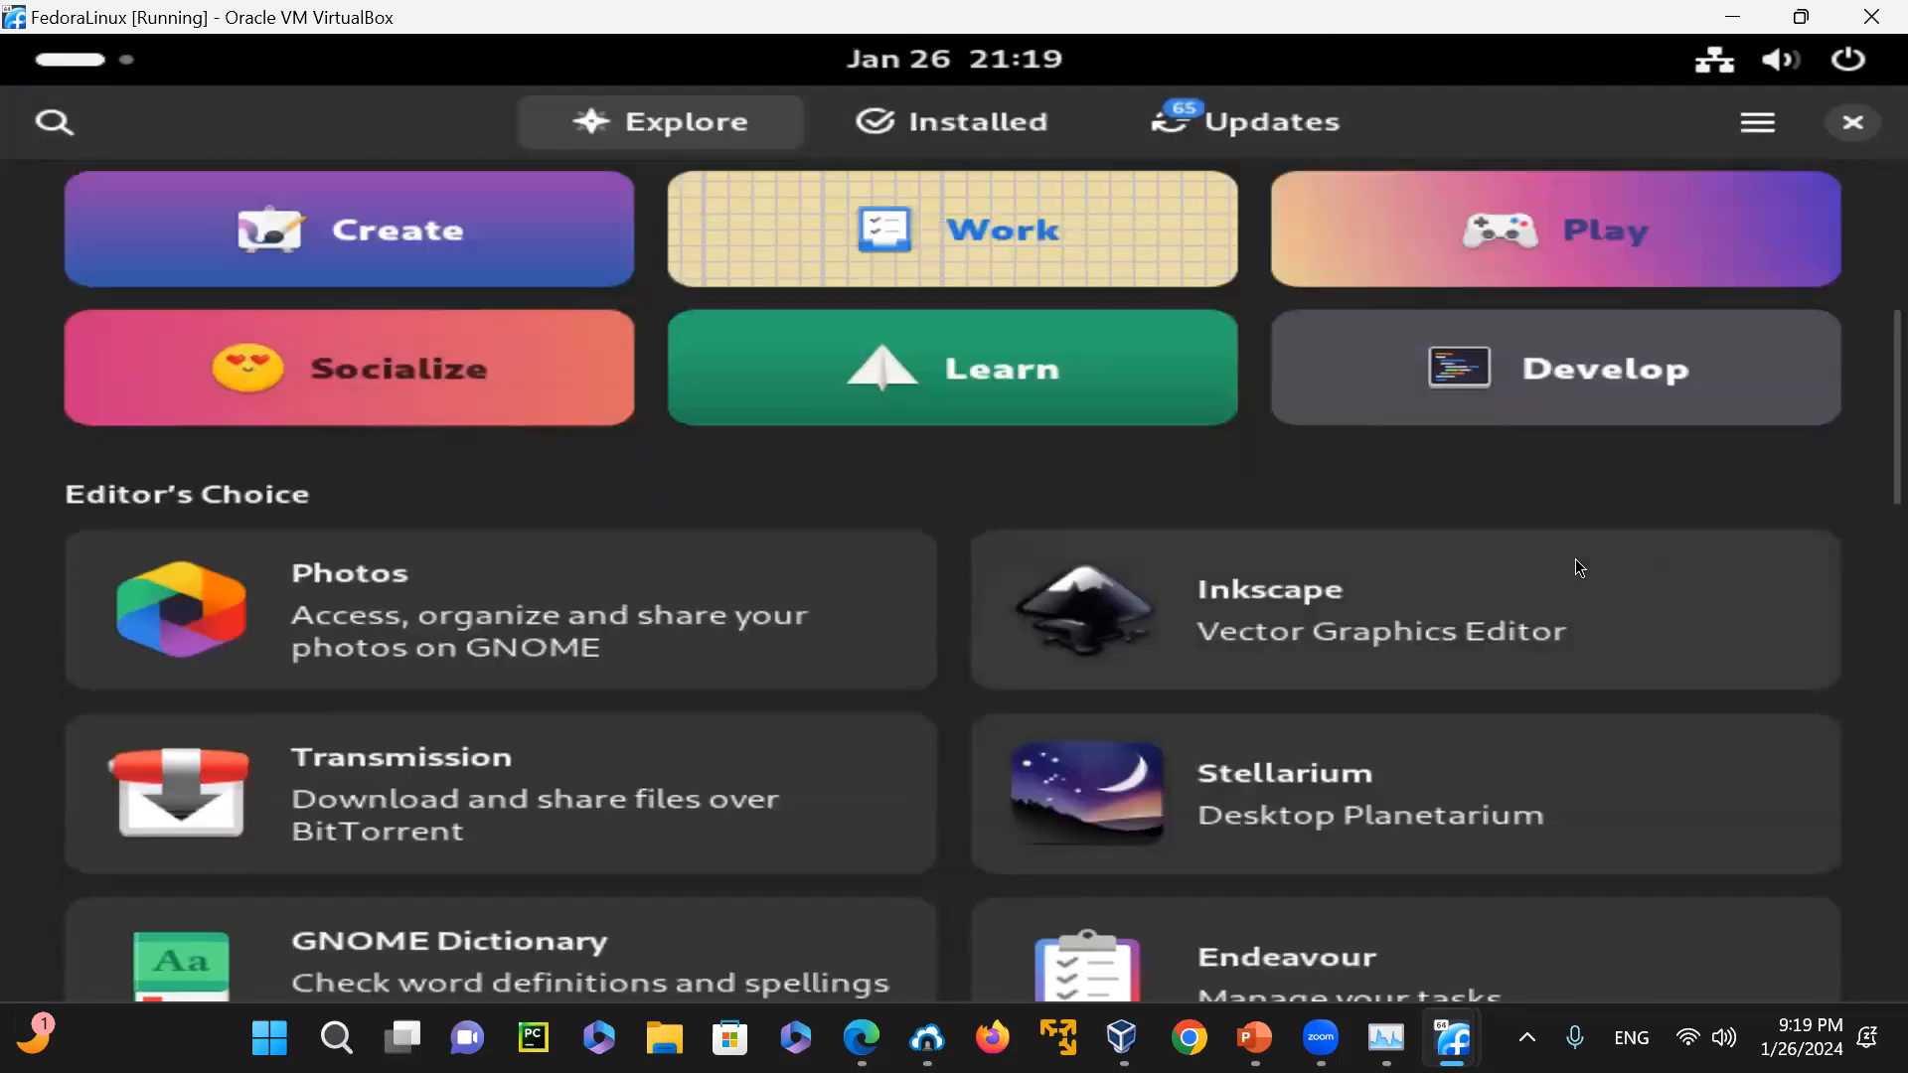
{"action": "left_click", "coordinate": [396, 387]}
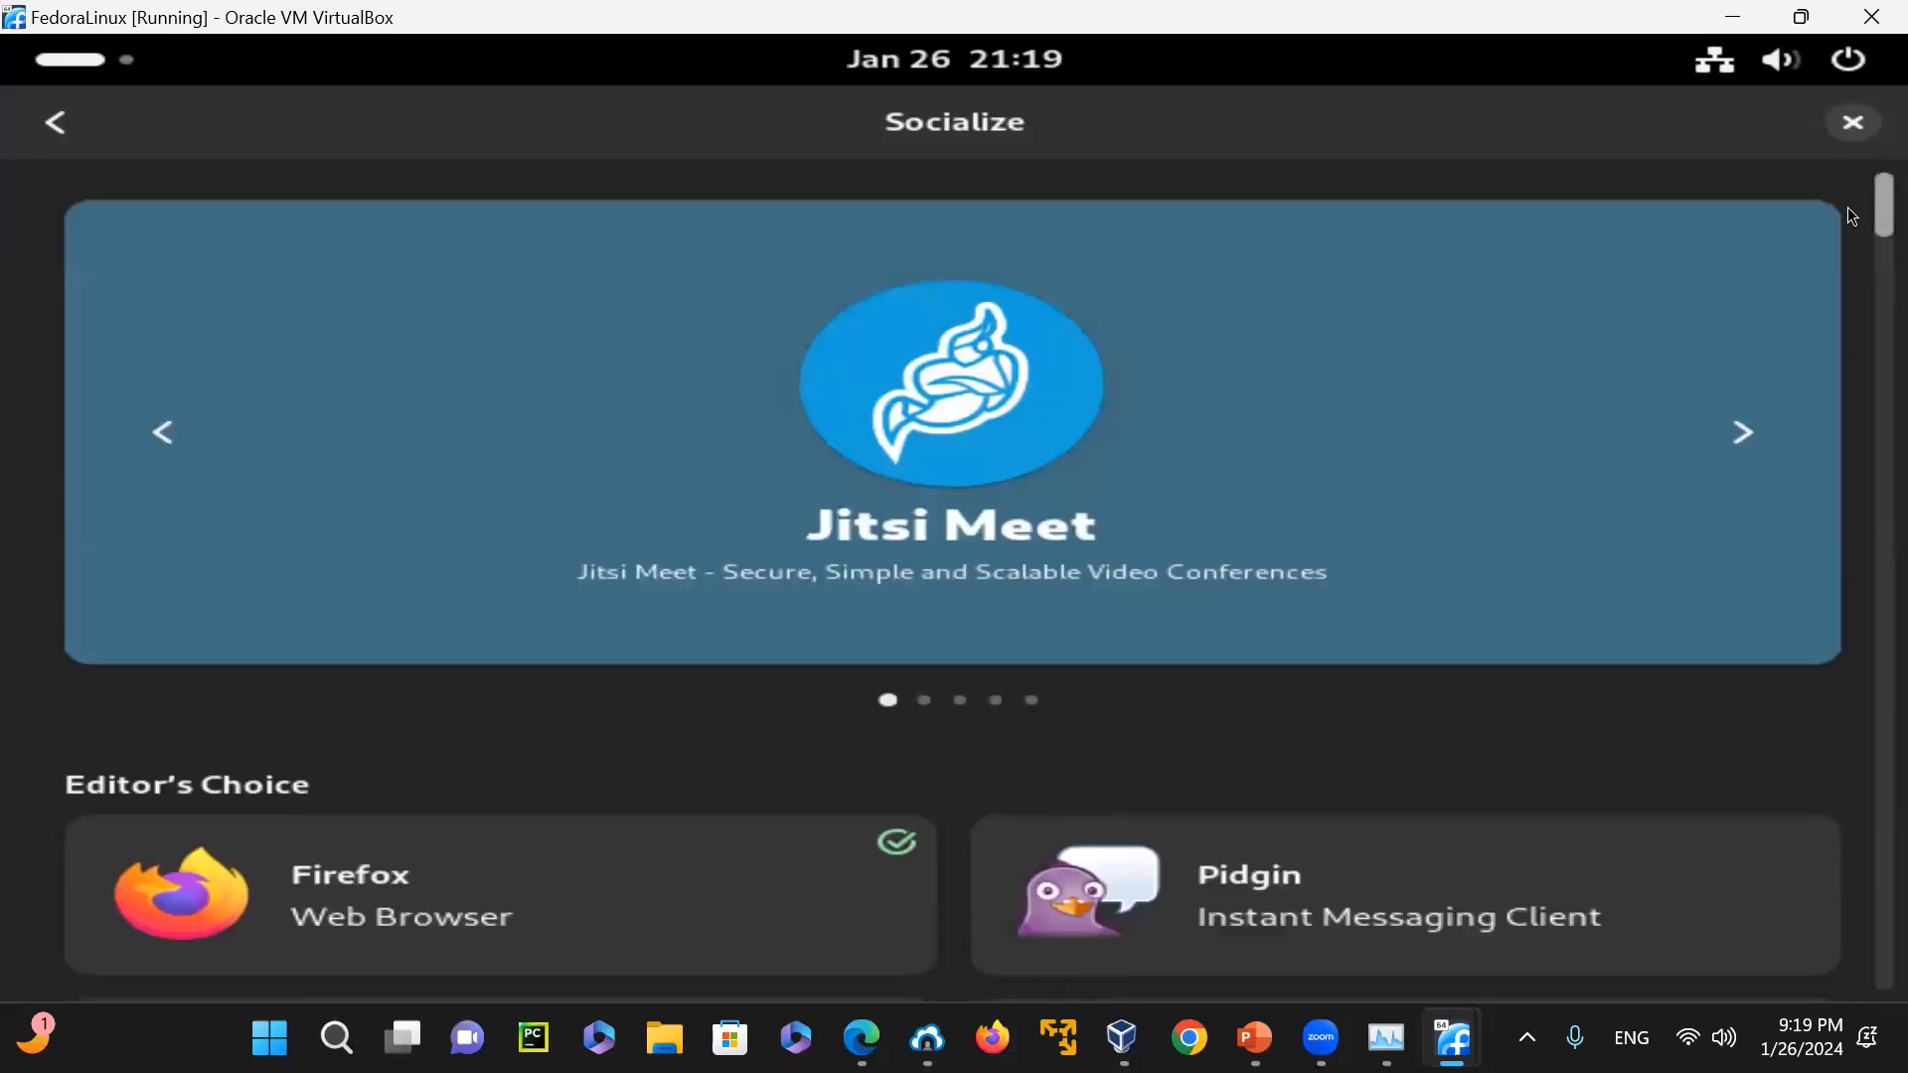
{"action": "scroll", "coordinate": [1852, 228], "scroll_direction": "down", "scroll_amount": 5}
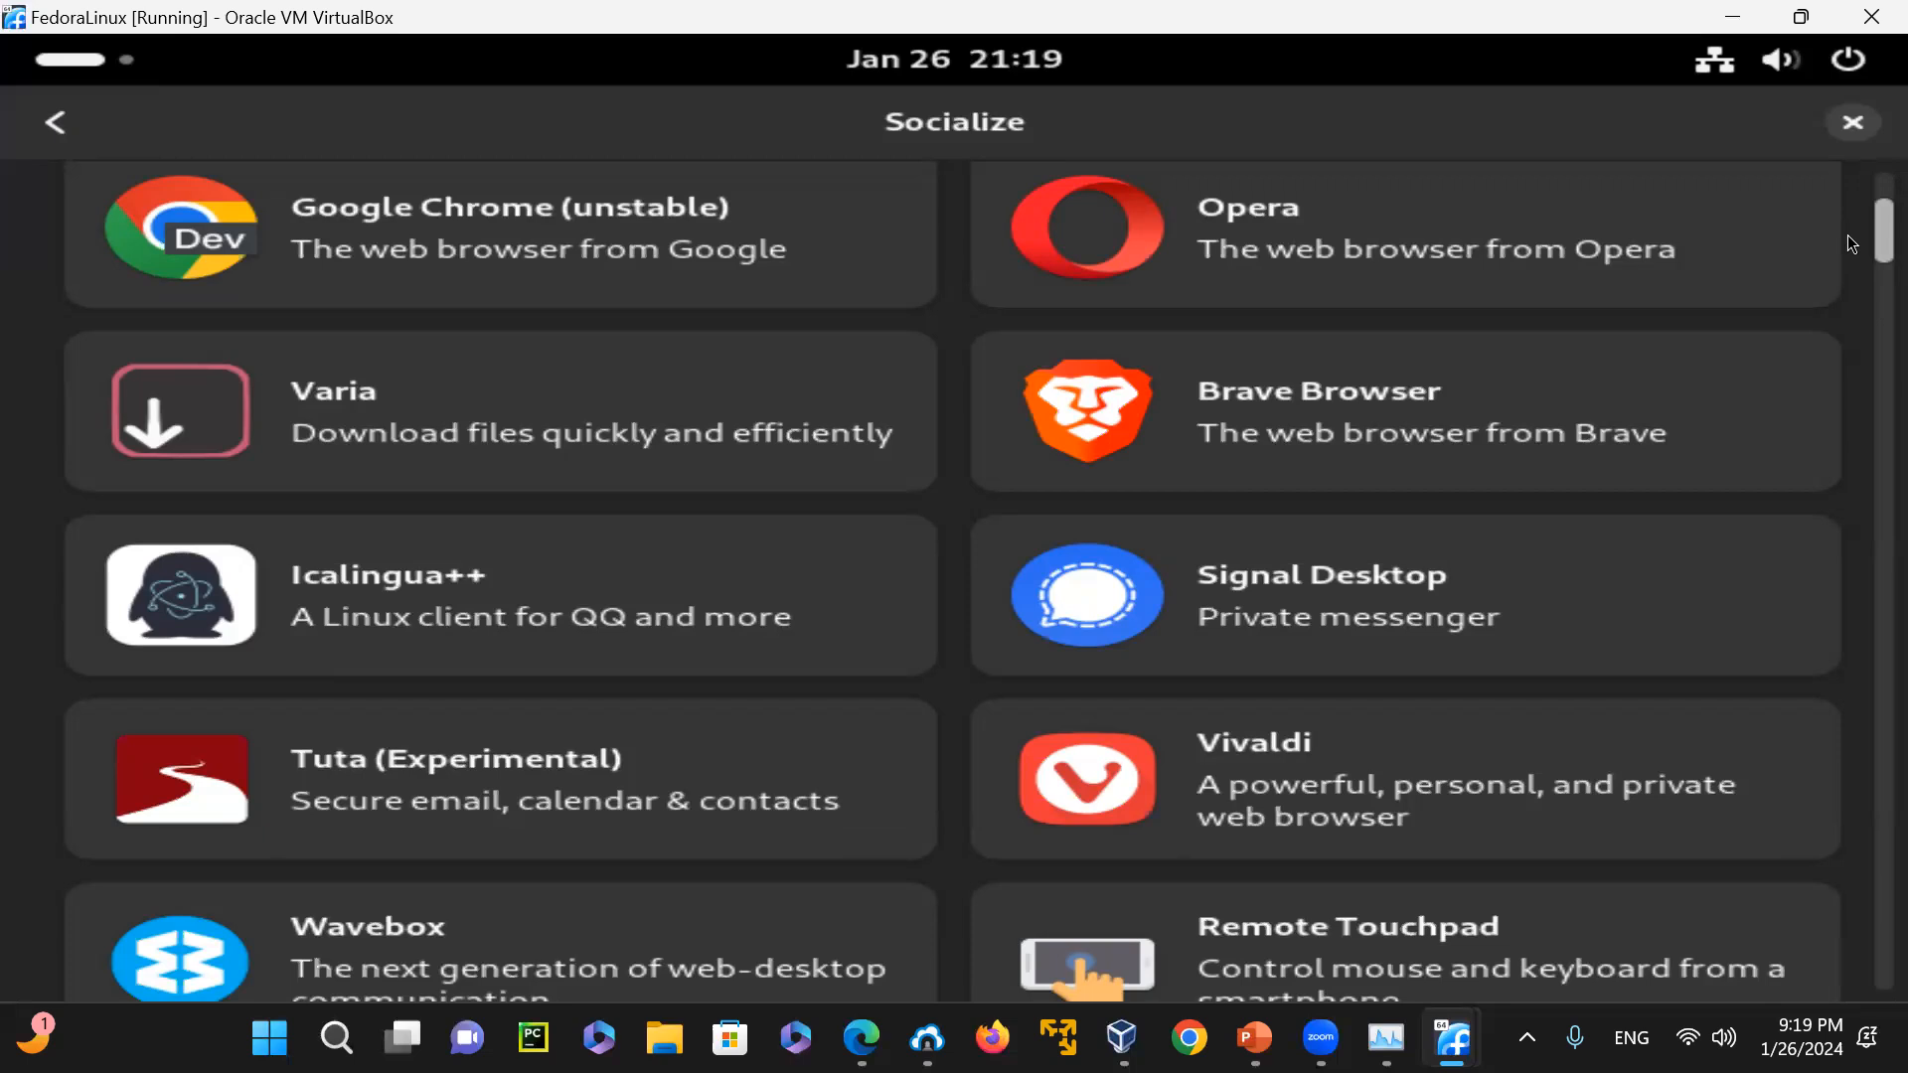
{"action": "scroll", "coordinate": [1847, 235], "scroll_direction": "down", "scroll_amount": 10}
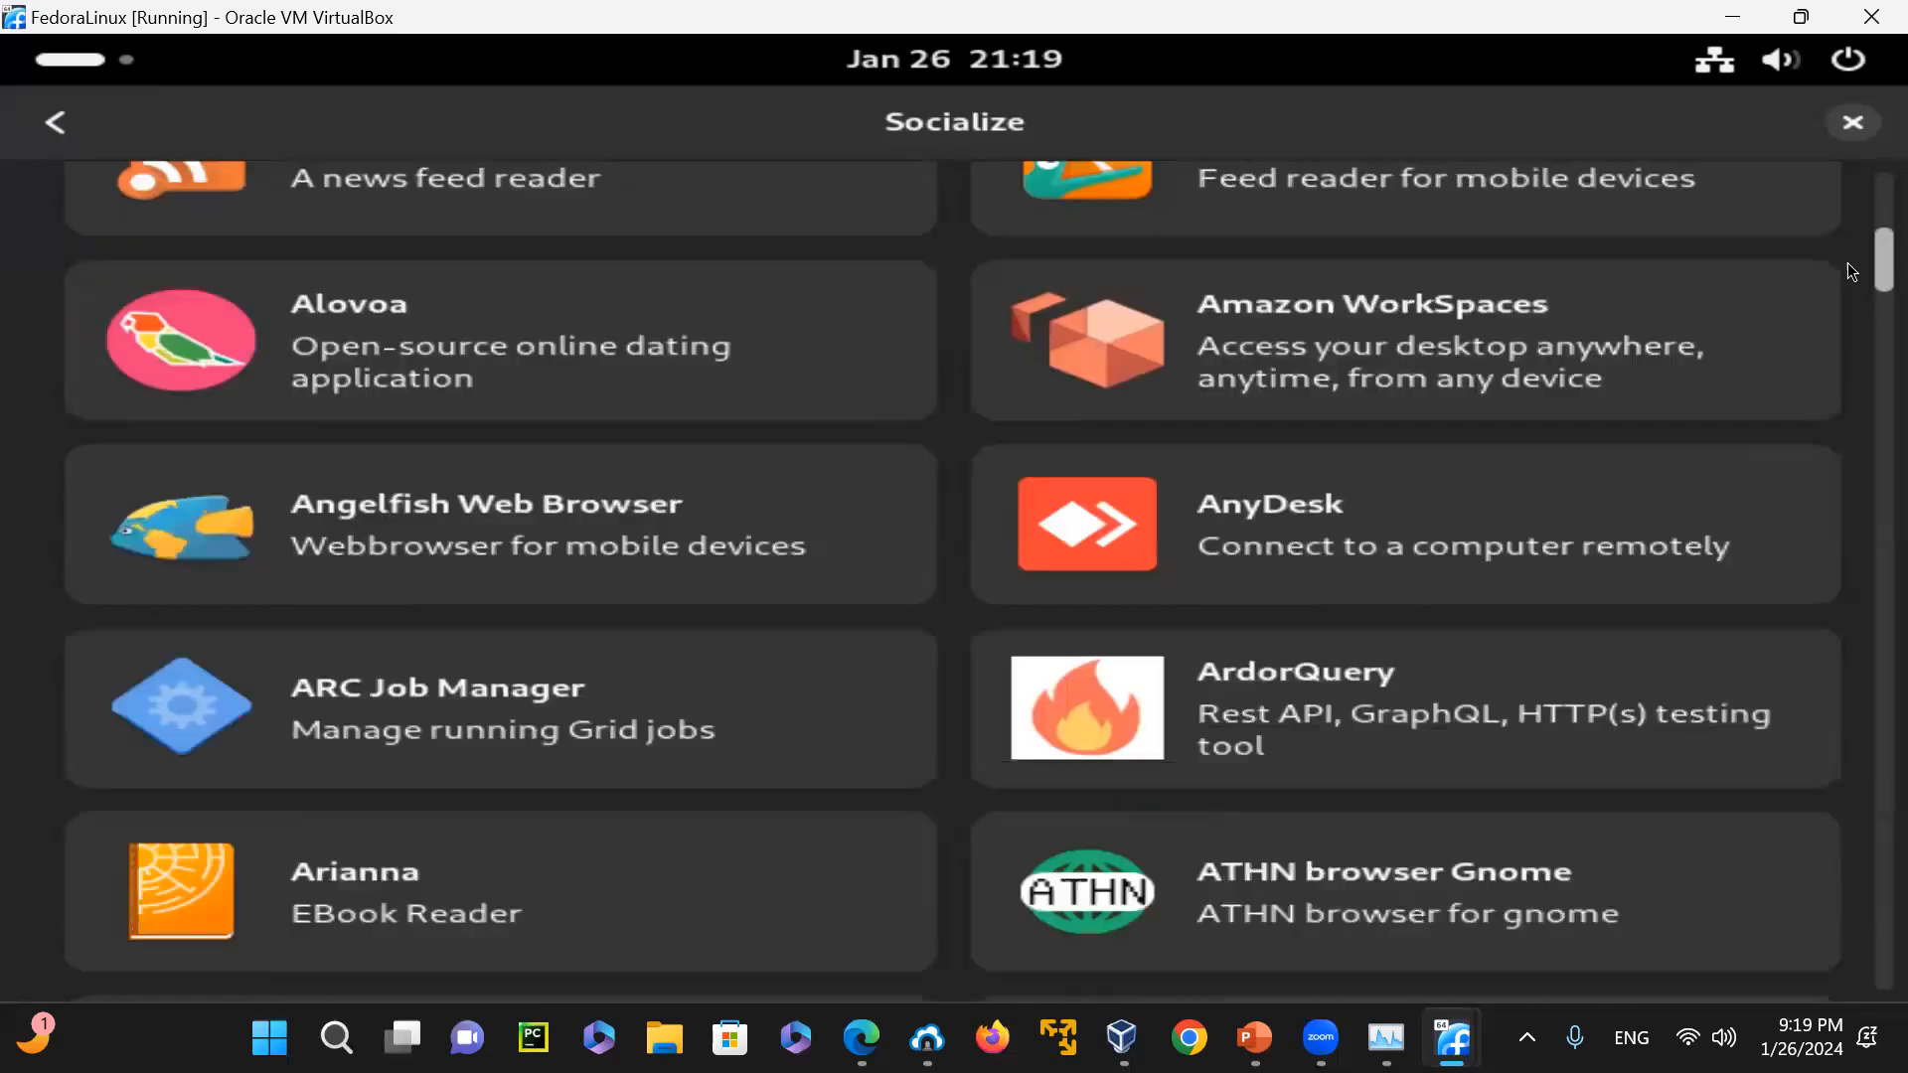
{"action": "scroll", "coordinate": [1850, 270], "scroll_direction": "down", "scroll_amount": 10}
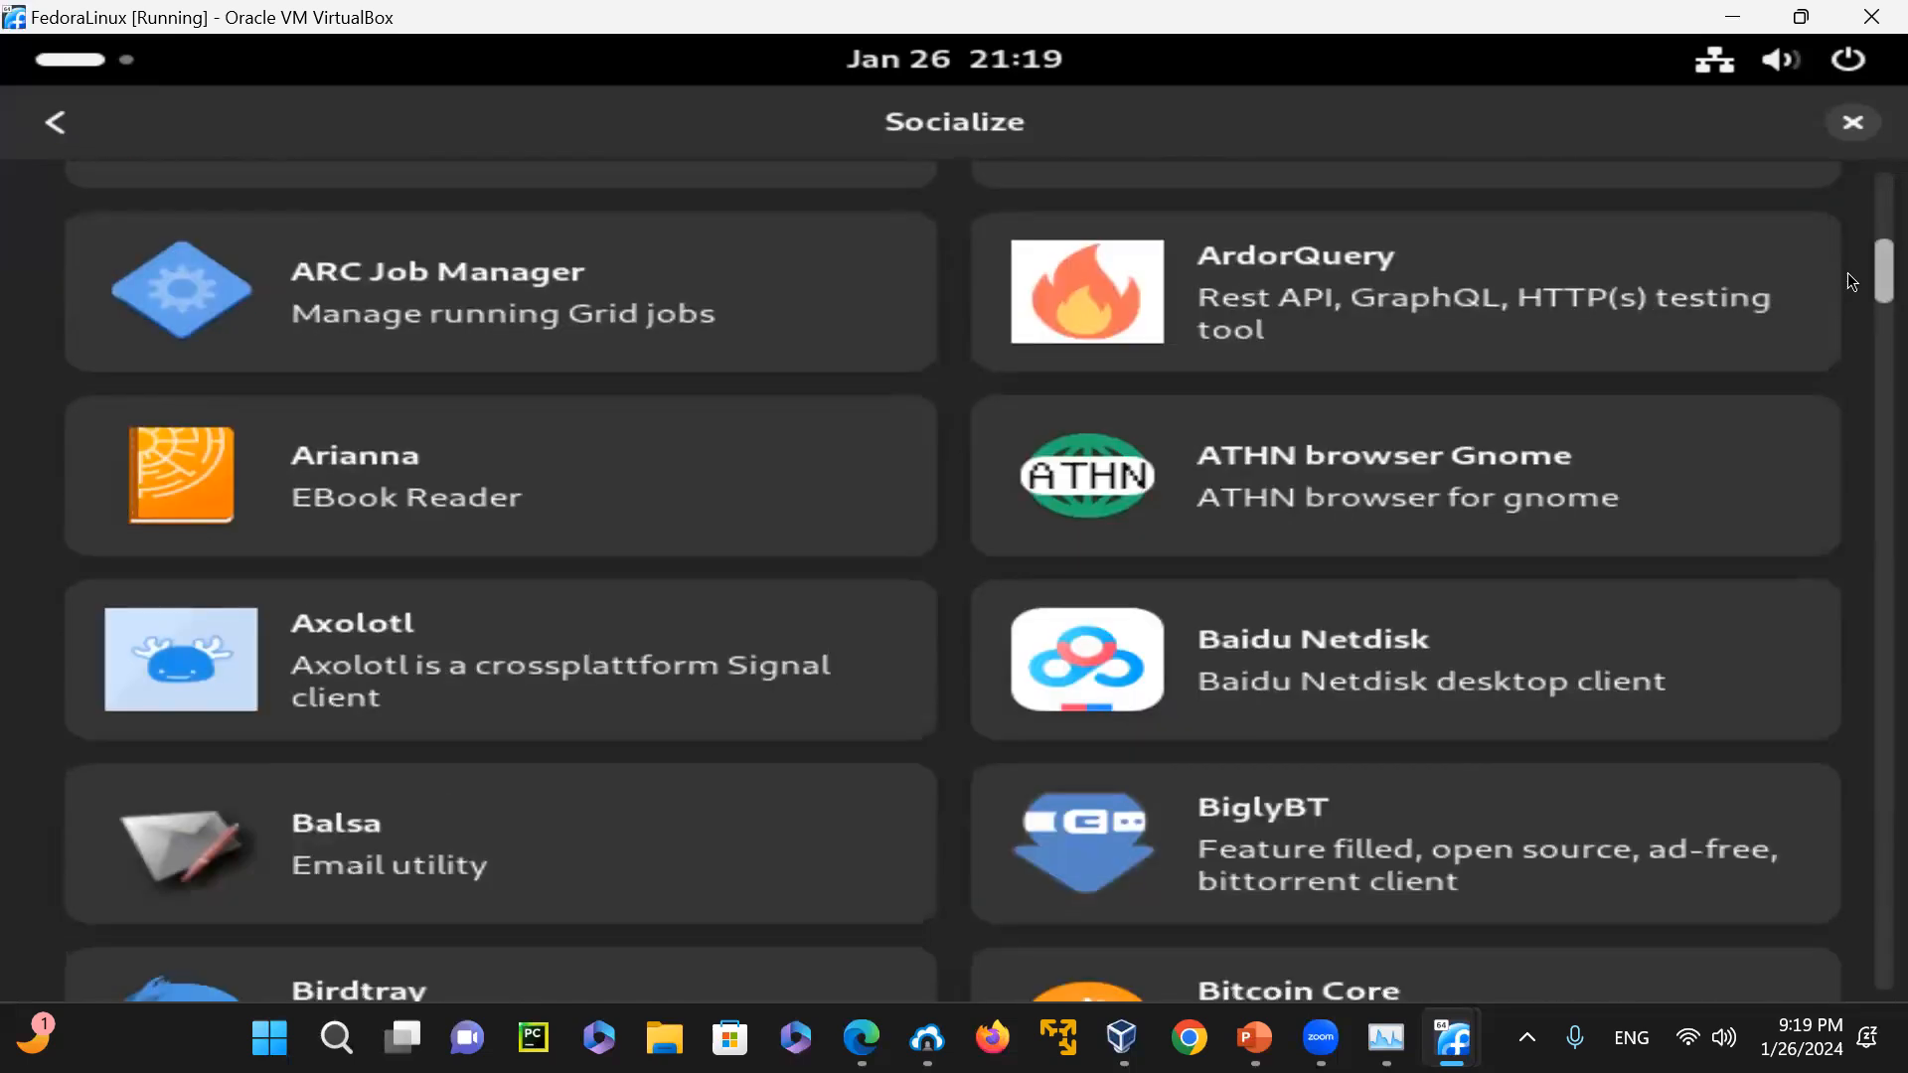
{"action": "scroll", "coordinate": [1851, 315], "scroll_direction": "down", "scroll_amount": 5}
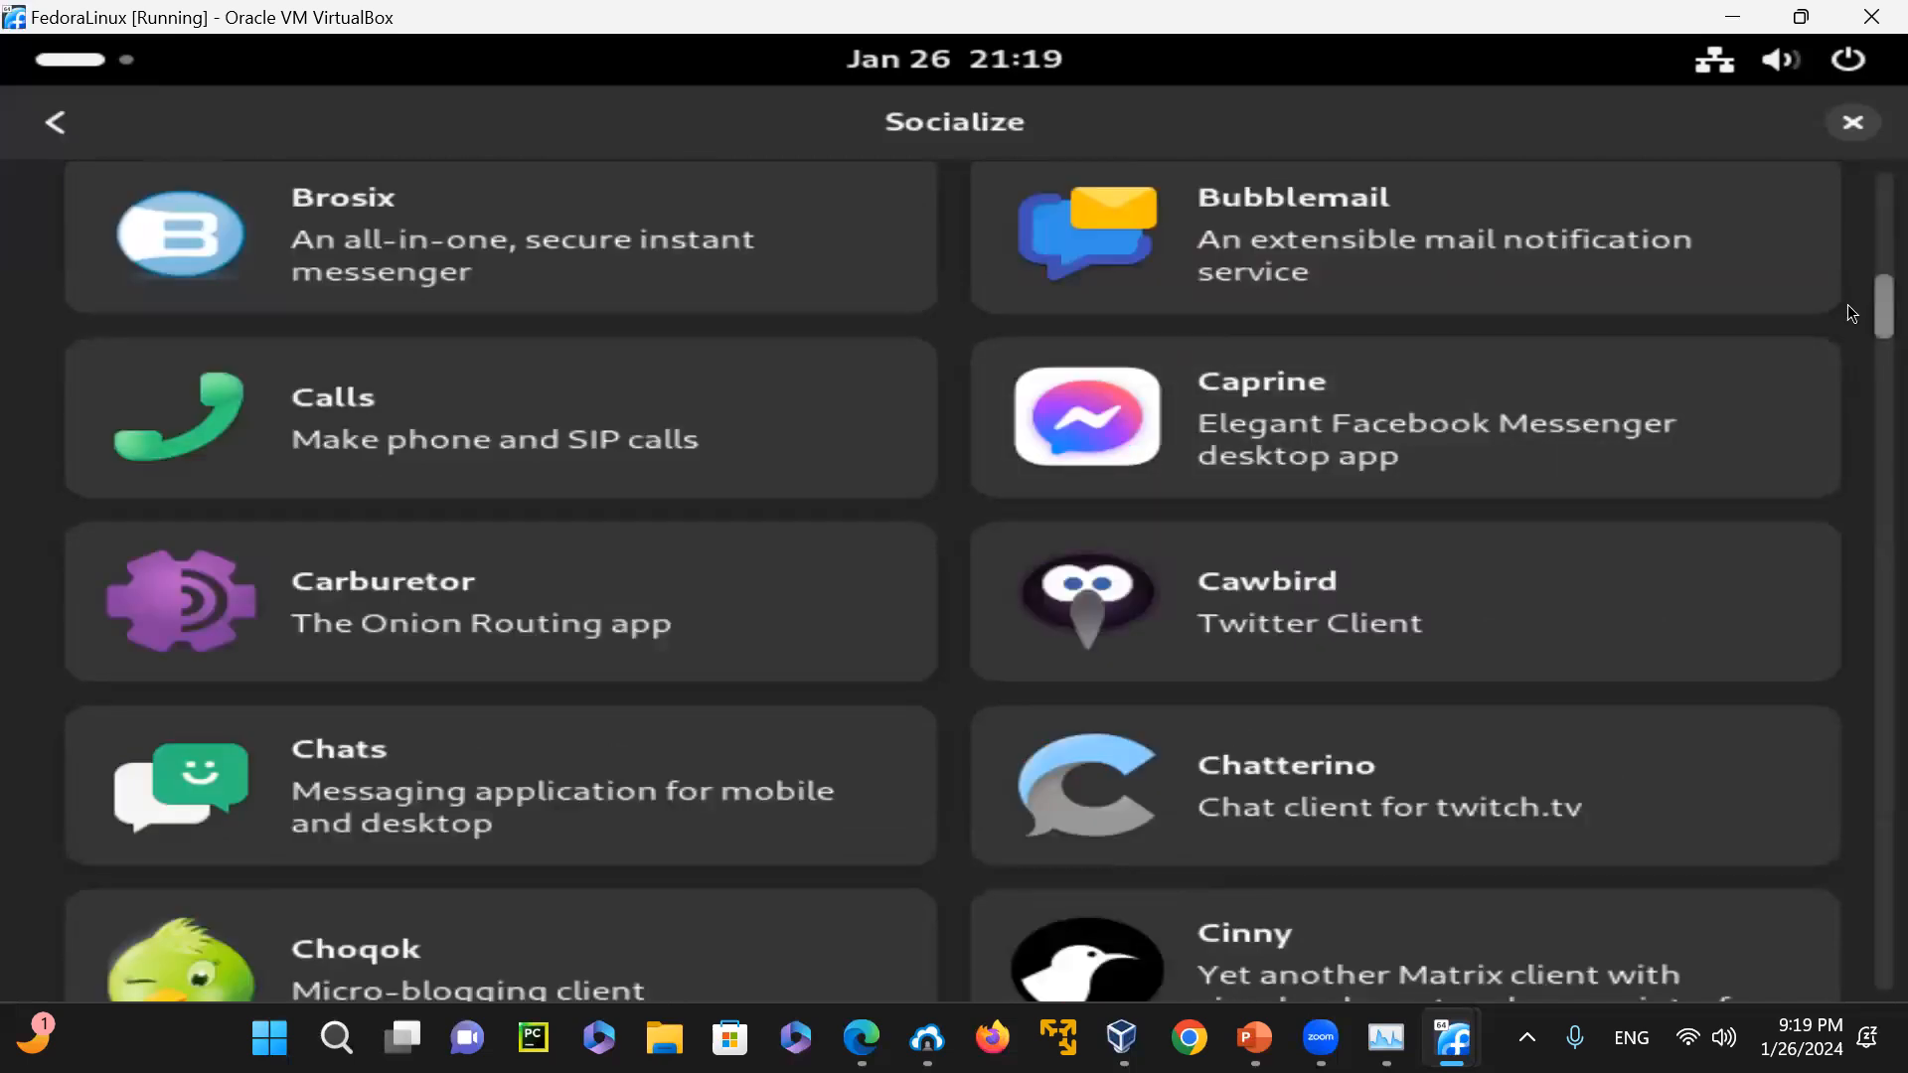
{"action": "scroll", "coordinate": [1846, 304], "scroll_direction": "down", "scroll_amount": 15}
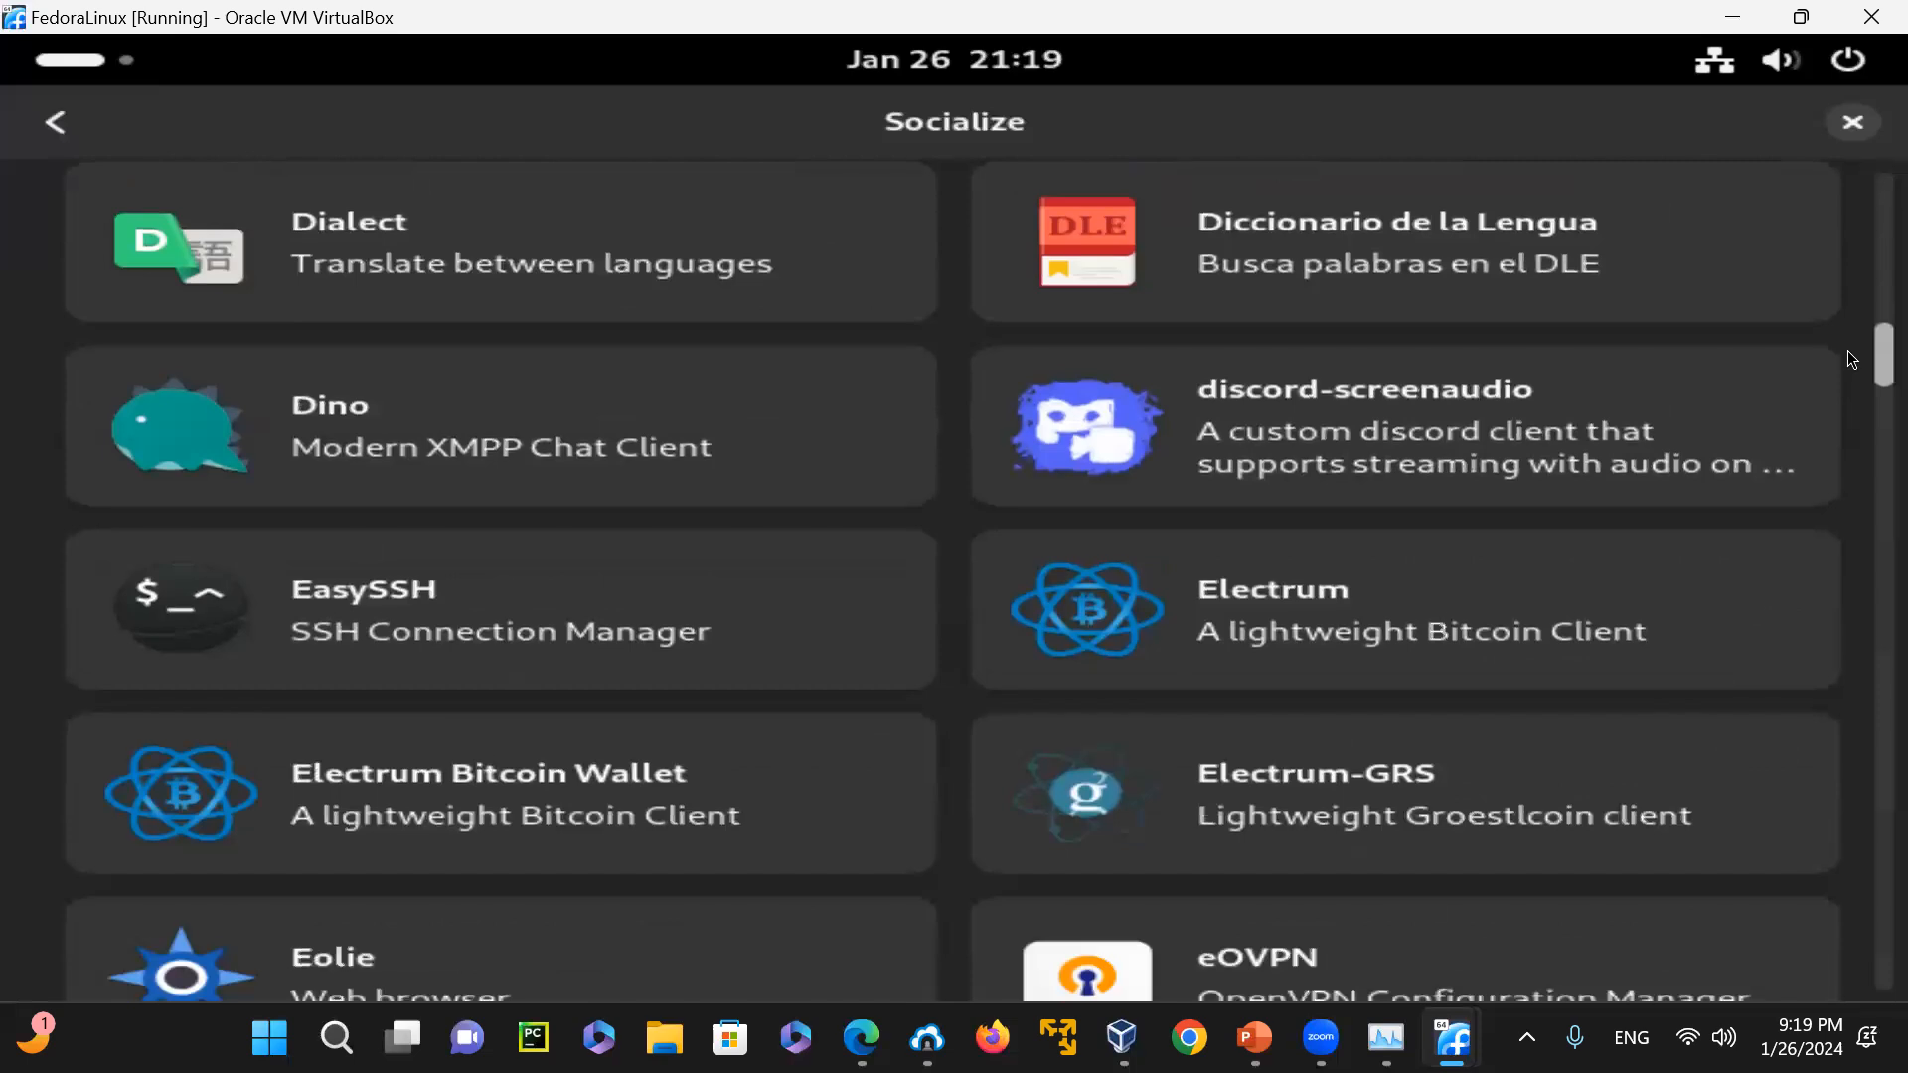
{"action": "scroll", "coordinate": [1851, 363], "scroll_direction": "down", "scroll_amount": 5}
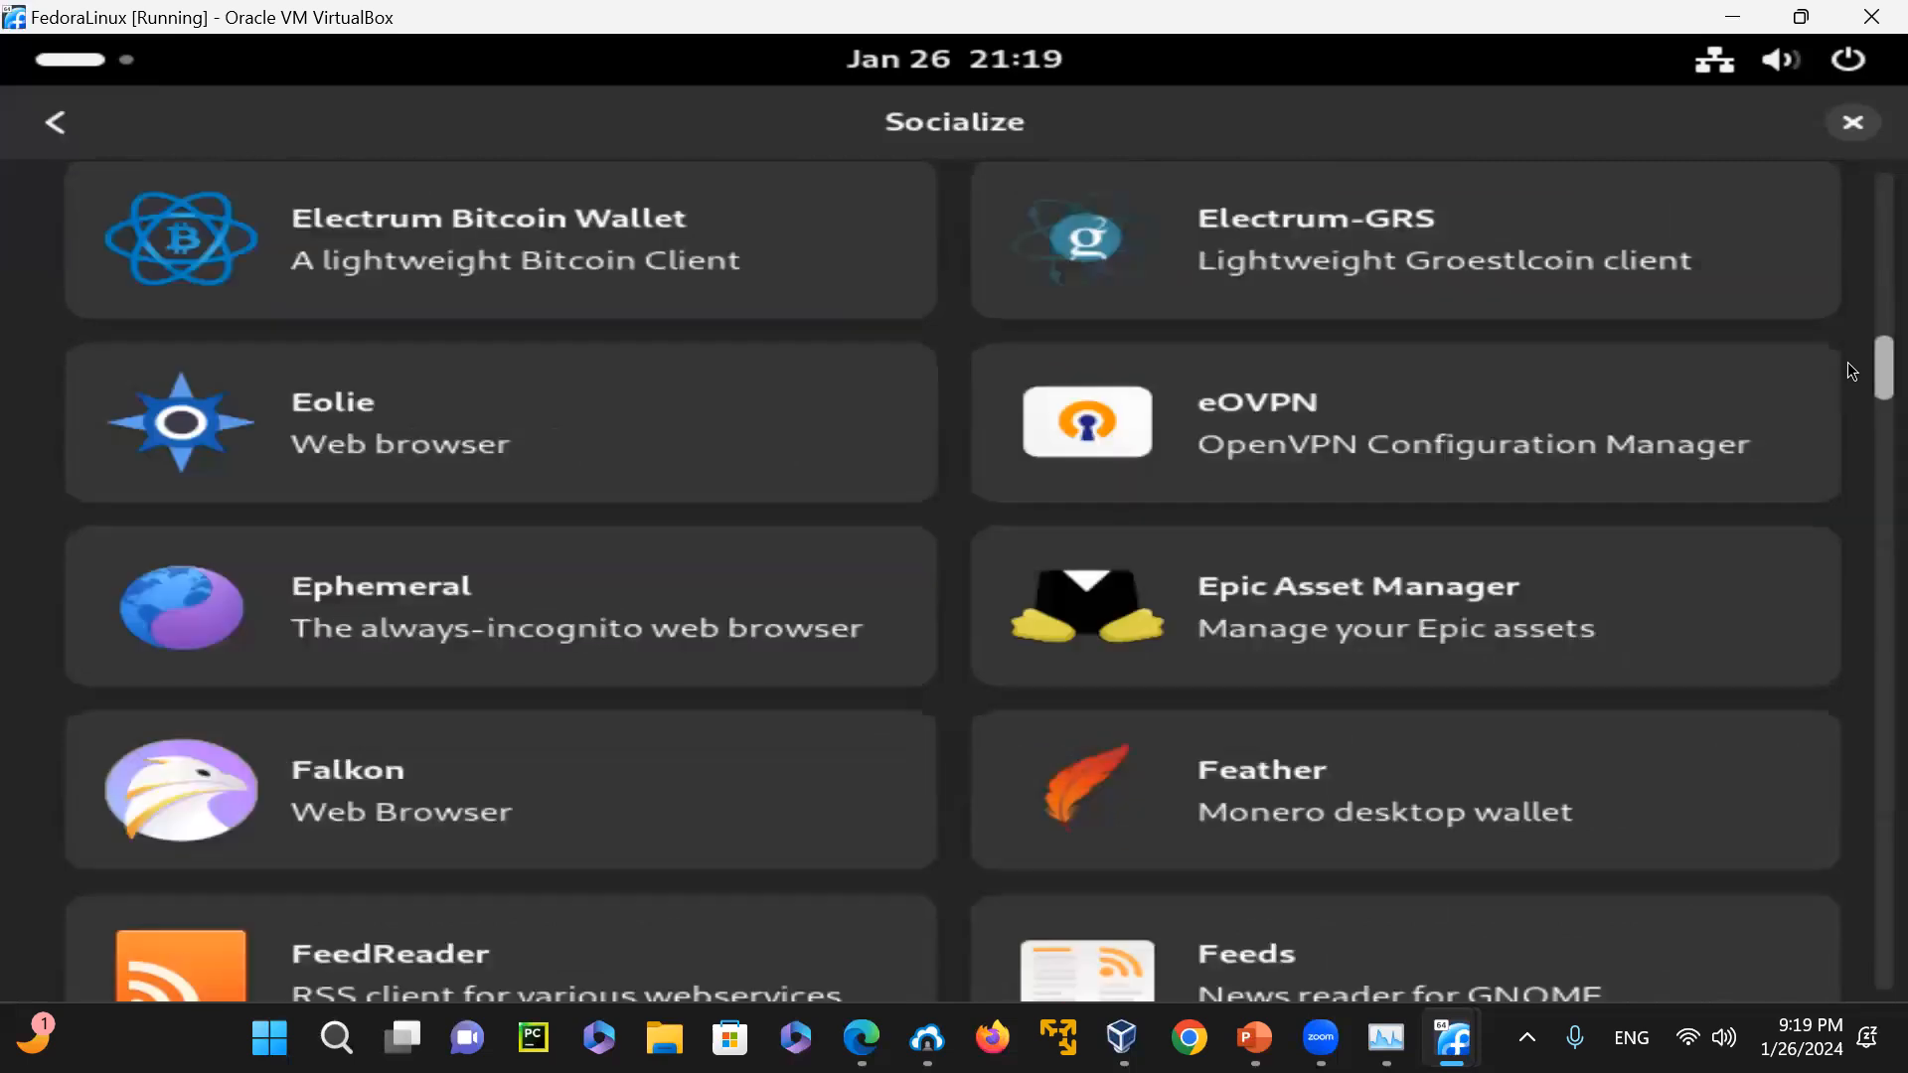
{"action": "scroll", "coordinate": [1851, 370], "scroll_direction": "up", "scroll_amount": 4}
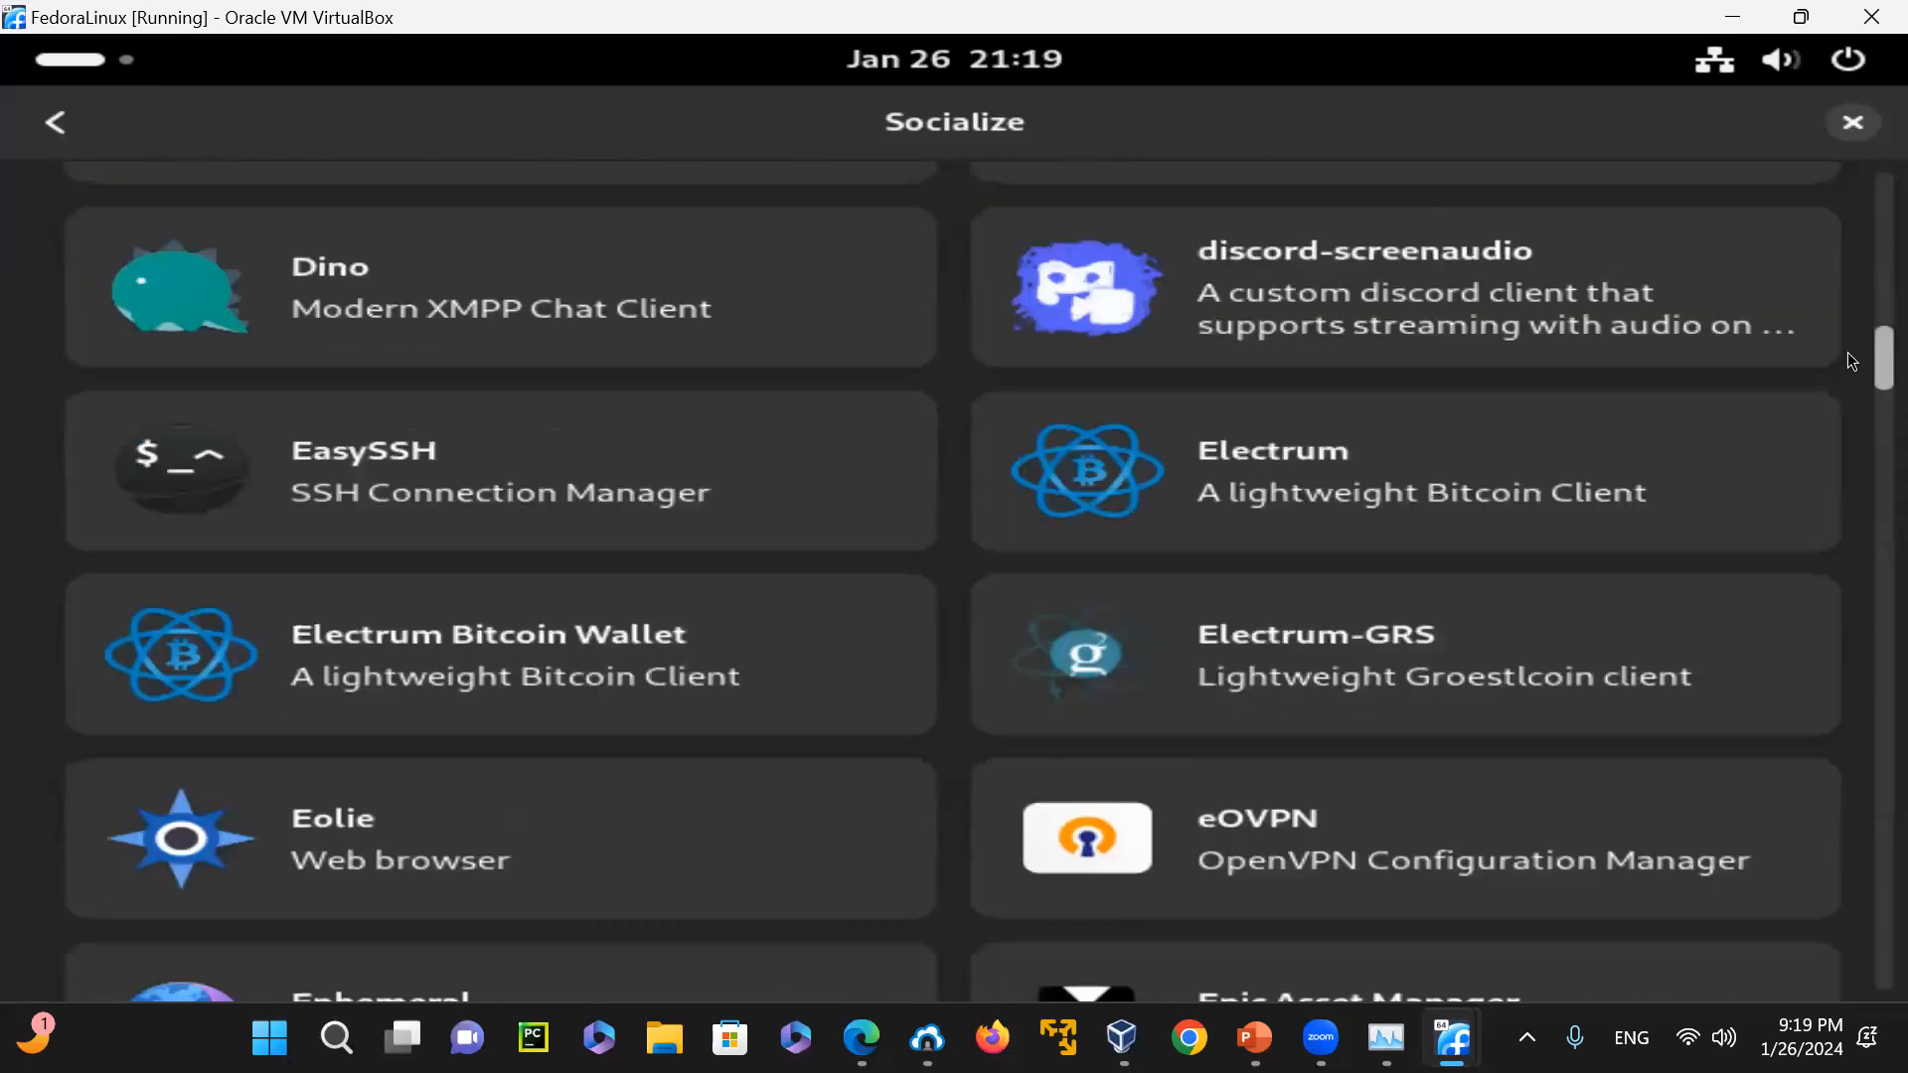
{"action": "scroll", "coordinate": [1851, 360], "scroll_direction": "down", "scroll_amount": 11}
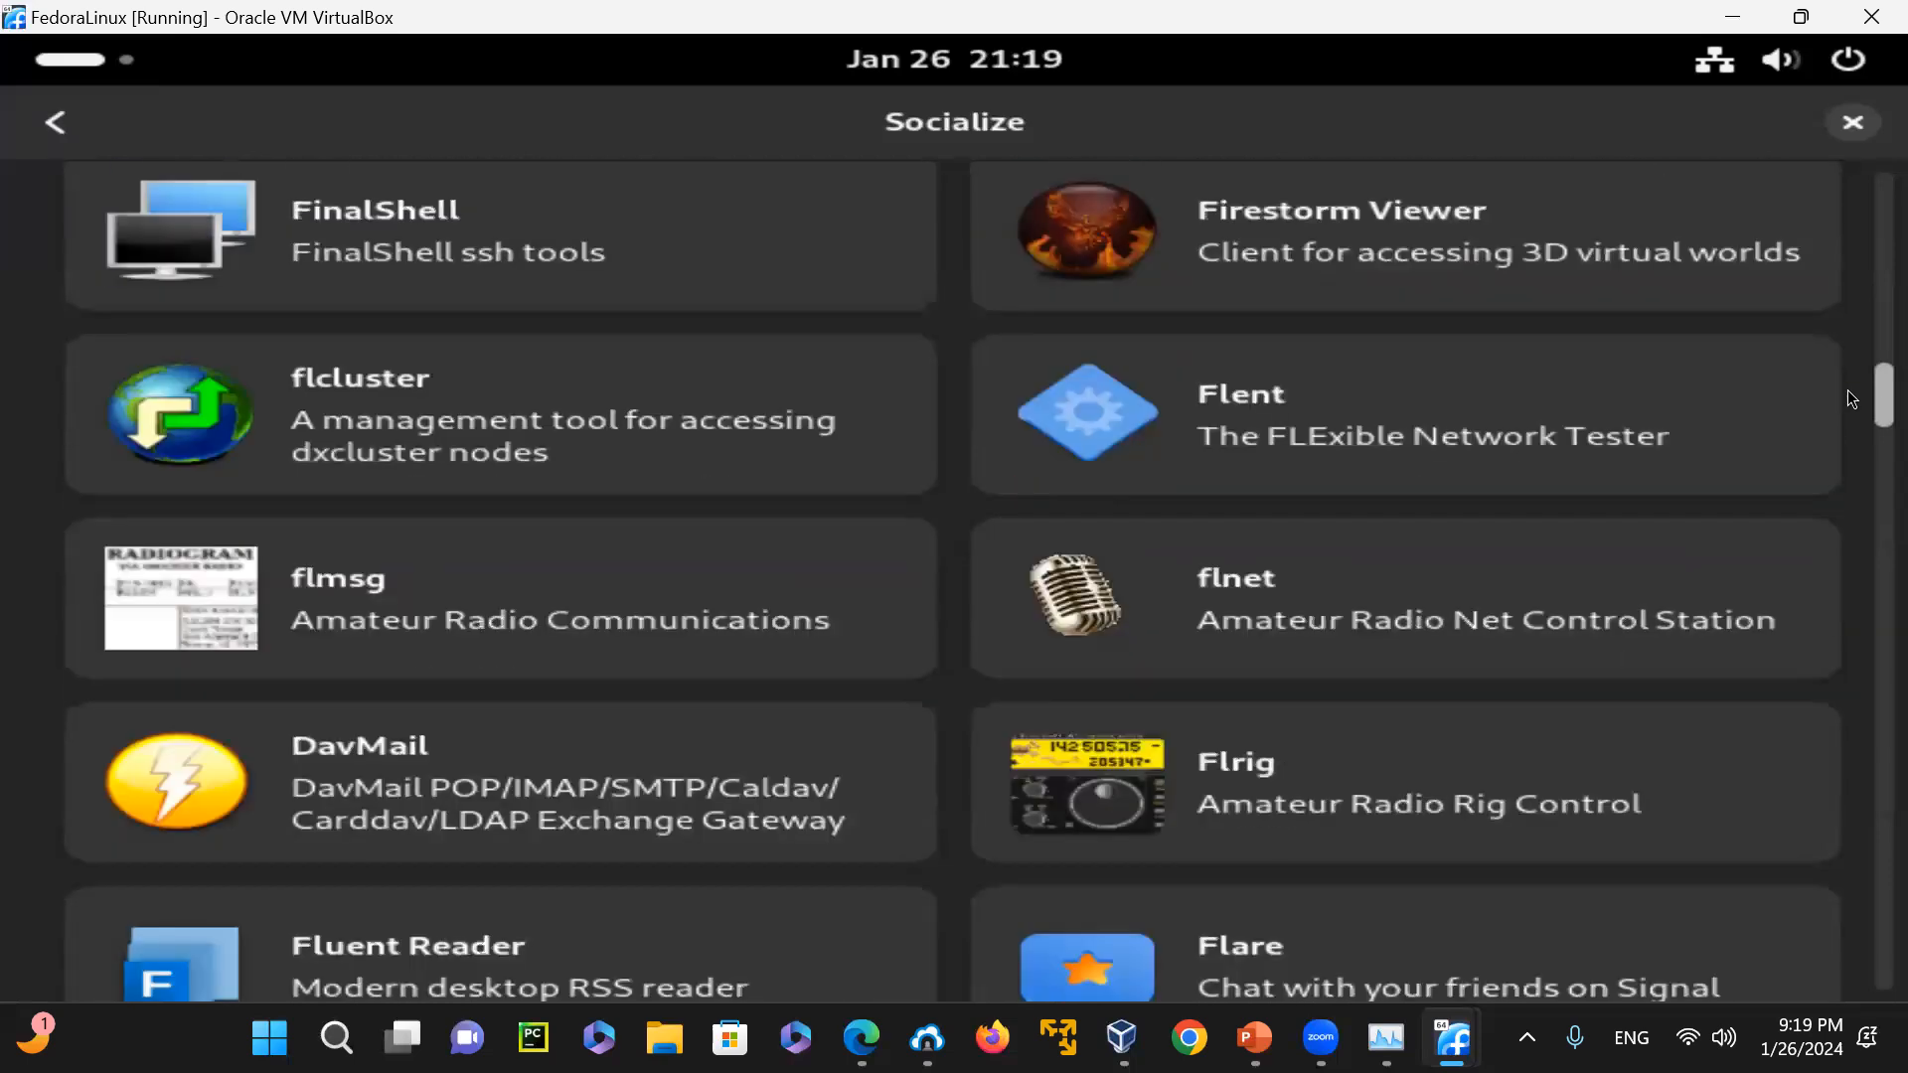
{"action": "scroll", "coordinate": [1851, 403], "scroll_direction": "down", "scroll_amount": 7}
{"action": "scroll", "coordinate": [1851, 417], "scroll_direction": "down", "scroll_amount": 4}
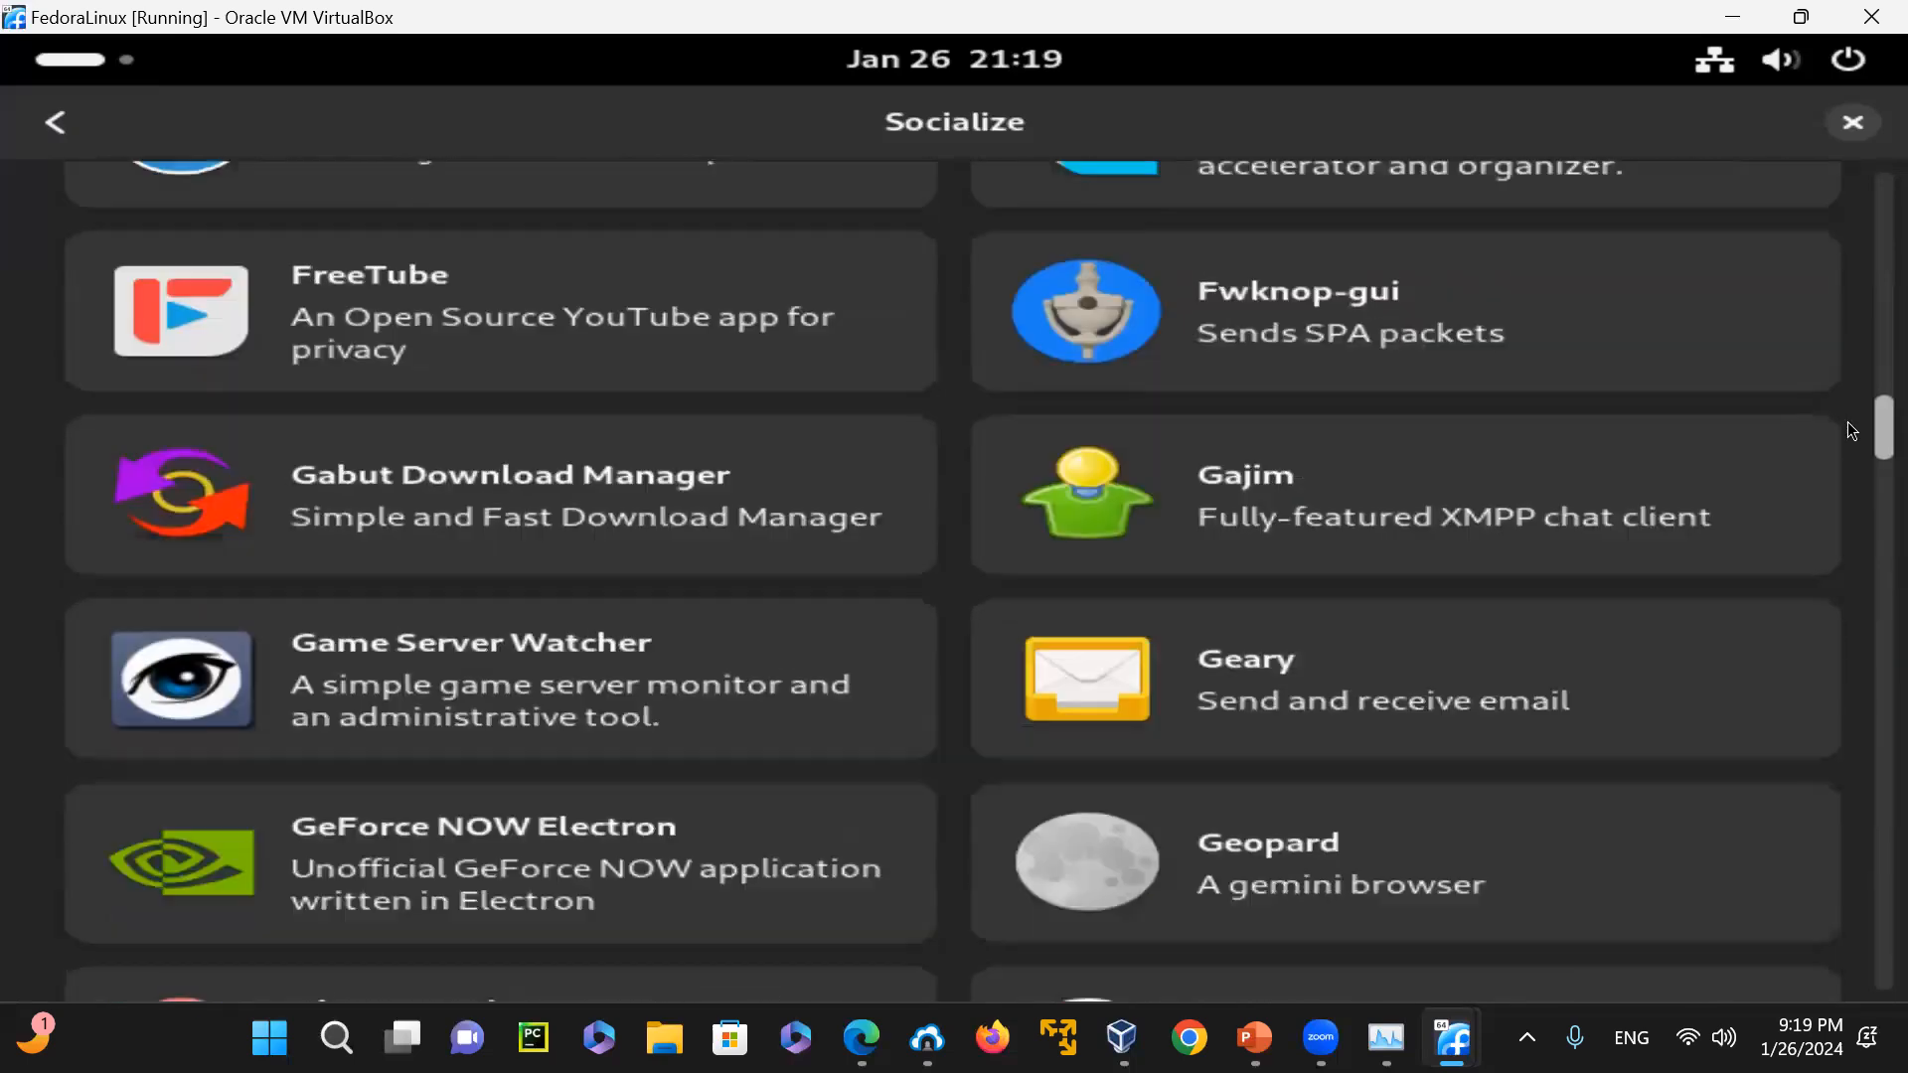
{"action": "scroll", "coordinate": [1851, 429], "scroll_direction": "down", "scroll_amount": 8}
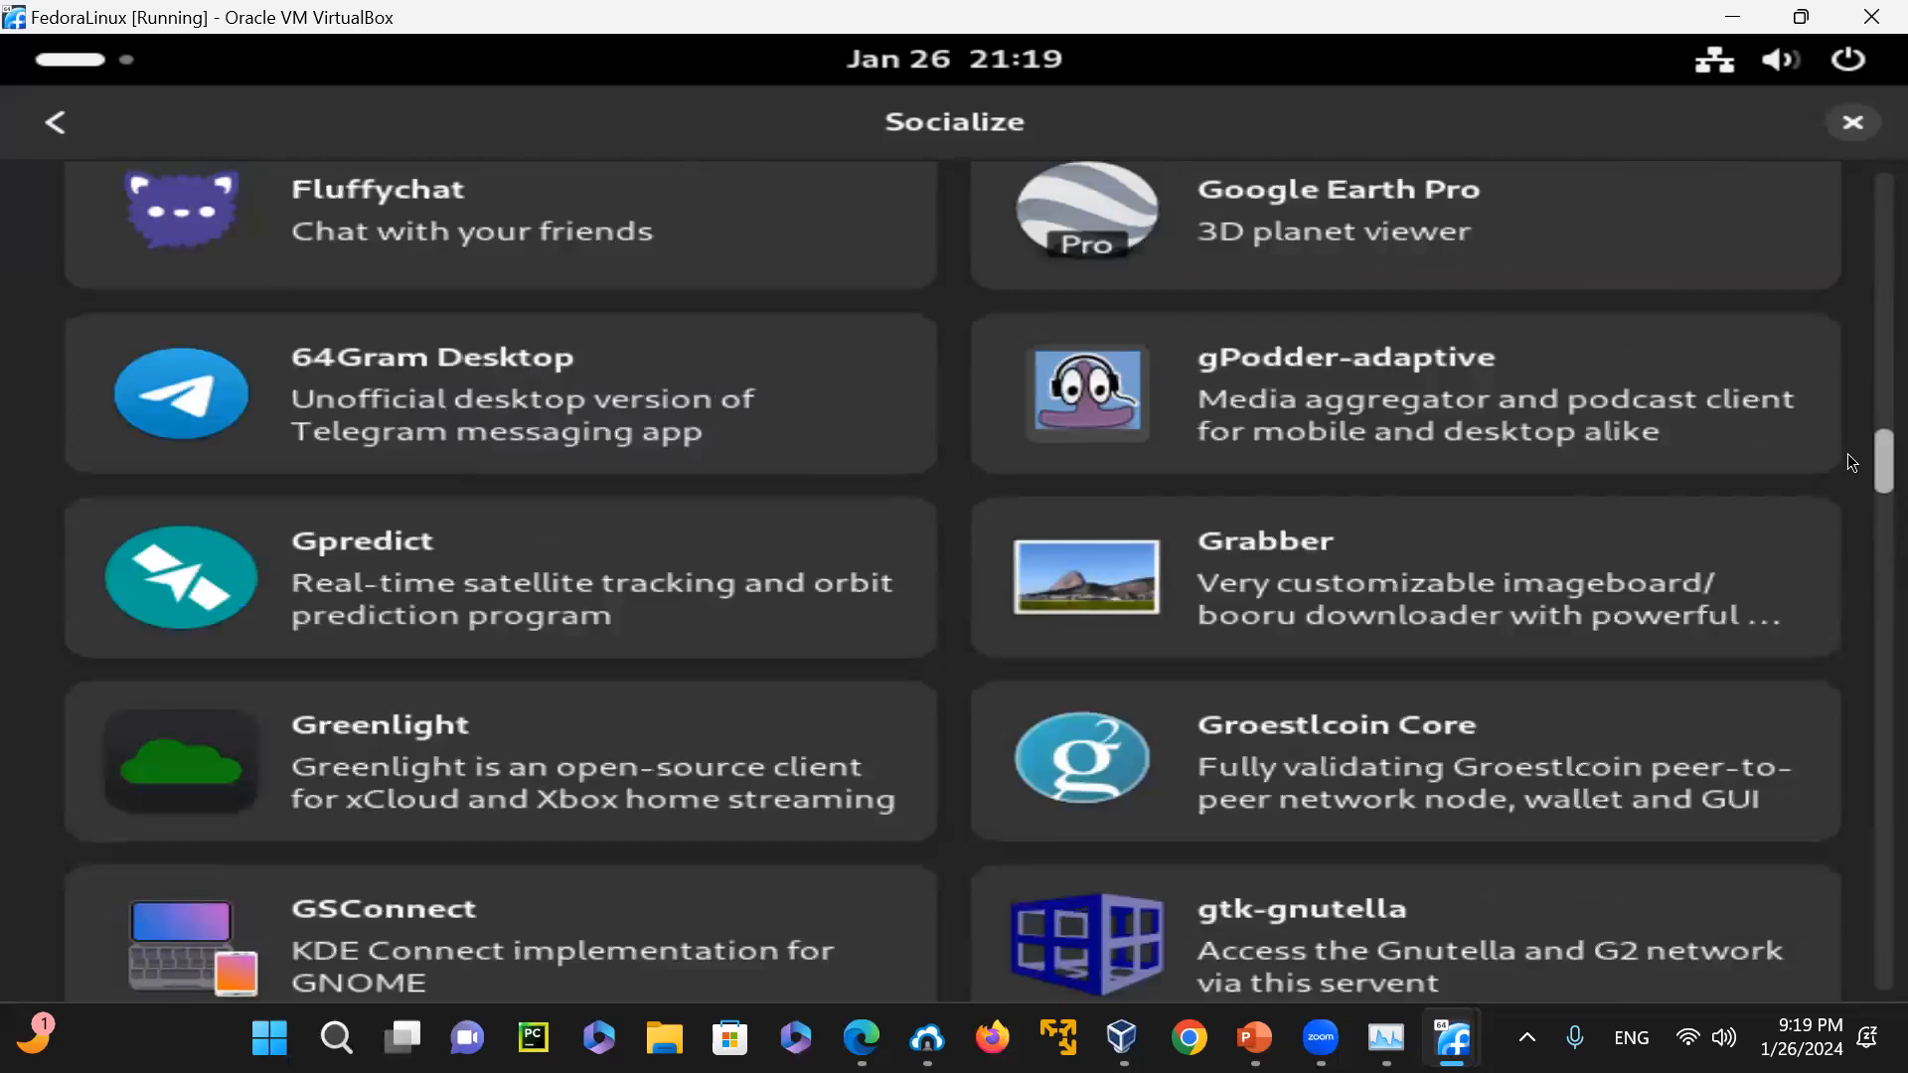
{"action": "scroll", "coordinate": [1851, 462], "scroll_direction": "down", "scroll_amount": 11}
{"action": "scroll", "coordinate": [1851, 513], "scroll_direction": "down", "scroll_amount": 12}
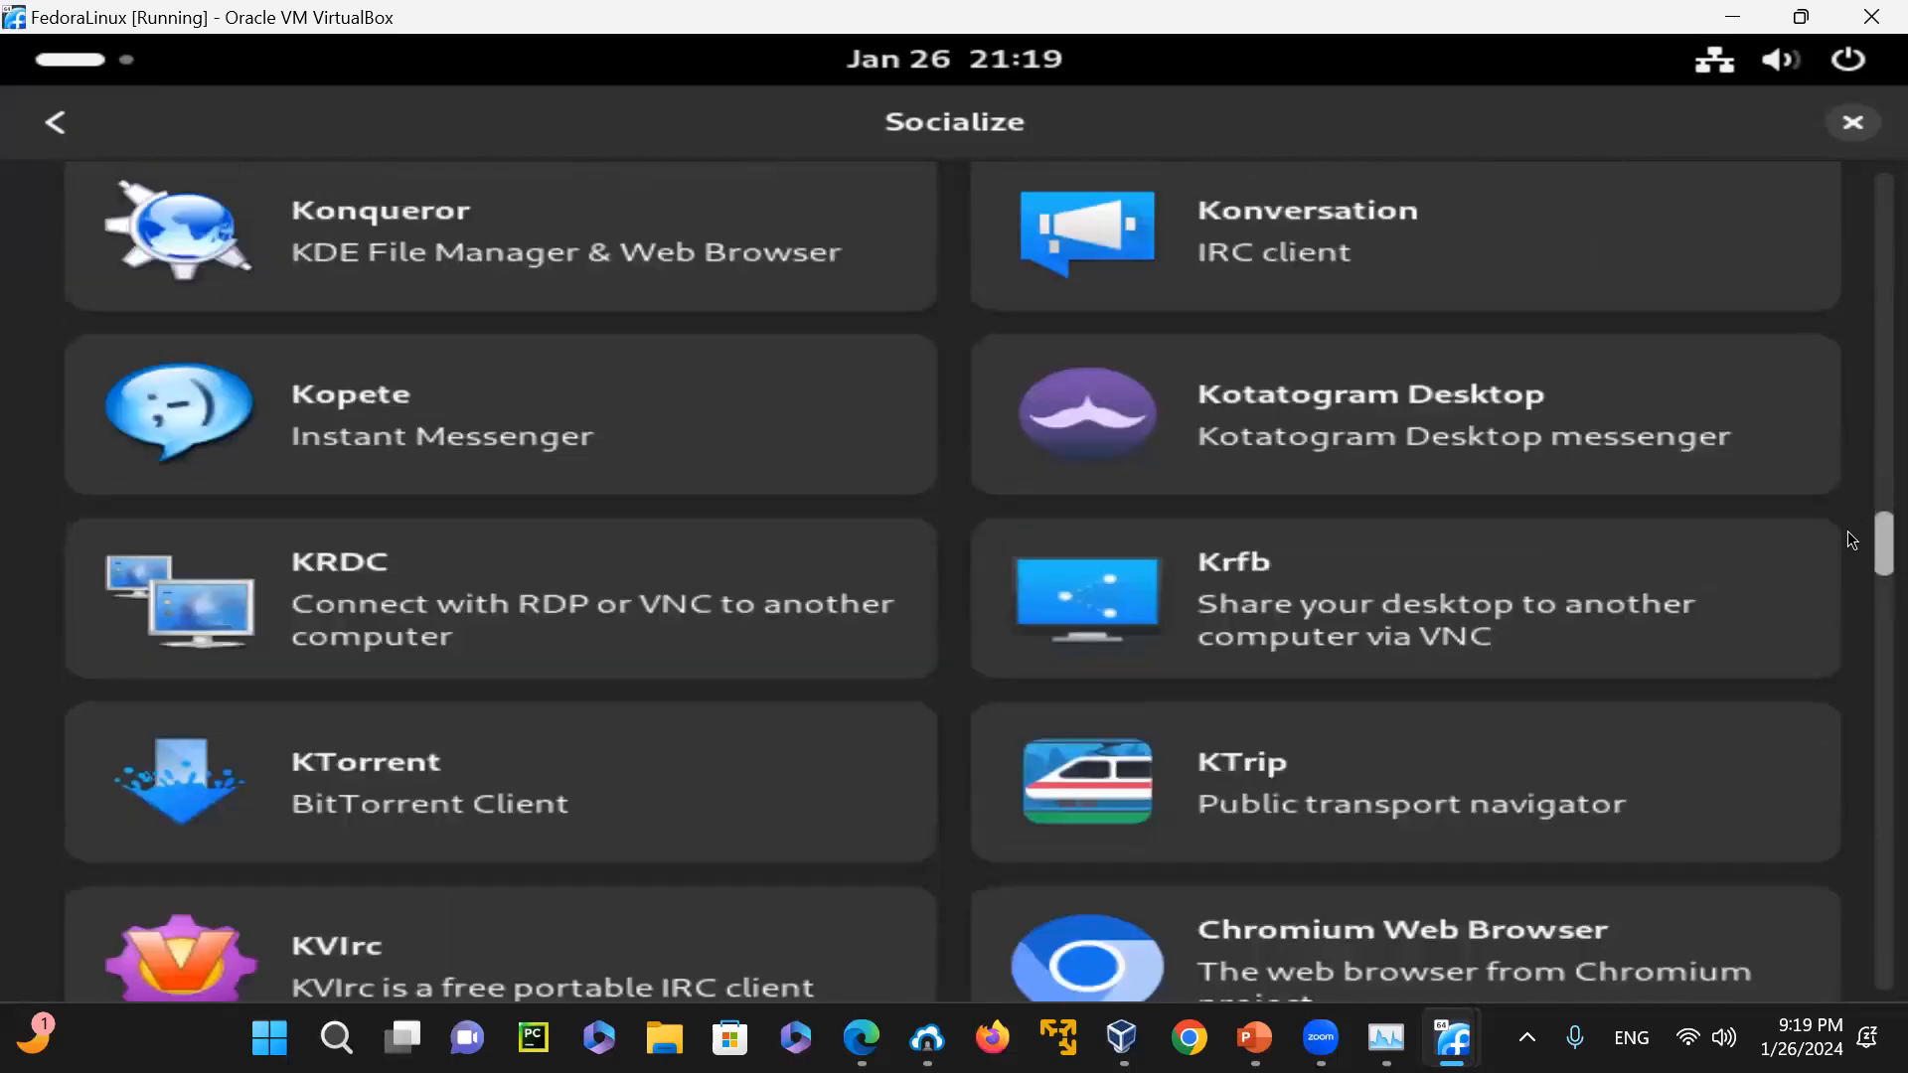
Close the Software application and display the grid of all installed applications
{"action": "left_click", "coordinate": [1852, 122]}
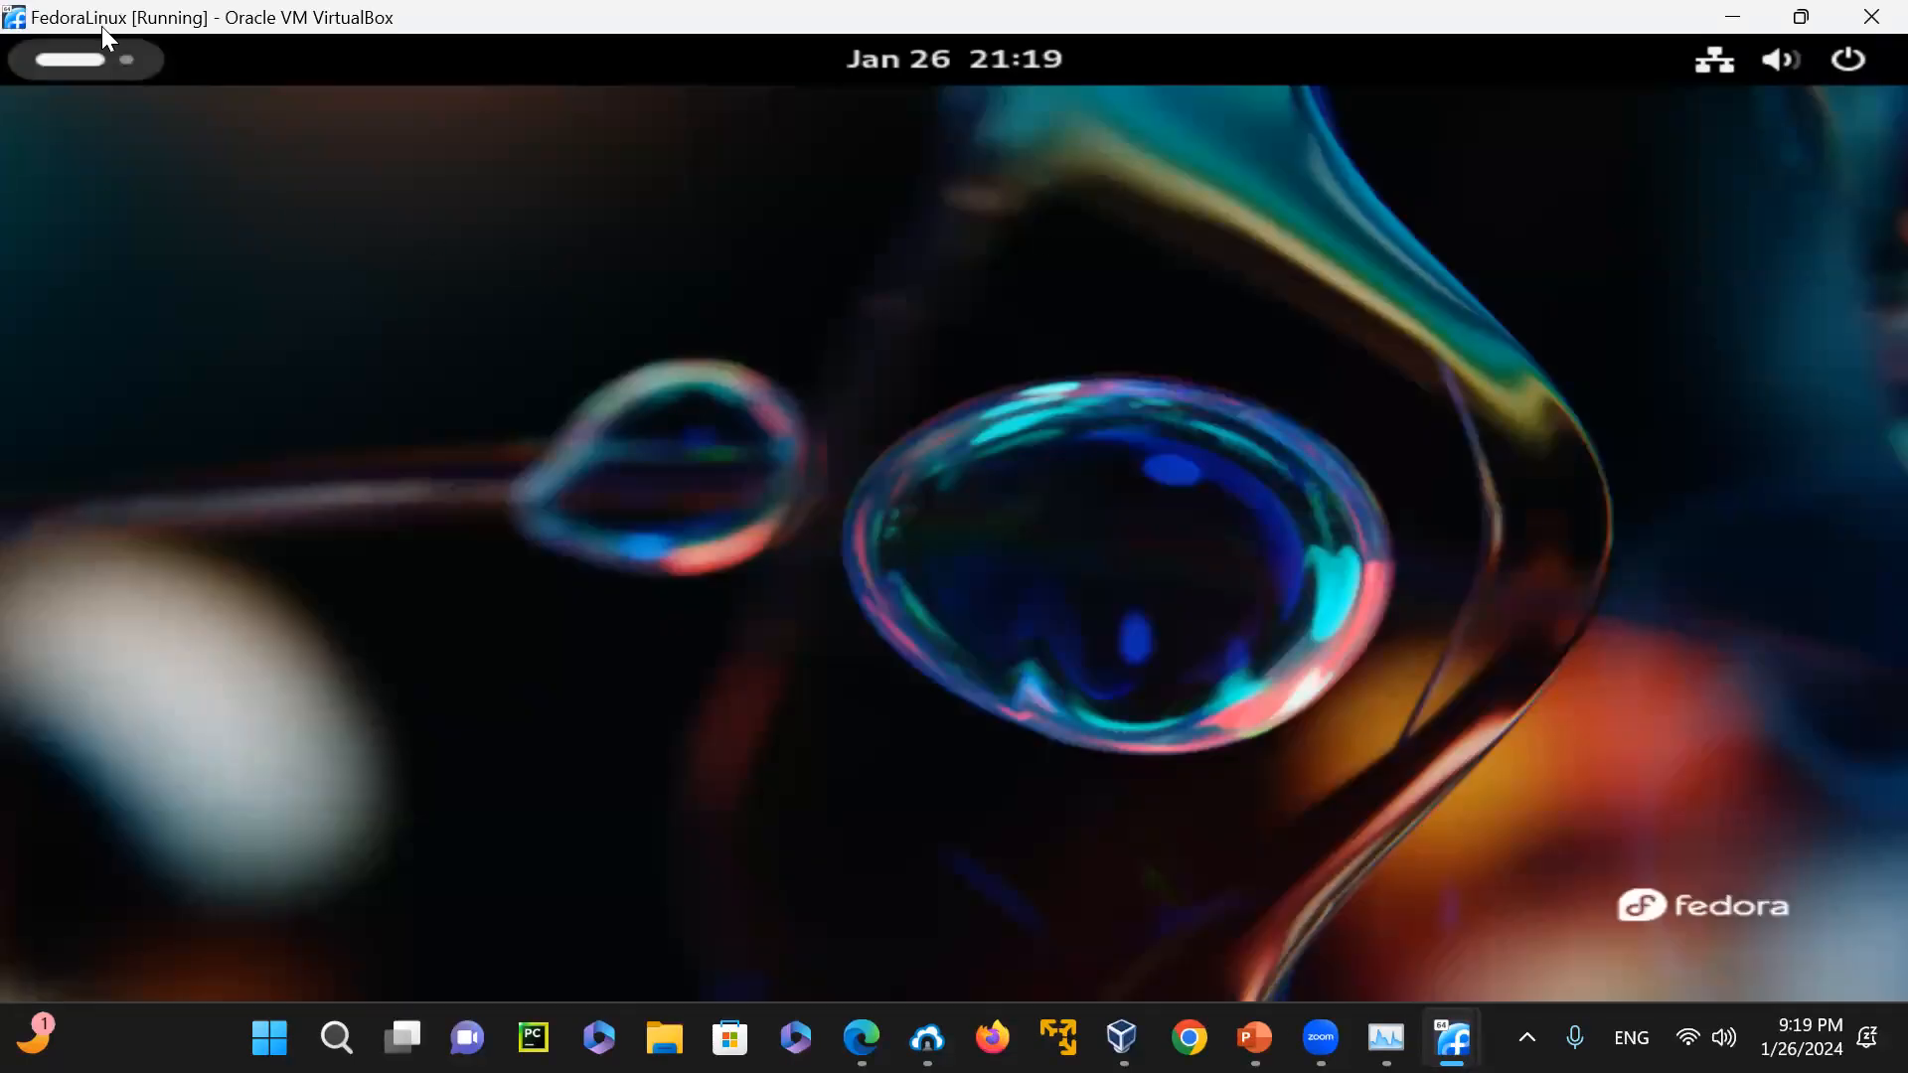
{"action": "left_click", "coordinate": [79, 62]}
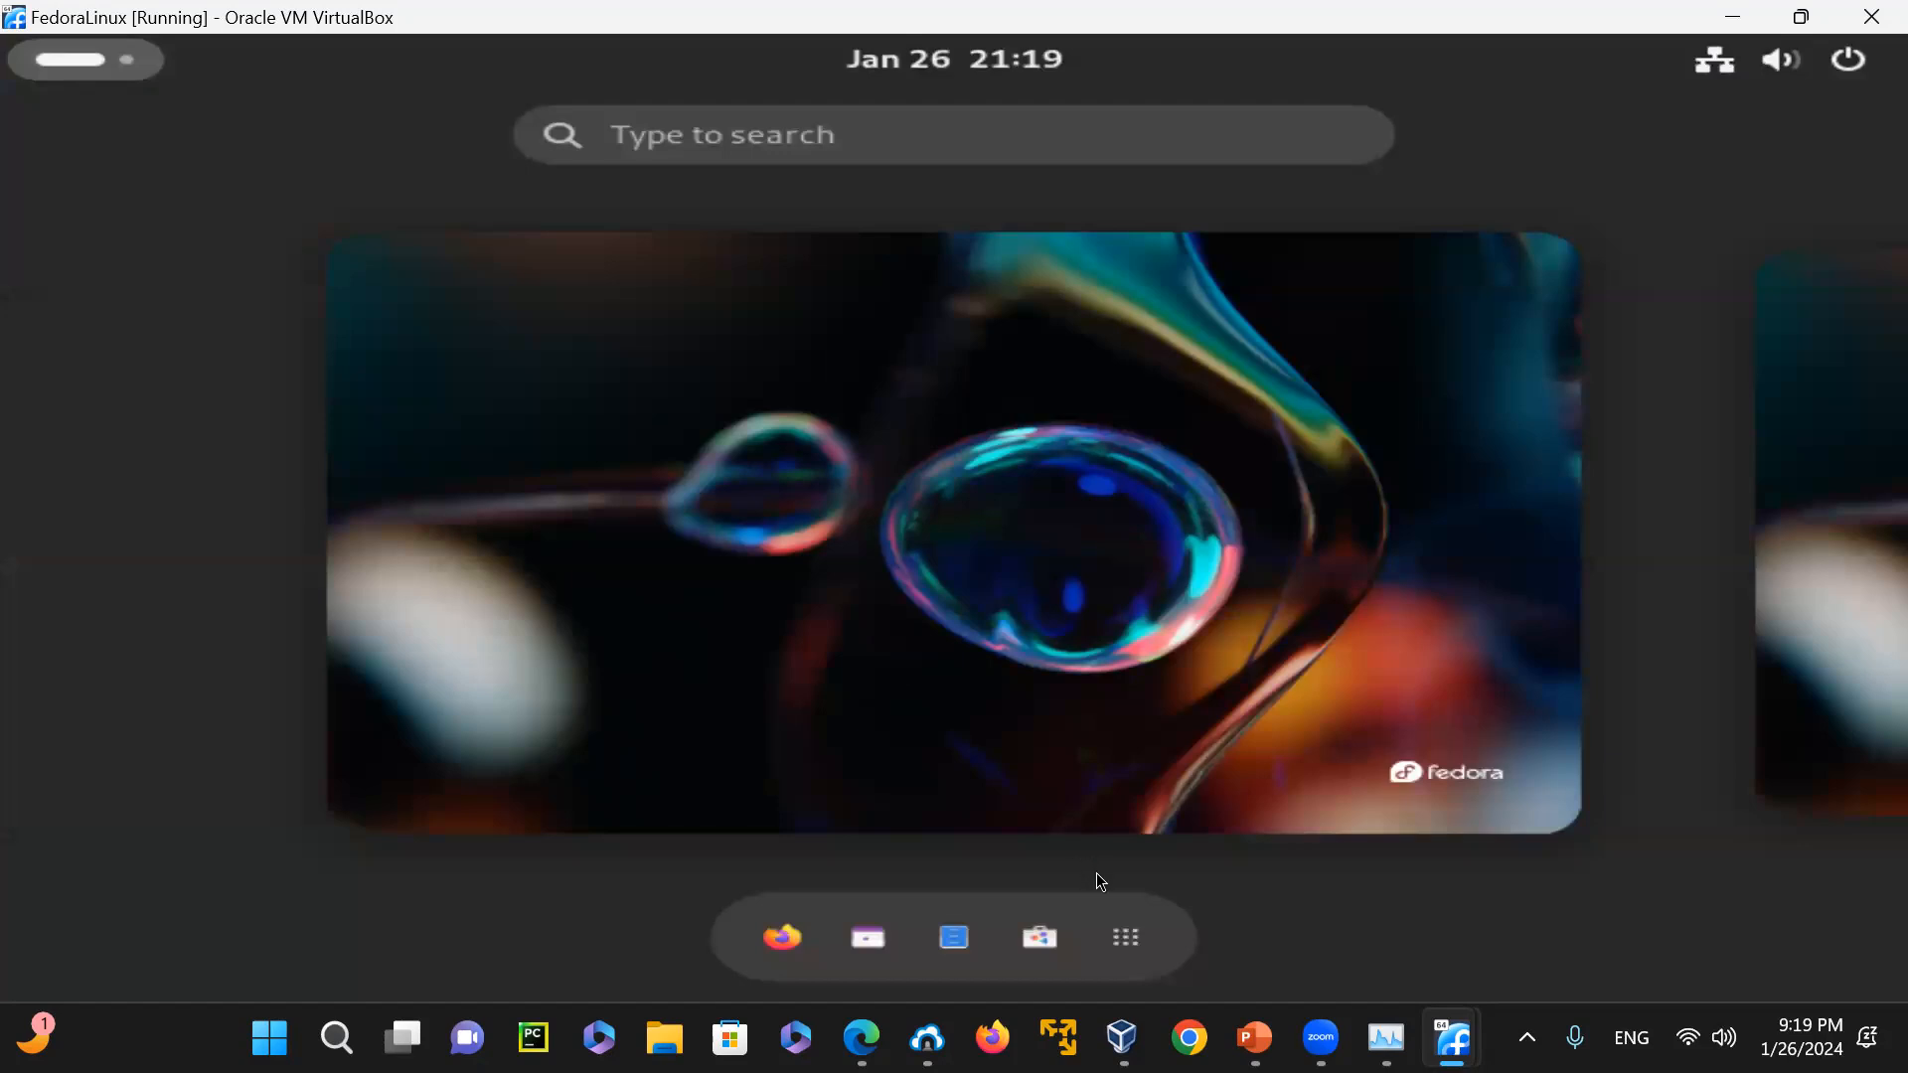
{"action": "left_click", "coordinate": [1130, 938]}
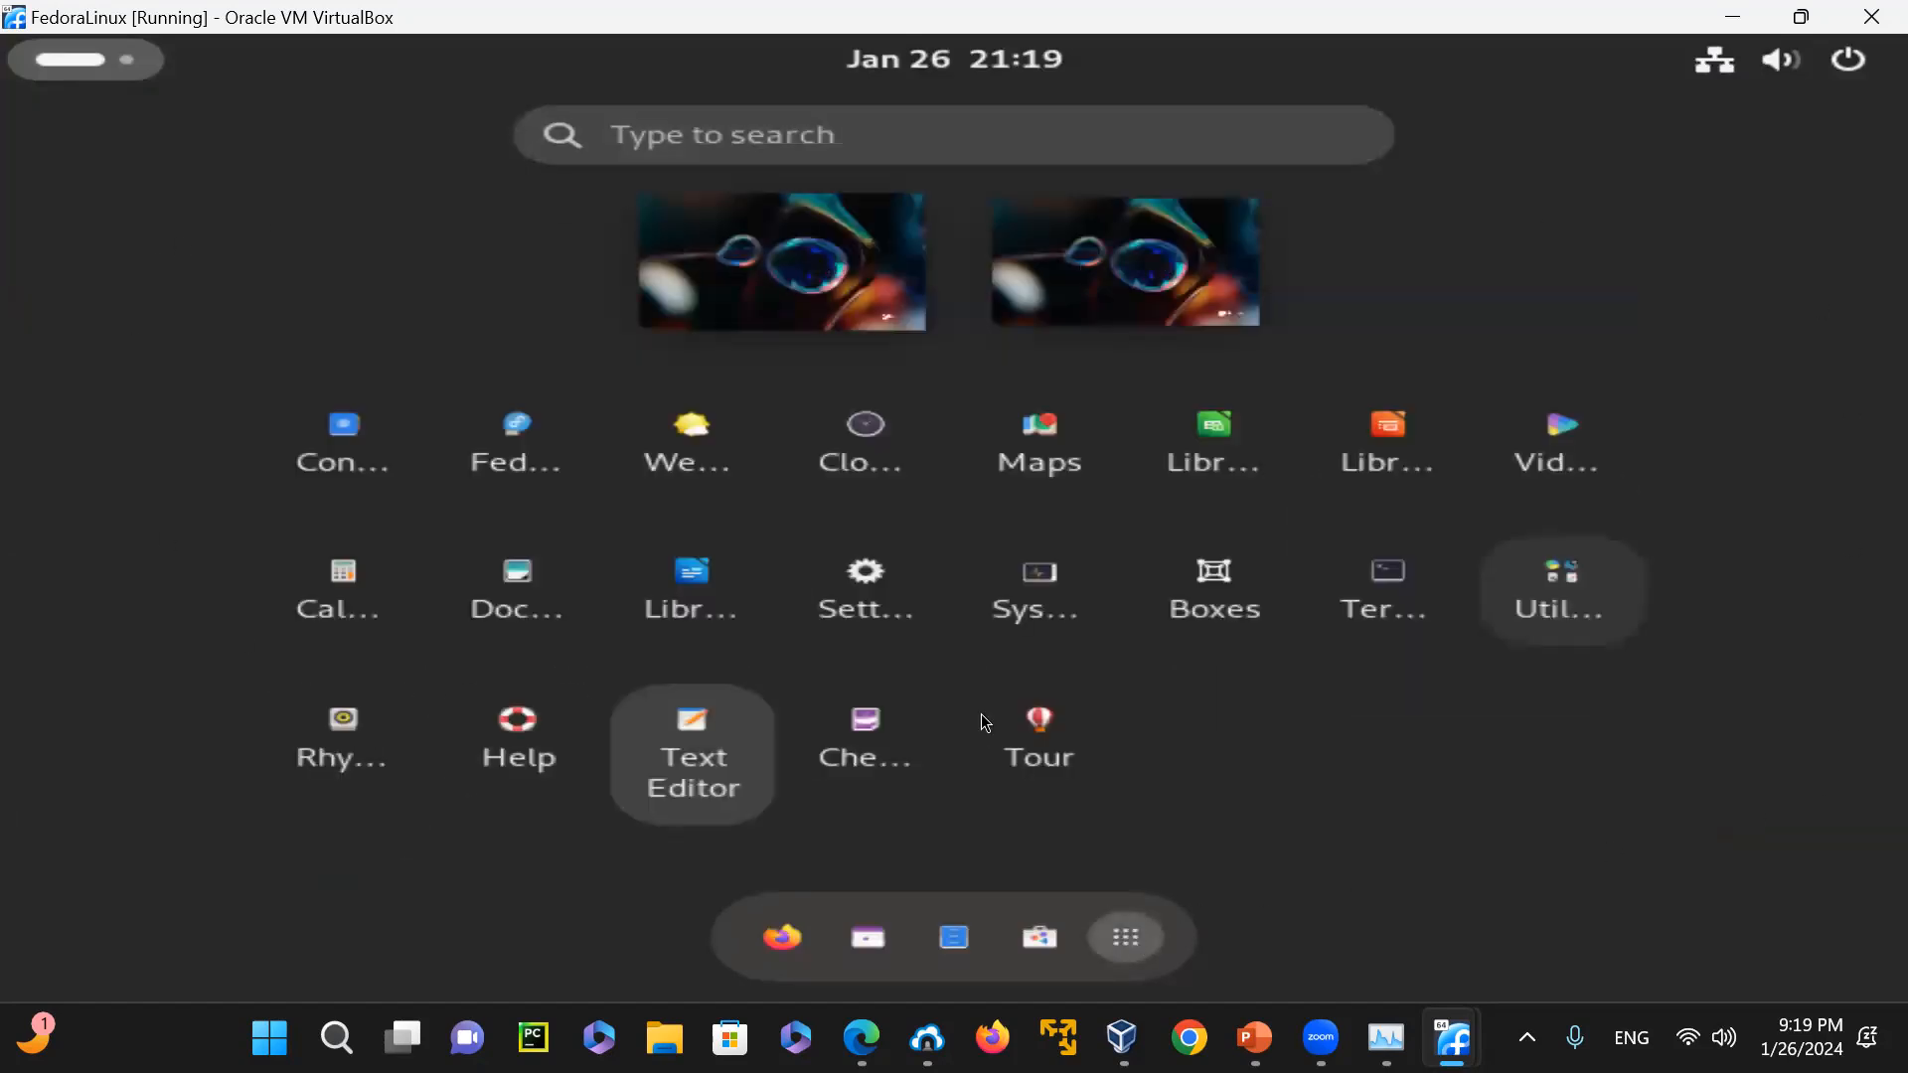
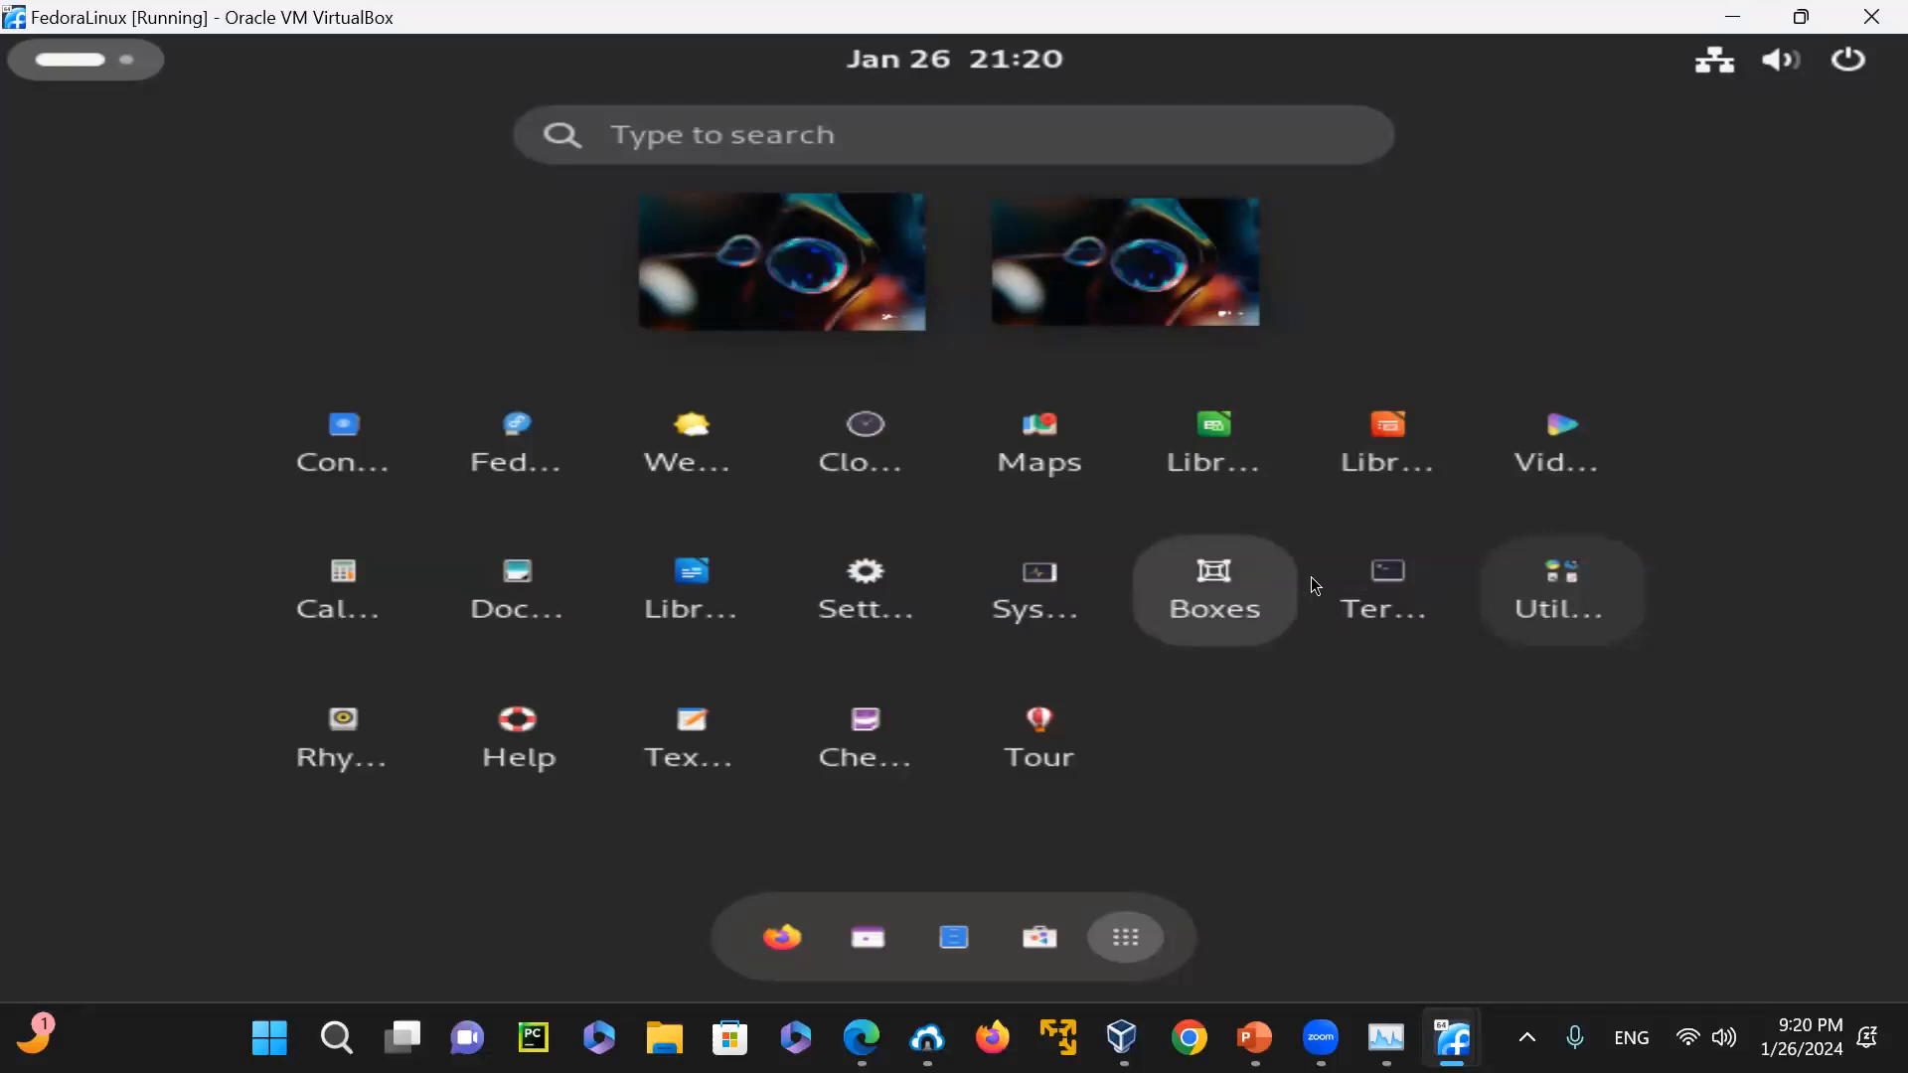
Open the Disks utility from the Utilities folder, look at its device list and close it
{"action": "left_click", "coordinate": [1540, 572]}
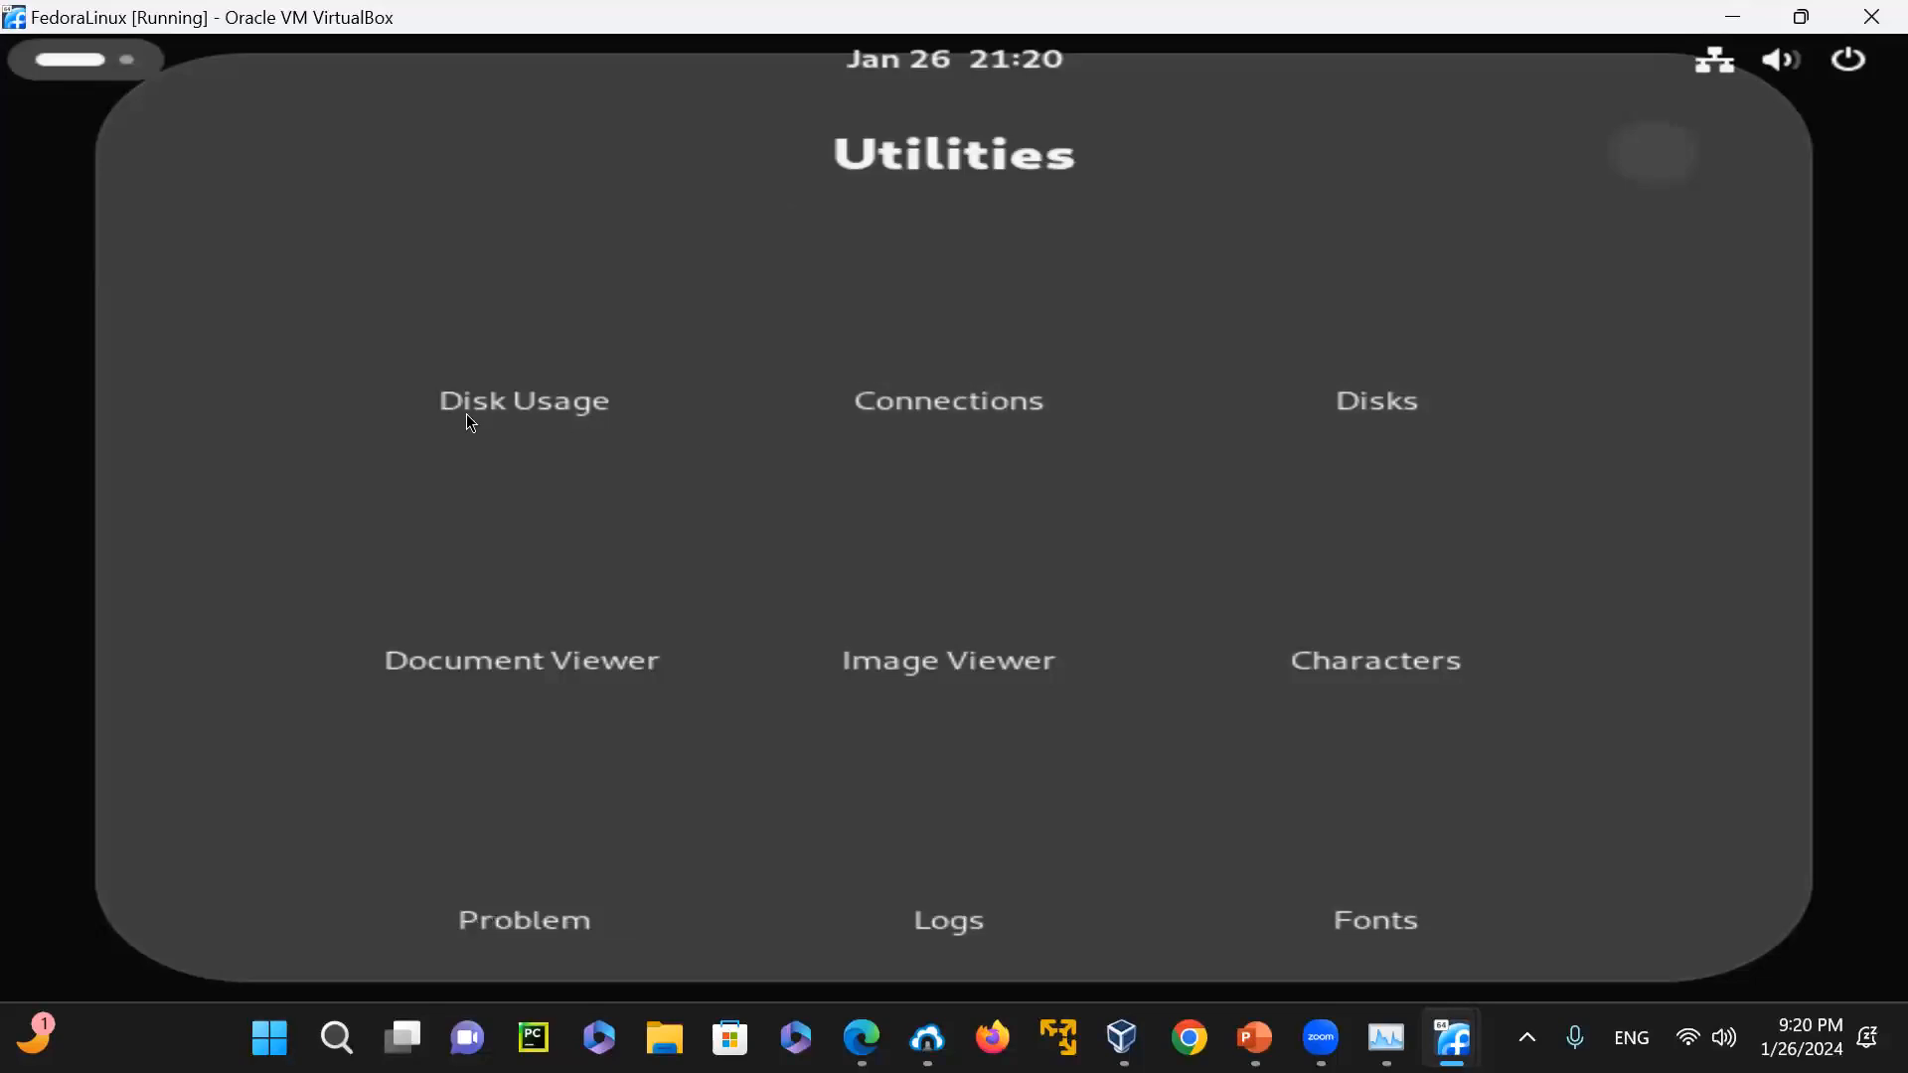
{"action": "left_click", "coordinate": [1421, 408]}
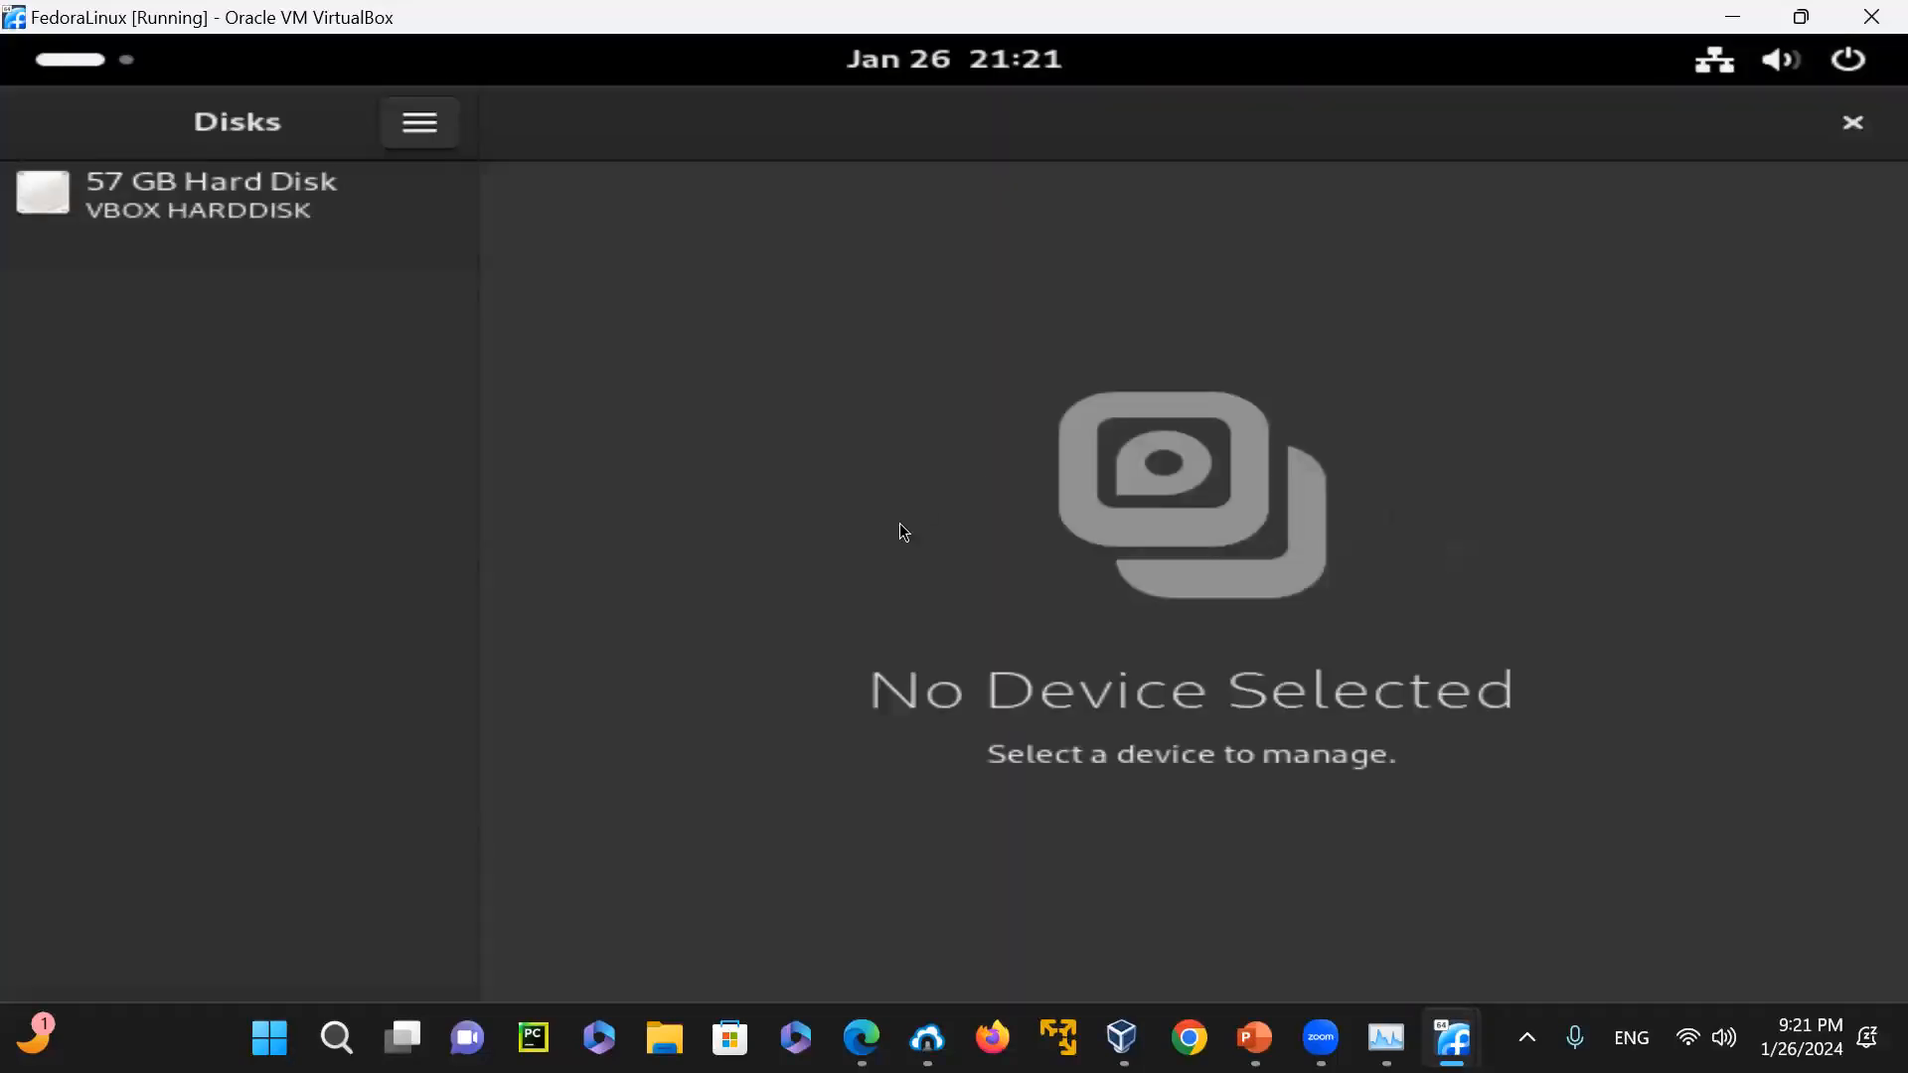
{"action": "left_click", "coordinate": [1848, 120]}
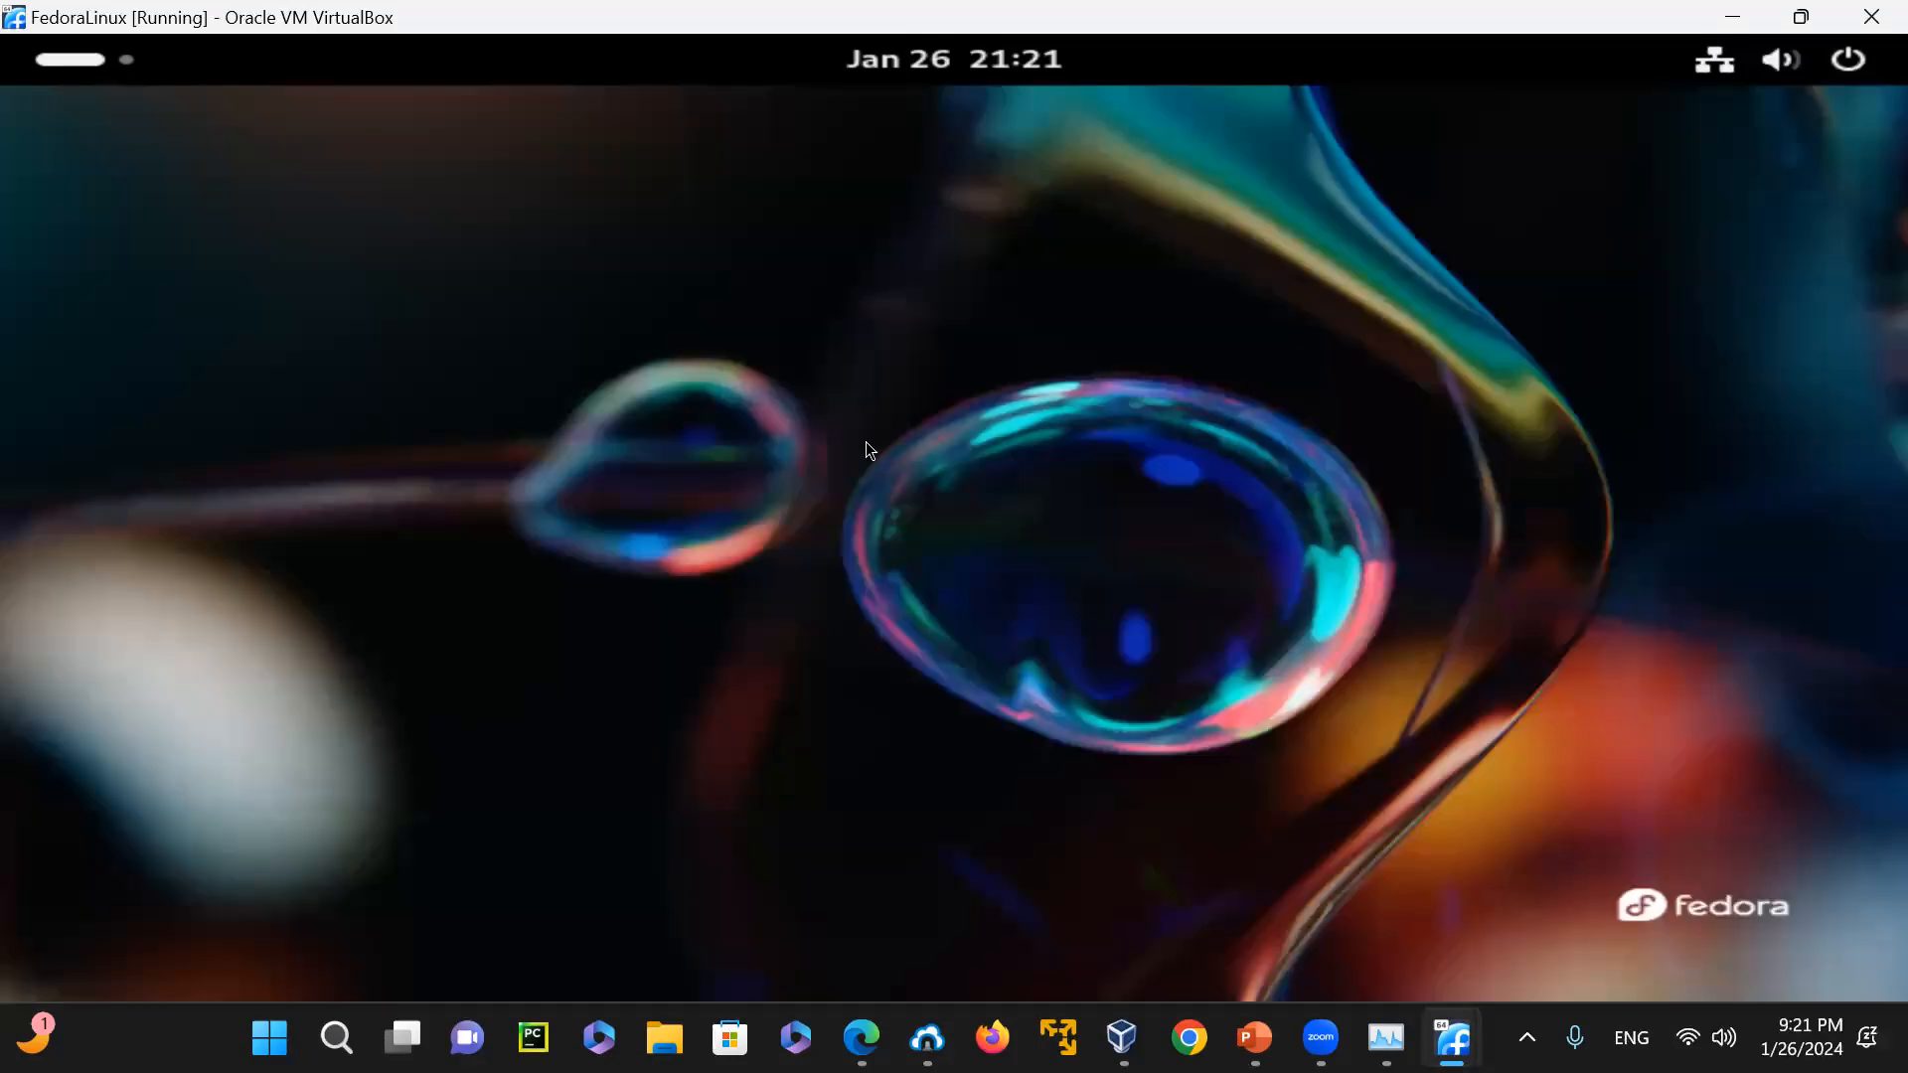
Launch the Terminal from the application grid and try out a second tab, closing it again
{"action": "left_click", "coordinate": [51, 54]}
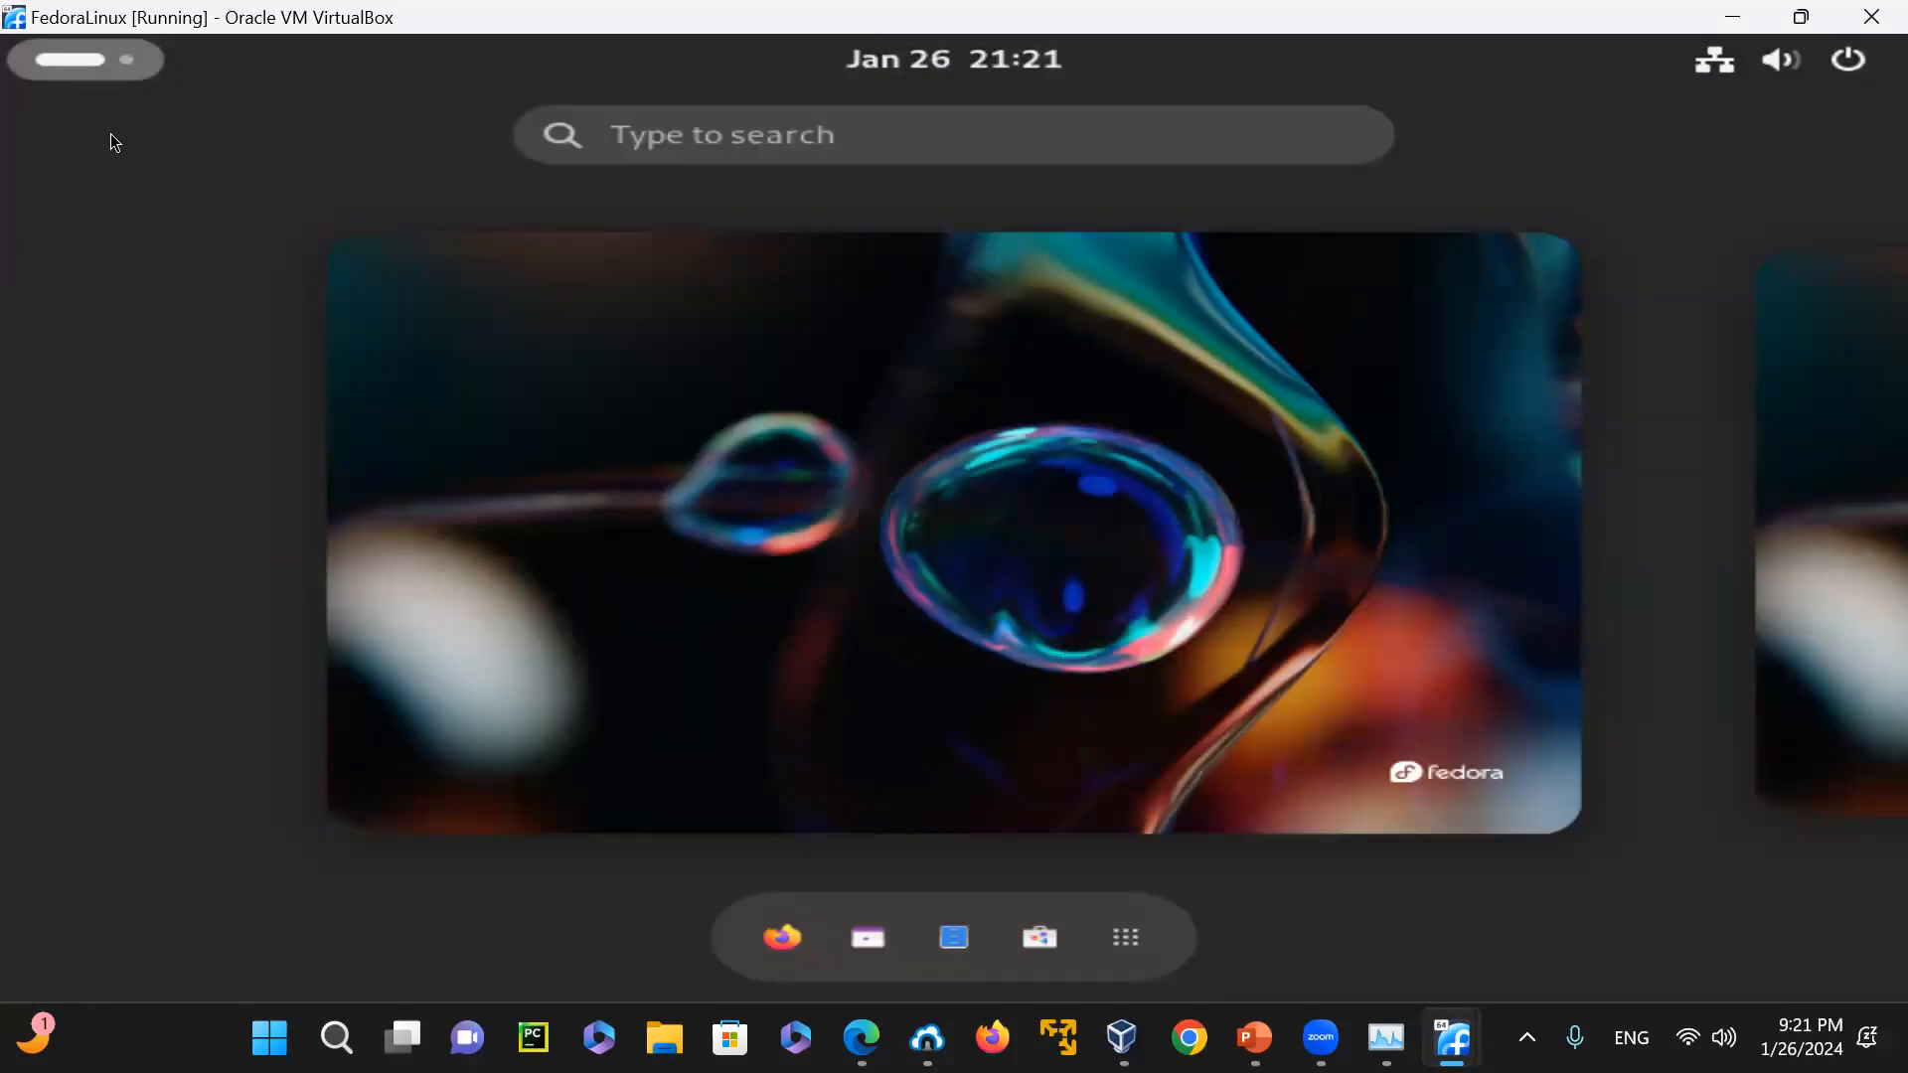
{"action": "left_click", "coordinate": [1125, 944]}
{"action": "left_click", "coordinate": [1390, 556]}
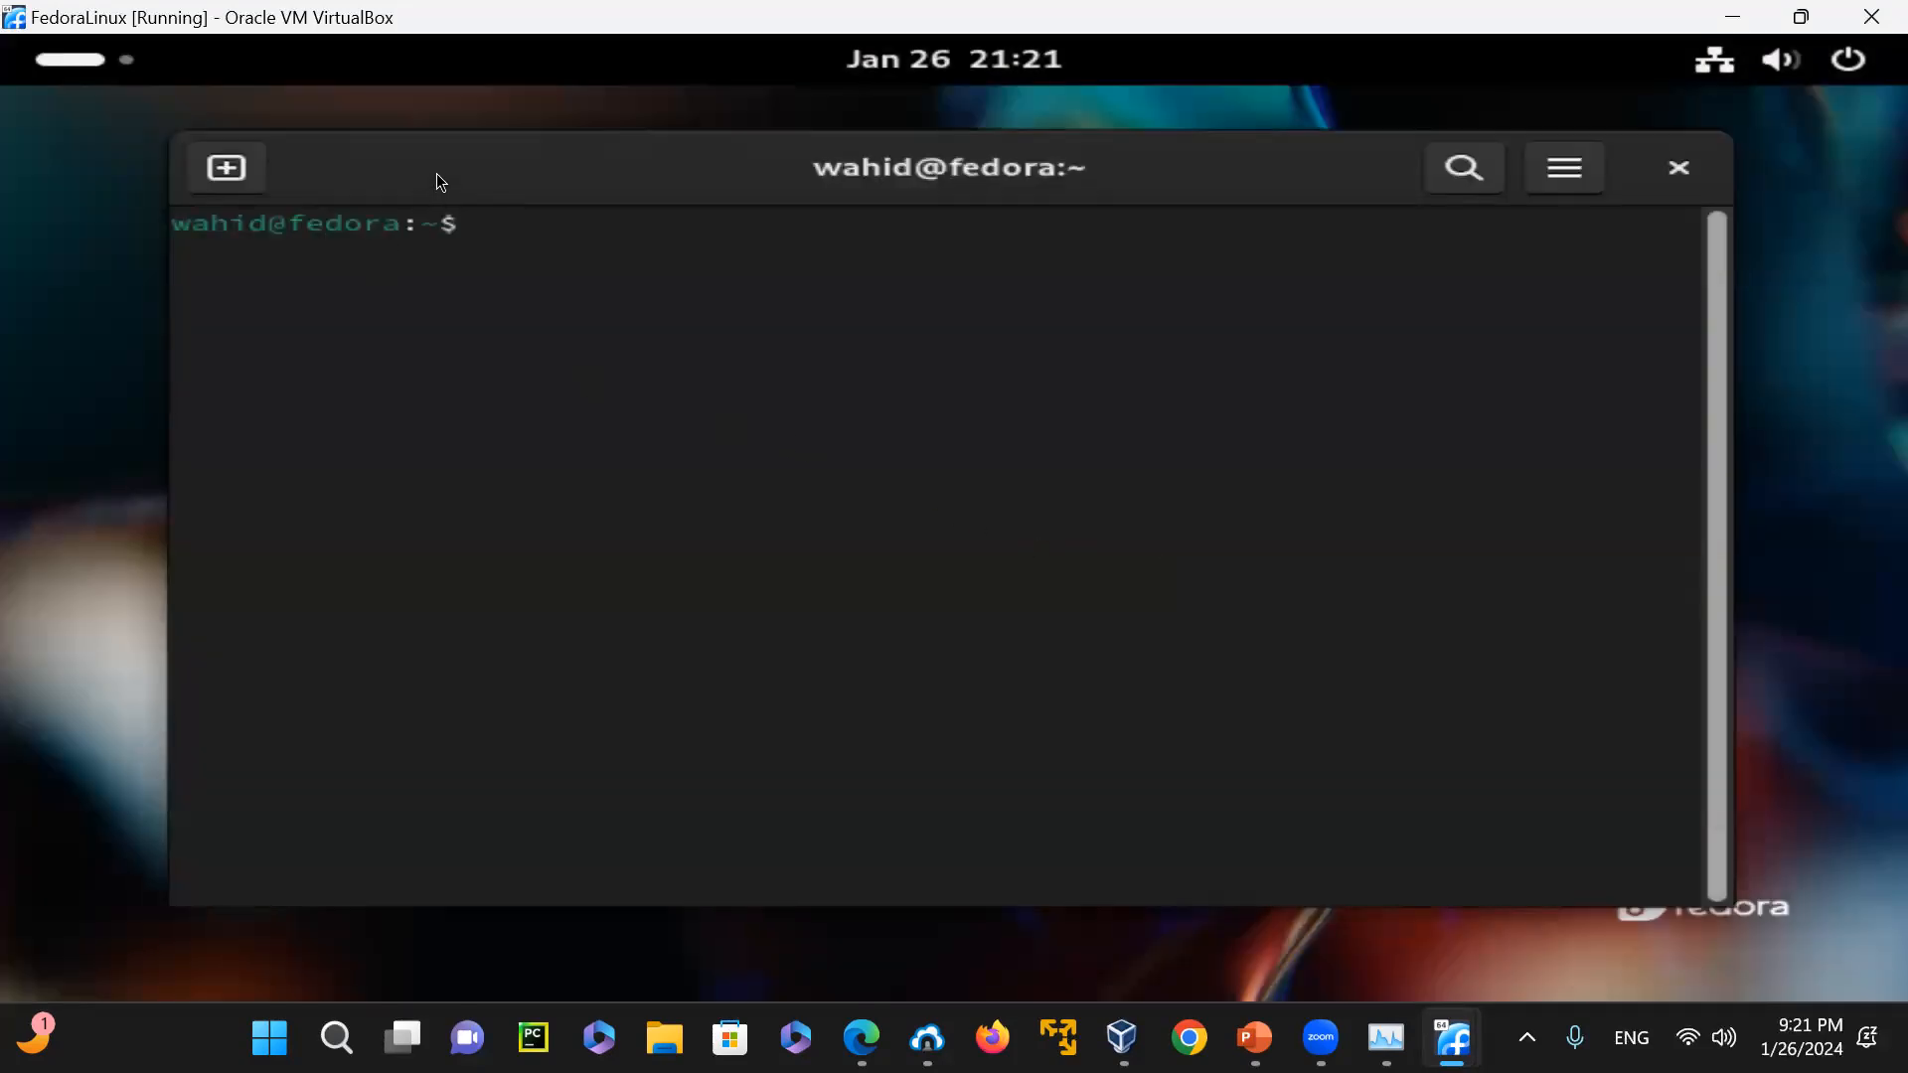
{"action": "left_click_drag", "start_coordinate": [437, 174], "coordinate": [384, 172]}
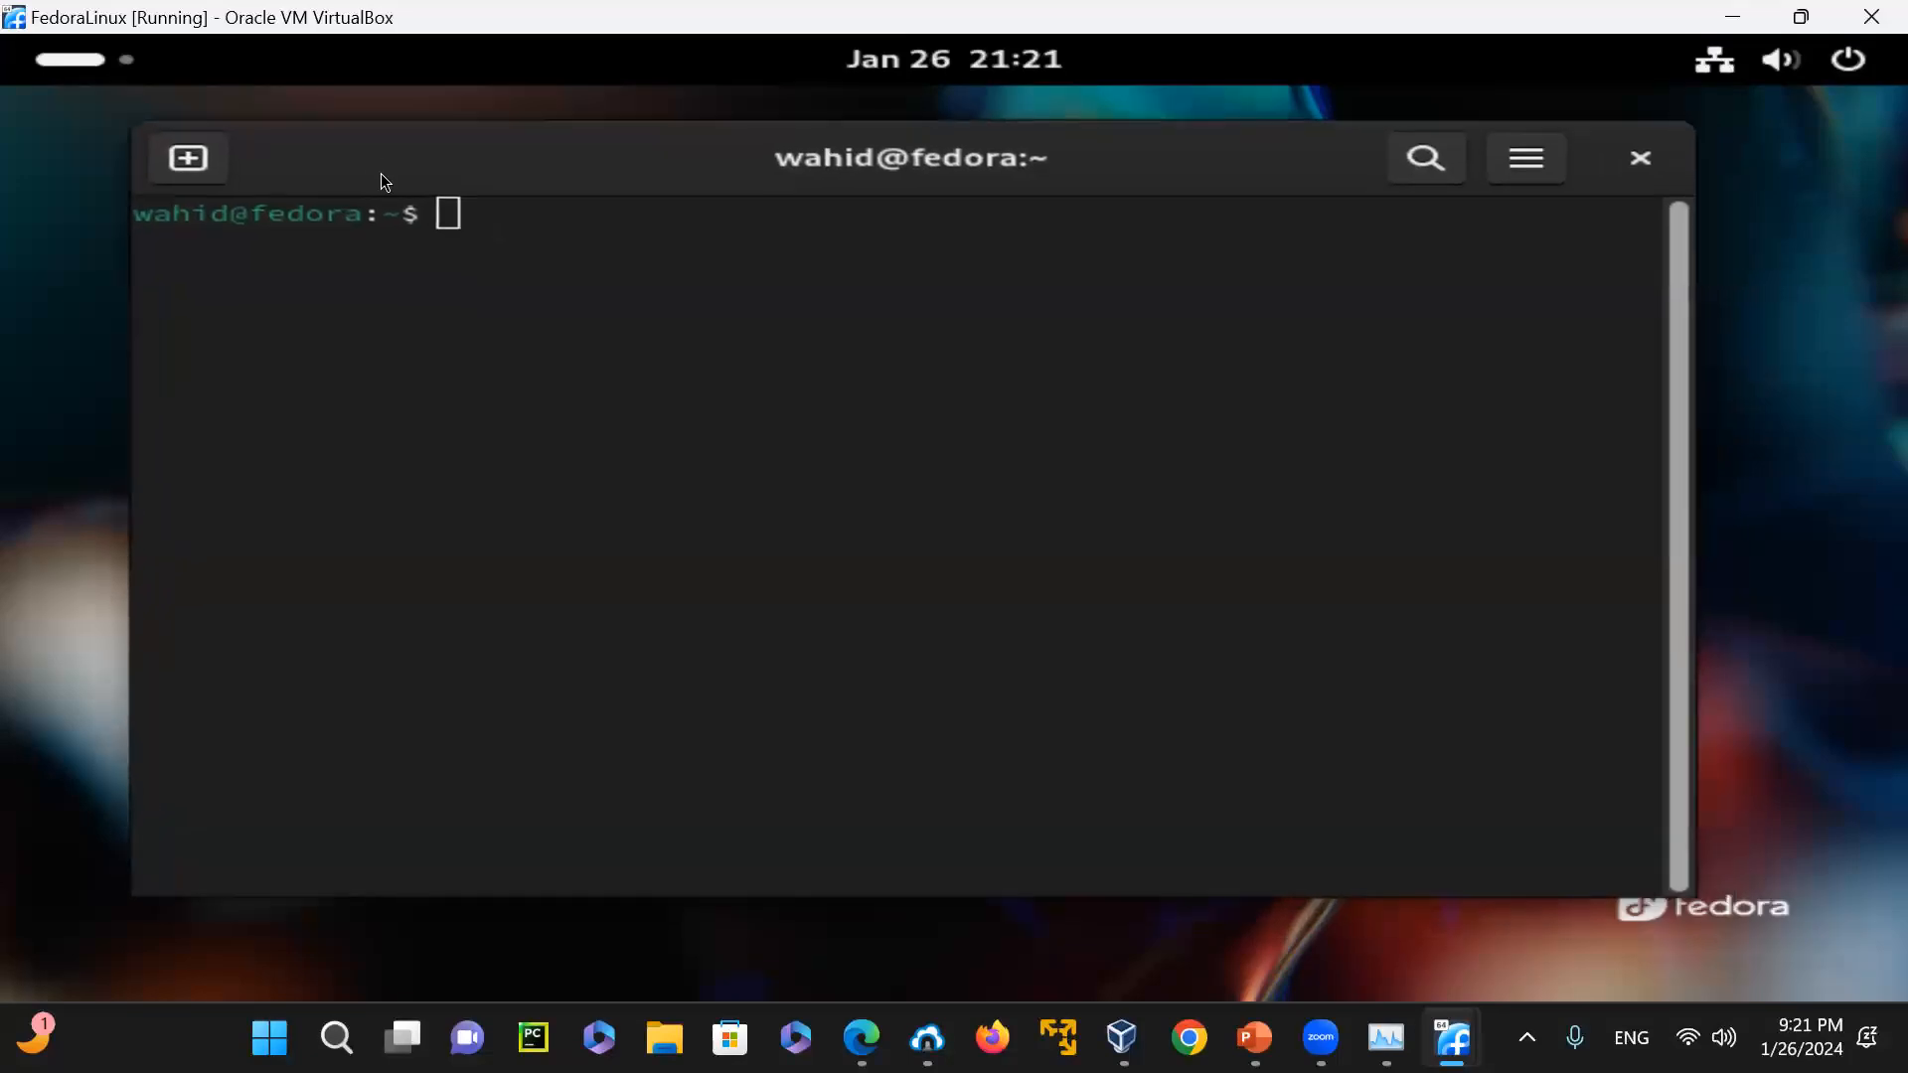
{"action": "left_click", "coordinate": [191, 156]}
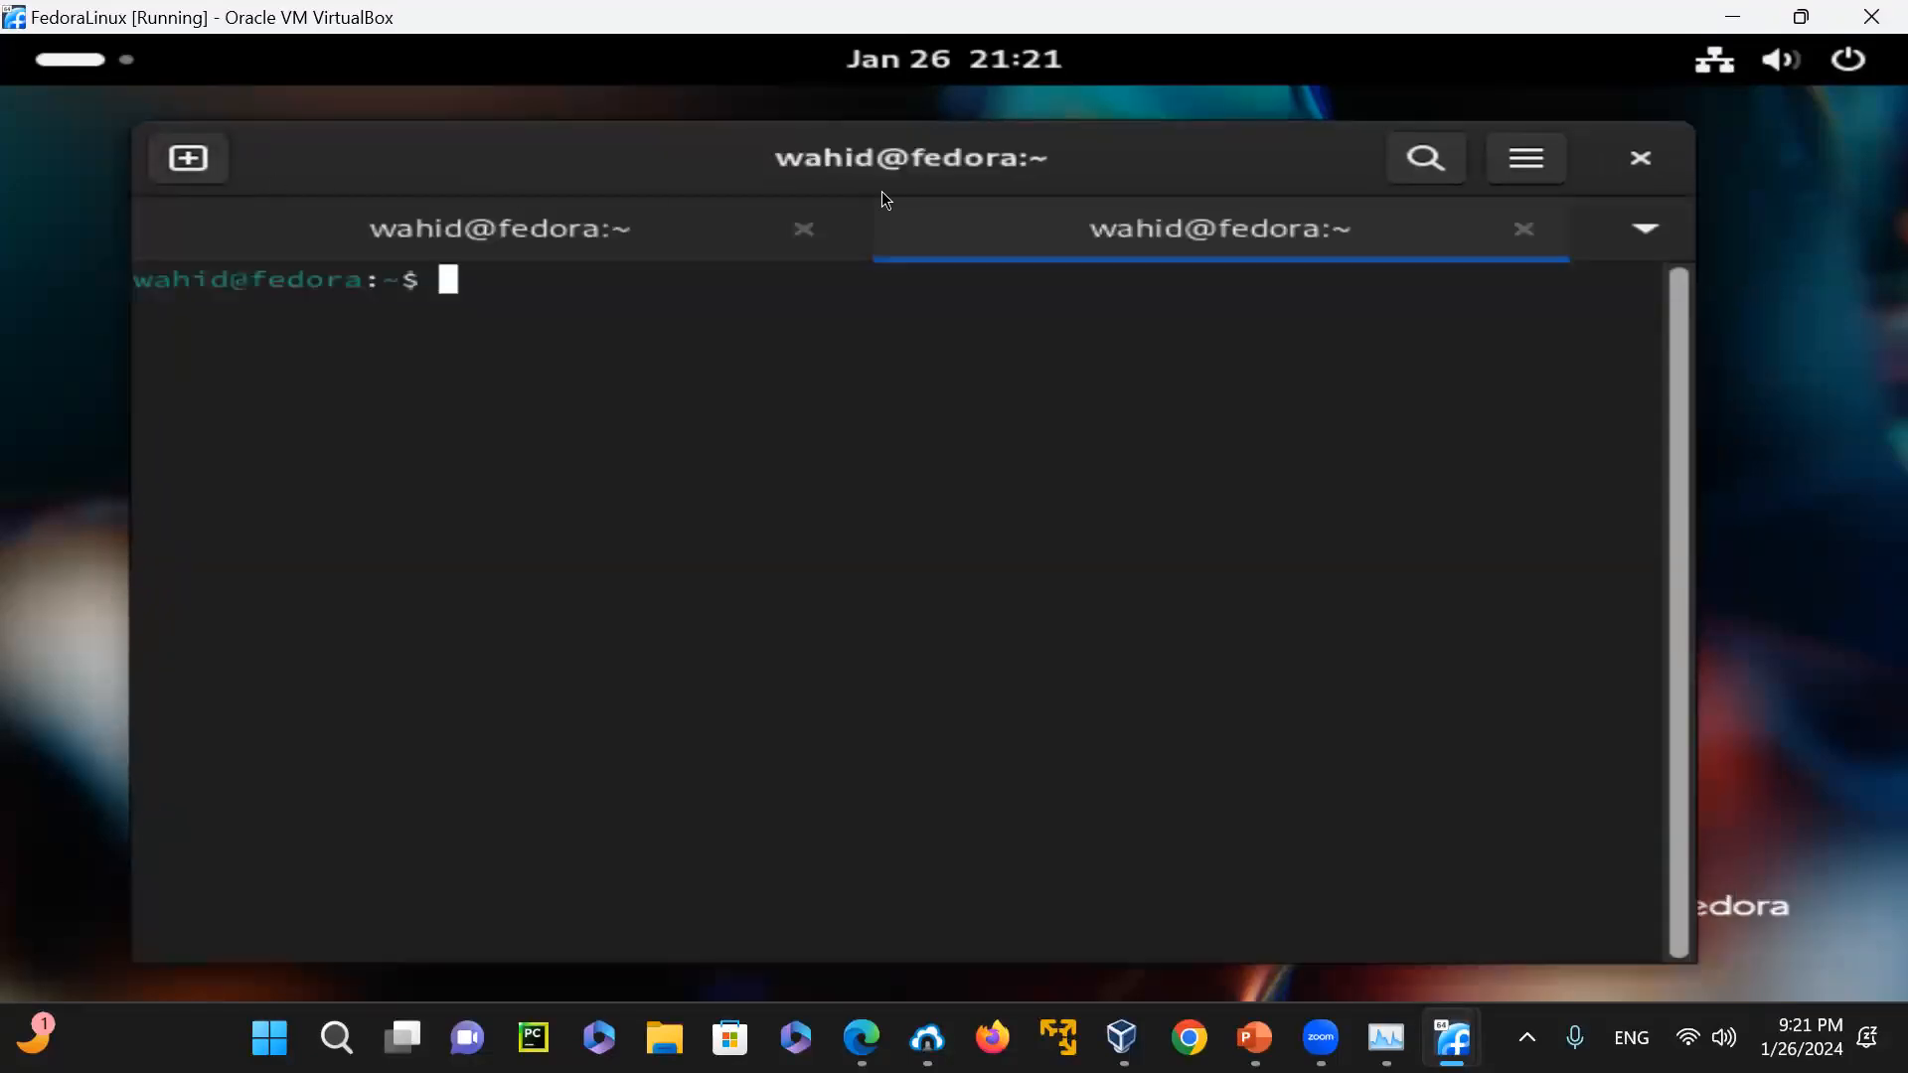
{"action": "left_click", "coordinate": [1522, 231]}
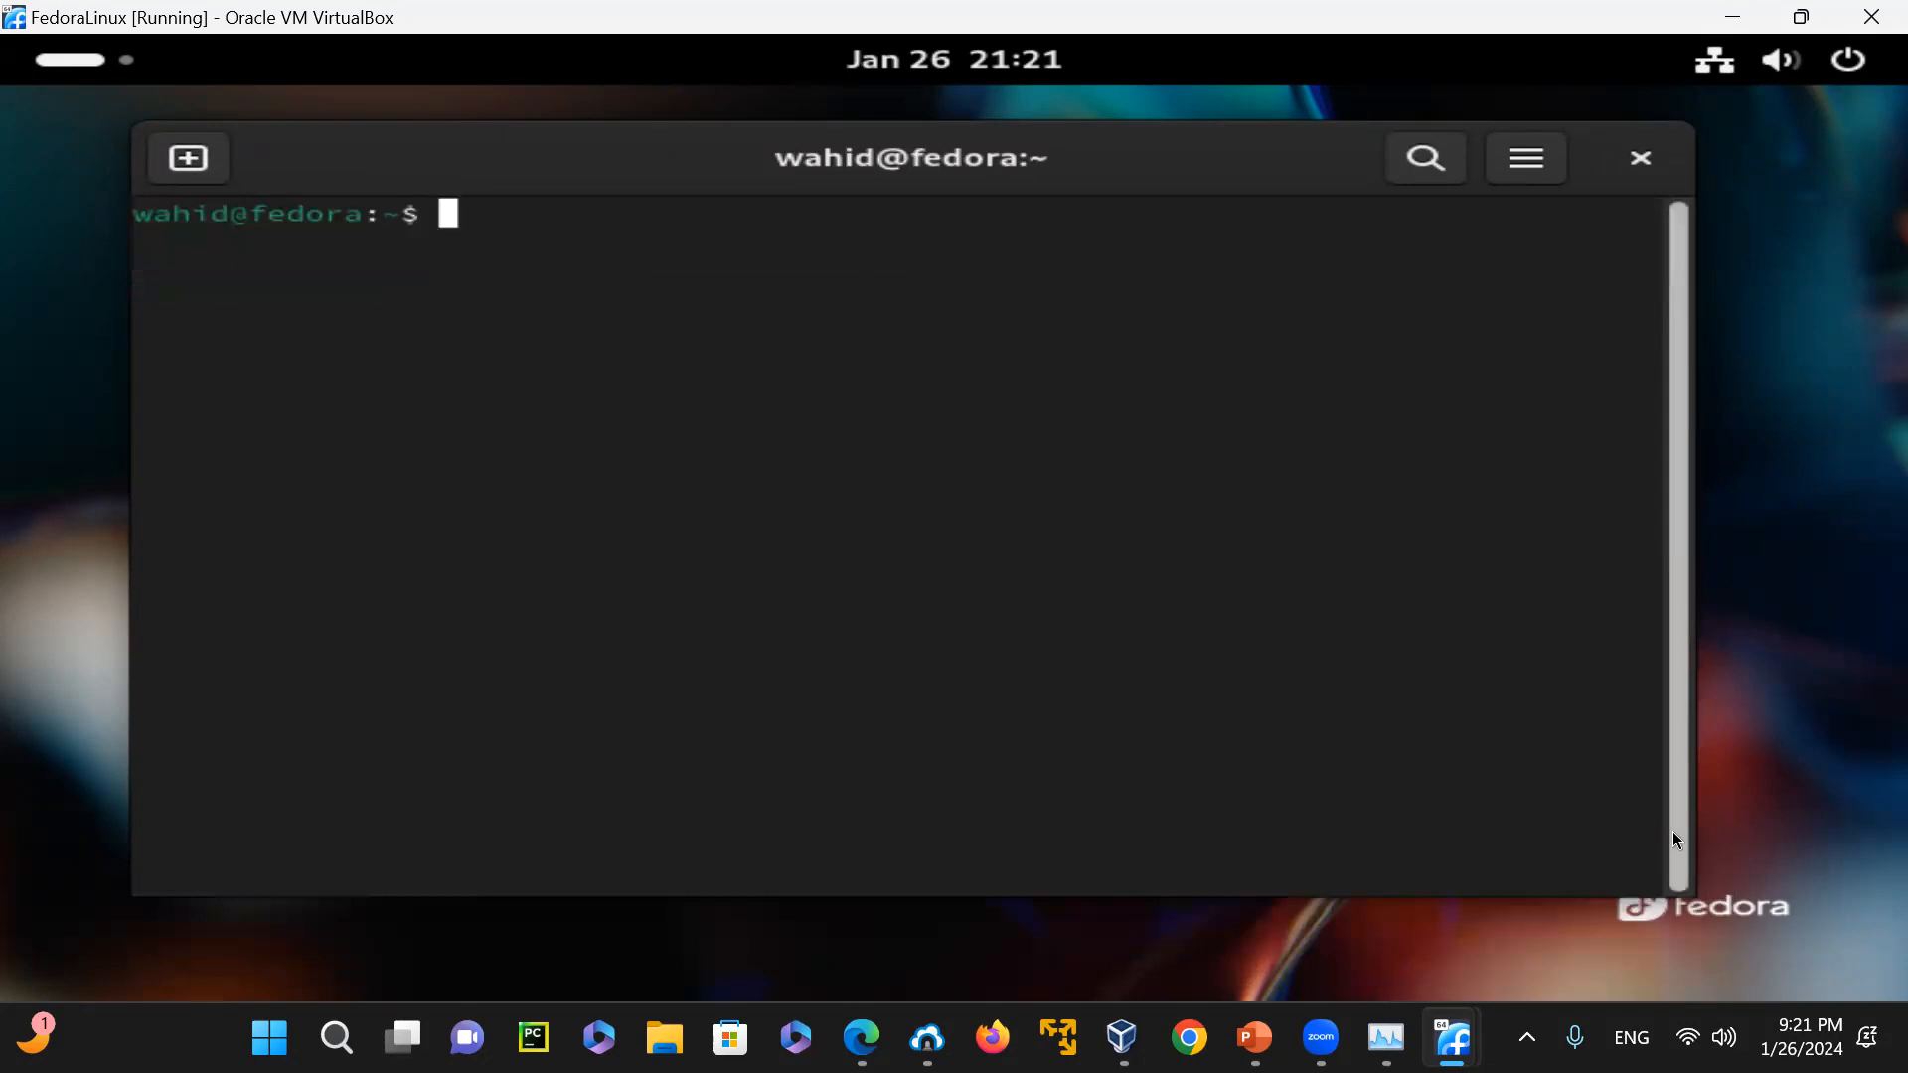
Shrink the terminal window, move it towards the desktop's upper-left corner and enlarge its text
{"action": "left_click_drag", "start_coordinate": [1689, 900], "coordinate": [1121, 660]}
{"action": "left_click_drag", "start_coordinate": [377, 173], "coordinate": [315, 157]}
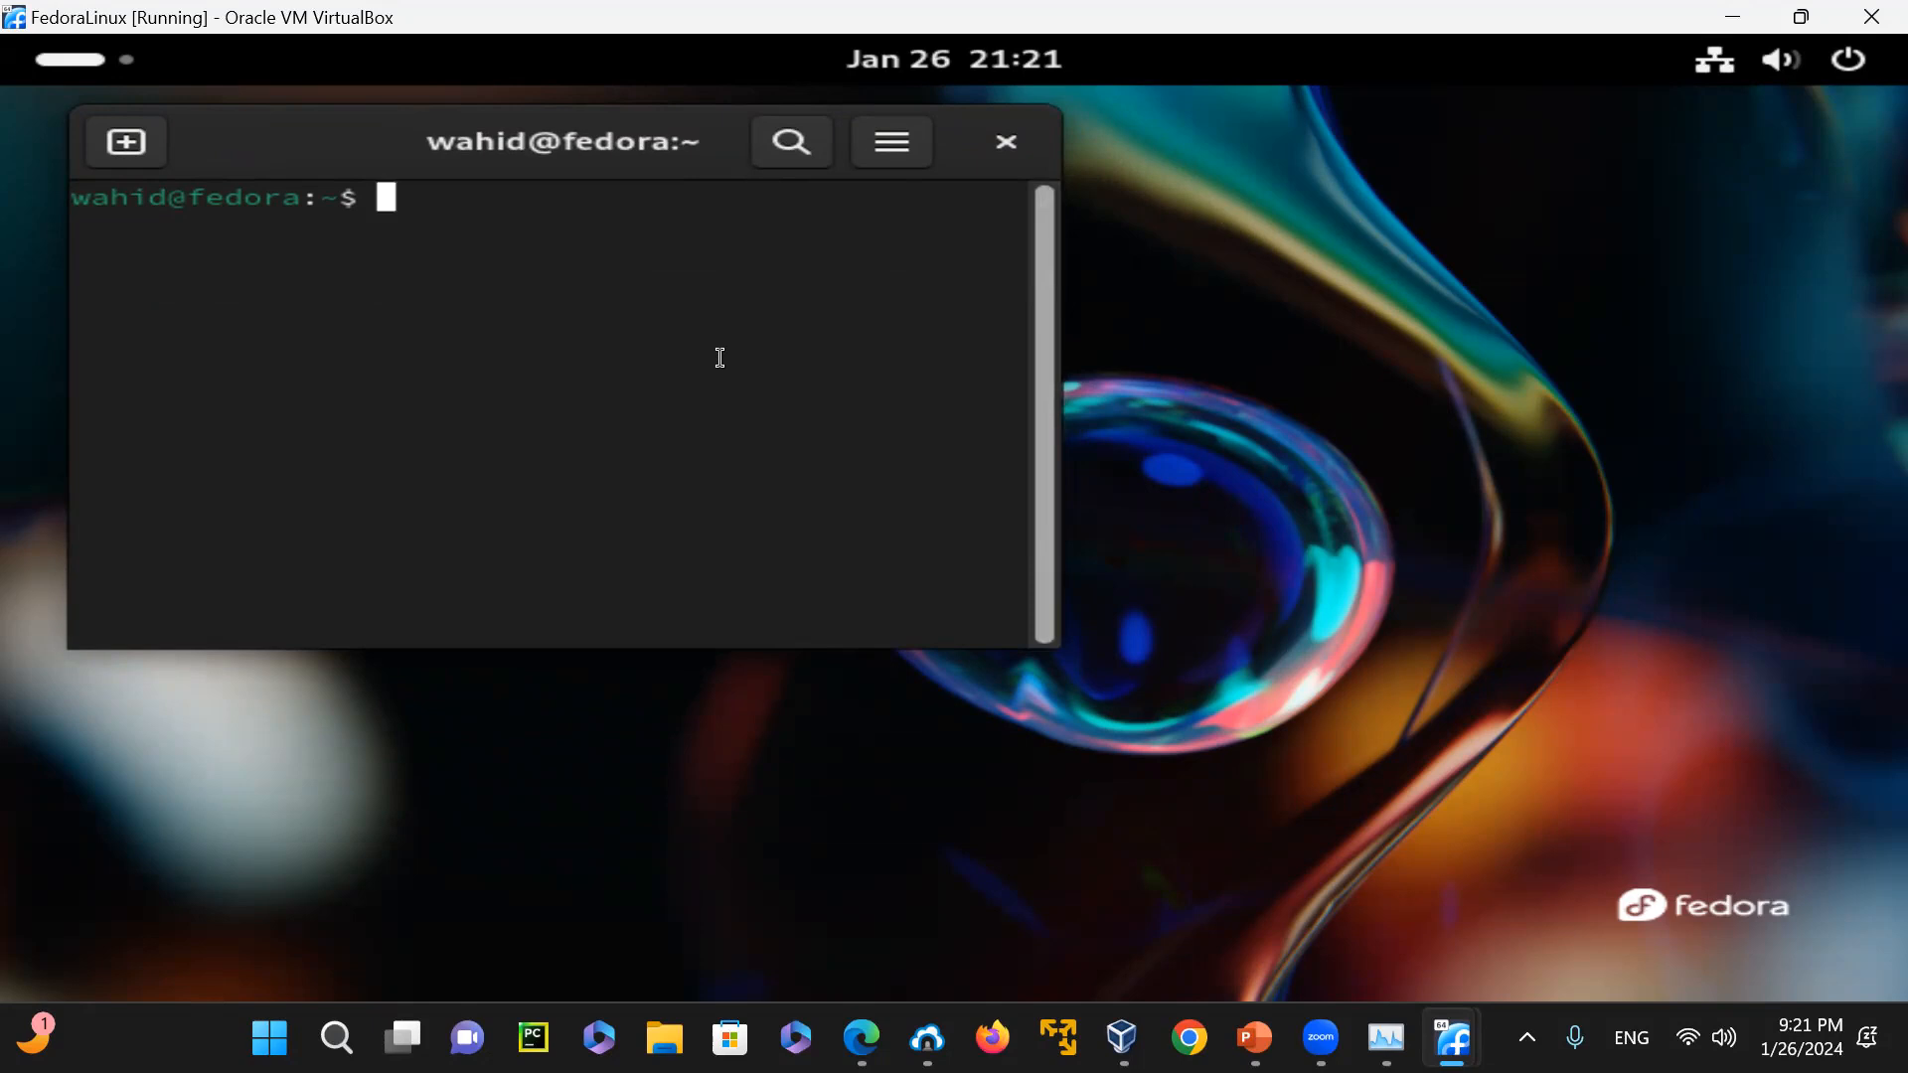
{"action": "key", "text": "ctrl+plus"}
{"action": "key", "text": "ctrl+plus"}
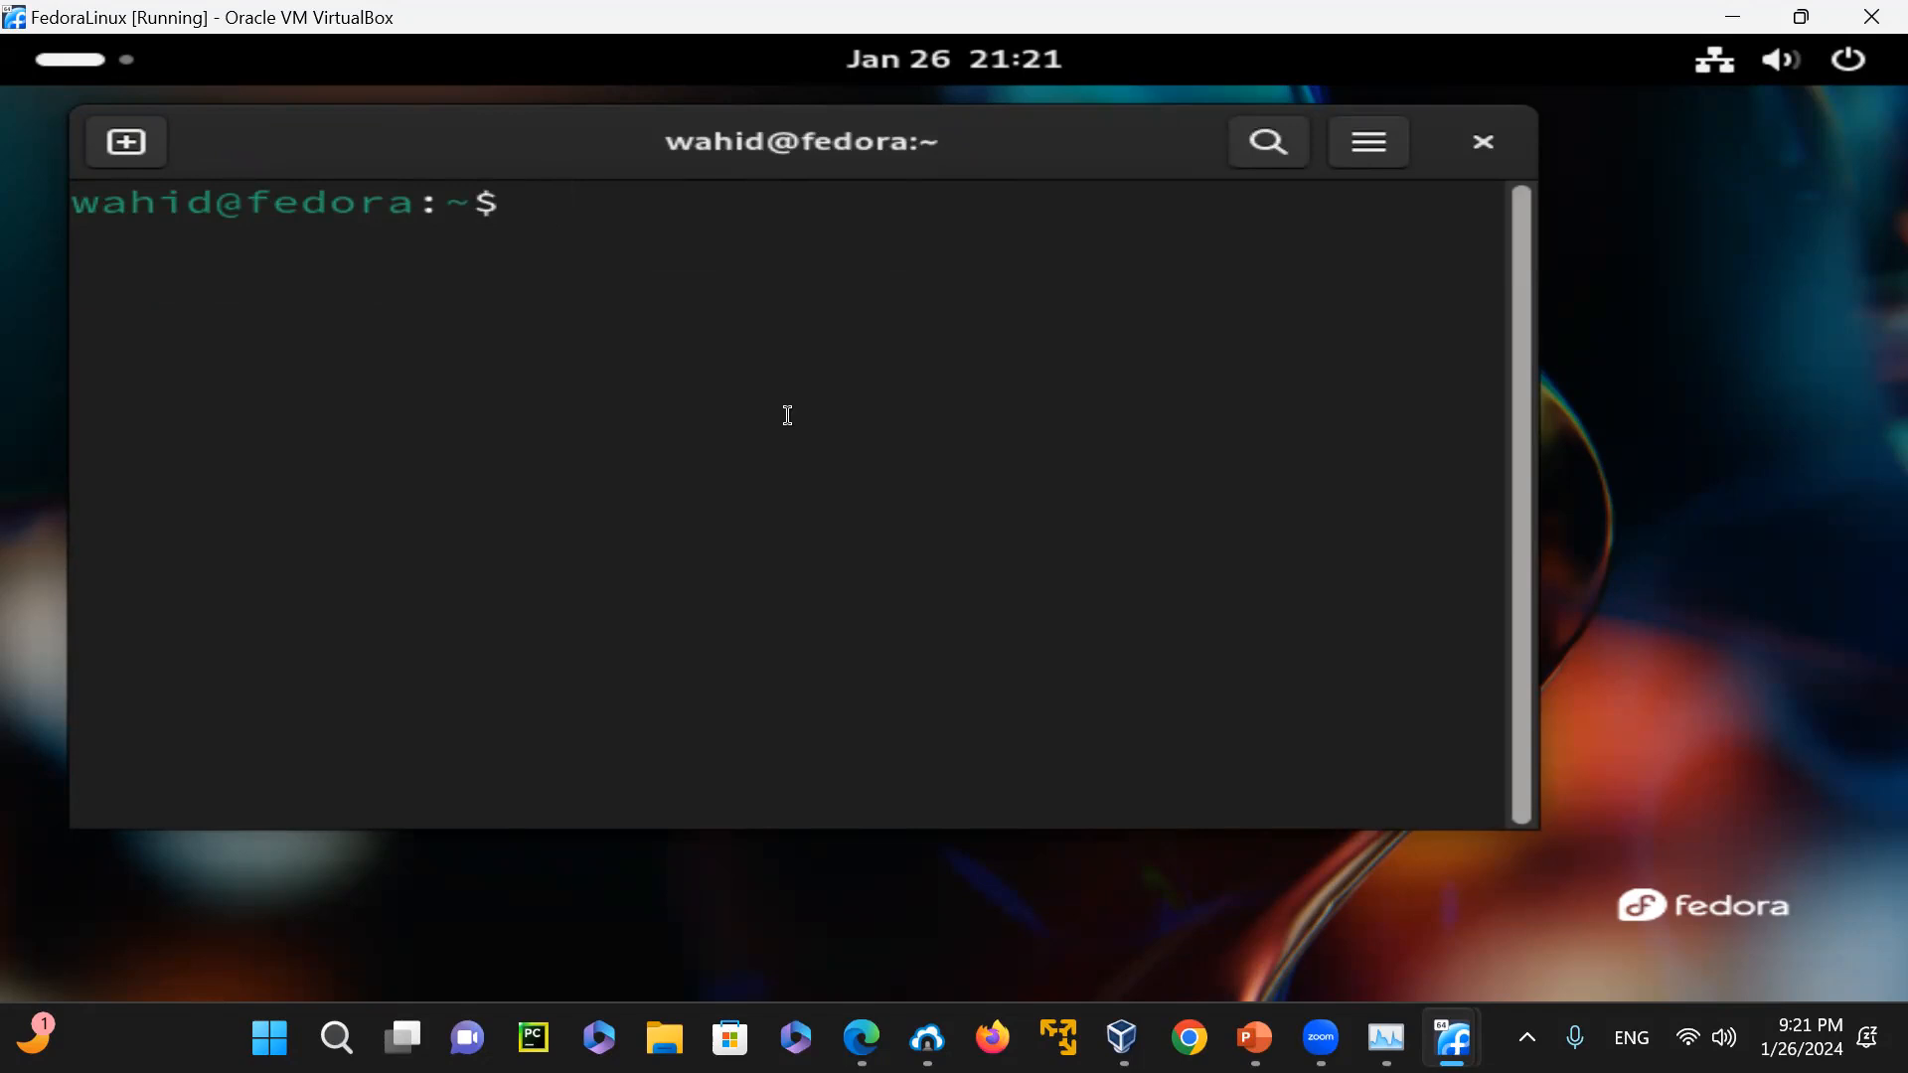
Display the Fedora release with "cat /etc/fedora-release" and the kernel version with "uname -r"
{"action": "type", "text": "cat /etc/"}
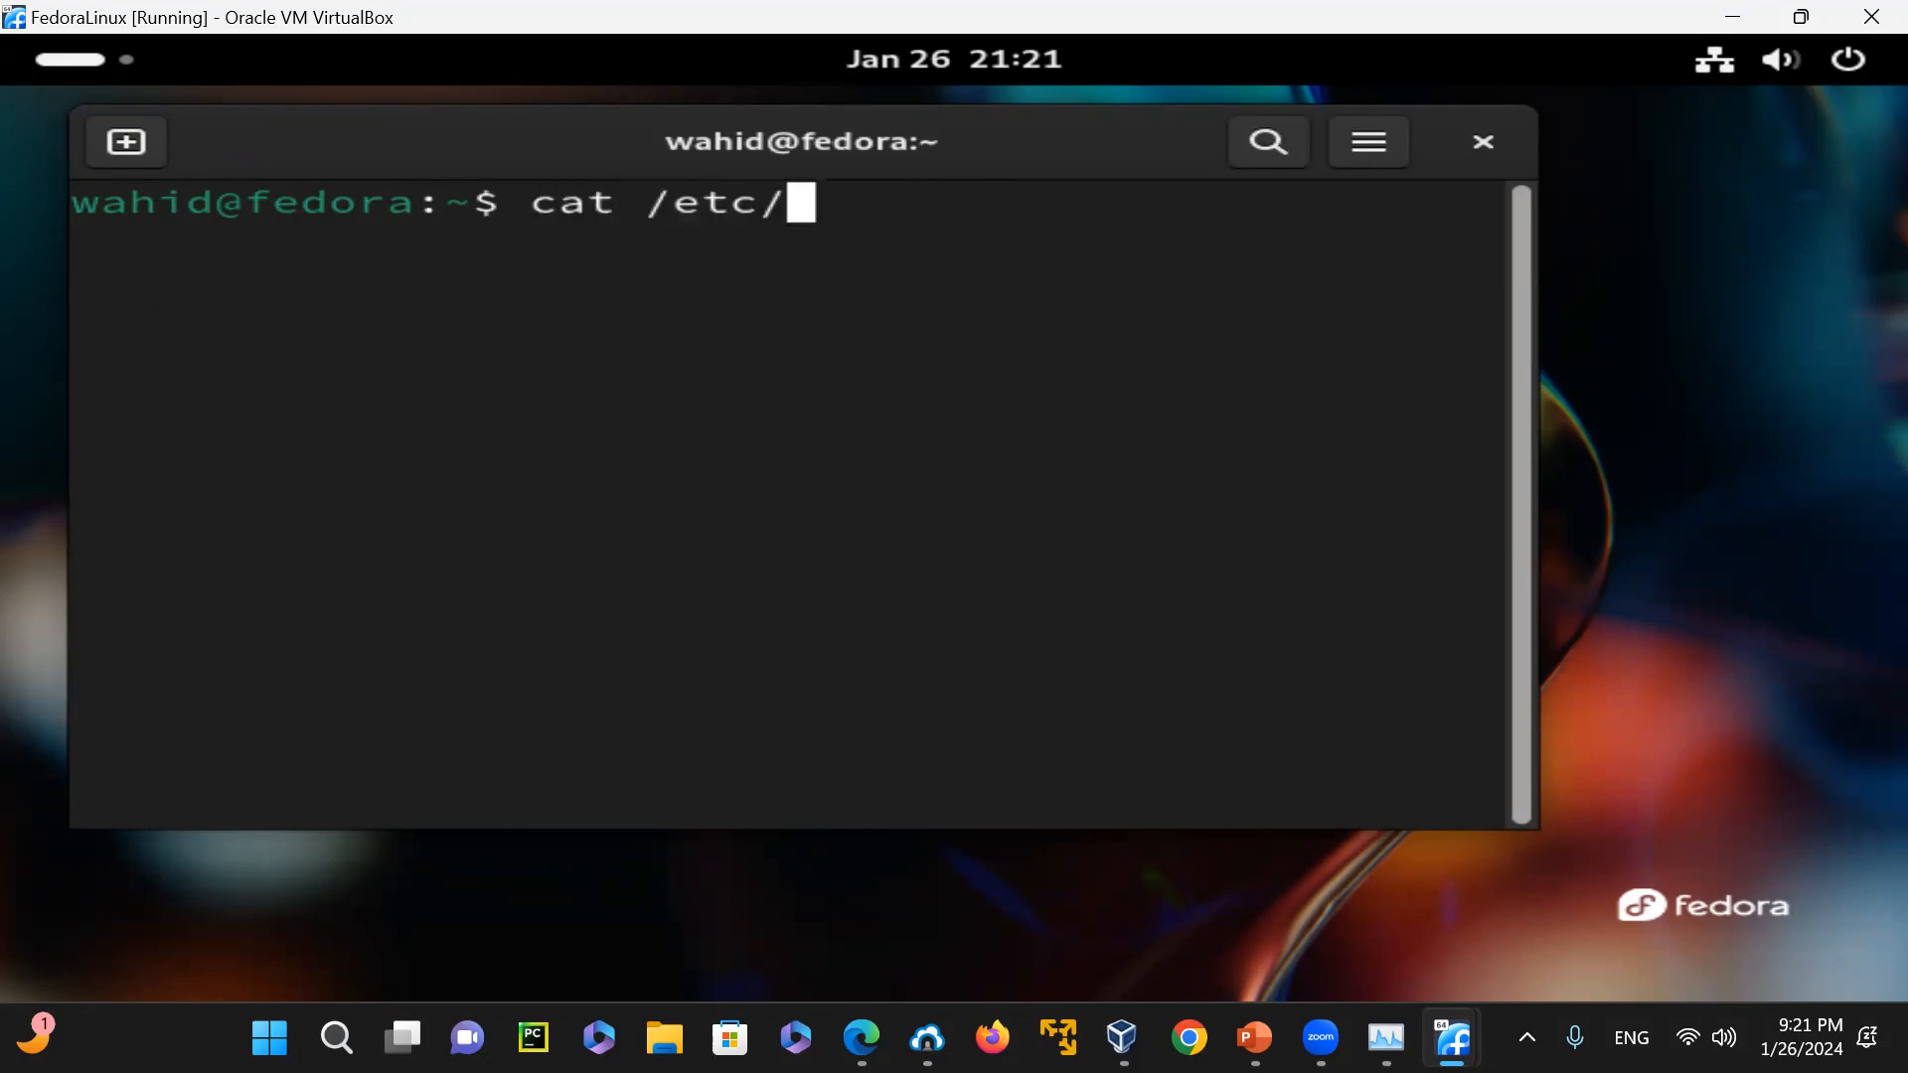
{"action": "type", "text": "fedora"}
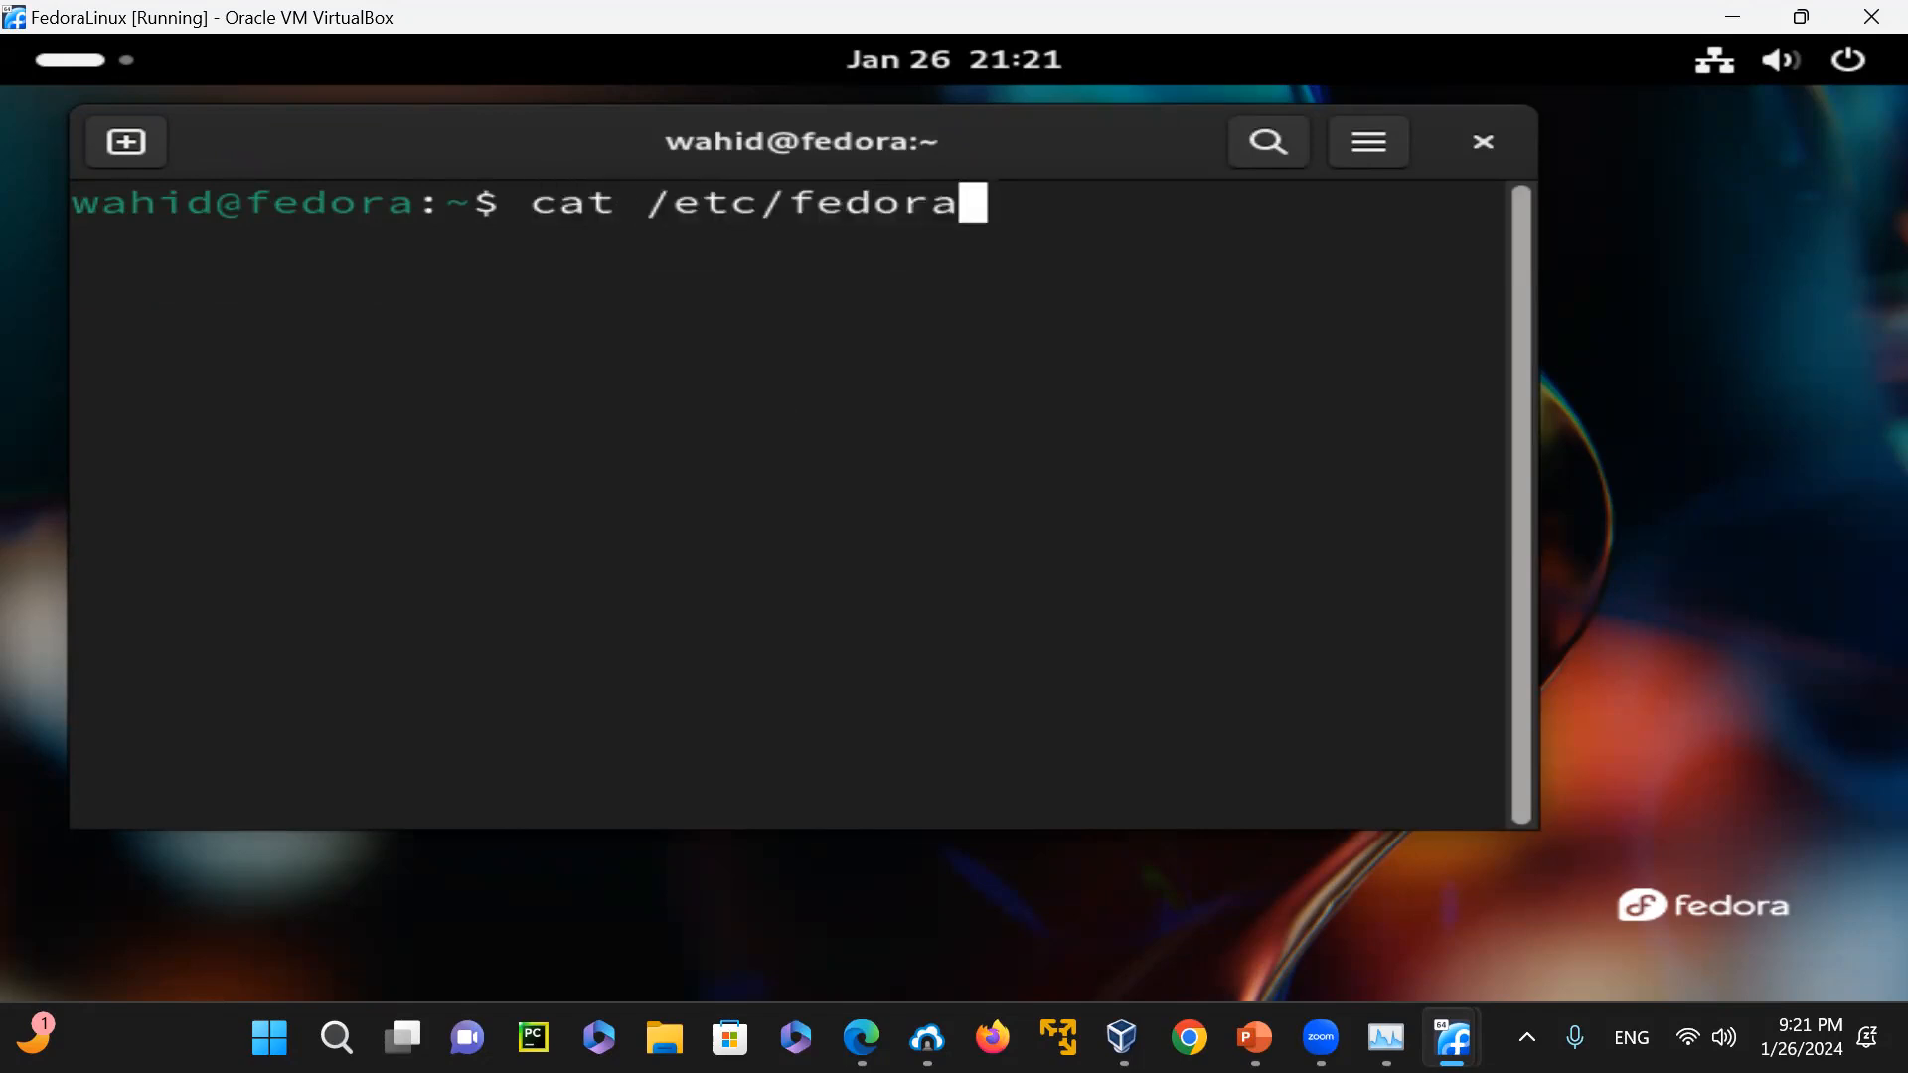
{"action": "type", "text": "-release"}
{"action": "key", "text": "Return"}
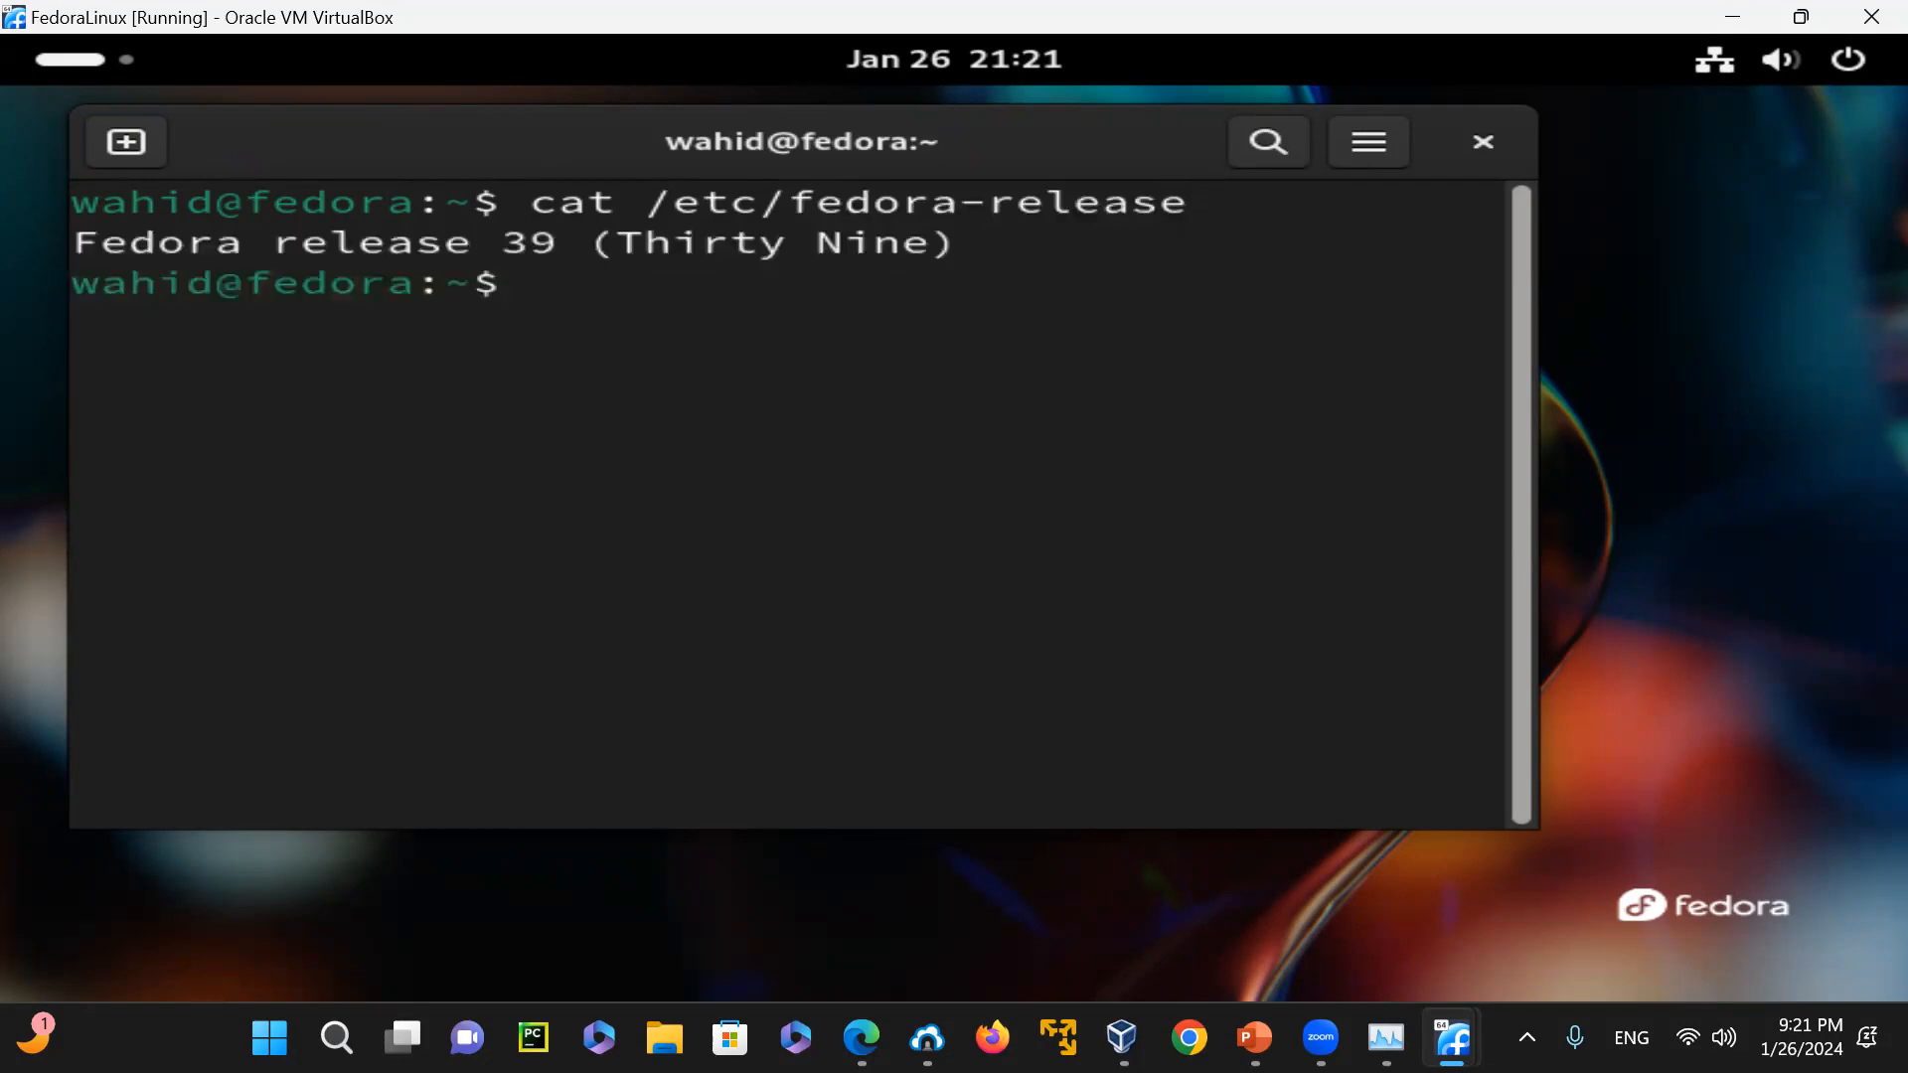
{"action": "type", "text": "uname -r"}
{"action": "key", "text": "Return"}
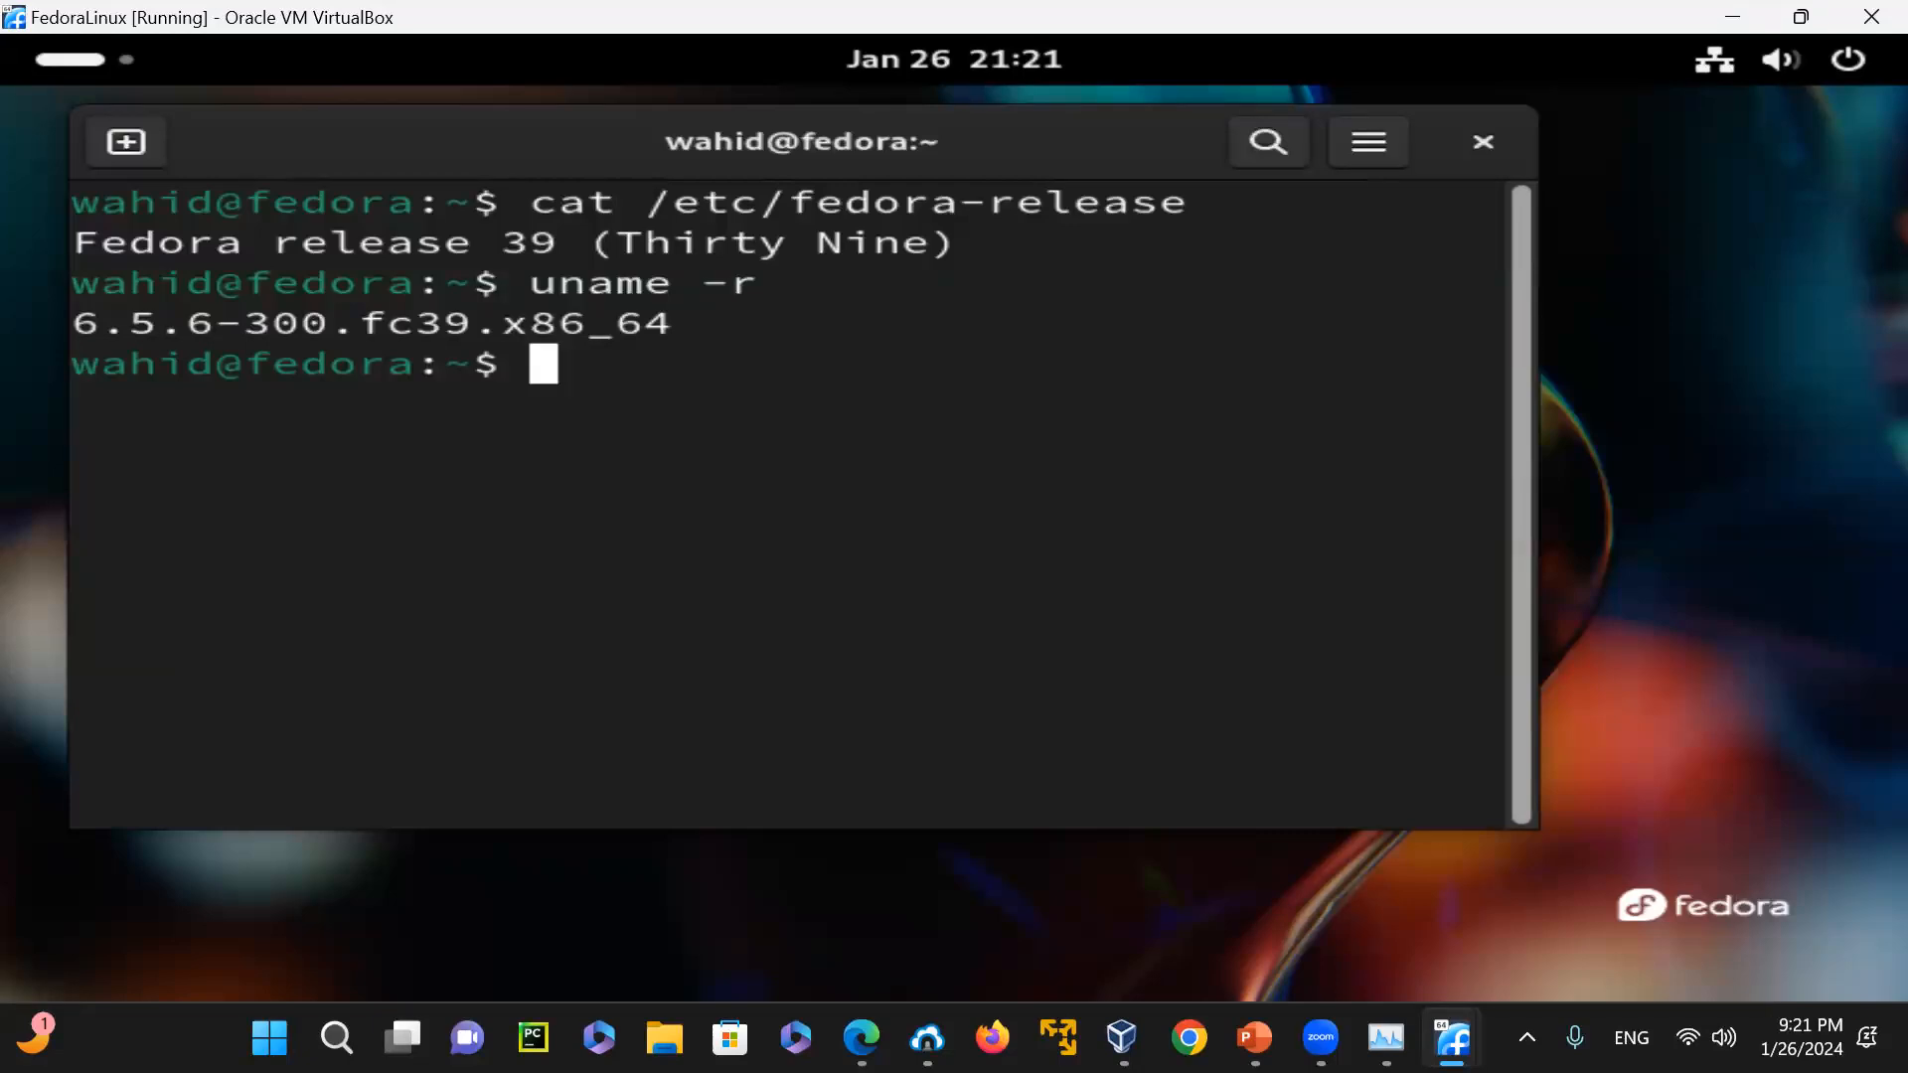
Clear the terminal, display the contents of /etc/os-release with cat and enlarge the window to fit the output
{"action": "type", "text": "clear"}
{"action": "key", "text": "Return"}
{"action": "type", "text": "cat /etc/os-"}
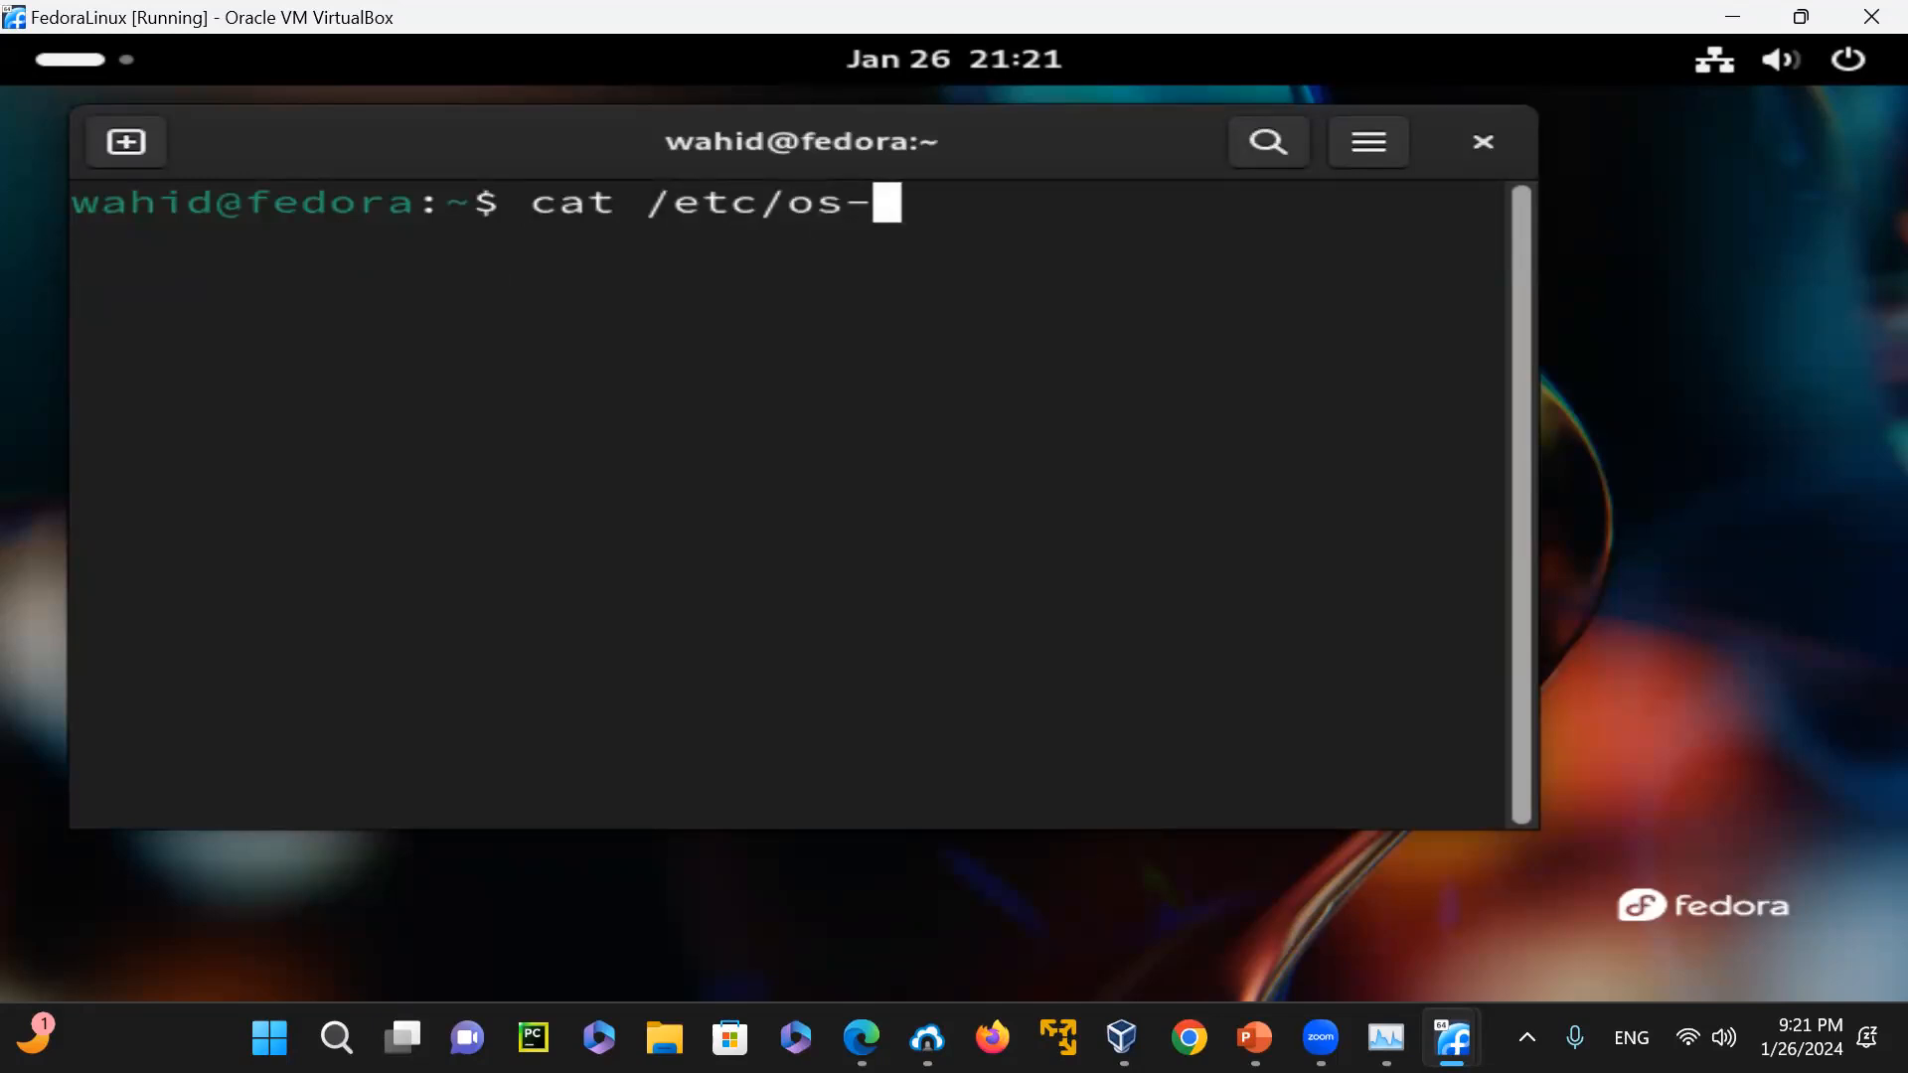
{"action": "type", "text": "rllease"}
{"action": "key", "text": "Return"}
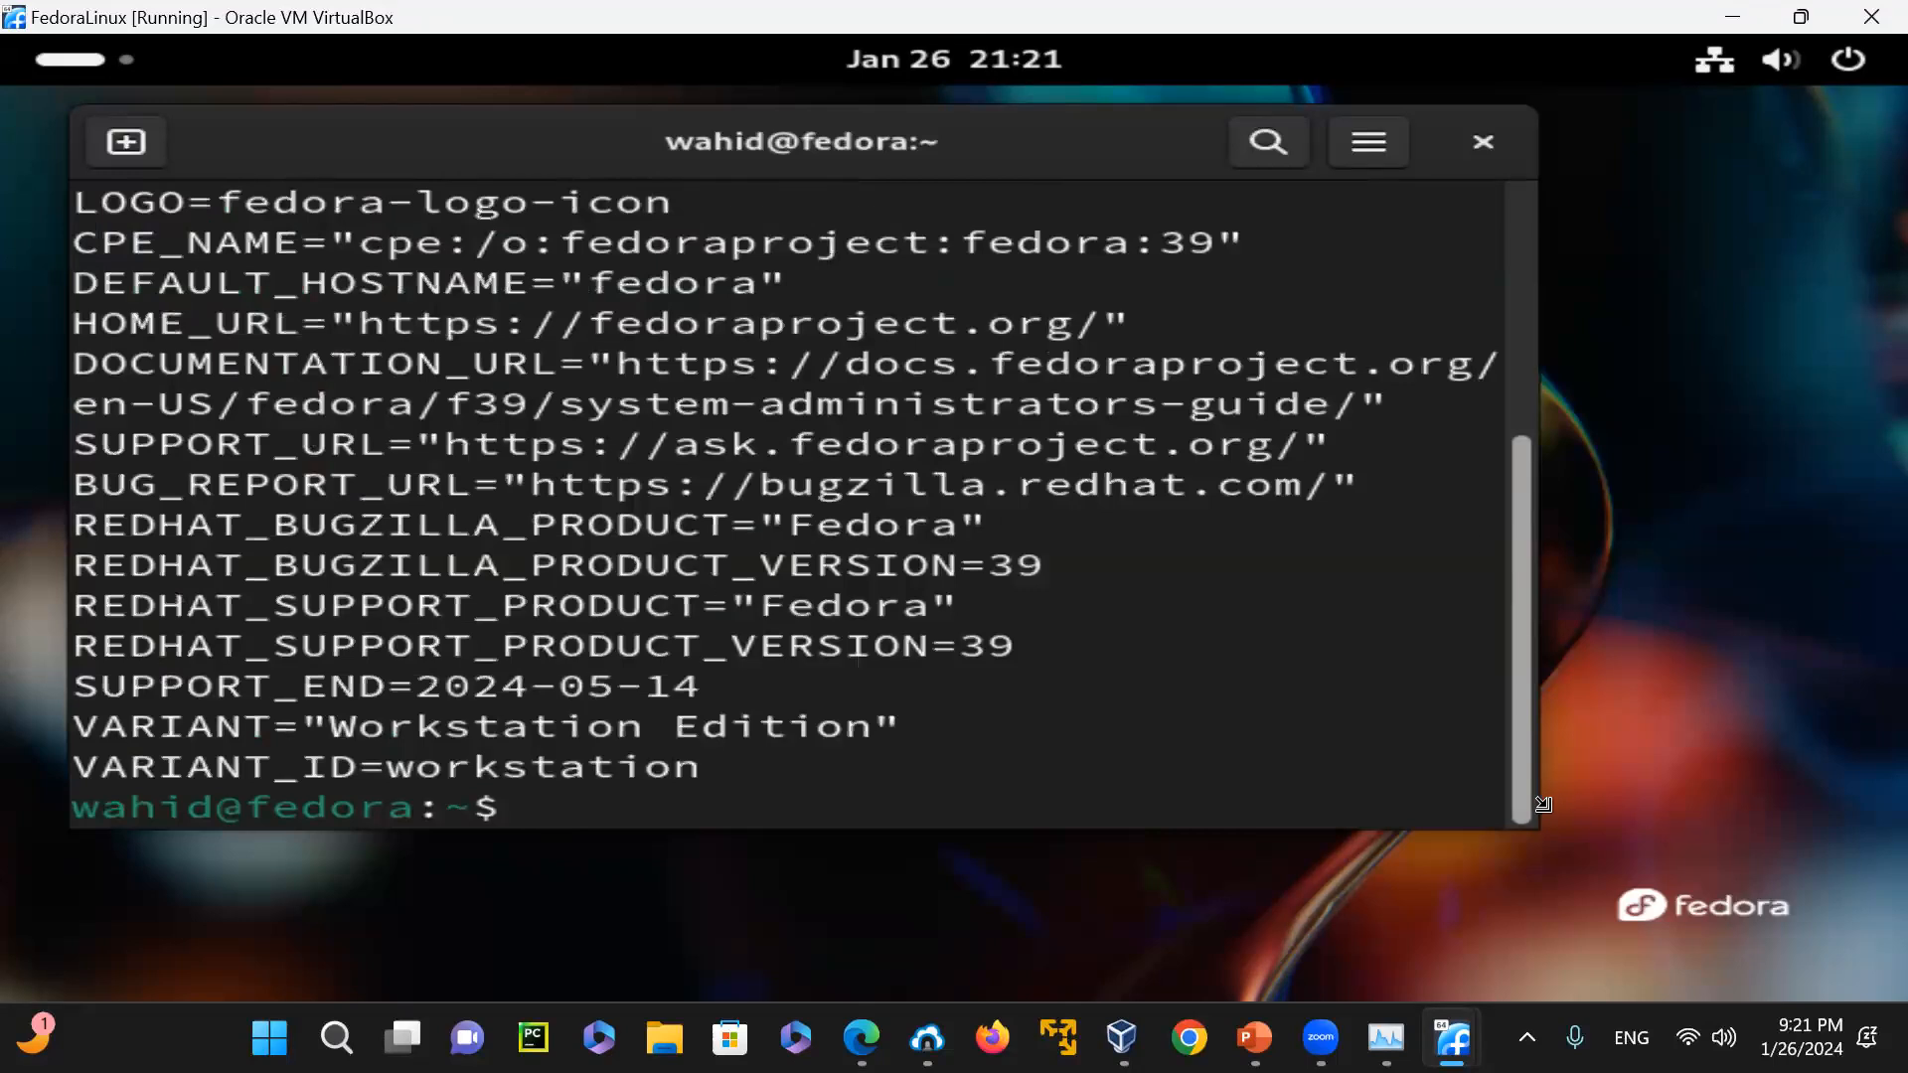
{"action": "left_click_drag", "start_coordinate": [1541, 831], "coordinate": [1881, 990]}
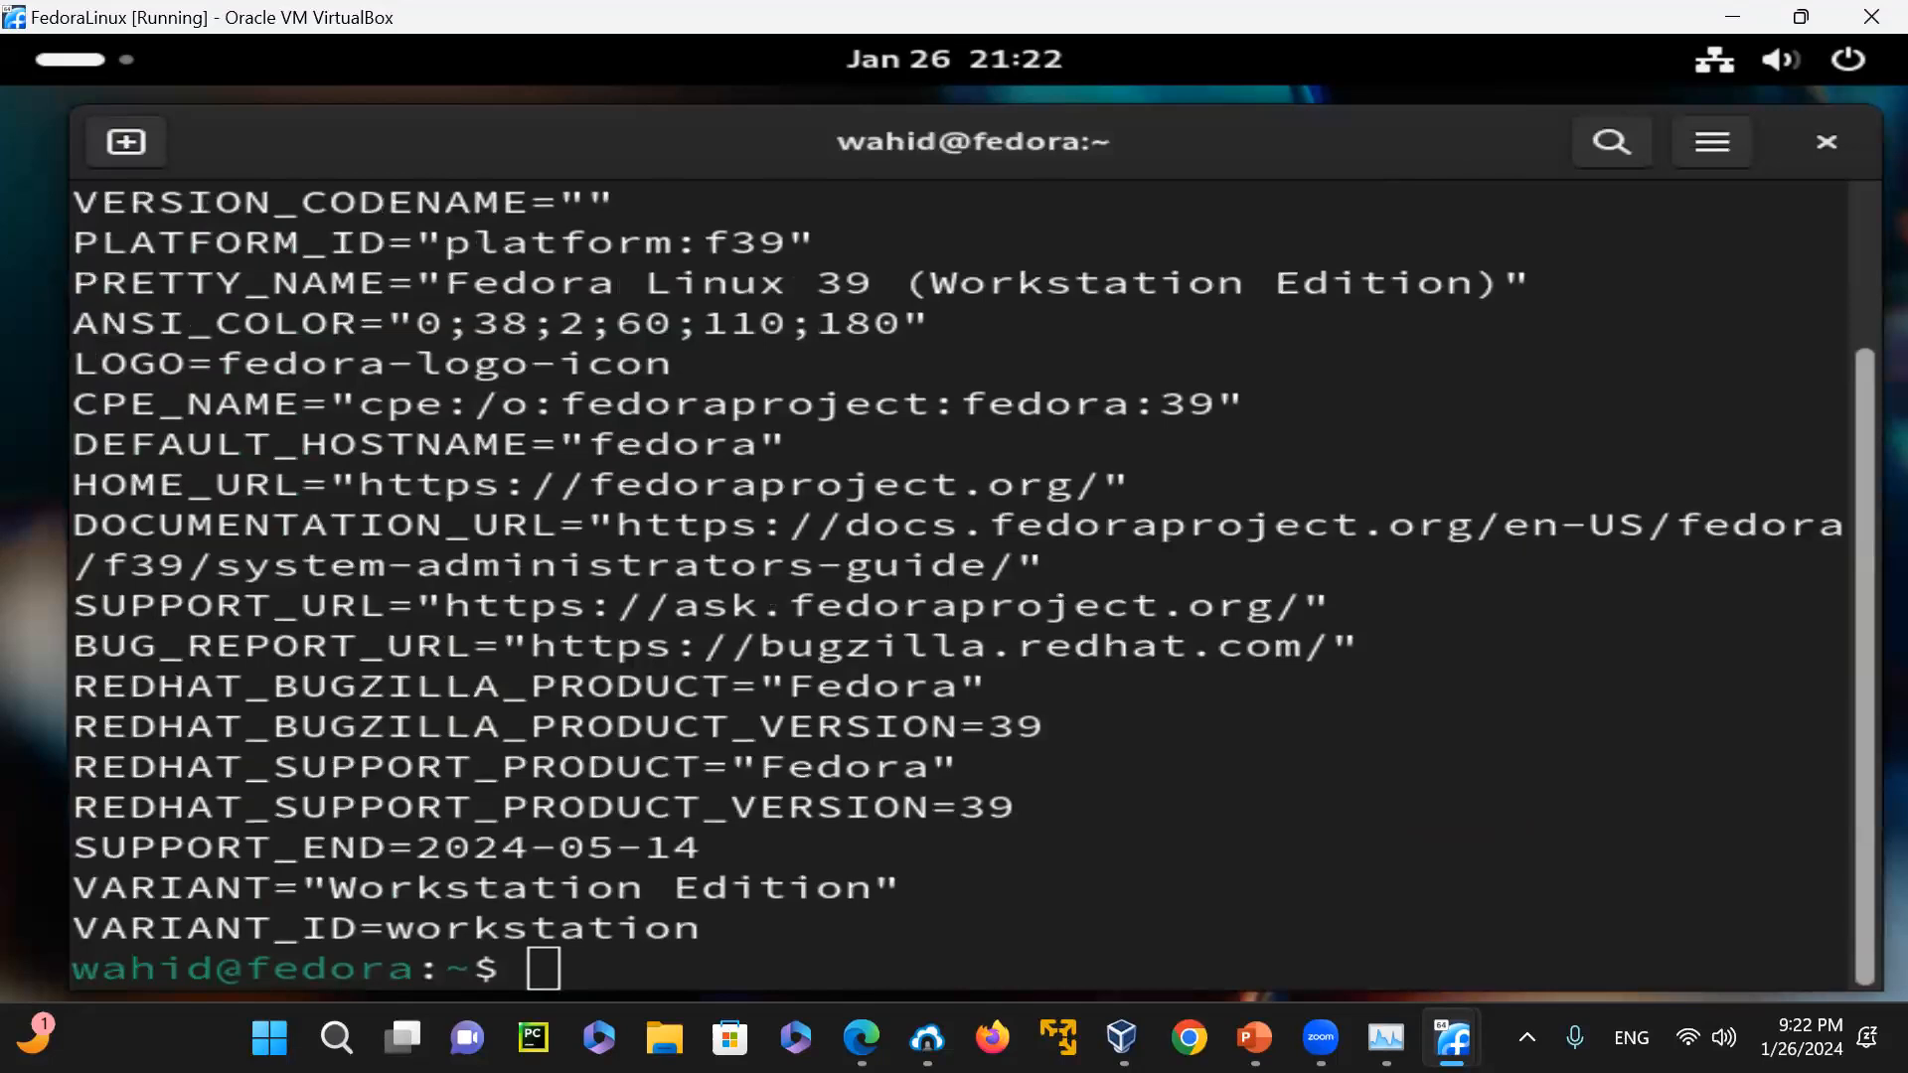
{"action": "left_click_drag", "start_coordinate": [1846, 801], "coordinate": [1512, 831]}
Clear the terminal and show /etc/os-release page by page with line numbers using "cat -n /etc/os-release | more"
{"action": "type", "text": "clear"}
{"action": "key", "text": "Return"}
{"action": "key", "text": "Up"}
{"action": "key", "text": "Up"}
{"action": "key", "text": "Left"}
{"action": "key", "text": "Left"}
{"action": "key", "text": "Left"}
{"action": "key", "text": "Left"}
{"action": "key", "text": "Left"}
{"action": "key", "text": "Left"}
{"action": "key", "text": "Left"}
{"action": "key", "text": "Left"}
{"action": "key", "text": "Left"}
{"action": "key", "text": "Left"}
{"action": "key", "text": "Left"}
{"action": "key", "text": "Left"}
{"action": "key", "text": "Left"}
{"action": "key", "text": "Left"}
{"action": "key", "text": "Left"}
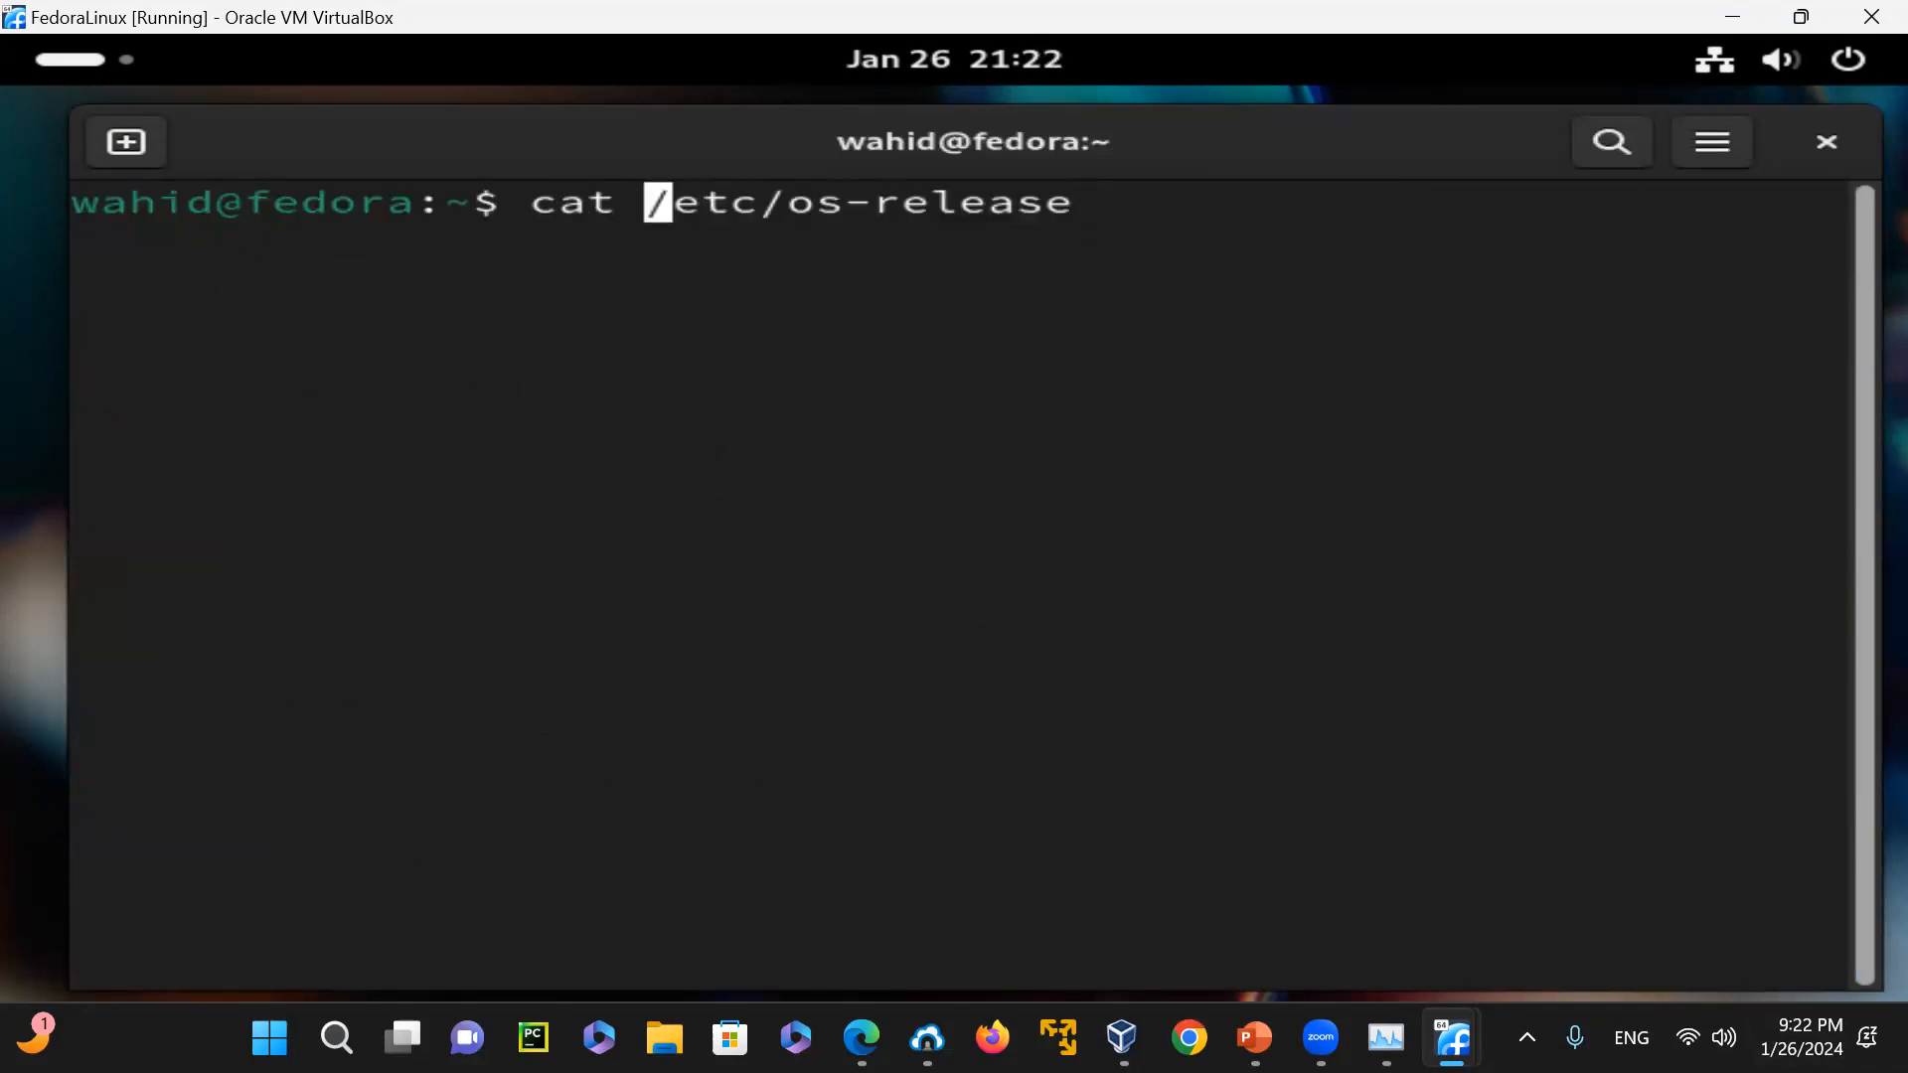
{"action": "type", "text": "-n"}
{"action": "key", "text": "Right"}
{"action": "key", "text": "Right"}
{"action": "key", "text": "Right"}
{"action": "key", "text": "Right"}
{"action": "key", "text": "Right"}
{"action": "key", "text": "Right"}
{"action": "key", "text": "Right"}
{"action": "key", "text": "Right"}
{"action": "key", "text": "Right"}
{"action": "key", "text": "Right"}
{"action": "key", "text": "Right"}
{"action": "key", "text": "Right"}
{"action": "key", "text": "Right"}
{"action": "key", "text": "Right"}
{"action": "key", "text": "Right"}
{"action": "type", "text": "| more"}
{"action": "key", "text": "Return"}
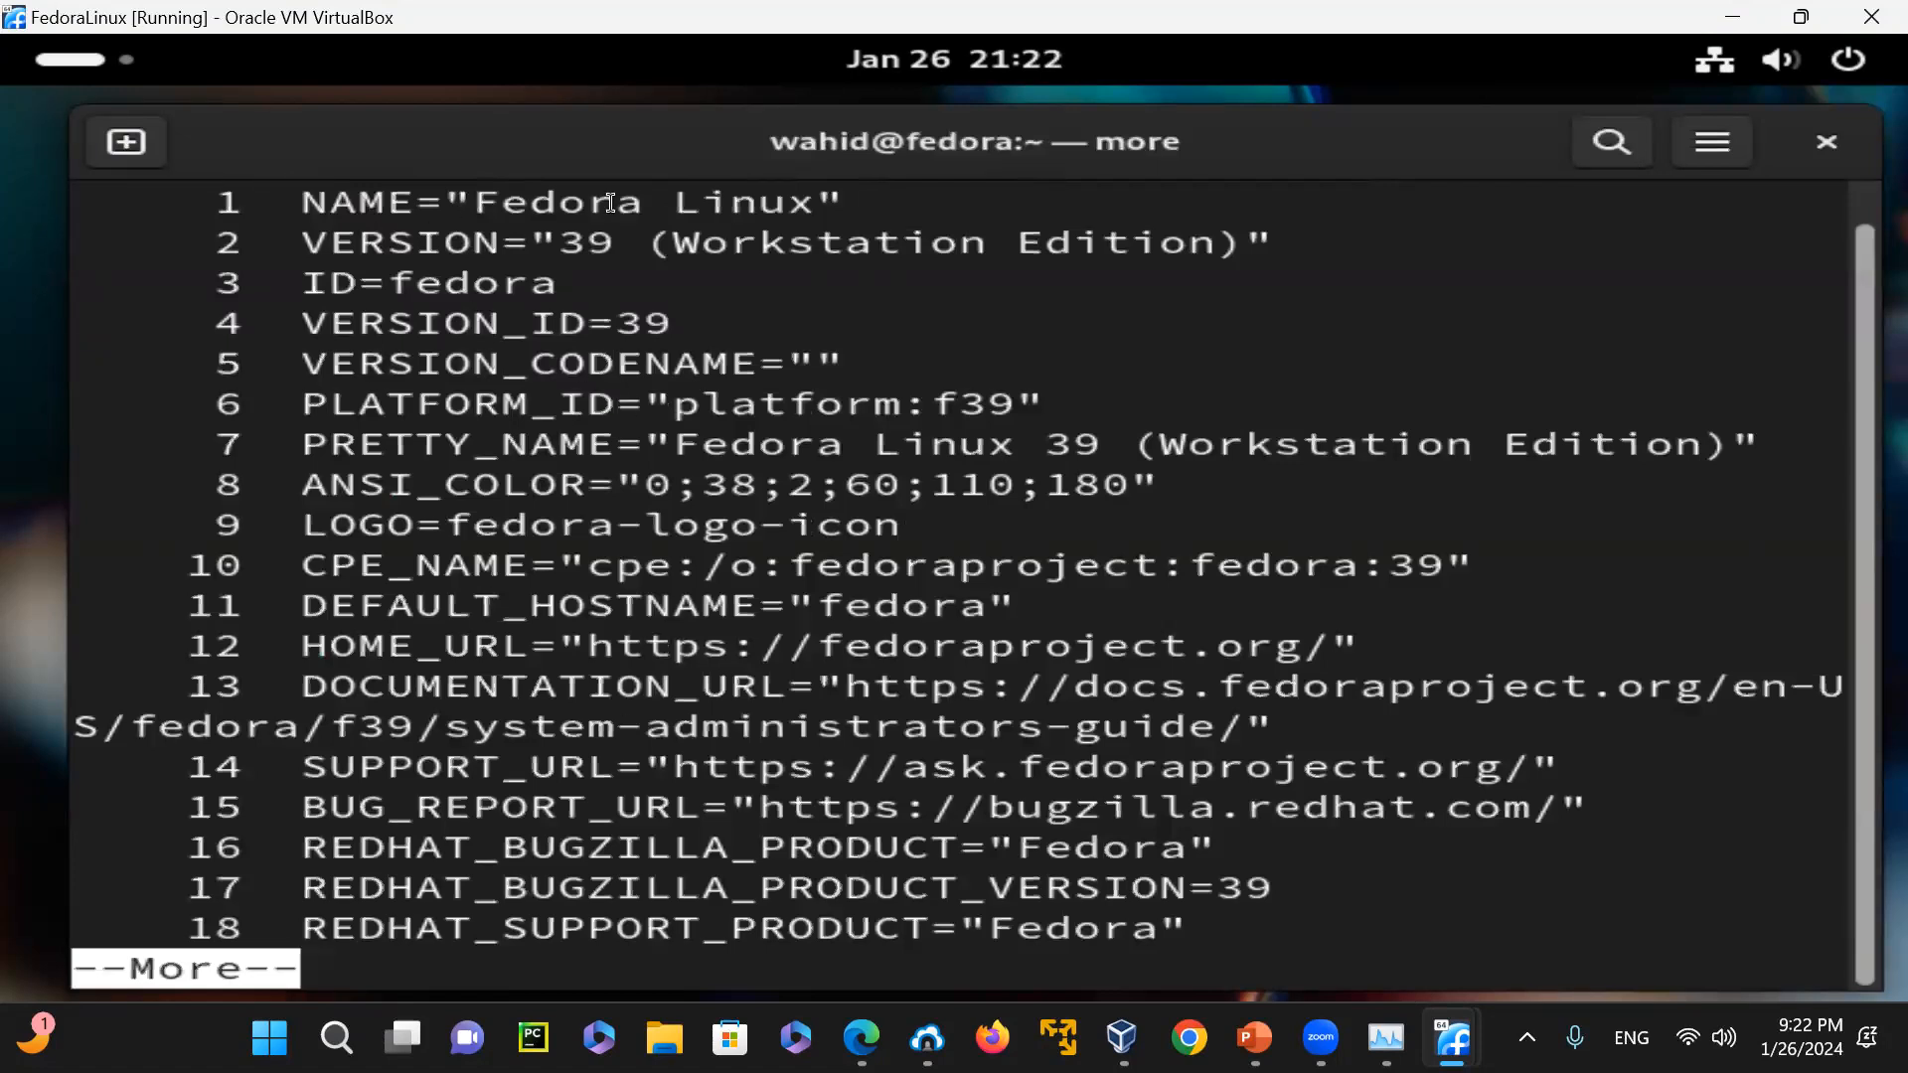
Highlight the distribution name, version ID, ID and platform values in the numbered os-release listing
{"action": "left_click_drag", "start_coordinate": [483, 202], "coordinate": [846, 192]}
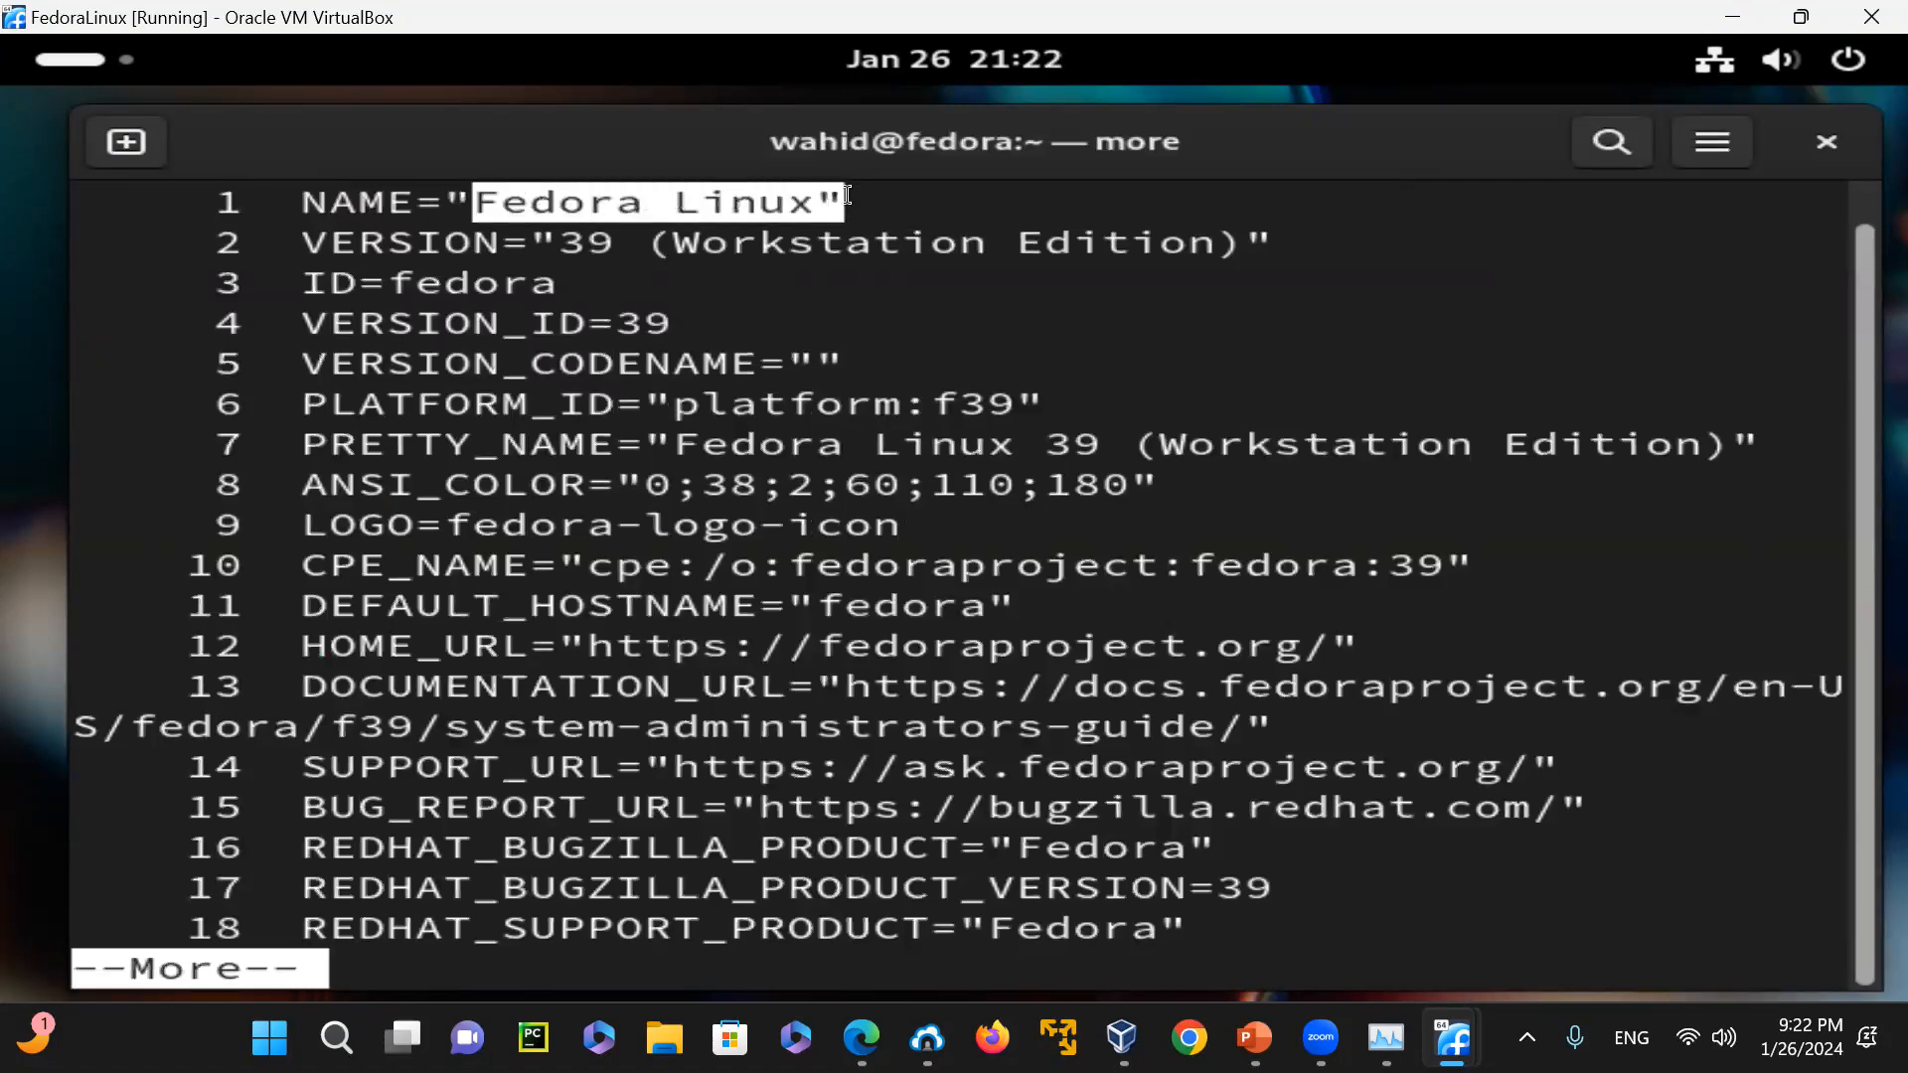
{"action": "left_click", "coordinate": [644, 316]}
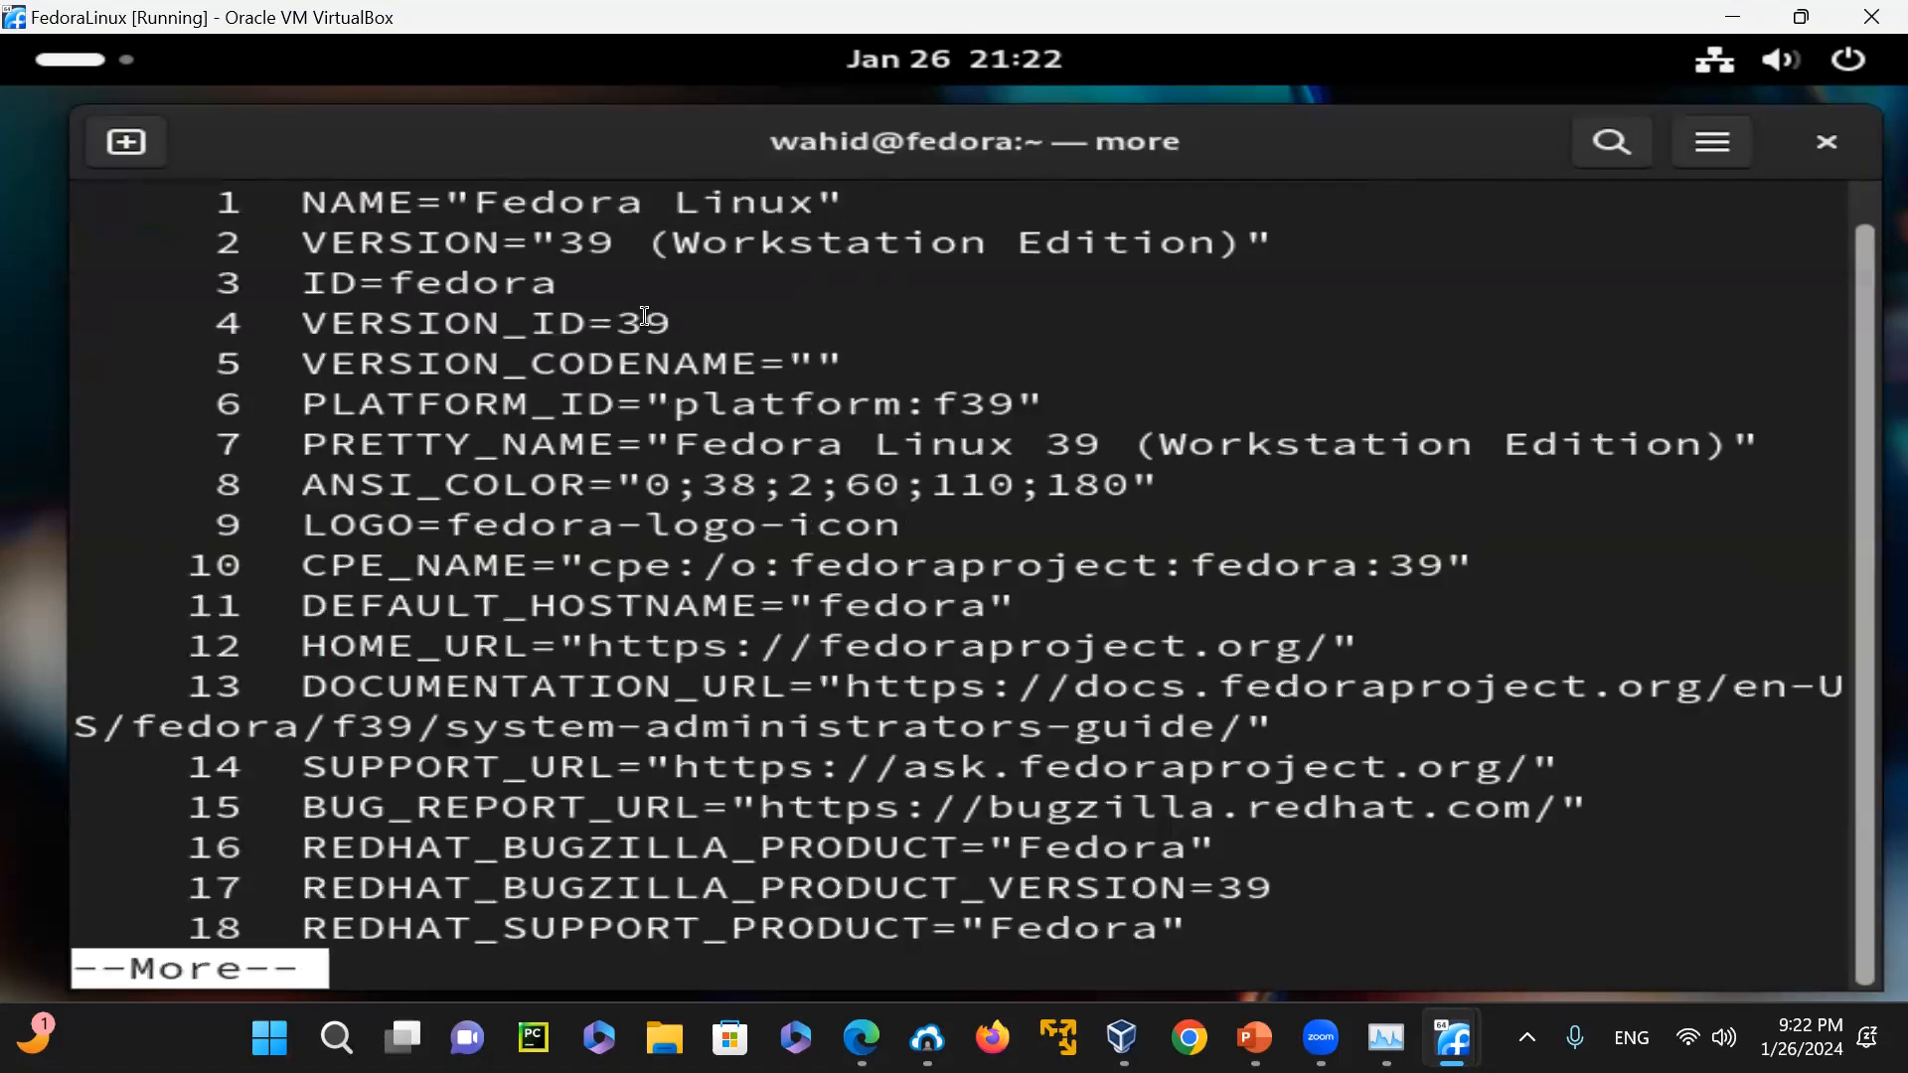
{"action": "left_click_drag", "start_coordinate": [644, 316], "coordinate": [734, 322]}
{"action": "left_click", "coordinate": [983, 289]}
{"action": "double_click", "coordinate": [477, 283]}
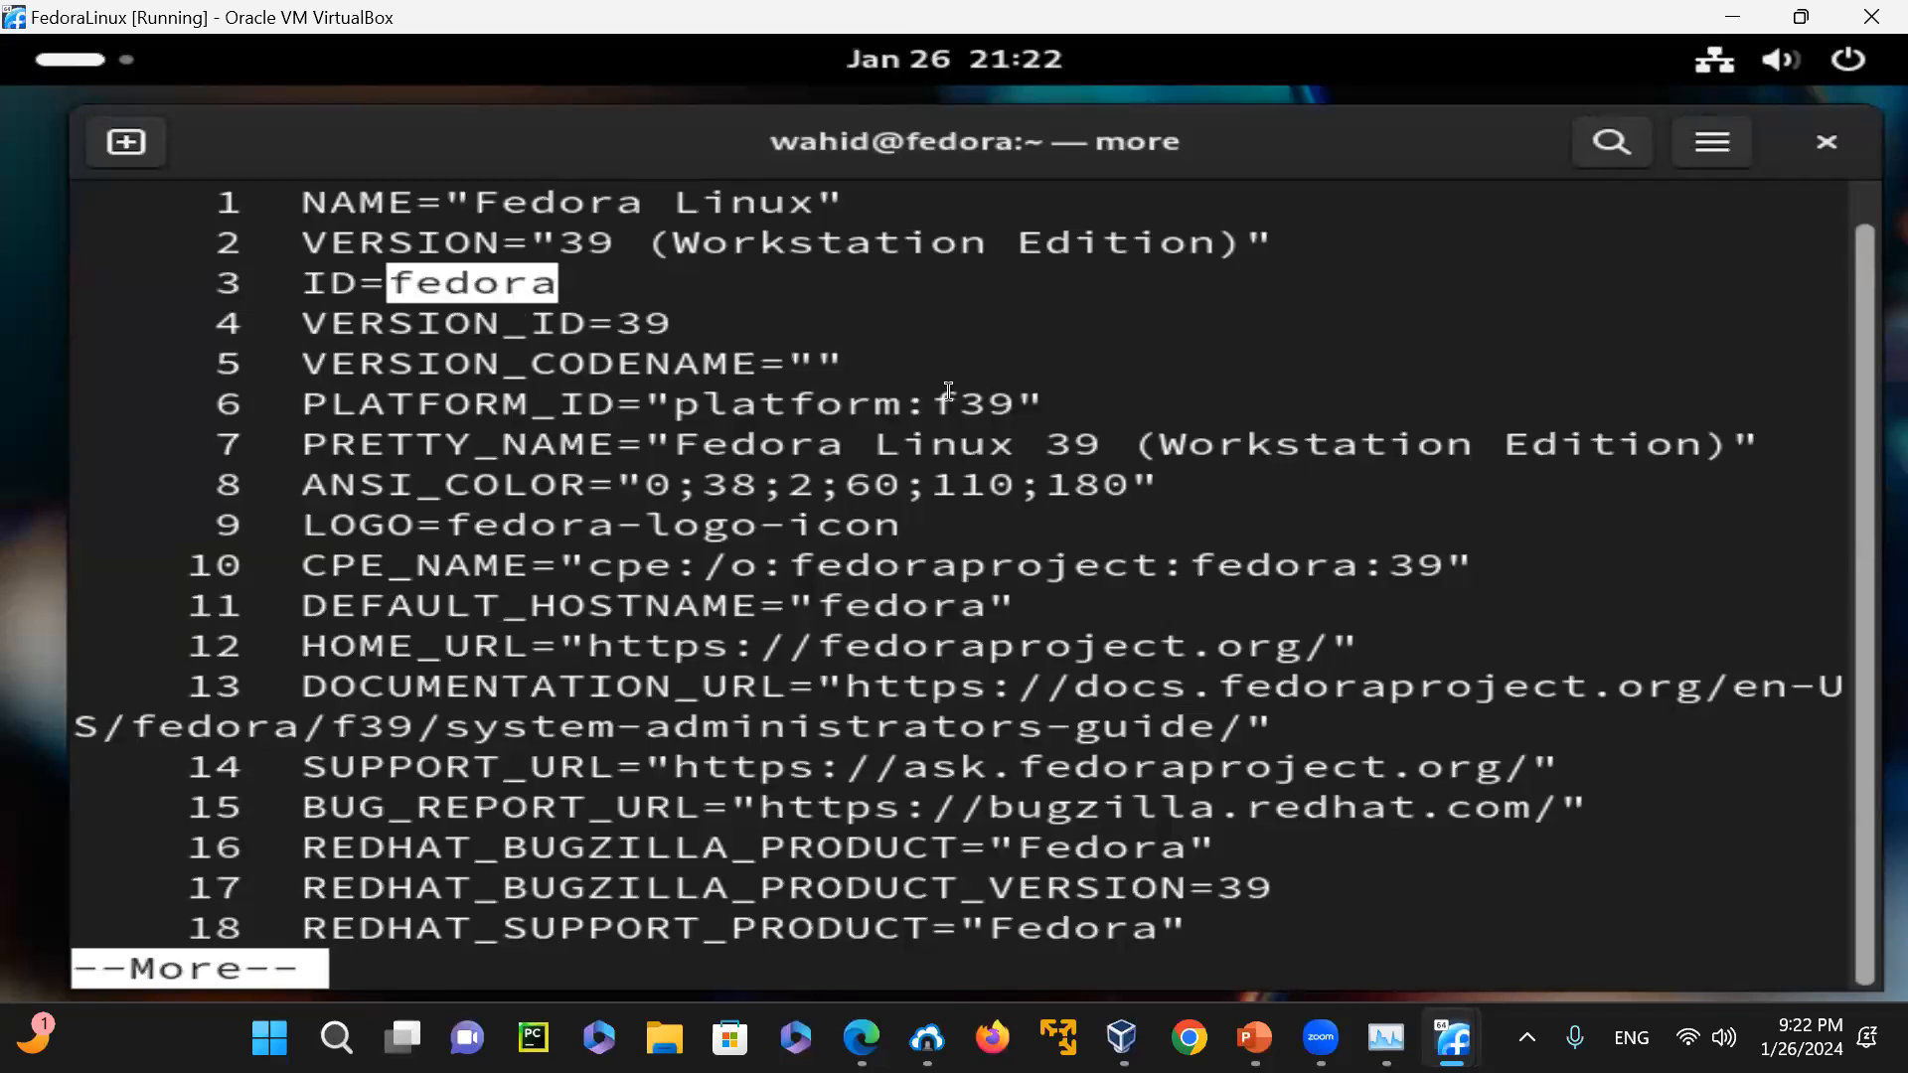
{"action": "left_click_drag", "start_coordinate": [939, 396], "coordinate": [1014, 402]}
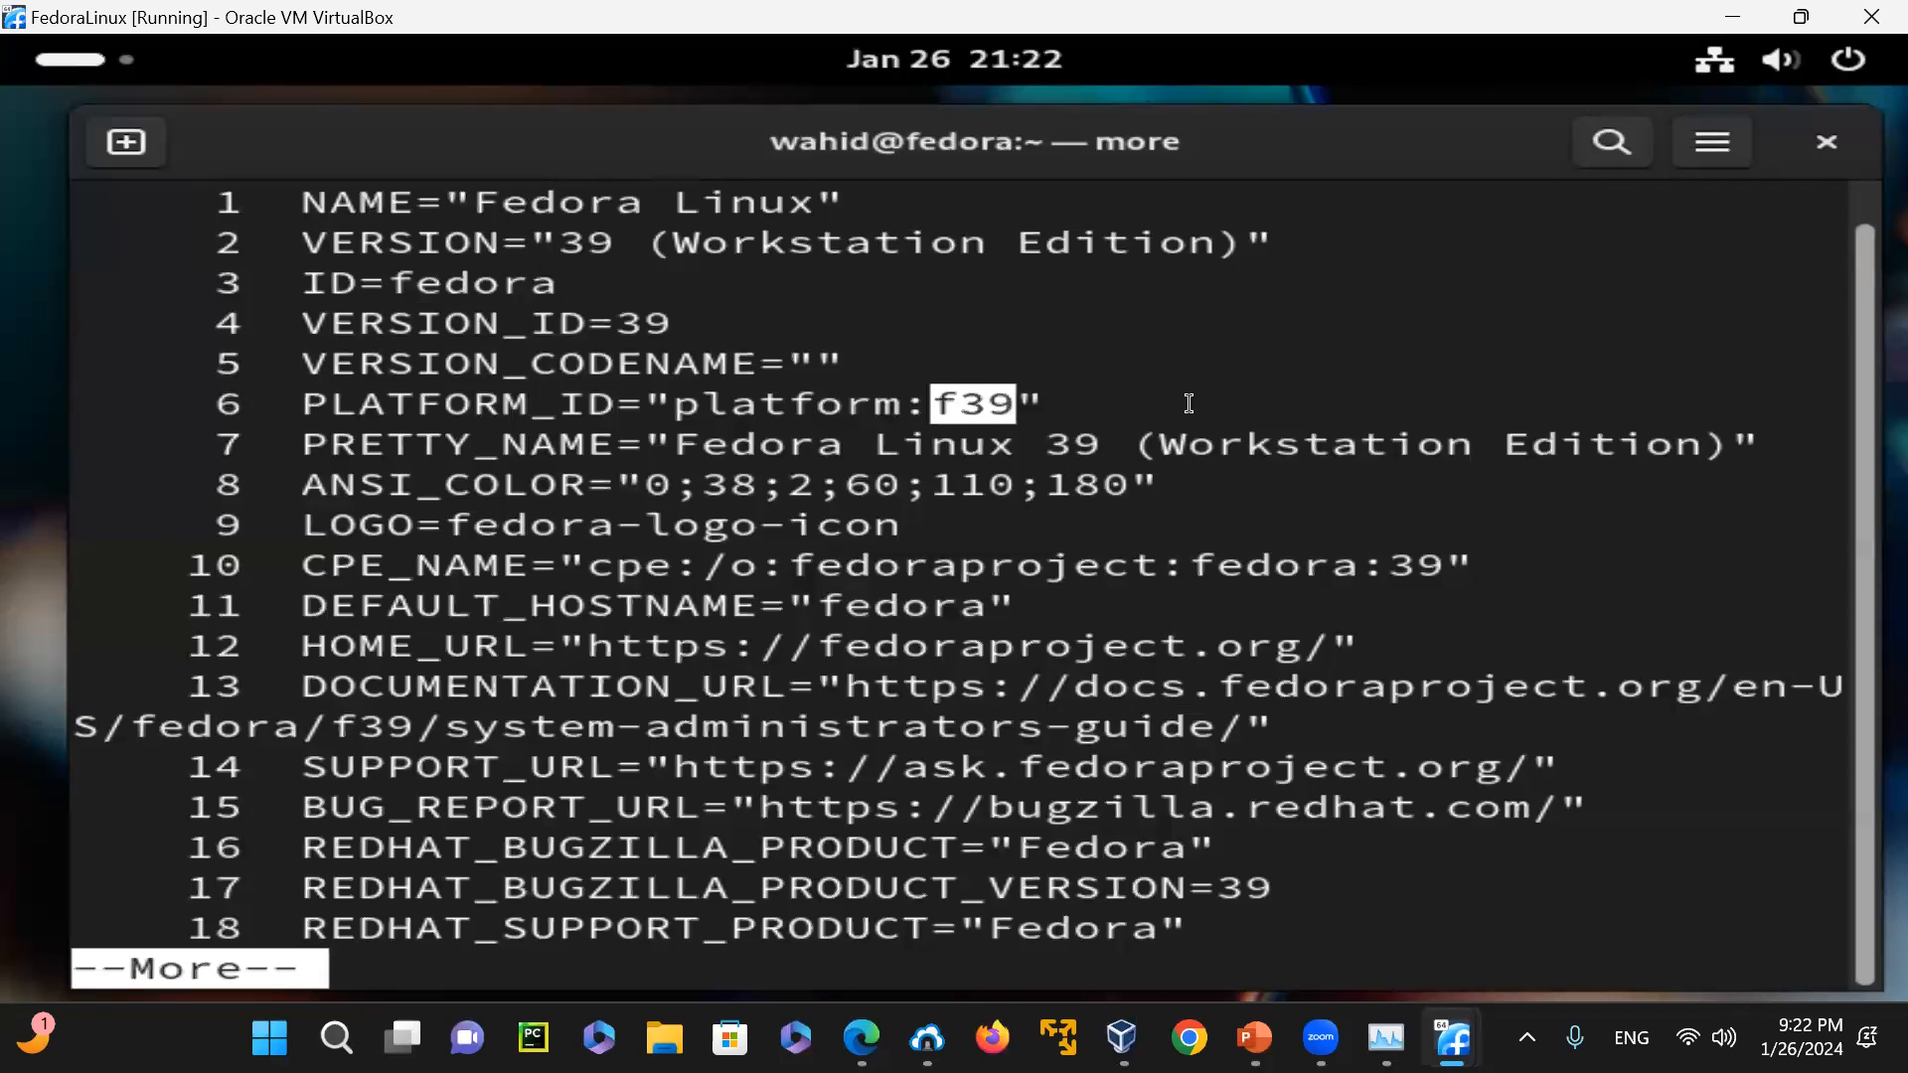
{"action": "left_click", "coordinate": [1343, 366]}
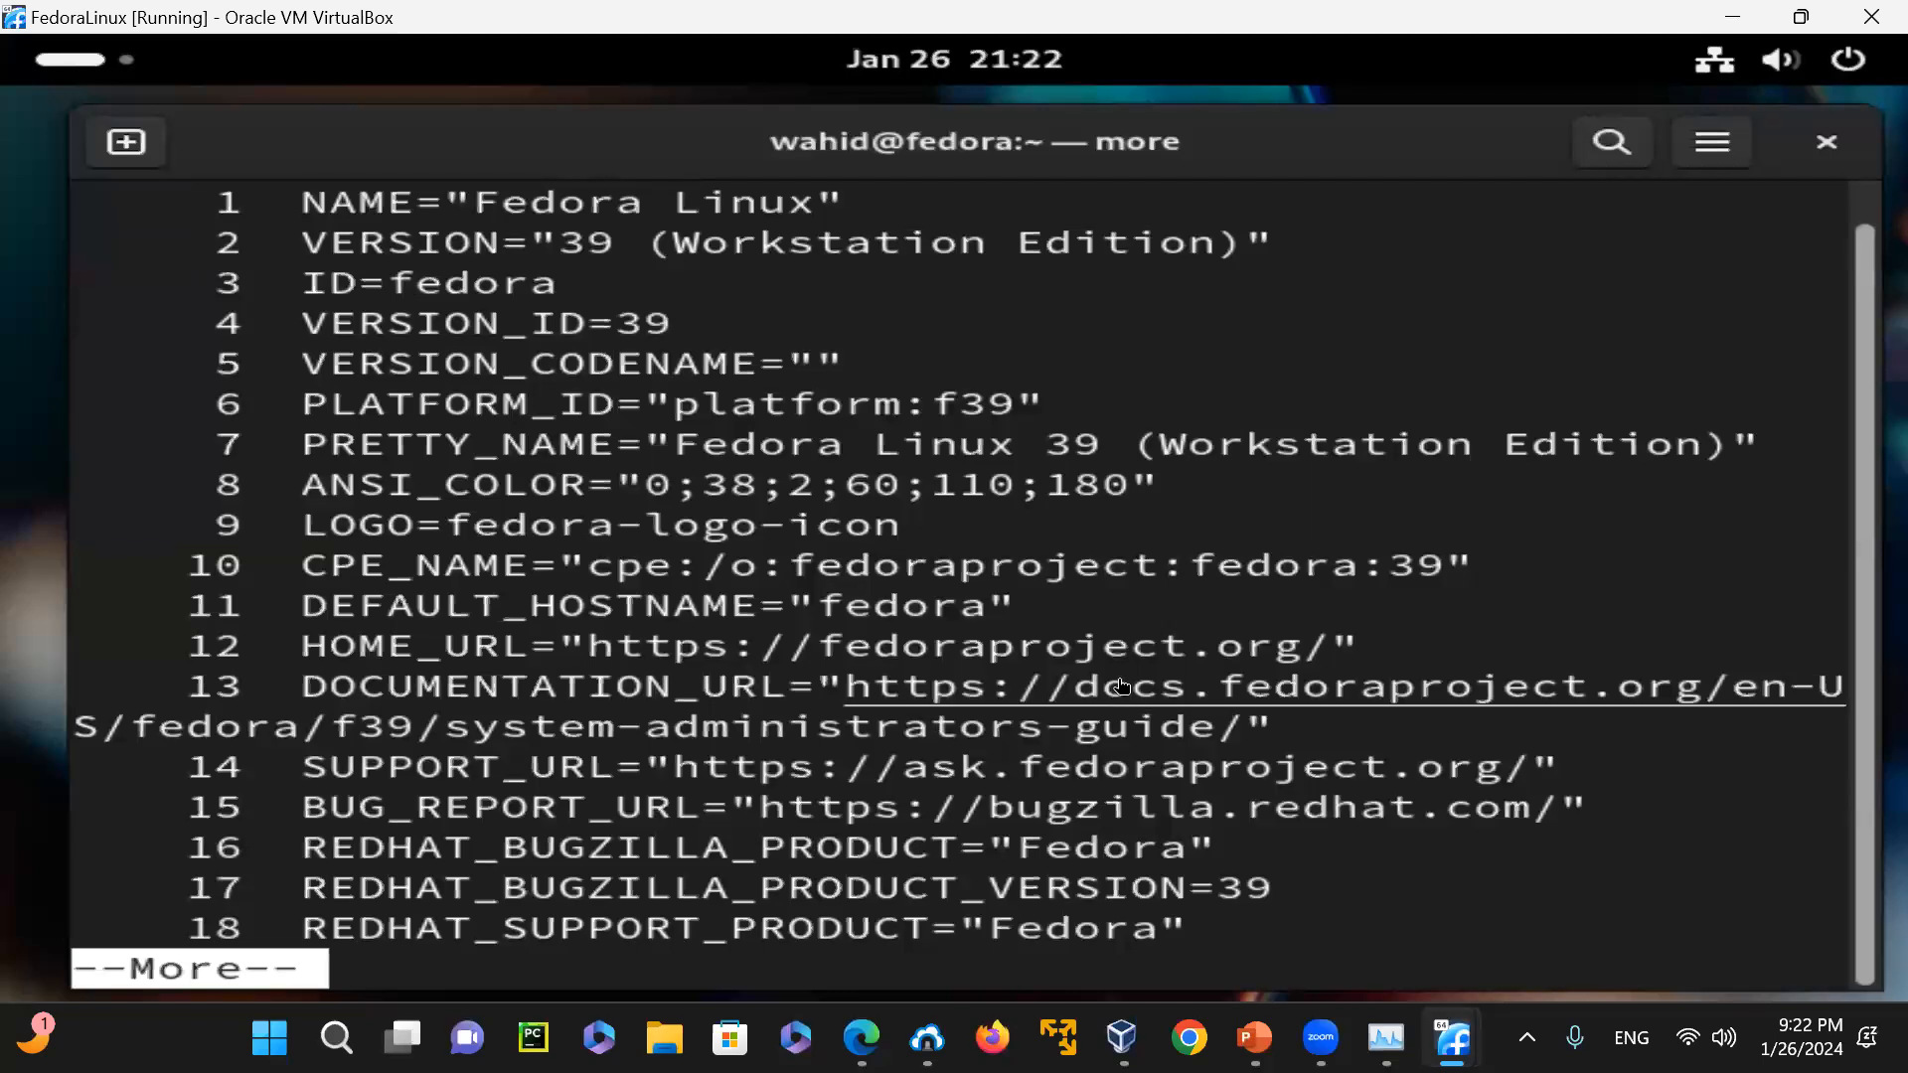
{"action": "left_click", "coordinate": [1297, 723], "text": "ctrl"}
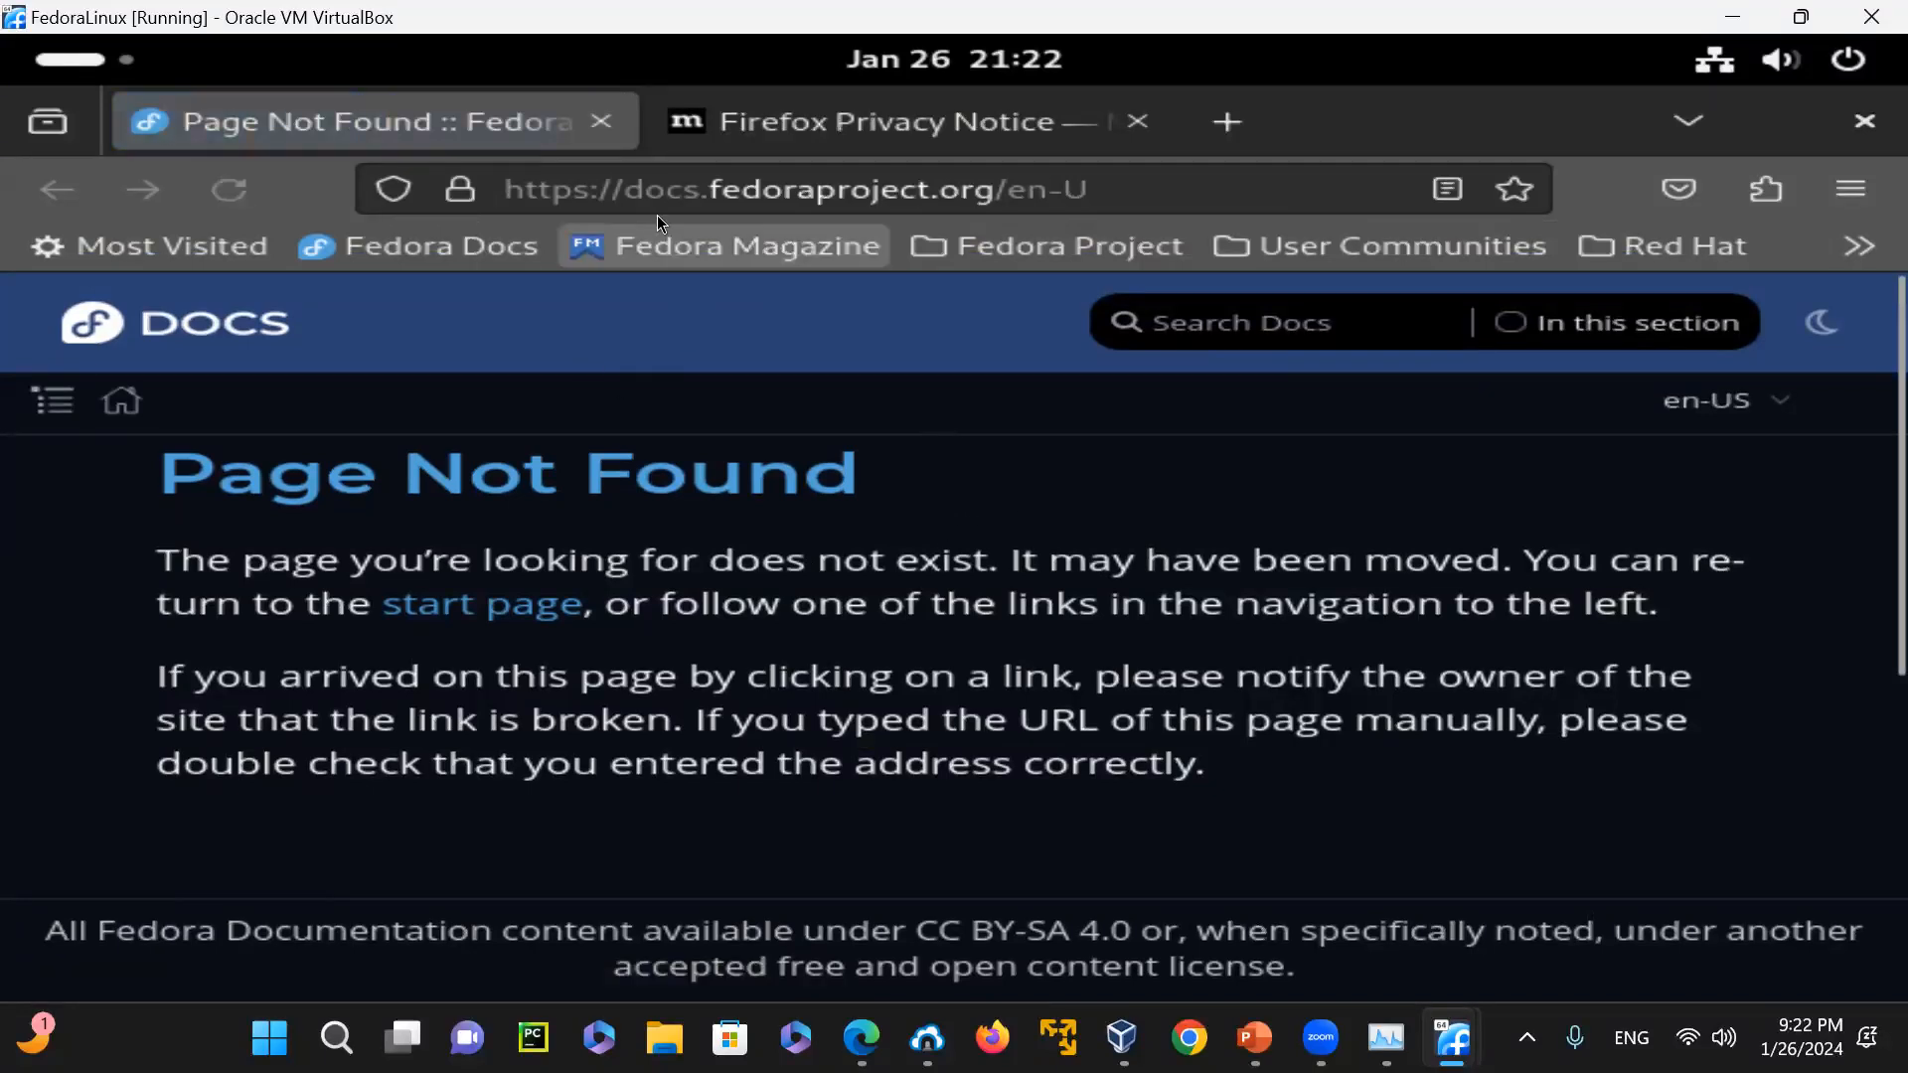
{"action": "scroll", "coordinate": [574, 537], "scroll_direction": "down", "scroll_amount": 3}
{"action": "scroll", "coordinate": [576, 533], "scroll_direction": "up", "scroll_amount": 3}
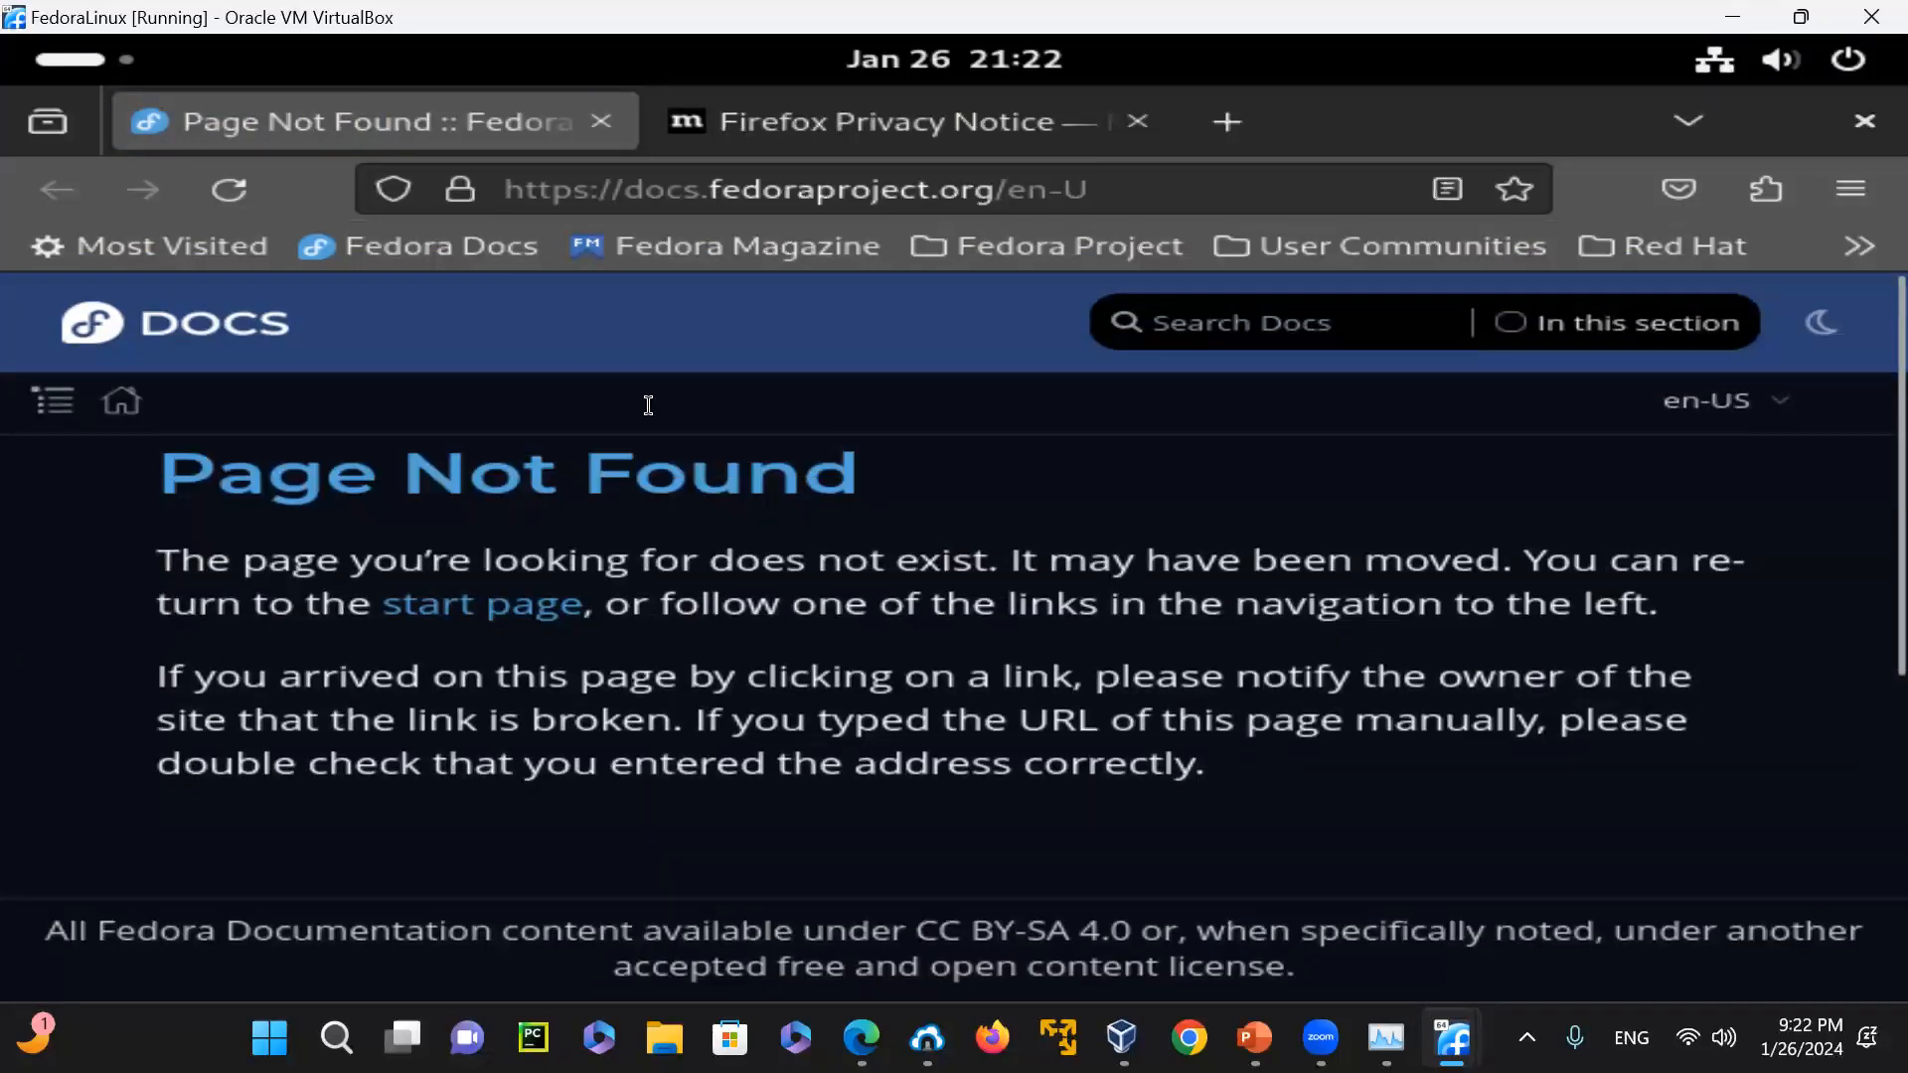
{"action": "left_click_drag", "start_coordinate": [1023, 185], "coordinate": [1154, 183]}
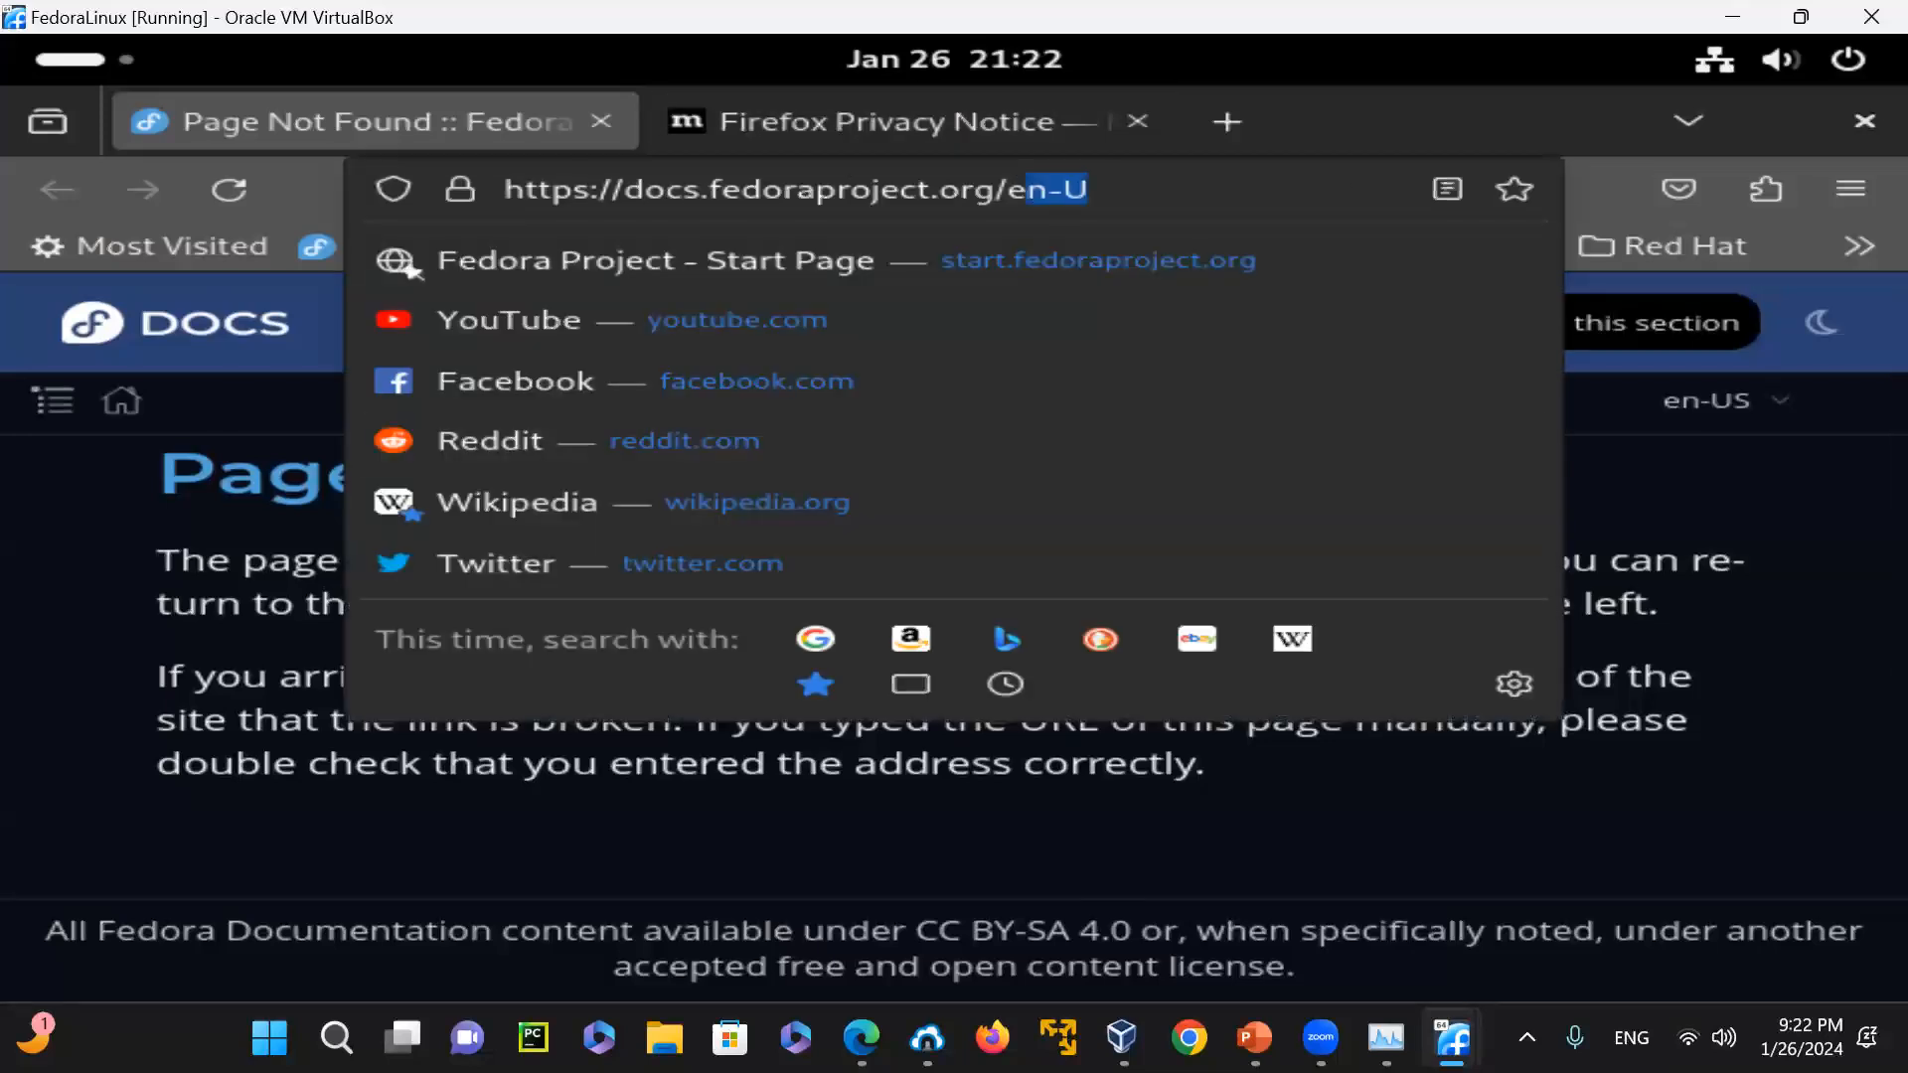
{"action": "key", "text": "BackSpace"}
{"action": "key", "text": "Return"}
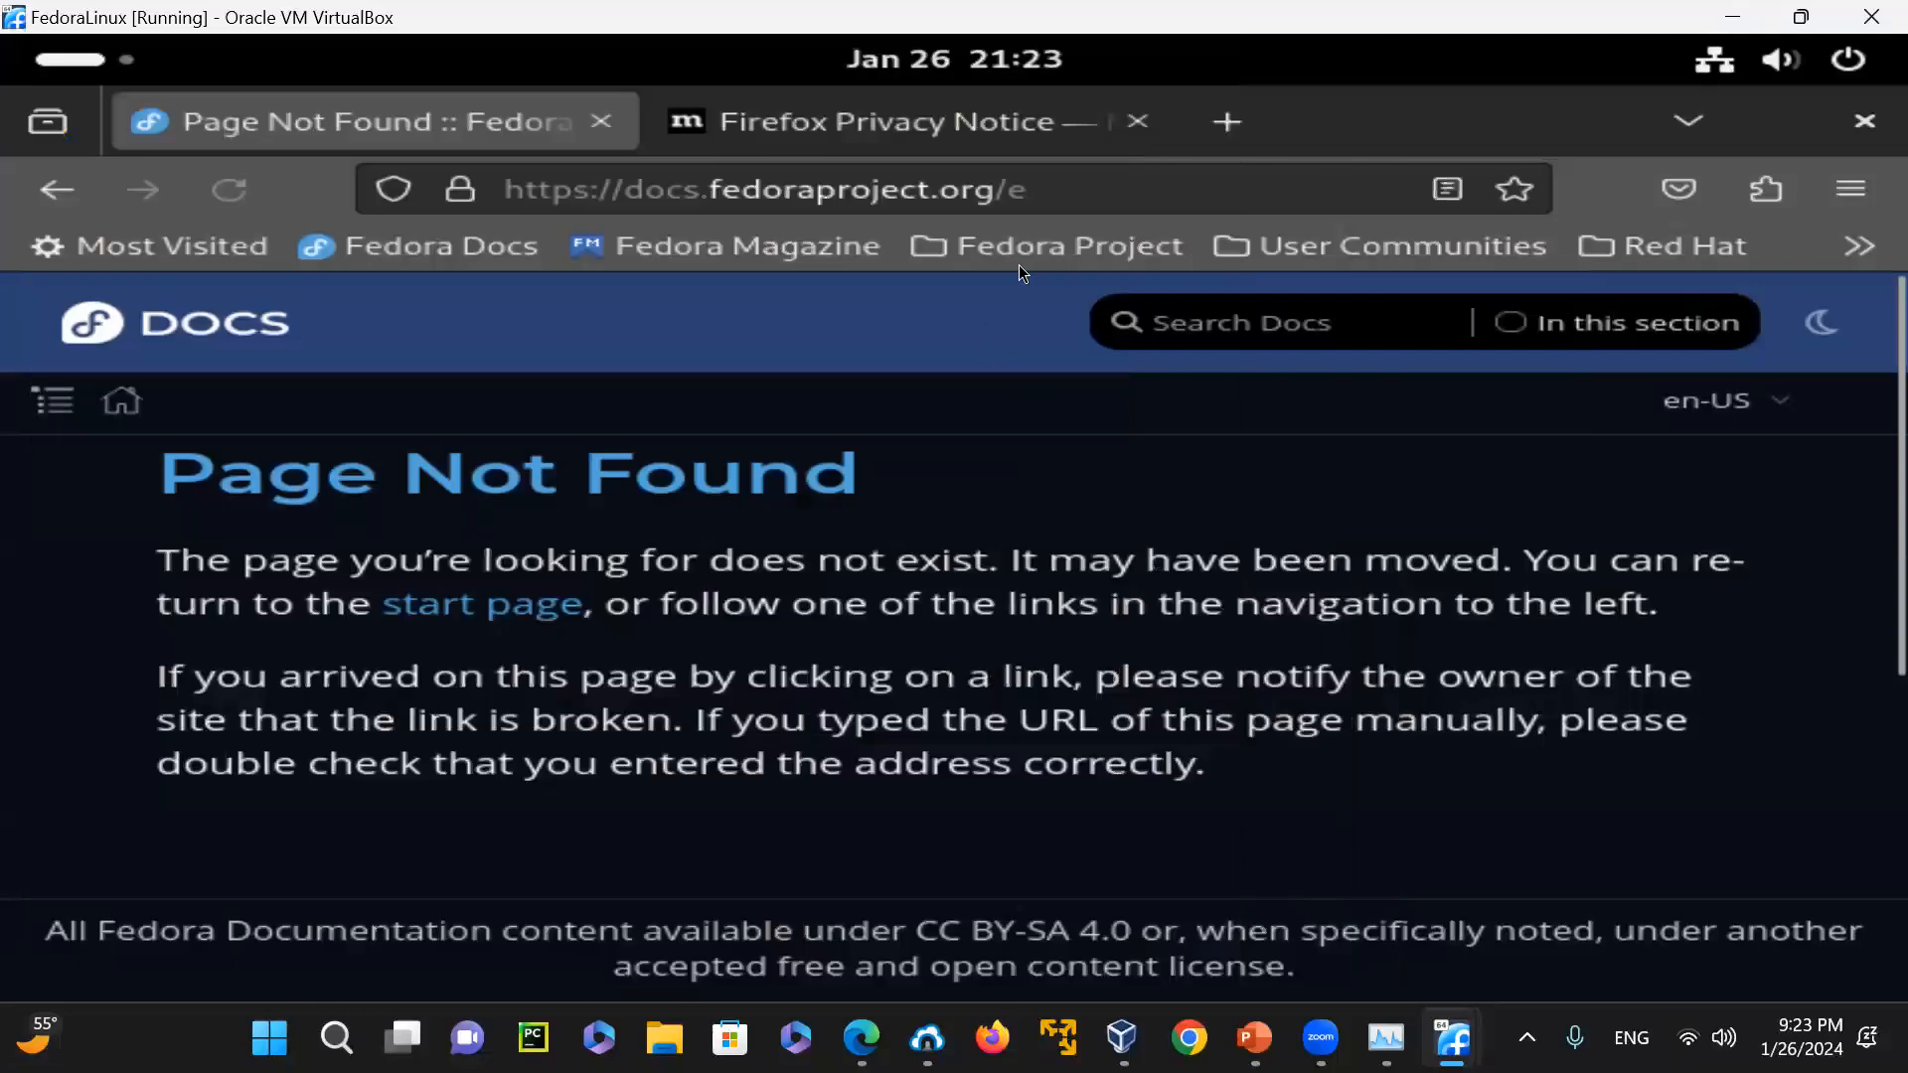
Load the Fedora Documentation page at docs.fedoraproject.org, look through its topics and close the browser
{"action": "left_click", "coordinate": [1063, 180]}
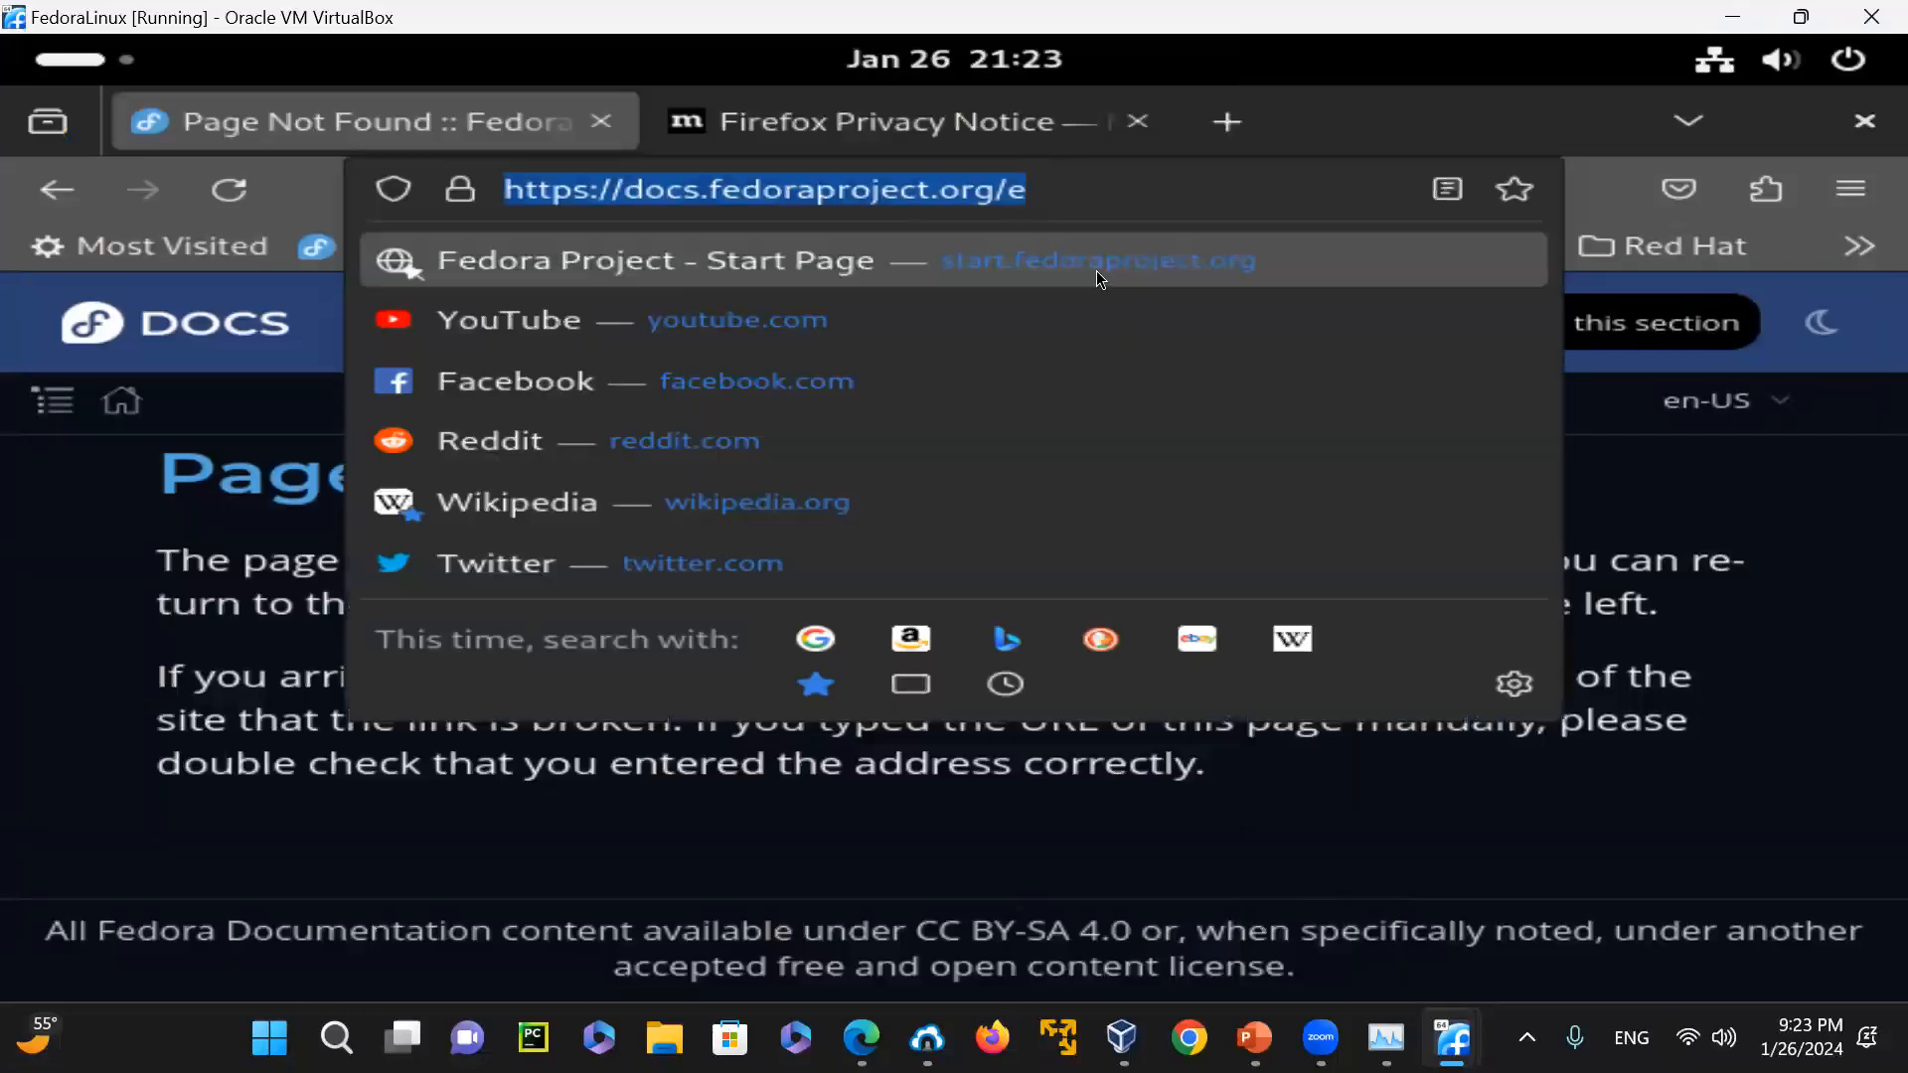
{"action": "left_click", "coordinate": [1100, 279]}
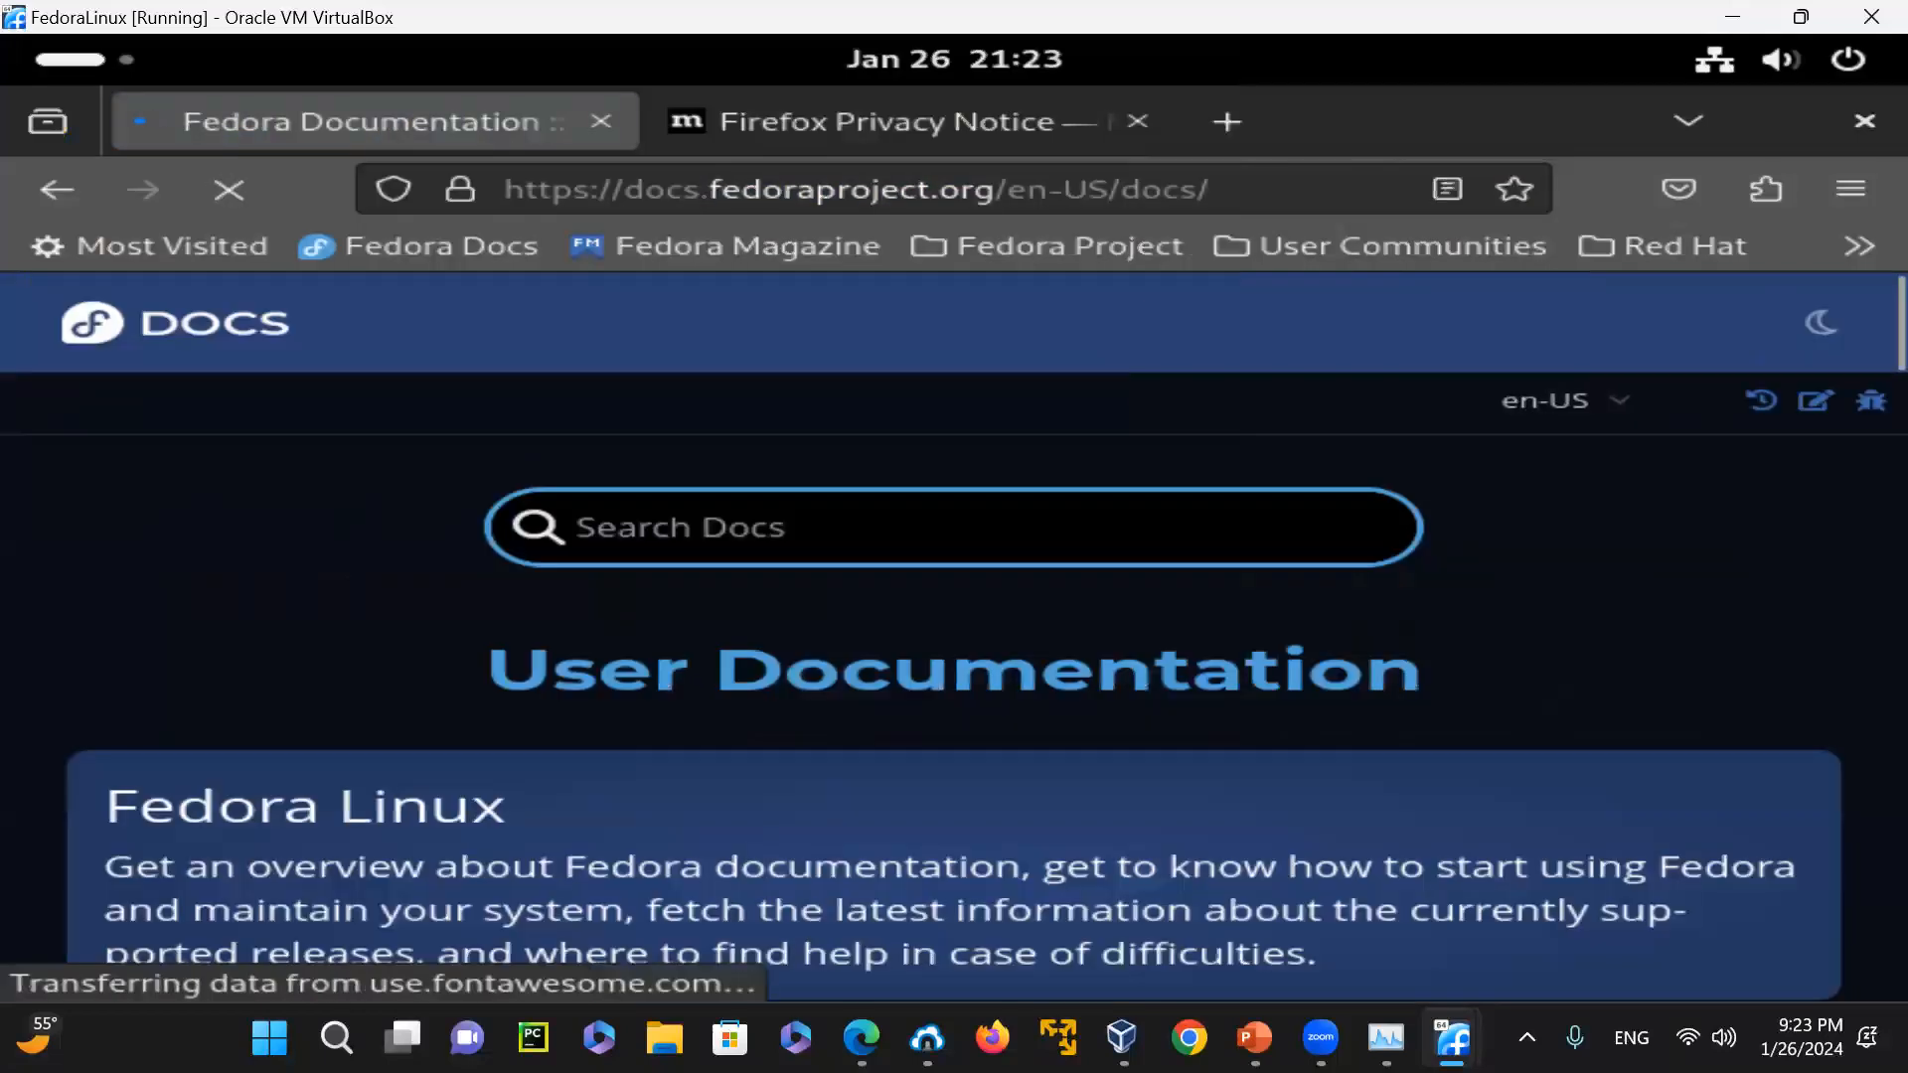
{"action": "scroll", "coordinate": [1516, 636], "scroll_direction": "down", "scroll_amount": 15}
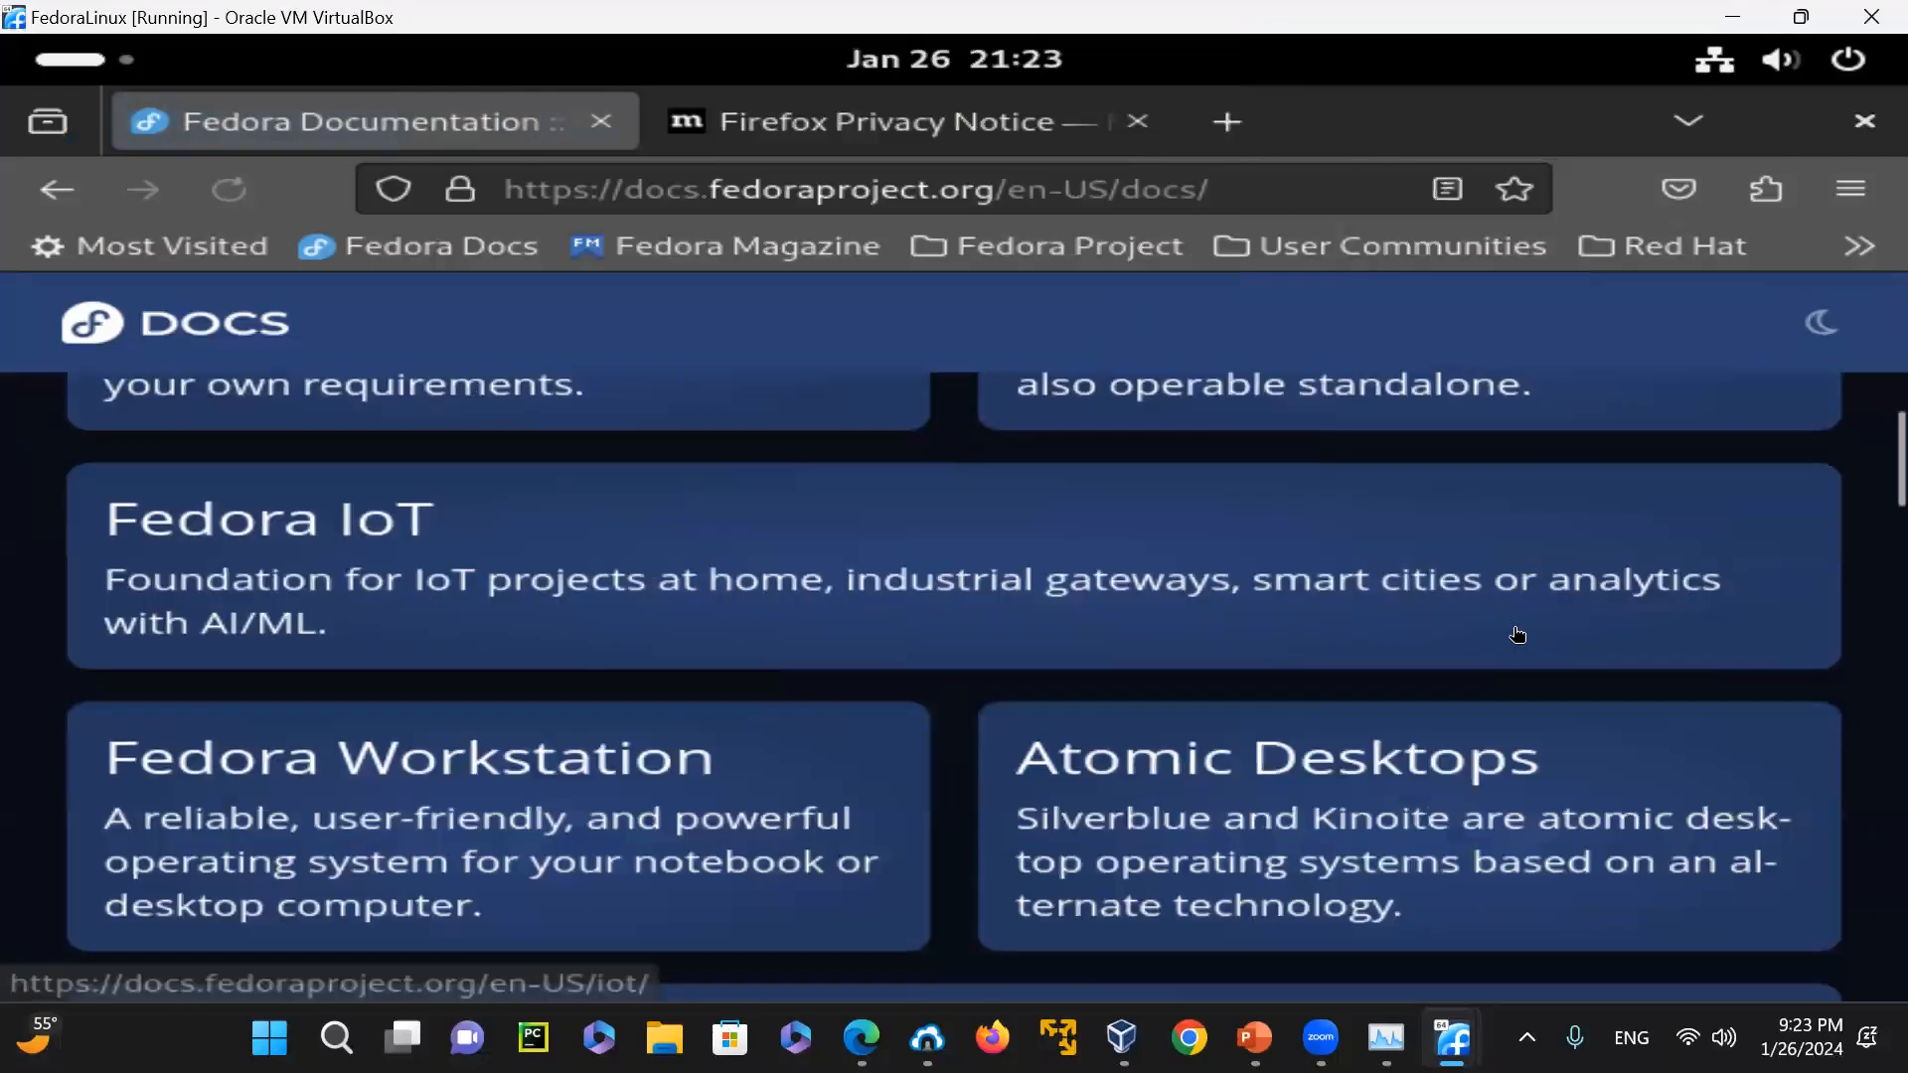
{"action": "scroll", "coordinate": [1516, 636], "scroll_direction": "down", "scroll_amount": 6}
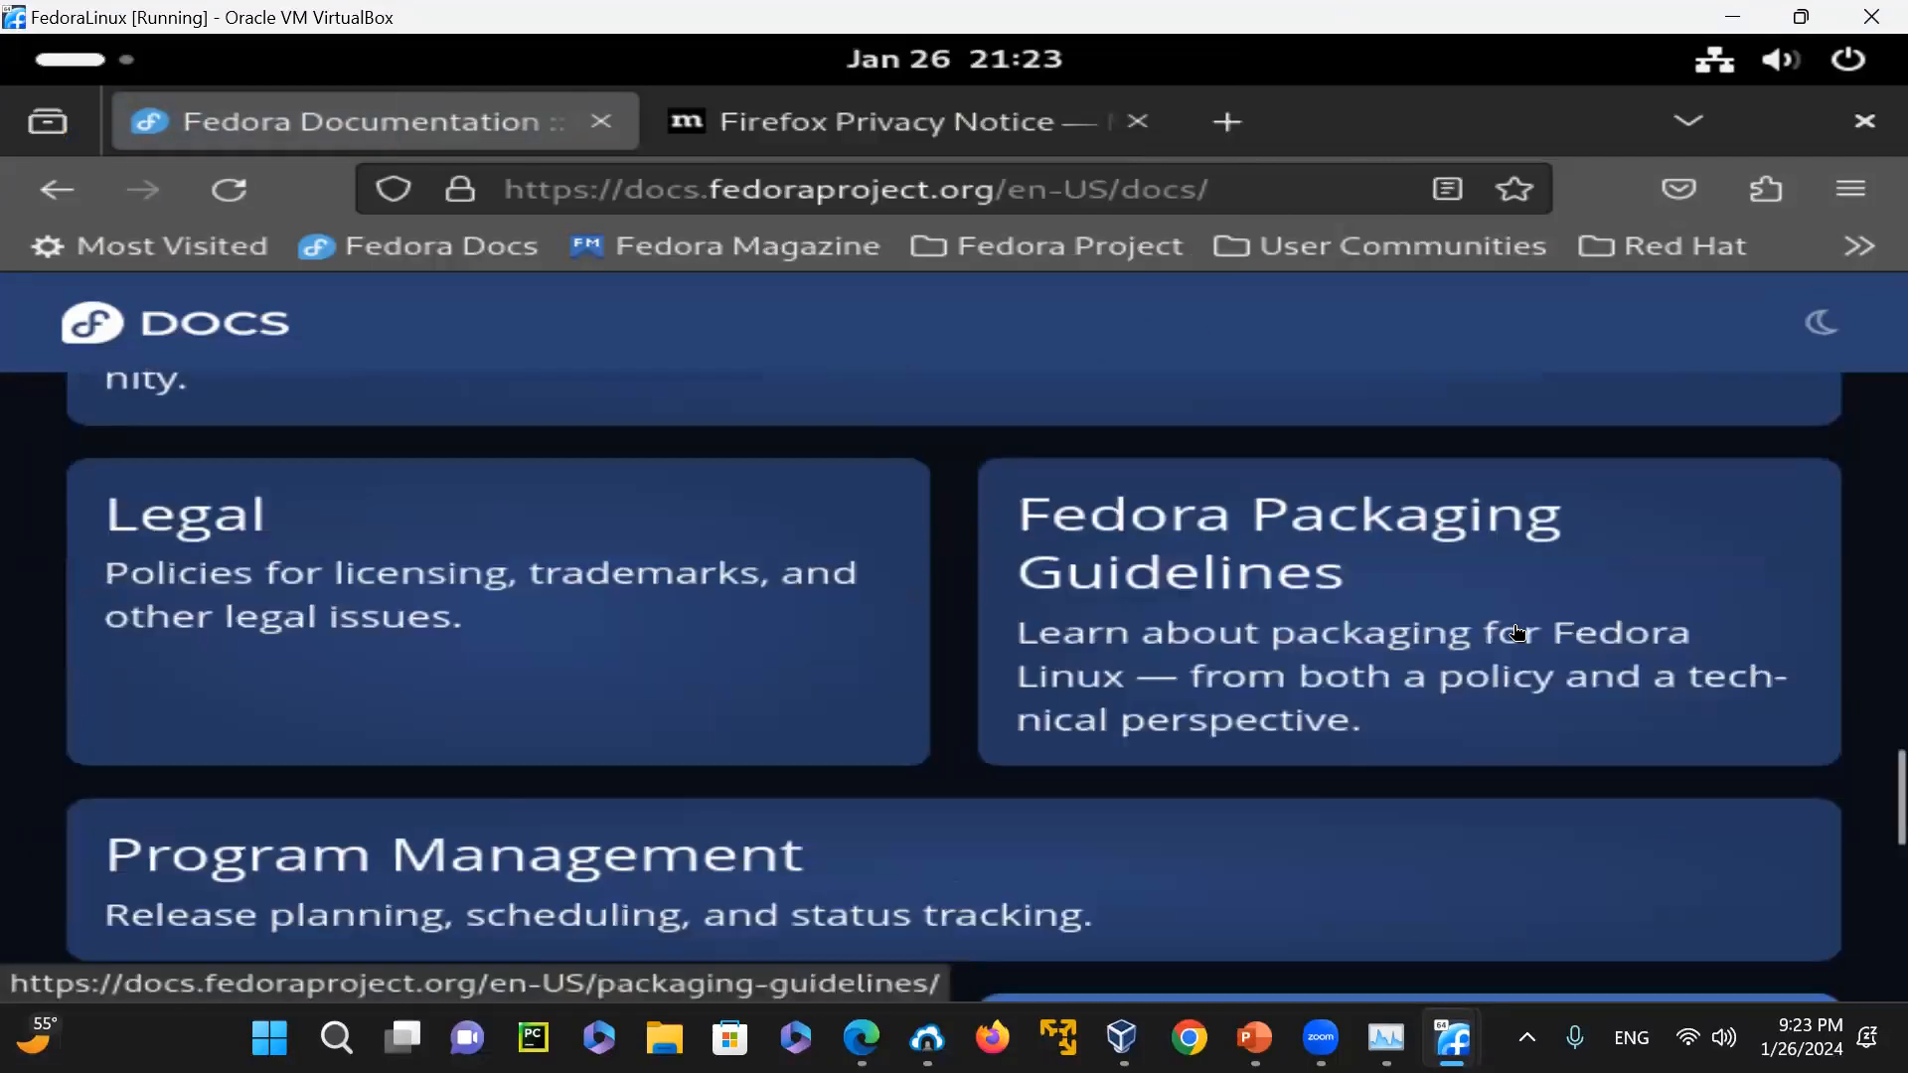
{"action": "scroll", "coordinate": [1516, 634], "scroll_direction": "down", "scroll_amount": 5}
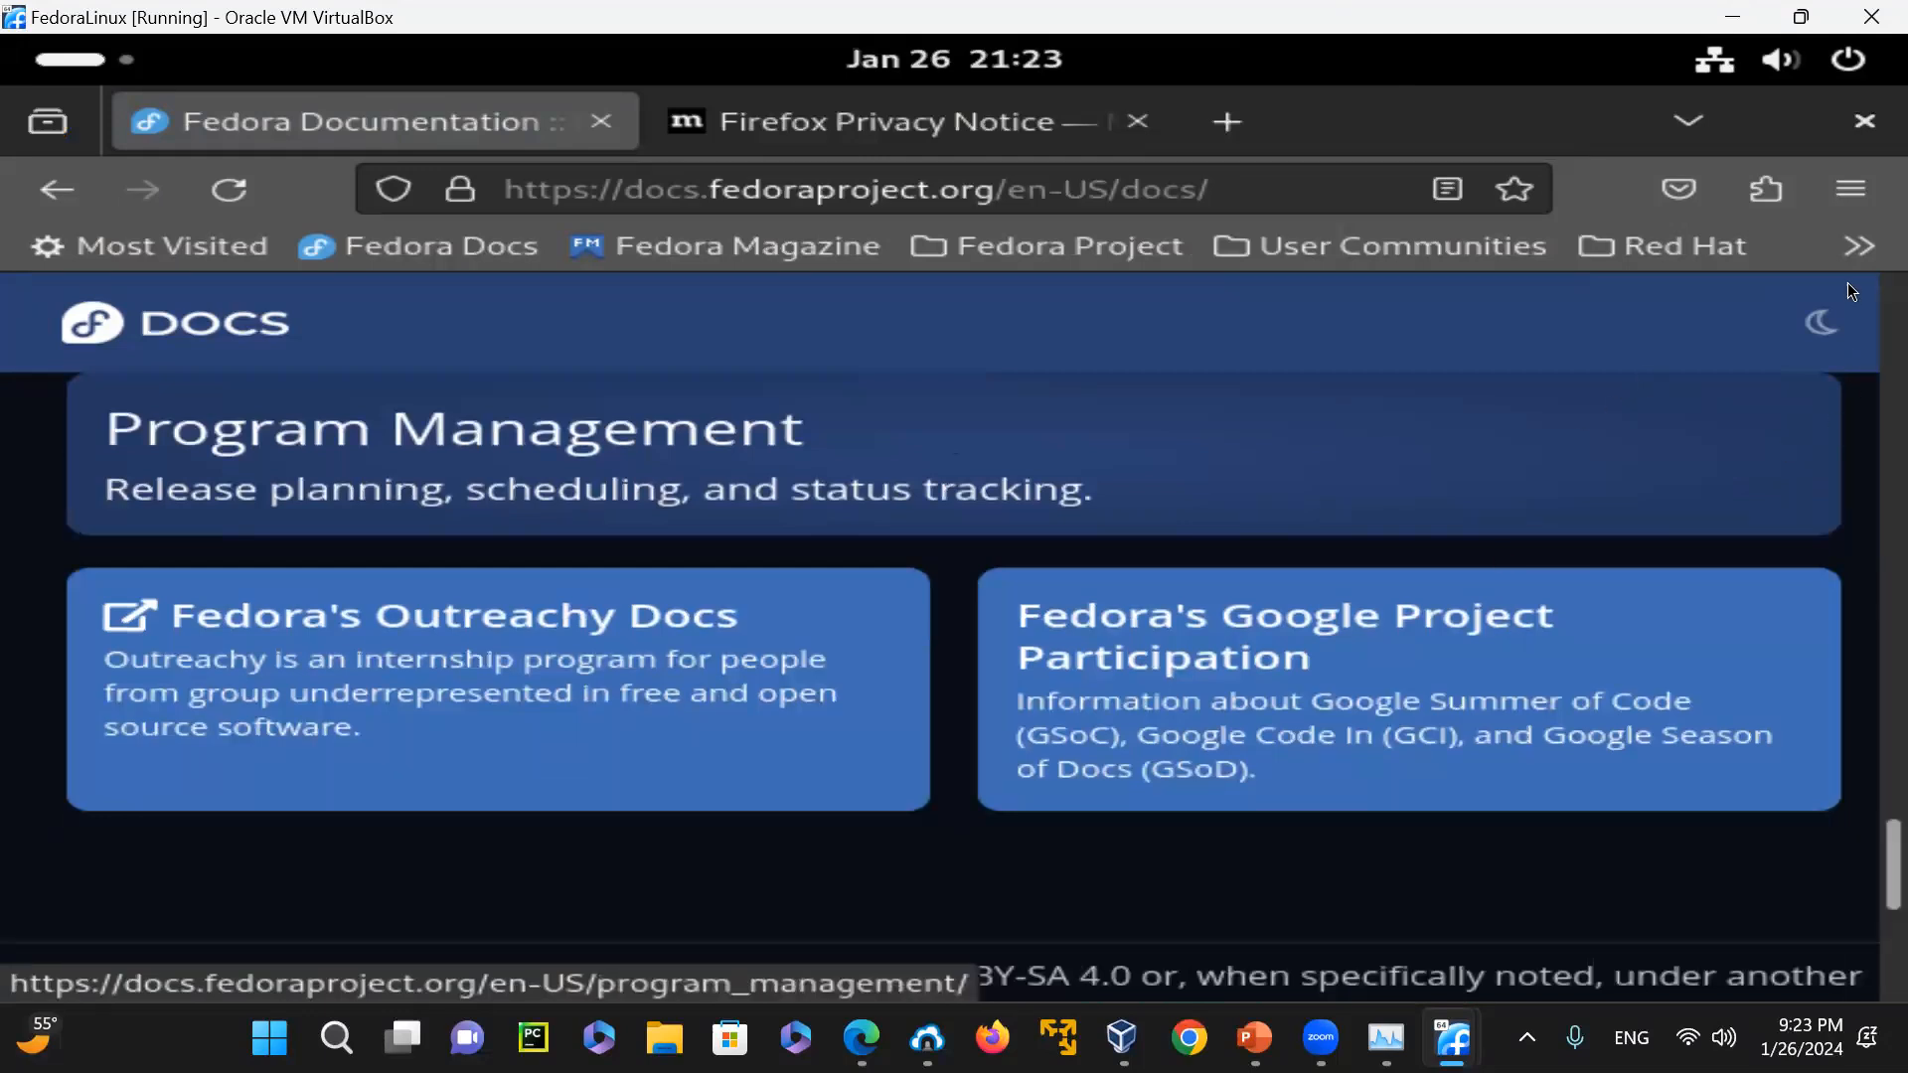
{"action": "left_click", "coordinate": [1848, 131]}
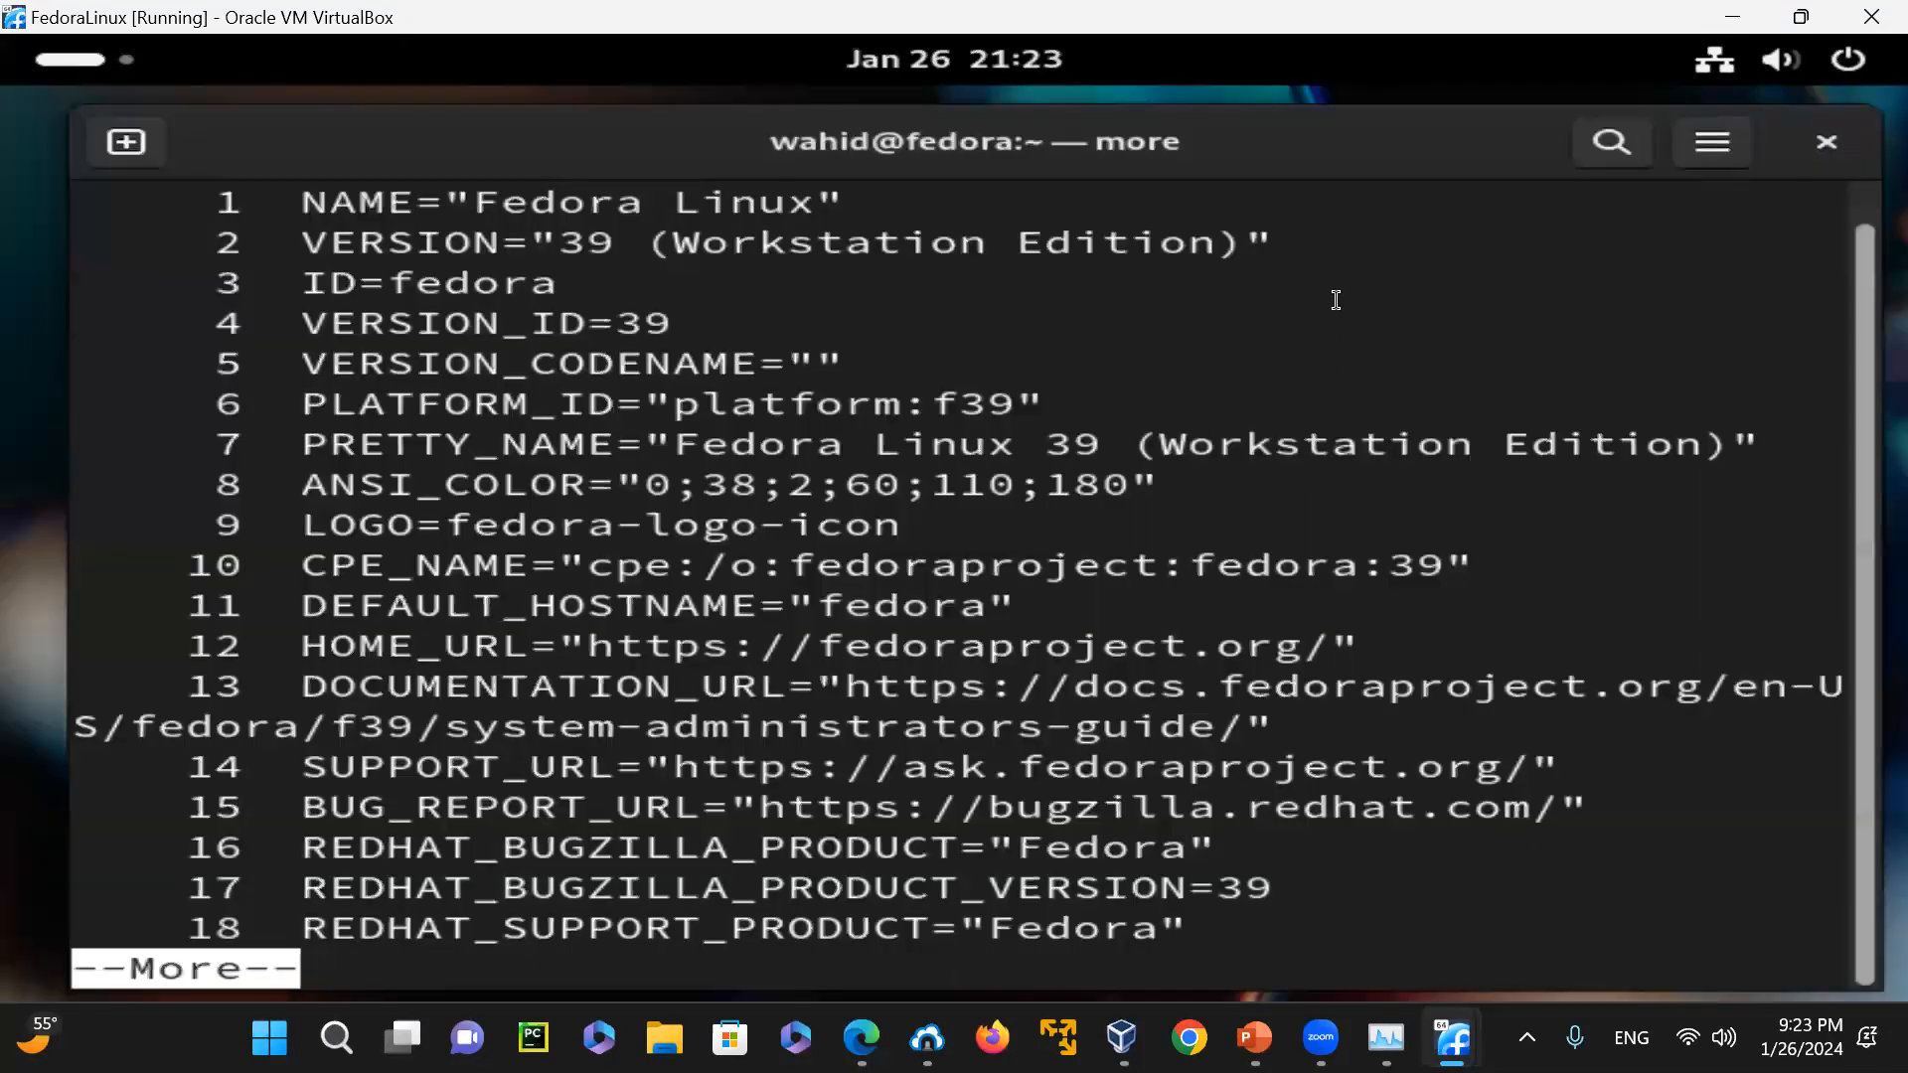
Quit the paged listing, clear the terminal and launch Firefox with the "firefox" command
{"action": "type", "text": "qclear"}
{"action": "key", "text": "Return"}
{"action": "type", "text": "firefox"}
{"action": "key", "text": "Return"}
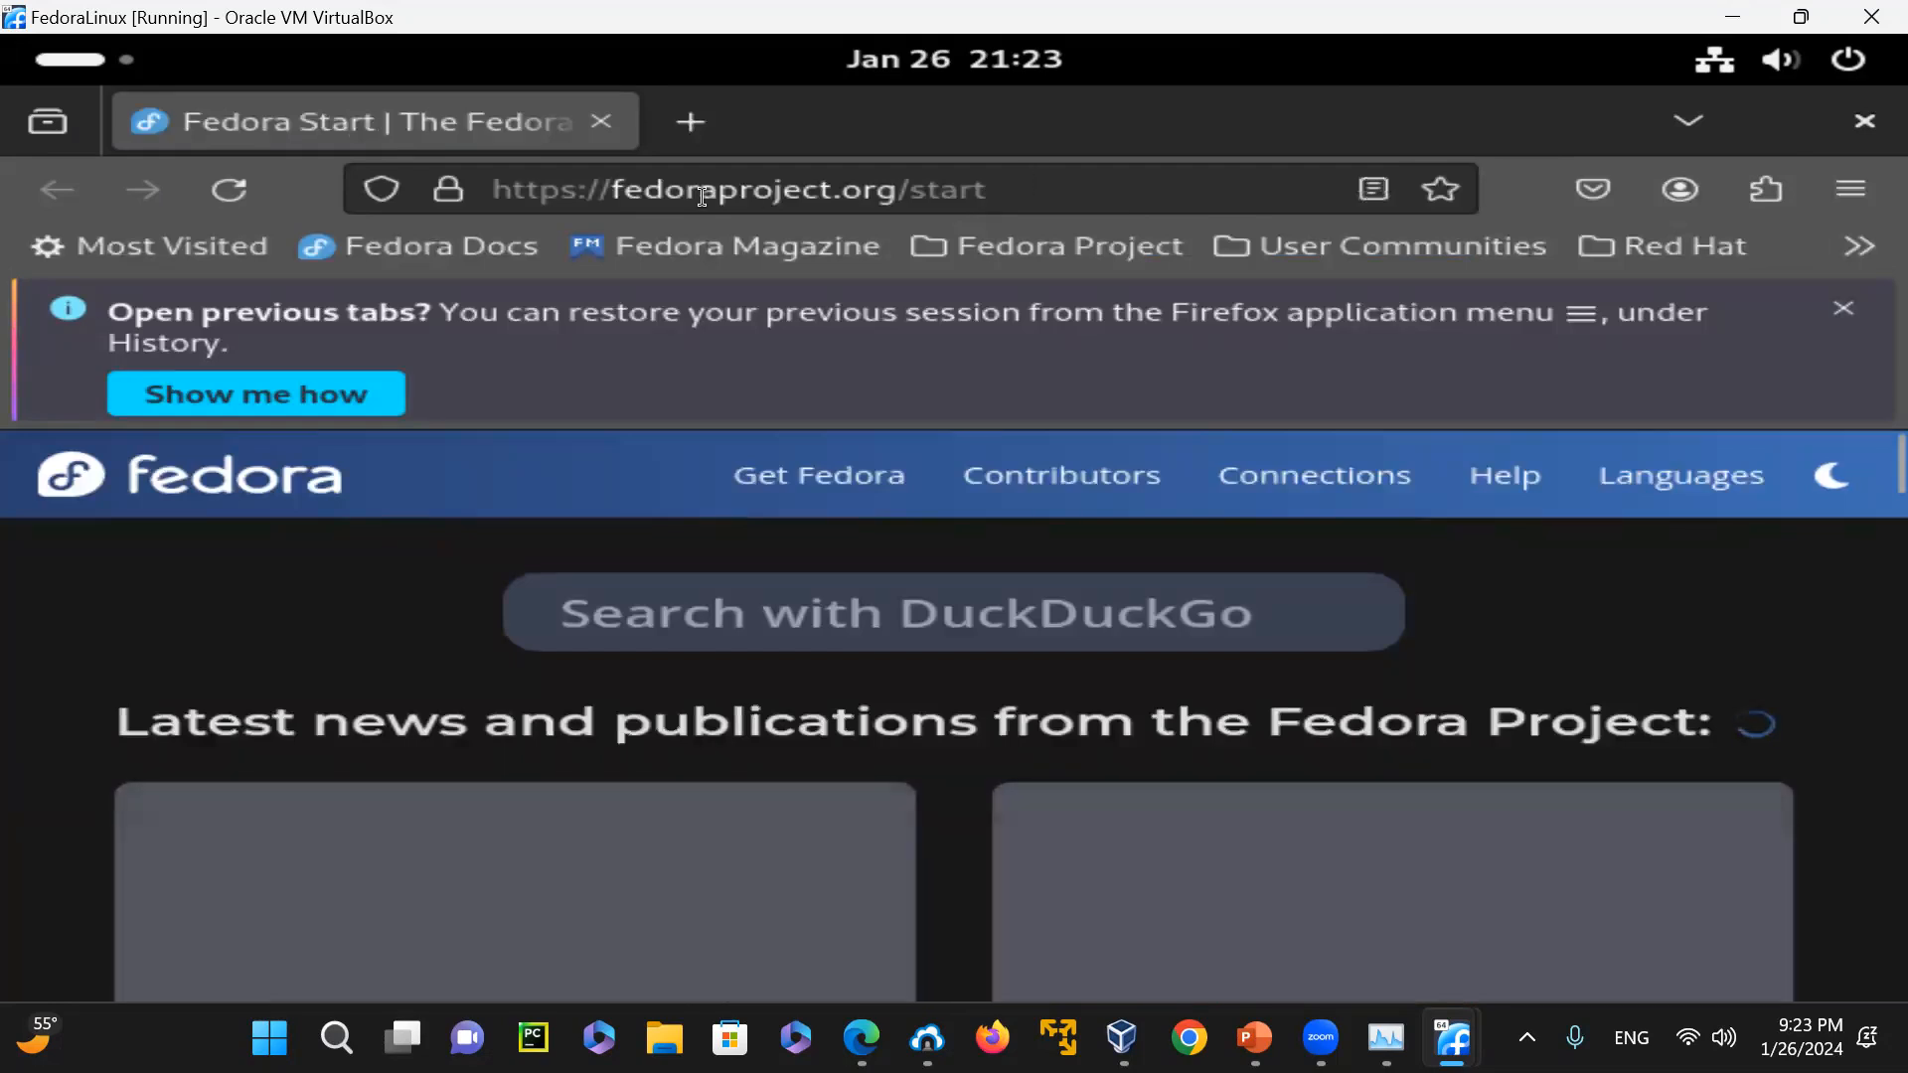
{"action": "mouse_move", "coordinate": [1314, 476]}
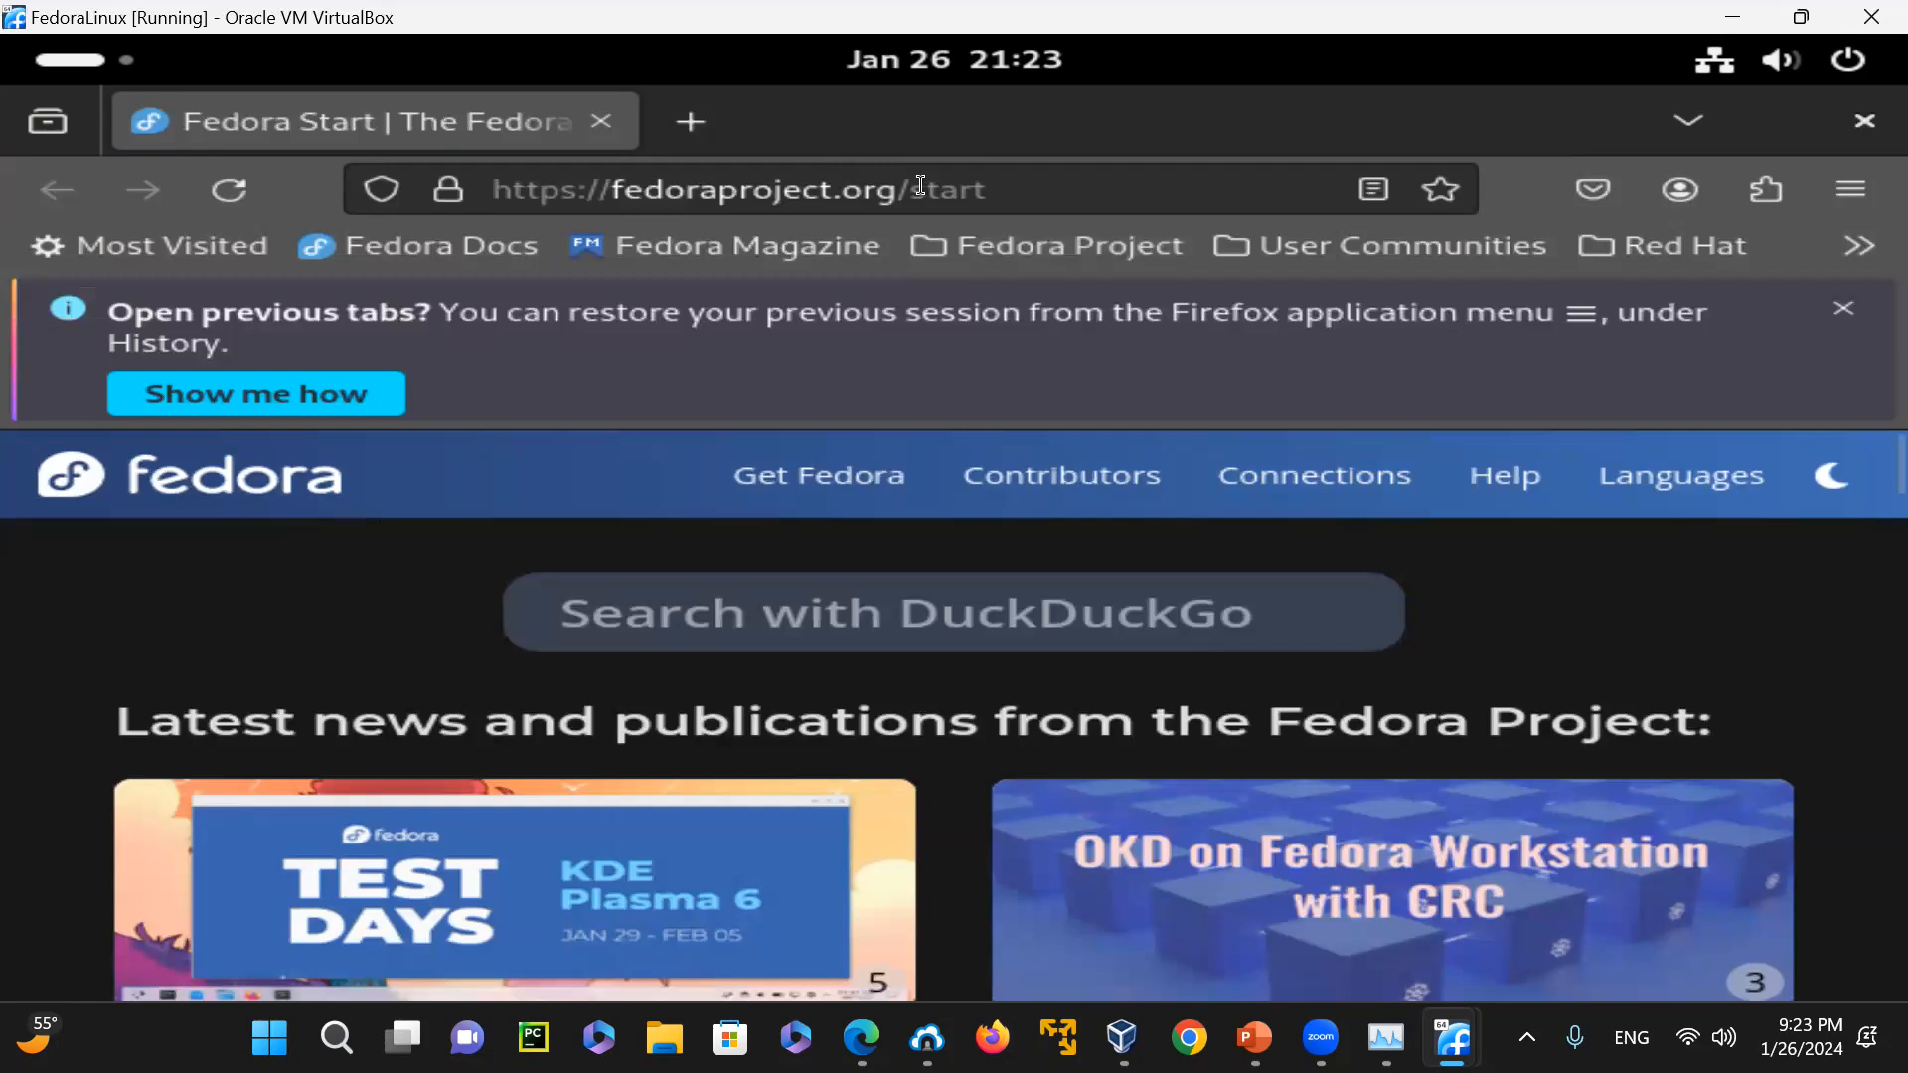
{"action": "left_click_drag", "start_coordinate": [920, 185], "coordinate": [1126, 199]}
{"action": "key", "text": "BackSpace"}
{"action": "key", "text": "BackSpace"}
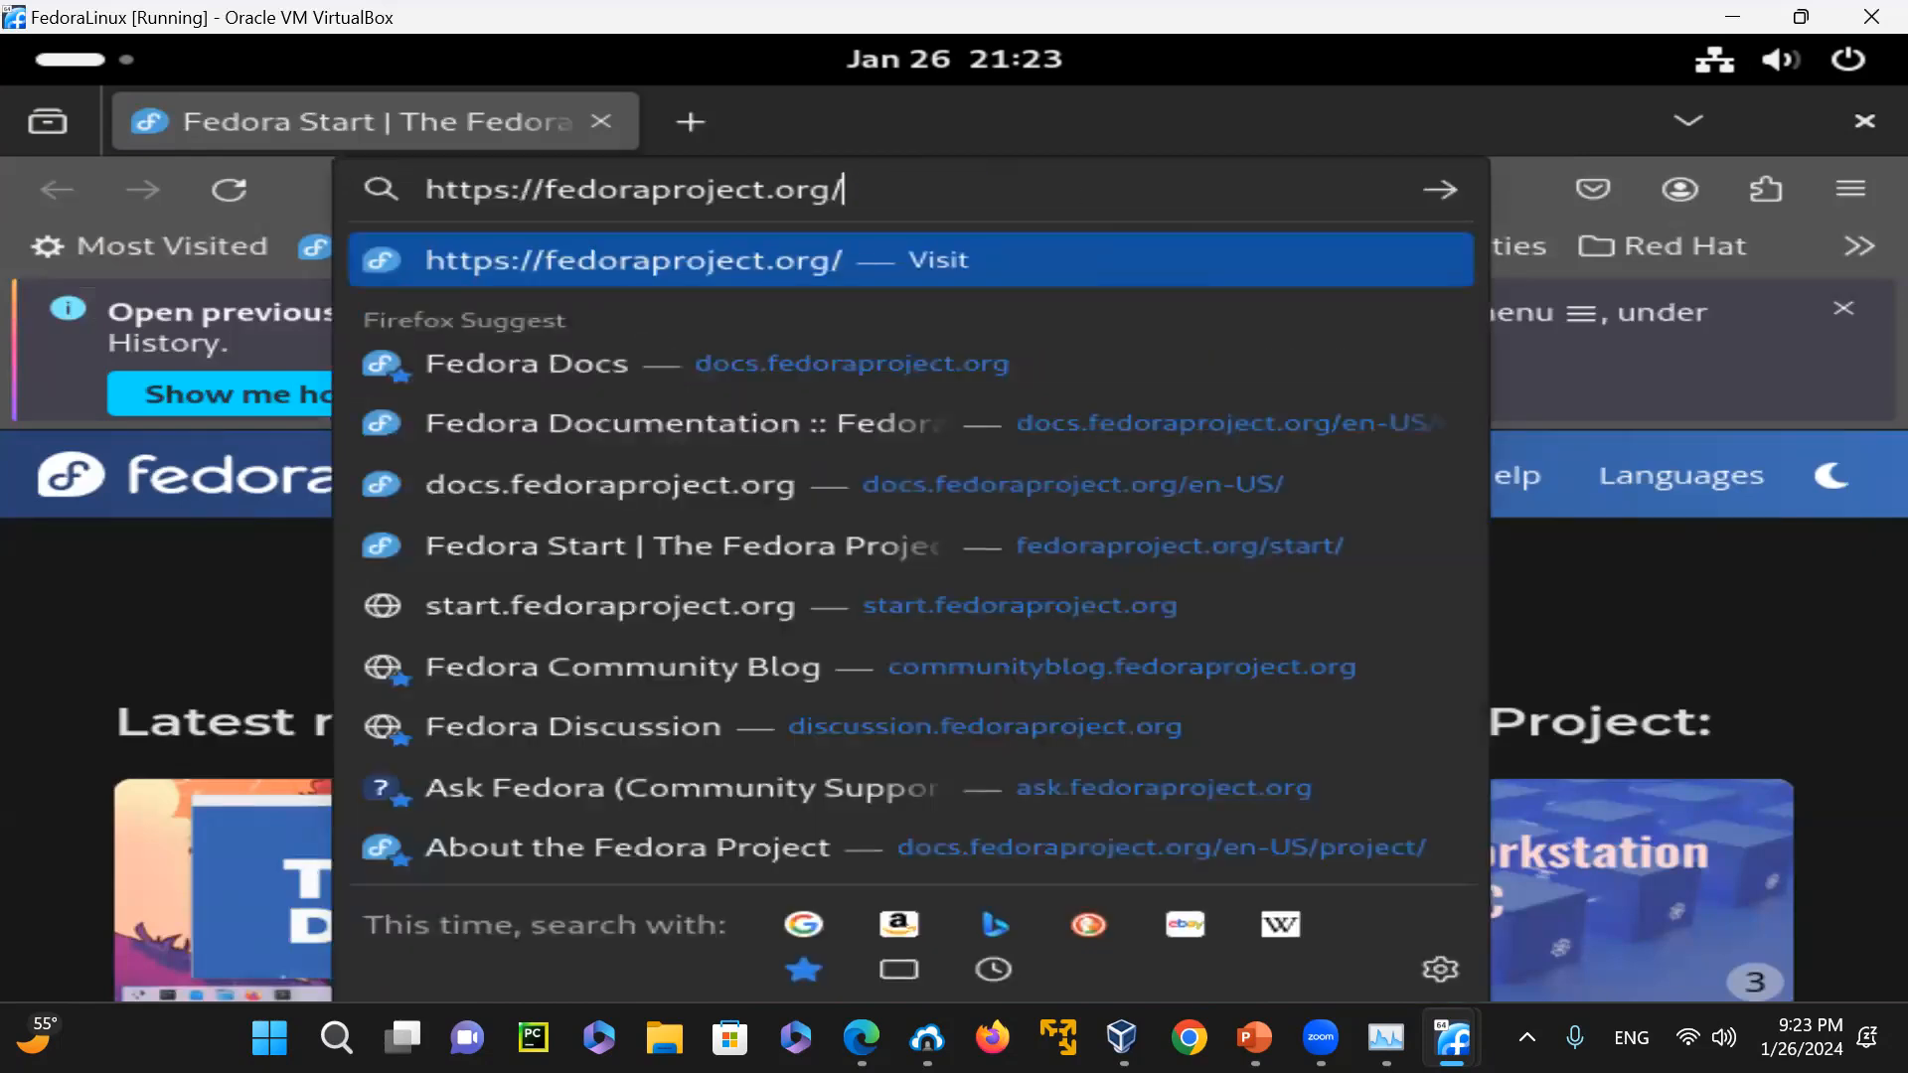
{"action": "key", "text": "Return"}
{"action": "mouse_move", "coordinate": [1062, 317]}
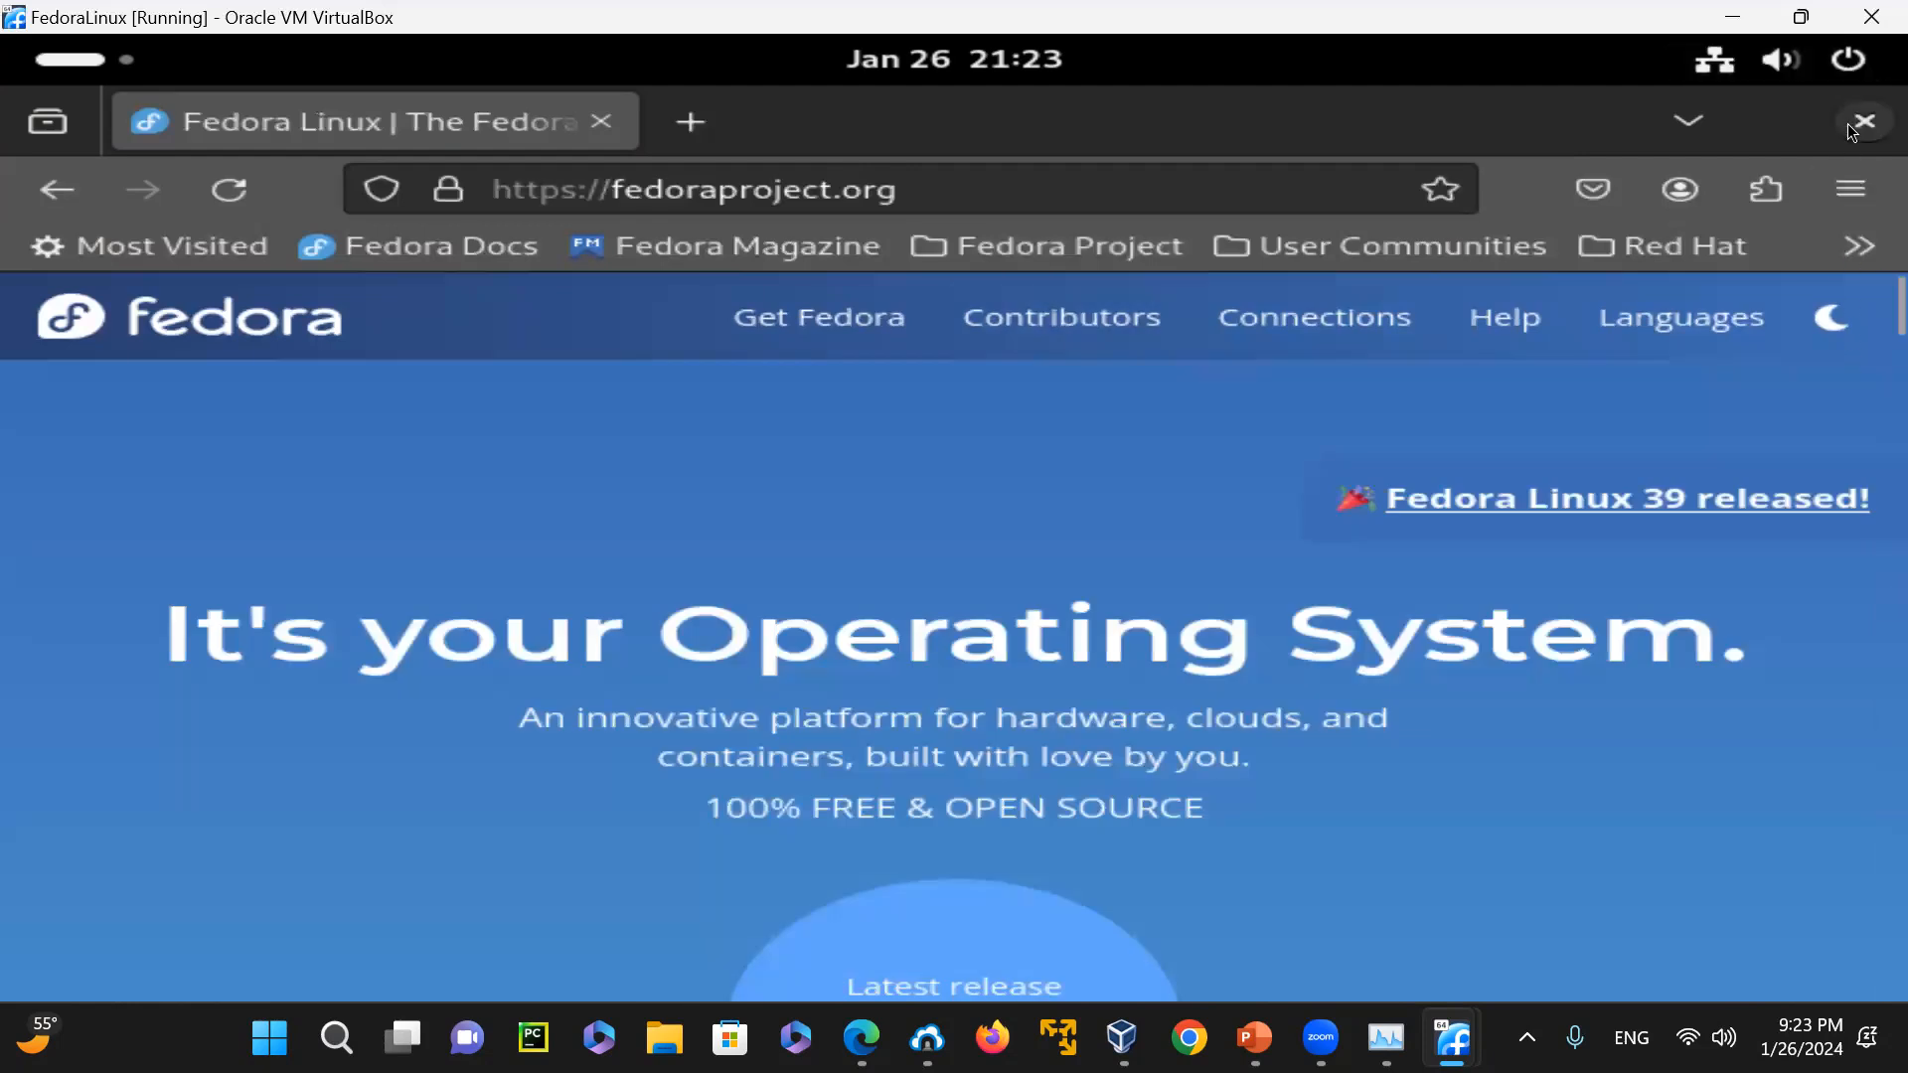
{"action": "left_click", "coordinate": [1855, 127]}
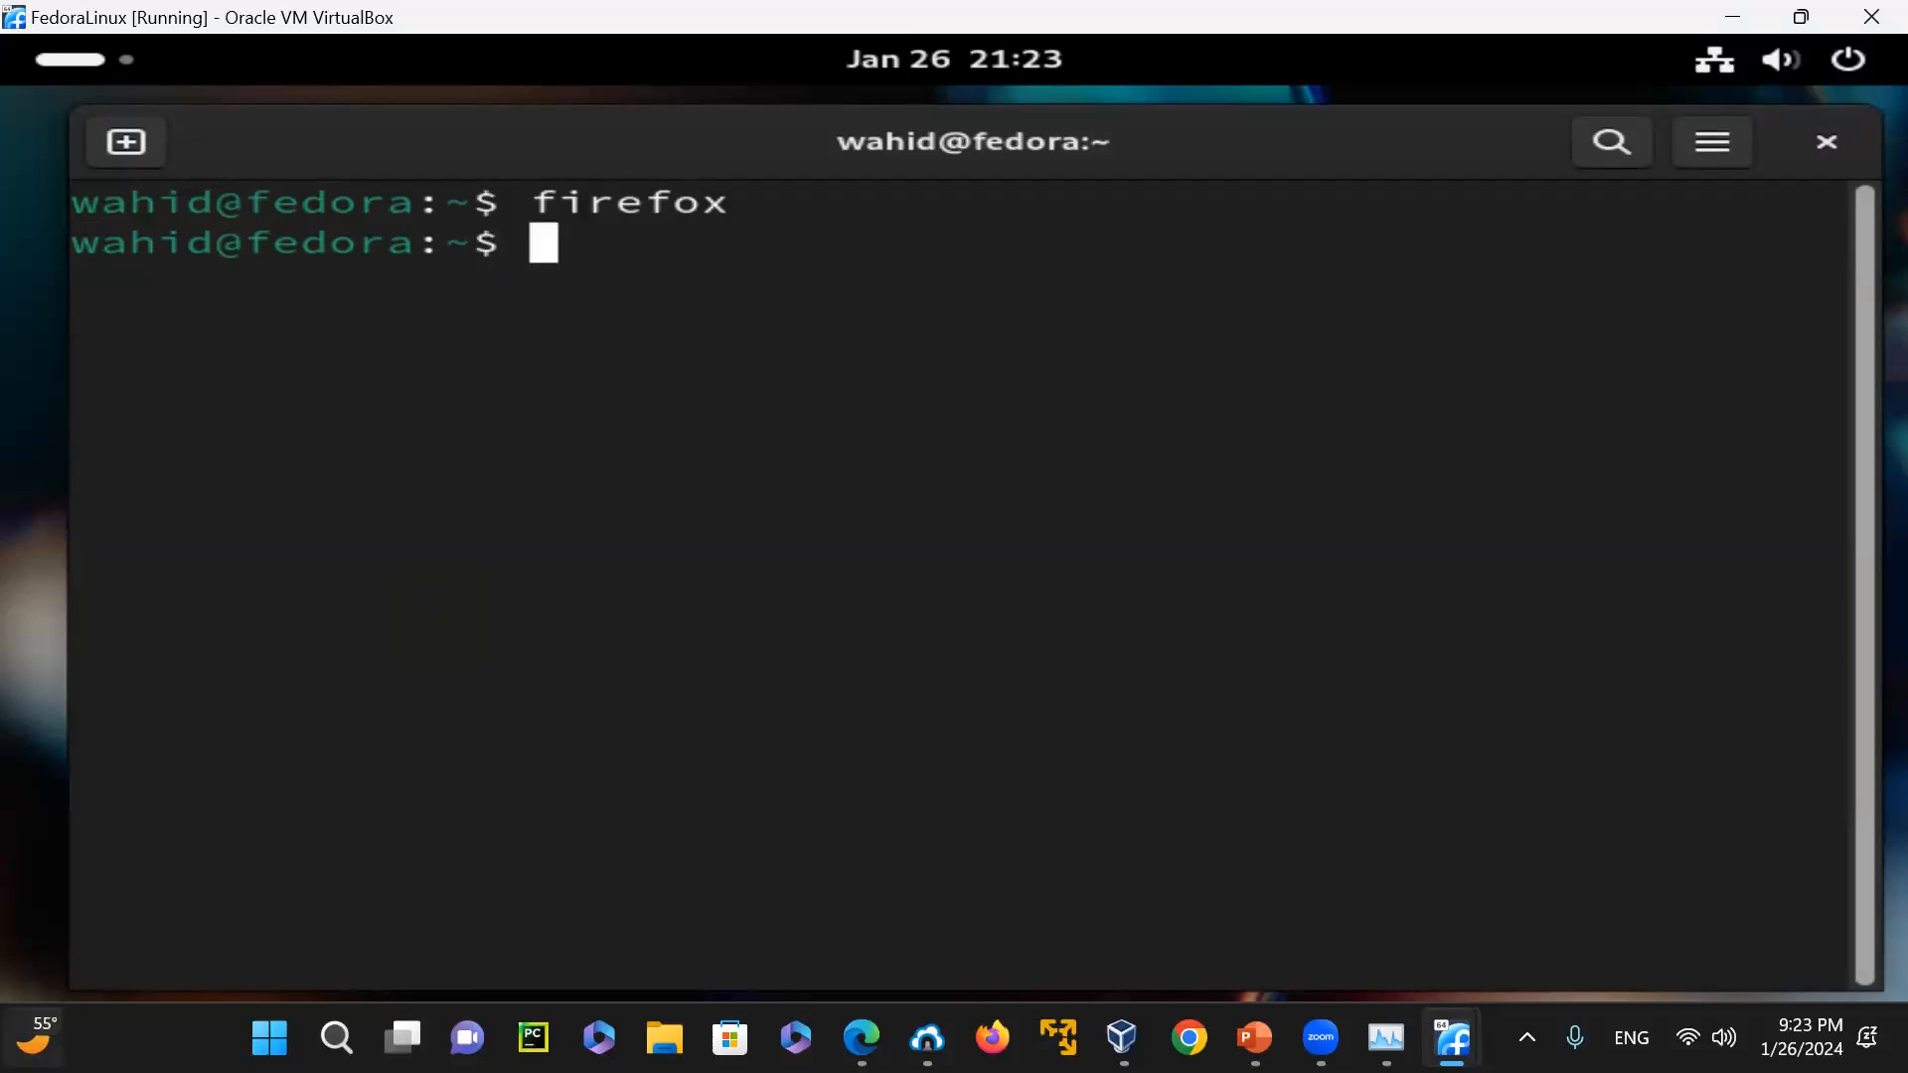
List all installed packages with "rpm -qa" and clear the terminal
{"action": "mouse_move", "coordinate": [40, 1038]}
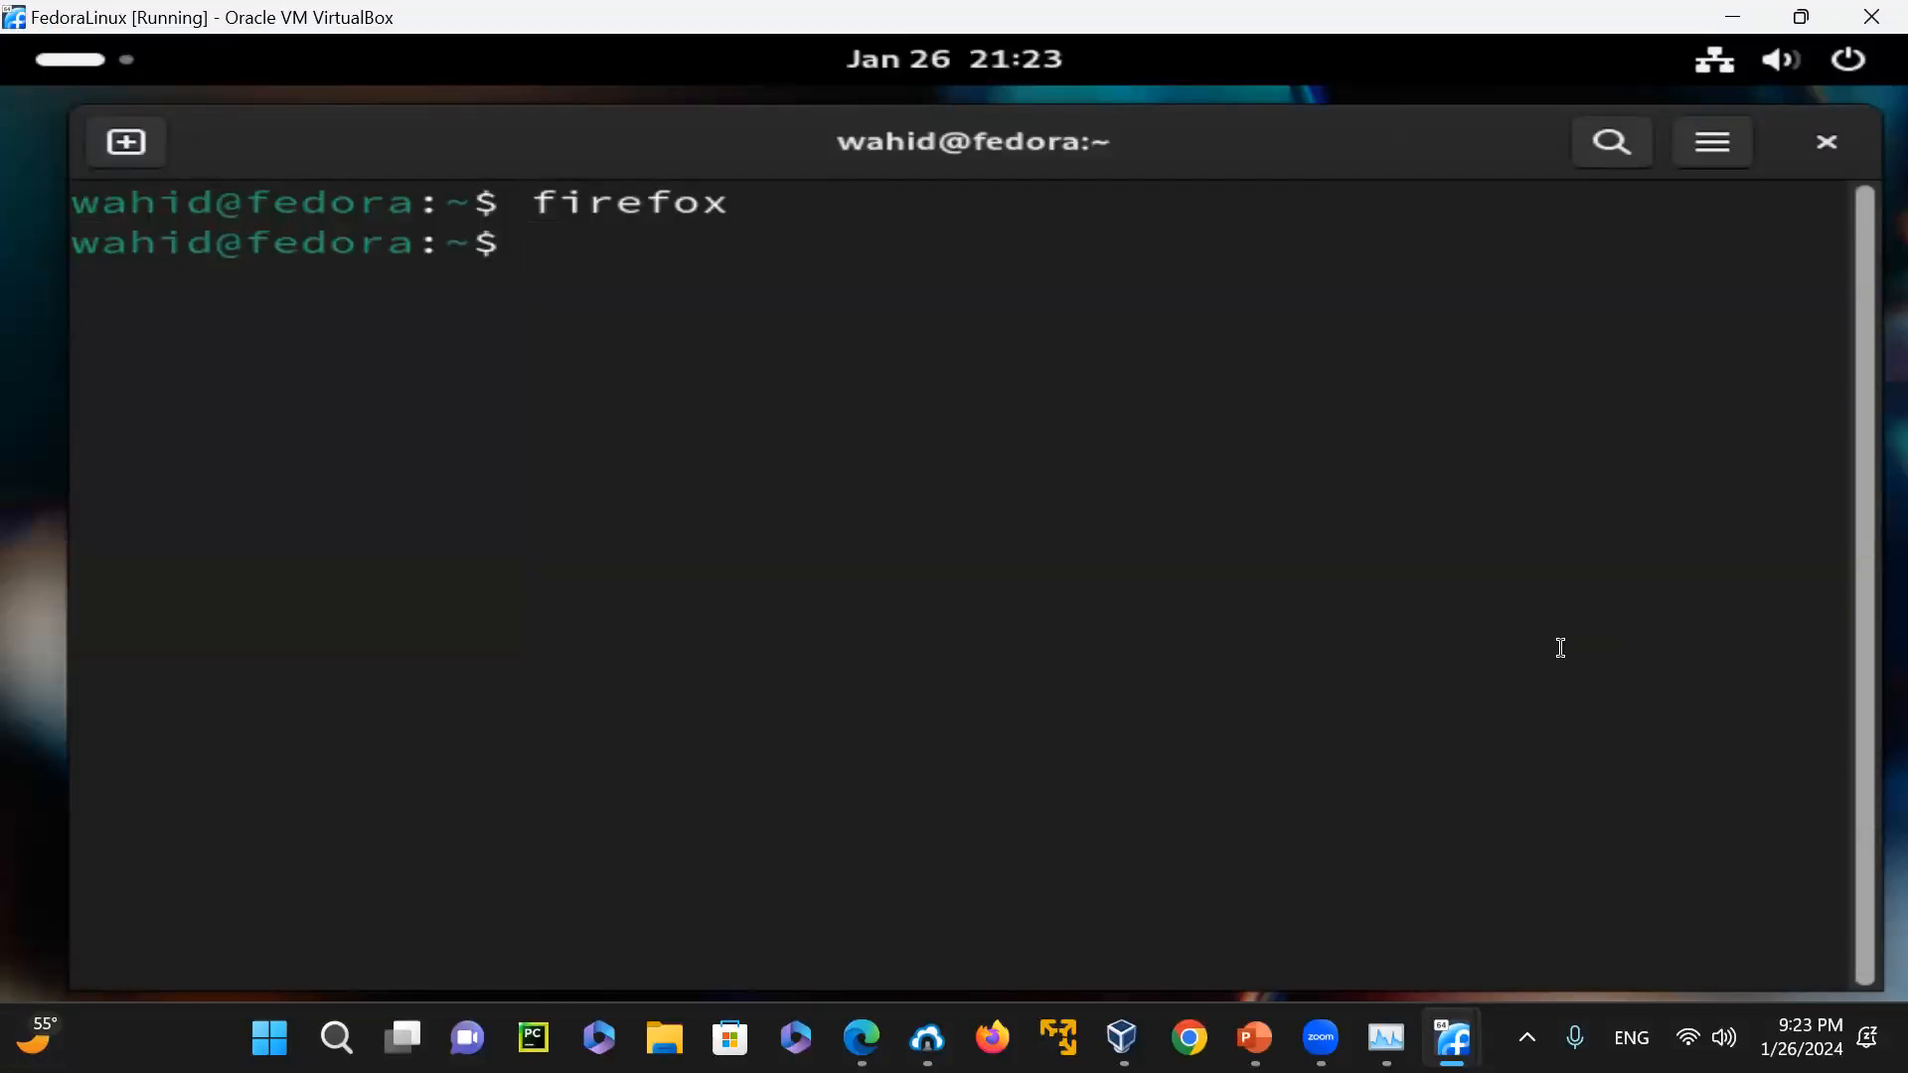
{"action": "type", "text": "rpm -qa"}
{"action": "key", "text": "Return"}
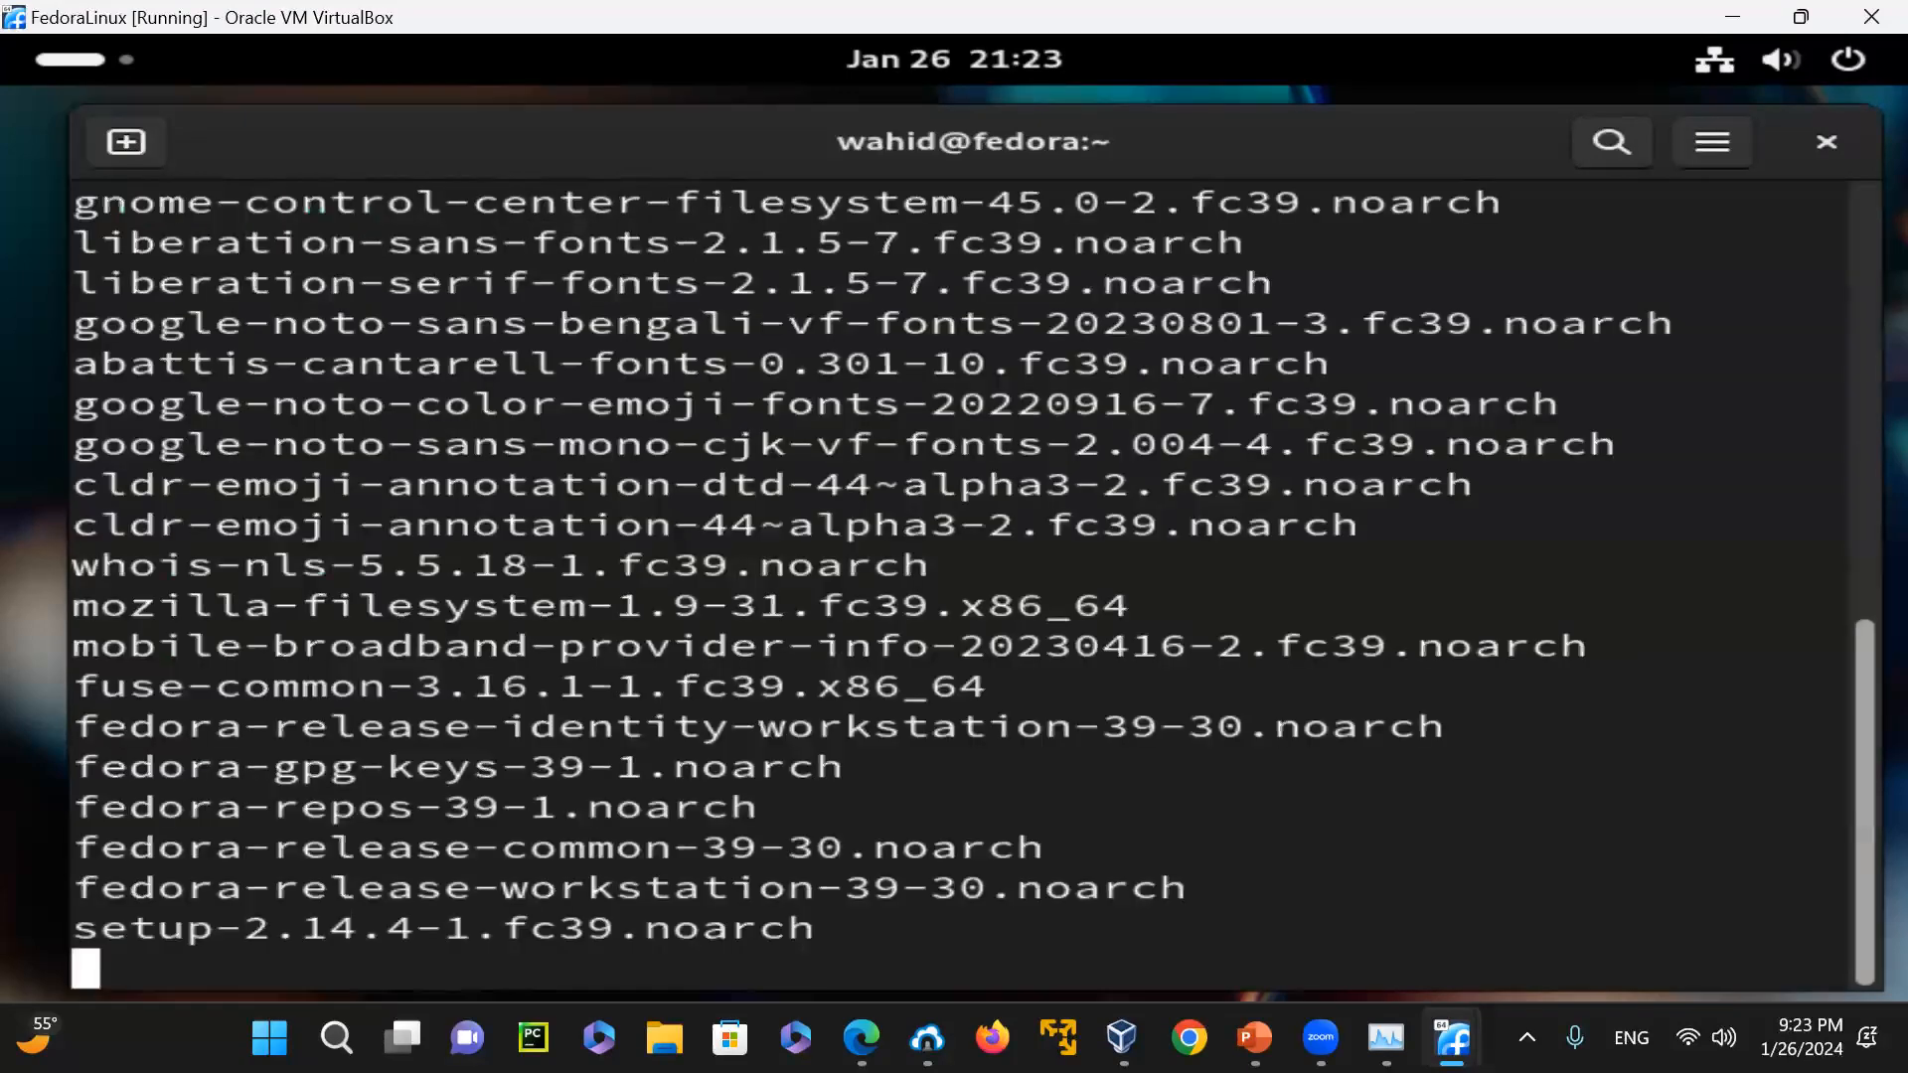
{"action": "type", "text": "c"}
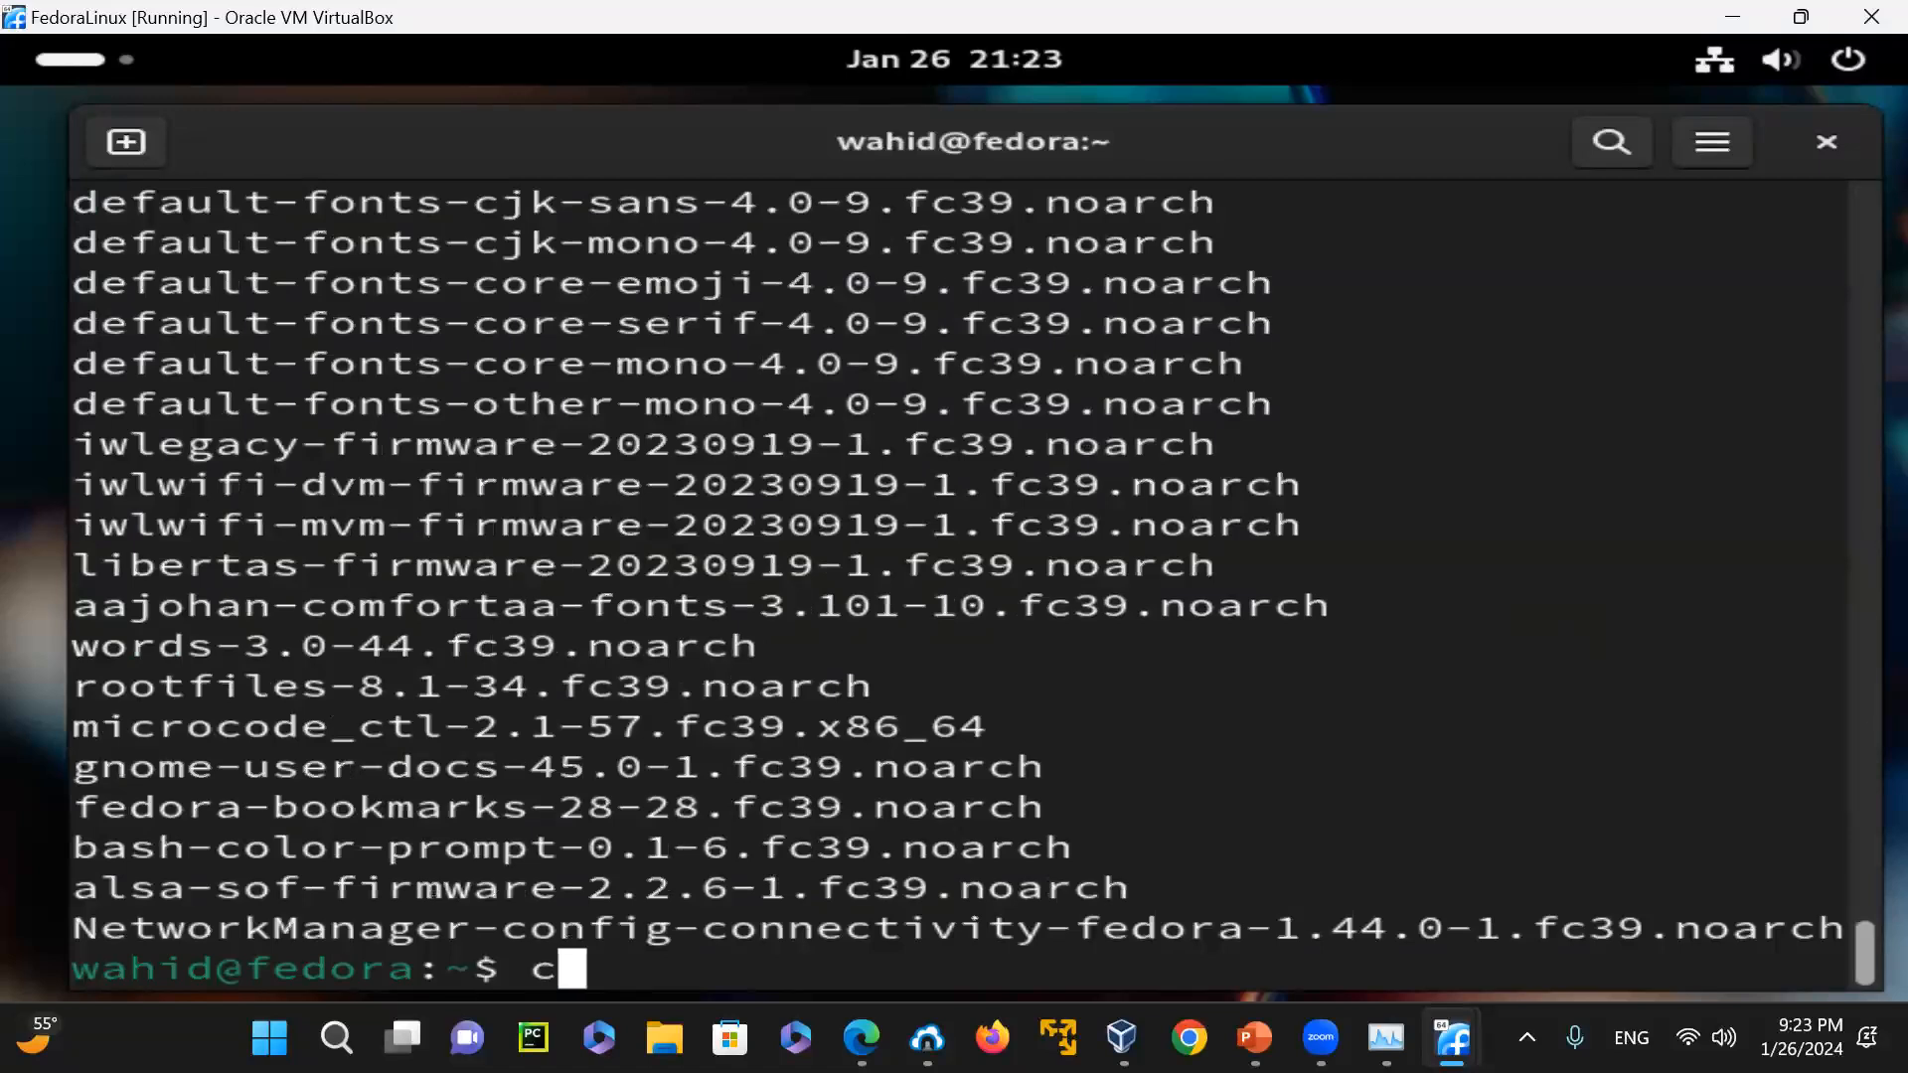
{"action": "type", "text": "lear"}
{"action": "key", "text": "Return"}
Count the installed packages by running "rpm -qa | wc -l"
{"action": "key", "text": "Up"}
{"action": "key", "text": "Up"}
{"action": "type", "text": "| w"}
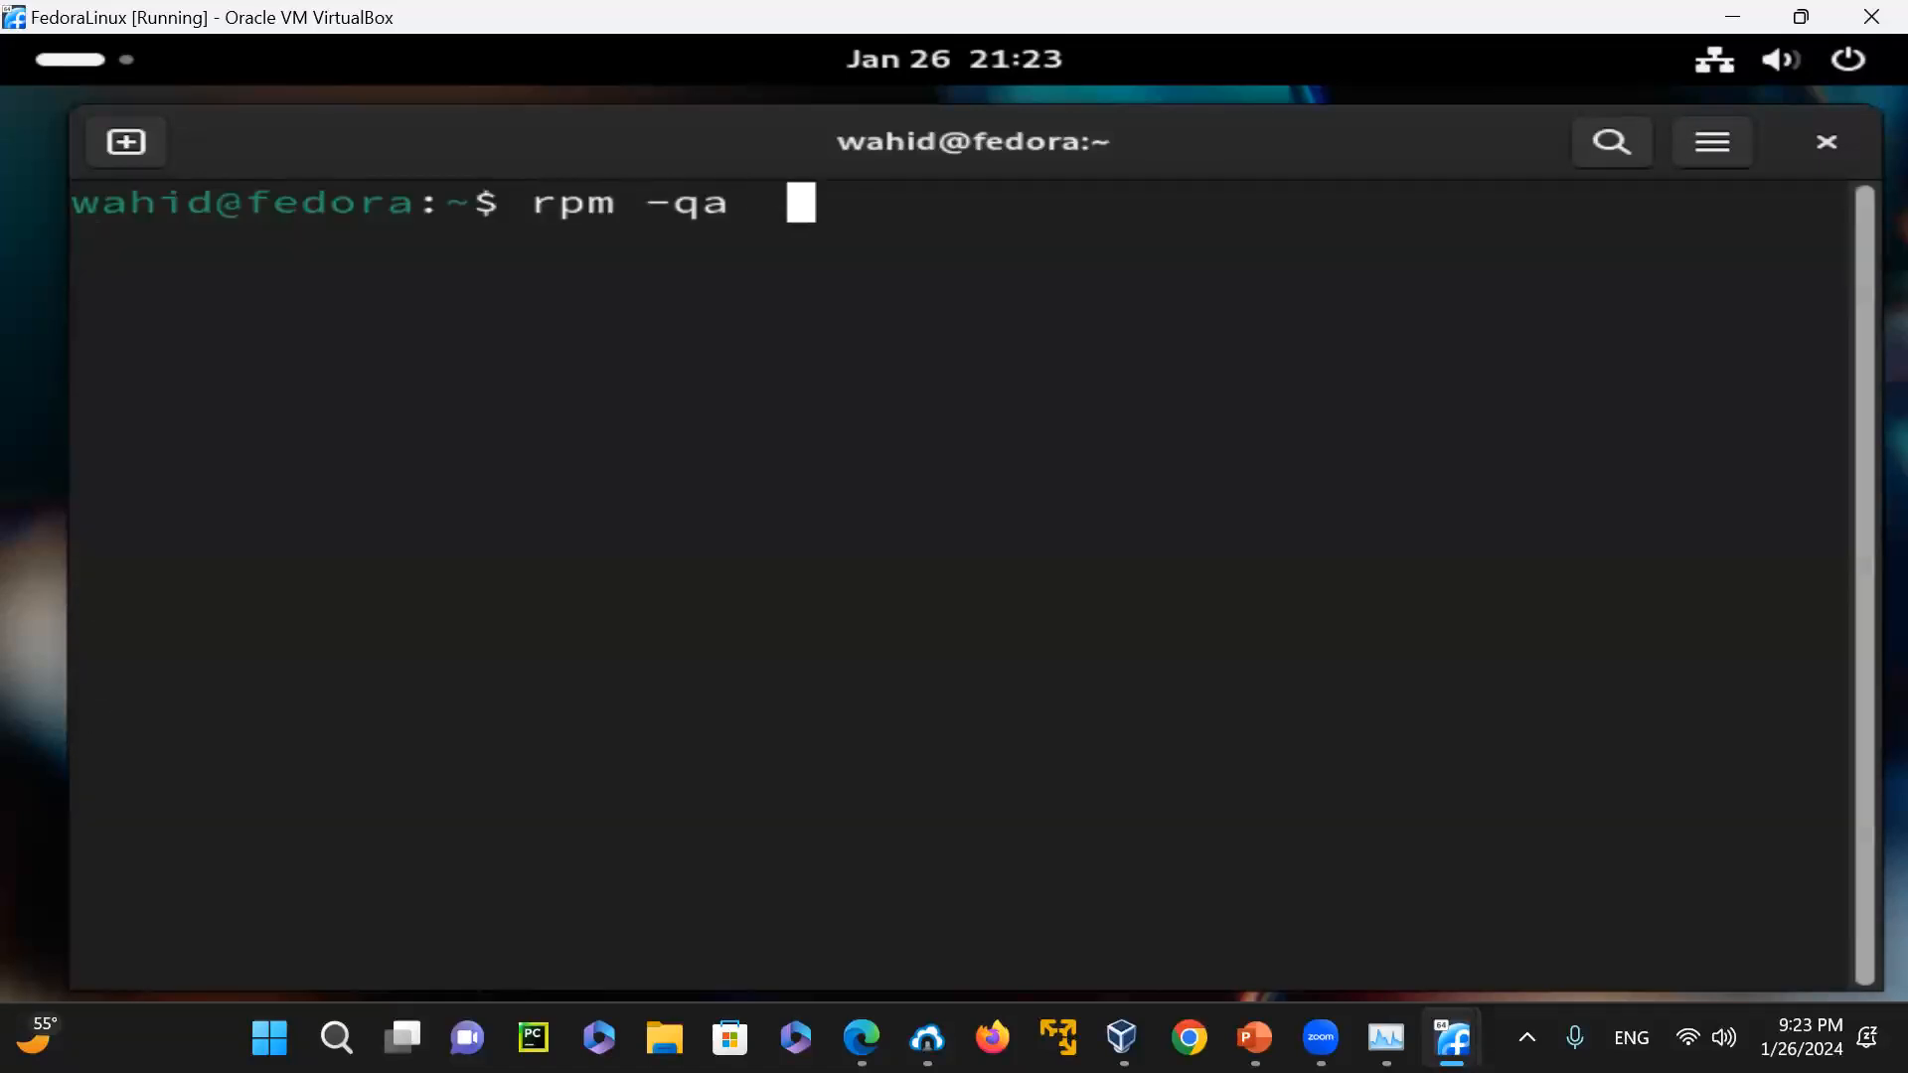
{"action": "type", "text": "c -l"}
{"action": "key", "text": "Return"}
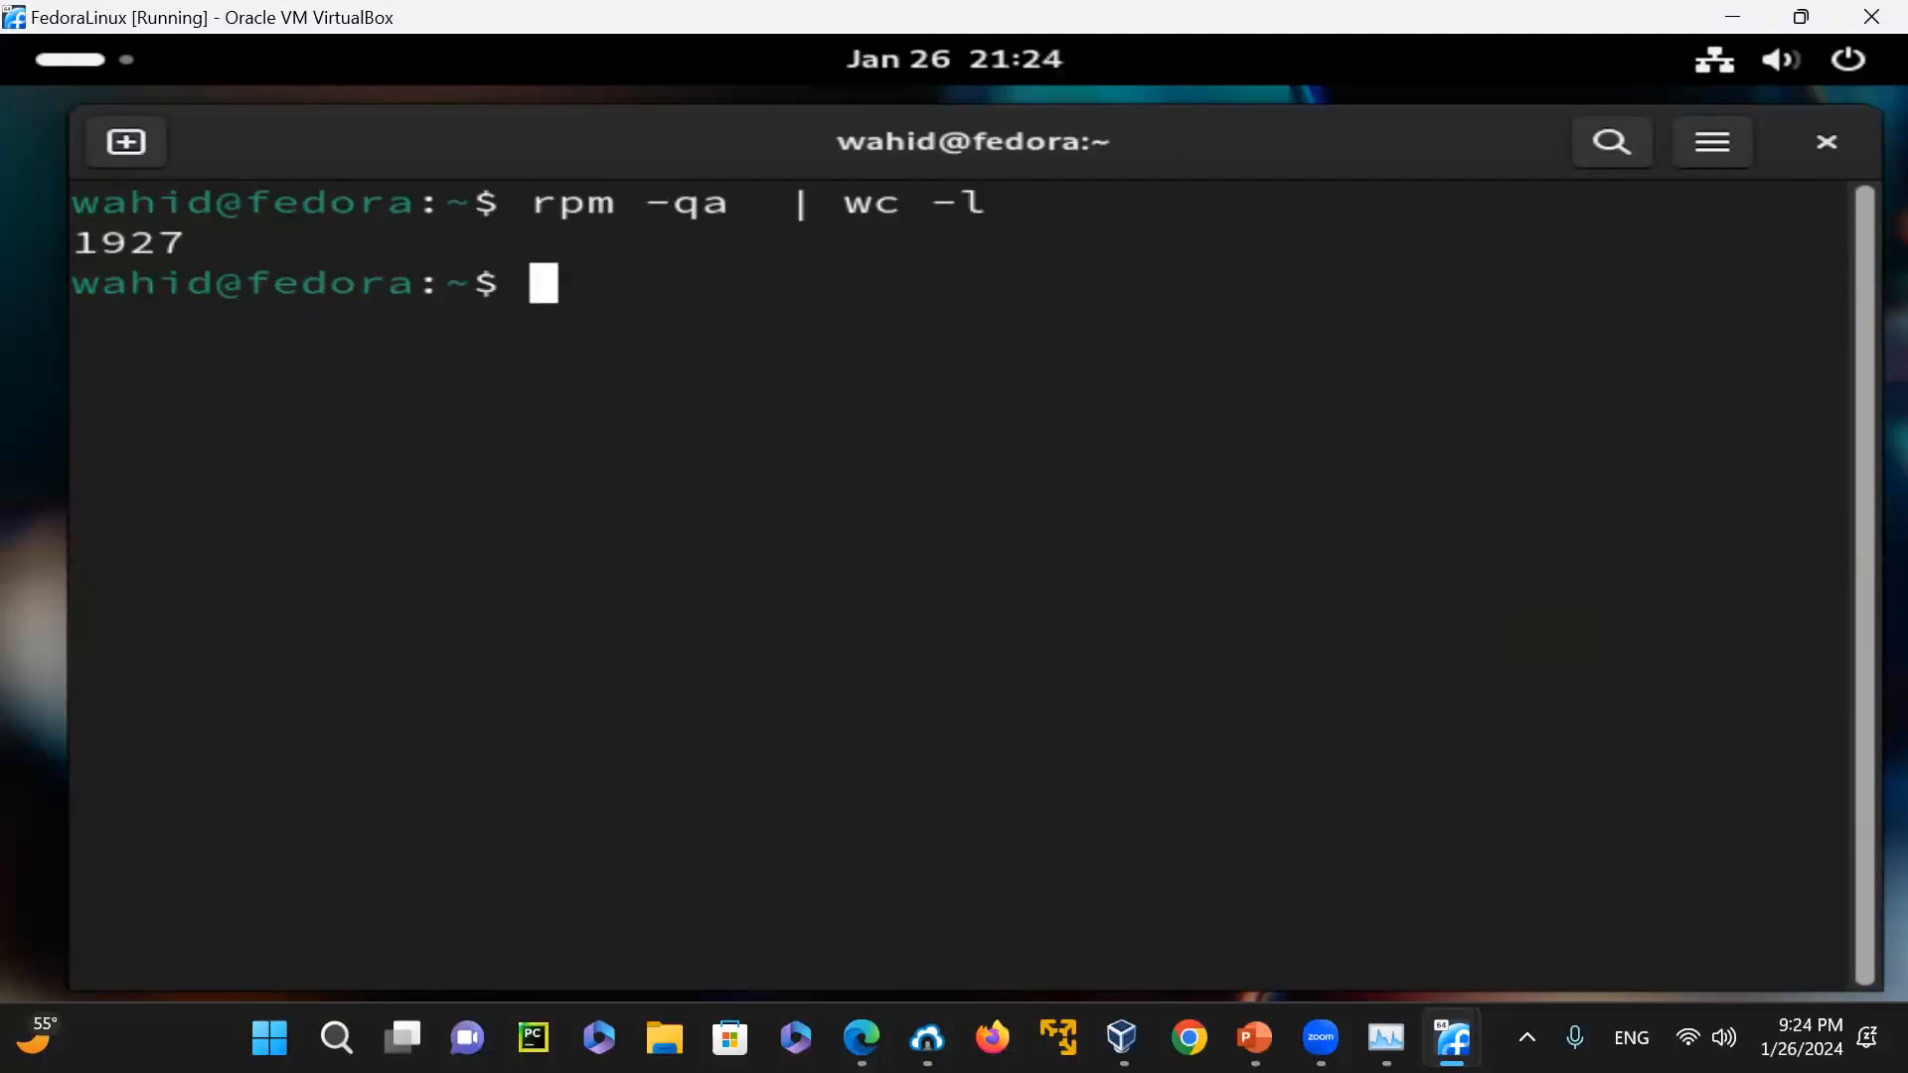
Reuse the counting command without its word count to list every installed package again, and clear the terminal
{"action": "key", "text": "Up"}
{"action": "key", "text": "Up"}
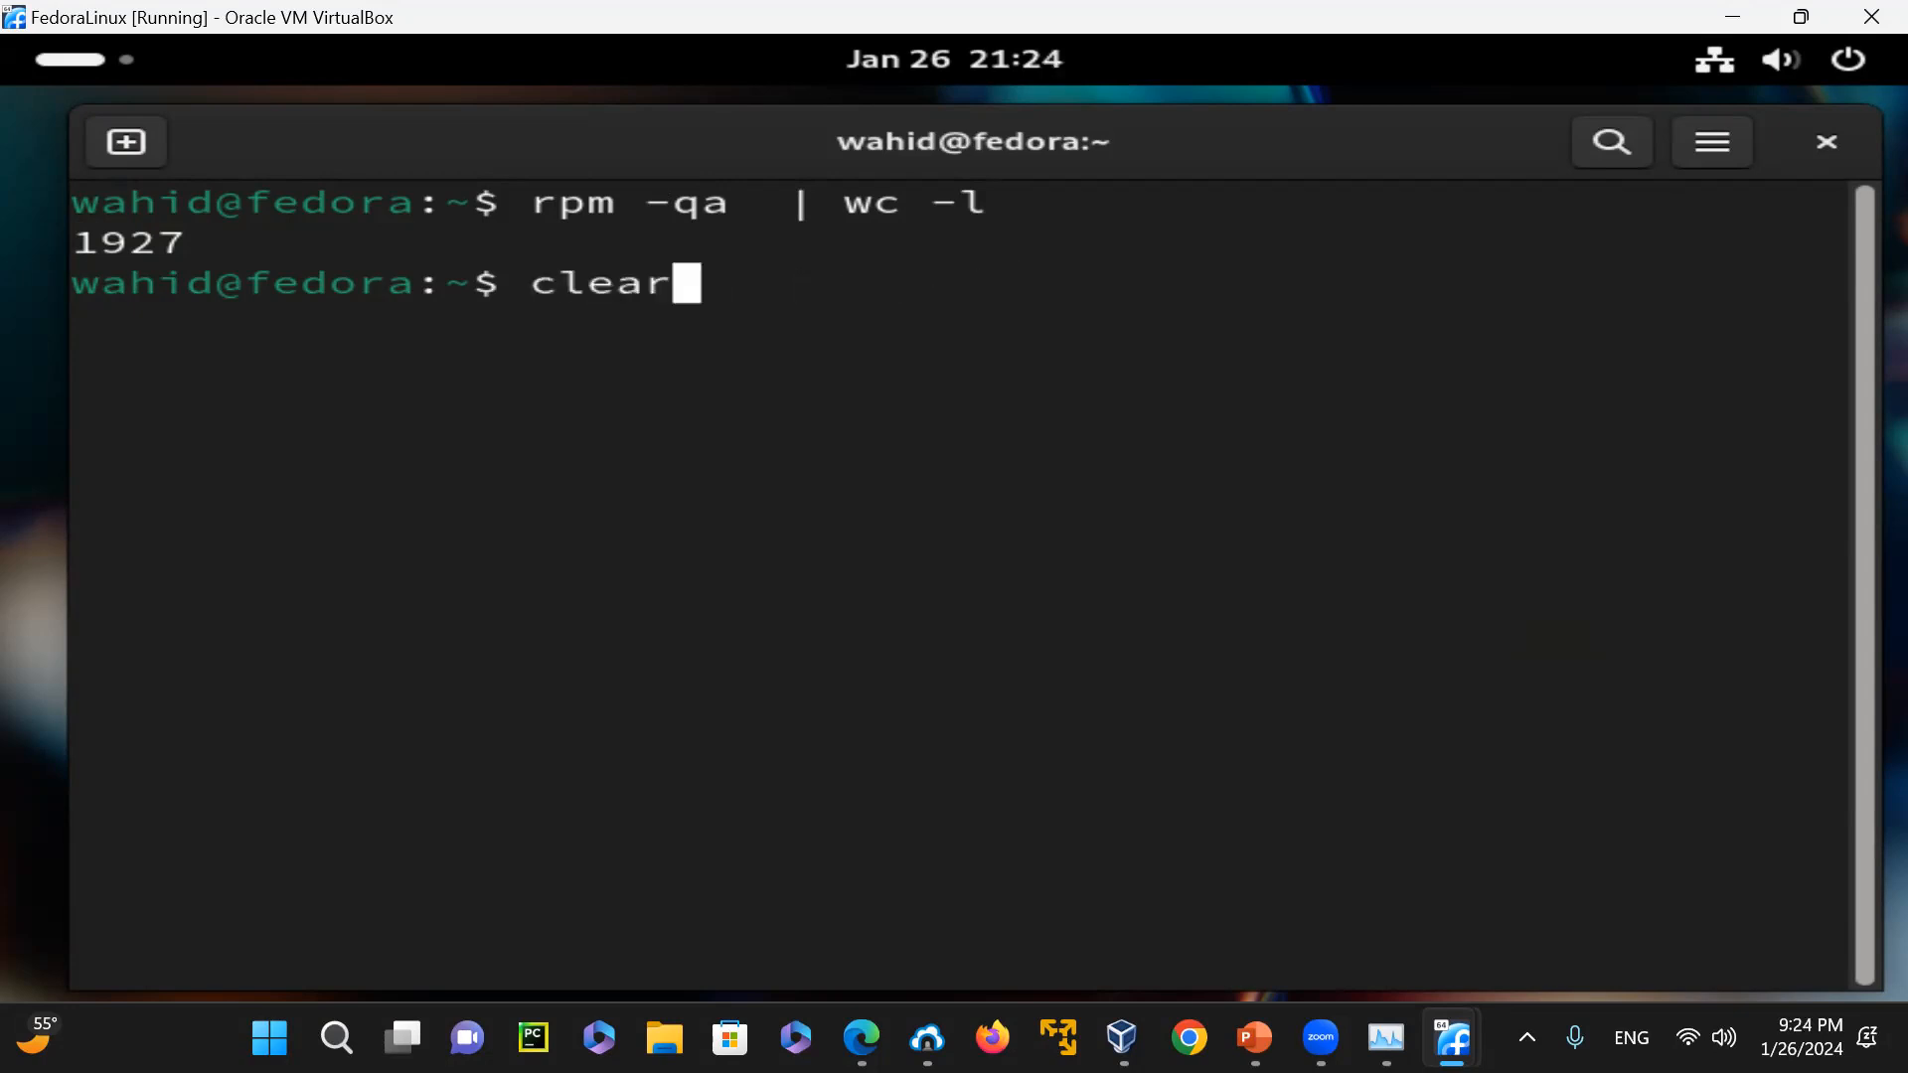
{"action": "key", "text": "Down"}
{"action": "key", "text": "BackSpace"}
{"action": "key", "text": "BackSpace"}
{"action": "key", "text": "BackSpace"}
{"action": "key", "text": "BackSpace"}
{"action": "key", "text": "BackSpace"}
{"action": "key", "text": "BackSpace"}
{"action": "key", "text": "BackSpace"}
{"action": "key", "text": "BackSpace"}
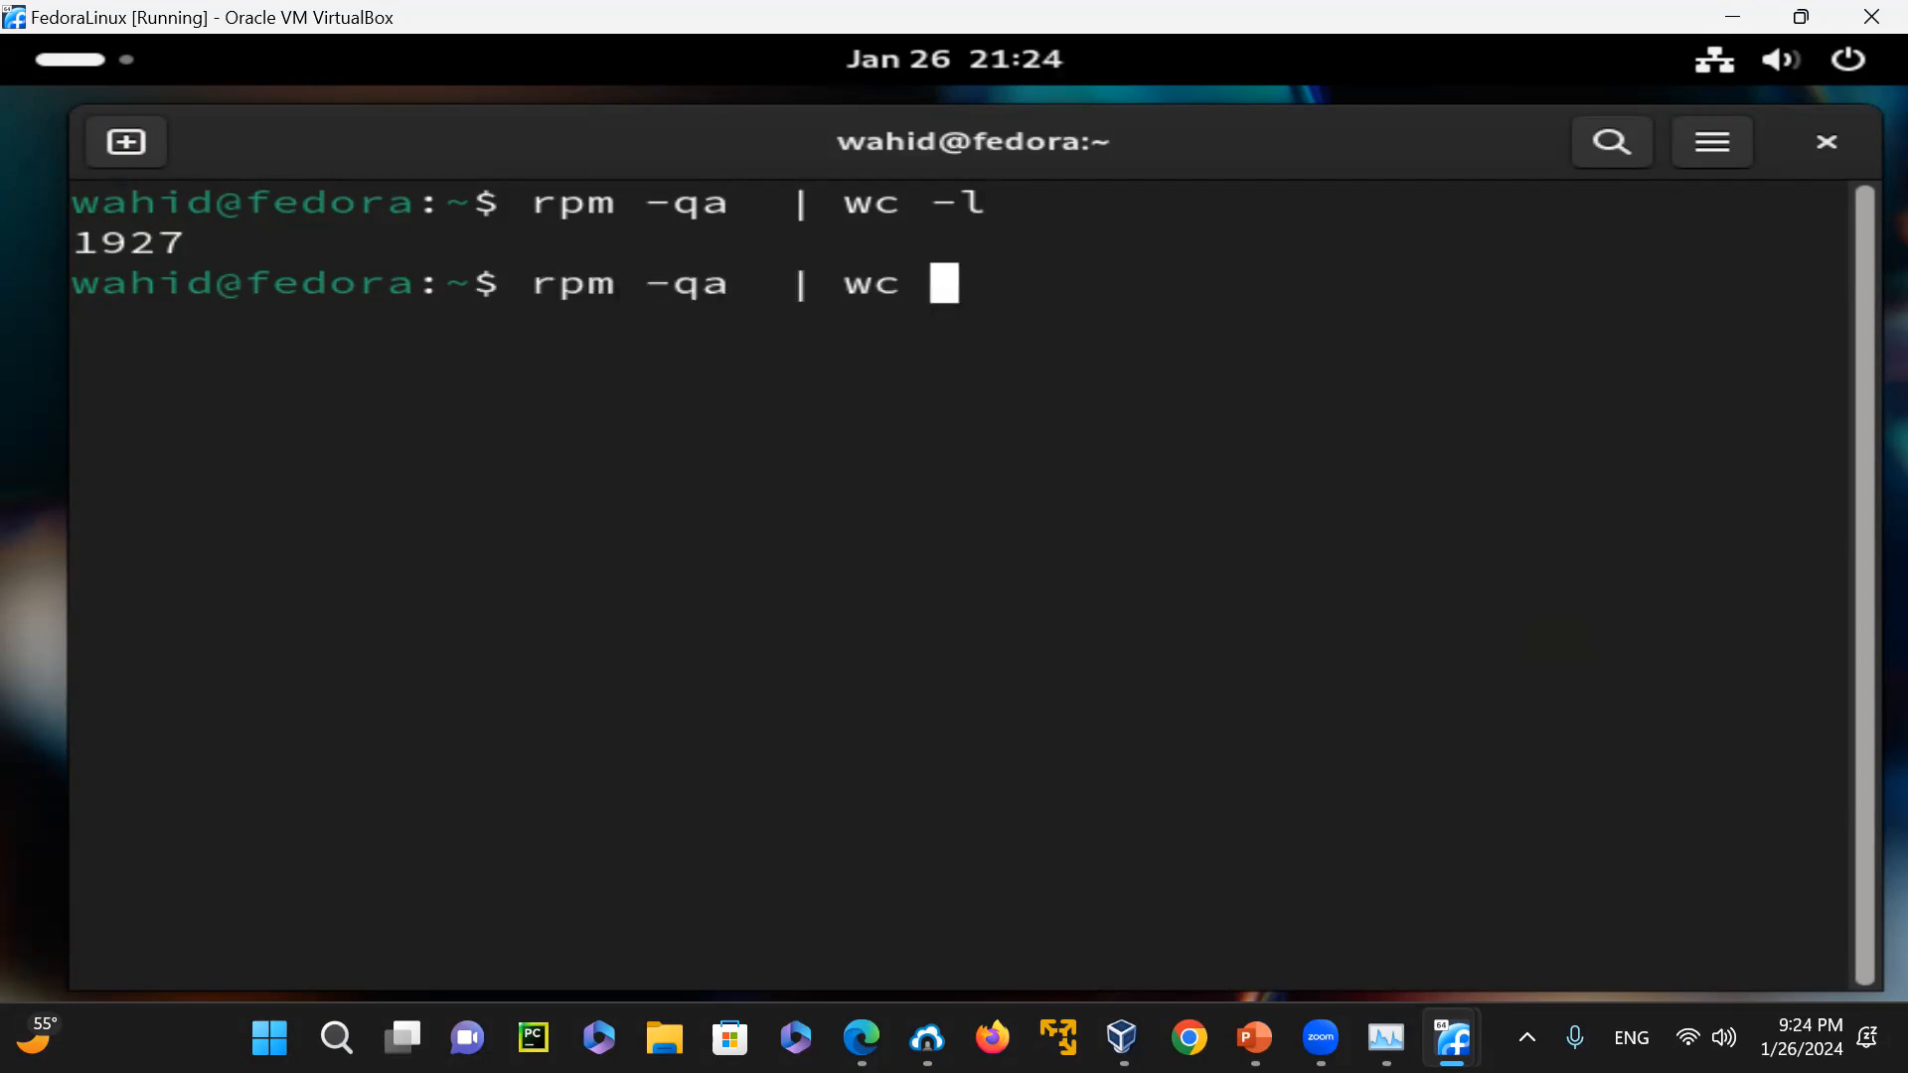
{"action": "key", "text": "Return"}
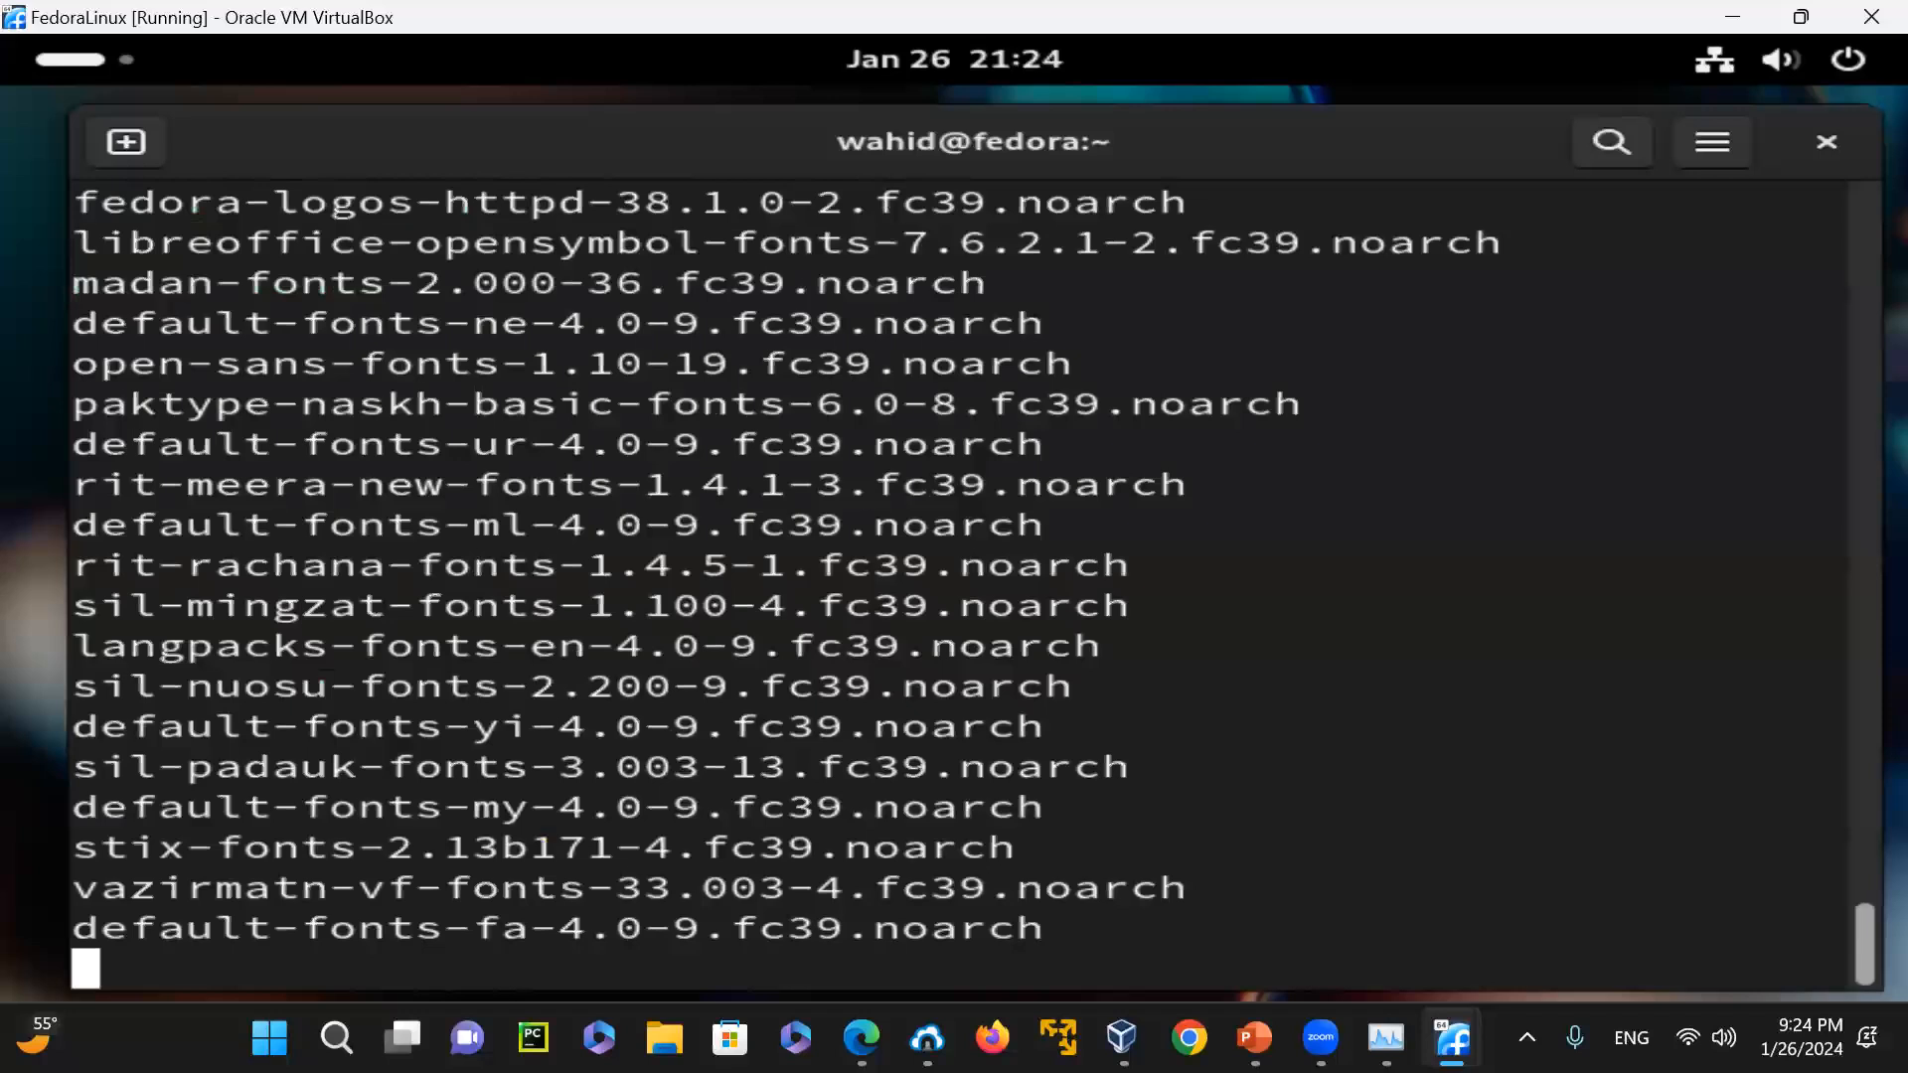
{"action": "type", "text": "clear"}
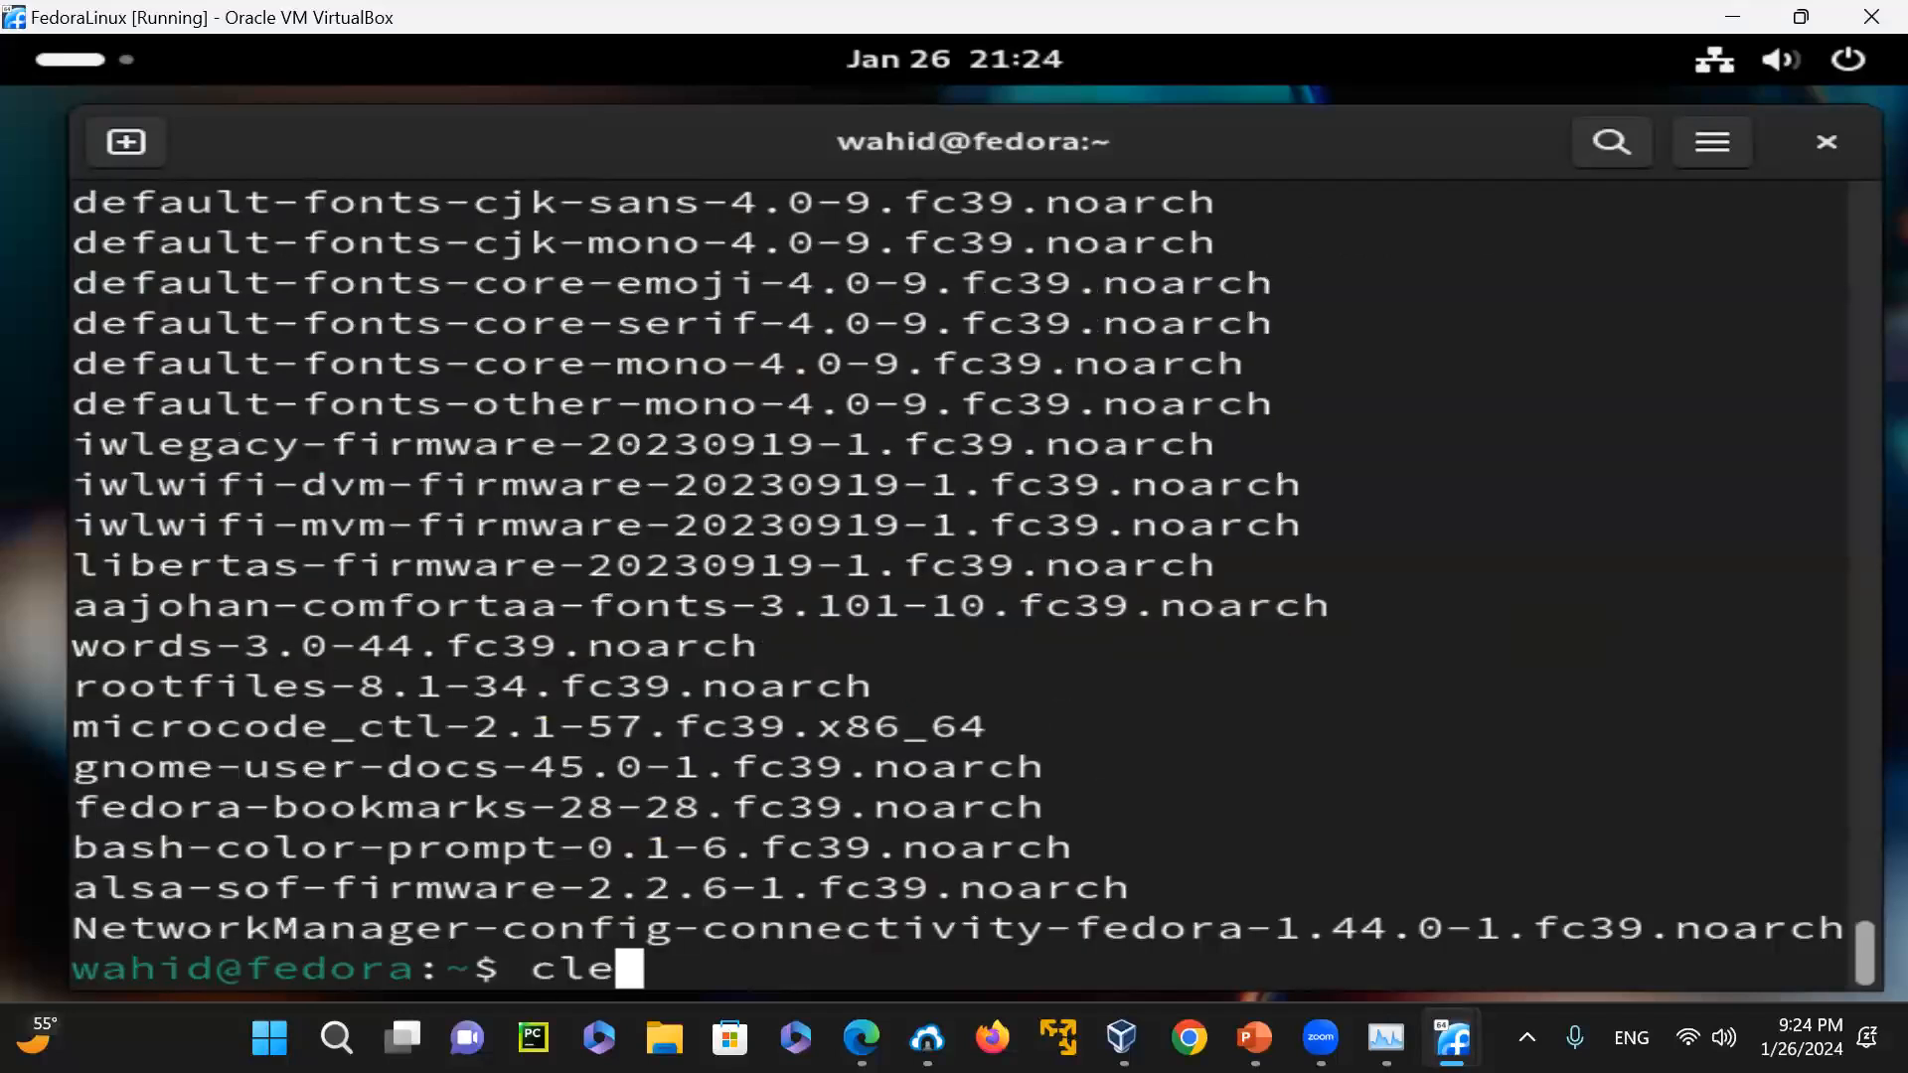
{"action": "key", "text": "Return"}
Filter the installed packages for Fedora ones by running rpm -qa | grep -i "fedora"
{"action": "key", "text": "Up"}
{"action": "key", "text": "Up"}
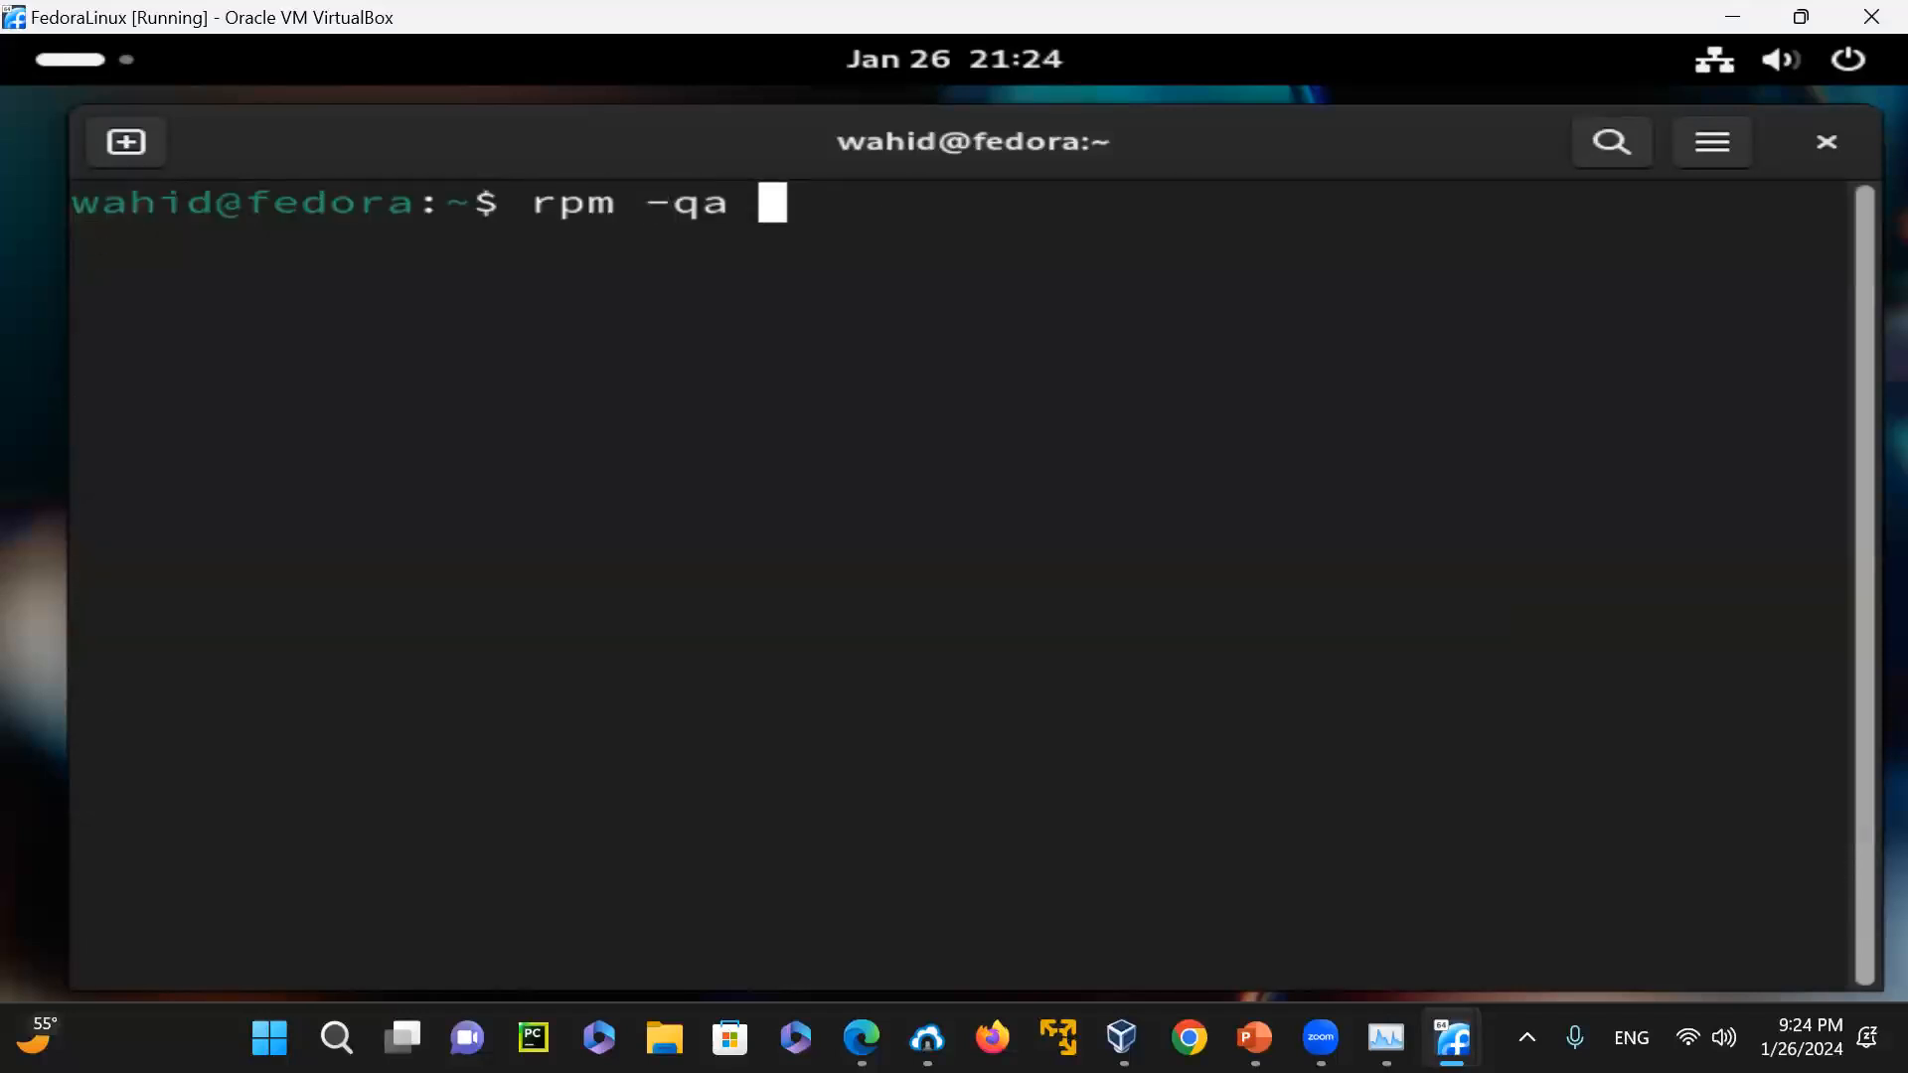
{"action": "type", "text": "| grep "}
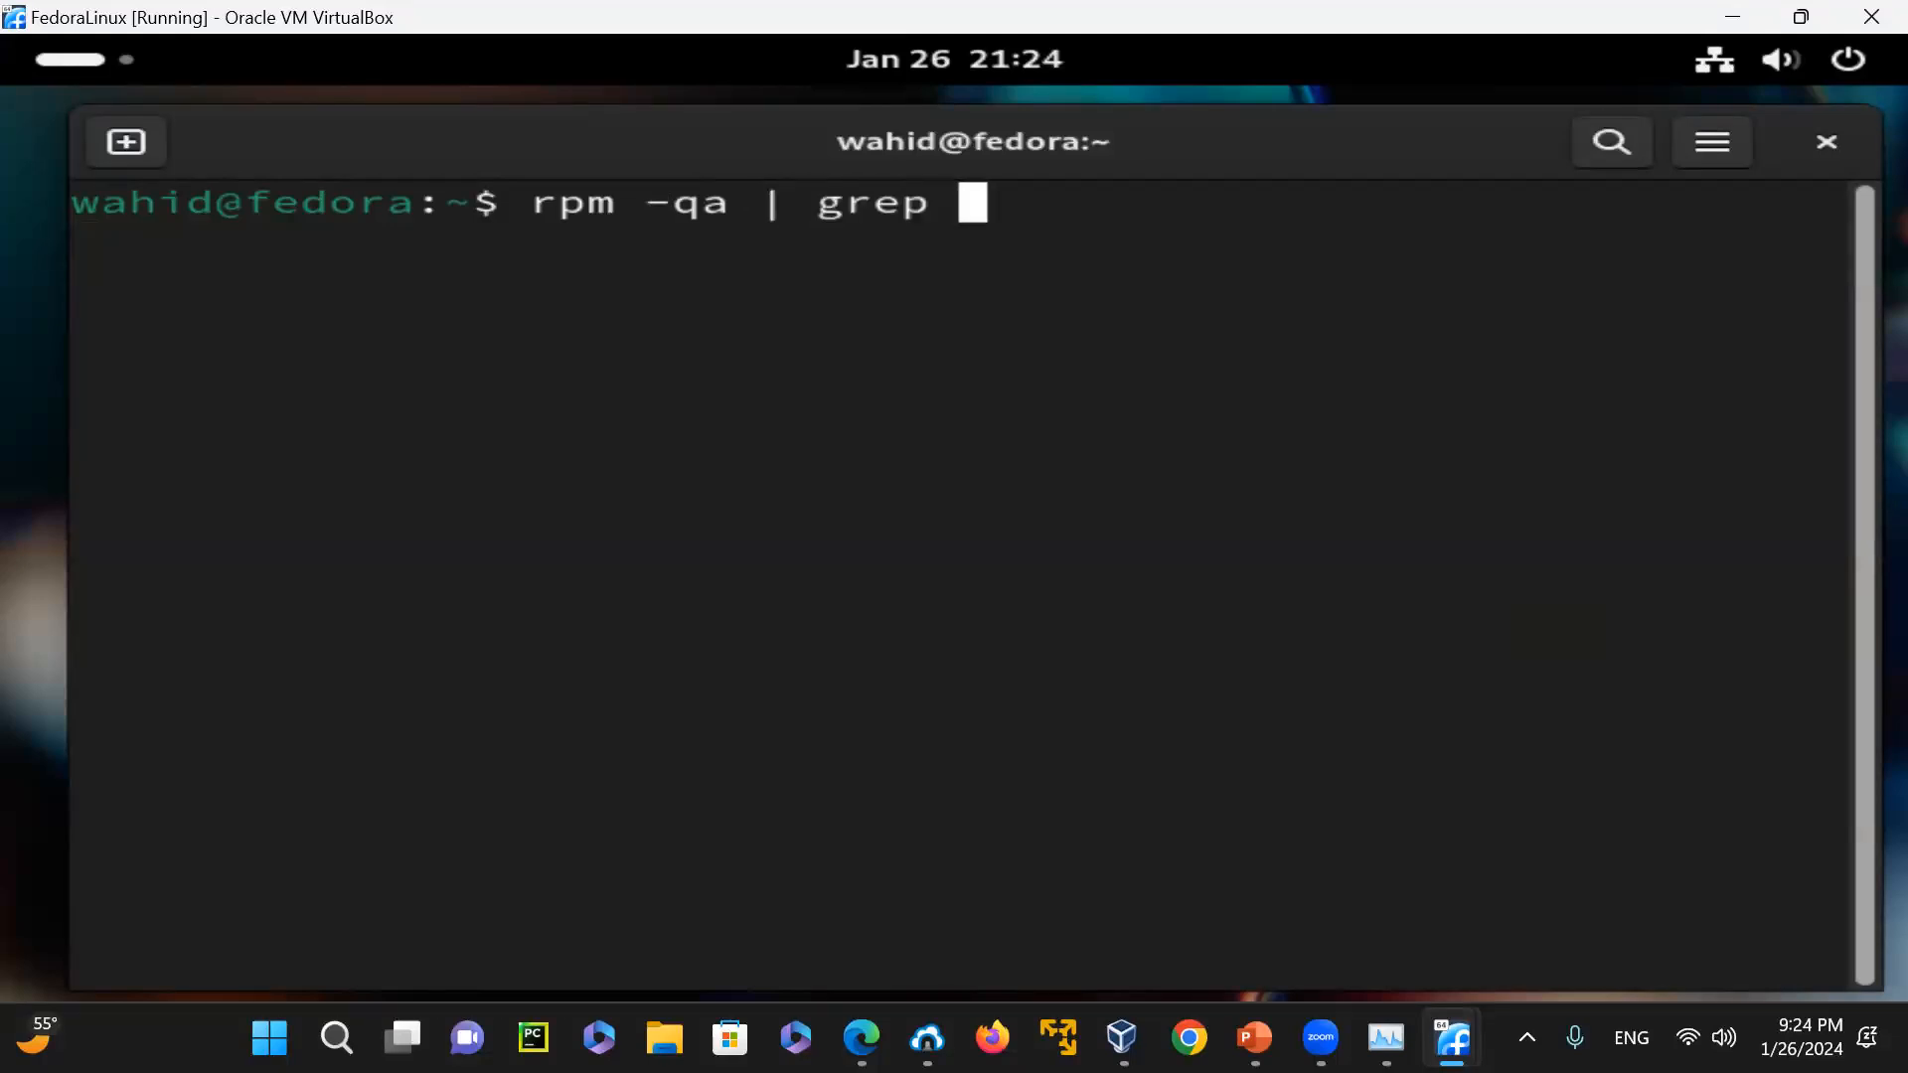
{"action": "type", "text": "-i \"f"}
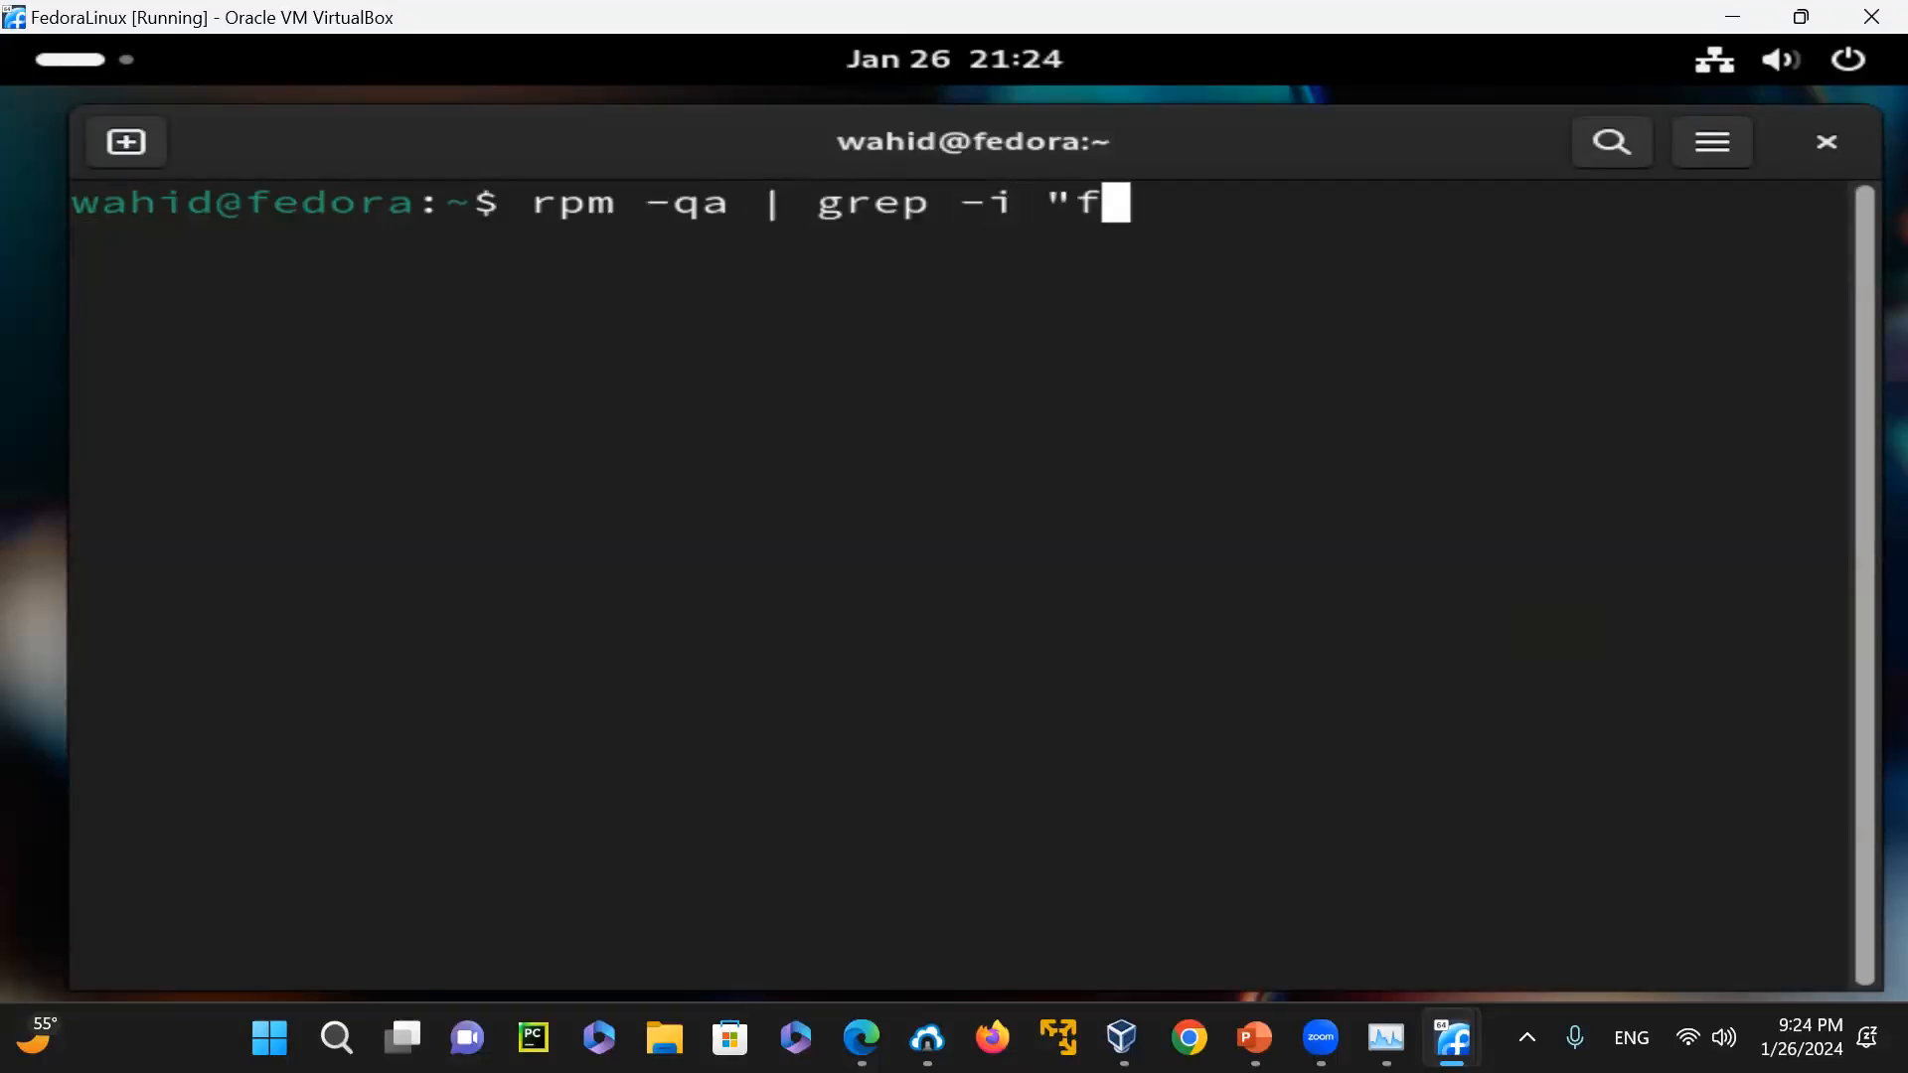
{"action": "type", "text": "edora\""}
{"action": "key", "text": "Return"}
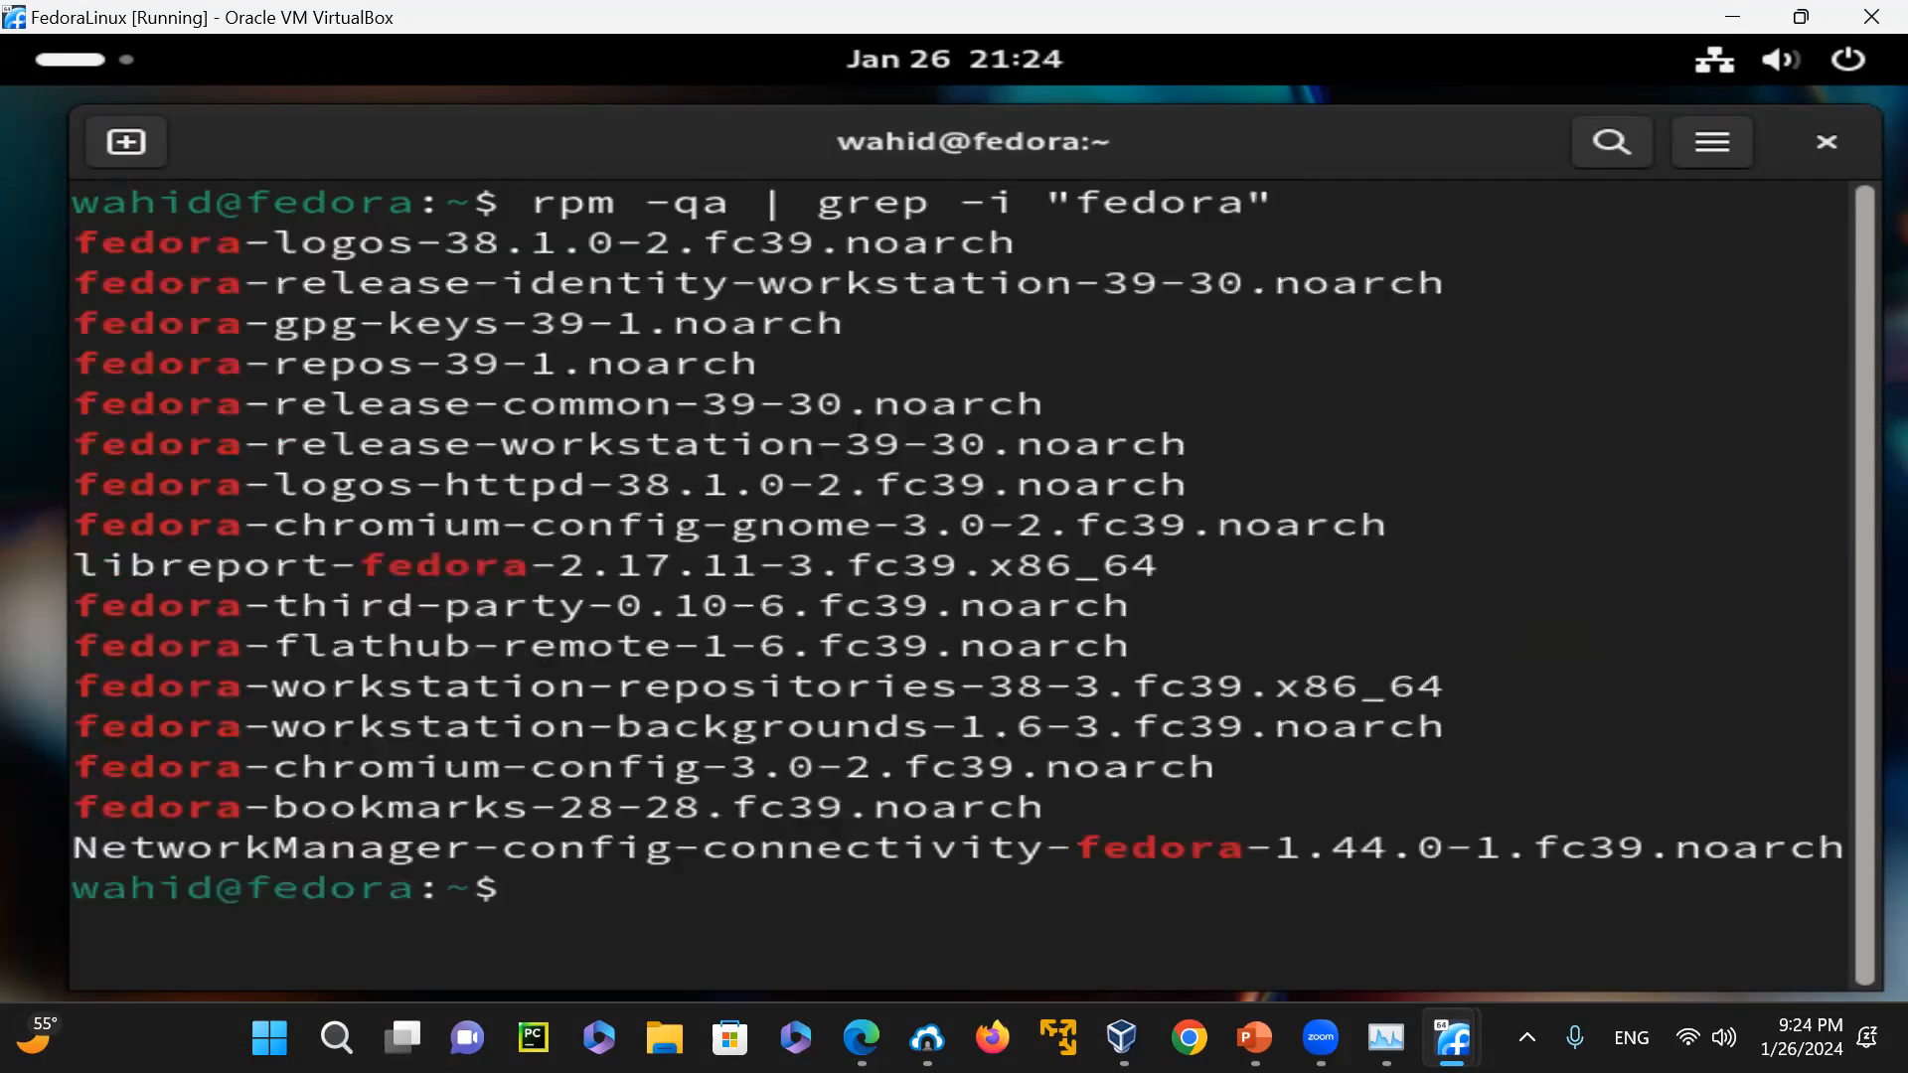
Count the Fedora-named packages by extending the grep command with "| wc -l", and clear the terminal
{"action": "key", "text": "Up"}
{"action": "type", "text": "| wc -l"}
{"action": "key", "text": "Return"}
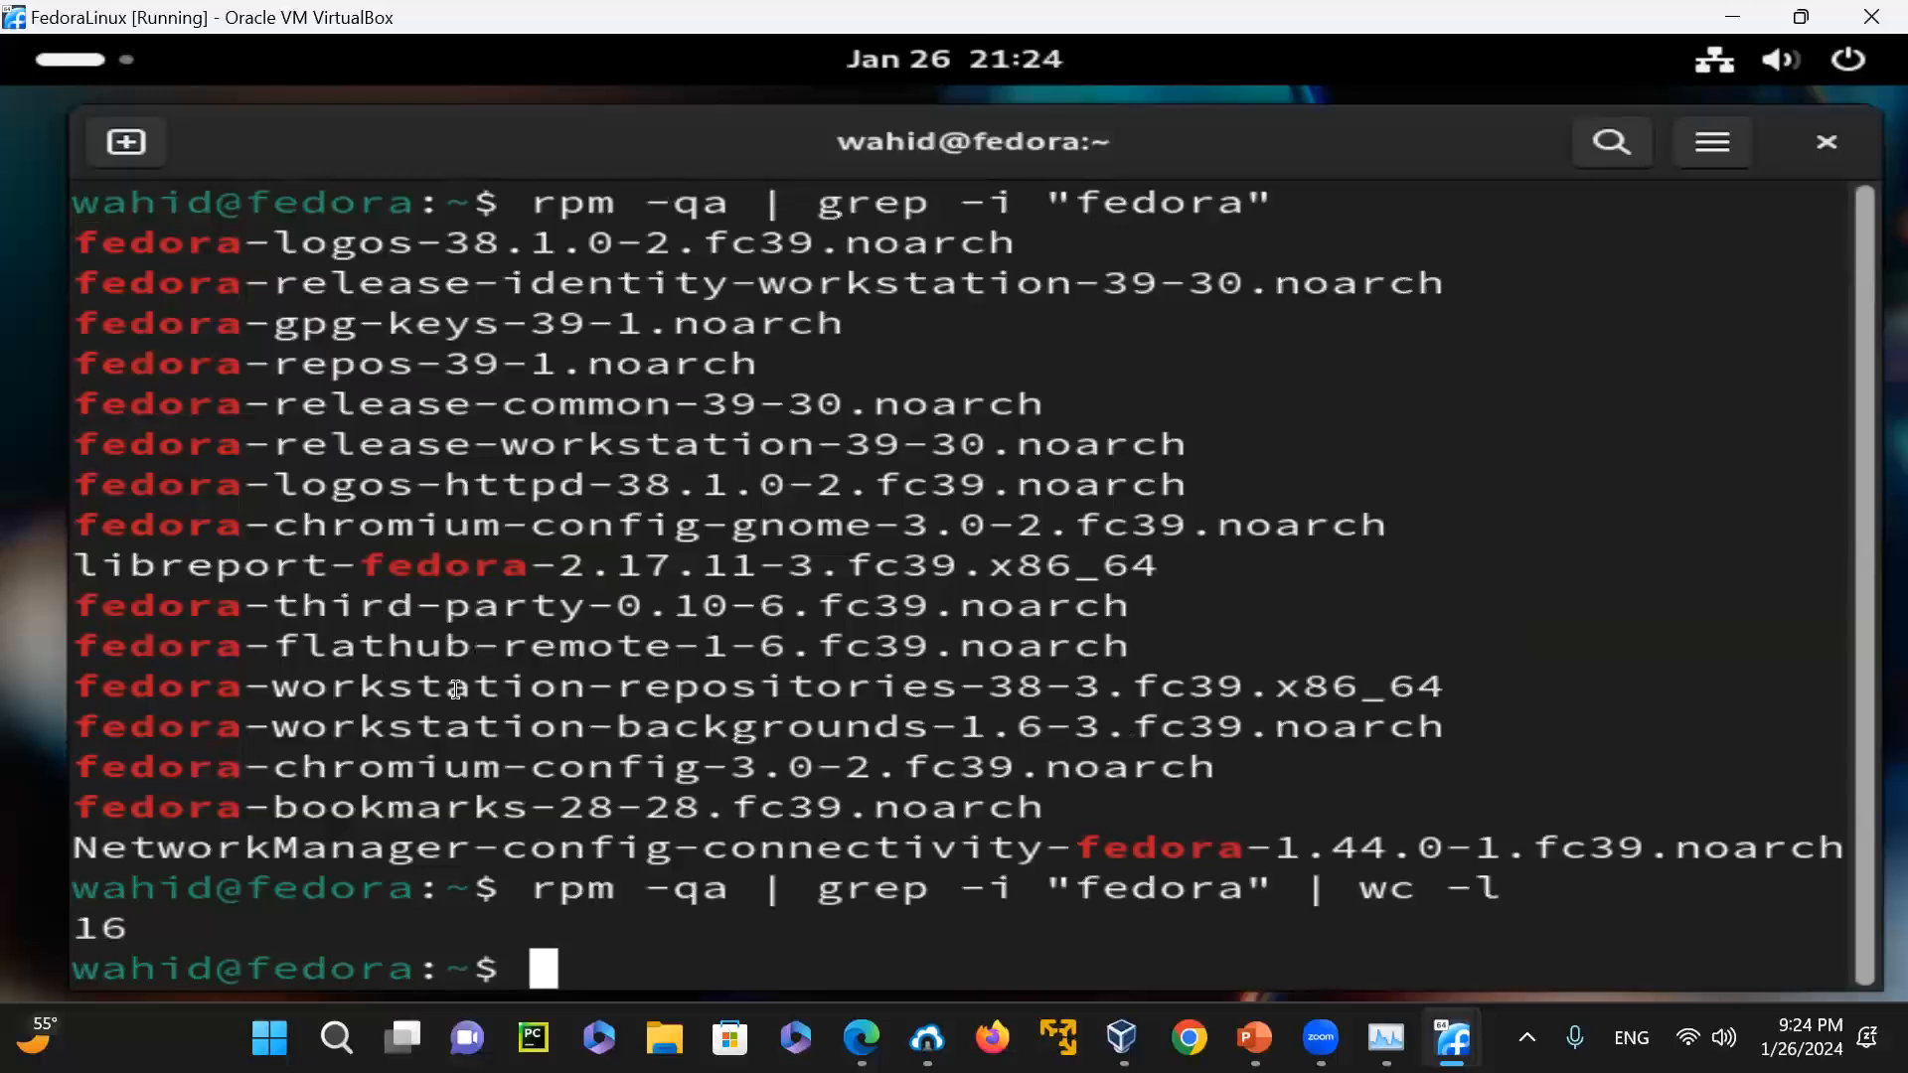
{"action": "type", "text": "clear"}
{"action": "key", "text": "Return"}
List the packages from the repositories with "yum list" and clear the terminal
{"action": "type", "text": "yum list"}
{"action": "key", "text": "Return"}
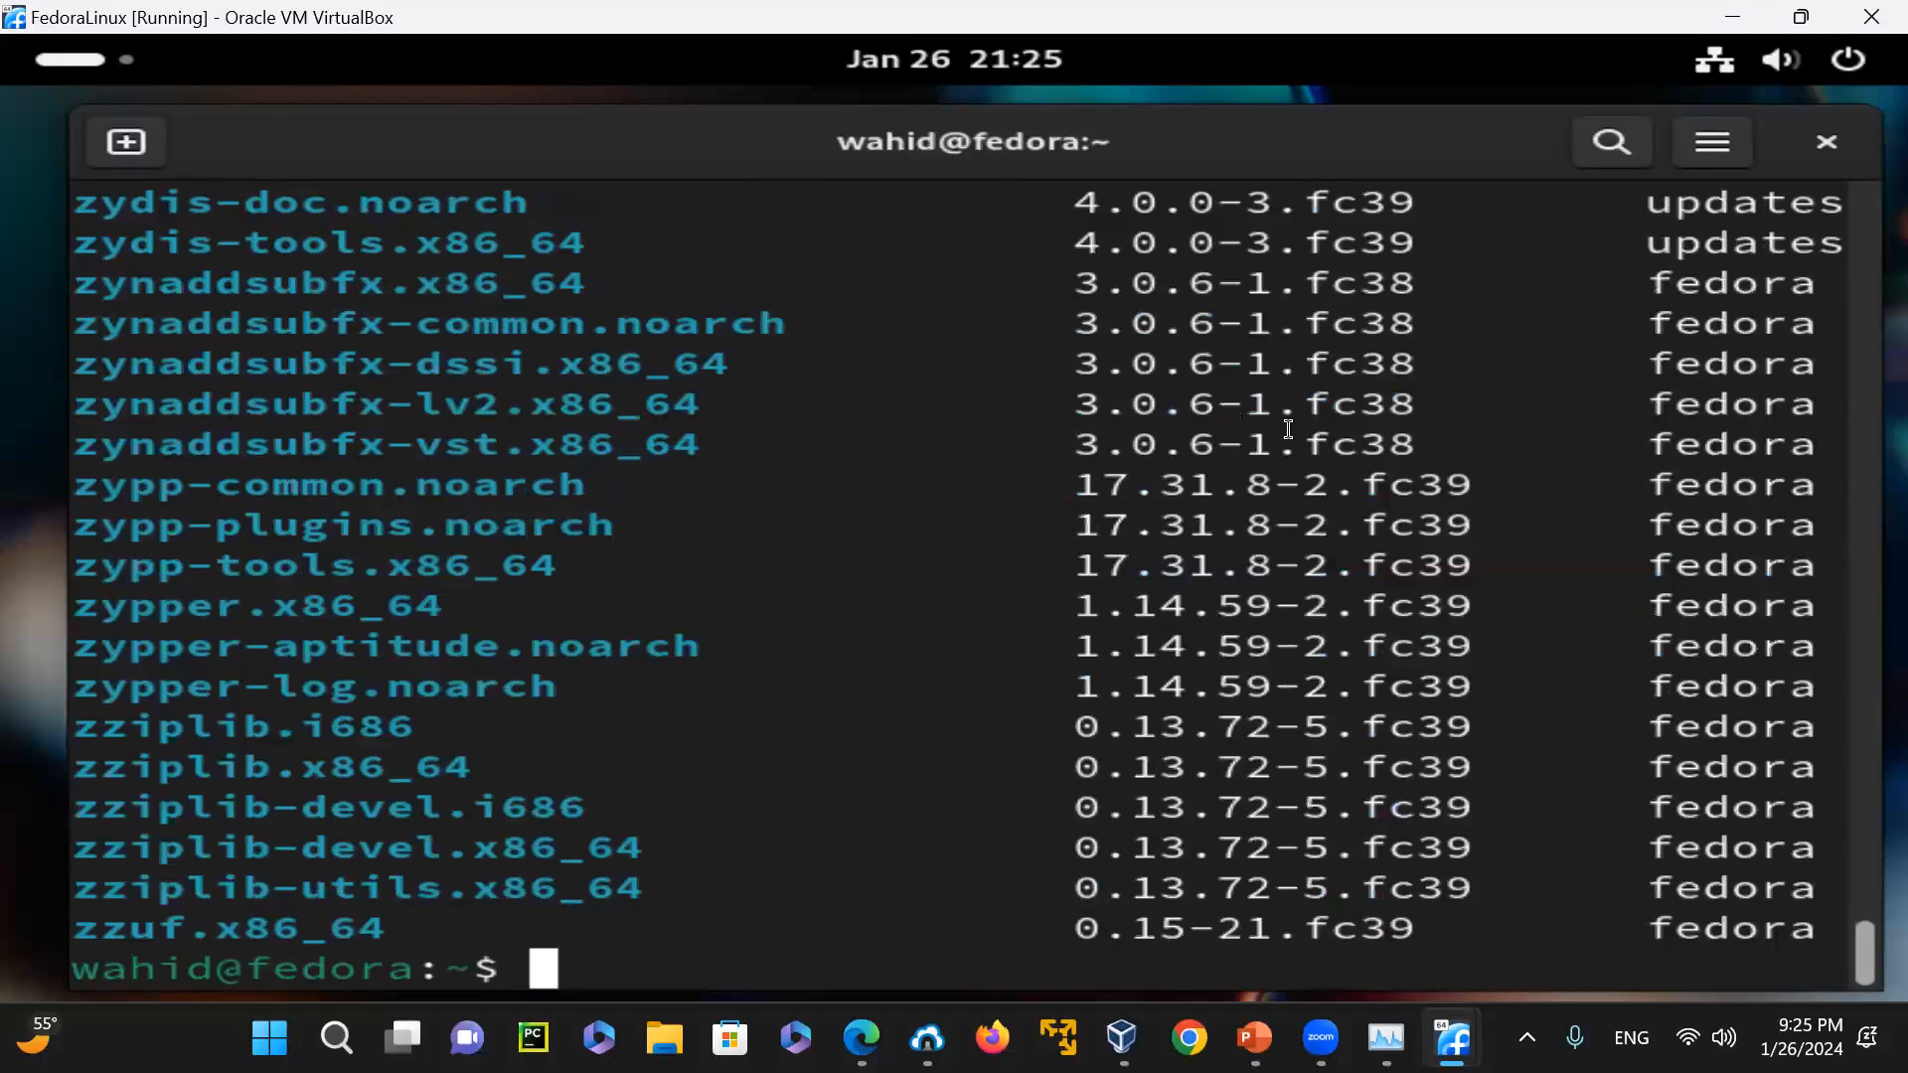
{"action": "type", "text": "clear"}
{"action": "key", "text": "Return"}
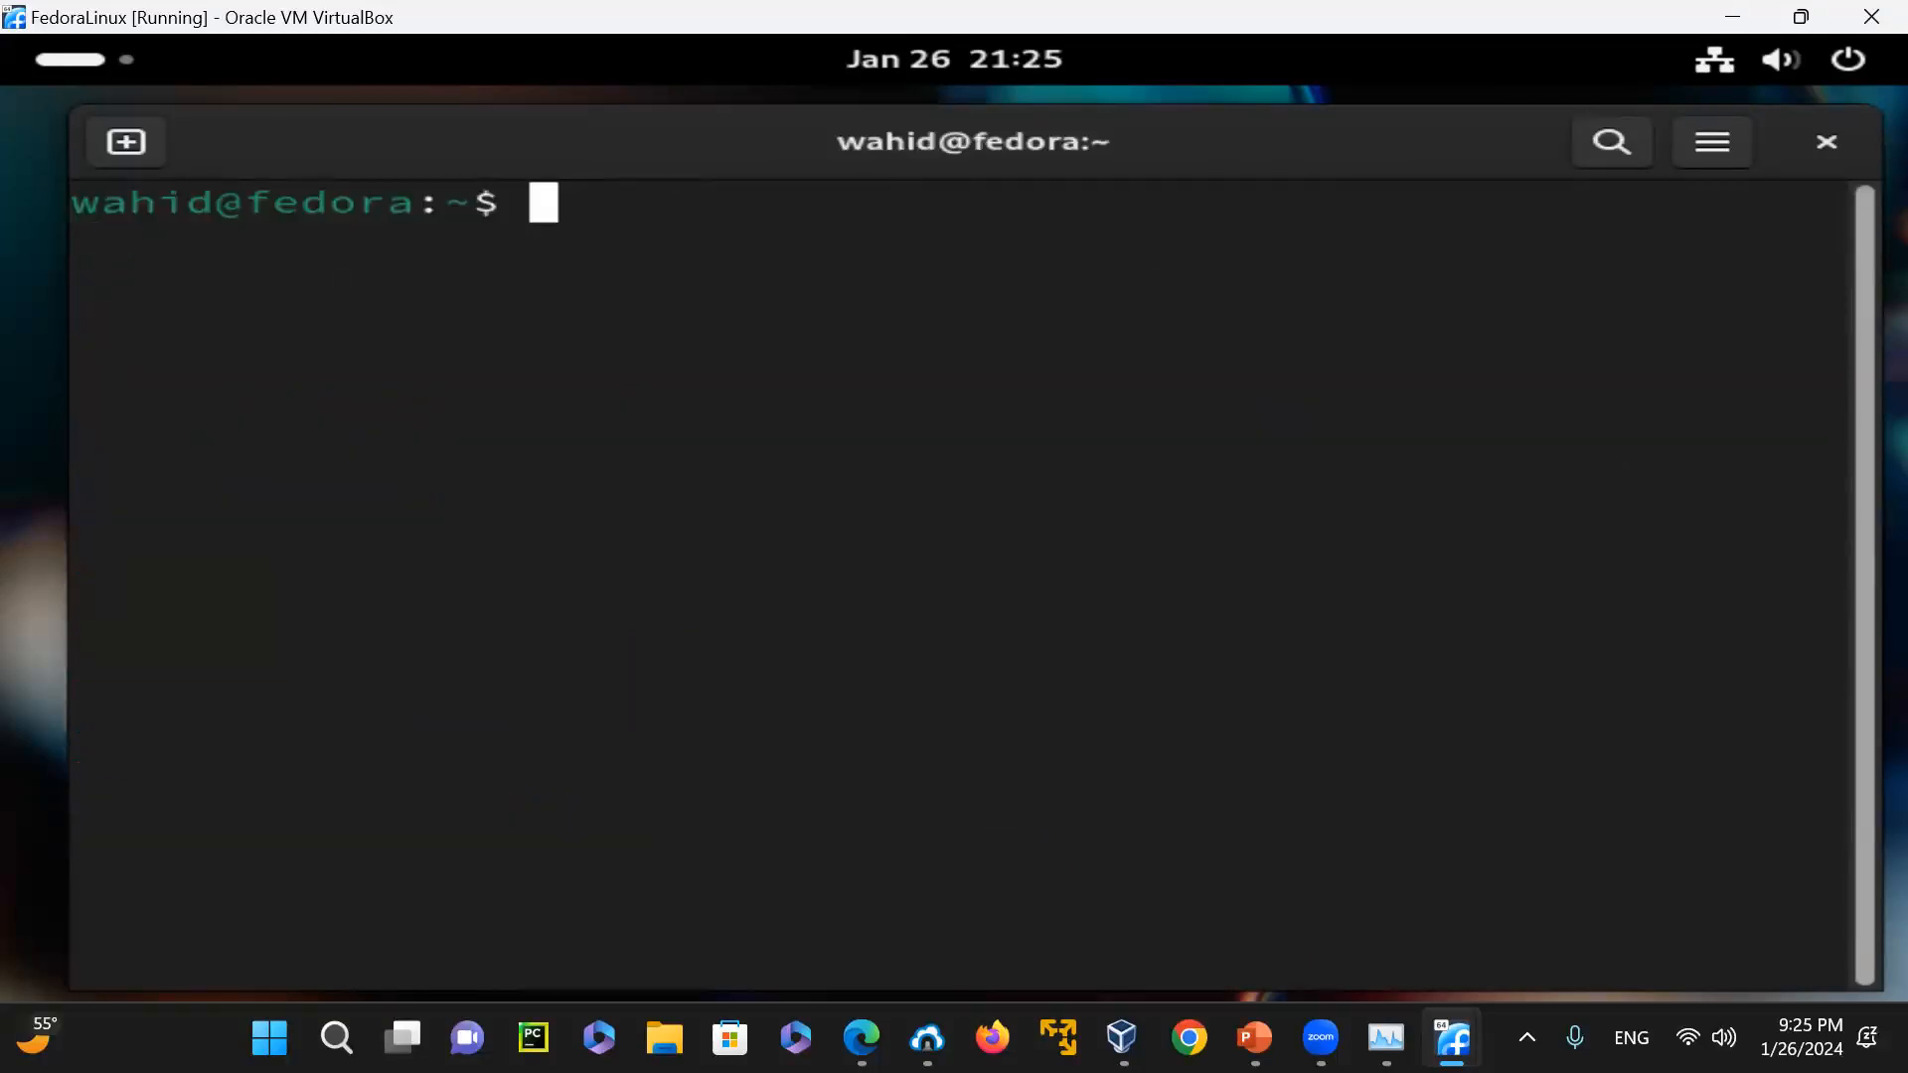
Count the repository listing with "yum list | wc -l" and briefly highlight the thousands part of the resulting number
{"action": "type", "text": "yum list | w"}
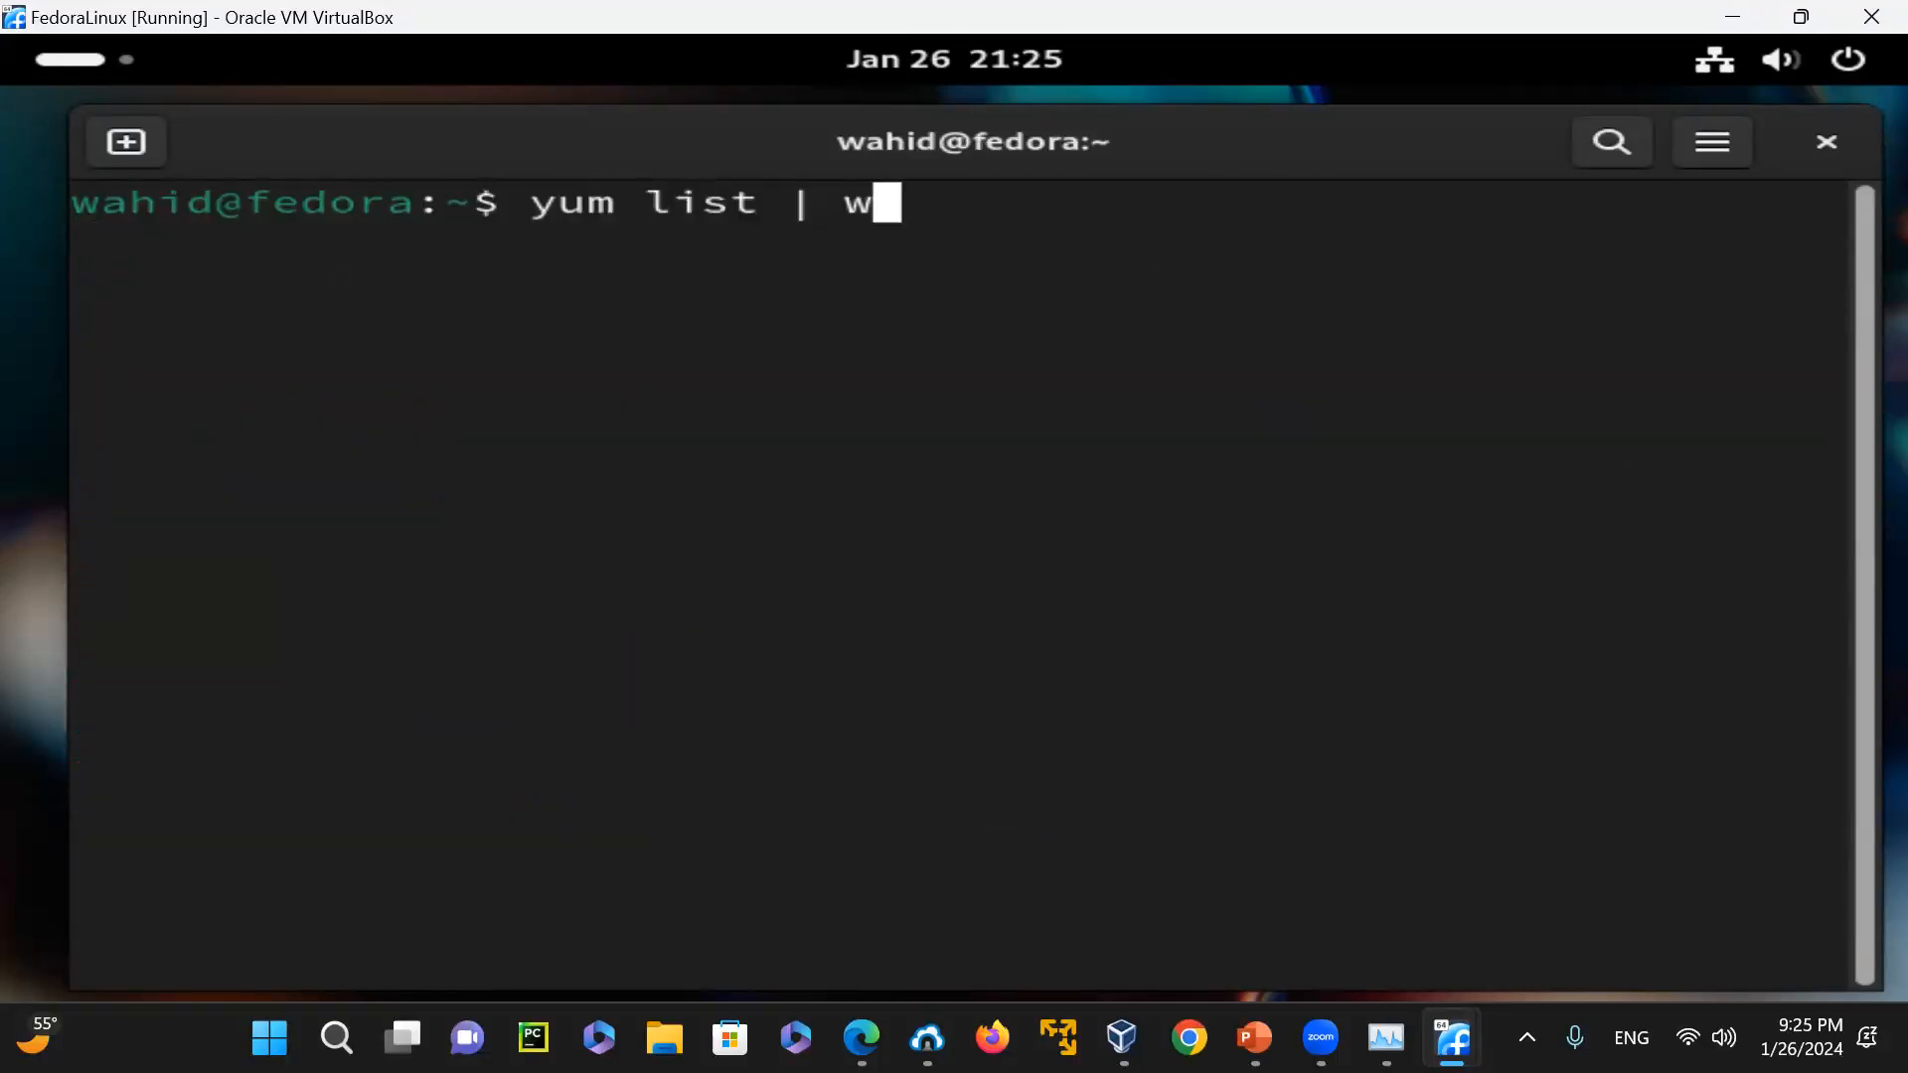
{"action": "type", "text": "c -l"}
{"action": "key", "text": "Return"}
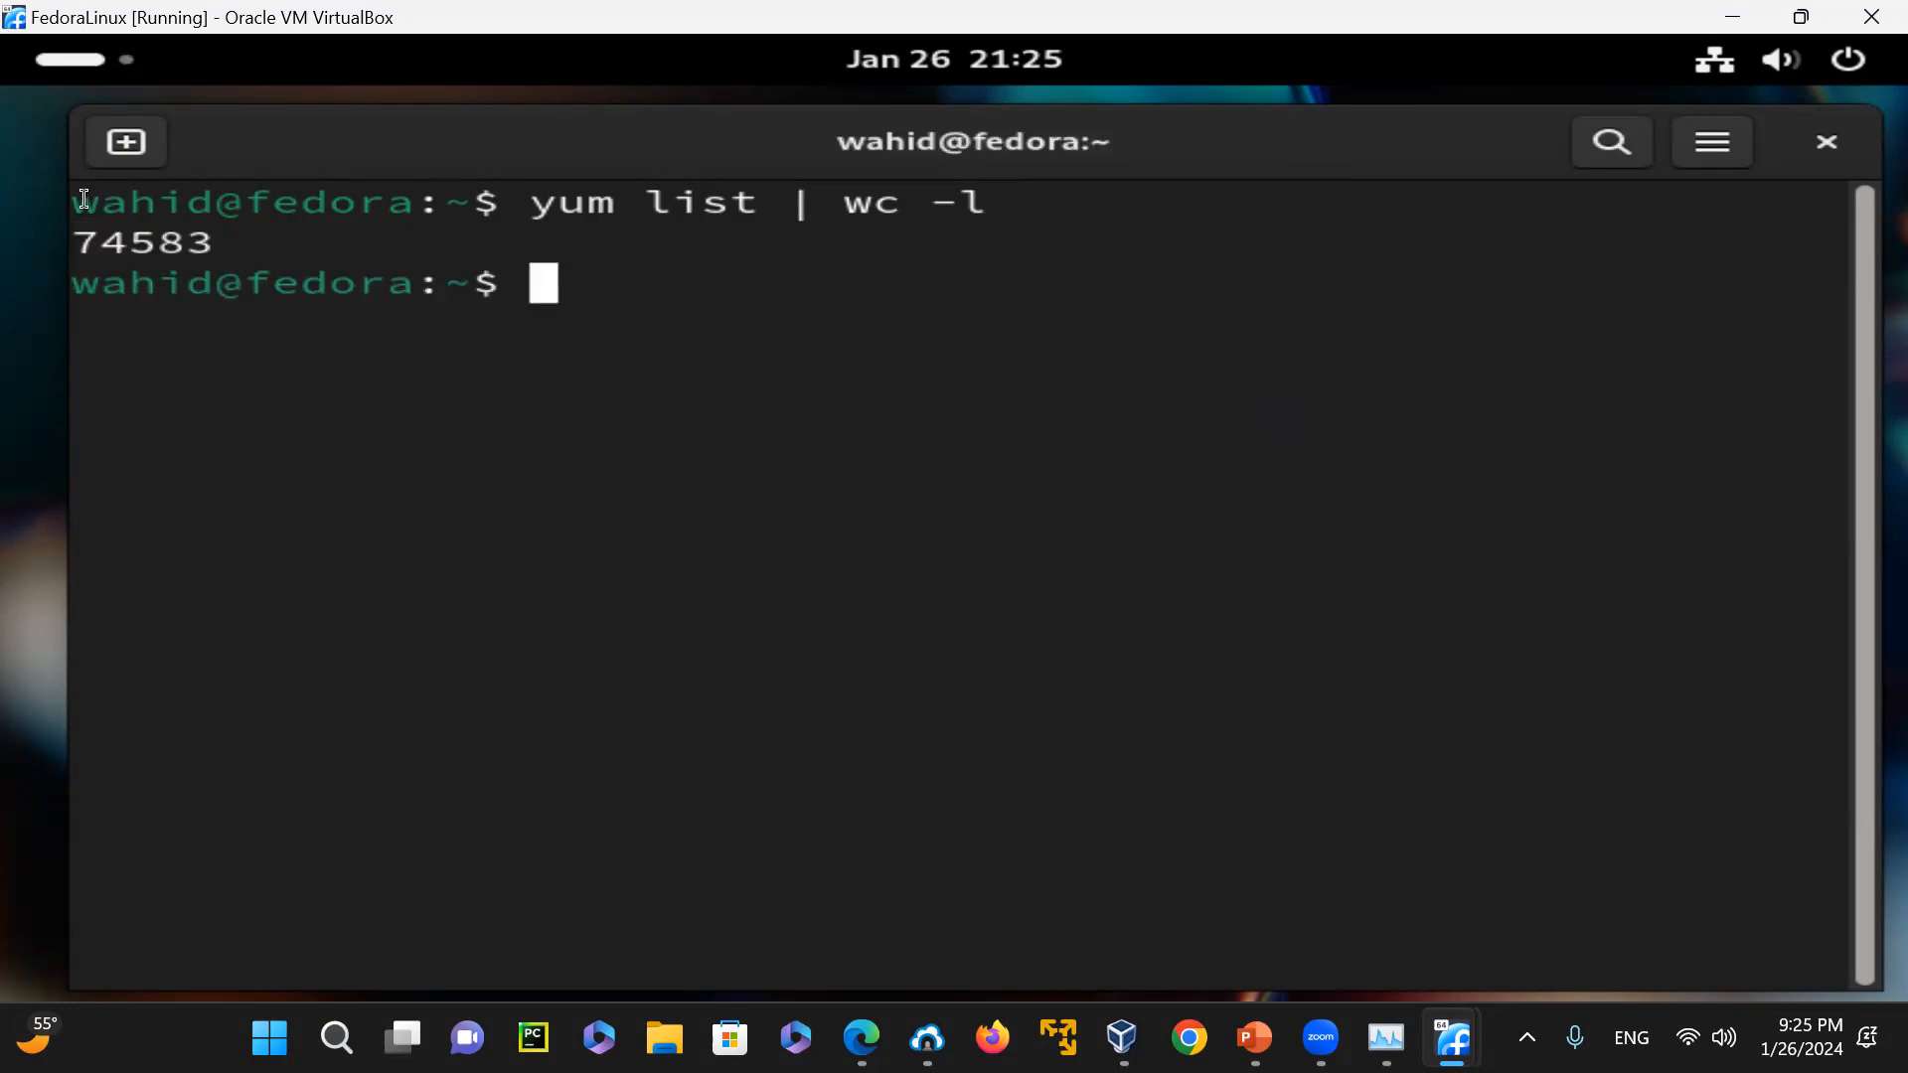
{"action": "left_click_drag", "start_coordinate": [85, 240], "coordinate": [118, 239]}
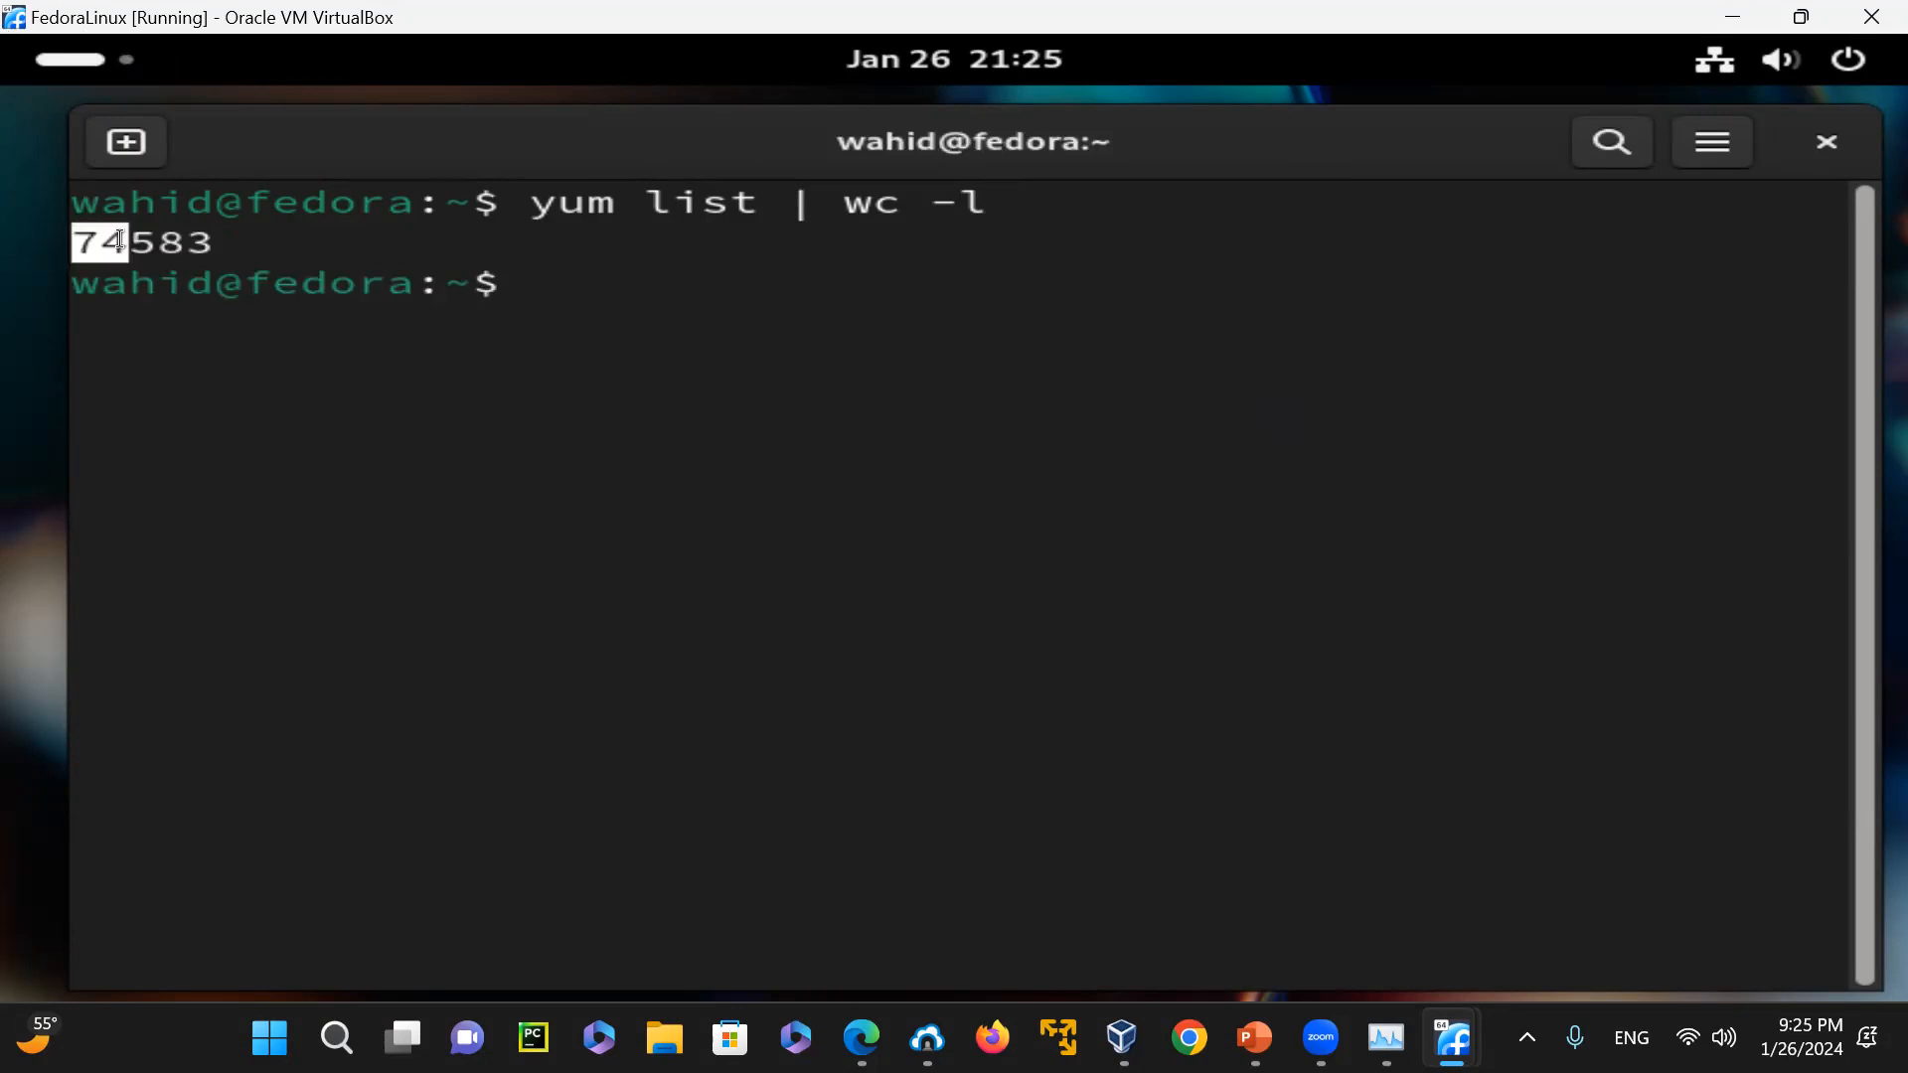
{"action": "left_click", "coordinate": [665, 305]}
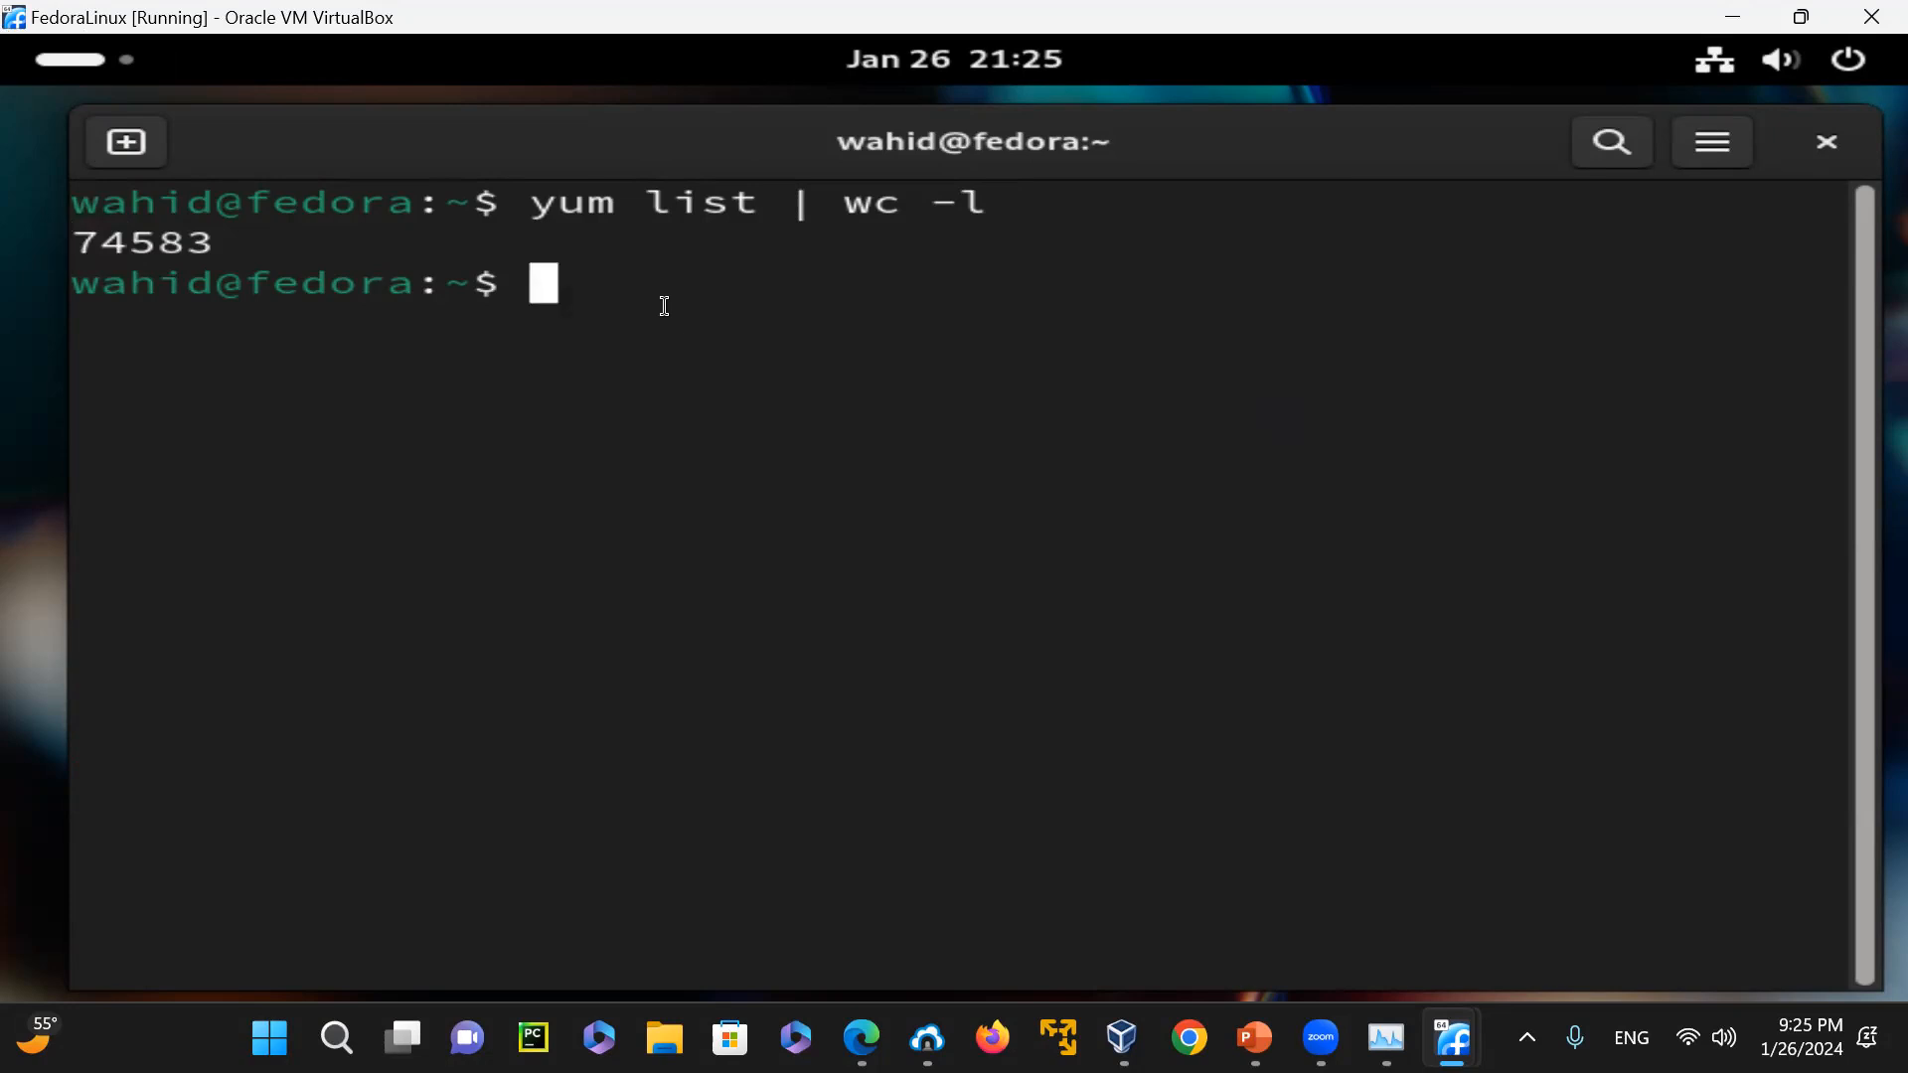
Look up the description of yum with "whatis yum" and its location with "which yum"
{"action": "type", "text": "whatis yum"}
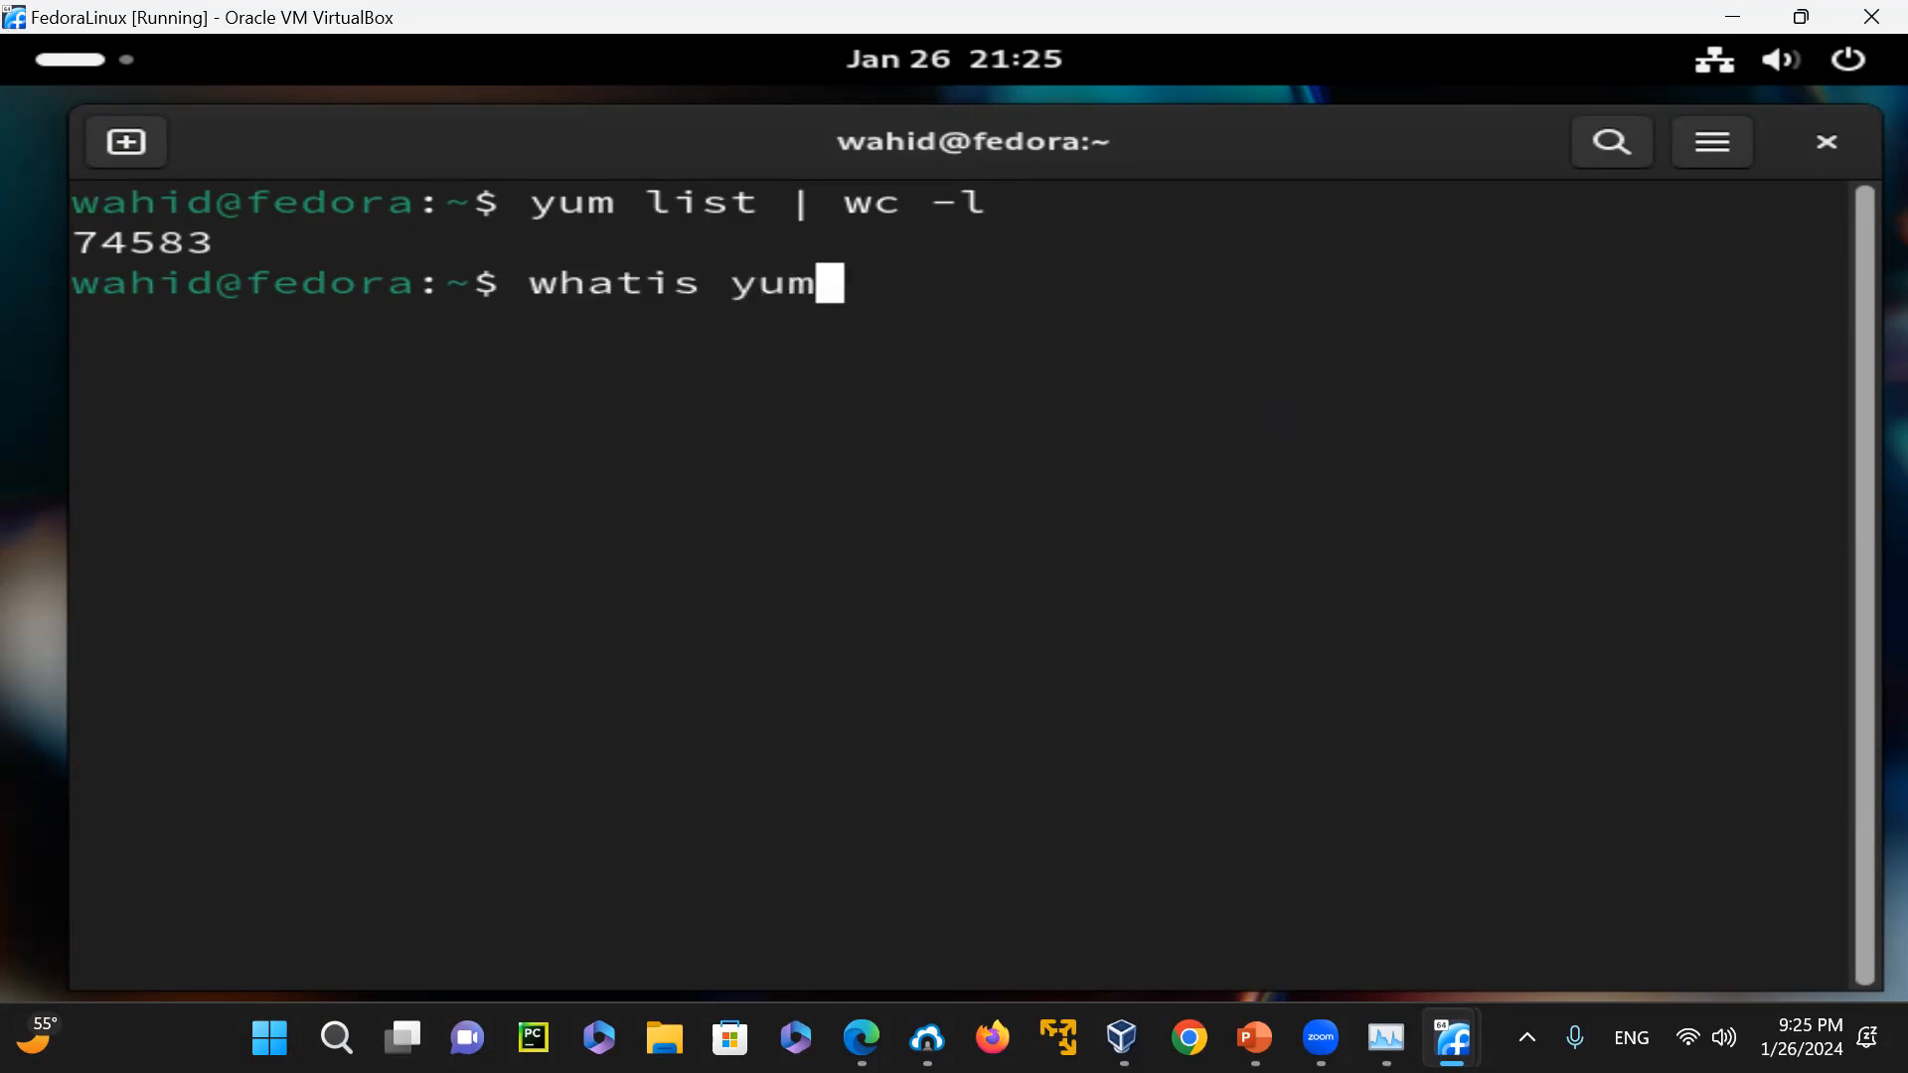
{"action": "key", "text": "Return"}
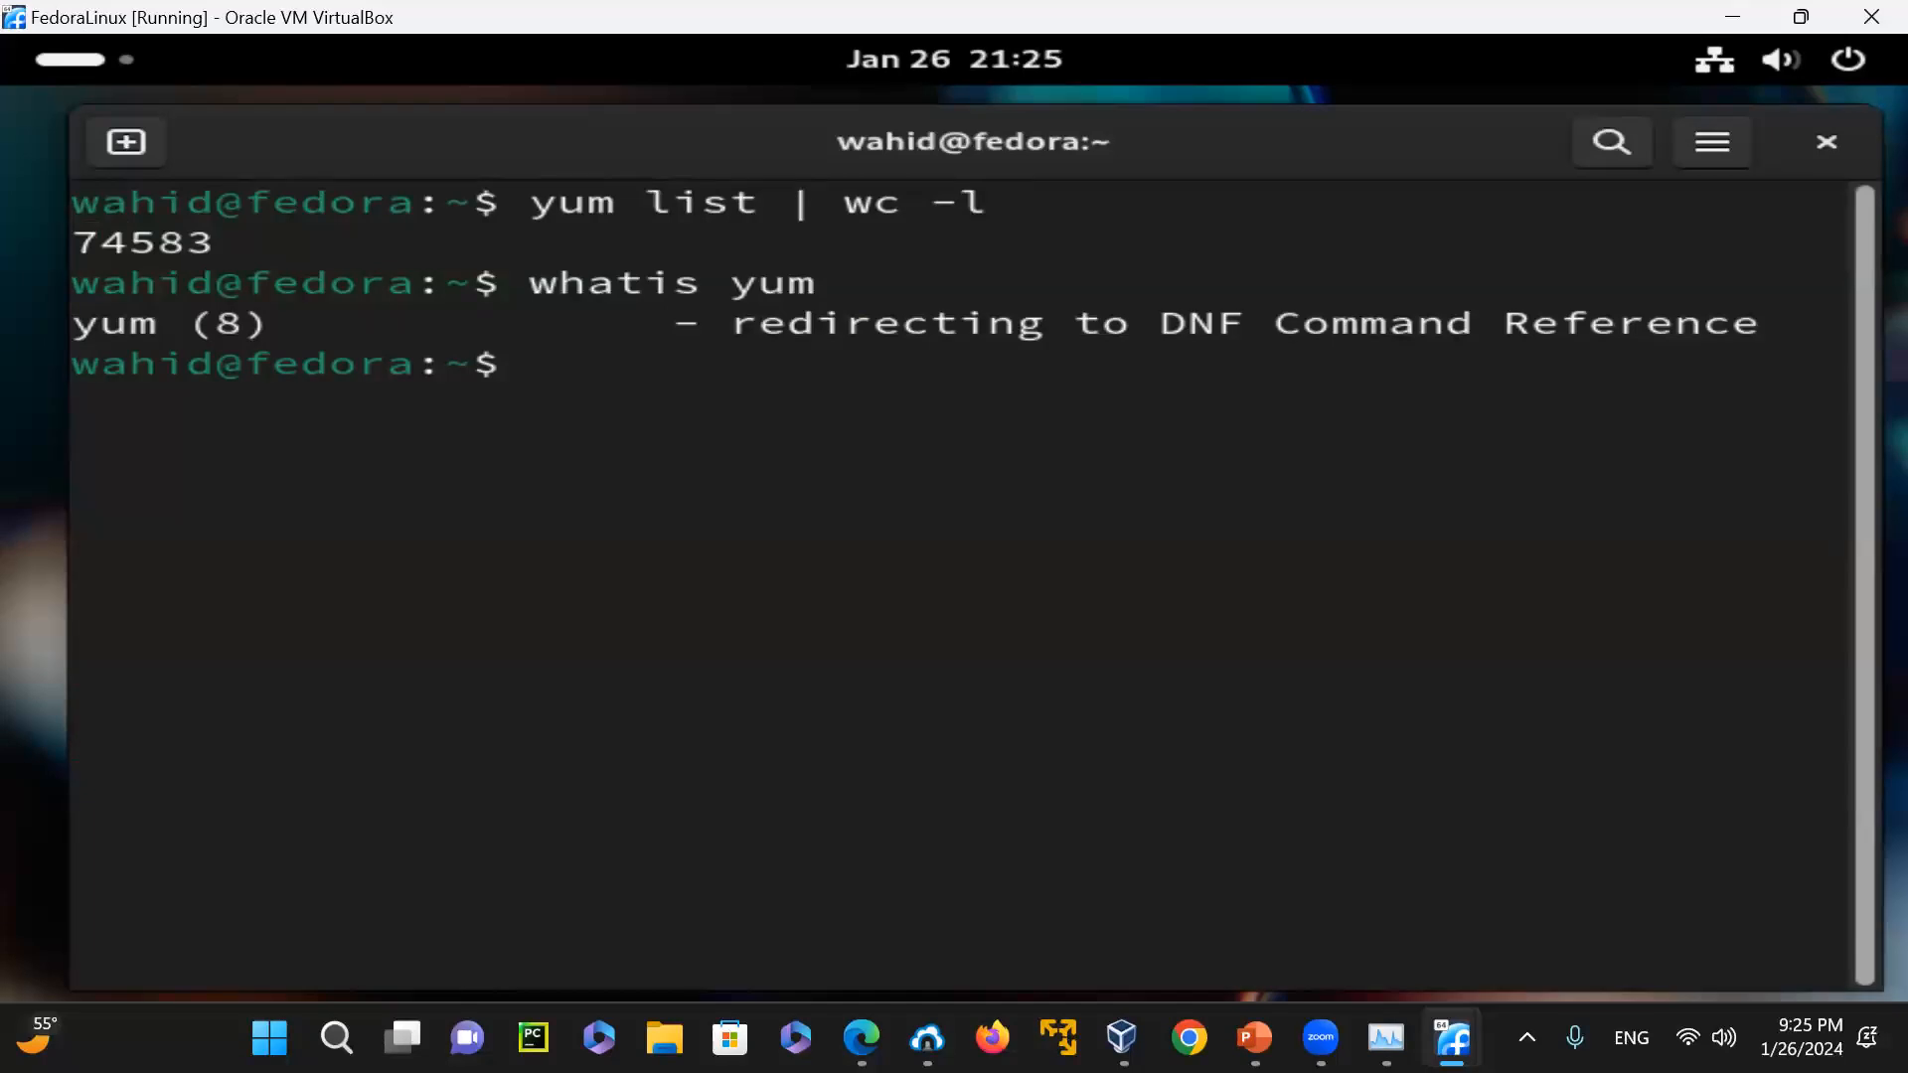
{"action": "type", "text": "file"}
{"action": "key", "text": "BackSpace"}
{"action": "key", "text": "BackSpace"}
{"action": "key", "text": "BackSpace"}
{"action": "key", "text": "BackSpace"}
{"action": "key", "text": "BackSpace"}
{"action": "type", "text": "which yum"}
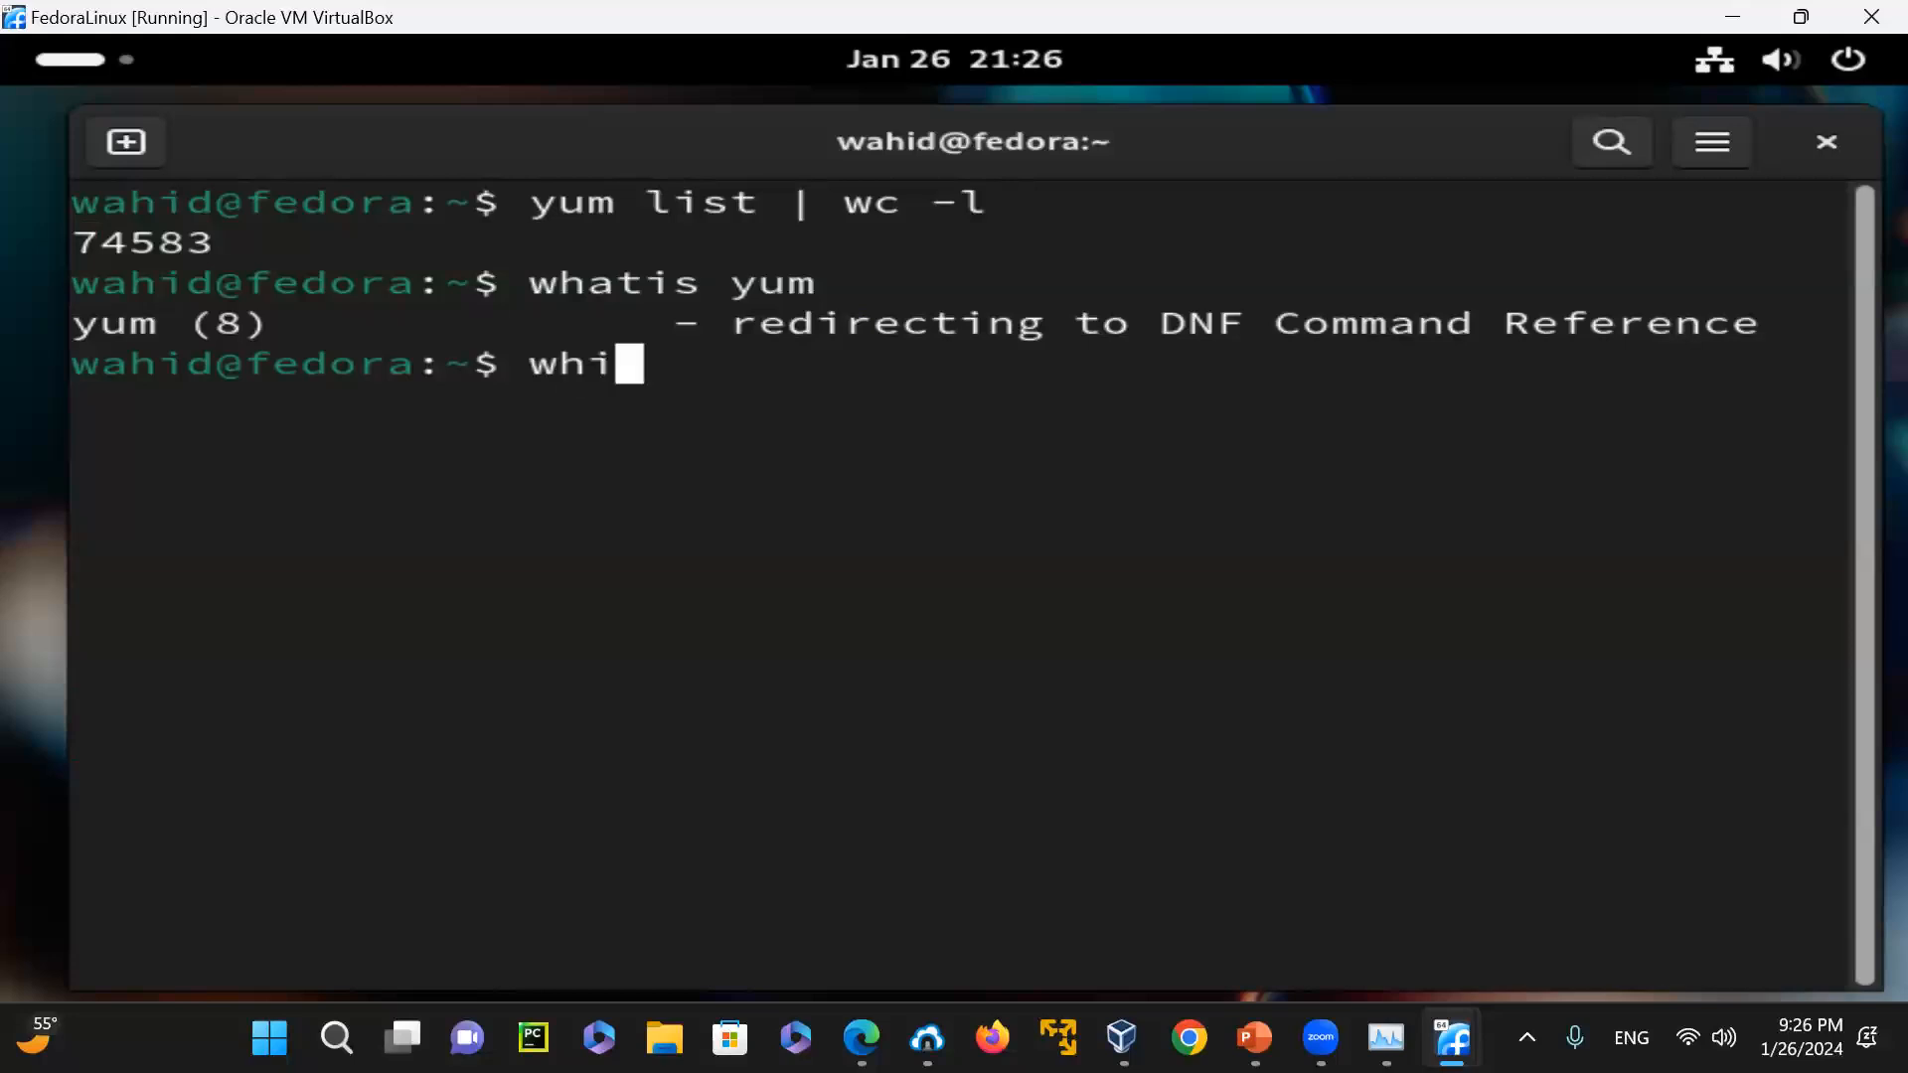
{"action": "key", "text": "Return"}
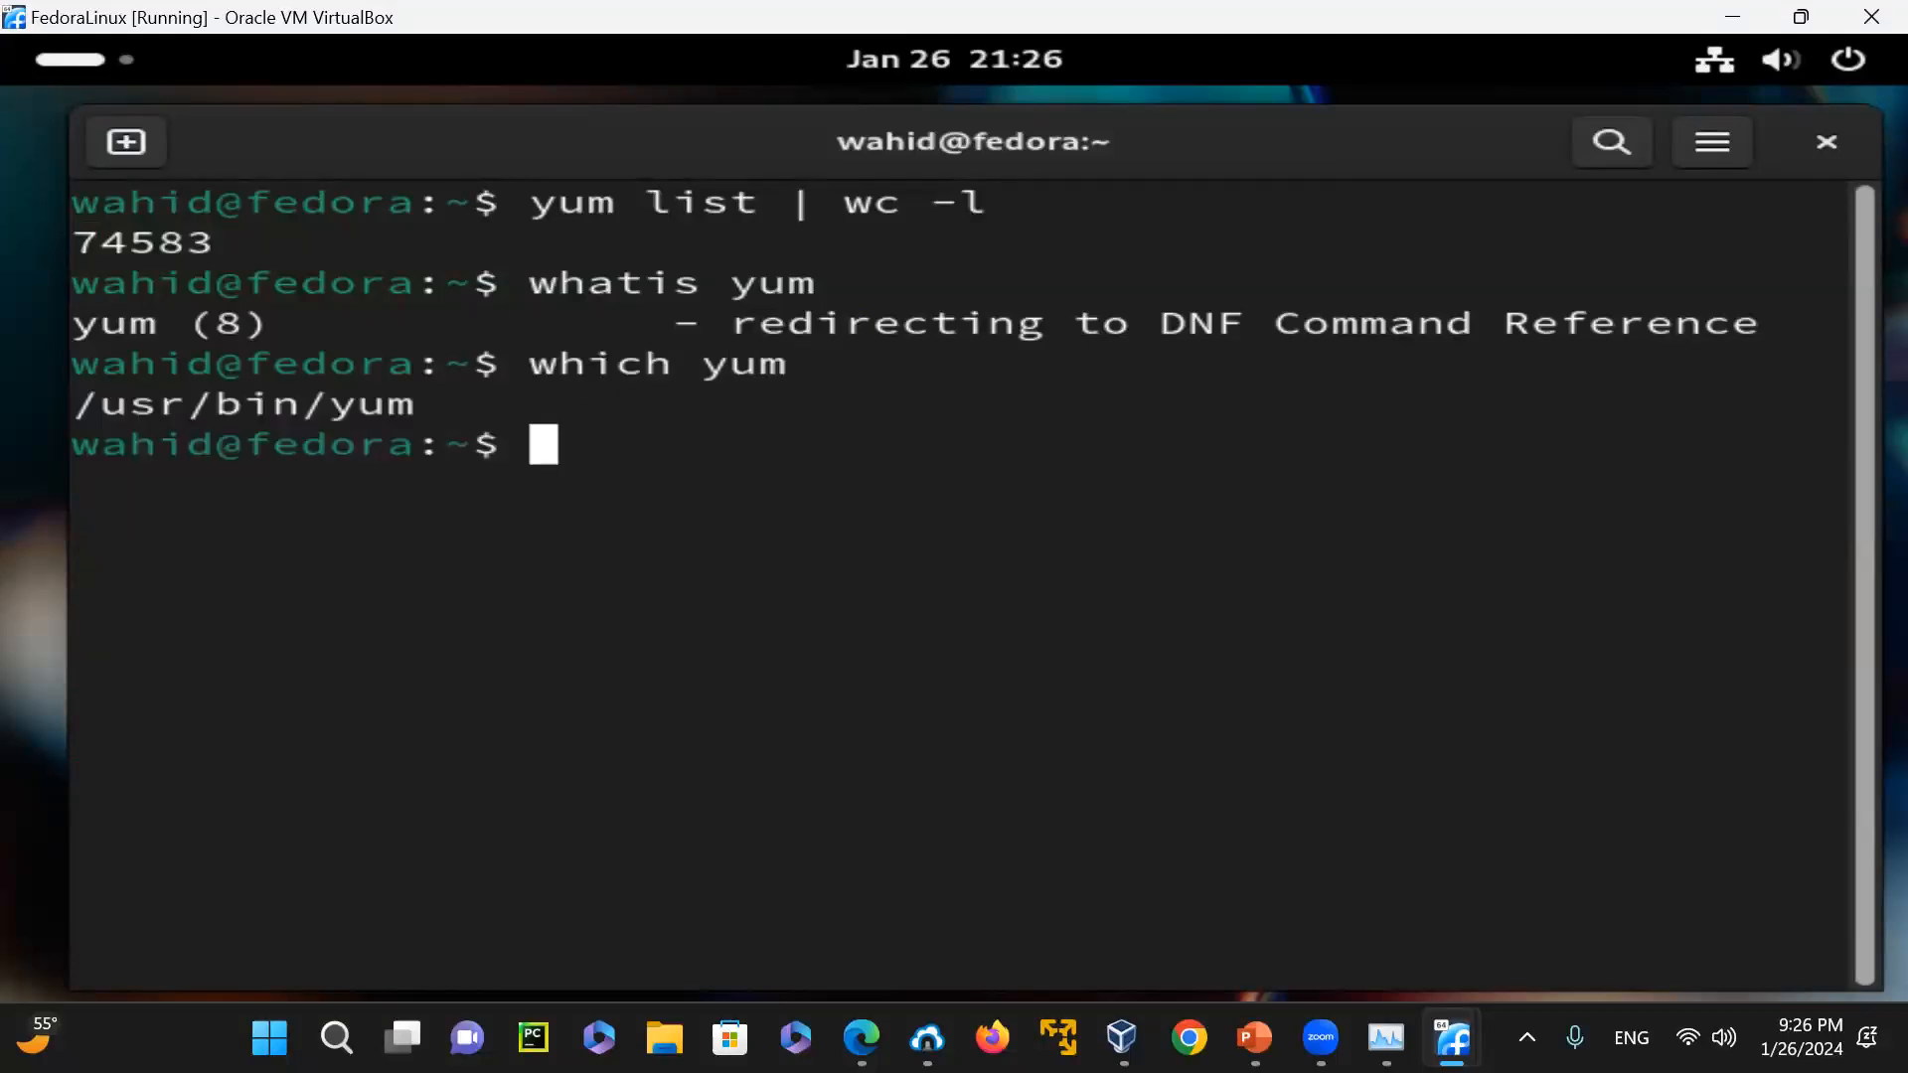
Check the file type of the yum executable with "file /usr/bin/yum"
{"action": "type", "text": "file /usr/bin/yum"}
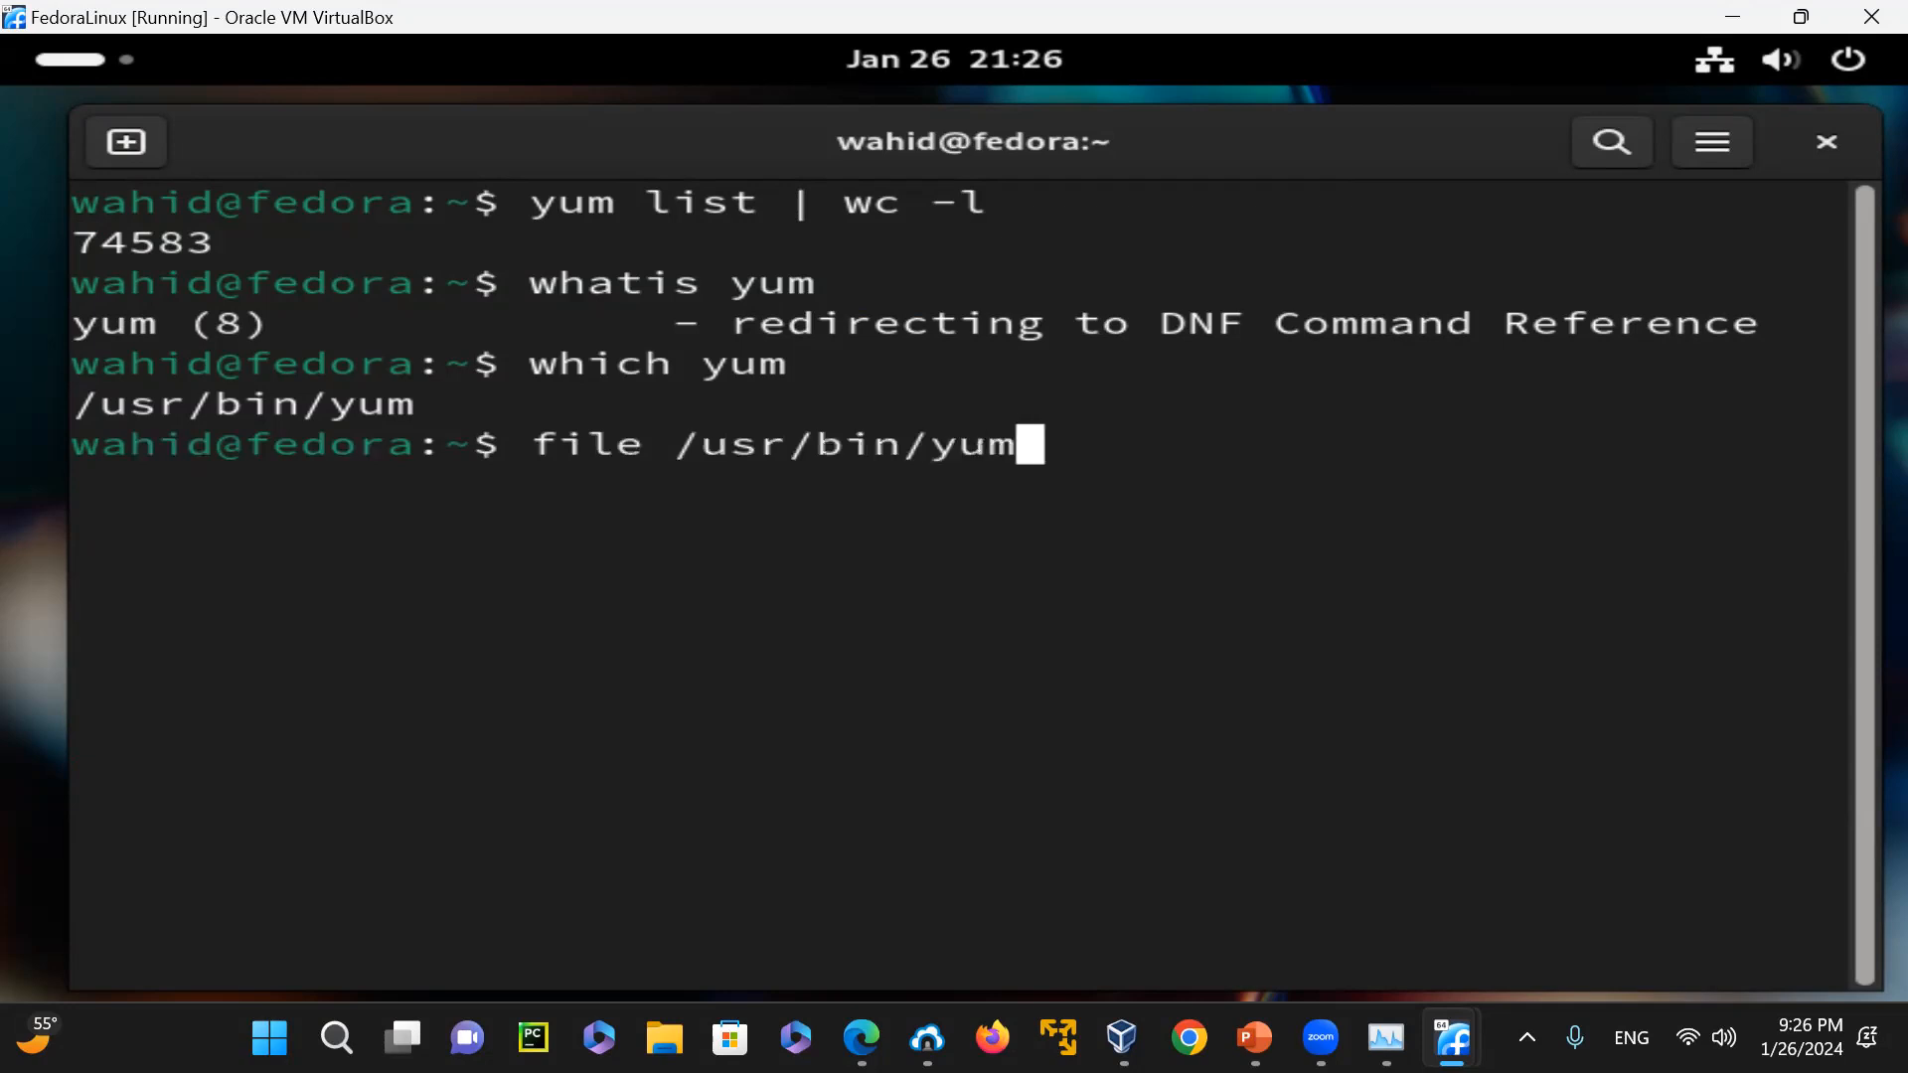
{"action": "key", "text": "Return"}
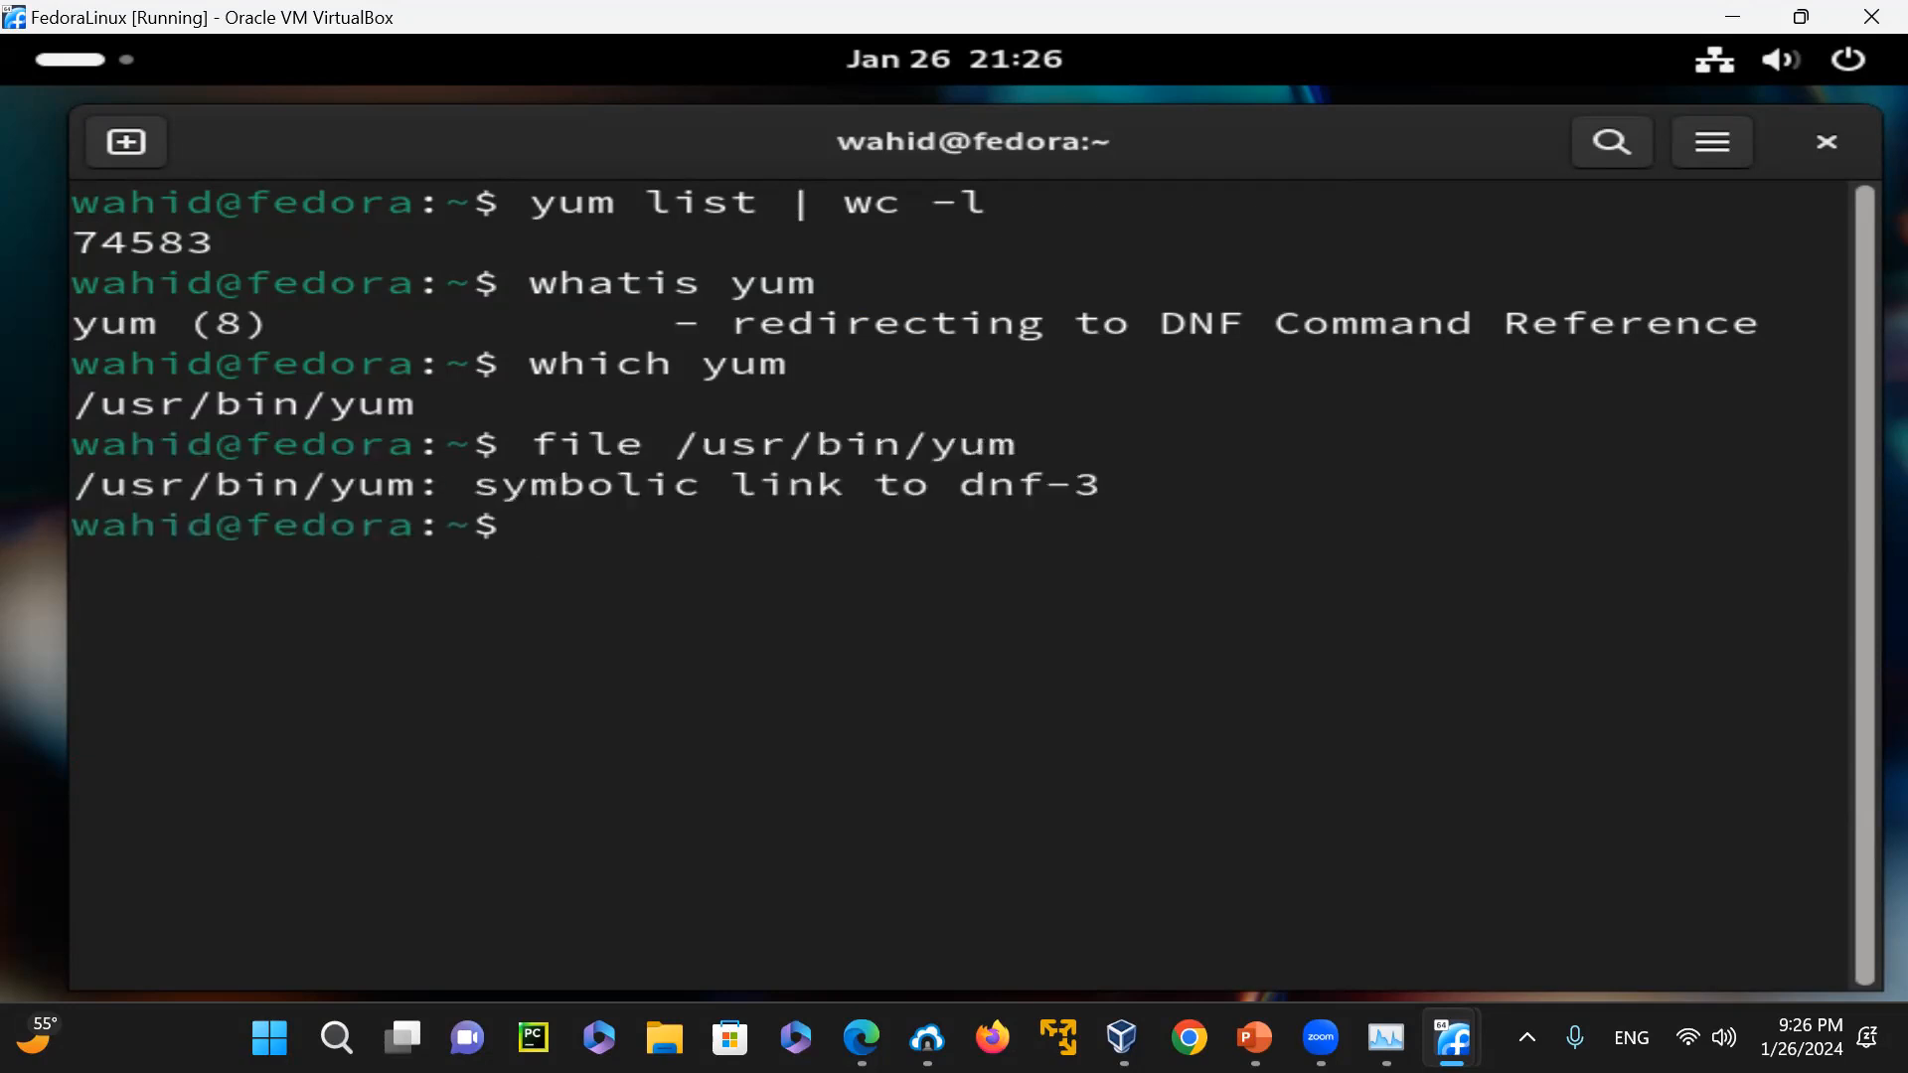
Locate dnf with "which dnf" and check its file type with "file /usr/bin/dnf"
{"action": "type", "text": "f"}
{"action": "key", "text": "BackSpace"}
{"action": "type", "text": "w"}
{"action": "key", "text": "BackSpace"}
{"action": "type", "text": "which dnf"}
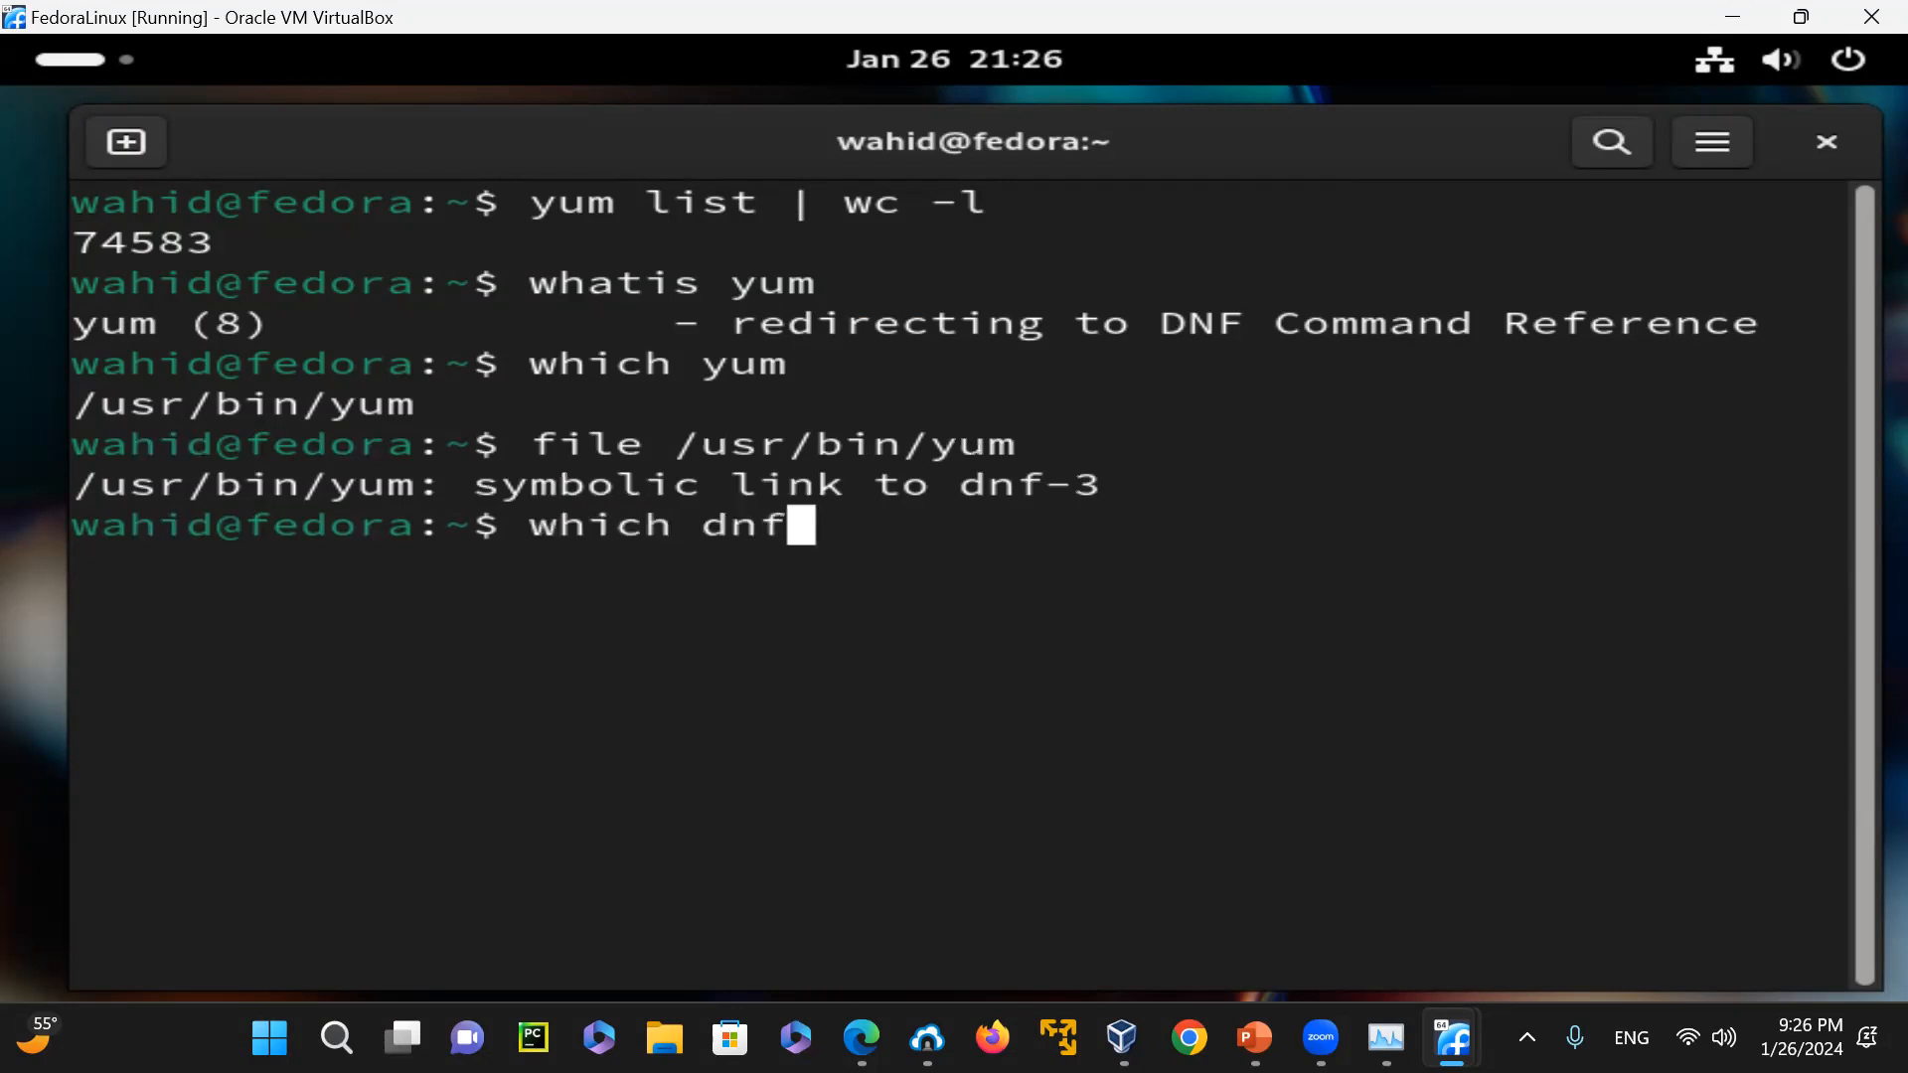
{"action": "key", "text": "Return"}
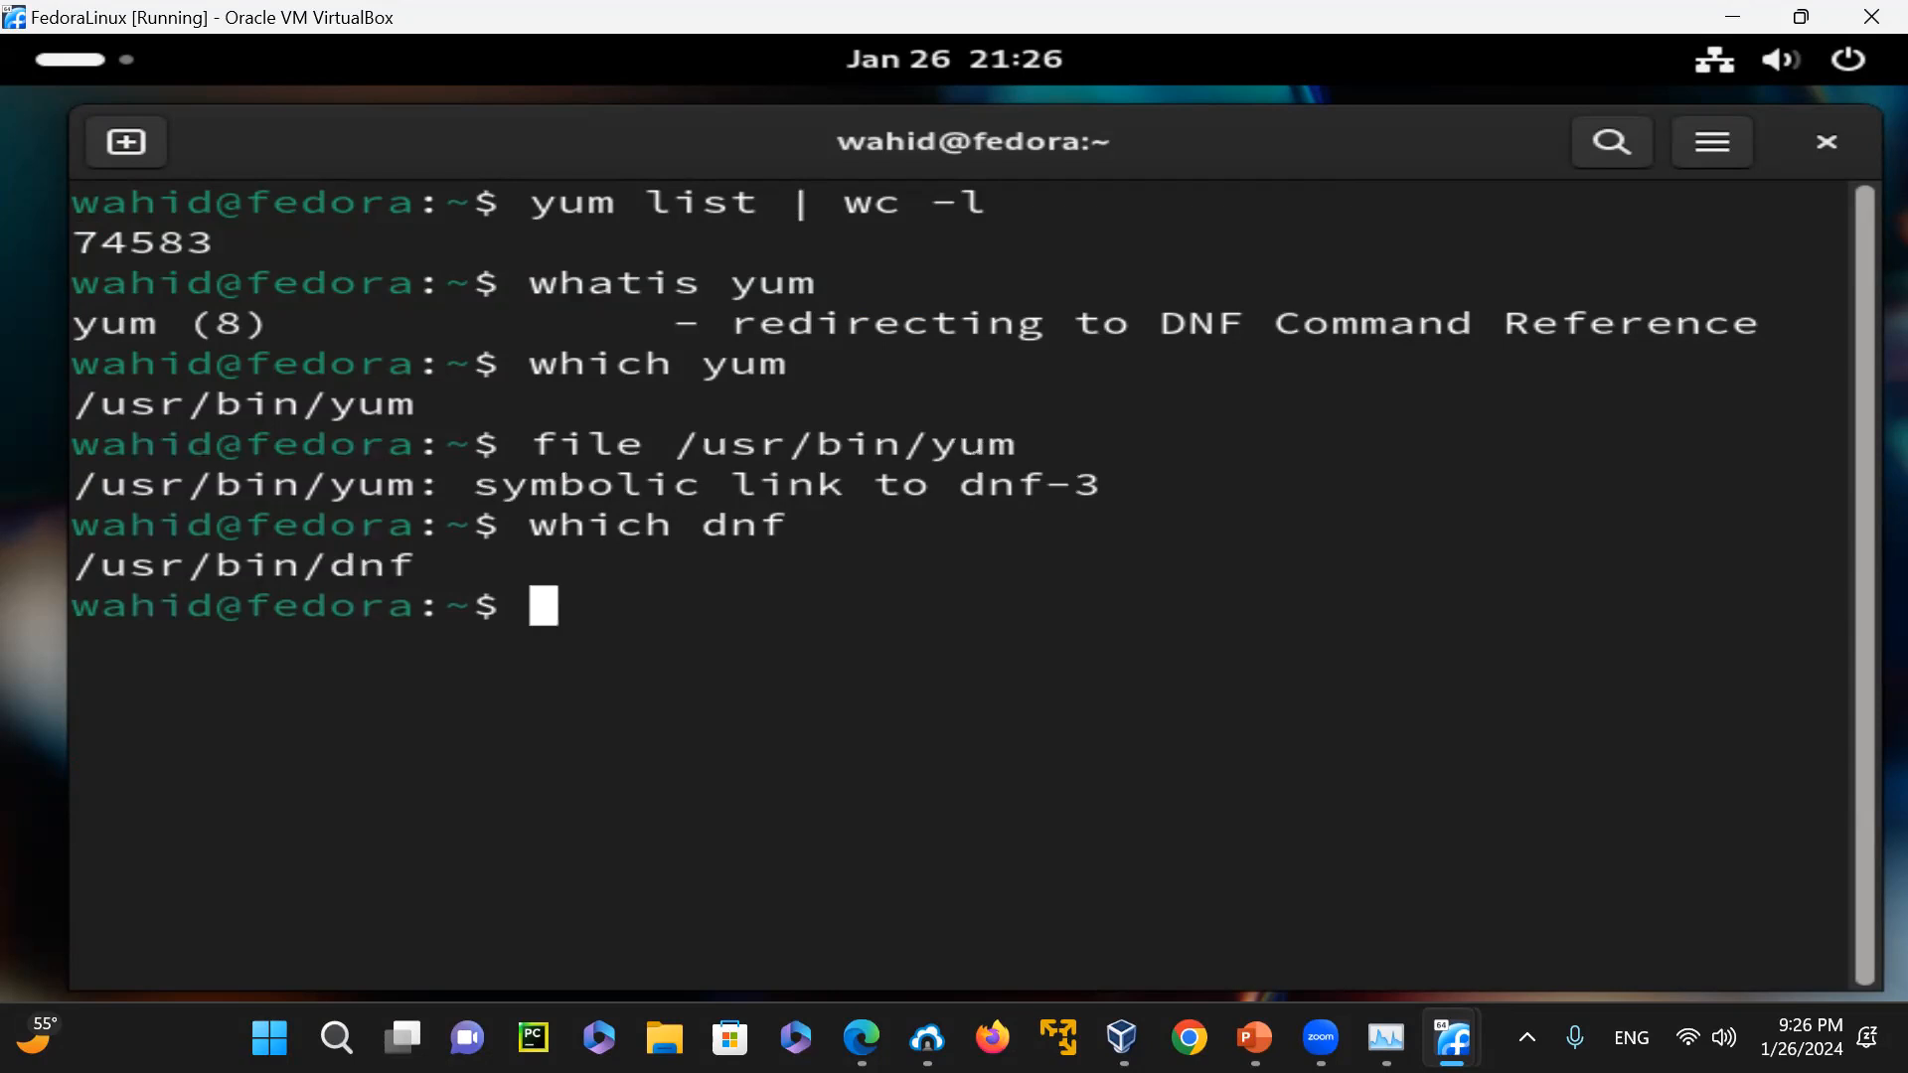
{"action": "type", "text": "file /"}
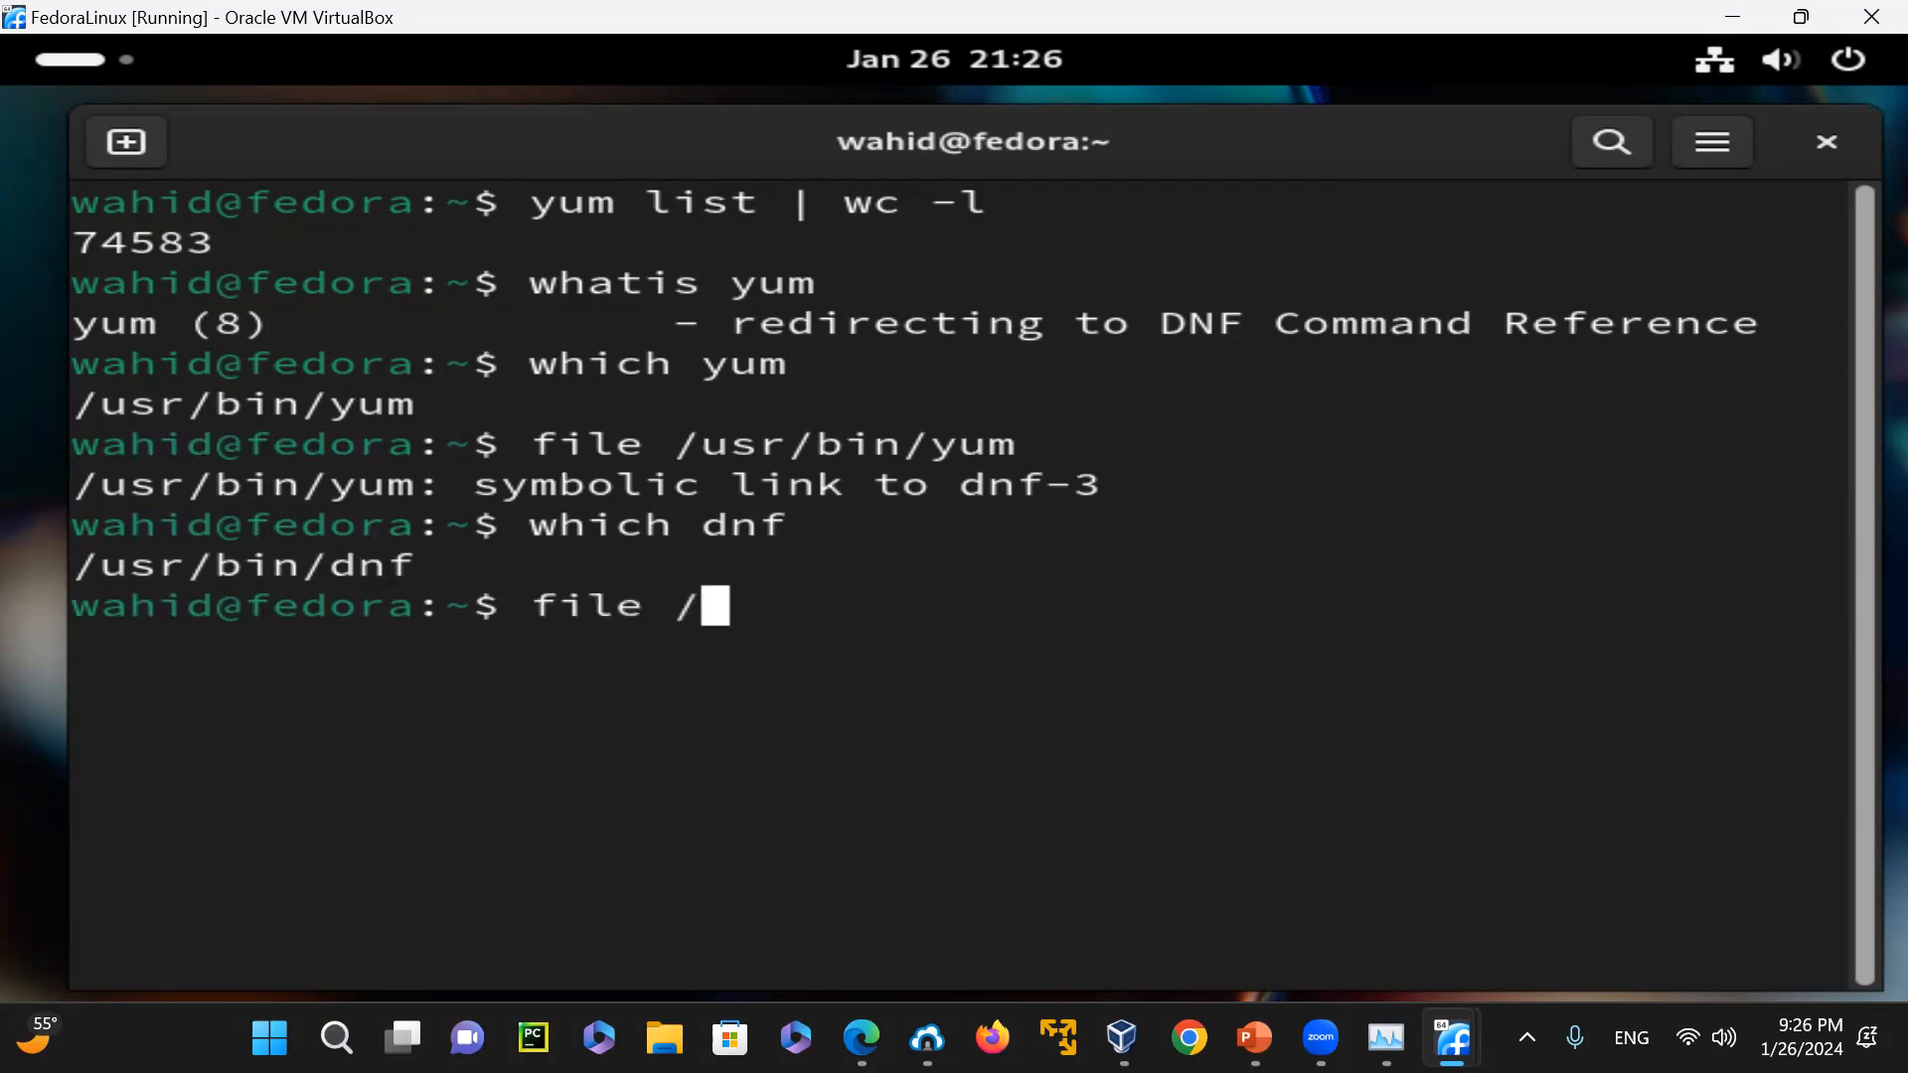
{"action": "type", "text": "usr/bin/dnf"}
{"action": "key", "text": "Return"}
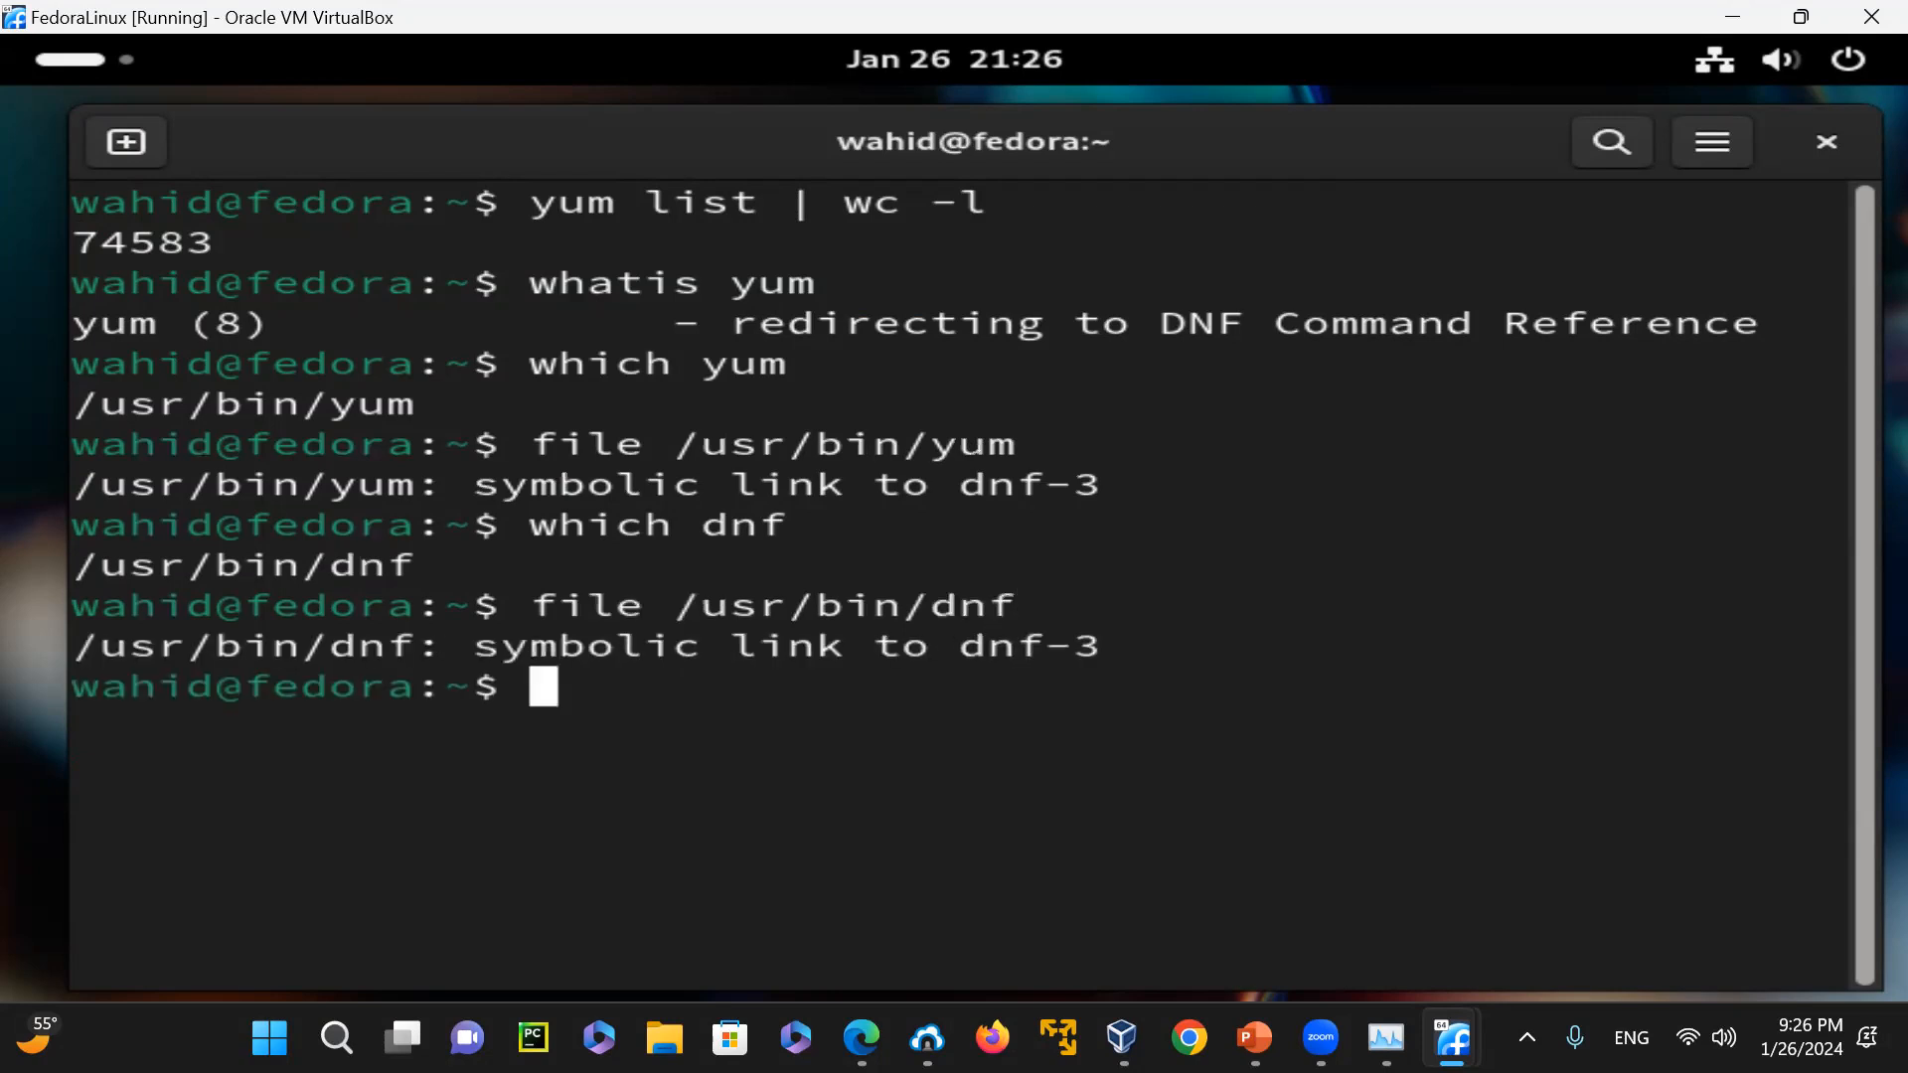
Check the file type of the dnf-3 executable with "file /usr/bin/dnf-3"
{"action": "key", "text": "Up"}
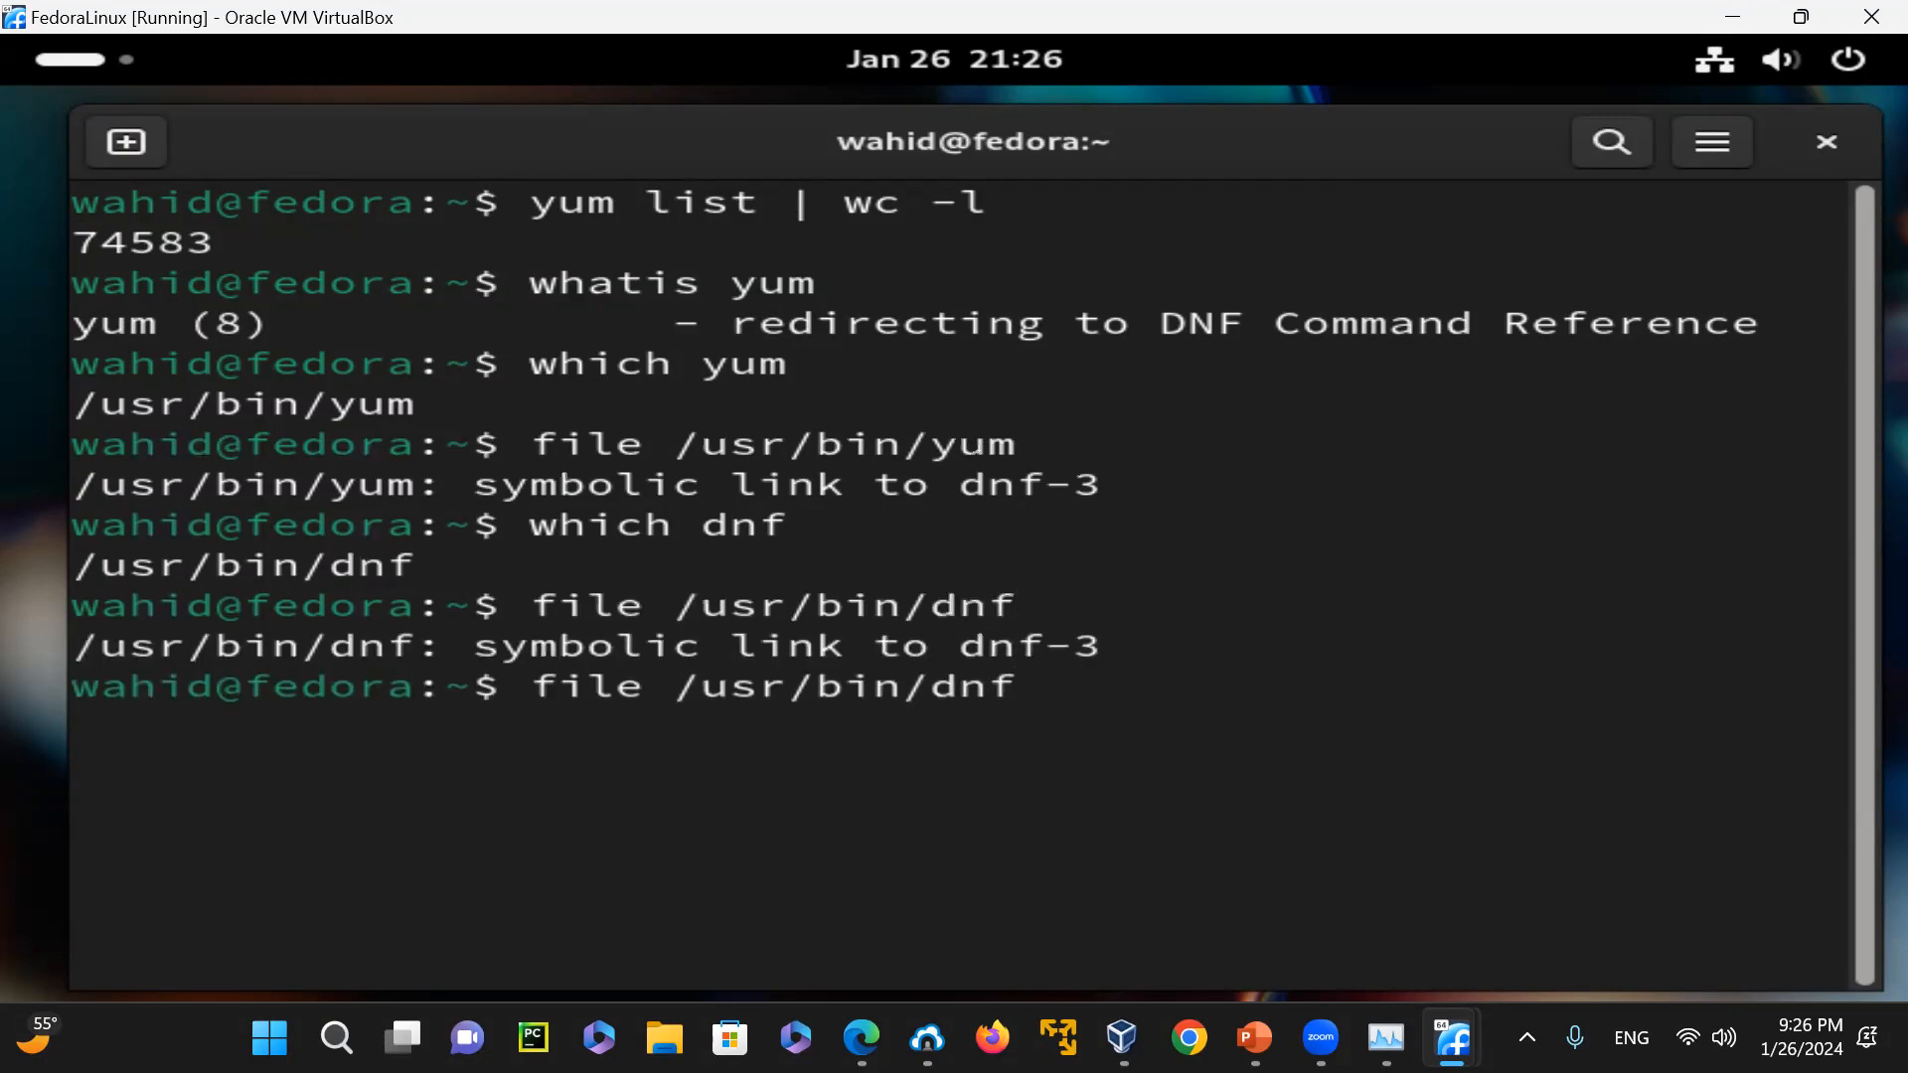
{"action": "type", "text": "-3"}
{"action": "key", "text": "Return"}
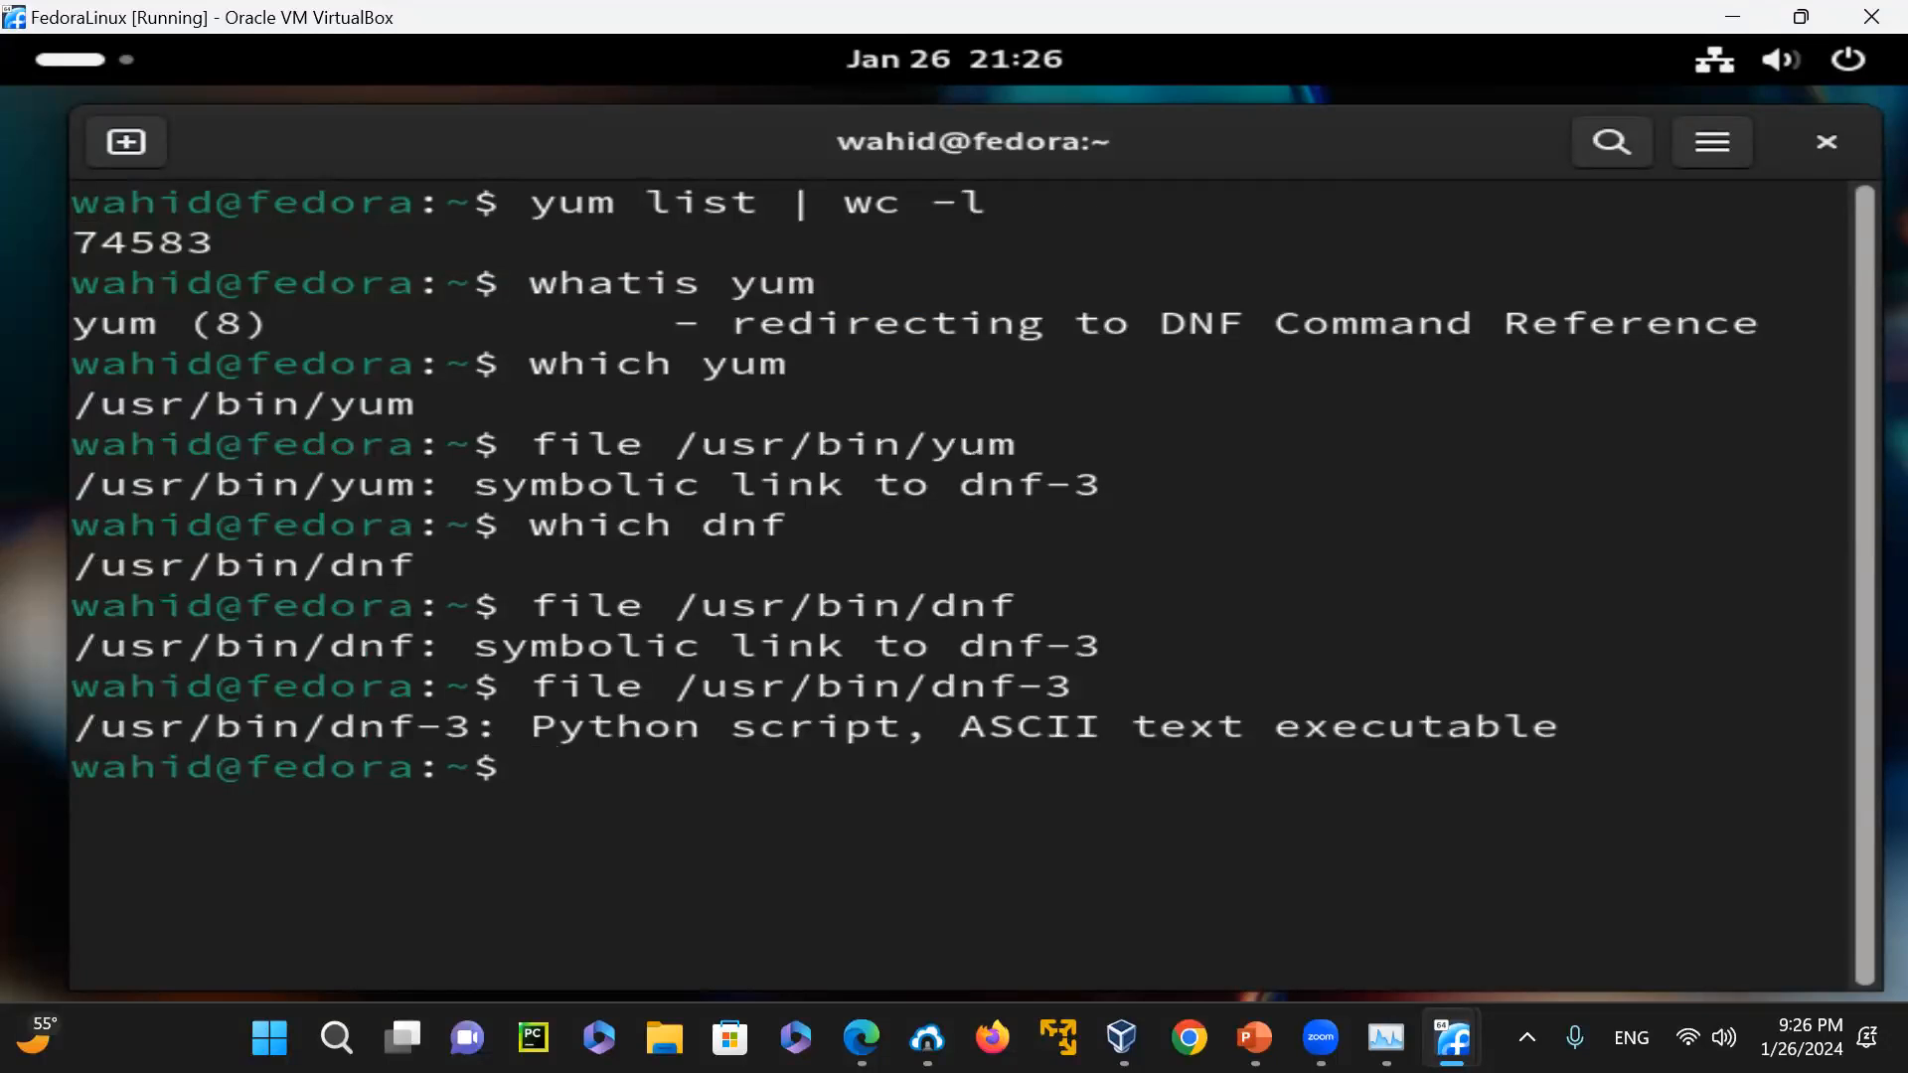
Count the lines of the dnf-3 script with "wc -l /usr/bin/dnf-3"
{"action": "key", "text": "Up"}
{"action": "key", "text": "Left"}
{"action": "key", "text": "Left"}
{"action": "key", "text": "Left"}
{"action": "key", "text": "Left"}
{"action": "key", "text": "Left"}
{"action": "key", "text": "Left"}
{"action": "key", "text": "Left"}
{"action": "key", "text": "Left"}
{"action": "key", "text": "Left"}
{"action": "key", "text": "Left"}
{"action": "key", "text": "Left"}
{"action": "key", "text": "Left"}
{"action": "key", "text": "Left"}
{"action": "key", "text": "Left"}
{"action": "key", "text": "Left"}
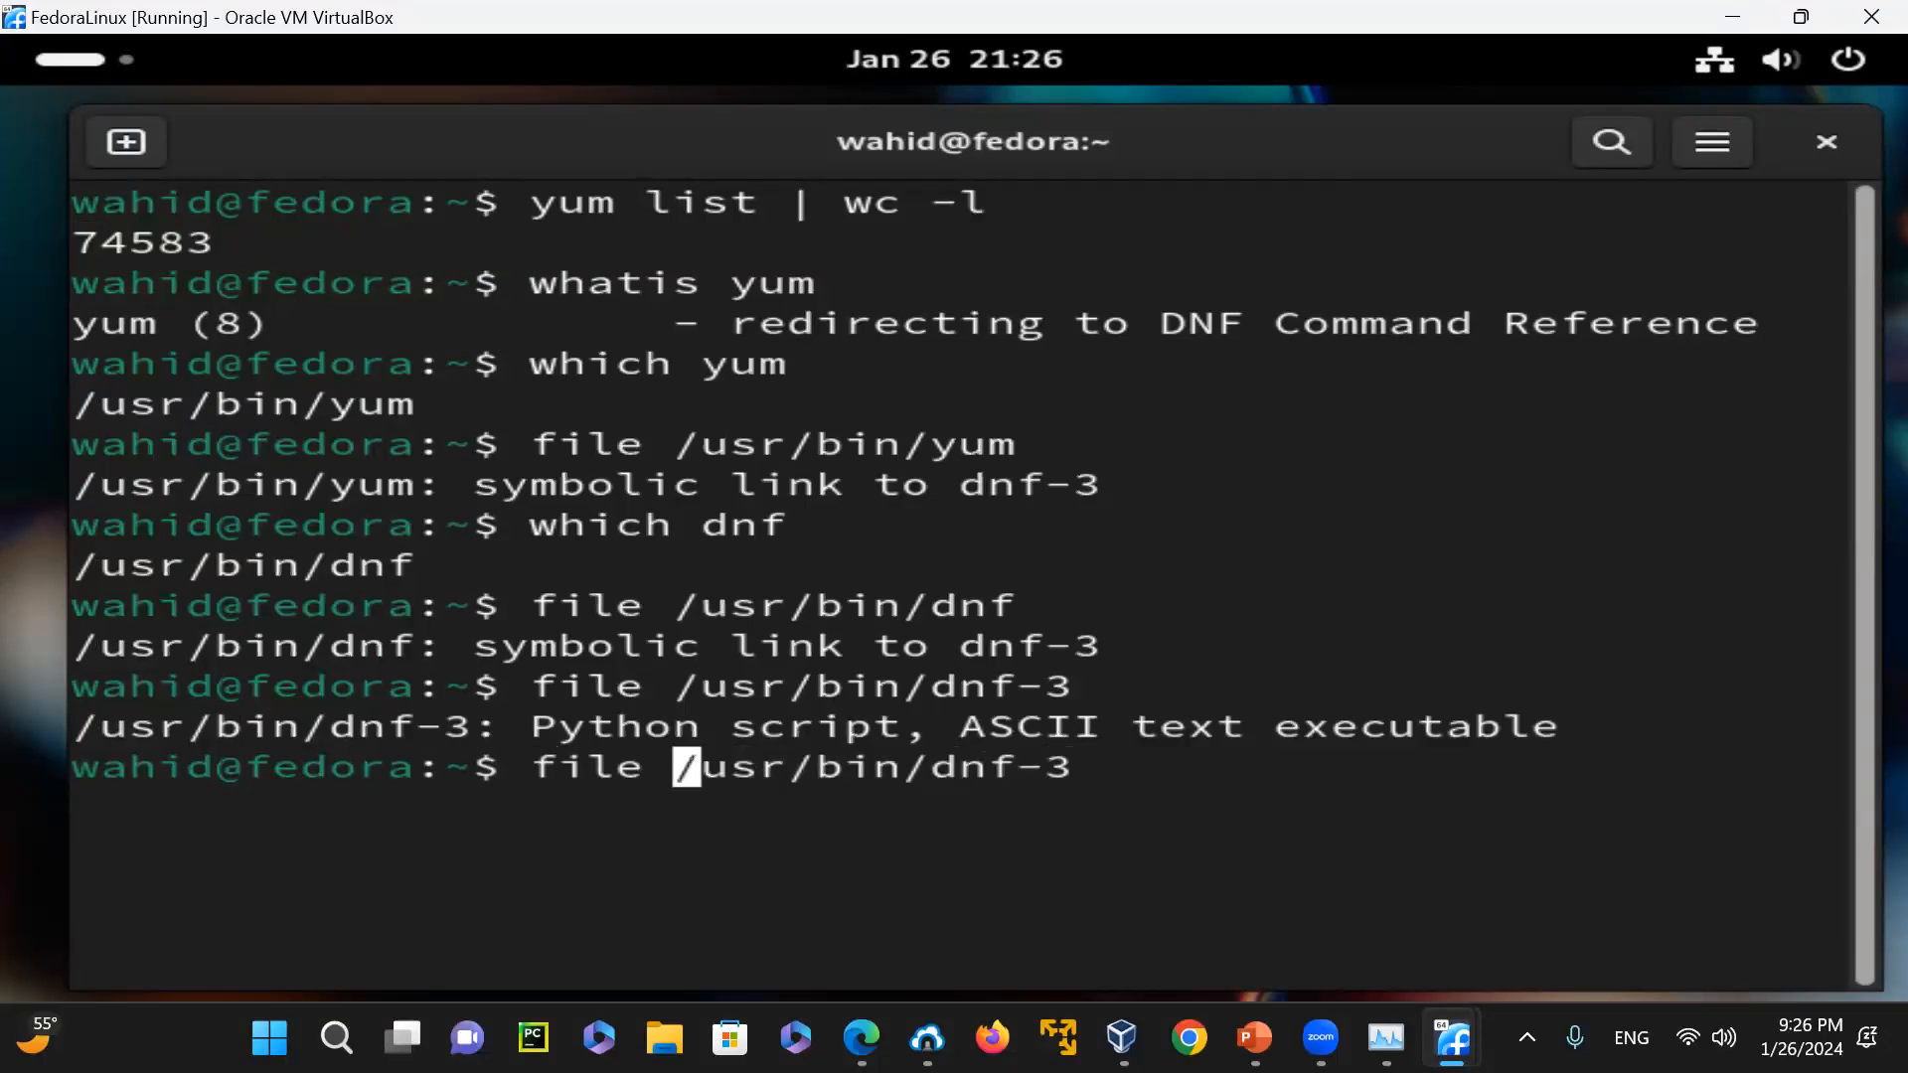
{"action": "key", "text": "BackSpace"}
{"action": "key", "text": "BackSpace"}
{"action": "key", "text": "BackSpace"}
{"action": "key", "text": "BackSpace"}
{"action": "type", "text": "wc -l"}
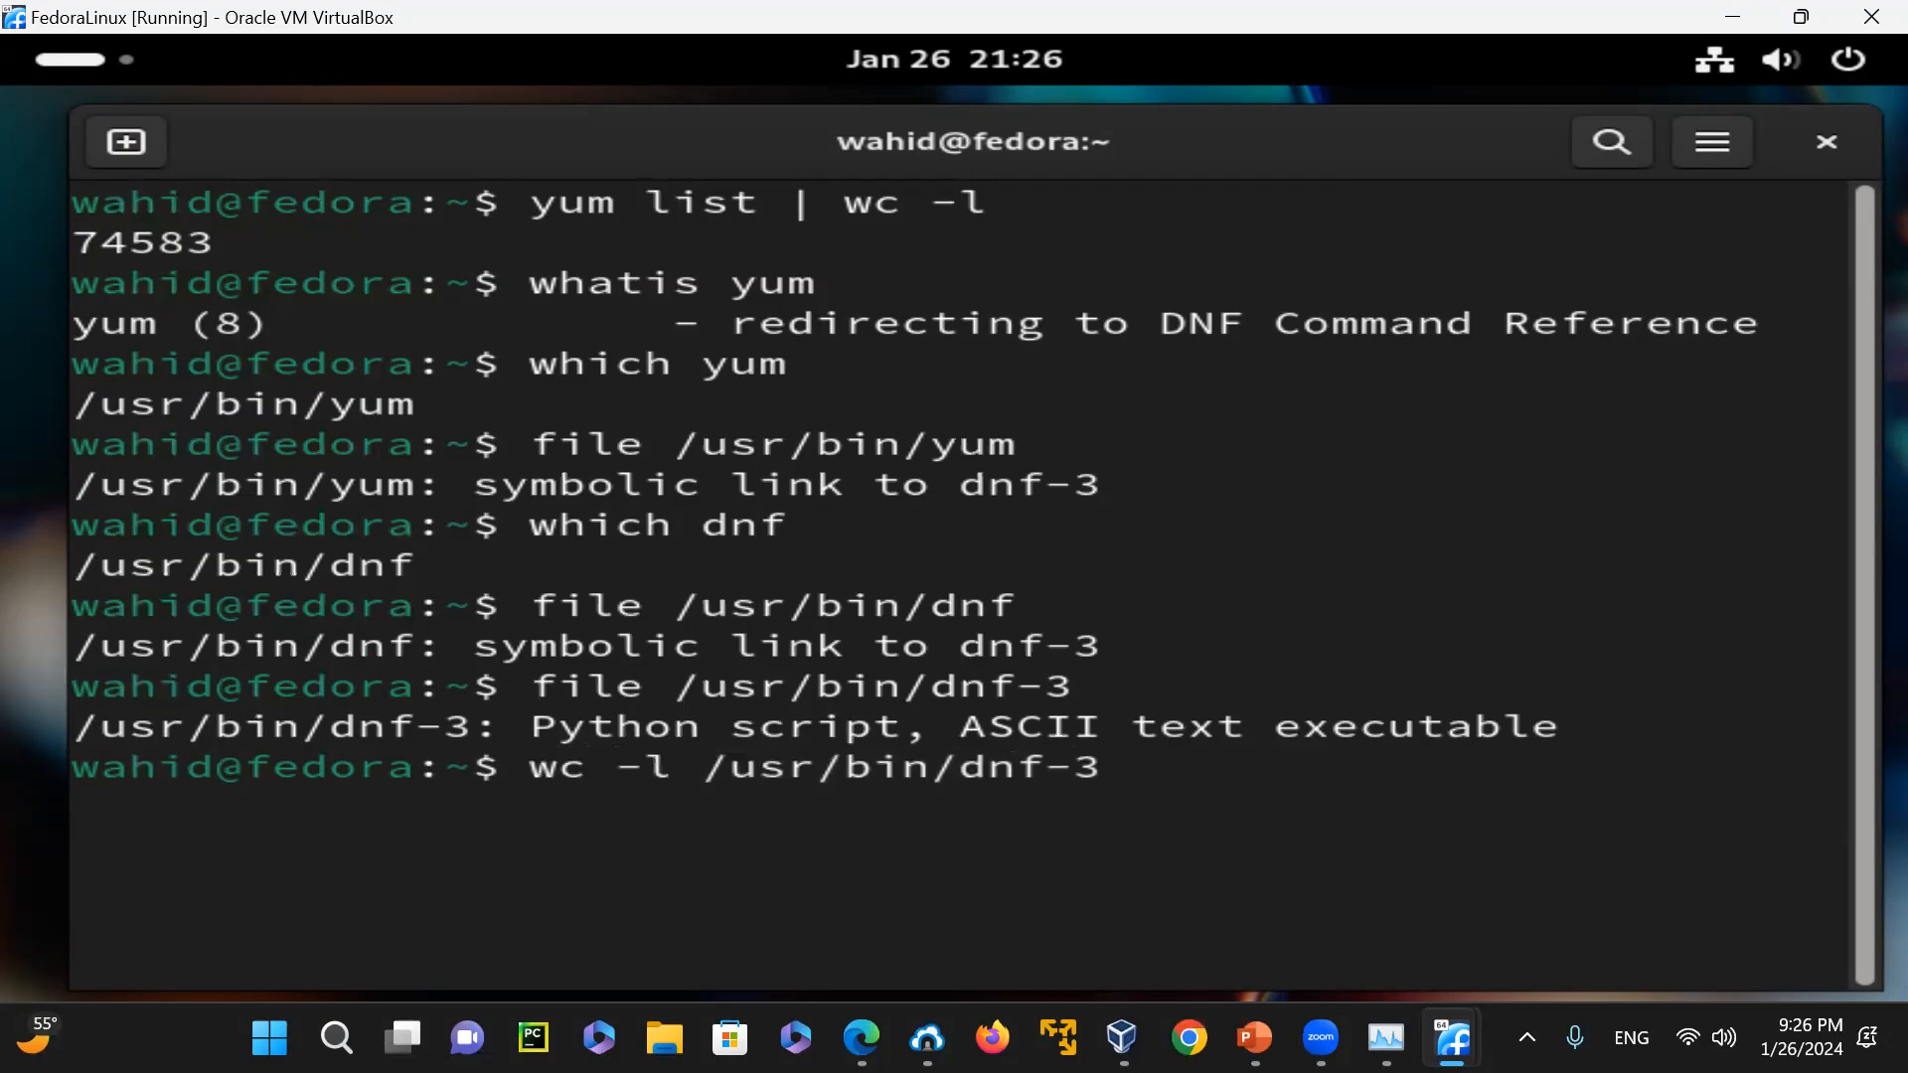
{"action": "key", "text": "Return"}
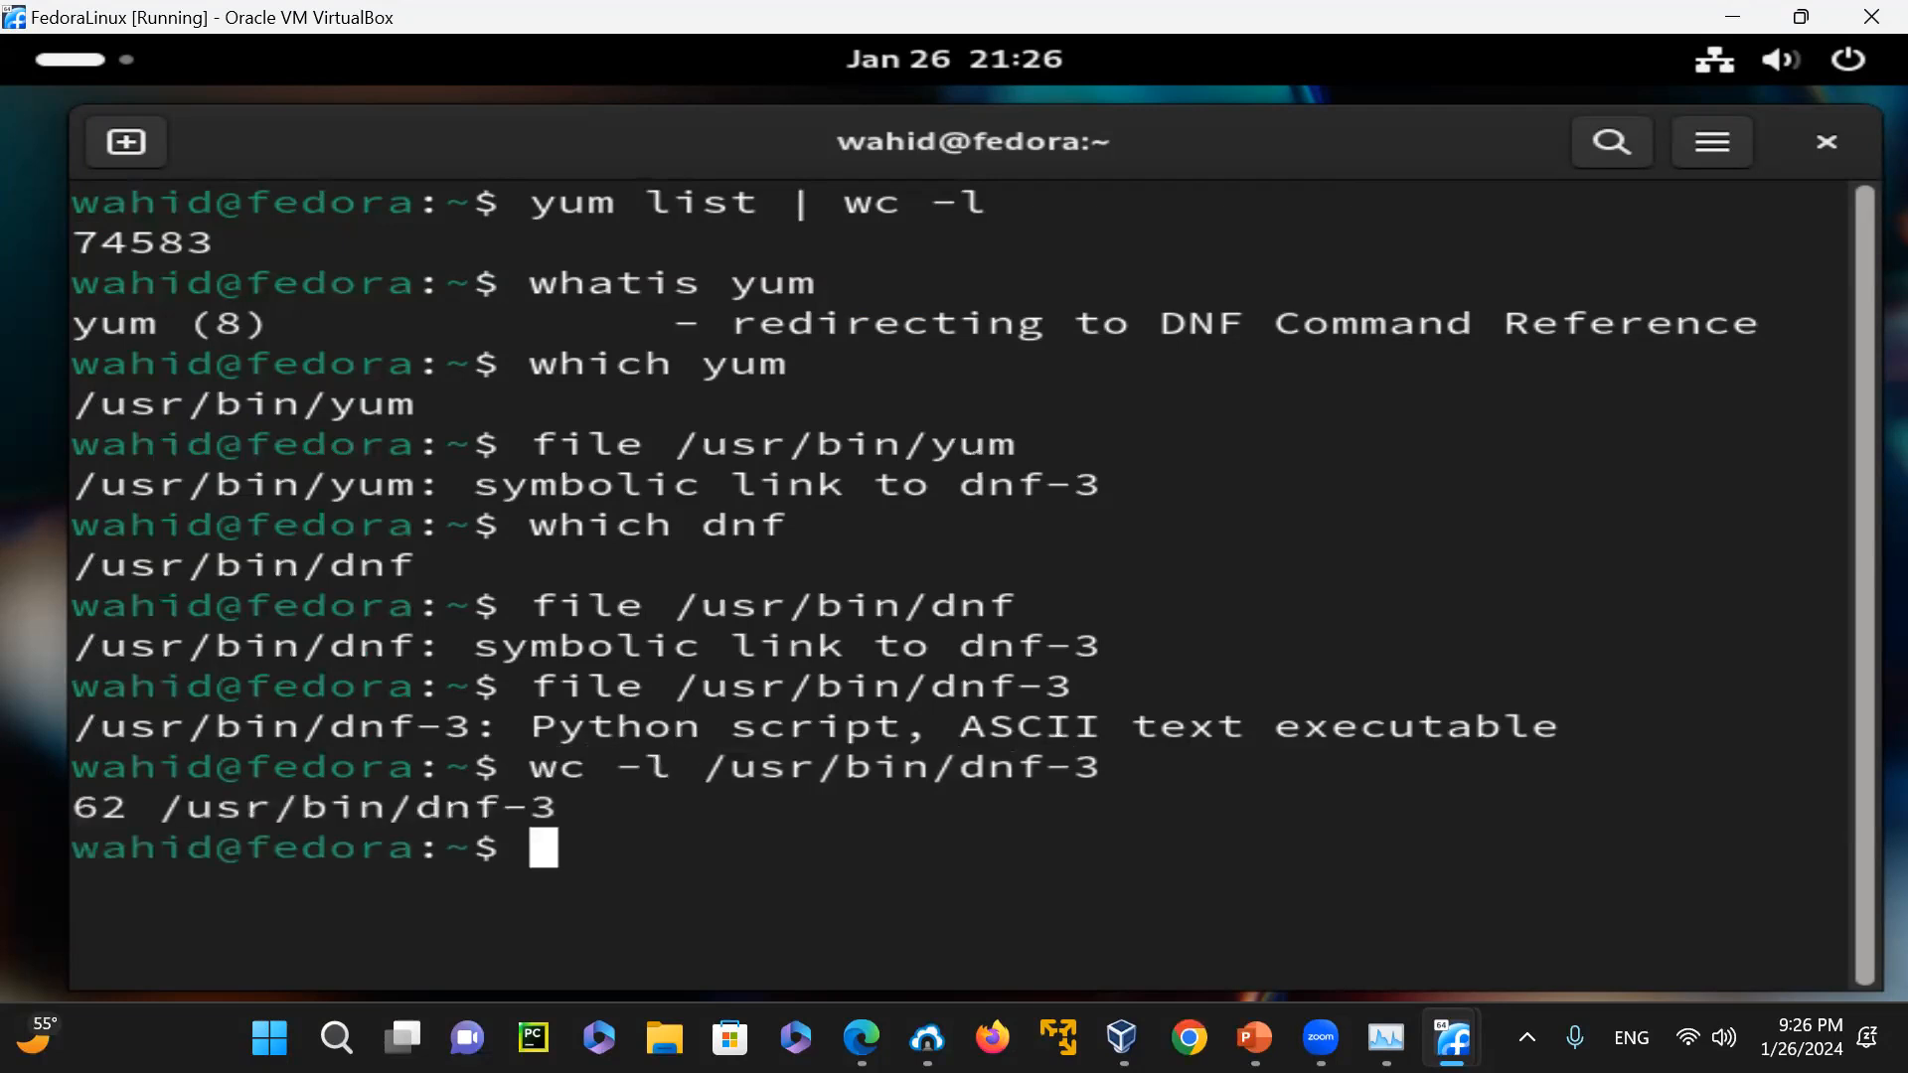
Display the contents of the dnf-3 script one screen at a time with "more /usr/bin/dnf-3"
{"action": "key", "text": "Up"}
{"action": "key", "text": "Left"}
{"action": "key", "text": "Left"}
{"action": "key", "text": "Left"}
{"action": "key", "text": "Left"}
{"action": "key", "text": "Left"}
{"action": "key", "text": "Left"}
{"action": "key", "text": "Left"}
{"action": "key", "text": "Left"}
{"action": "key", "text": "Left"}
{"action": "key", "text": "Left"}
{"action": "key", "text": "Left"}
{"action": "key", "text": "Left"}
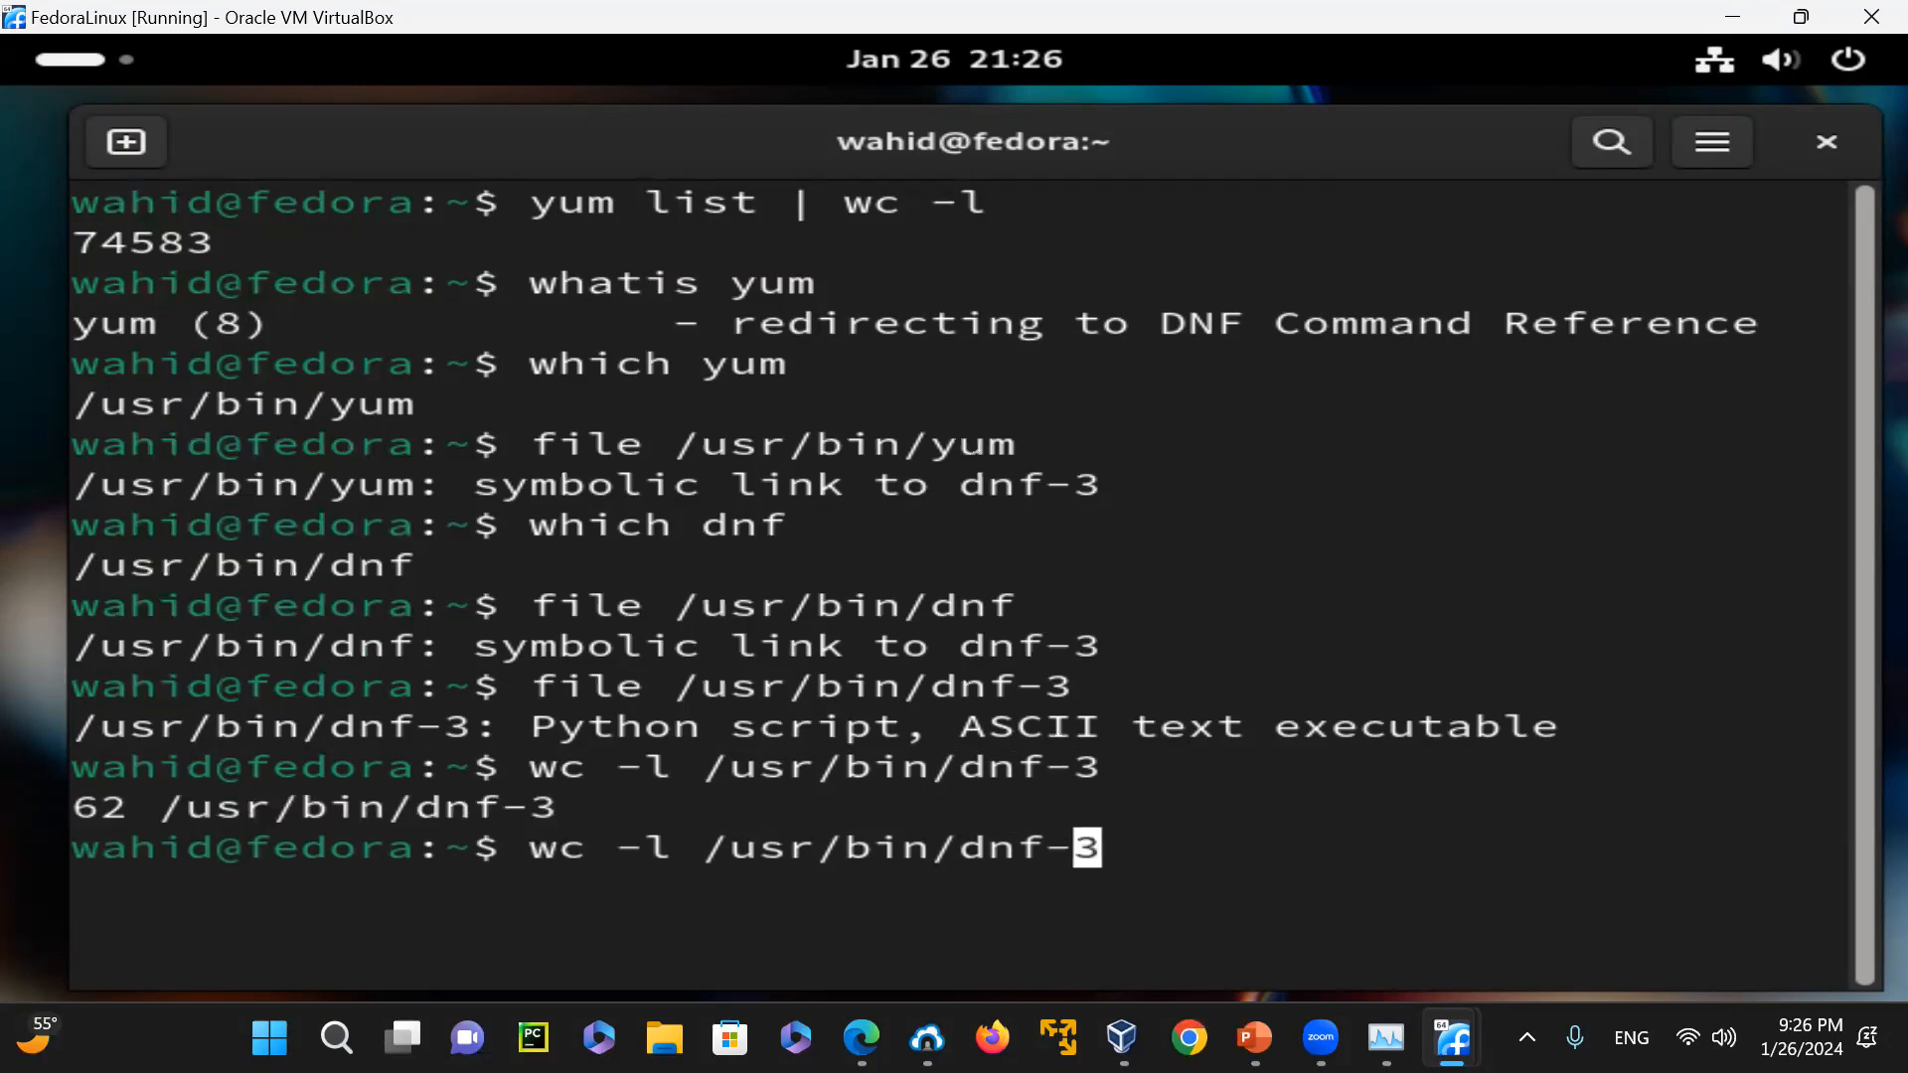
{"action": "key", "text": "Left"}
{"action": "key", "text": "Left"}
{"action": "key", "text": "BackSpace"}
{"action": "key", "text": "BackSpace"}
{"action": "key", "text": "BackSpace"}
{"action": "key", "text": "BackSpace"}
{"action": "key", "text": "BackSpace"}
{"action": "type", "text": "more"}
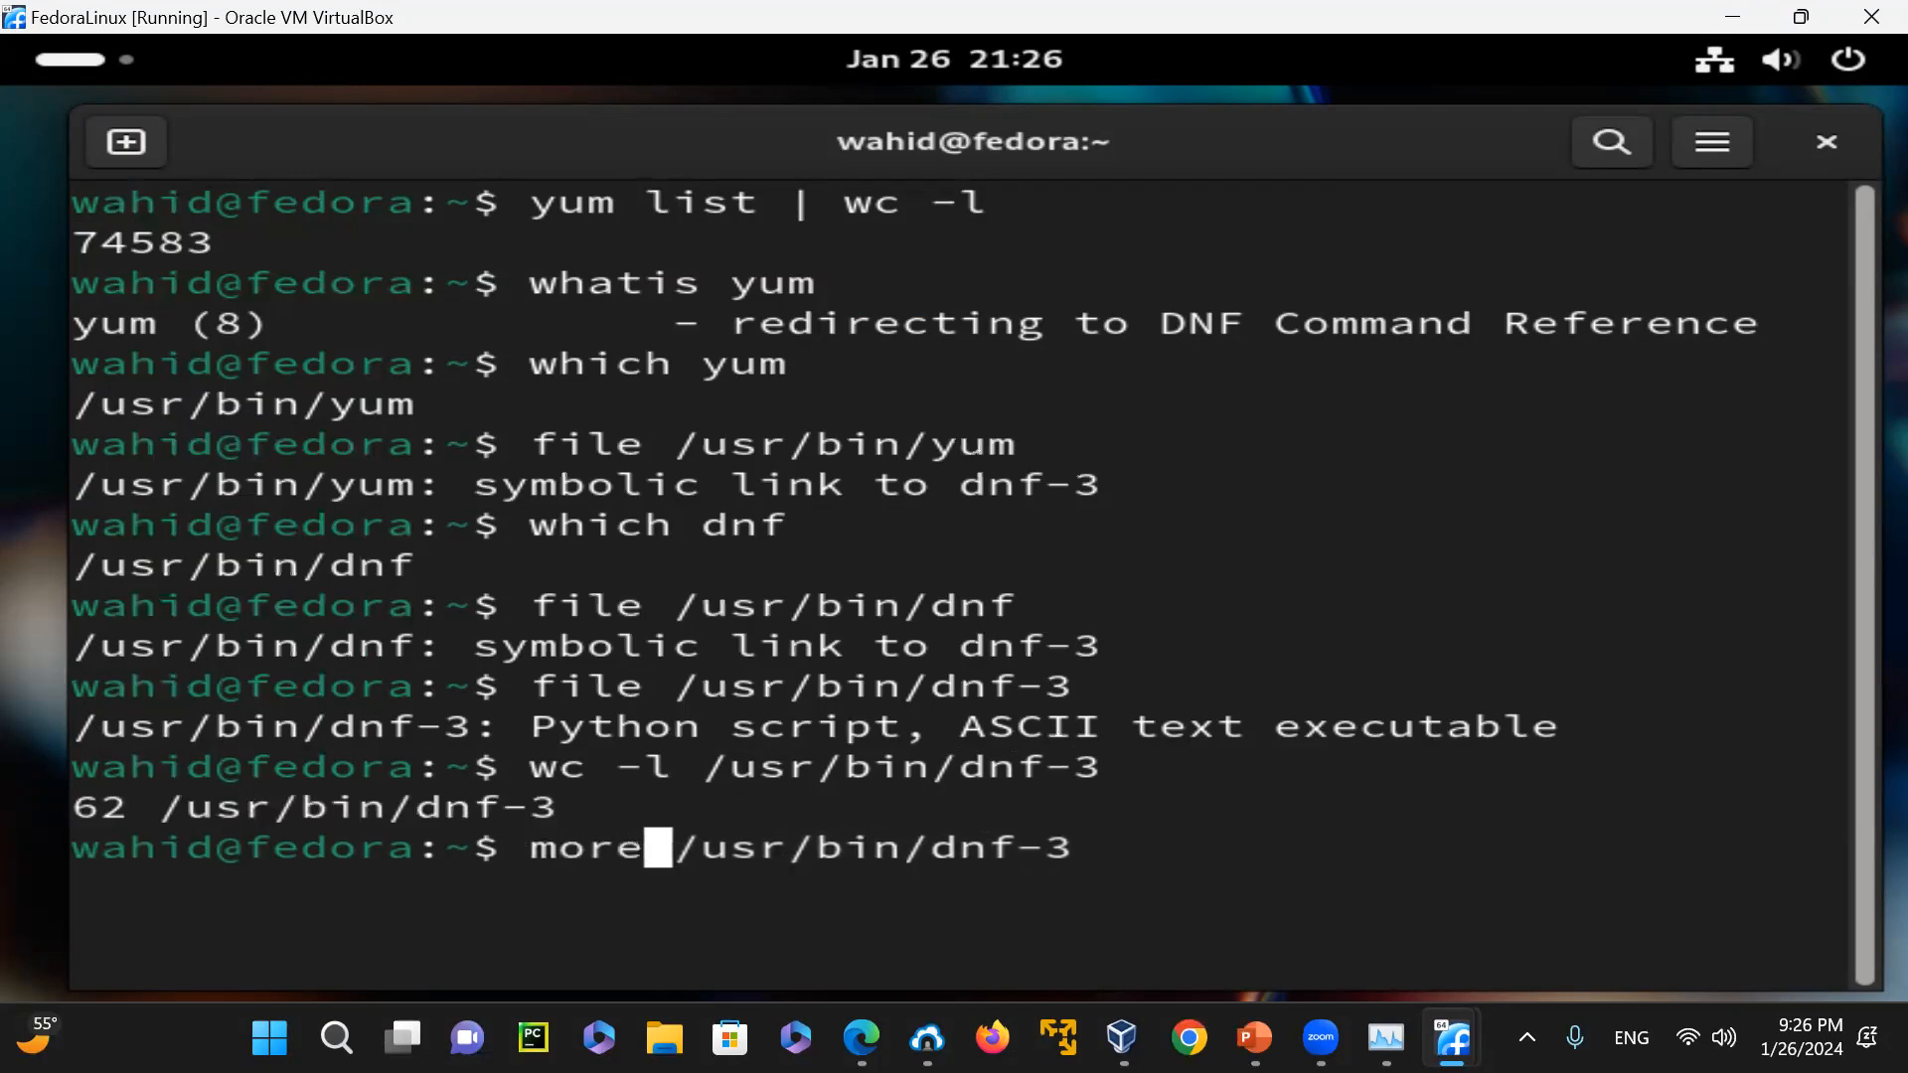
{"action": "key", "text": "Return"}
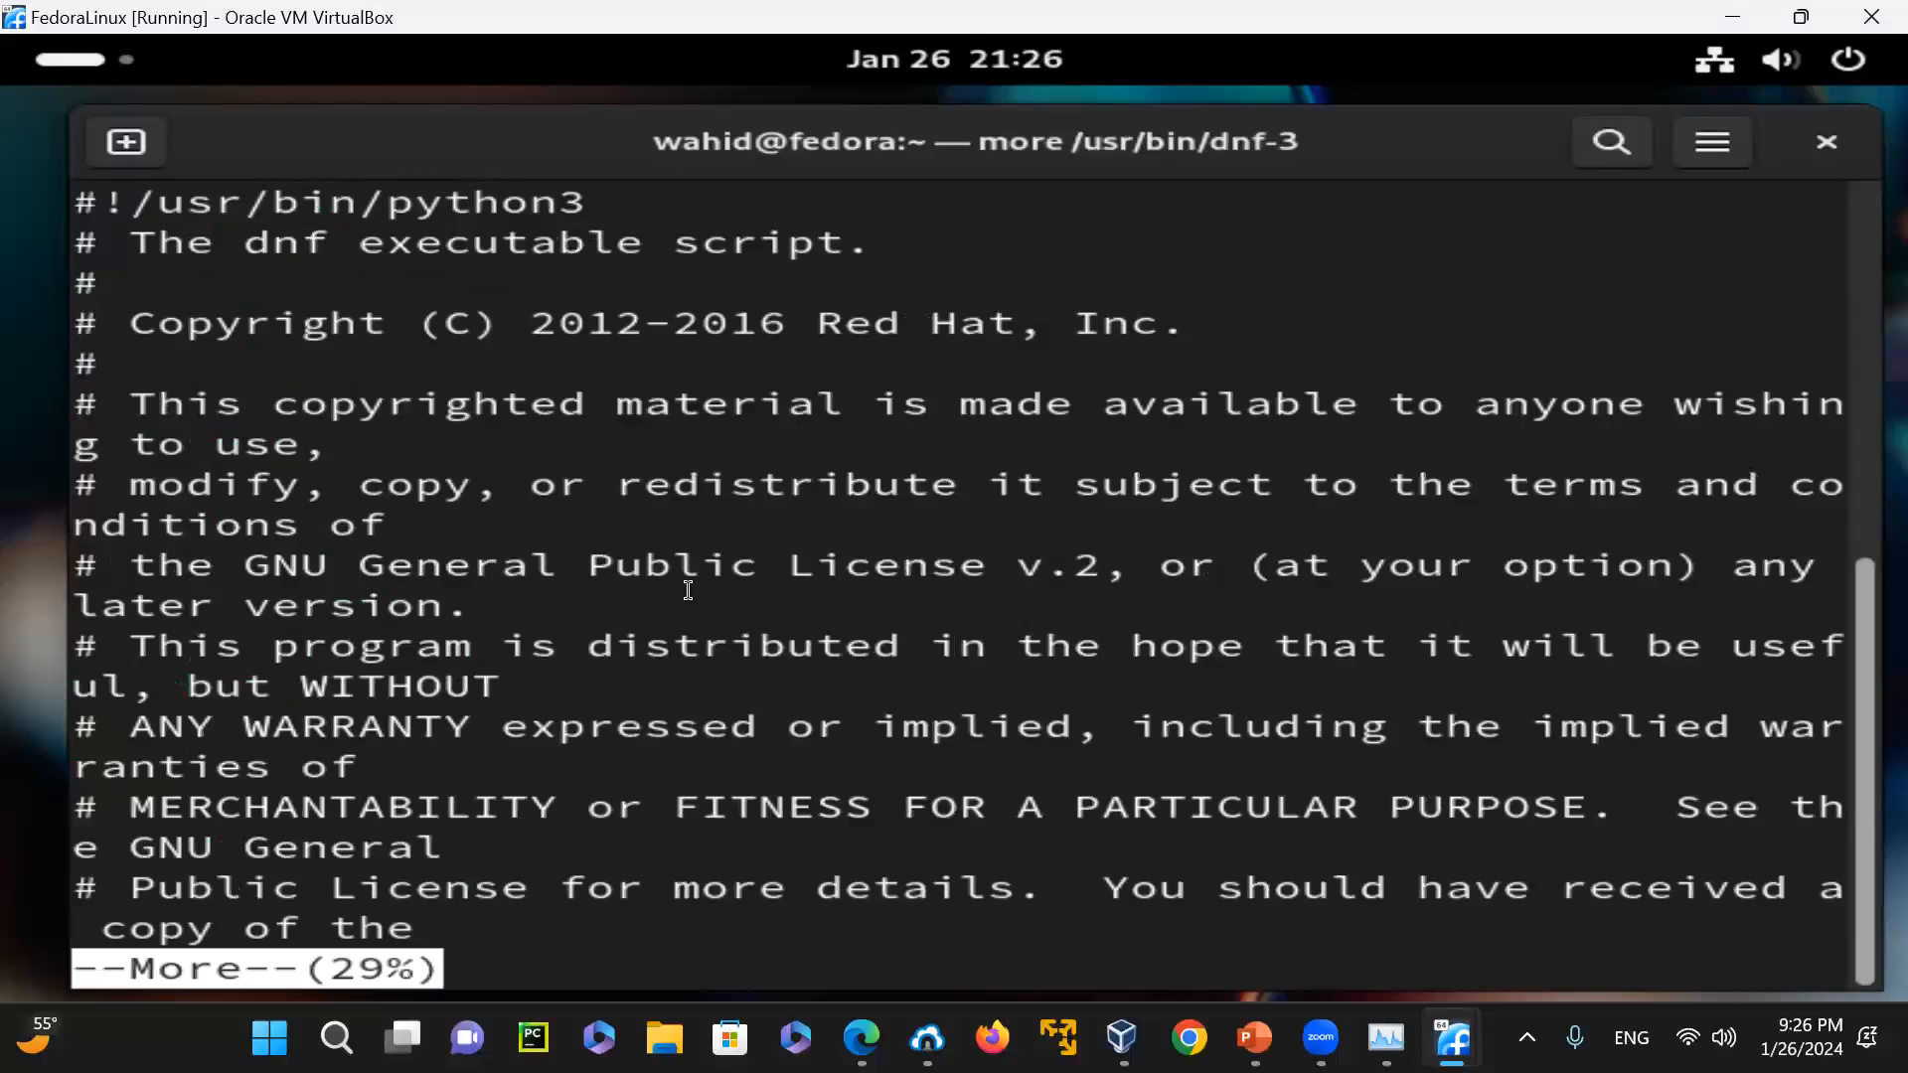
Page through the dnf-3 Python script to its end and clear the terminal
{"action": "key", "text": "space"}
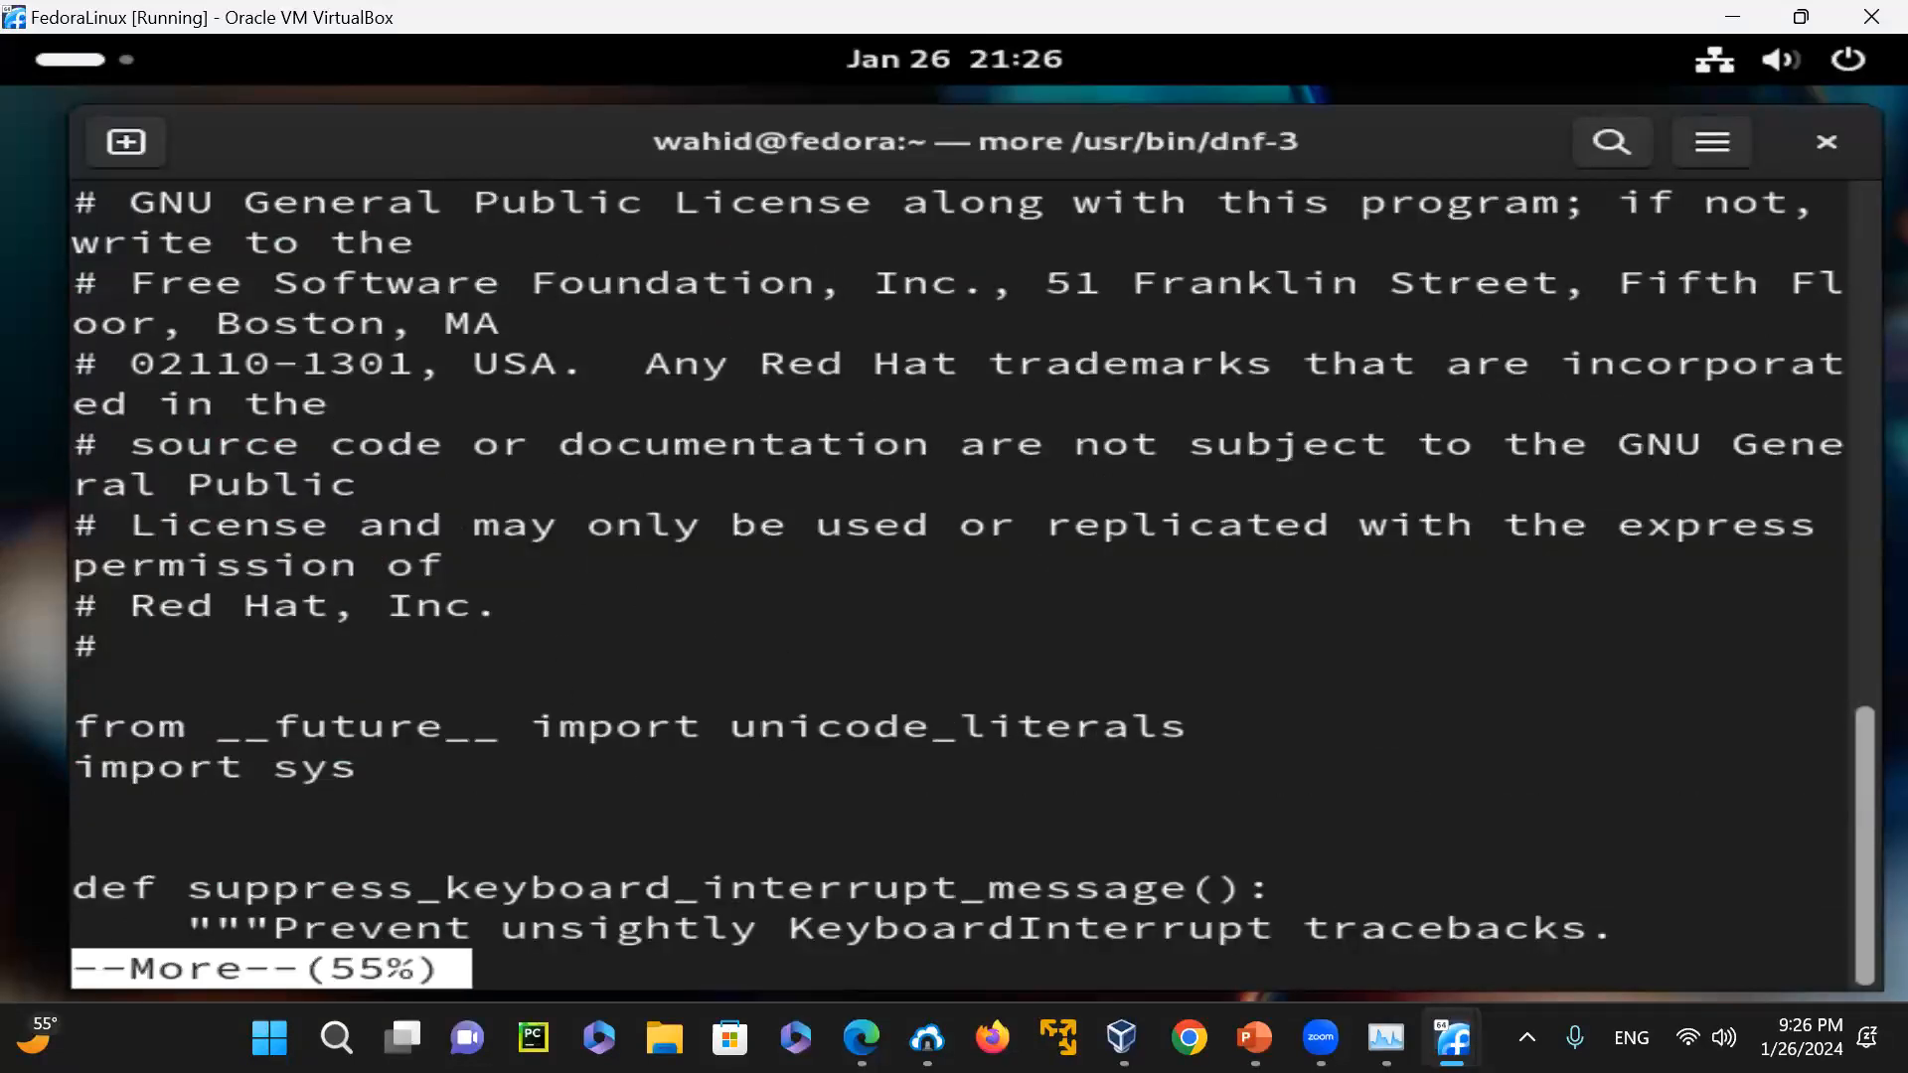
{"action": "key", "text": "space"}
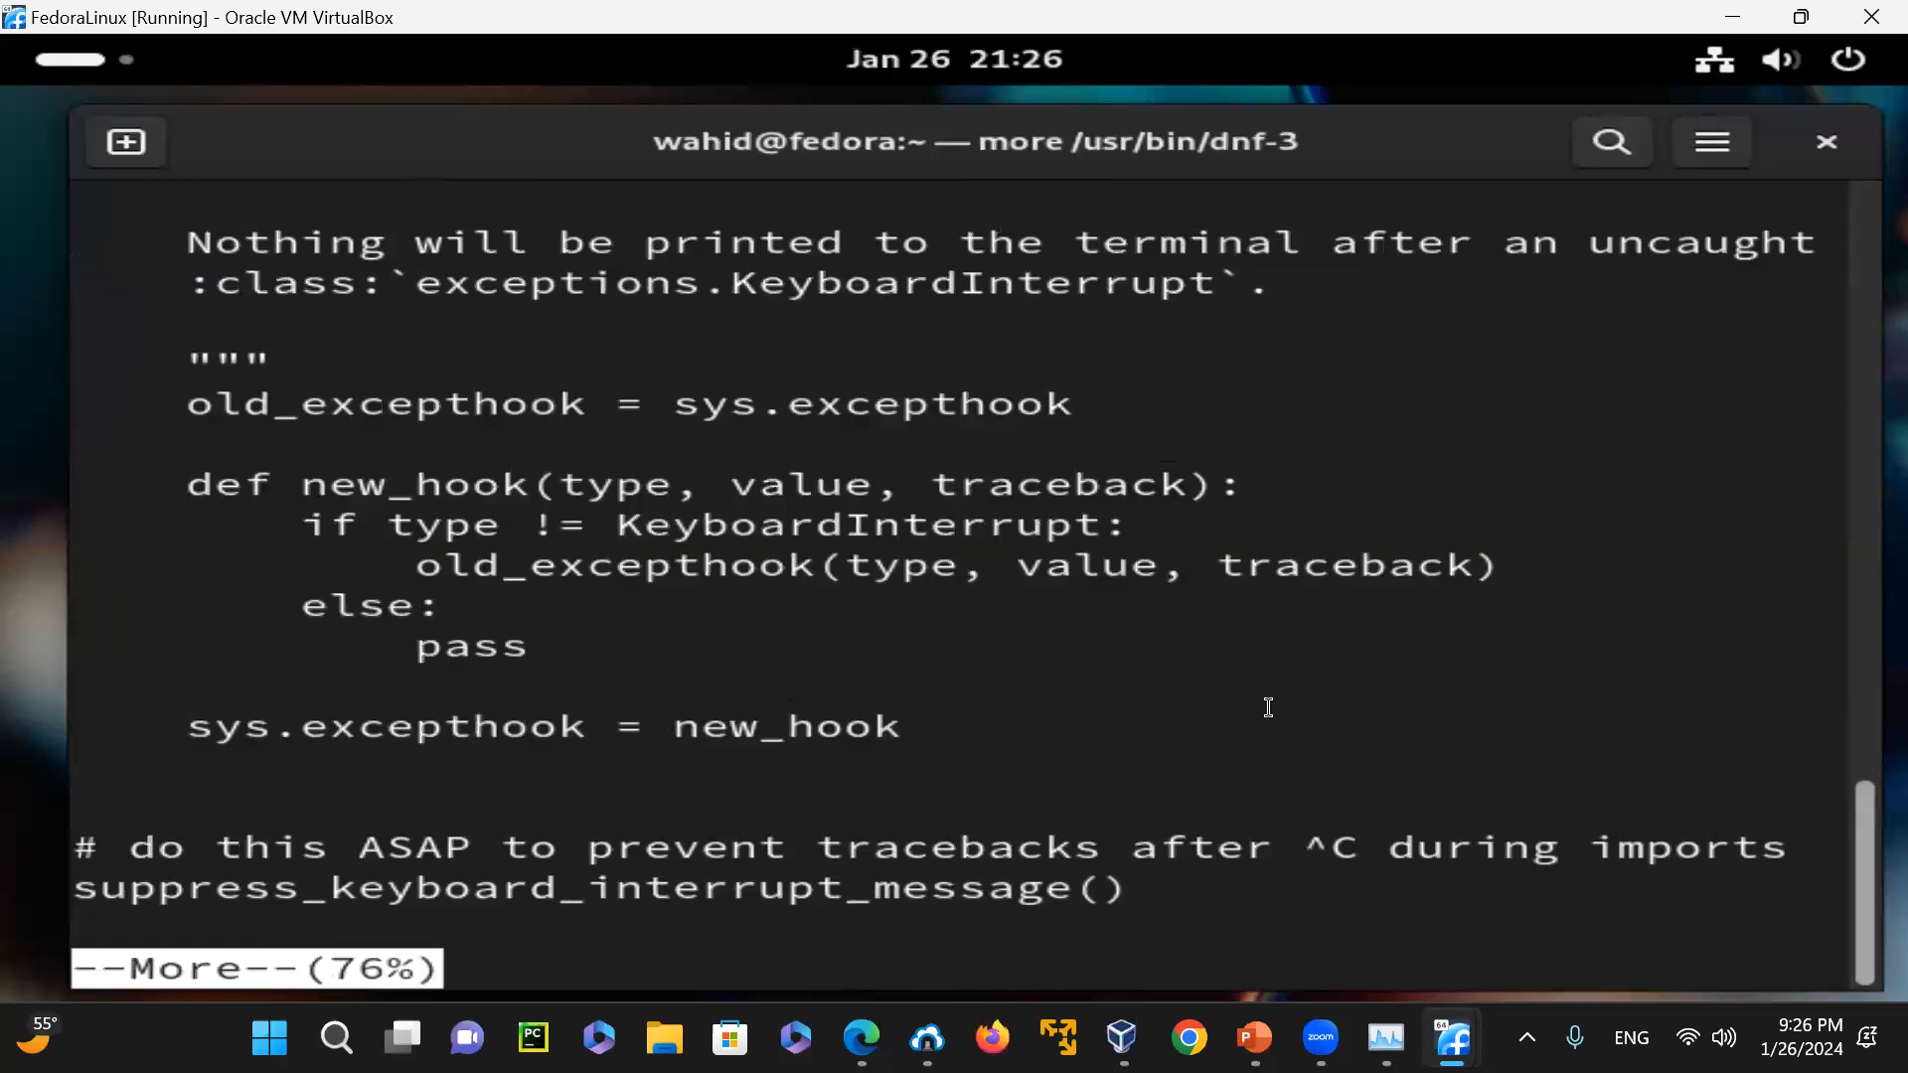
{"action": "key", "text": "space"}
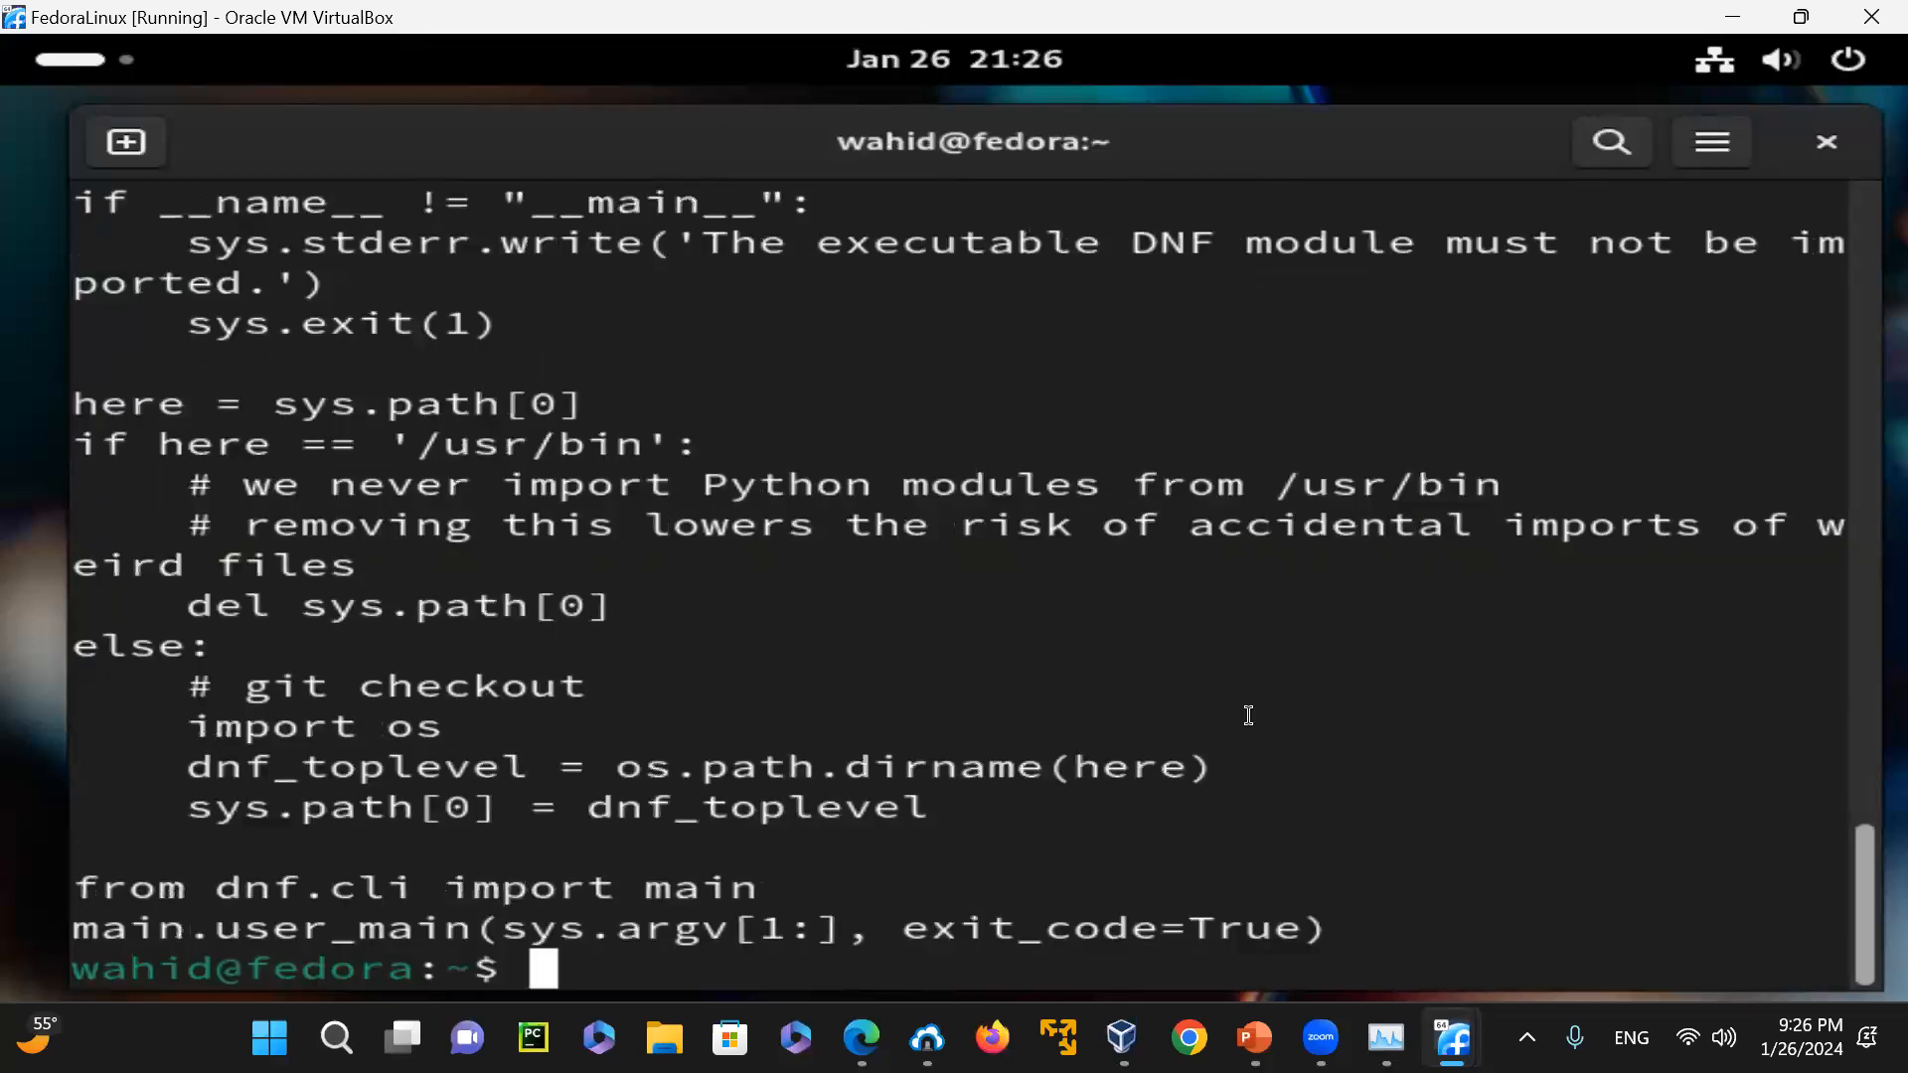
{"action": "type", "text": "clear"}
{"action": "key", "text": "Return"}
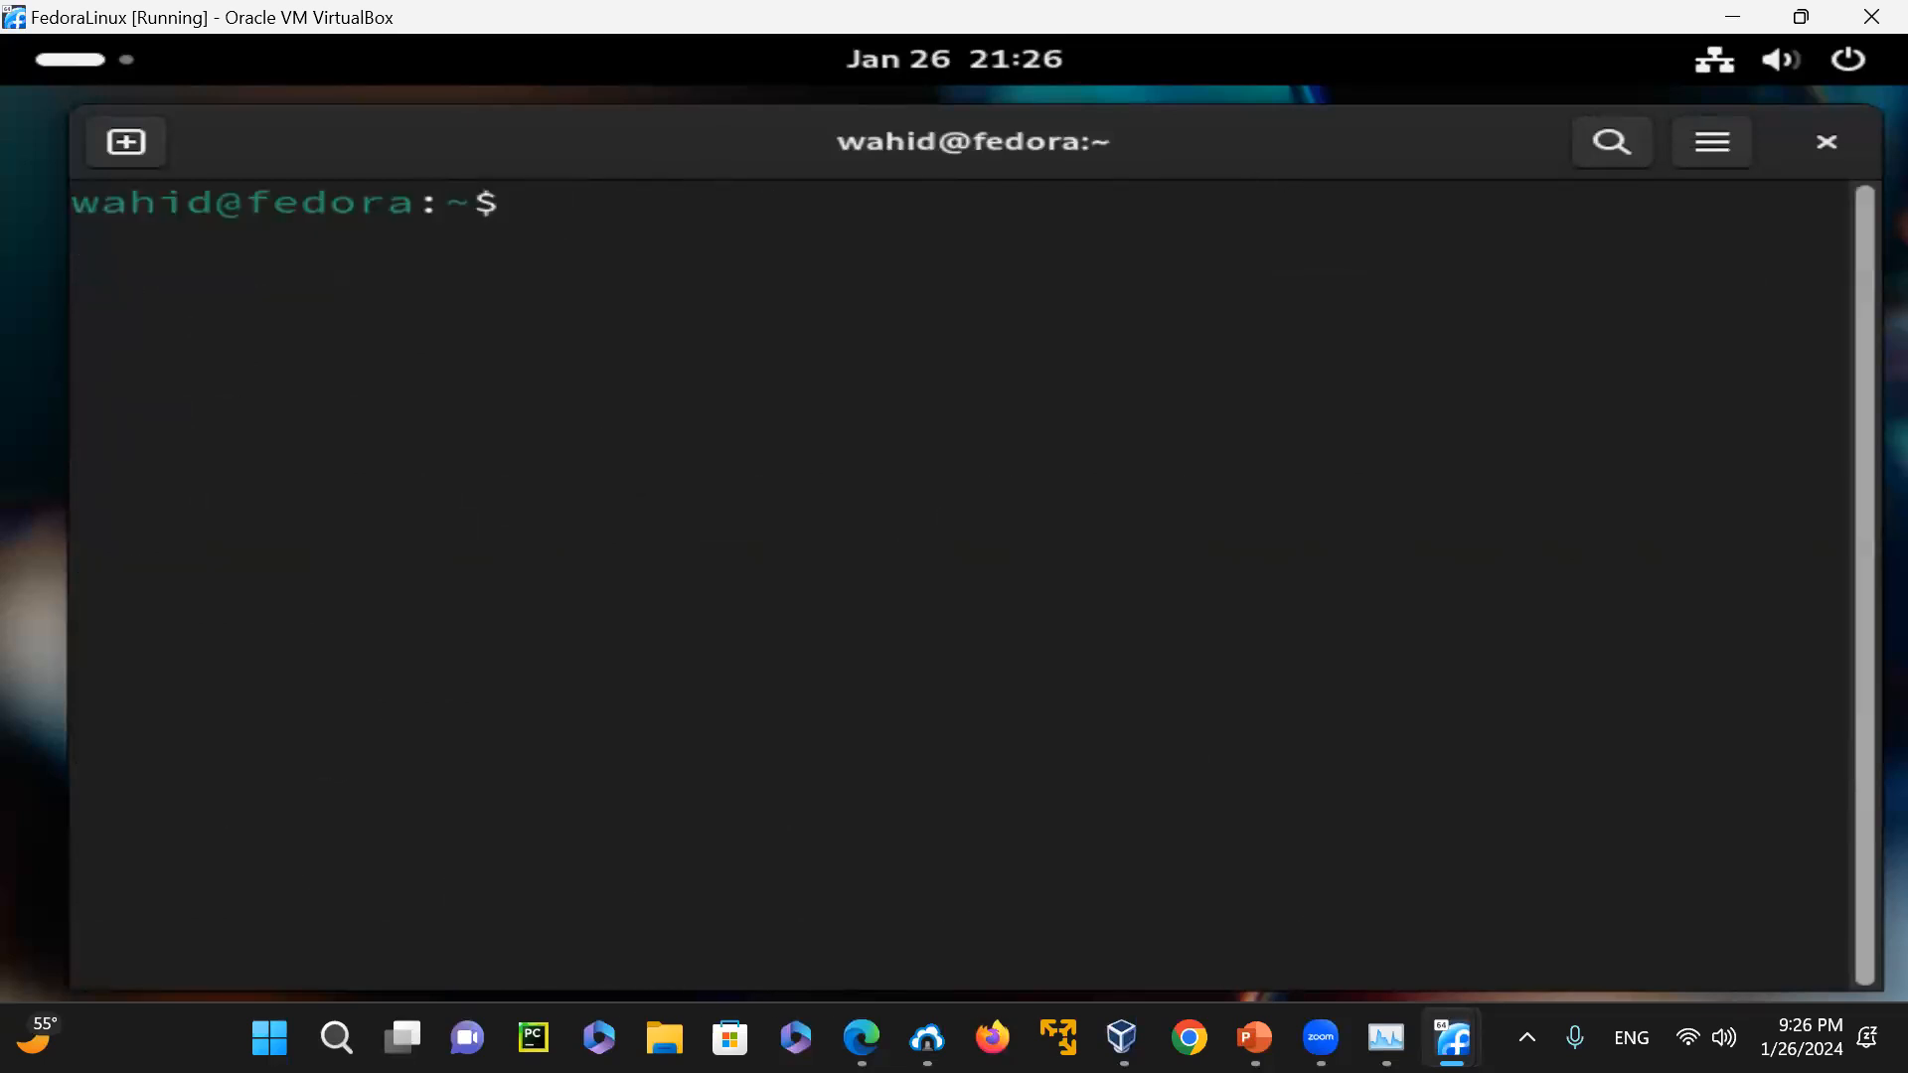
{"action": "type", "text": "dnf"}
{"action": "key", "text": "BackSpace"}
{"action": "key", "text": "BackSpace"}
{"action": "key", "text": "BackSpace"}
{"action": "key", "text": "BackSpace"}
{"action": "type", "text": "yu"}
{"action": "key", "text": "BackSpace"}
{"action": "type", "text": "um"}
{"action": "key", "text": "BackSpace"}
{"action": "key", "text": "BackSpace"}
{"action": "key", "text": "BackSpace"}
{"action": "key", "text": "BackSpace"}
List the installed and available packages with "dnf list" and clear the terminal once the listing ends
{"action": "type", "text": "dnf"}
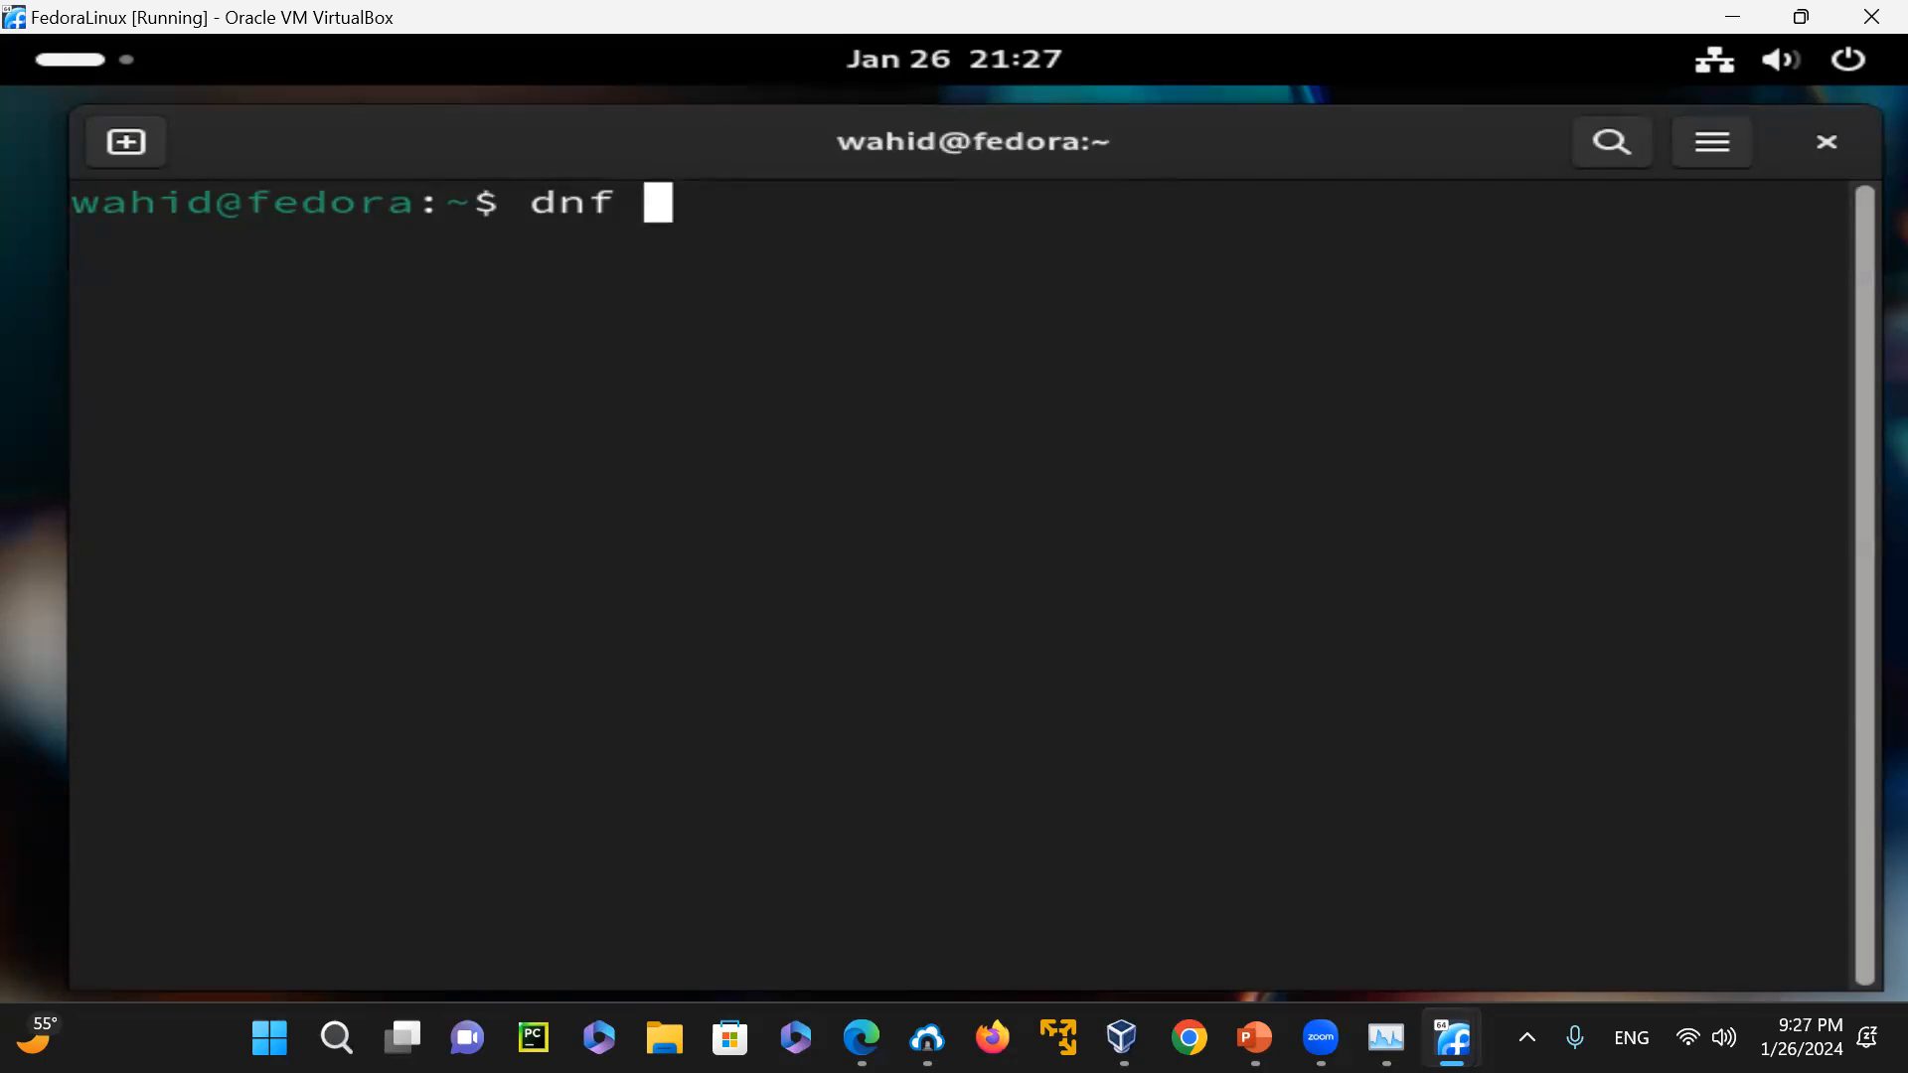
{"action": "type", "text": " list"}
{"action": "key", "text": "Return"}
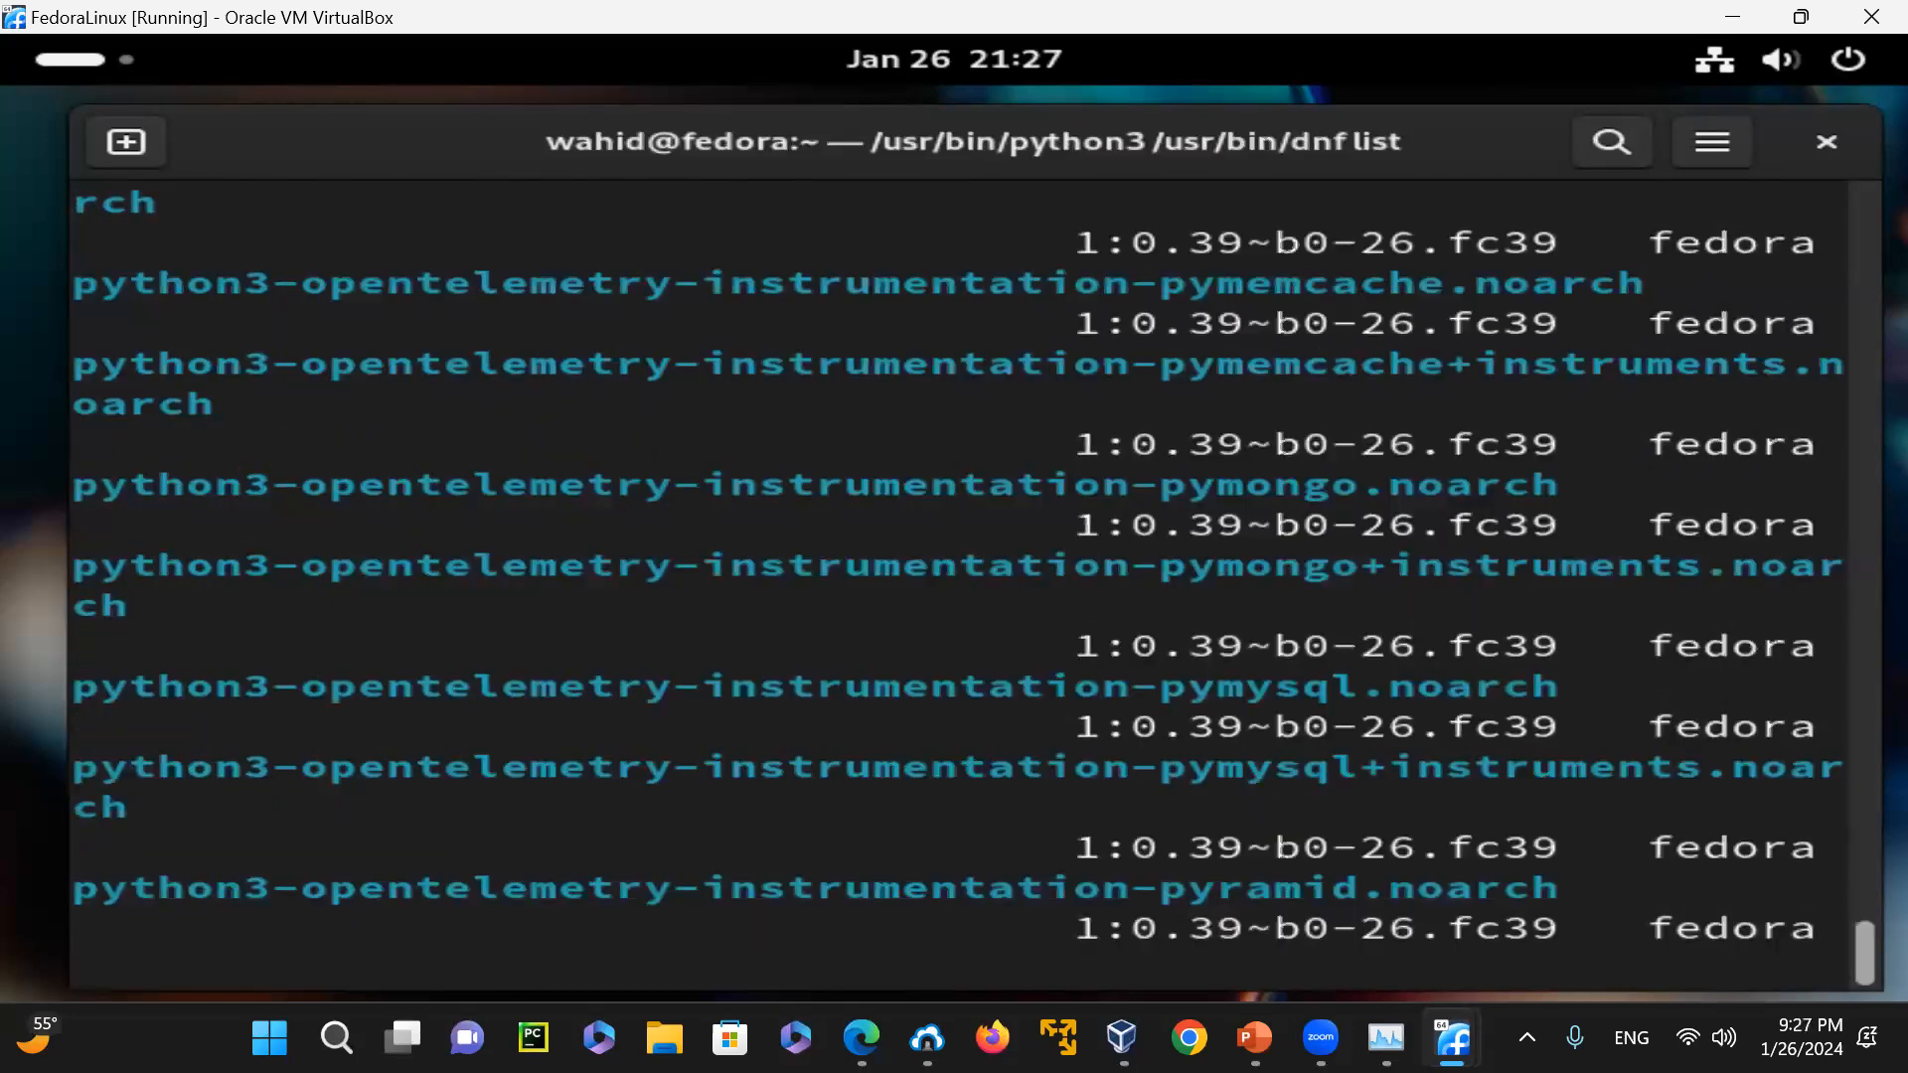
{"action": "type", "text": "clear"}
{"action": "key", "text": "Return"}
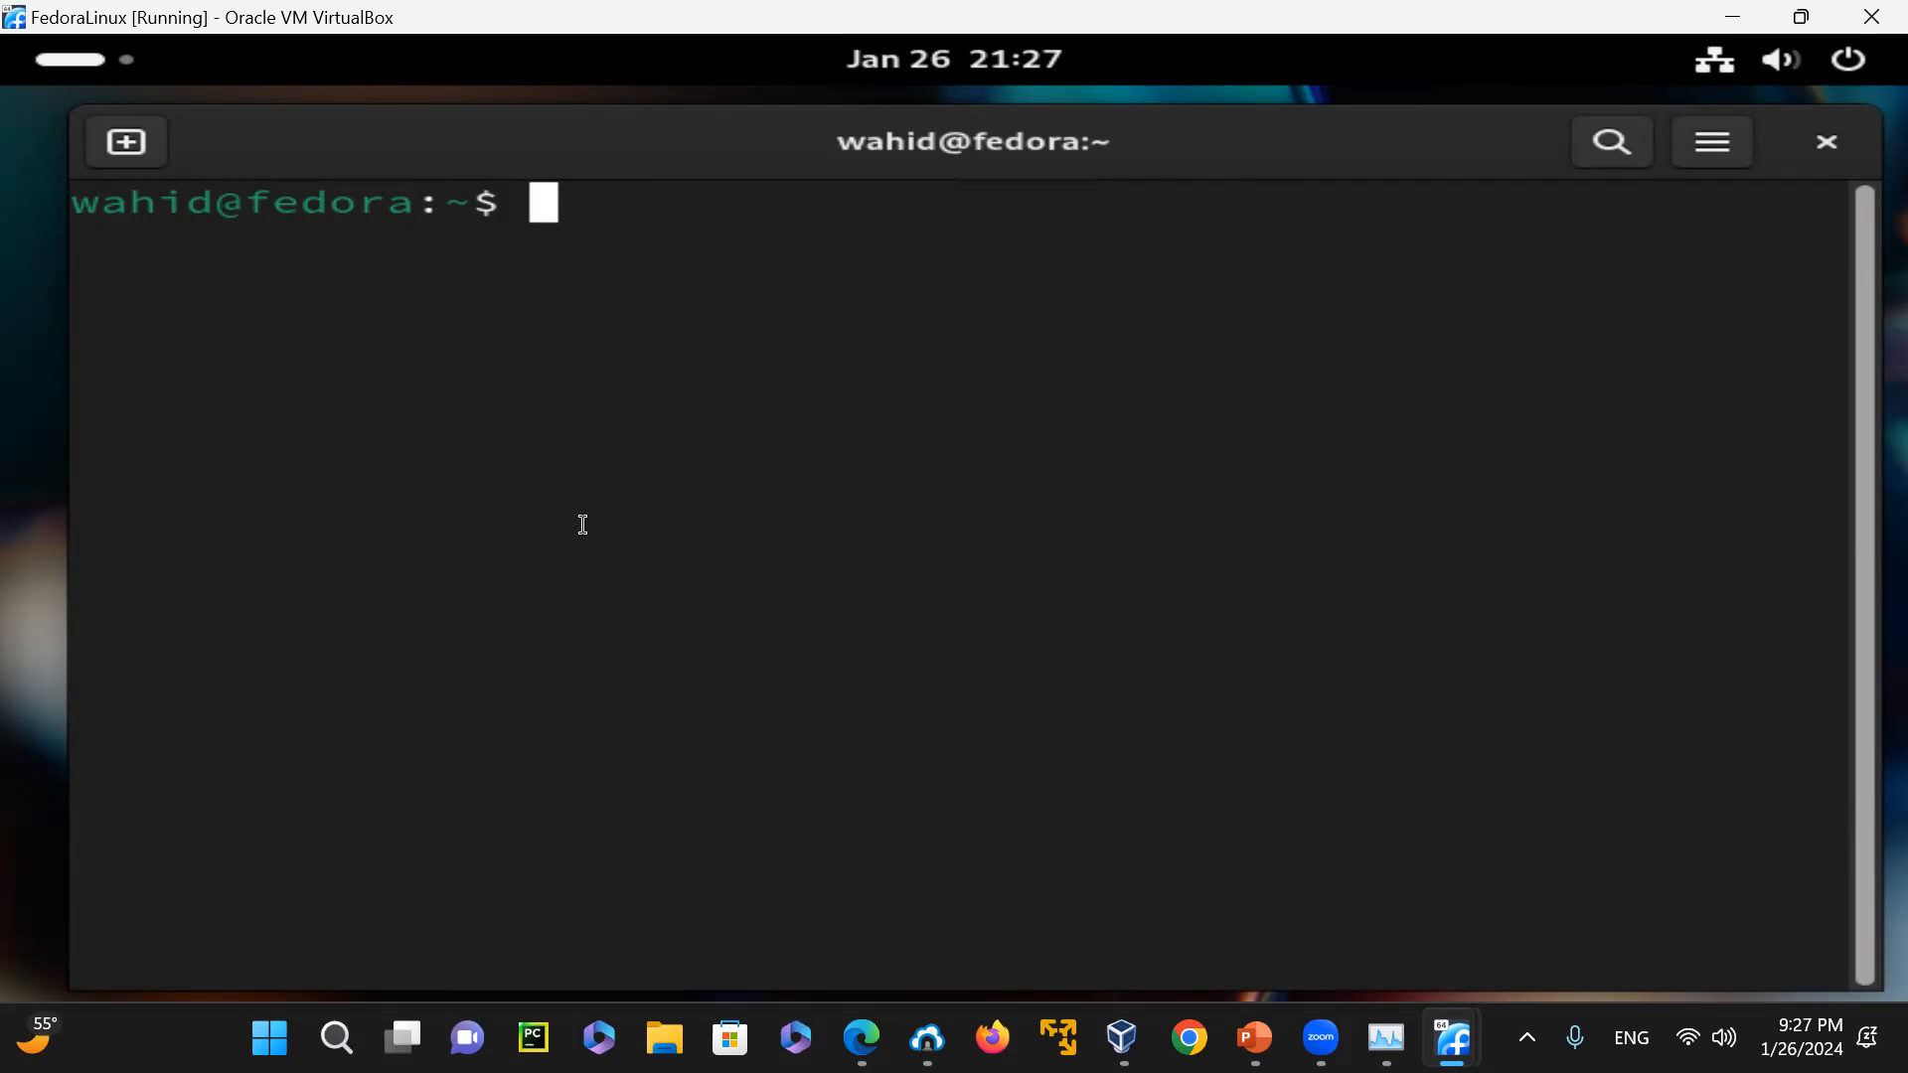
Count the lines of the dnf package listing with "dnf list | wc -l"
{"action": "type", "text": "dnf"}
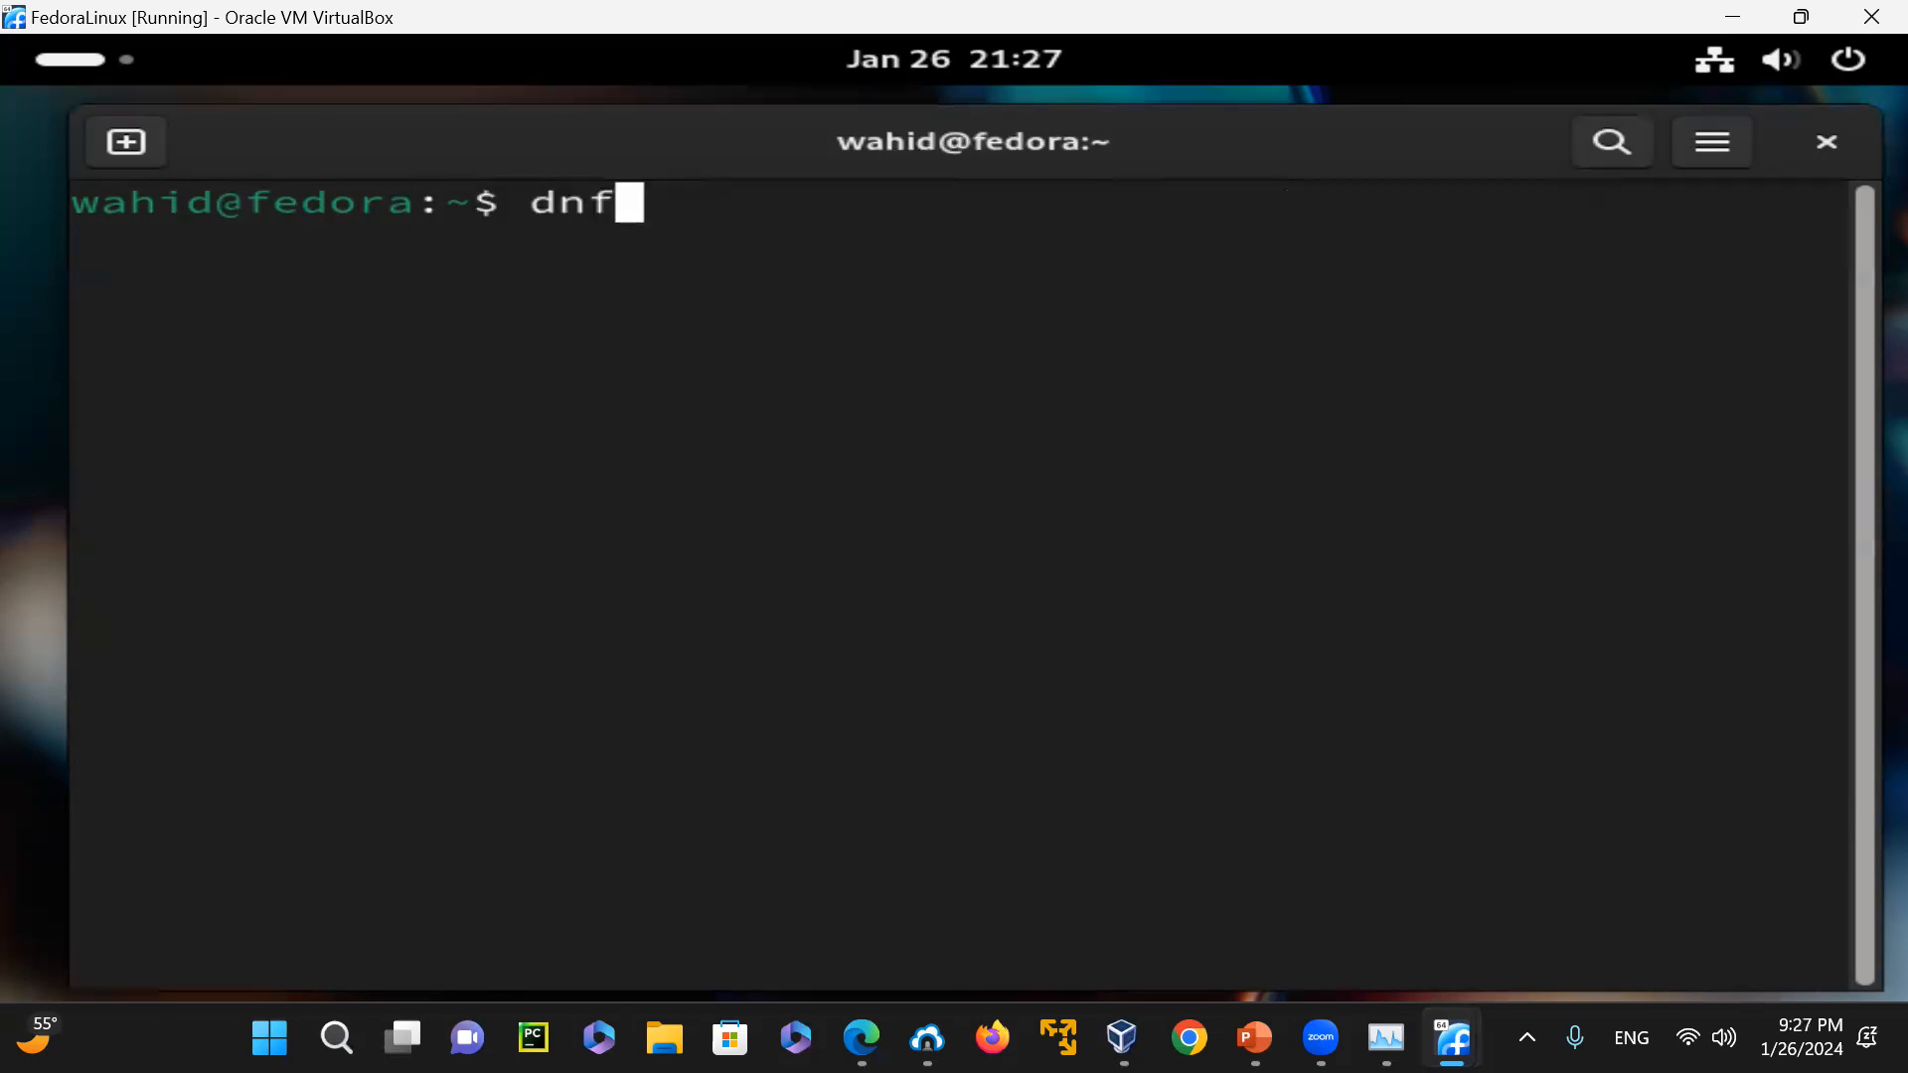
{"action": "type", "text": " list | wc -l"}
{"action": "key", "text": "Return"}
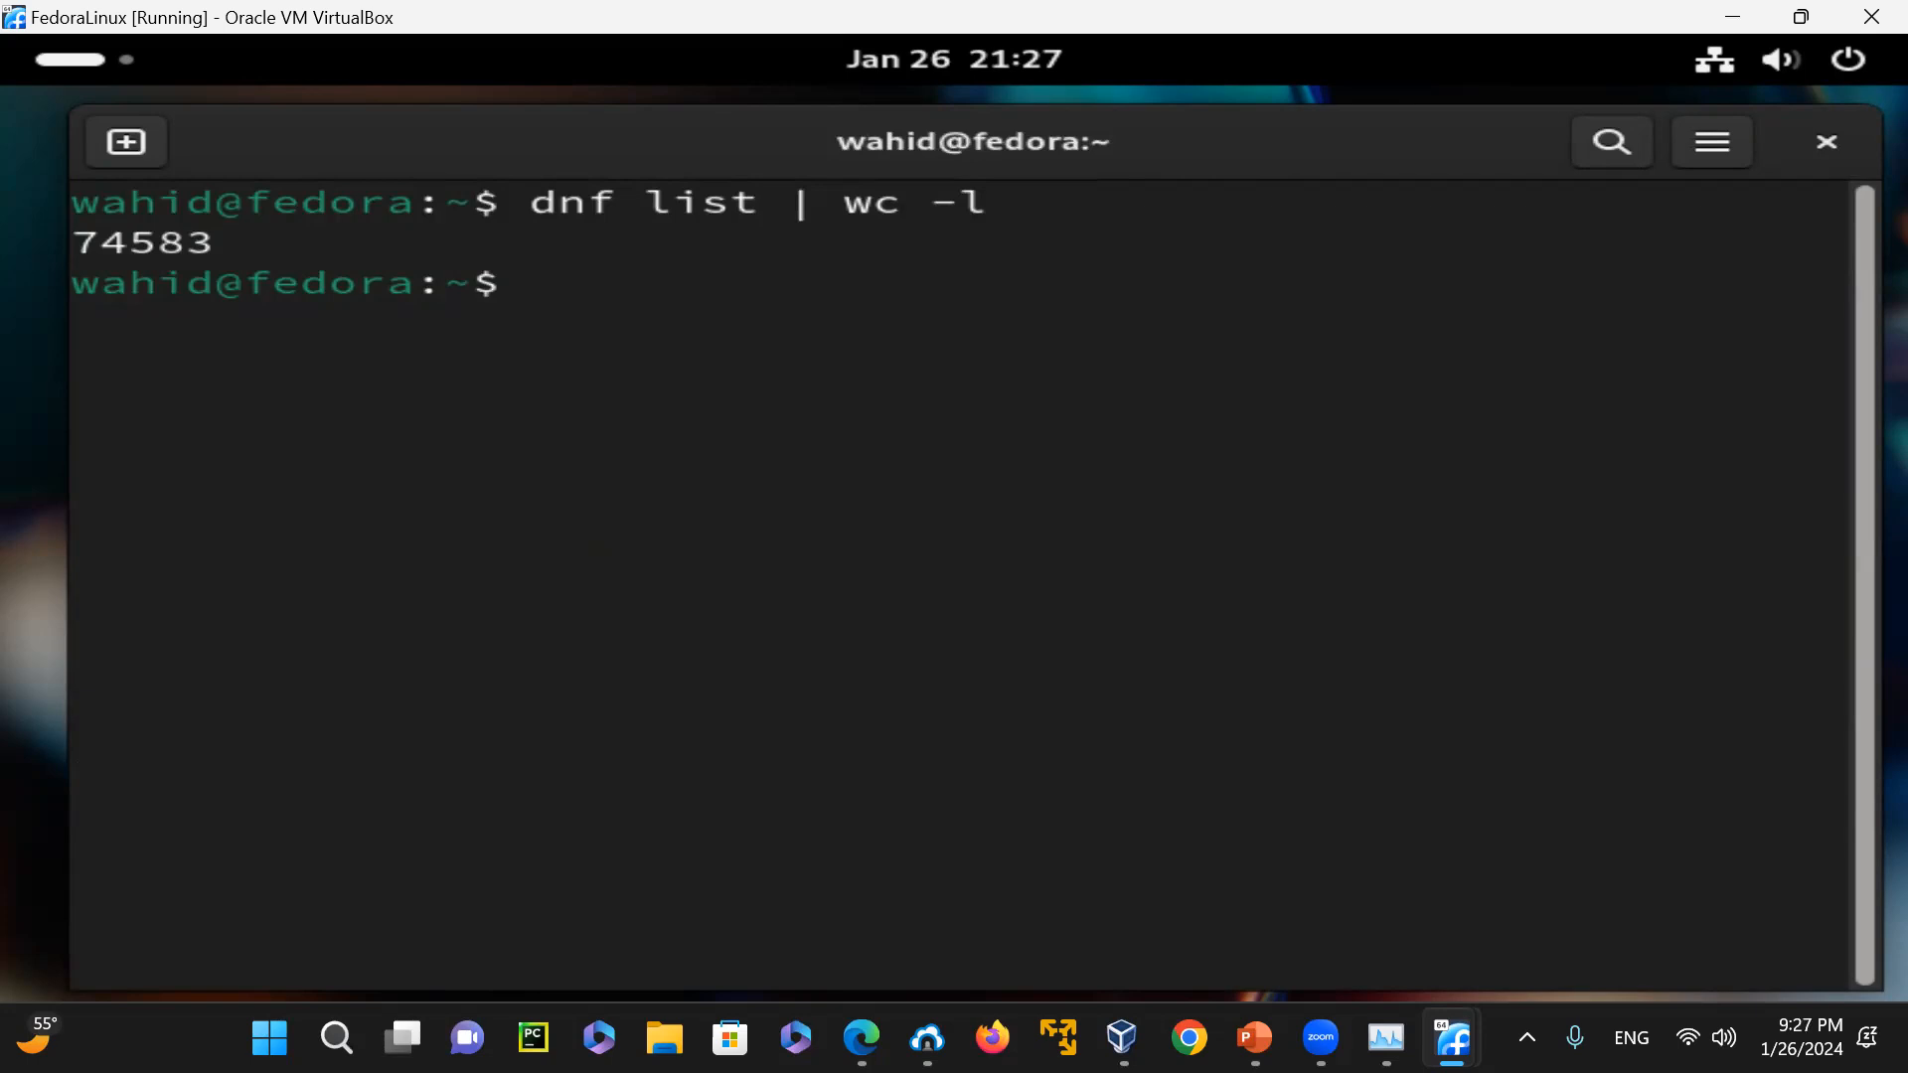
Show the enabled repositories with "dnf repolist" and clear the terminal
{"action": "type", "text": "dnf re"}
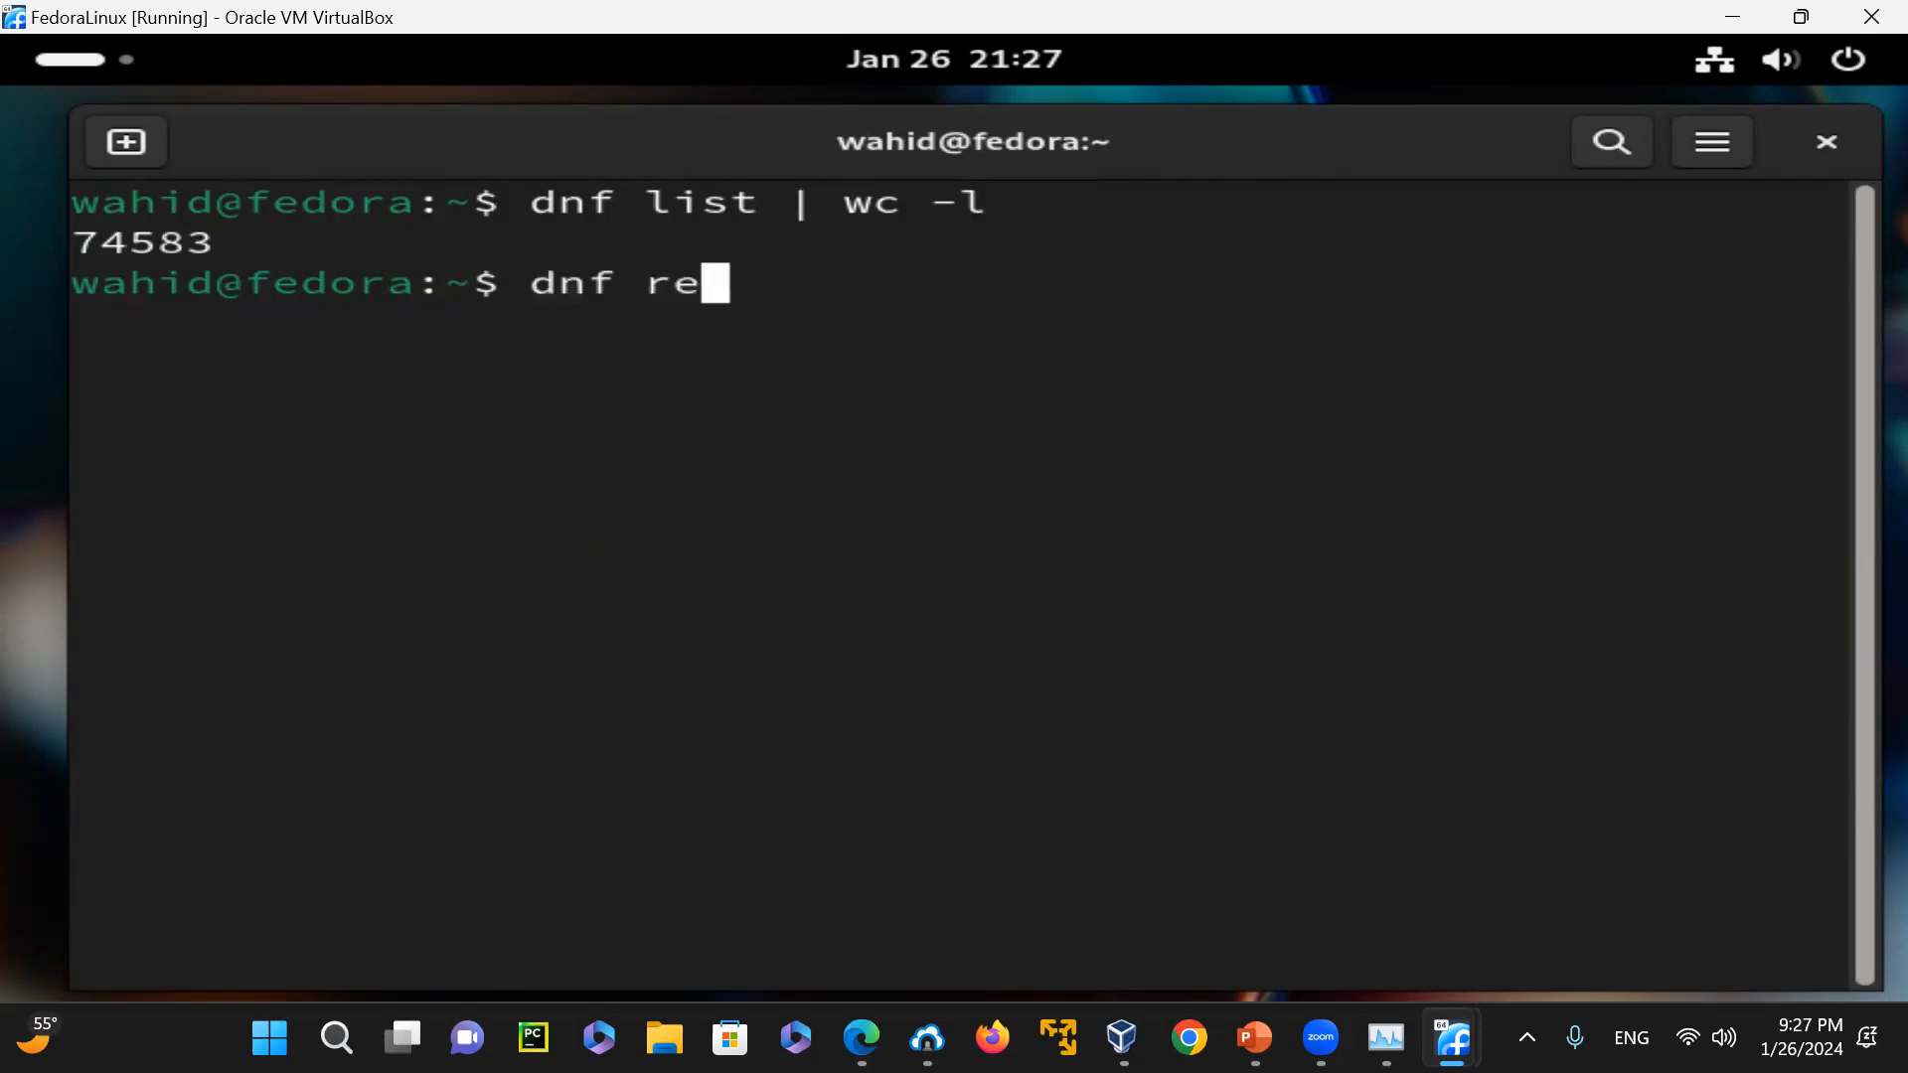
{"action": "type", "text": "polist"}
{"action": "key", "text": "Return"}
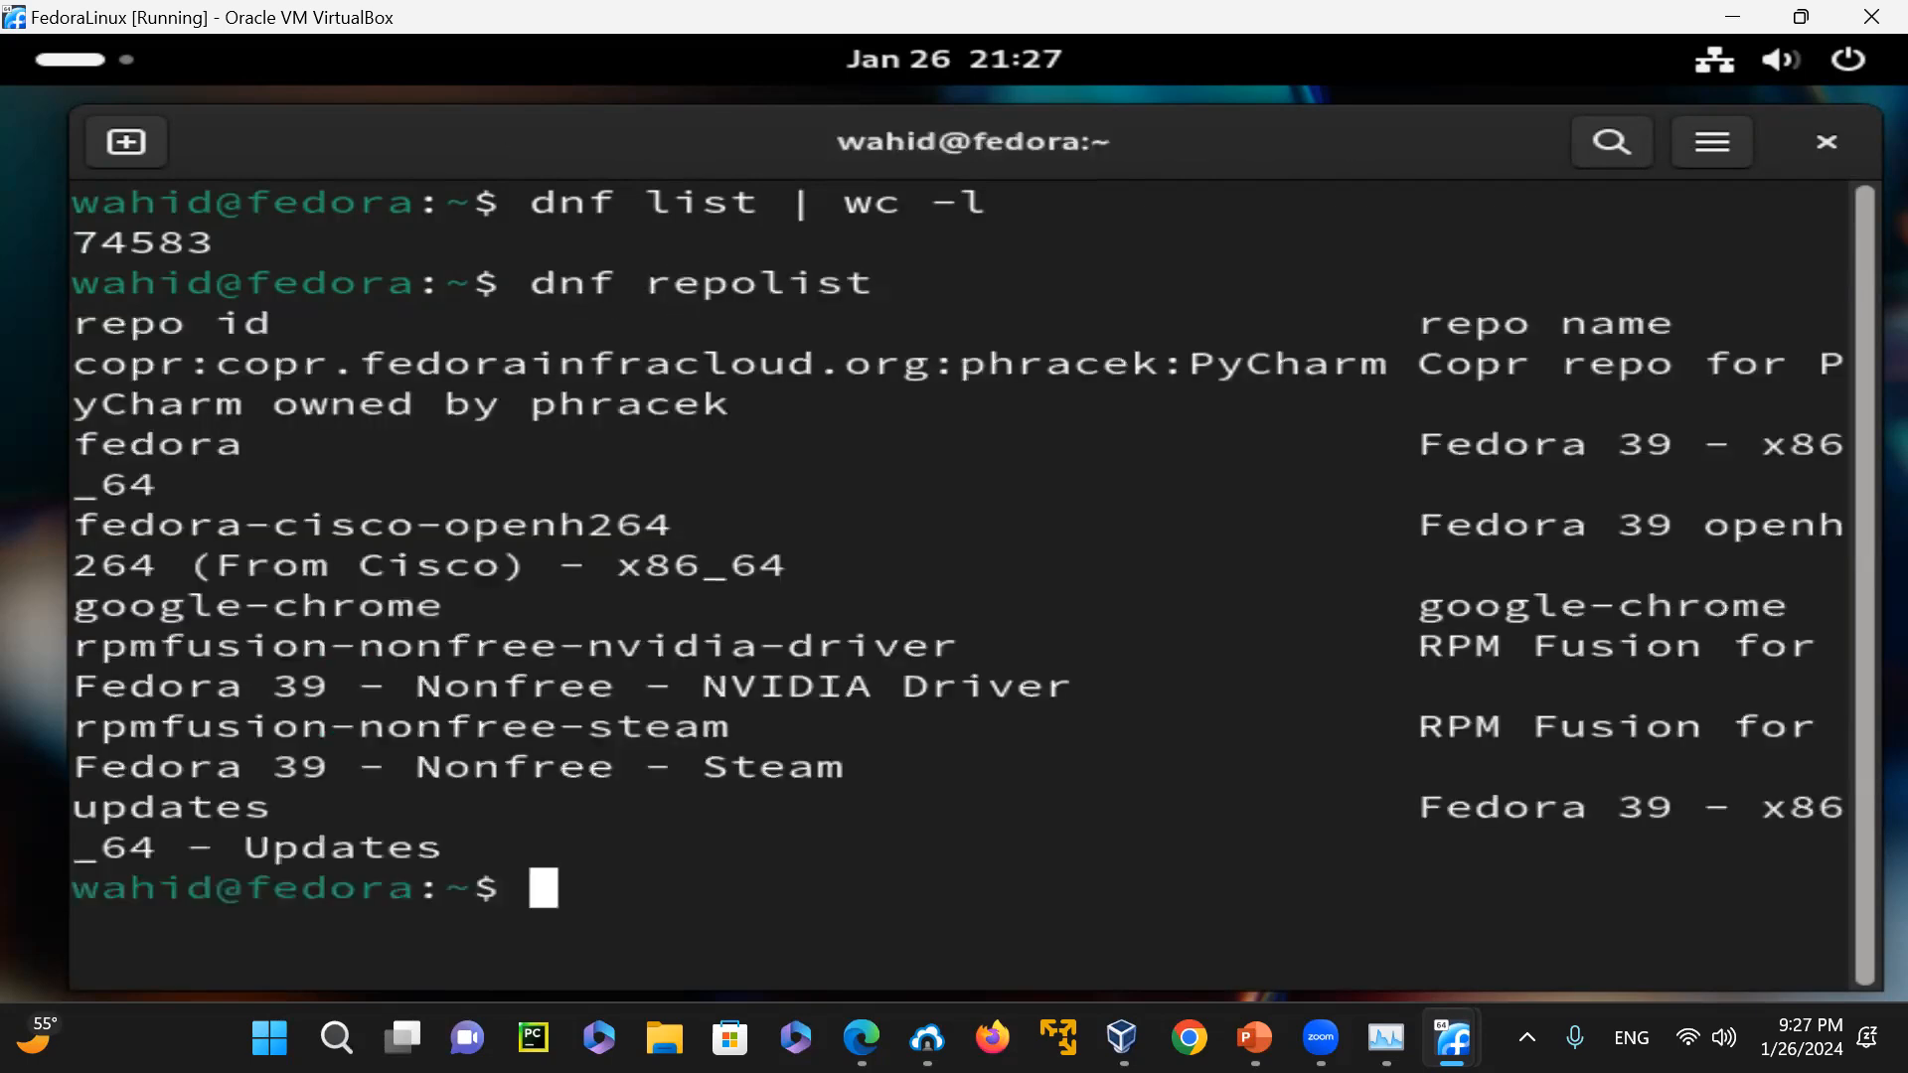
{"action": "type", "text": "clear"}
{"action": "key", "text": "Return"}
Display the dnf usage information with "dnf --help"
{"action": "type", "text": "d"}
{"action": "type", "text": "f"}
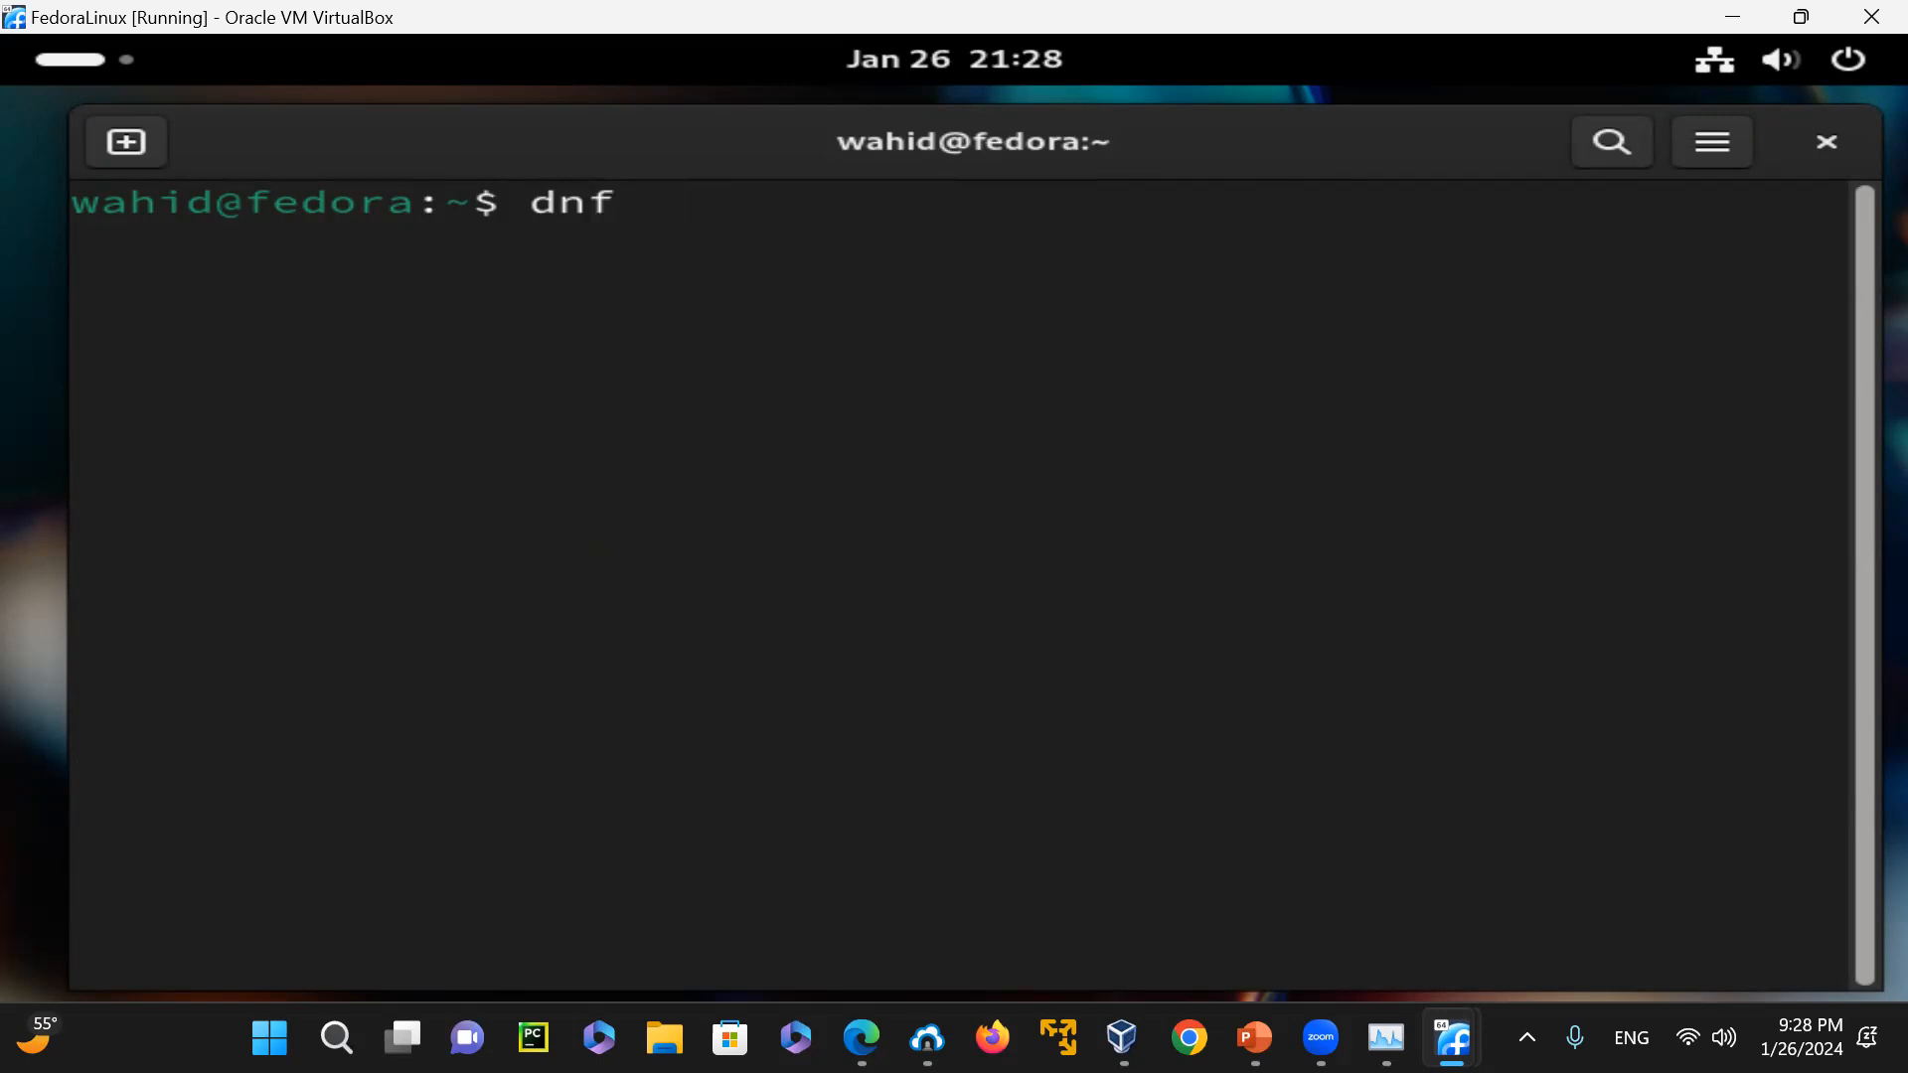
{"action": "type", "text": "--help"}
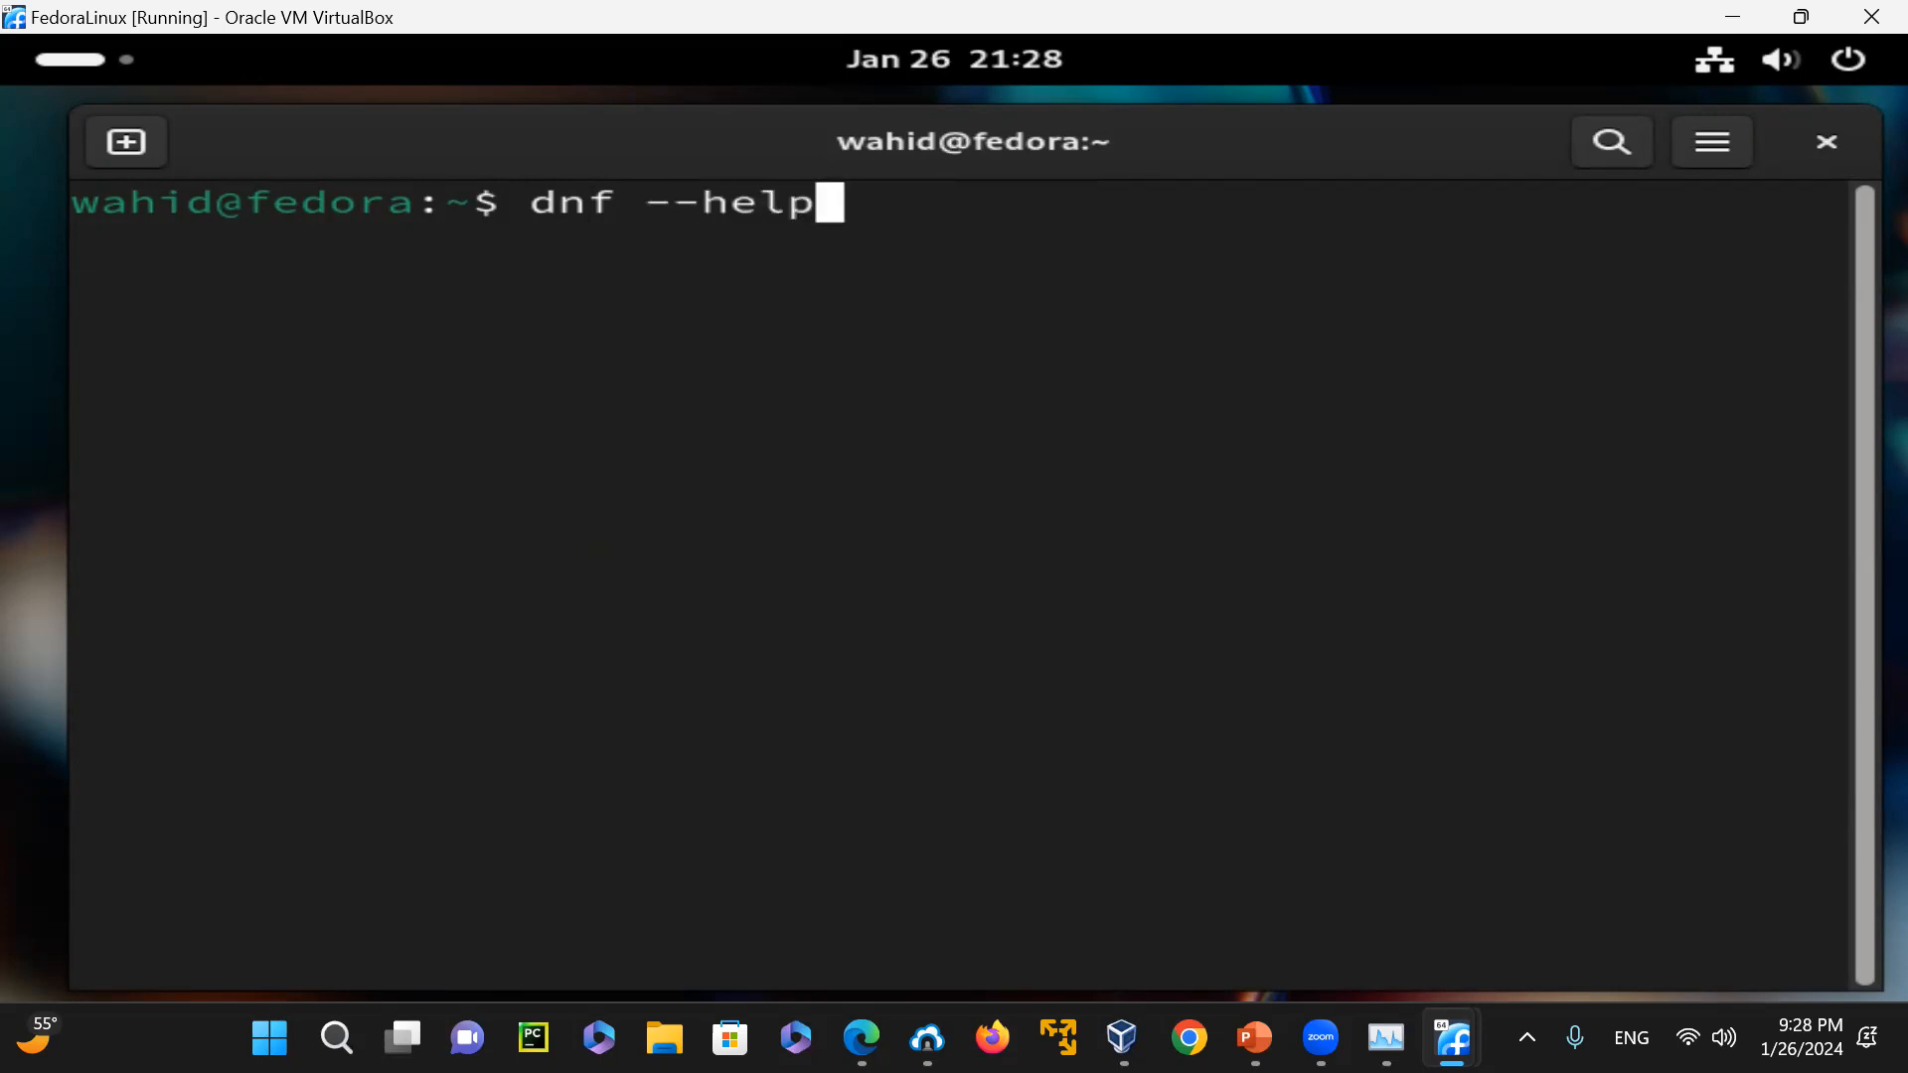
{"action": "key", "text": "Return"}
Review the General DNF options and their descriptions in the help output, and clear the terminal
{"action": "scroll", "coordinate": [303, 340], "scroll_direction": "up", "scroll_amount": 7}
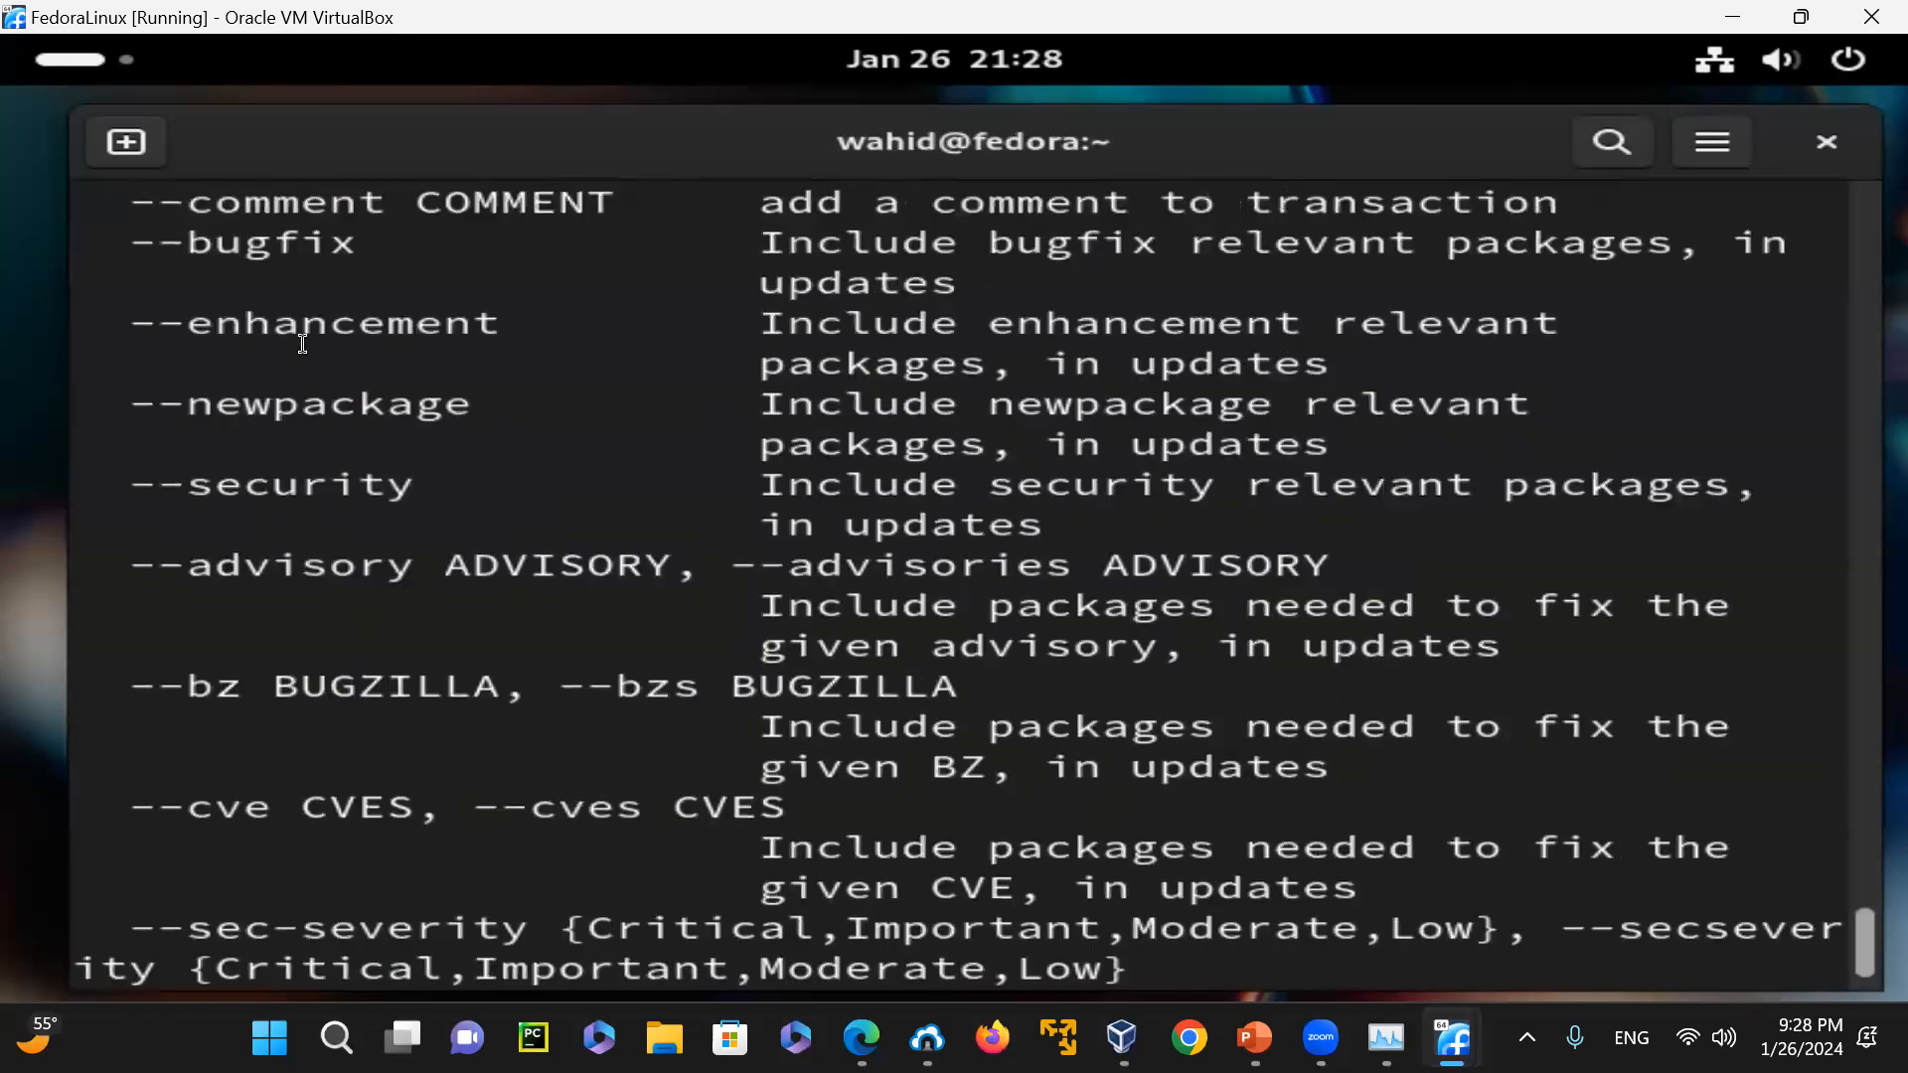
{"action": "scroll", "coordinate": [303, 340], "scroll_direction": "up", "scroll_amount": 15}
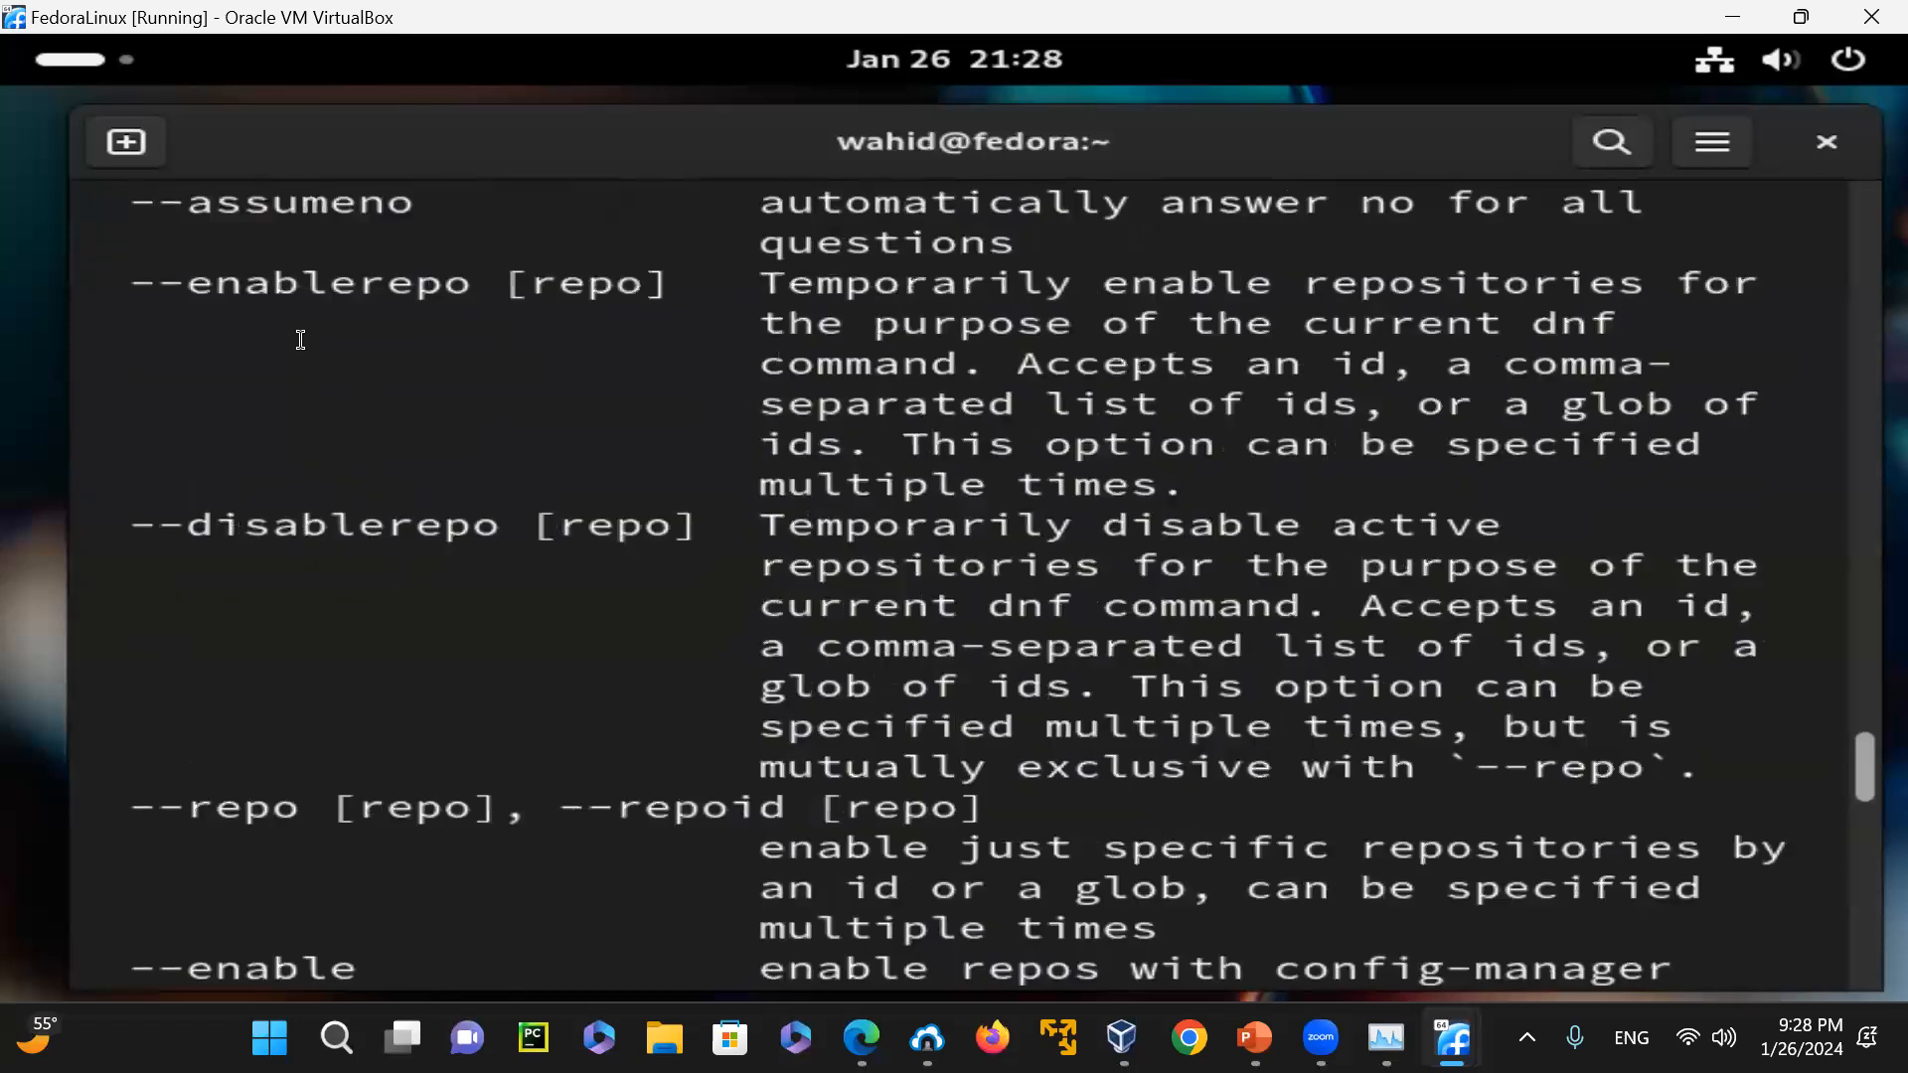
{"action": "scroll", "coordinate": [303, 339], "scroll_direction": "up", "scroll_amount": 8}
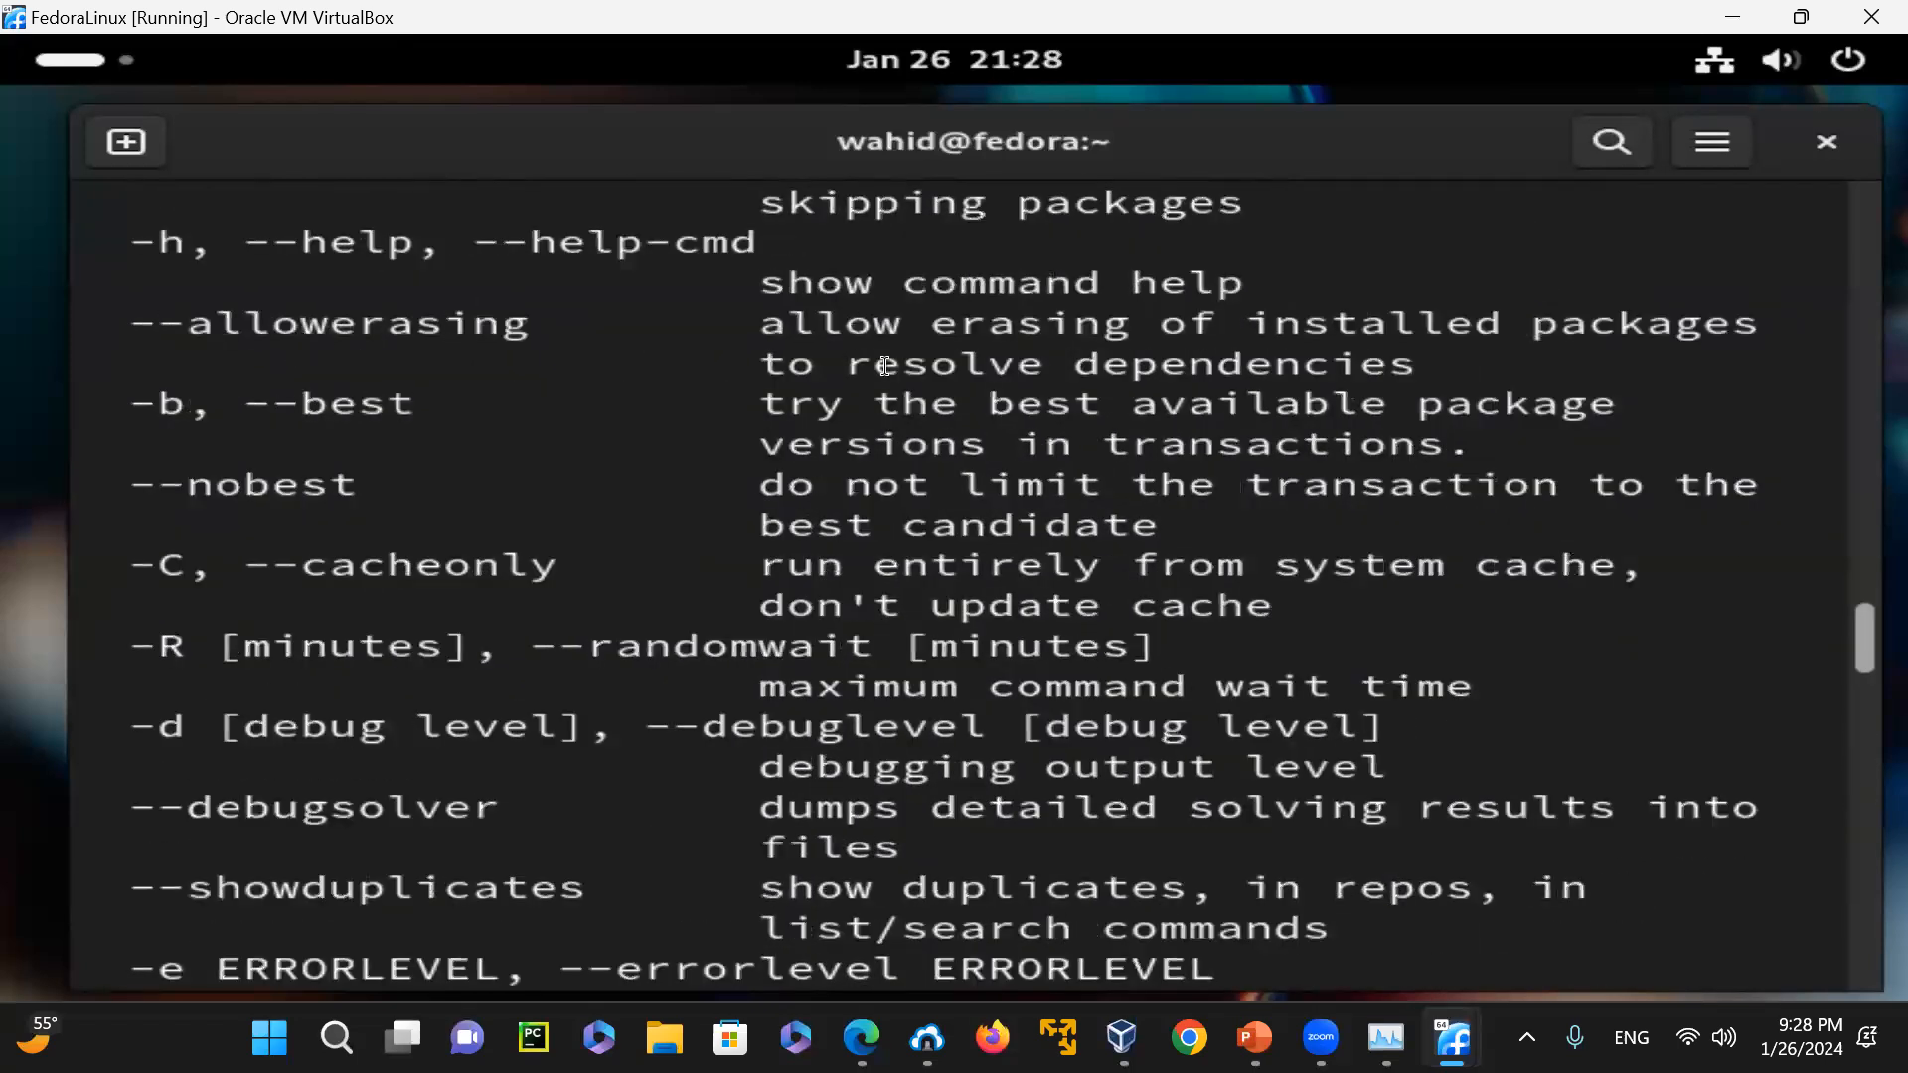
{"action": "scroll", "coordinate": [829, 369], "scroll_direction": "up", "scroll_amount": 6}
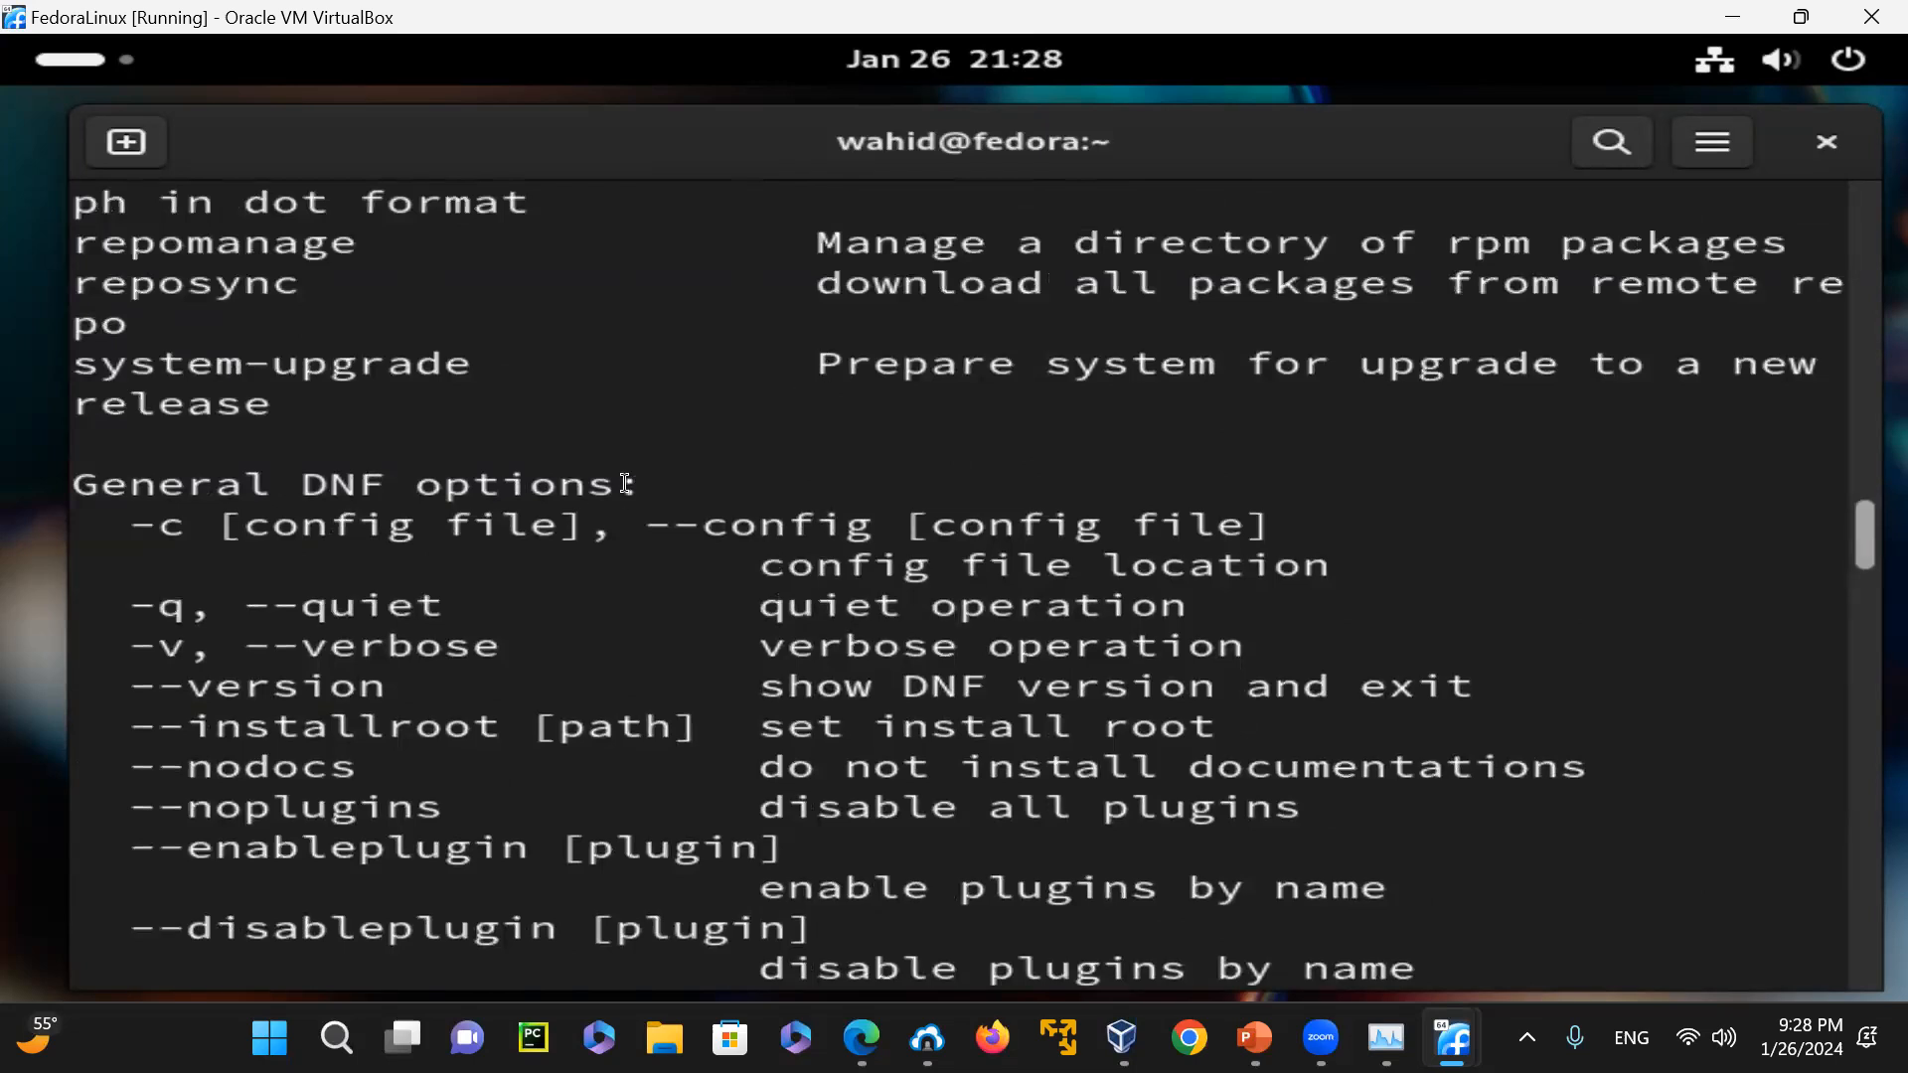
{"action": "scroll", "coordinate": [626, 484], "scroll_direction": "up", "scroll_amount": 4}
{"action": "scroll", "coordinate": [626, 484], "scroll_direction": "down", "scroll_amount": 6}
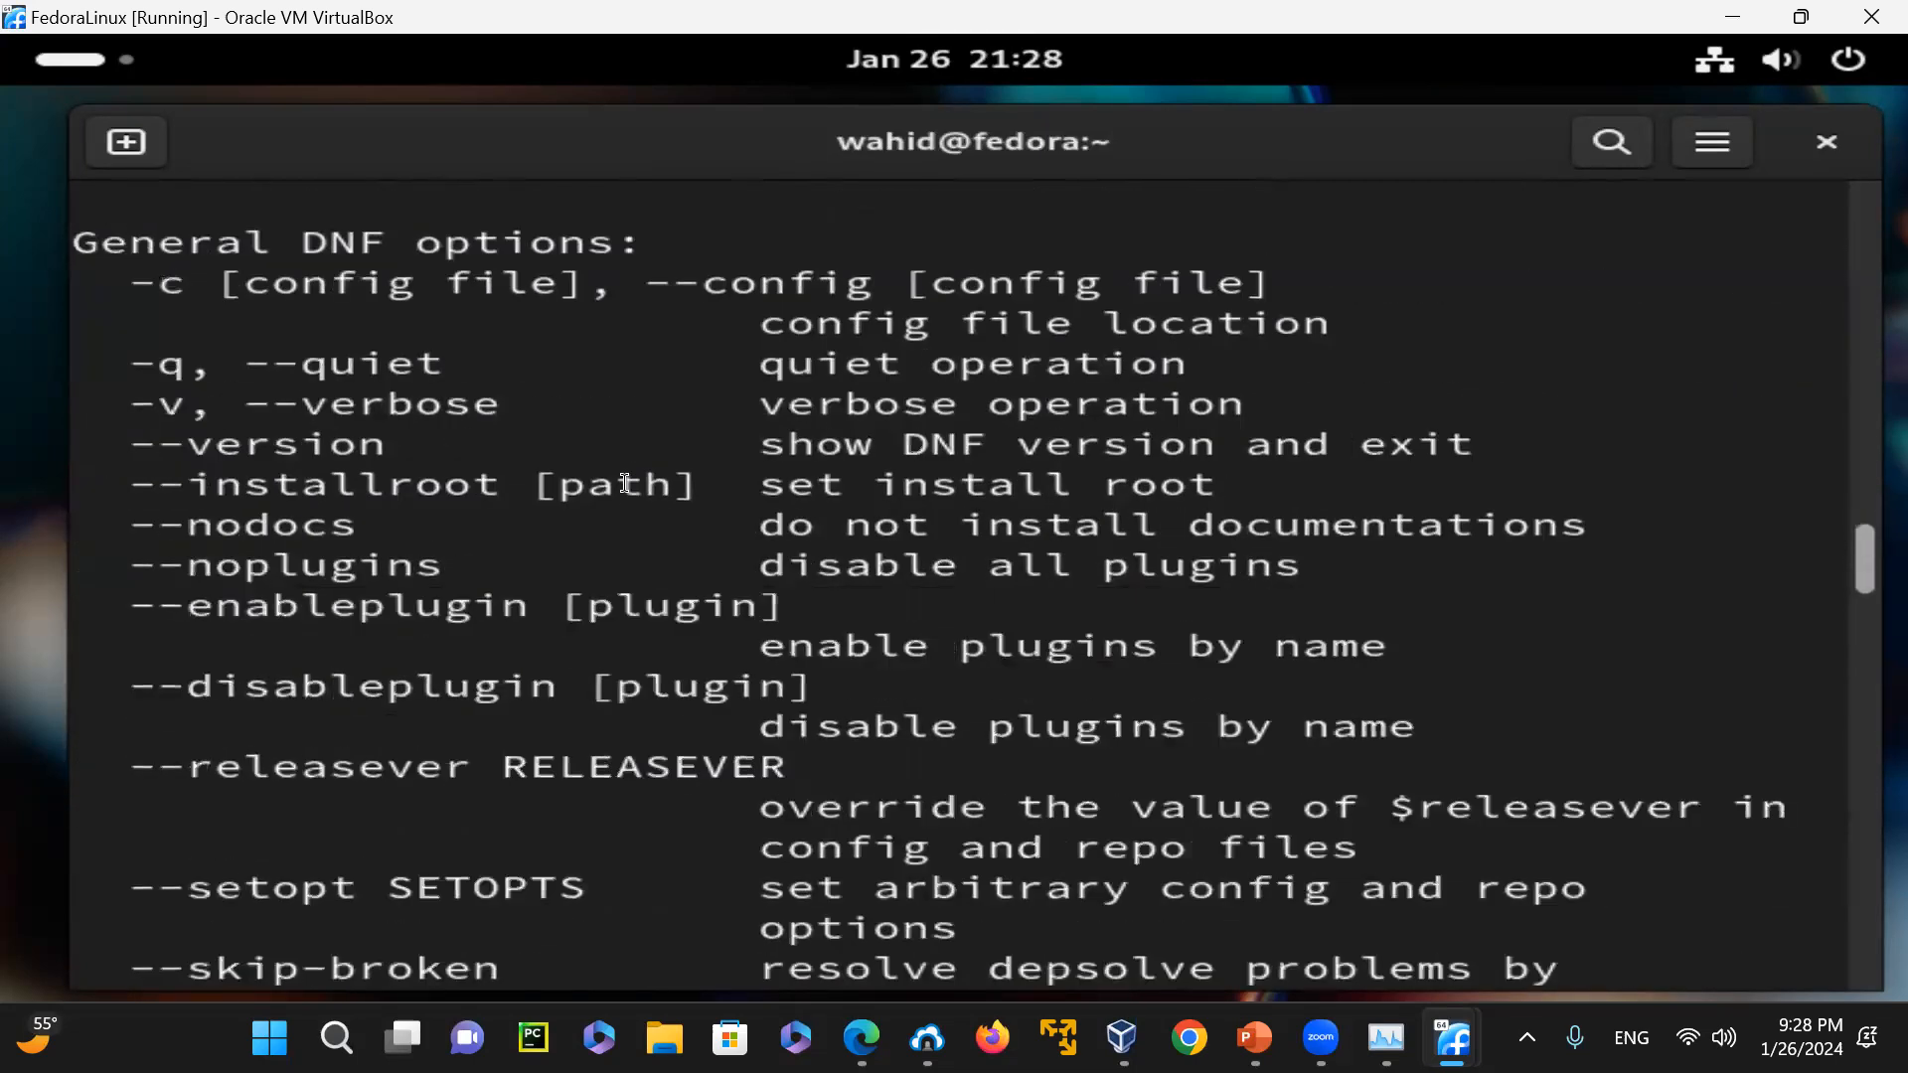
{"action": "scroll", "coordinate": [625, 484], "scroll_direction": "down", "scroll_amount": 11}
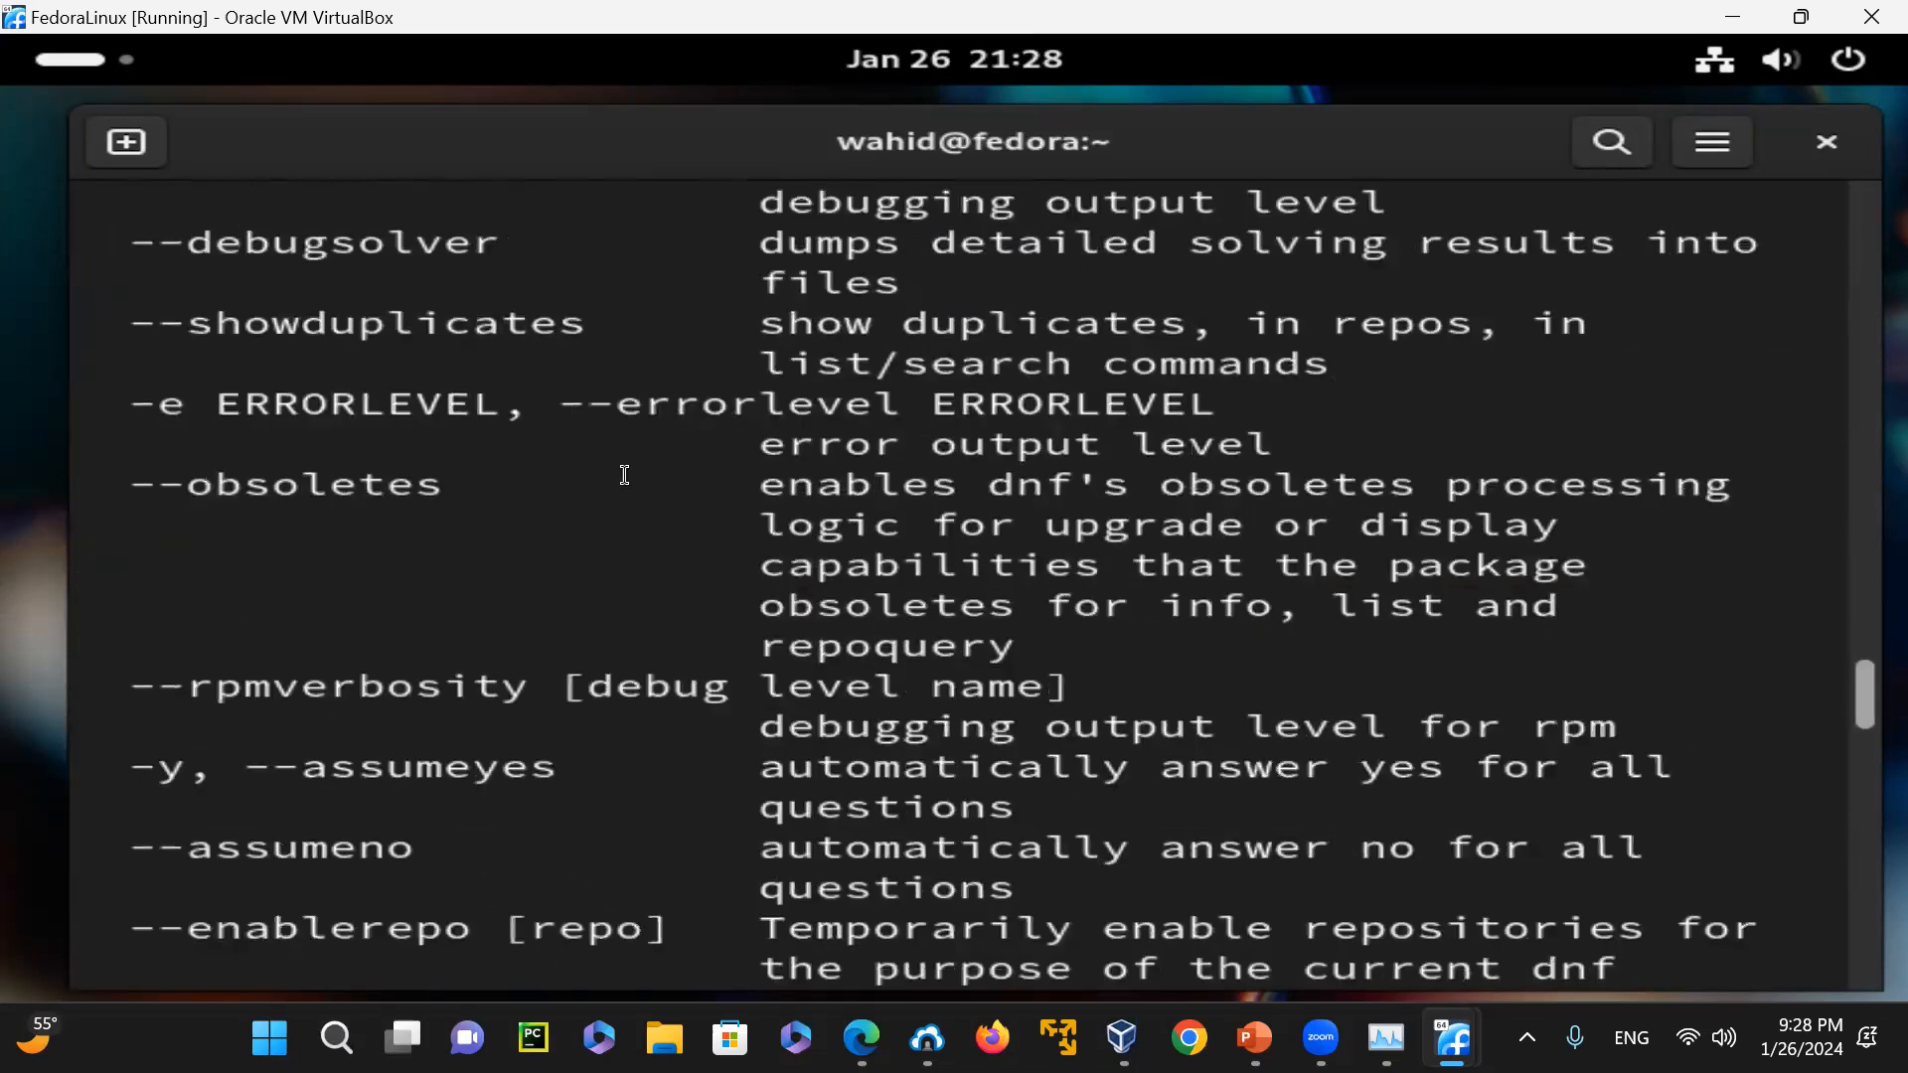
{"action": "scroll", "coordinate": [625, 474], "scroll_direction": "down", "scroll_amount": 5}
{"action": "scroll", "coordinate": [625, 478], "scroll_direction": "down", "scroll_amount": 10}
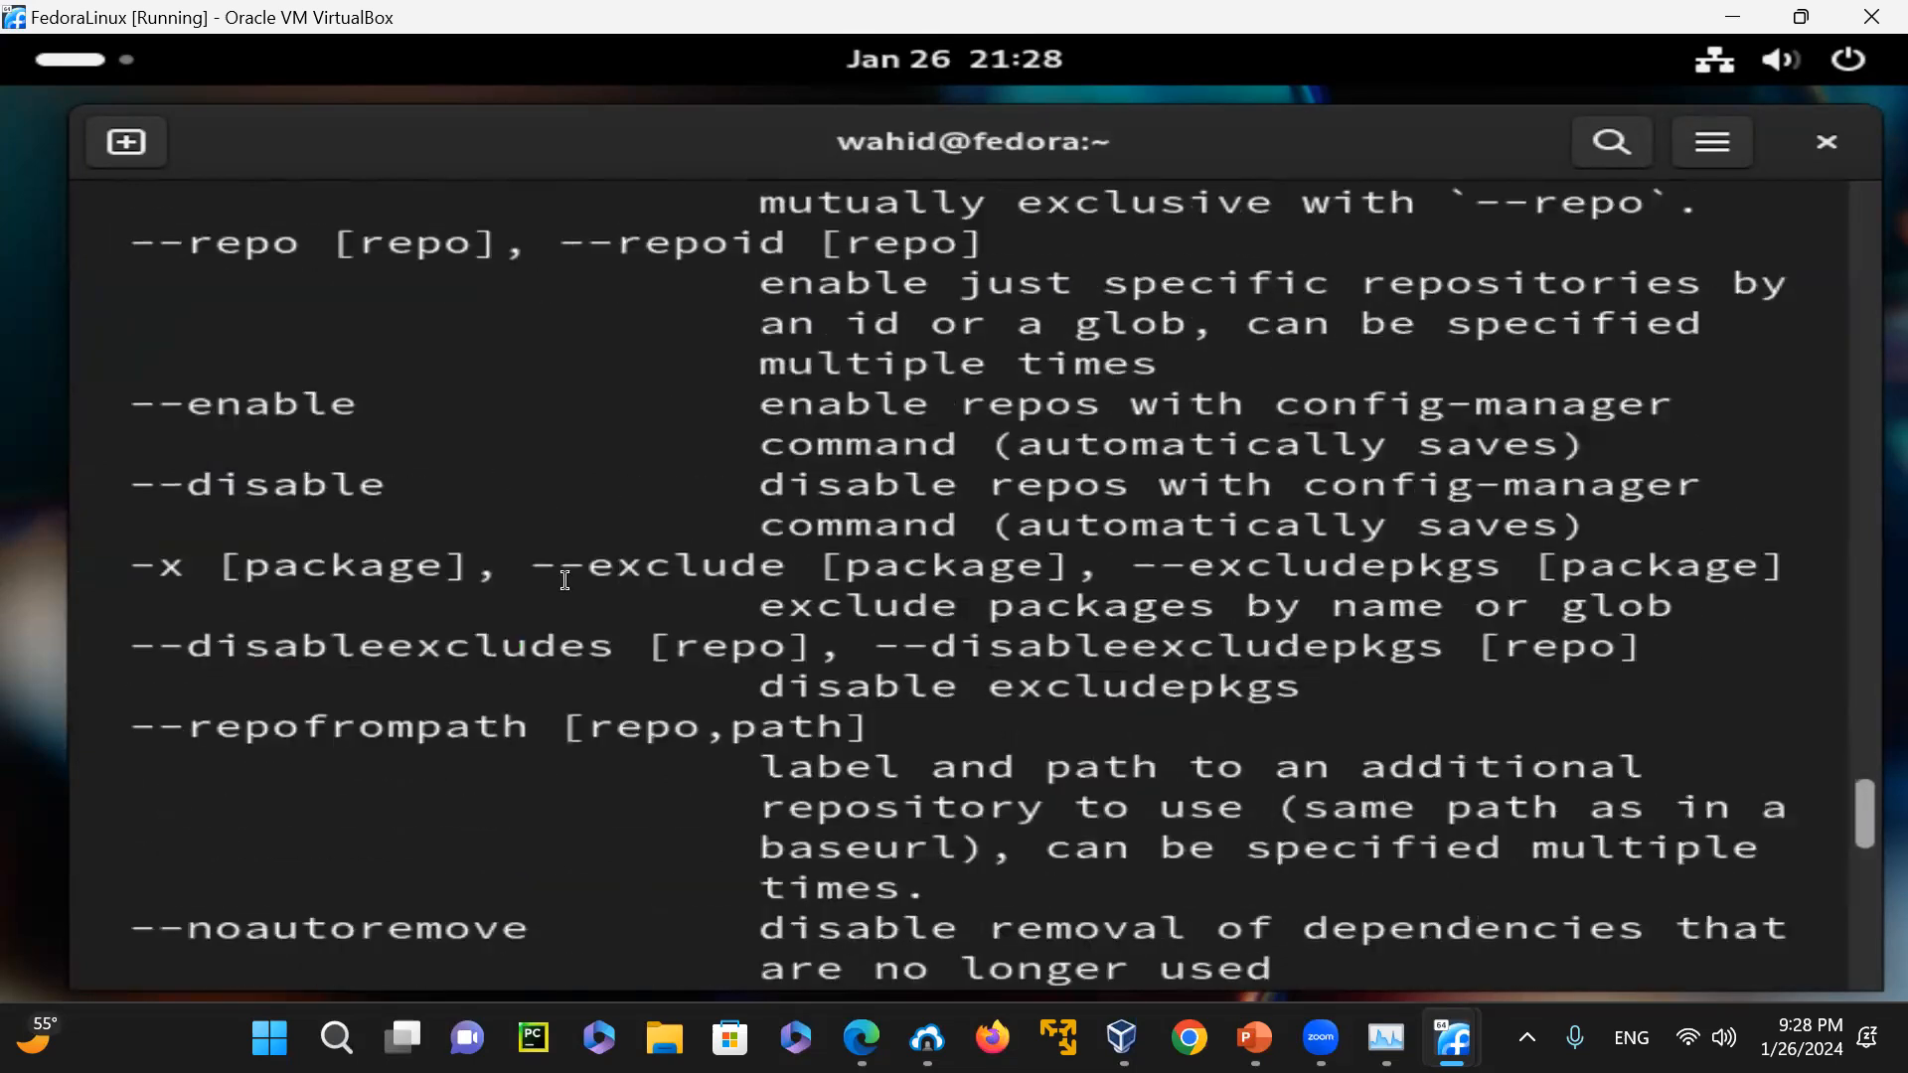
{"action": "scroll", "coordinate": [563, 556], "scroll_direction": "down", "scroll_amount": 6}
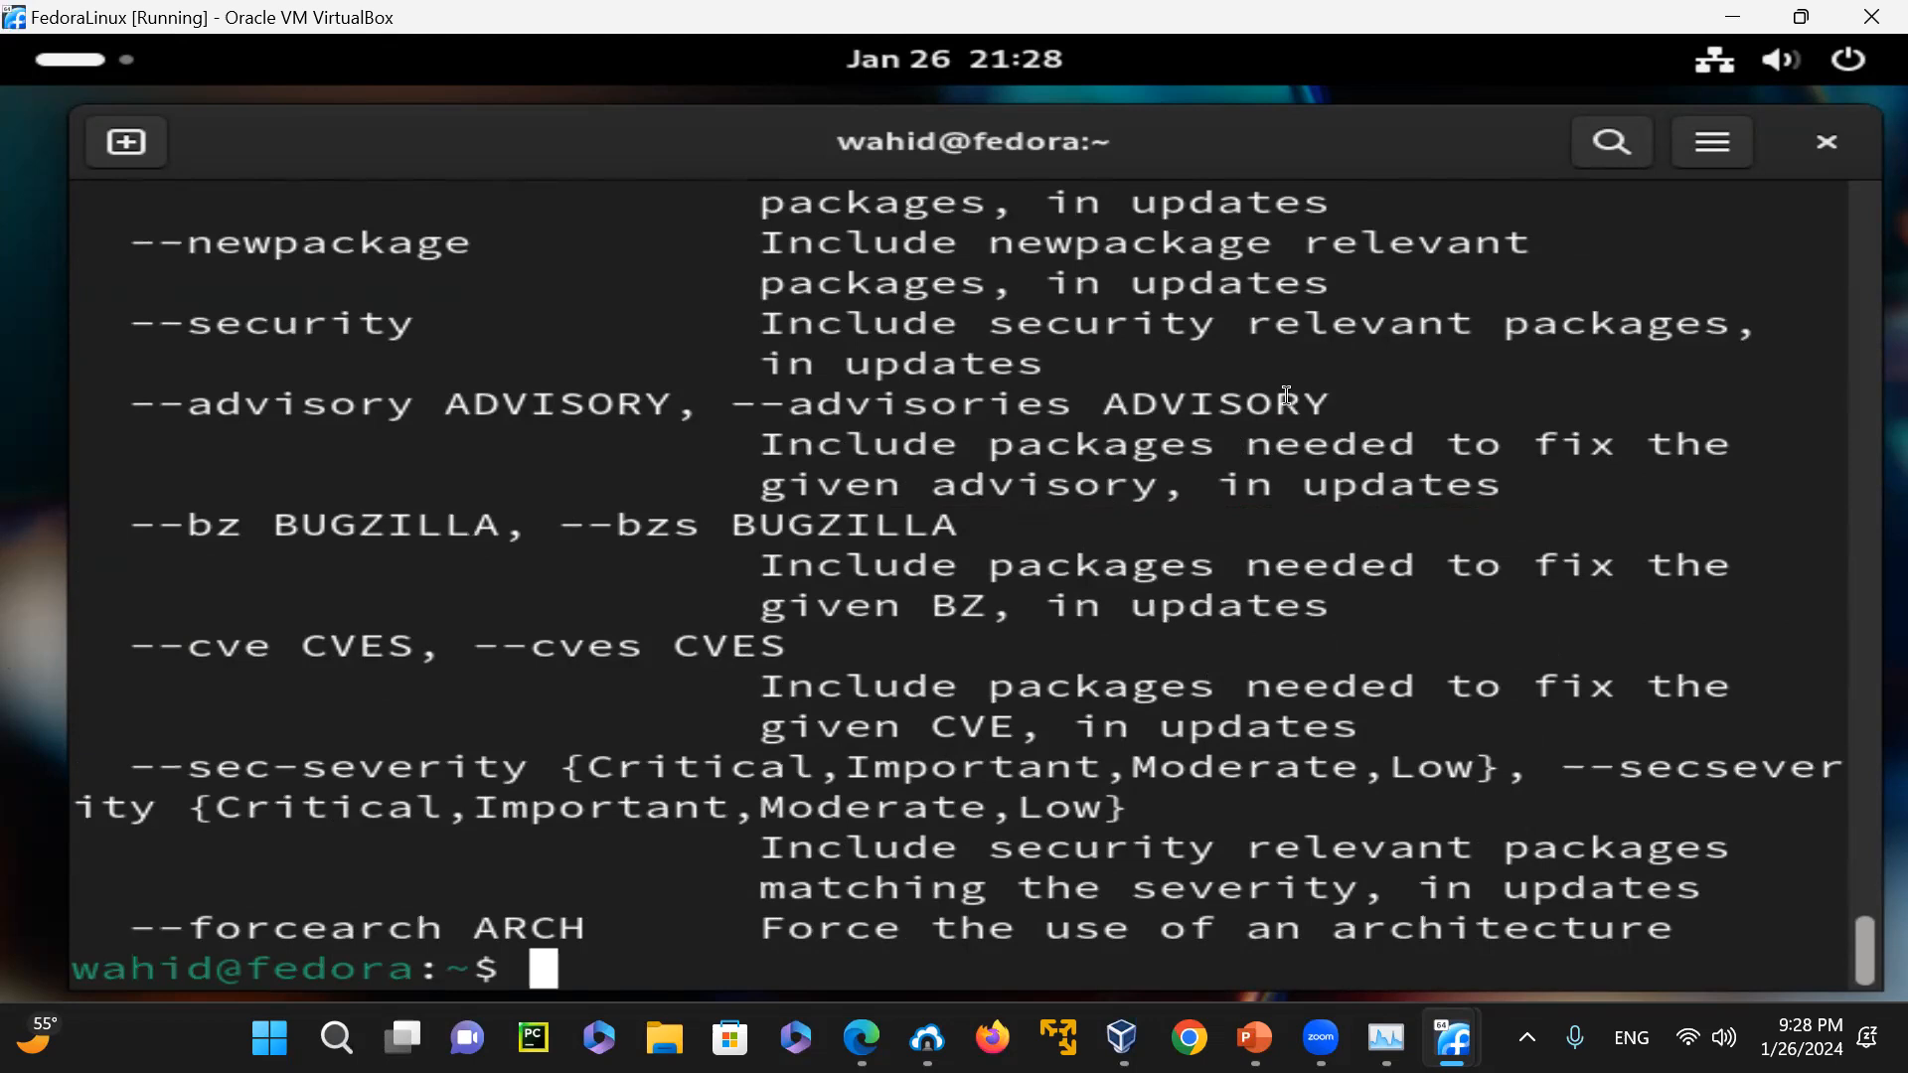
{"action": "type", "text": "clear"}
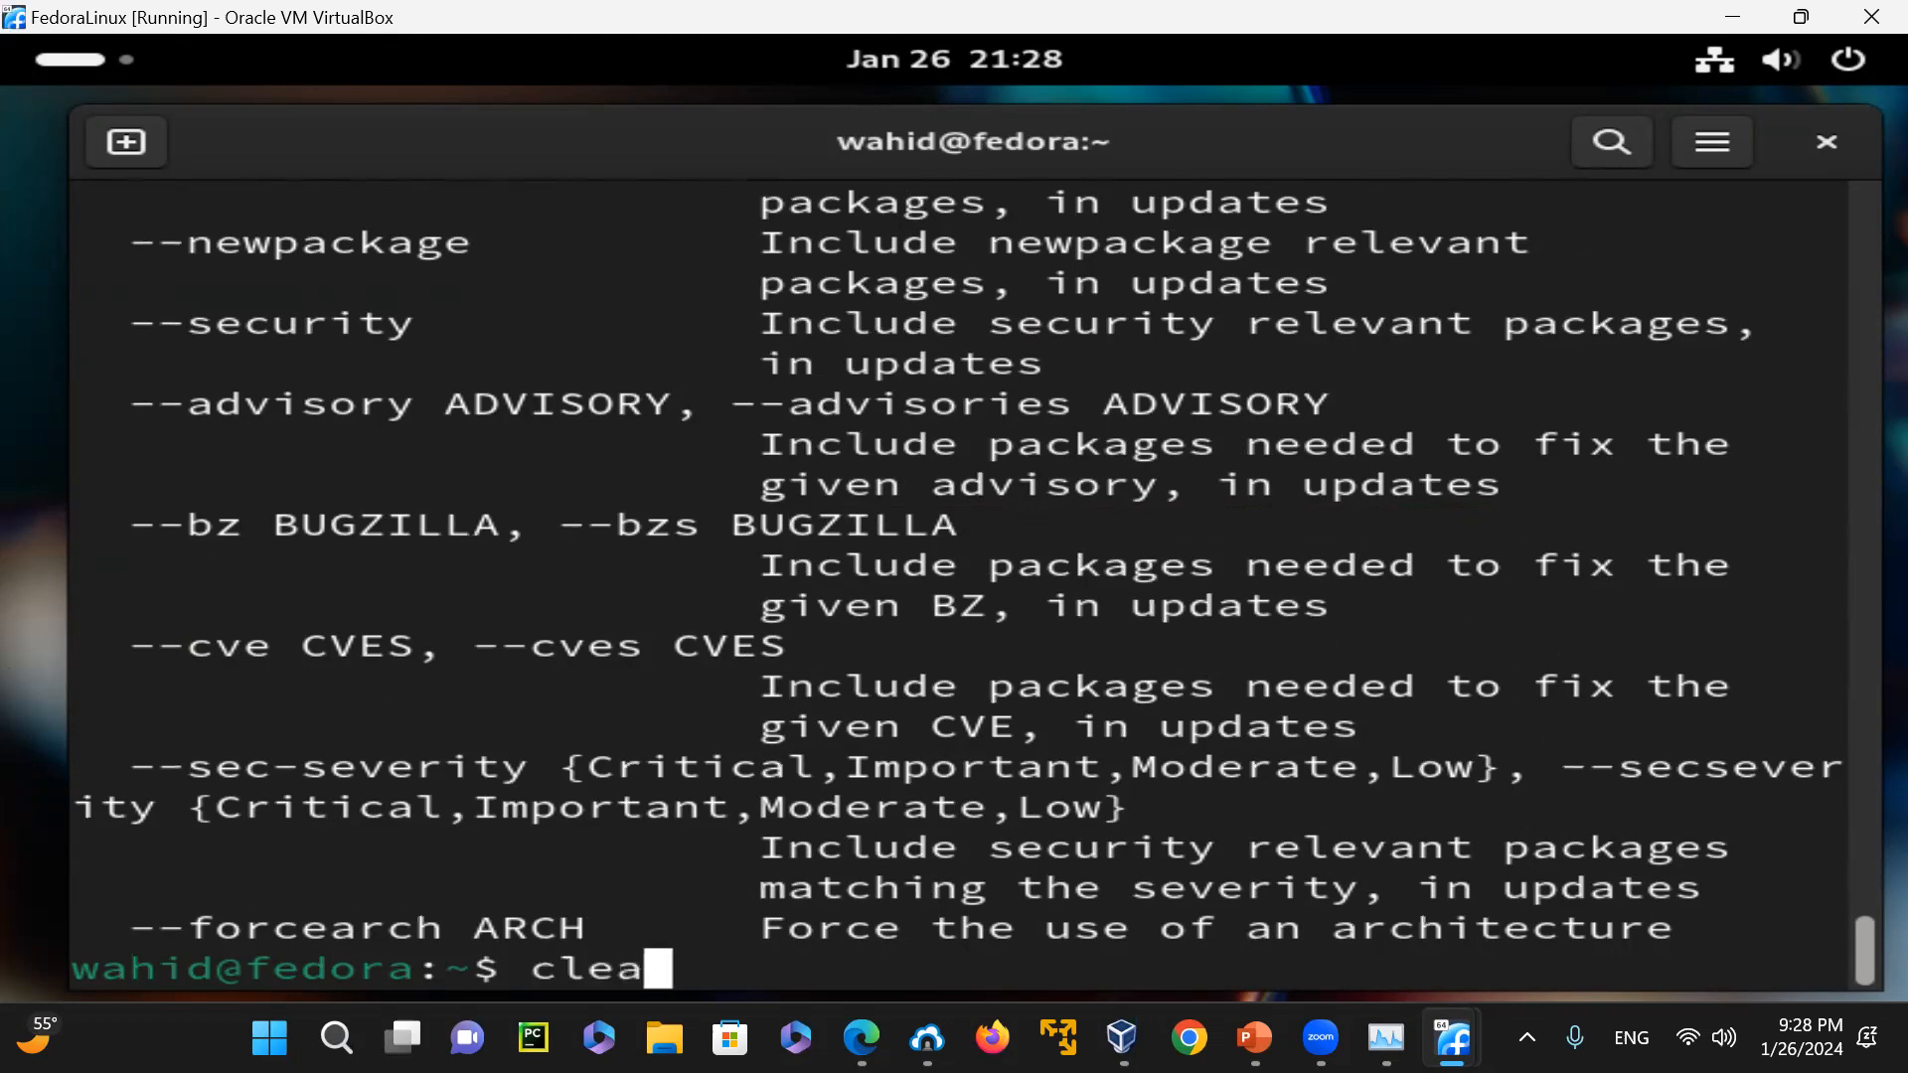
{"action": "key", "text": "Return"}
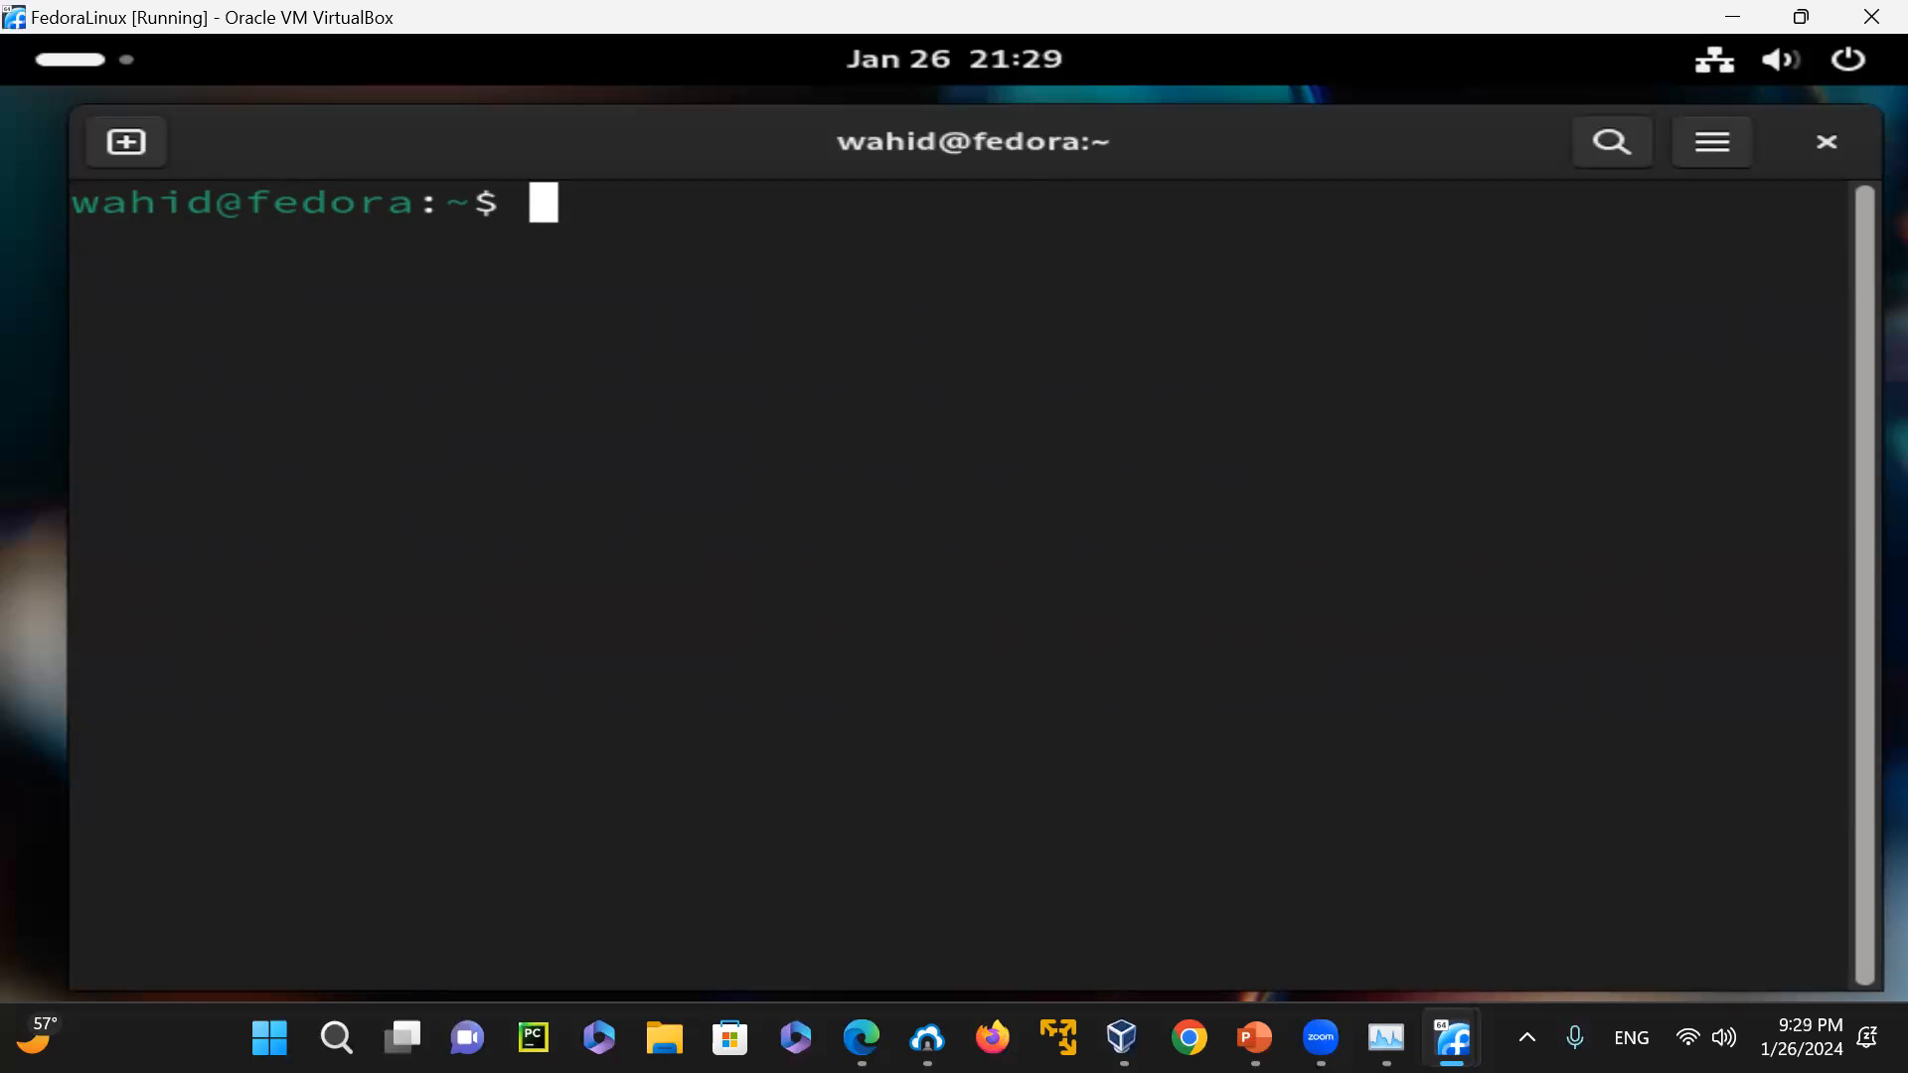
Show filesystem disk usage in readable units with "df -h" and the current month's calendar with "cal"
{"action": "type", "text": "df -h"}
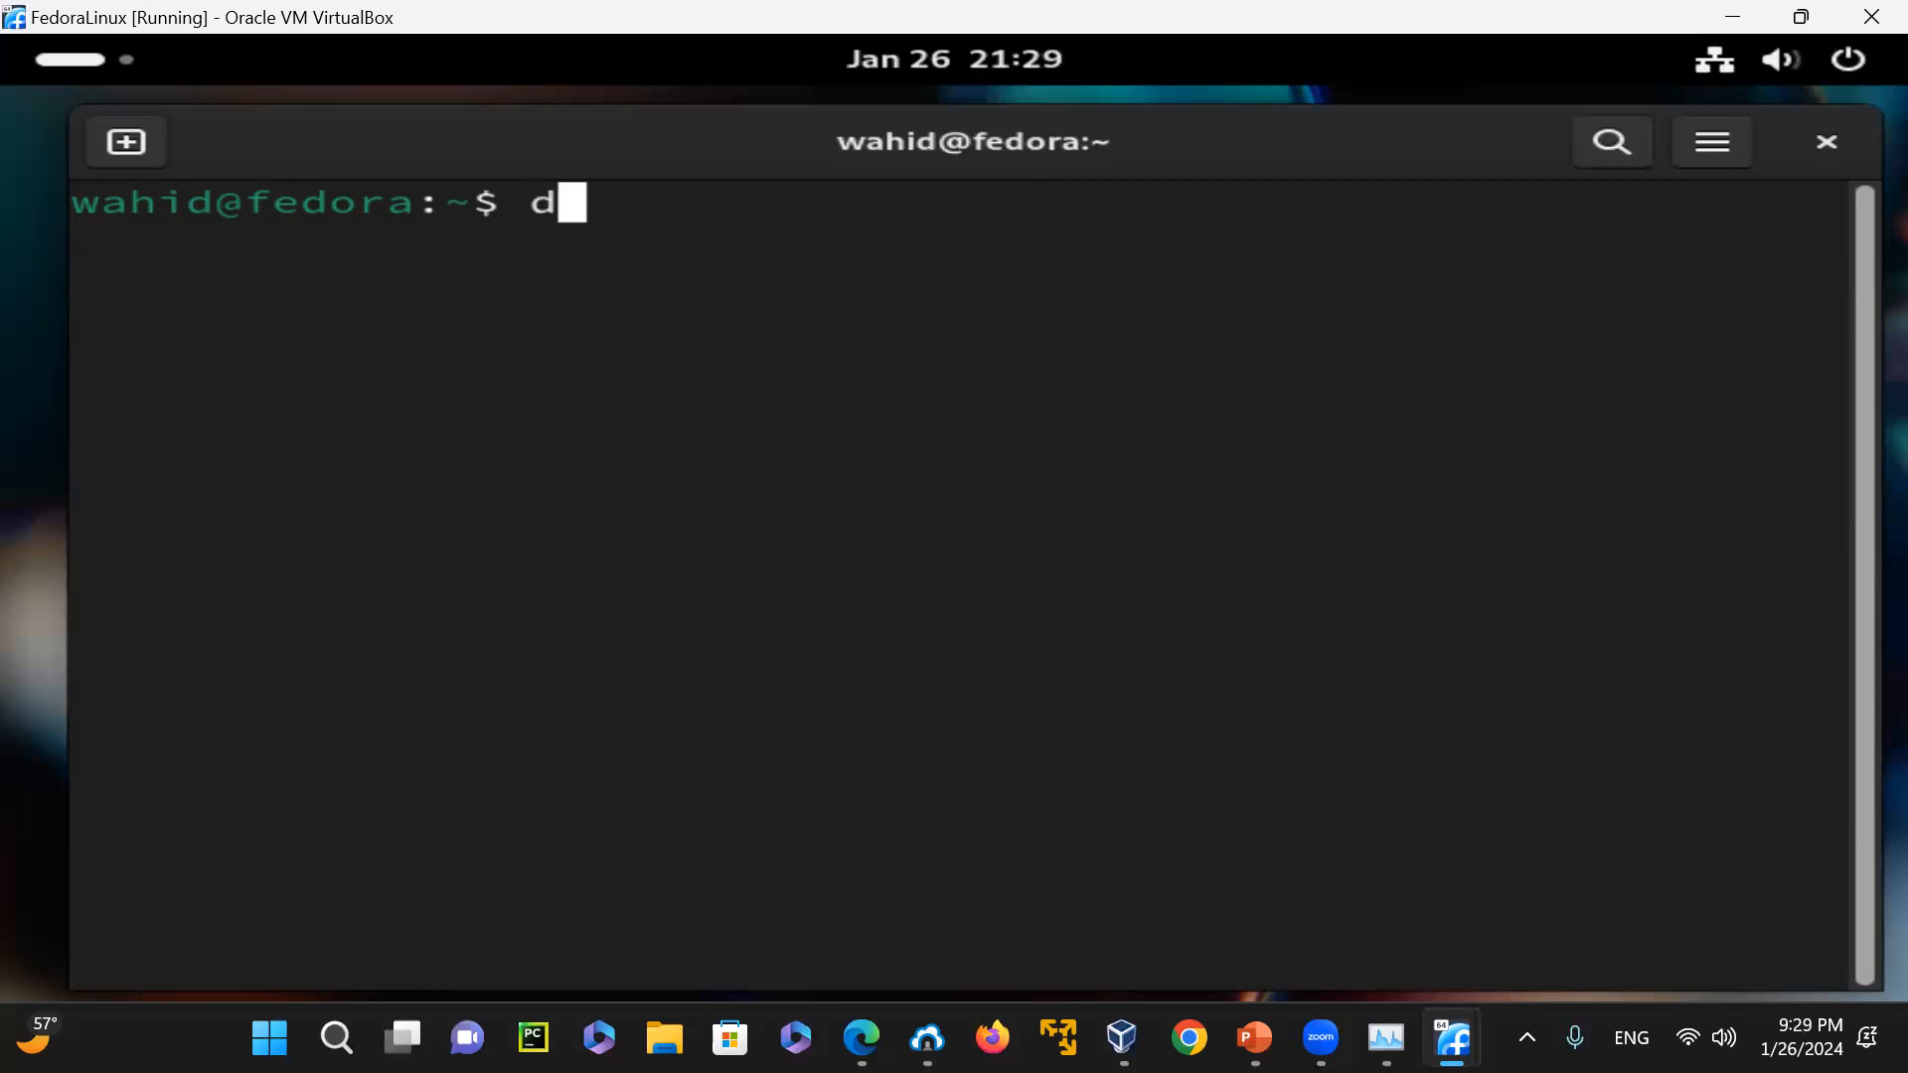
{"action": "key", "text": "Return"}
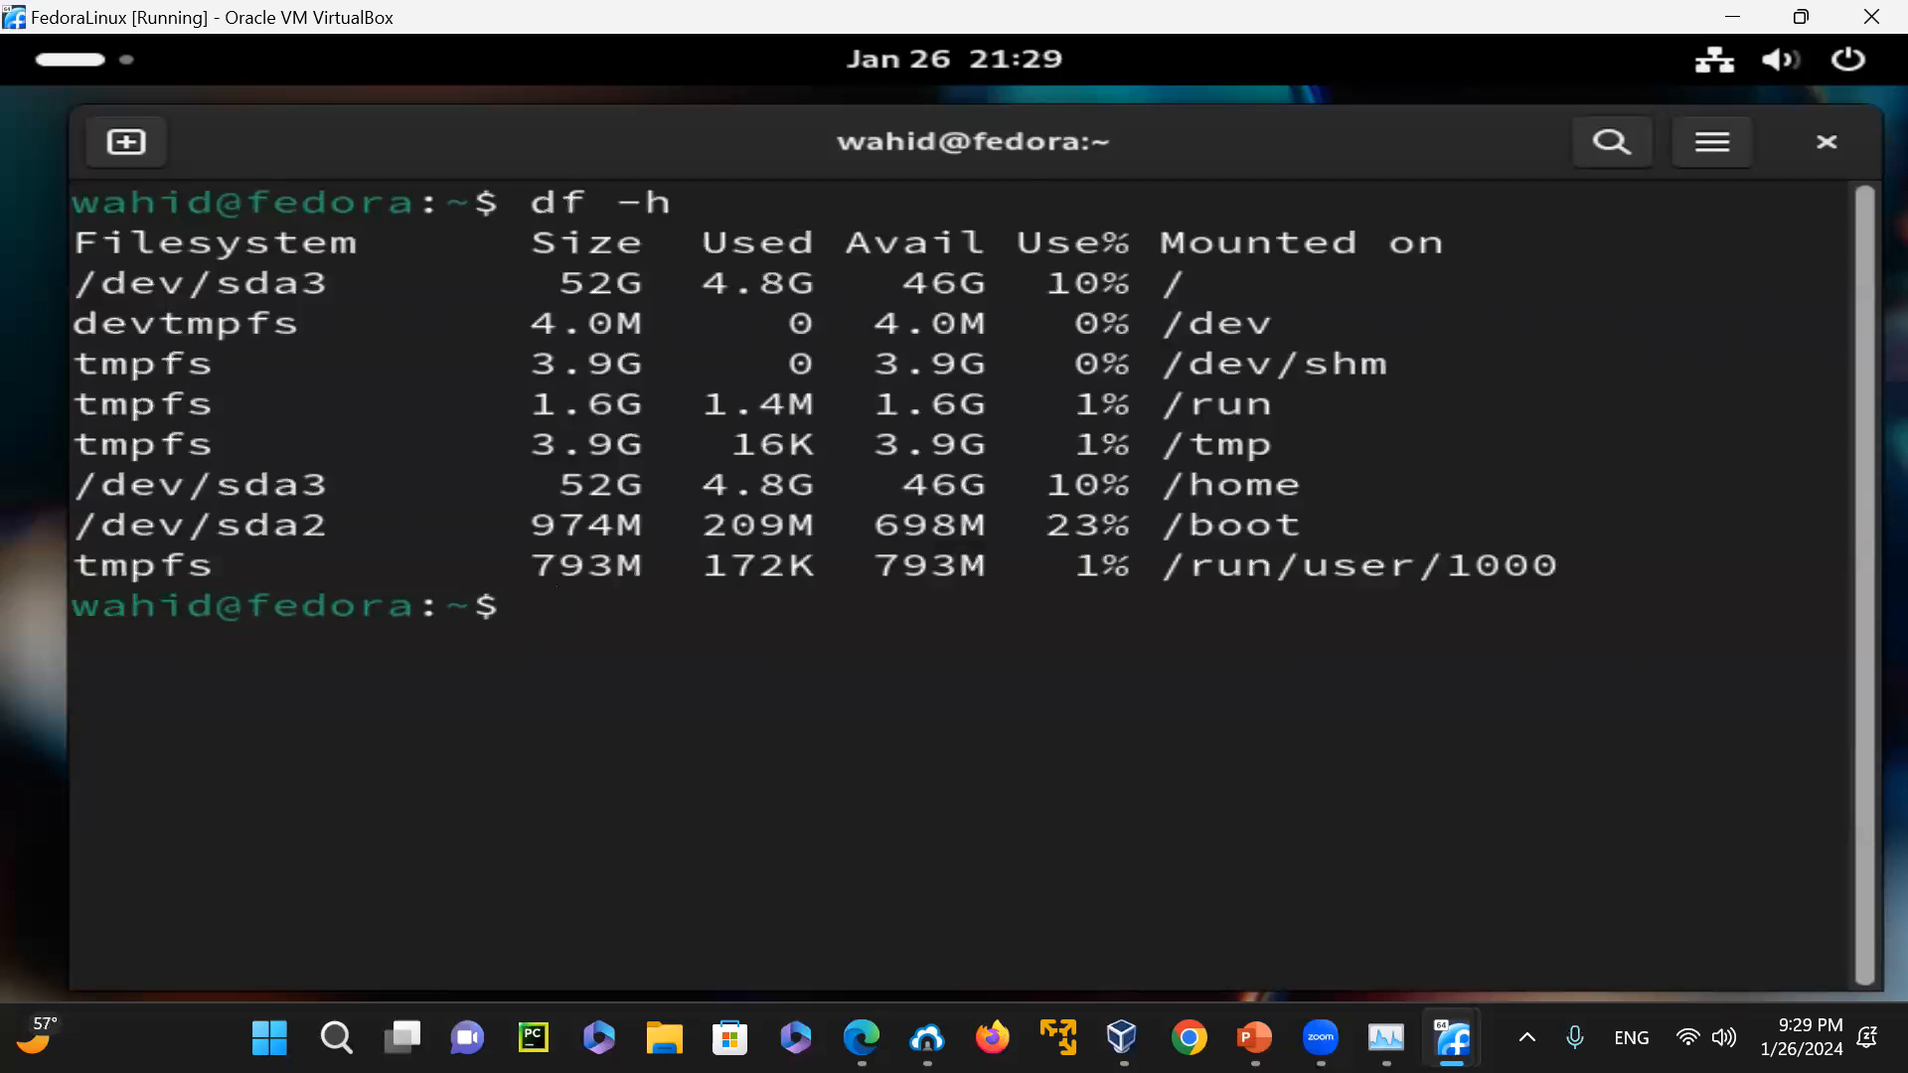
{"action": "type", "text": "cal"}
{"action": "key", "text": "Return"}
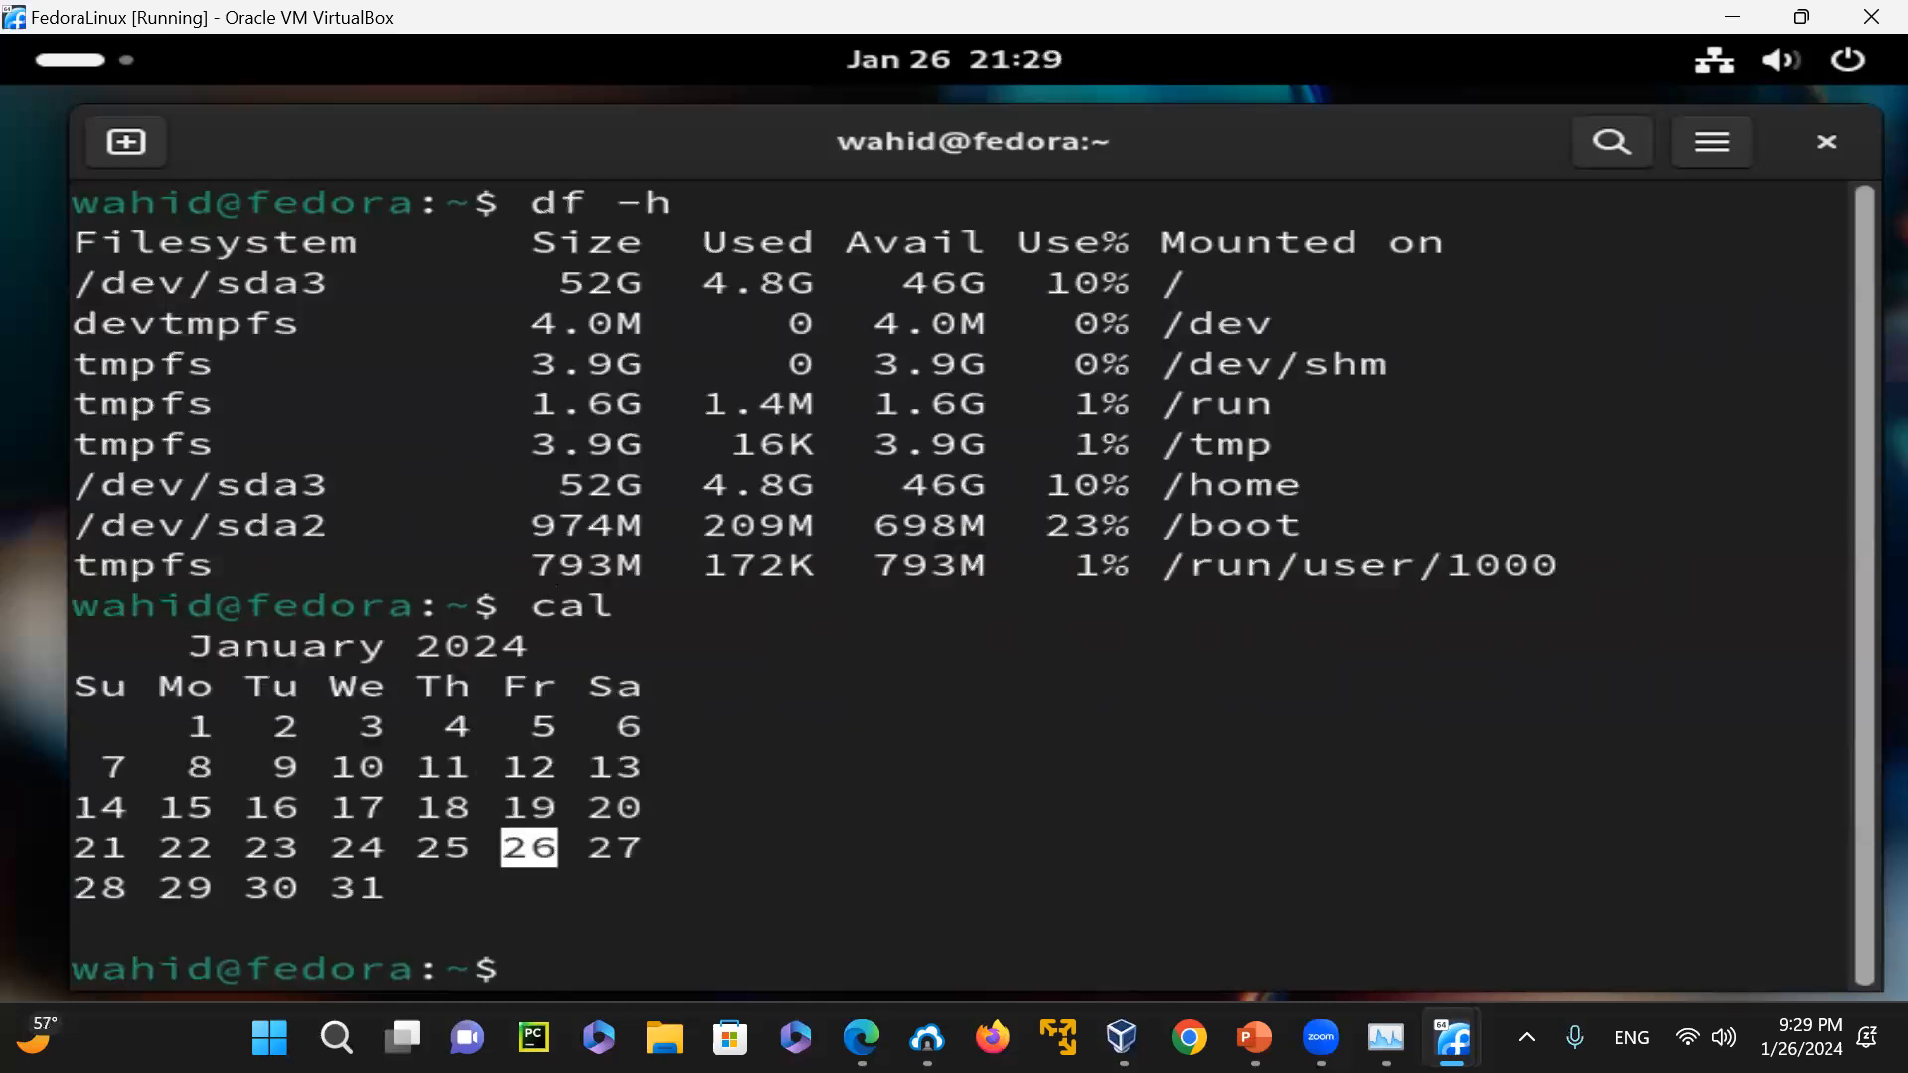
Print the kernel and system information with "uname -a" and clear the terminal
{"action": "type", "text": "uname -a"}
{"action": "key", "text": "Return"}
{"action": "type", "text": "clear"}
{"action": "key", "text": "Return"}
Show the current user's identity and groups with "id" and list the logged-in sessions with "who"
{"action": "type", "text": "id"}
{"action": "key", "text": "Return"}
{"action": "type", "text": "w"}
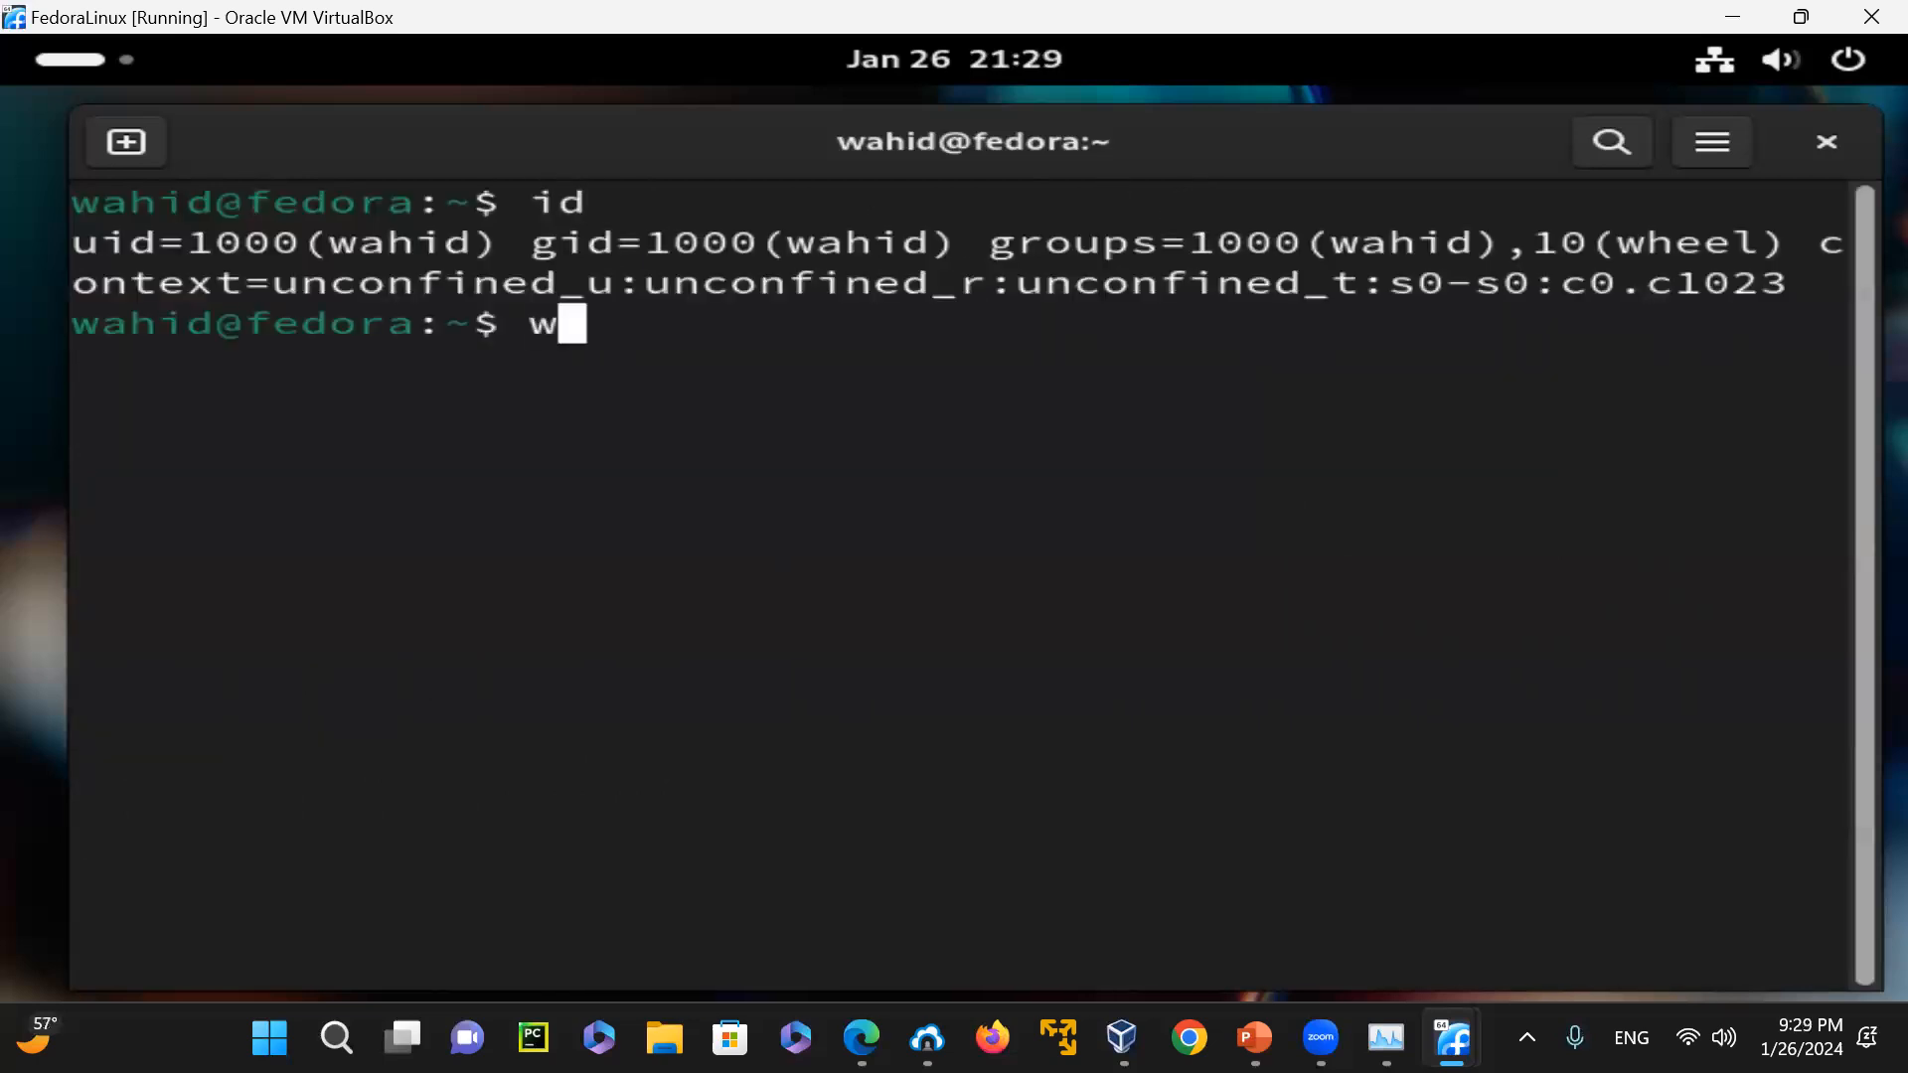
{"action": "type", "text": "ho"}
{"action": "key", "text": "Return"}
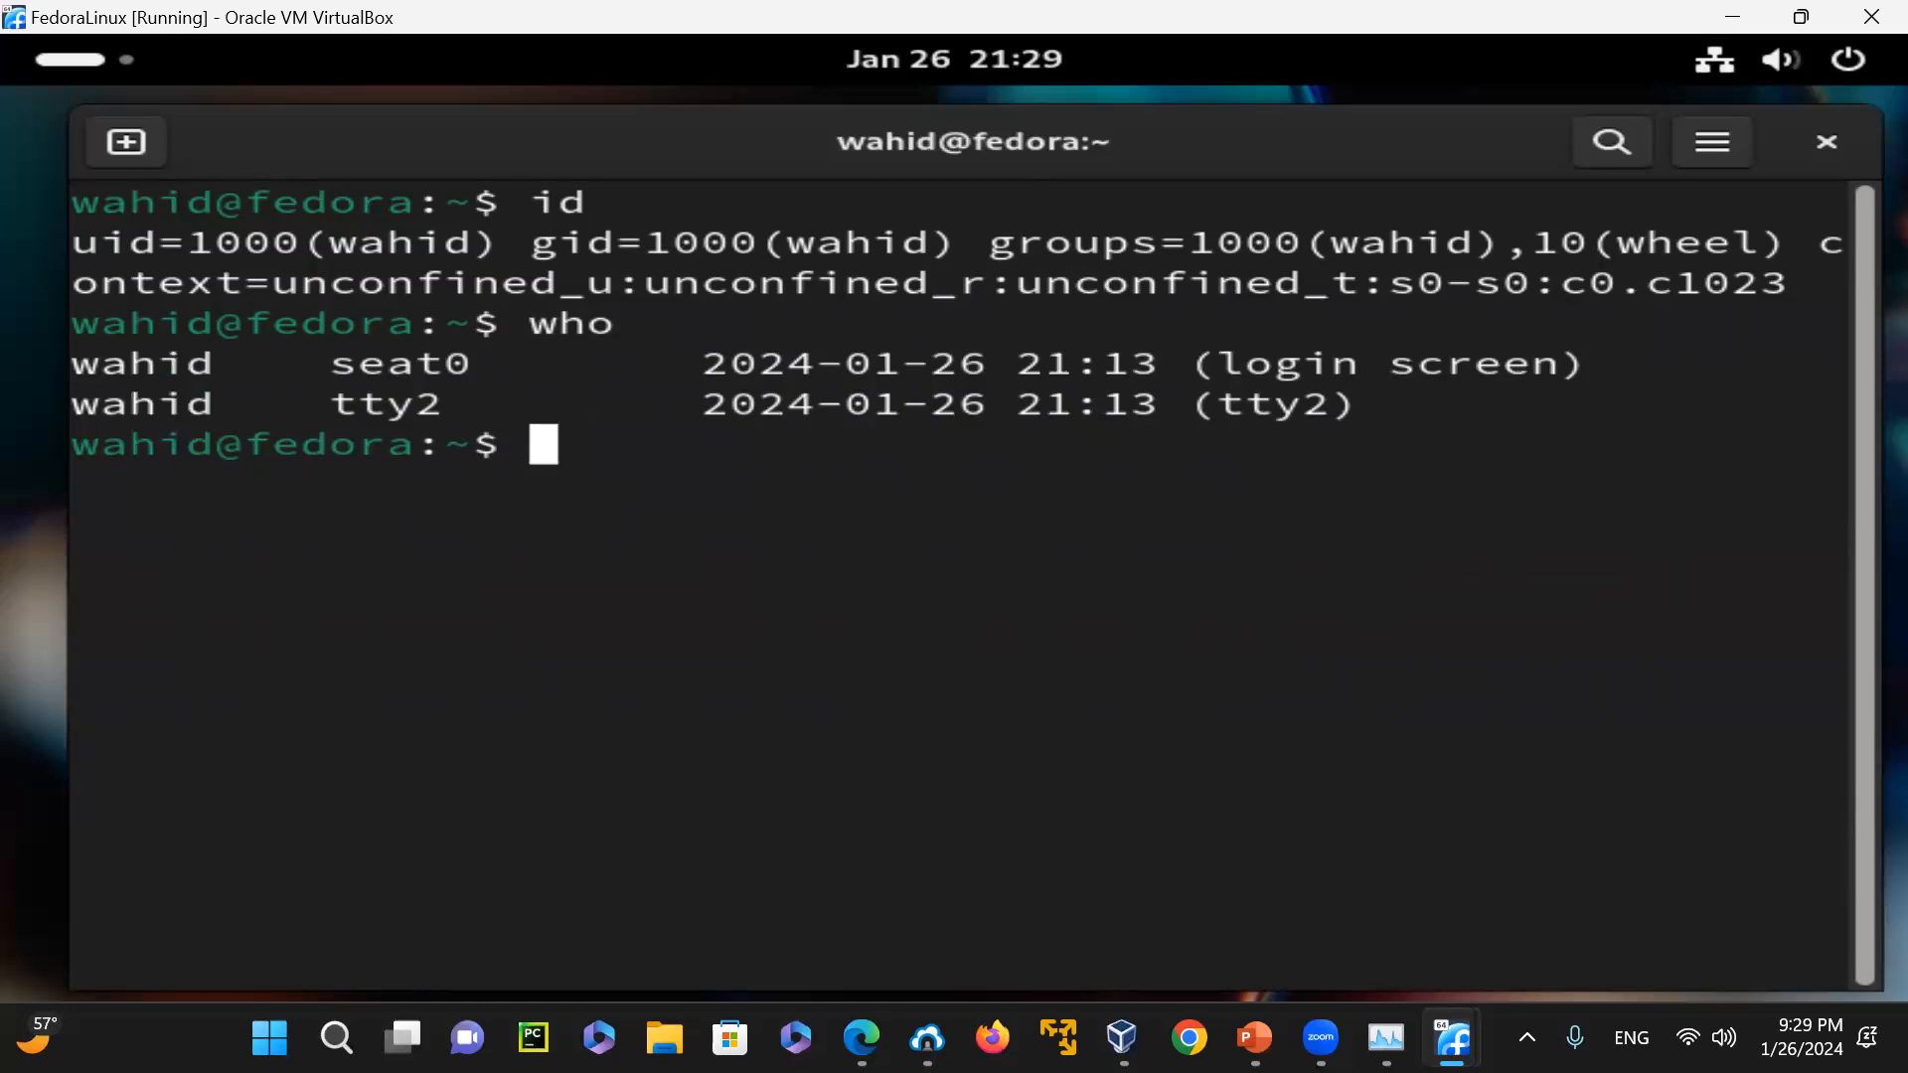
Check the installed Python version with "python --version" and start the interactive Python interpreter
{"action": "type", "text": "python --version"}
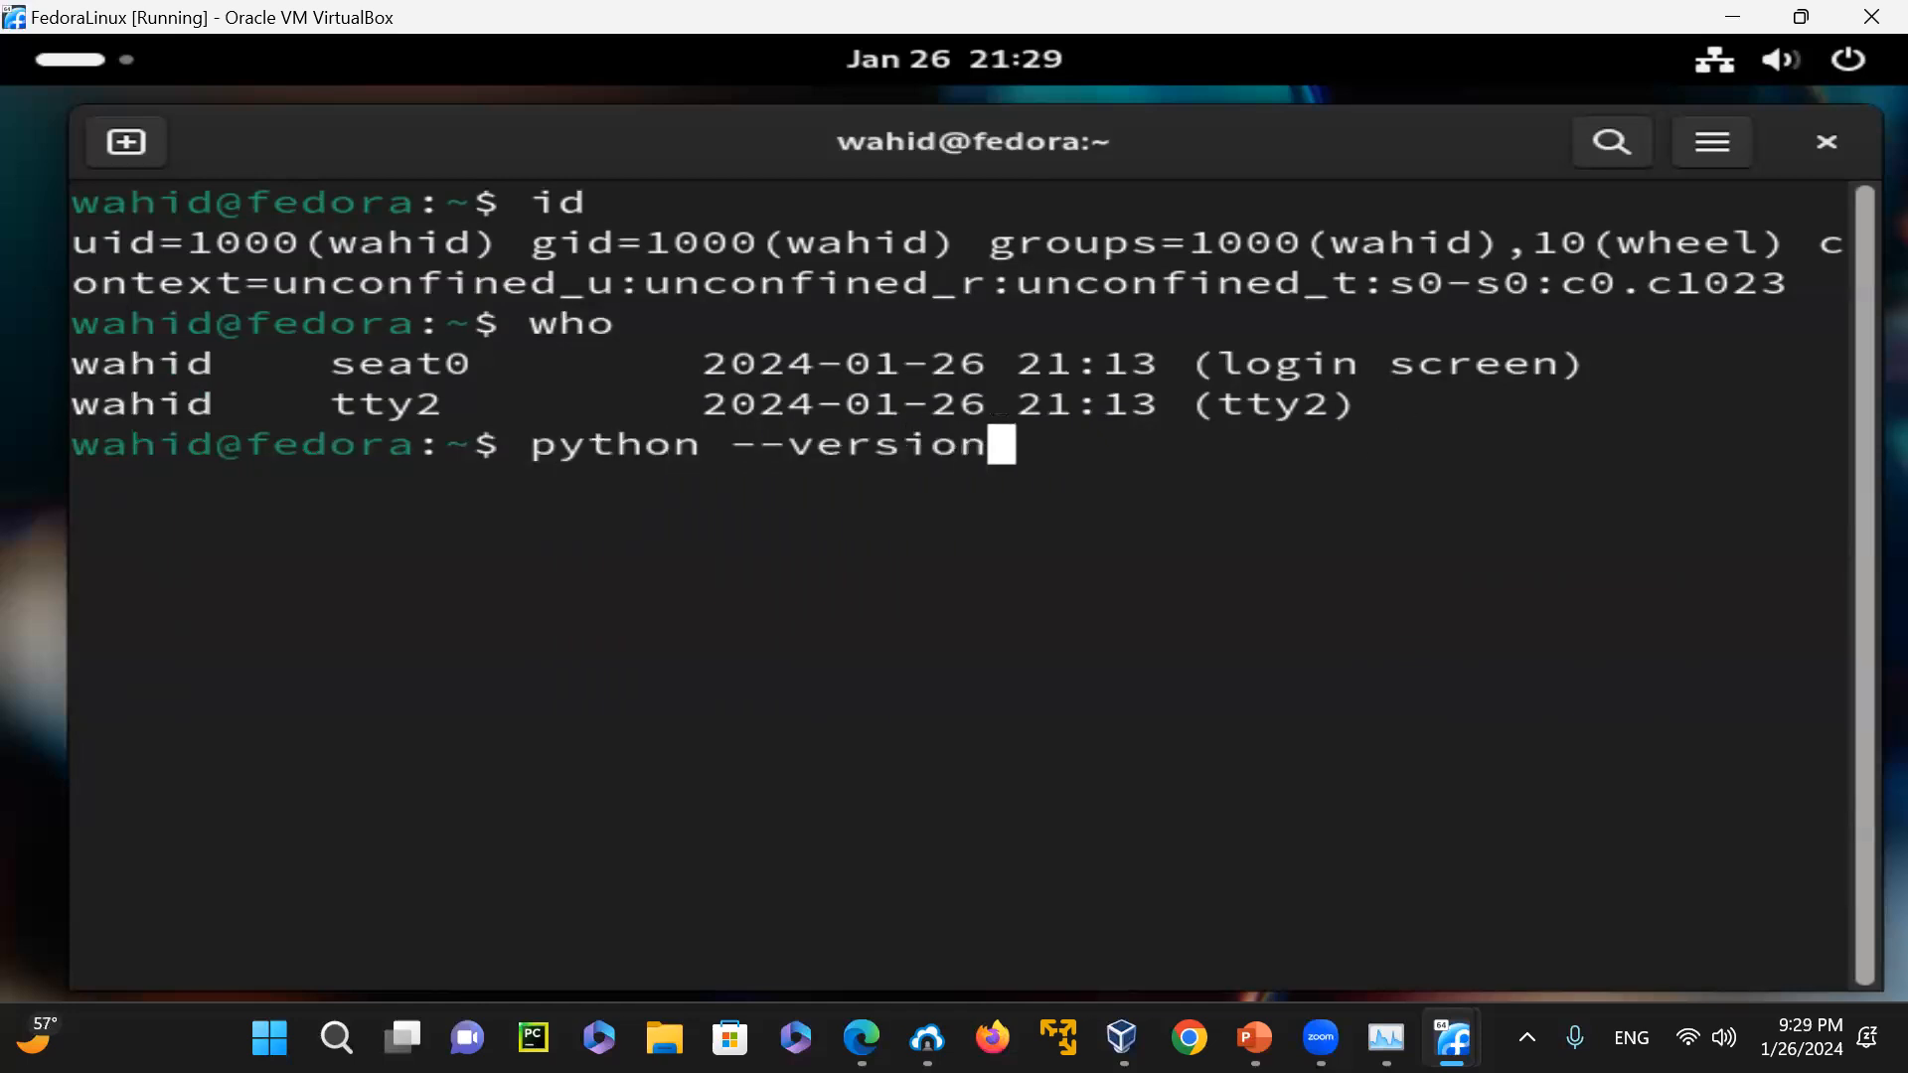
{"action": "key", "text": "Return"}
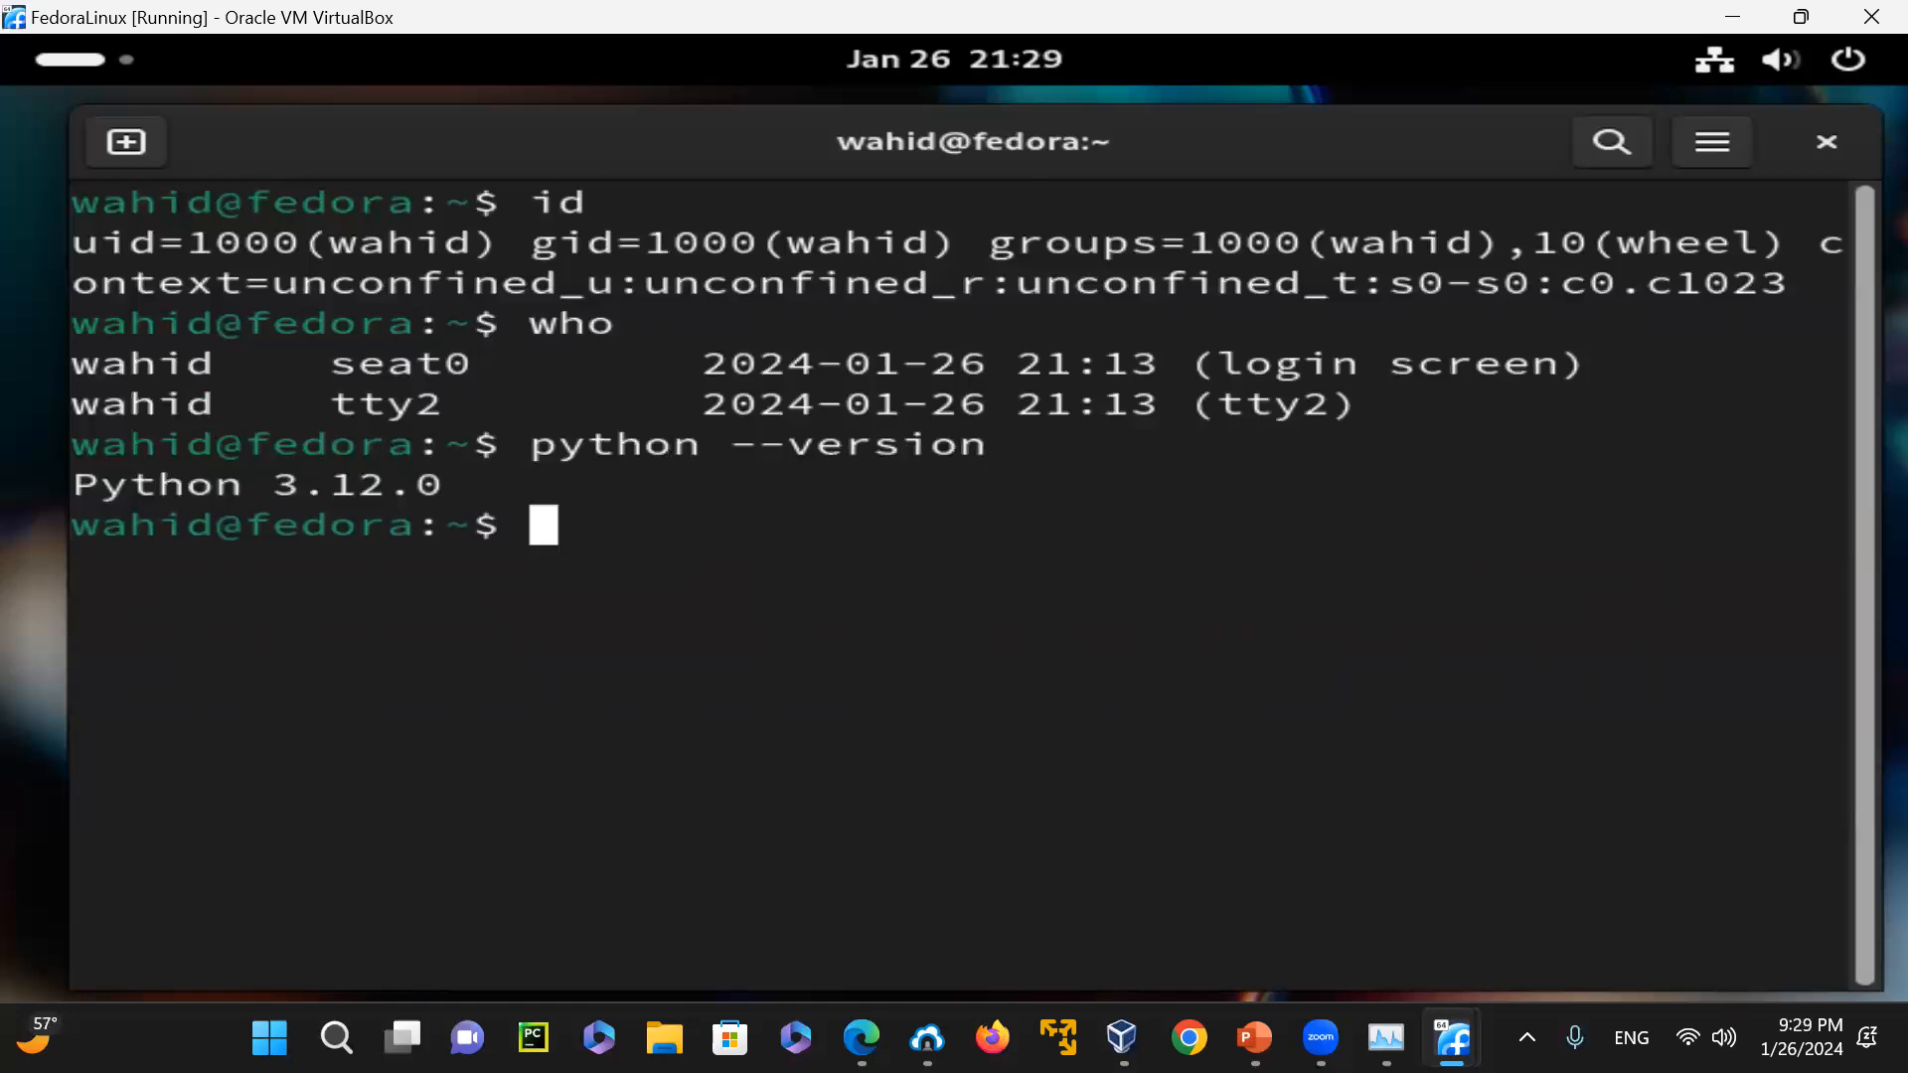
{"action": "type", "text": "python"}
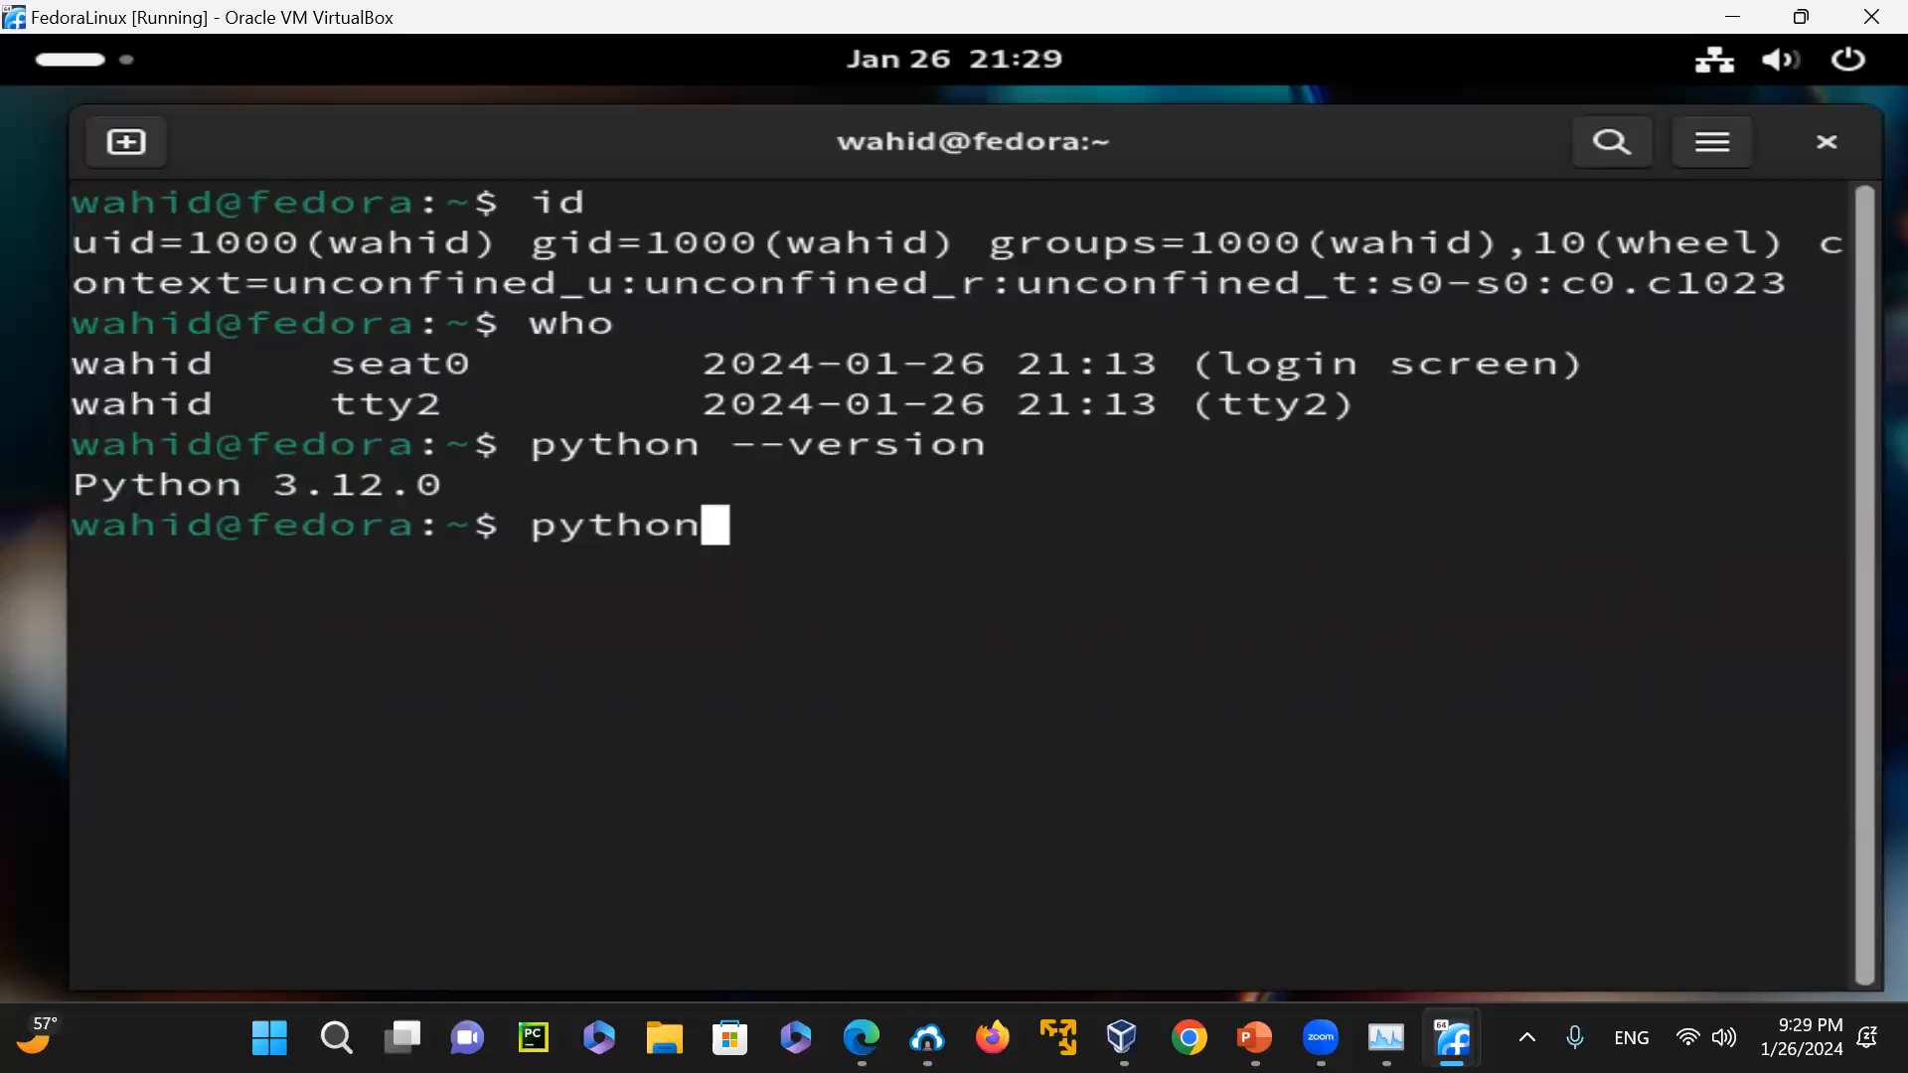
{"action": "key", "text": "Return"}
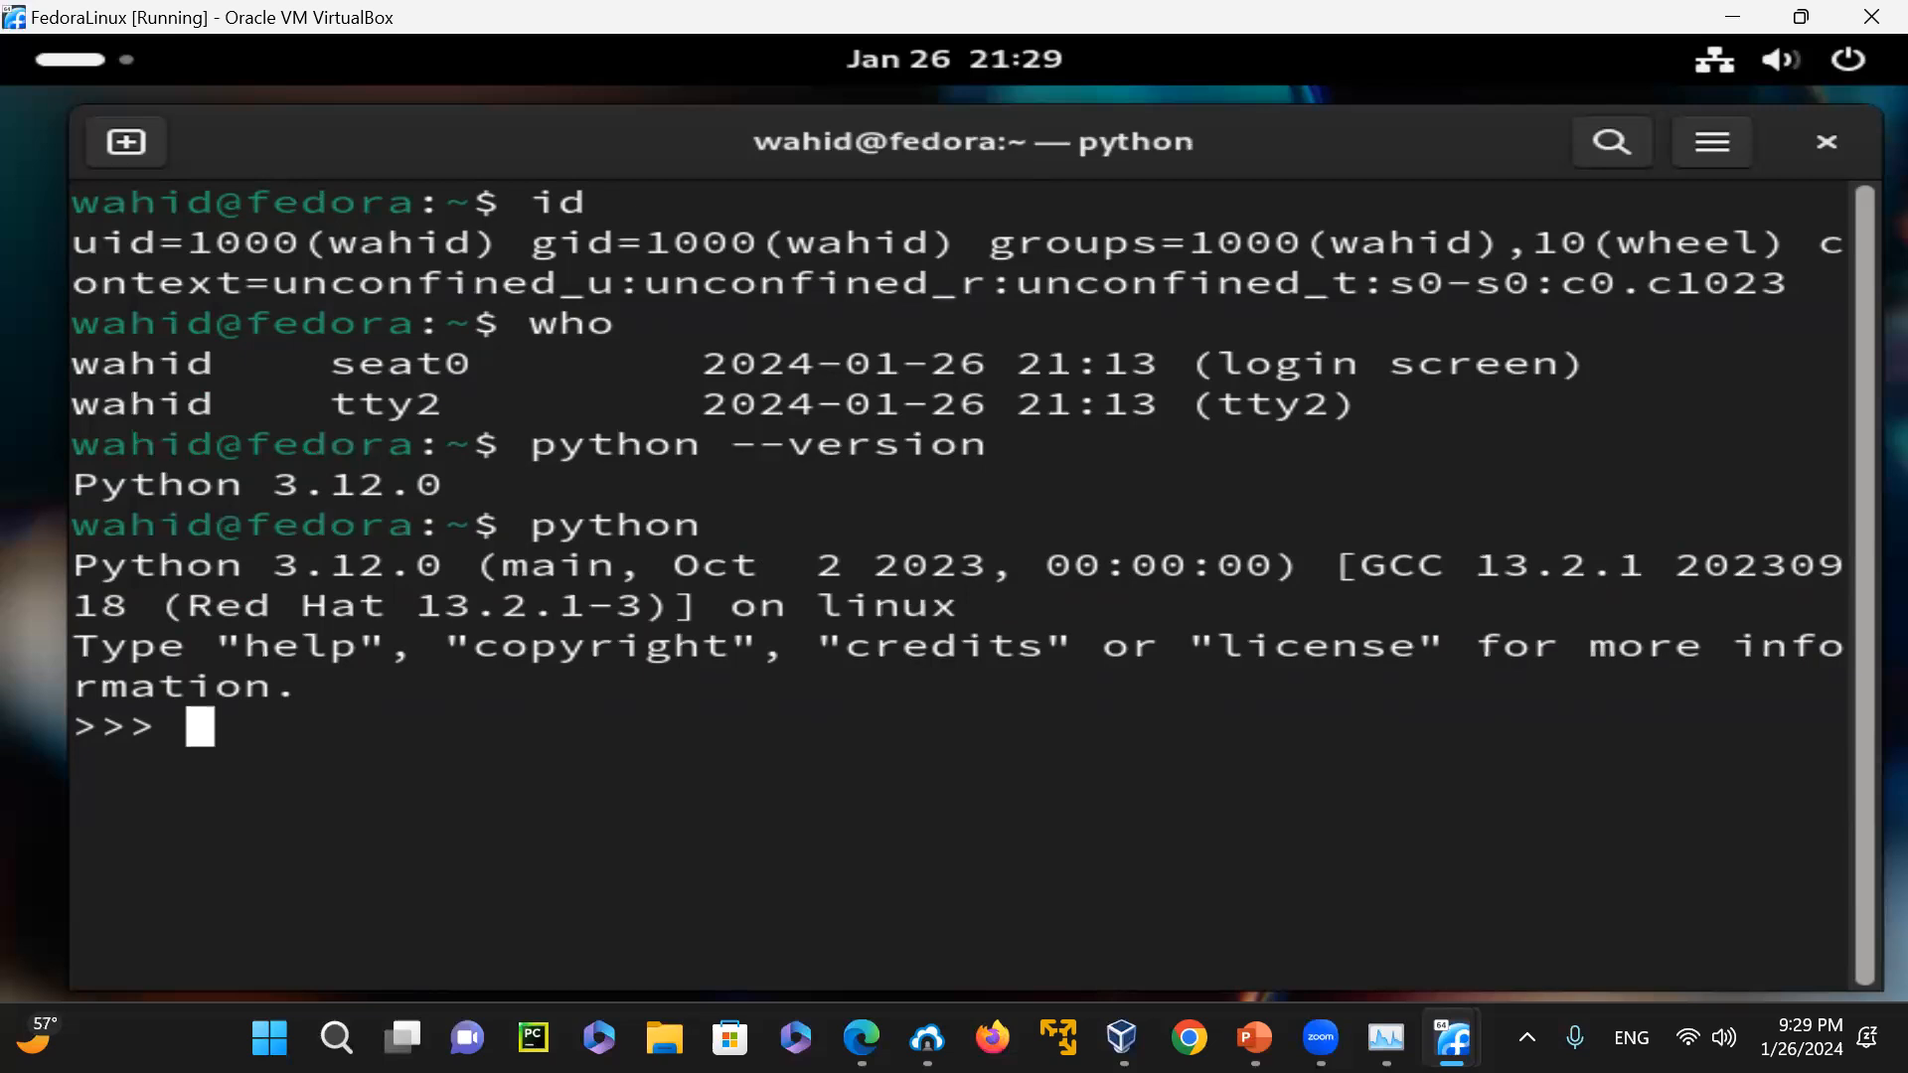
List the names in the Python interpreter's scope with dir(), then leave it with quit() and clear the terminal
{"action": "type", "text": "dir"}
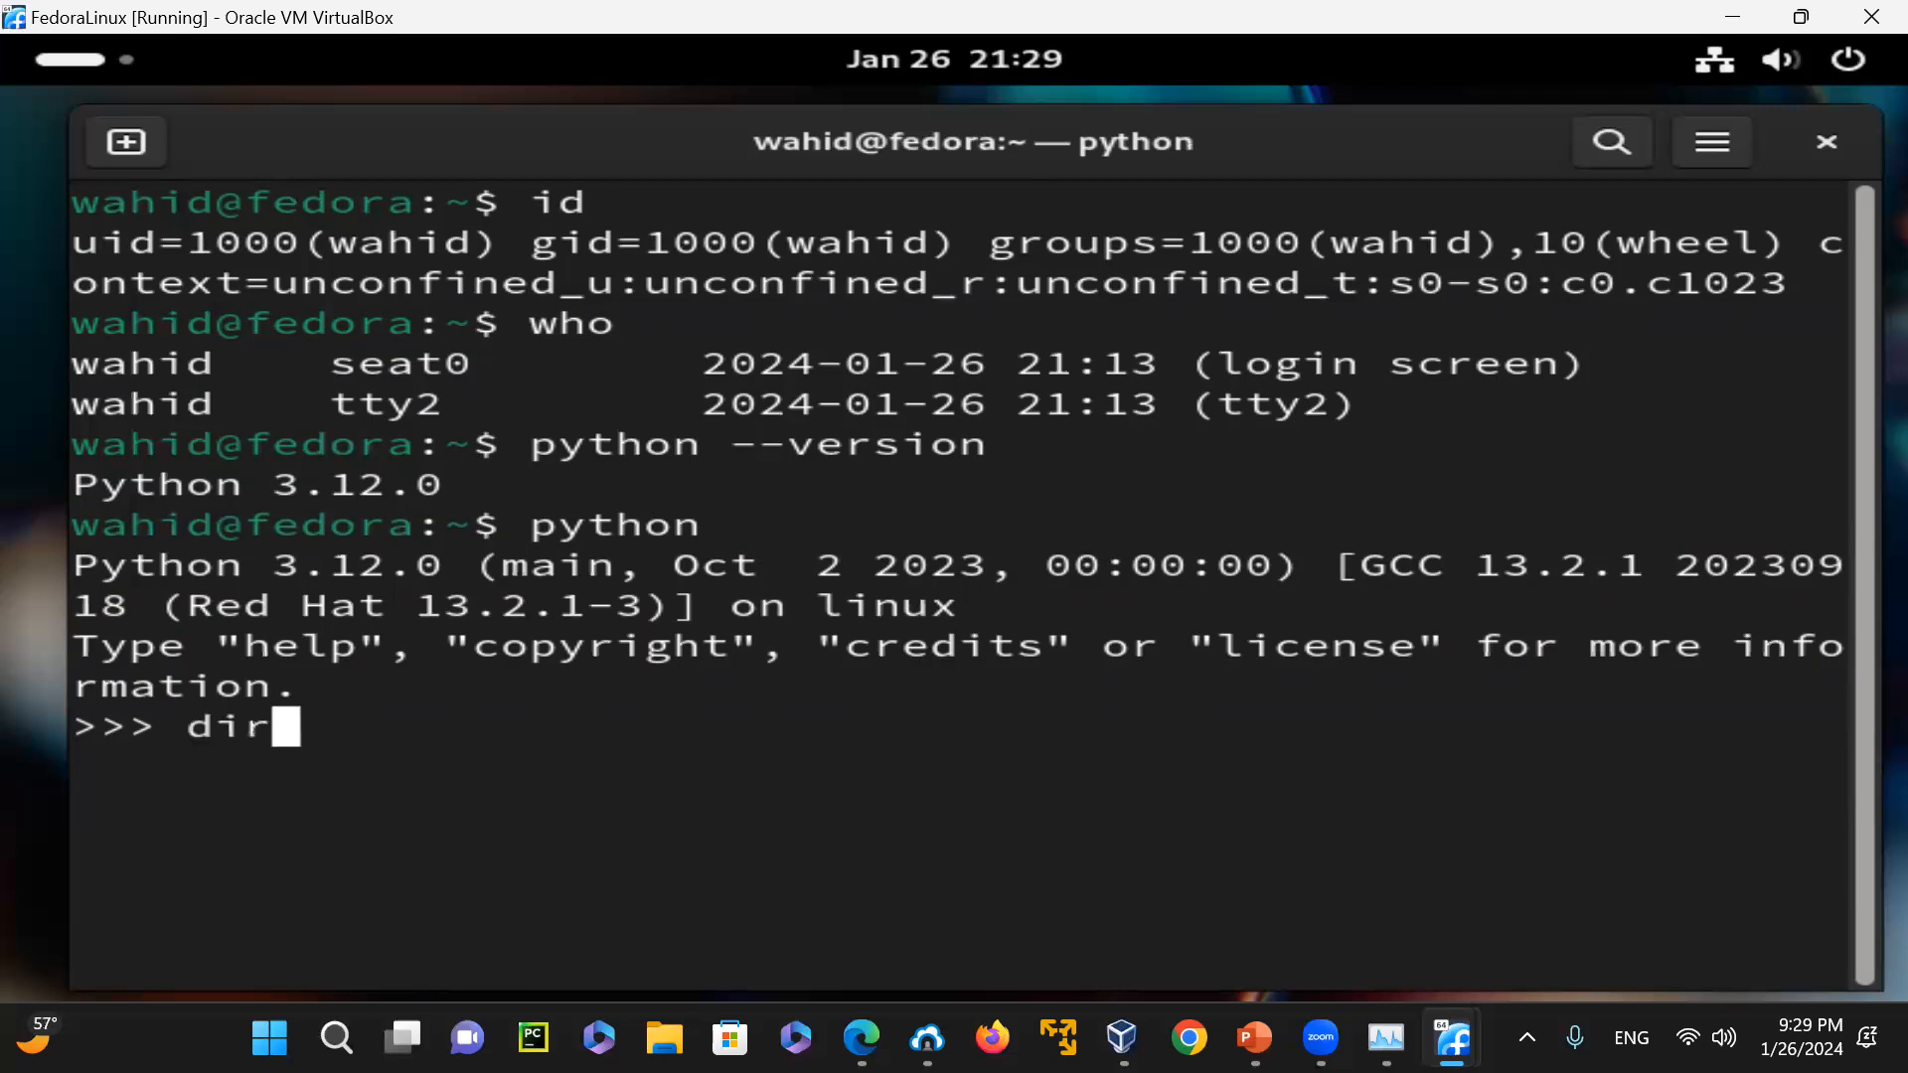
{"action": "type", "text": "()"}
{"action": "key", "text": "Return"}
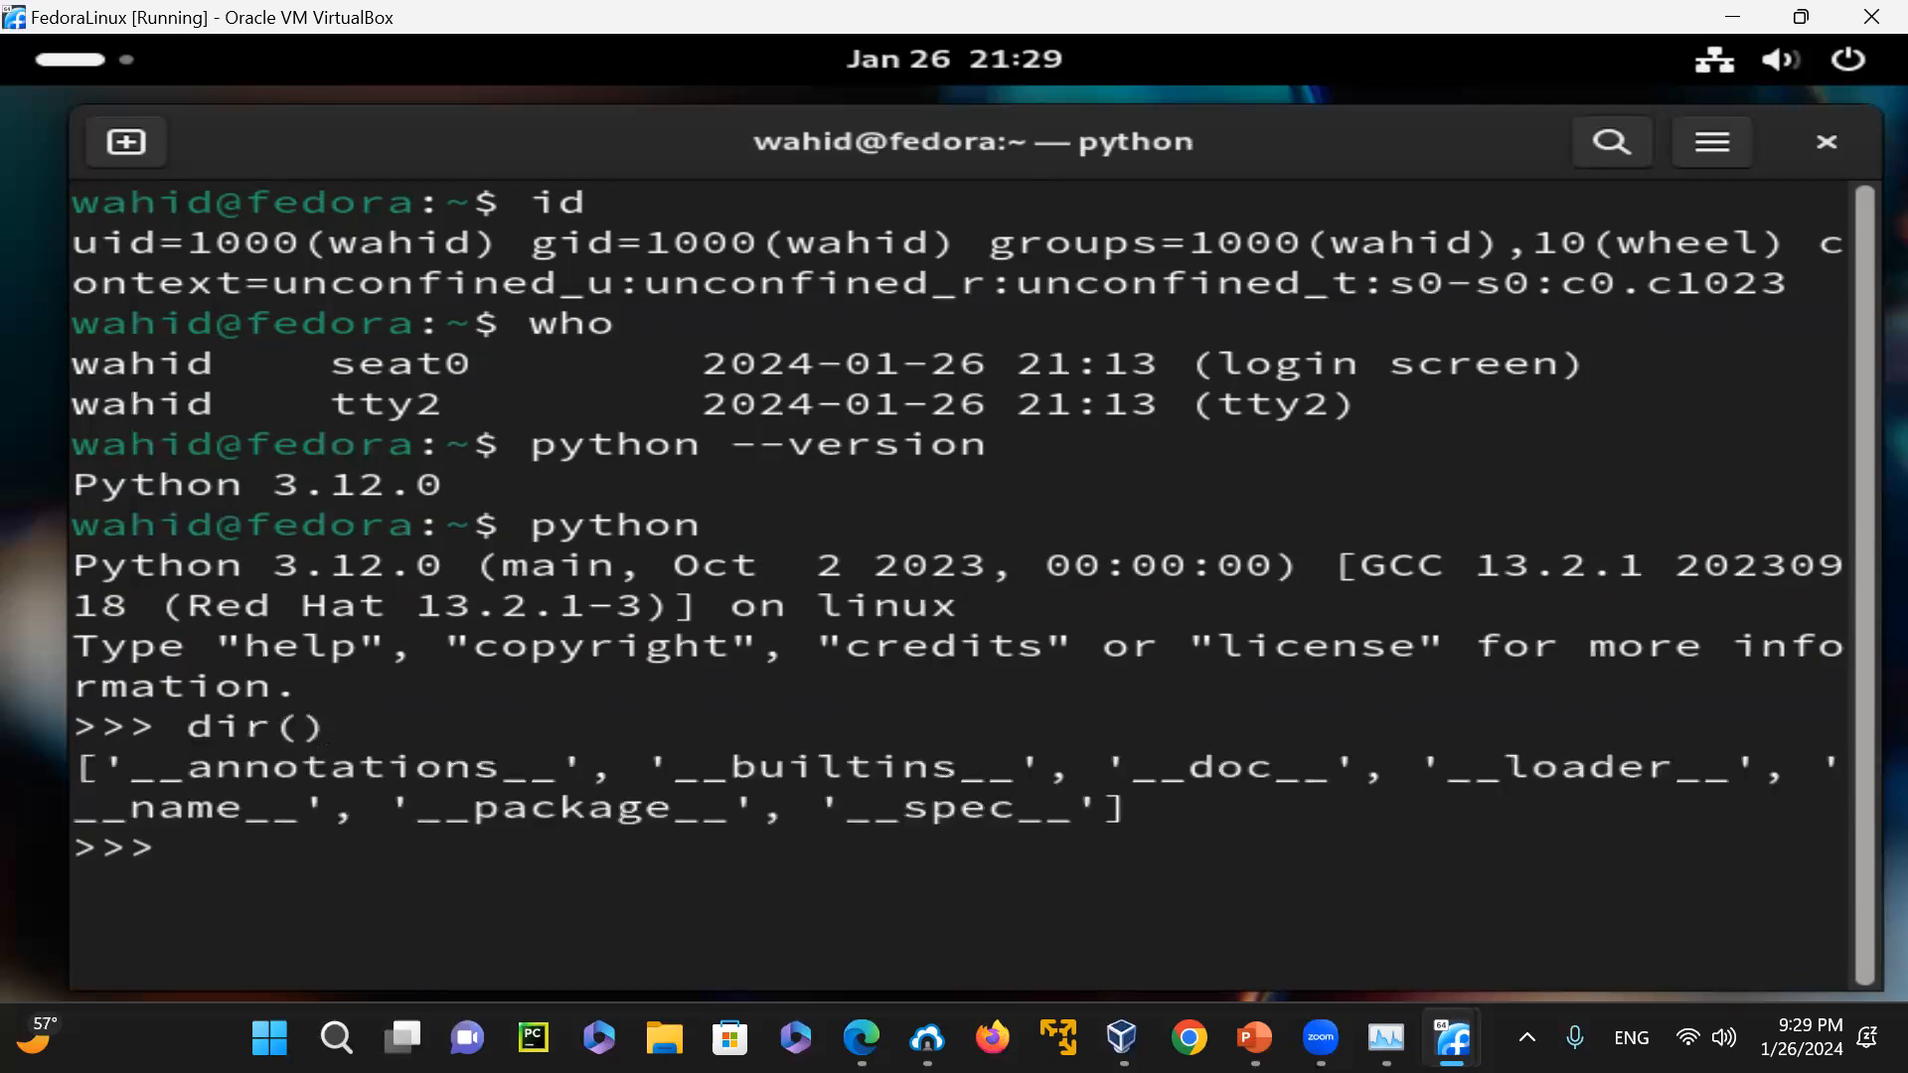
{"action": "type", "text": "quit"}
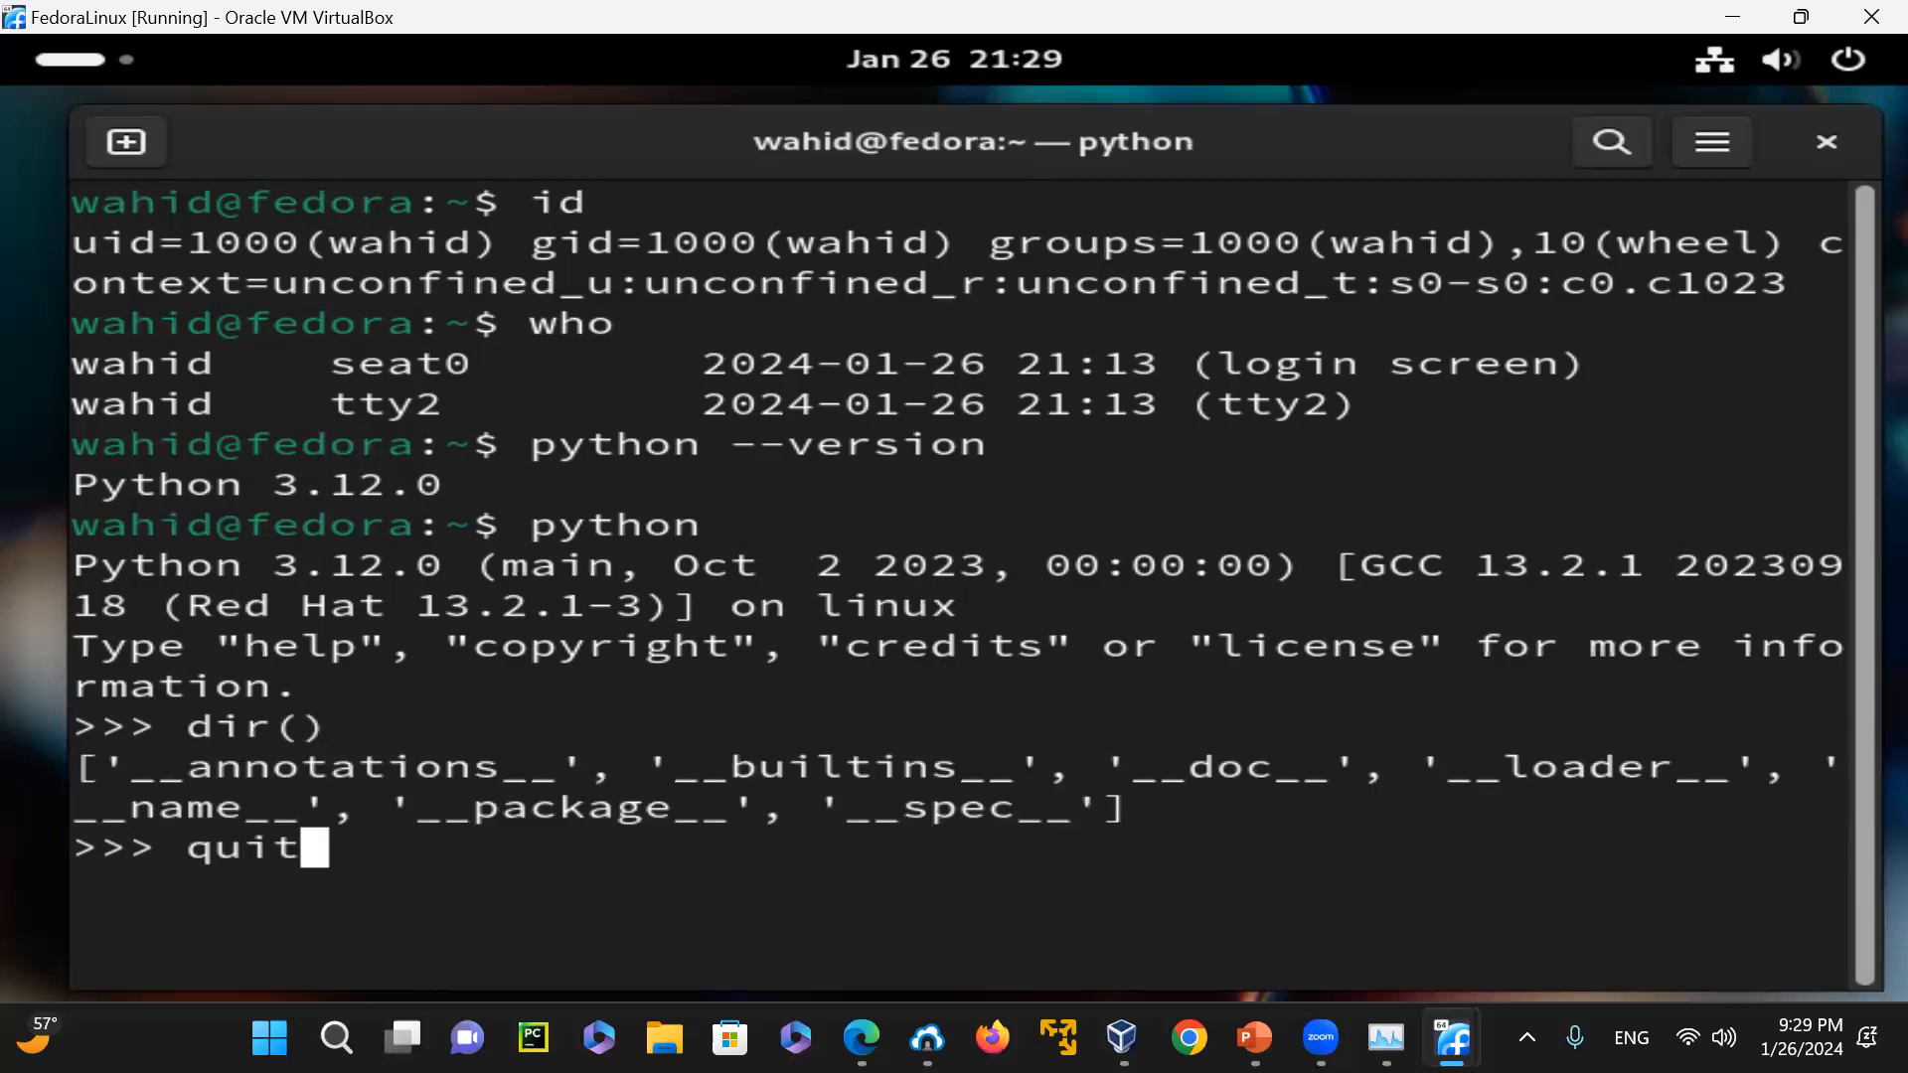
{"action": "type", "text": "()"}
{"action": "key", "text": "Return"}
{"action": "type", "text": "clear"}
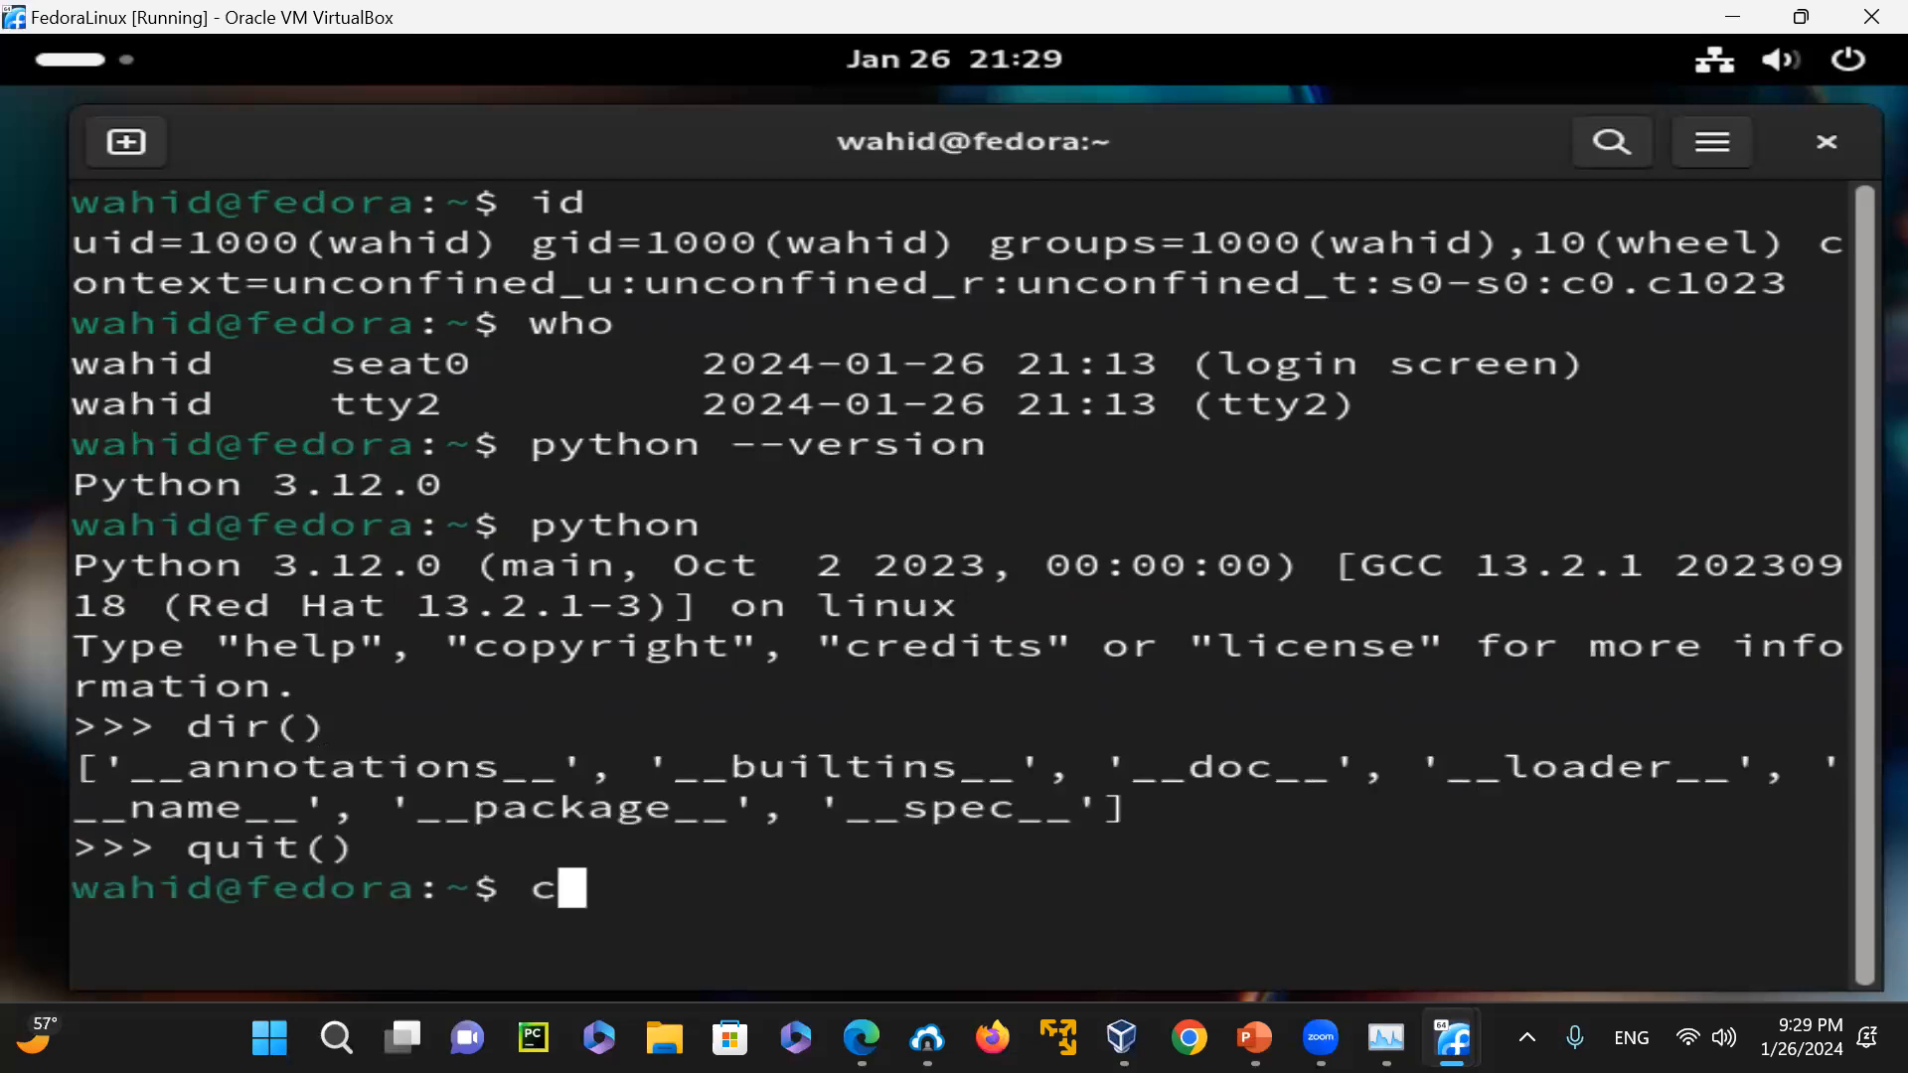
{"action": "key", "text": "Return"}
Print the Python version using the short option, "python -V"
{"action": "type", "text": "pytho9n -"}
{"action": "key", "text": "BackSpace"}
{"action": "key", "text": "BackSpace"}
{"action": "key", "text": "BackSpace"}
{"action": "key", "text": "BackSpace"}
{"action": "type", "text": "n -V"}
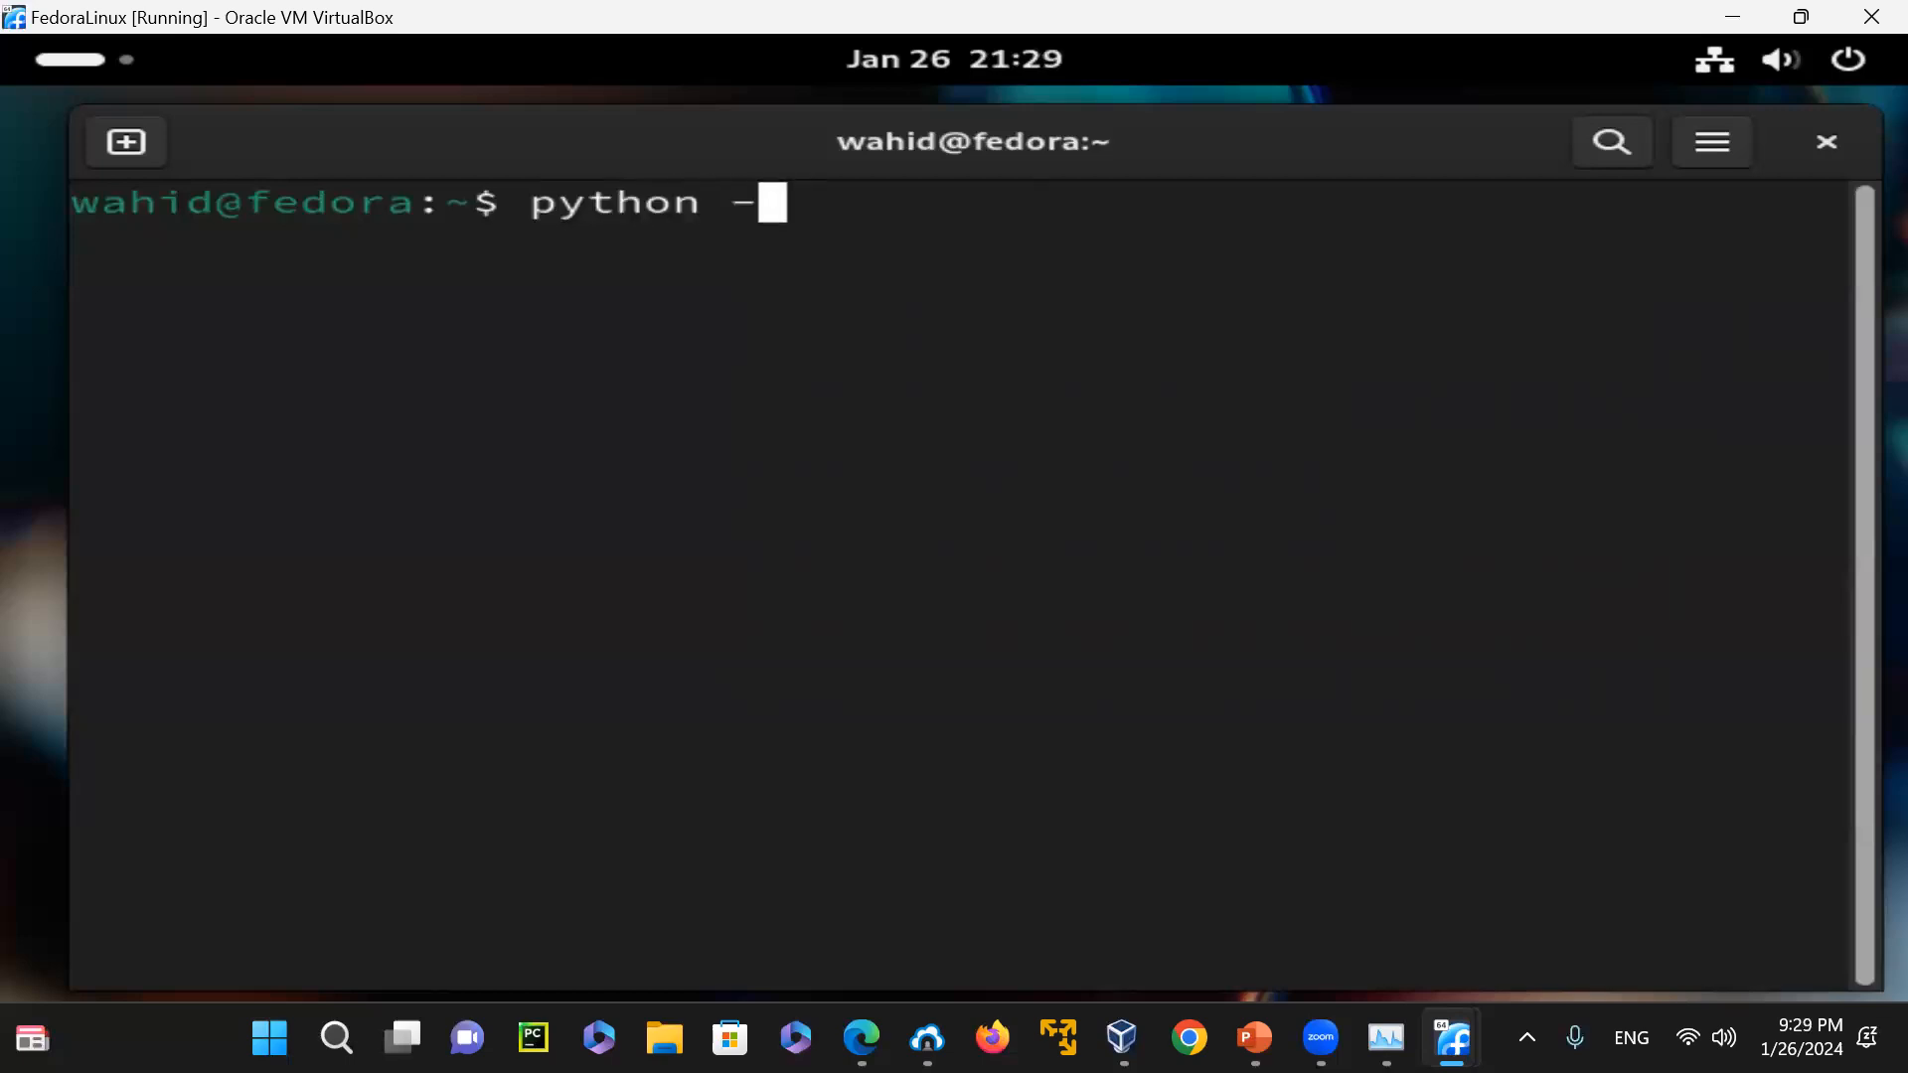
{"action": "key", "text": "Return"}
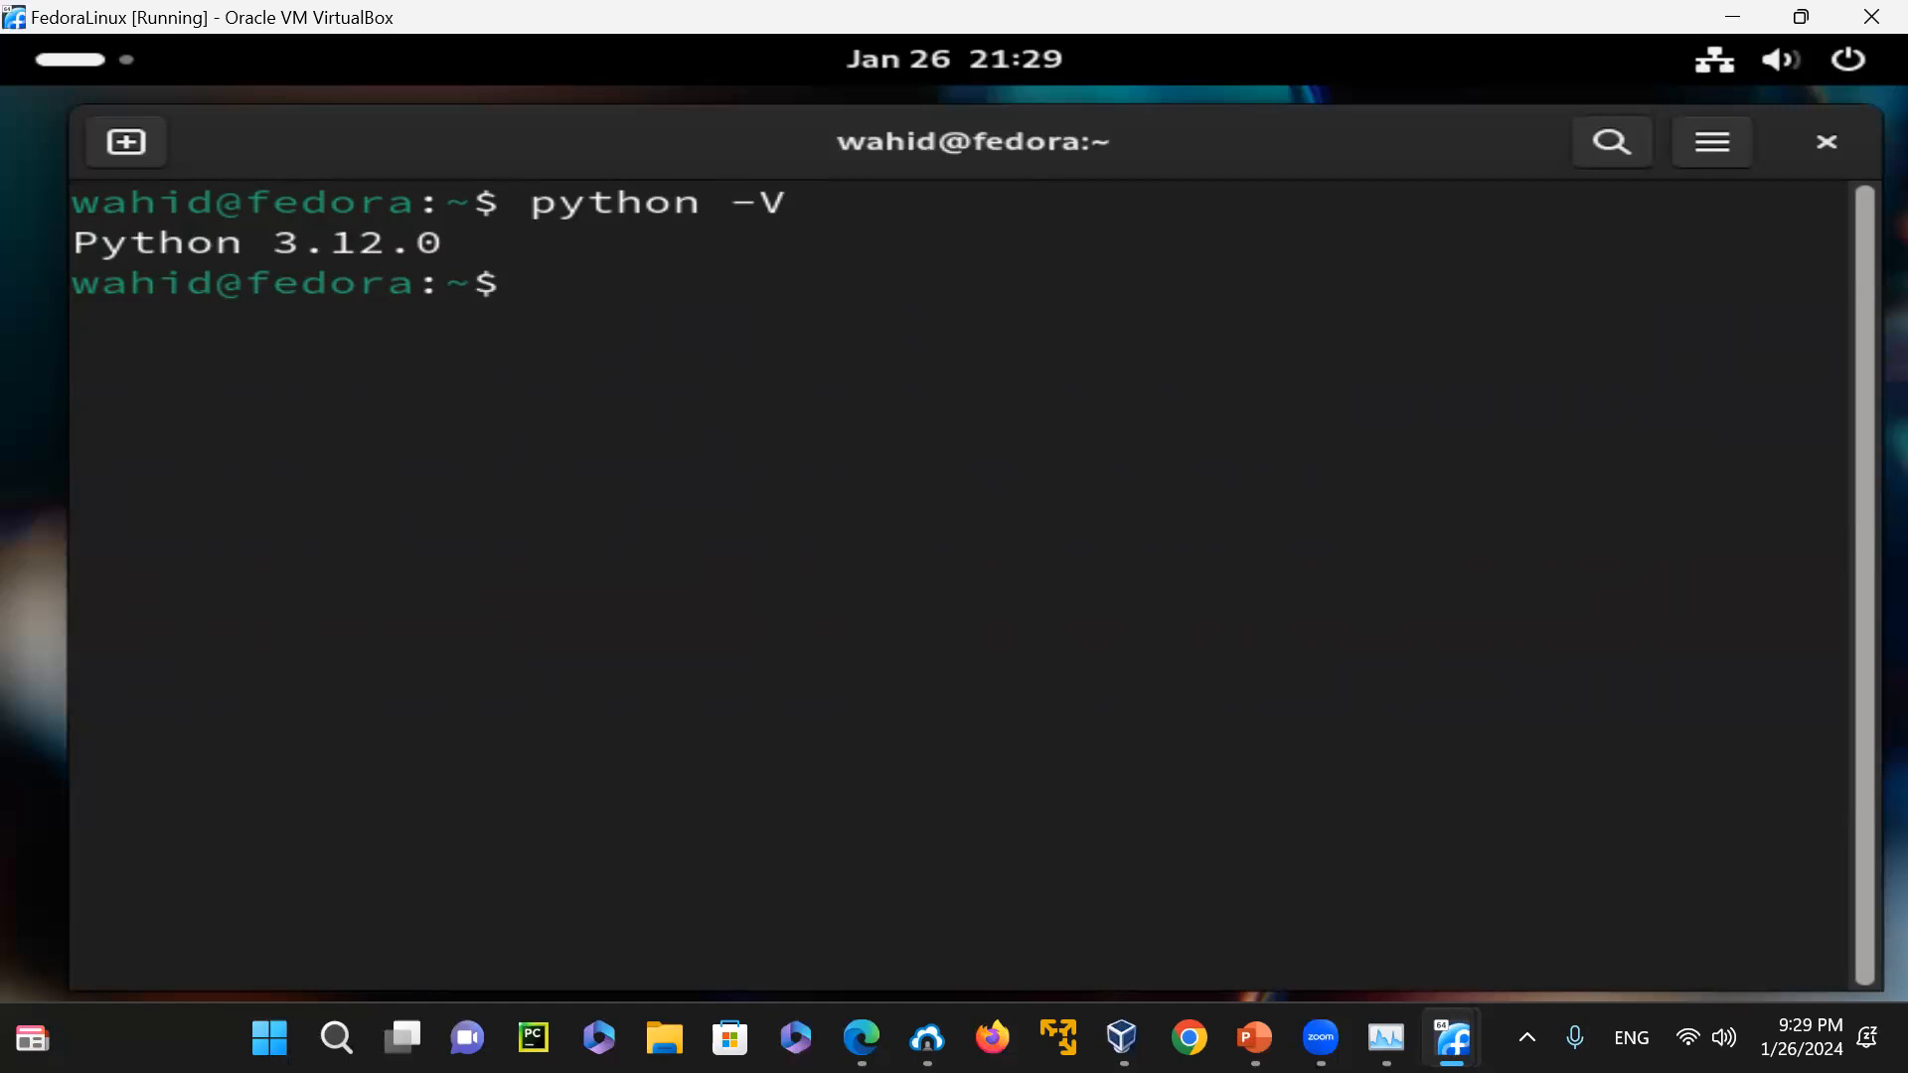
Check for the C and C++ compilers by running "gcc" and "g++" without arguments
{"action": "type", "text": "gcc"}
{"action": "key", "text": "Return"}
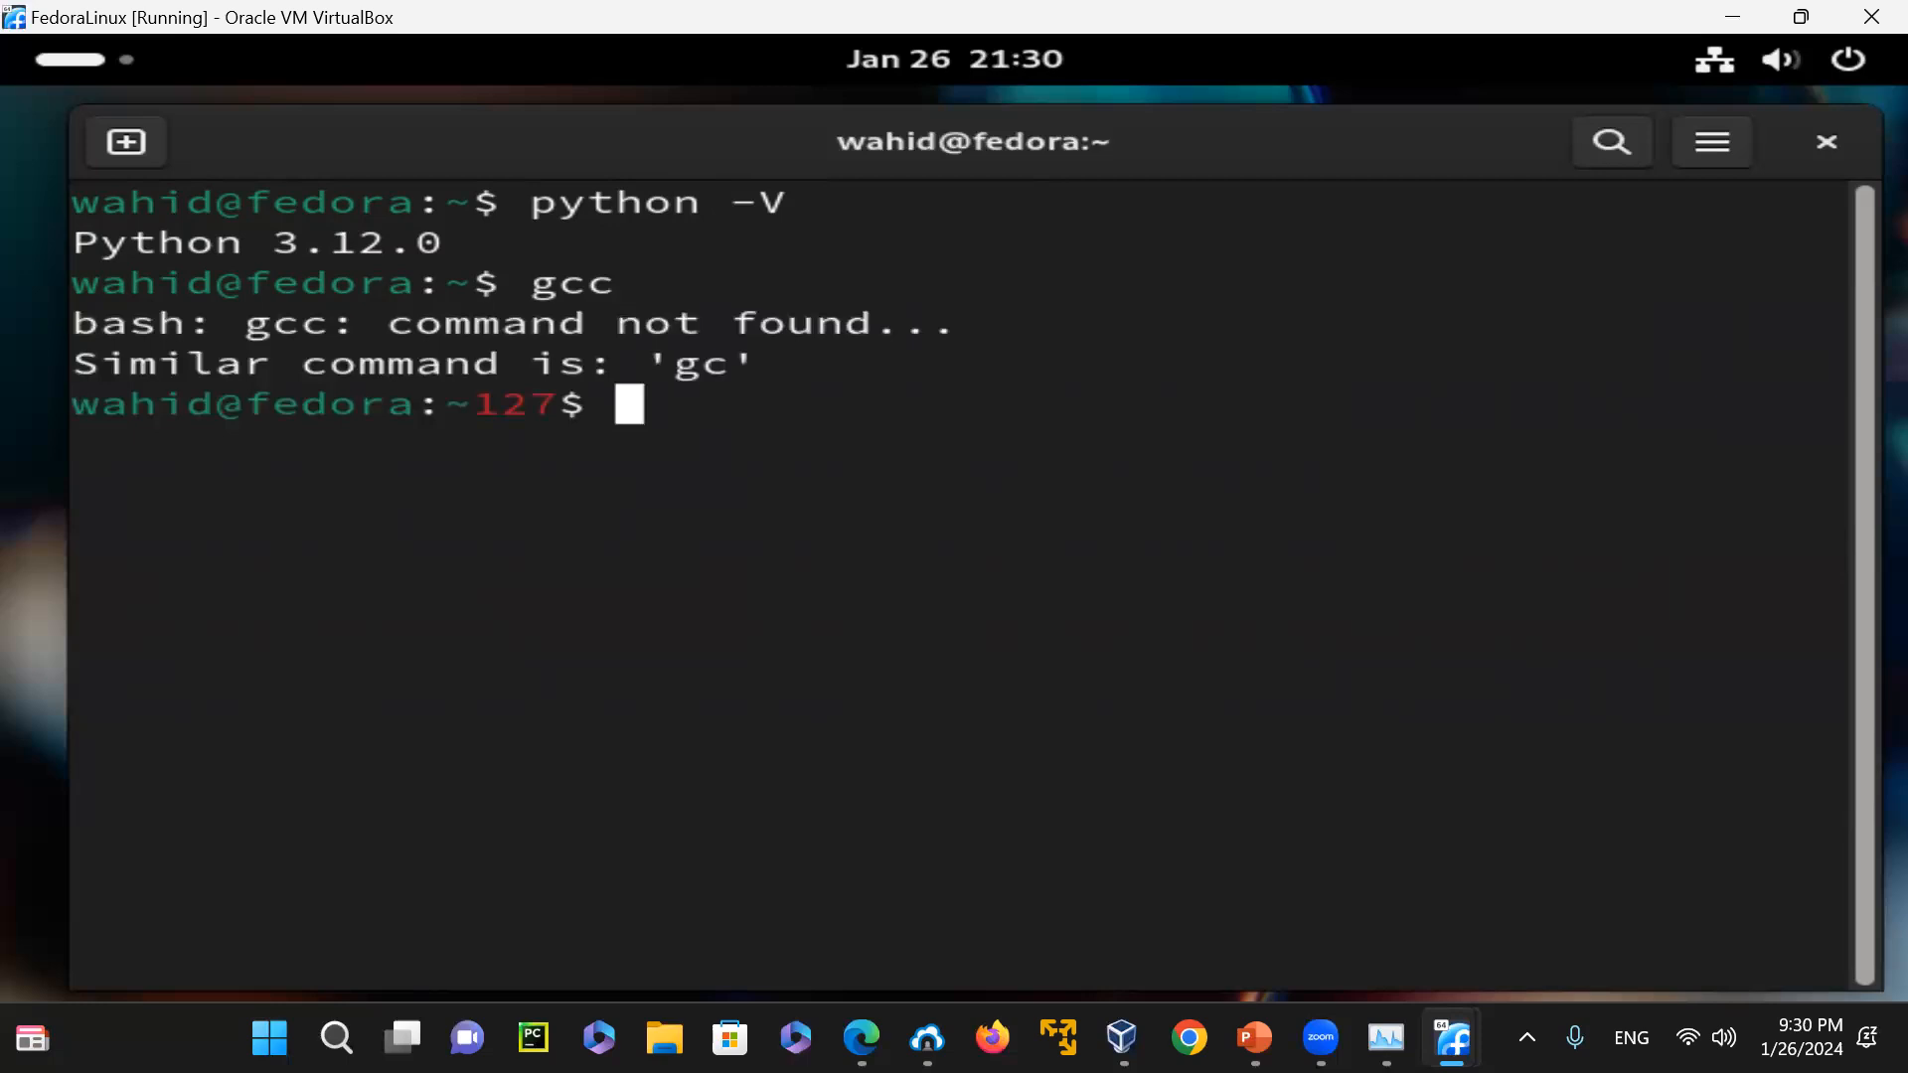
{"action": "type", "text": "g"}
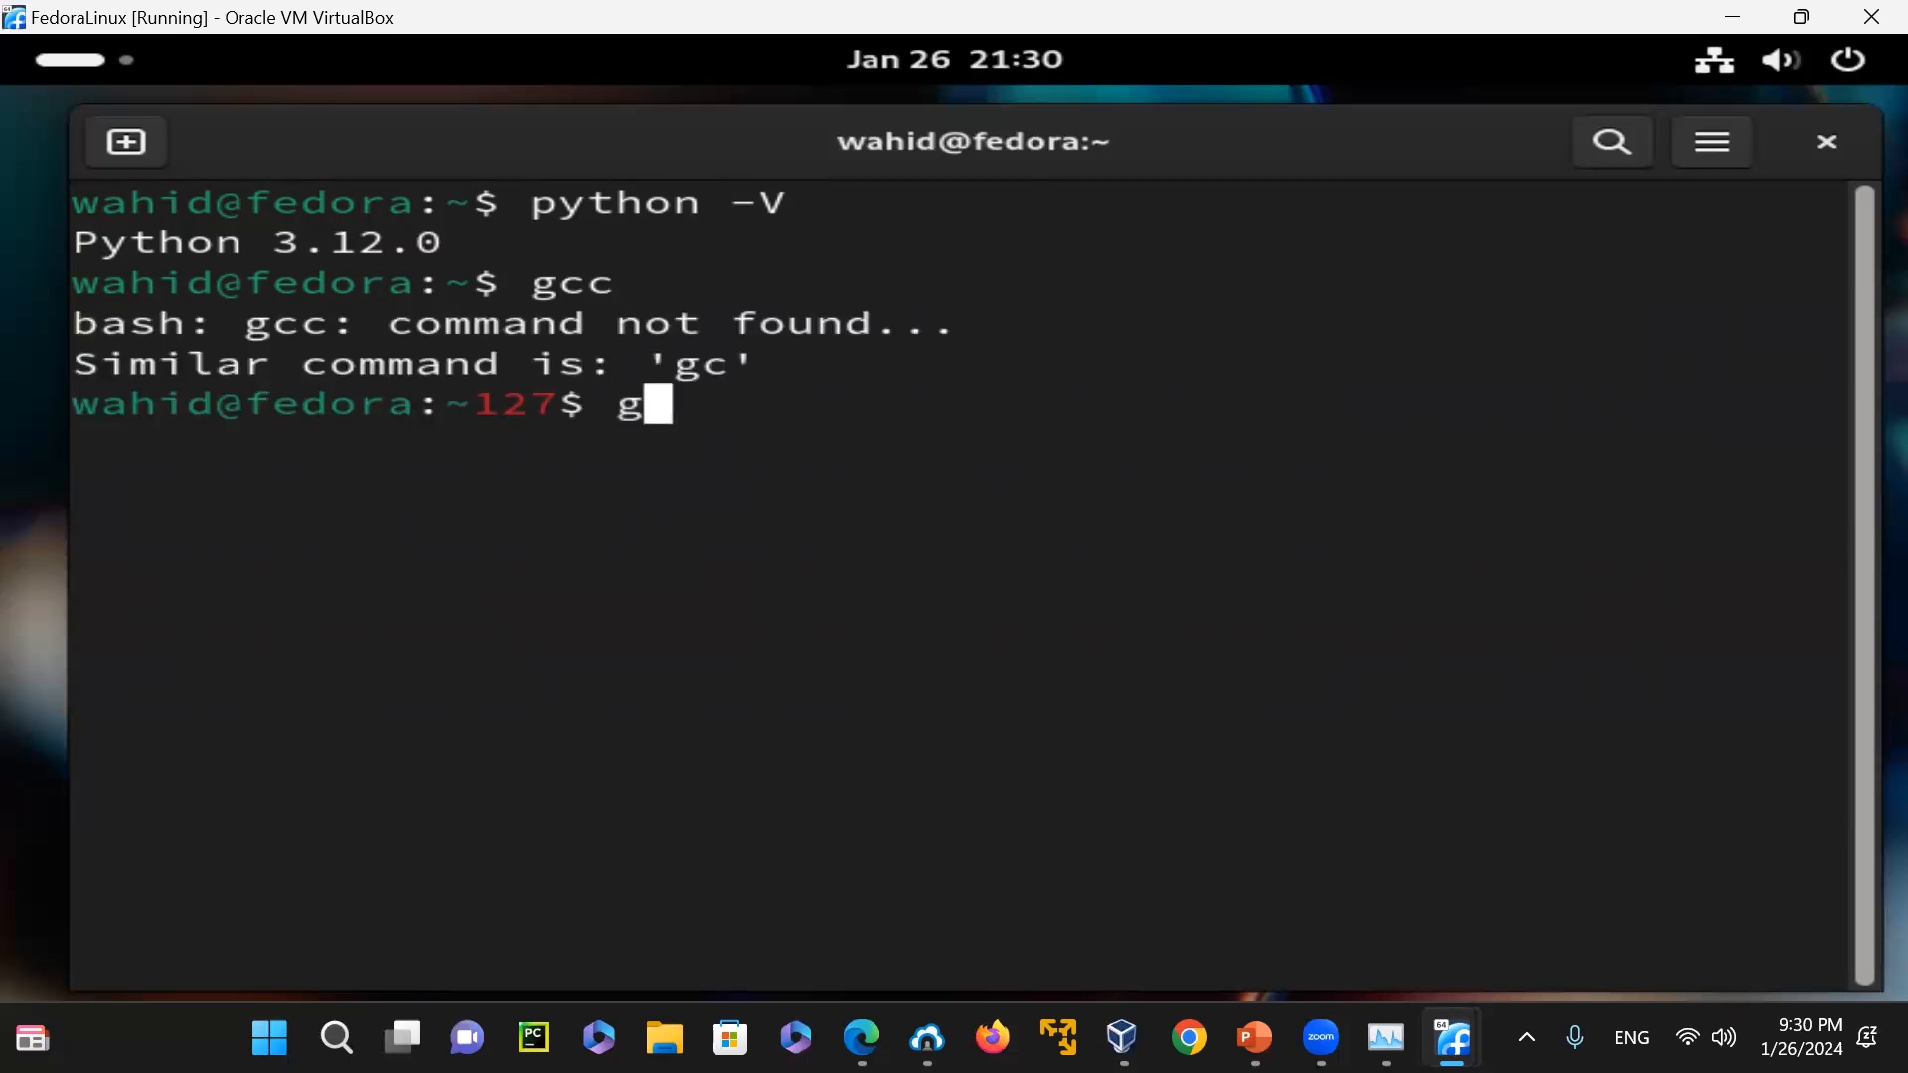
{"action": "type", "text": "++"}
{"action": "key", "text": "Return"}
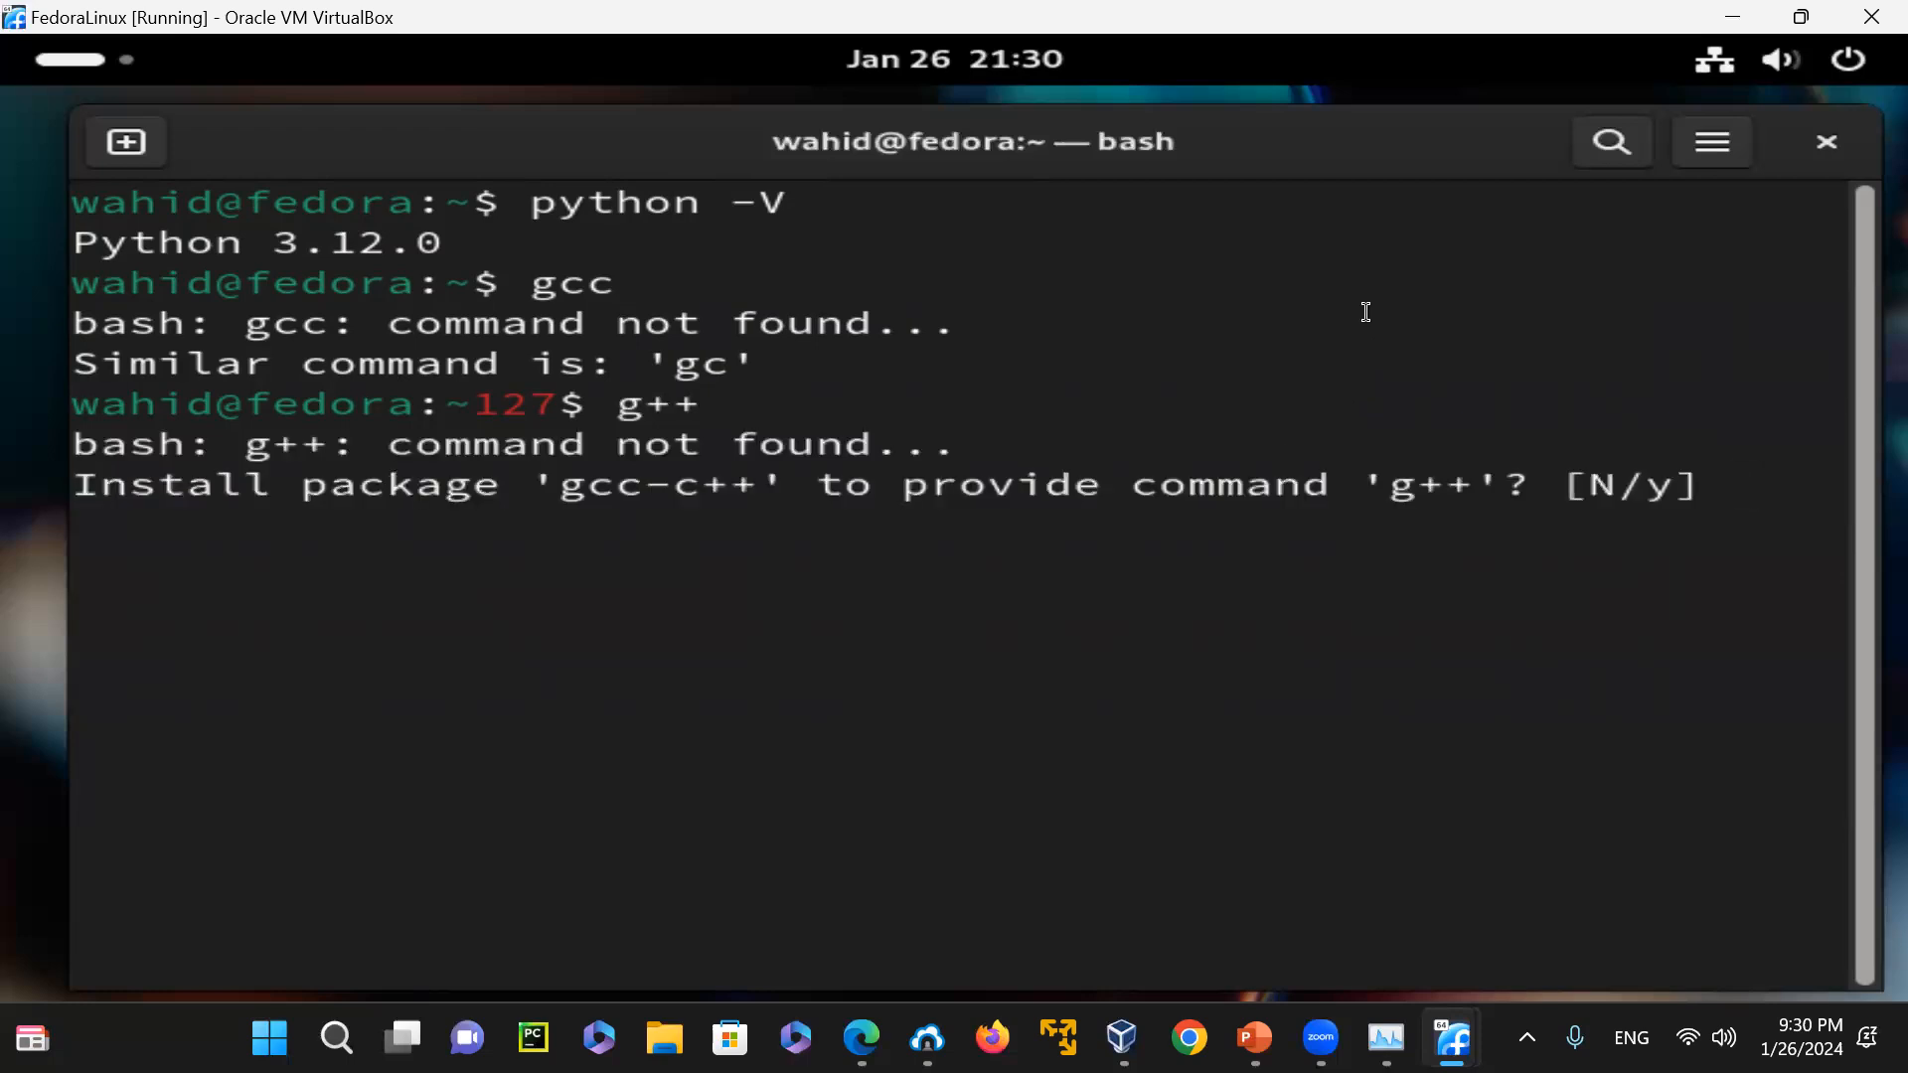
Accept installation of the gcc-c++ package that provides g++, including its dependency and update changes
{"action": "left_click_drag", "start_coordinate": [561, 492], "coordinate": [755, 486]}
{"action": "left_click", "coordinate": [758, 511]}
{"action": "type", "text": "y"}
{"action": "key", "text": "Return"}
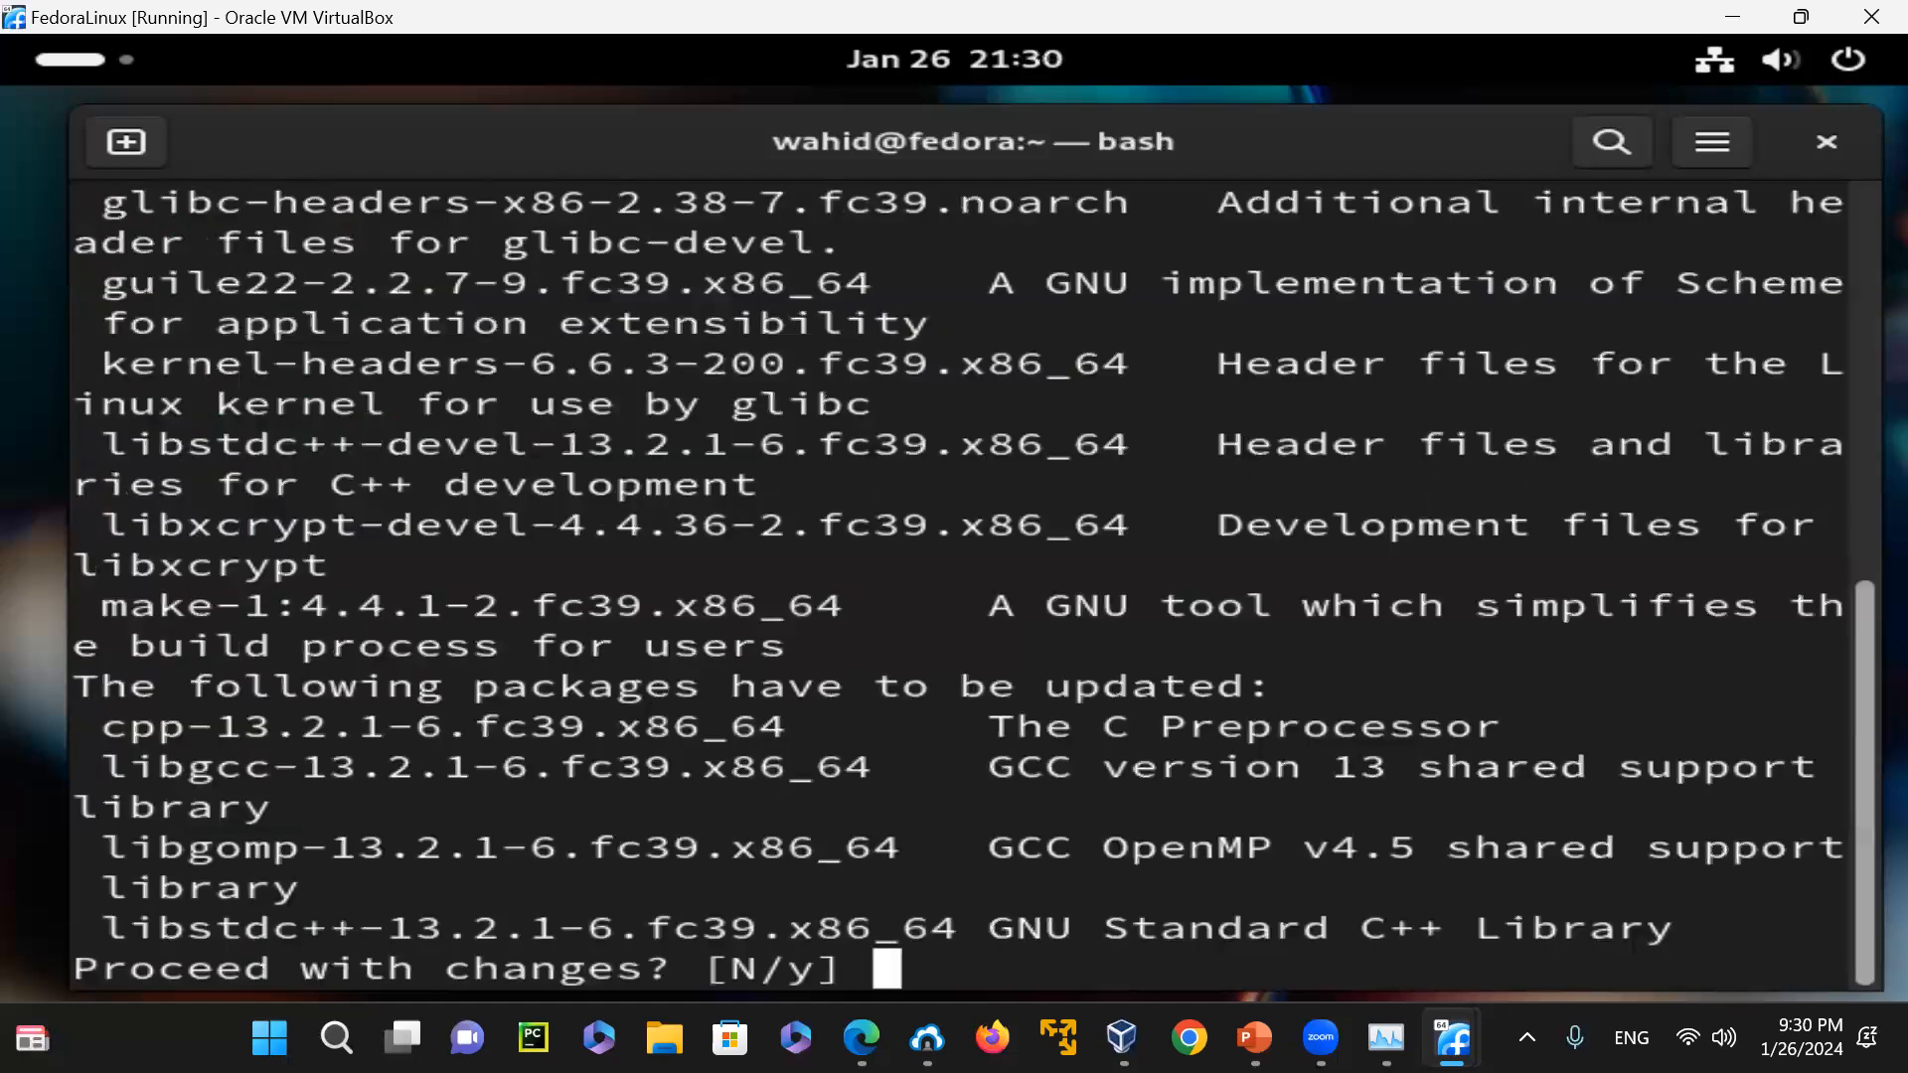
{"action": "type", "text": "y"}
{"action": "key", "text": "Return"}
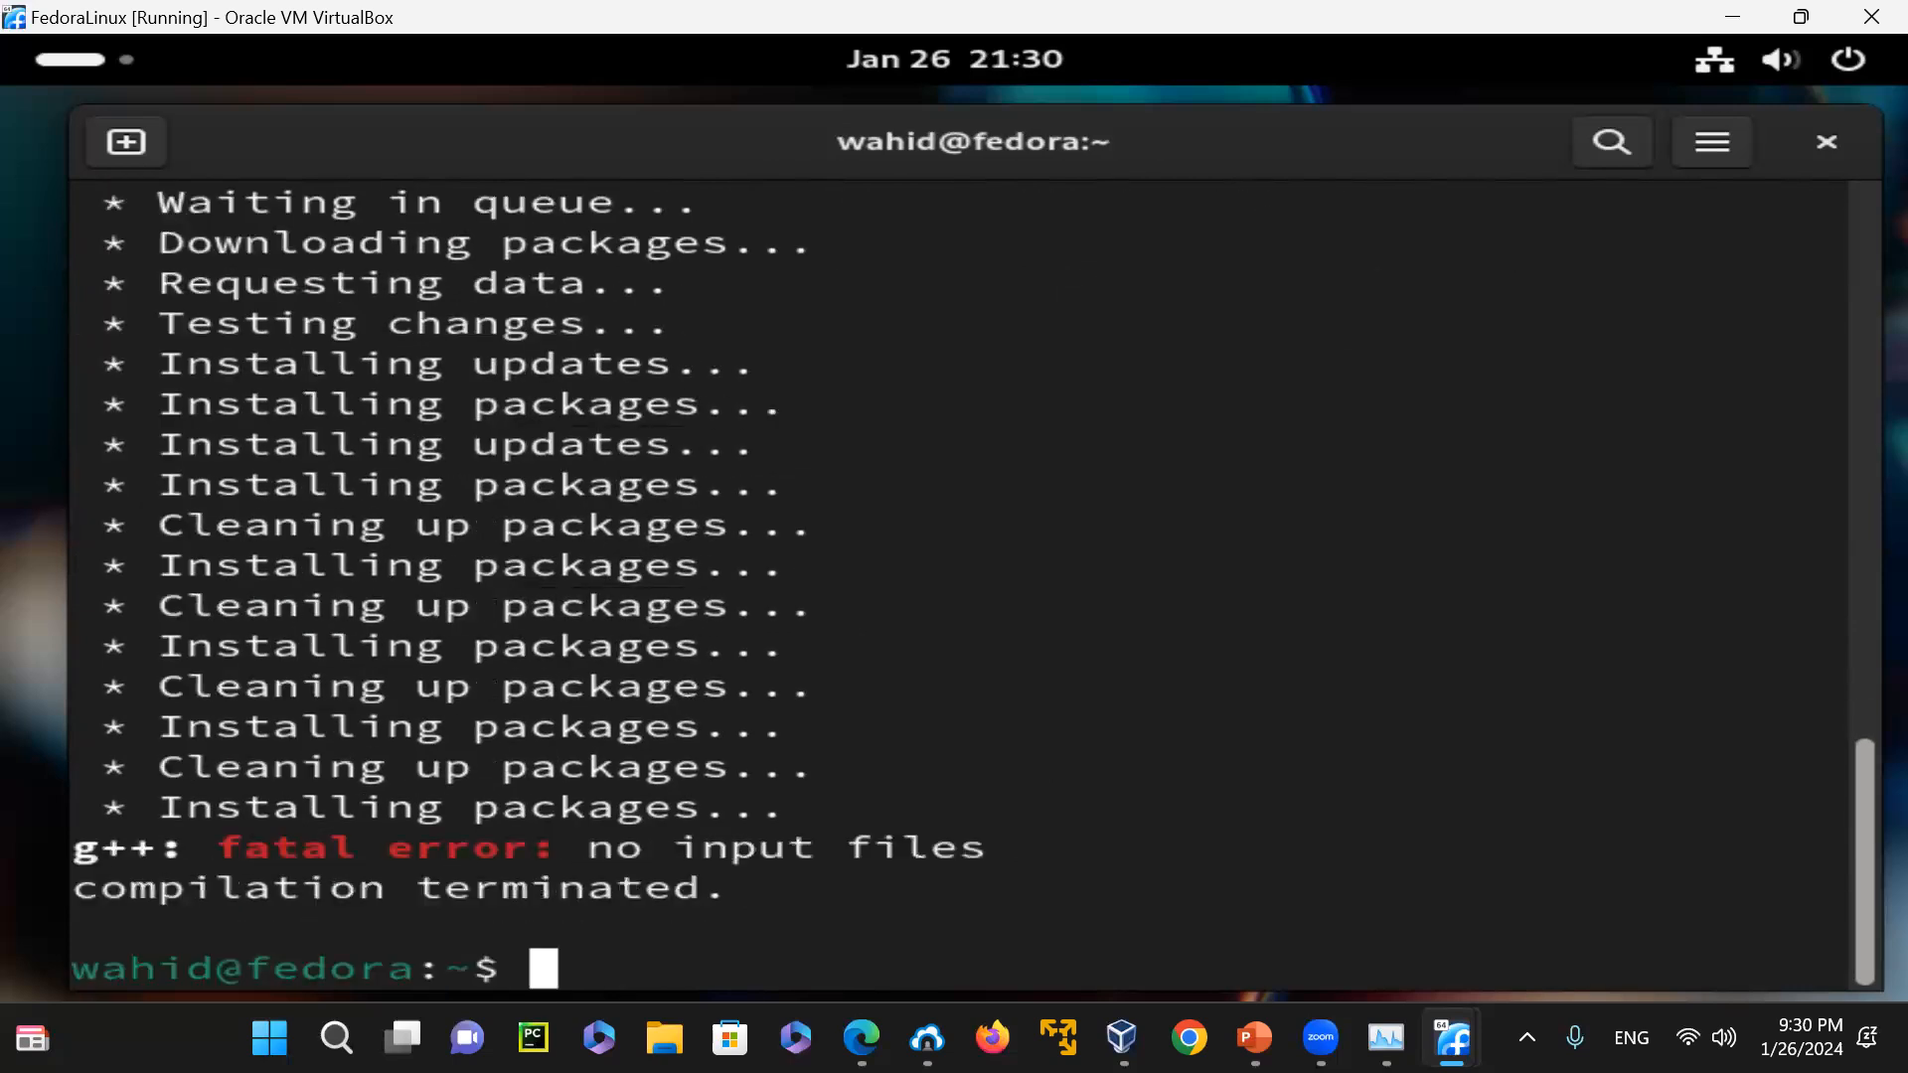
Clear the terminal and locate the gcc executable with "which gcc"
{"action": "type", "text": "clear"}
{"action": "key", "text": "Return"}
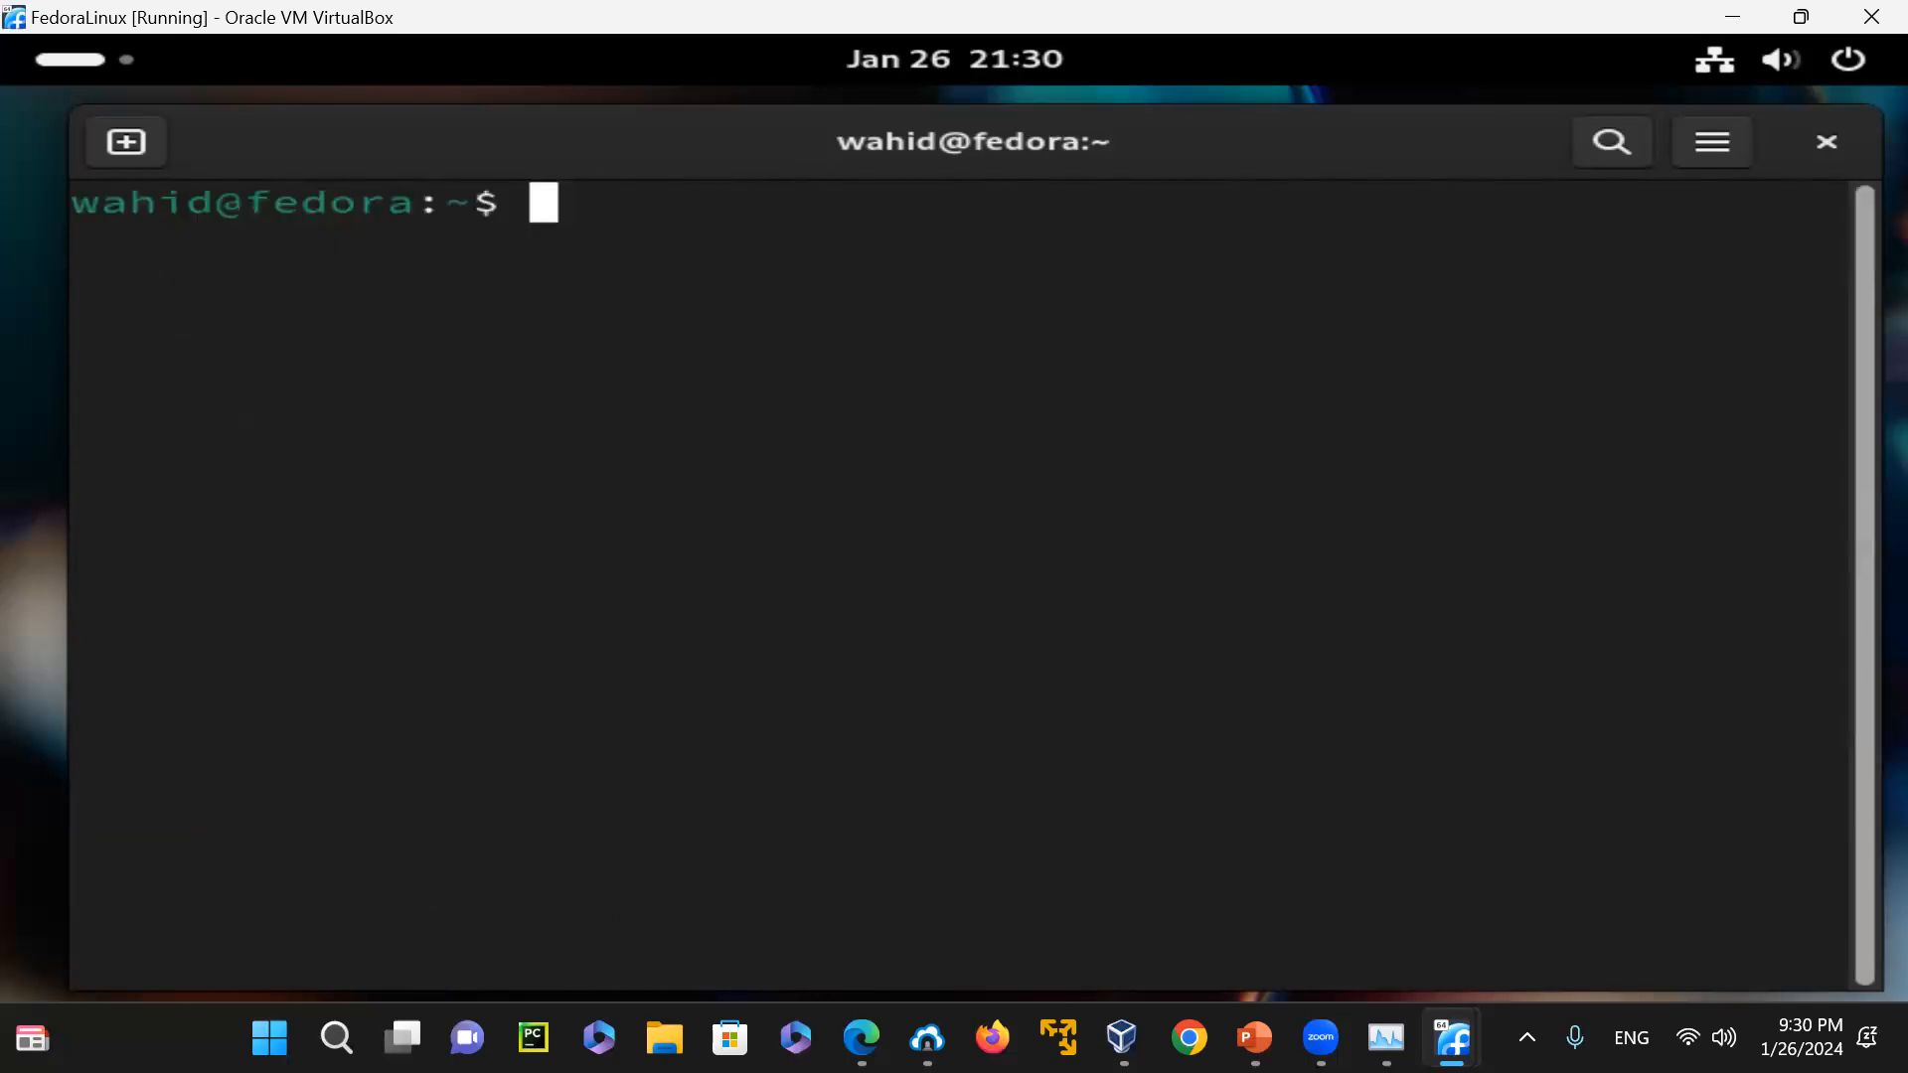
{"action": "type", "text": "which gcc"}
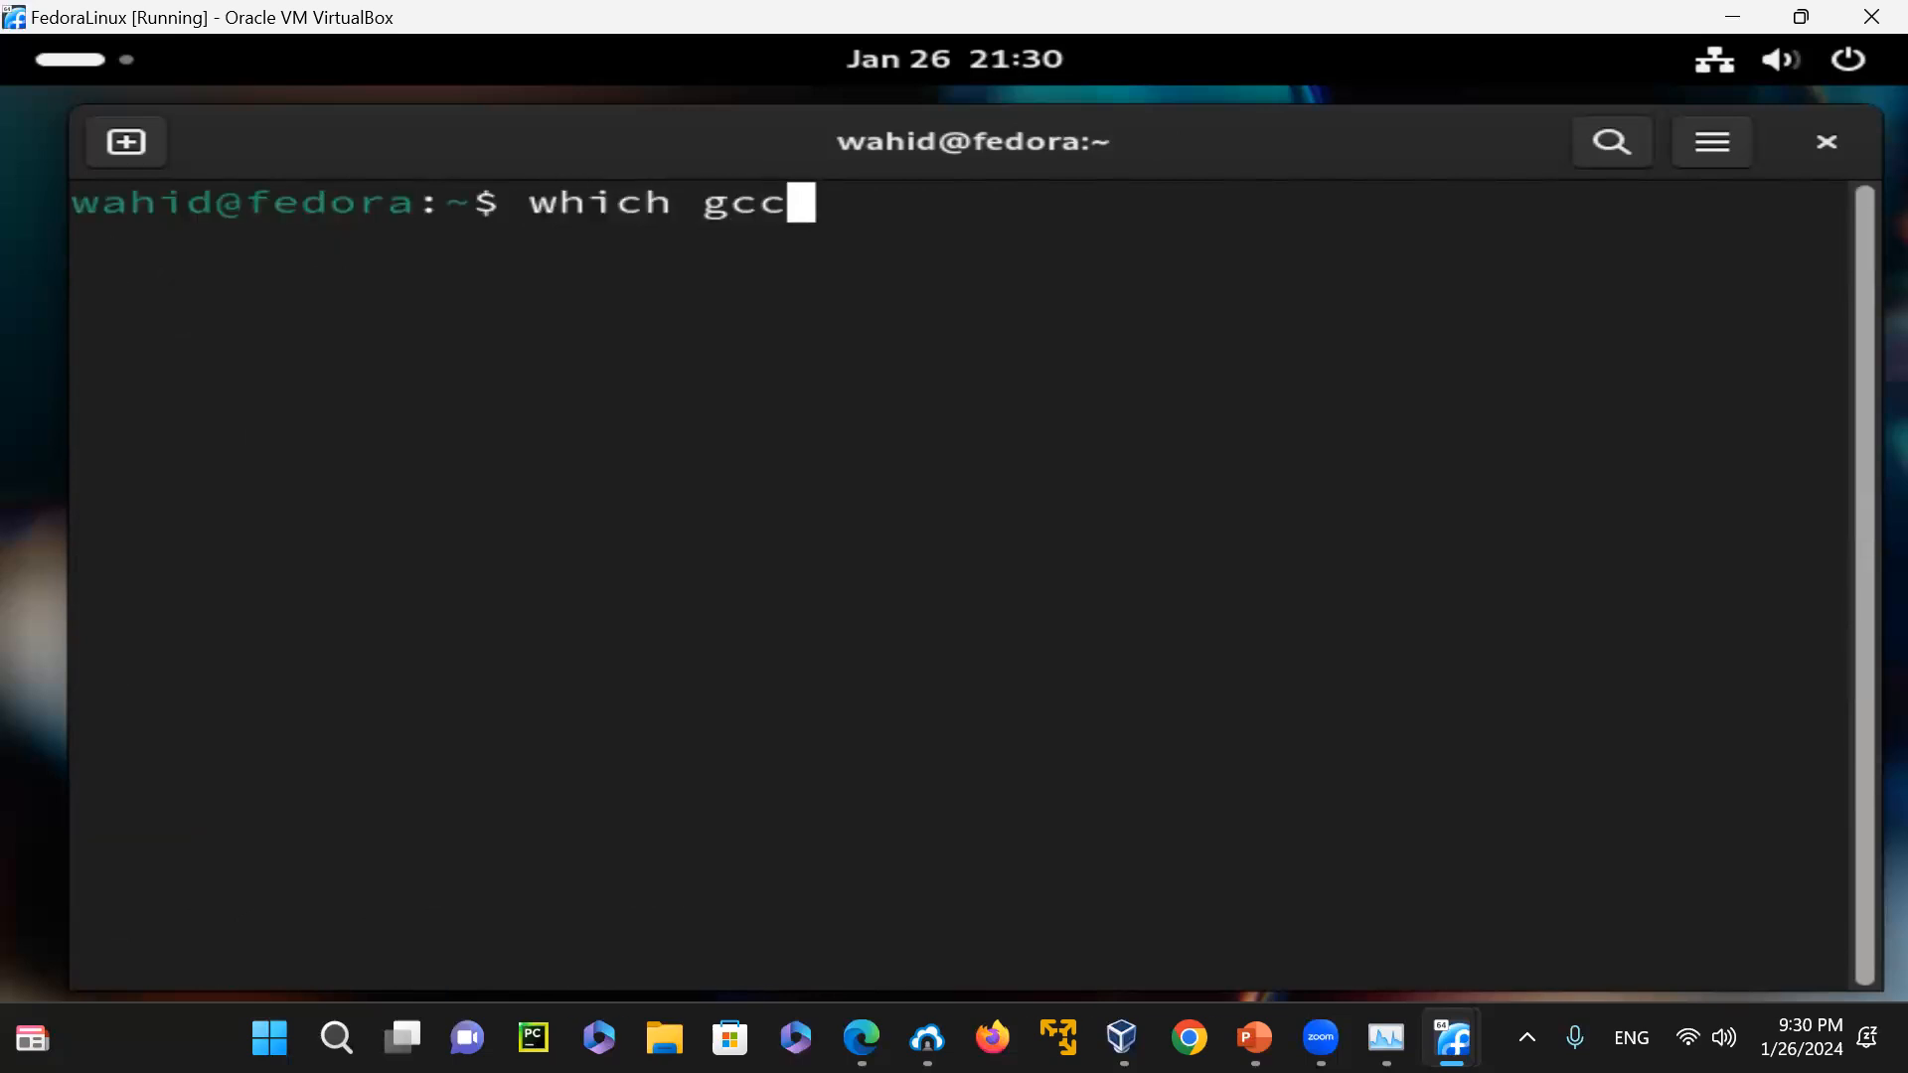
{"action": "key", "text": "Return"}
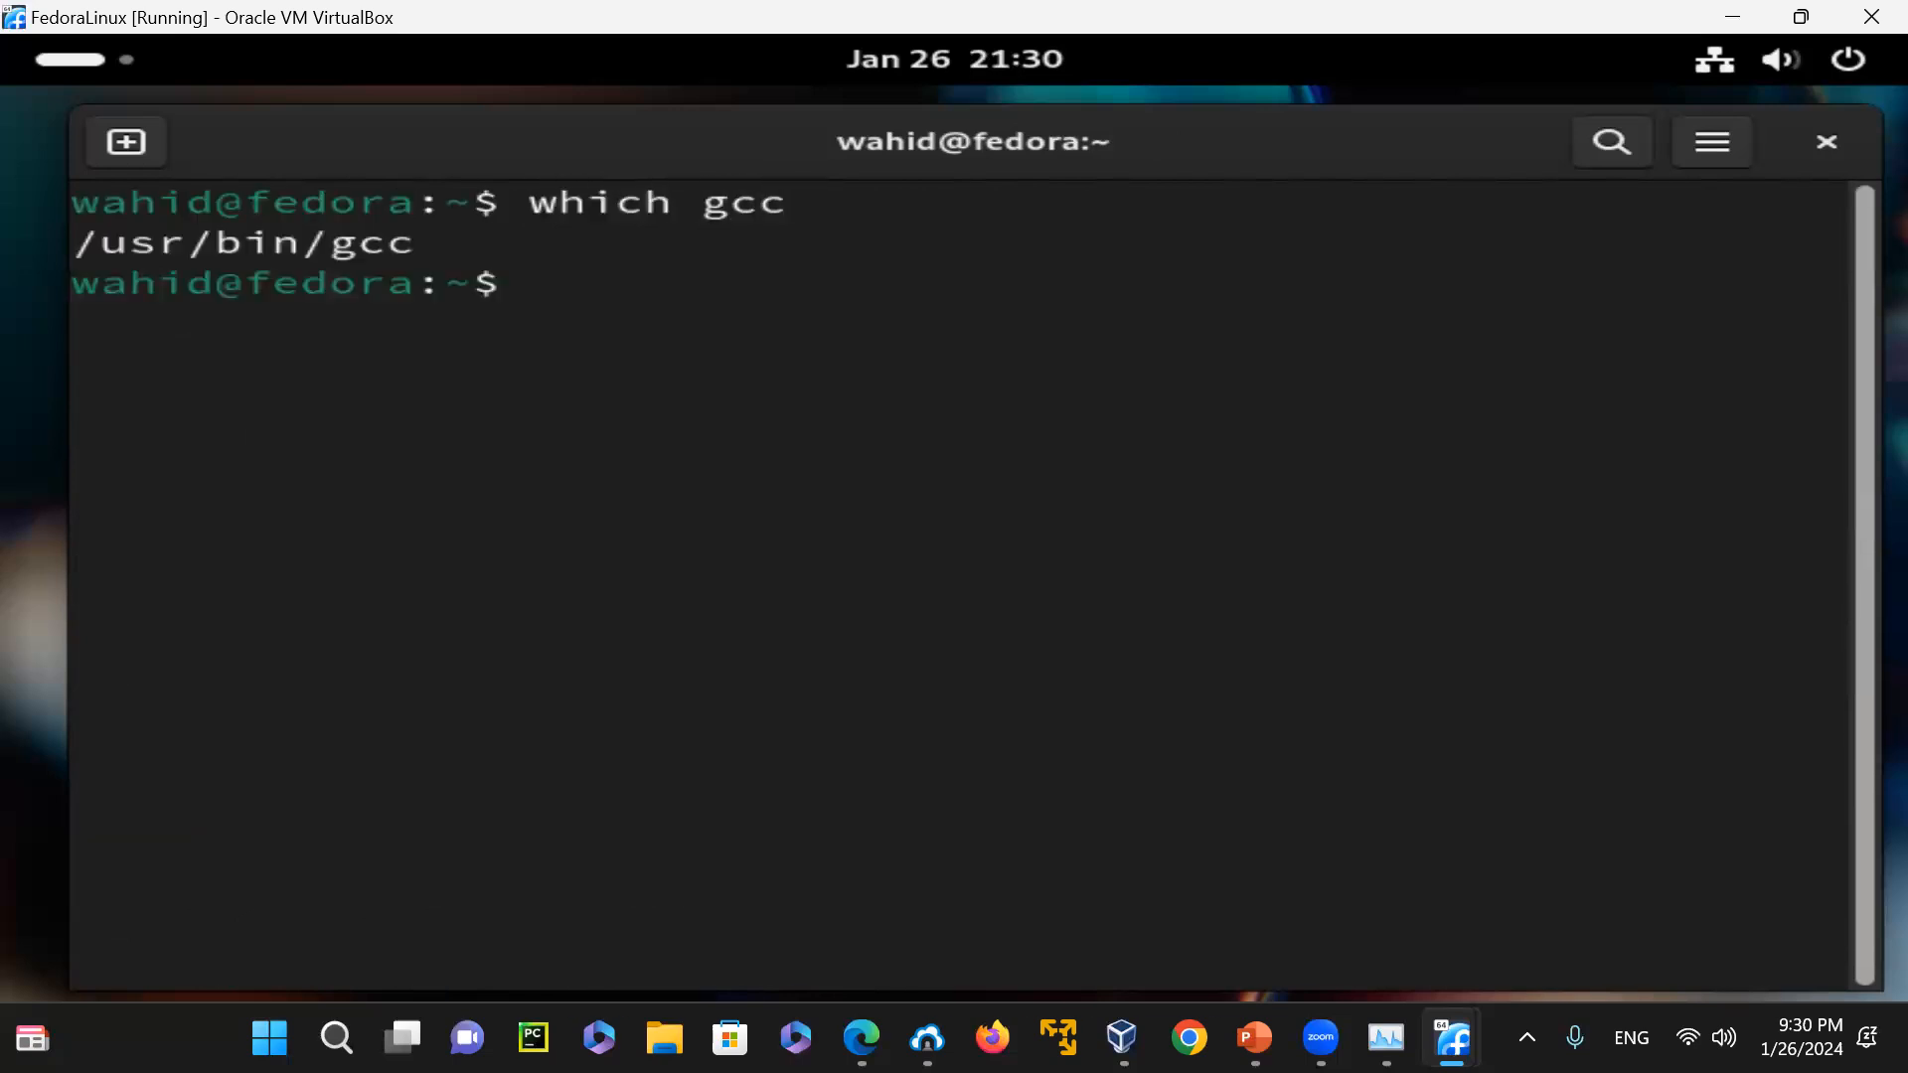
Try to print the C compiler's version with "gcc -version"
{"action": "type", "text": "gcc -versio"}
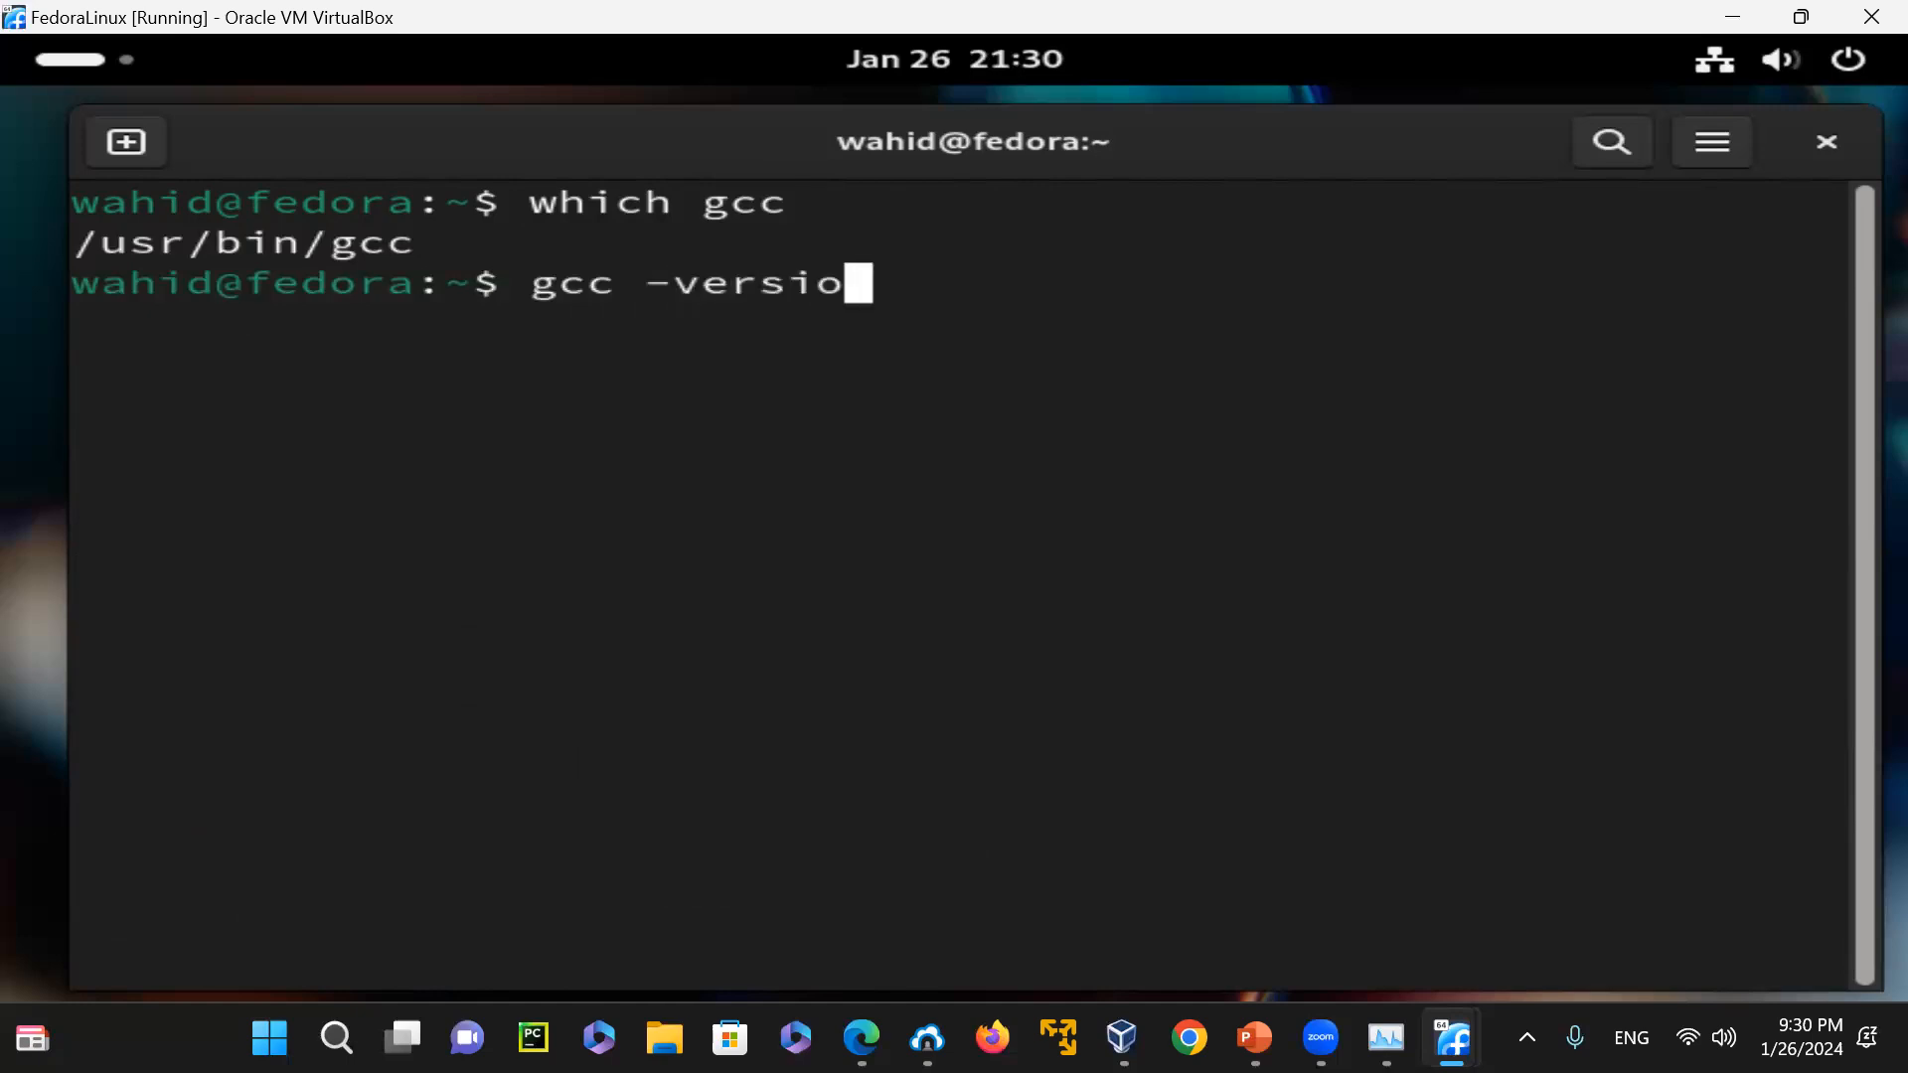
{"action": "type", "text": "n"}
{"action": "key", "text": "Return"}
Print the detailed gcc build and version information with "gcc -v", and clear the terminal
{"action": "key", "text": "Up"}
{"action": "key", "text": "BackSpace"}
{"action": "key", "text": "BackSpace"}
{"action": "key", "text": "BackSpace"}
{"action": "key", "text": "BackSpace"}
{"action": "key", "text": "BackSpace"}
{"action": "key", "text": "BackSpace"}
{"action": "key", "text": "BackSpace"}
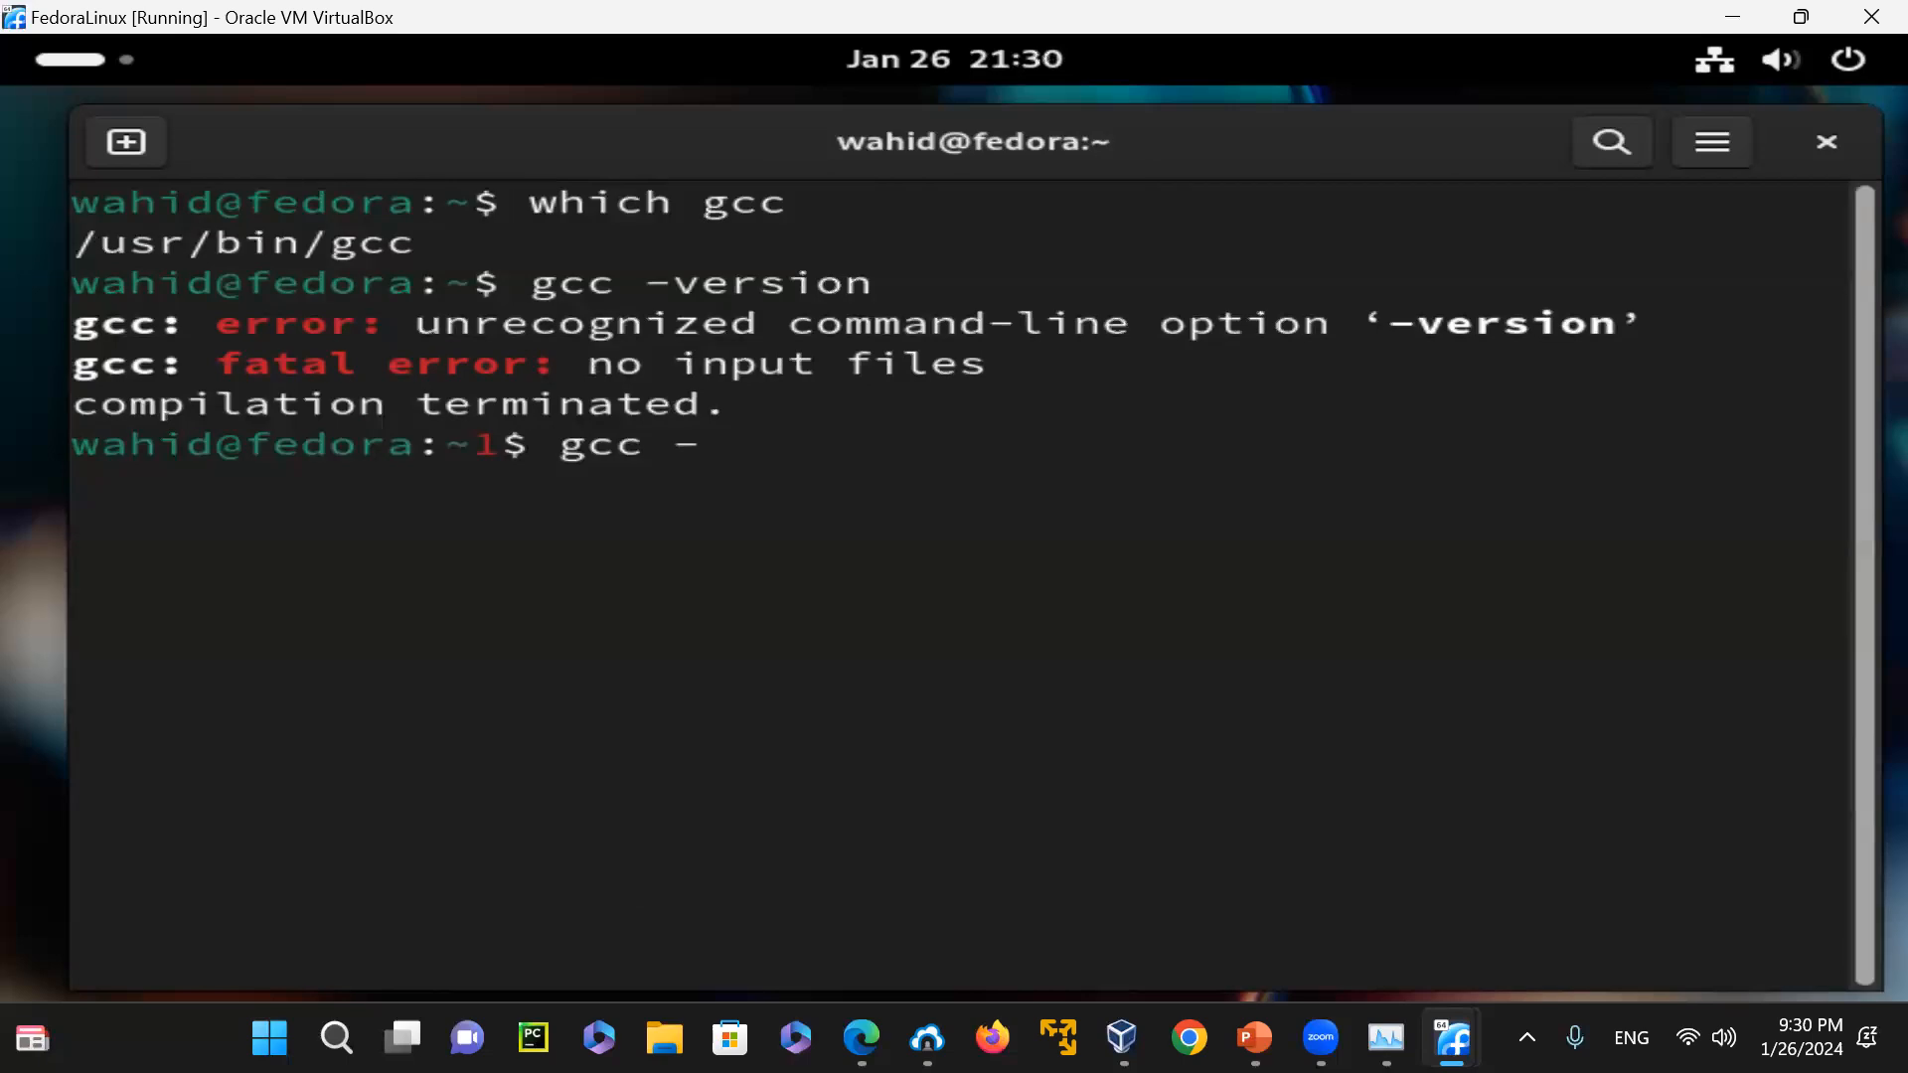
{"action": "type", "text": "v"}
{"action": "key", "text": "Return"}
{"action": "type", "text": "clear"}
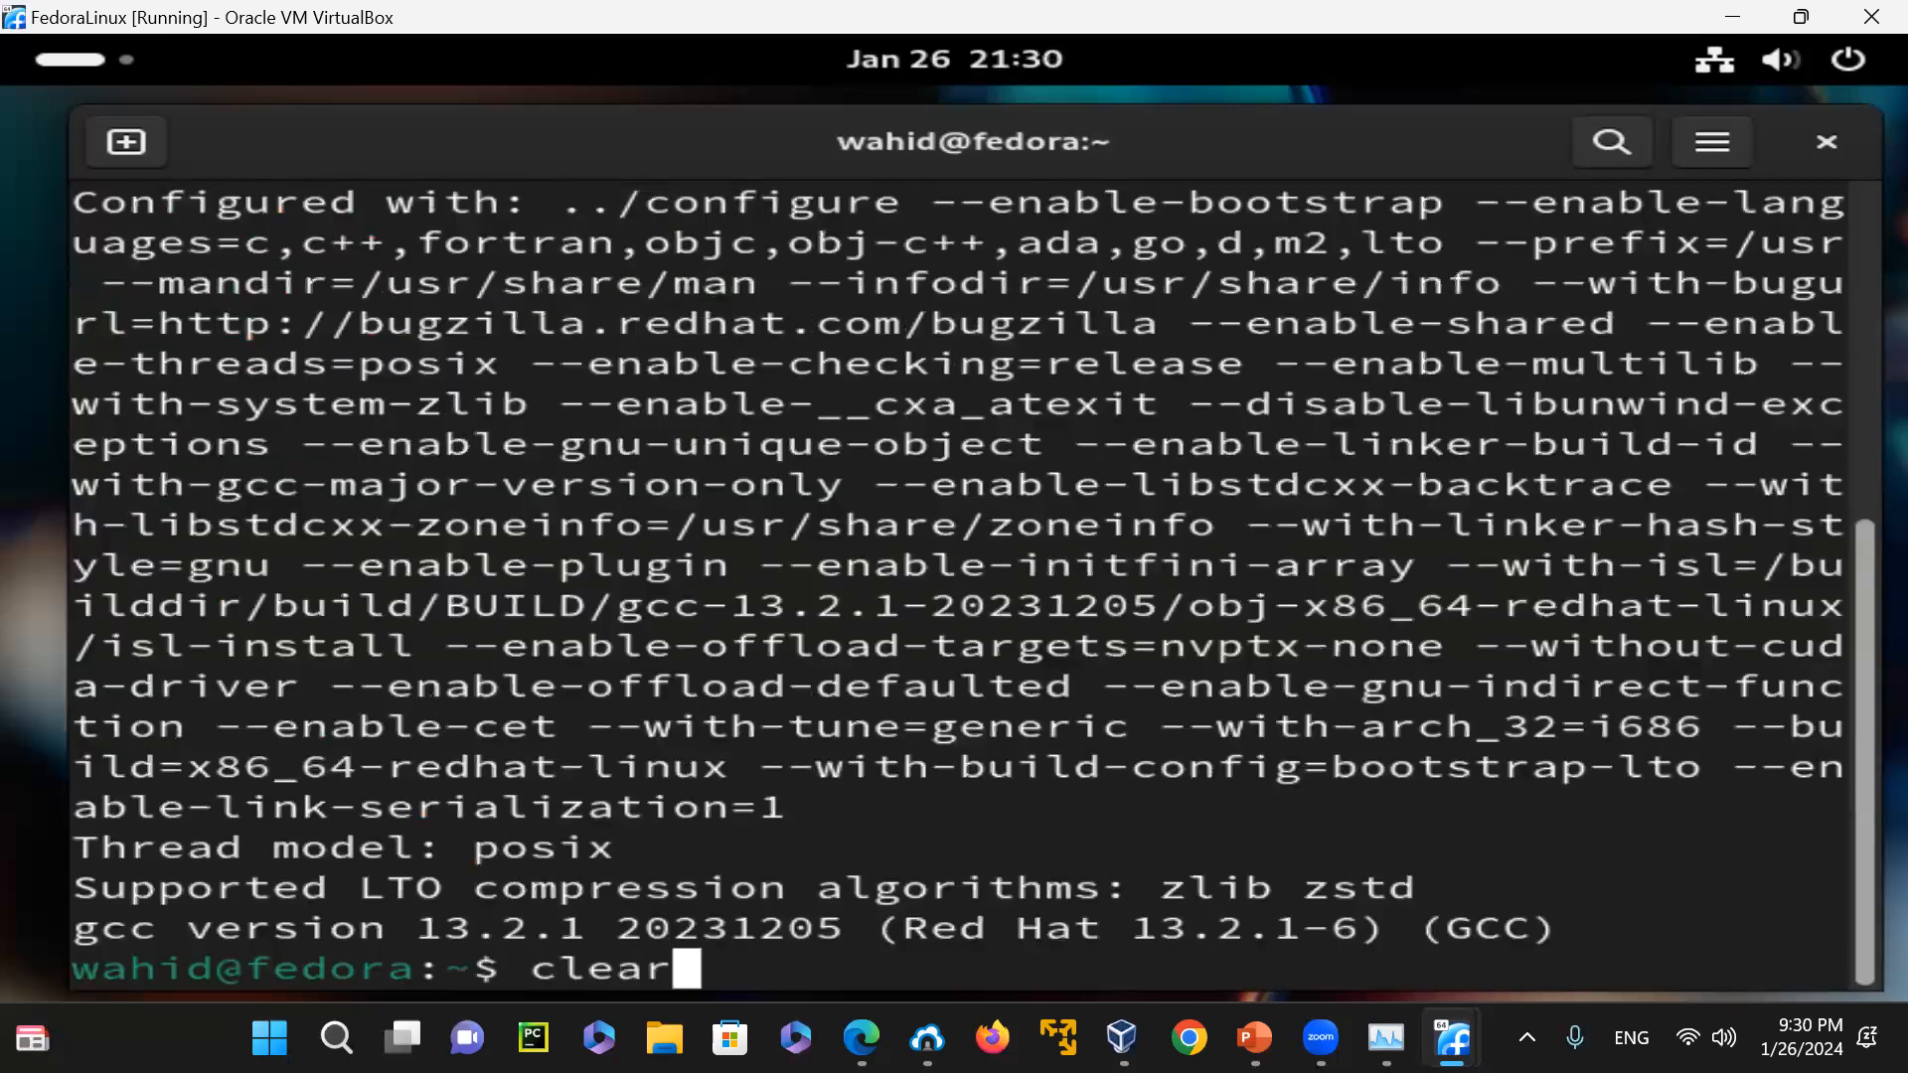
{"action": "key", "text": "Return"}
Run "gcc -v | more", highlight the version number in the gcc version line, and clear the terminal
{"action": "type", "text": "clear"}
{"action": "key", "text": "Up"}
{"action": "key", "text": "Up"}
{"action": "type", "text": "| more"}
{"action": "key", "text": "Return"}
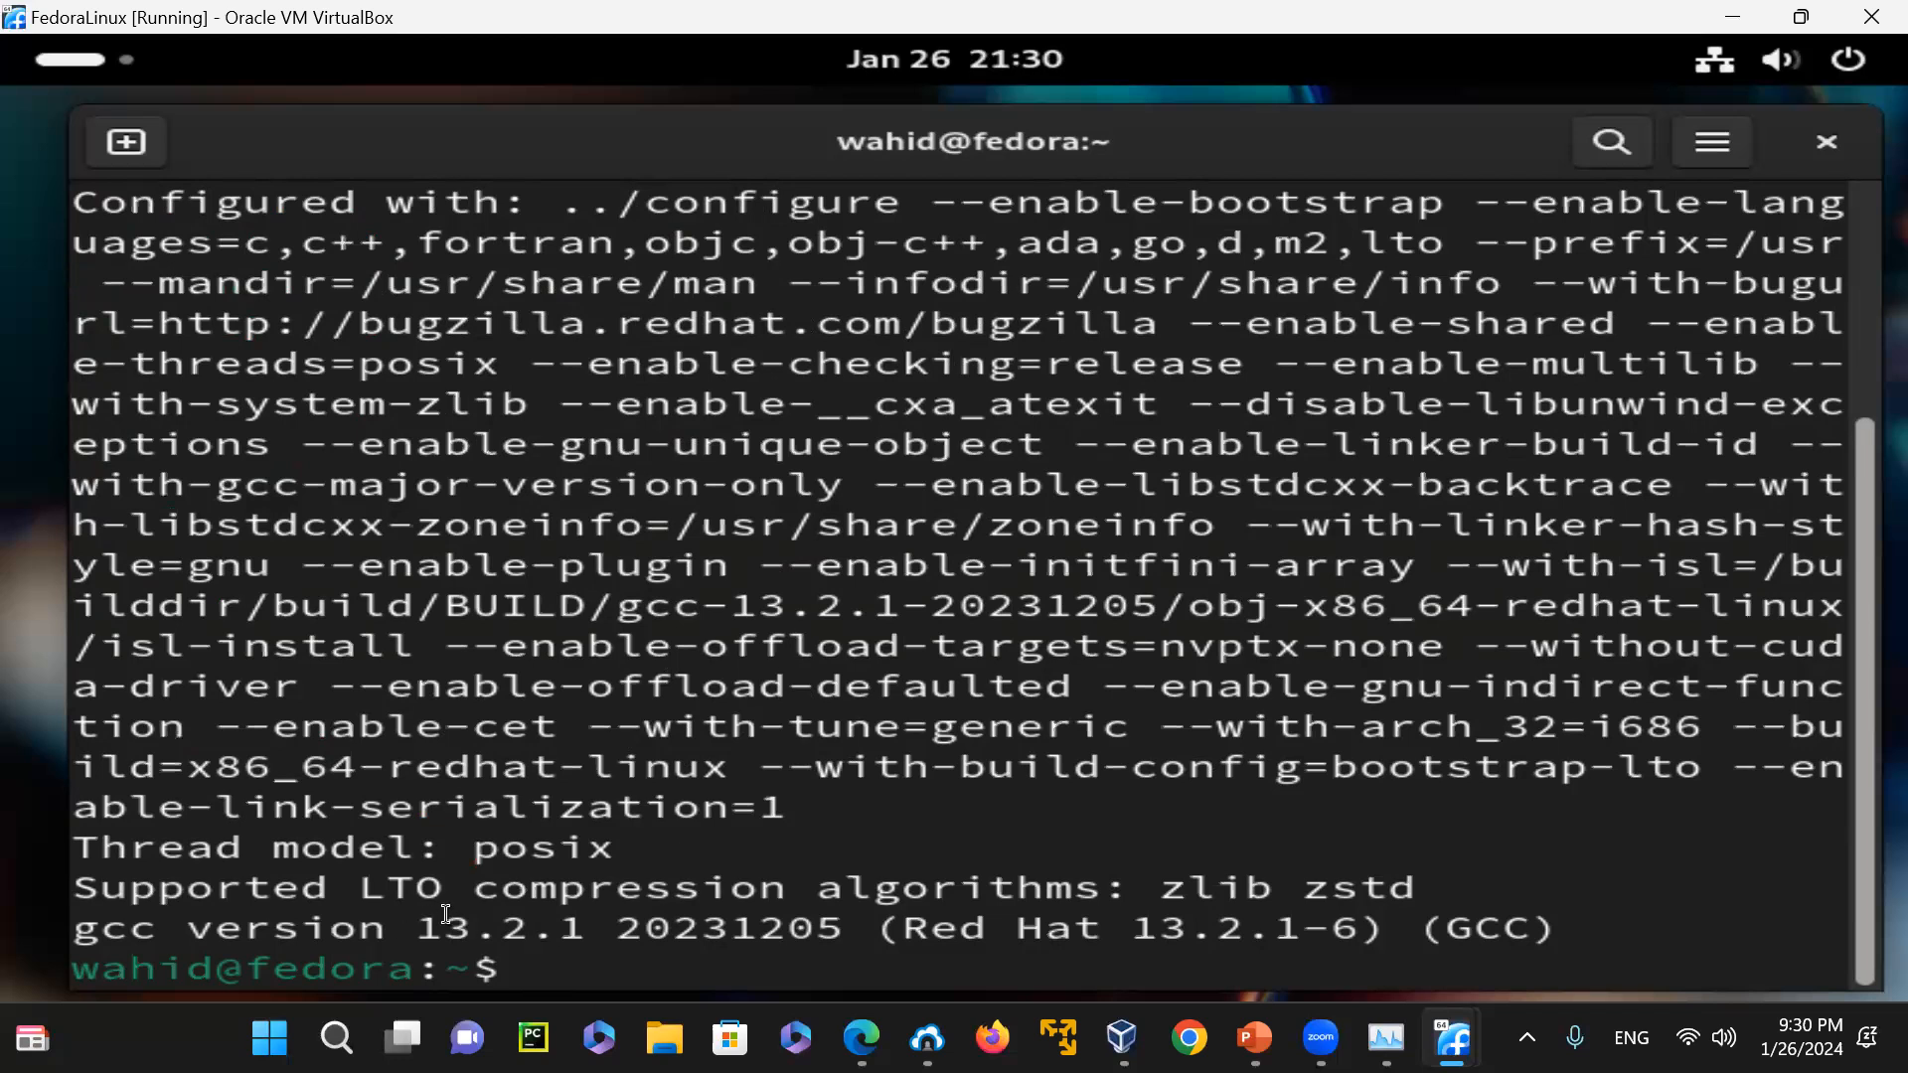
{"action": "left_click_drag", "start_coordinate": [411, 931], "coordinate": [641, 929]}
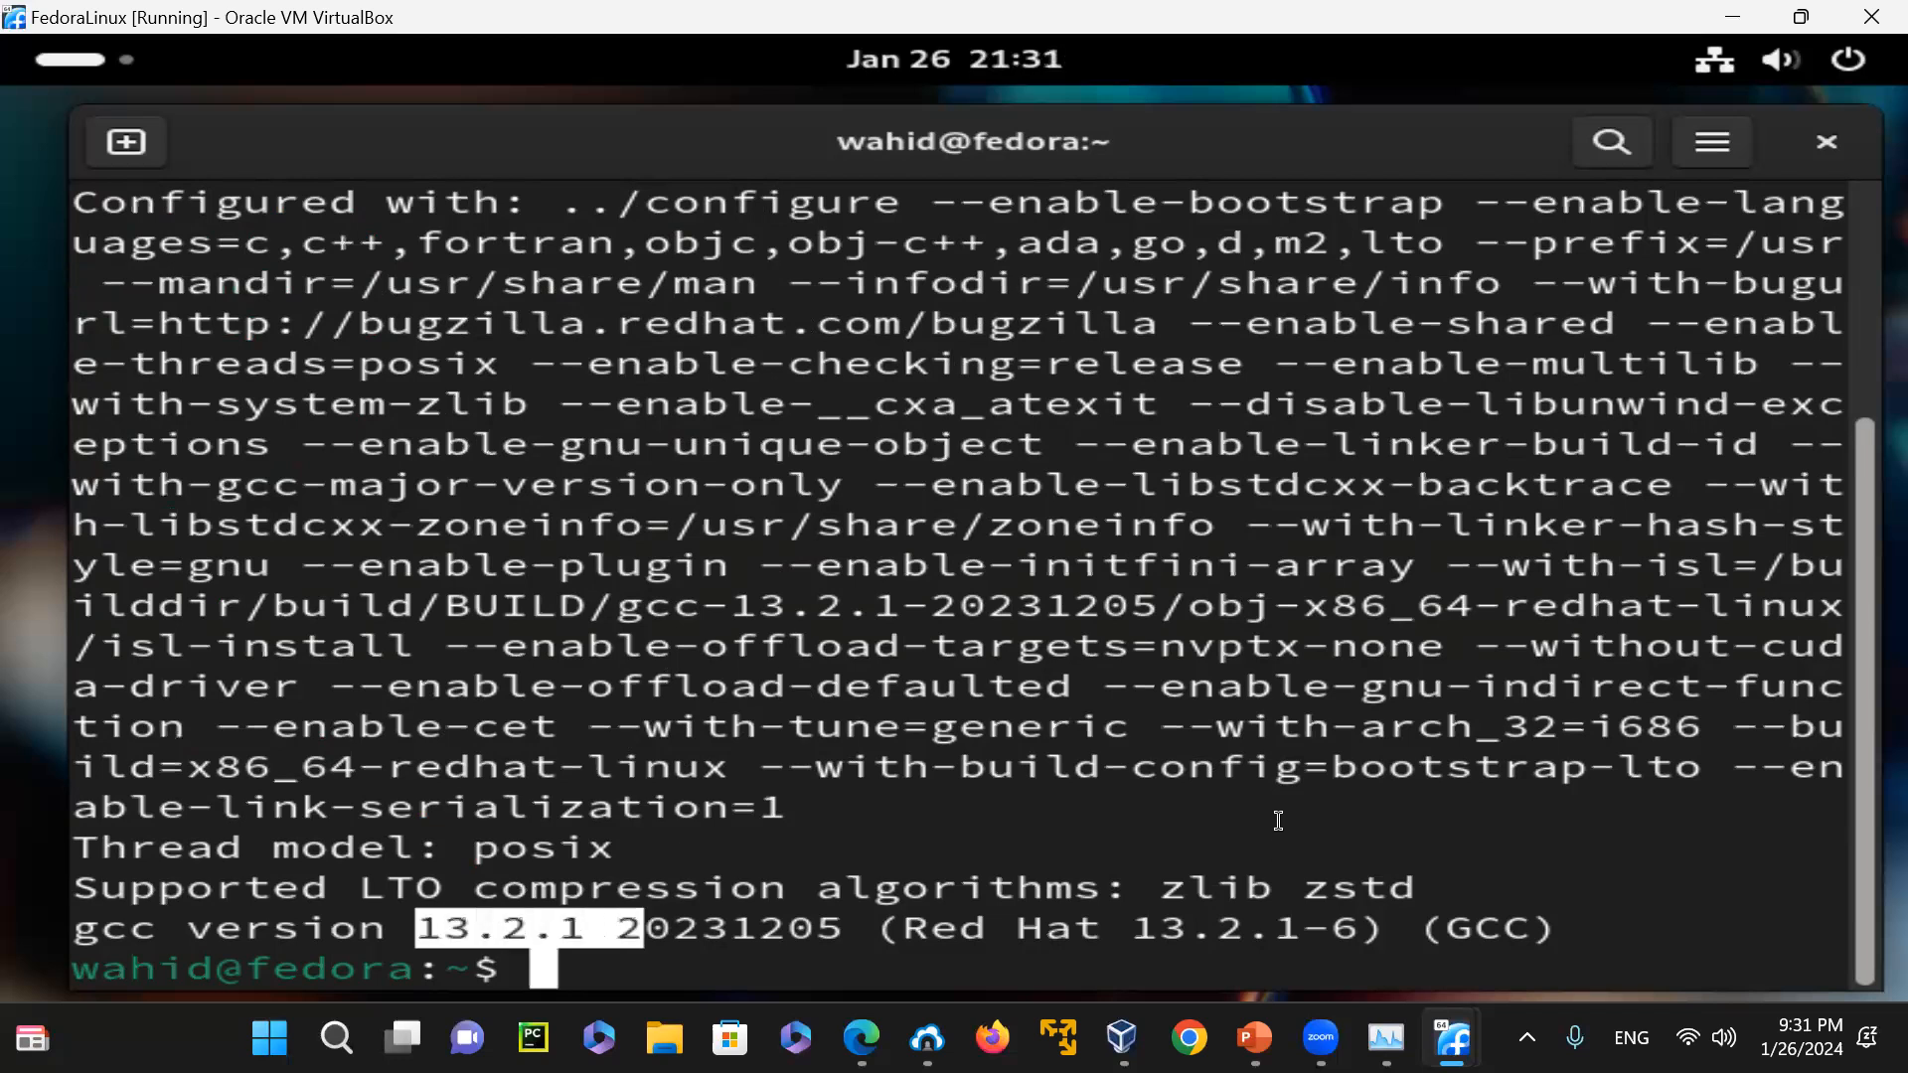
{"action": "left_click", "coordinate": [1244, 748]}
{"action": "type", "text": "clear"}
{"action": "key", "text": "Return"}
Print the C++ compiler's build and version information with "g++ -v", and clear the terminal
{"action": "type", "text": "g"}
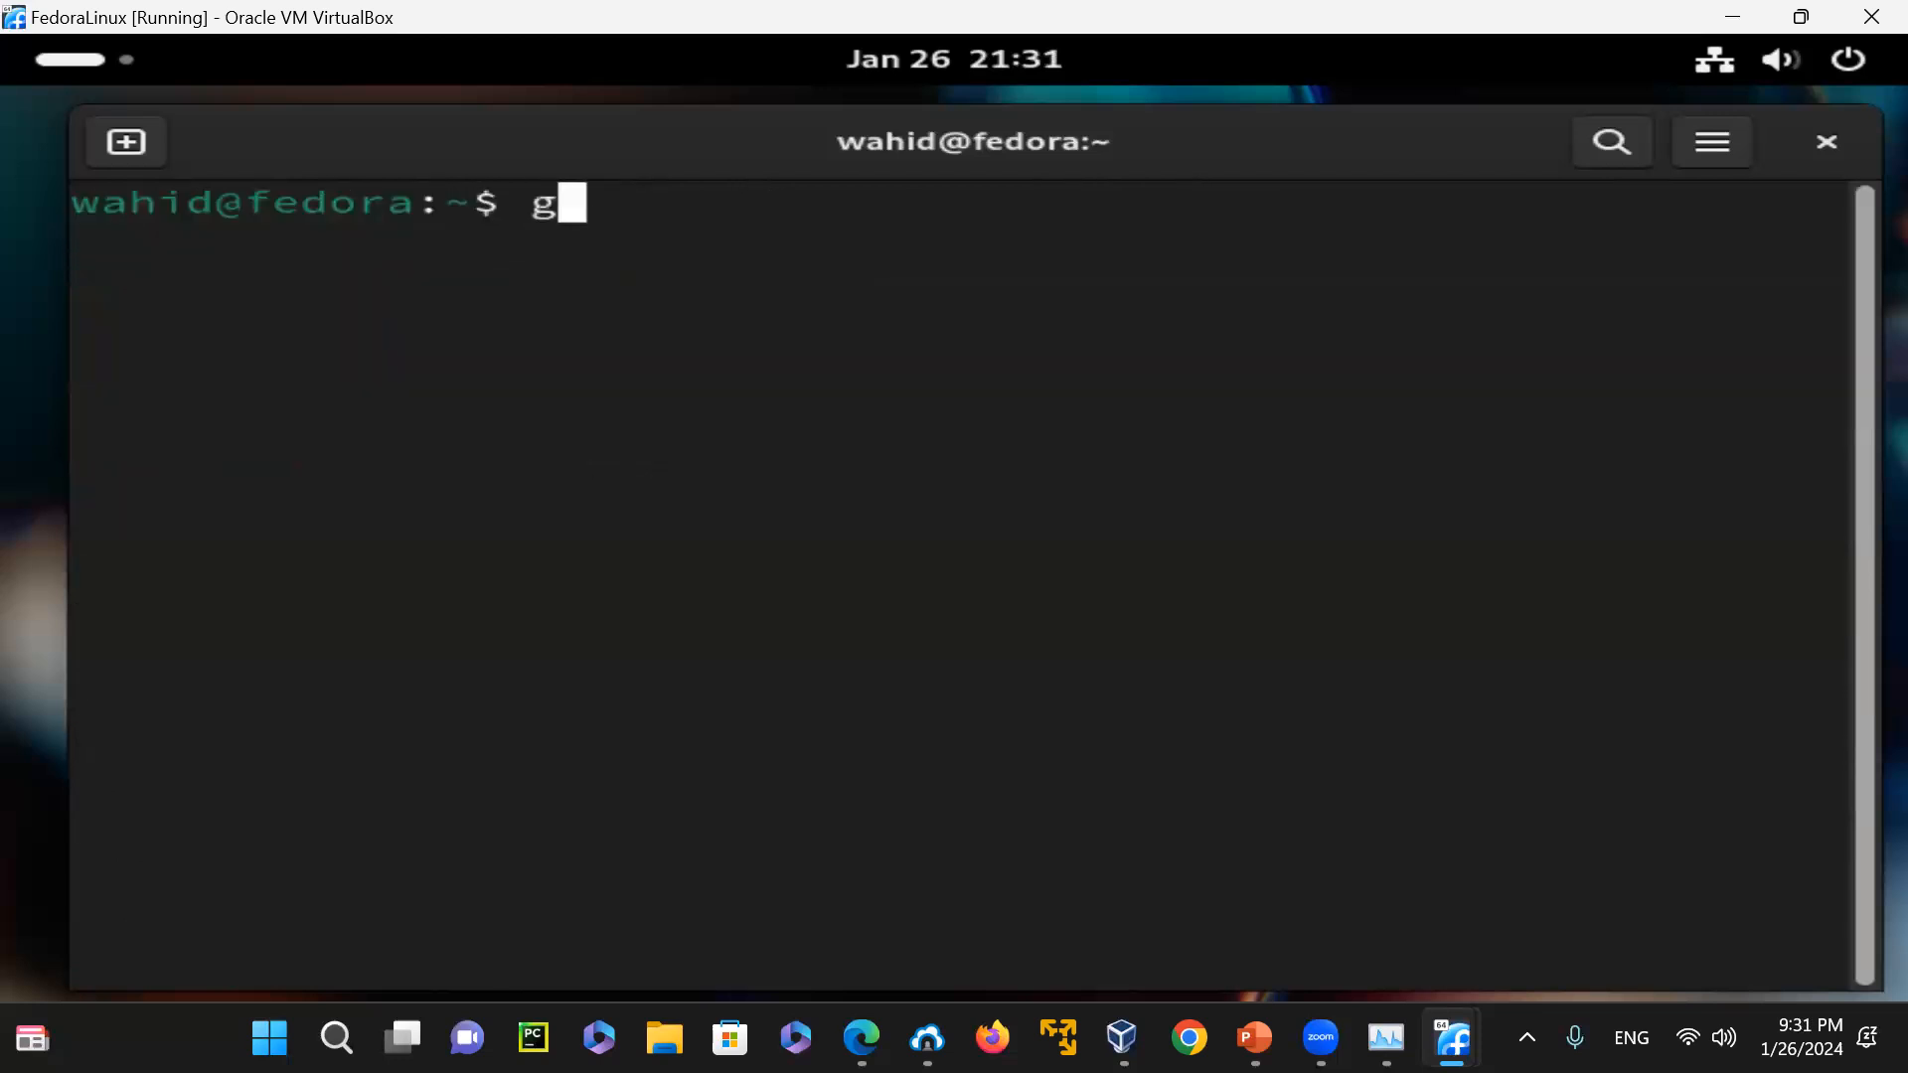
{"action": "type", "text": "++ -v"}
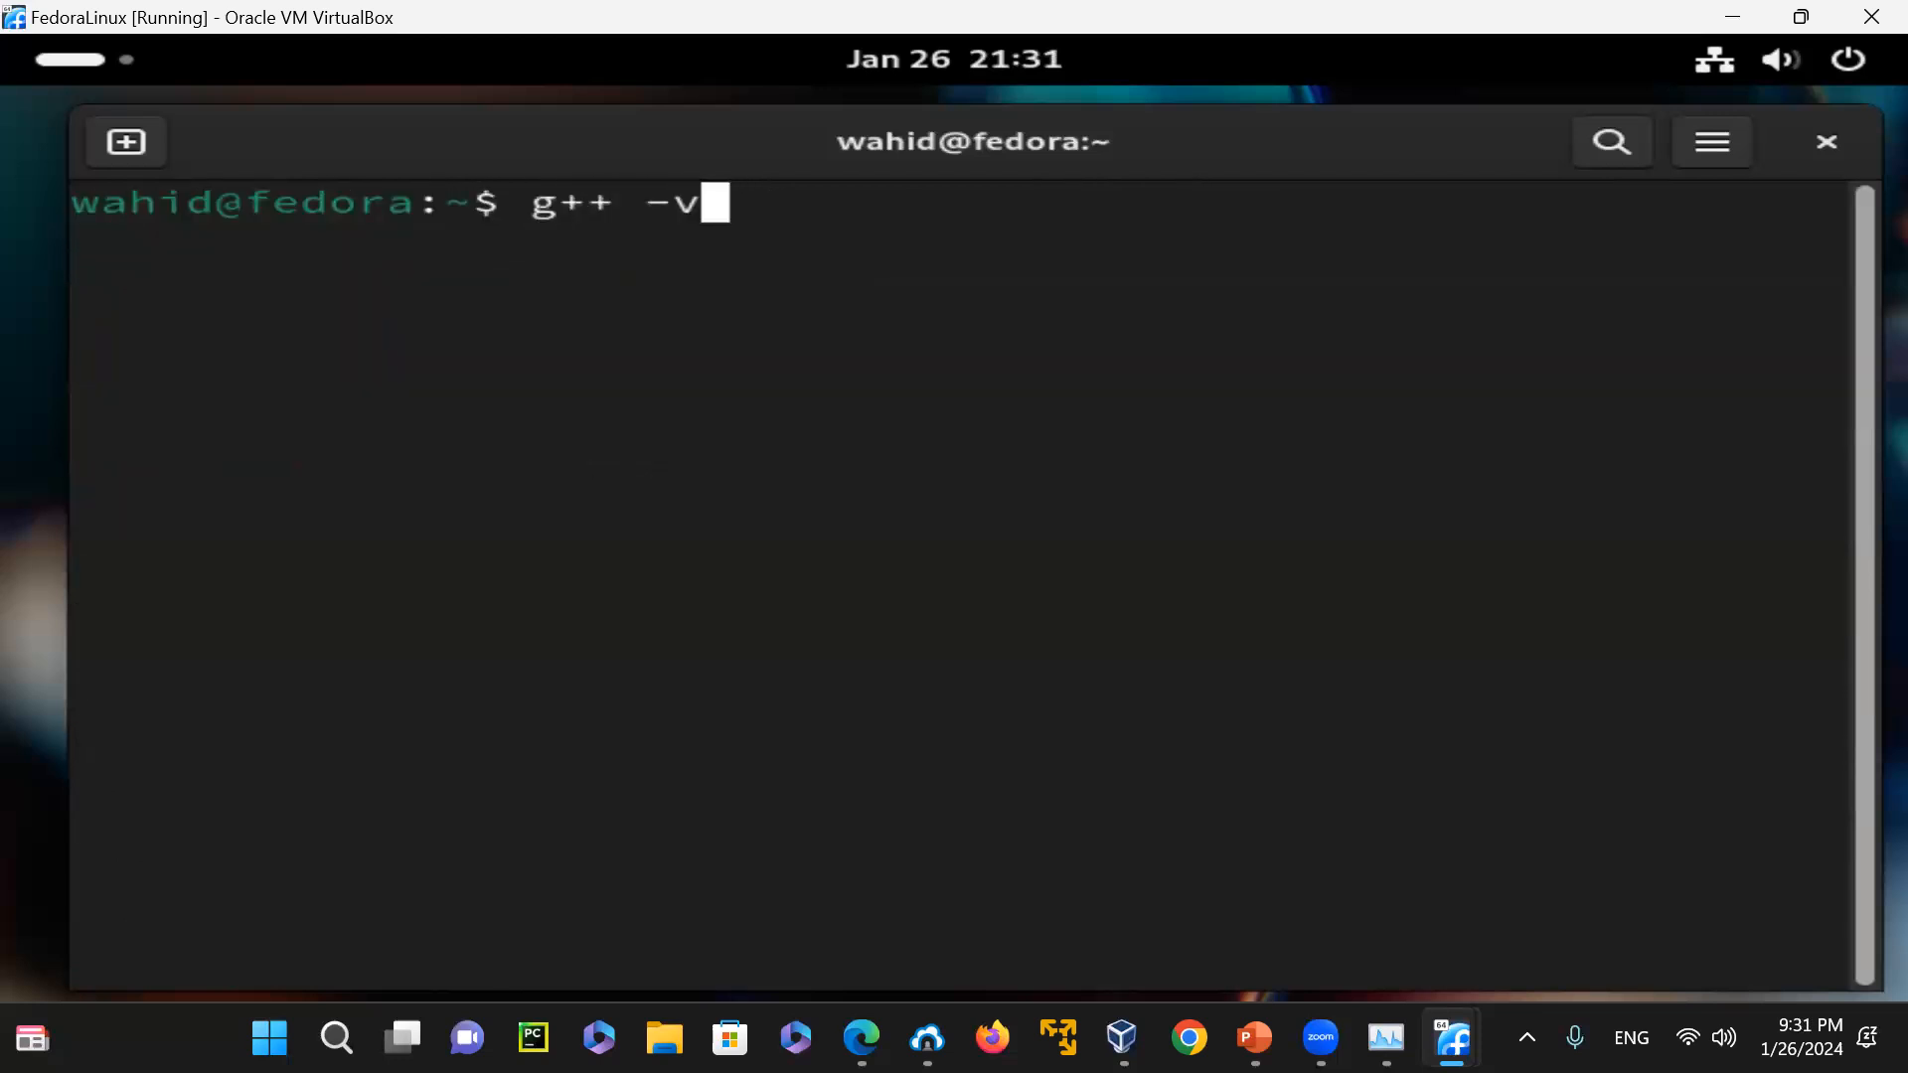
{"action": "key", "text": "Return"}
{"action": "type", "text": "clear"}
{"action": "key", "text": "Return"}
Try to filter the C++ compiler information with "g++ -v | grep -i version", and clear the terminal
{"action": "key", "text": "Up"}
{"action": "key", "text": "Up"}
{"action": "type", "text": "| grep -i"}
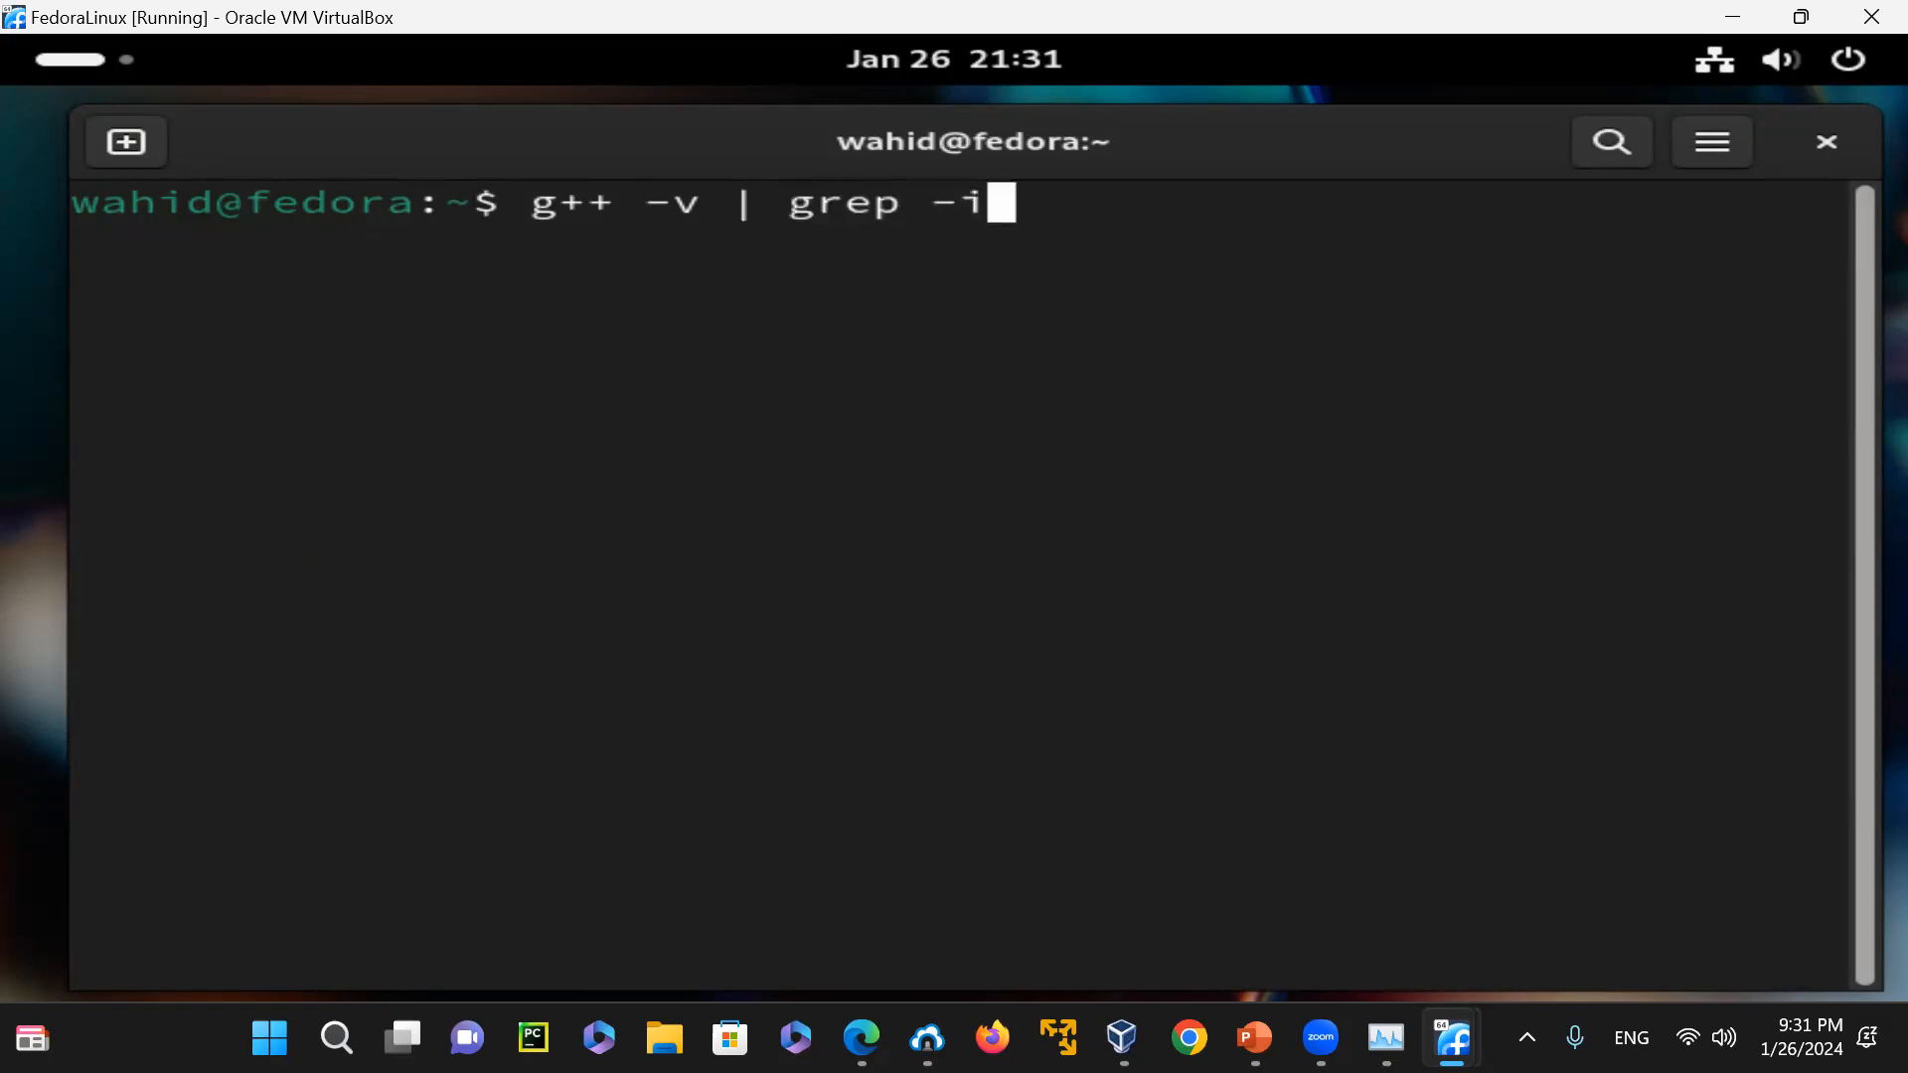
{"action": "type", "text": " version"}
{"action": "key", "text": "Return"}
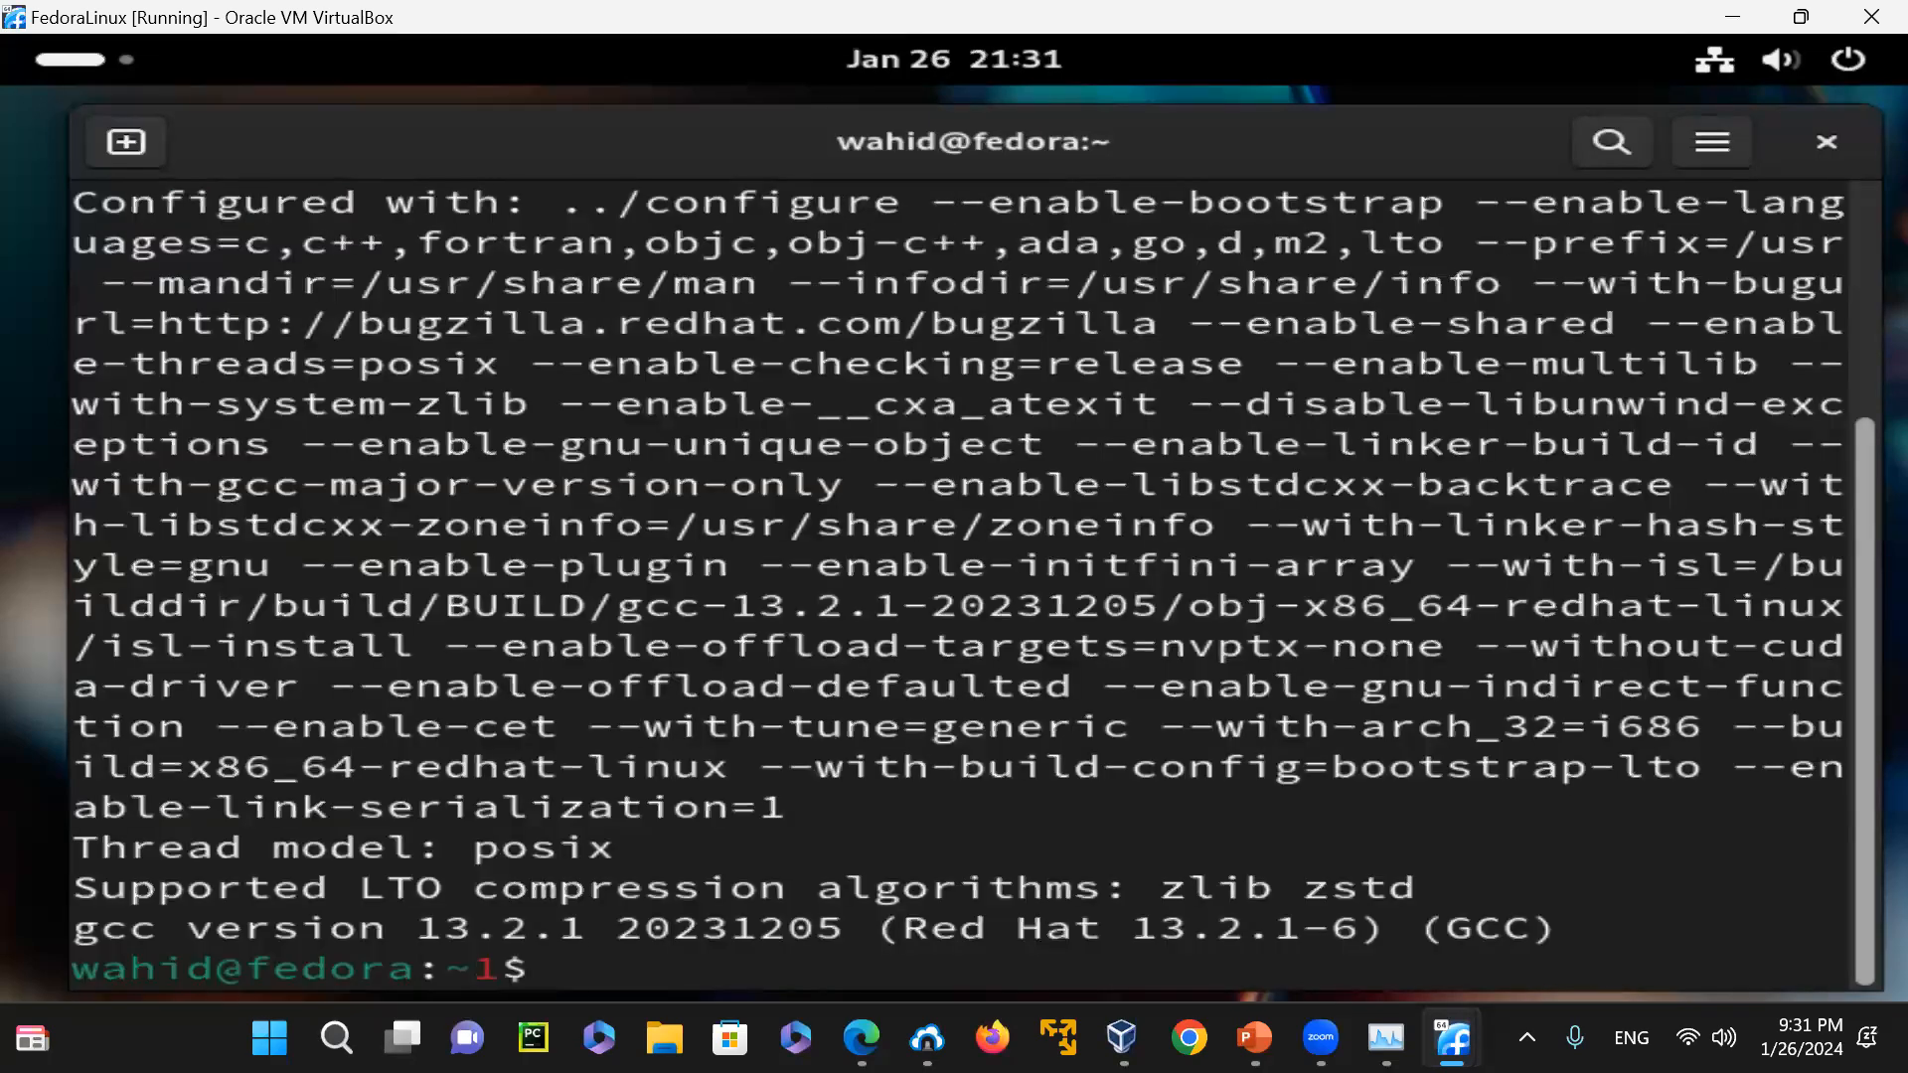
{"action": "type", "text": "clear"}
{"action": "key", "text": "Return"}
Rerun the C++ compiler filter as g++ -v | grep -i "gcc version" and review its output from start to end
{"action": "key", "text": "Up"}
{"action": "key", "text": "Up"}
{"action": "key", "text": "Left"}
{"action": "key", "text": "Left"}
{"action": "key", "text": "Left"}
{"action": "key", "text": "Left"}
{"action": "key", "text": "Left"}
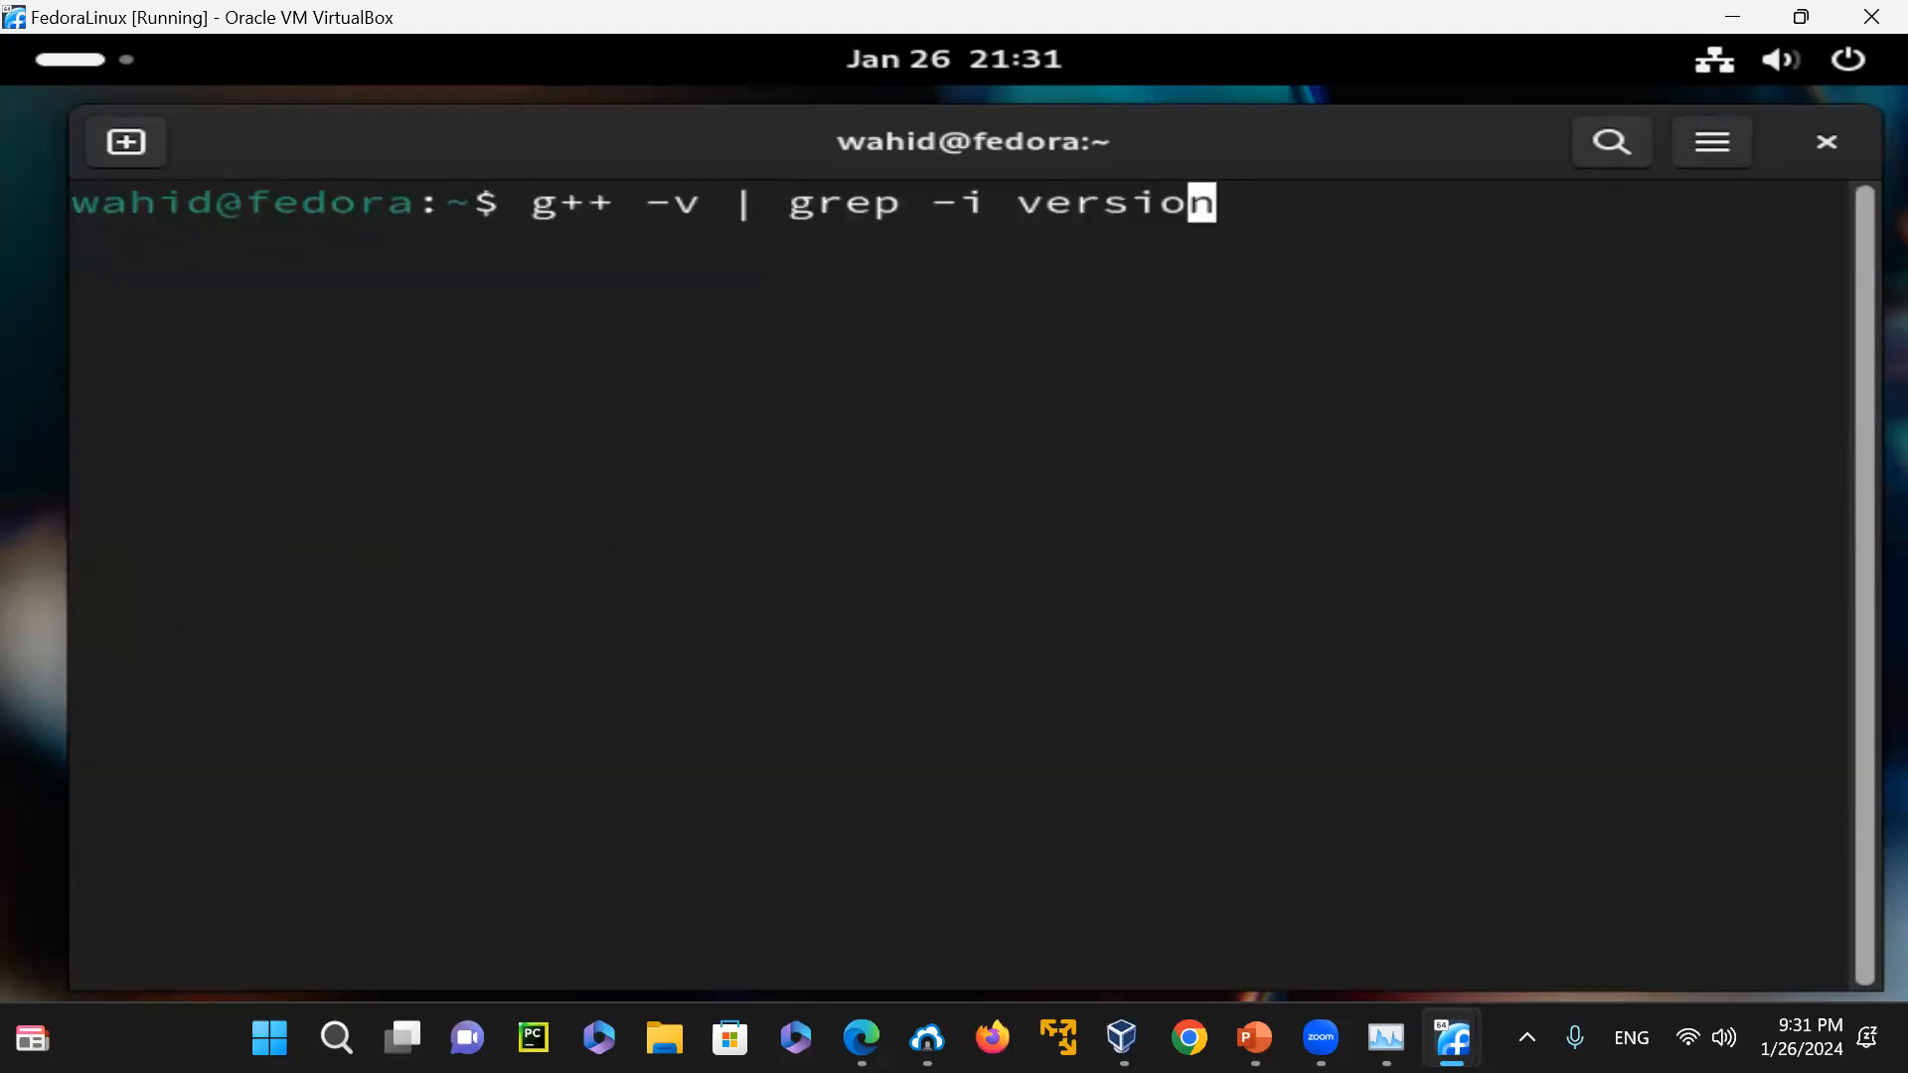
{"action": "key", "text": "Left"}
{"action": "key", "text": "Left"}
{"action": "type", "text": "\"gcc"}
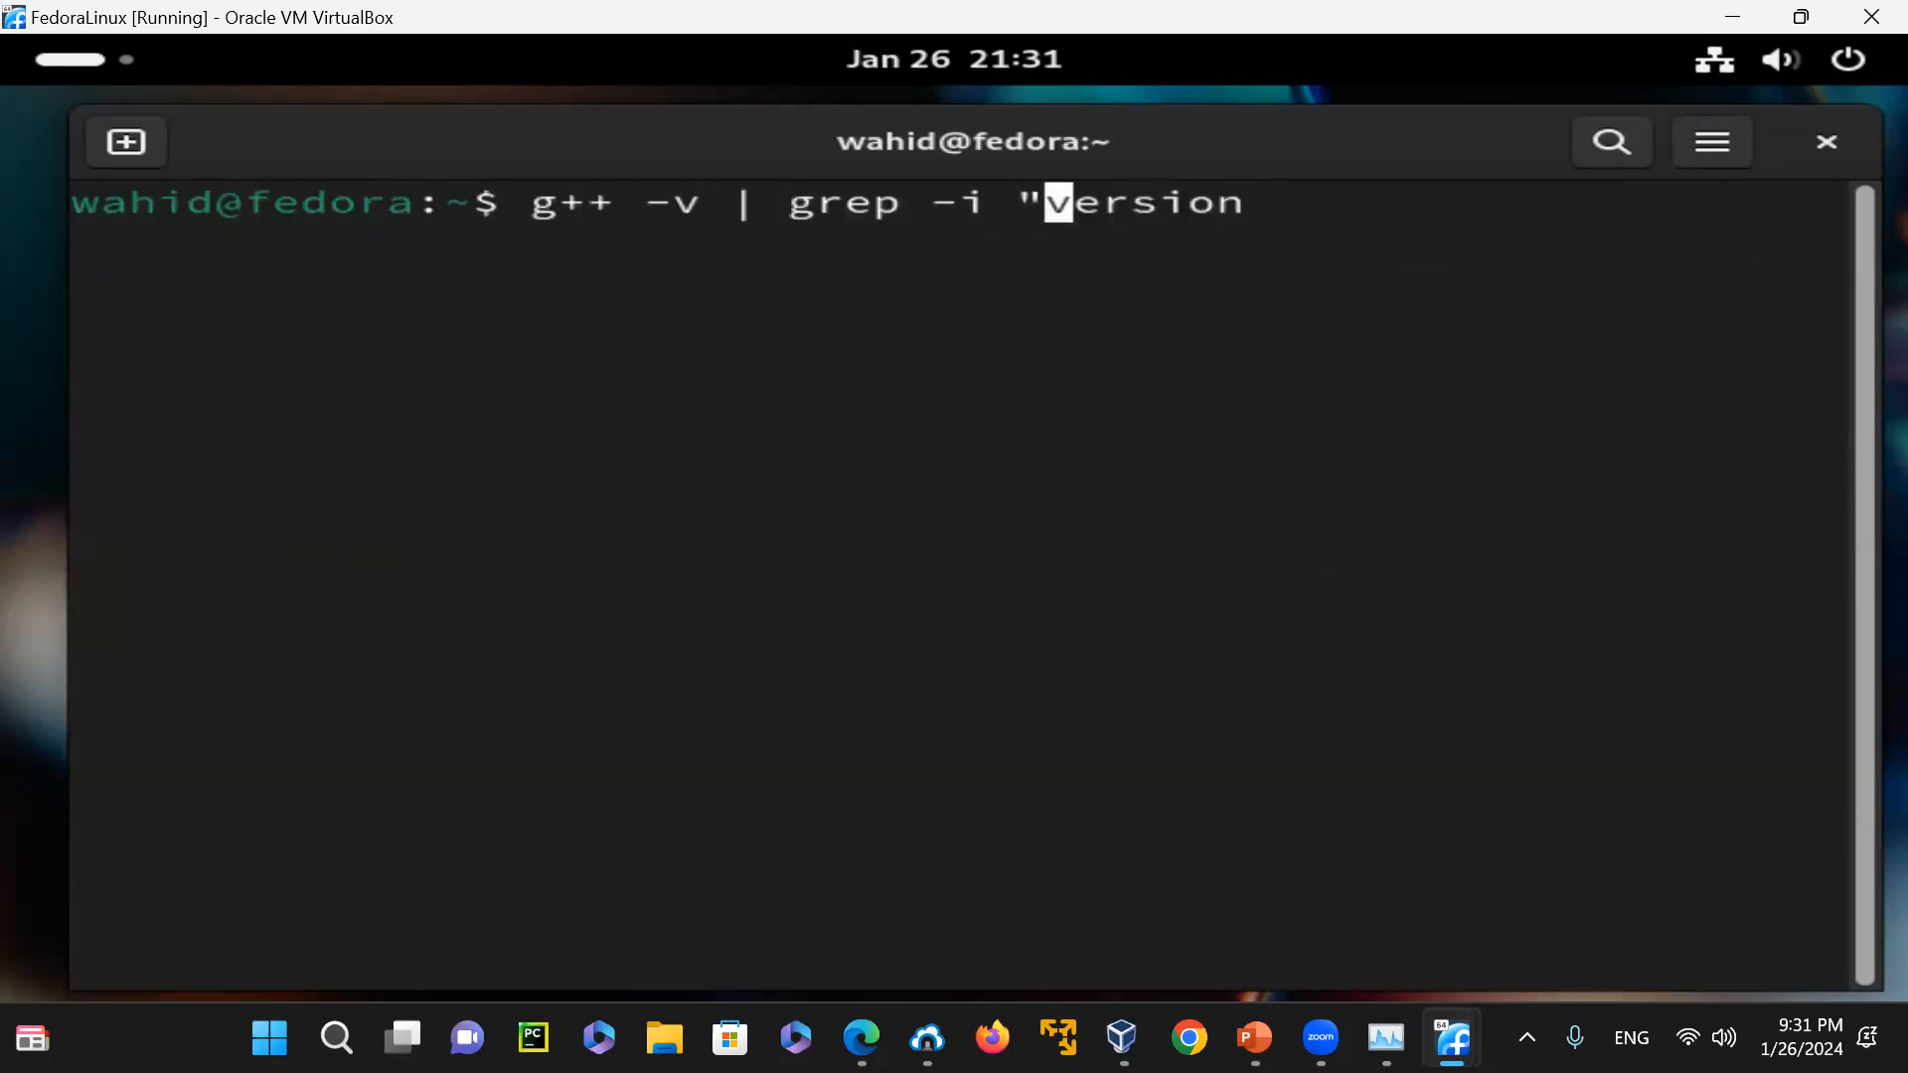
{"action": "key", "text": "Right"}
{"action": "key", "text": "End"}
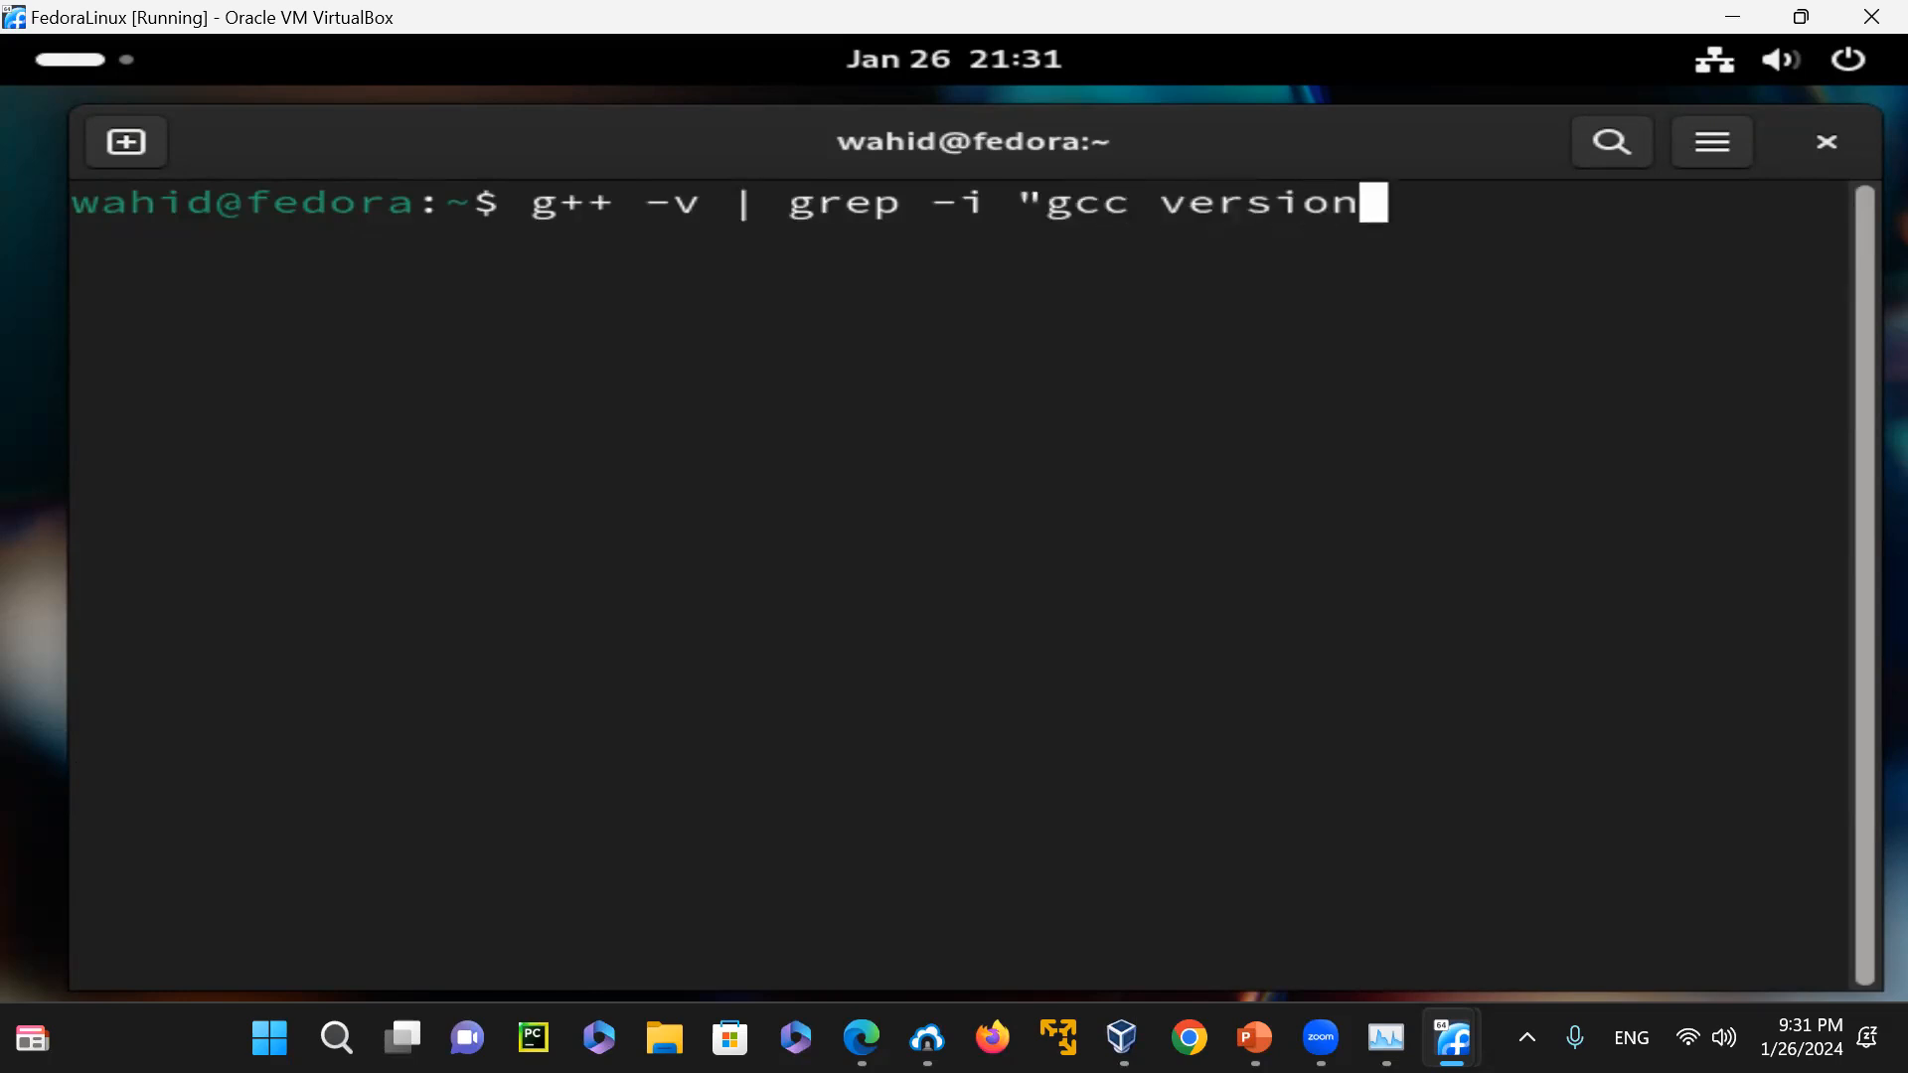
{"action": "type", "text": "\""}
{"action": "key", "text": "Return"}
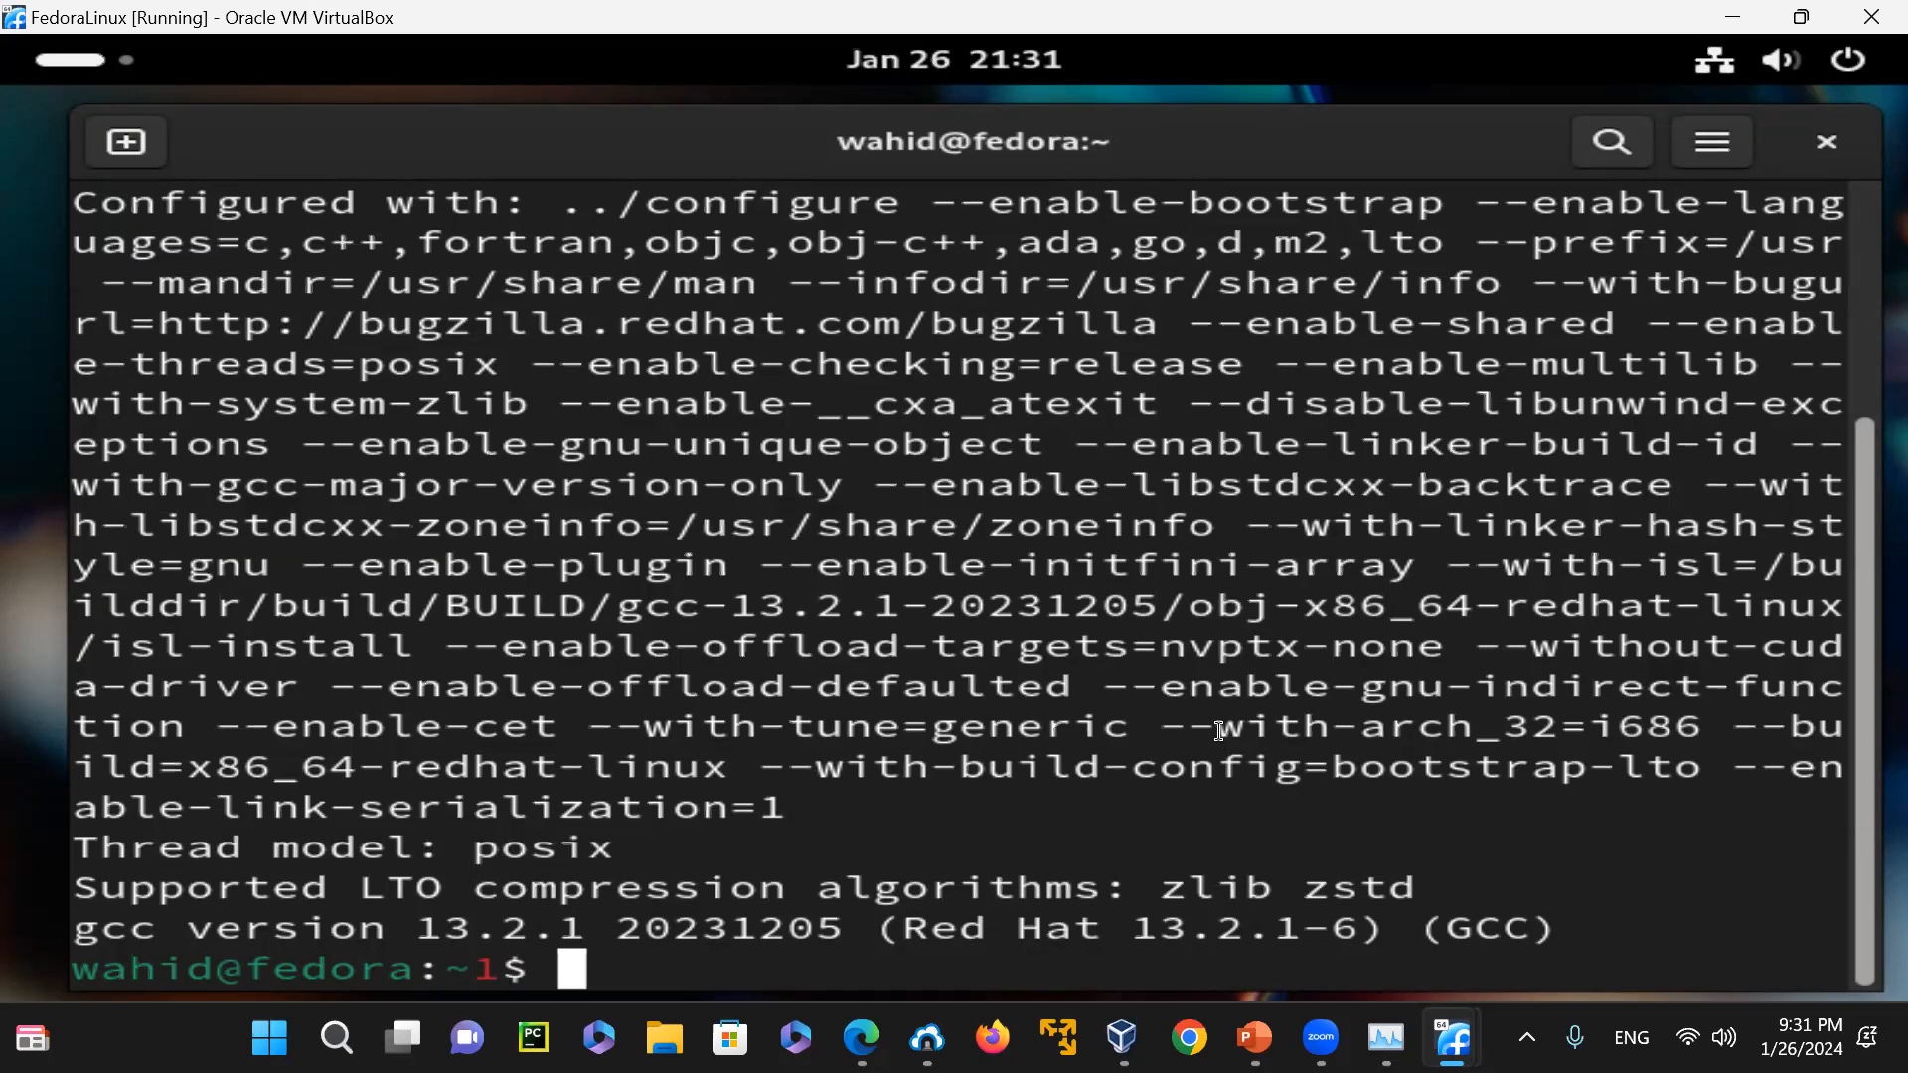
{"action": "scroll", "coordinate": [1239, 705], "scroll_direction": "up", "scroll_amount": 2}
{"action": "scroll", "coordinate": [1239, 705], "scroll_direction": "up", "scroll_amount": 1}
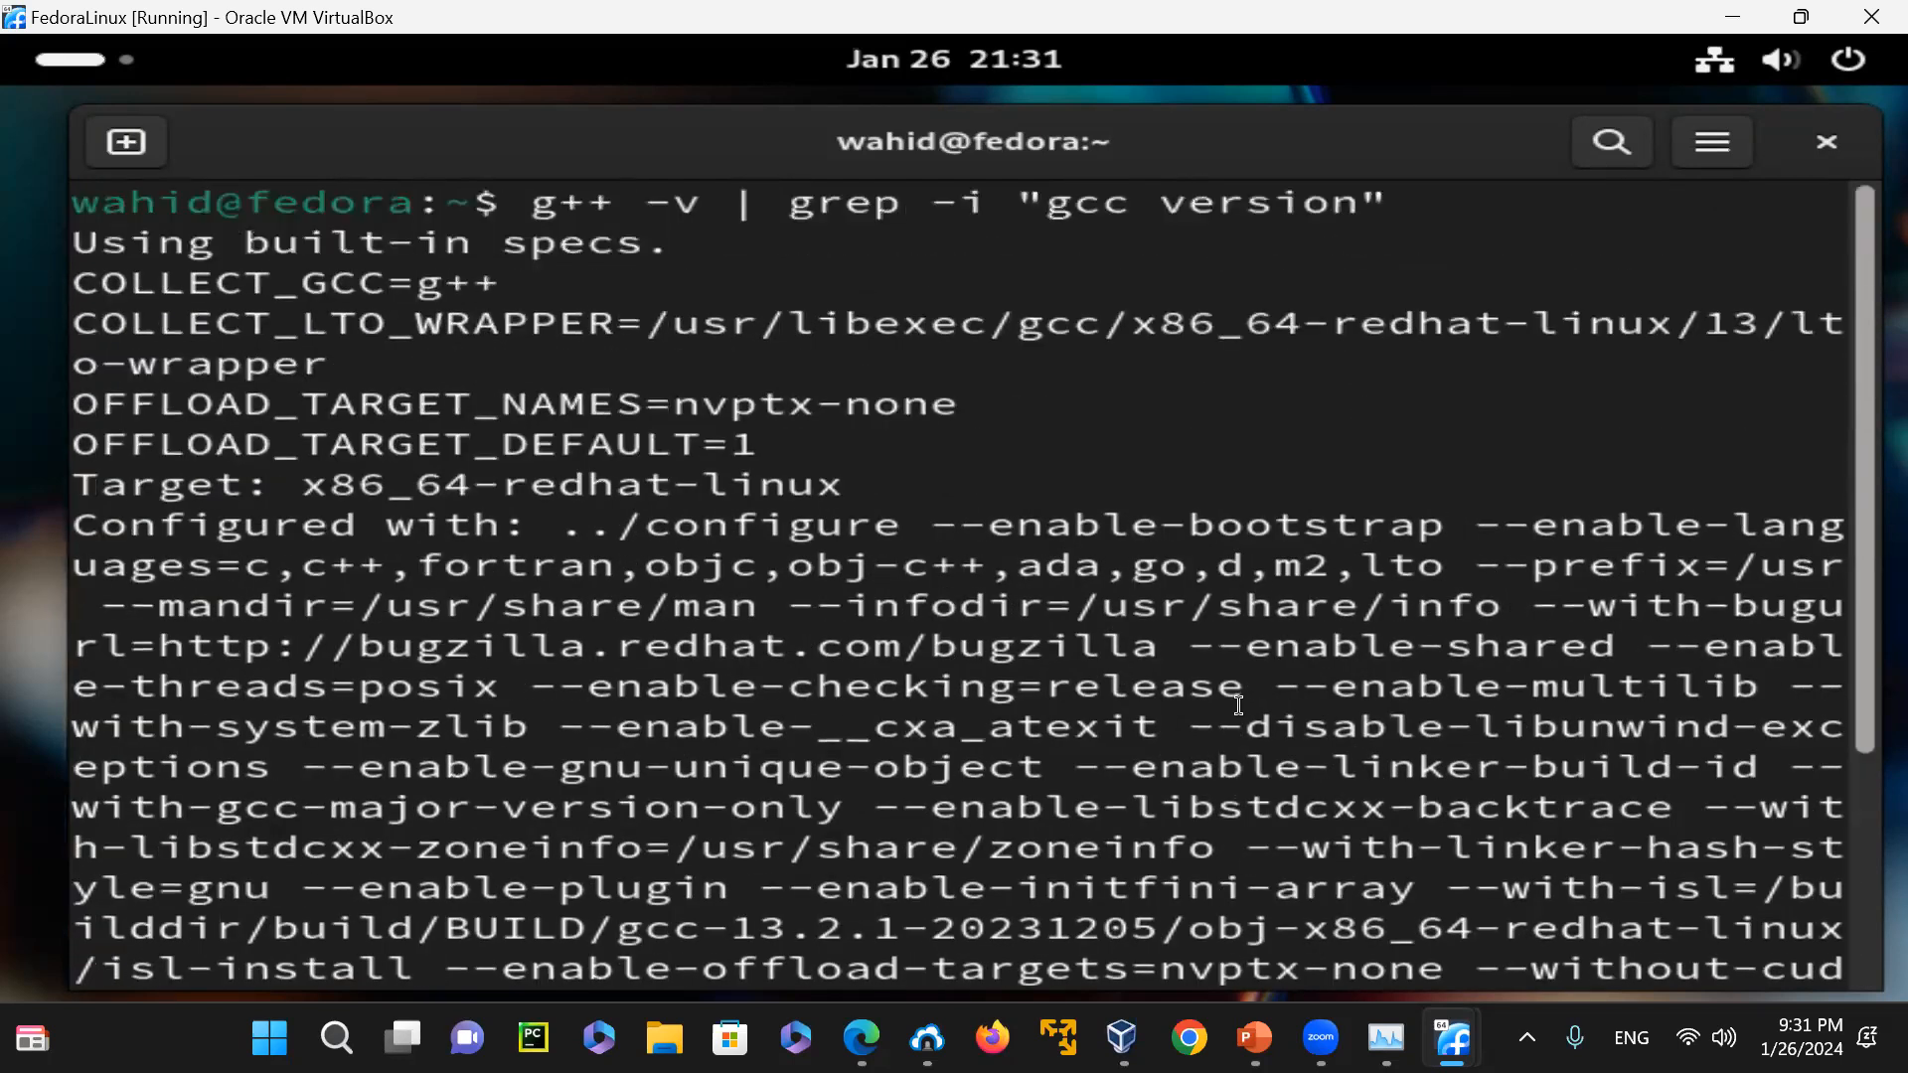
{"action": "scroll", "coordinate": [616, 480], "scroll_direction": "down", "scroll_amount": 3}
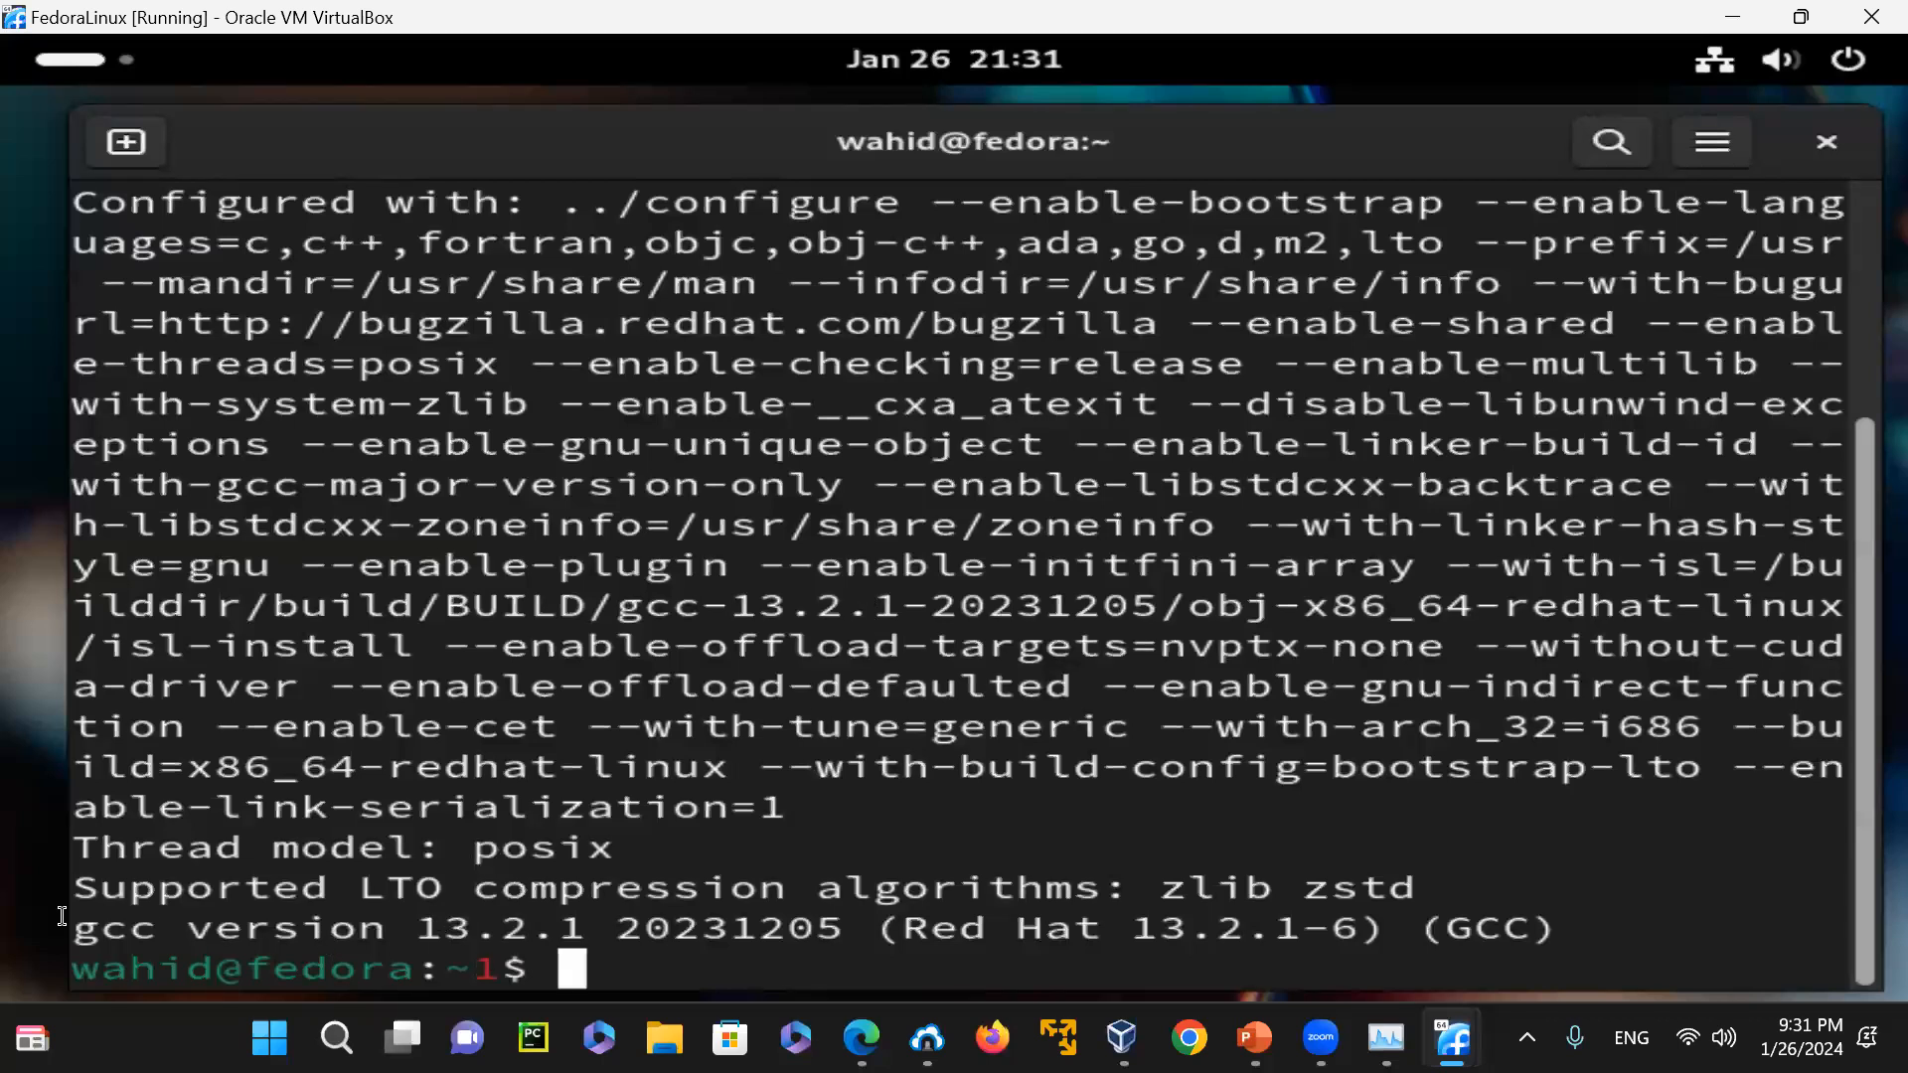
Highlight the gcc version line at the end of the compiler output, and clear the terminal
{"action": "left_click_drag", "start_coordinate": [75, 931], "coordinate": [1336, 924]}
{"action": "type", "text": "clear"}
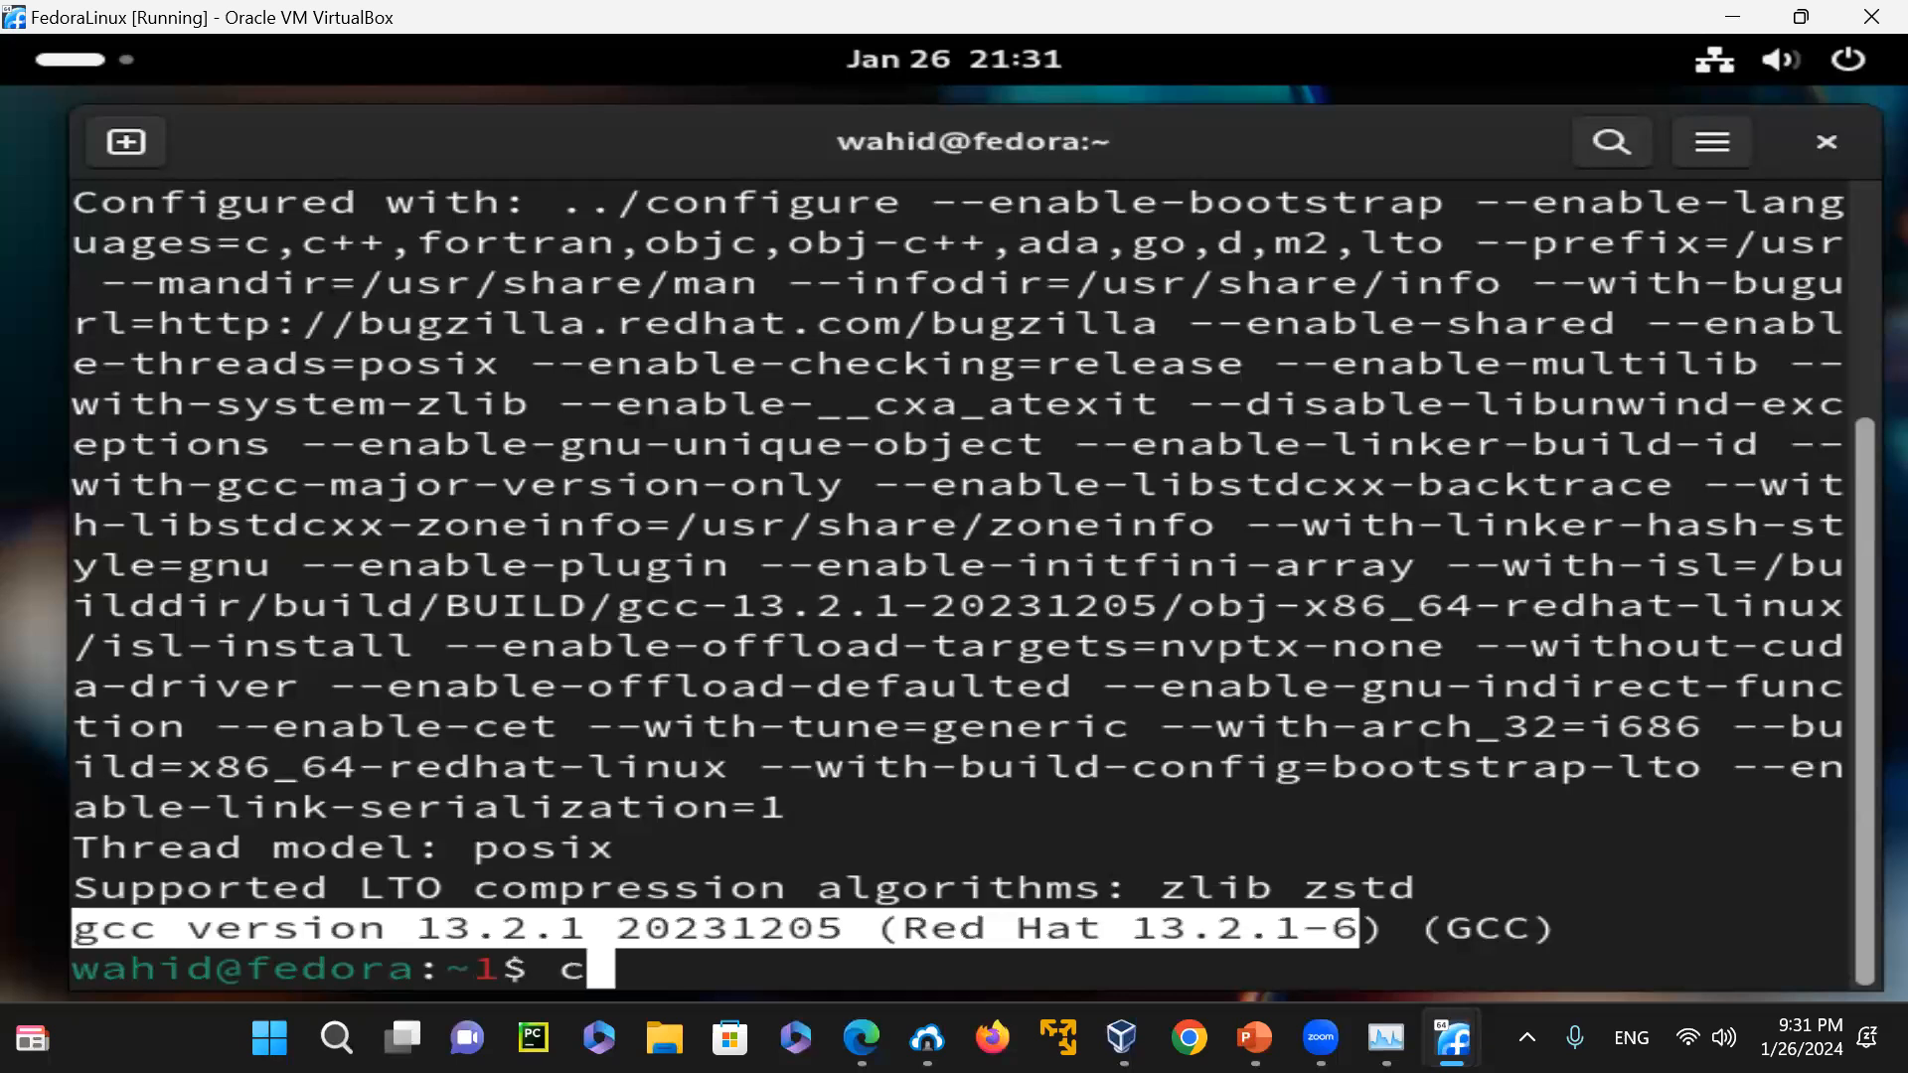
{"action": "key", "text": "Return"}
Try to show only the last line of the C++ compiler information with "g++ -v | tail -1", and clear the terminal
{"action": "type", "text": "g++ -v | grep -i \"gcc version\""}
{"action": "key", "text": "BackSpace"}
{"action": "key", "text": "BackSpace"}
{"action": "key", "text": "BackSpace"}
{"action": "key", "text": "BackSpace"}
{"action": "key", "text": "BackSpace"}
{"action": "key", "text": "BackSpace"}
{"action": "key", "text": "BackSpace"}
{"action": "key", "text": "BackSpace"}
{"action": "key", "text": "BackSpace"}
{"action": "key", "text": "BackSpace"}
{"action": "key", "text": "BackSpace"}
{"action": "key", "text": "BackSpace"}
{"action": "key", "text": "BackSpace"}
{"action": "key", "text": "BackSpace"}
{"action": "key", "text": "BackSpace"}
{"action": "key", "text": "BackSpace"}
{"action": "key", "text": "BackSpace"}
{"action": "key", "text": "BackSpace"}
{"action": "key", "text": "BackSpace"}
{"action": "key", "text": "BackSpace"}
{"action": "key", "text": "BackSpace"}
{"action": "type", "text": "tail -1"}
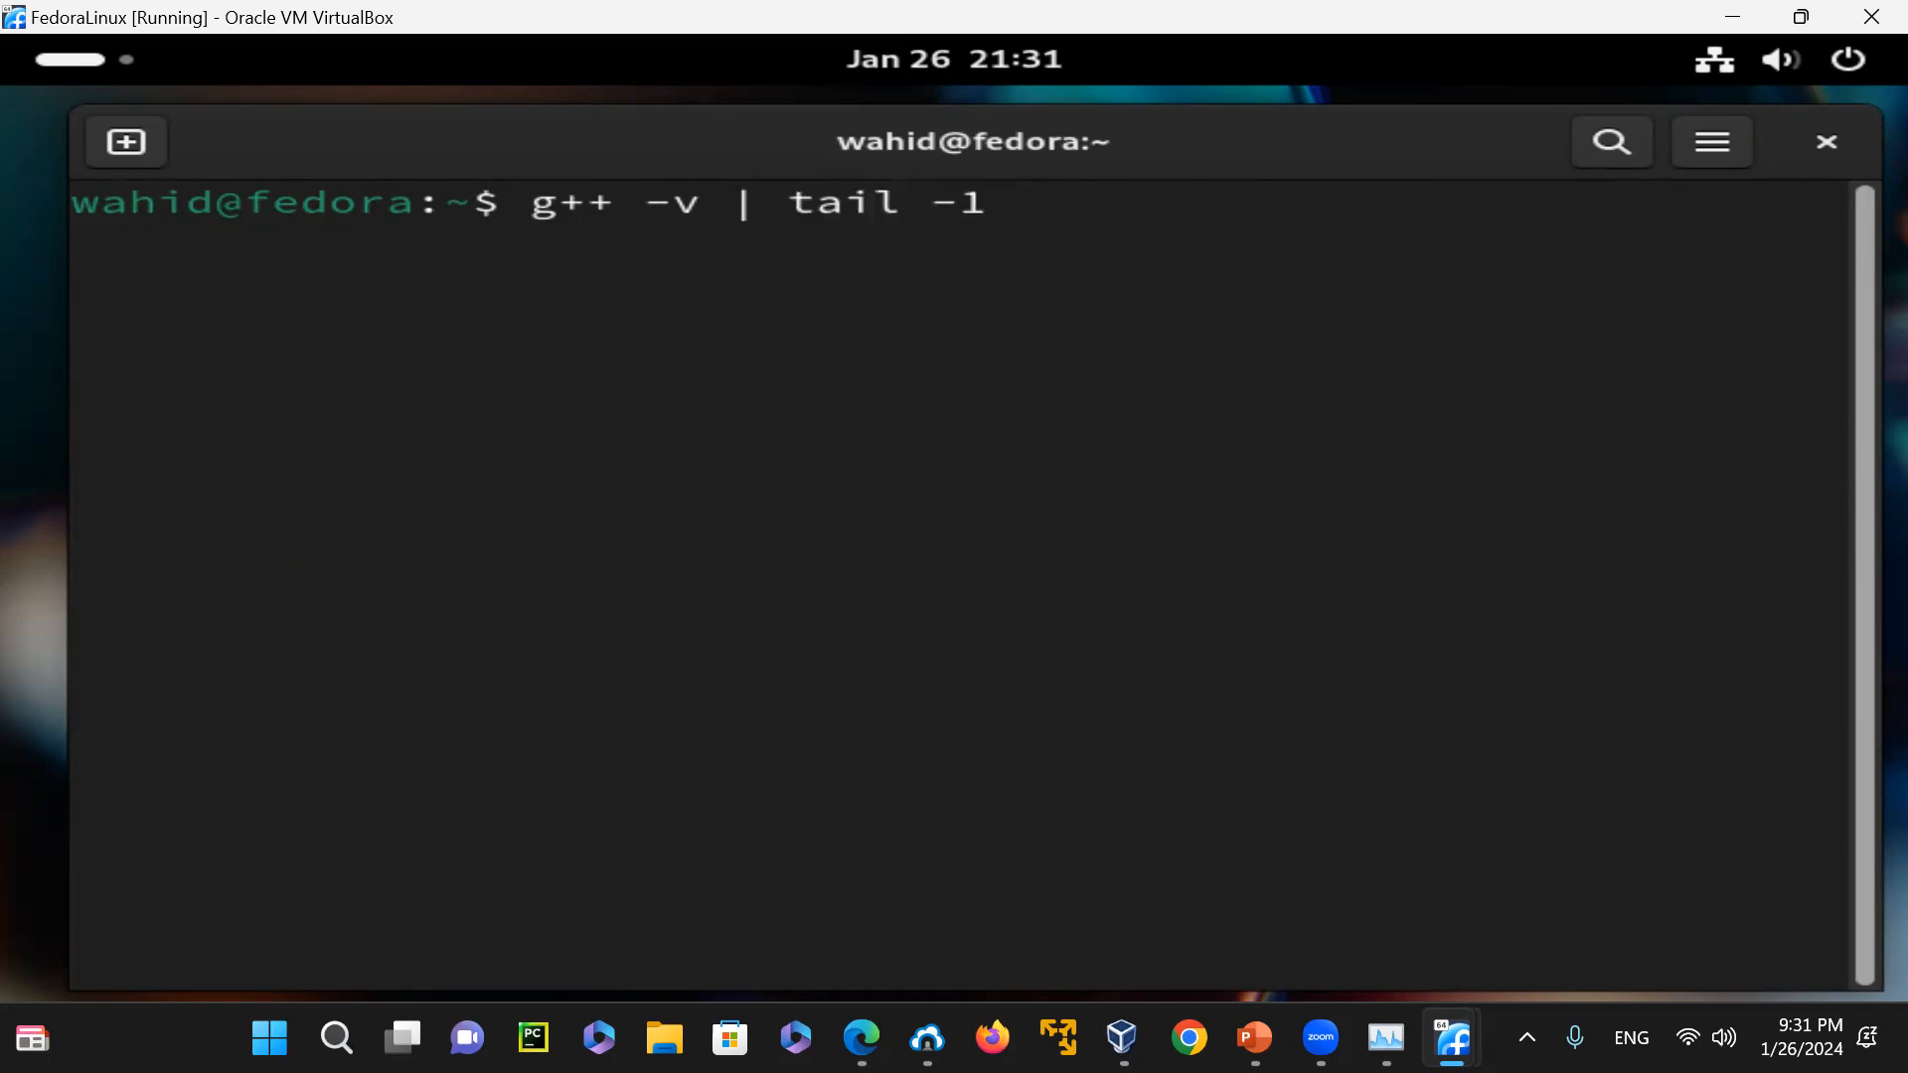
{"action": "key", "text": "Return"}
{"action": "type", "text": "clear"}
{"action": "key", "text": "Return"}
Print the C++ compiler's short version information with "g++ --version"
{"action": "key", "text": "Up"}
{"action": "key", "text": "Up"}
{"action": "key", "text": "BackSpace"}
{"action": "key", "text": "BackSpace"}
{"action": "key", "text": "BackSpace"}
{"action": "key", "text": "BackSpace"}
{"action": "key", "text": "BackSpace"}
{"action": "key", "text": "BackSpace"}
{"action": "key", "text": "BackSpace"}
{"action": "key", "text": "BackSpace"}
{"action": "key", "text": "BackSpace"}
{"action": "key", "text": "BackSpace"}
{"action": "key", "text": "BackSpace"}
{"action": "type", "text": "-version"}
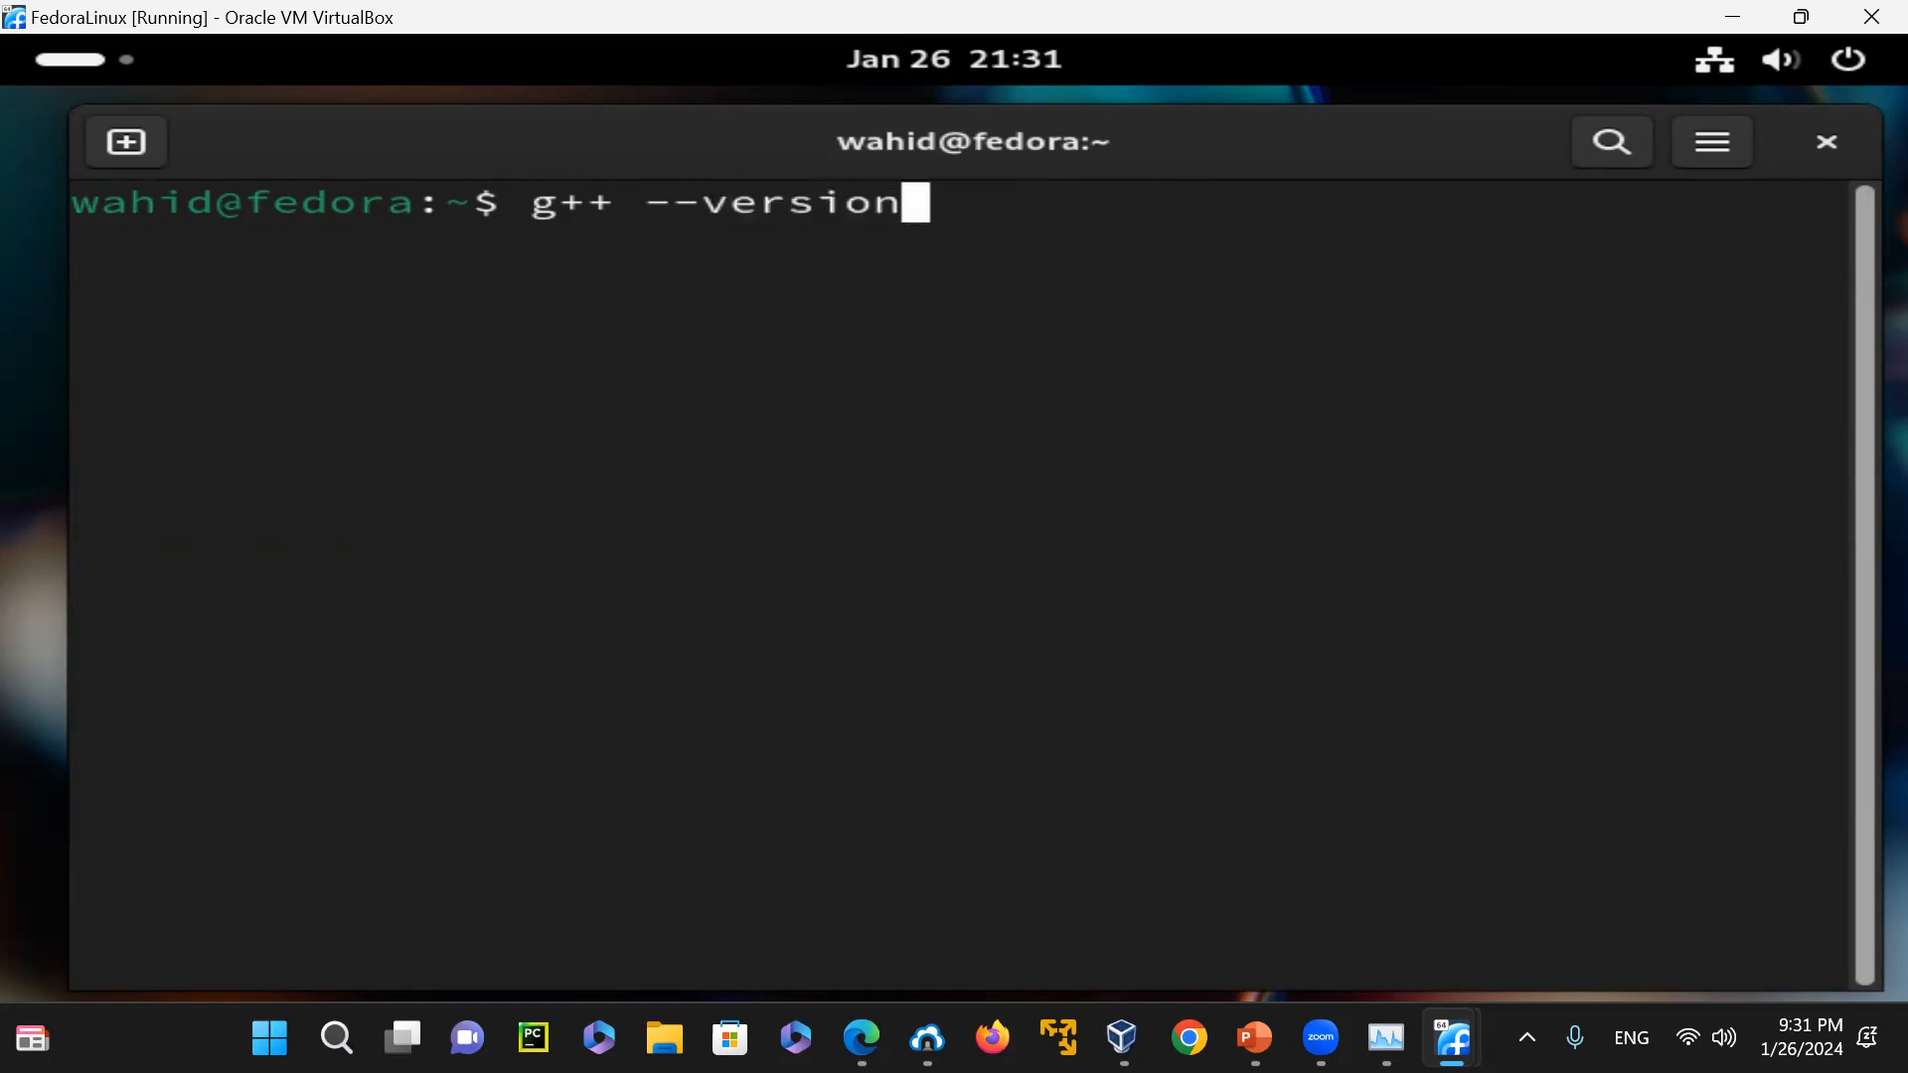
{"action": "key", "text": "Return"}
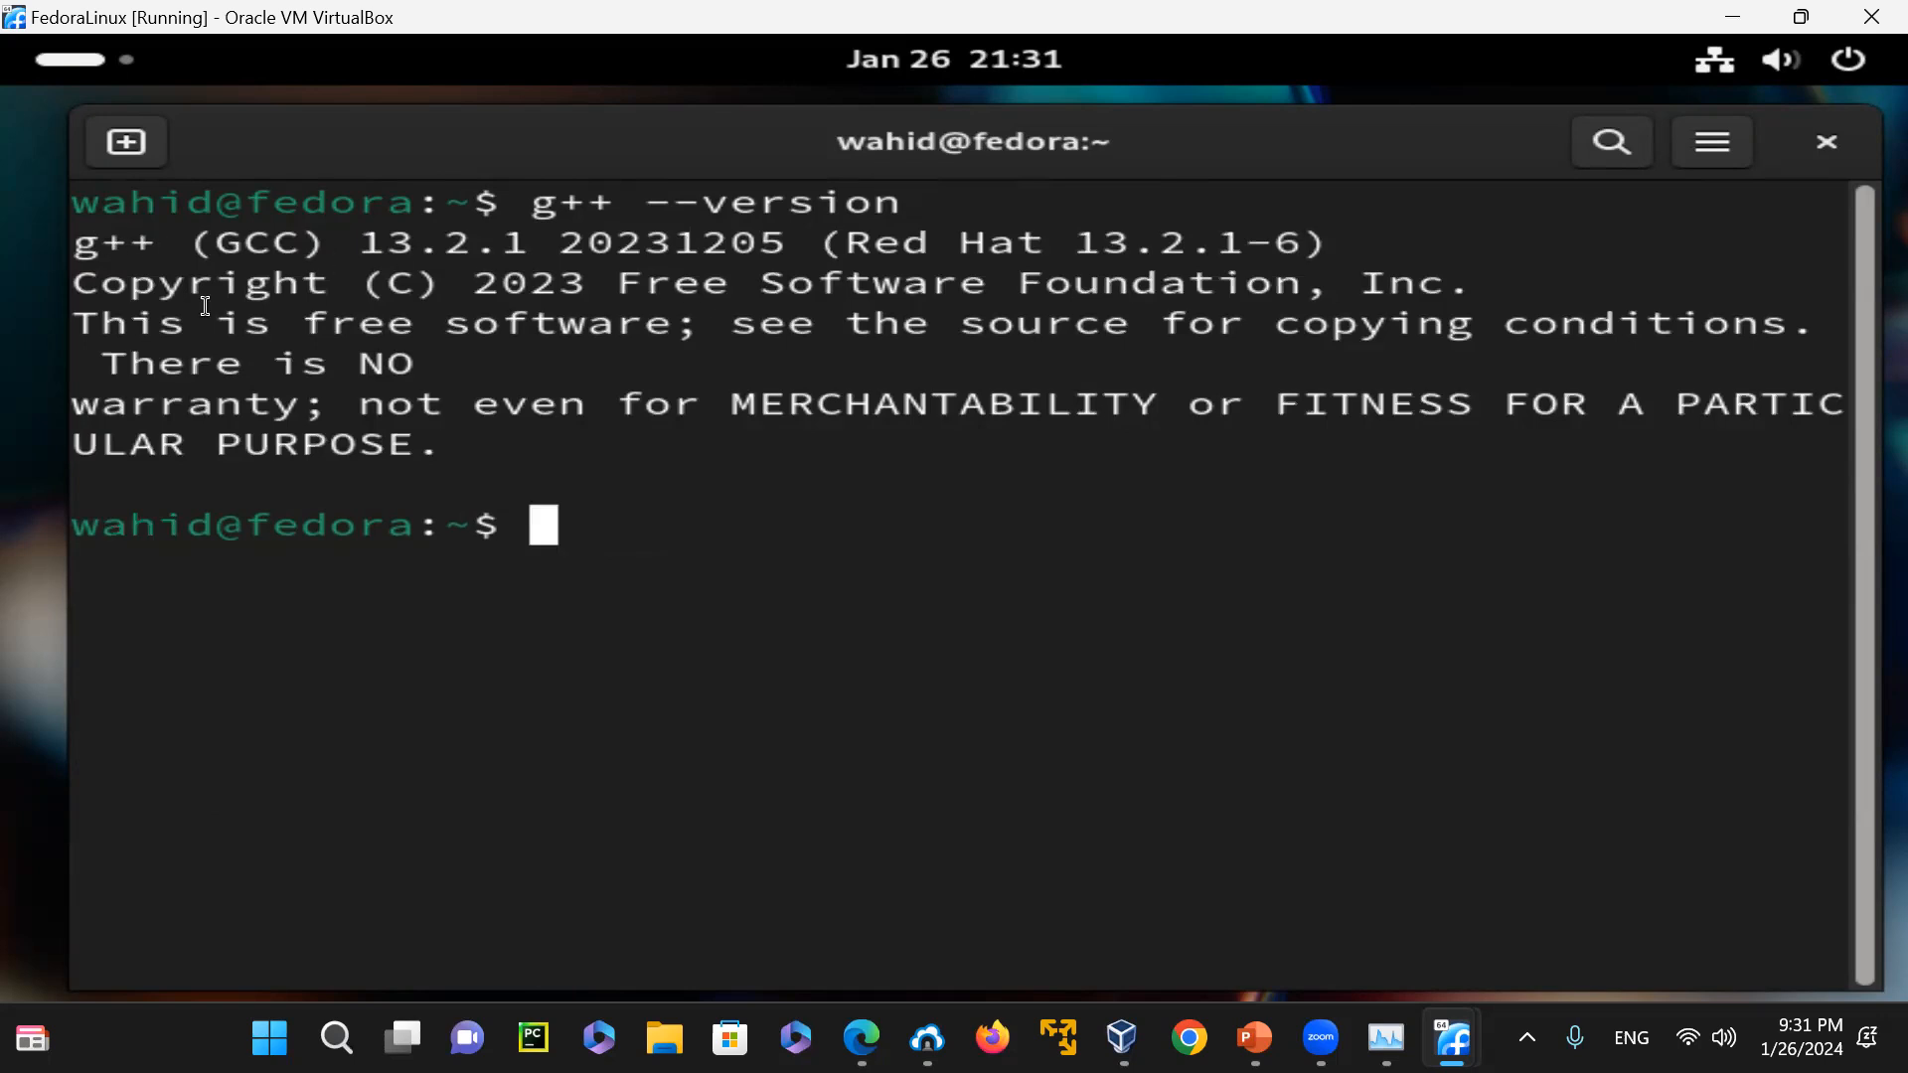
Print the C compiler's short version information with "gcc --version"
{"action": "type", "text": "gcc "}
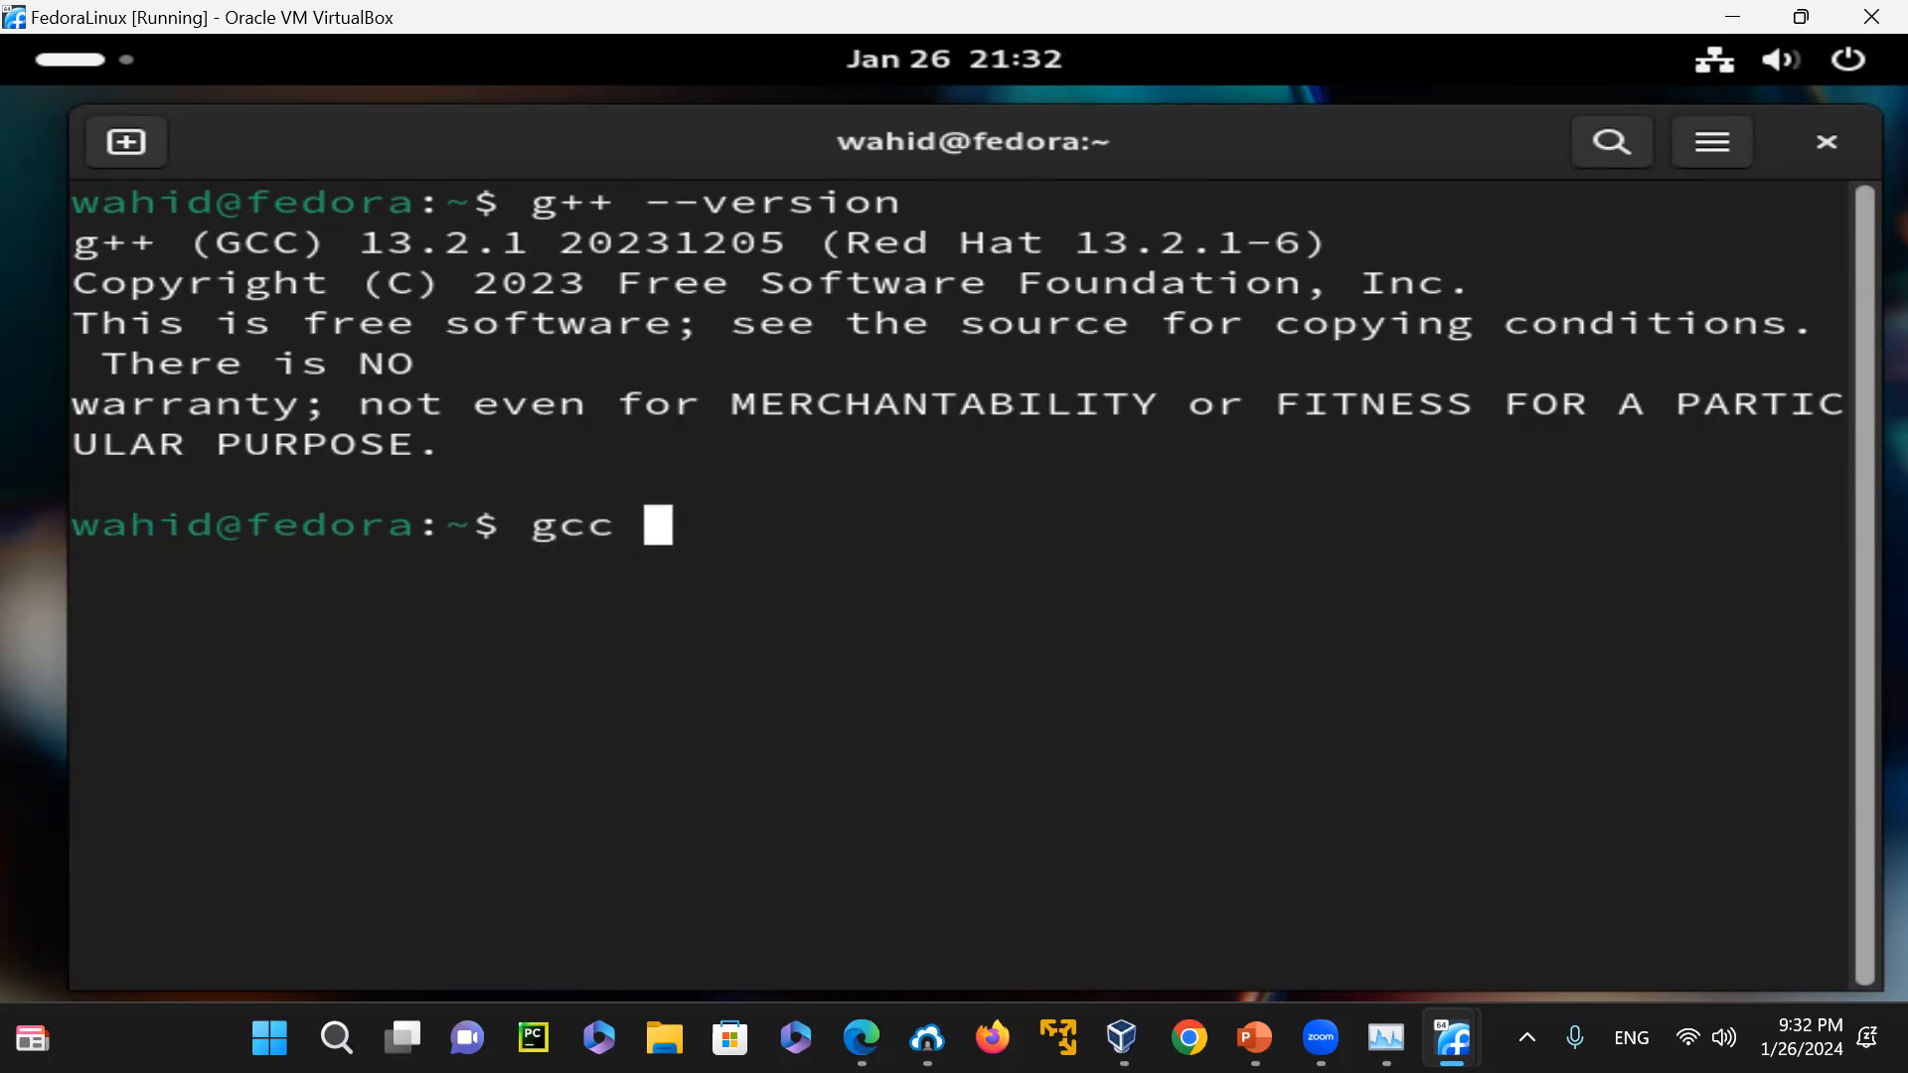
{"action": "type", "text": "--version"}
{"action": "key", "text": "Return"}
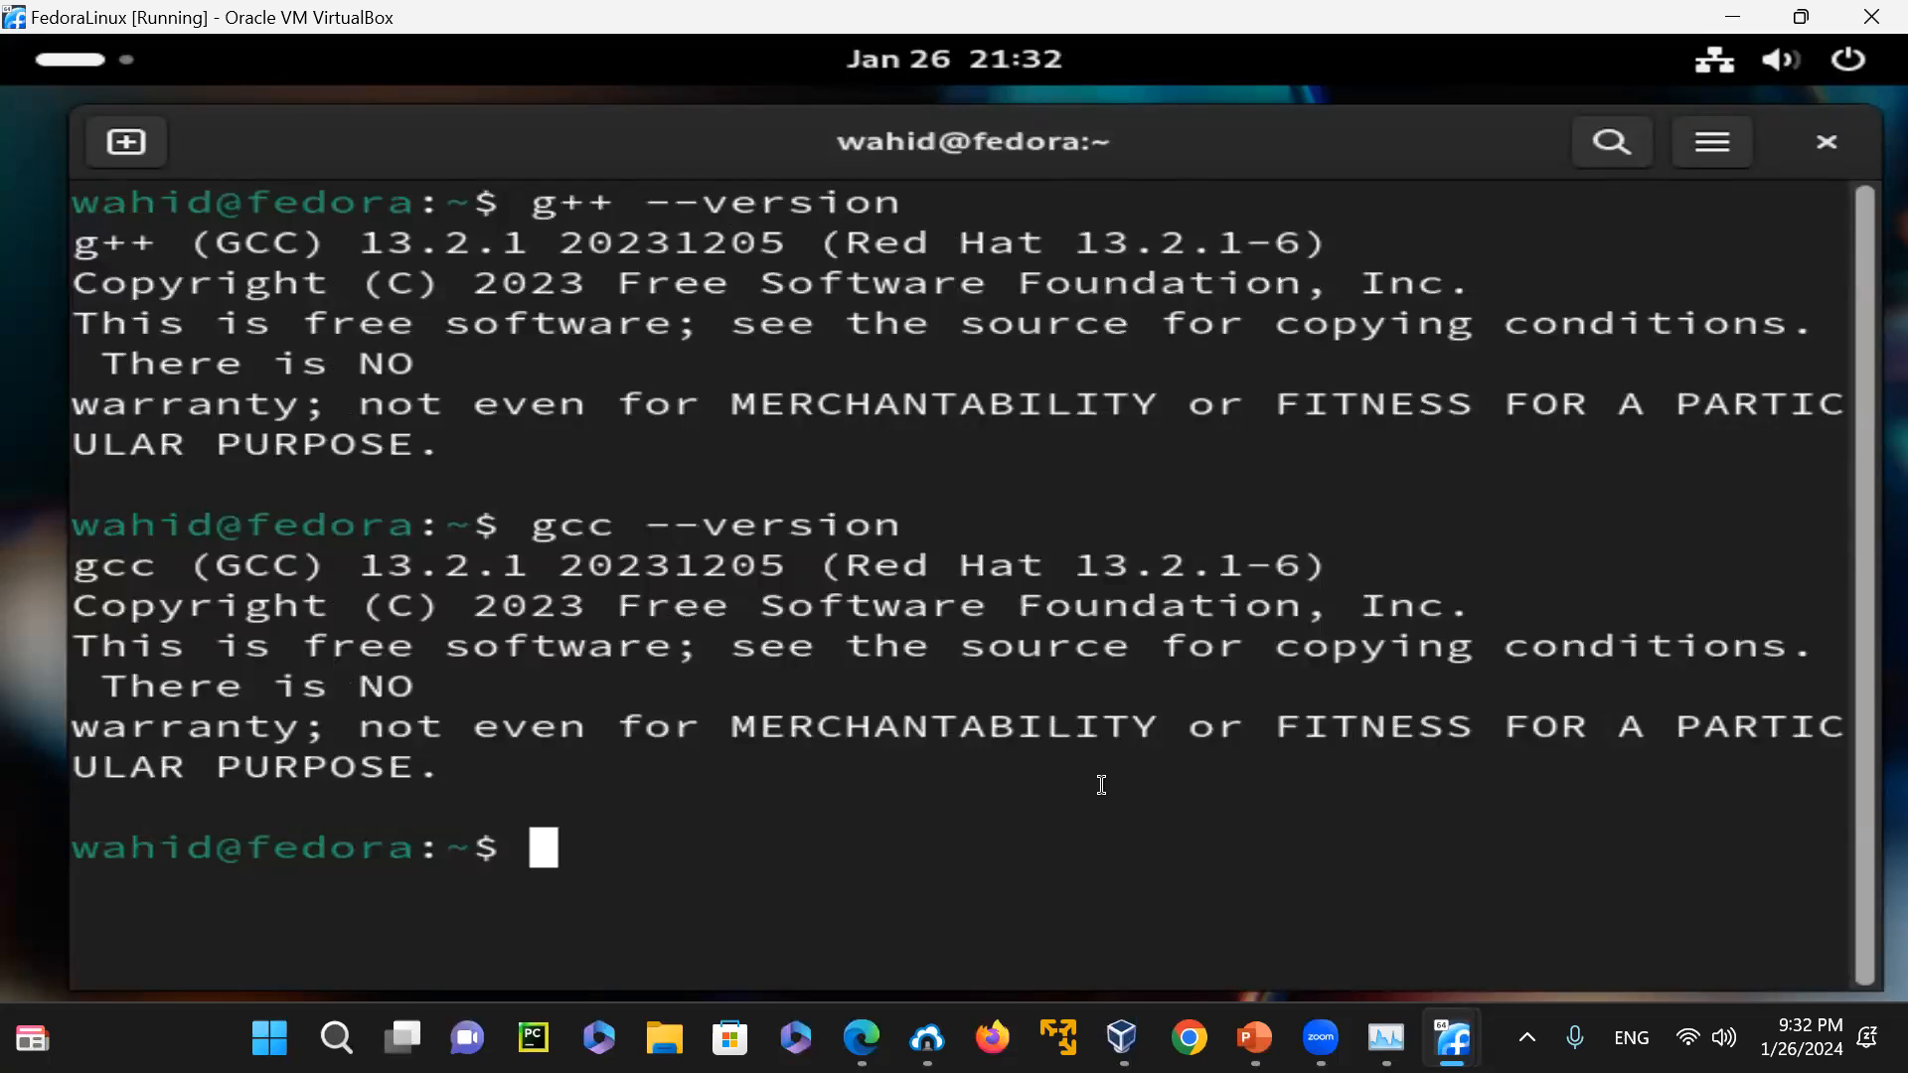
Print the C compiler's detailed build information with "gcc -v", and clear the terminal
{"action": "type", "text": "gcc -v"}
{"action": "key", "text": "Return"}
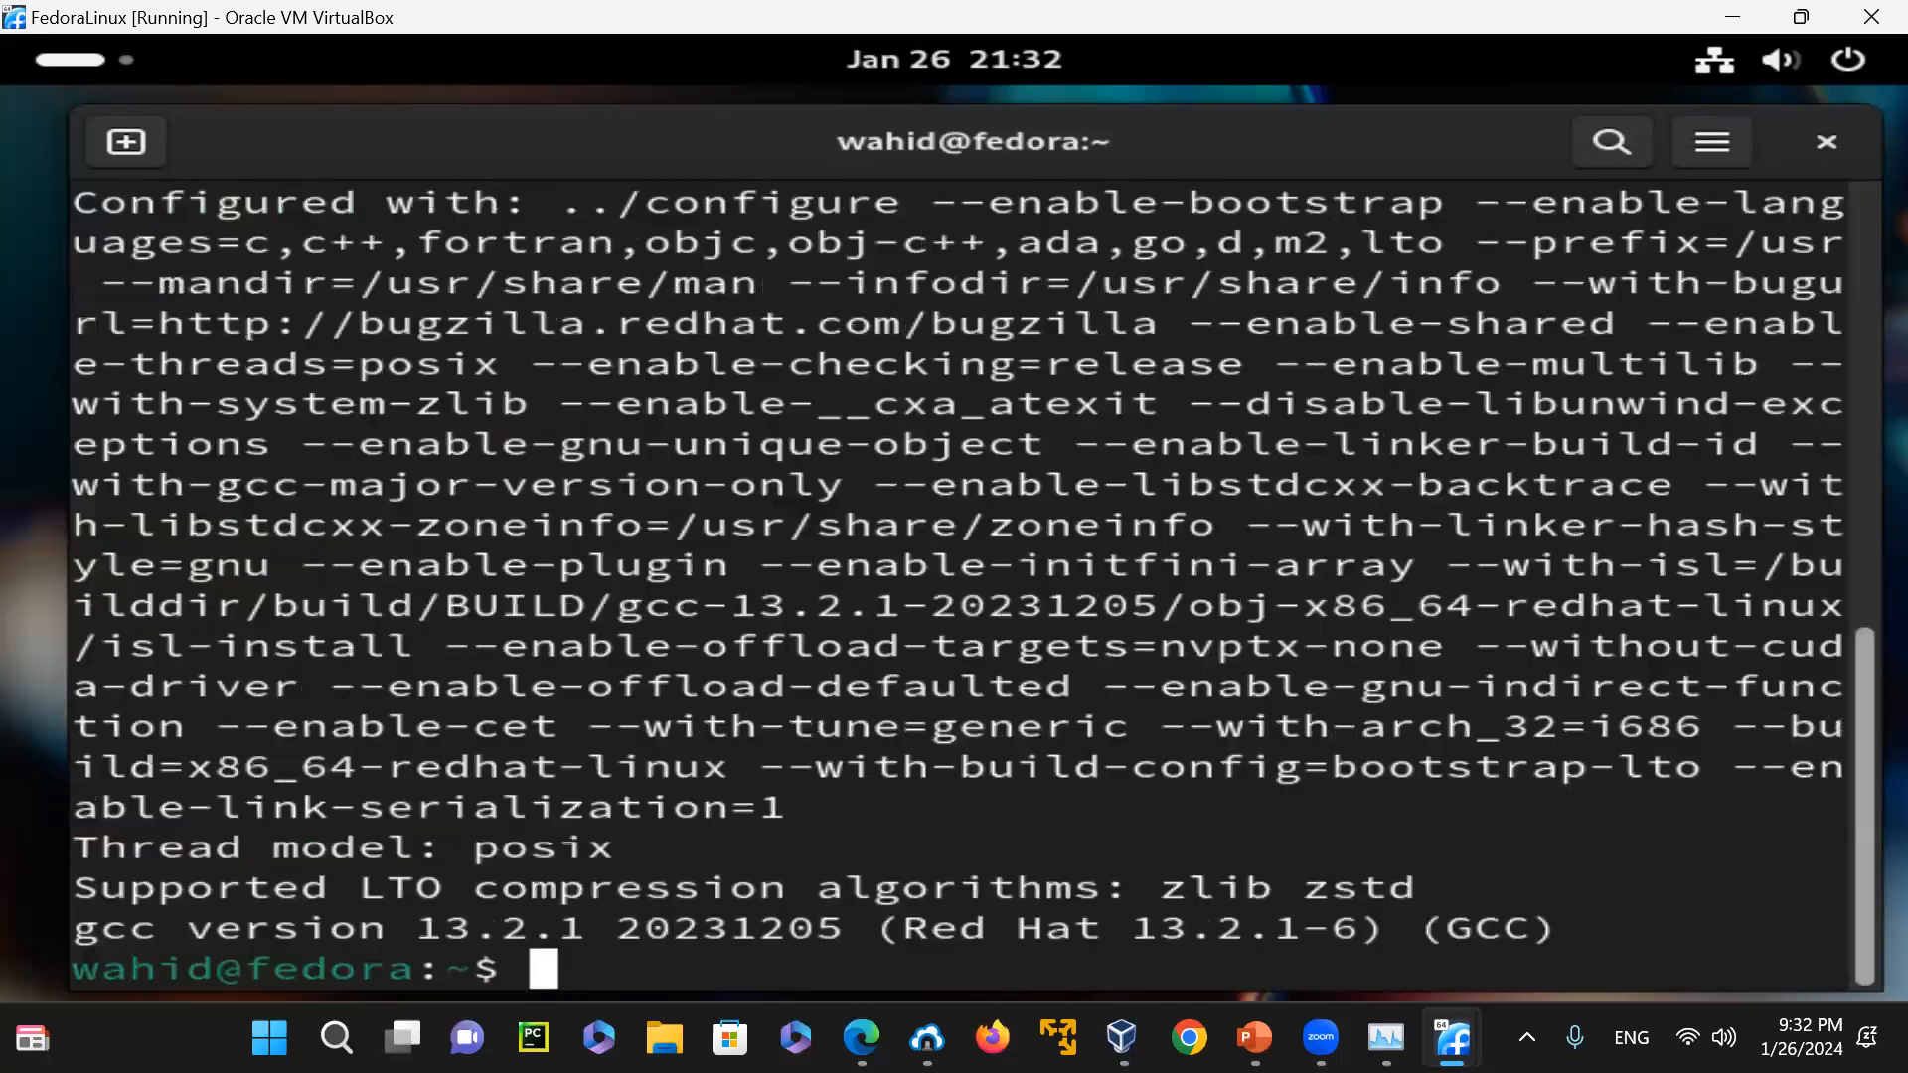
{"action": "type", "text": "clear"}
{"action": "key", "text": "Return"}
Try to save the C compiler information to a file with "gcc -v > t.txt"
{"action": "type", "text": "gcc -v "}
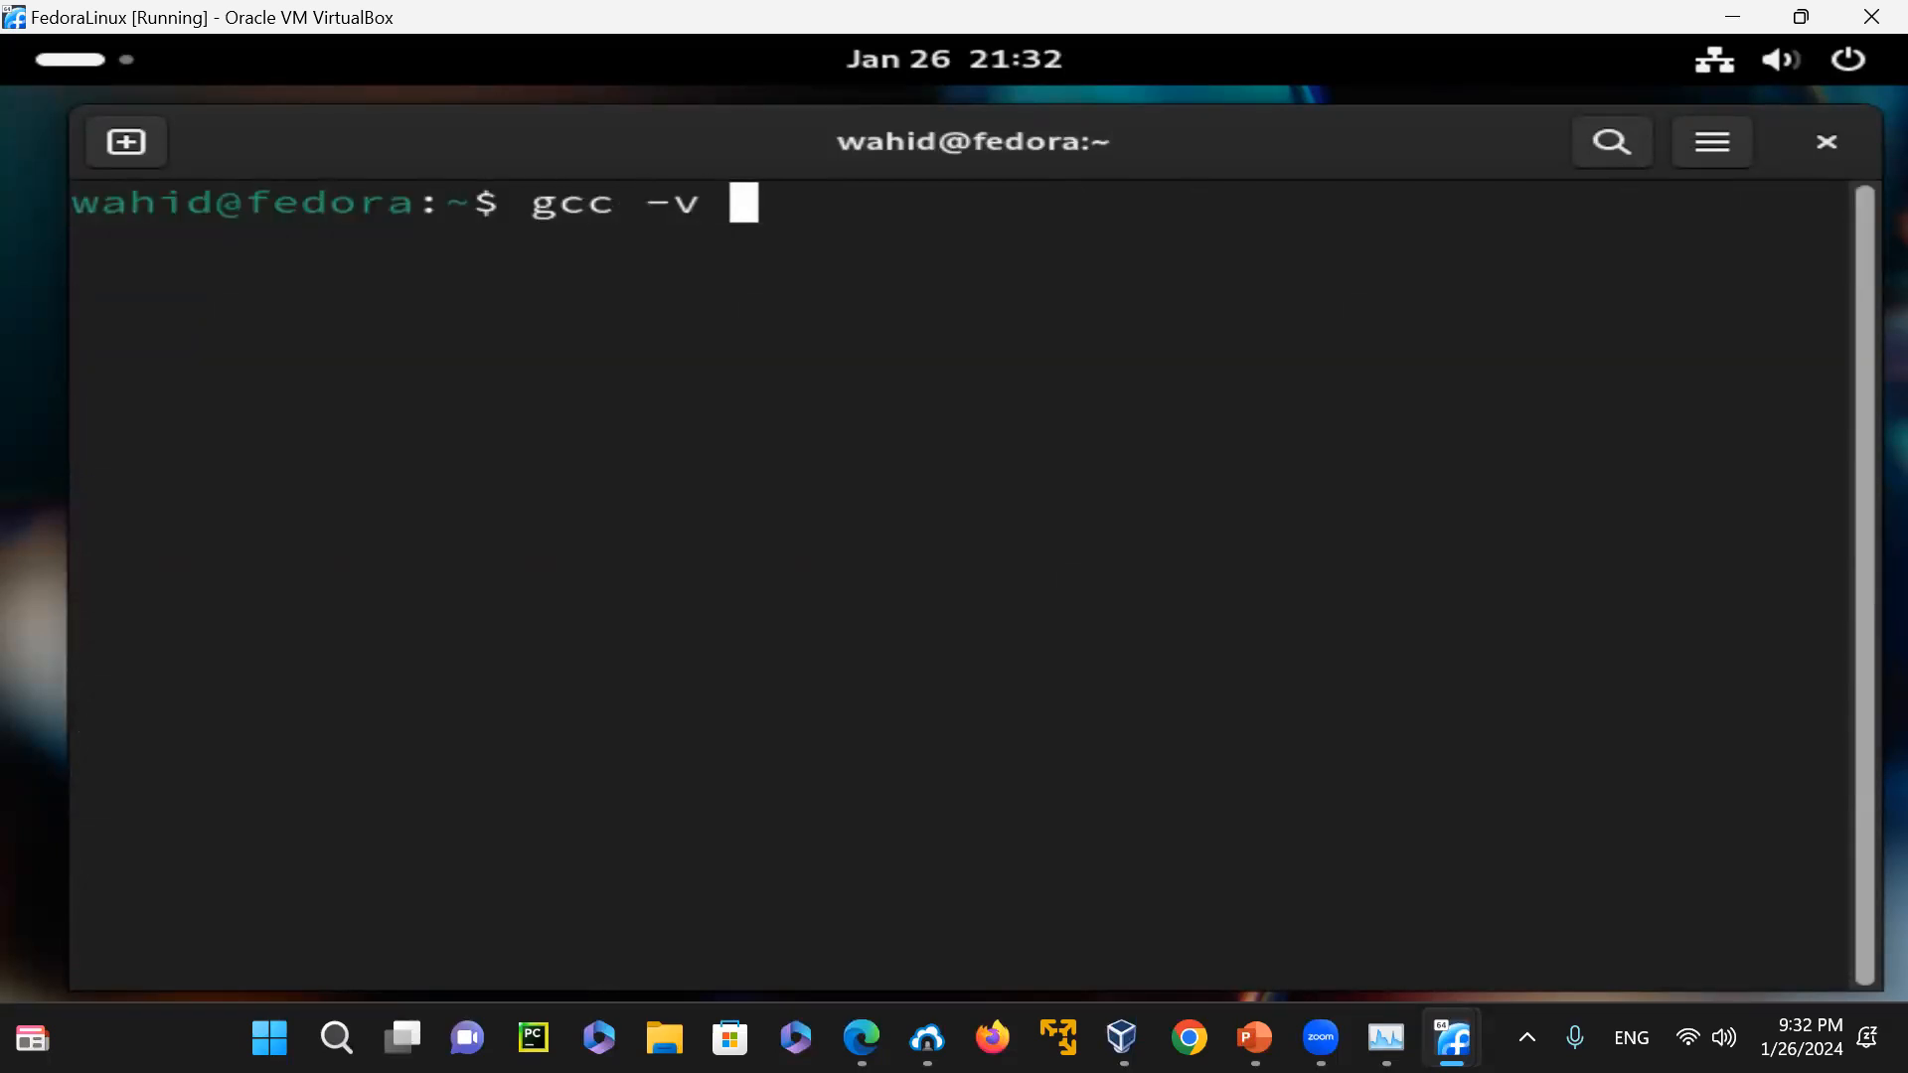
{"action": "type", "text": "> t"}
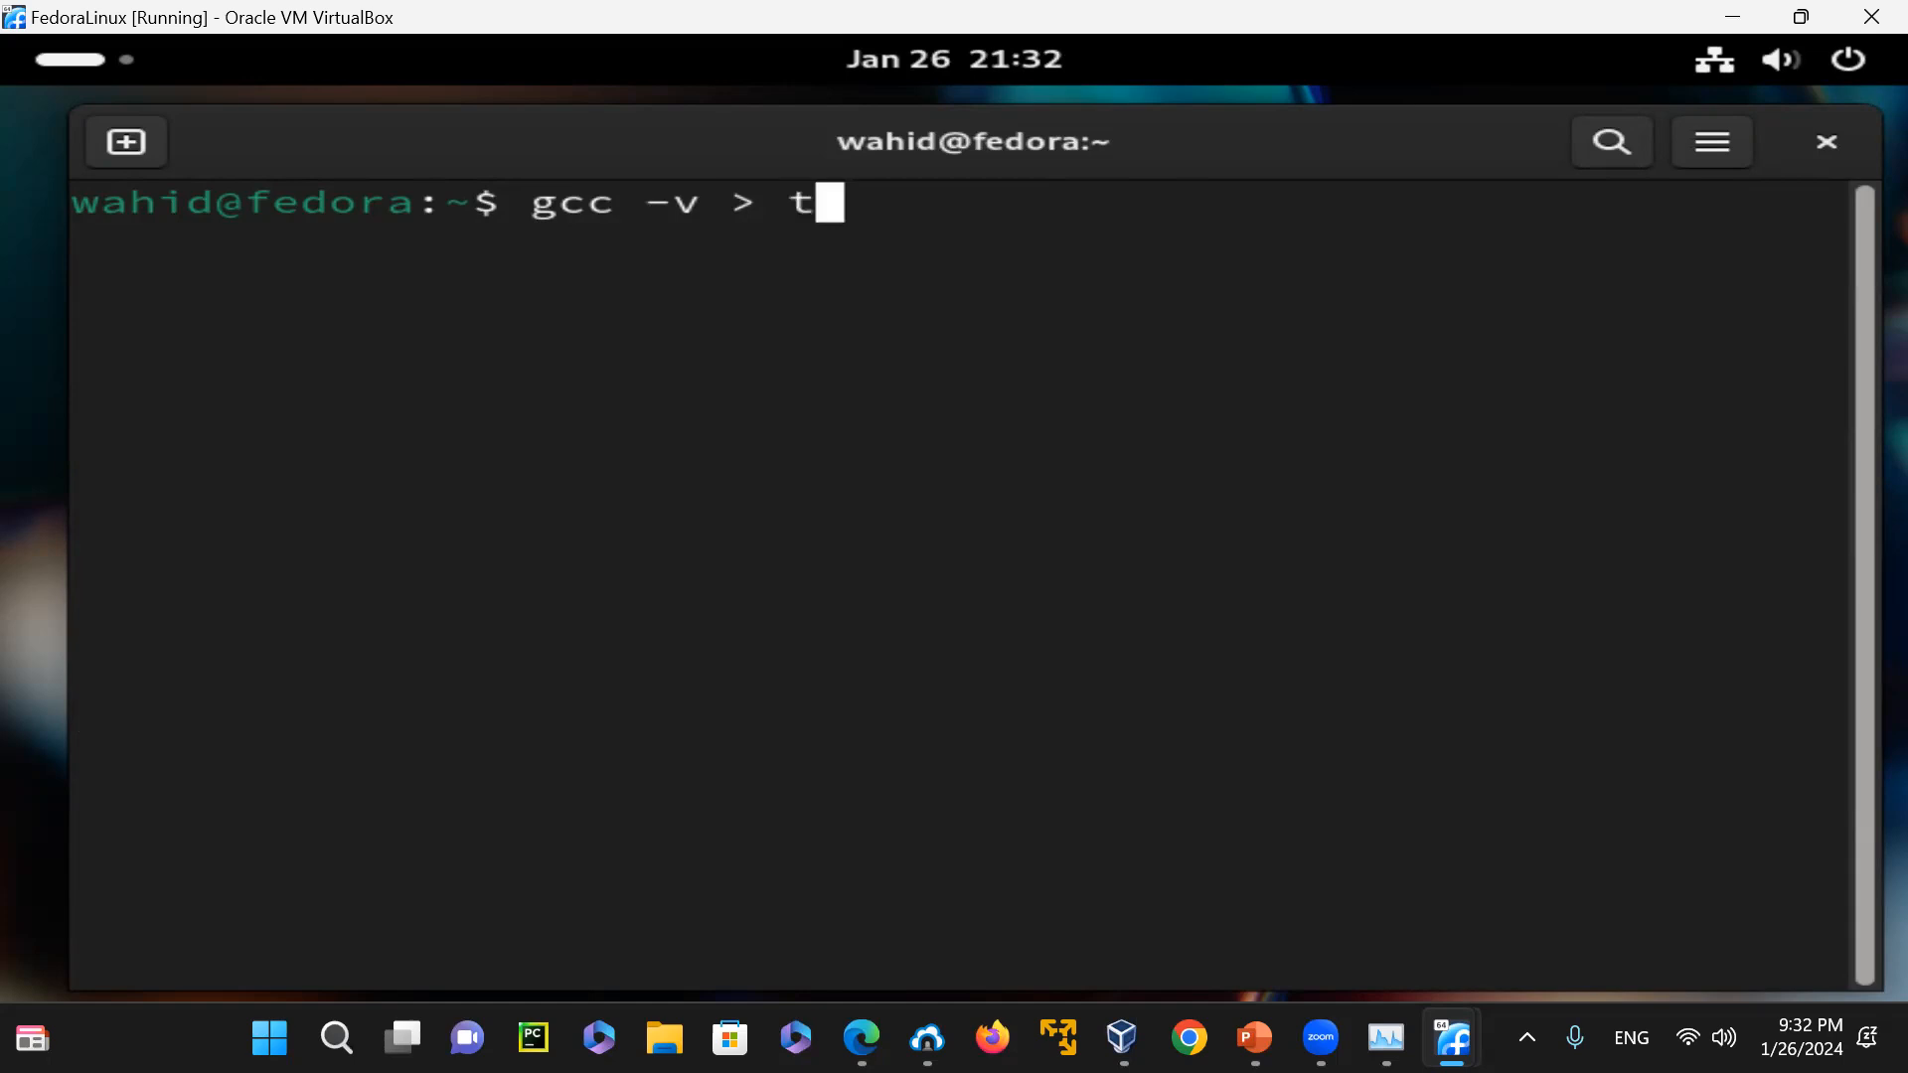
{"action": "type", "text": ".txtx"}
{"action": "key", "text": "Return"}
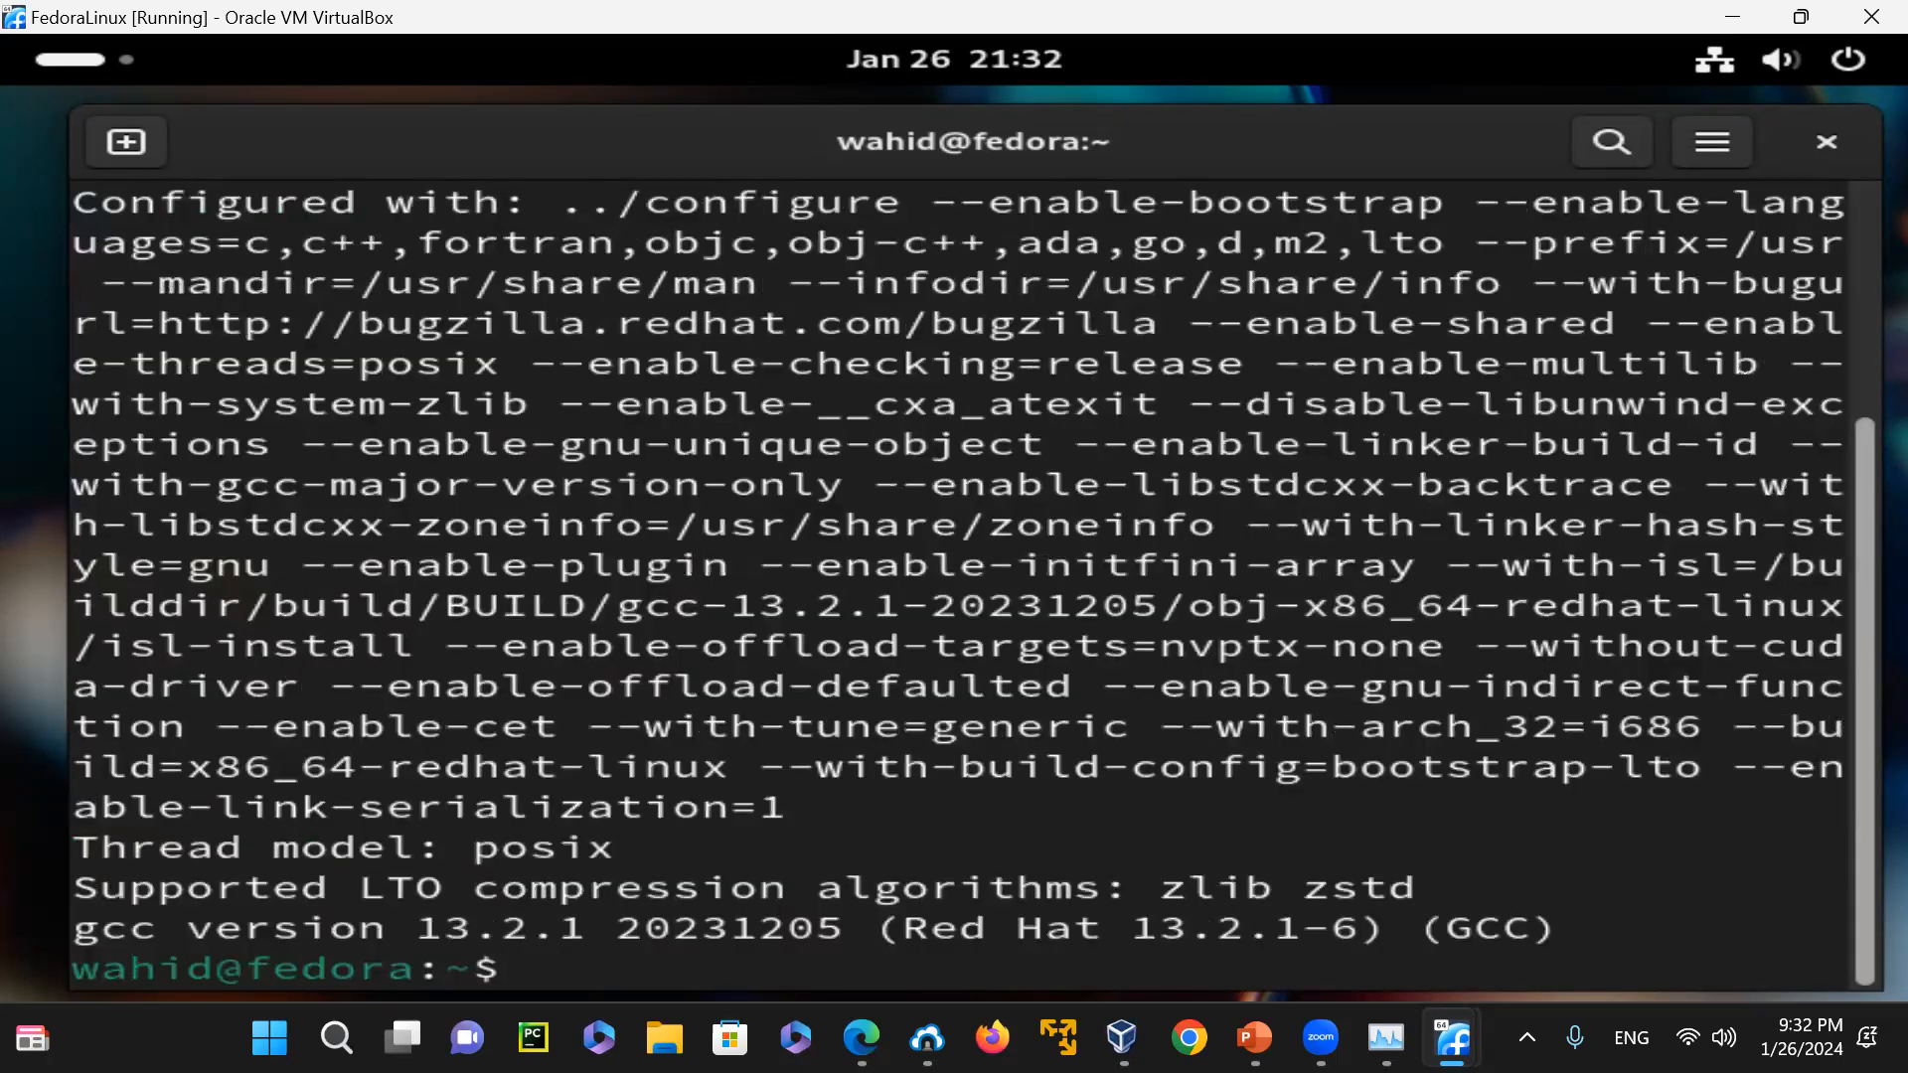
Clear the terminal and check the size of the output file with "ls -l t.txt"
{"action": "type", "text": "clear"}
{"action": "key", "text": "Return"}
{"action": "type", "text": "ls -l t.txt"}
{"action": "key", "text": "Return"}
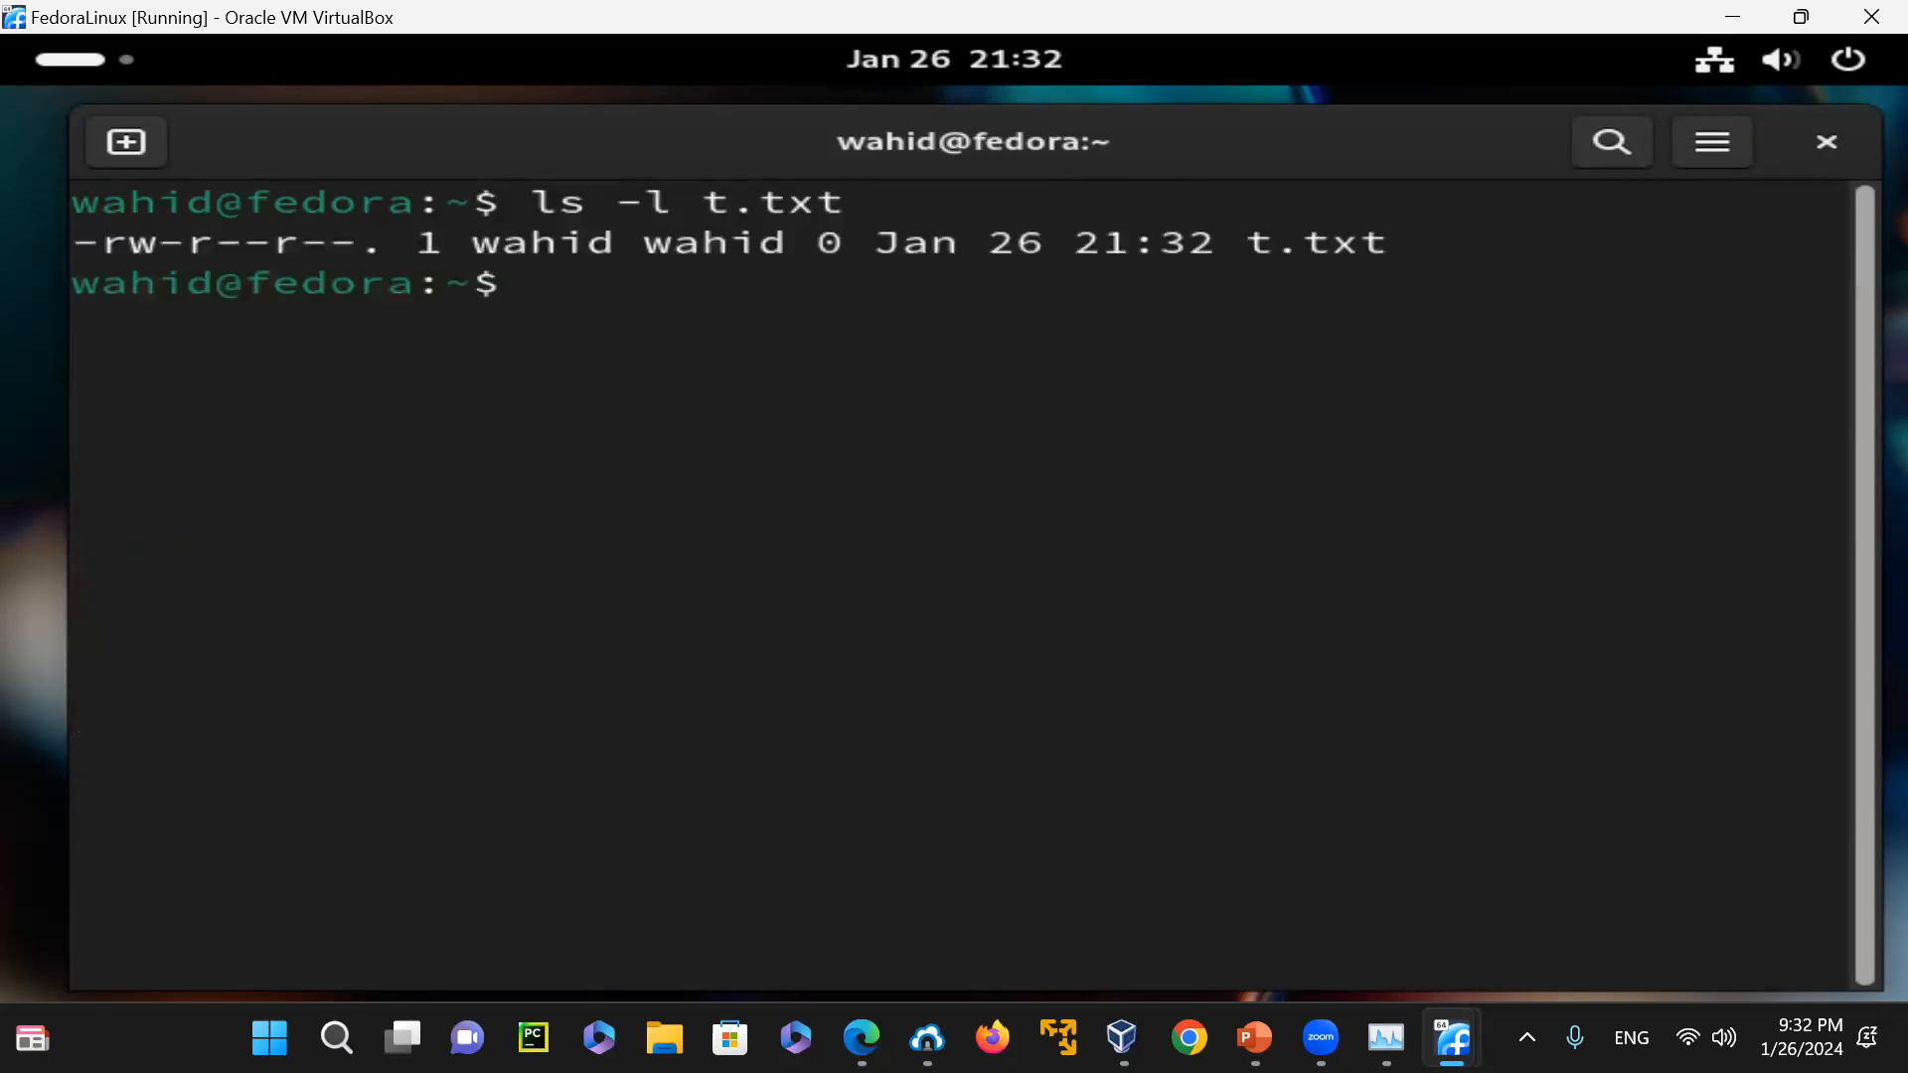
Save the C compiler information including standard error to a file with "gcc -v > t.txt 2>&1"
{"action": "key", "text": "Up"}
{"action": "key", "text": "Up"}
{"action": "key", "text": "Up"}
{"action": "key", "text": "Left"}
{"action": "key", "text": "Left"}
{"action": "key", "text": "Left"}
{"action": "key", "text": "Right"}
{"action": "key", "text": "Right"}
{"action": "key", "text": "Right"}
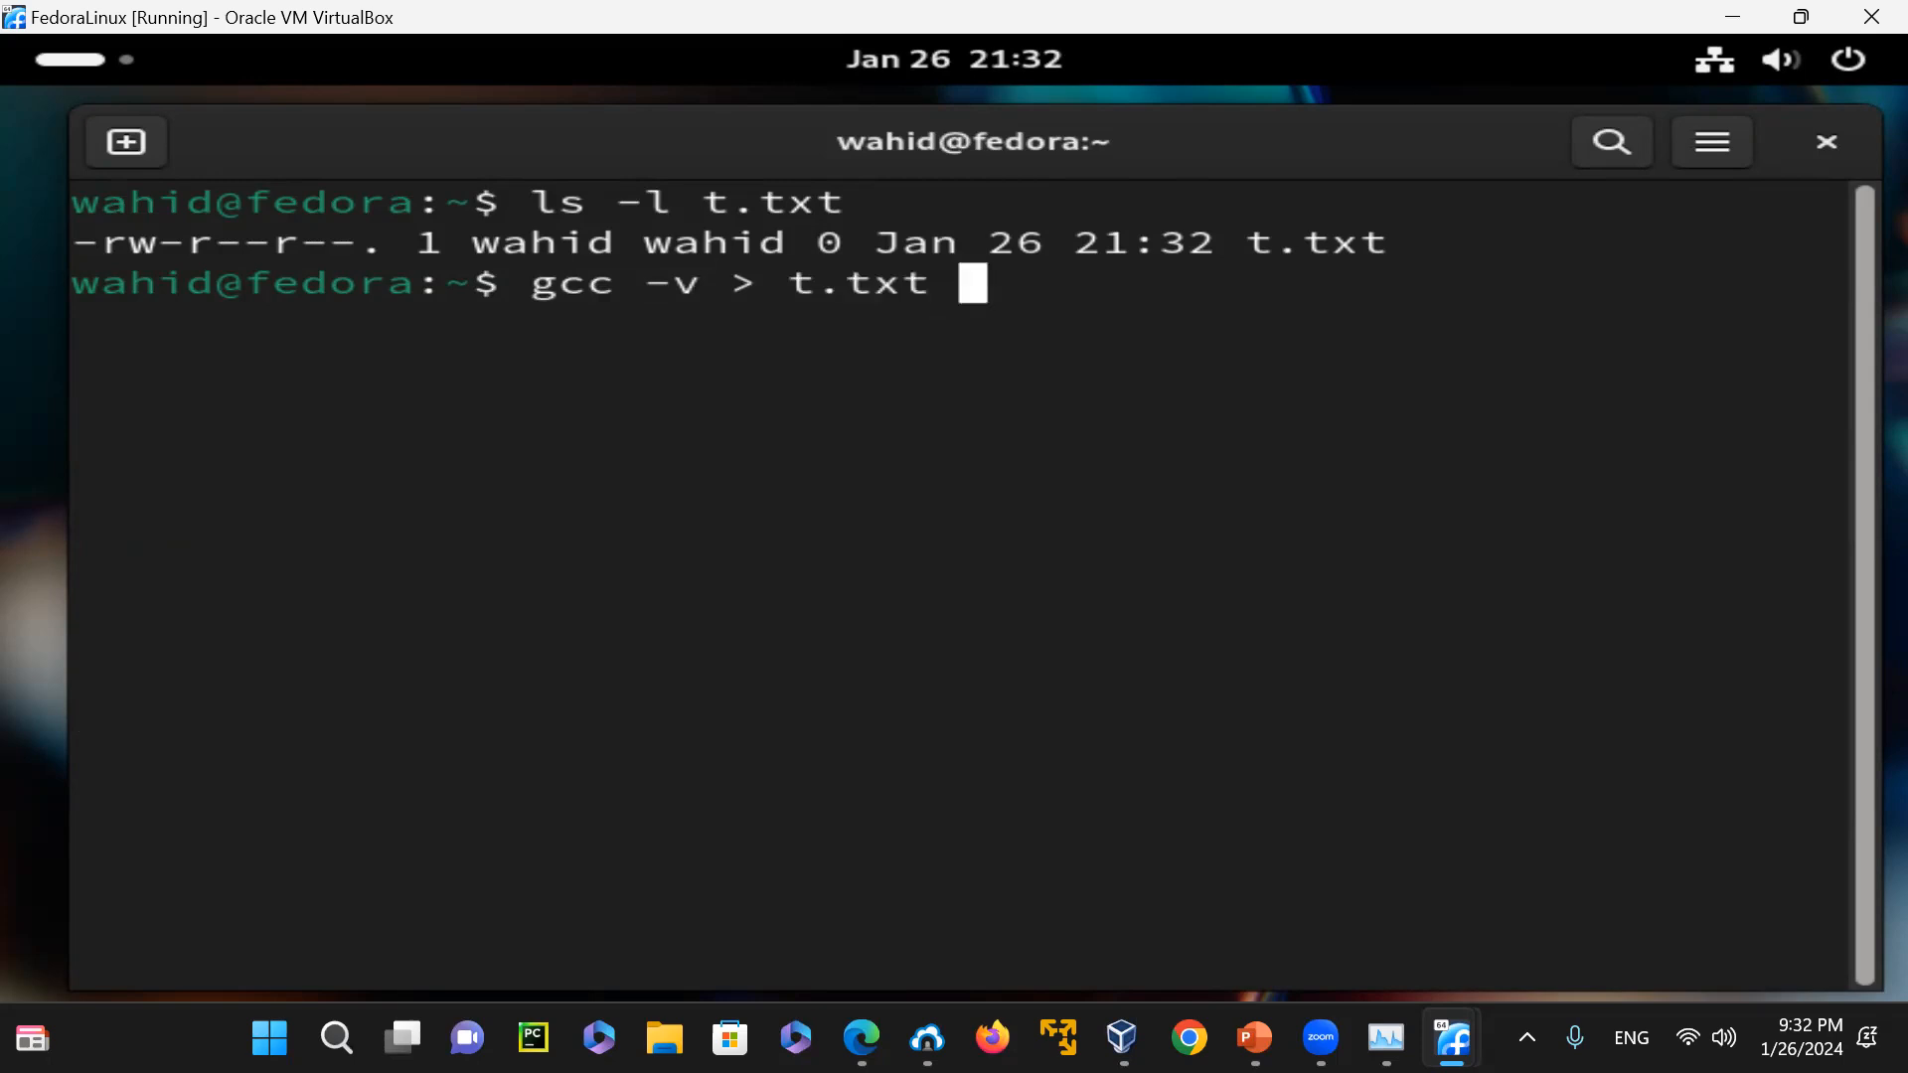
{"action": "type", "text": "2>"}
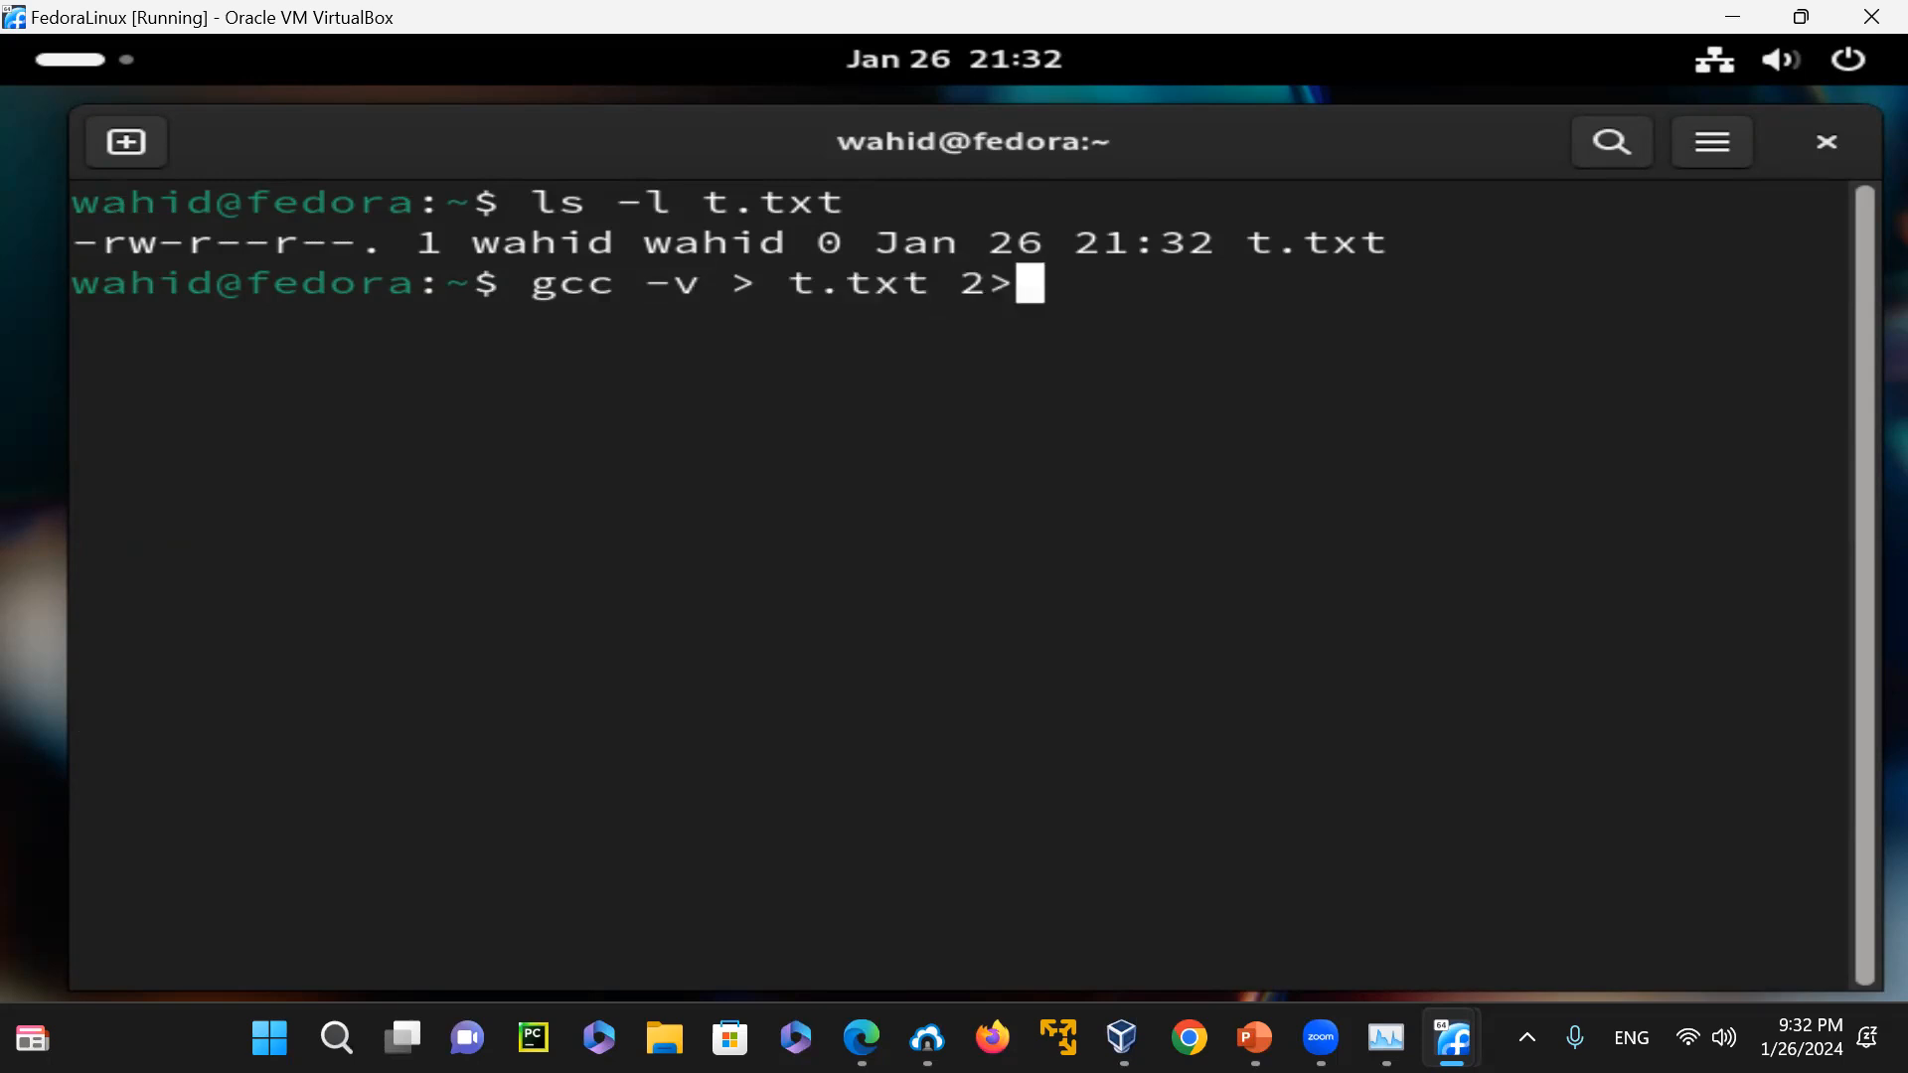
{"action": "type", "text": "&1"}
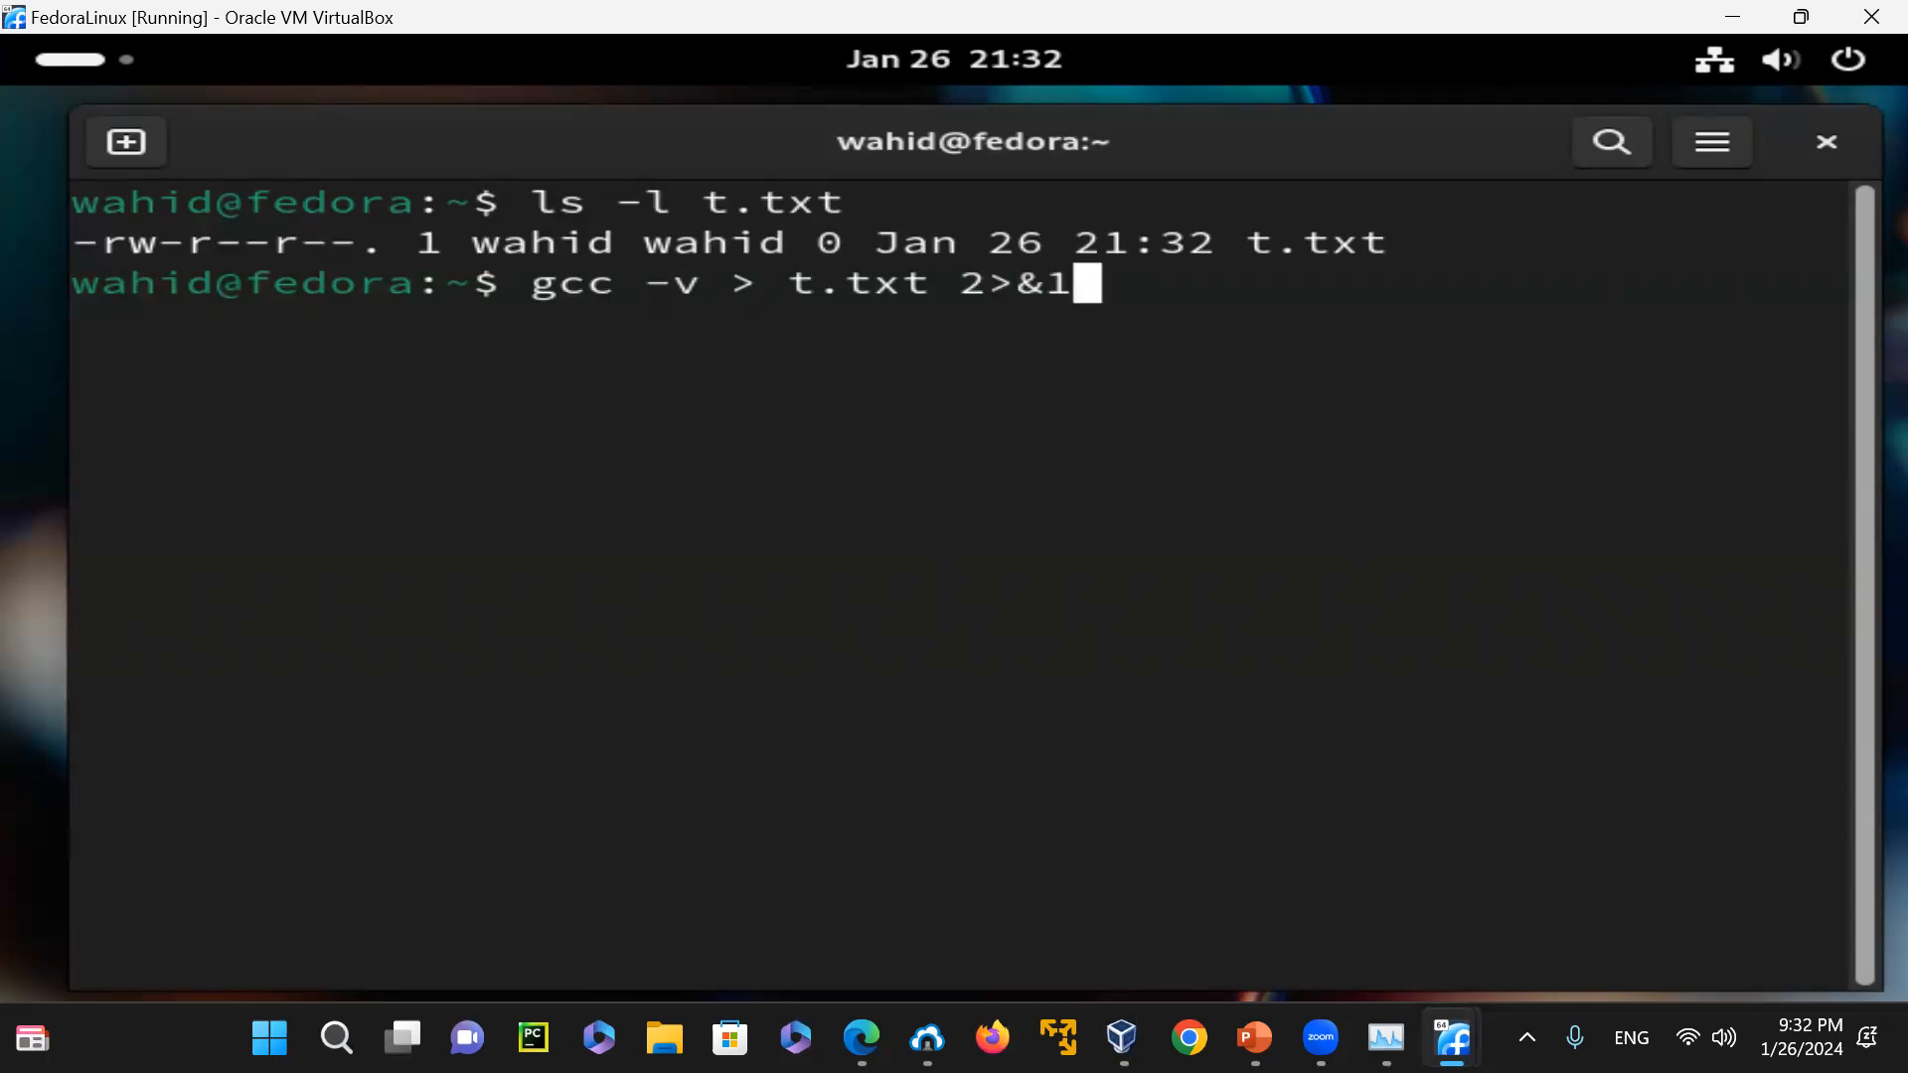
{"action": "key", "text": "Return"}
List t.txt again with "ls -l t.txt" and highlight its file size
{"action": "type", "text": "ls -l t.txt"}
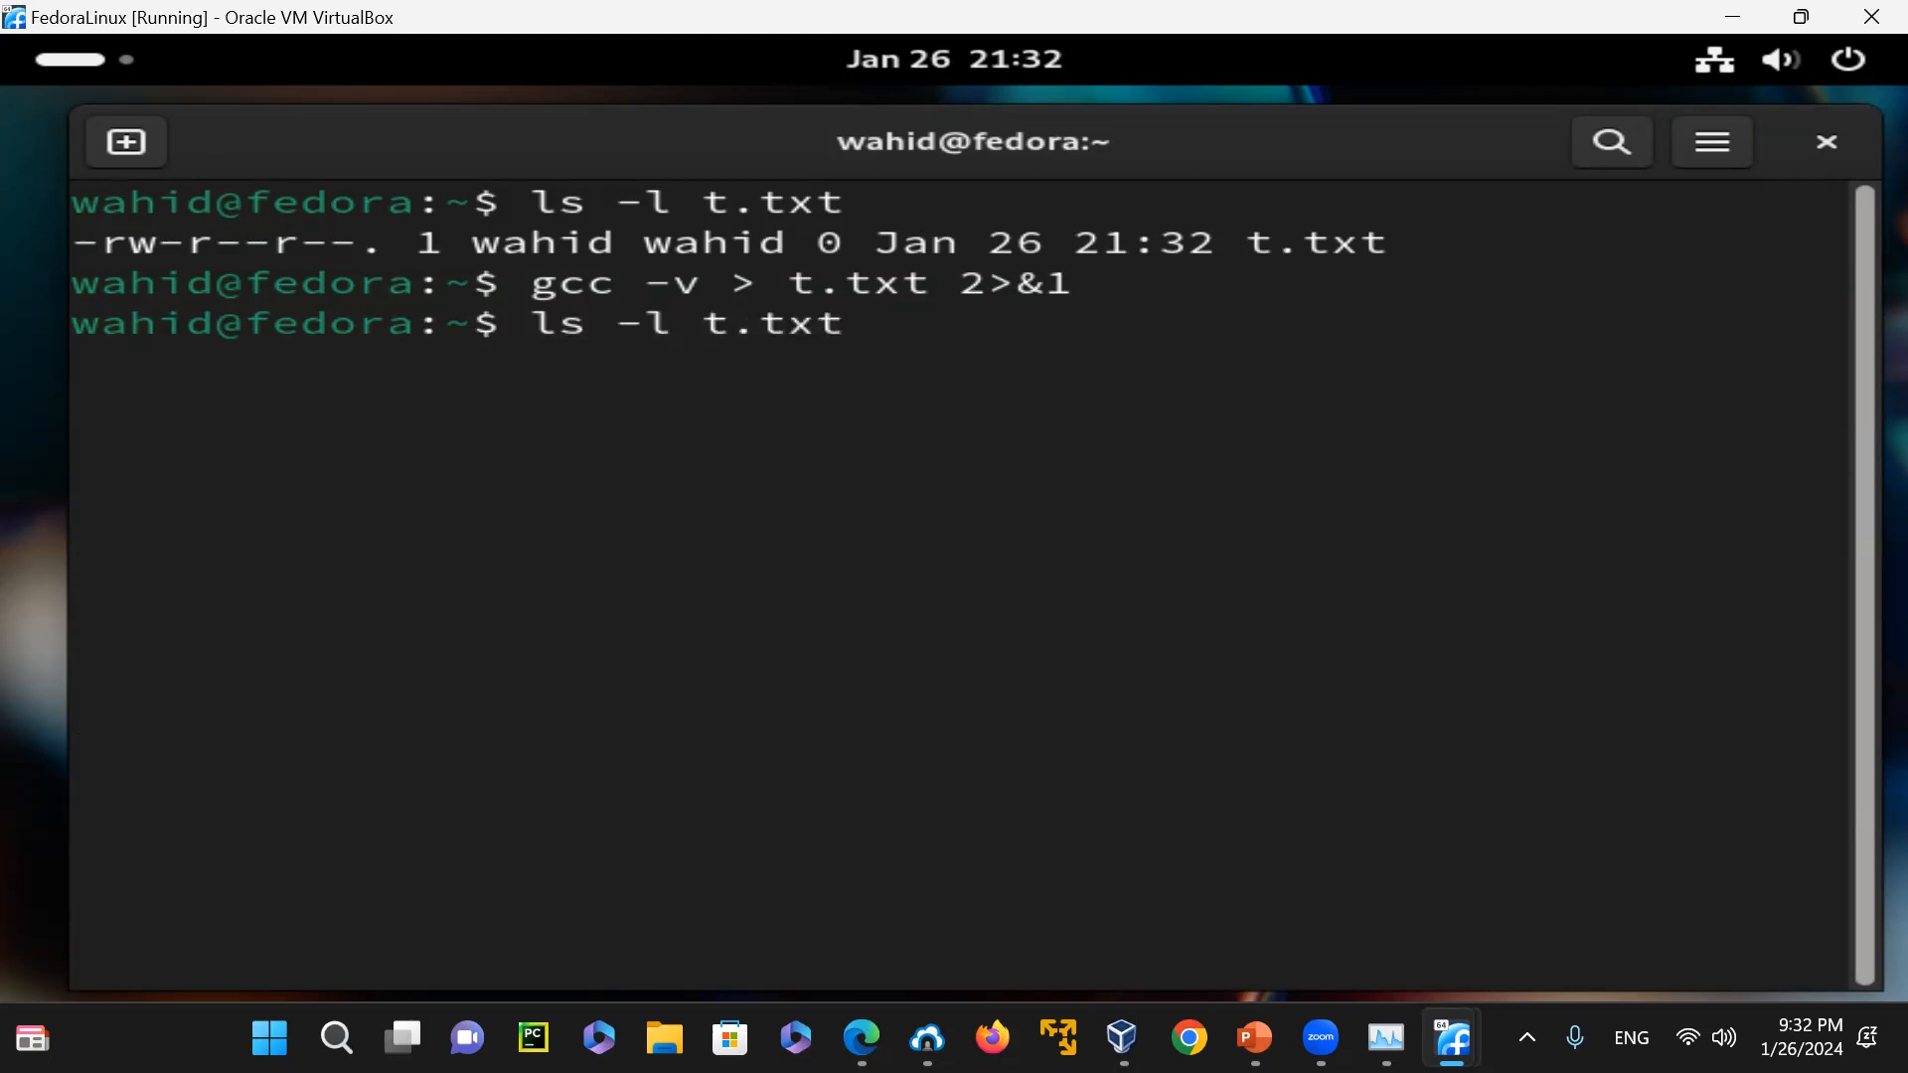
{"action": "key", "text": "Return"}
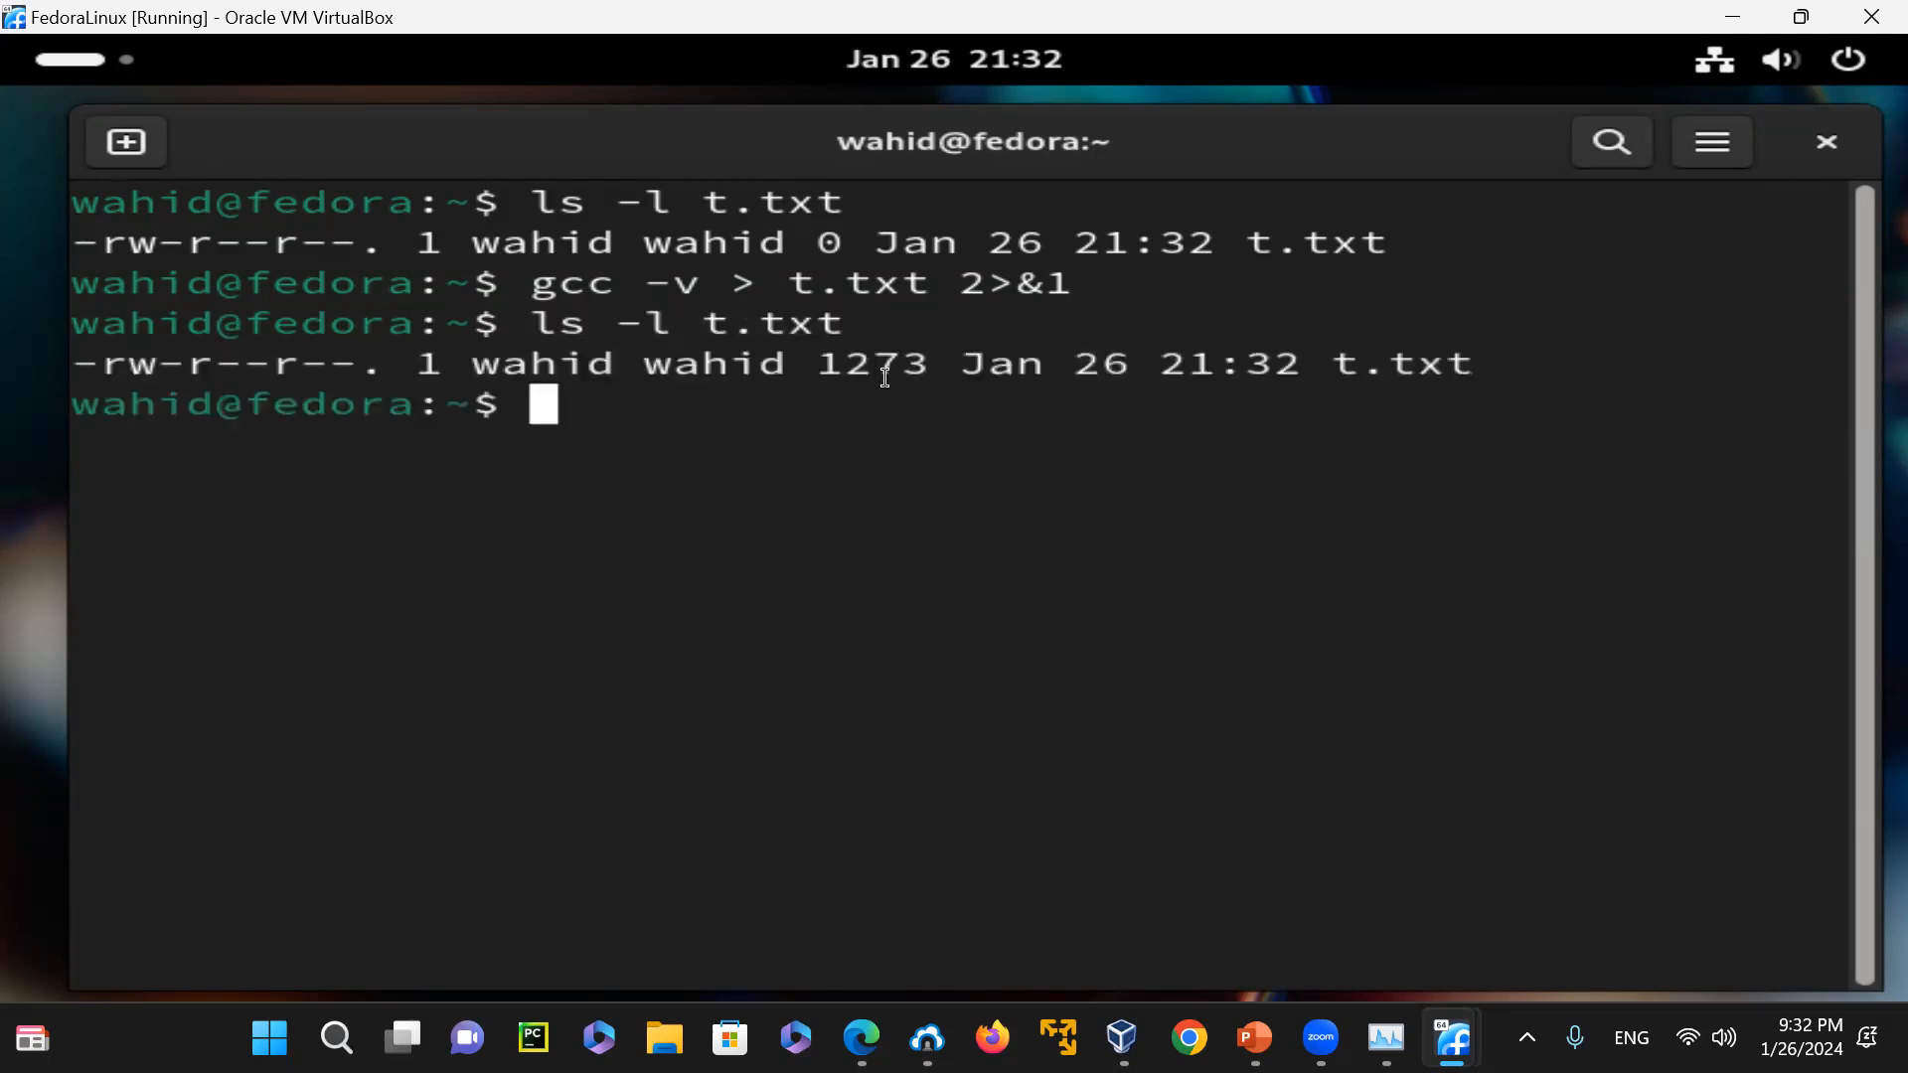
{"action": "left_click_drag", "start_coordinate": [822, 362], "coordinate": [845, 360]}
Highlight the "> t.txt" and "2>&1" redirection parts of the gcc command one after another
{"action": "left_click", "coordinate": [619, 284]}
{"action": "left_click_drag", "start_coordinate": [543, 281], "coordinate": [921, 285]}
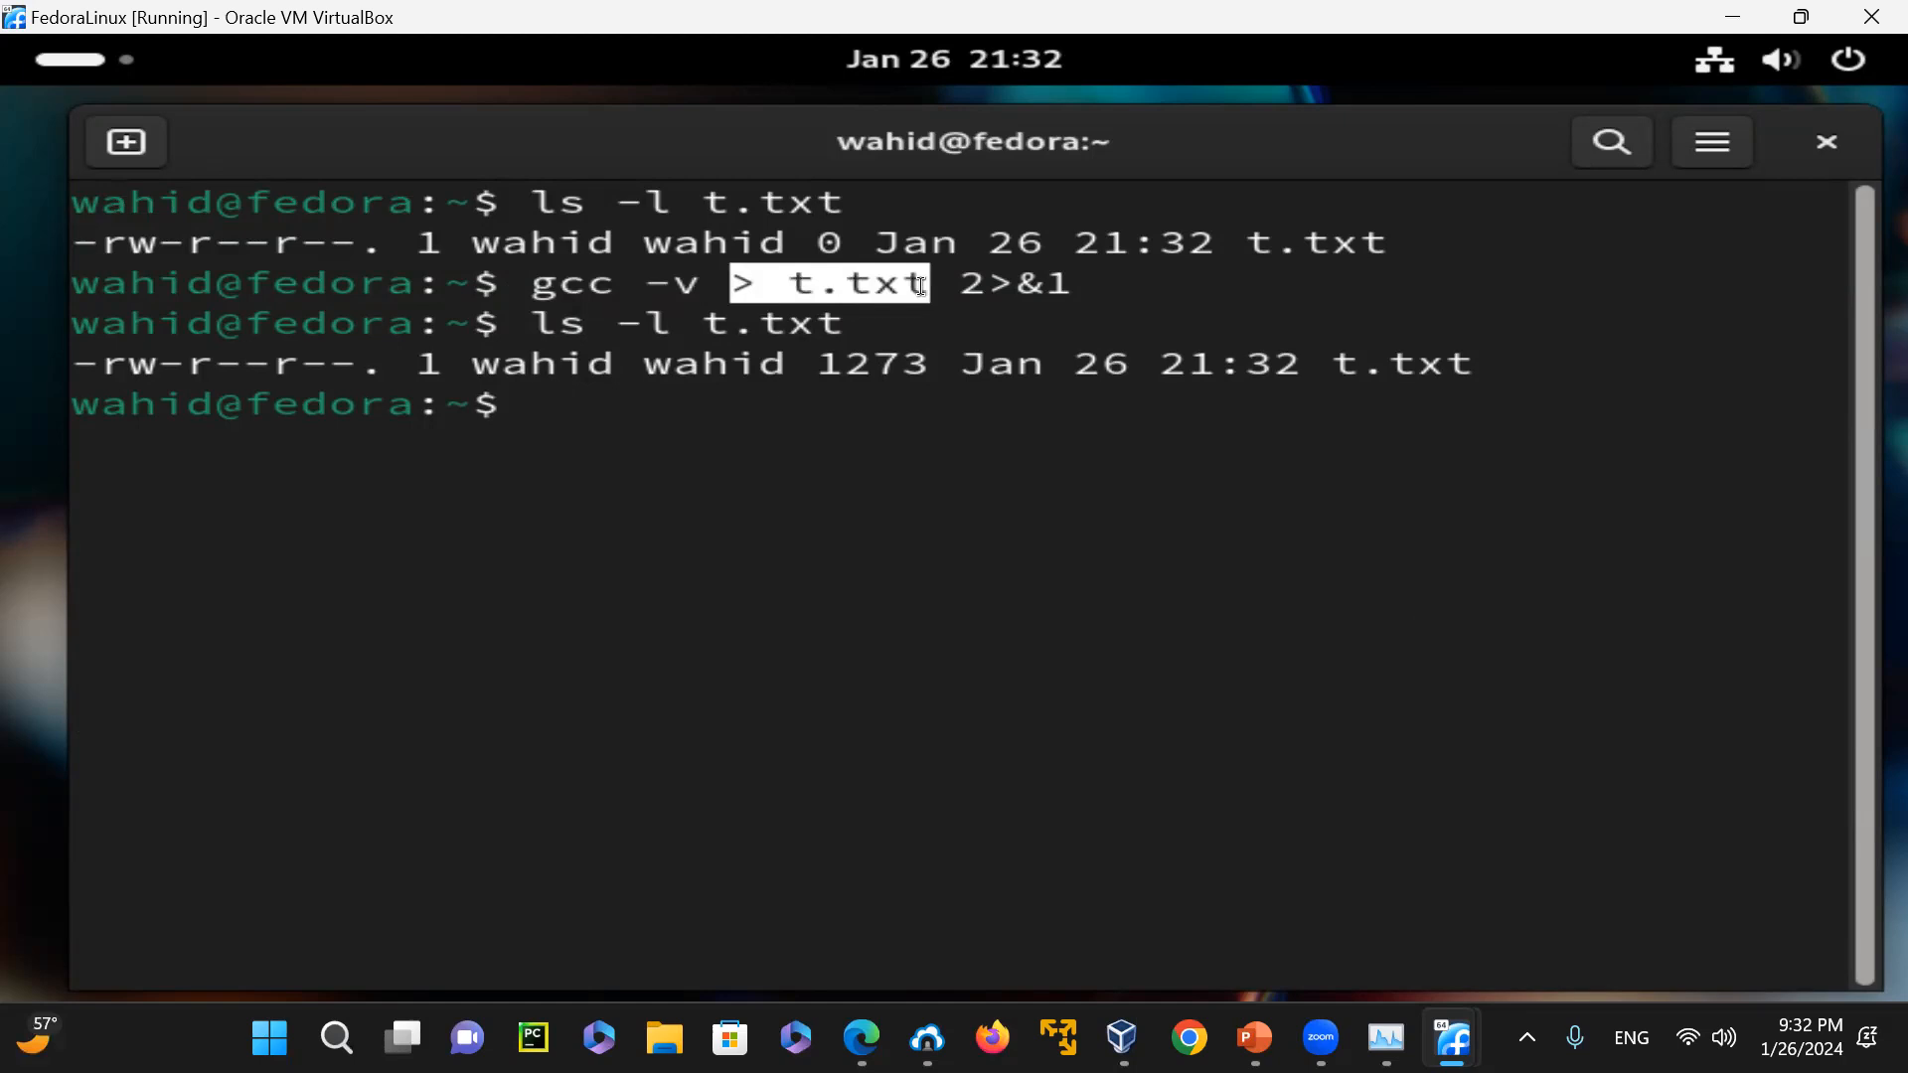
{"action": "left_click", "coordinate": [957, 282]}
{"action": "left_click_drag", "start_coordinate": [957, 282], "coordinate": [986, 285]}
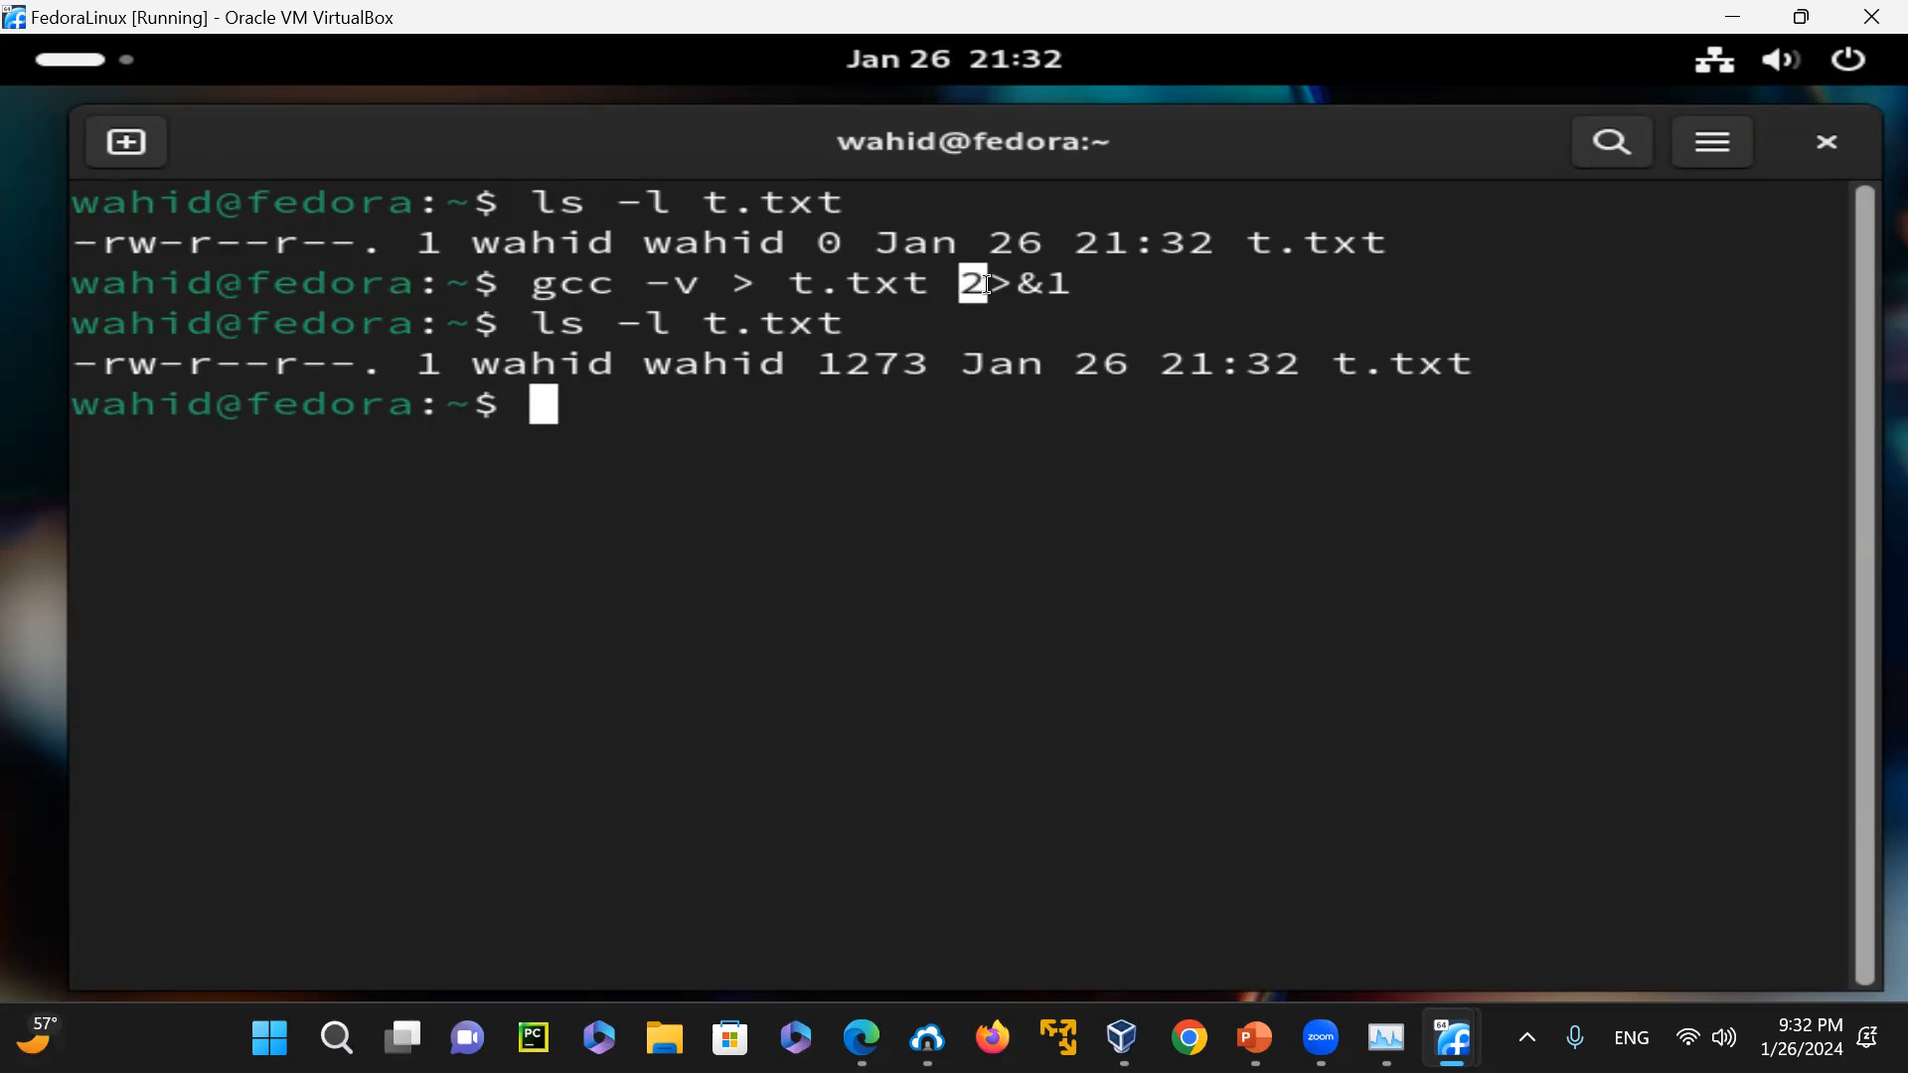
{"action": "left_click", "coordinate": [1055, 278]}
{"action": "left_click_drag", "start_coordinate": [785, 282], "coordinate": [821, 283]}
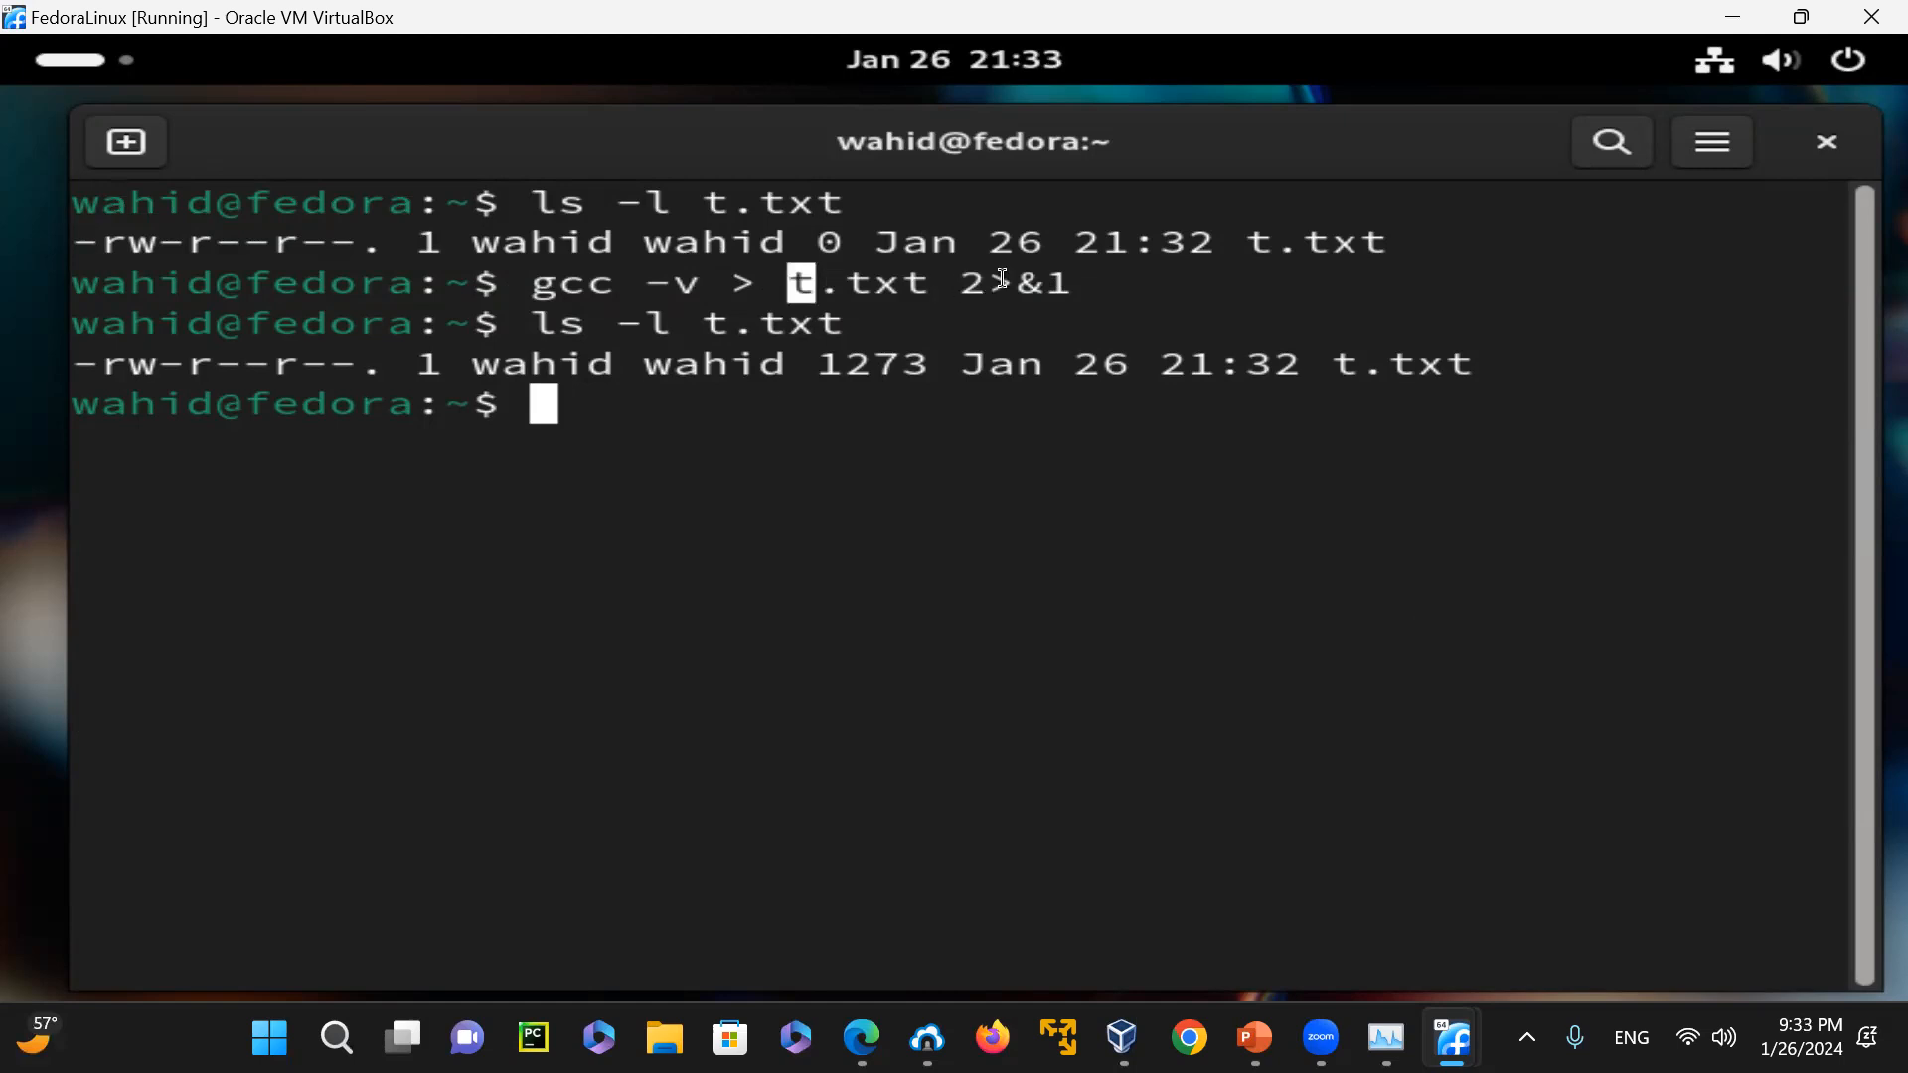
{"action": "left_click_drag", "start_coordinate": [960, 282], "coordinate": [1083, 274]}
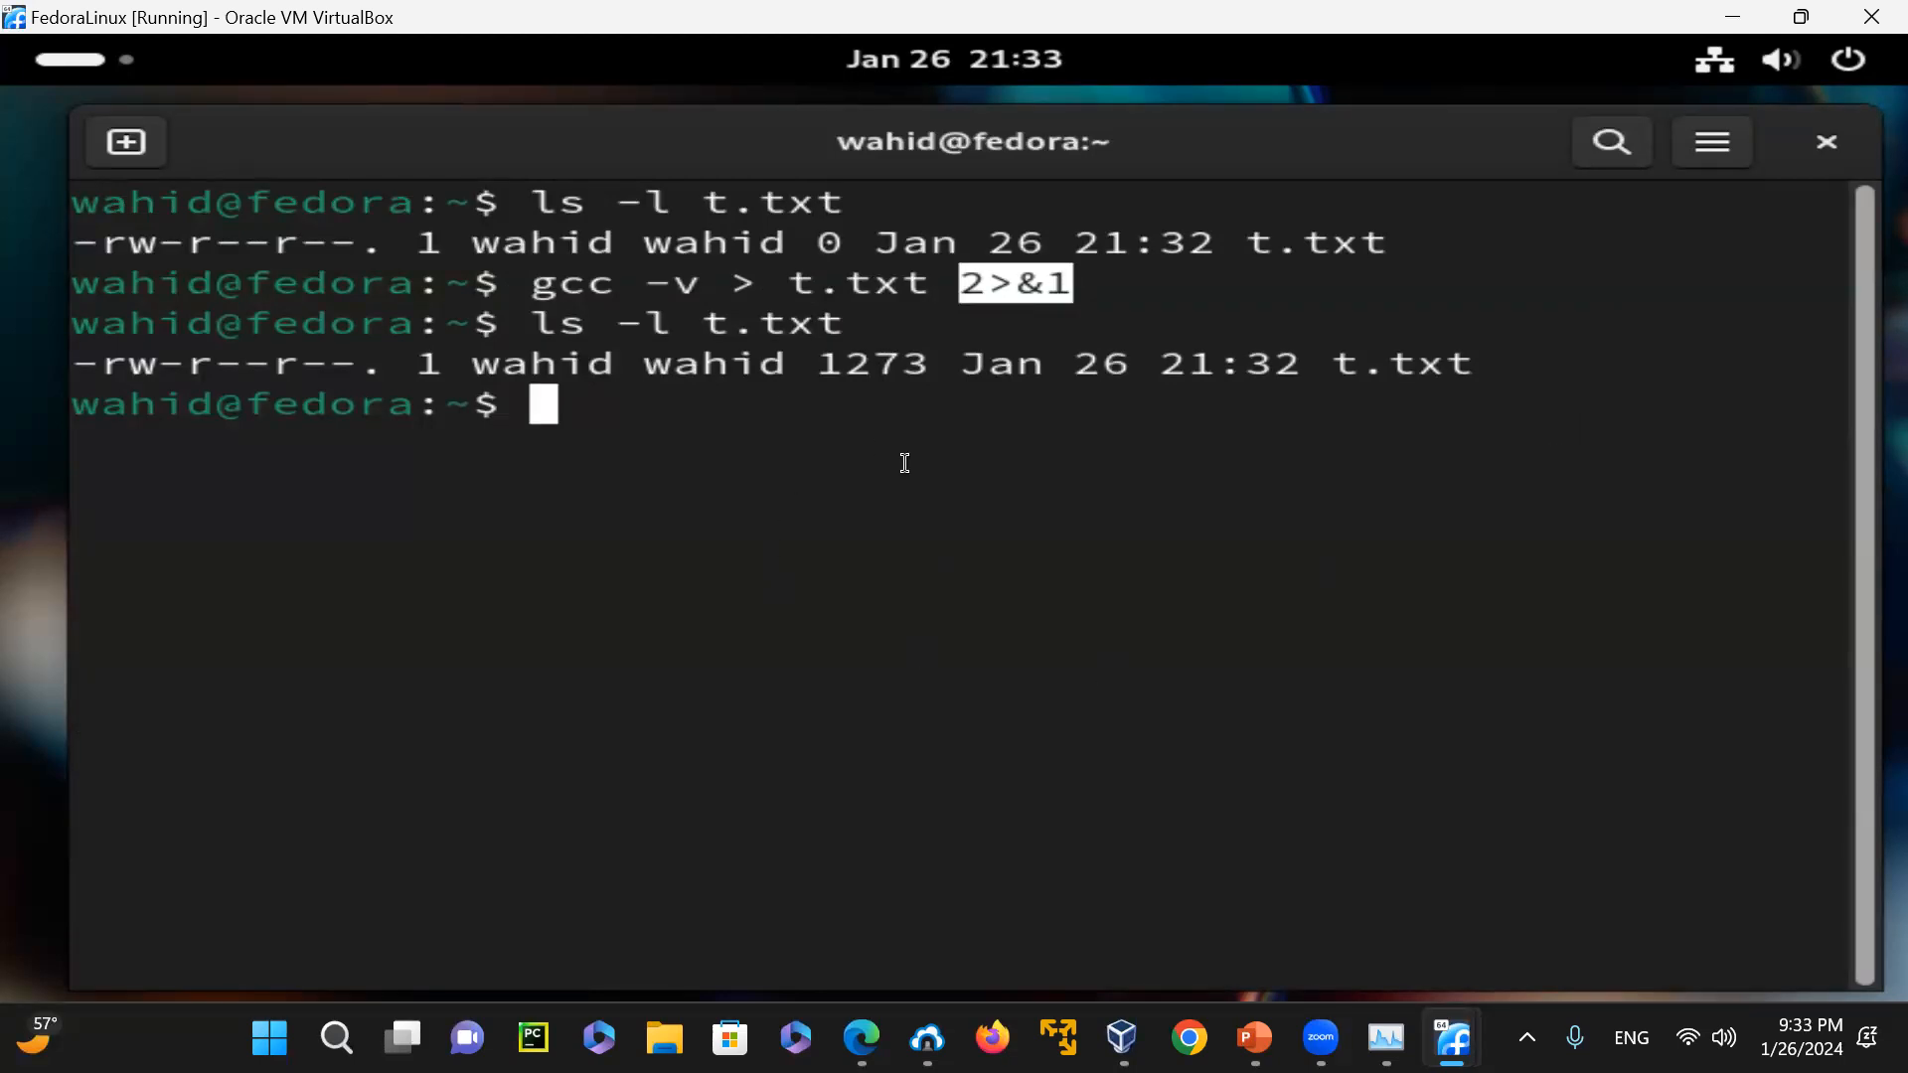
Run "vim t.txt" and agree to install the vim-enhanced package with its dependencies and updates
{"action": "type", "text": "vim "}
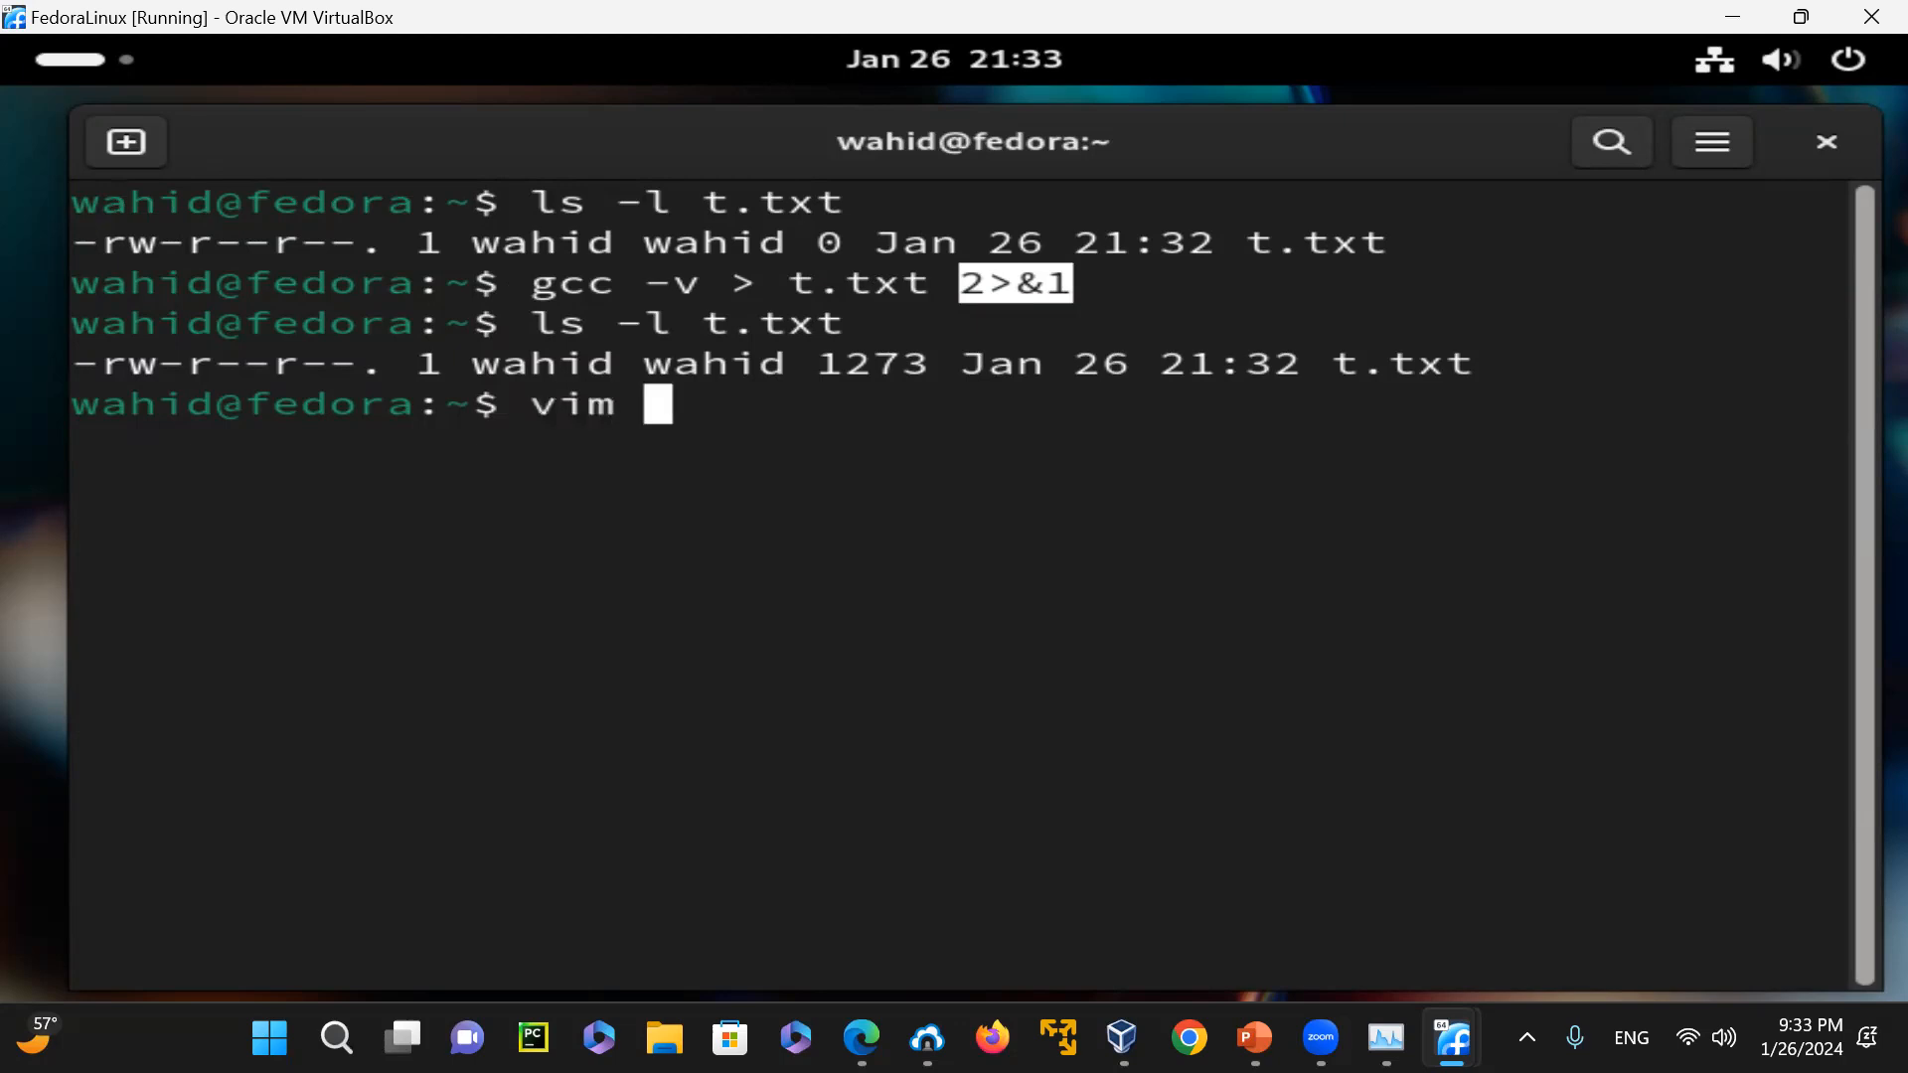
{"action": "type", "text": "t.txt"}
{"action": "key", "text": "Return"}
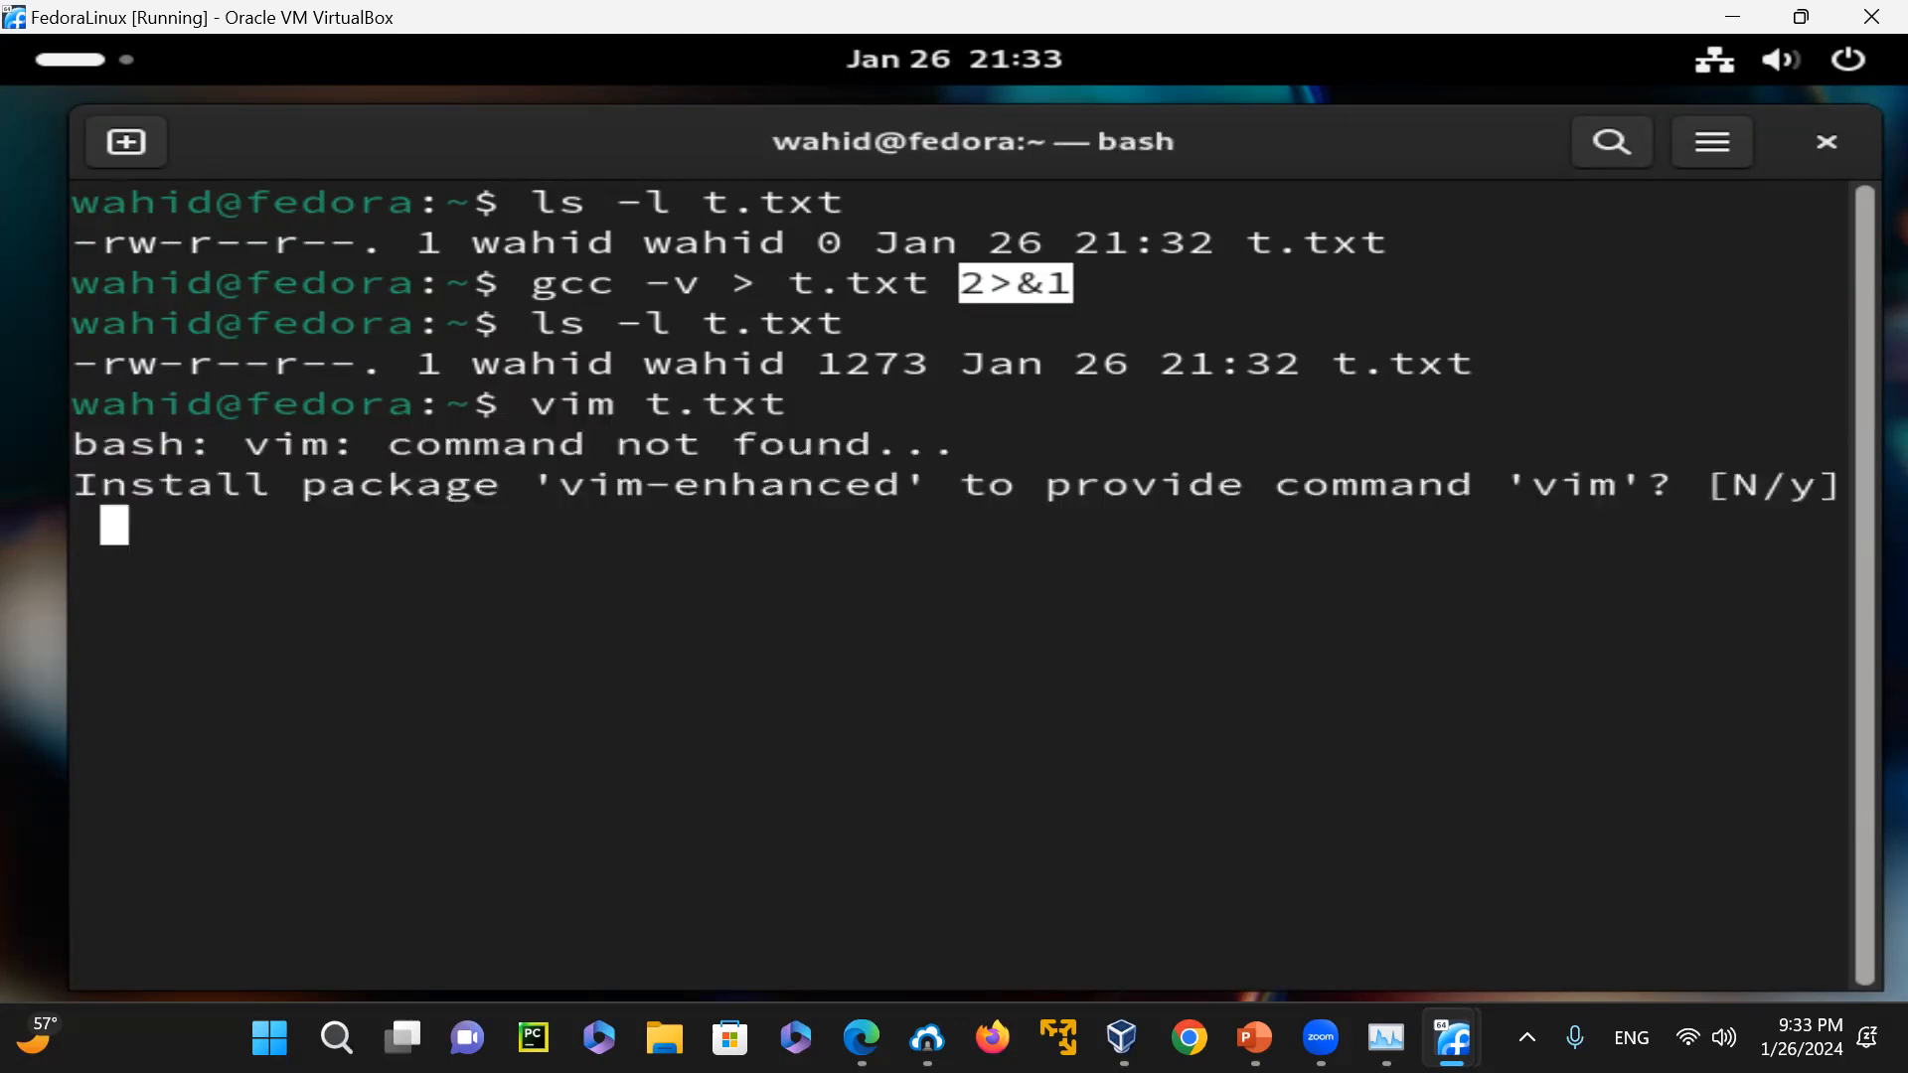
{"action": "type", "text": "y"}
{"action": "key", "text": "Return"}
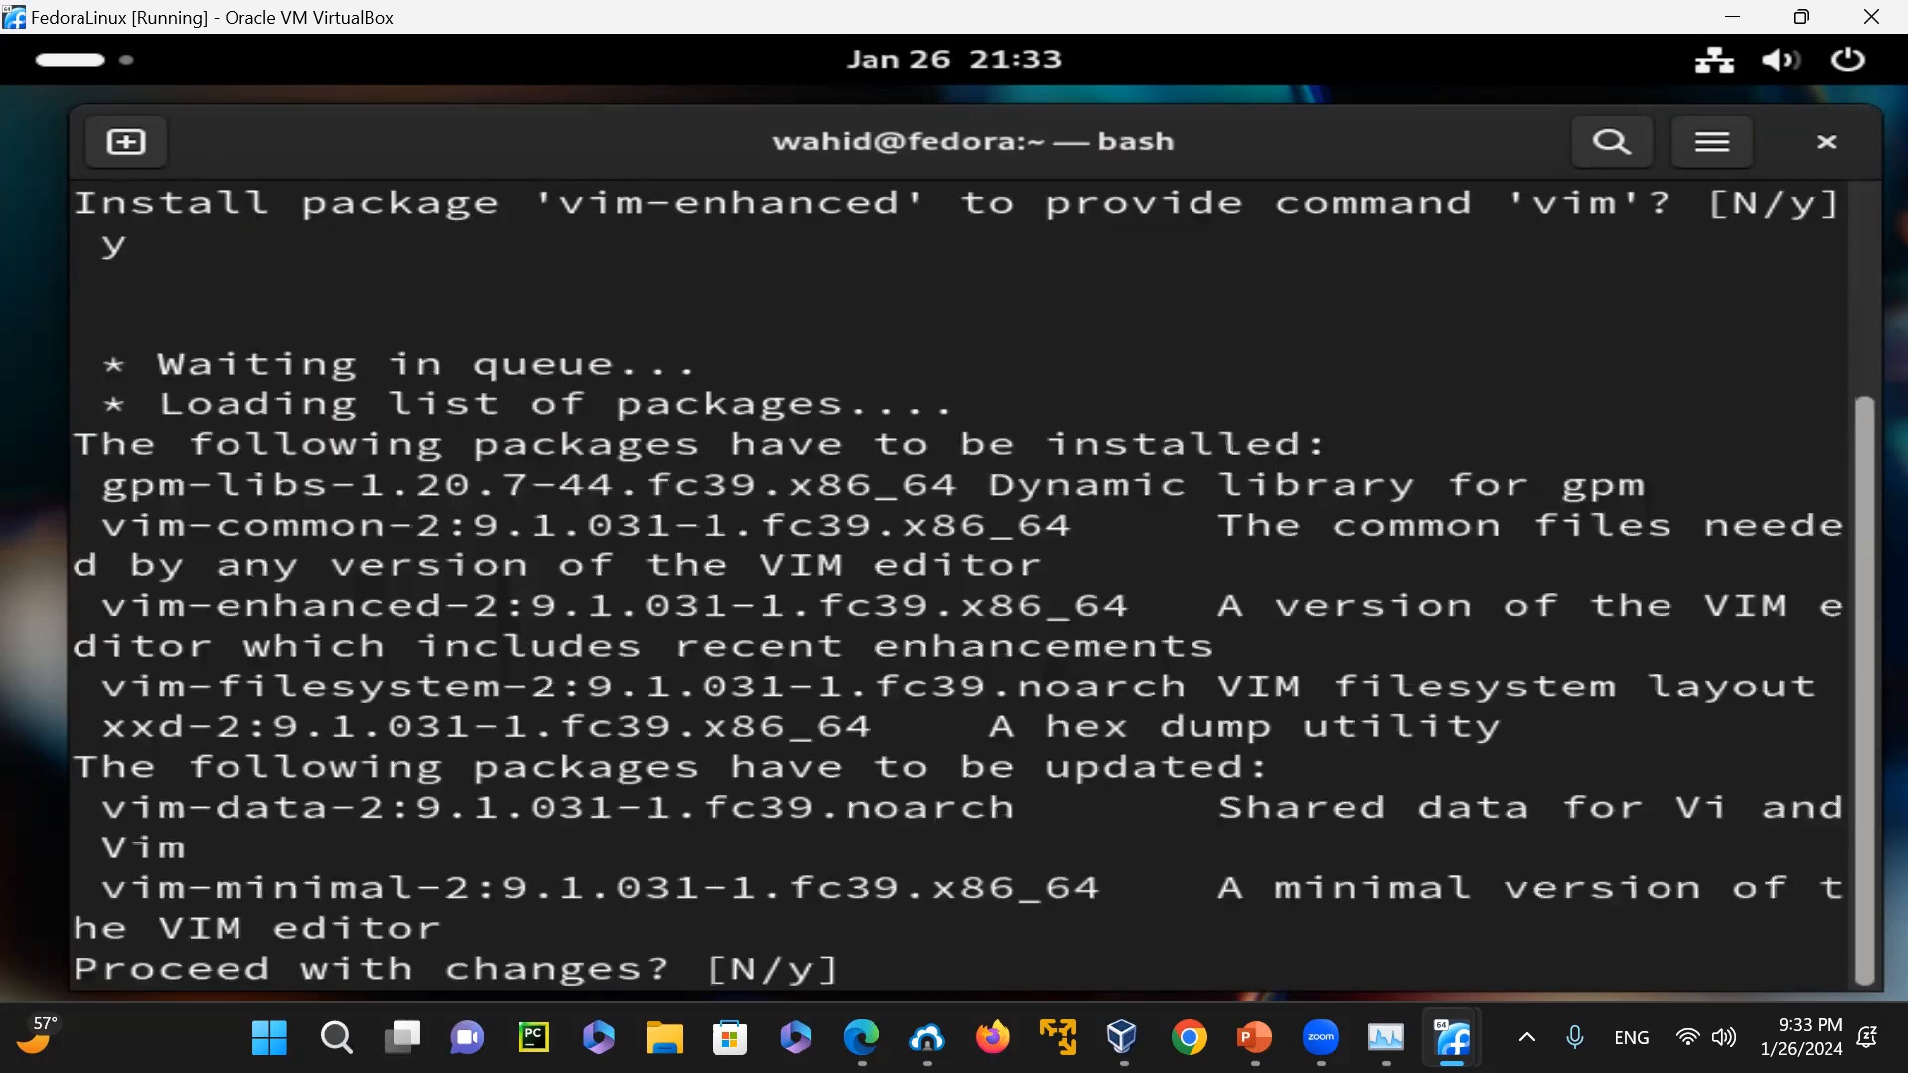
{"action": "type", "text": "y"}
{"action": "key", "text": "Return"}
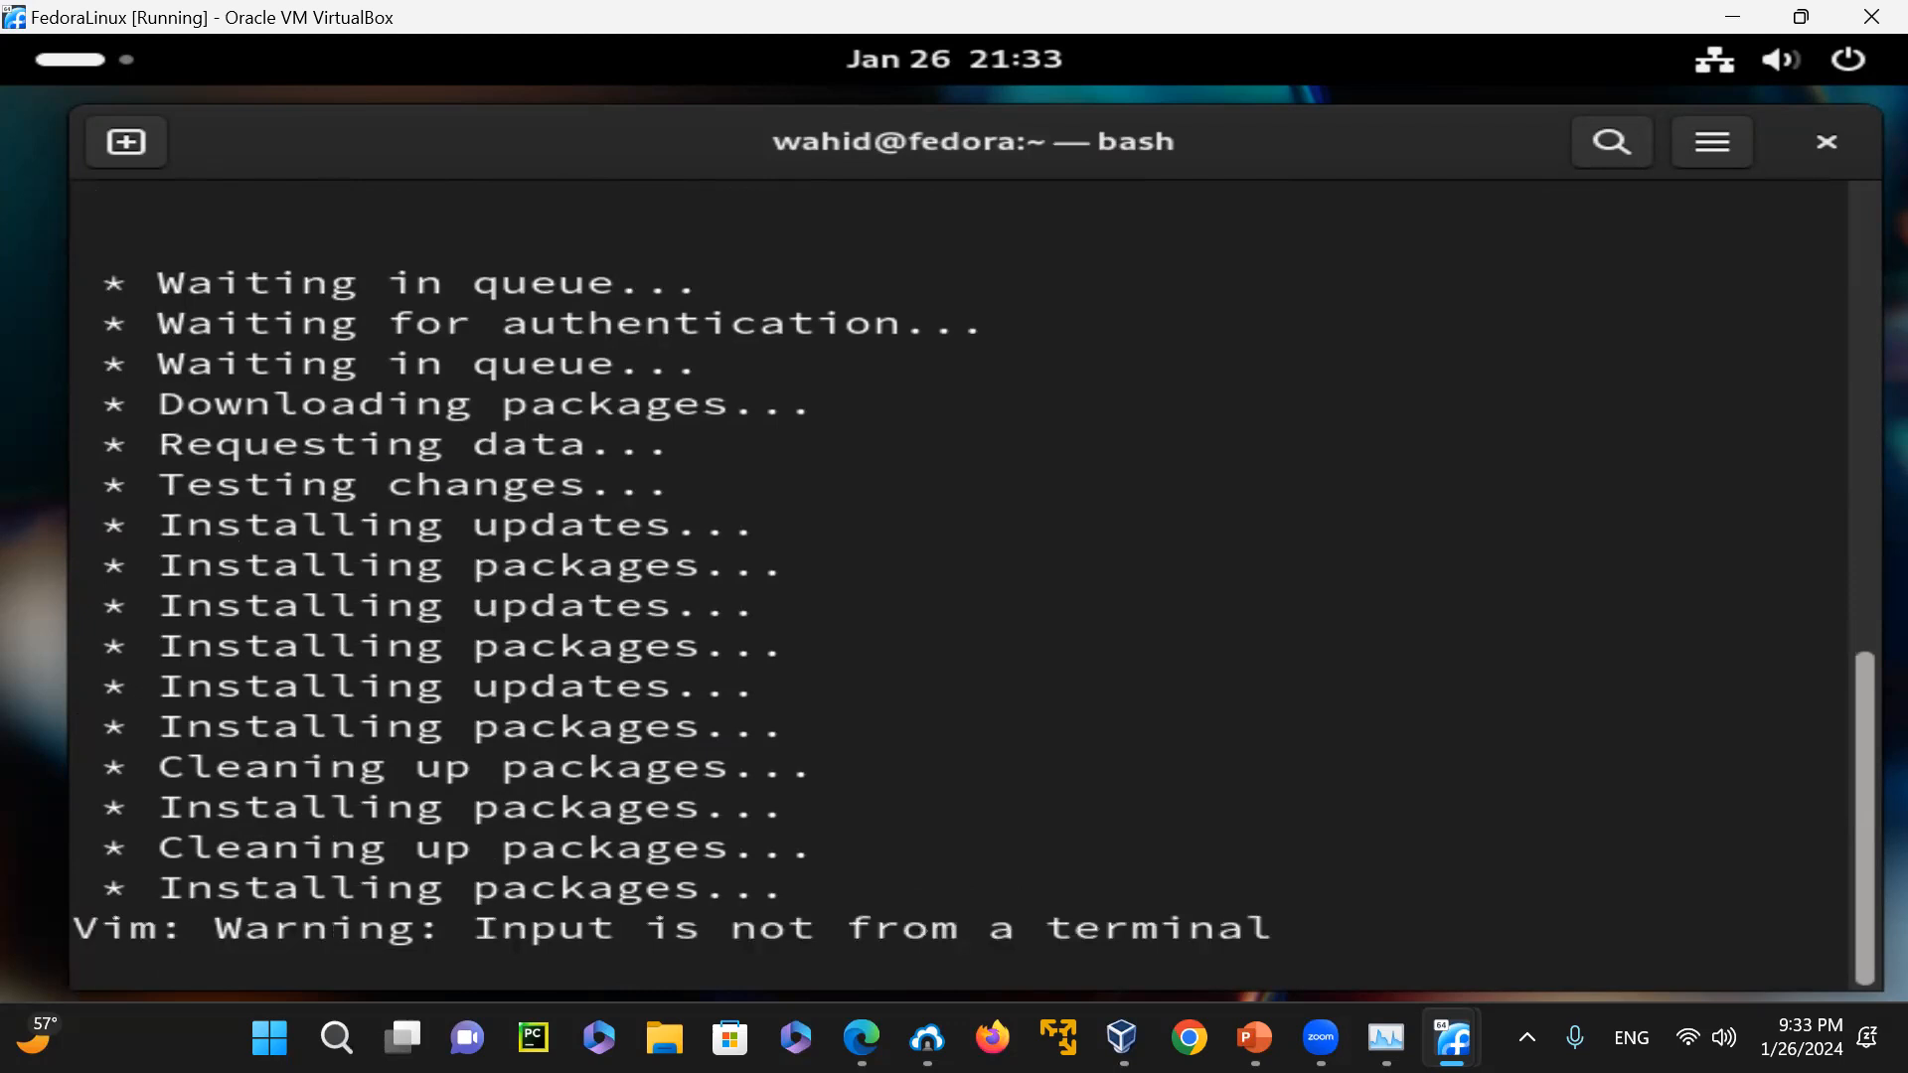
Open /etc/hosts with vi in a new terminal tab, and quit without saving
{"action": "left_click", "coordinate": [127, 153]}
{"action": "type", "text": "vi"}
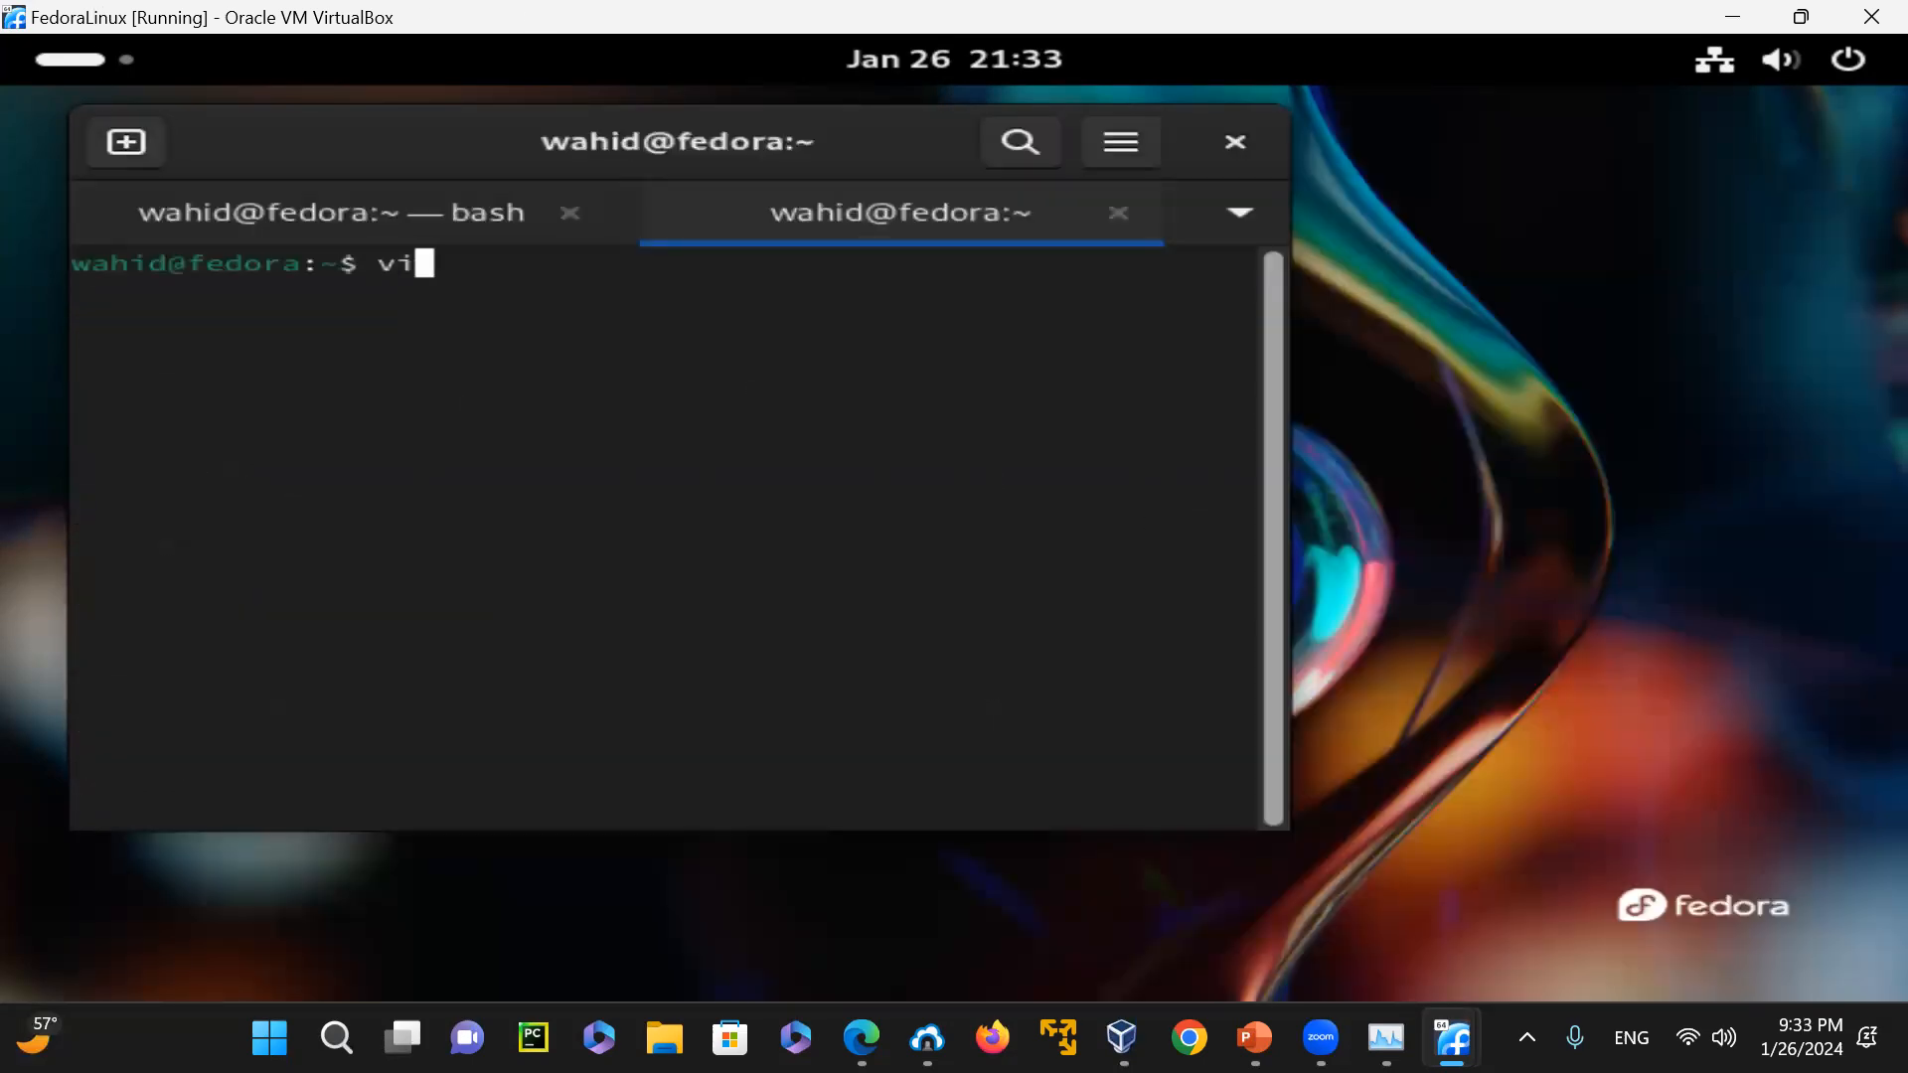
{"action": "type", "text": " /etc/hos"}
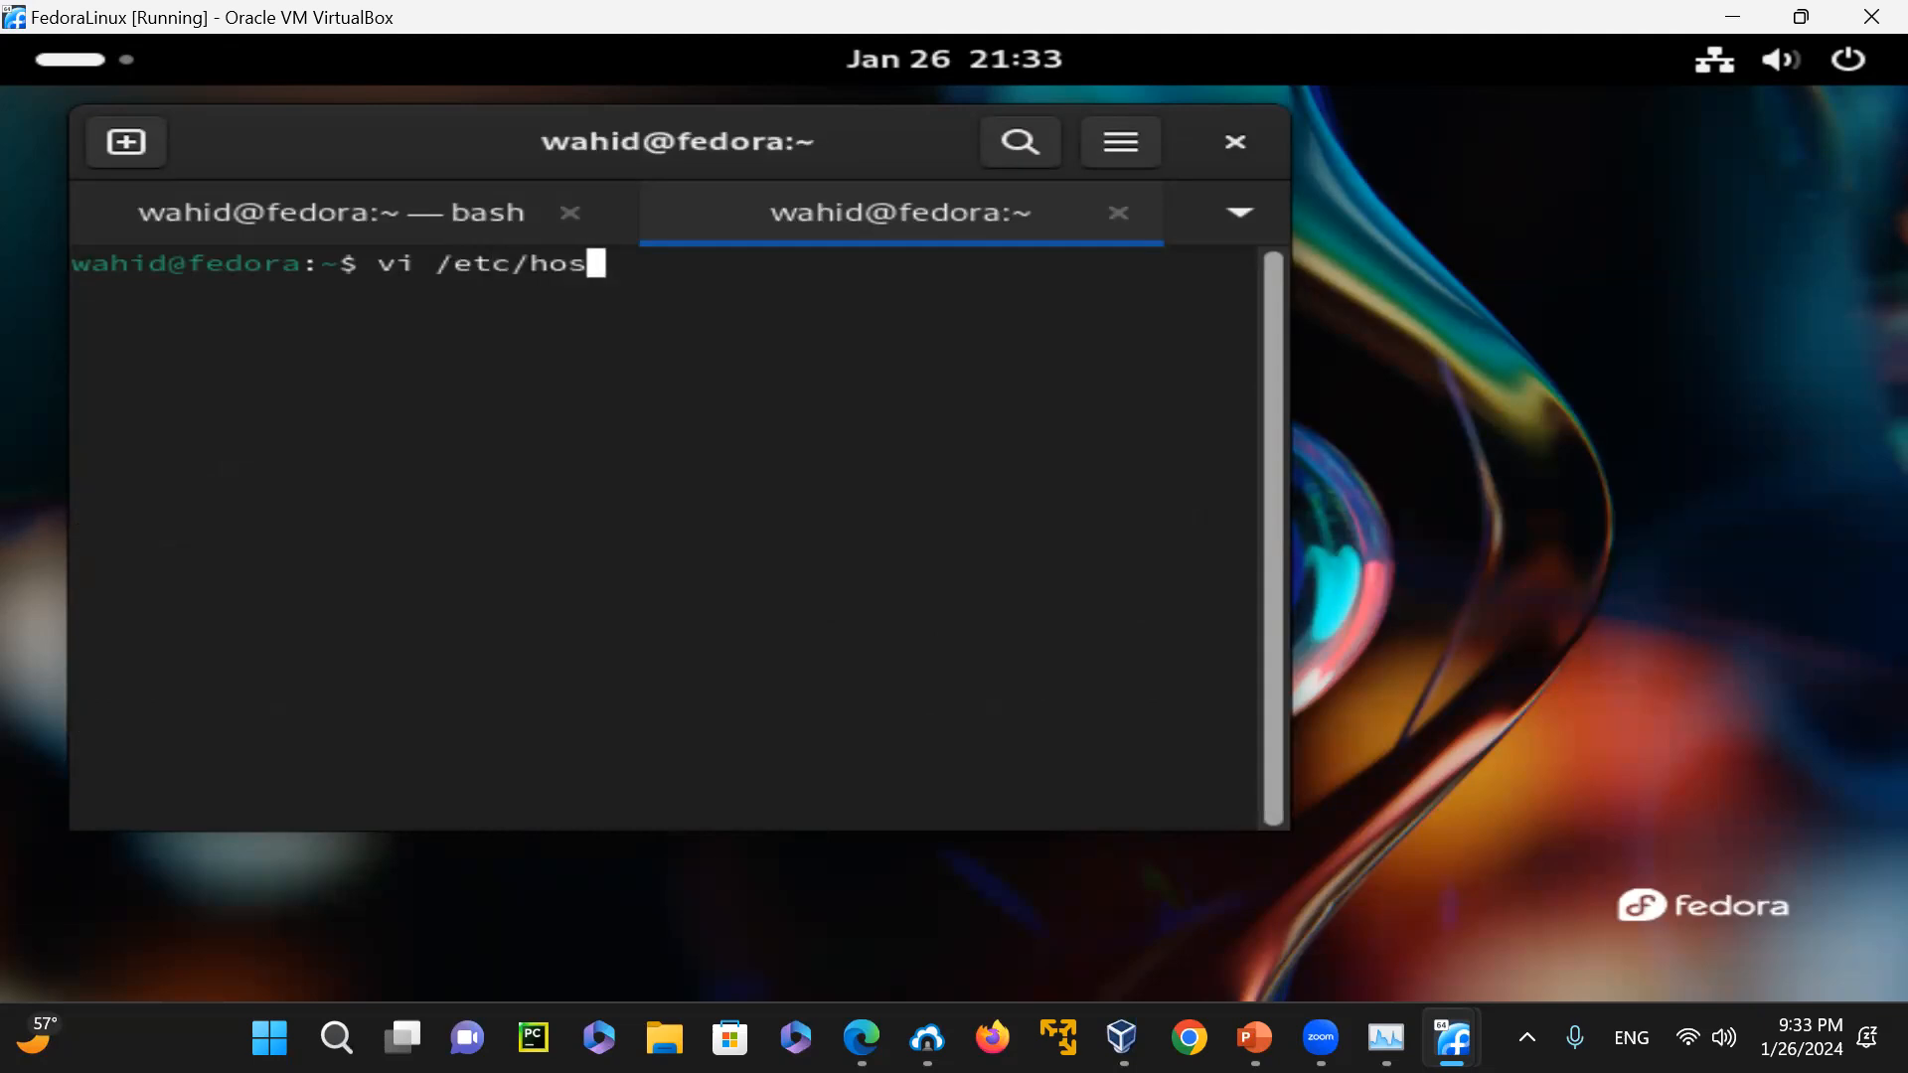
{"action": "type", "text": "ts"}
{"action": "key", "text": "Return"}
{"action": "key", "text": "Escape"}
{"action": "type", "text": ":q!"}
{"action": "key", "text": "Return"}
Locate the vi executable with "which vi"
{"action": "type", "text": "ls -l /"}
{"action": "key", "text": "BackSpace"}
{"action": "key", "text": "BackSpace"}
{"action": "key", "text": "BackSpace"}
{"action": "key", "text": "BackSpace"}
{"action": "key", "text": "BackSpace"}
{"action": "key", "text": "BackSpace"}
{"action": "key", "text": "BackSpace"}
{"action": "type", "text": "which vi"}
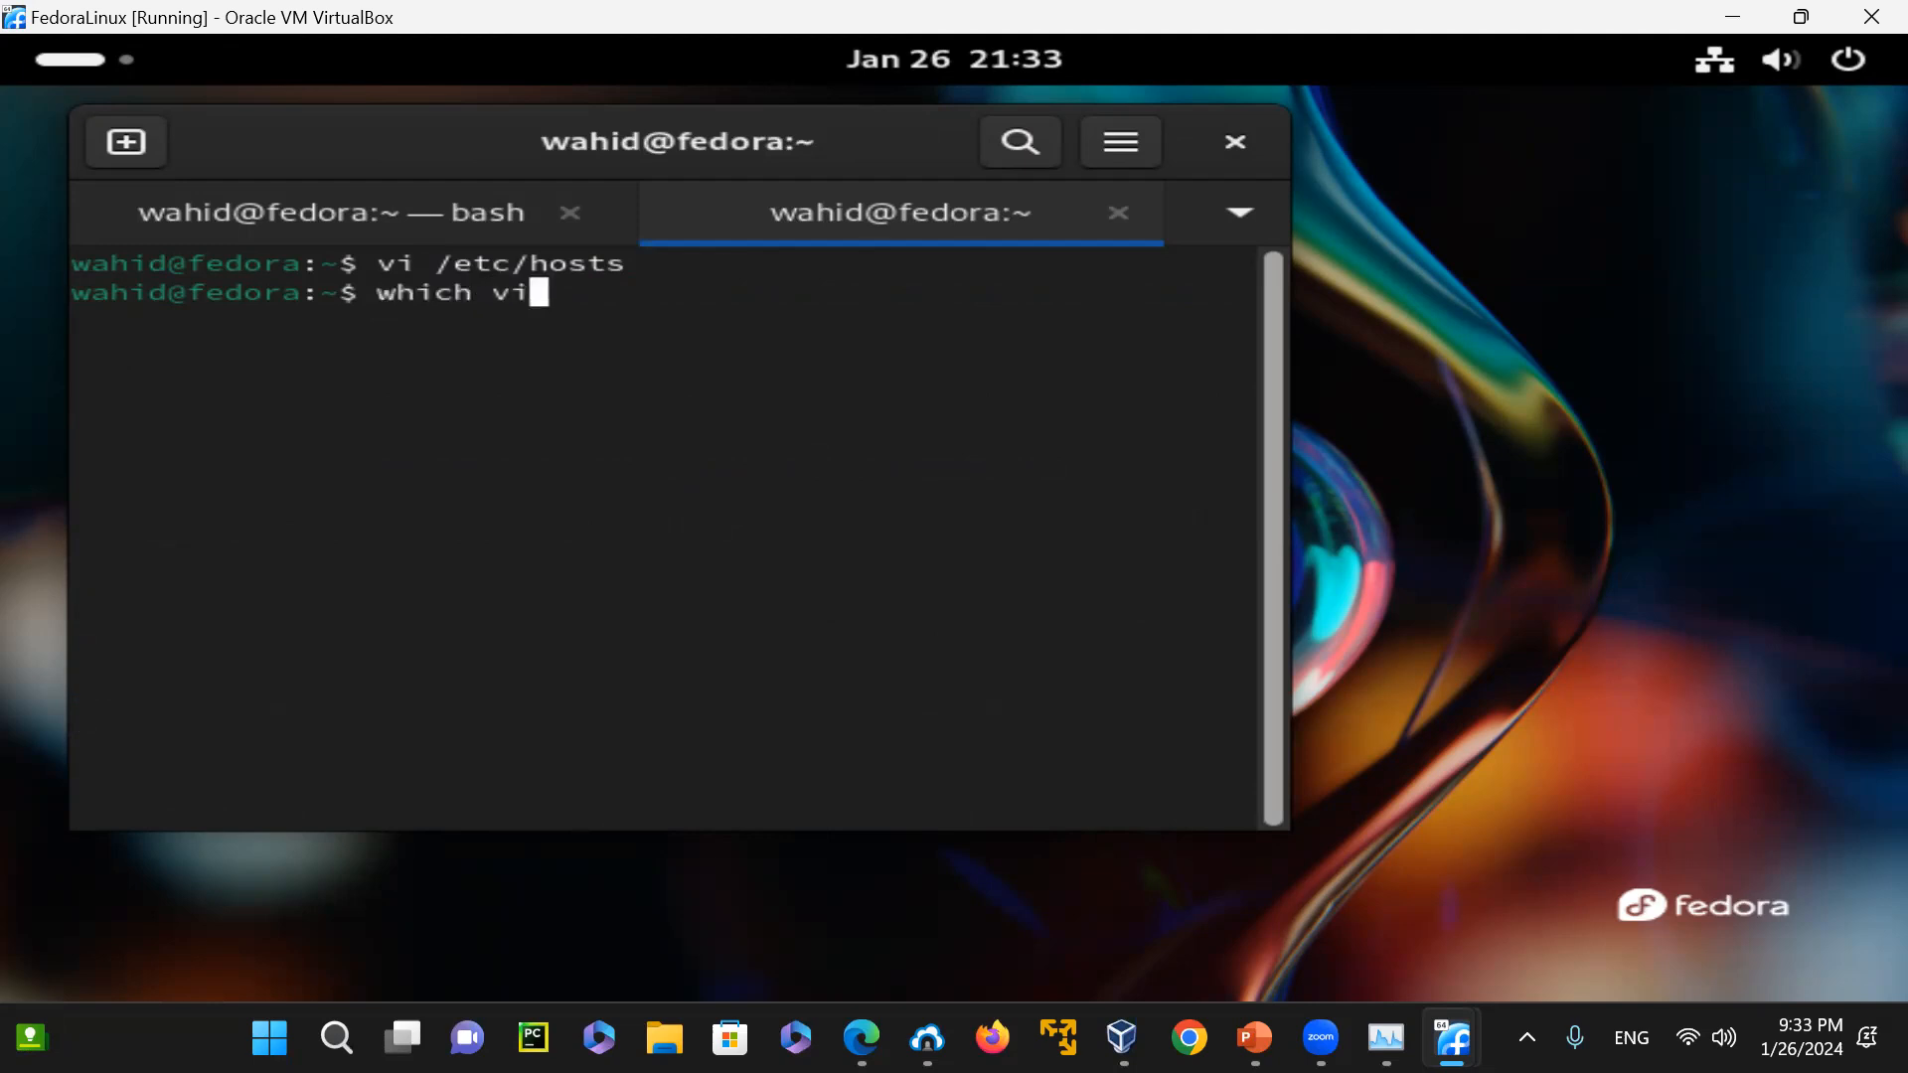
{"action": "key", "text": "Return"}
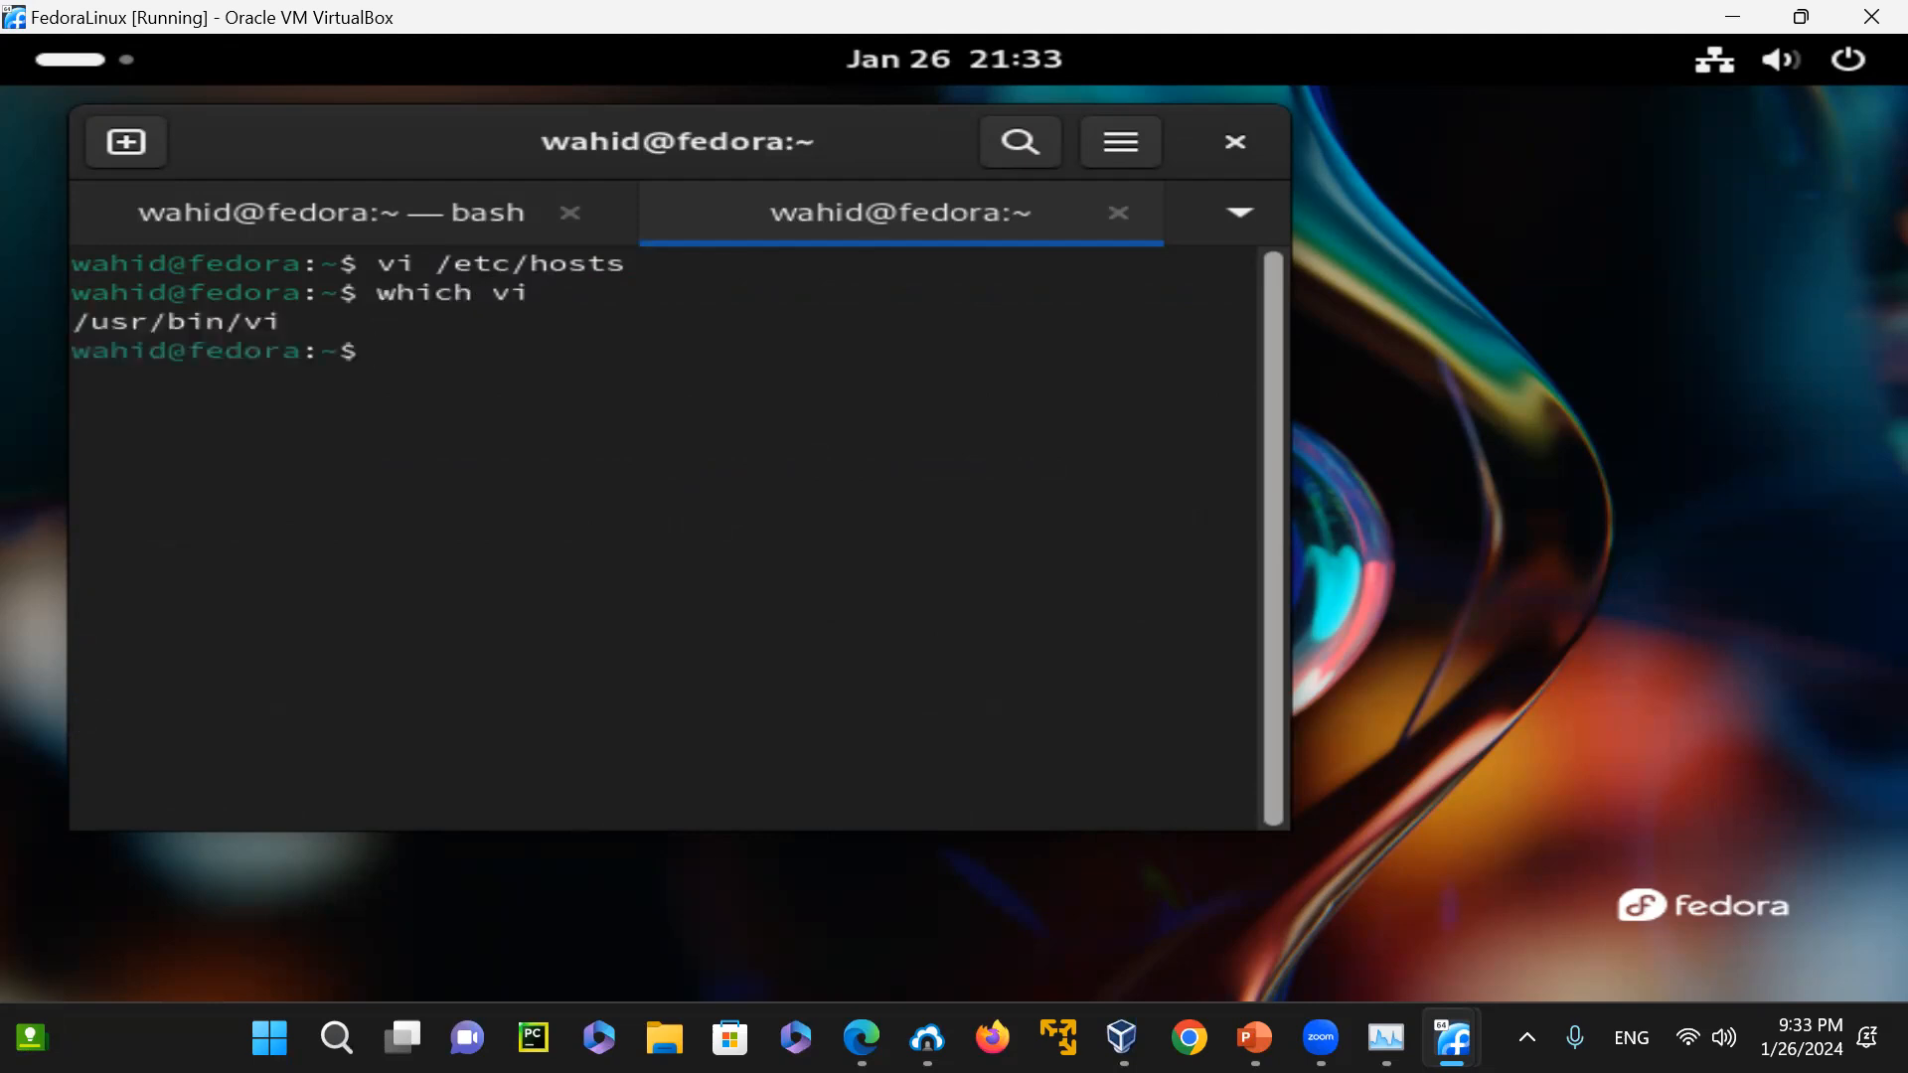
Check the file type of /usr/bin/vi with the file command, and close the second terminal tab
{"action": "type", "text": "file /usr/bin/vi"}
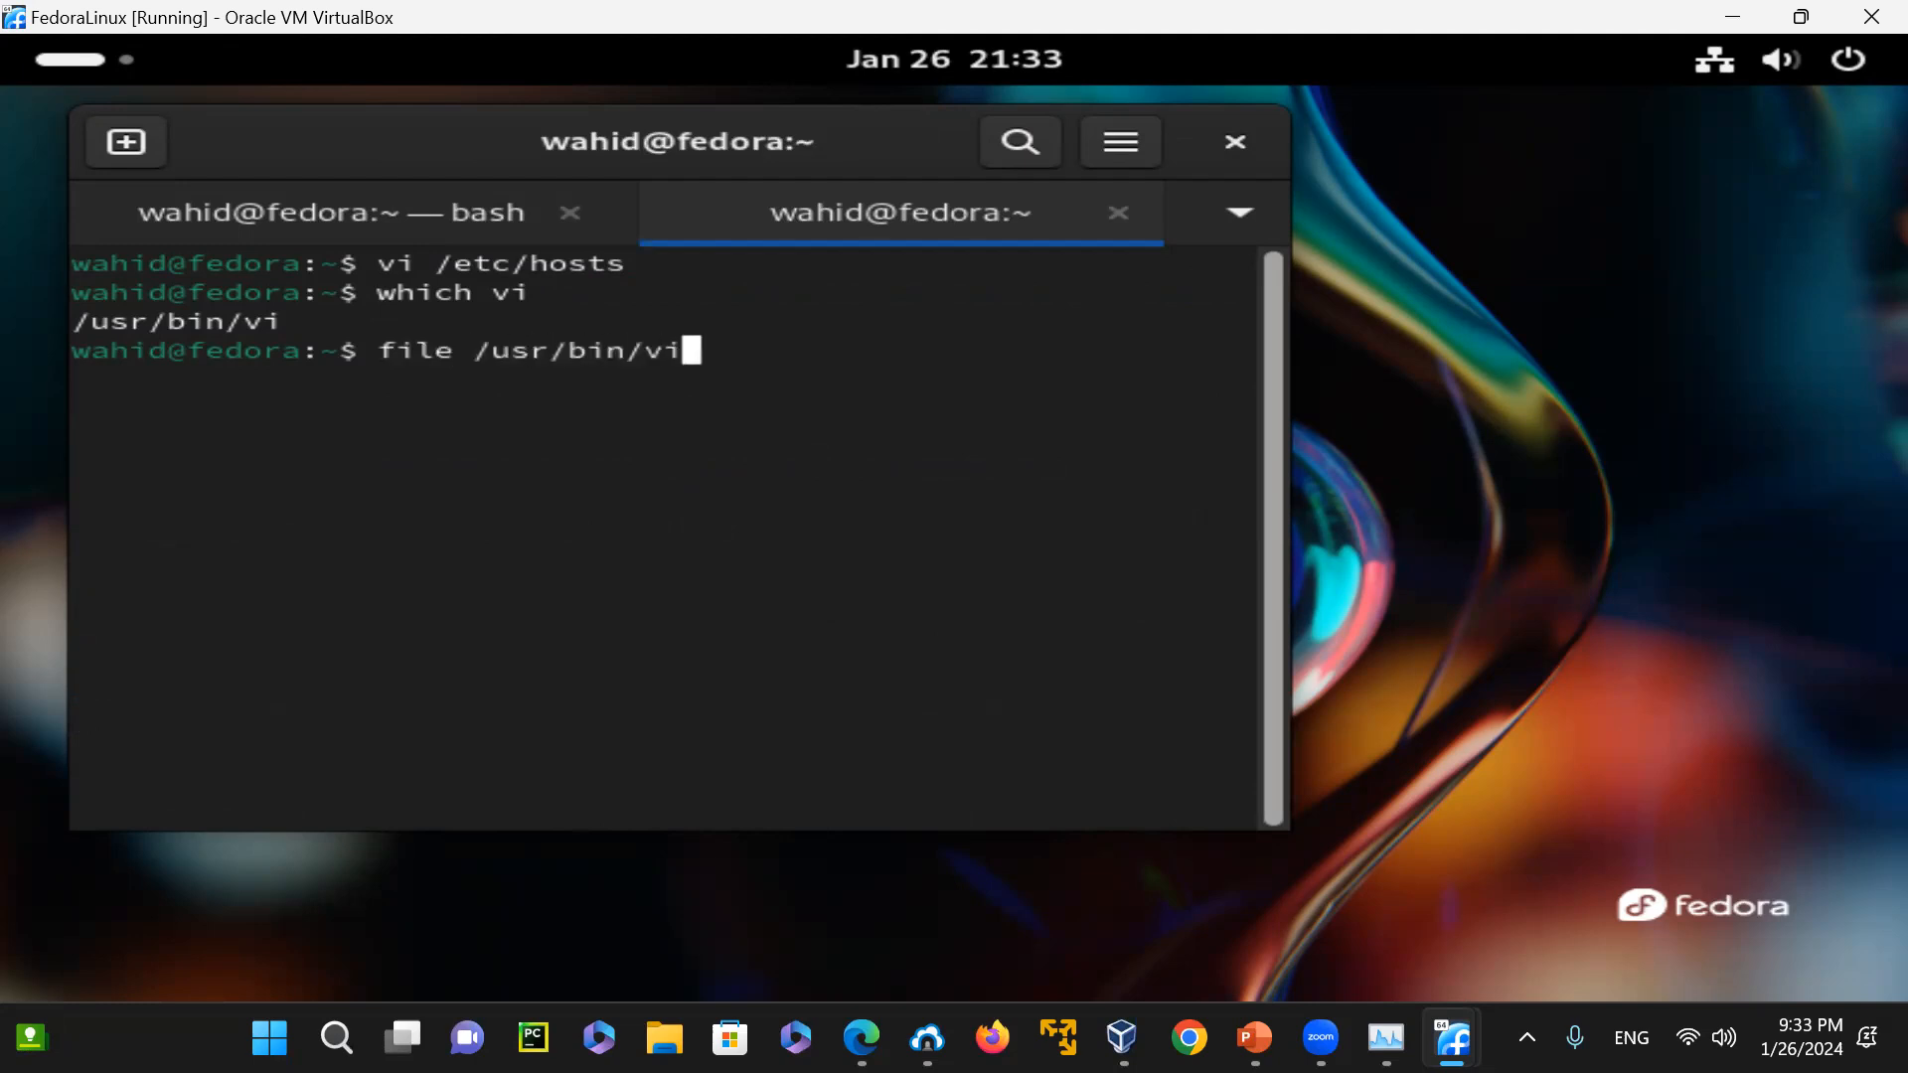
{"action": "key", "text": "Return"}
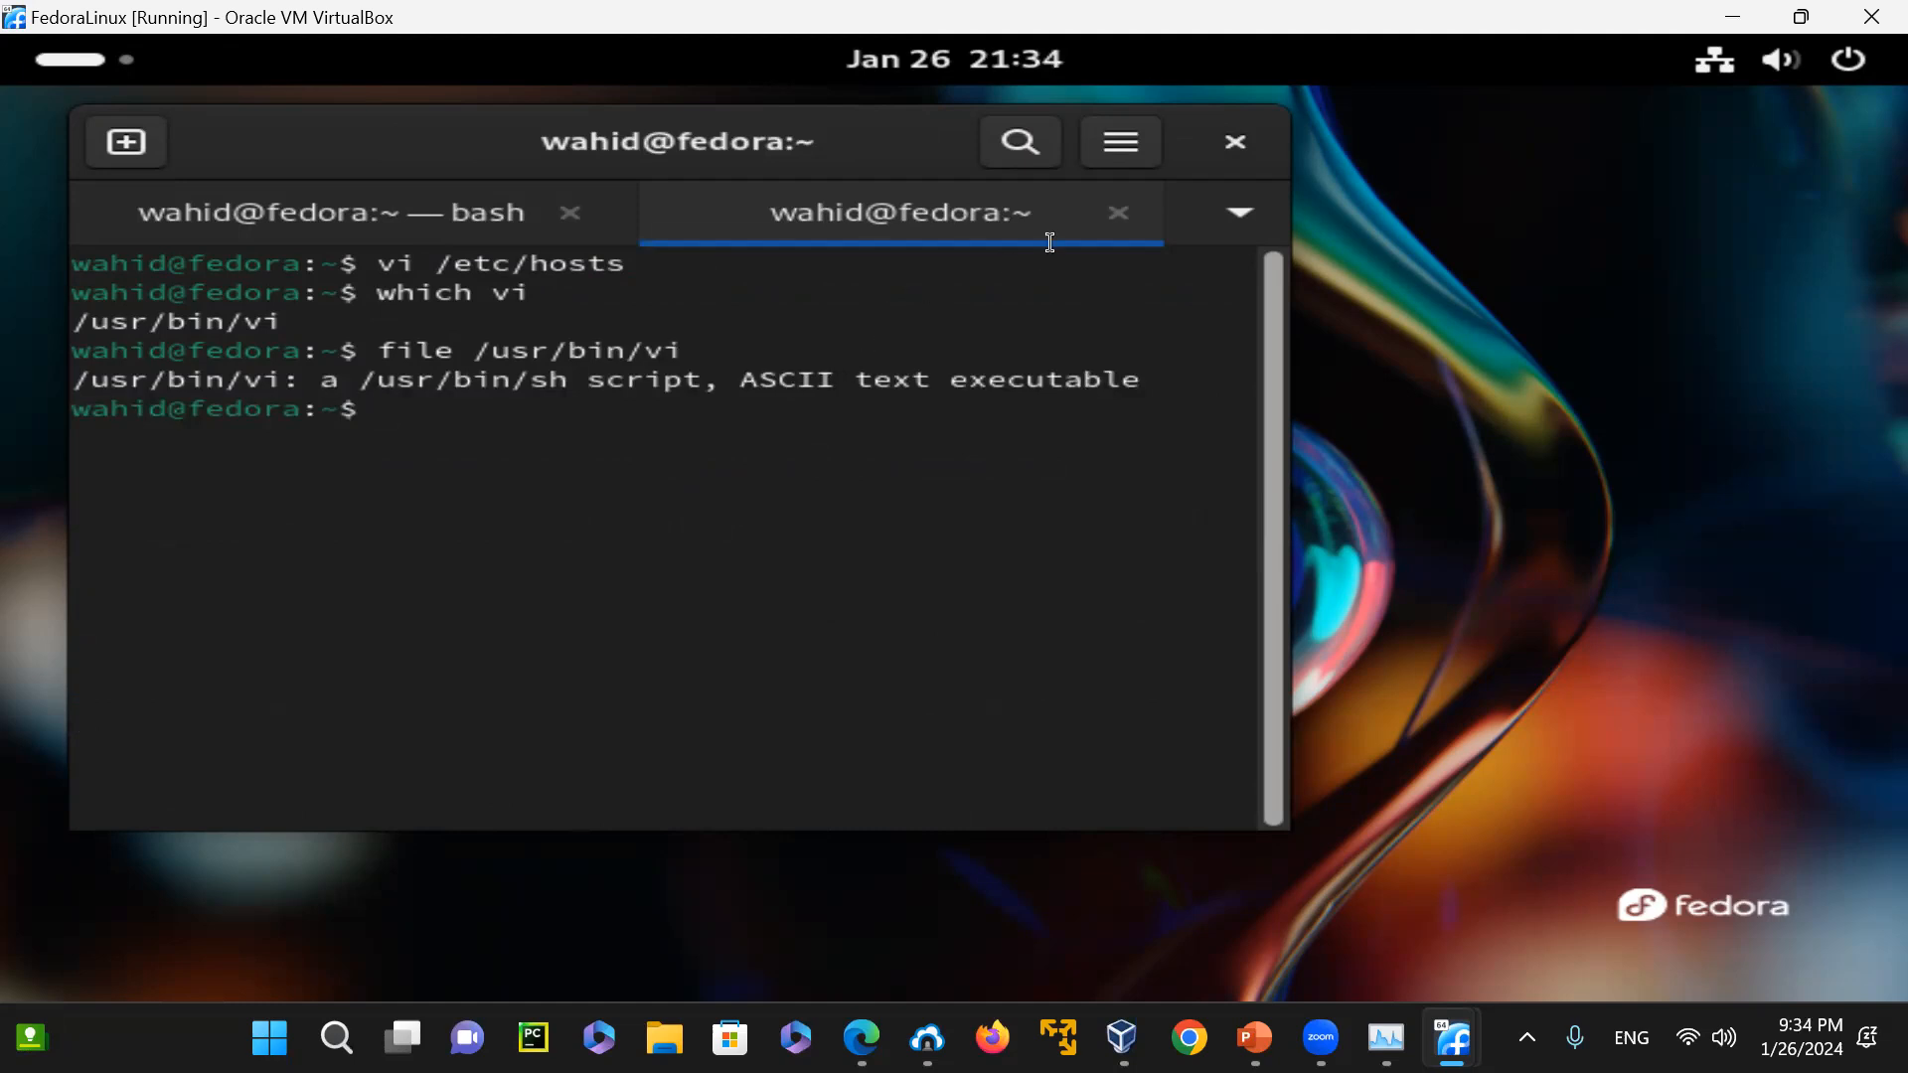
{"action": "left_click", "coordinate": [1119, 212]}
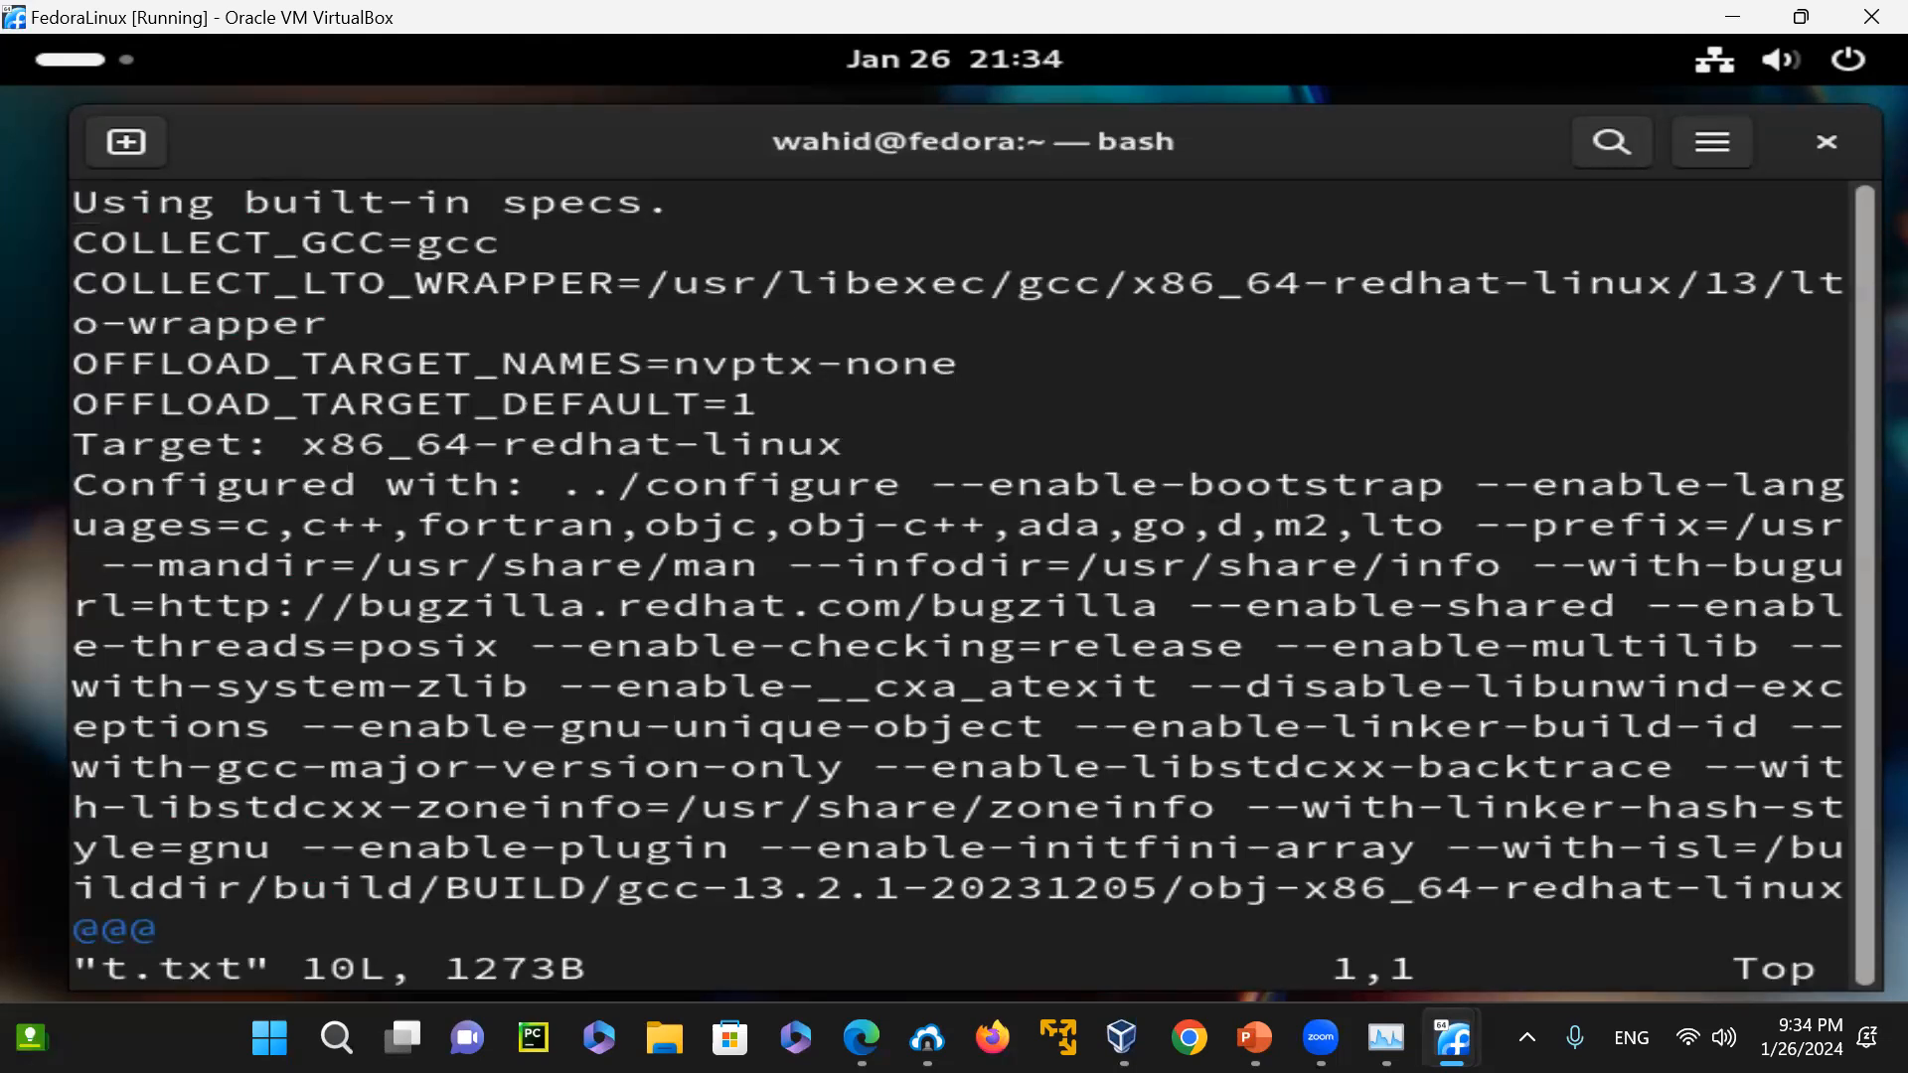
Quit Vim without saving t.txt and return to the shell prompt
{"action": "type", "text": ":q!"}
{"action": "key", "text": "Return"}
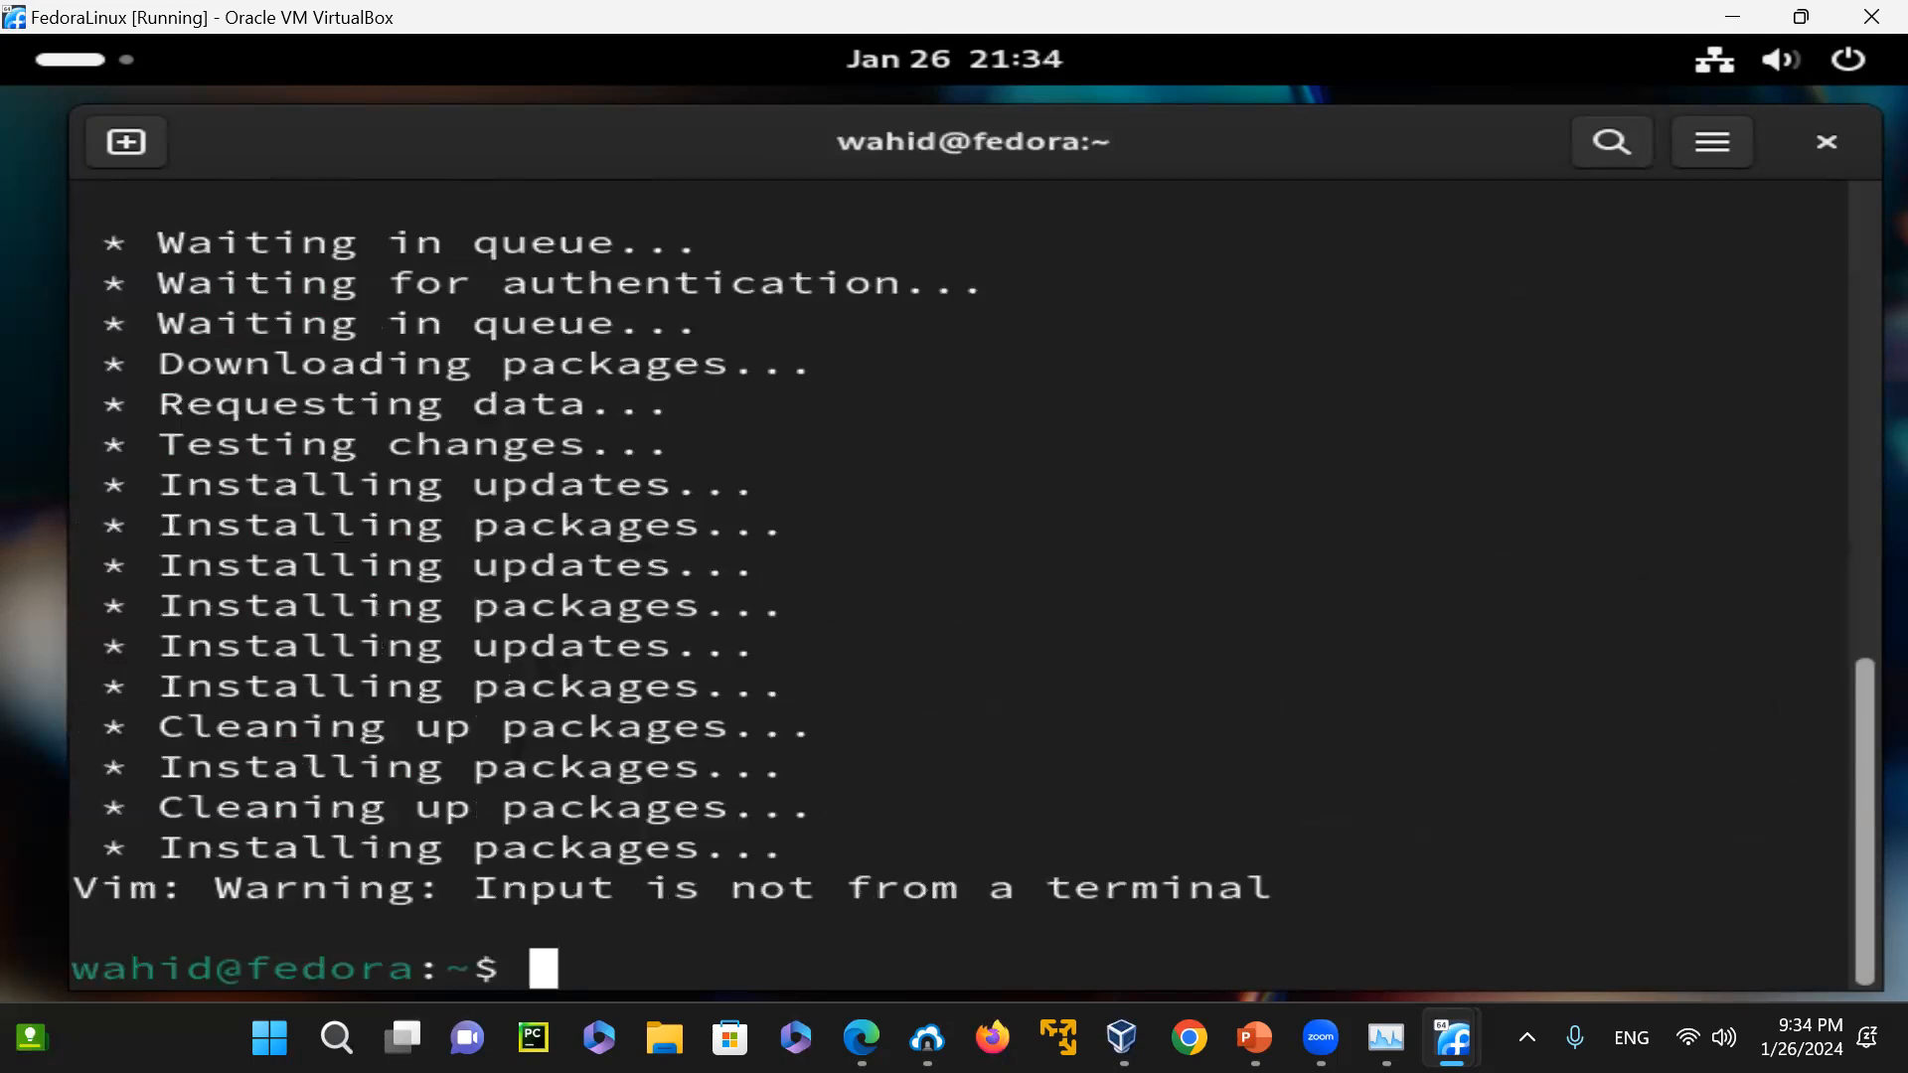
{"action": "type", "text": ":q!"}
{"action": "key", "text": "Return"}
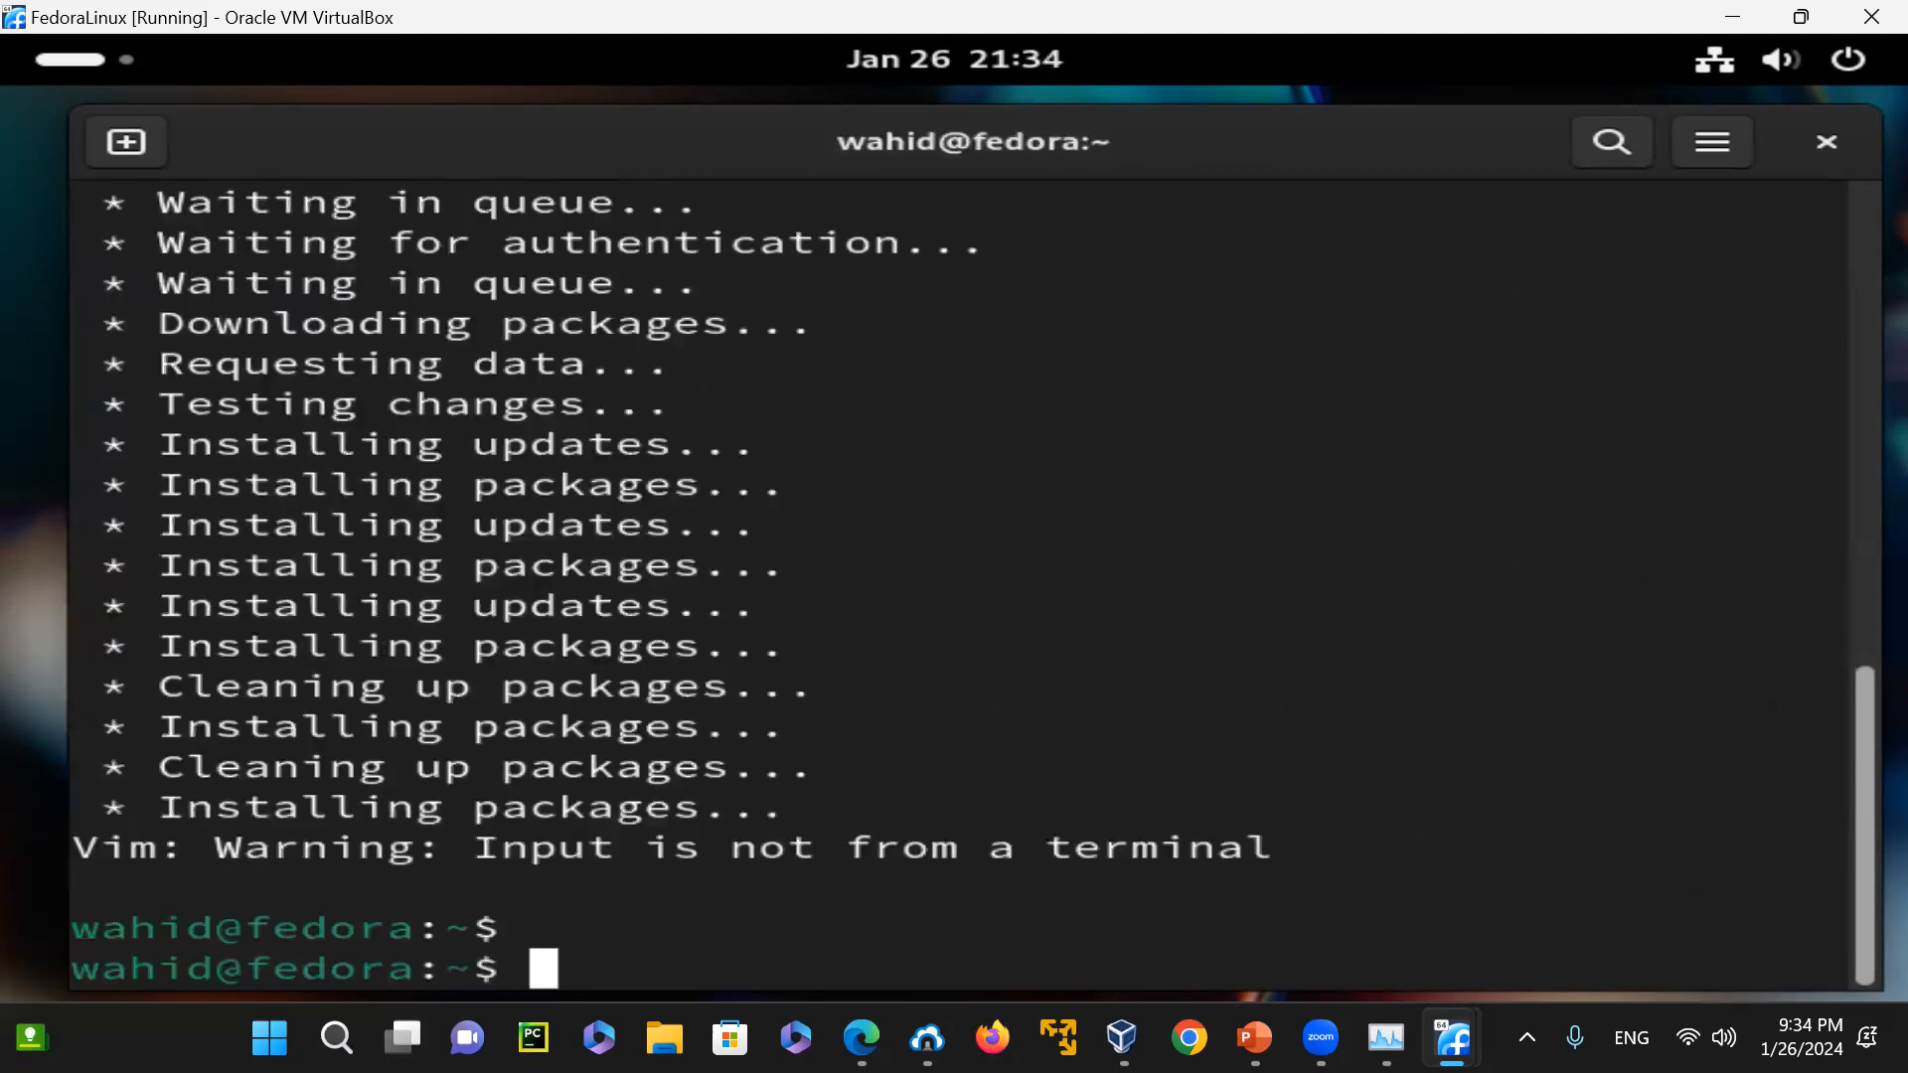
Clear the terminal and print the working directory with "pwd", adding a few blank prompts
{"action": "key", "text": "ctrl+l"}
{"action": "type", "text": "pwd"}
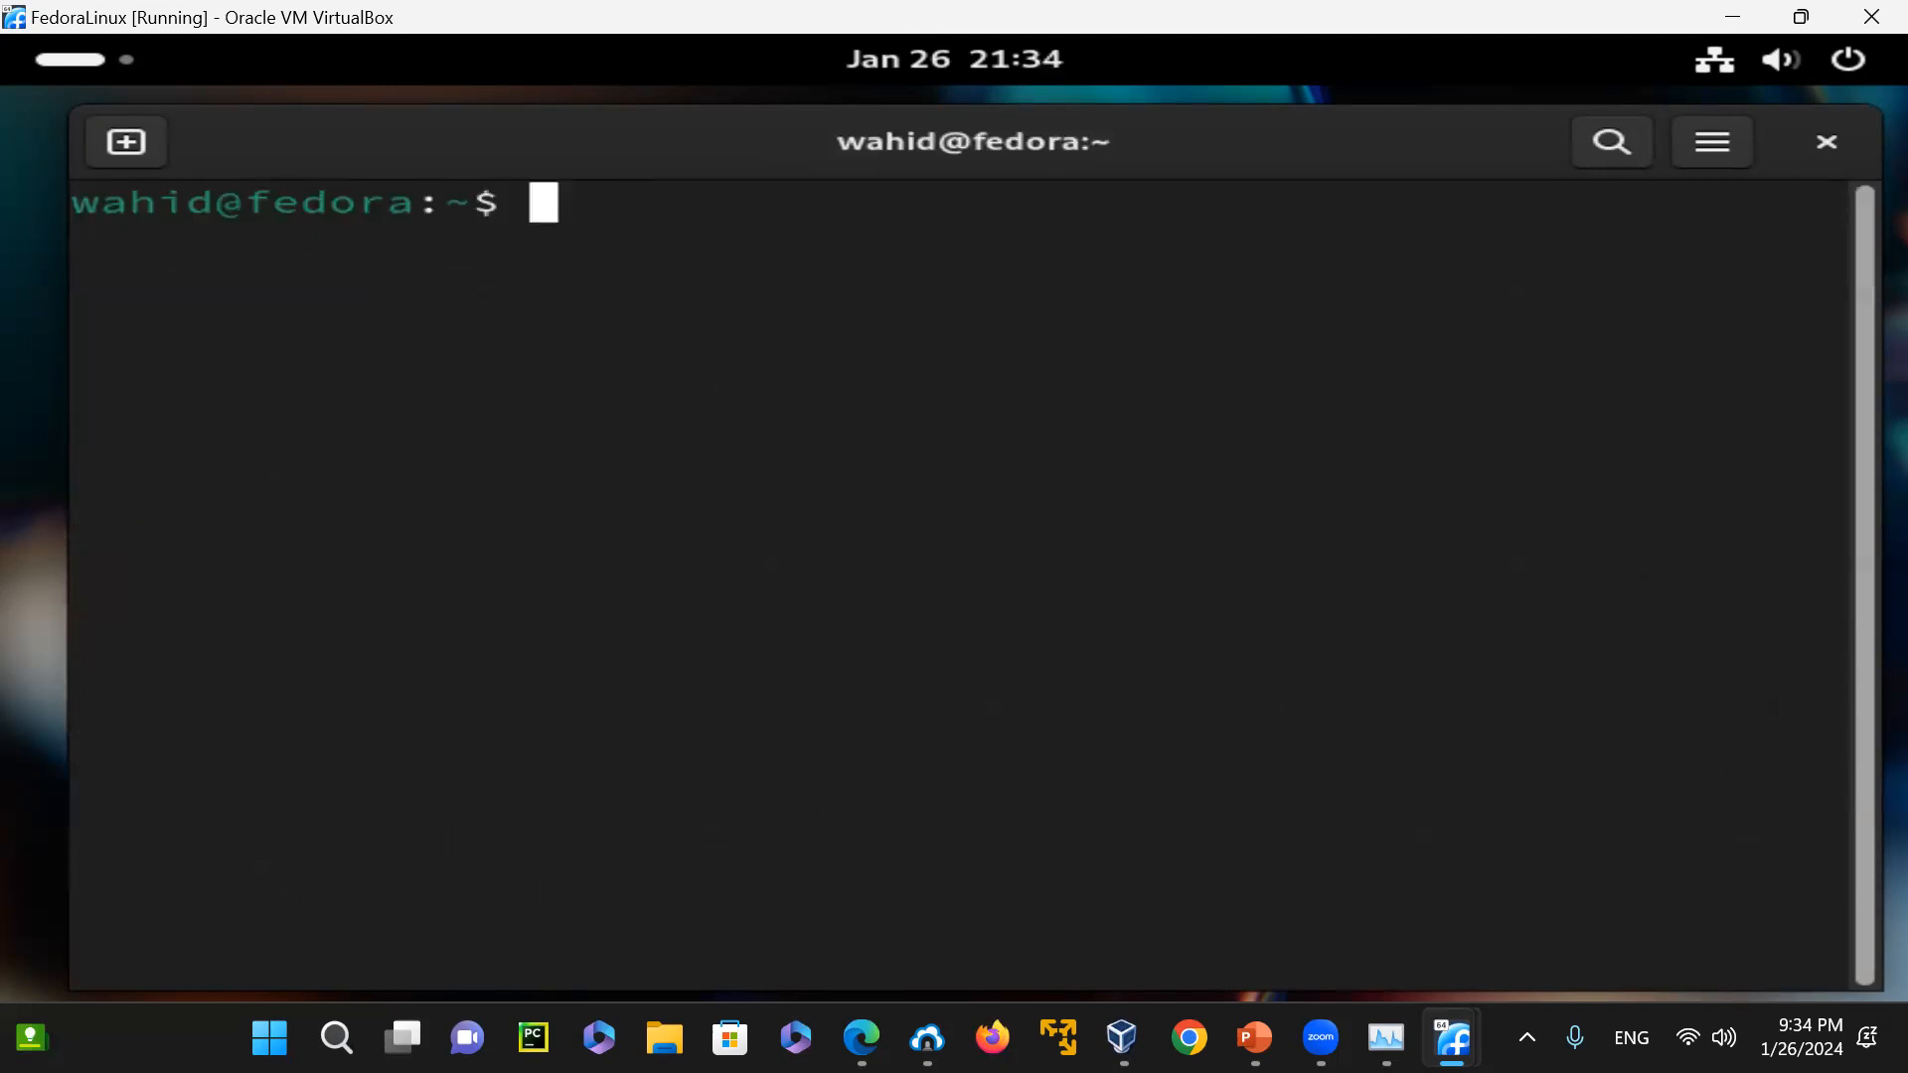
{"action": "key", "text": "Return"}
Run "pwd" and try to restore the terminal's missing command echo with "tput reset" and "stty echo"
{"action": "key", "text": "Return"}
{"action": "key", "text": "Return"}
{"action": "key", "text": "Return"}
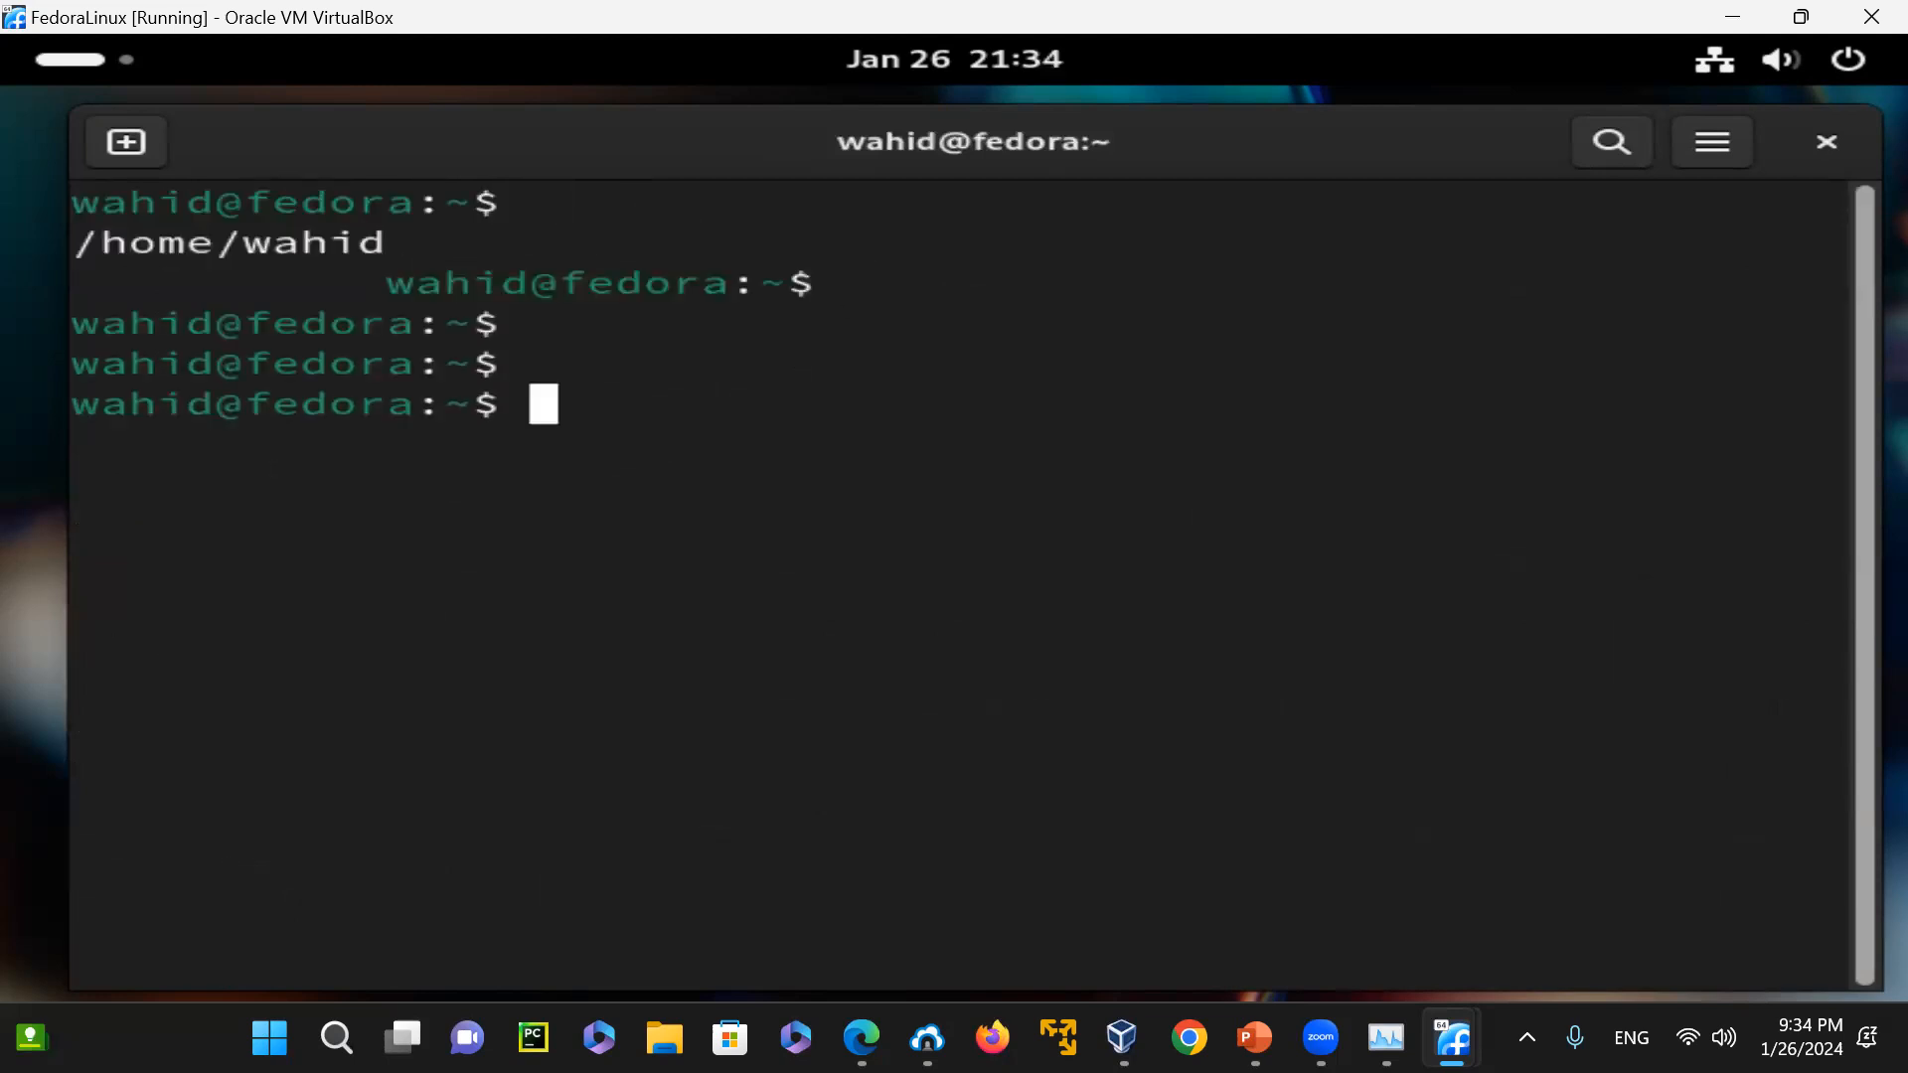
{"action": "type", "text": "pwd"}
{"action": "key", "text": "Return"}
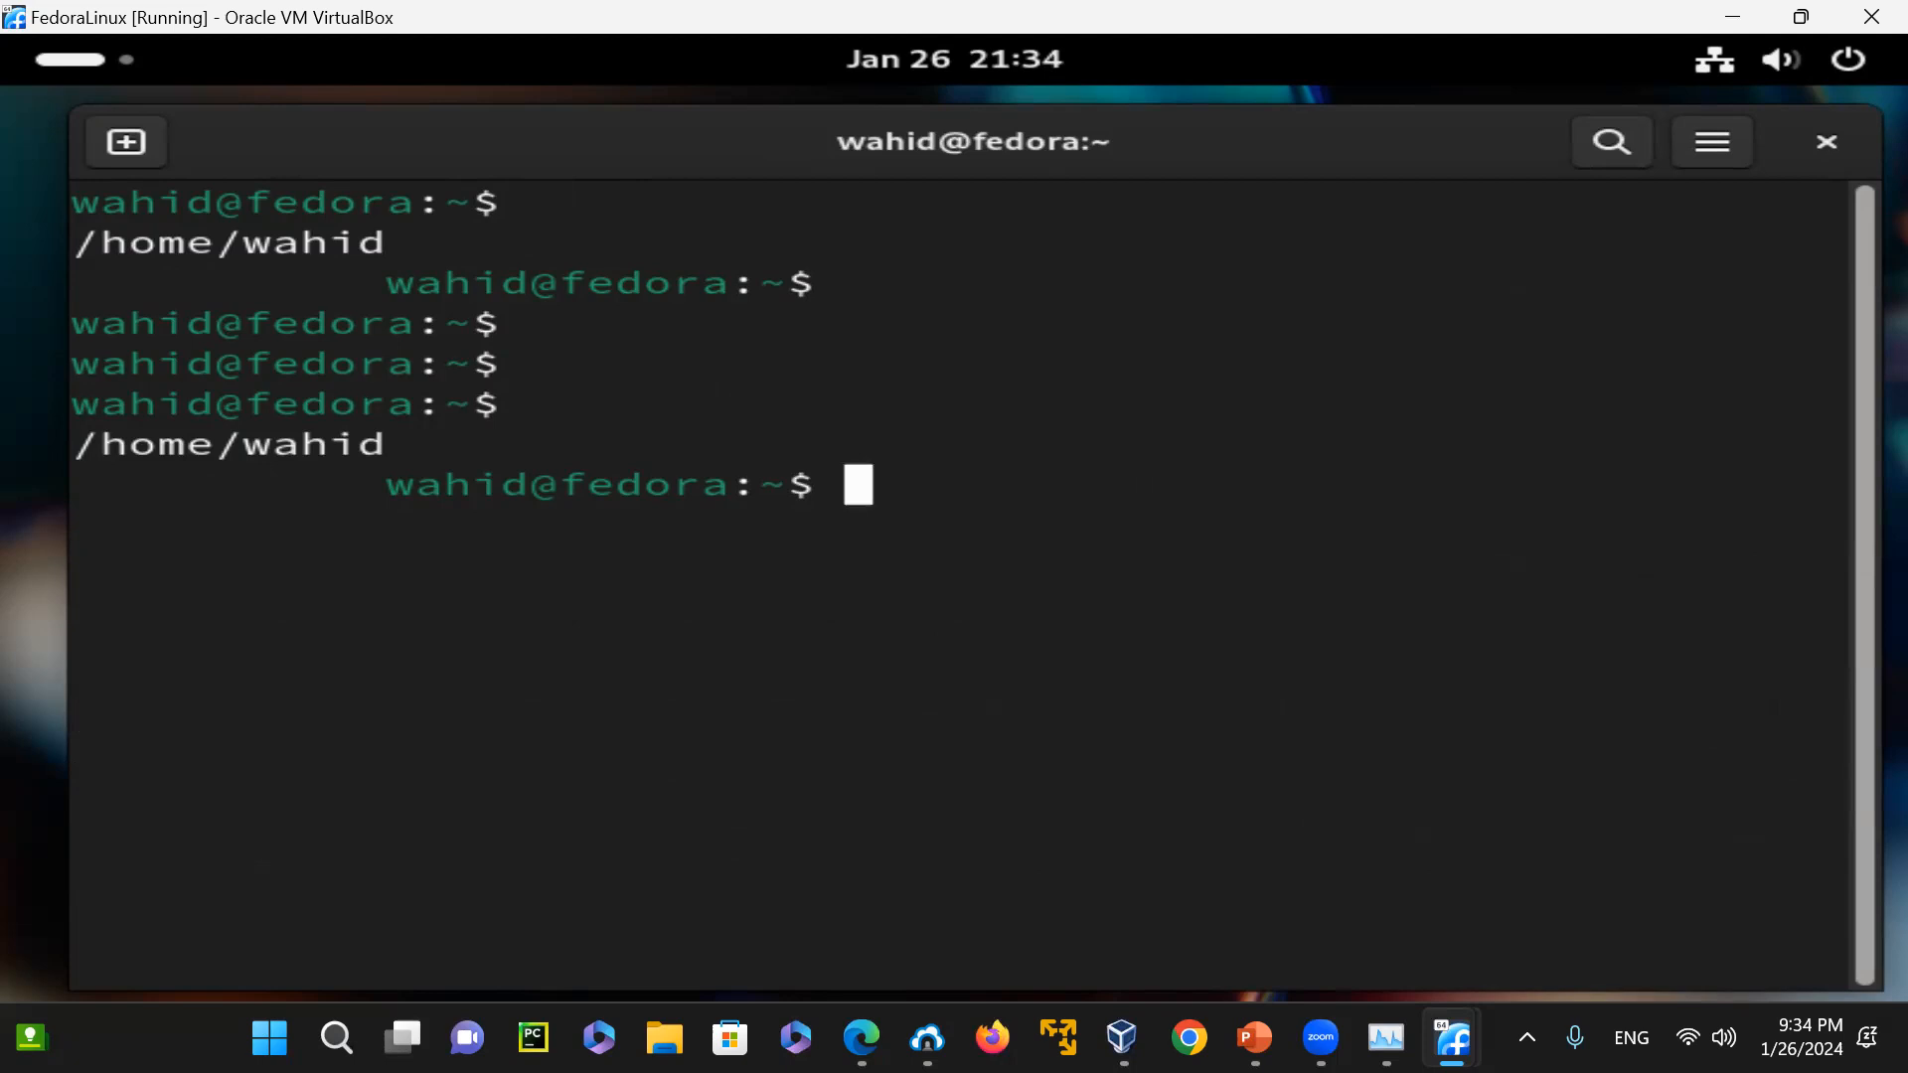
{"action": "key", "text": "Return"}
{"action": "type", "text": "tput reset"}
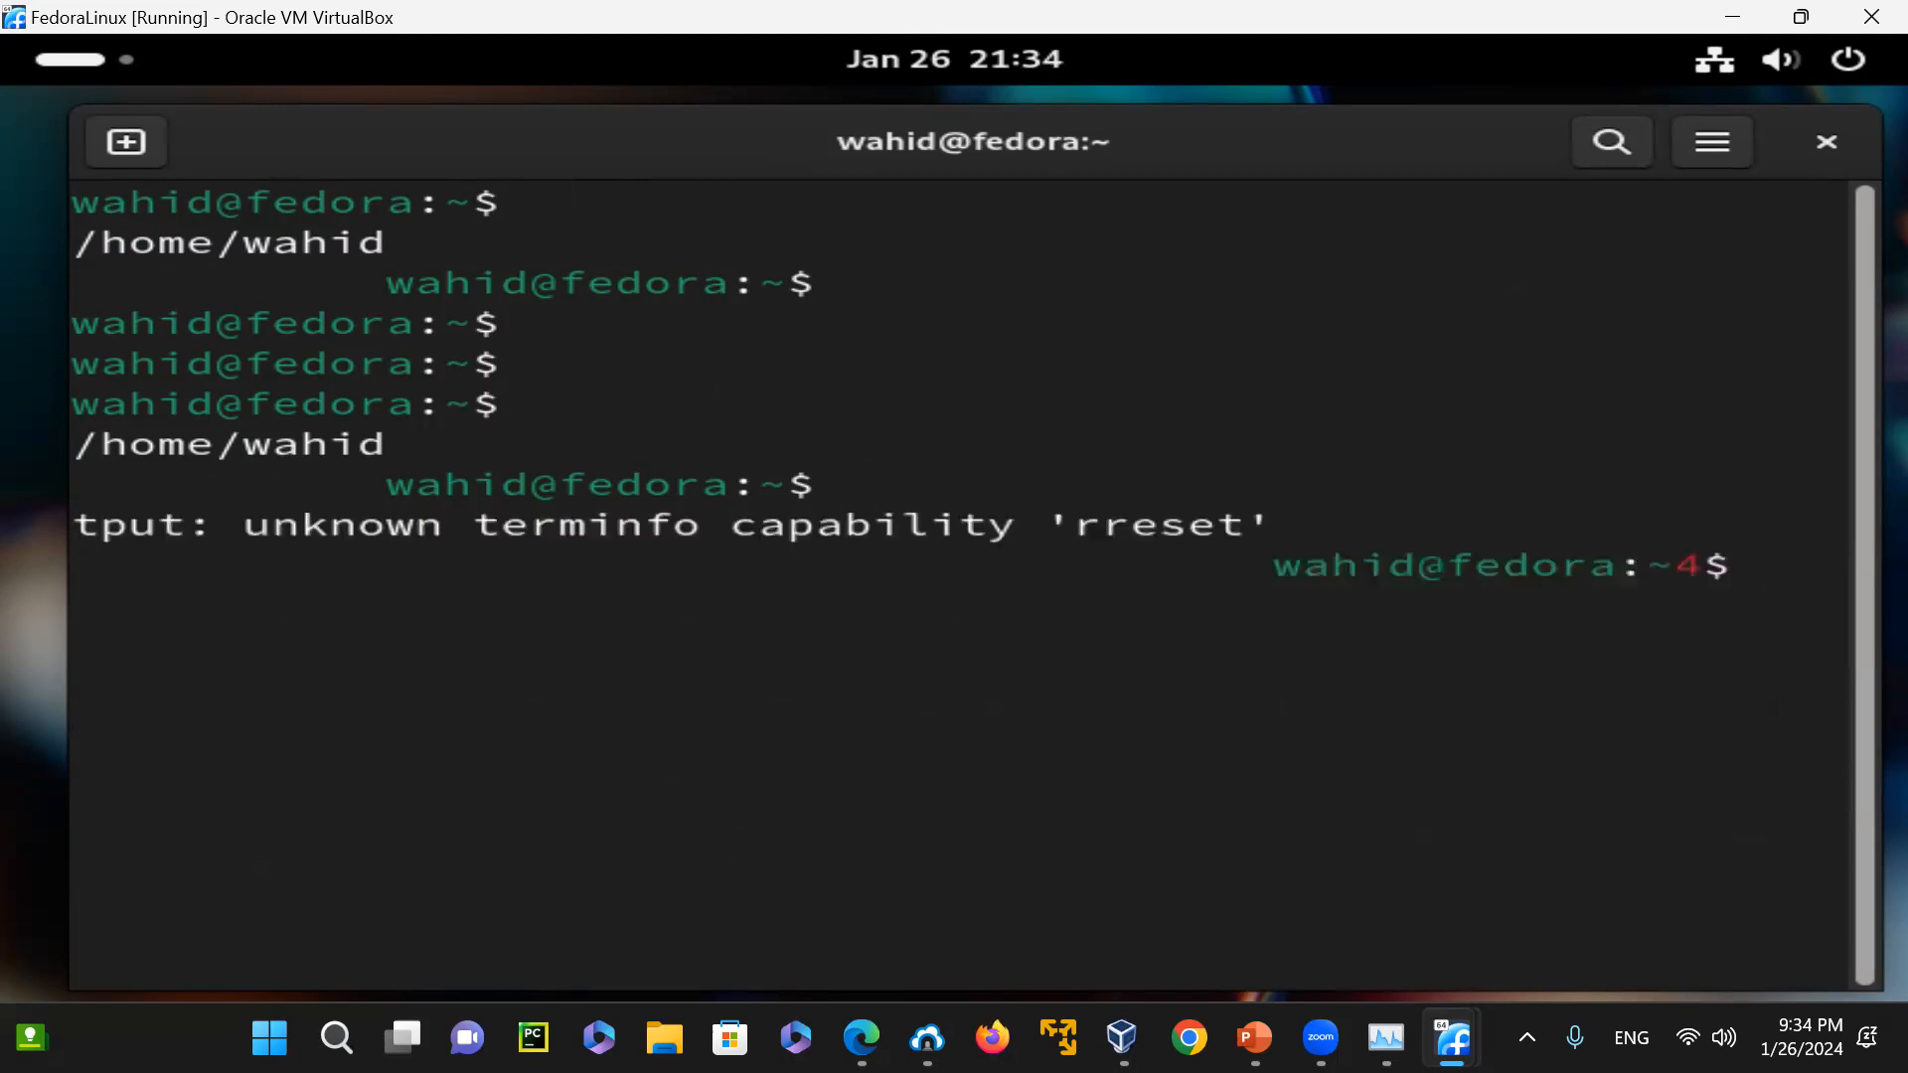
{"action": "key", "text": "Return"}
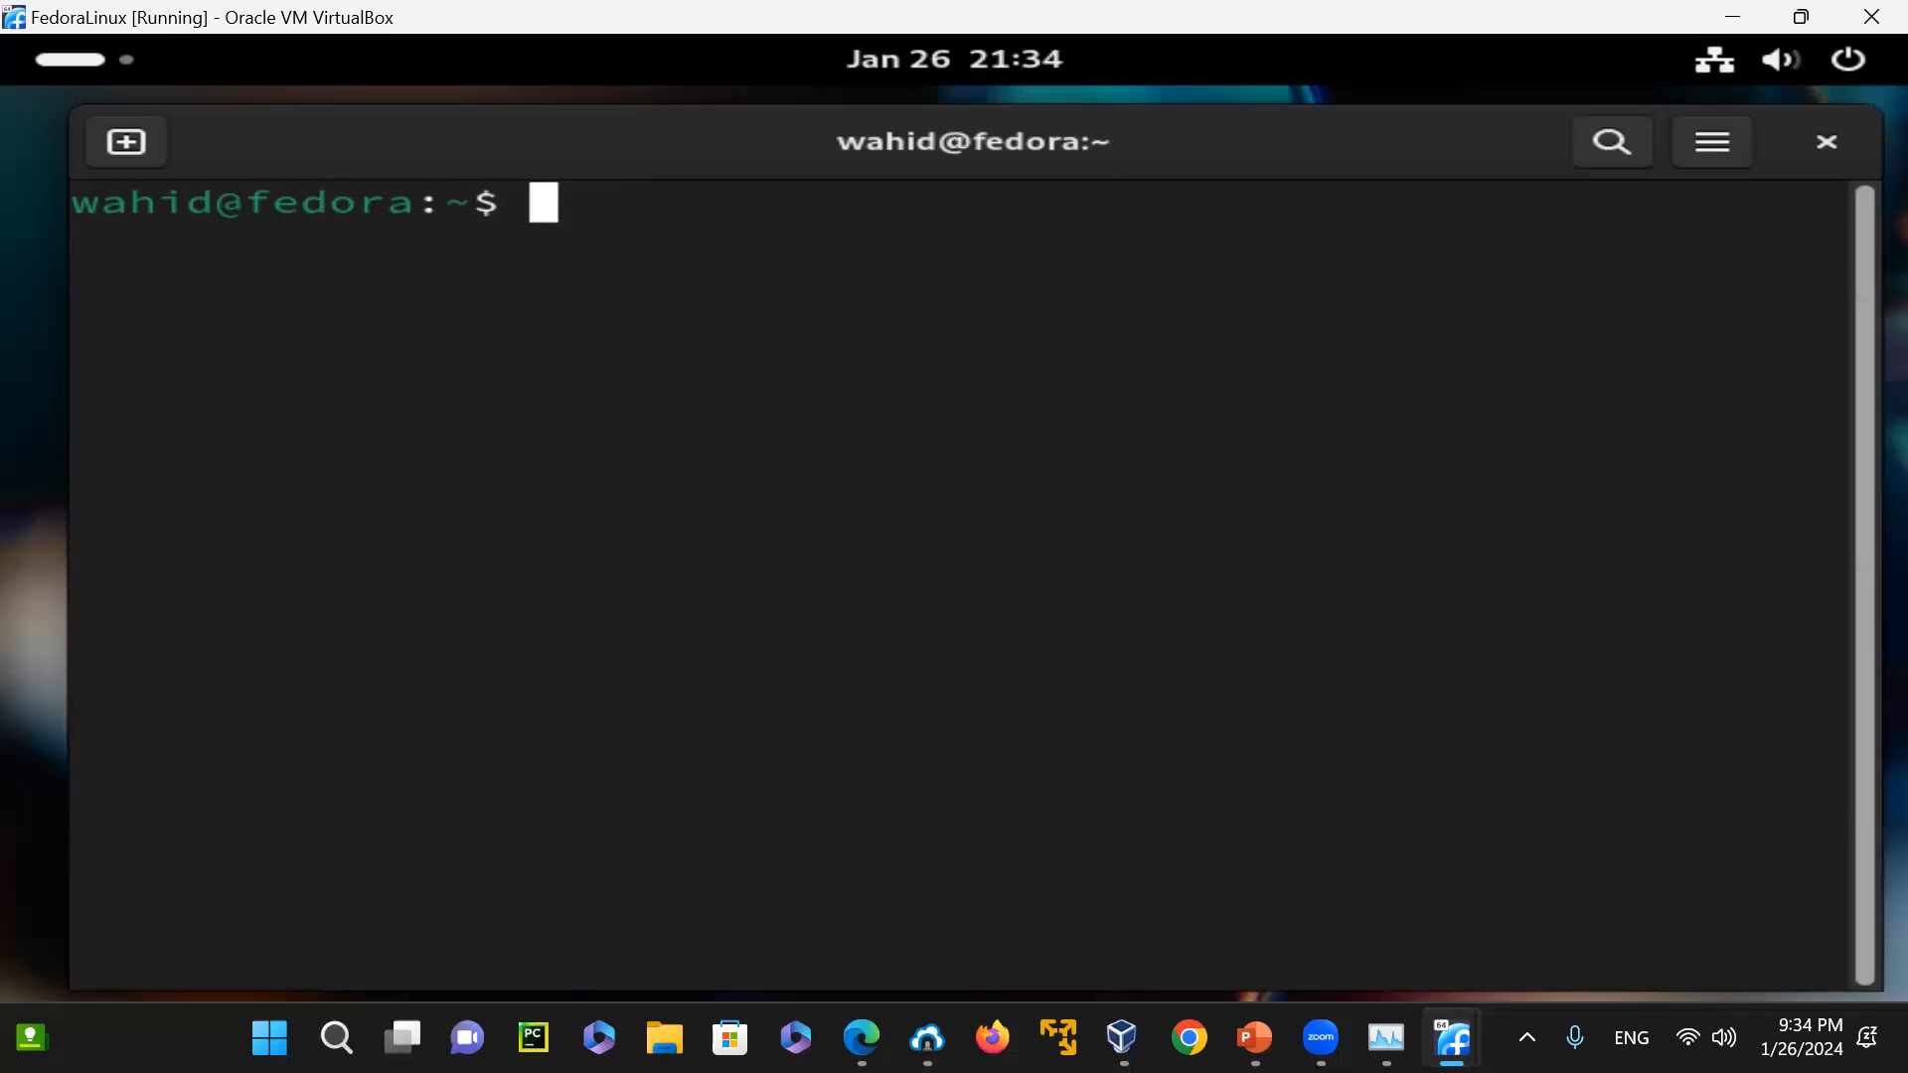
{"action": "key", "text": "Return"}
{"action": "key", "text": "ctrl+l"}
{"action": "key", "text": "Return"}
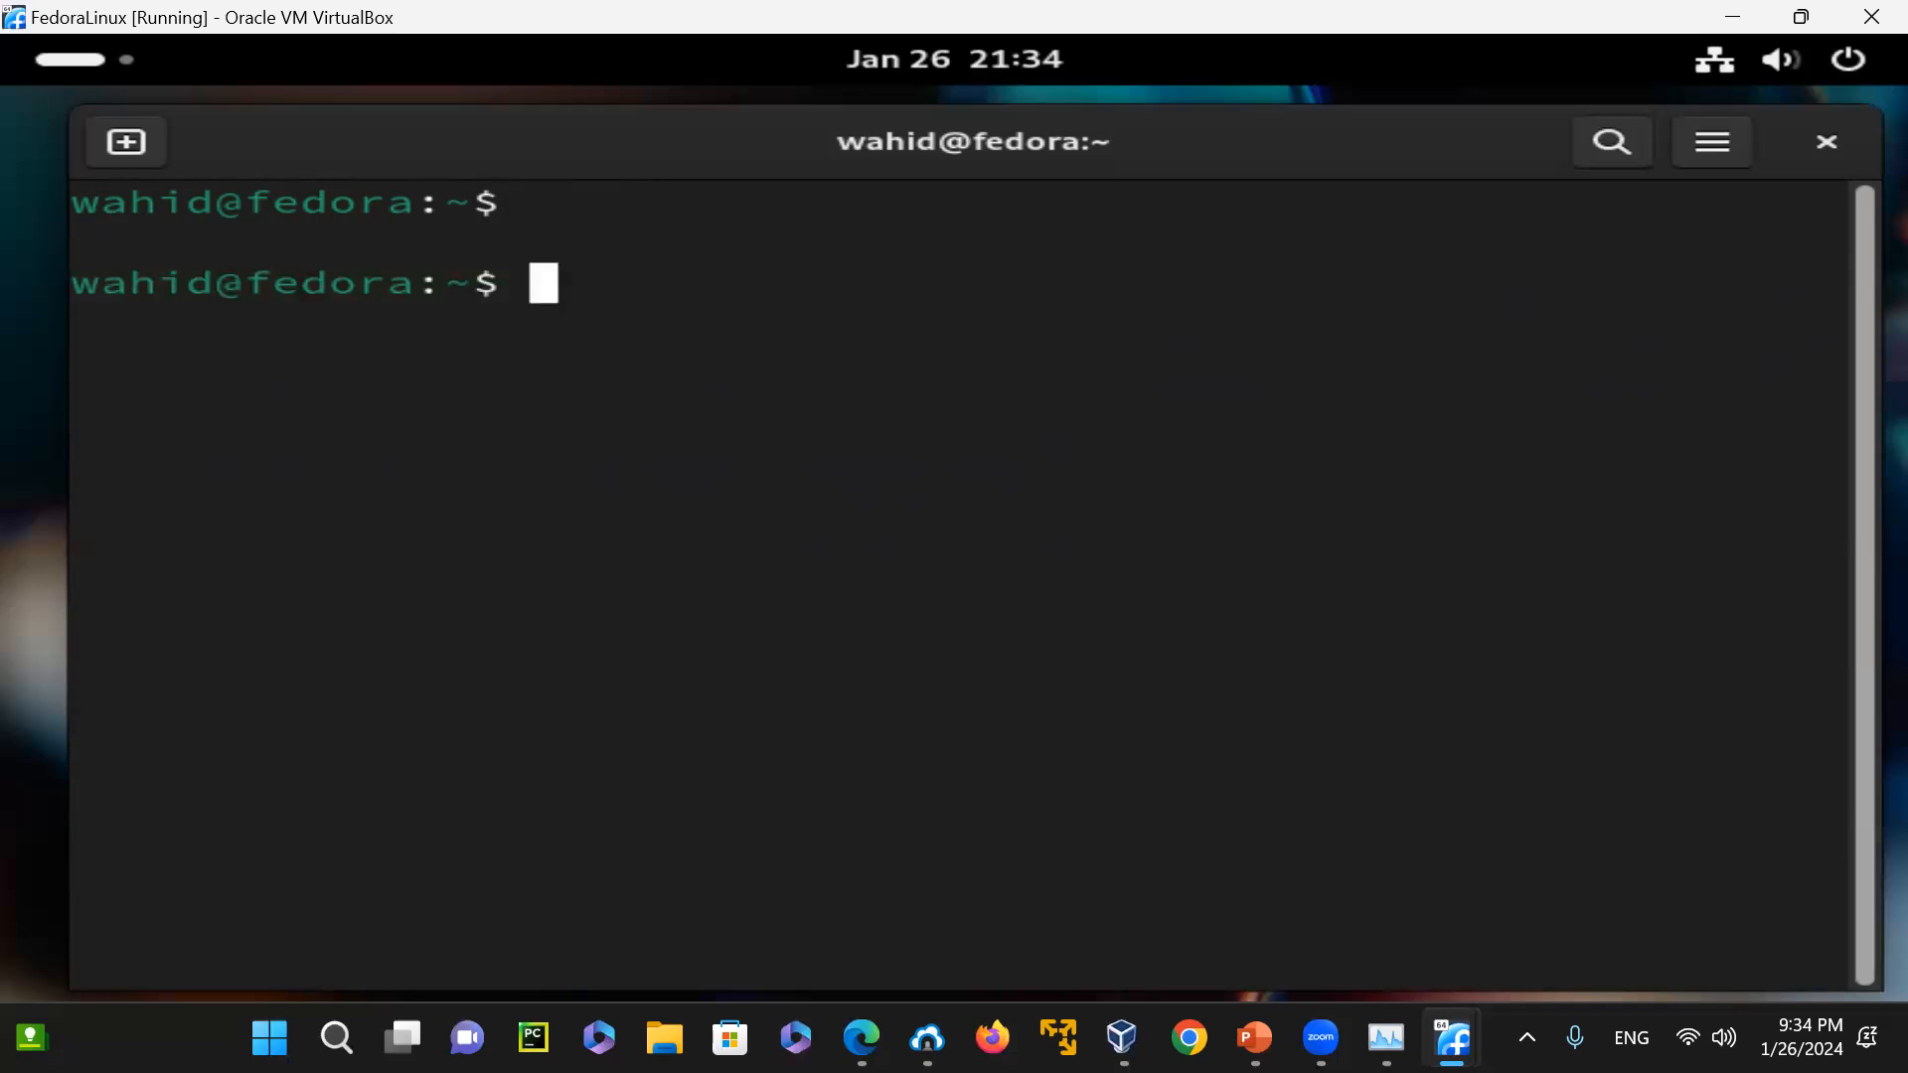
{"action": "key", "text": "Return"}
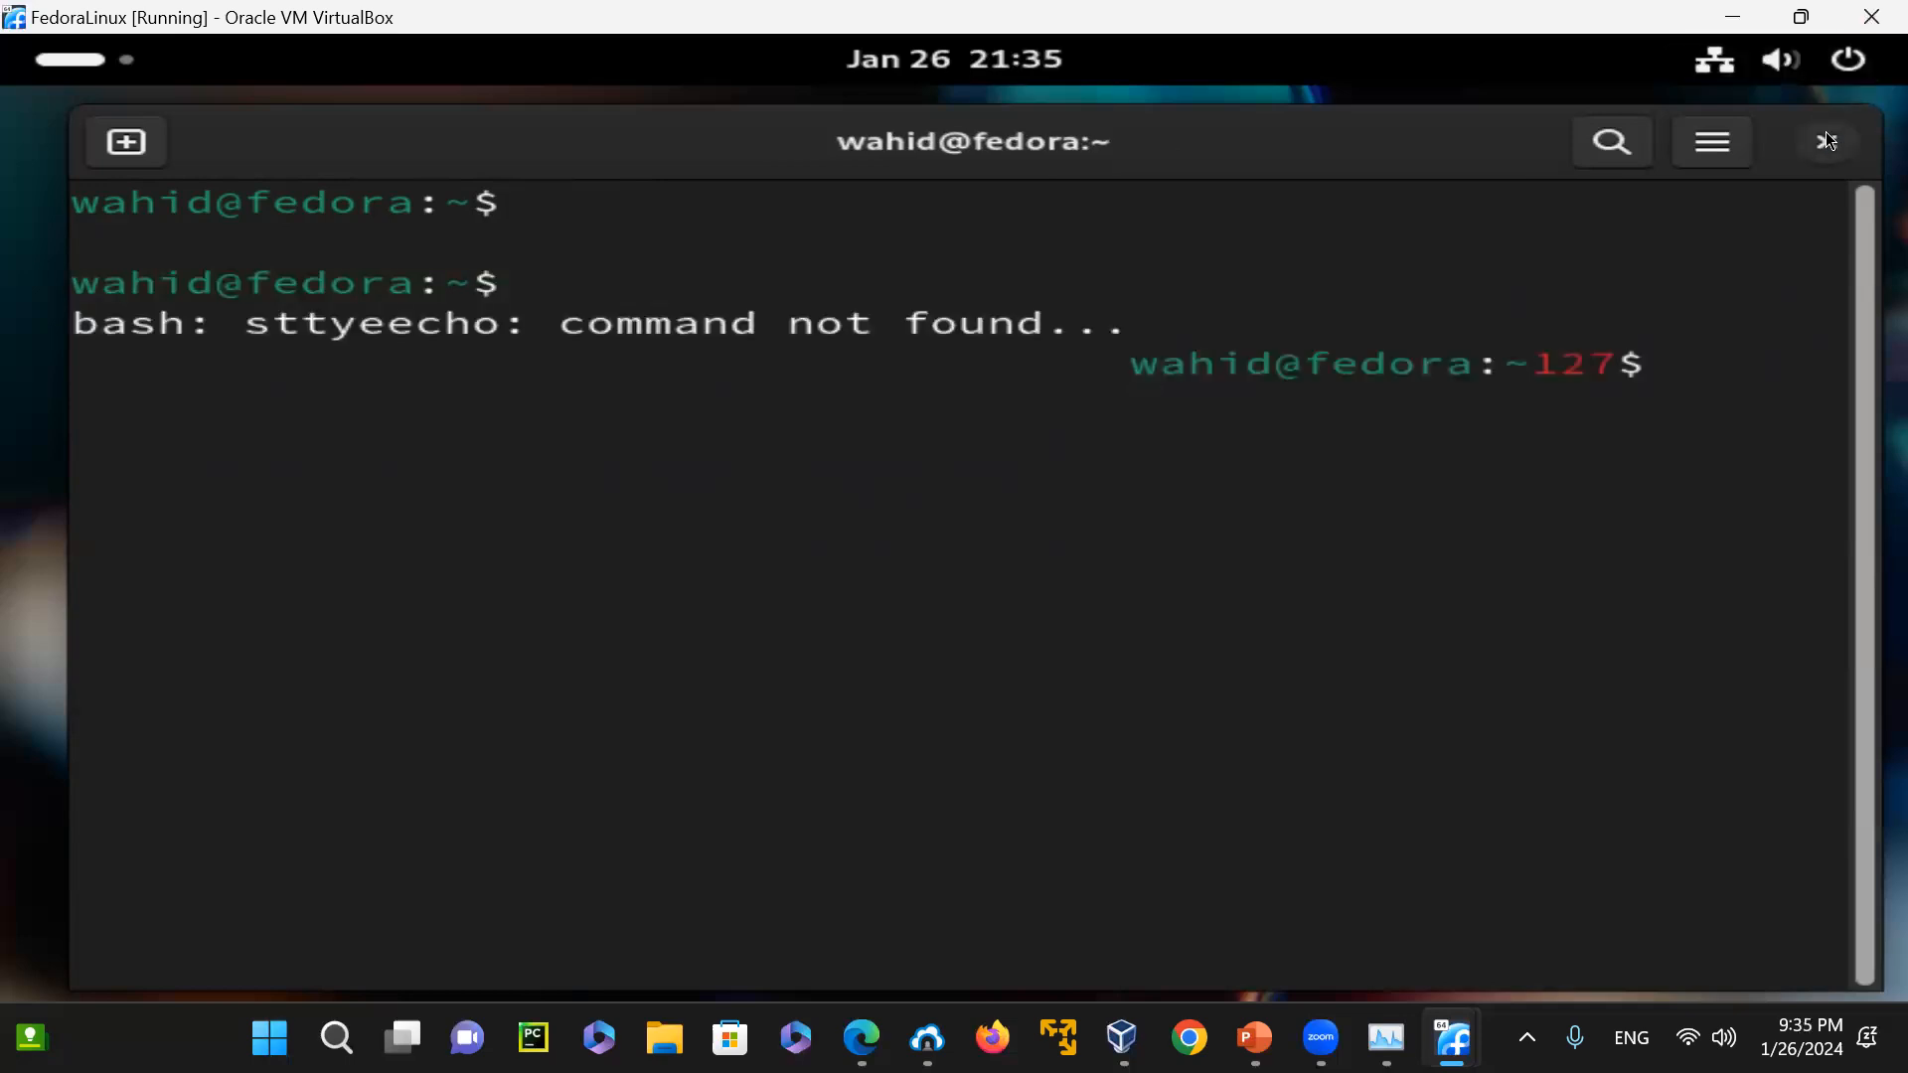
Close the faulty terminal window and open a fresh Terminal from the application grid
{"action": "left_click", "coordinate": [1826, 140]}
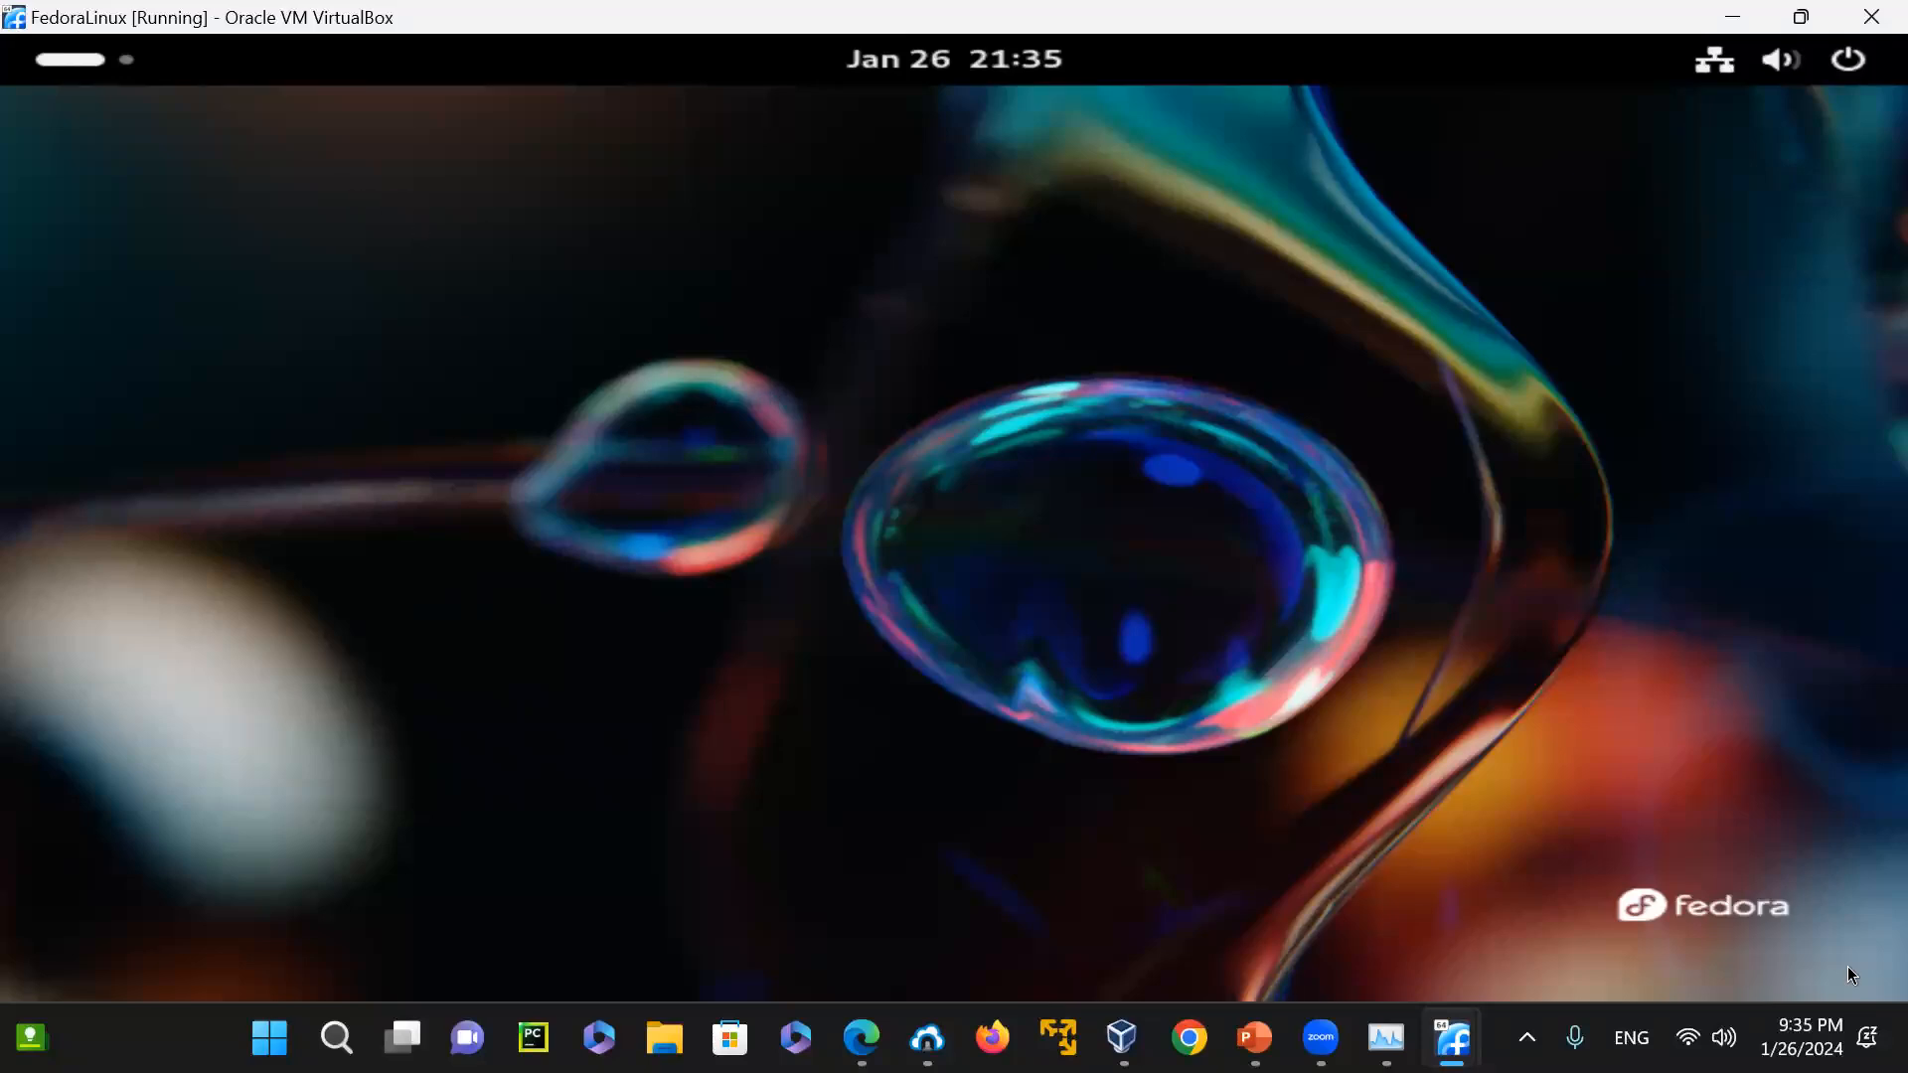
{"action": "right_click", "coordinate": [1070, 554]}
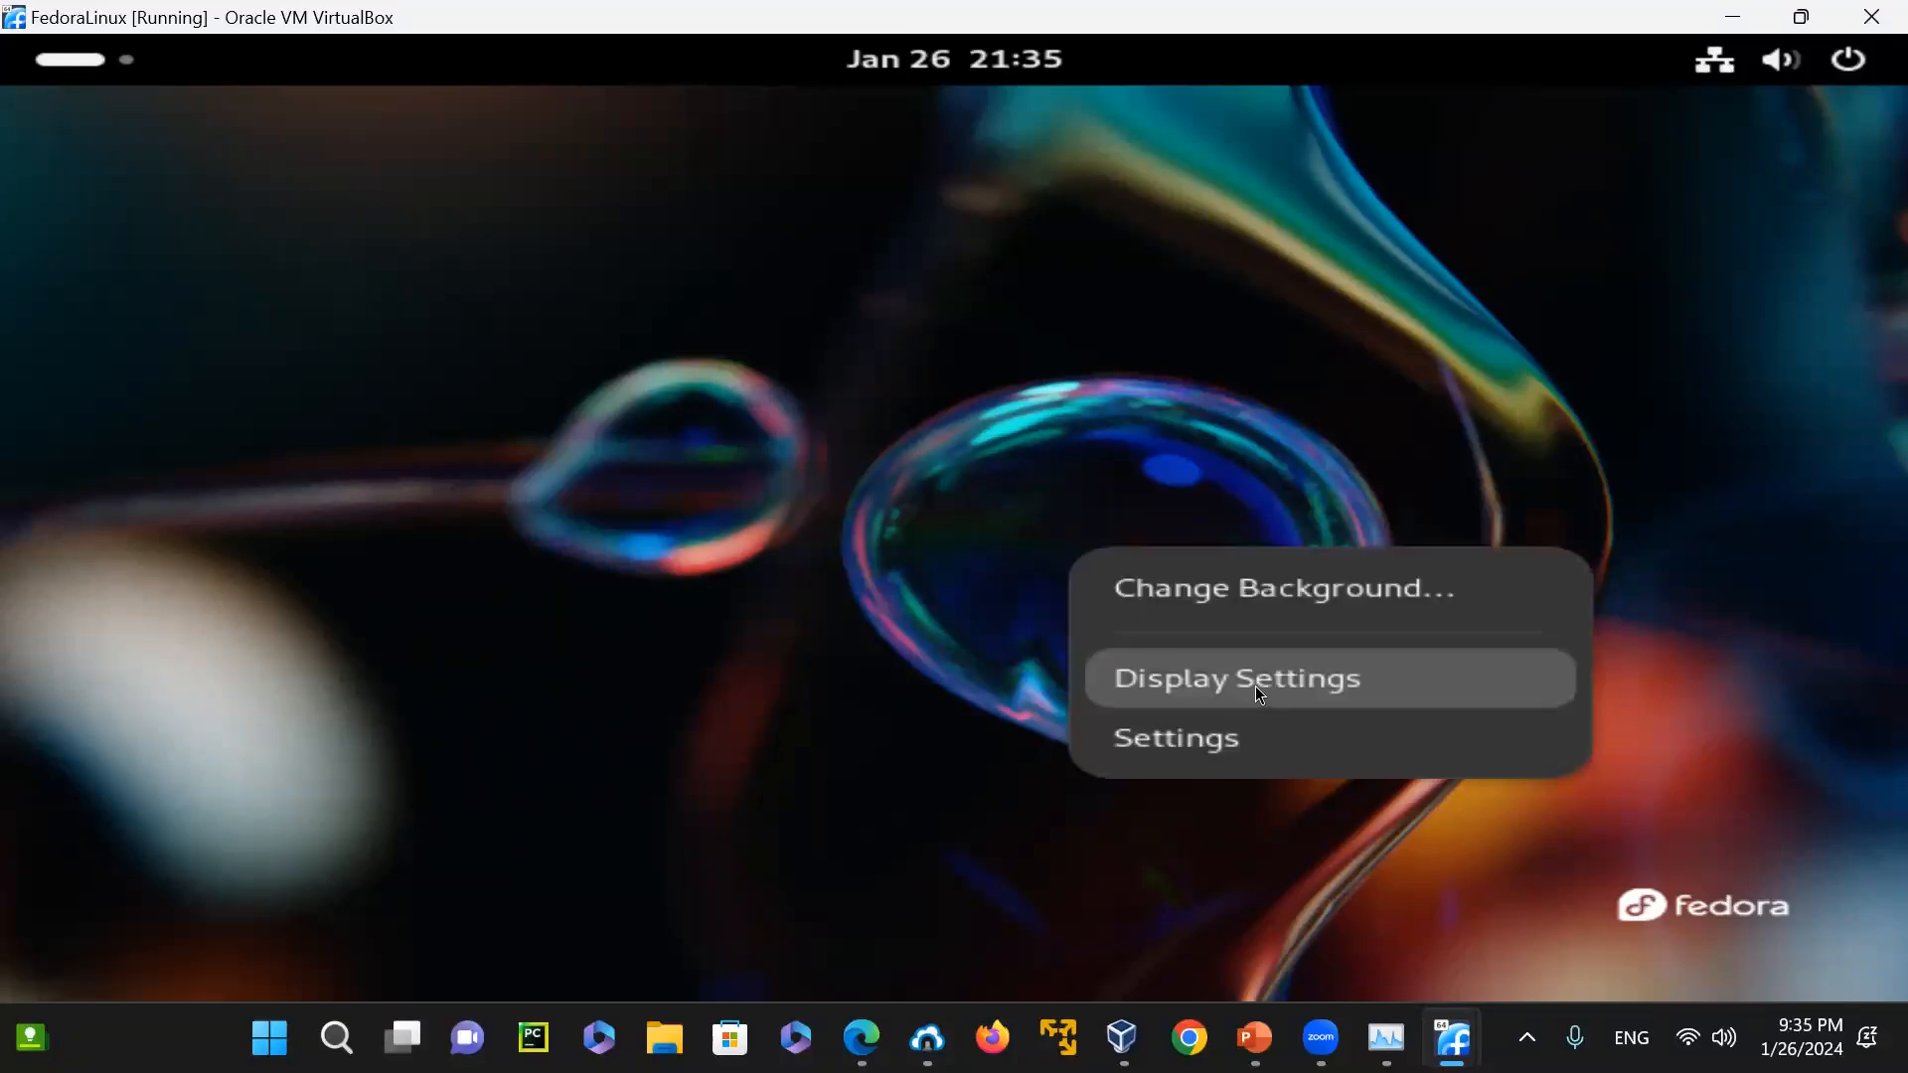
{"action": "left_click", "coordinate": [855, 675]}
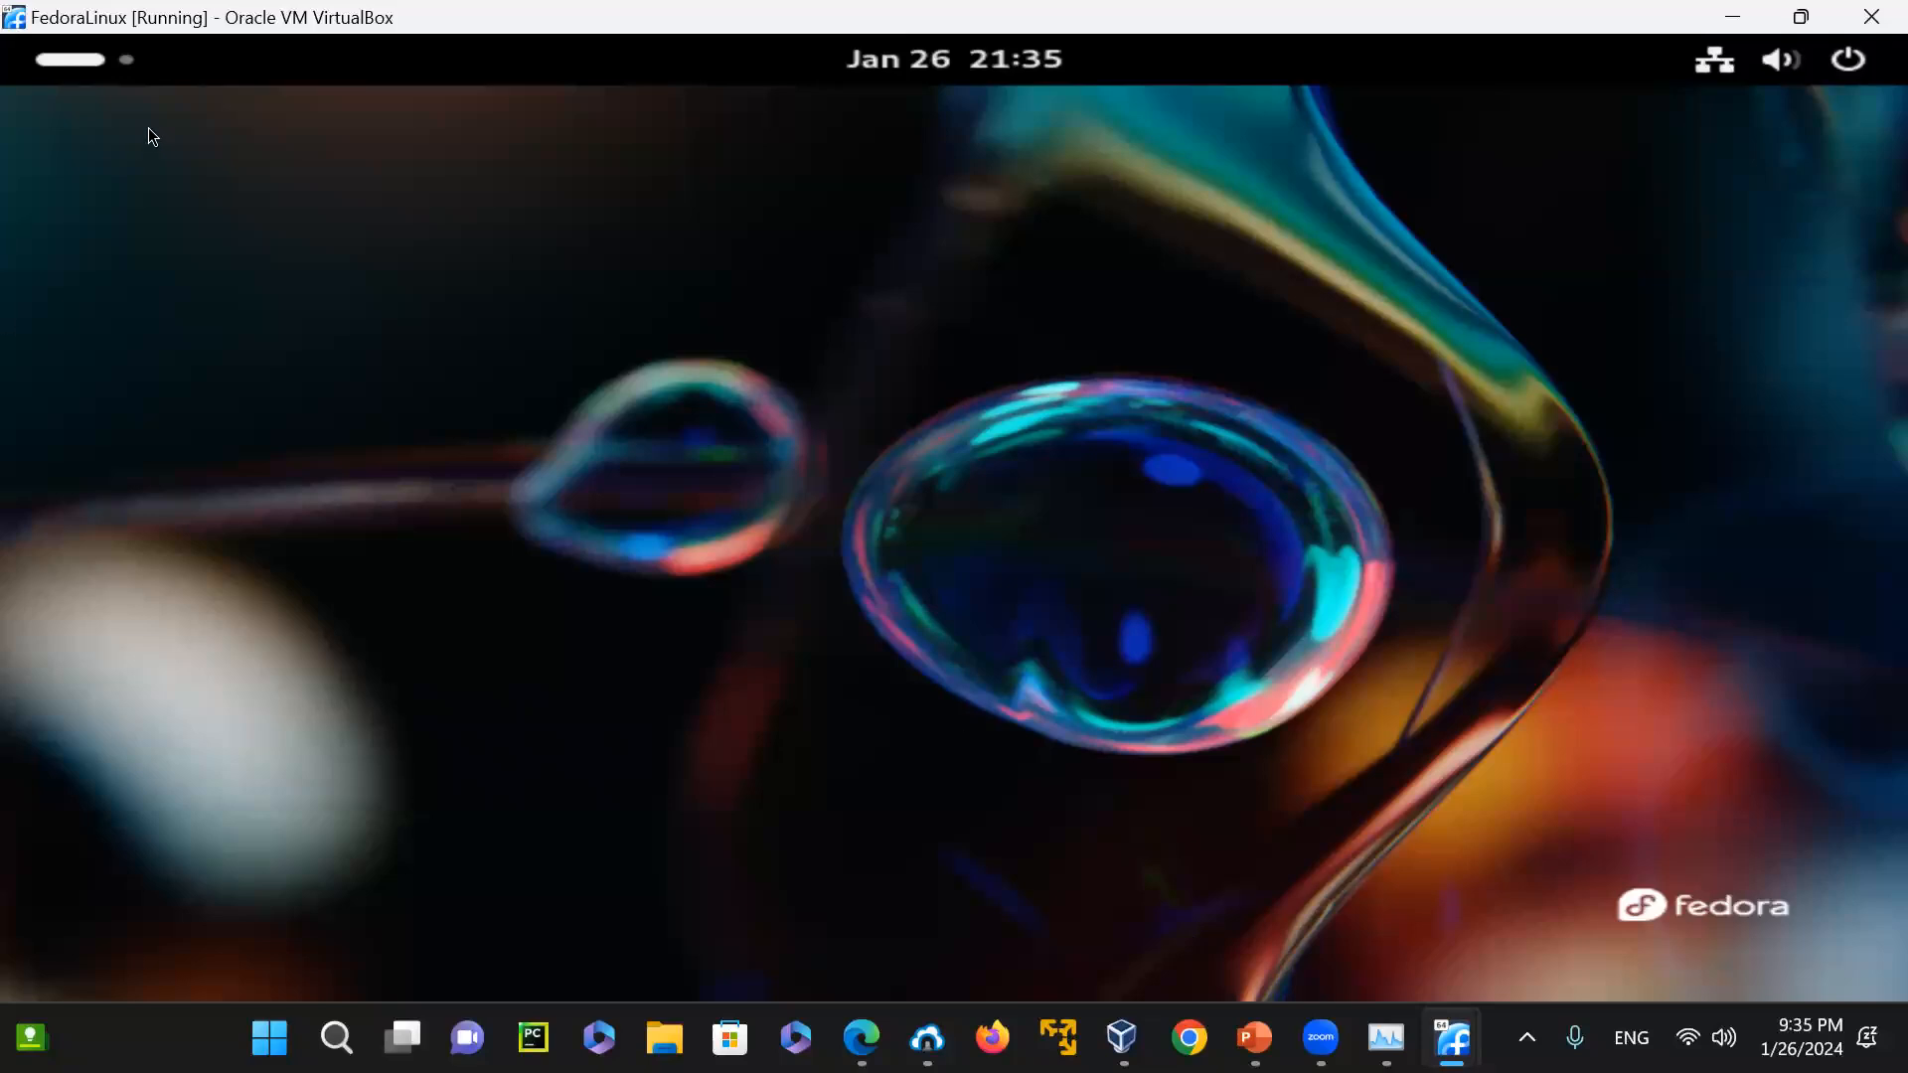
{"action": "left_click", "coordinate": [104, 57]}
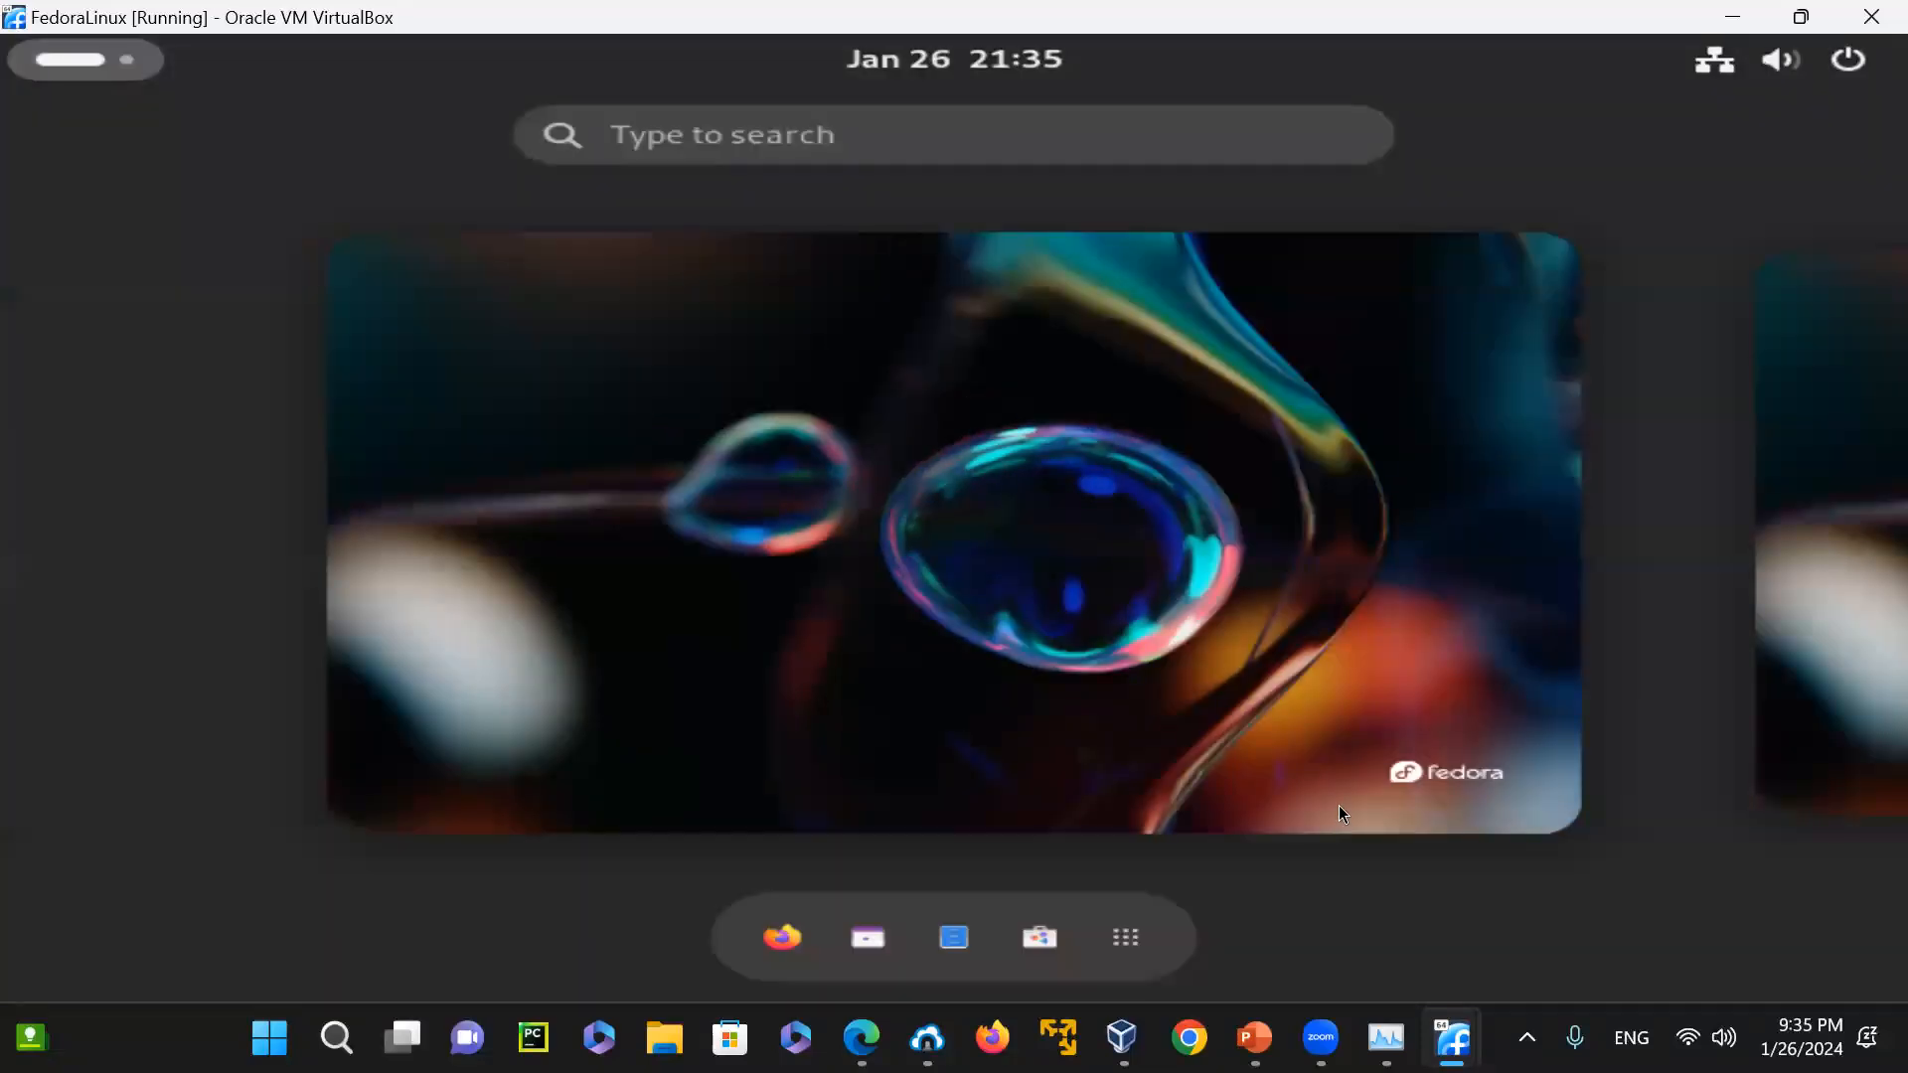
{"action": "left_click", "coordinate": [1127, 937]}
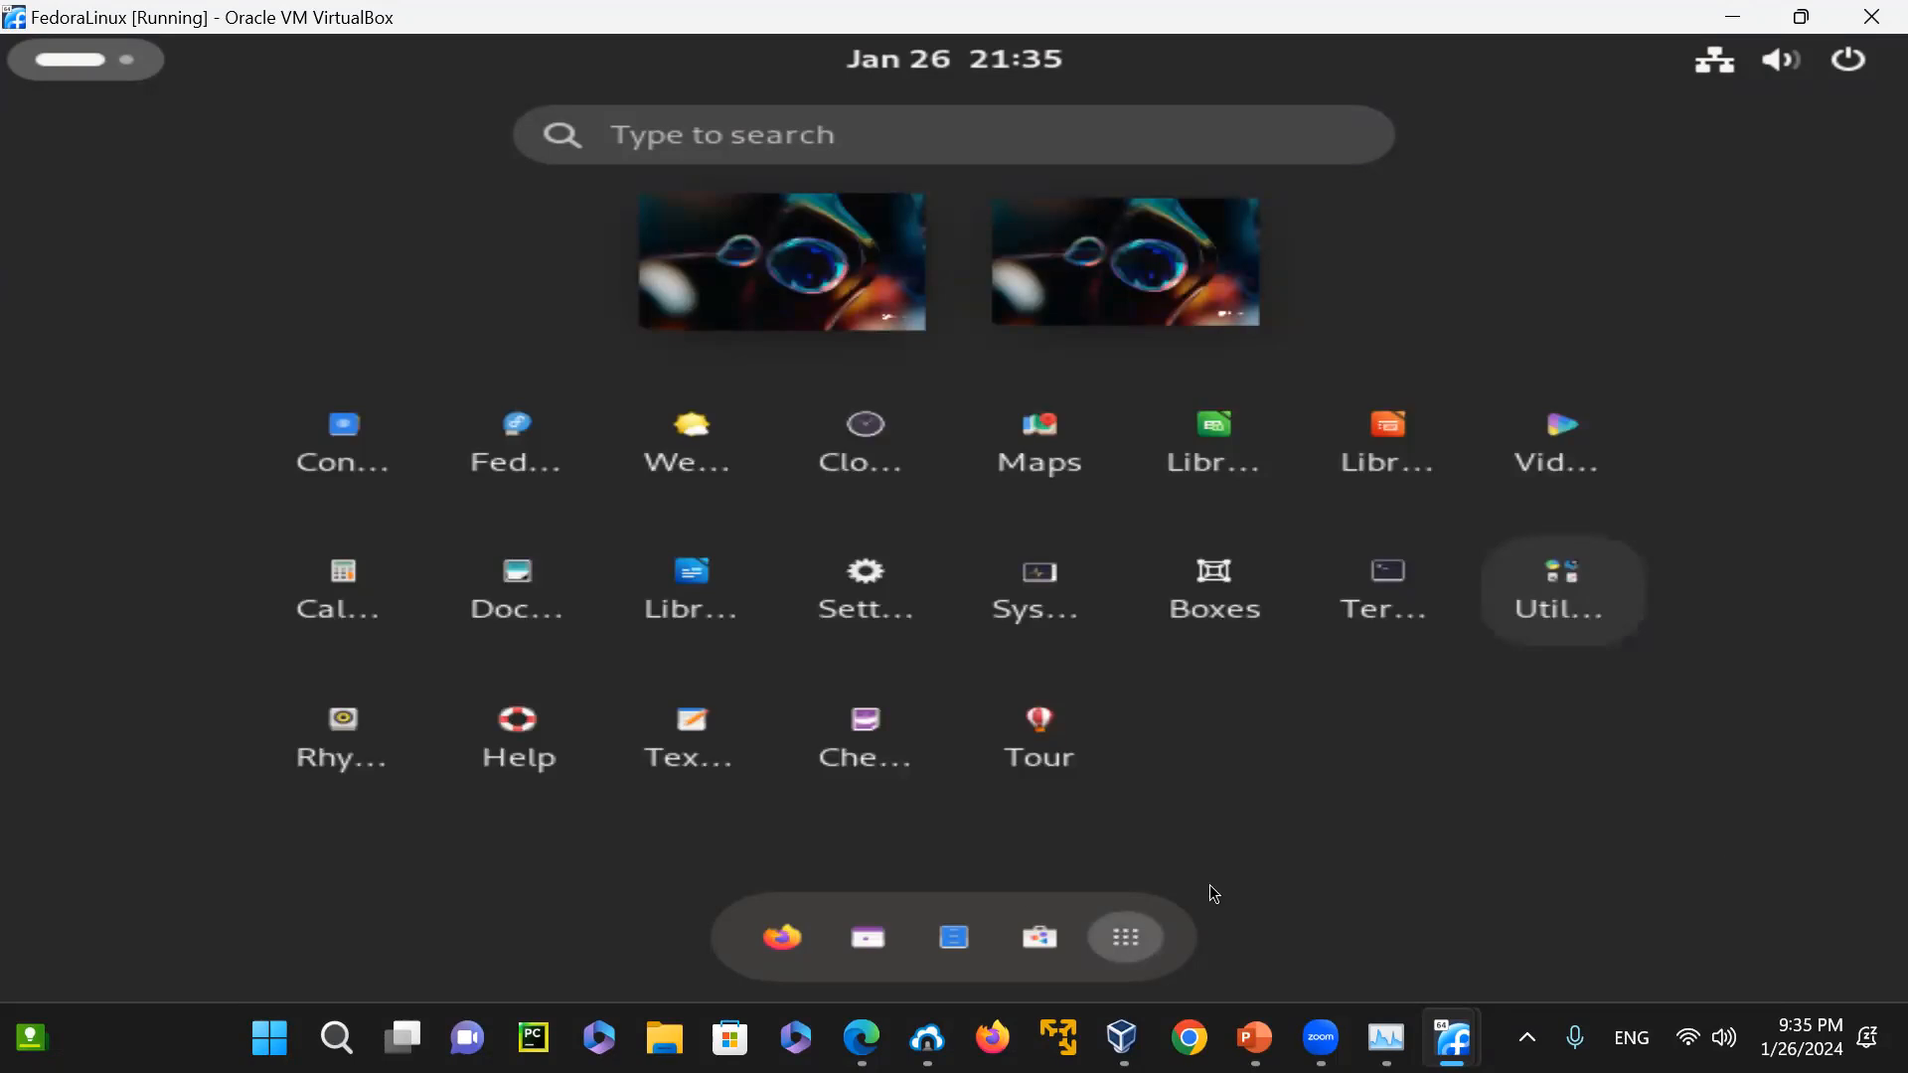
{"action": "left_click", "coordinate": [1400, 601]}
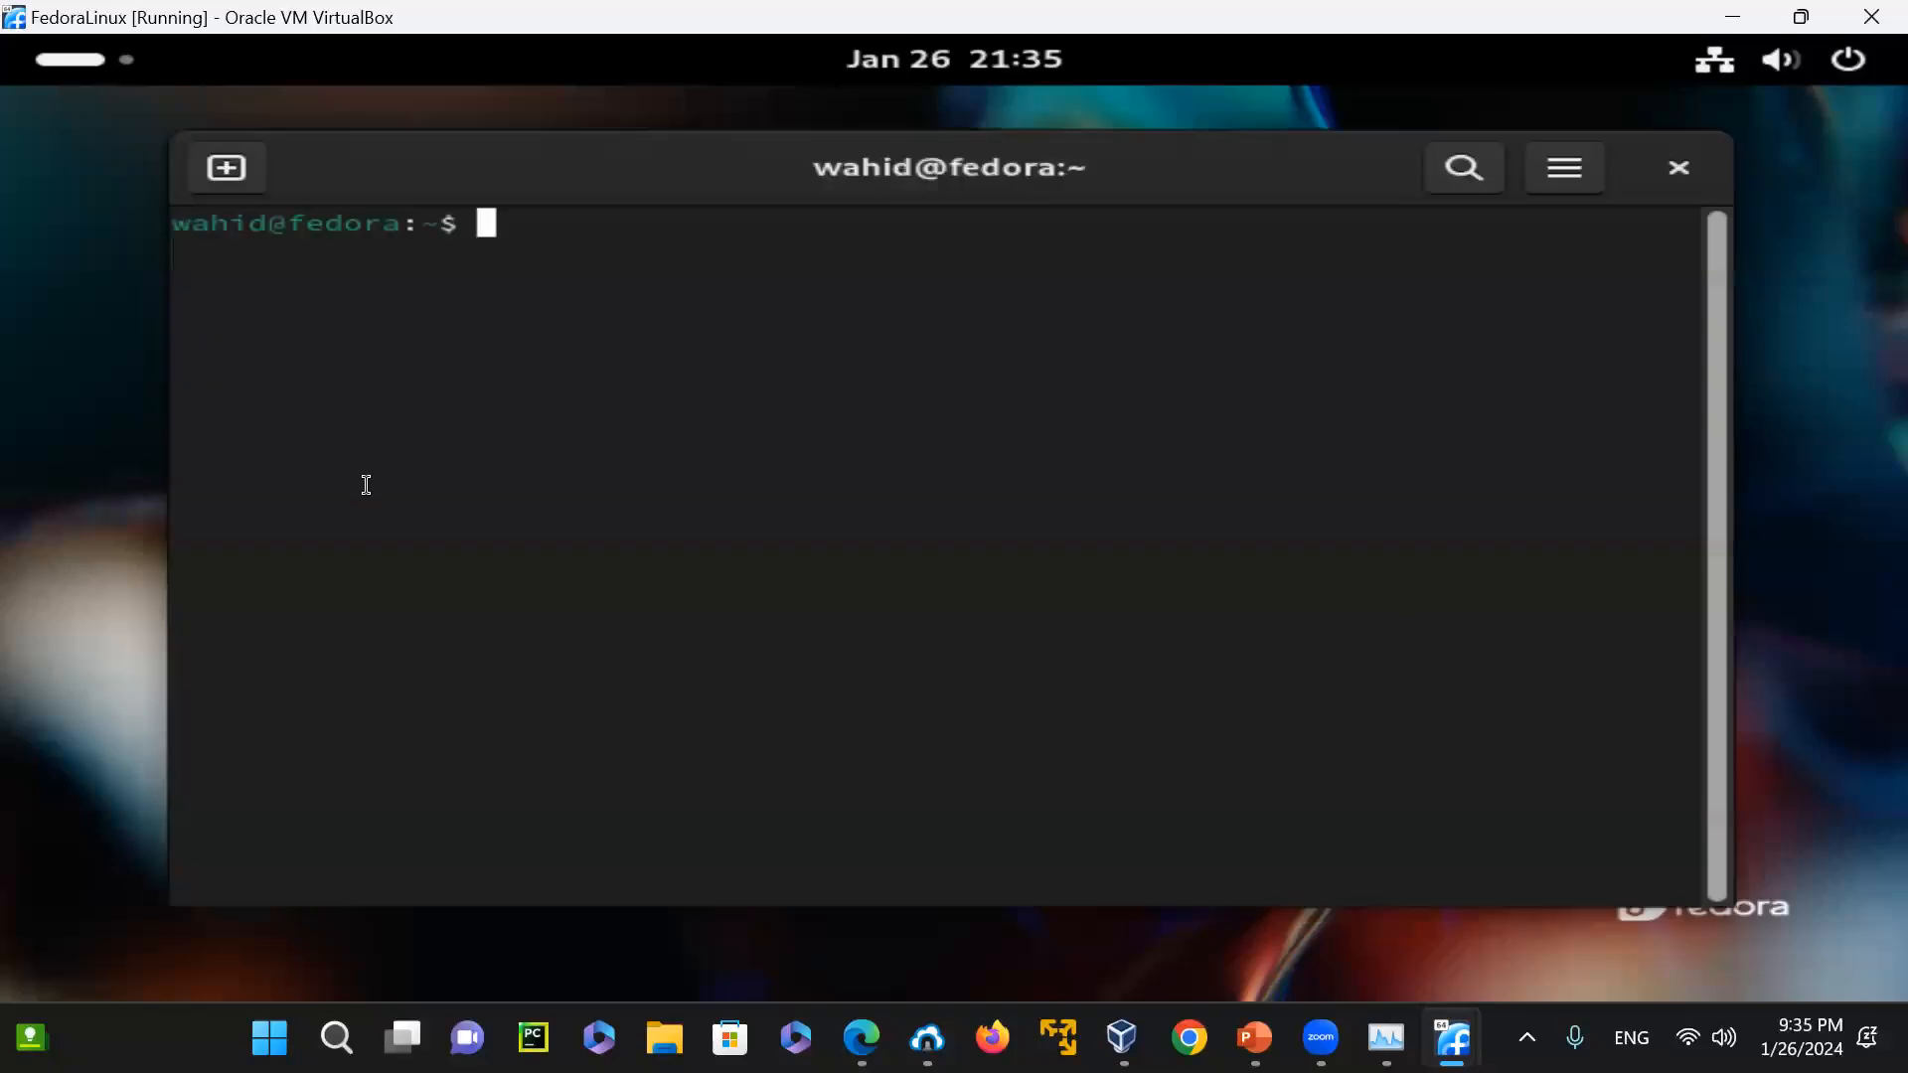
{"action": "left_click_drag", "start_coordinate": [559, 191], "coordinate": [520, 205]}
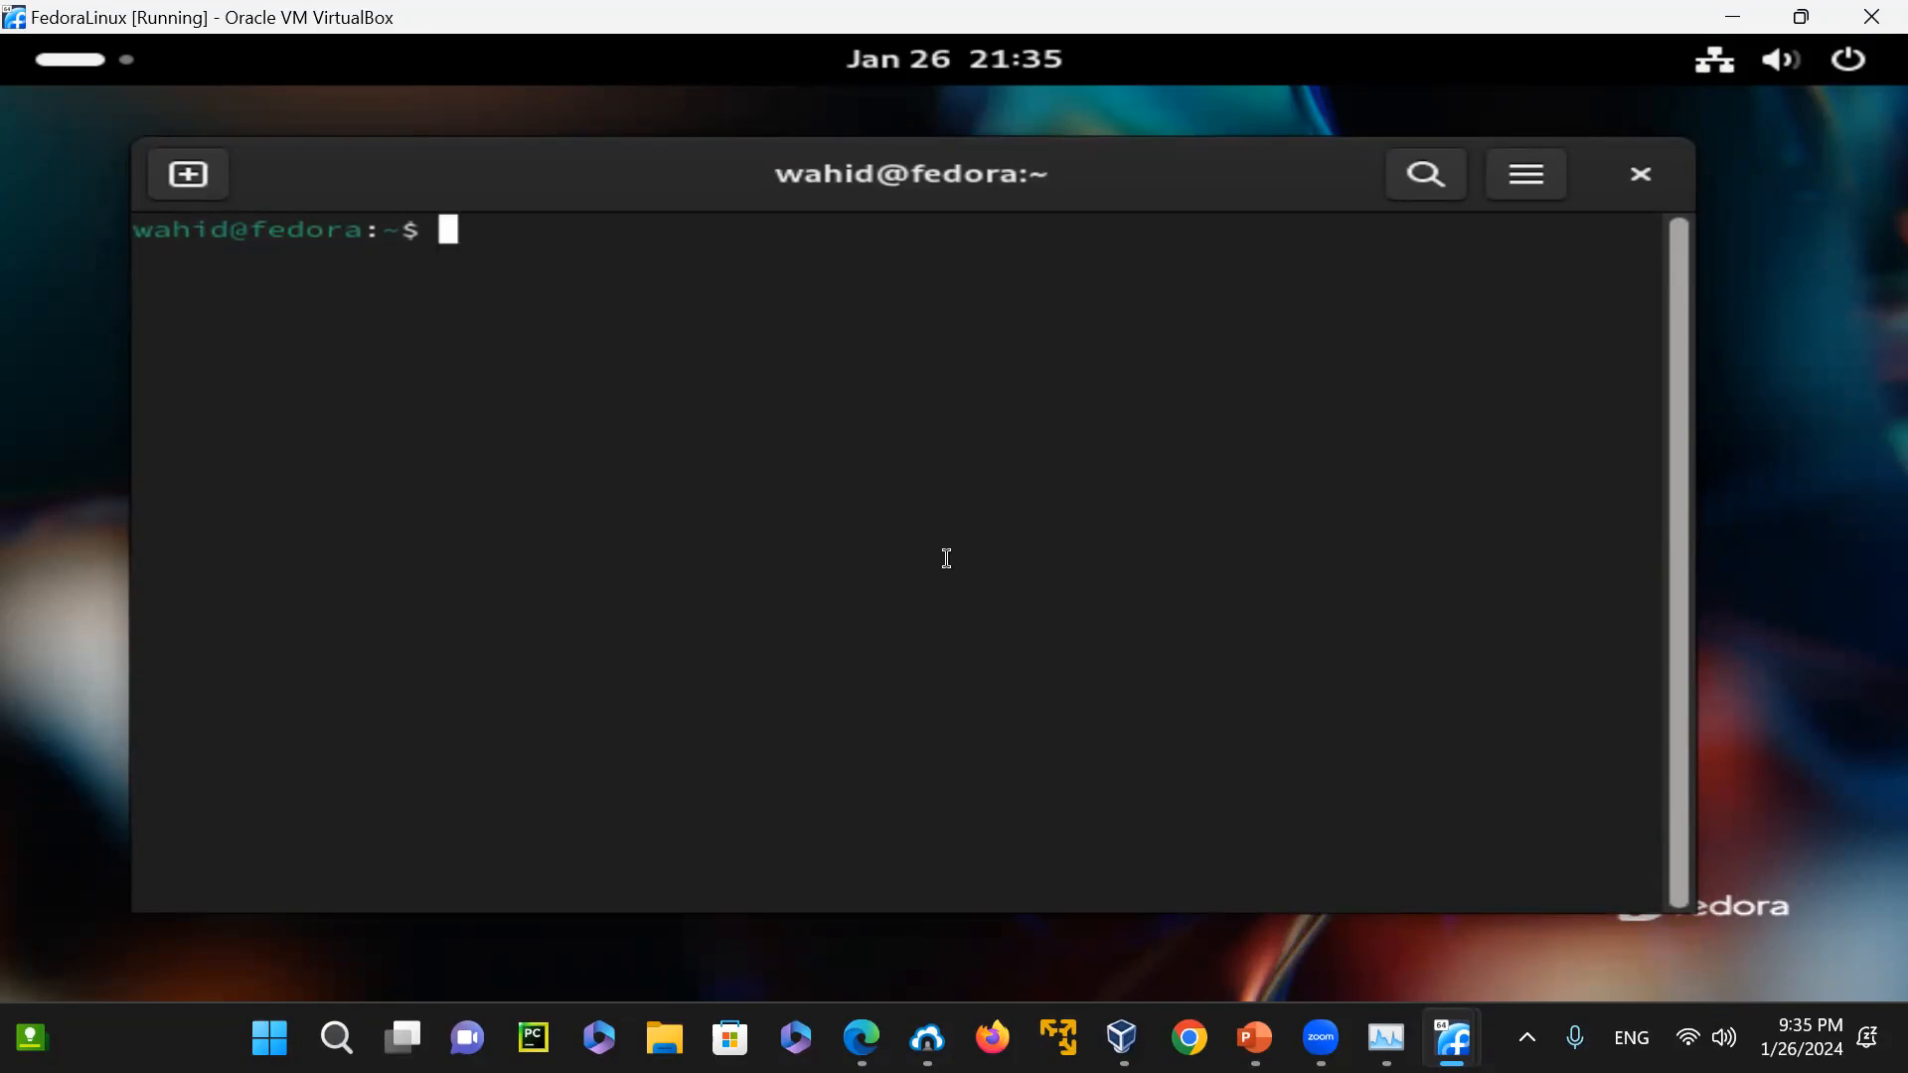
Print the working directory with "pwd" and the terminal line settings with "stty"
{"action": "type", "text": "pwd"}
{"action": "key", "text": "Return"}
{"action": "type", "text": "stty"}
{"action": "key", "text": "Return"}
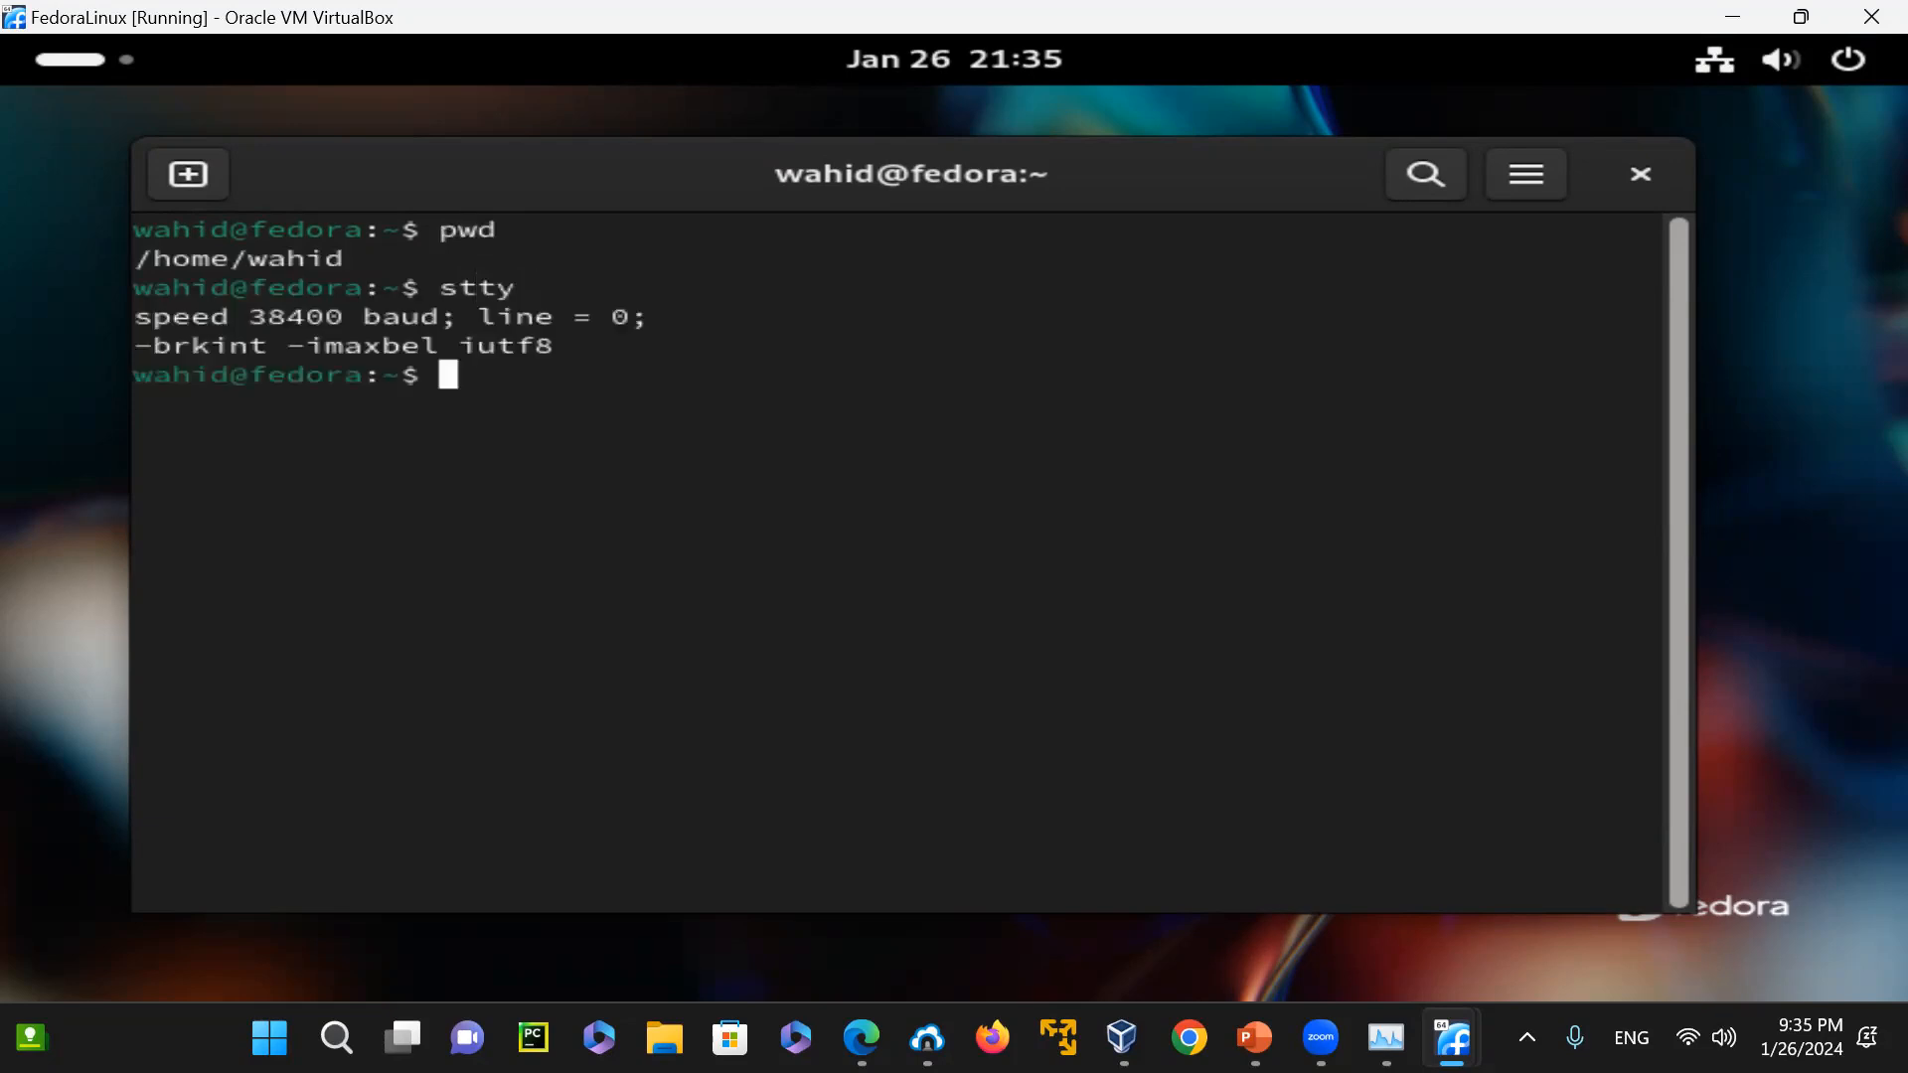
Enlarge the terminal text, maximize its window, and clear the screen
{"action": "key", "text": "ctrl+shift+plus"}
{"action": "key", "text": "ctrl+shift+plus"}
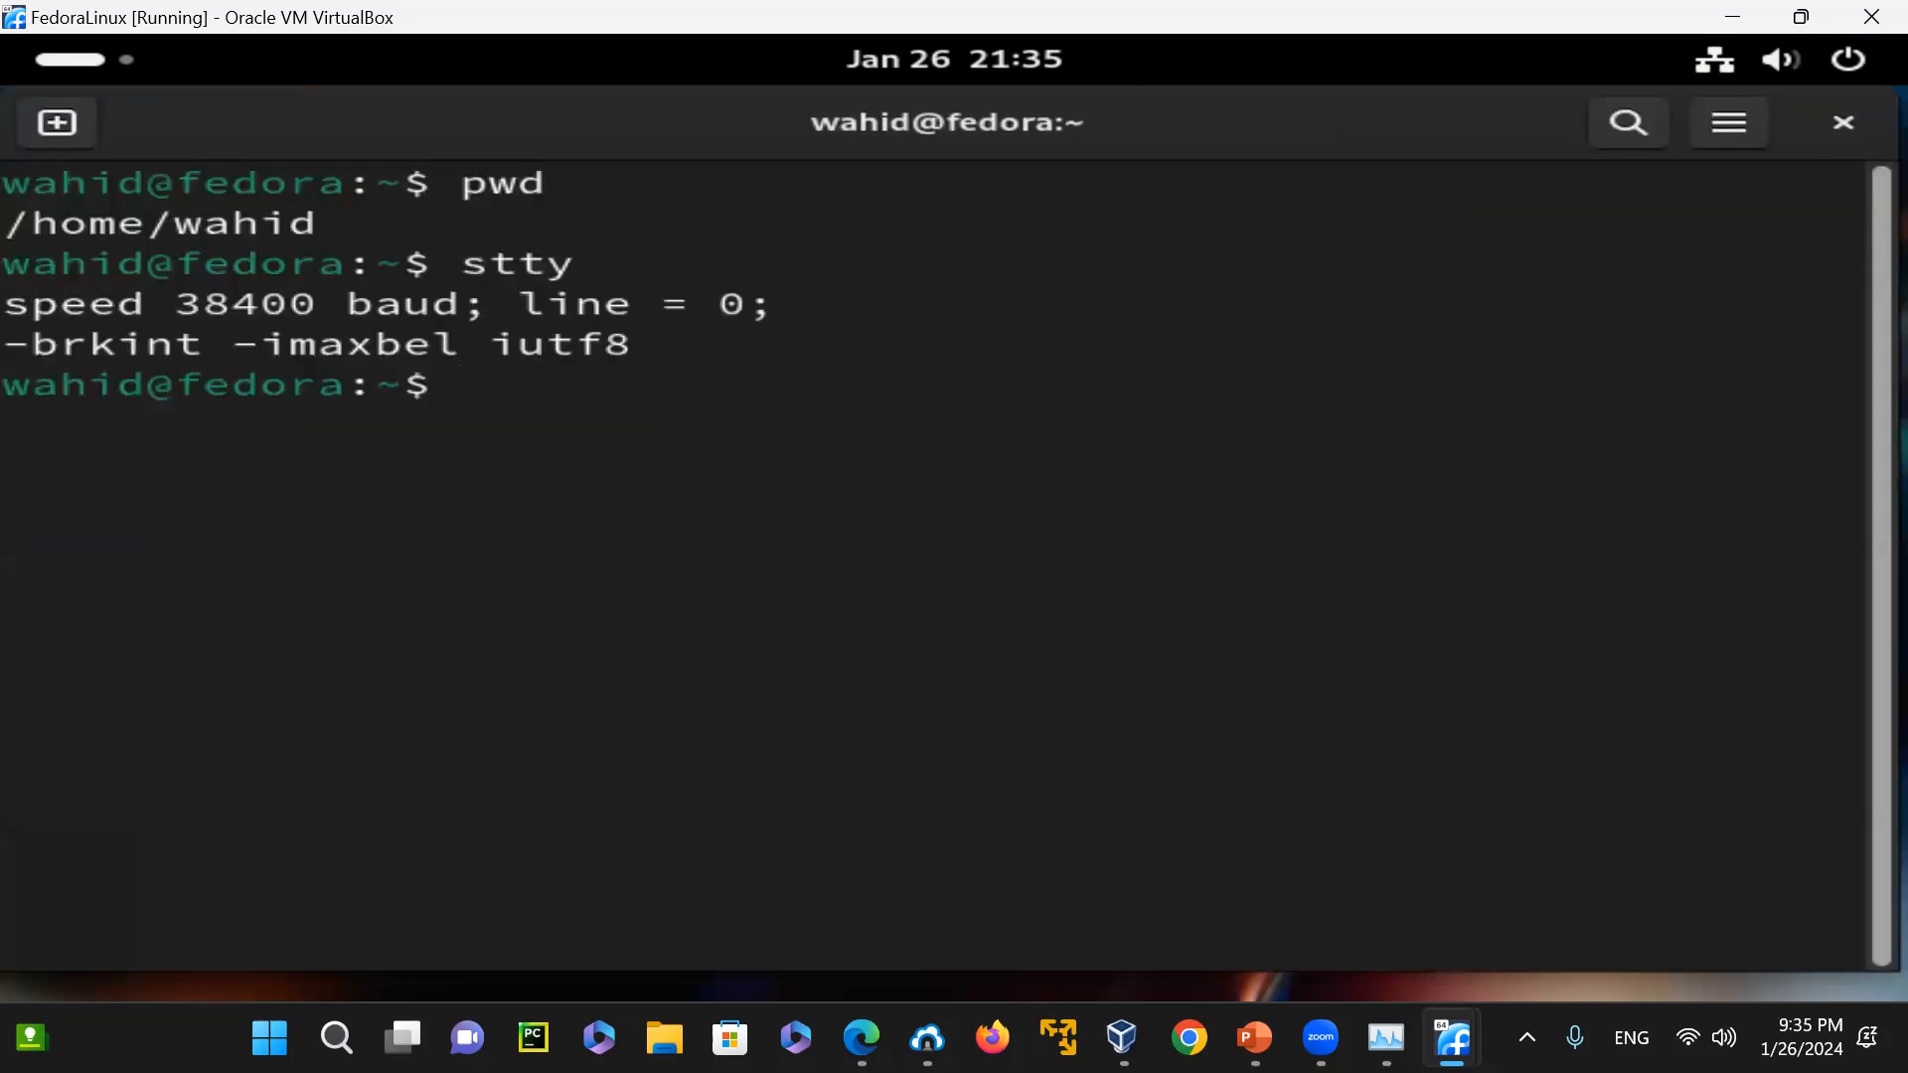
{"action": "left_click_drag", "start_coordinate": [386, 111], "coordinate": [428, 49]}
{"action": "type", "text": "clear"}
{"action": "key", "text": "Return"}
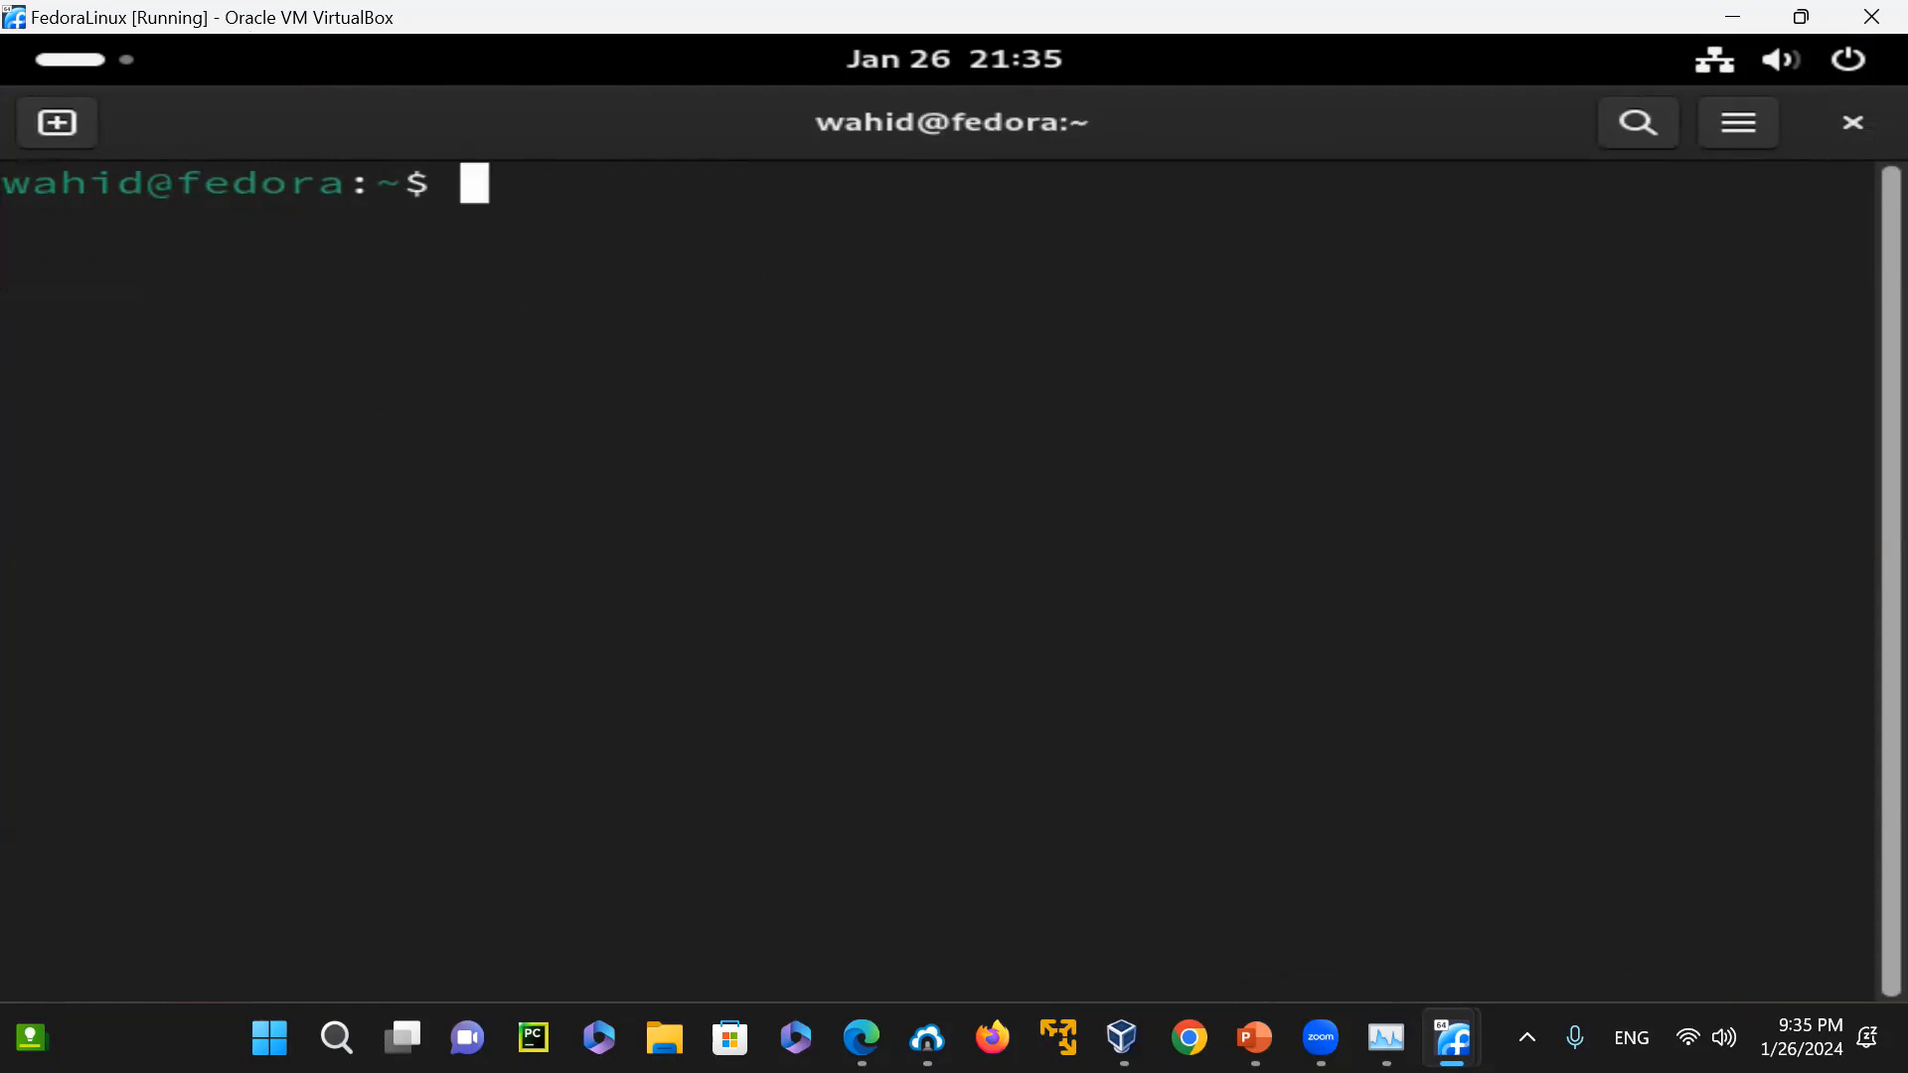
Locate the Vim executable with "which vim" and list the home directory with "ls -l"
{"action": "type", "text": "which vim"}
{"action": "key", "text": "Return"}
{"action": "type", "text": "ls -l"}
{"action": "key", "text": "Return"}
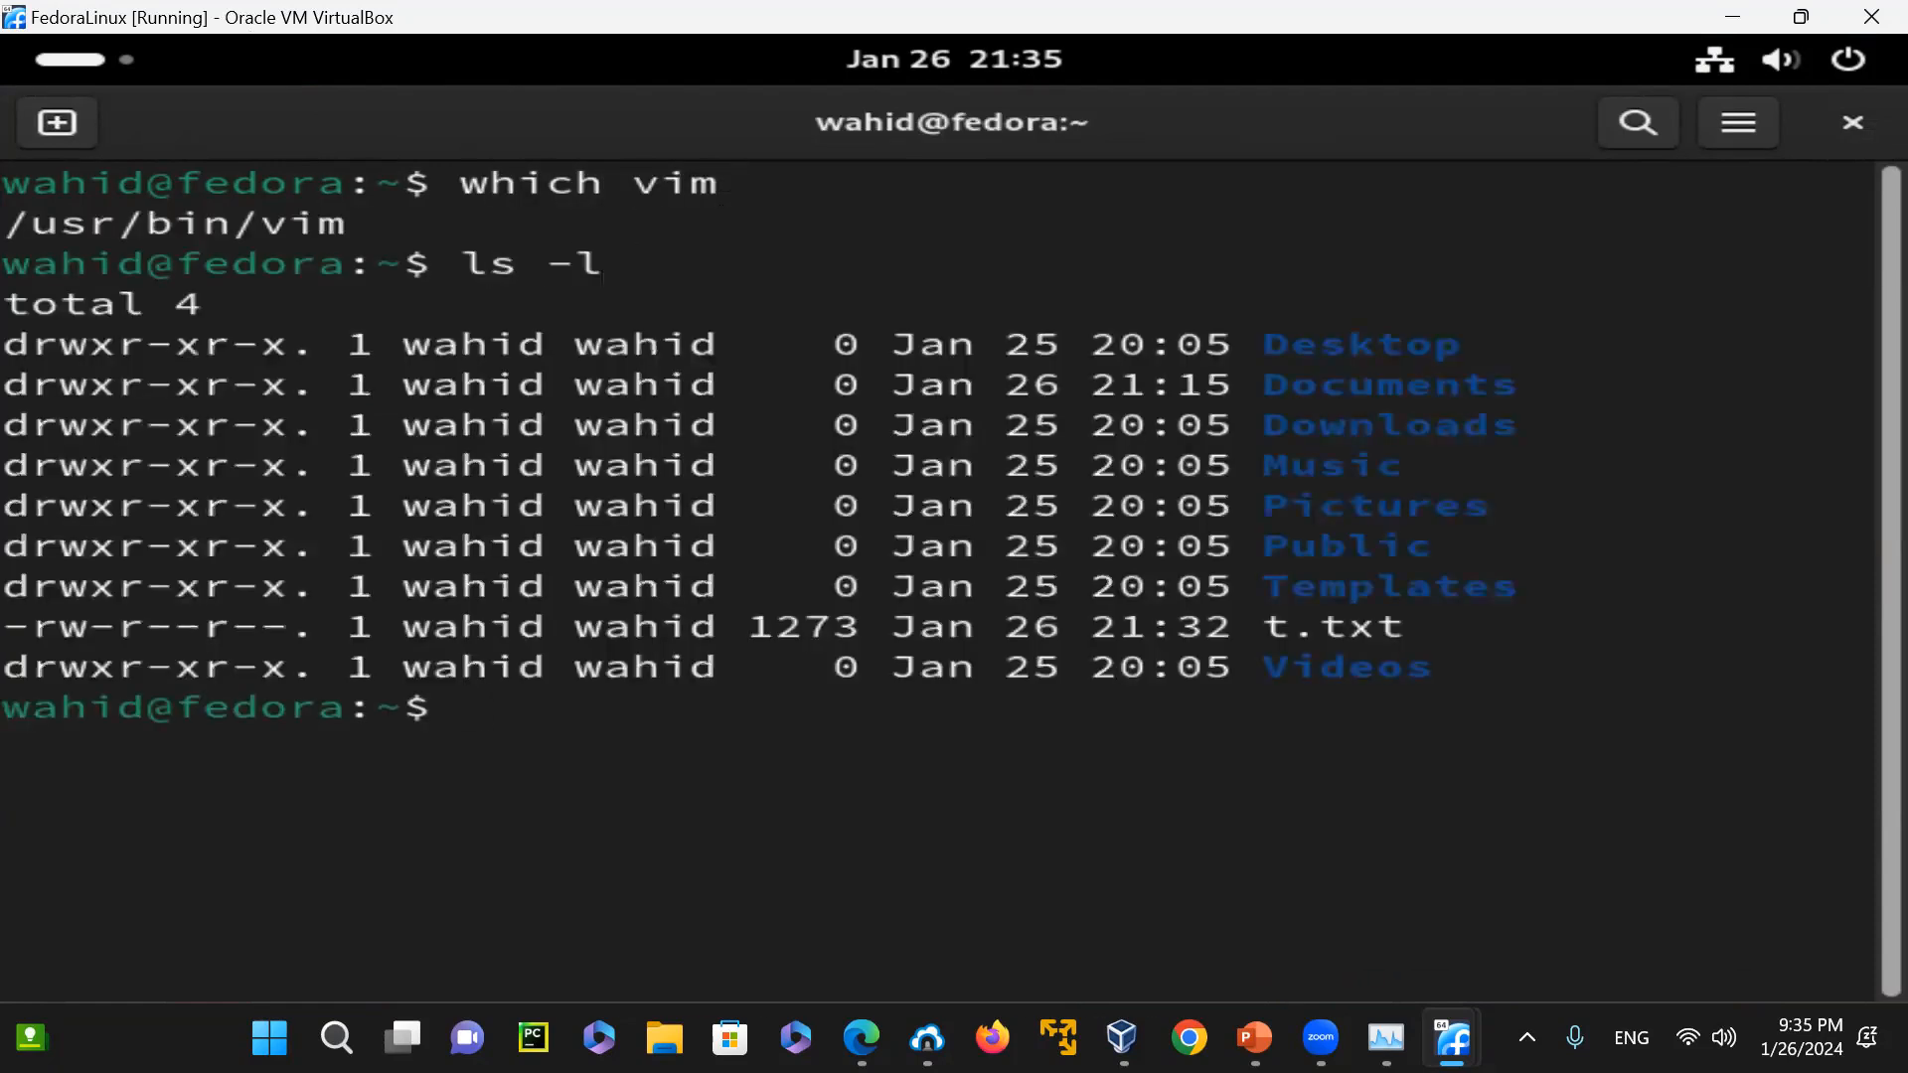
Open t.txt in Vim and display its line-end markers with ":set list"
{"action": "type", "text": "vim t.txt"}
{"action": "key", "text": "Return"}
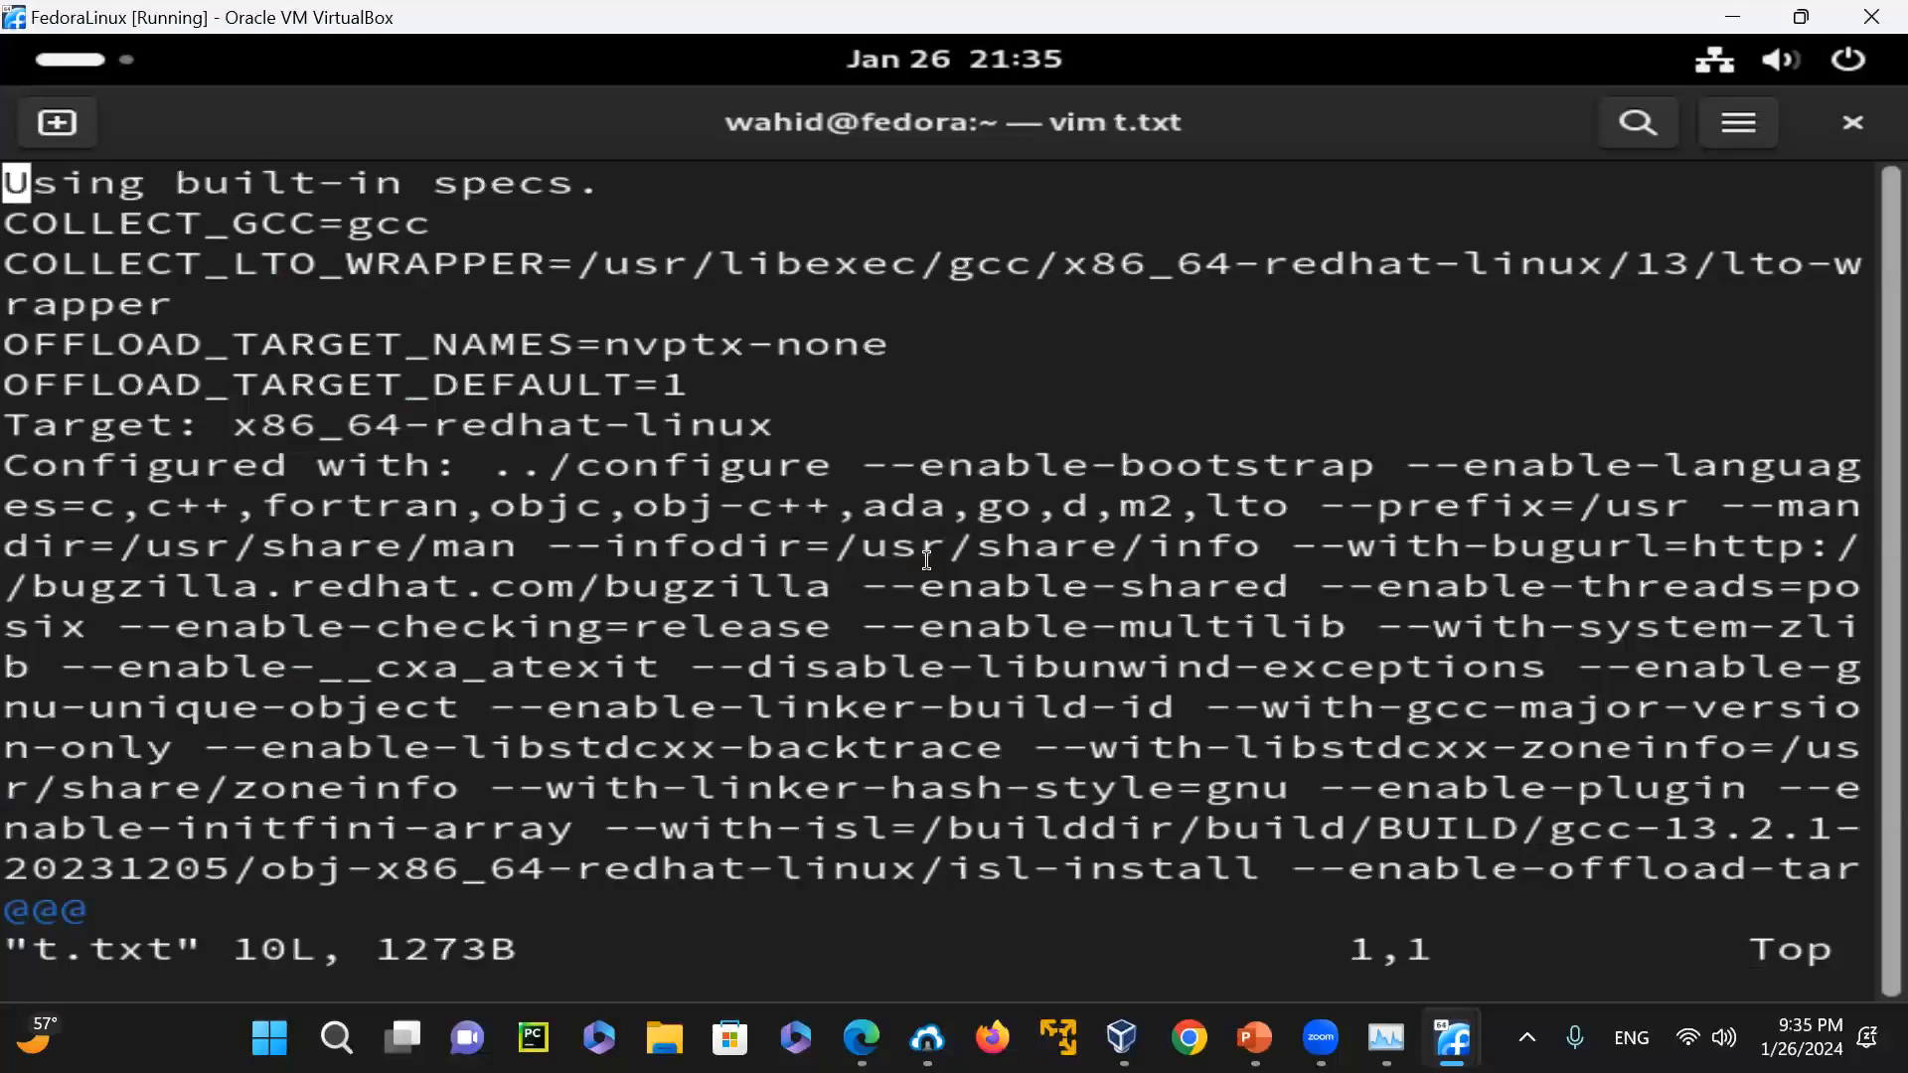
{"action": "key", "text": "Escape"}
{"action": "type", "text": ":"}
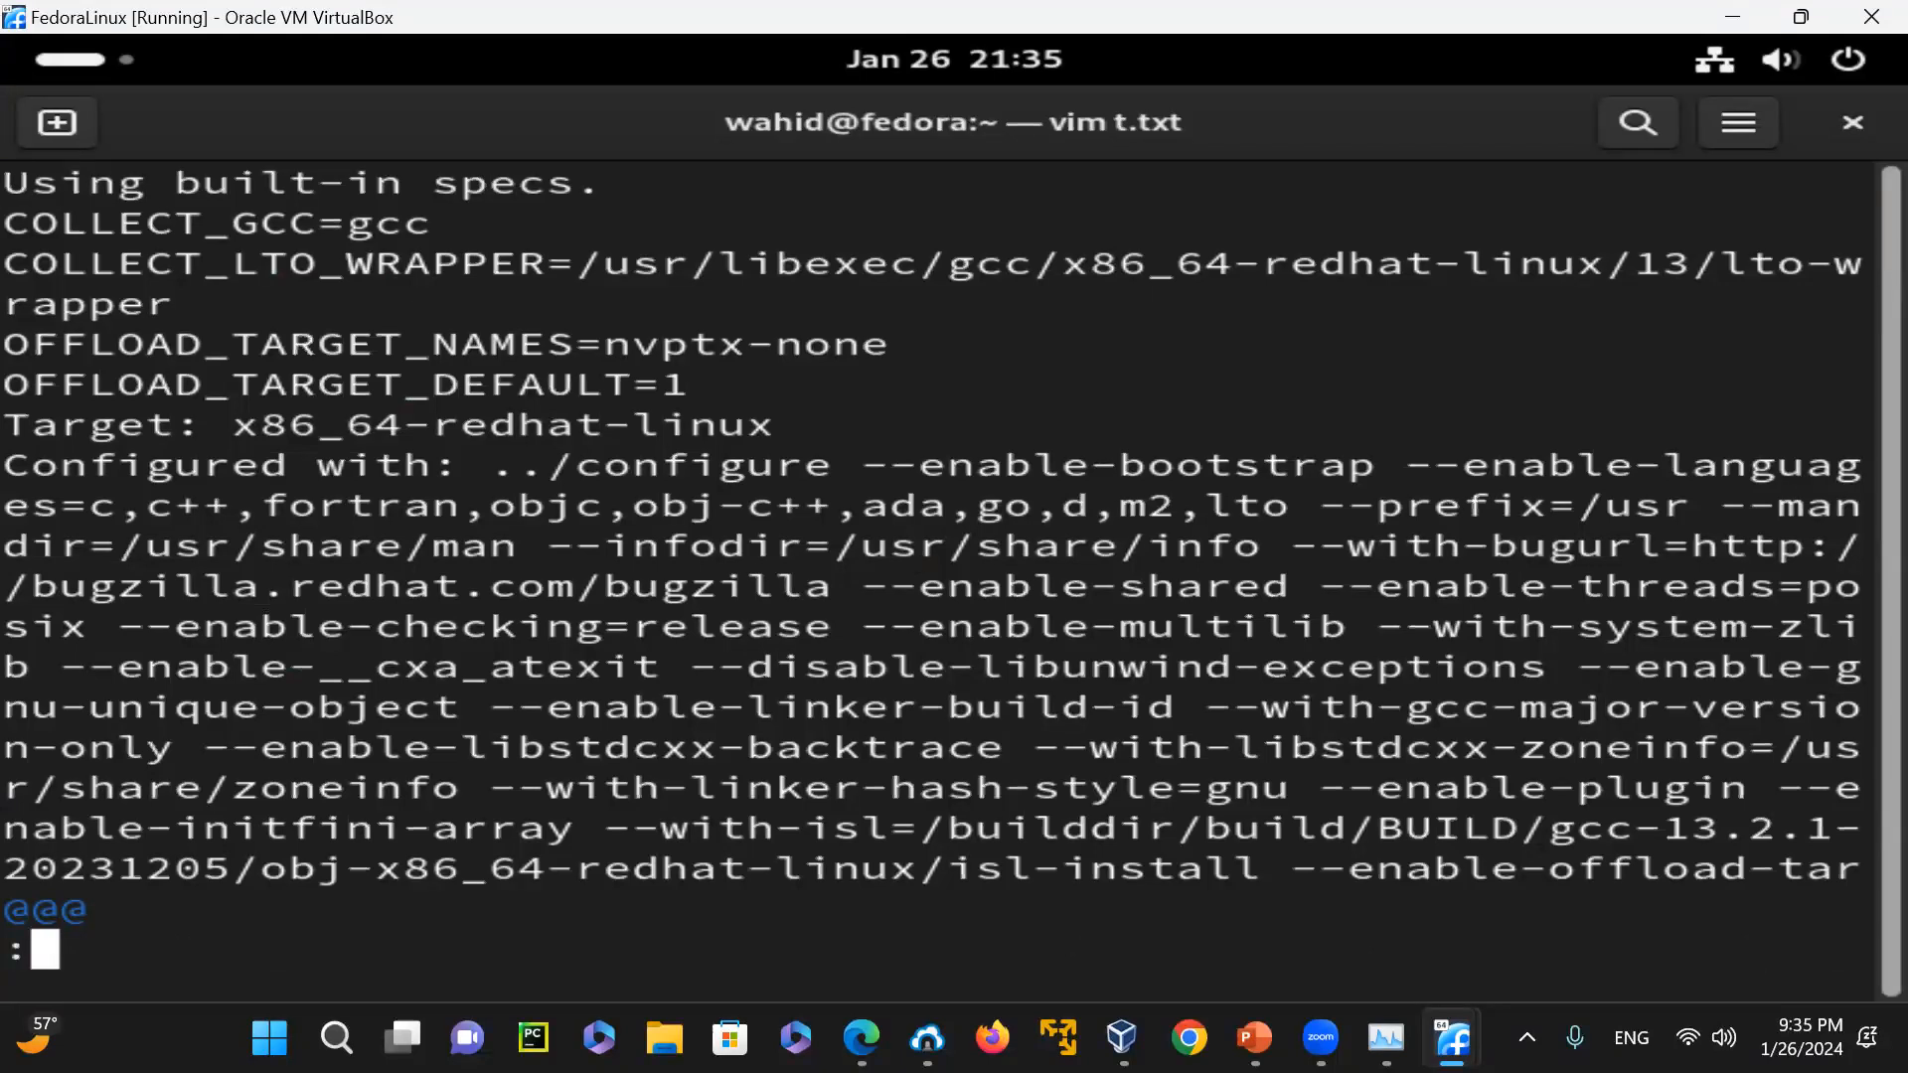
{"action": "type", "text": "set"}
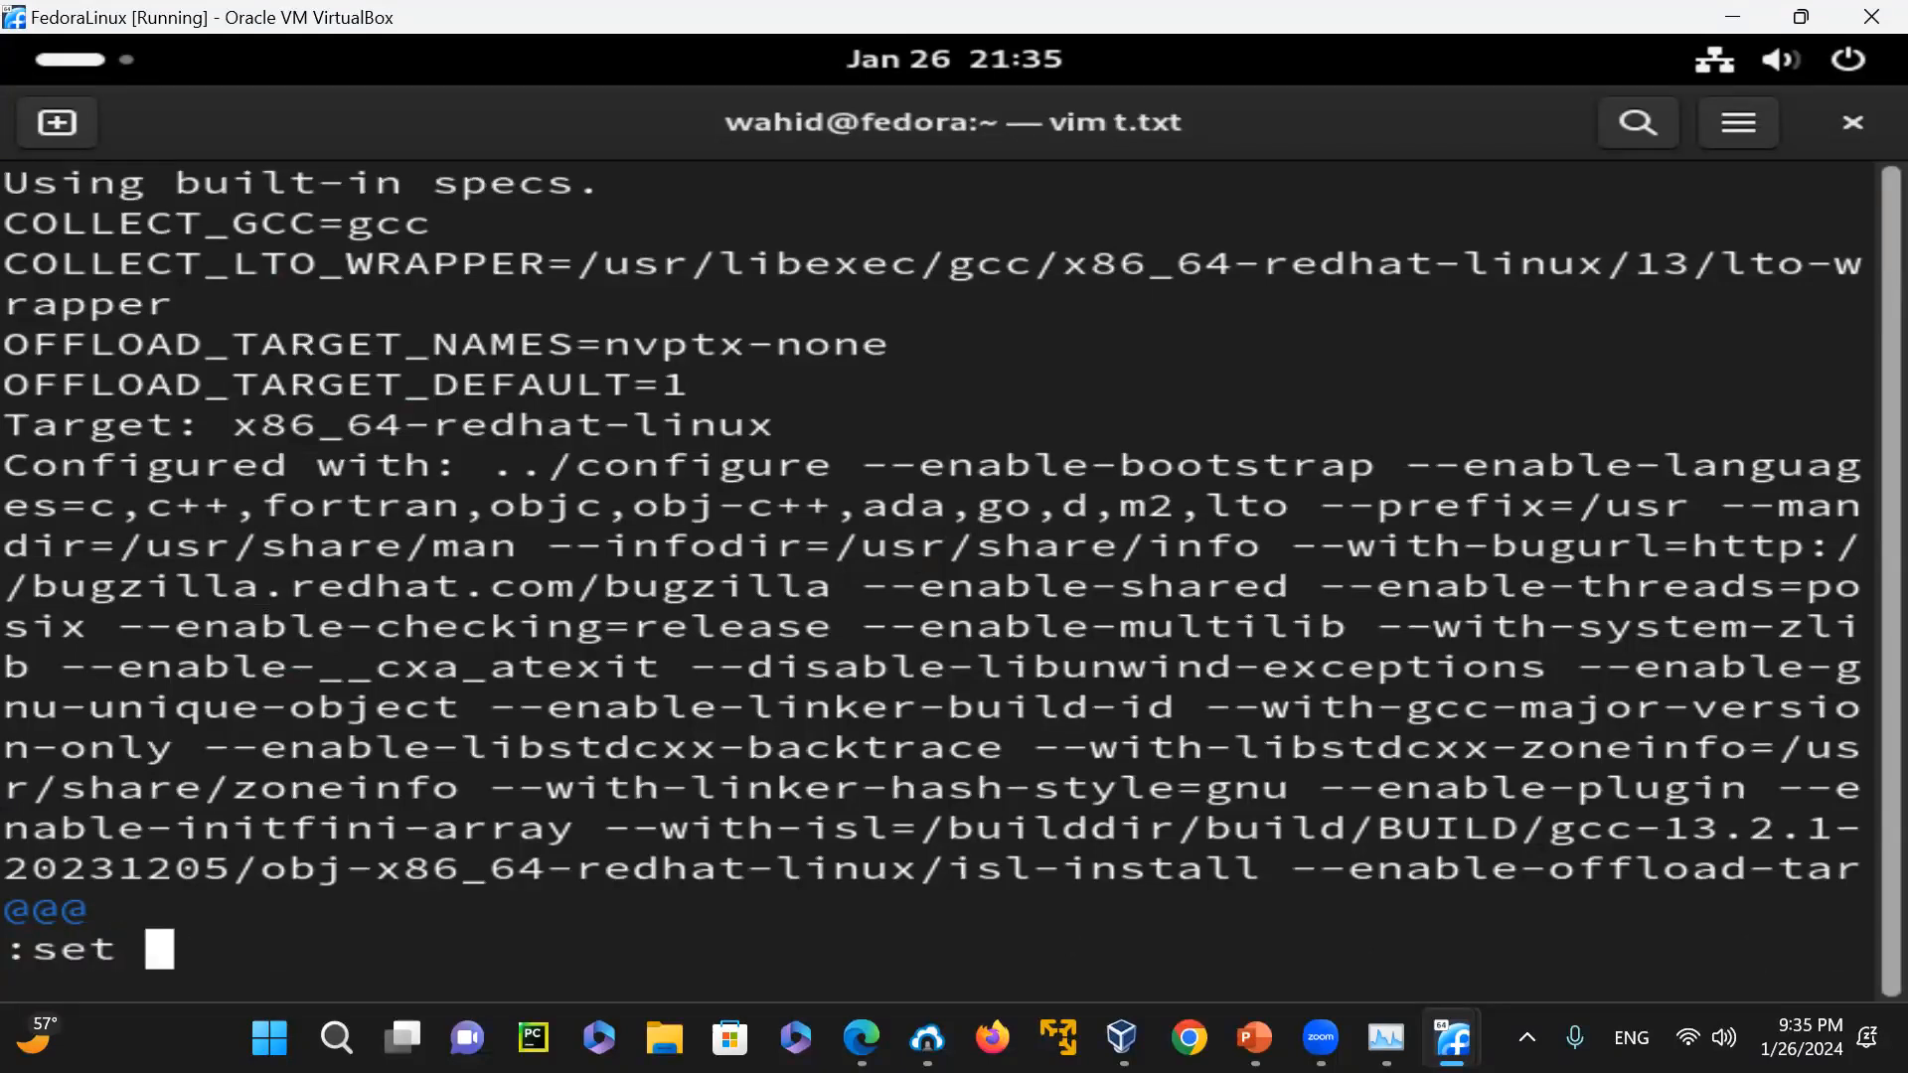
{"action": "type", "text": " list"}
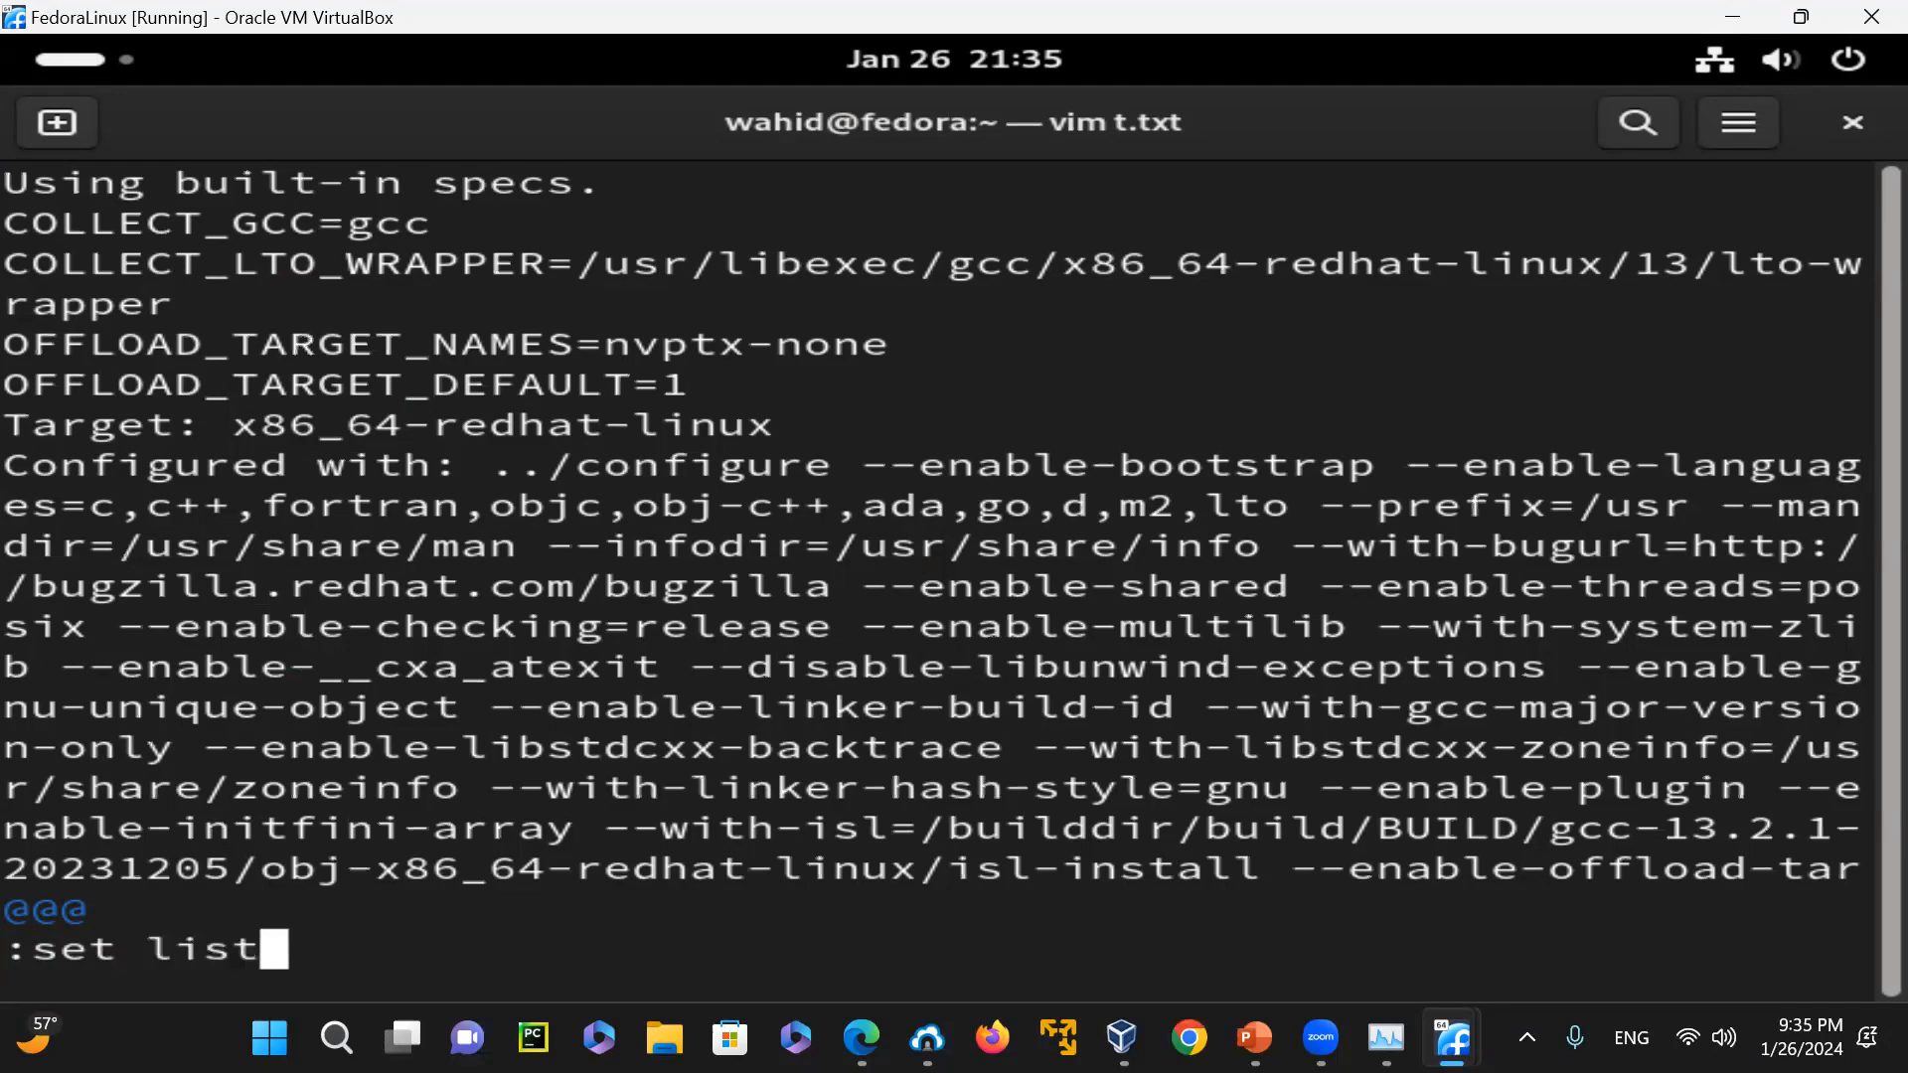
{"action": "key", "text": "Return"}
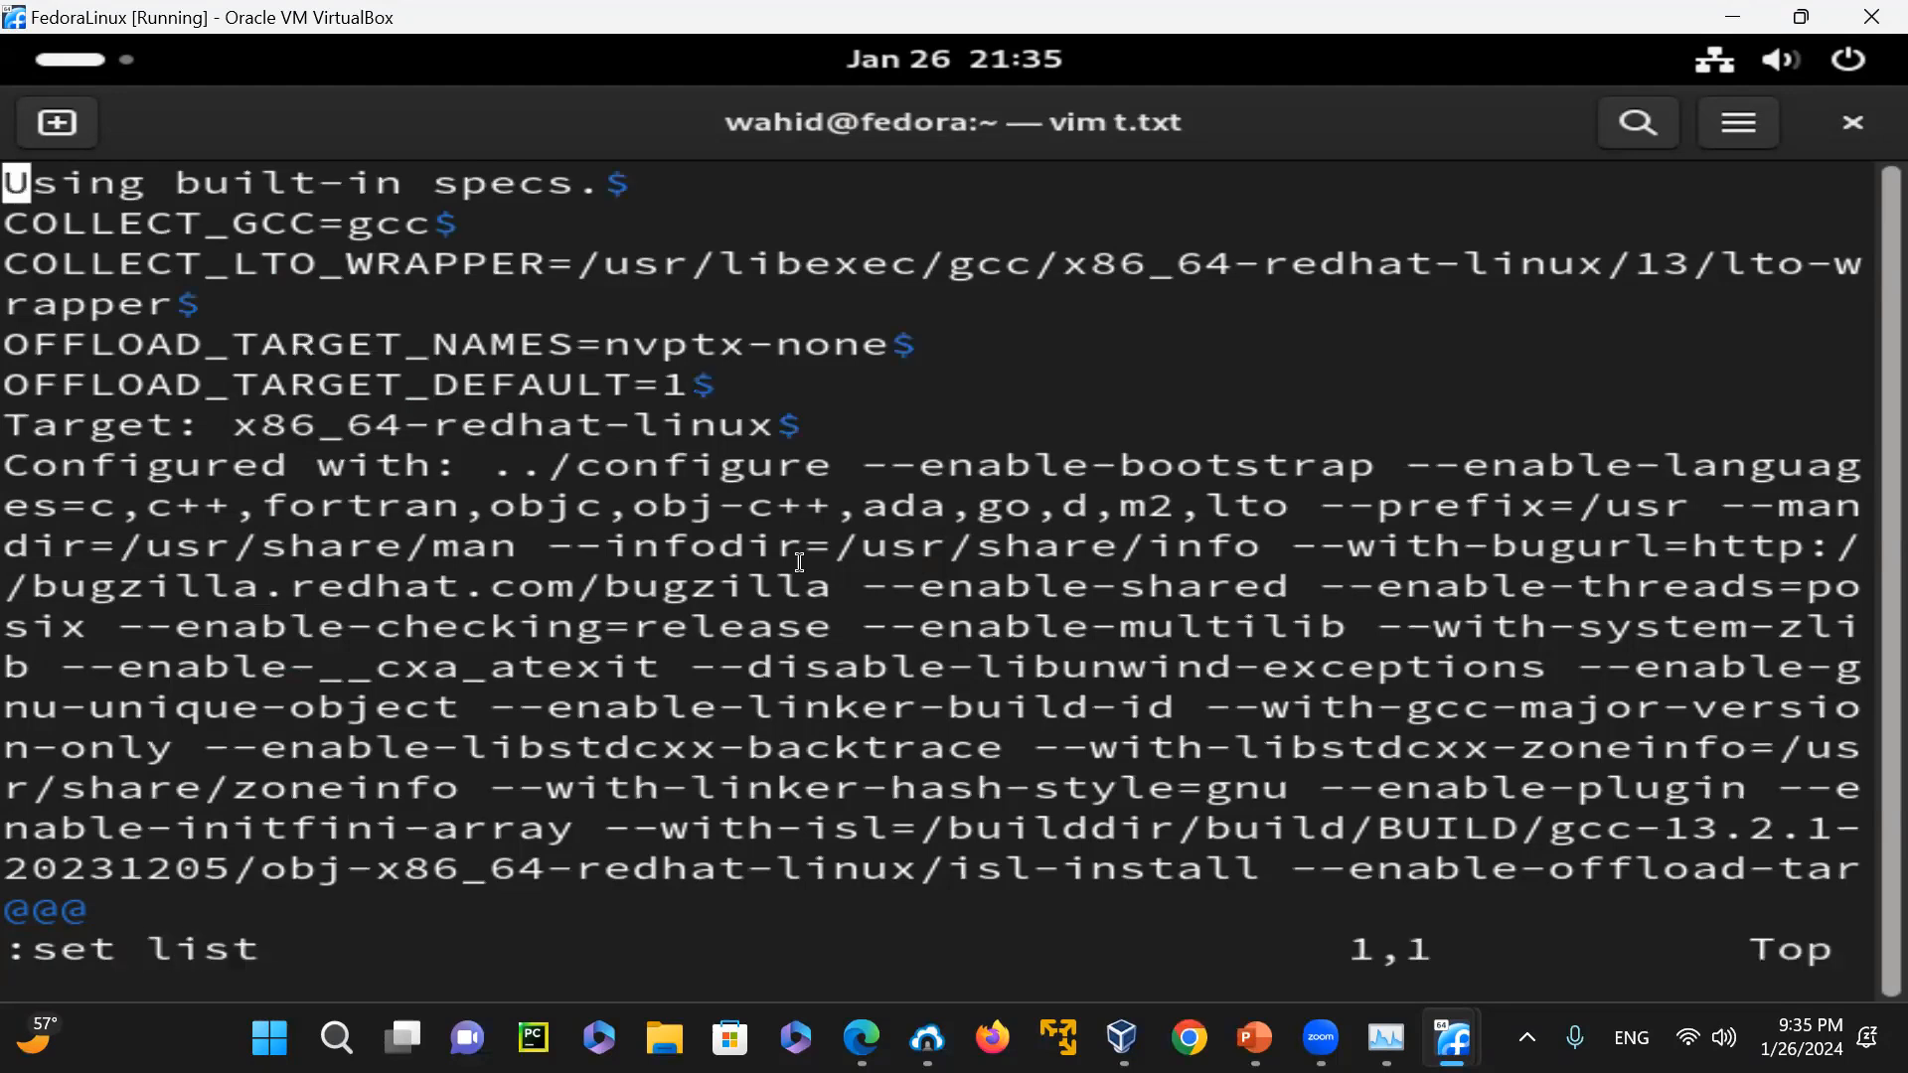
Examine the line-end markers in t.txt and highlight the gcc version line at the end of the file
{"action": "left_click_drag", "start_coordinate": [613, 180], "coordinate": [632, 185]}
{"action": "scroll", "coordinate": [715, 517], "scroll_direction": "down", "scroll_amount": 2}
{"action": "scroll", "coordinate": [1031, 611], "scroll_direction": "down", "scroll_amount": 1}
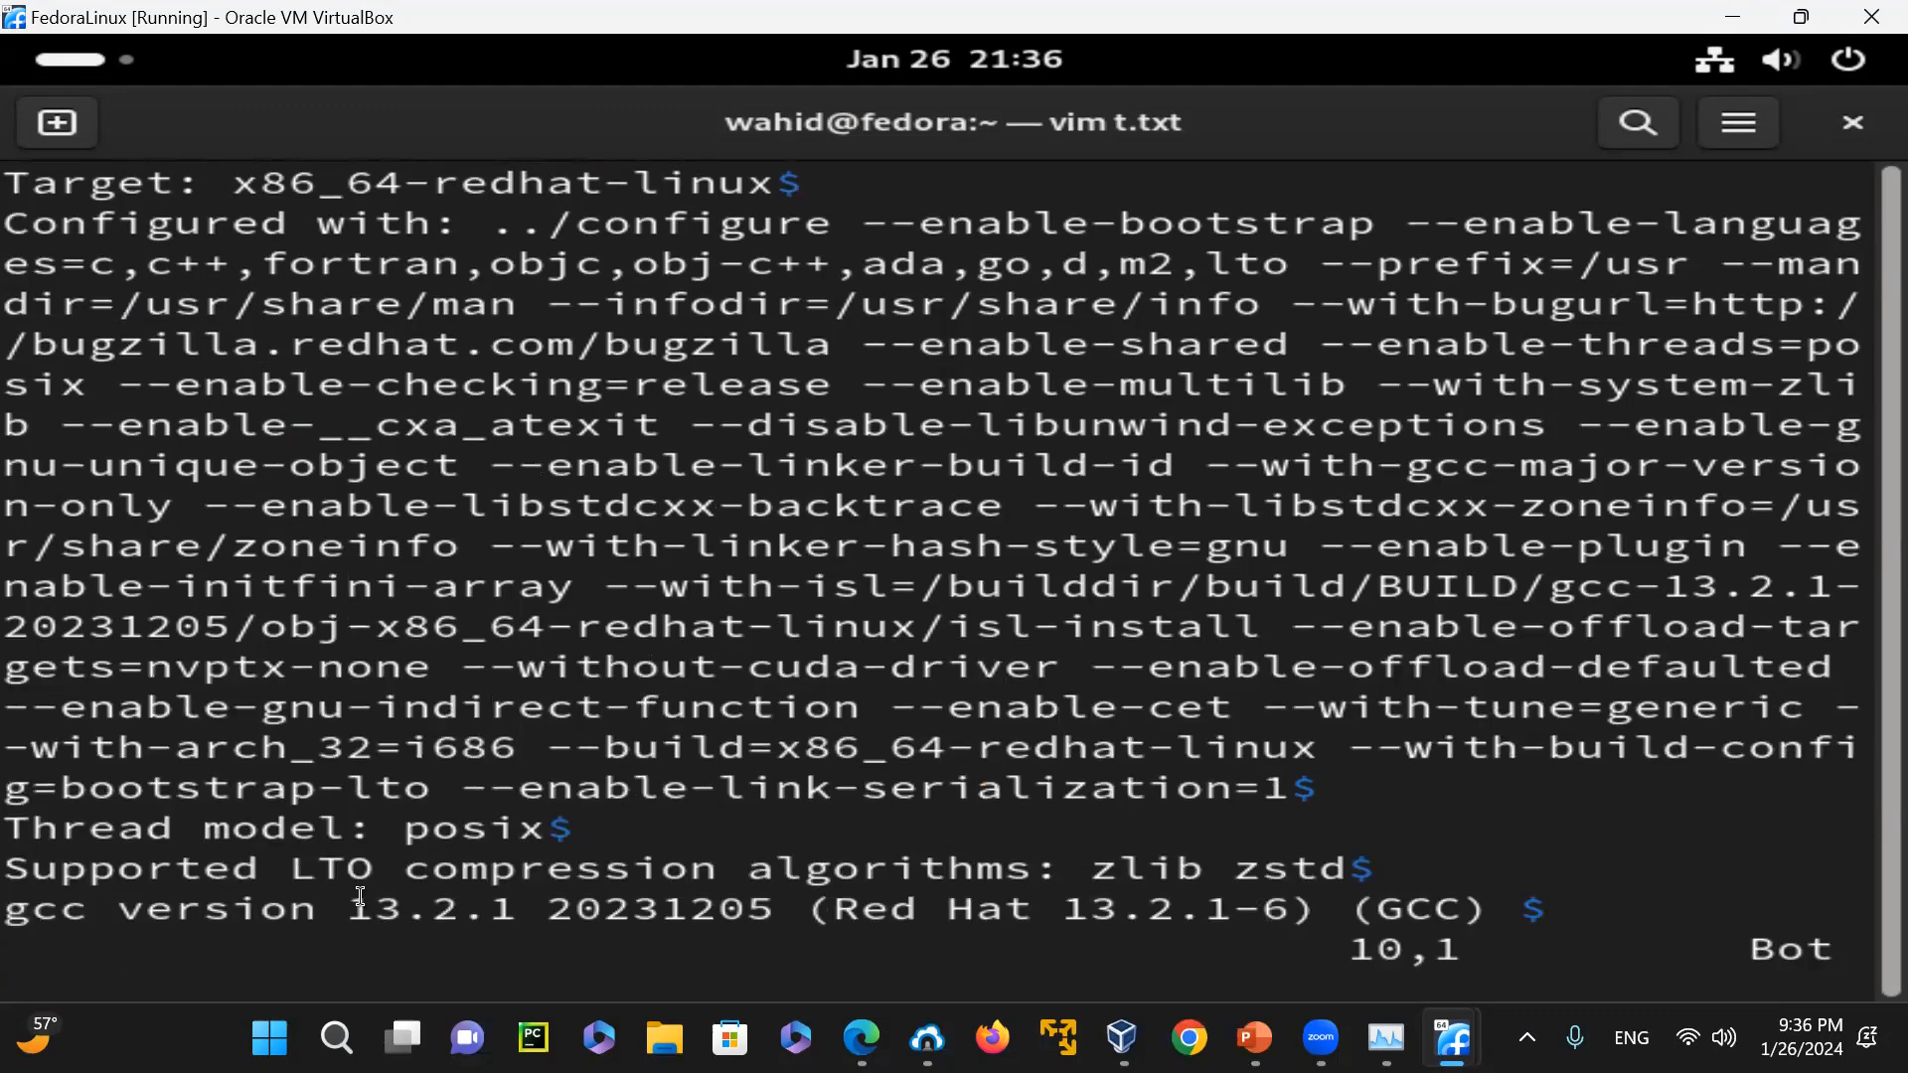
{"action": "left_click_drag", "start_coordinate": [298, 908], "coordinate": [1411, 891]}
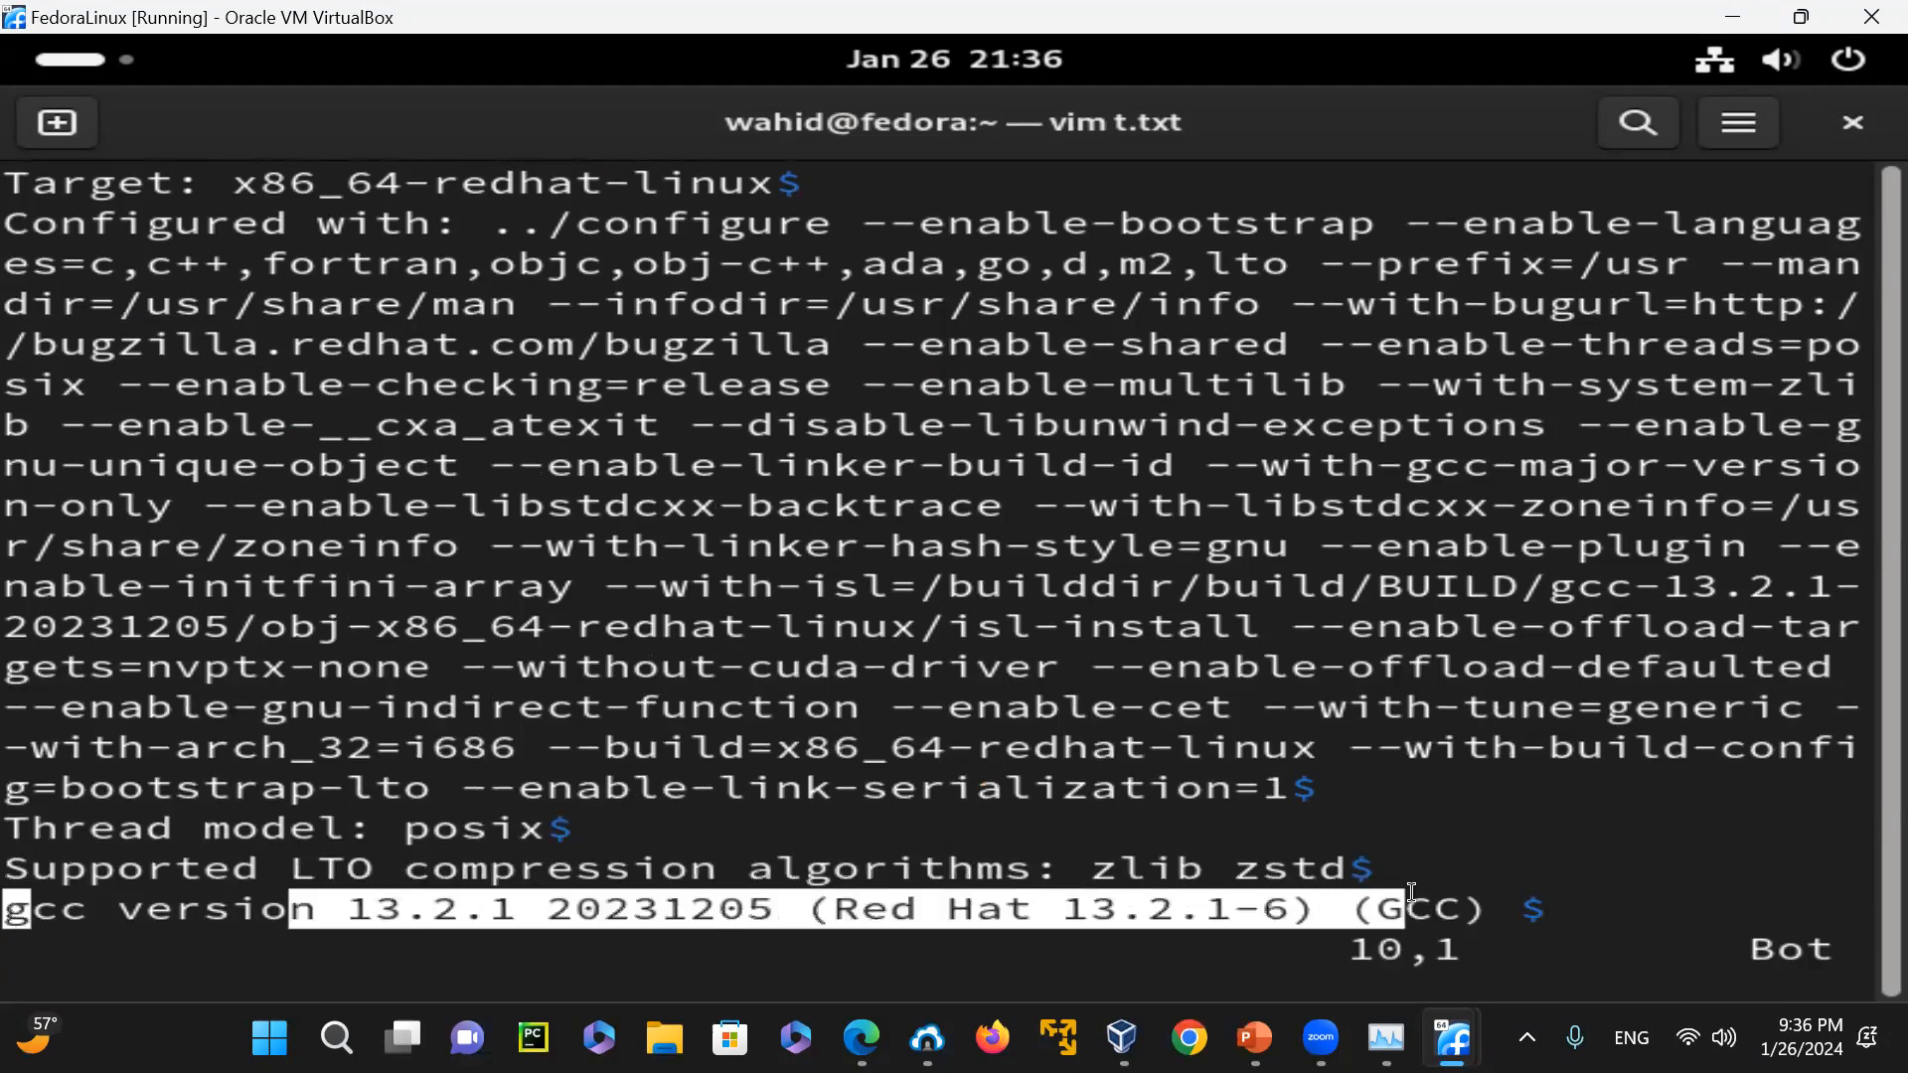
{"action": "left_click", "coordinate": [1510, 910]}
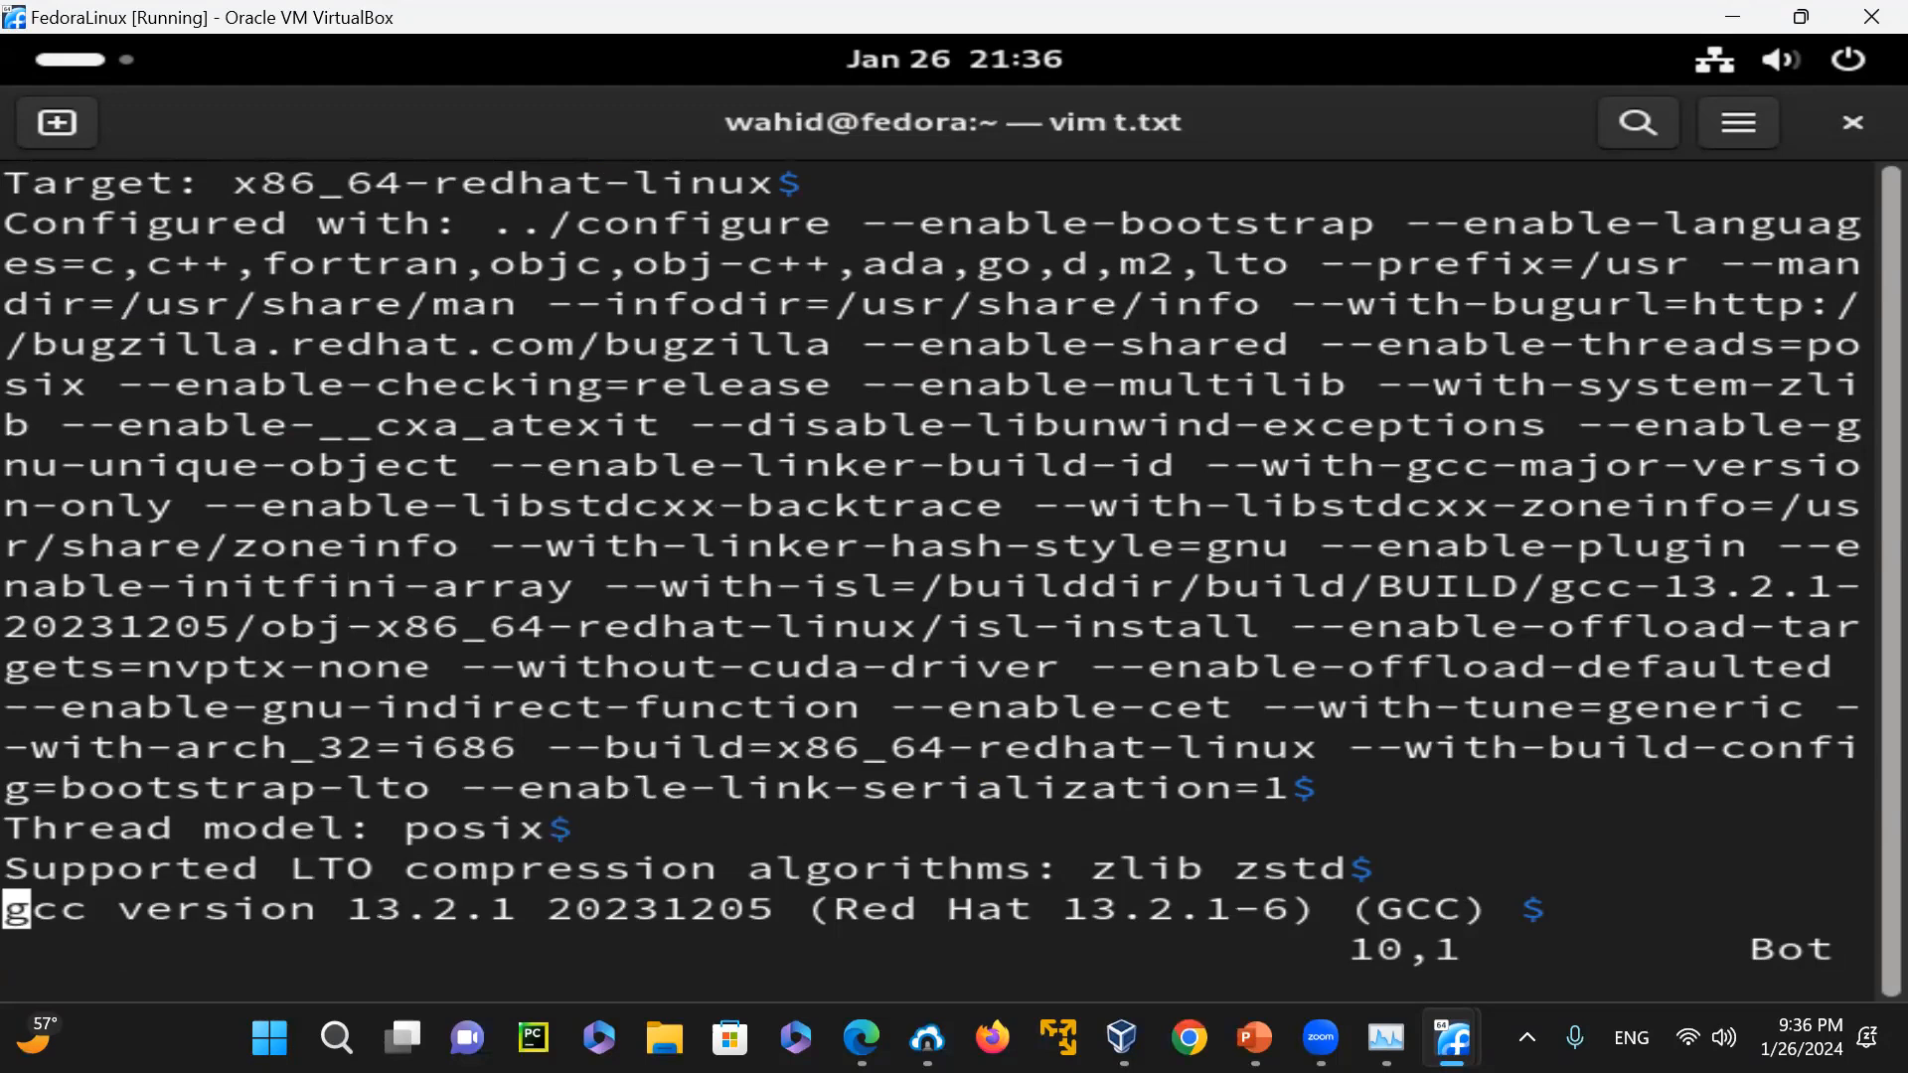
Quit Vim with ":q!" and show the compiler details with "gcc -v" in a cleared terminal
{"action": "type", "text": ":q!"}
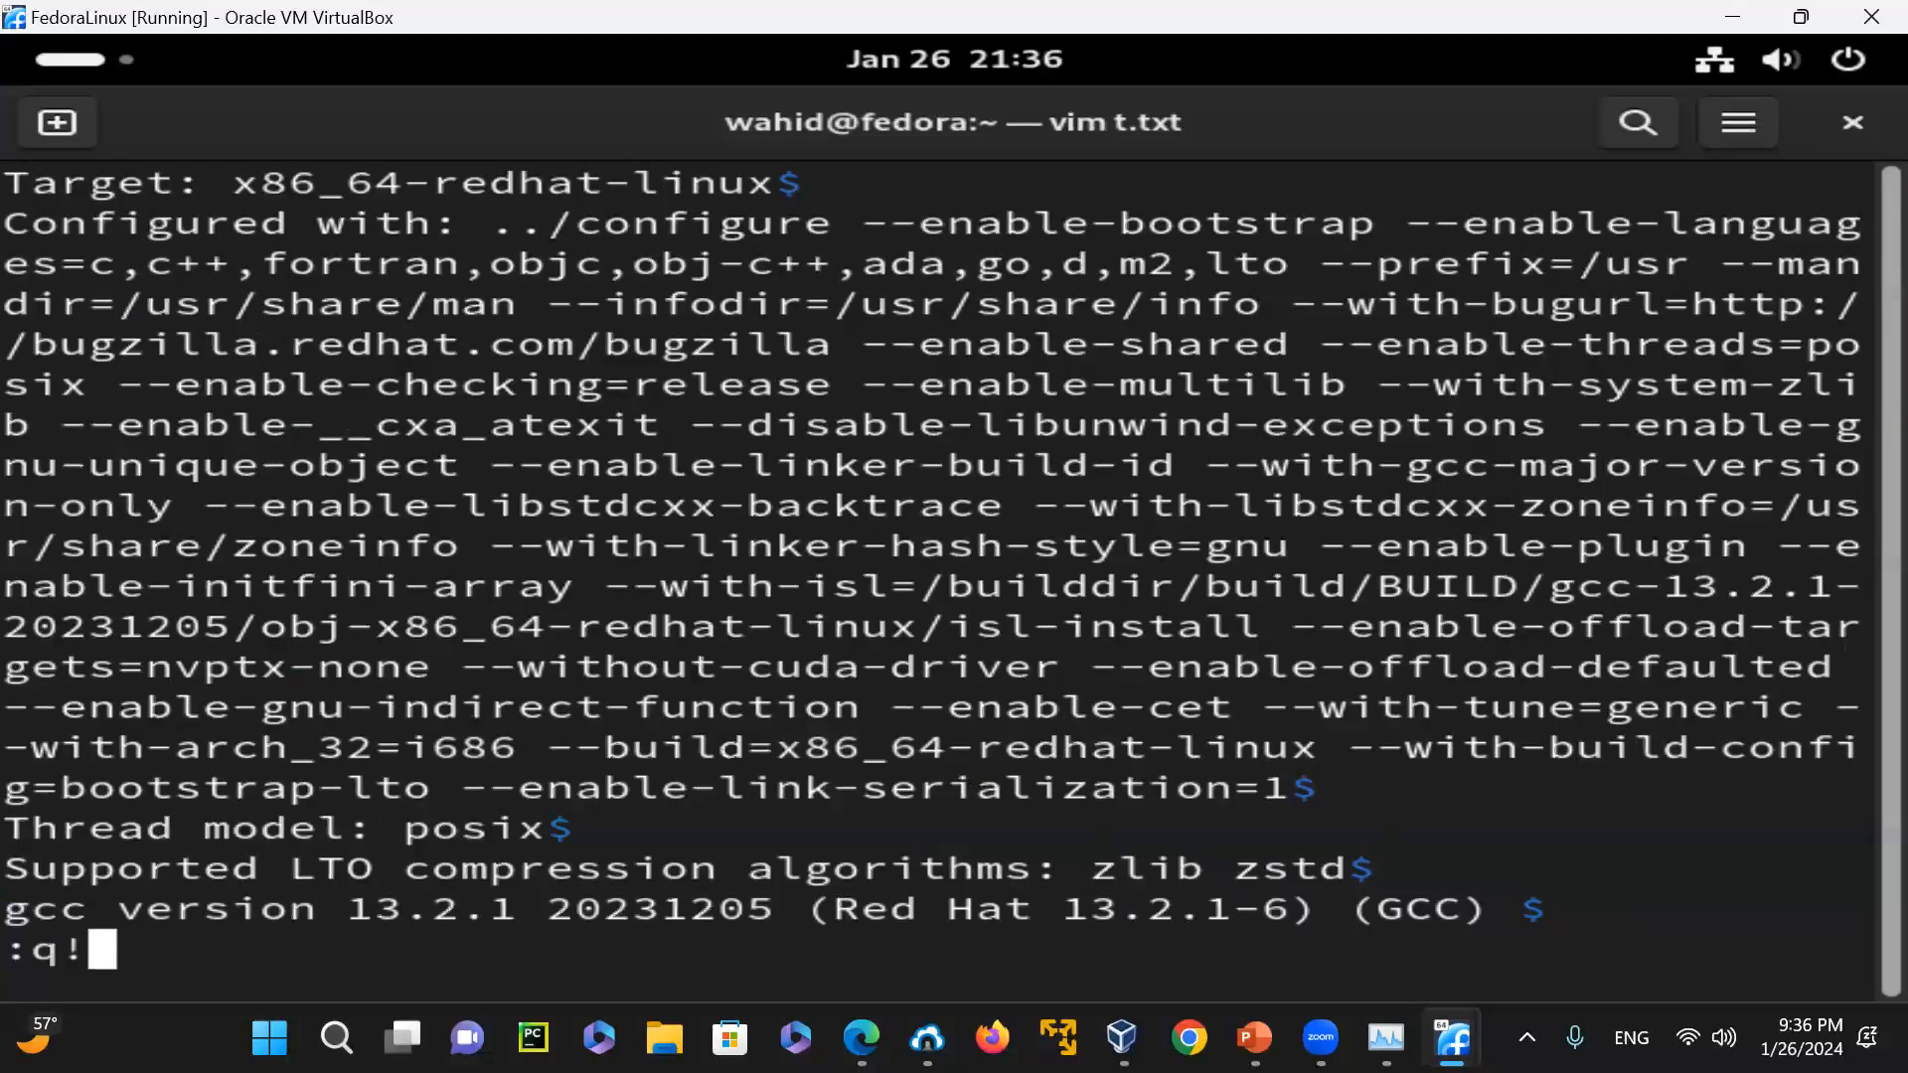
{"action": "key", "text": "Return"}
{"action": "type", "text": "clear"}
{"action": "key", "text": "Return"}
{"action": "type", "text": "gcc -v"}
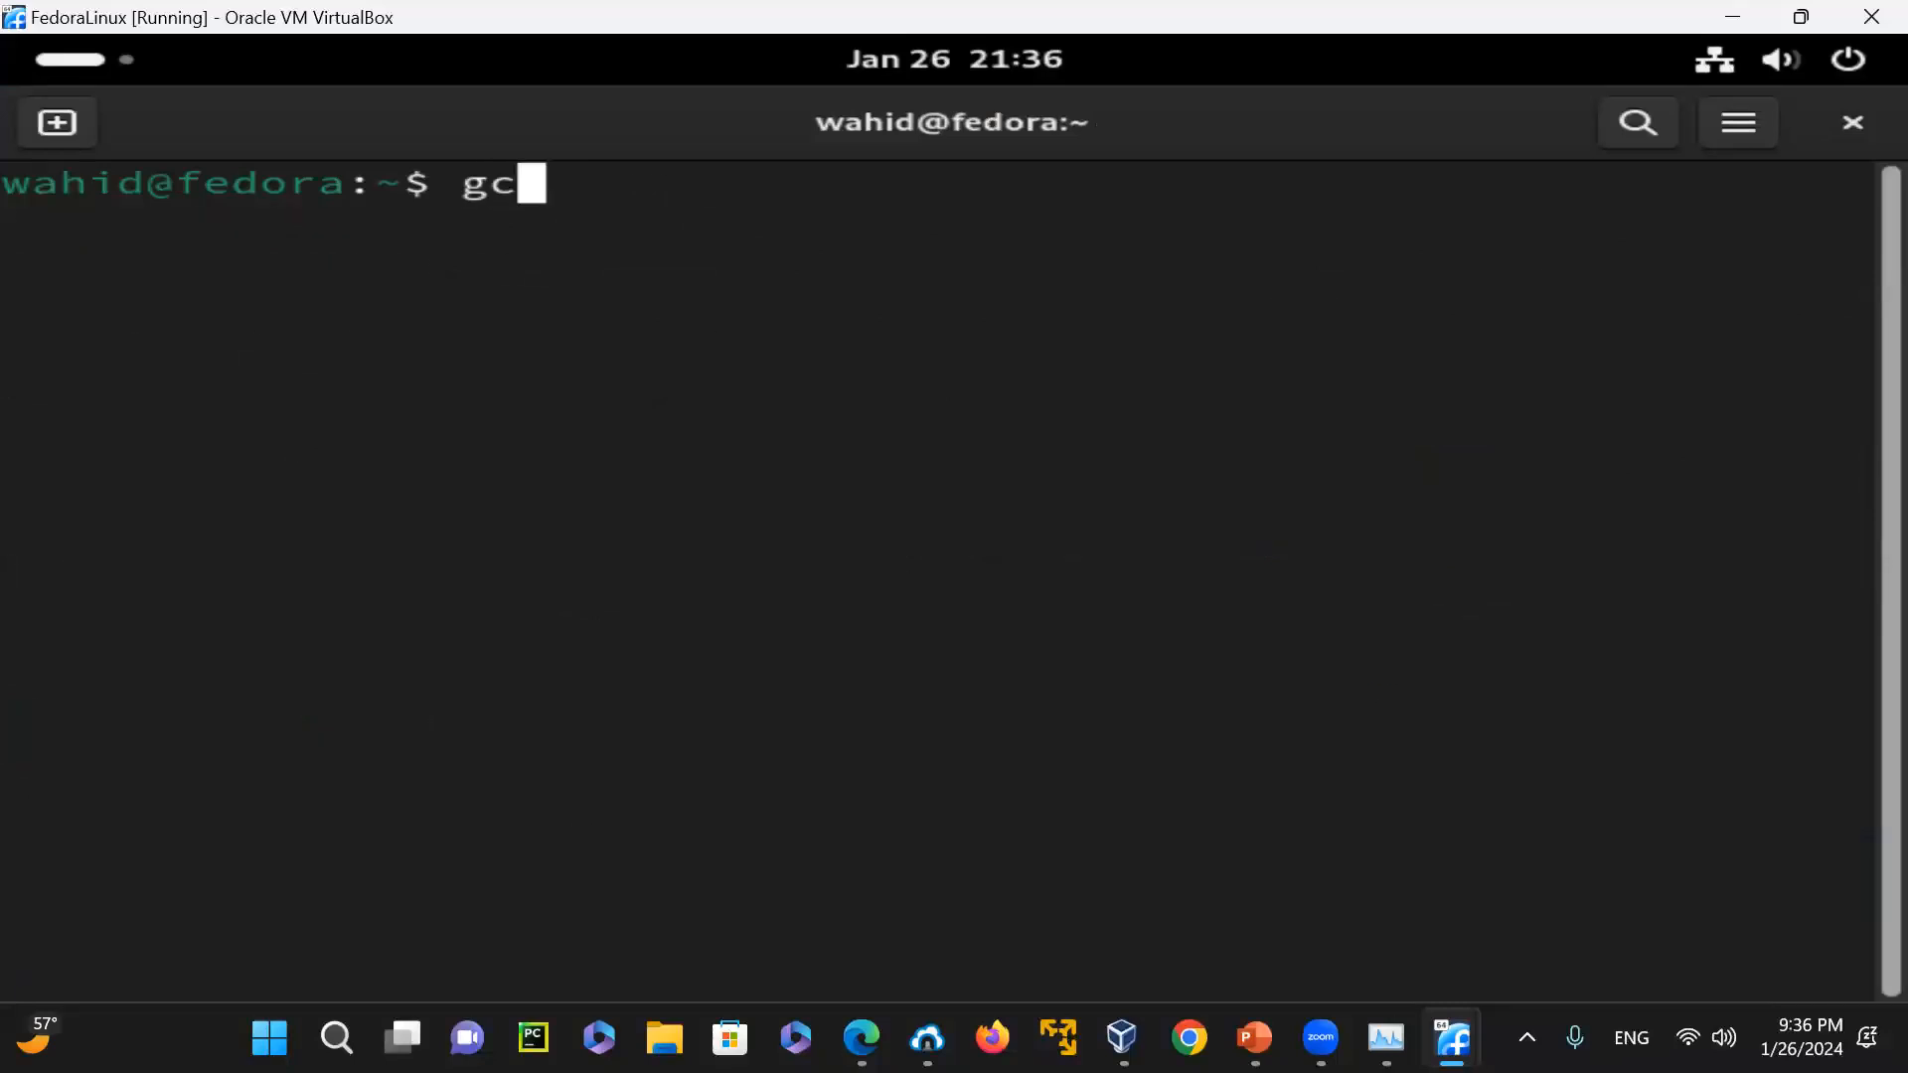
{"action": "key", "text": "Return"}
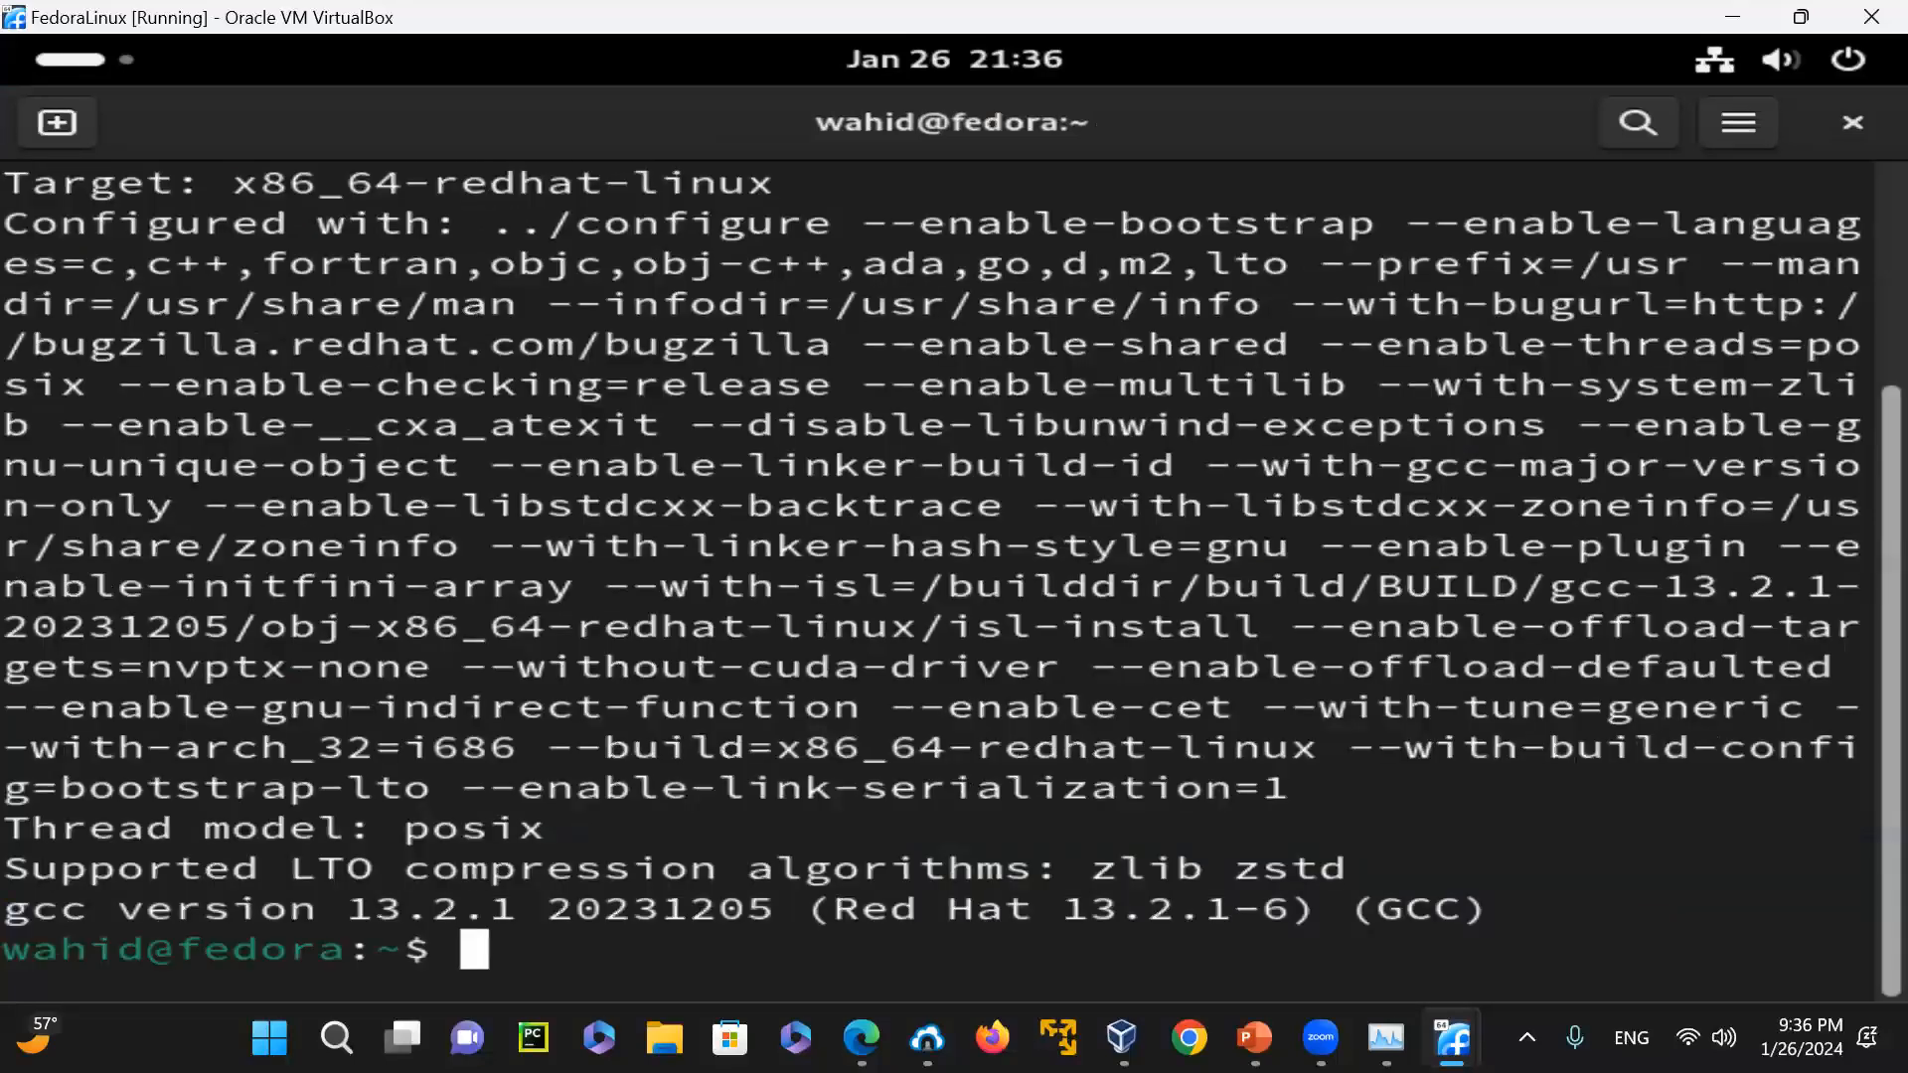
Clear the terminal, pipe "gcc -v" into "grep -i 13.2", and highlight the gcc version line in the output
{"action": "type", "text": "clear"}
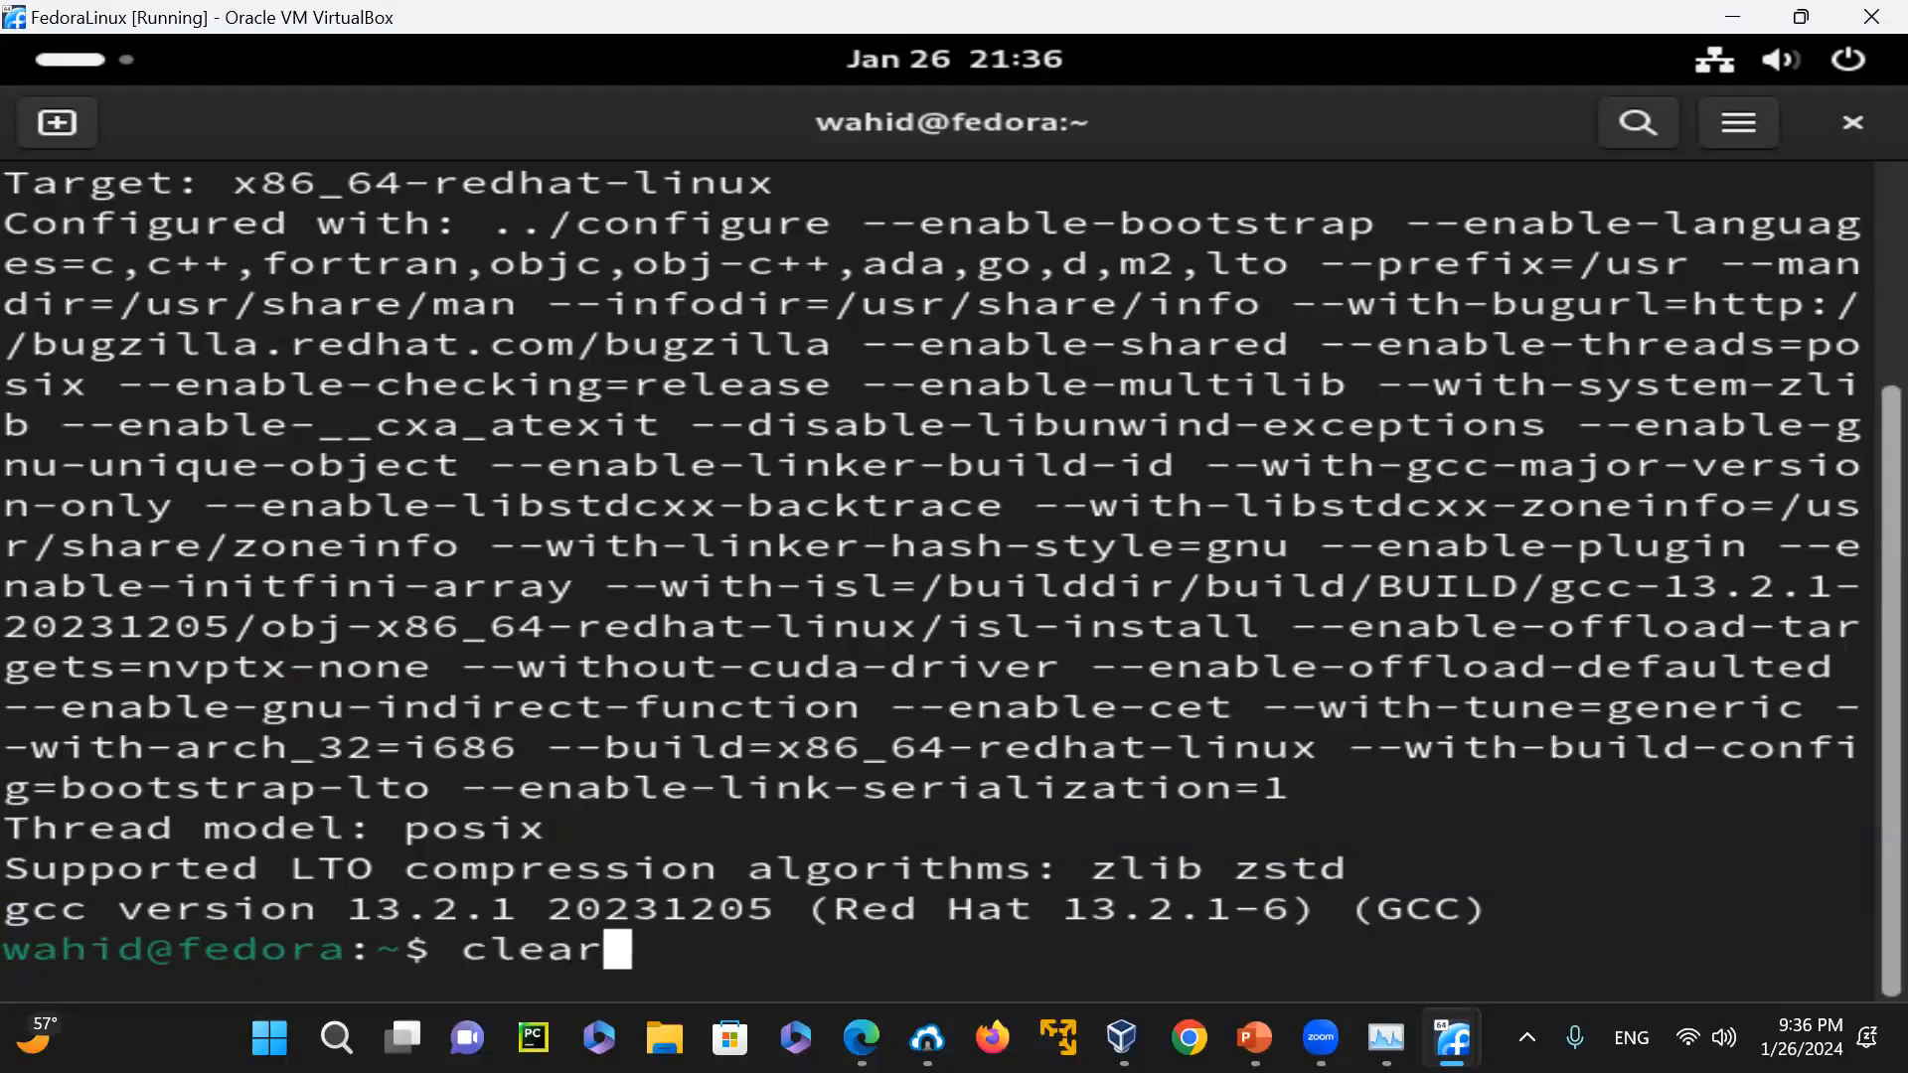
{"action": "key", "text": "Return"}
{"action": "key", "text": "Up"}
{"action": "key", "text": "Up"}
{"action": "type", "text": "| grep -i 13.2"}
{"action": "key", "text": "Return"}
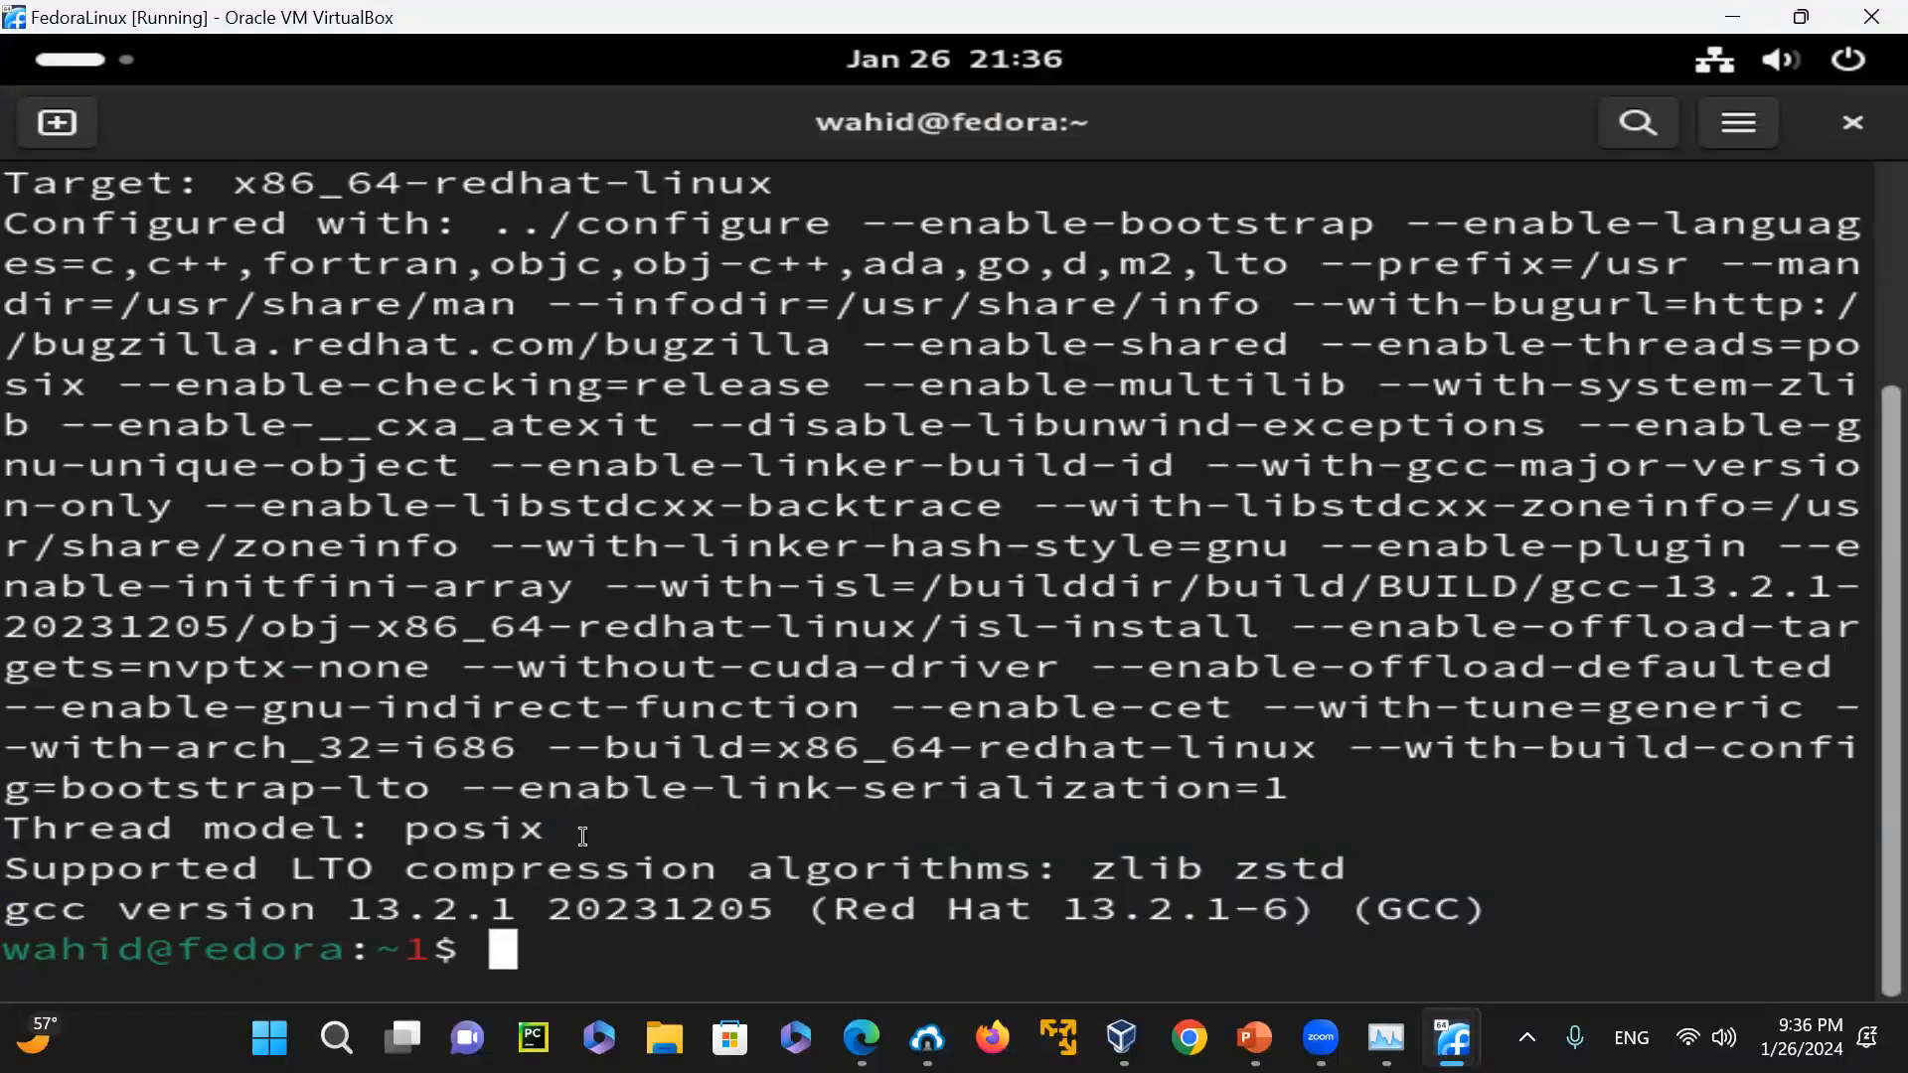
{"action": "left_click_drag", "start_coordinate": [1512, 912], "coordinate": [10, 916]}
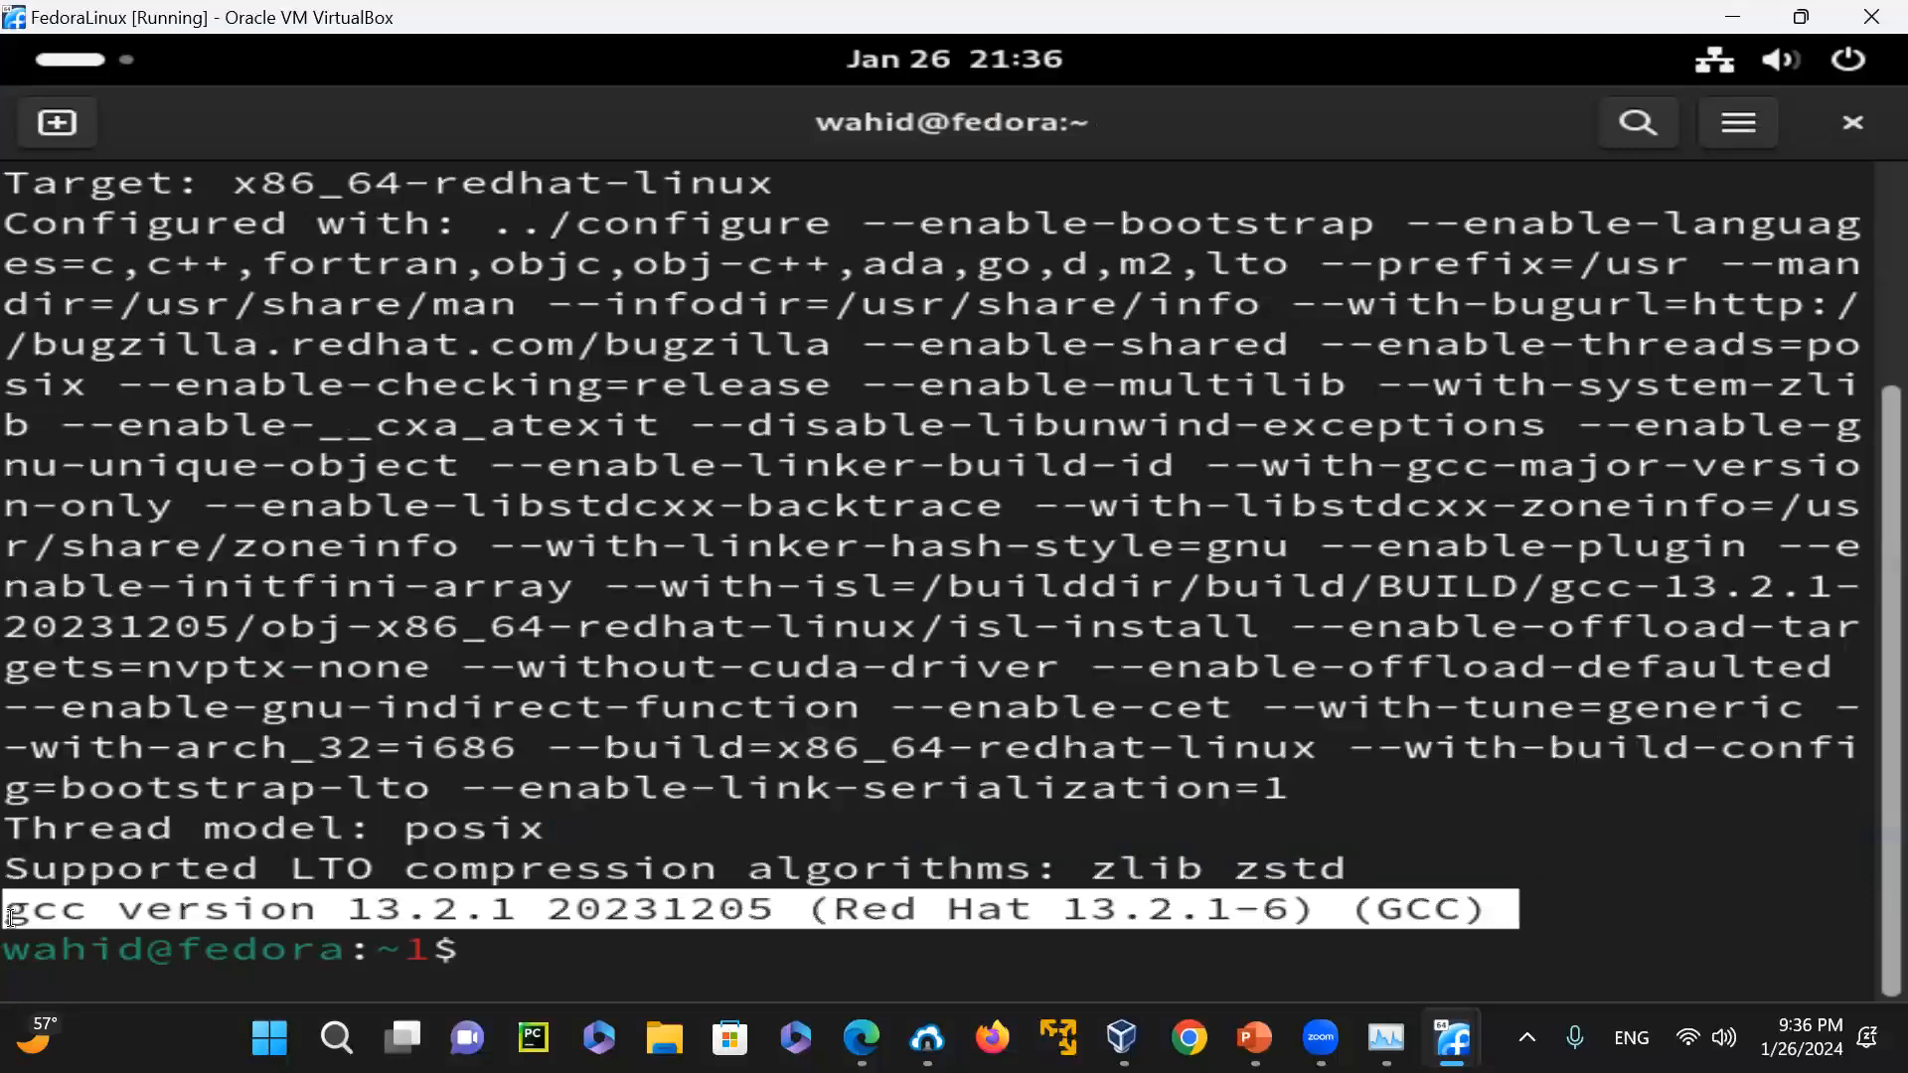
Clear the terminal and list the home directory's files in long format with "ls -l"
{"action": "left_click", "coordinate": [557, 740]}
{"action": "type", "text": "clear"}
{"action": "key", "text": "Return"}
{"action": "type", "text": "ls -l"}
{"action": "key", "text": "Return"}
Search t.txt for the text 13.2 with grep, leaving out the -i option
{"action": "type", "text": "grep -i 13.2"}
{"action": "key", "text": "Left"}
{"action": "key", "text": "Left"}
{"action": "key", "text": "Left"}
{"action": "key", "text": "Left"}
{"action": "key", "text": "Left"}
{"action": "key", "text": "Left"}
{"action": "key", "text": "Left"}
{"action": "key", "text": "Right"}
{"action": "key", "text": "Right"}
{"action": "key", "text": "BackSpace"}
{"action": "key", "text": "BackSpace"}
{"action": "key", "text": "Right"}
{"action": "key", "text": "End"}
{"action": "type", "text": "t.txt"}
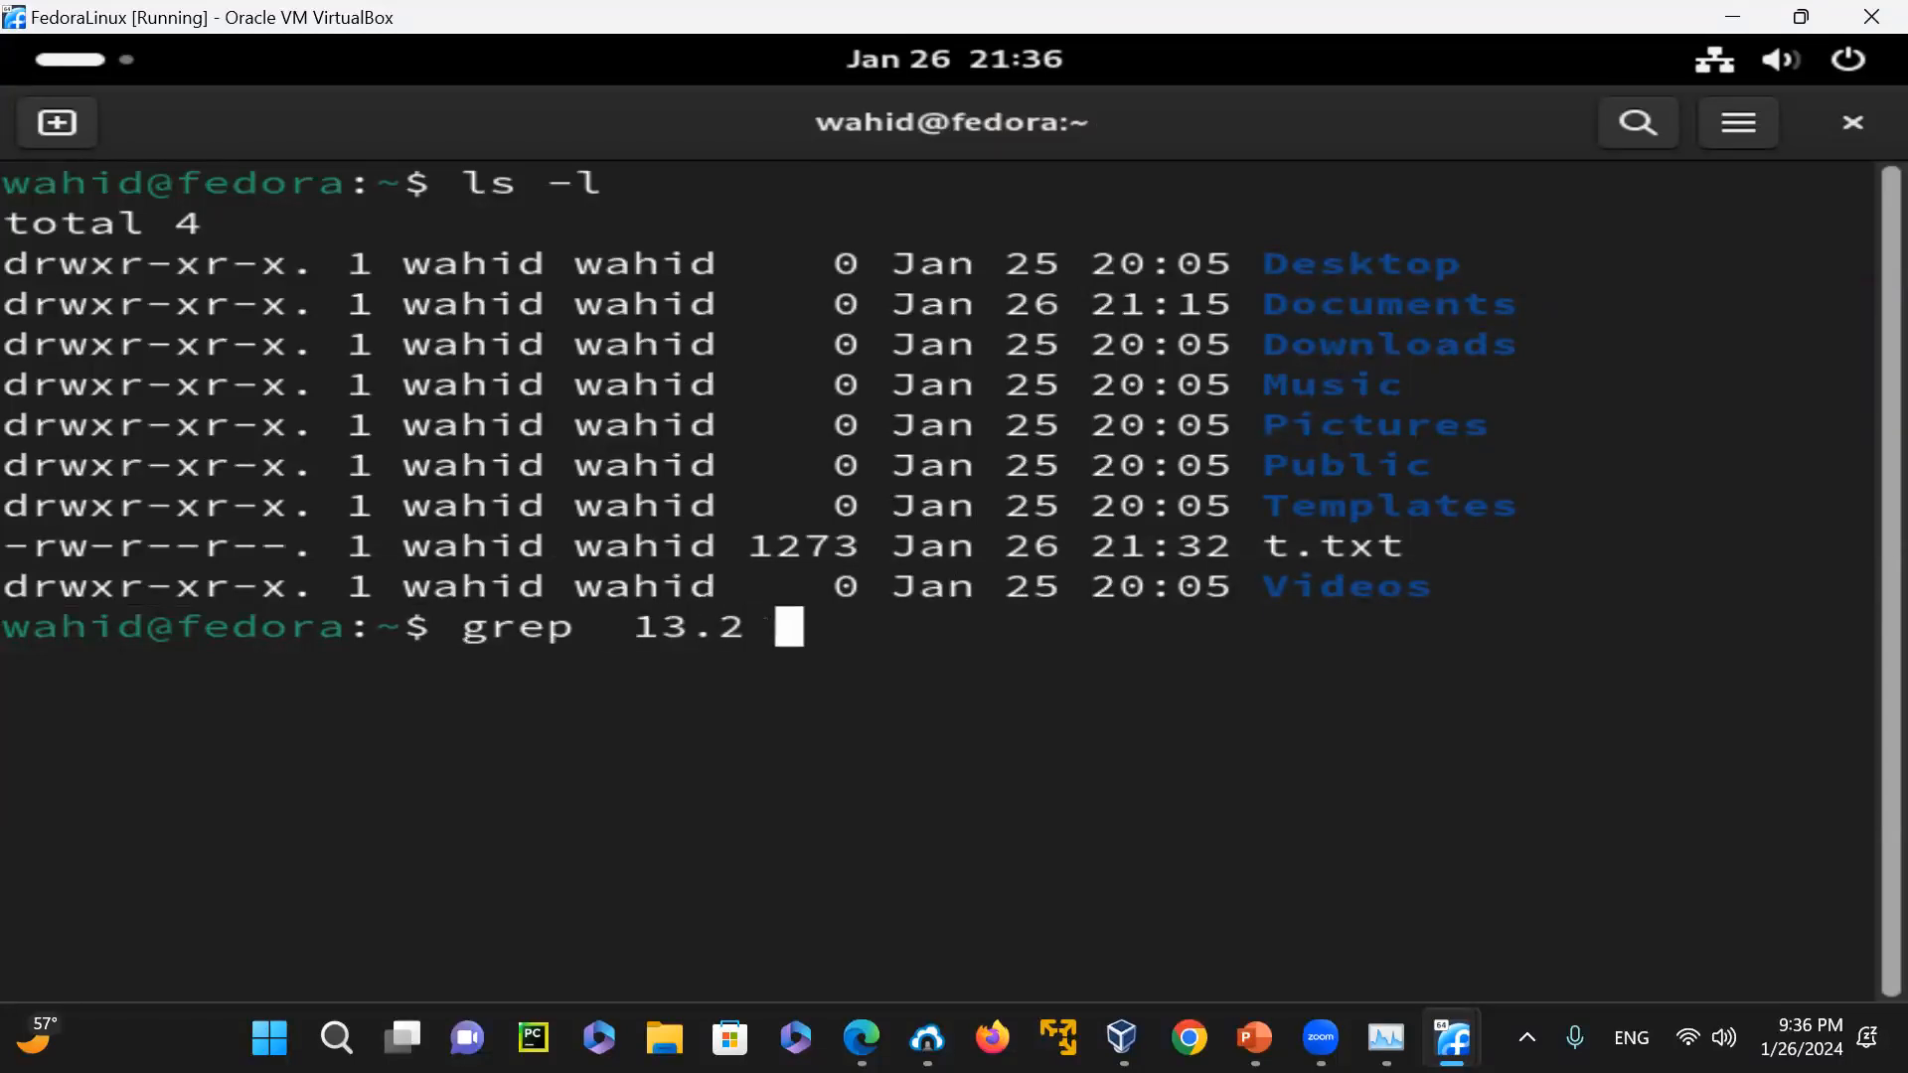
{"action": "key", "text": "Return"}
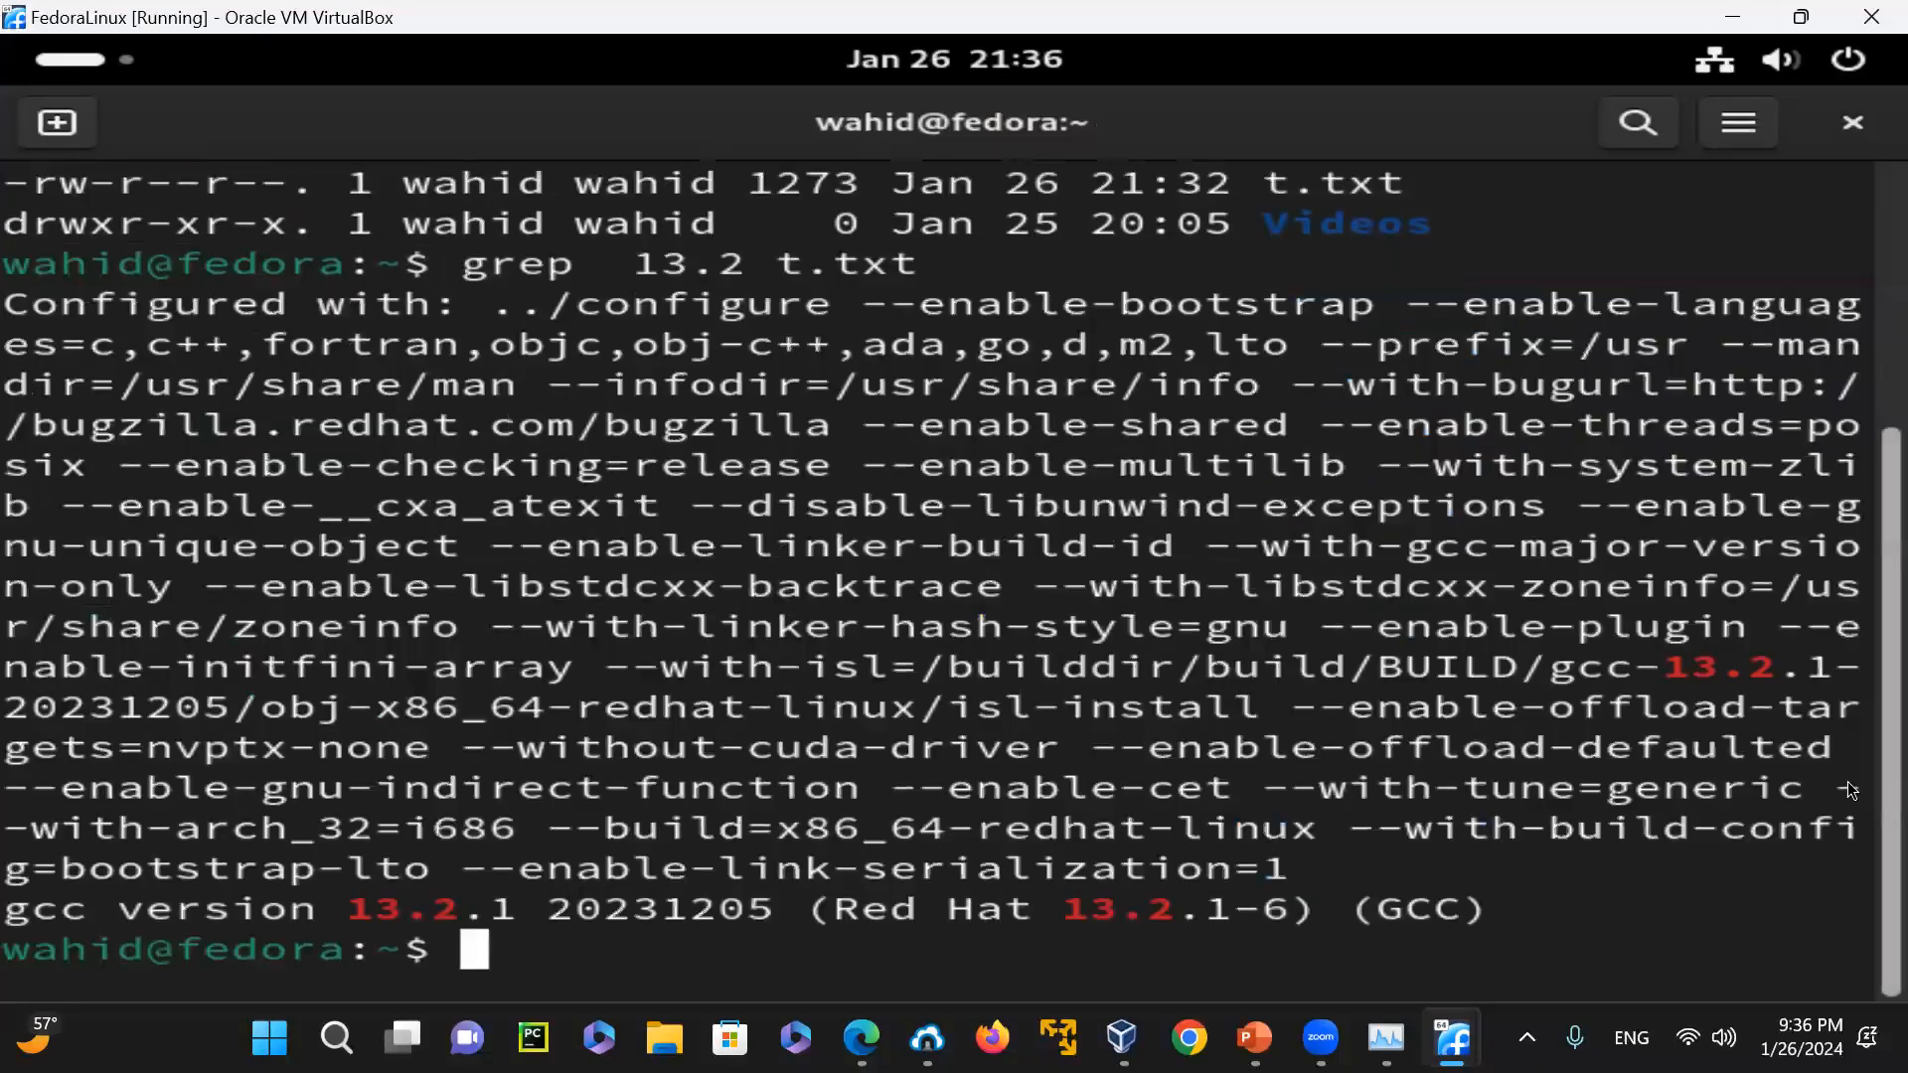
Highlight the 13.2 match in the configuration line and the start of the gcc version line in grep's output
{"action": "left_click_drag", "start_coordinate": [1677, 666], "coordinate": [1739, 666]}
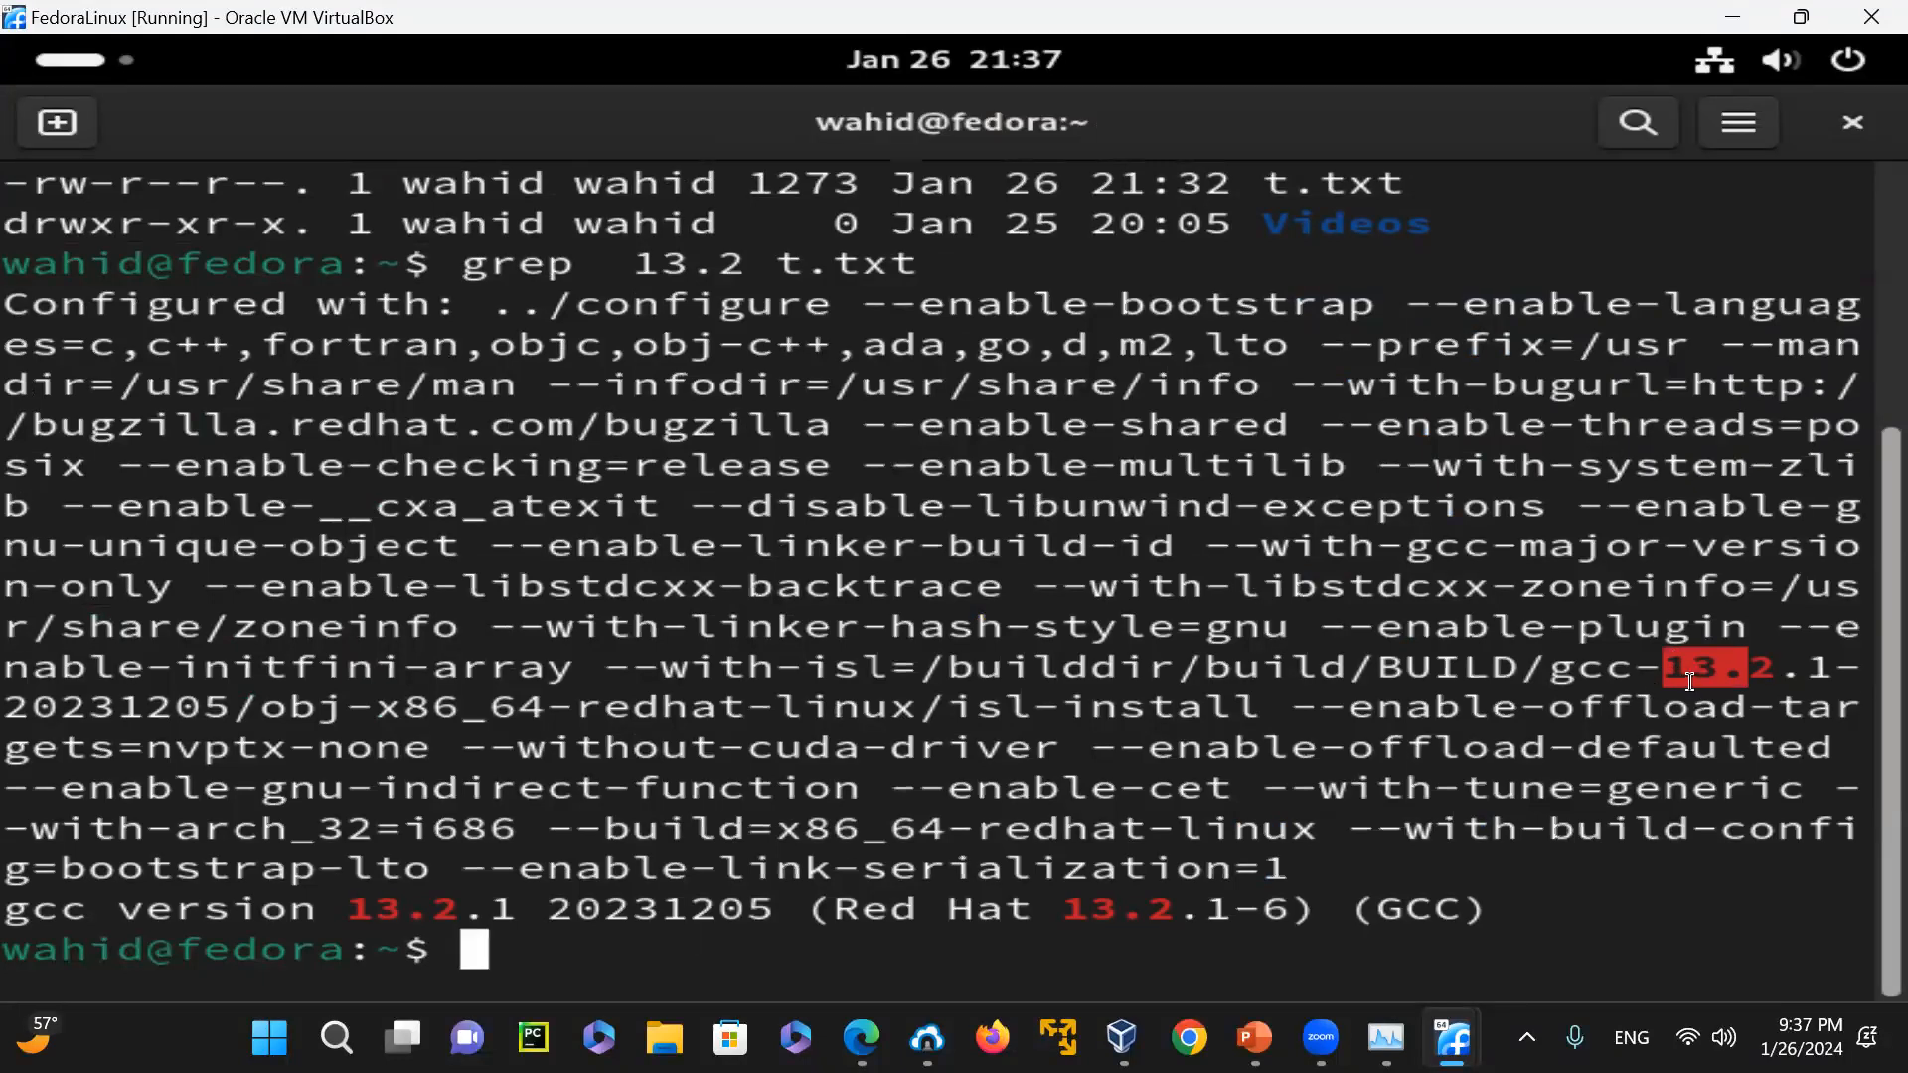
{"action": "left_click", "coordinate": [705, 904]}
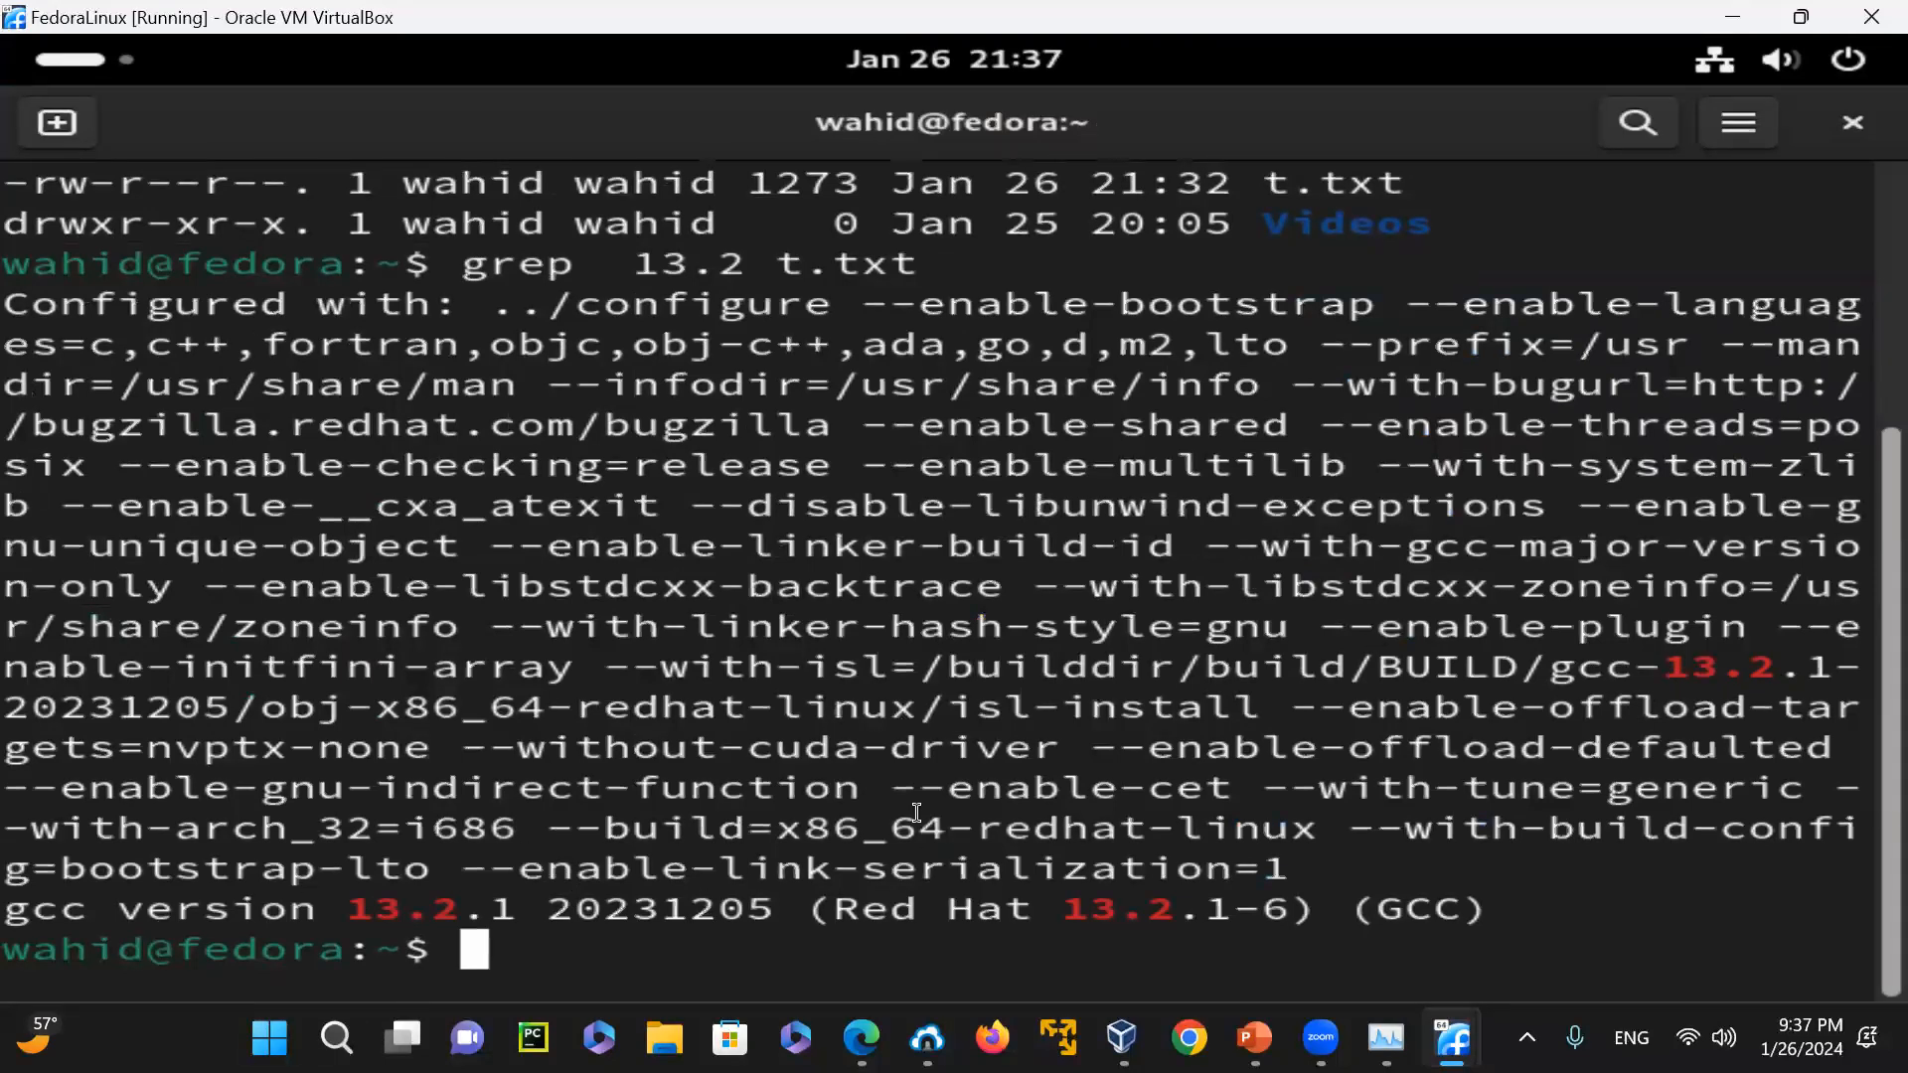
{"action": "left_click_drag", "start_coordinate": [10, 906], "coordinate": [462, 904]}
{"action": "left_click", "coordinate": [462, 904]}
Clear the terminal and search t.txt for the quoted phrase "gcc version 13.2" with grep
{"action": "type", "text": "clear"}
{"action": "key", "text": "Return"}
{"action": "key", "text": "Up"}
{"action": "key", "text": "Up"}
{"action": "key", "text": "Left"}
{"action": "key", "text": "Left"}
{"action": "key", "text": "Left"}
{"action": "key", "text": "Left"}
{"action": "key", "text": "Left"}
{"action": "key", "text": "Left"}
{"action": "key", "text": "Left"}
{"action": "key", "text": "Left"}
{"action": "key", "text": "Left"}
{"action": "key", "text": "Left"}
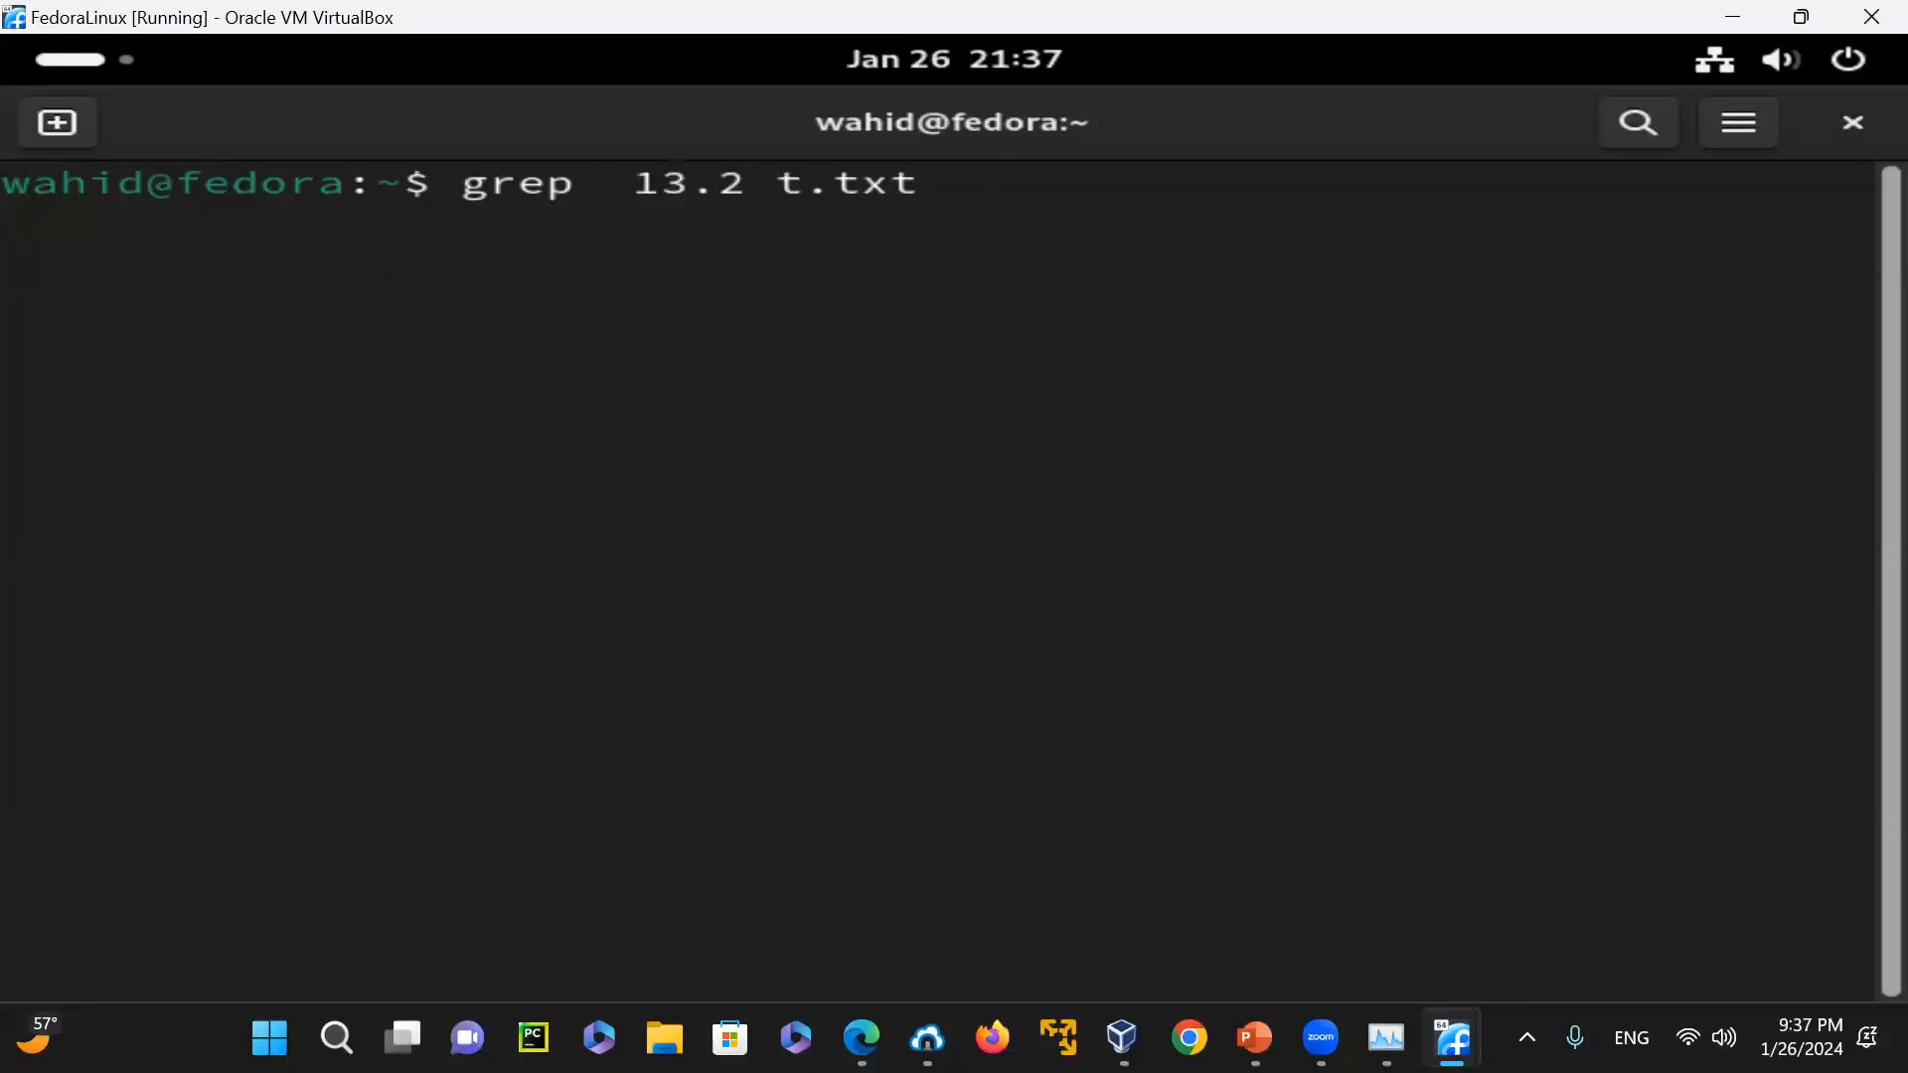
{"action": "type", "text": "\""}
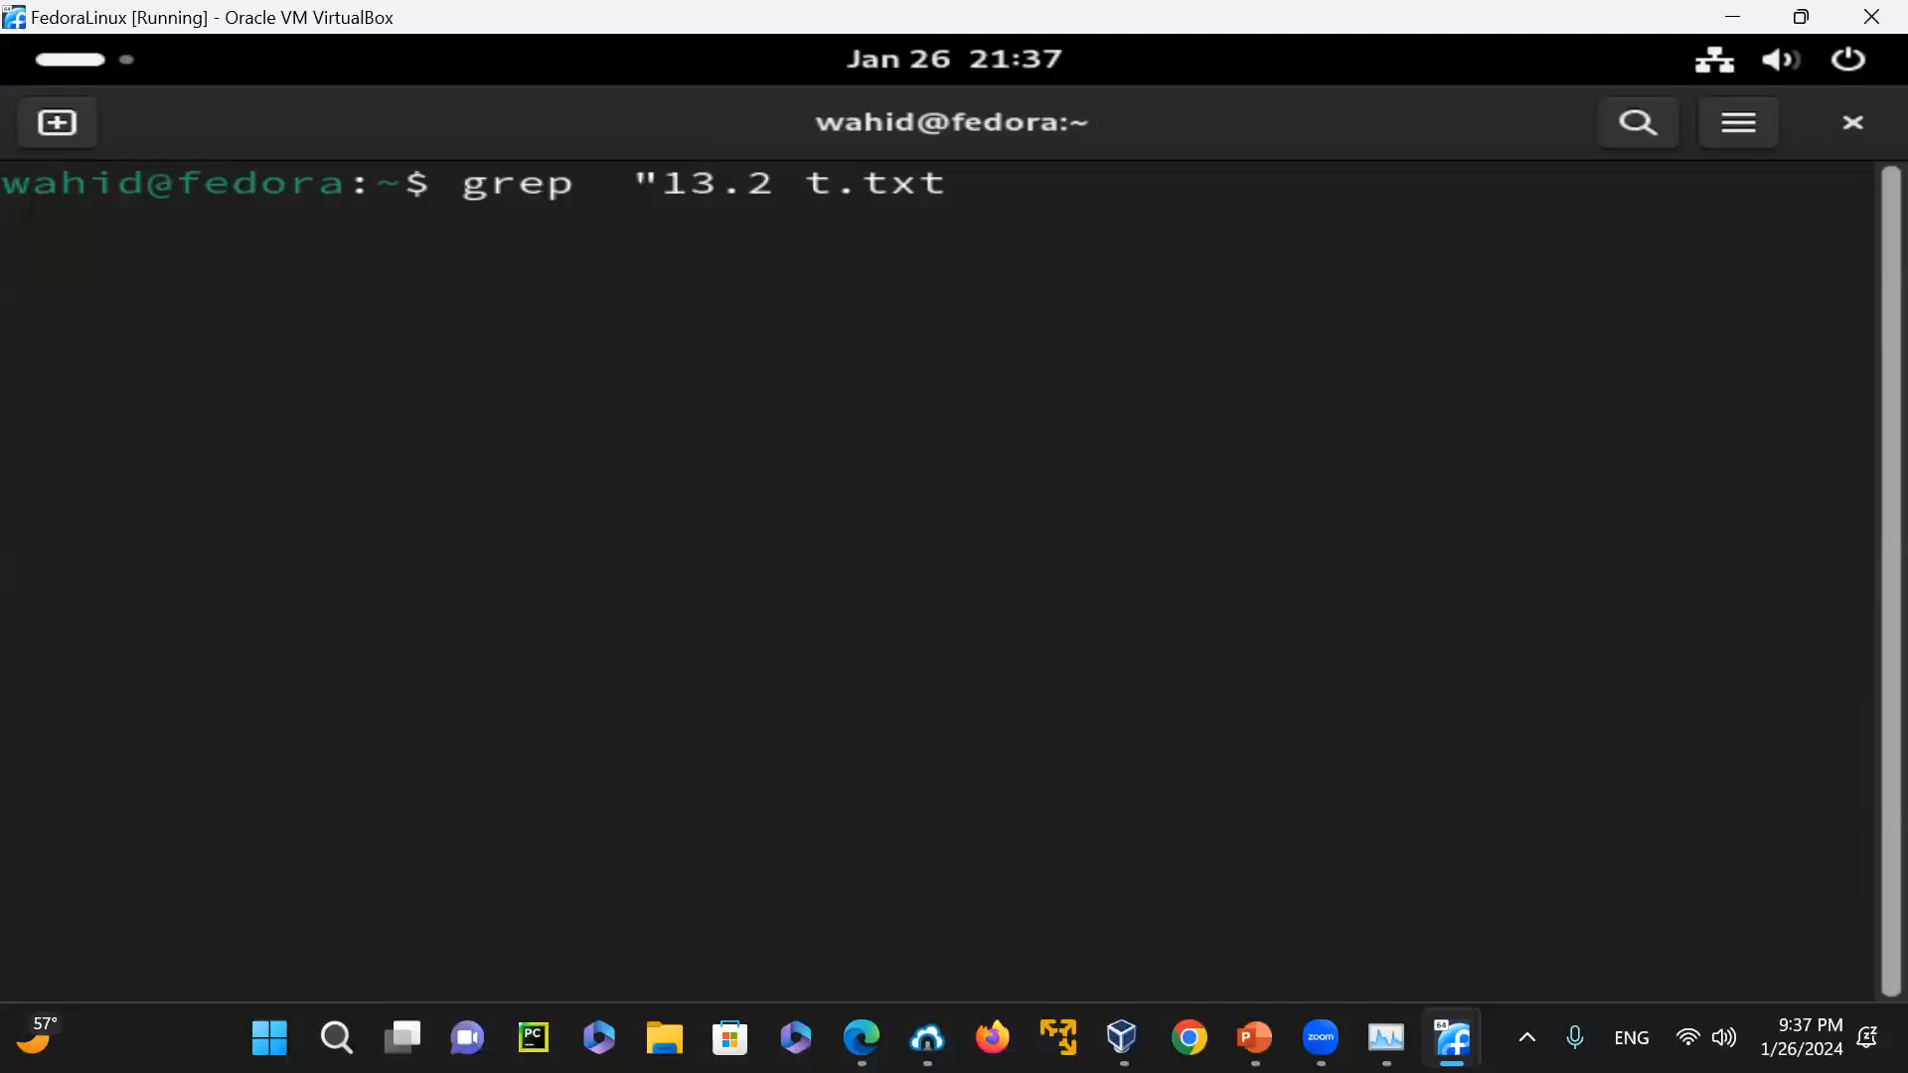
{"action": "type", "text": "gcc version"}
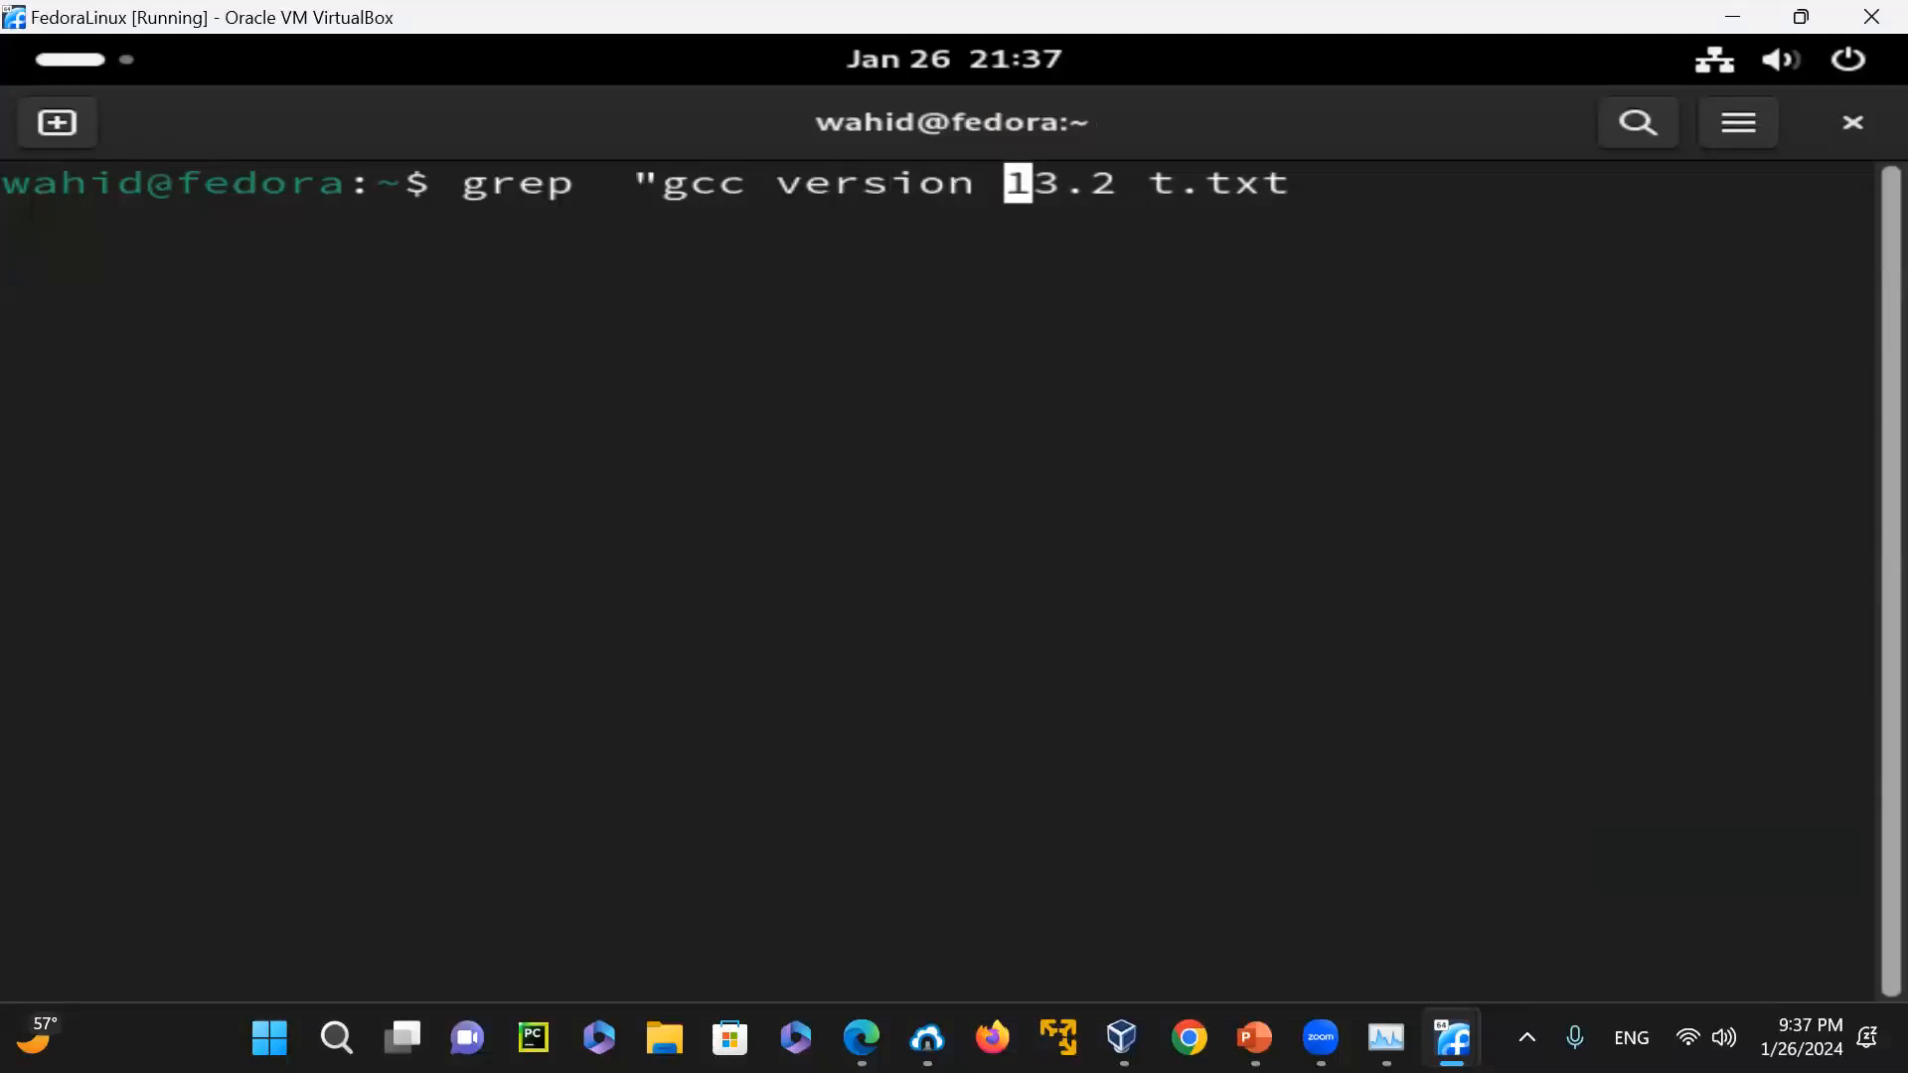
{"action": "key", "text": "Right"}
{"action": "key", "text": "Right"}
{"action": "key", "text": "Right"}
{"action": "key", "text": "Right"}
{"action": "type", "text": "\""}
{"action": "key", "text": "Return"}
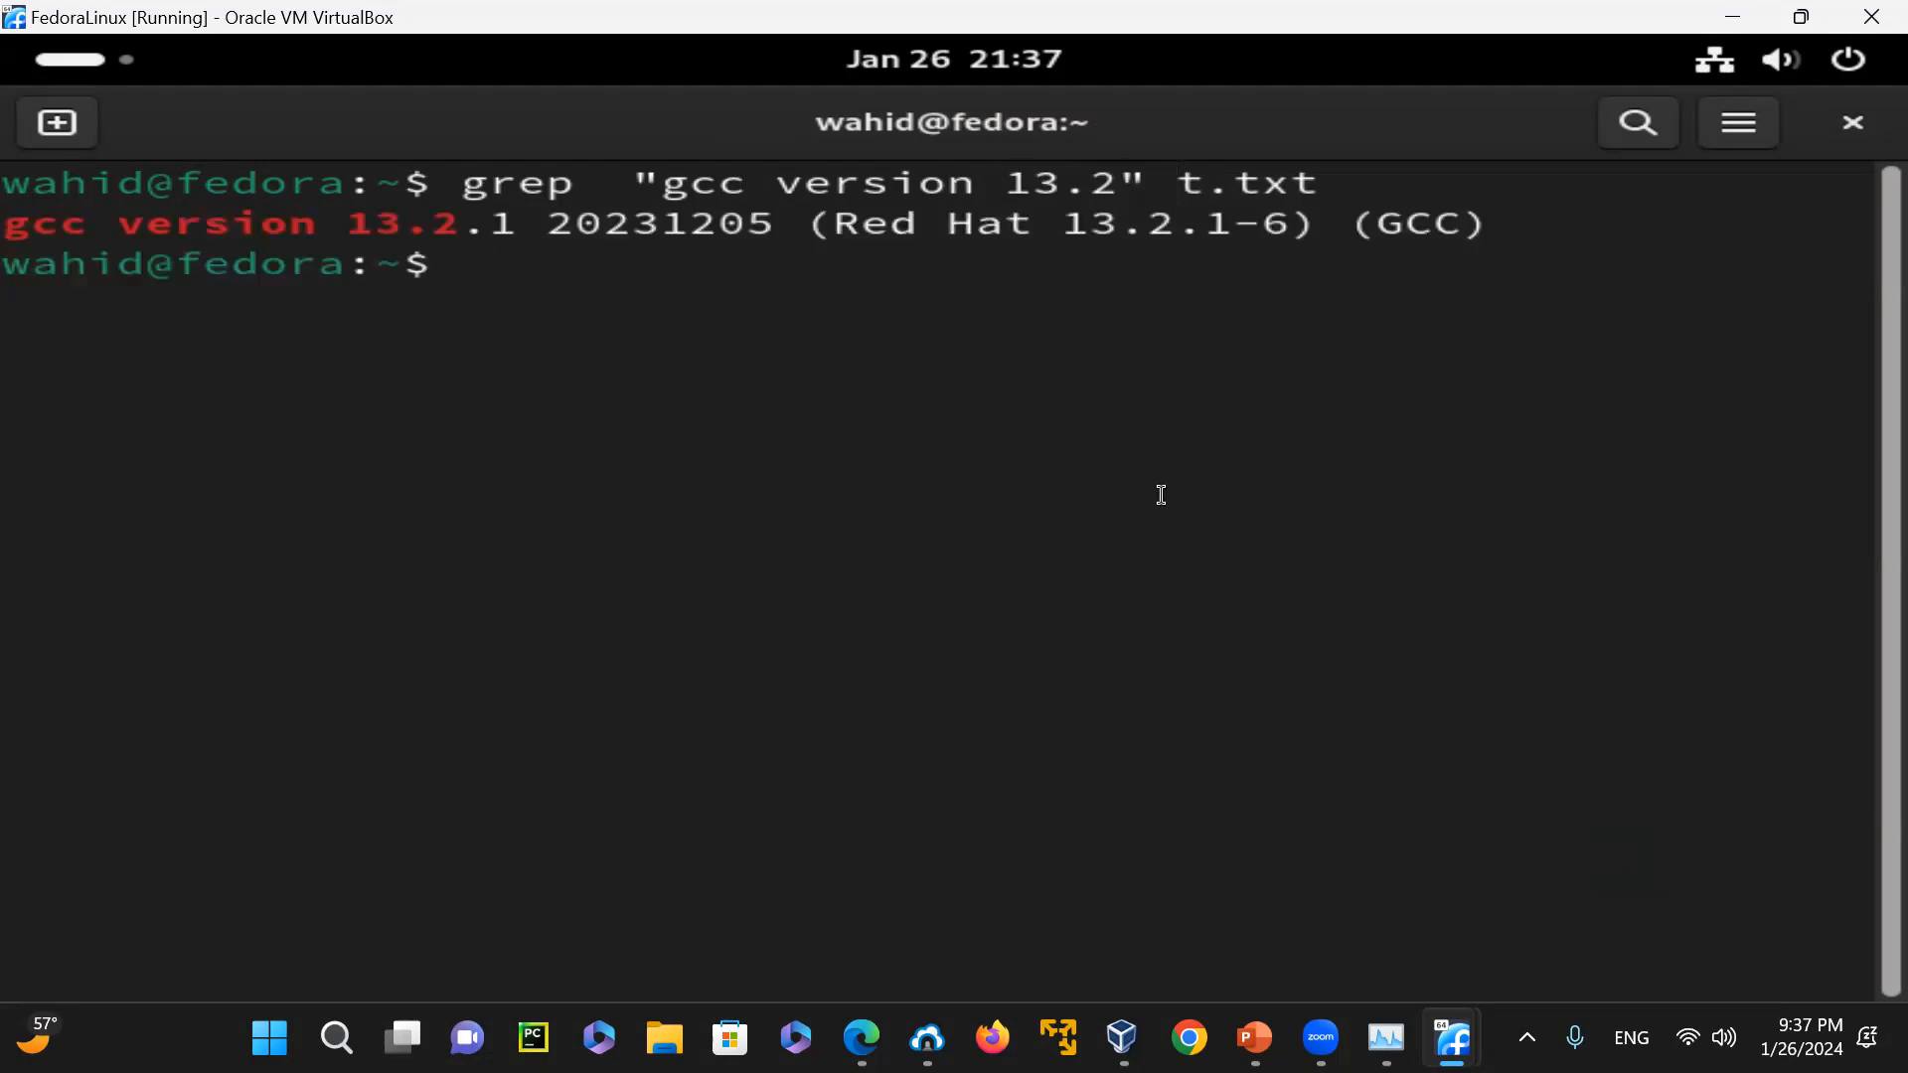
Recall the last grep command, put "gcc -v" in front of it and remove the t.txt argument
{"action": "key", "text": "Up"}
{"action": "key", "text": "Left"}
{"action": "key", "text": "Left"}
{"action": "key", "text": "Left"}
{"action": "key", "text": "Left"}
{"action": "key", "text": "Left"}
{"action": "key", "text": "Left"}
{"action": "key", "text": "Left"}
{"action": "key", "text": "Left"}
{"action": "key", "text": "Left"}
{"action": "key", "text": "Left"}
{"action": "key", "text": "Left"}
{"action": "key", "text": "Left"}
{"action": "key", "text": "Left"}
{"action": "key", "text": "Left"}
{"action": "key", "text": "Left"}
{"action": "key", "text": "Left"}
{"action": "key", "text": "Left"}
{"action": "key", "text": "Left"}
{"action": "key", "text": "Left"}
{"action": "key", "text": "Left"}
{"action": "key", "text": "Left"}
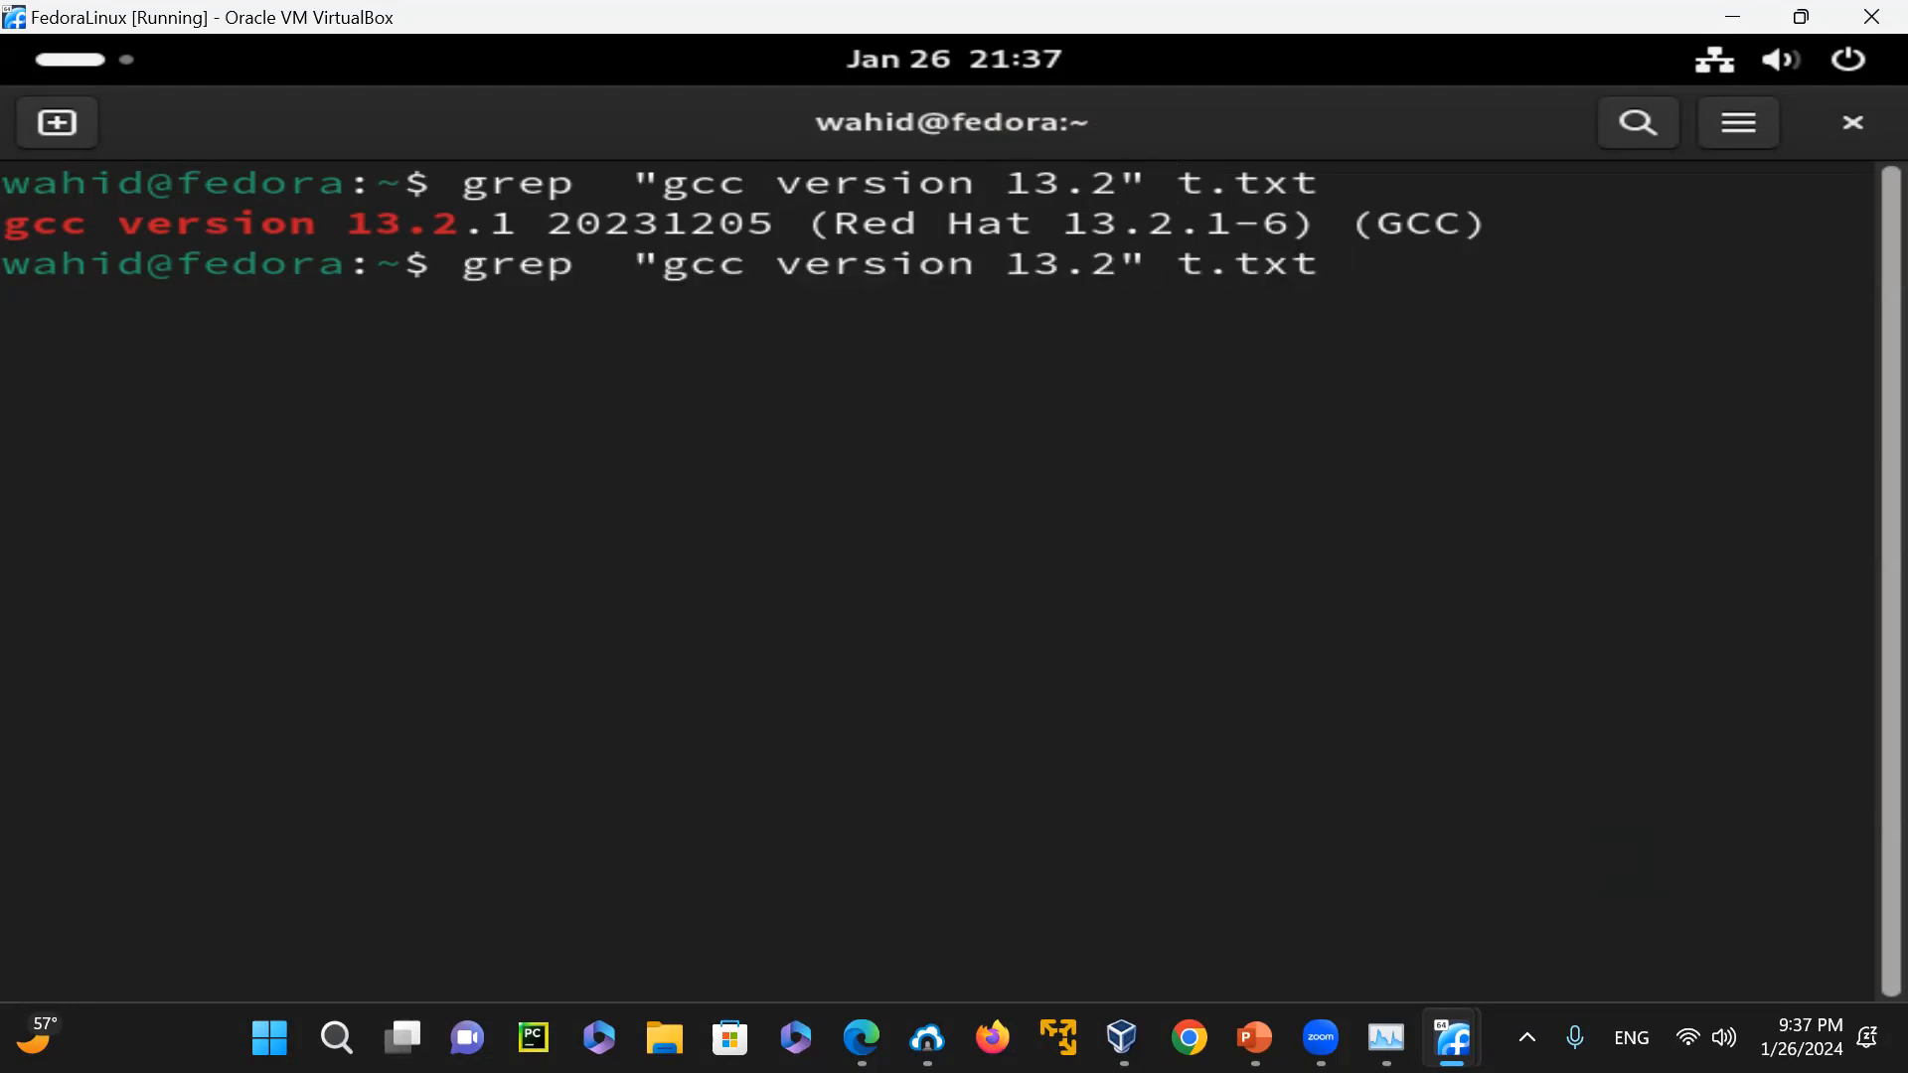
{"action": "type", "text": "gcc -v"}
{"action": "key", "text": "Right"}
{"action": "key", "text": "Right"}
{"action": "key", "text": "Right"}
{"action": "key", "text": "Right"}
{"action": "key", "text": "Right"}
{"action": "key", "text": "Right"}
{"action": "key", "text": "Right"}
{"action": "key", "text": "Right"}
{"action": "key", "text": "Right"}
{"action": "key", "text": "Right"}
{"action": "key", "text": "Right"}
{"action": "key", "text": "Right"}
{"action": "key", "text": "Right"}
{"action": "key", "text": "Right"}
{"action": "key", "text": "Right"}
{"action": "key", "text": "Right"}
{"action": "key", "text": "Right"}
{"action": "key", "text": "Right"}
{"action": "key", "text": "Right"}
{"action": "key", "text": "Right"}
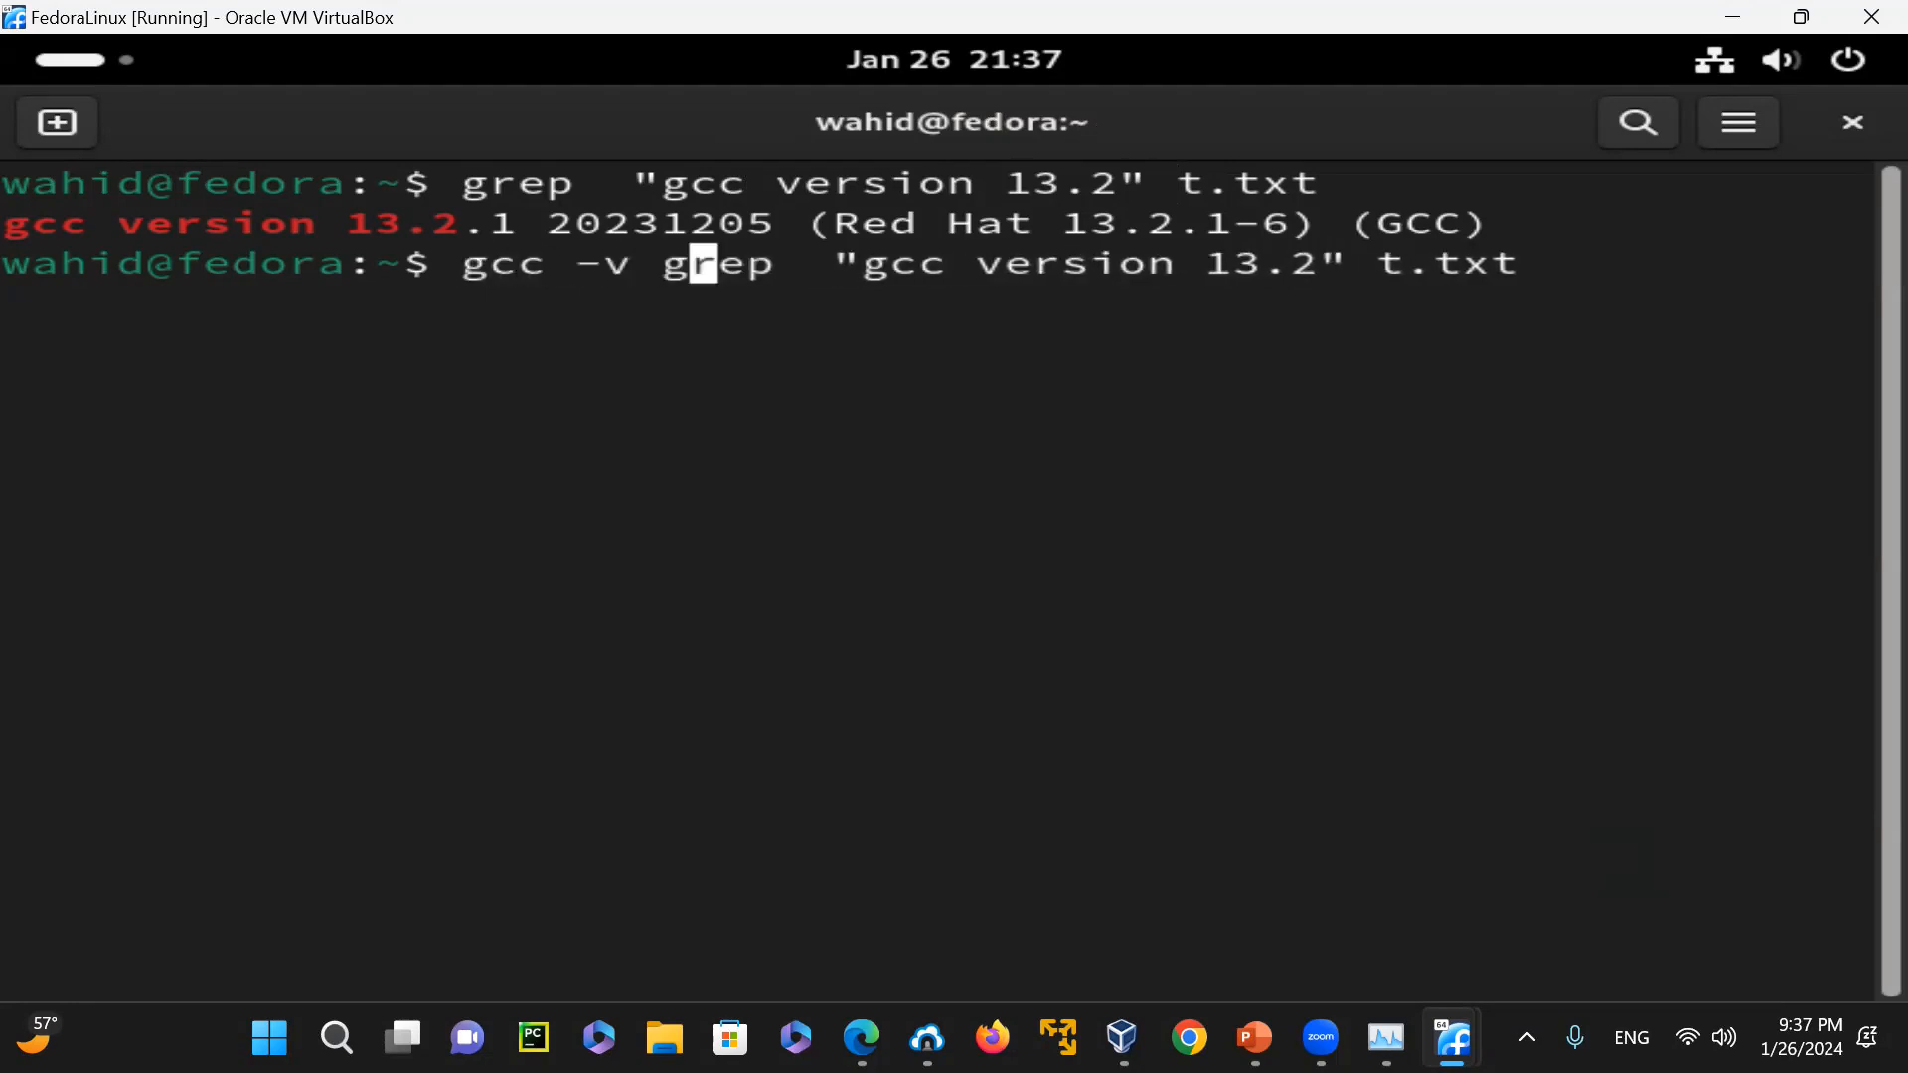
{"action": "key", "text": "Right"}
{"action": "key", "text": "Right"}
{"action": "key", "text": "Right"}
{"action": "key", "text": "Right"}
{"action": "key", "text": "Right"}
{"action": "key", "text": "Right"}
{"action": "key", "text": "Right"}
{"action": "key", "text": "Right"}
{"action": "key", "text": "Right"}
{"action": "key", "text": "Right"}
{"action": "key", "text": "BackSpace"}
{"action": "key", "text": "BackSpace"}
{"action": "key", "text": "BackSpace"}
{"action": "key", "text": "BackSpace"}
{"action": "key", "text": "BackSpace"}
Insert a pipe between gcc -v and grep "gcc version 13.2" and run the command
{"action": "key", "text": "Left"}
{"action": "key", "text": "Left"}
{"action": "key", "text": "Left"}
{"action": "key", "text": "Left"}
{"action": "key", "text": "Left"}
{"action": "key", "text": "Left"}
{"action": "key", "text": "Left"}
{"action": "key", "text": "Left"}
{"action": "key", "text": "Left"}
{"action": "key", "text": "Left"}
{"action": "key", "text": "Left"}
{"action": "key", "text": "Left"}
{"action": "key", "text": "Left"}
{"action": "key", "text": "Left"}
{"action": "key", "text": "Left"}
{"action": "key", "text": "Left"}
{"action": "key", "text": "Left"}
{"action": "key", "text": "Left"}
{"action": "key", "text": "Left"}
{"action": "key", "text": "Left"}
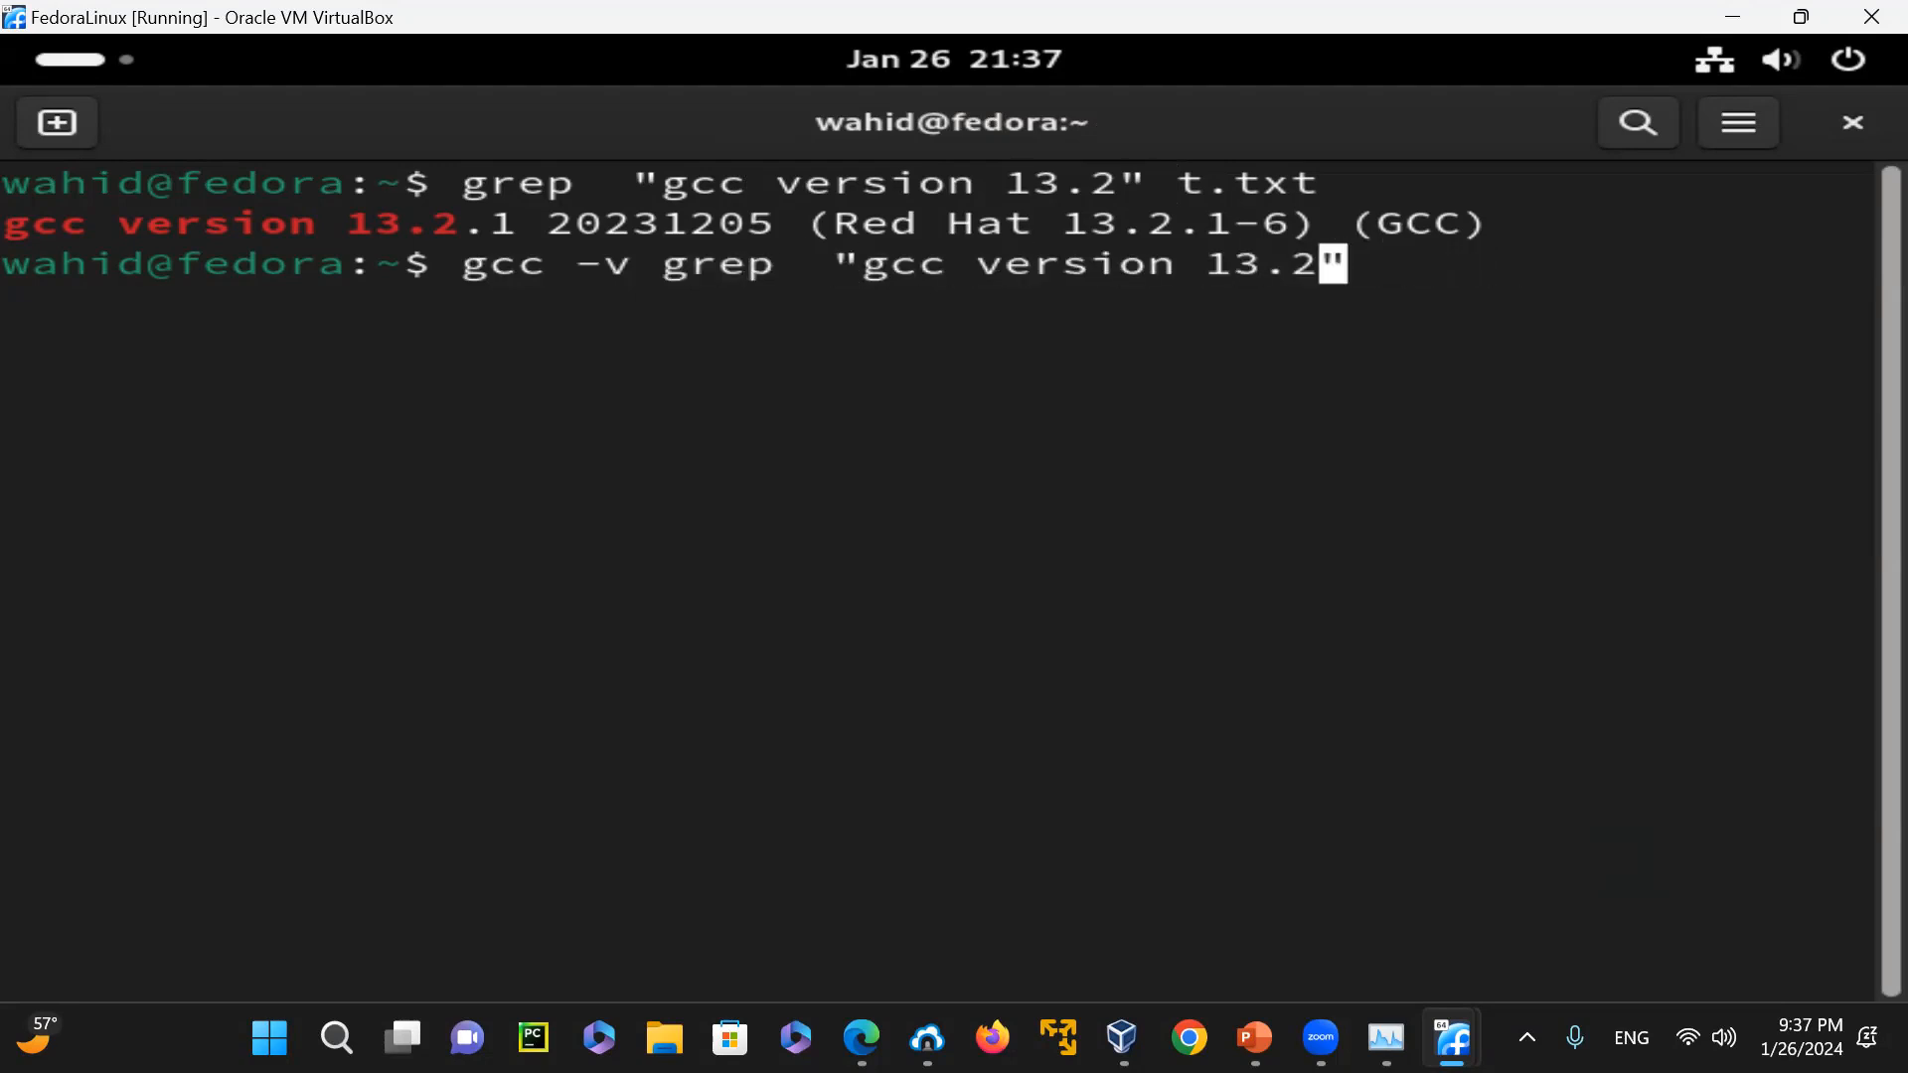
{"action": "key", "text": "Left"}
{"action": "key", "text": "Left"}
{"action": "type", "text": "|"}
{"action": "key", "text": "Return"}
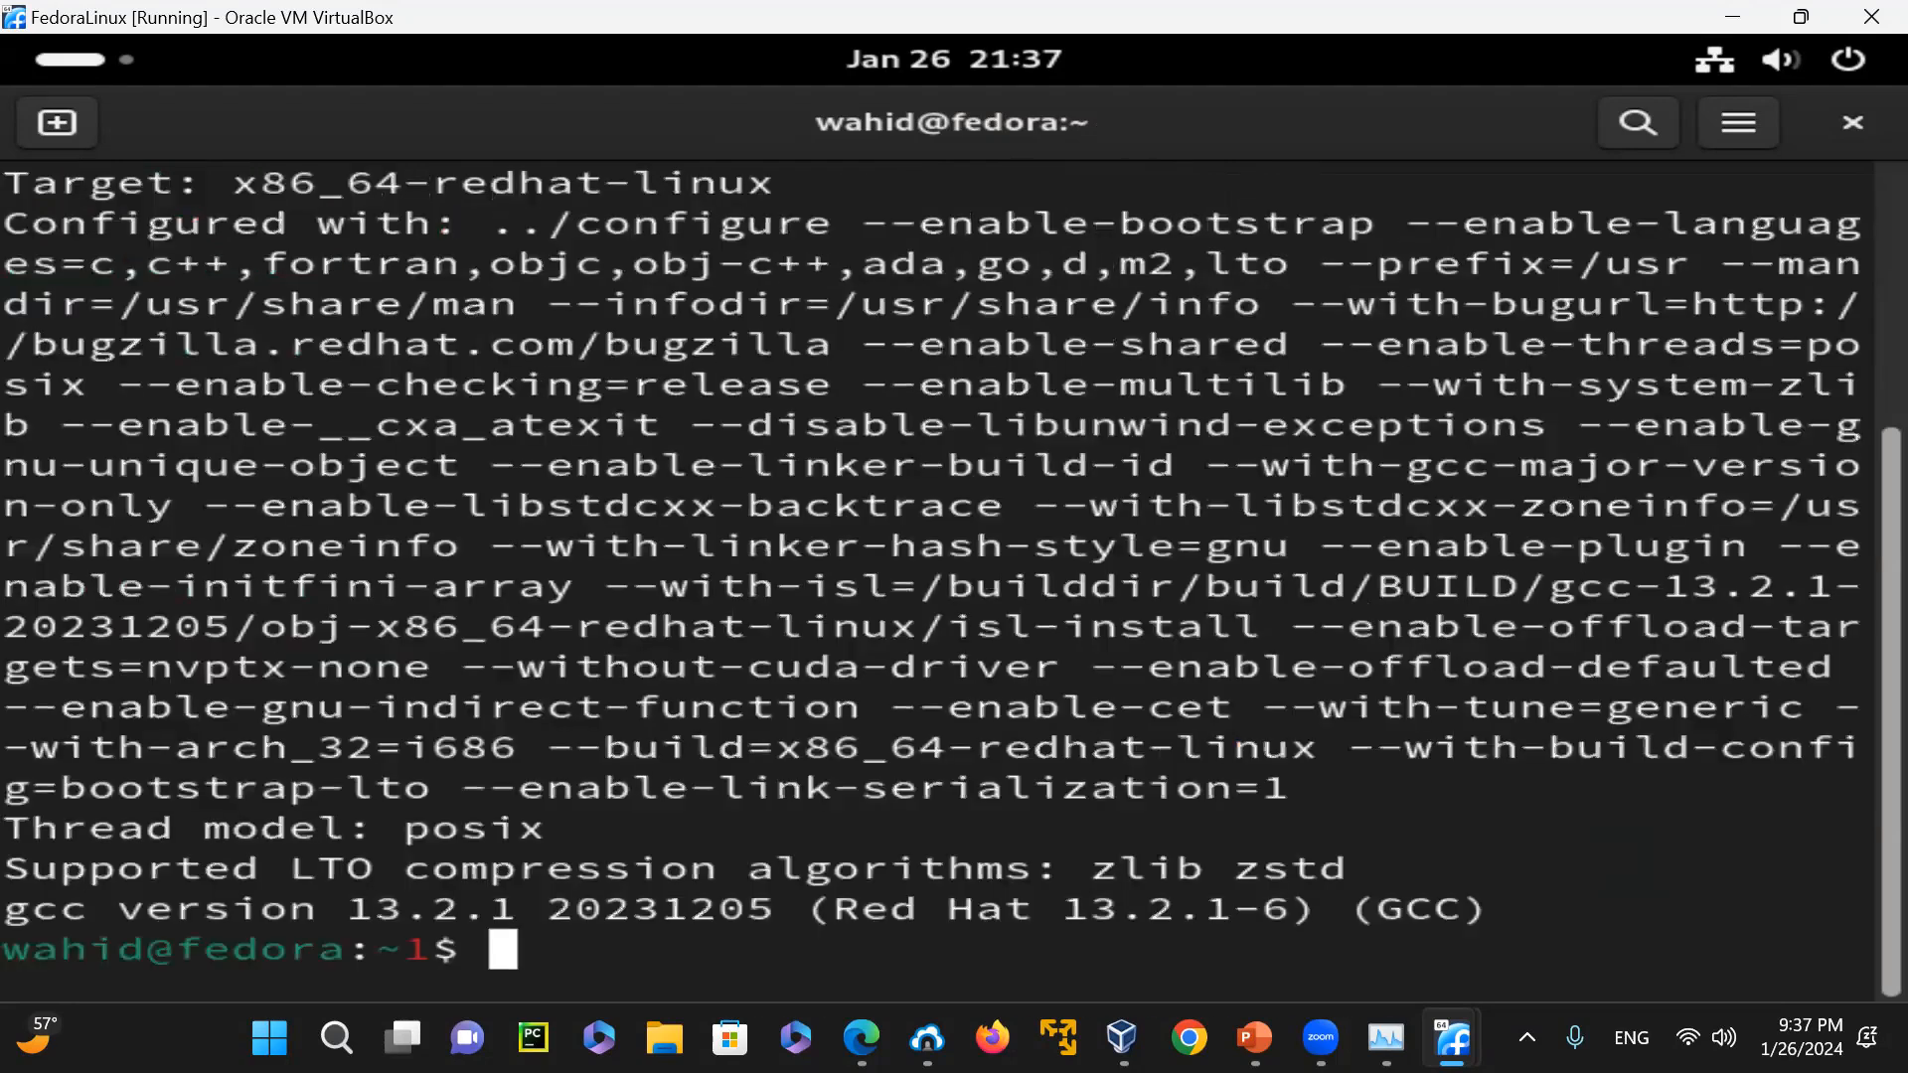
Clear the terminal and rerun gcc -v piped into grep "gcc version 13.2", adding the -i option to grep
{"action": "key", "text": "Return"}
{"action": "key", "text": "Return"}
{"action": "type", "text": "clear"}
{"action": "key", "text": "Return"}
{"action": "key", "text": "Up"}
{"action": "key", "text": "Up"}
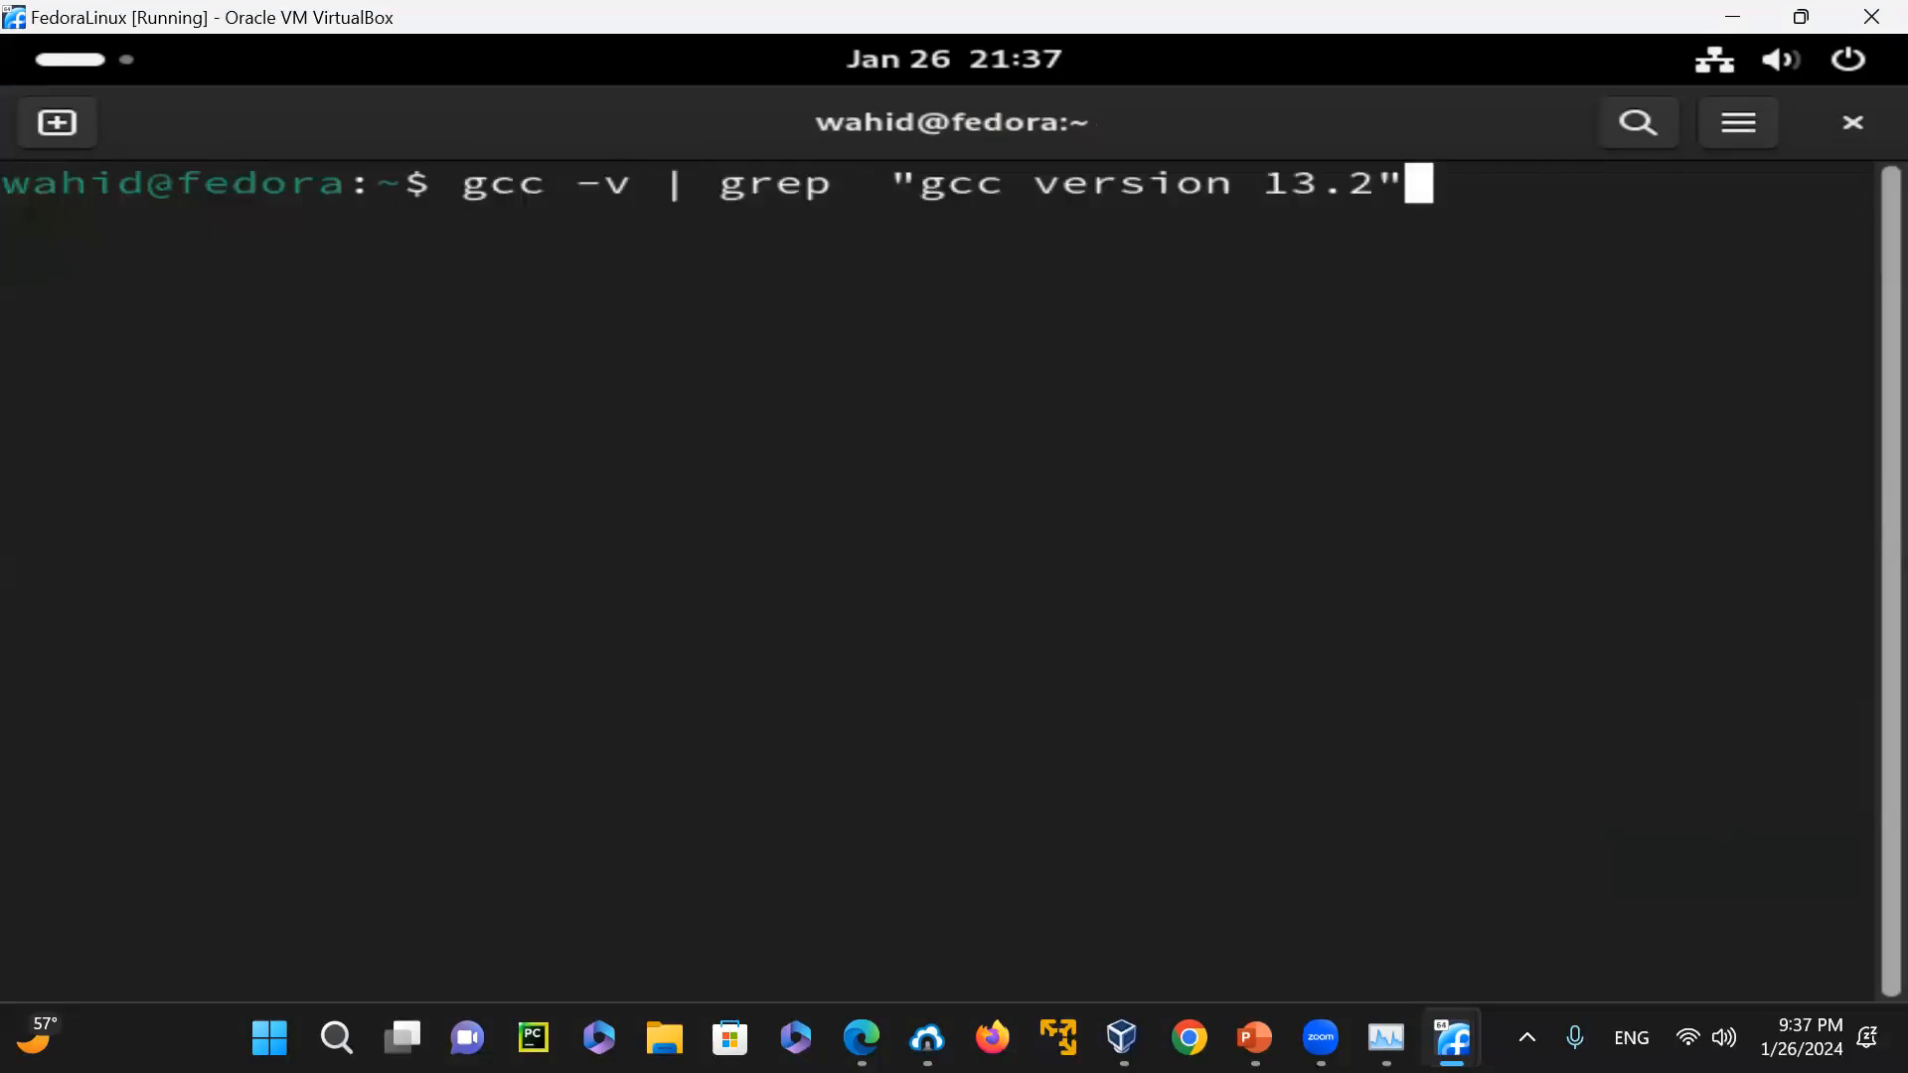
{"action": "key", "text": "Left"}
{"action": "key", "text": "Left"}
{"action": "key", "text": "Left"}
{"action": "key", "text": "Left"}
{"action": "key", "text": "Left"}
{"action": "key", "text": "Left"}
{"action": "key", "text": "Left"}
{"action": "key", "text": "Left"}
{"action": "key", "text": "Left"}
{"action": "key", "text": "Left"}
{"action": "key", "text": "Left"}
{"action": "key", "text": "Left"}
{"action": "key", "text": "Left"}
{"action": "key", "text": "Left"}
{"action": "key", "text": "Left"}
{"action": "key", "text": "Left"}
{"action": "key", "text": "Left"}
{"action": "key", "text": "Left"}
{"action": "key", "text": "Left"}
{"action": "key", "text": "Left"}
{"action": "key", "text": "Left"}
{"action": "key", "text": "Left"}
{"action": "key", "text": "Left"}
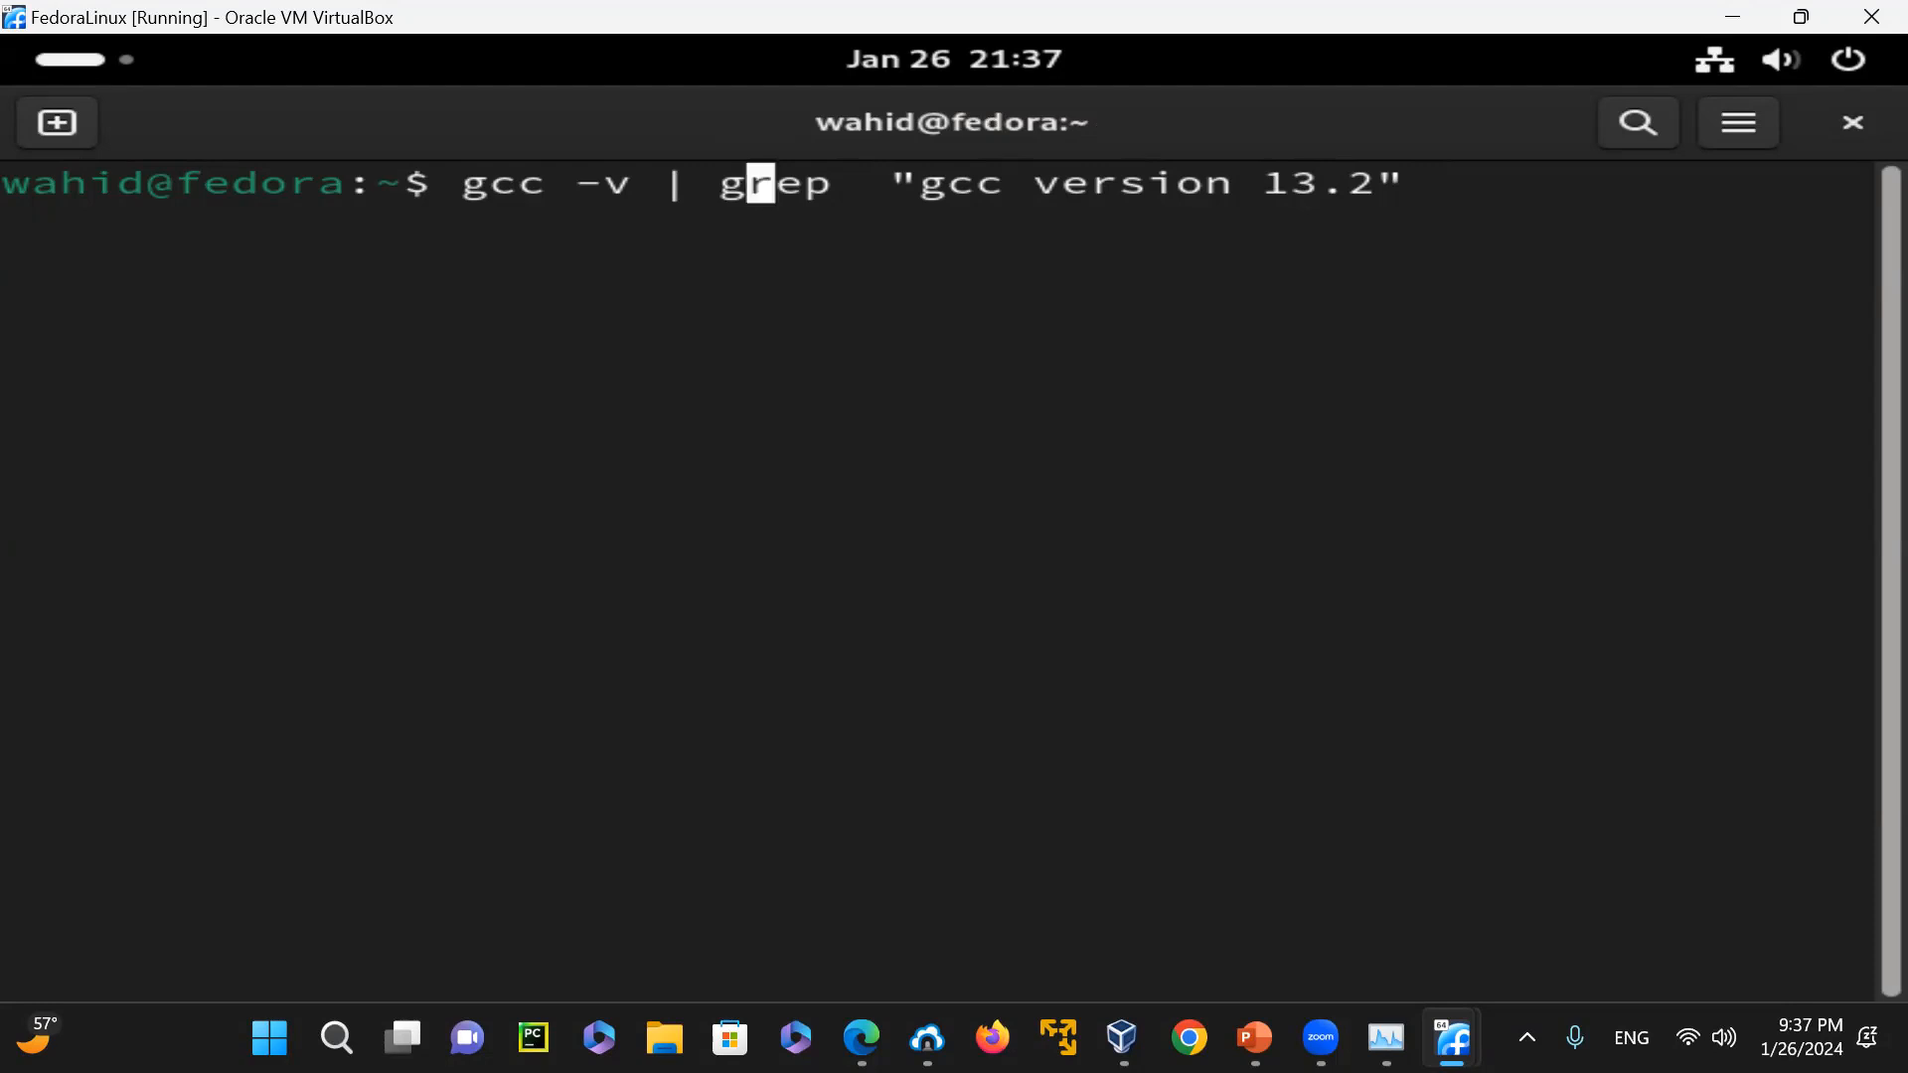
{"action": "key", "text": "Right"}
{"action": "key", "text": "Right"}
{"action": "key", "text": "Right"}
{"action": "type", "text": "-i"}
{"action": "key", "text": "Return"}
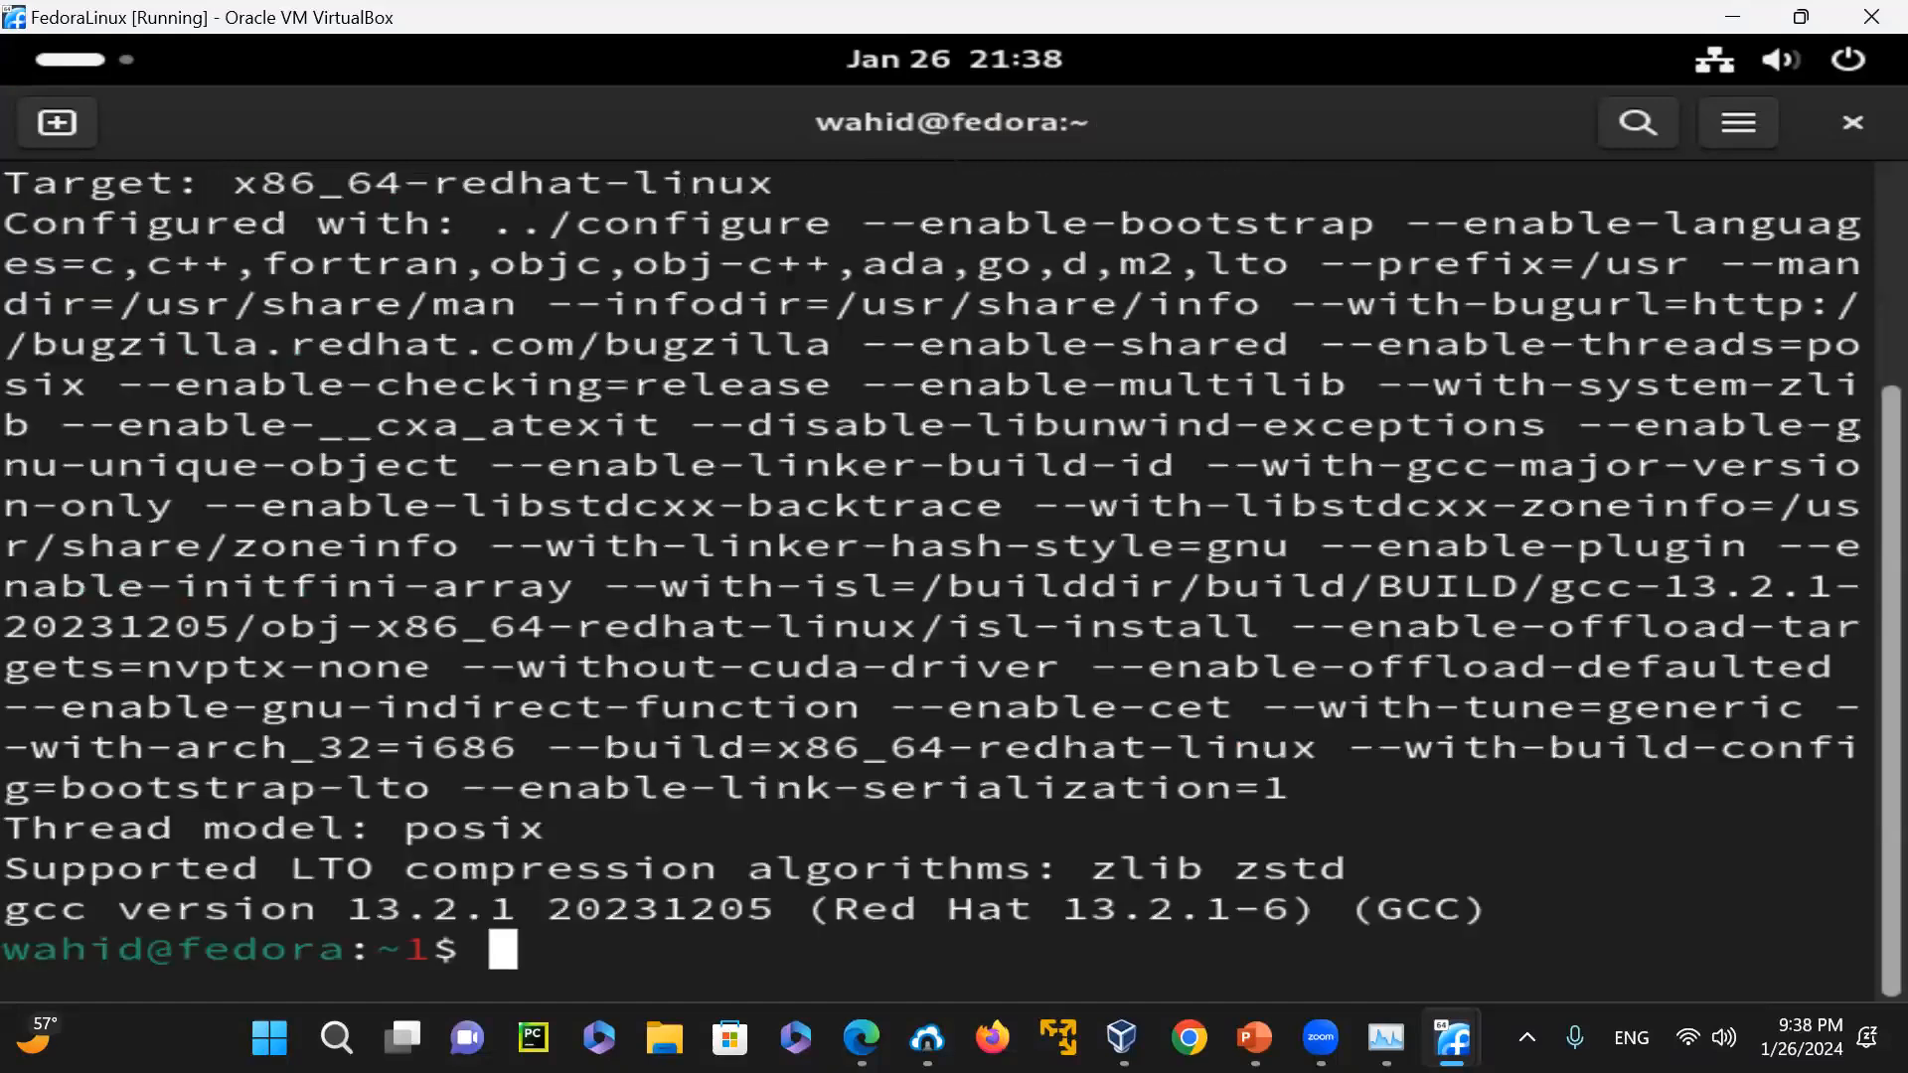
Highlight the configuration lines and part of the gcc version line in the output
{"action": "left_click_drag", "start_coordinate": [1467, 774], "coordinate": [10, 343]}
{"action": "left_click", "coordinate": [639, 375]}
{"action": "left_click_drag", "start_coordinate": [126, 906], "coordinate": [208, 906]}
{"action": "left_click", "coordinate": [700, 668]}
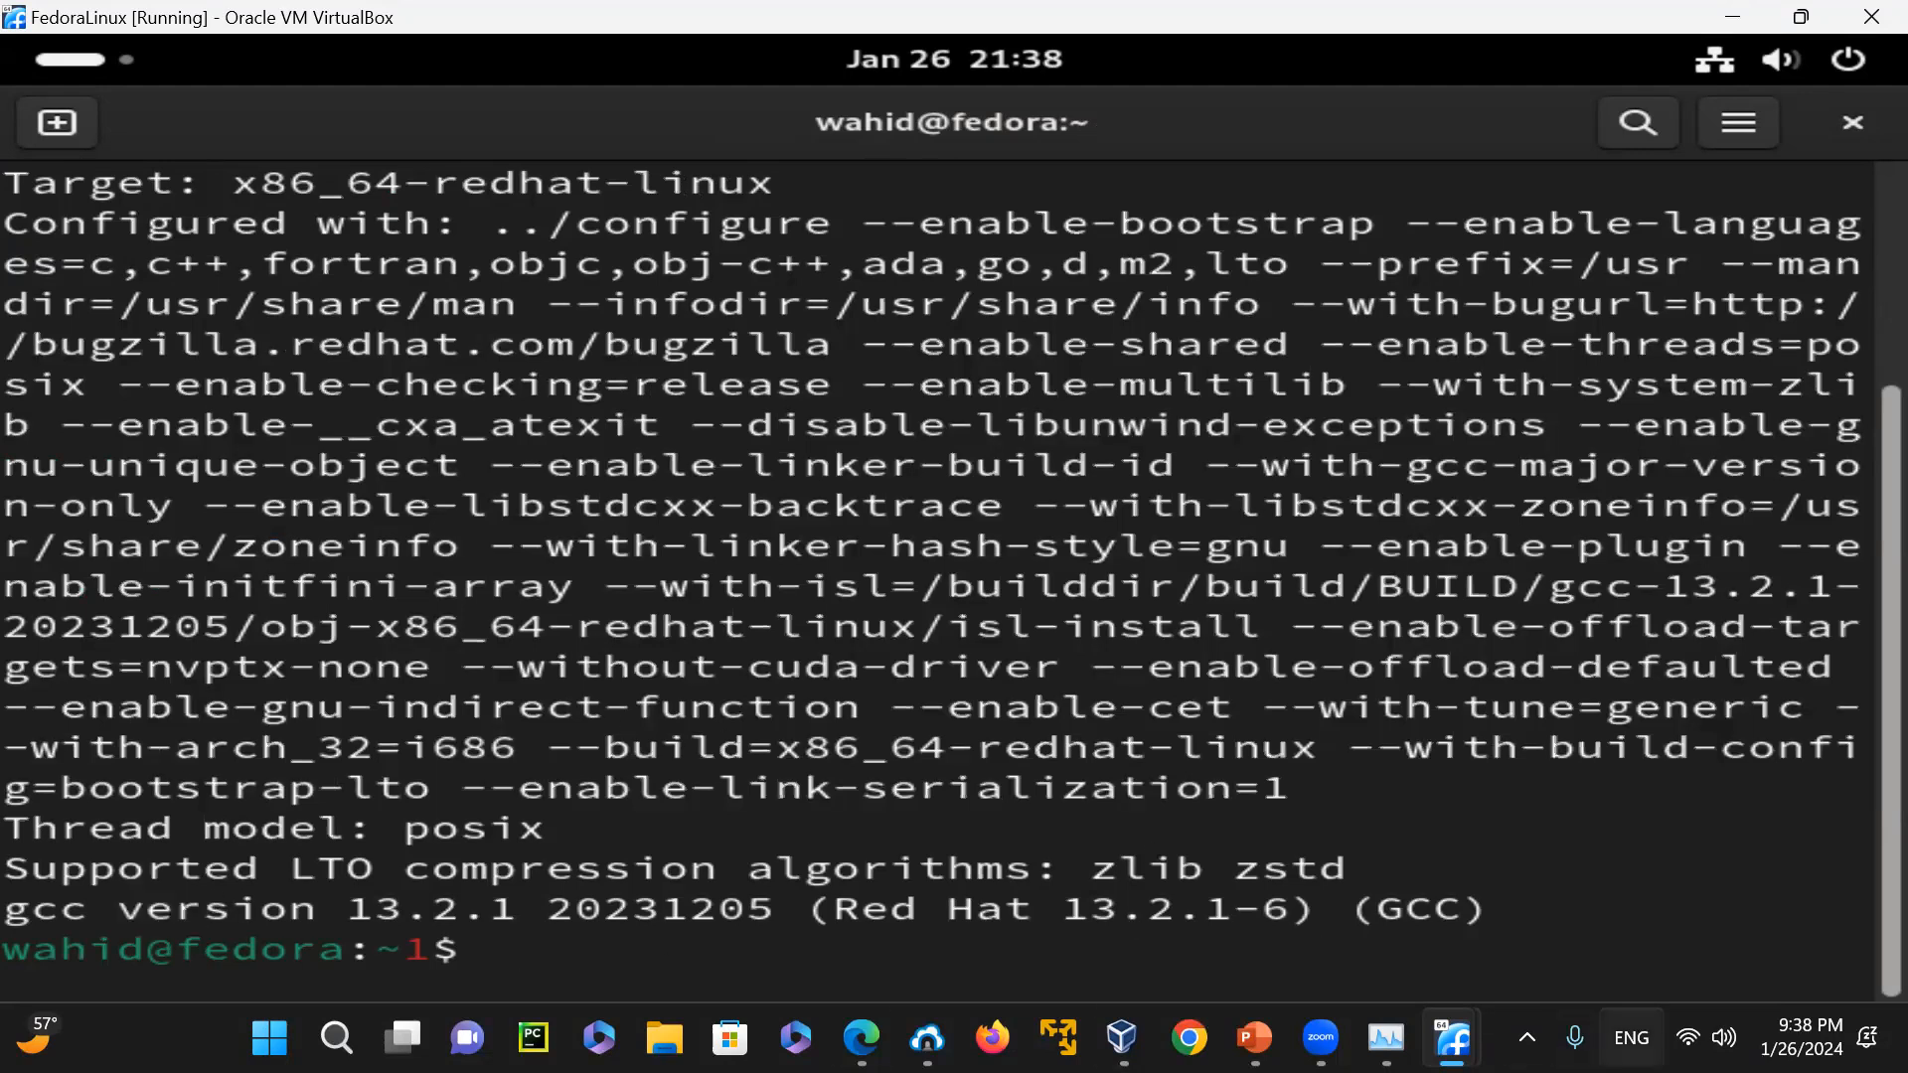
Clear the terminal and run grep -i "gcc version 13.2" with t.txt redirected as its input
{"action": "type", "text": "clear"}
{"action": "key", "text": "Return"}
{"action": "key", "text": "Up"}
{"action": "key", "text": "Up"}
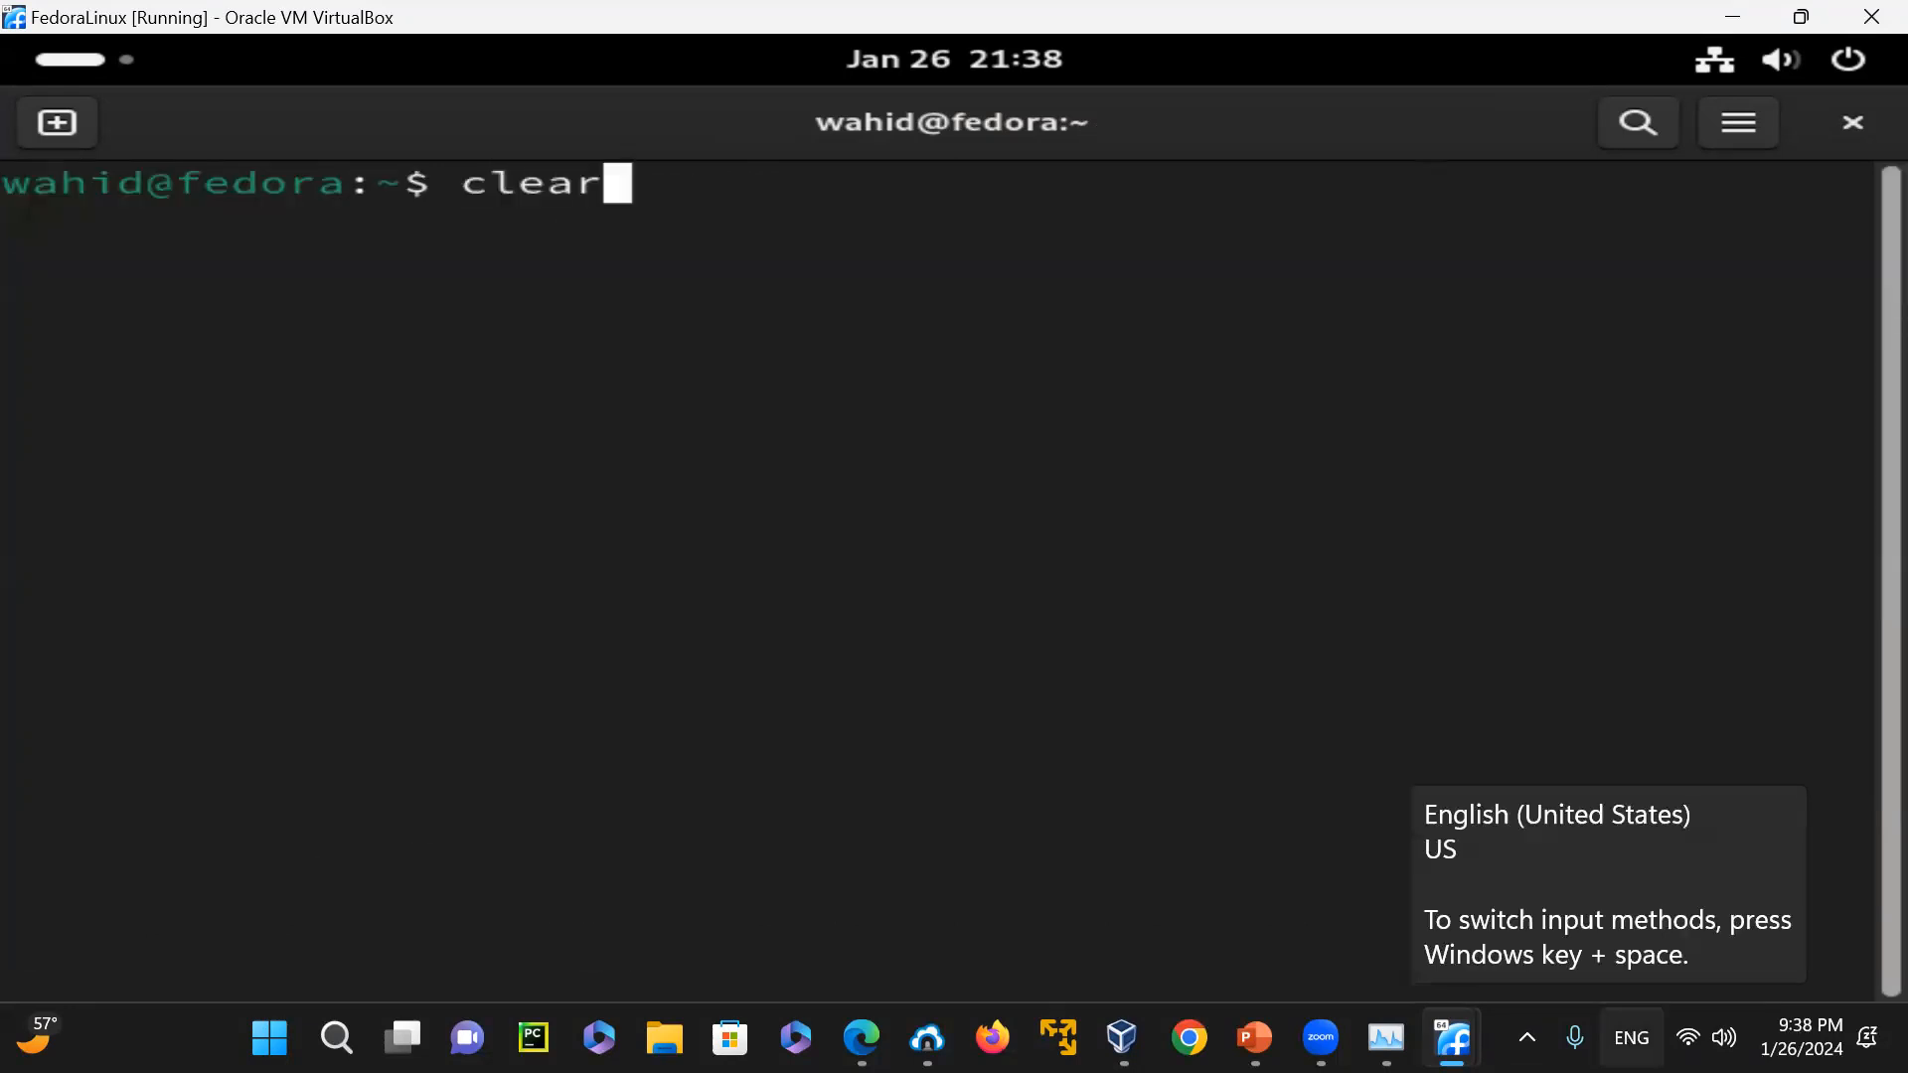
{"action": "key", "text": "Left"}
{"action": "key", "text": "Left"}
{"action": "key", "text": "Left"}
{"action": "key", "text": "Left"}
{"action": "key", "text": "Left"}
{"action": "key", "text": "Left"}
{"action": "key", "text": "Left"}
{"action": "key", "text": "Left"}
{"action": "key", "text": "Left"}
{"action": "key", "text": "Left"}
{"action": "key", "text": "Left"}
{"action": "key", "text": "Left"}
{"action": "key", "text": "Left"}
{"action": "key", "text": "Left"}
{"action": "key", "text": "Left"}
{"action": "key", "text": "Left"}
{"action": "key", "text": "Left"}
{"action": "key", "text": "Left"}
{"action": "key", "text": "Left"}
{"action": "key", "text": "Left"}
{"action": "key", "text": "Left"}
{"action": "key", "text": "Left"}
{"action": "key", "text": "Left"}
{"action": "key", "text": "Left"}
{"action": "key", "text": "Left"}
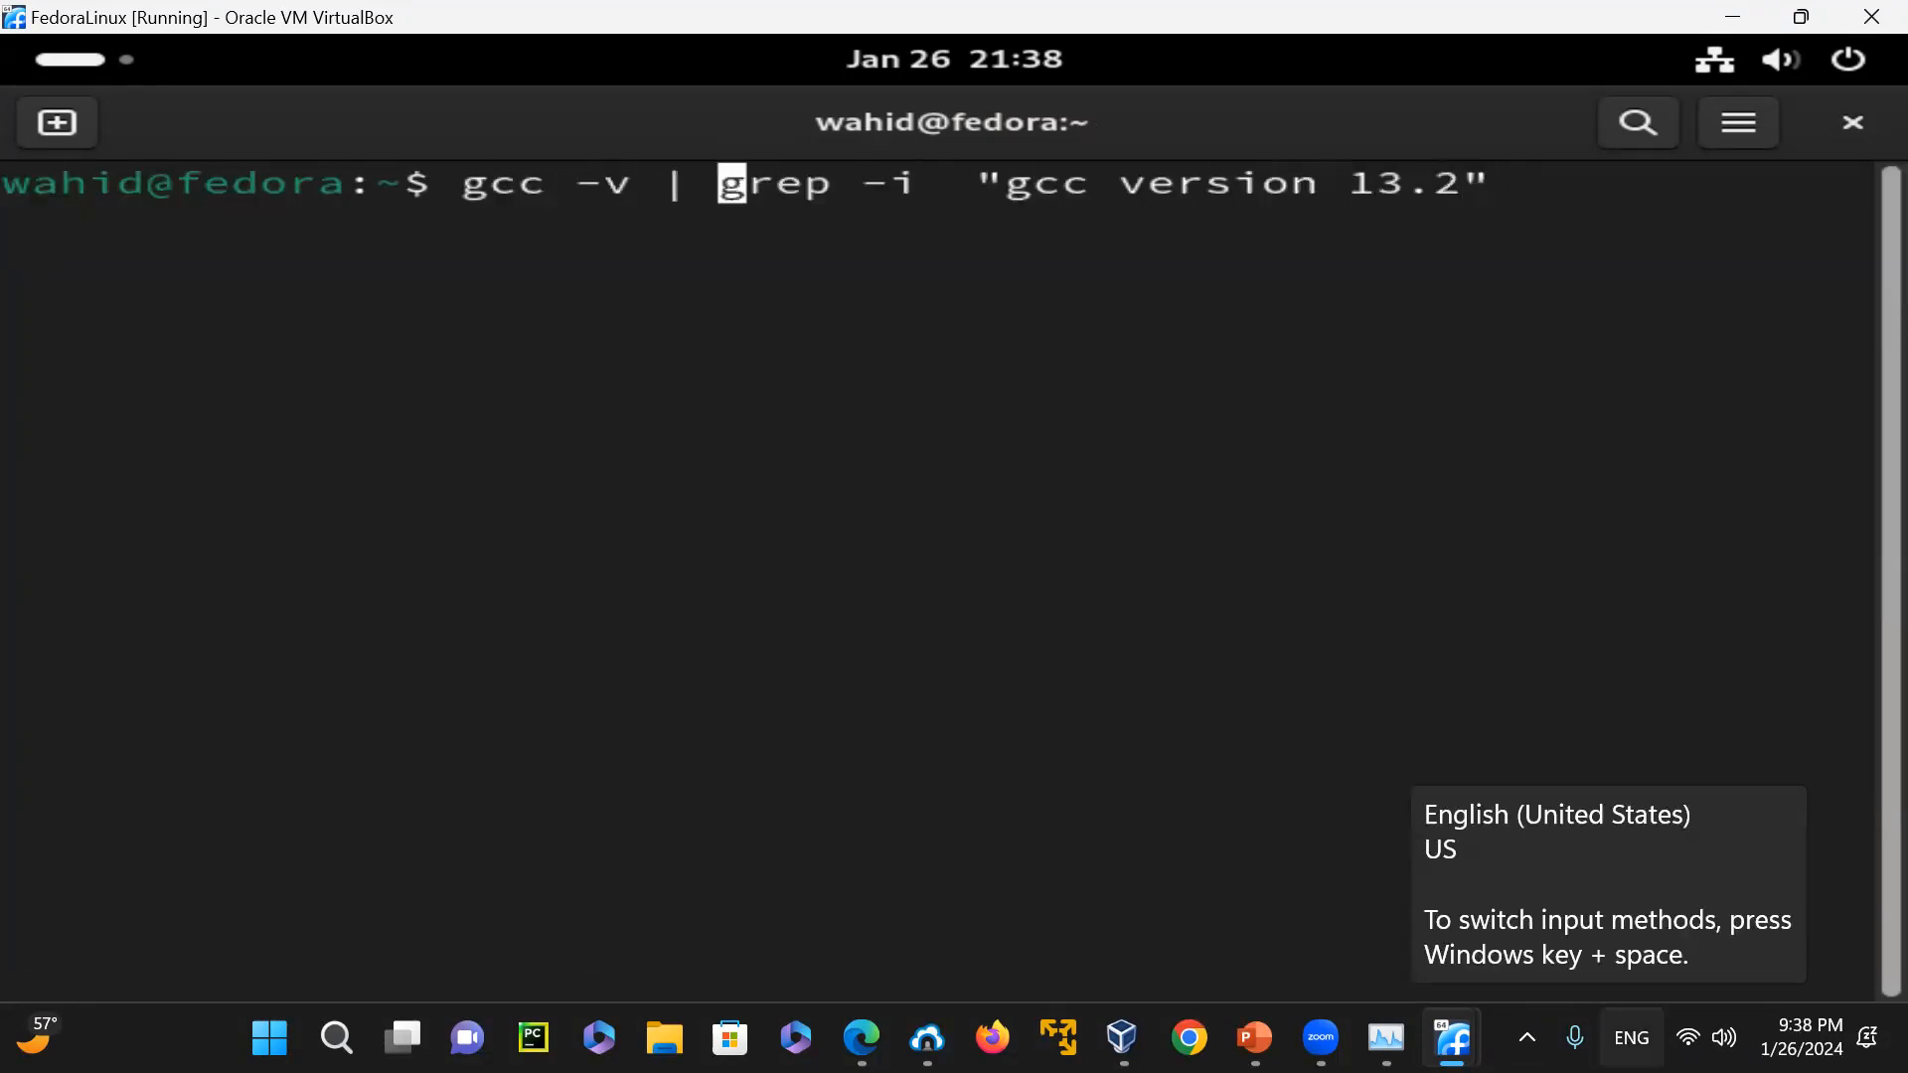
{"action": "key", "text": "BackSpace"}
{"action": "key", "text": "BackSpace"}
{"action": "key", "text": "BackSpace"}
{"action": "key", "text": "BackSpace"}
{"action": "key", "text": "BackSpace"}
{"action": "key", "text": "BackSpace"}
{"action": "key", "text": "BackSpace"}
{"action": "key", "text": "BackSpace"}
{"action": "key", "text": "BackSpace"}
{"action": "key", "text": "Right"}
{"action": "key", "text": "Right"}
{"action": "key", "text": "Right"}
{"action": "key", "text": "Right"}
{"action": "key", "text": "Right"}
{"action": "key", "text": "Right"}
{"action": "key", "text": "Right"}
{"action": "key", "text": "Right"}
{"action": "key", "text": "Right"}
{"action": "key", "text": "Right"}
{"action": "key", "text": "Right"}
{"action": "key", "text": "Right"}
{"action": "key", "text": "Right"}
{"action": "key", "text": "Right"}
{"action": "key", "text": "Right"}
{"action": "key", "text": "Right"}
{"action": "key", "text": "Right"}
{"action": "key", "text": "Right"}
{"action": "key", "text": "Right"}
{"action": "key", "text": "Right"}
{"action": "type", "text": "< t.txt"}
{"action": "key", "text": "Return"}
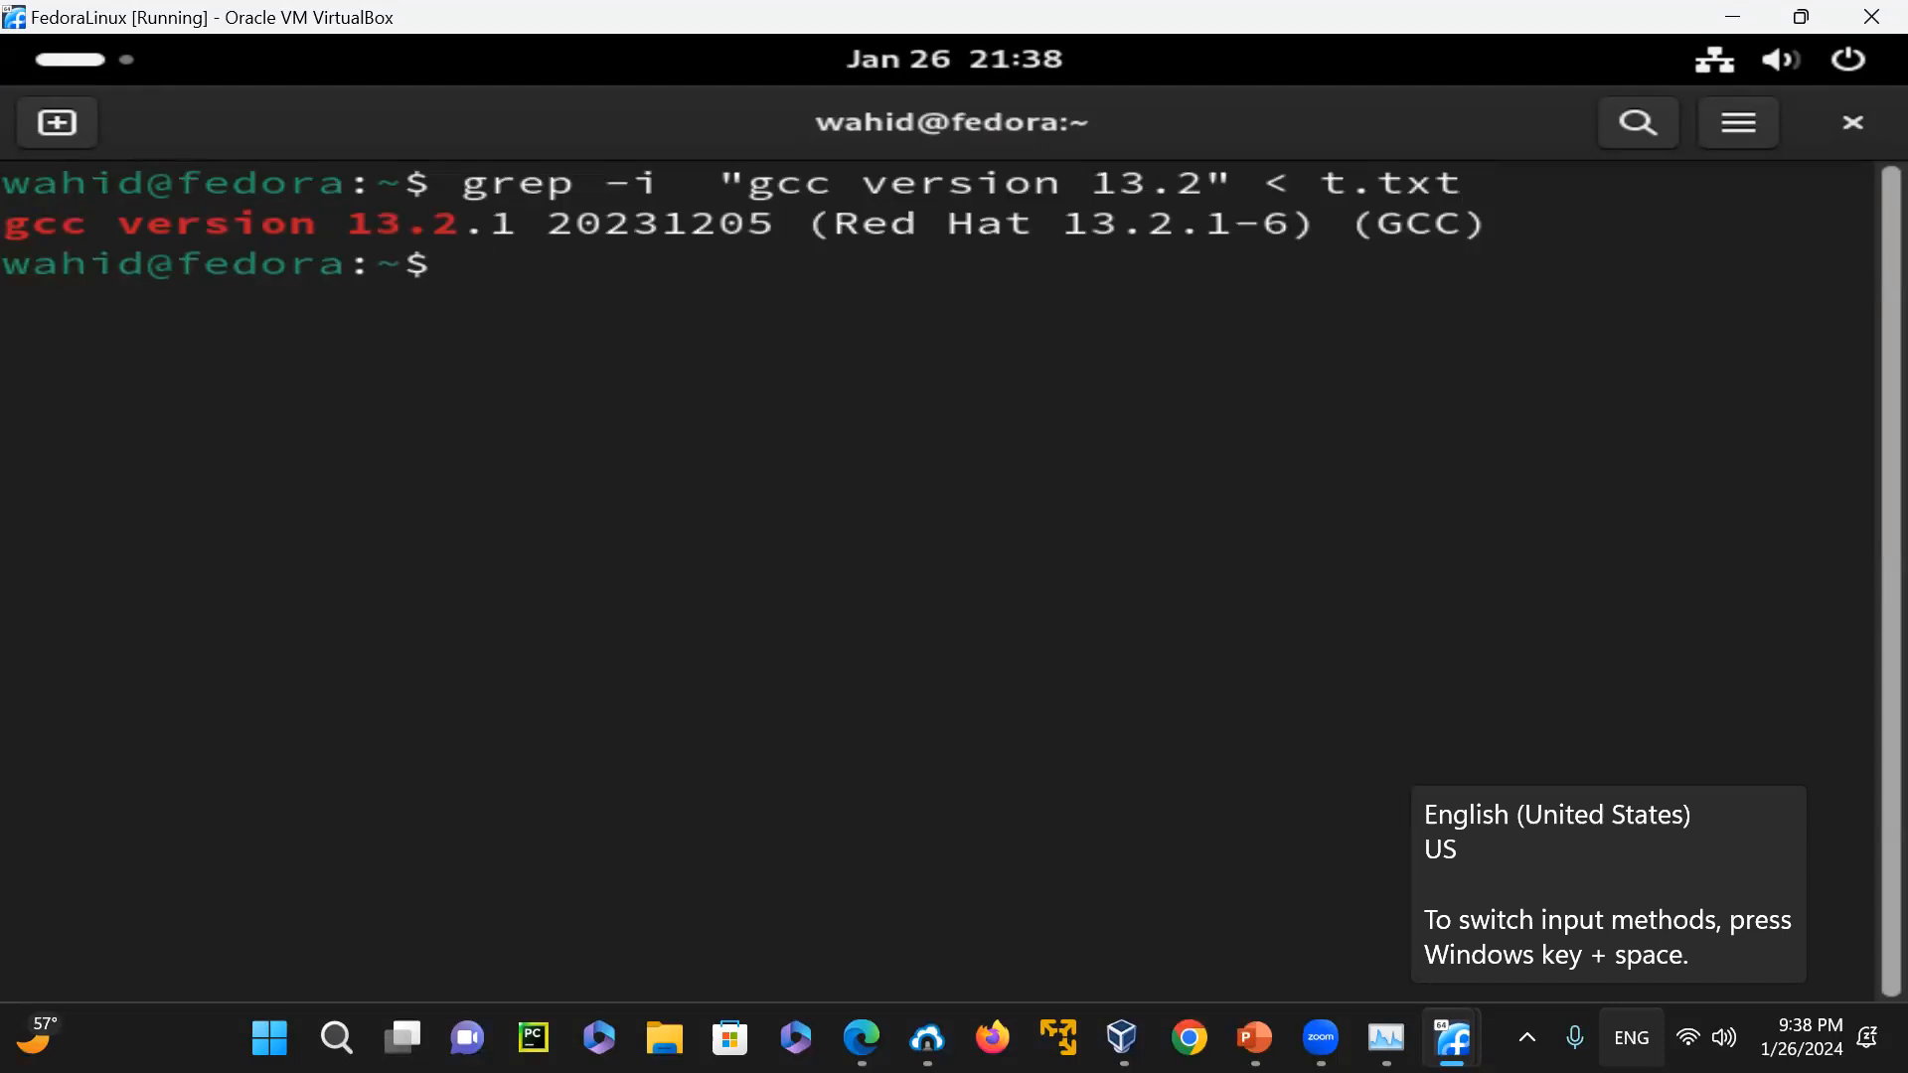
Pipe "cat t.txt" into grep -i "gcc version 13.2", copying the grep part from the earlier command line
{"action": "type", "text": "cat "}
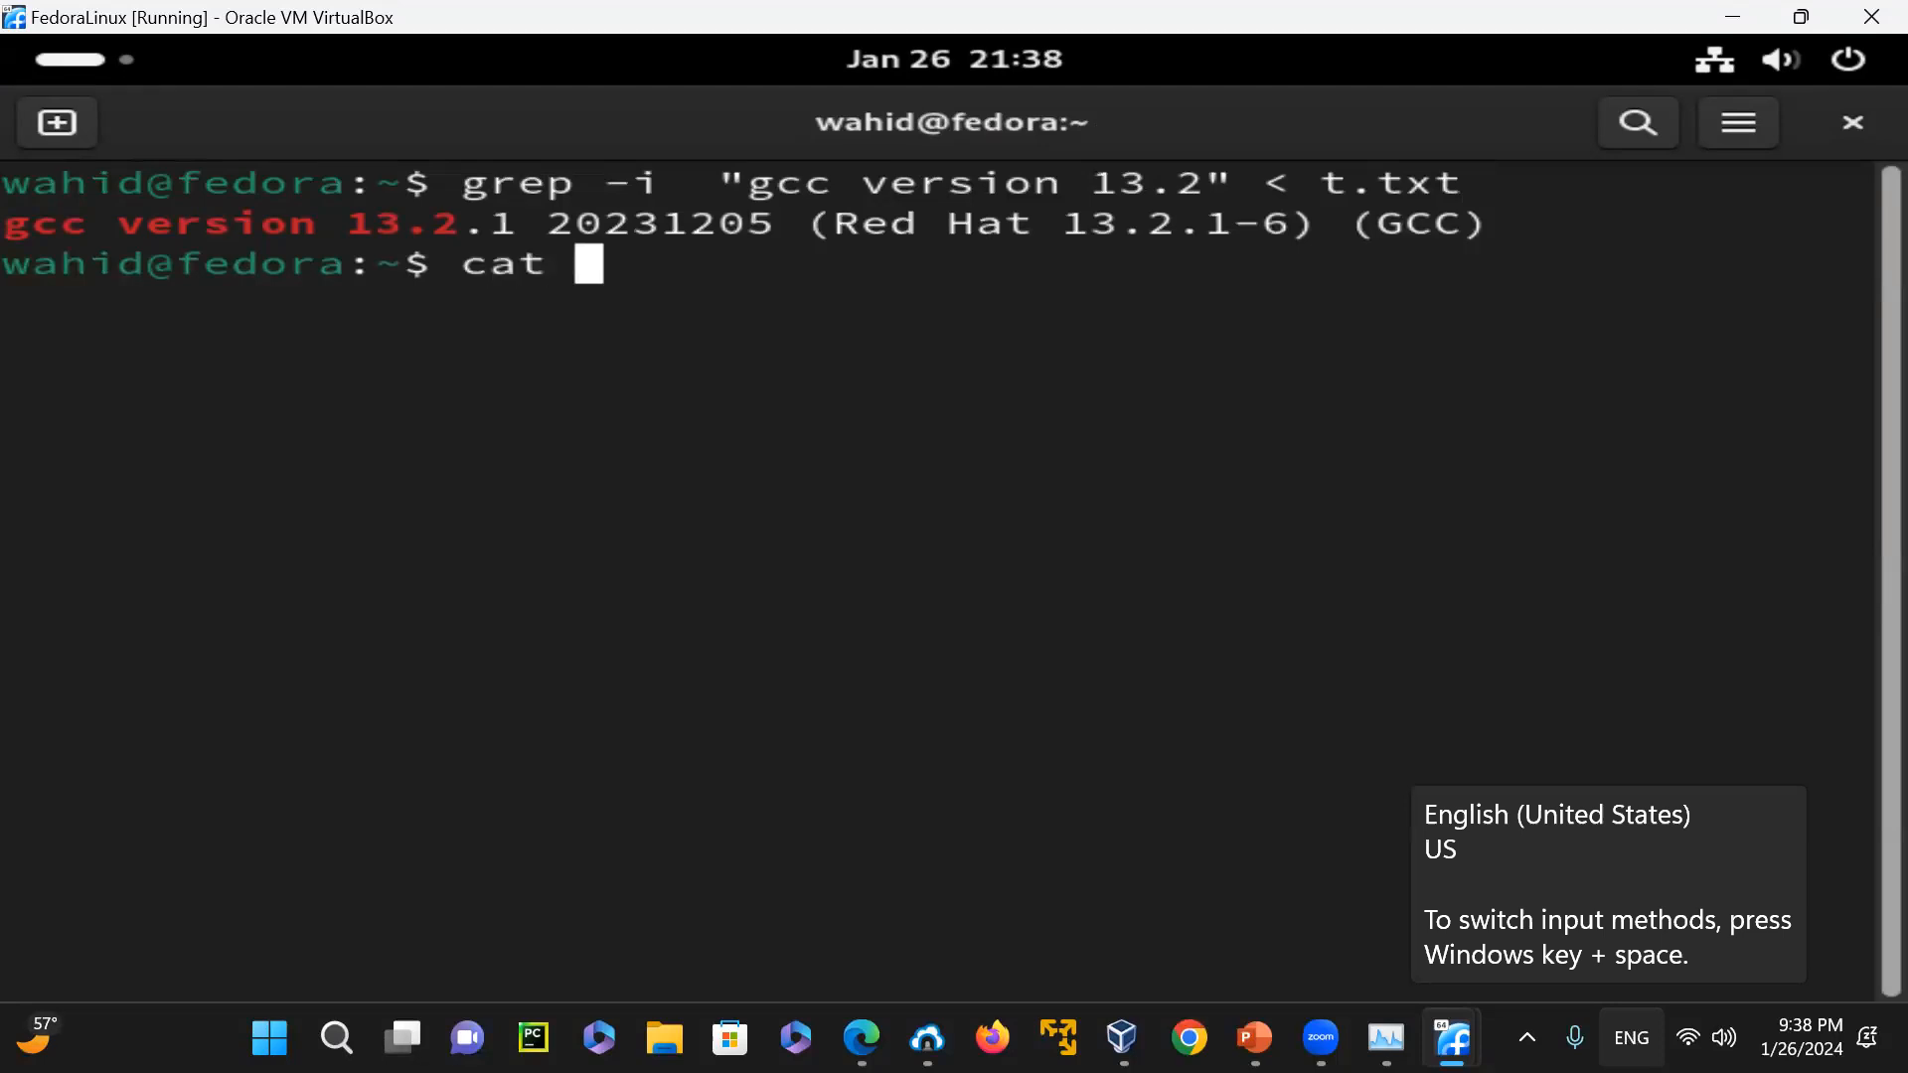
{"action": "type", "text": "t.txt |"}
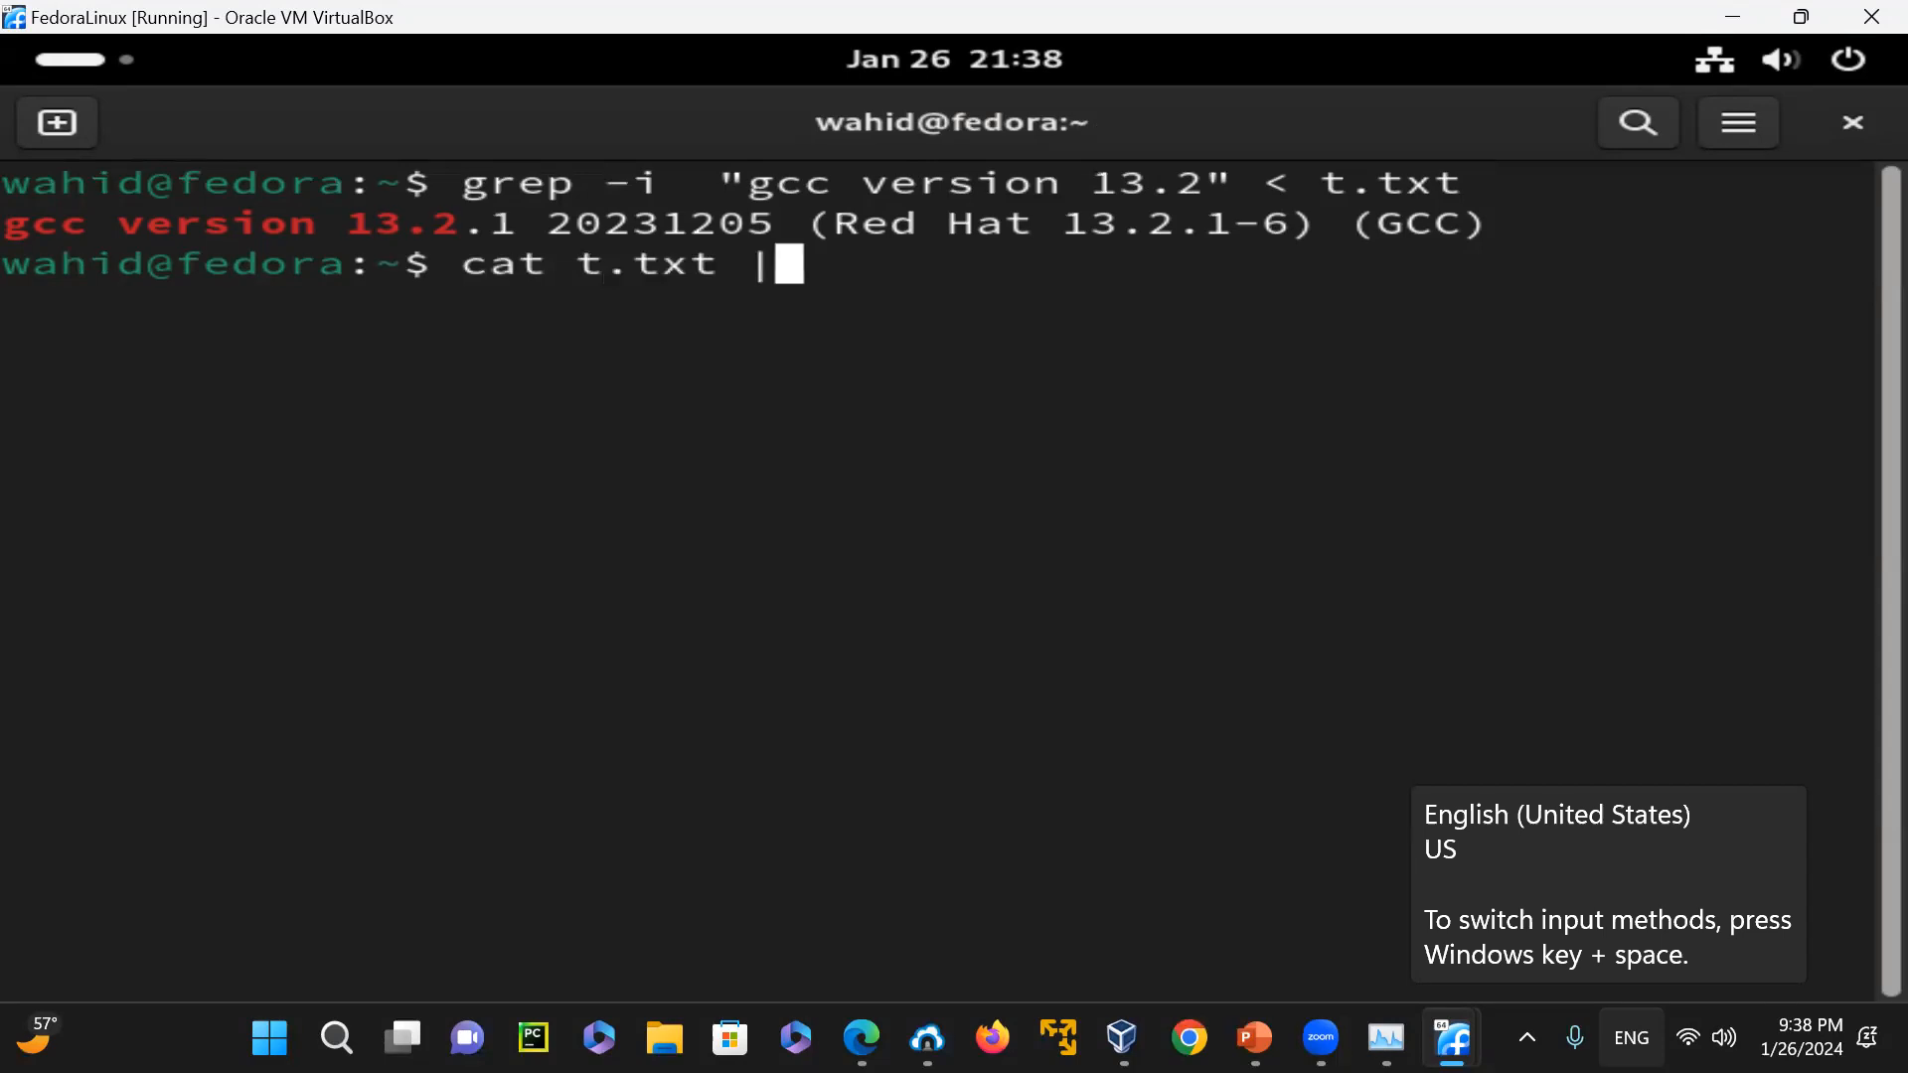
{"action": "left_click_drag", "start_coordinate": [459, 183], "coordinate": [1233, 181]}
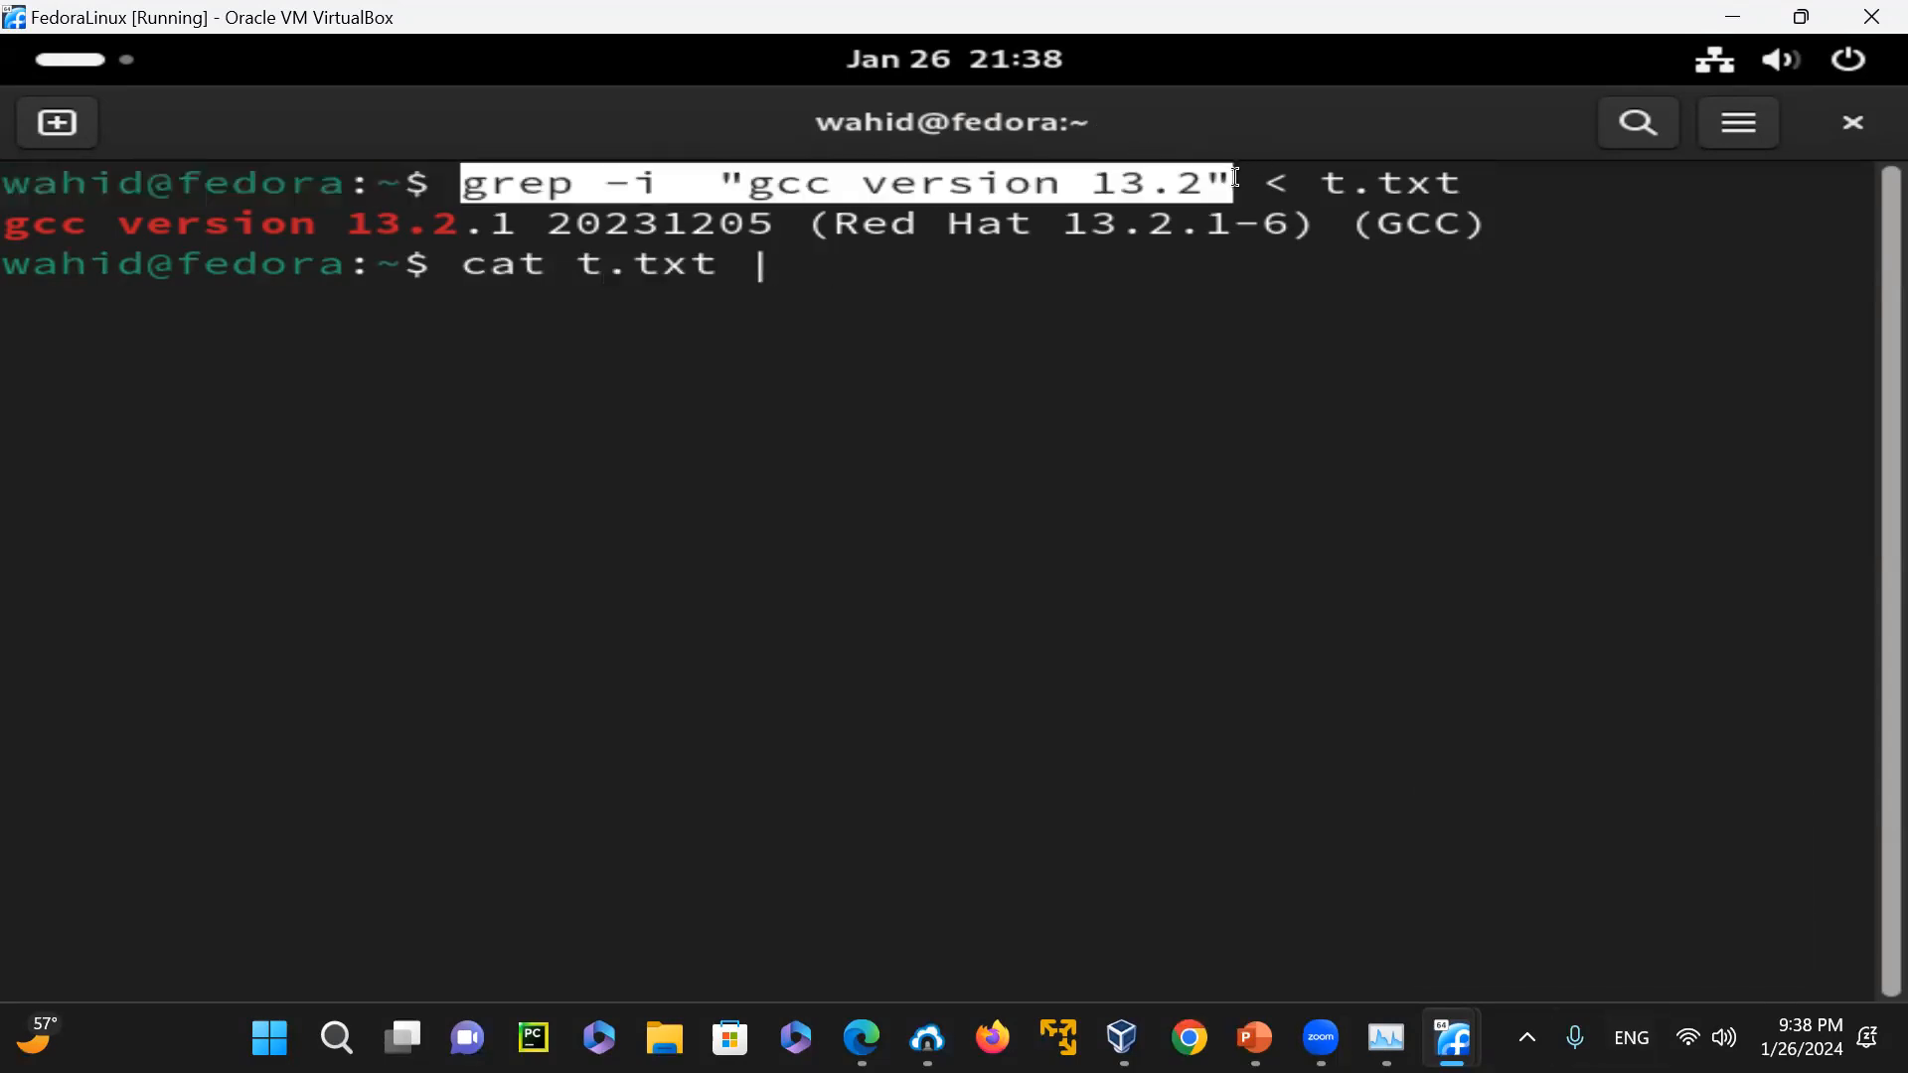
{"action": "right_click", "coordinate": [1225, 321]}
{"action": "left_click", "coordinate": [1290, 352]}
{"action": "right_click", "coordinate": [1232, 395]}
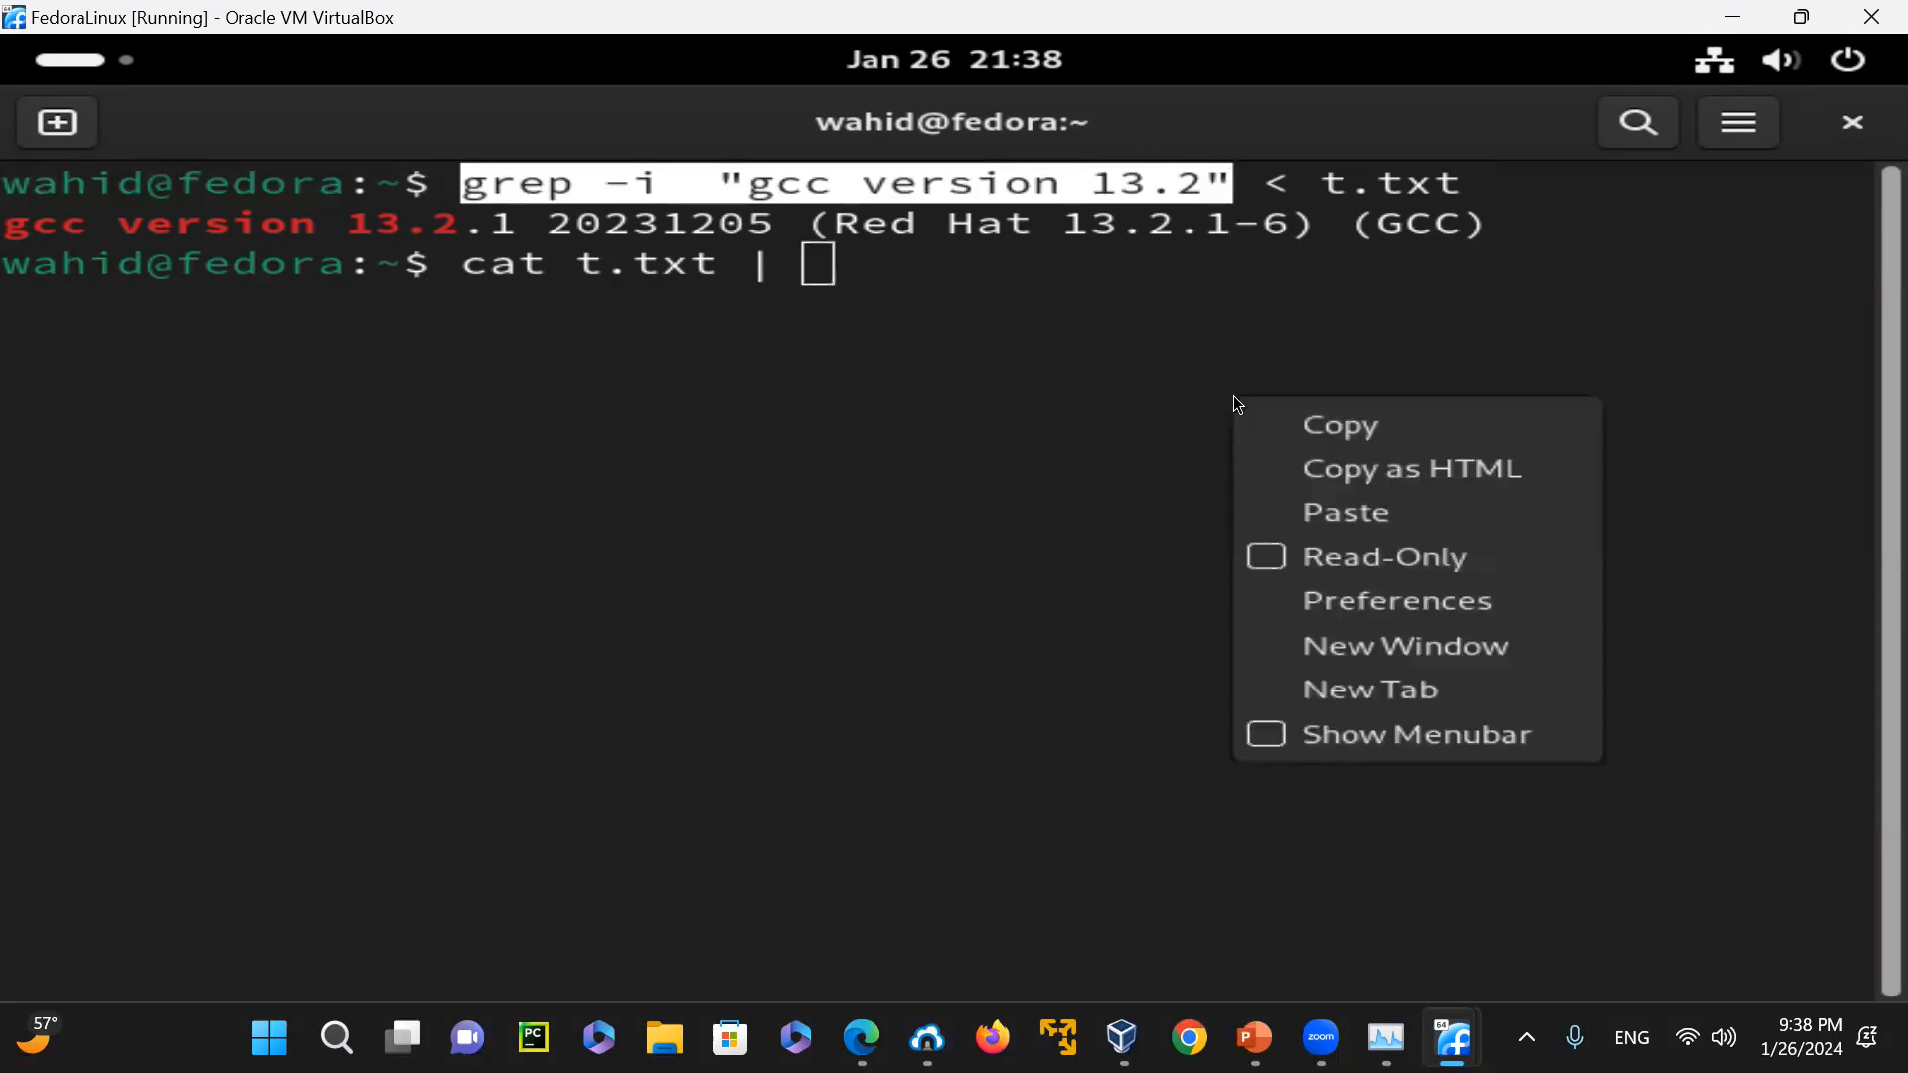
{"action": "left_click", "coordinate": [1372, 526]}
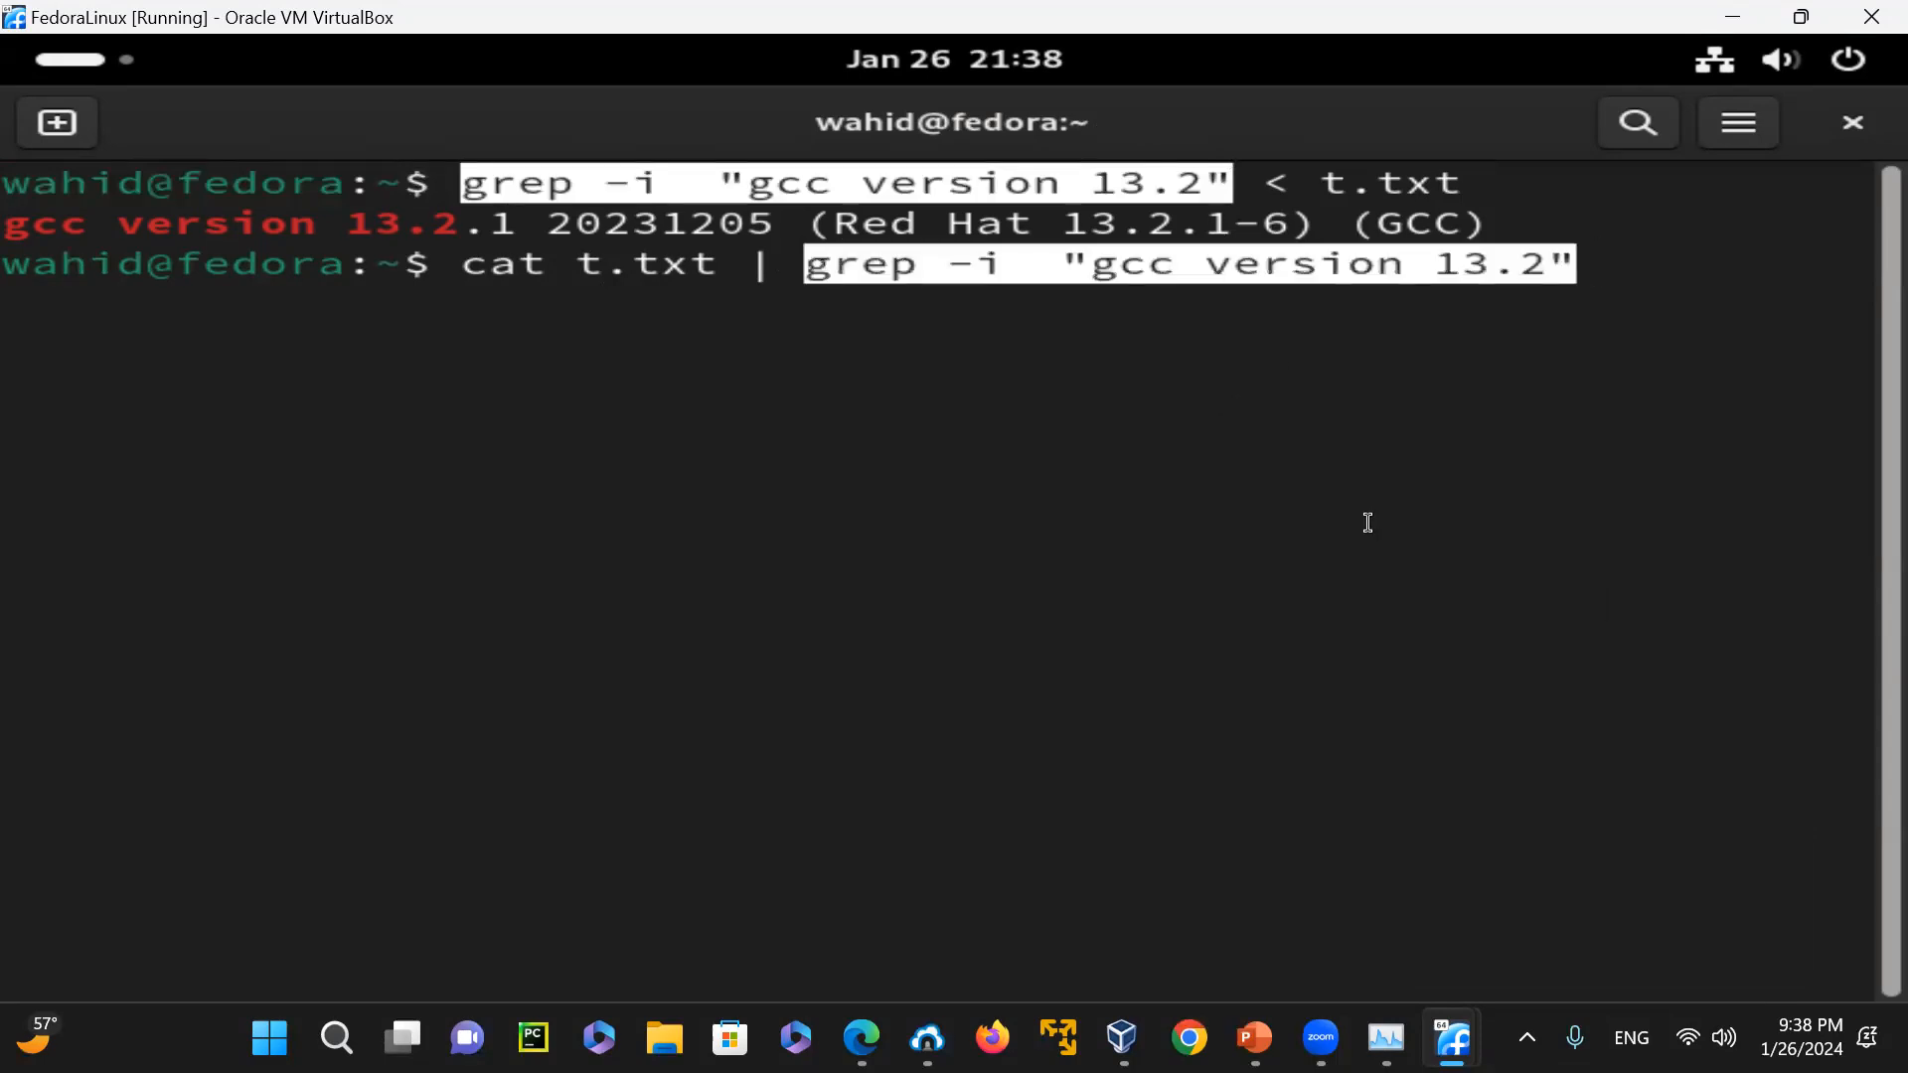
{"action": "key", "text": "Return"}
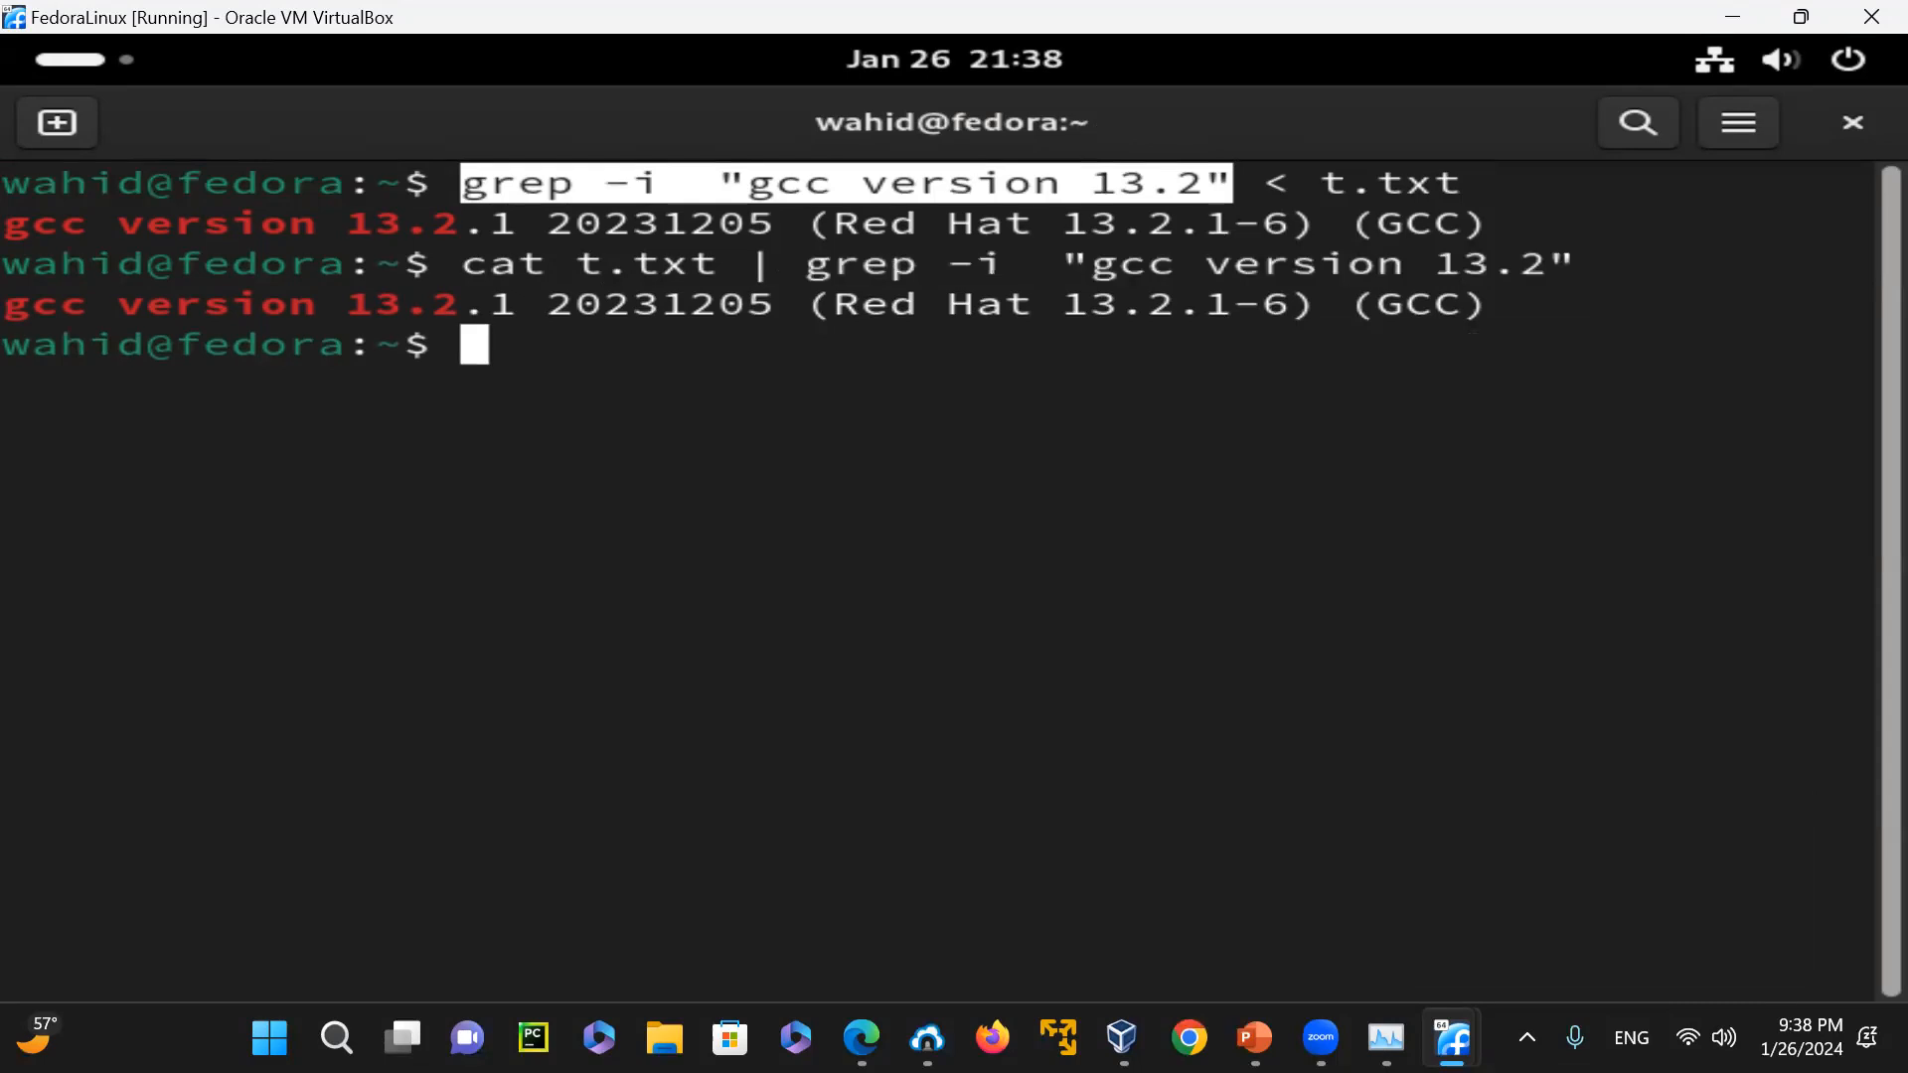
Recall gcc -v | grep "gcc version 13.2", highlight its gcc -v part, and run the command again
{"action": "key", "text": "Up"}
{"action": "key", "text": "Up"}
{"action": "key", "text": "Up"}
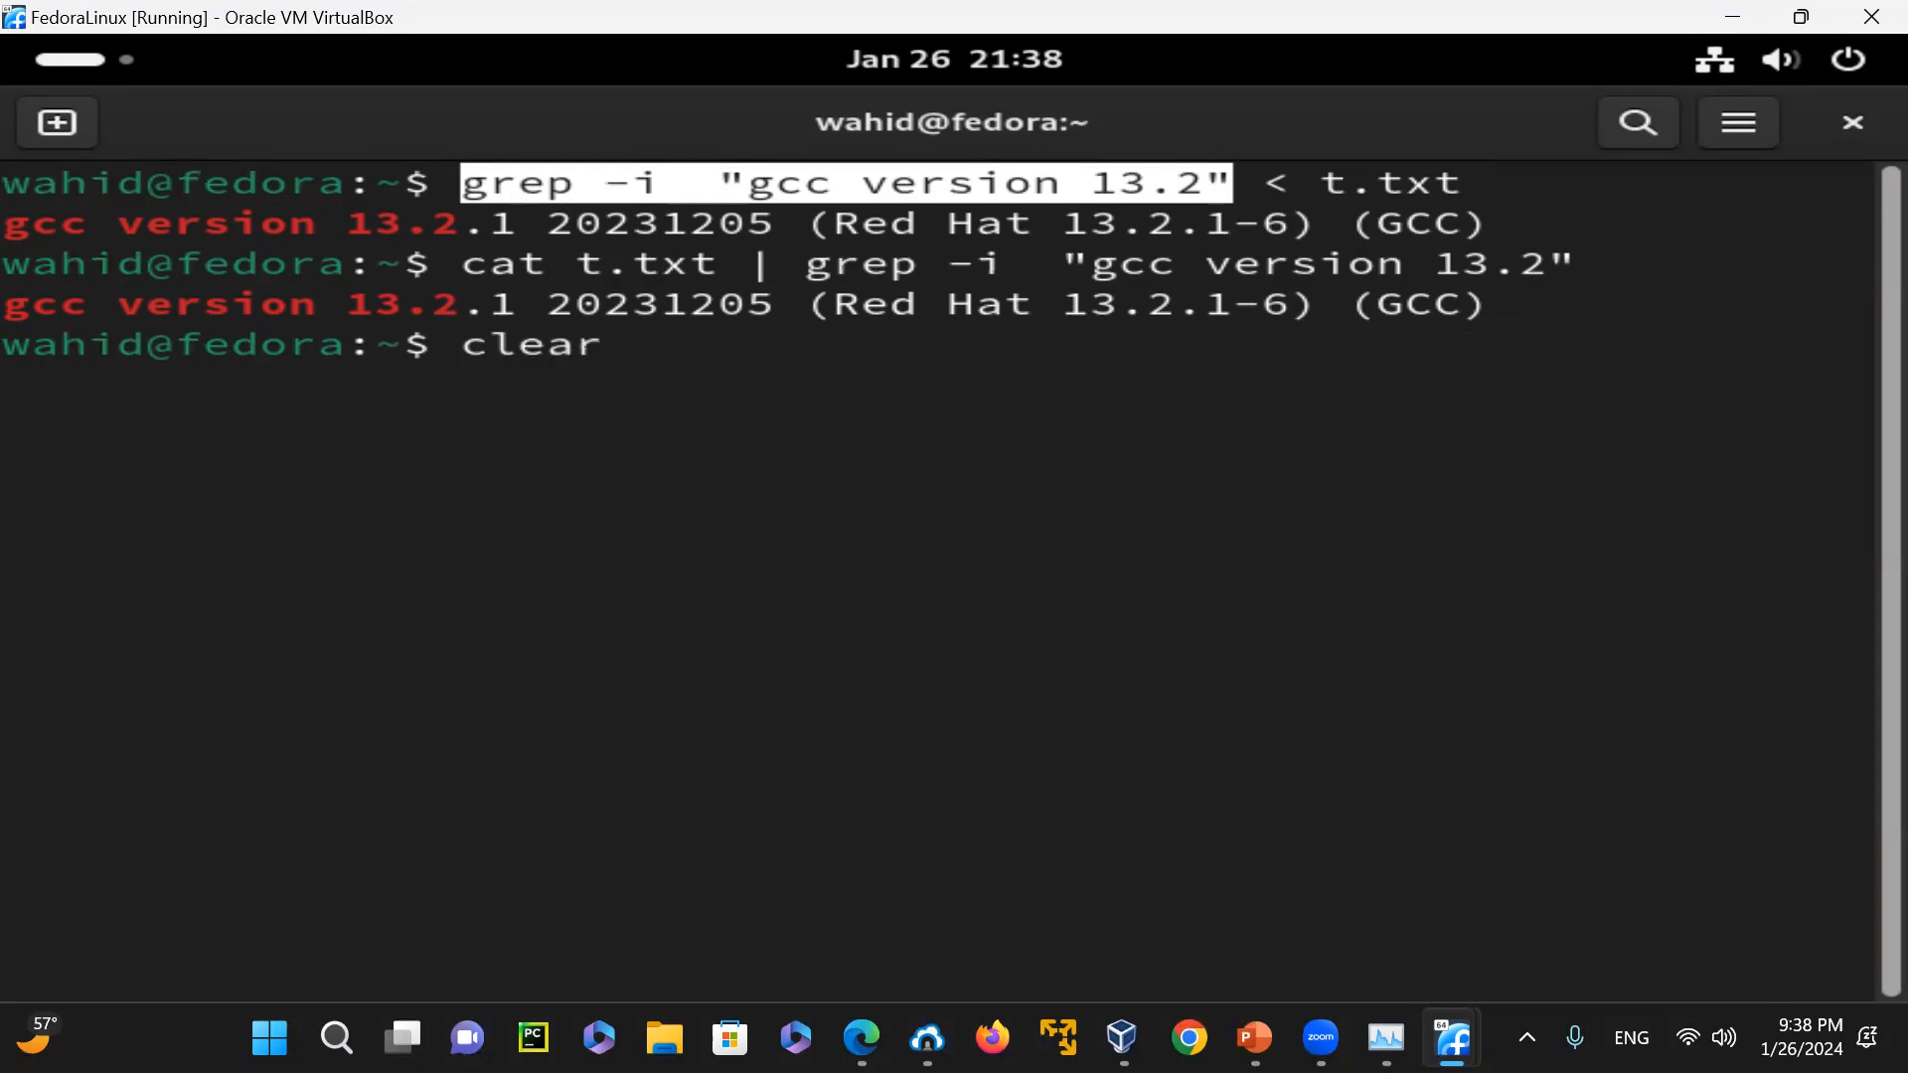
{"action": "key", "text": "Up"}
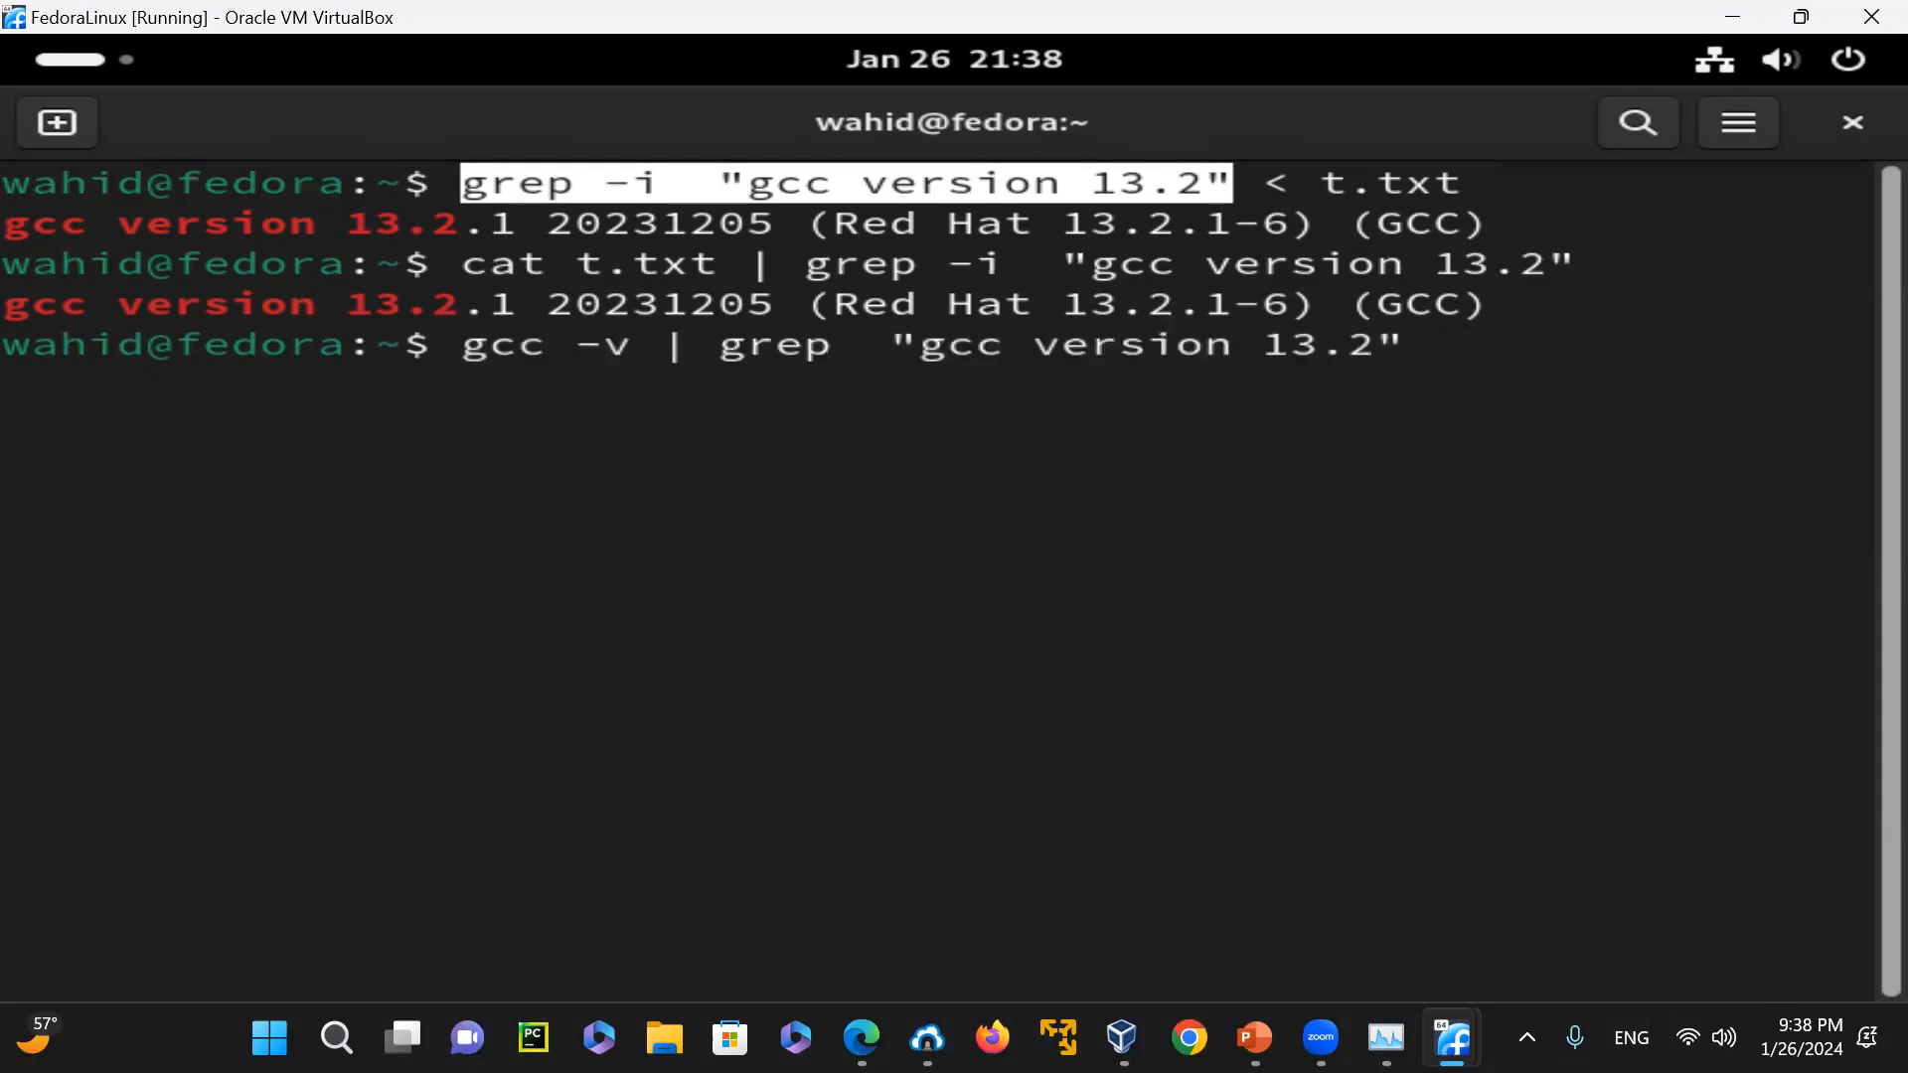
{"action": "left_click_drag", "start_coordinate": [464, 346], "coordinate": [629, 354]}
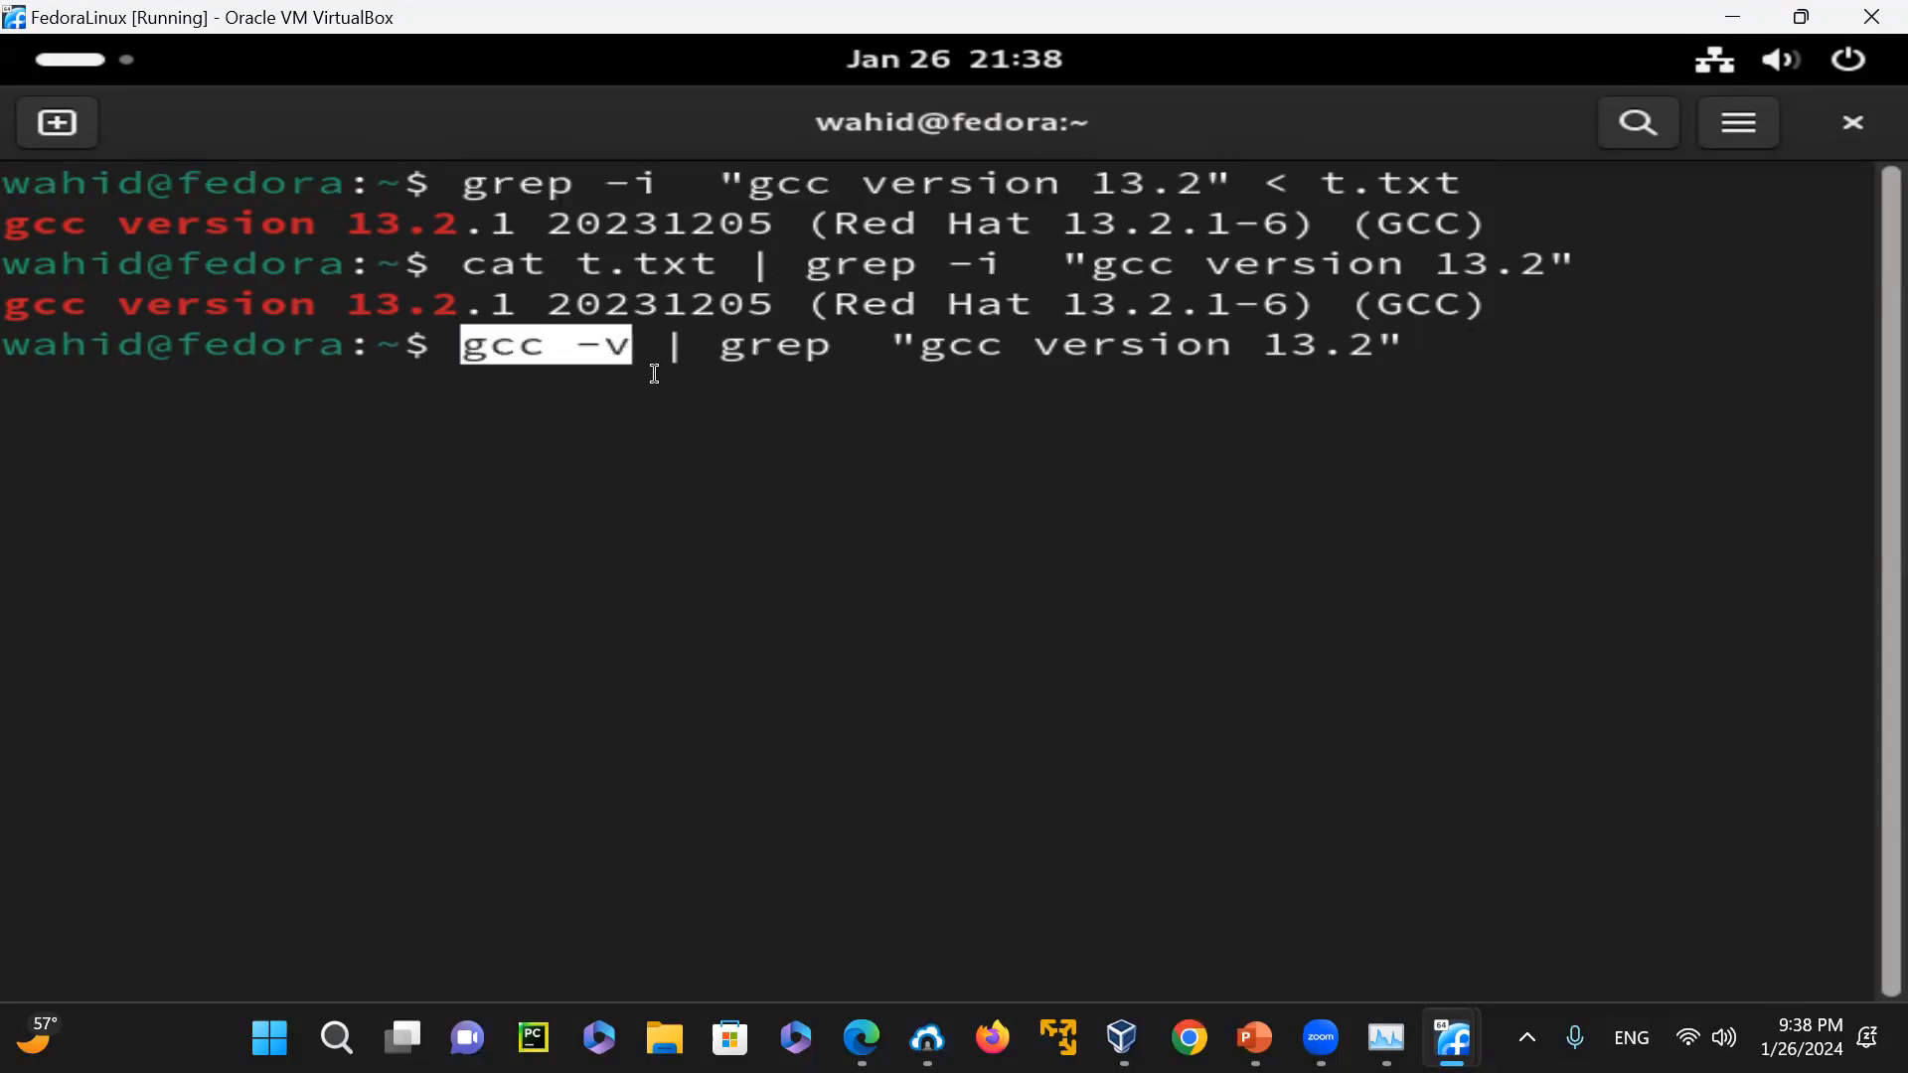
{"action": "left_click", "coordinate": [695, 359]}
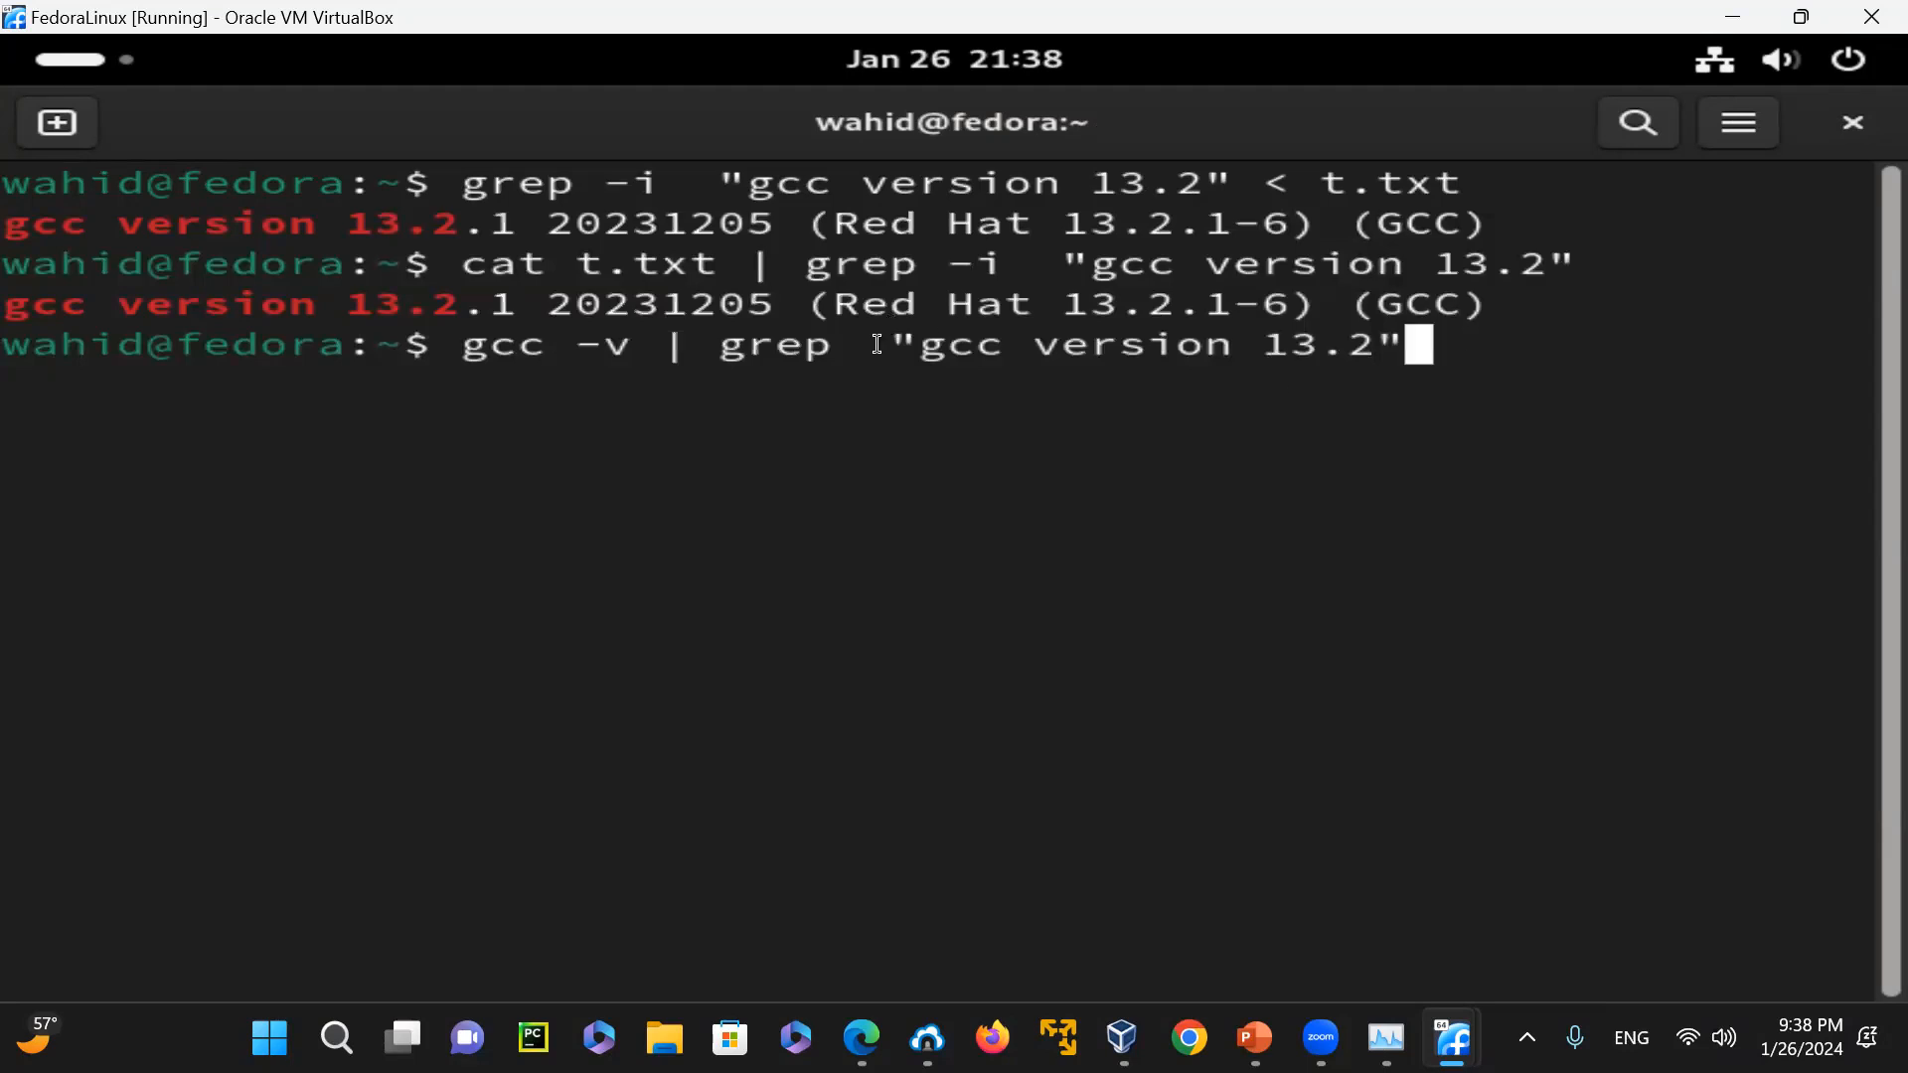
{"action": "key", "text": "Left"}
{"action": "key", "text": "Left"}
{"action": "key", "text": "Left"}
{"action": "key", "text": "Left"}
{"action": "key", "text": "Left"}
{"action": "key", "text": "Left"}
{"action": "key", "text": "Left"}
{"action": "key", "text": "Left"}
{"action": "key", "text": "Left"}
{"action": "key", "text": "Left"}
{"action": "key", "text": "Left"}
{"action": "key", "text": "Left"}
{"action": "key", "text": "Left"}
{"action": "key", "text": "Left"}
{"action": "key", "text": "Left"}
{"action": "key", "text": "Left"}
{"action": "key", "text": "Left"}
{"action": "key", "text": "Left"}
{"action": "key", "text": "Return"}
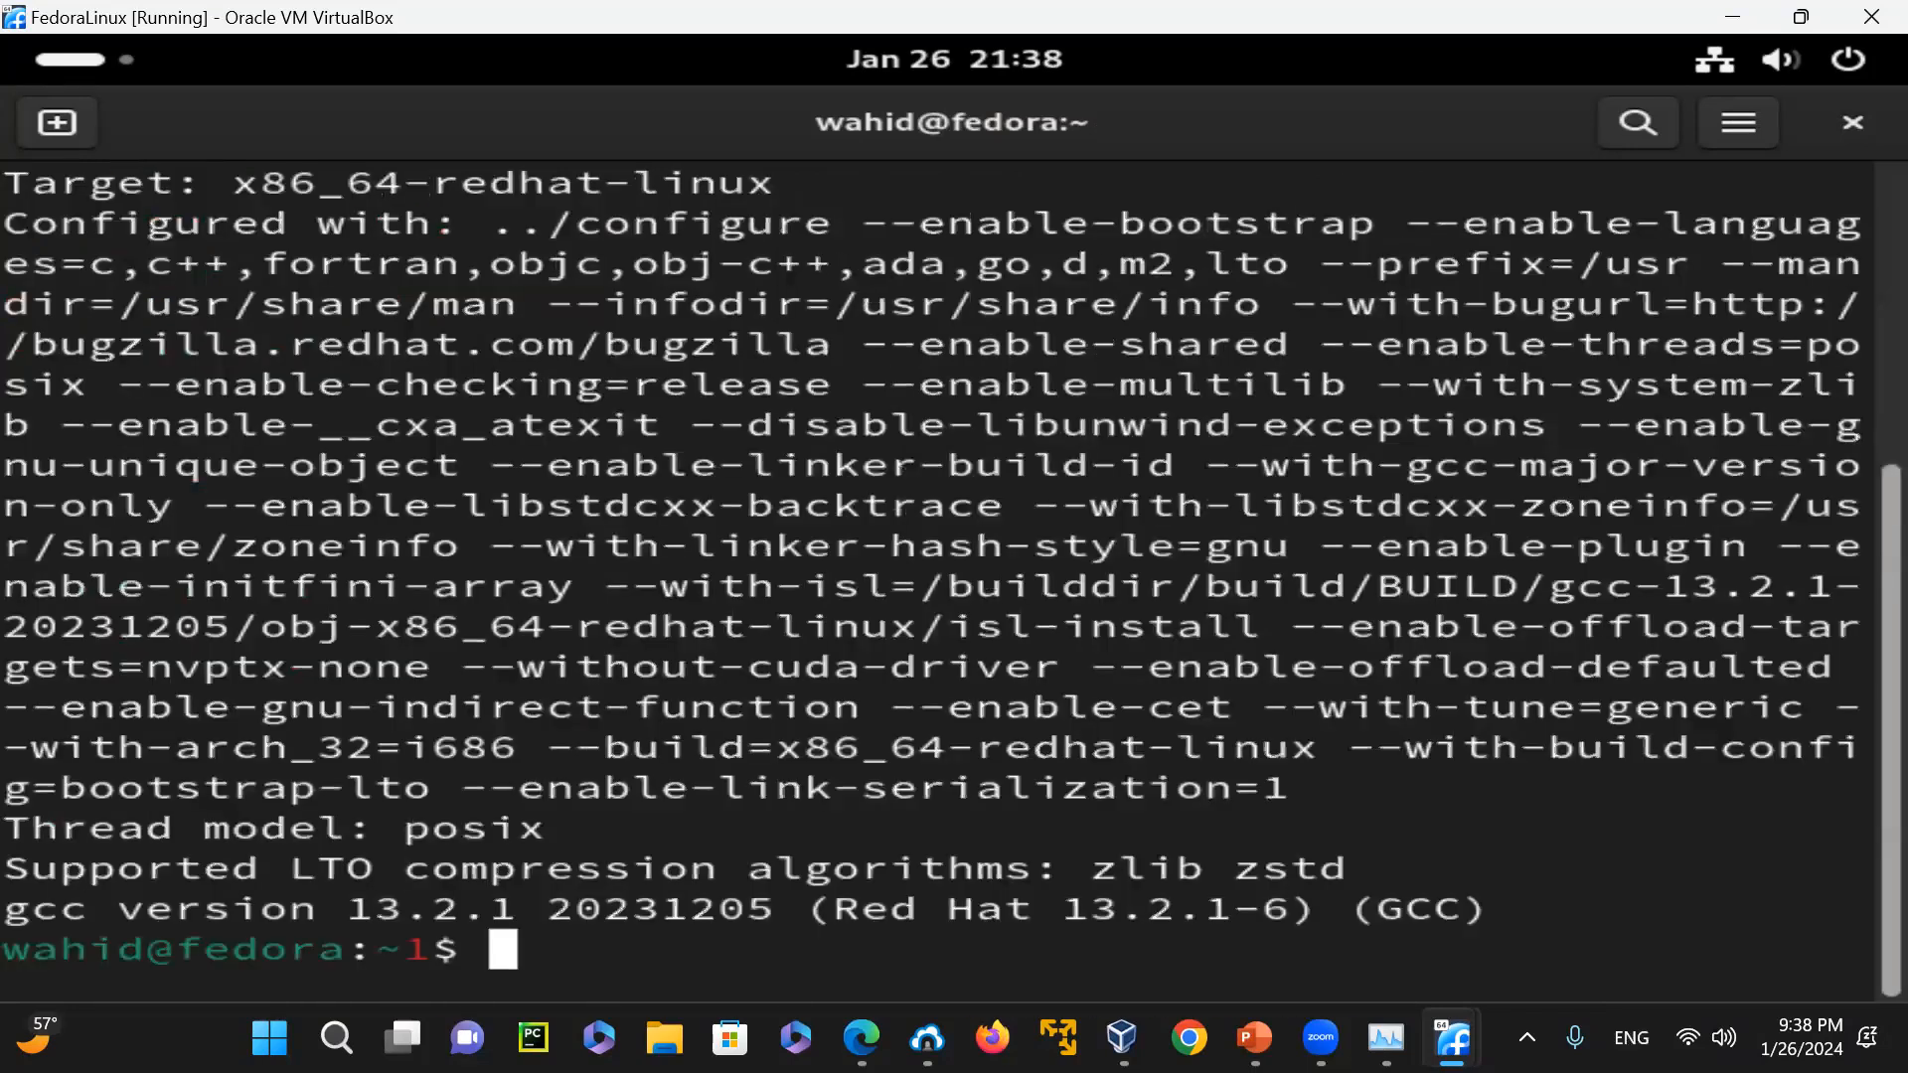
{"action": "key", "text": "Return"}
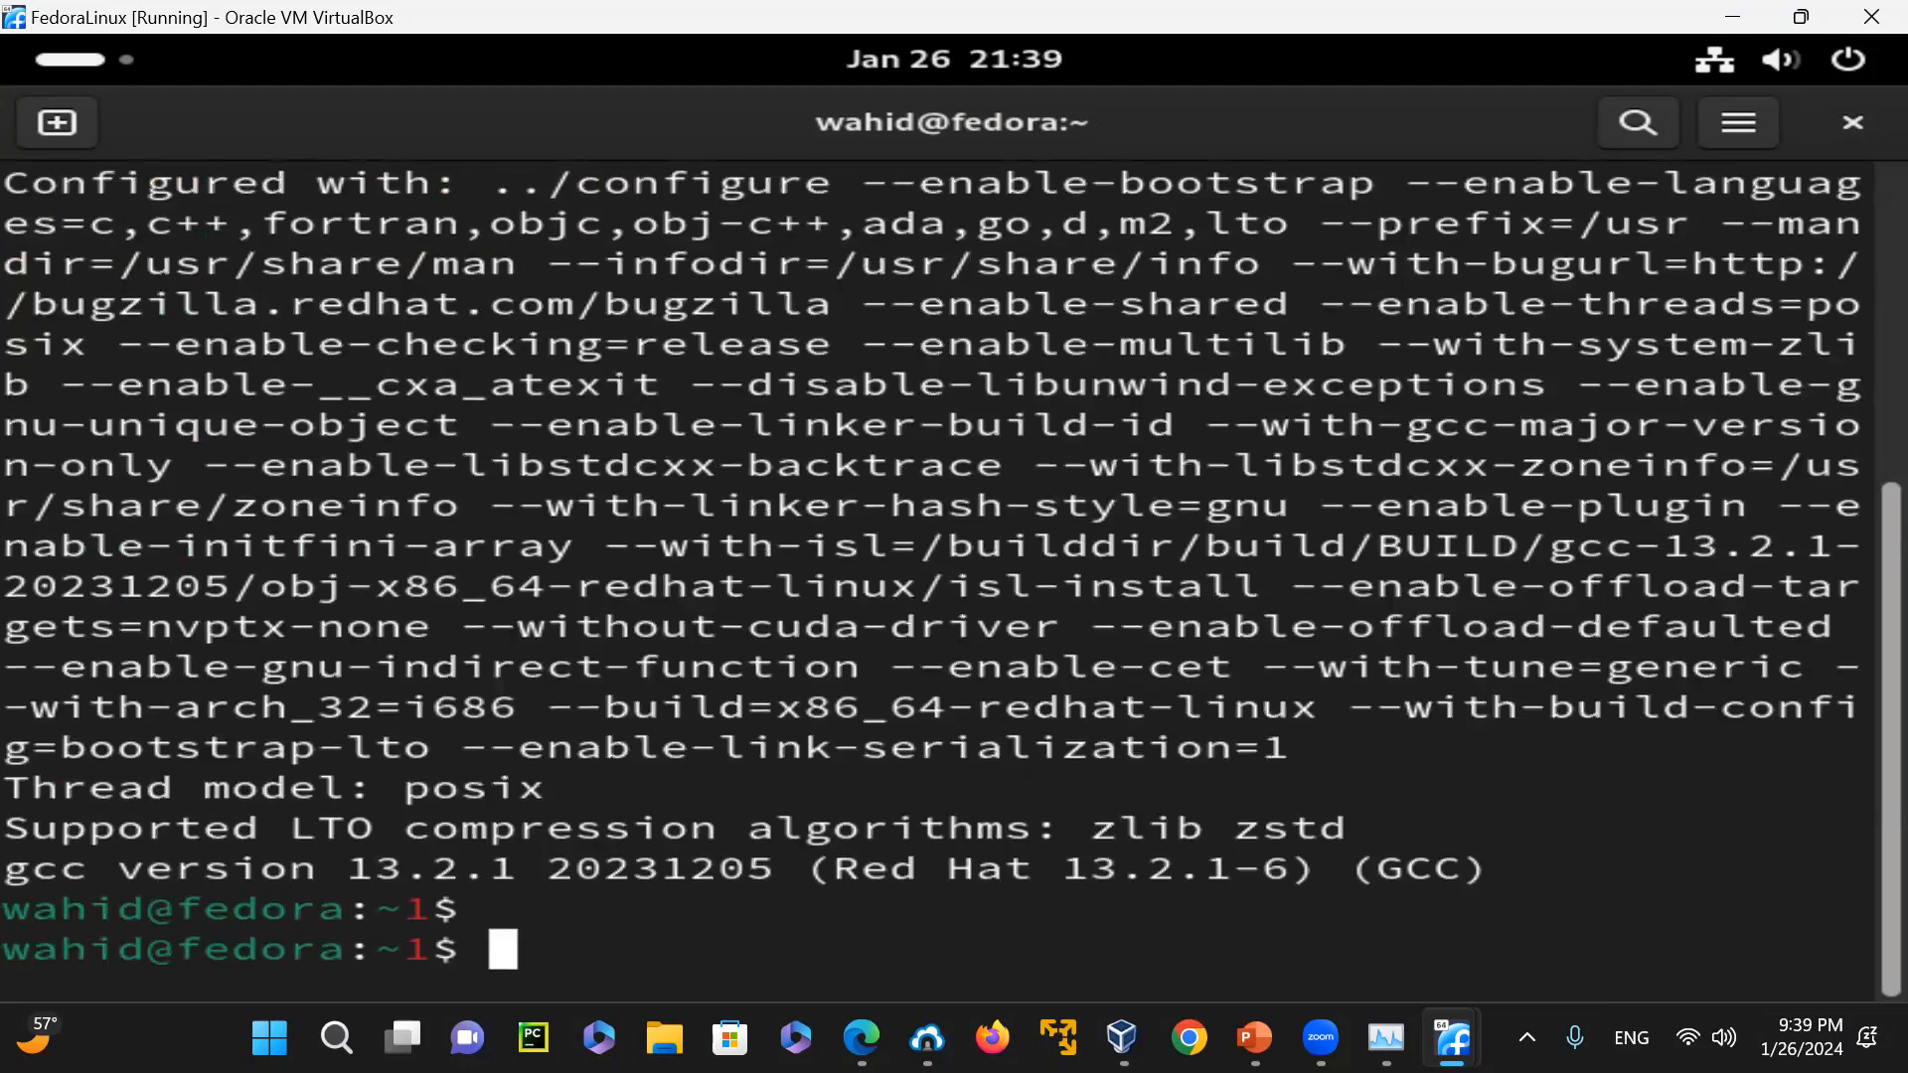
{"action": "key", "text": "Return"}
{"action": "key", "text": "Return"}
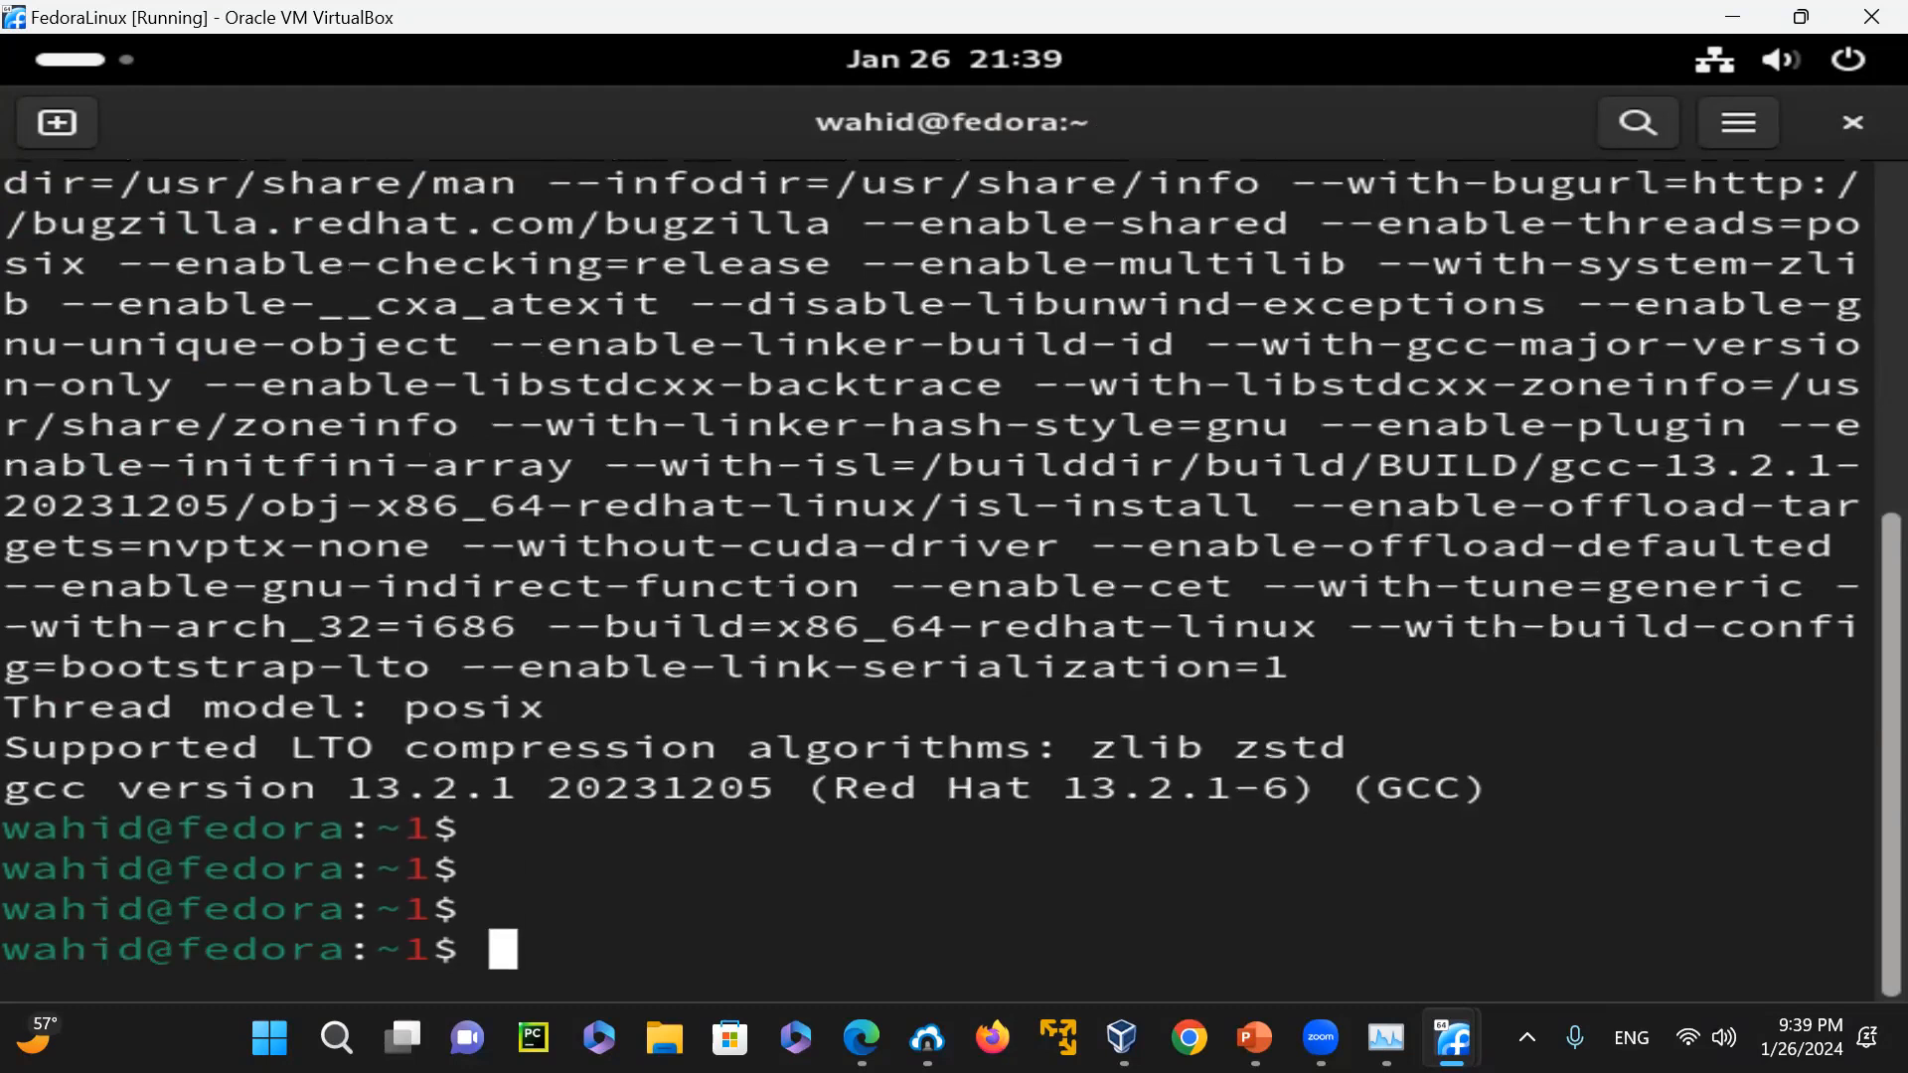
Clear the terminal, pipe "gcc -v" into more, and highlight the Target label in the output
{"action": "type", "text": "clear"}
{"action": "key", "text": "Return"}
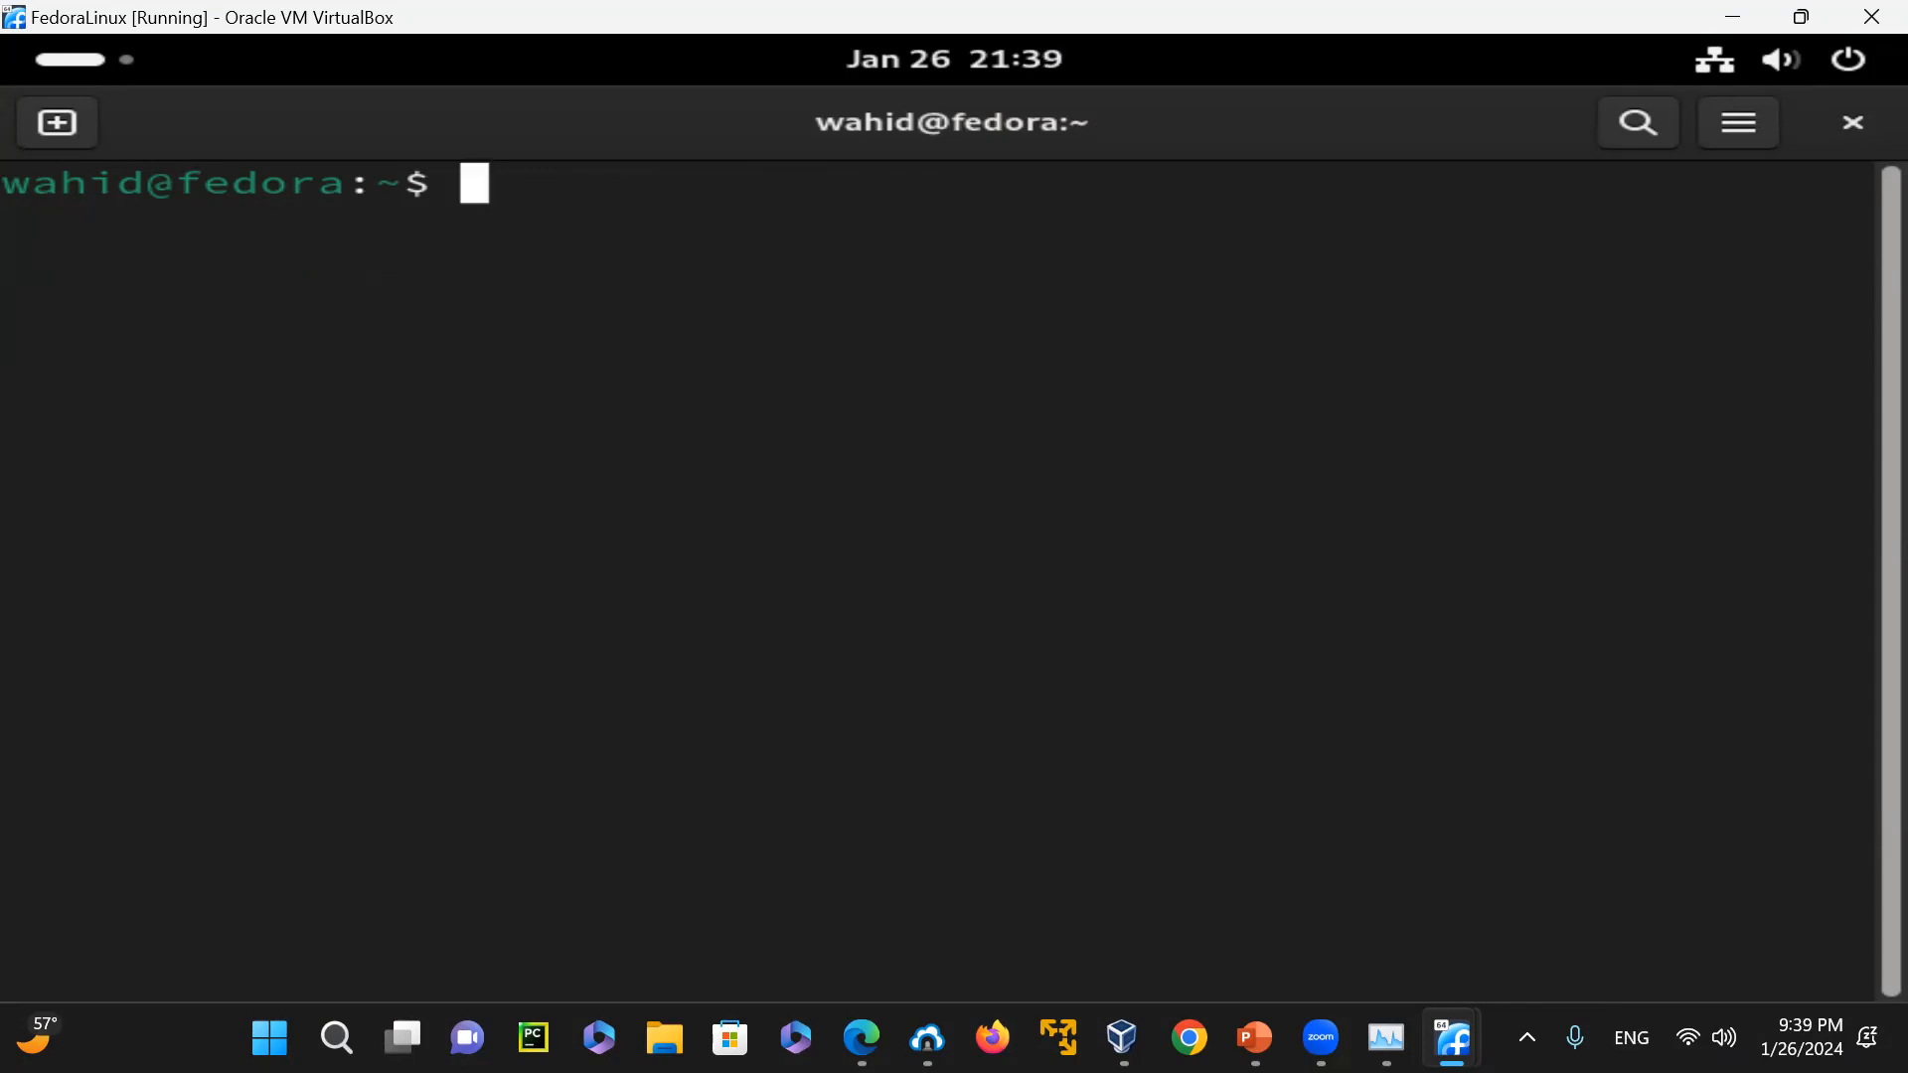
{"action": "type", "text": "gcc -v | grep \"gcc version 13.2\""}
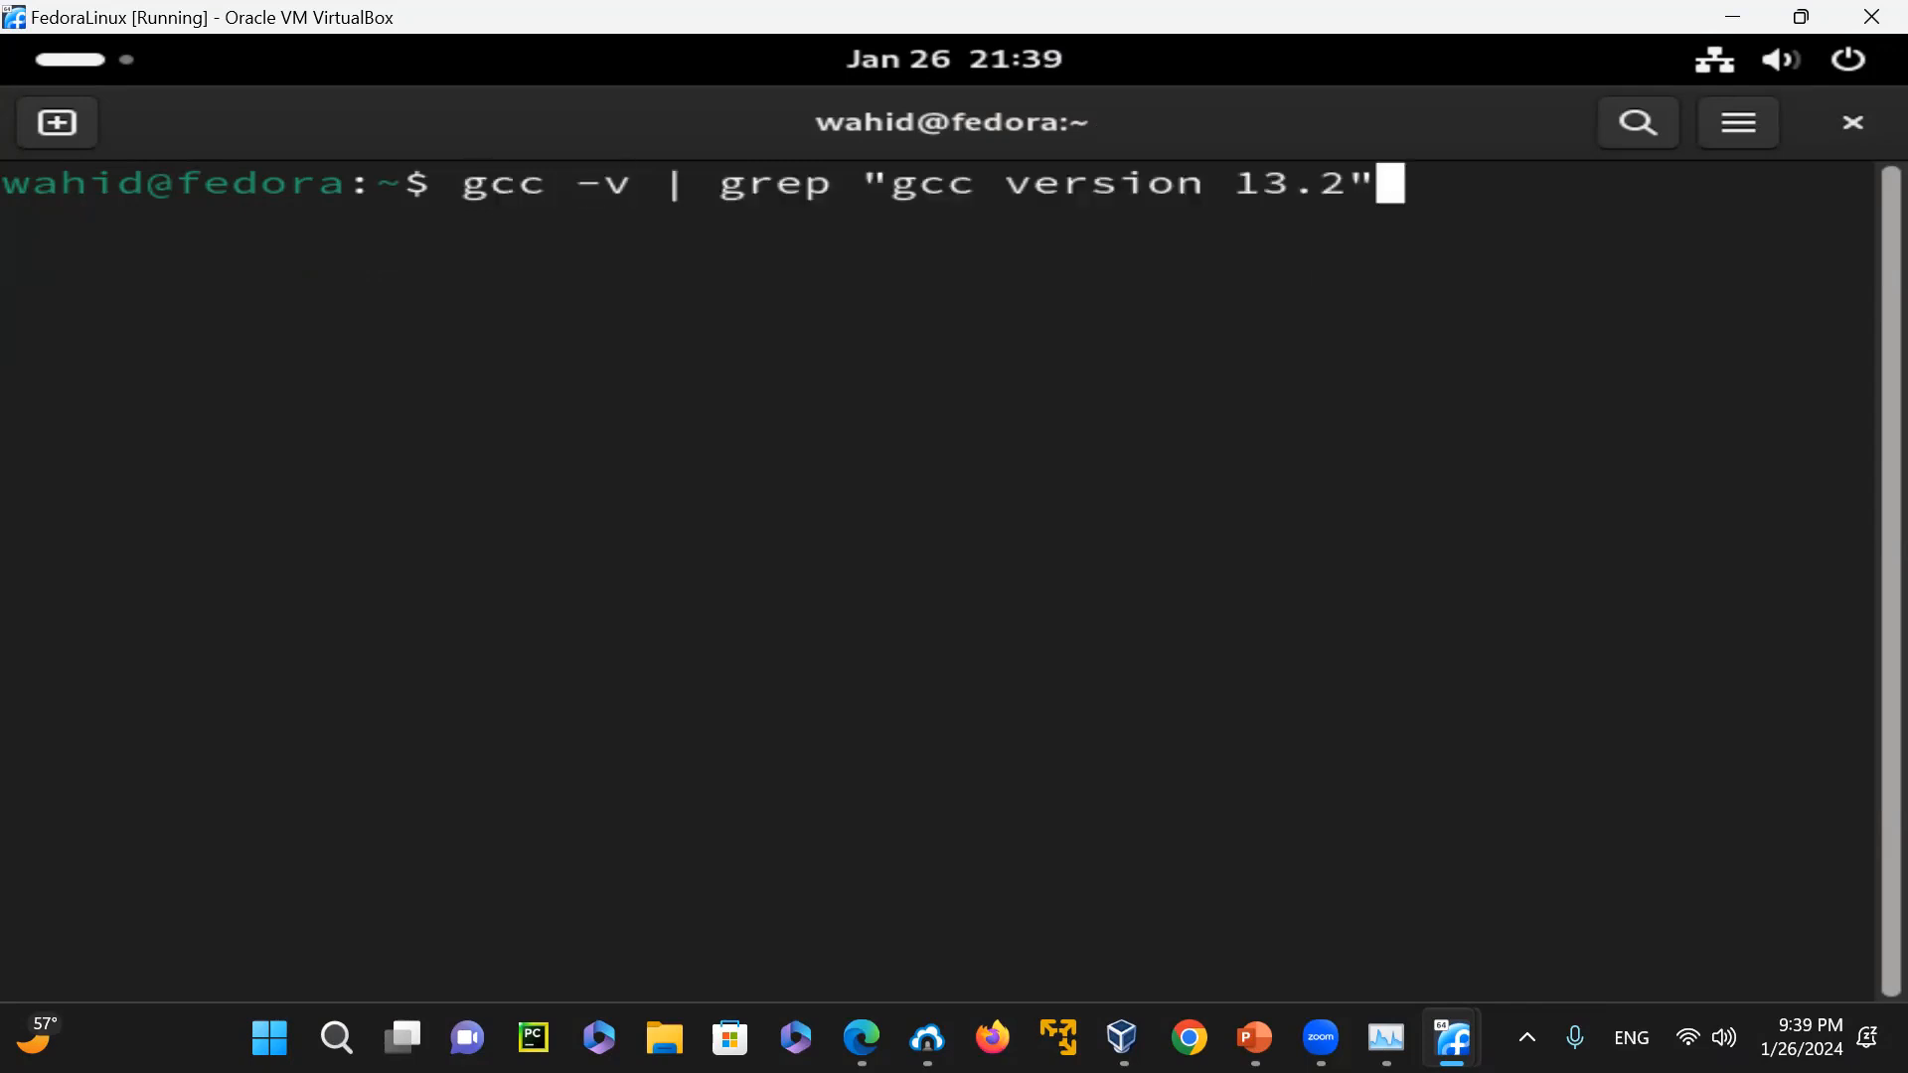
{"action": "key", "text": "BackSpace"}
{"action": "key", "text": "BackSpace"}
{"action": "key", "text": "BackSpace"}
{"action": "key", "text": "BackSpace"}
{"action": "key", "text": "BackSpace"}
{"action": "key", "text": "BackSpace"}
{"action": "key", "text": "BackSpace"}
{"action": "key", "text": "BackSpace"}
{"action": "key", "text": "BackSpace"}
{"action": "key", "text": "BackSpace"}
{"action": "key", "text": "BackSpace"}
{"action": "key", "text": "BackSpace"}
{"action": "key", "text": "BackSpace"}
{"action": "key", "text": "BackSpace"}
{"action": "key", "text": "BackSpace"}
{"action": "key", "text": "BackSpace"}
{"action": "key", "text": "BackSpace"}
{"action": "key", "text": "BackSpace"}
{"action": "key", "text": "BackSpace"}
{"action": "key", "text": "BackSpace"}
{"action": "key", "text": "BackSpace"}
{"action": "type", "text": "mo"}
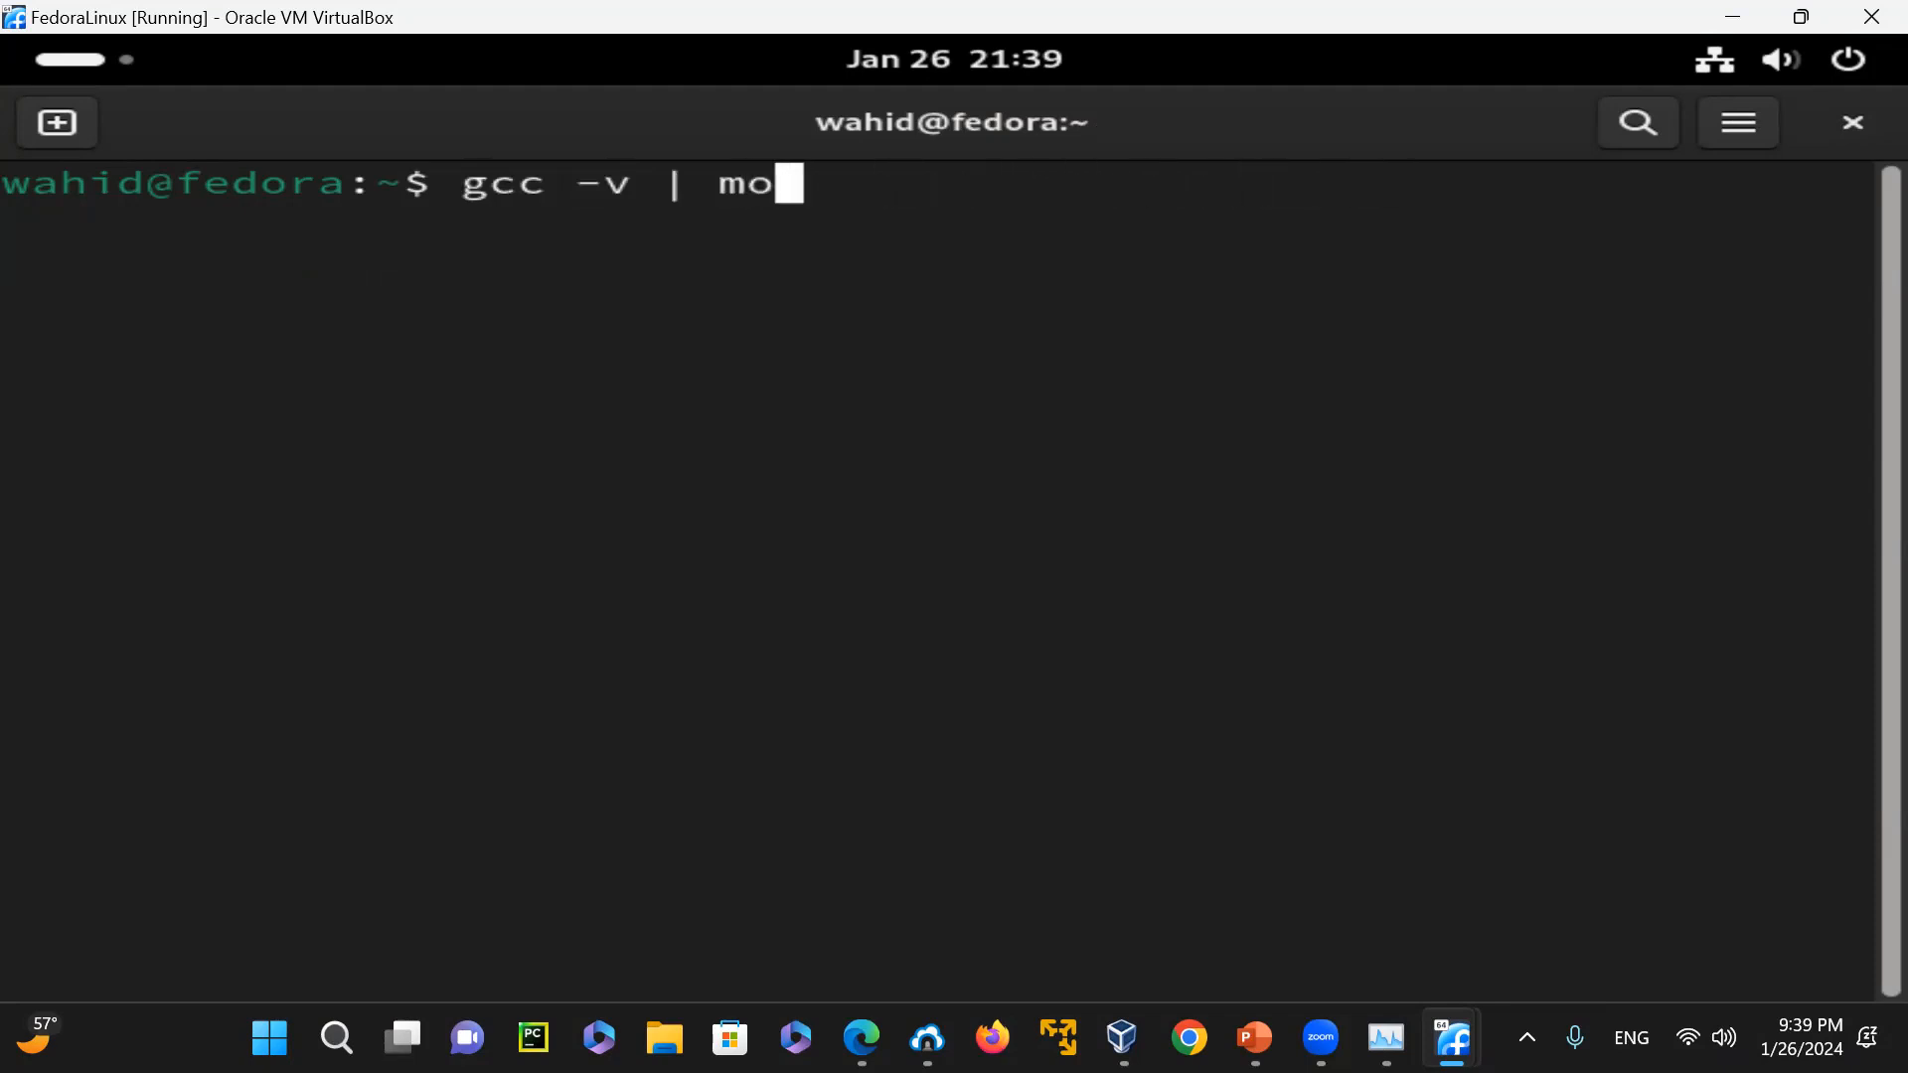
{"action": "type", "text": "re"}
{"action": "key", "text": "Return"}
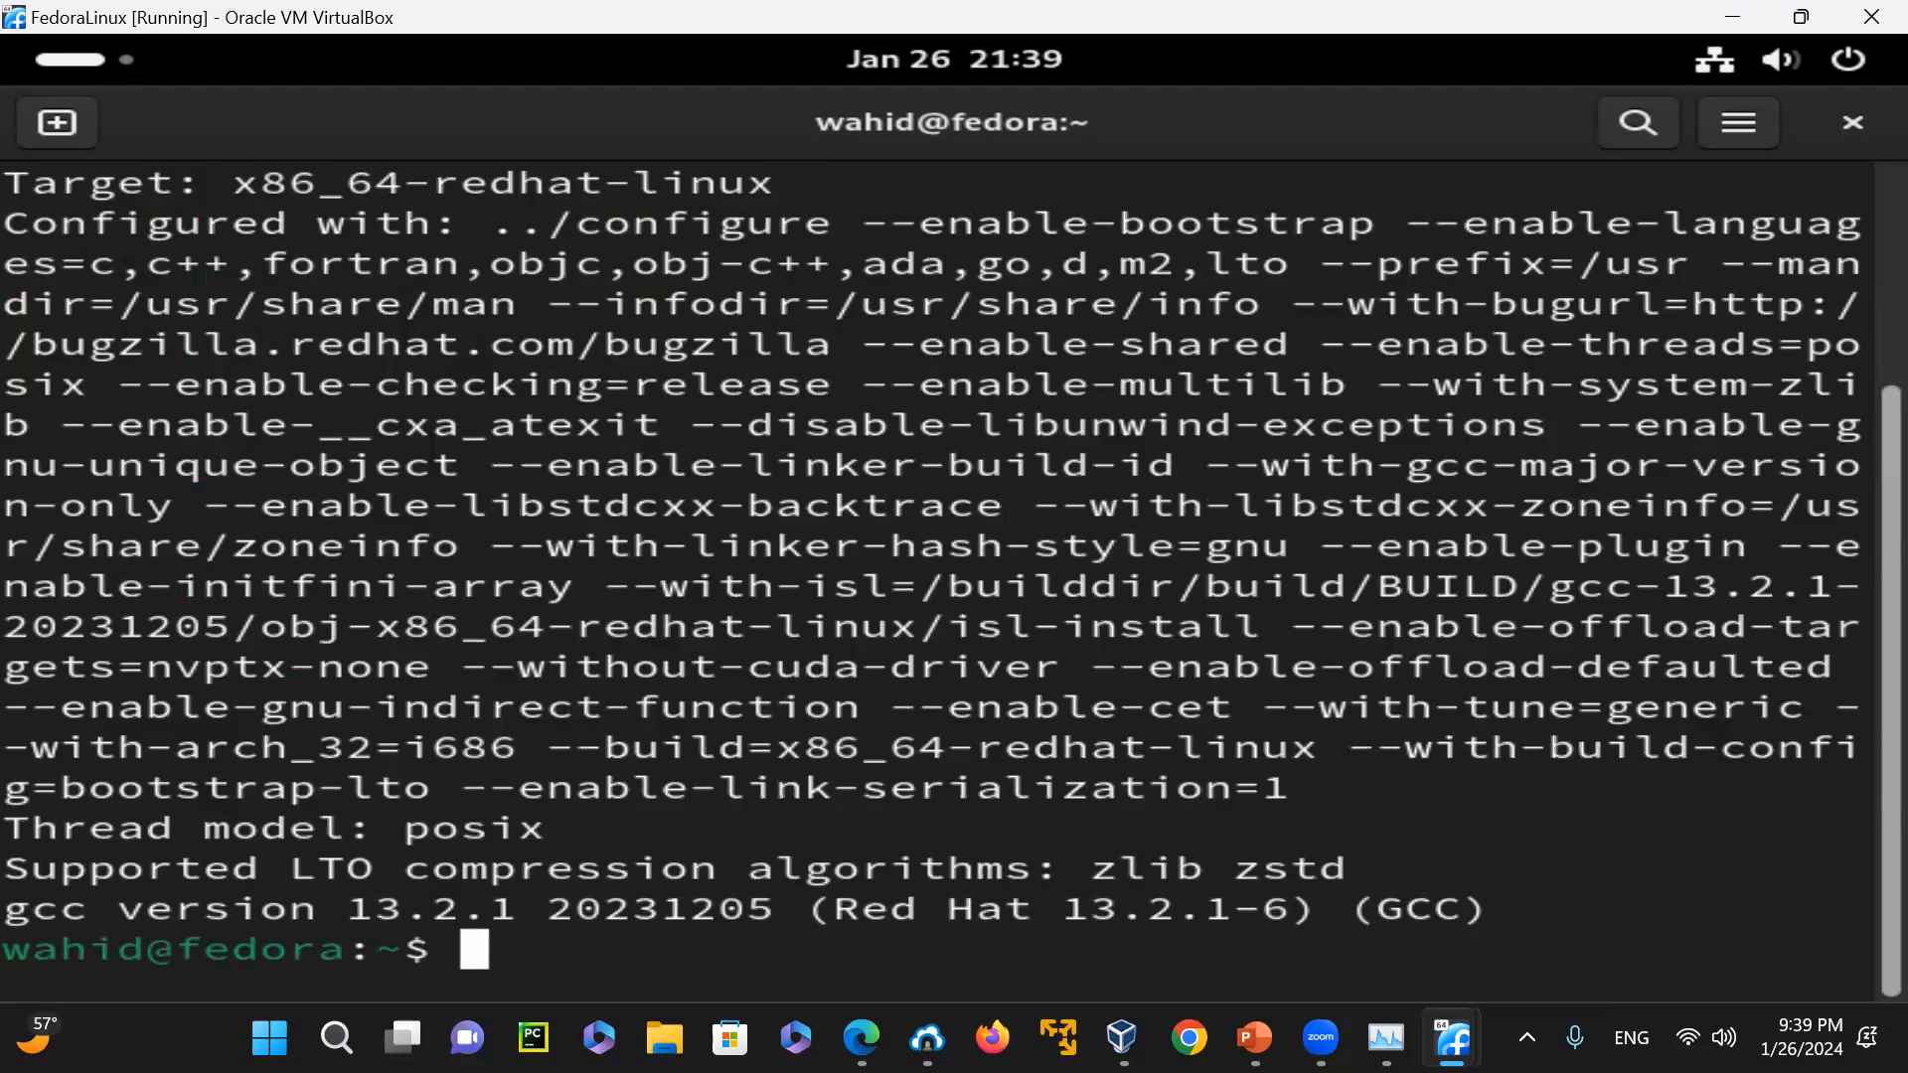
{"action": "left_click_drag", "start_coordinate": [208, 182], "coordinate": [3, 184]}
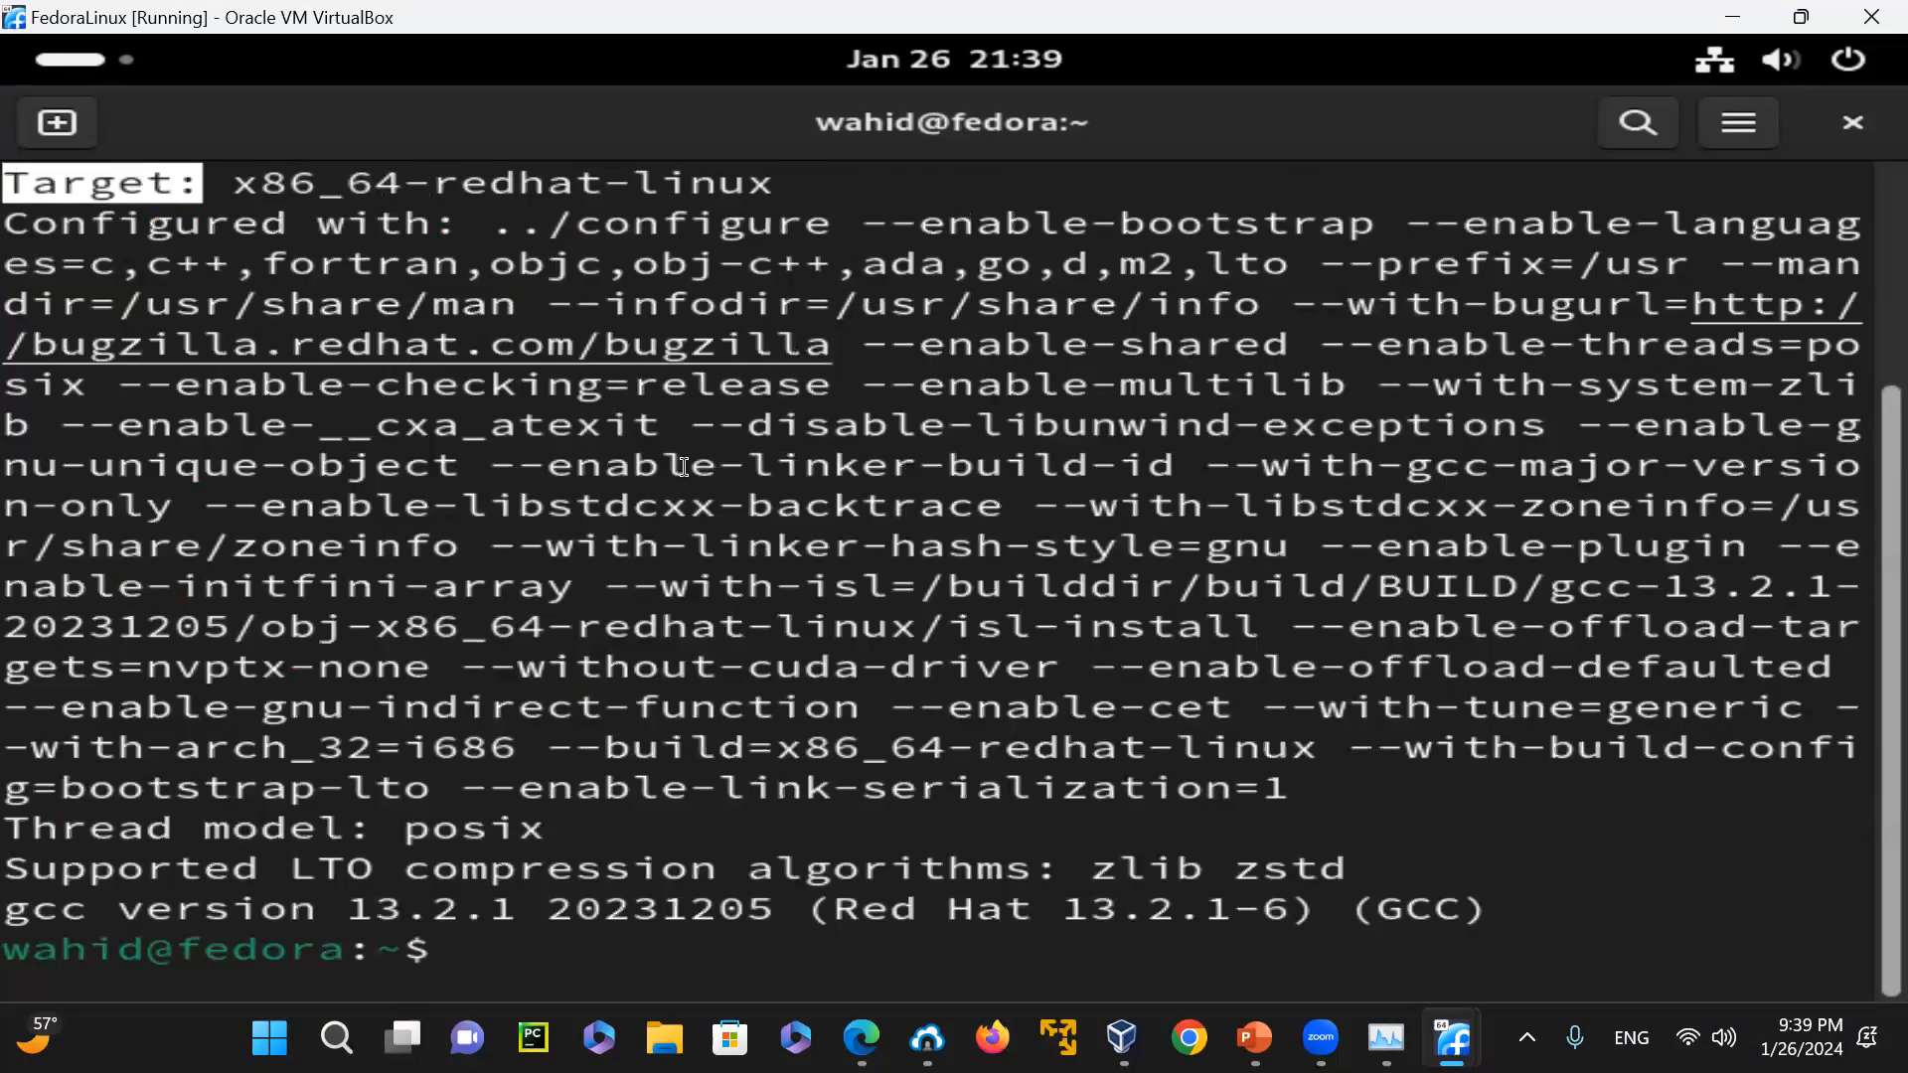
Clear the terminal, run gcc -v | grep "Target:" by editing the earlier pipe command, and highlight the start of the Target line
{"action": "type", "text": "clear"}
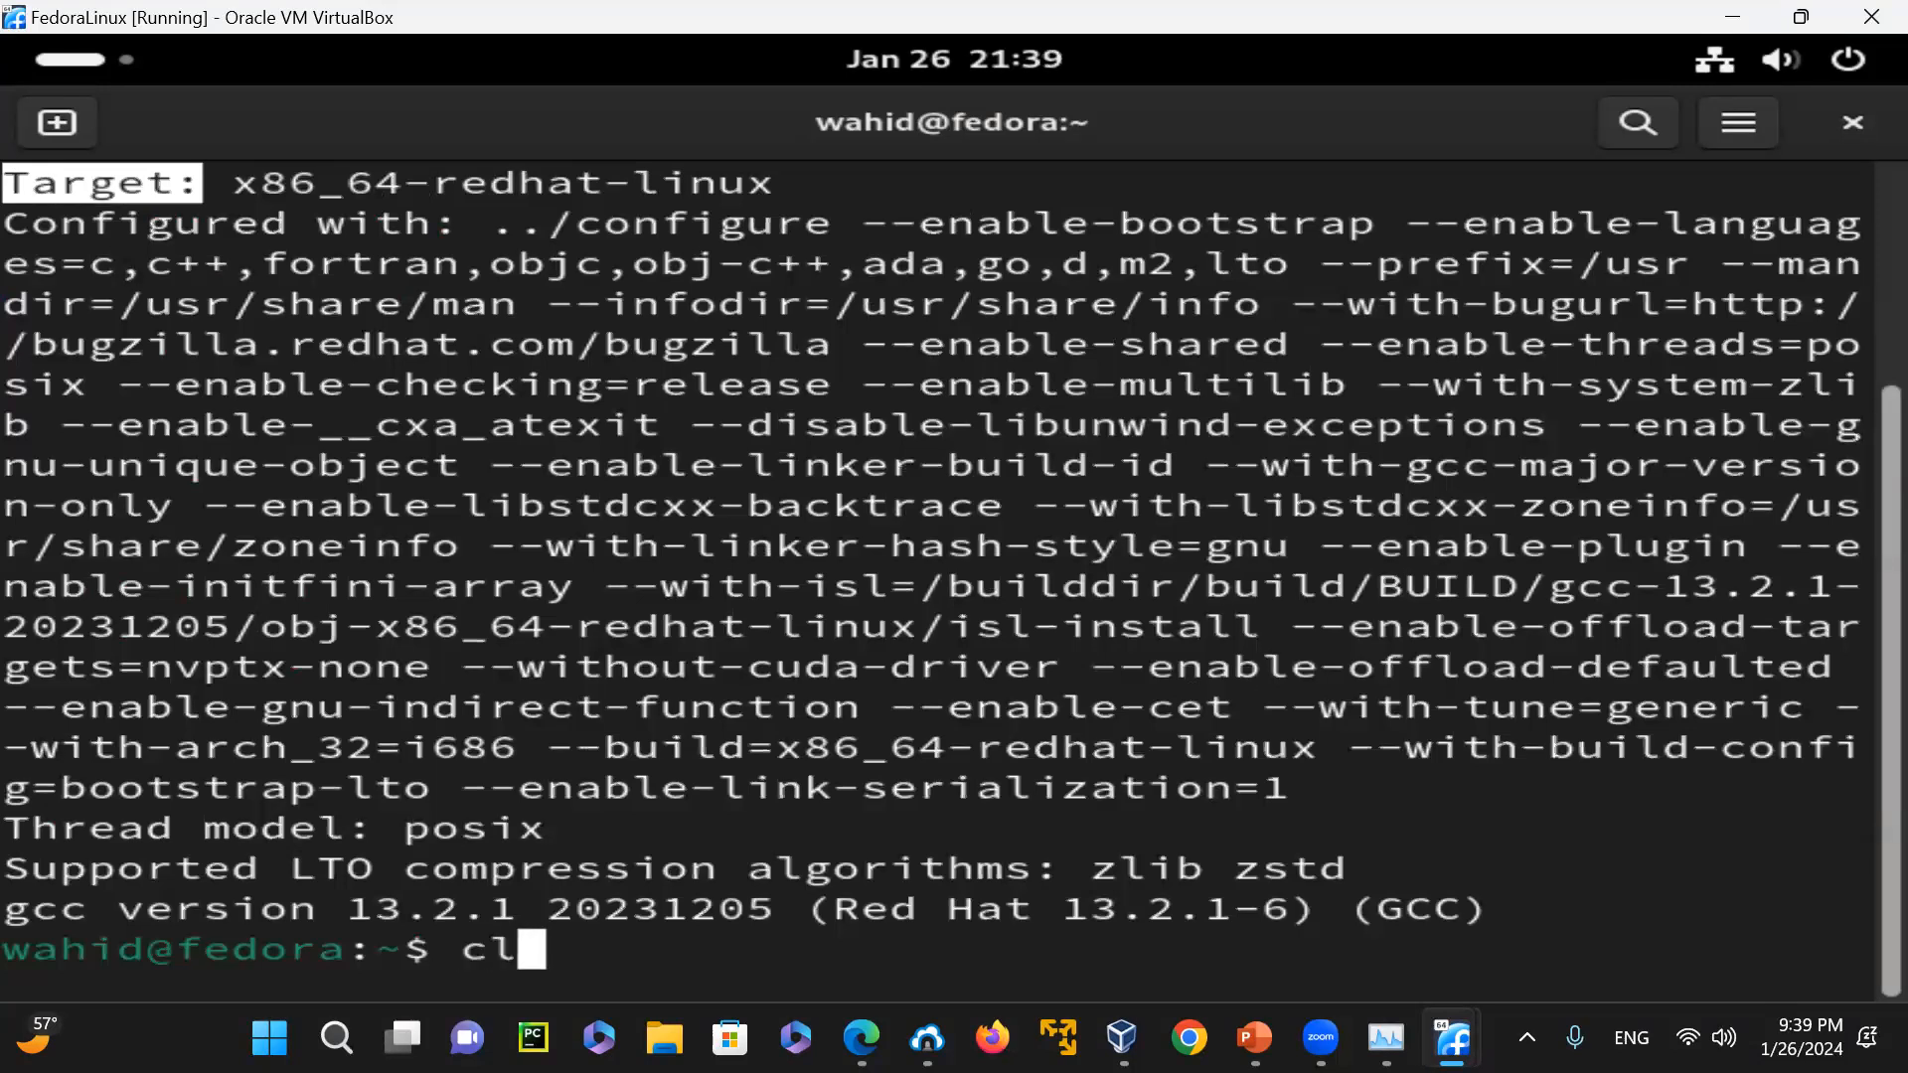
{"action": "key", "text": "Return"}
{"action": "key", "text": "Up"}
{"action": "key", "text": "Up"}
{"action": "key", "text": "Up"}
{"action": "key", "text": "Down"}
{"action": "key", "text": "BackSpace"}
{"action": "key", "text": "BackSpace"}
{"action": "key", "text": "BackSpace"}
{"action": "key", "text": "BackSpace"}
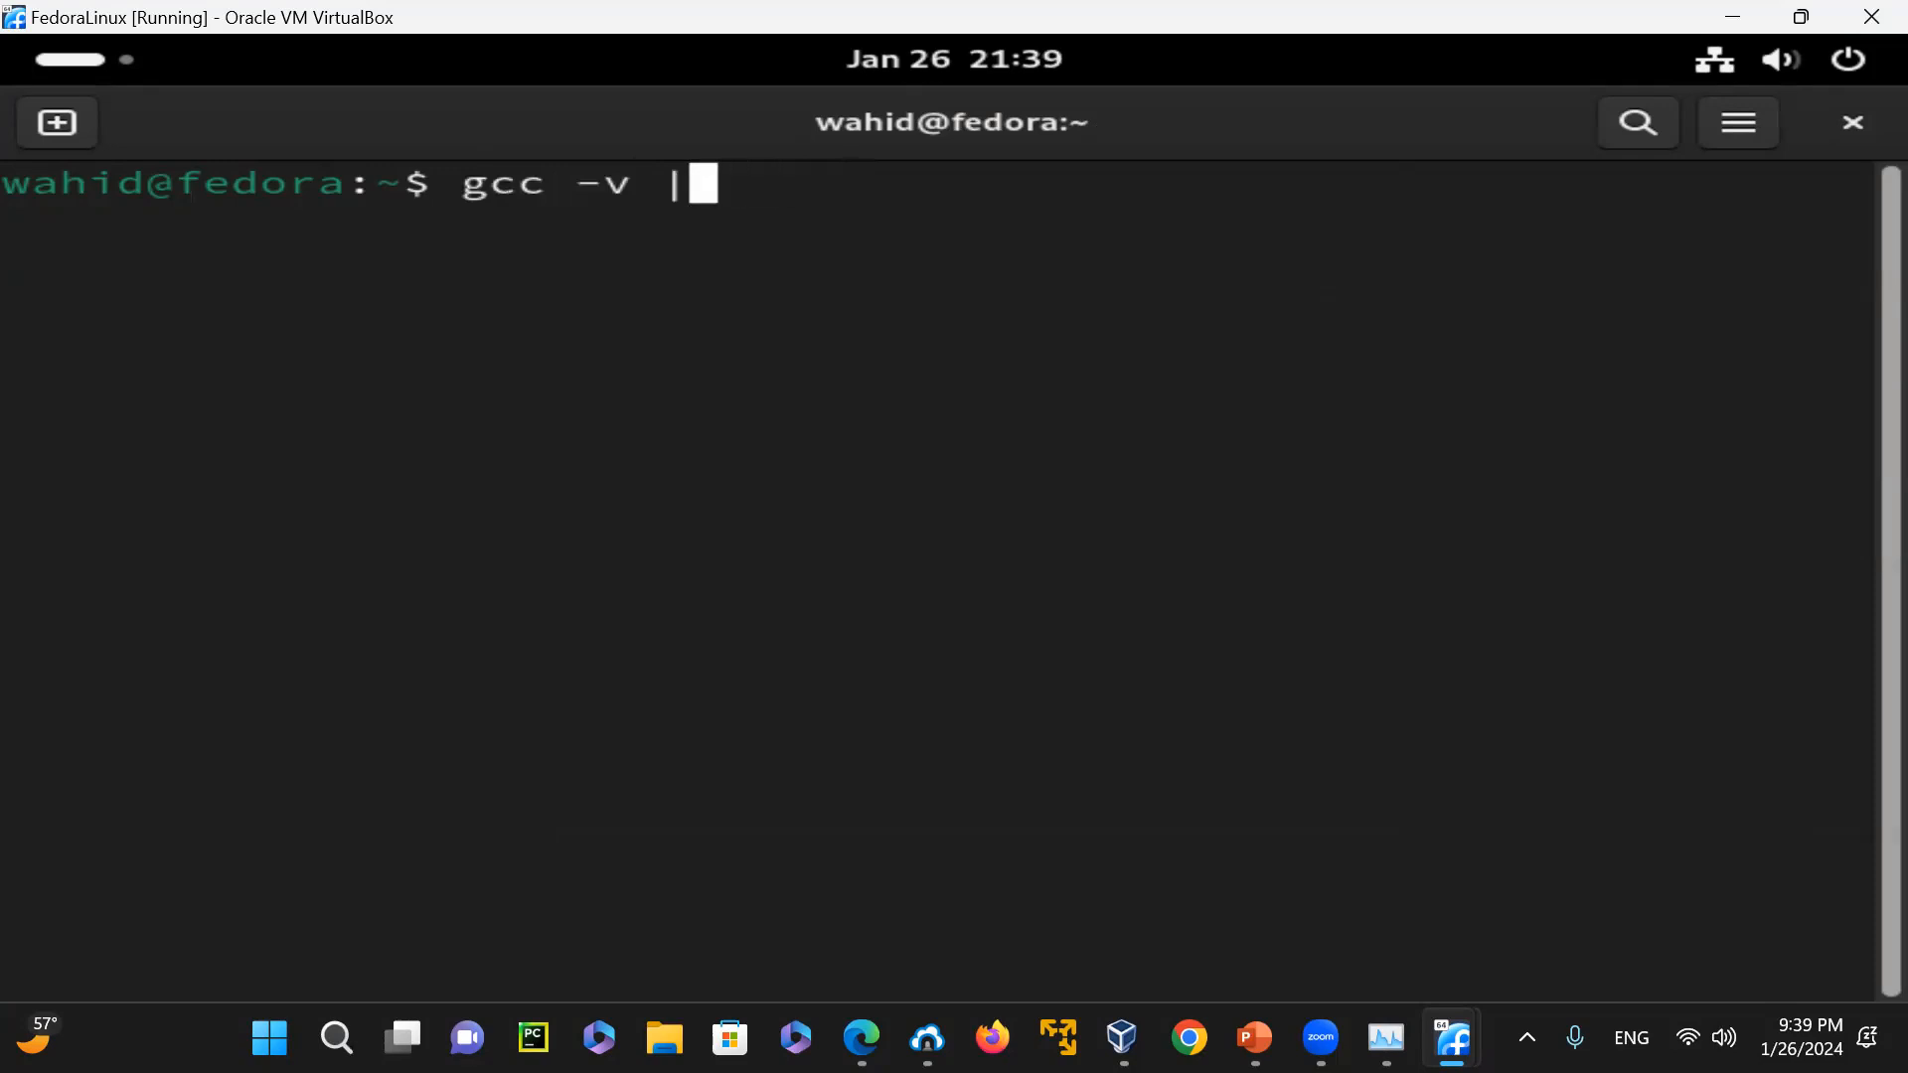
{"action": "type", "text": "grep \""}
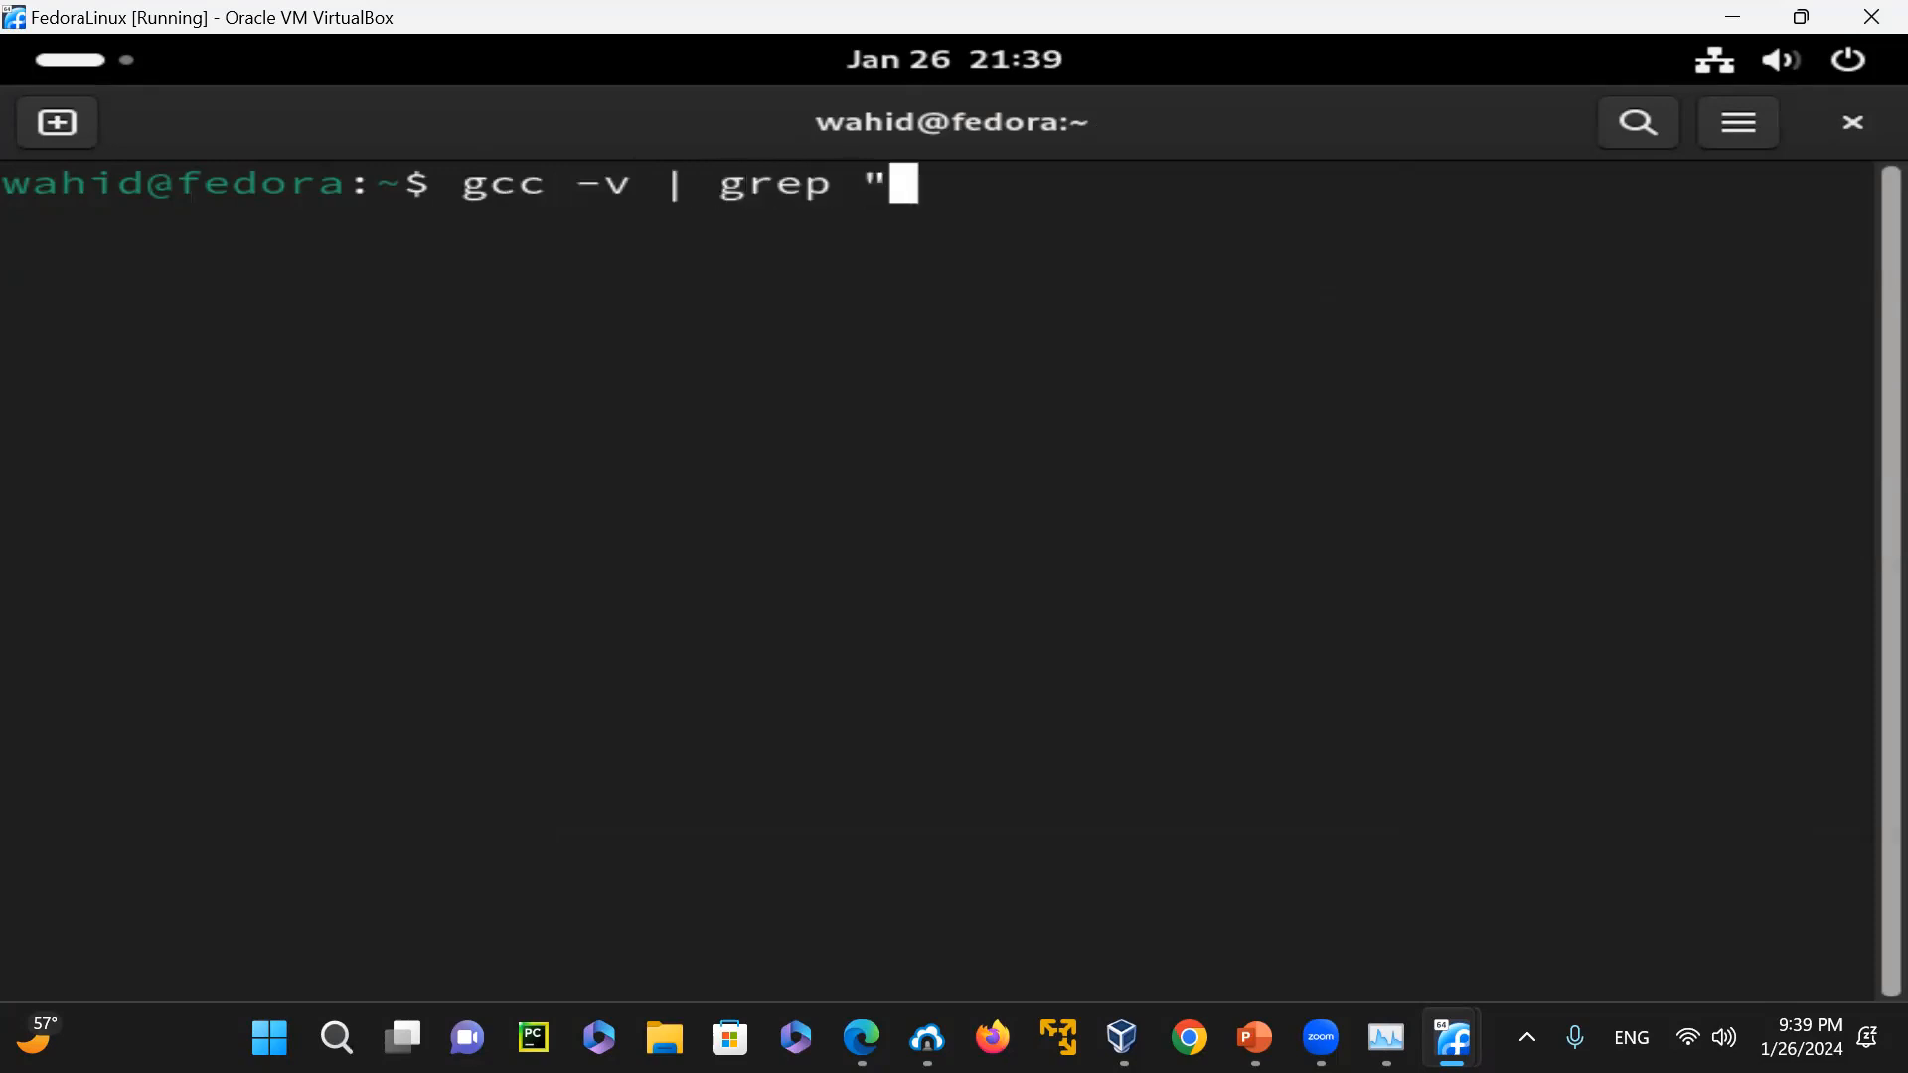
{"action": "type", "text": "Target:\""}
{"action": "key", "text": "Return"}
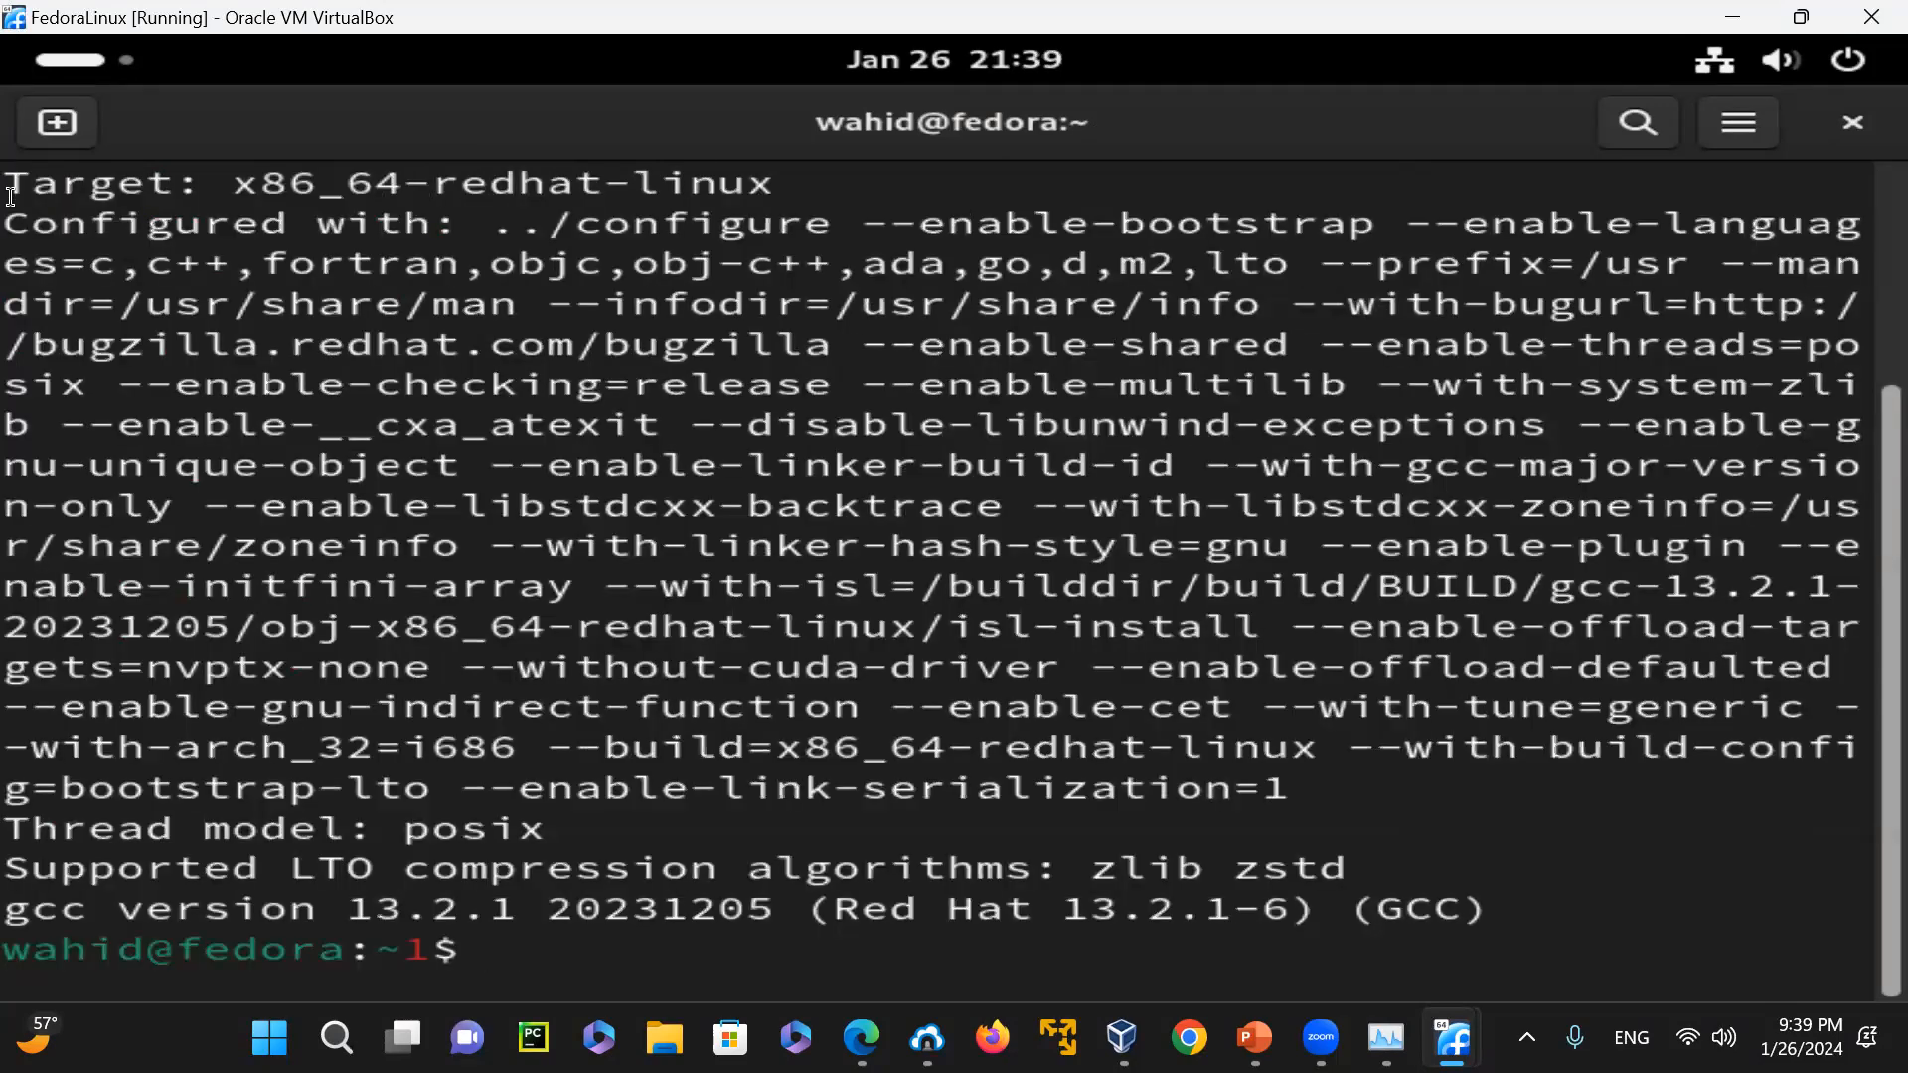
{"action": "left_click_drag", "start_coordinate": [5, 182], "coordinate": [432, 173]}
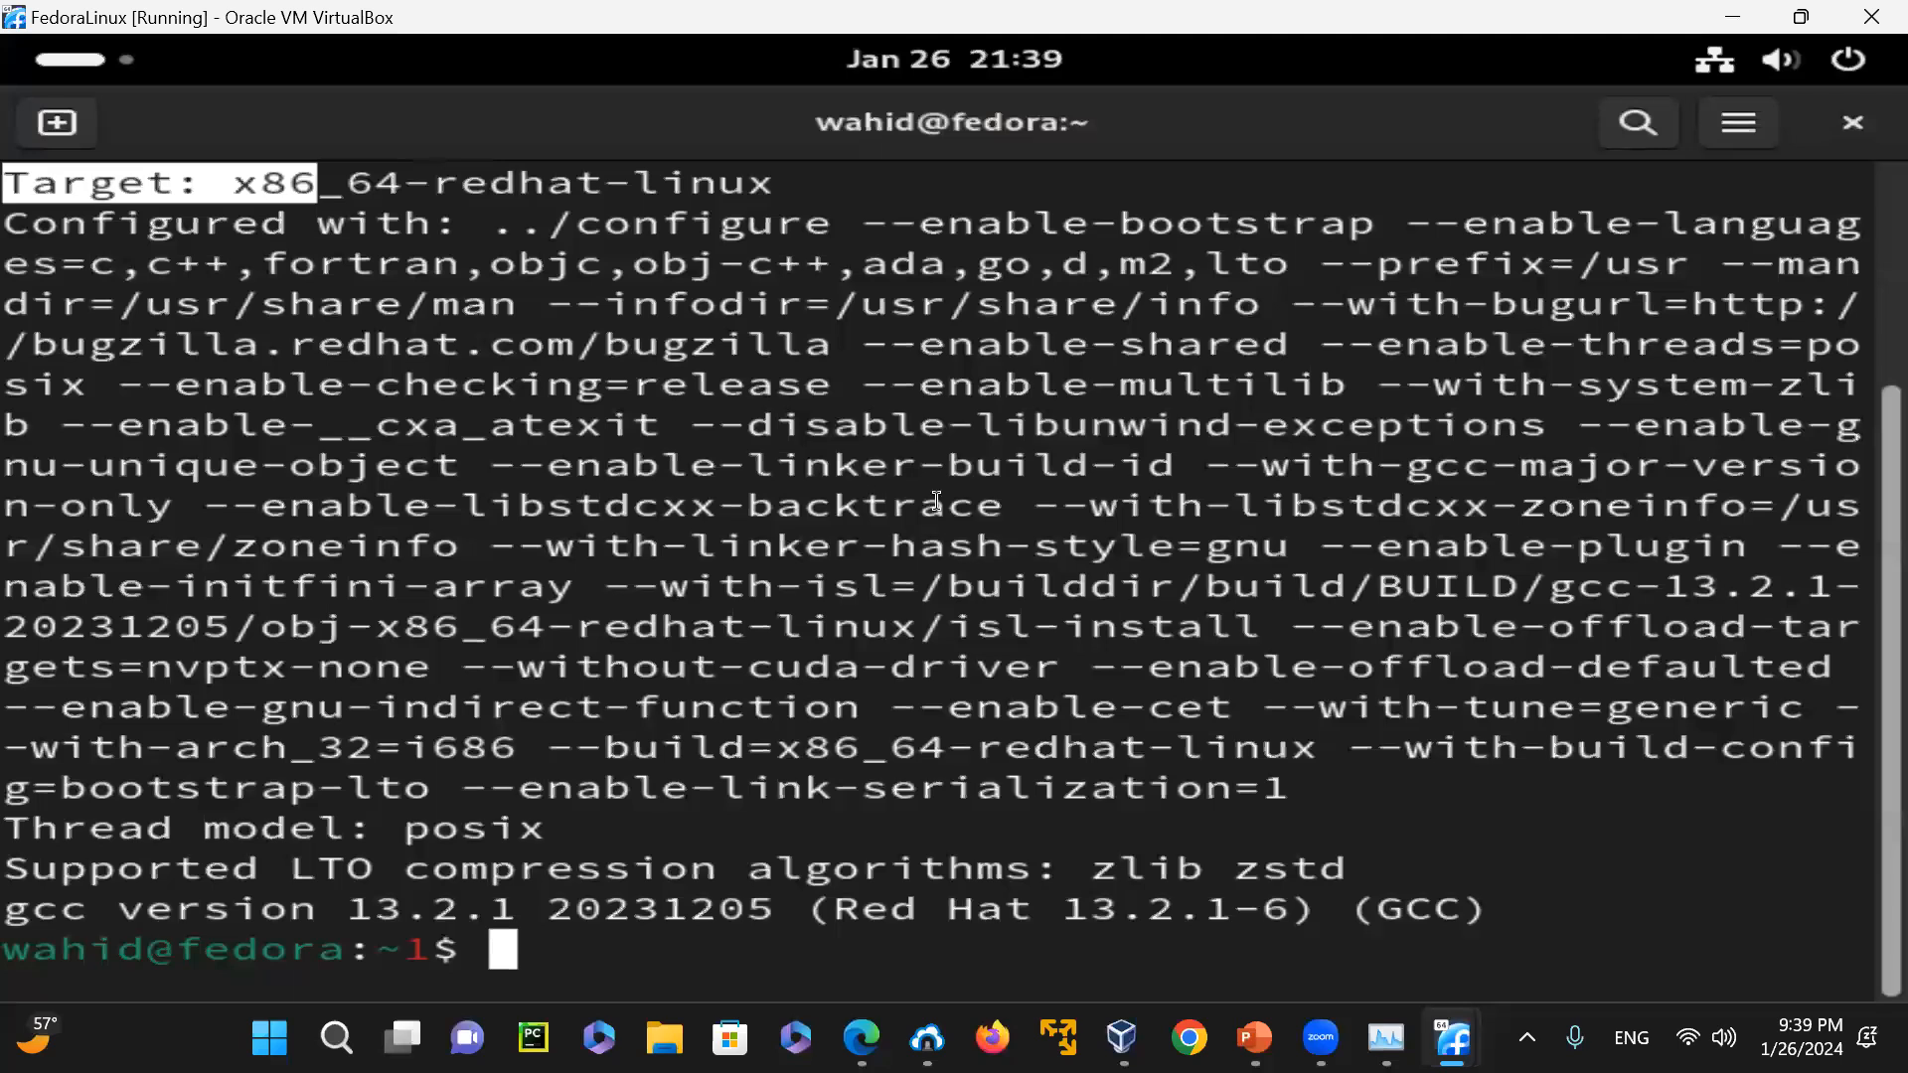
Clear the terminal and rework the recalled pipe command into grep "Target:" < t.txt, running it on the file
{"action": "type", "text": "clear"}
{"action": "key", "text": "Return"}
{"action": "key", "text": "Up"}
{"action": "key", "text": "Up"}
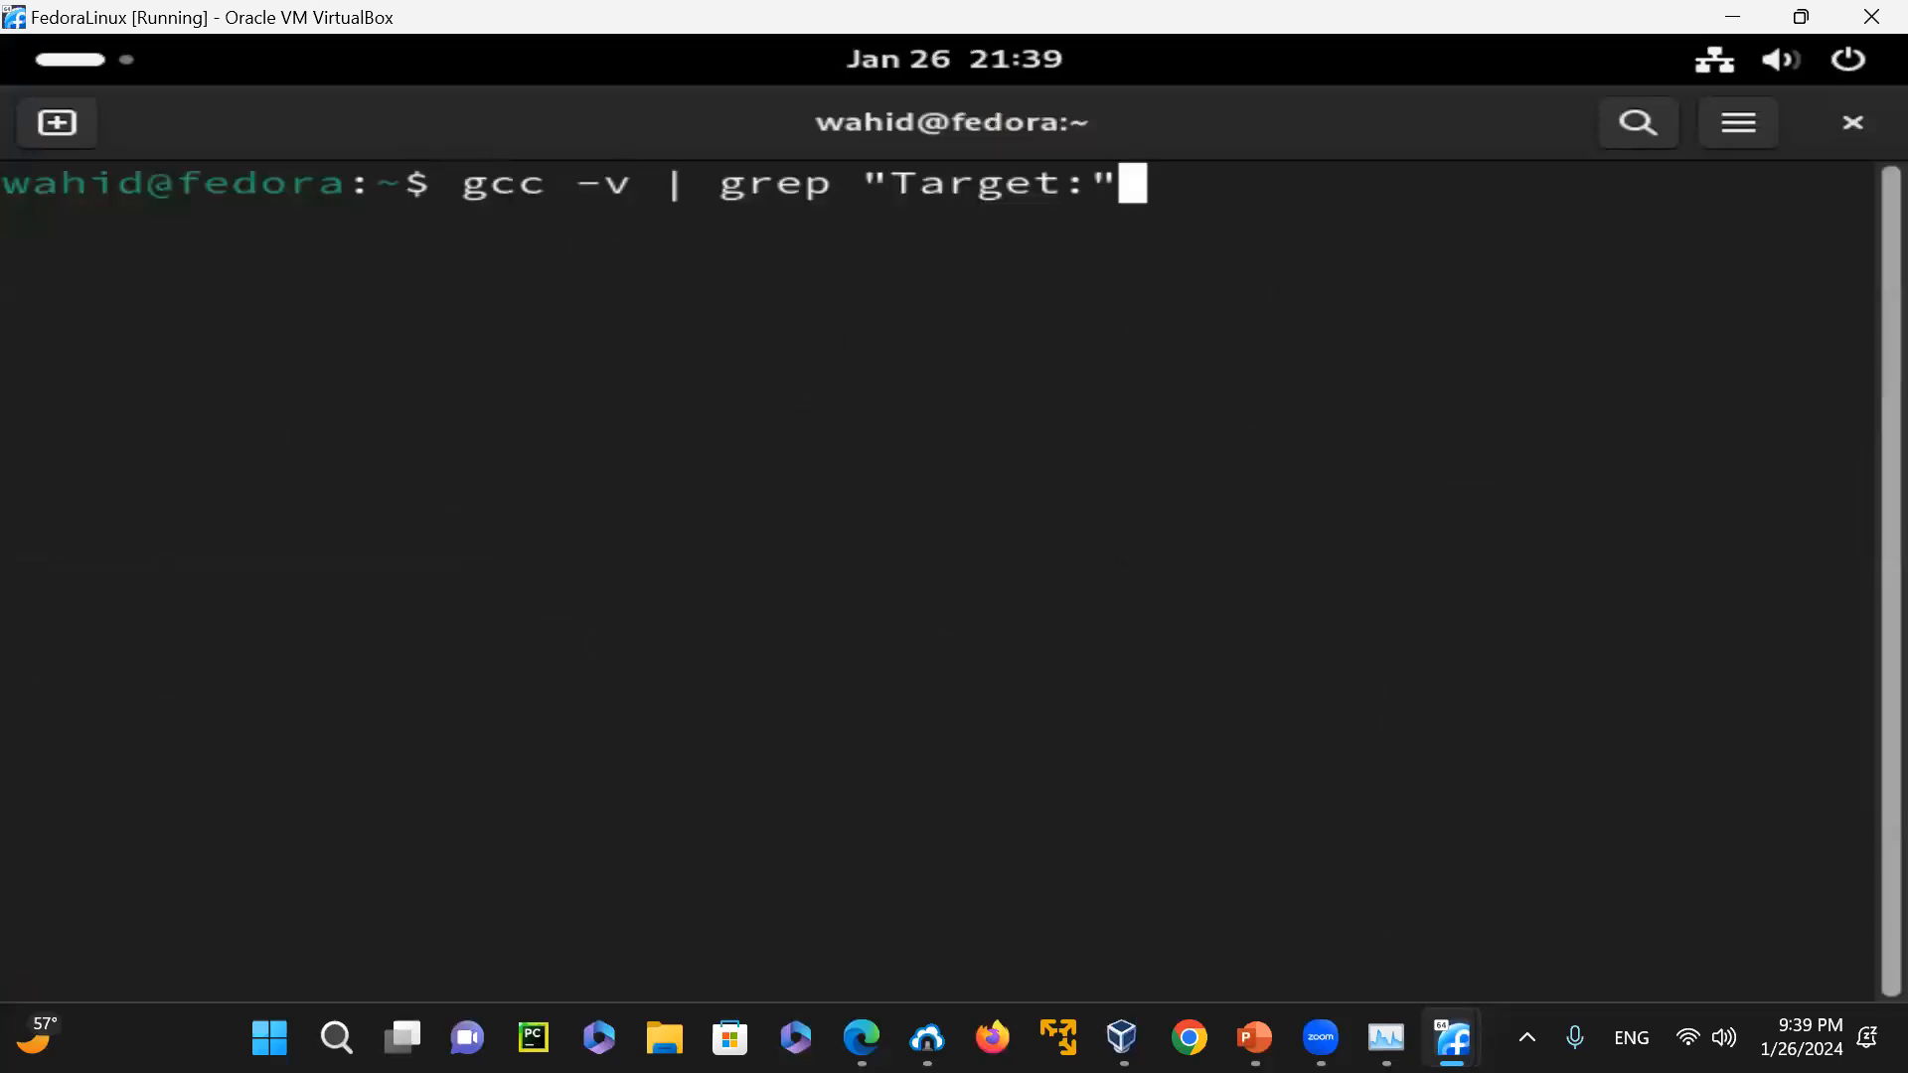
{"action": "key", "text": "Left"}
{"action": "key", "text": "Left"}
{"action": "key", "text": "Left"}
{"action": "key", "text": "Left"}
{"action": "key", "text": "Left"}
{"action": "key", "text": "Left"}
{"action": "key", "text": "Left"}
{"action": "key", "text": "Left"}
{"action": "key", "text": "Left"}
{"action": "key", "text": "Left"}
{"action": "key", "text": "Left"}
{"action": "key", "text": "Left"}
{"action": "key", "text": "Left"}
{"action": "key", "text": "Left"}
{"action": "key", "text": "Left"}
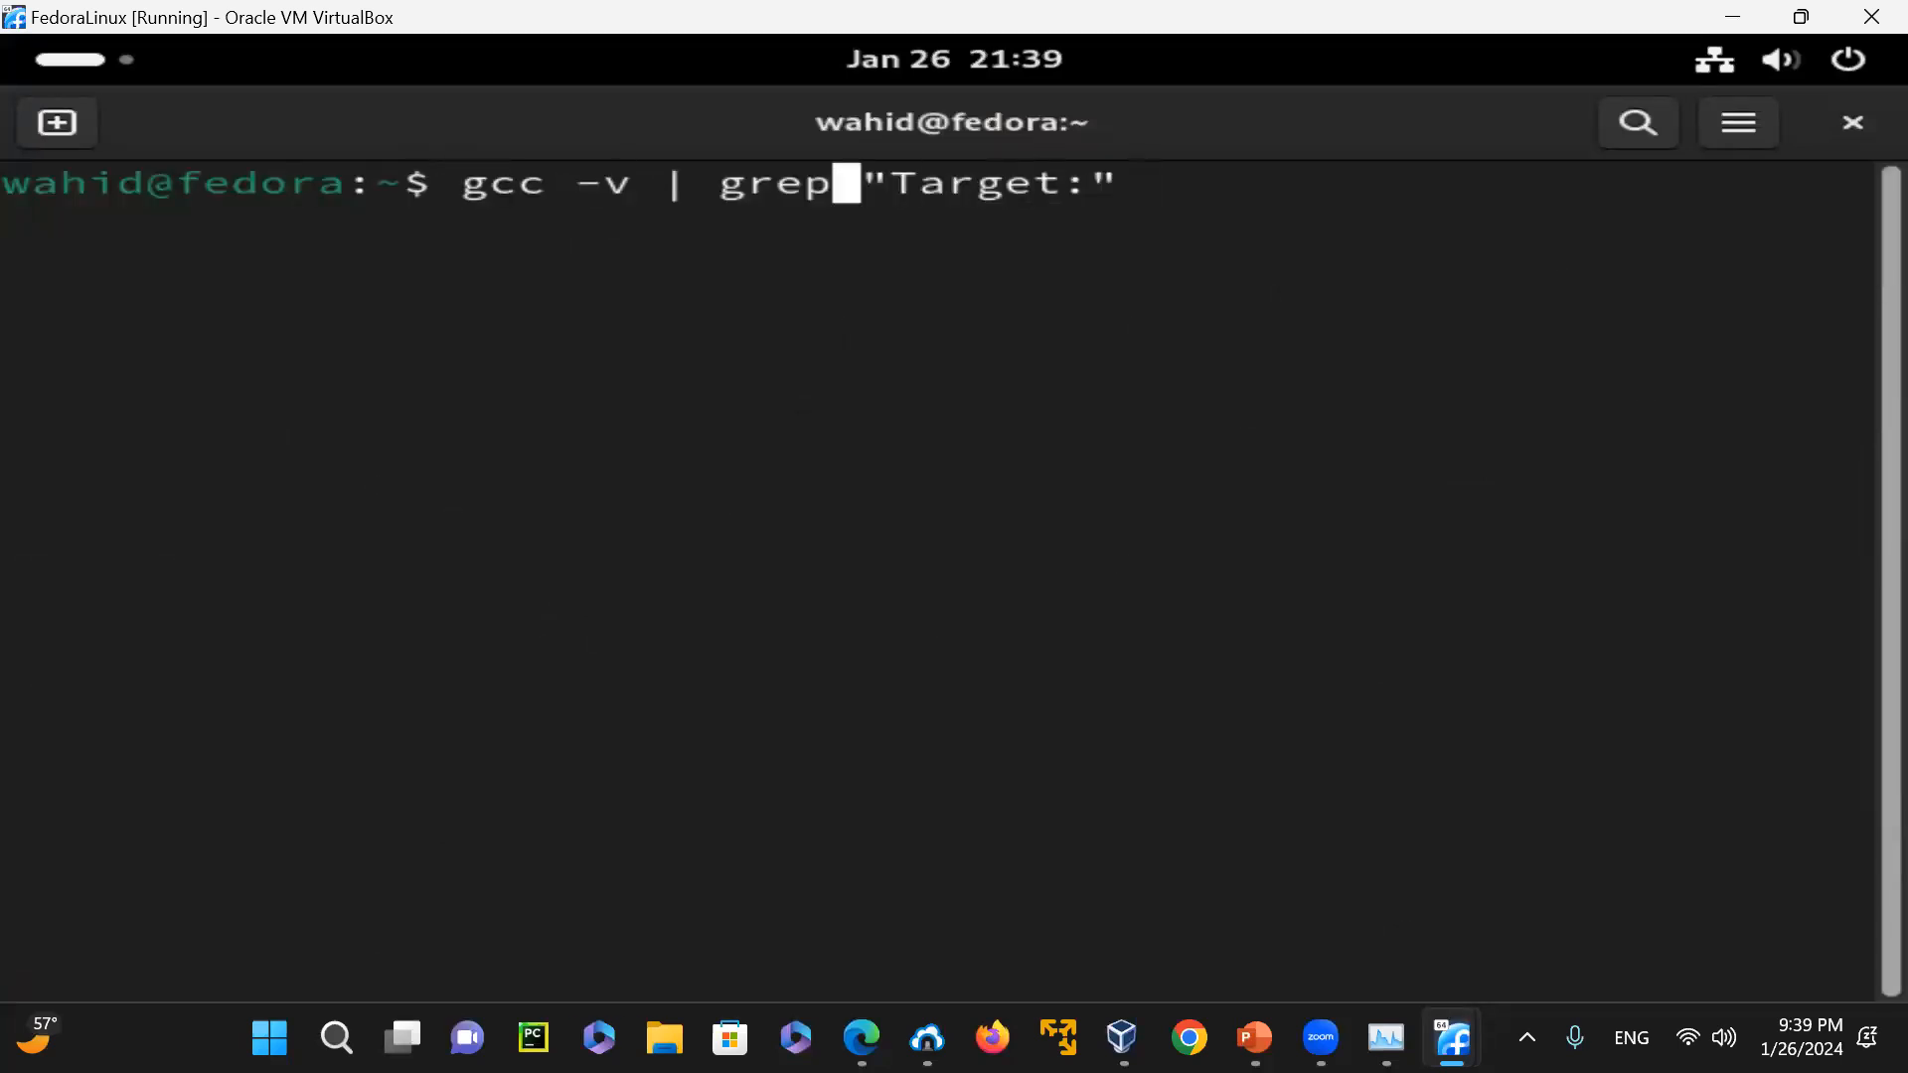
{"action": "key", "text": "Right"}
{"action": "key", "text": "BackSpace"}
{"action": "key", "text": "BackSpace"}
{"action": "key", "text": "BackSpace"}
{"action": "key", "text": "BackSpace"}
{"action": "key", "text": "BackSpace"}
{"action": "key", "text": "BackSpace"}
{"action": "key", "text": "BackSpace"}
{"action": "key", "text": "BackSpace"}
{"action": "key", "text": "BackSpace"}
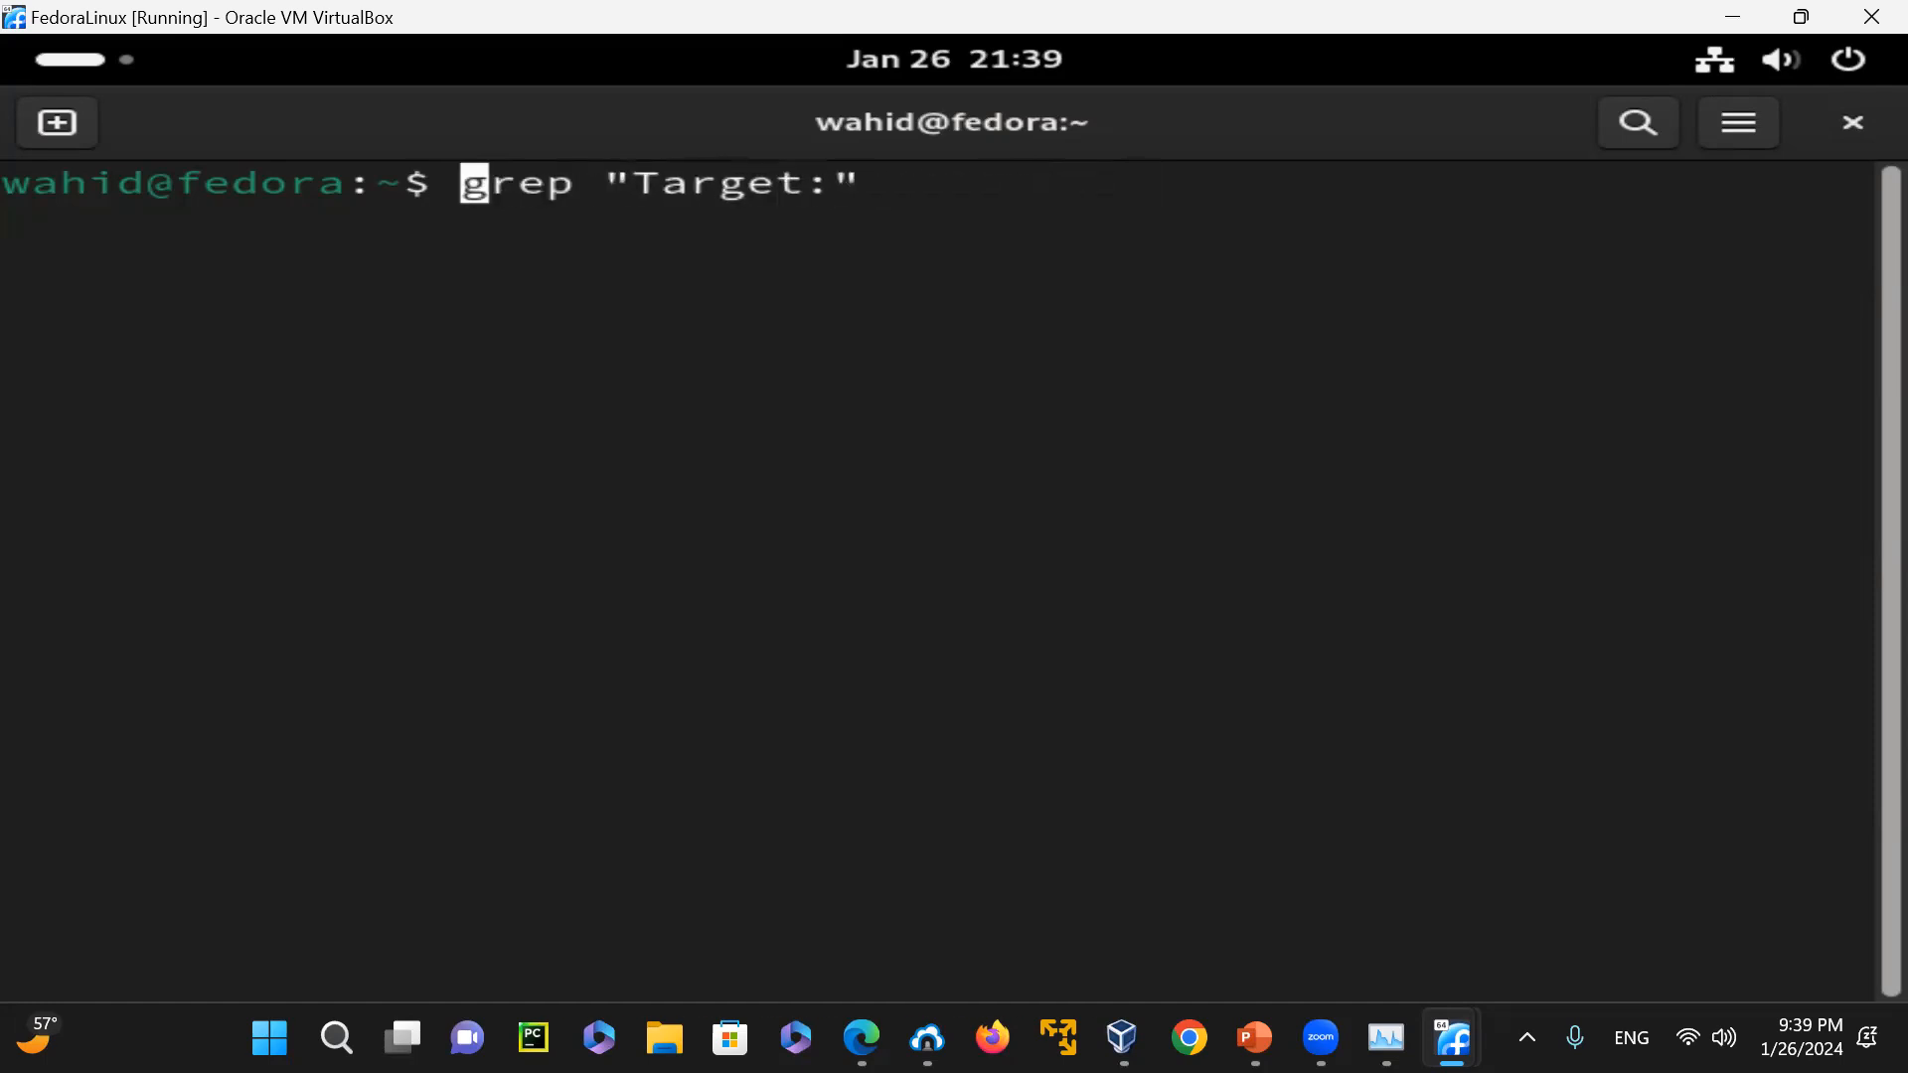
{"action": "key", "text": "Right"}
{"action": "key", "text": "Right"}
{"action": "key", "text": "Right"}
{"action": "key", "text": "Right"}
{"action": "key", "text": "Right"}
{"action": "key", "text": "Right"}
{"action": "key", "text": "Right"}
{"action": "key", "text": "Right"}
{"action": "key", "text": "Right"}
{"action": "key", "text": "Right"}
{"action": "key", "text": "Right"}
{"action": "key", "text": "Right"}
{"action": "key", "text": "Right"}
{"action": "key", "text": "Right"}
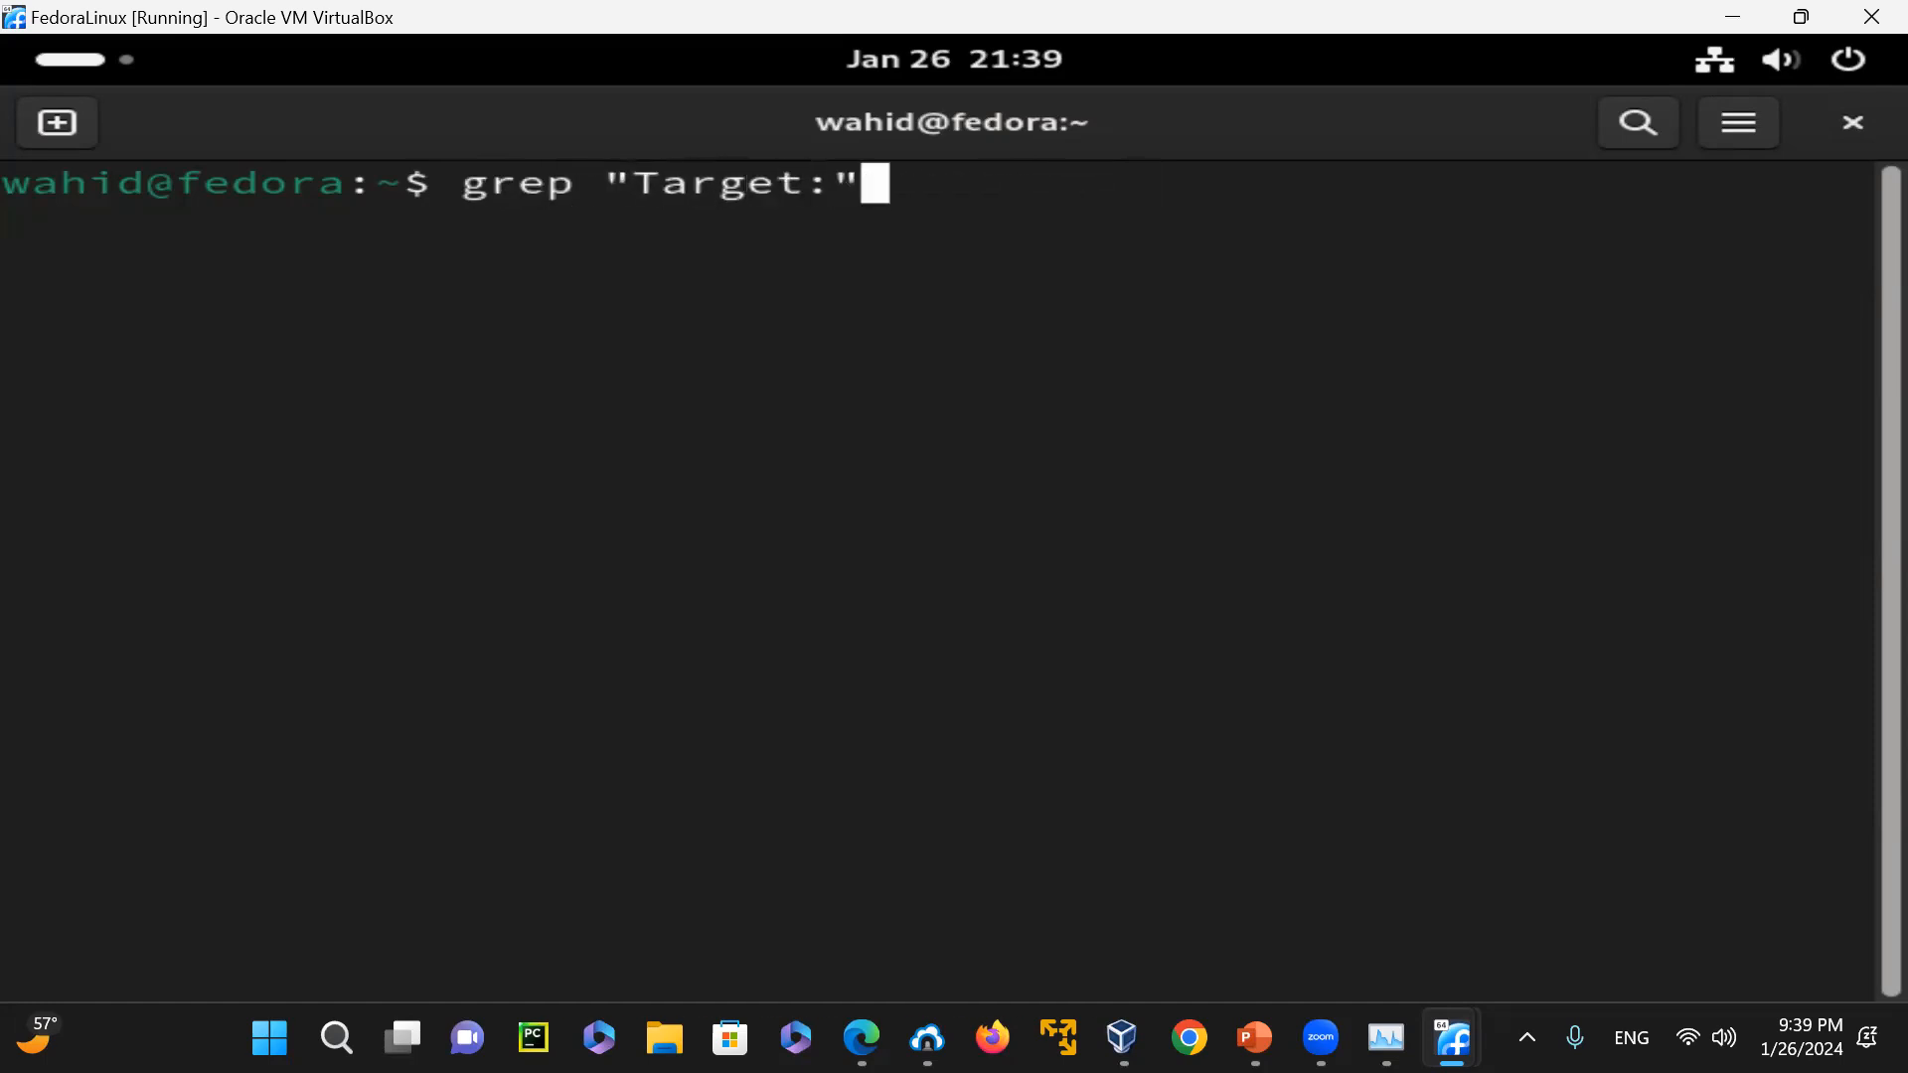
{"action": "type", "text": "< t.txt"}
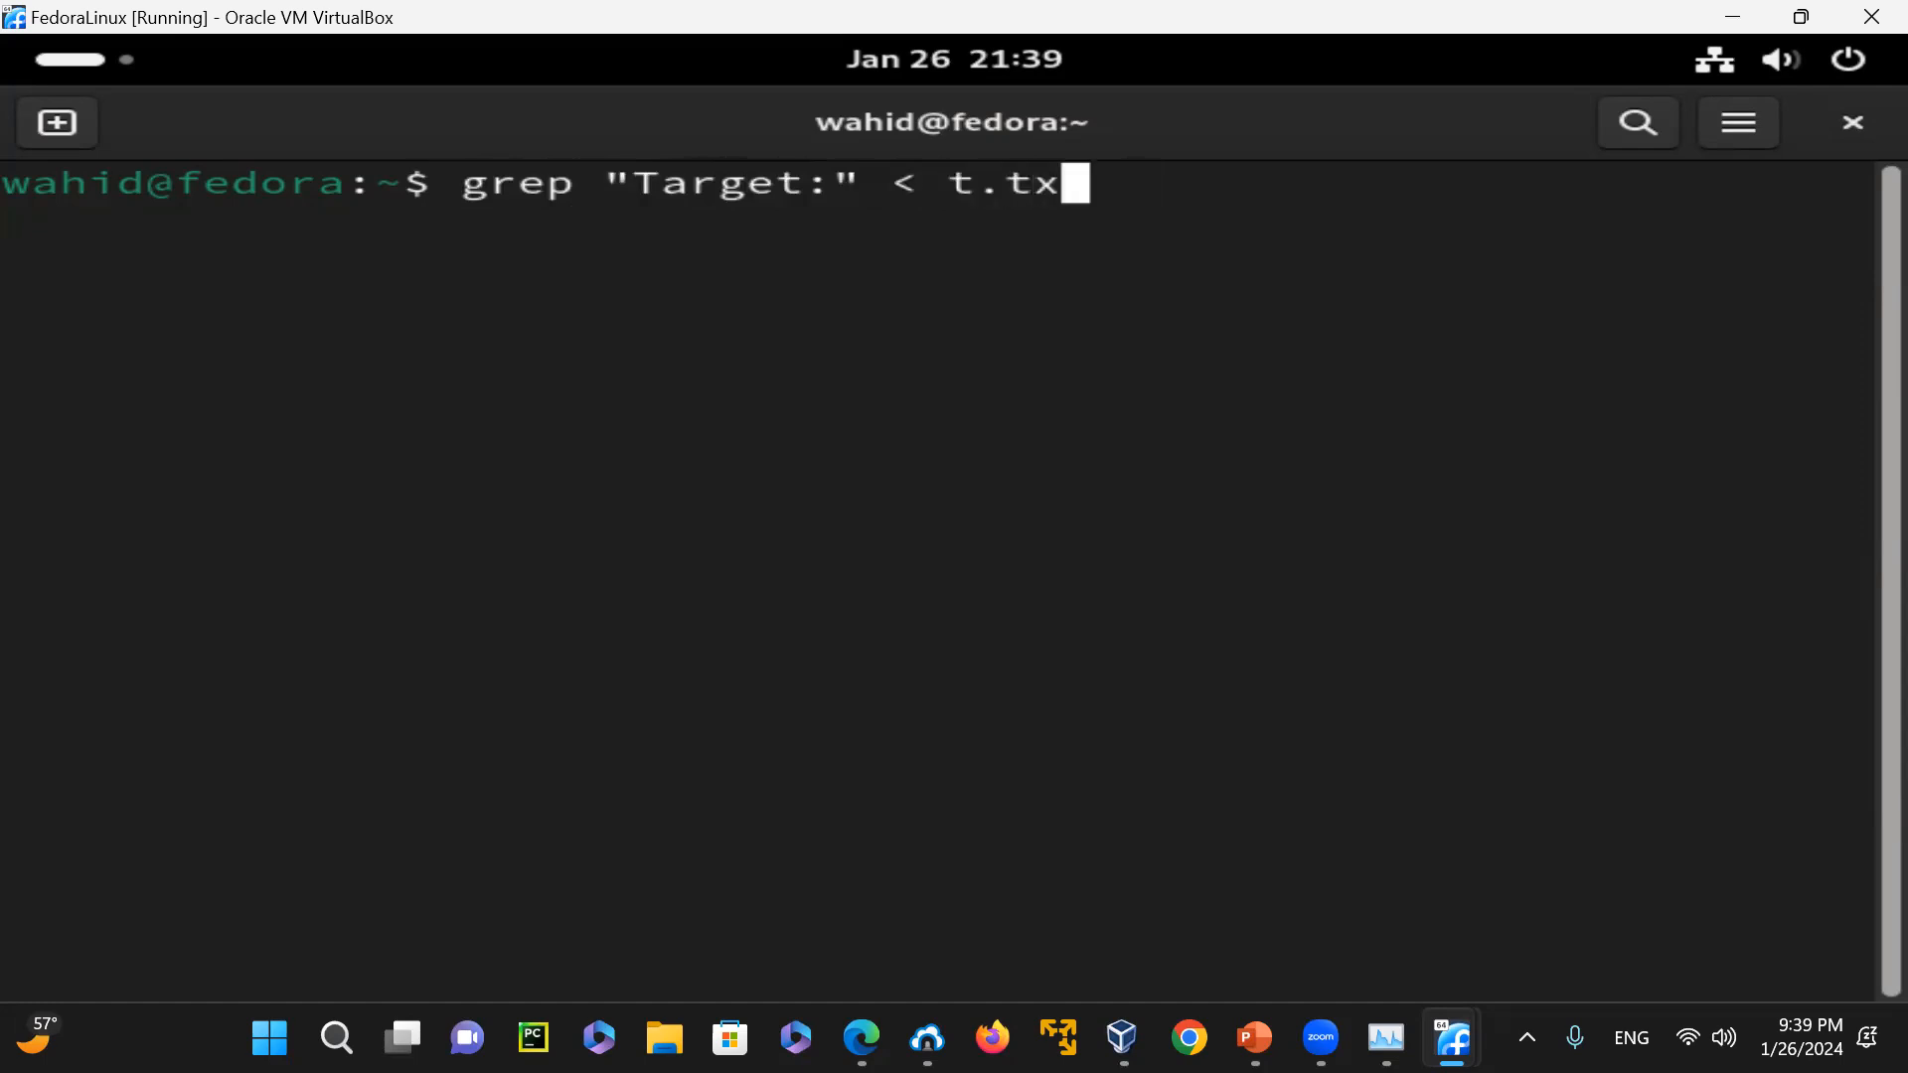
{"action": "key", "text": "Return"}
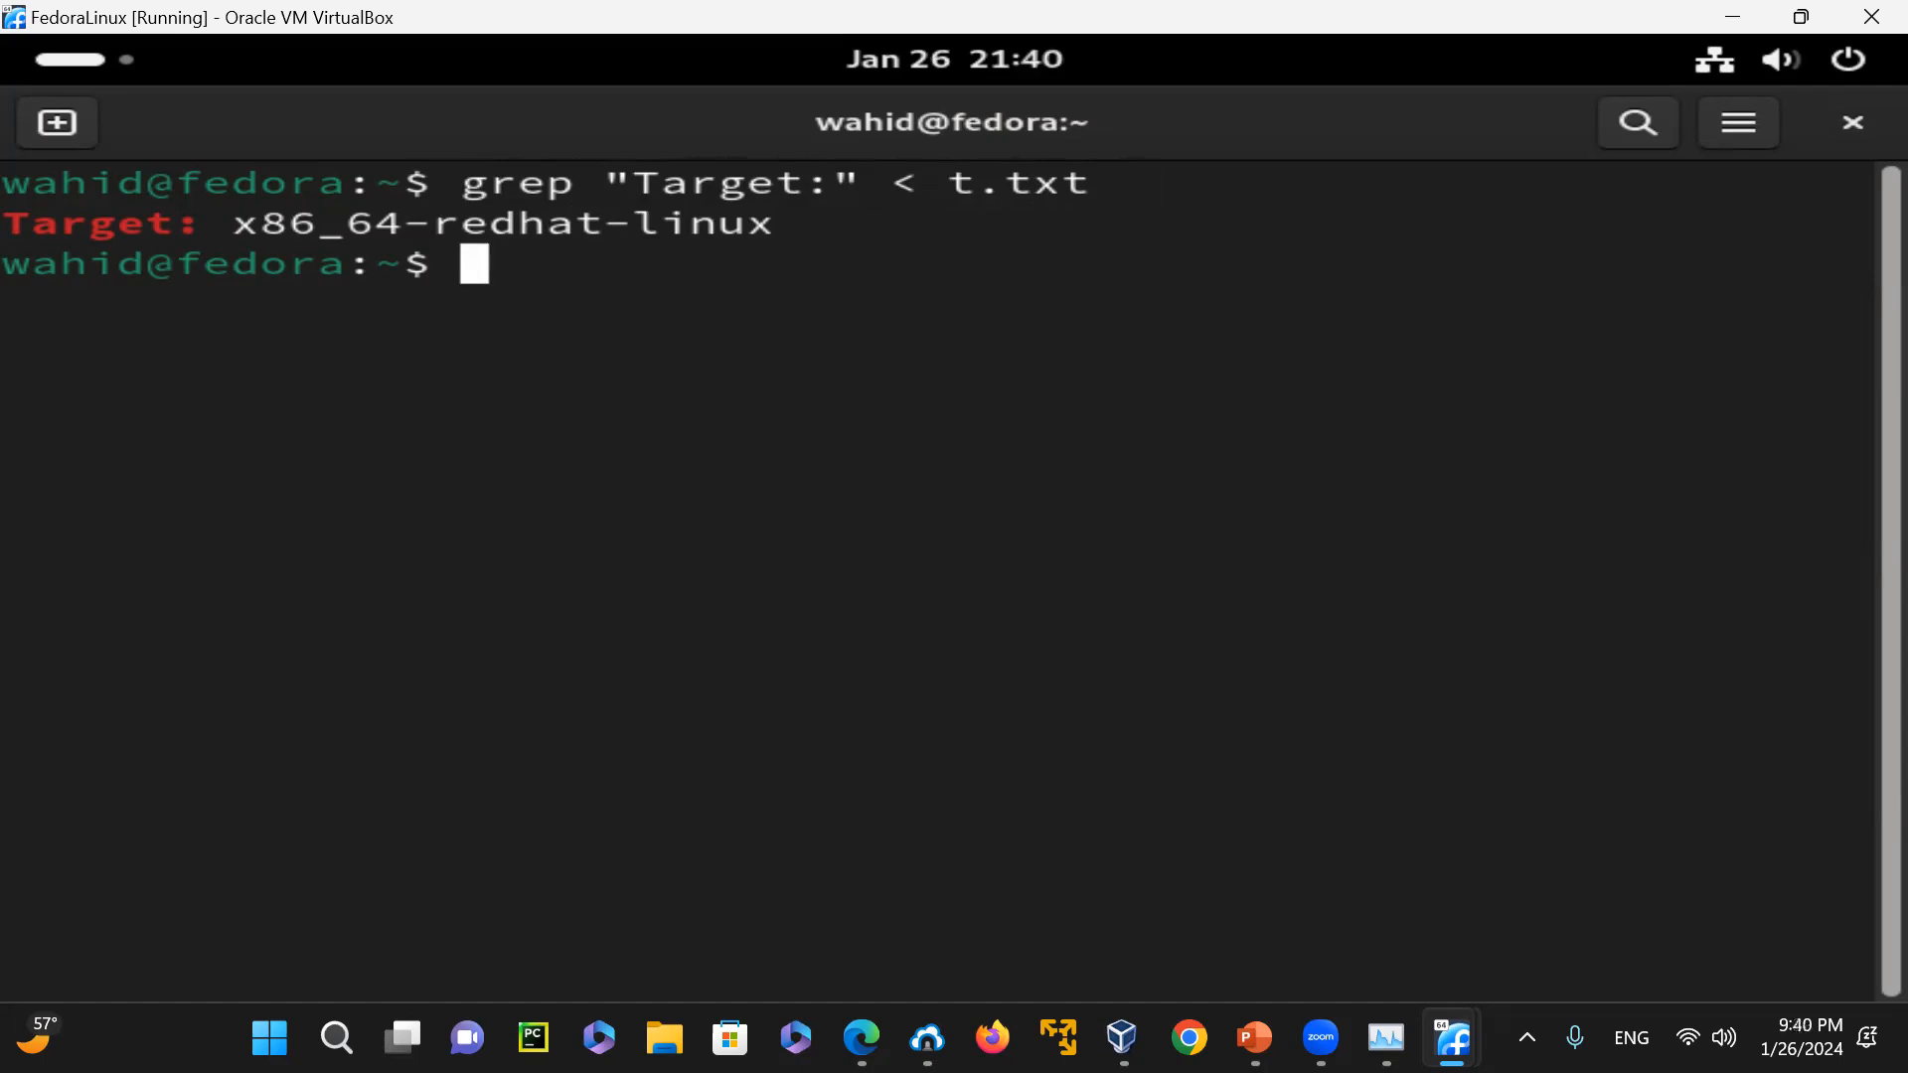
Run gcc -v with only its standard output redirected to t.txt
{"action": "type", "text": "gcc -"}
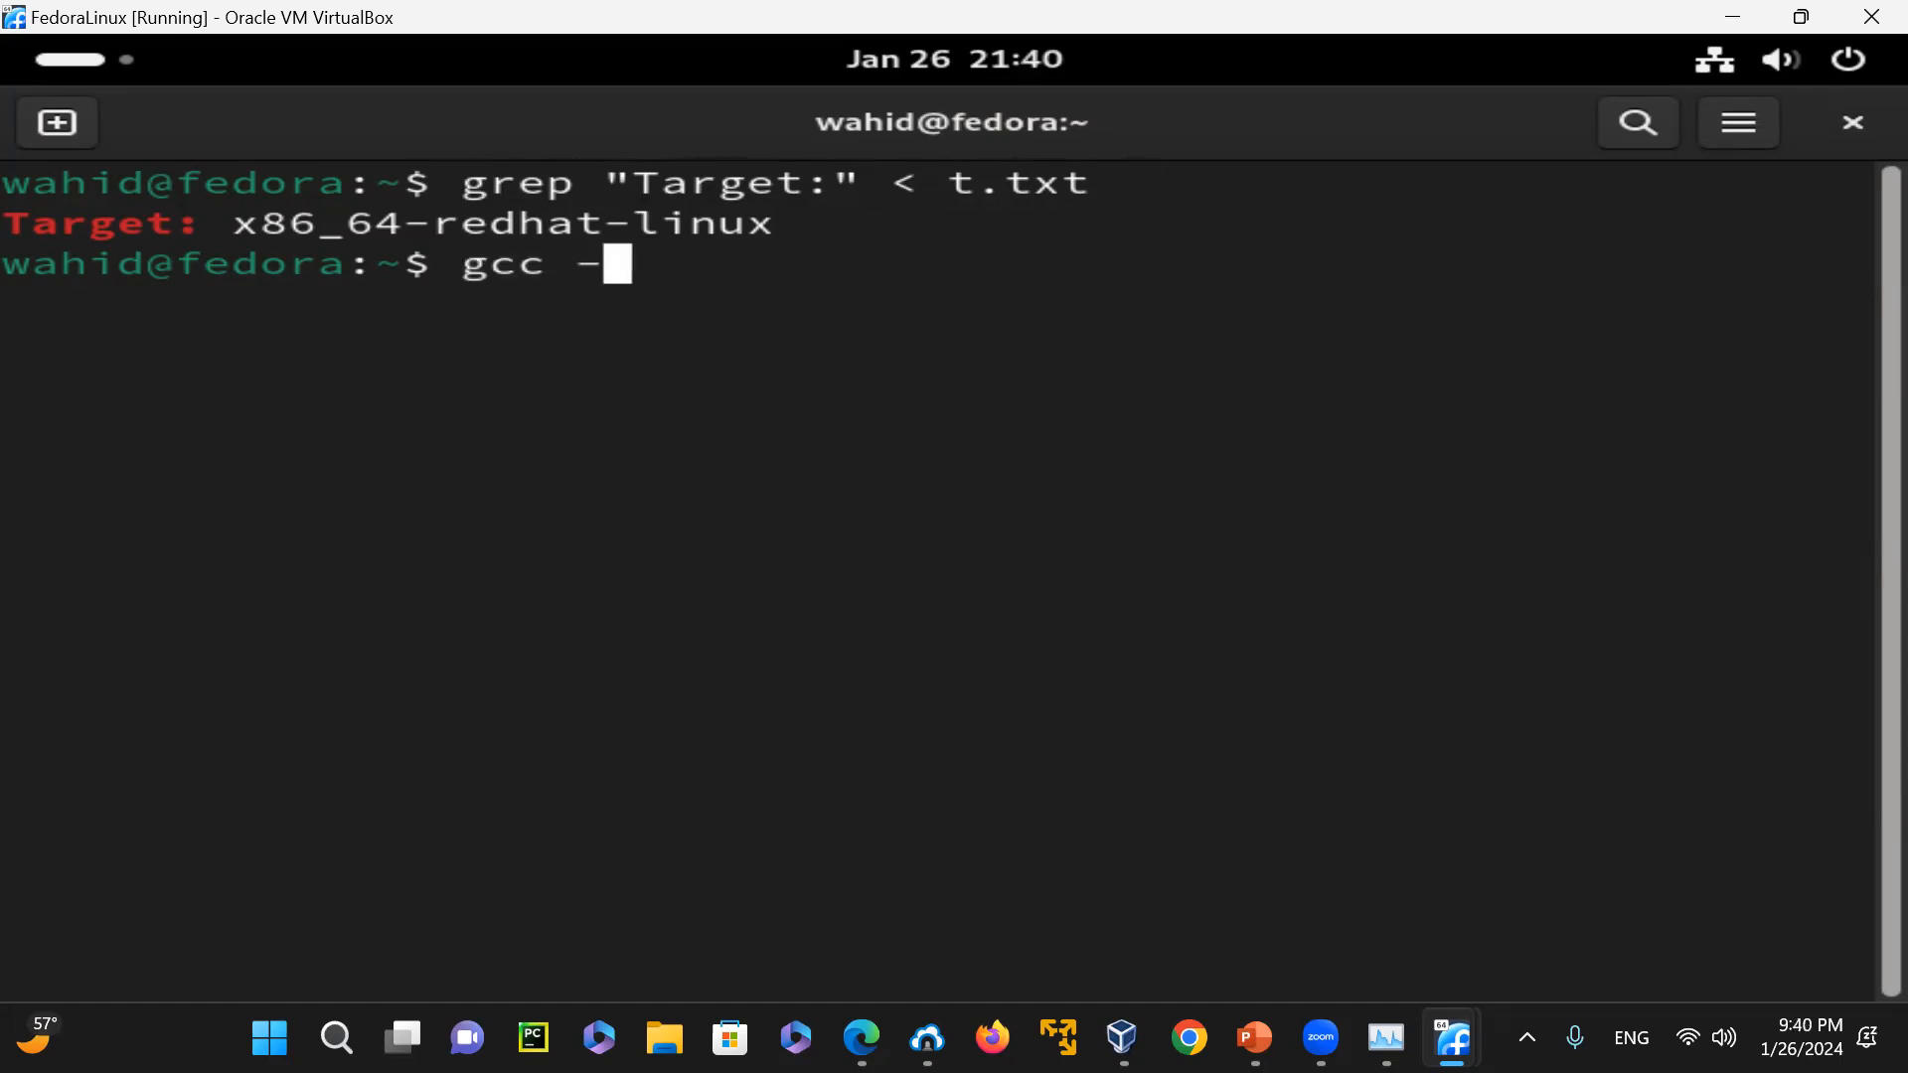
{"action": "type", "text": "v > t.txt"}
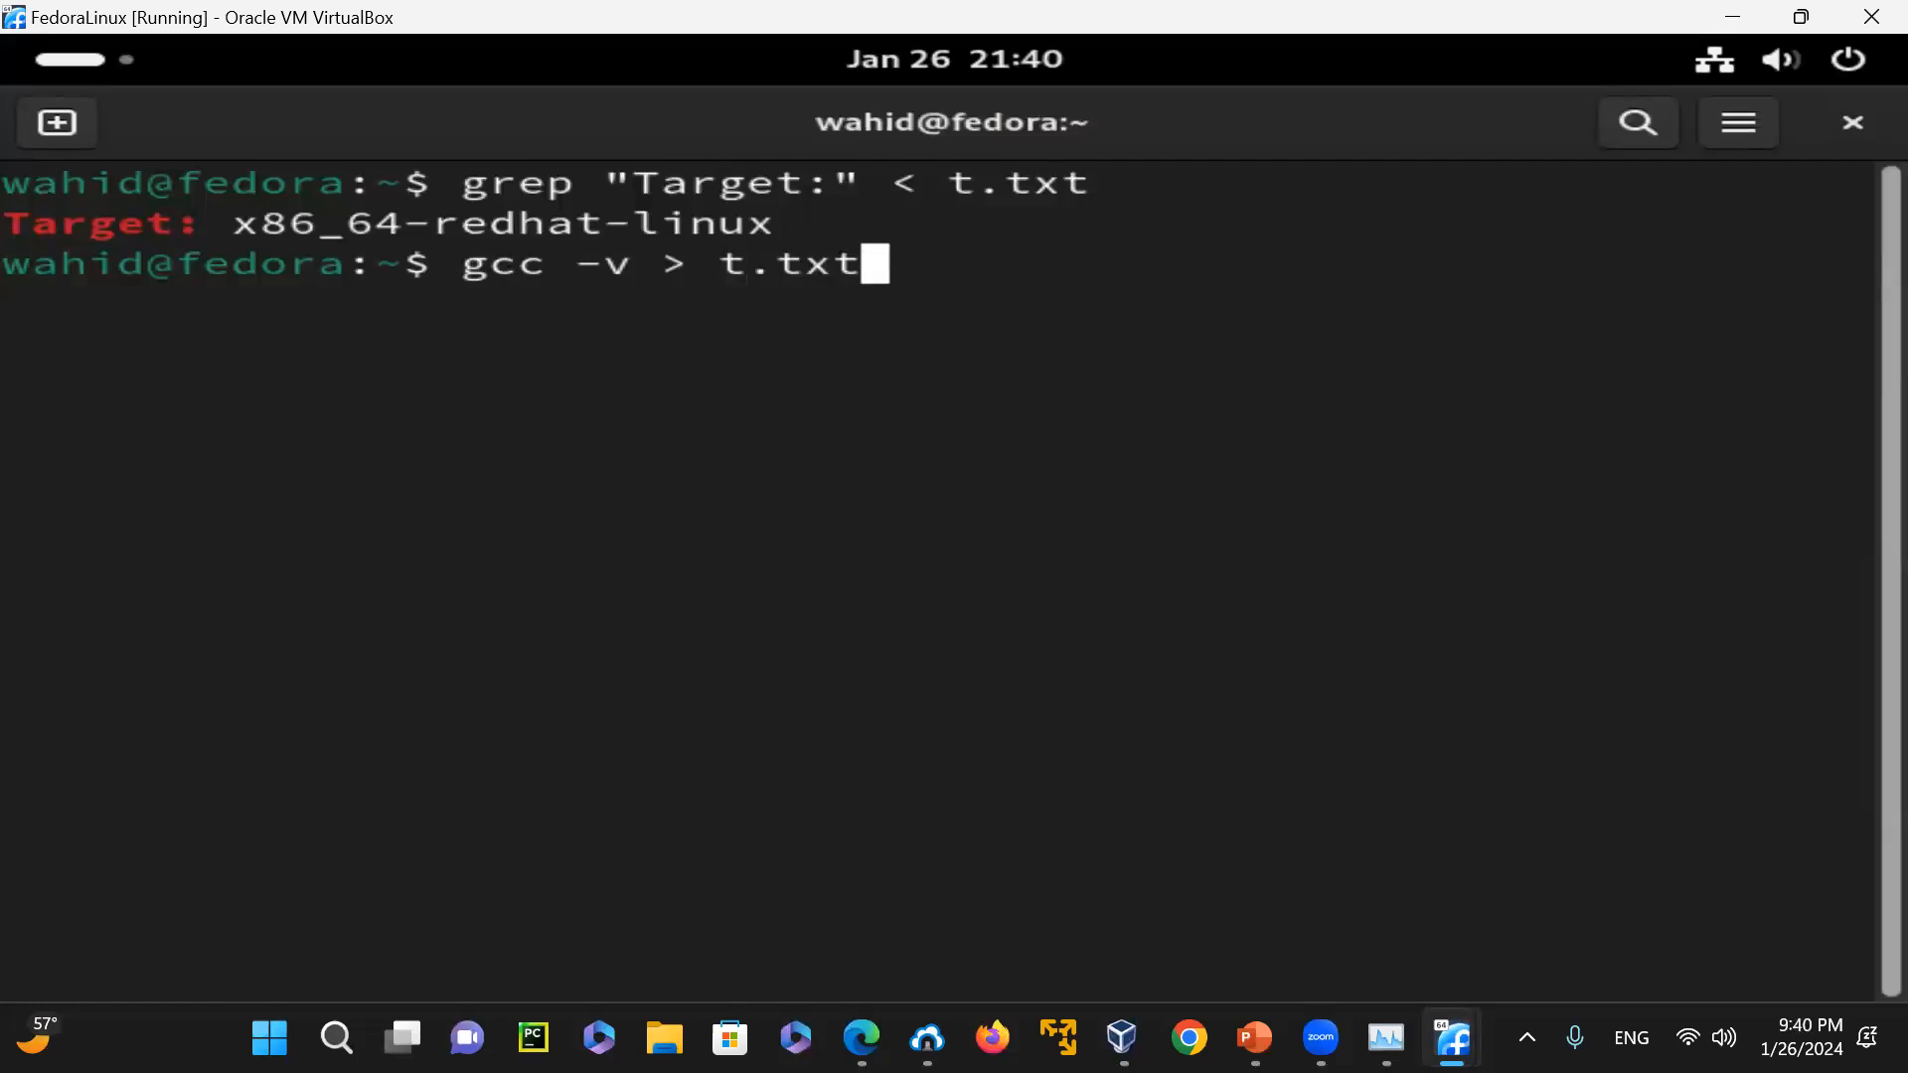
{"action": "key", "text": "Return"}
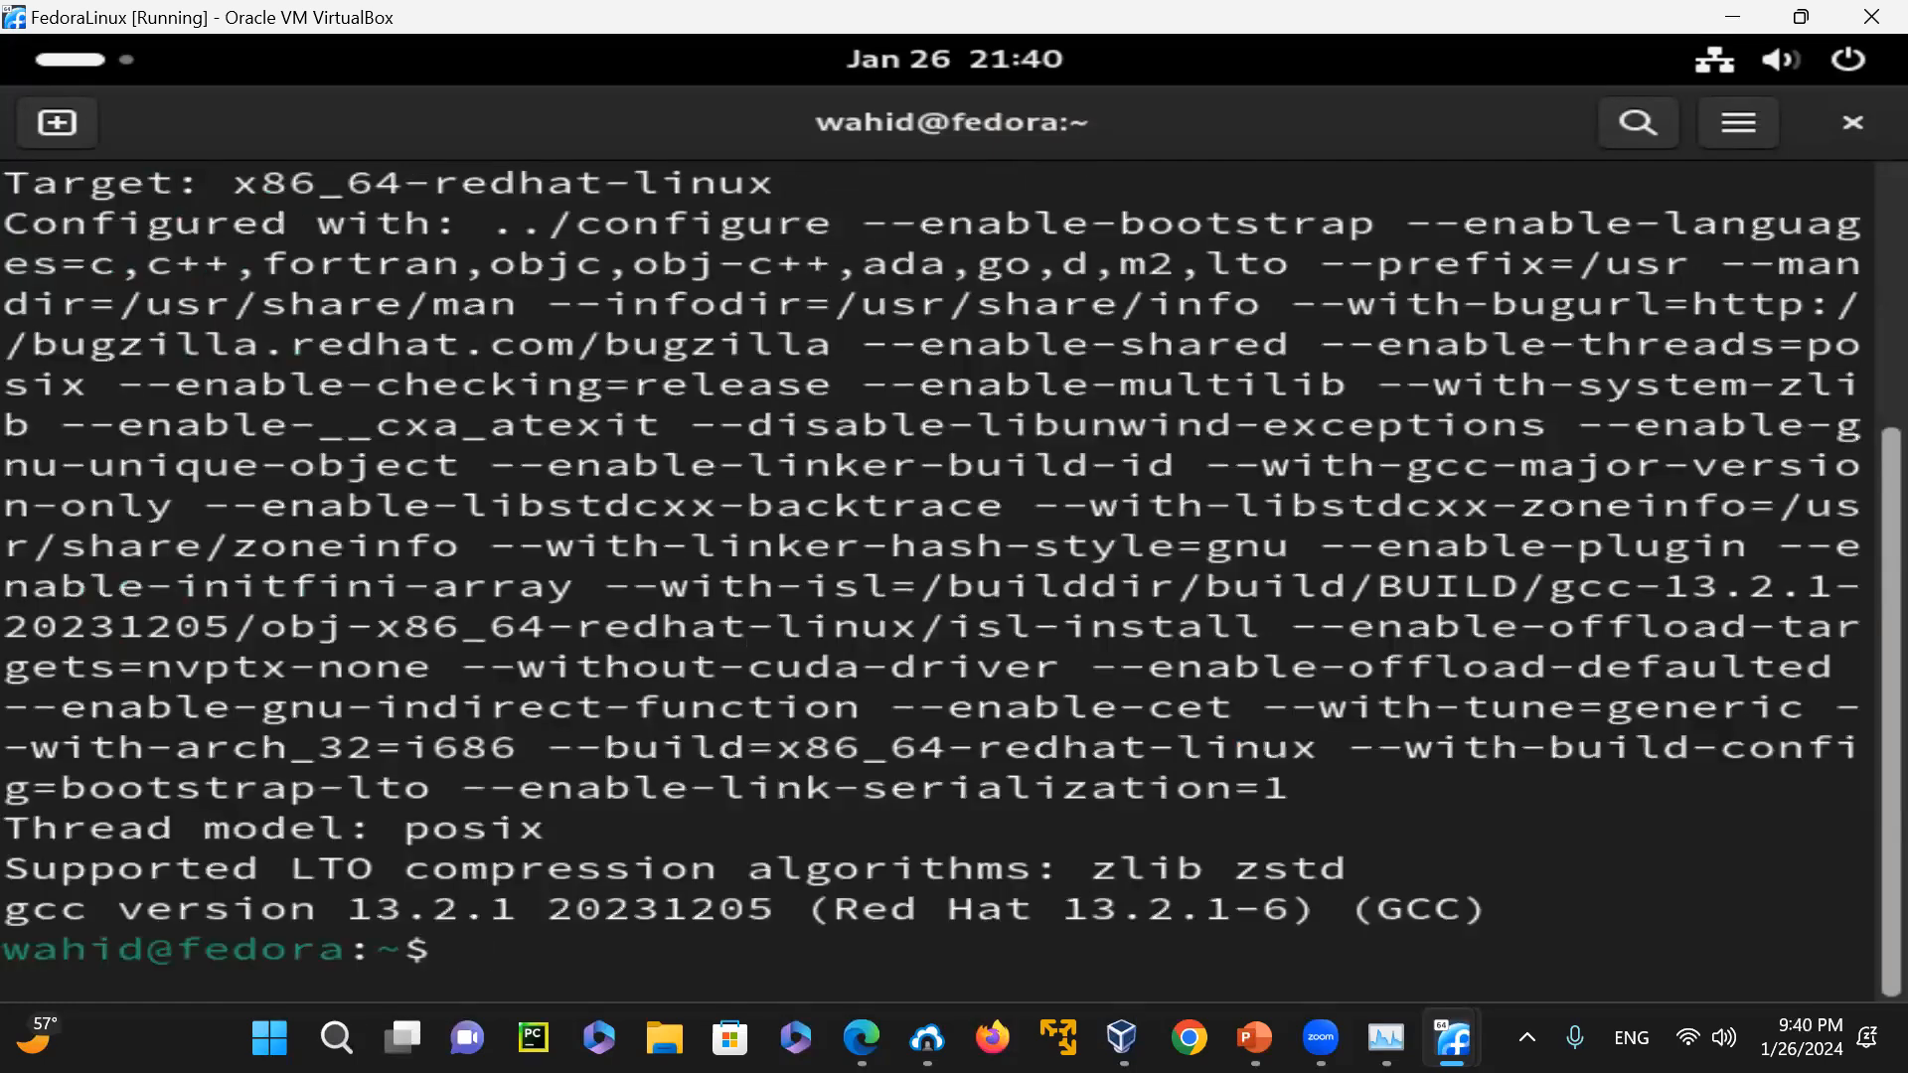
Clear the terminal, run gcc -v > t.txt 2>&1 to capture the error stream too, and list t.txt in long format
{"action": "type", "text": "clear"}
{"action": "key", "text": "Return"}
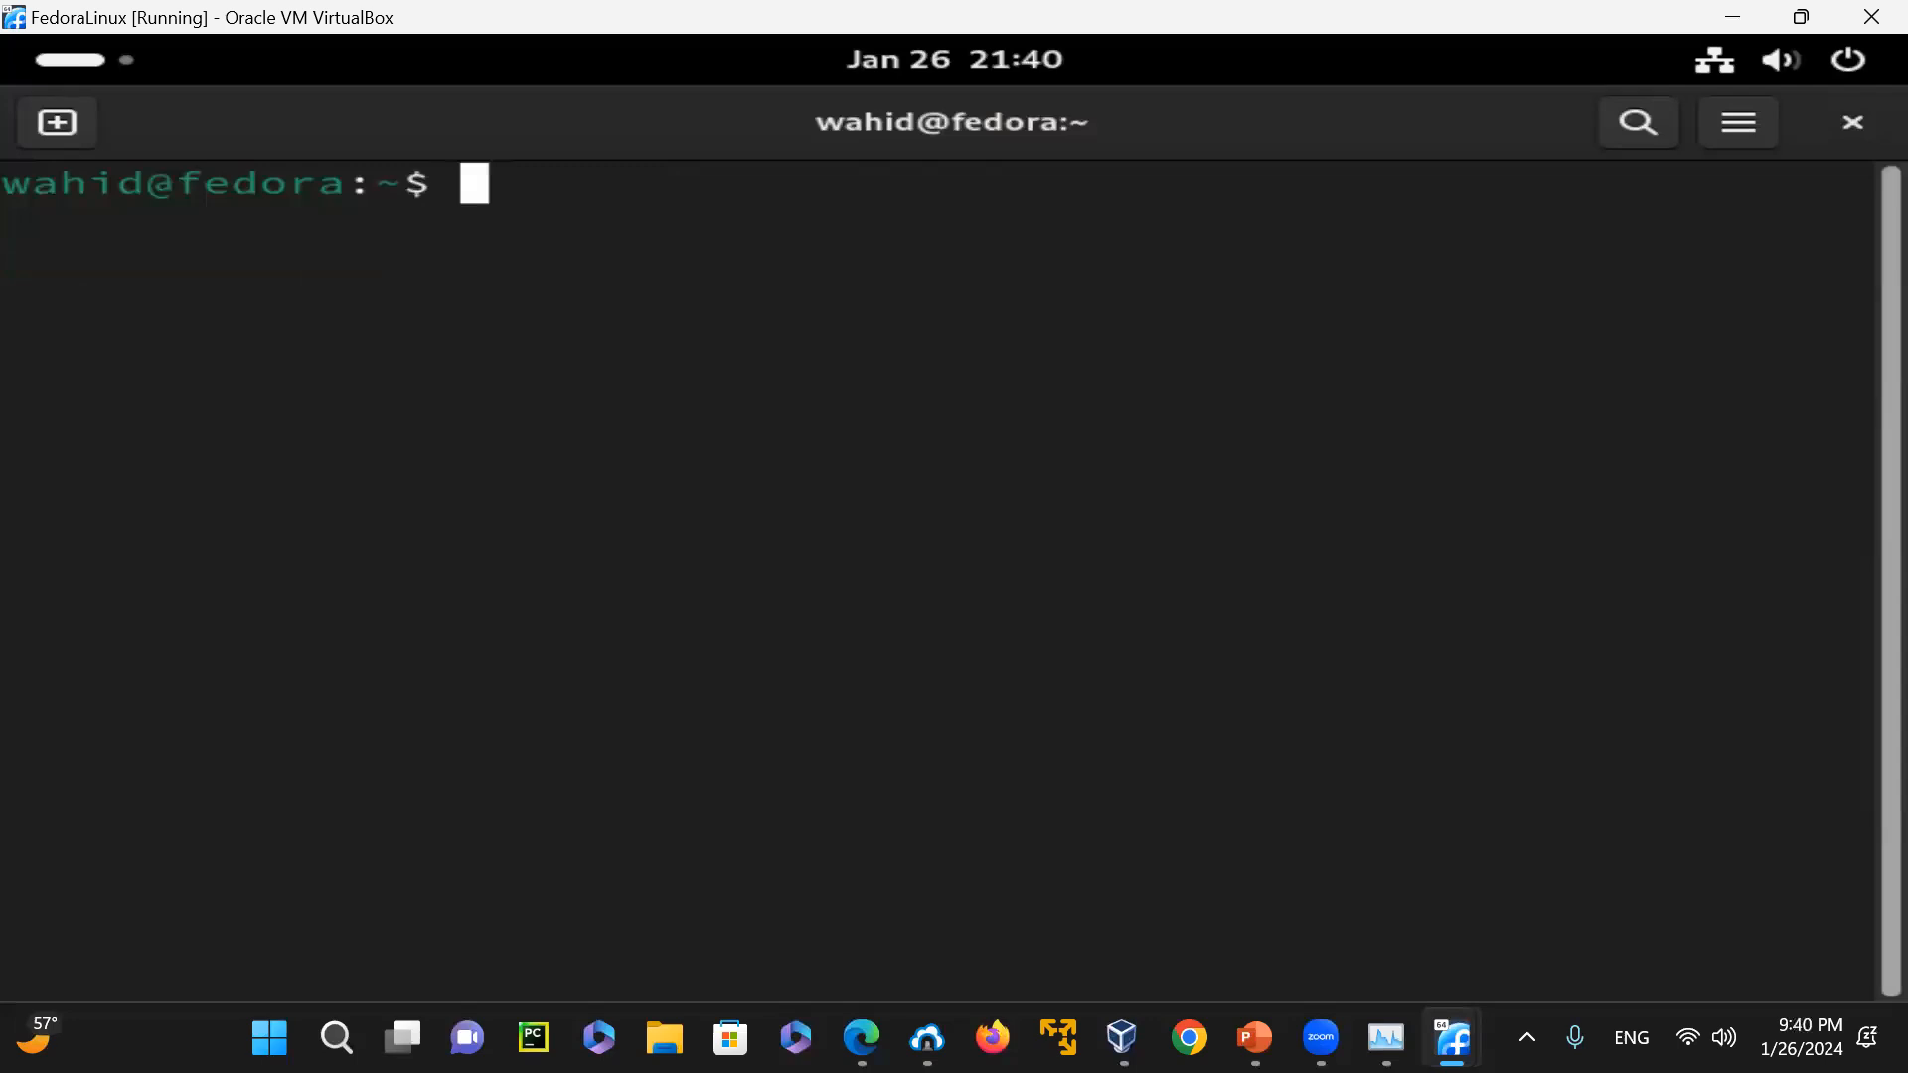
{"action": "key", "text": "Up"}
{"action": "key", "text": "Up"}
{"action": "key", "text": "Down"}
{"action": "type", "text": "2>&1"}
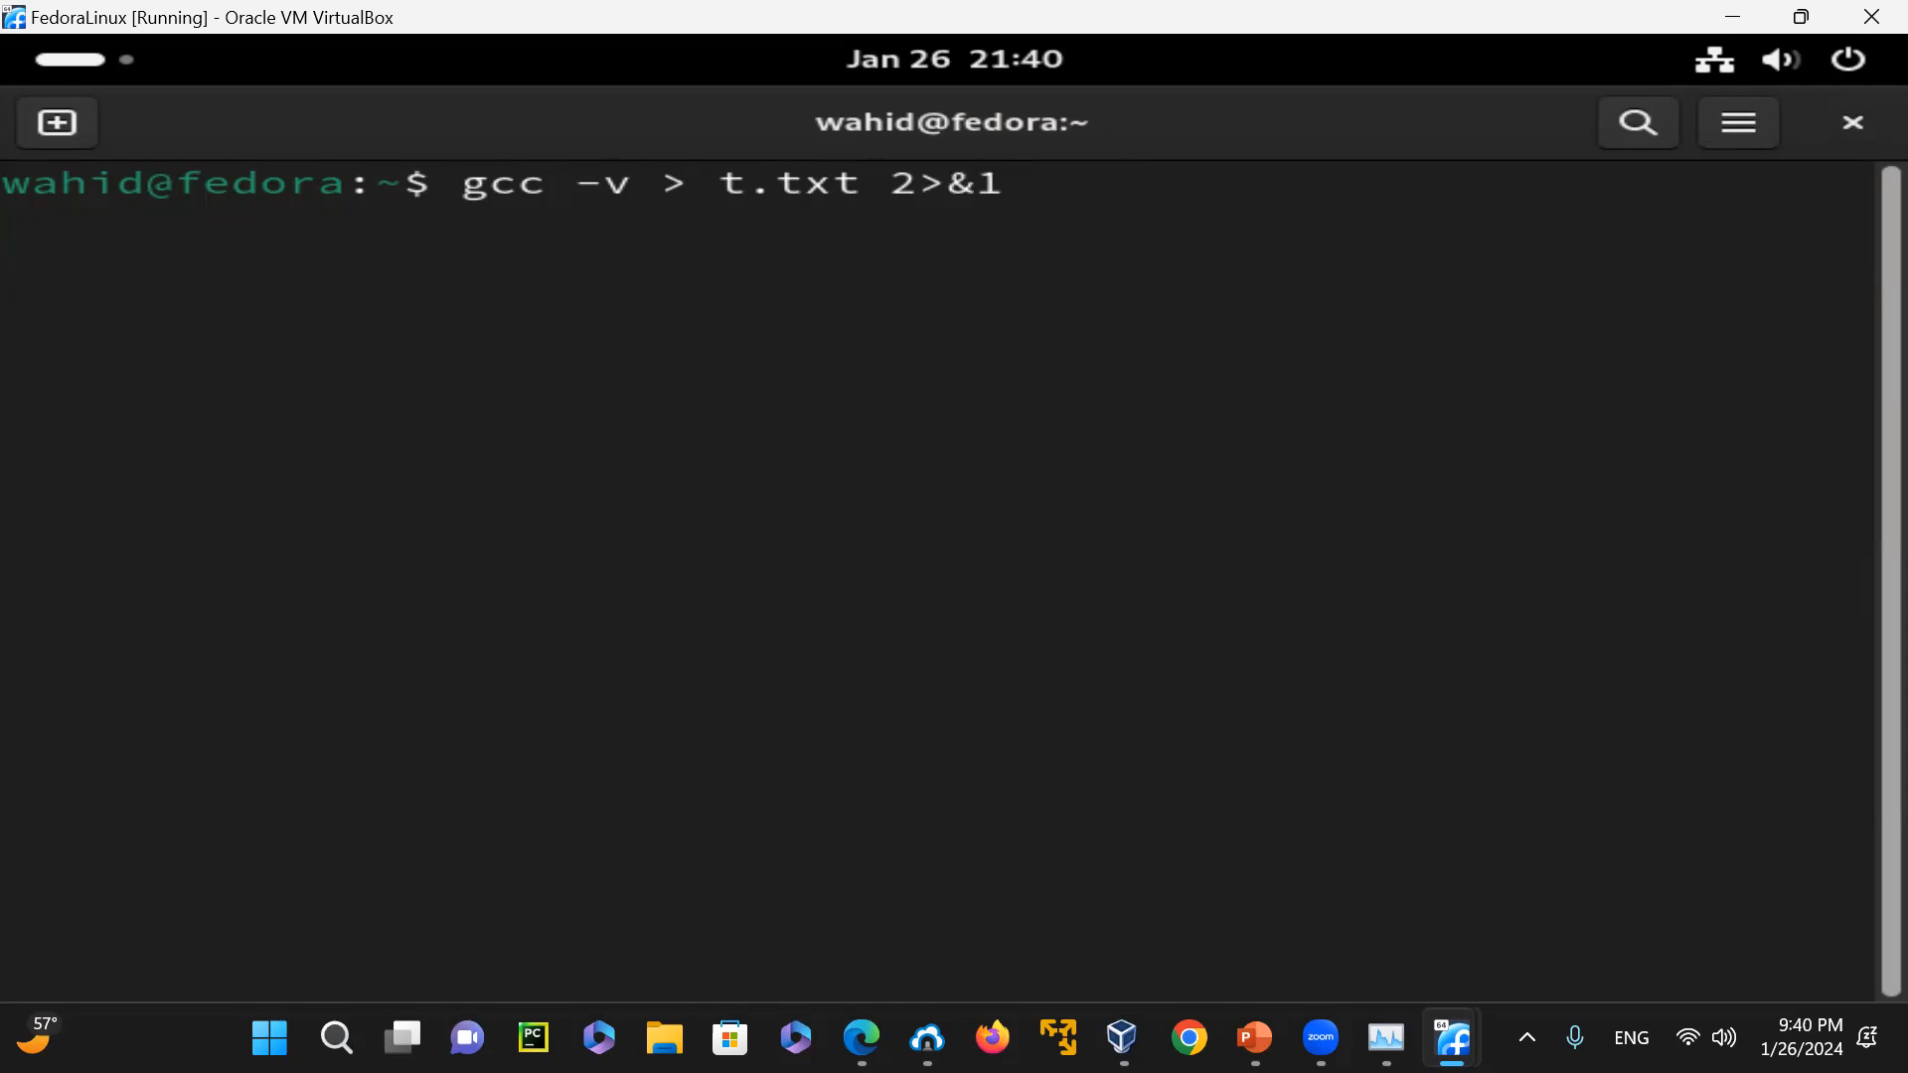
{"action": "key", "text": "Return"}
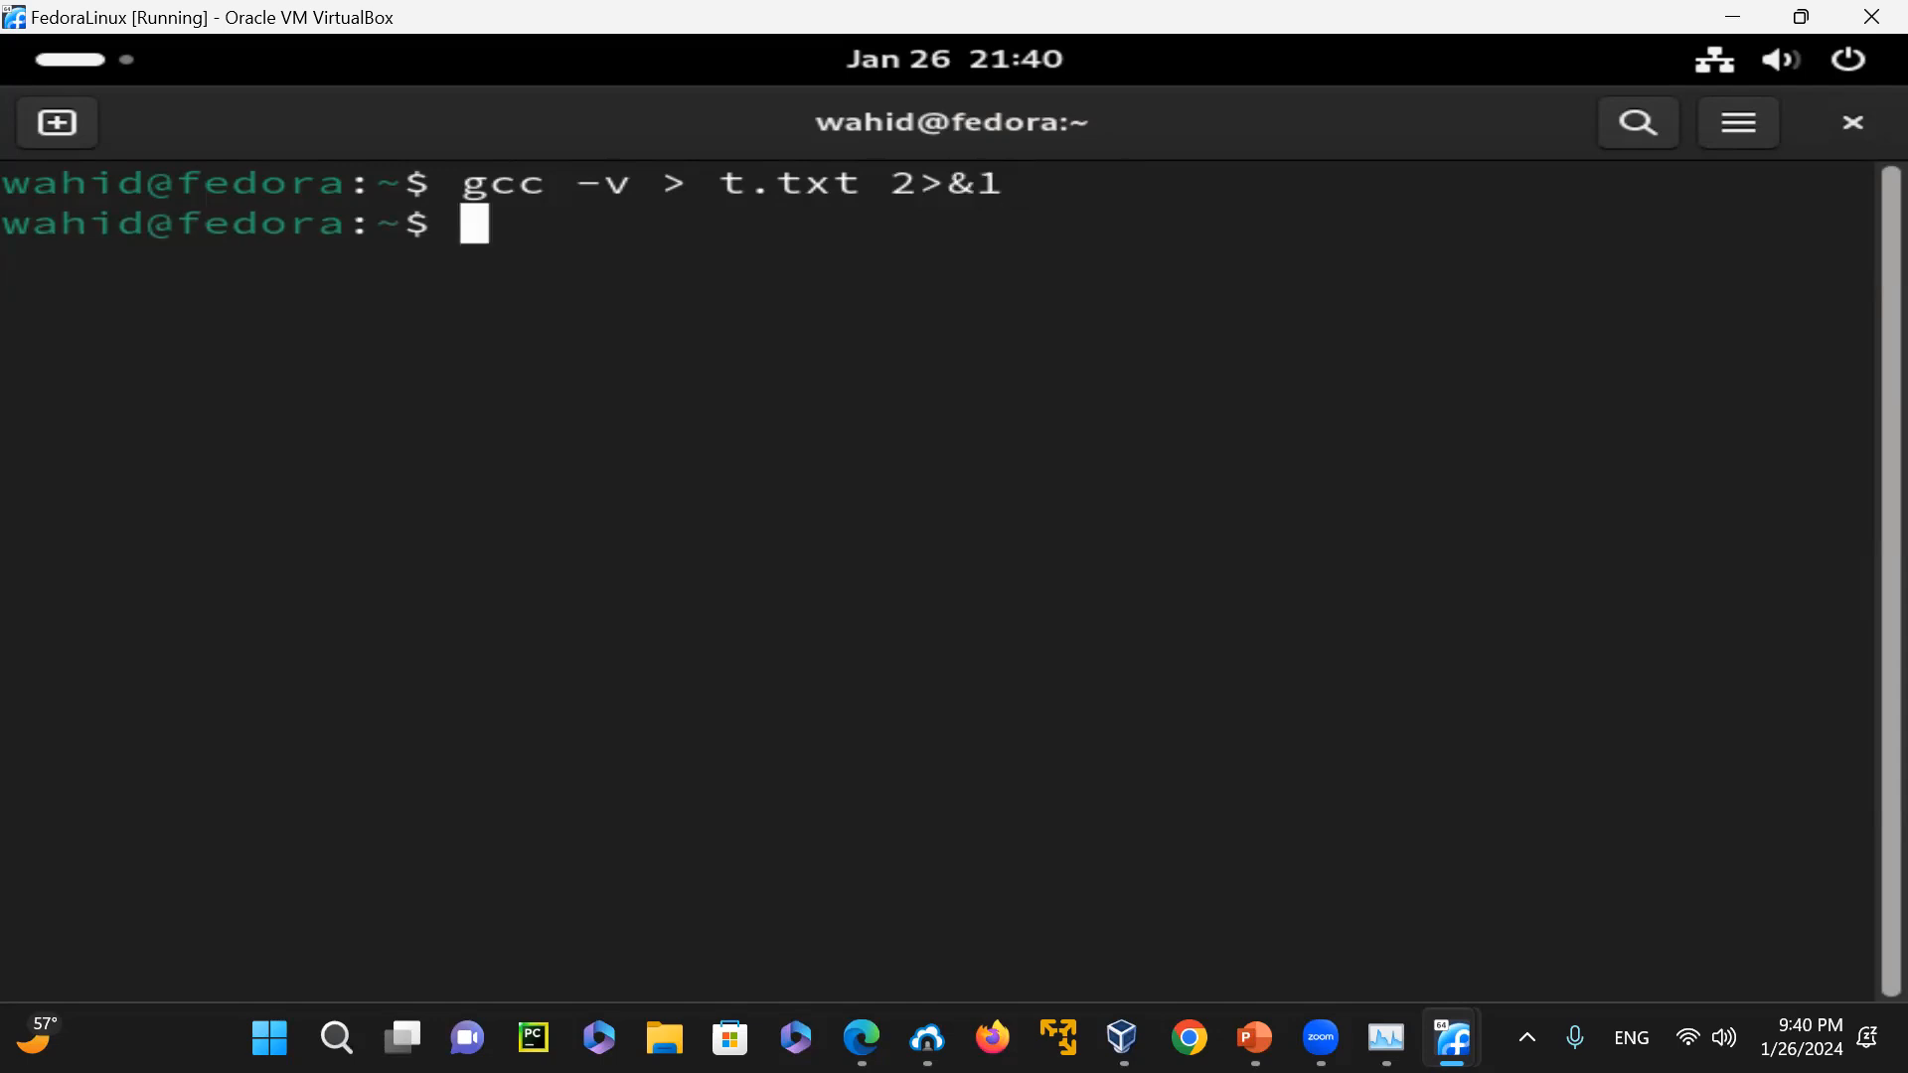
{"action": "type", "text": "ls -l t.txt"}
{"action": "key", "text": "Return"}
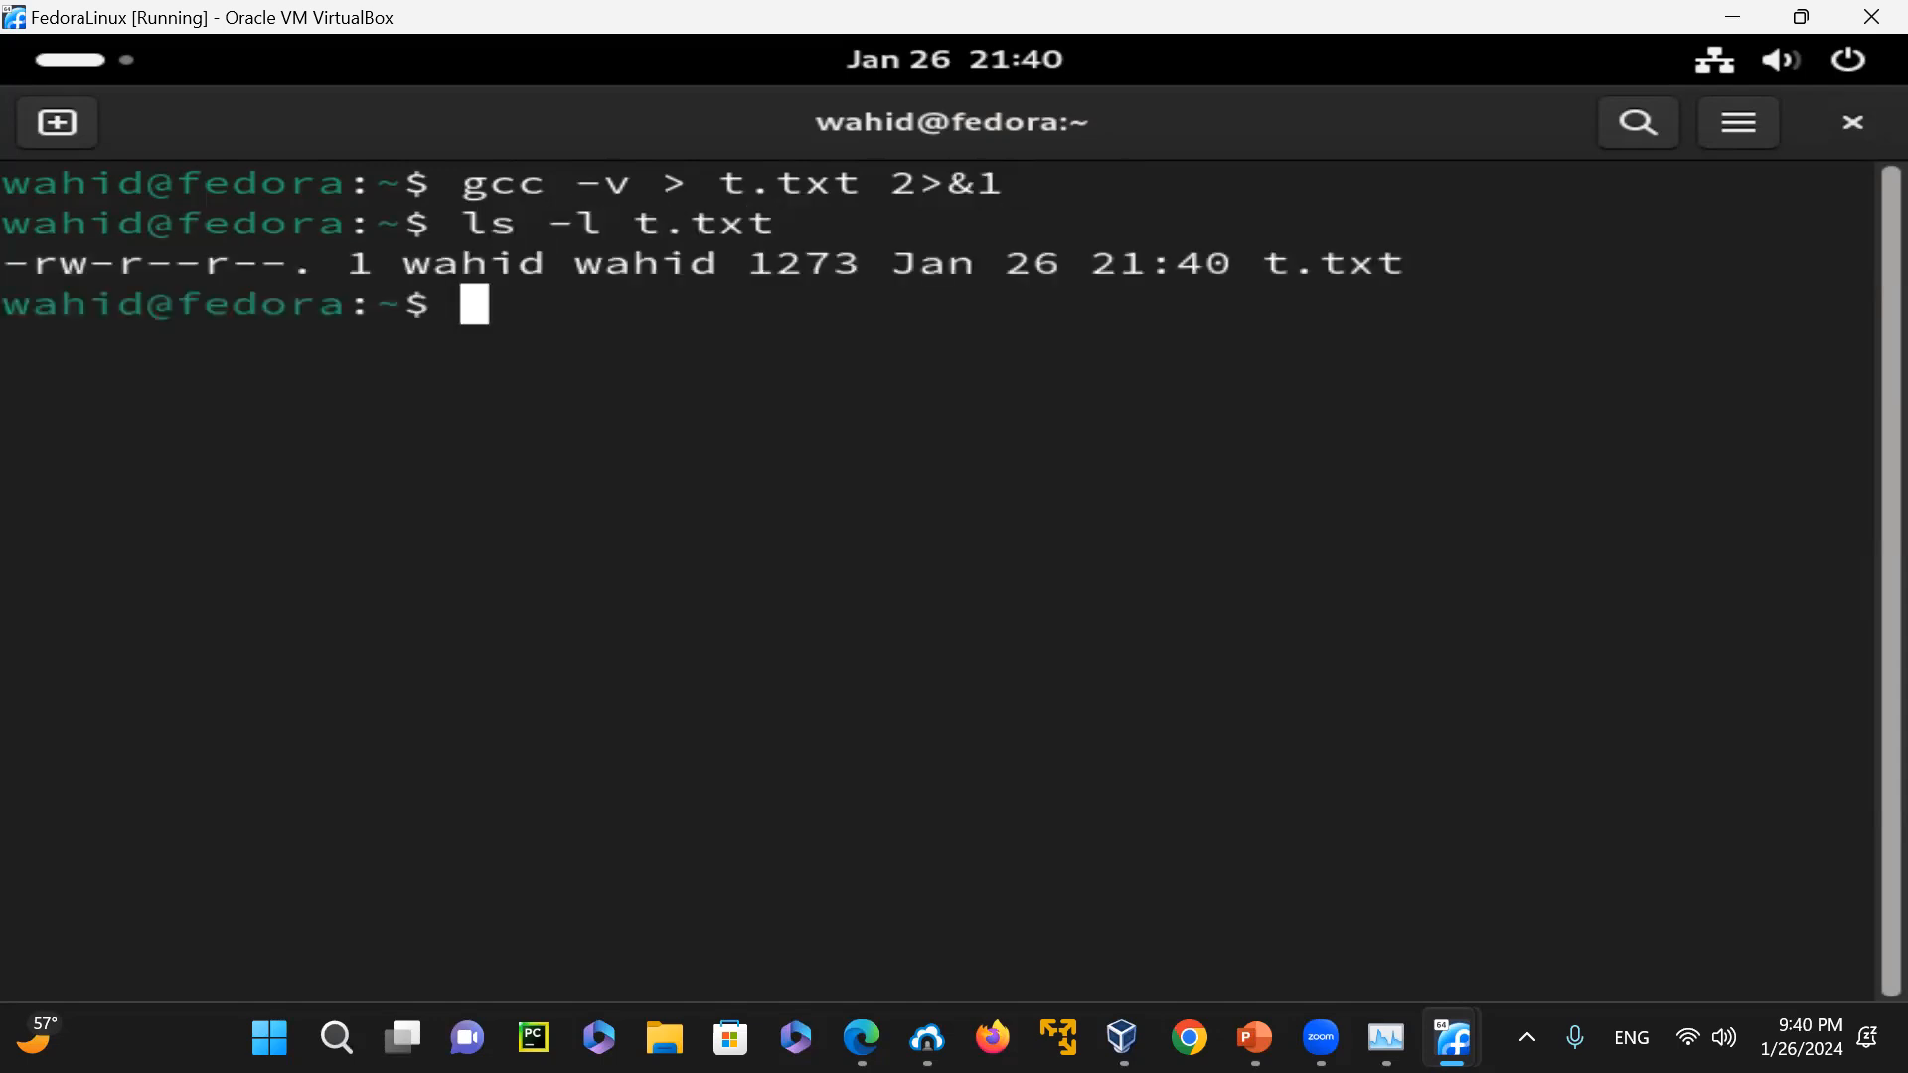
Recall grep "Target:" < t.txt from the command history and run it on the rewritten file
{"action": "key", "text": "Up"}
{"action": "key", "text": "Up"}
{"action": "key", "text": "Up"}
{"action": "key", "text": "Up"}
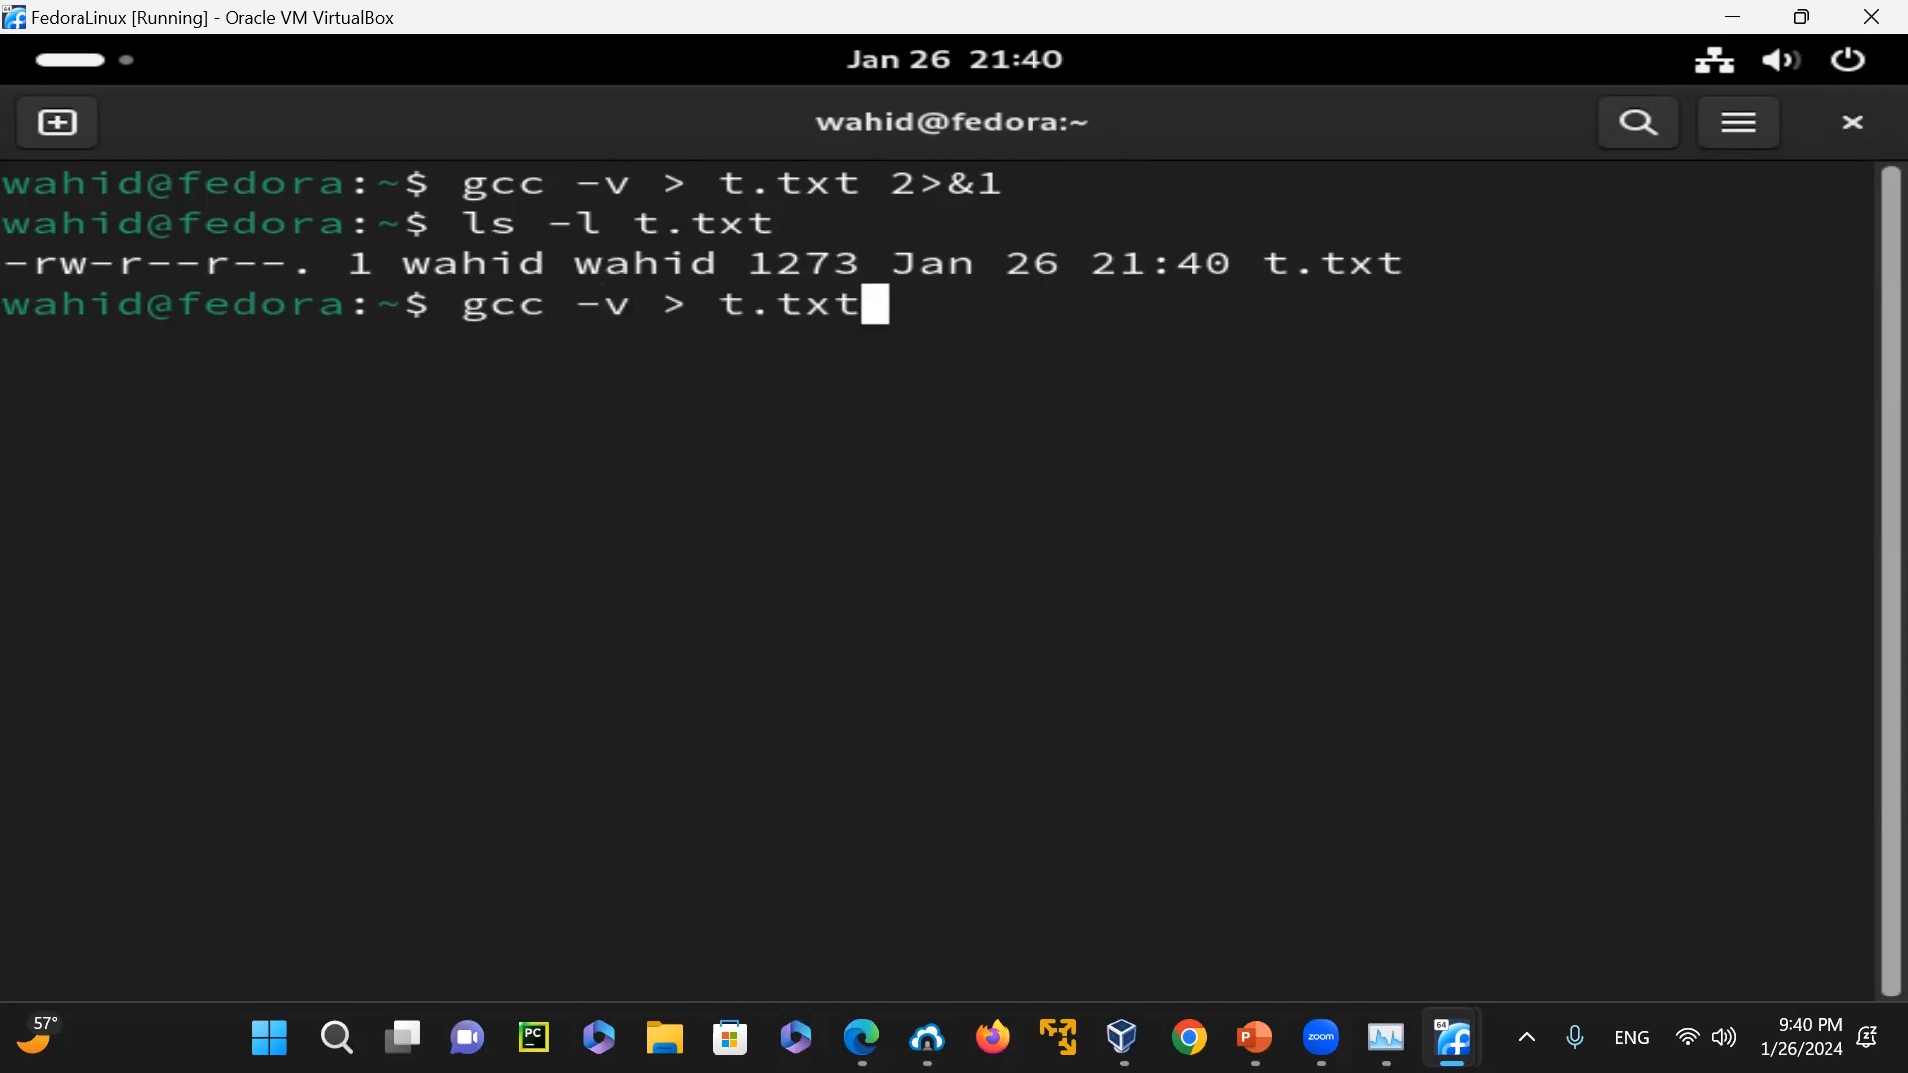
{"action": "key", "text": "Up"}
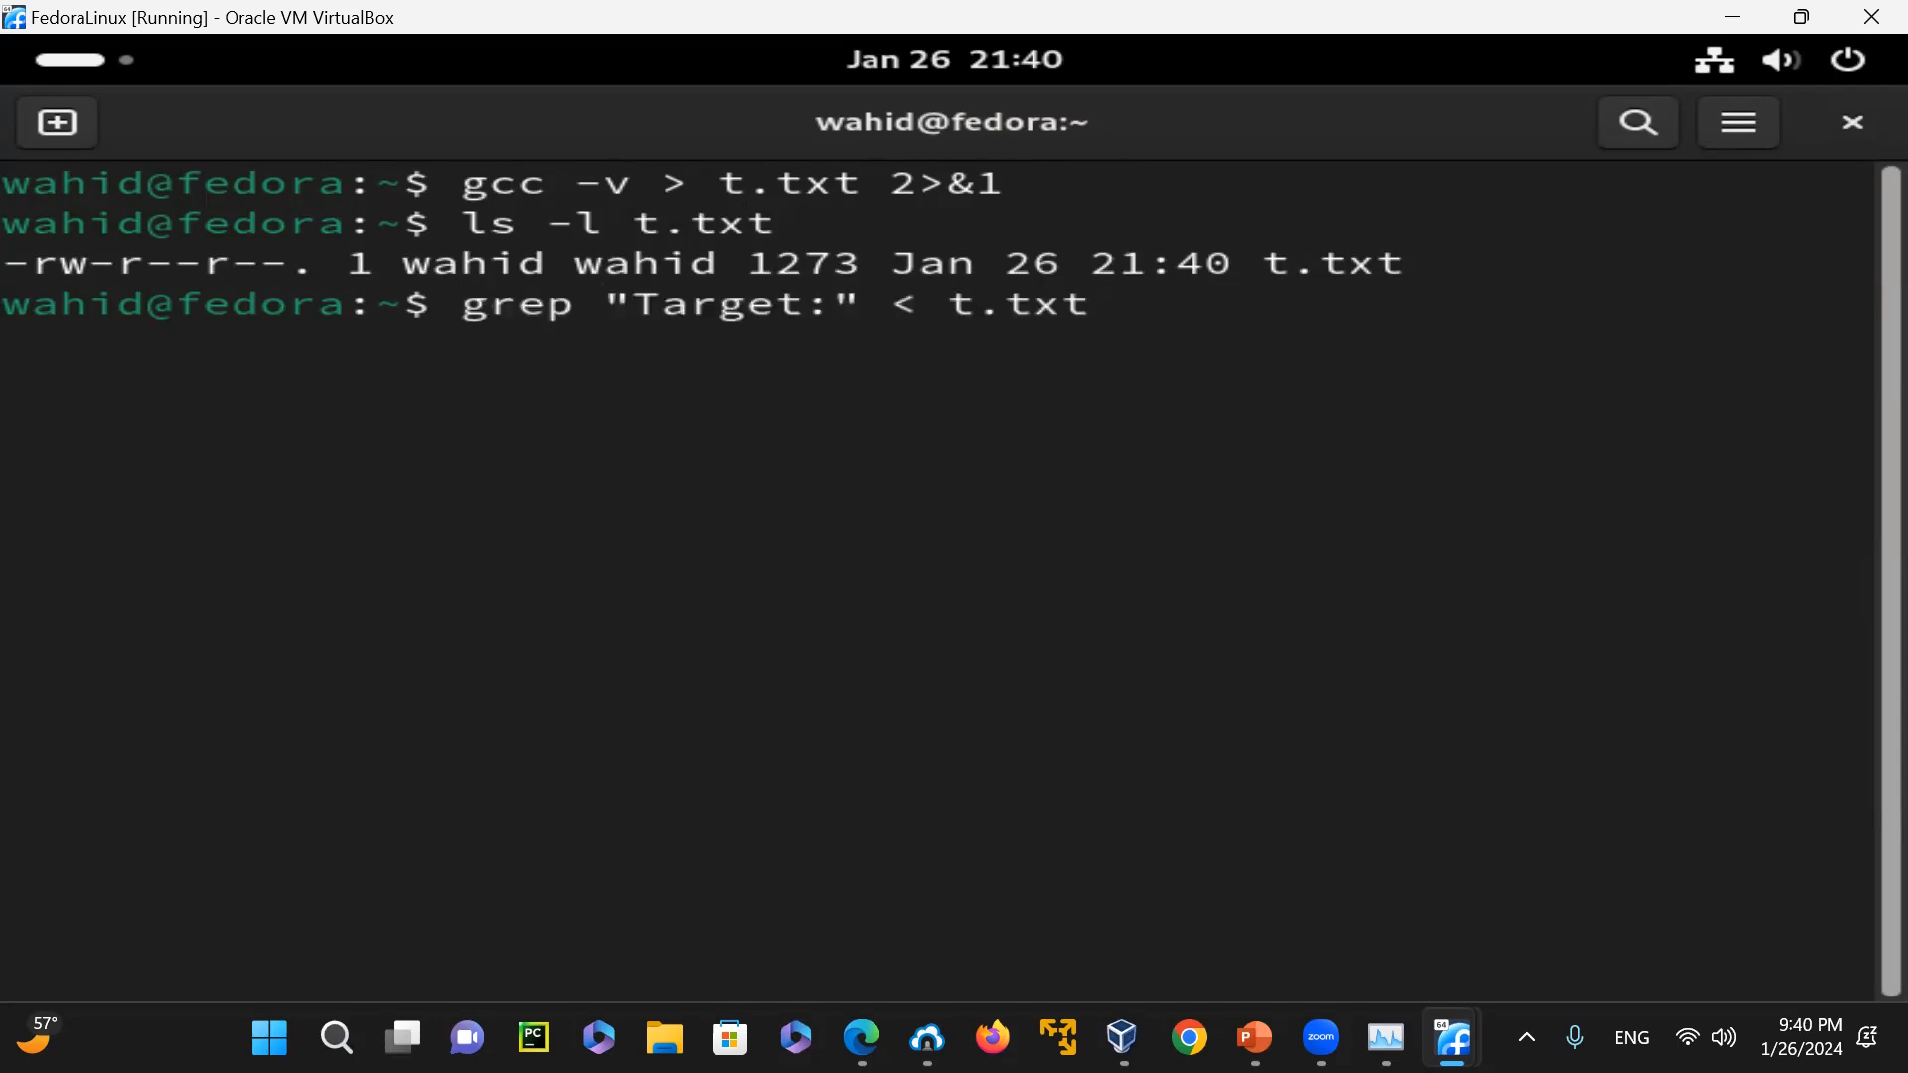
{"action": "key", "text": "Return"}
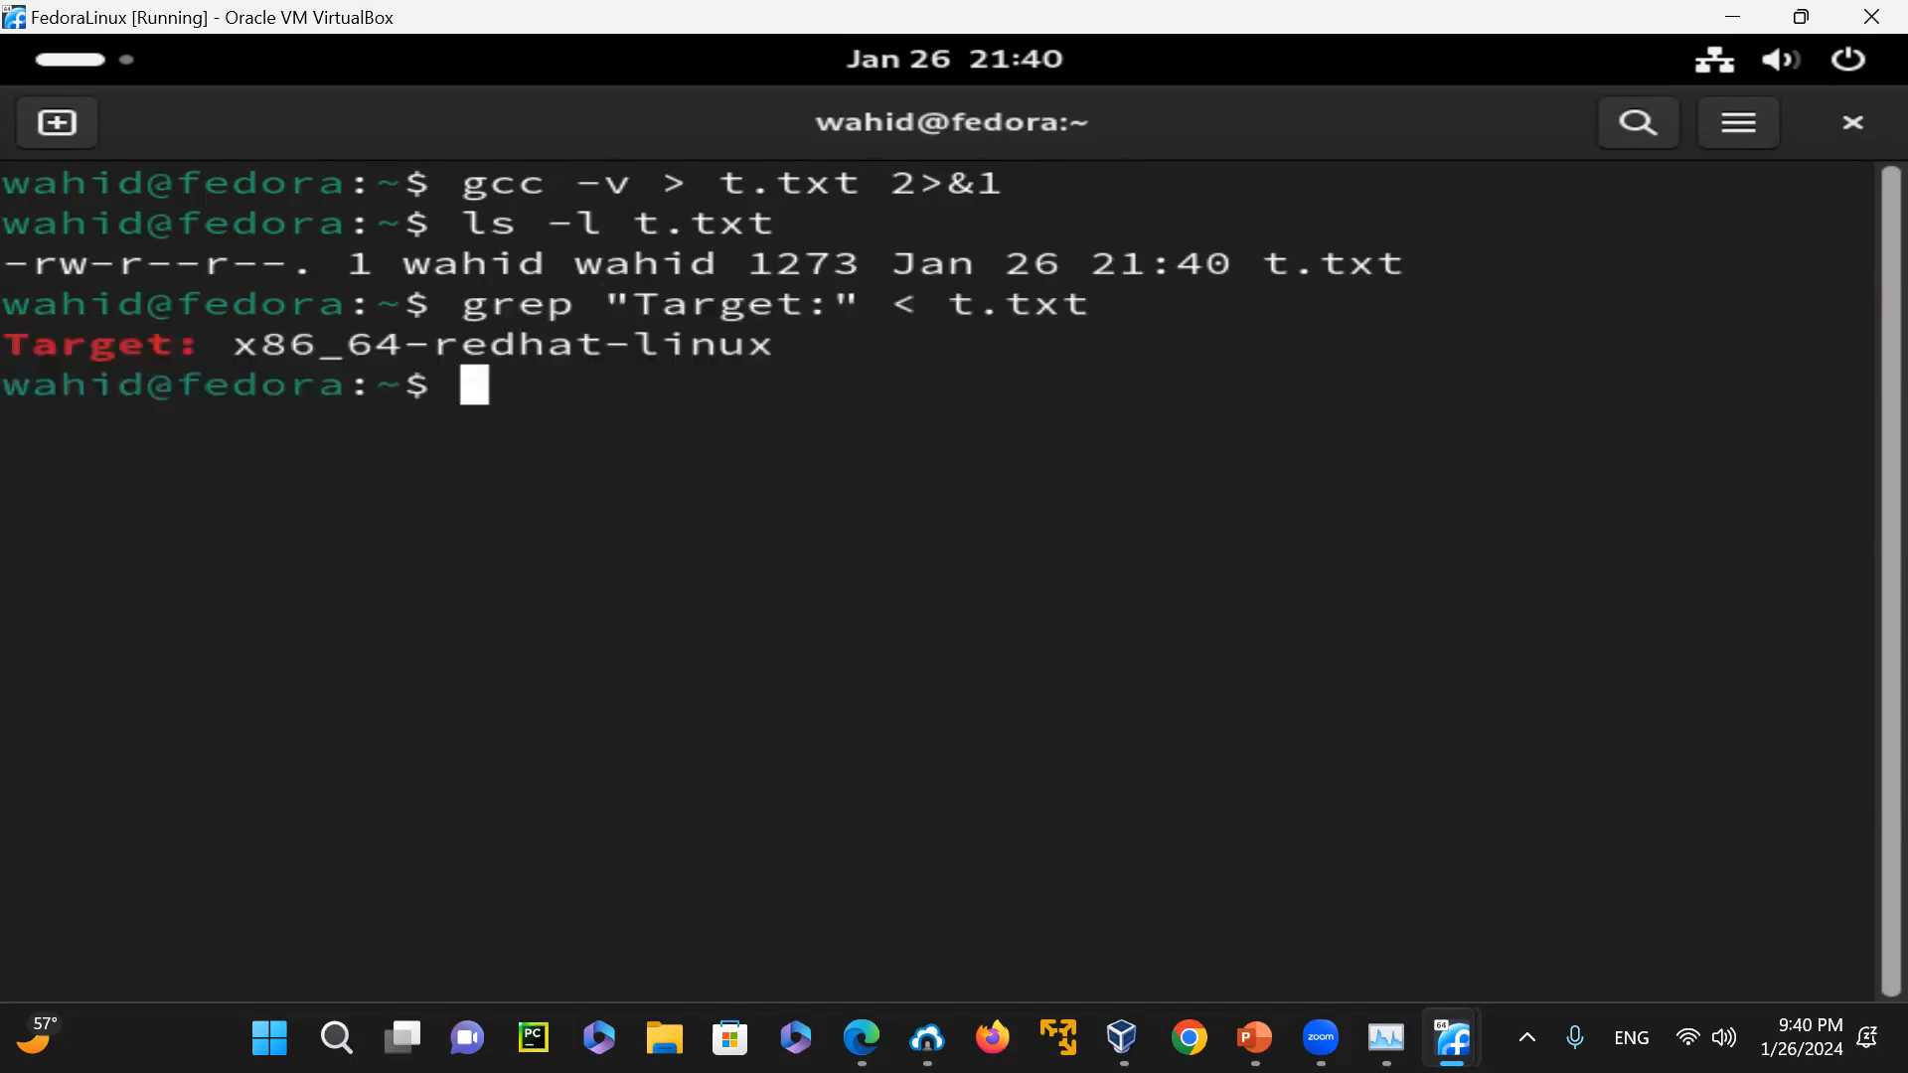
Find gcc -v | grep "Target:" in the command history and run it again
{"action": "key", "text": "Up"}
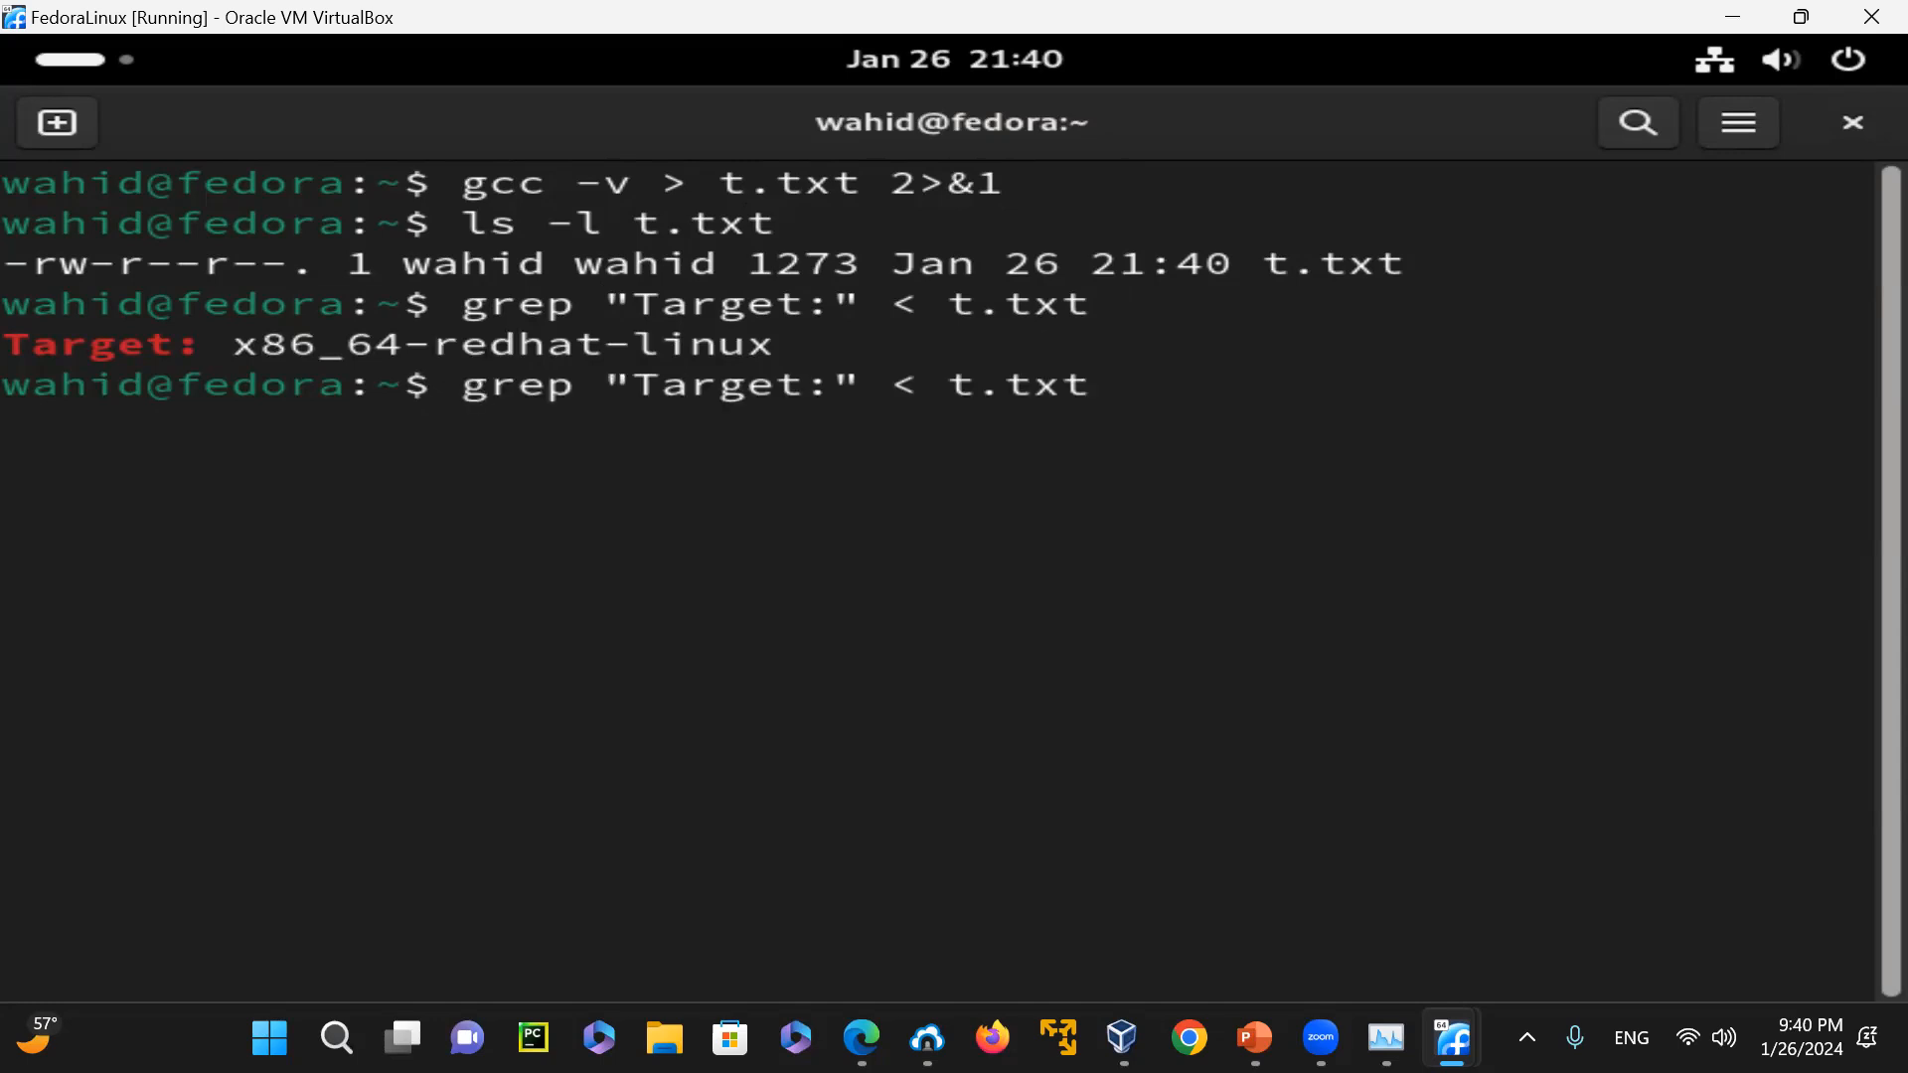
{"action": "key", "text": "Up"}
{"action": "key", "text": "Up"}
{"action": "key", "text": "Up"}
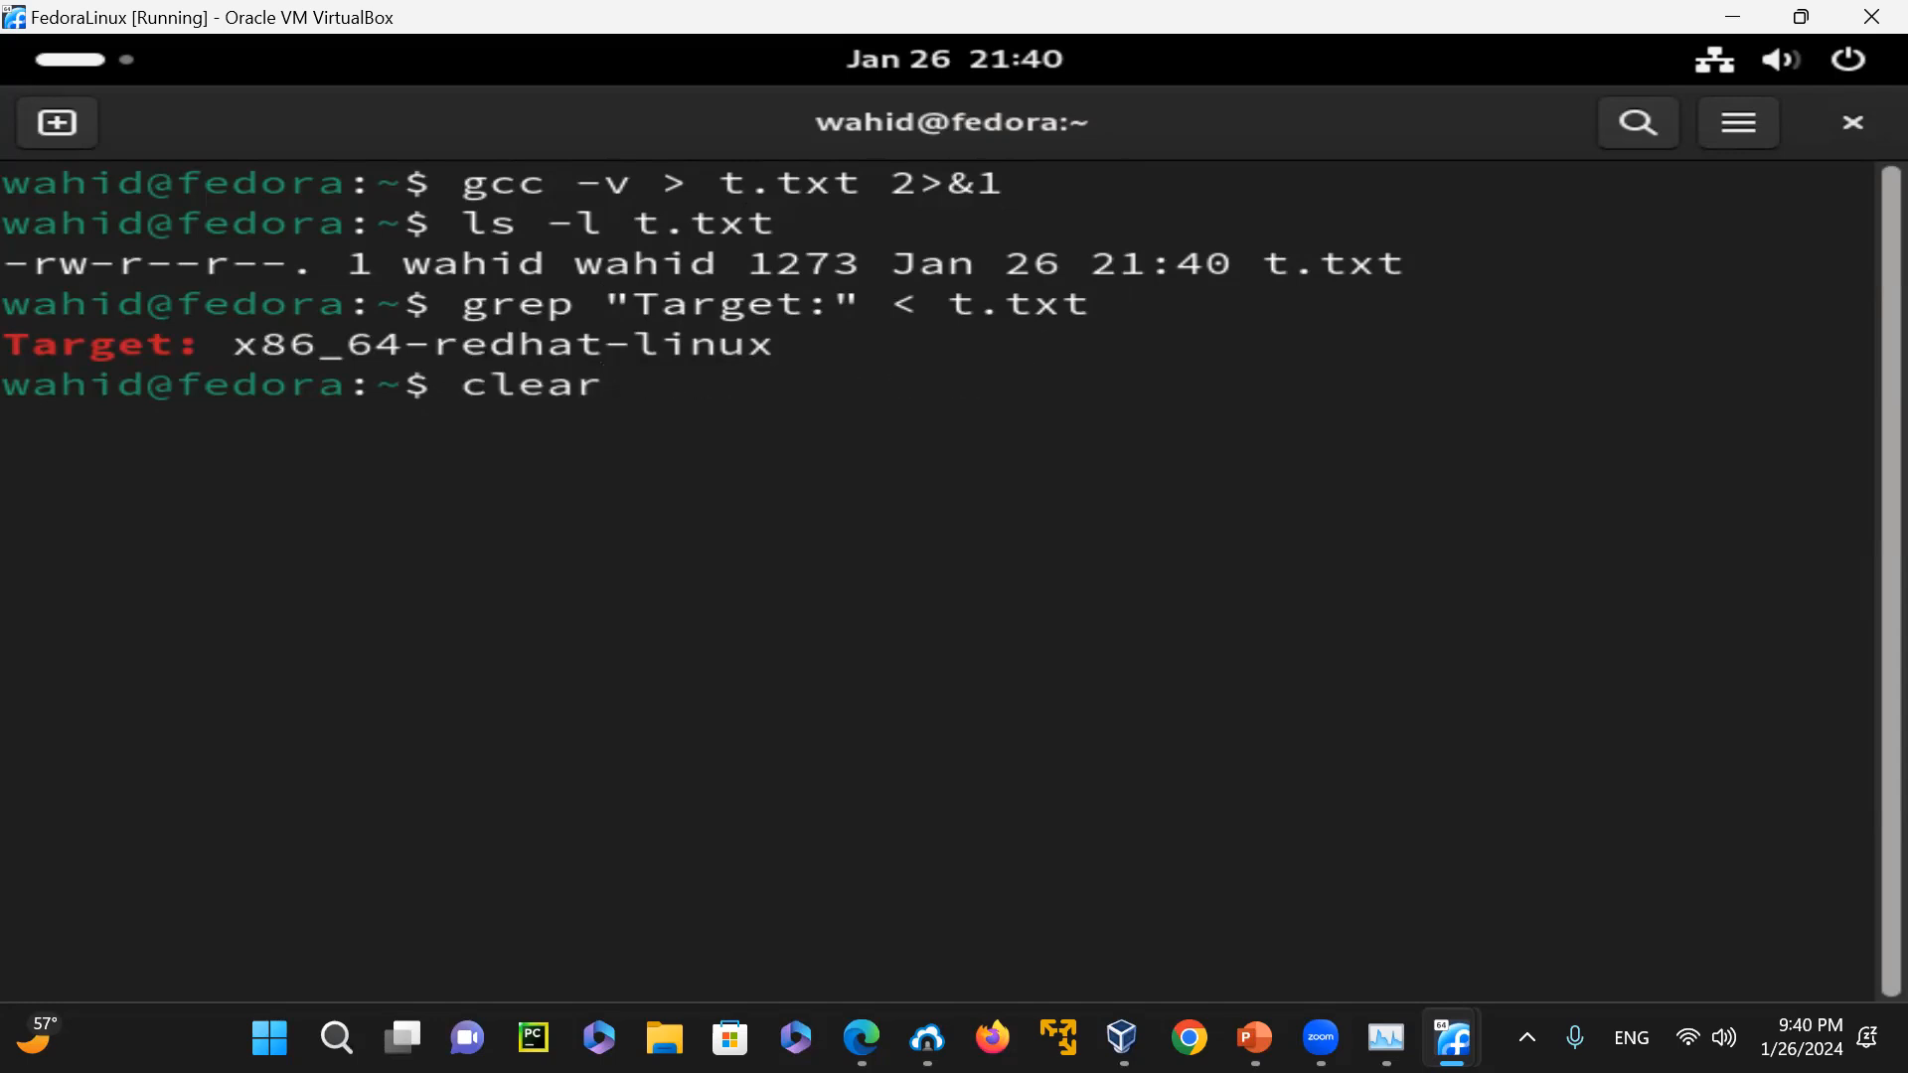
{"action": "key", "text": "Down"}
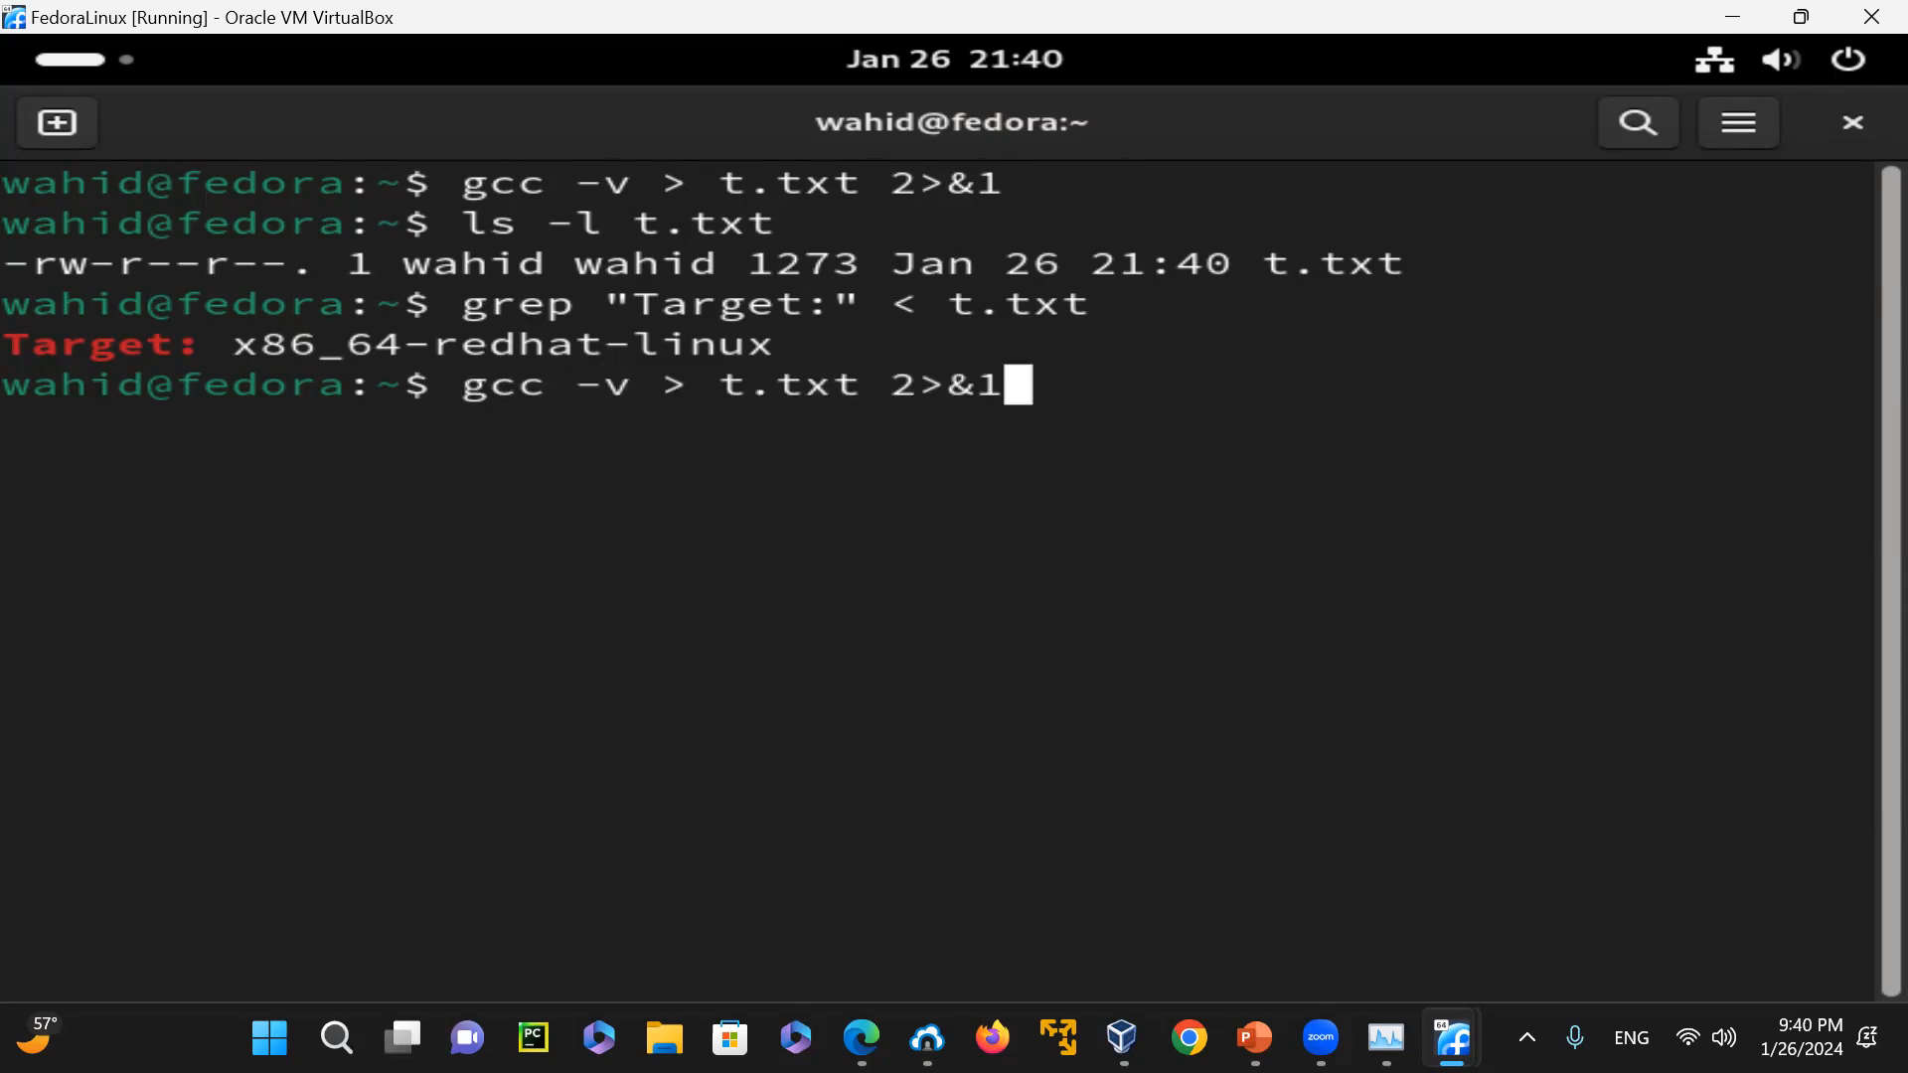
{"action": "key", "text": "Up"}
{"action": "key", "text": "Up"}
{"action": "key", "text": "Up"}
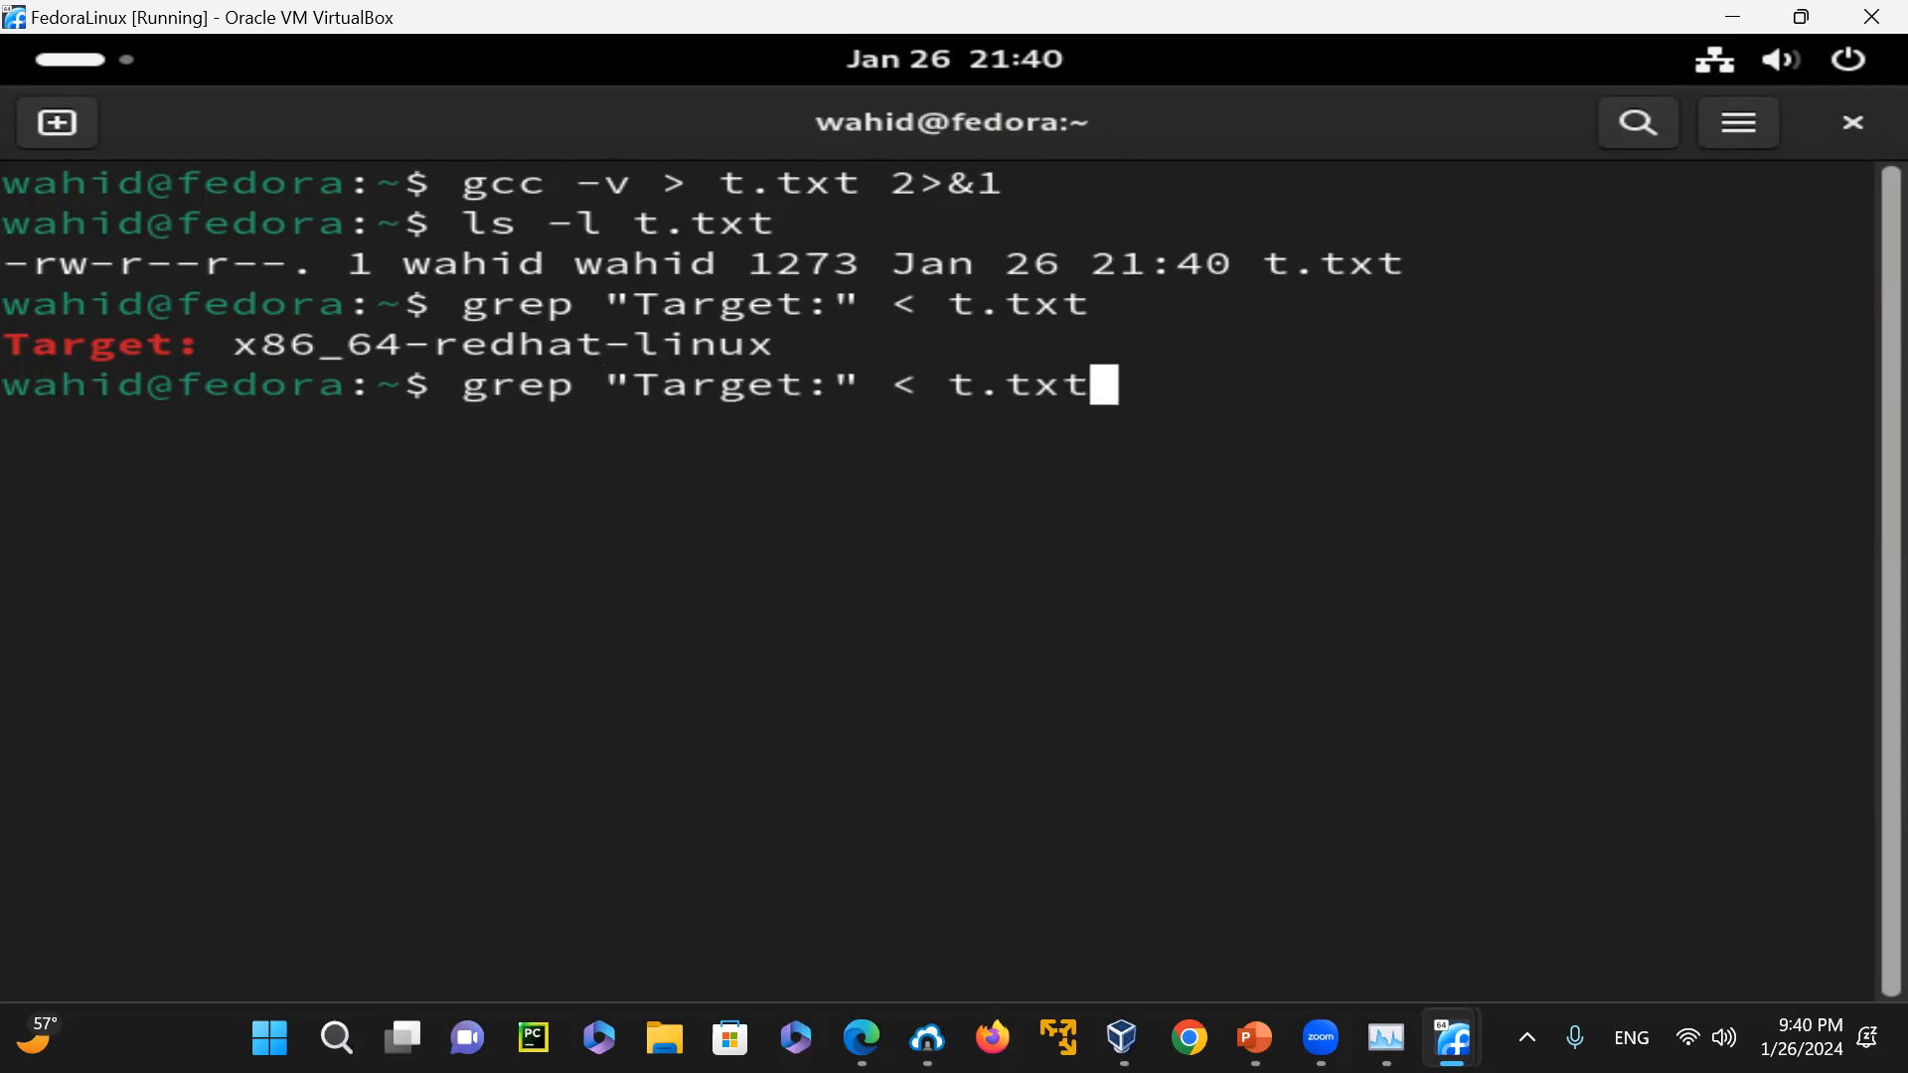
{"action": "key", "text": "Up"}
{"action": "key", "text": "Up"}
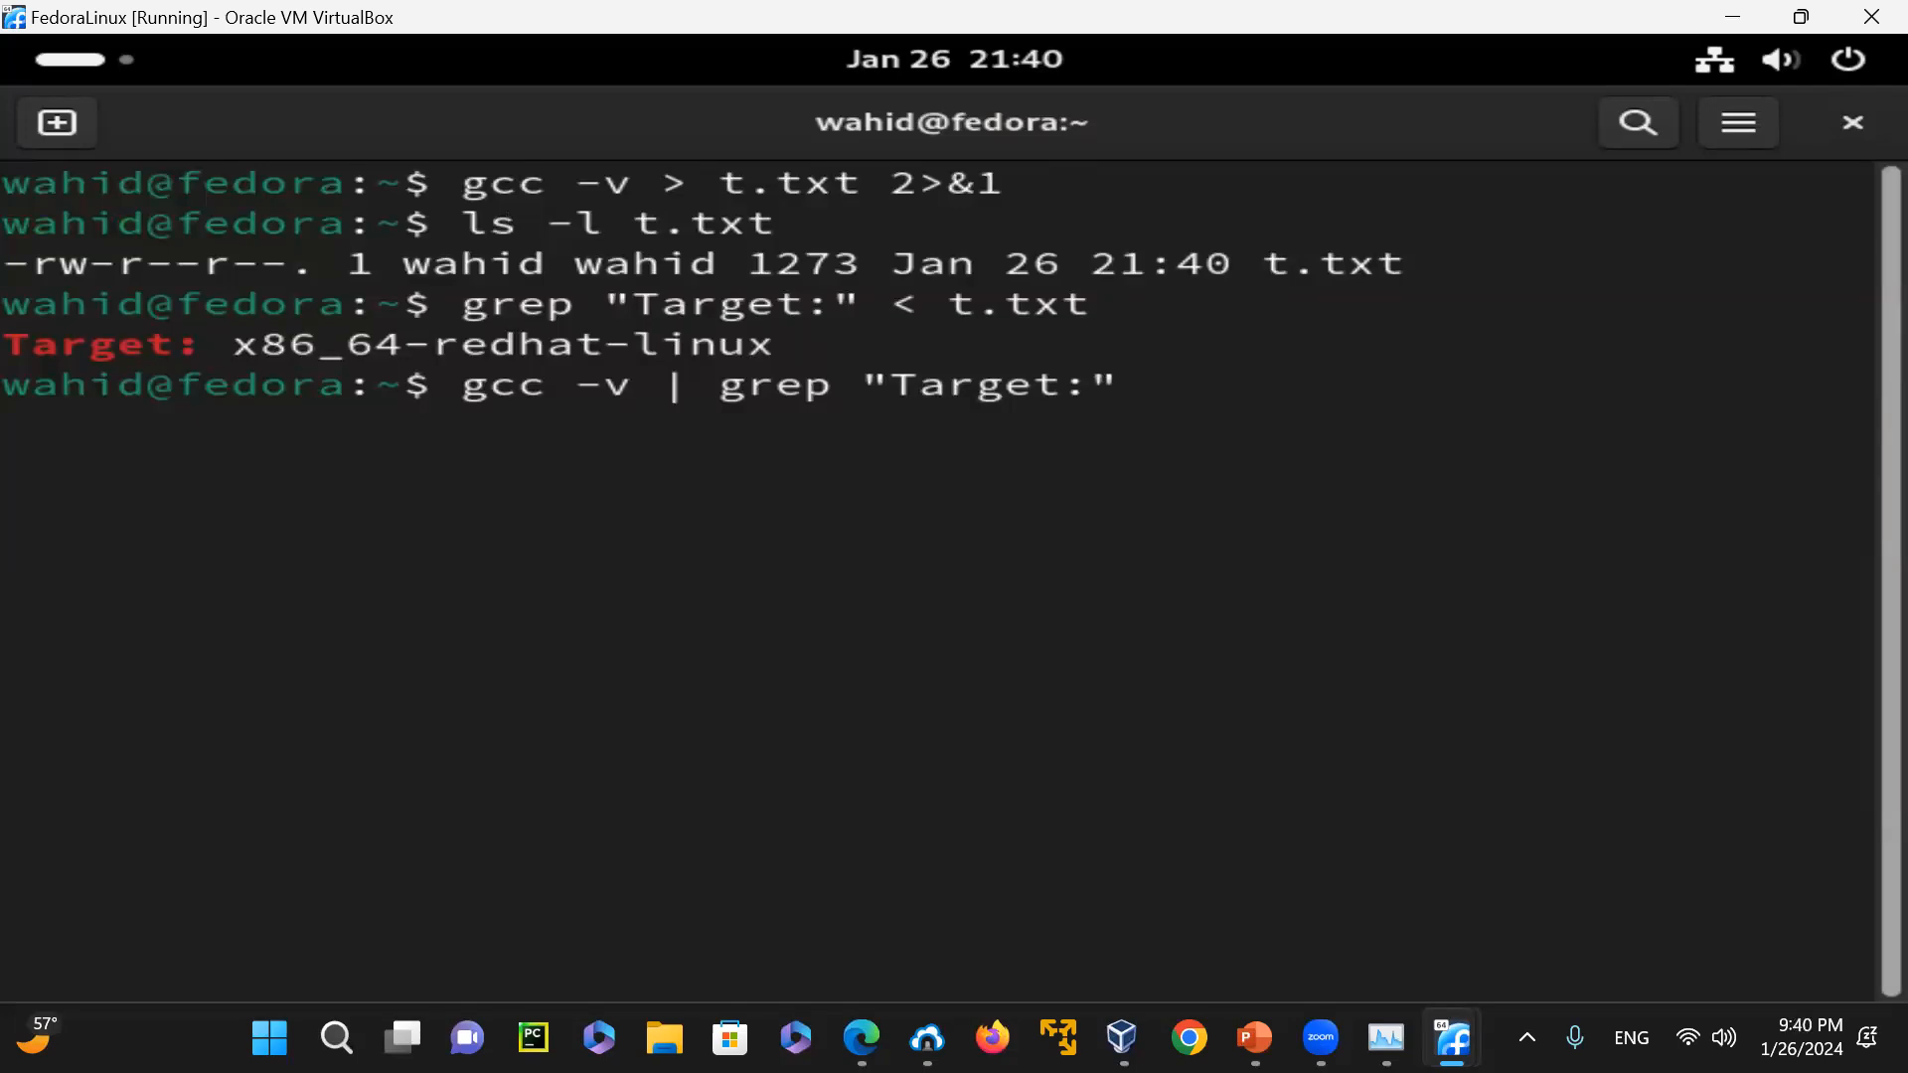
{"action": "key", "text": "Return"}
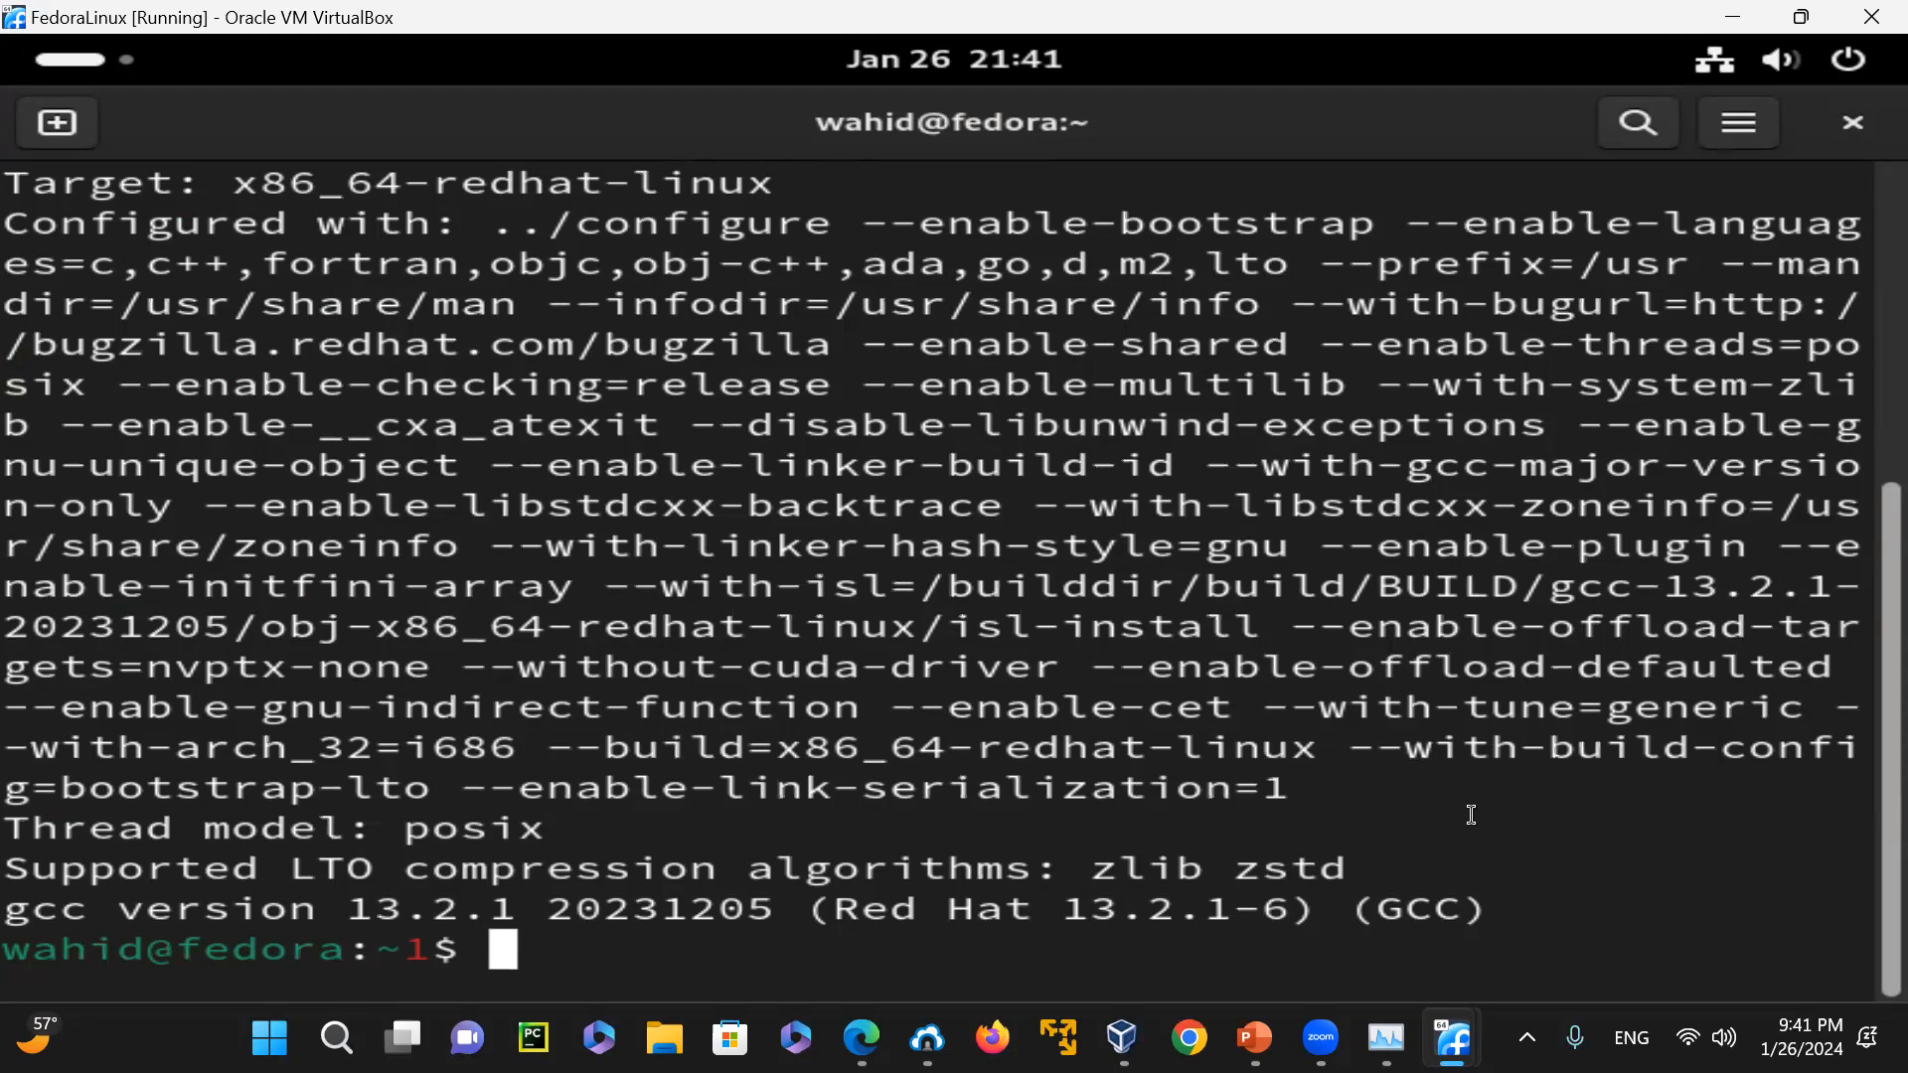
Clear the terminal, print the working directory with pwd, and list the home folder in long format with ls -l
{"action": "type", "text": "clear"}
{"action": "key", "text": "Return"}
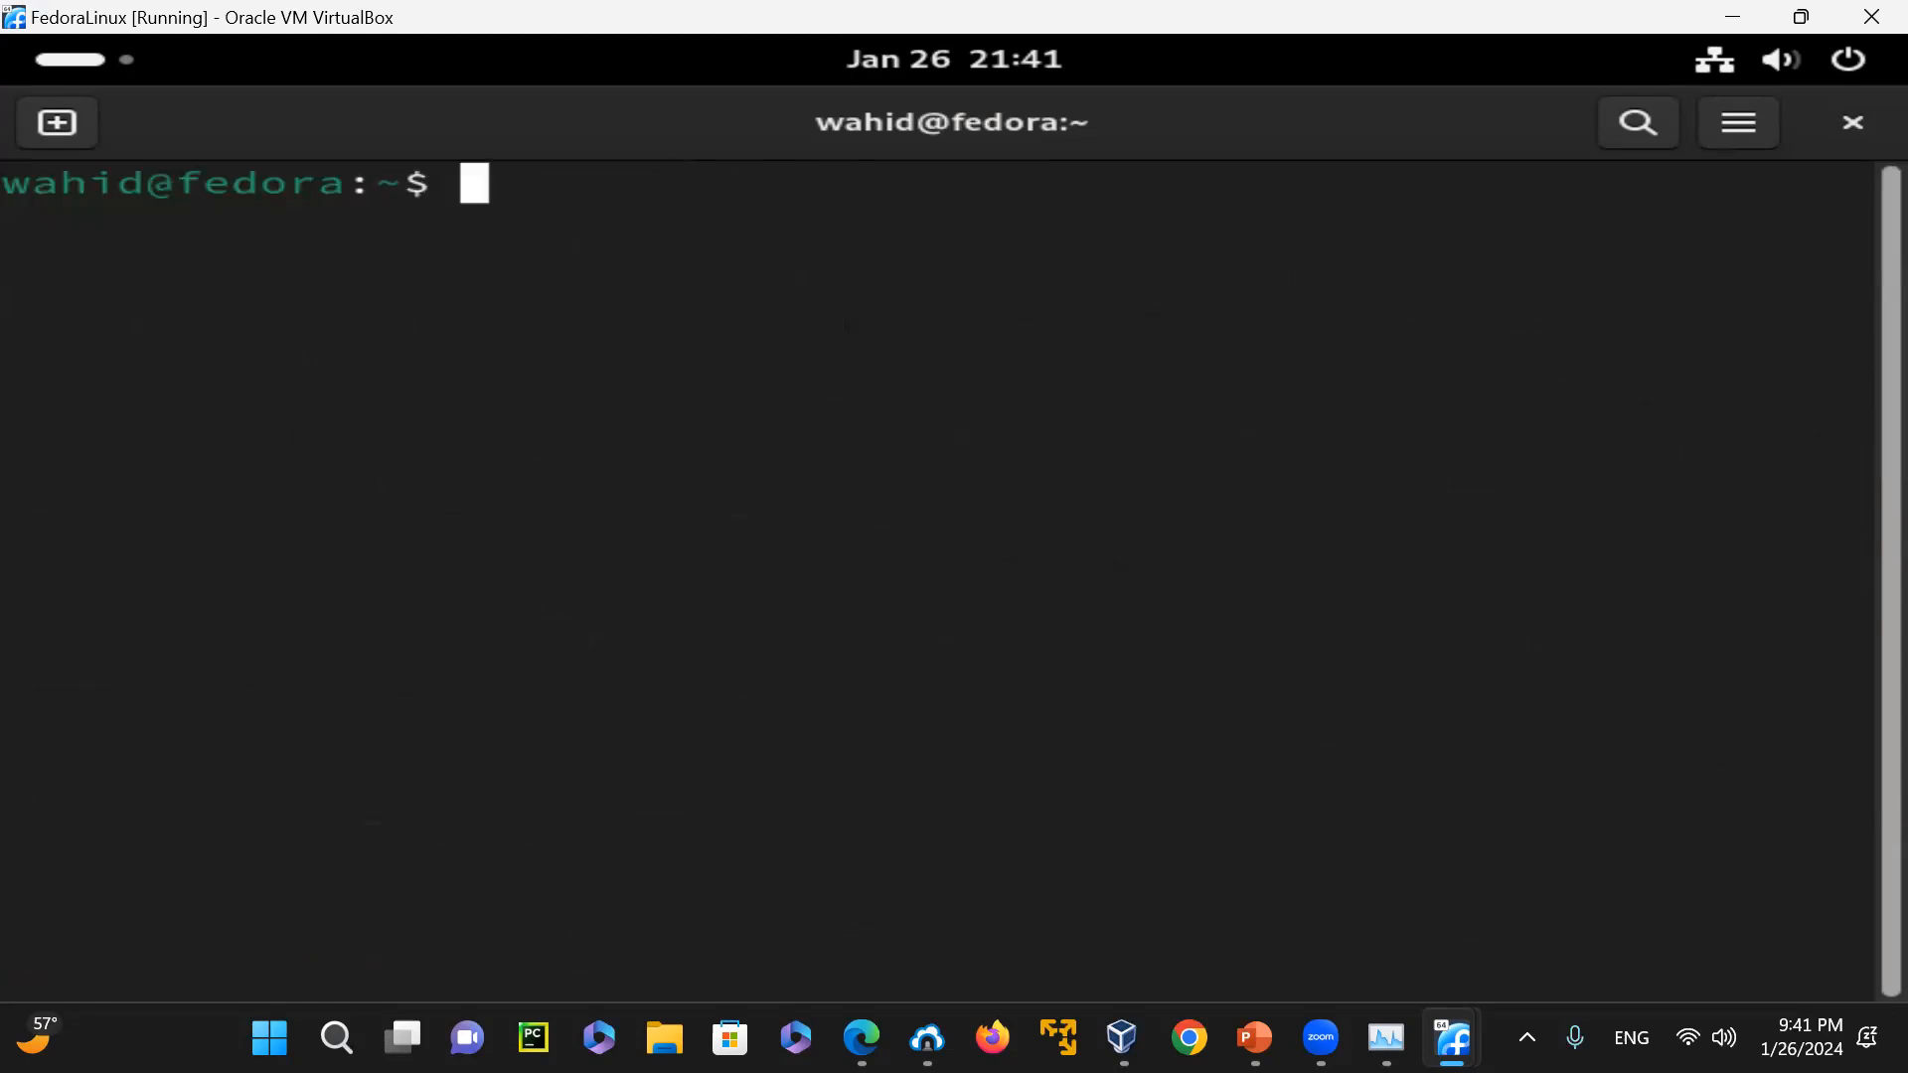
{"action": "type", "text": "pwd"}
{"action": "key", "text": "Return"}
{"action": "type", "text": "ls -l"}
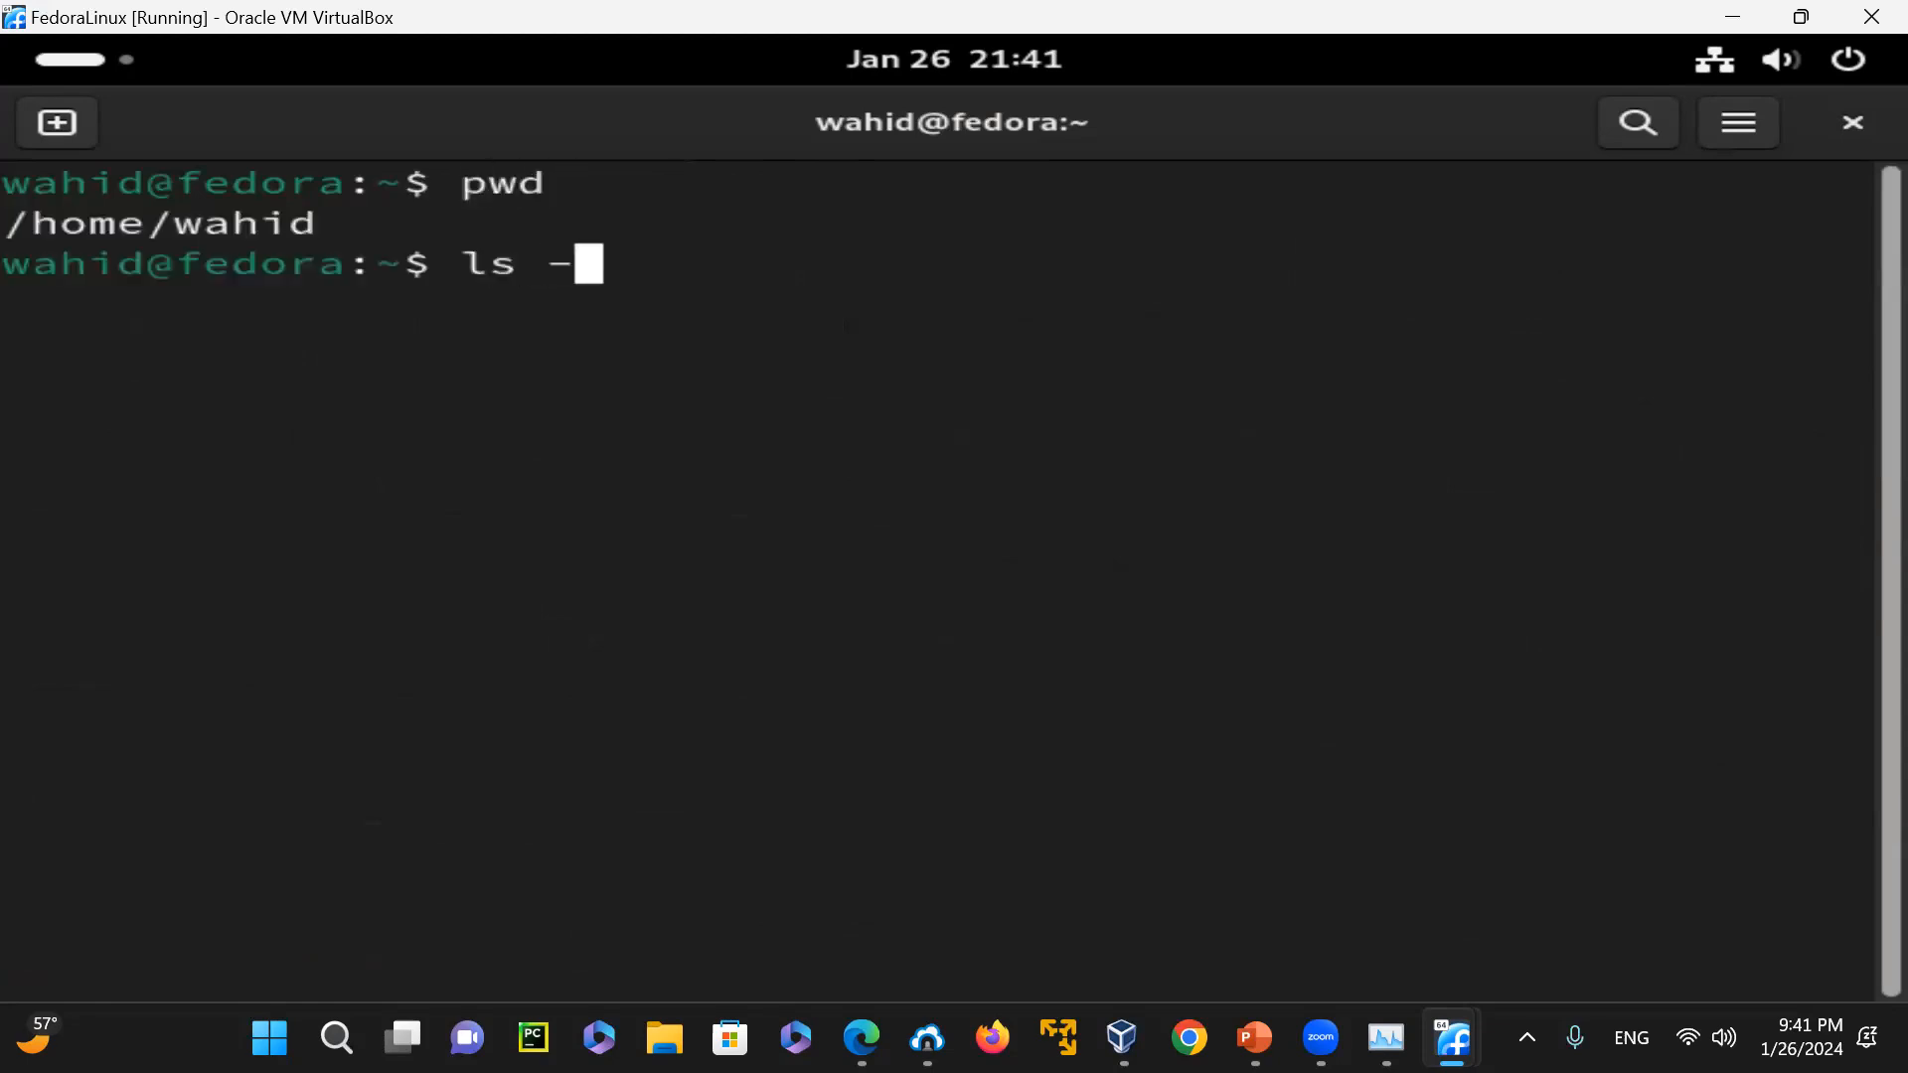
{"action": "key", "text": "Return"}
Filter the long listing for the text file by running ls -l | grep t.txt
{"action": "type", "text": "ls -l"}
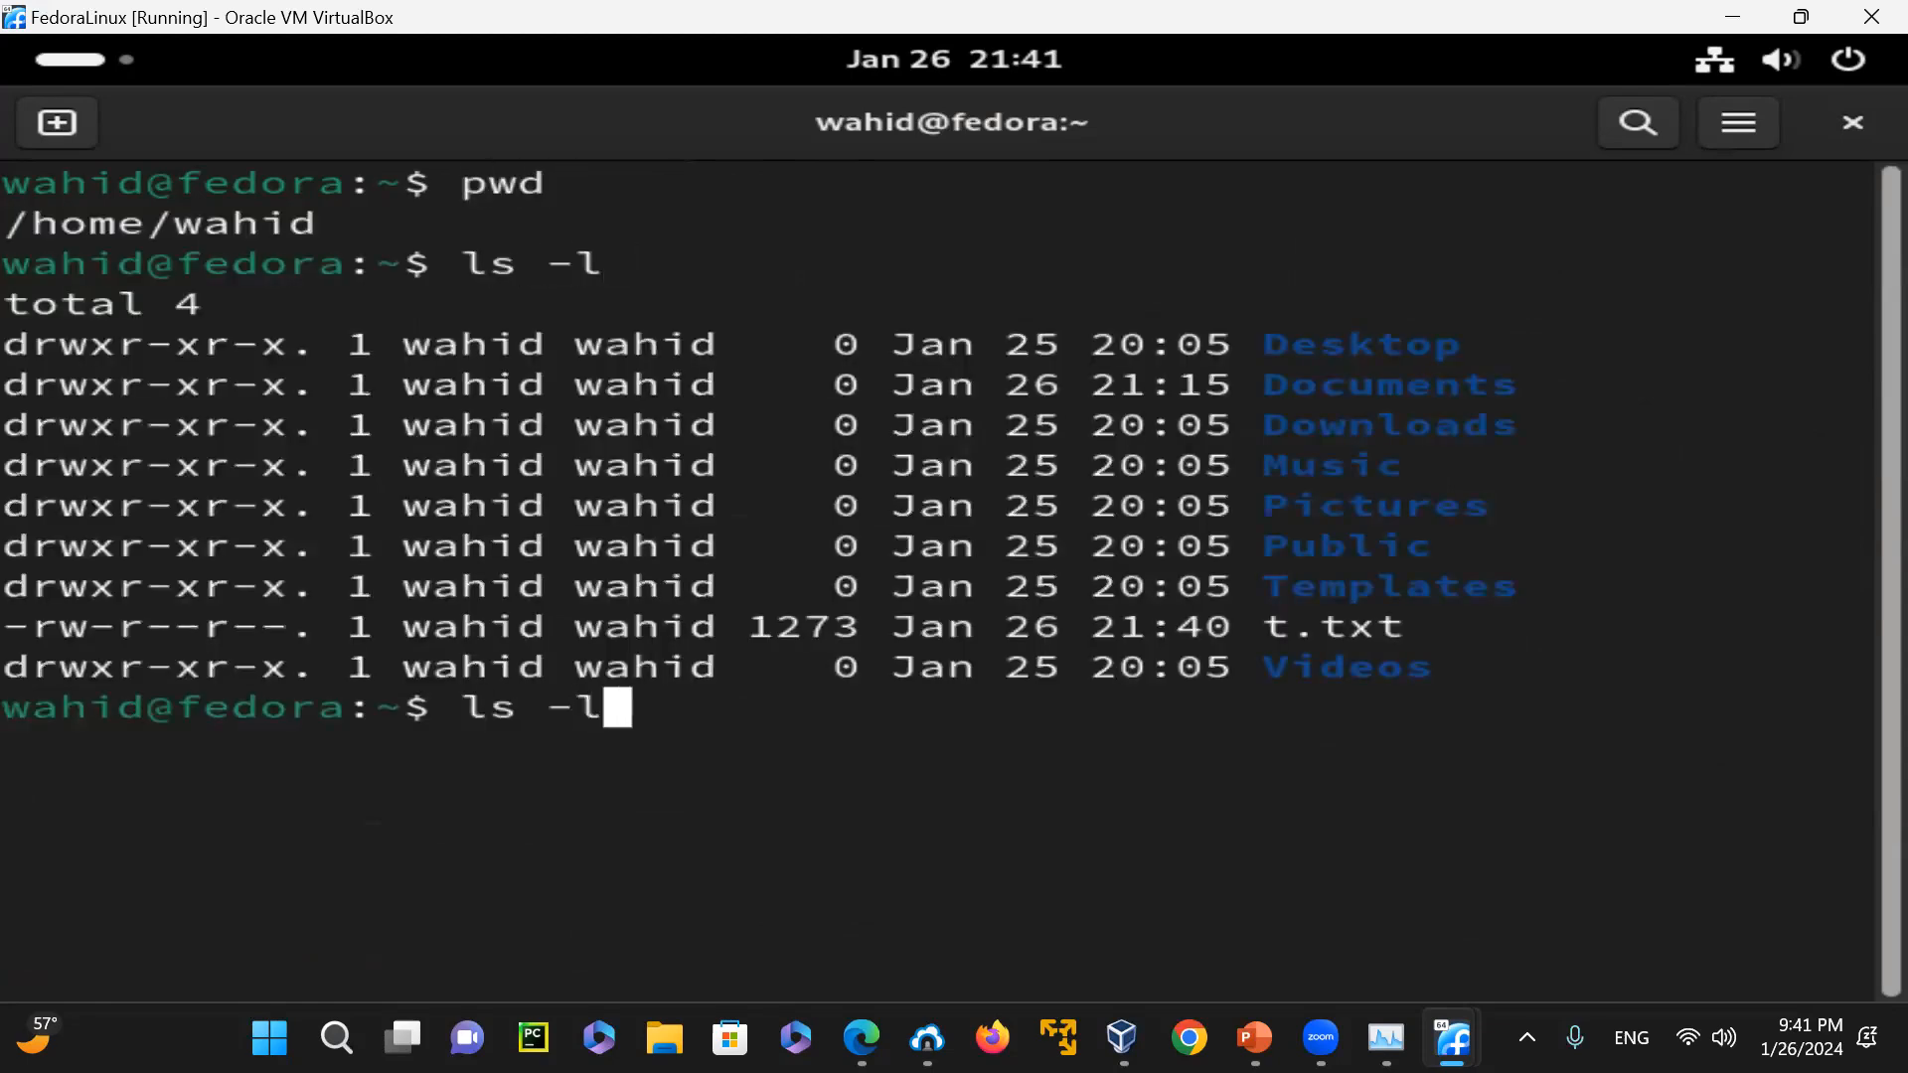
{"action": "type", "text": " | grep t.txt"}
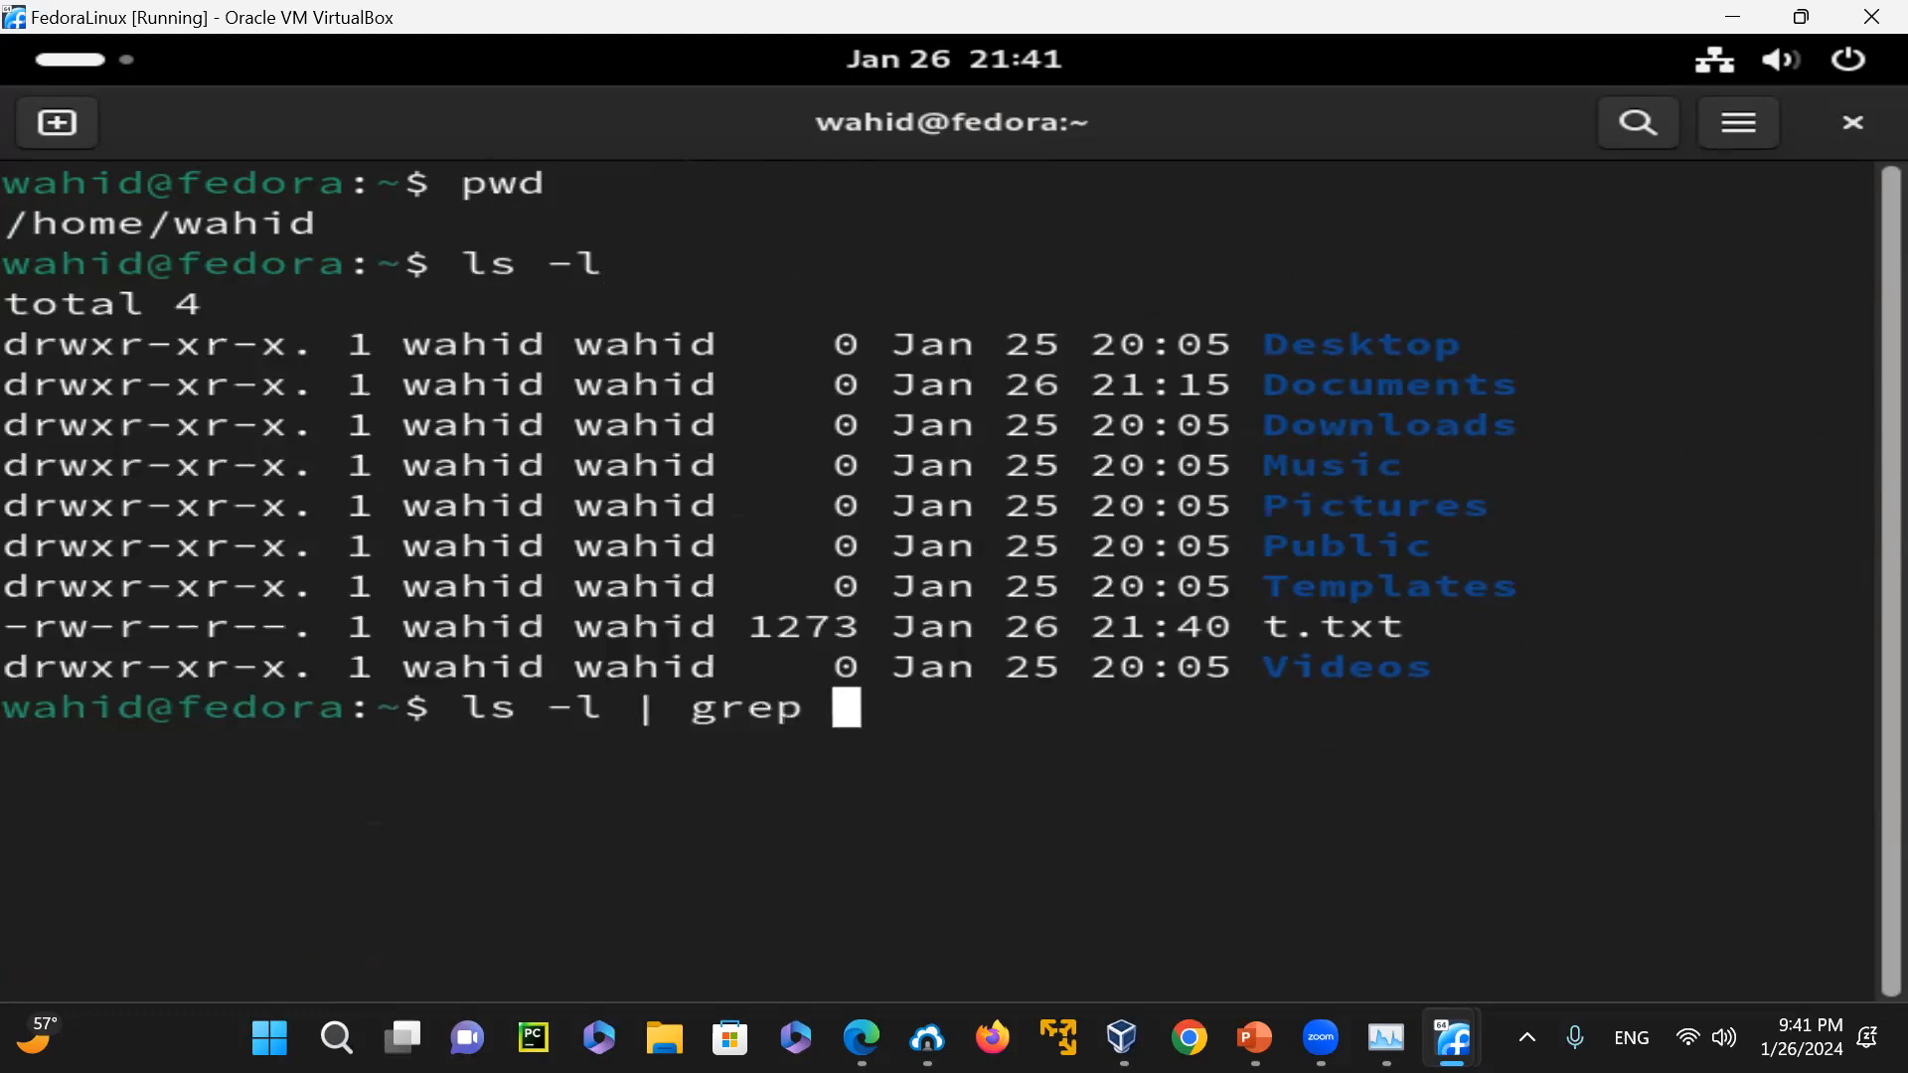
{"action": "key", "text": "Return"}
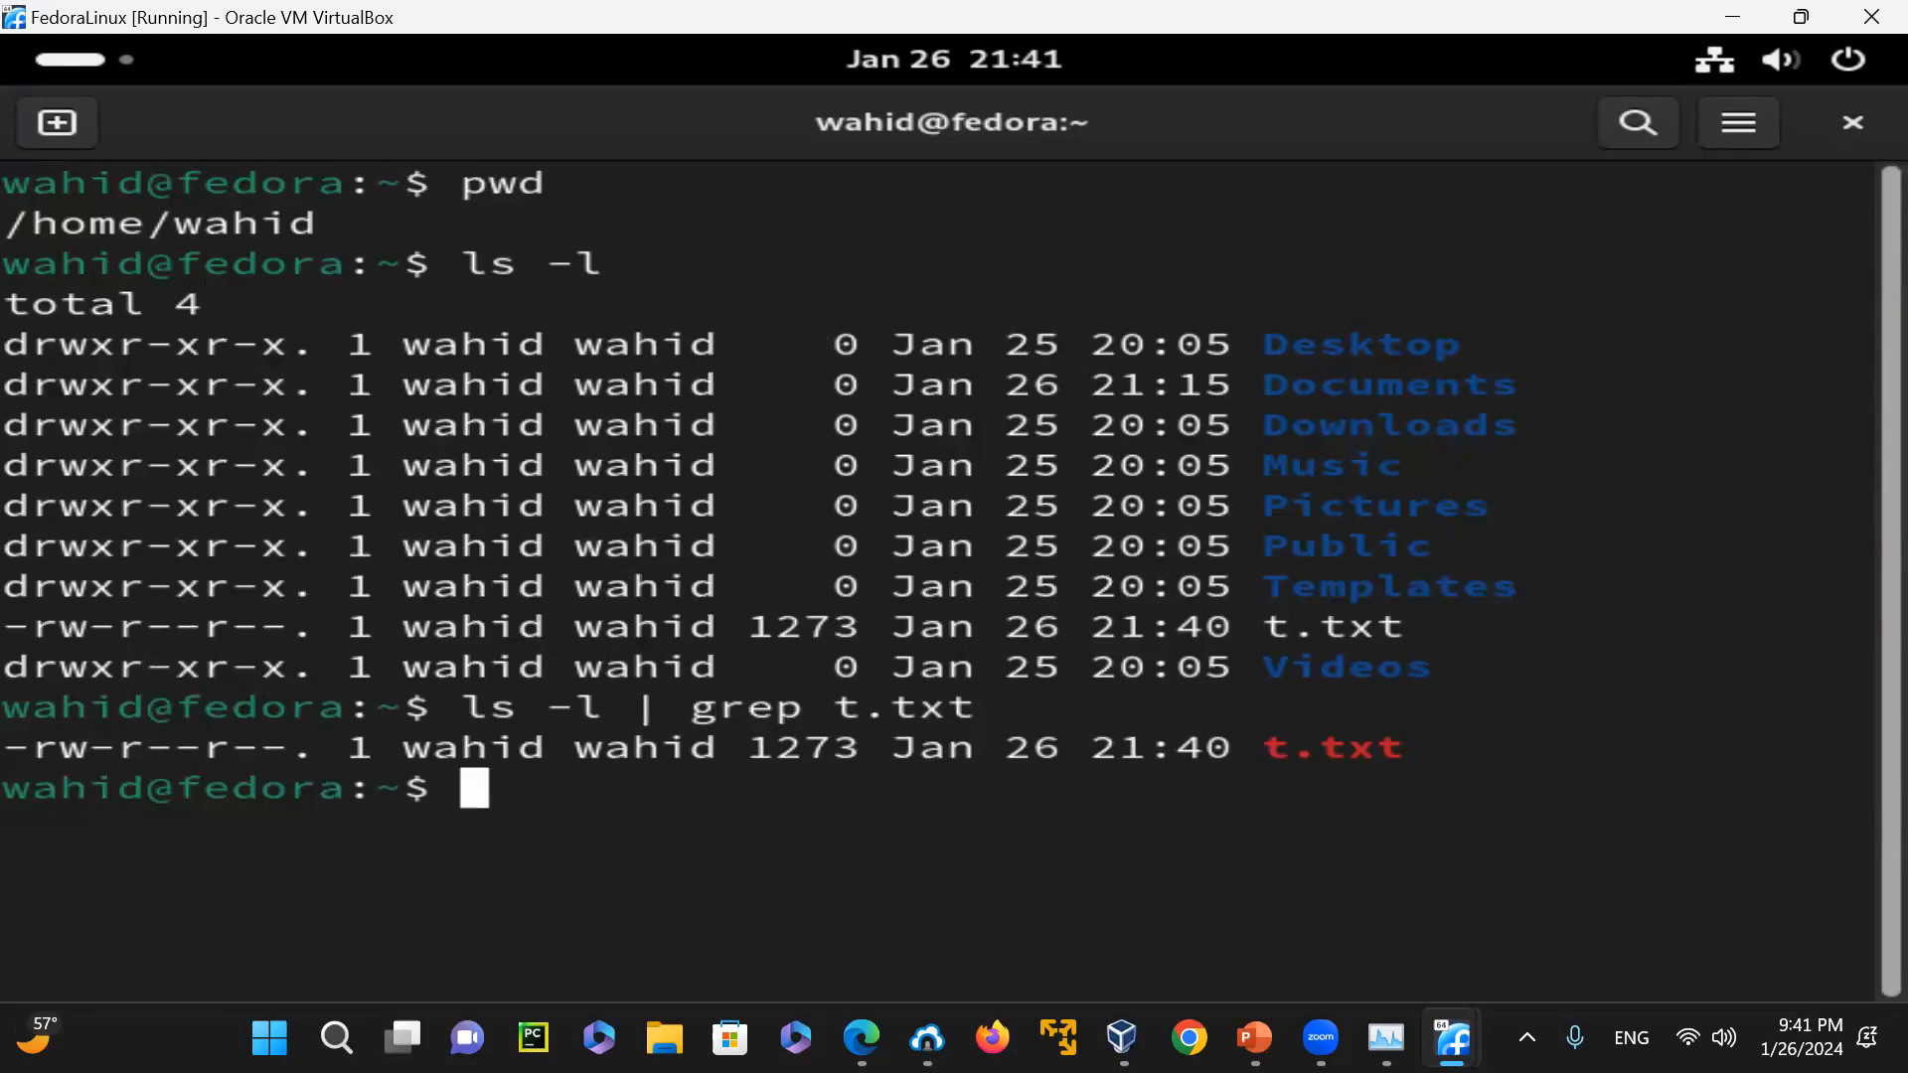
Check the installed Python version by running python --version
{"action": "type", "text": "g"}
{"action": "key", "text": "BackSpace"}
{"action": "type", "text": "python --version"}
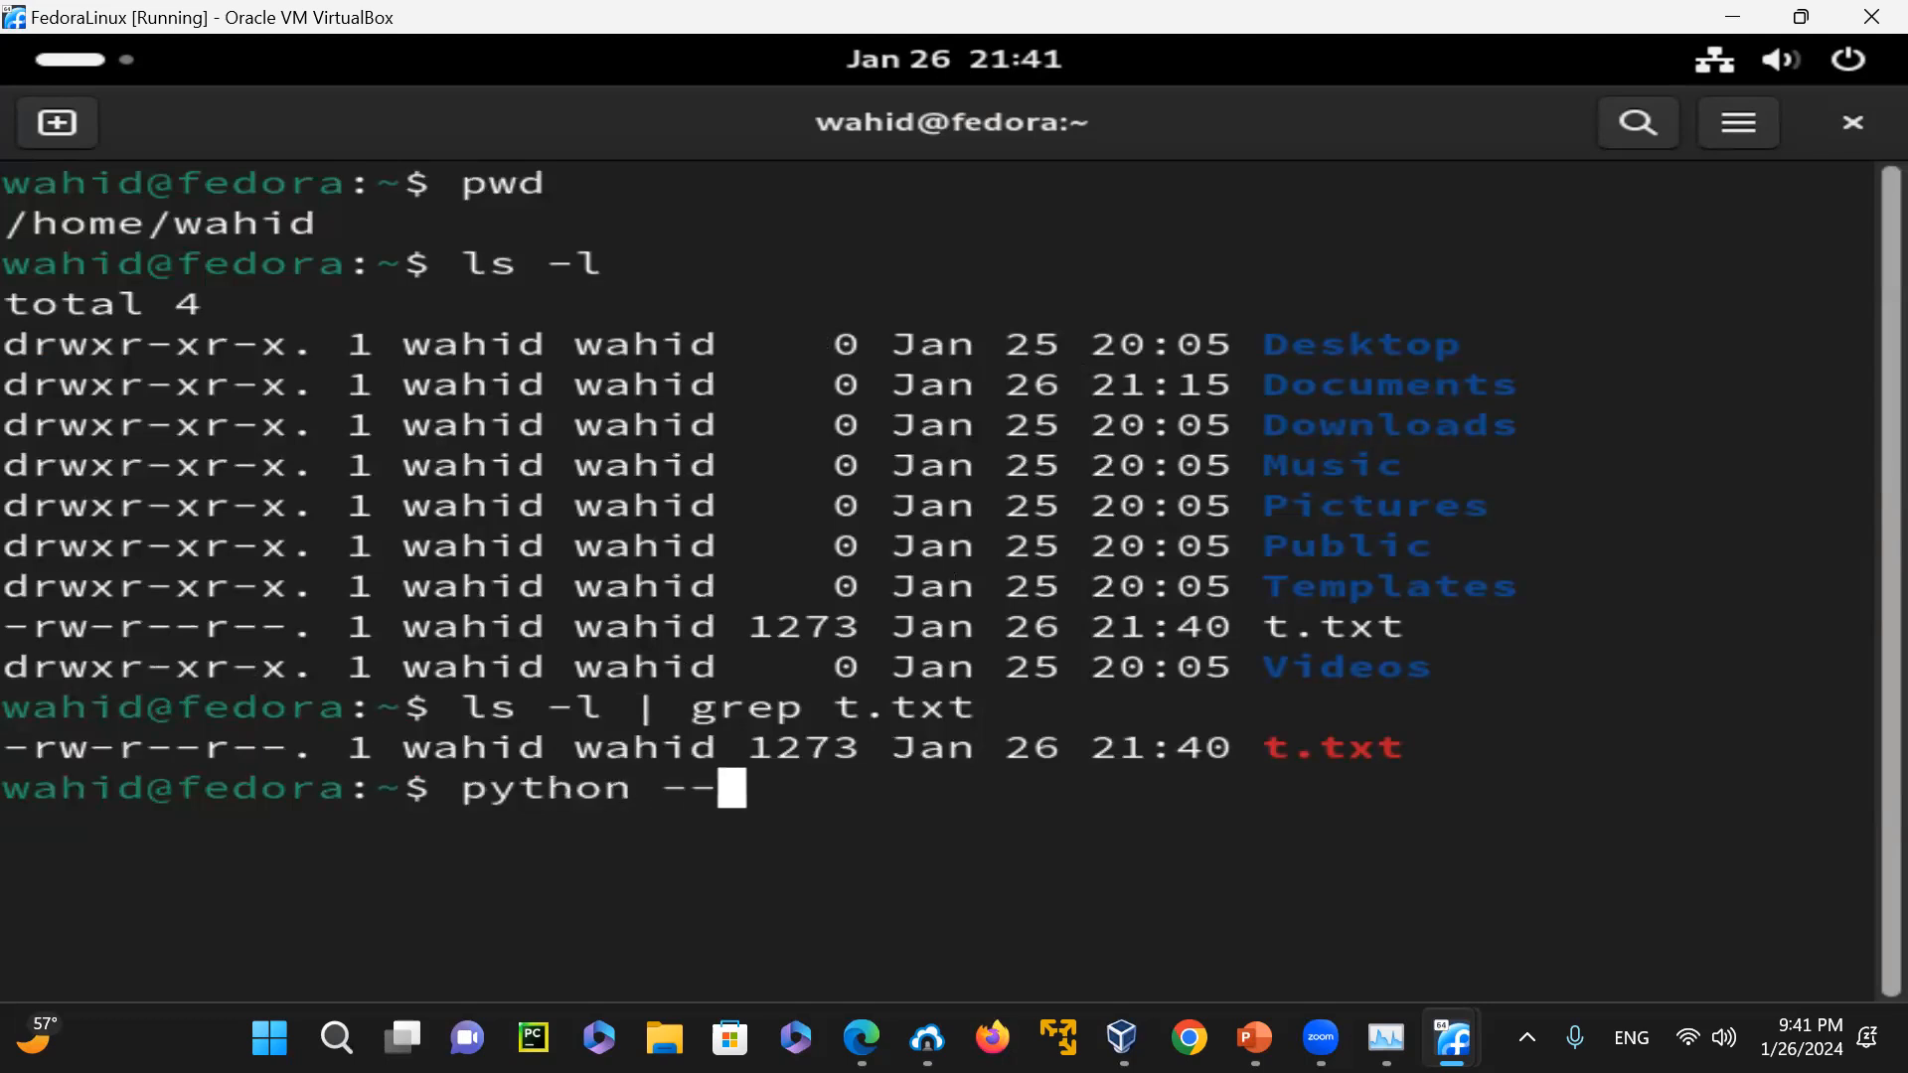
{"action": "key", "text": "Return"}
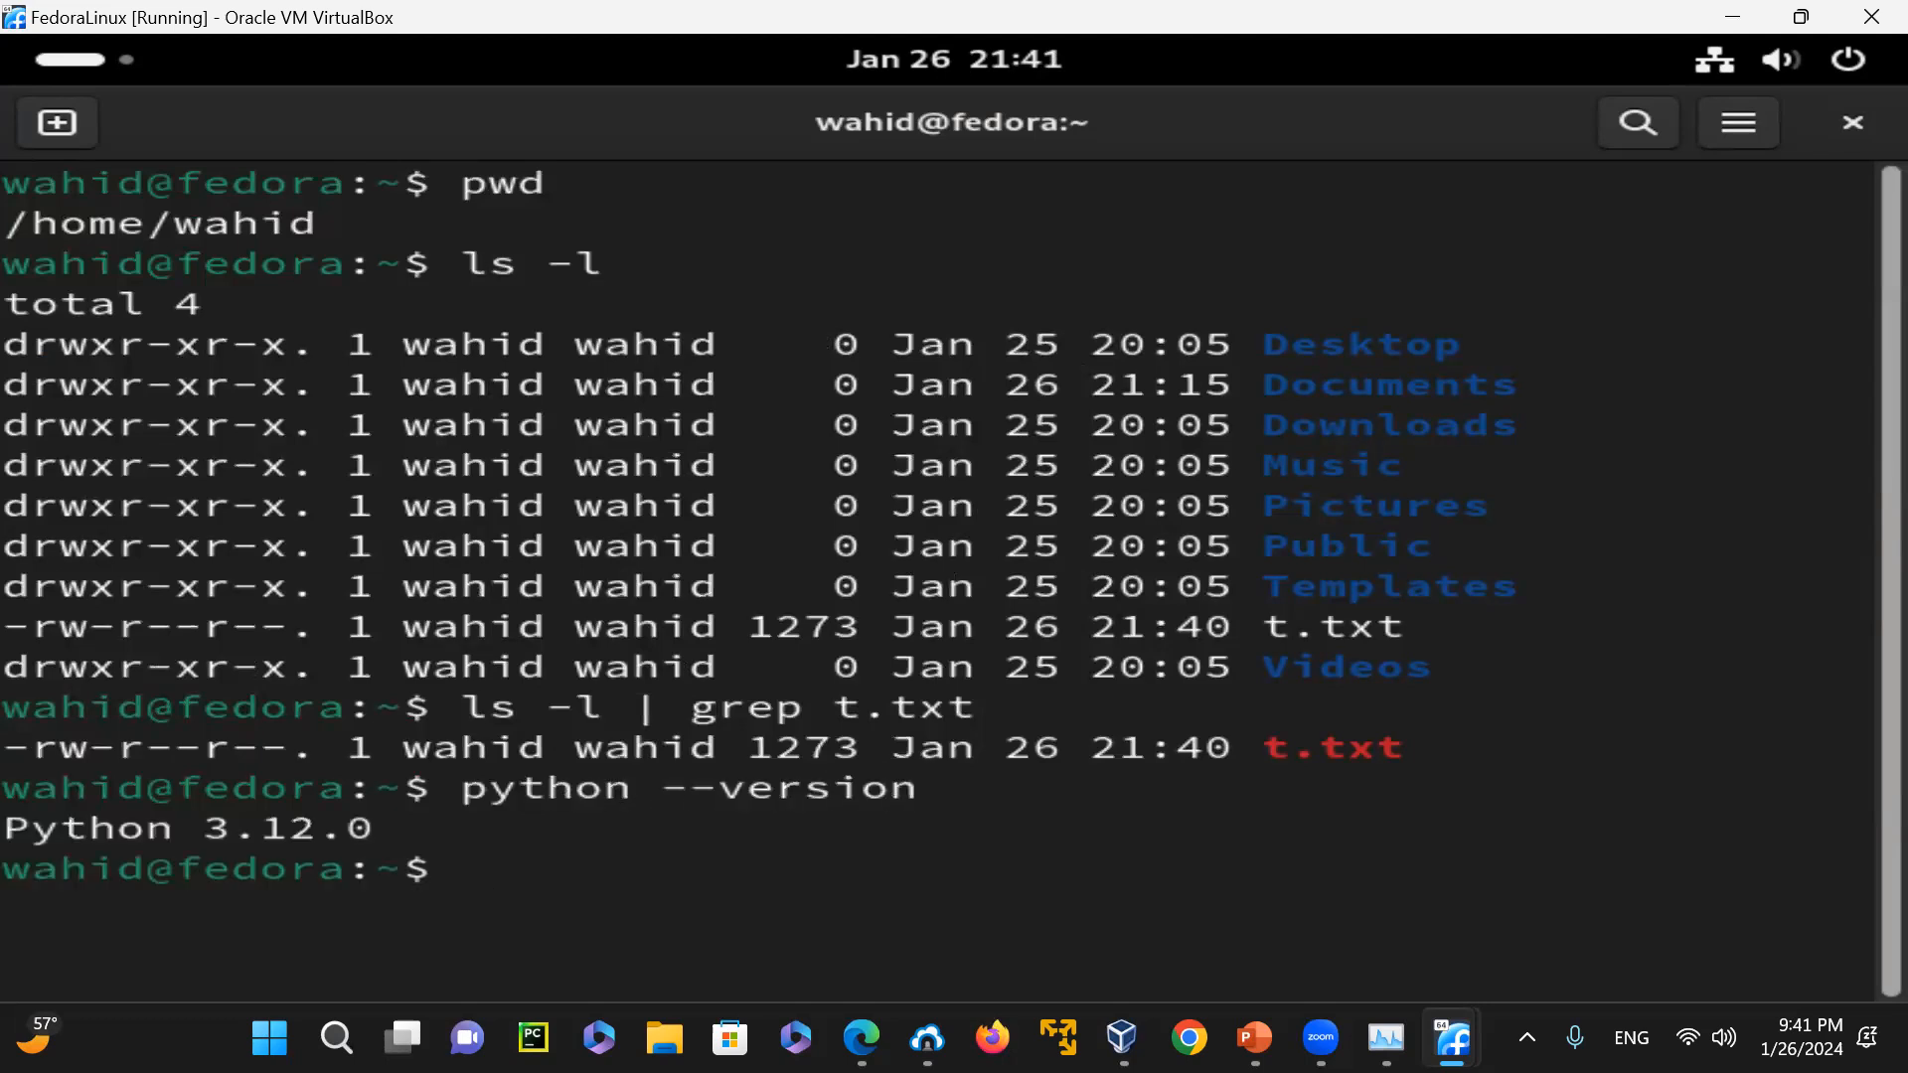
Recall the Python version command and run it piped into grep 3.12
{"action": "key", "text": "Up"}
{"action": "type", "text": "| g"}
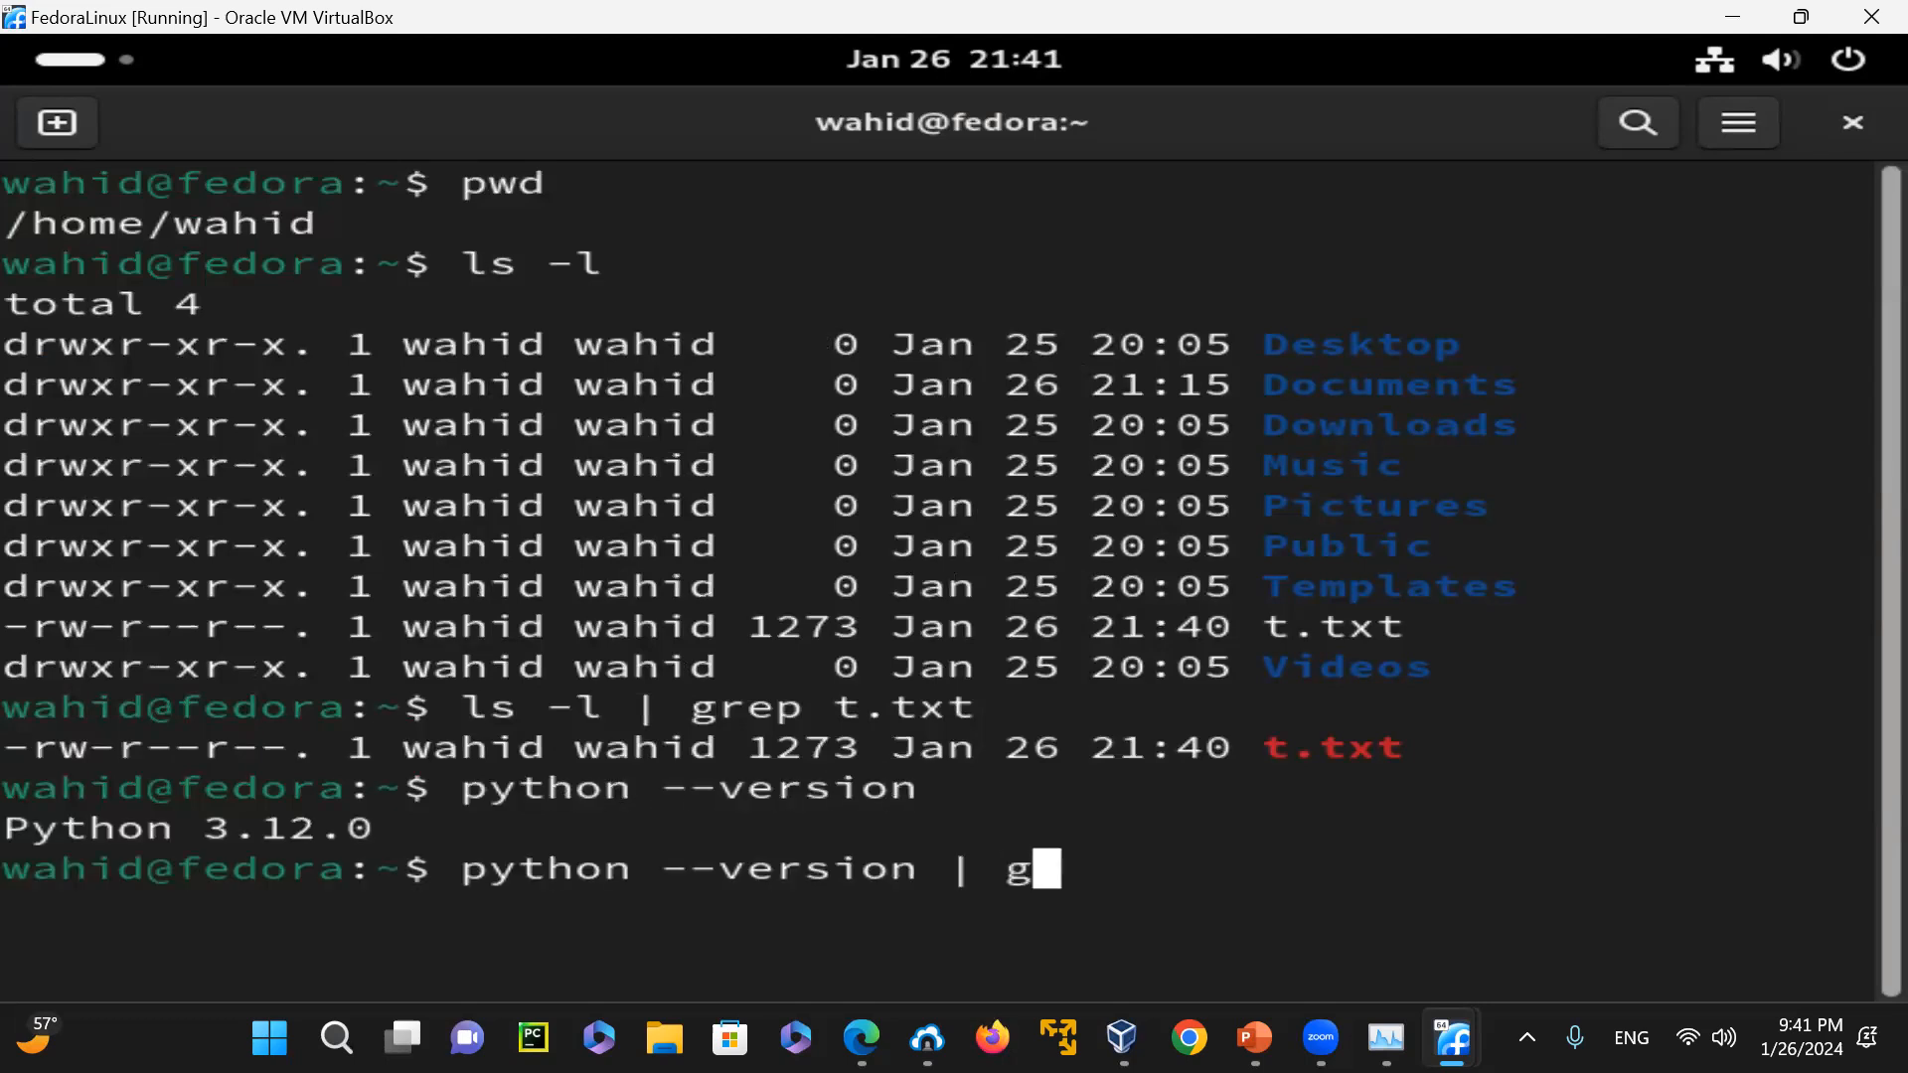
{"action": "type", "text": "rep 3.12"}
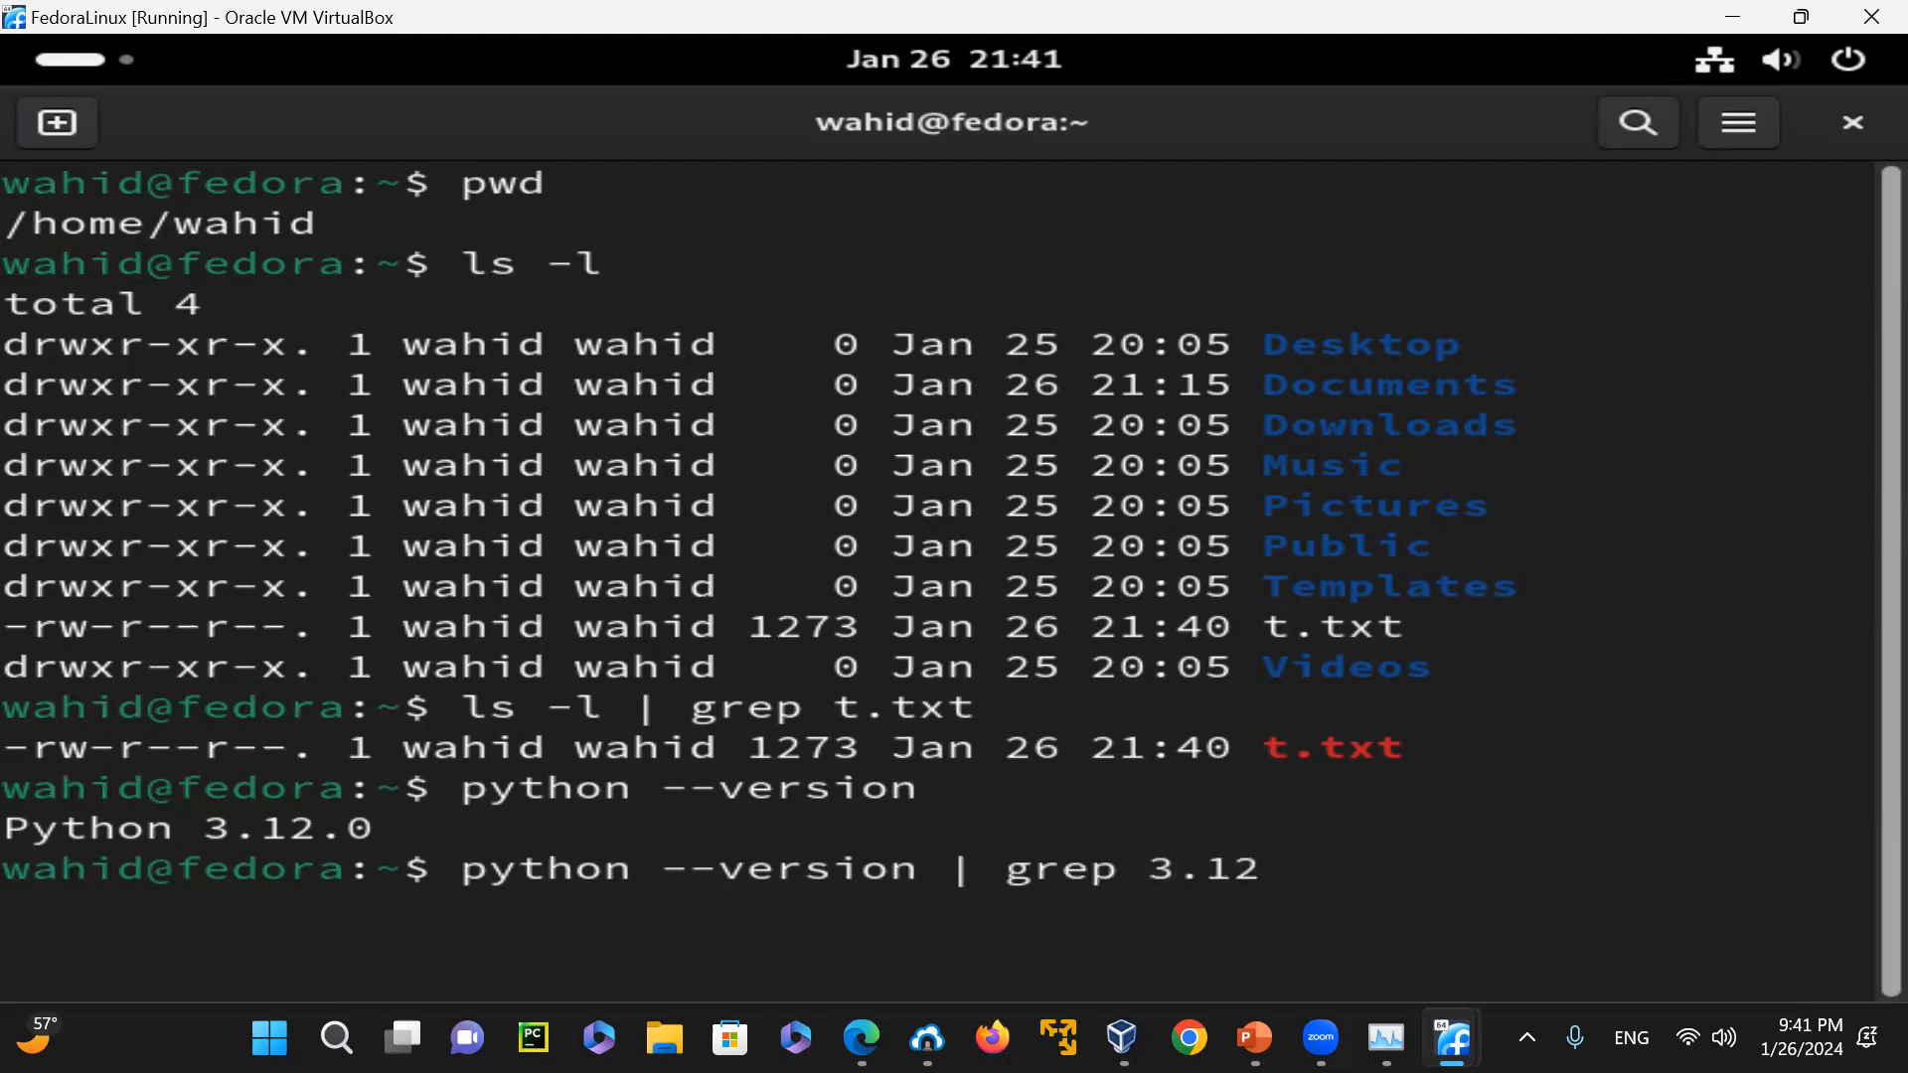
{"action": "key", "text": "Return"}
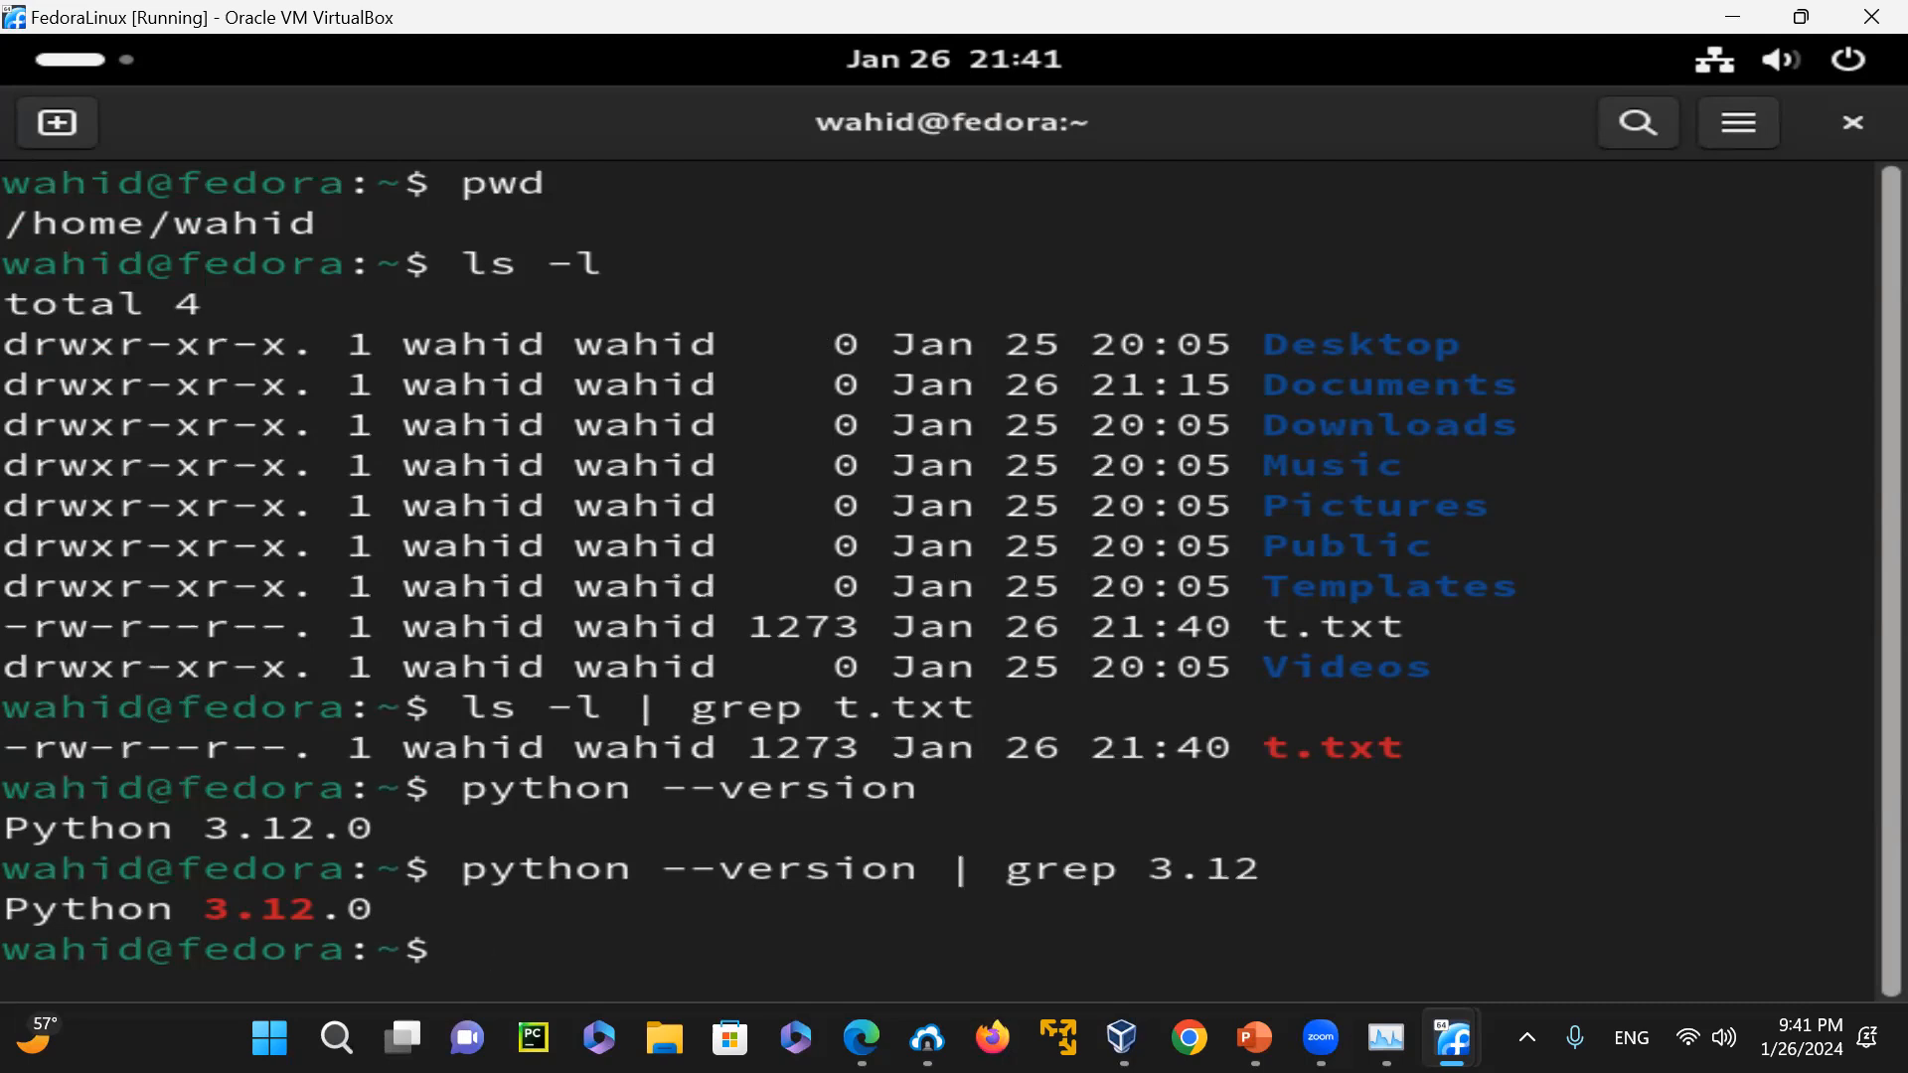
{"action": "key", "text": "Up"}
{"action": "key", "text": "Up"}
{"action": "key", "text": "Up"}
{"action": "key", "text": "Up"}
{"action": "key", "text": "Up"}
{"action": "key", "text": "Up"}
{"action": "key", "text": "Up"}
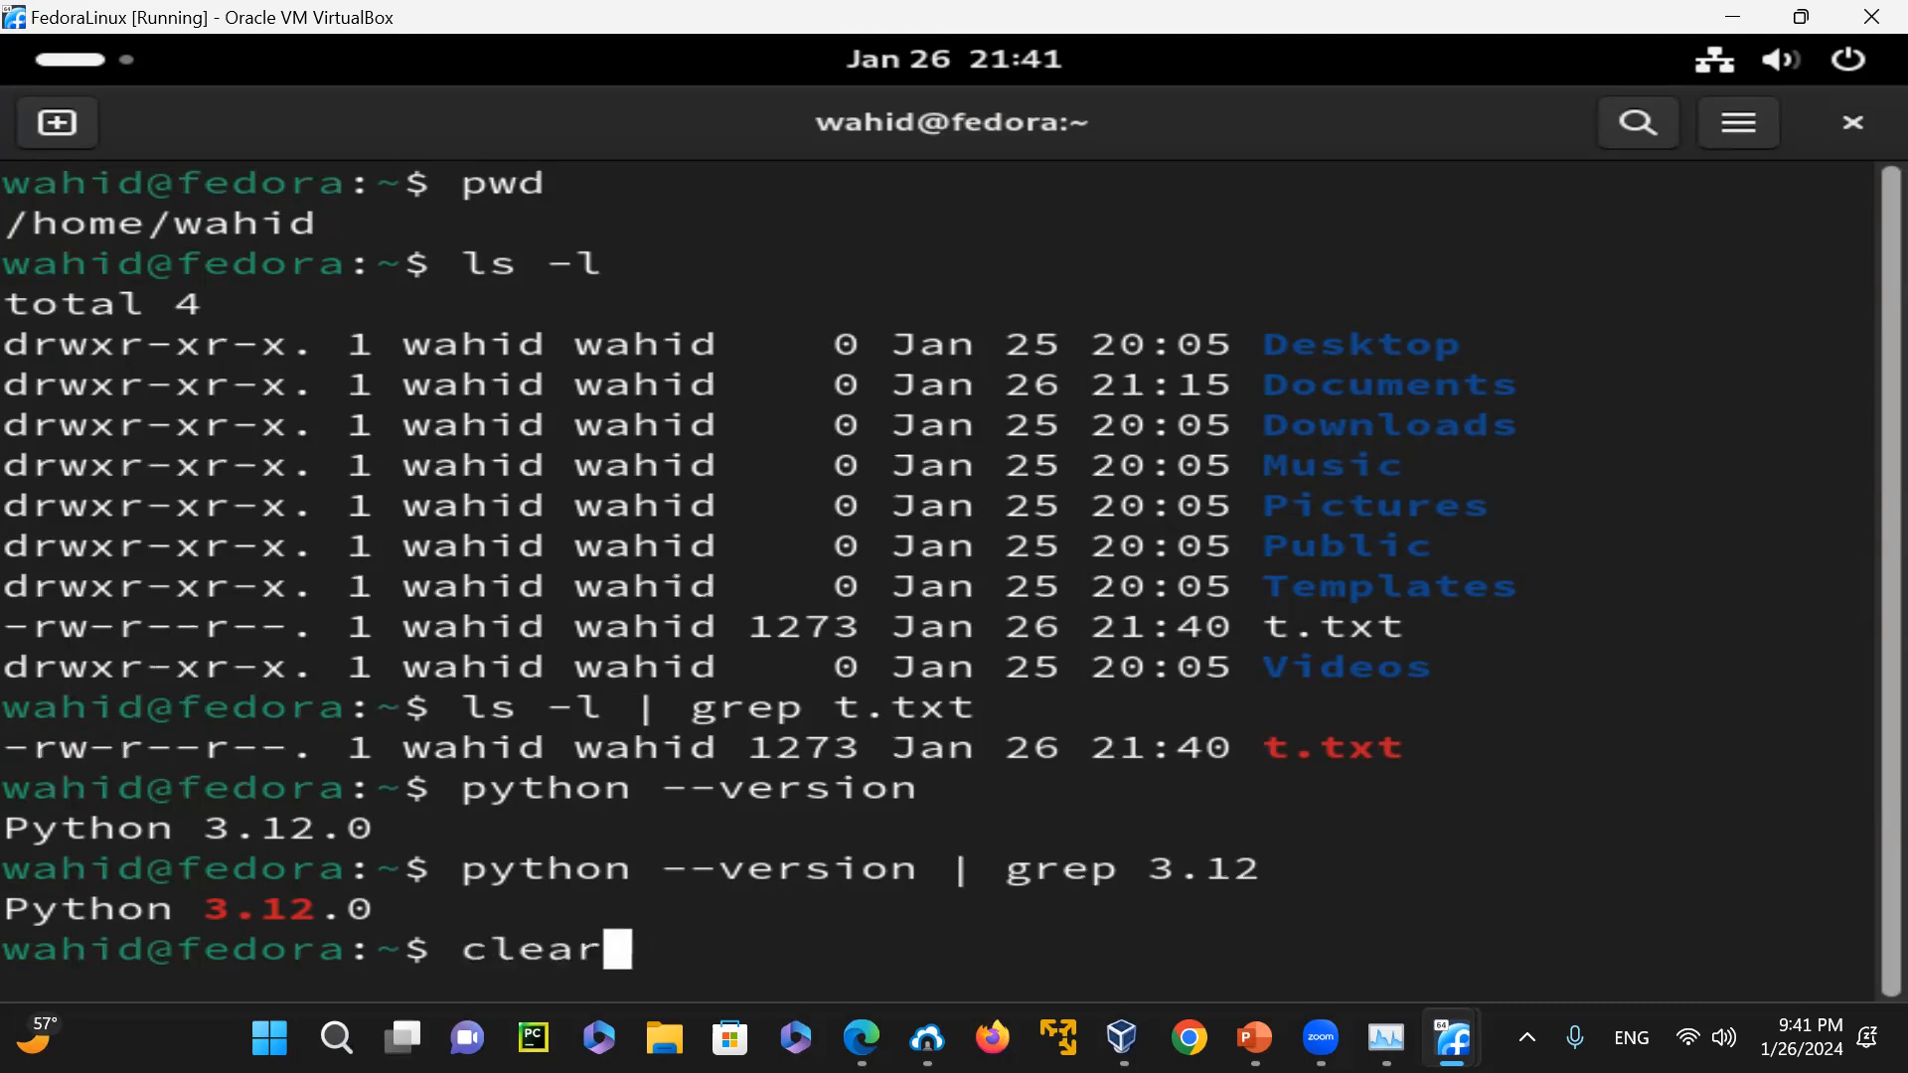
{"action": "key", "text": "BackSpace"}
{"action": "key", "text": "BackSpace"}
{"action": "key", "text": "BackSpace"}
{"action": "key", "text": "BackSpace"}
{"action": "key", "text": "BackSpace"}
{"action": "key", "text": "BackSpace"}
{"action": "key", "text": "BackSpace"}
{"action": "key", "text": "BackSpace"}
{"action": "key", "text": "BackSpace"}
{"action": "key", "text": "BackSpace"}
{"action": "key", "text": "BackSpace"}
{"action": "key", "text": "BackSpace"}
{"action": "key", "text": "BackSpace"}
{"action": "key", "text": "BackSpace"}
{"action": "key", "text": "BackSpace"}
{"action": "key", "text": "BackSpace"}
{"action": "key", "text": "BackSpace"}
{"action": "key", "text": "BackSpace"}
{"action": "key", "text": "BackSpace"}
{"action": "key", "text": "BackSpace"}
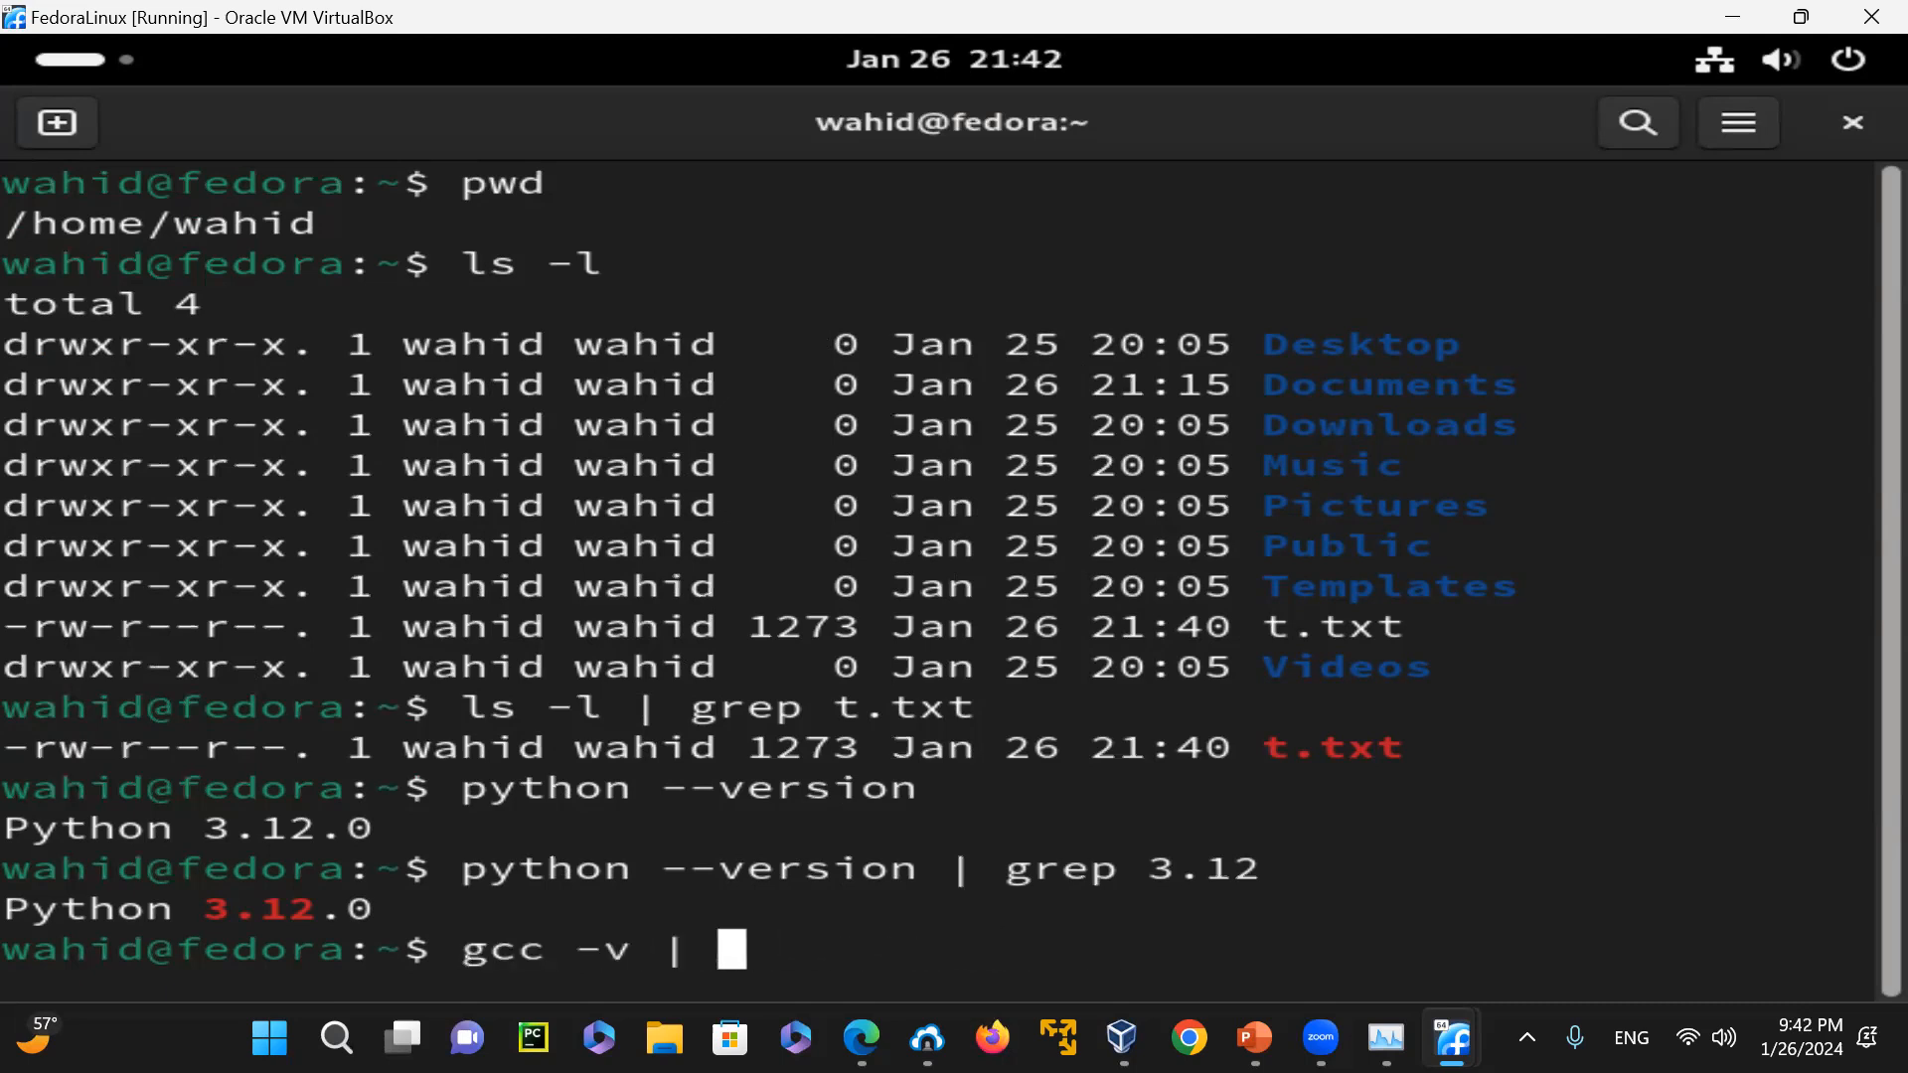
Clear the terminal and run g++ -v to show the C++ compiler's details
{"action": "type", "text": "clear"}
{"action": "key", "text": "Return"}
{"action": "type", "text": "g++ --"}
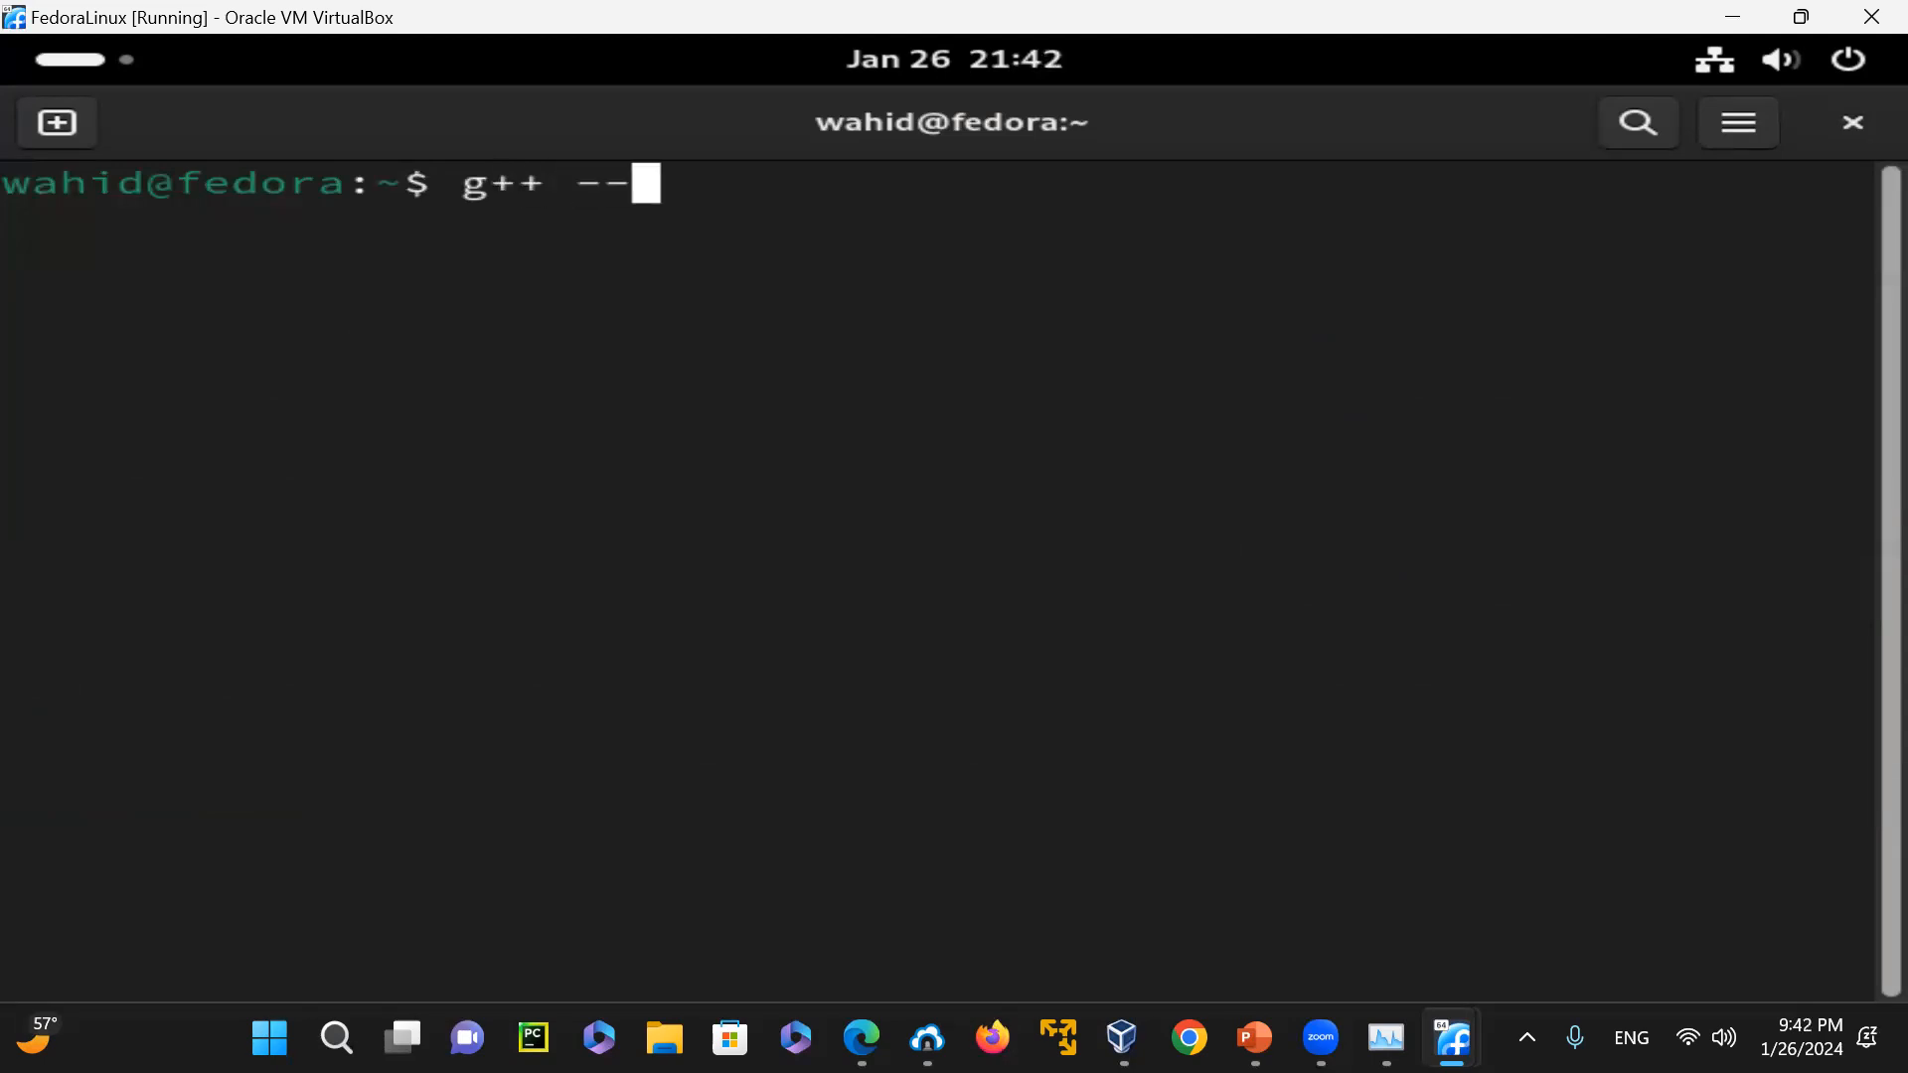
{"action": "type", "text": "ve"}
{"action": "key", "text": "BackSpace"}
{"action": "key", "text": "BackSpace"}
{"action": "key", "text": "BackSpace"}
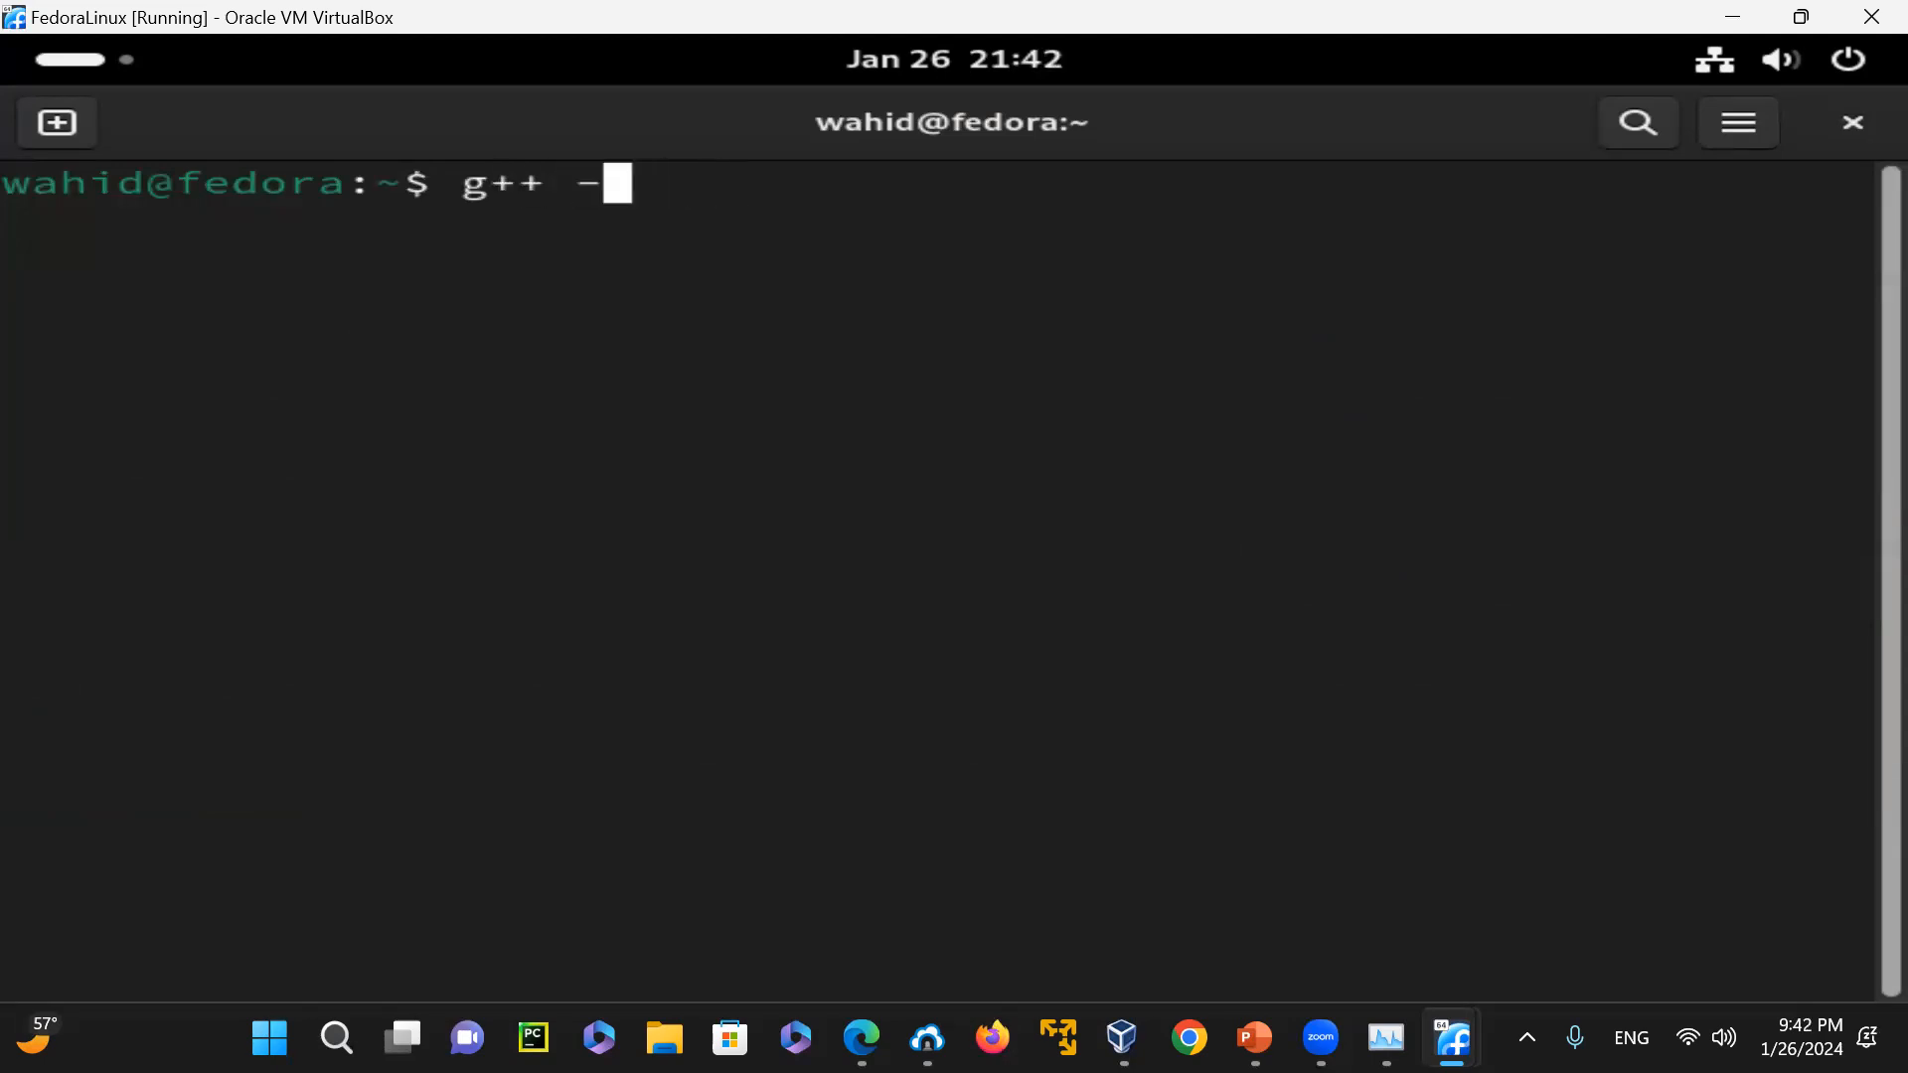
{"action": "type", "text": "v"}
{"action": "key", "text": "Return"}
Clear the terminal, recall g++ -v, and run it as g++ -v | grep -i version
{"action": "type", "text": "clear"}
{"action": "key", "text": "Return"}
{"action": "key", "text": "Up"}
{"action": "key", "text": "Up"}
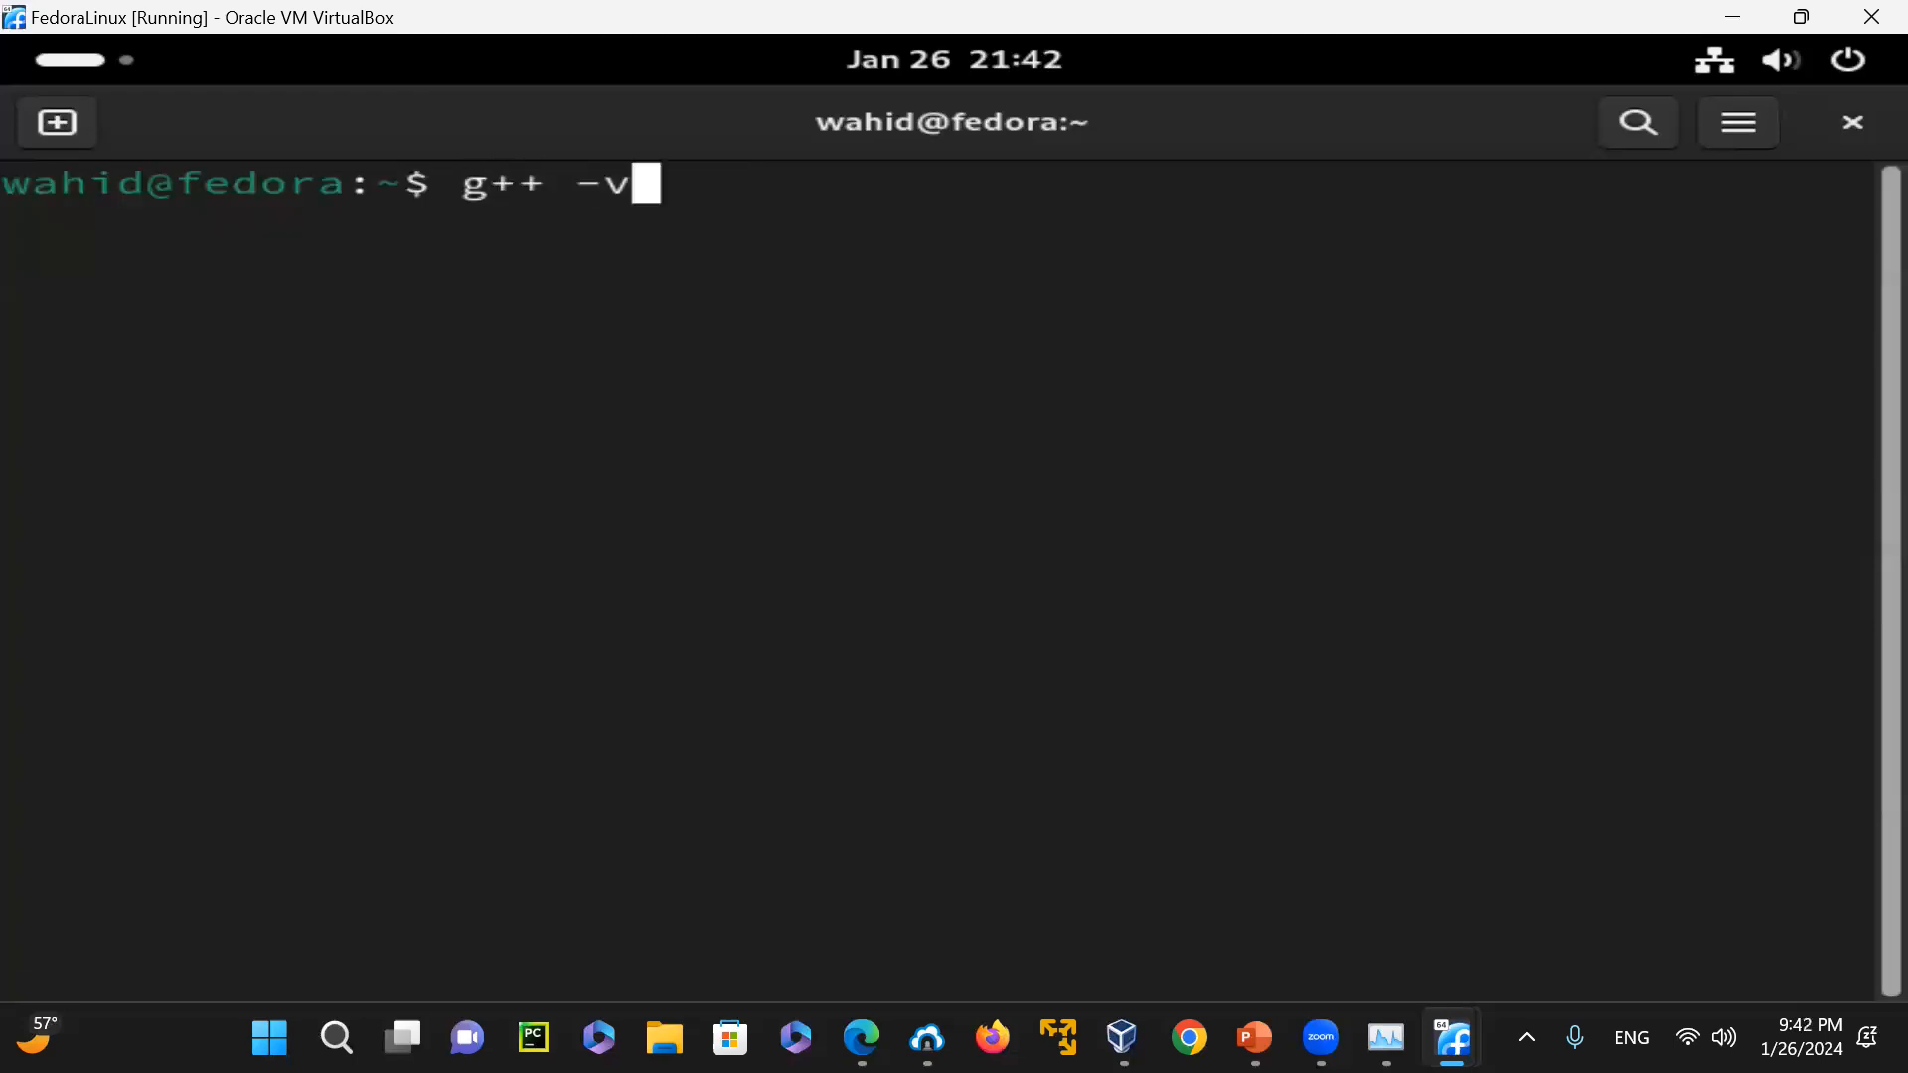
{"action": "type", "text": "| grep -"}
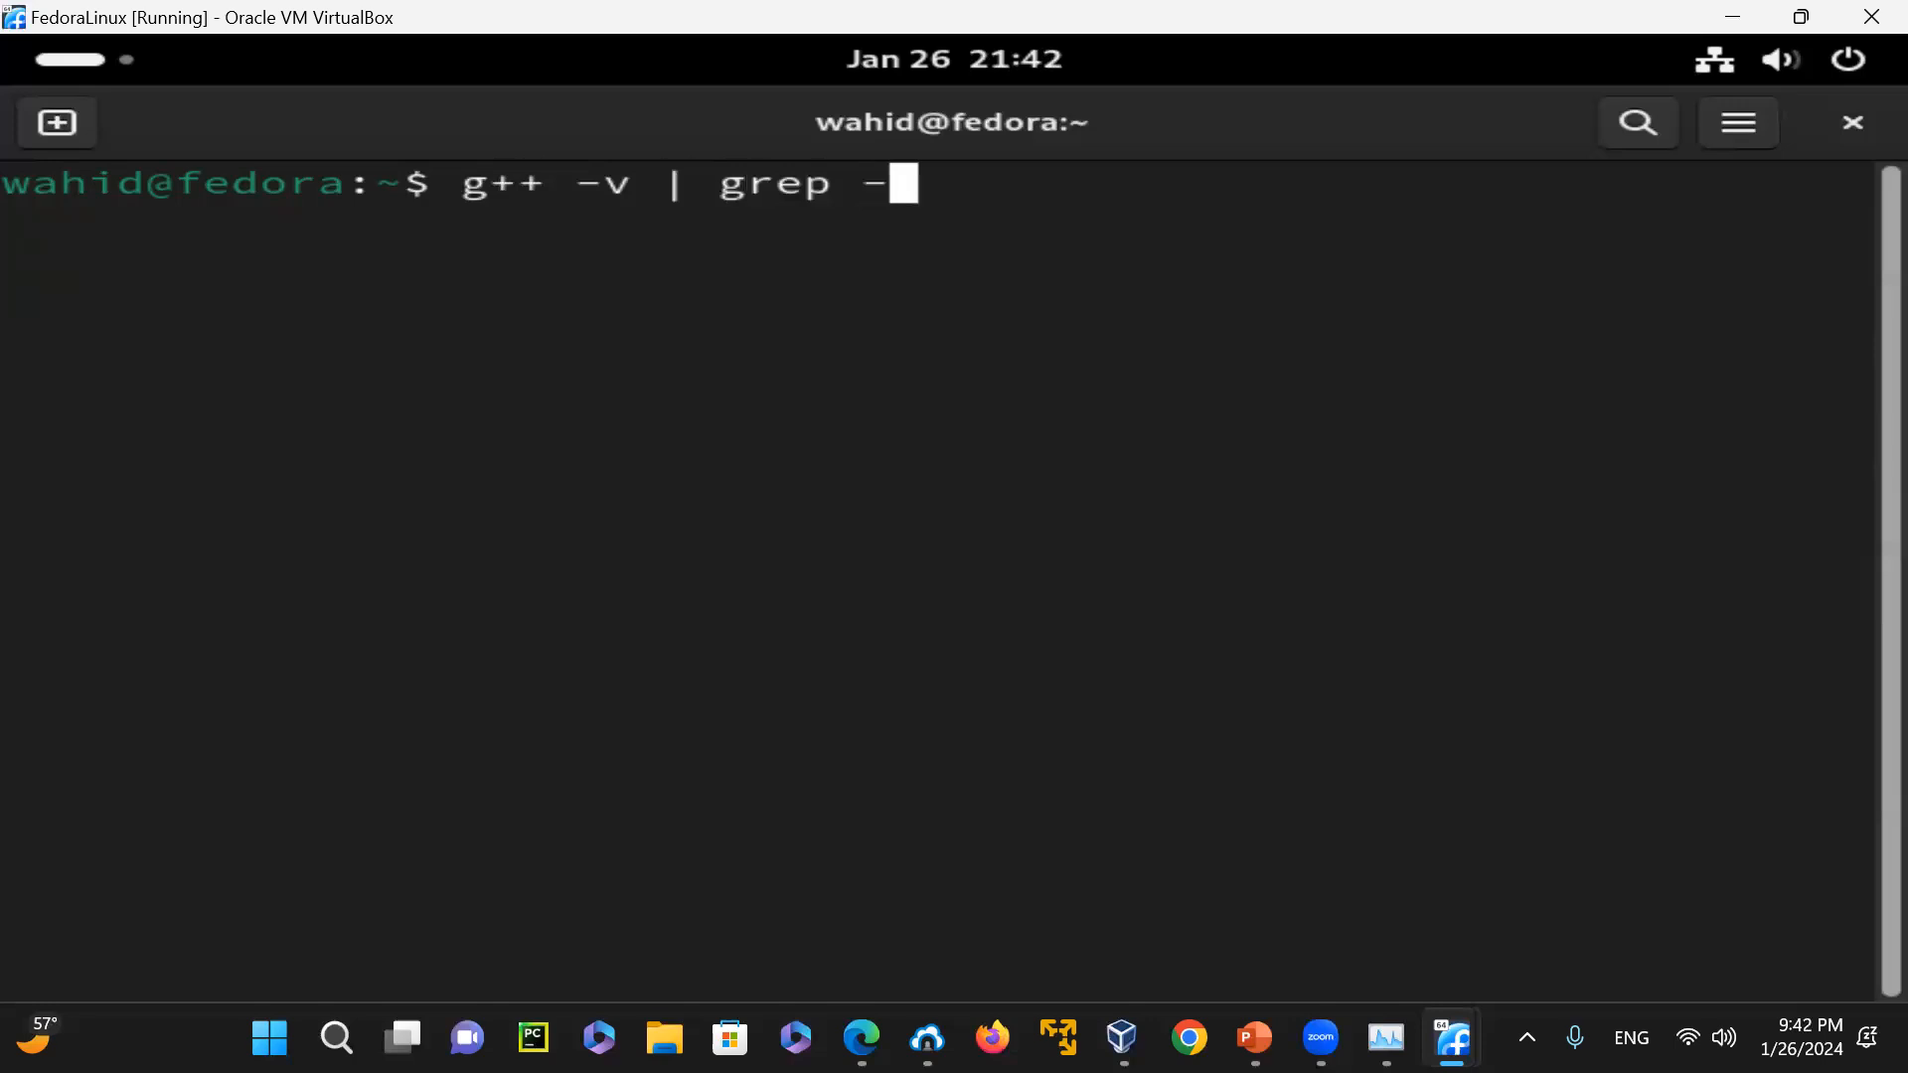
{"action": "type", "text": "i version"}
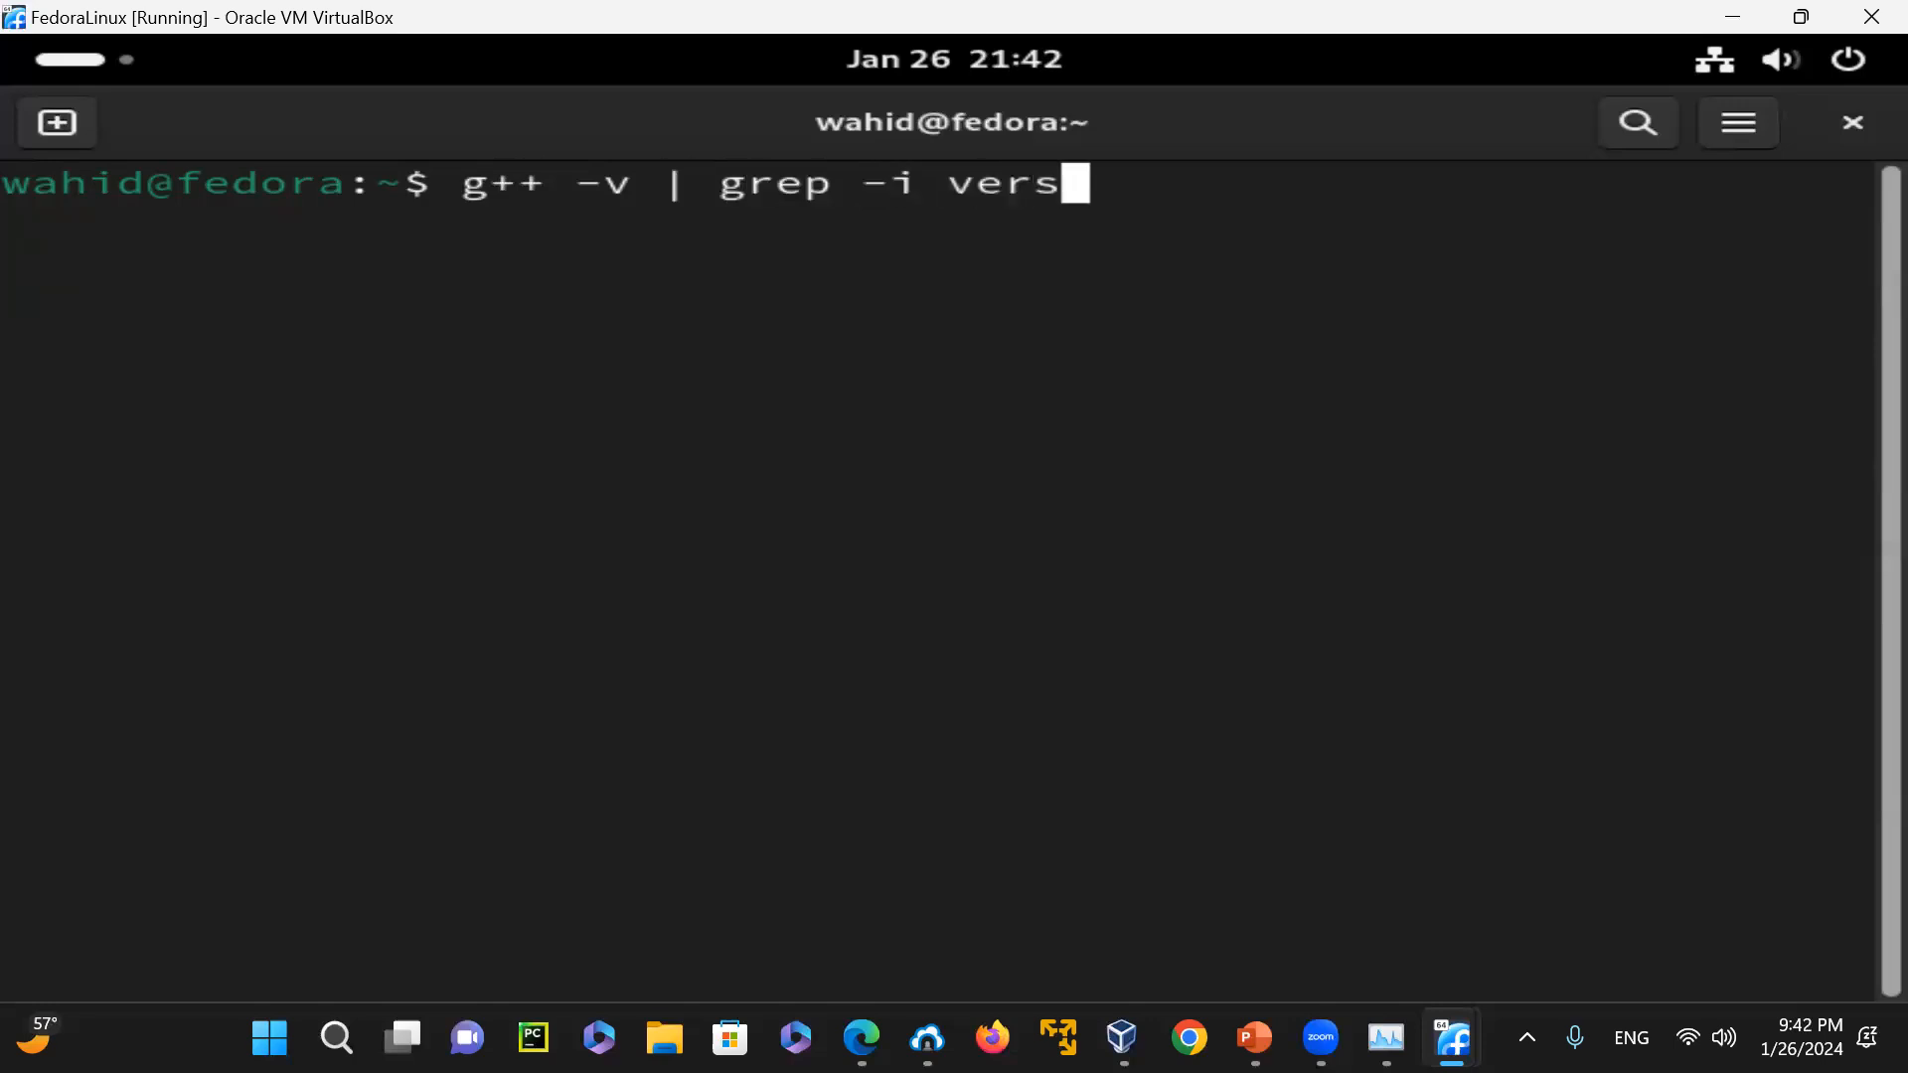
{"action": "key", "text": "Return"}
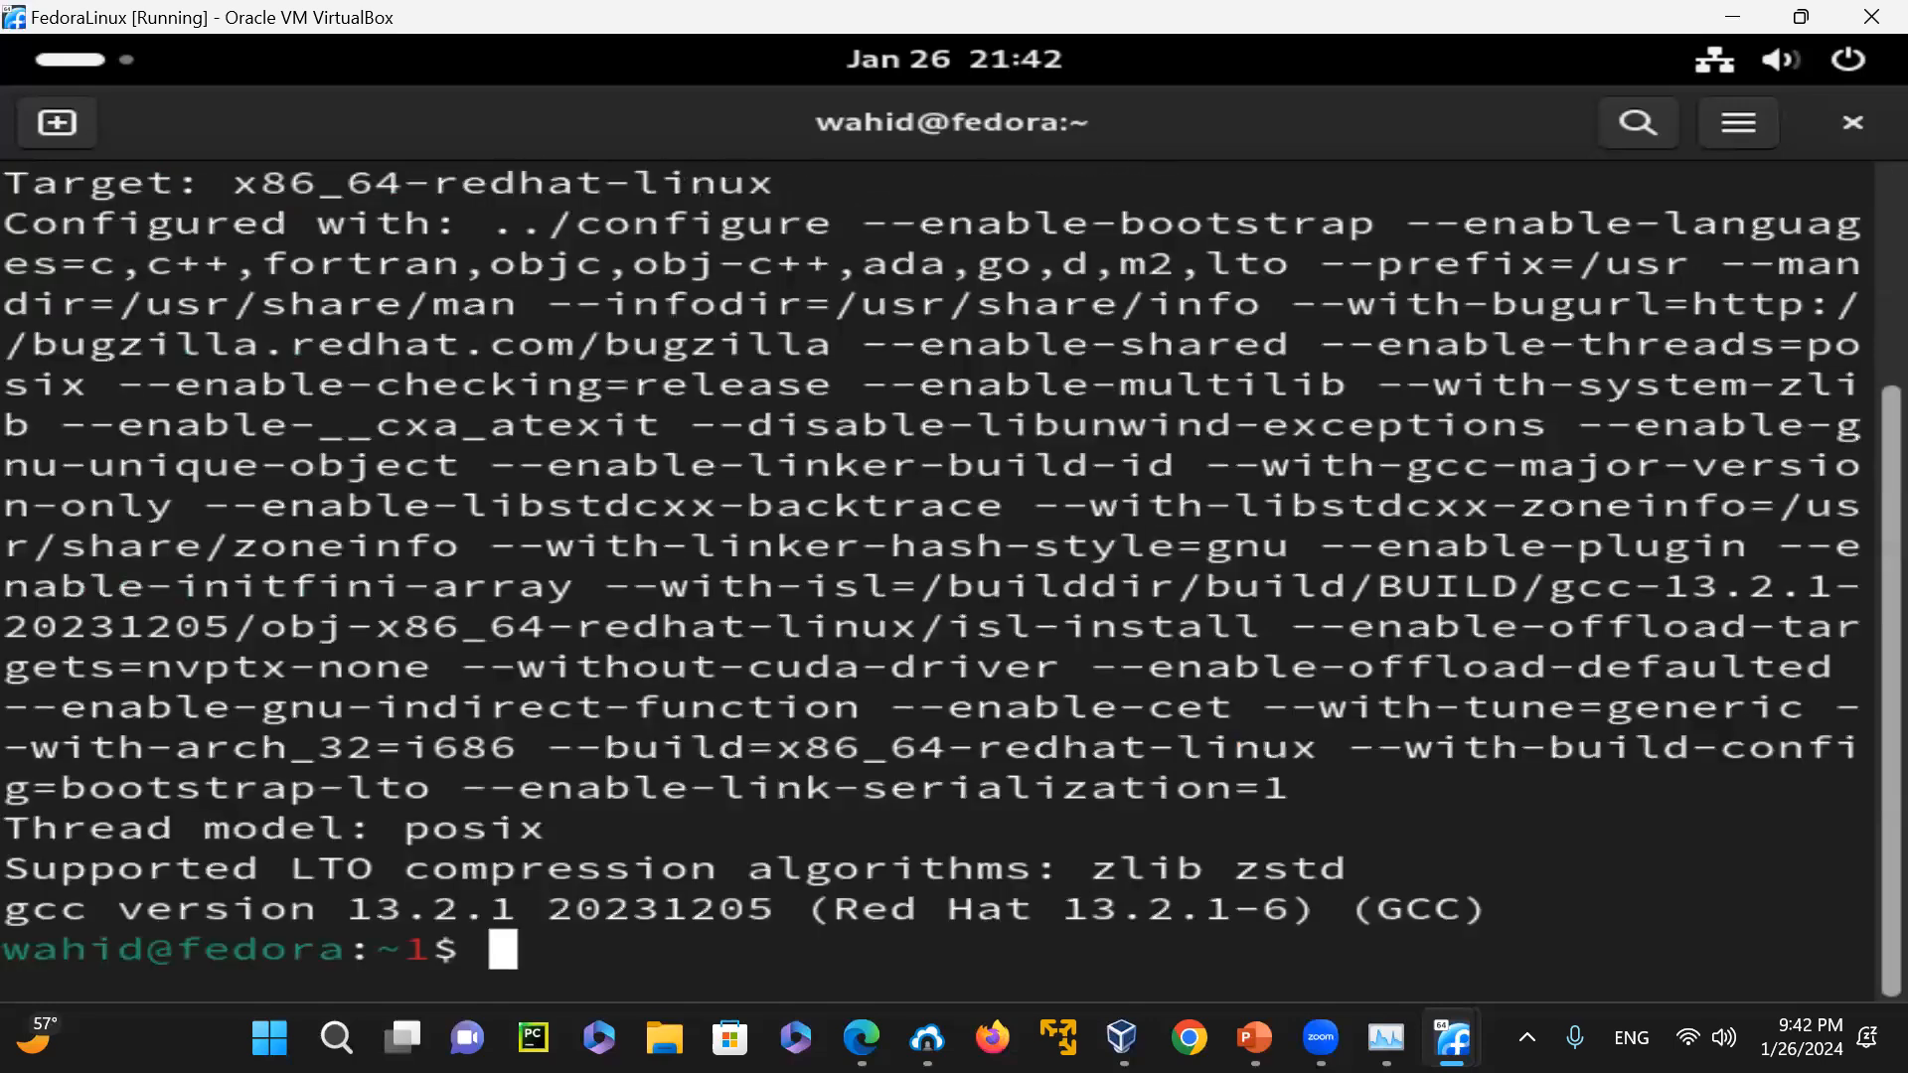
Clear the terminal and run gcc --version
{"action": "type", "text": "clear"}
{"action": "key", "text": "Return"}
{"action": "type", "text": "gcc --version"}
{"action": "key", "text": "Return"}
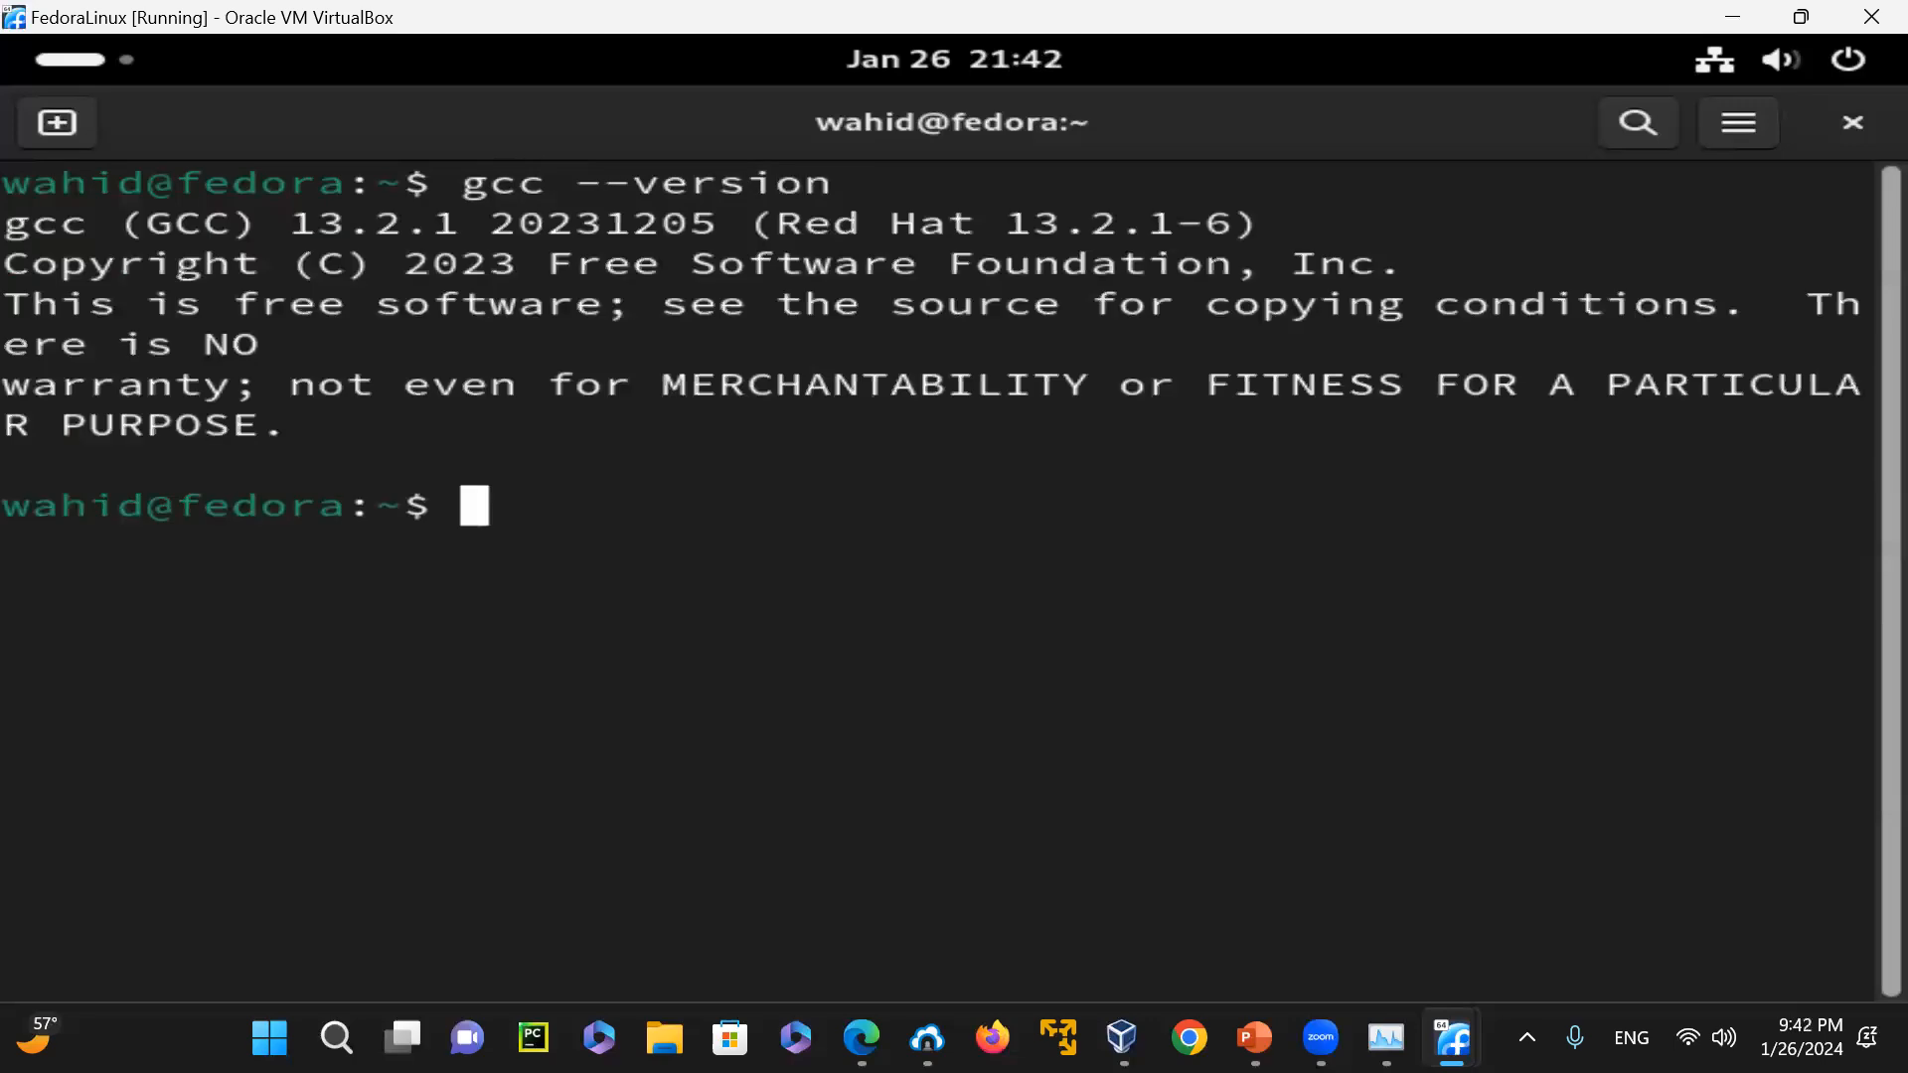
Recall the gcc version command and run it as gcc --version | grep GCC
{"action": "key", "text": "Up"}
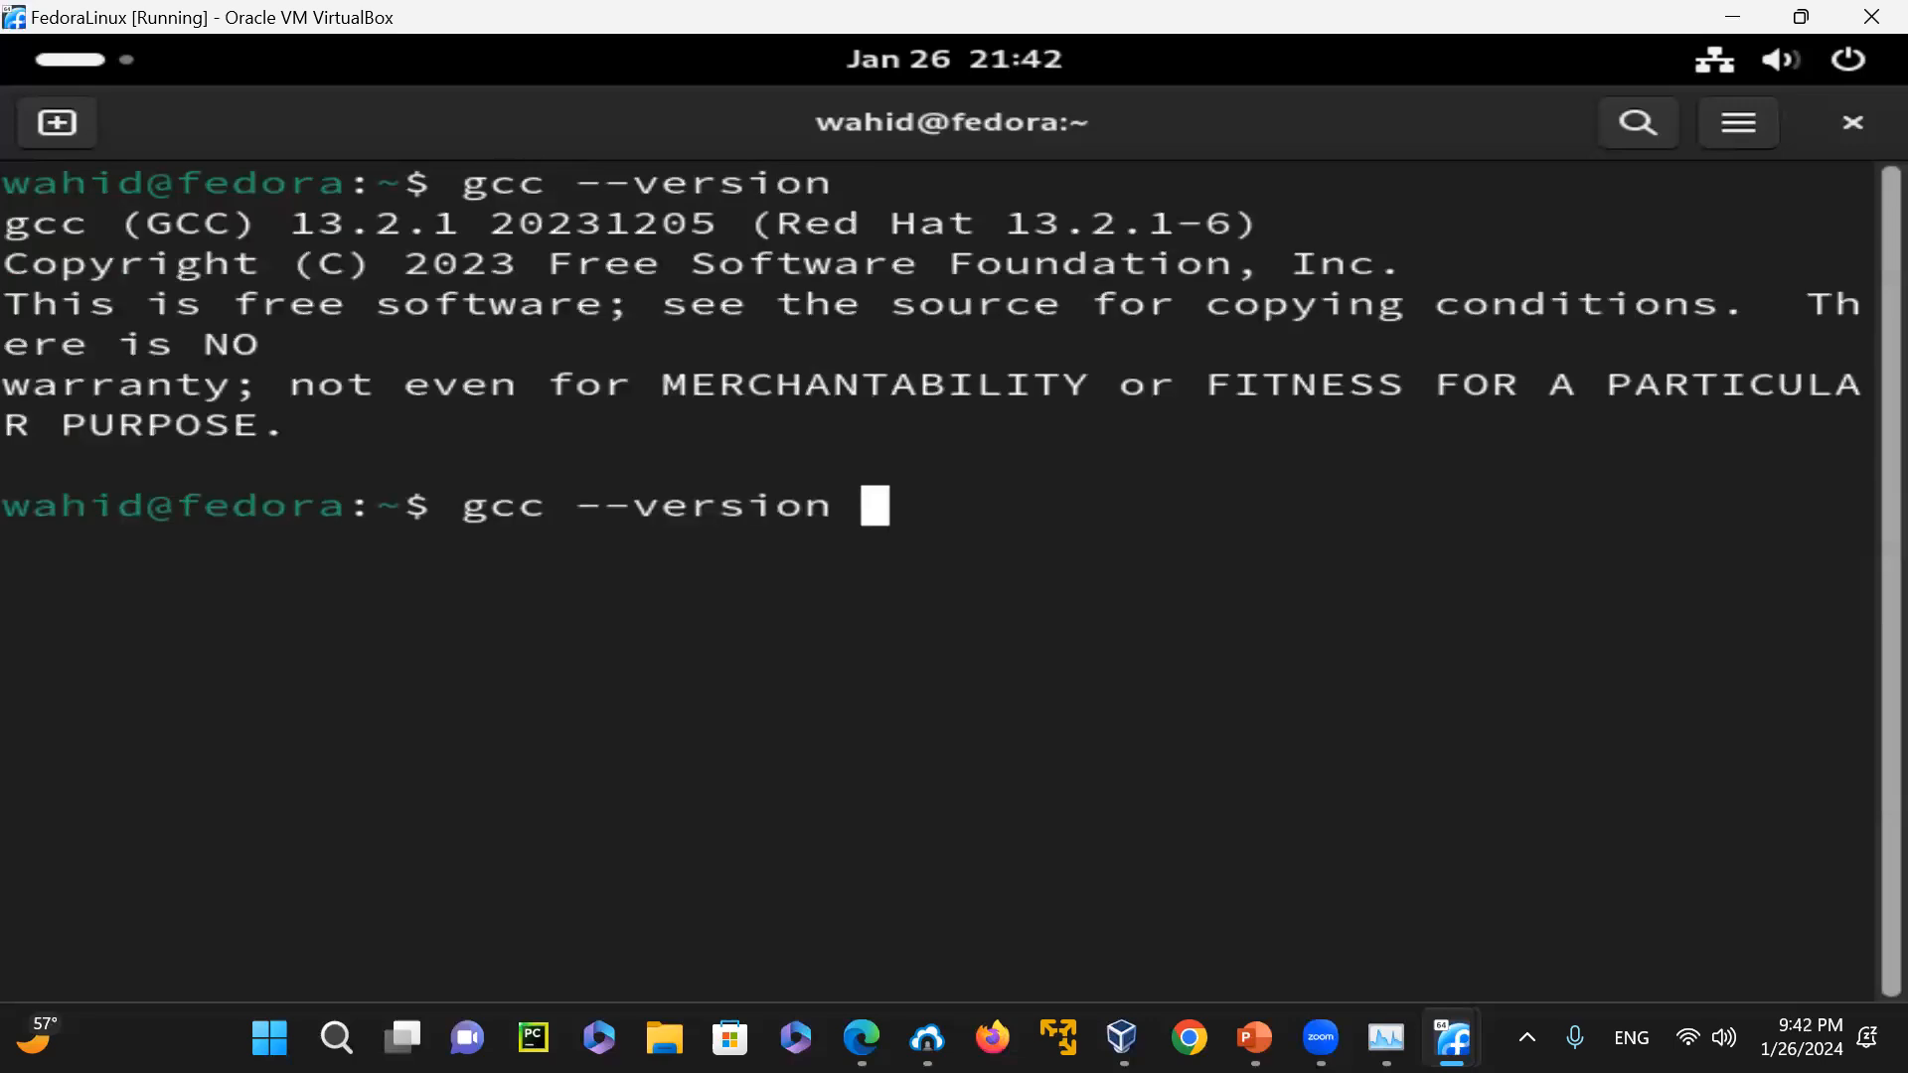
{"action": "type", "text": "| "}
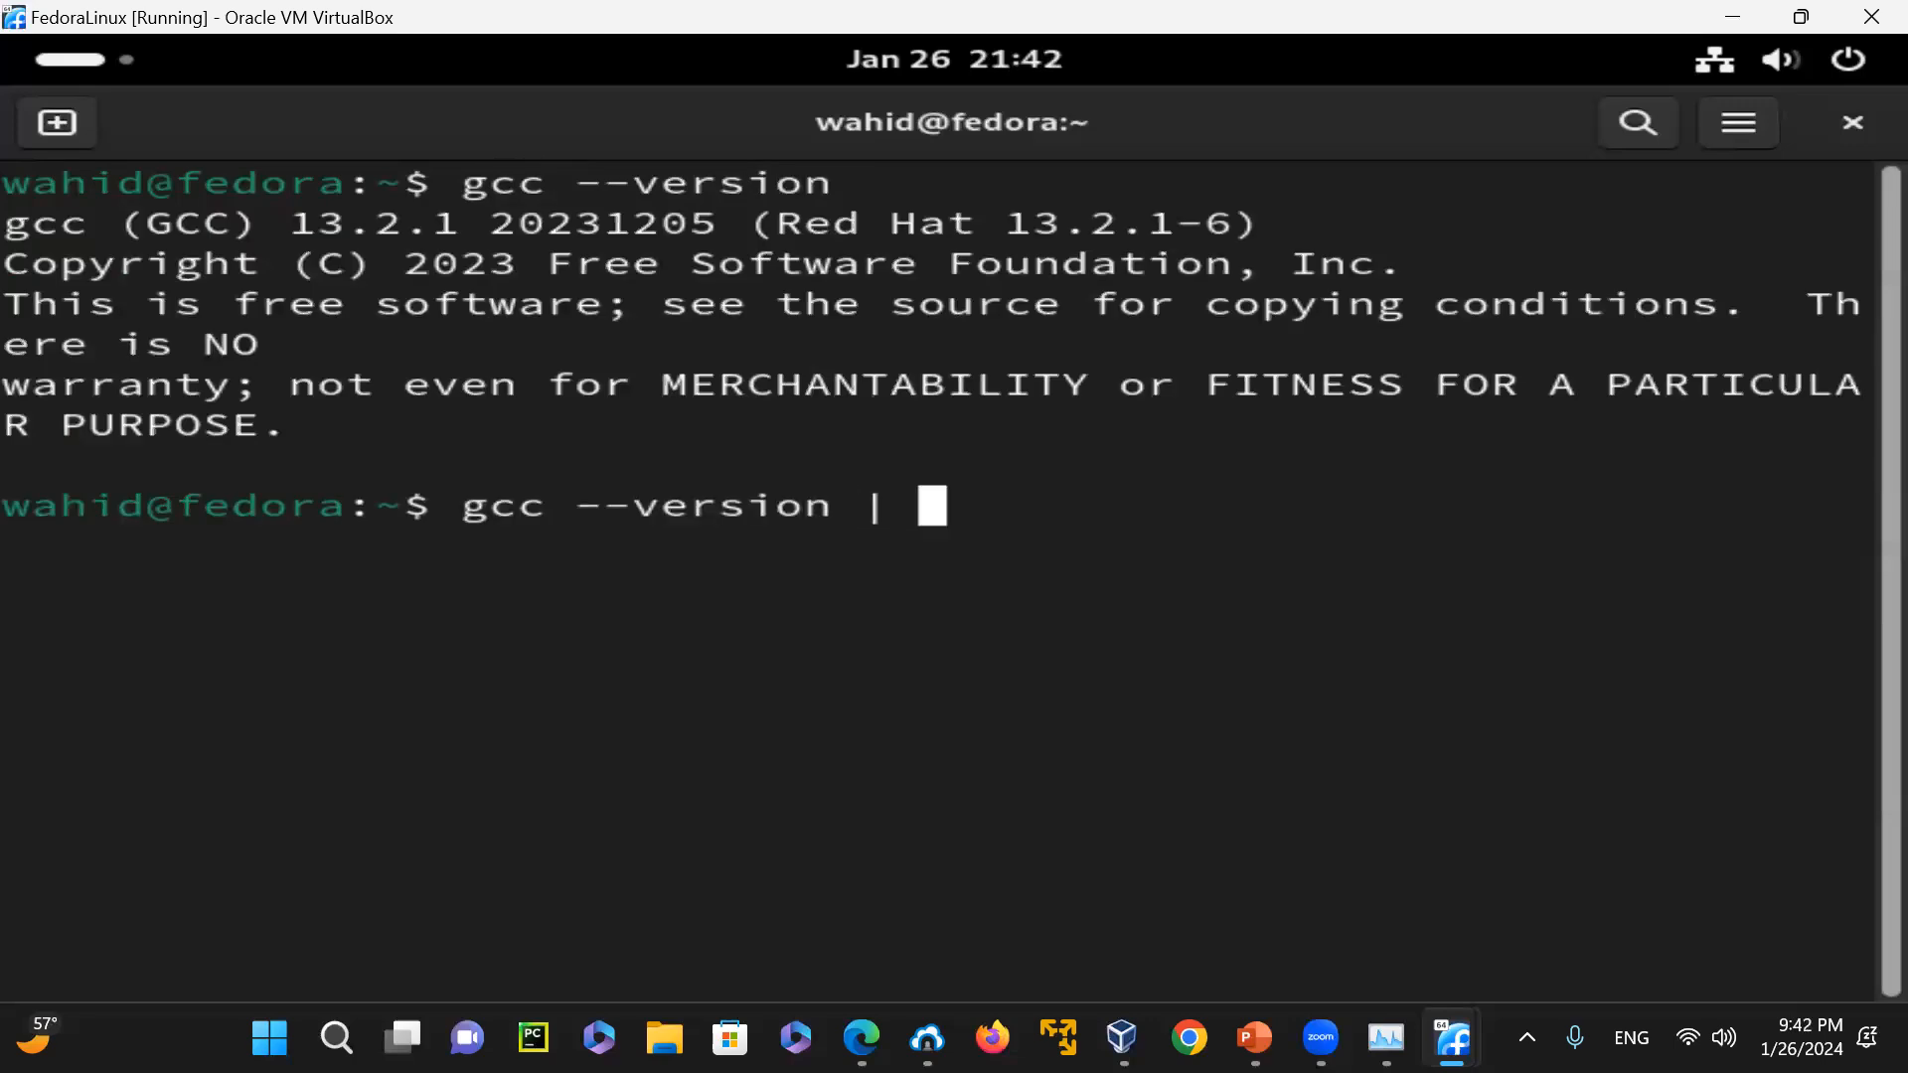
{"action": "type", "text": "grep GCC"}
{"action": "key", "text": "Return"}
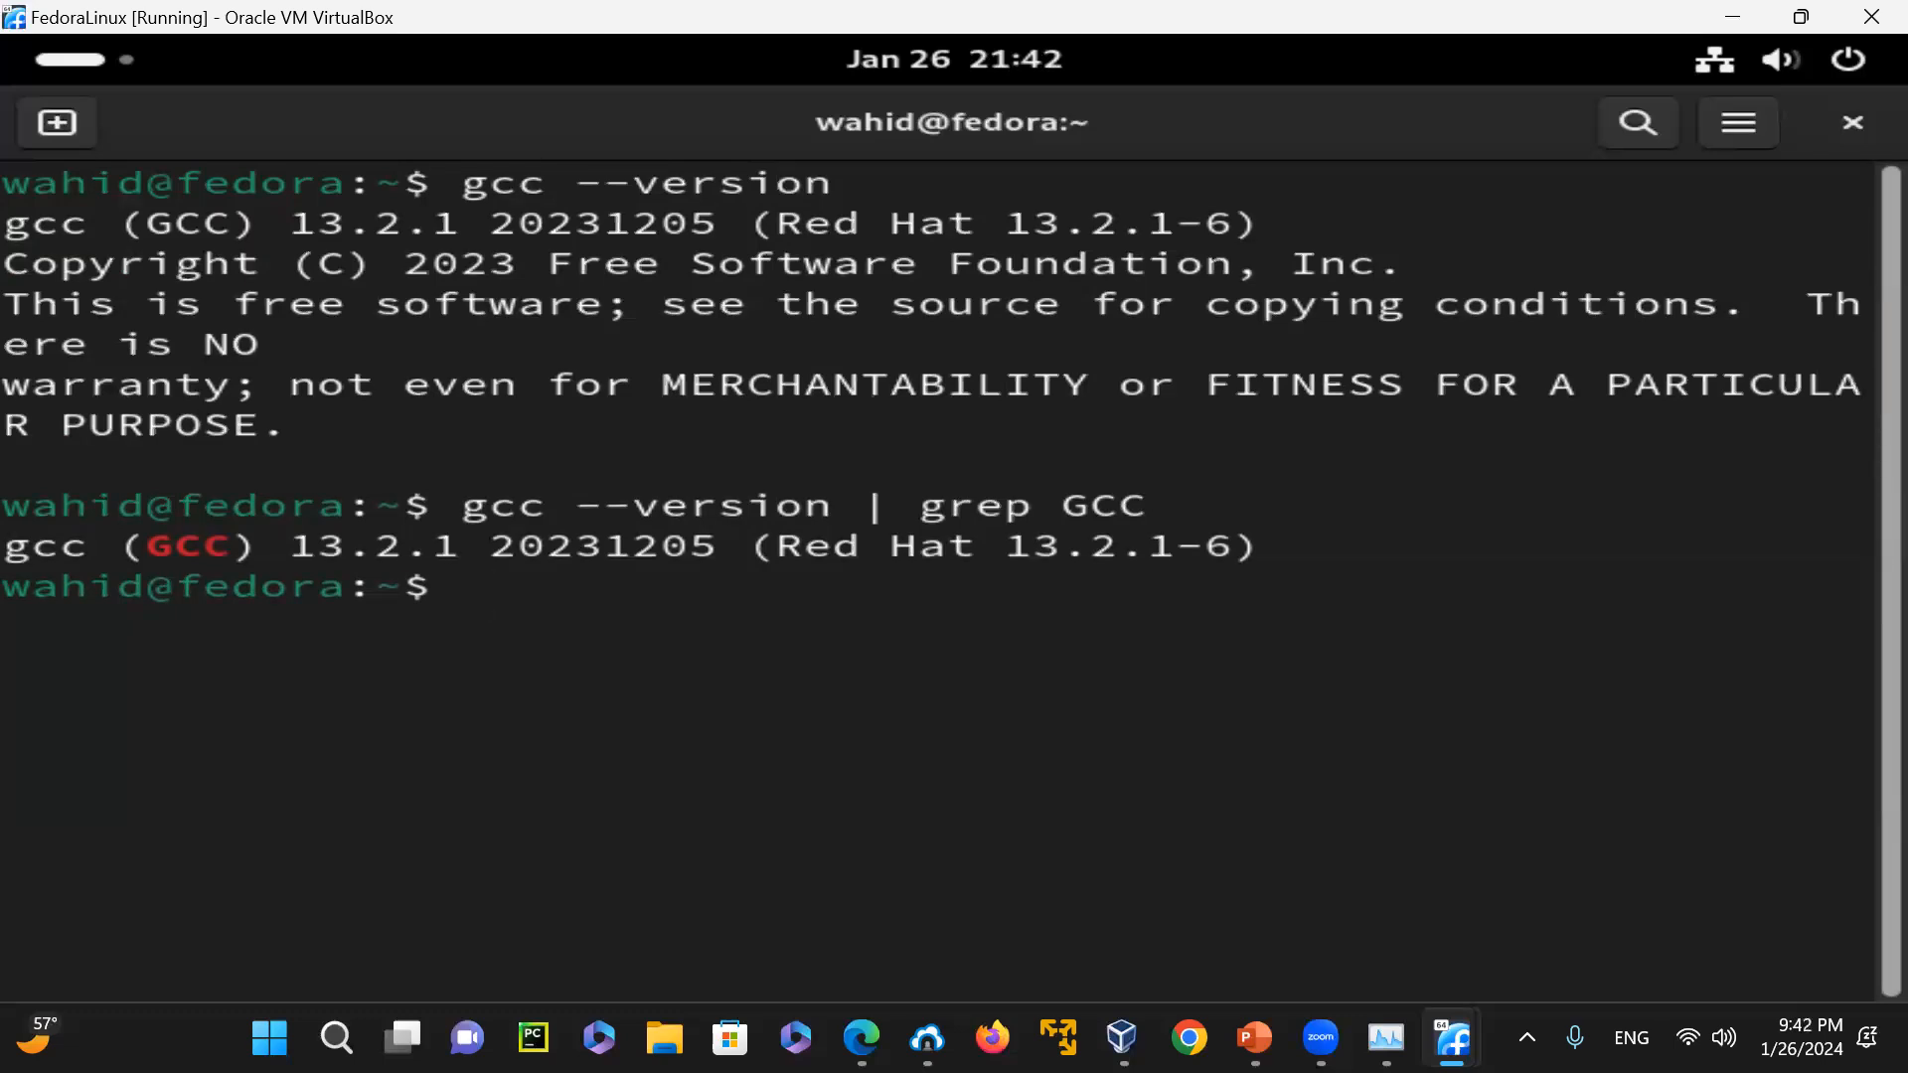
Recall the last pipeline, replace gcc with g++, and run g++ --version | grep GCC
{"action": "key", "text": "Up"}
{"action": "key", "text": "Left"}
{"action": "key", "text": "Left"}
{"action": "key", "text": "Left"}
{"action": "key", "text": "Left"}
{"action": "key", "text": "Left"}
{"action": "key", "text": "Left"}
{"action": "key", "text": "Left"}
{"action": "key", "text": "Left"}
{"action": "key", "text": "Left"}
{"action": "key", "text": "Left"}
{"action": "key", "text": "Left"}
{"action": "key", "text": "Left"}
{"action": "key", "text": "Left"}
{"action": "key", "text": "Left"}
{"action": "key", "text": "Left"}
{"action": "key", "text": "Left"}
{"action": "key", "text": "Left"}
{"action": "key", "text": "Left"}
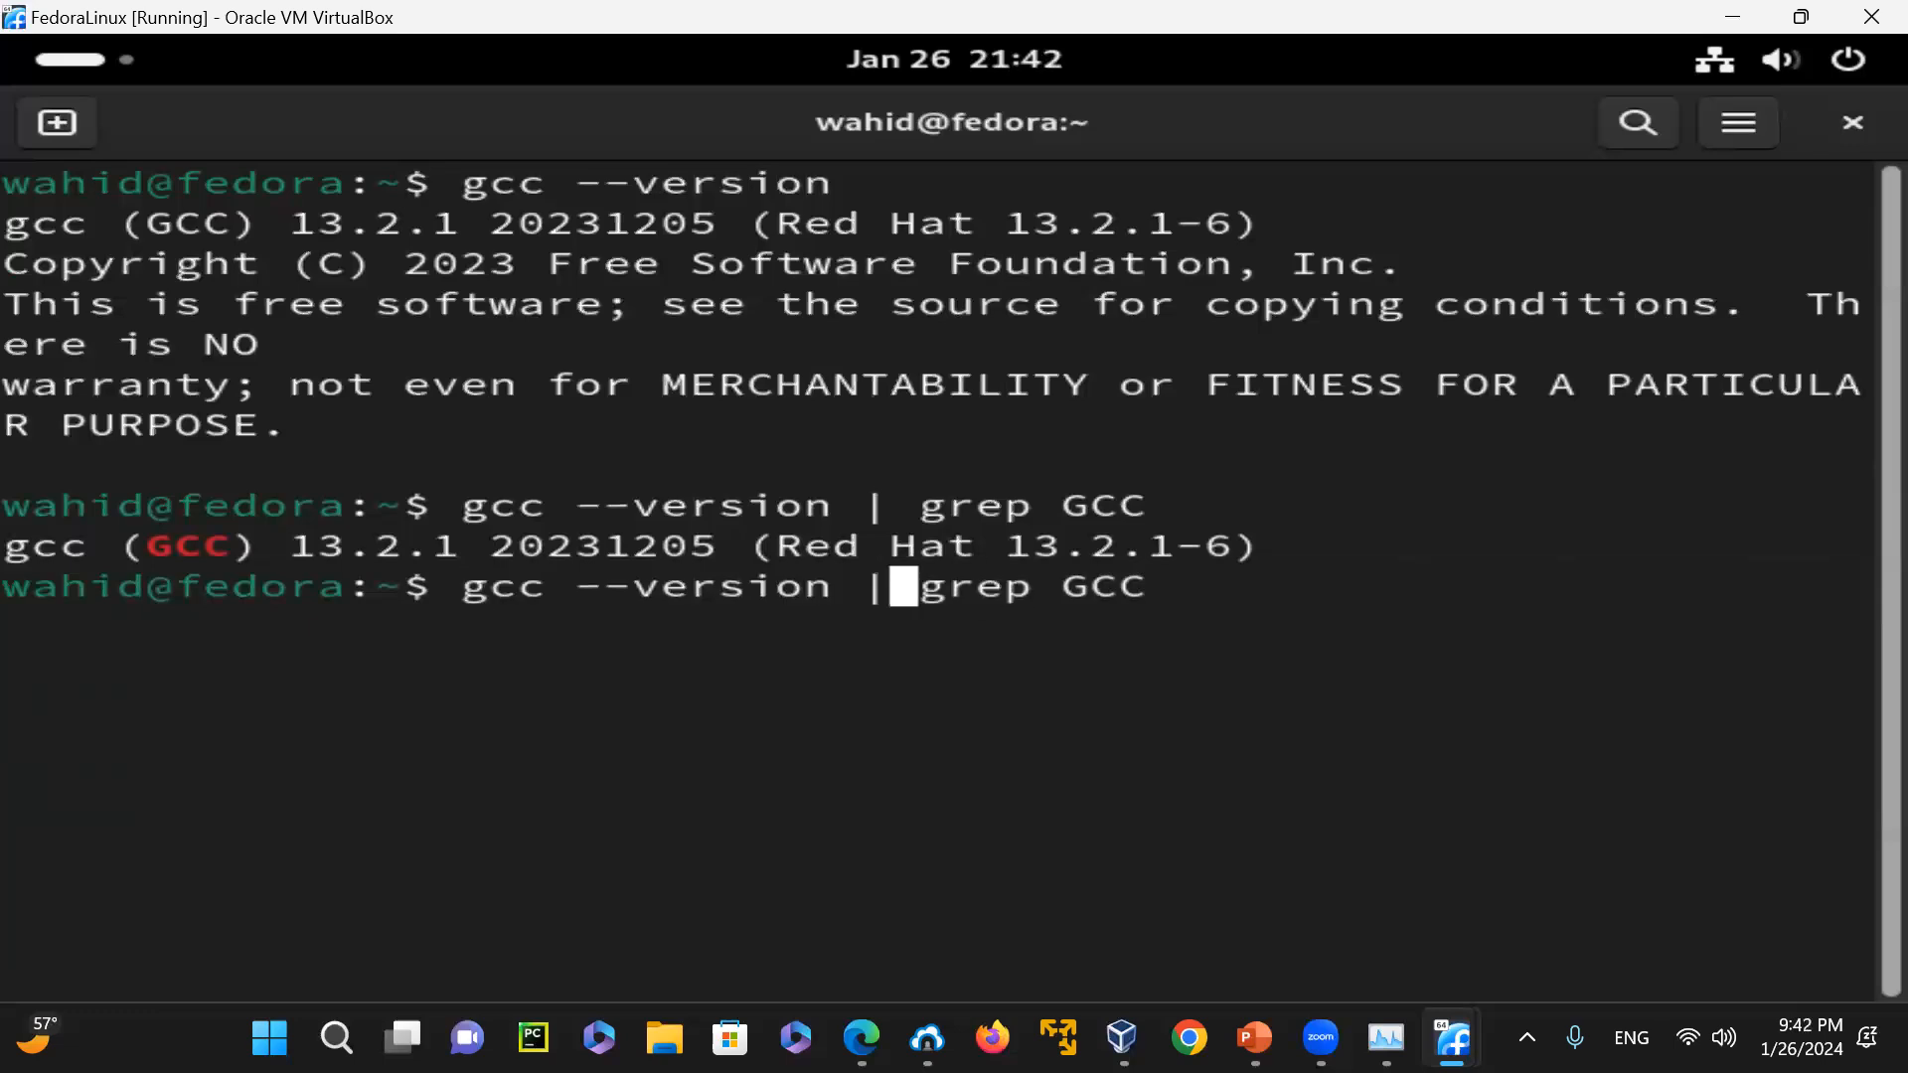
{"action": "key", "text": "Left"}
{"action": "key", "text": "Left"}
{"action": "key", "text": "Left"}
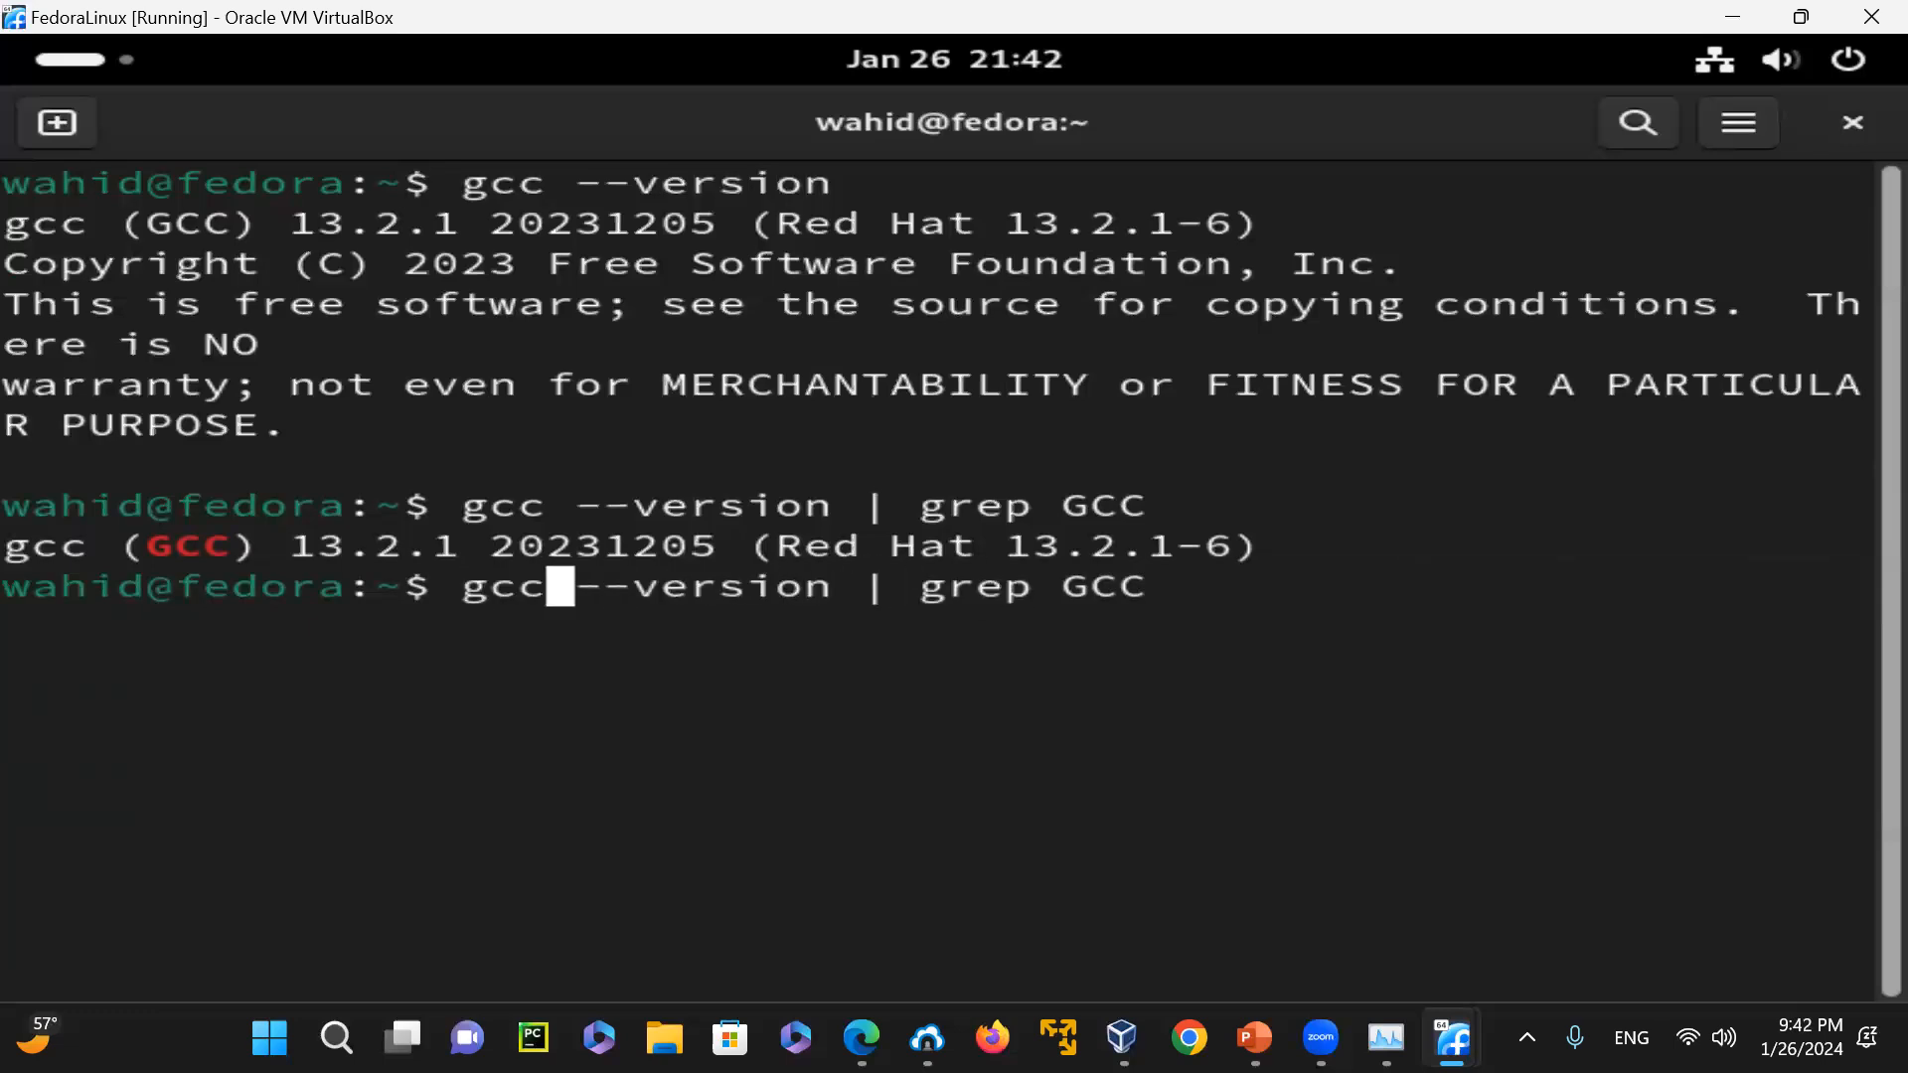
{"action": "key", "text": "BackSpace"}
{"action": "key", "text": "BackSpace"}
{"action": "type", "text": "++"}
{"action": "key", "text": "Return"}
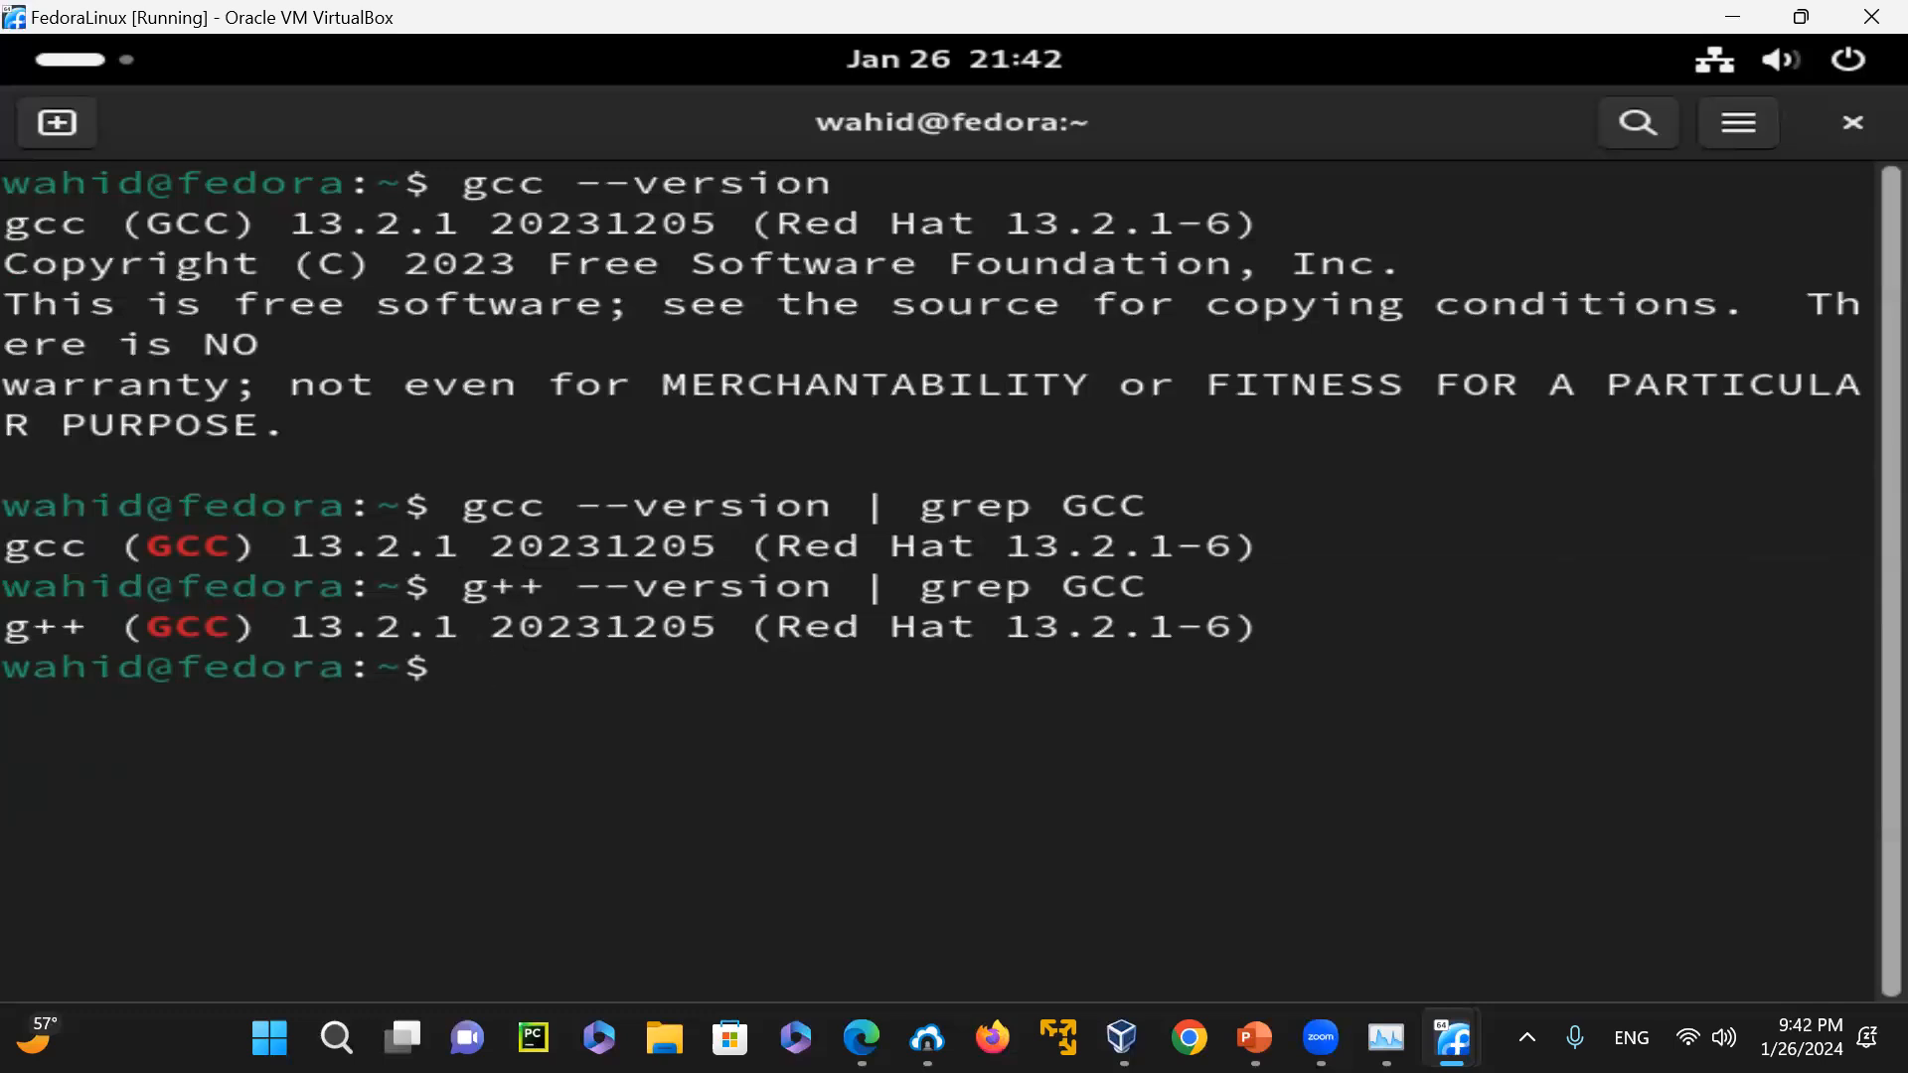
Try g++ with the uppercase -V option and clear the terminal
{"action": "type", "text": "g++ -V"}
{"action": "key", "text": "Return"}
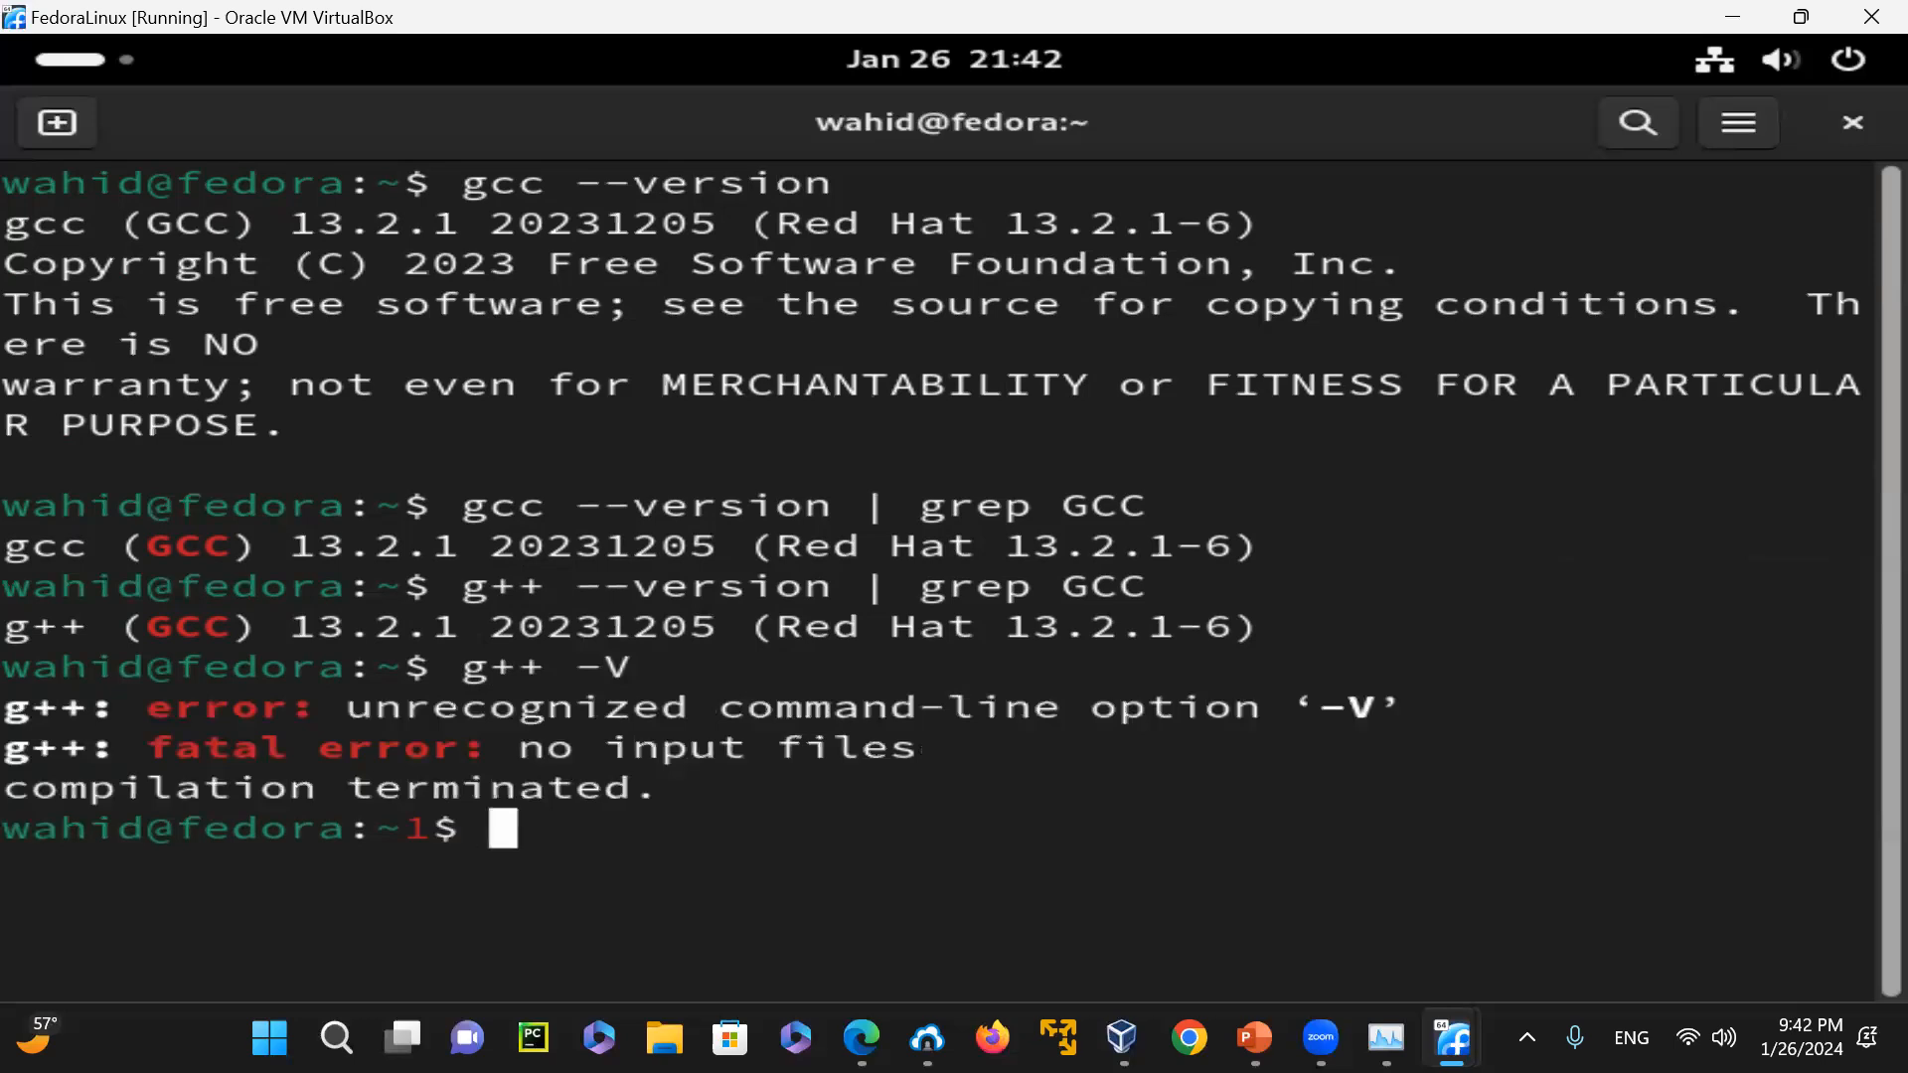
{"action": "type", "text": "clear"}
{"action": "key", "text": "Return"}
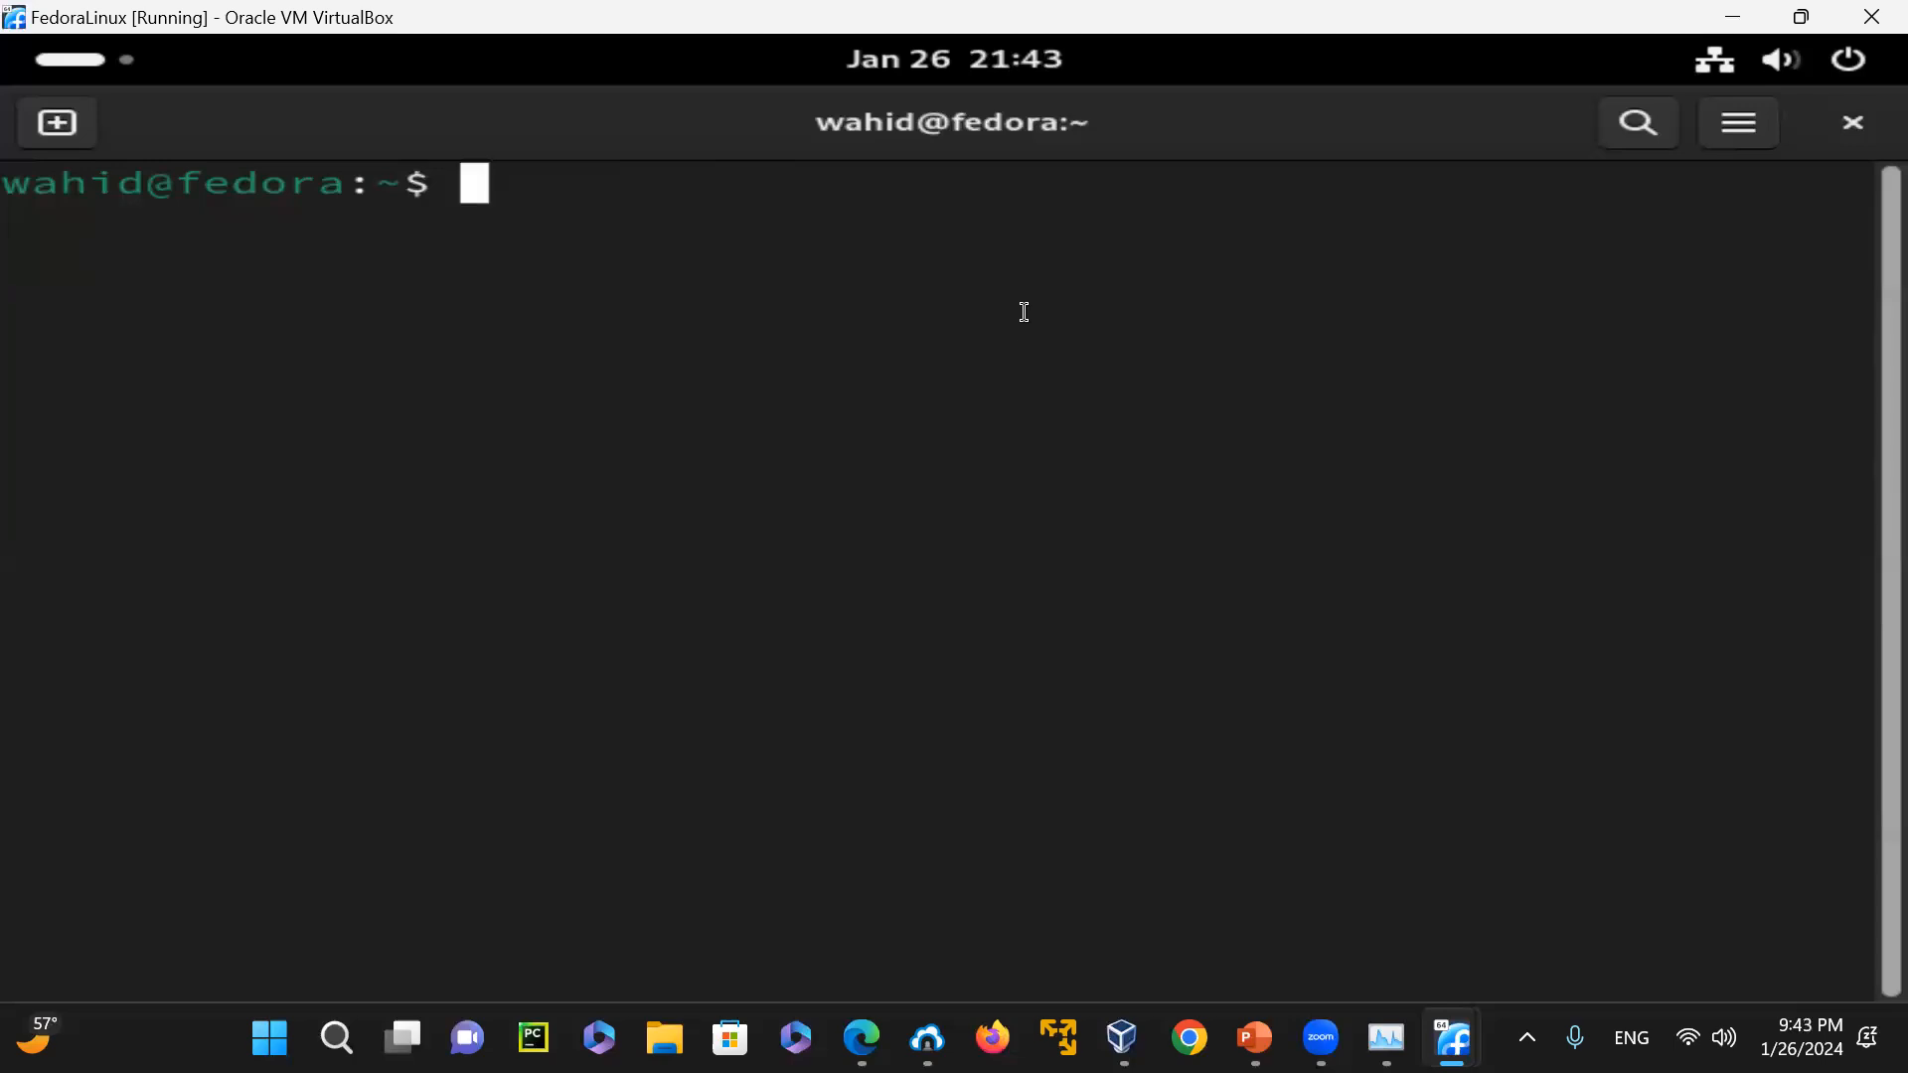
Switch to the running Fedora39 virtual machine through VirtualBox Manager and finish its Fedora installation
{"action": "left_click", "coordinate": [1737, 18]}
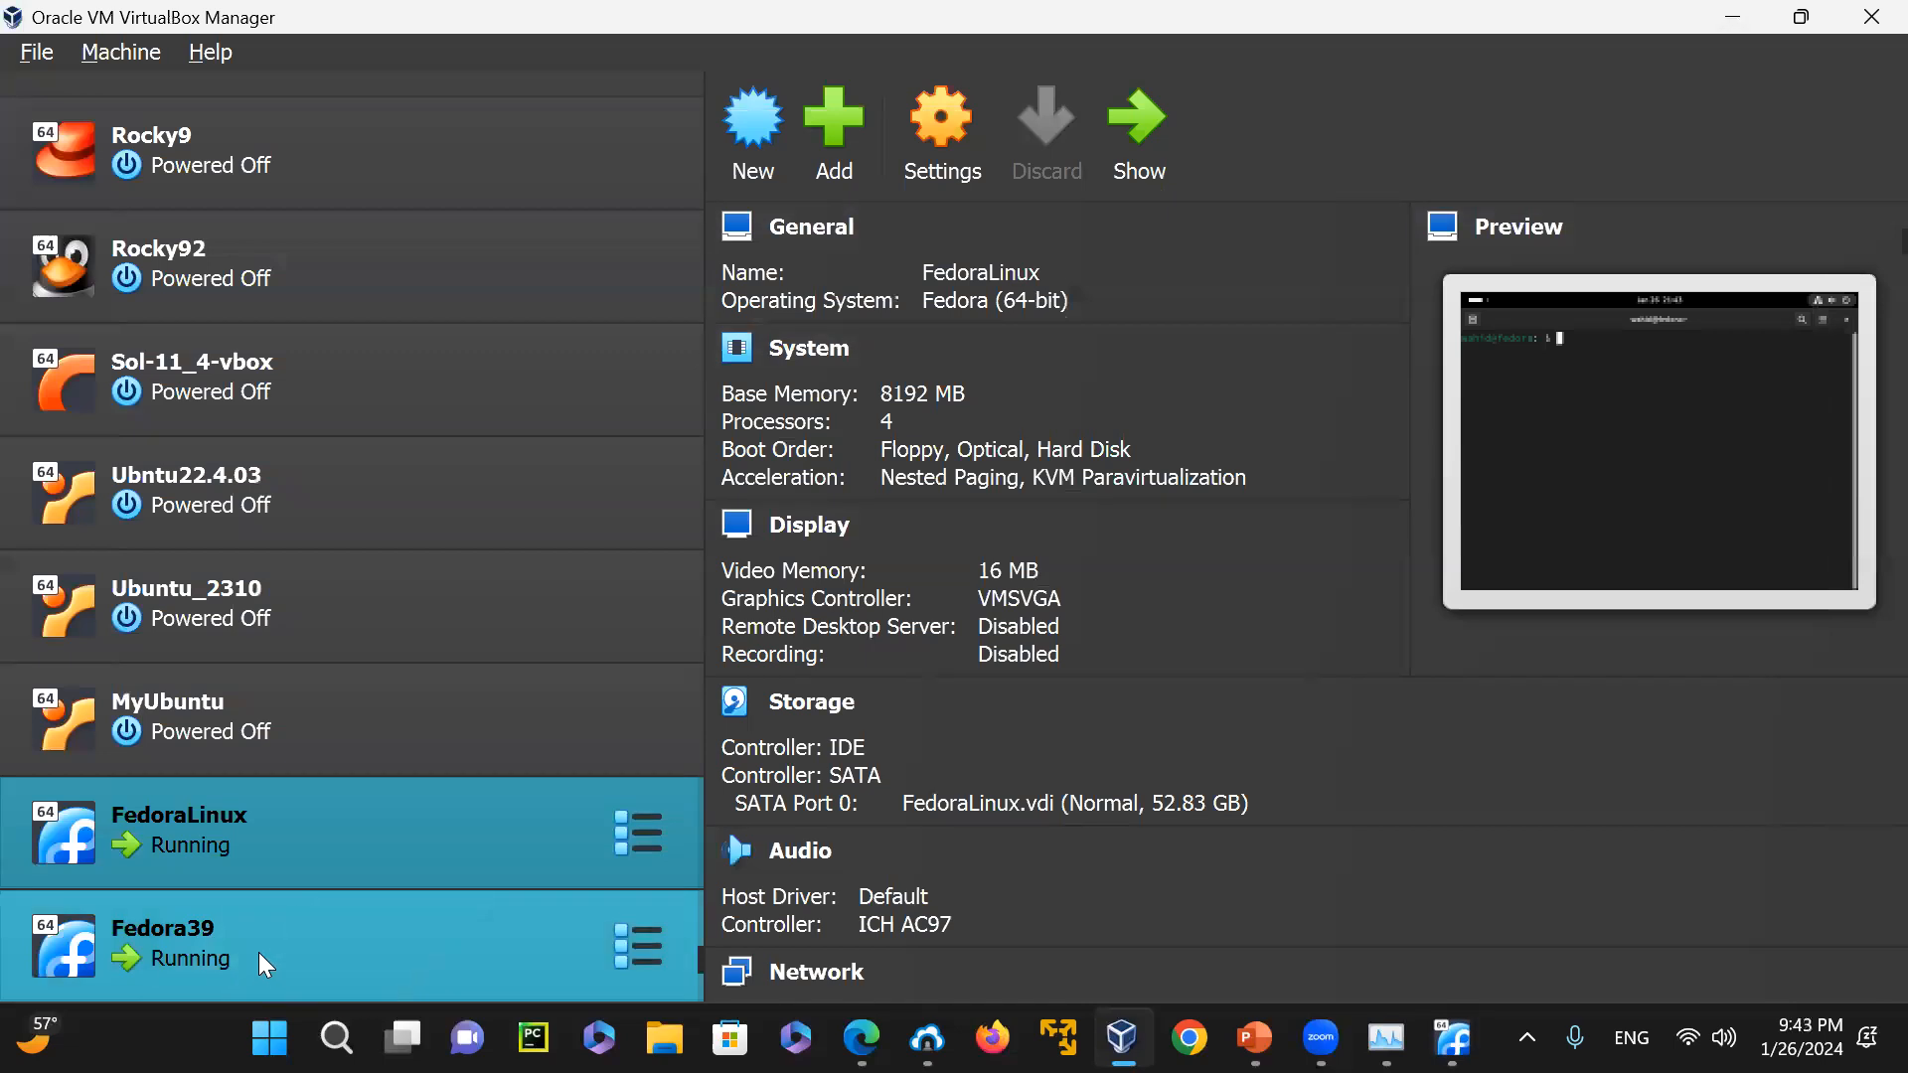
{"action": "left_click", "coordinate": [258, 951]}
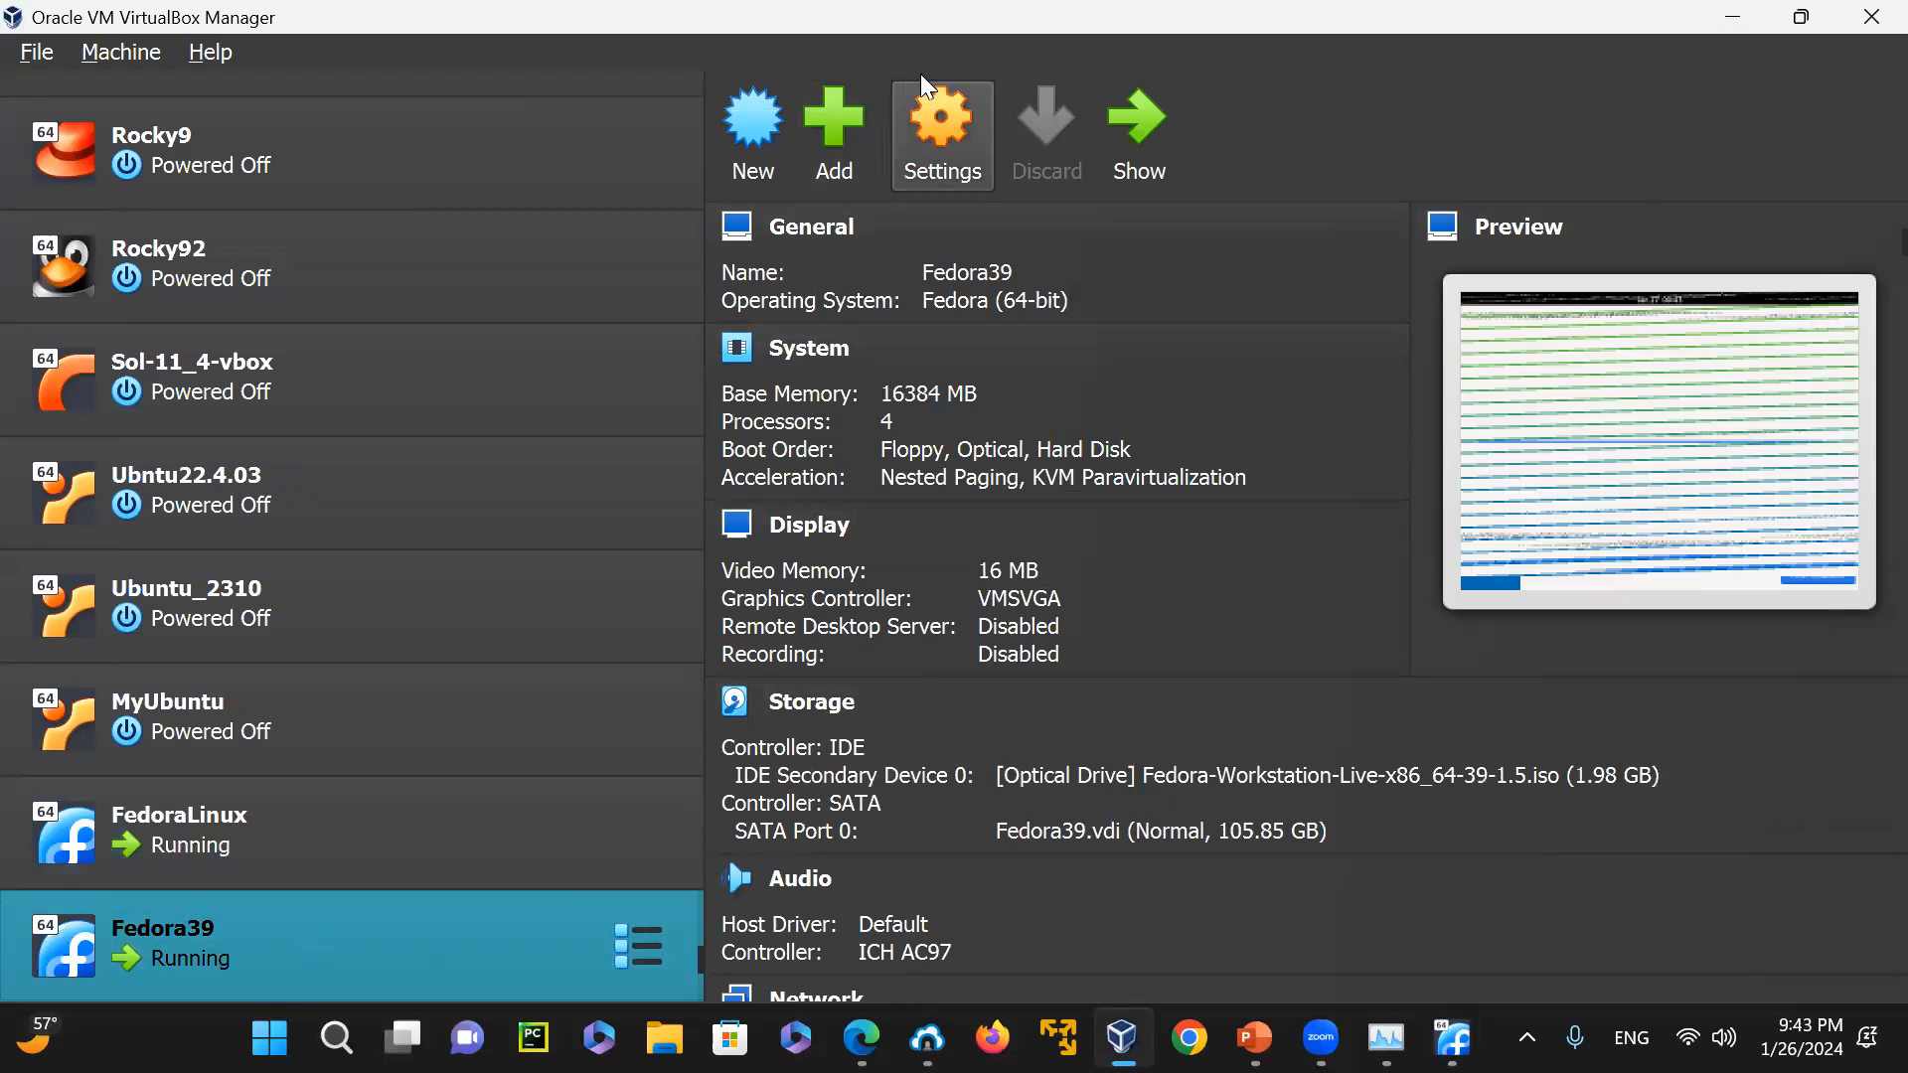
{"action": "left_click", "coordinate": [1137, 134]}
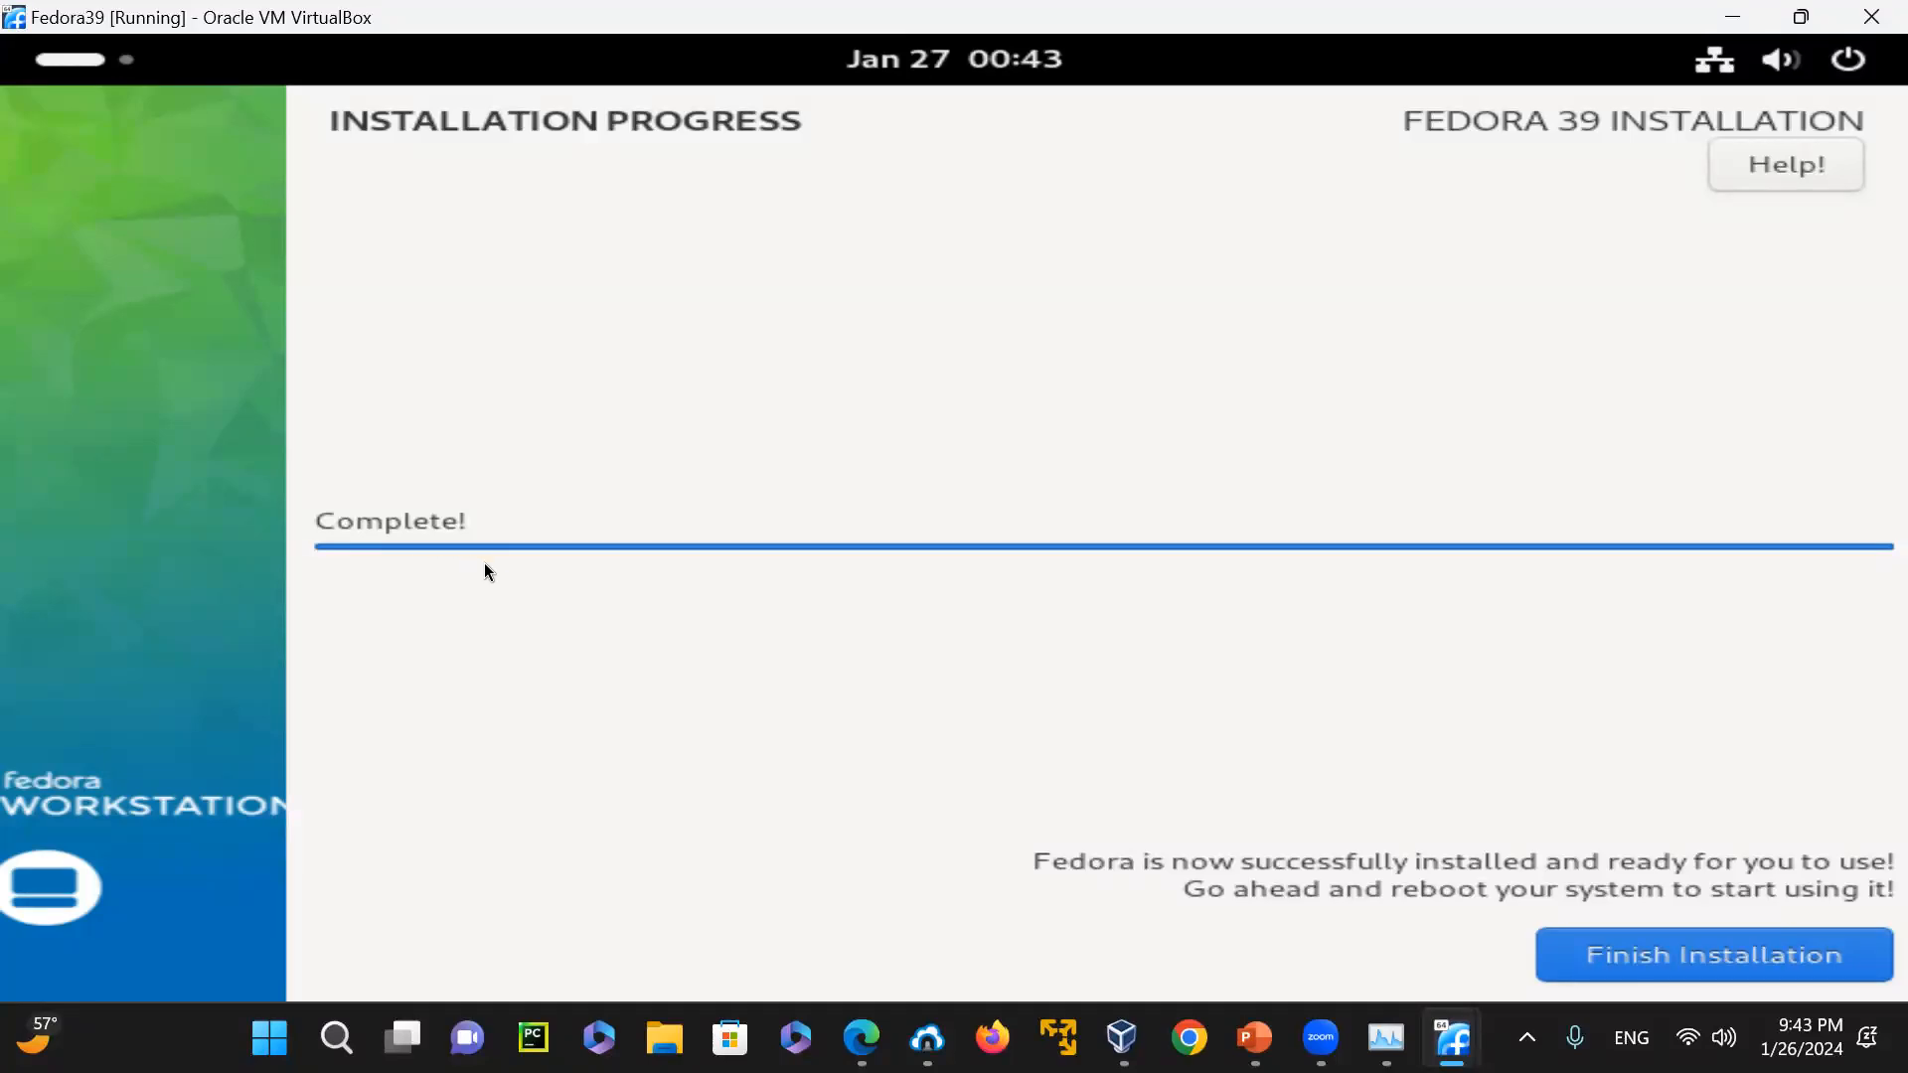
{"action": "left_click", "coordinate": [1749, 968]}
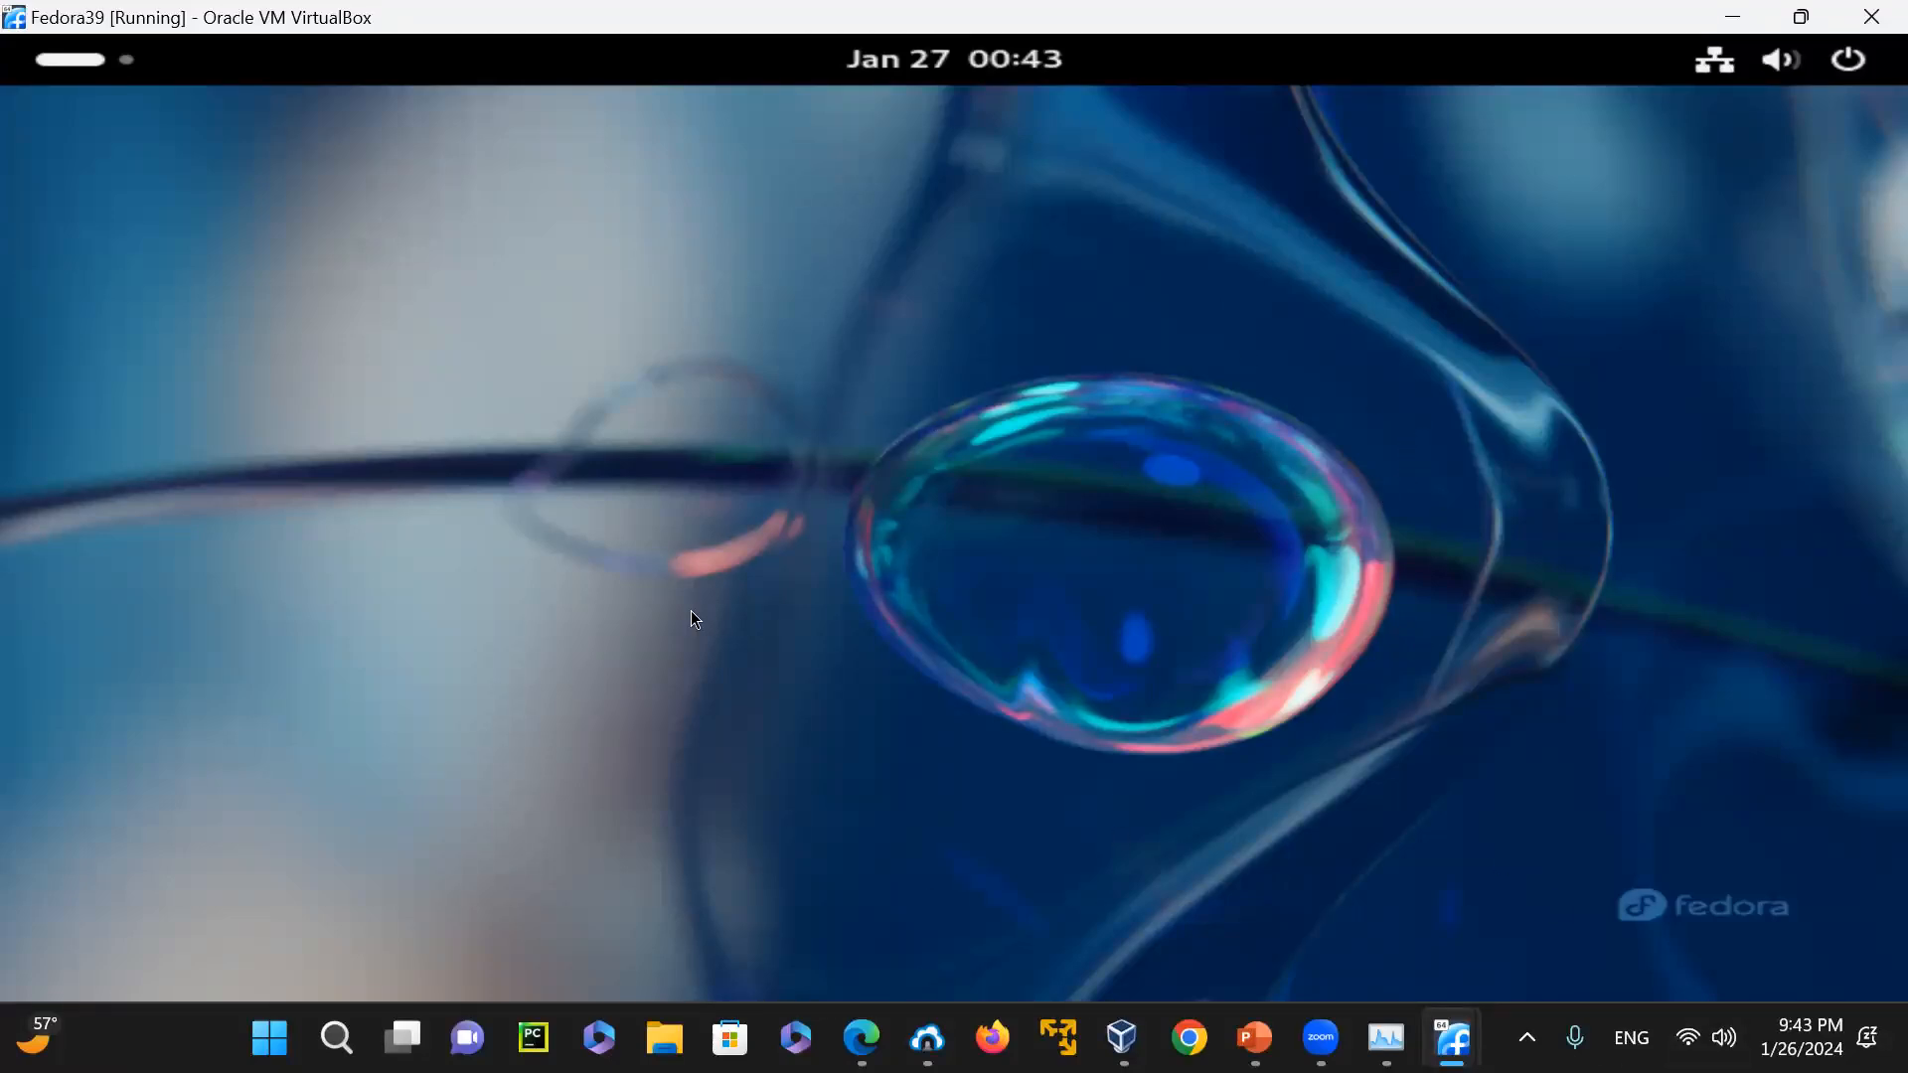
Open the Appearance settings from the Fedora39 desktop and dismiss the leftover desktop menu
{"action": "right_click", "coordinate": [397, 229]}
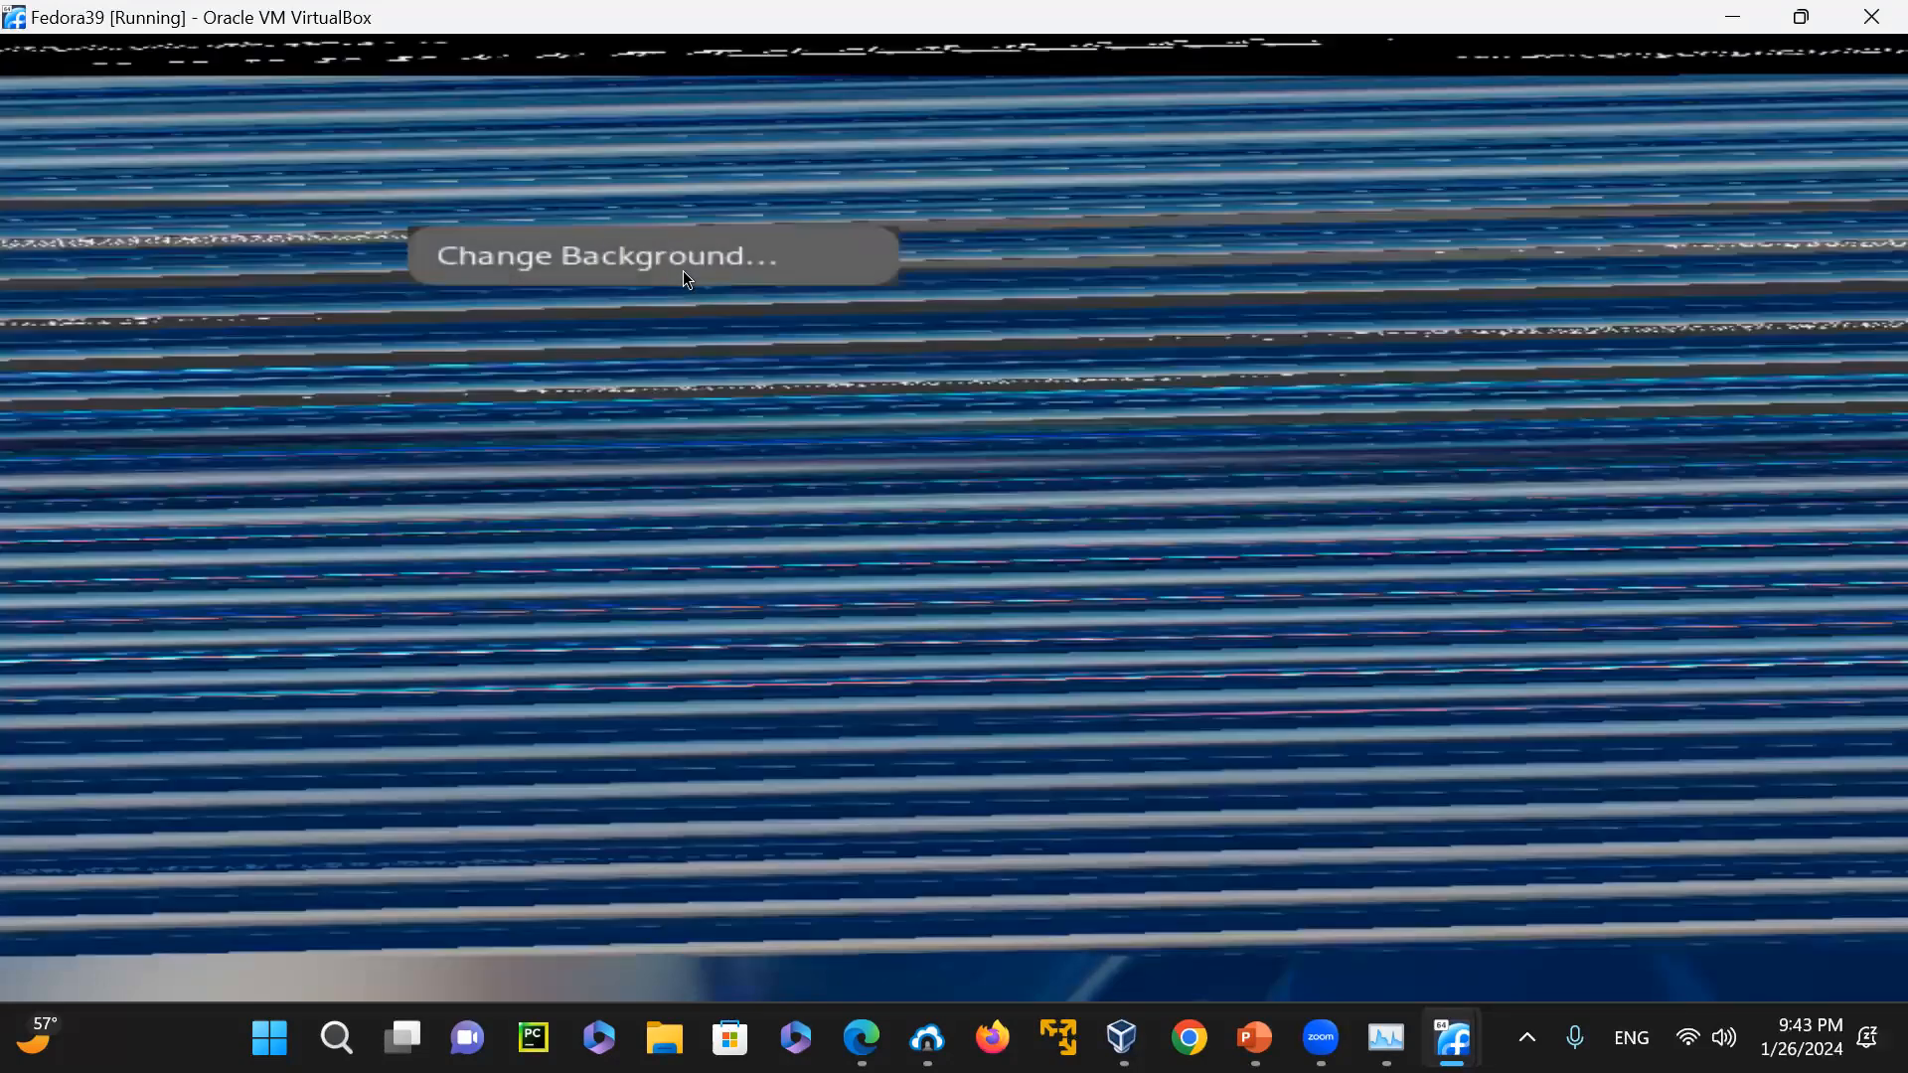
{"action": "left_click", "coordinate": [1164, 326]}
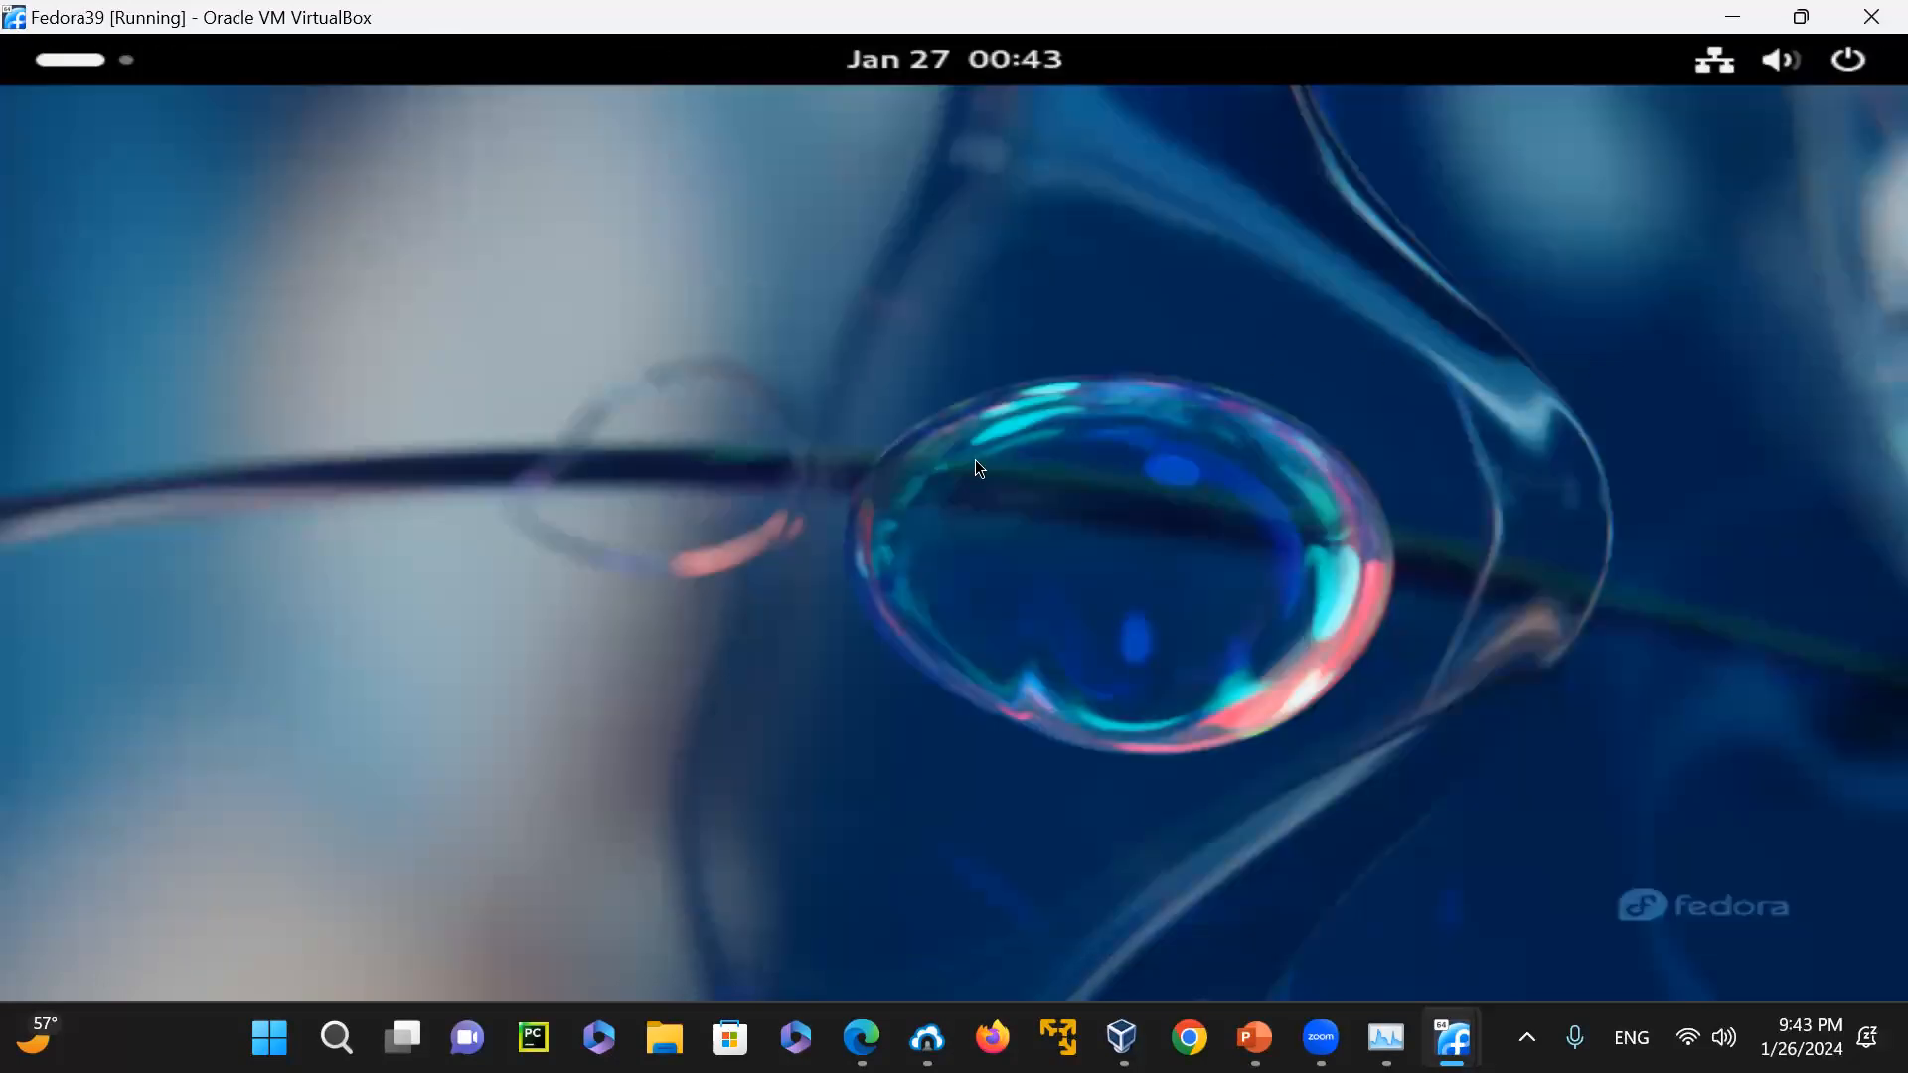
{"action": "right_click", "coordinate": [618, 262]}
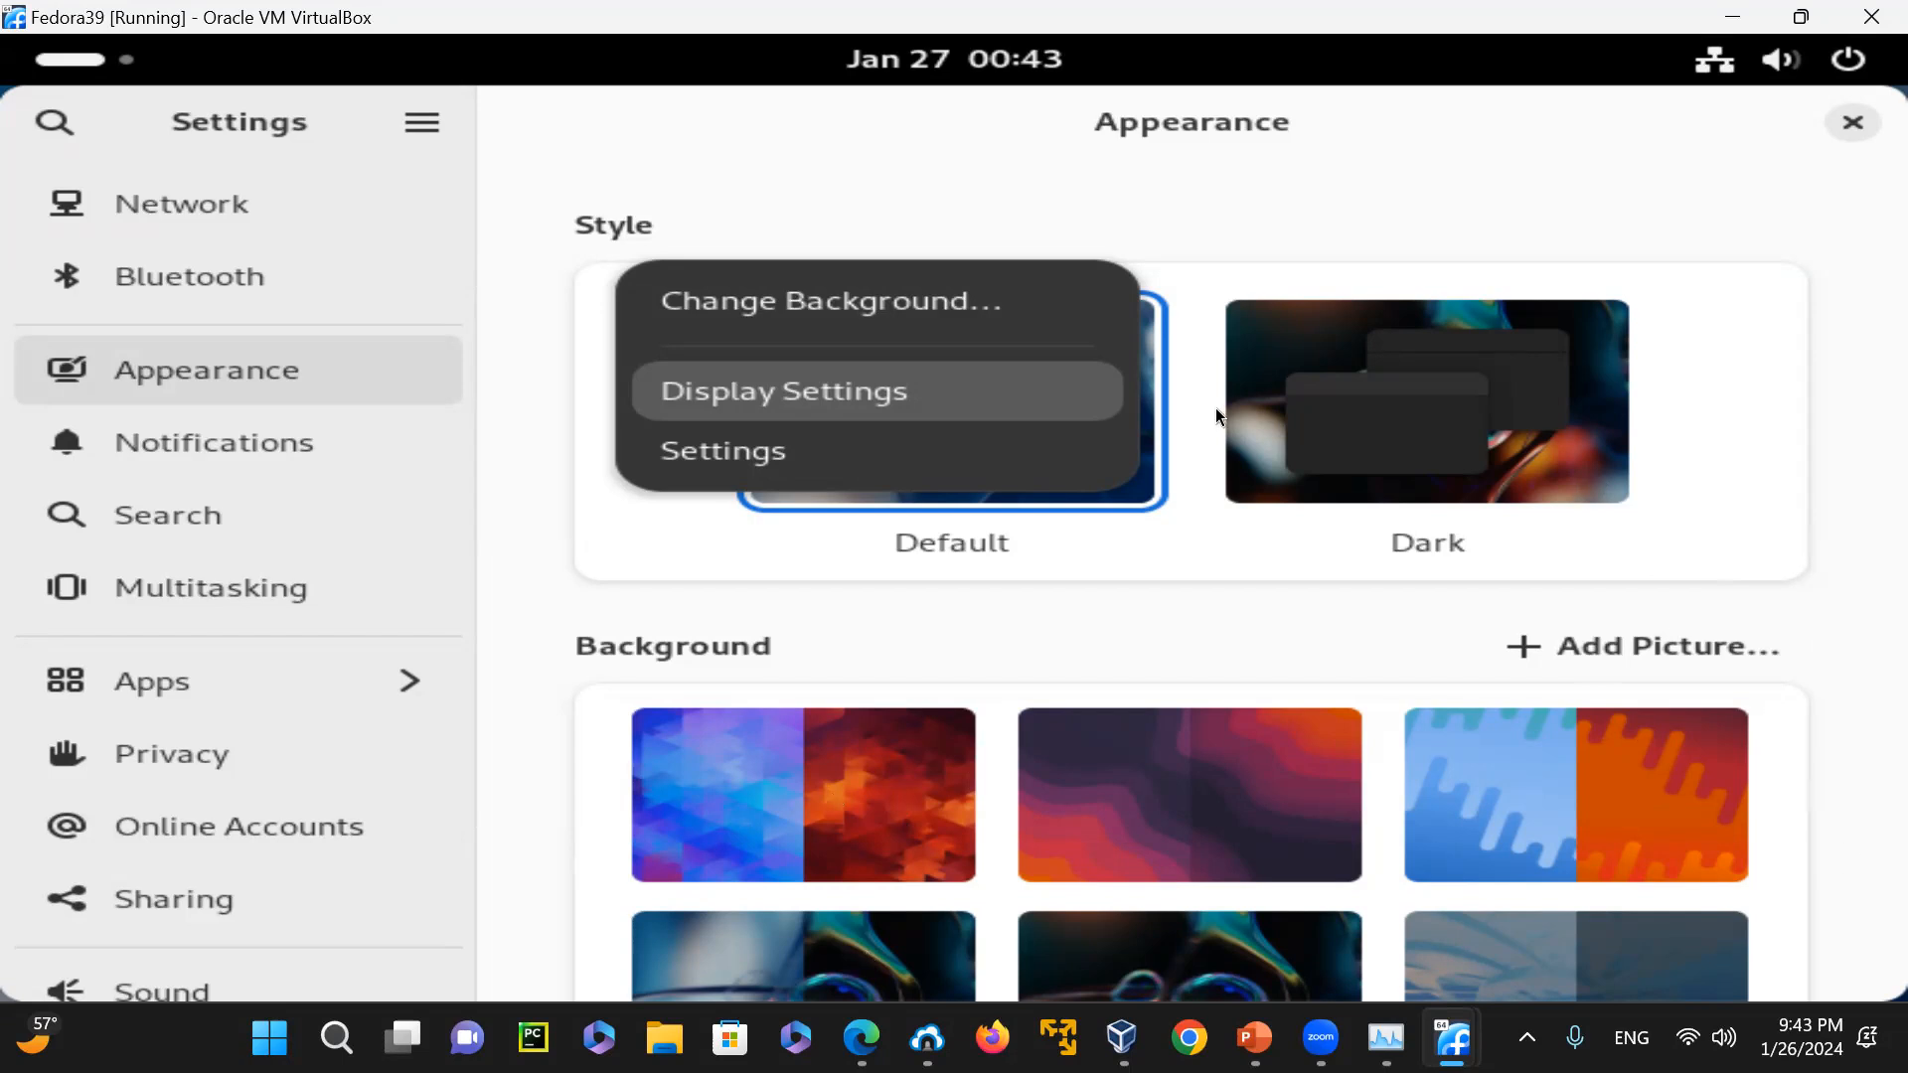
{"action": "left_click", "coordinate": [1338, 390]}
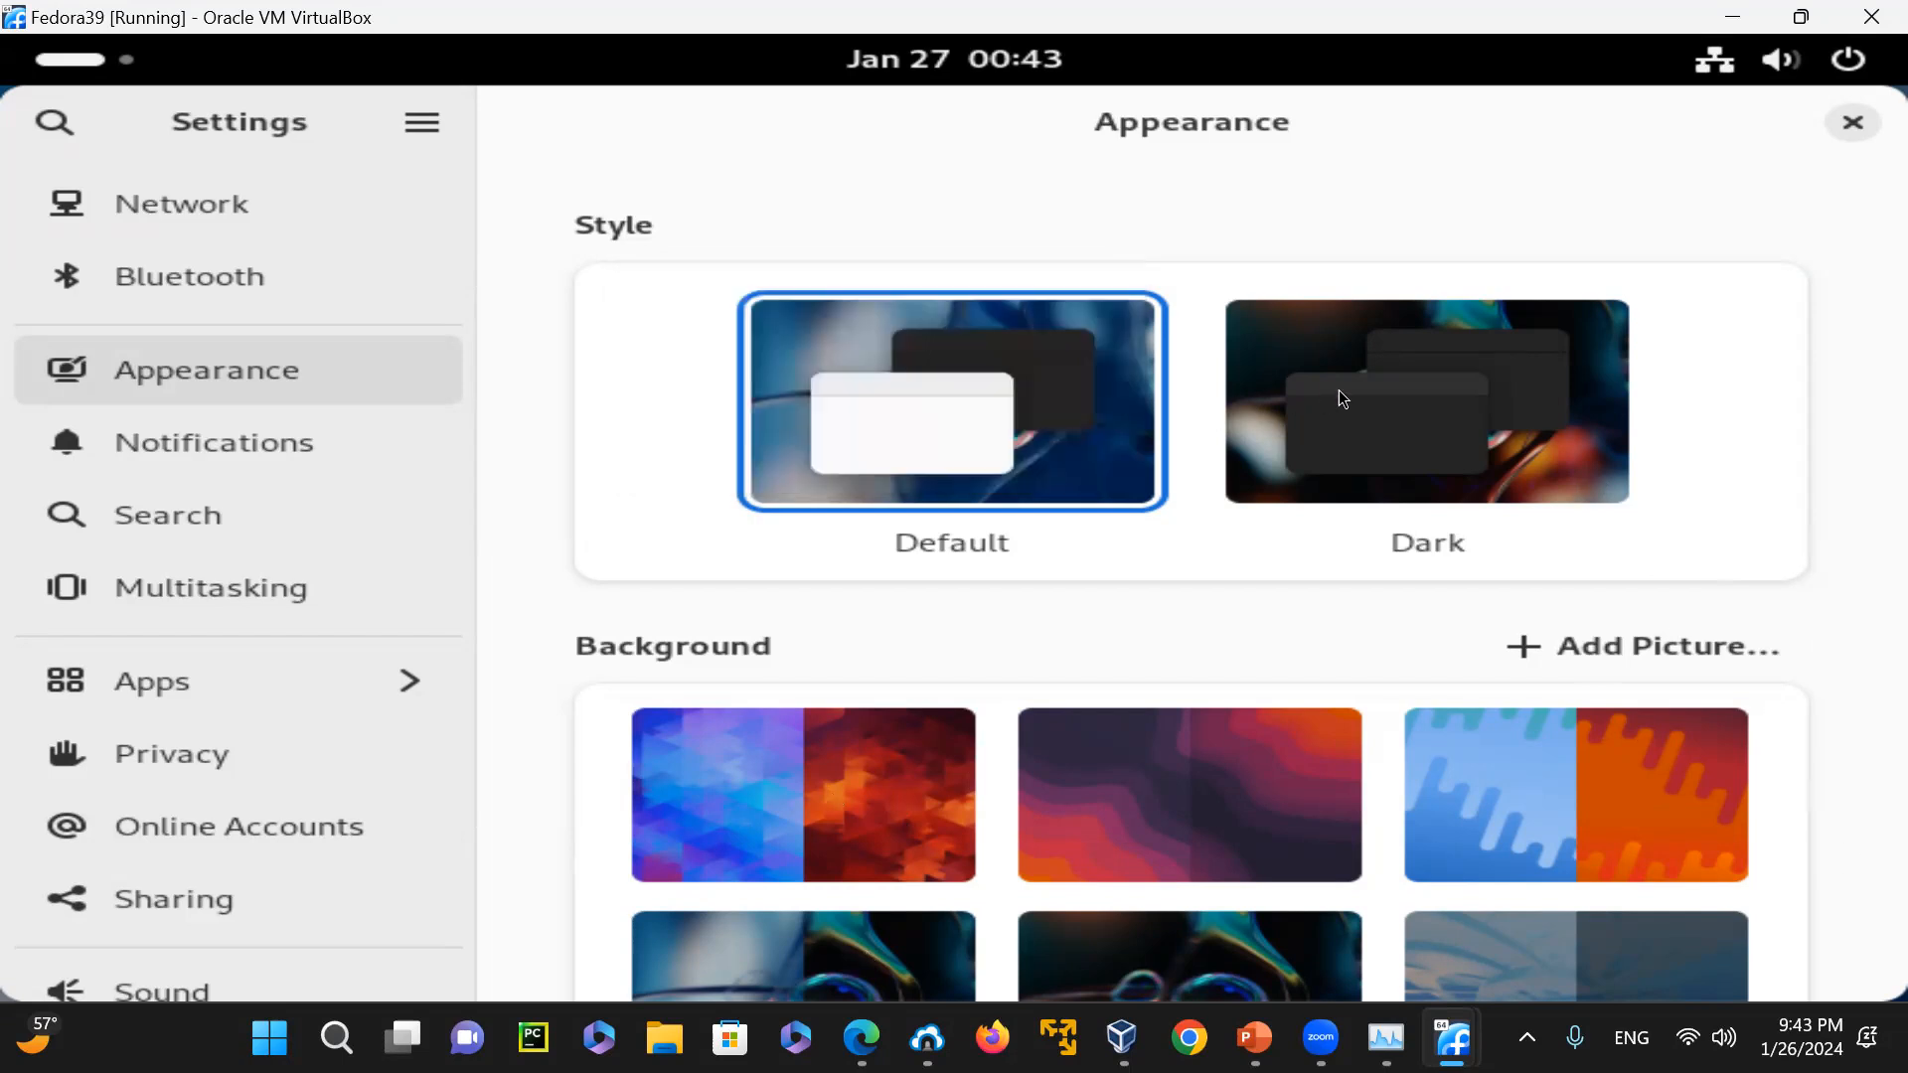
Apply the Dark style and the purple sky wallpaper with the crystalline feathered shape, and close the Appearance settings
{"action": "left_click", "coordinate": [1464, 302]}
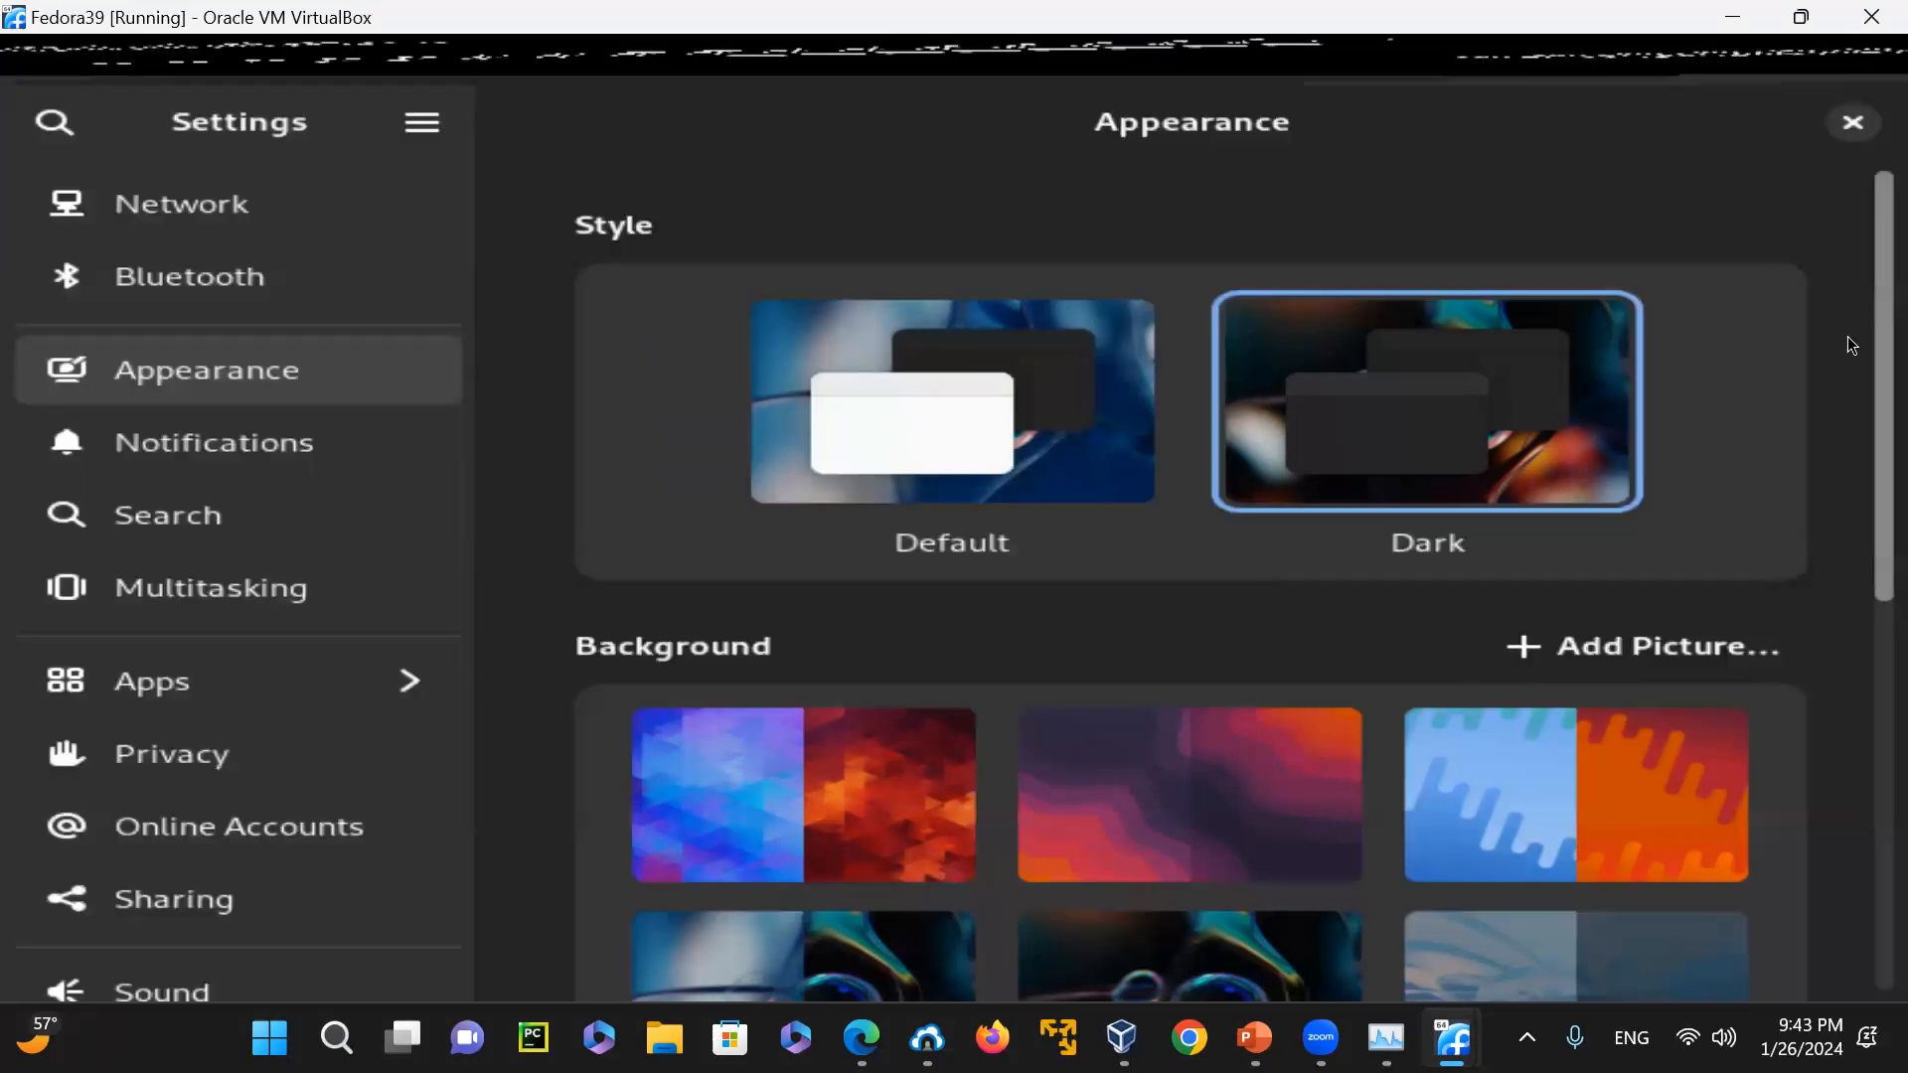
{"action": "scroll", "coordinate": [1846, 689], "scroll_direction": "down", "scroll_amount": 10}
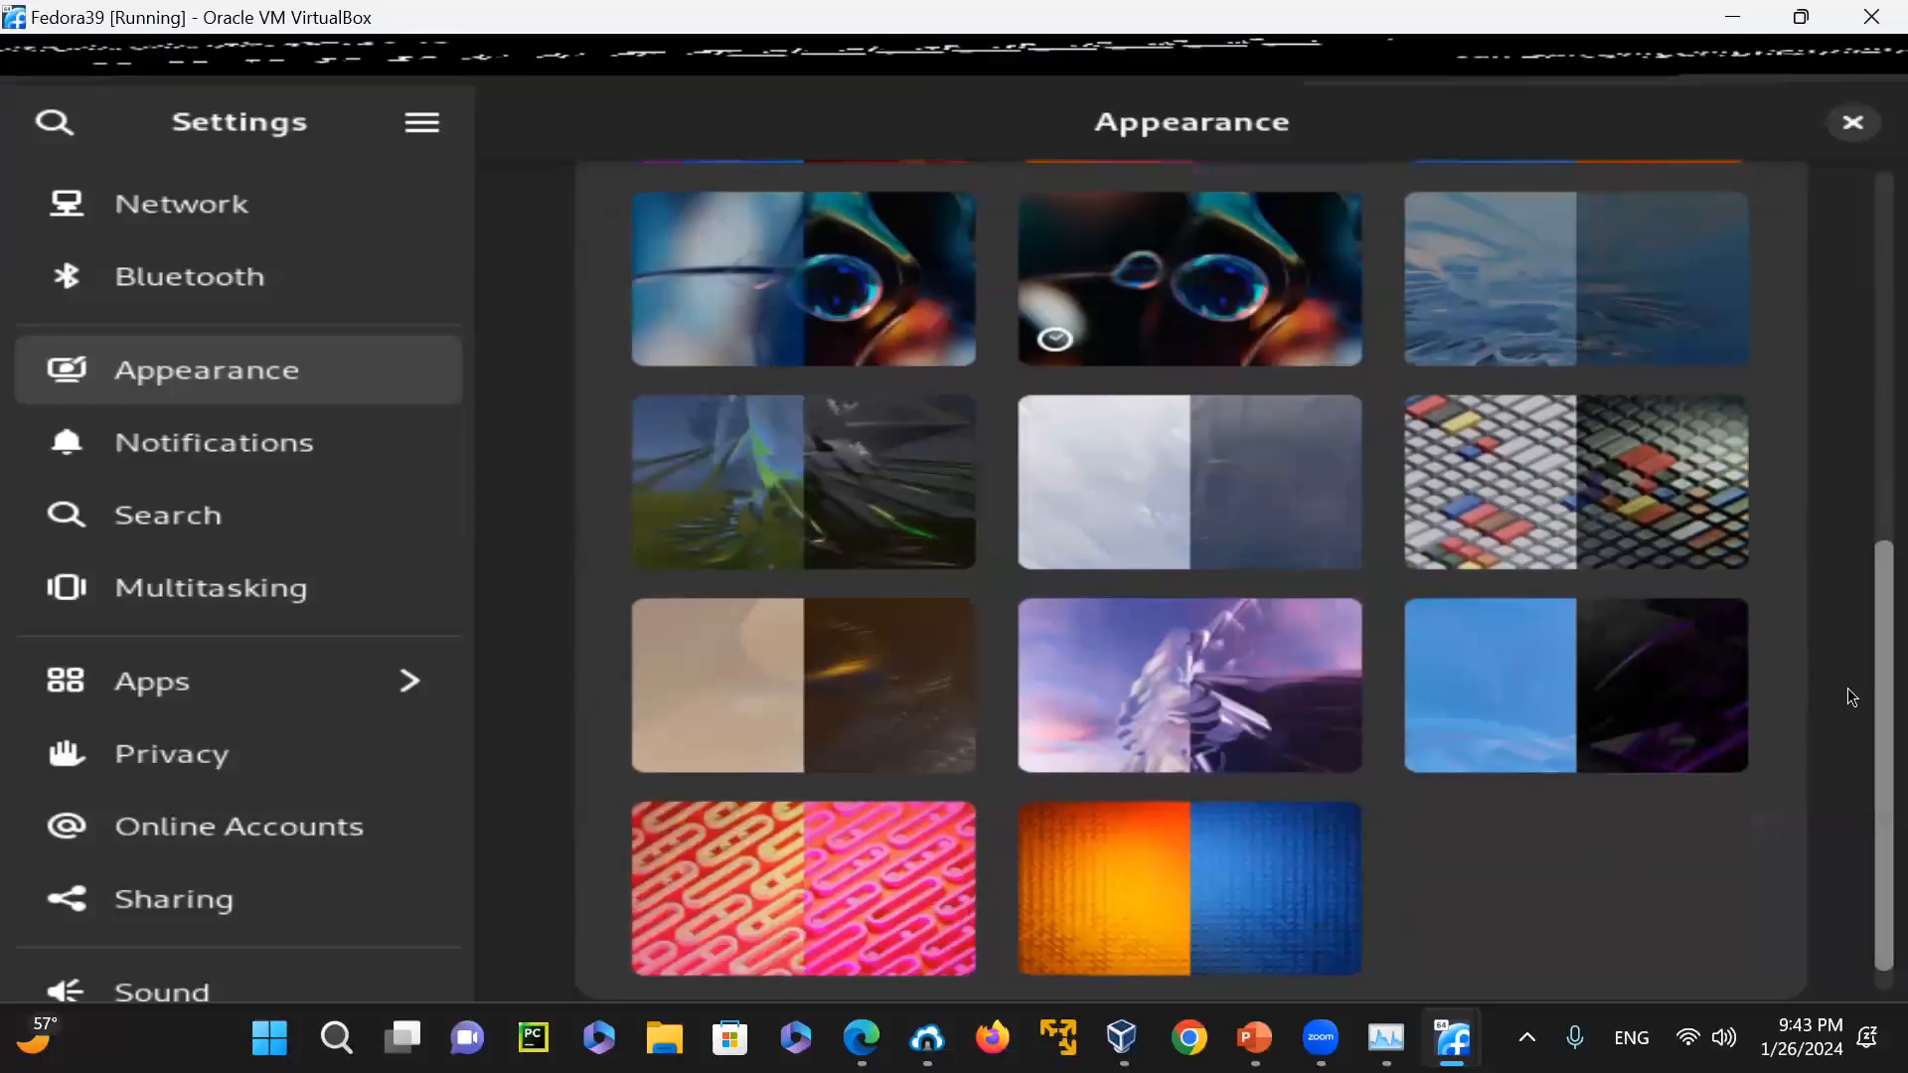
{"action": "left_click", "coordinate": [1221, 672]}
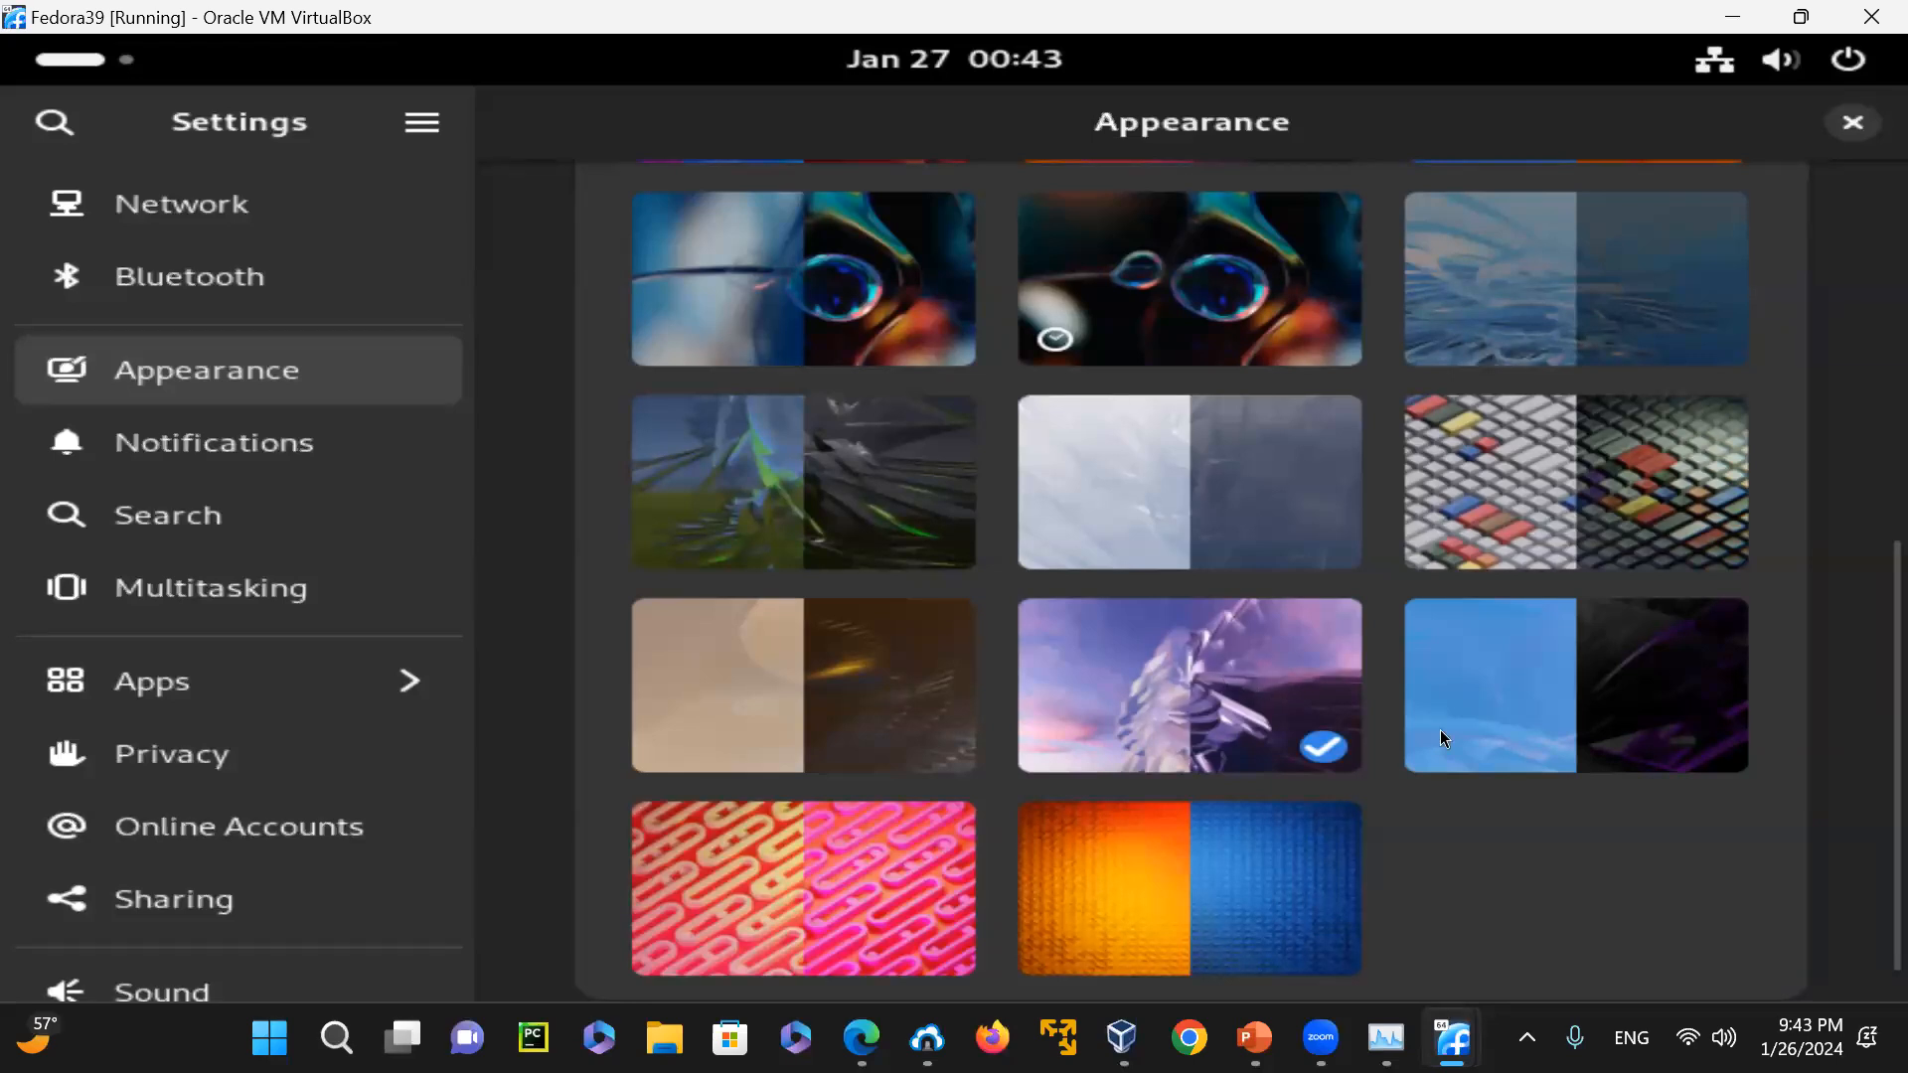
{"action": "left_click", "coordinate": [1852, 122]}
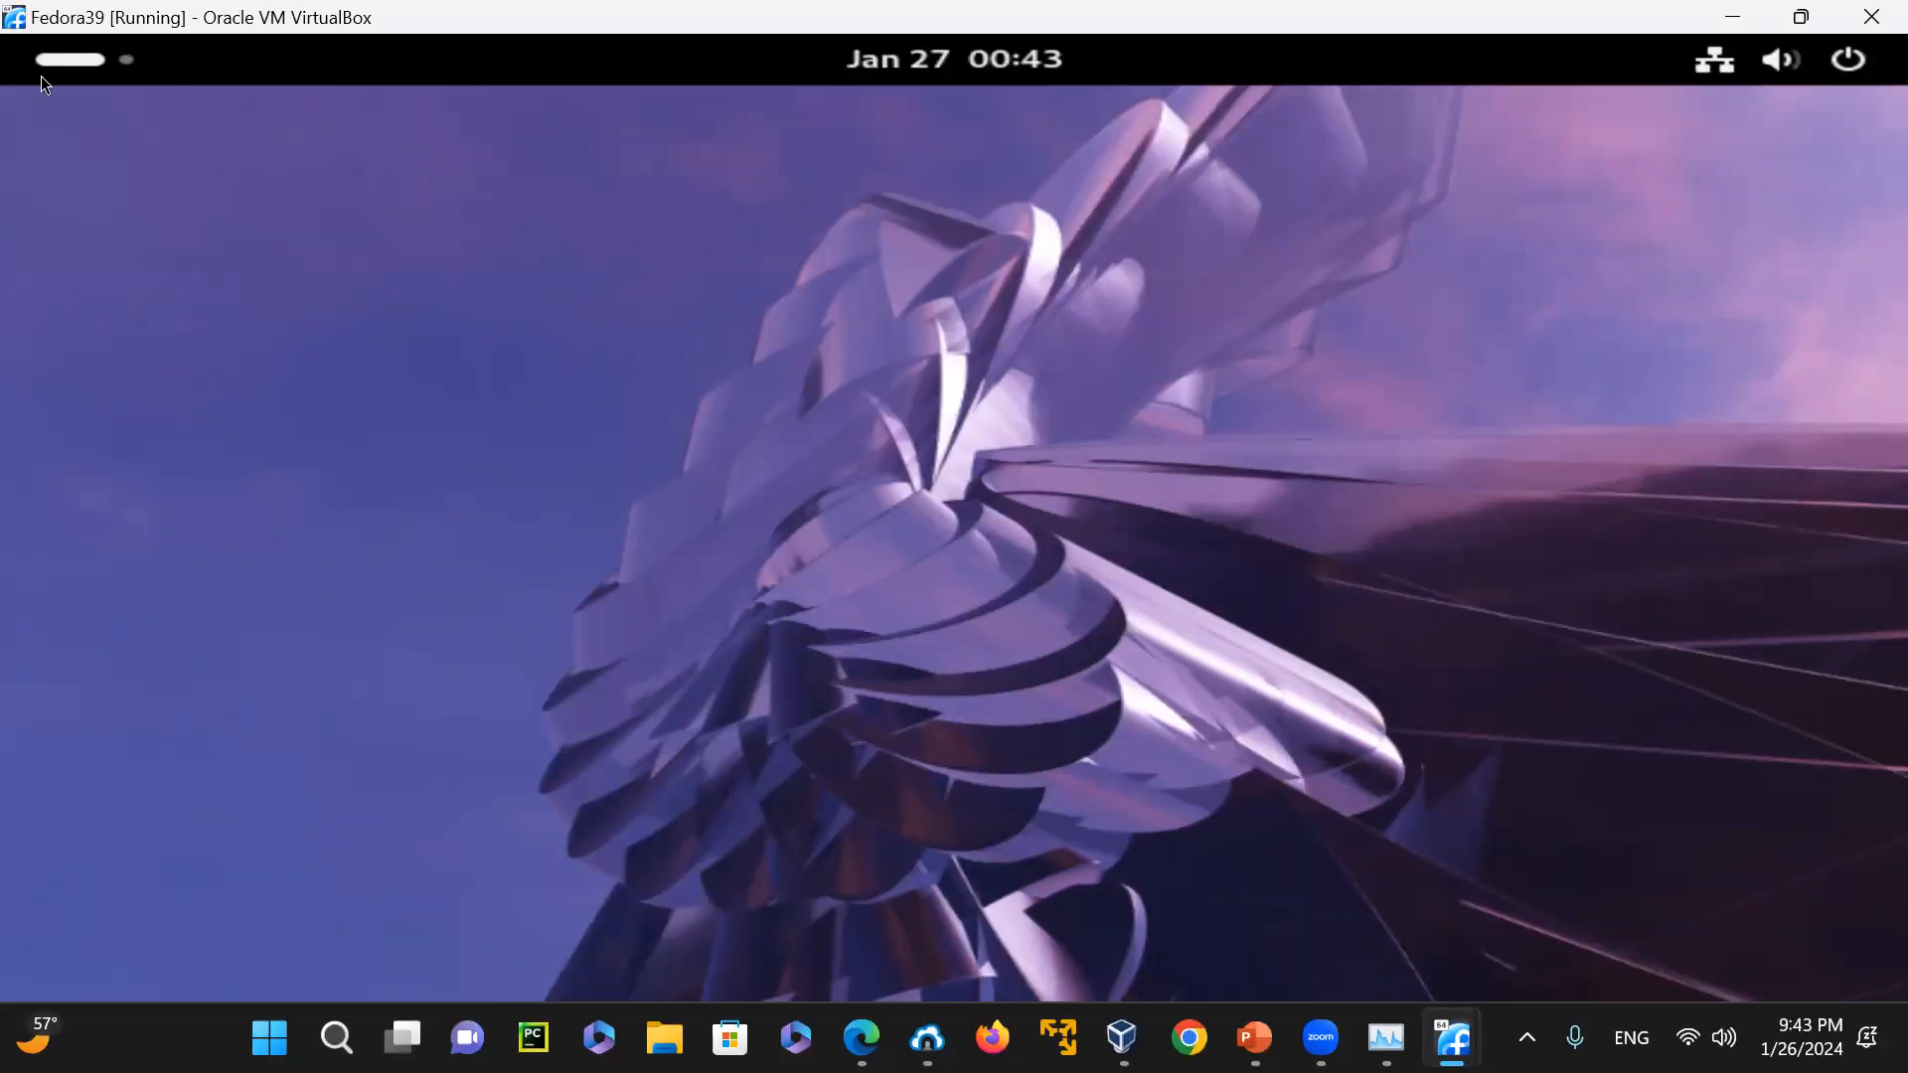
Open a Terminal from the application overview, run cat /etc/fedora-release, and exit the shell
{"action": "left_click", "coordinate": [61, 52]}
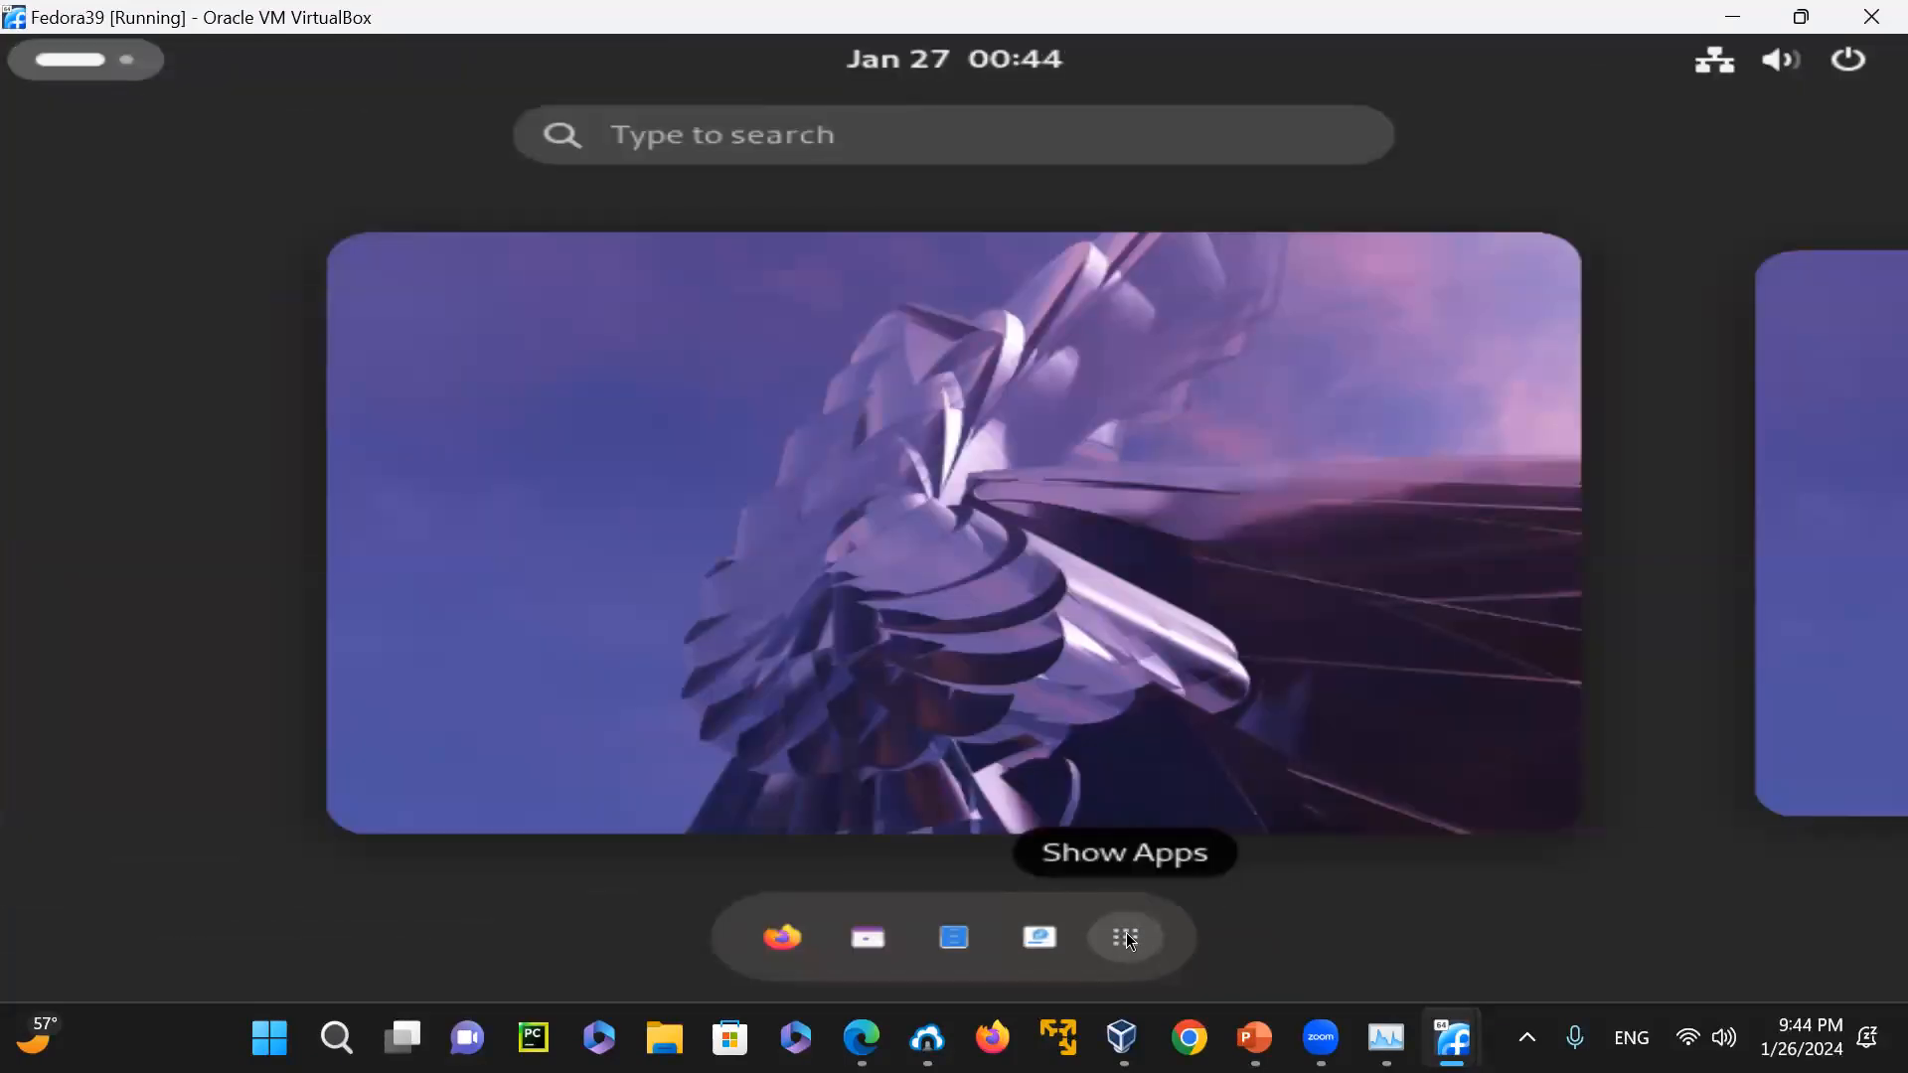
{"action": "left_click", "coordinate": [1126, 937]}
{"action": "left_click", "coordinate": [1379, 573]}
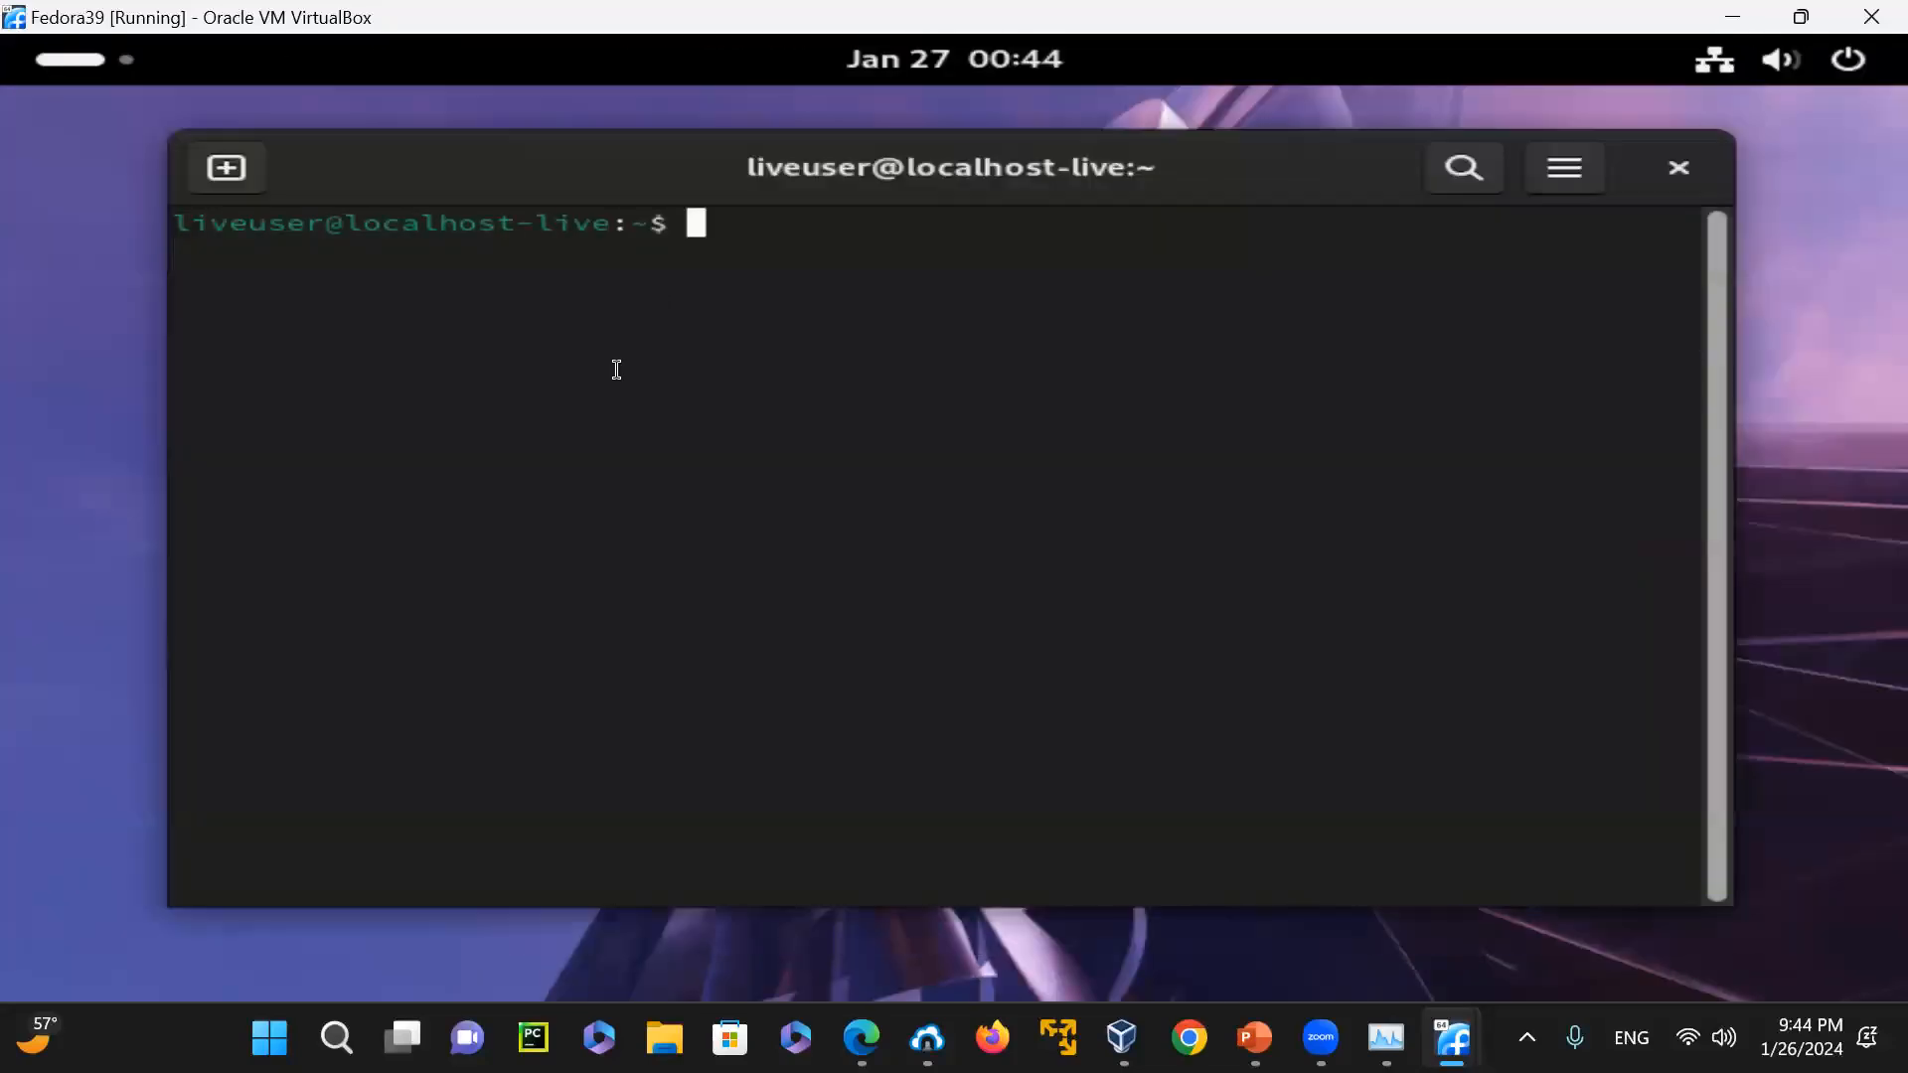
{"action": "type", "text": "cat /etc/"}
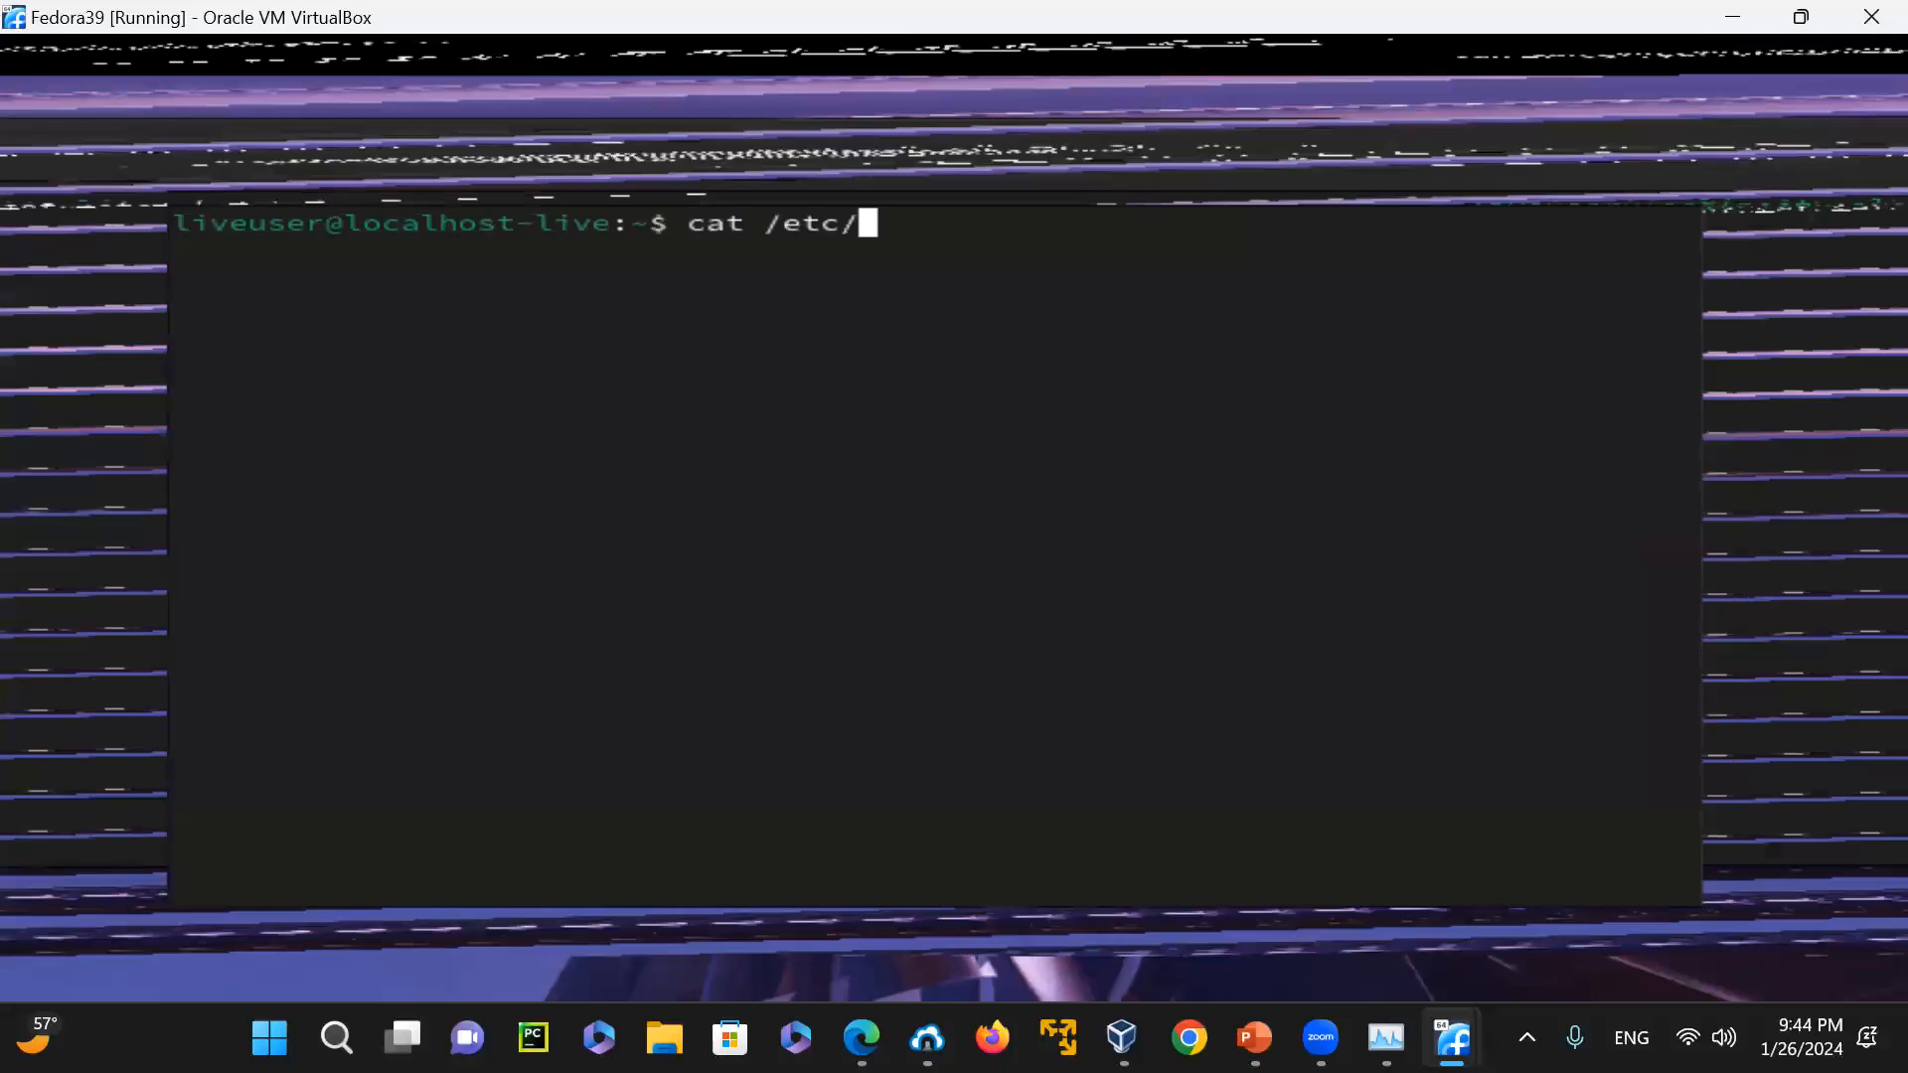
{"action": "type", "text": "fedora-r"}
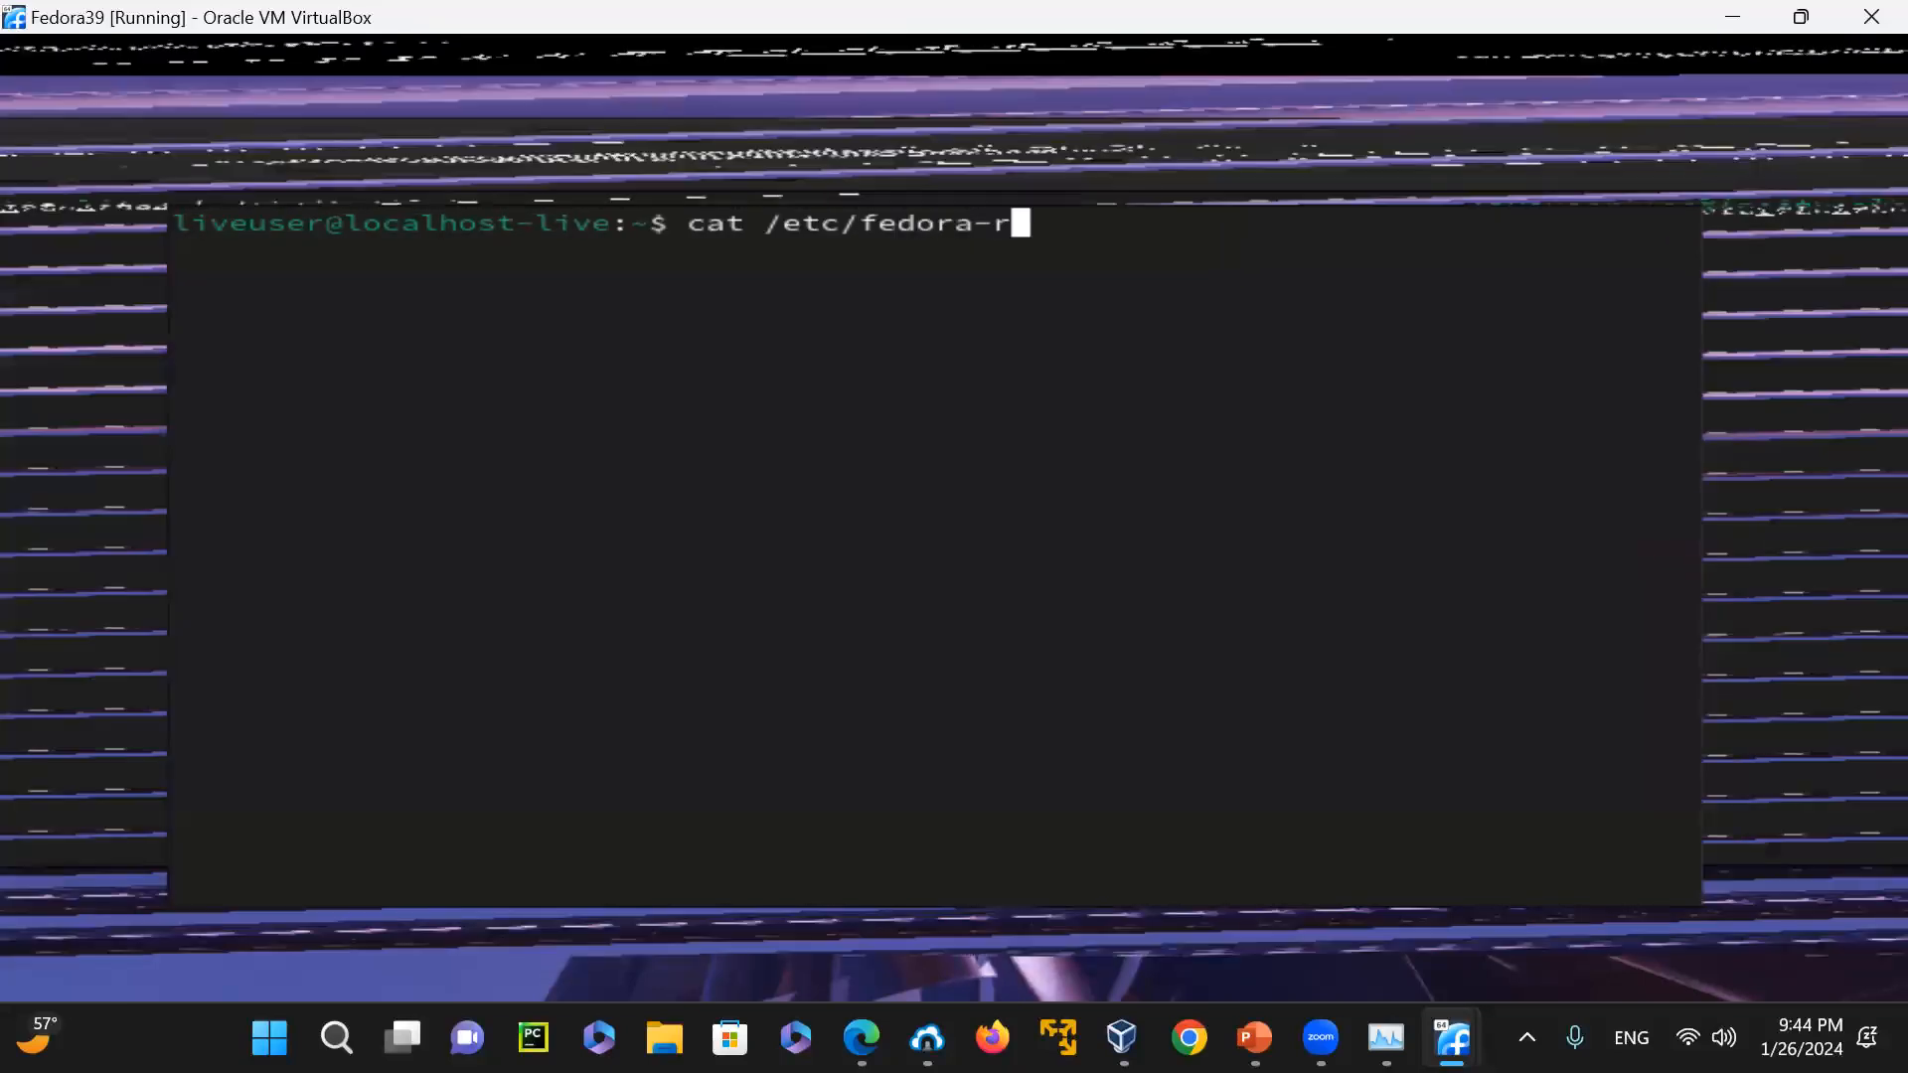
{"action": "type", "text": "elease"}
{"action": "key", "text": "Return"}
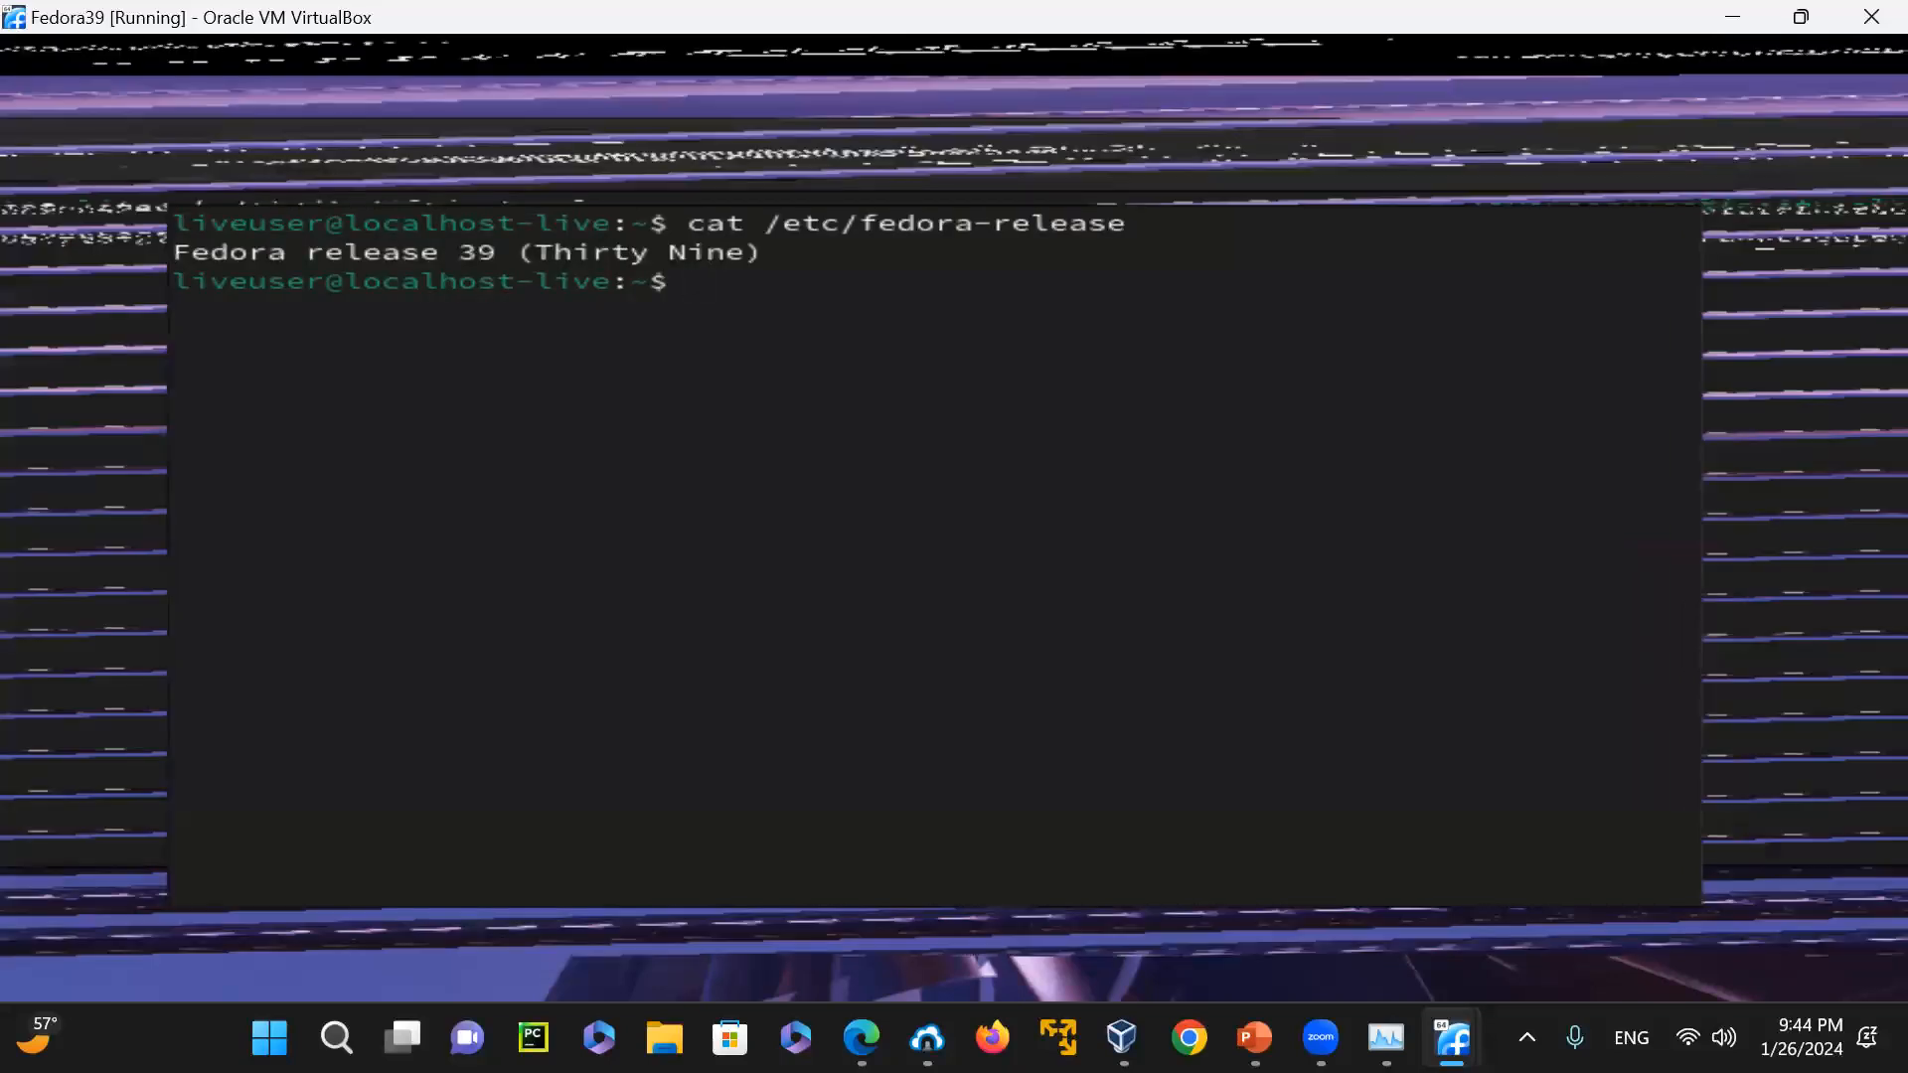
{"action": "type", "text": "exit"}
{"action": "key", "text": "Return"}
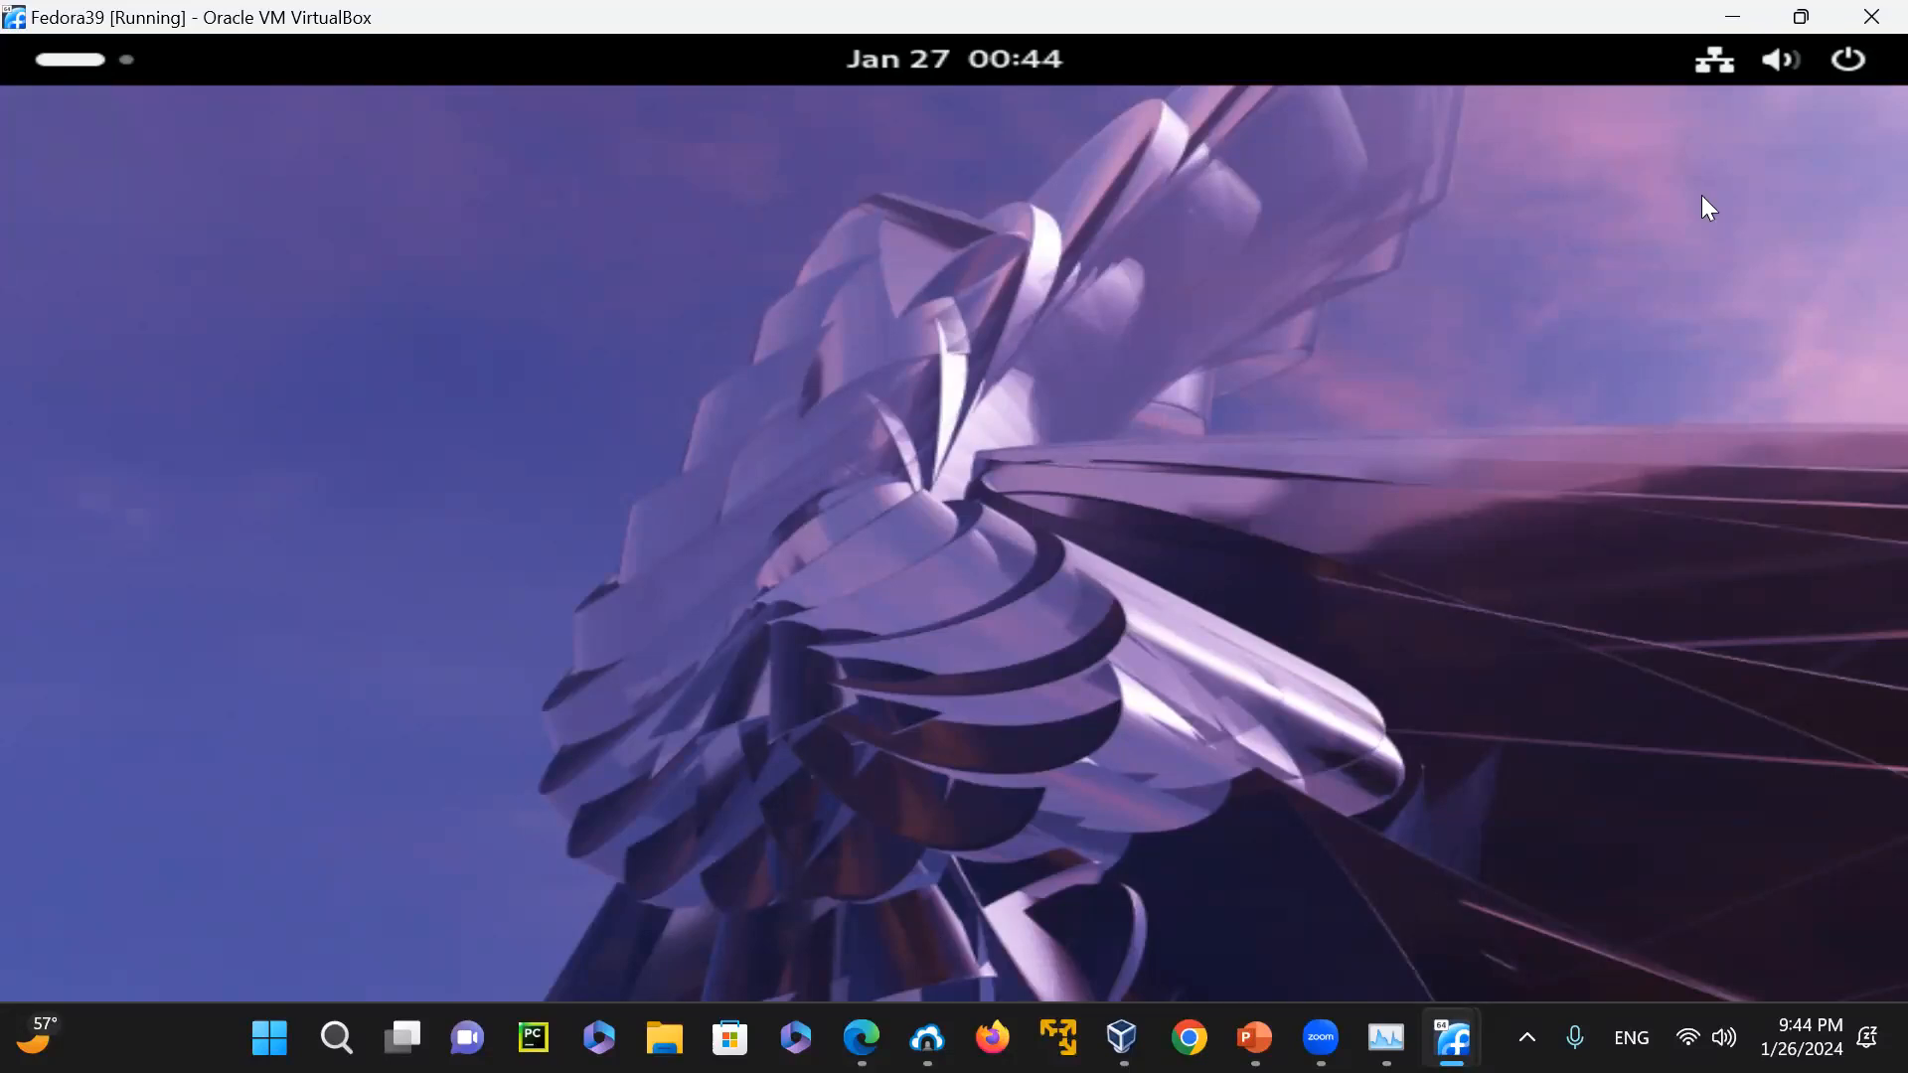
Launch Install to Hard Drive and continue with English (United States) as the installation language
{"action": "left_click", "coordinate": [76, 58]}
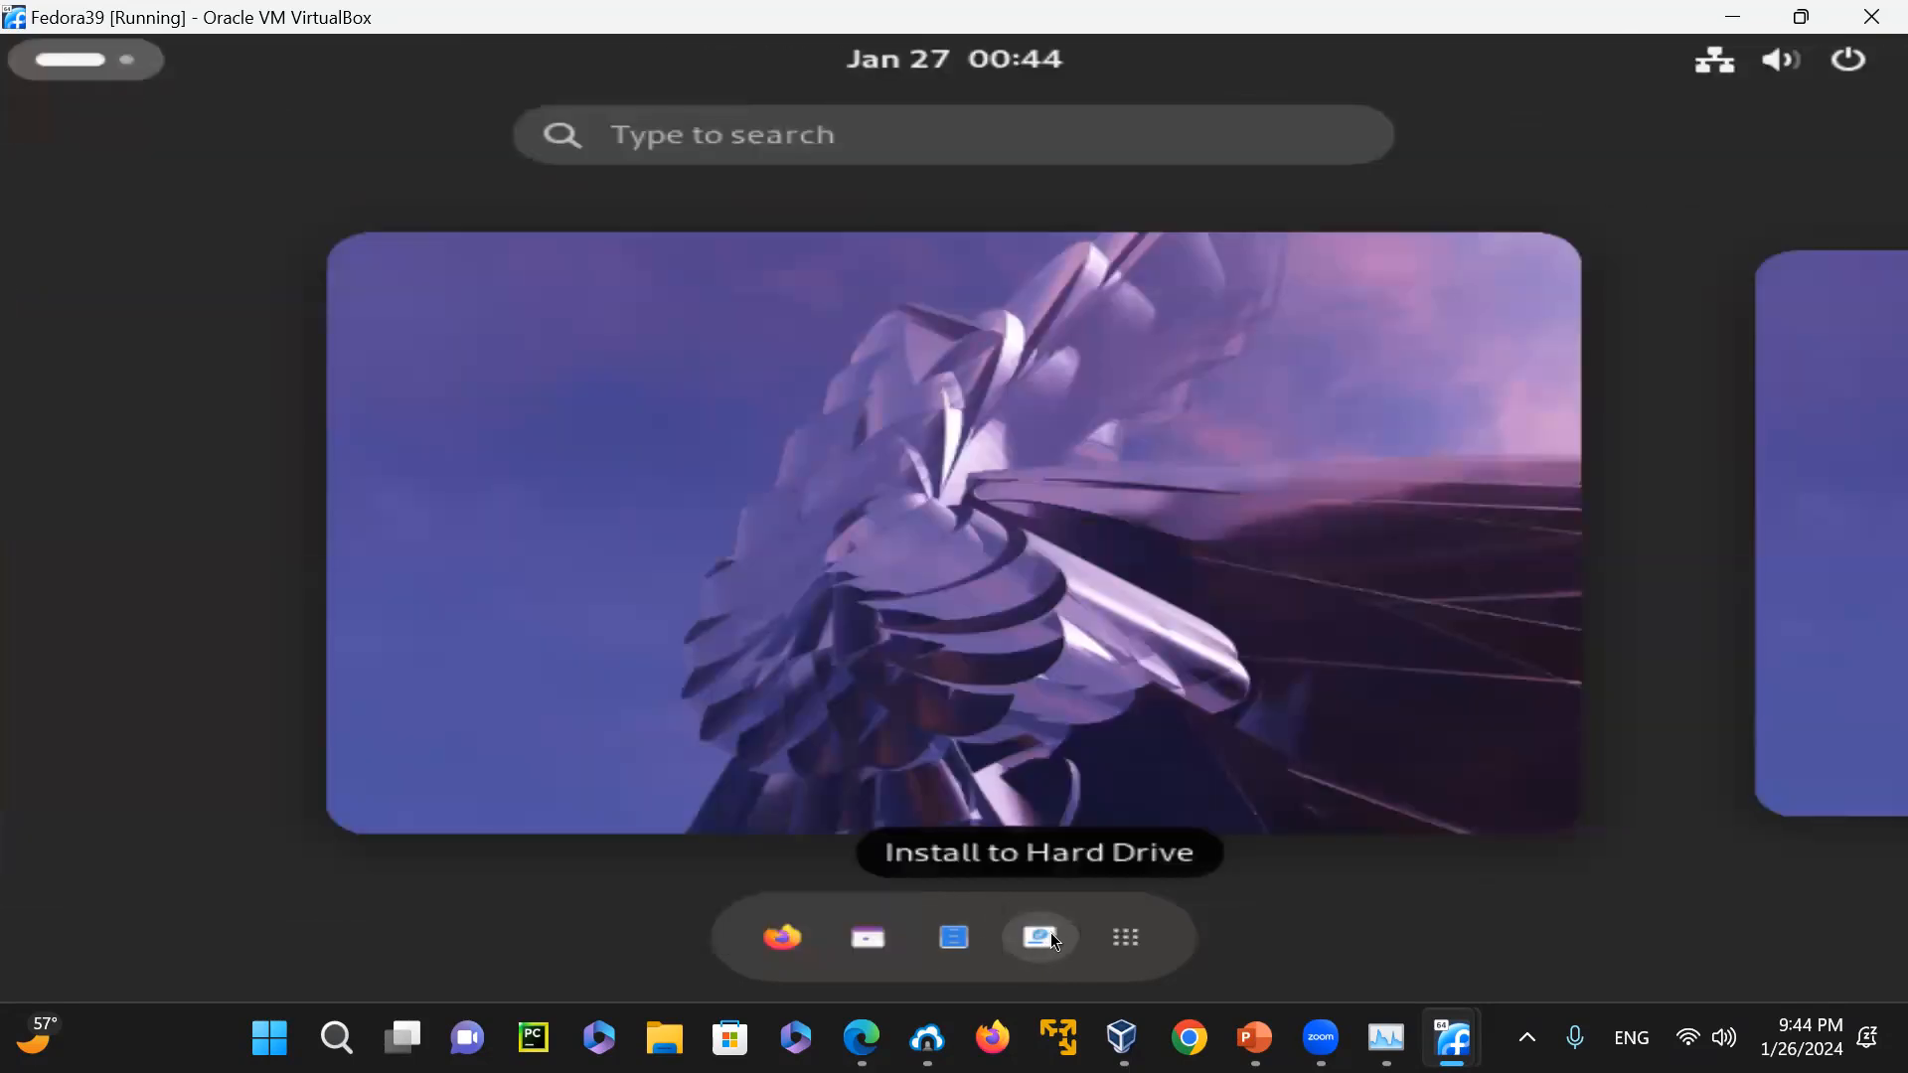
{"action": "left_click", "coordinate": [1040, 937]}
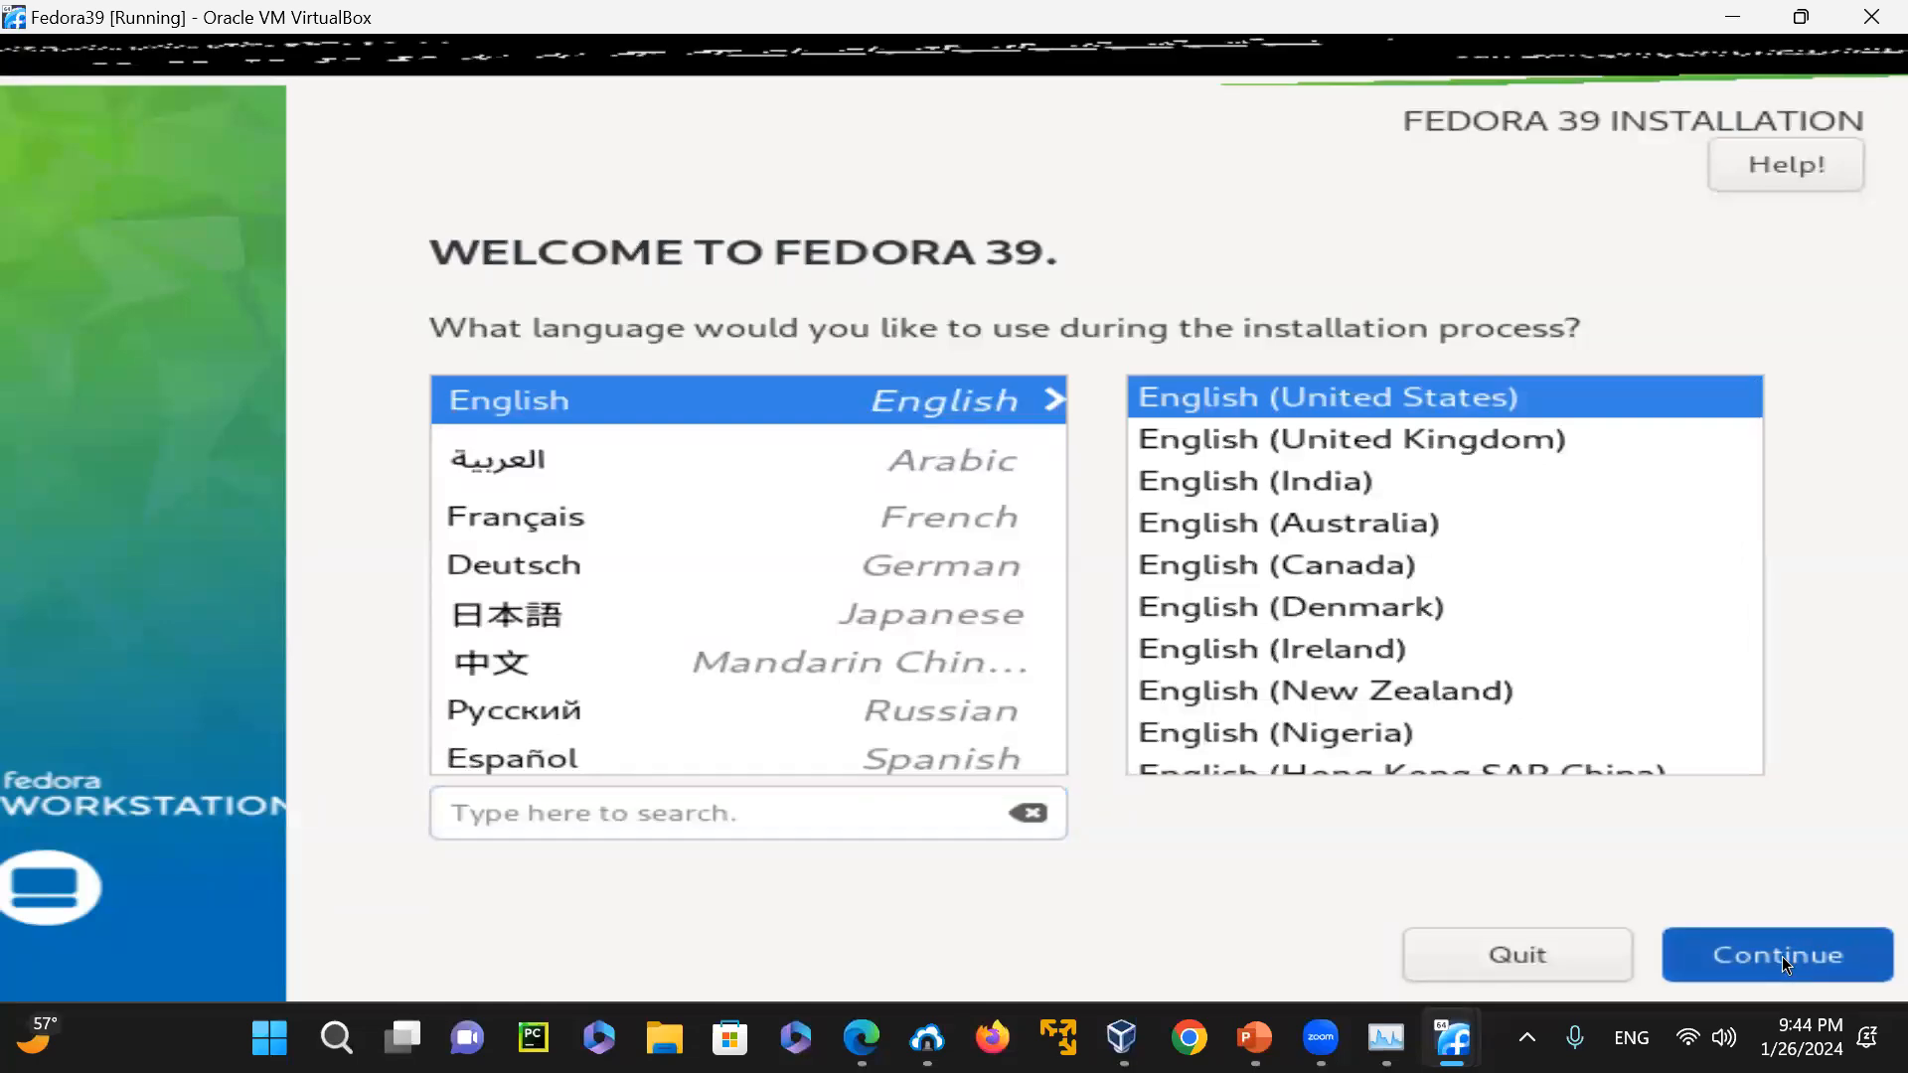
{"action": "left_click", "coordinate": [1780, 956]}
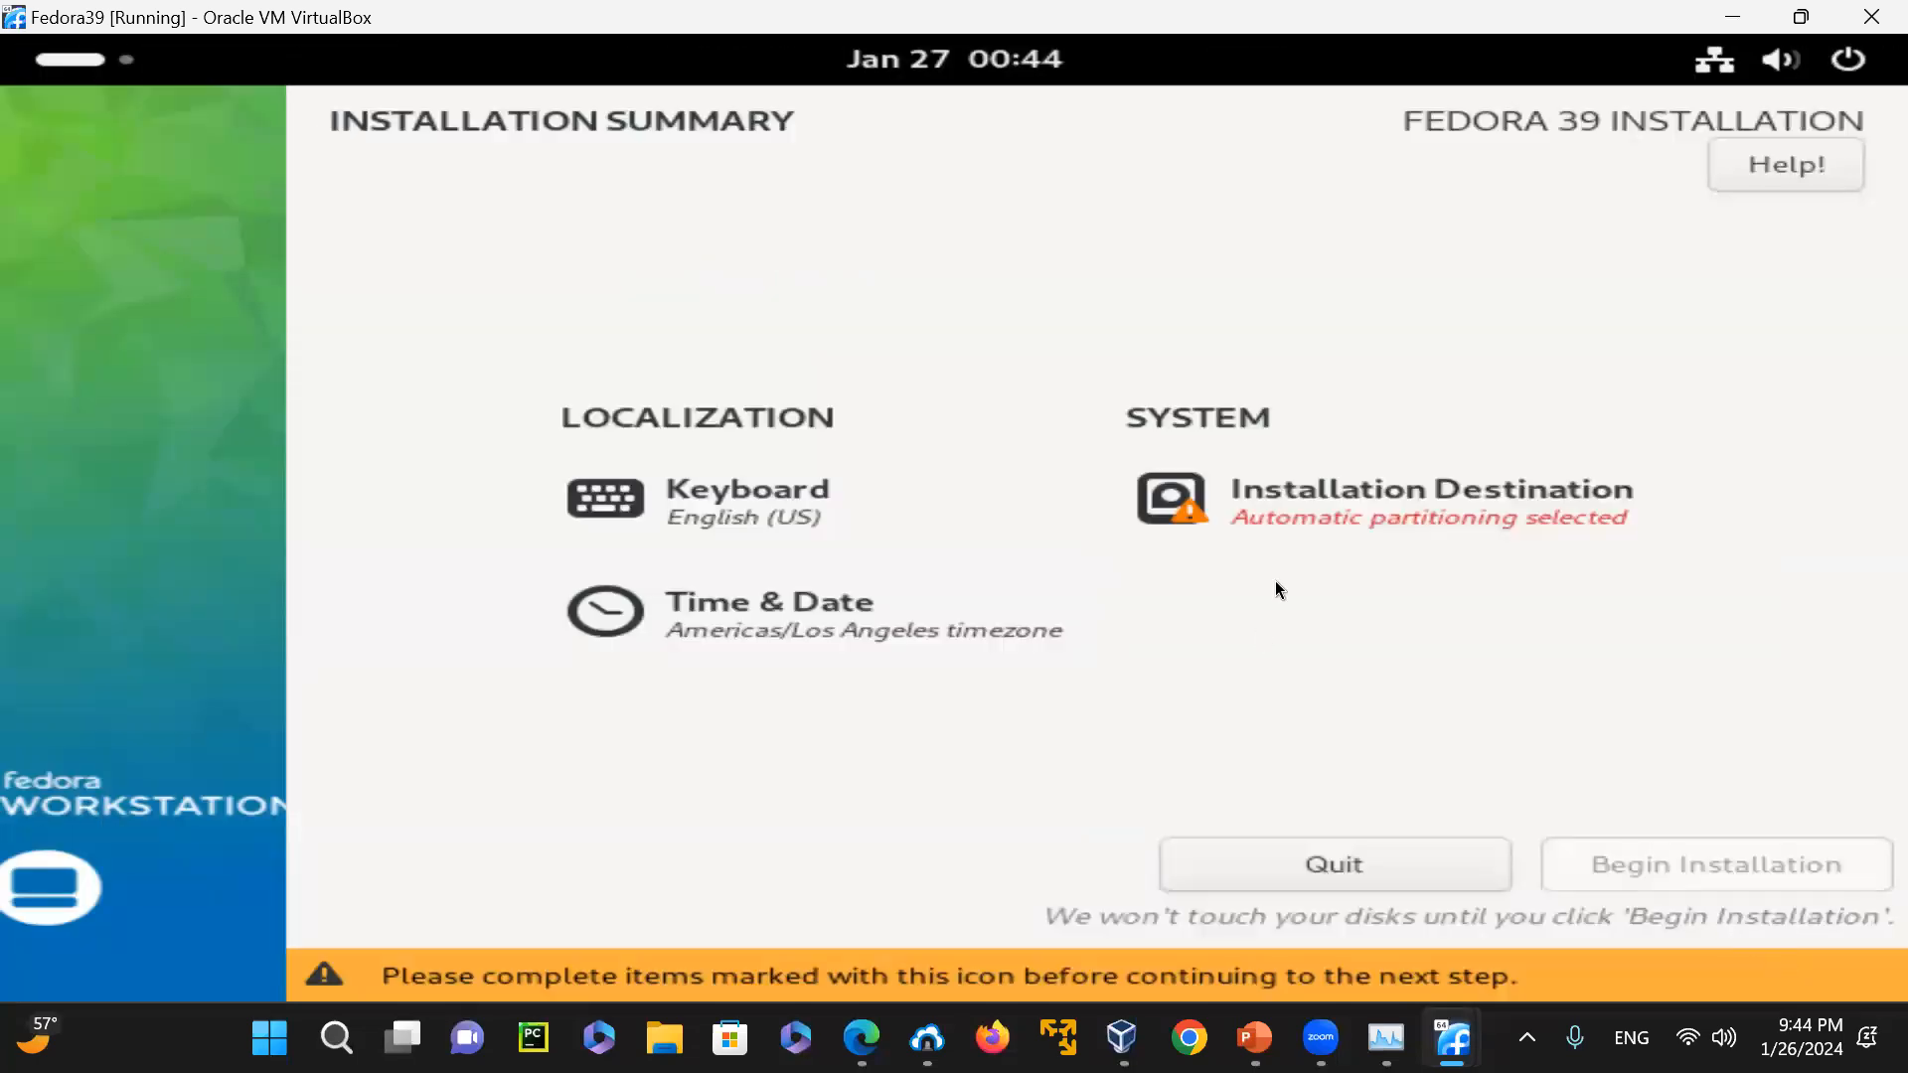
Reclaim the whole ATA VBOX HARDDISK by deleting all its existing partitions, and begin the Fedora 39 installation
{"action": "left_click", "coordinate": [1415, 499]}
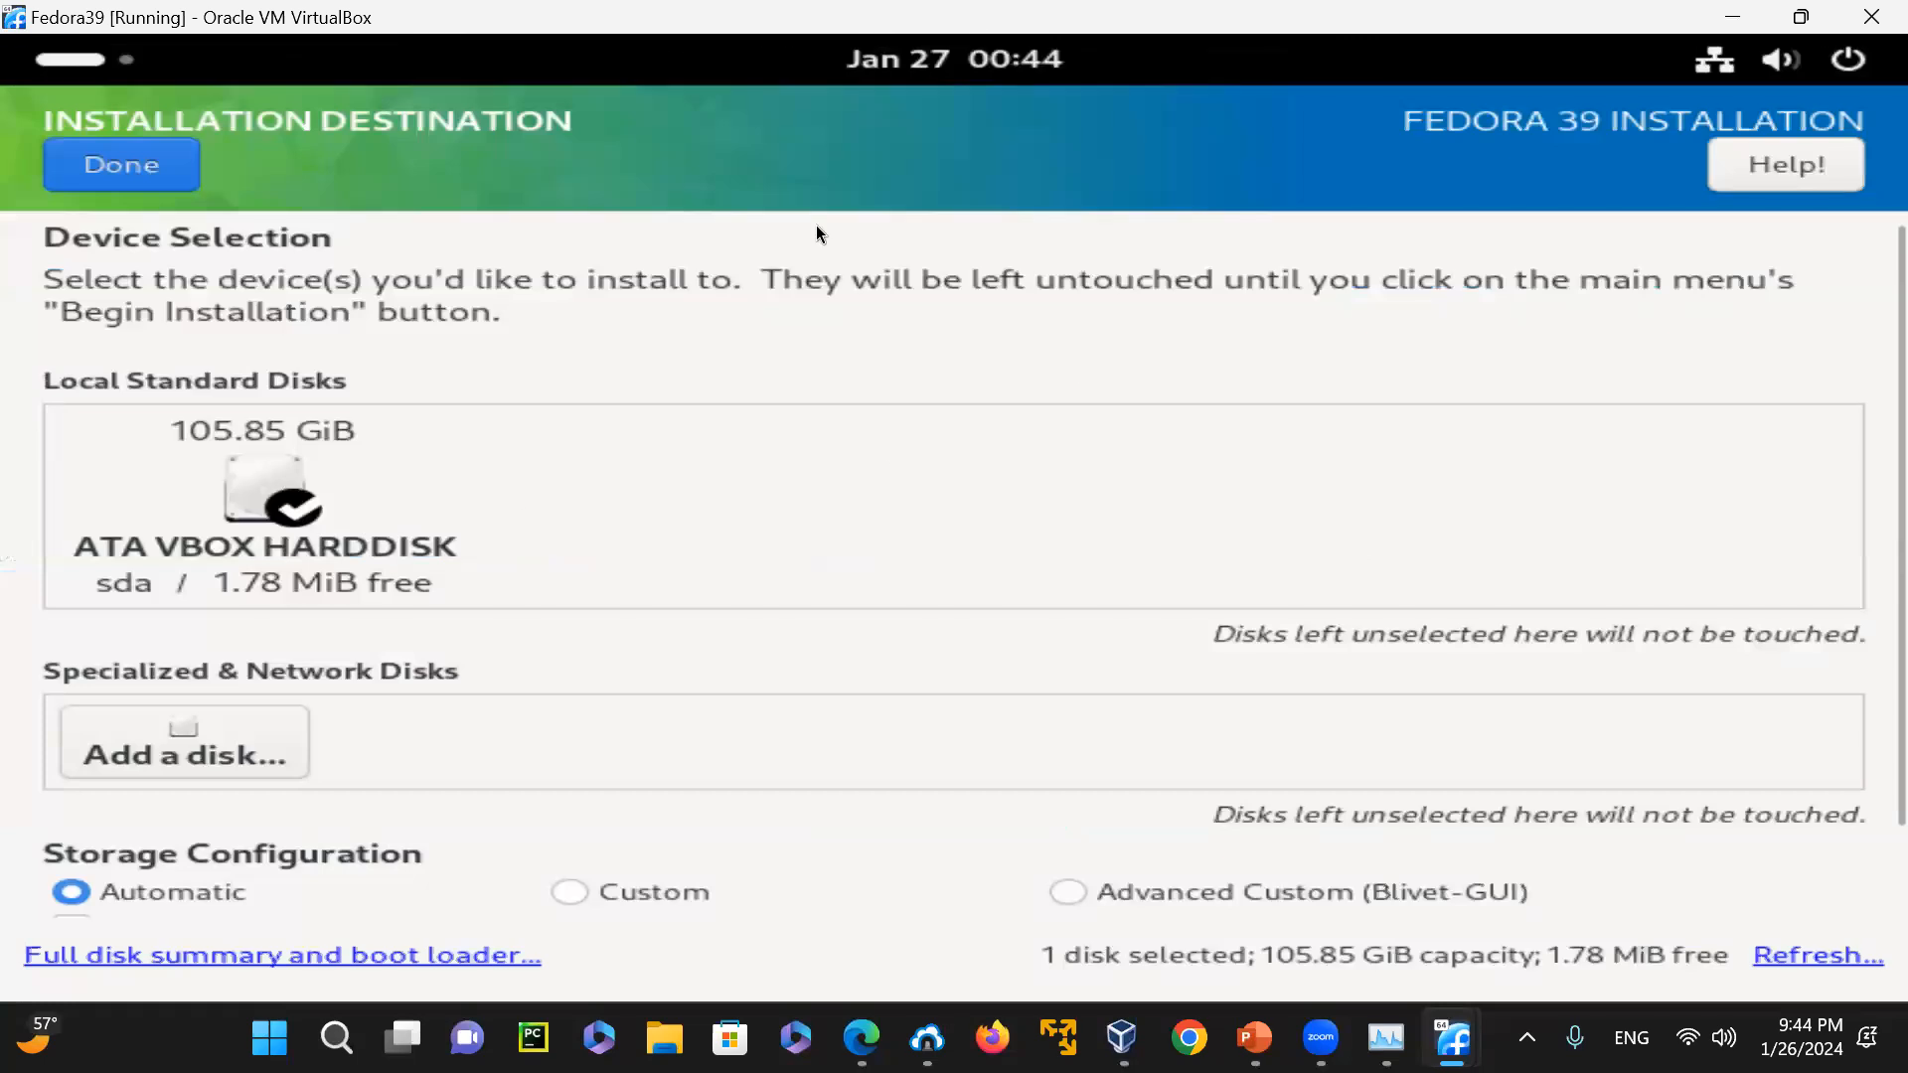
{"action": "left_click", "coordinate": [47, 157]}
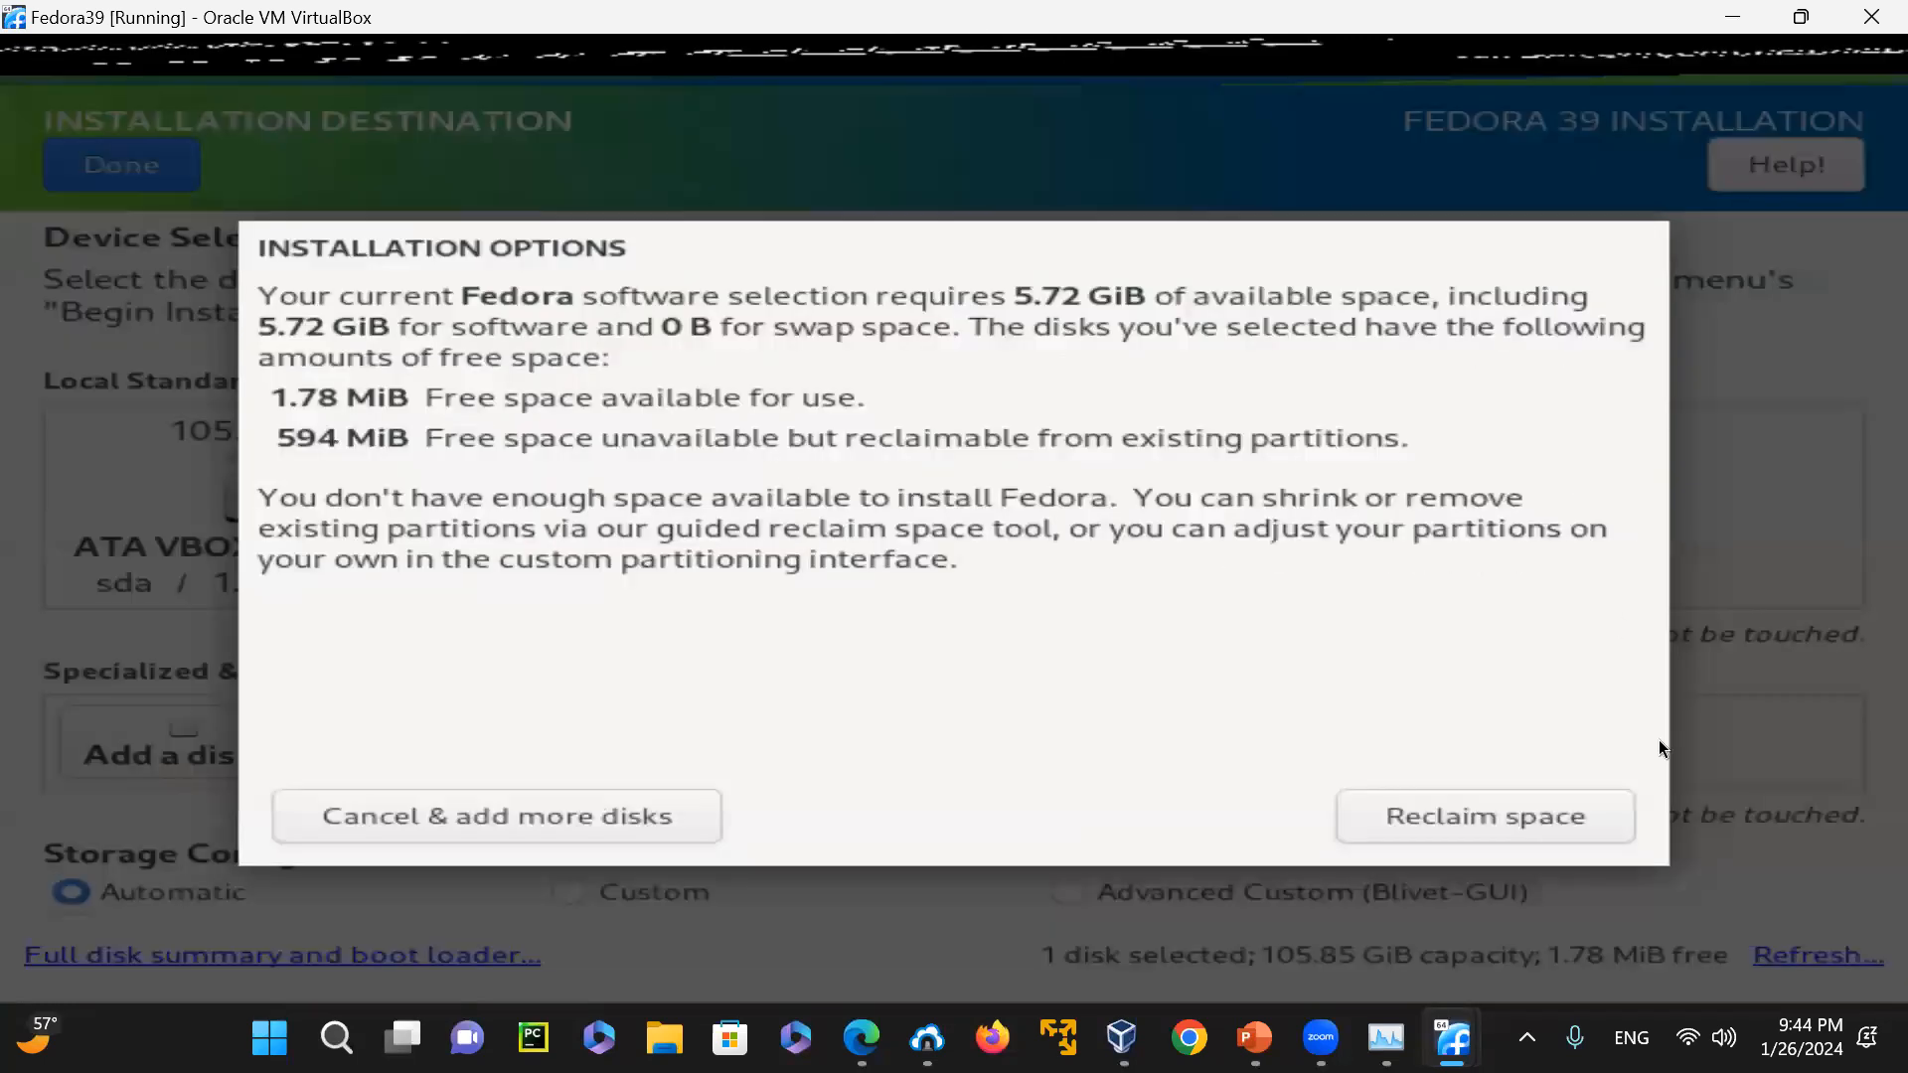
{"action": "left_click", "coordinate": [1534, 824]}
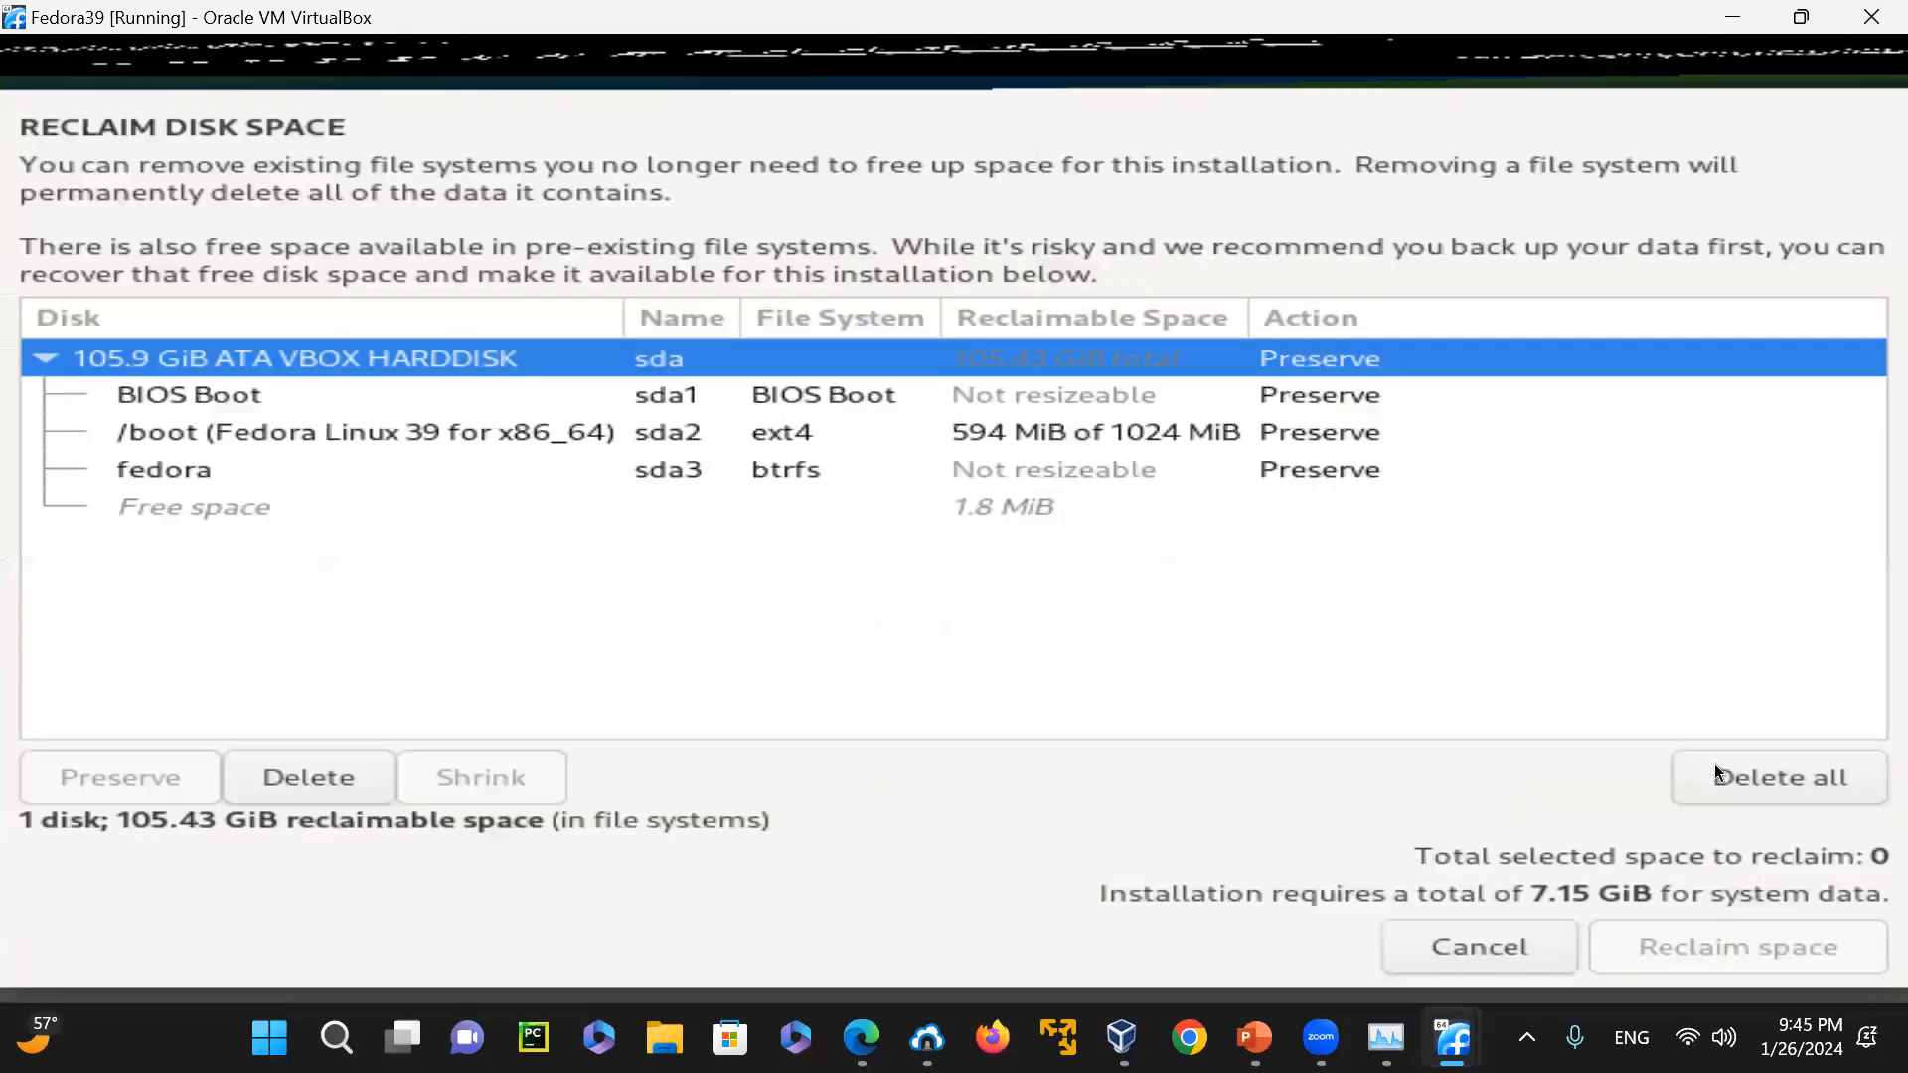
{"action": "left_click", "coordinate": [1771, 779]}
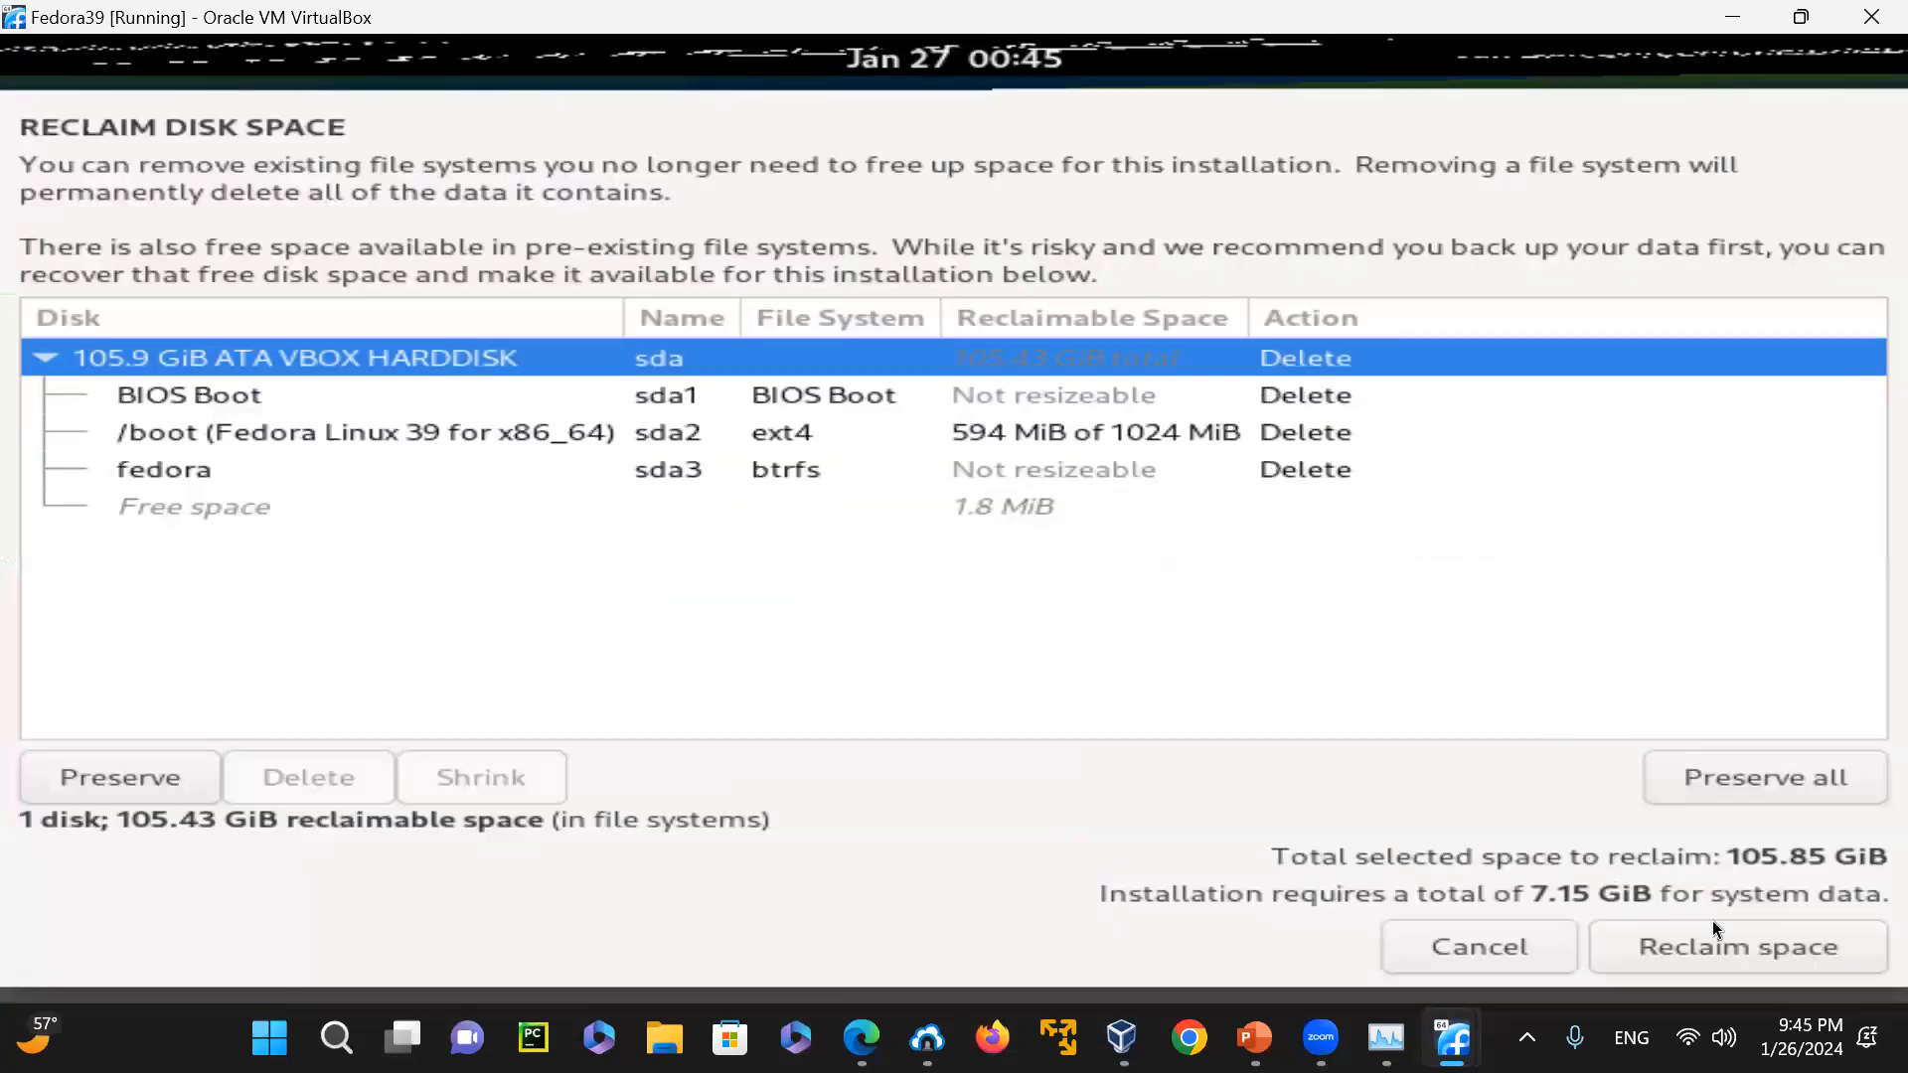
{"action": "left_click", "coordinate": [1736, 954]}
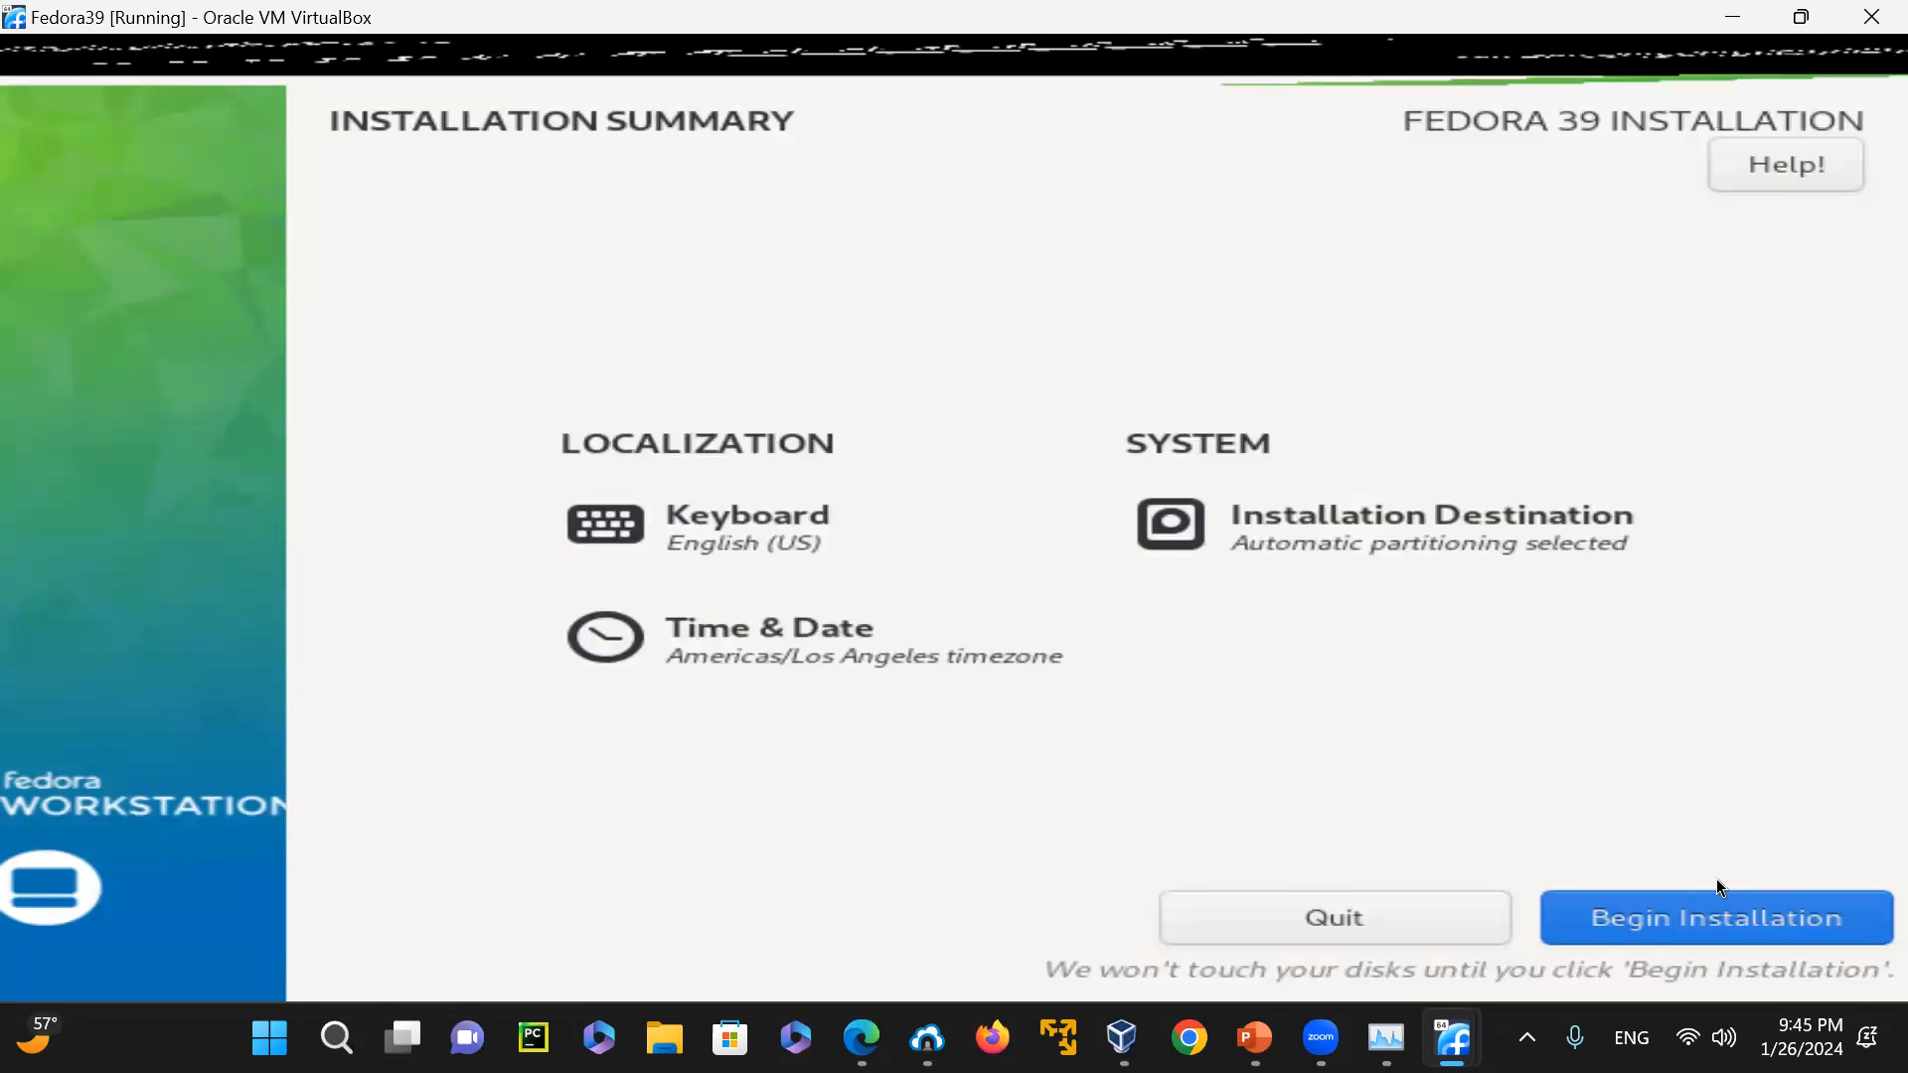
{"action": "left_click", "coordinate": [1775, 938]}
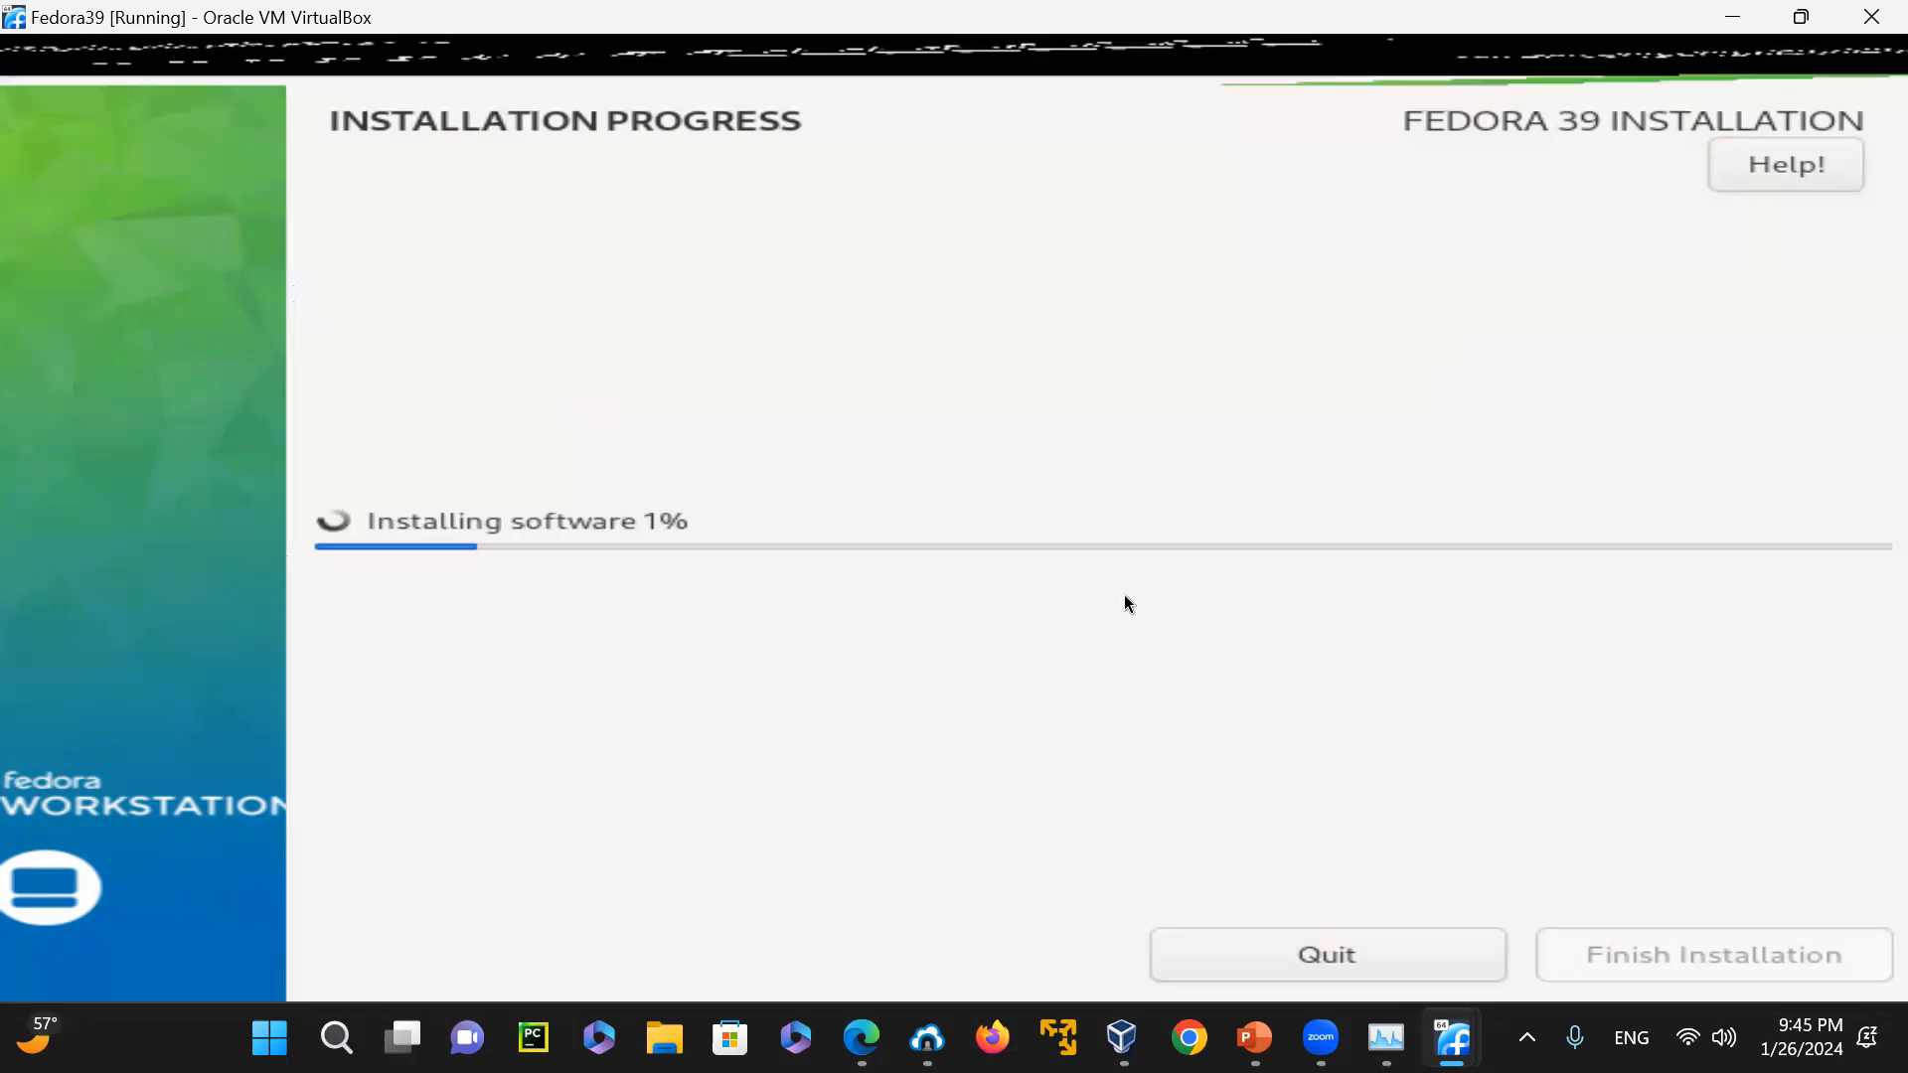
Show the FedoraLinux machine through VirtualBox Manager, and return to Fedora39 to check its installation progress
{"action": "left_click", "coordinate": [1732, 17]}
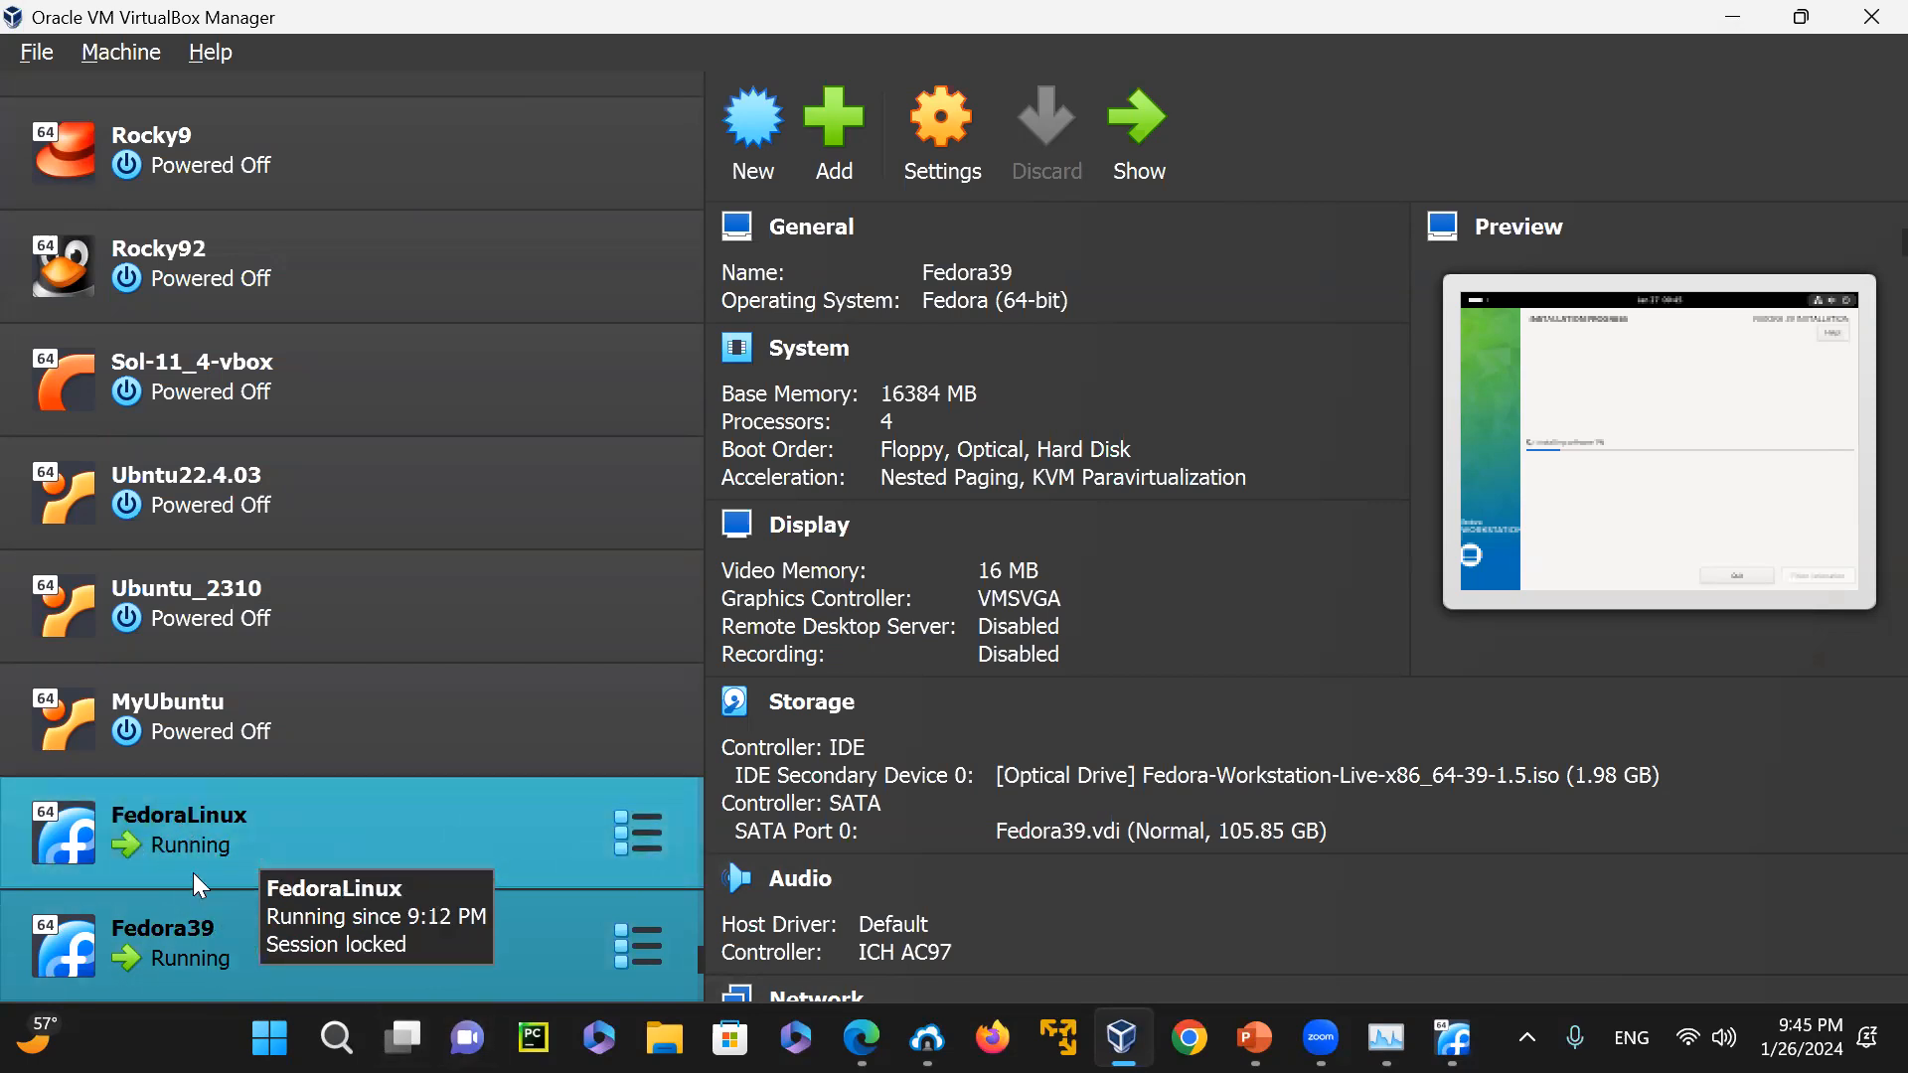
{"action": "left_click", "coordinate": [507, 837]}
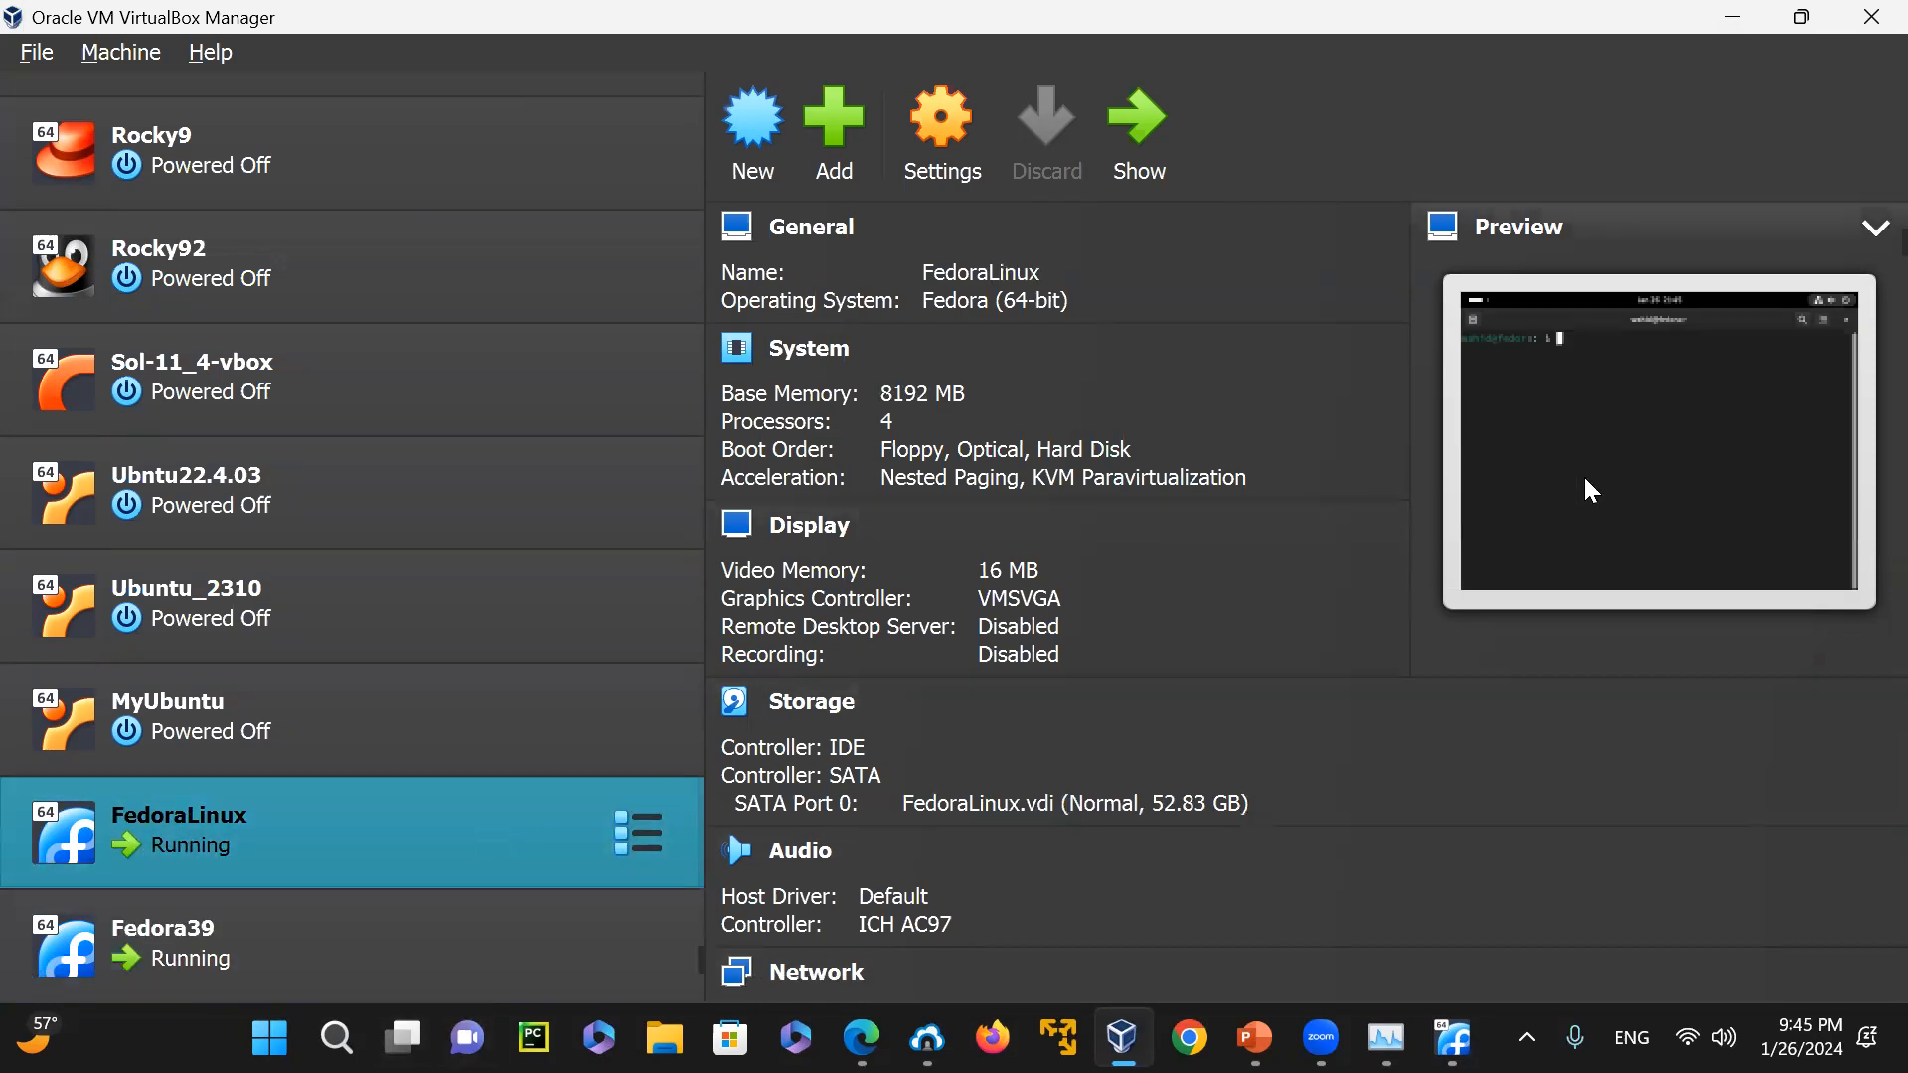
{"action": "left_click", "coordinate": [1140, 139]}
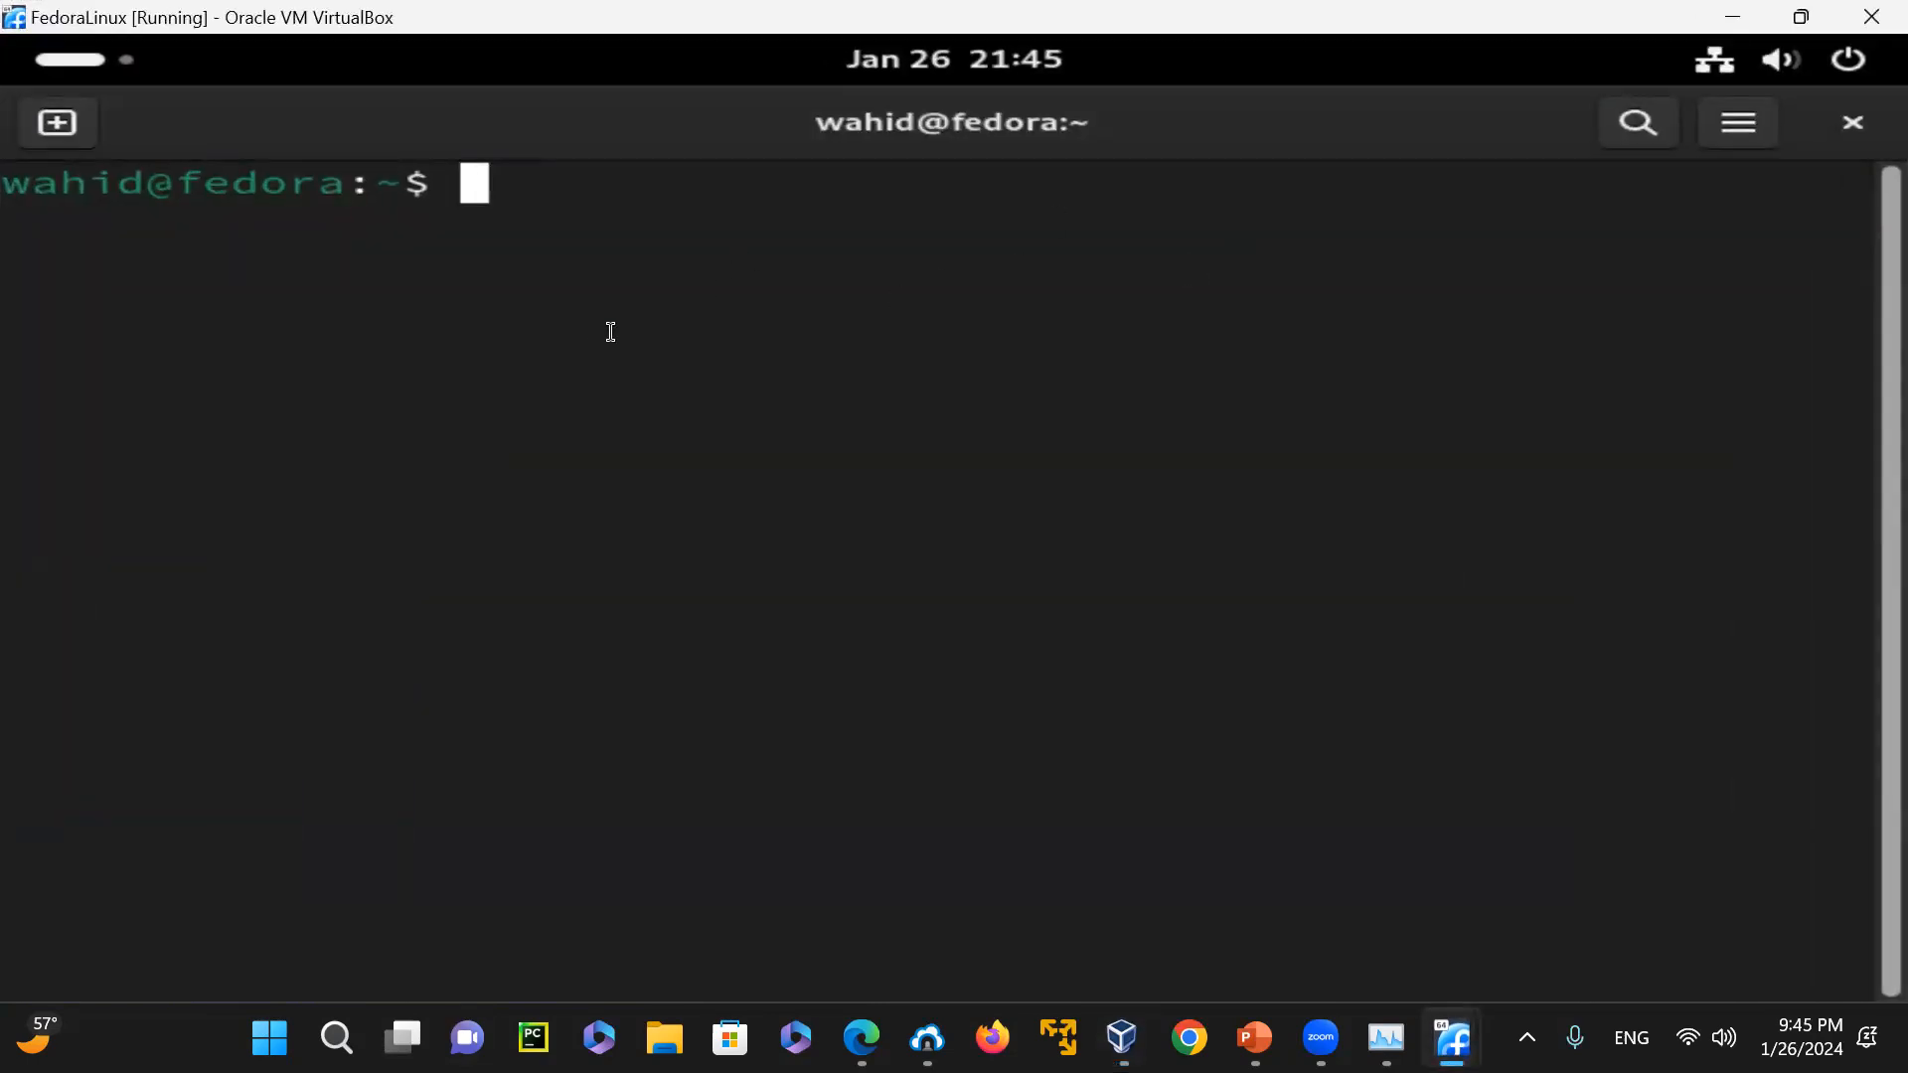
{"action": "left_click", "coordinate": [1733, 17]}
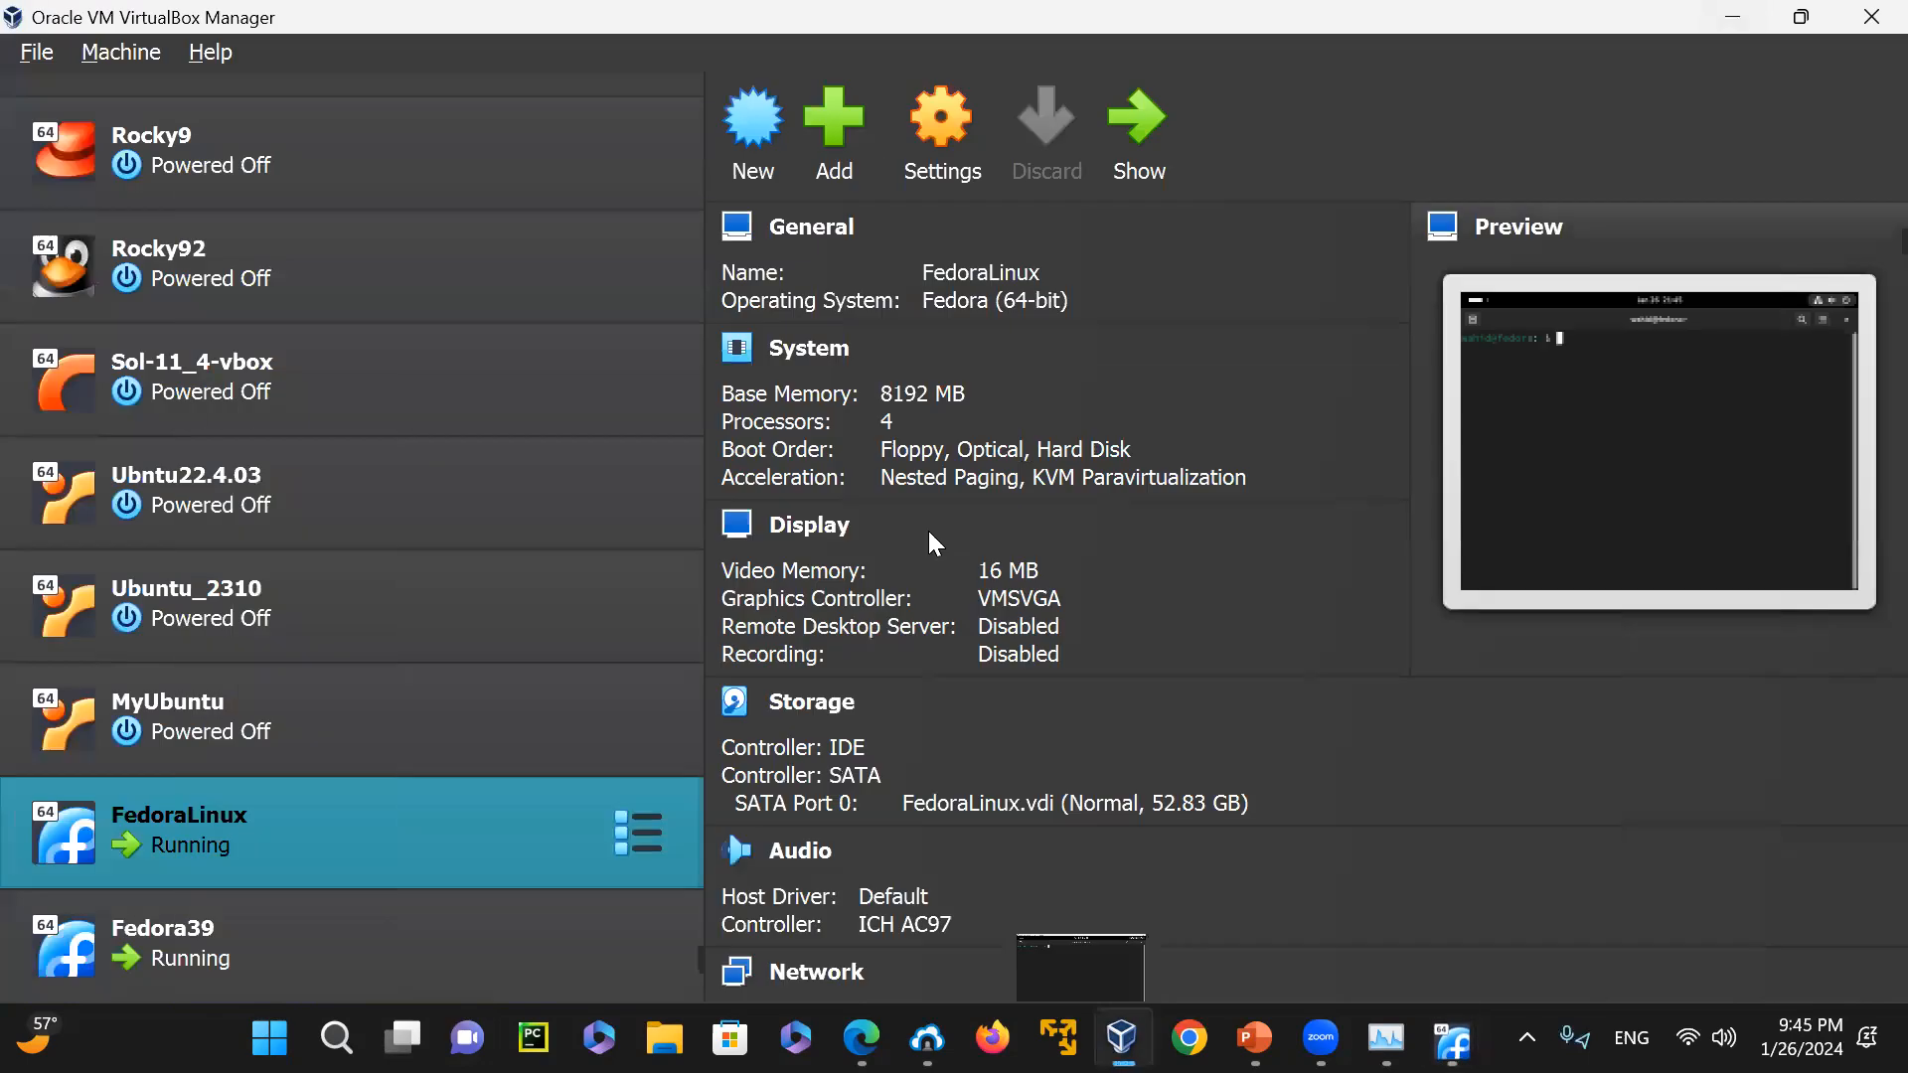
{"action": "left_click", "coordinate": [266, 950]}
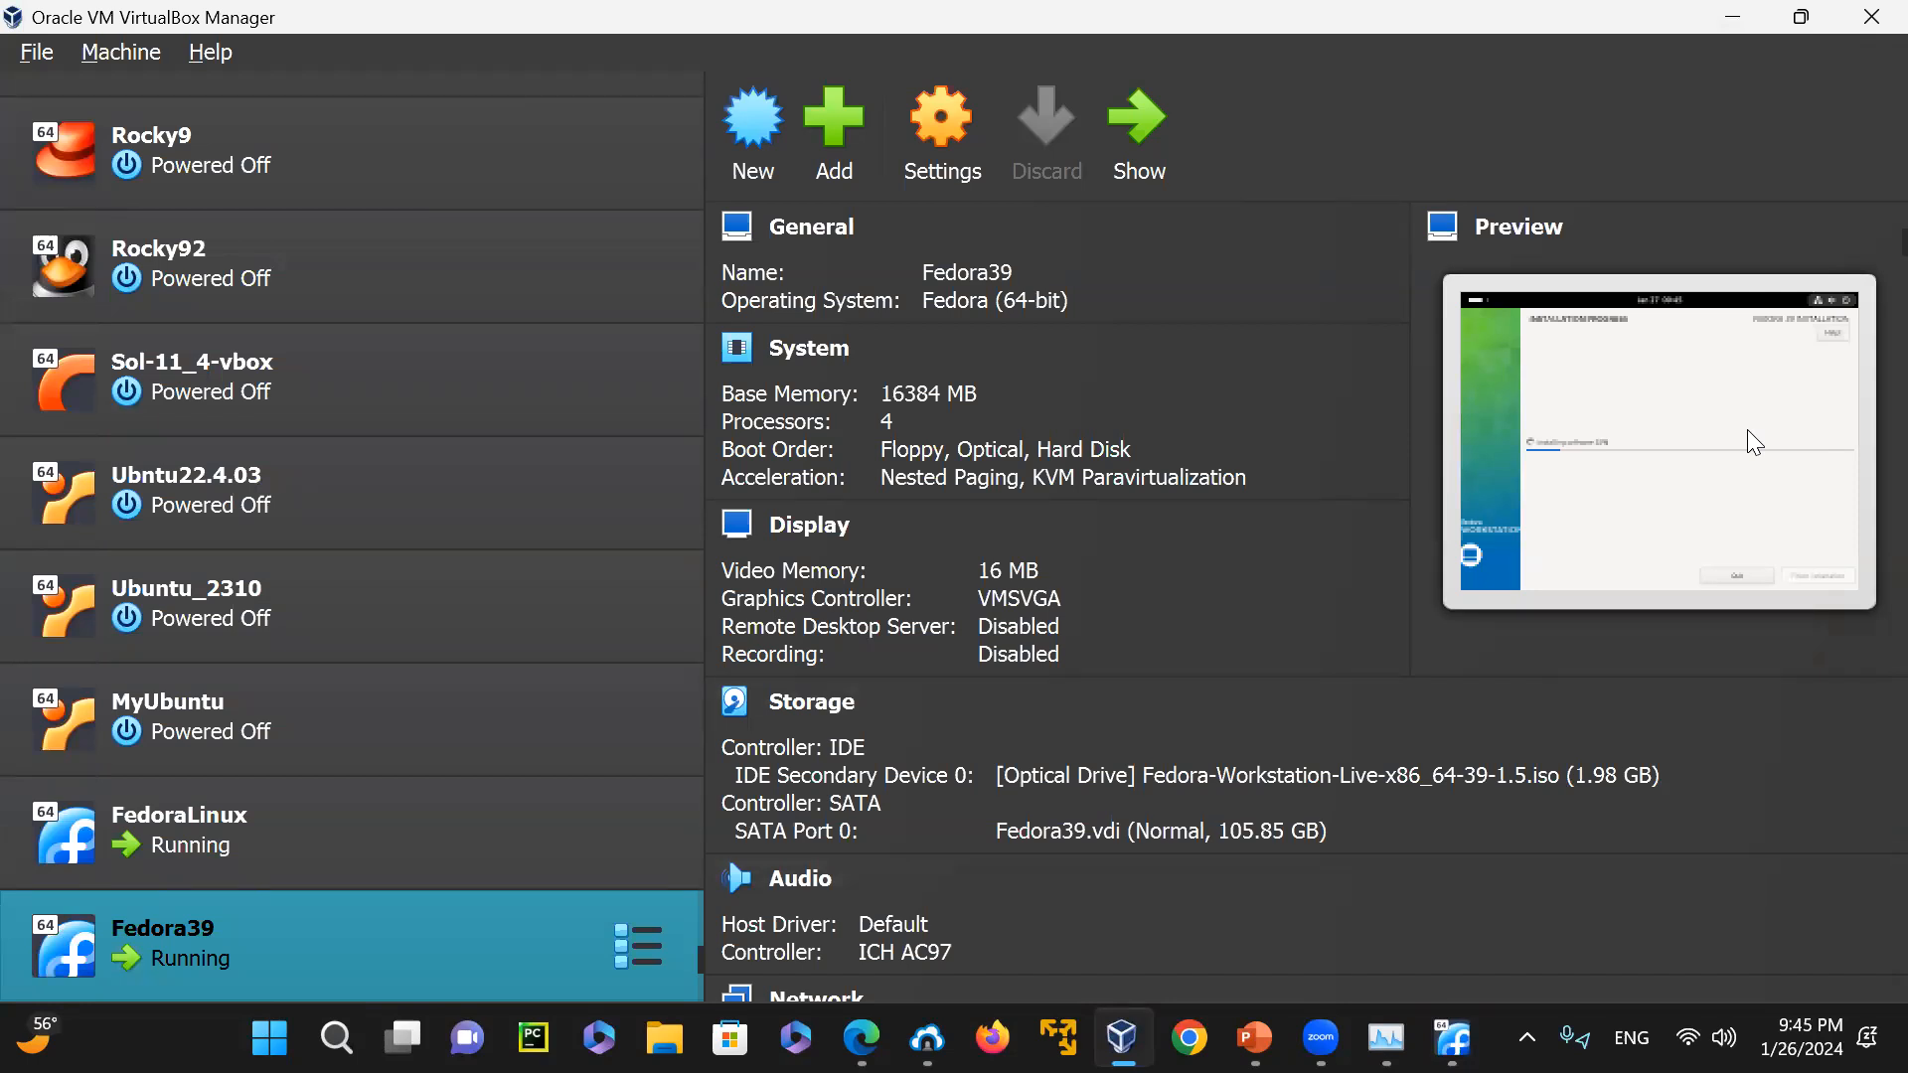
{"action": "left_click", "coordinate": [1177, 92]}
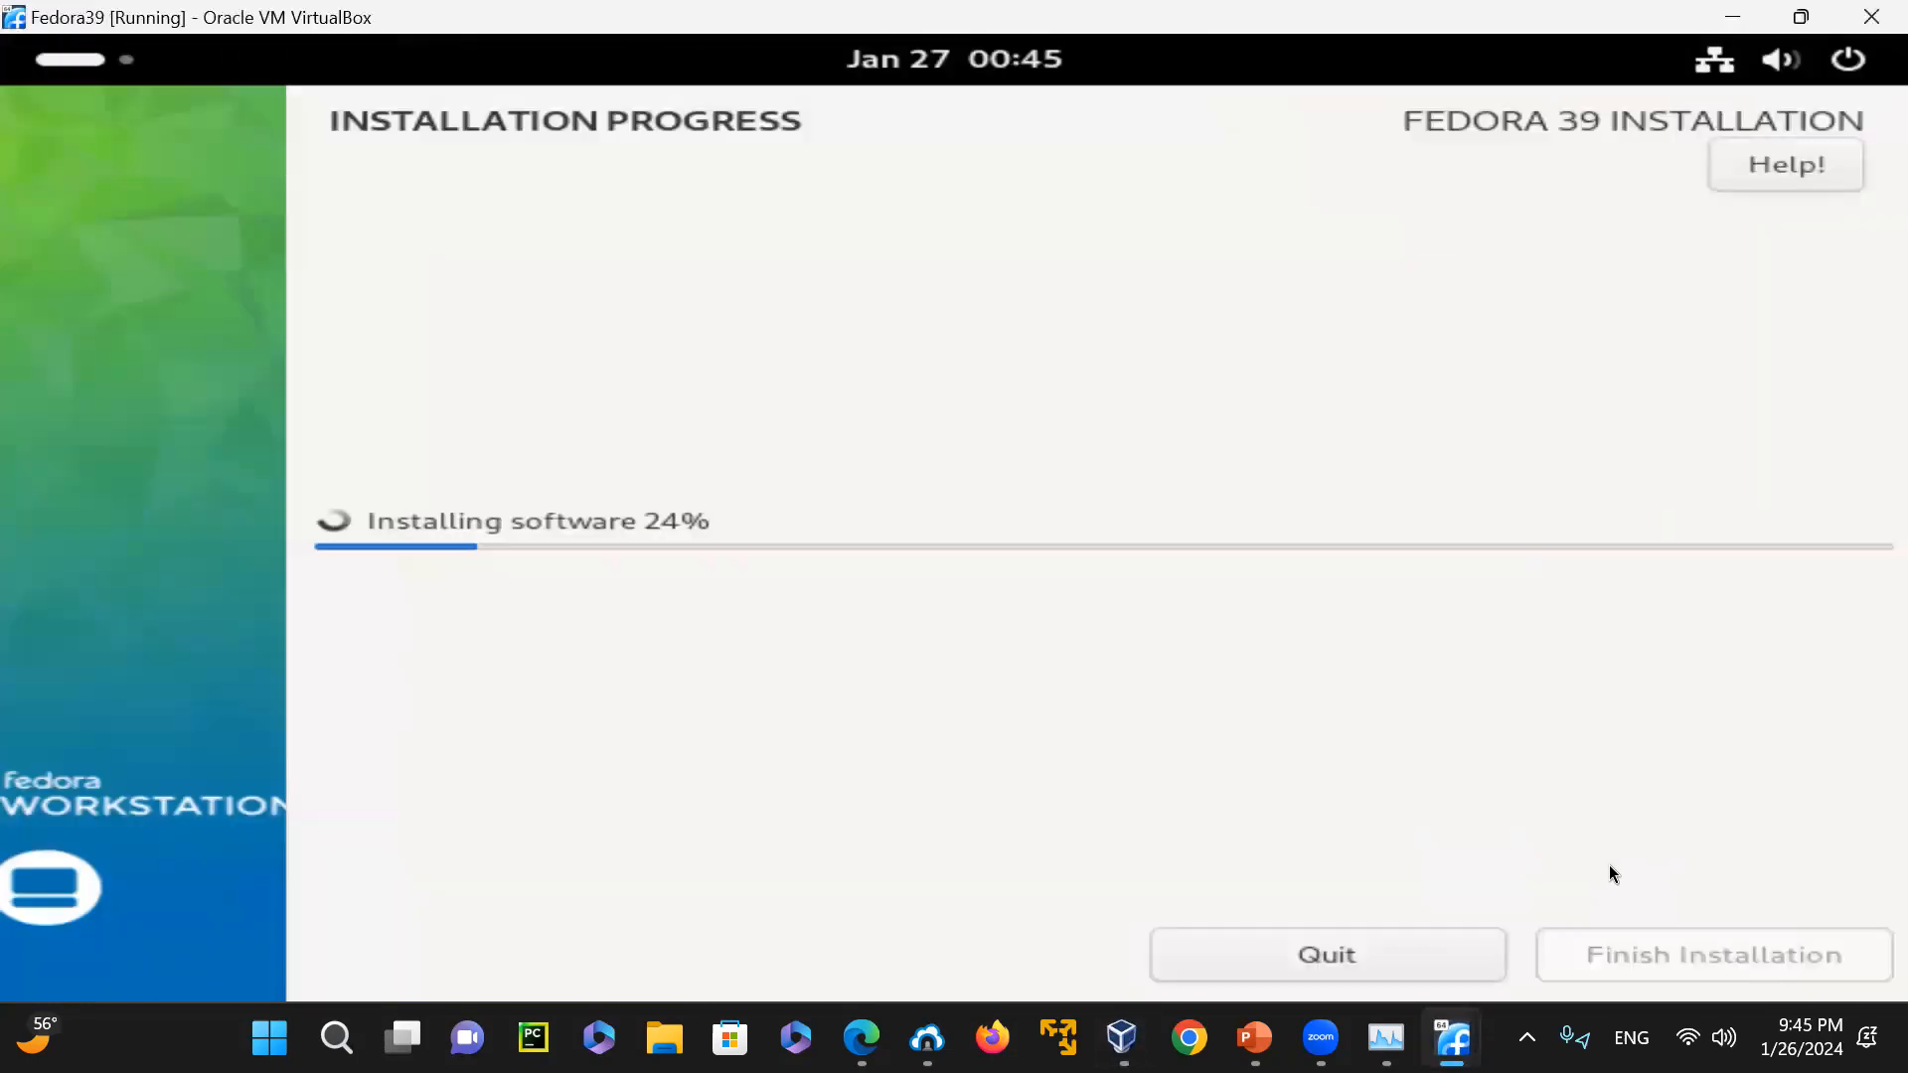
Leave the Fedora39 installation running and switch back to the FedoraLinux machine's terminal
{"action": "left_click", "coordinate": [1737, 14]}
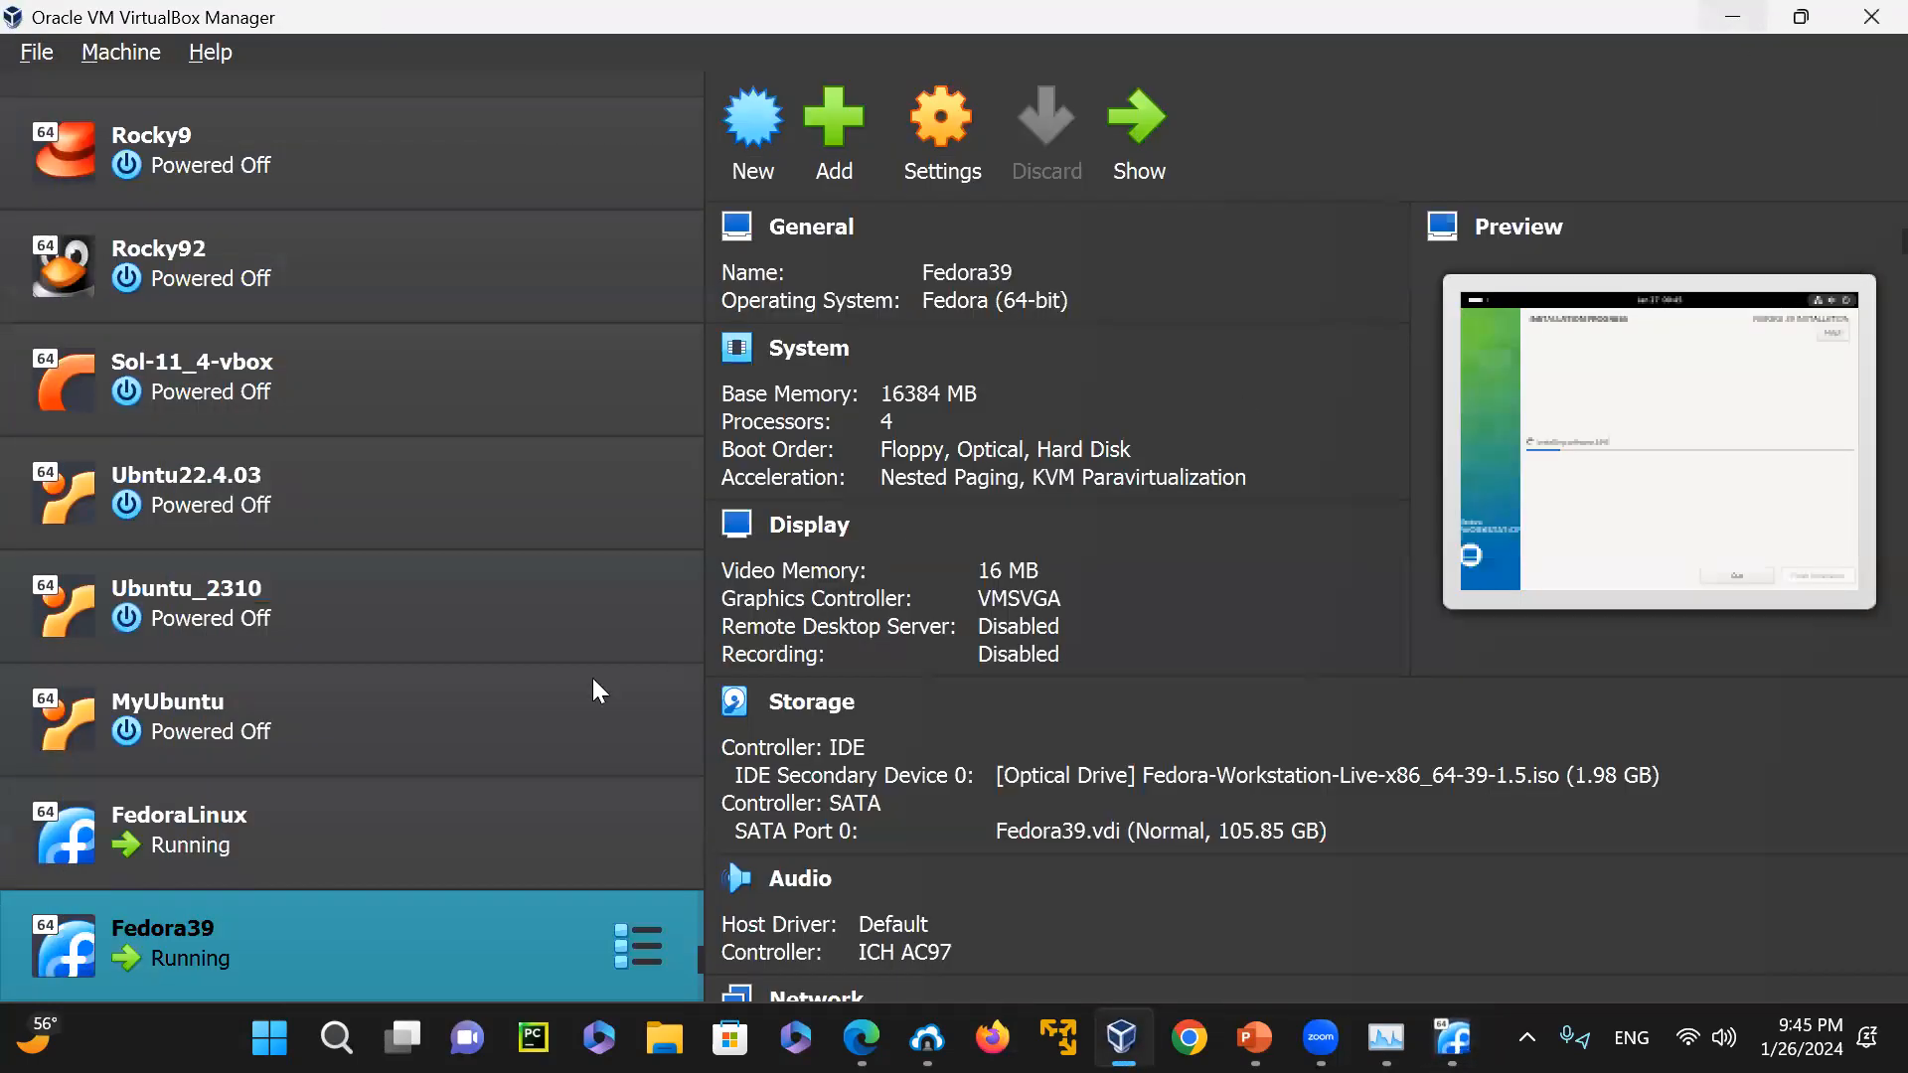
{"action": "left_click", "coordinate": [316, 813]}
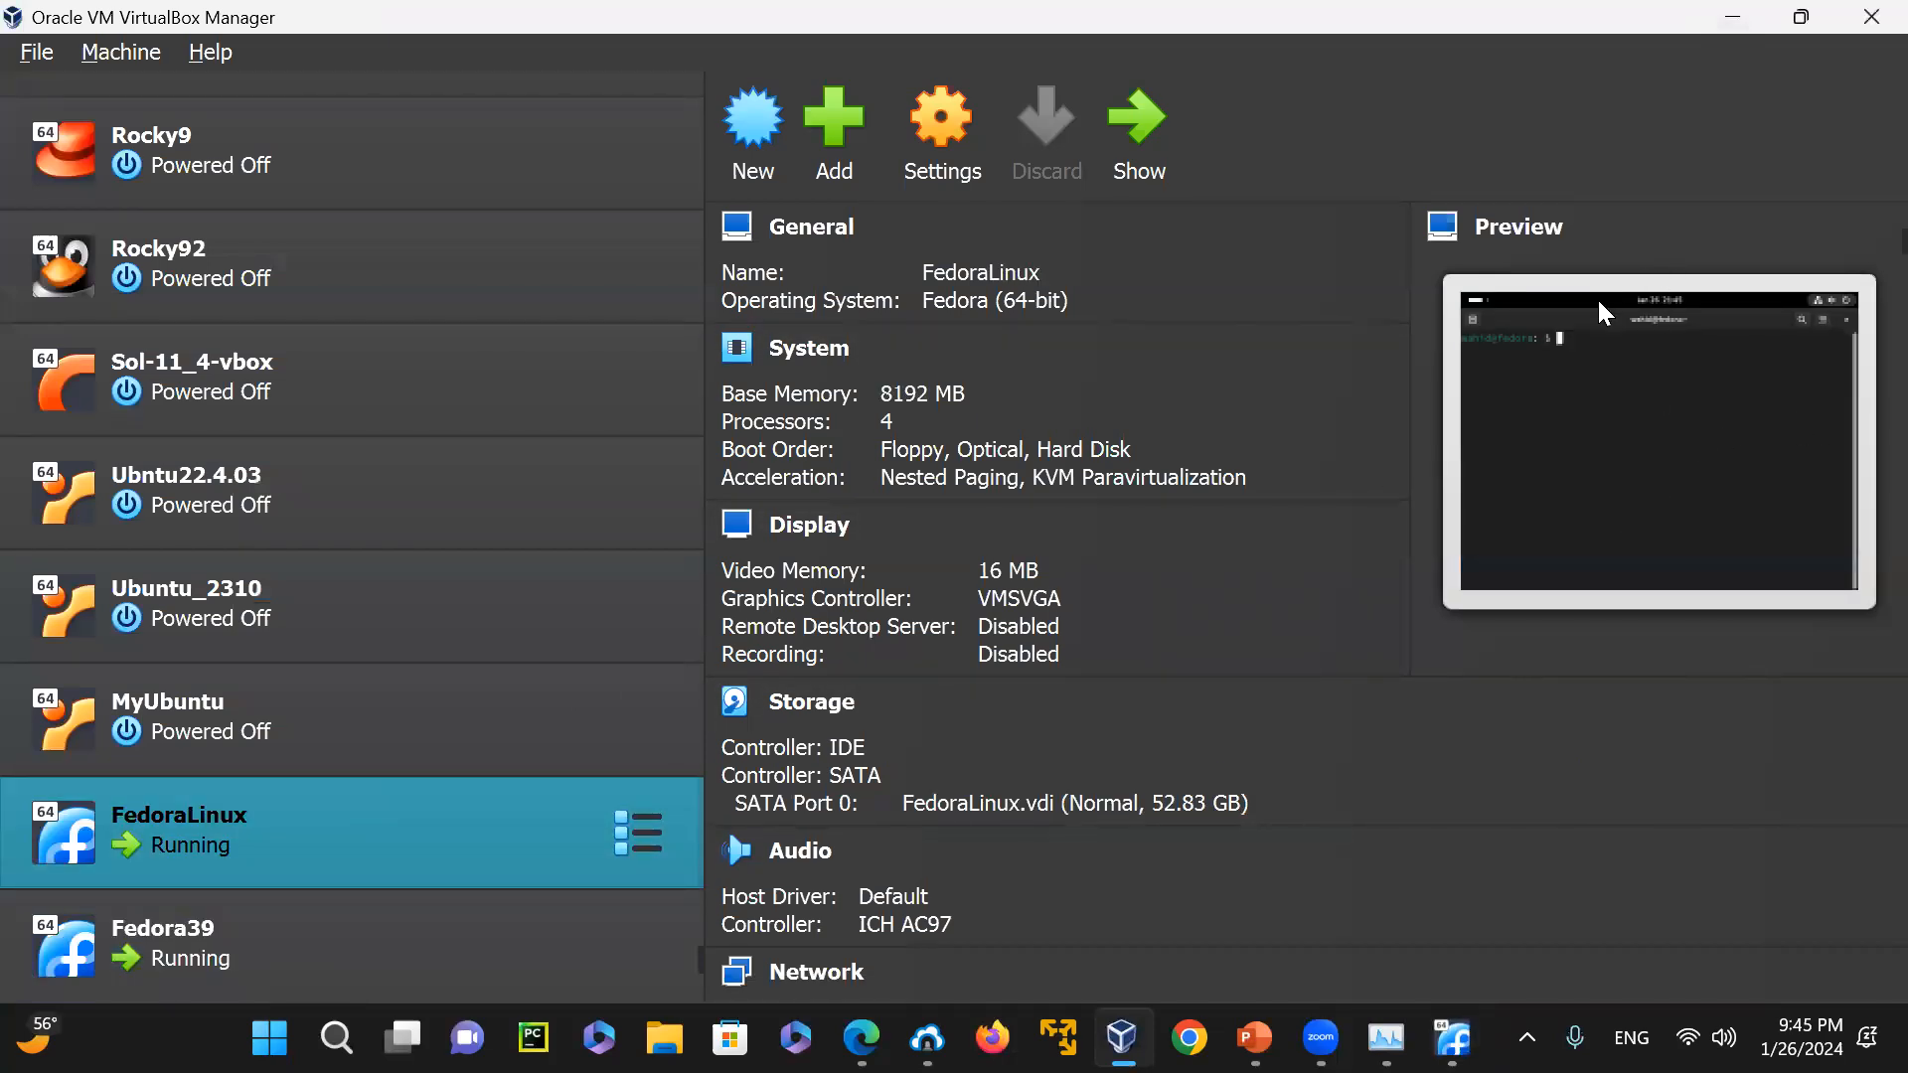
{"action": "key", "text": "alt+Tab"}
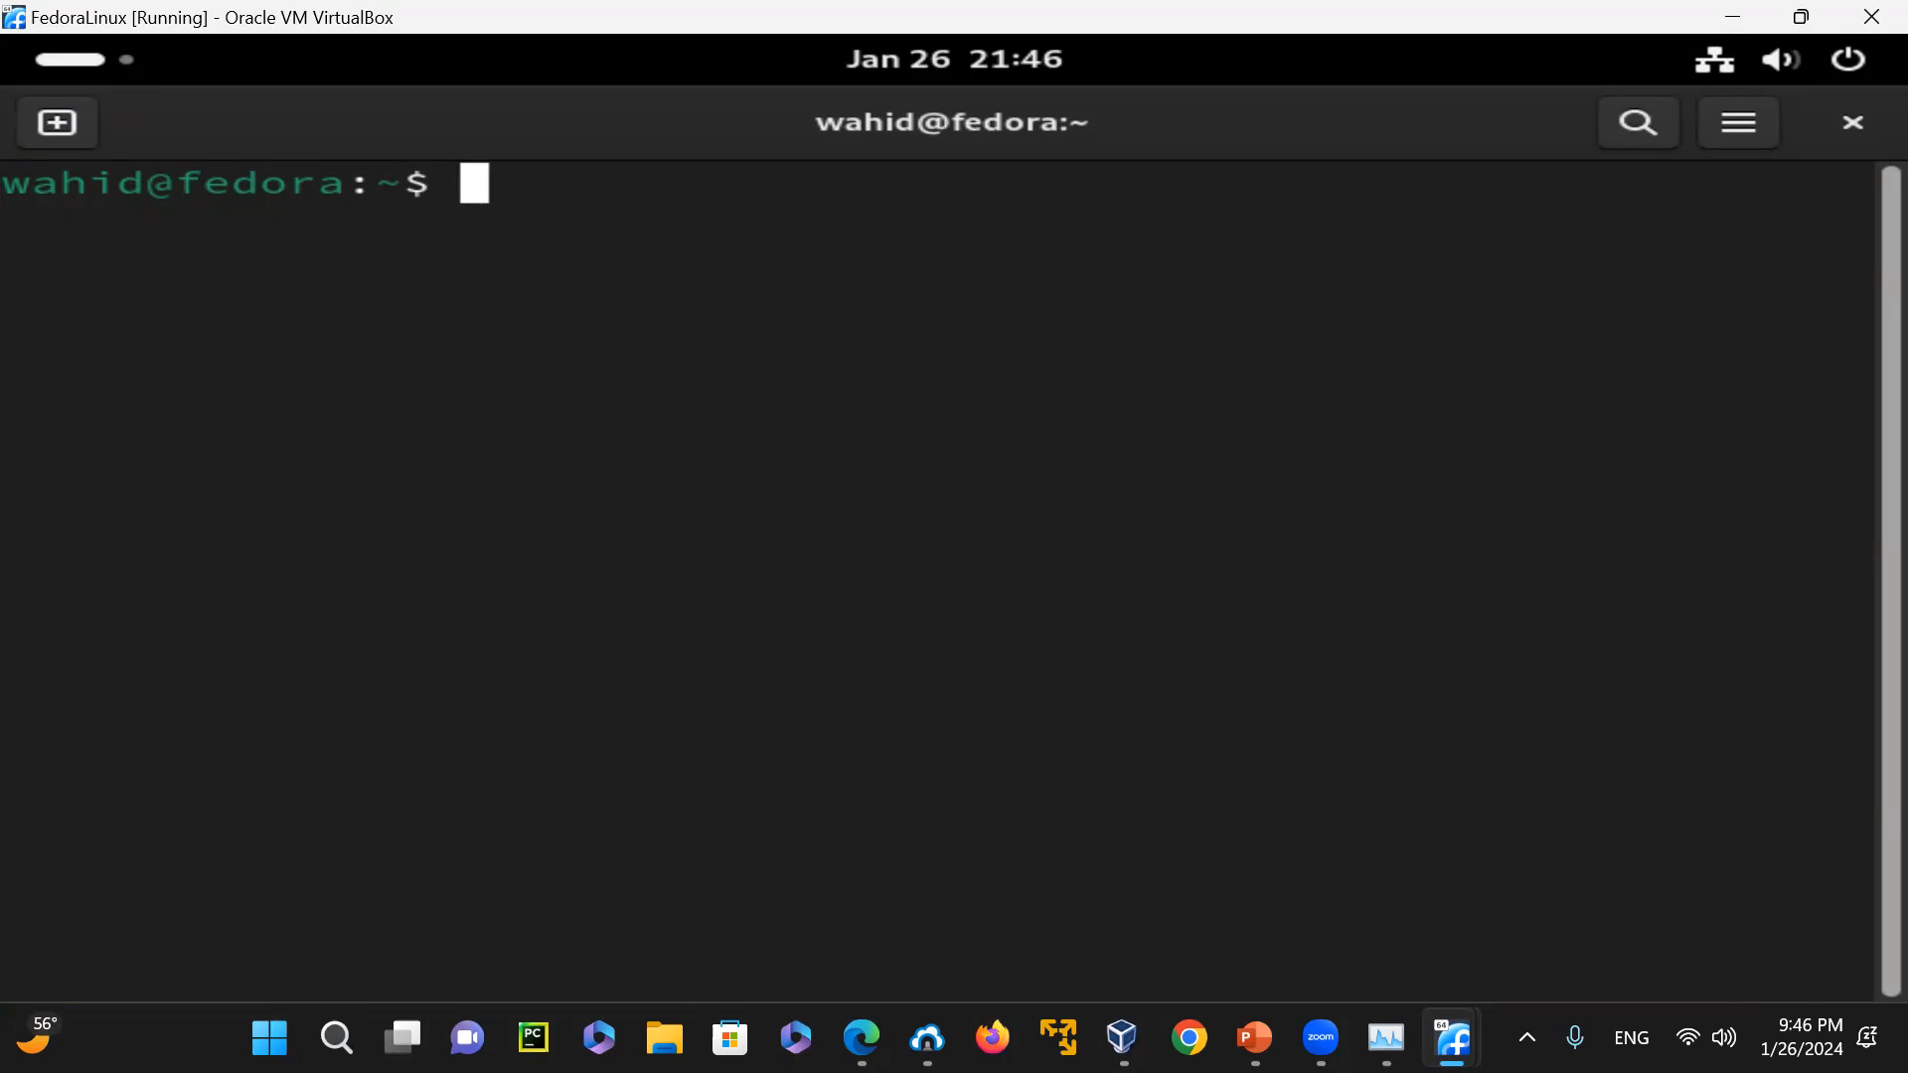
Start a root login shell with sudo su -, entering the account password, and clear the terminal
{"action": "type", "text": "sudo su -"}
{"action": "key", "text": "Return"}
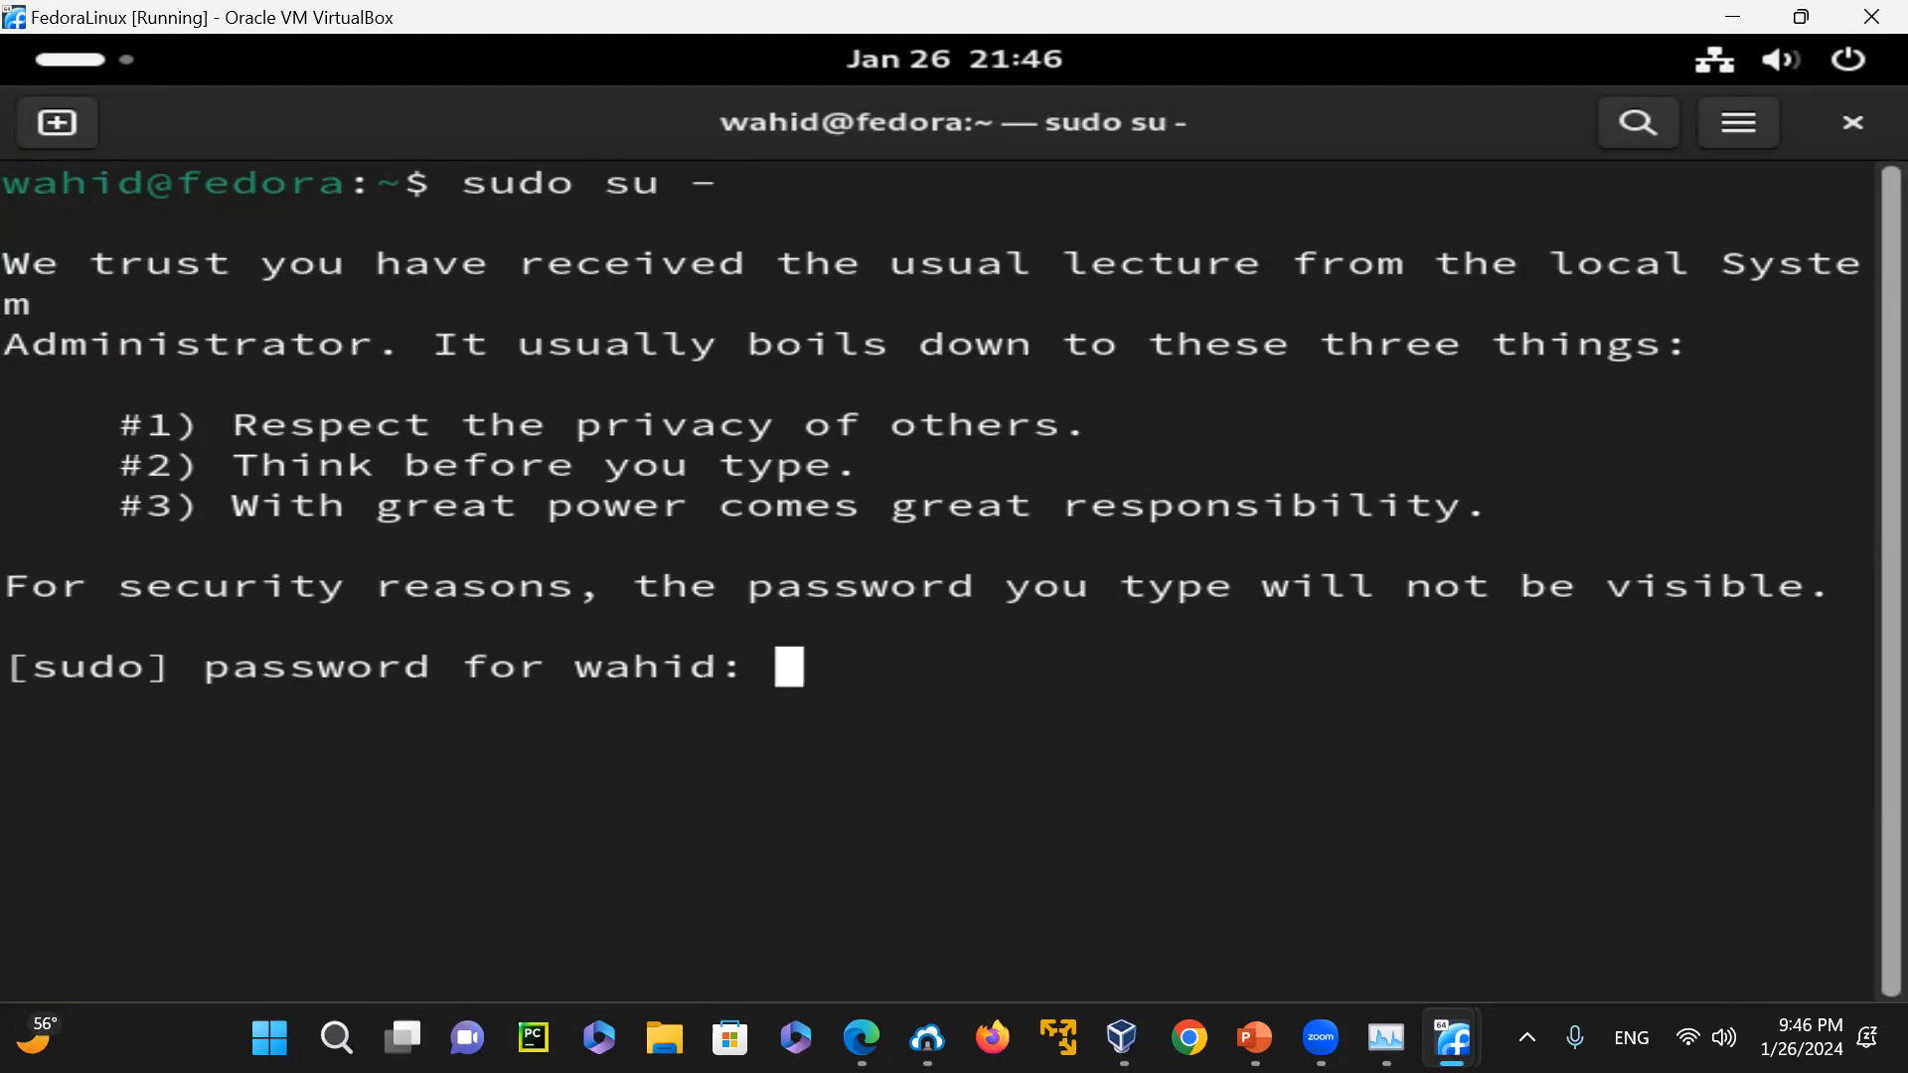
{"action": "key", "text": "Return"}
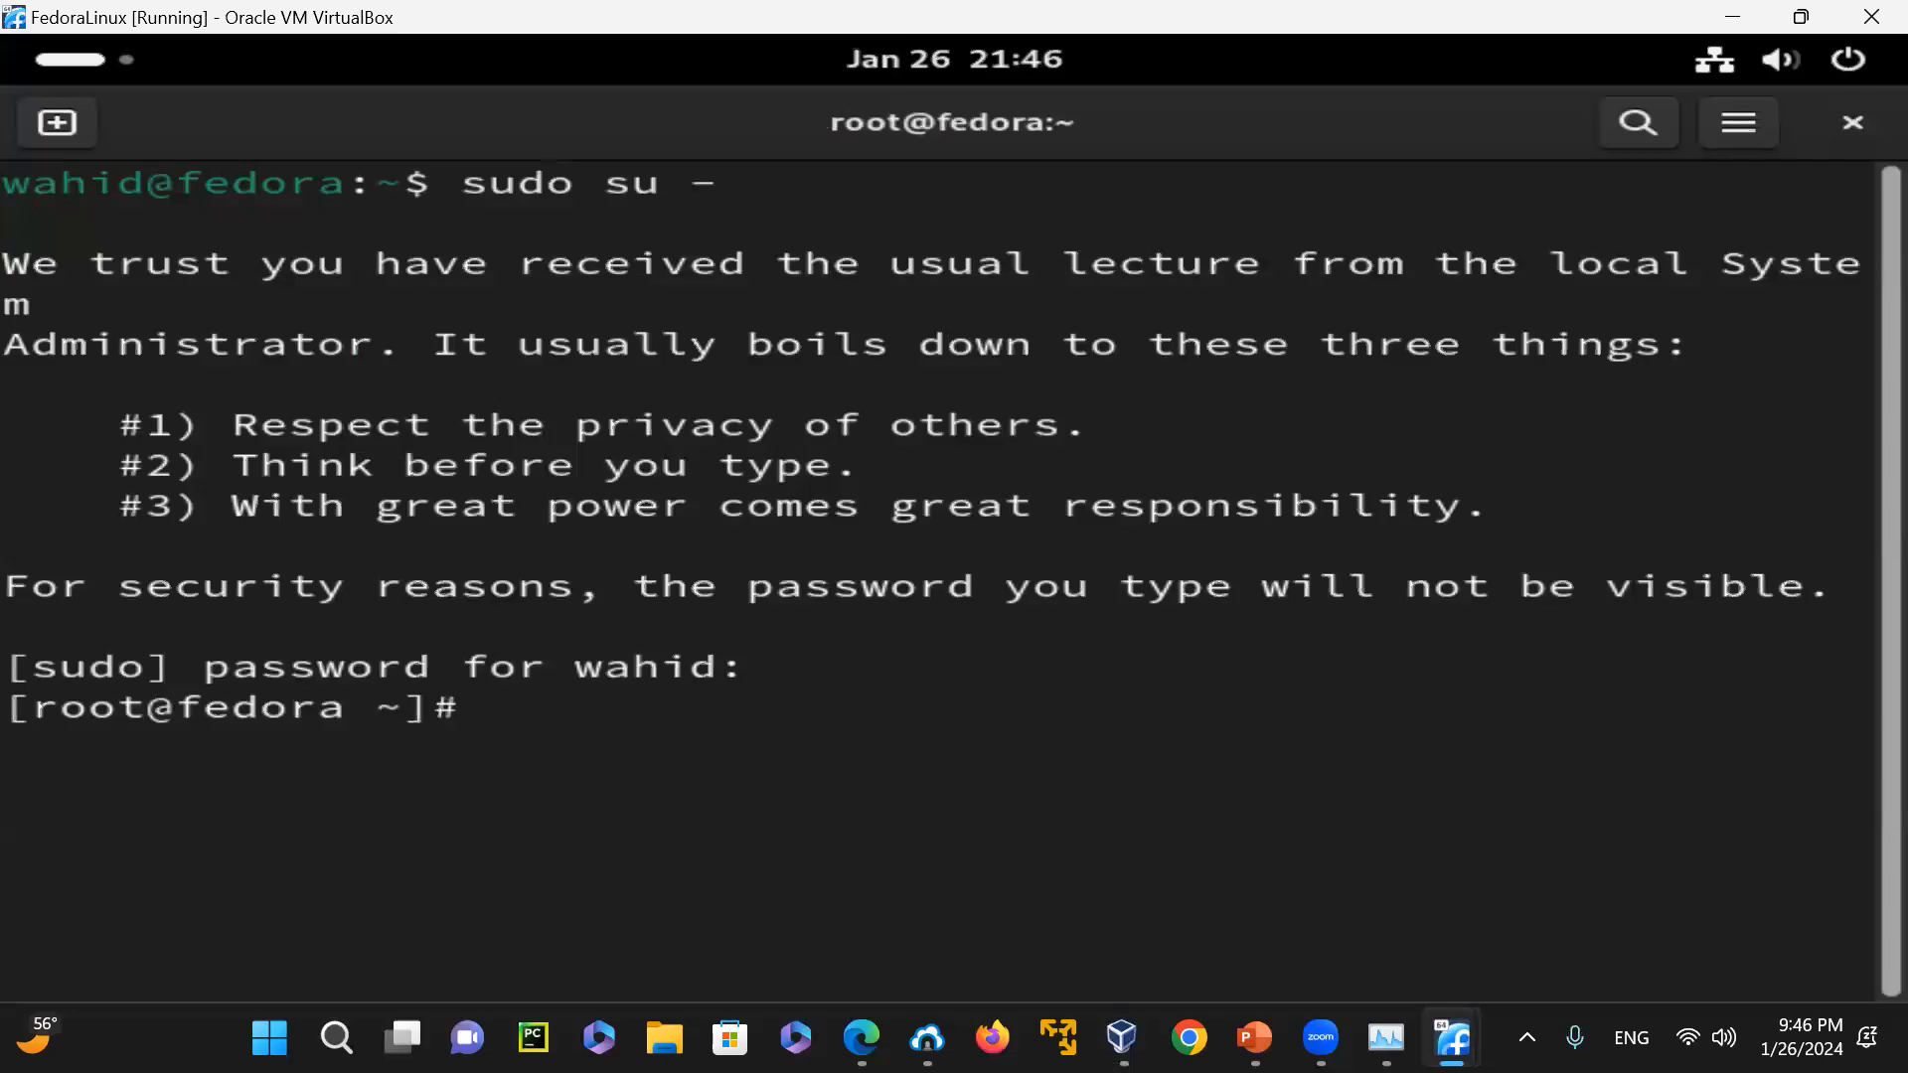
{"action": "type", "text": "clear"}
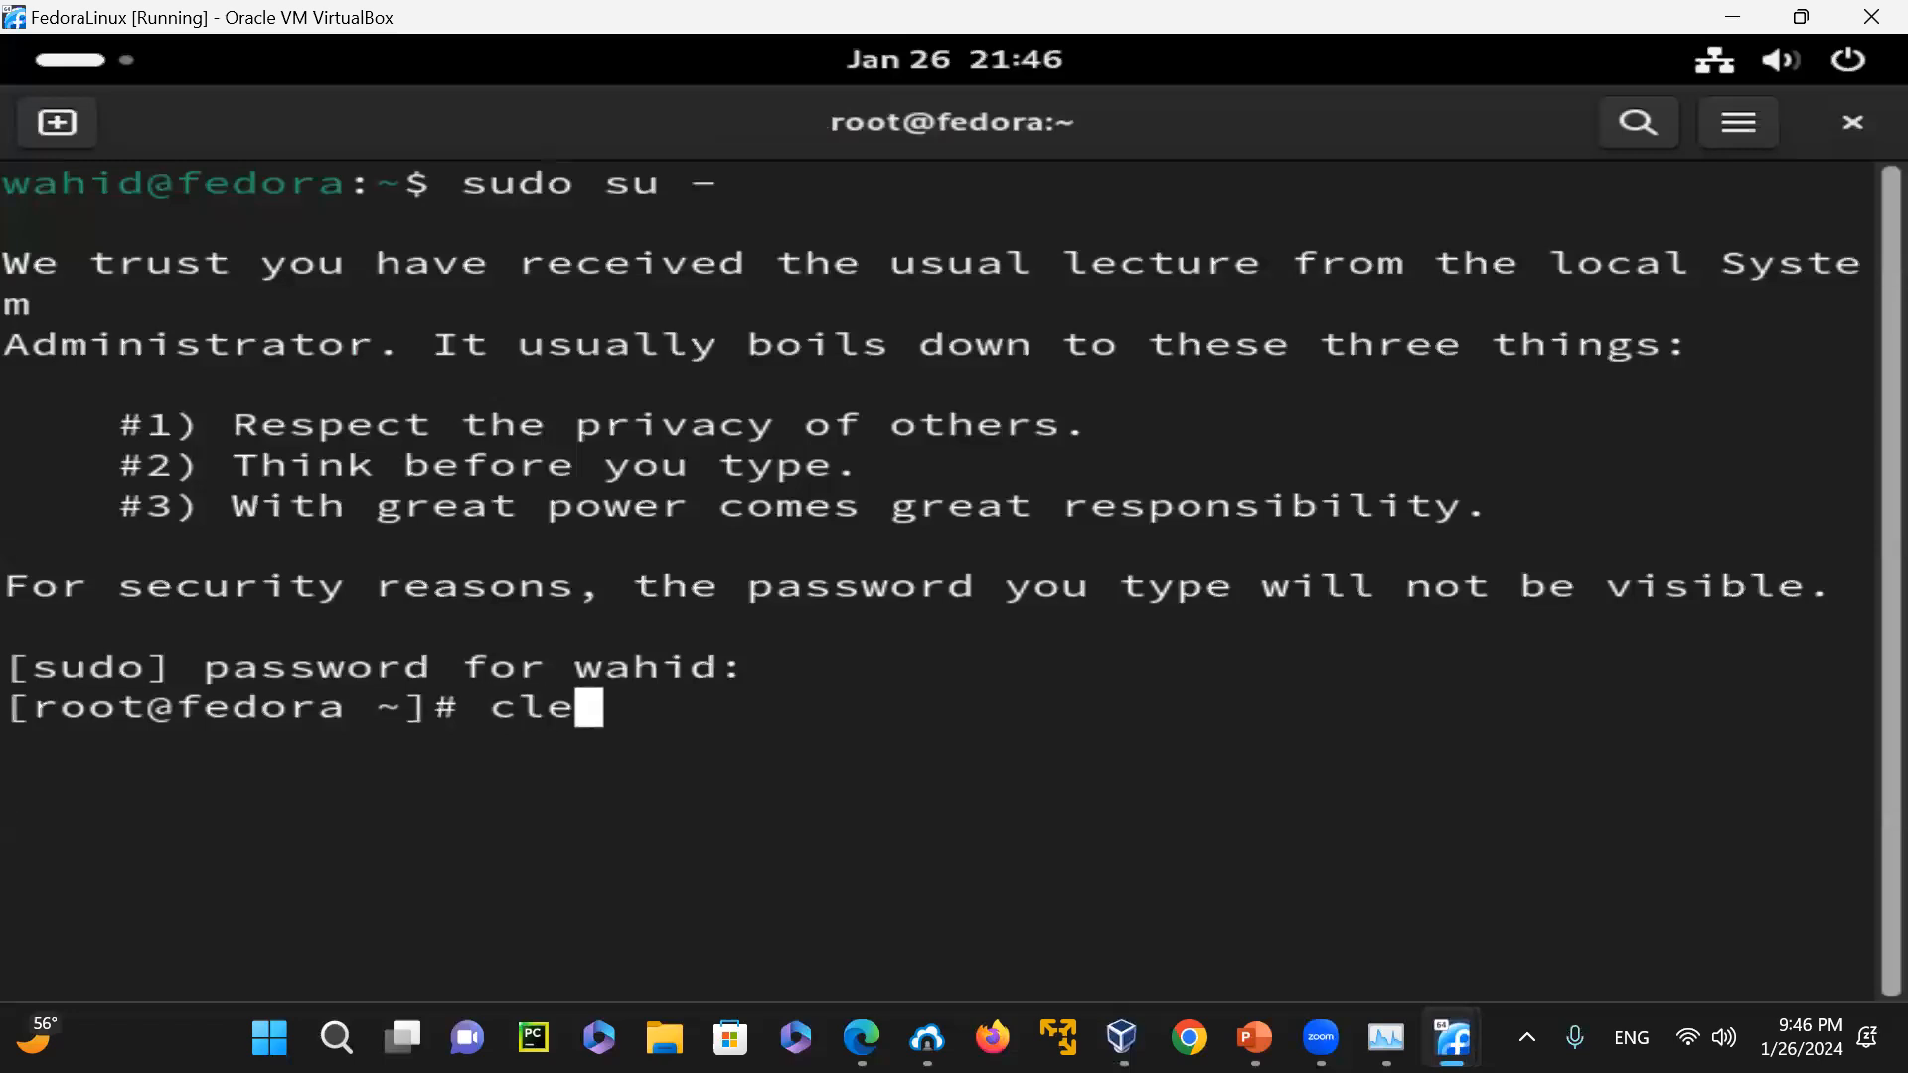
{"action": "key", "text": "Return"}
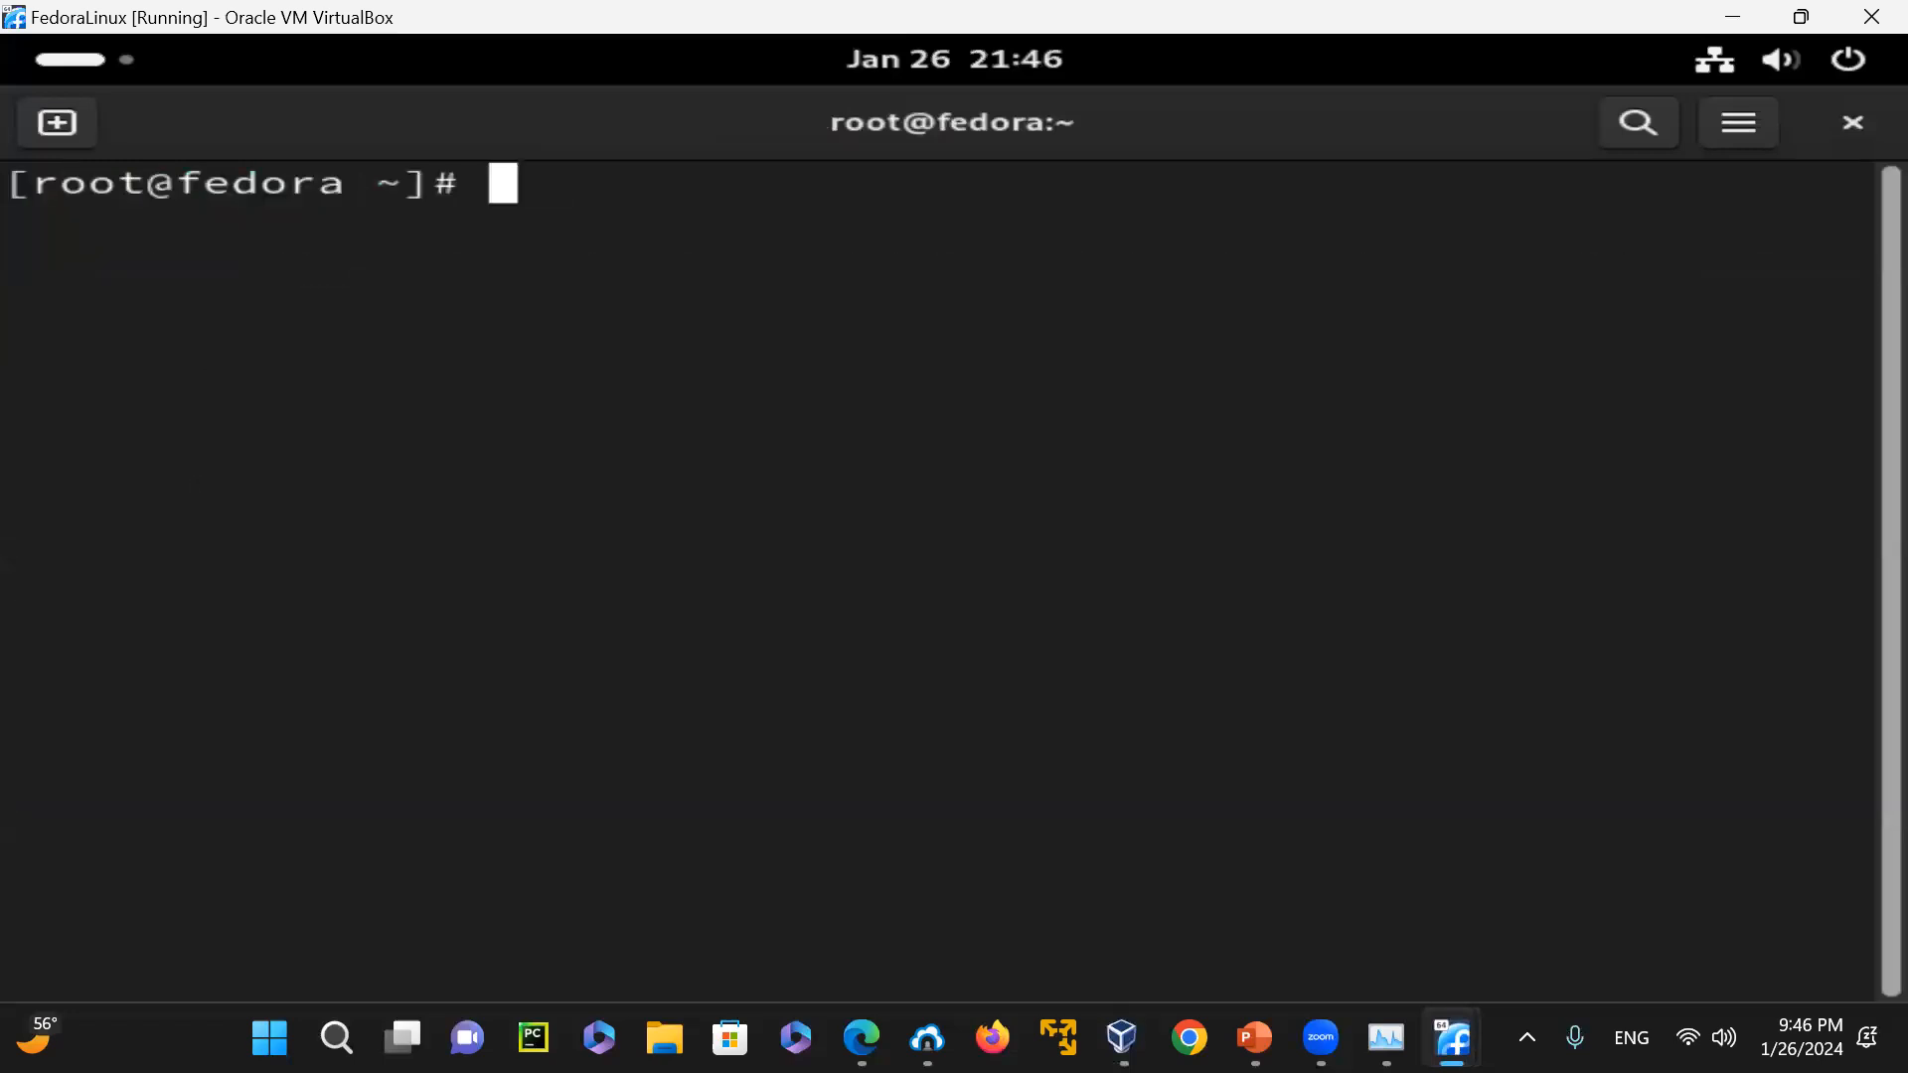
Run passwd root and enter and retype the new root password
{"action": "type", "text": "passwd root"}
{"action": "key", "text": "Return"}
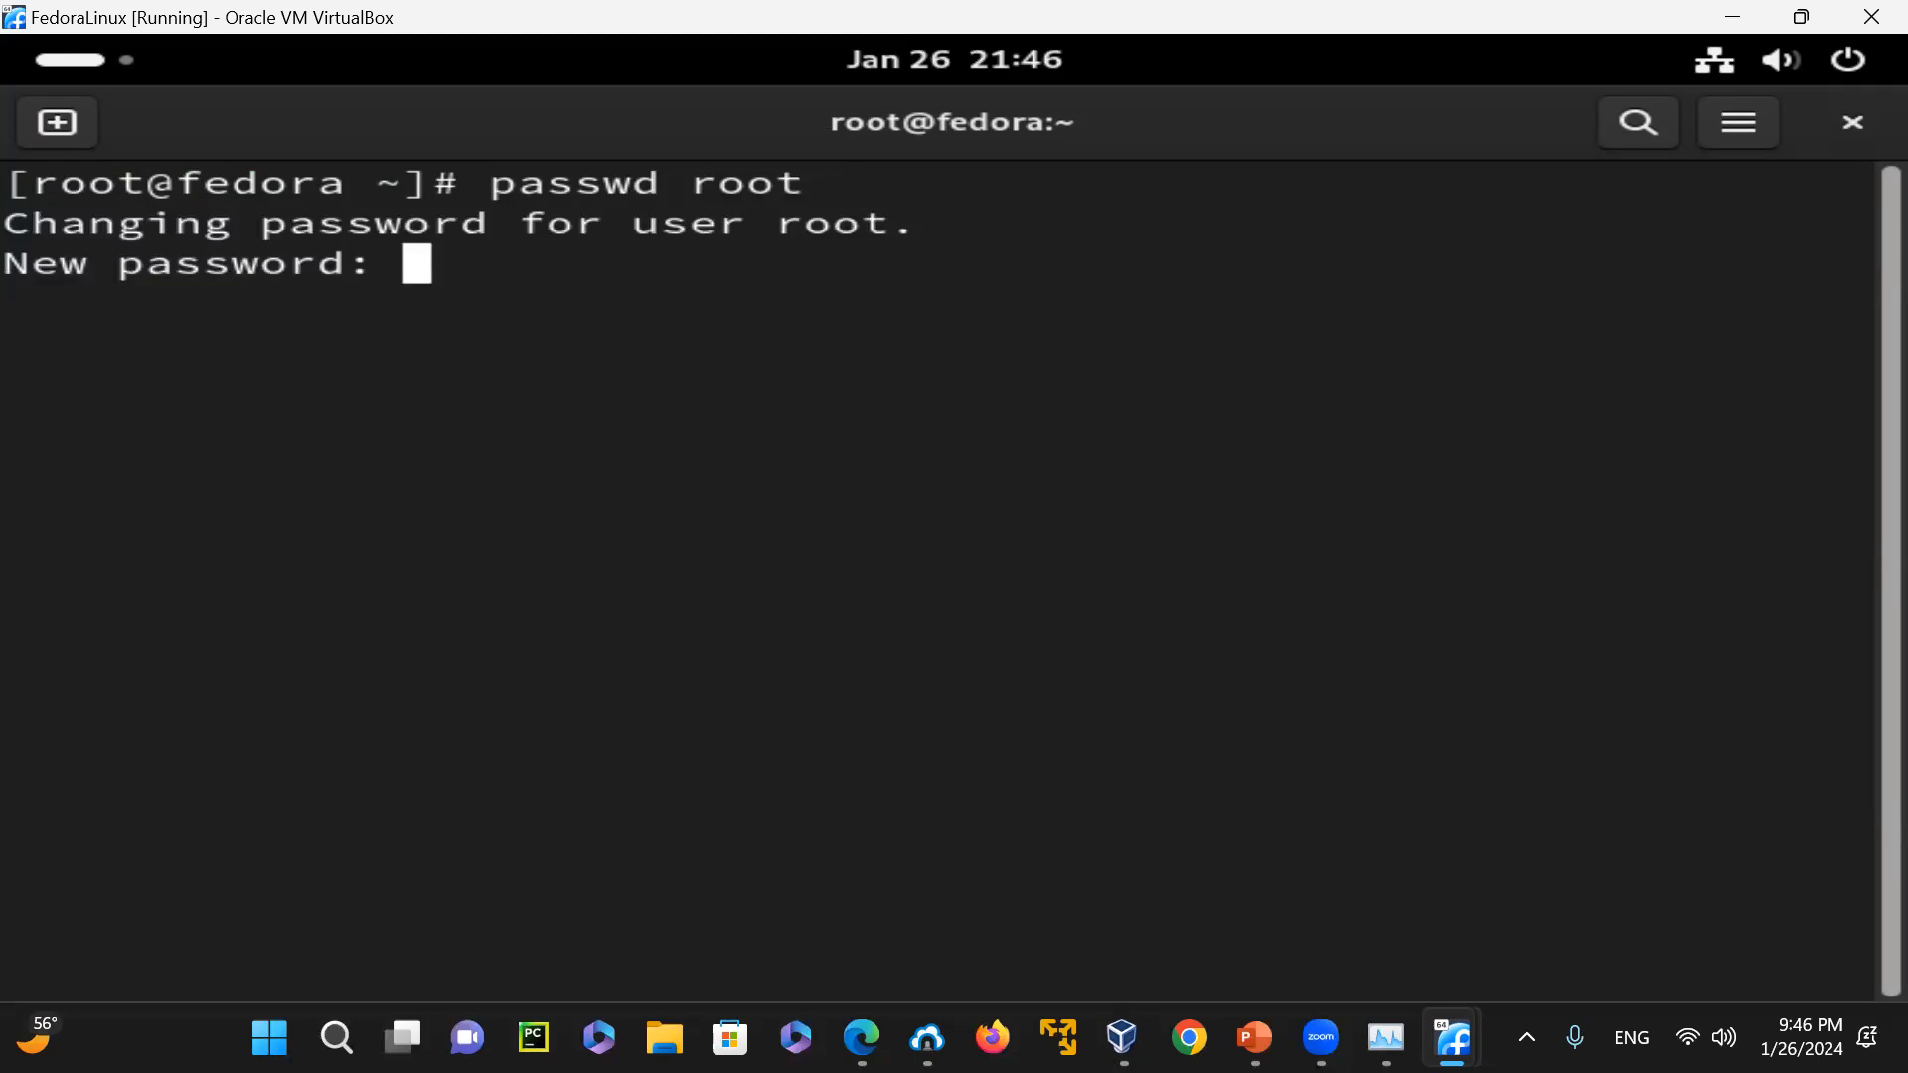
{"action": "key", "text": "Return"}
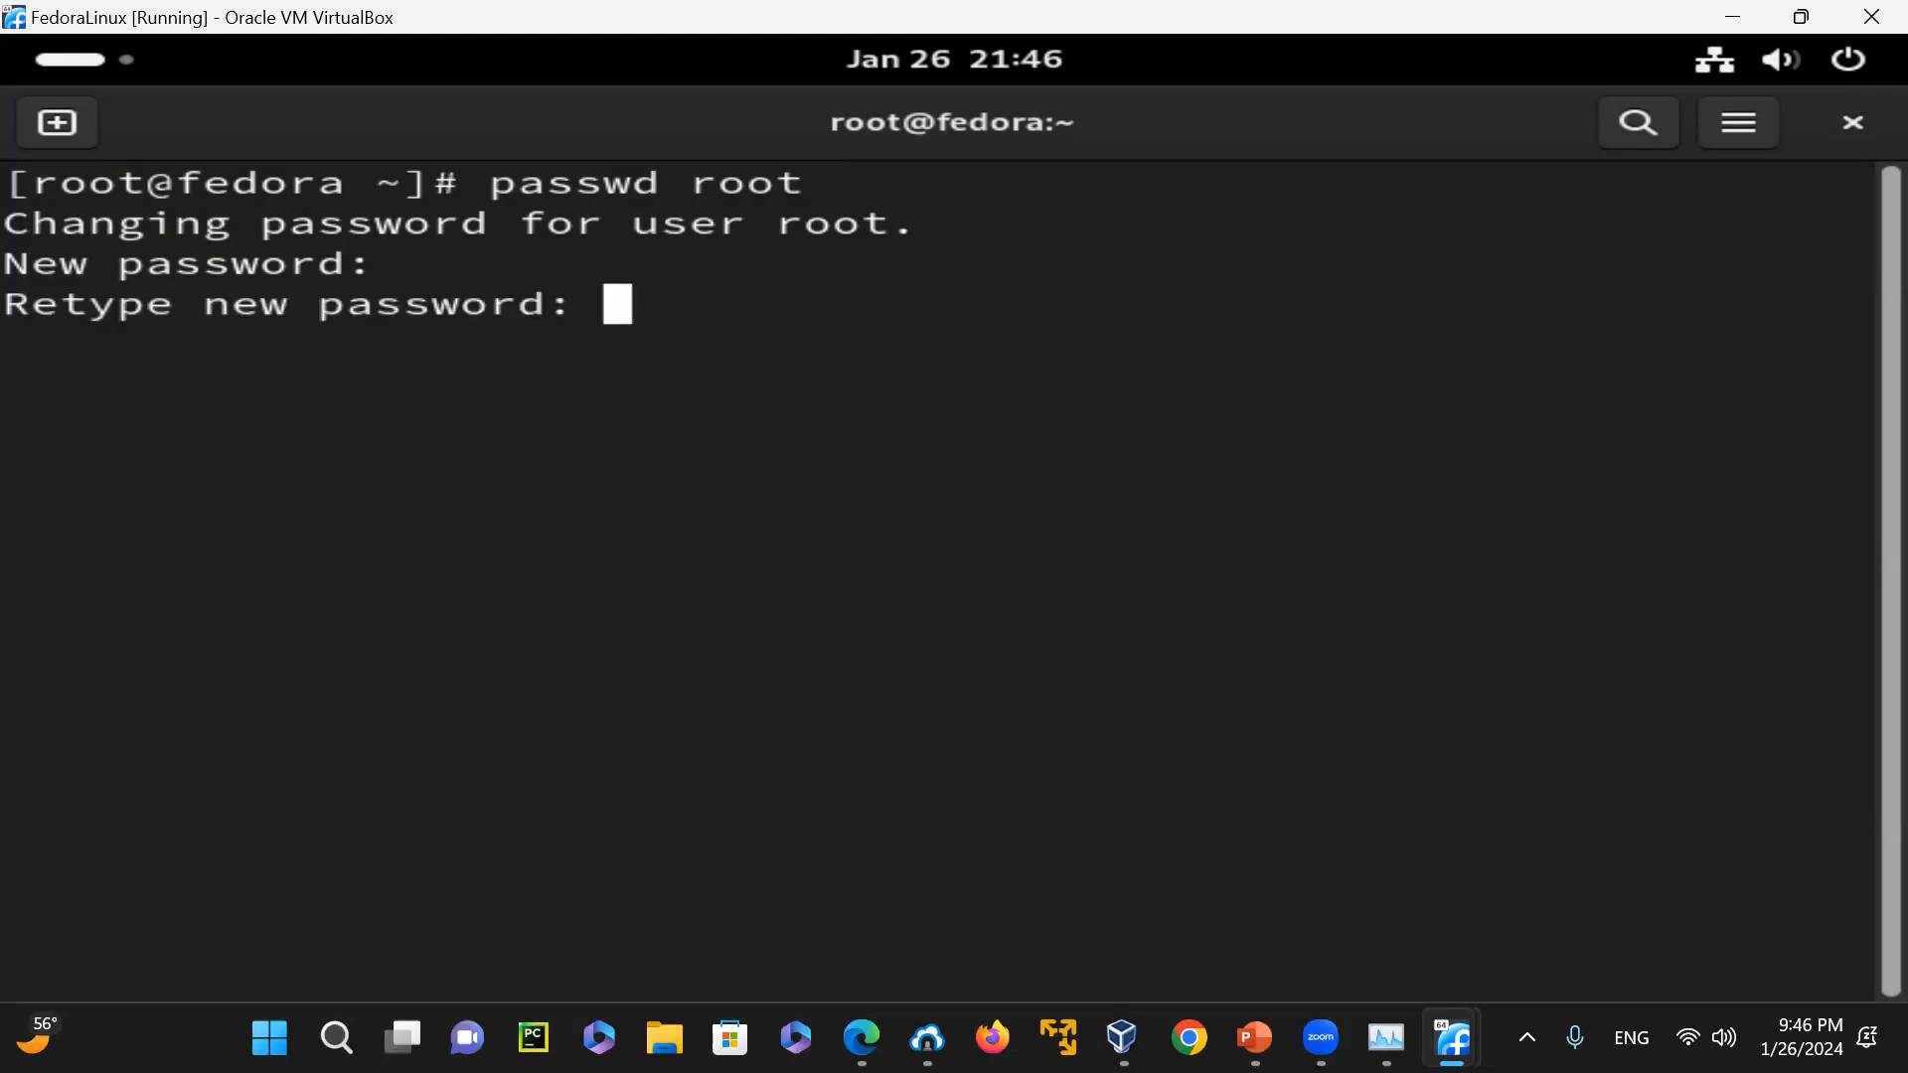
{"action": "key", "text": "Return"}
Run passwd -x -1 root to disable password expiry for the root account, and highlight the command in the terminal
{"action": "type", "text": "passwd -"}
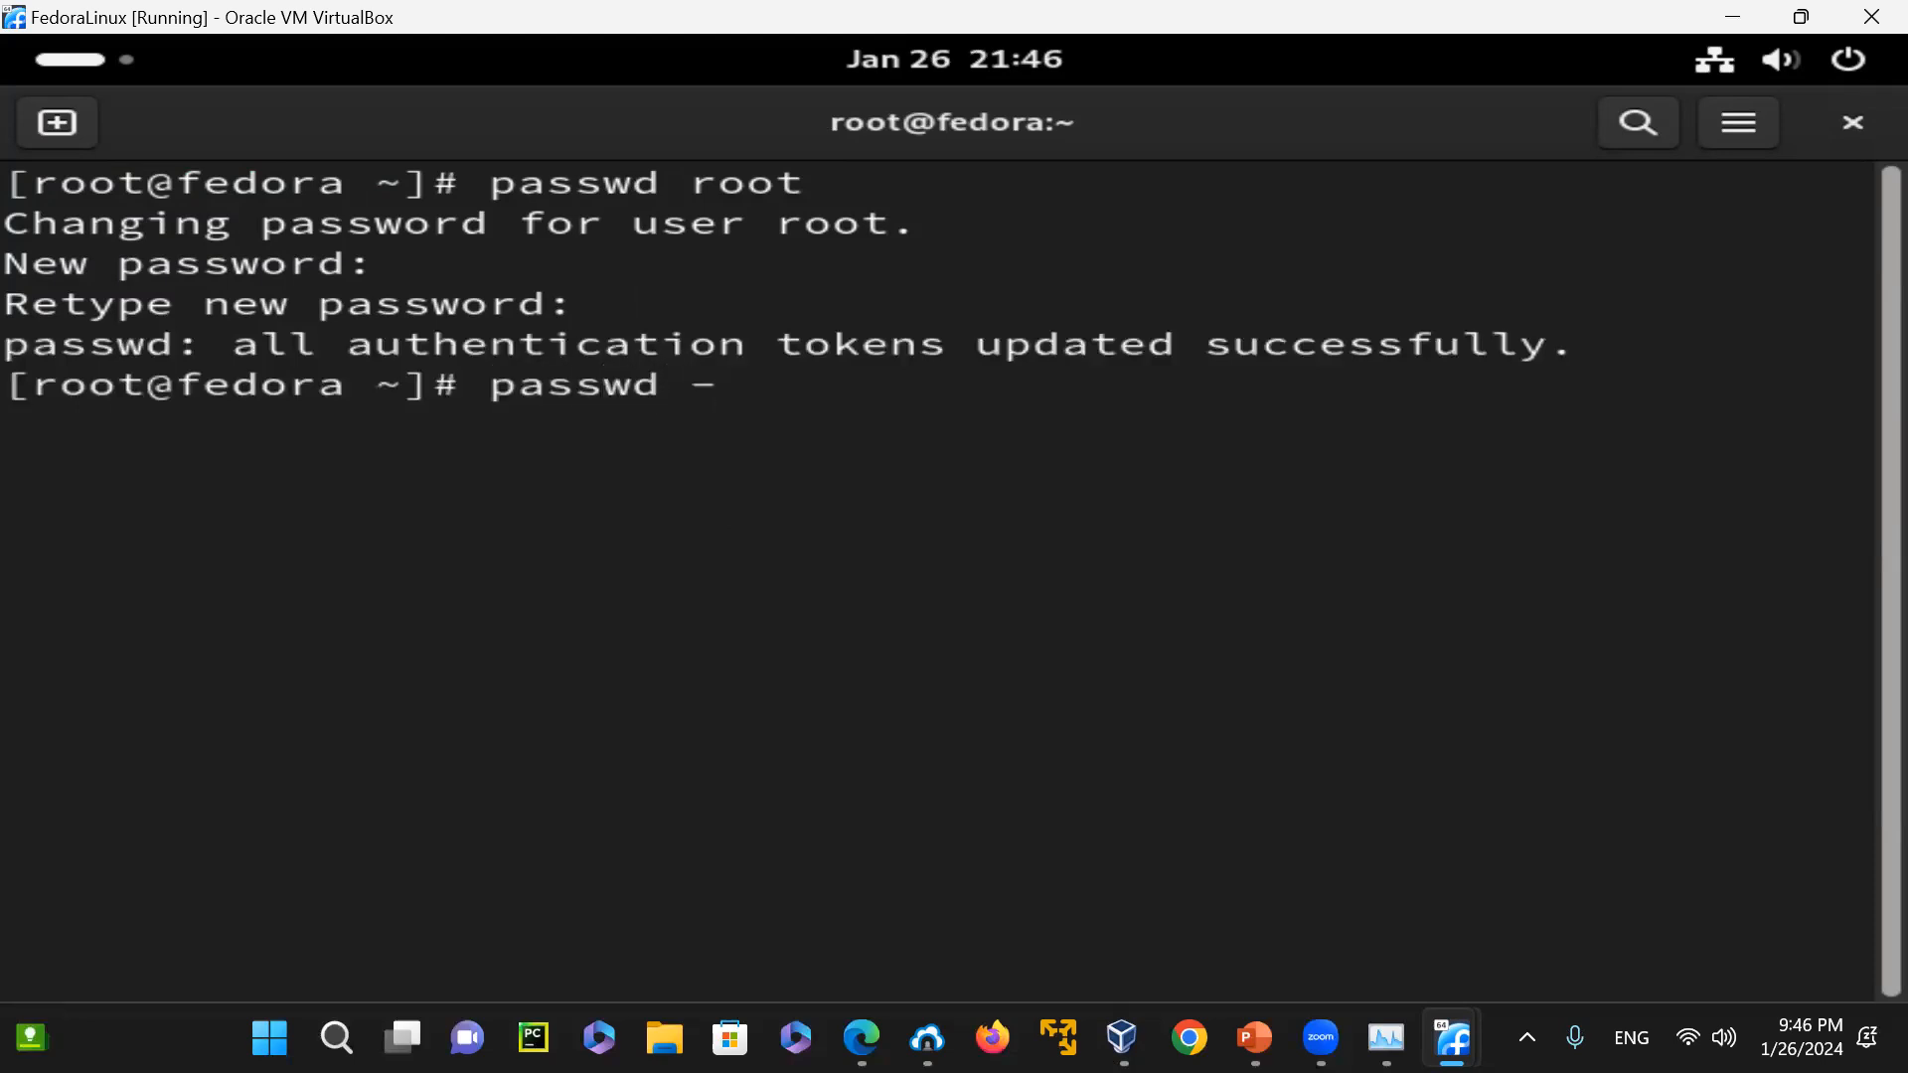
{"action": "type", "text": "x -1 root"}
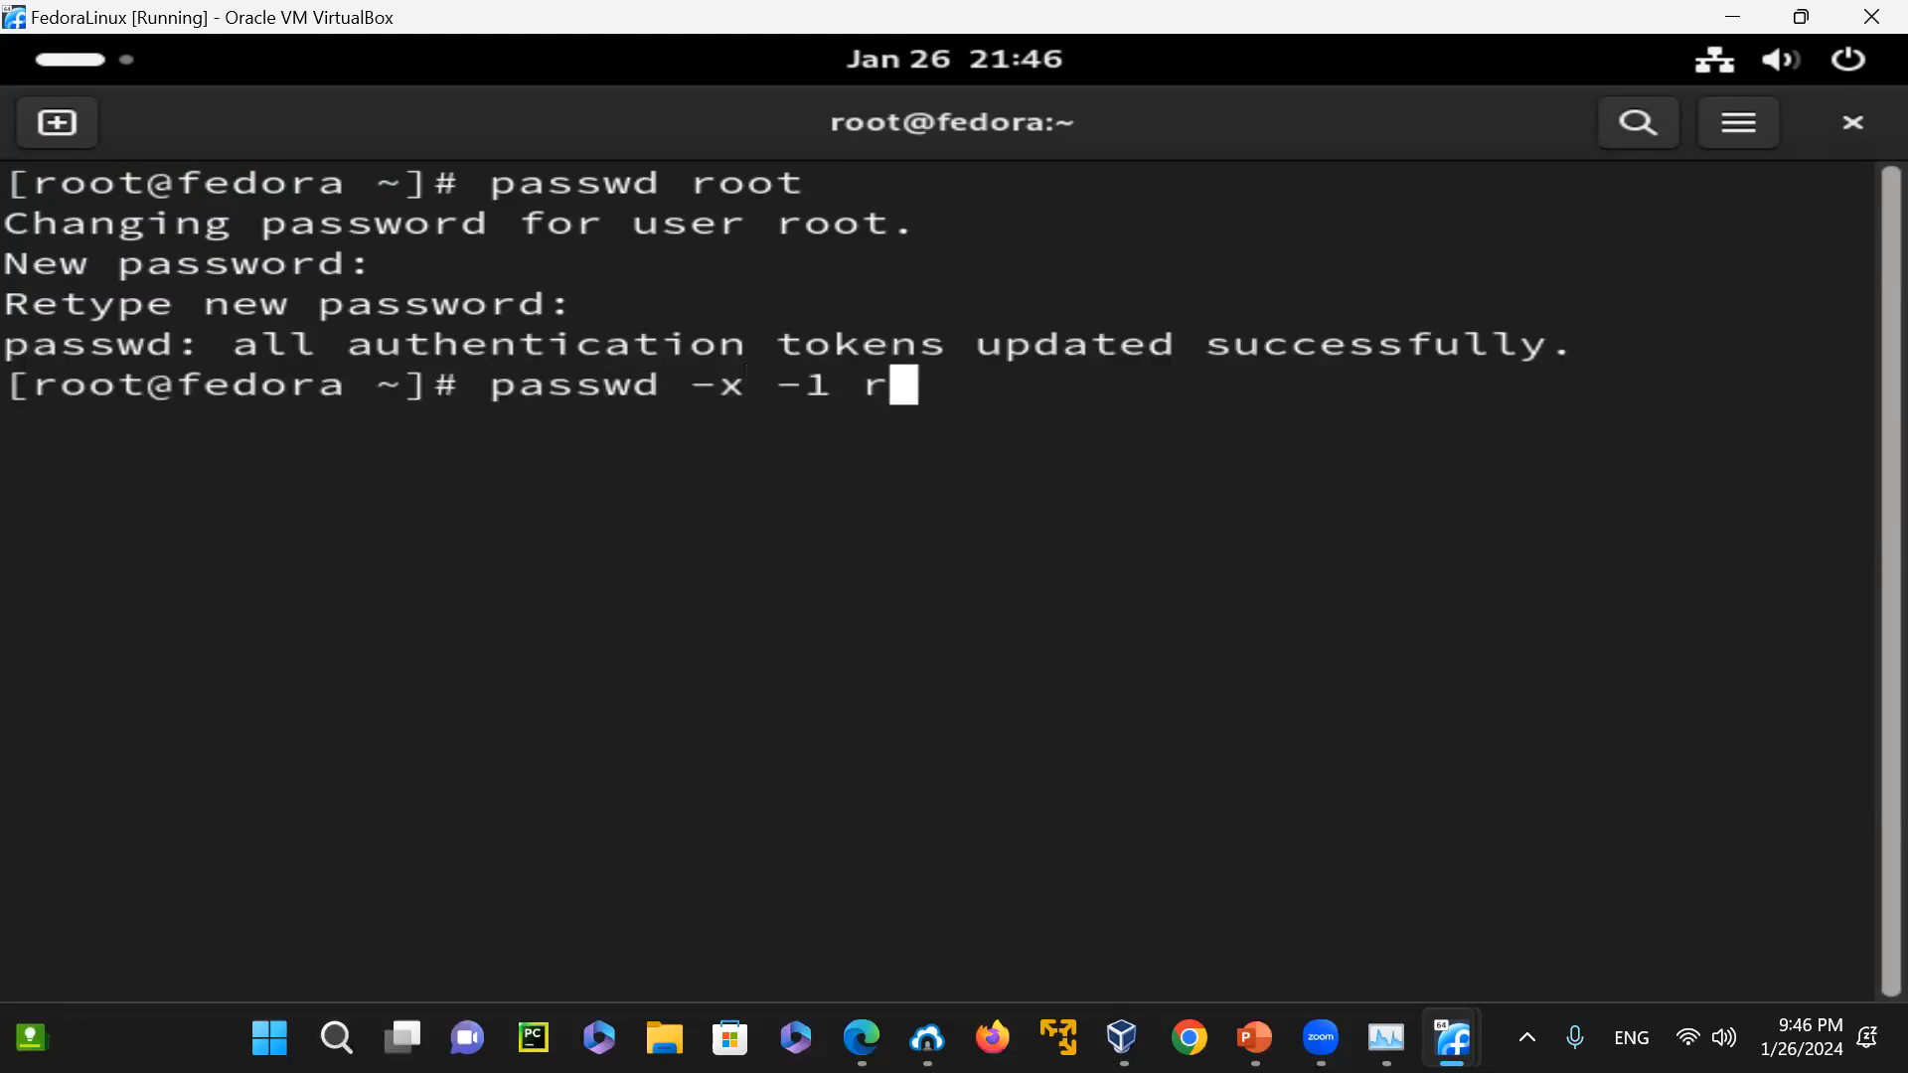
{"action": "key", "text": "Return"}
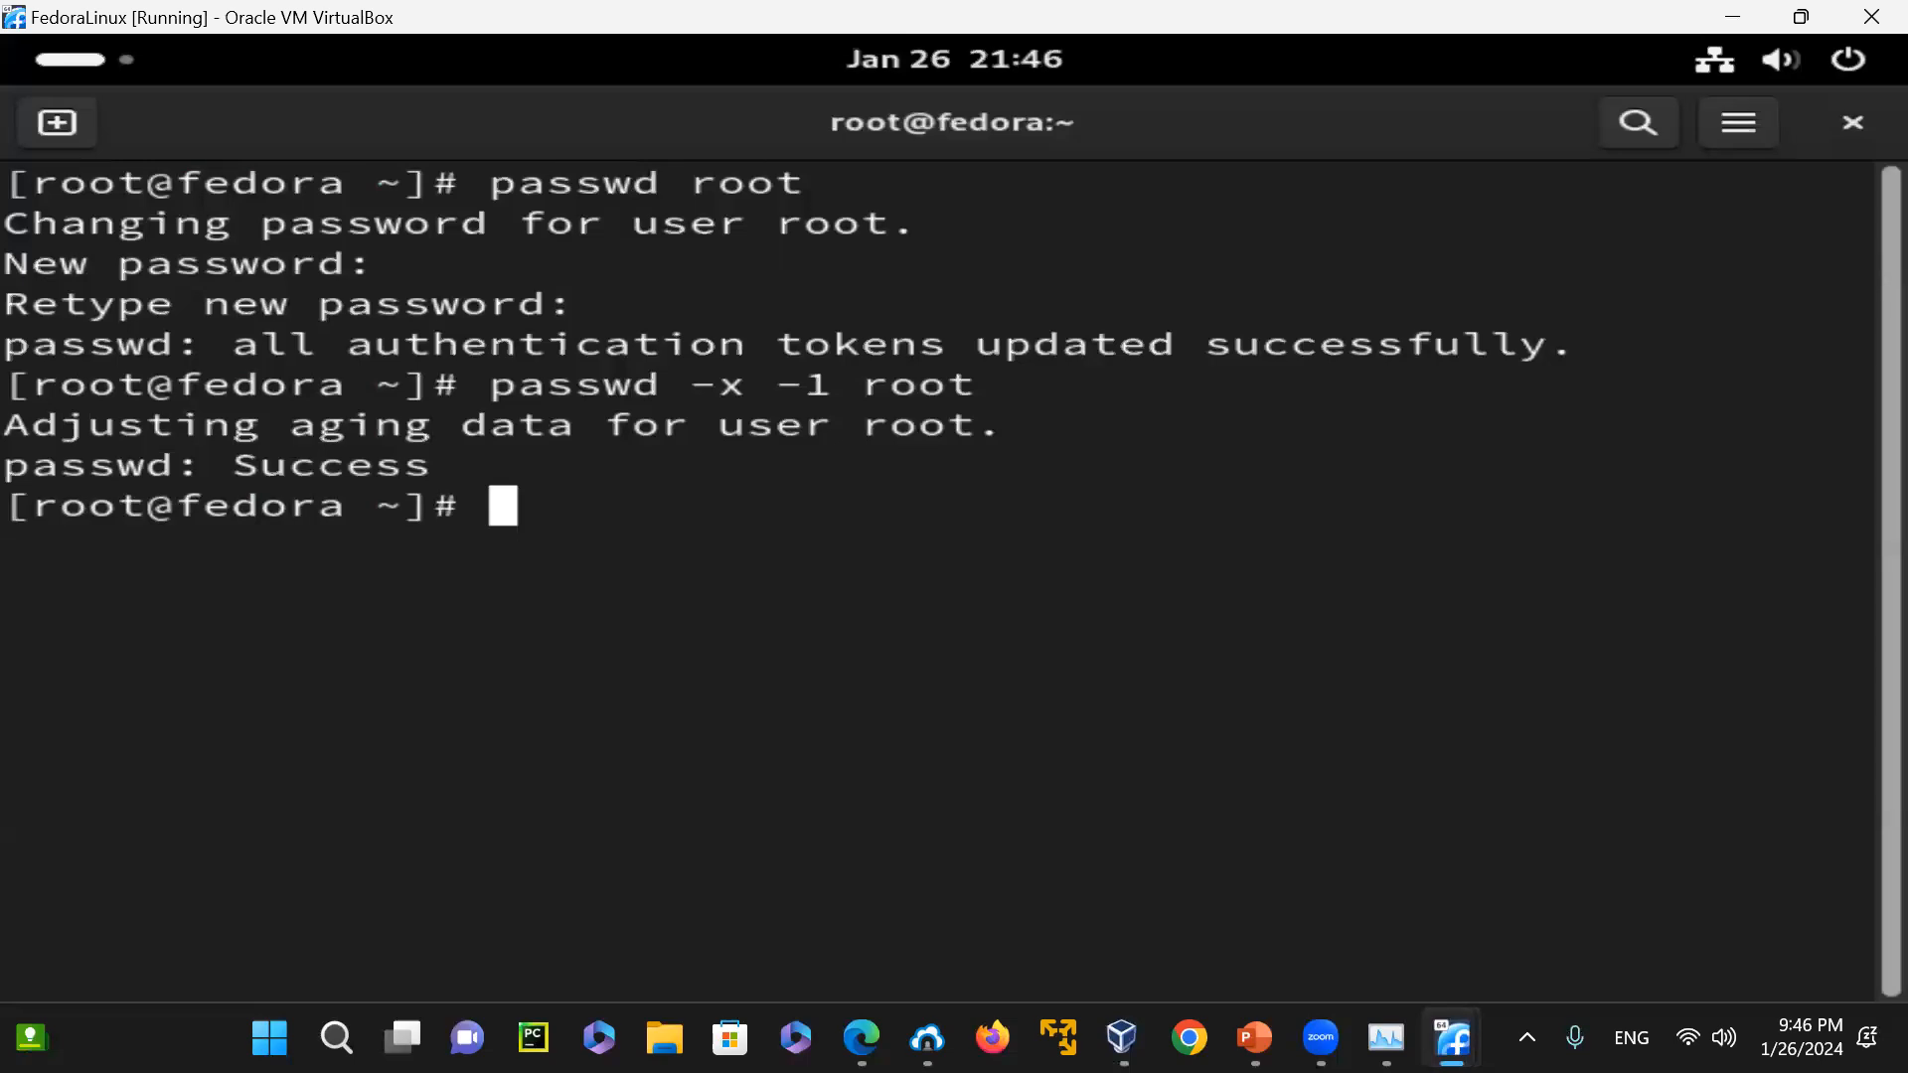
{"action": "mouse_move", "coordinate": [1122, 1038]}
{"action": "left_click_drag", "start_coordinate": [504, 386], "coordinate": [1024, 378]}
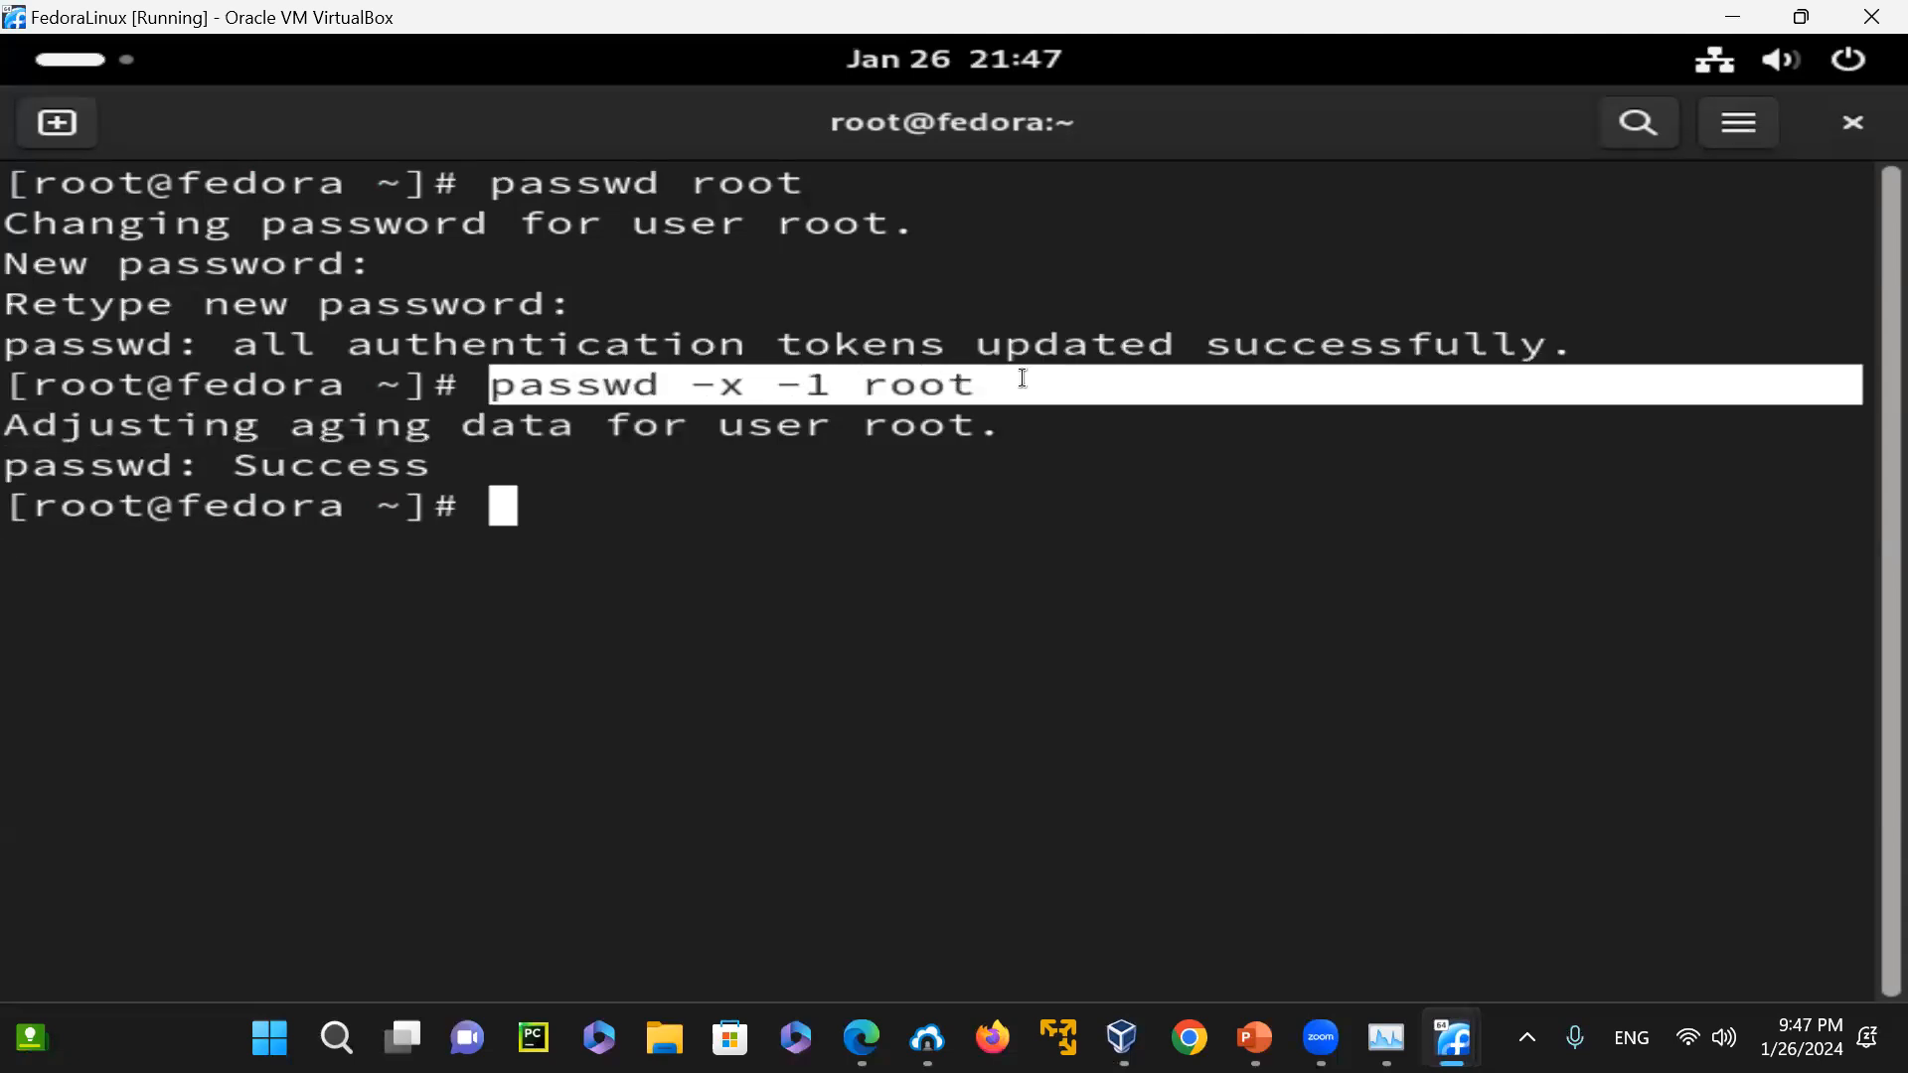
{"action": "left_click", "coordinate": [1065, 471]}
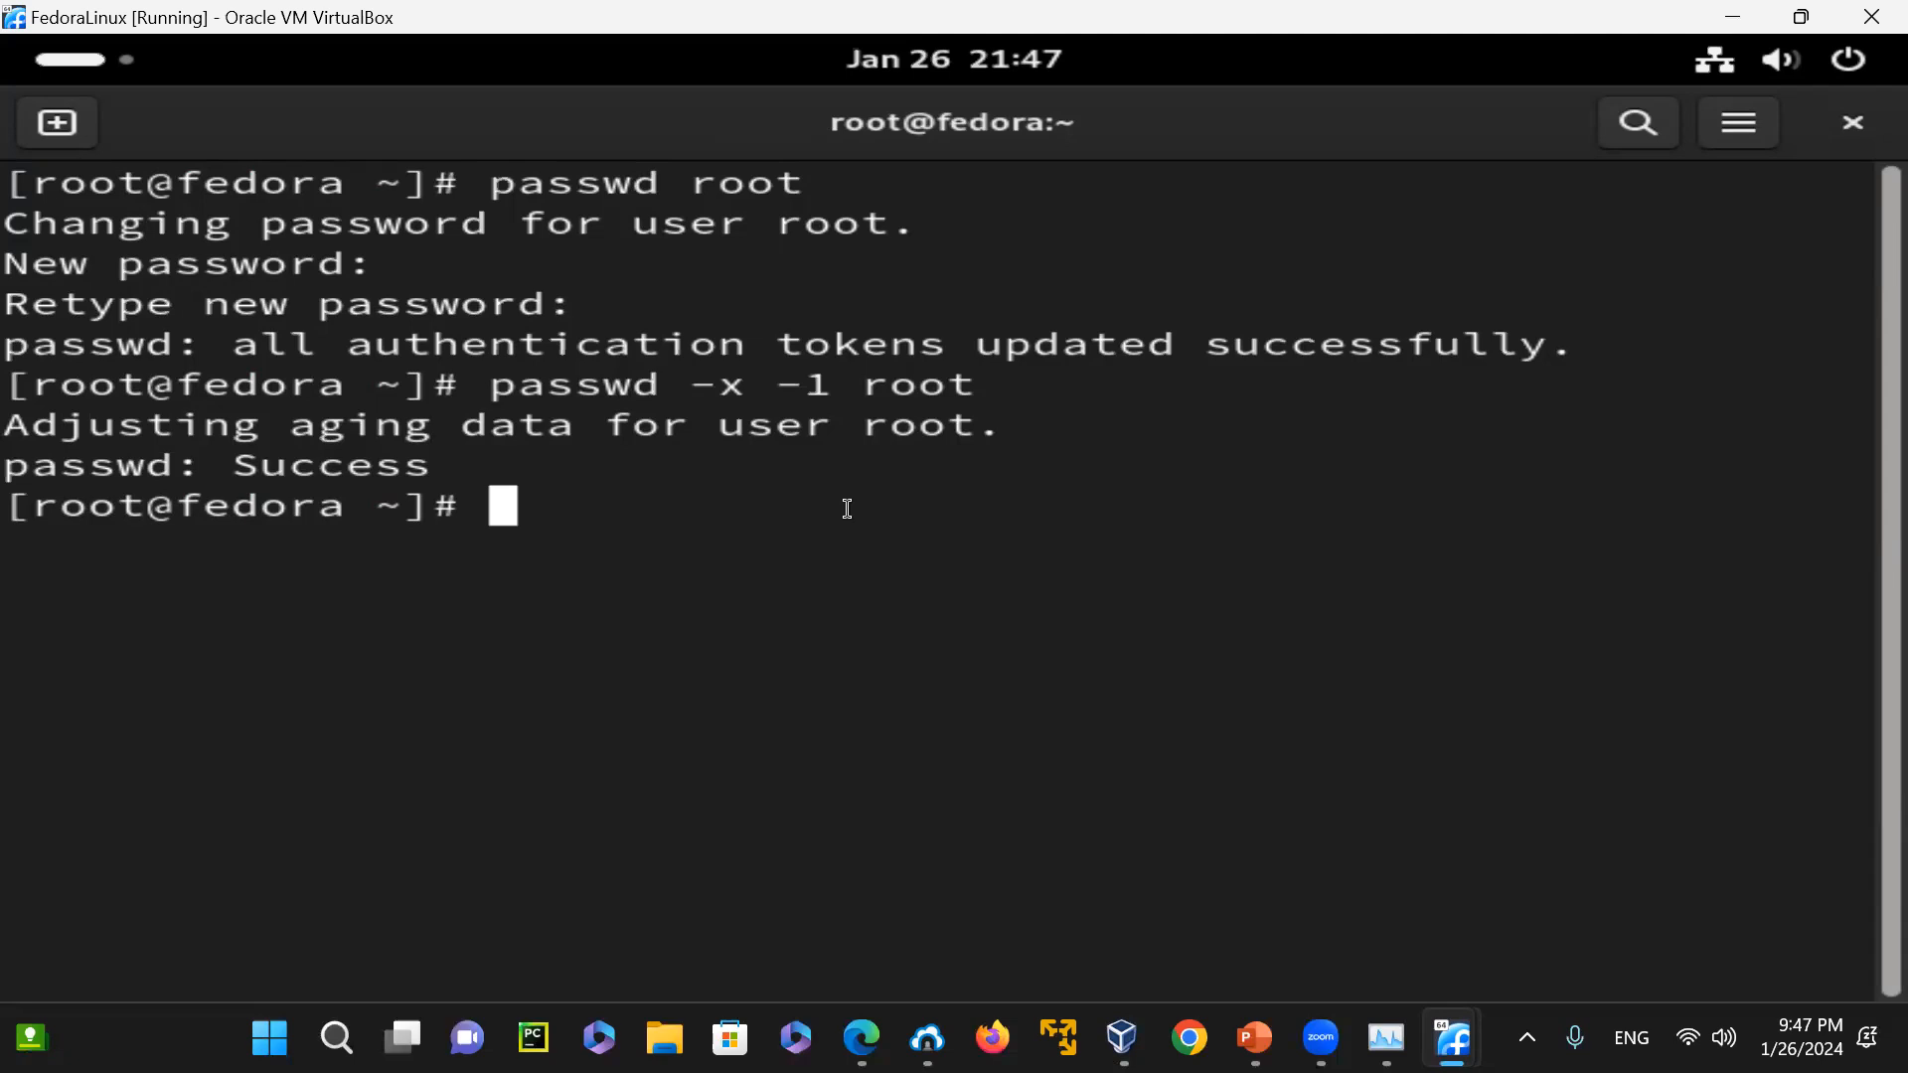
Clear the terminal and inspect the root session and disk usage with pwd, id and df -h
{"action": "type", "text": "clear"}
{"action": "key", "text": "Return"}
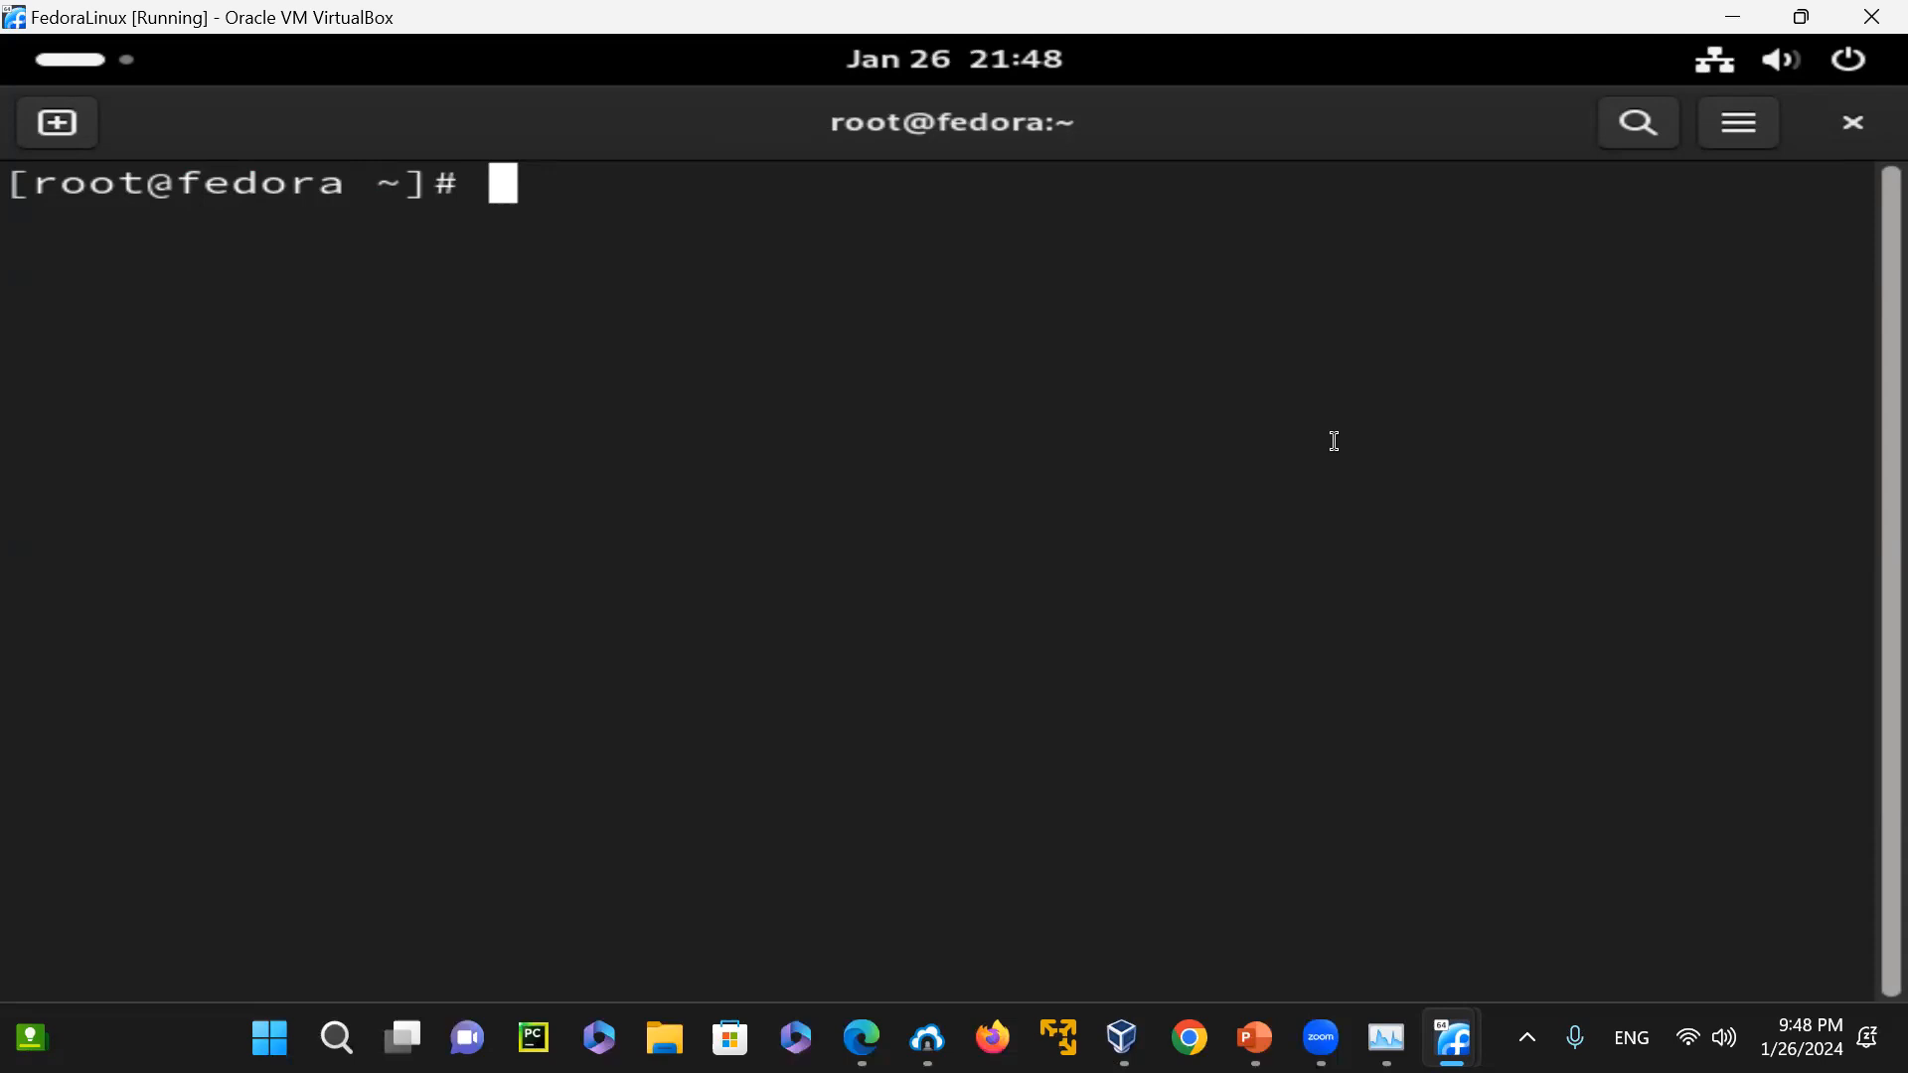
{"action": "type", "text": "pwd"}
{"action": "key", "text": "Return"}
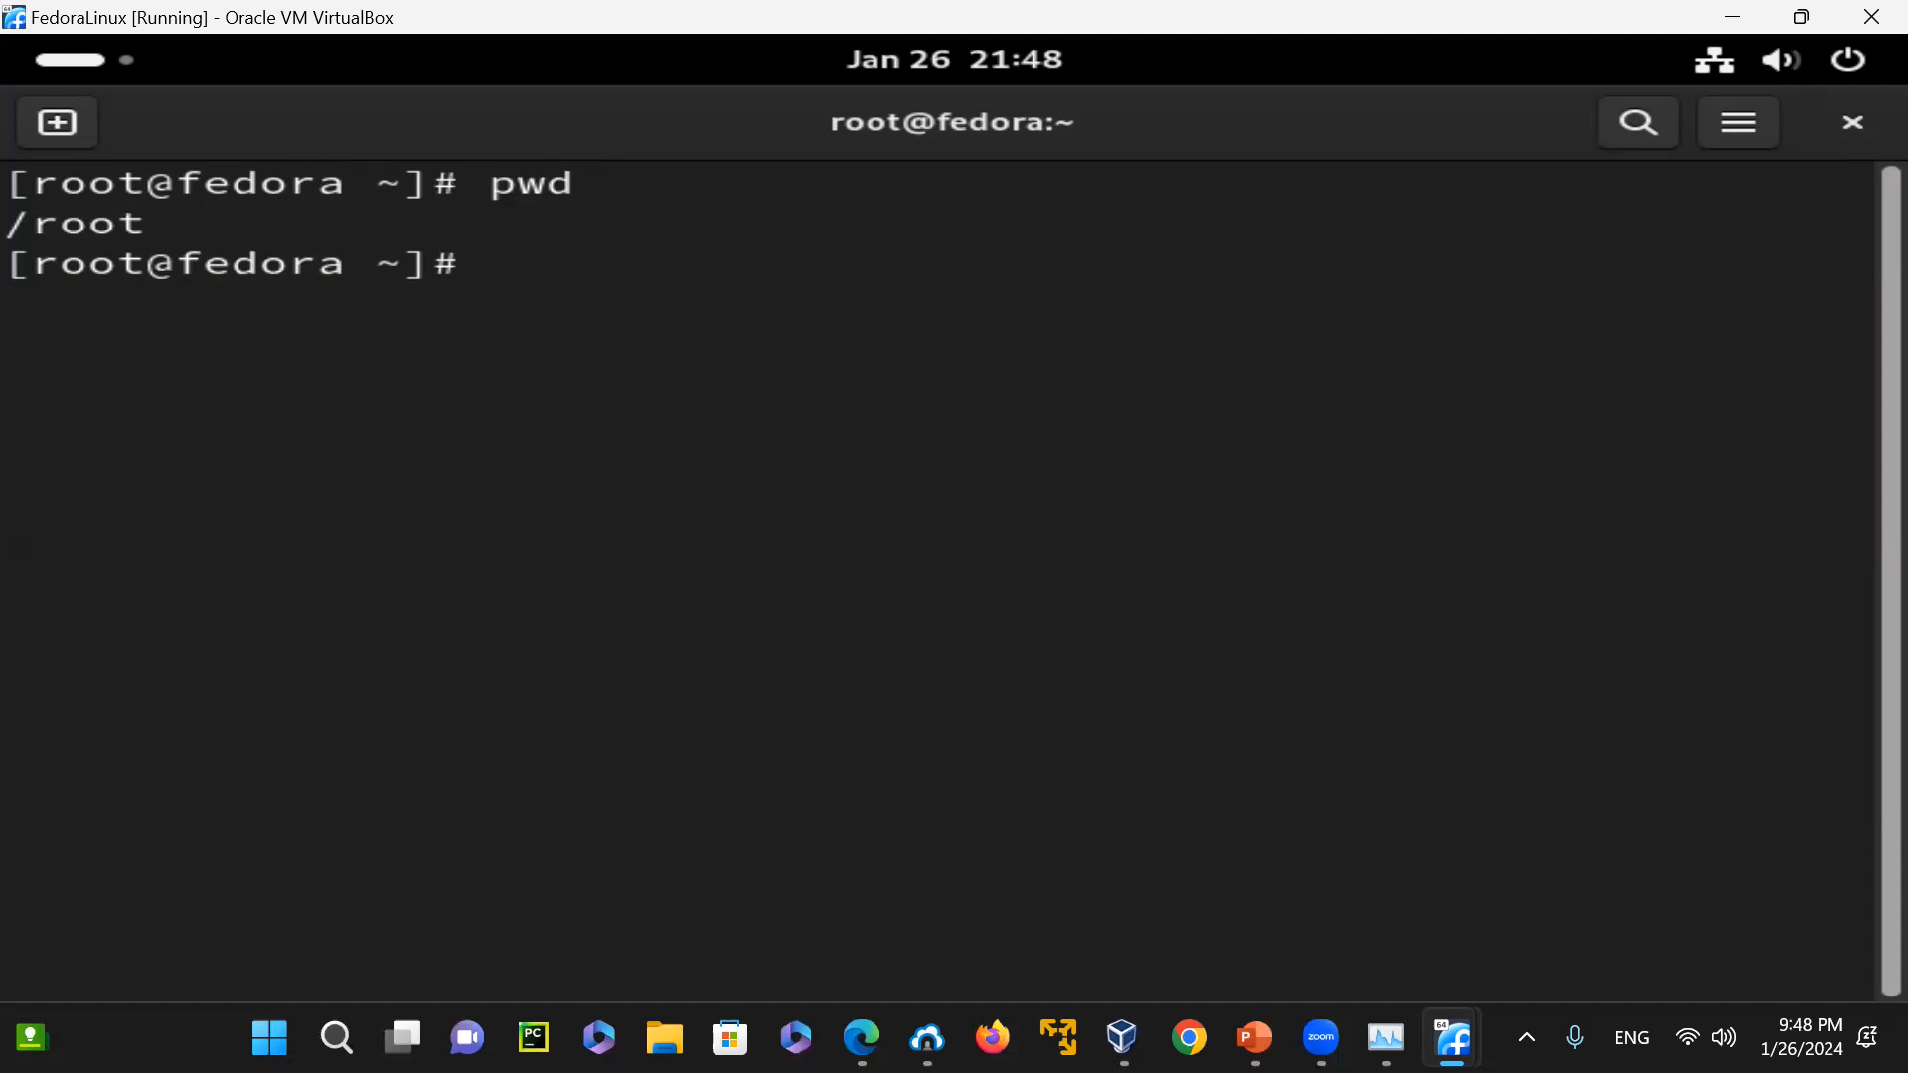
{"action": "type", "text": "id"}
{"action": "key", "text": "Return"}
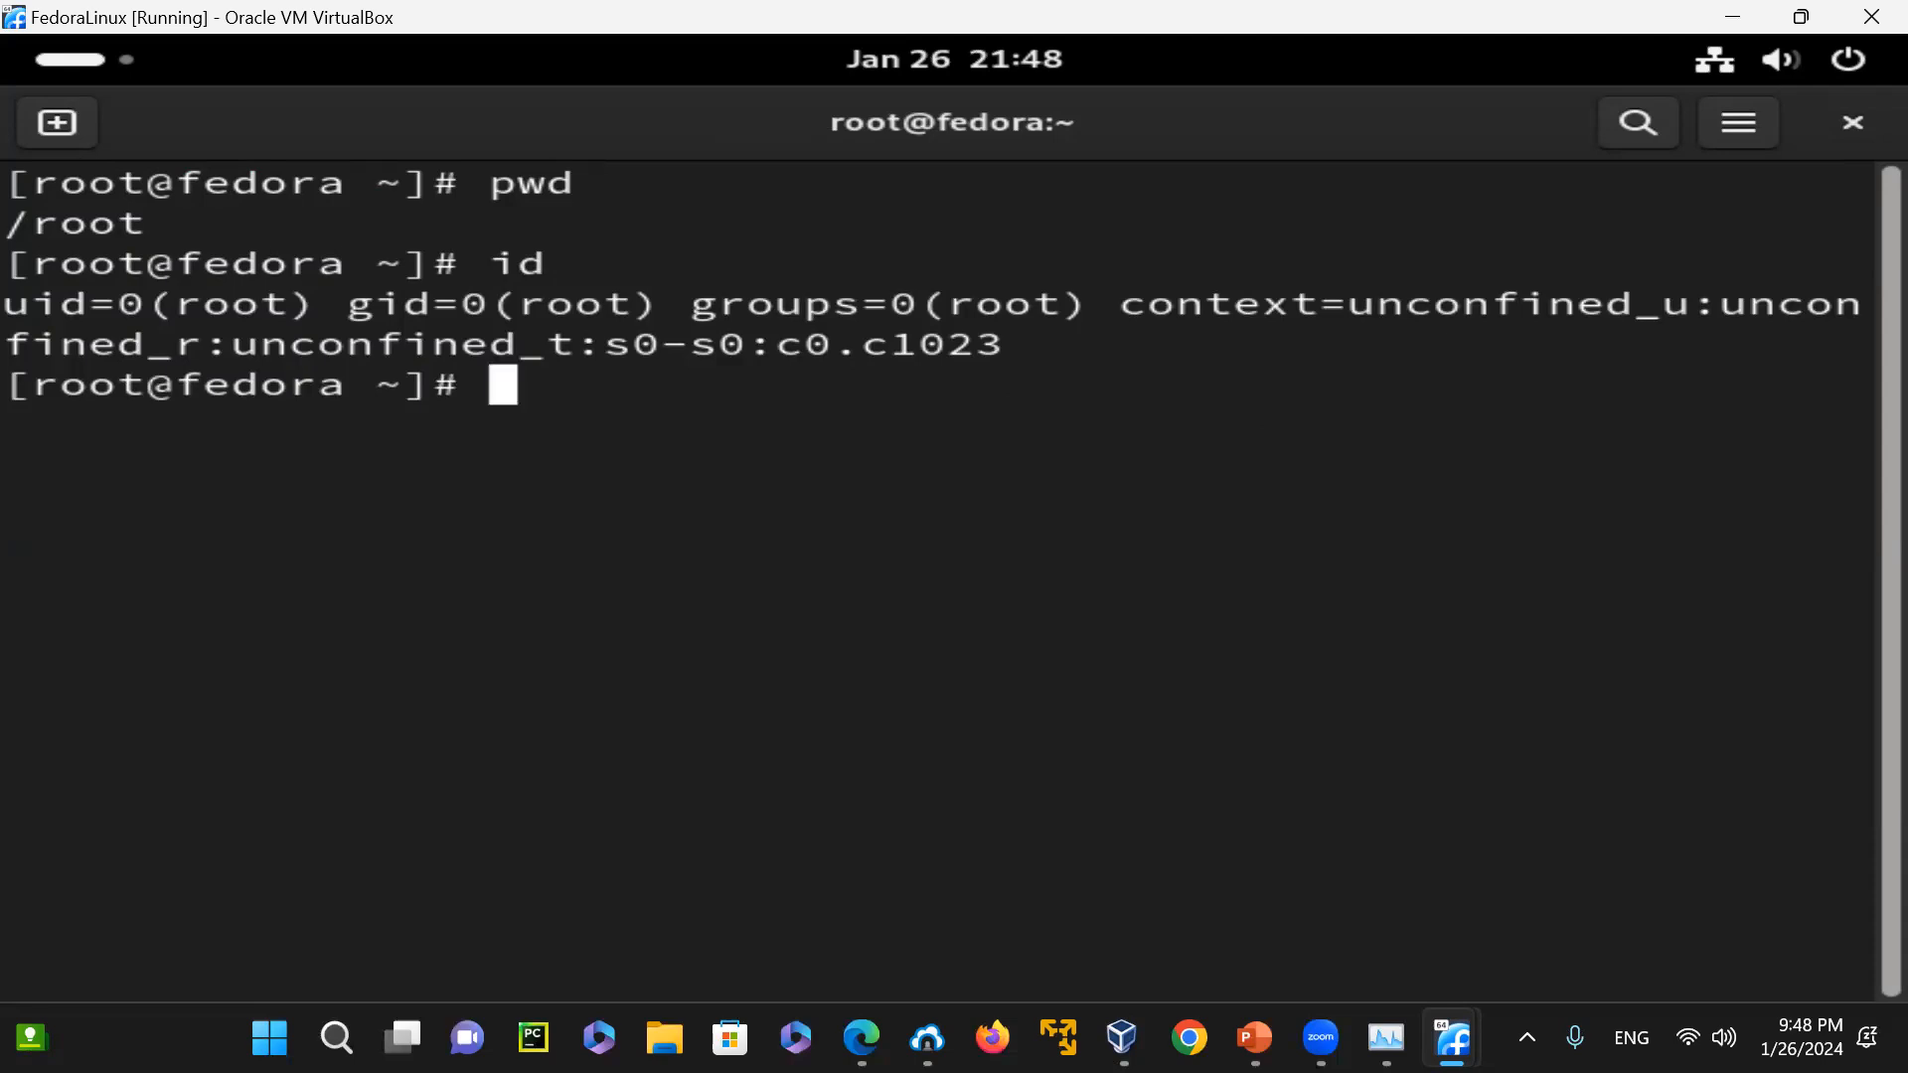
{"action": "type", "text": "df -h"}
{"action": "key", "text": "Return"}
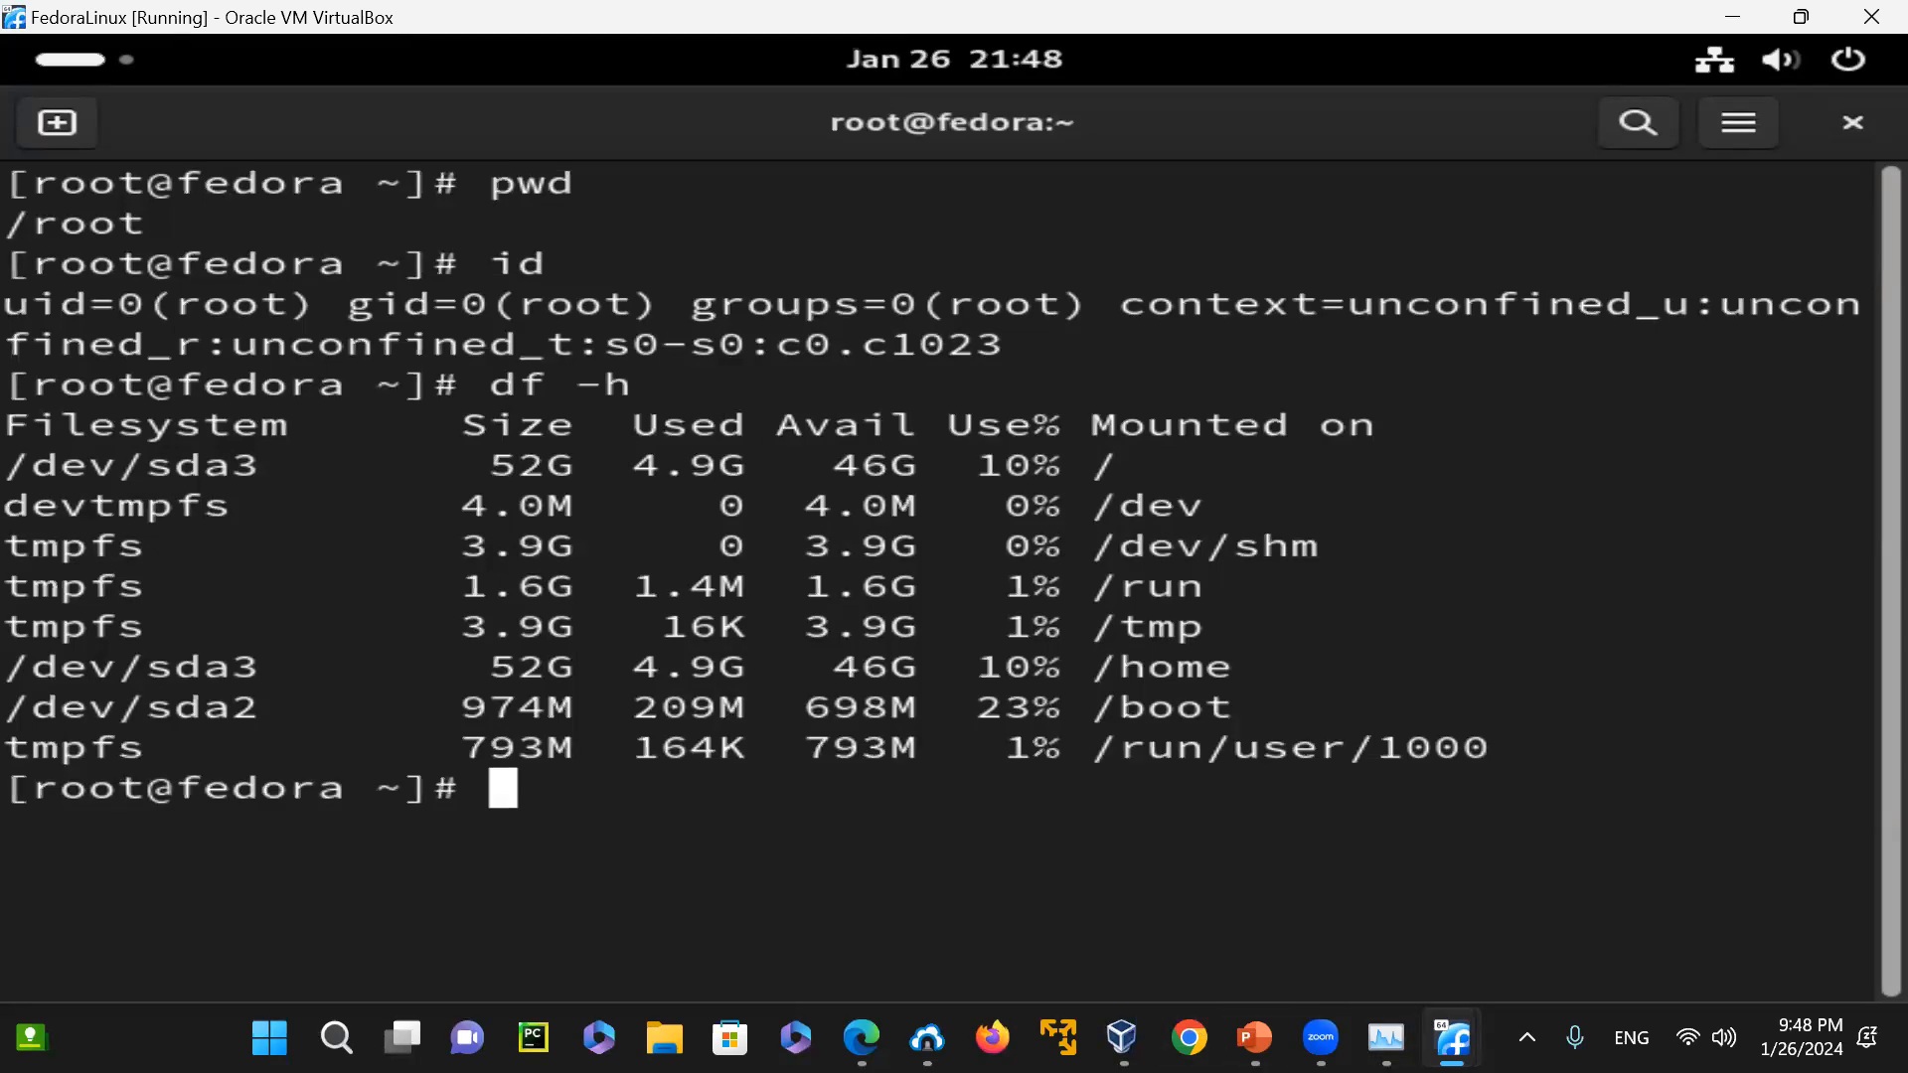
Check the installation progress on the Fedora39 machine and return to the FedoraLinux terminal
{"action": "mouse_move", "coordinate": [1451, 1038]}
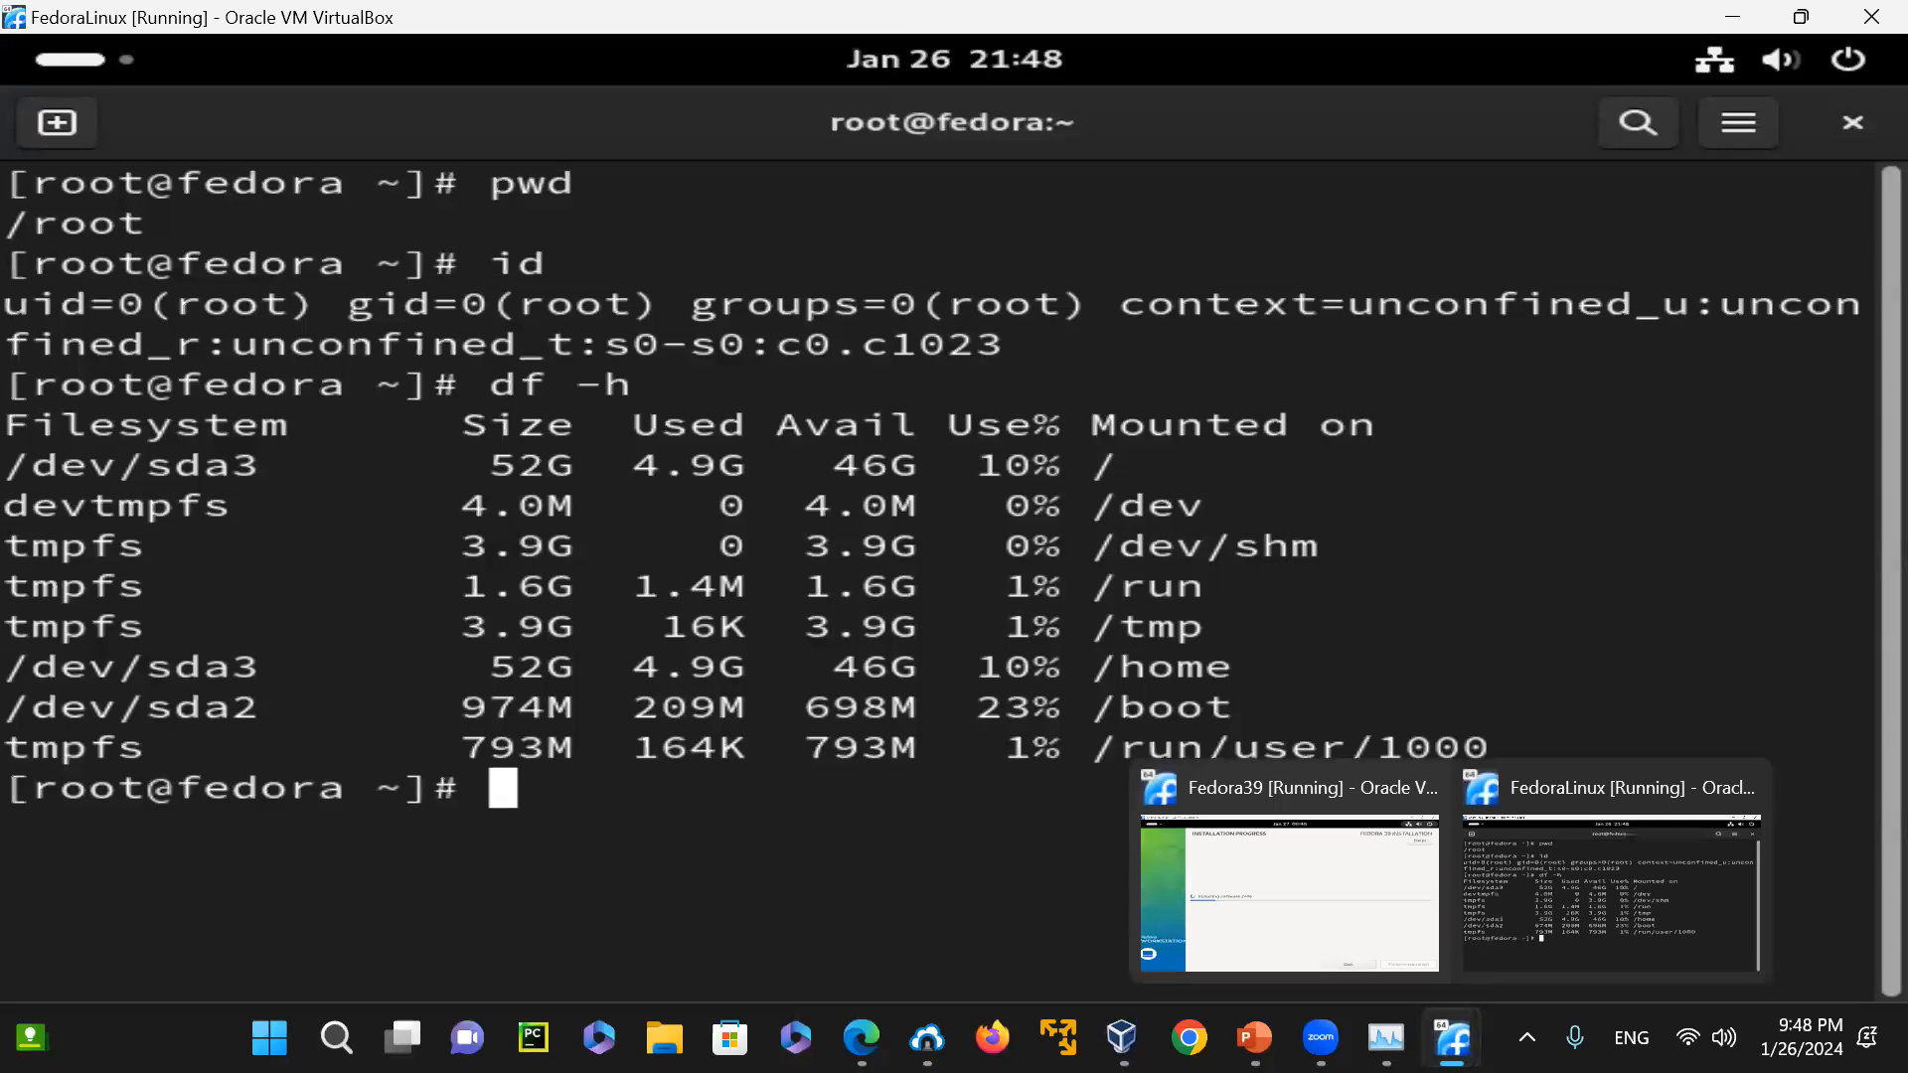
{"action": "left_click", "coordinate": [1321, 940]}
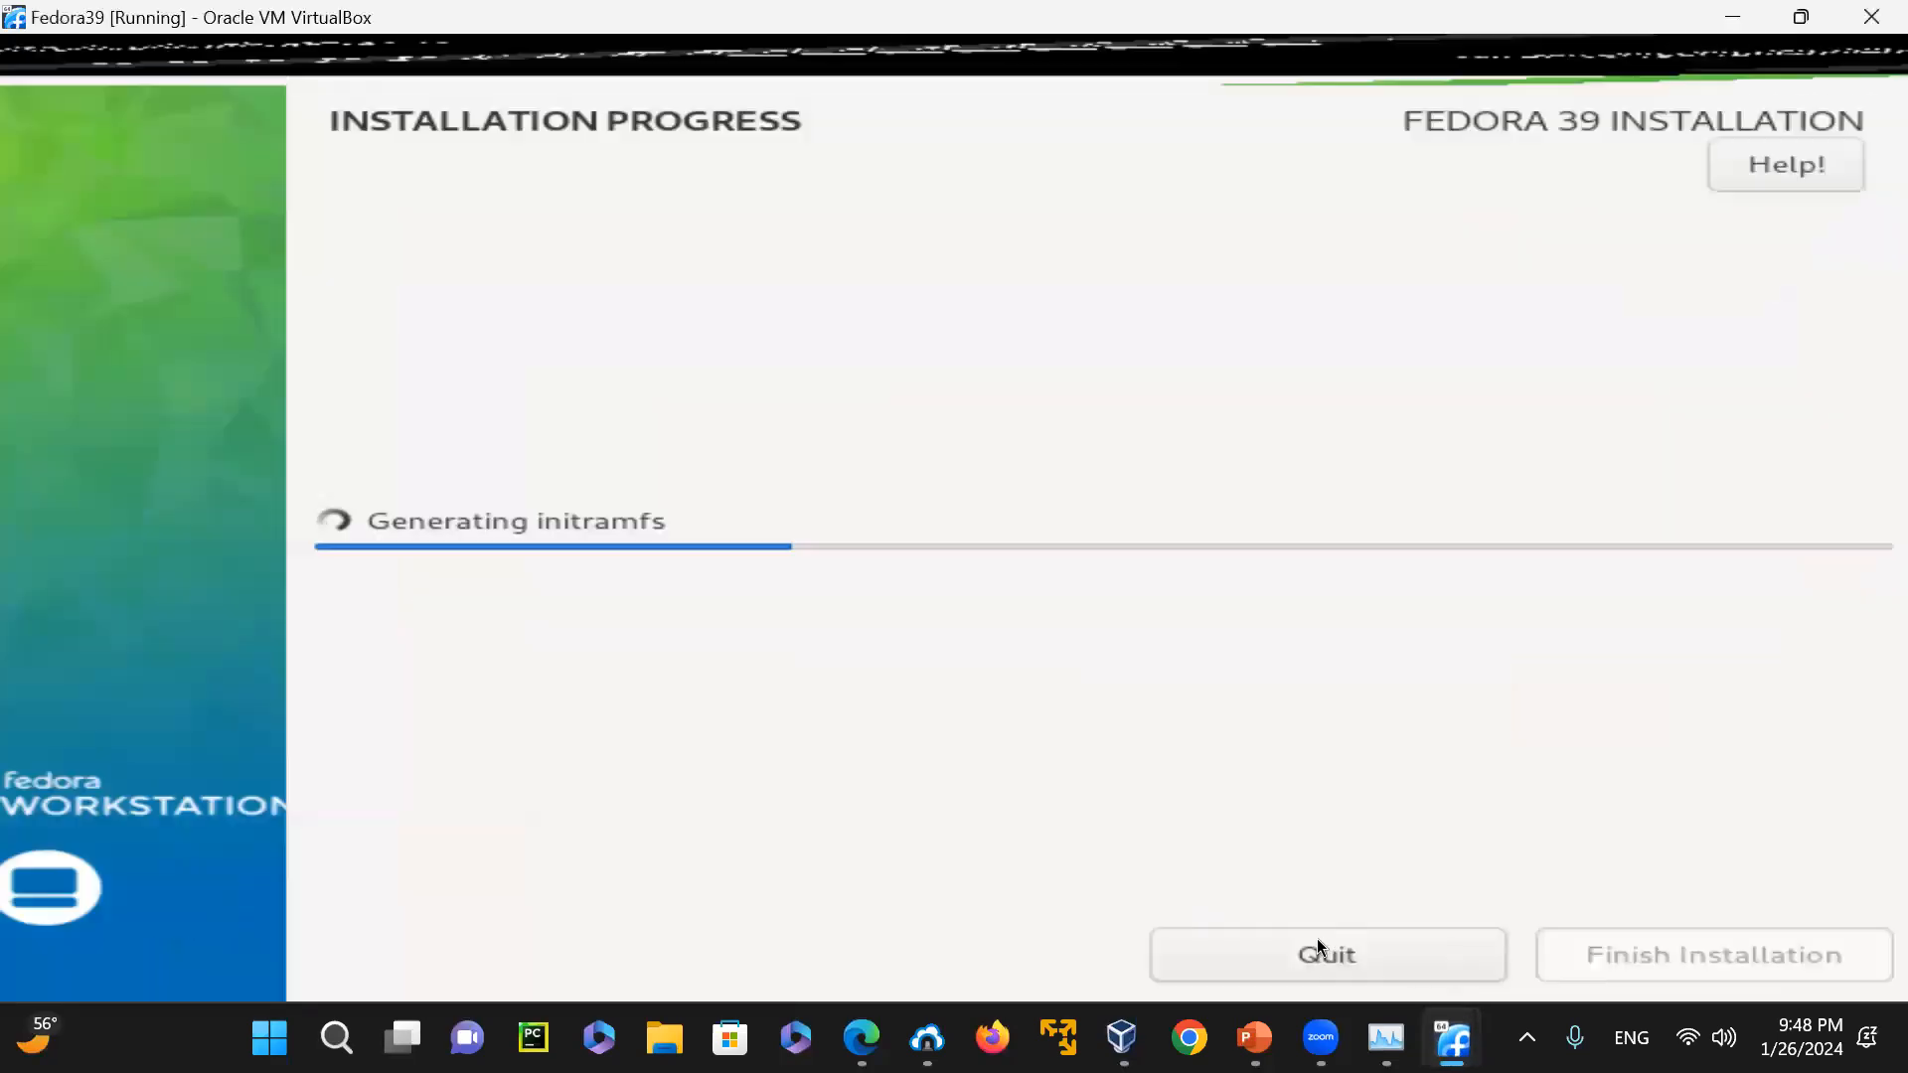
{"action": "left_click", "coordinate": [1731, 17]}
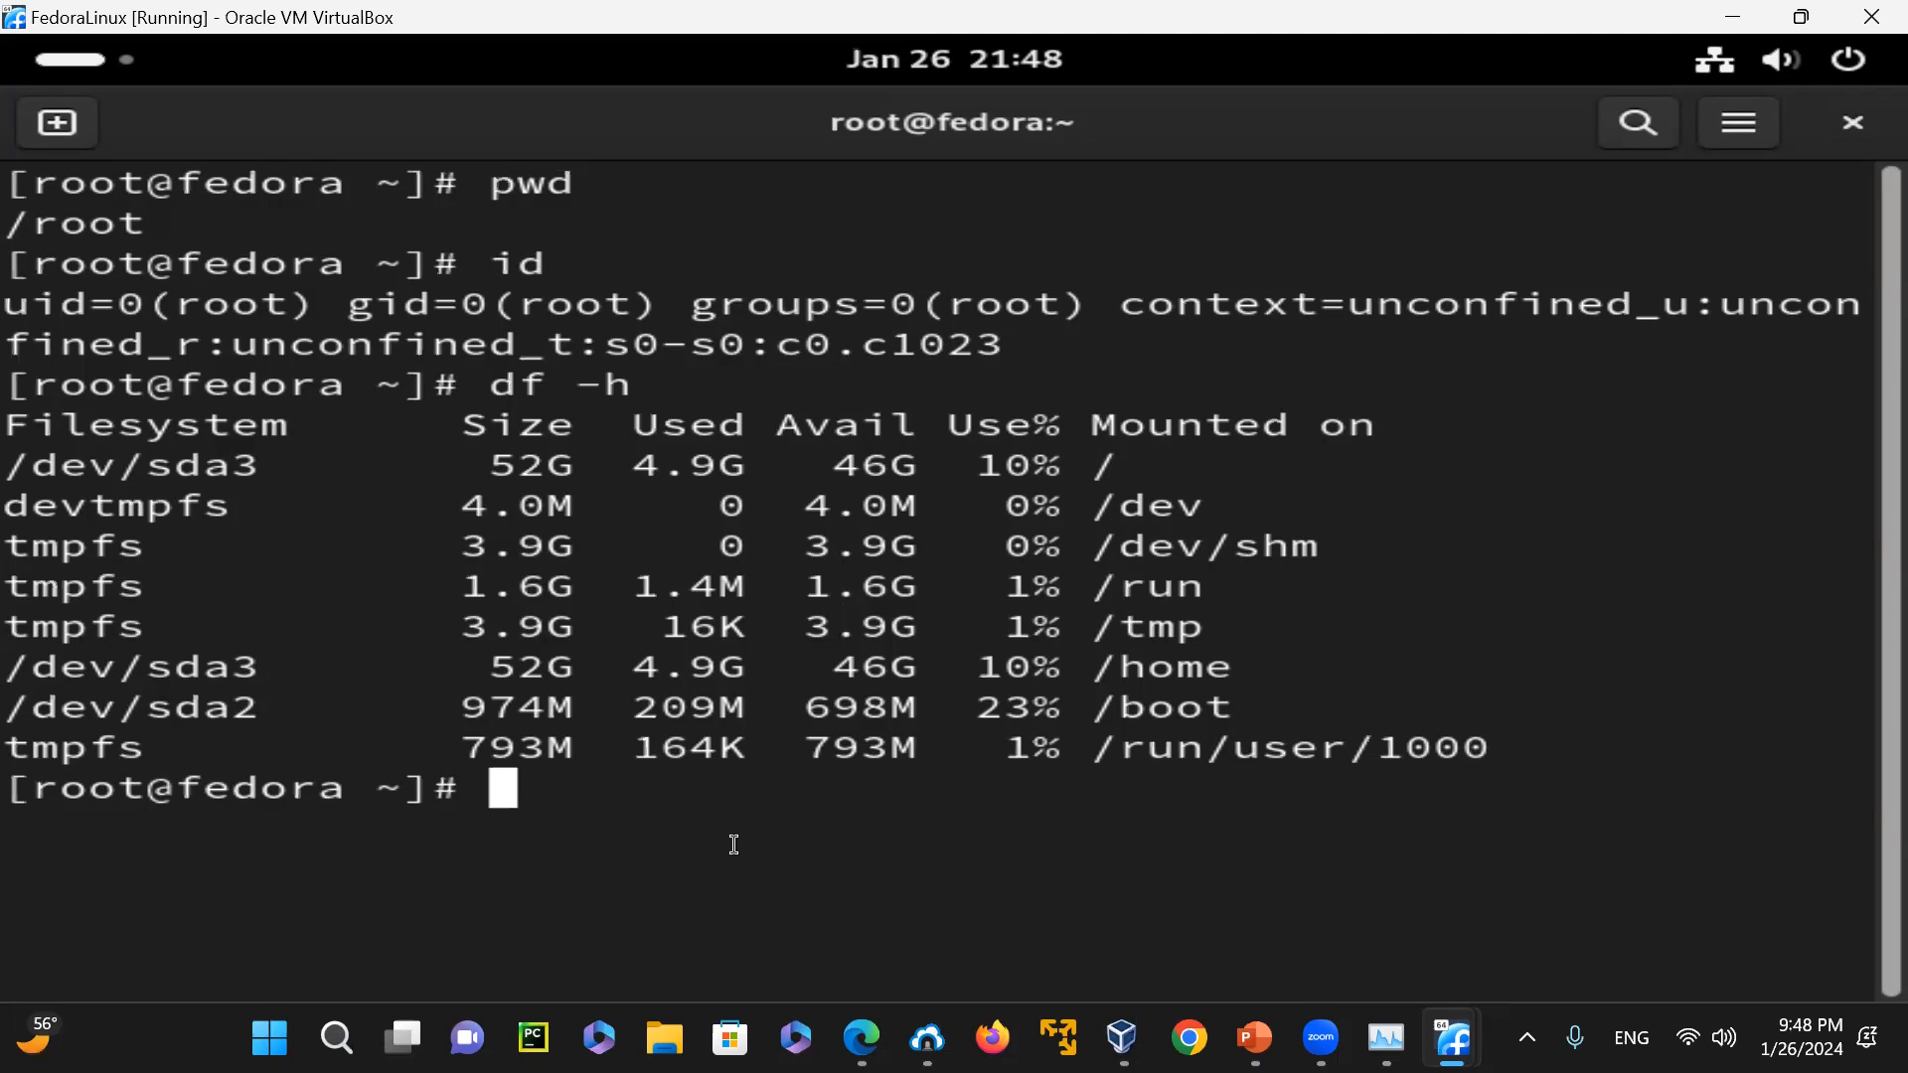
Clear the terminal, run dnf update, and answer y to download and install the package updates
{"action": "type", "text": "clear"}
{"action": "key", "text": "Return"}
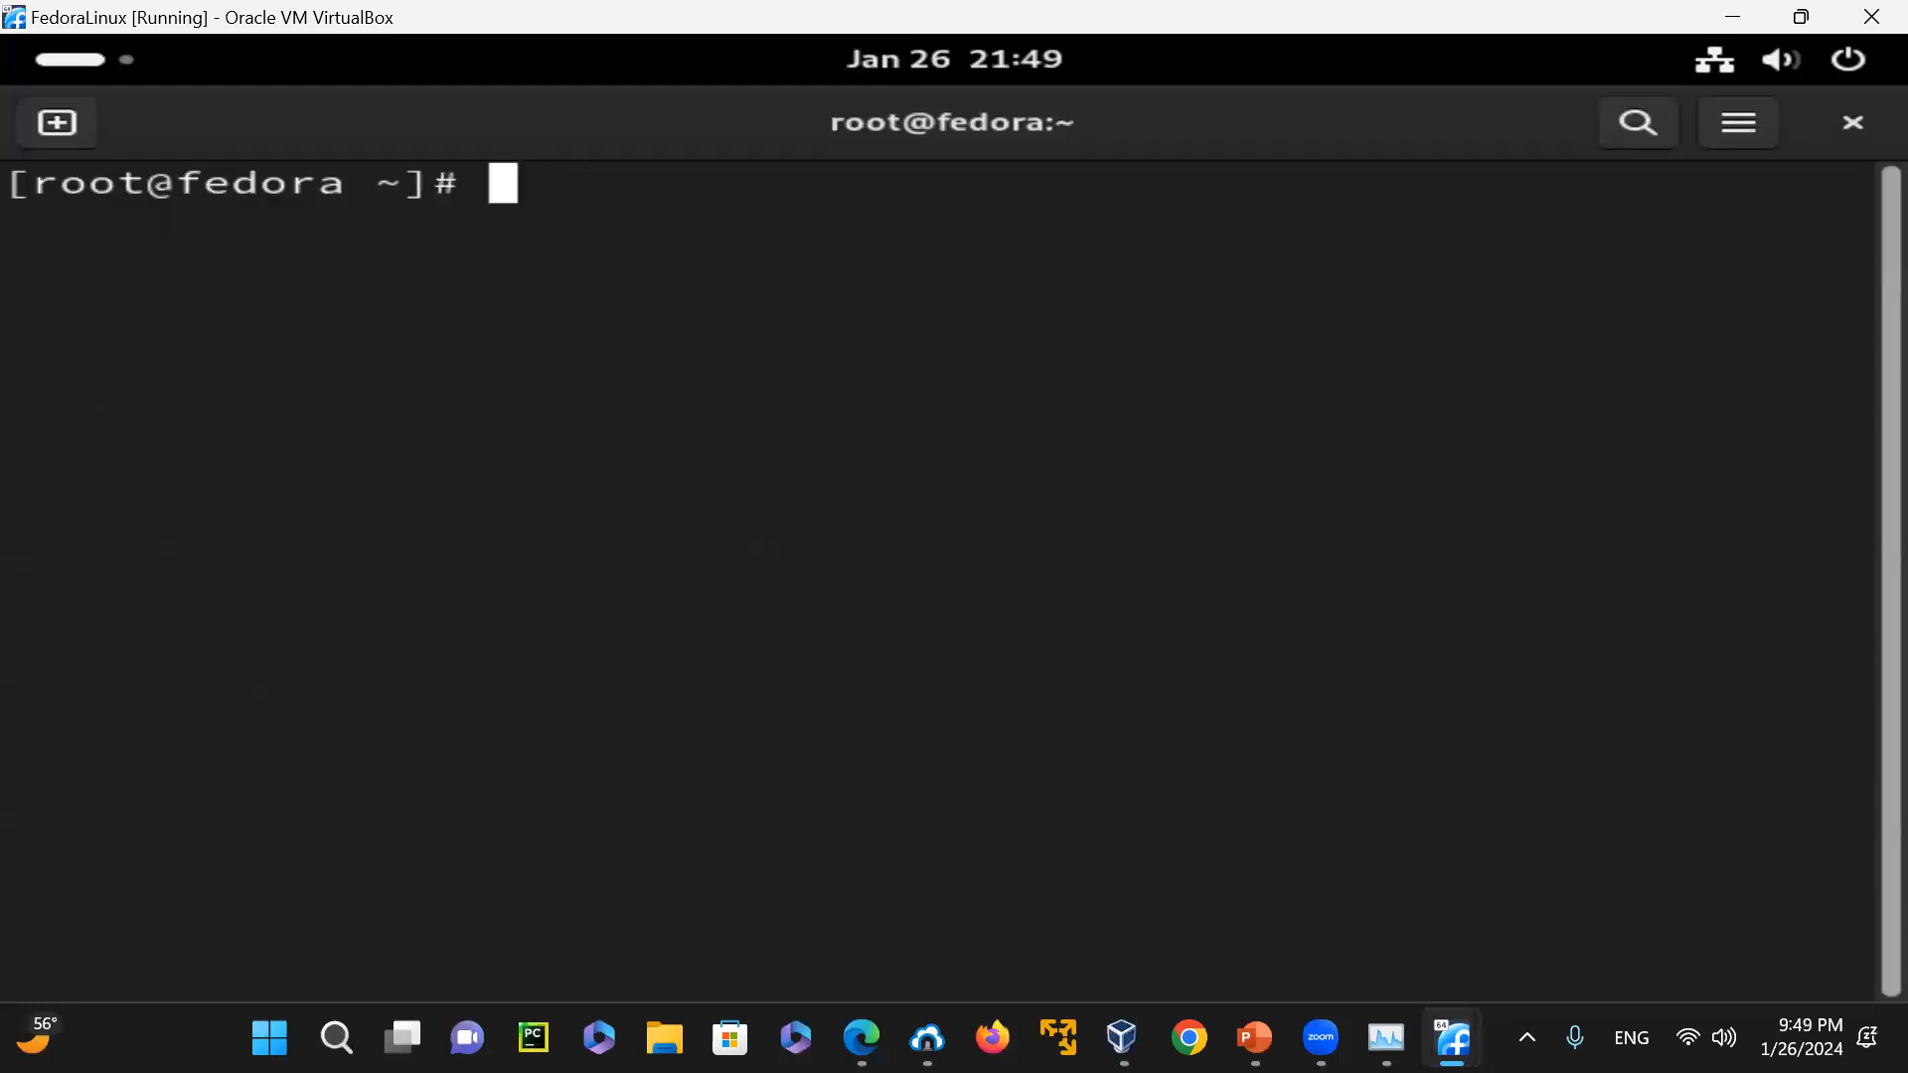
{"action": "type", "text": "dnf update"}
{"action": "key", "text": "Return"}
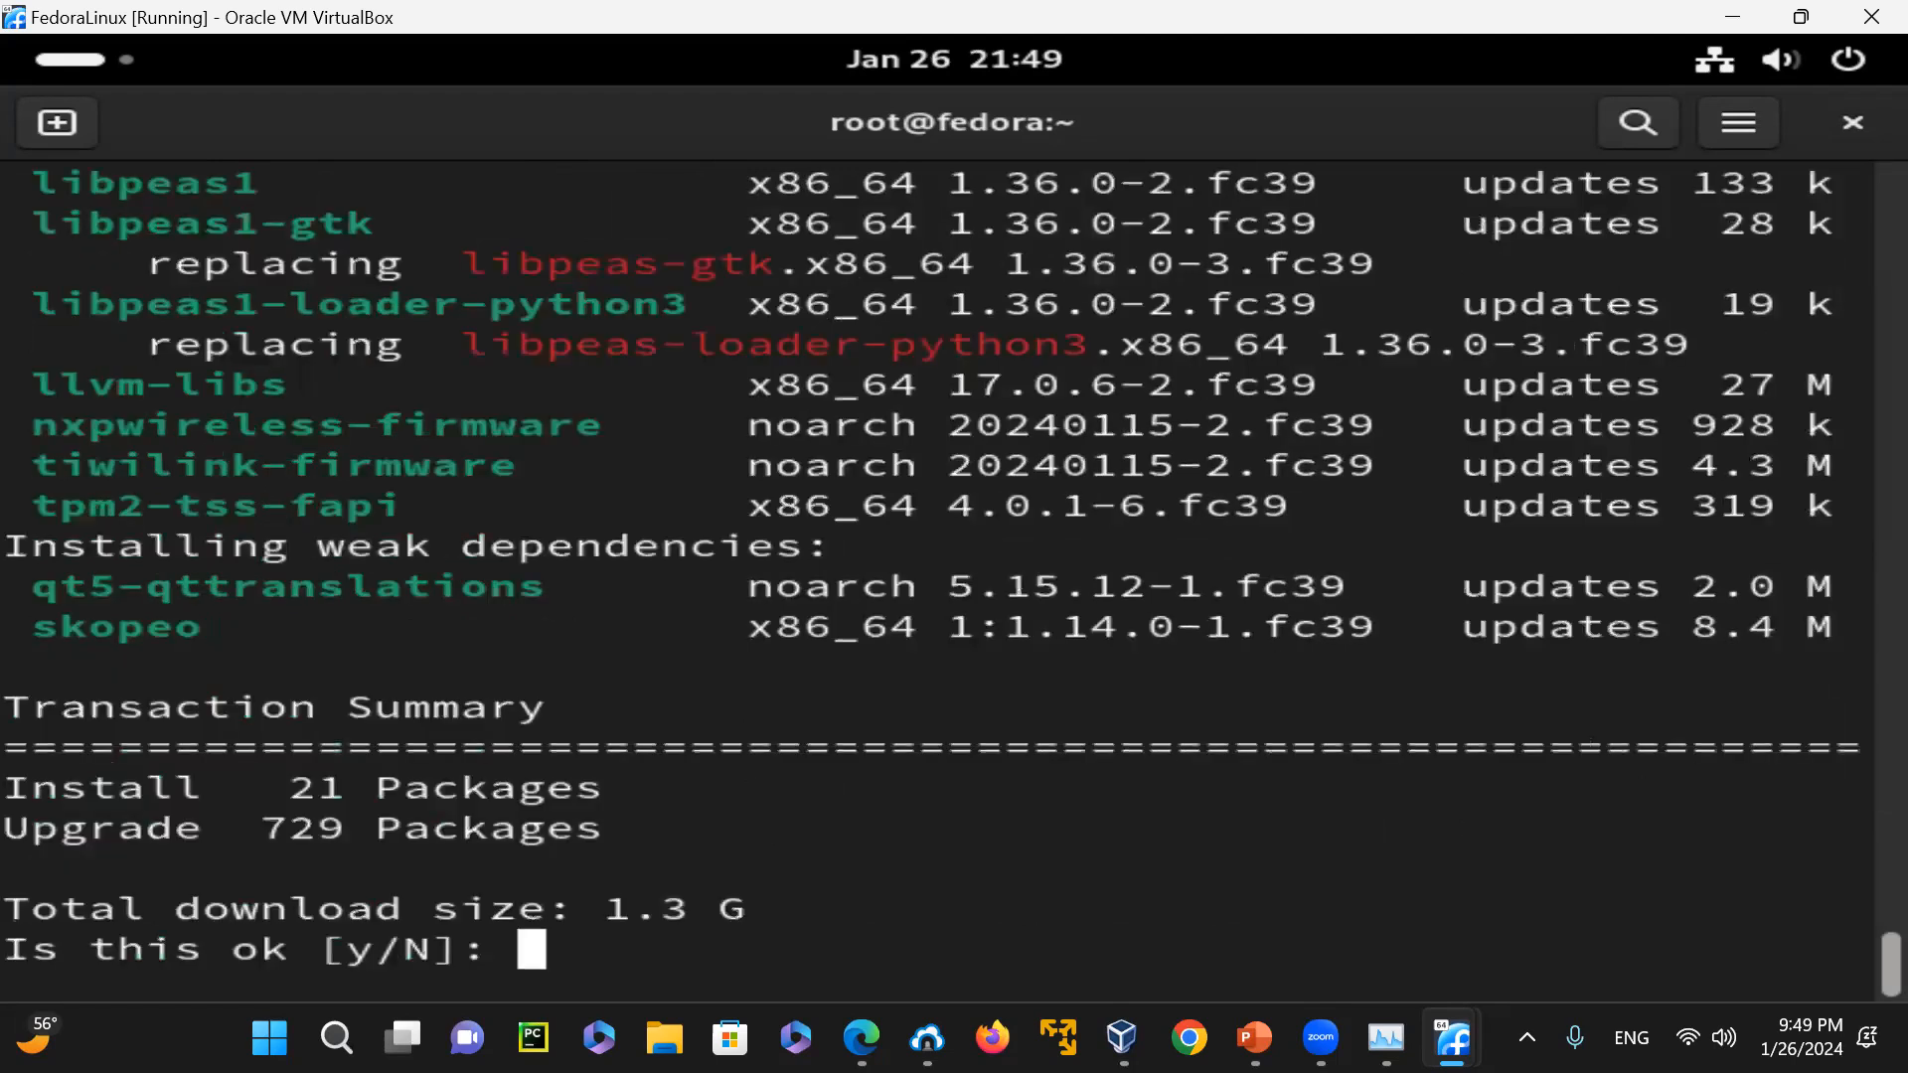
{"action": "type", "text": "y"}
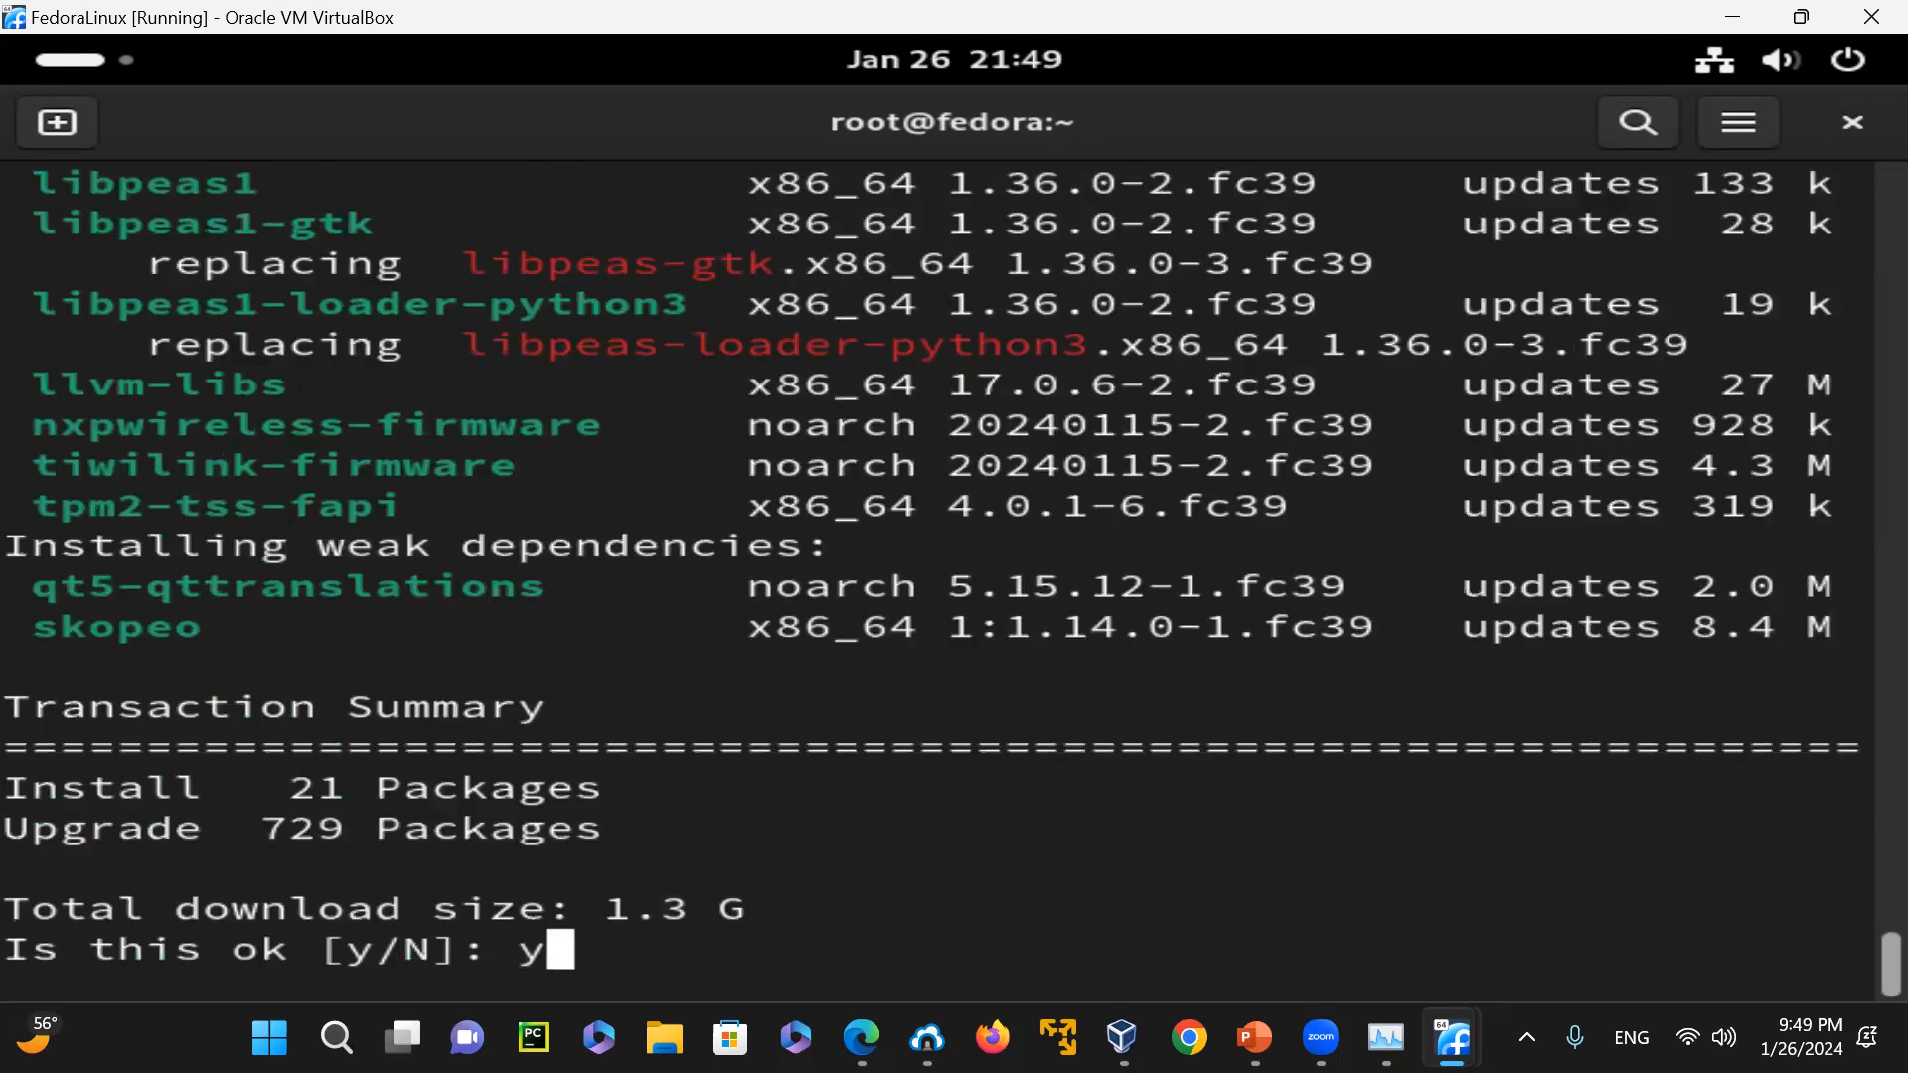
{"action": "key", "text": "Return"}
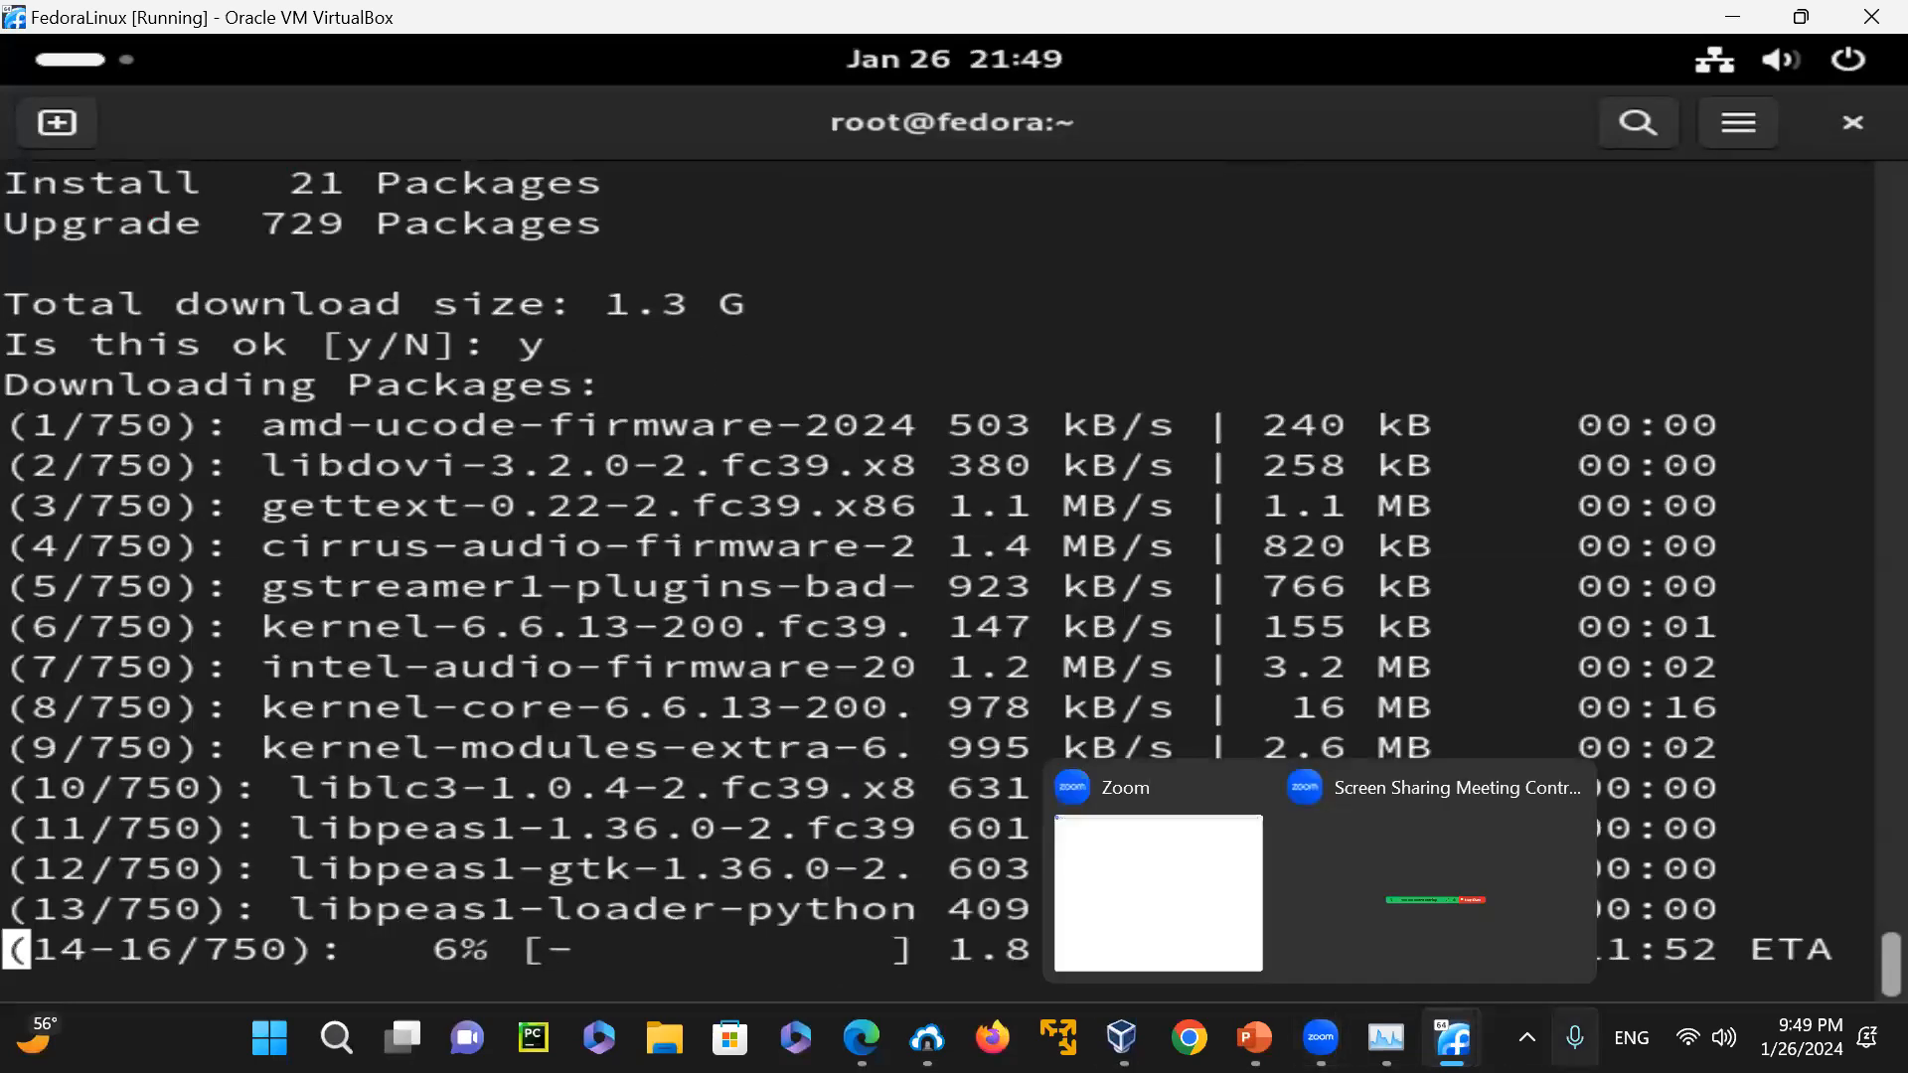
Examine the host's memory usage in Task Manager and return to the FedoraLinux terminal
{"action": "left_click", "coordinate": [1386, 1038]}
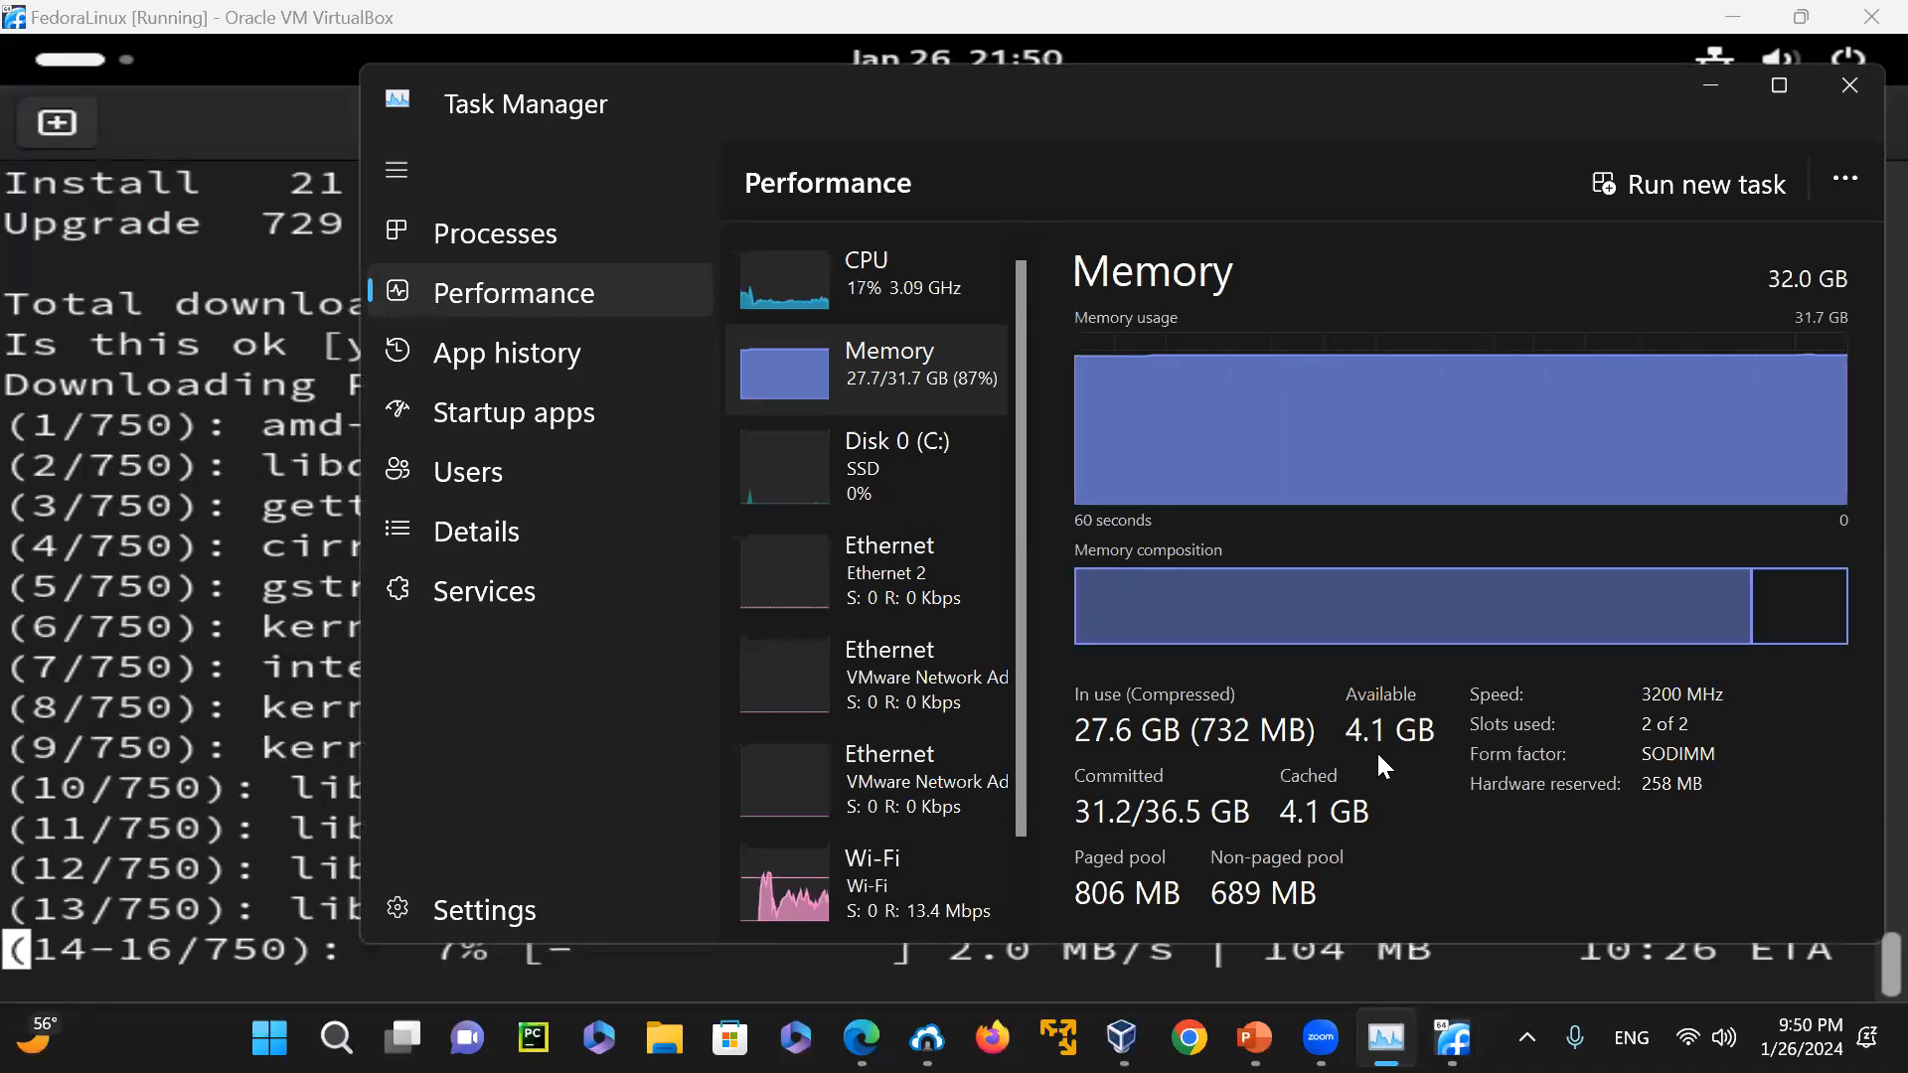
{"action": "mouse_move", "coordinate": [1452, 1038]}
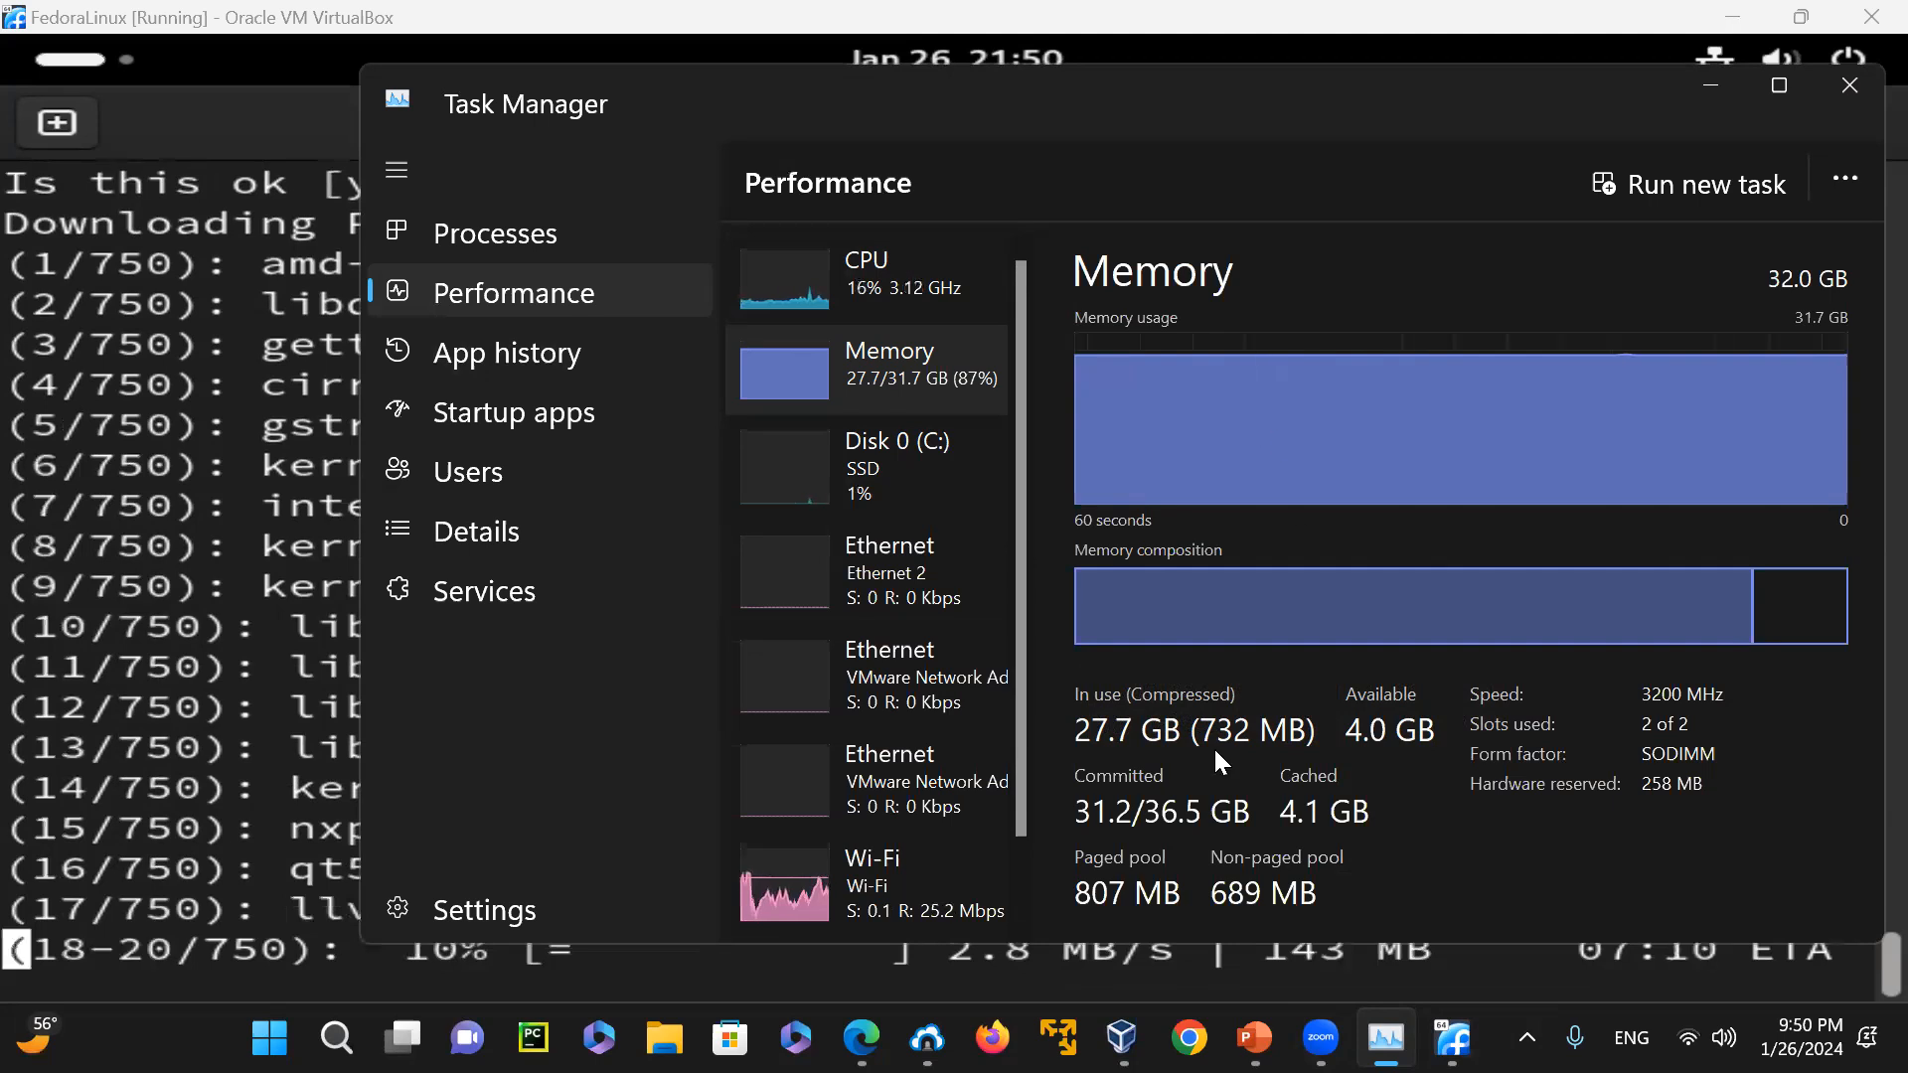
{"action": "mouse_move", "coordinate": [1385, 1038]}
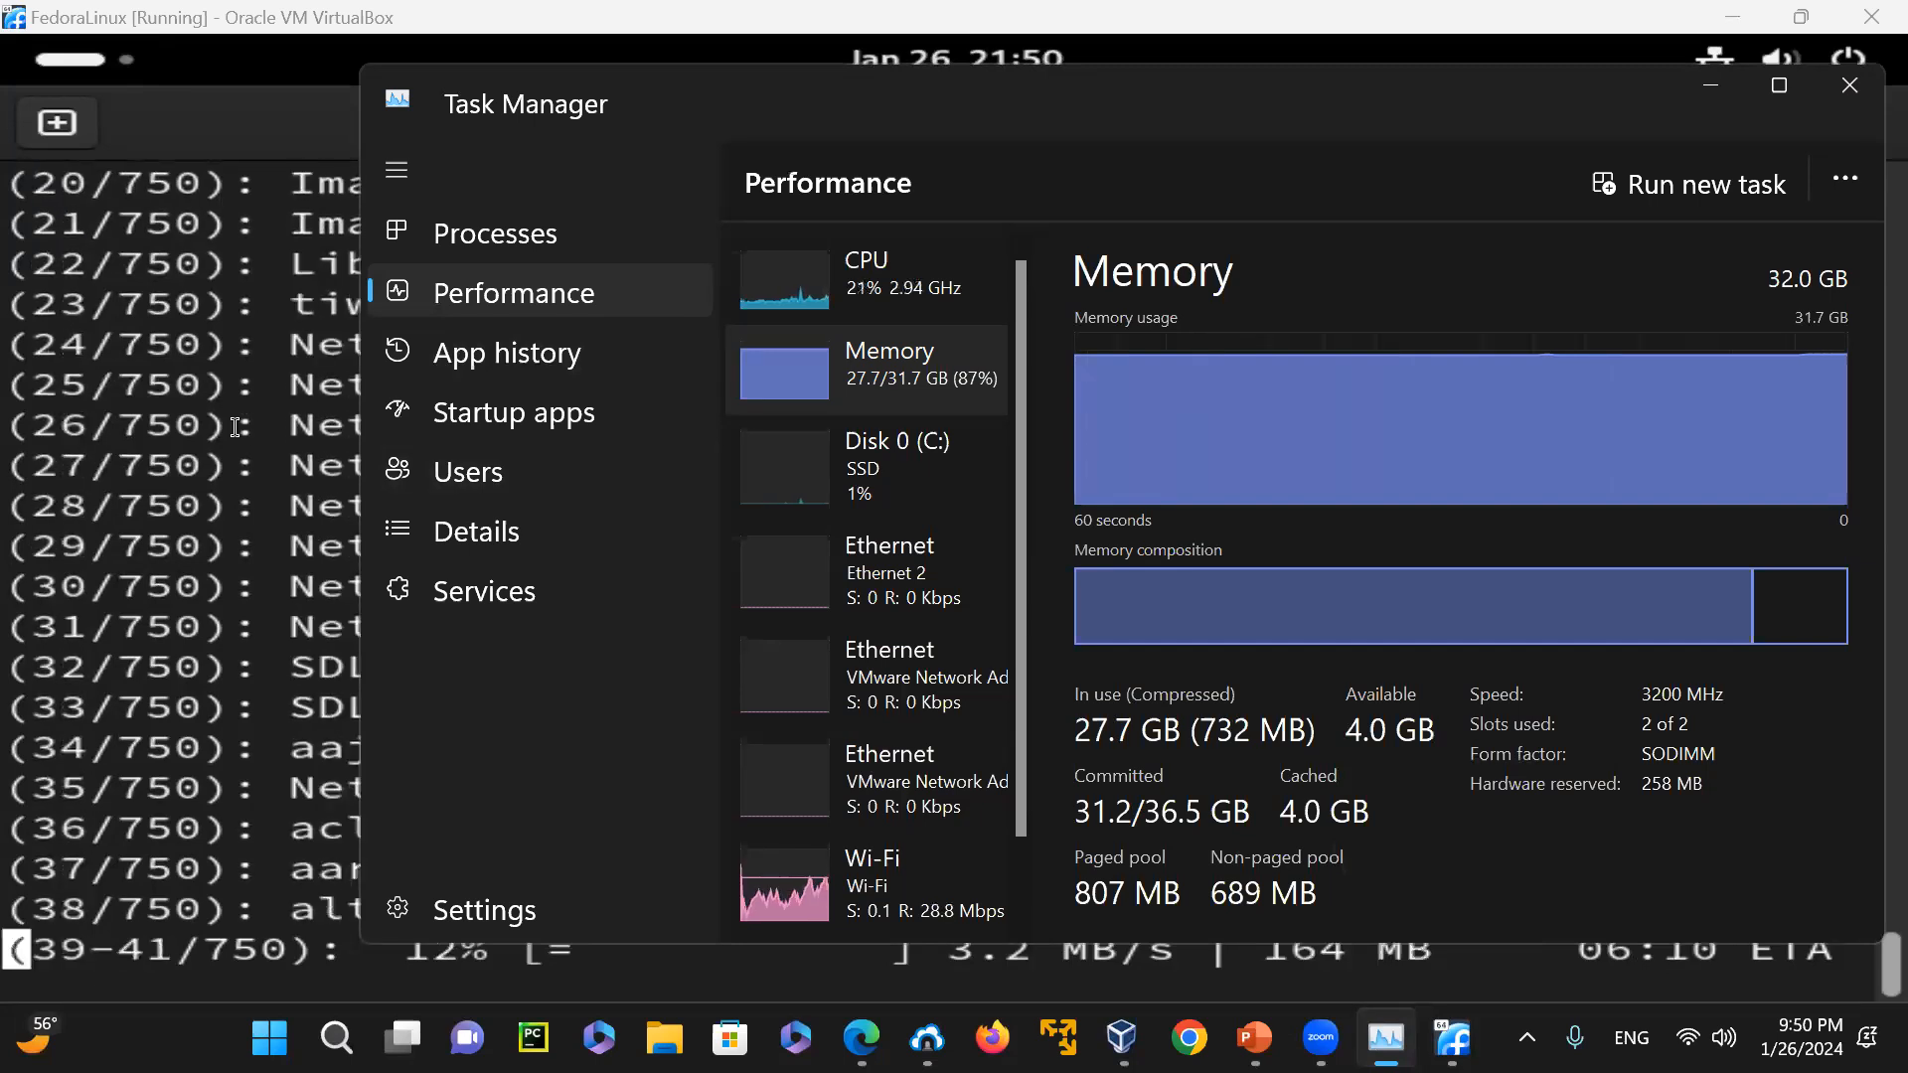
{"action": "left_click", "coordinate": [235, 428]}
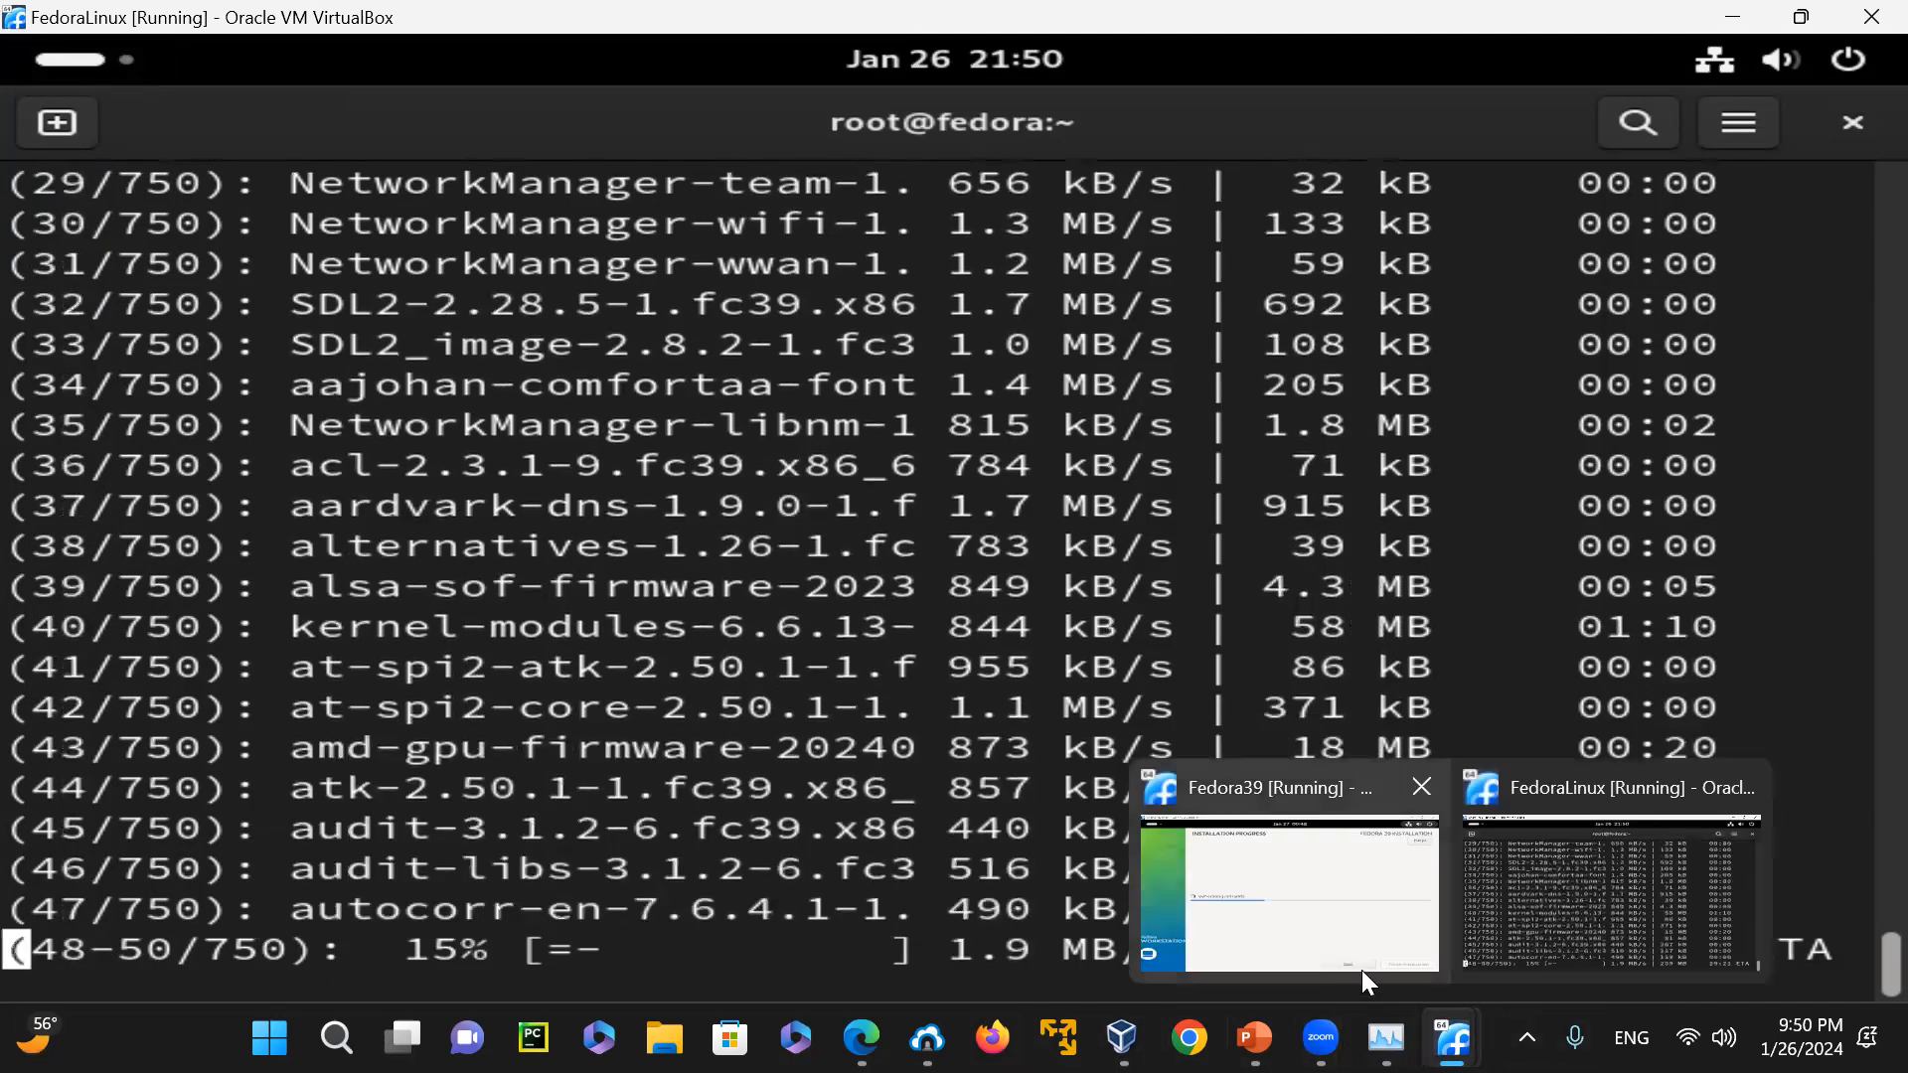
Switch to the Fedora39 machine, finish its installation, and log out the Live System User
{"action": "left_click", "coordinate": [1361, 970]}
{"action": "left_click", "coordinate": [1675, 969]}
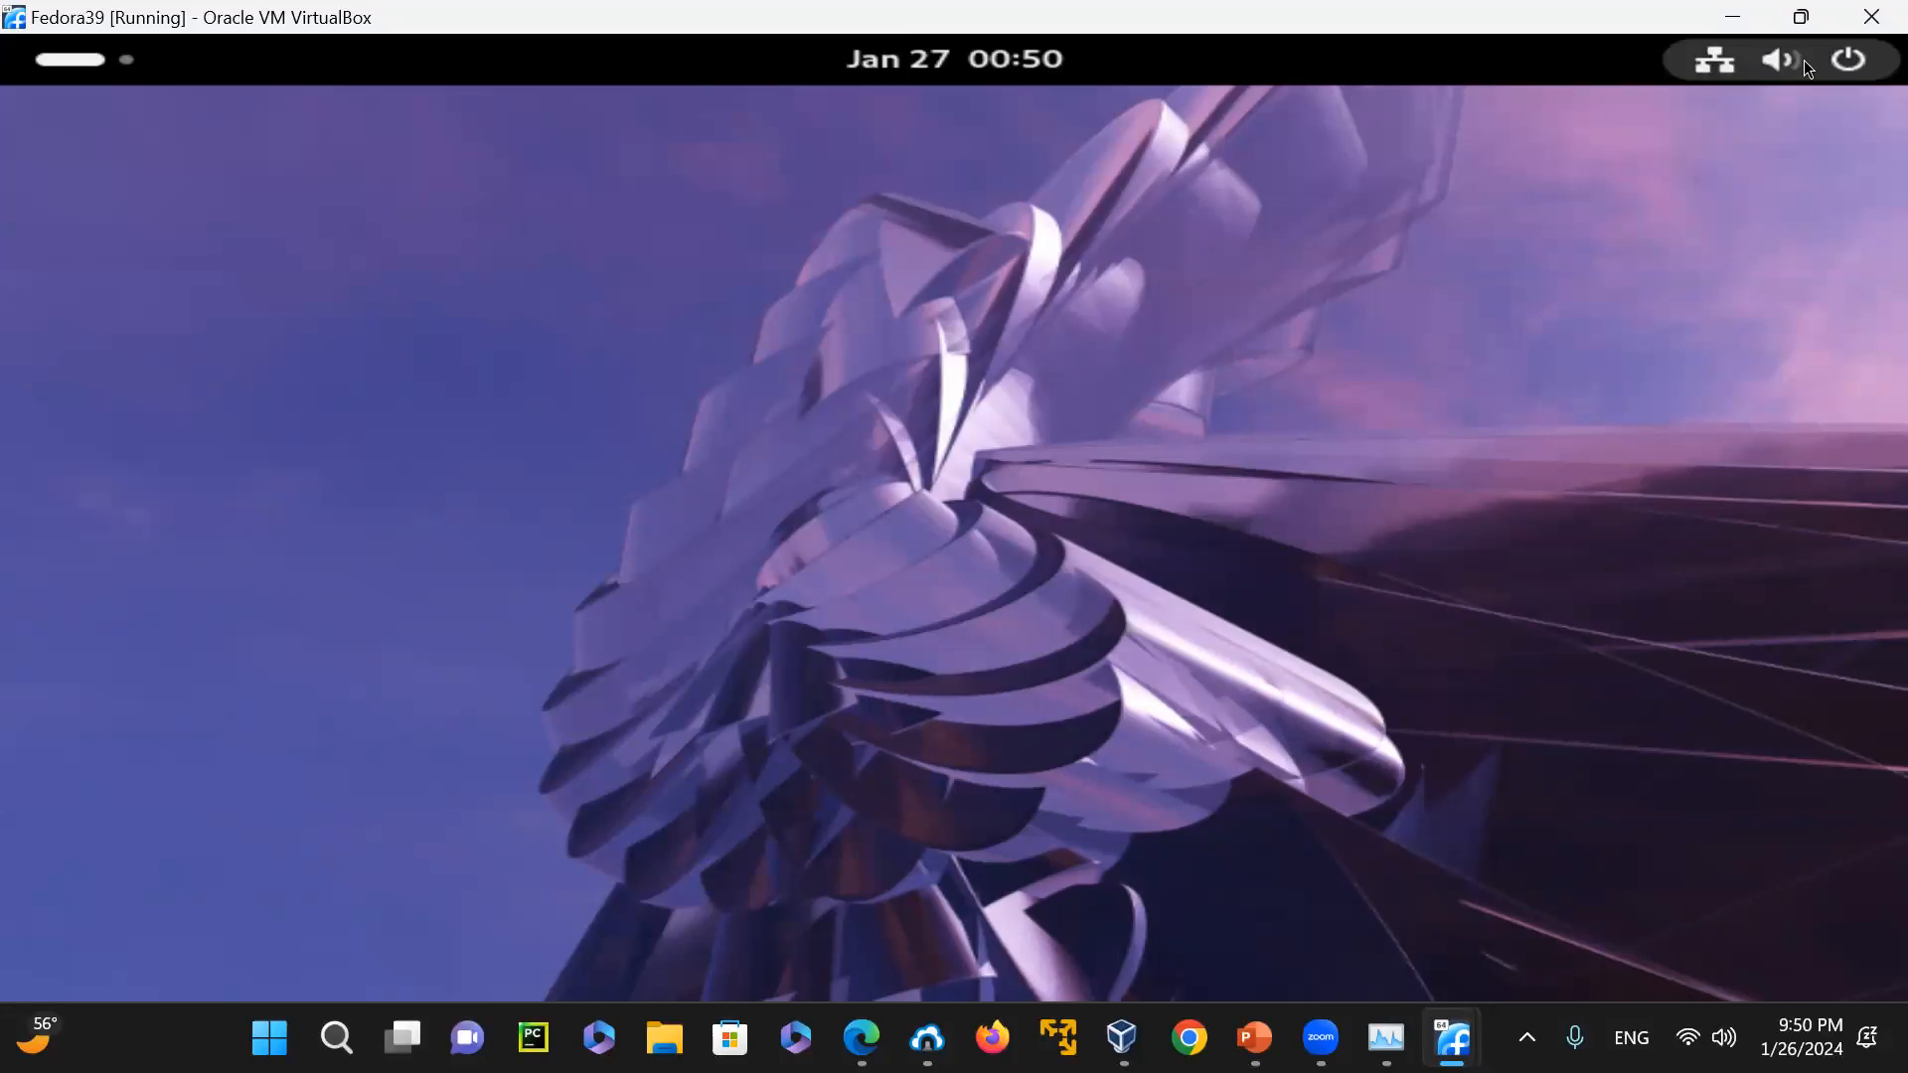
{"action": "left_click", "coordinate": [1848, 66]}
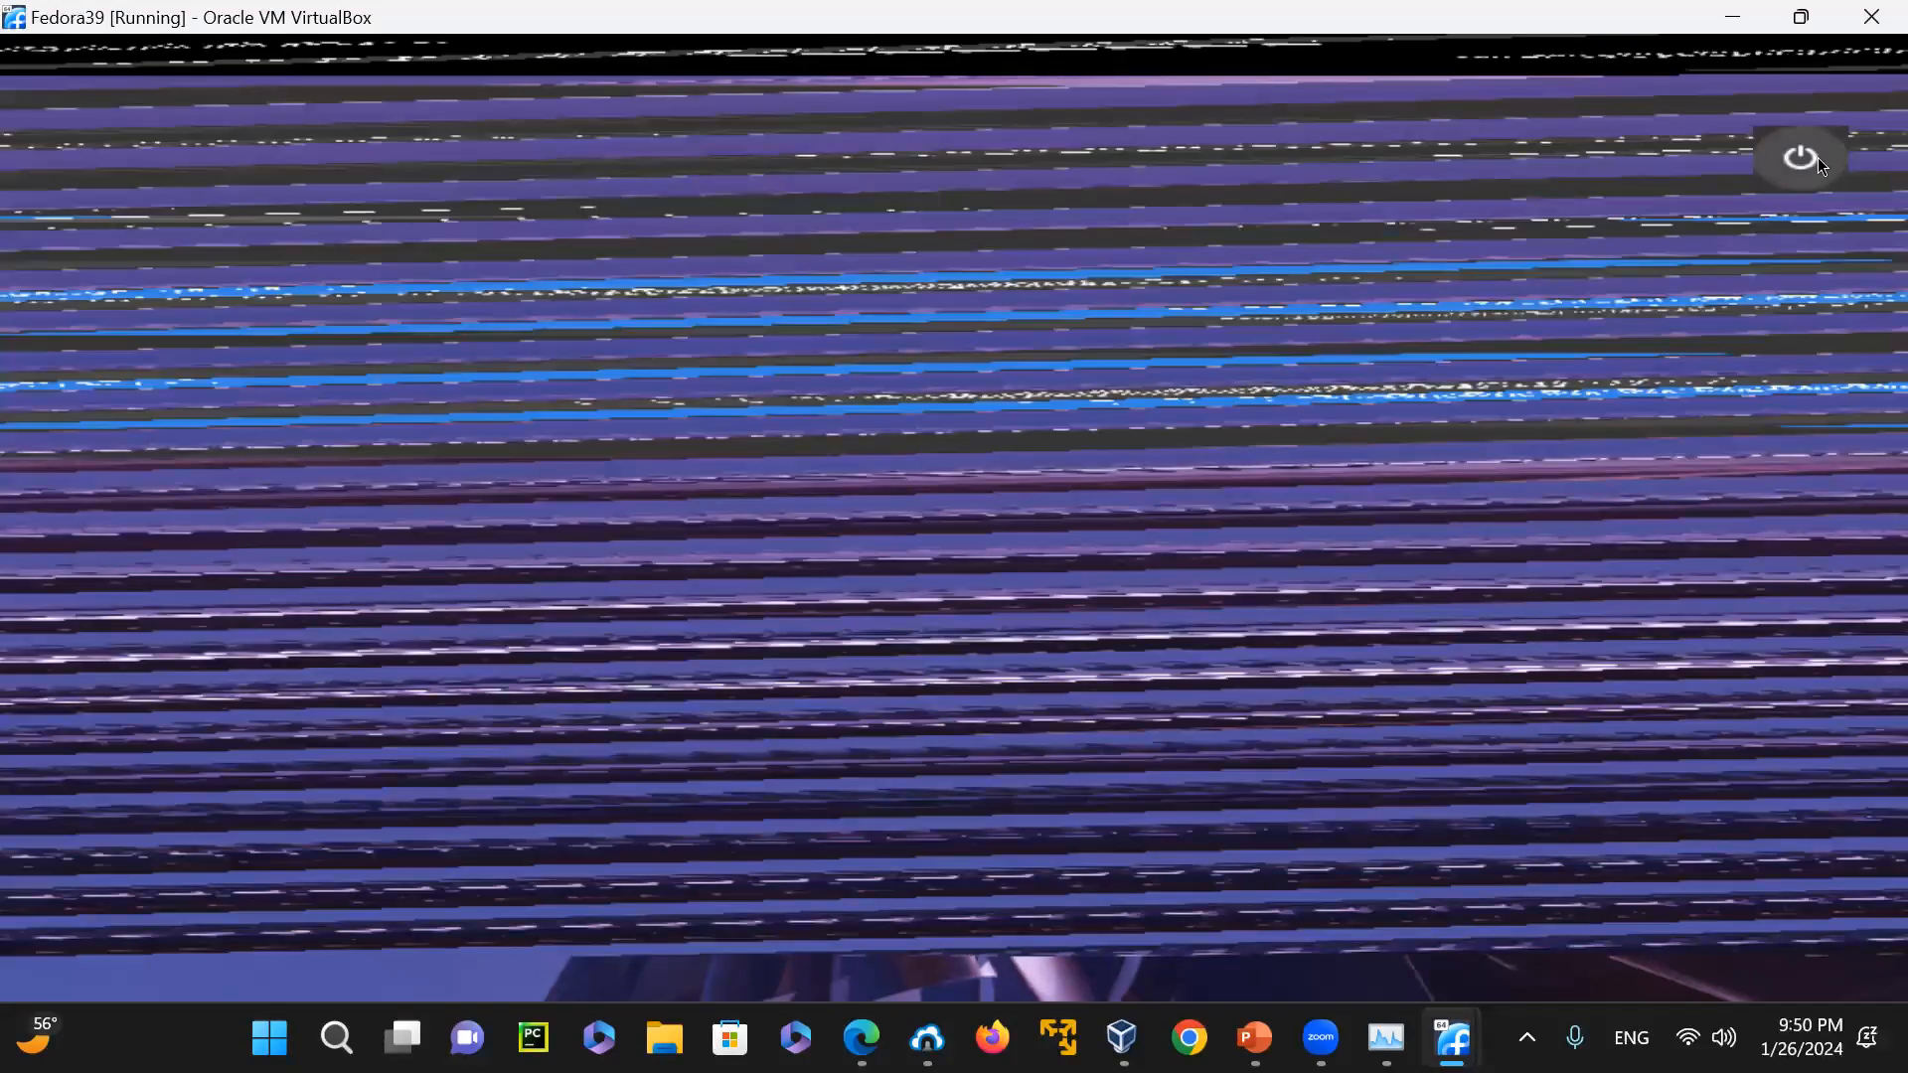
{"action": "left_click", "coordinate": [1815, 159]}
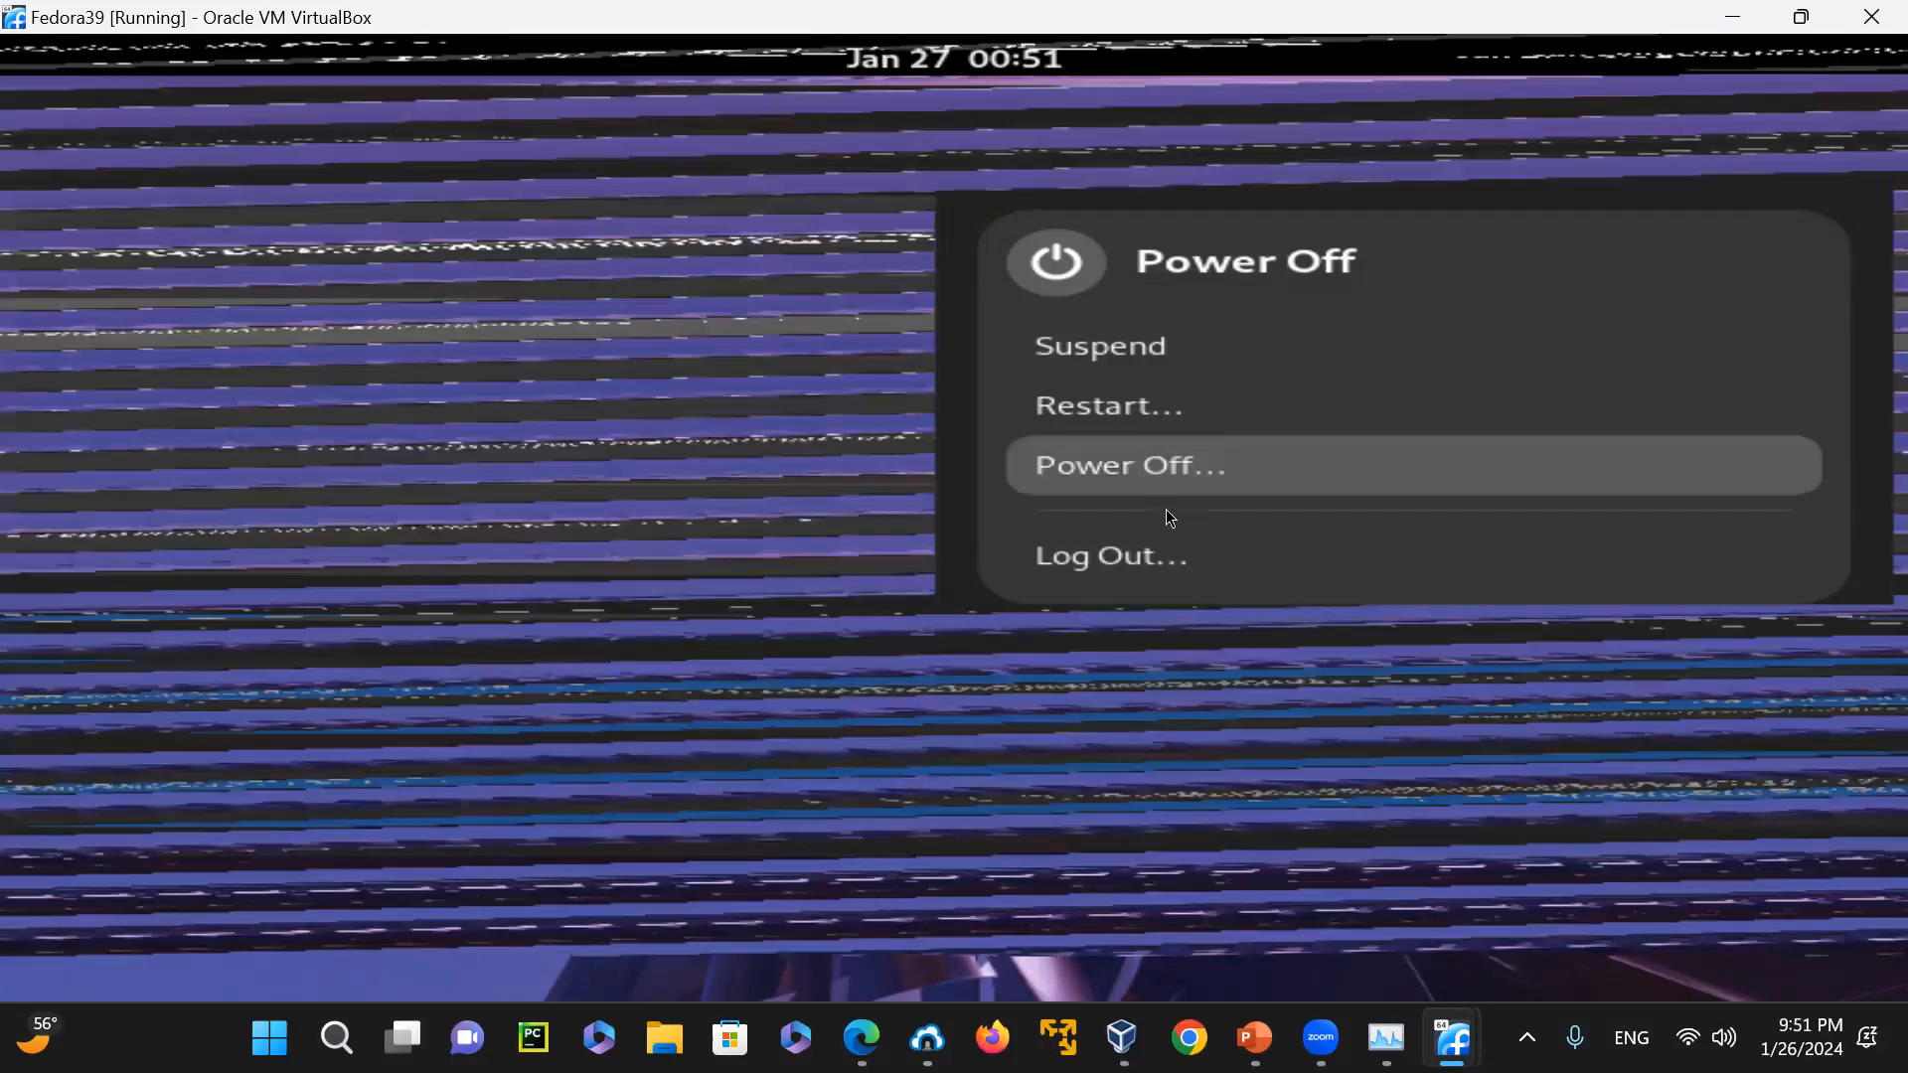
{"action": "left_click", "coordinate": [1188, 555]}
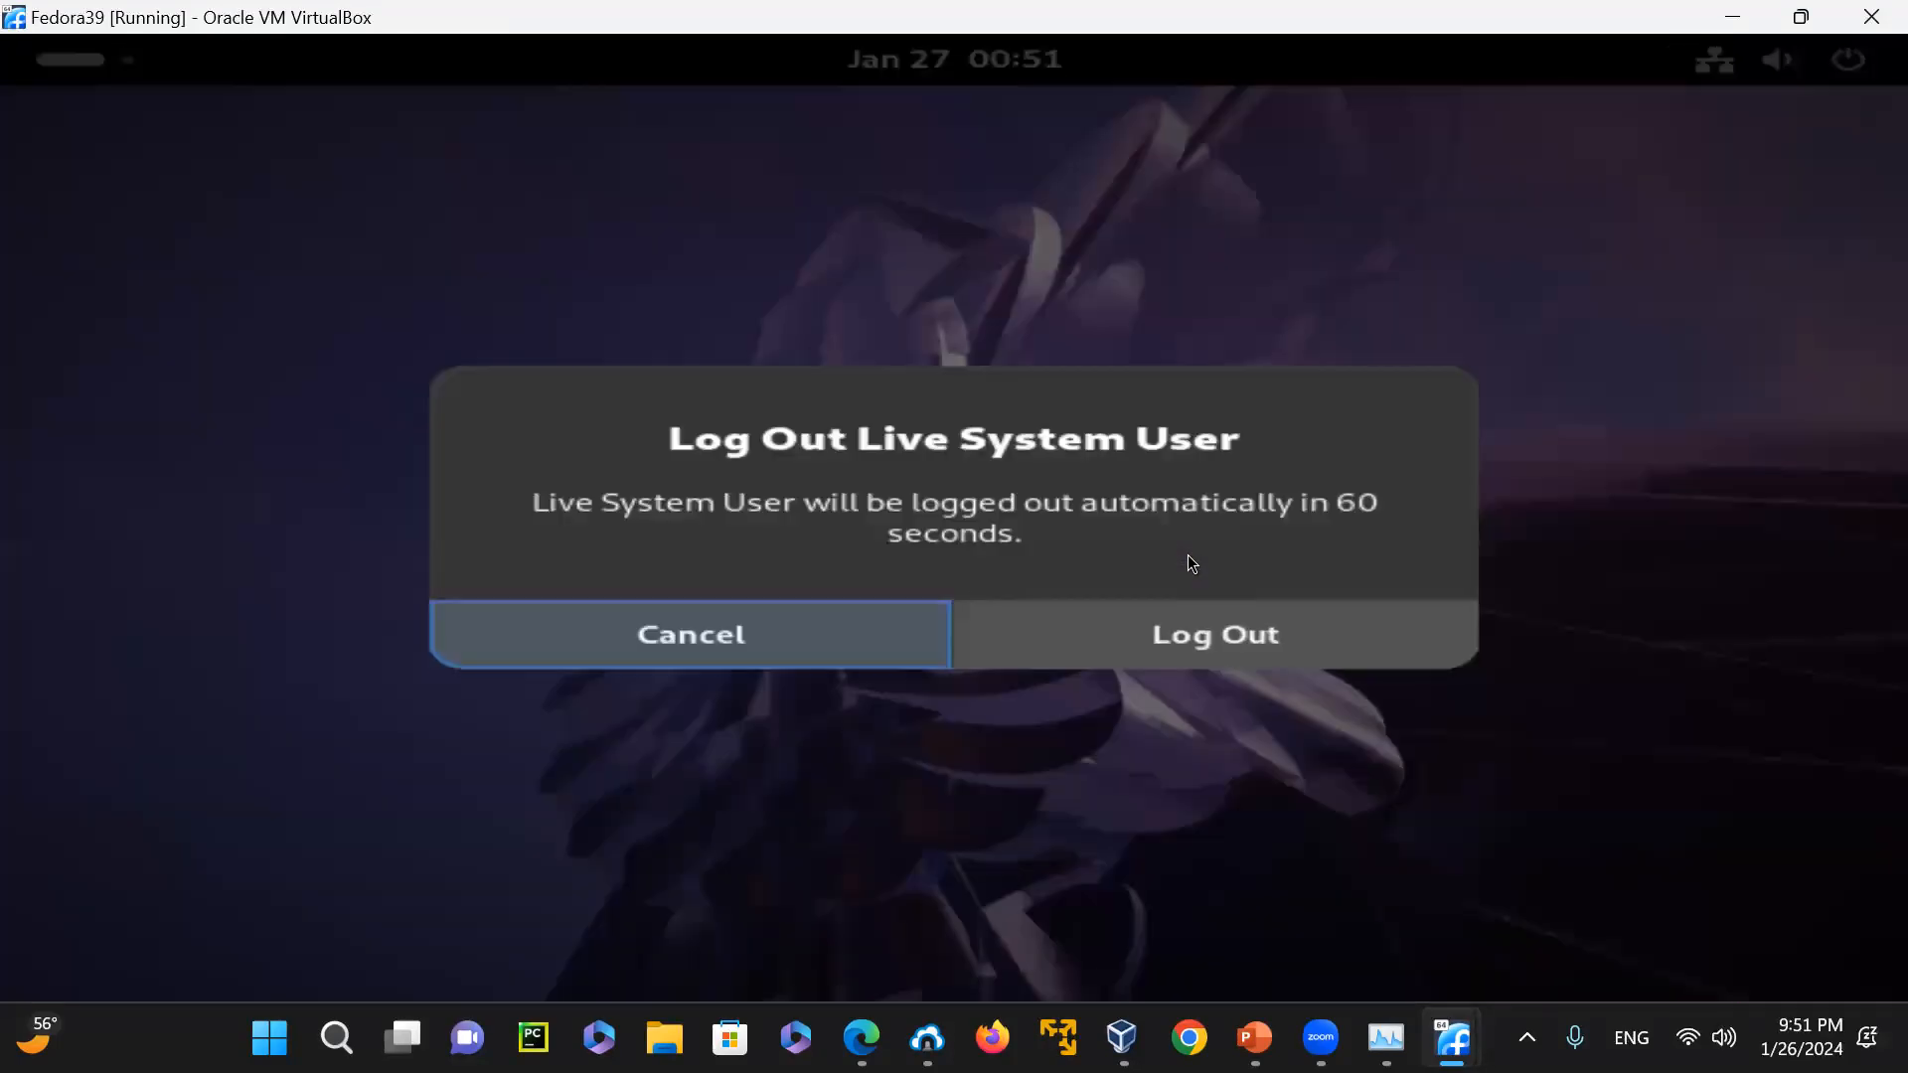
{"action": "left_click", "coordinate": [1177, 634]}
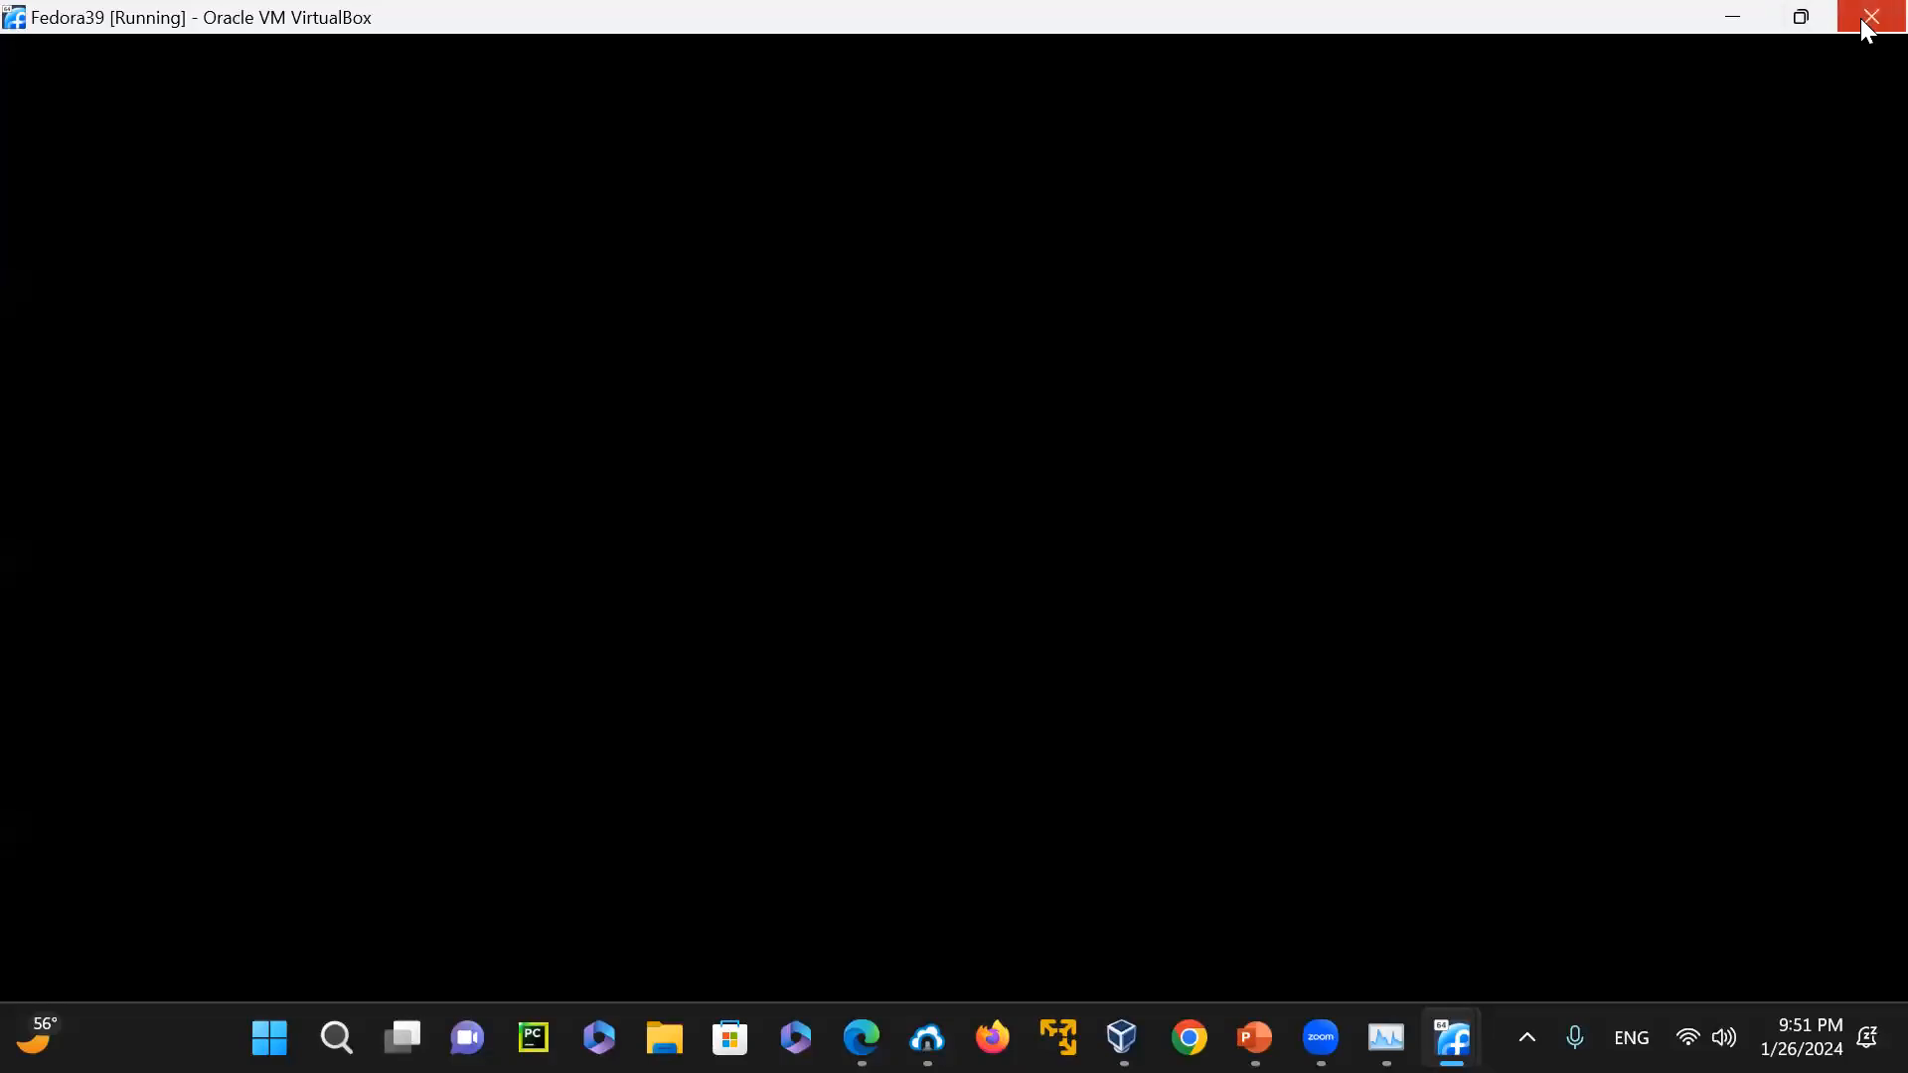
Switch back to FedoraLinux to watch the update, and recheck the host's memory usage in Task Manager
{"action": "mouse_move", "coordinate": [1453, 1038]}
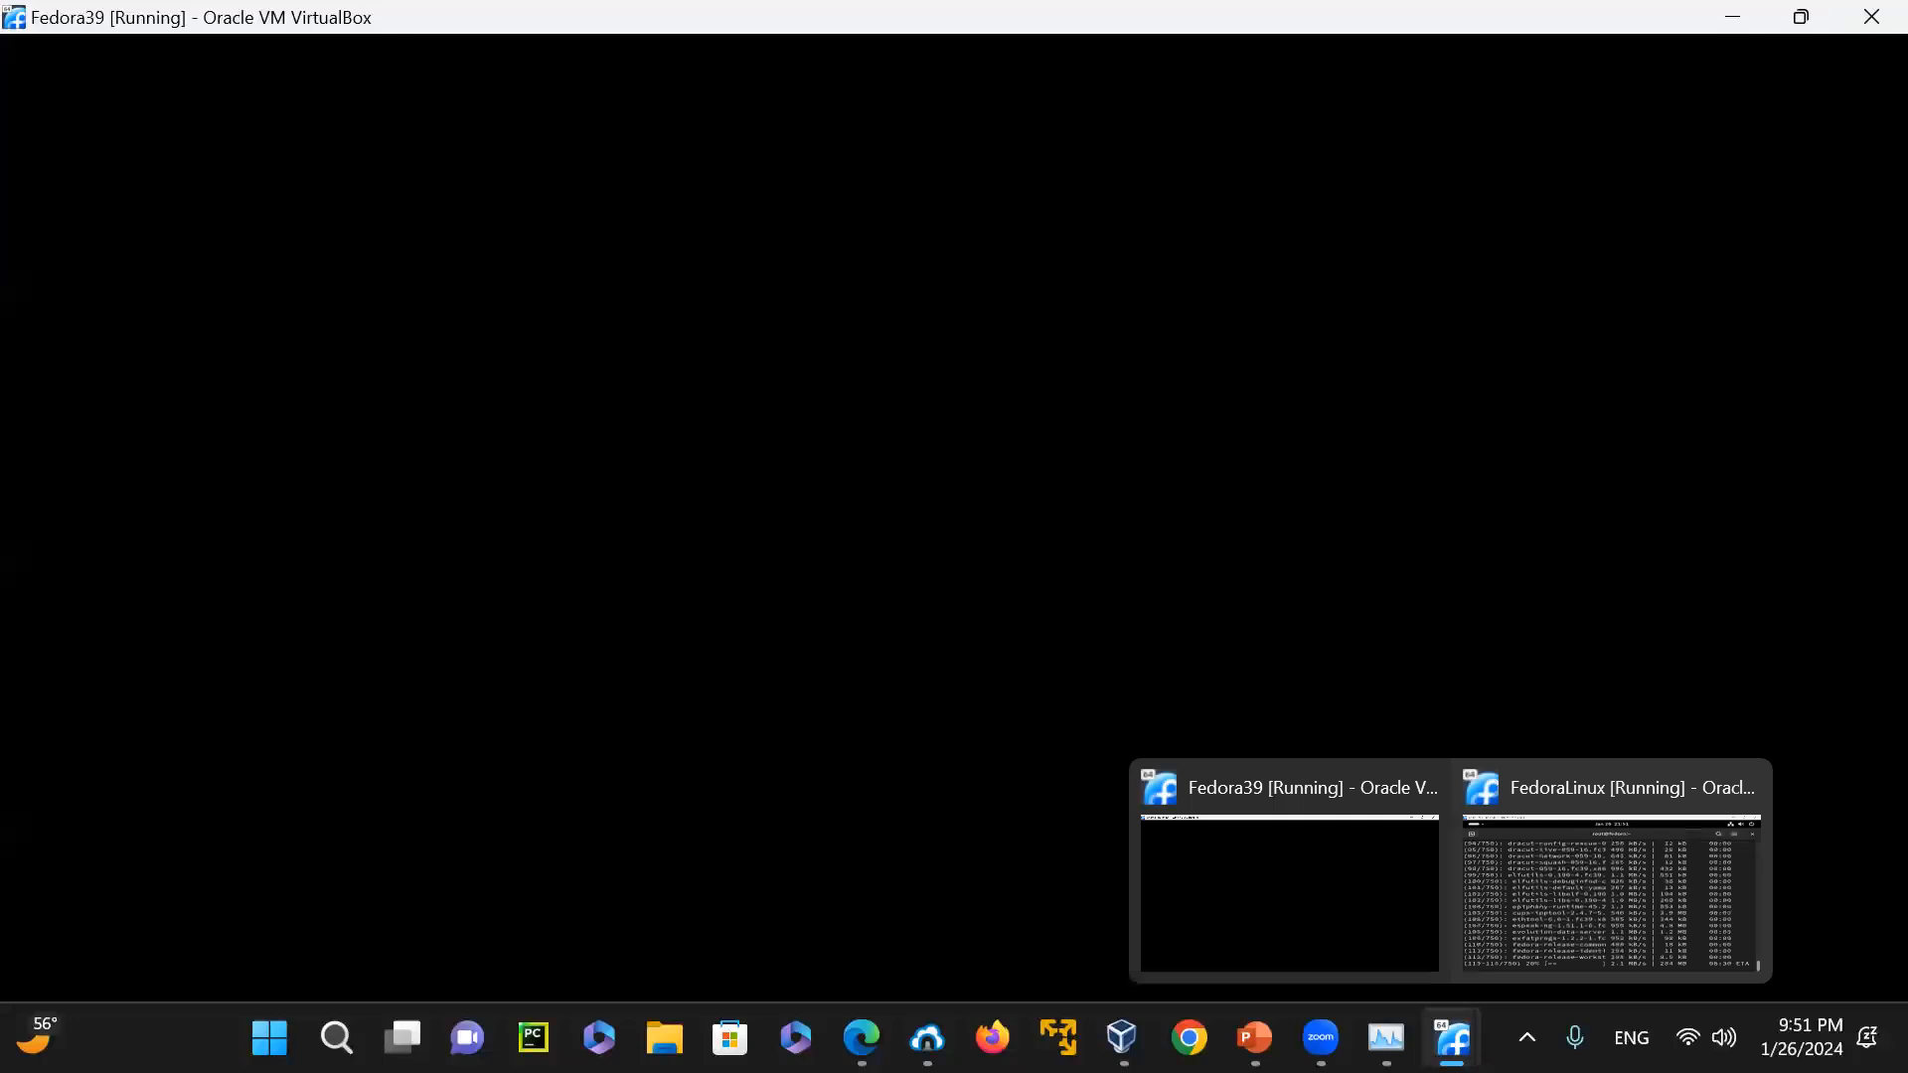
{"action": "left_click", "coordinate": [1550, 950]}
{"action": "mouse_move", "coordinate": [1386, 1039]}
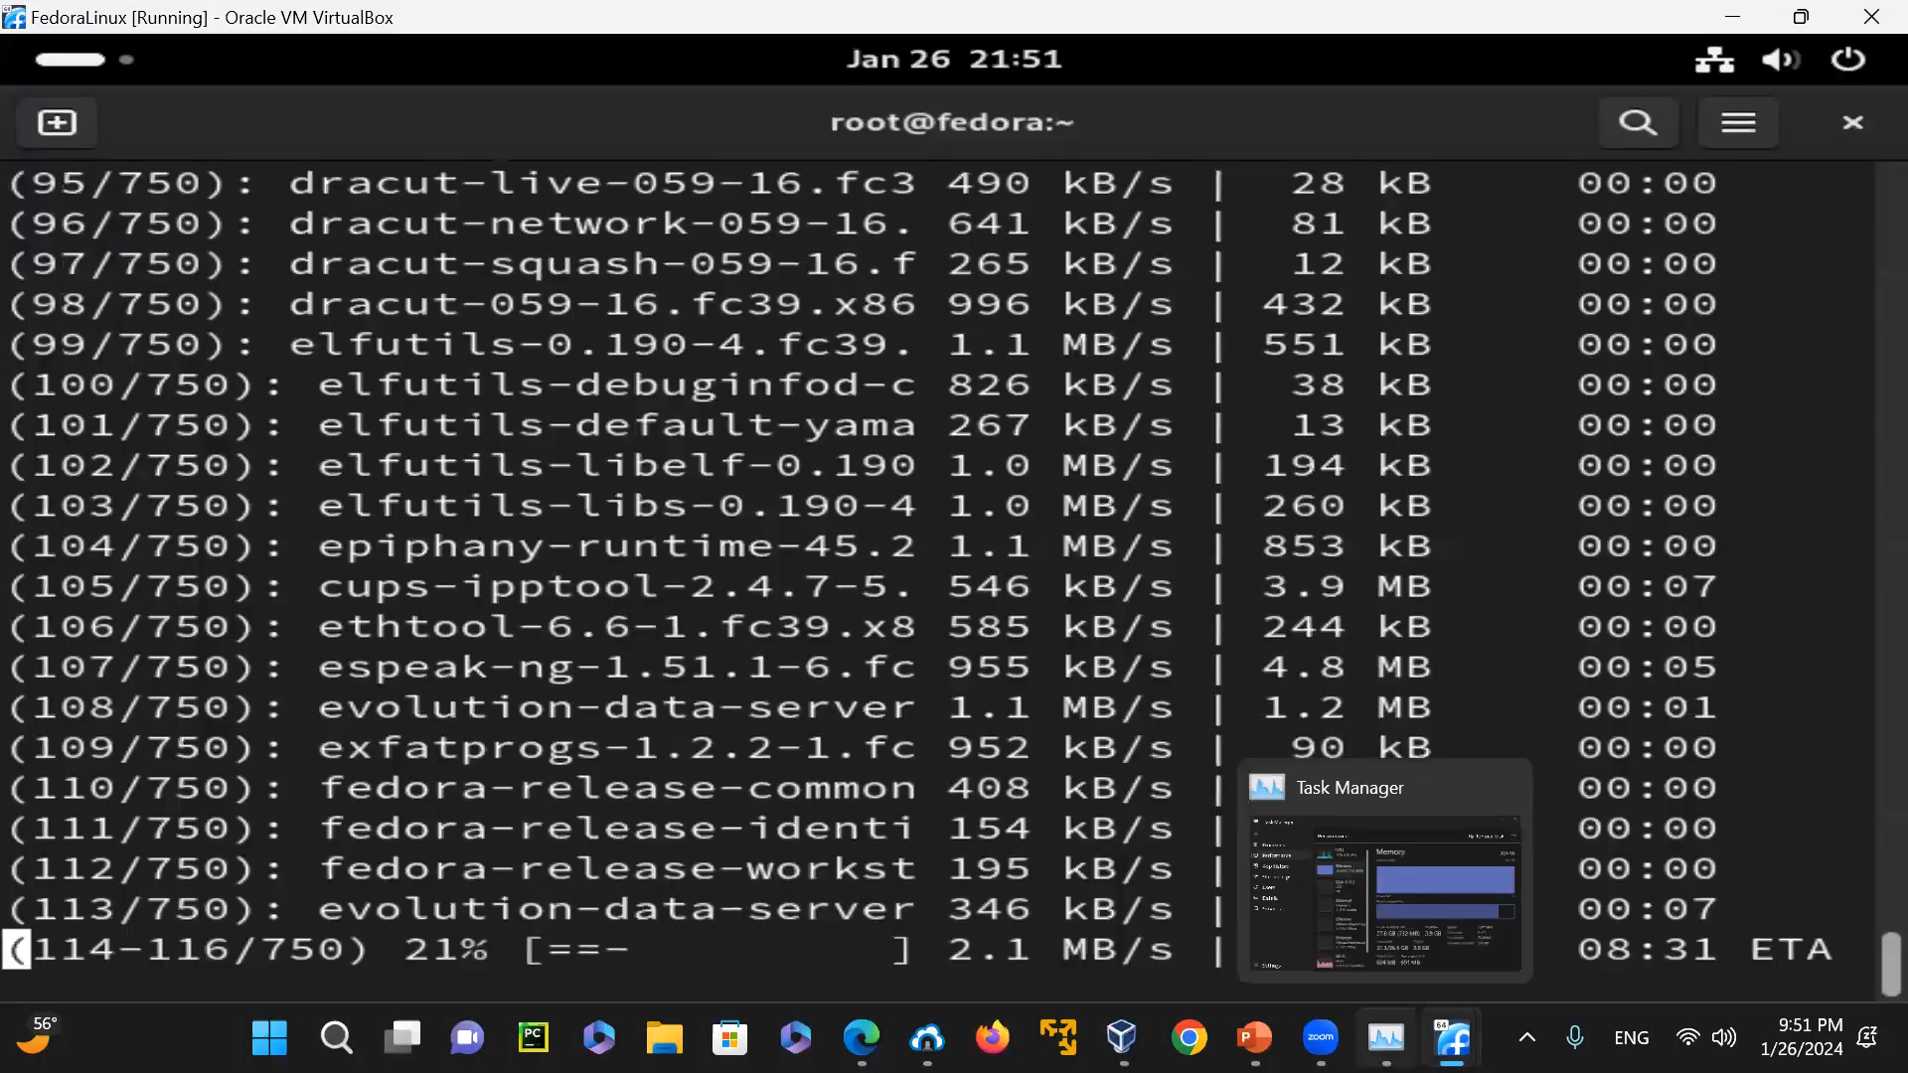
{"action": "left_click", "coordinate": [1417, 927]}
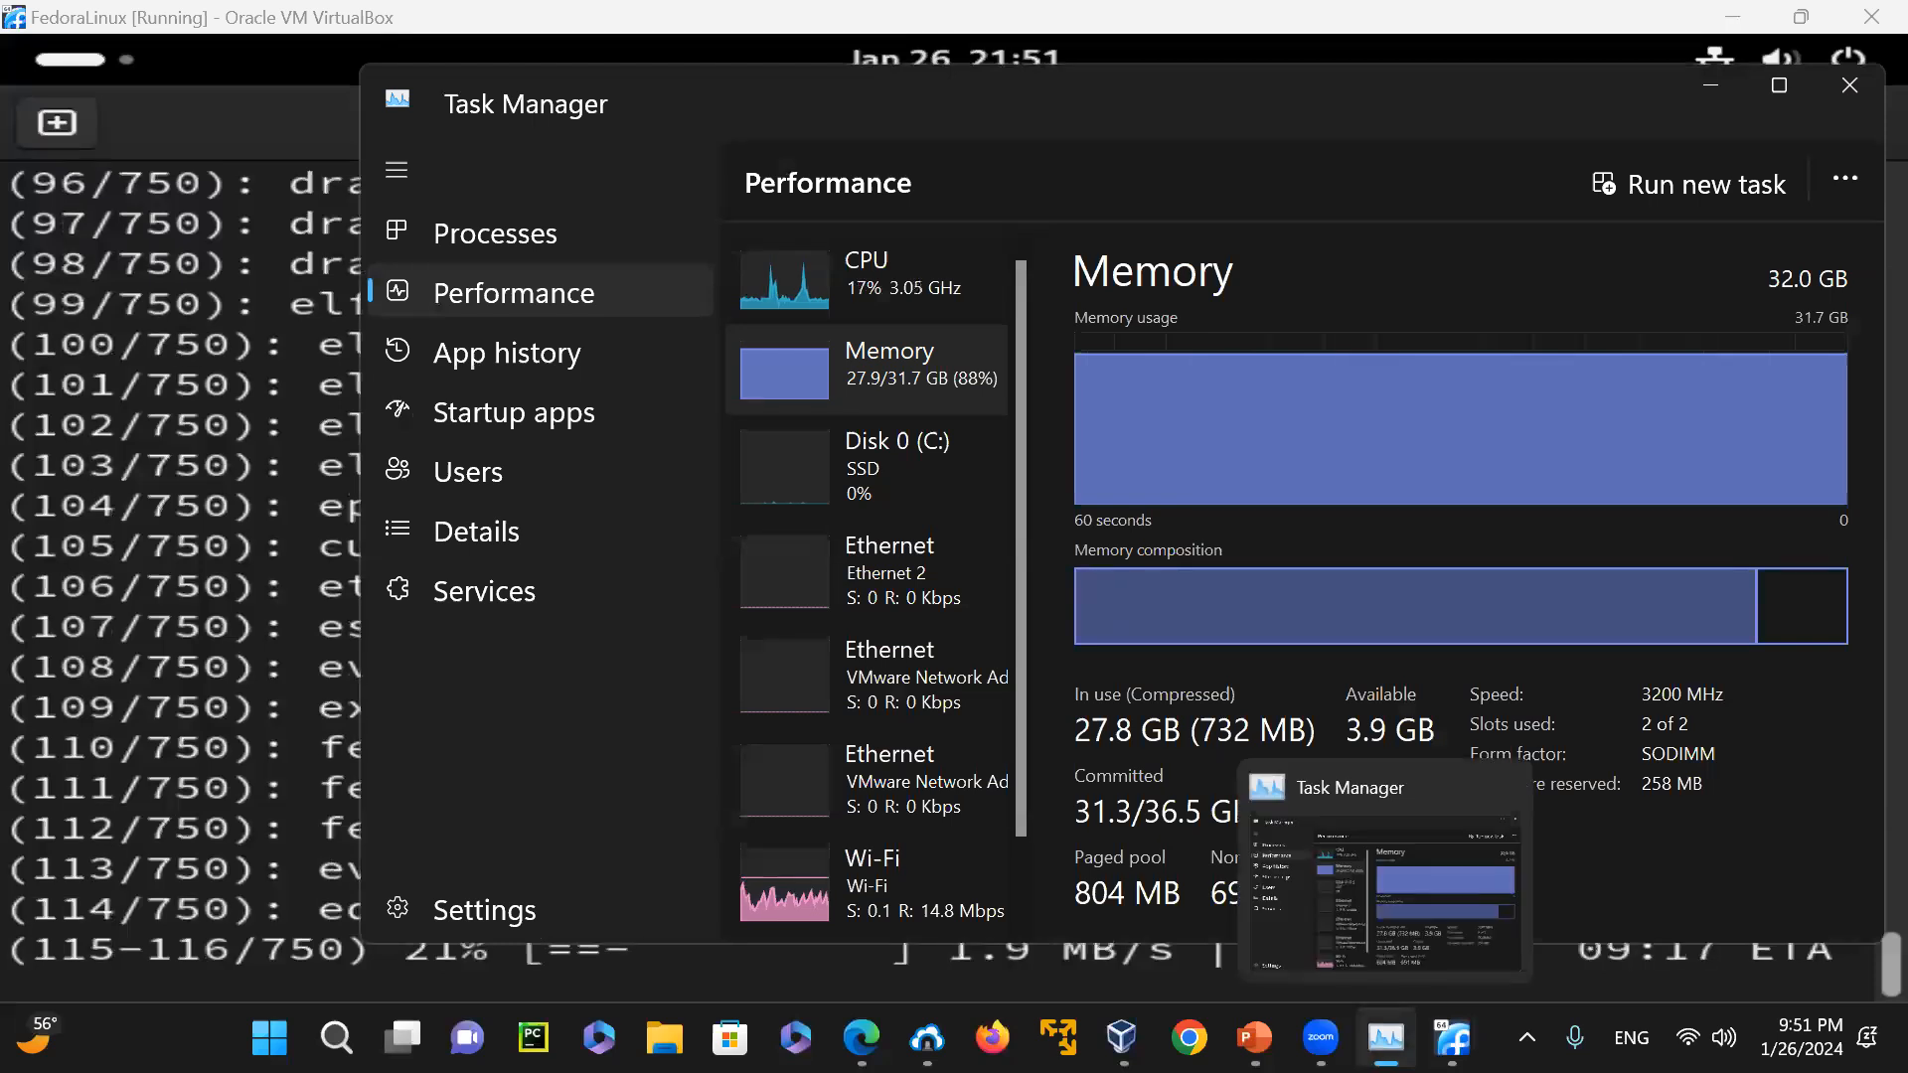
{"action": "left_click", "coordinate": [1453, 1037]}
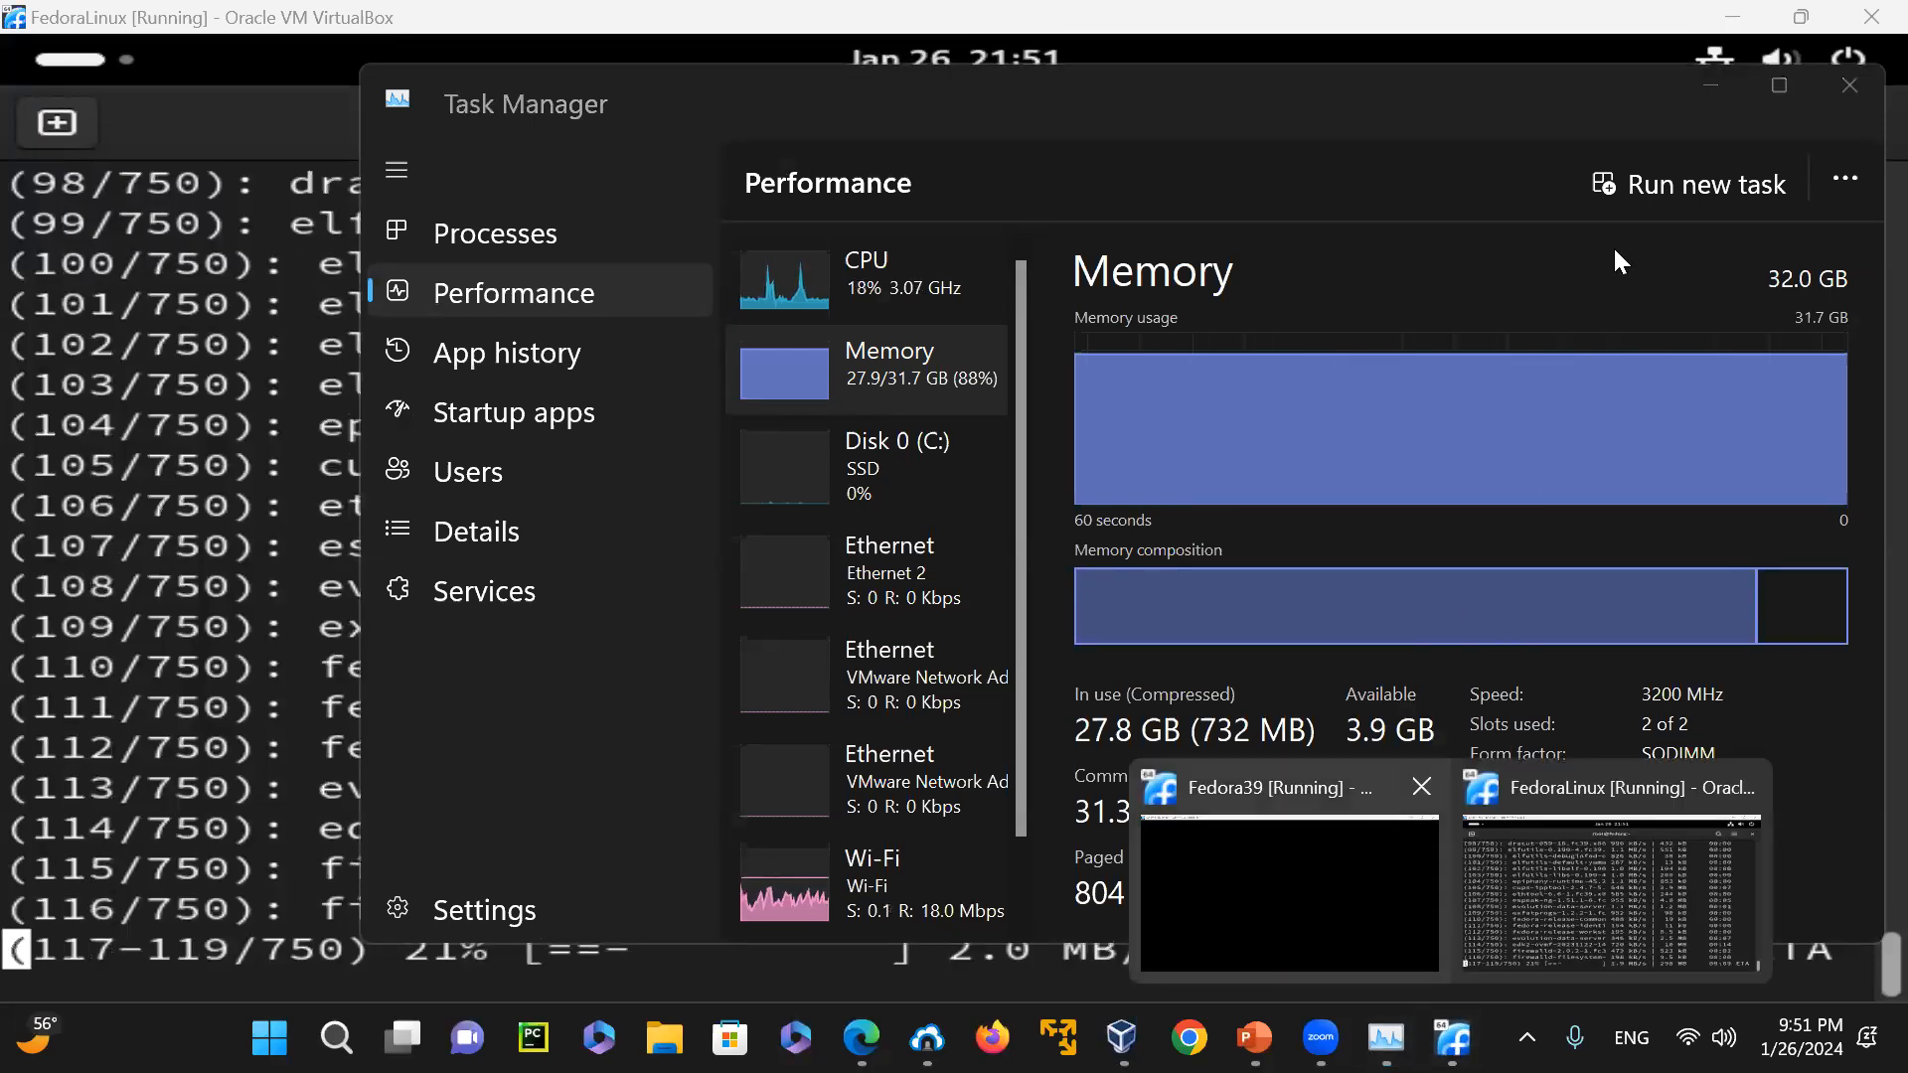
{"action": "left_click", "coordinate": [1710, 86]}
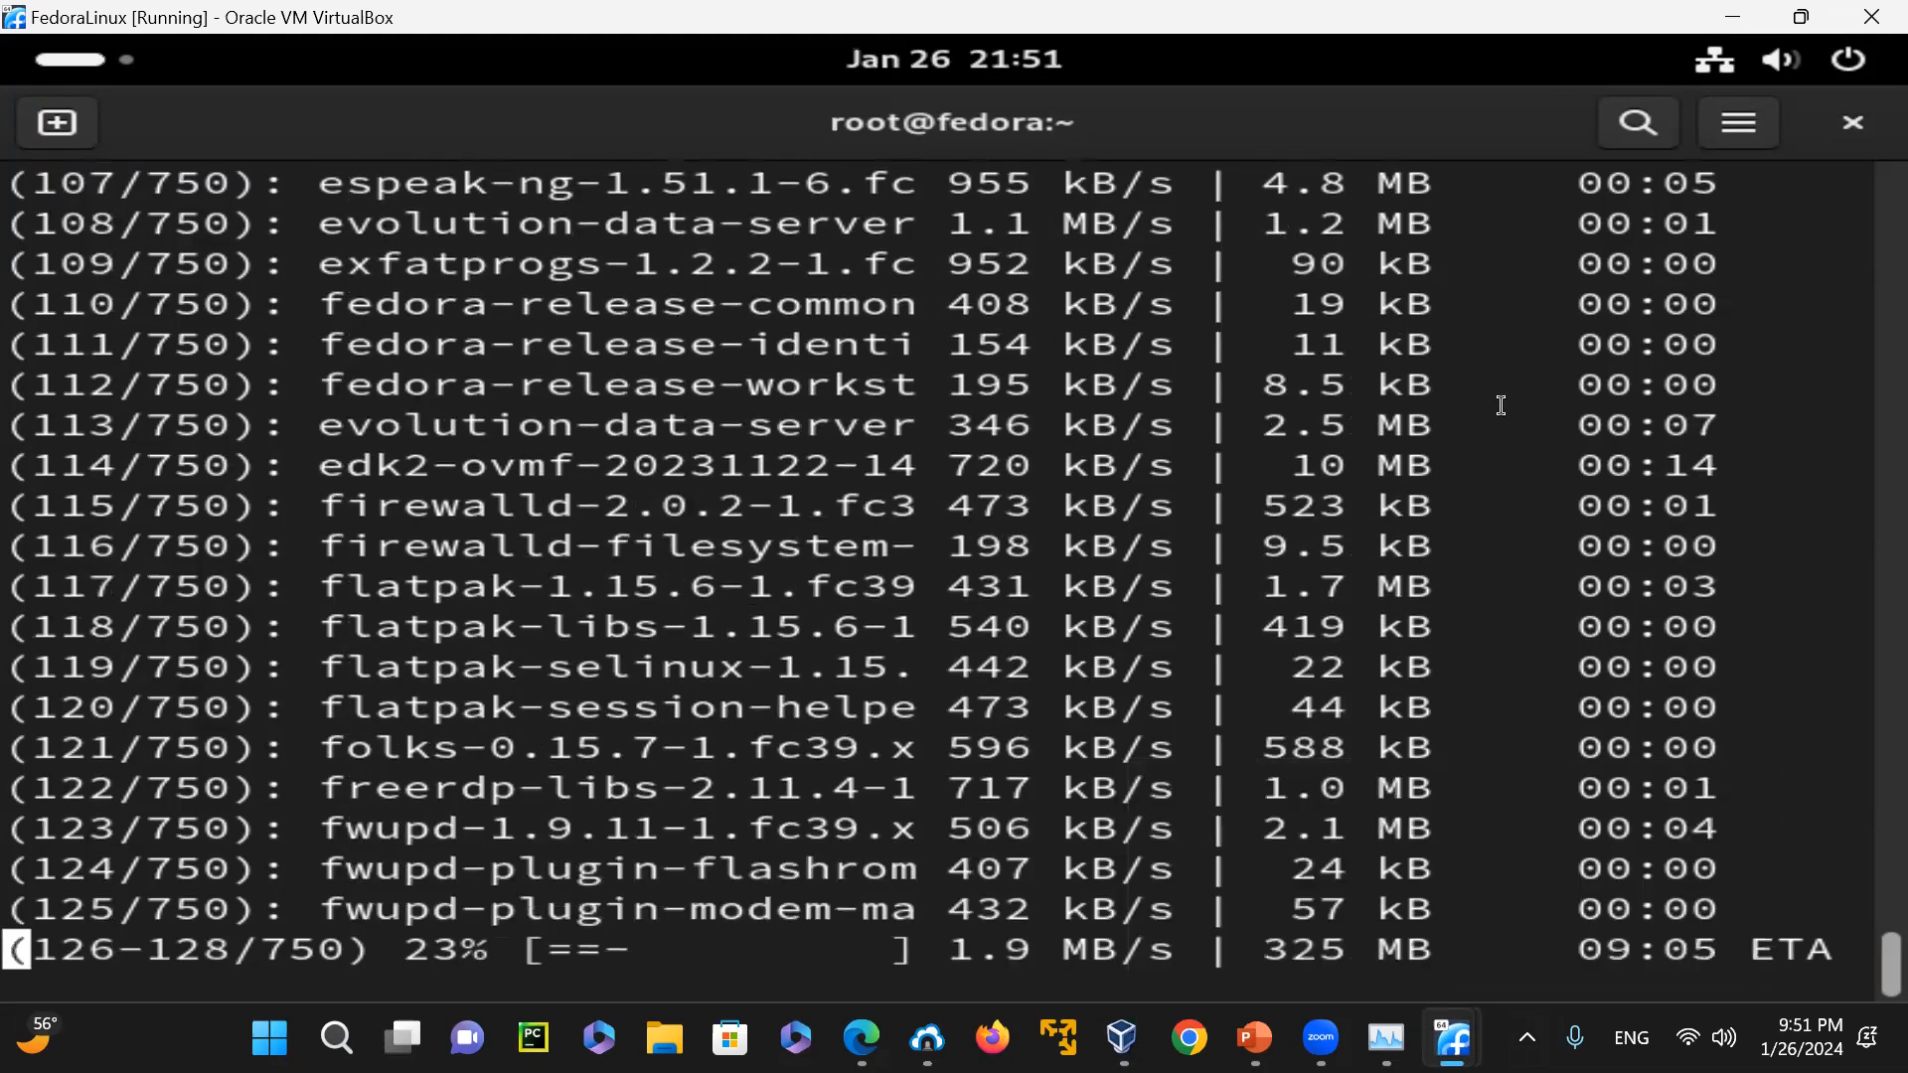
{"action": "left_click", "coordinate": [1386, 1037]}
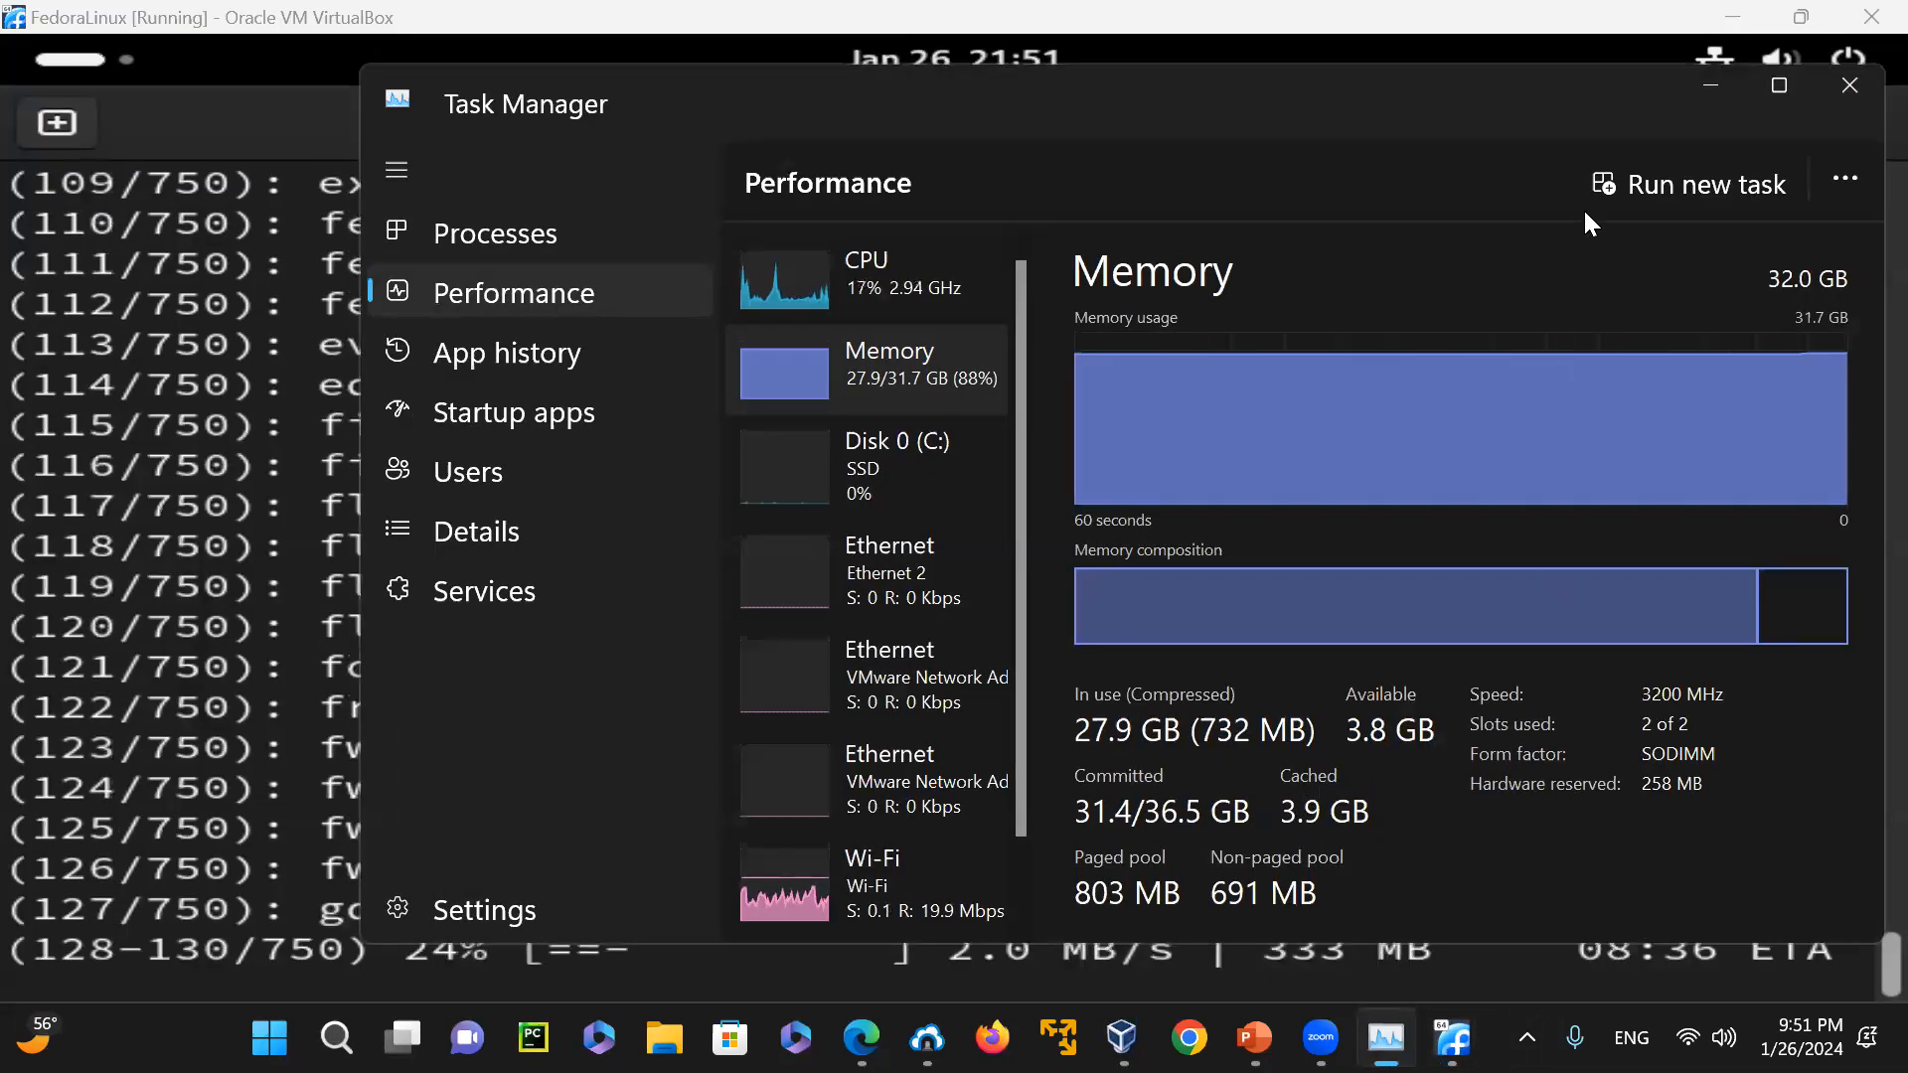
{"action": "left_click", "coordinate": [1725, 74]}
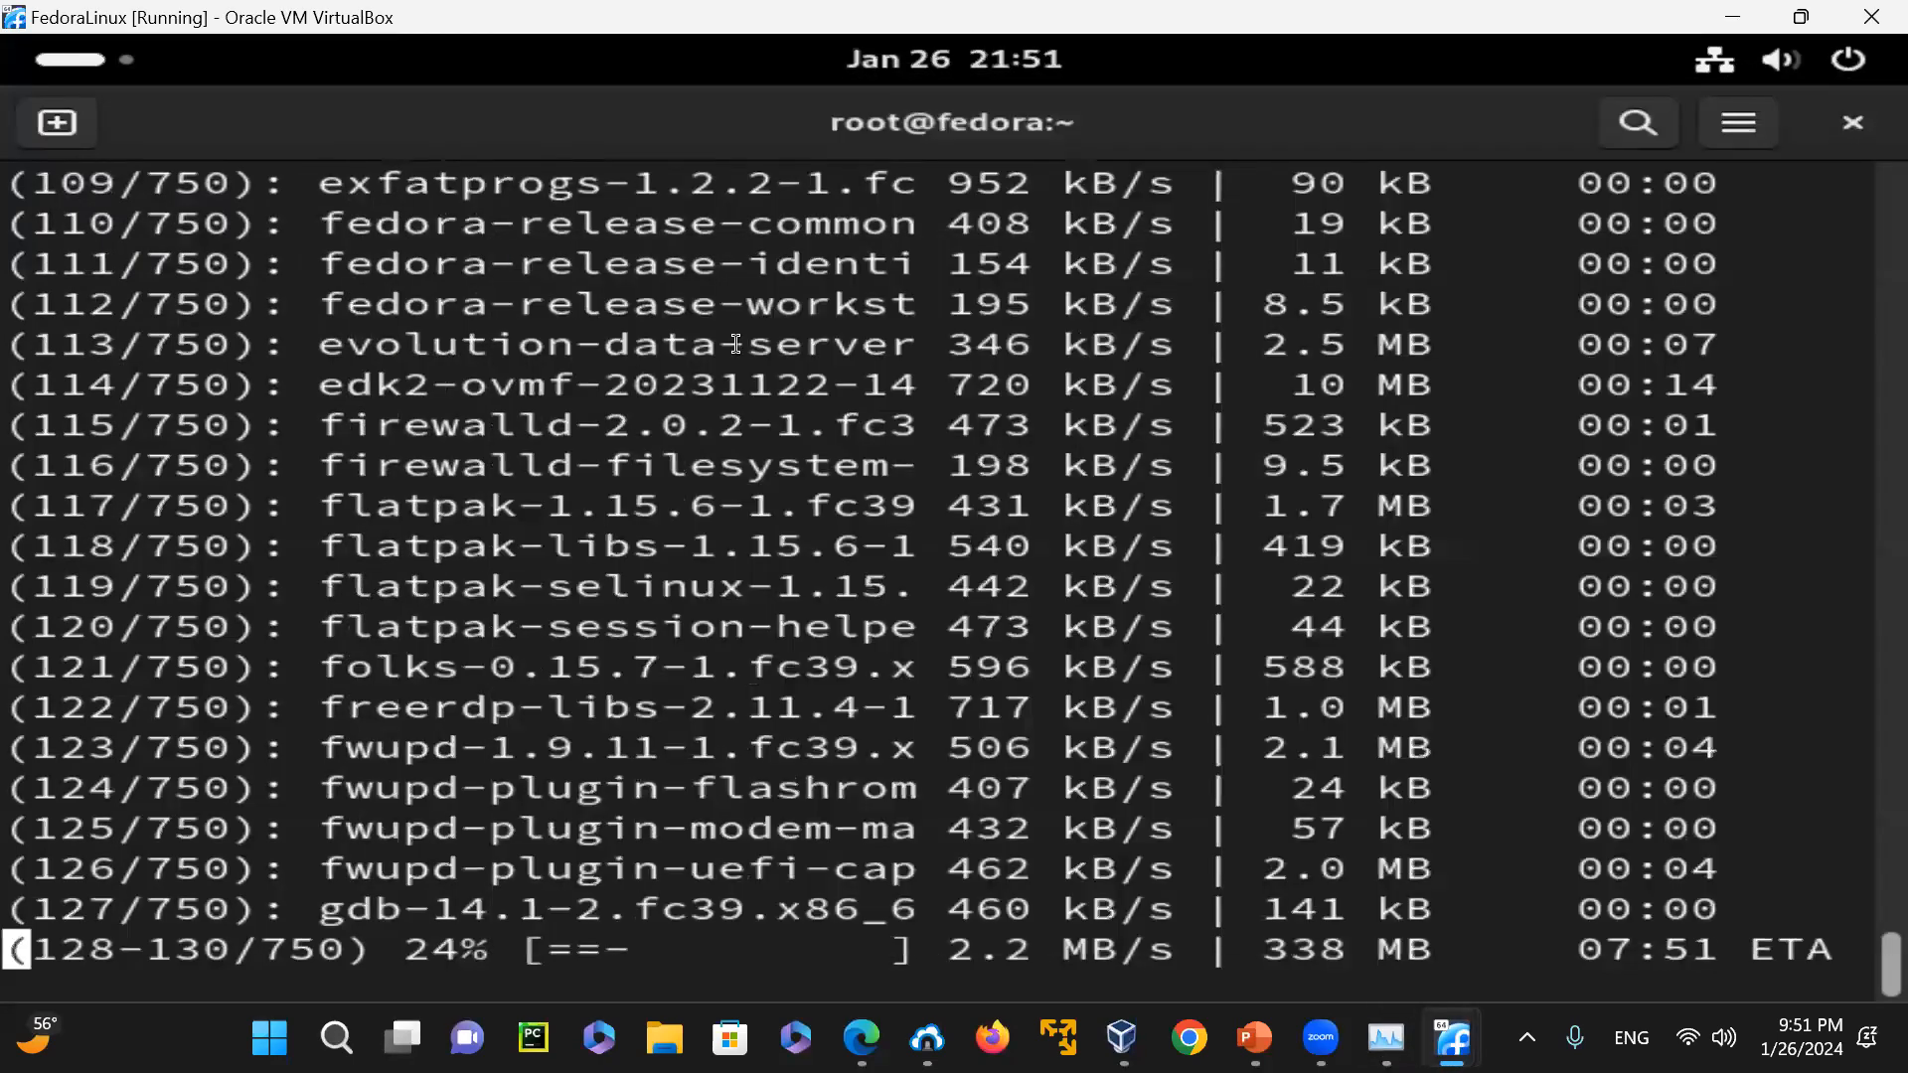
Switch from the FedoraLinux machine to Oracle VM VirtualBox Manager
{"action": "mouse_move", "coordinate": [1452, 1037]}
{"action": "mouse_move", "coordinate": [1386, 1037]}
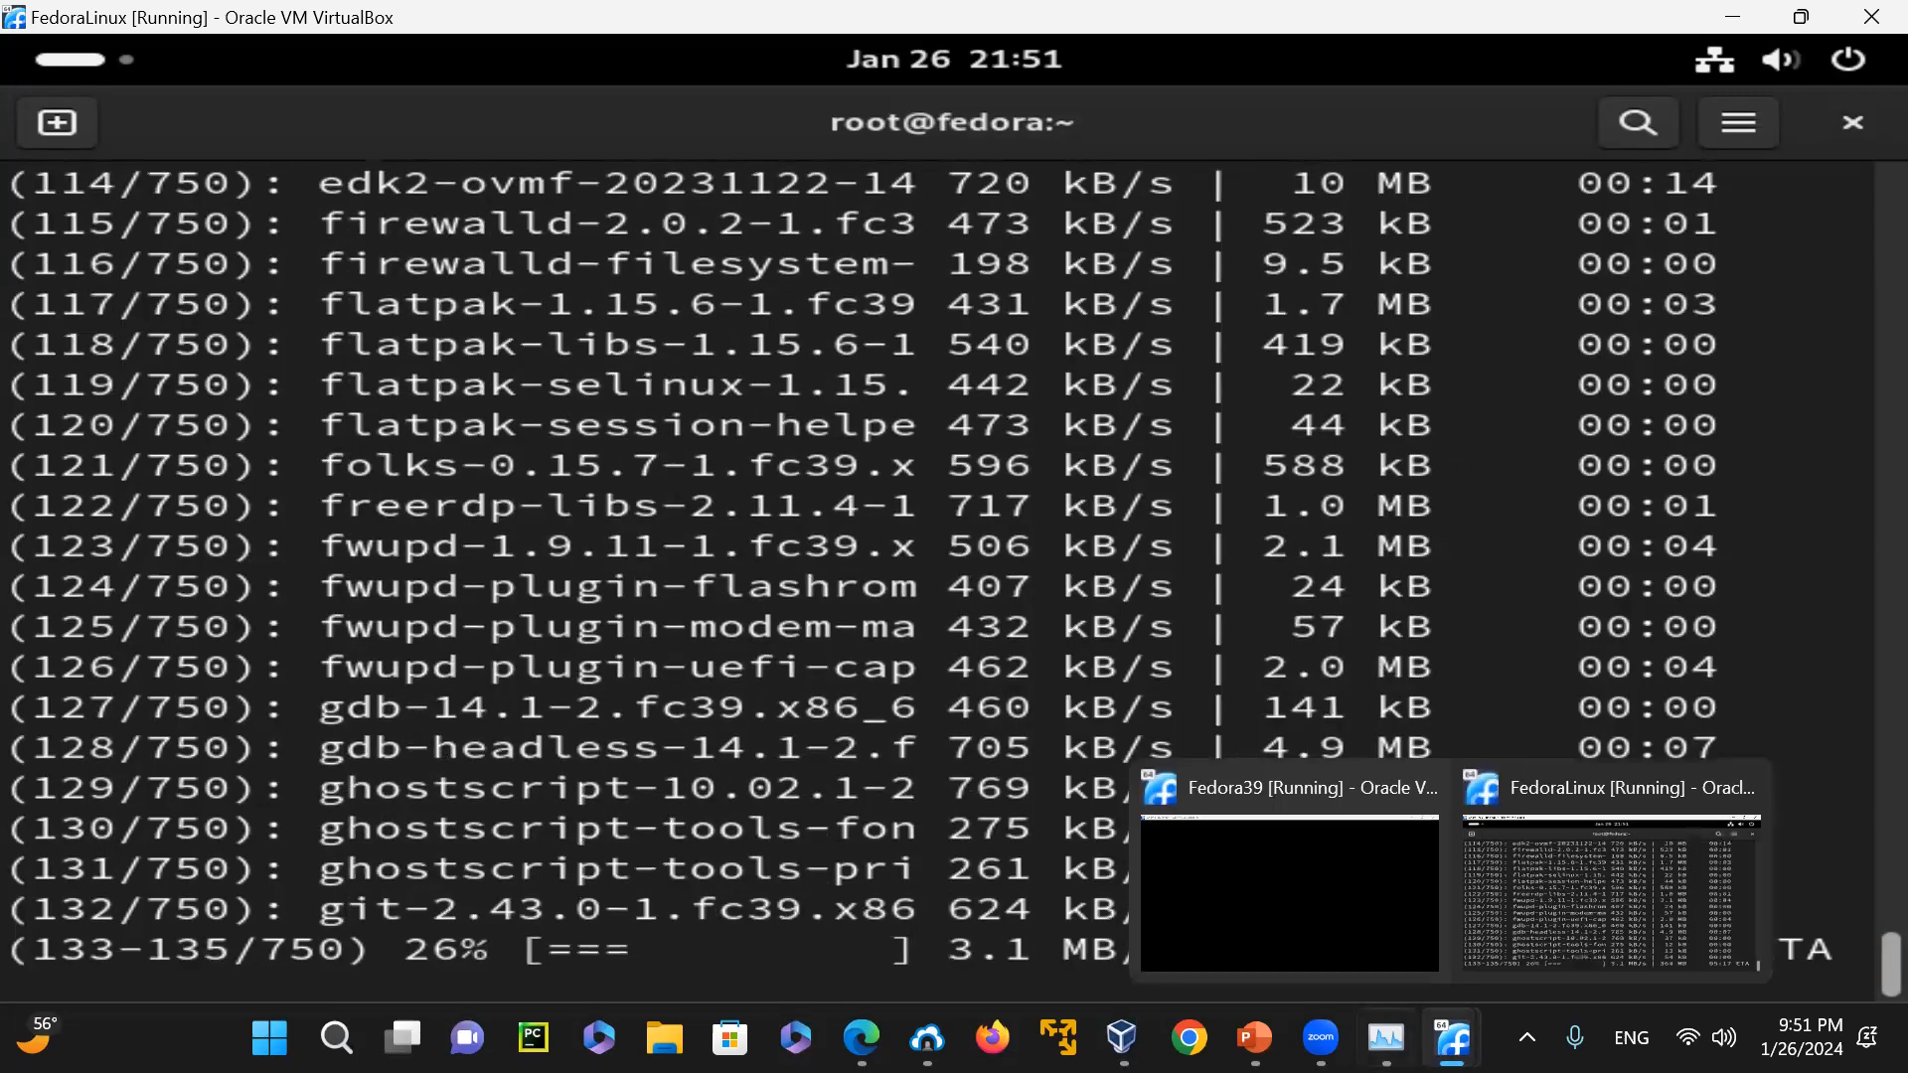
{"action": "mouse_move", "coordinate": [1254, 1037]}
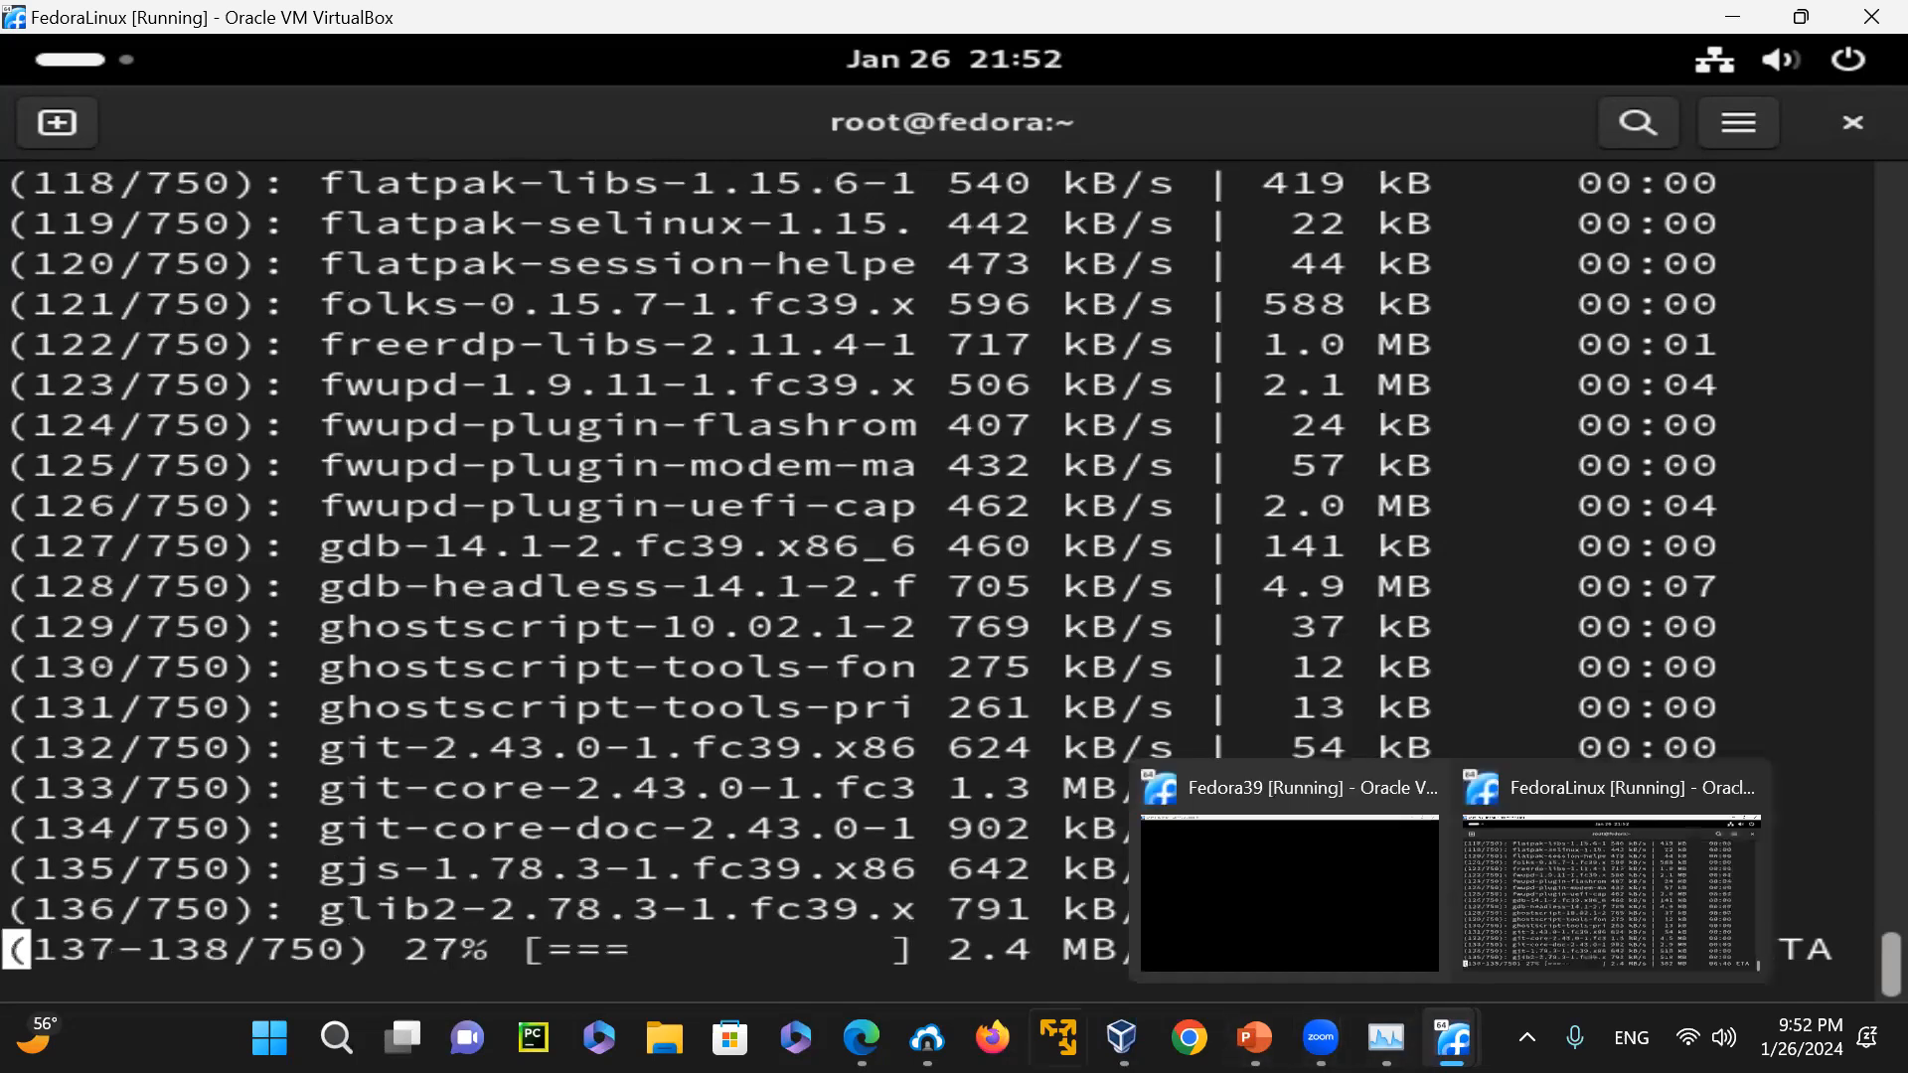
{"action": "left_click", "coordinate": [1121, 1039]}
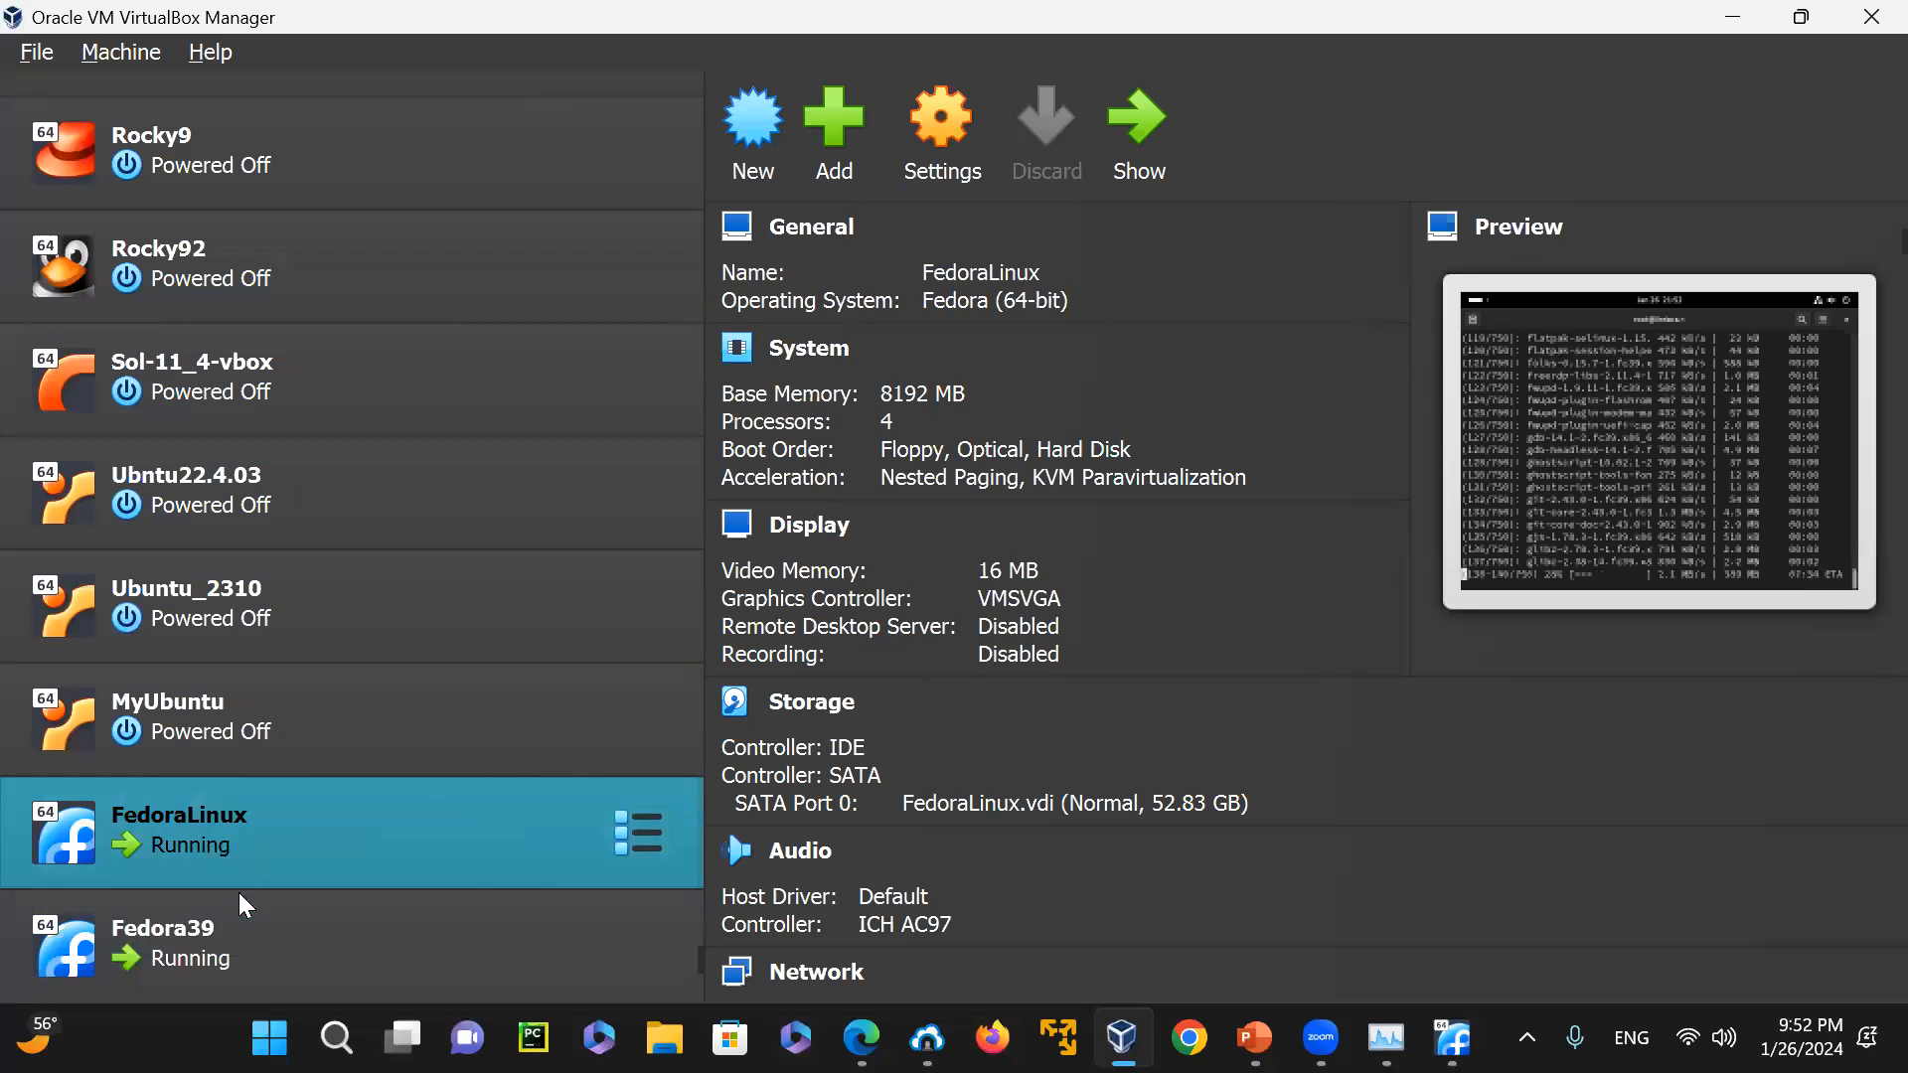
Show the running Fedora39 machine and power it off
{"action": "left_click", "coordinate": [304, 956]}
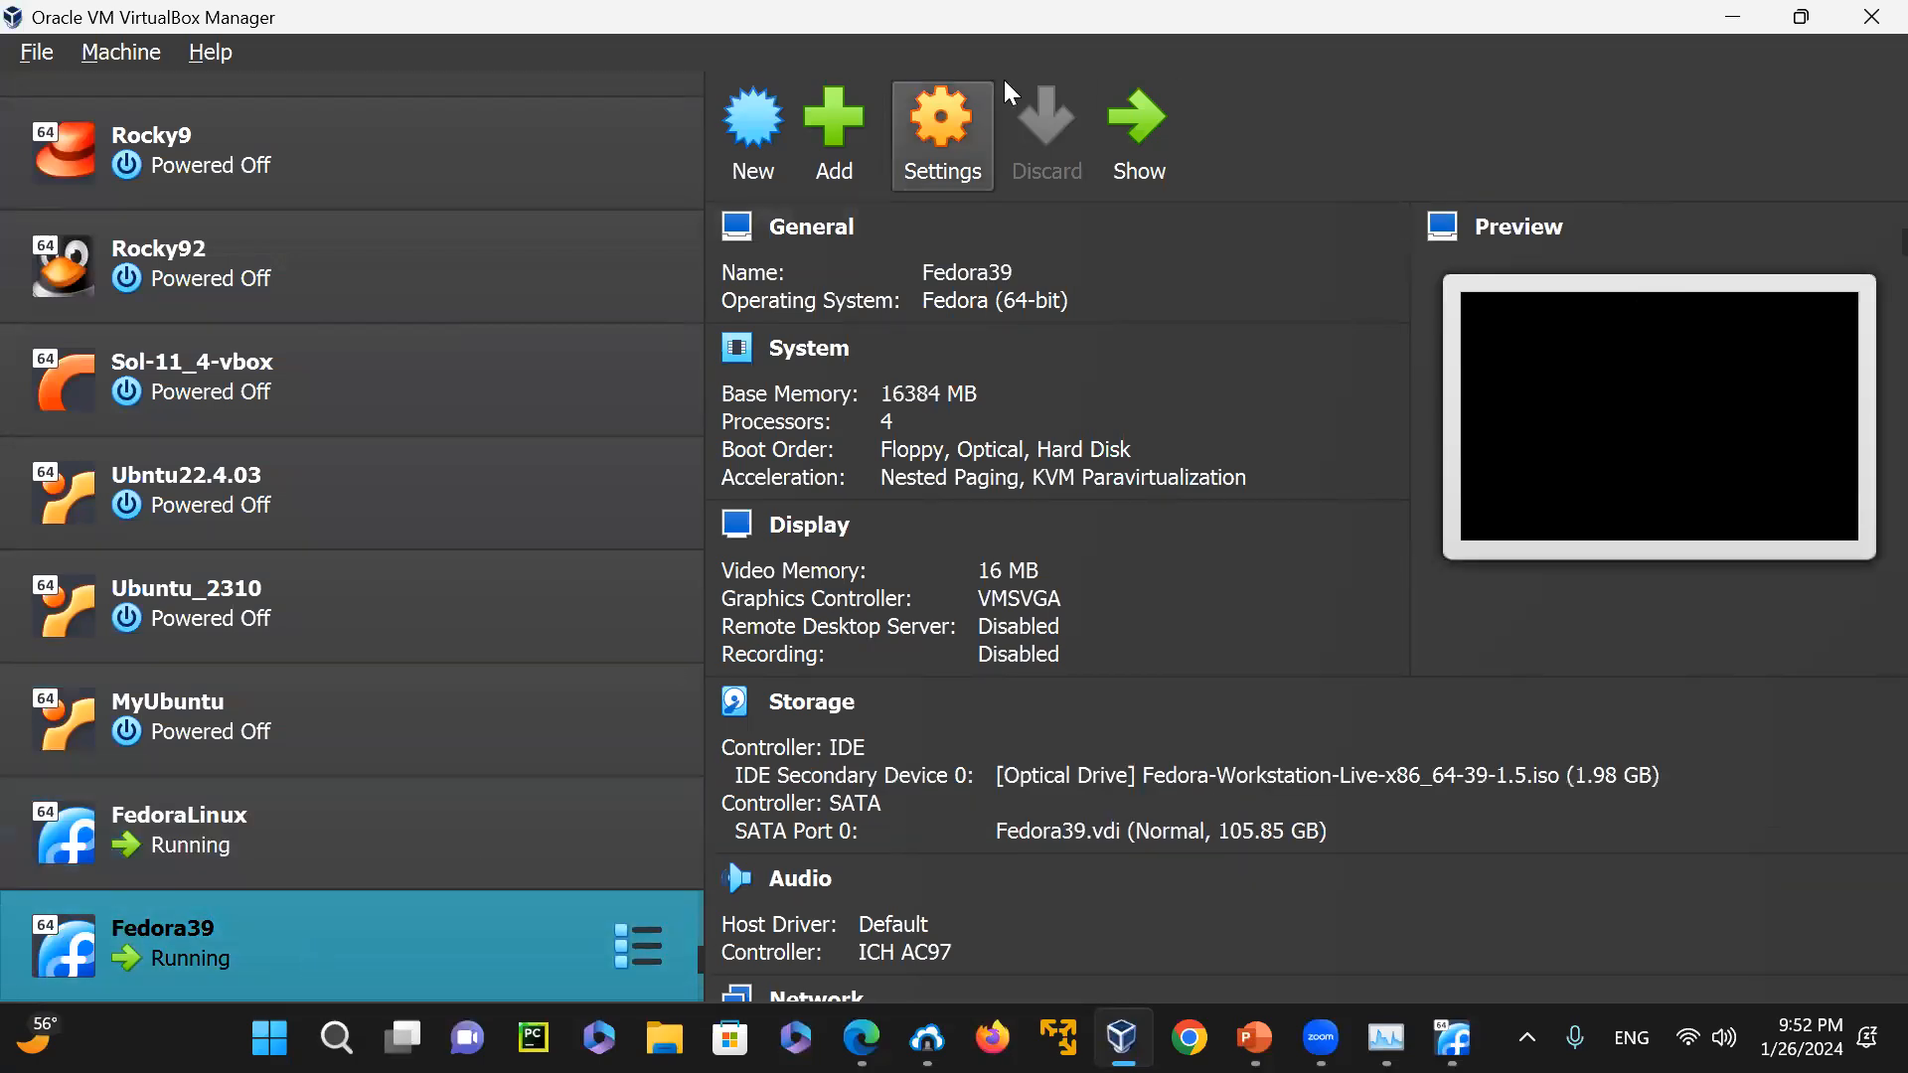
{"action": "left_click", "coordinate": [1135, 129]}
{"action": "left_click", "coordinate": [1871, 15]}
{"action": "left_click", "coordinate": [851, 559]}
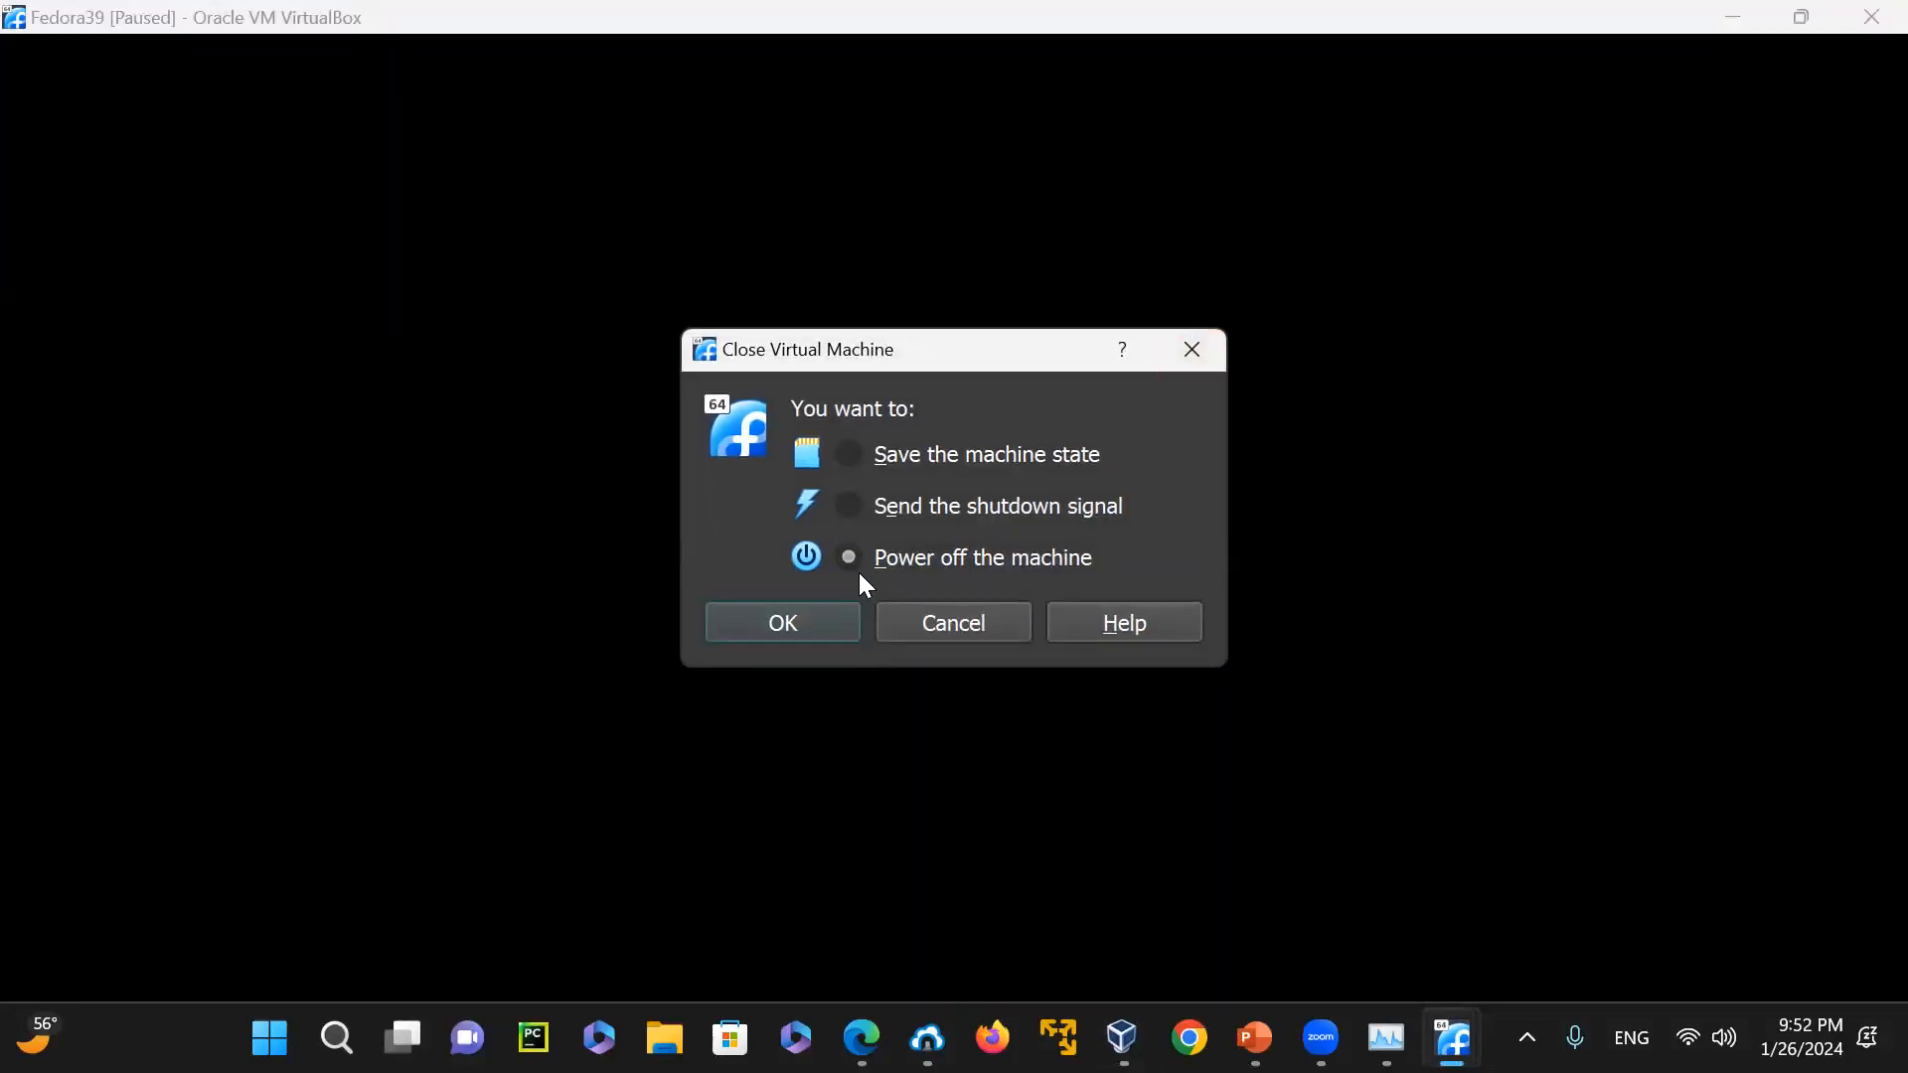
{"action": "left_click", "coordinate": [775, 638]}
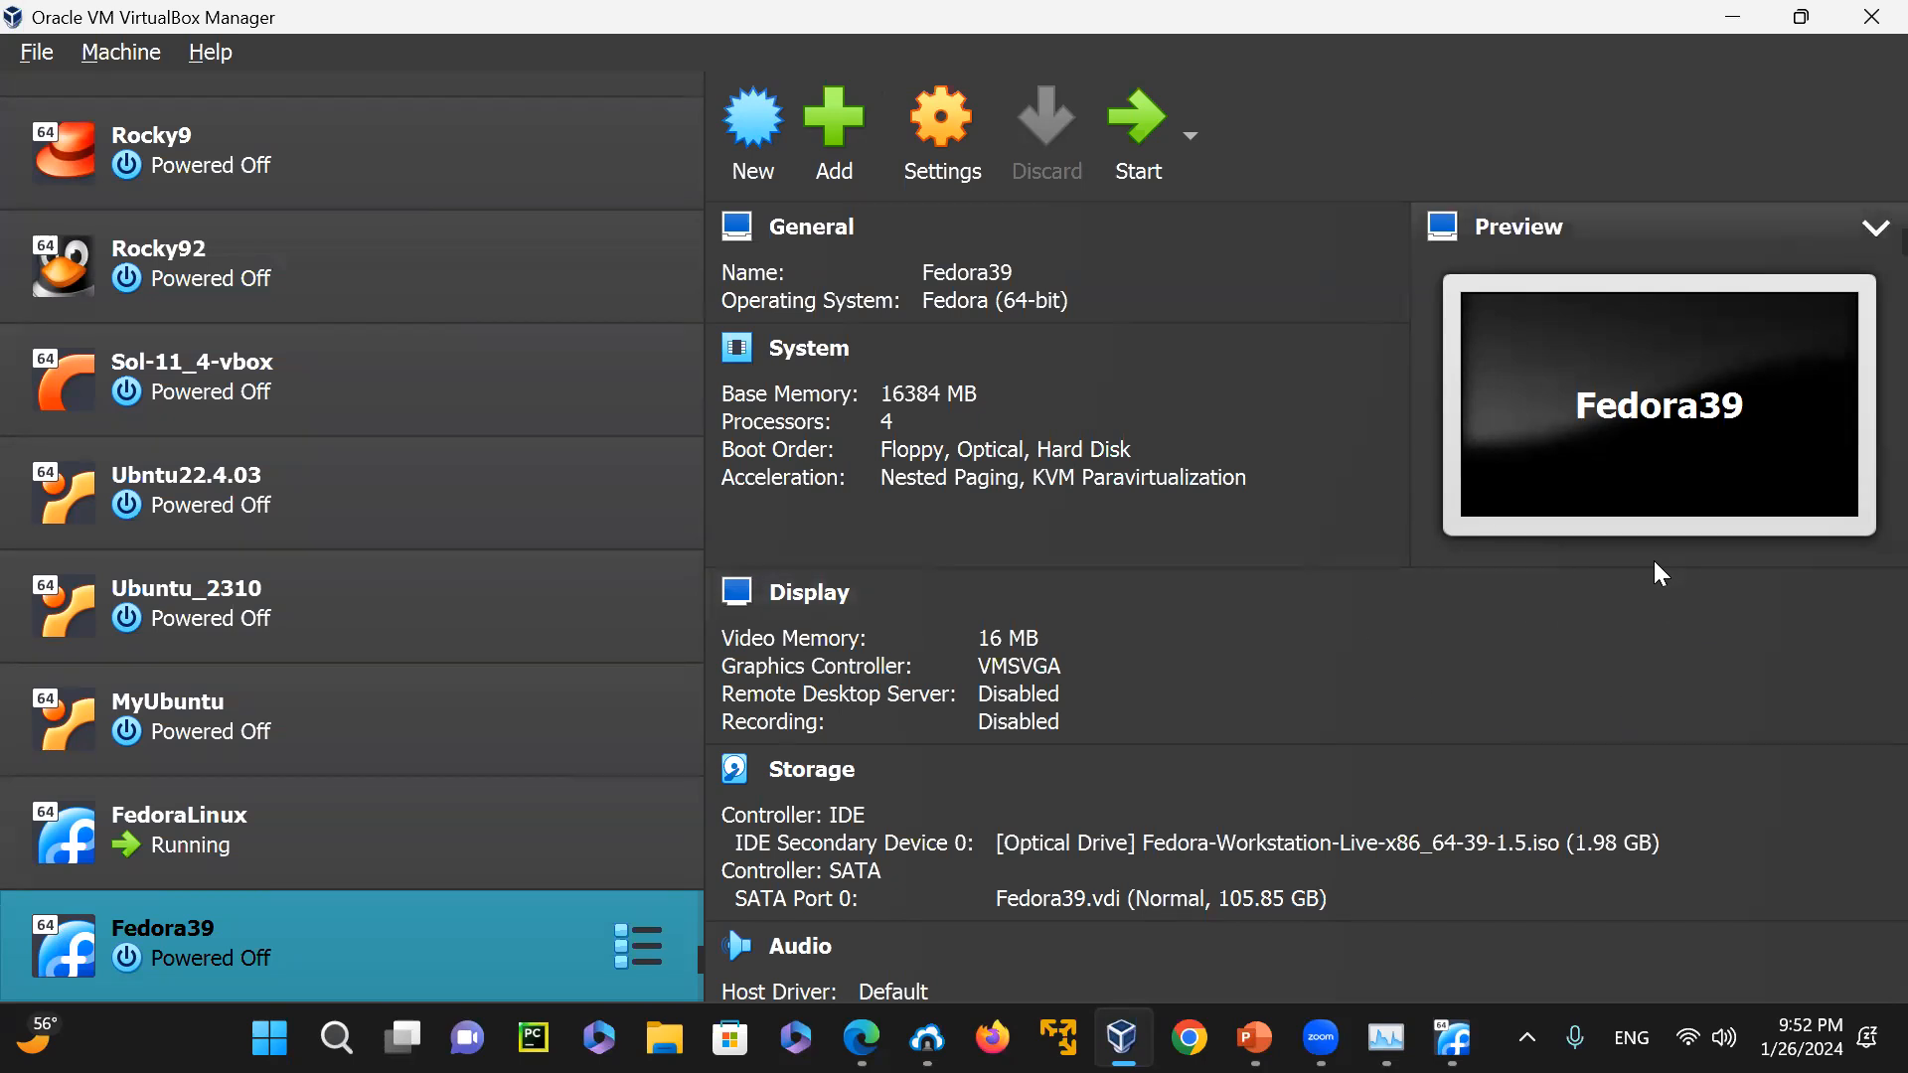
Check the FedoraLinux machine's update progress and the host's memory usage in Task Manager
{"action": "left_click", "coordinate": [314, 847]}
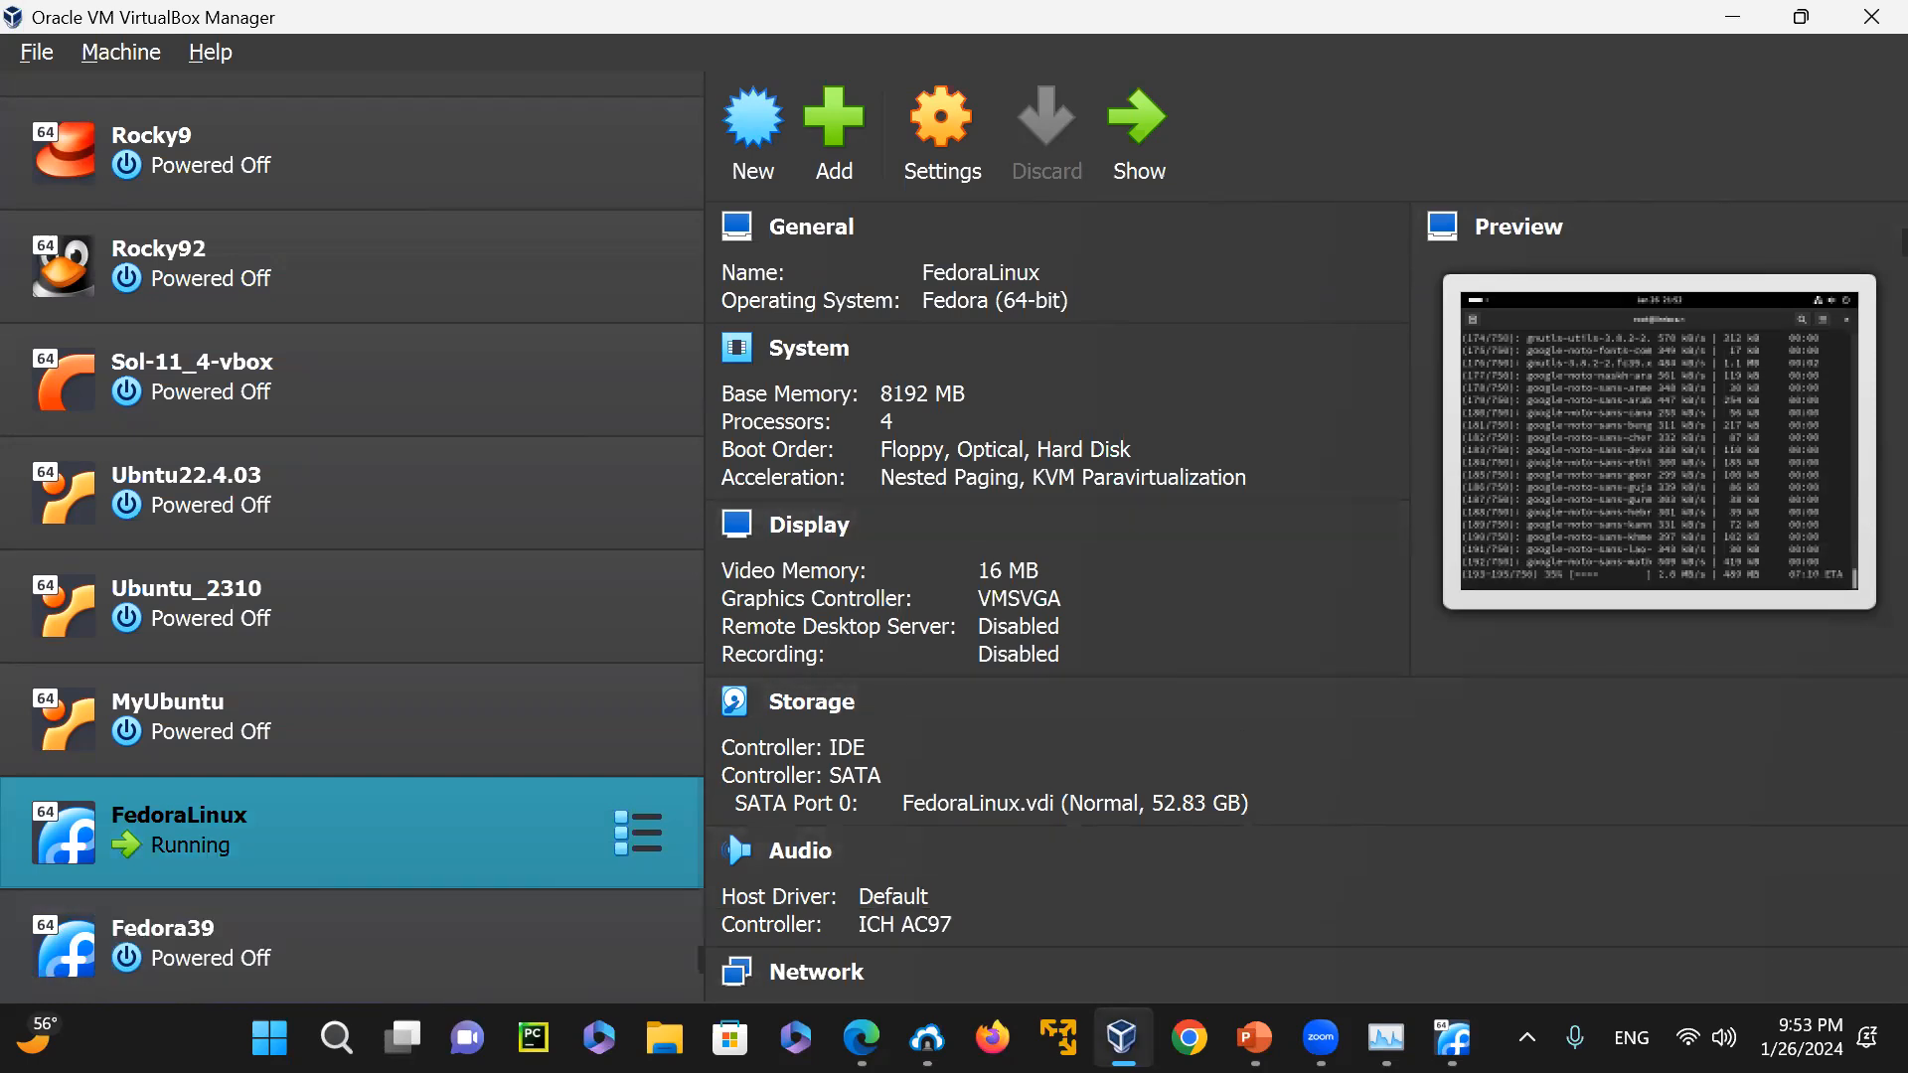
{"action": "left_click", "coordinate": [402, 953]}
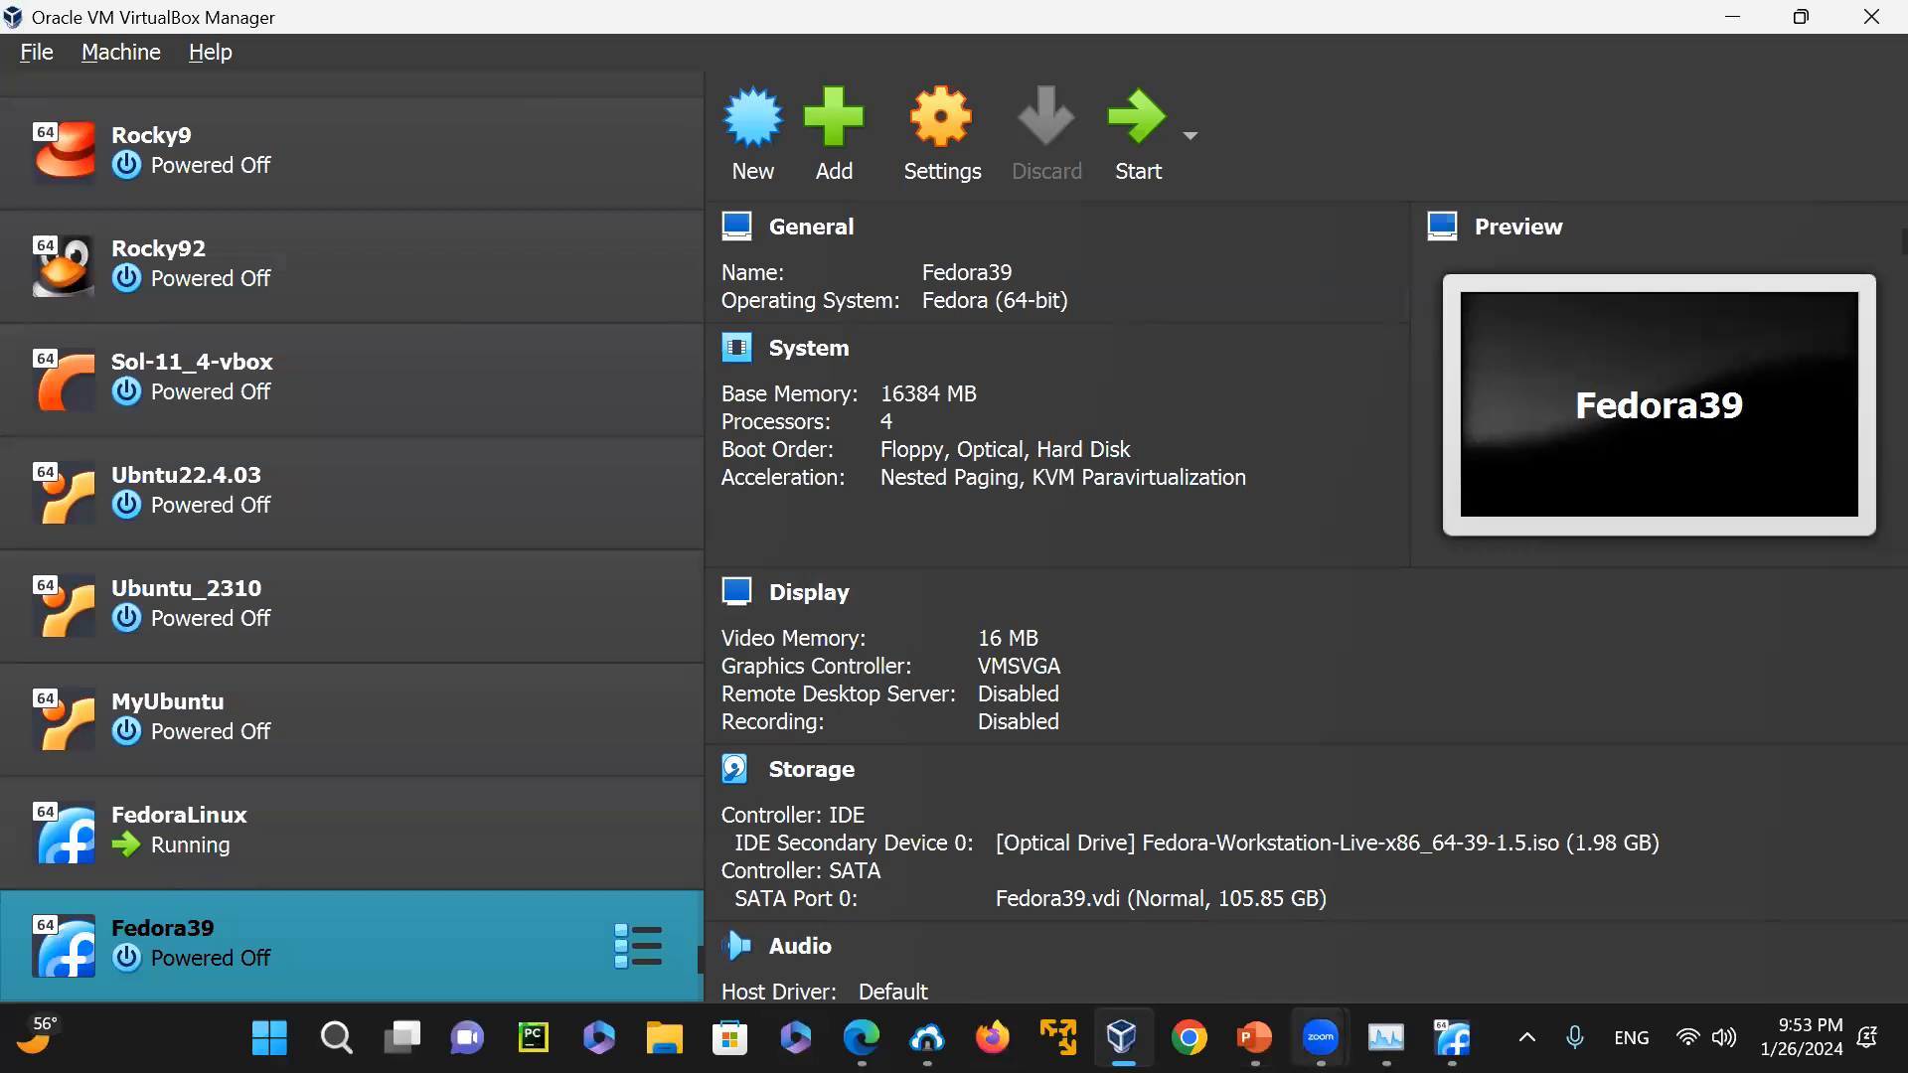
{"action": "left_click", "coordinate": [1452, 1038]}
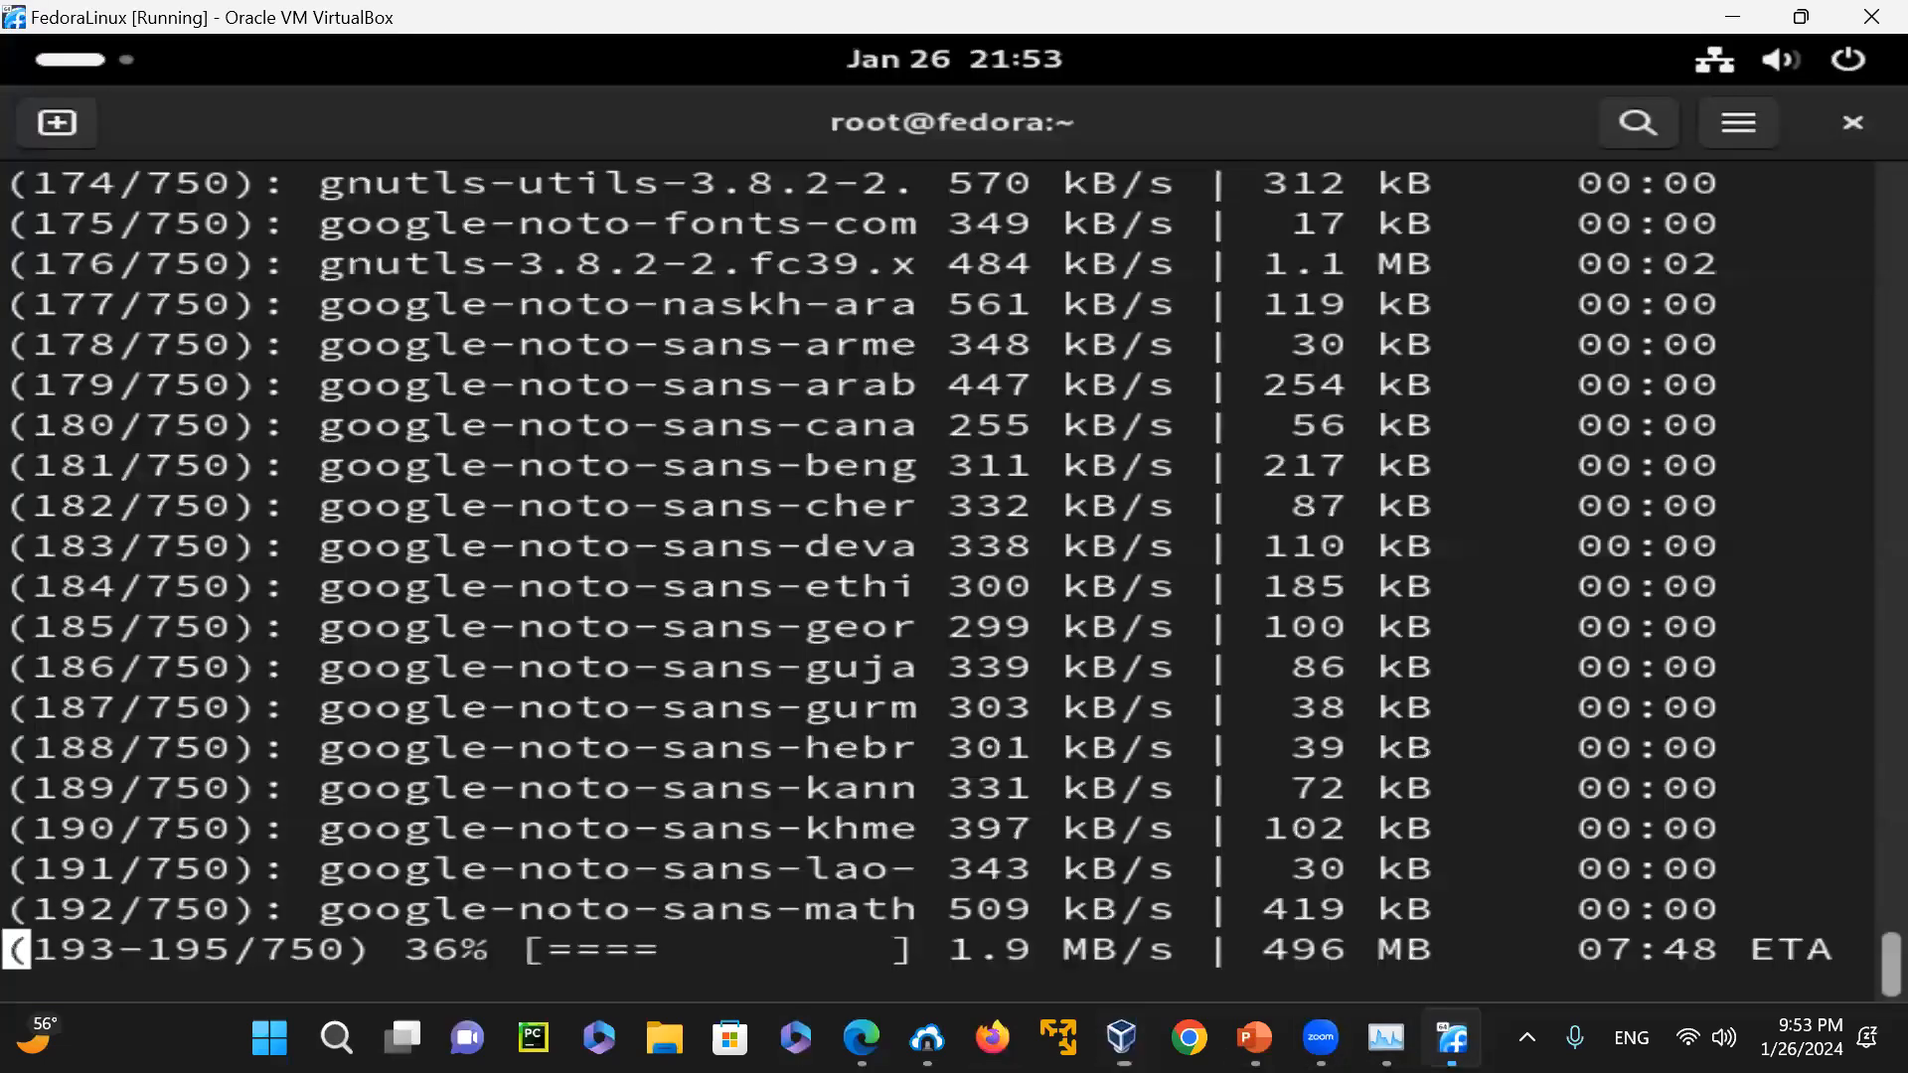
{"action": "left_click", "coordinate": [1386, 1038]}
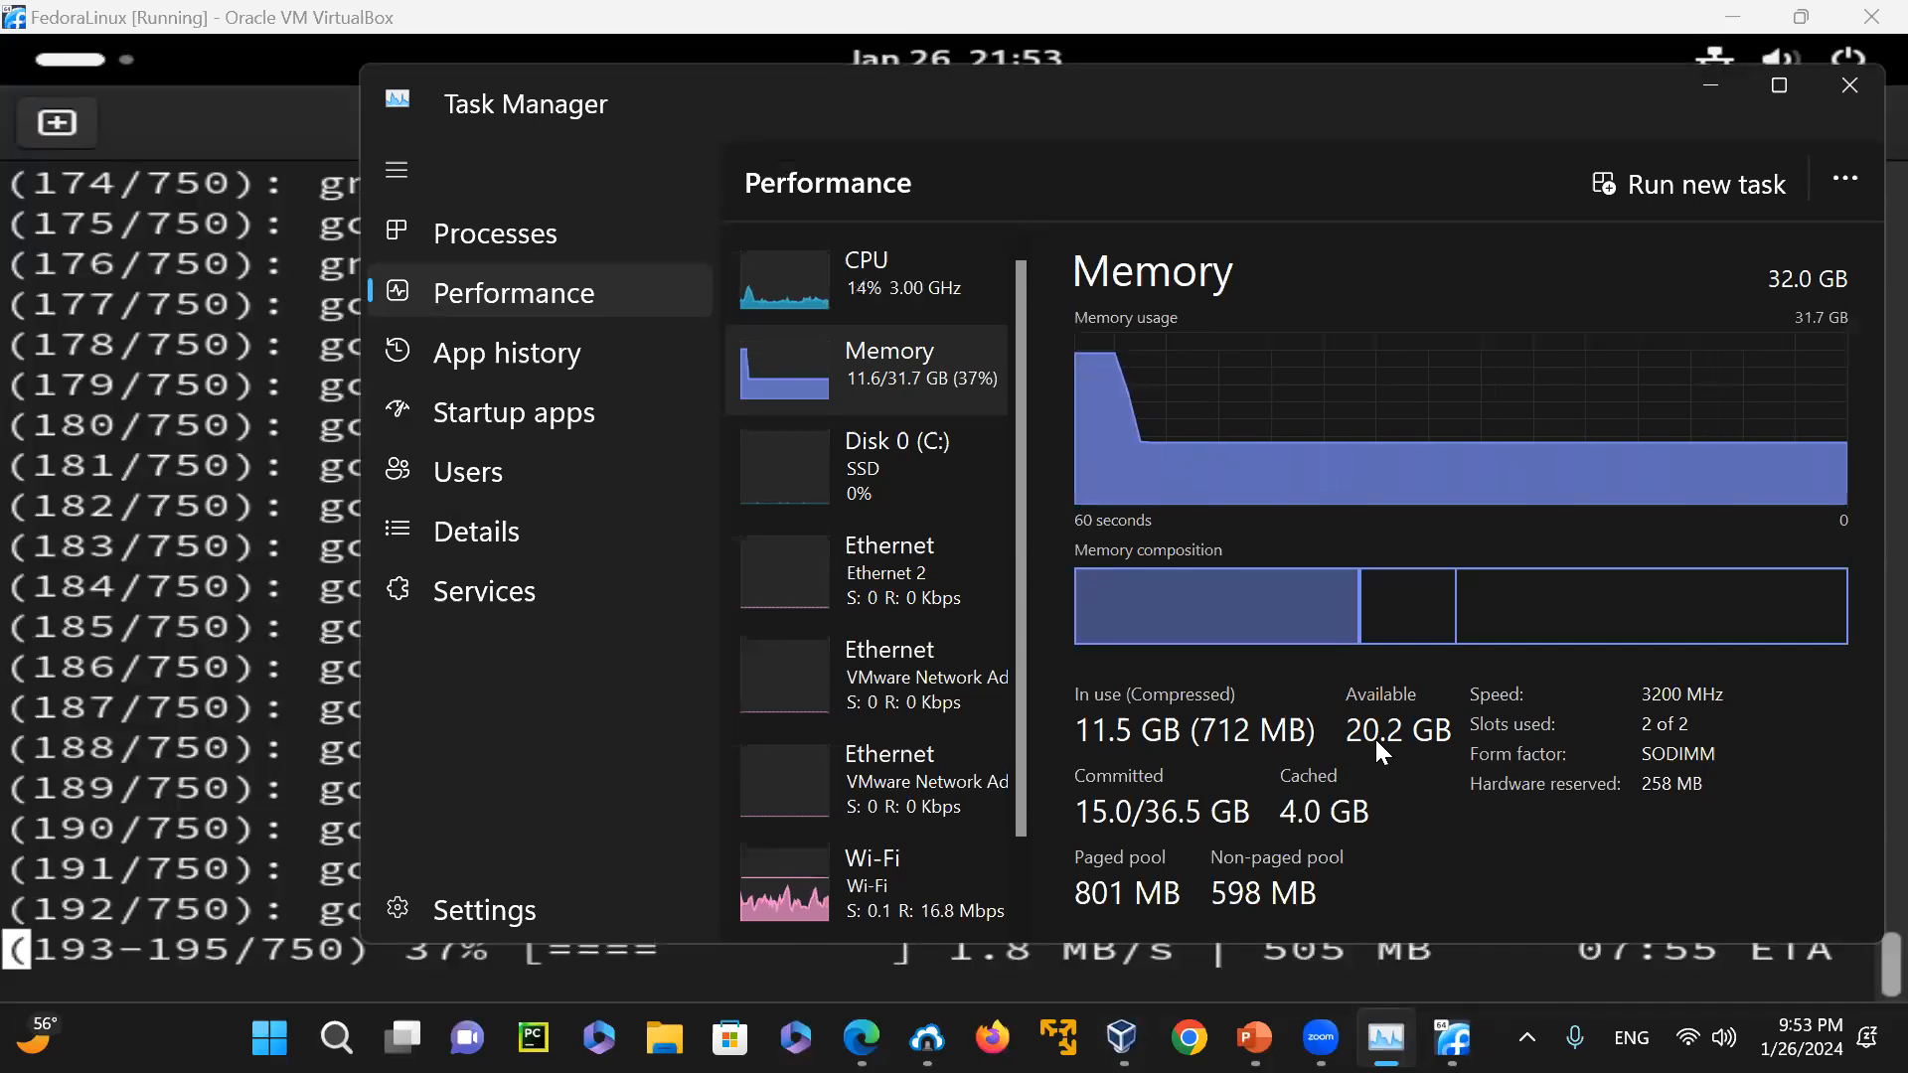
{"action": "left_click", "coordinate": [1713, 87]}
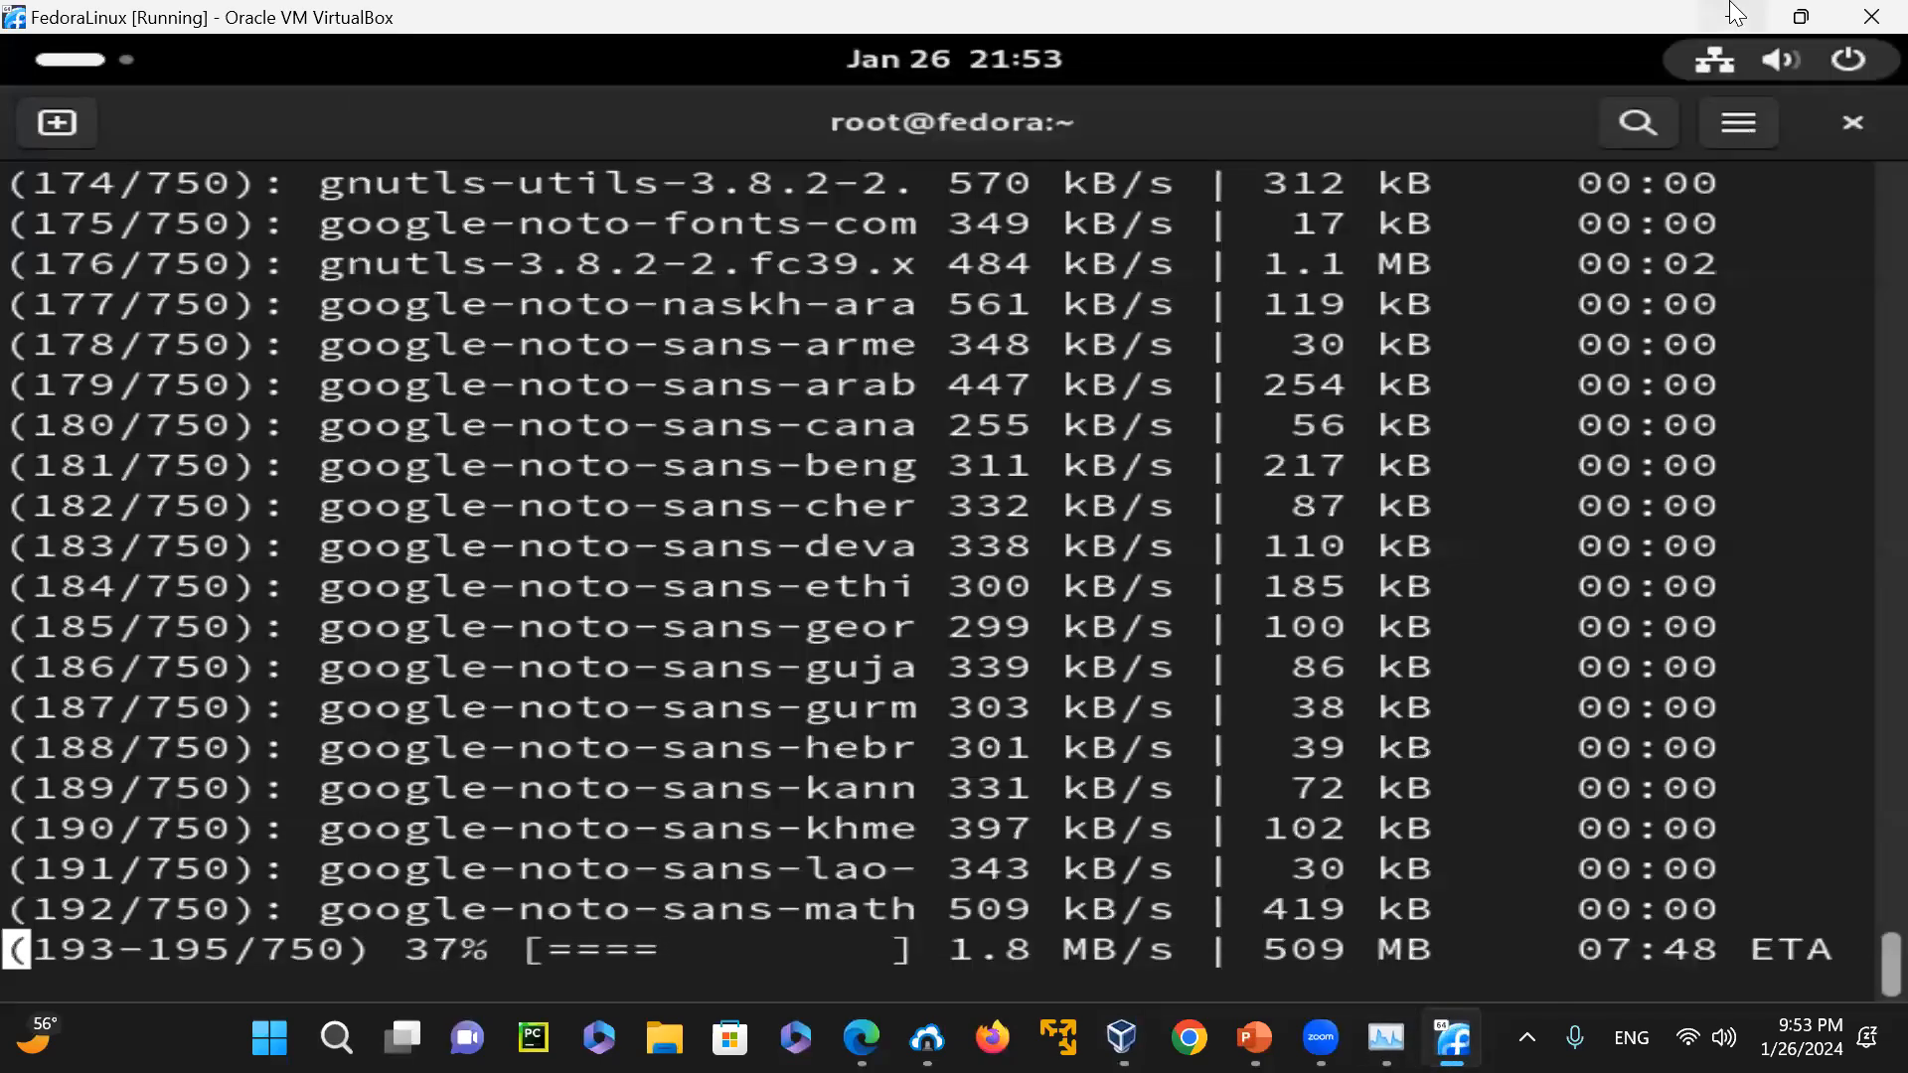
Return to VirtualBox Manager and set the Fedora39 machine's base memory to 8192 MB
{"action": "left_click", "coordinate": [1732, 14]}
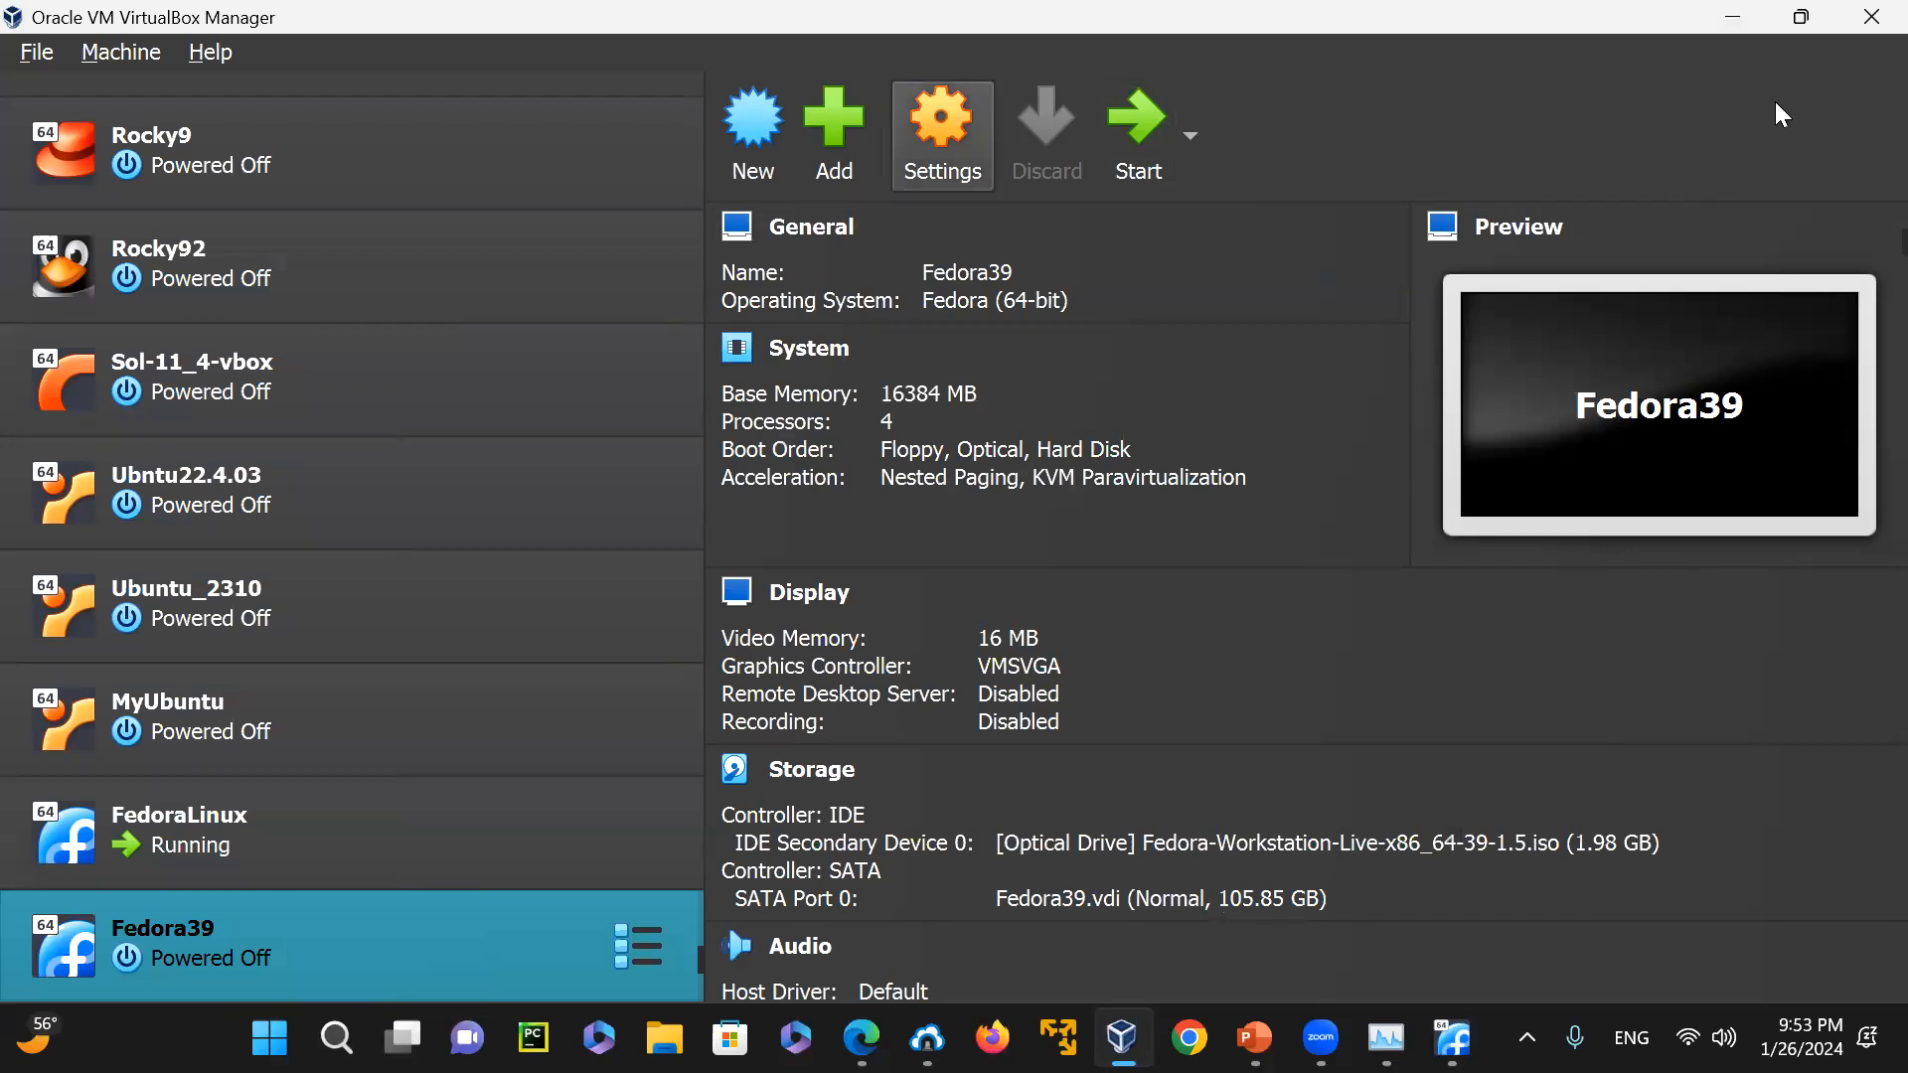
{"action": "key", "text": "ctrl+s"}
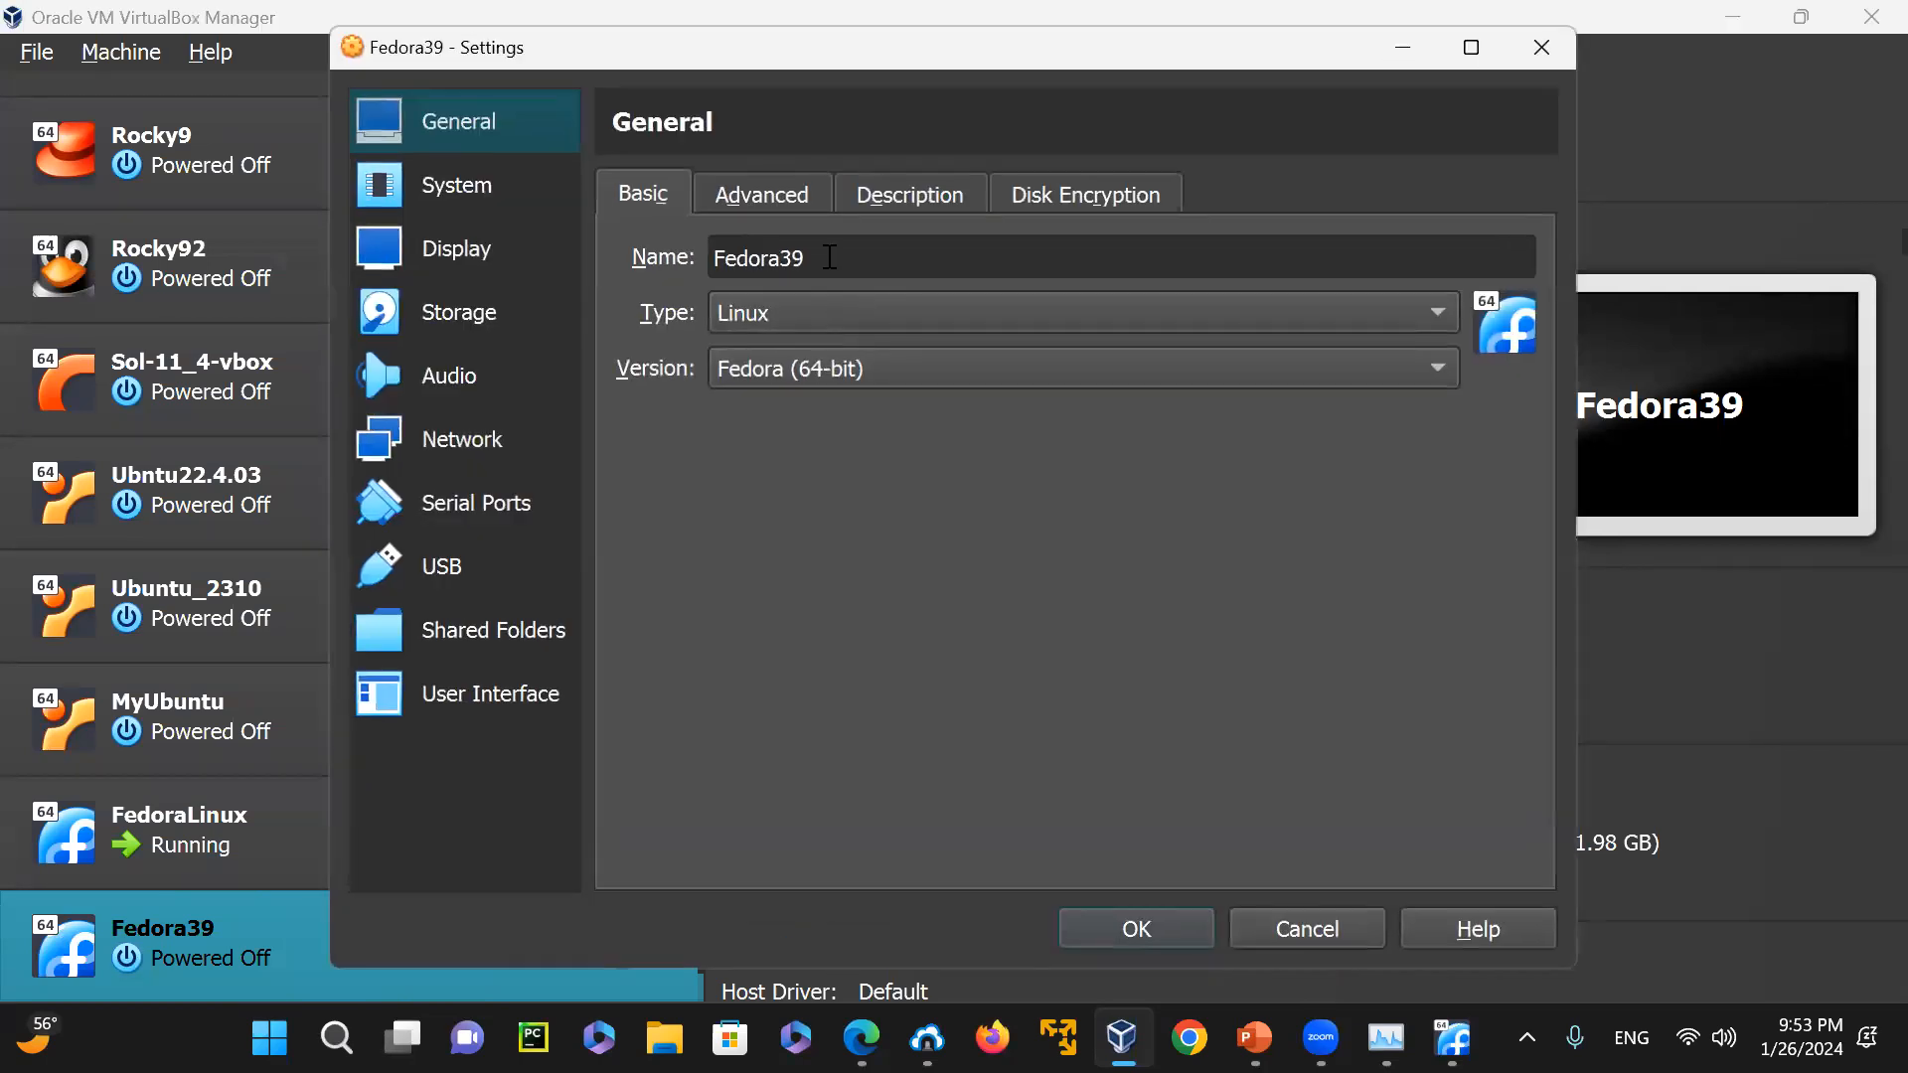
{"action": "left_click", "coordinate": [511, 220]}
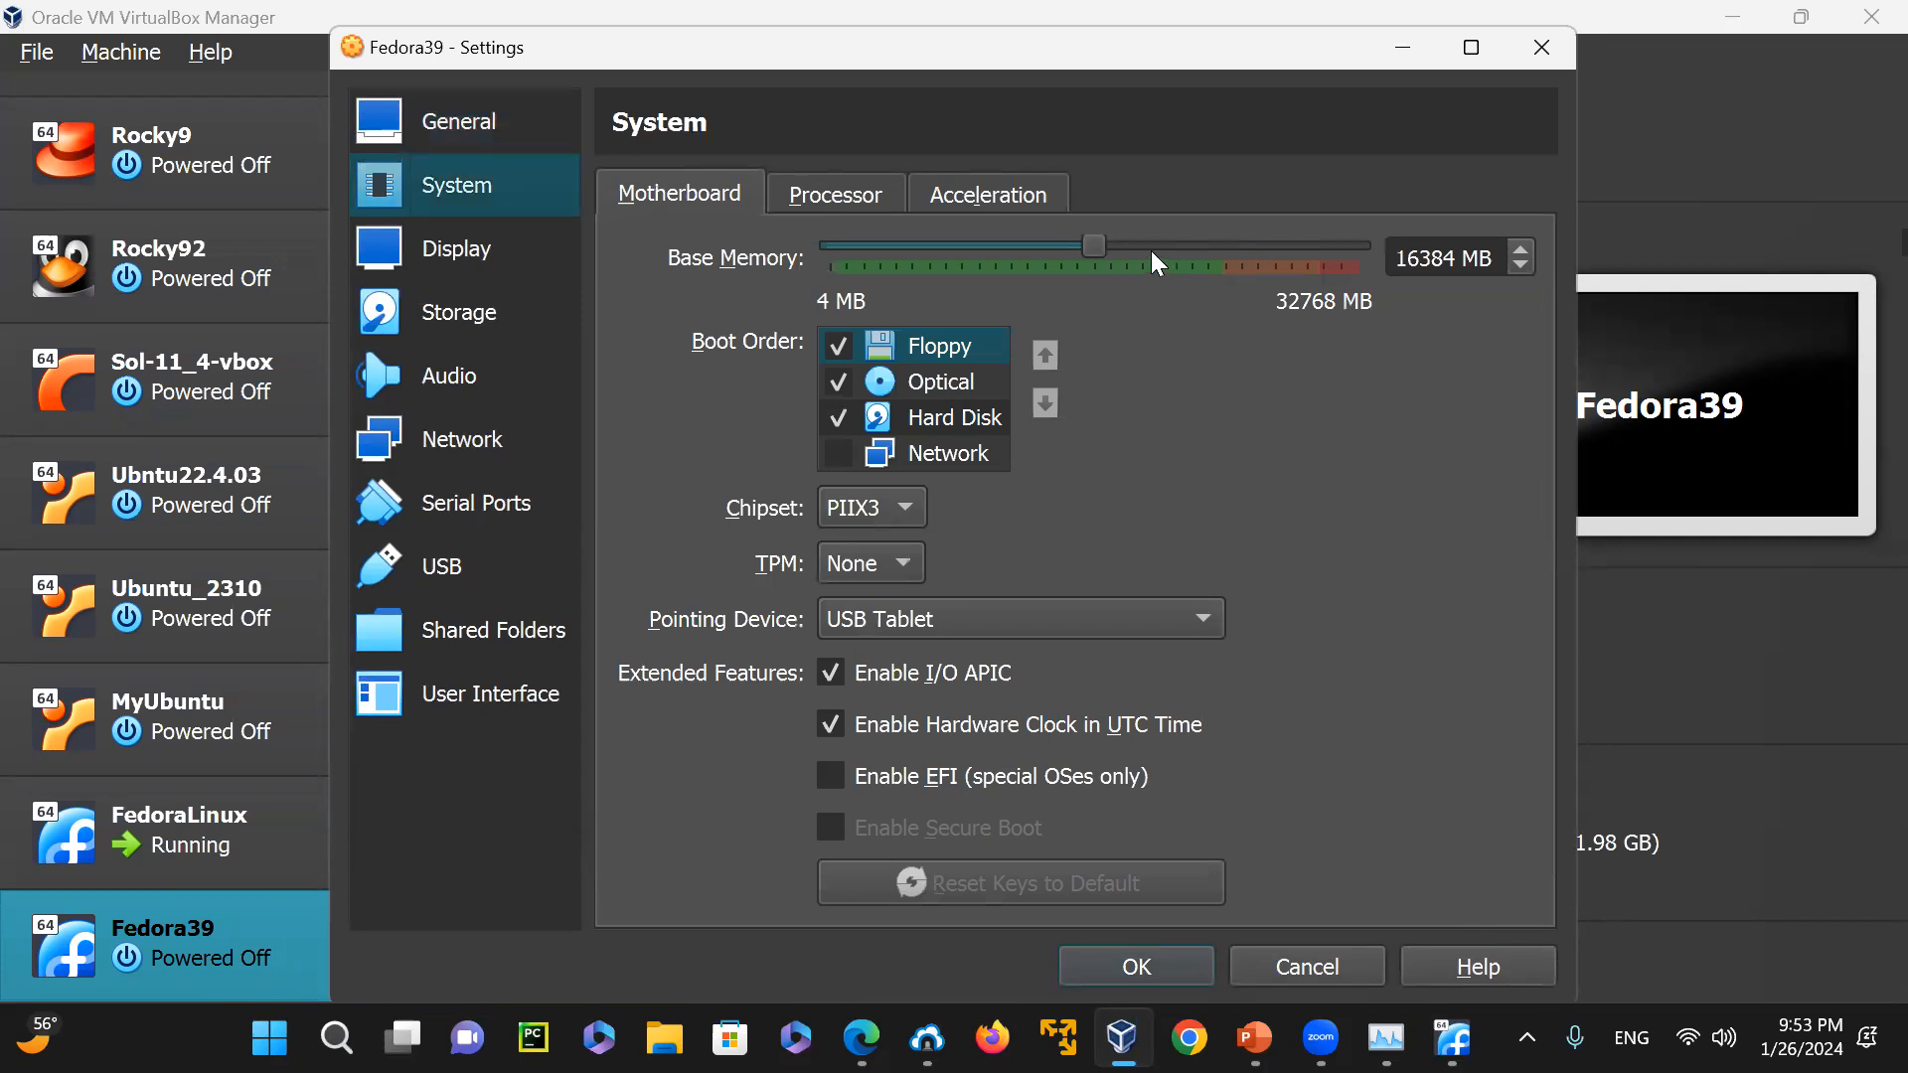
{"action": "left_click_drag", "start_coordinate": [1095, 247], "coordinate": [972, 272]}
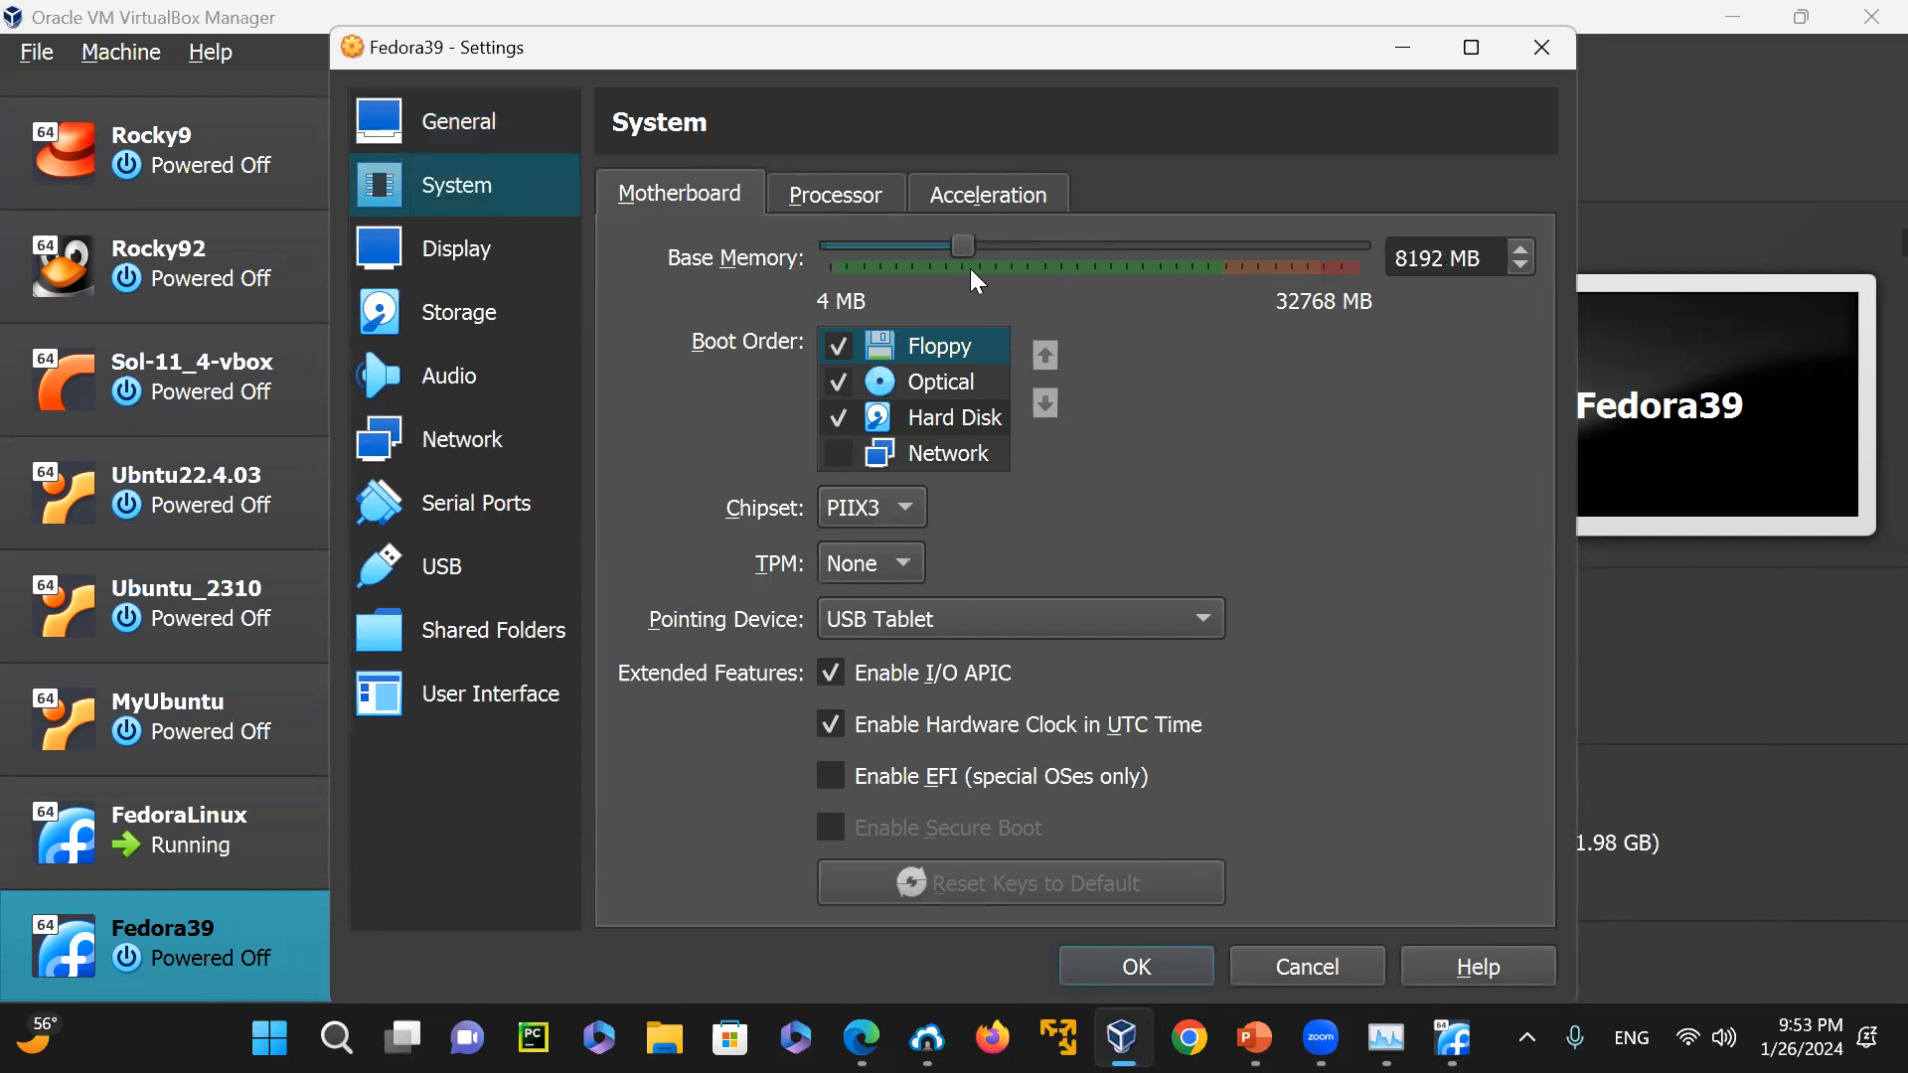
{"action": "left_click", "coordinate": [1168, 964]}
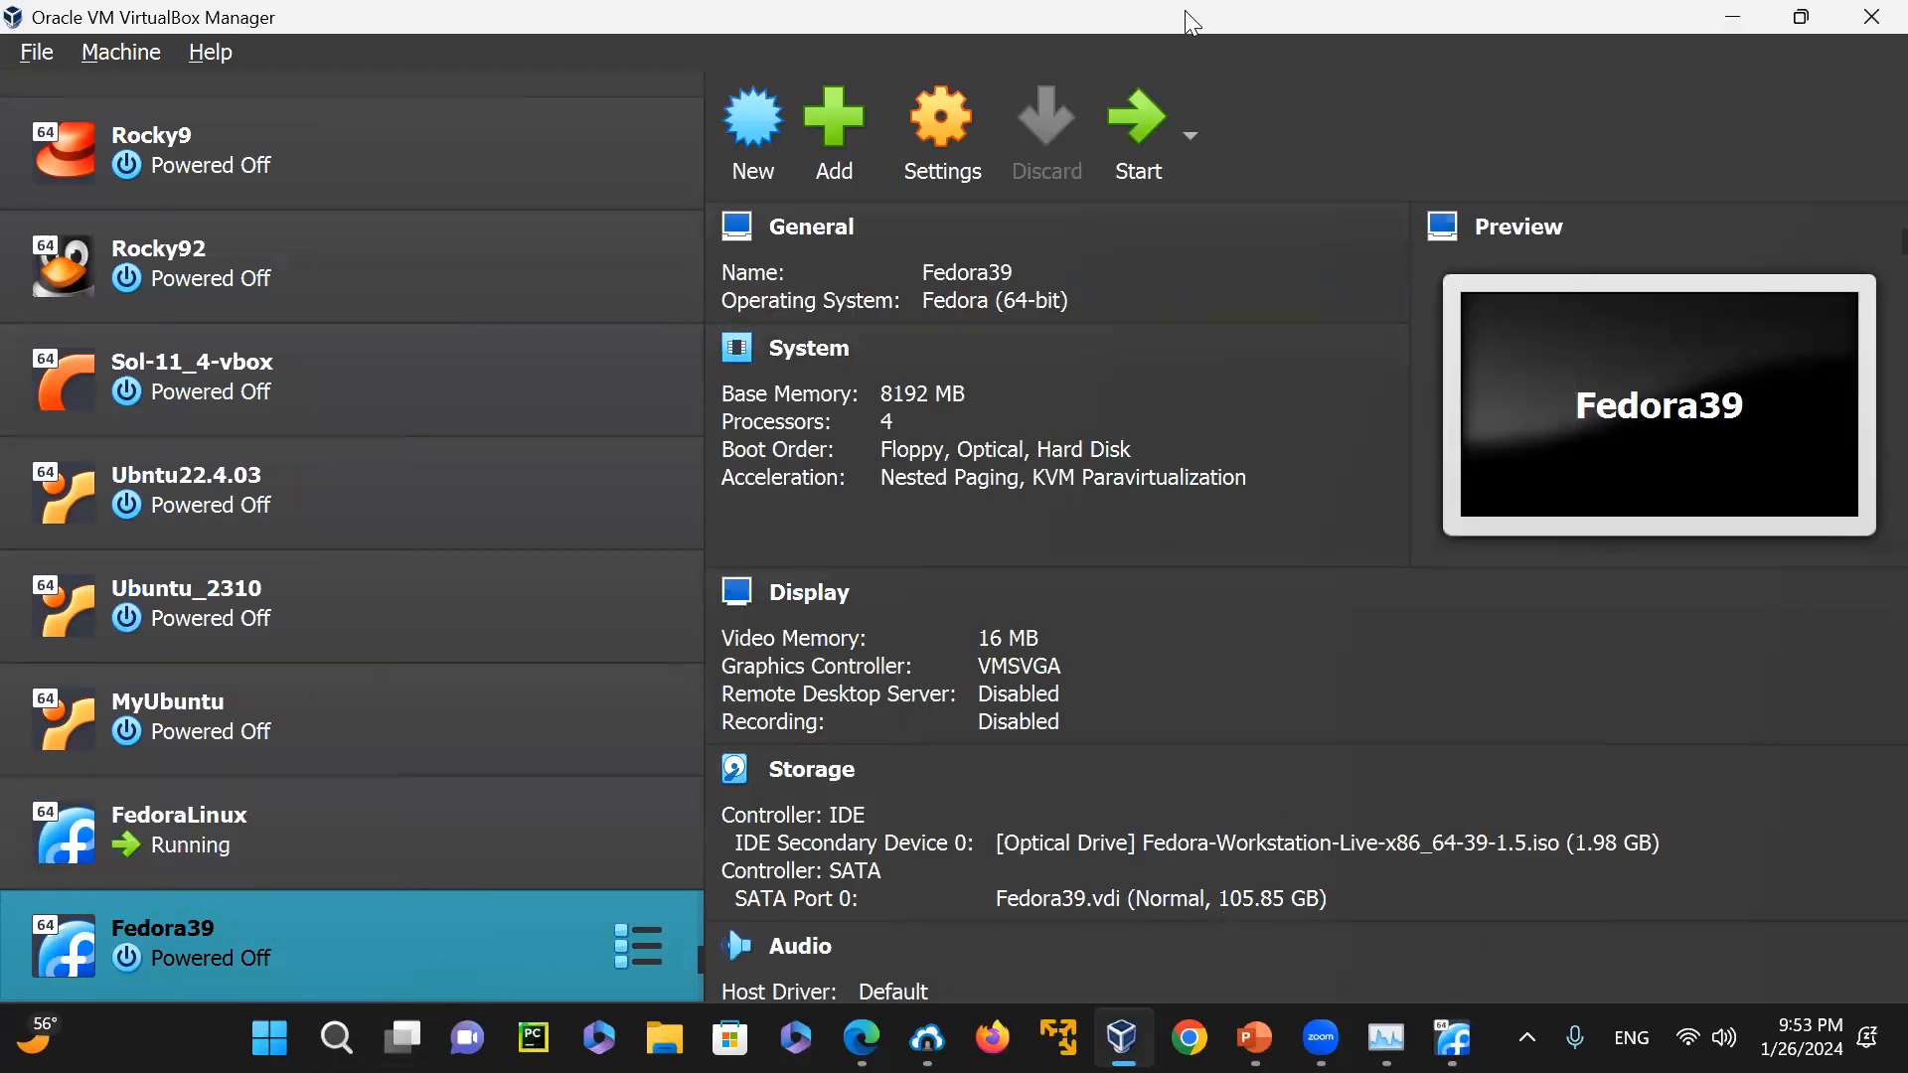
Try to boot the Fedora39 machine with the live image still attached, and power it off at the boot menu
{"action": "left_click", "coordinate": [1137, 85]}
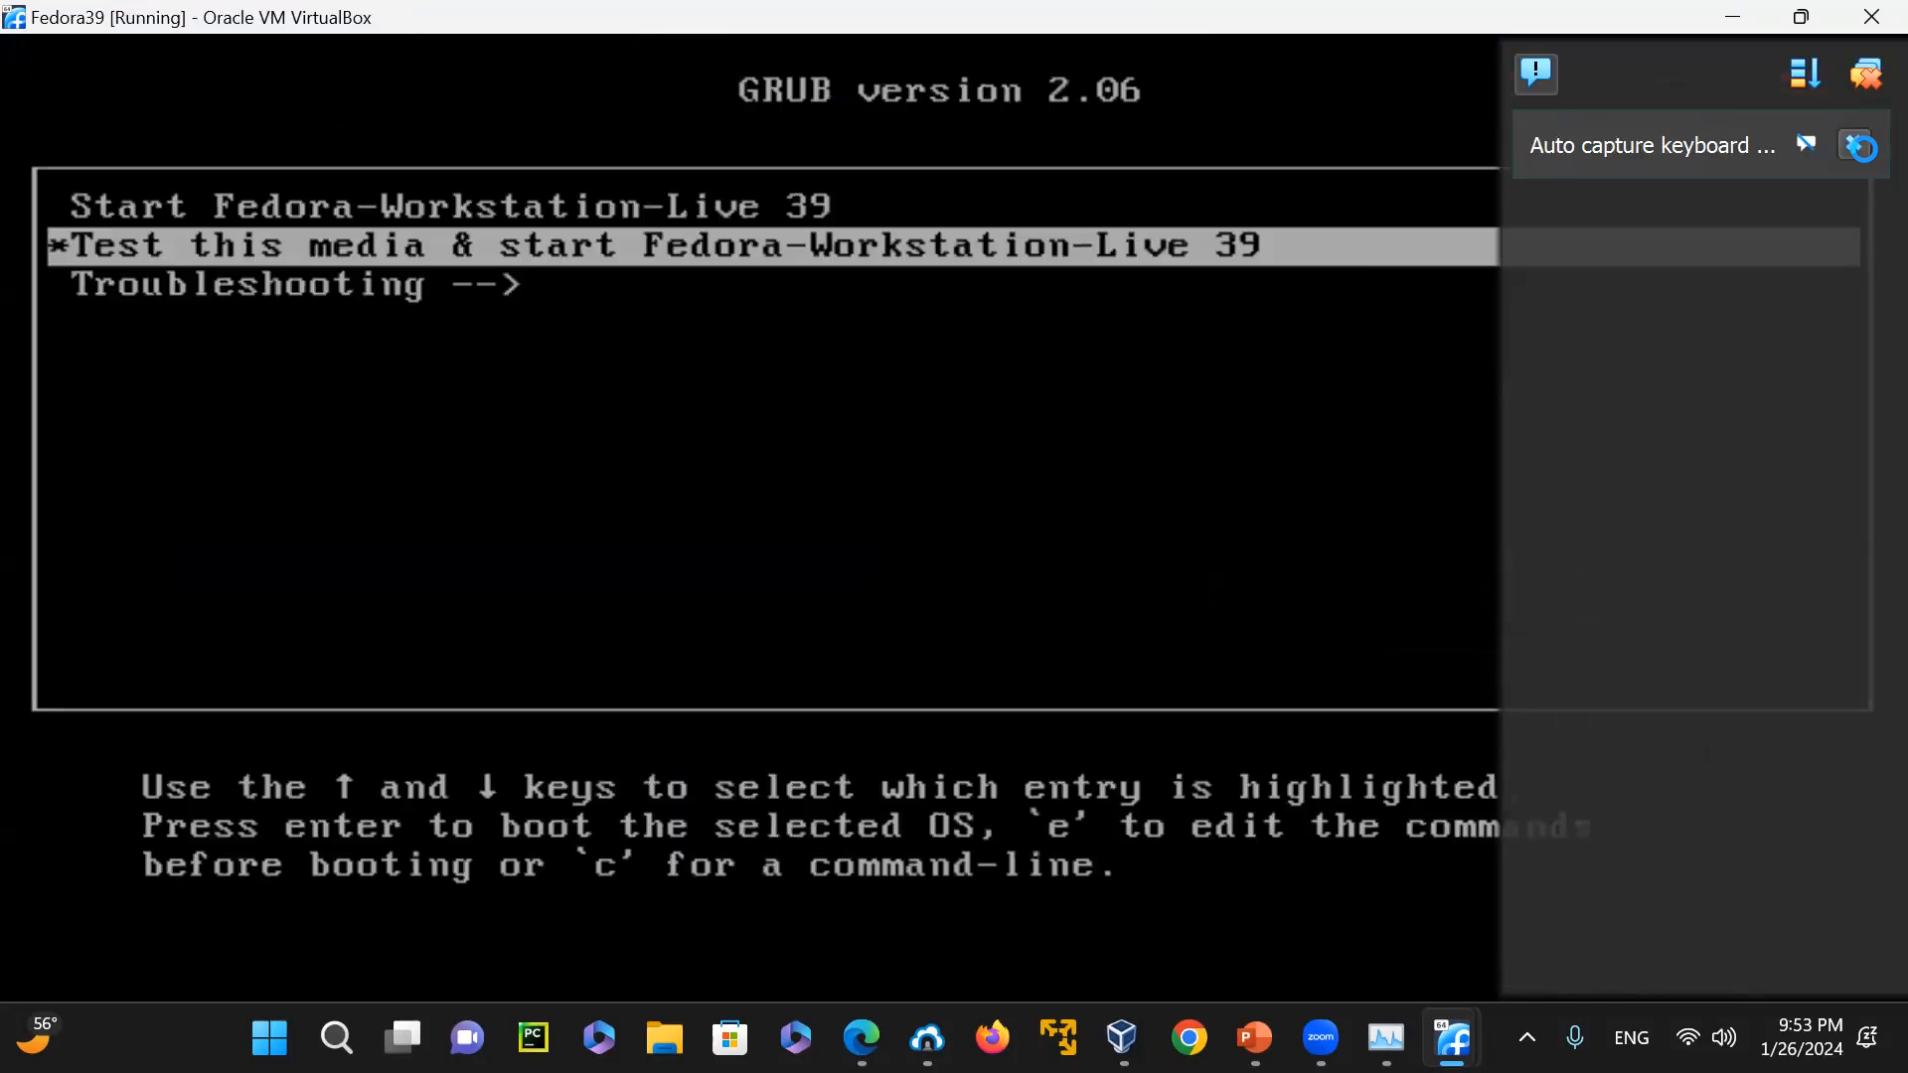
{"action": "left_click", "coordinate": [1860, 150]}
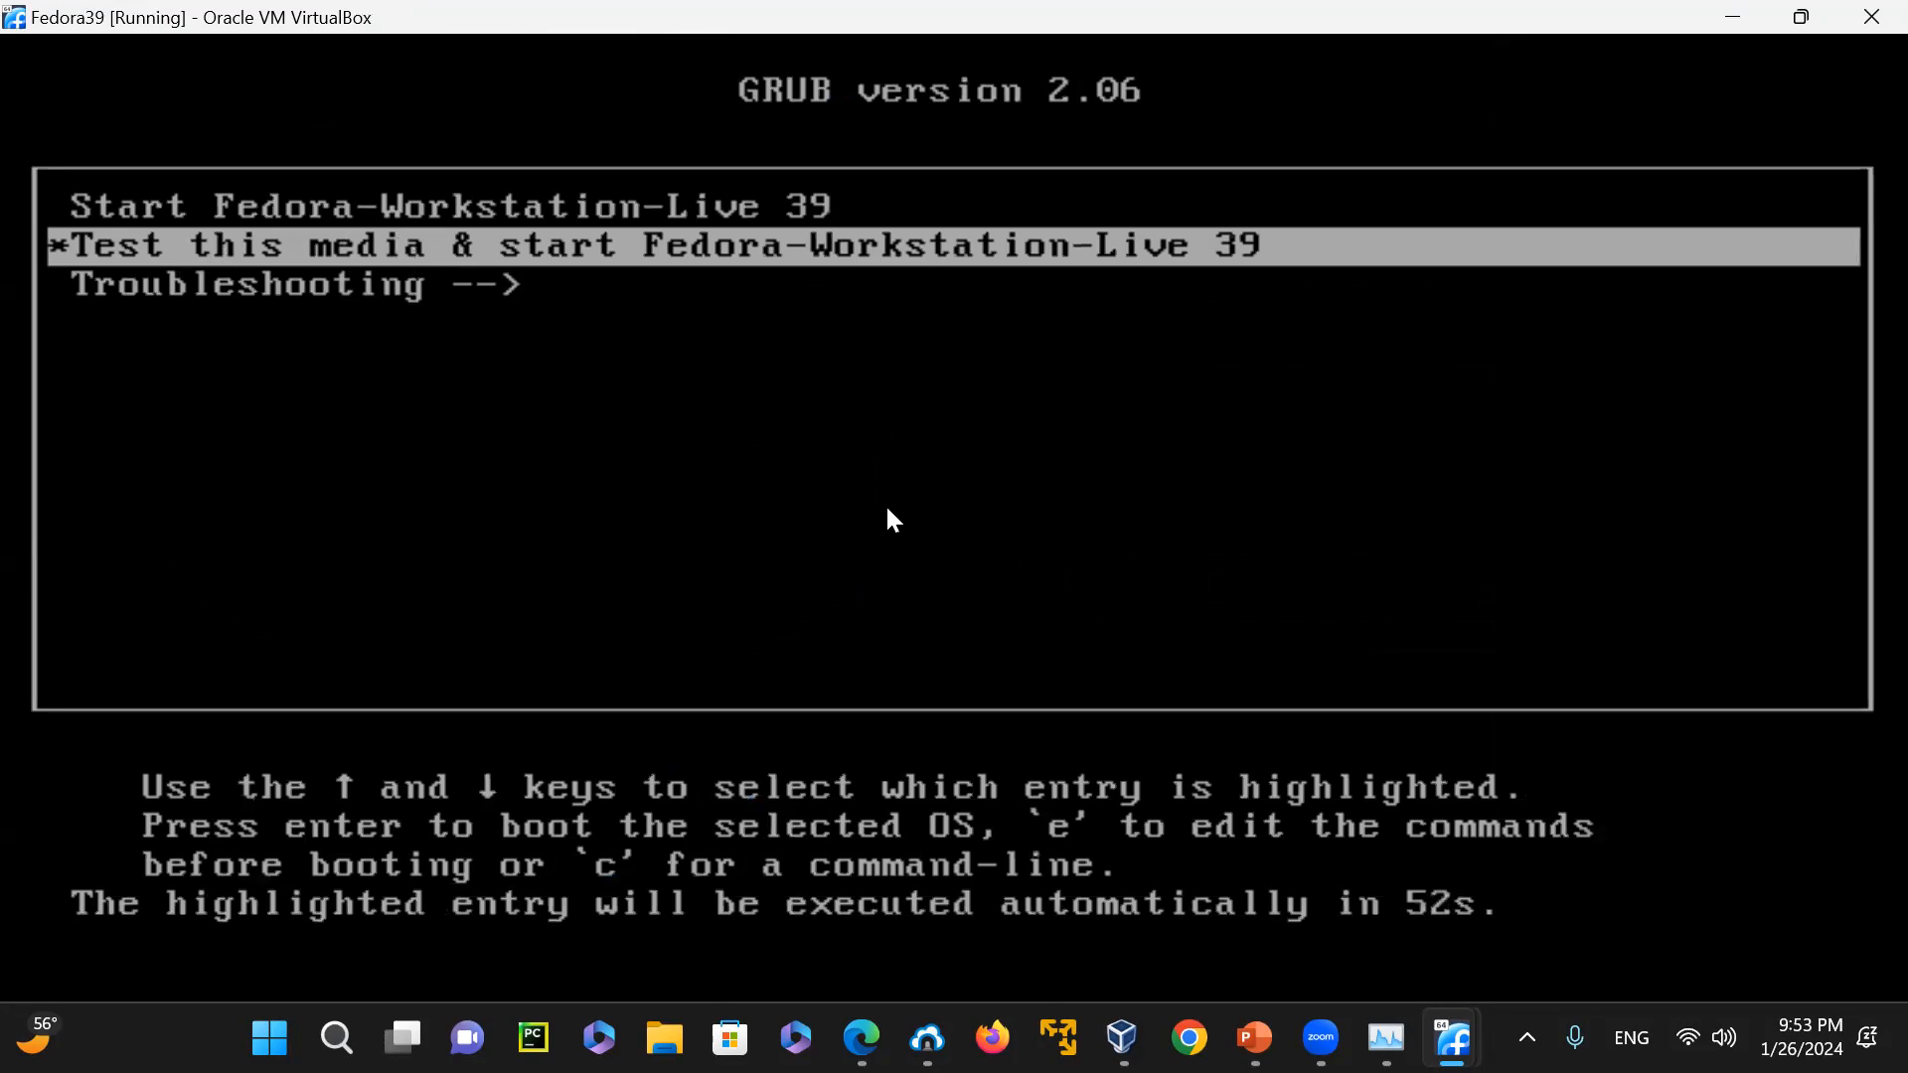
{"action": "key", "text": "Up"}
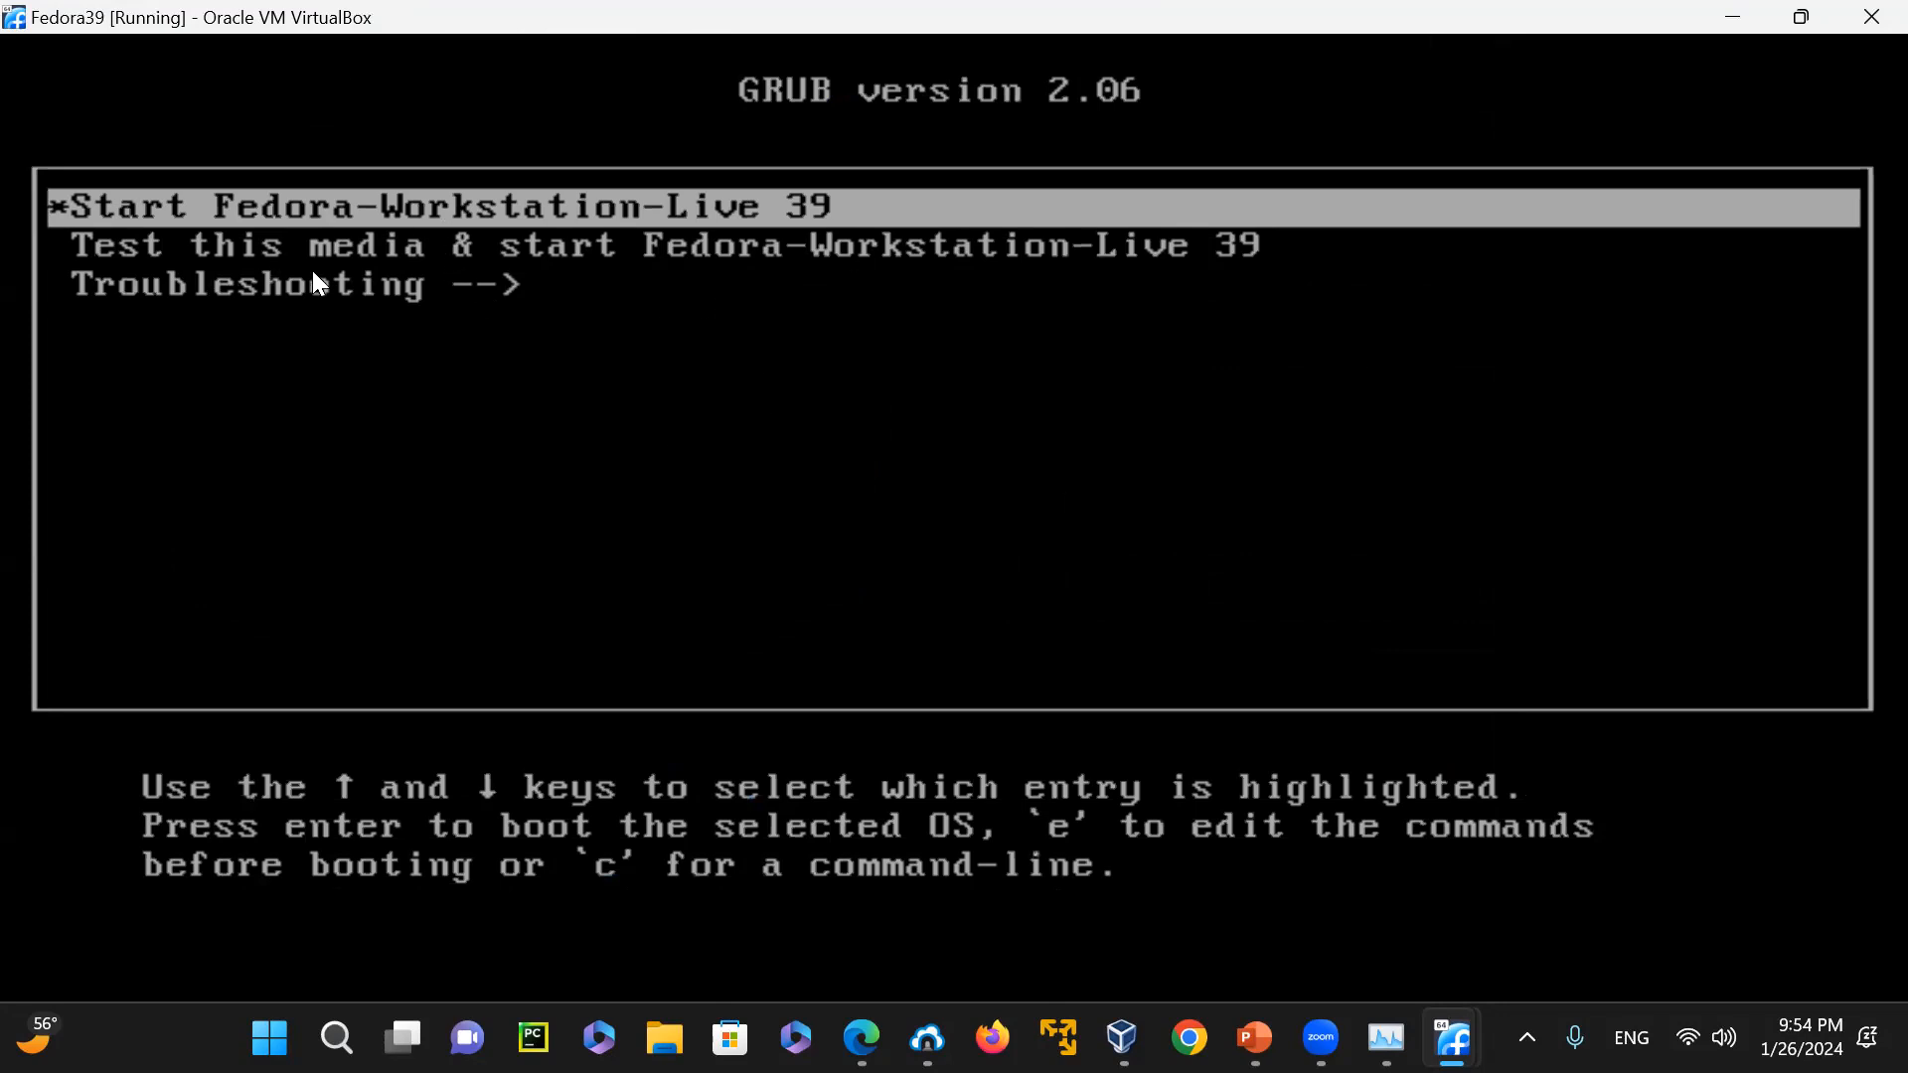
{"action": "left_click", "coordinate": [1871, 17]}
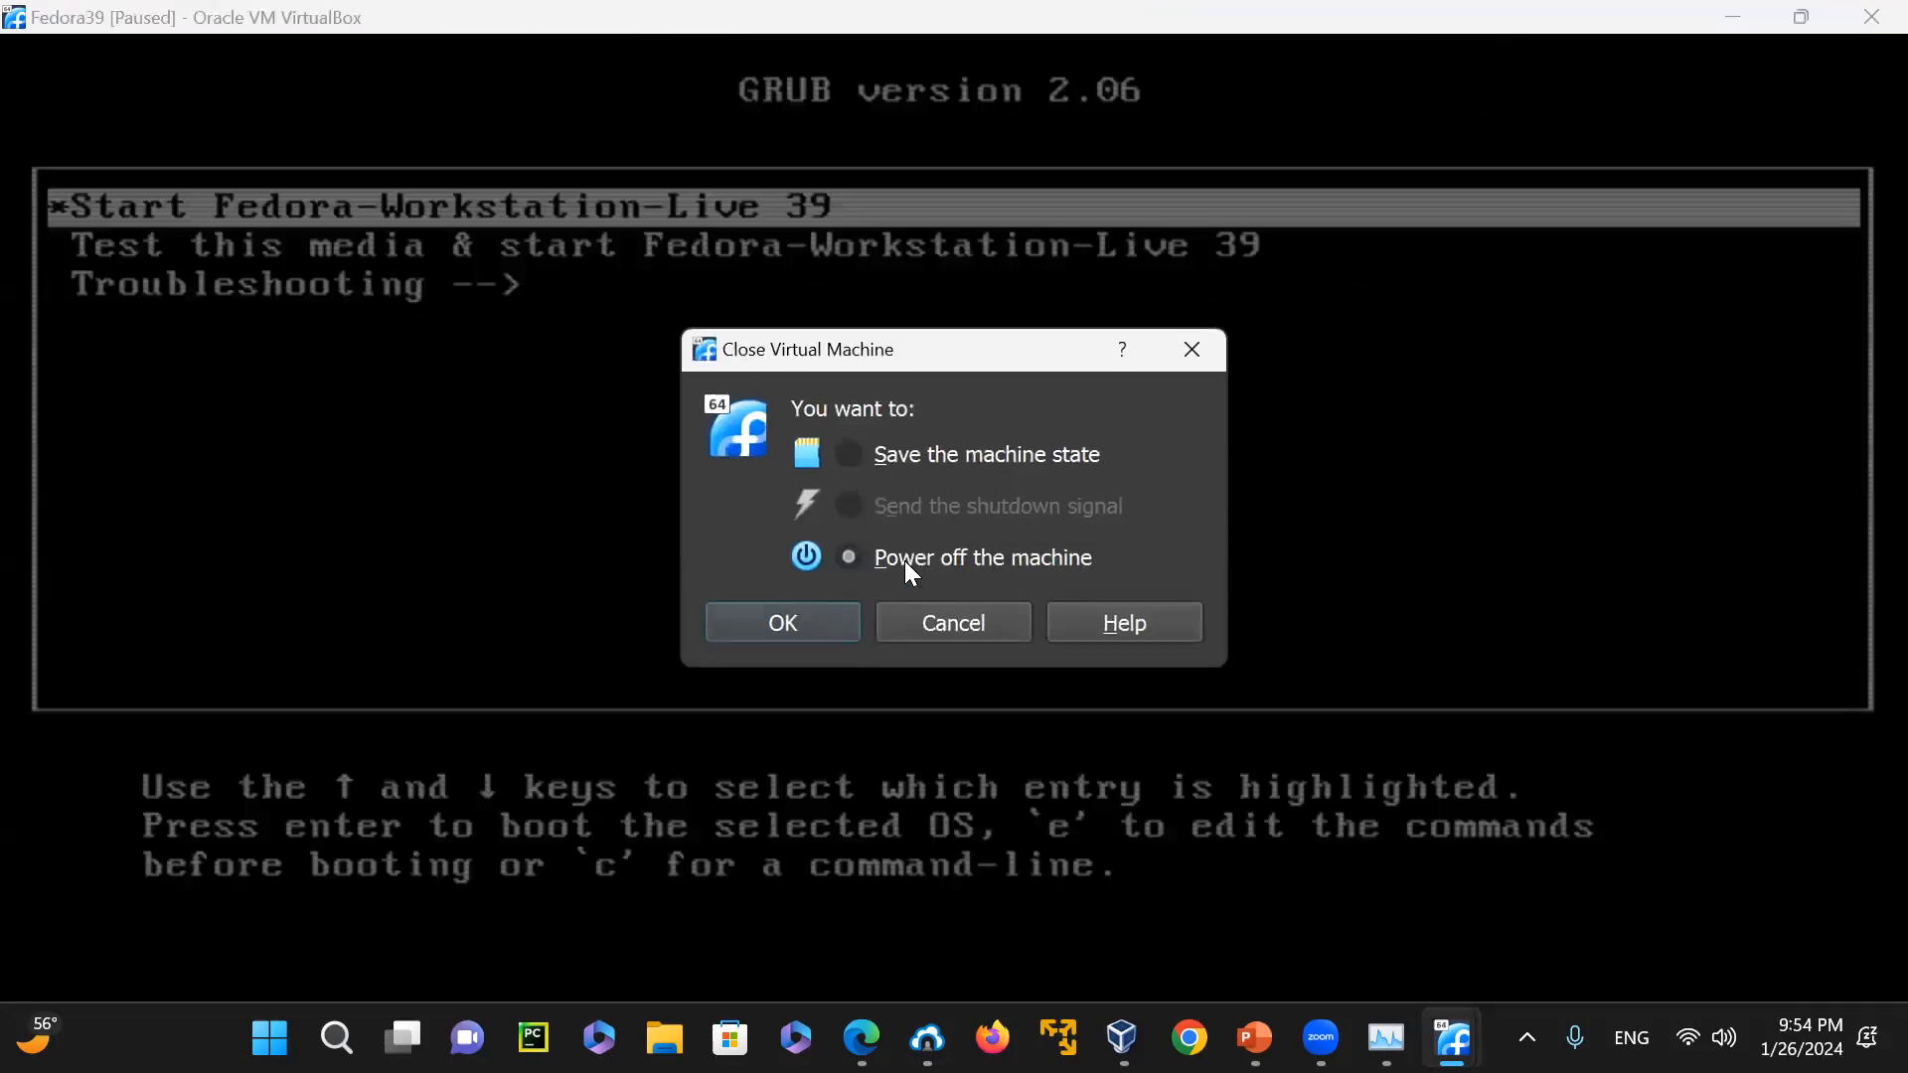
{"action": "left_click", "coordinate": [807, 639]}
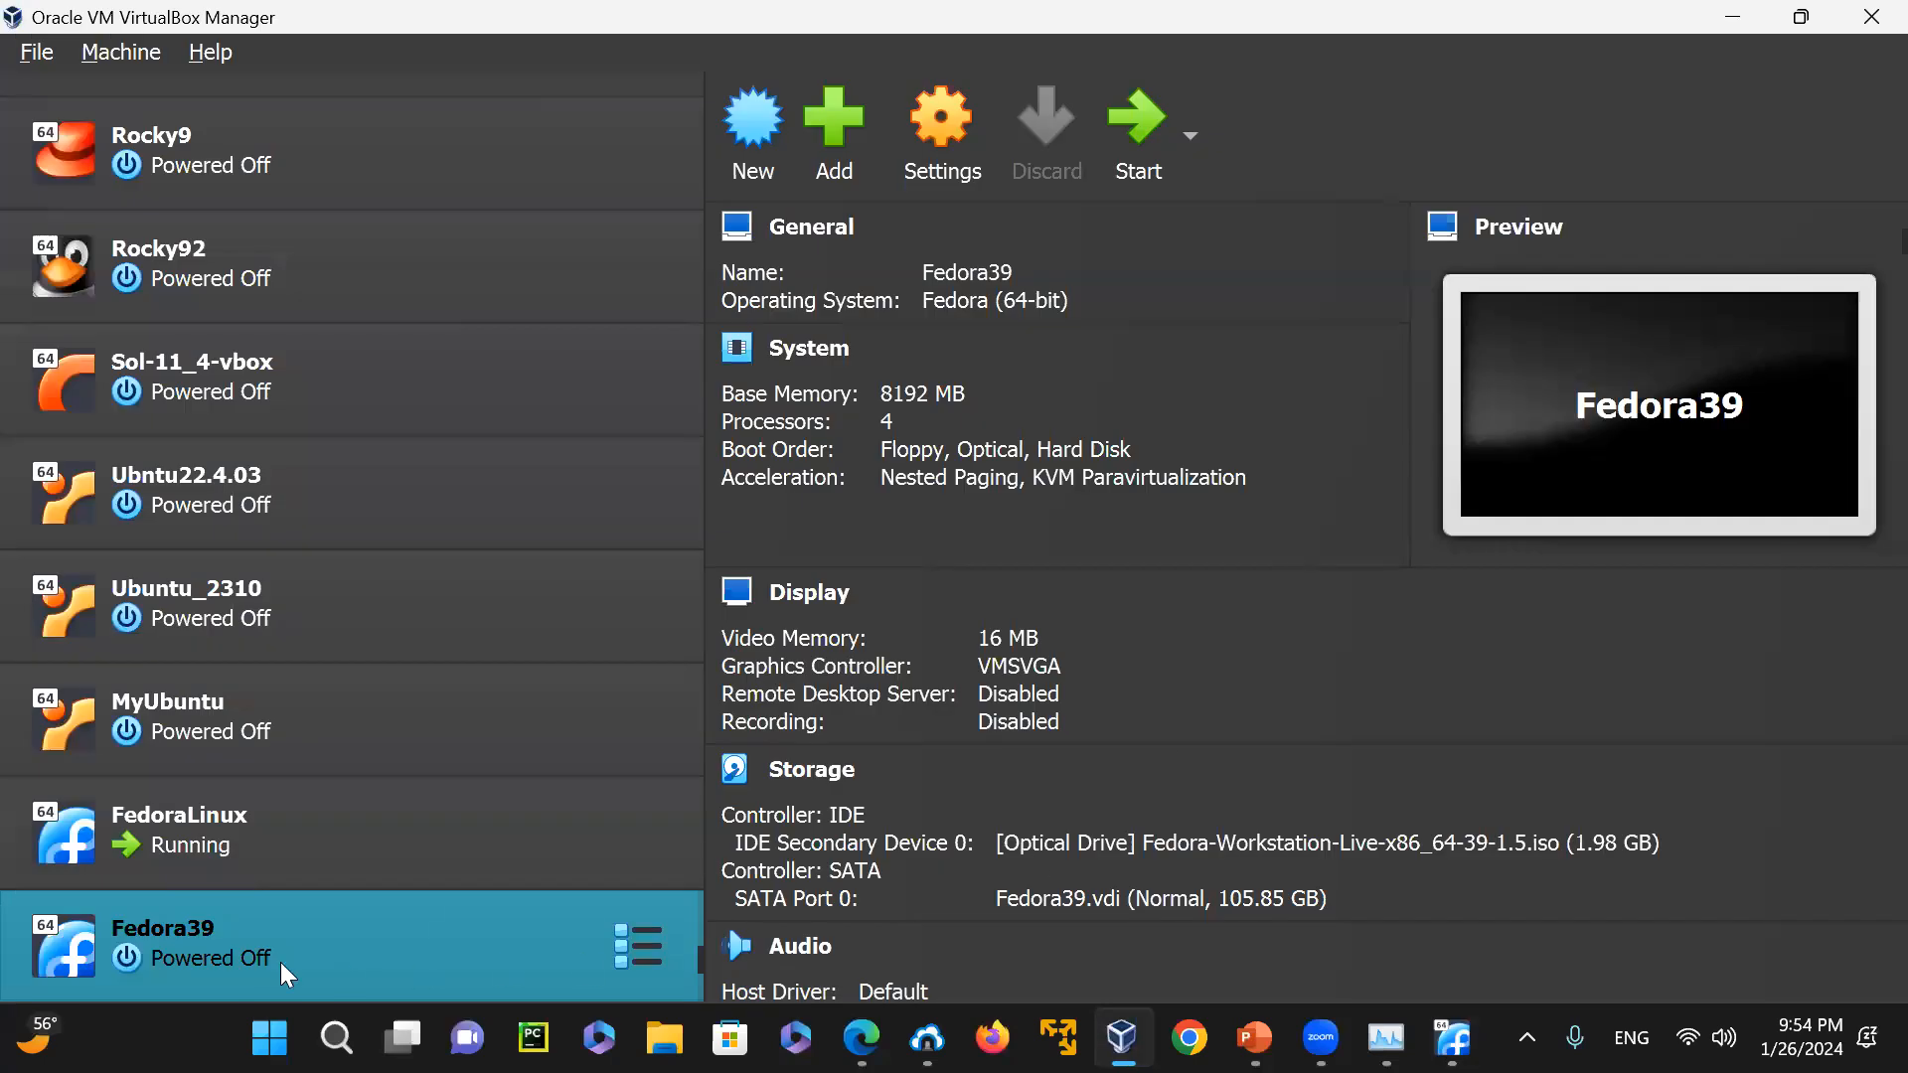
Remove the Fedora-Workstation-Live image from the IDE controller in the Fedora39 machine's storage settings
{"action": "left_click", "coordinate": [942, 136]}
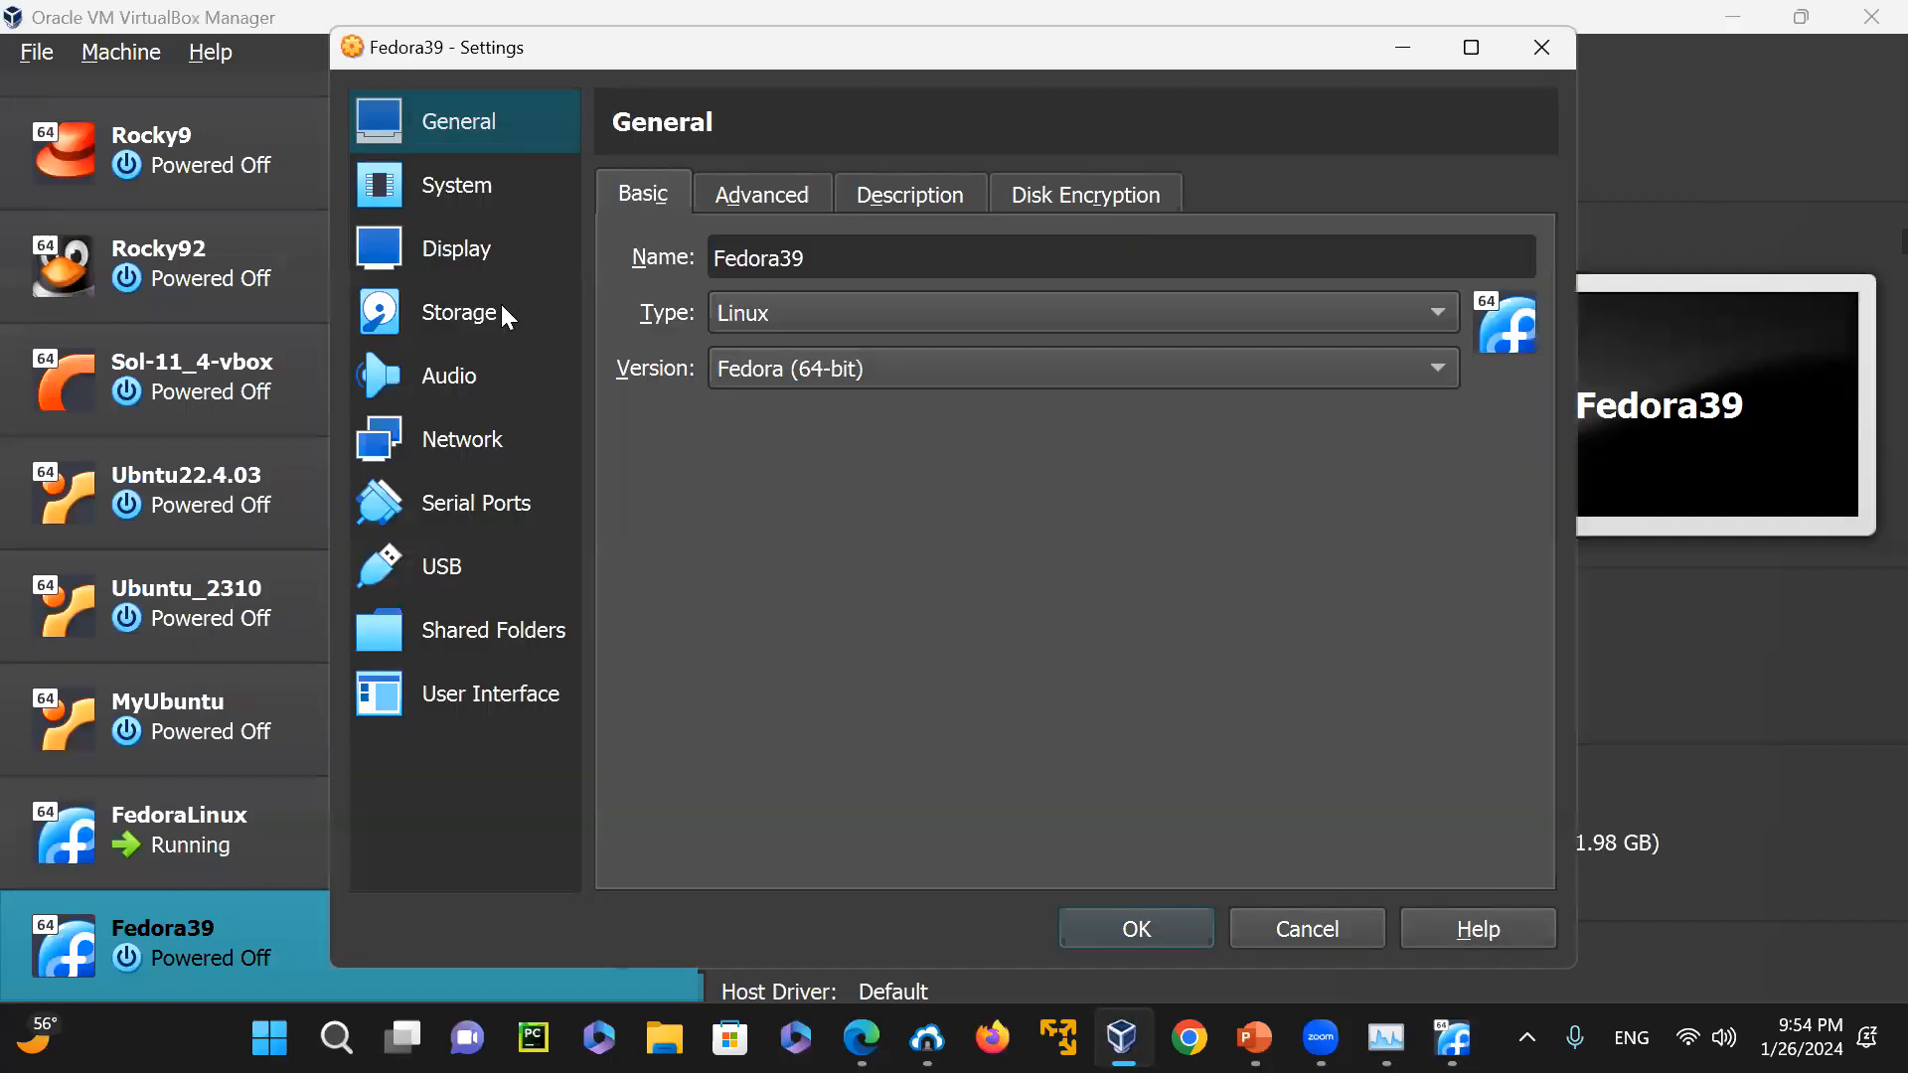
{"action": "left_click", "coordinate": [486, 314]}
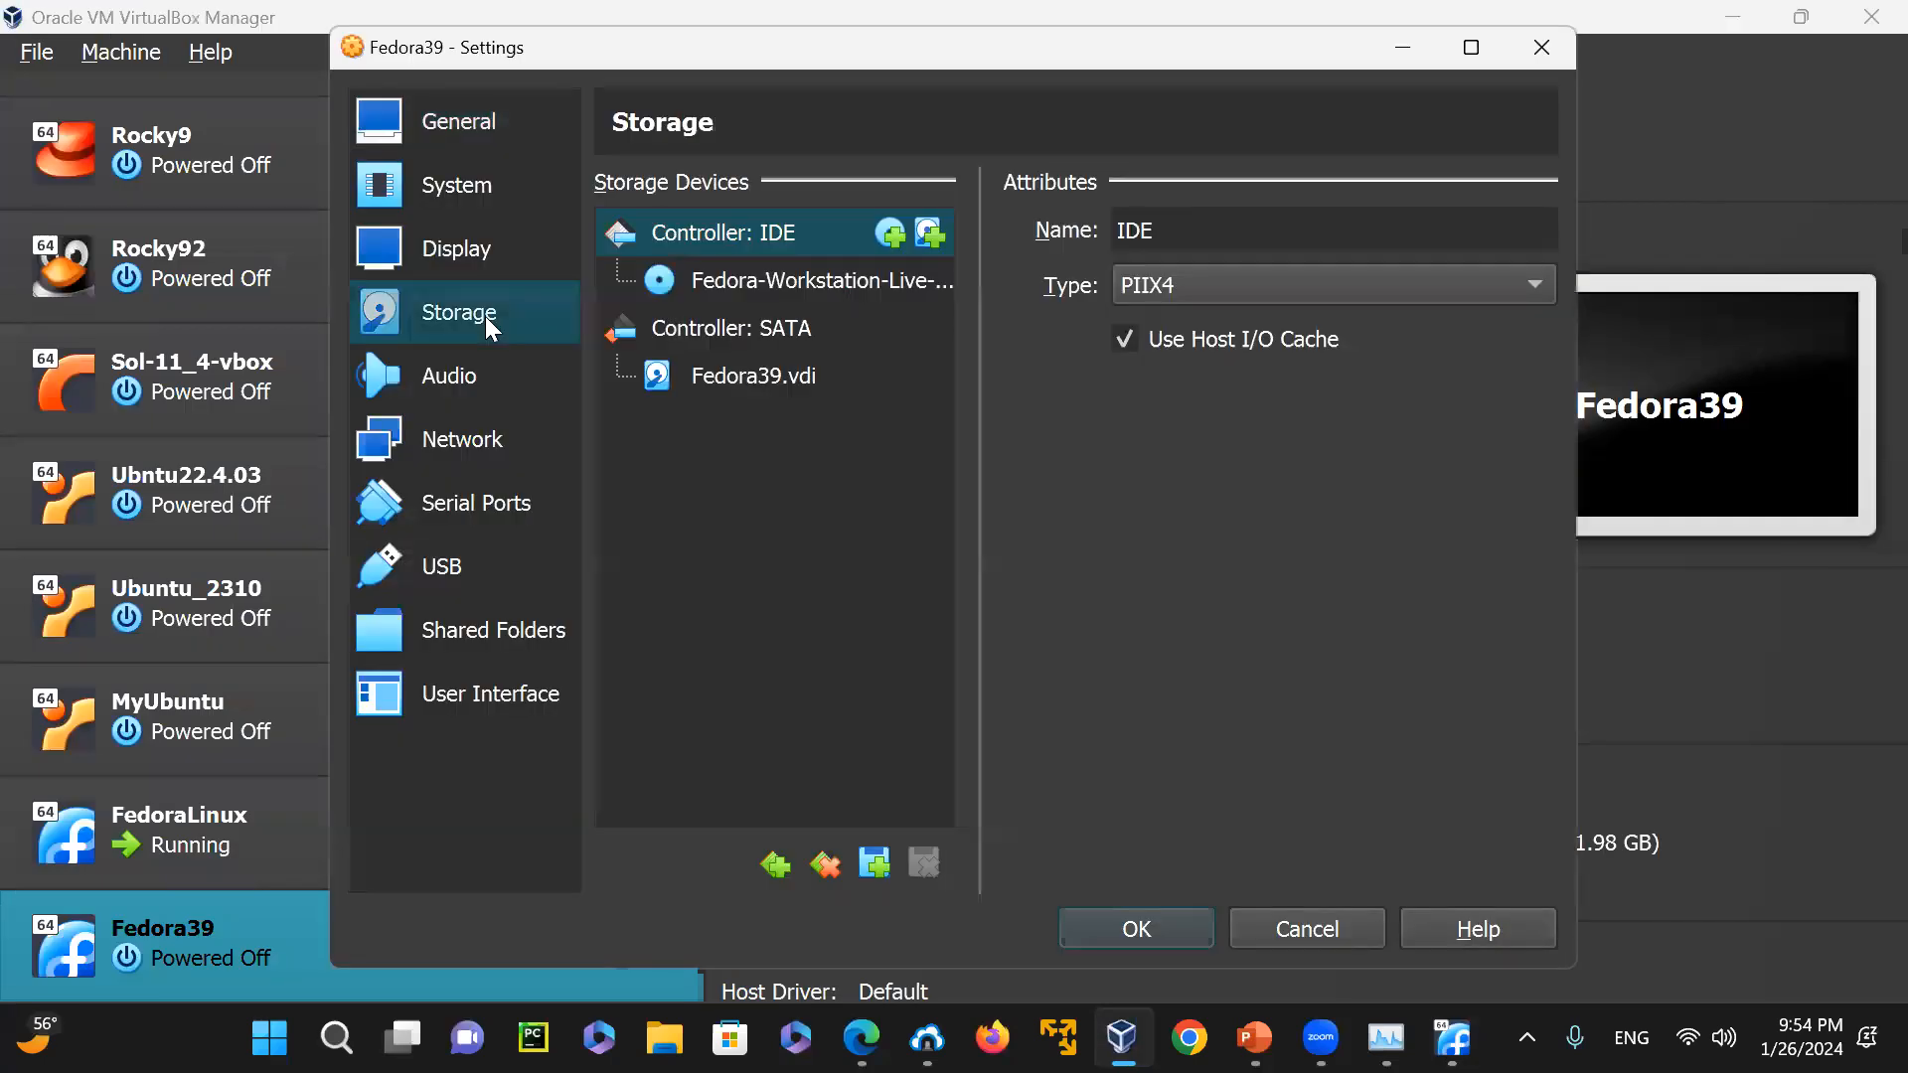
{"action": "left_click", "coordinate": [830, 280]}
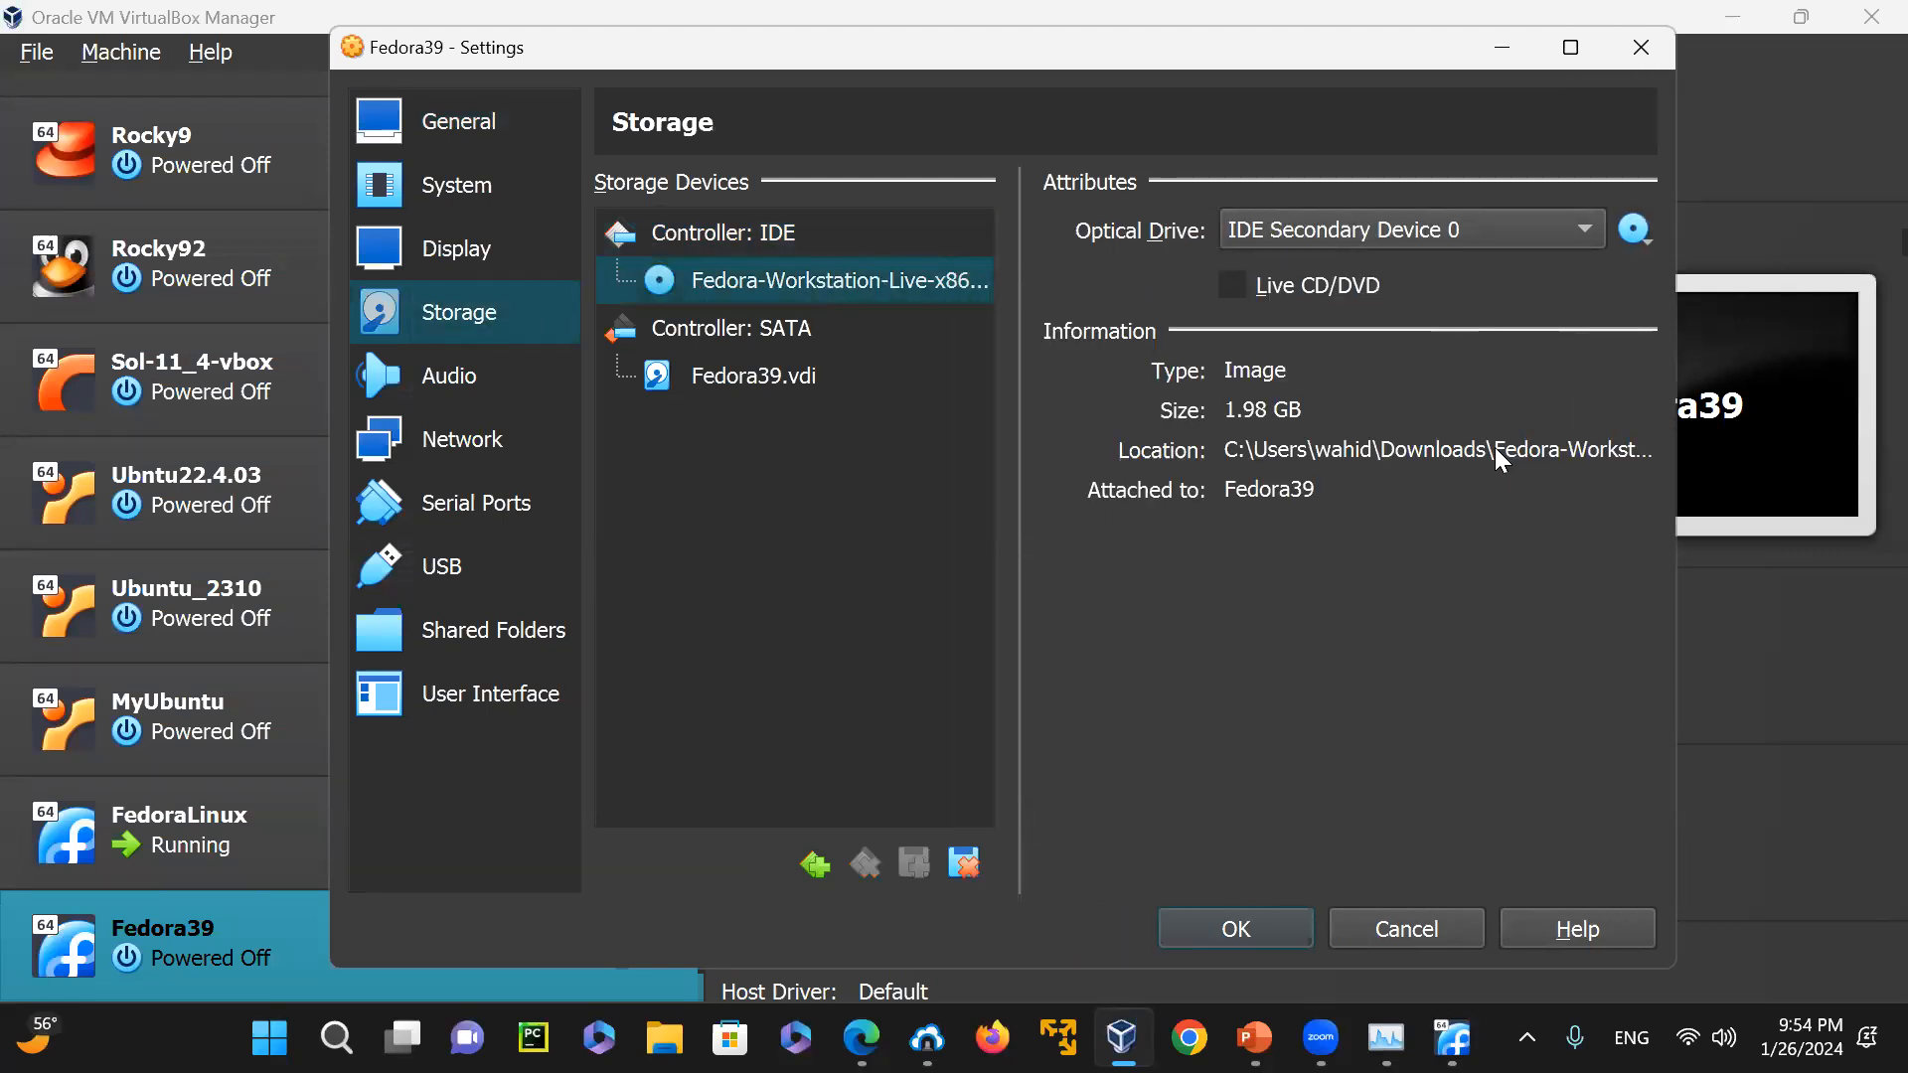
{"action": "right_click", "coordinate": [940, 288]}
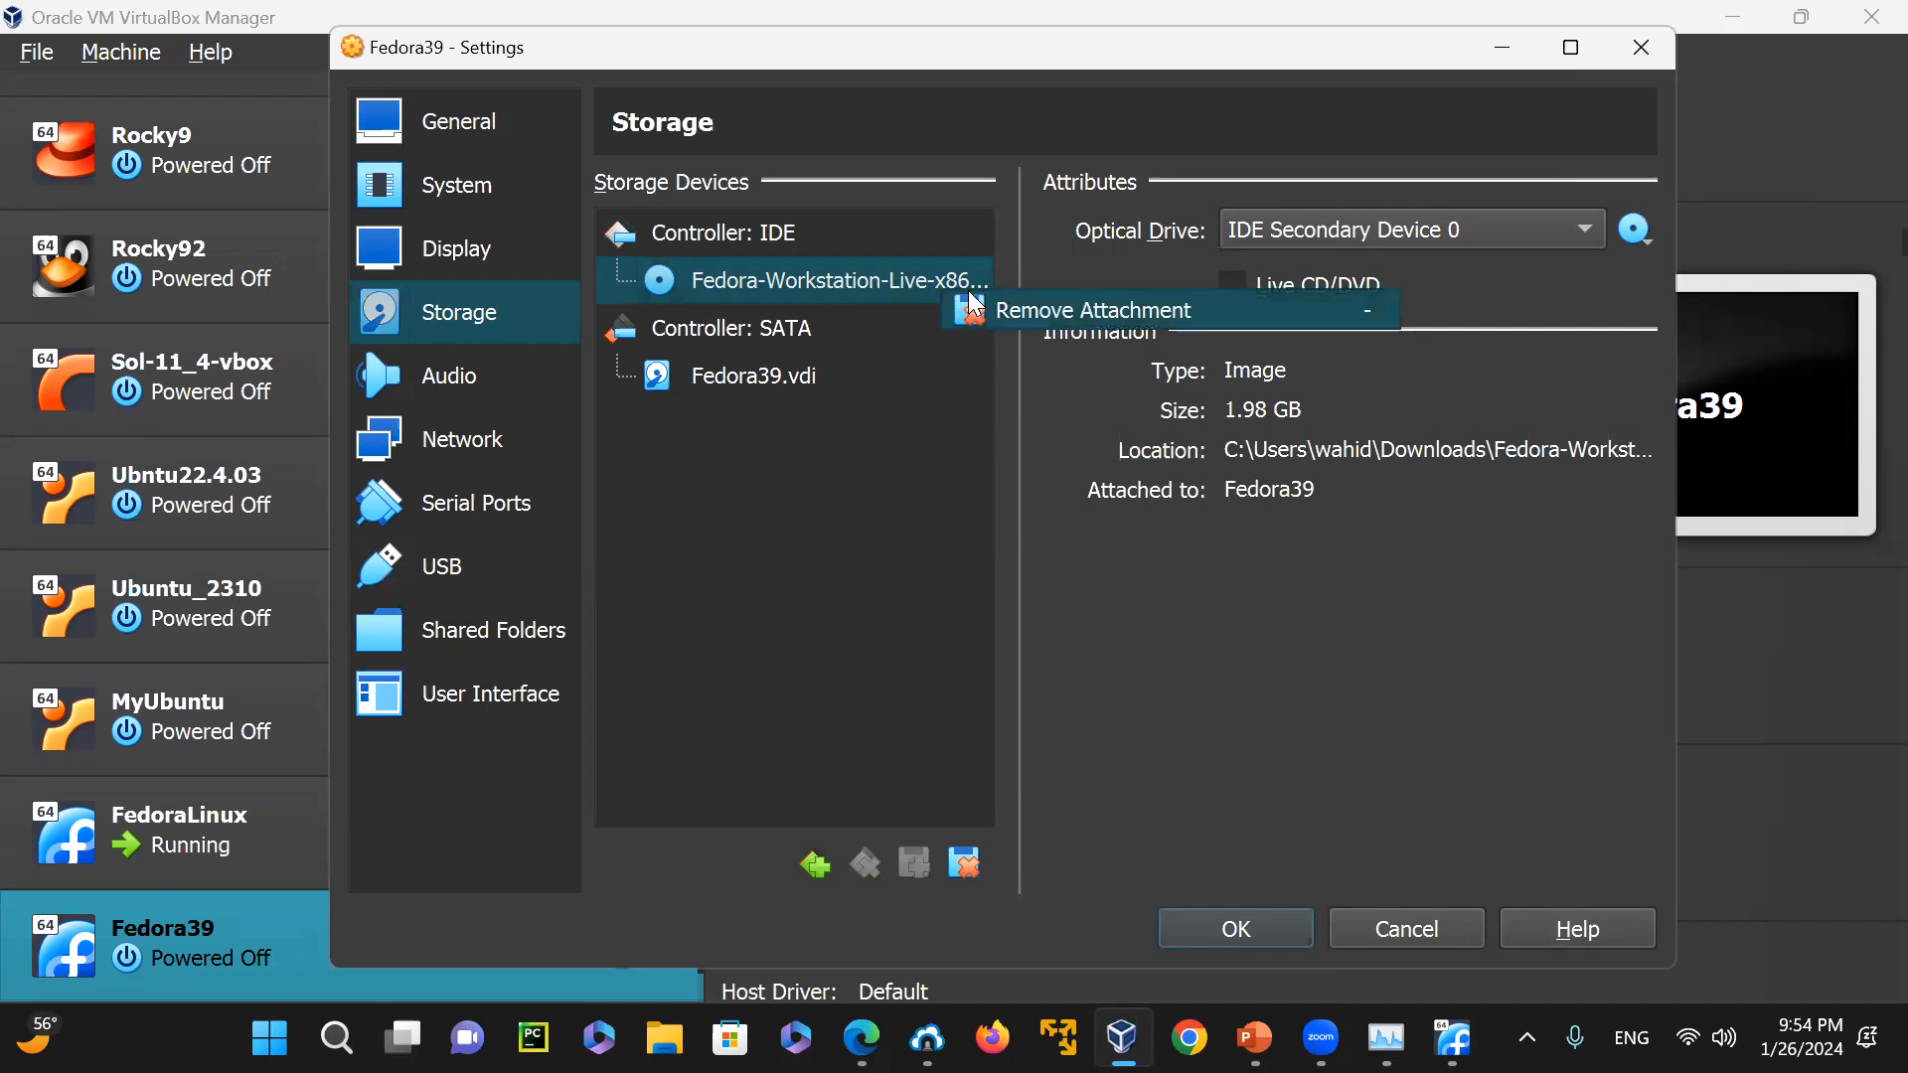
{"action": "left_click", "coordinate": [1011, 312]}
{"action": "left_click", "coordinate": [920, 658]}
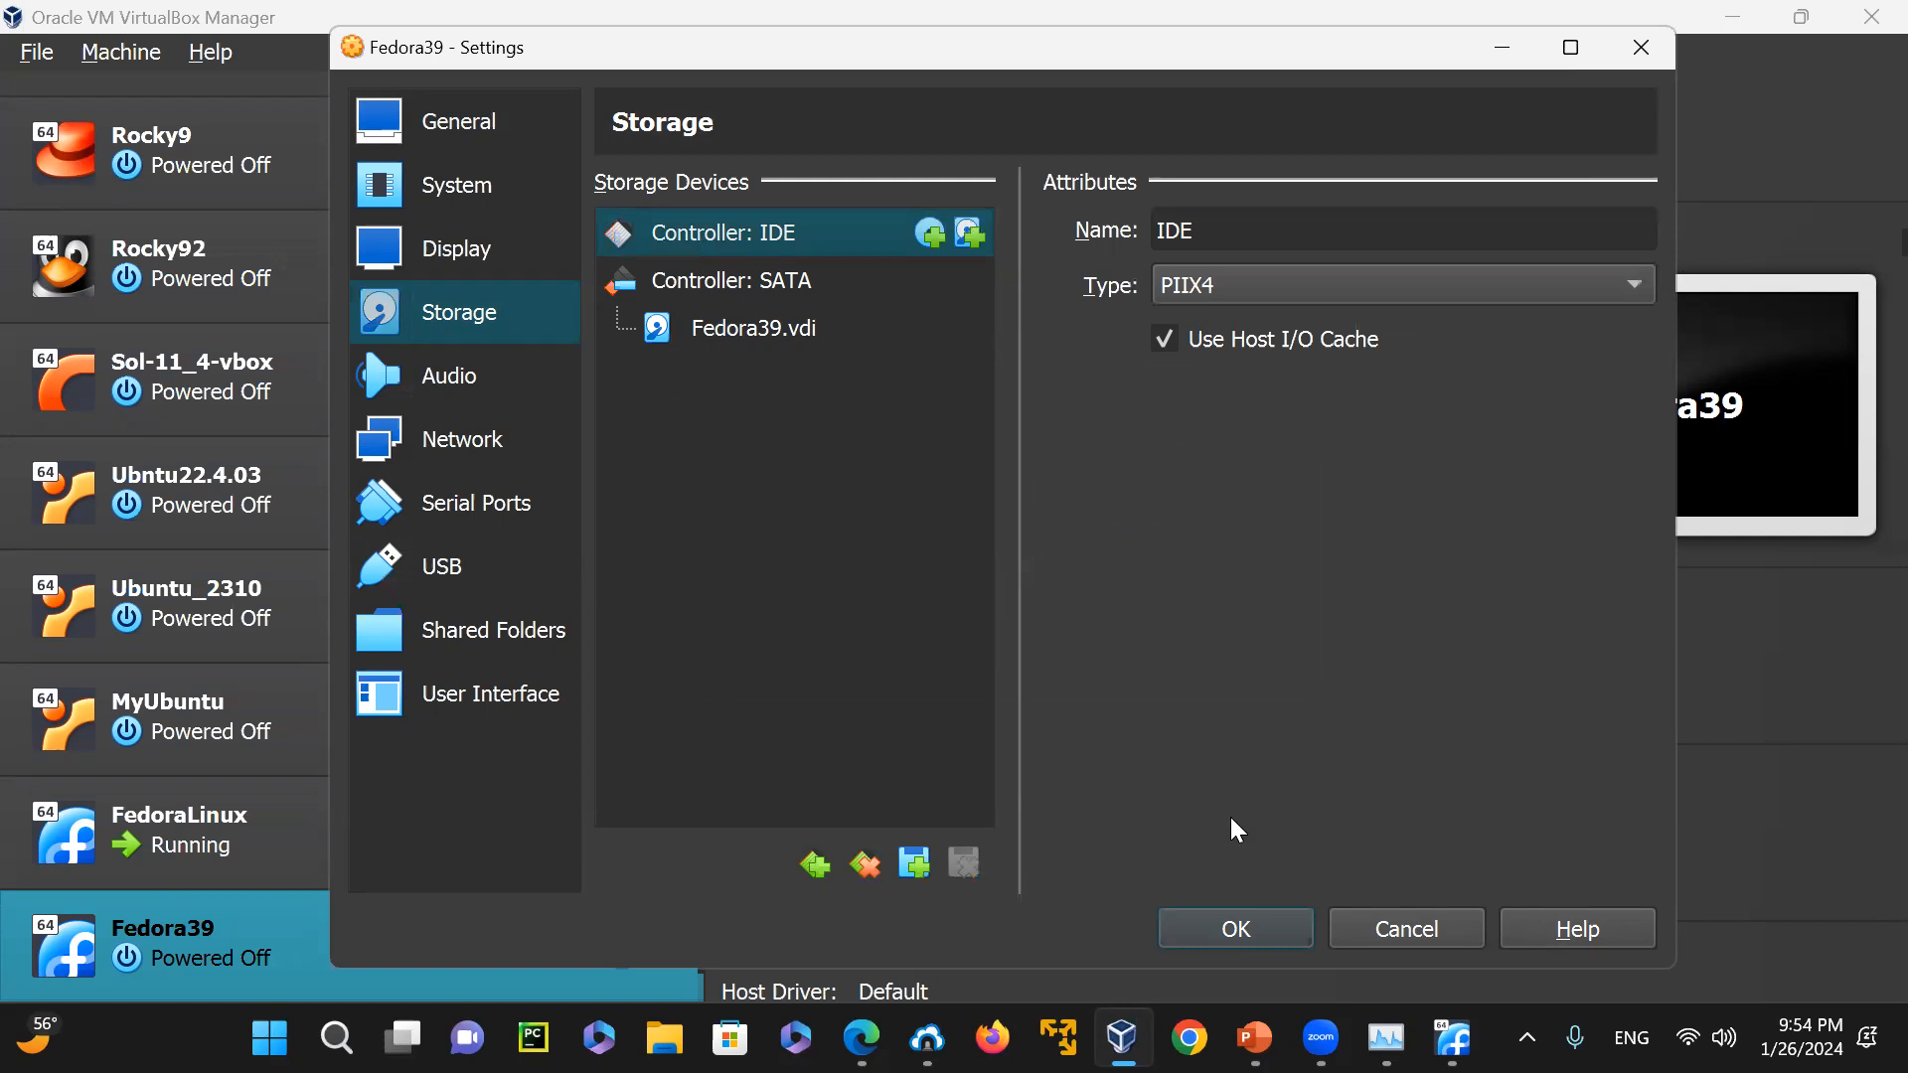
{"action": "left_click", "coordinate": [1224, 932]}
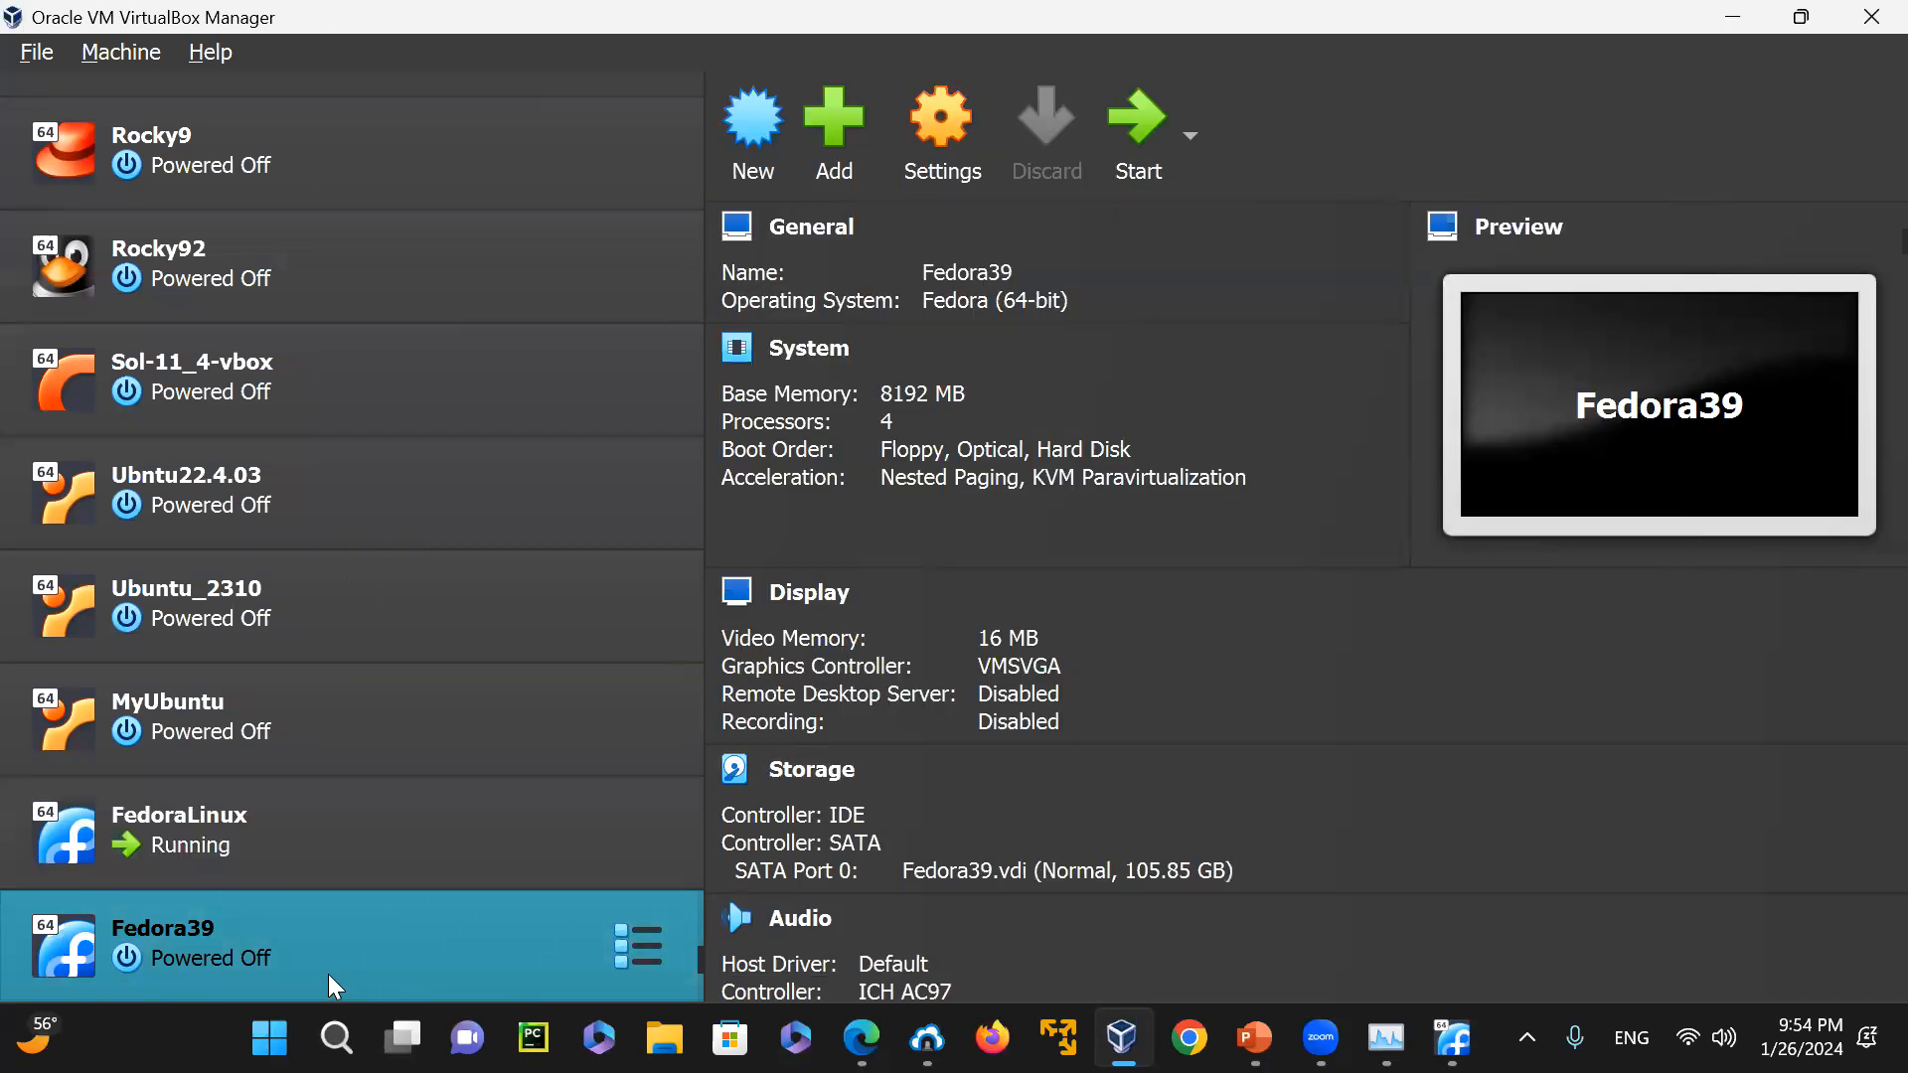
Boot the Fedora39 machine from its virtual hard disk and dismiss the mouse integration notification
{"action": "left_click", "coordinate": [1196, 80]}
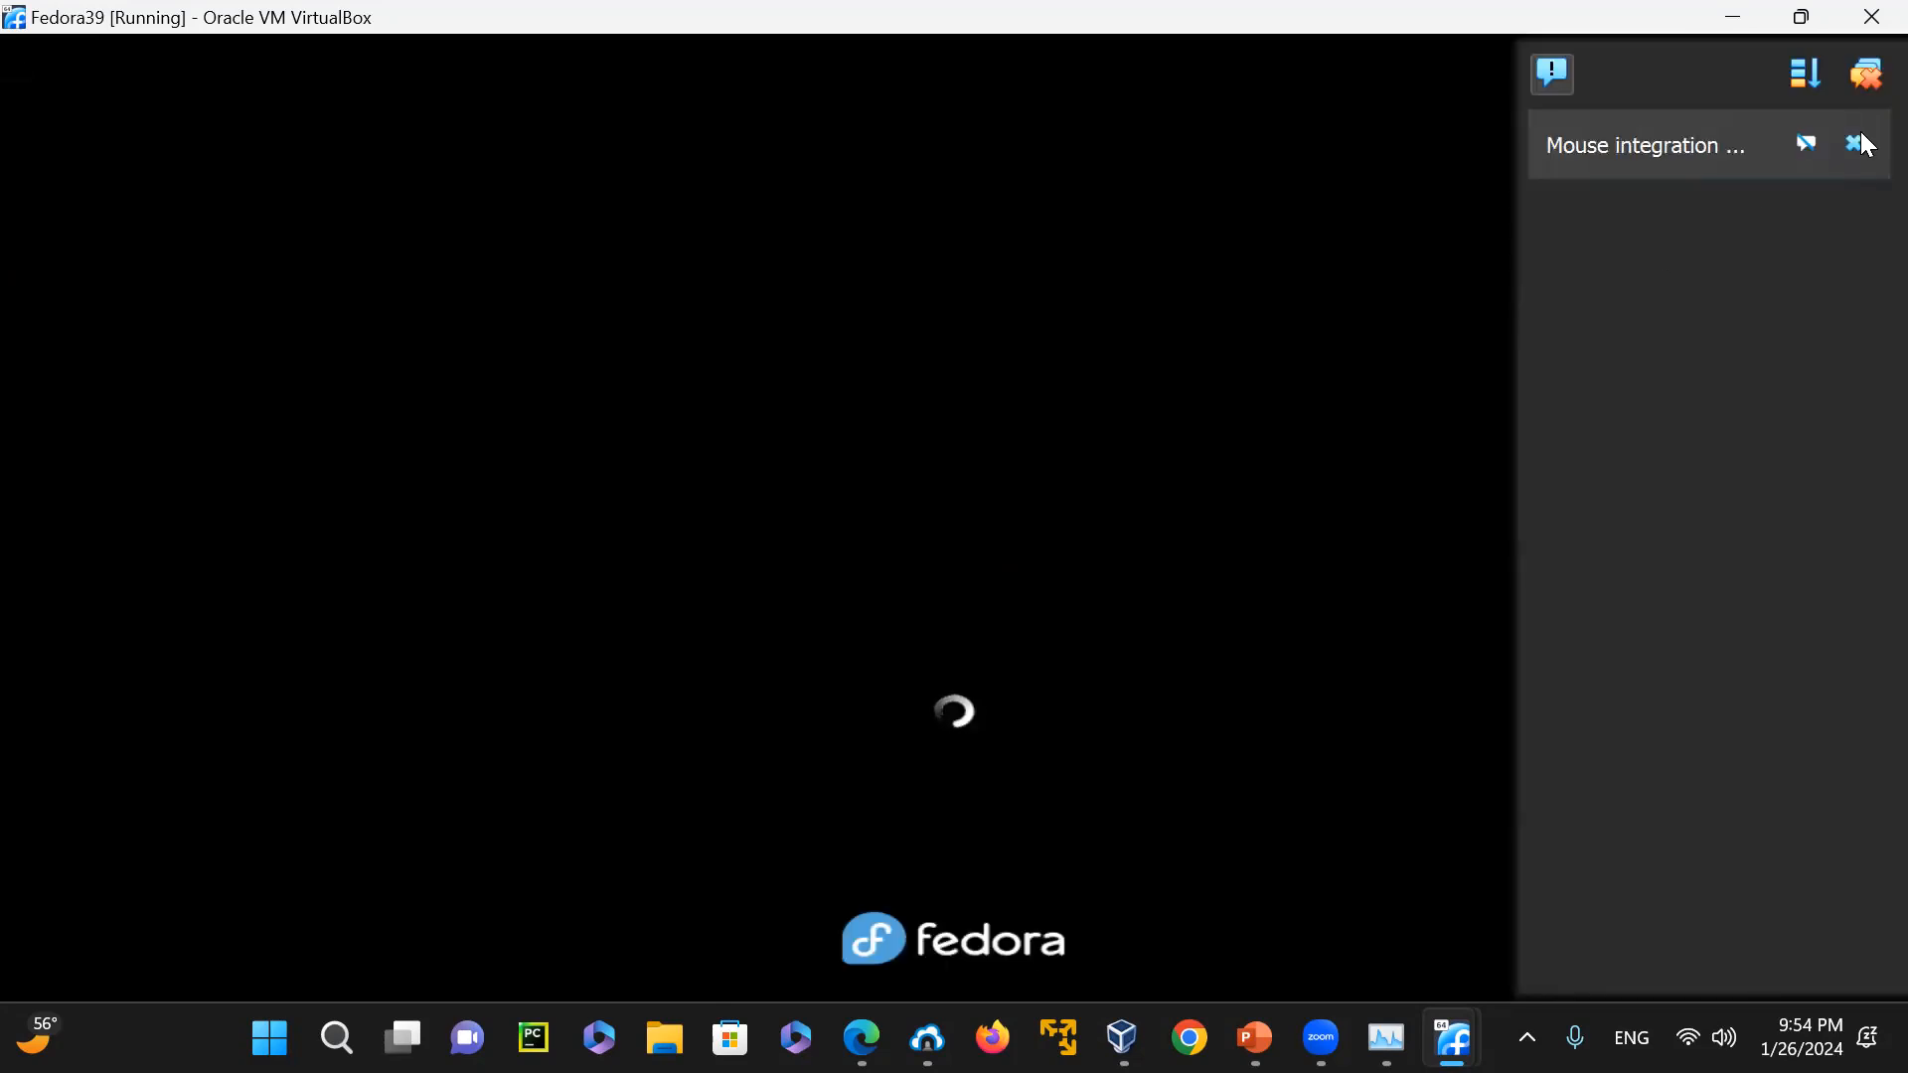
{"action": "mouse_move", "coordinate": [1861, 140]}
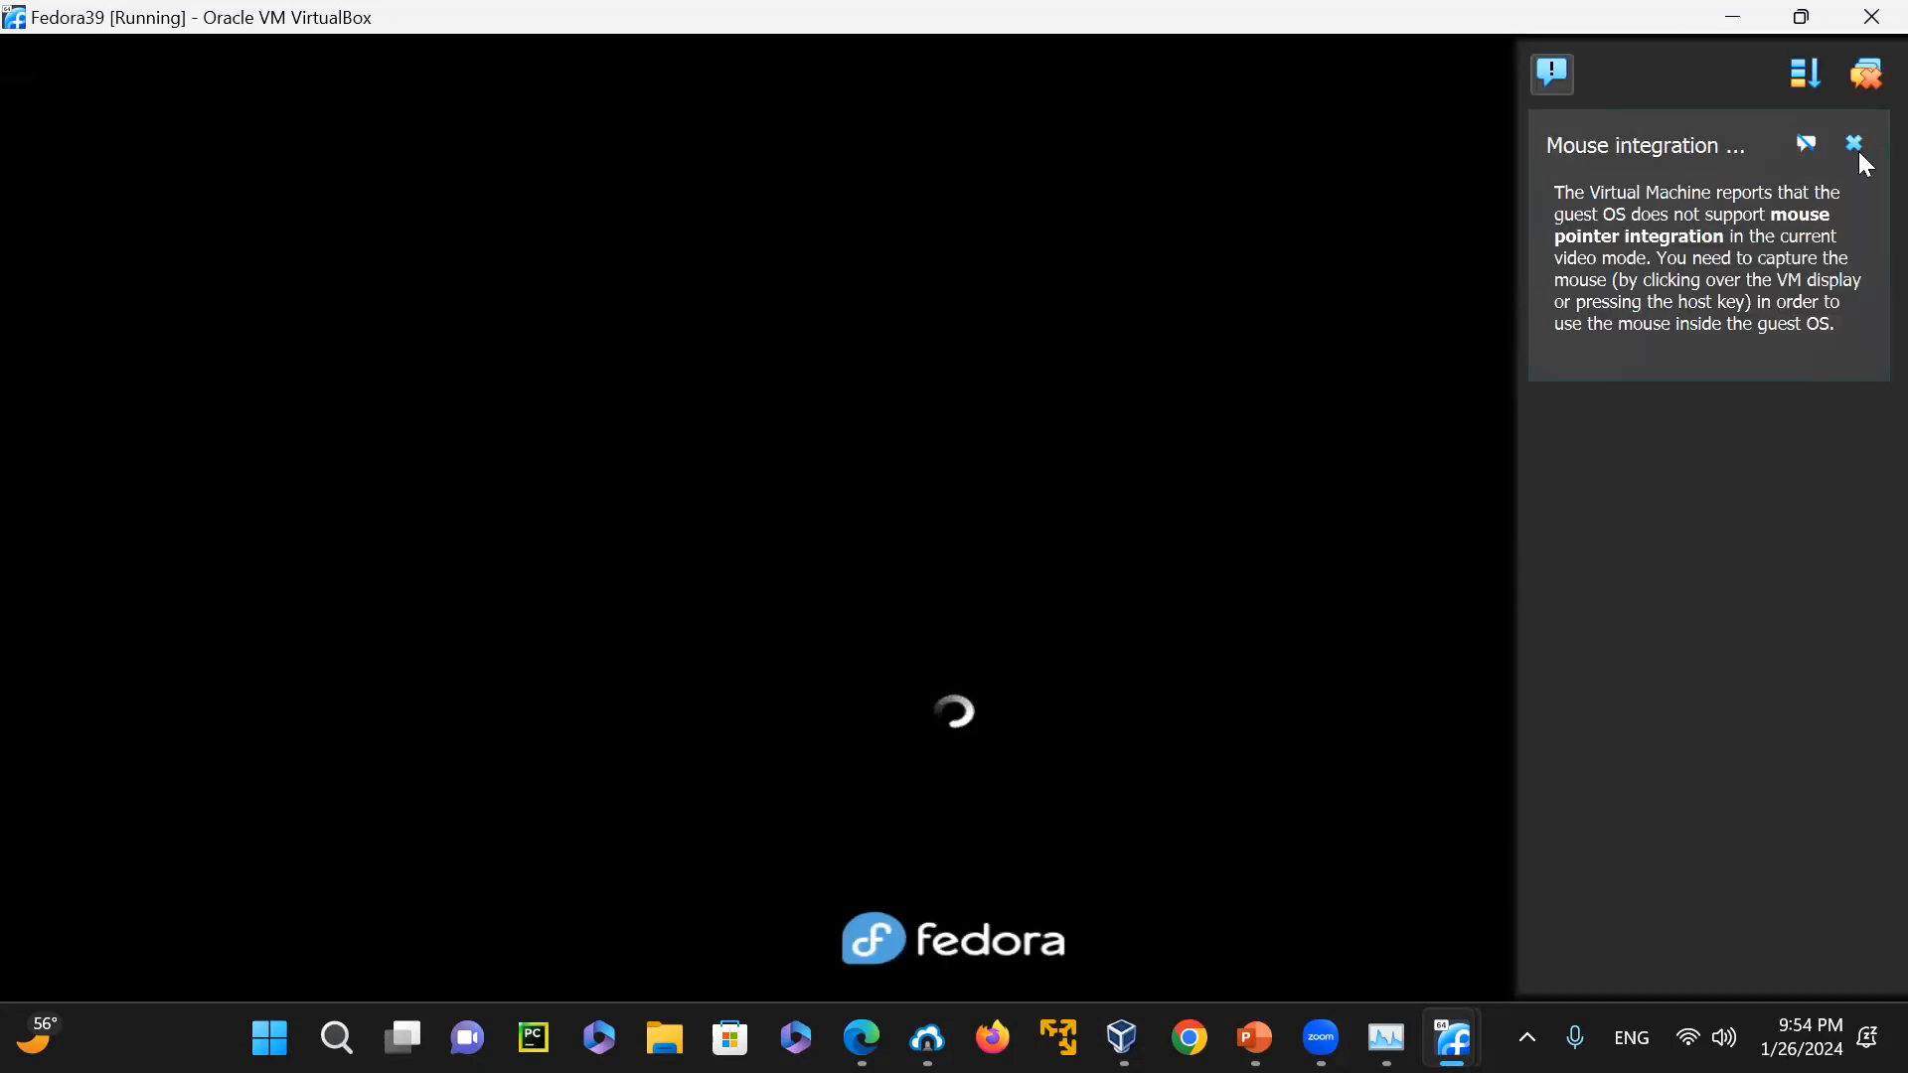
{"action": "left_click", "coordinate": [1855, 145]}
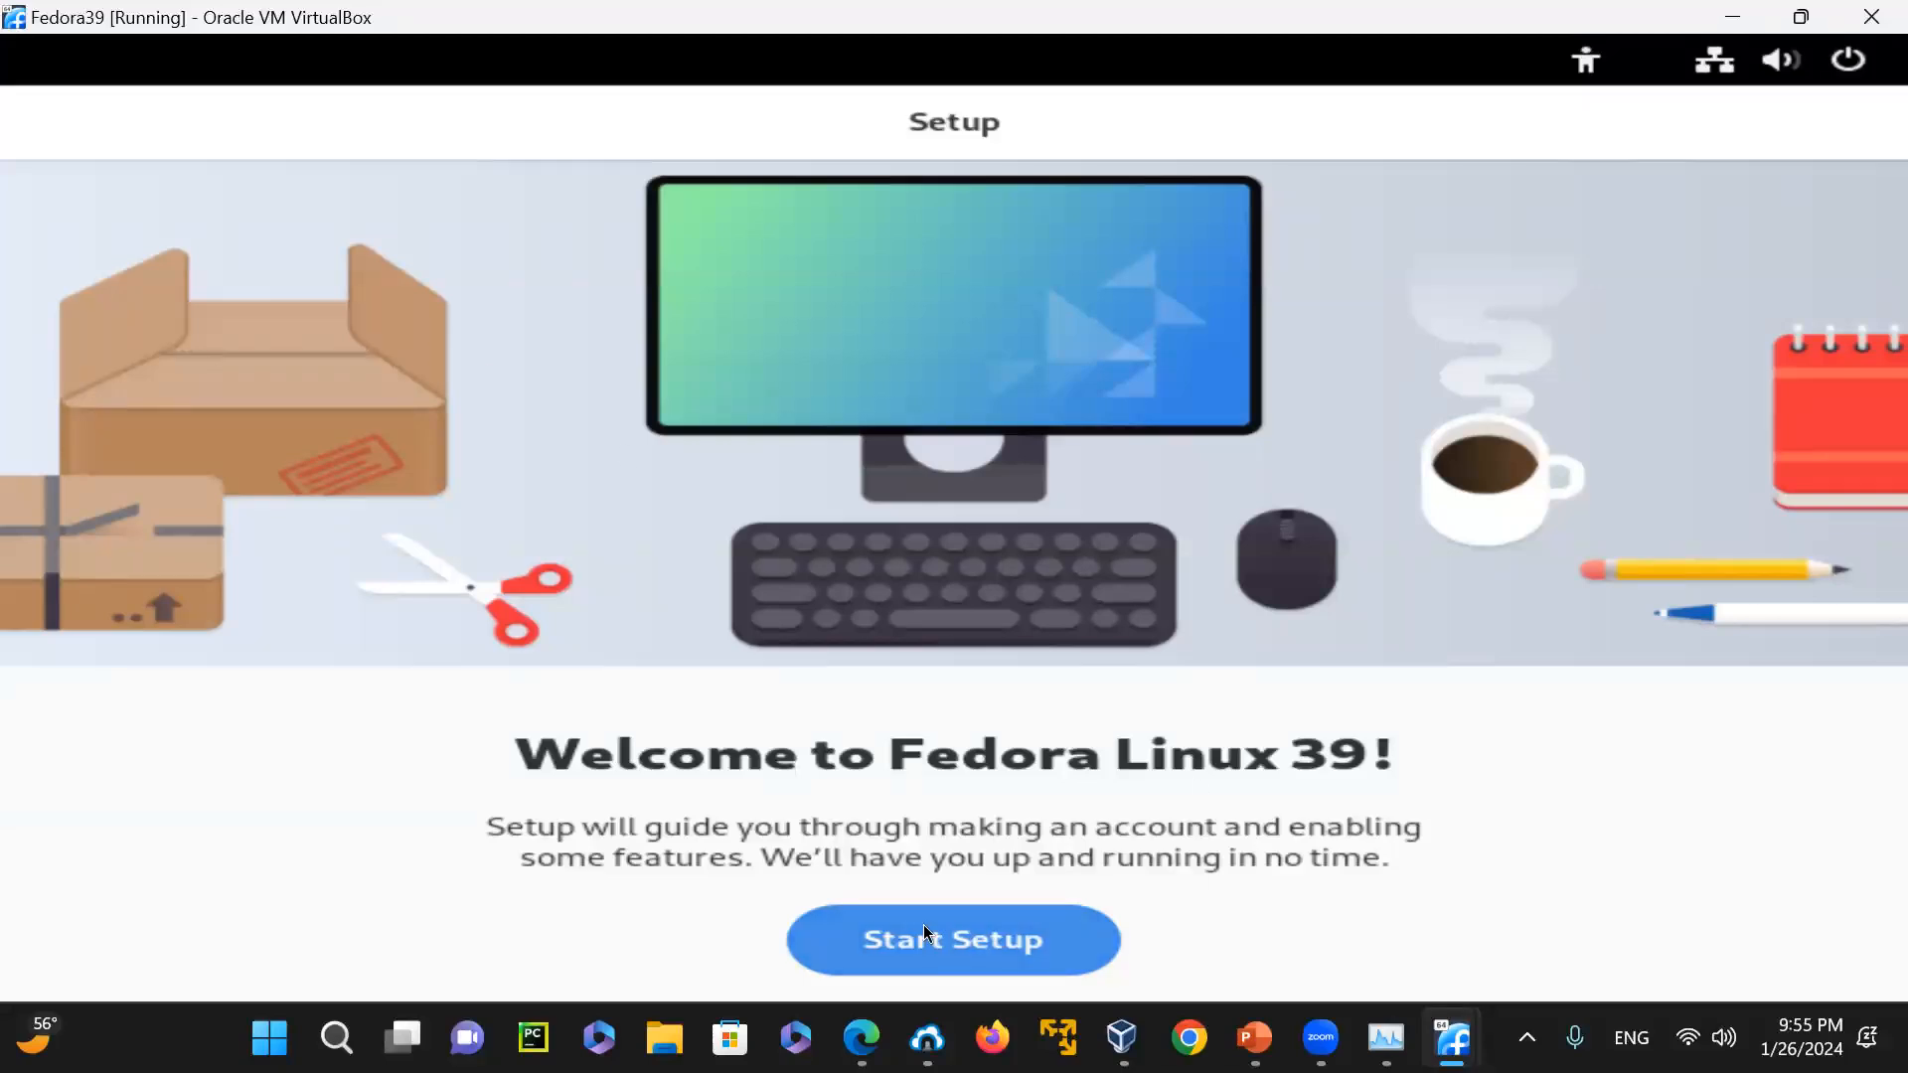
Start the Fedora Linux 39 setup, accept the default privacy settings, enable third-party repositories, and skip online accounts
{"action": "left_click", "coordinate": [1010, 956]}
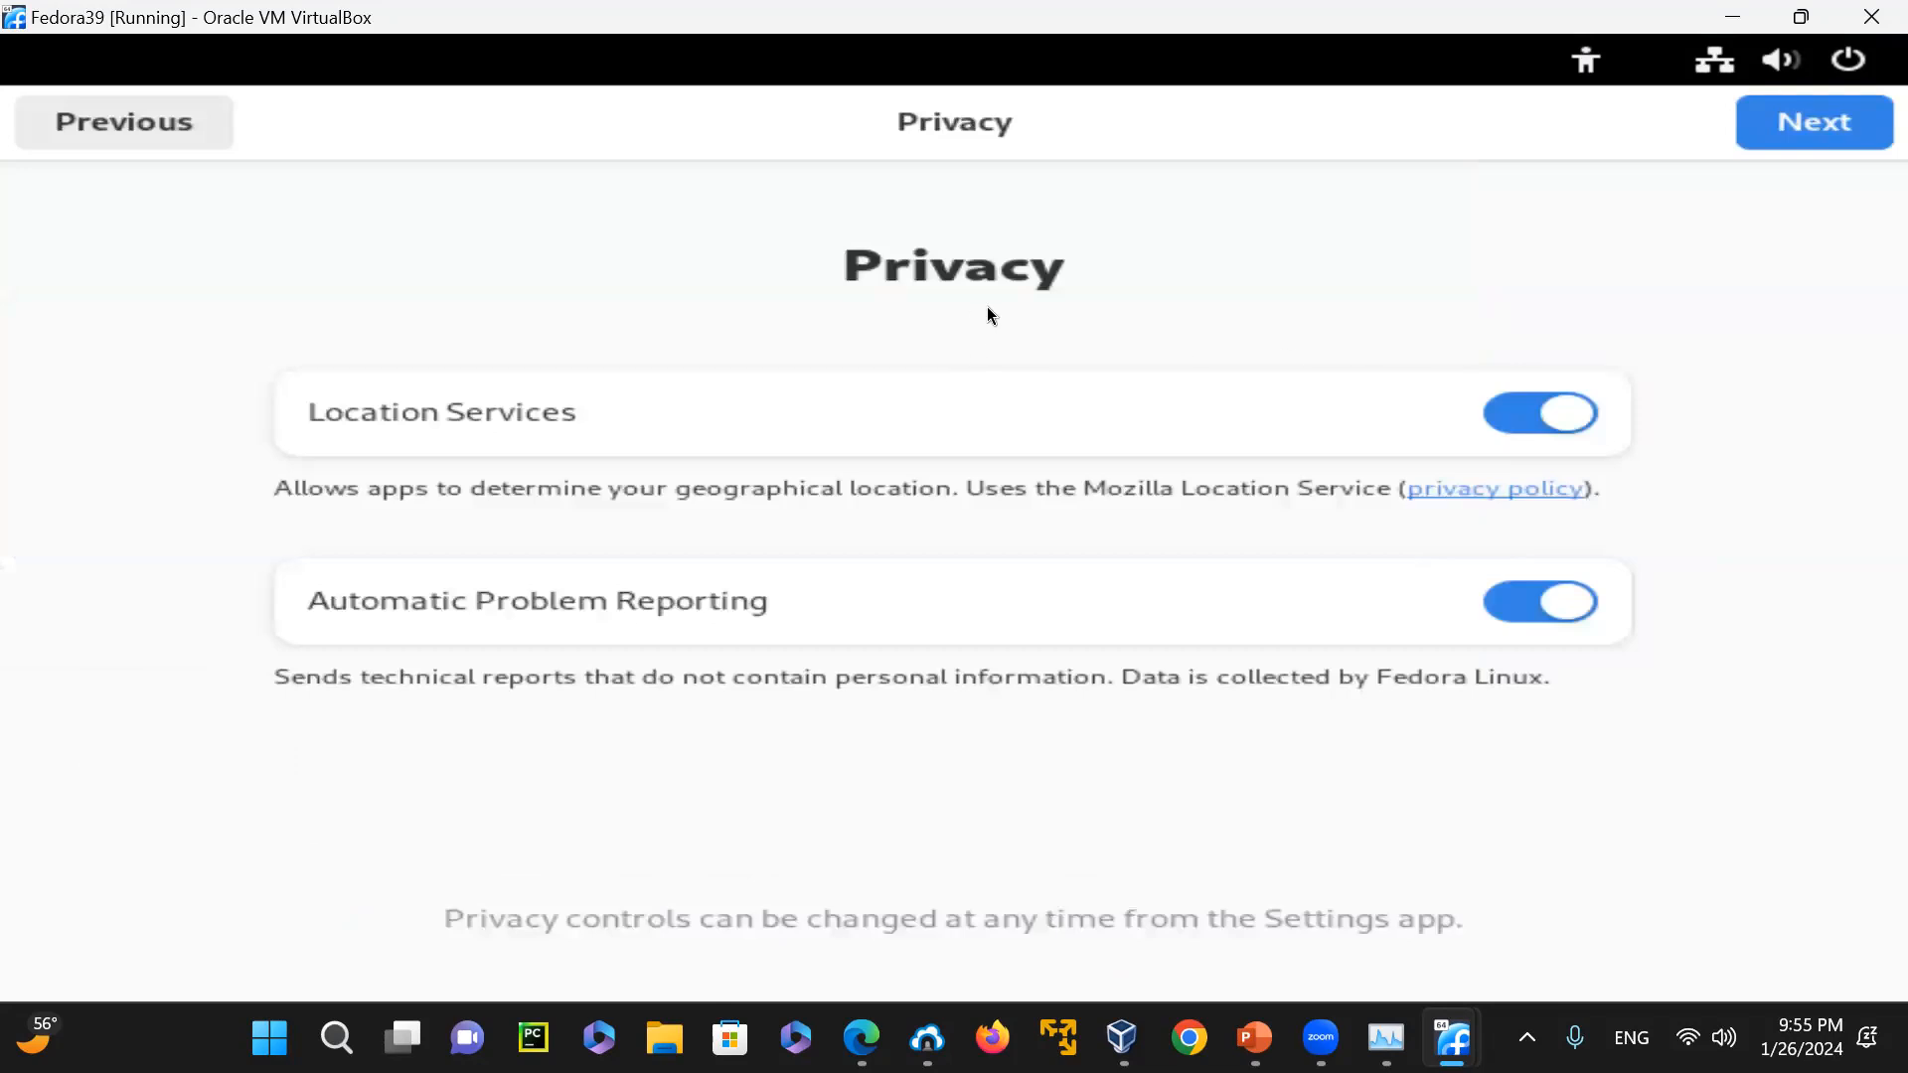
{"action": "left_click", "coordinate": [1808, 120]}
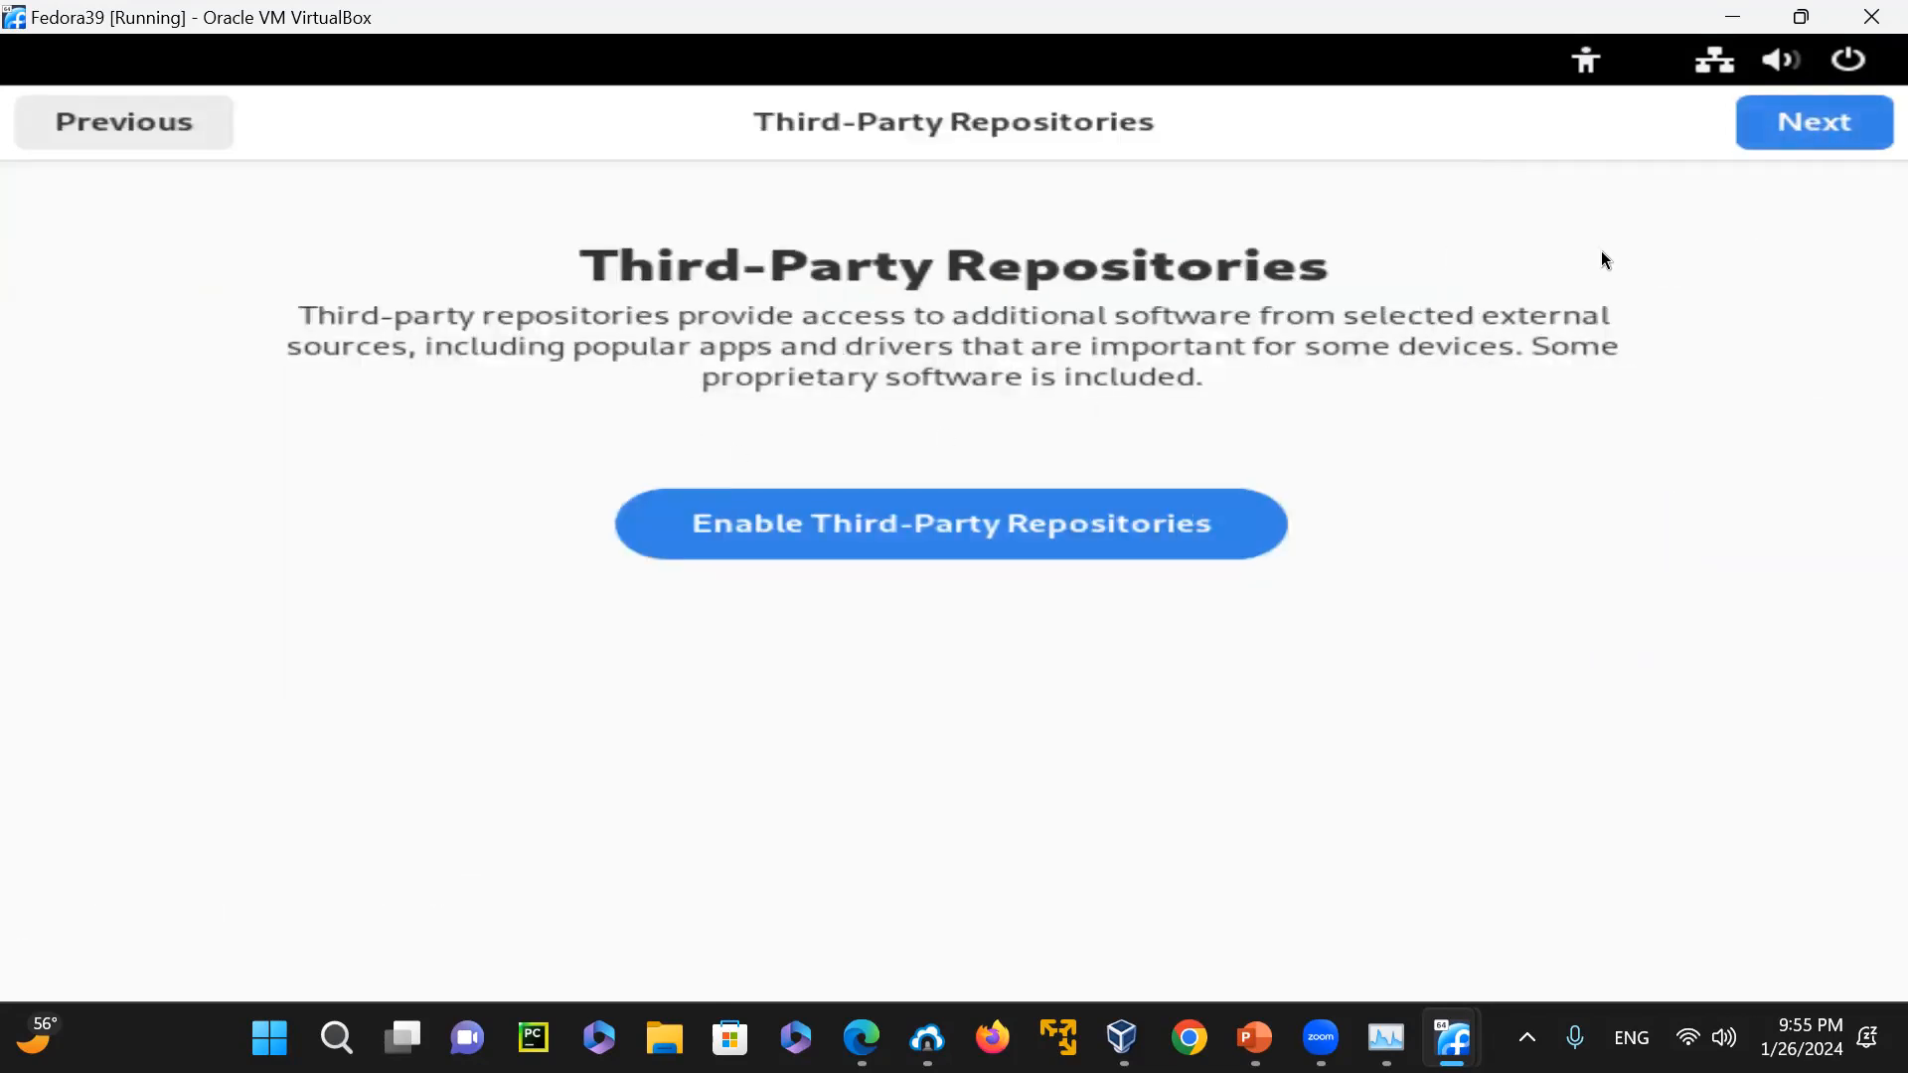
{"action": "left_click", "coordinate": [899, 514]}
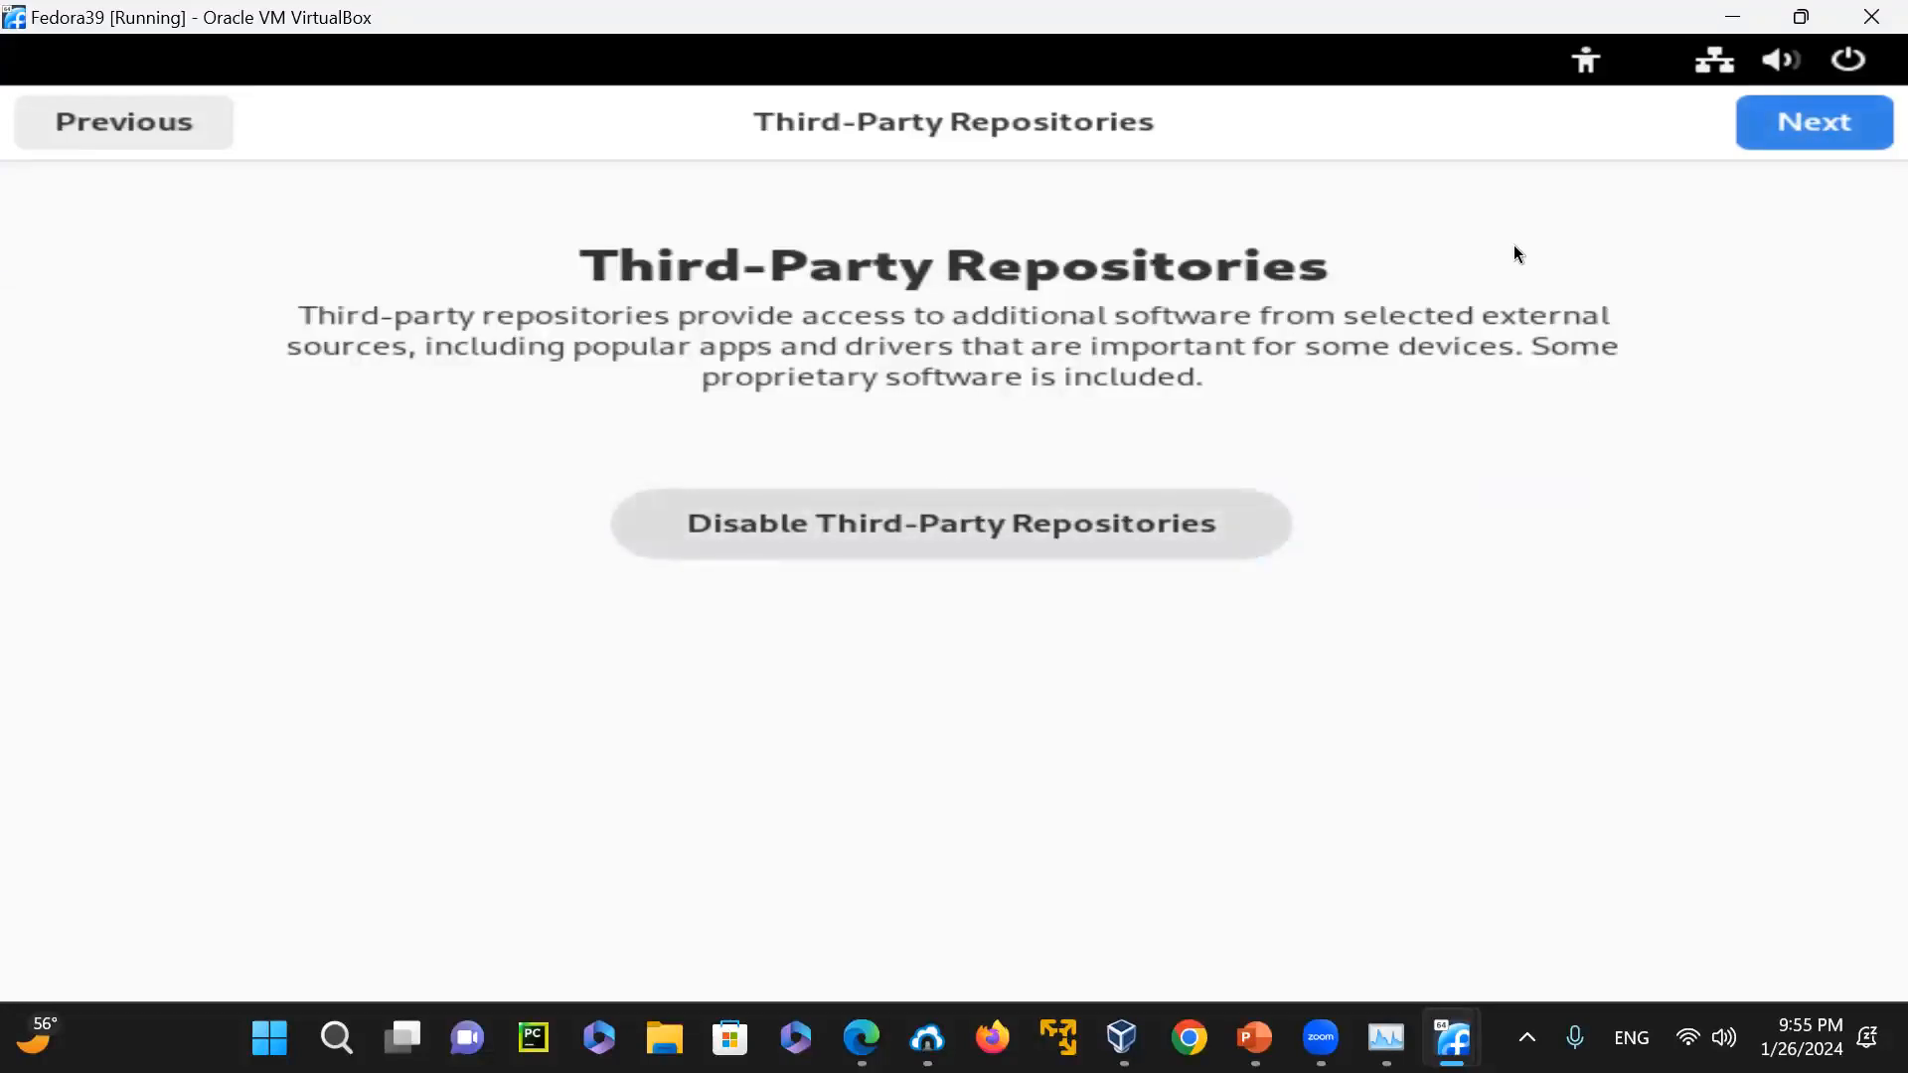
{"action": "left_click", "coordinate": [1824, 127]}
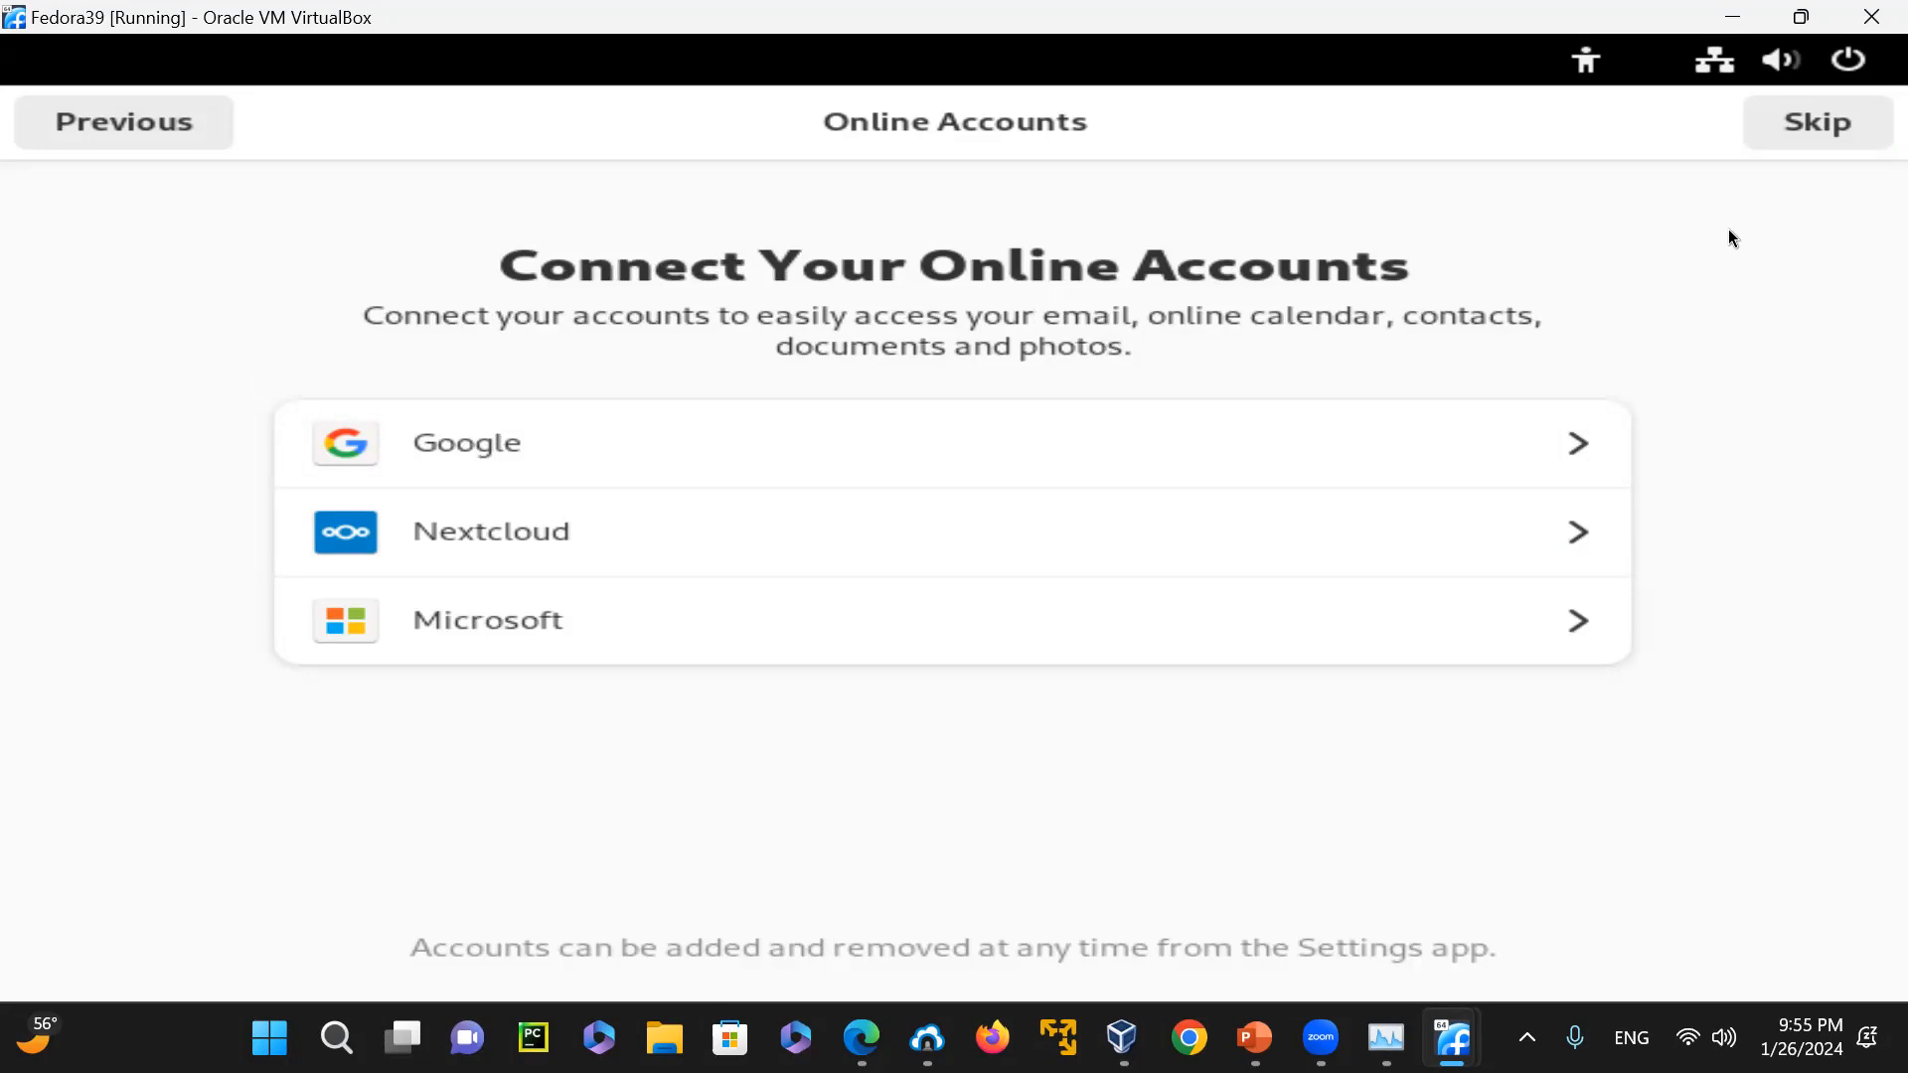
{"action": "left_click", "coordinate": [1820, 130]}
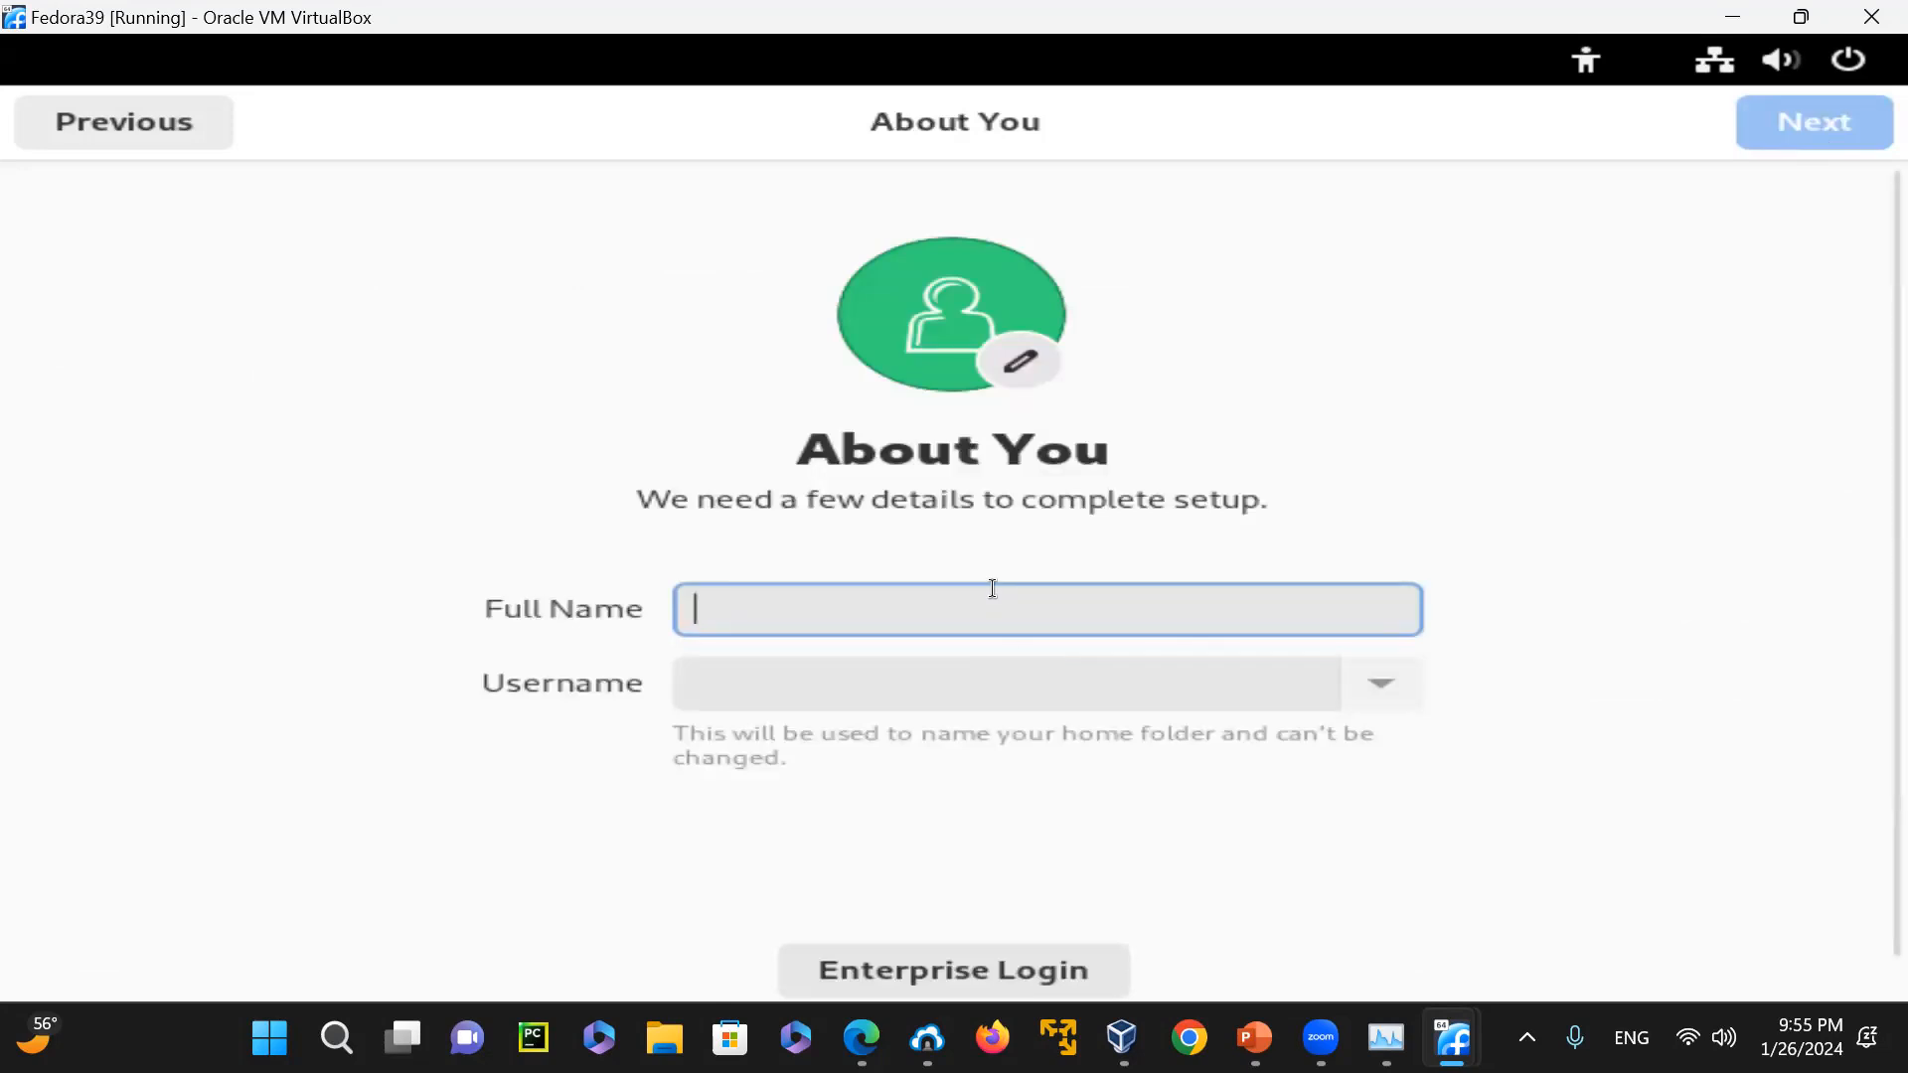
Enter the user's full name on the About You page, keep the suggested username, and continue to the password page
{"action": "type", "text": "Wahid"}
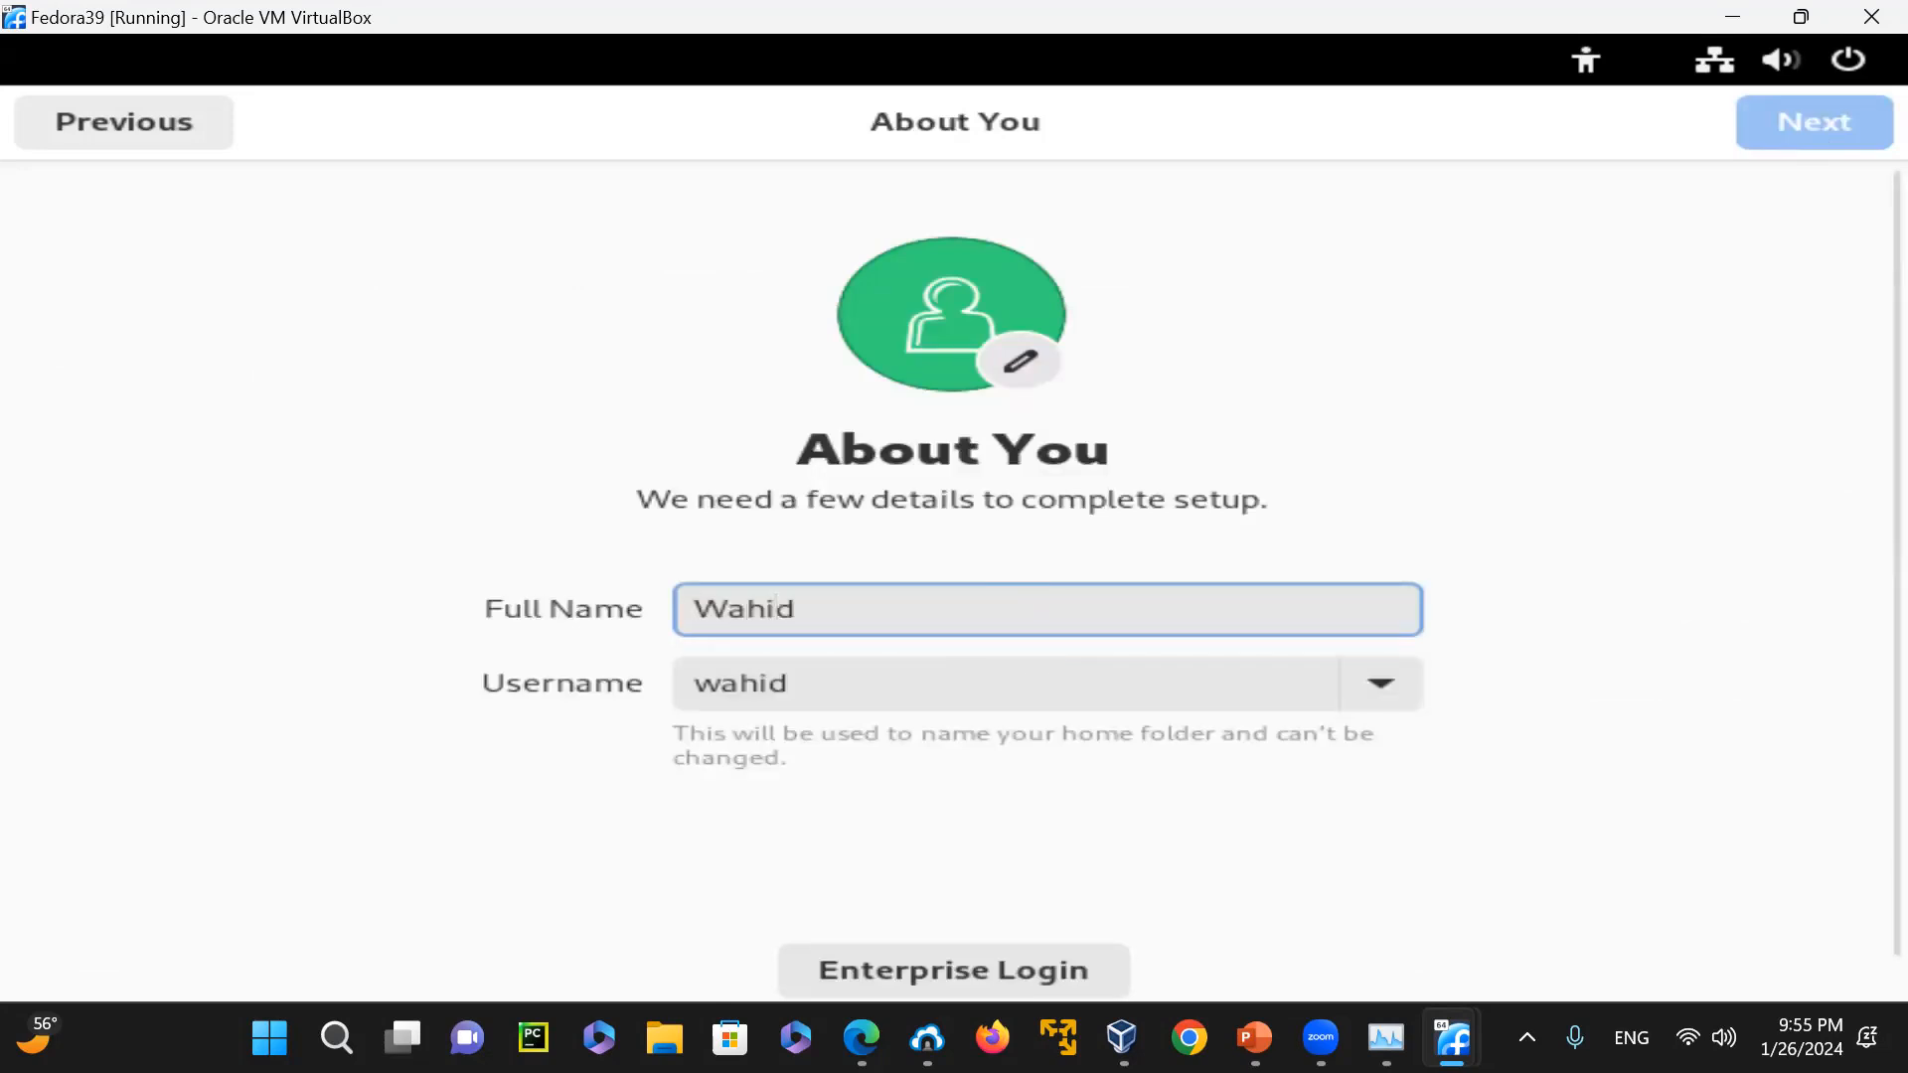
{"action": "key", "text": "Tab"}
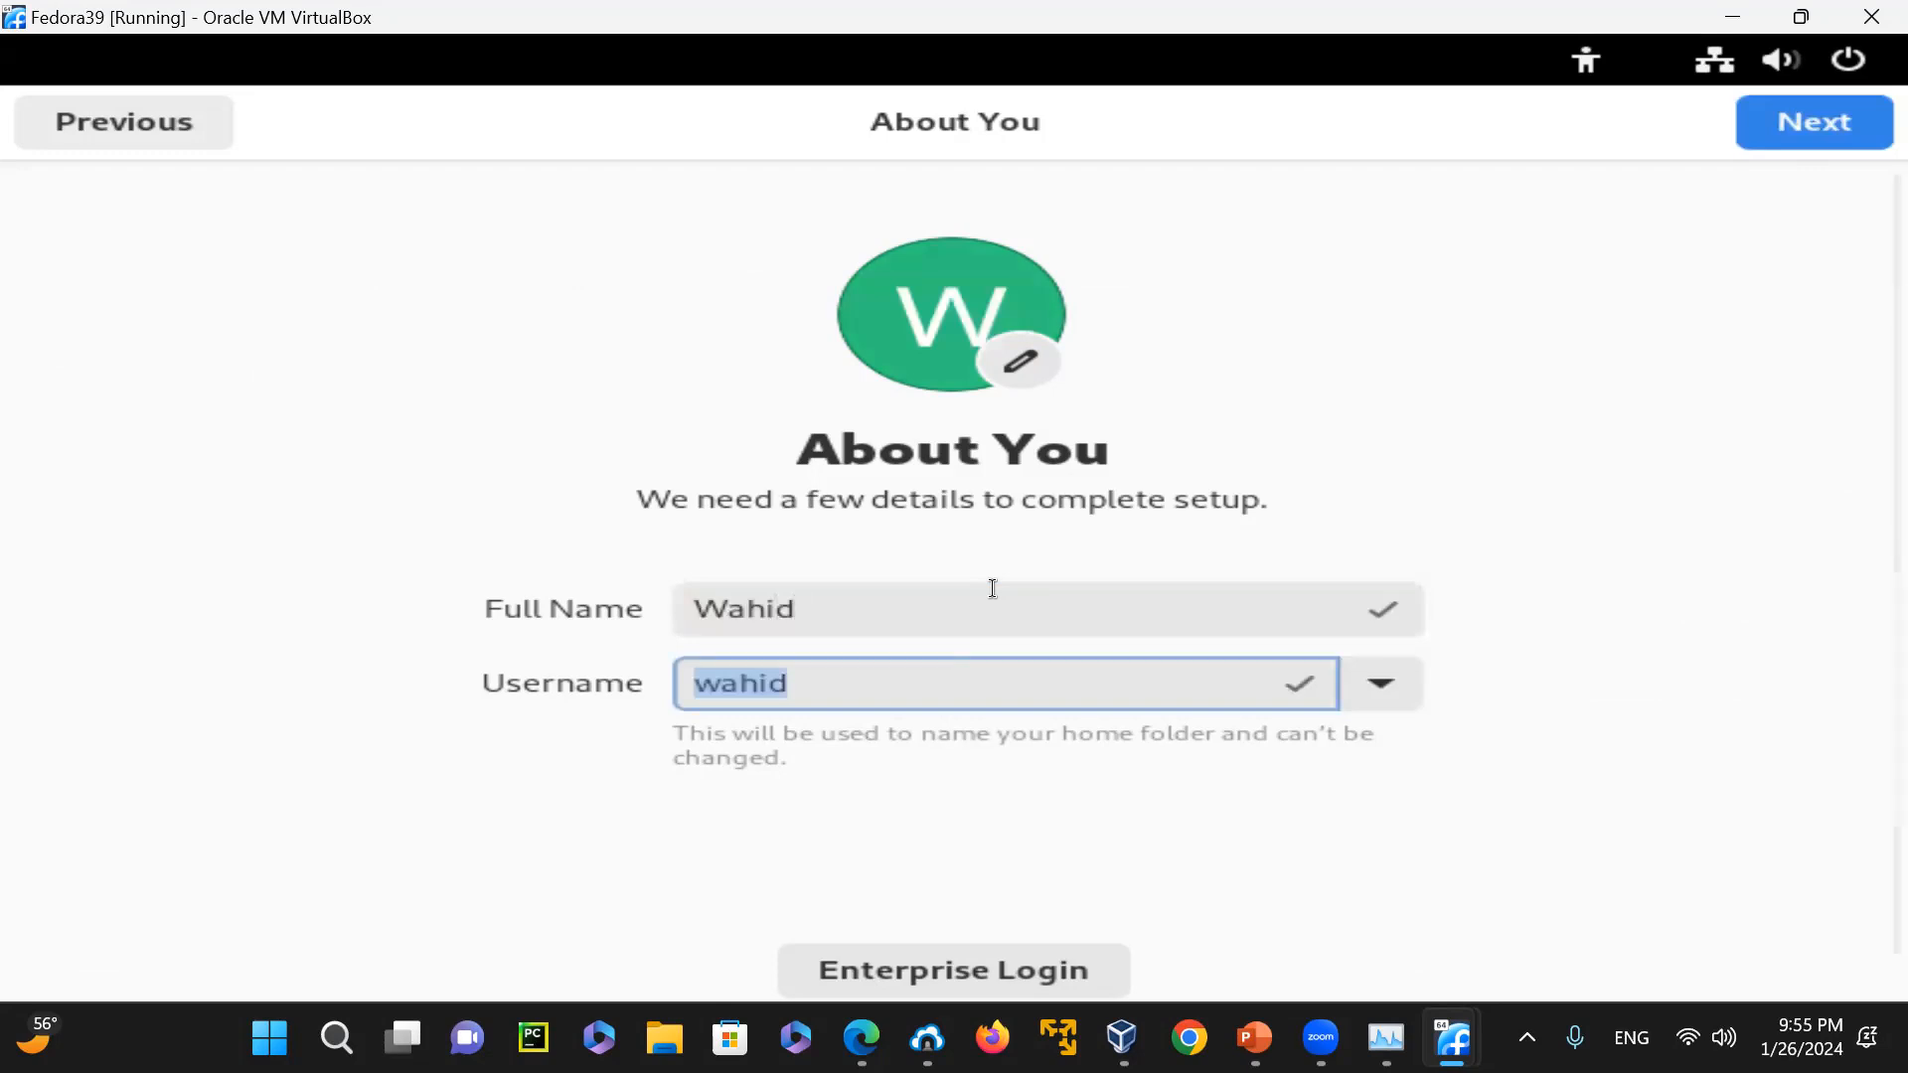
{"action": "scroll", "coordinate": [1425, 909], "scroll_direction": "down", "scroll_amount": 1}
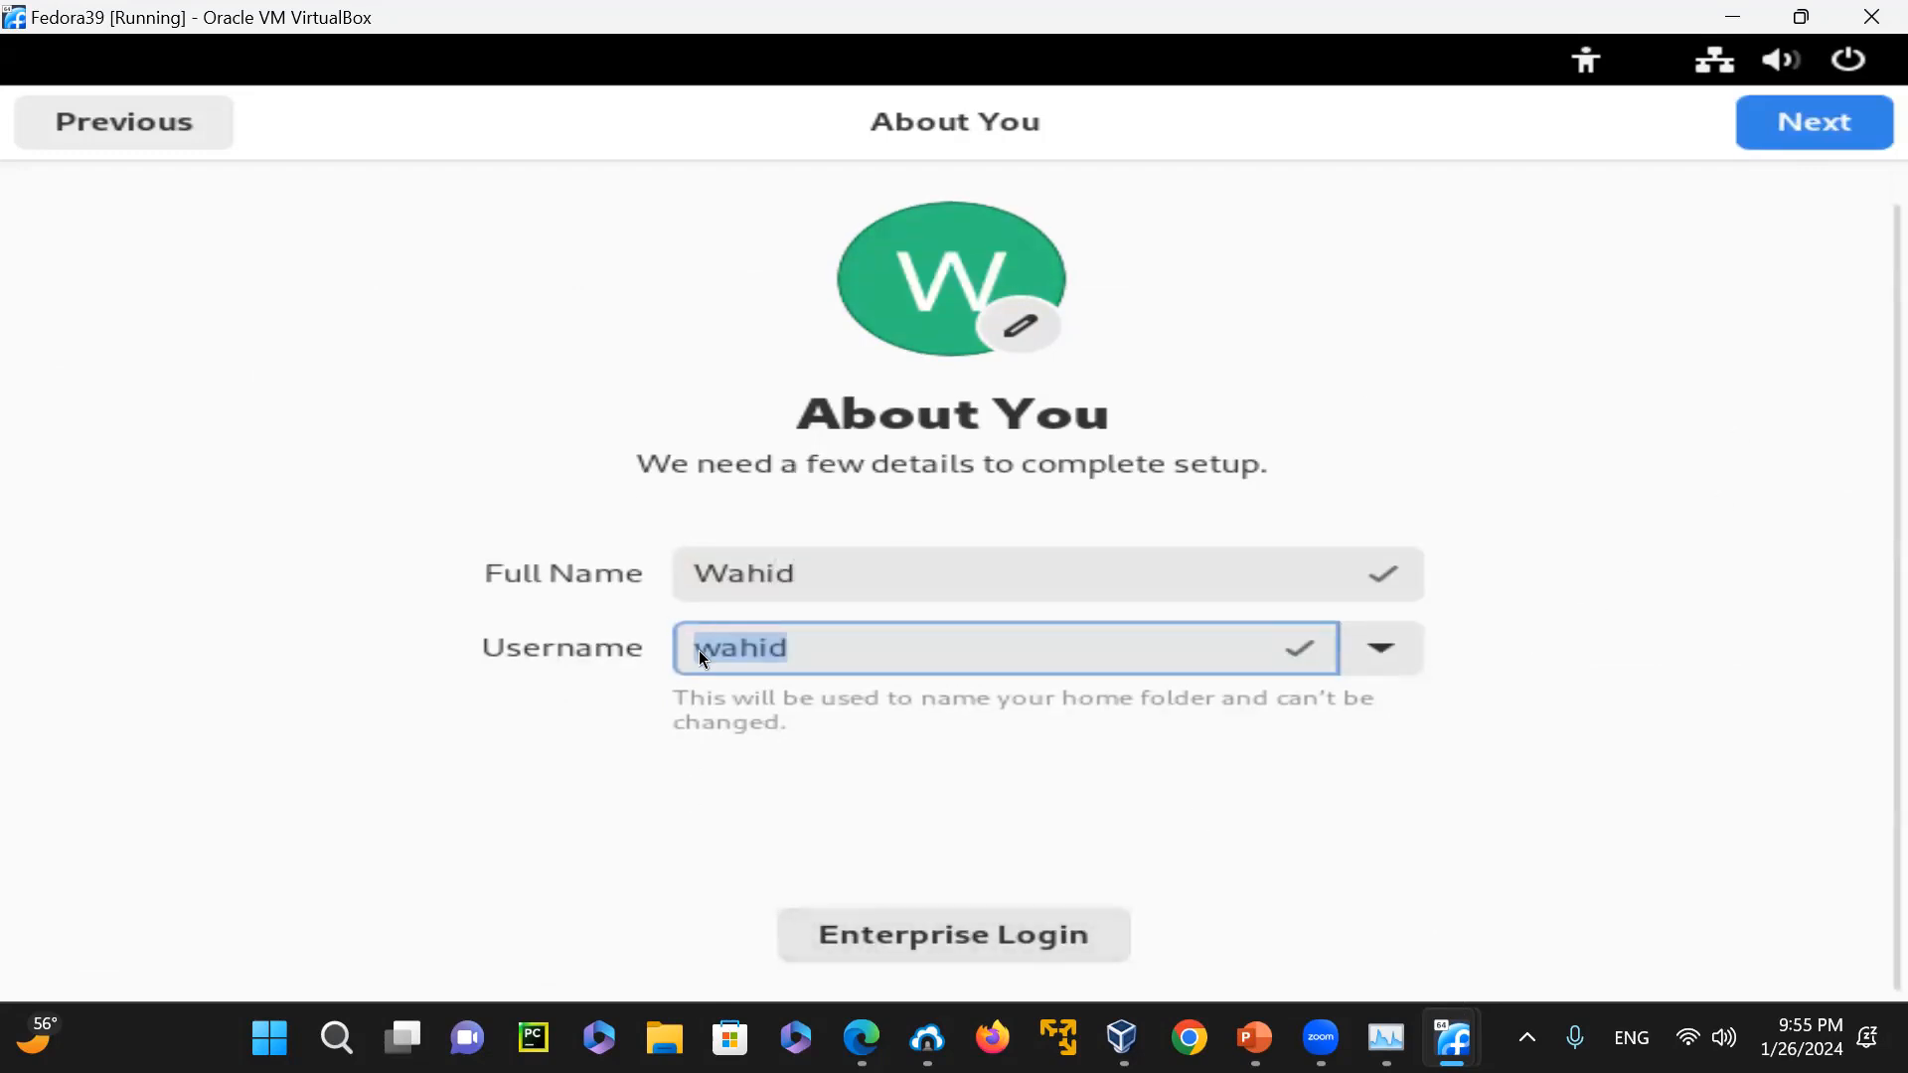
{"action": "left_click", "coordinate": [895, 636]}
{"action": "left_click", "coordinate": [1802, 137]}
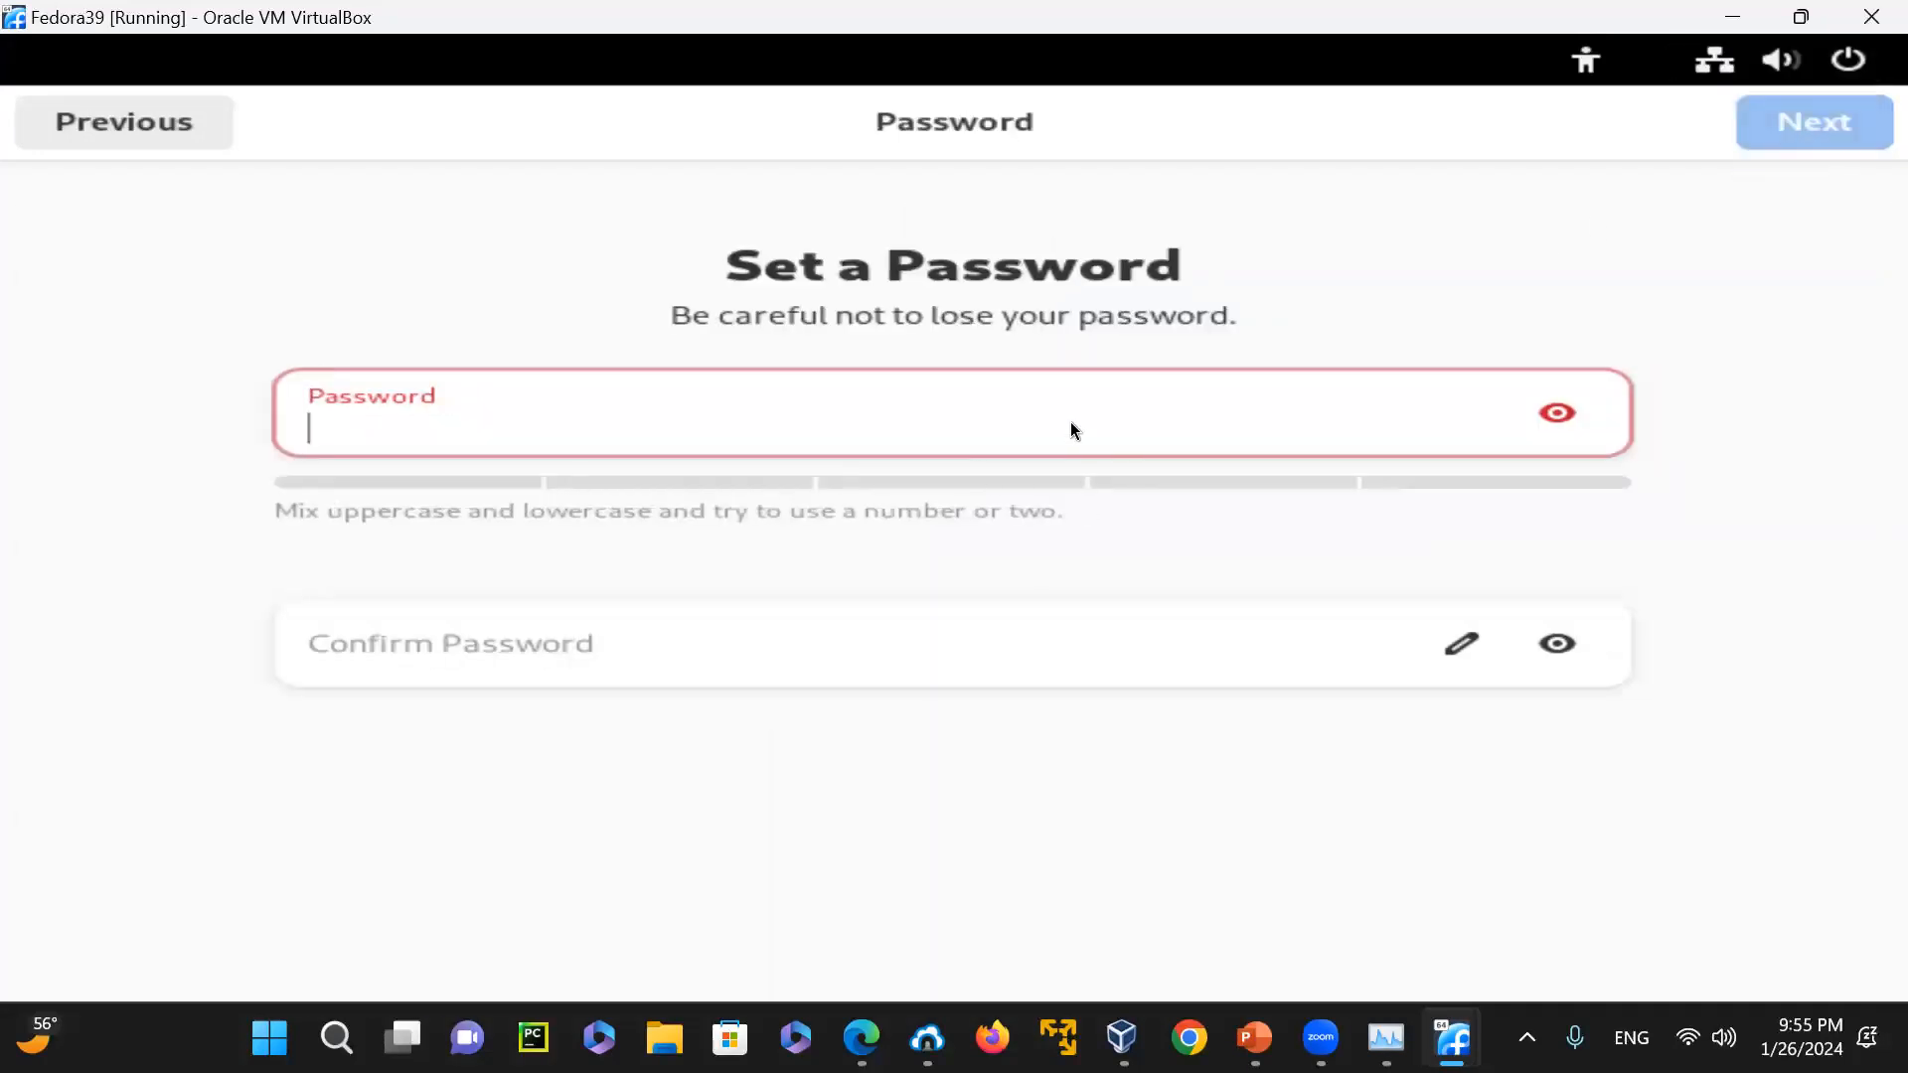
Set the new account's password, repeat it in the confirmation field, and continue
{"action": "type", "text": "••••"}
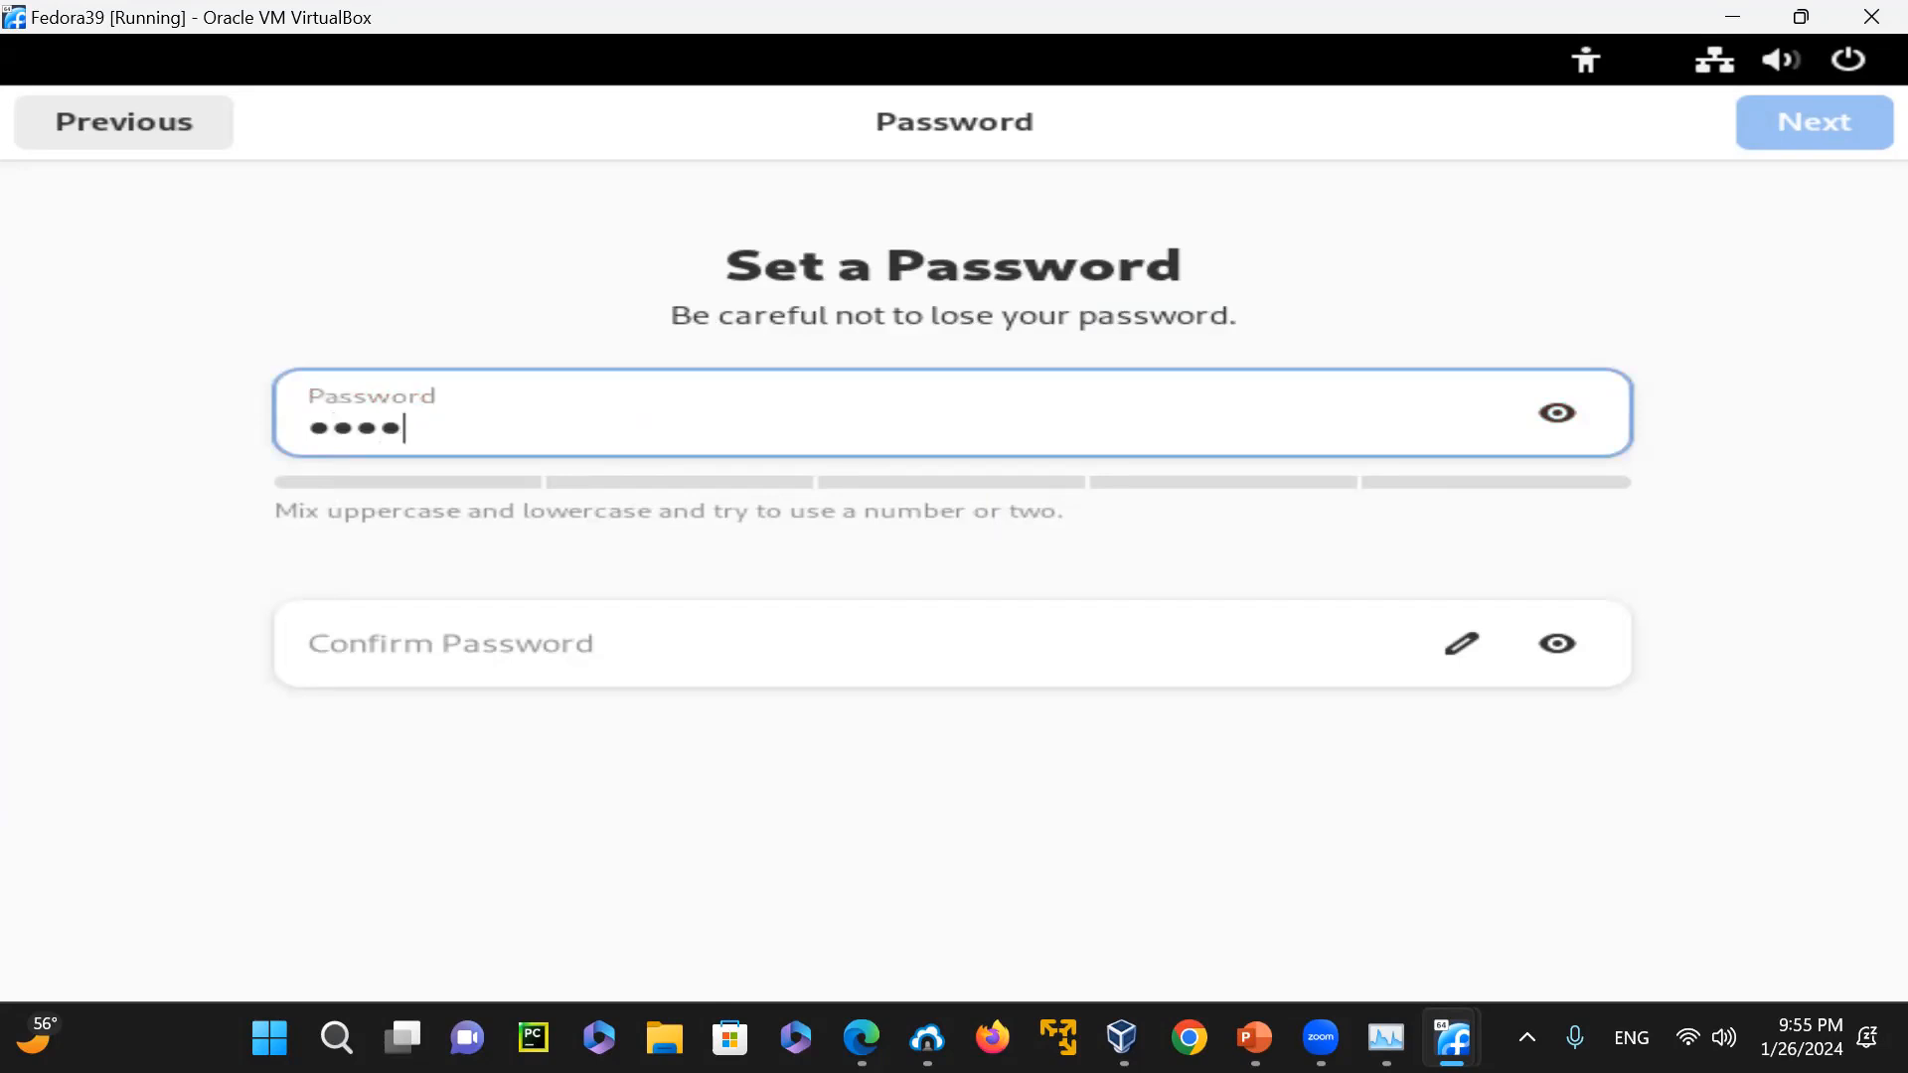
{"action": "type", "text": "•••••"}
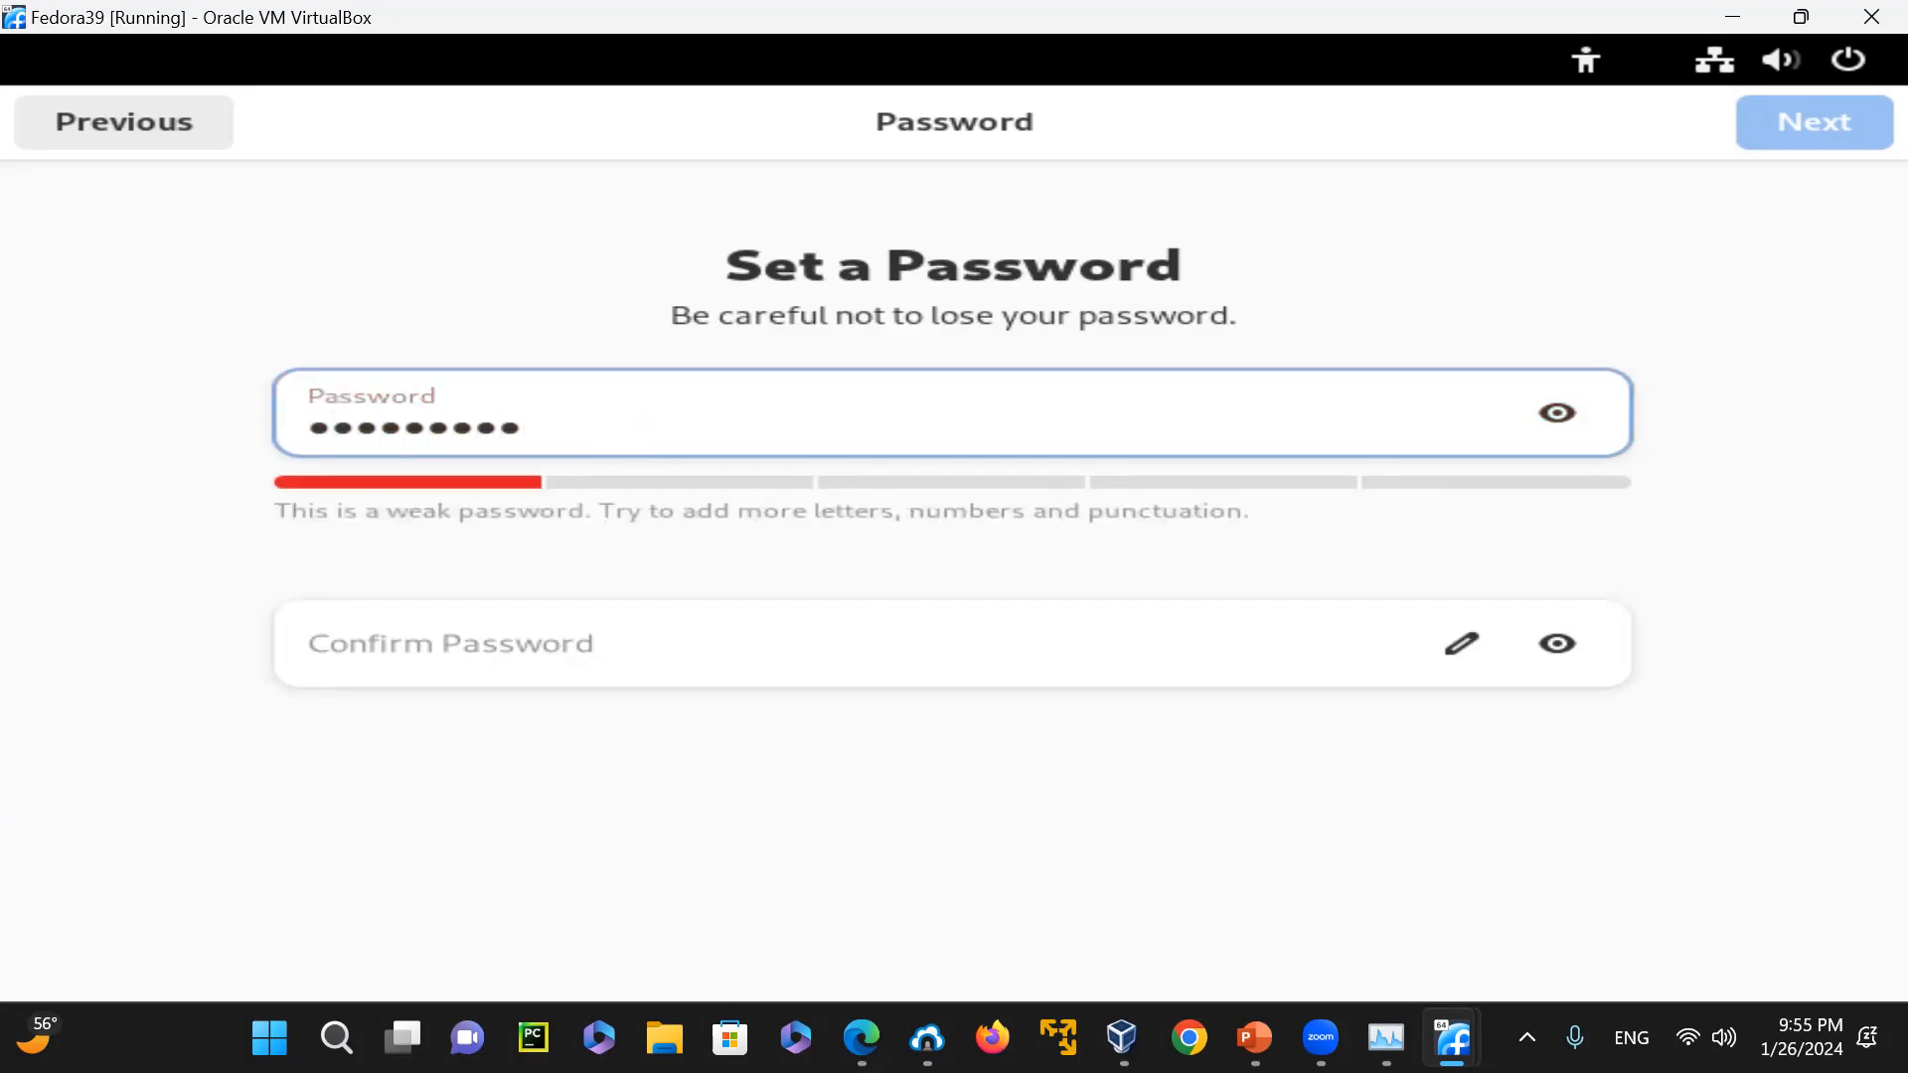
{"action": "type", "text": "••"}
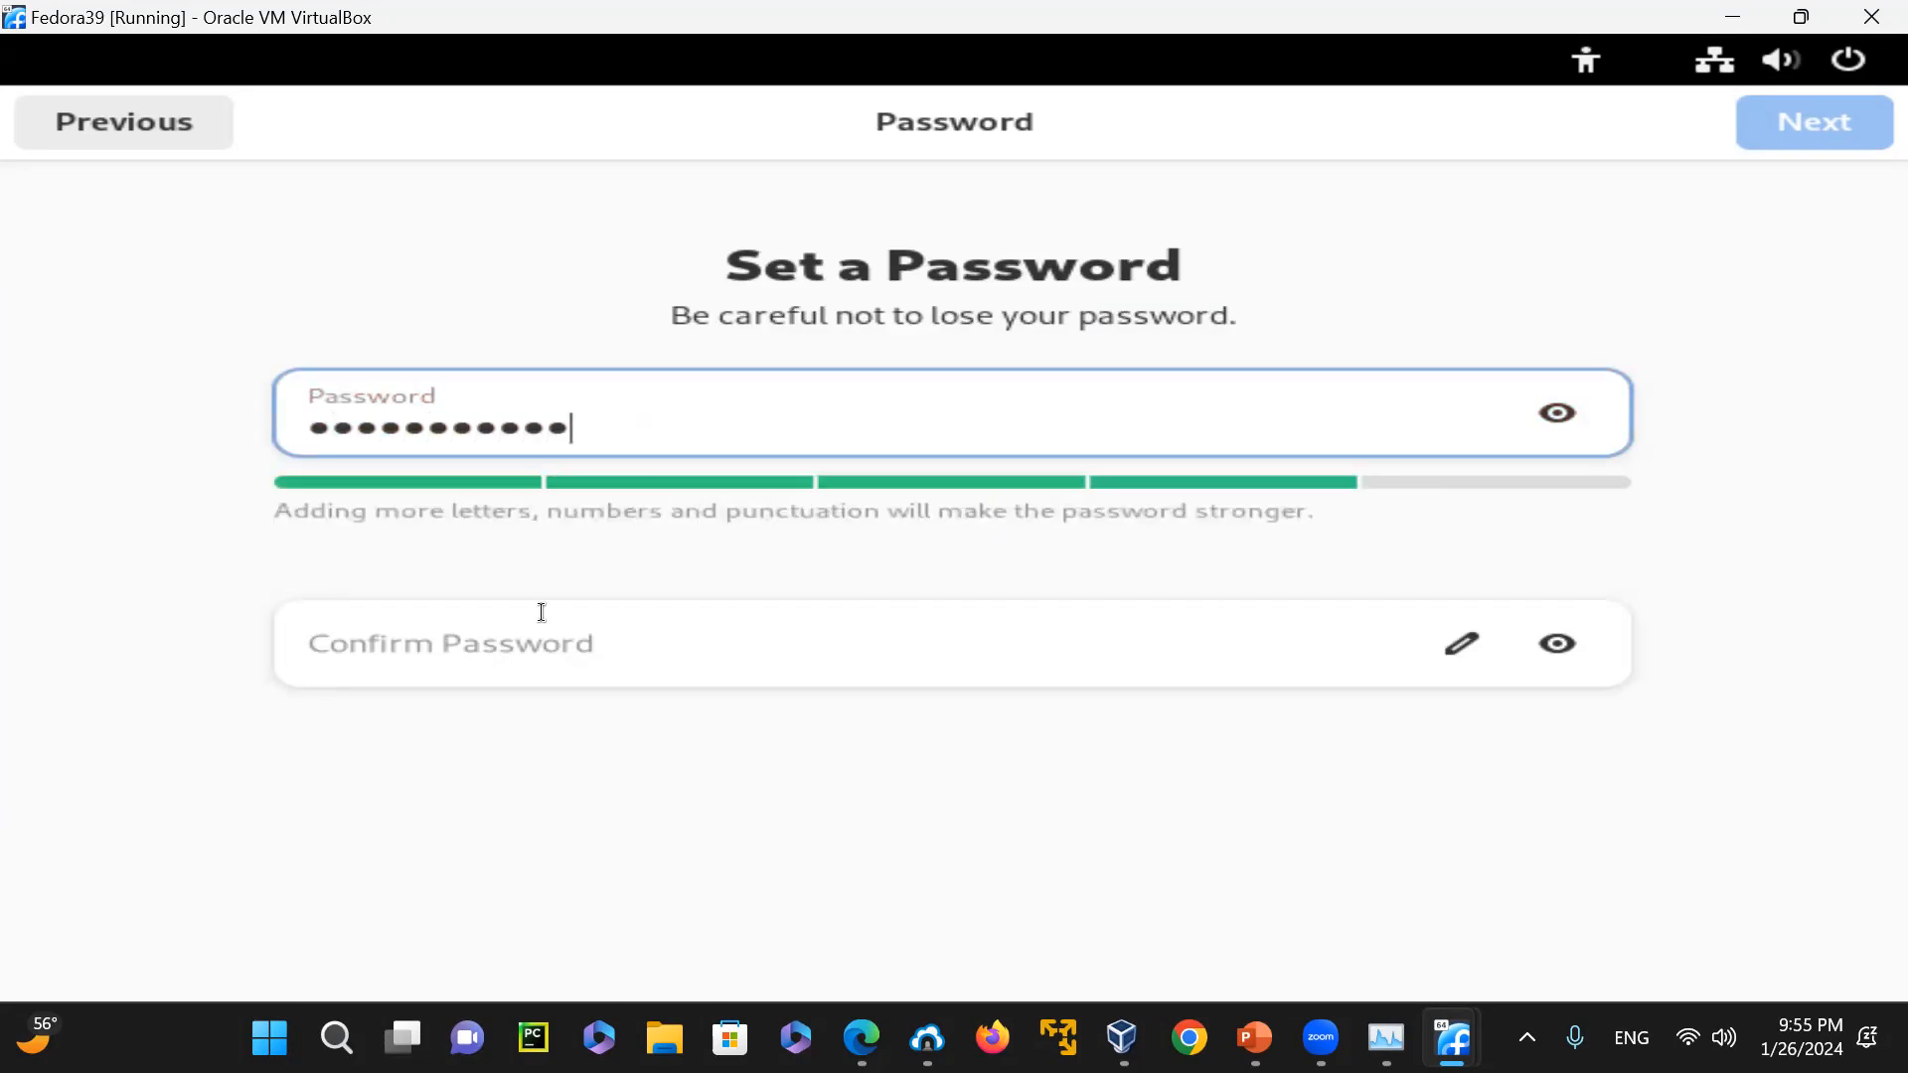
{"action": "left_click", "coordinate": [550, 653]}
{"action": "type", "text": "•••••"}
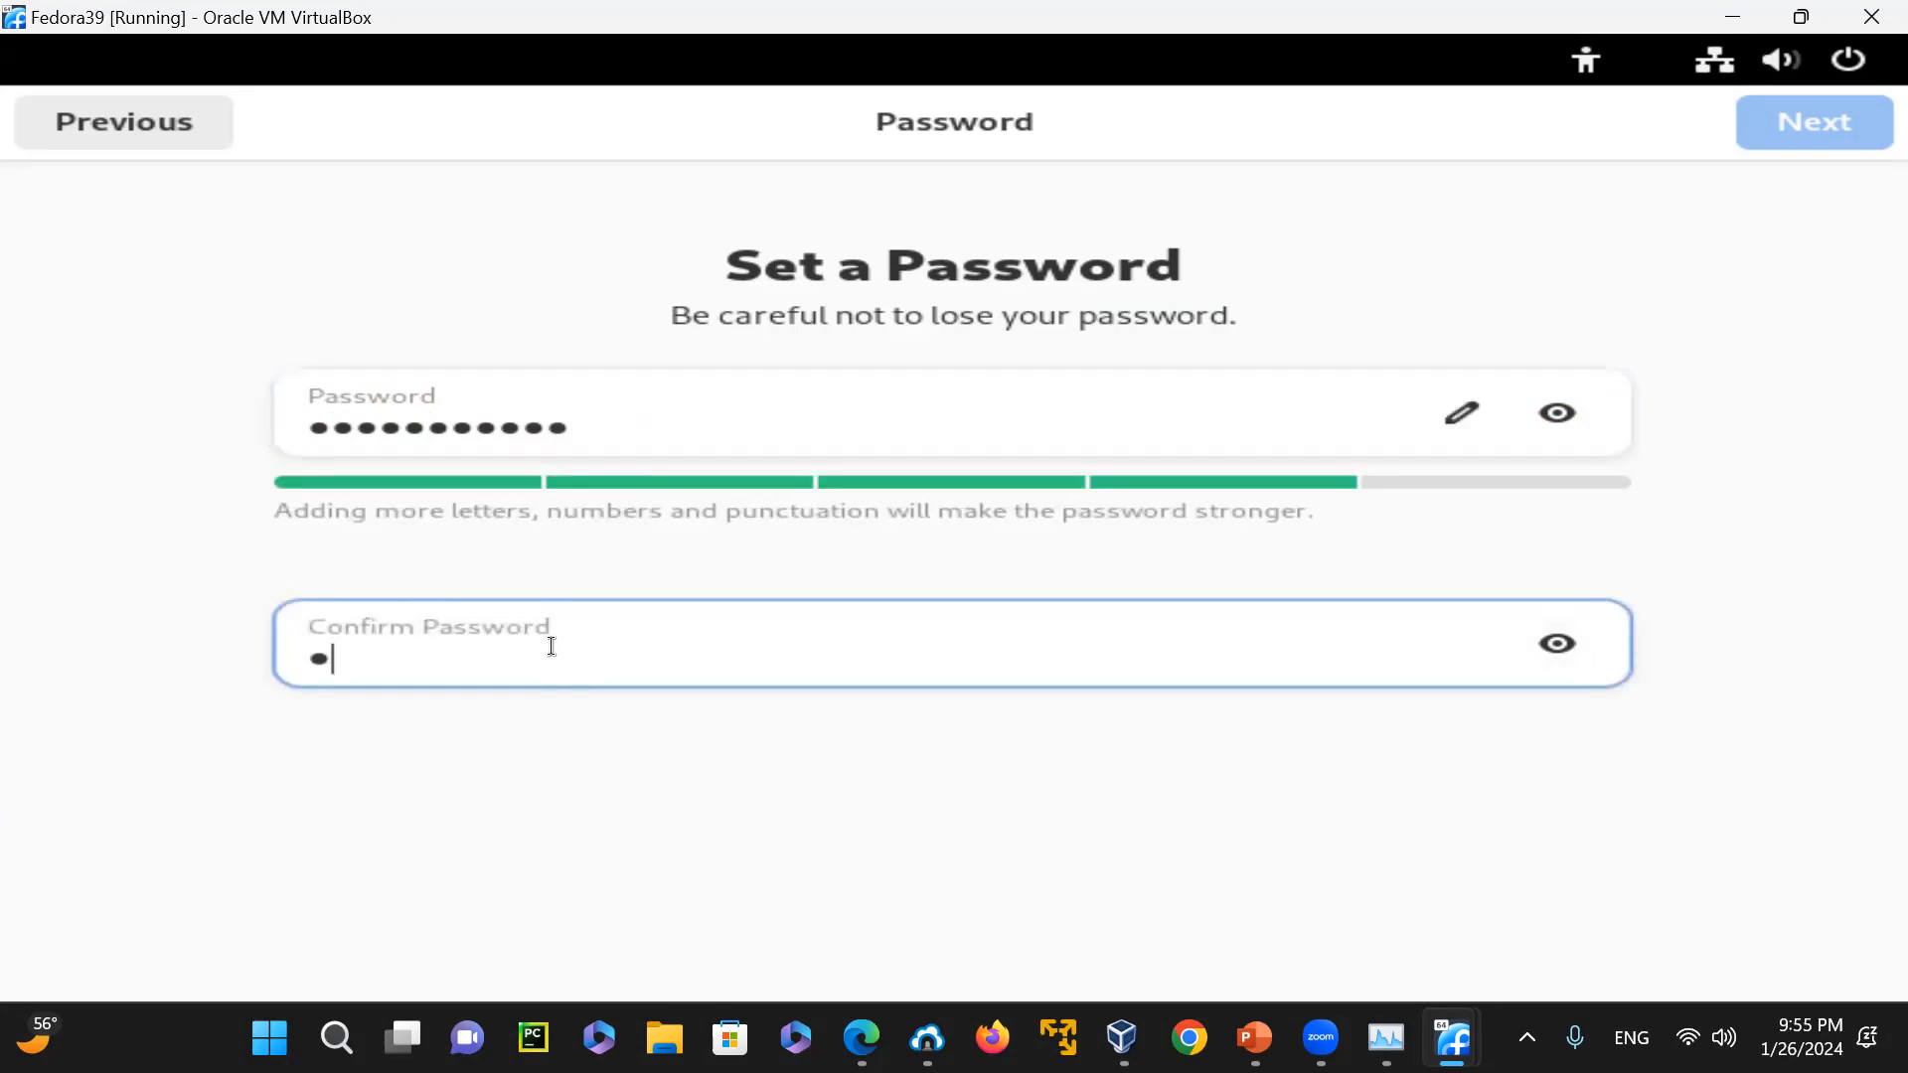
{"action": "type", "text": "••••"}
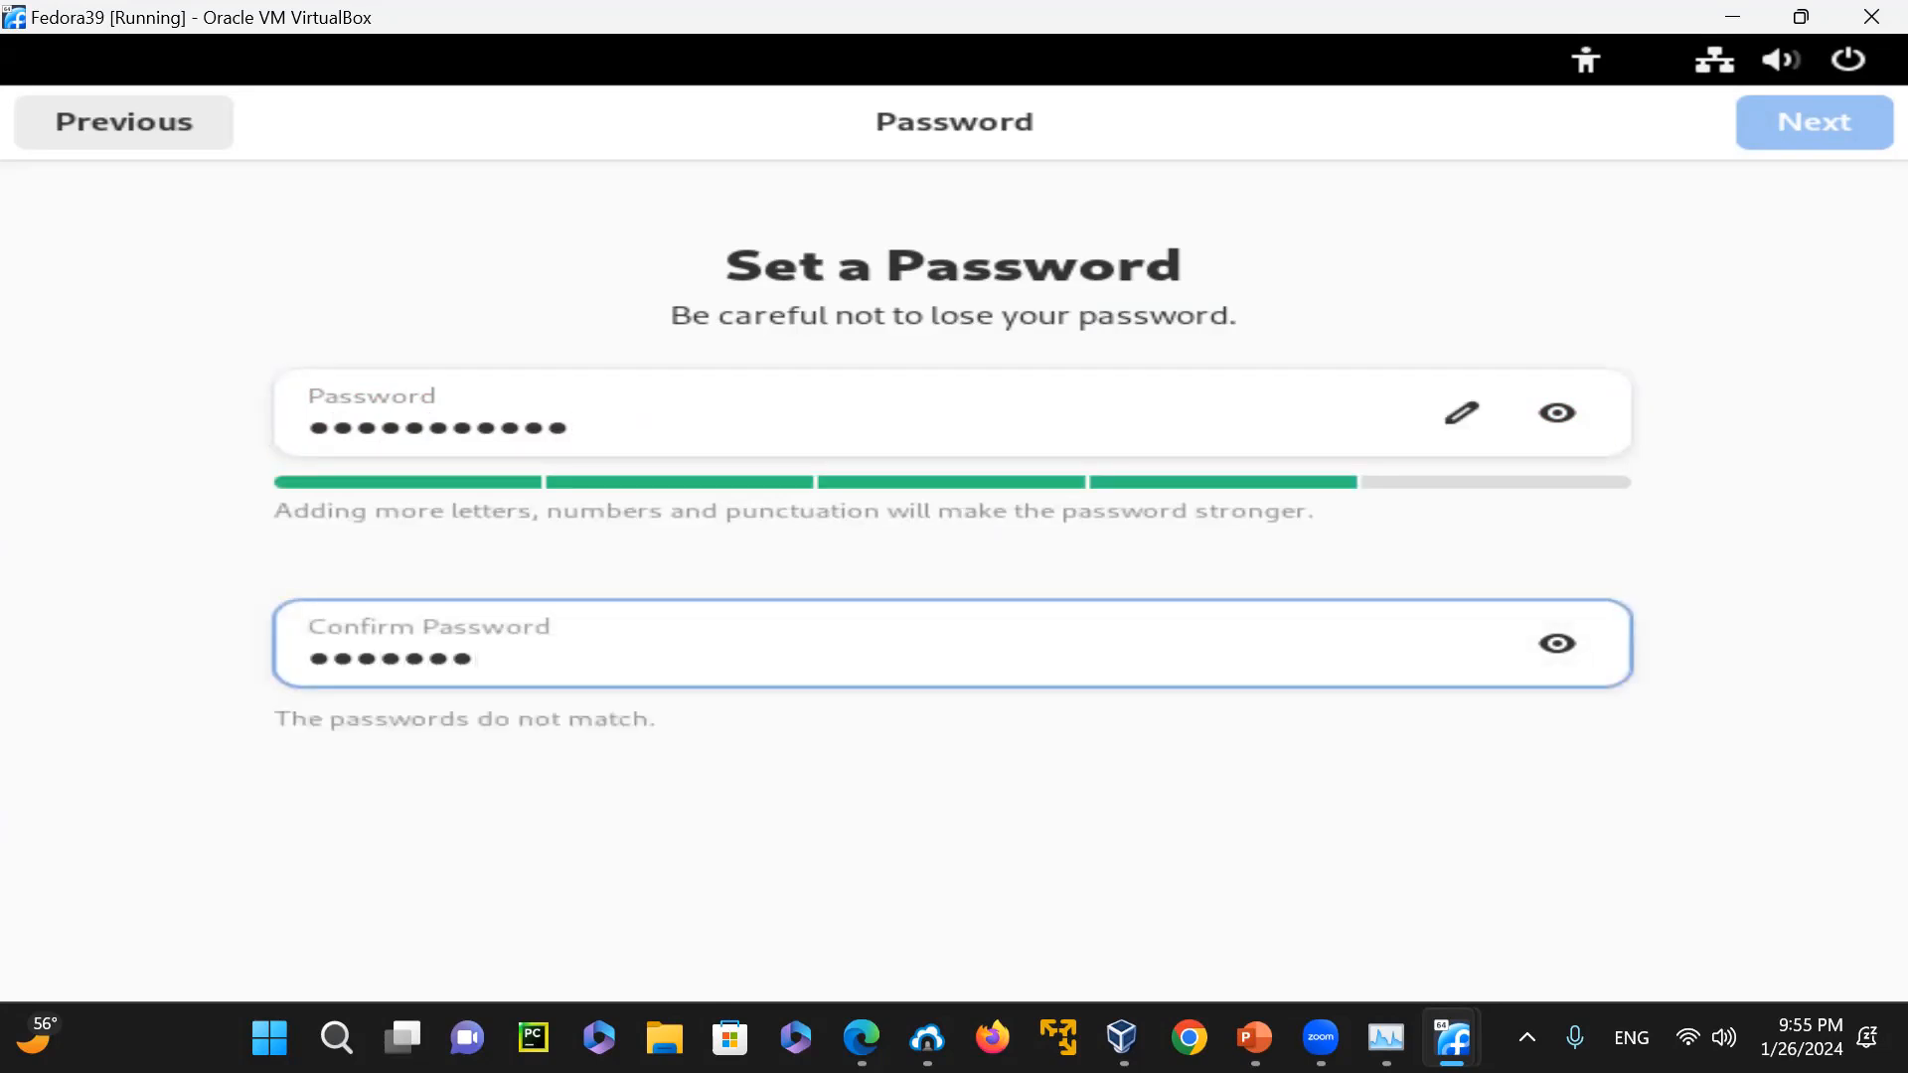
{"action": "type", "text": "••"}
{"action": "left_click", "coordinate": [1821, 134]}
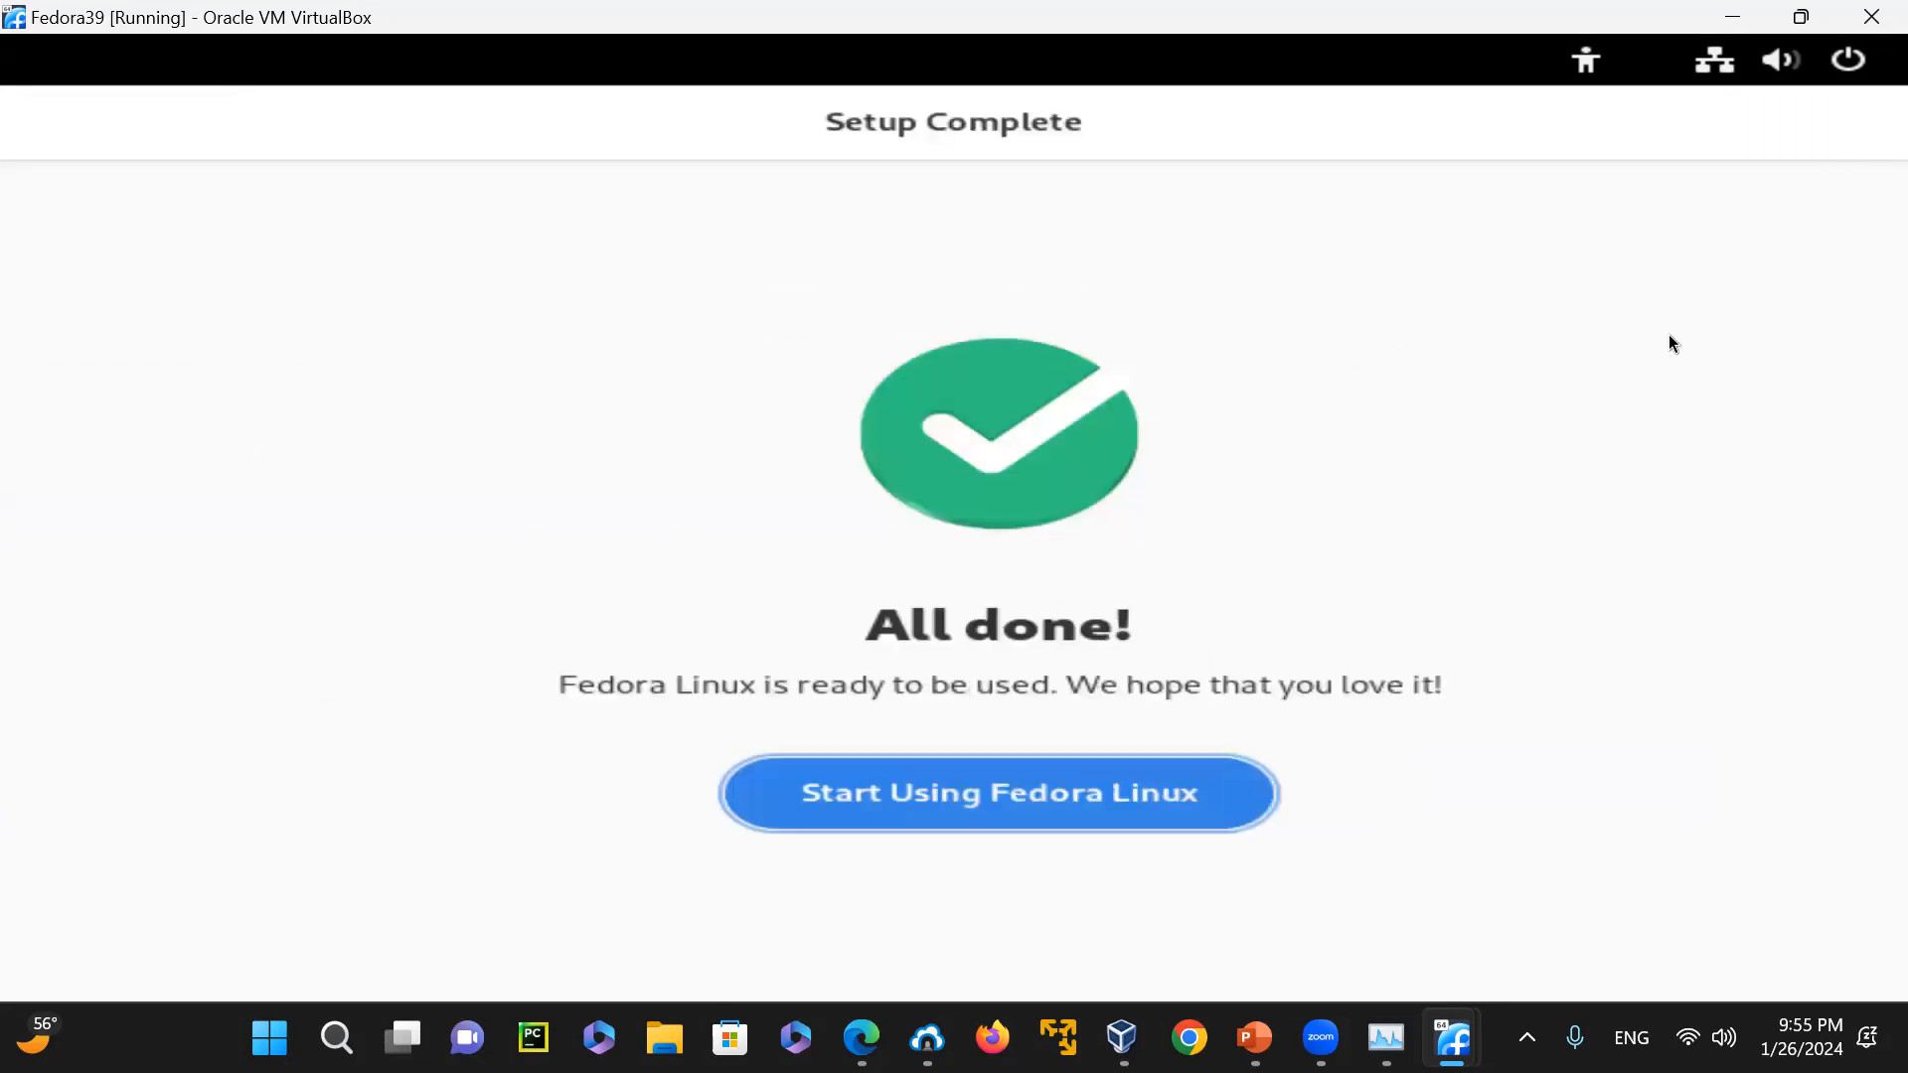
Finish the Fedora Linux setup, decline the GNOME 45 tour, and open Terminal from the installed applications
{"action": "left_click", "coordinate": [991, 810]}
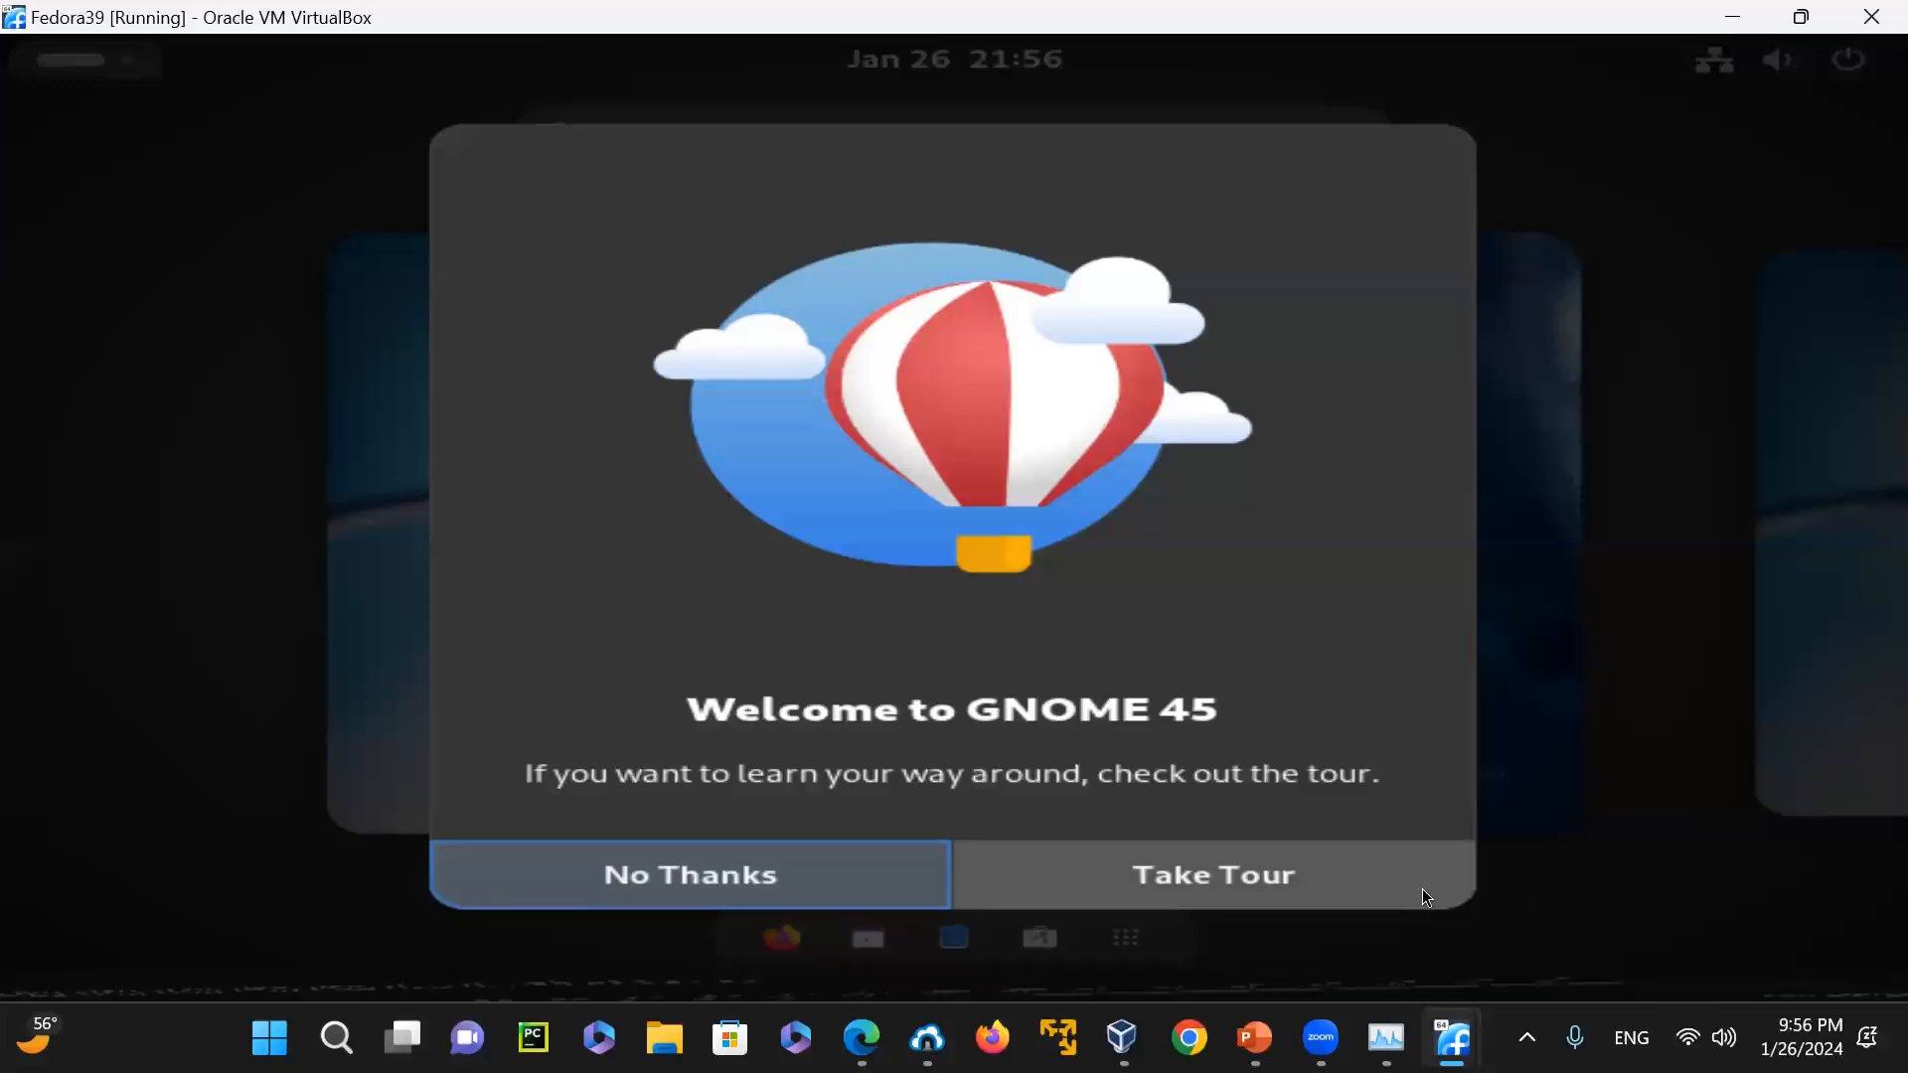
{"action": "left_click", "coordinate": [846, 887]}
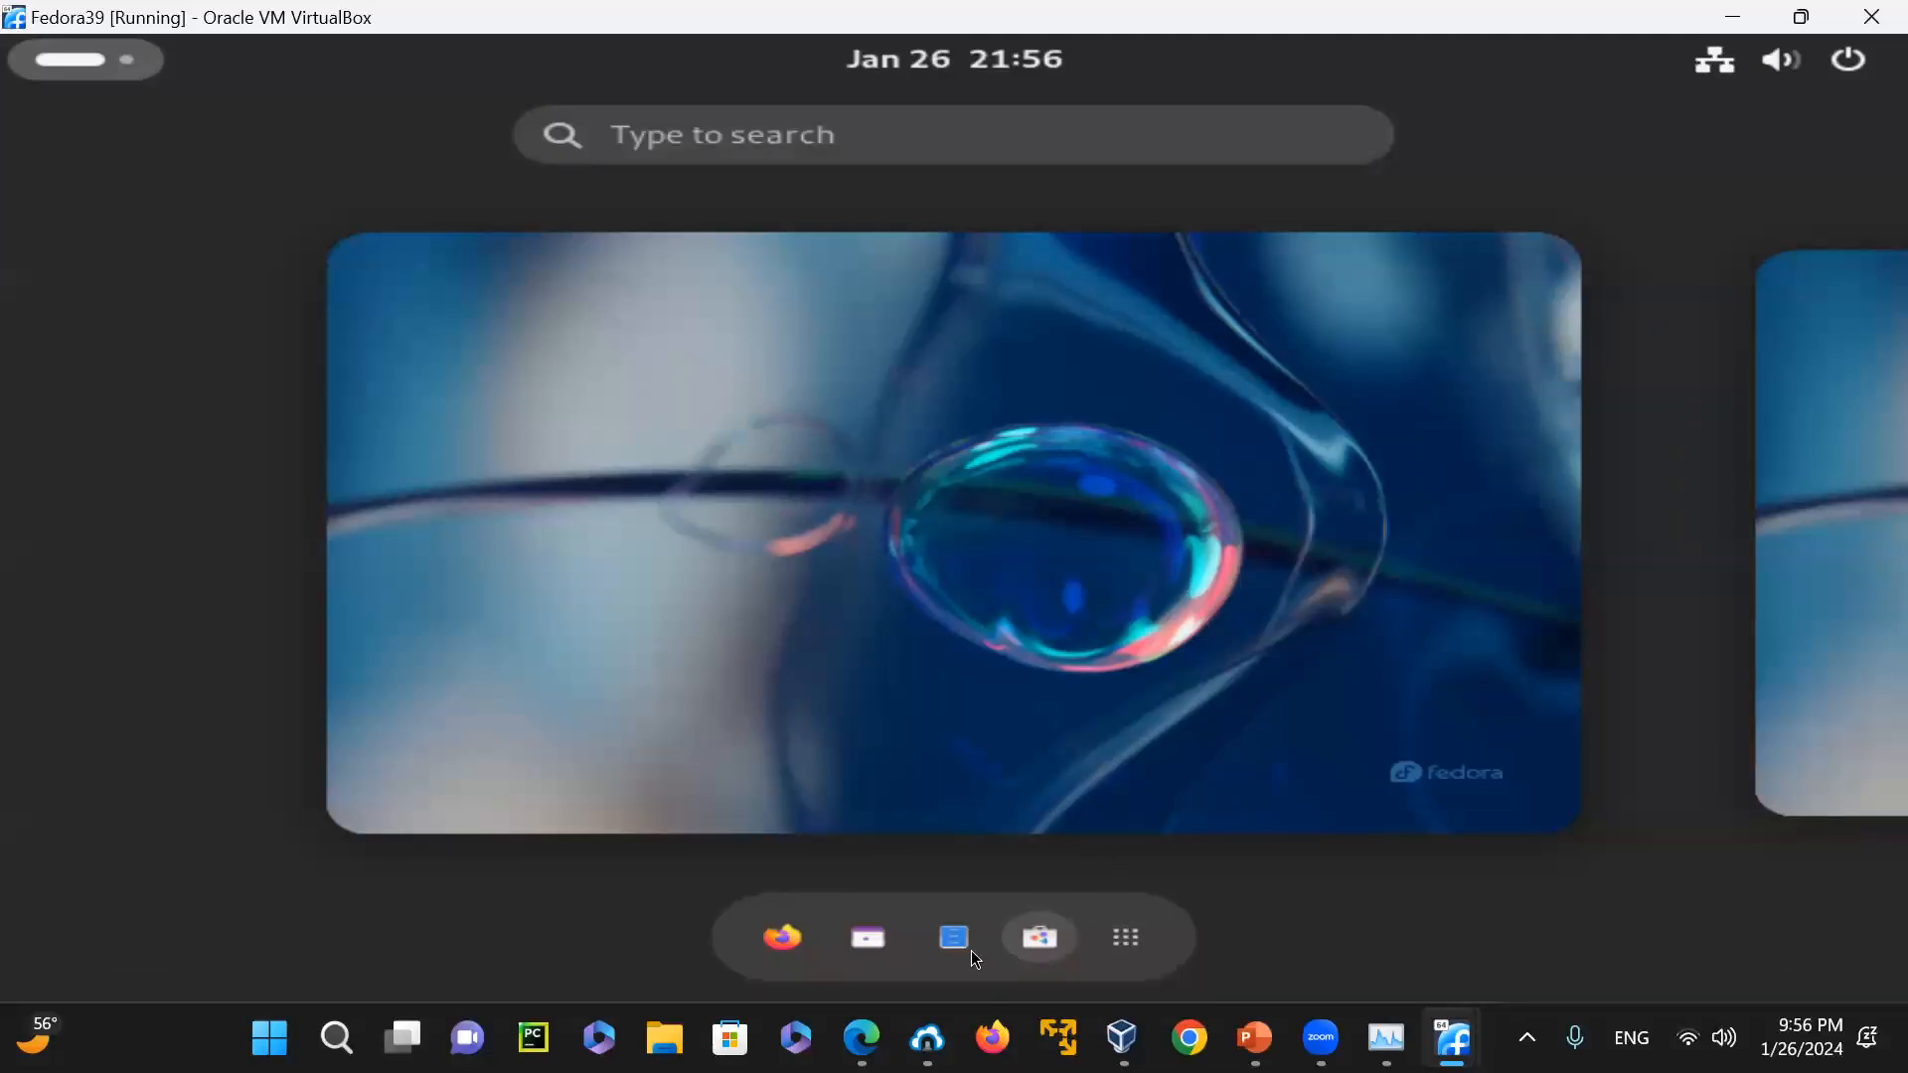
{"action": "left_click", "coordinate": [1130, 938]}
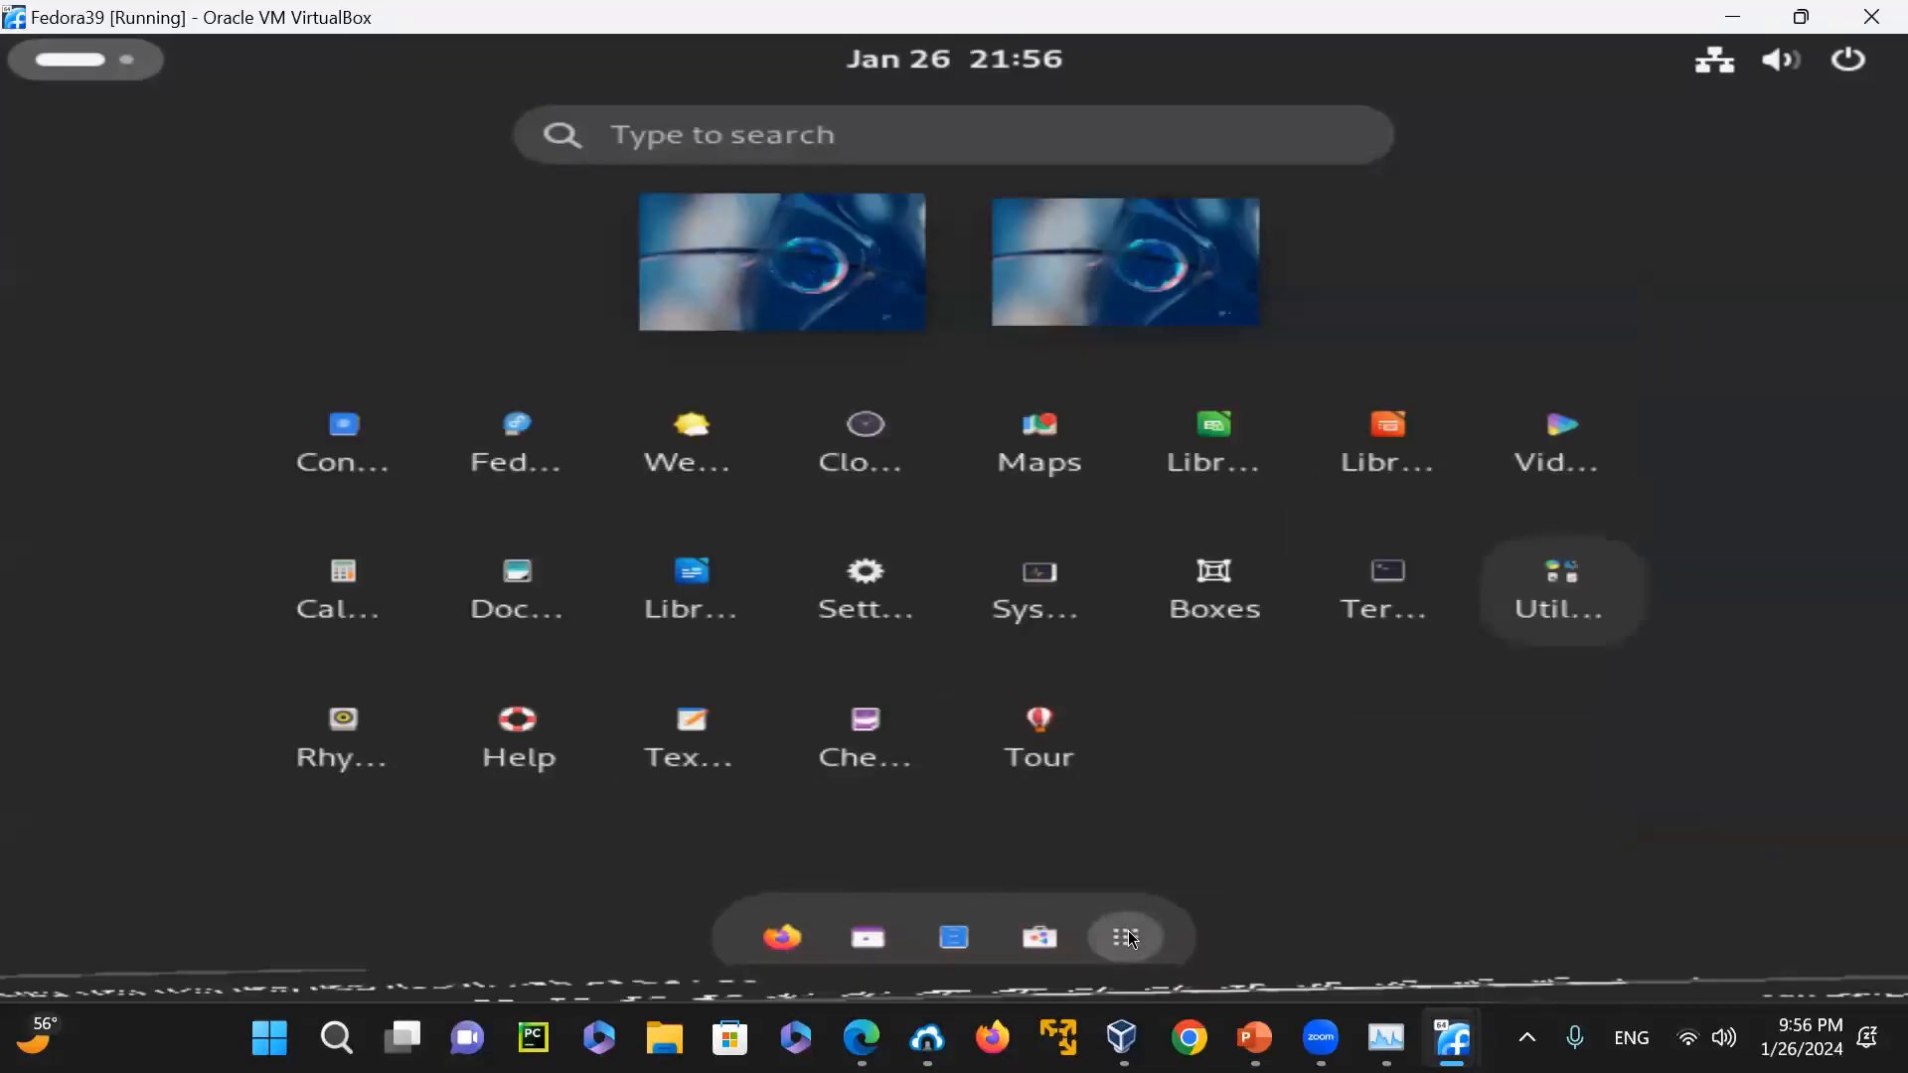
{"action": "left_click", "coordinate": [1438, 590]}
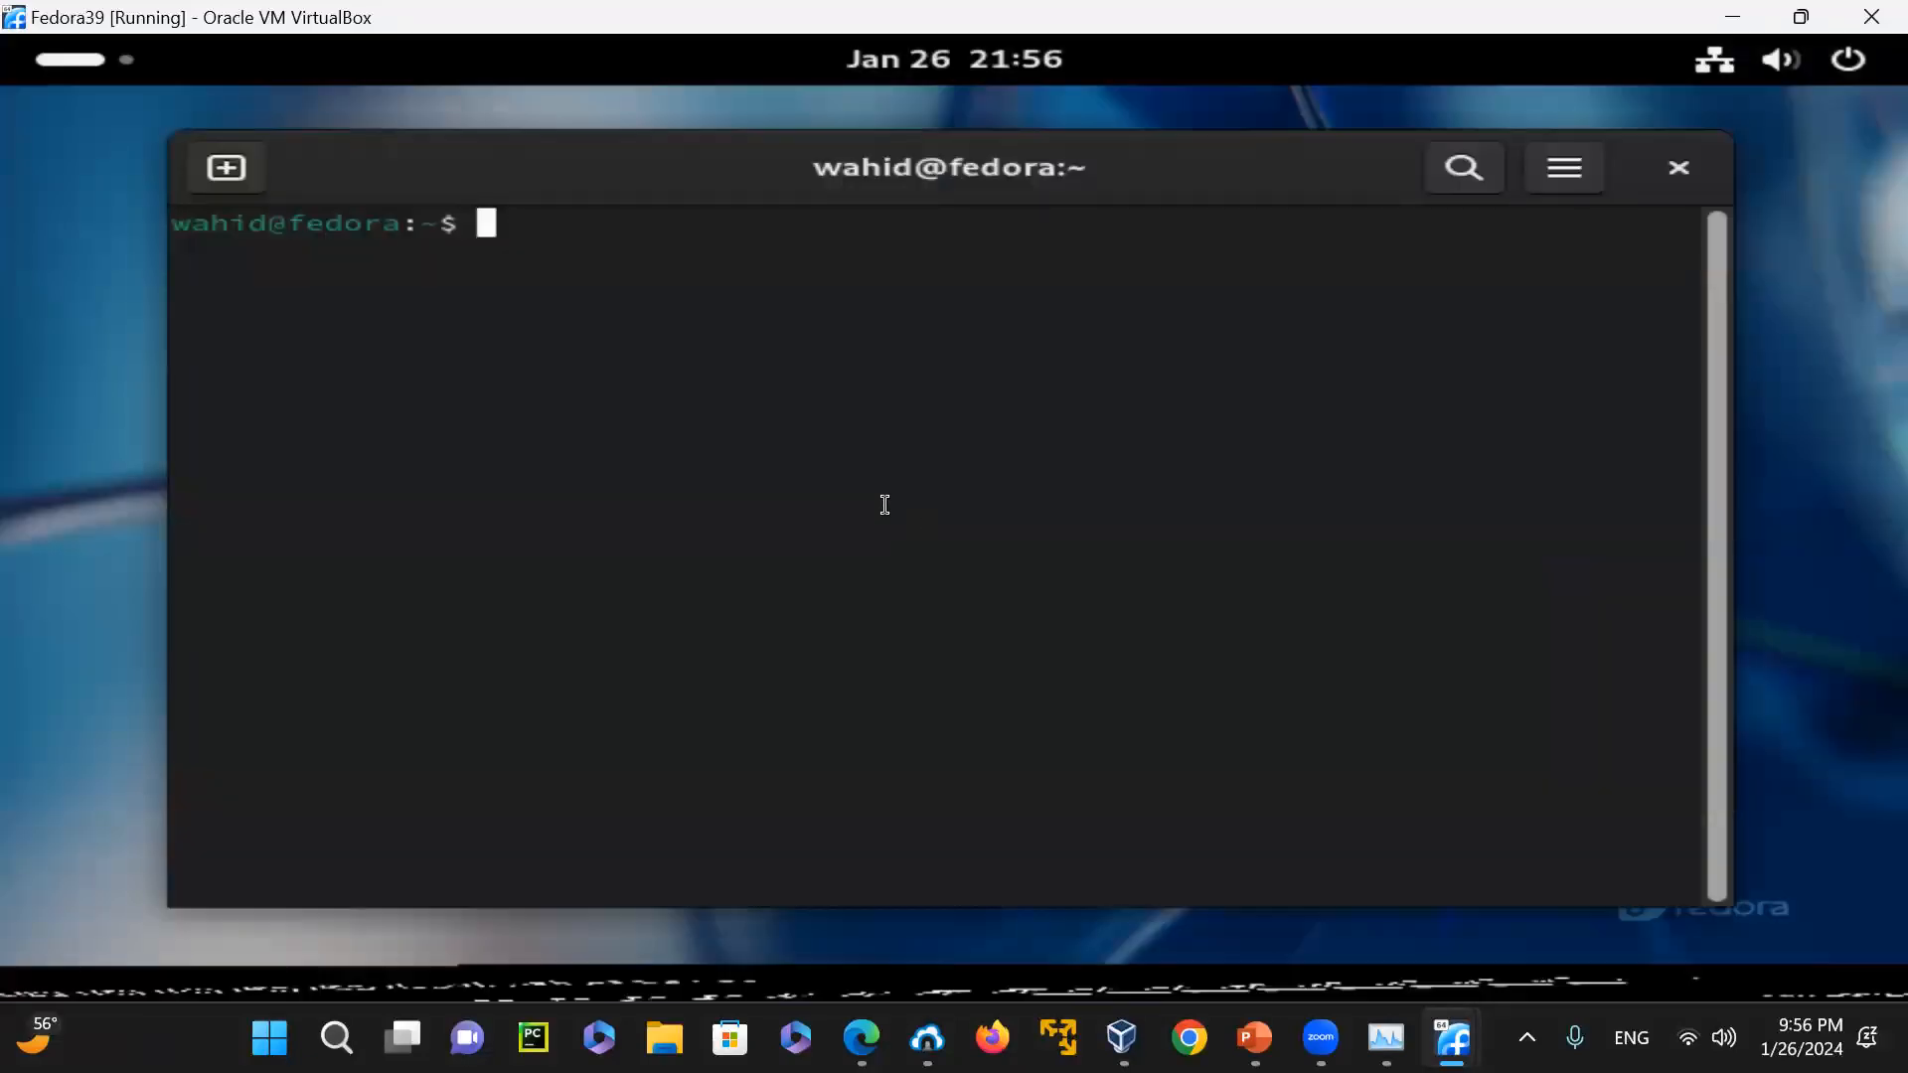
Try to print the release file with cat /etc/redora-release, and clear the terminal screen
{"action": "type", "text": "cat"}
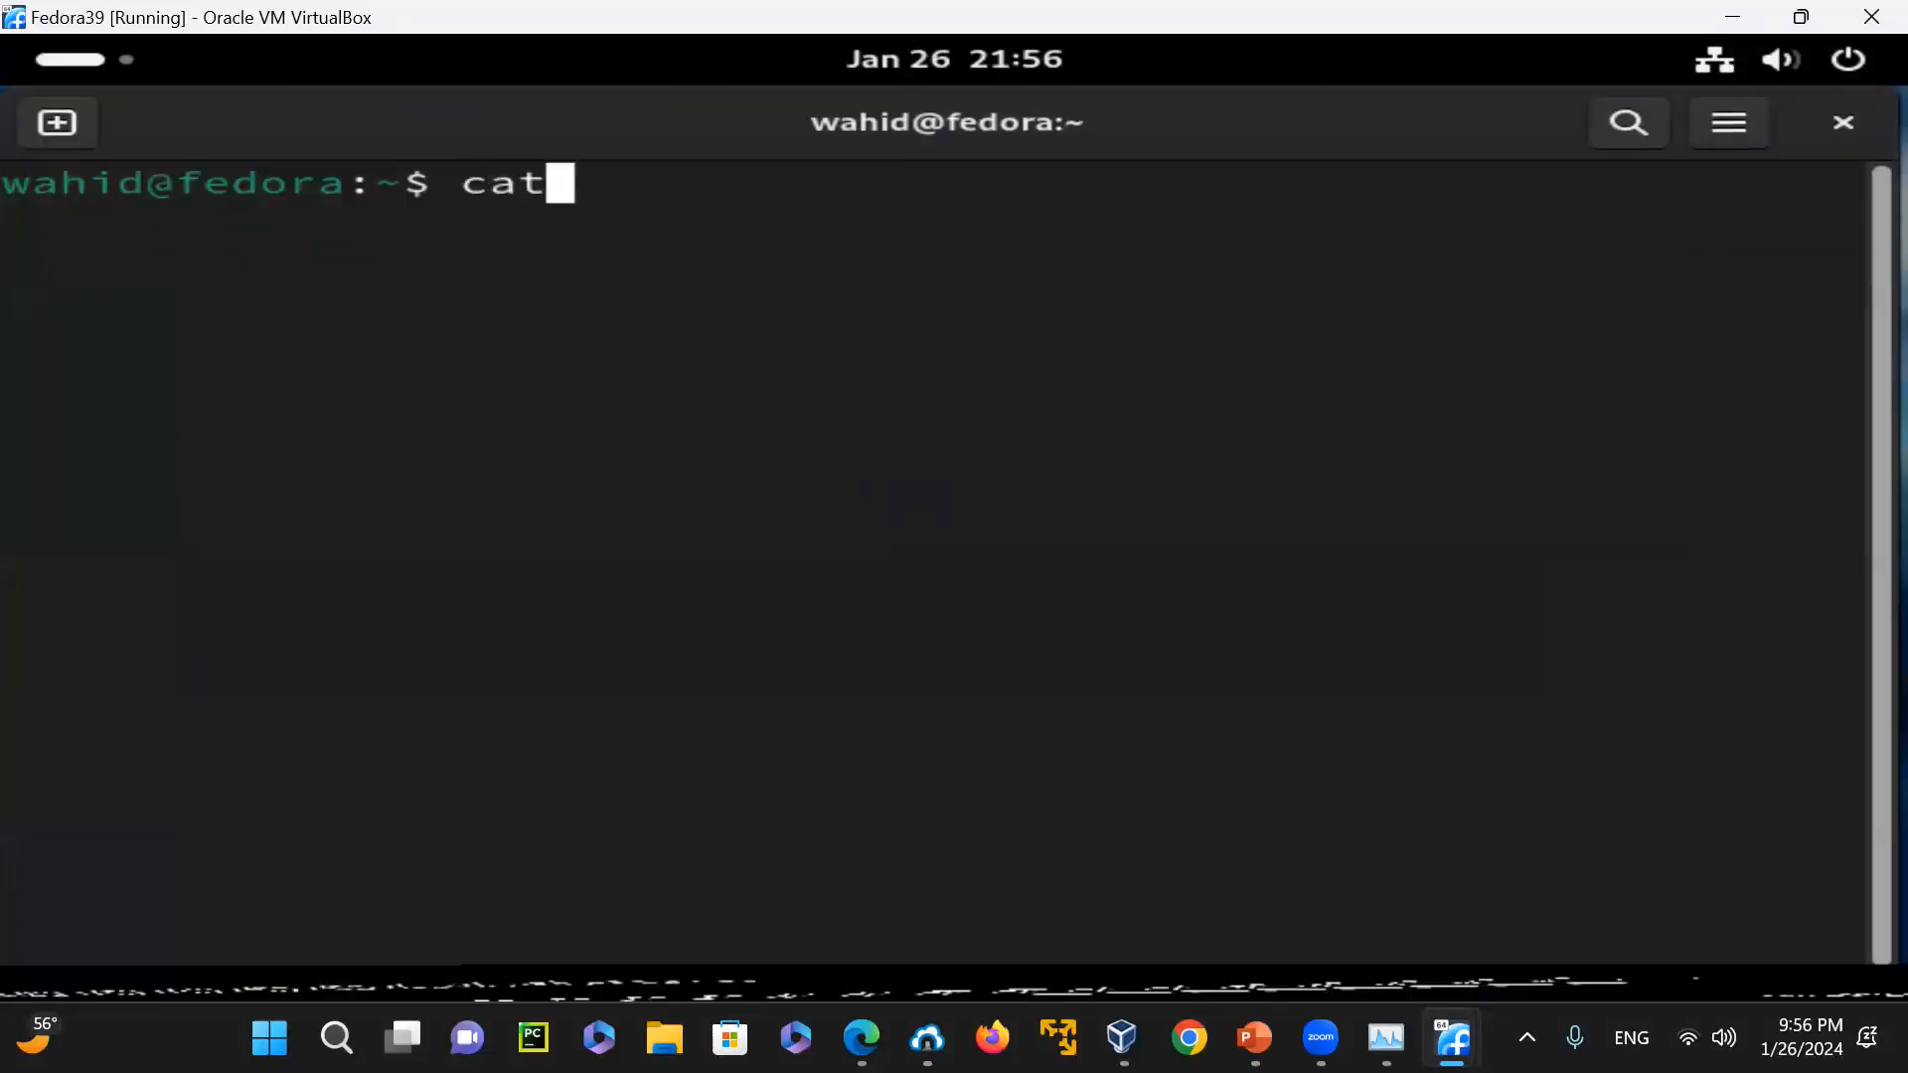
{"action": "type", "text": " /etc/red"}
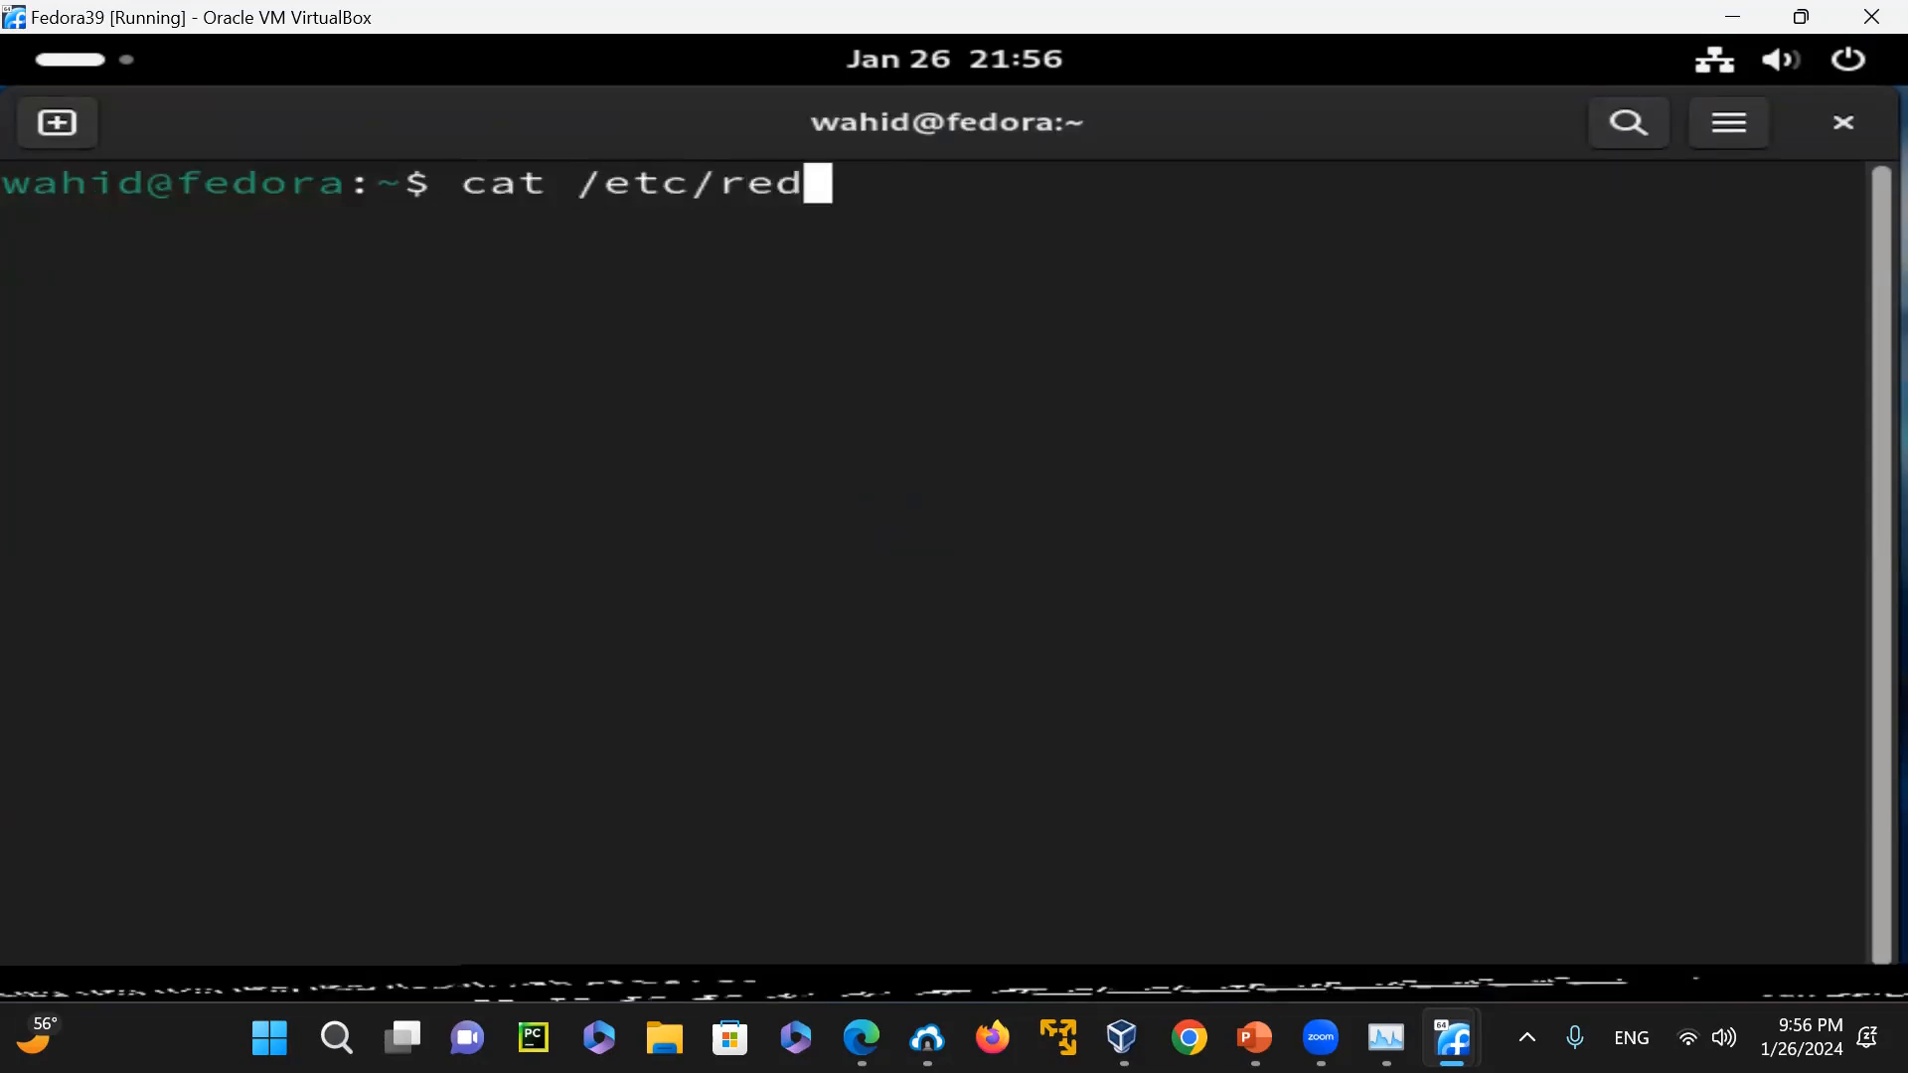
{"action": "type", "text": "ora"}
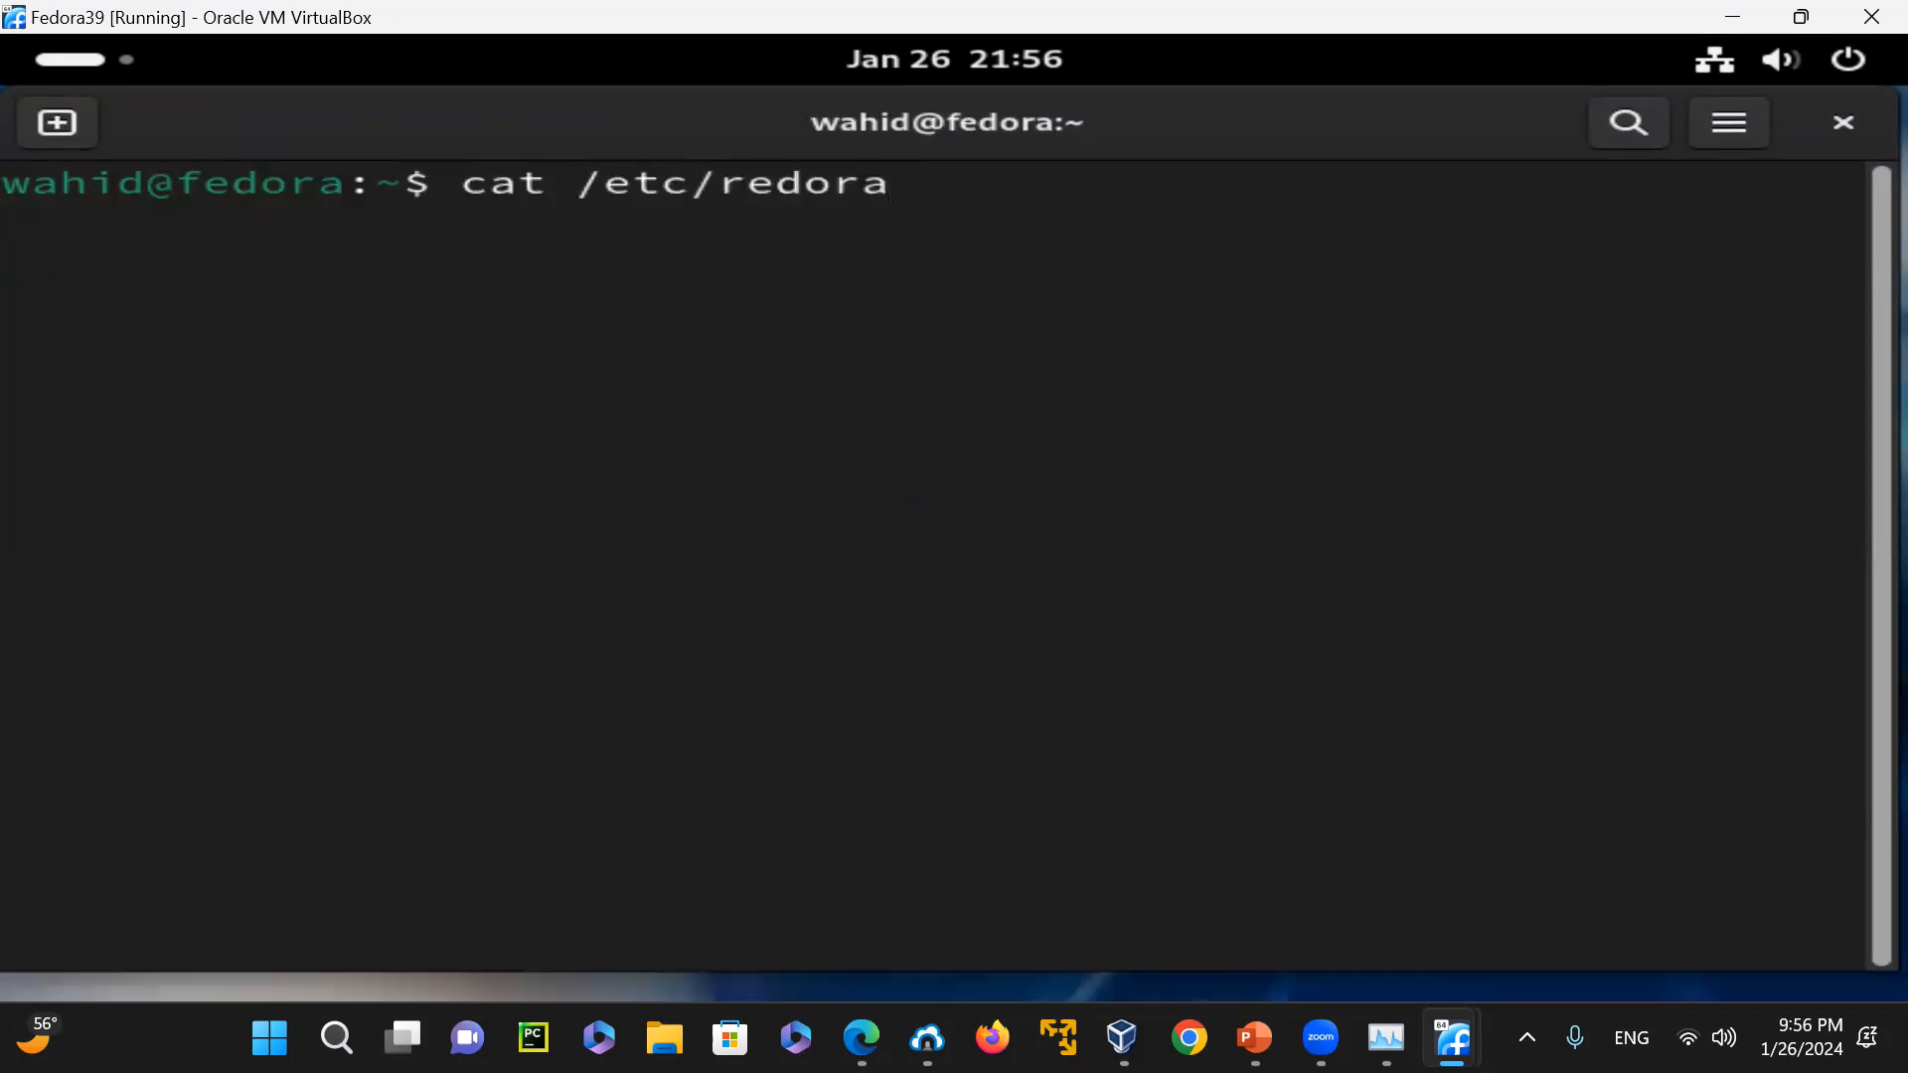
{"action": "type", "text": "-release"}
{"action": "key", "text": "Return"}
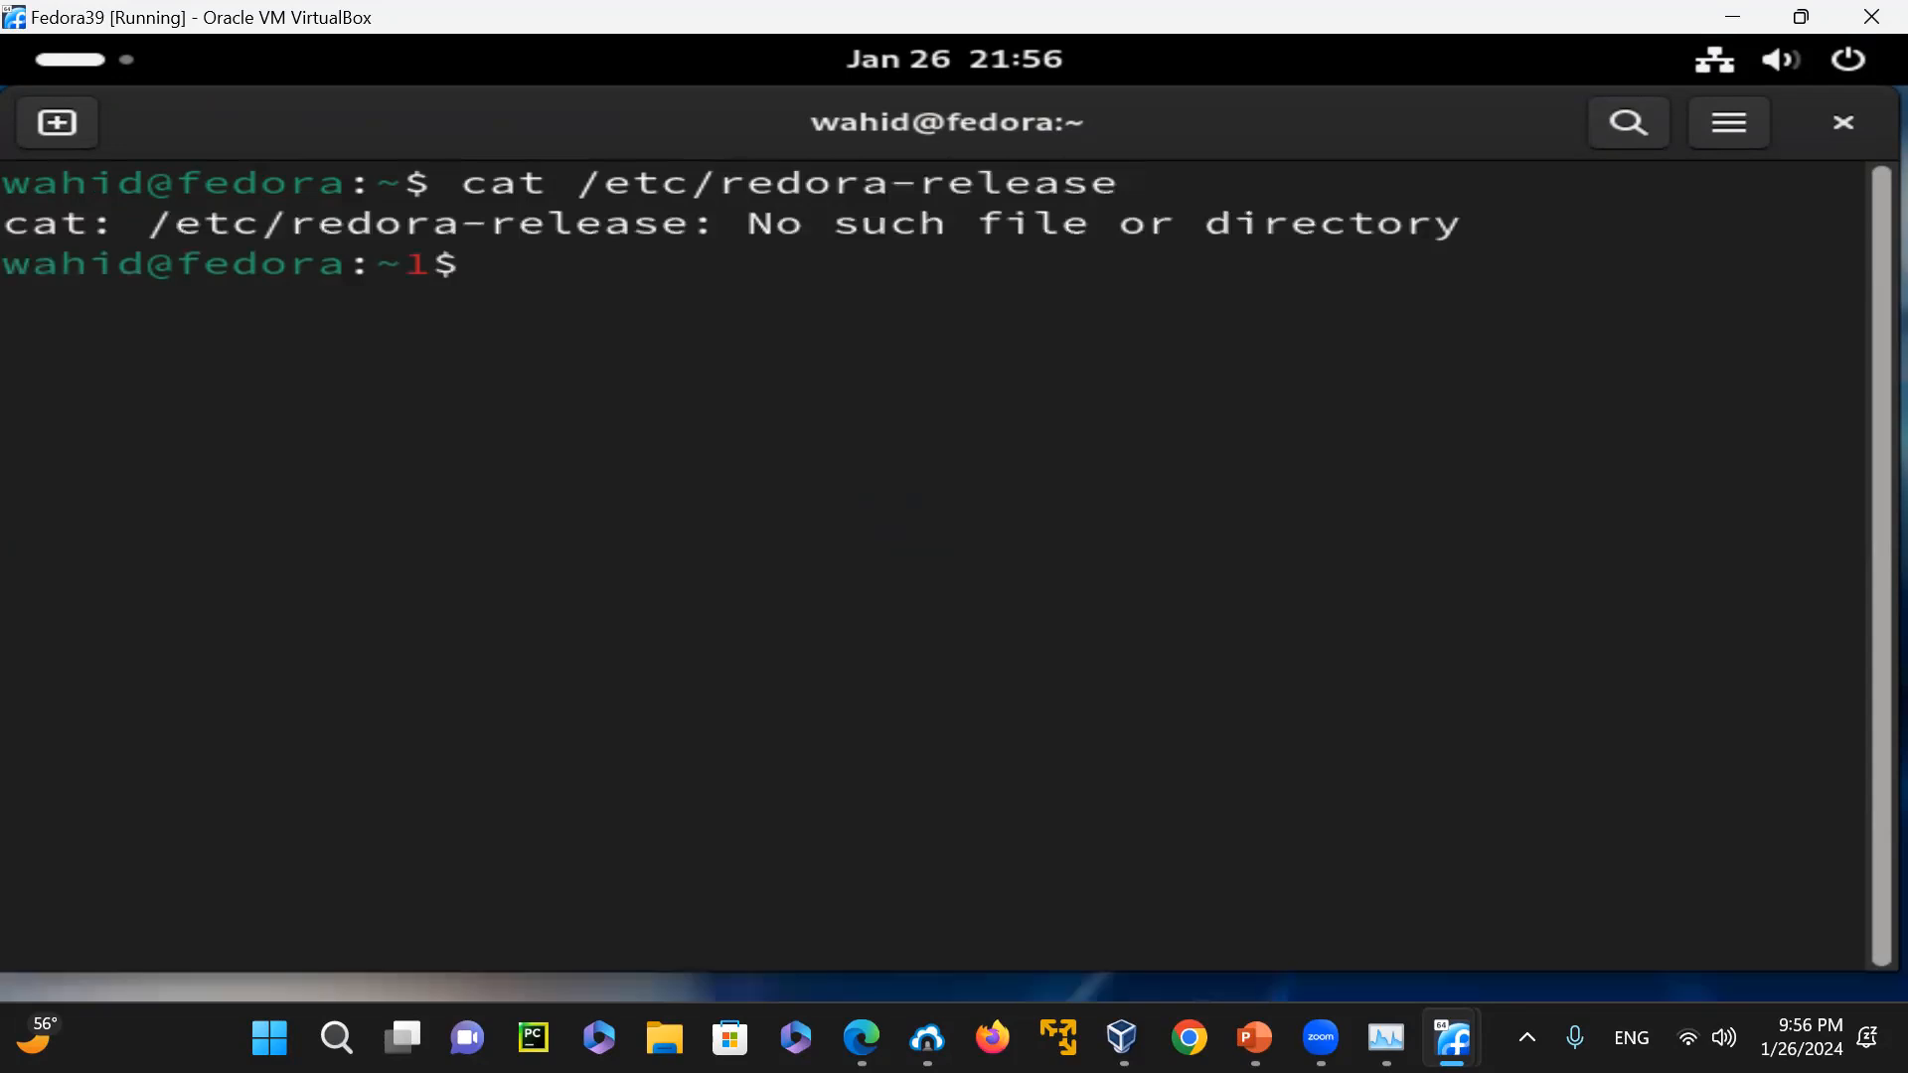
{"action": "key", "text": "ctrl+l"}
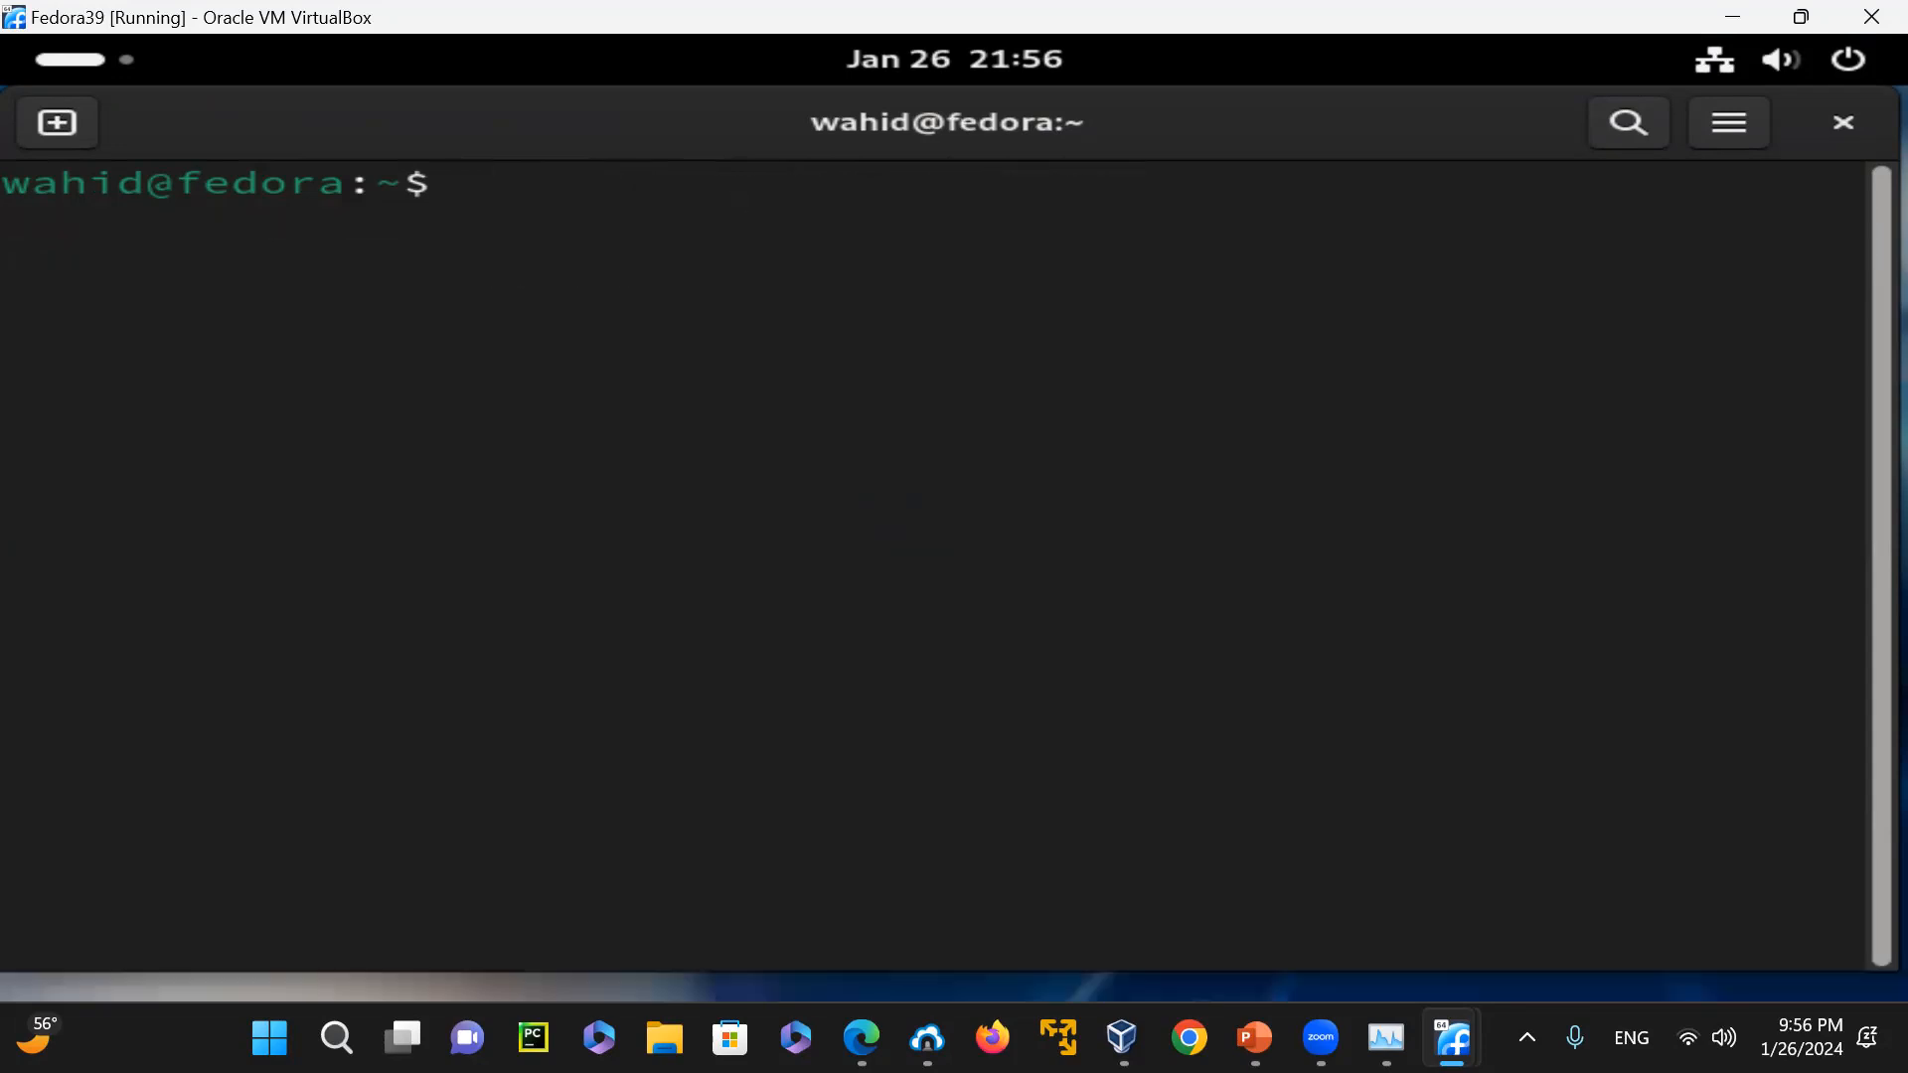
Move the terminal window lower on the desktop and print the Fedora version with cat /etc/fedora-release
{"action": "left_click_drag", "start_coordinate": [725, 91], "coordinate": [498, 353]}
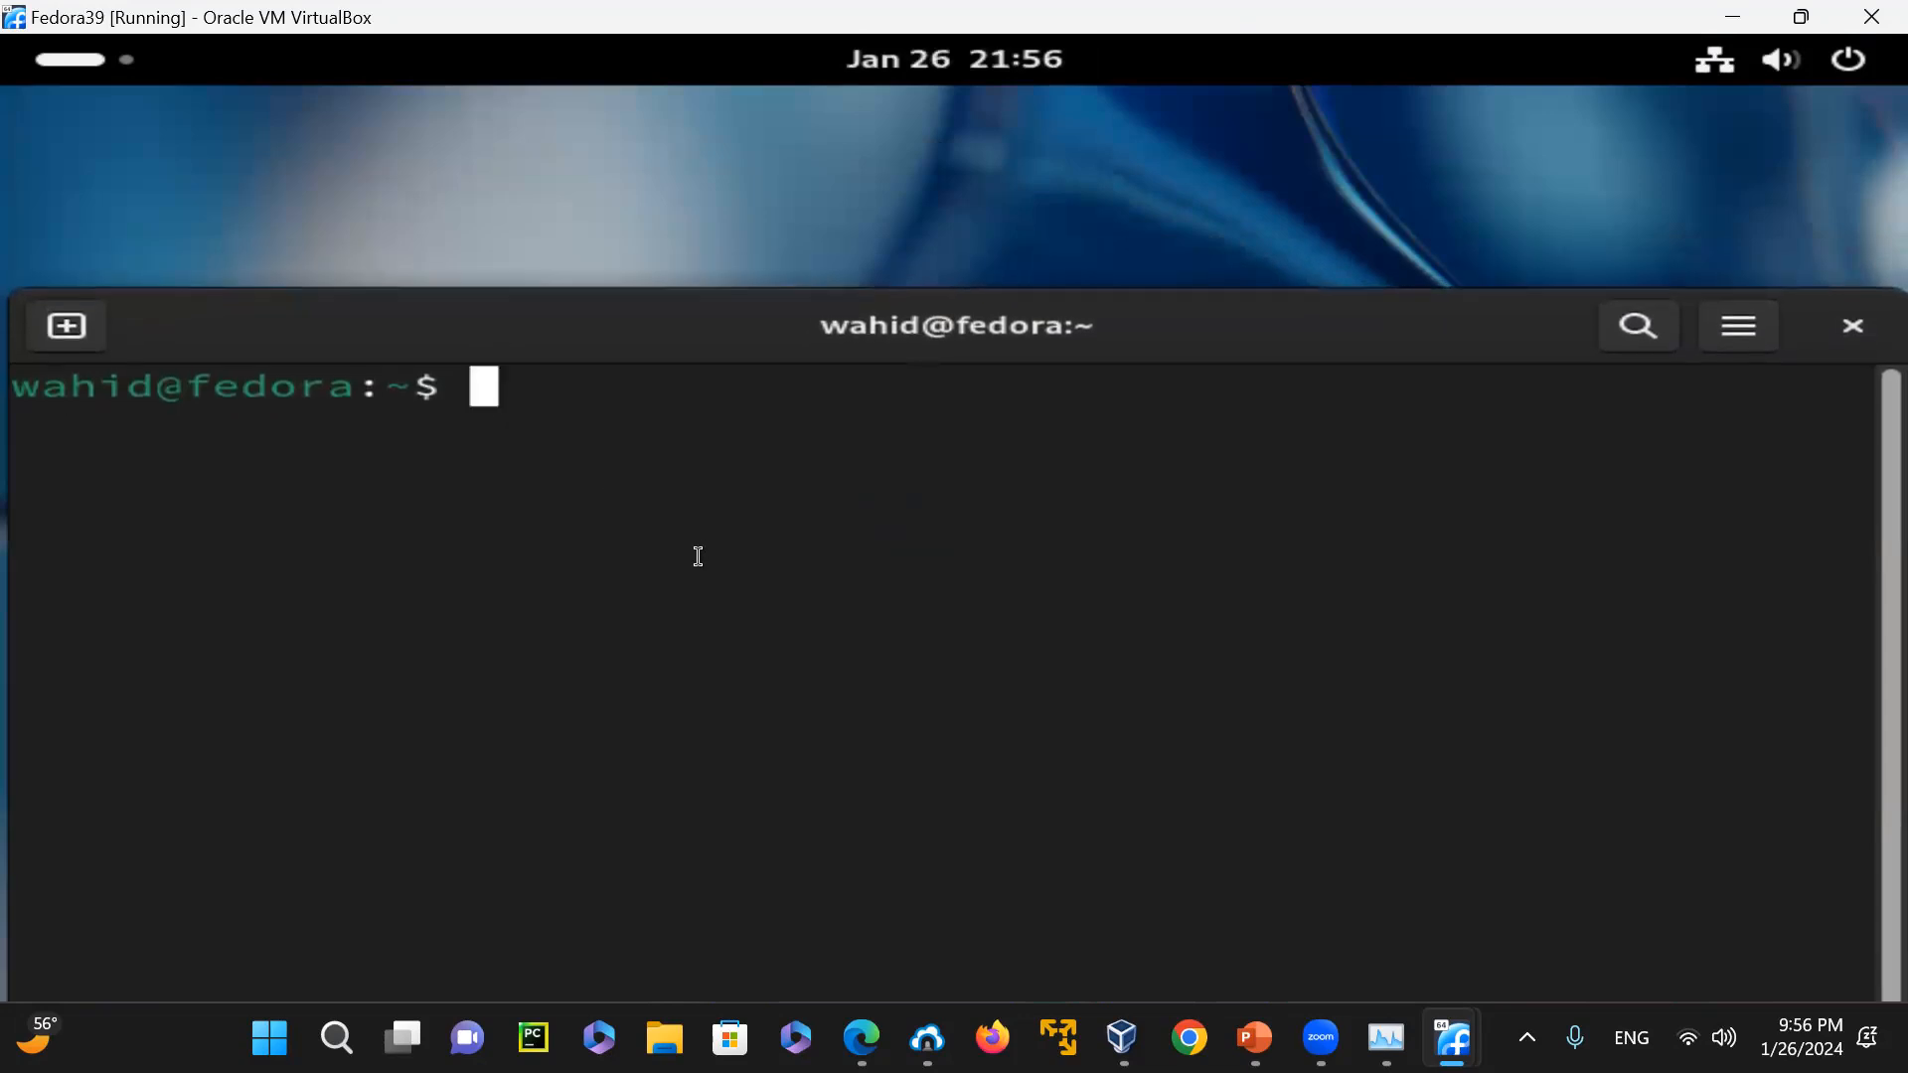
{"action": "type", "text": "cat /etc/"}
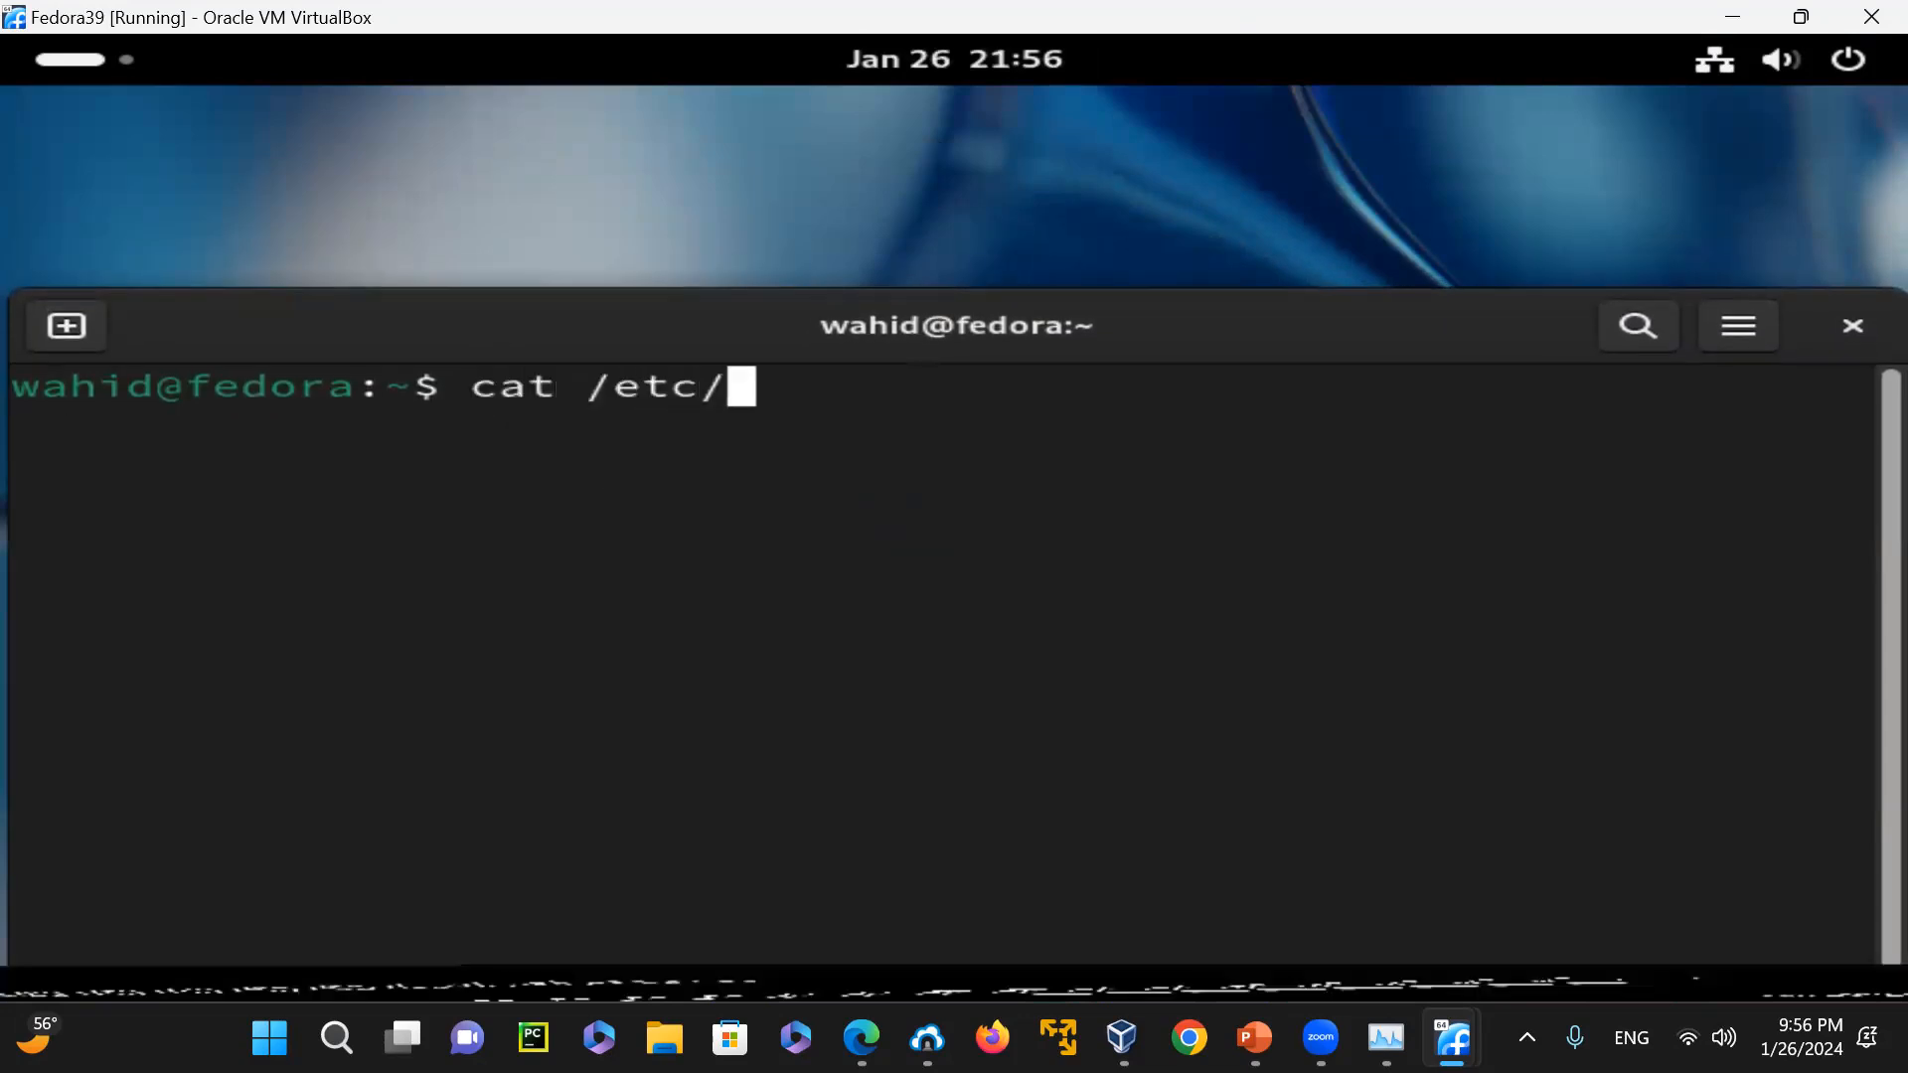
{"action": "type", "text": "fed"}
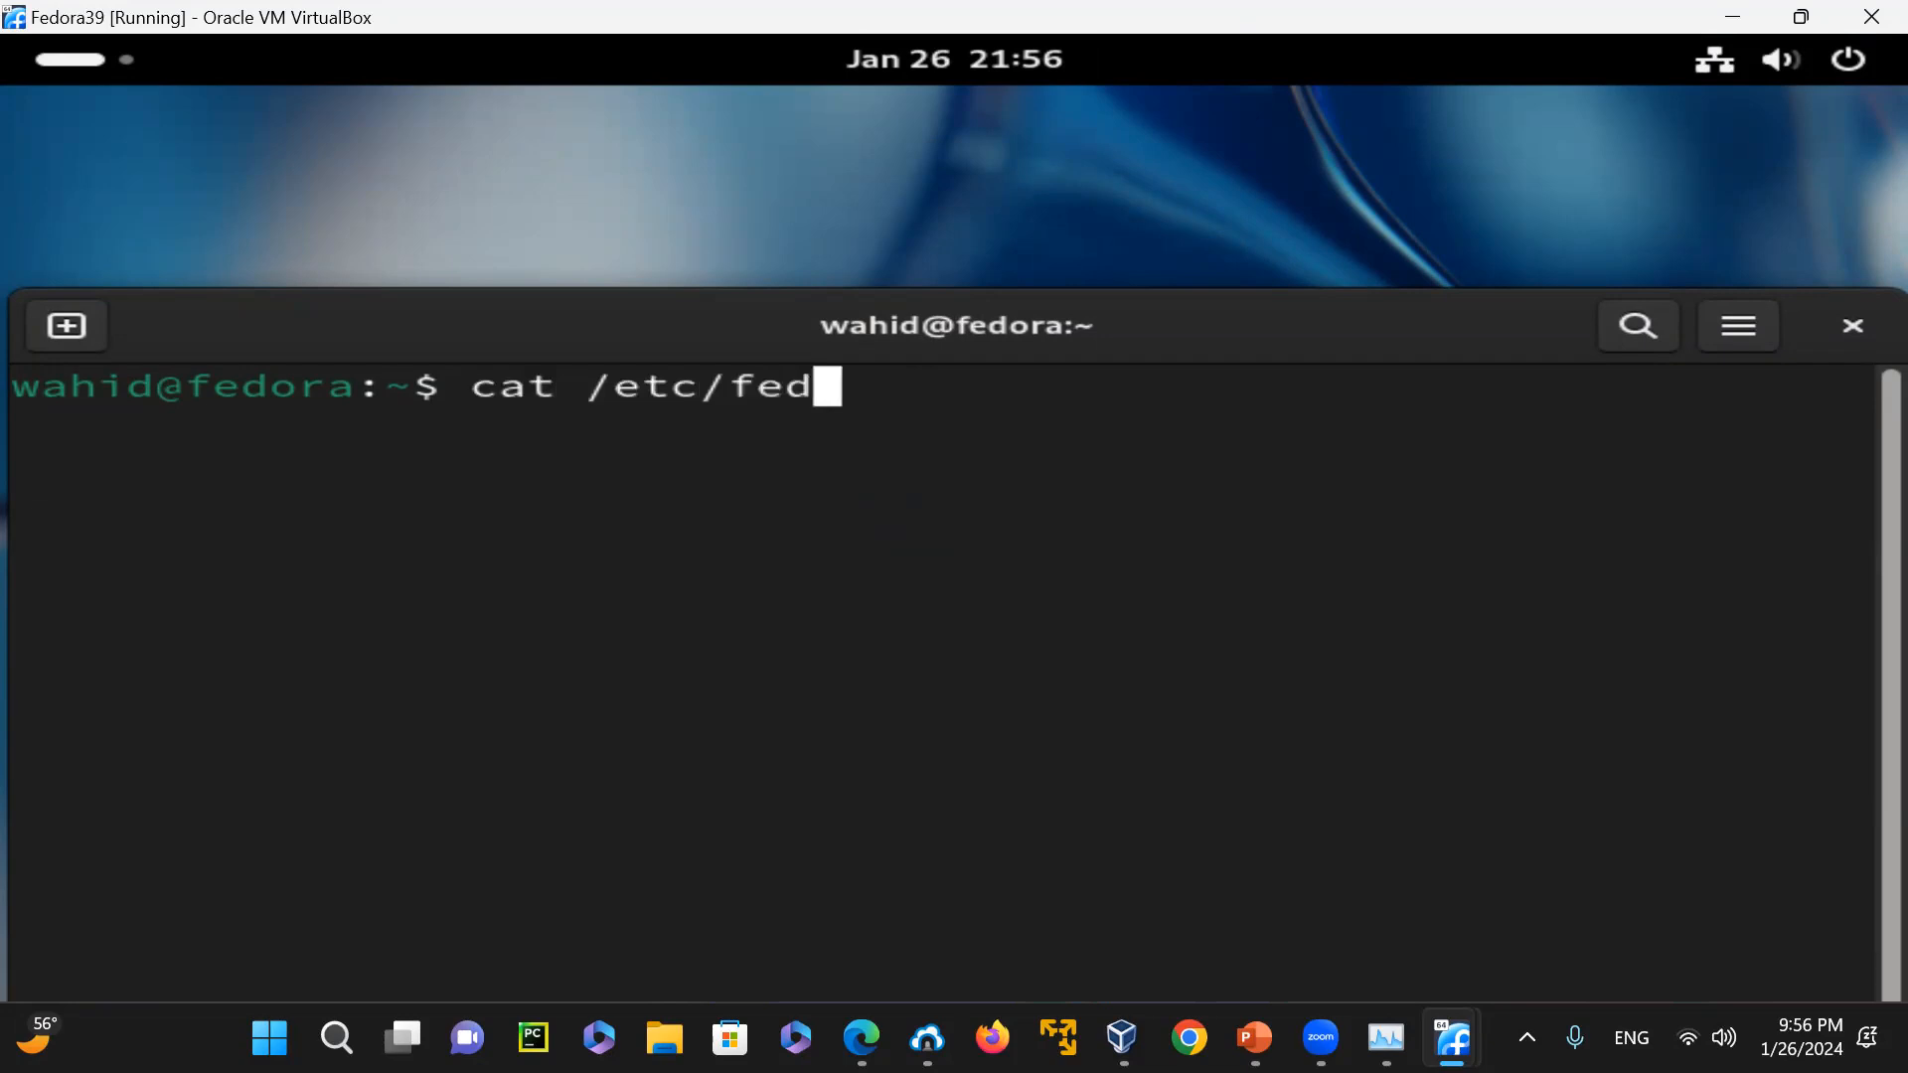
{"action": "type", "text": "ora-release"}
{"action": "key", "text": "Return"}
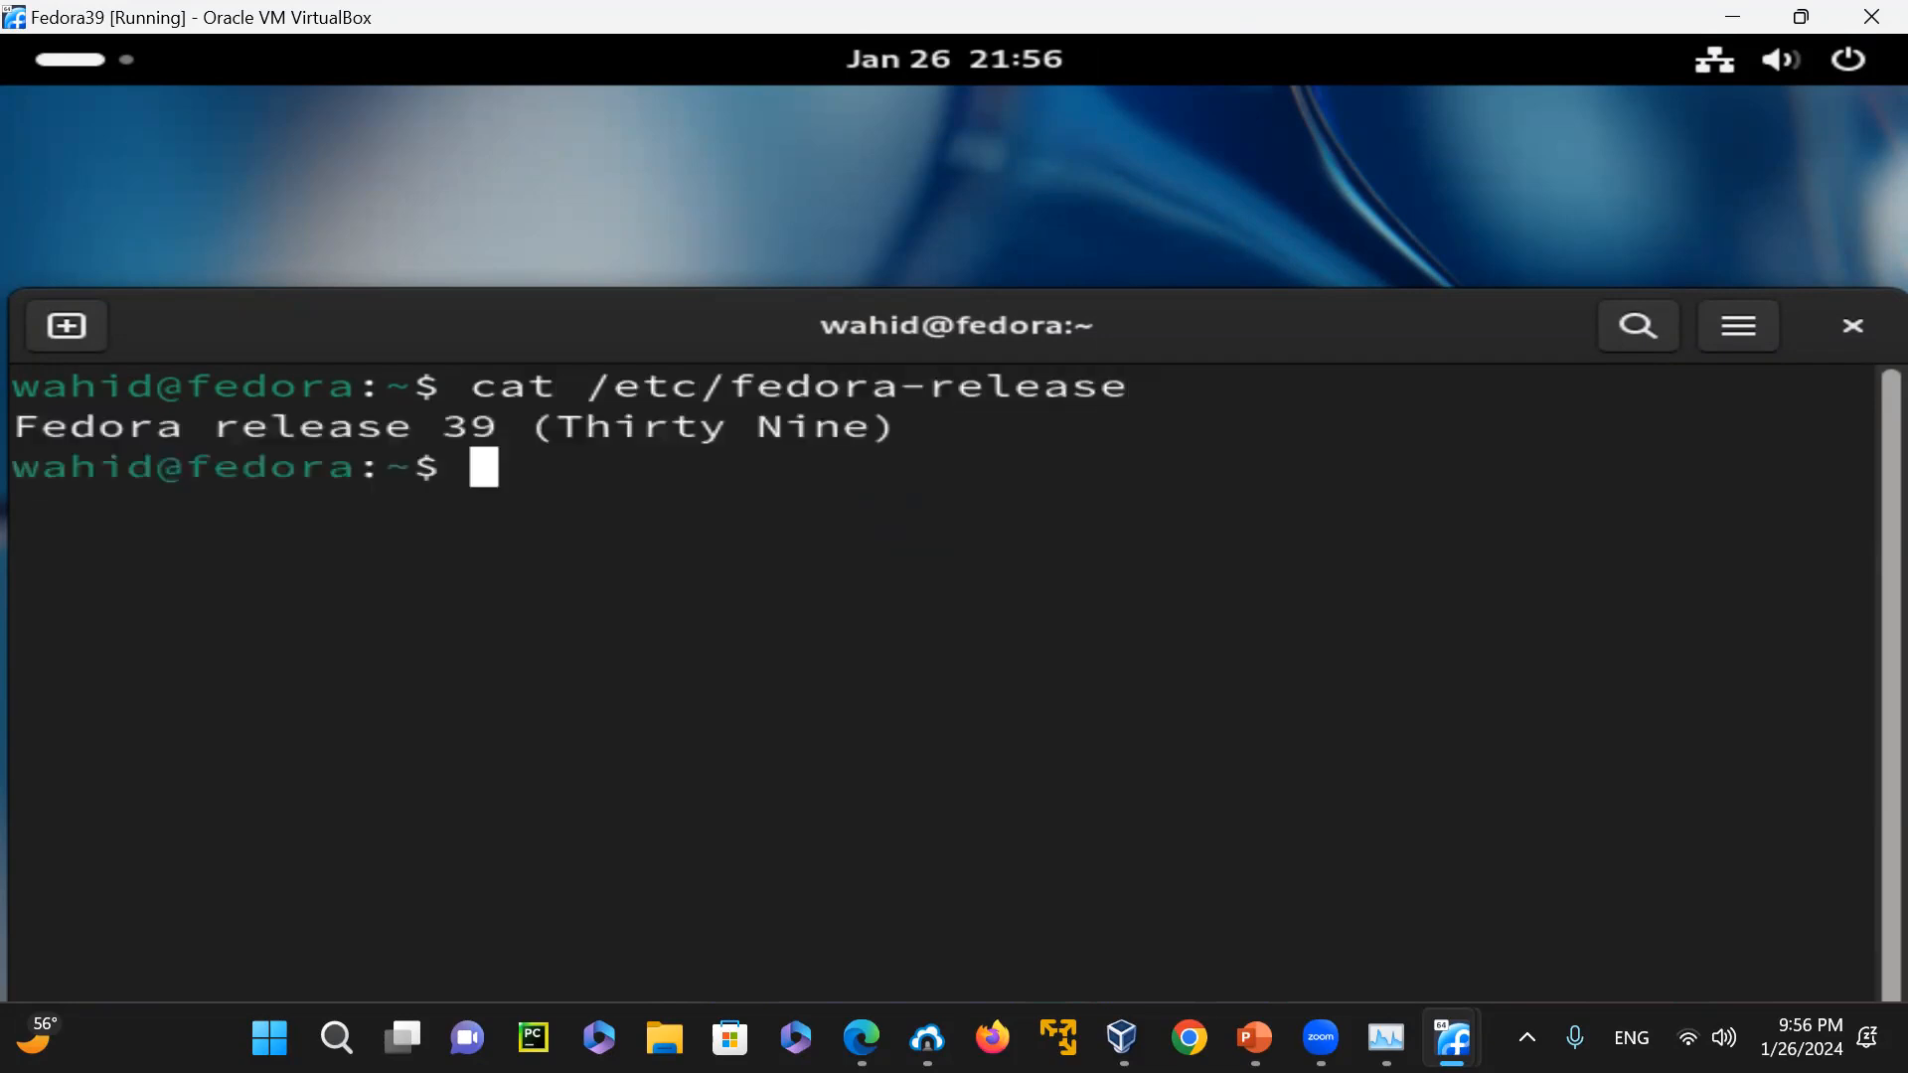
Display the full system information with uname -a and the kernel release with uname -r
{"action": "type", "text": "uname -"}
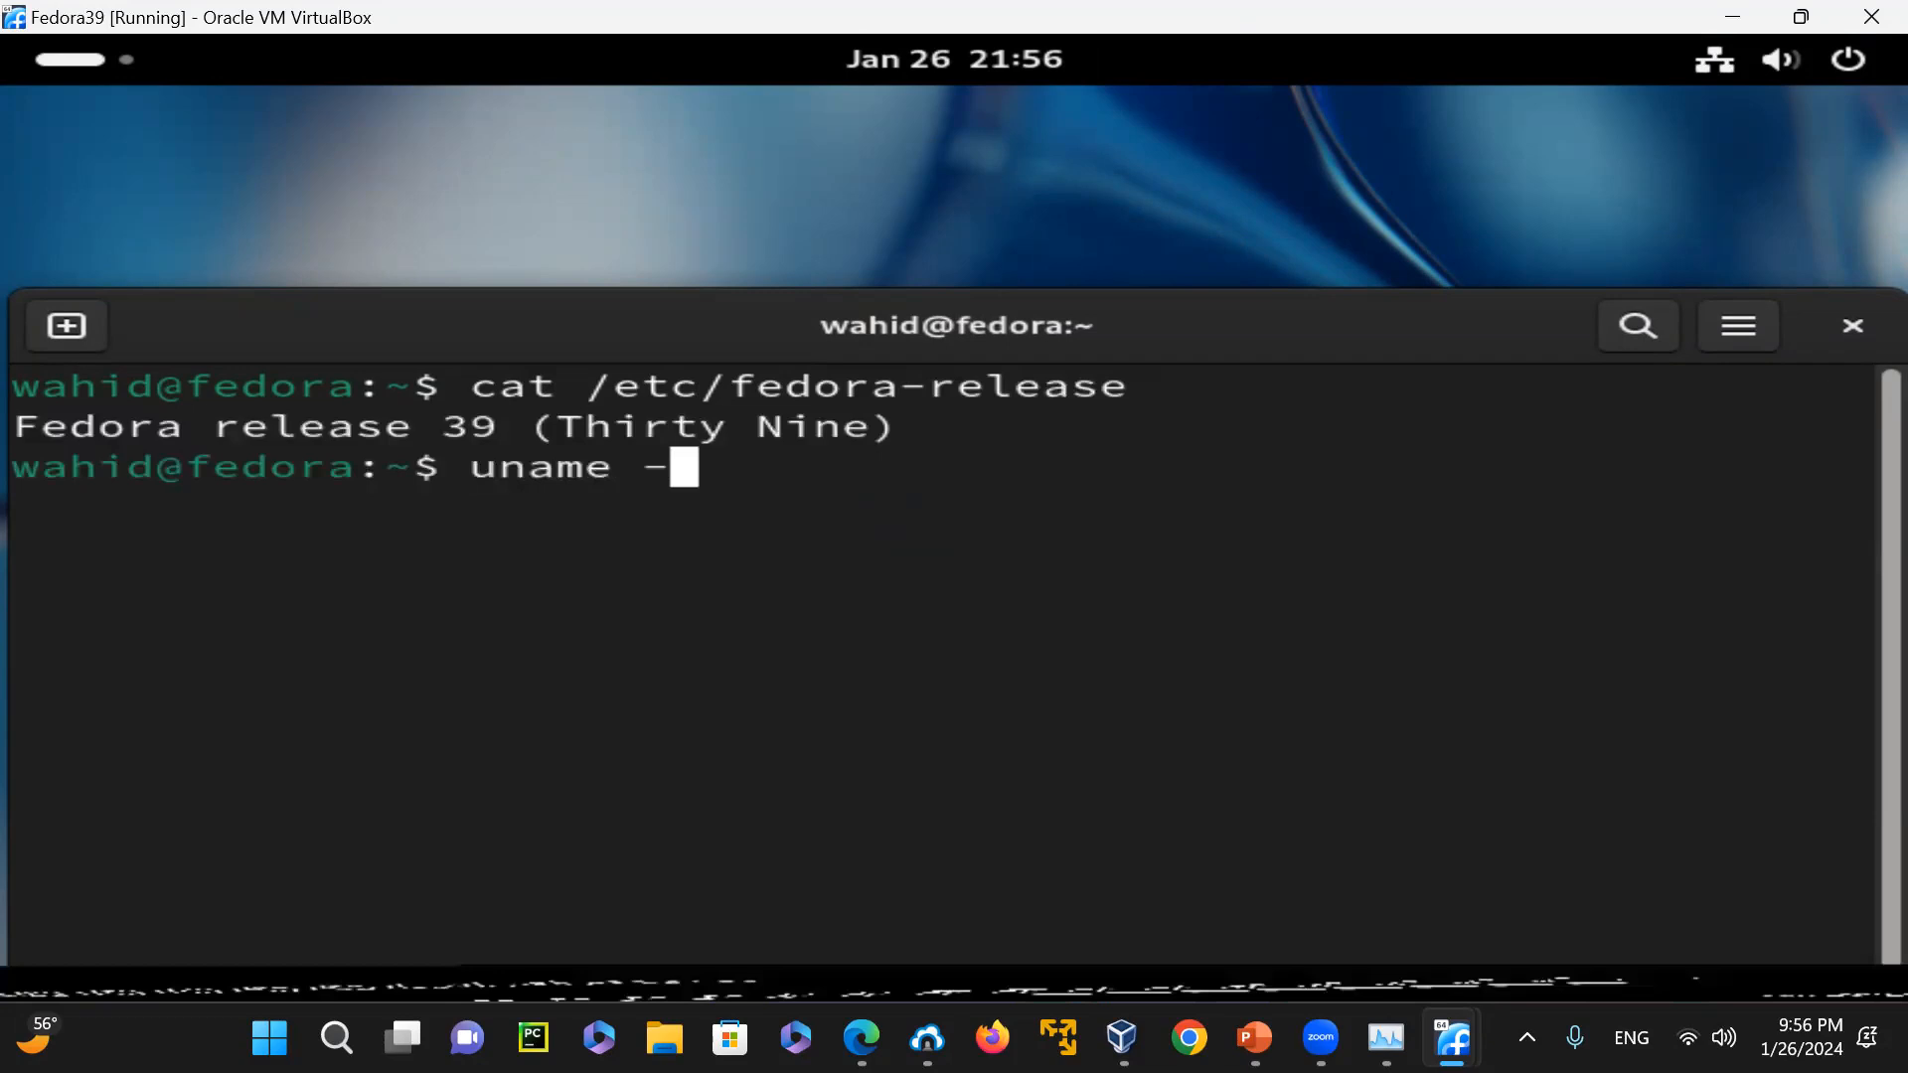
{"action": "type", "text": "a"}
{"action": "key", "text": "Return"}
{"action": "type", "text": "uname -r"}
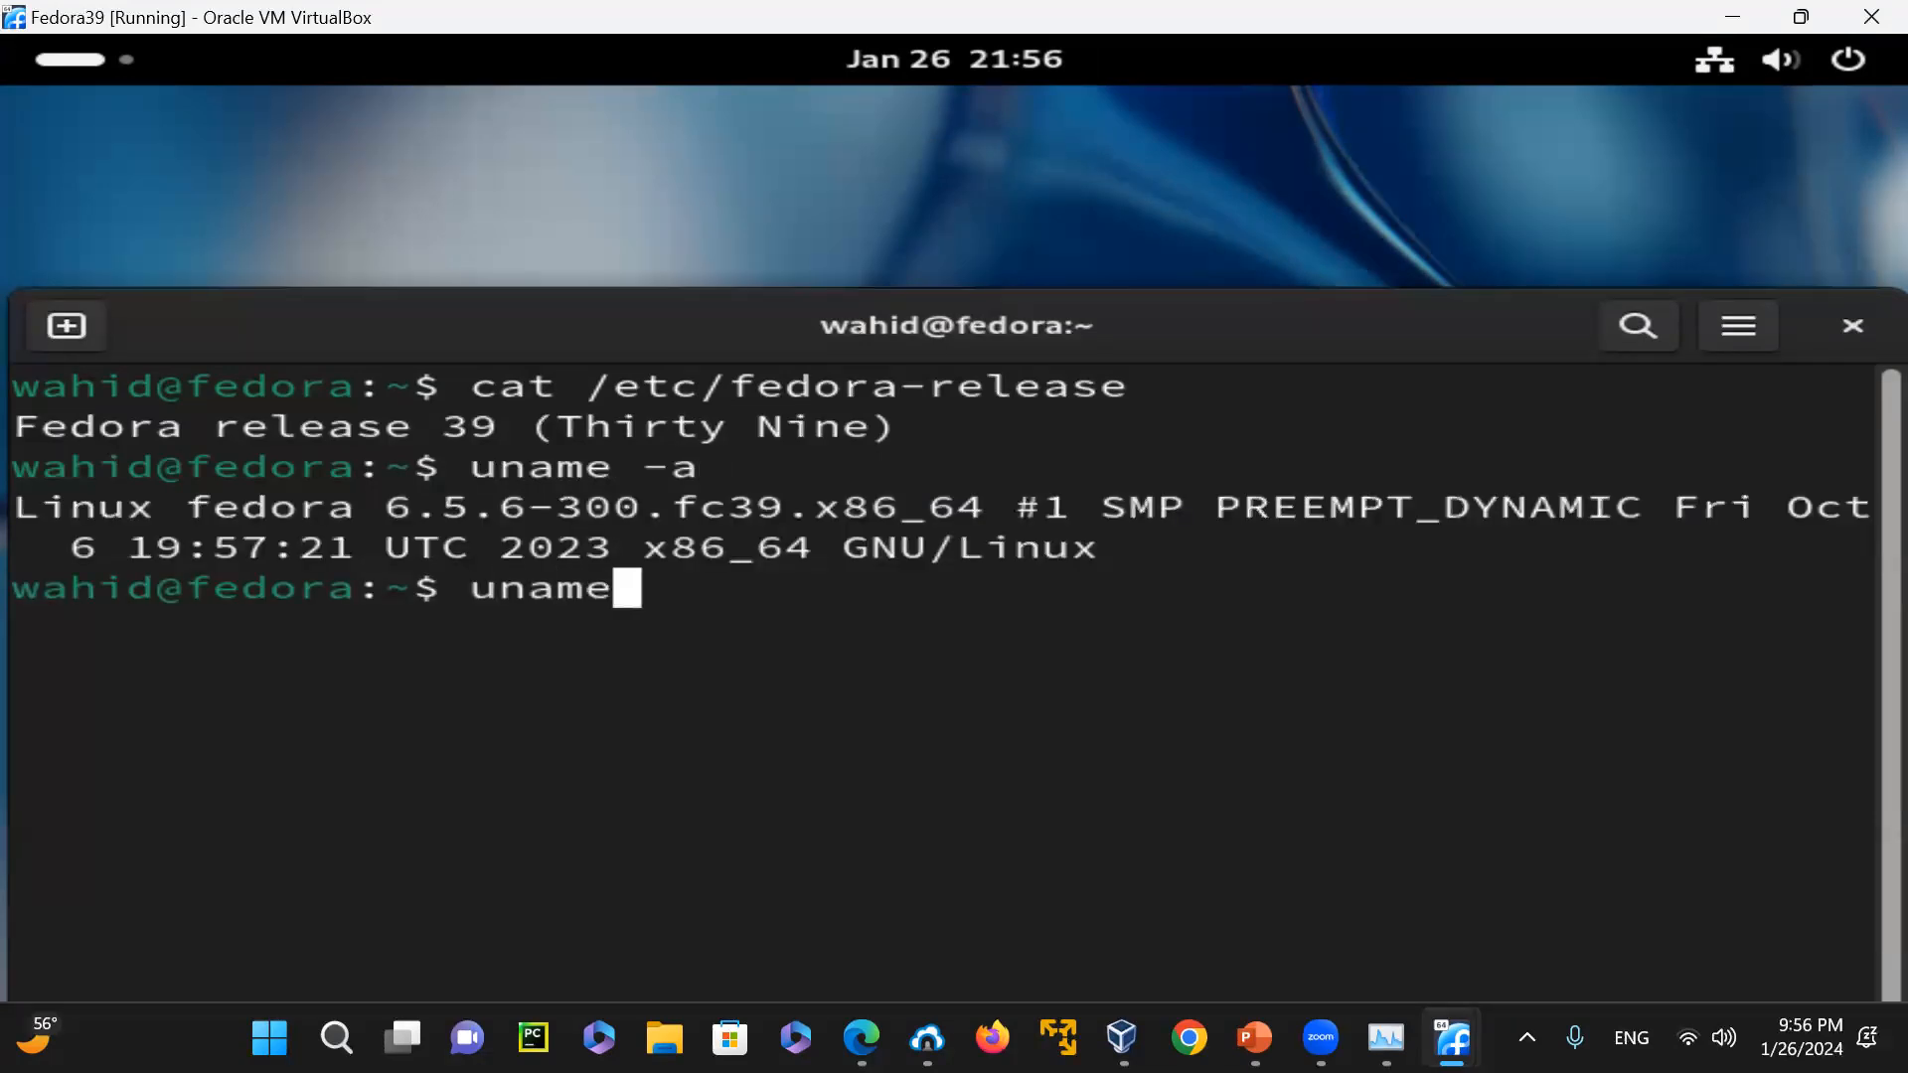
{"action": "key", "text": "Return"}
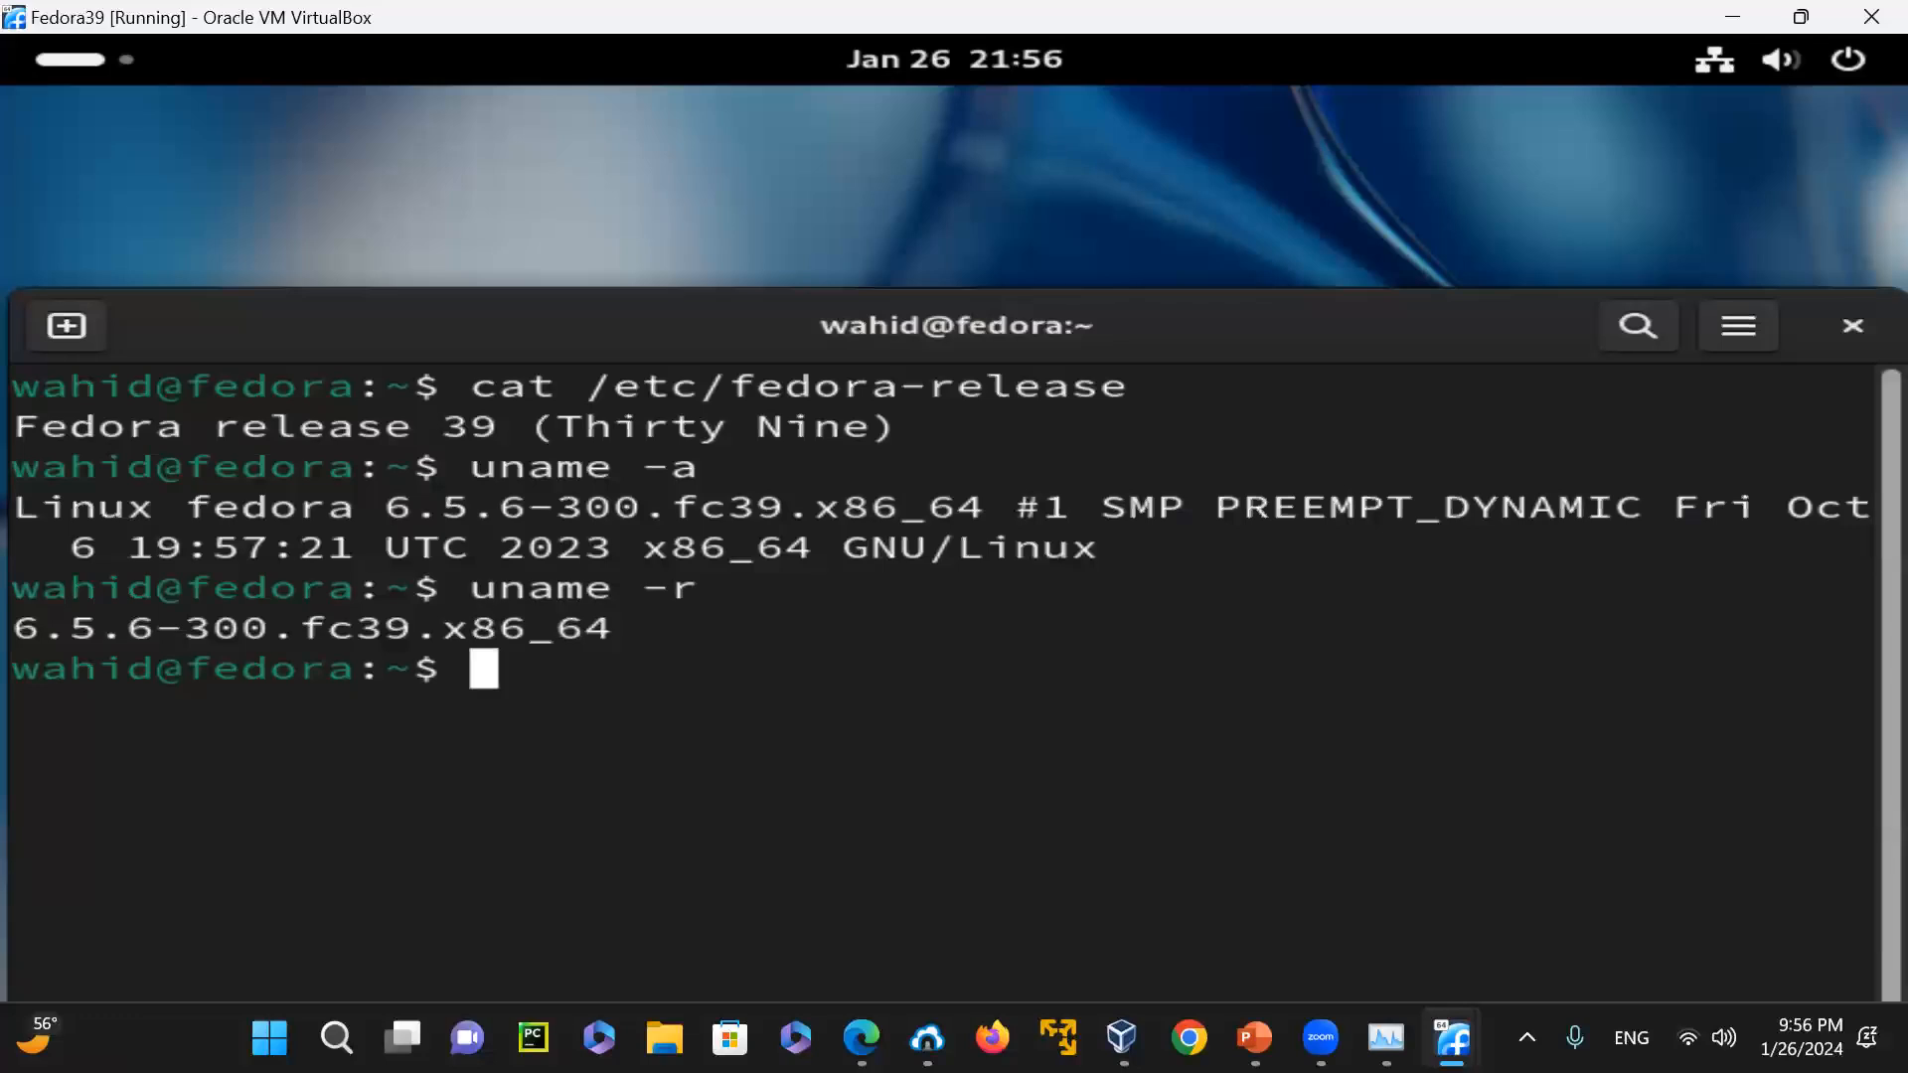
Check whether the gcc and g++ compilers are available, and interrupt the g++ command lookup
{"action": "type", "text": "gcc"}
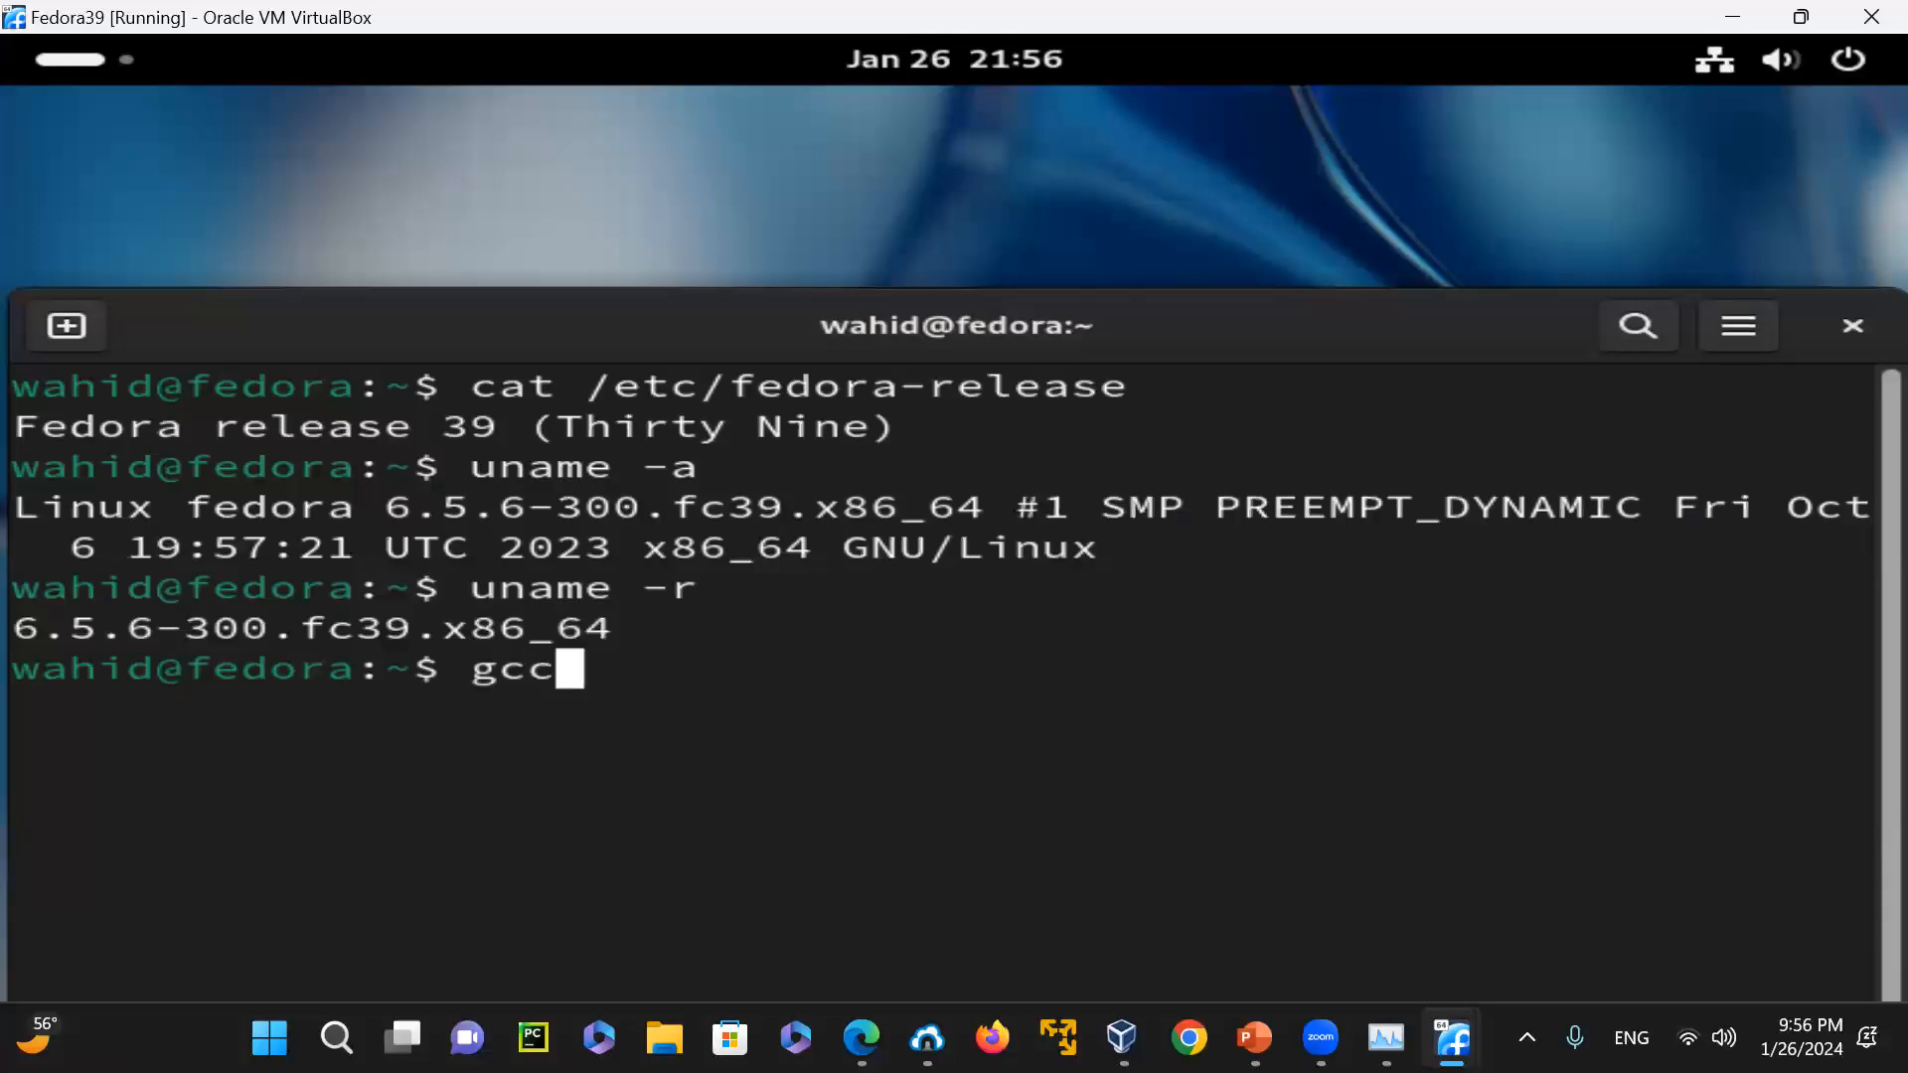
{"action": "key", "text": "Return"}
{"action": "type", "text": "g"}
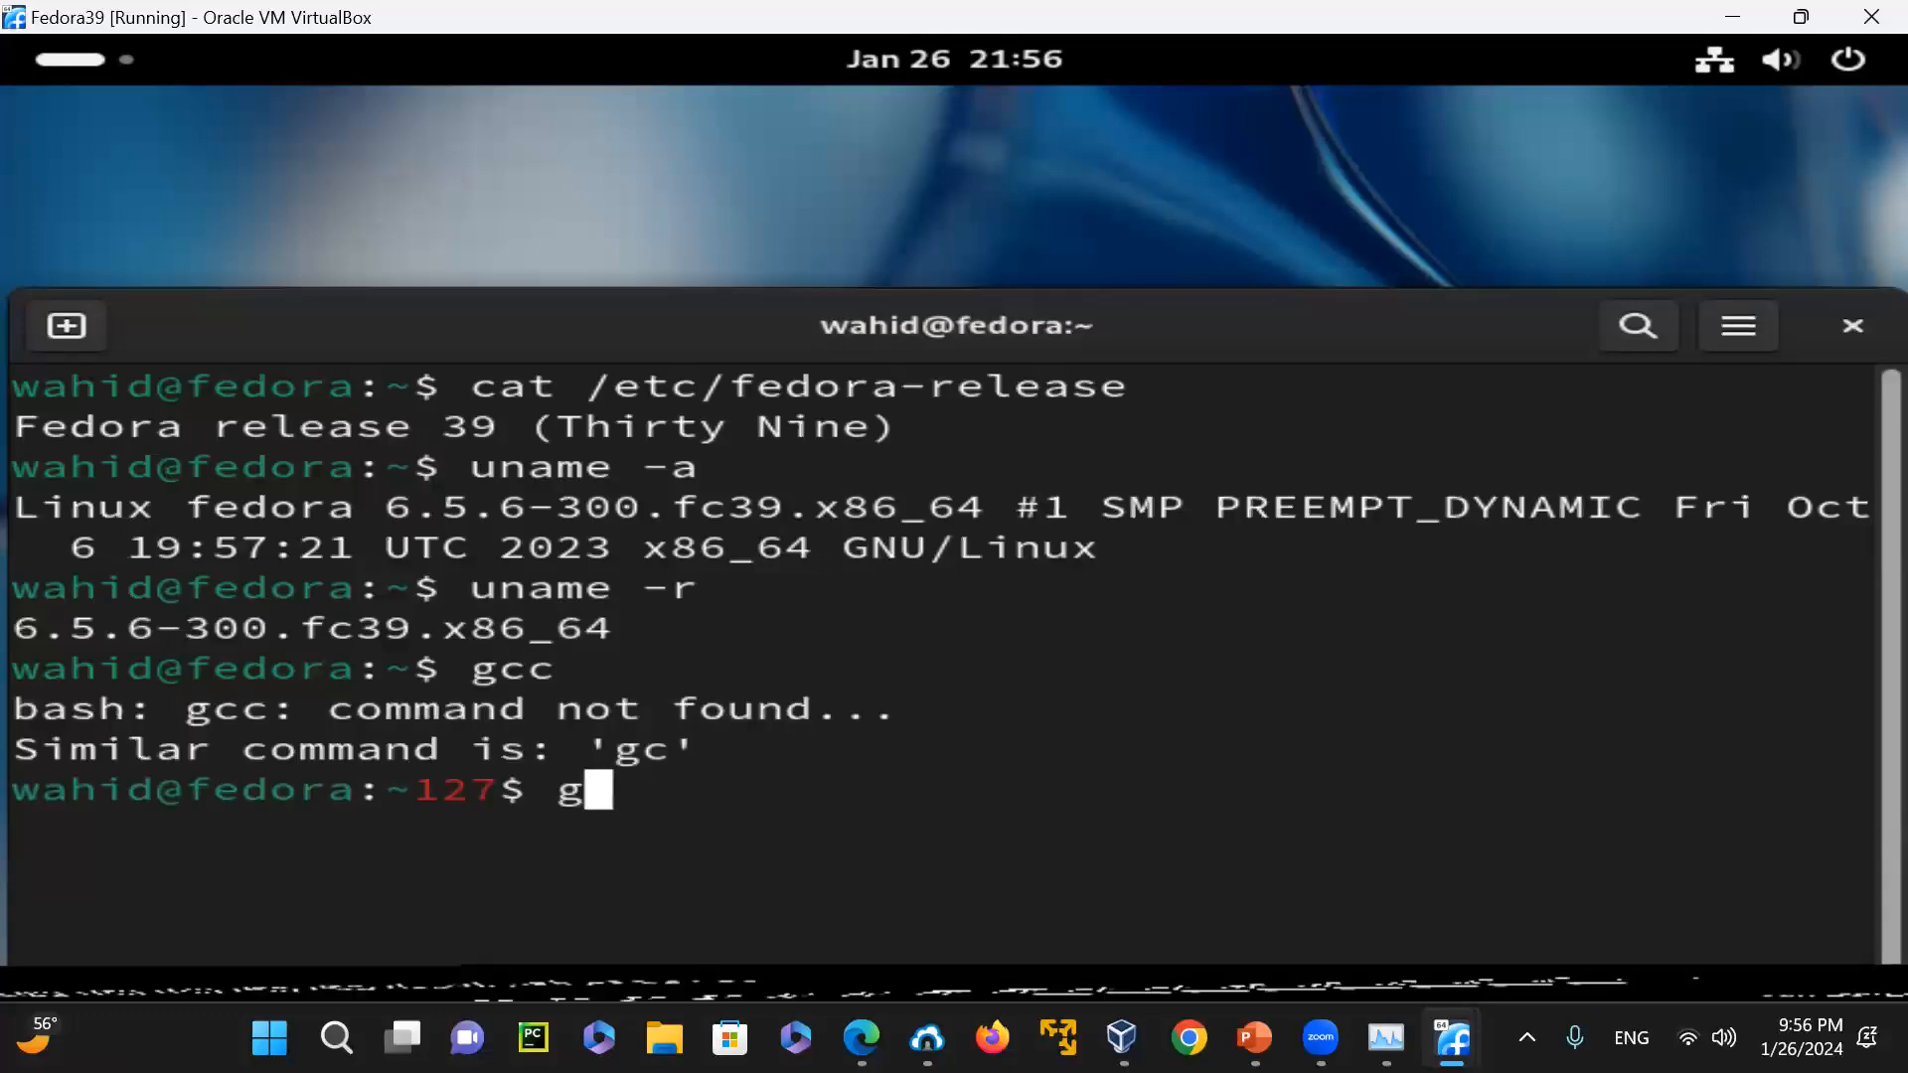
{"action": "type", "text": "++"}
{"action": "key", "text": "Return"}
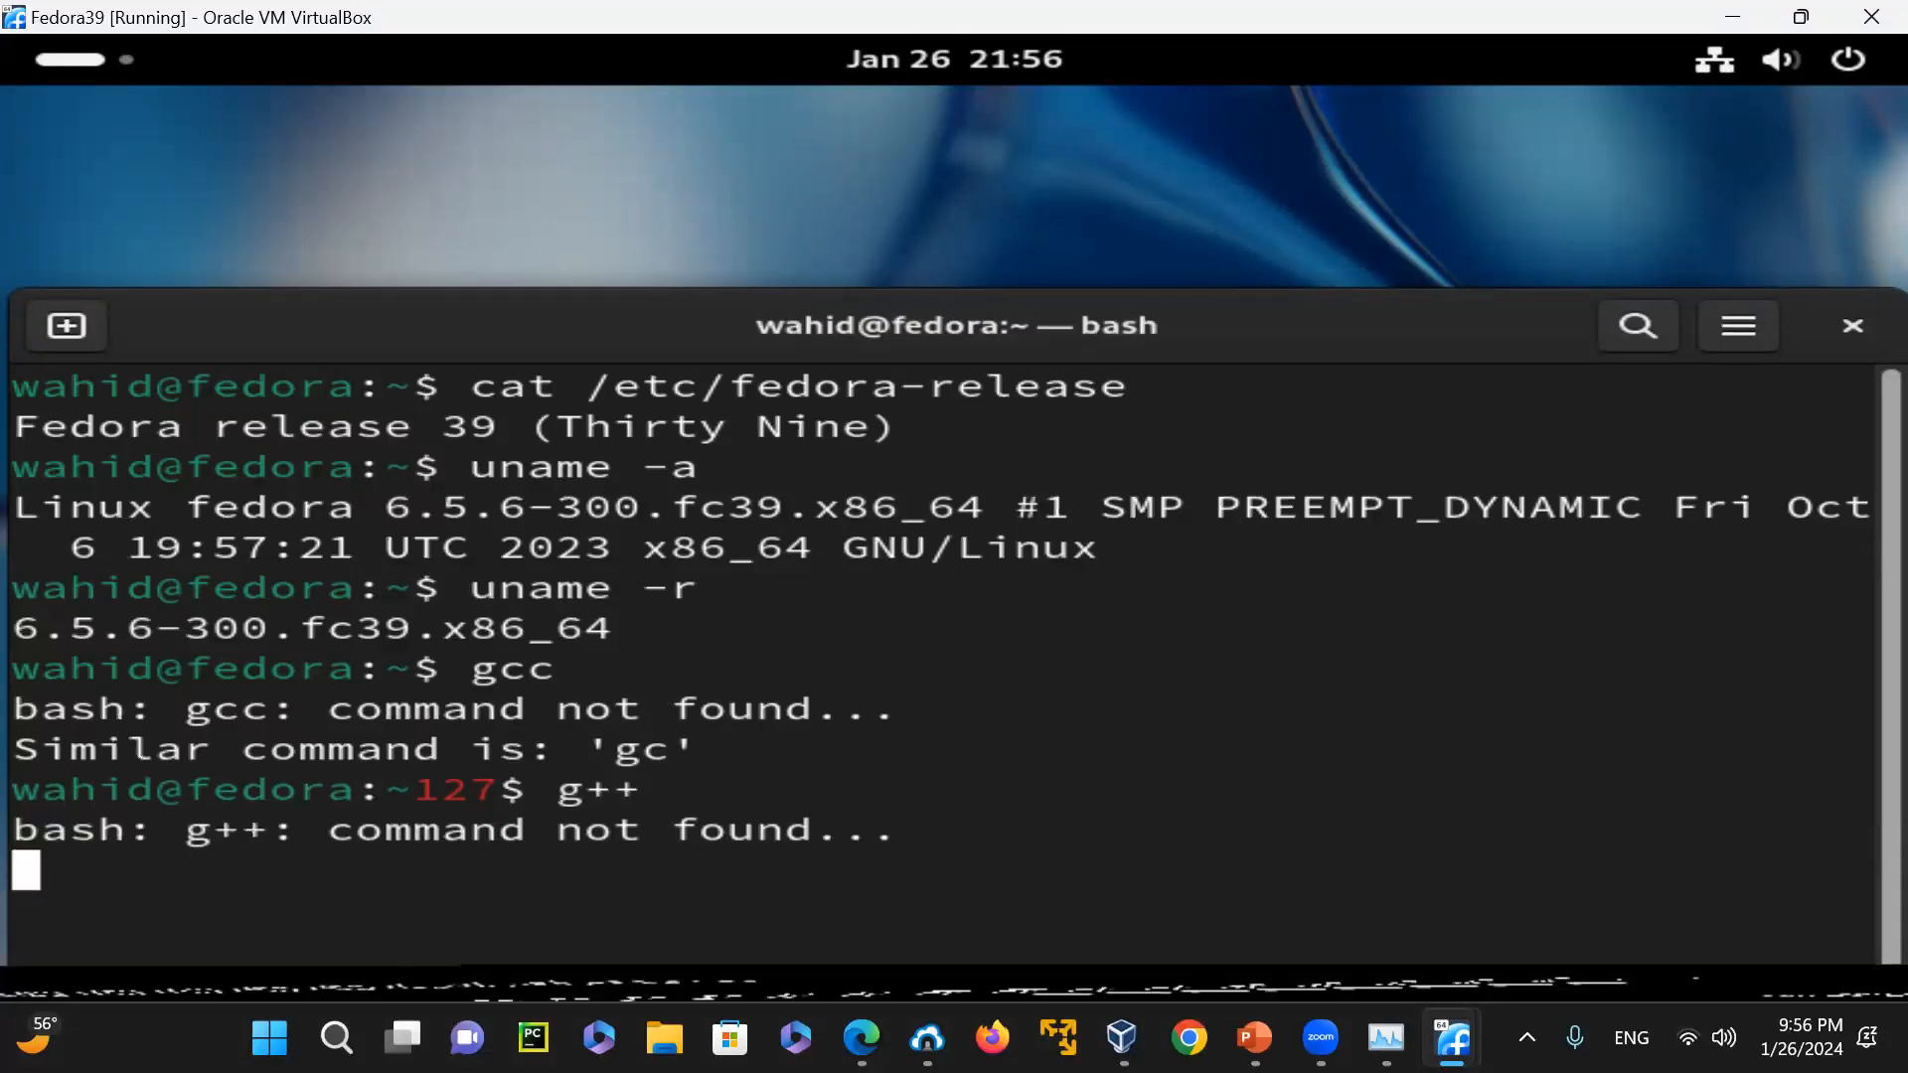
{"action": "key", "text": "ctrl+c"}
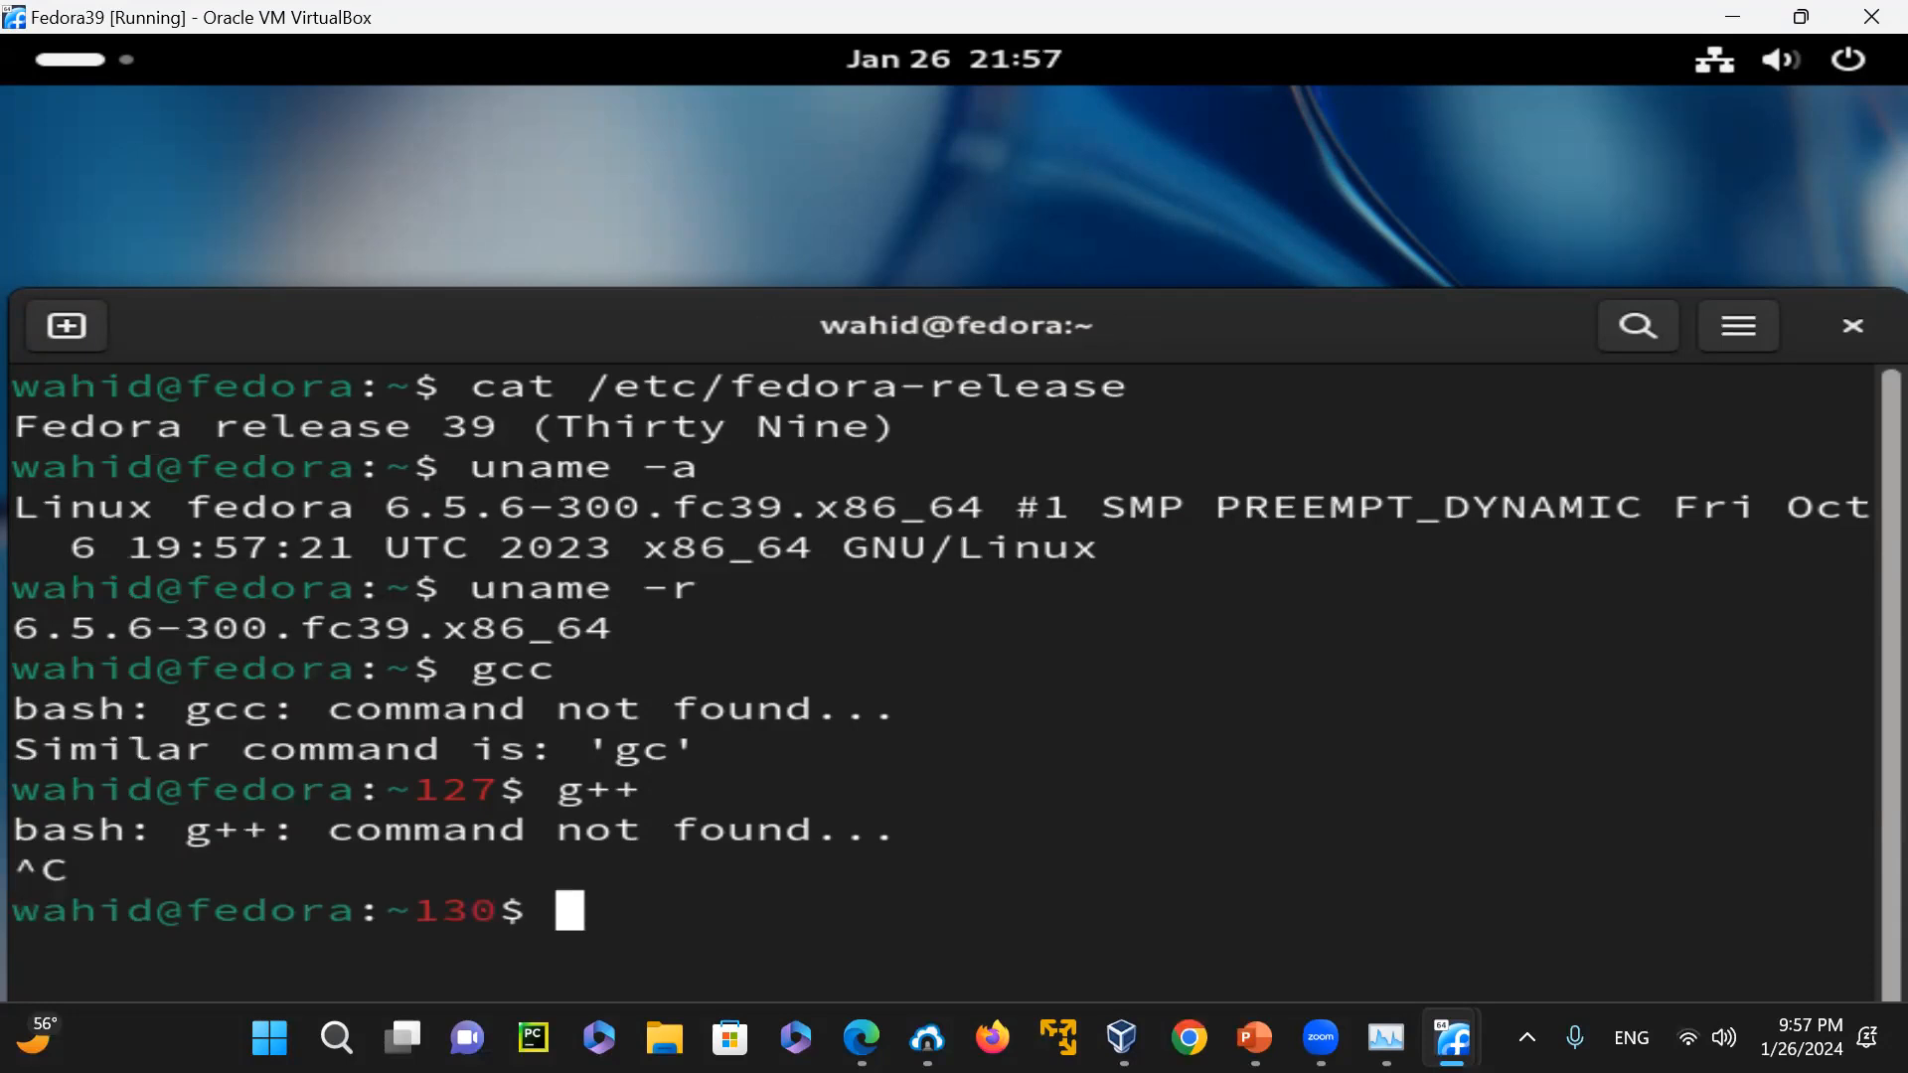
Clear the terminal and check the installed Python version with python -V
{"action": "type", "text": "clear"}
{"action": "key", "text": "Return"}
{"action": "type", "text": "py"}
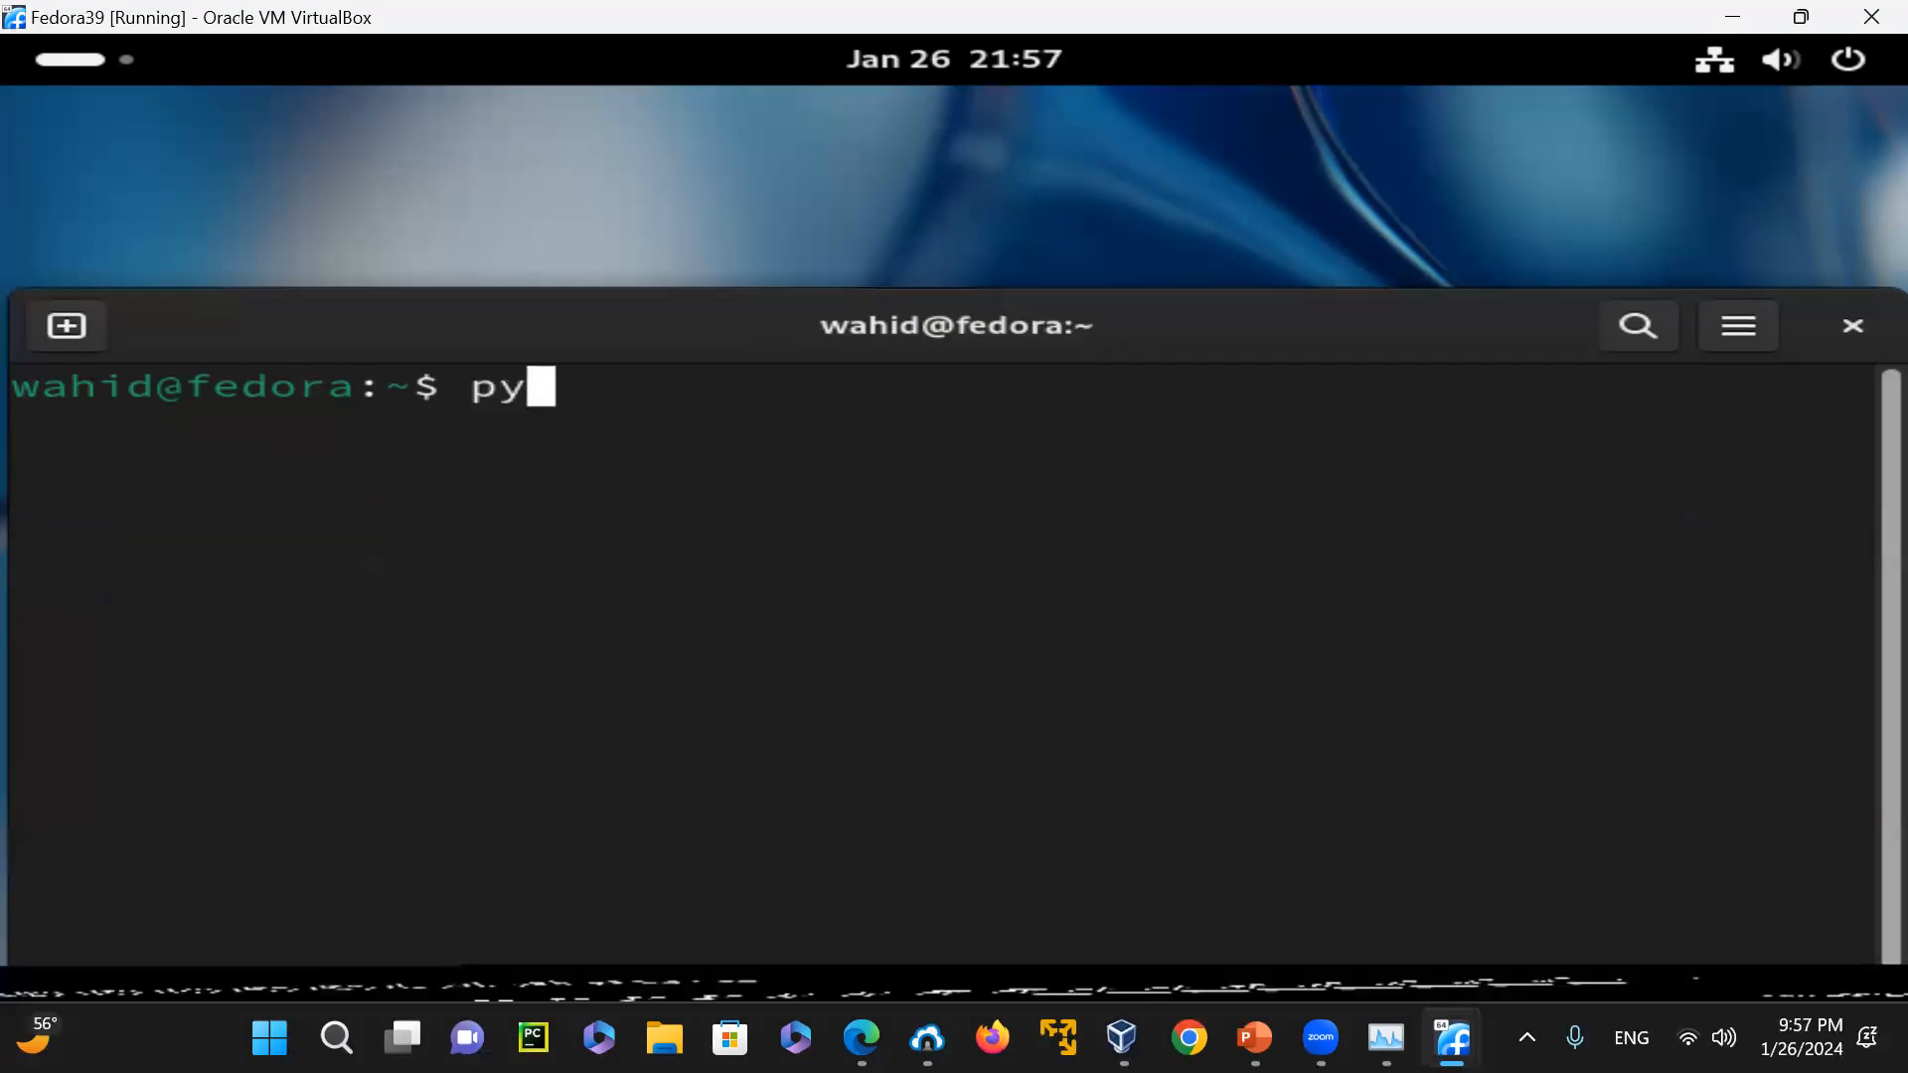
{"action": "type", "text": "thon -v"}
{"action": "key", "text": "BackSpace"}
{"action": "type", "text": "V"}
{"action": "key", "text": "Return"}
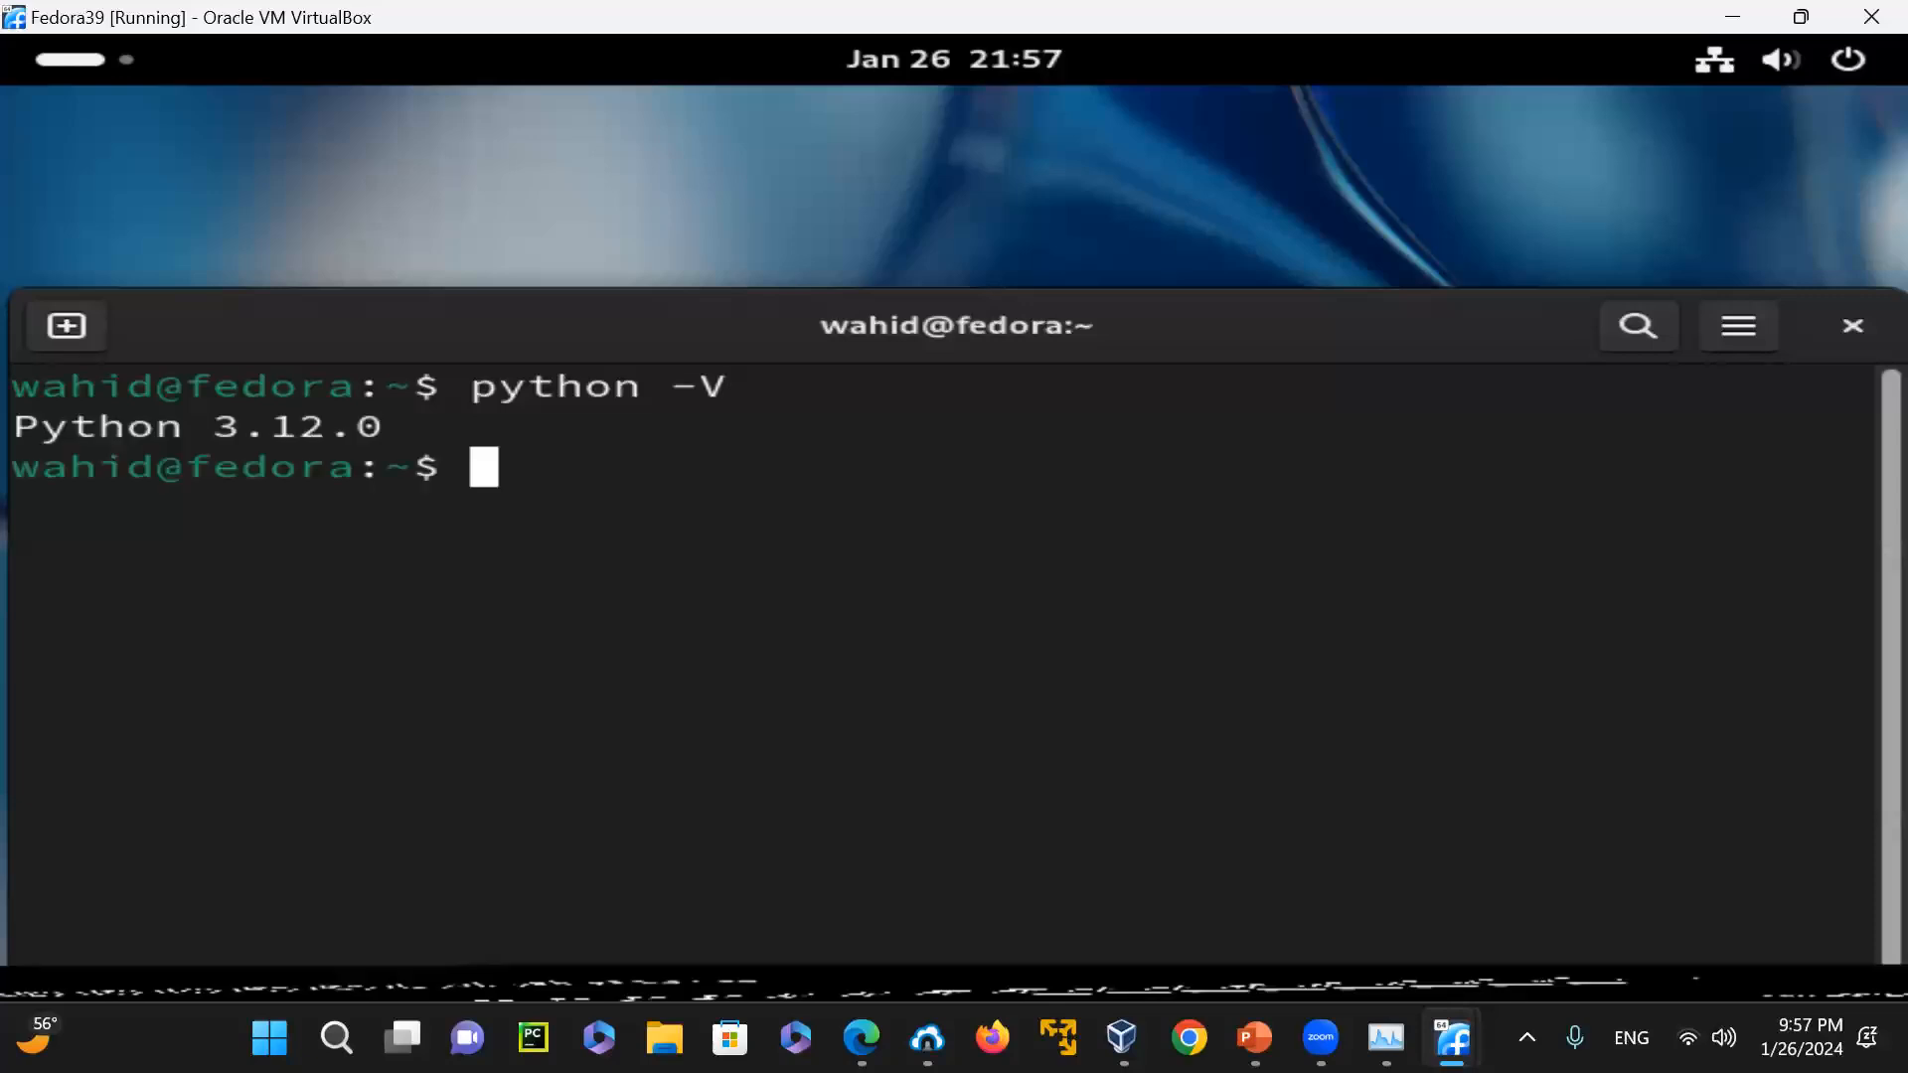
View the running processes with top, quit it, and close the terminal session
{"action": "type", "text": "top"}
{"action": "key", "text": "Return"}
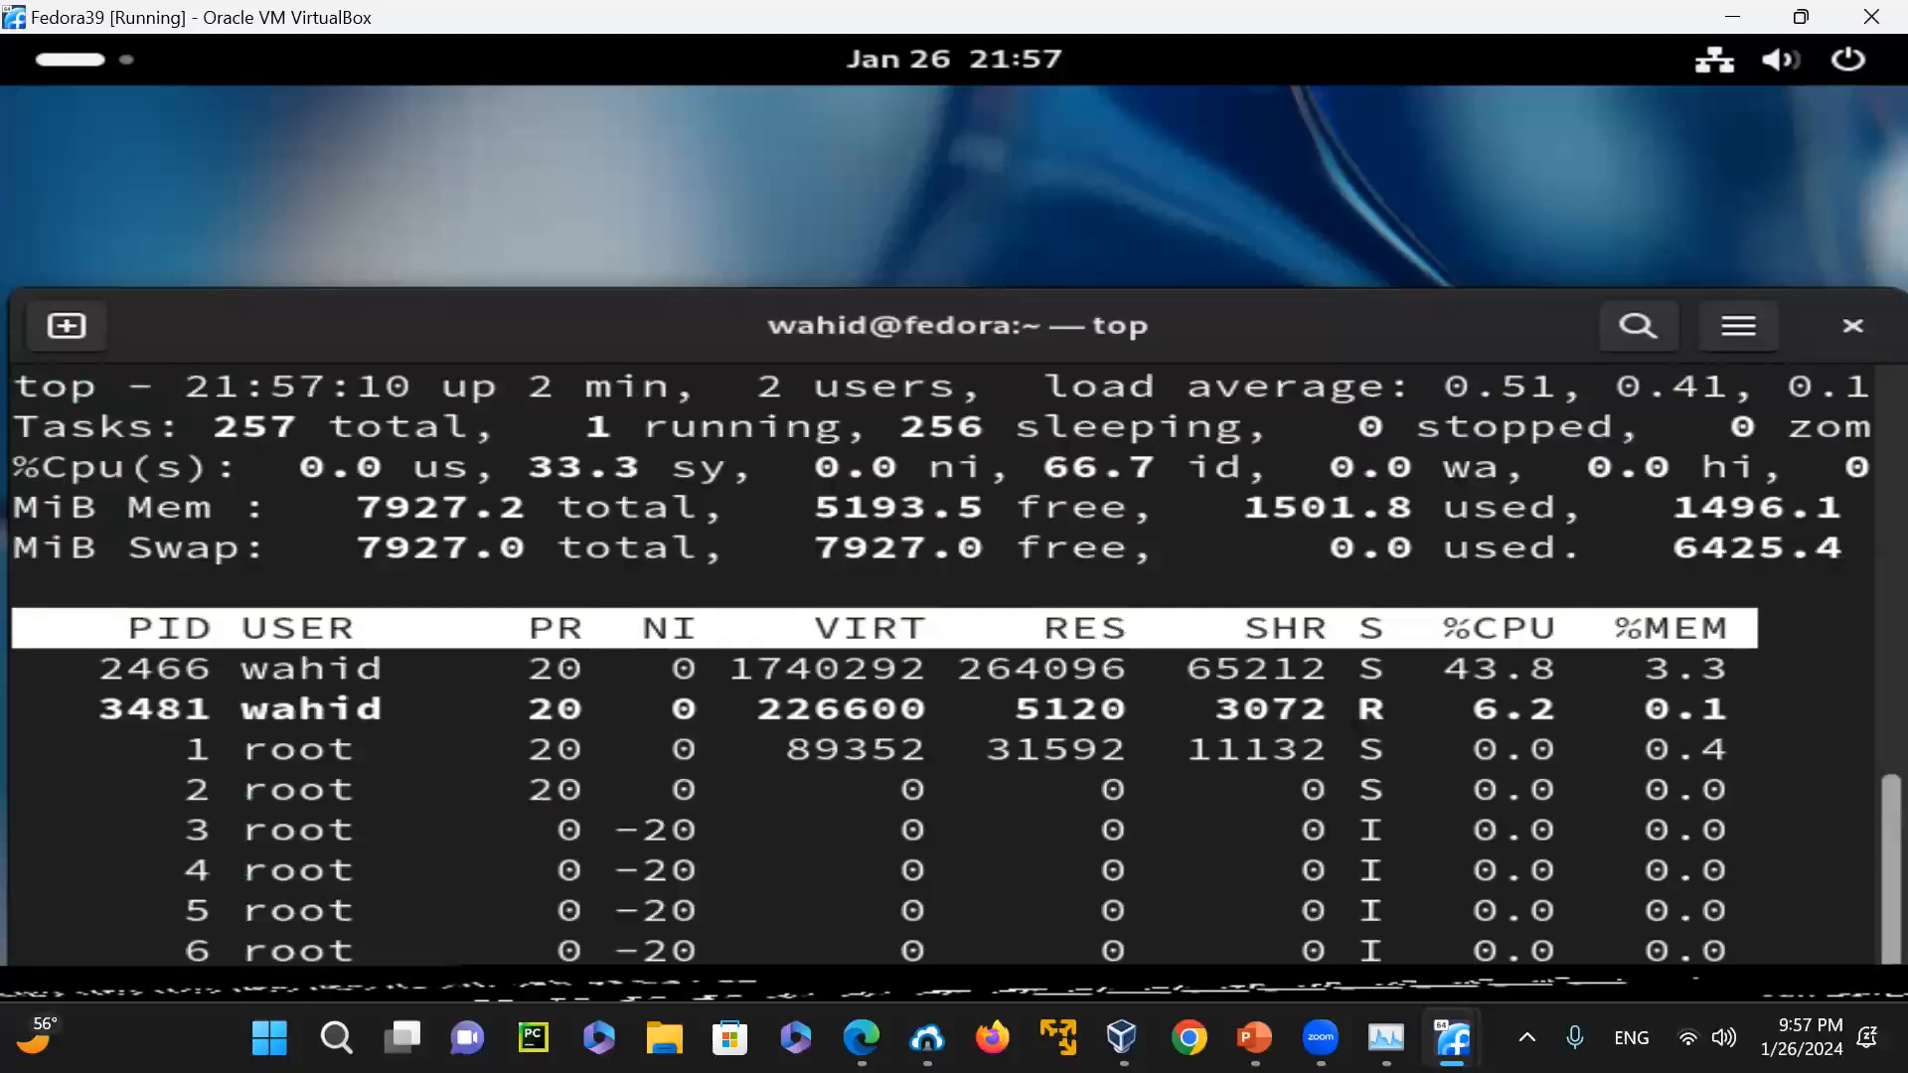
{"action": "key", "text": "q"}
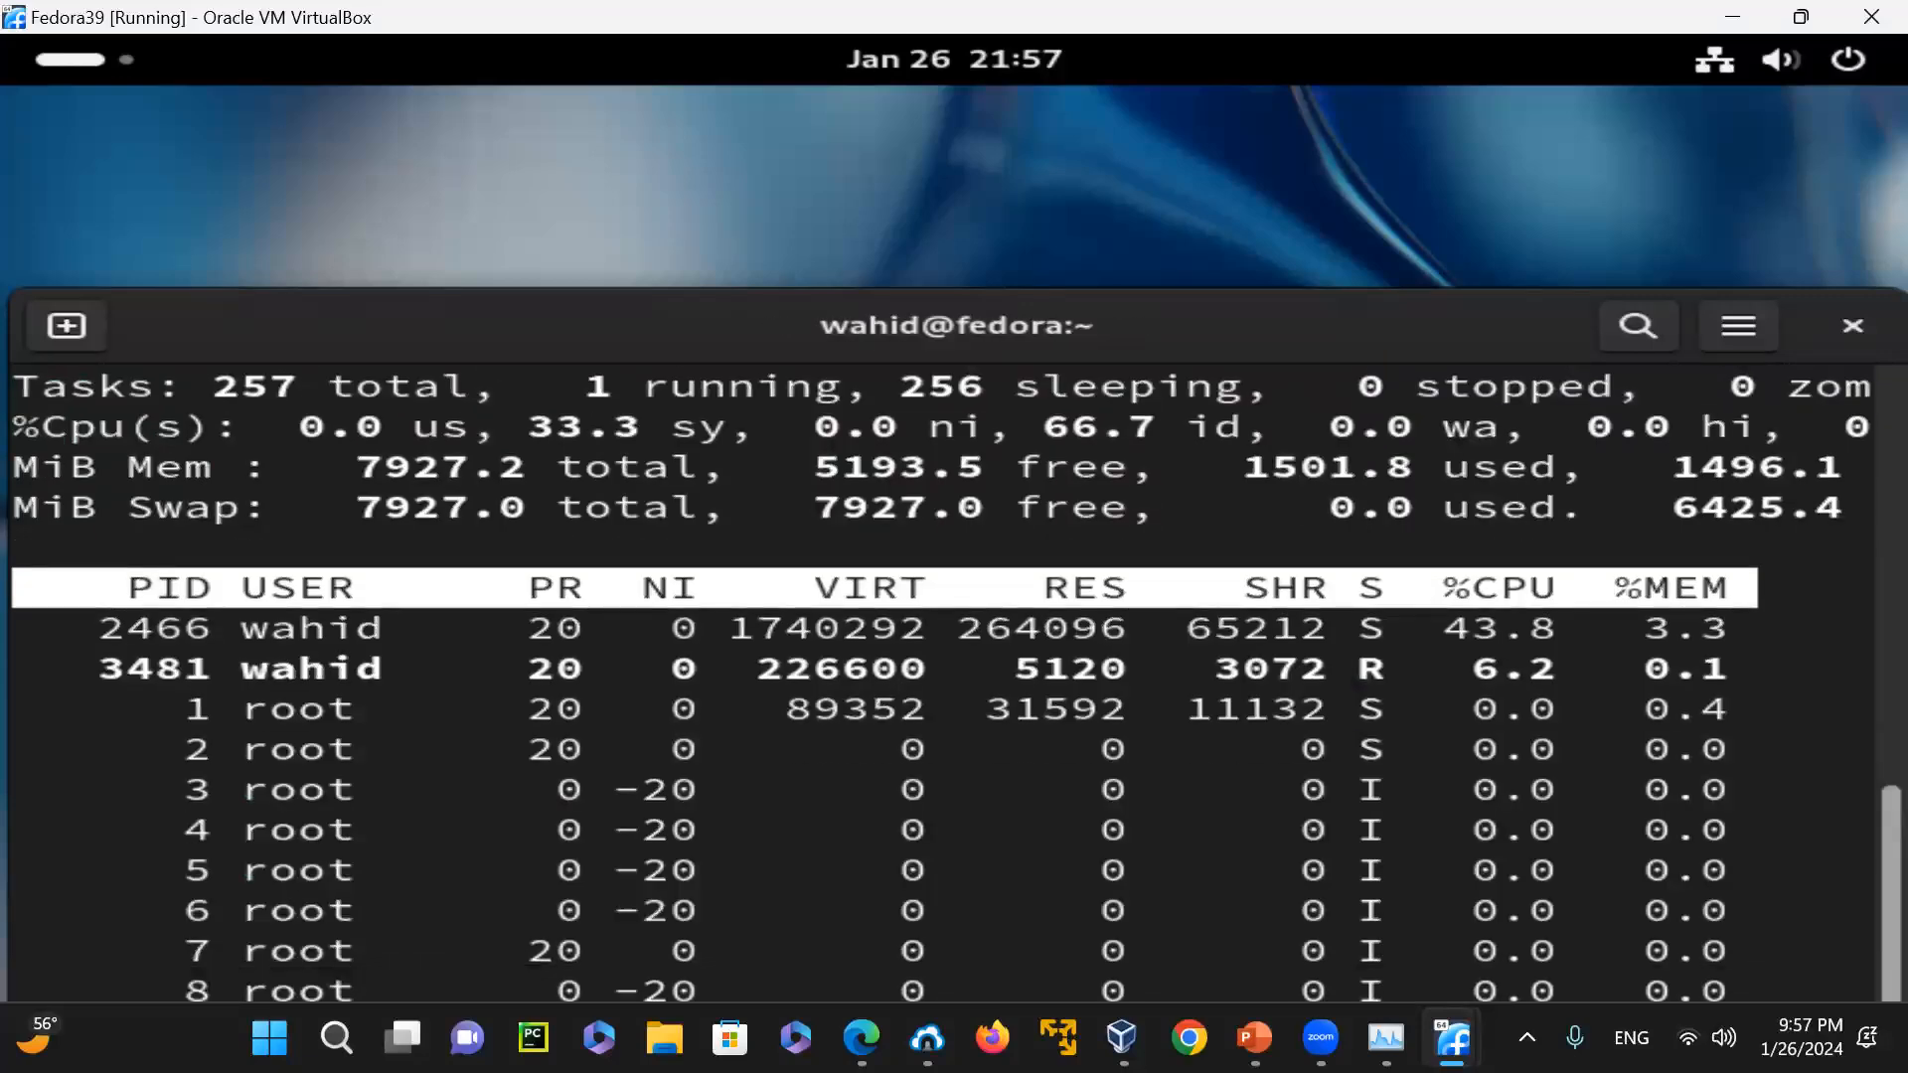
{"action": "key", "text": "ctrl+d"}
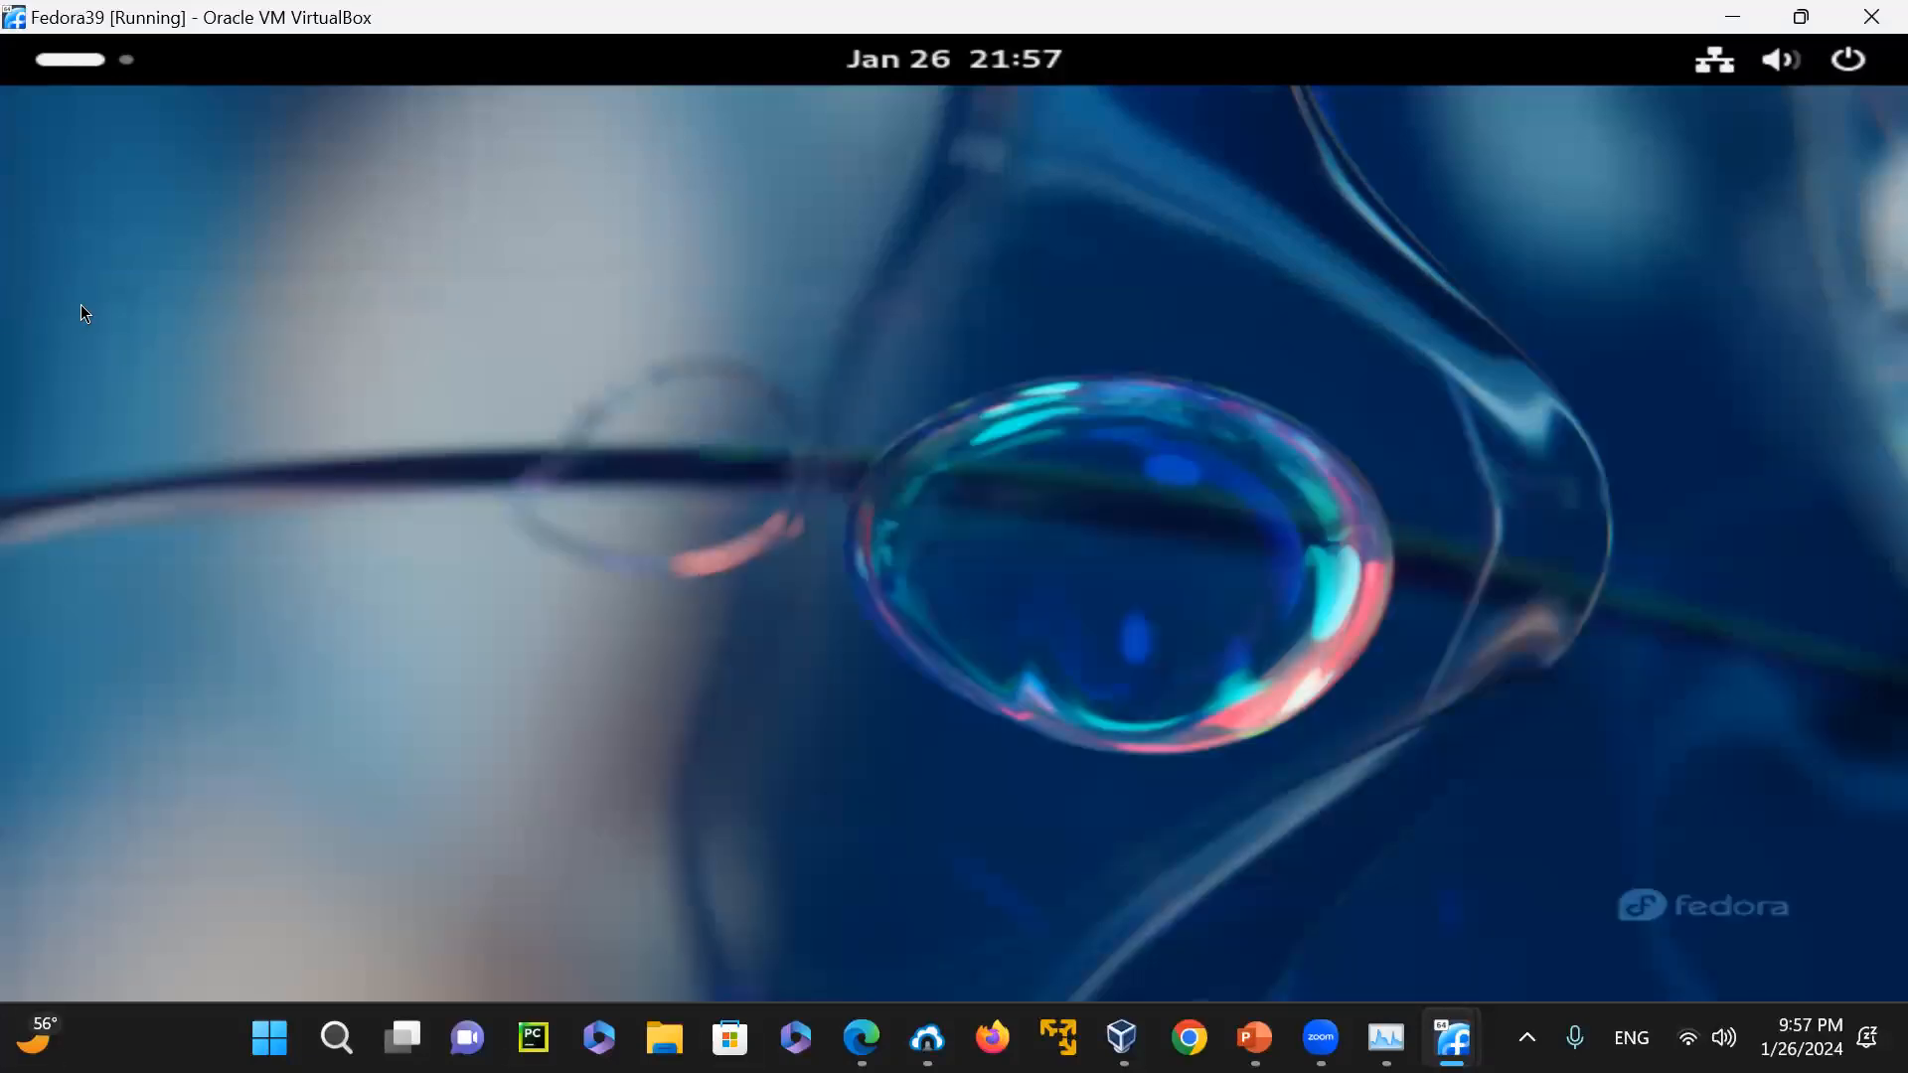
Power off the Fedora39 virtual machine from within its desktop session and confirm the shutdown
{"action": "left_click", "coordinate": [1846, 64]}
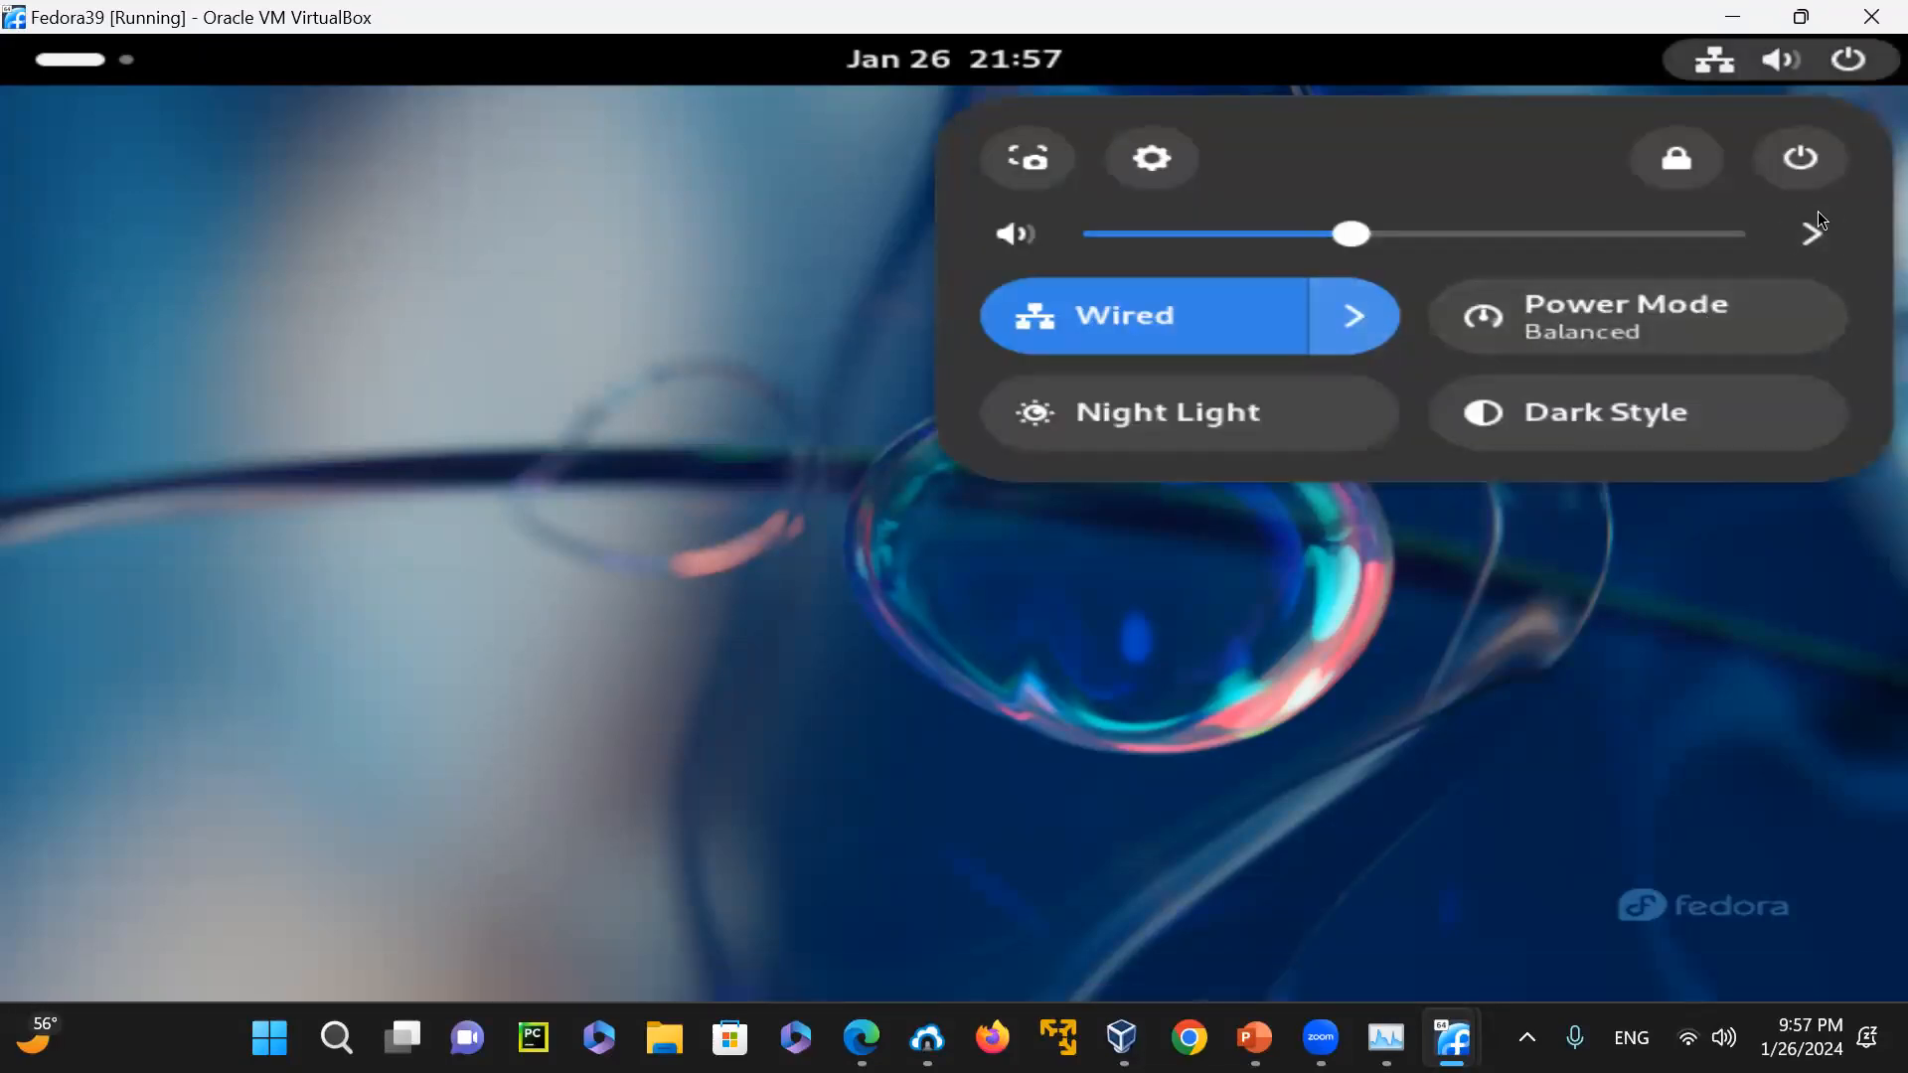
{"action": "left_click", "coordinate": [1801, 162]}
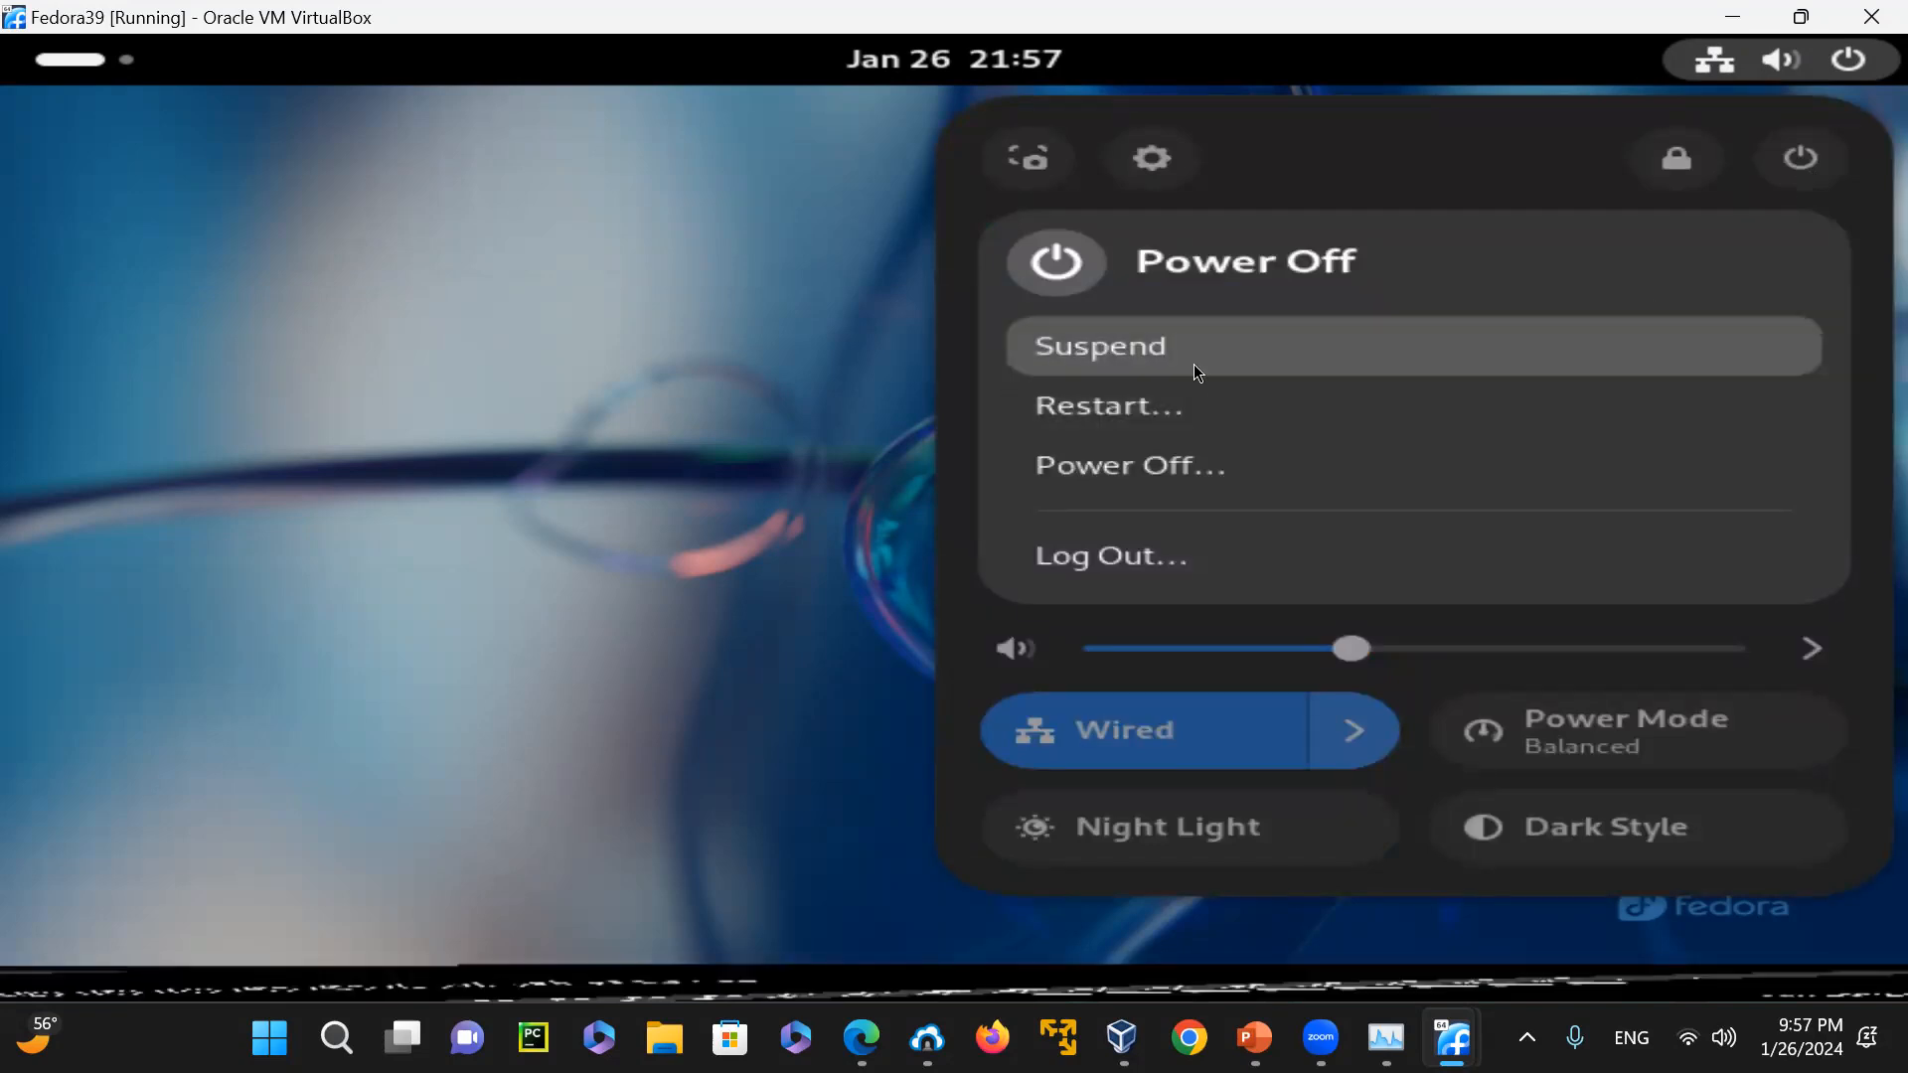
{"action": "left_click", "coordinate": [1200, 469]}
{"action": "left_click", "coordinate": [1210, 613]}
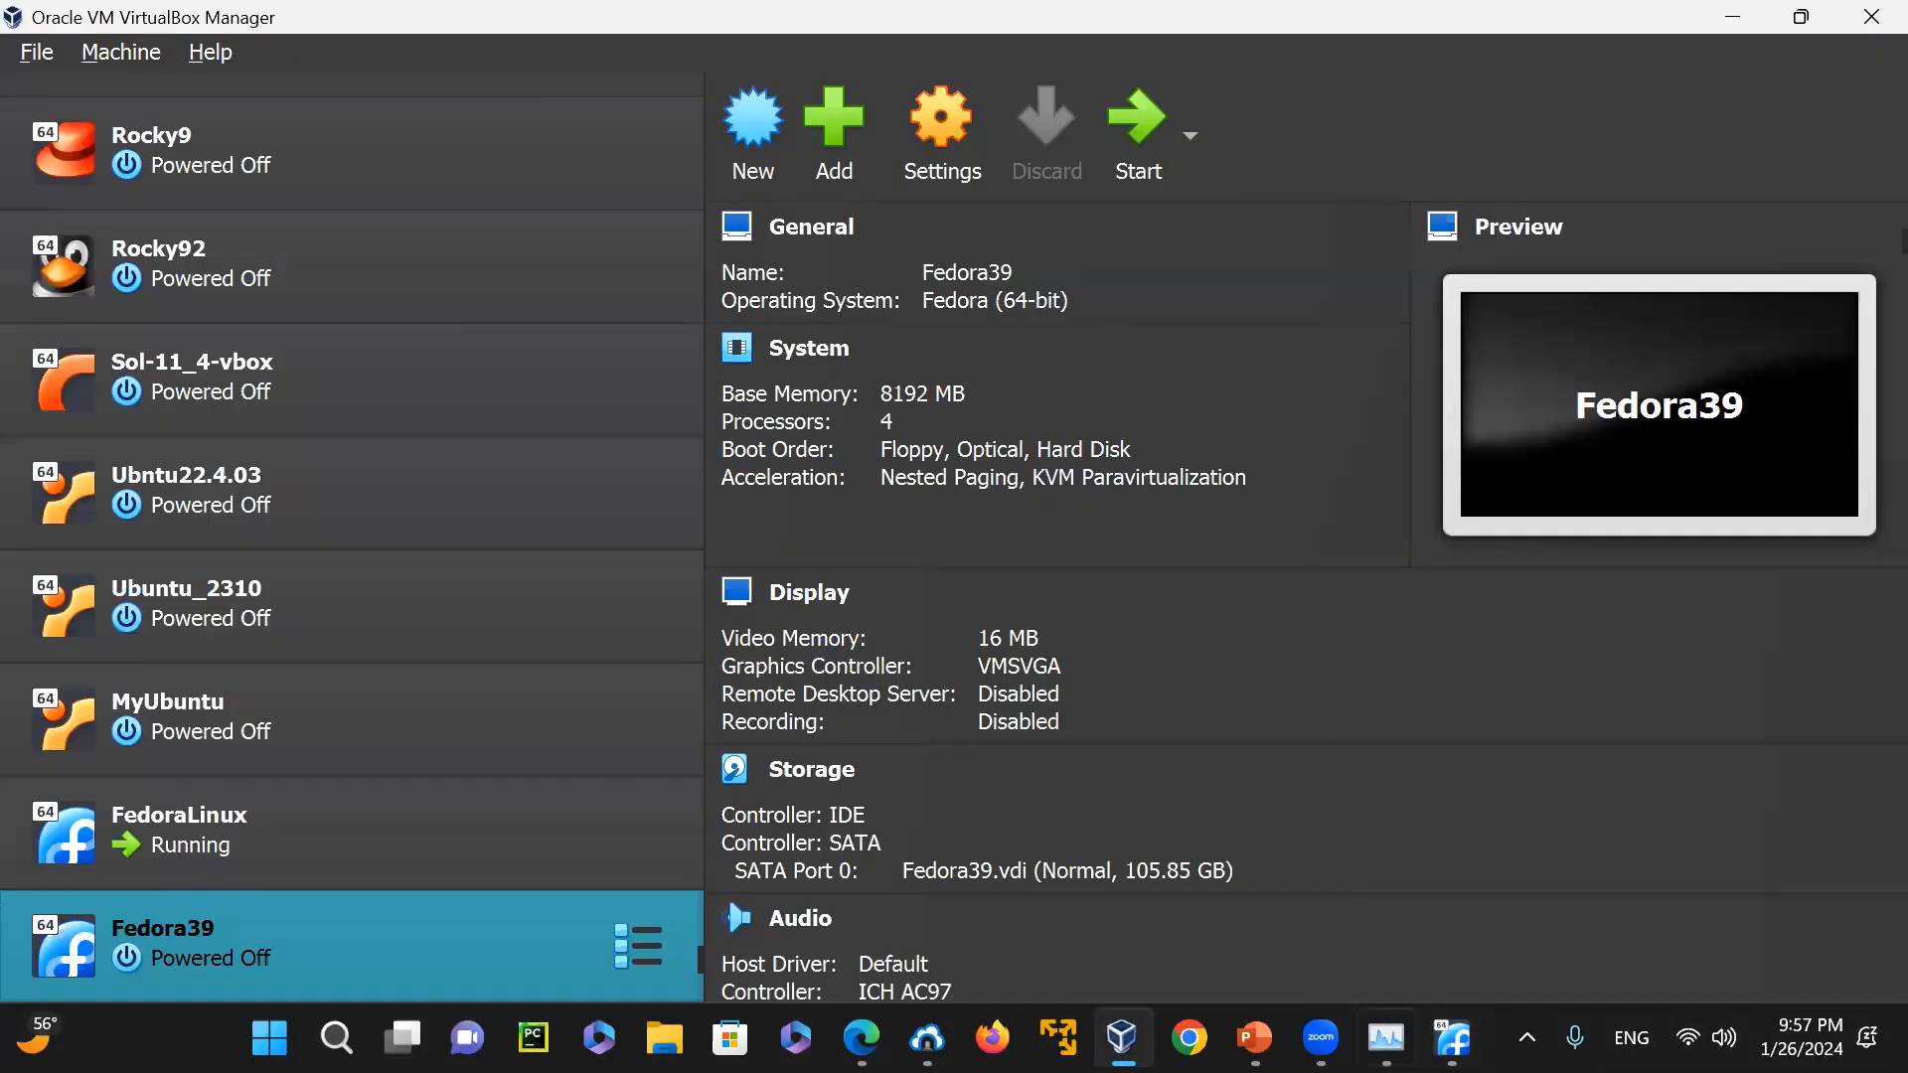
Check the host's memory usage in Task Manager, then the package update progress in the running FedoraLinux machine
{"action": "left_click", "coordinate": [1386, 1037]}
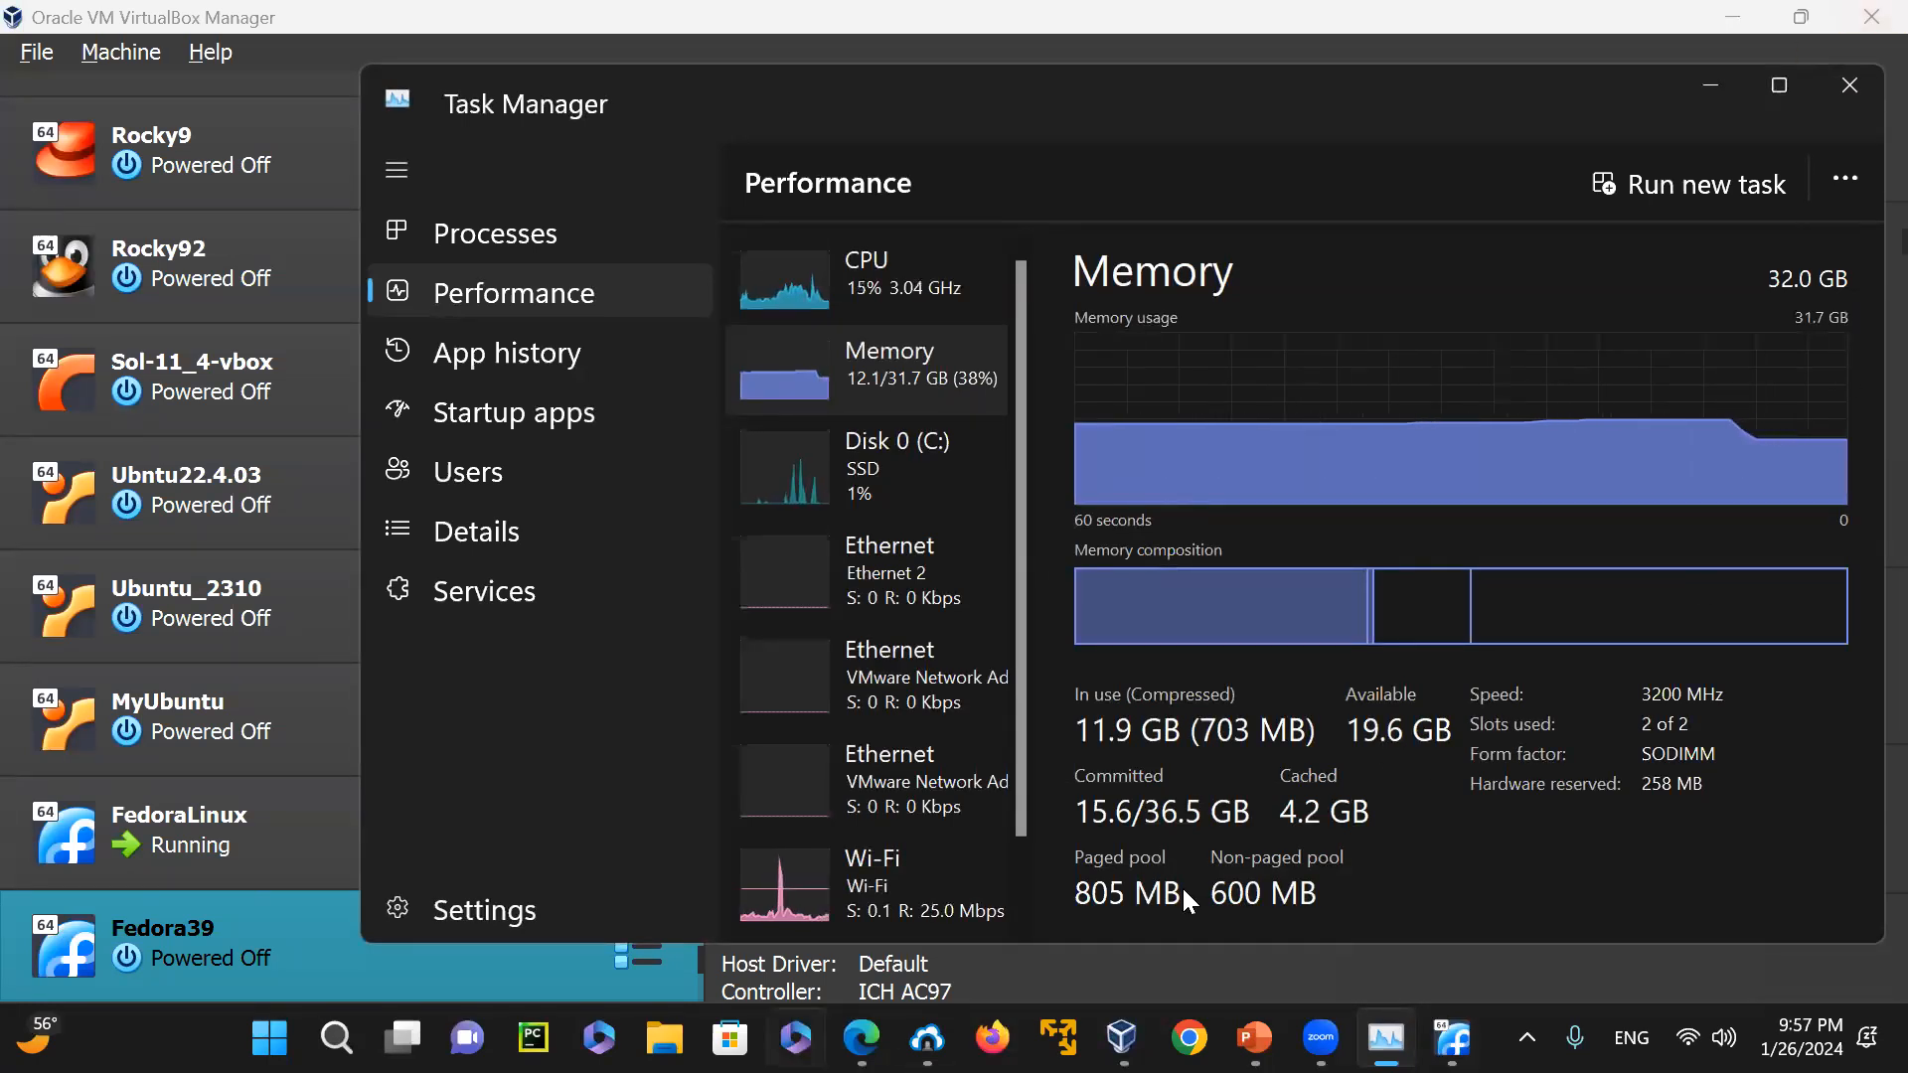
{"action": "left_click", "coordinate": [197, 840]}
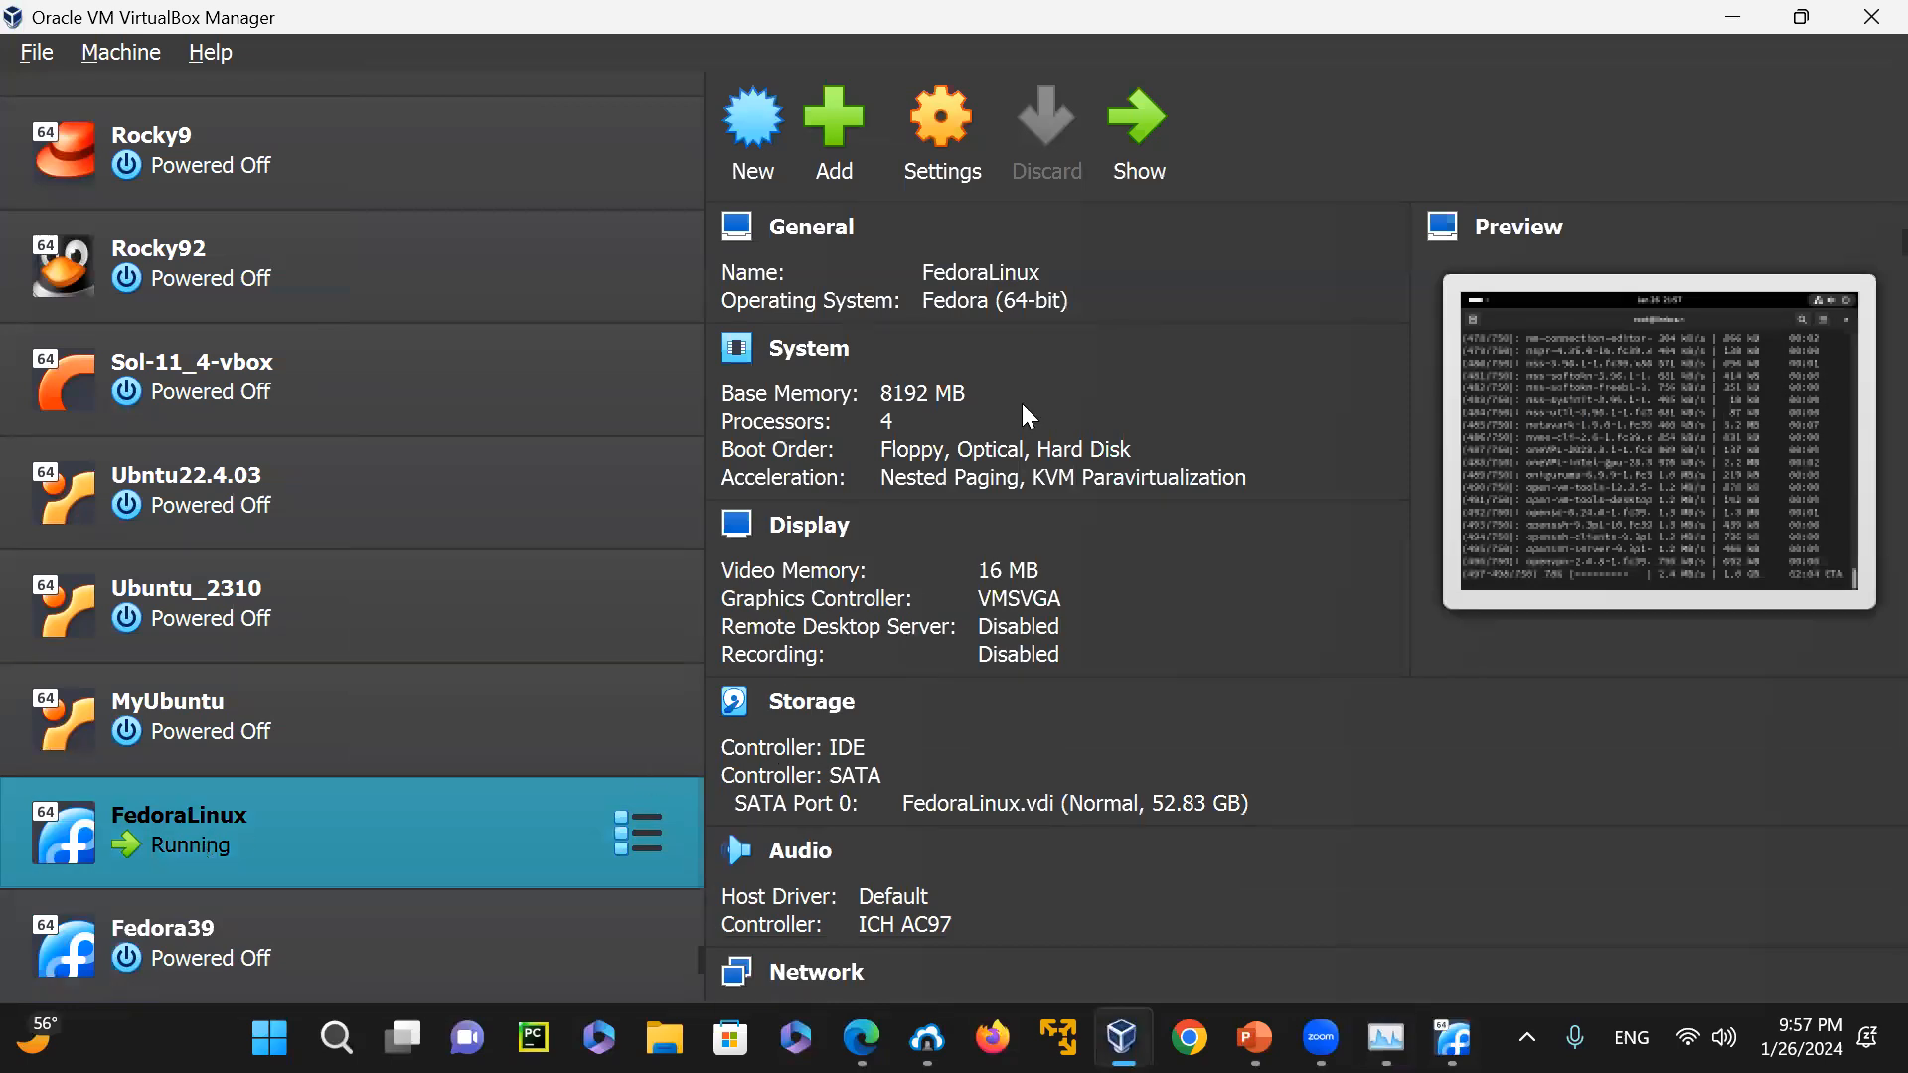
{"action": "left_click", "coordinate": [1137, 134]}
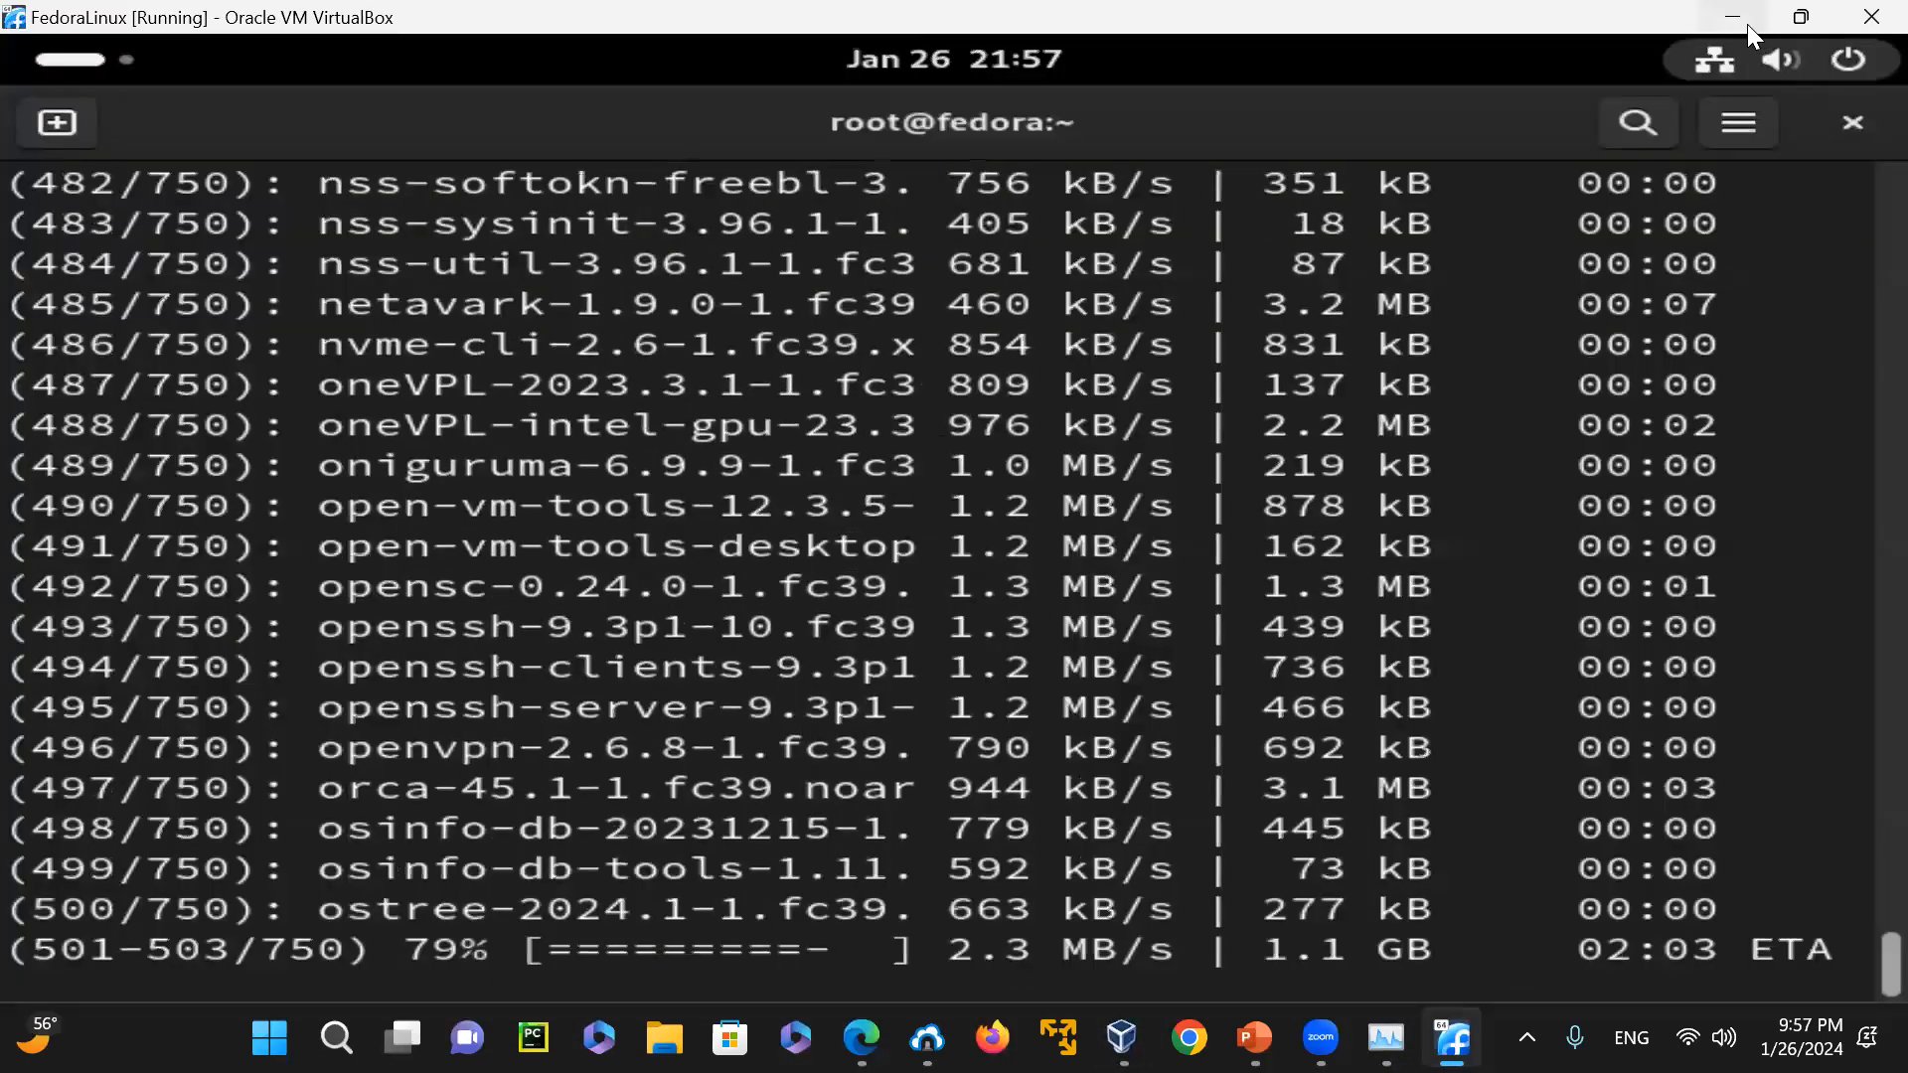
{"action": "left_click", "coordinate": [1800, 17]}
Start the Fedora39 virtual machine again and dismiss the keyboard capture and mouse integration messages
{"action": "left_click", "coordinate": [230, 946]}
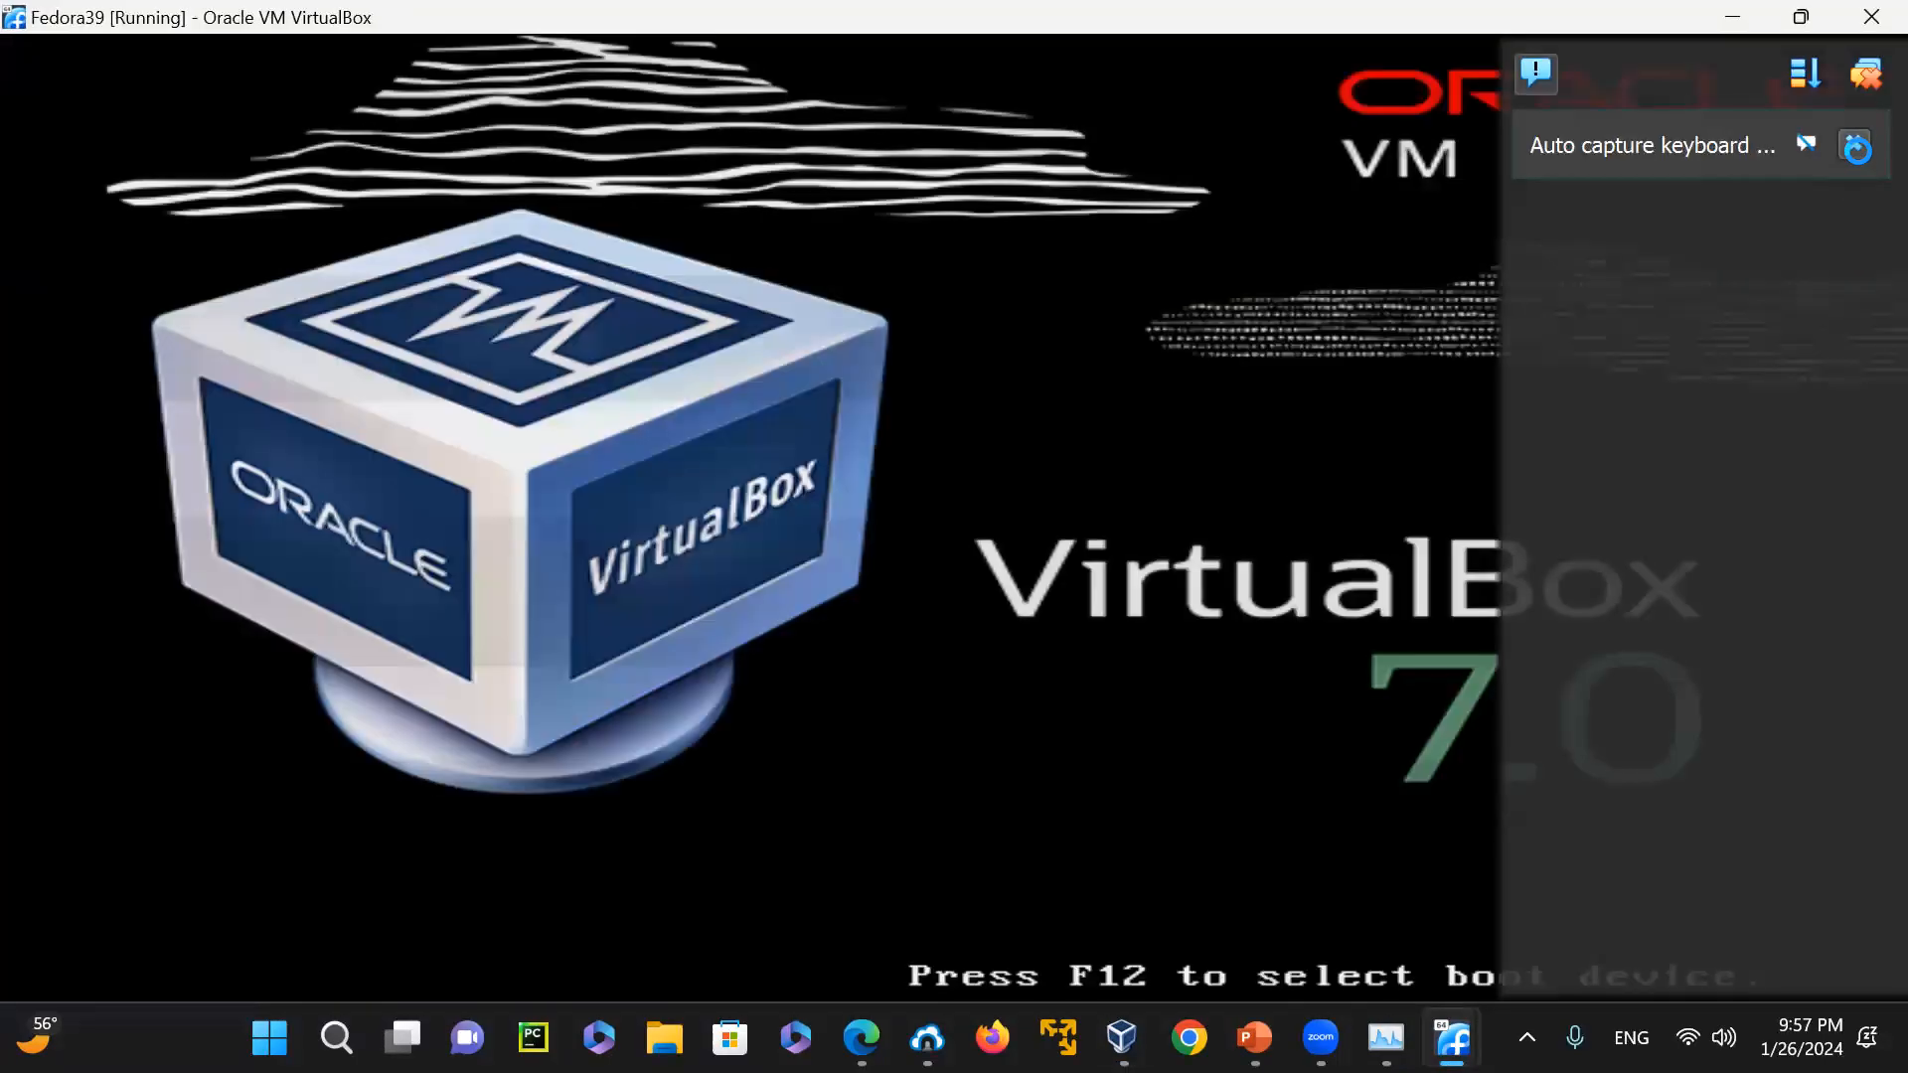
{"action": "left_click", "coordinate": [1852, 157]}
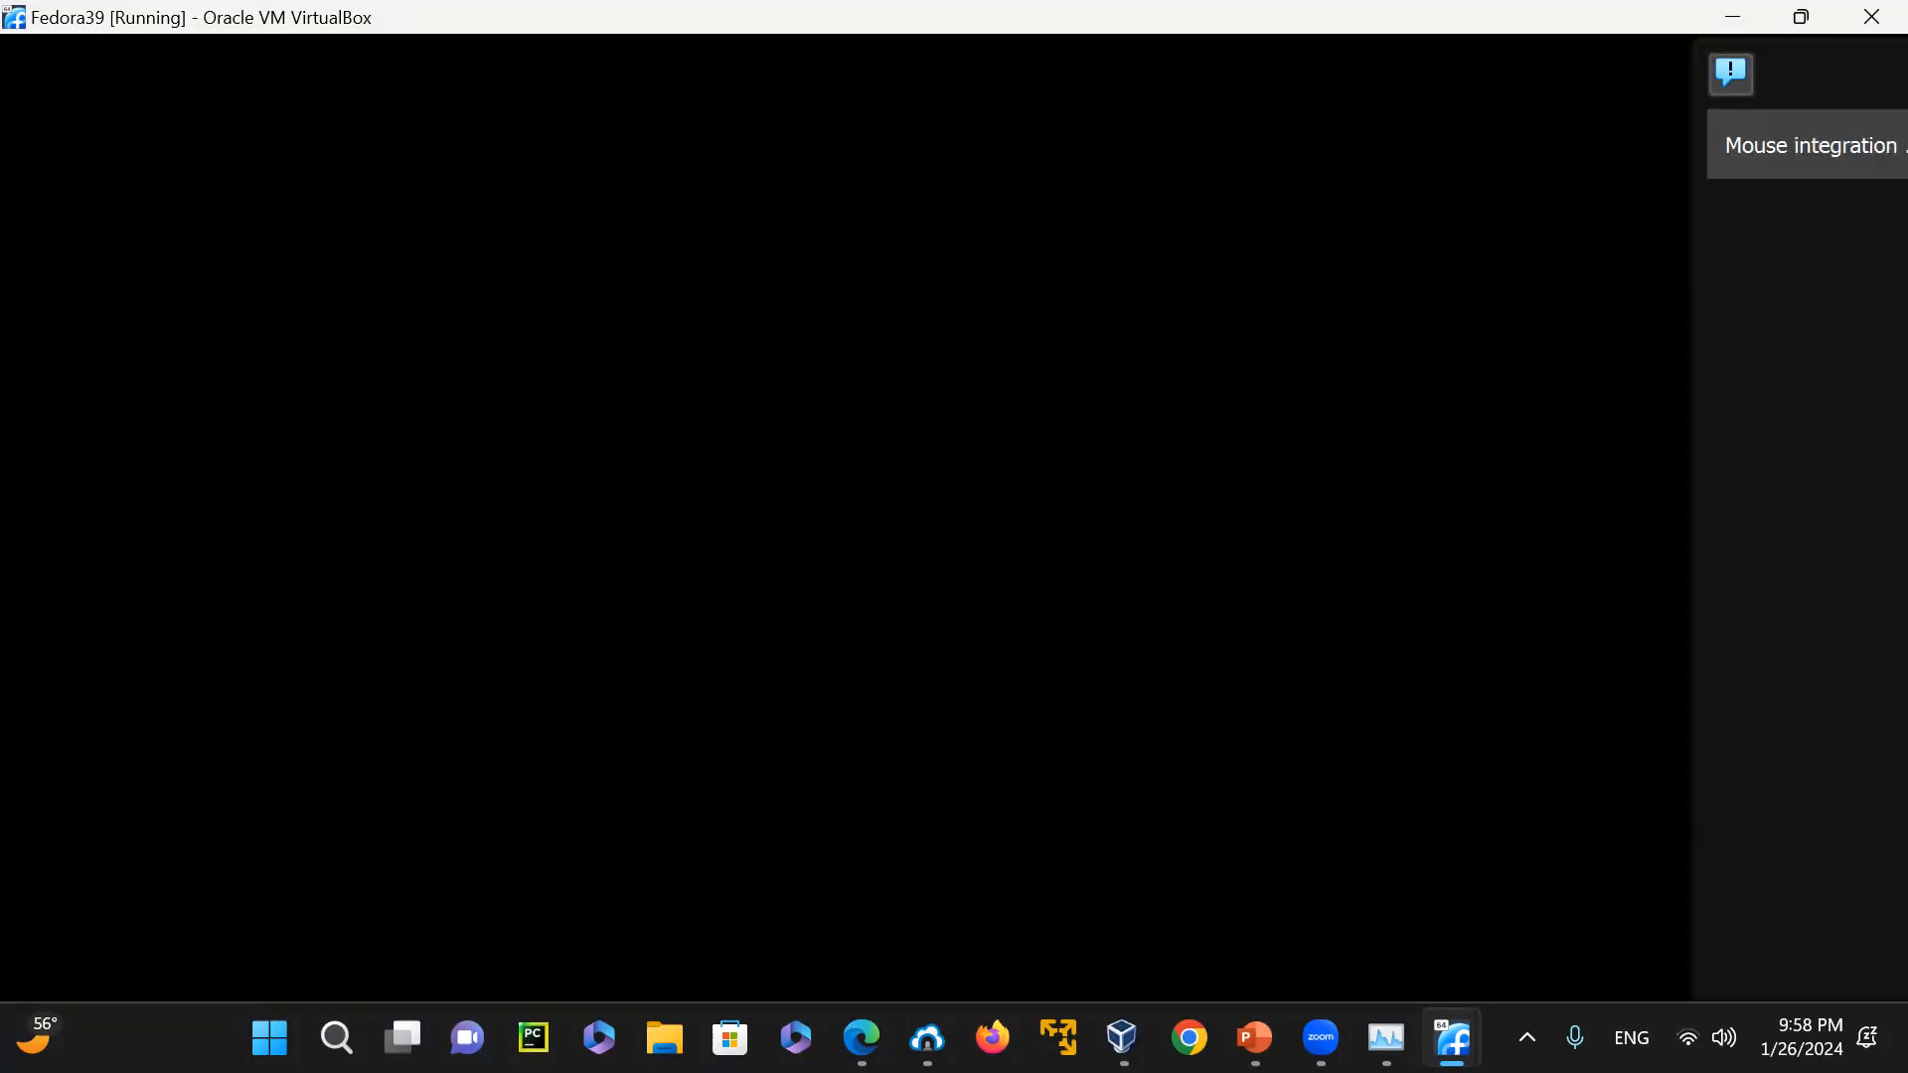
{"action": "left_click", "coordinate": [1858, 145]}
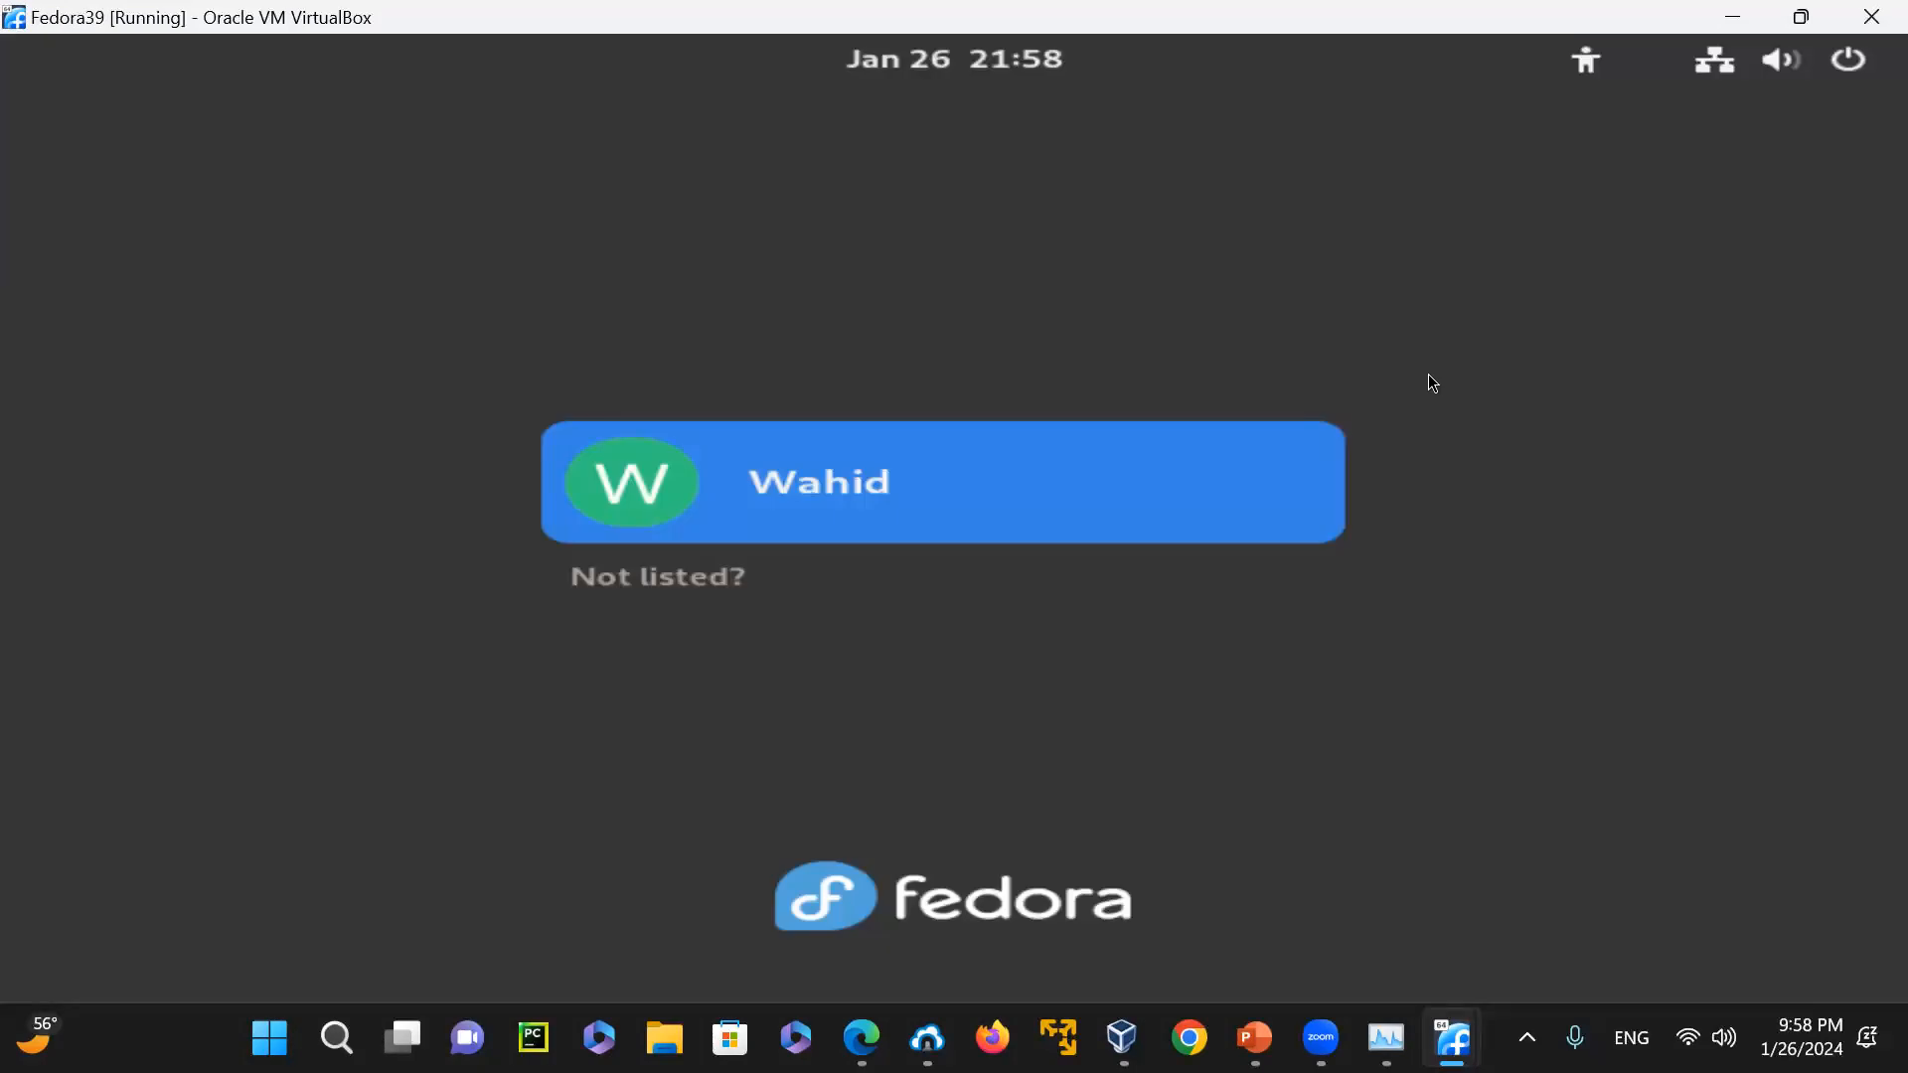
Log in to Fedora39 with the listed user account by entering its account password
{"action": "left_click", "coordinate": [798, 533]}
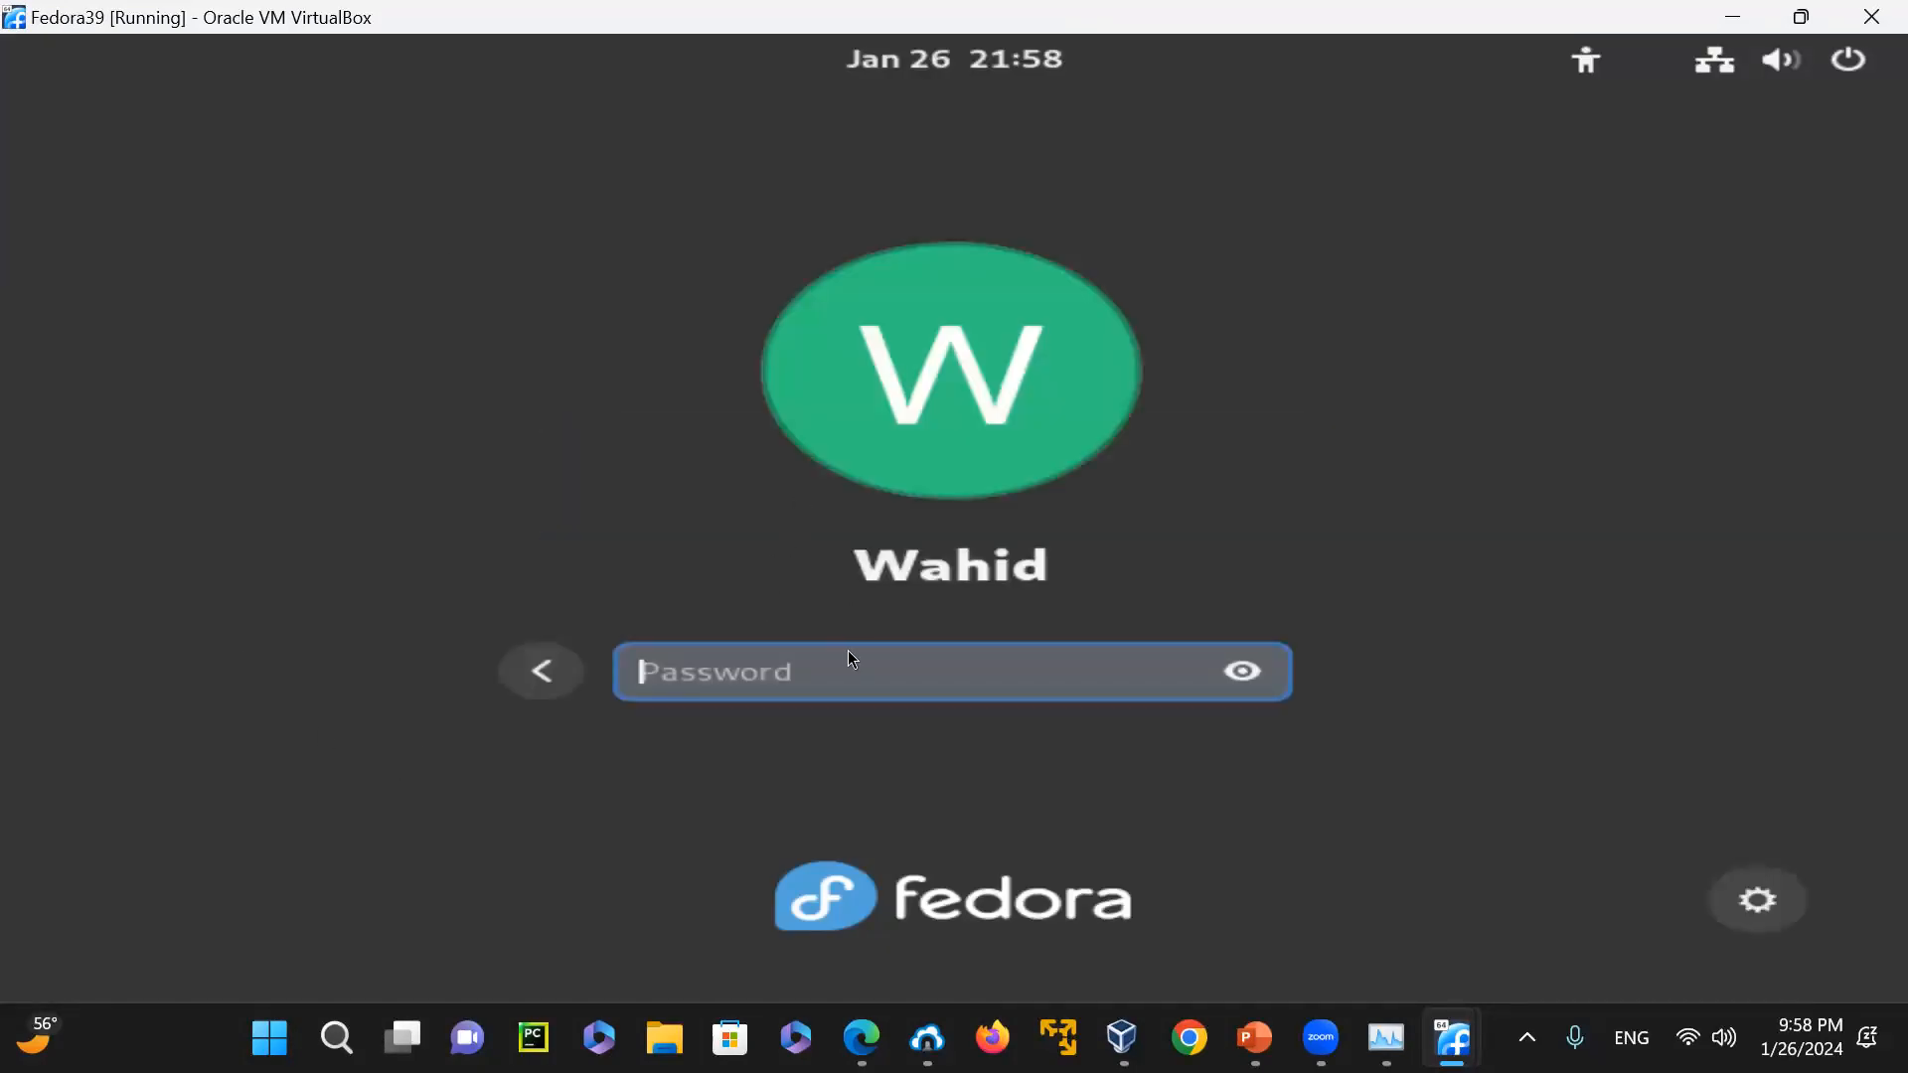
{"action": "type", "text": "******"}
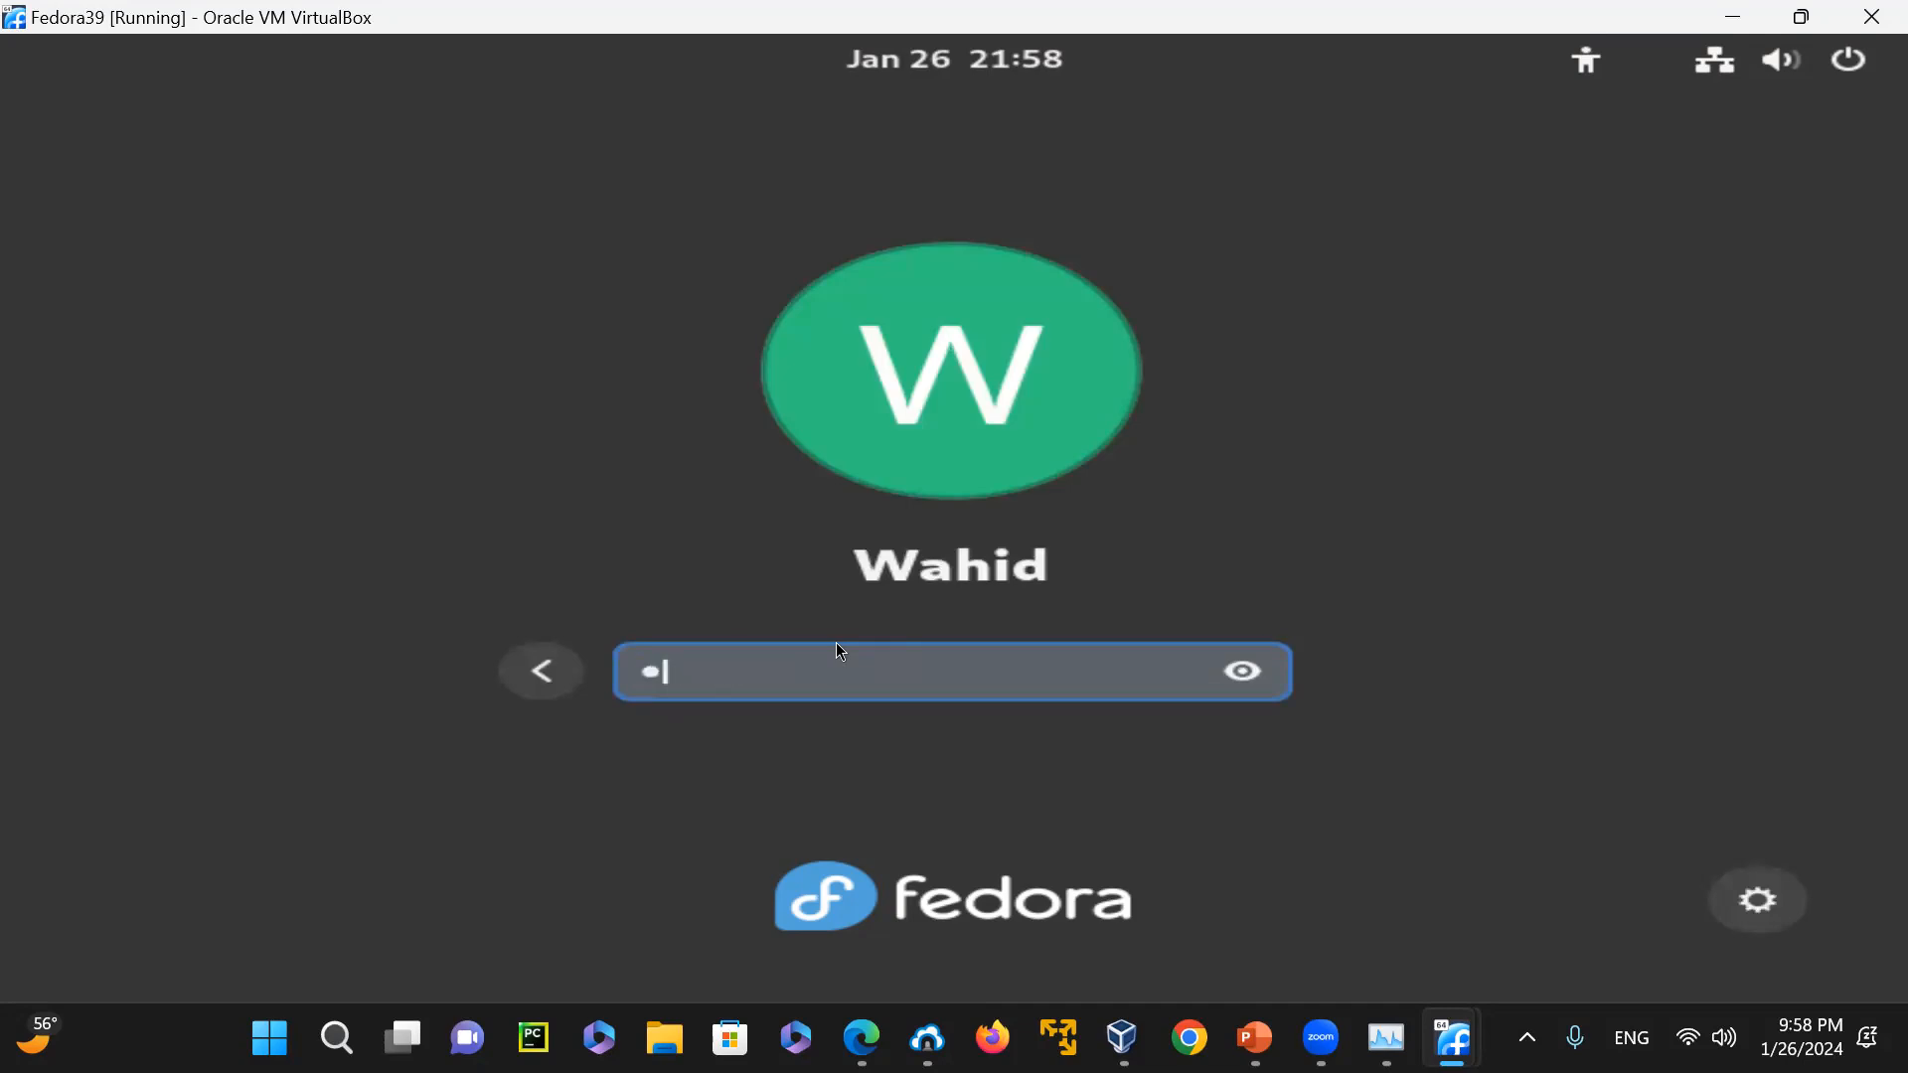
{"action": "type", "text": "*****"}
{"action": "key", "text": "Return"}
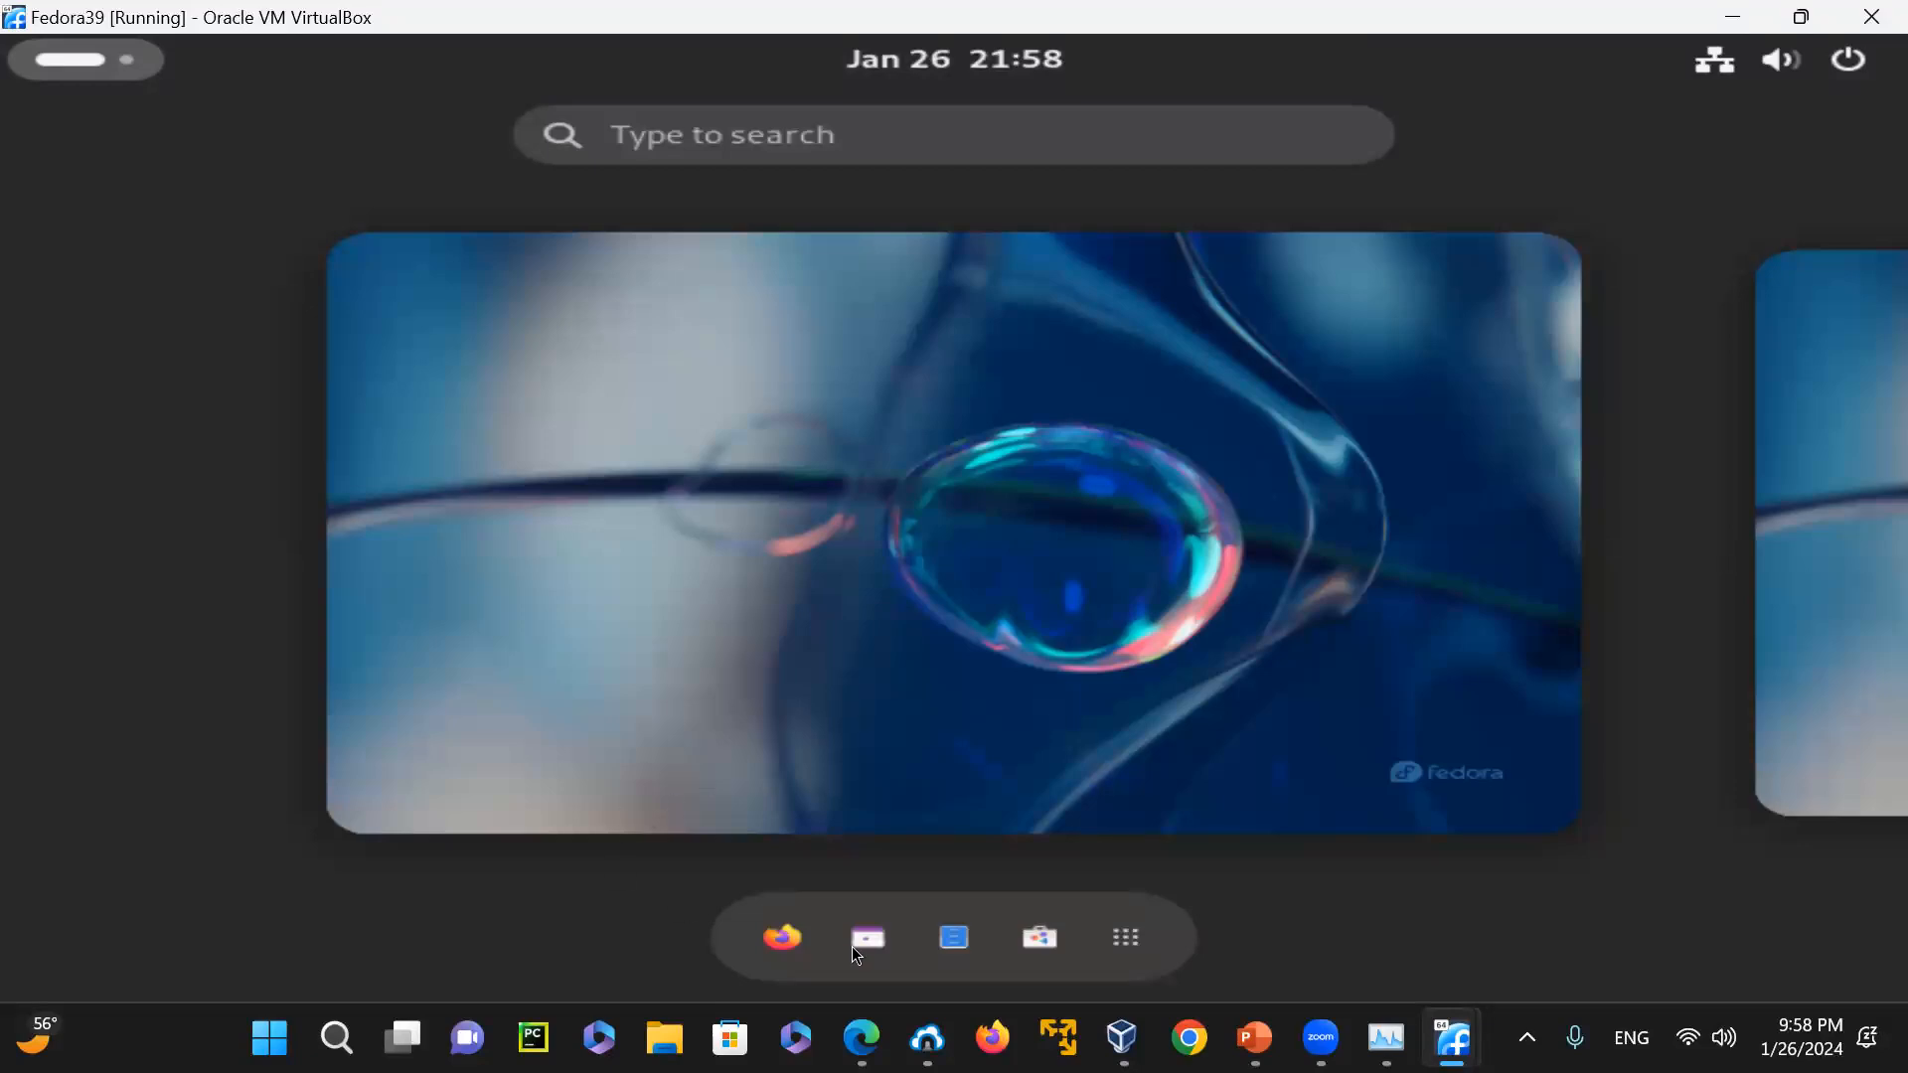
Open Terminal in Fedora39 and display the current user's identity with id and the username with id -un
{"action": "left_click", "coordinate": [1119, 939]}
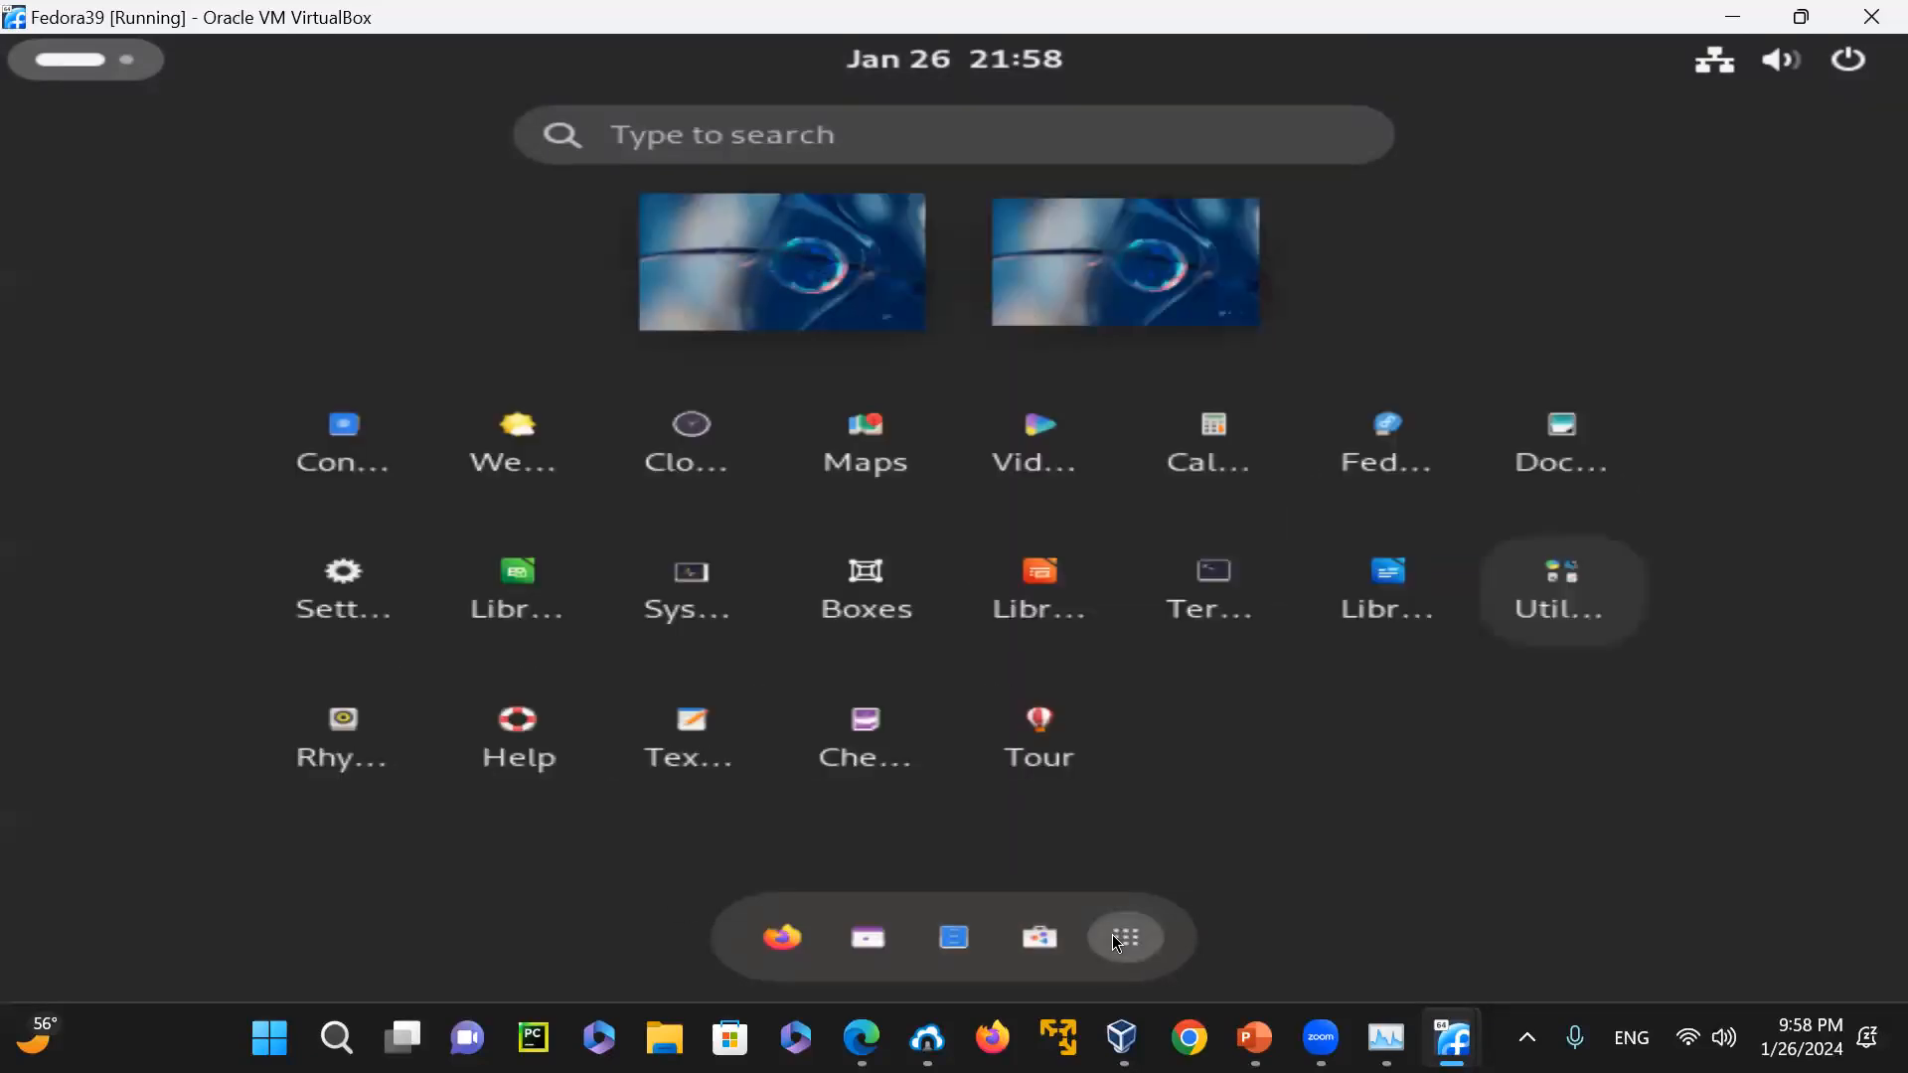
{"action": "left_click", "coordinate": [1217, 591]}
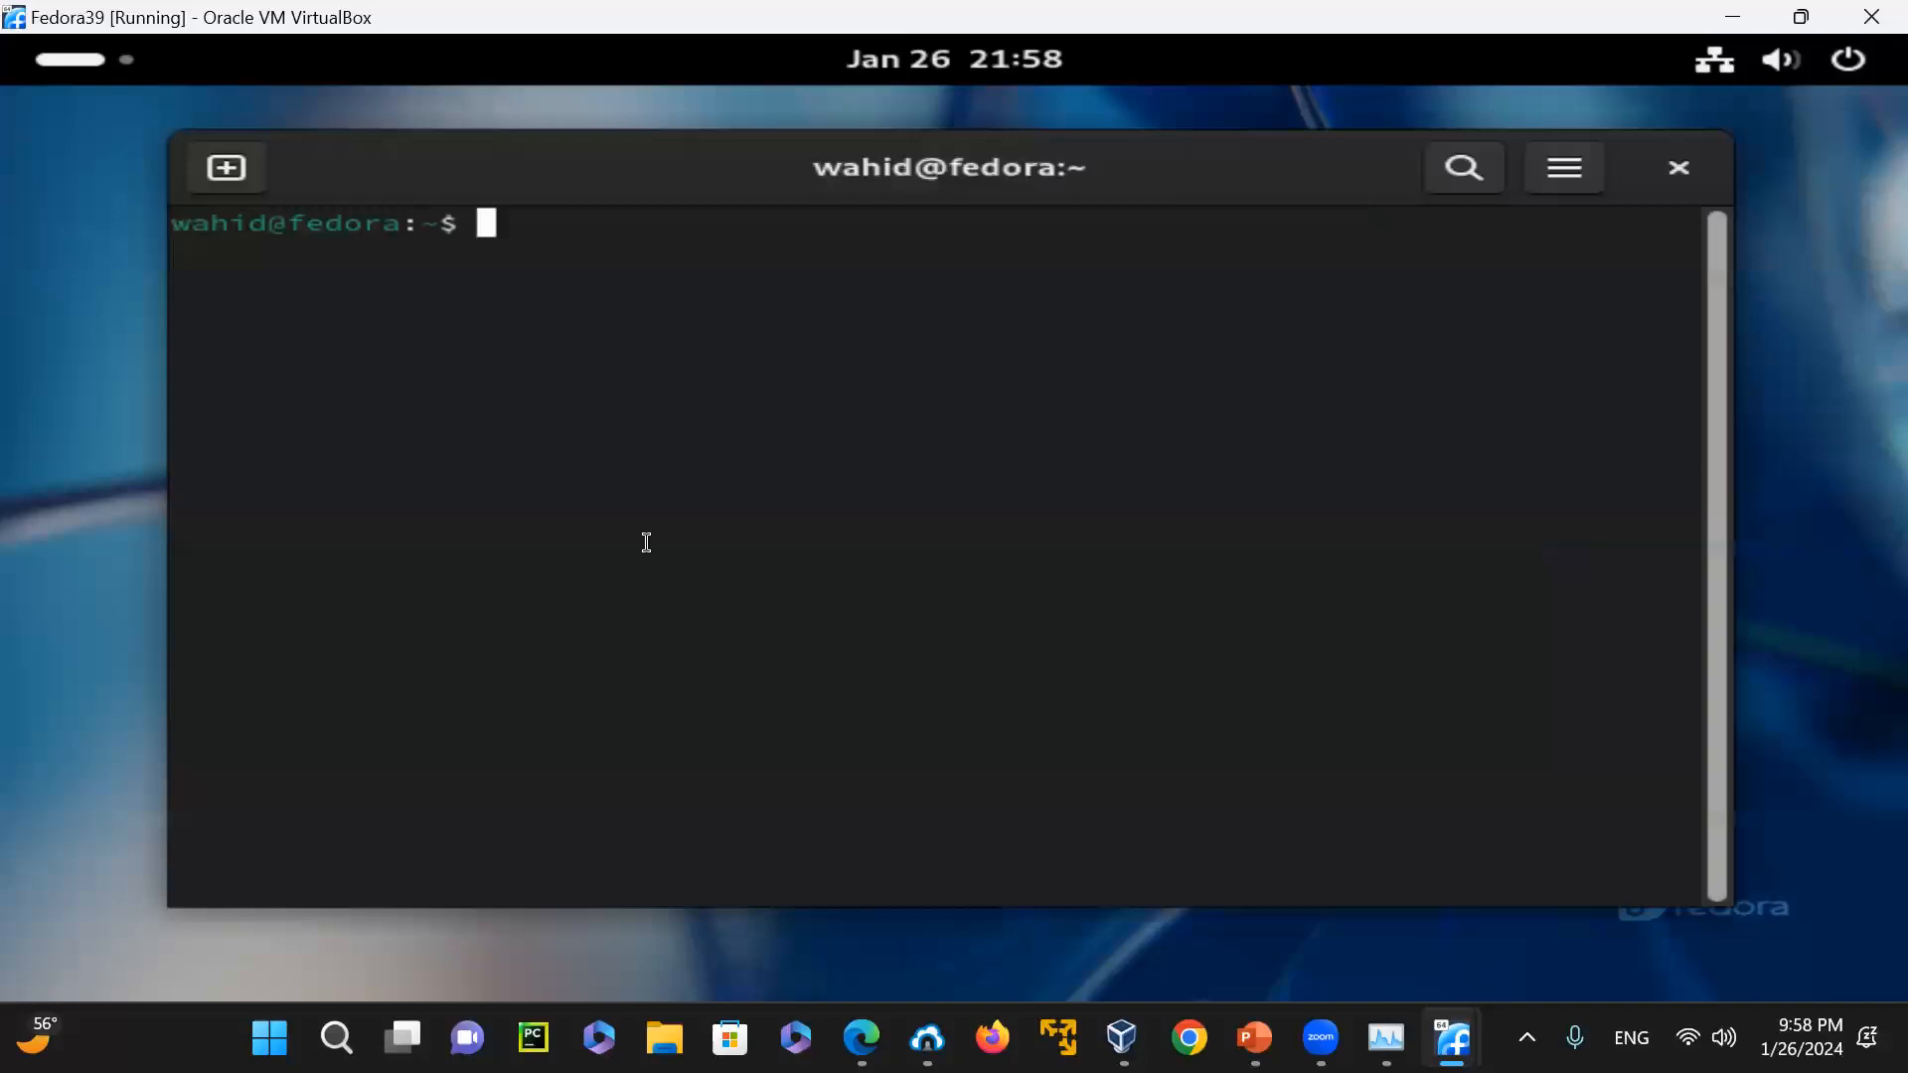
{"action": "type", "text": "id"}
{"action": "key", "text": "Return"}
{"action": "type", "text": "id -un"}
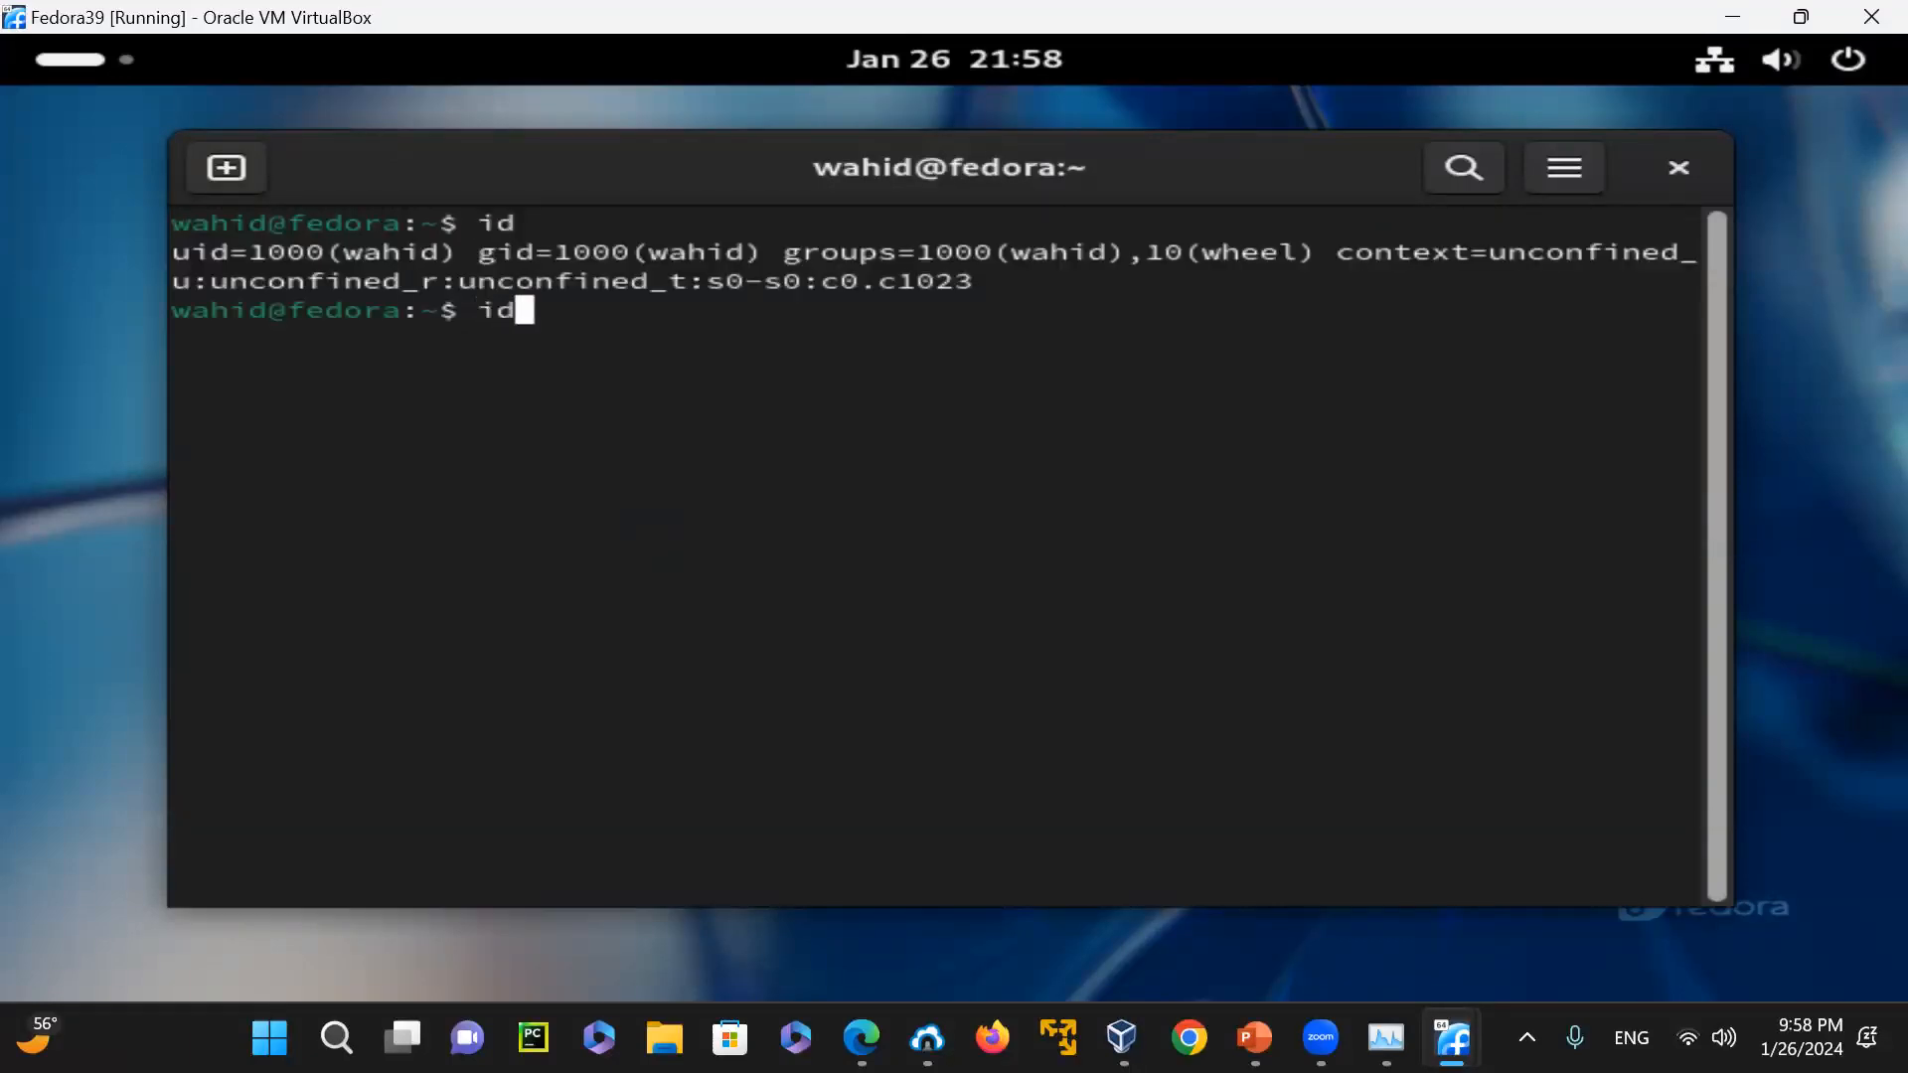
{"action": "key", "text": "Return"}
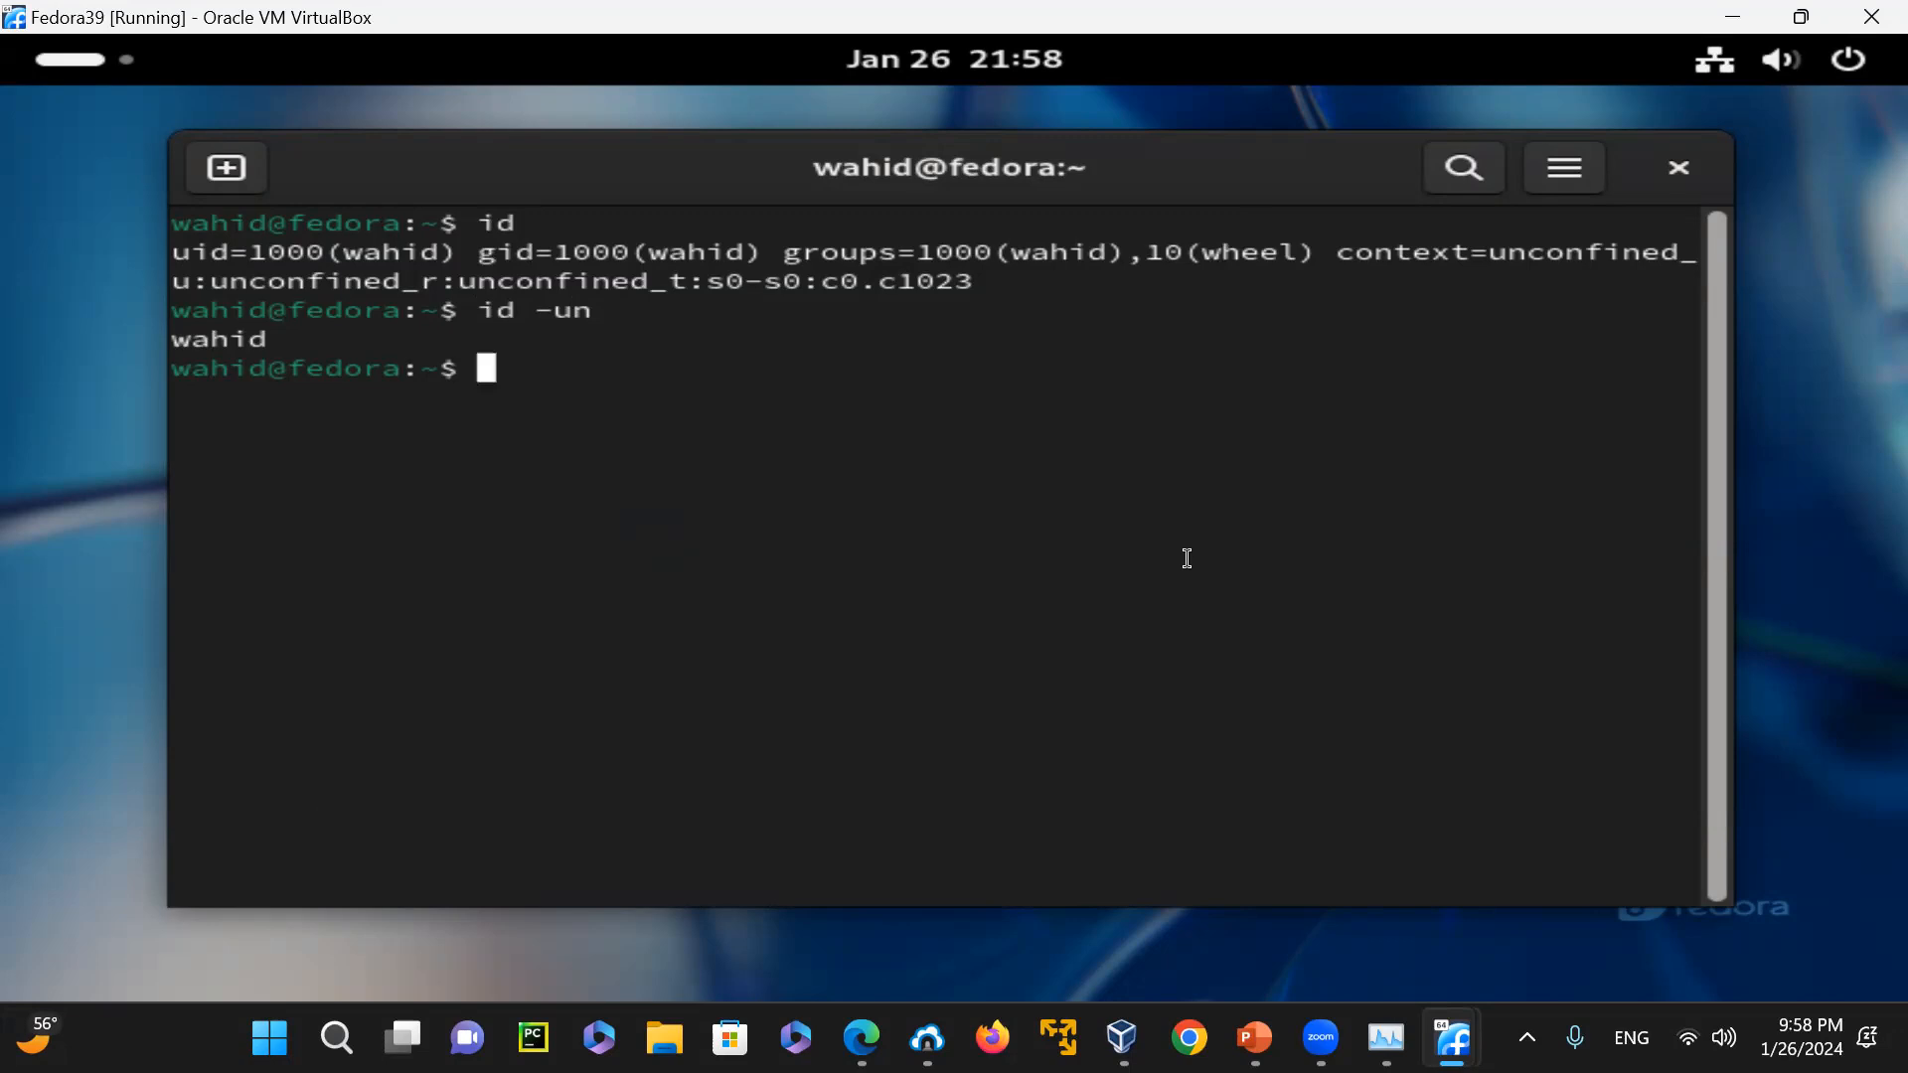
{"action": "mouse_move", "coordinate": [942, 993]}
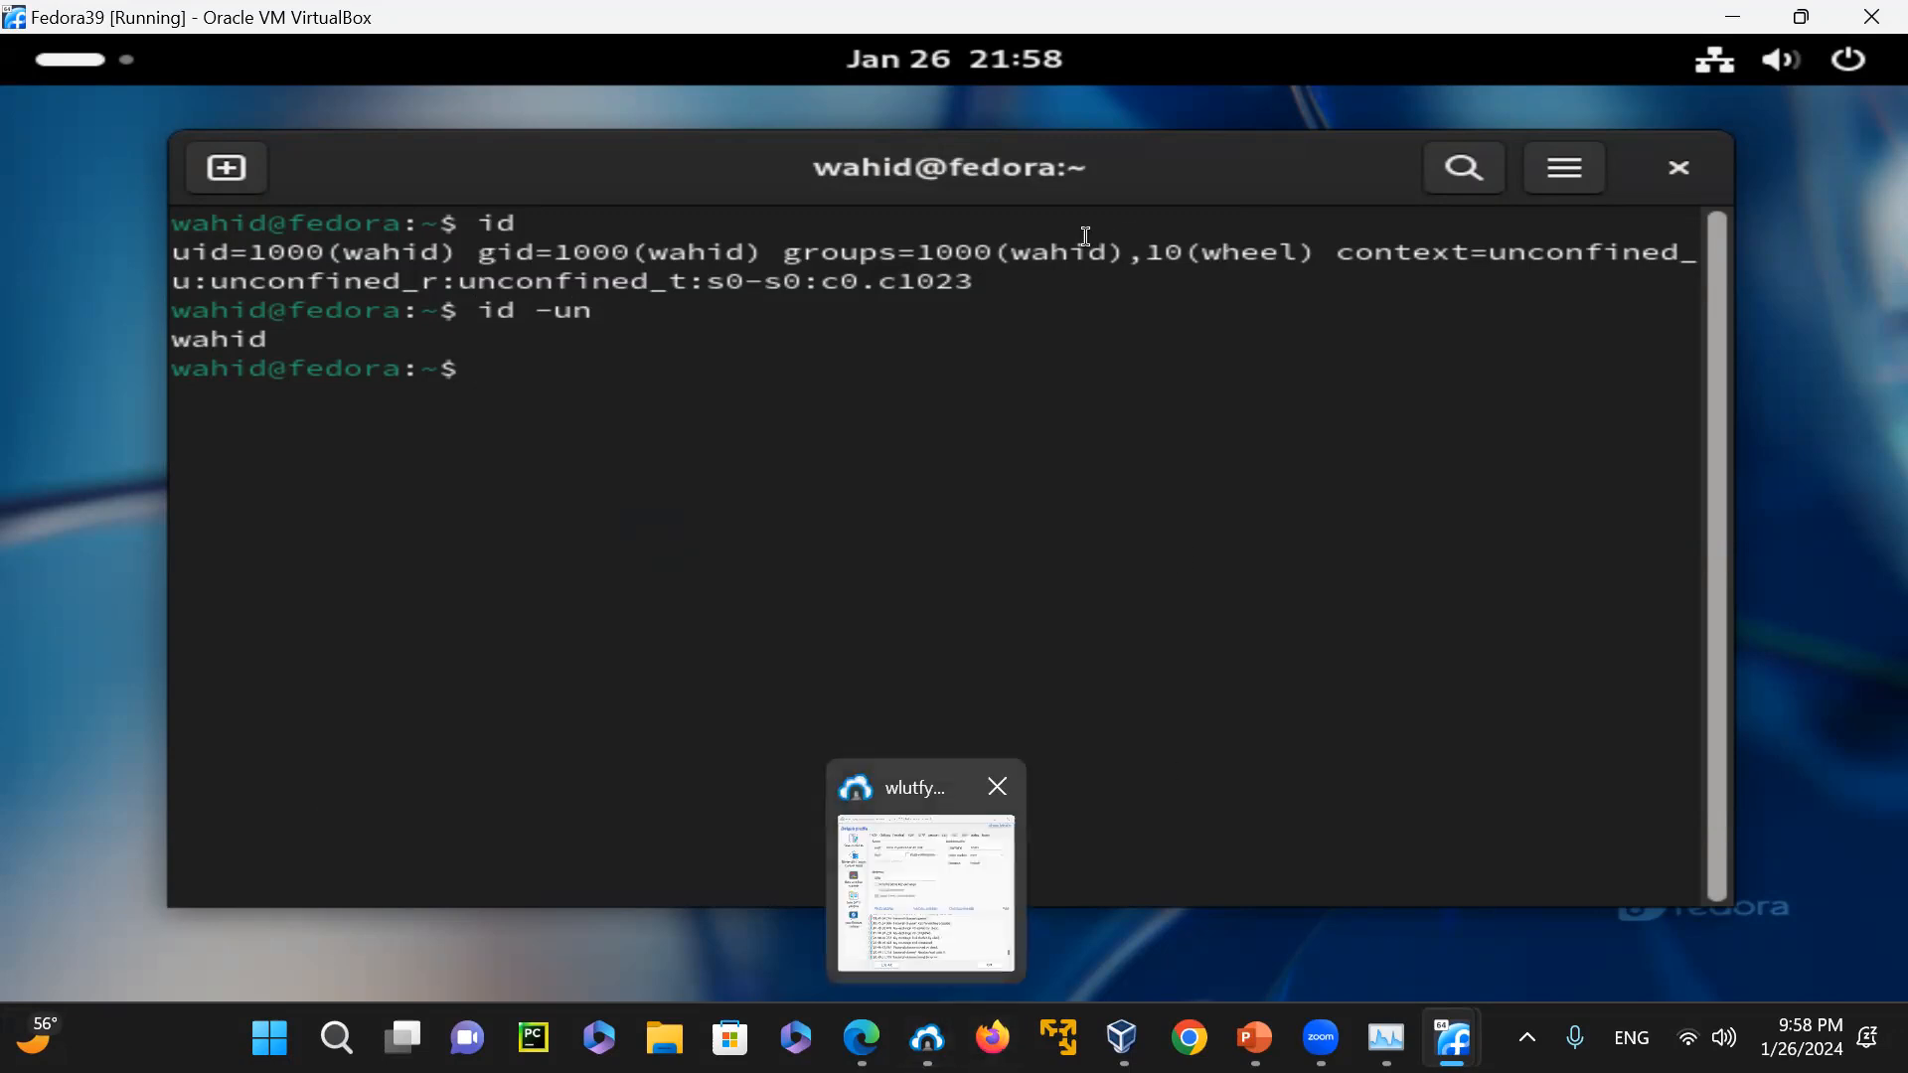